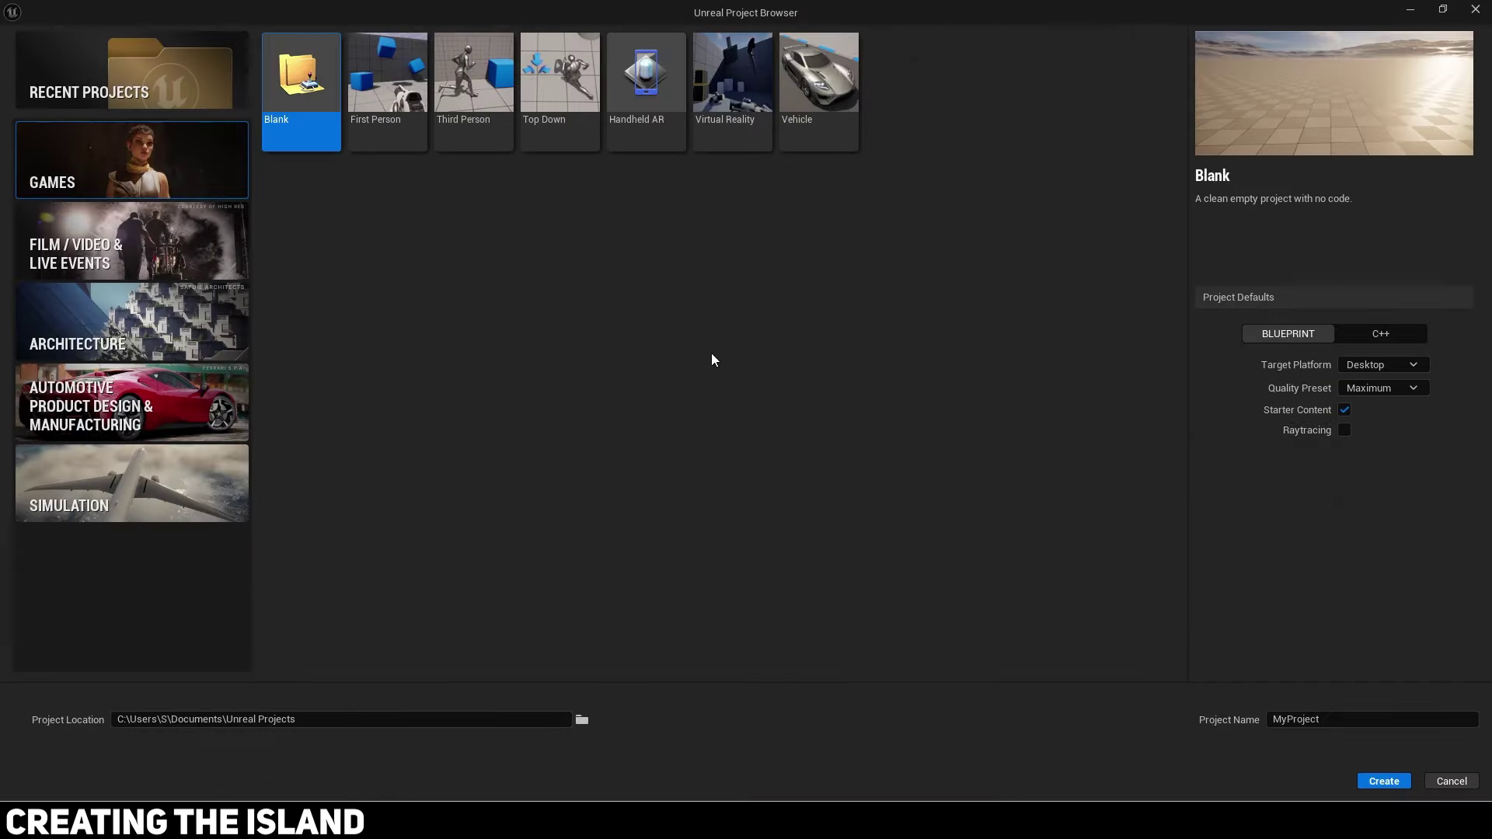
Step: Create a games project named Island from the Third Person template
{"action": "left_click", "coordinate": [492, 82]}
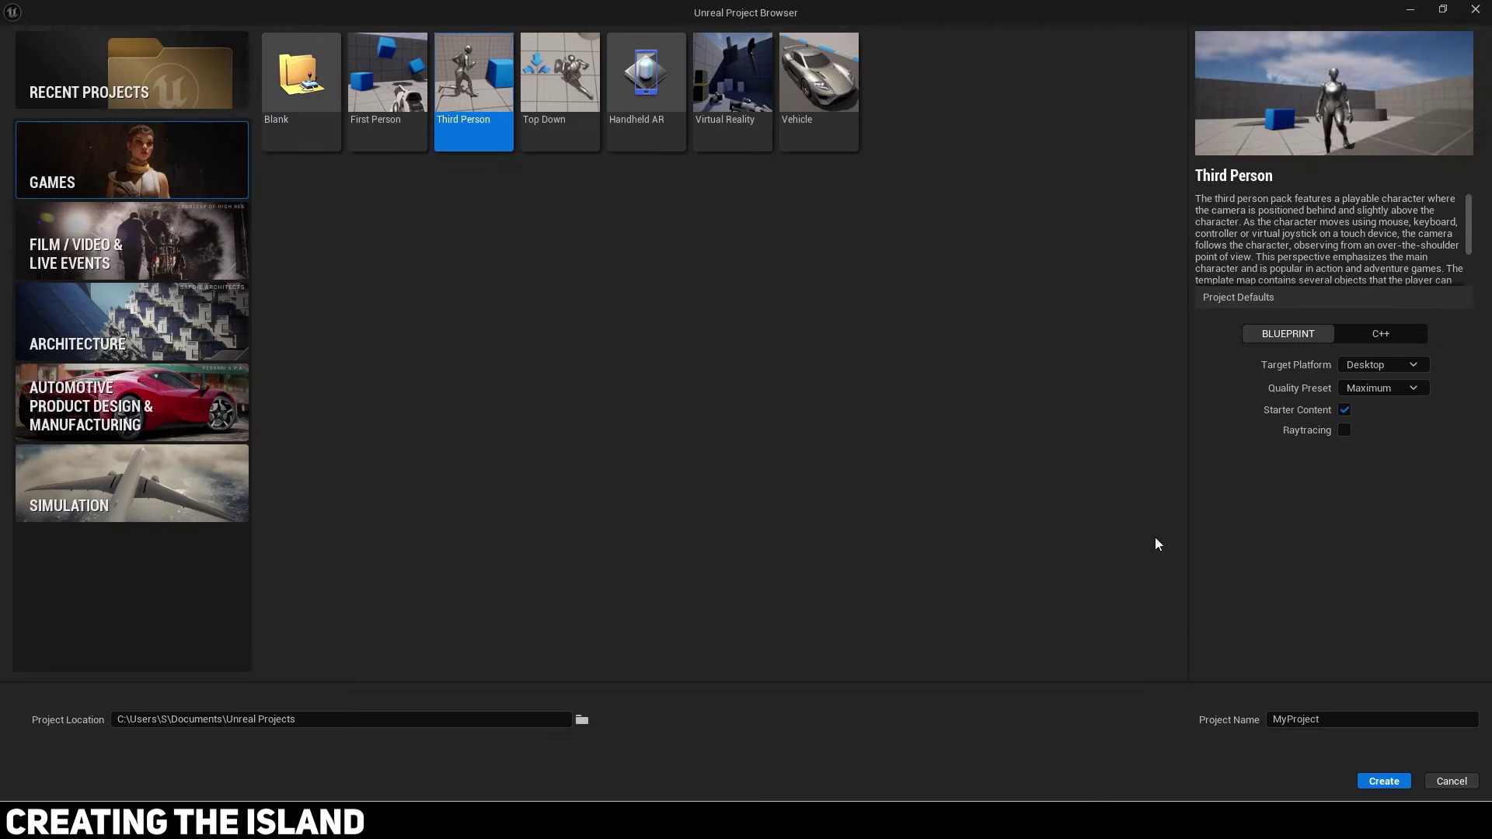
{"action": "left_click", "coordinate": [1337, 718]}
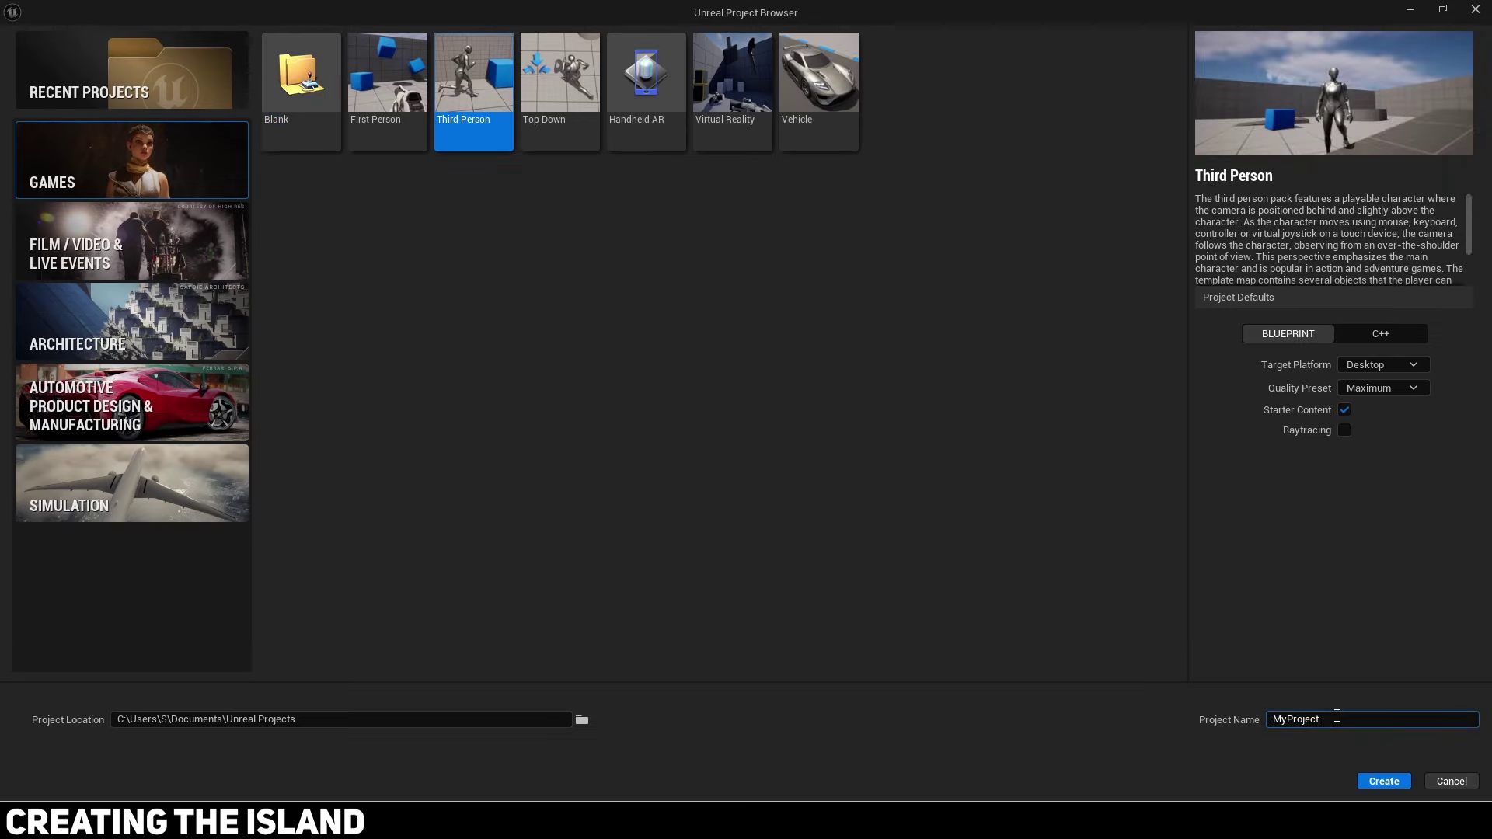
{"action": "double_click", "coordinate": [1337, 718]}
{"action": "type", "text": "Island"}
{"action": "left_click", "coordinate": [1384, 781]}
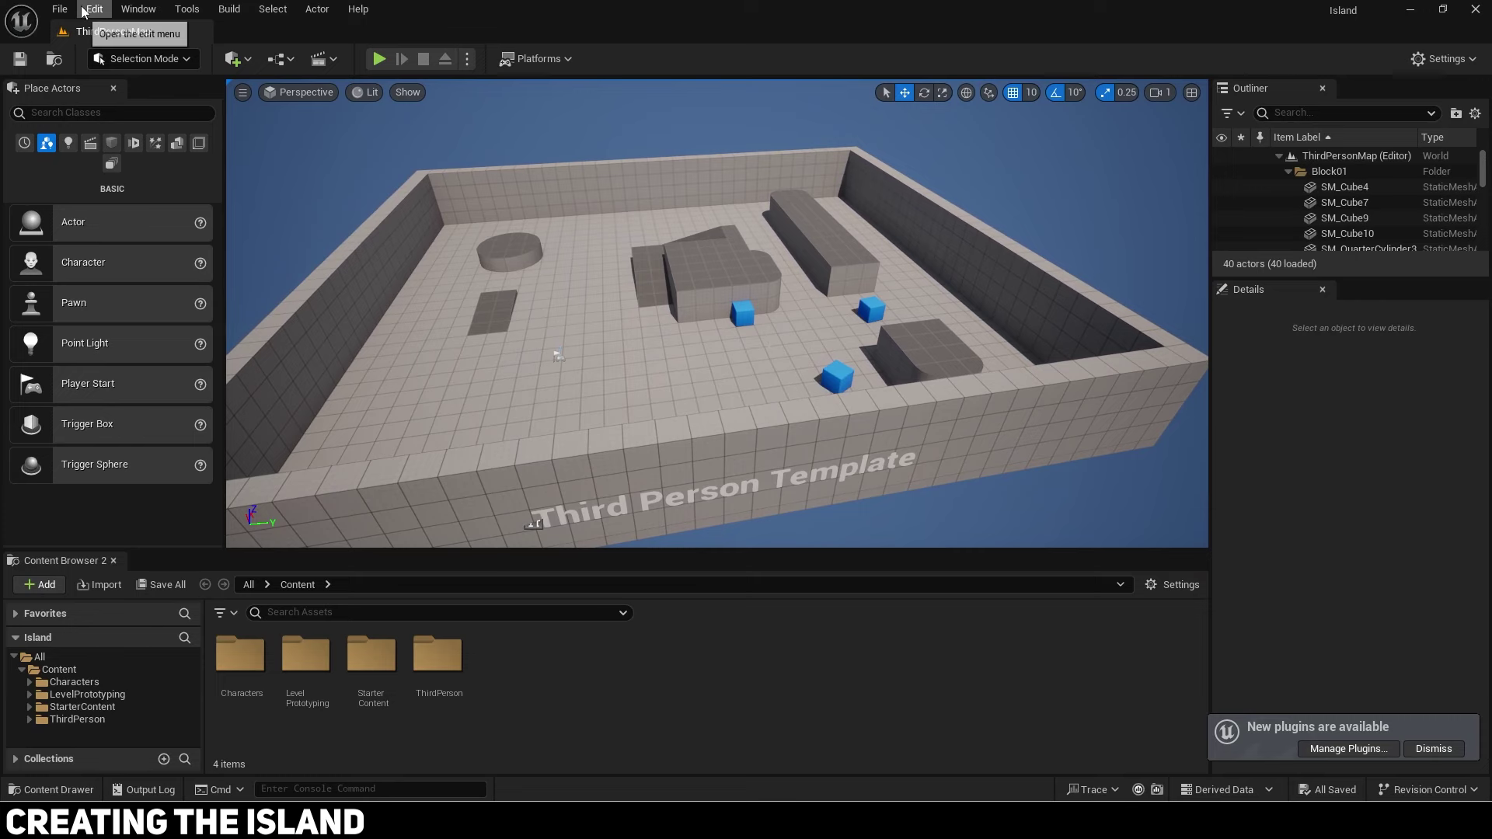
Step: Find the water plugins and enable Buoyancy, Water and Water Extras, accepting the experimental-version warnings
{"action": "left_click", "coordinate": [94, 9]}
{"action": "left_click", "coordinate": [189, 270]}
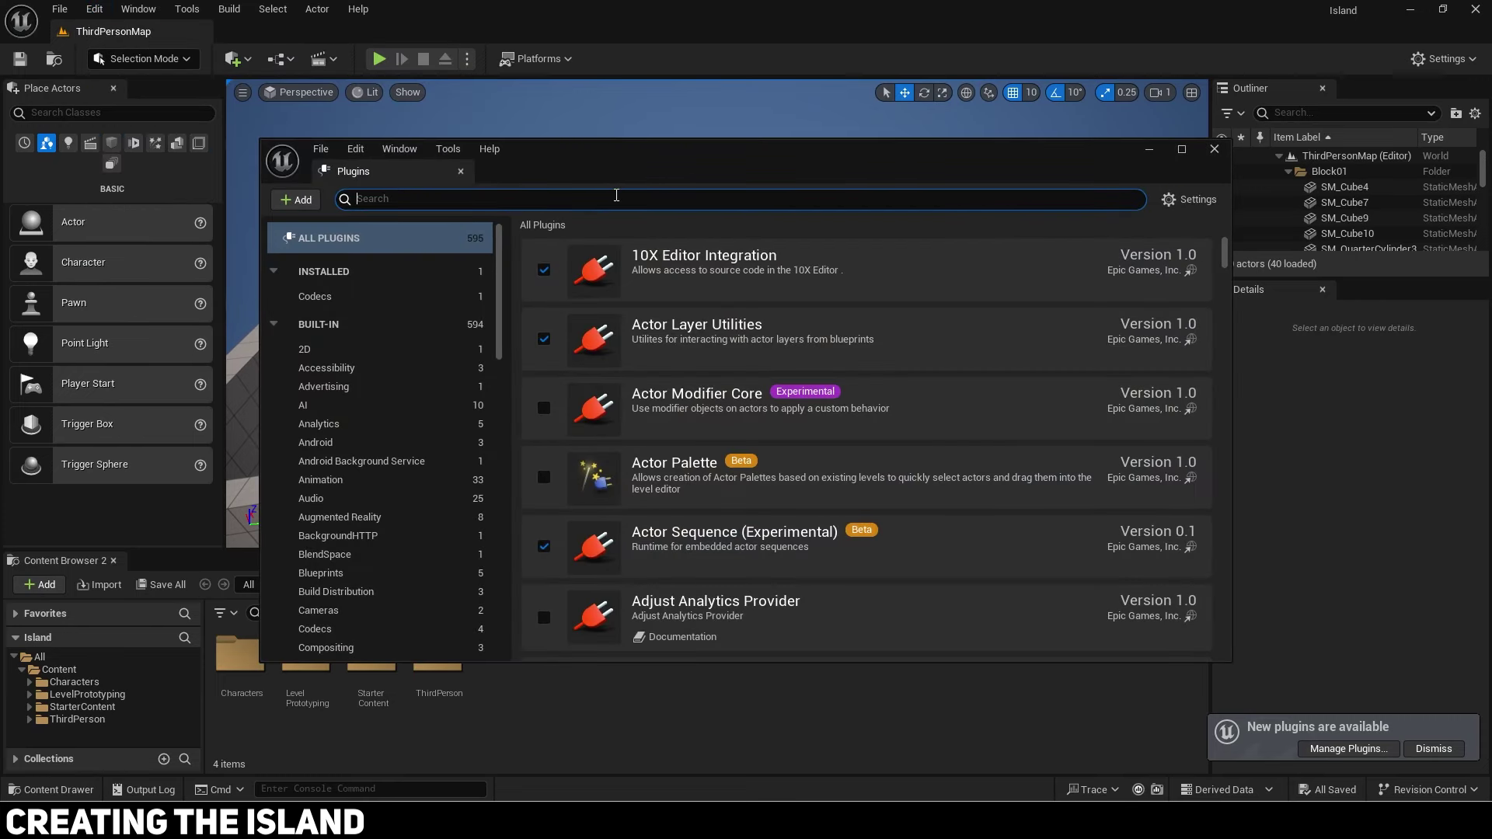
{"action": "type", "text": "water"}
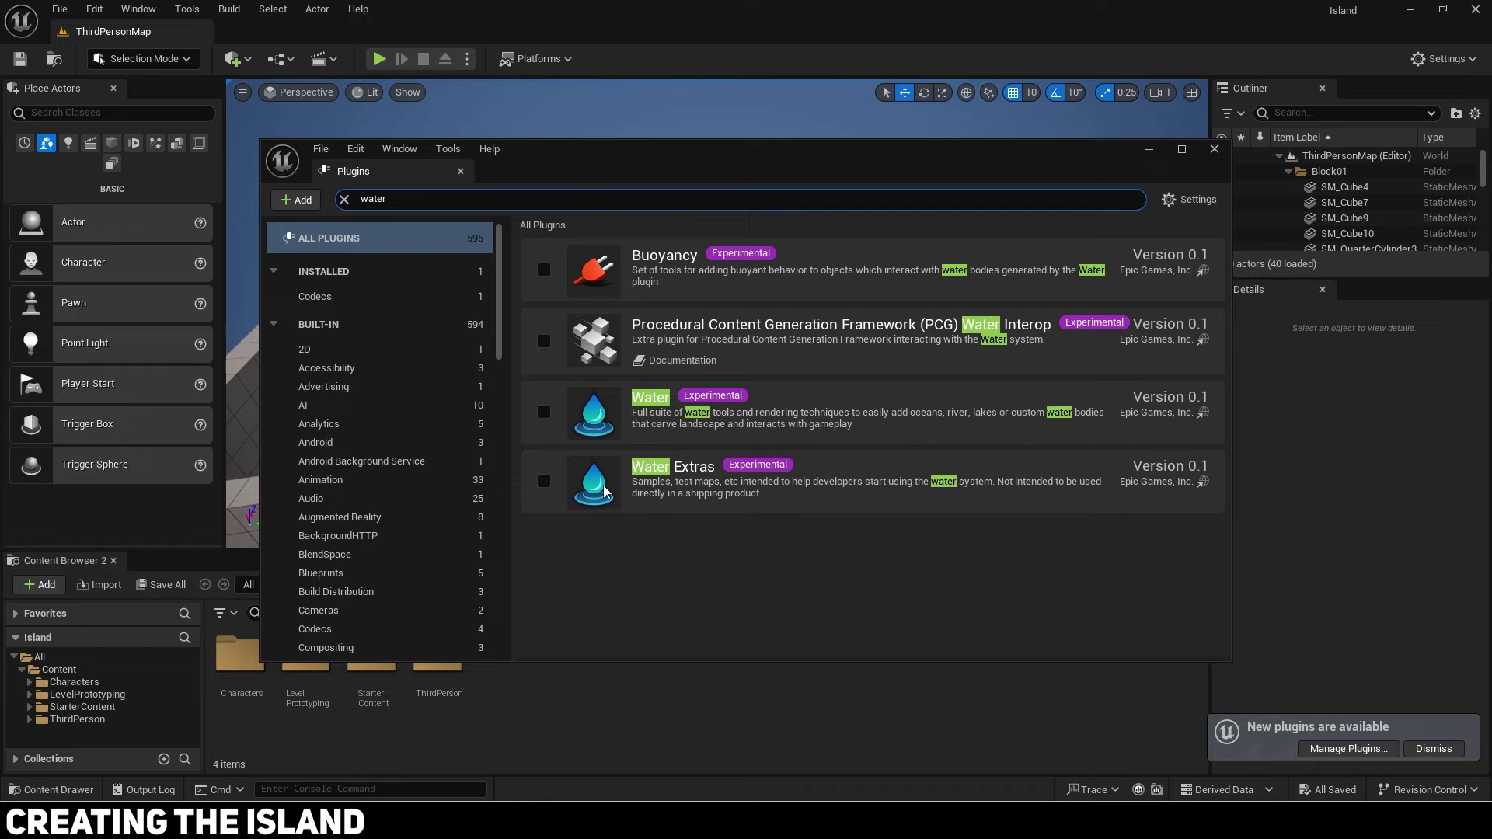
{"action": "left_click", "coordinate": [543, 270]}
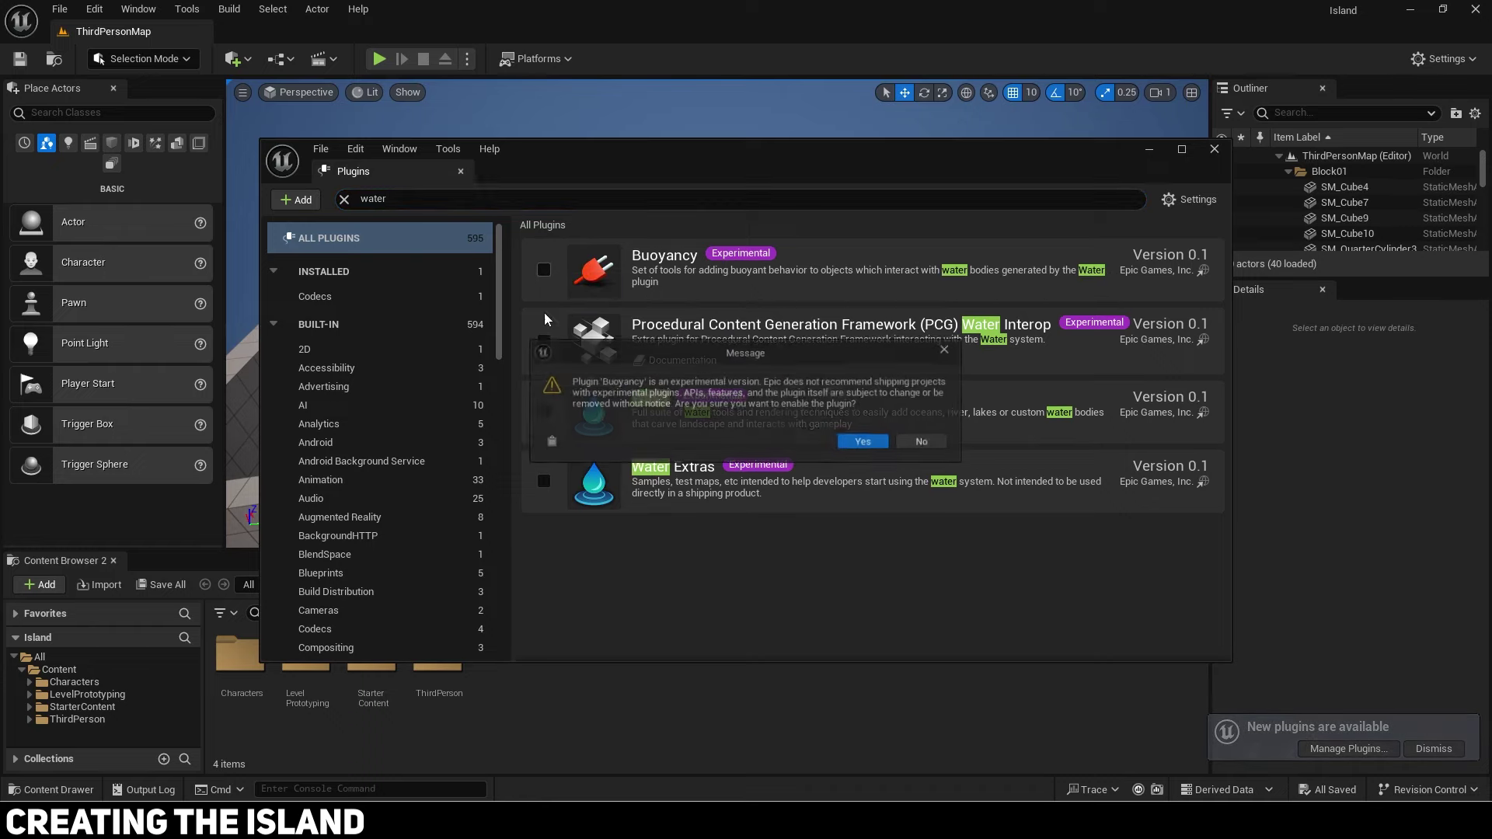
{"action": "left_click", "coordinate": [857, 448]}
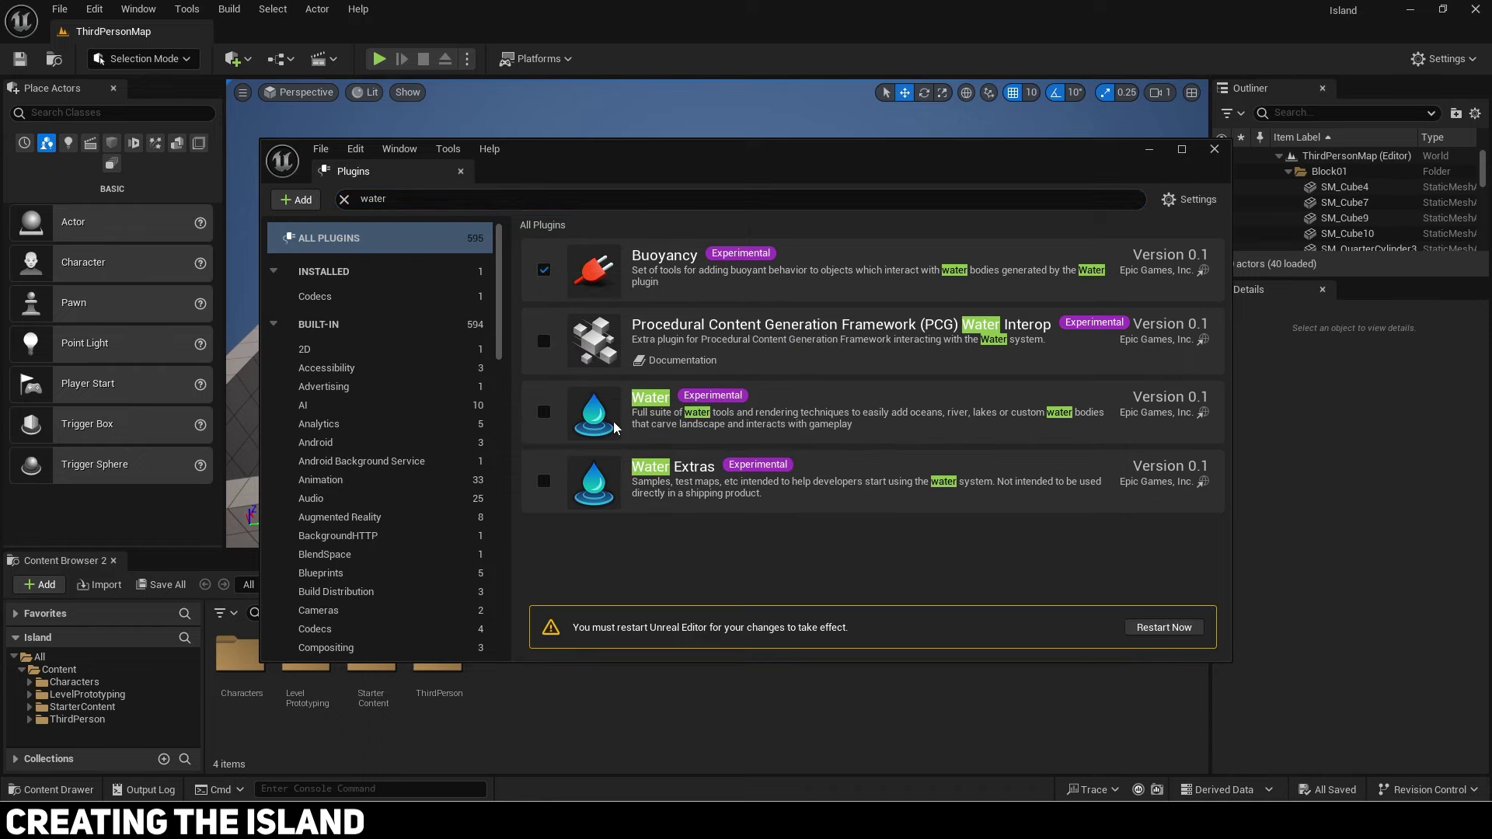
{"action": "left_click", "coordinate": [543, 411]}
{"action": "left_click", "coordinate": [859, 448]}
{"action": "left_click", "coordinate": [543, 481]}
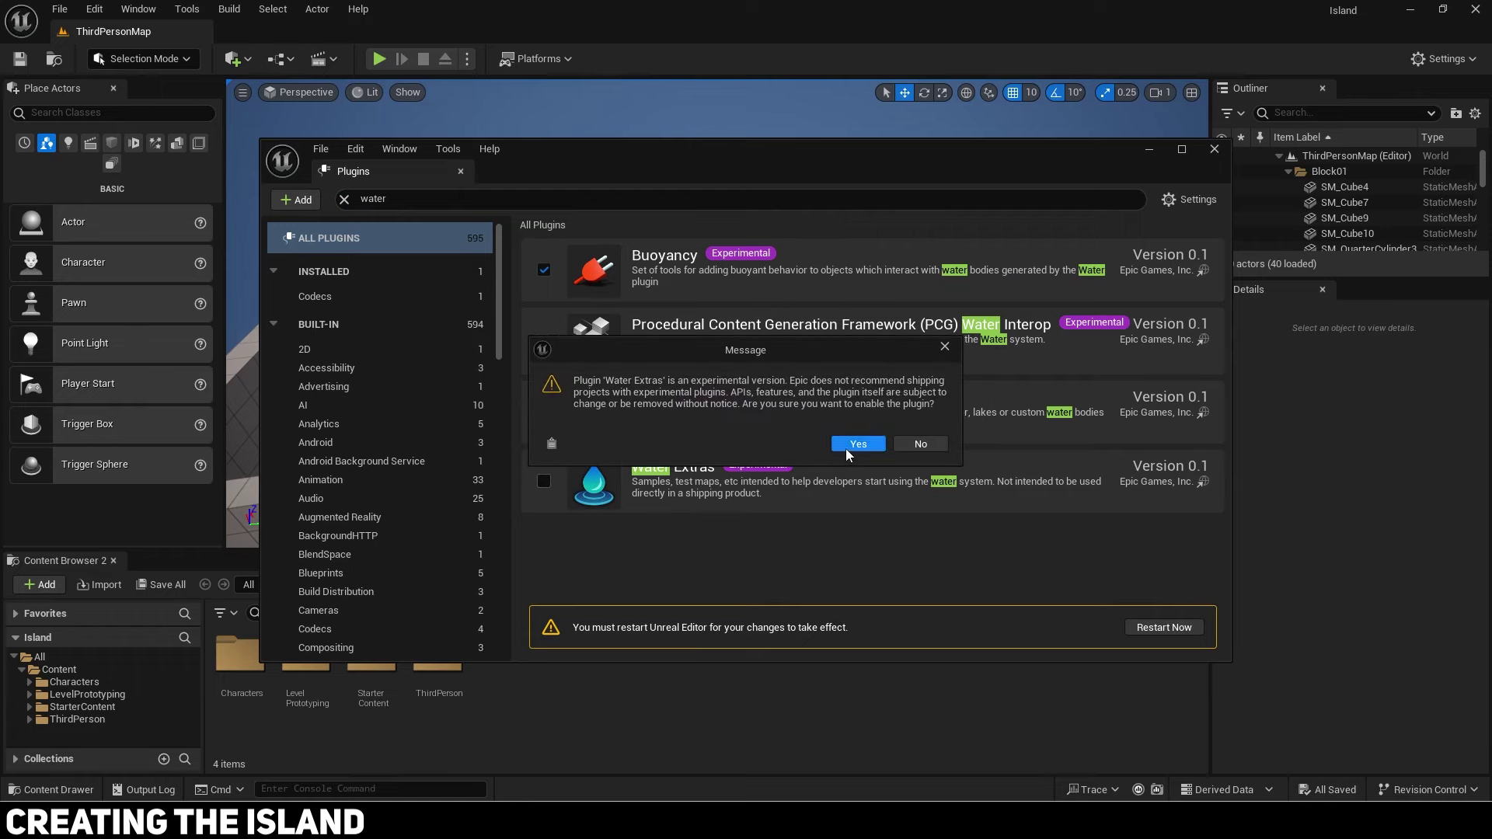
{"action": "left_click", "coordinate": [853, 445]}
Step: Enable the Landmass plugin and restart the editor to apply the plugin changes
{"action": "left_click", "coordinate": [798, 205]}
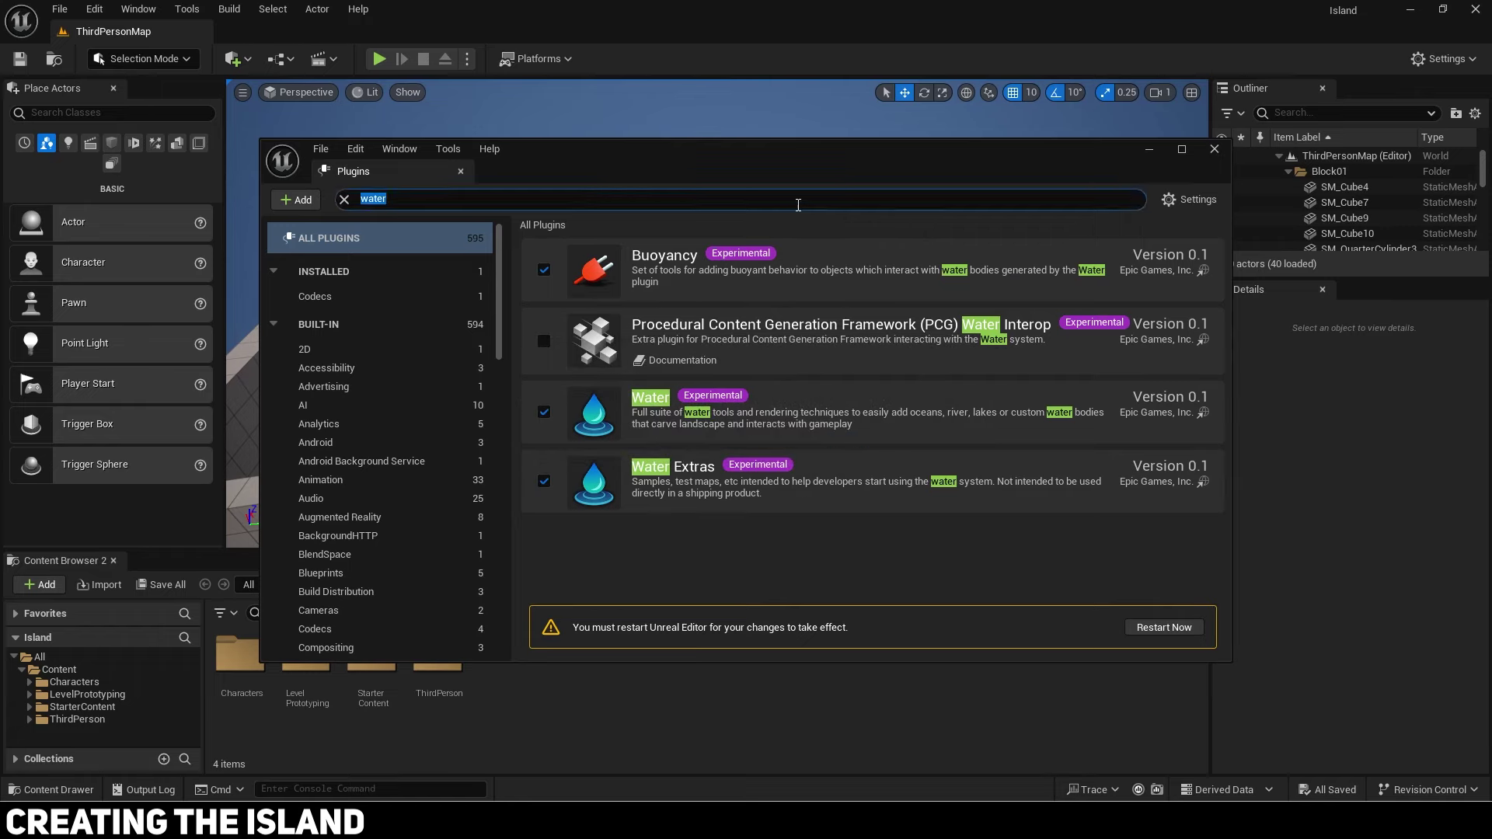
{"action": "type", "text": "landm"}
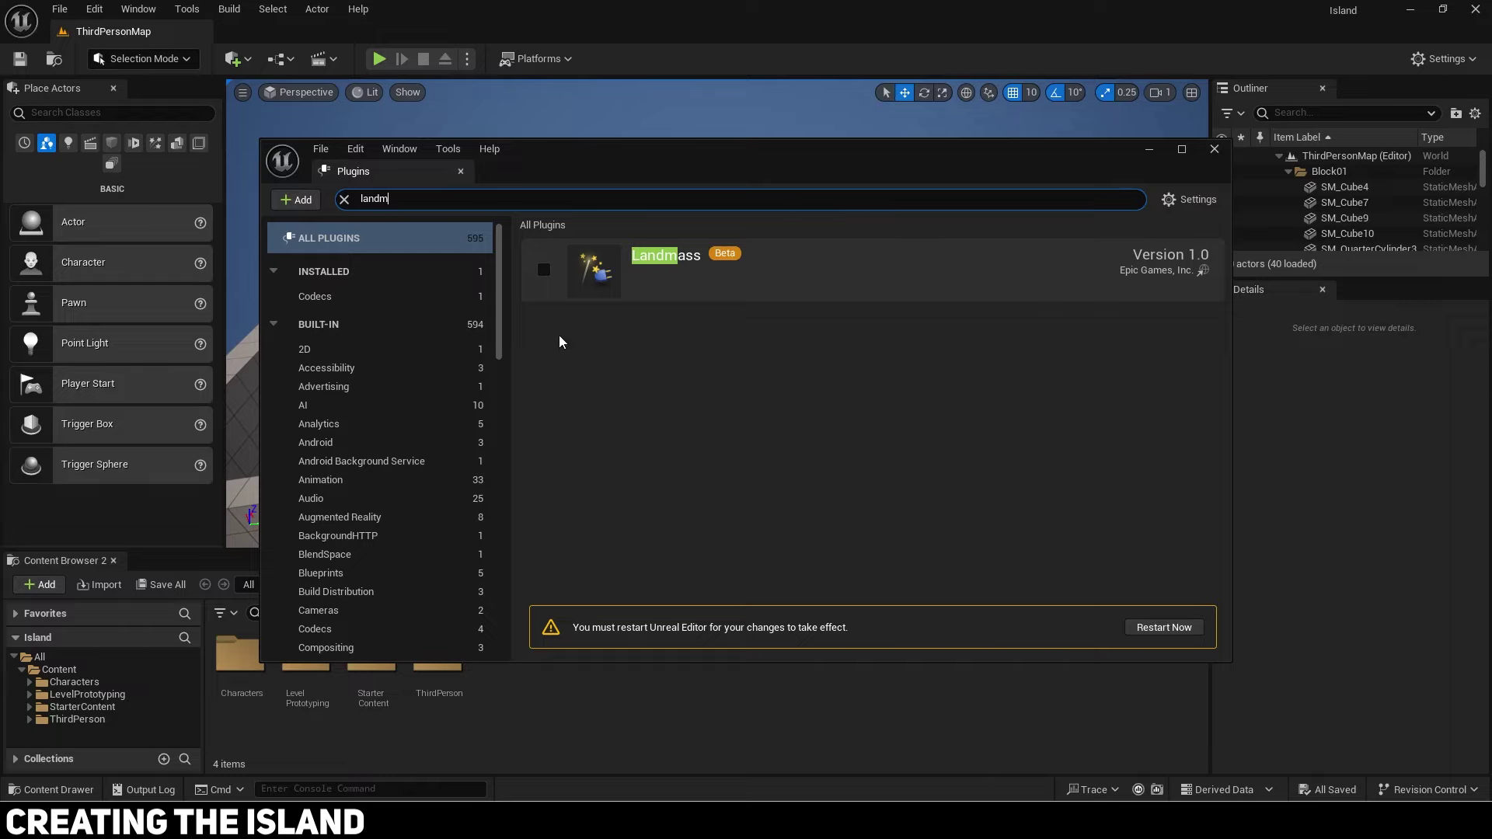
{"action": "left_click", "coordinate": [543, 270]}
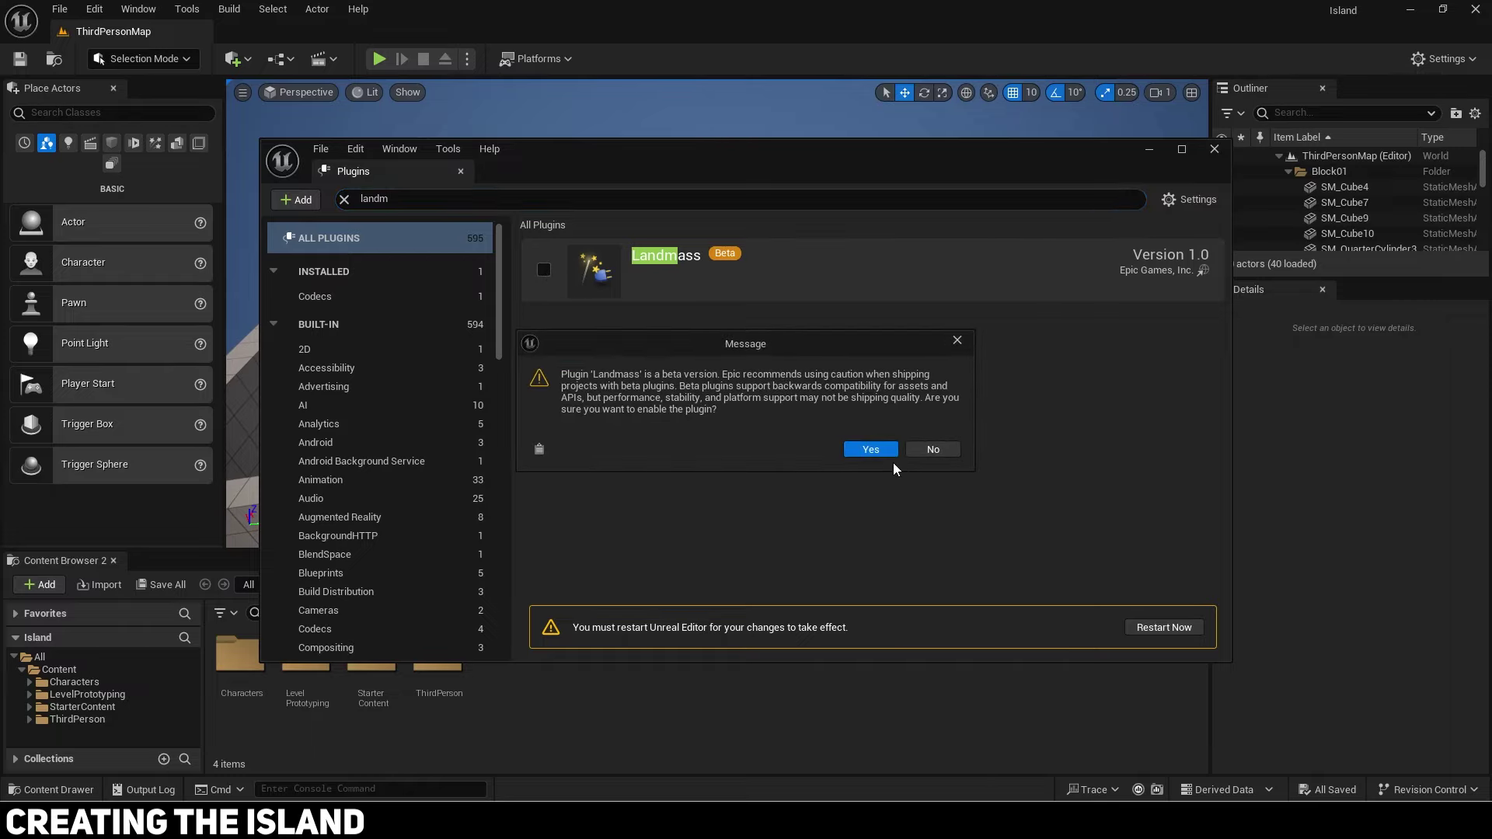
{"action": "left_click", "coordinate": [878, 451]}
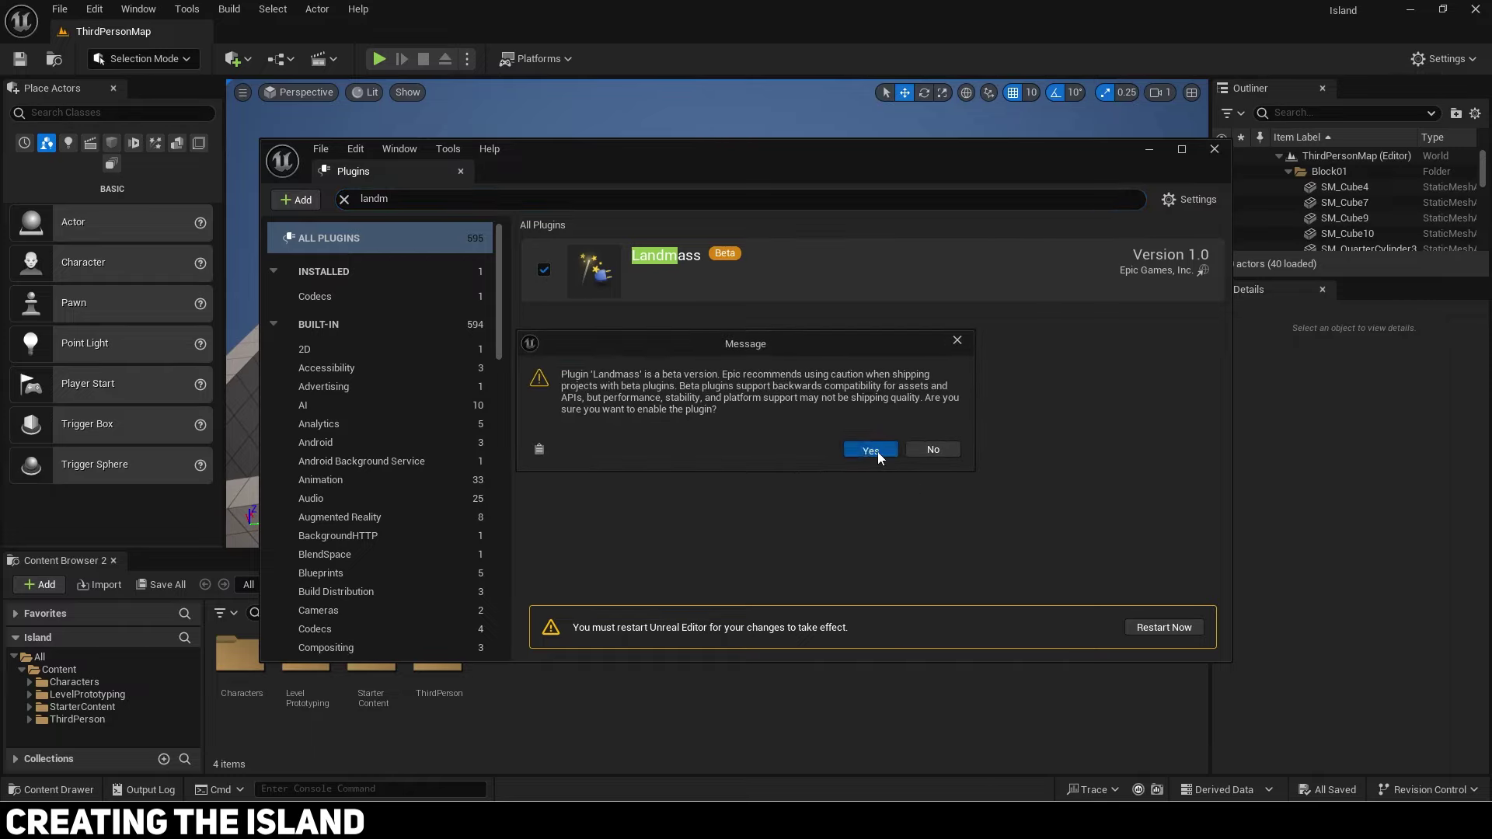
{"action": "left_click", "coordinate": [1177, 630]}
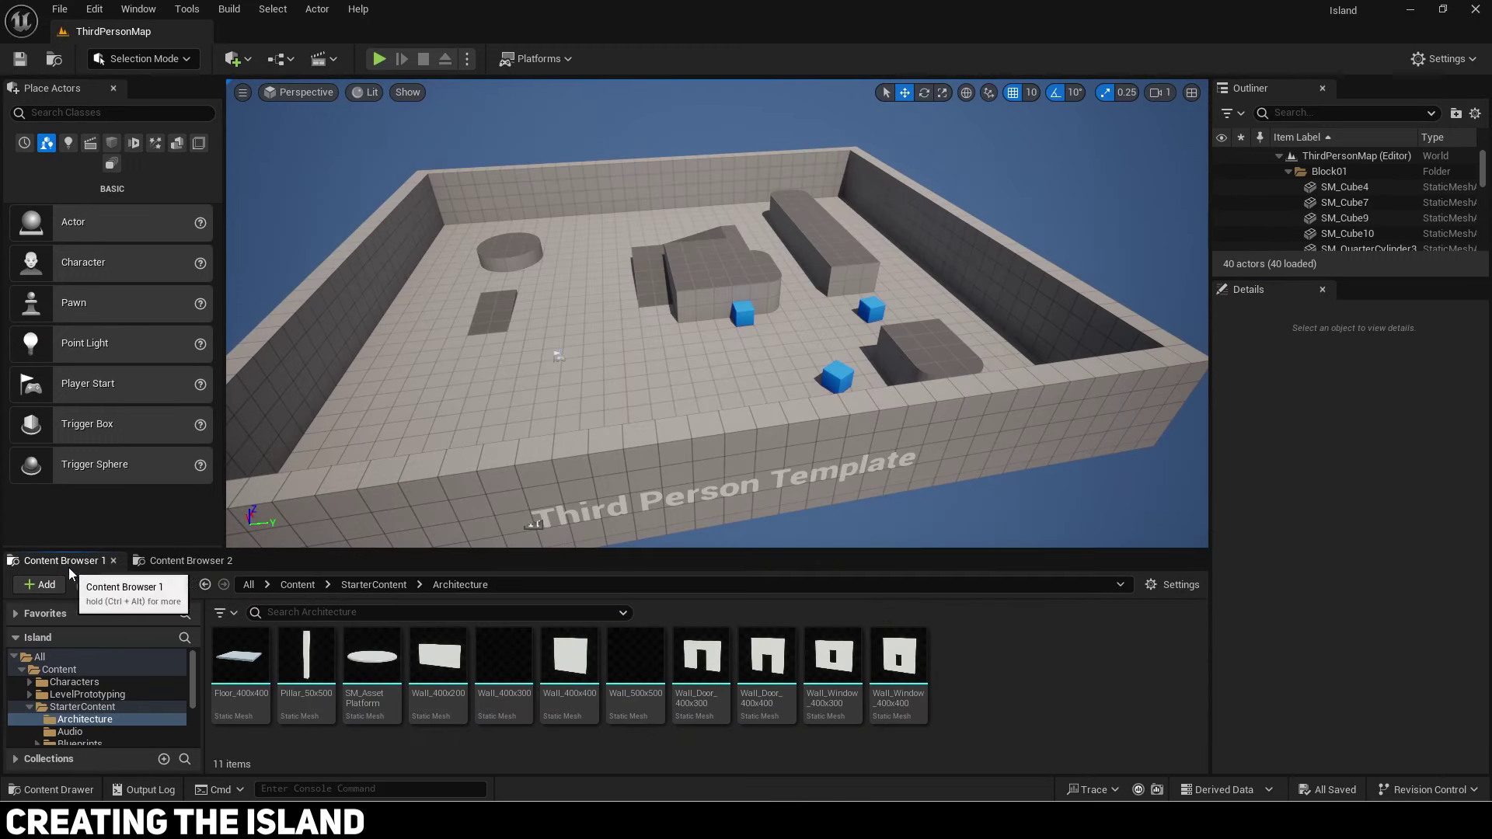
Step: Show the project's main Content folder and create a new level from the Basic template
{"action": "left_click", "coordinate": [81, 706]}
{"action": "left_click", "coordinate": [58, 669]}
{"action": "left_click", "coordinate": [65, 9]}
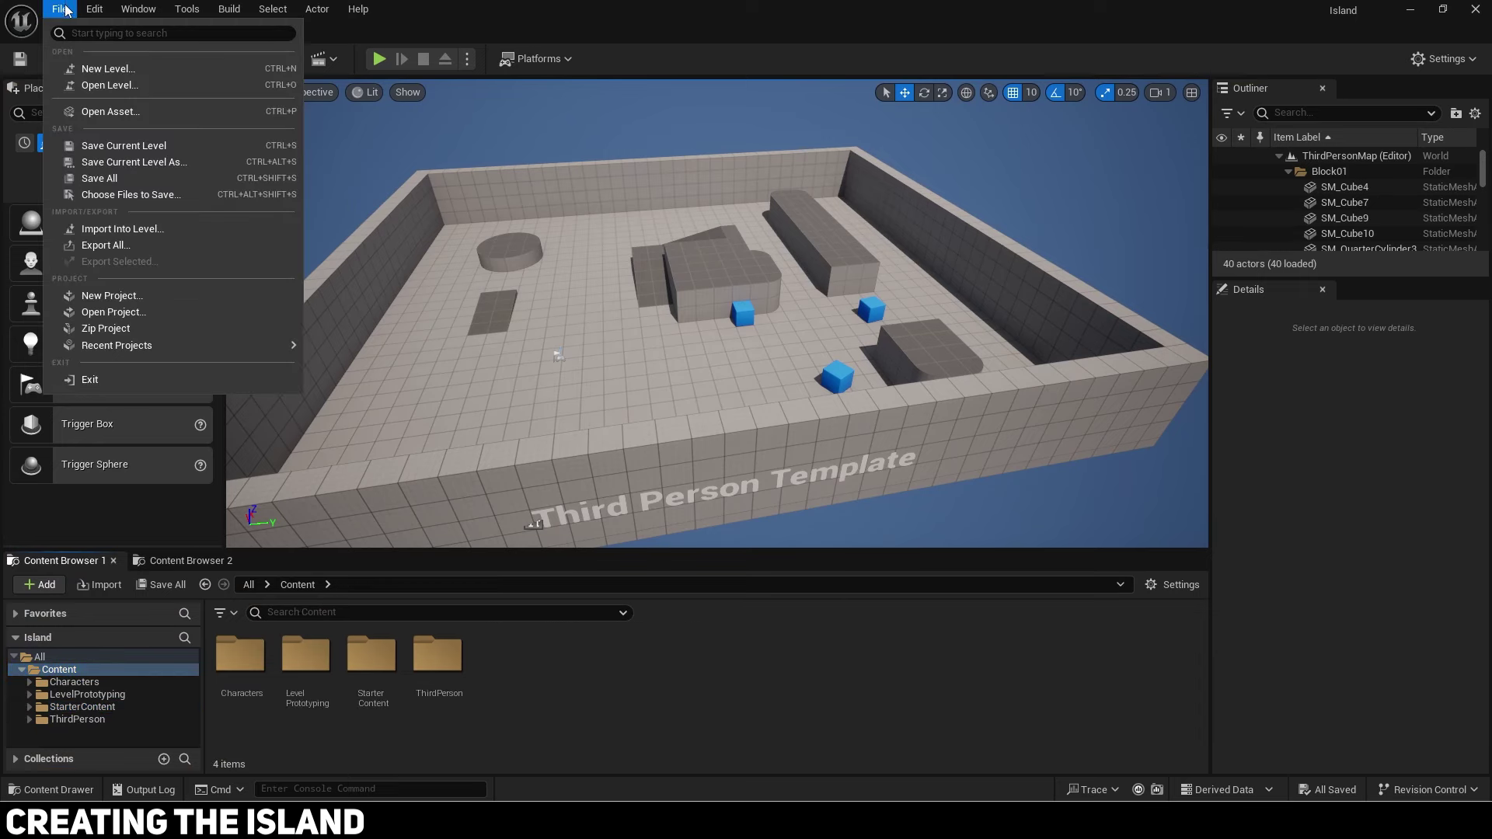
{"action": "left_click", "coordinate": [108, 69]}
{"action": "left_click", "coordinate": [740, 306]}
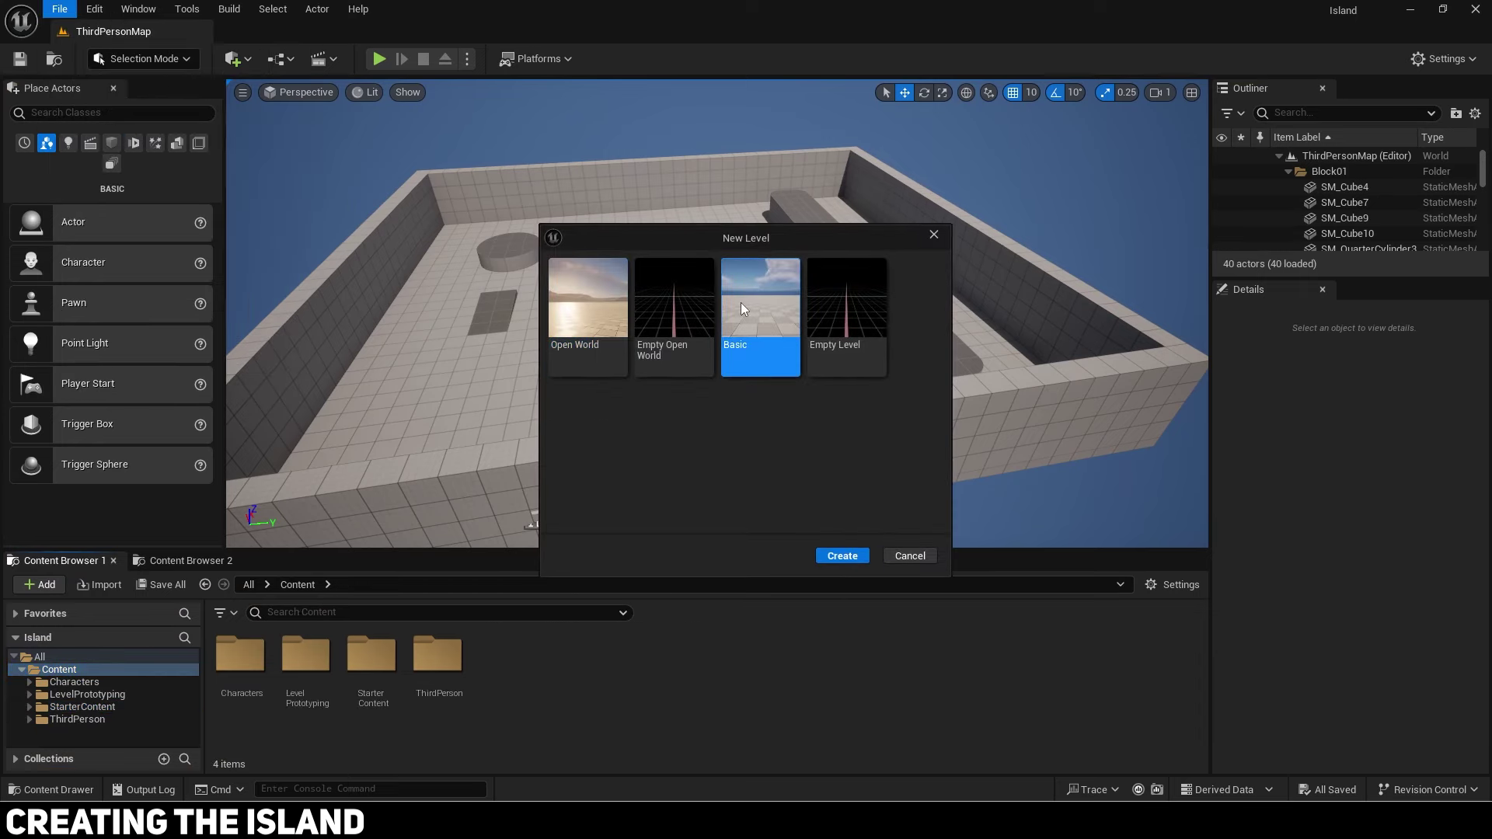
{"action": "left_click", "coordinate": [841, 556]}
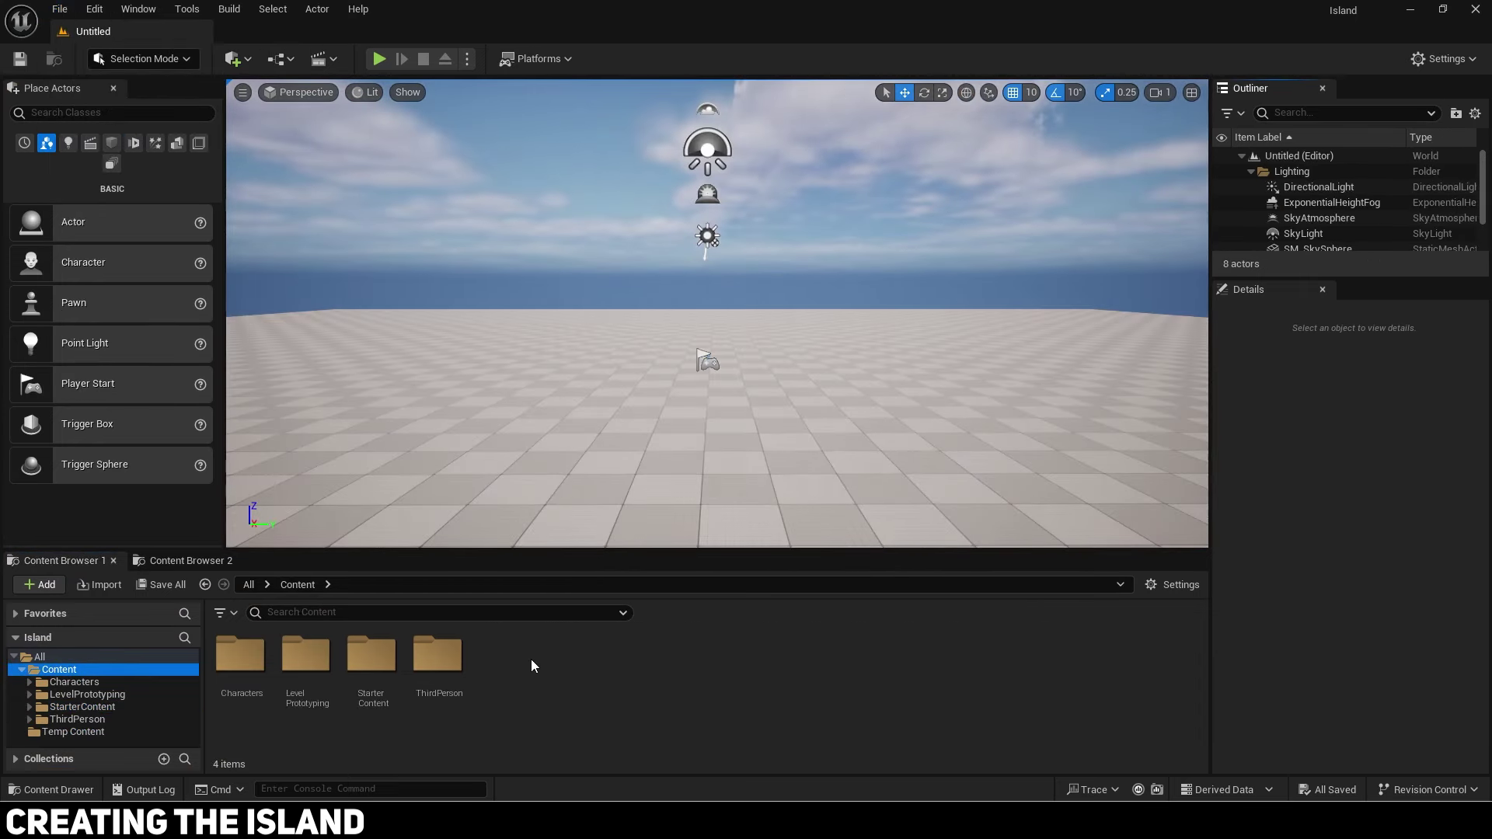
Step: Create a folder named Island in the Content folder
{"action": "right_click", "coordinate": [530, 659]}
{"action": "left_click", "coordinate": [586, 129]}
{"action": "type", "text": "Islan"}
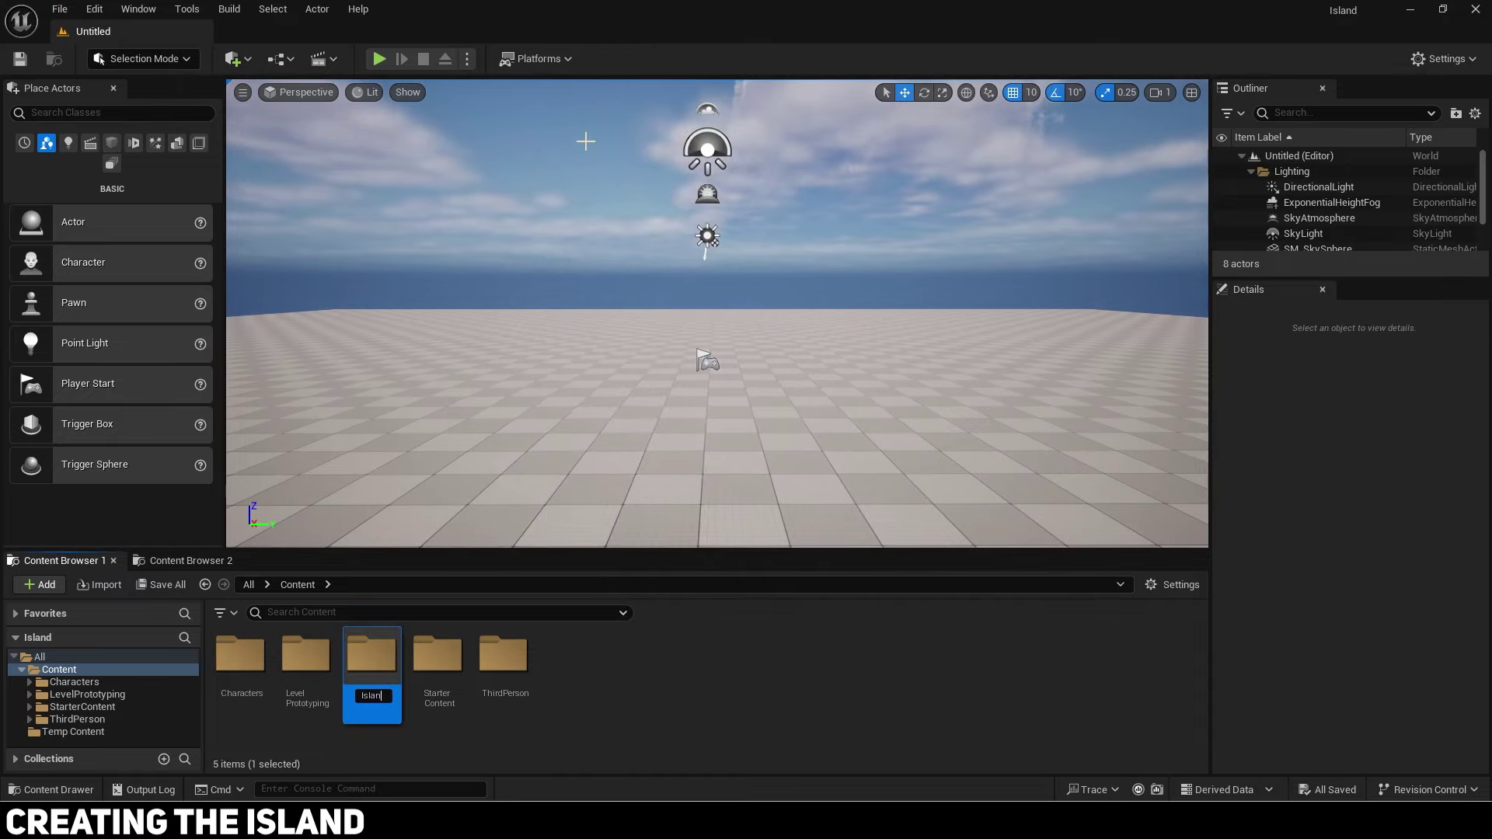
{"action": "type", "text": "d"}
{"action": "key", "text": "Return"}
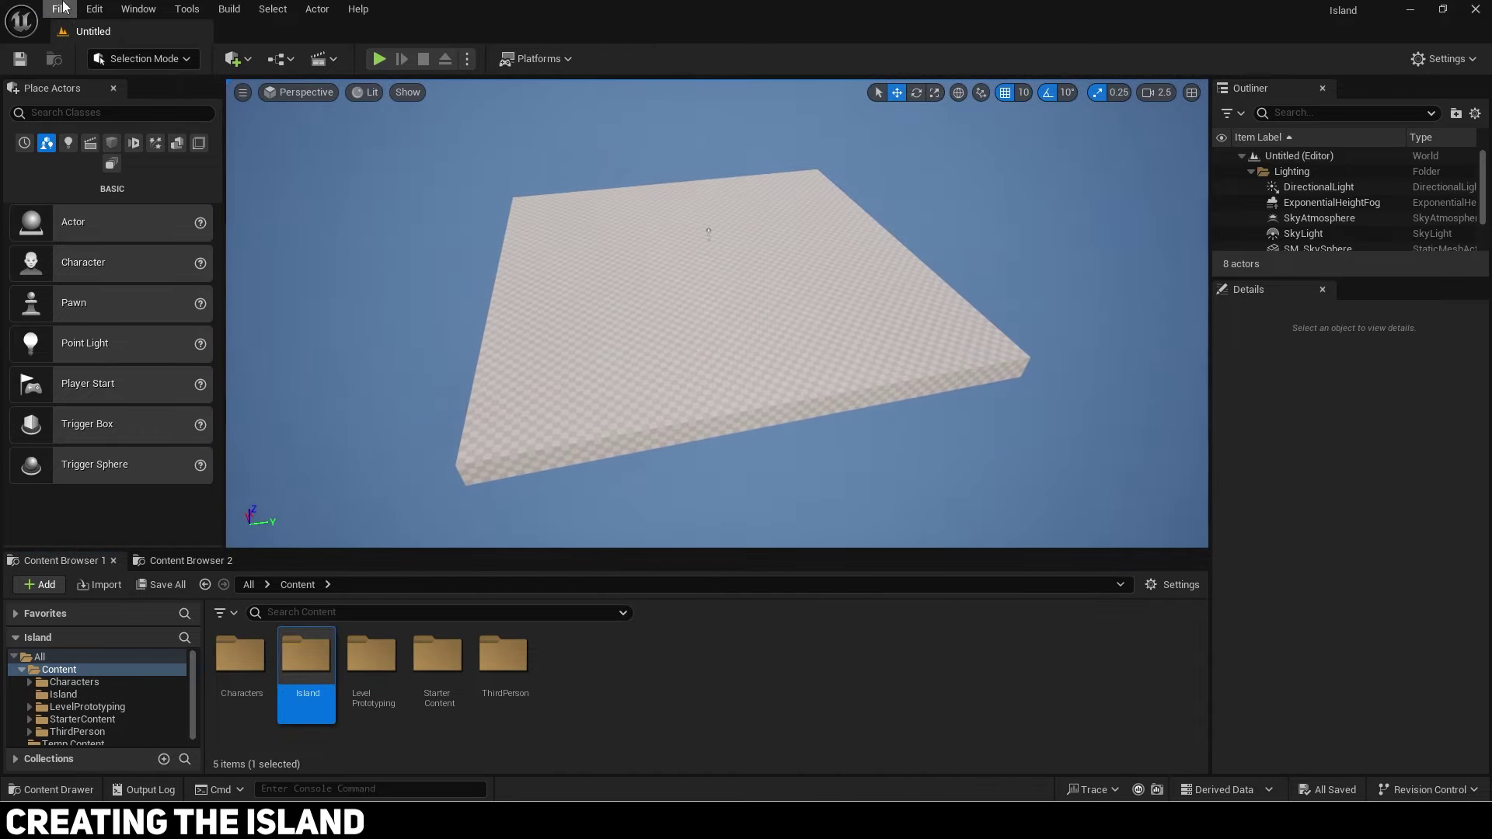
Step: Save the current level as IslandMap in the Island folder and open that folder in the content browser
{"action": "left_click", "coordinate": [63, 7]}
{"action": "left_click", "coordinate": [149, 144]}
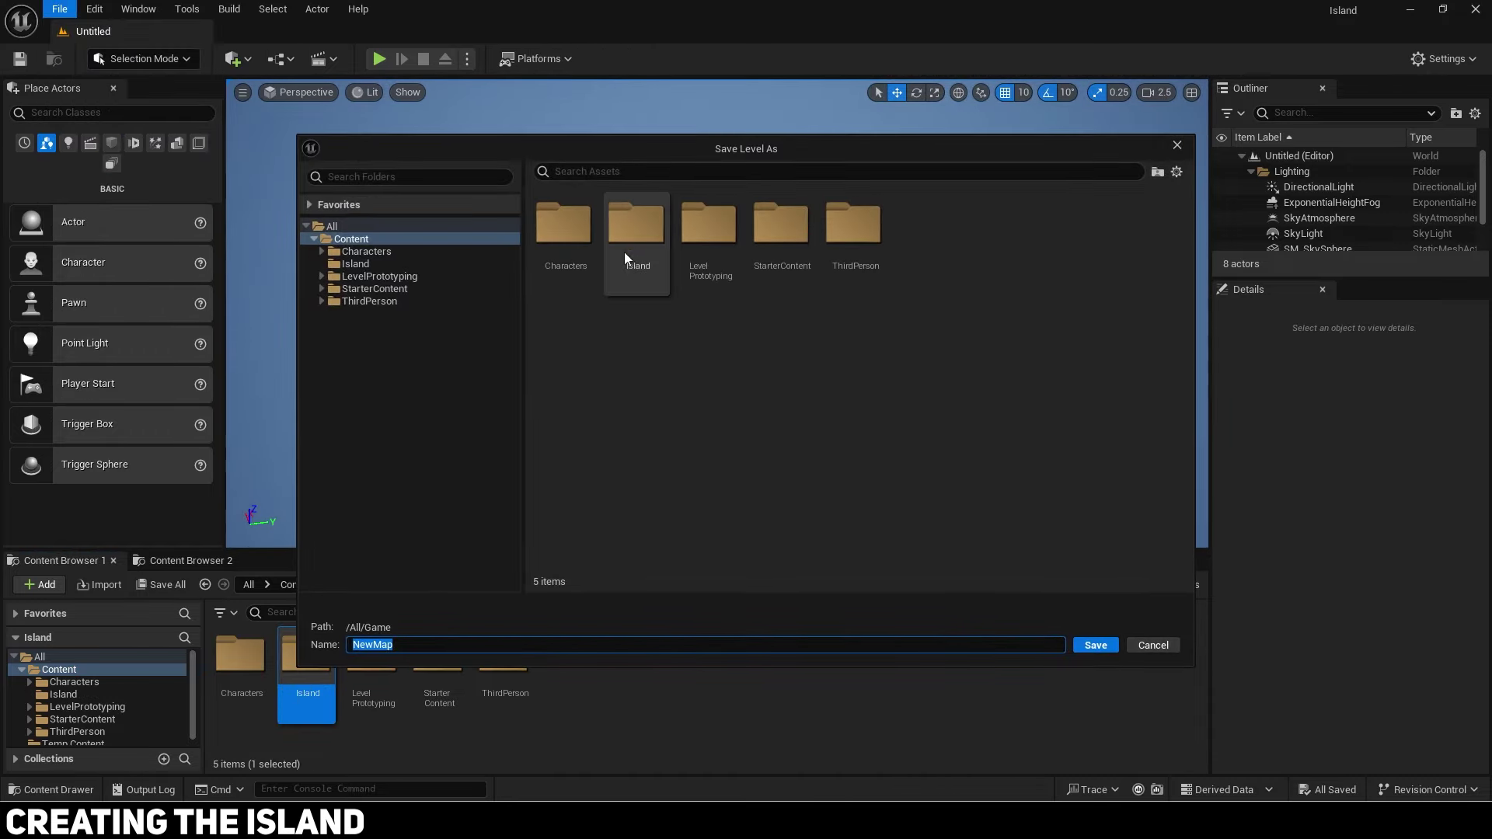
{"action": "double_click", "coordinate": [625, 256]}
{"action": "double_click", "coordinate": [536, 643]}
{"action": "type", "text": "I"}
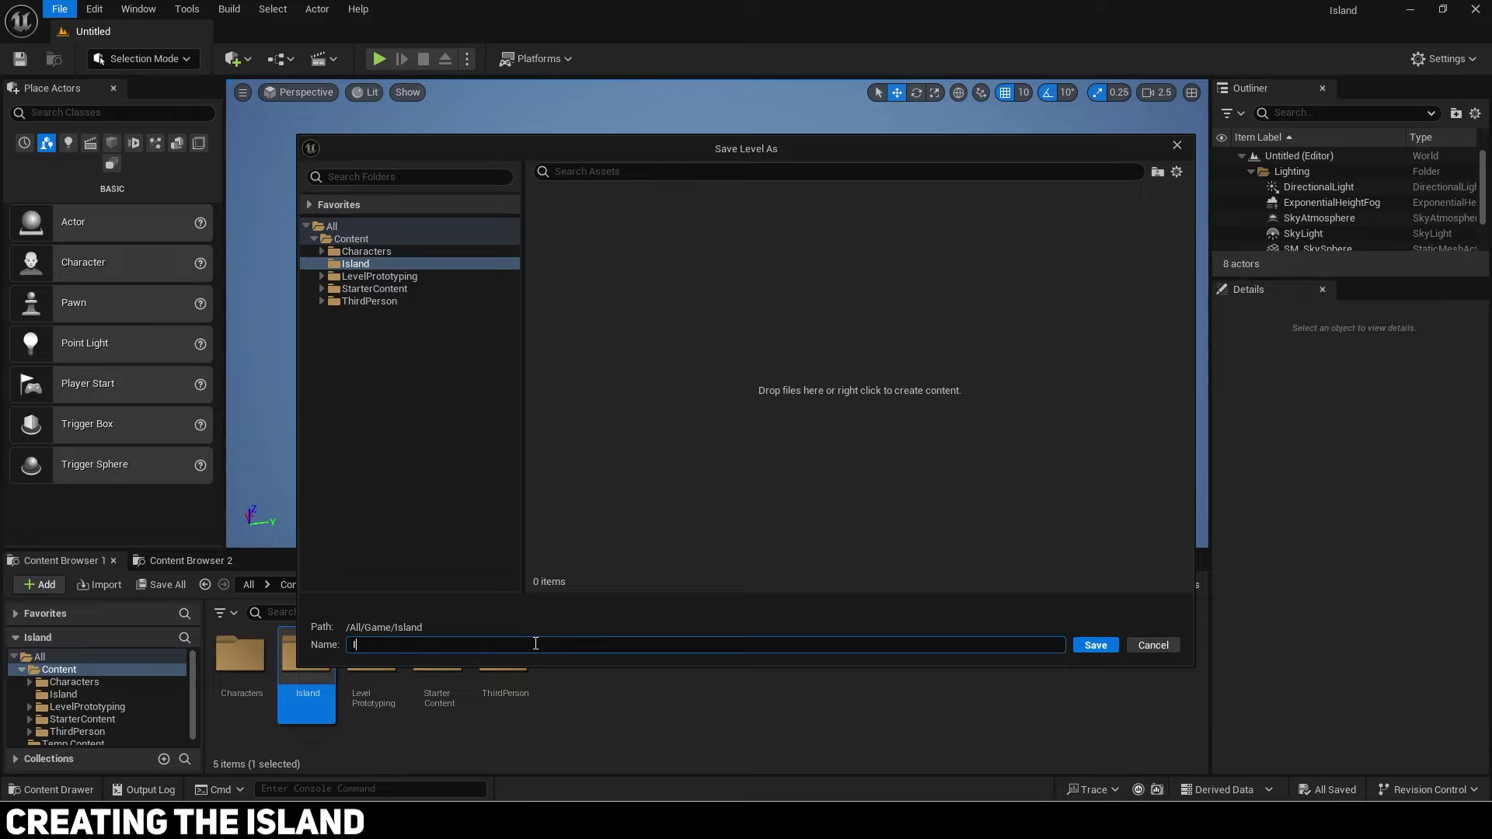
{"action": "type", "text": "slandMap"}
{"action": "key", "text": "Return"}
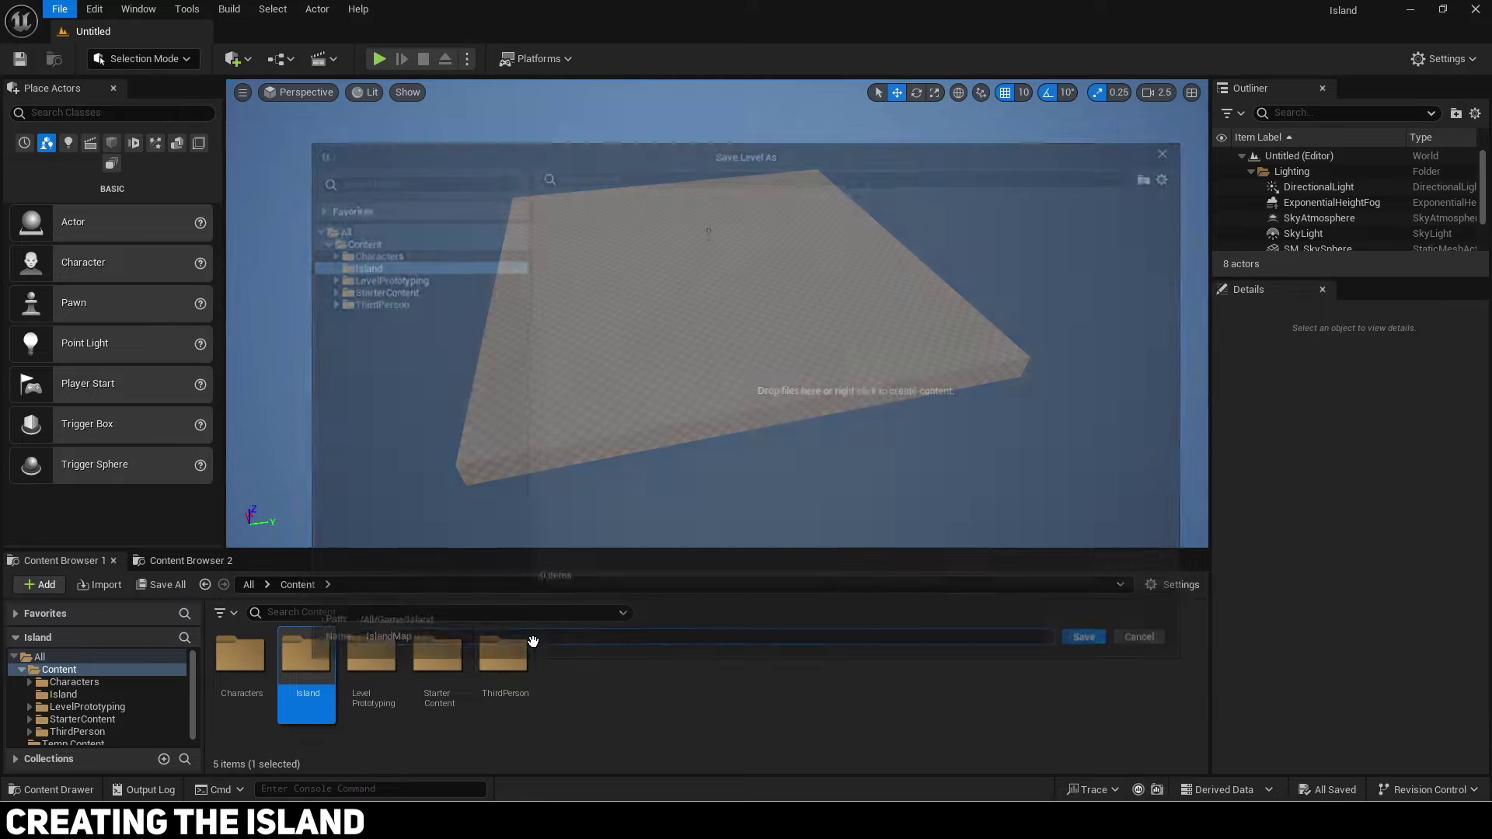
{"action": "double_click", "coordinate": [300, 660]}
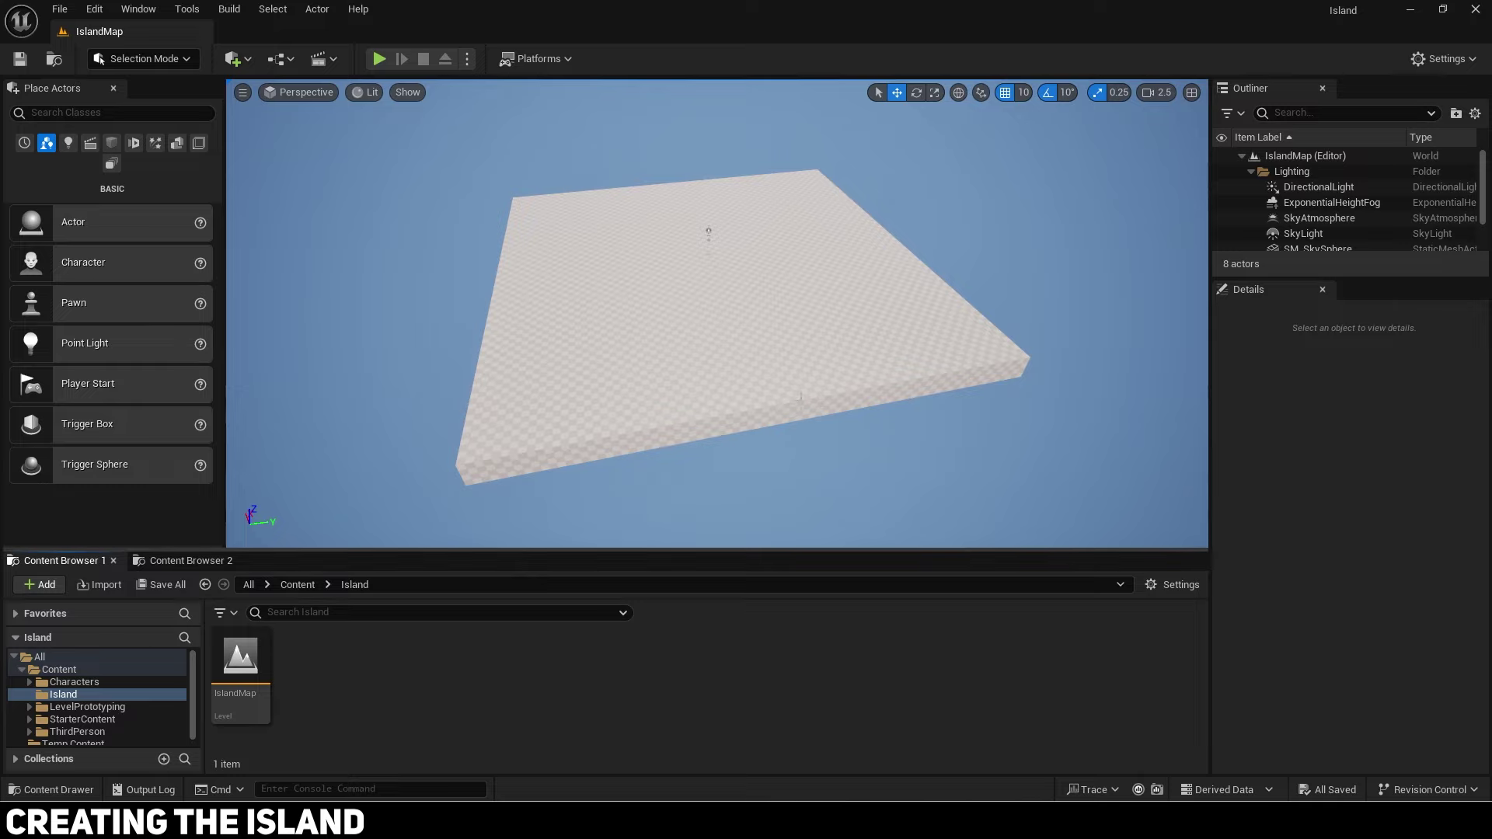
Step: Delete the default floor slab from the level
{"action": "left_click", "coordinate": [795, 371]}
{"action": "key", "text": "Delete"}
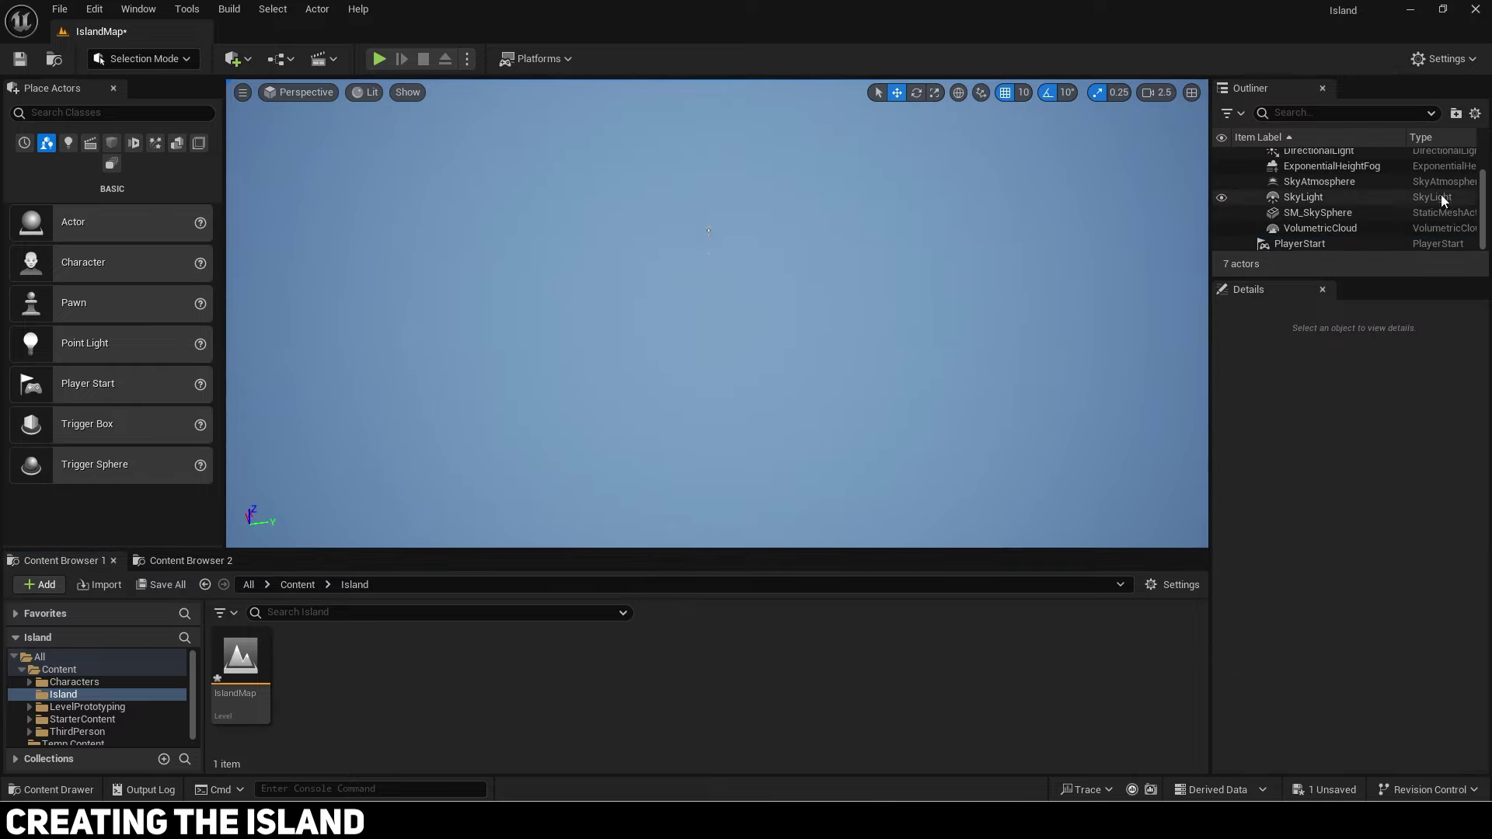
{"action": "scroll", "coordinate": [1349, 220], "scroll_direction": "up", "scroll_amount": 3}
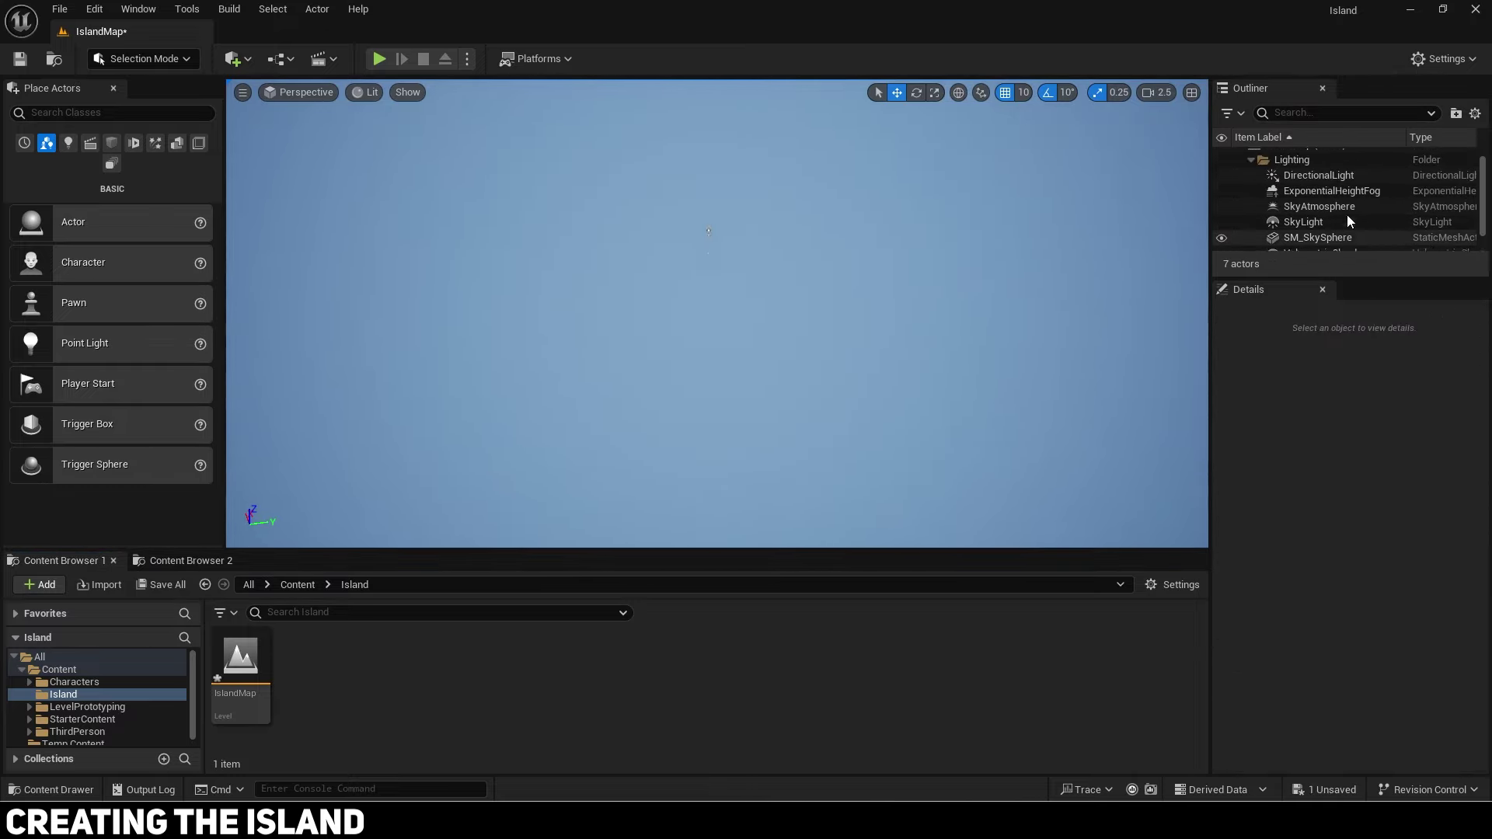
Step: Switch to Landscape mode and set the new landscape's sections per component to 2×2 Sections
{"action": "left_click", "coordinate": [149, 59]}
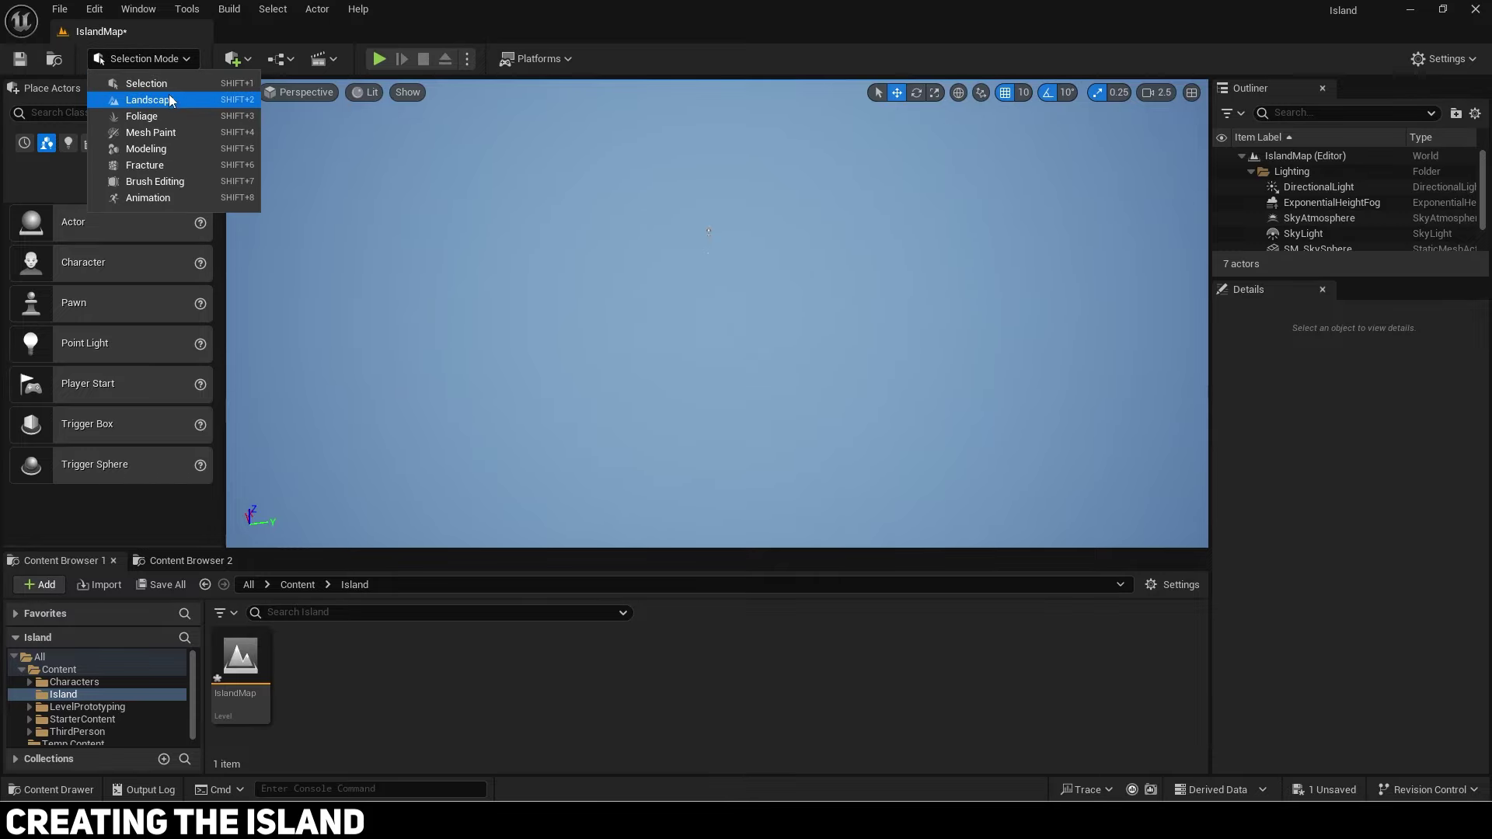
{"action": "left_click", "coordinate": [173, 101]}
{"action": "right_click_drag", "start_coordinate": [831, 314], "coordinate": [882, 326]}
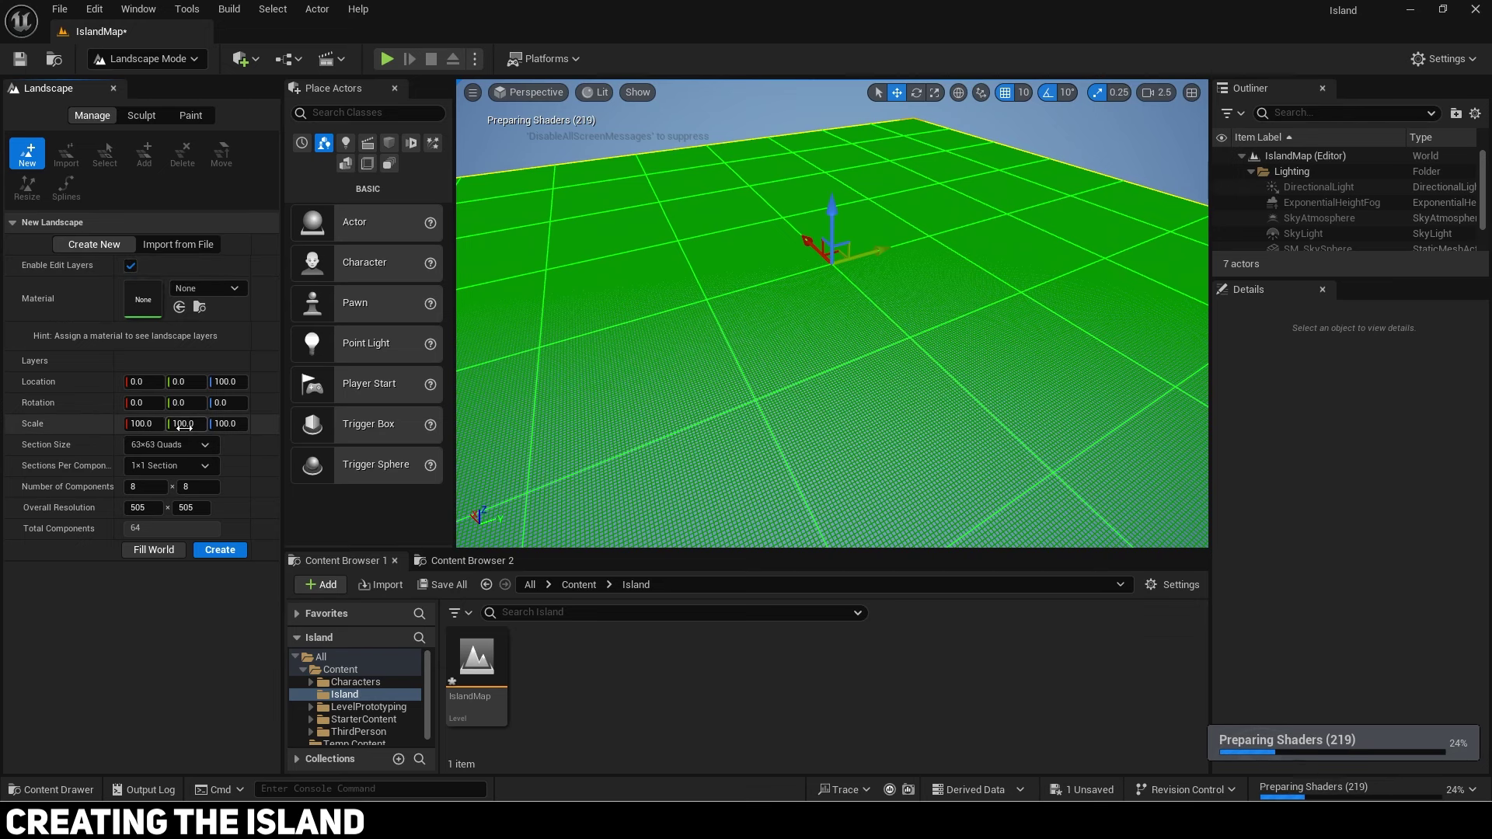
{"action": "right_click_drag", "start_coordinate": [1088, 311], "coordinate": [1115, 303]}
{"action": "mouse_move", "coordinate": [539, 420]}
{"action": "right_mouse_down"}
{"action": "mouse_move", "coordinate": [513, 416]}
{"action": "mouse_move", "coordinate": [539, 419]}
{"action": "right_mouse_up"}
{"action": "left_click", "coordinate": [157, 463]}
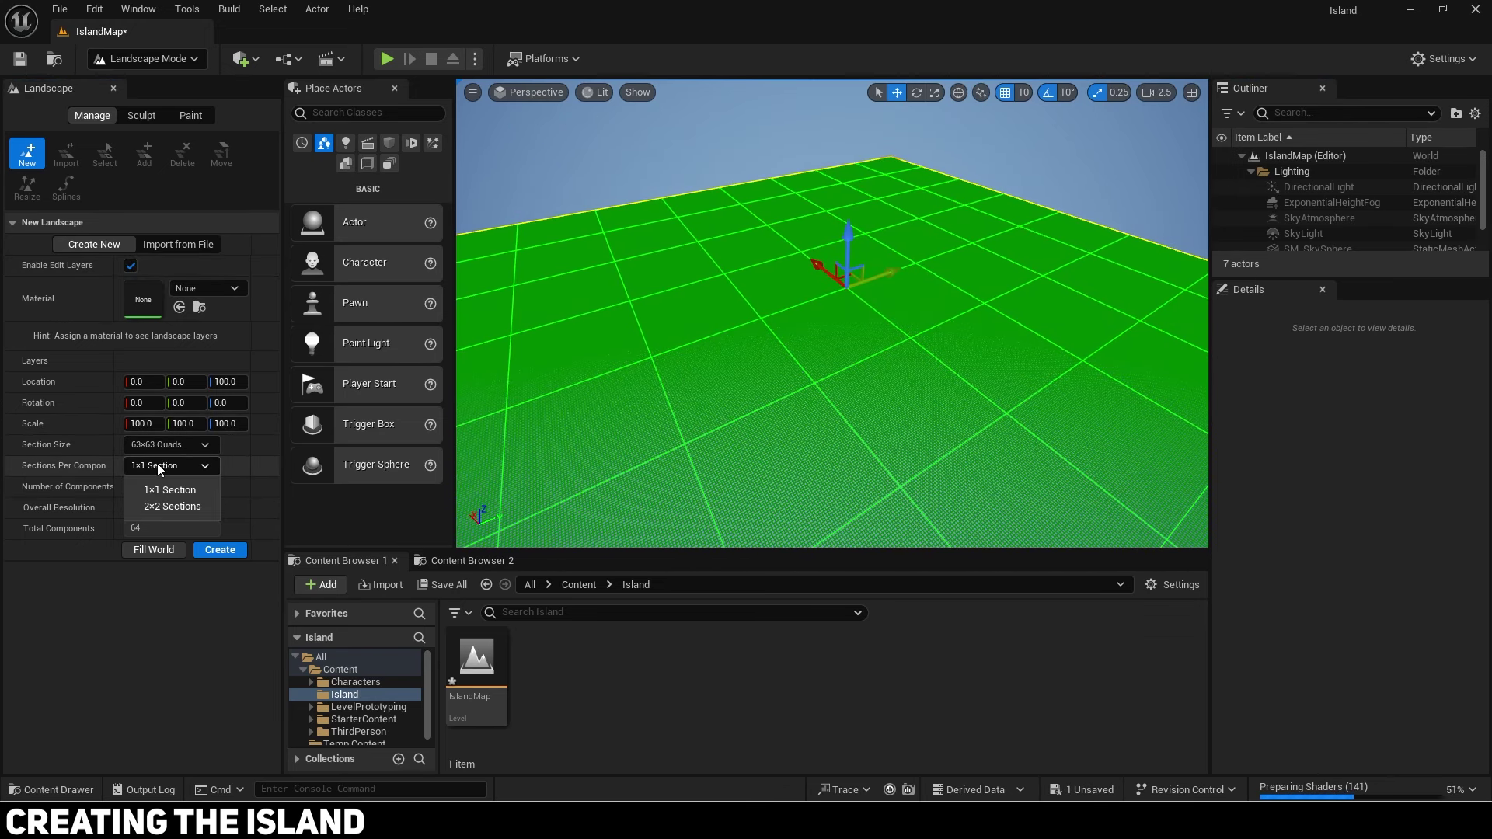
{"action": "left_click", "coordinate": [159, 506]}
Step: Try landscape section sizes of 127×127 and 15×15 quads, and return to 63×63 quads
{"action": "mouse_move", "coordinate": [936, 329]}
{"action": "right_mouse_down"}
{"action": "mouse_move", "coordinate": [870, 330]}
{"action": "mouse_move", "coordinate": [890, 311]}
{"action": "mouse_move", "coordinate": [936, 330]}
{"action": "right_mouse_up"}
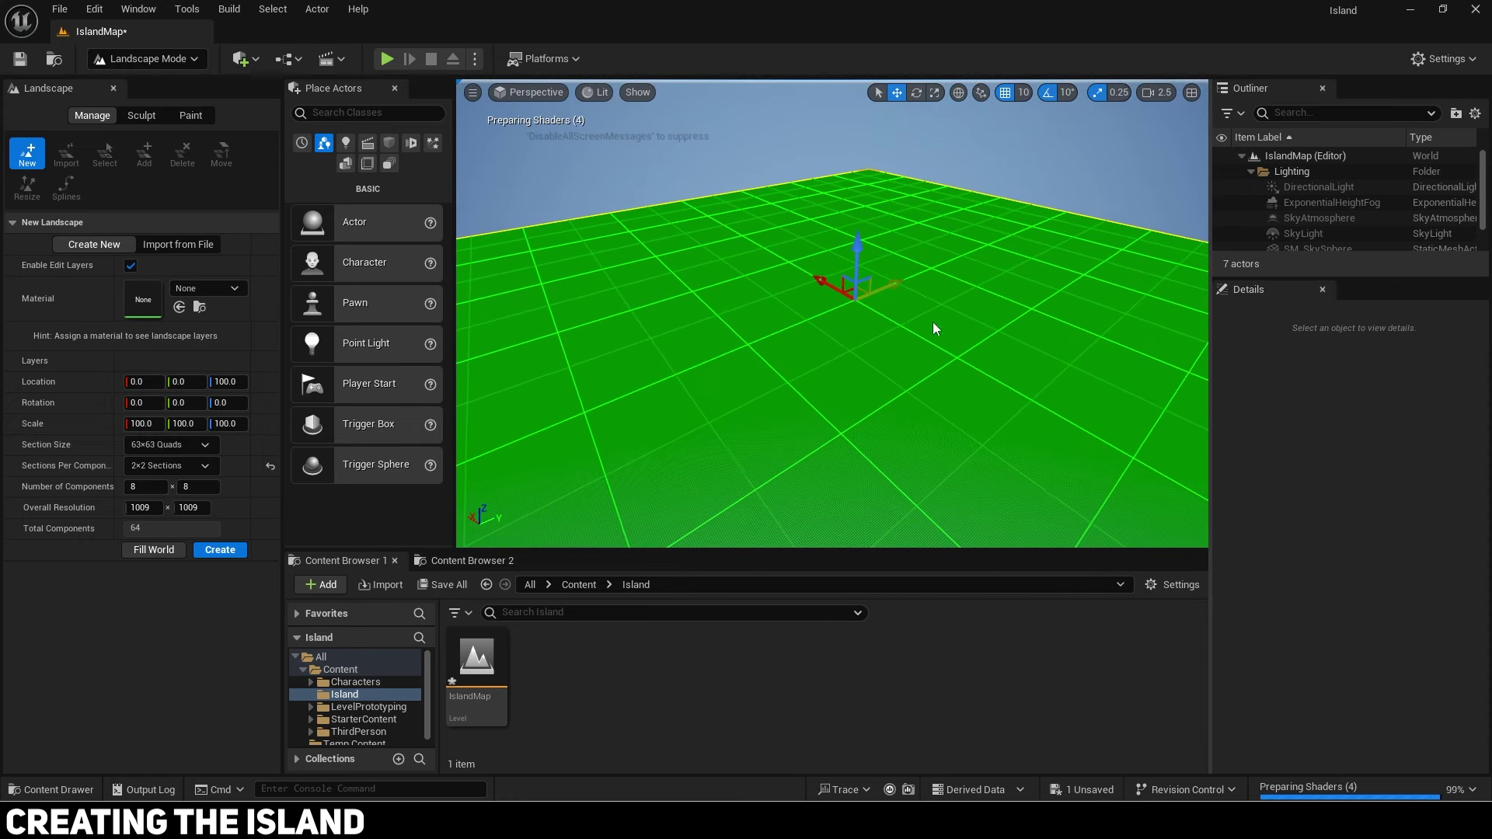
{"action": "left_click", "coordinate": [167, 444]}
{"action": "left_click", "coordinate": [166, 535]}
{"action": "left_click", "coordinate": [176, 445]}
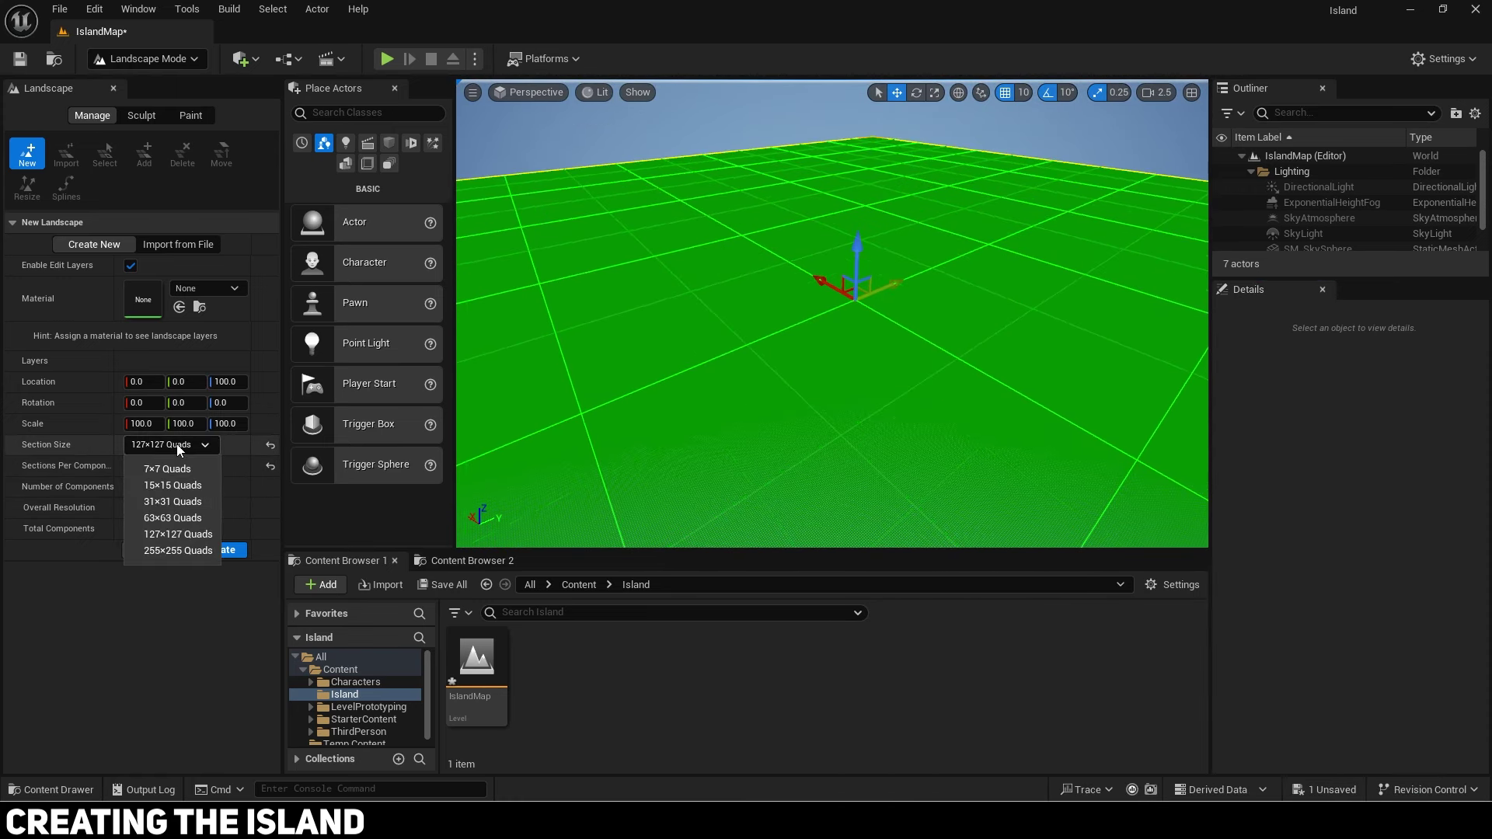
{"action": "left_click", "coordinate": [172, 485]}
{"action": "left_click", "coordinate": [177, 446]}
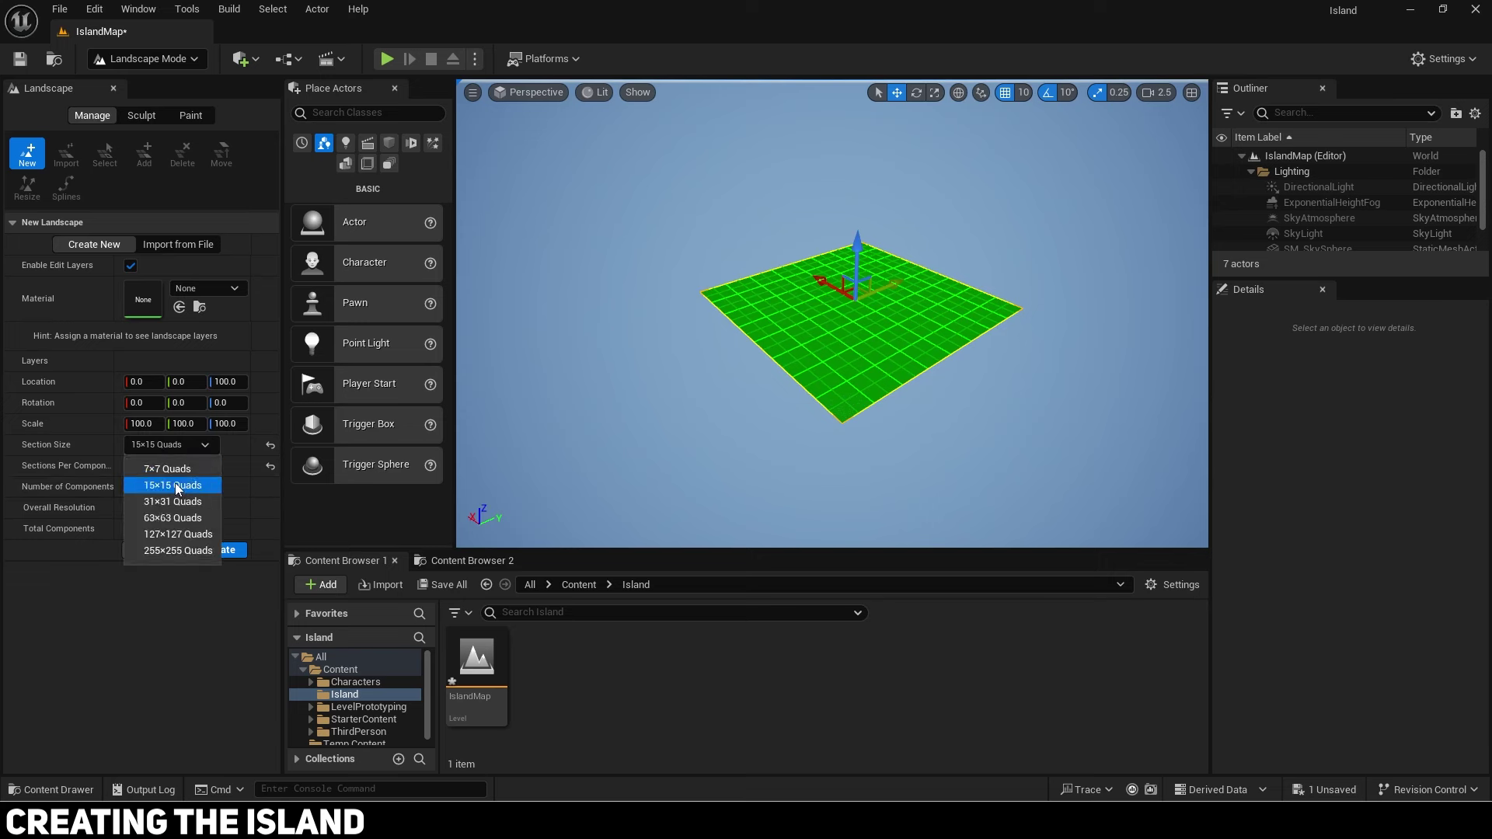
{"action": "left_click", "coordinate": [175, 516]}
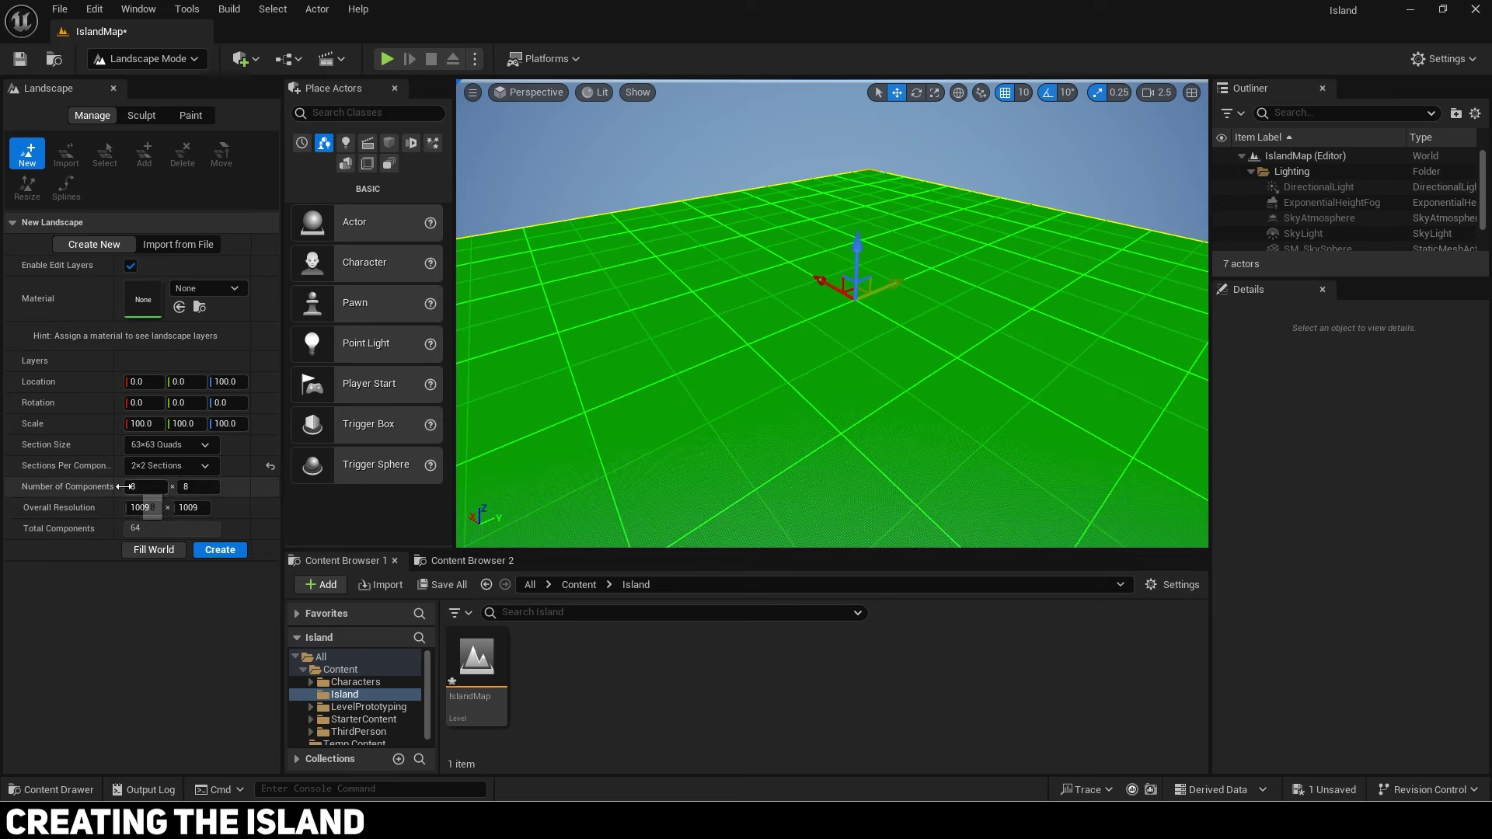
Step: Create the landscape with the current settings and return to Selection mode
{"action": "left_click", "coordinate": [220, 550]}
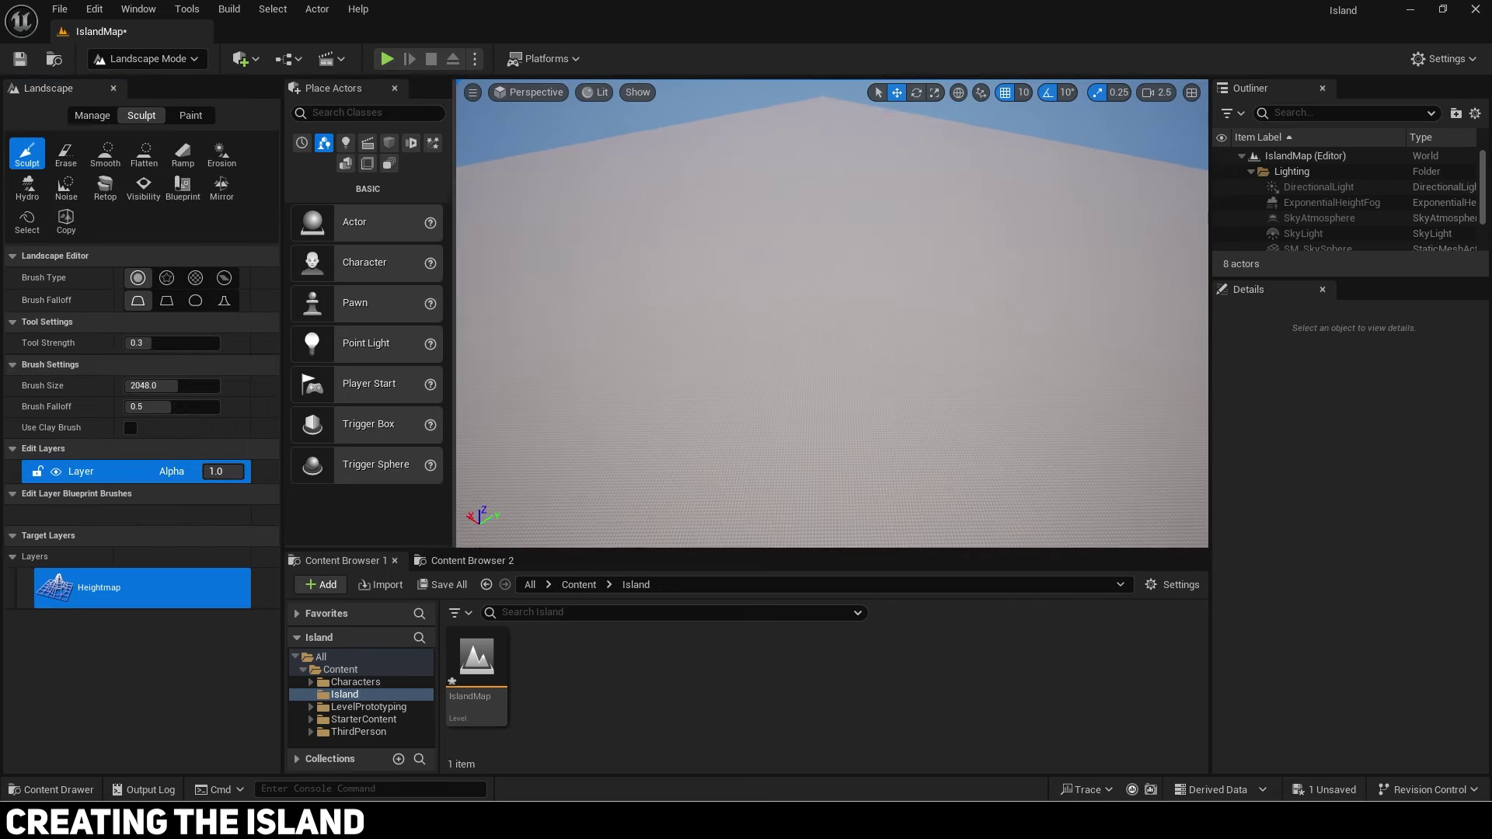
{"action": "left_click_drag", "start_coordinate": [282, 115], "coordinate": [253, 113]}
{"action": "left_click", "coordinate": [148, 59]}
{"action": "left_click", "coordinate": [137, 85]}
Step: Resize the editor panels around the viewport, making the Outliner taller and the side column narrower
{"action": "scroll", "coordinate": [731, 335], "scroll_direction": "up", "scroll_amount": 5}
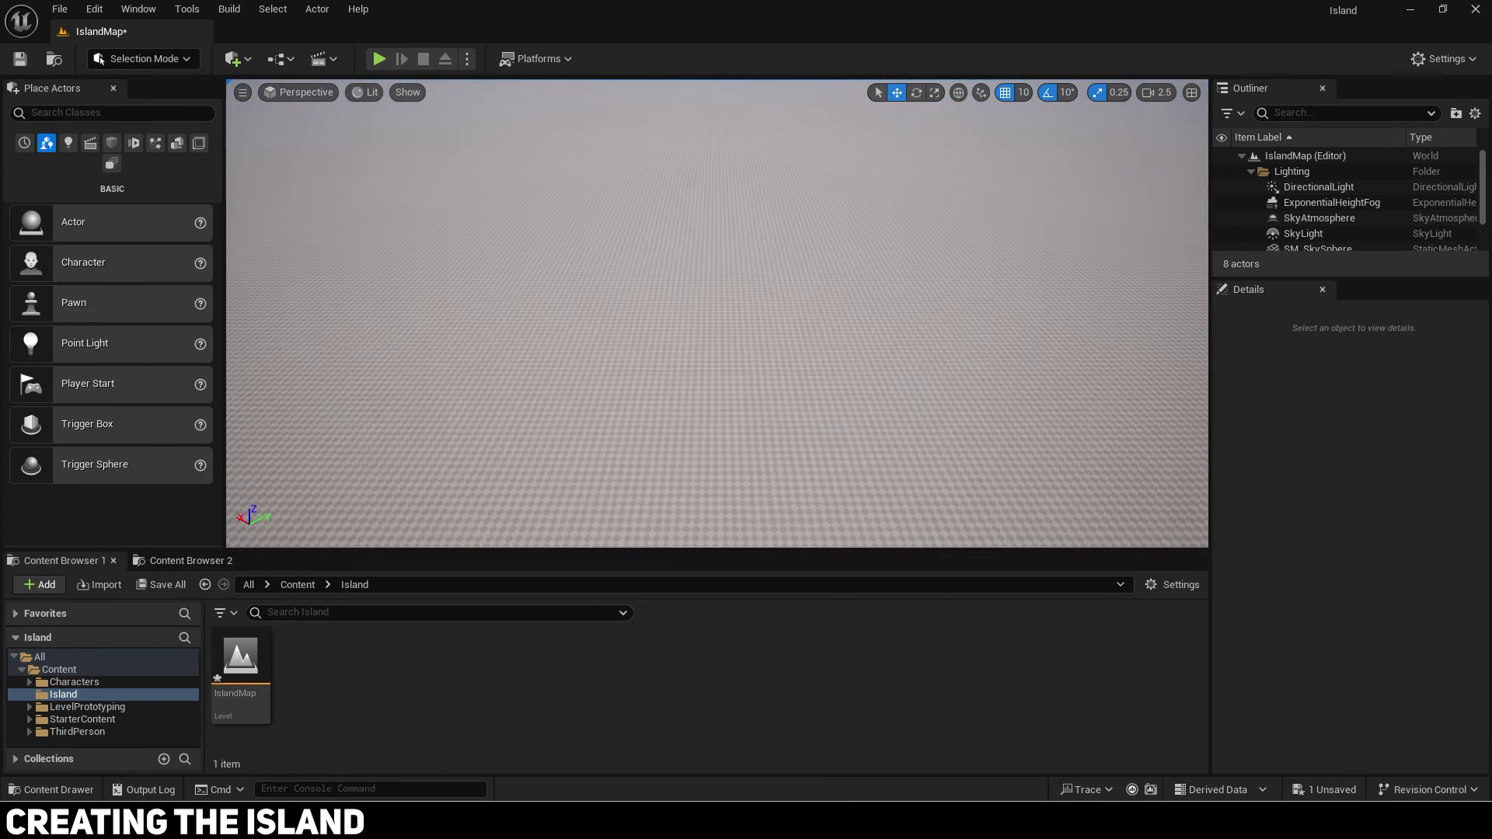
{"action": "right_click_drag", "start_coordinate": [730, 334], "coordinate": [731, 233]}
{"action": "left_click_drag", "start_coordinate": [743, 550], "coordinate": [743, 588]}
{"action": "left_click_drag", "start_coordinate": [1211, 464], "coordinate": [1242, 466]}
{"action": "left_click_drag", "start_coordinate": [1322, 278], "coordinate": [1322, 391]}
{"action": "left_click_drag", "start_coordinate": [1153, 588], "coordinate": [1153, 539]}
{"action": "right_click_drag", "start_coordinate": [739, 332], "coordinate": [727, 387]}
Step: Add a Water Body Ocean actor to the level
{"action": "left_click", "coordinate": [190, 551]}
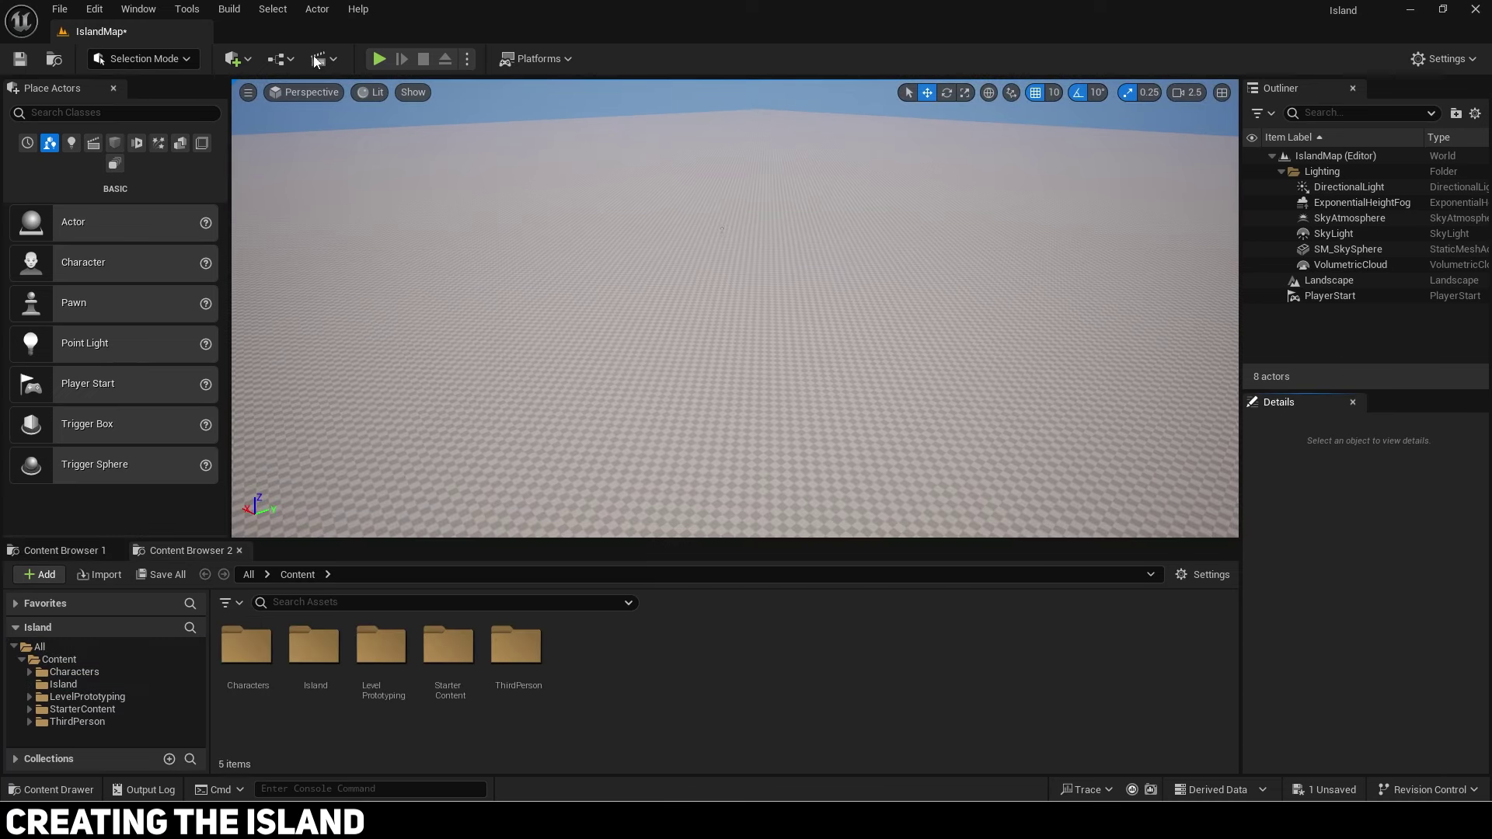
{"action": "left_click", "coordinate": [233, 60]}
{"action": "type", "text": "water"}
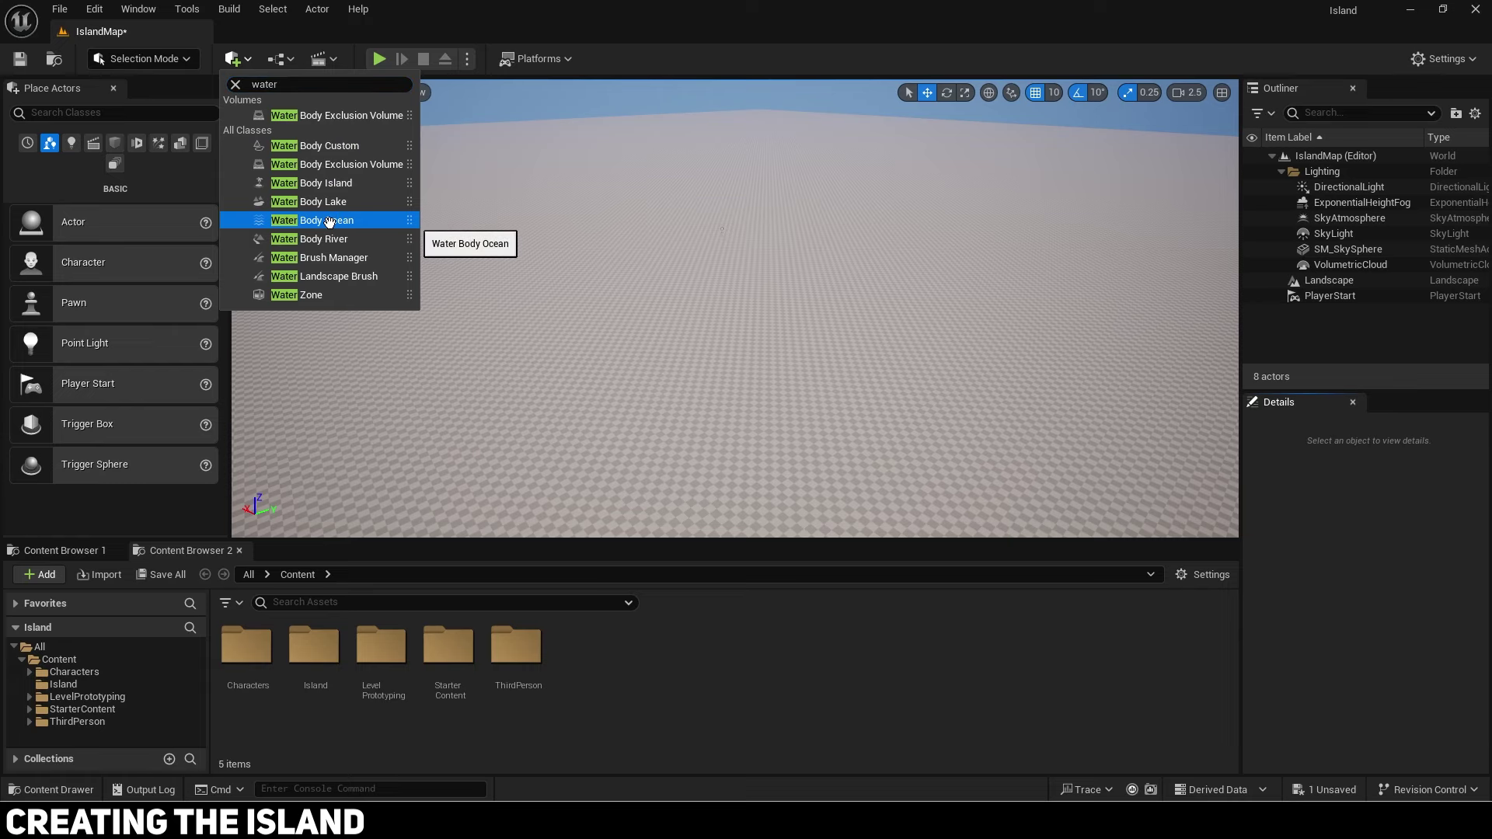
{"action": "left_click", "coordinate": [329, 222]}
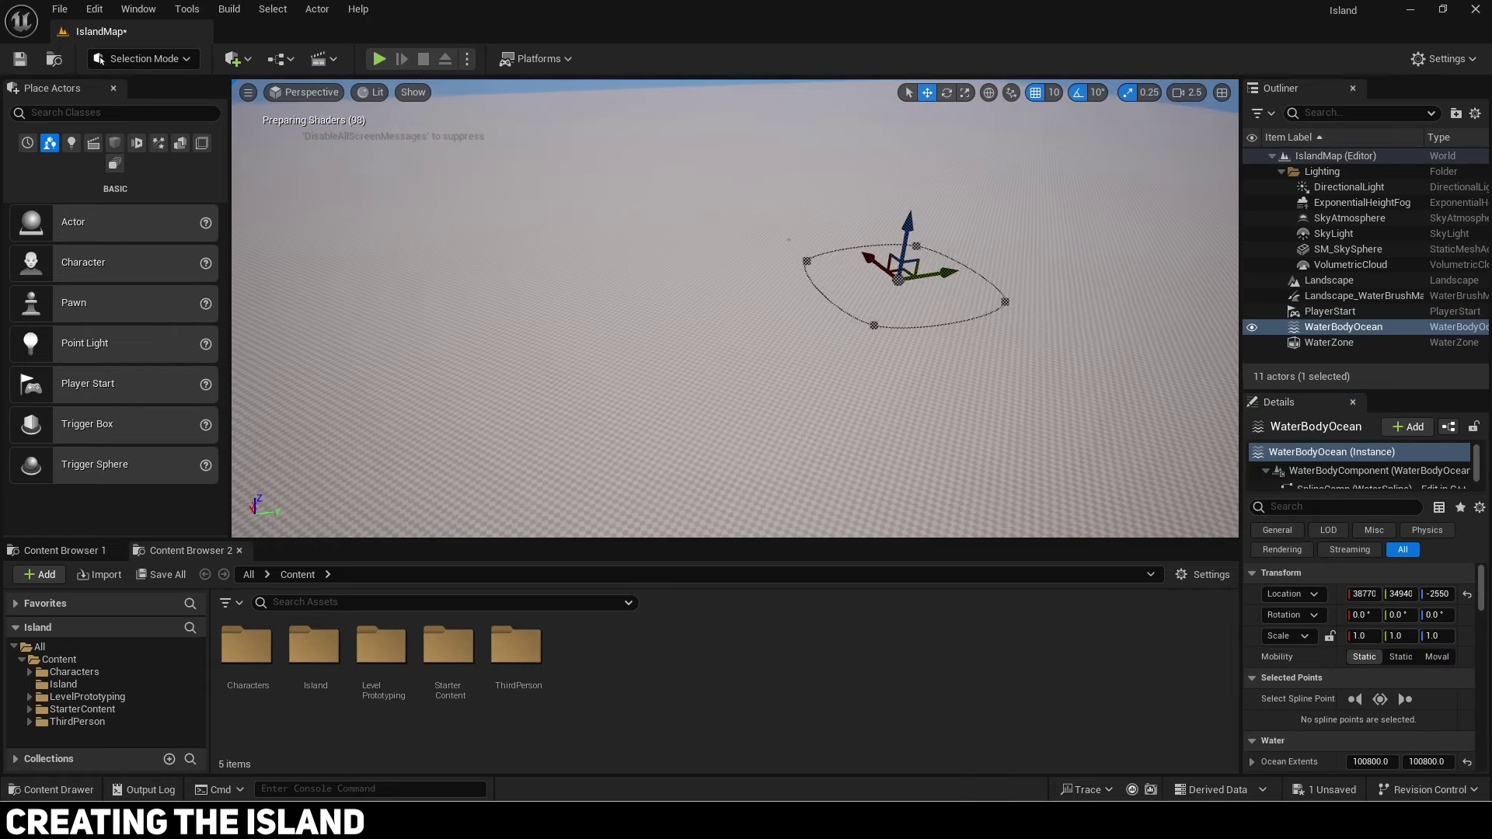
Step: Reset the location of WaterBodyOcean and WaterZone together to the world origin
{"action": "right_click_drag", "start_coordinate": [735, 309], "coordinate": [732, 256]}
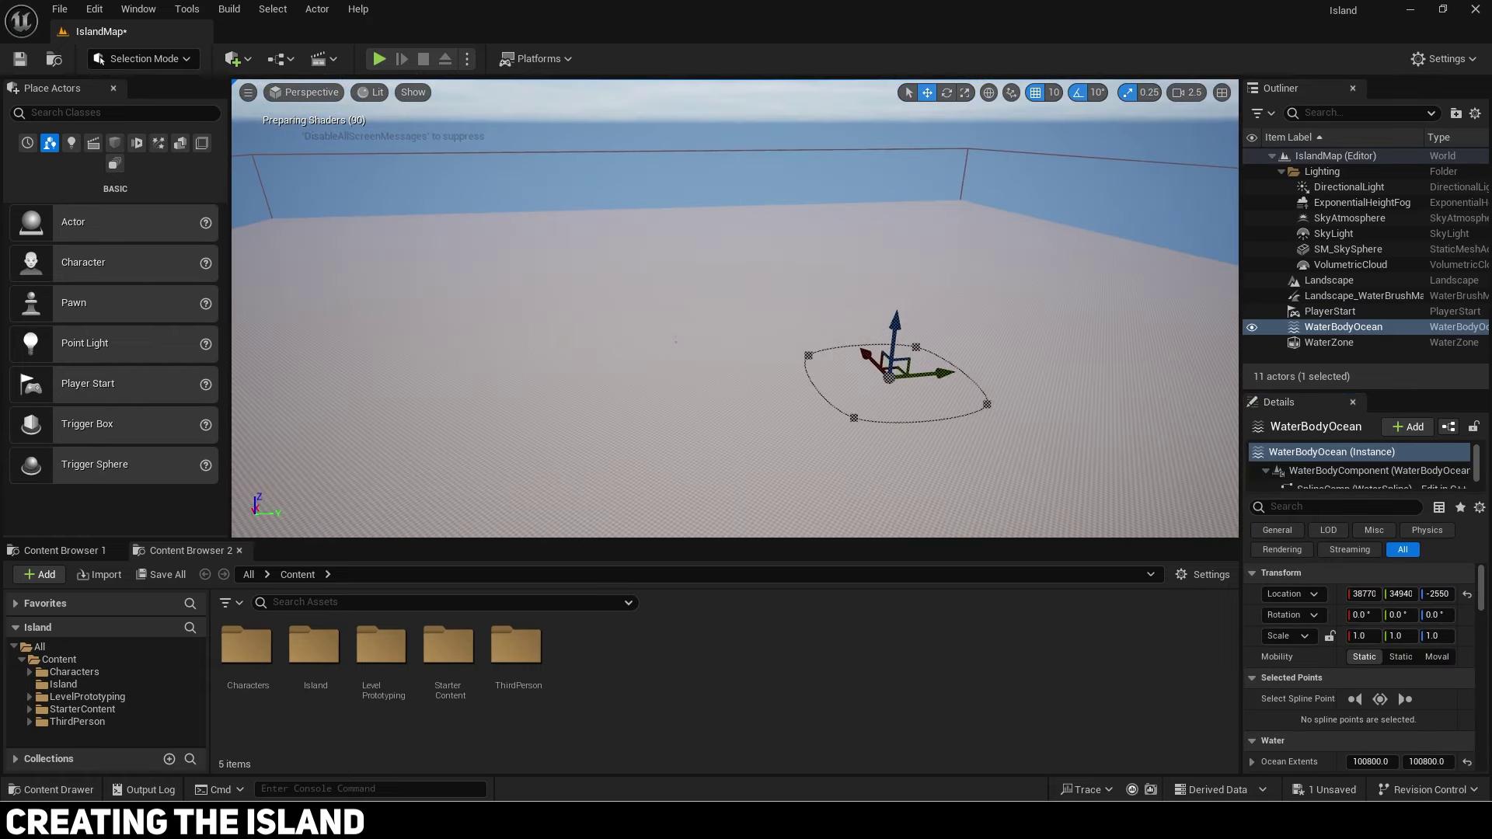
{"action": "left_click", "coordinate": [1377, 344], "text": "ctrl"}
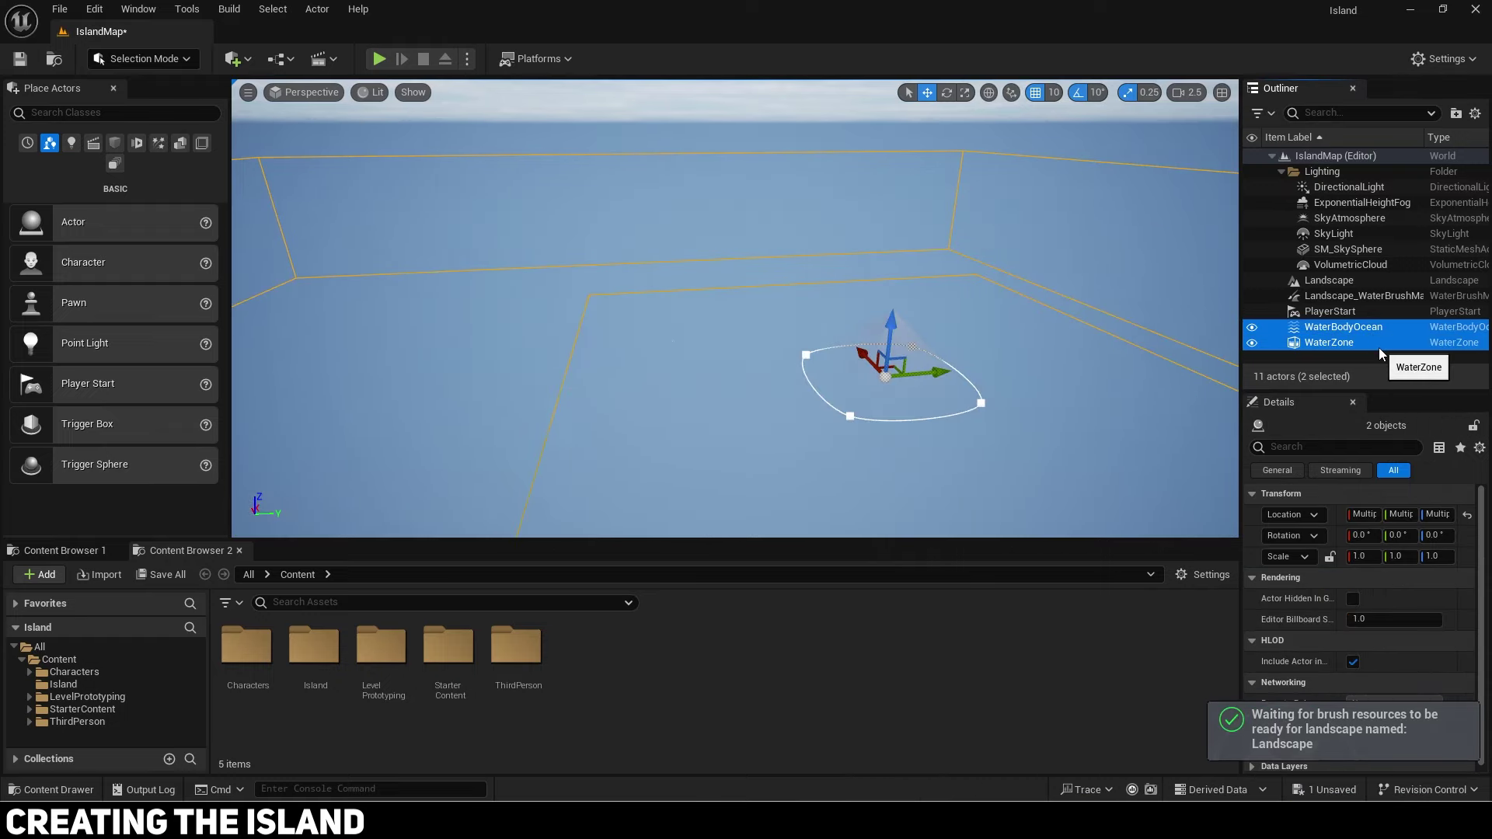
{"action": "left_click", "coordinate": [1469, 516]}
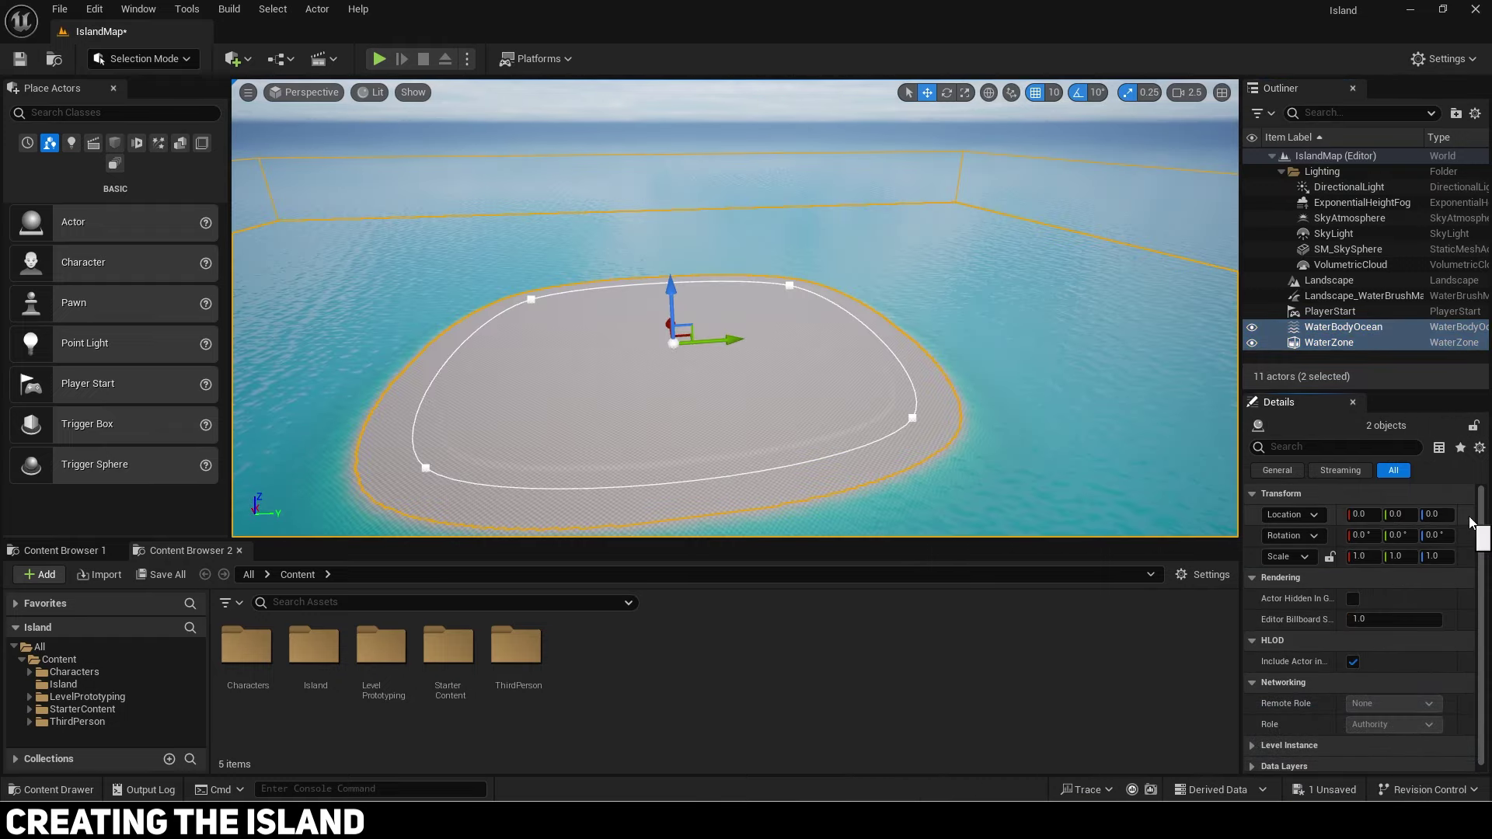
Step: Try a Zone Extent of 50000 × 50000 on the WaterZone
{"action": "right_click_drag", "start_coordinate": [735, 309], "coordinate": [894, 346]}
{"action": "scroll", "coordinate": [843, 346], "scroll_direction": "up", "scroll_amount": 4}
{"action": "key", "text": "s"}
{"action": "left_click", "coordinate": [1334, 345]}
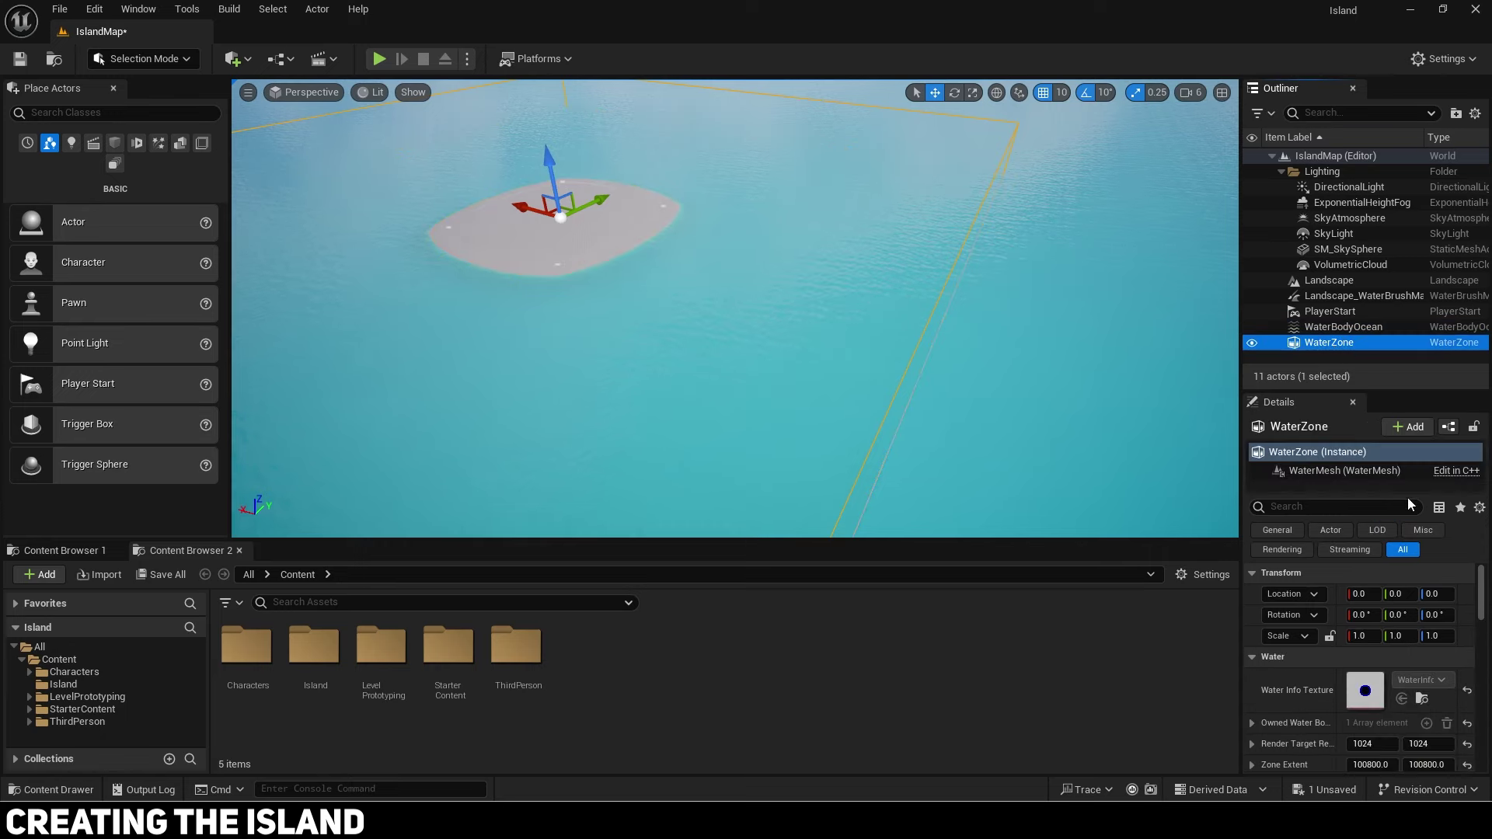
{"action": "scroll", "coordinate": [1321, 653], "scroll_direction": "down", "scroll_amount": 3}
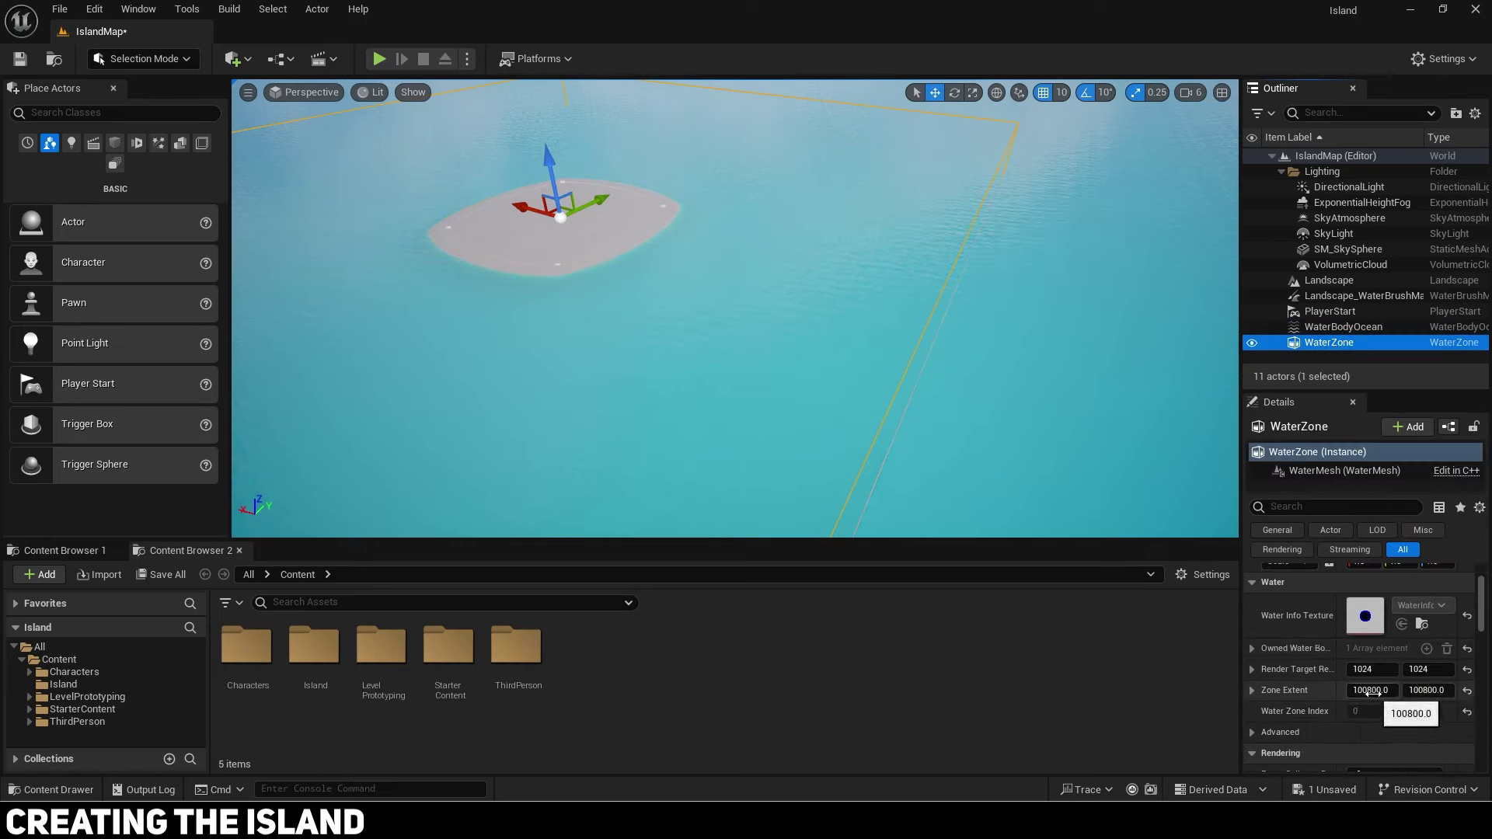
{"action": "left_click", "coordinate": [1373, 691]}
{"action": "right_click_drag", "start_coordinate": [859, 290], "coordinate": [840, 276]}
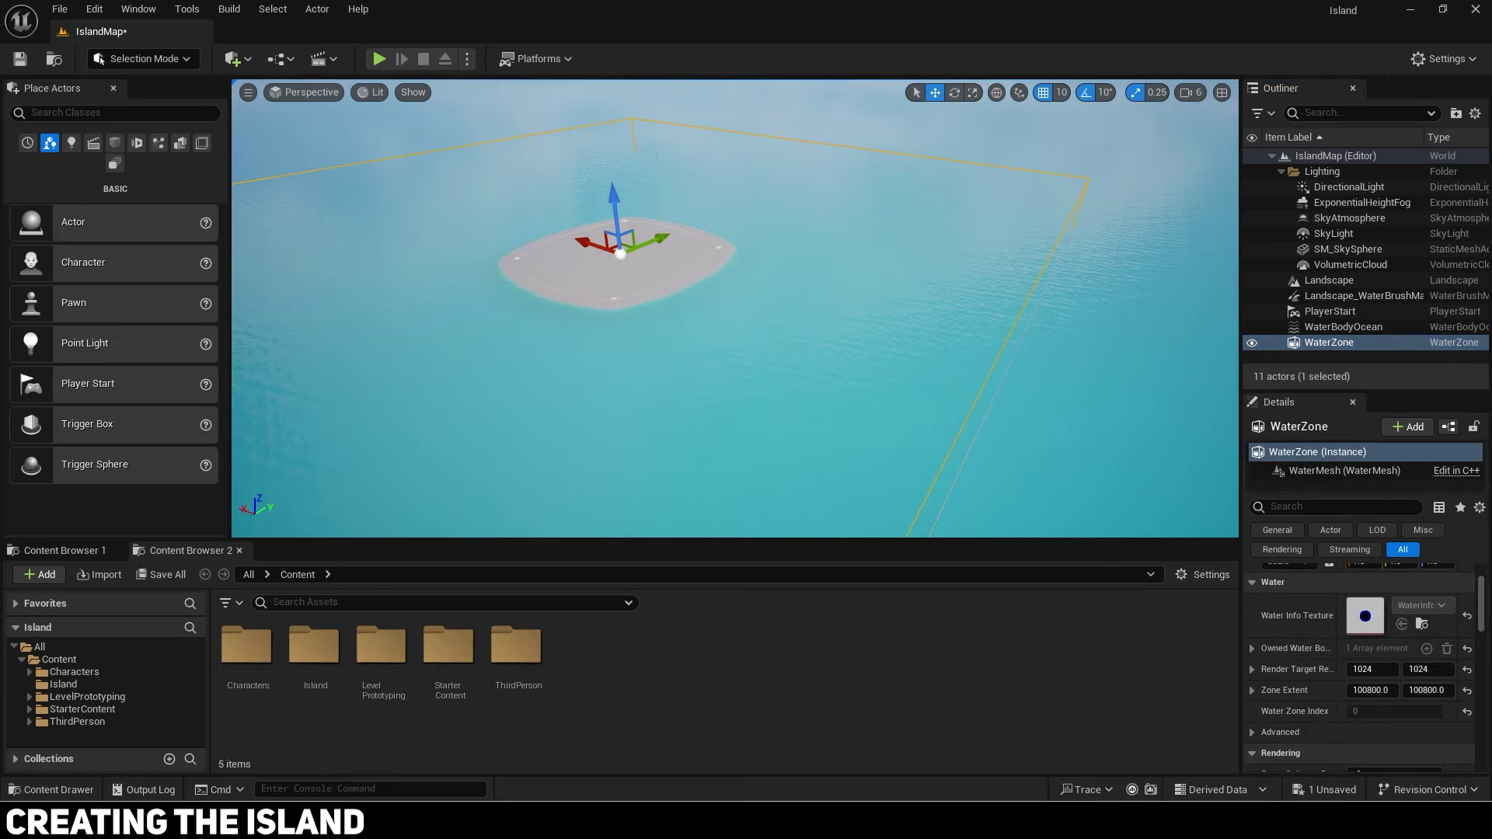
{"action": "left_click", "coordinate": [1387, 691]}
{"action": "type", "text": "5000"}
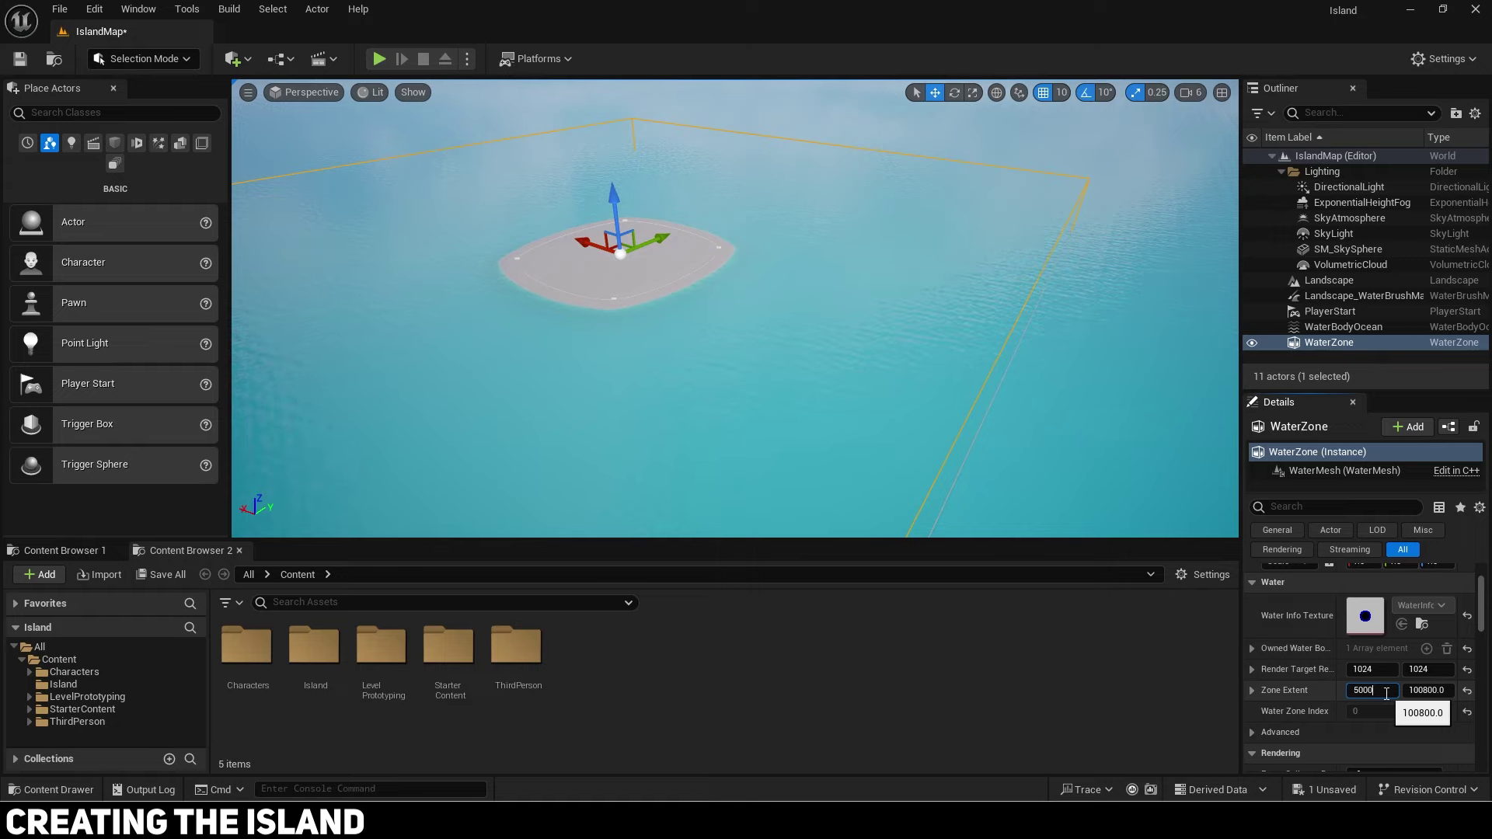
{"action": "type", "text": "0"}
{"action": "key", "text": "Return"}
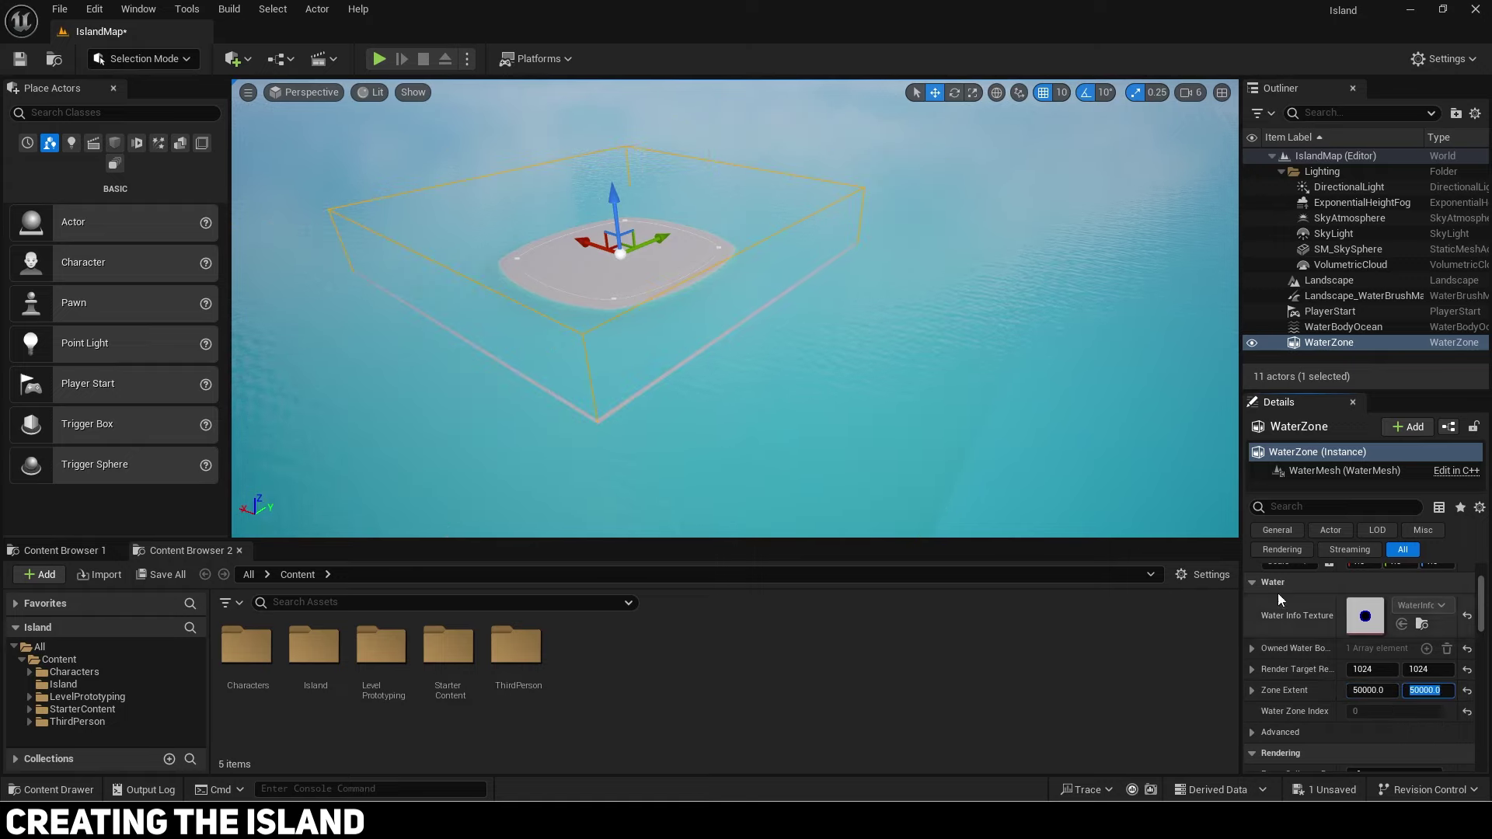
Step: Try a Zone Extent of 100000 × 100000 on the WaterZone
{"action": "right_click_drag", "start_coordinate": [964, 327], "coordinate": [924, 319]}
{"action": "left_click", "coordinate": [1364, 687]}
{"action": "type", "text": "100"}
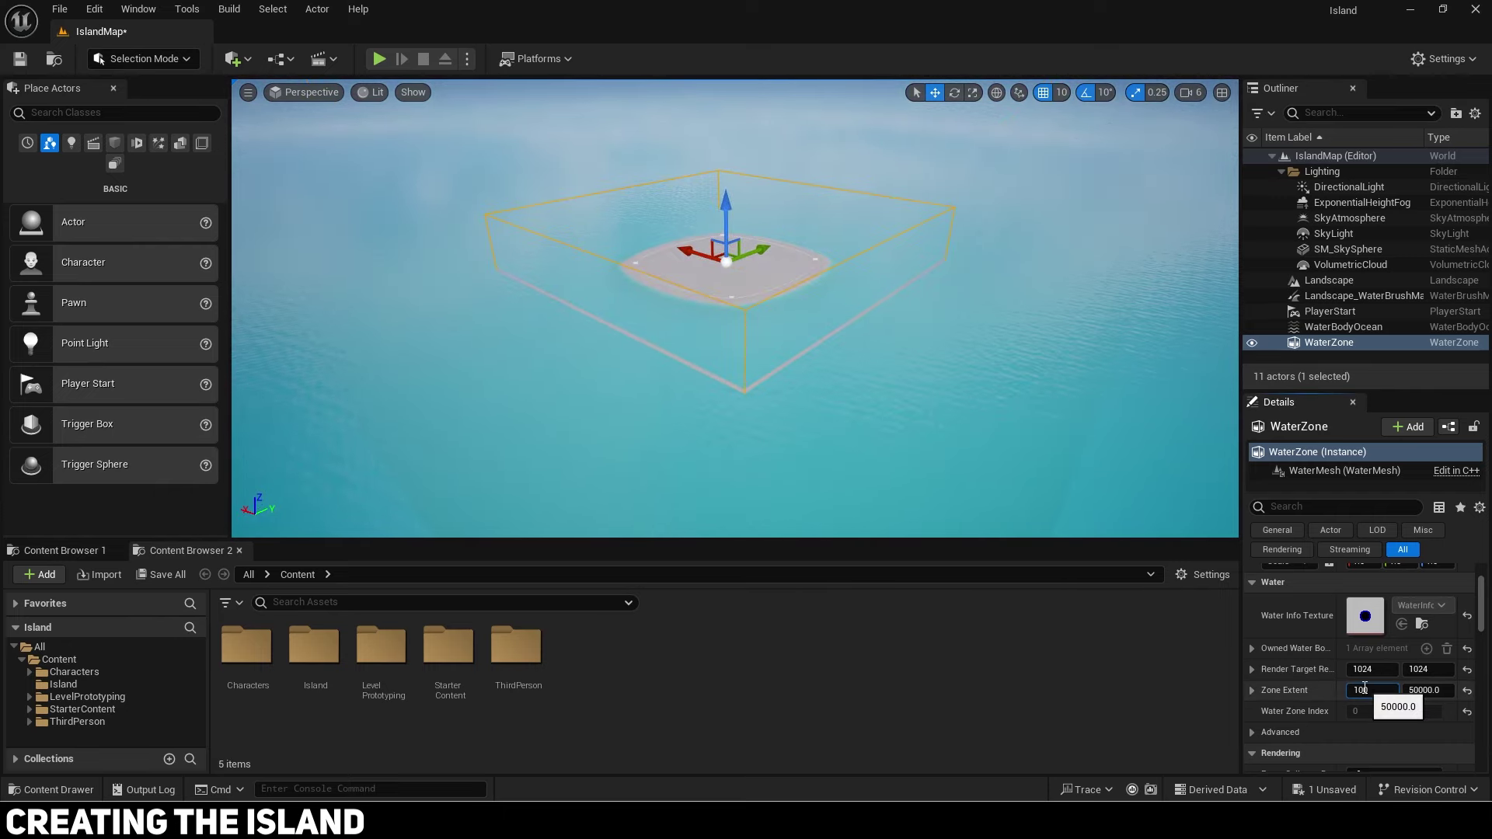
{"action": "type", "text": "000"}
{"action": "key", "text": "Tab"}
{"action": "type", "text": "100000"}
{"action": "key", "text": "Return"}
Step: Set the WaterZone's Zone Extent to 200000 × 200000
{"action": "mouse_move", "coordinate": [1010, 334]}
{"action": "right_mouse_down"}
{"action": "mouse_move", "coordinate": [1014, 397]}
{"action": "mouse_move", "coordinate": [1010, 357]}
{"action": "right_mouse_up"}
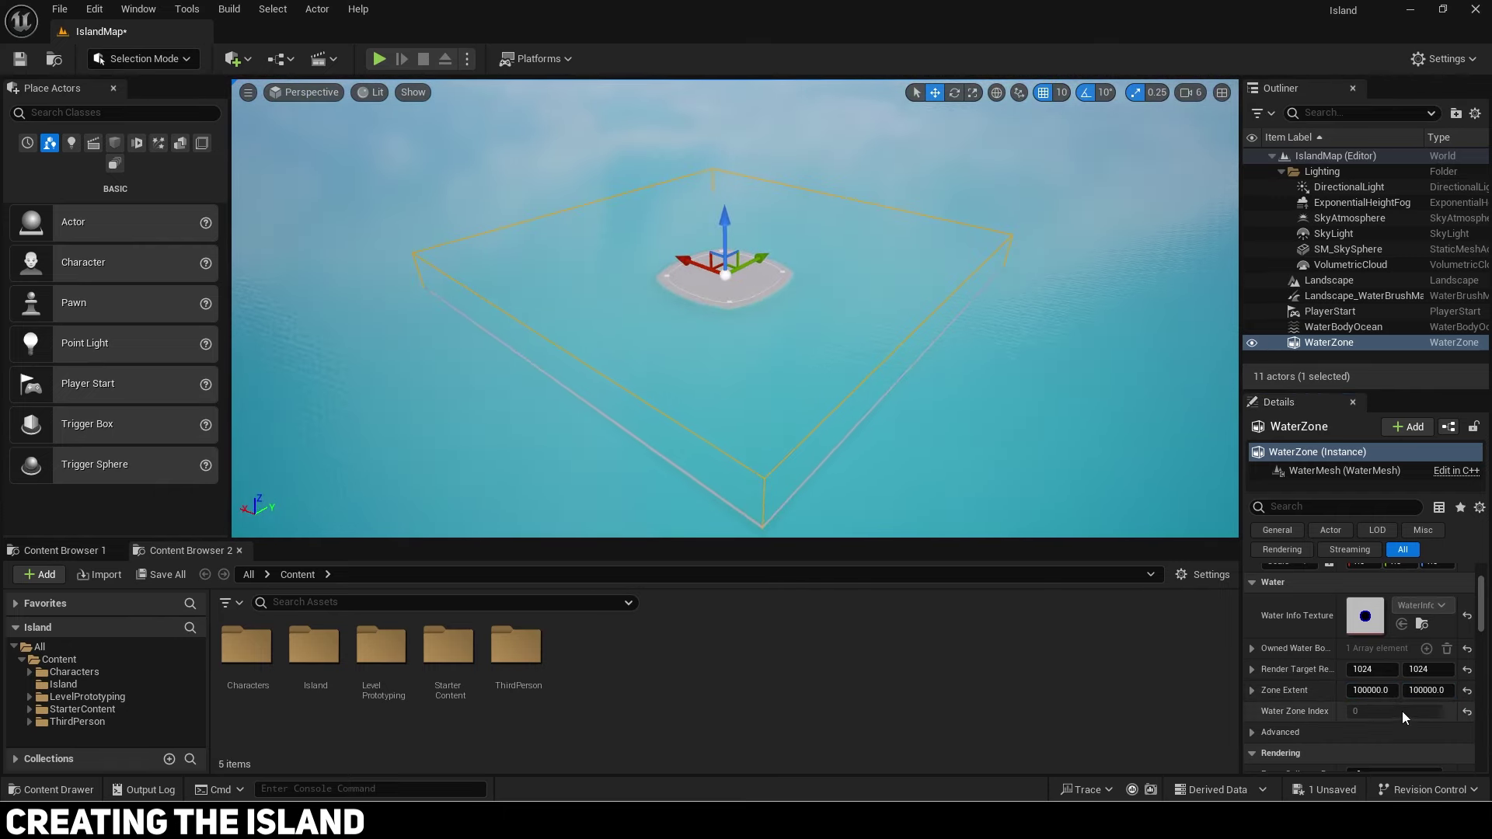
{"action": "left_click", "coordinate": [1385, 693]}
{"action": "type", "text": "200000"}
{"action": "key", "text": "Tab"}
{"action": "type", "text": "200000"}
{"action": "key", "text": "Return"}
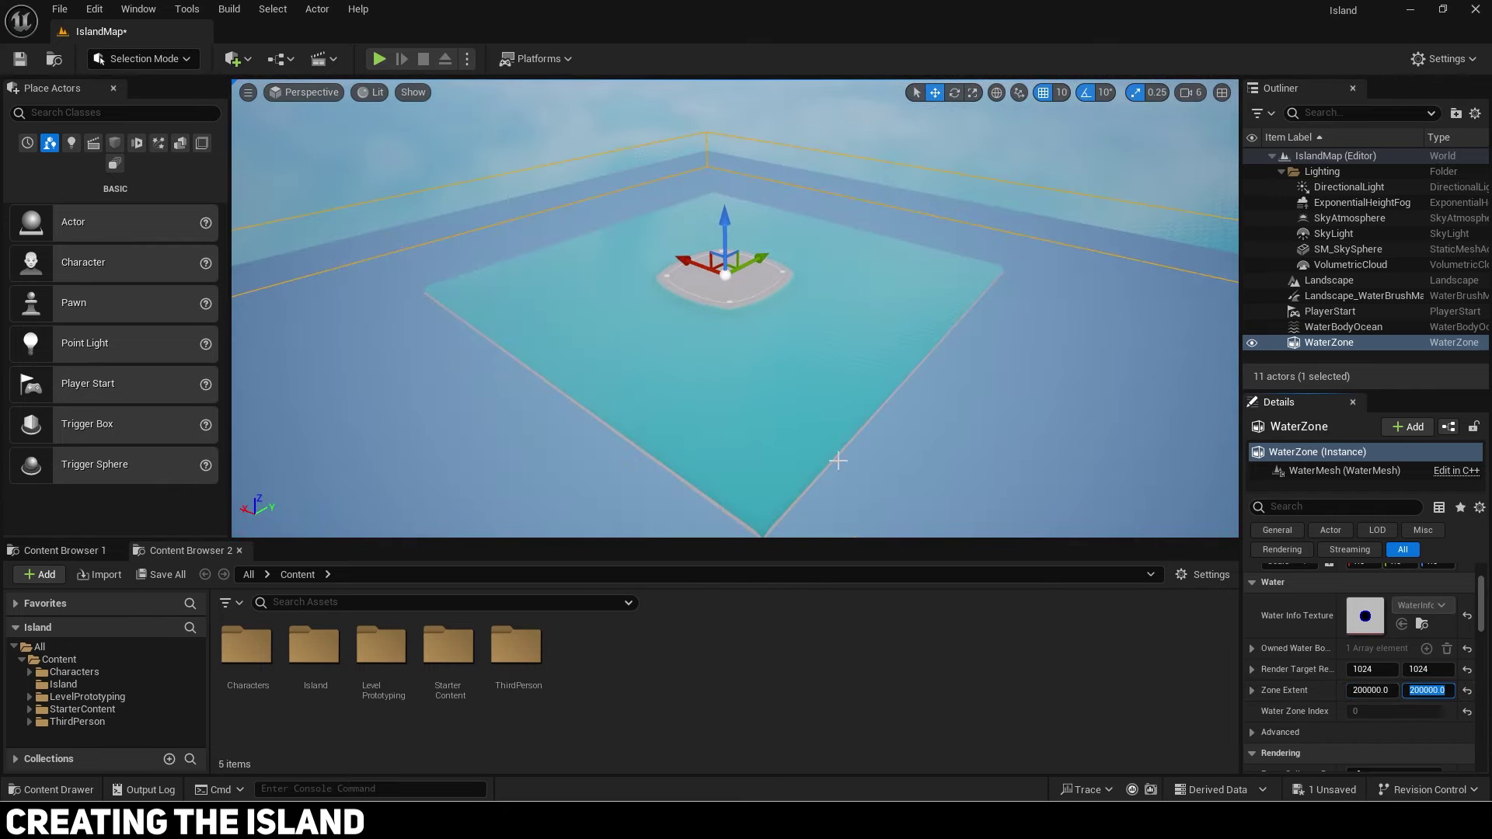
Step: Set the Ocean Extents of WaterBodyOcean to 200000 × 200000 to match the water zone
{"action": "right_click_drag", "start_coordinate": [912, 453], "coordinate": [863, 377]}
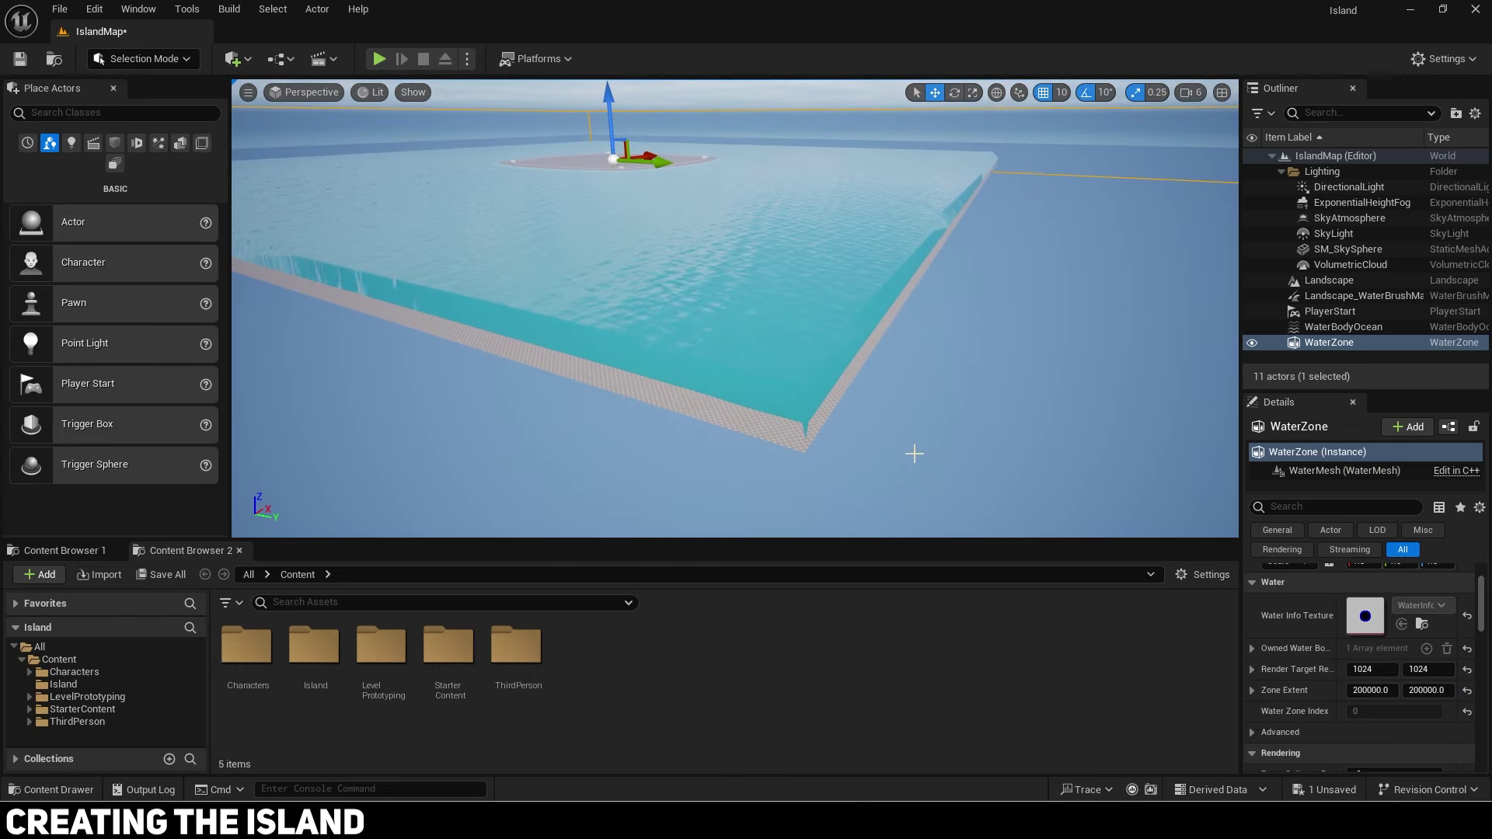
{"action": "left_click", "coordinate": [1342, 327]}
{"action": "left_click", "coordinate": [1370, 686]}
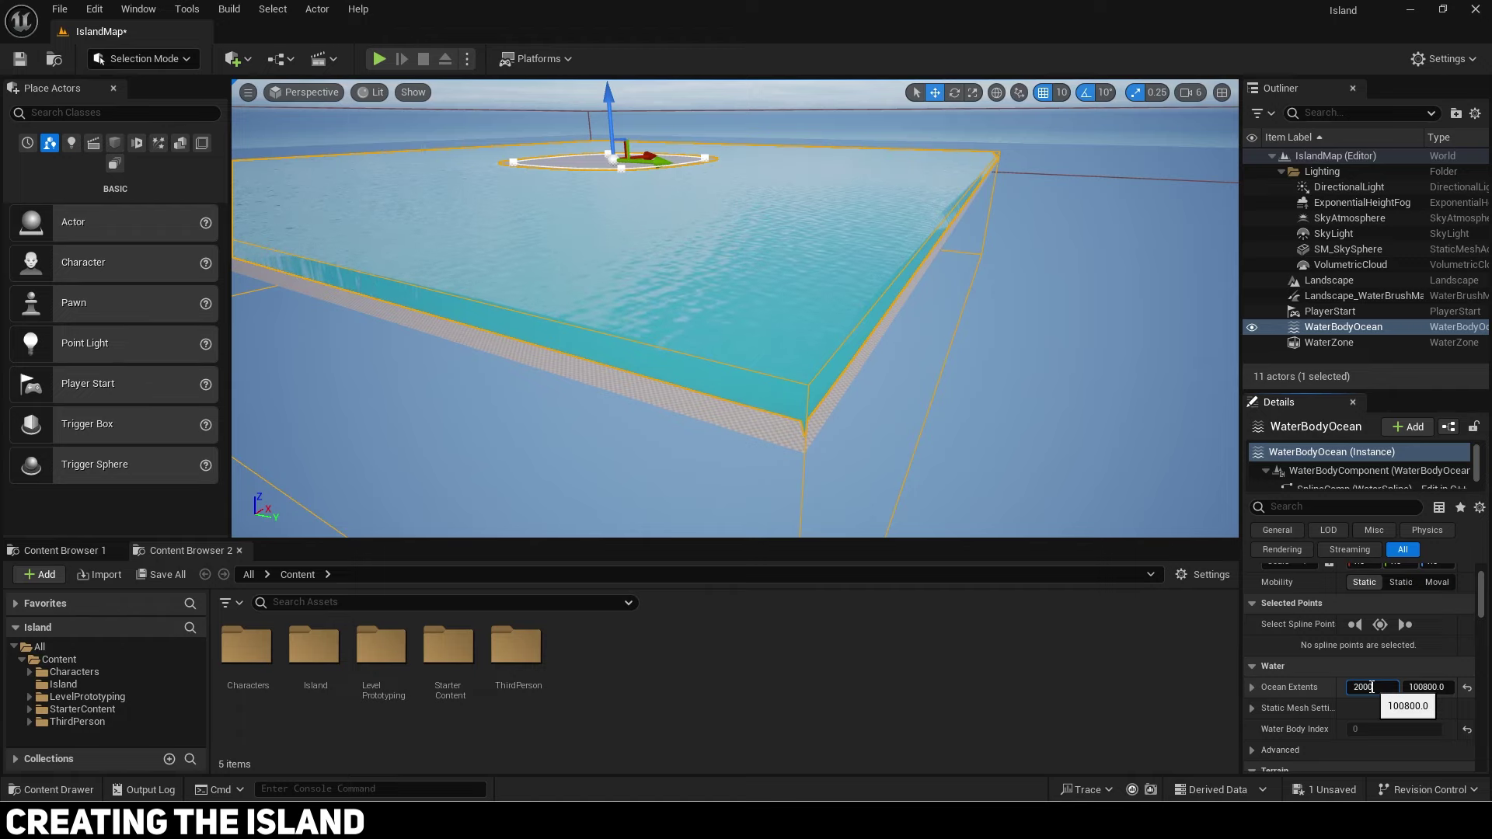
{"action": "key", "text": "Tab"}
{"action": "type", "text": "20000"}
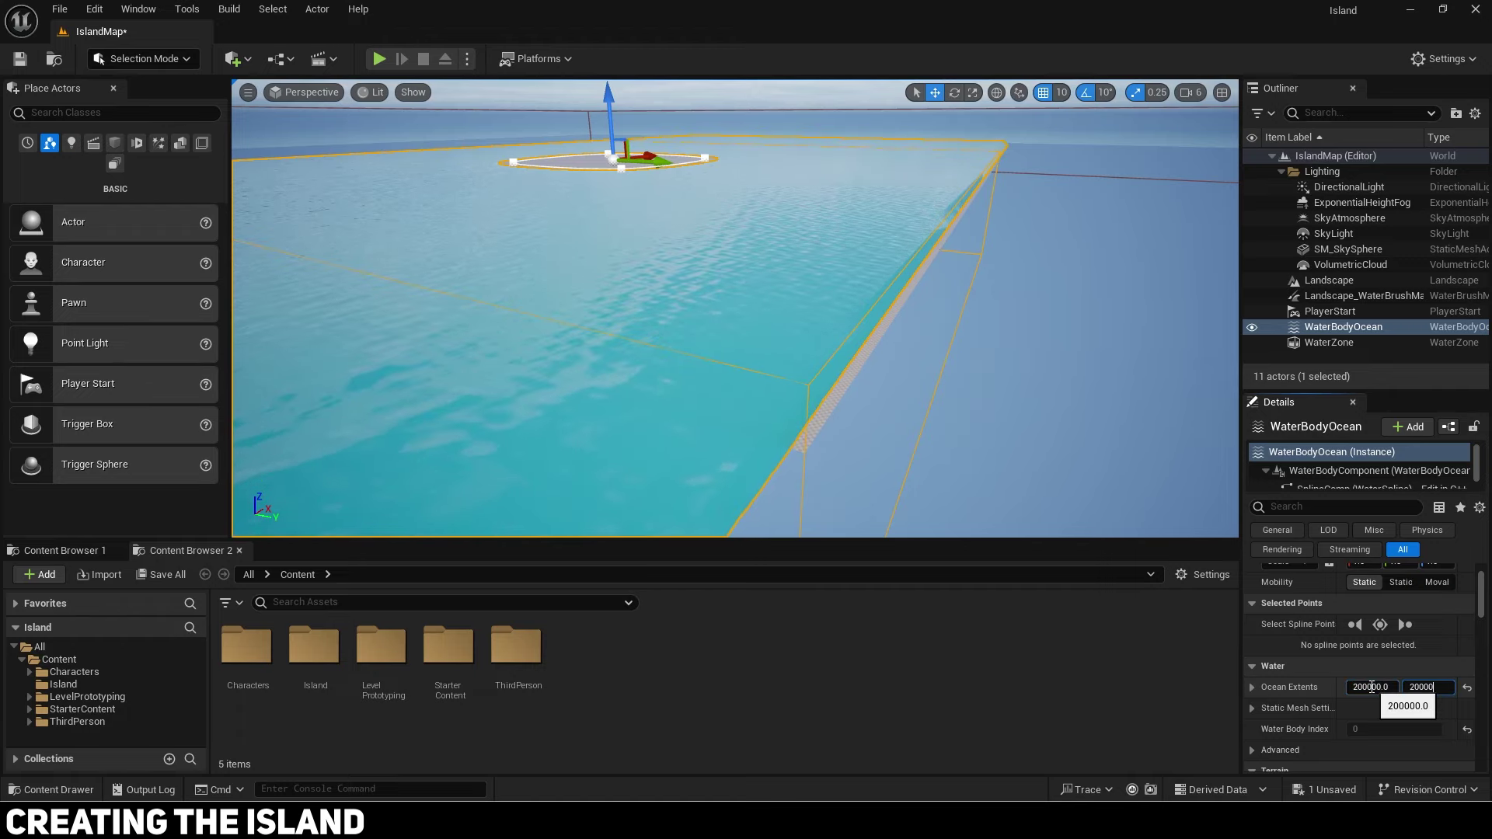
{"action": "type", "text": "0"}
{"action": "key", "text": "Return"}
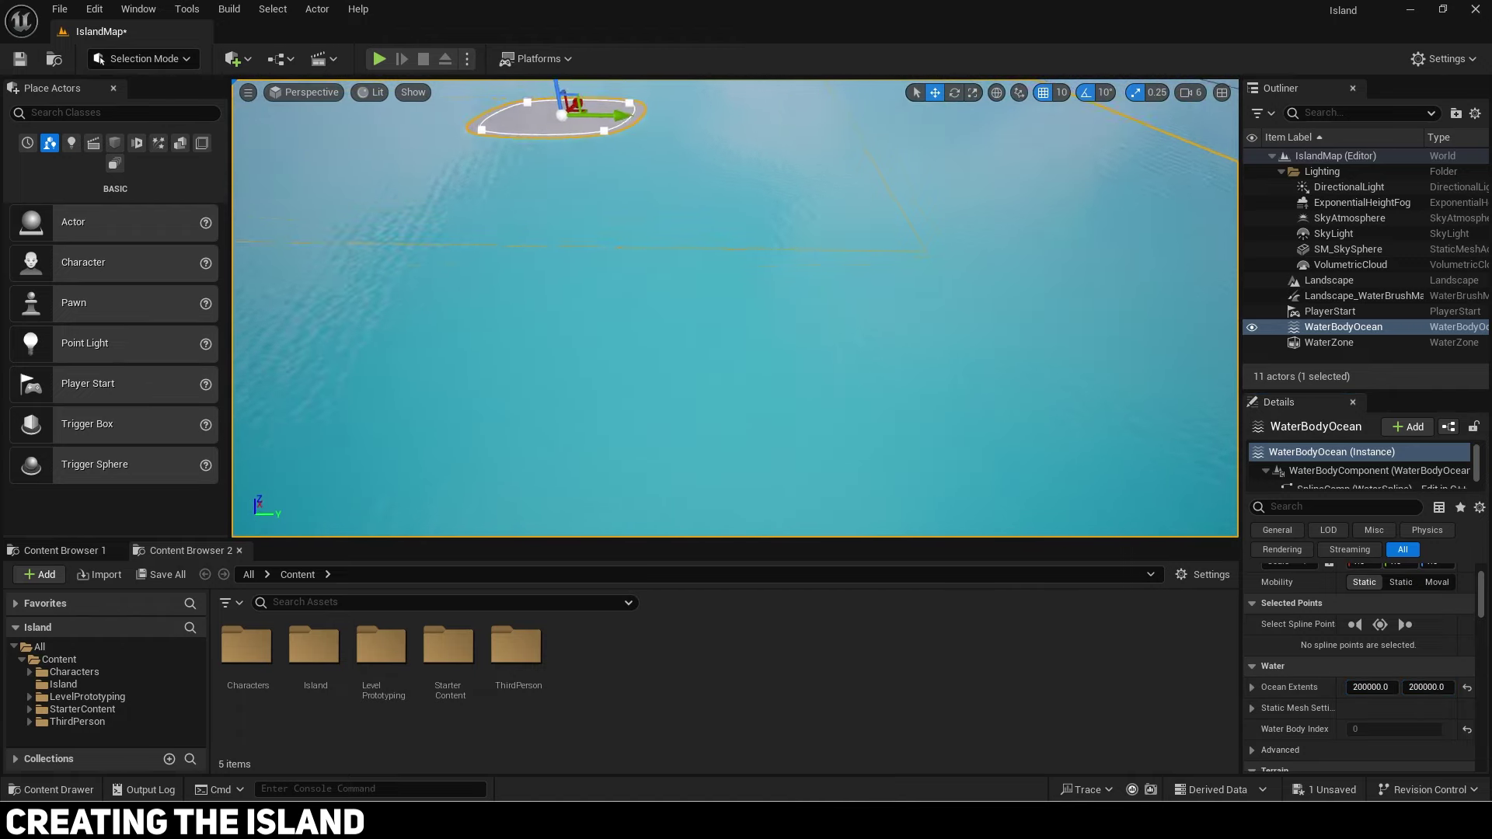
Step: Move the two ocean spline points on the island's positive Y side outward together to Y about 12540
{"action": "right_click_drag", "start_coordinate": [735, 308], "coordinate": [661, 330]}
{"action": "key", "text": "w"}
{"action": "key", "text": "w"}
{"action": "key", "text": "s"}
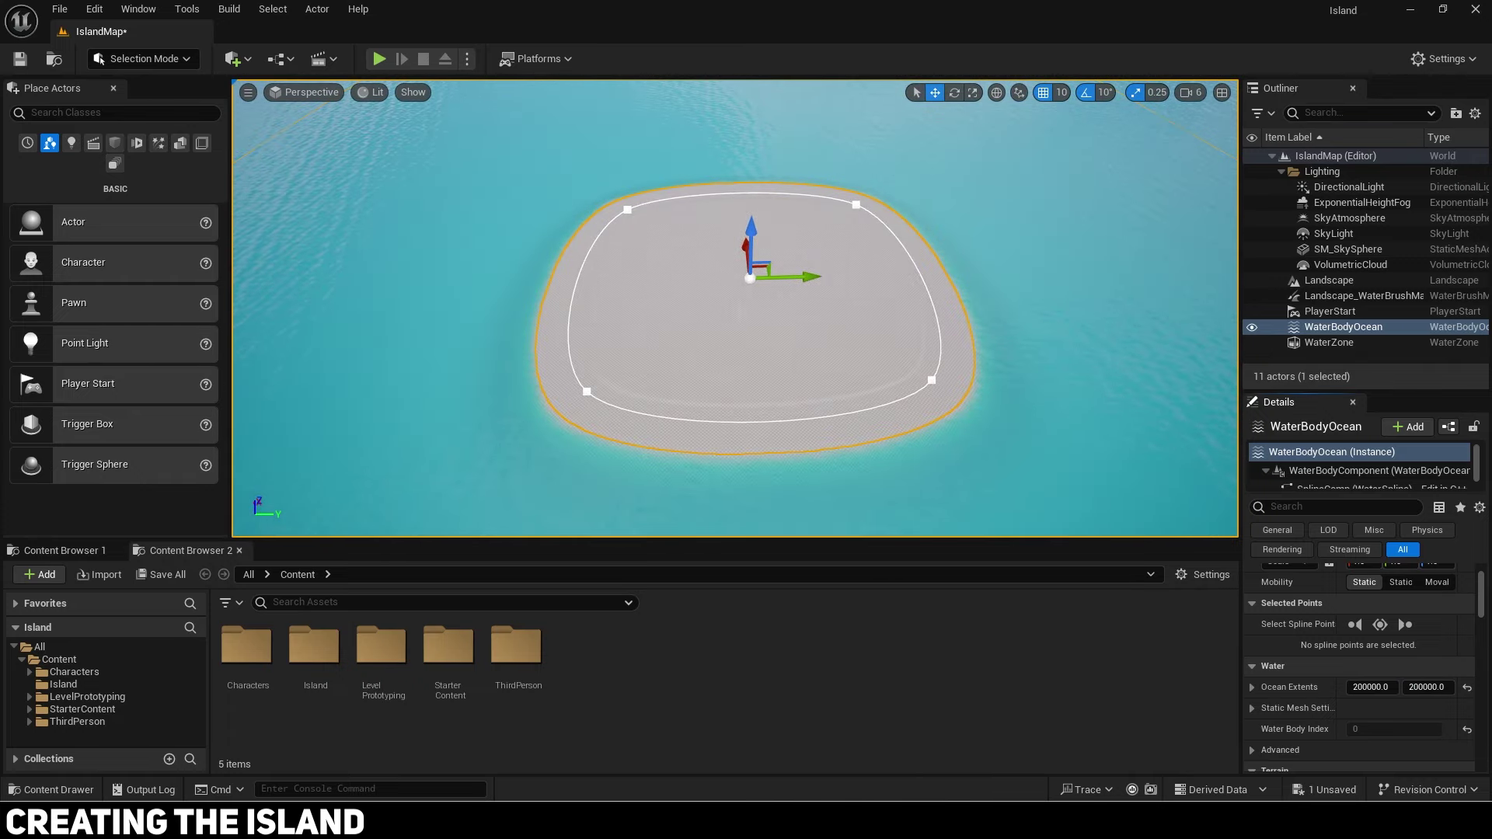
{"action": "left_click", "coordinate": [855, 205]}
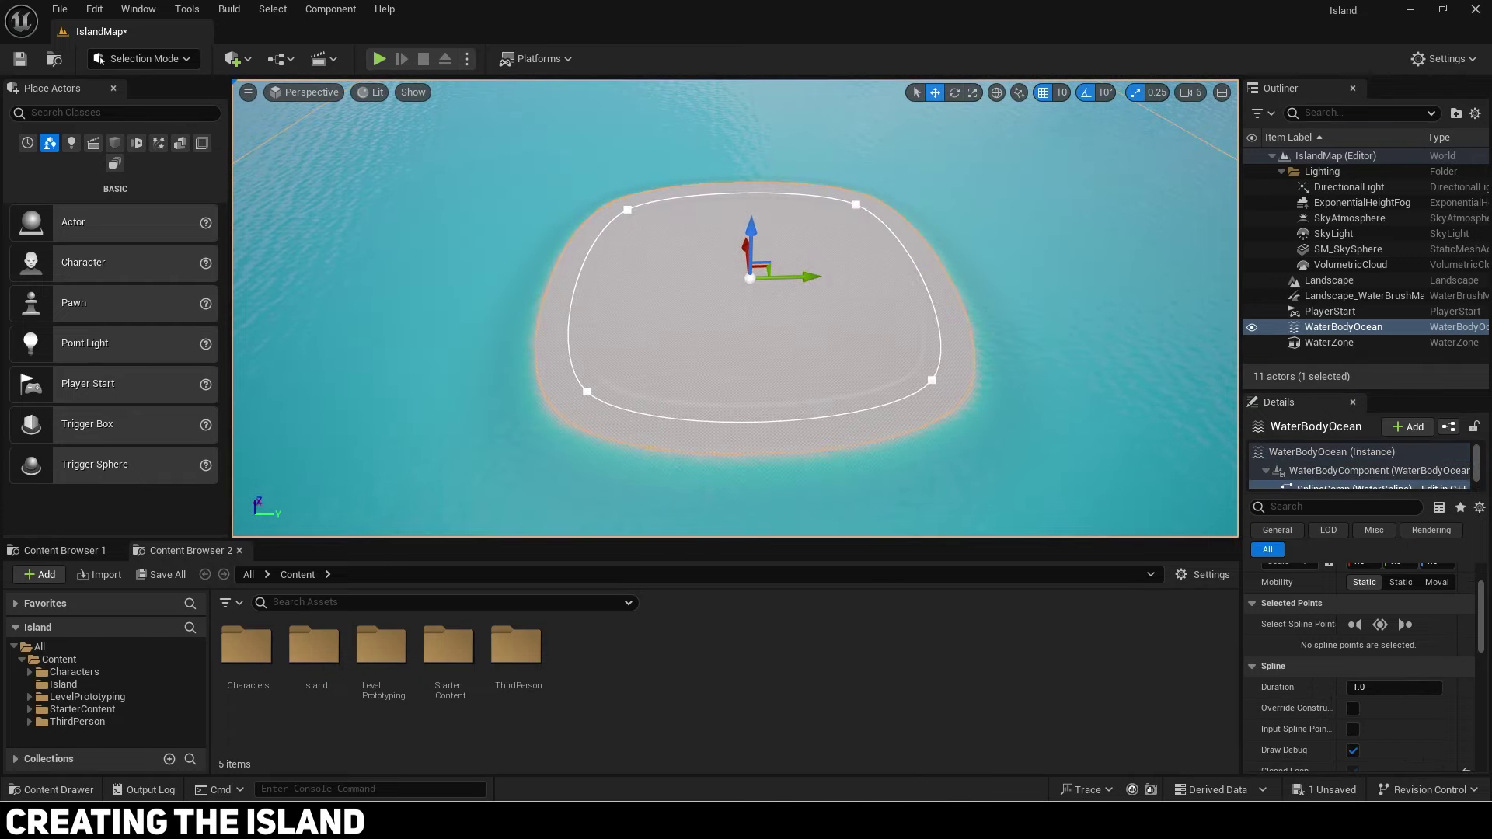
{"action": "left_click", "coordinate": [857, 210]}
{"action": "left_click", "coordinate": [933, 380]}
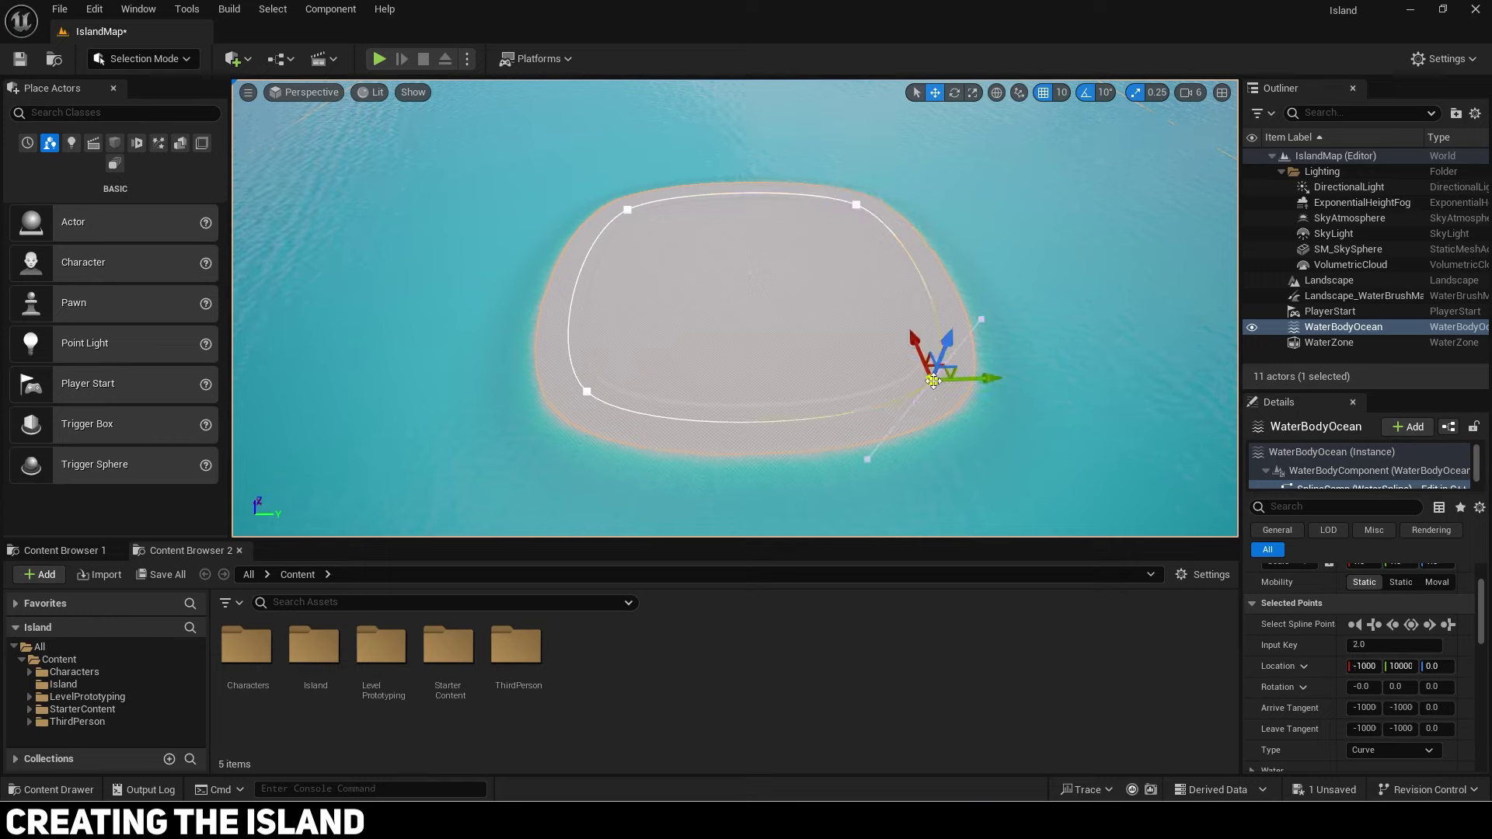
{"action": "left_click", "coordinate": [858, 206], "text": "ctrl"}
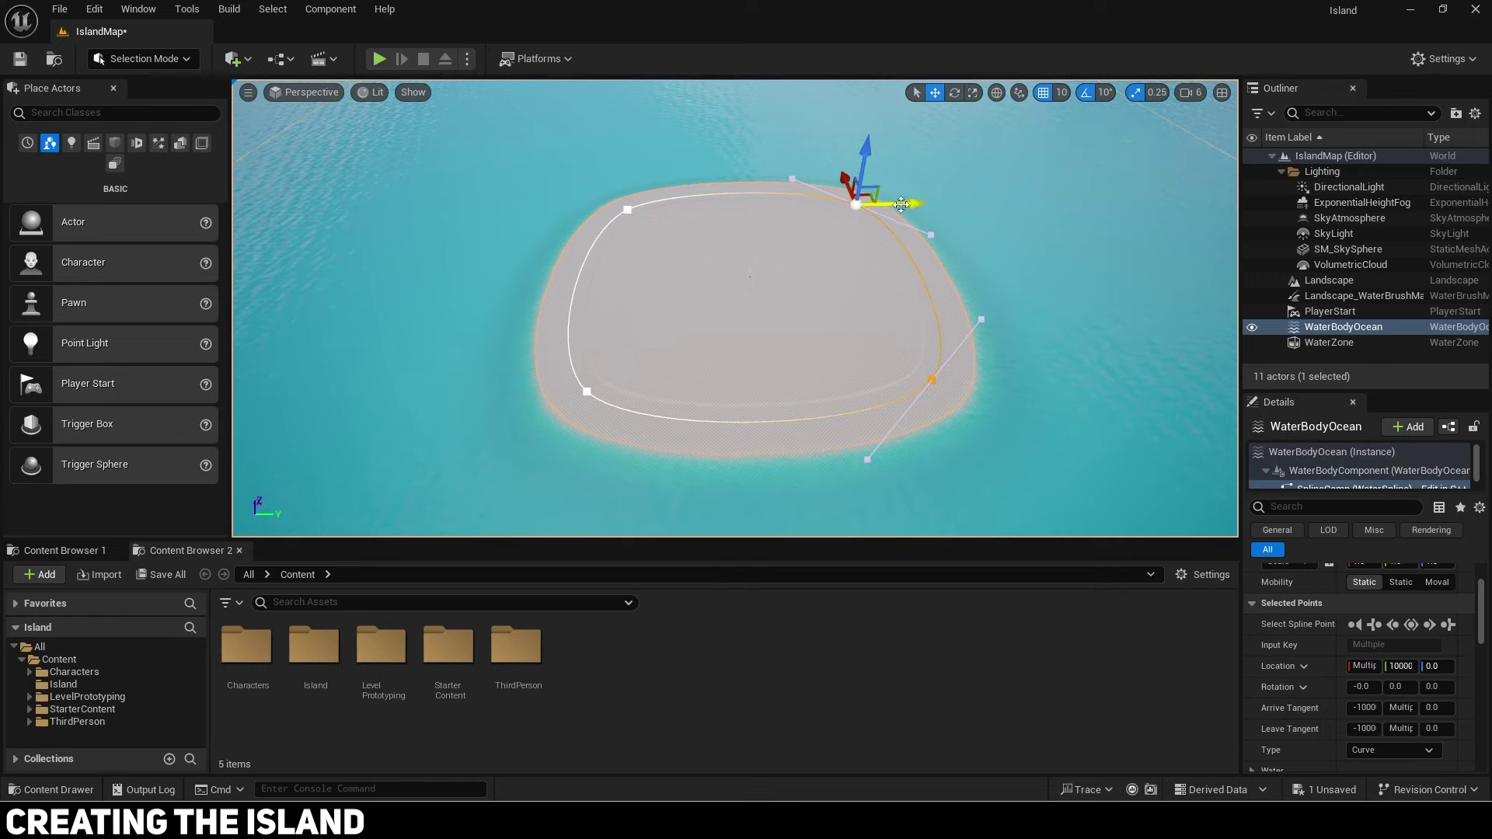
{"action": "left_click_drag", "start_coordinate": [901, 204], "coordinate": [929, 206]}
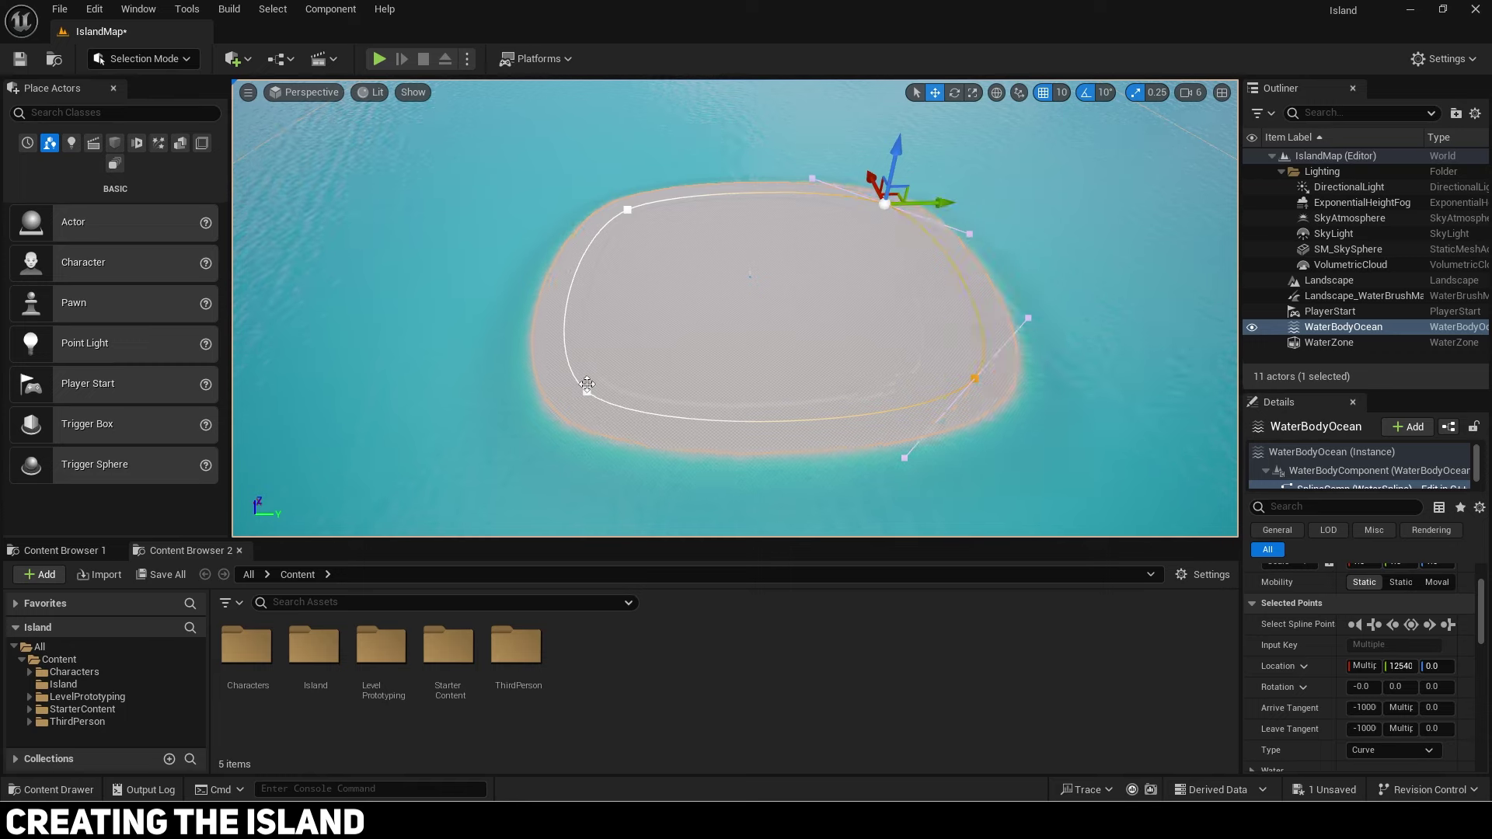
Step: Move the two ocean spline points on the island's negative Y side outward together to Y about -11950
{"action": "left_click", "coordinate": [587, 392]}
{"action": "left_click", "coordinate": [626, 207], "text": "ctrl"}
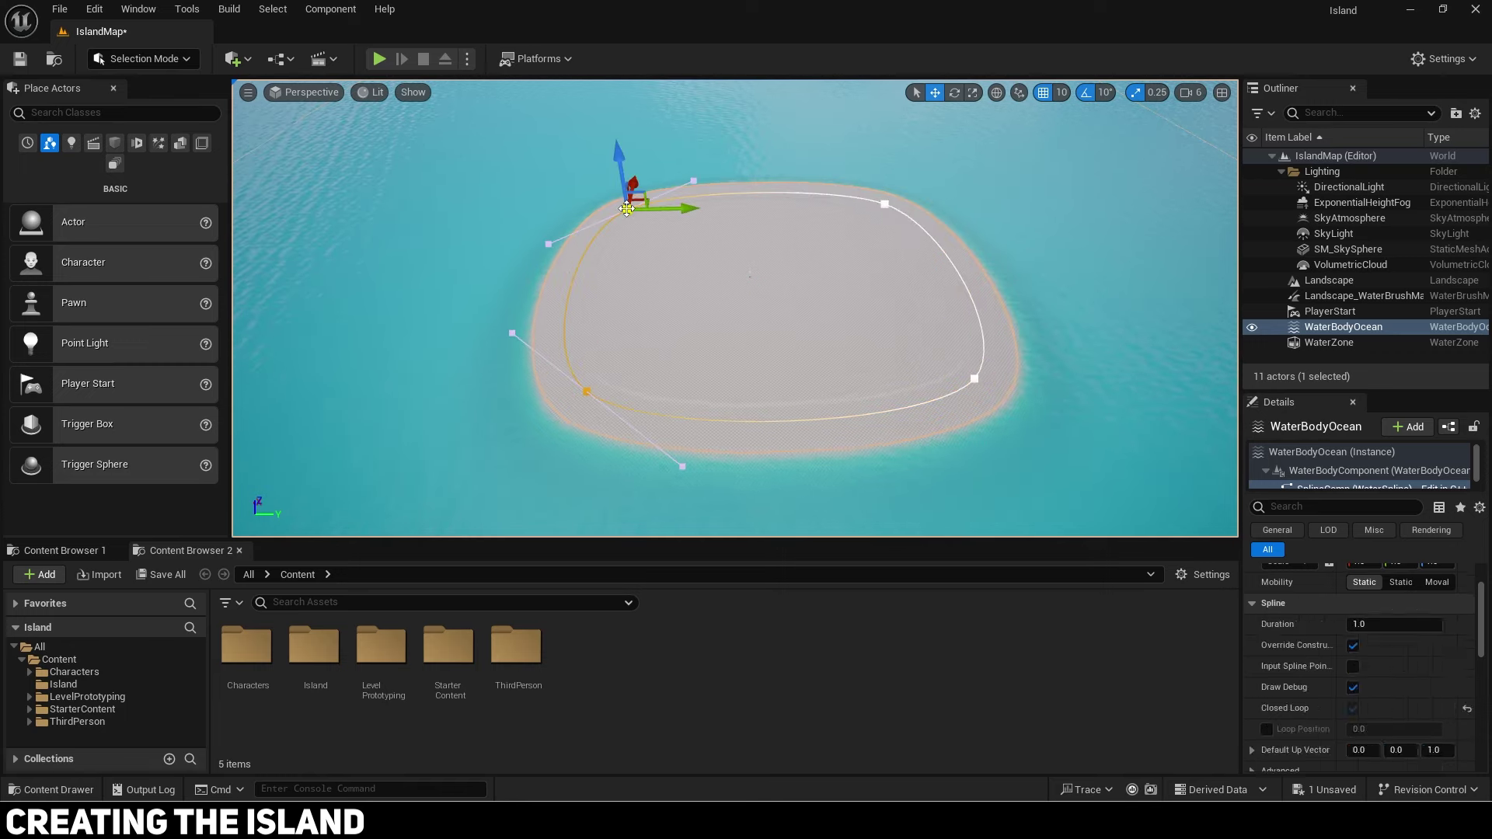
{"action": "left_click_drag", "start_coordinate": [676, 210], "coordinate": [655, 211]}
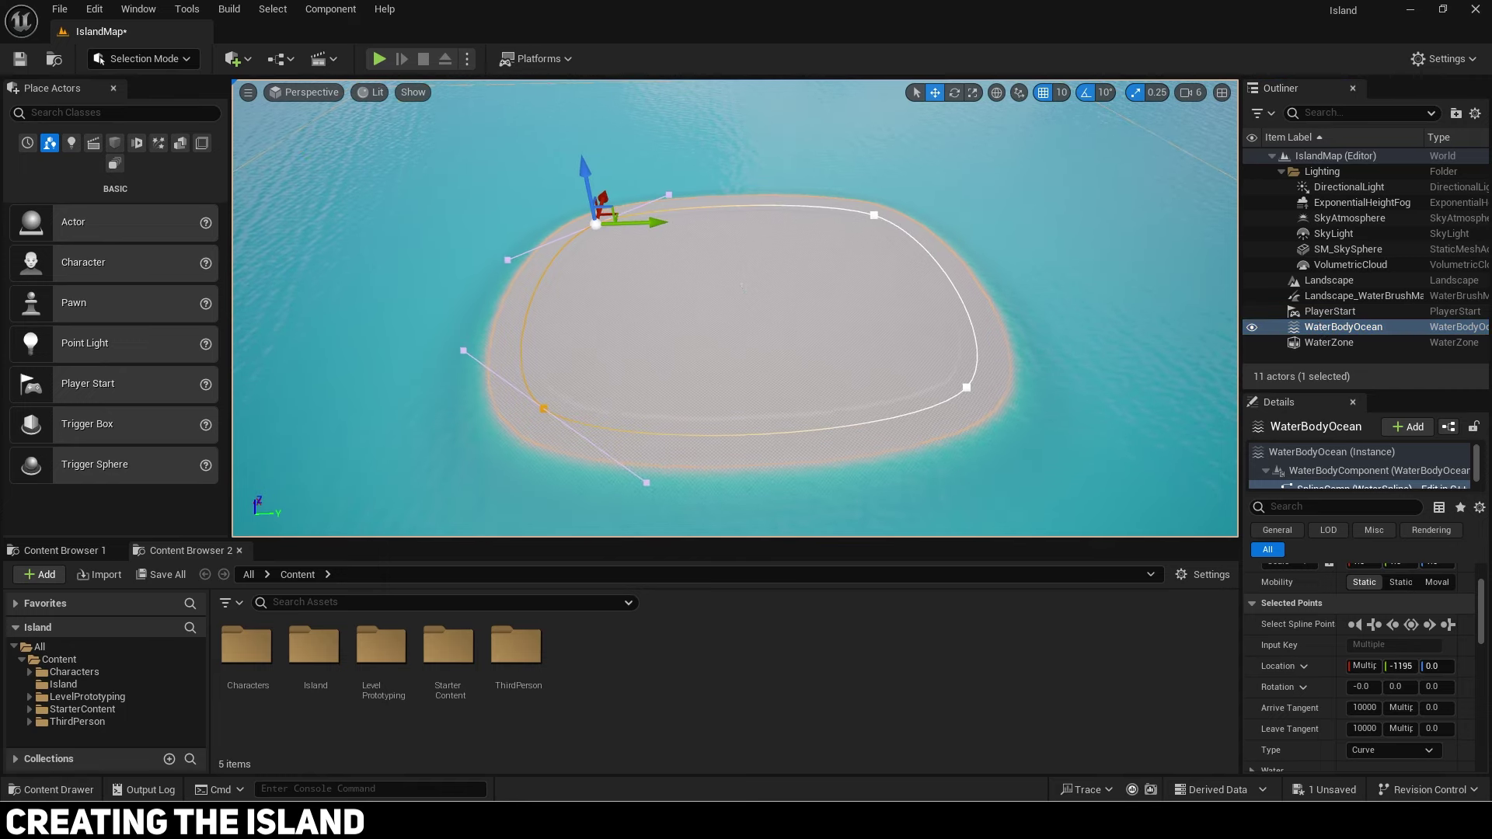
Step: Raise WaterBodyOcean by trying a Z location of 50 and settling on 60
{"action": "left_click", "coordinate": [1329, 280]}
{"action": "left_click", "coordinate": [1402, 332]}
{"action": "key", "text": "w"}
{"action": "right_click_drag", "start_coordinate": [1011, 311], "coordinate": [1119, 311]}
{"action": "right_click_drag", "start_coordinate": [913, 85], "coordinate": [913, 97]}
{"action": "scroll", "coordinate": [1434, 674], "scroll_direction": "up", "scroll_amount": 2}
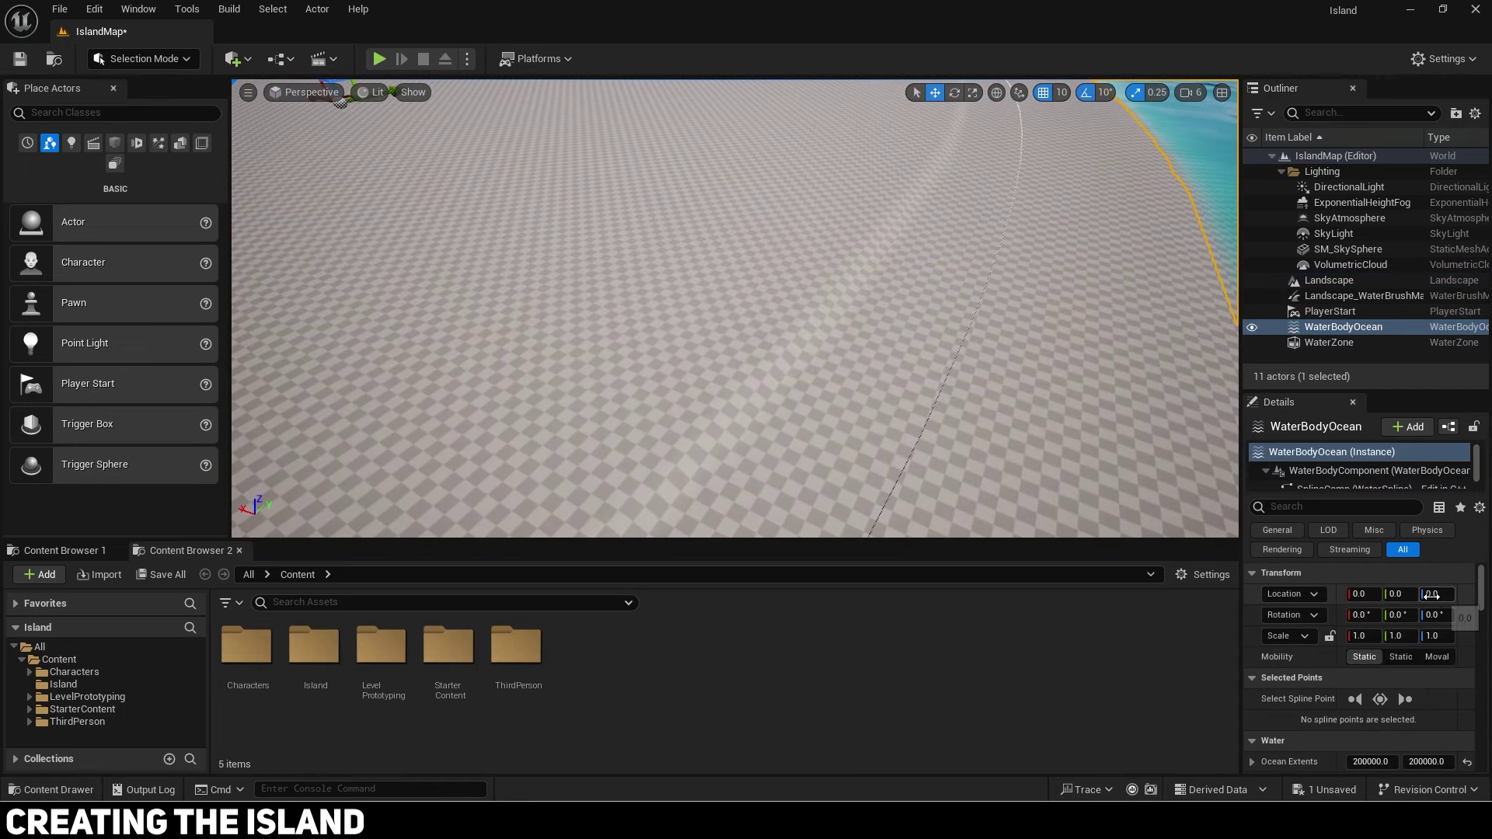
{"action": "key", "text": "Return"}
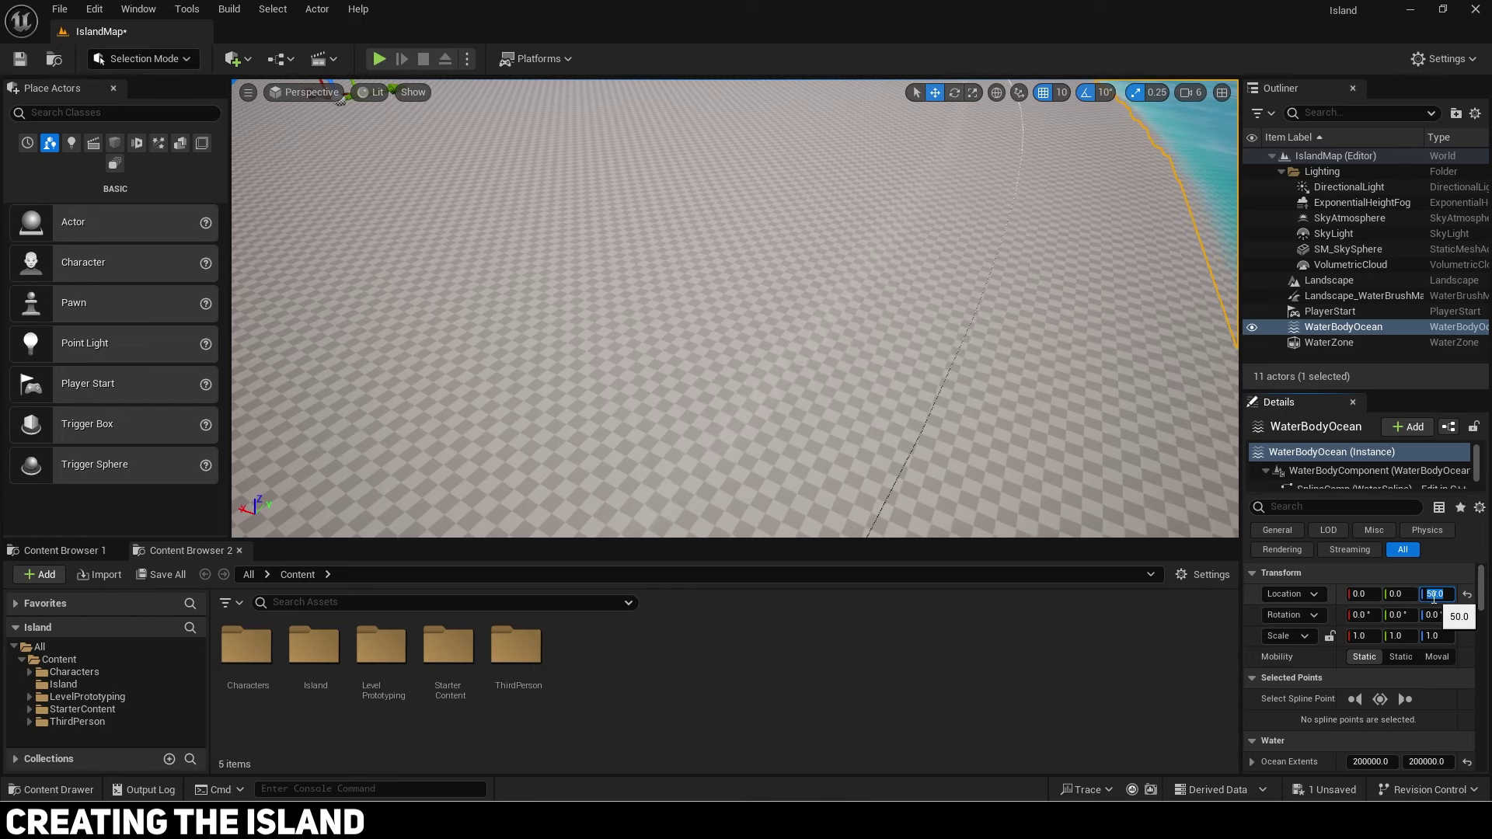
{"action": "right_click_drag", "start_coordinate": [968, 182], "coordinate": [970, 148]}
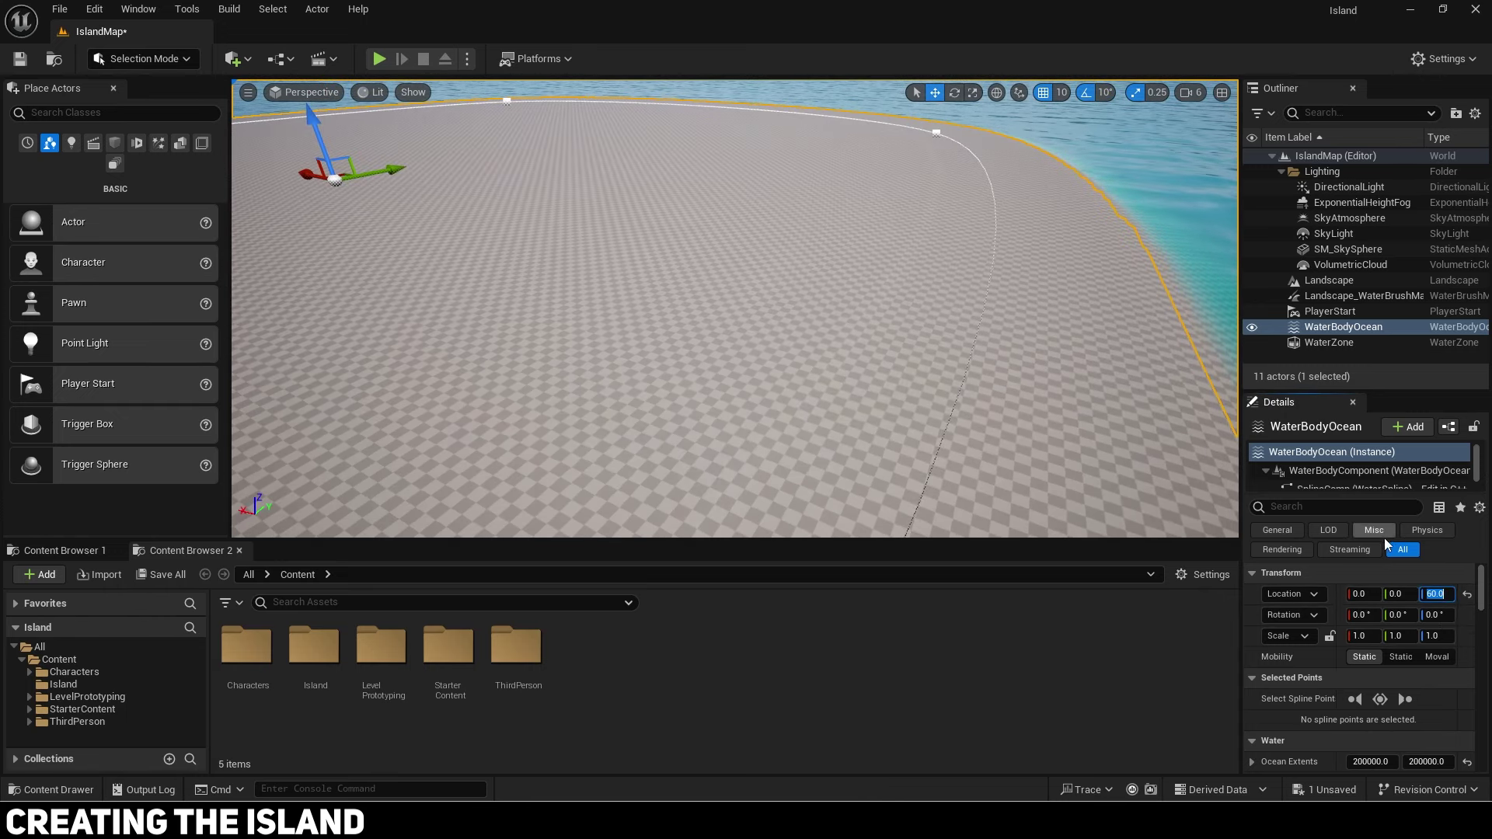
Step: Place the third-person character blueprint from ThirdPerson/Blueprints onto the island near its centre
{"action": "right_click_drag", "start_coordinate": [971, 256], "coordinate": [901, 265]}
{"action": "left_click", "coordinate": [82, 723]}
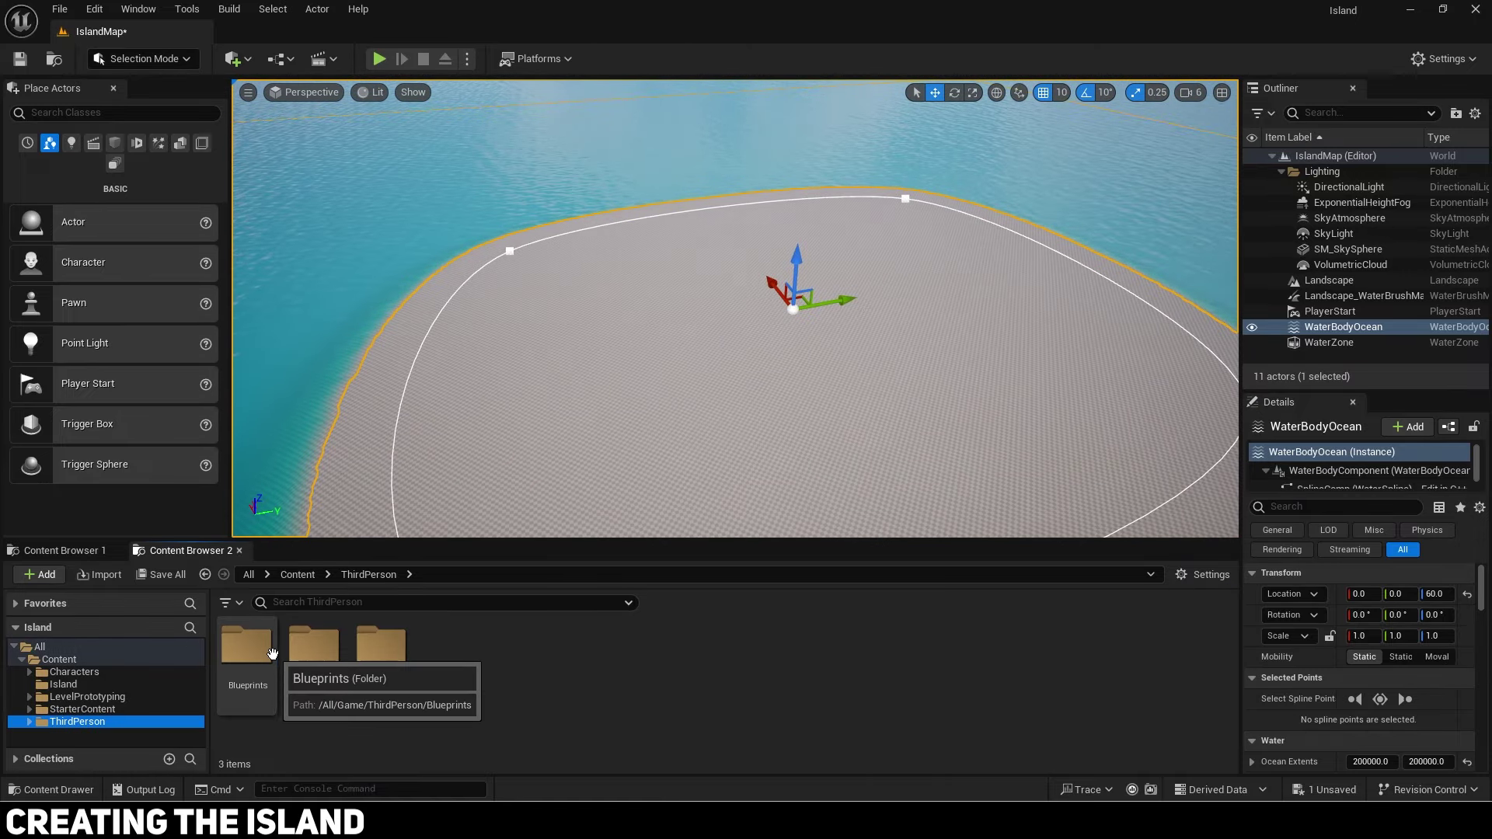
{"action": "double_click", "coordinate": [272, 653]}
{"action": "left_click", "coordinate": [256, 656]}
{"action": "left_click_drag", "start_coordinate": [824, 343], "coordinate": [824, 345]}
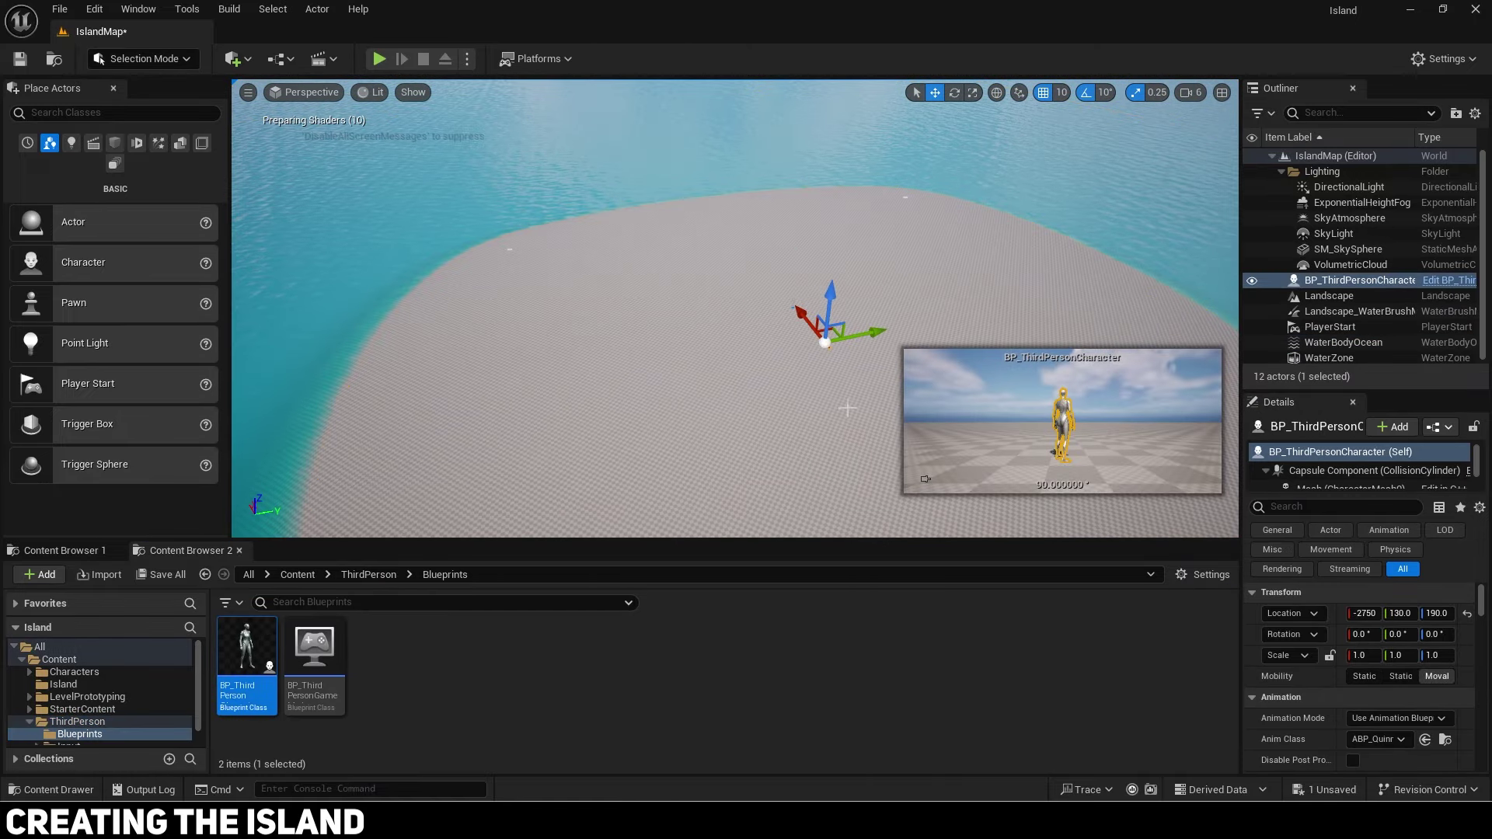
{"action": "right_click_drag", "start_coordinate": [839, 400], "coordinate": [750, 381]}
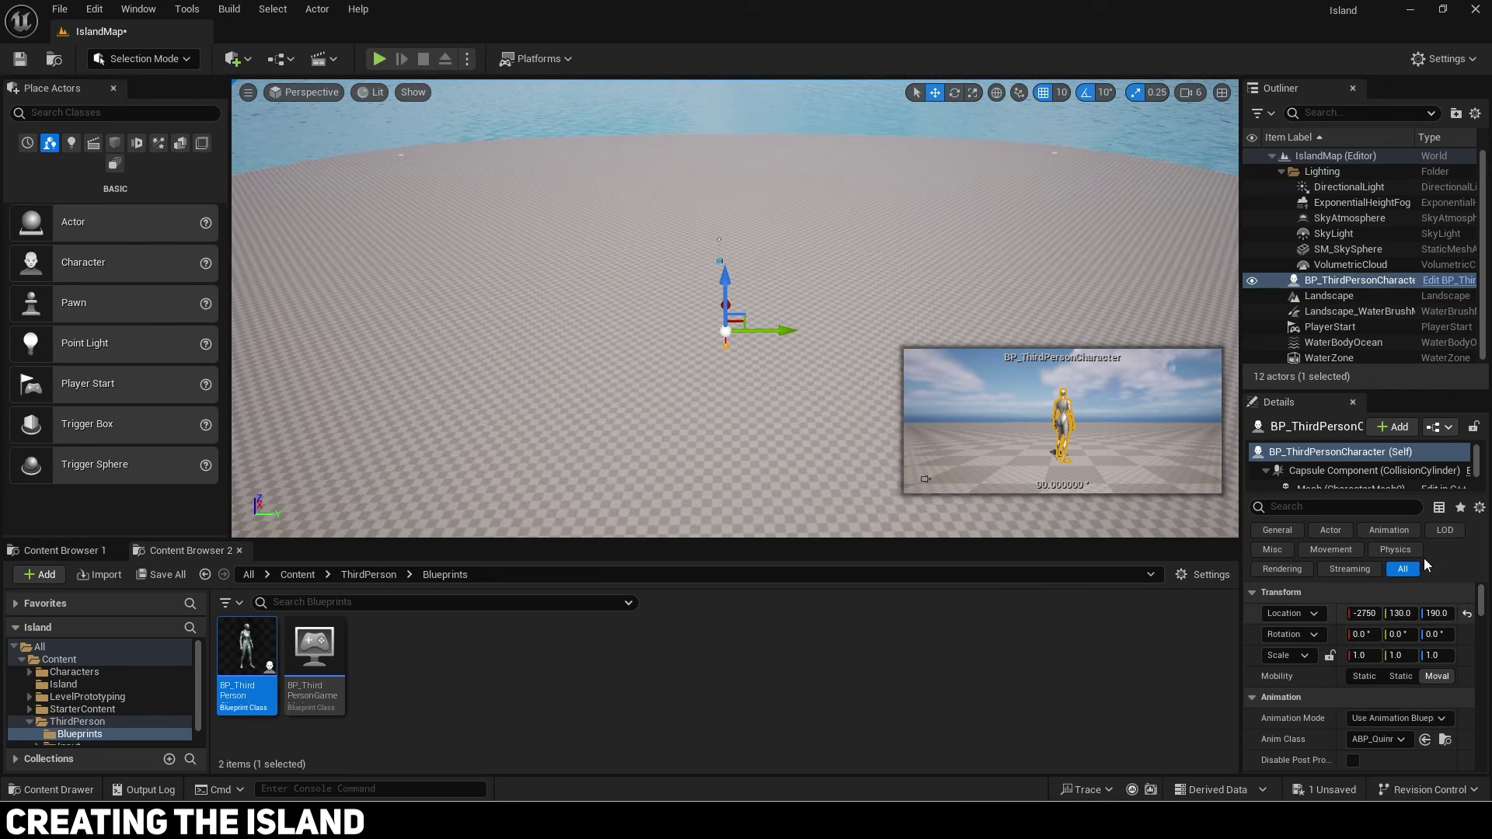
Step: Set the placed character's Auto Possess Player option so that the player controls it at start
{"action": "left_click", "coordinate": [1346, 511]}
{"action": "type", "text": "poss"}
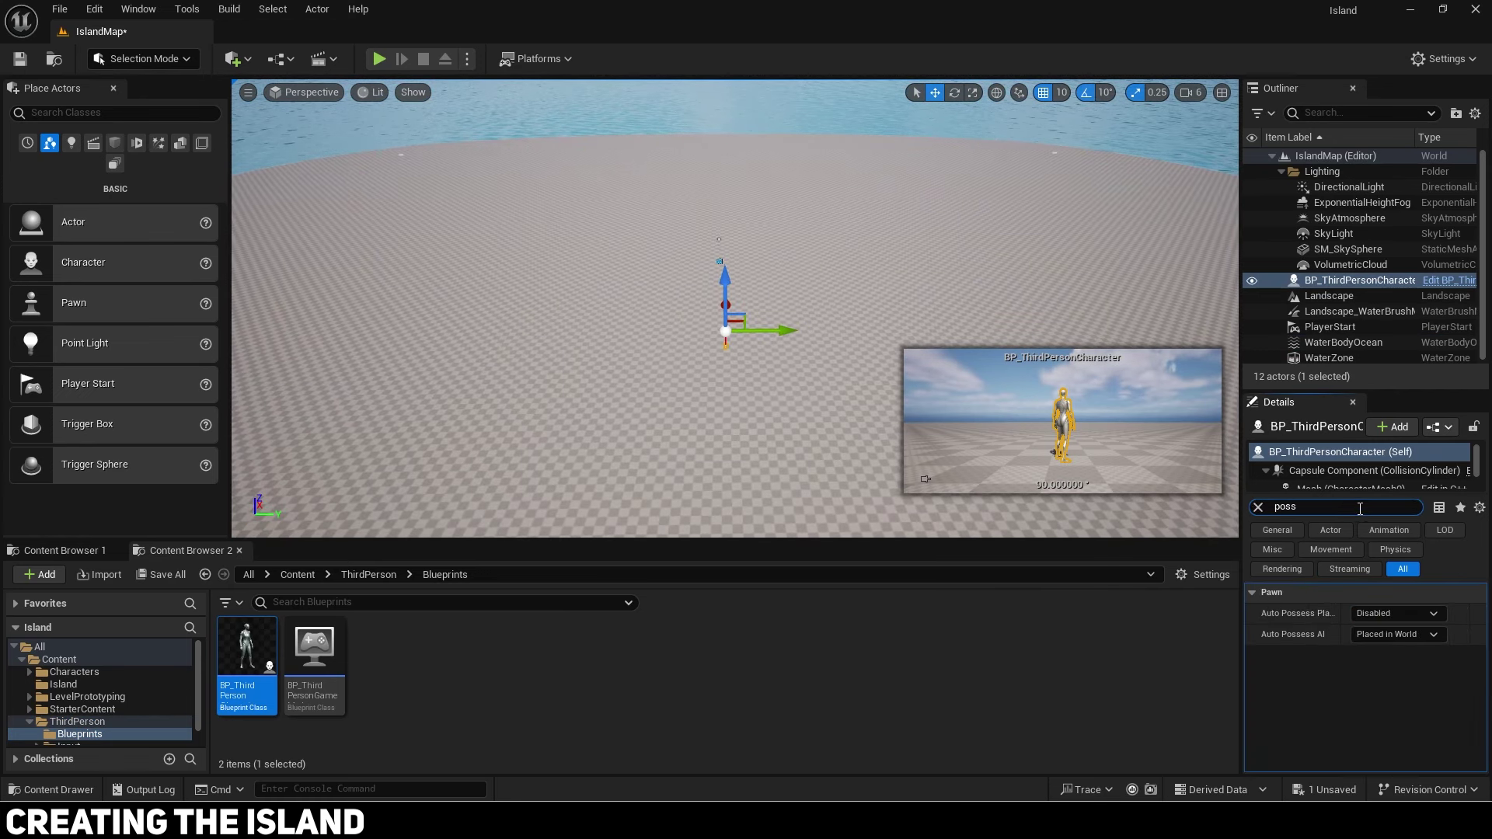
{"action": "left_click", "coordinate": [1412, 616]}
{"action": "left_click", "coordinate": [1375, 660]}
{"action": "left_click", "coordinate": [1259, 507]}
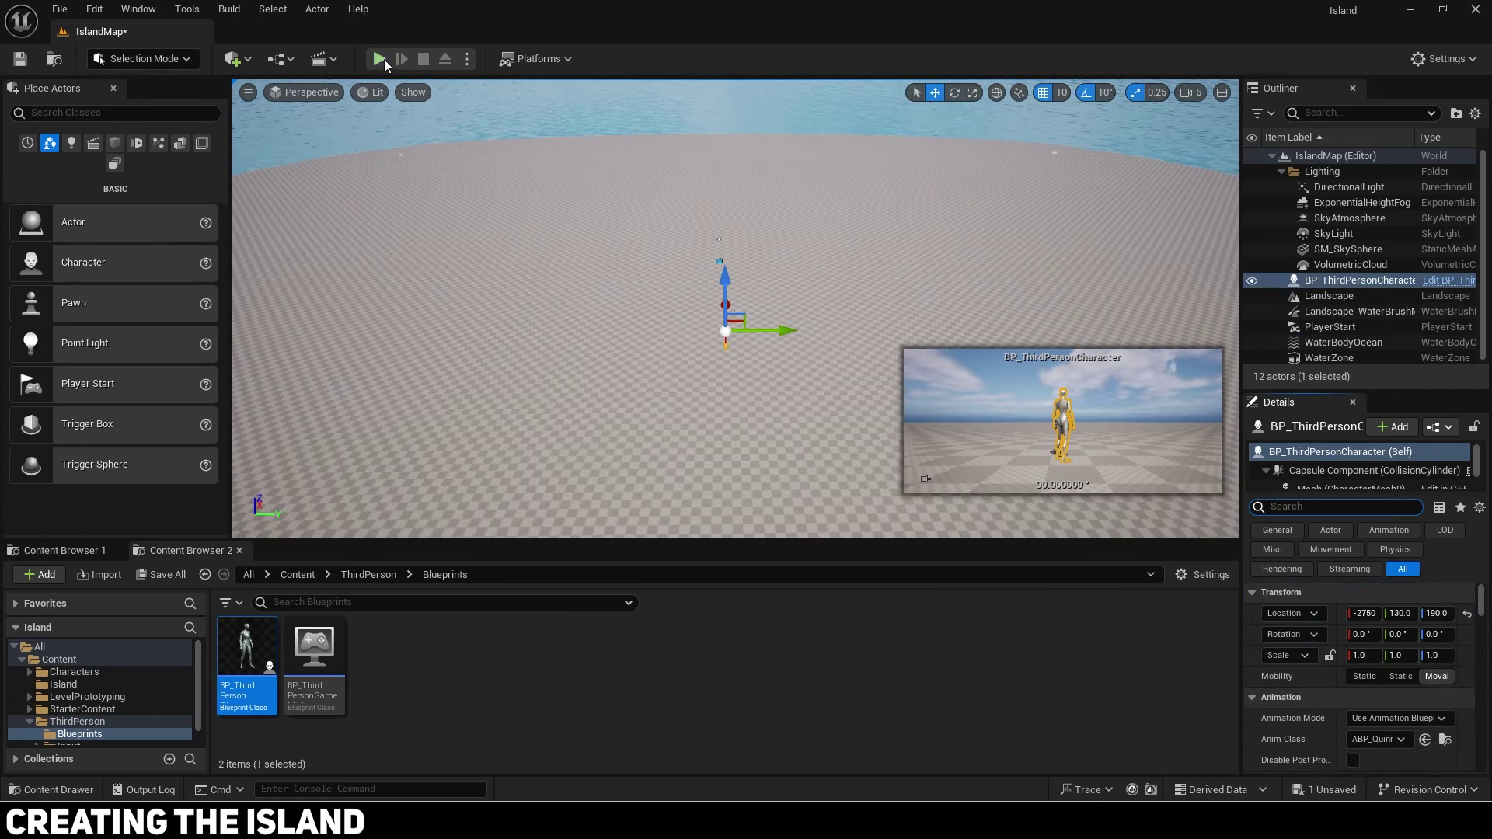
Step: Playtest the level by running the character around the island, and end the session
{"action": "left_click", "coordinate": [379, 59]}
{"action": "key", "text": "w"}
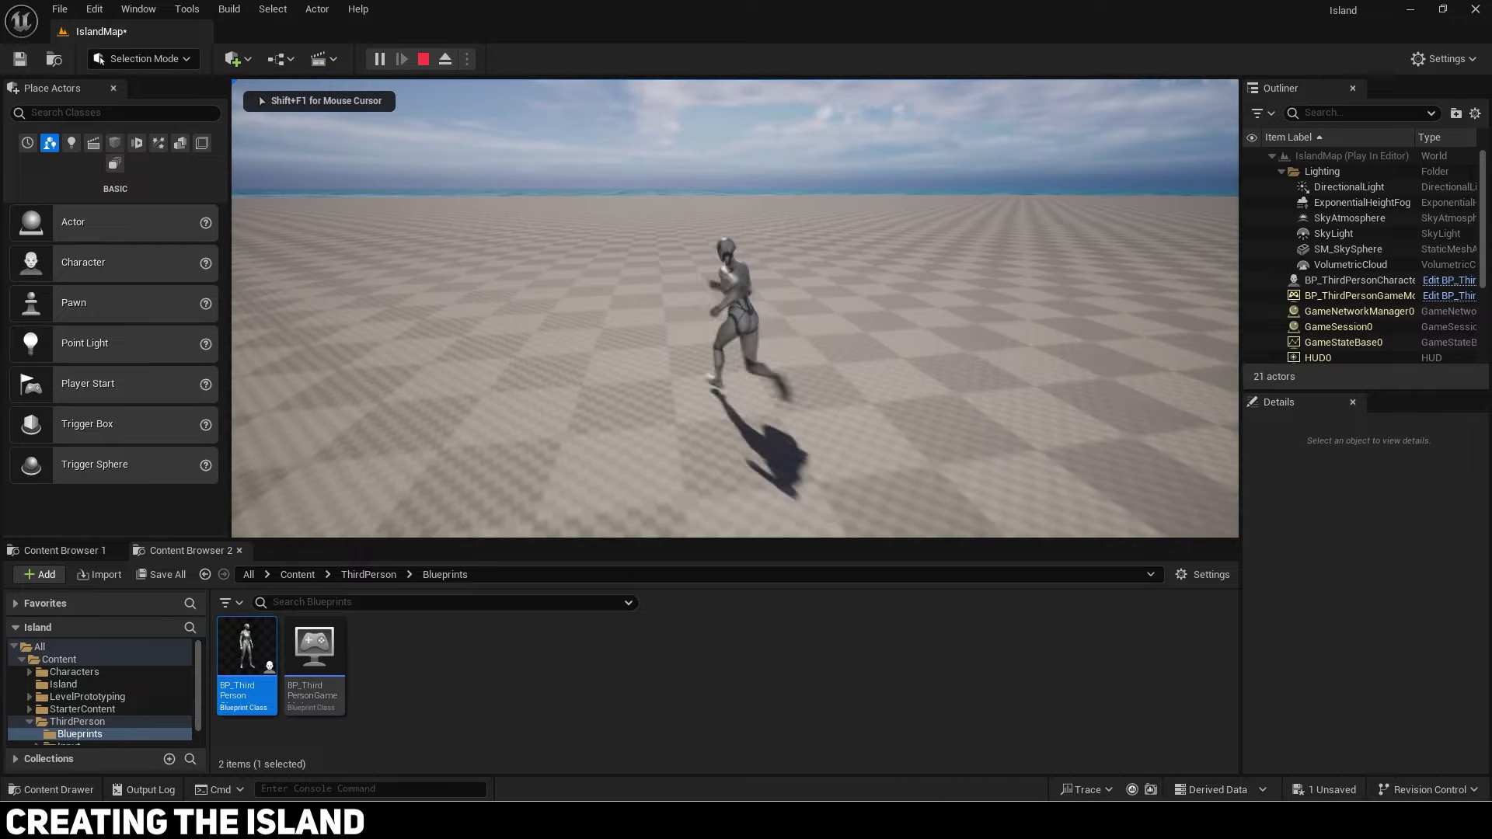
{"action": "key", "text": "d"}
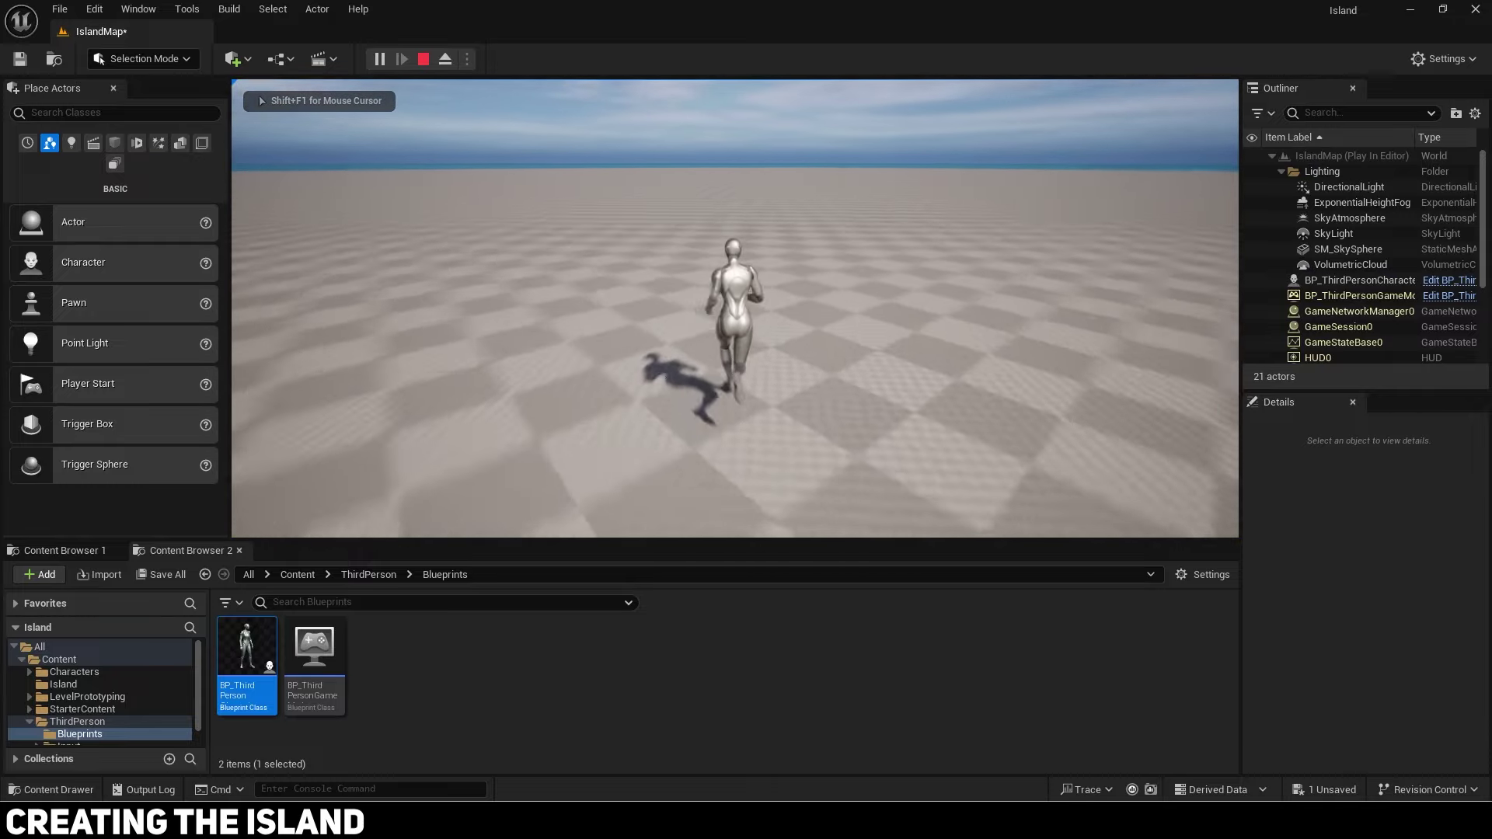
{"action": "key", "text": "w"}
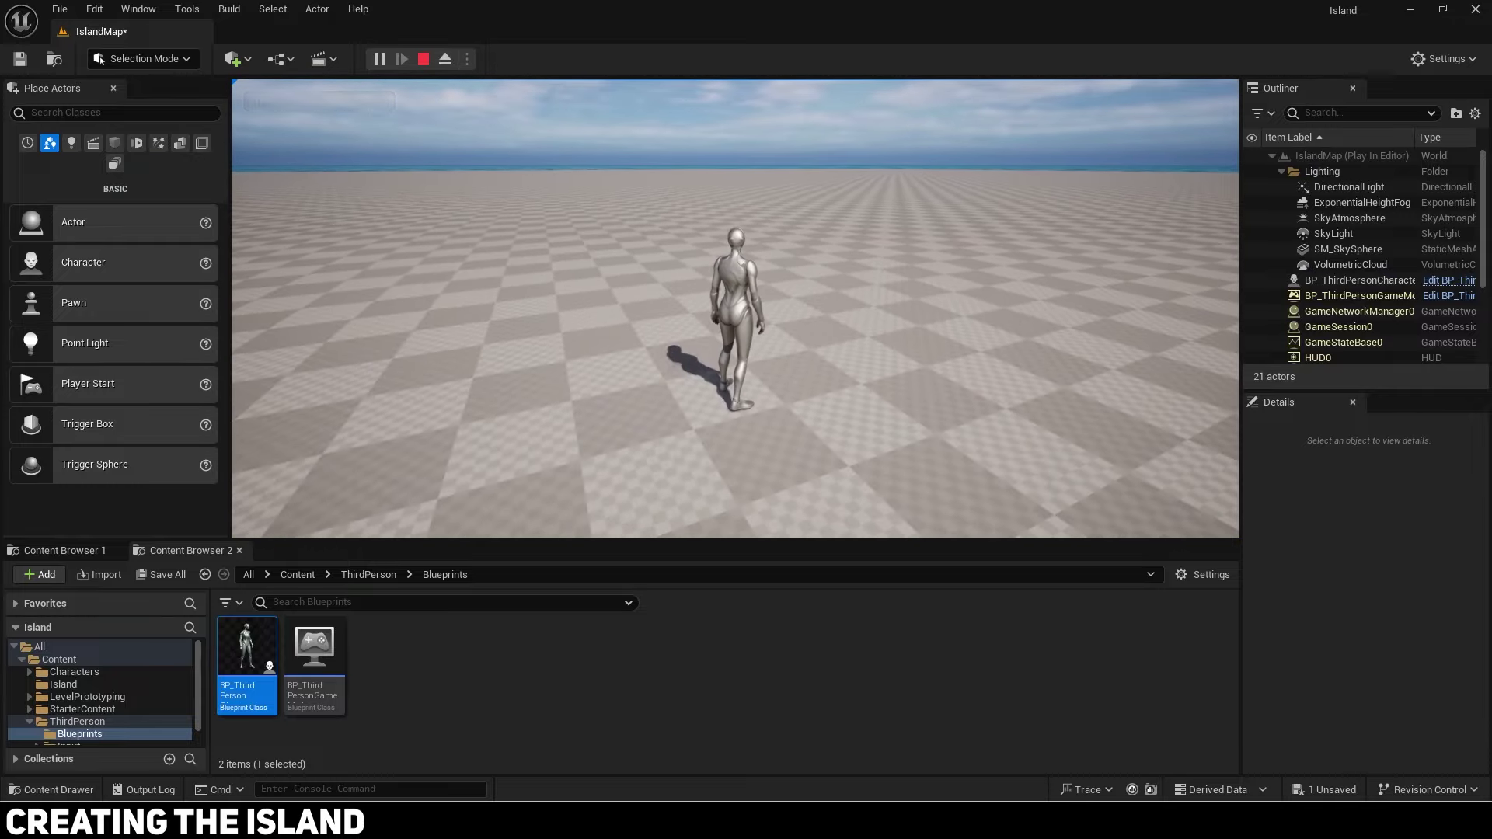
{"action": "key", "text": "Escape"}
{"action": "right_click_drag", "start_coordinate": [1116, 430], "coordinate": [1116, 466]}
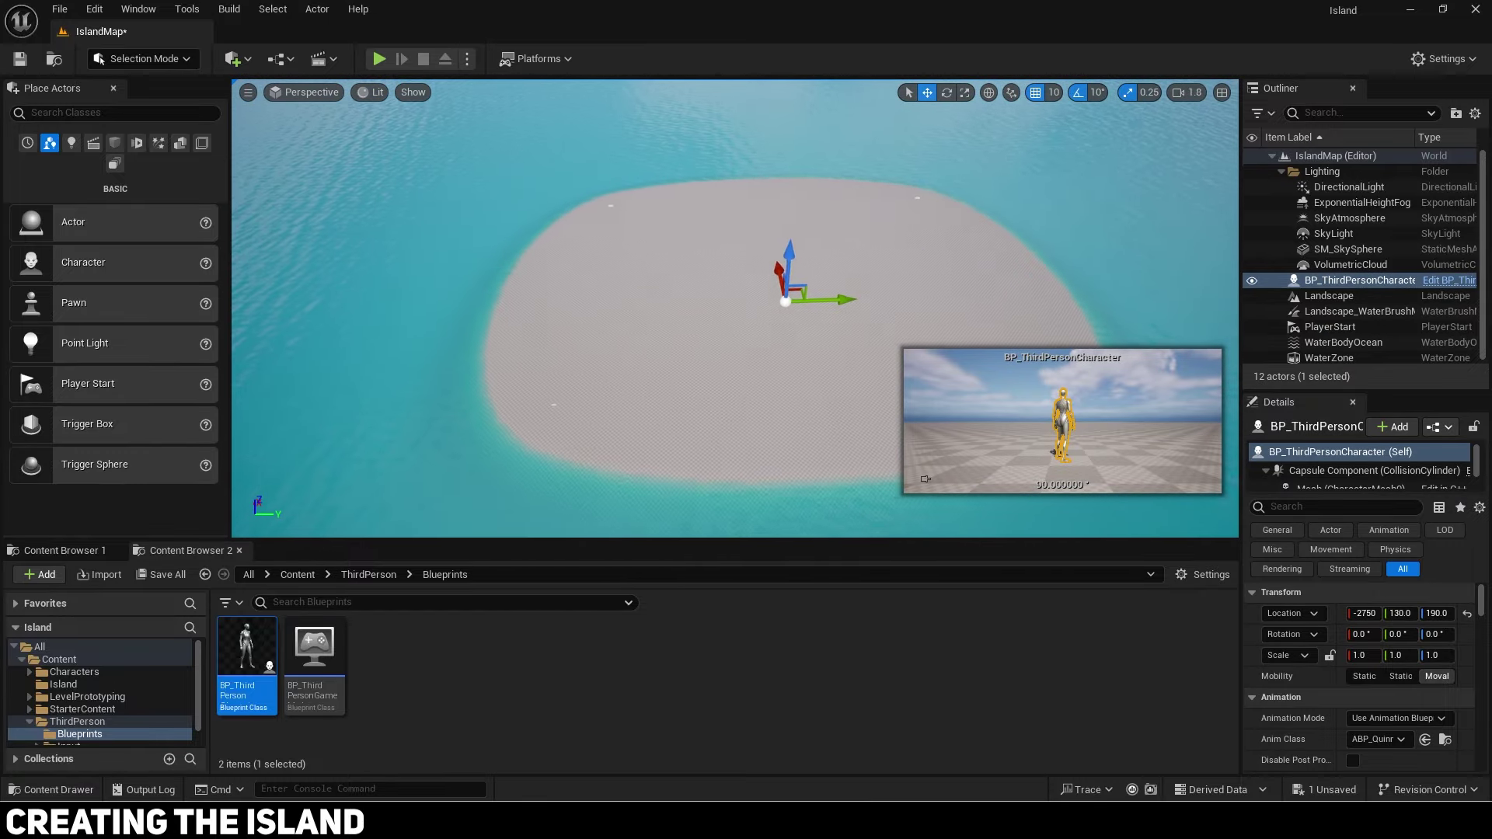
Step: Switch to Landscape mode and toggle the Water edit layer's visibility off and back on
{"action": "left_click", "coordinate": [144, 58]}
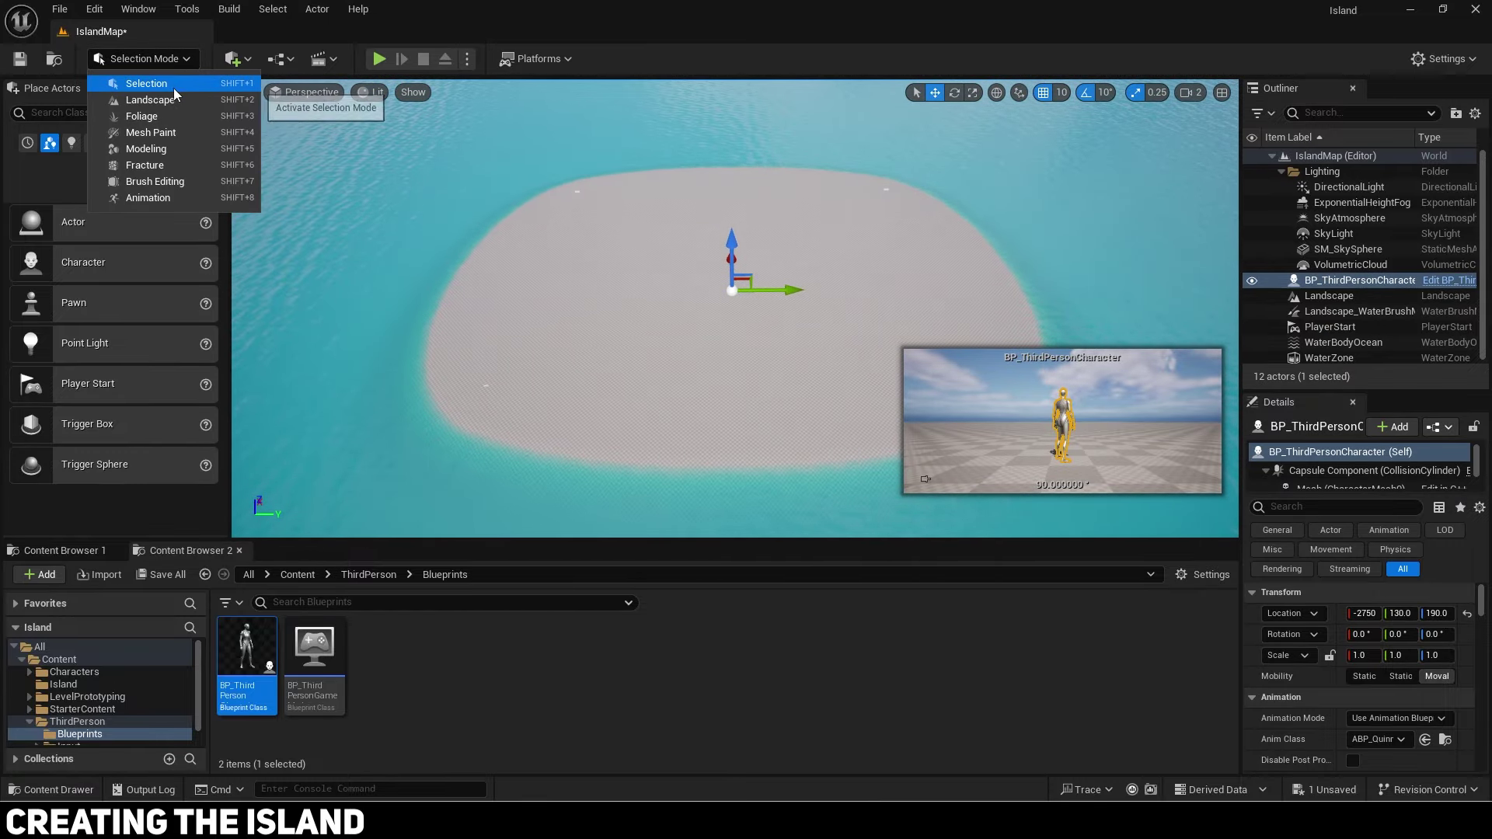
{"action": "left_click", "coordinate": [150, 100]}
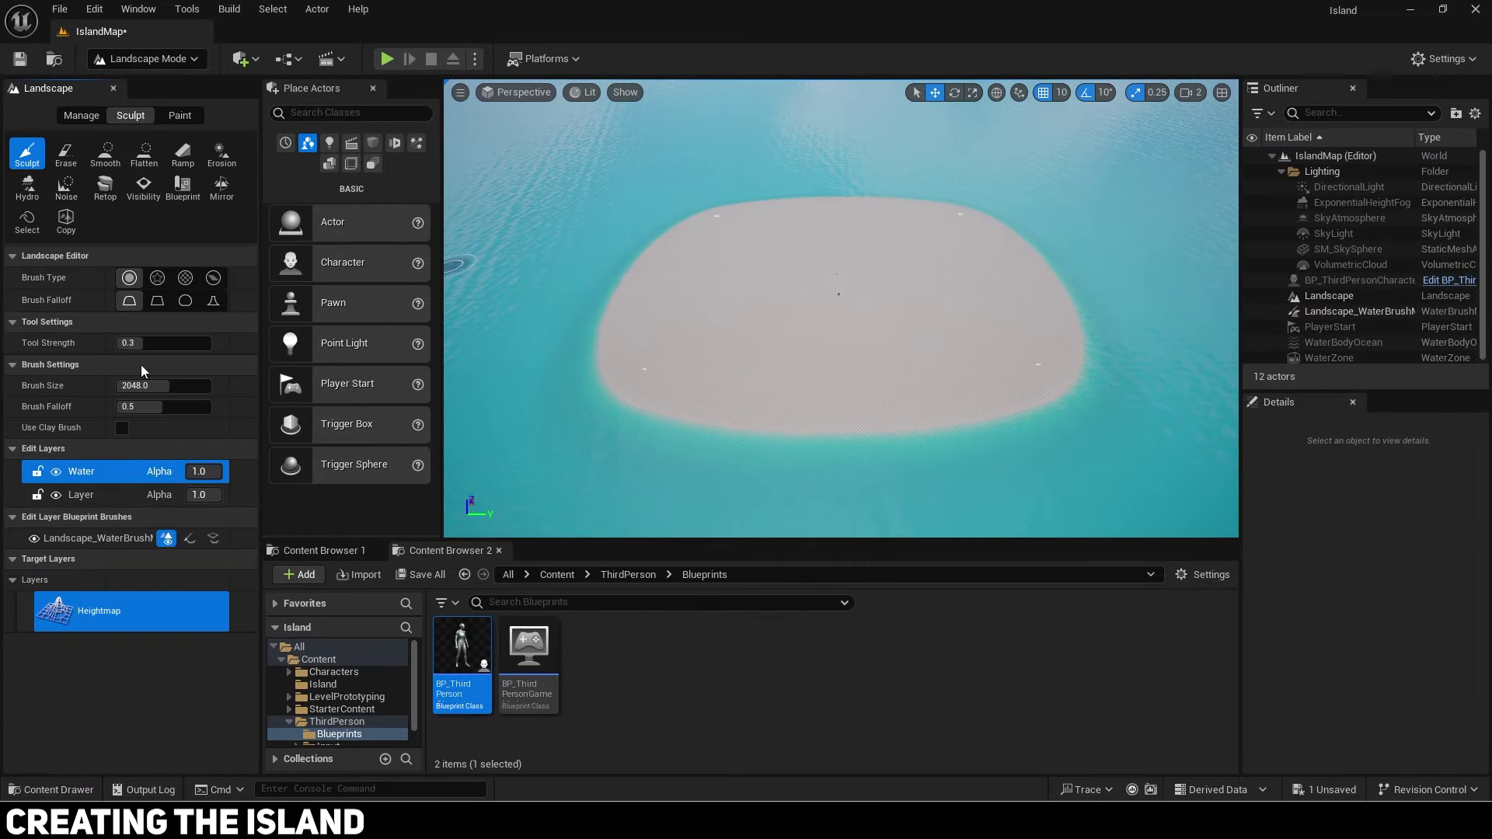
{"action": "left_click", "coordinate": [63, 471]}
{"action": "left_click", "coordinate": [57, 473]}
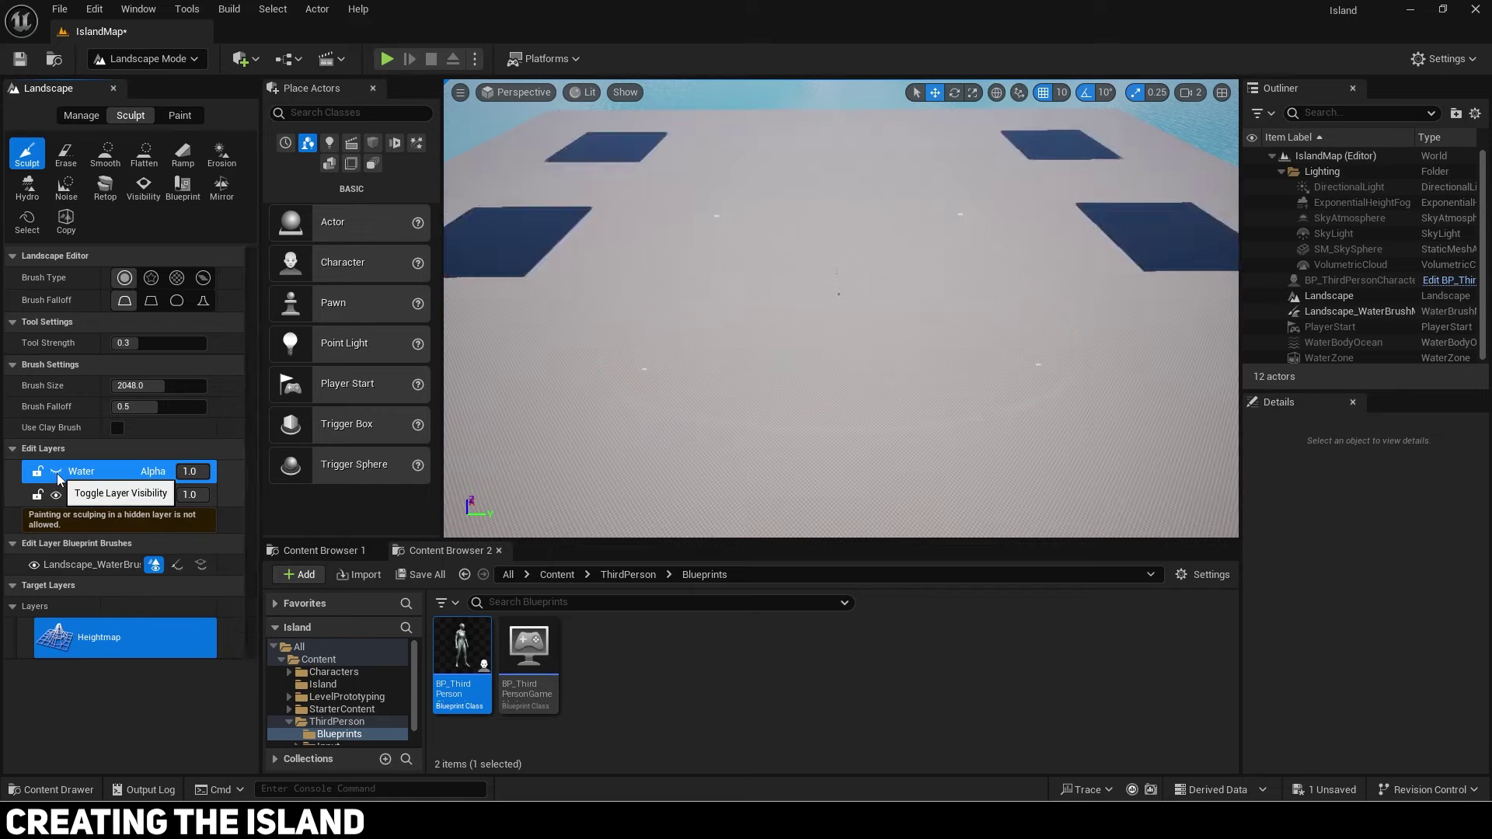
{"action": "left_click", "coordinate": [58, 474]}
Step: Create a new landscape edit layer and name it IslandMain
{"action": "right_click", "coordinate": [101, 472]}
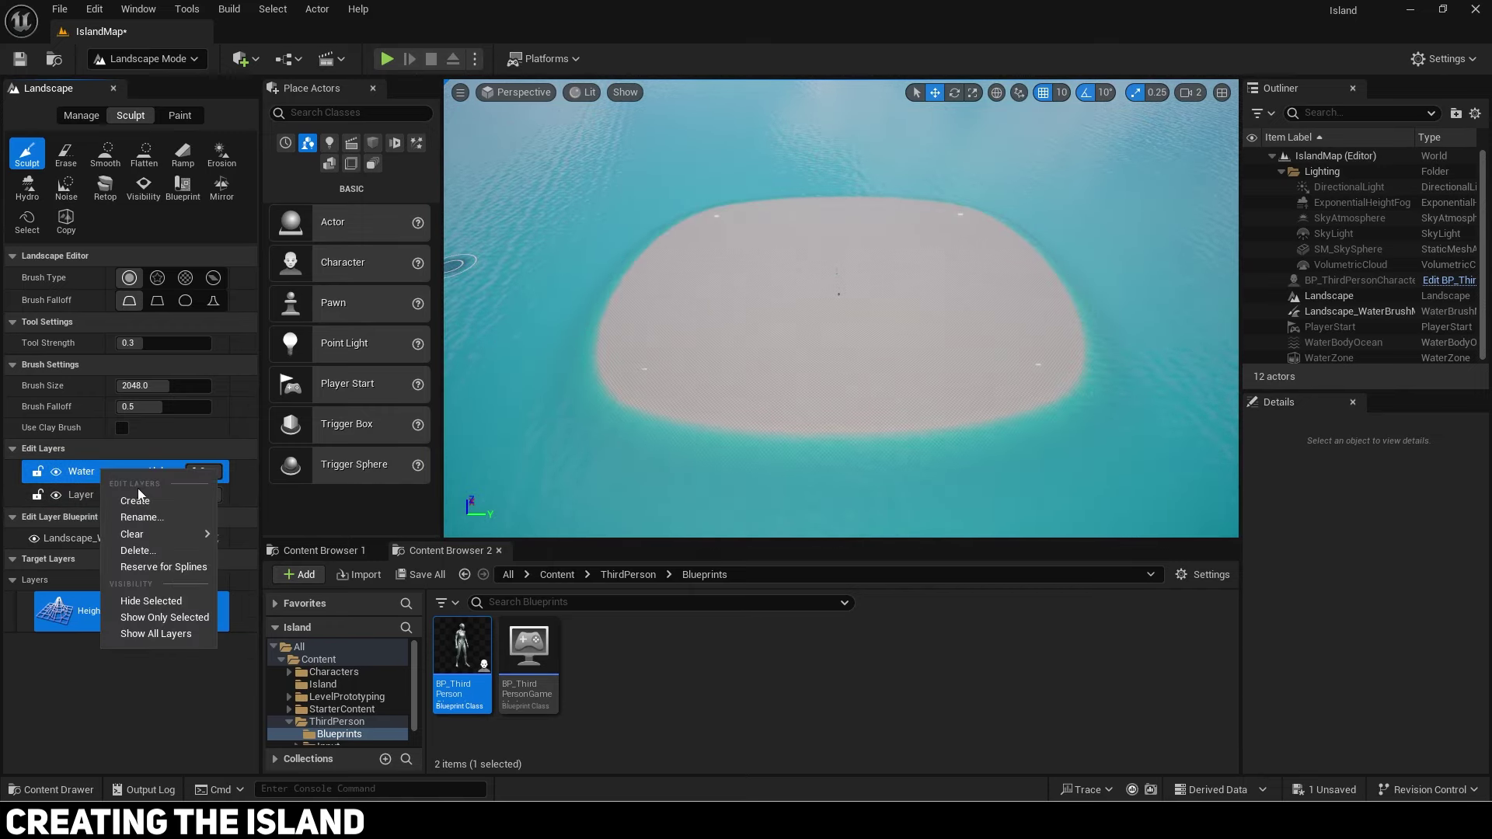
{"action": "left_click", "coordinate": [146, 498]}
{"action": "right_click", "coordinate": [81, 476]}
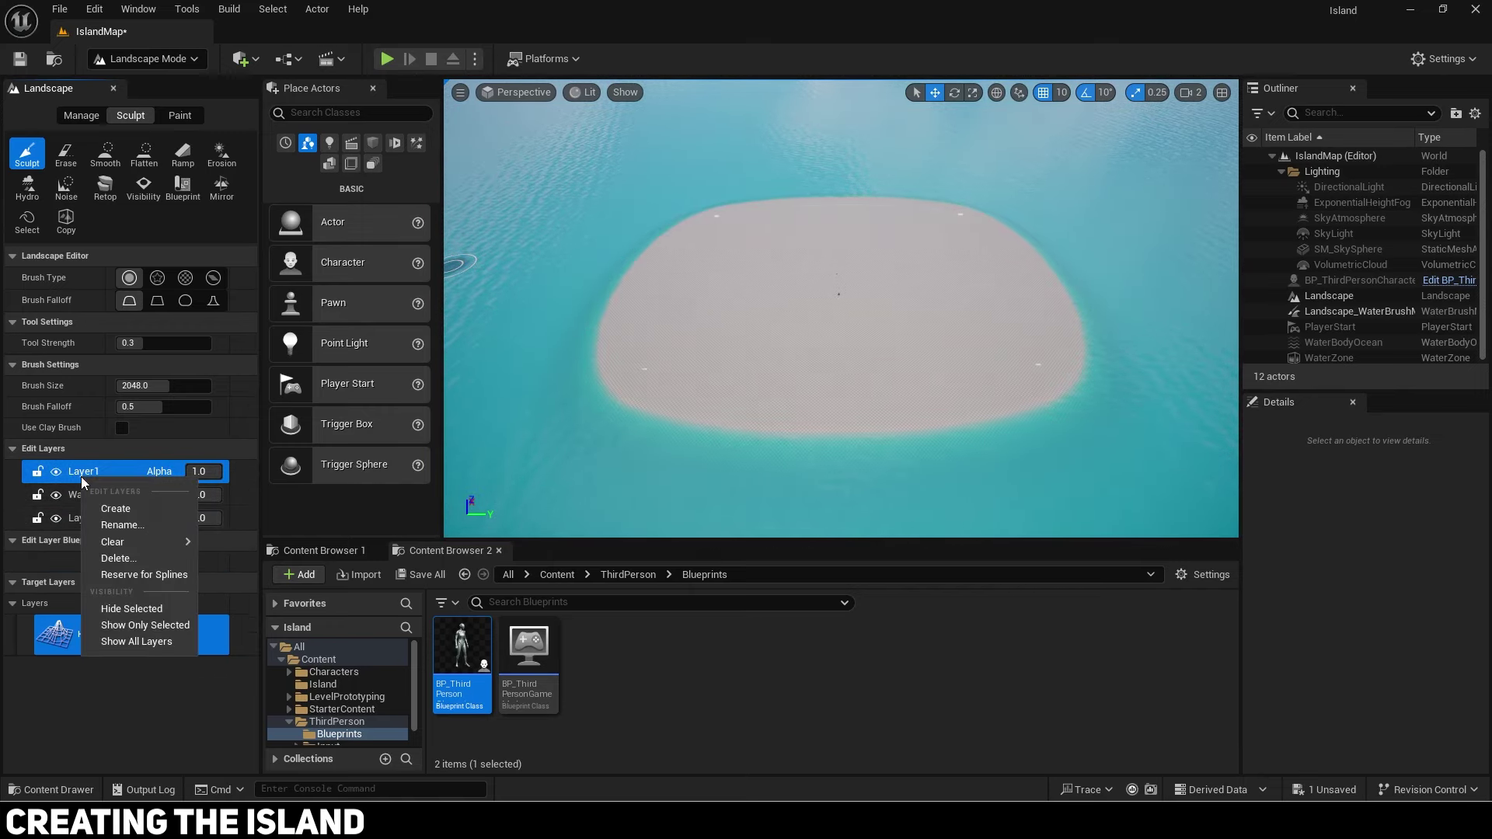
{"action": "left_click", "coordinate": [118, 524]}
{"action": "type", "text": "IslandMain"}
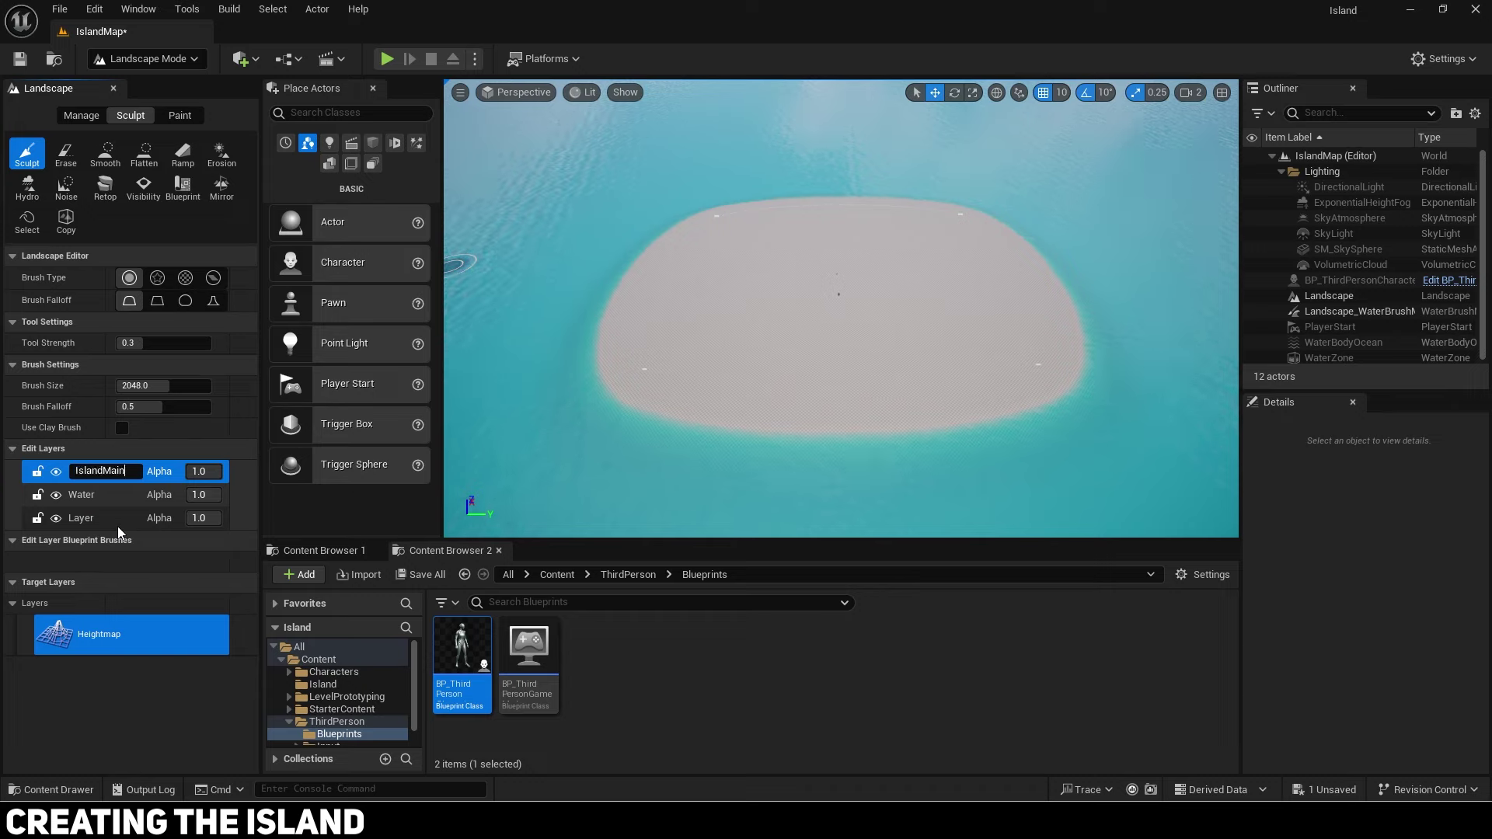
{"action": "key", "text": "Return"}
Step: Place a CustomBrush_Landmass blueprint brush near the island's centre on the IslandMain layer
{"action": "left_click", "coordinate": [186, 188]}
{"action": "left_click", "coordinate": [139, 276]}
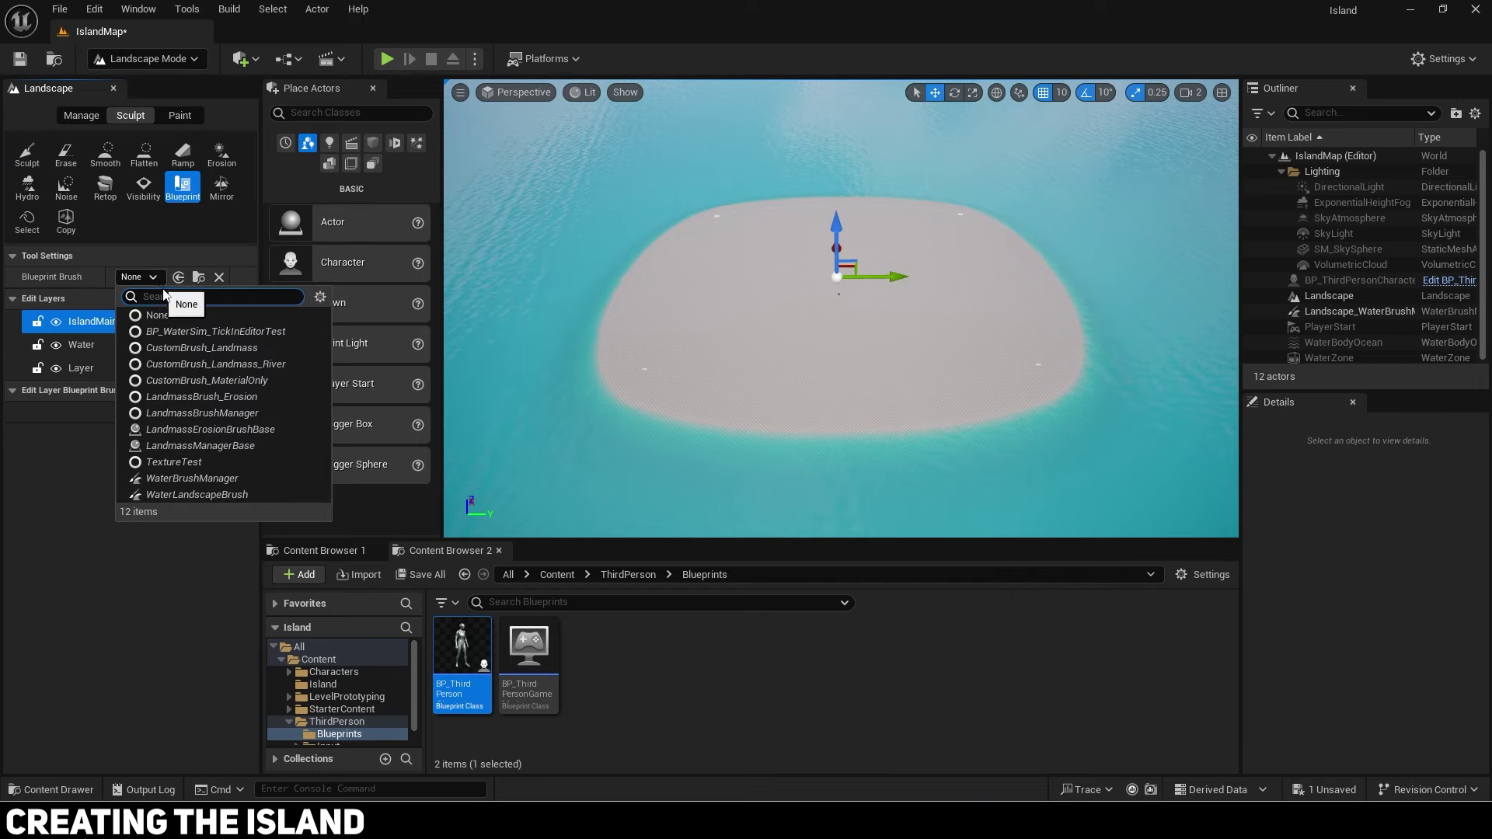
{"action": "left_click", "coordinate": [211, 349]}
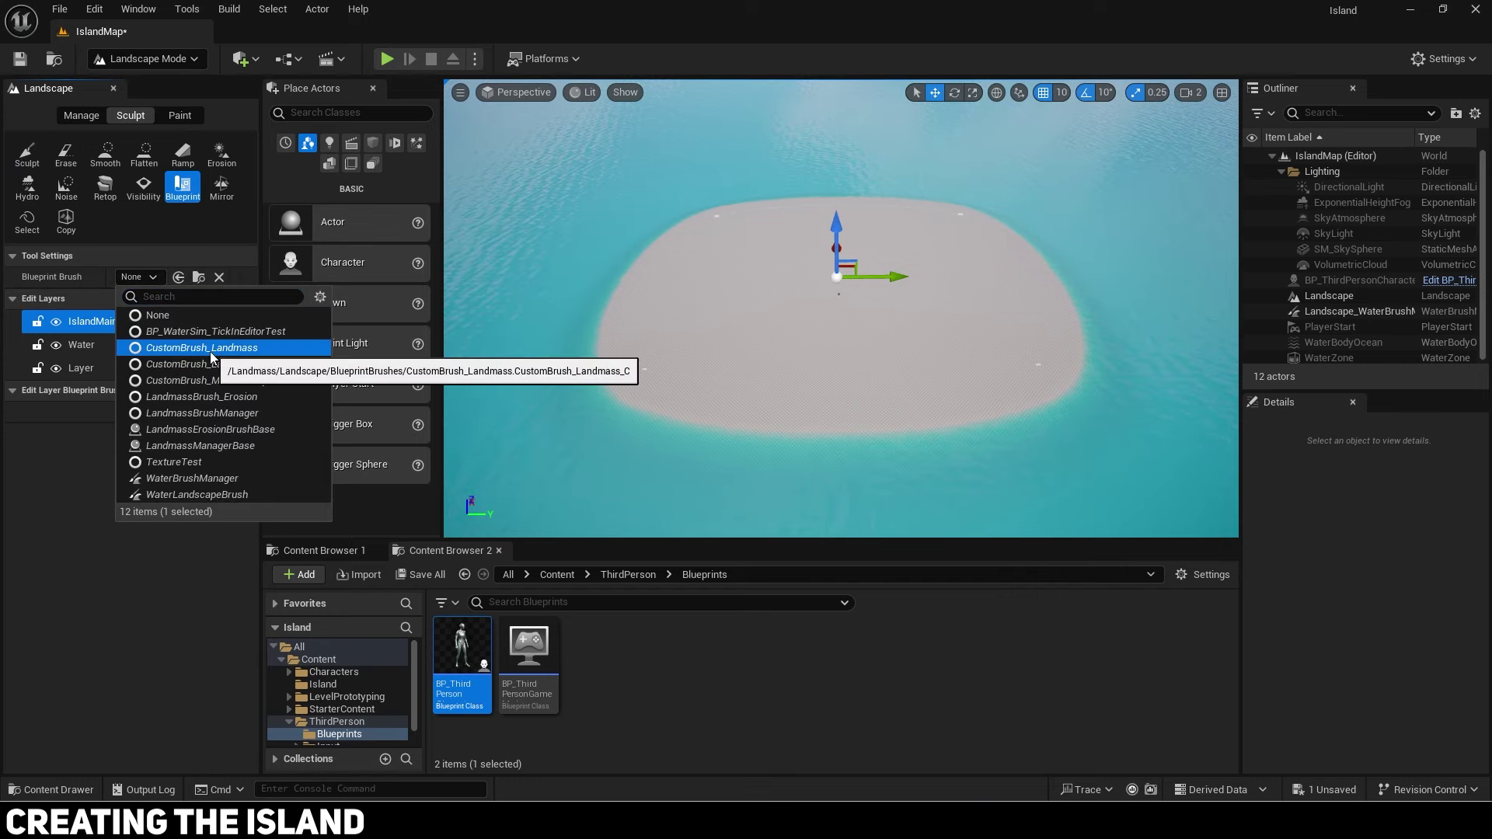
{"action": "key", "text": "Return"}
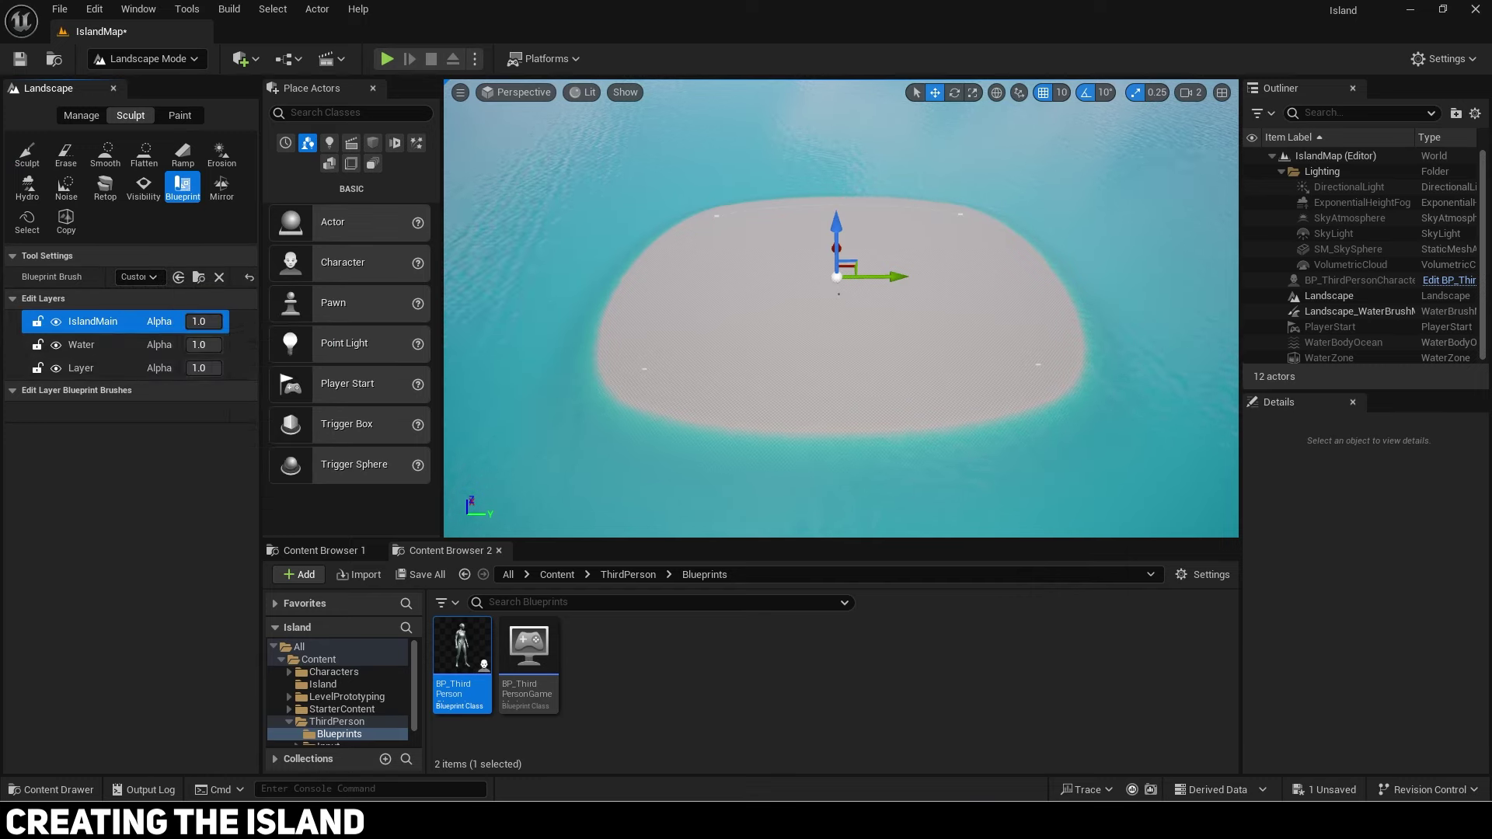
{"action": "left_click", "coordinate": [801, 271]}
{"action": "key", "text": "w"}
{"action": "mouse_move", "coordinate": [801, 271]}
{"action": "right_mouse_down"}
{"action": "mouse_move", "coordinate": [832, 164]}
{"action": "mouse_move", "coordinate": [812, 249]}
{"action": "mouse_move", "coordinate": [769, 249]}
{"action": "mouse_move", "coordinate": [769, 226]}
{"action": "mouse_move", "coordinate": [789, 210]}
{"action": "mouse_move", "coordinate": [791, 268]}
{"action": "right_mouse_up"}
{"action": "scroll", "coordinate": [789, 253], "scroll_direction": "up", "scroll_amount": 3}
{"action": "key", "text": "w"}
{"action": "key", "text": "w"}
{"action": "key", "text": "s"}
{"action": "key", "text": "s"}
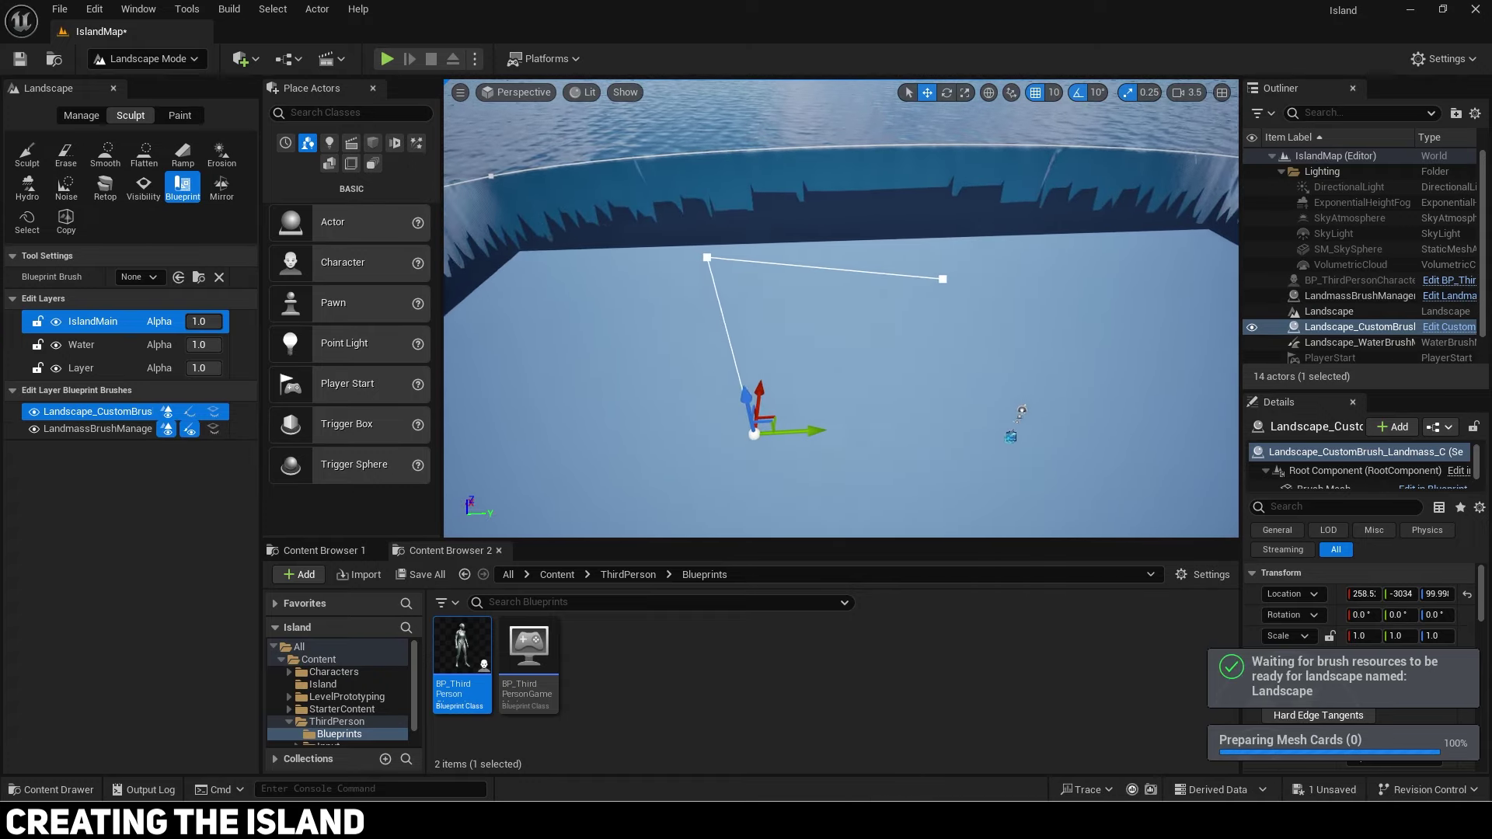
{"action": "right_click_drag", "start_coordinate": [904, 319], "coordinate": [894, 320]}
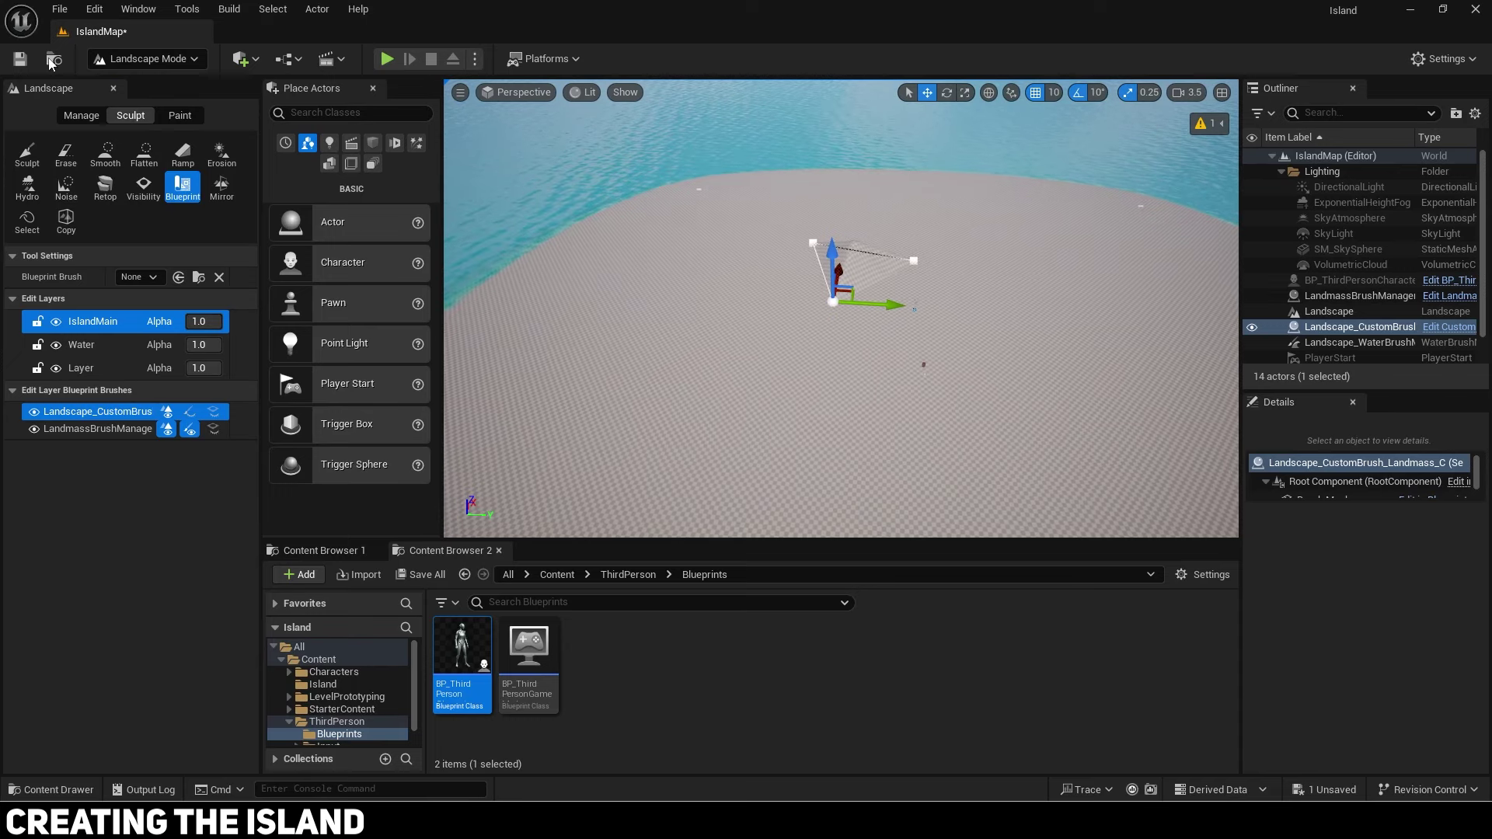
Step: Dock the Landscape panel as a tab beside Place Actors
{"action": "left_click_drag", "start_coordinate": [48, 88], "coordinate": [156, 89]}
{"action": "key", "text": "s"}
{"action": "right_click_drag", "start_coordinate": [1009, 253], "coordinate": [1013, 297]}
{"action": "key", "text": "w"}
{"action": "key", "text": "s"}
Step: Move the landmass brush's spline component to about X 1960, Y 10890
{"action": "left_click", "coordinate": [694, 329]}
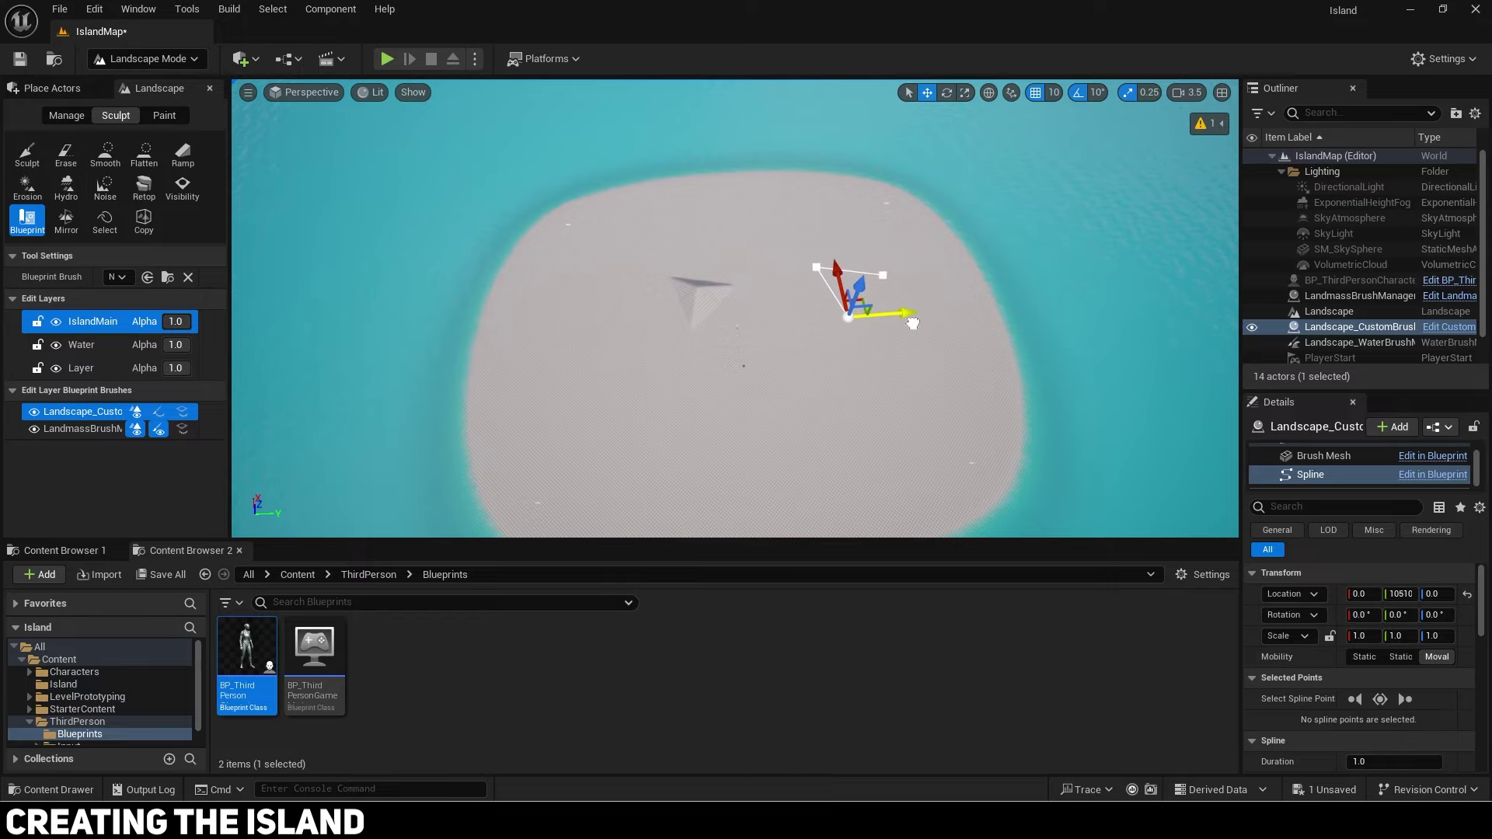
{"action": "left_click_drag", "start_coordinate": [917, 322], "coordinate": [919, 322]}
{"action": "left_click_drag", "start_coordinate": [840, 270], "coordinate": [835, 247]}
{"action": "key", "text": "w"}
{"action": "right_click_drag", "start_coordinate": [880, 258], "coordinate": [864, 260]}
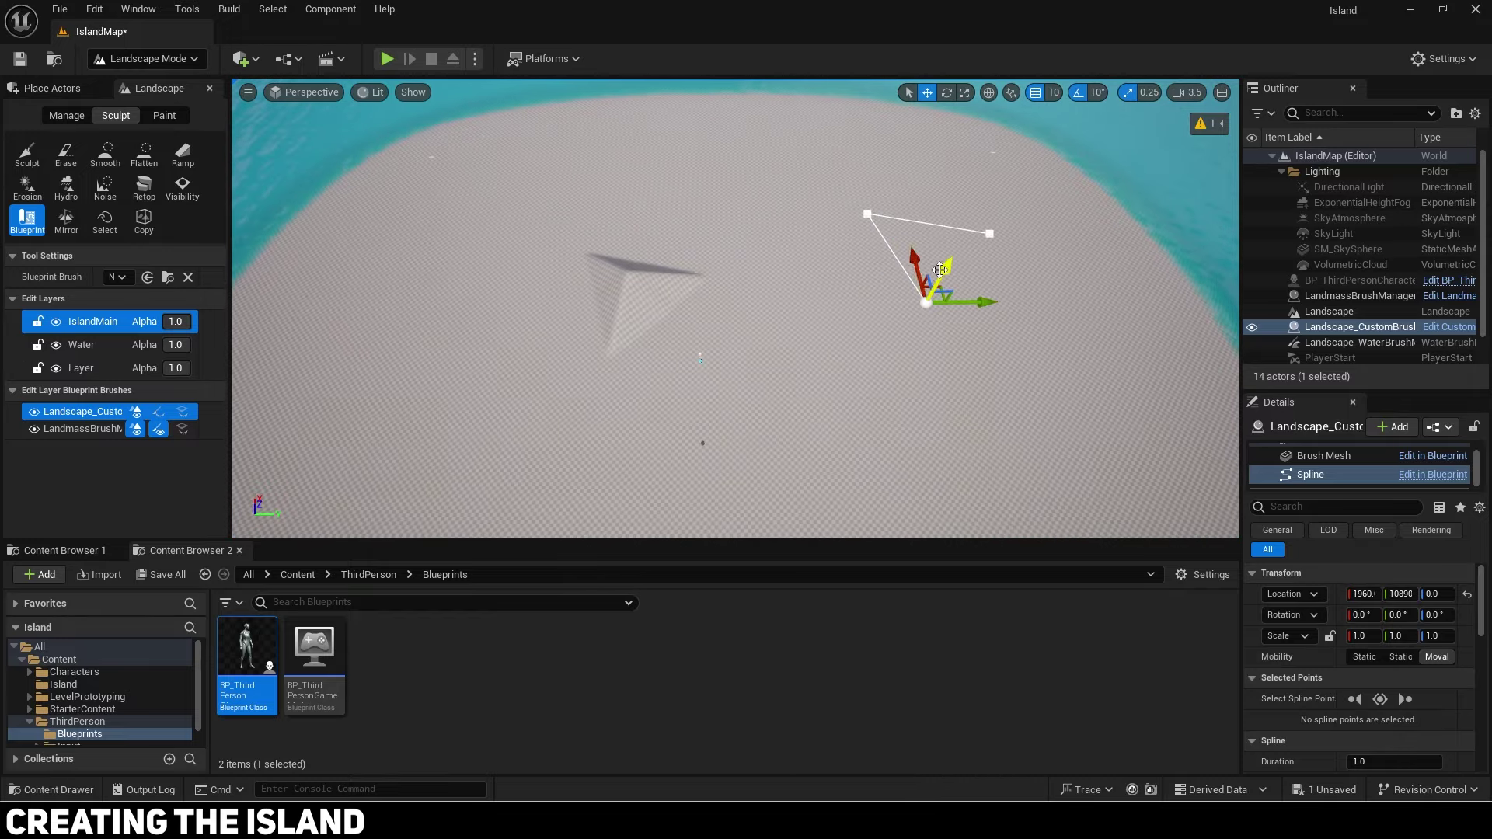
Step: Try raising the brush's spline along Z, and step back and forward through the undo history
{"action": "left_click_drag", "start_coordinate": [943, 269], "coordinate": [956, 246]}
{"action": "right_click_drag", "start_coordinate": [955, 246], "coordinate": [952, 250]}
{"action": "key", "text": "w"}
{"action": "key", "text": "w"}
{"action": "right_click_drag", "start_coordinate": [919, 347], "coordinate": [877, 305]}
{"action": "key", "text": "ctrl+z"}
{"action": "key", "text": "ctrl+y"}
{"action": "key", "text": "ctrl+a"}
Step: Move the brush outline's negative Y point toward the island's centre, to about X -1422, Y -5397
{"action": "key", "text": "s"}
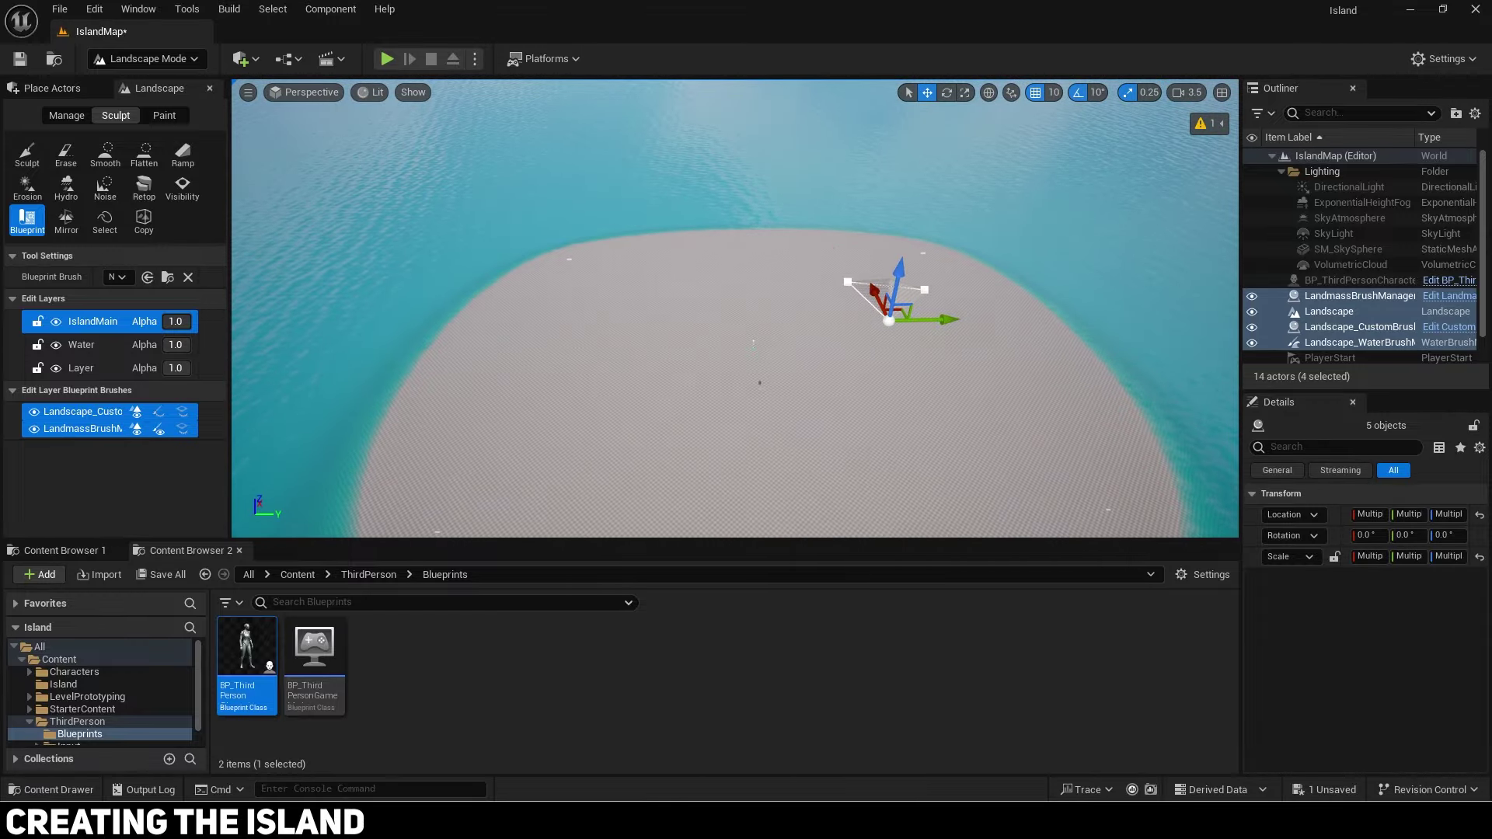
{"action": "left_click_drag", "start_coordinate": [891, 281], "coordinate": [766, 286]}
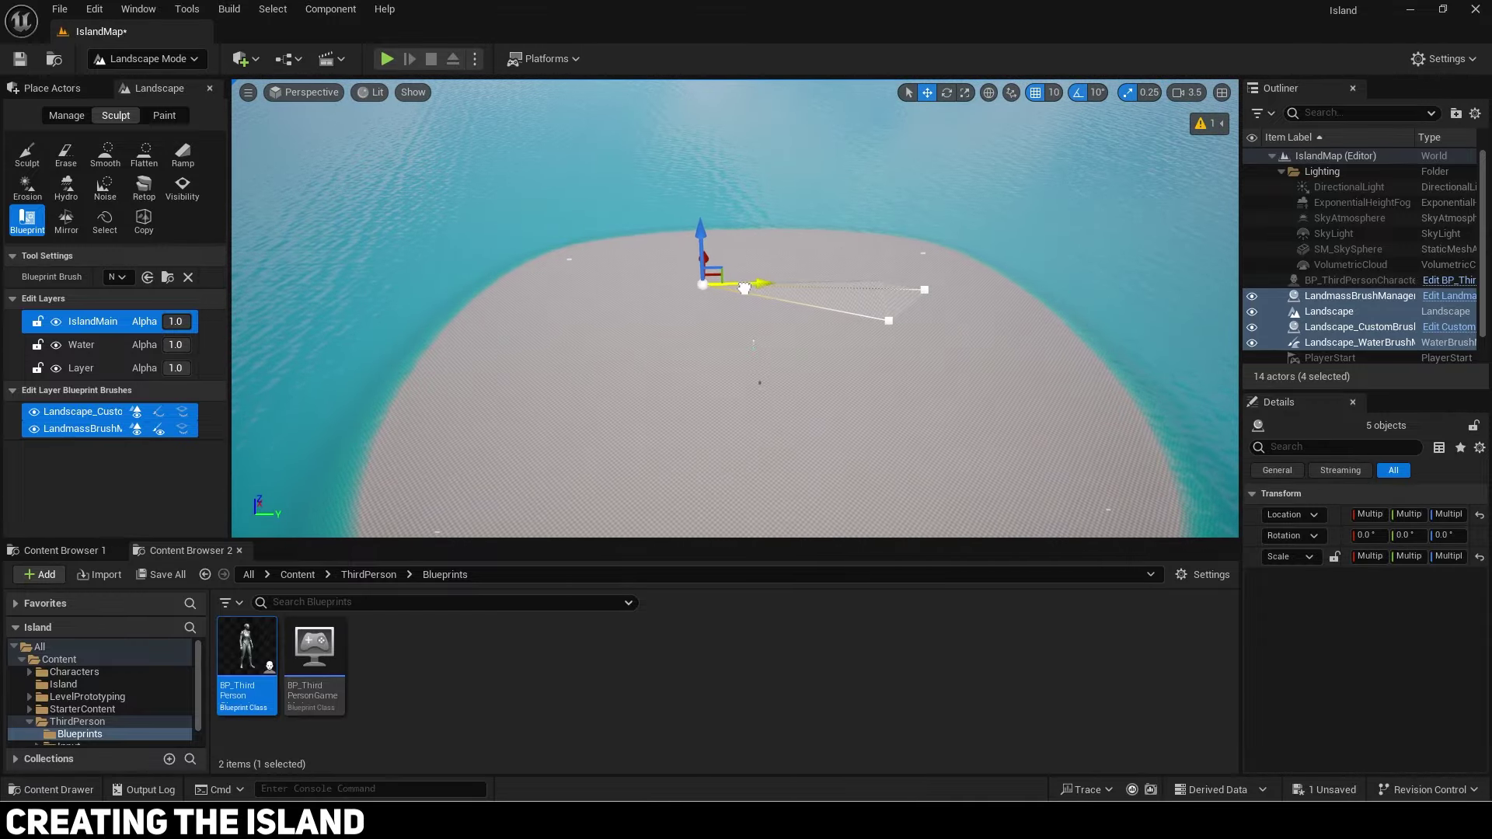
{"action": "key", "text": "w"}
{"action": "right_click_drag", "start_coordinate": [731, 287], "coordinate": [742, 346]}
{"action": "key", "text": "s"}
{"action": "left_click_drag", "start_coordinate": [728, 191], "coordinate": [789, 260]}
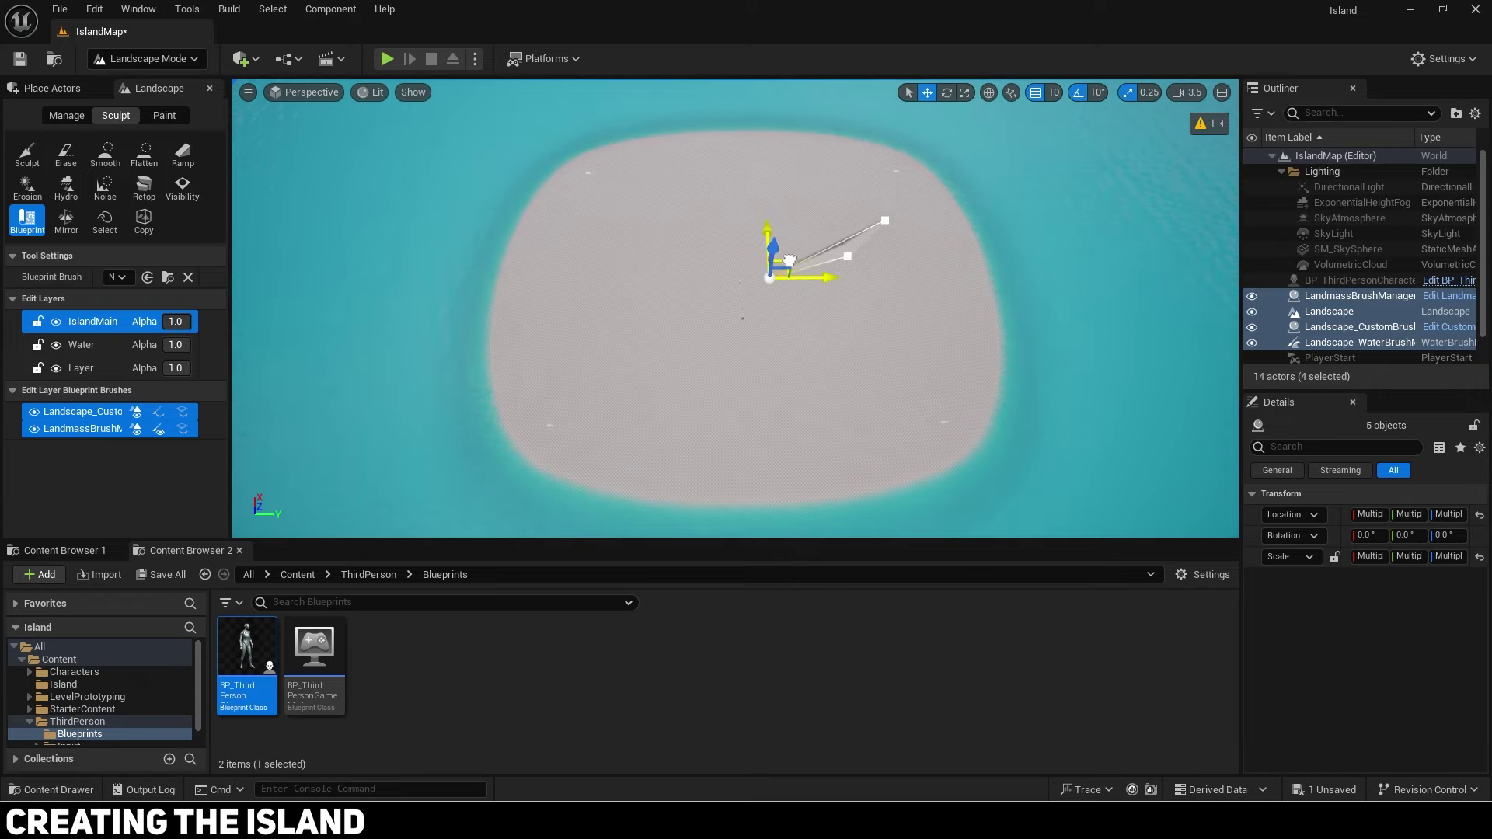
Step: Move the outline's farthest point across to the island's negative Y side and extend a duplicate of it to about X 8462
{"action": "left_click", "coordinate": [882, 224]}
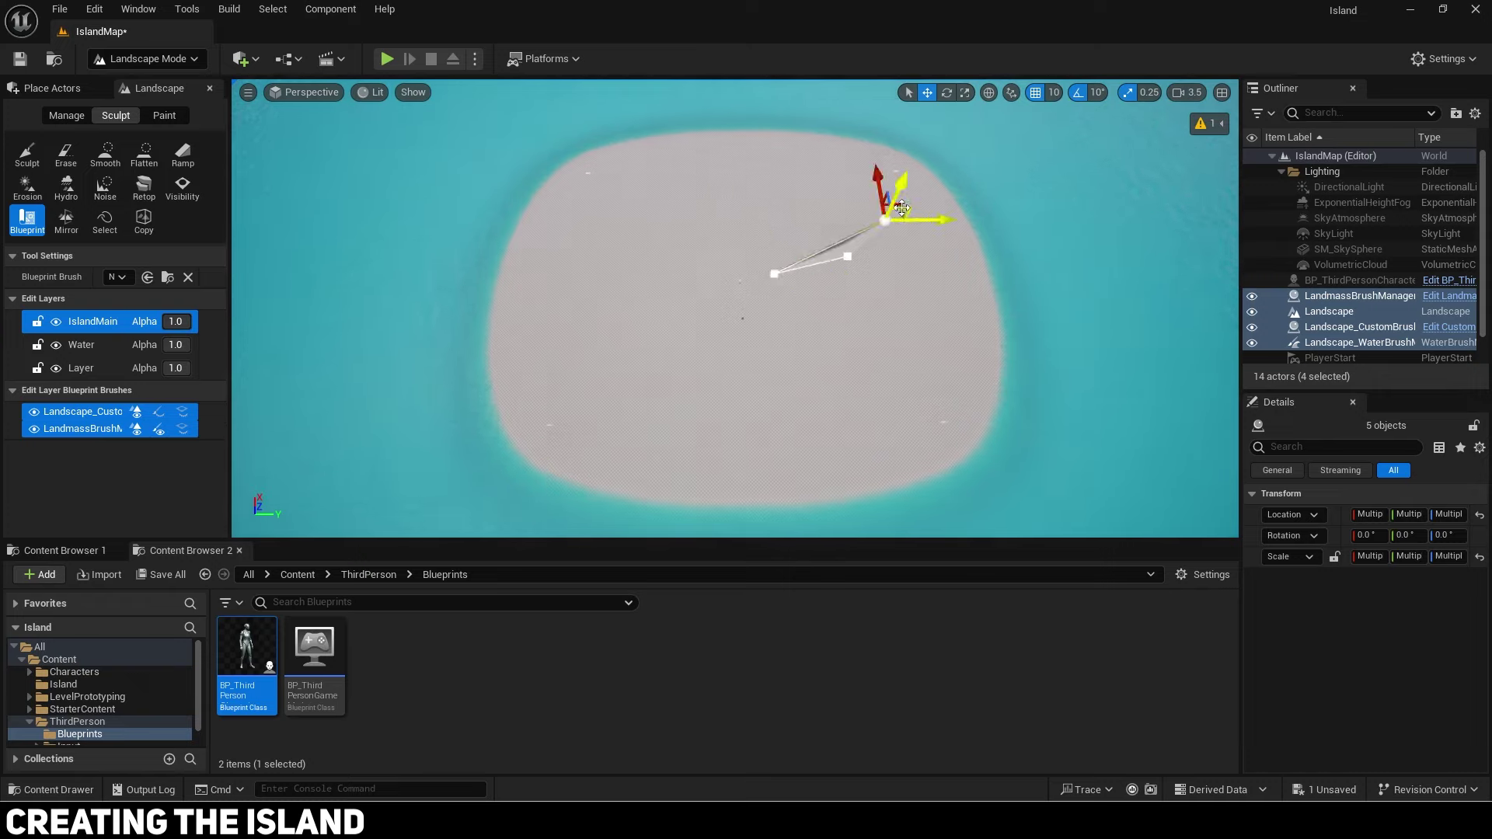
{"action": "mouse_move", "coordinate": [901, 209]}
{"action": "left_mouse_down"}
{"action": "mouse_move", "coordinate": [718, 198]}
{"action": "mouse_move", "coordinate": [620, 228]}
{"action": "left_mouse_up"}
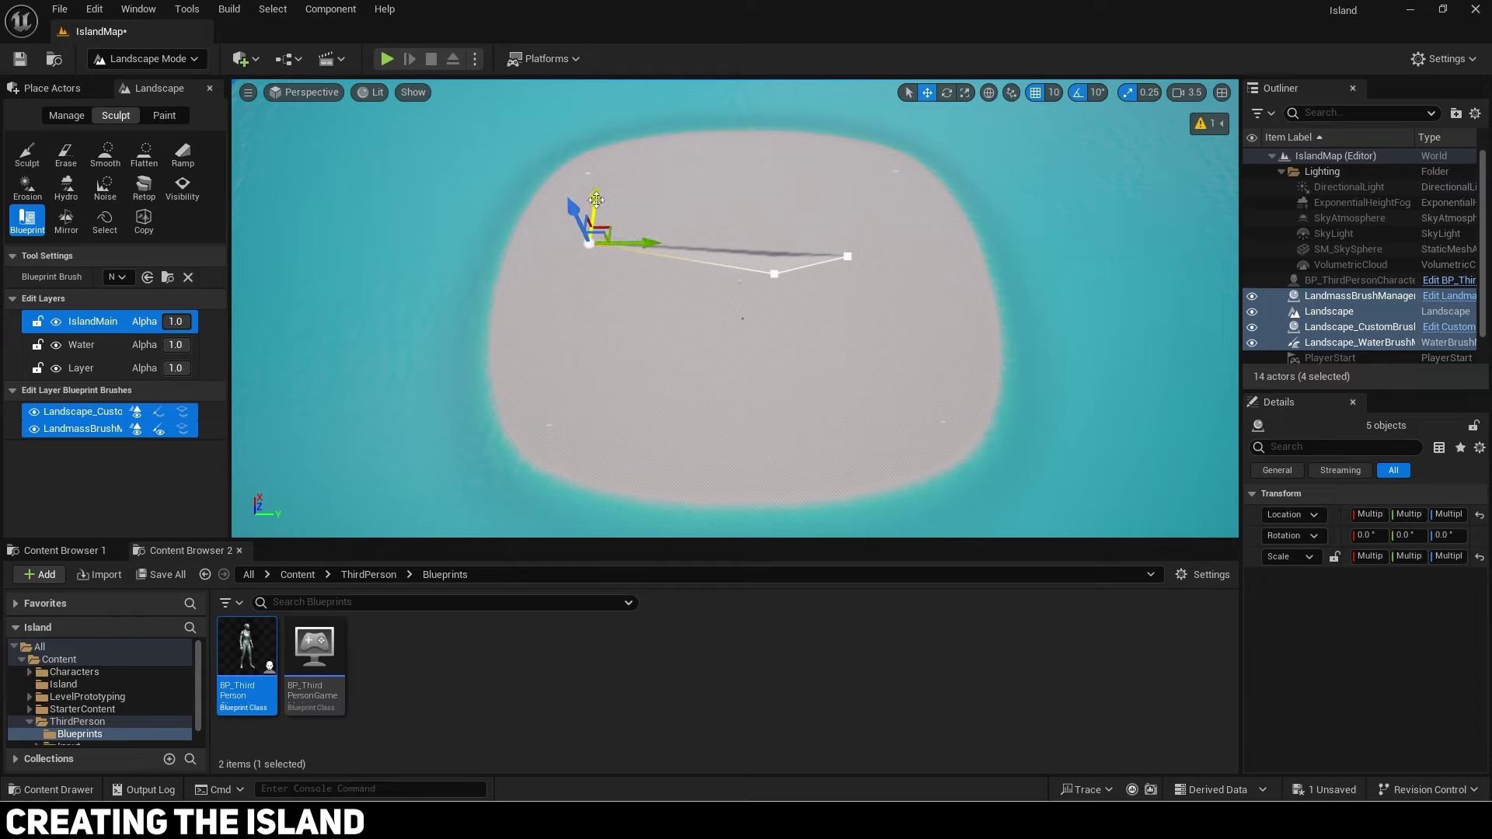
{"action": "left_click_drag", "start_coordinate": [596, 199], "coordinate": [621, 152]}
{"action": "left_click", "coordinate": [620, 148]}
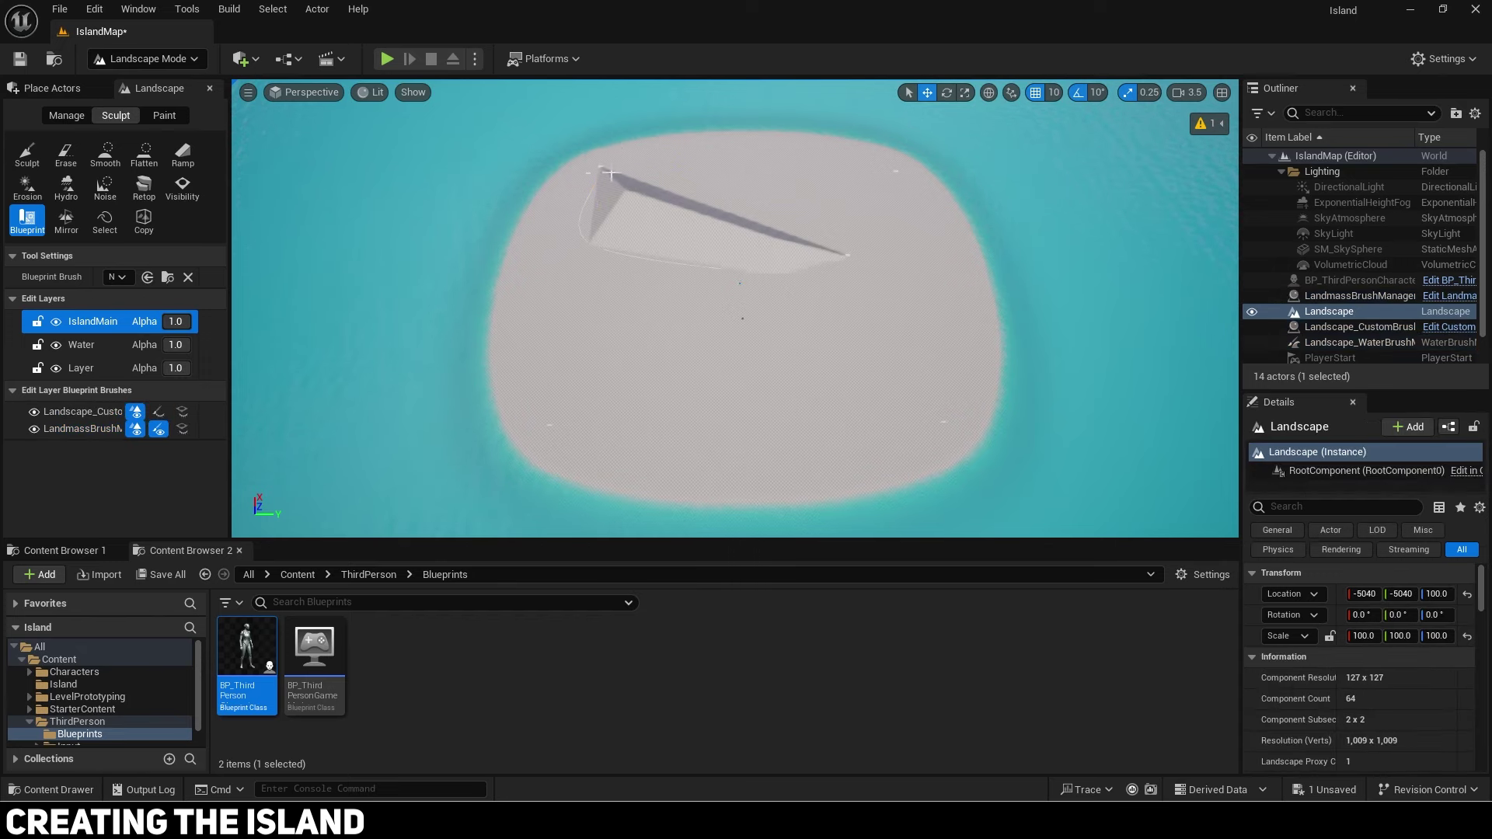
Step: Extend the outline with two duplicated points along the positive X shore to about Y 4151, plus one back inland at about X 2412
{"action": "left_click", "coordinate": [600, 167]}
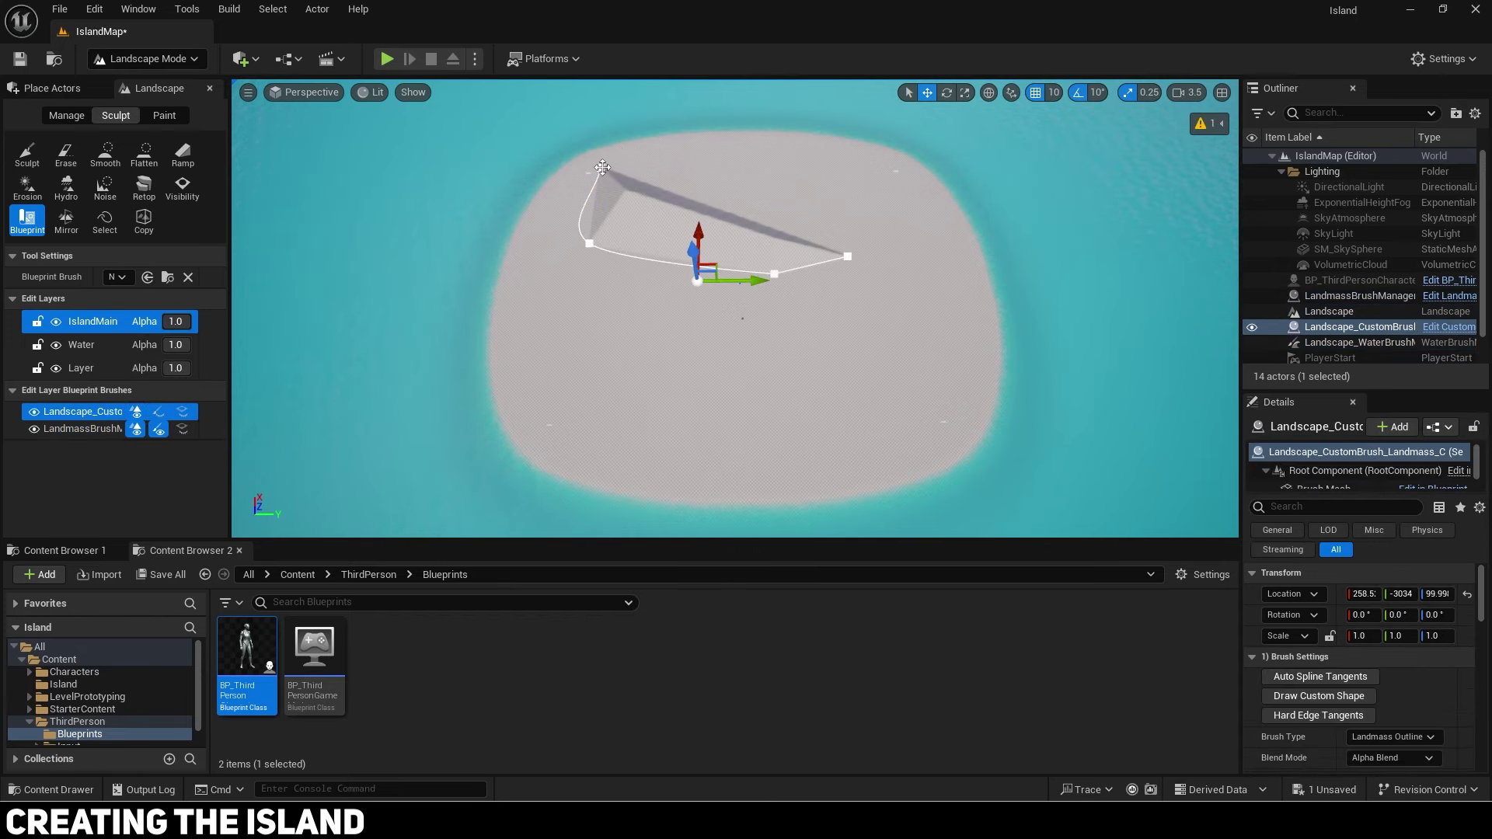
{"action": "left_click", "coordinate": [602, 168]}
{"action": "left_click", "coordinate": [599, 168]}
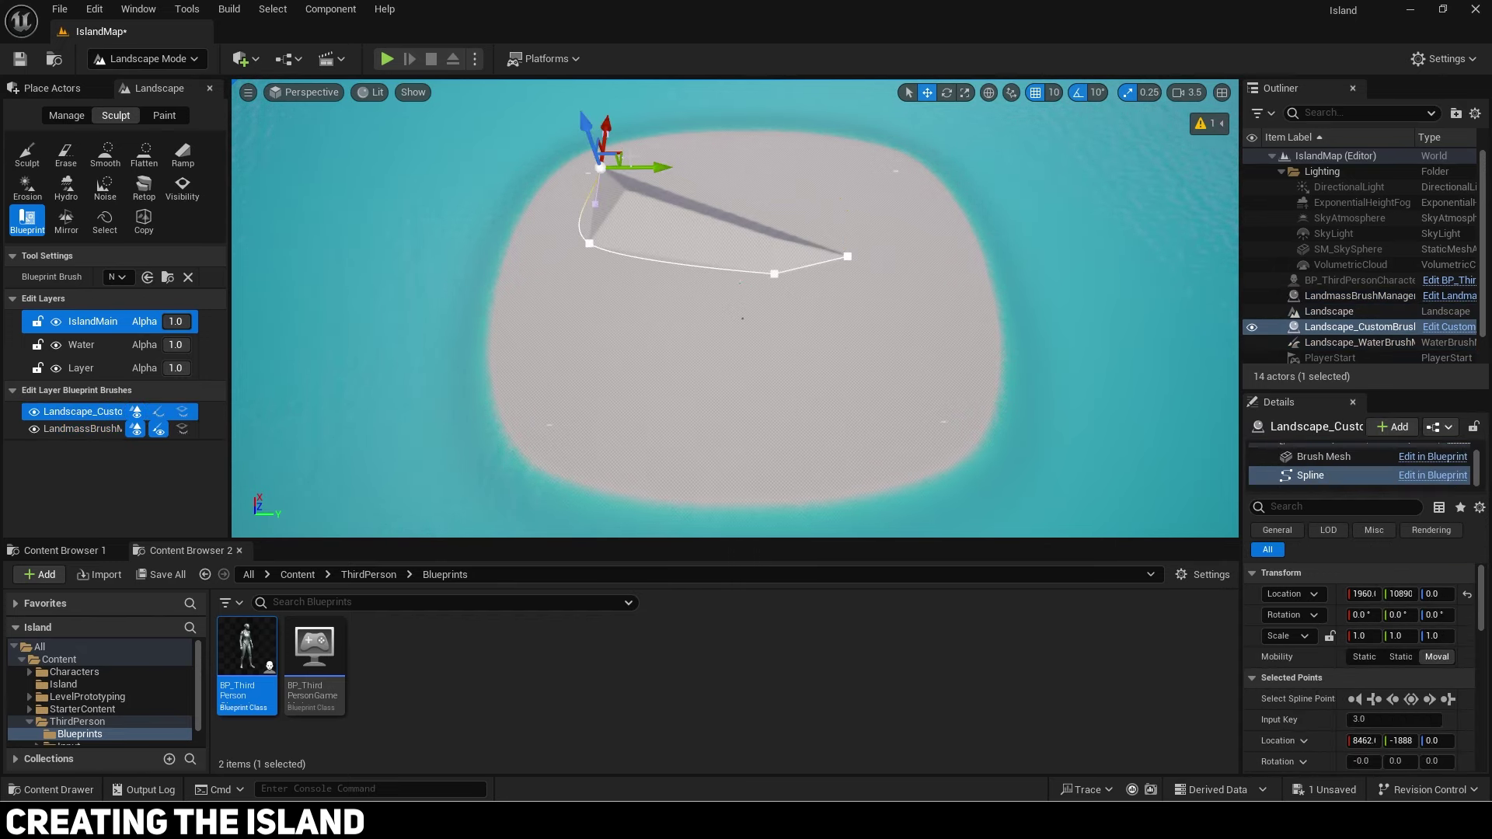
{"action": "left_click_drag", "start_coordinate": [624, 153], "coordinate": [948, 175], "text": "alt"}
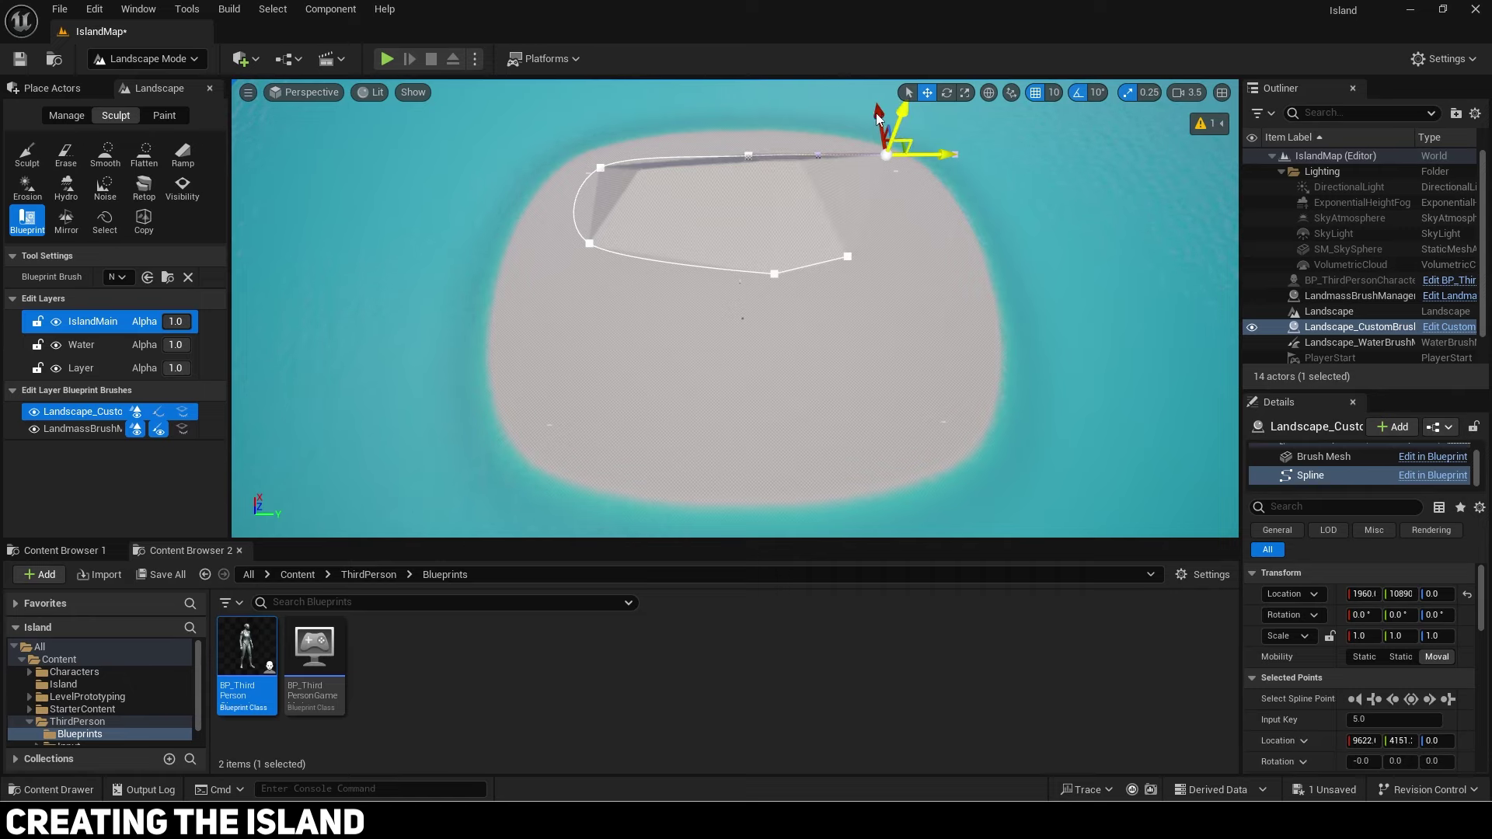
{"action": "right_click_drag", "start_coordinate": [879, 131], "coordinate": [879, 117]}
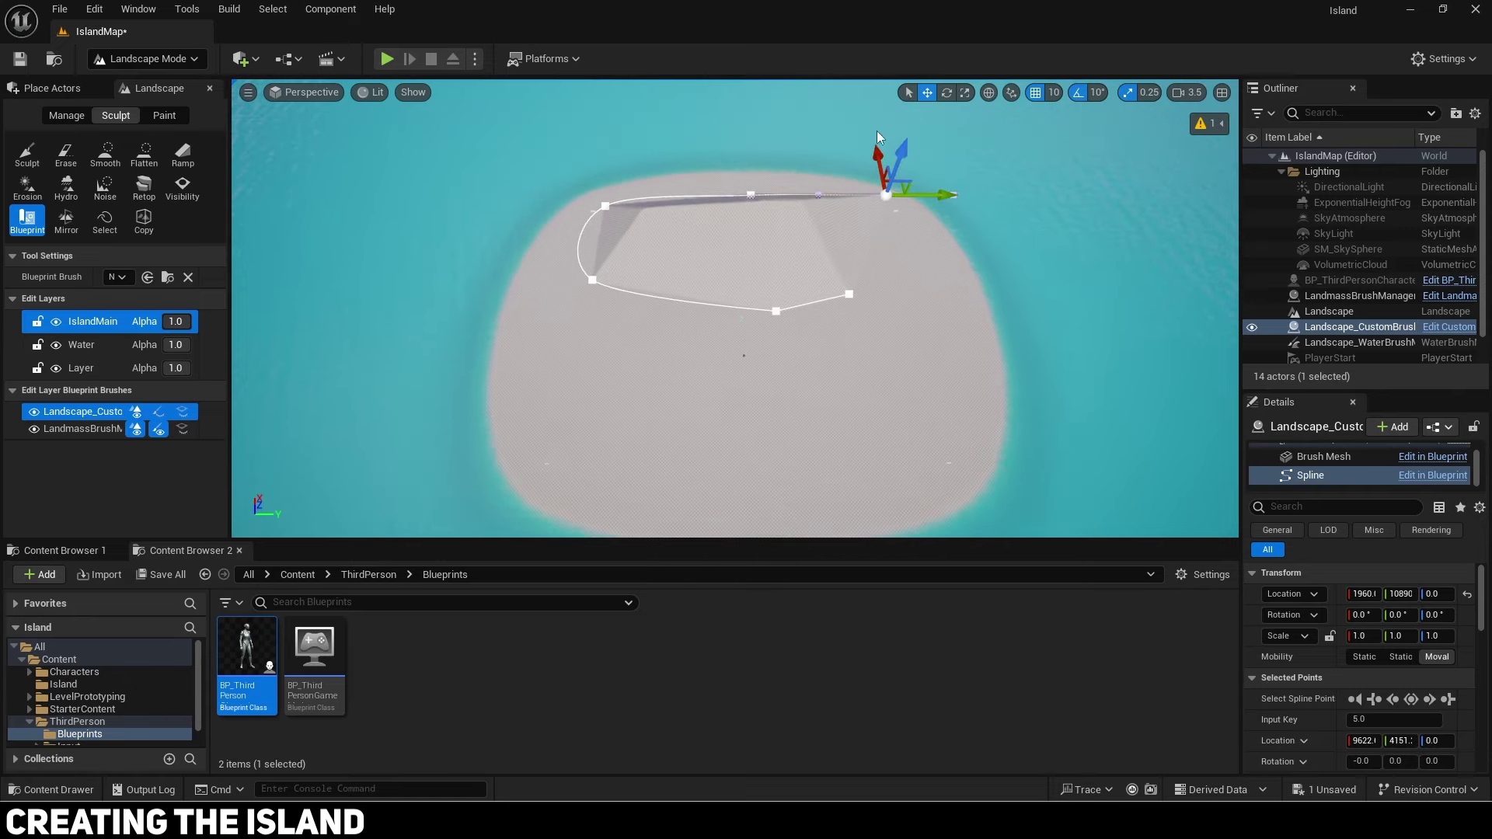
{"action": "left_click_drag", "start_coordinate": [877, 151], "coordinate": [884, 219], "text": "alt"}
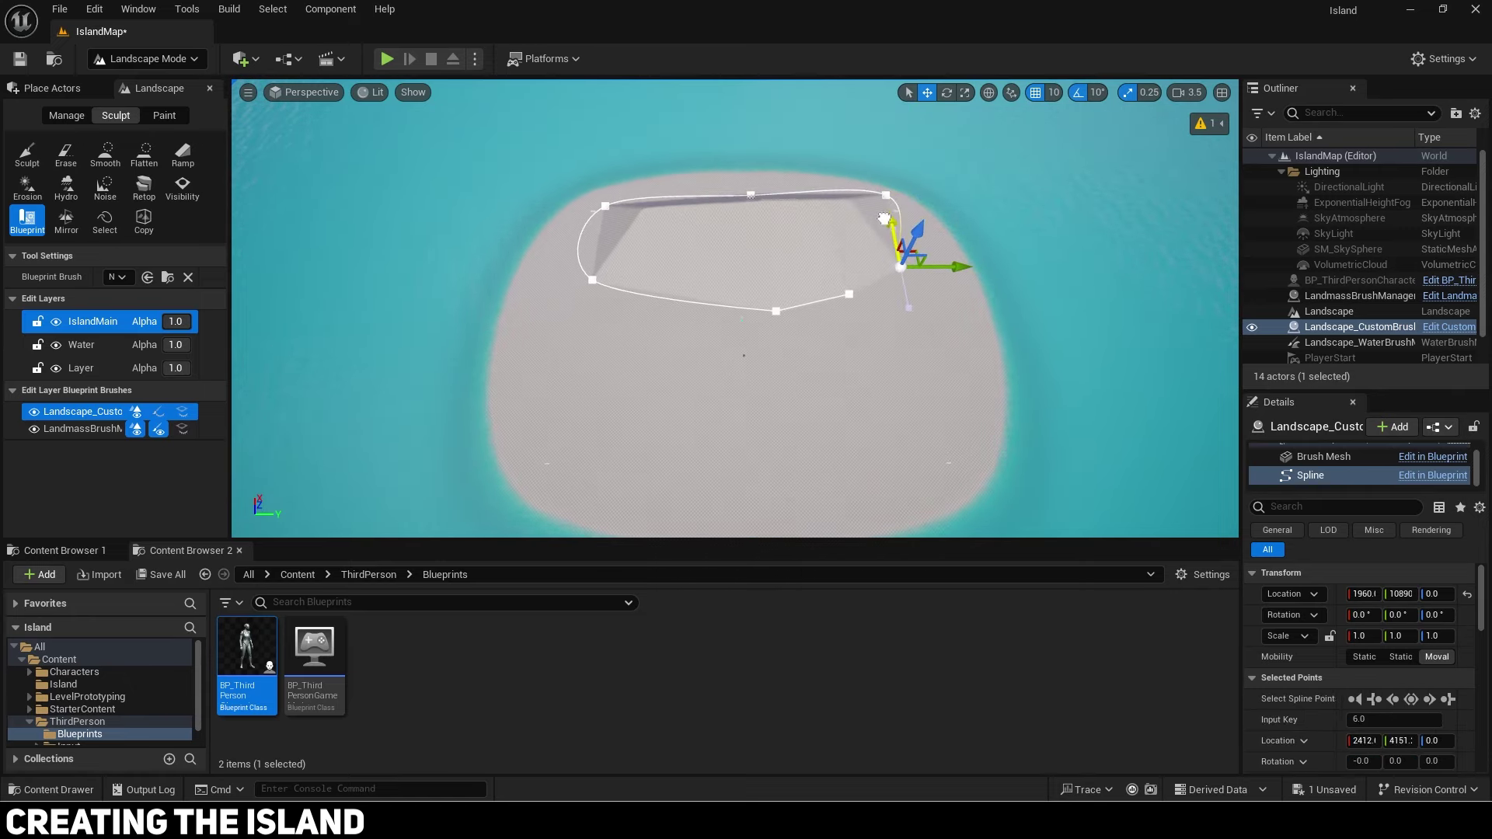
Step: Select all of the brush's spline points and set their type to Linear
{"action": "right_click", "coordinate": [850, 296]}
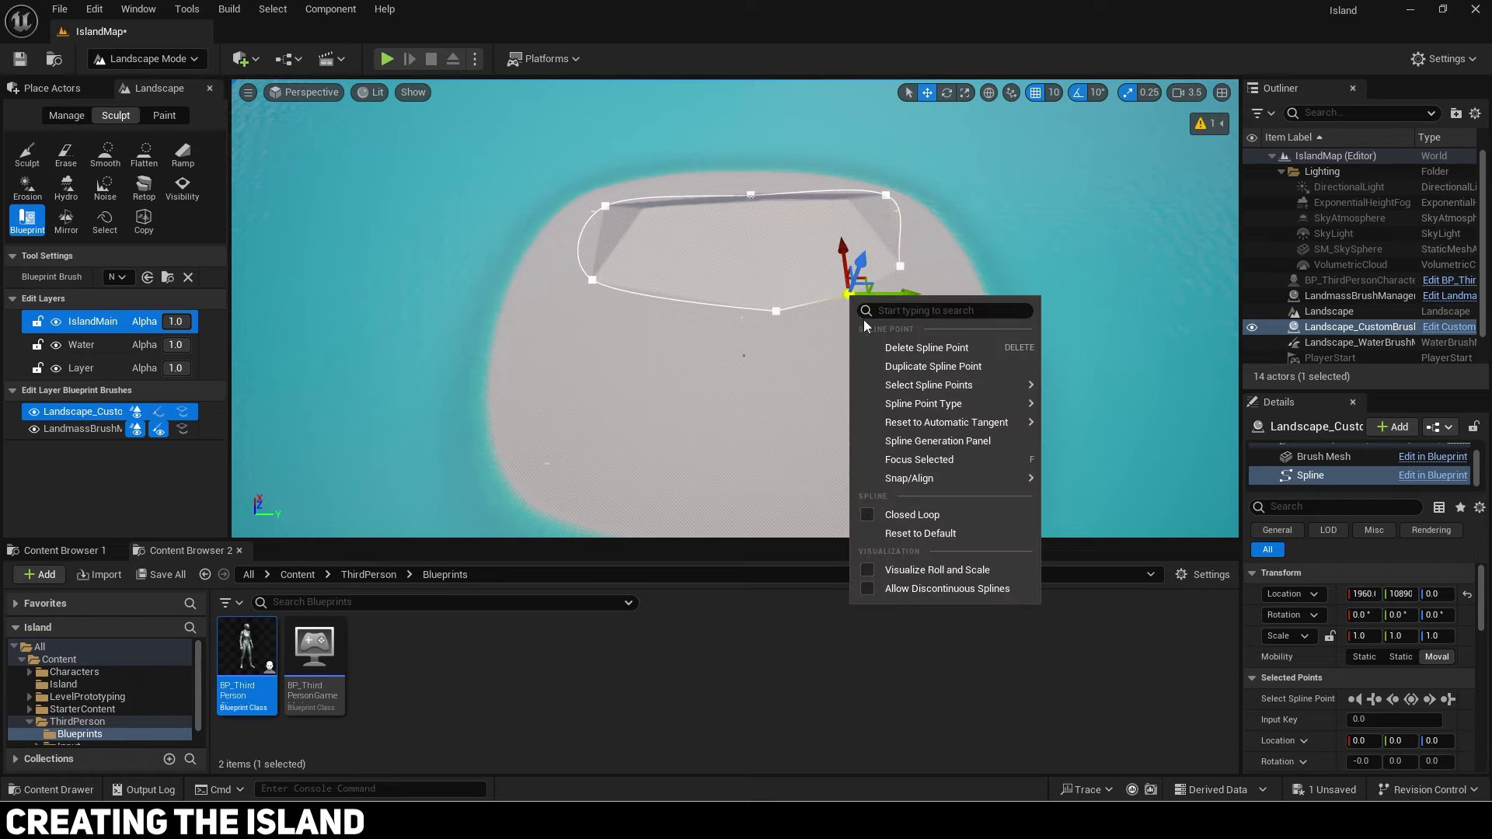
{"action": "mouse_move", "coordinate": [921, 385]}
{"action": "left_click", "coordinate": [1046, 385]}
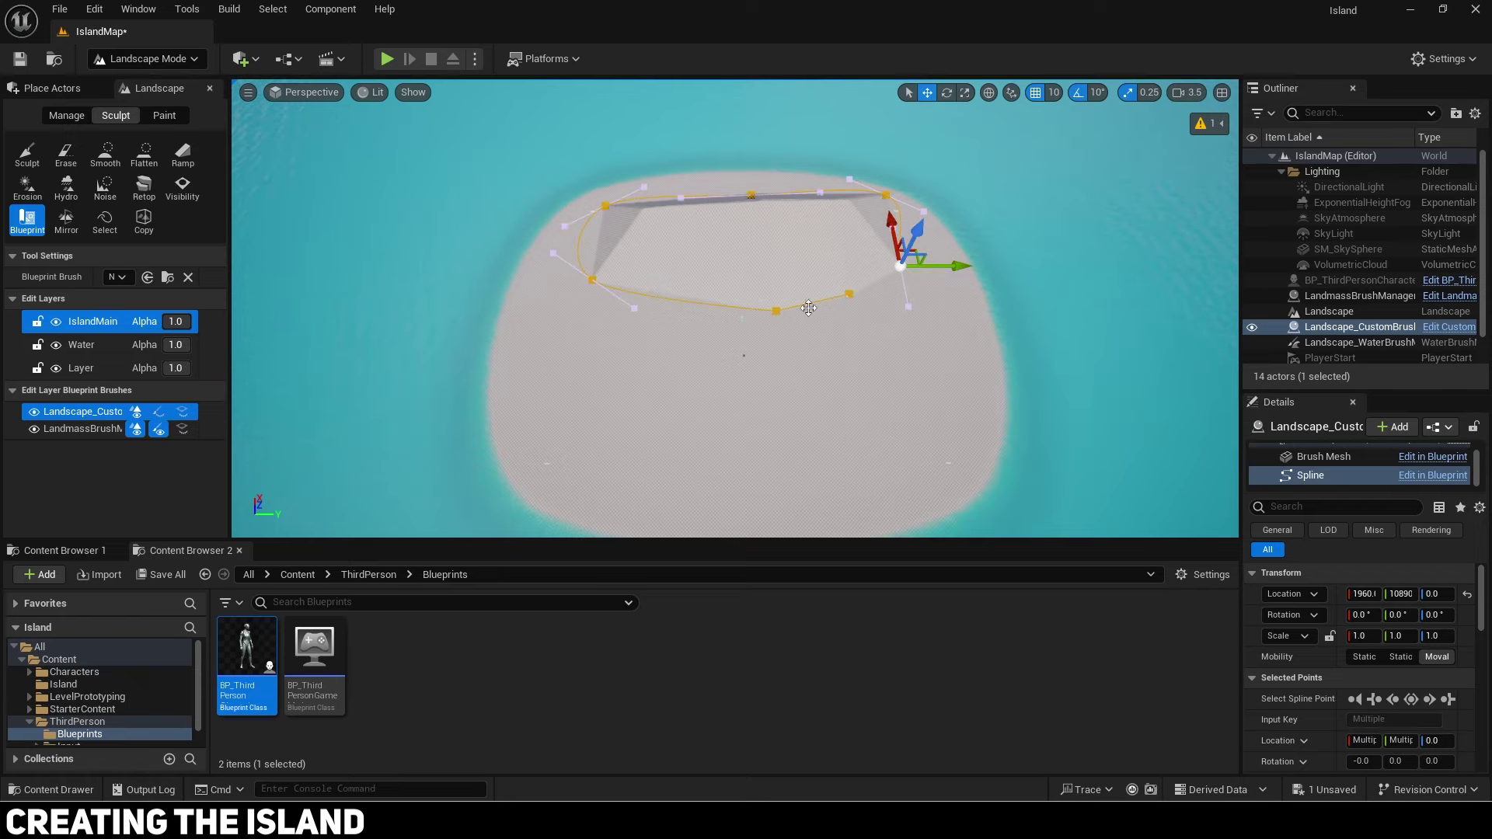
{"action": "right_click", "coordinate": [776, 312]}
{"action": "mouse_move", "coordinate": [855, 420]}
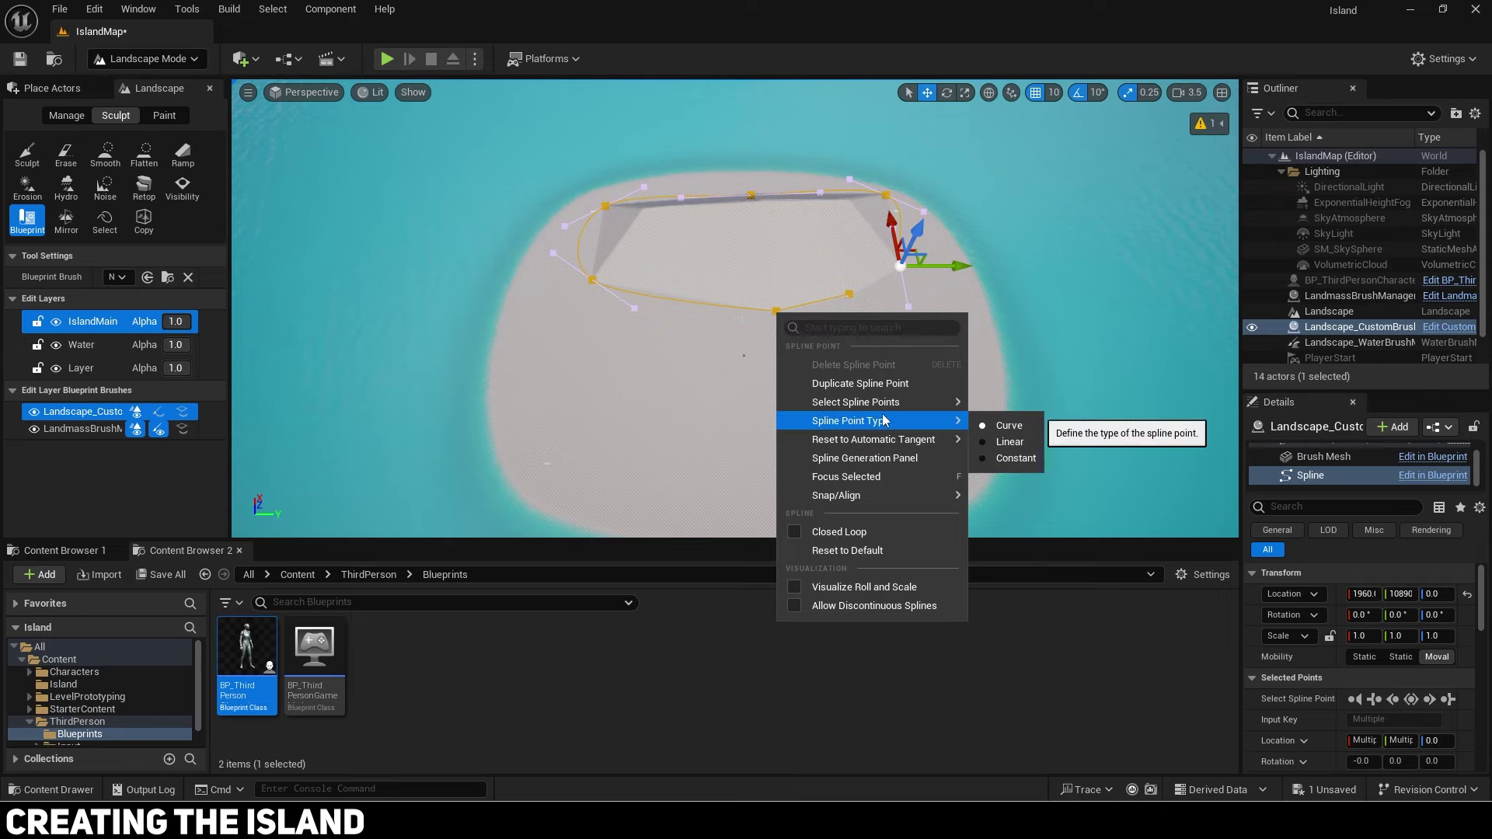
{"action": "left_click", "coordinate": [1011, 443]}
Step: Widen the outline inland by moving its inner middle point to about X -3092 and the negative Y corner point to about X 532
{"action": "right_click_drag", "start_coordinate": [1010, 438], "coordinate": [1135, 412]}
{"action": "left_click", "coordinate": [828, 267]}
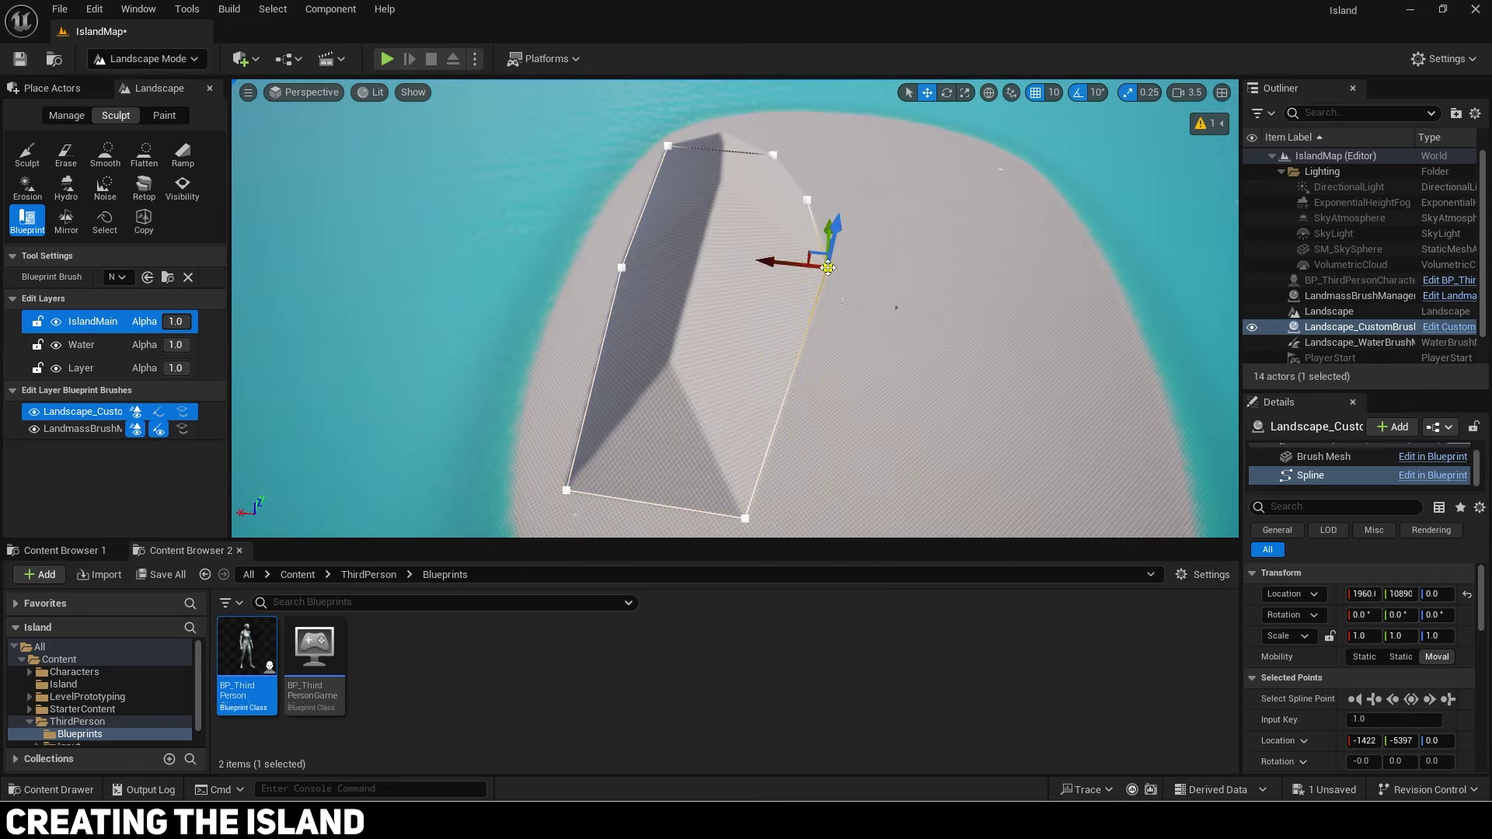
{"action": "left_click_drag", "start_coordinate": [764, 267], "coordinate": [795, 273]}
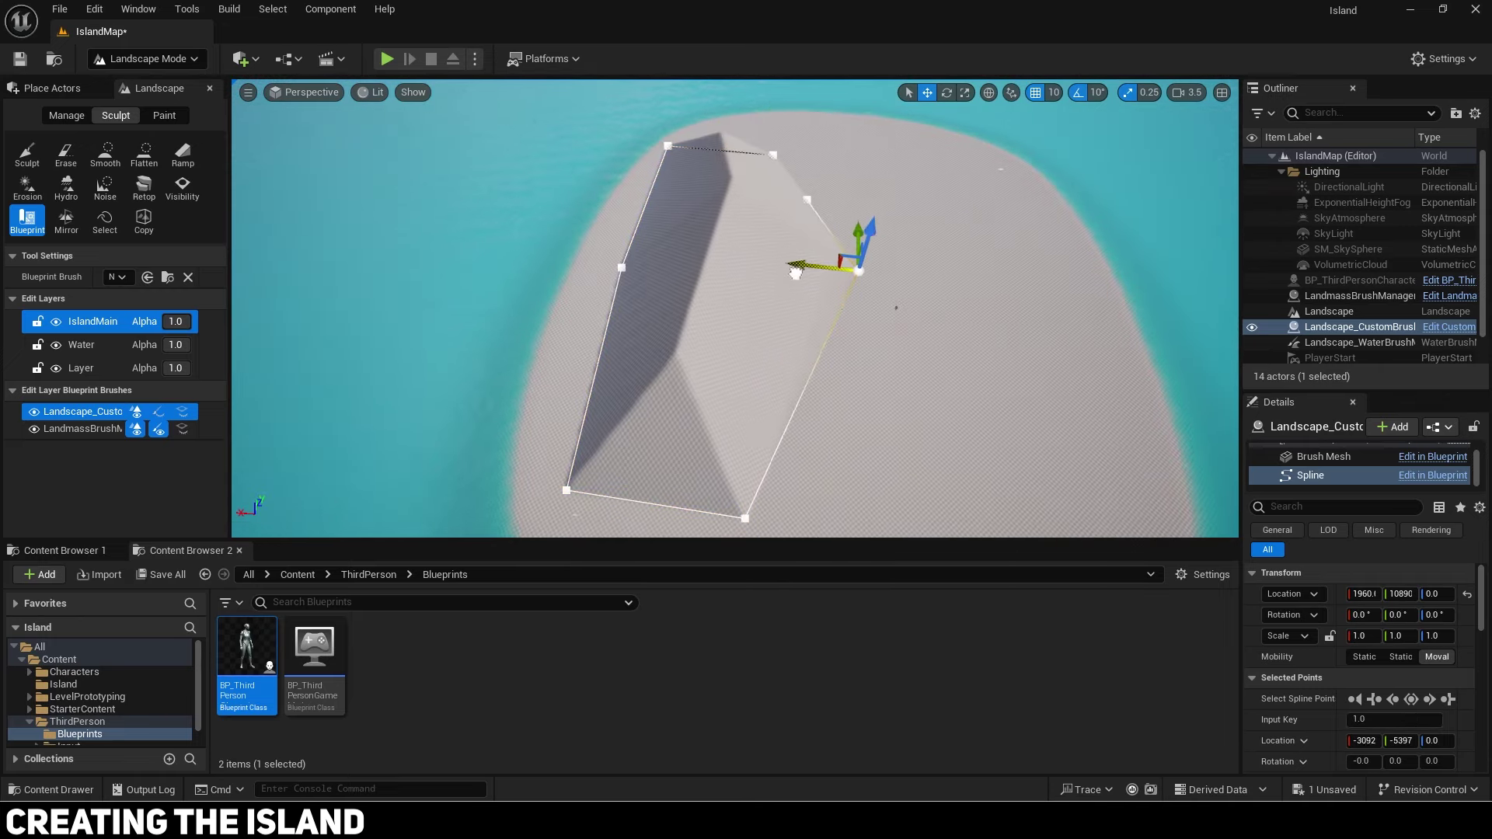
{"action": "left_click", "coordinate": [742, 516]}
{"action": "left_click_drag", "start_coordinate": [693, 513], "coordinate": [717, 511]}
{"action": "right_click_drag", "start_coordinate": [716, 511], "coordinate": [591, 498]}
{"action": "left_click_drag", "start_coordinate": [603, 399], "coordinate": [579, 400]}
{"action": "right_click_drag", "start_coordinate": [578, 399], "coordinate": [572, 345]}
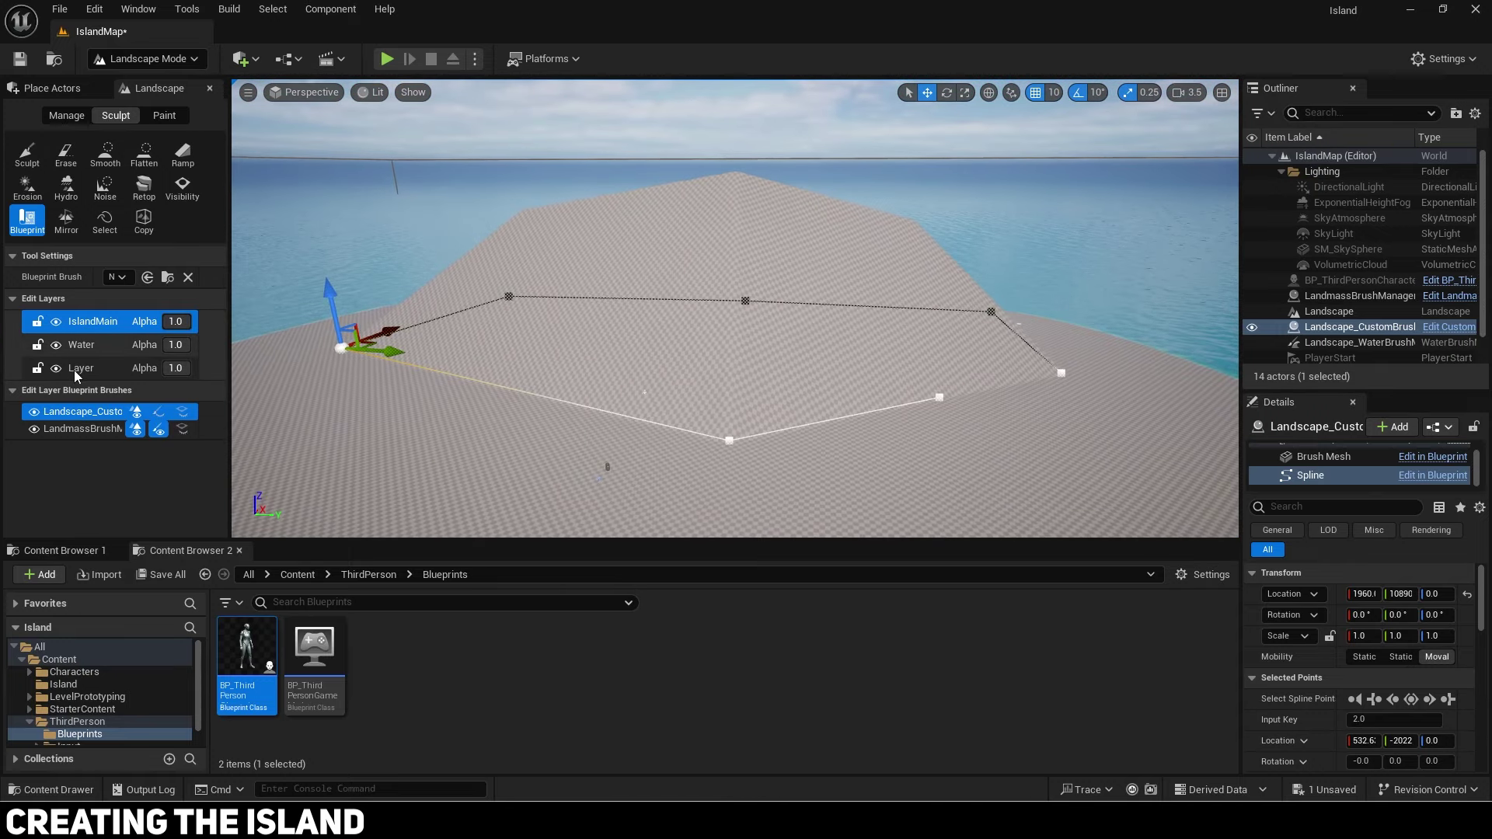
Step: Select the custom landmass brush on the IslandMain layer, enlarge its Details area and expand the Falloff settings
{"action": "left_click", "coordinate": [81, 428]}
{"action": "left_click", "coordinate": [81, 412]}
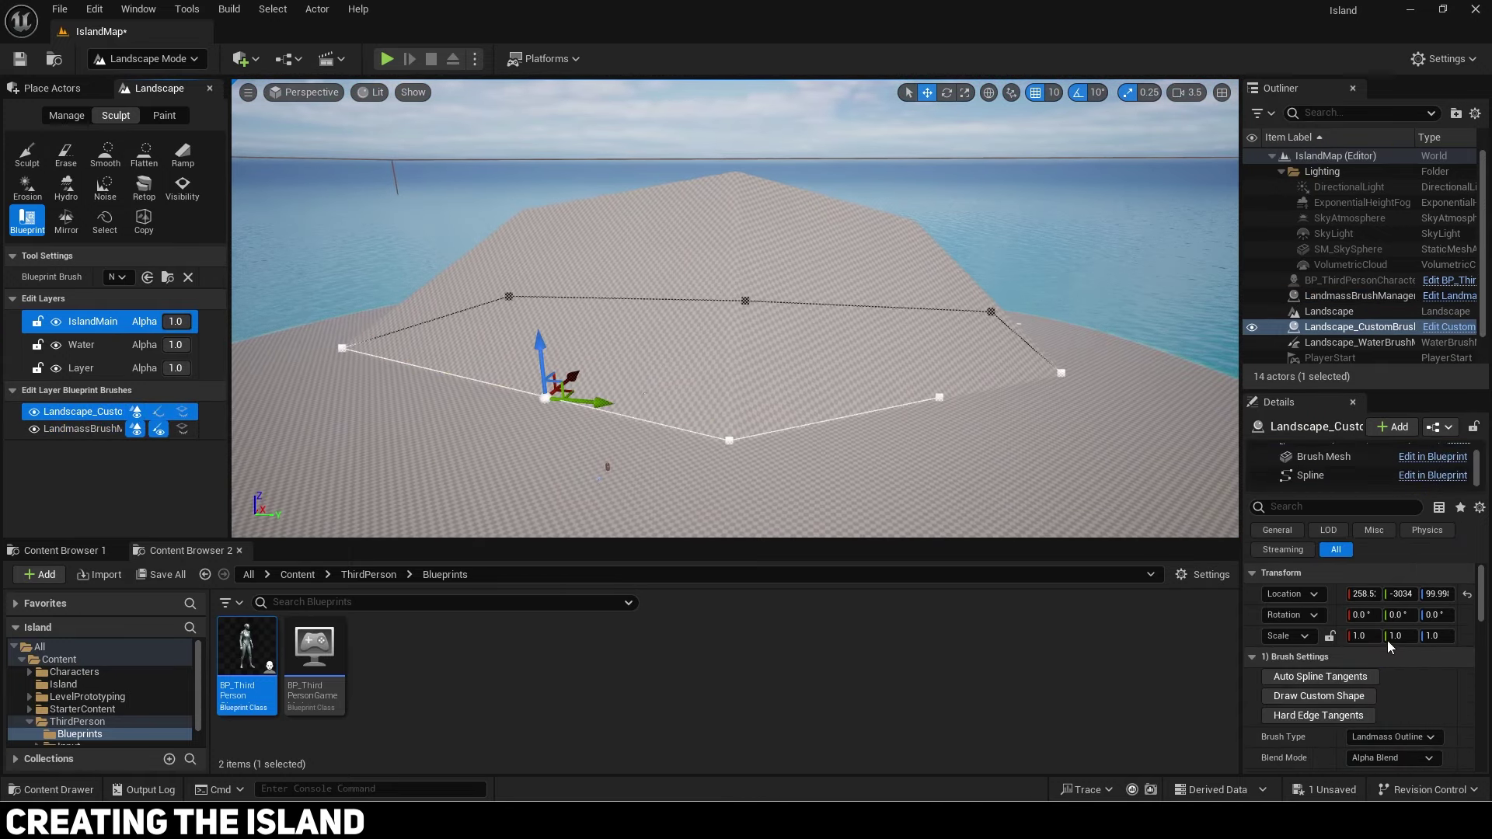
{"action": "left_click_drag", "start_coordinate": [1374, 390], "coordinate": [1375, 320]}
{"action": "scroll", "coordinate": [1321, 598], "scroll_direction": "down", "scroll_amount": 4}
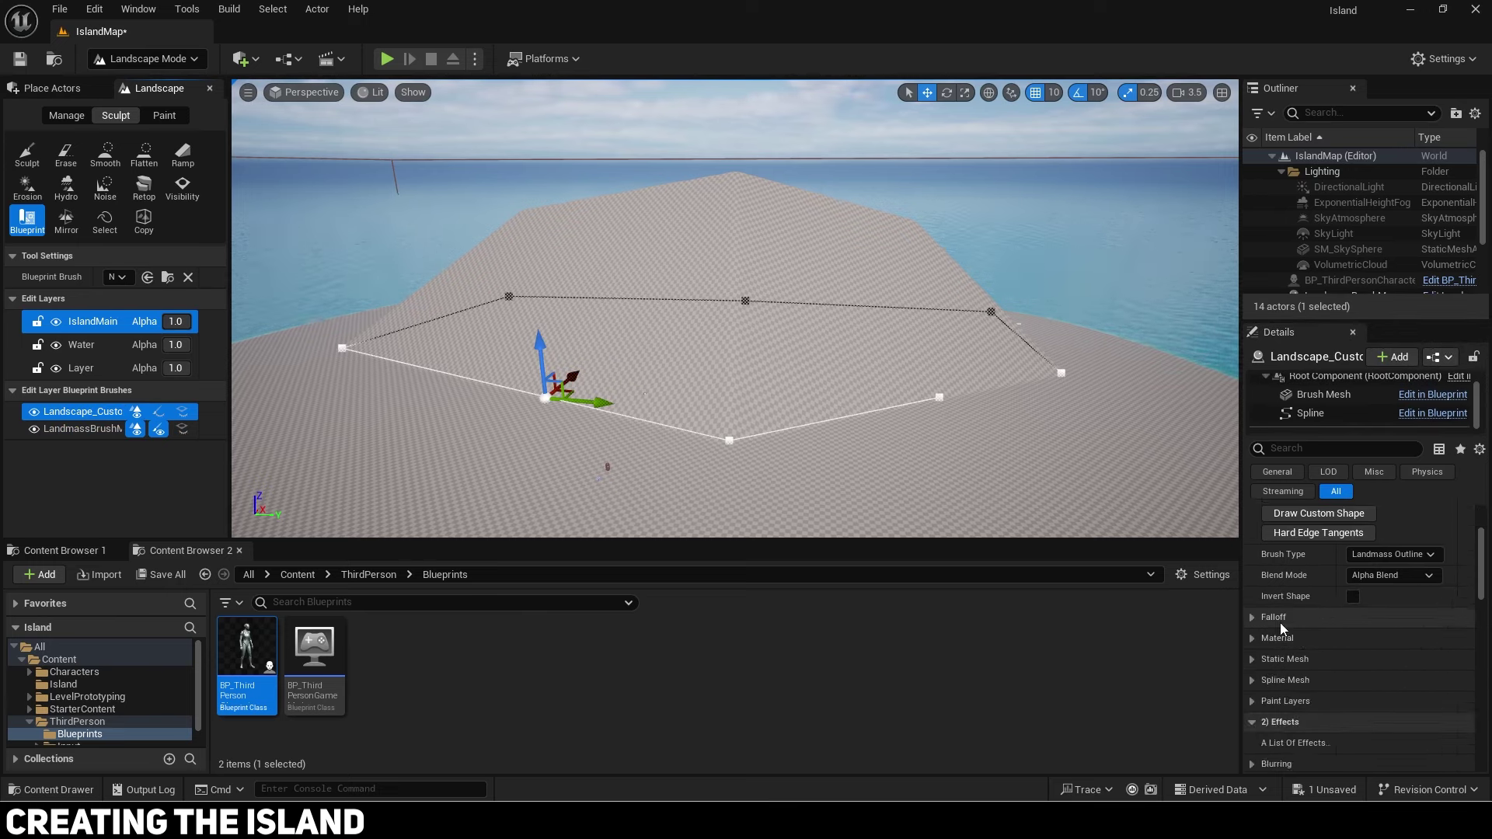
{"action": "left_click", "coordinate": [1255, 617]}
{"action": "scroll", "coordinate": [1350, 625], "scroll_direction": "down", "scroll_amount": 1}
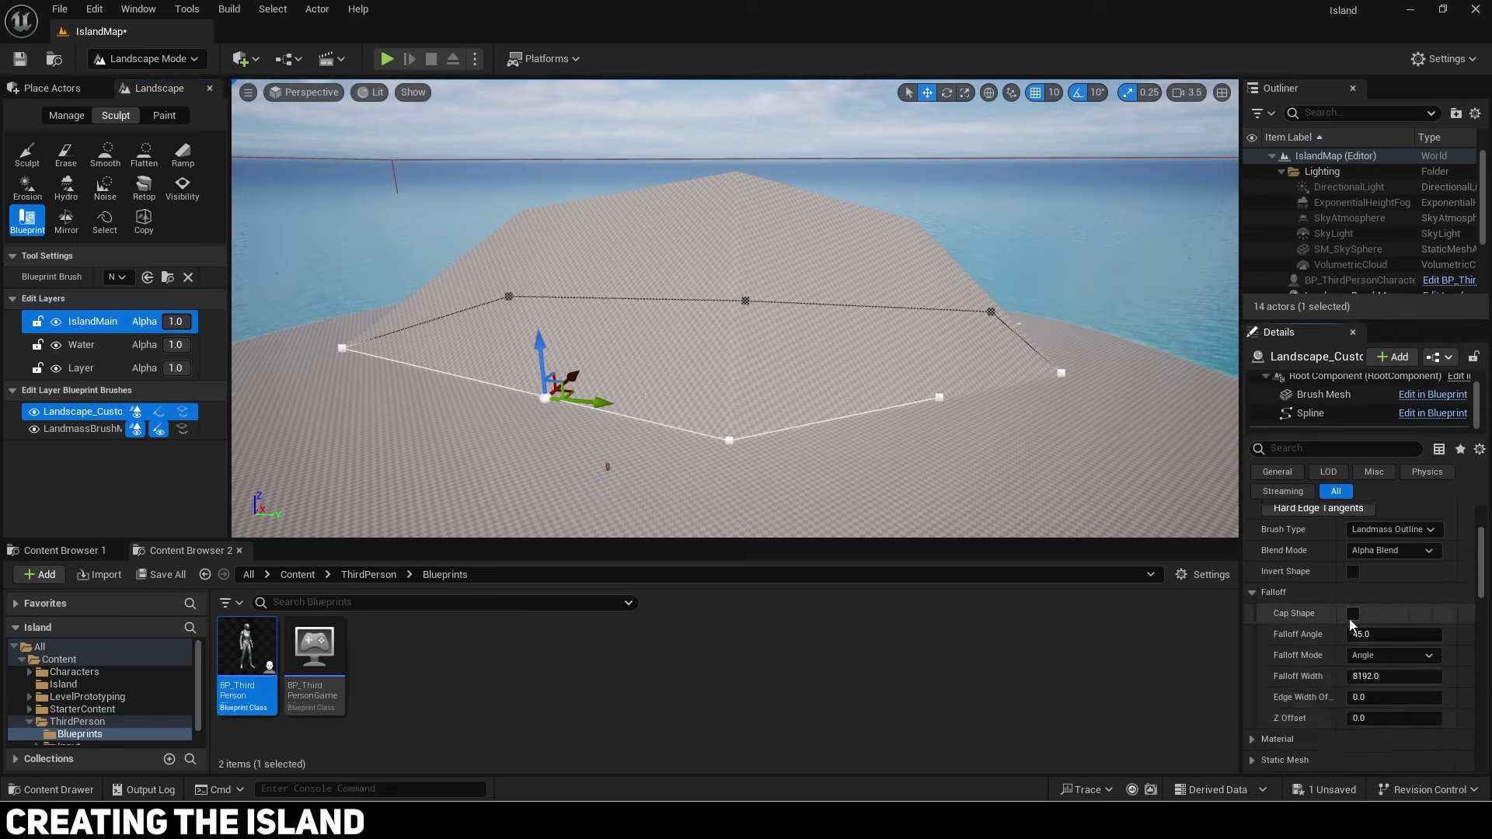
Step: Try enabling Cap Shape on the brush and raising it, and undo both changes
{"action": "left_click", "coordinate": [1353, 615]}
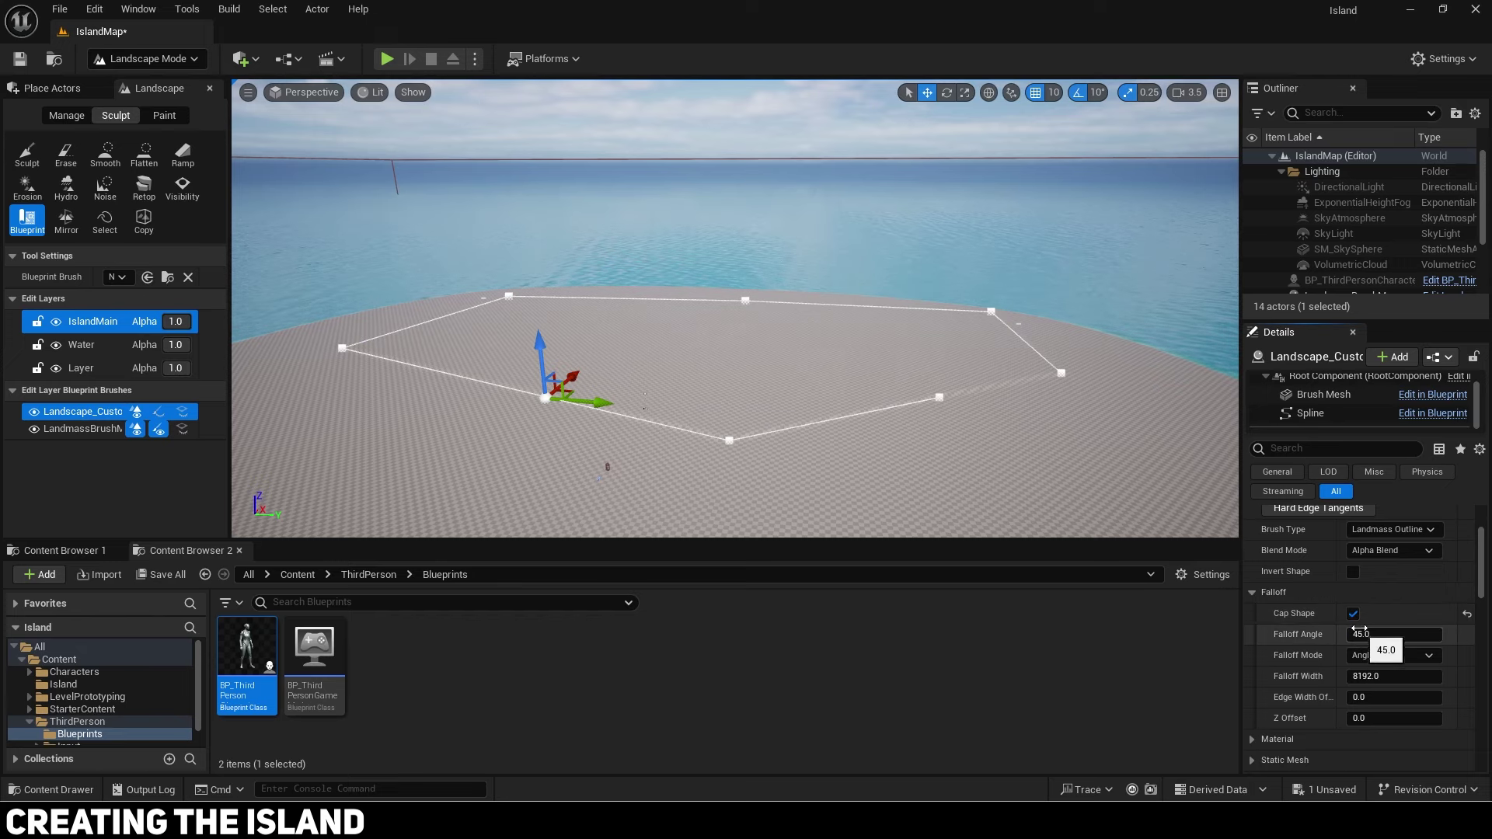
{"action": "left_click_drag", "start_coordinate": [542, 342], "coordinate": [541, 171]}
{"action": "key", "text": "ctrl+z"}
{"action": "key", "text": "ctrl+z"}
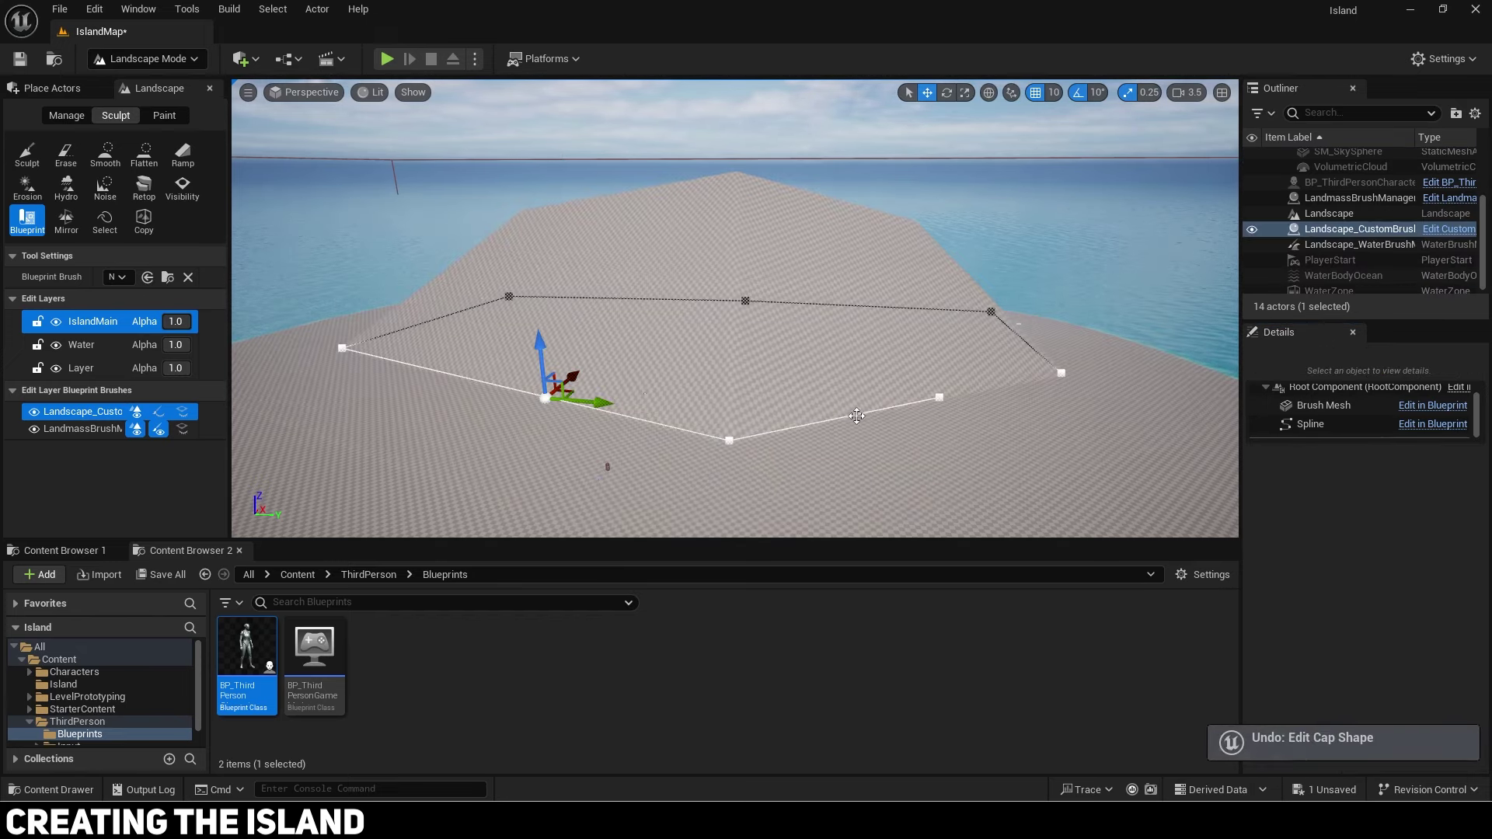
Step: Reselect the custom landmass brush and set its Falloff Angle to 50
{"action": "left_click", "coordinate": [1347, 244]}
{"action": "left_click", "coordinate": [1353, 233]}
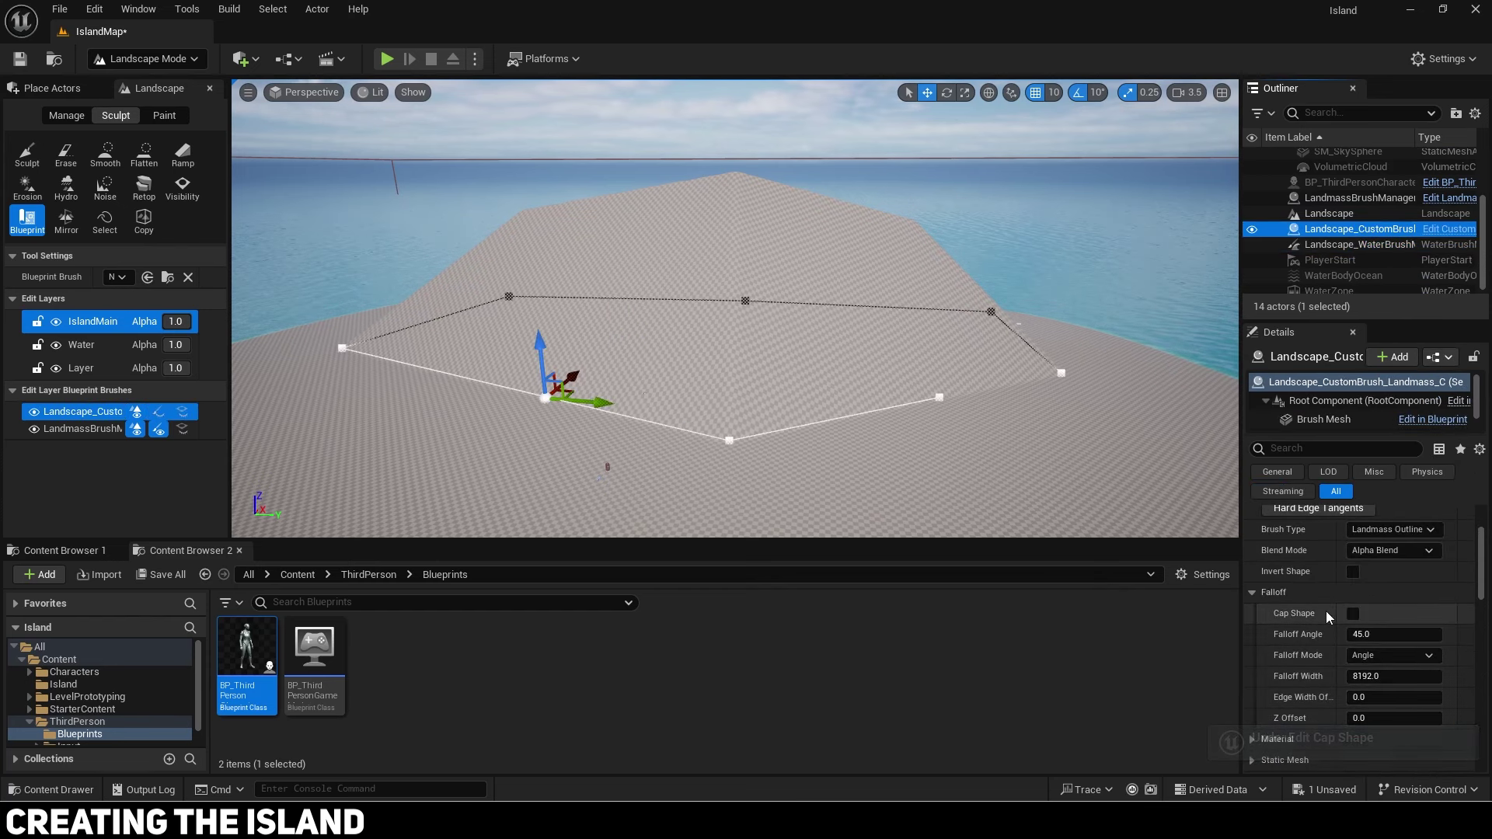
{"action": "scroll", "coordinate": [1360, 611], "scroll_direction": "down", "scroll_amount": 1}
{"action": "left_click", "coordinate": [1360, 610]}
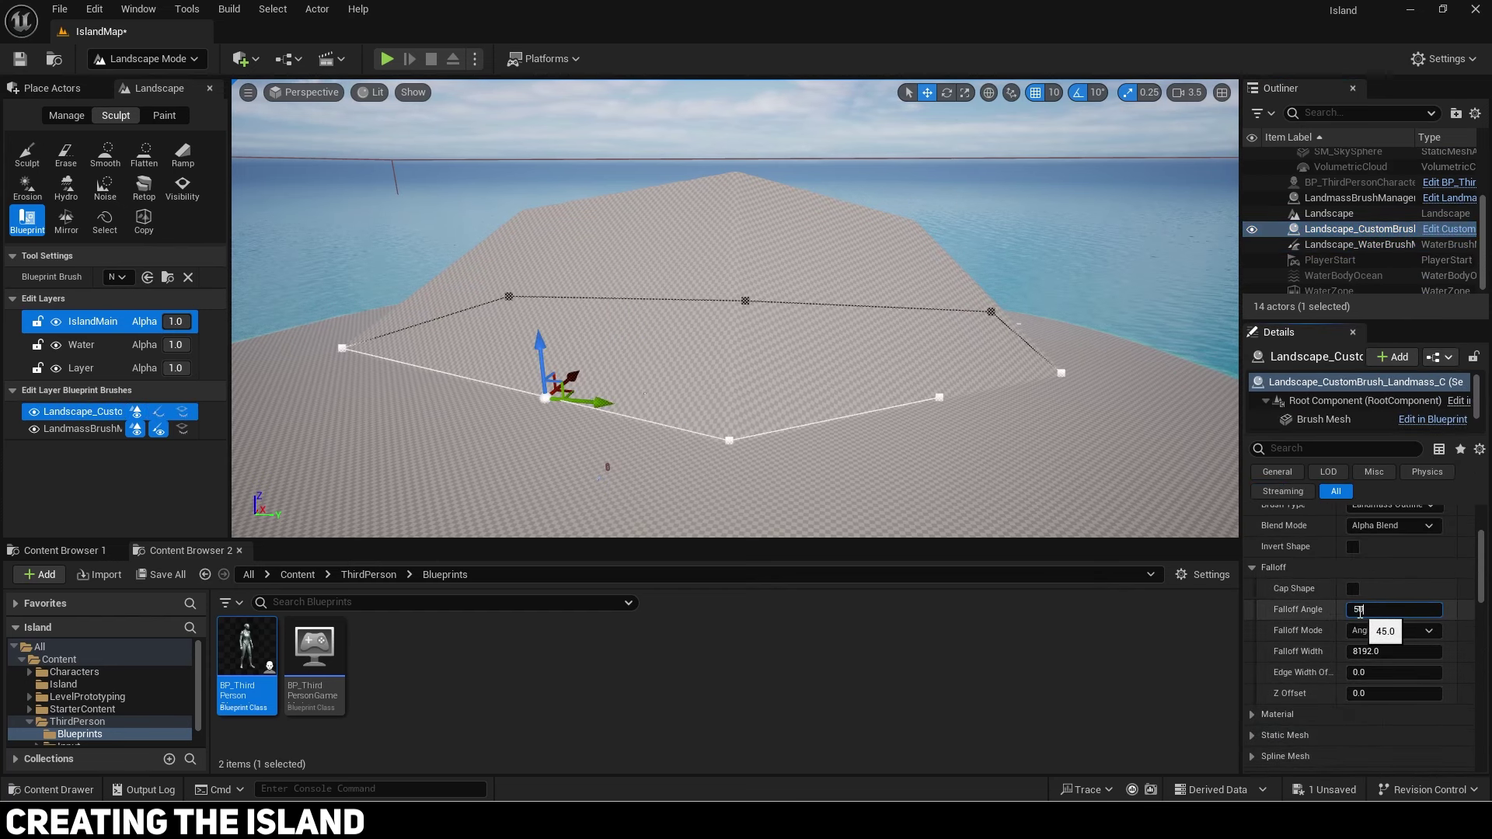
{"action": "type", "text": "50"}
{"action": "key", "text": "Return"}
{"action": "right_click_drag", "start_coordinate": [949, 397], "coordinate": [947, 374]}
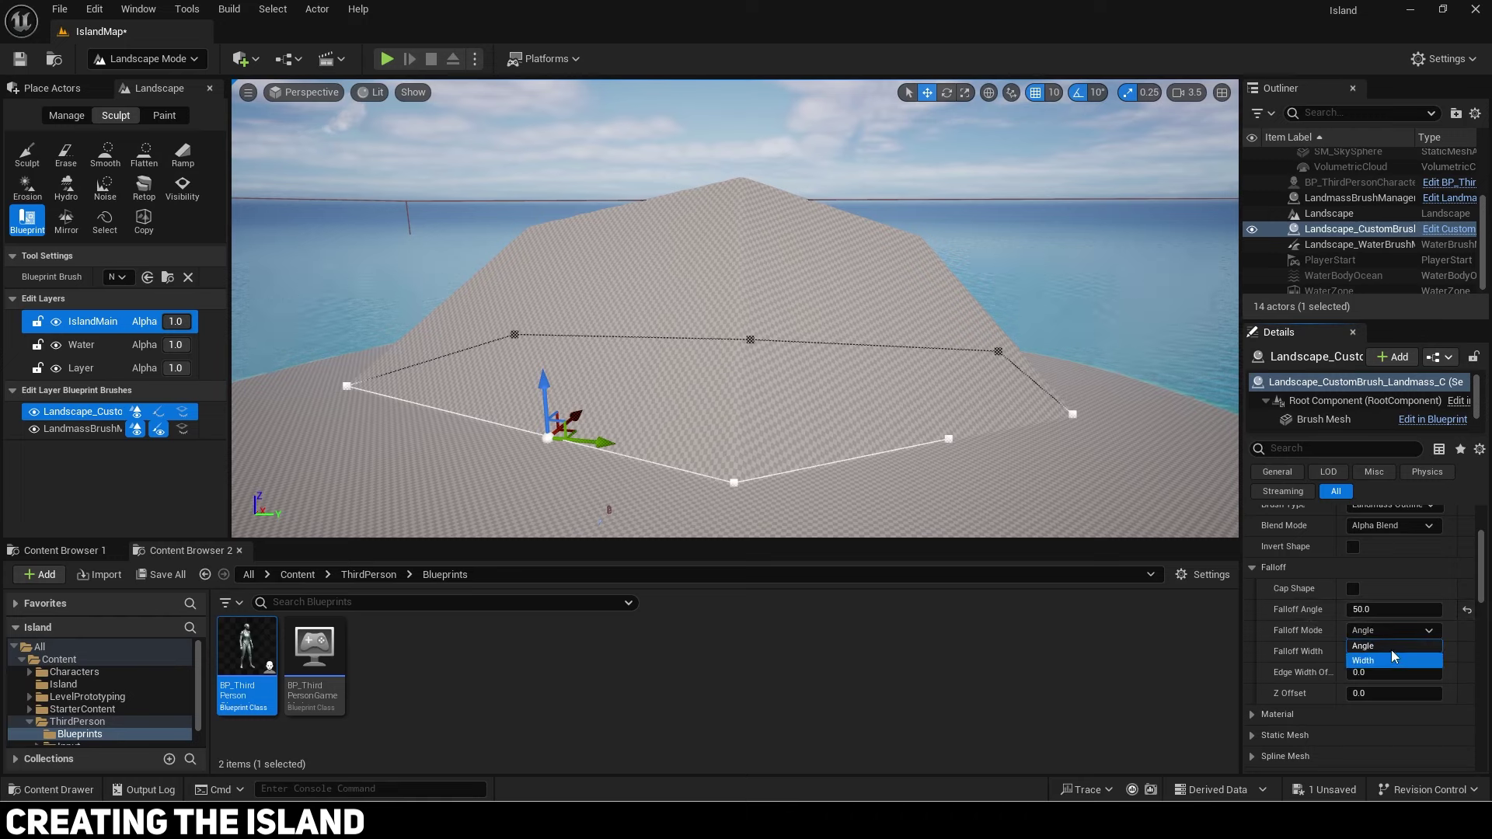
Step: Try the Width falloff mode with Cap Shape enabled, raising the brush and setting Falloff Width to 50
{"action": "left_click", "coordinate": [1379, 662]}
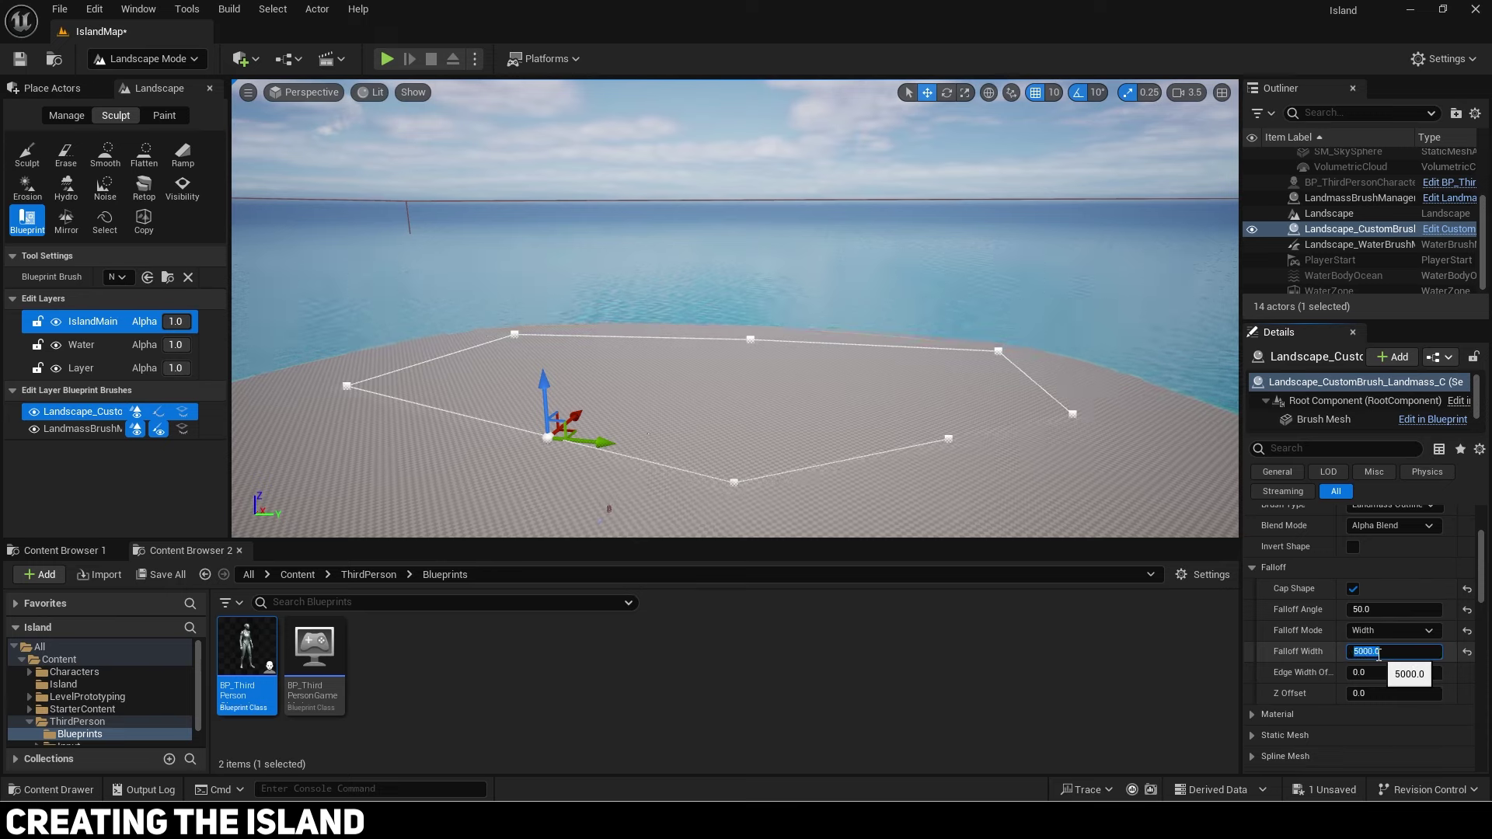
{"action": "left_click_drag", "start_coordinate": [543, 386], "coordinate": [539, 302]}
{"action": "type", "text": "5"}
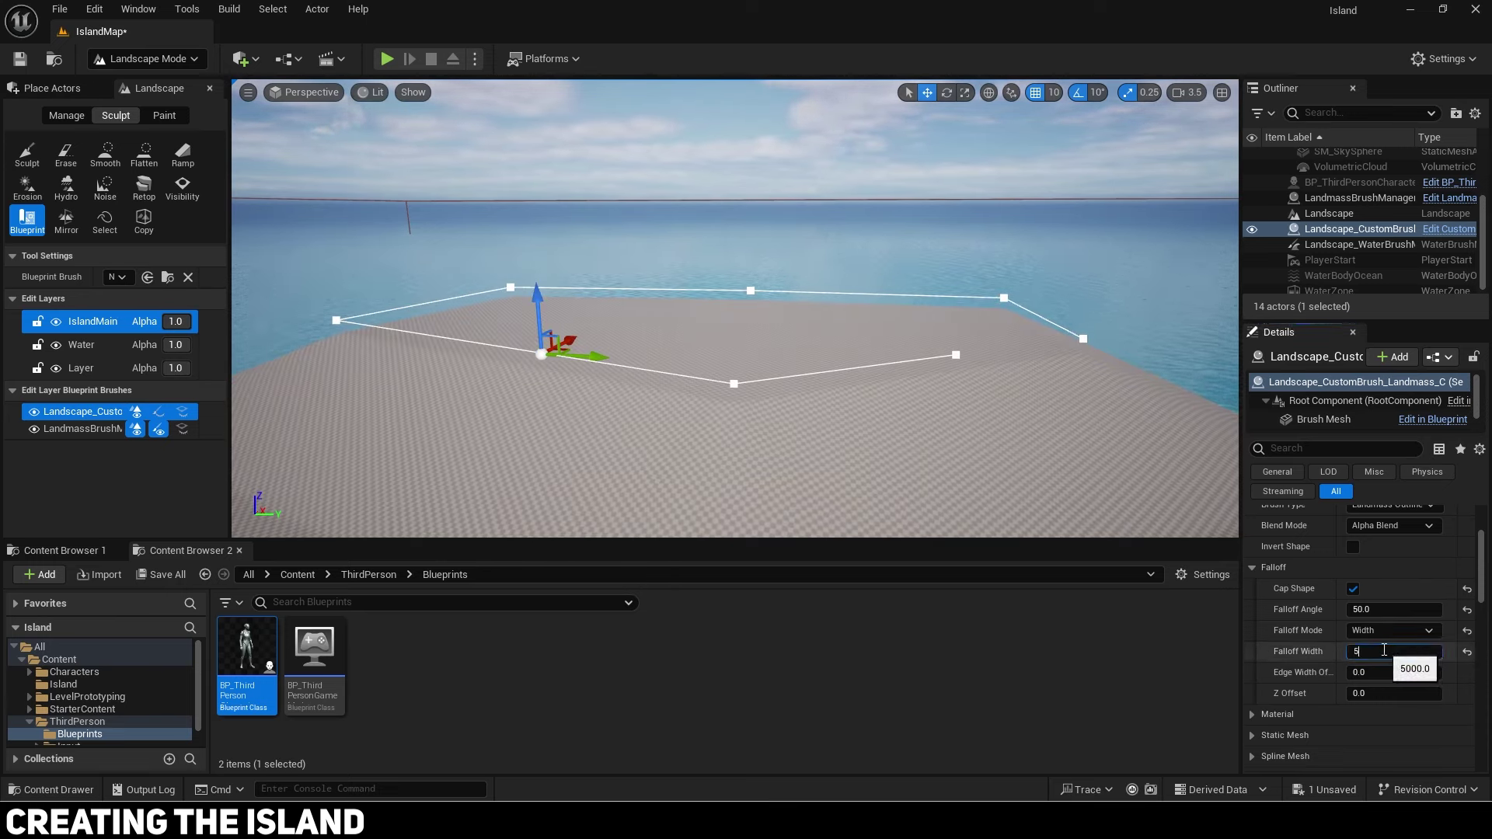
{"action": "type", "text": "0"}
{"action": "key", "text": "Return"}
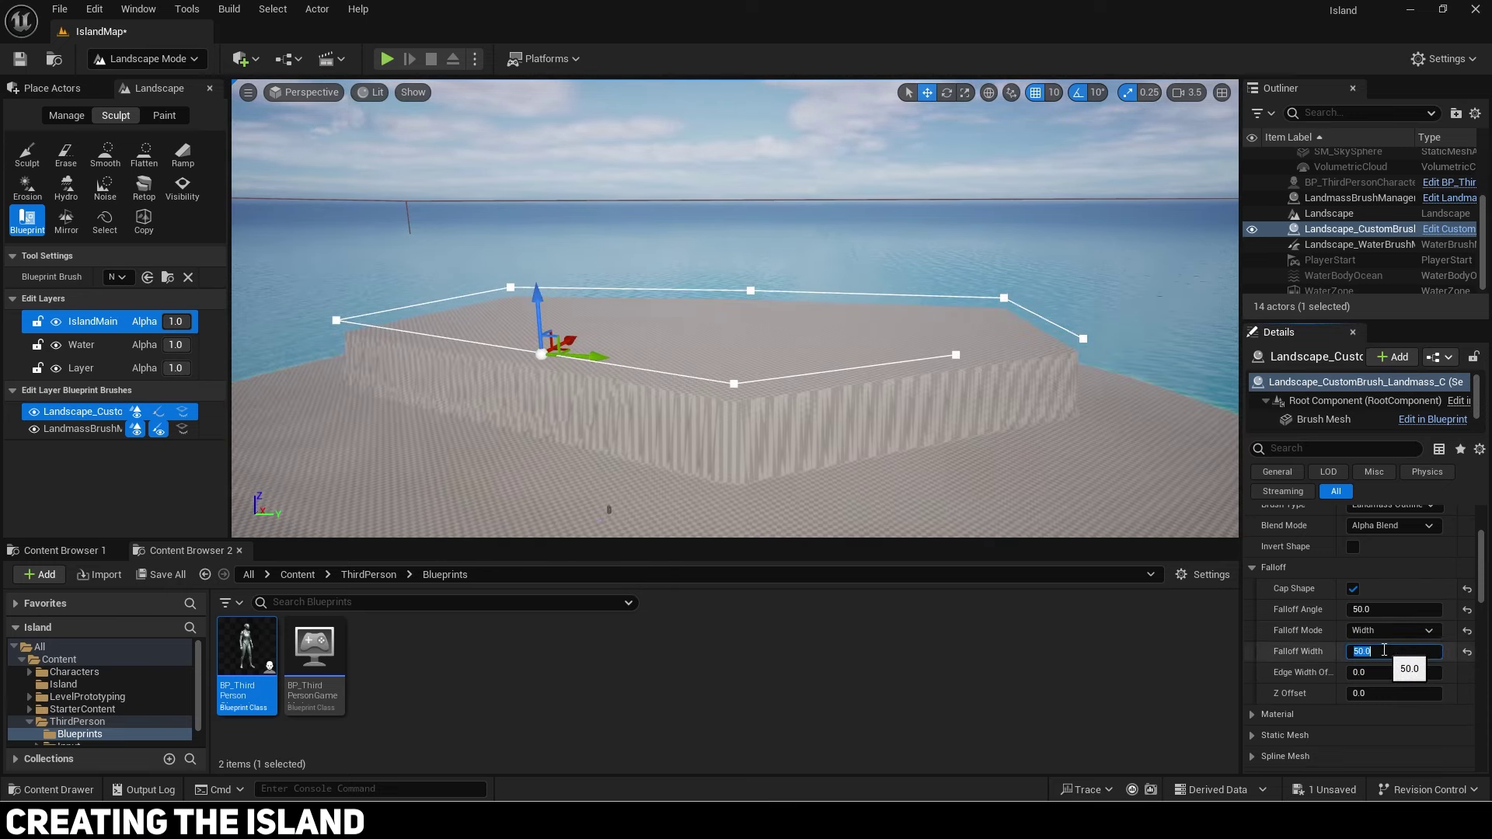
Step: Reset the Falloff Width and Falloff Mode to their defaults and undo the brush's raise and shape capping
{"action": "left_click", "coordinate": [1468, 652]}
{"action": "left_click", "coordinate": [1468, 631]}
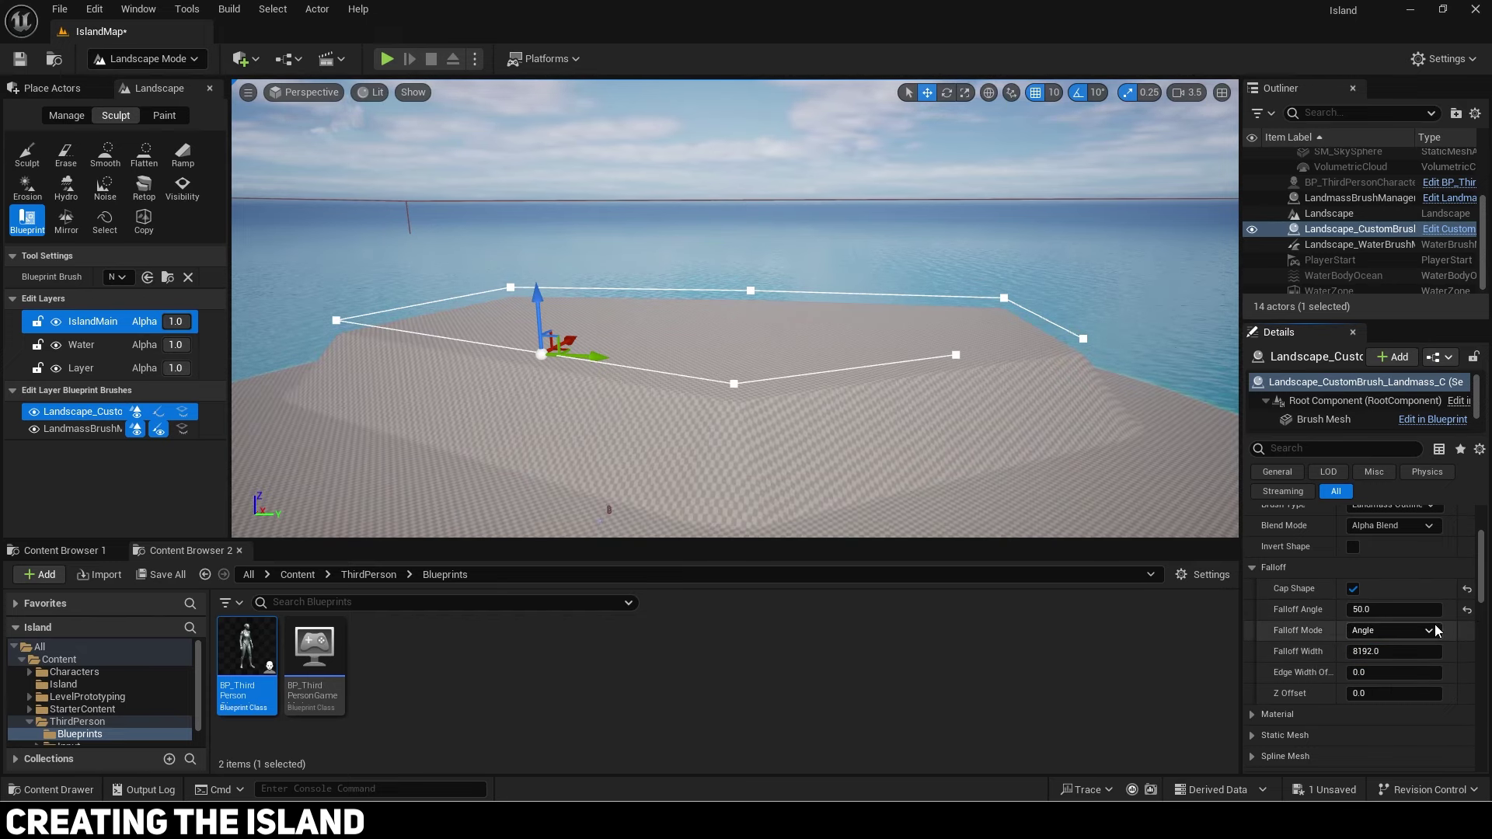
{"action": "right_click_drag", "start_coordinate": [561, 293], "coordinate": [558, 304]}
{"action": "key", "text": "ctrl+z"}
{"action": "key", "text": "ctrl+z"}
{"action": "key", "text": "ctrl+z"}
{"action": "key", "text": "ctrl+z"}
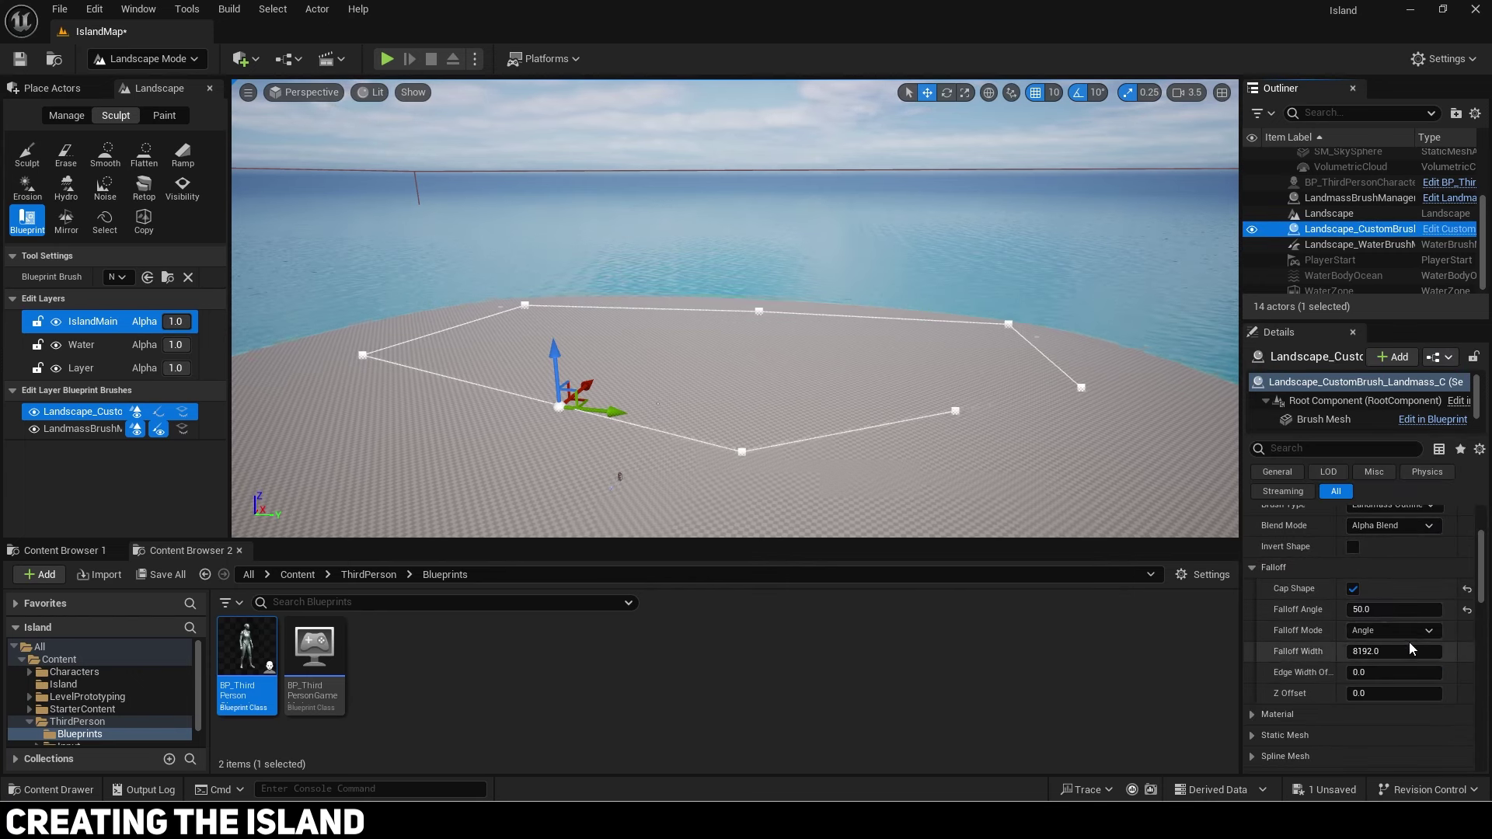
{"action": "key", "text": "ctrl+z"}
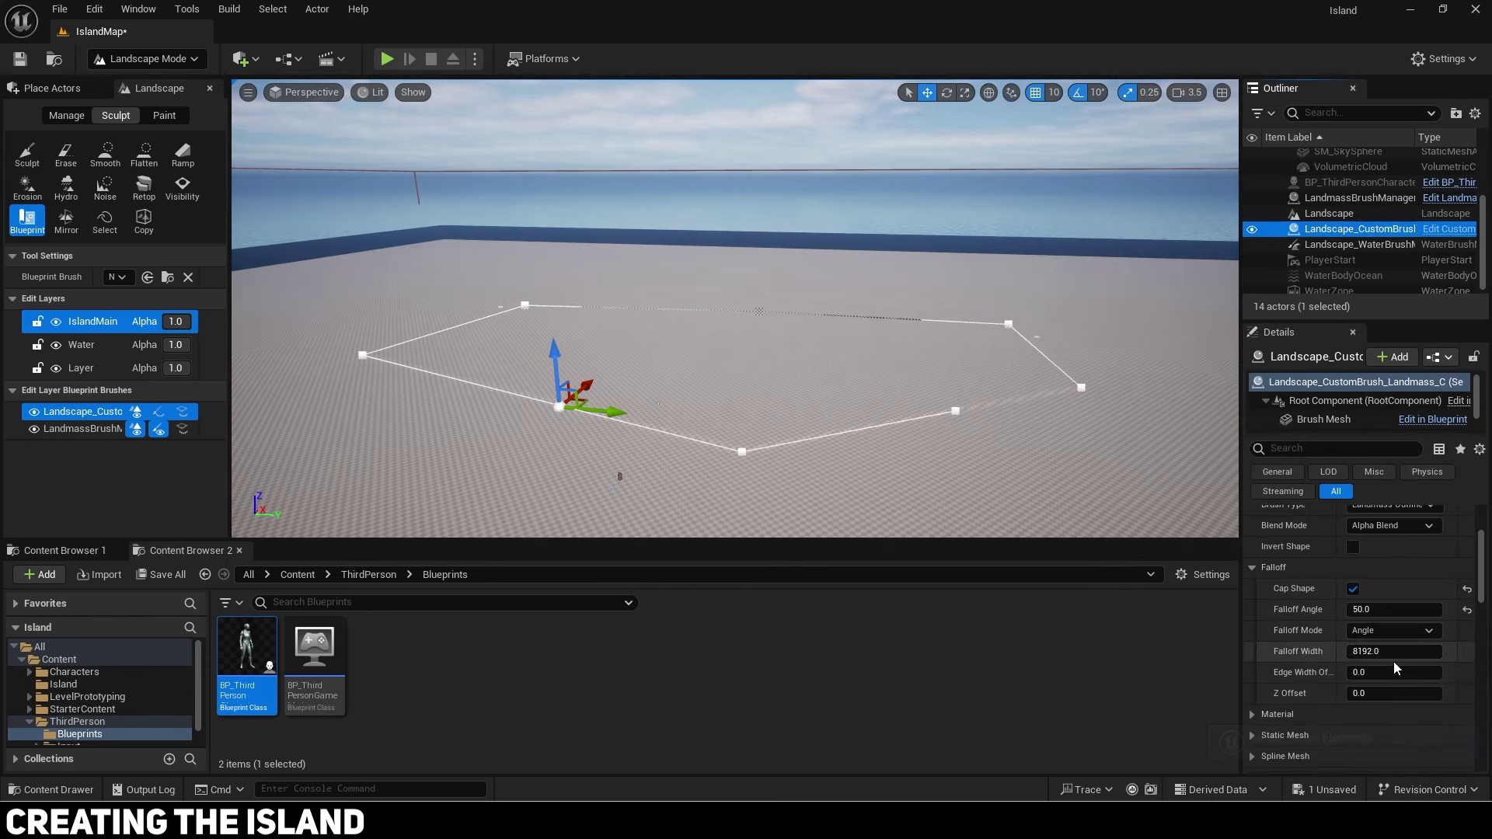
Step: Set the brush's Blur Size to 2 in the Blurring effect after trying 20
{"action": "scroll", "coordinate": [1253, 591], "scroll_direction": "down", "scroll_amount": 3}
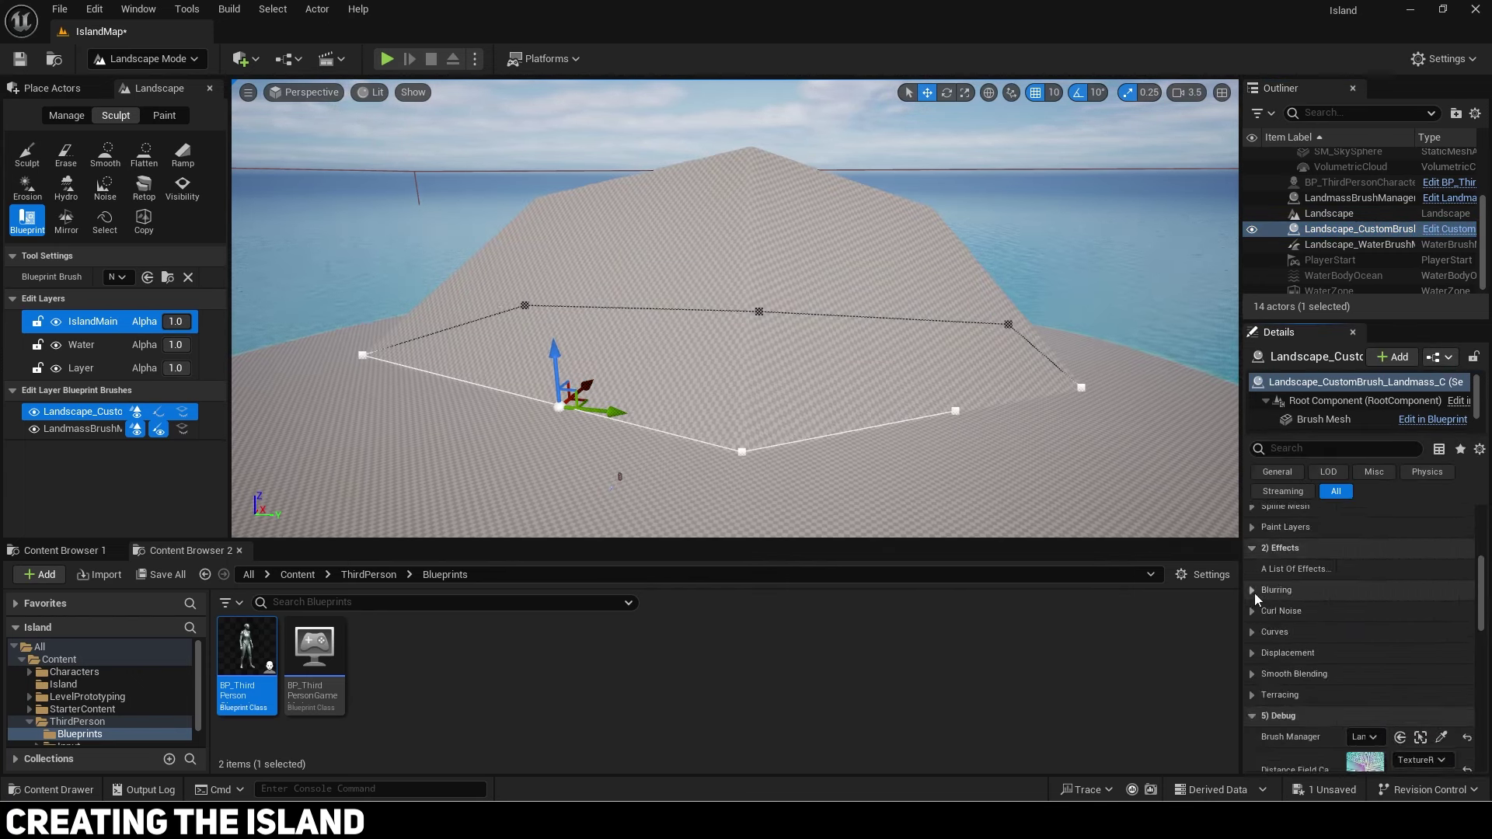
{"action": "left_click", "coordinate": [1254, 591]}
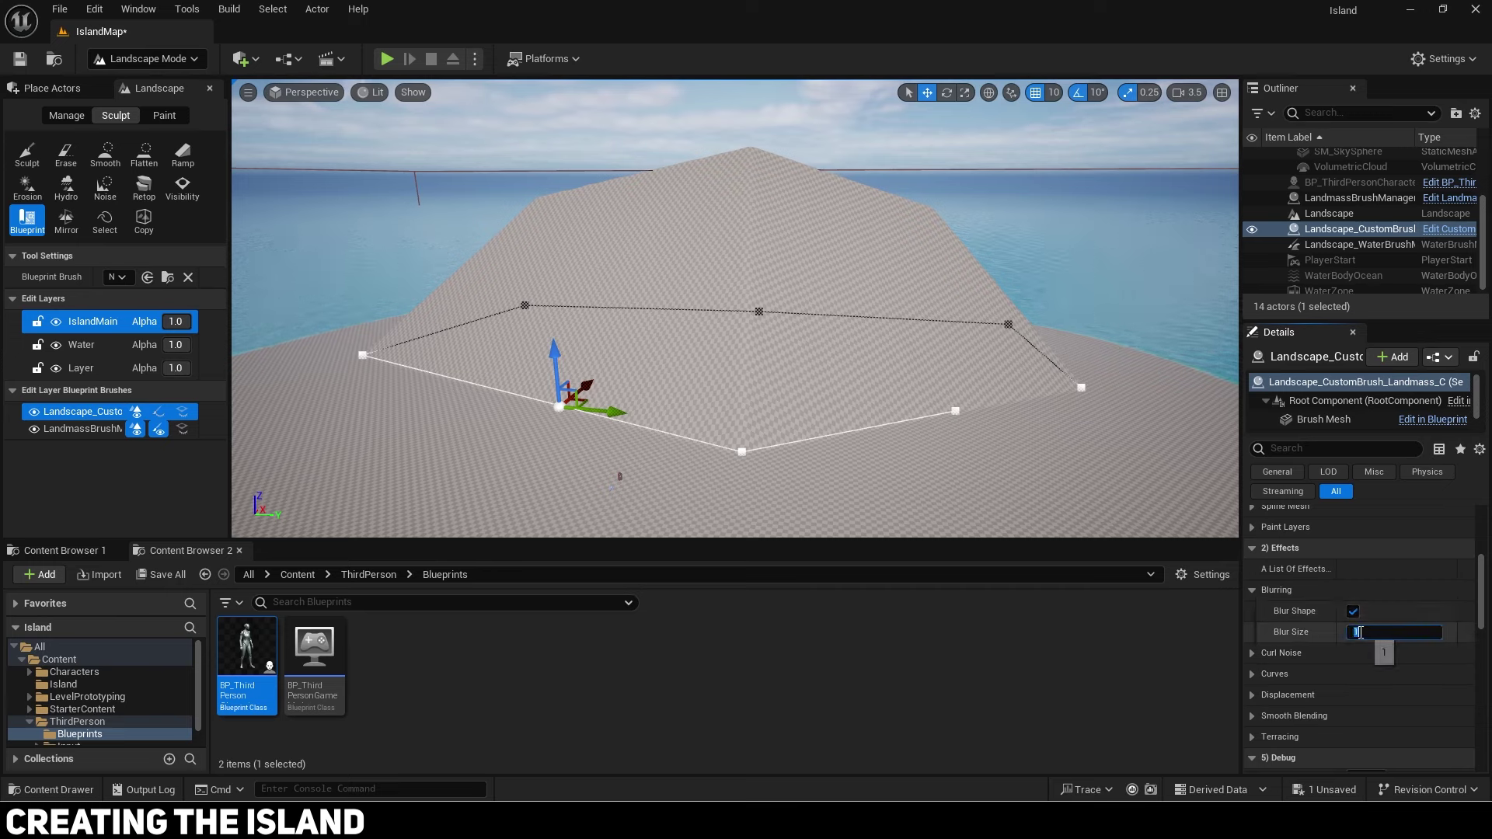
{"action": "type", "text": "20"}
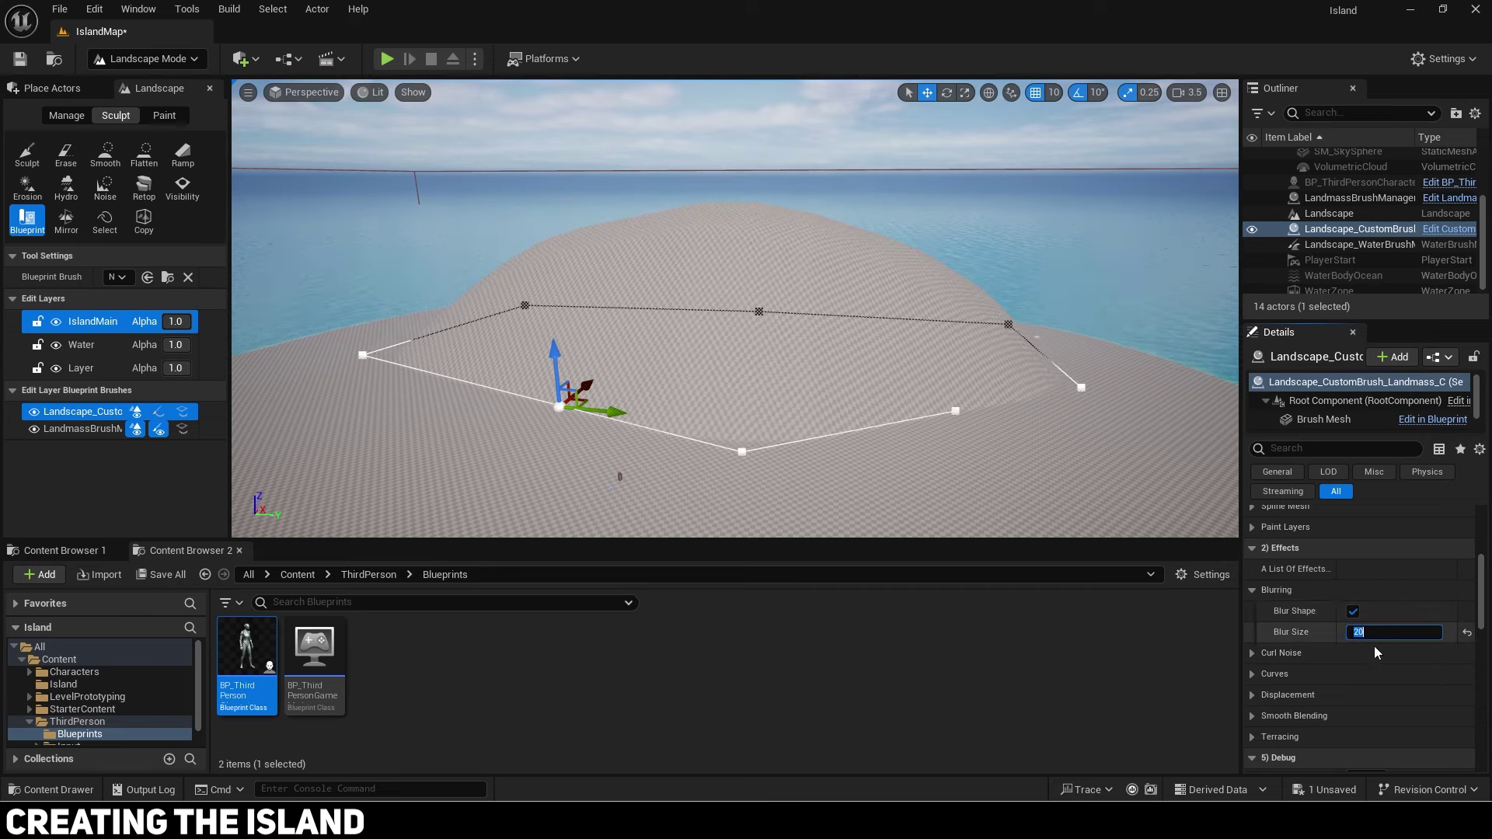
{"action": "type", "text": "2"}
{"action": "key", "text": "Return"}
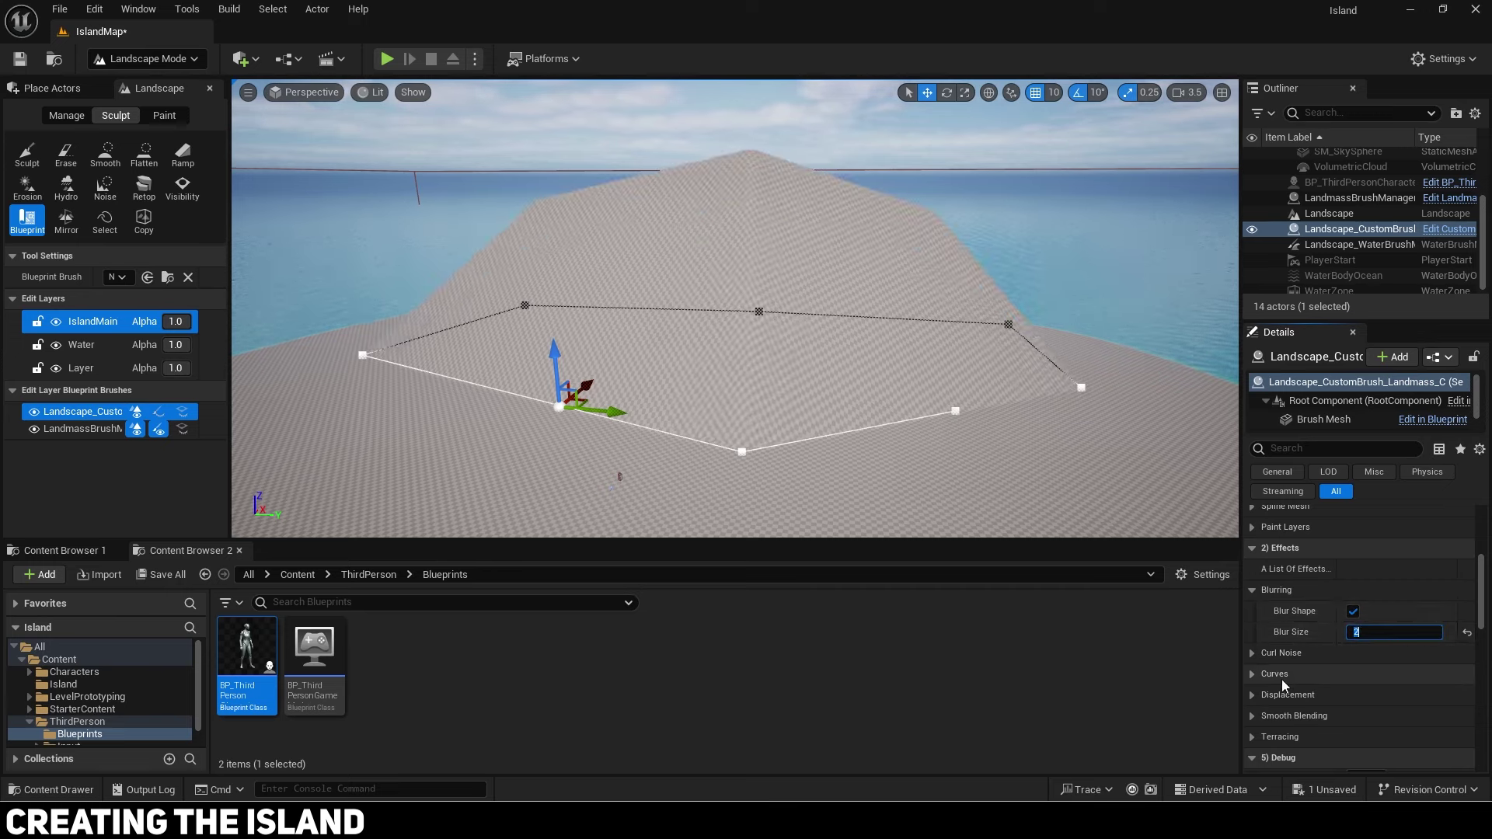
Step: Set both Curl 1 Strength and Curl 2 Strength of the brush's Curl Noise to 0.1 after trying 1 for each
{"action": "left_click", "coordinate": [1251, 654]}
{"action": "scroll", "coordinate": [1315, 669], "scroll_direction": "down", "scroll_amount": 1}
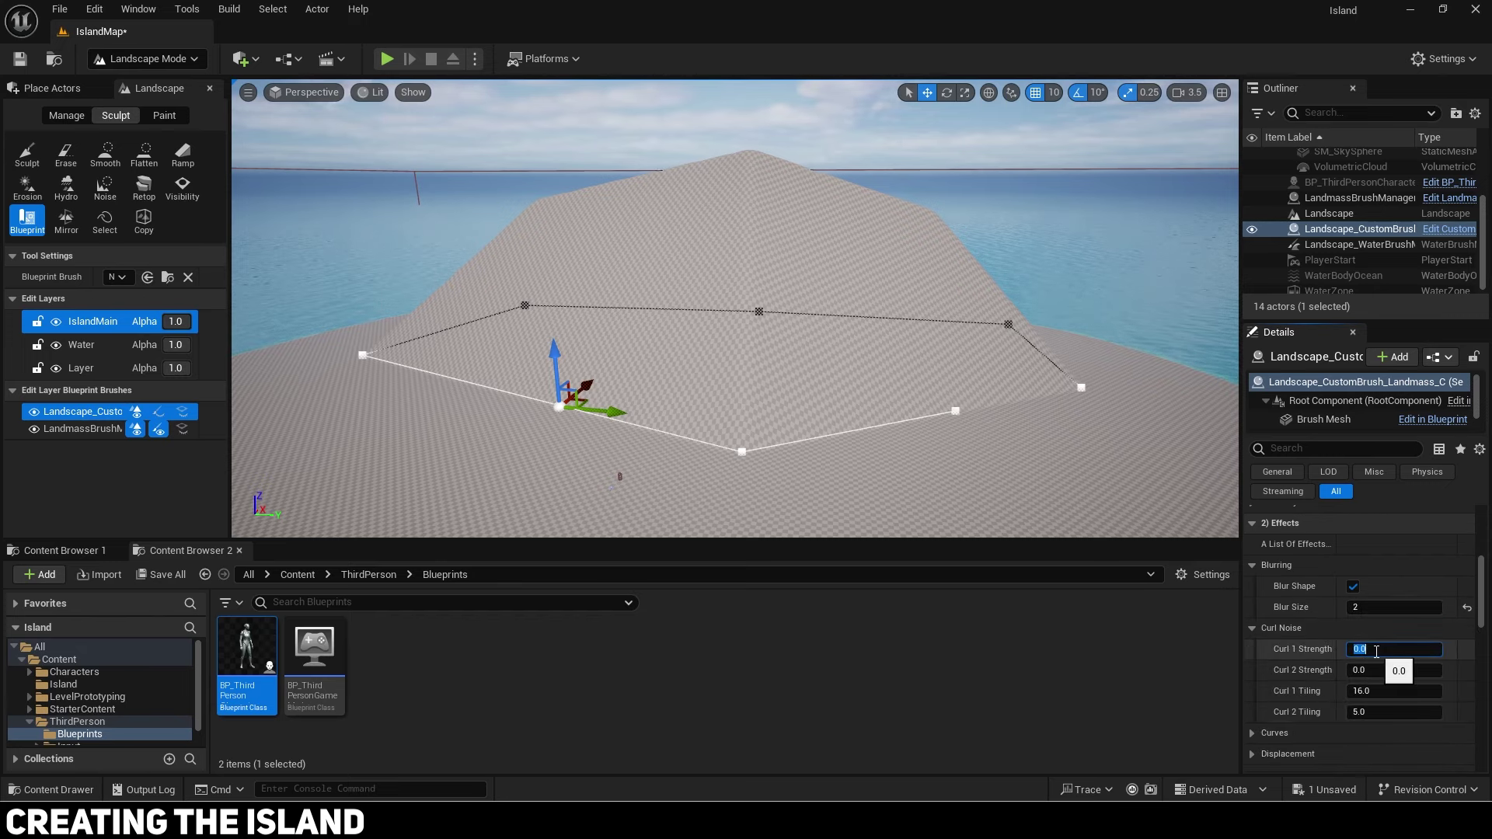
{"action": "type", "text": "1"}
{"action": "key", "text": "Return"}
{"action": "right_click_drag", "start_coordinate": [777, 451], "coordinate": [640, 467]}
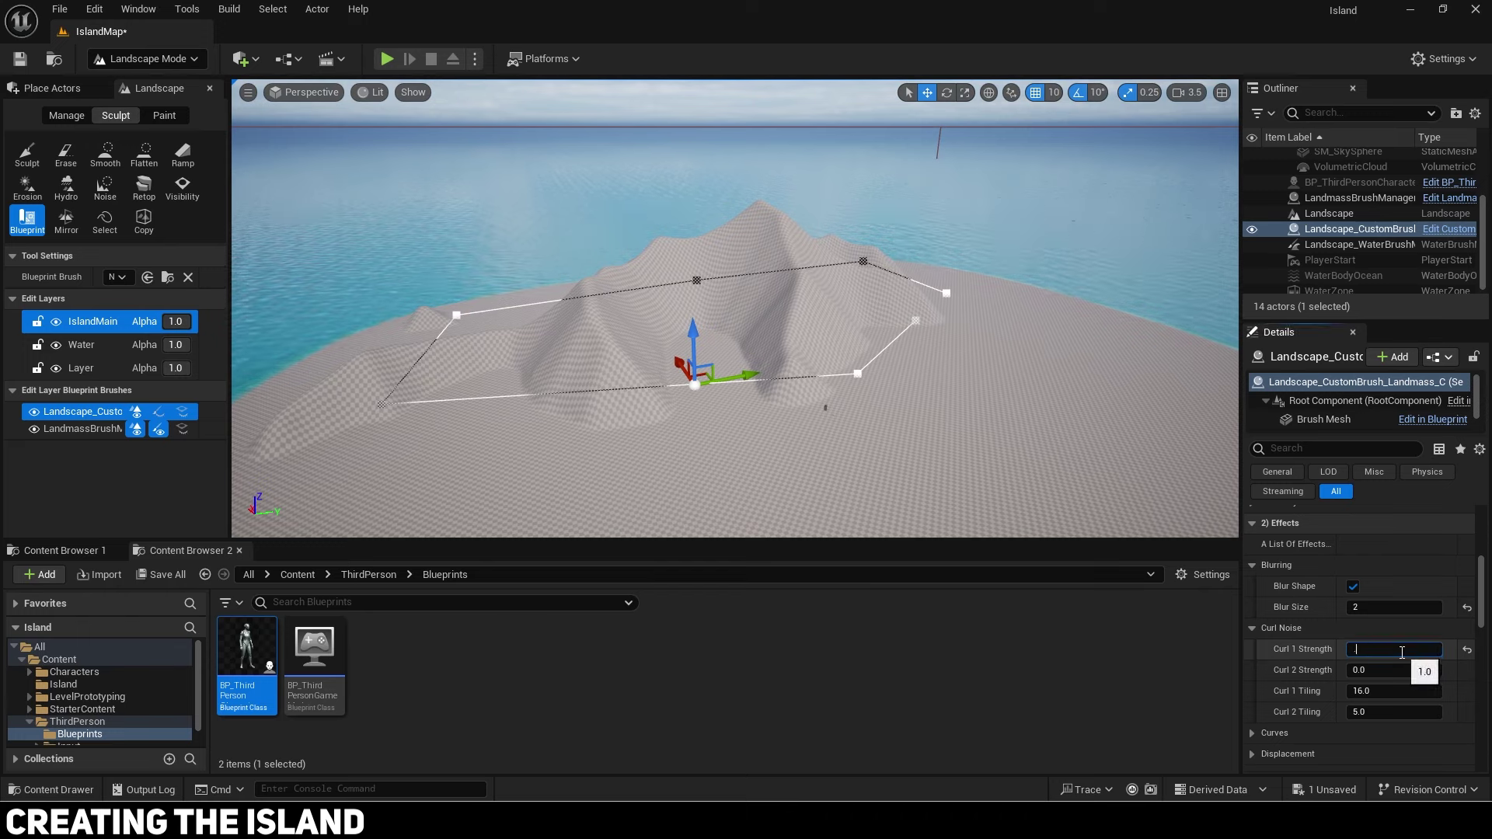
{"action": "type", "text": "0.1"}
{"action": "key", "text": "Tab"}
{"action": "type", "text": "1"}
{"action": "key", "text": "Return"}
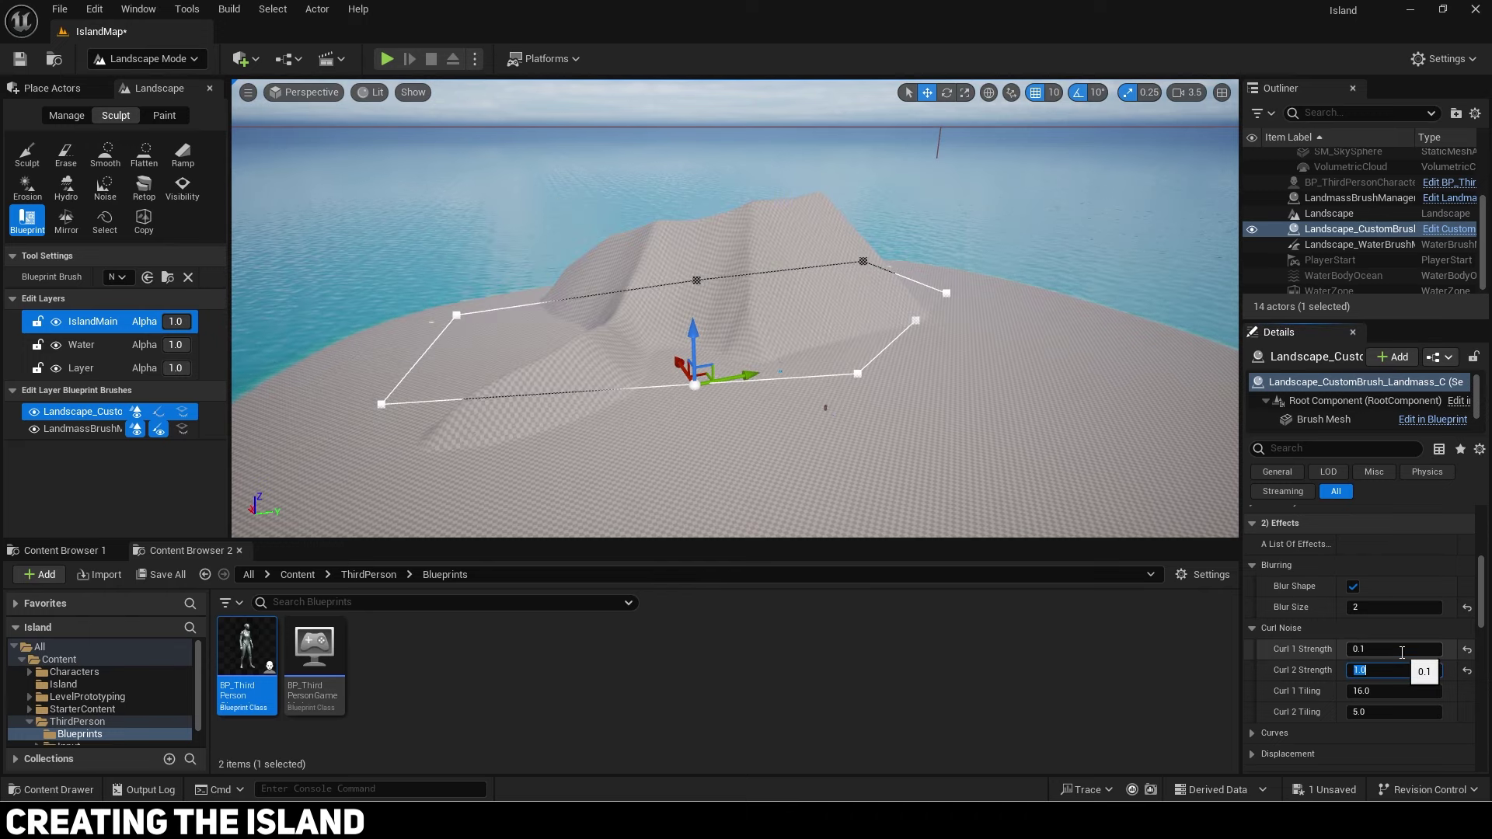
{"action": "type", "text": "0.1"}
{"action": "key", "text": "Return"}
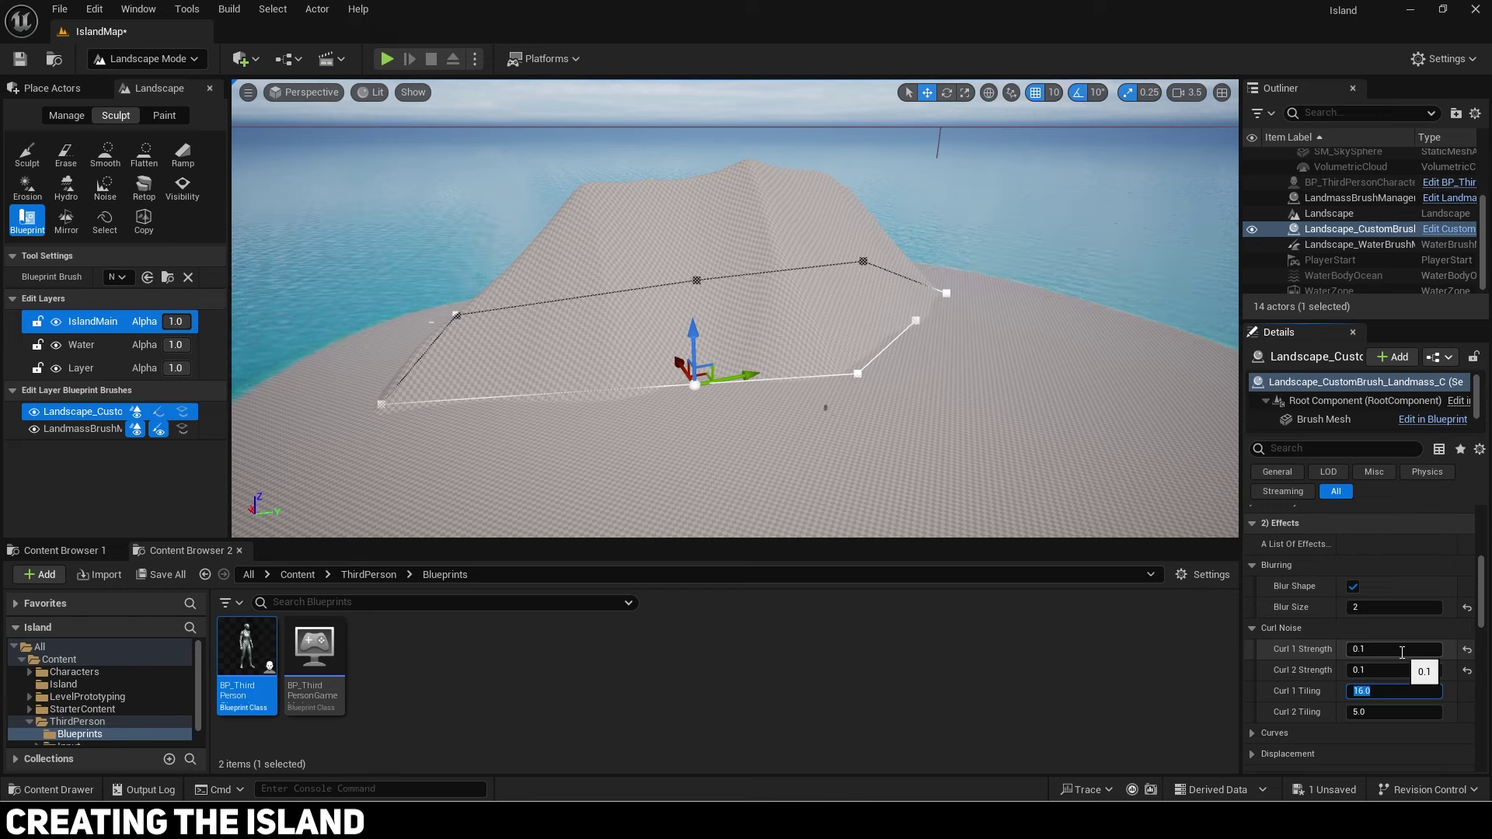
Step: Set both Curl 1 Tiling and Curl 2 Tiling of the brush to 150
{"action": "key", "text": "Return"}
{"action": "type", "text": "1"}
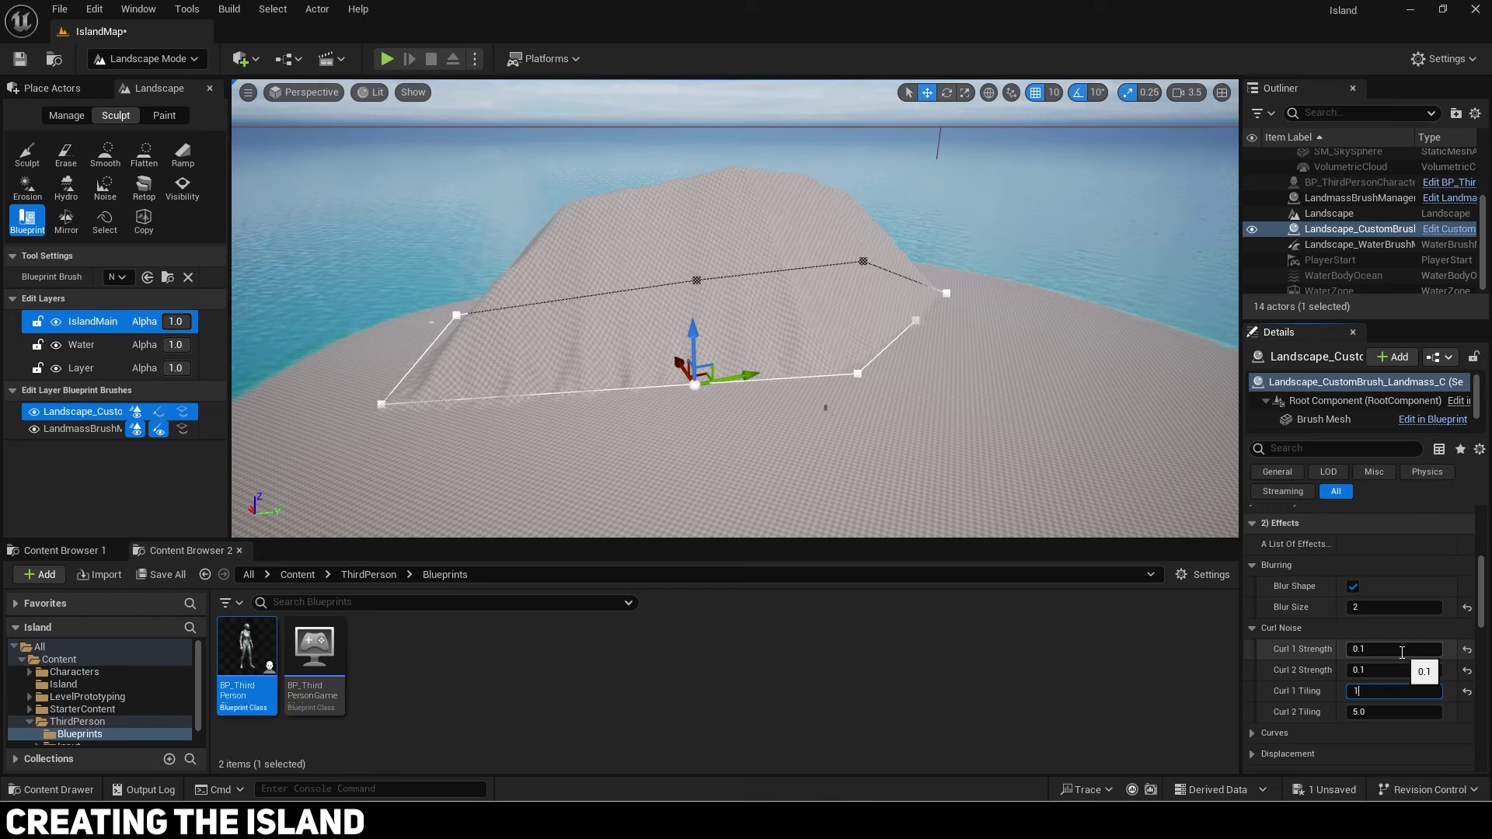
{"action": "type", "text": "50"}
{"action": "key", "text": "Return"}
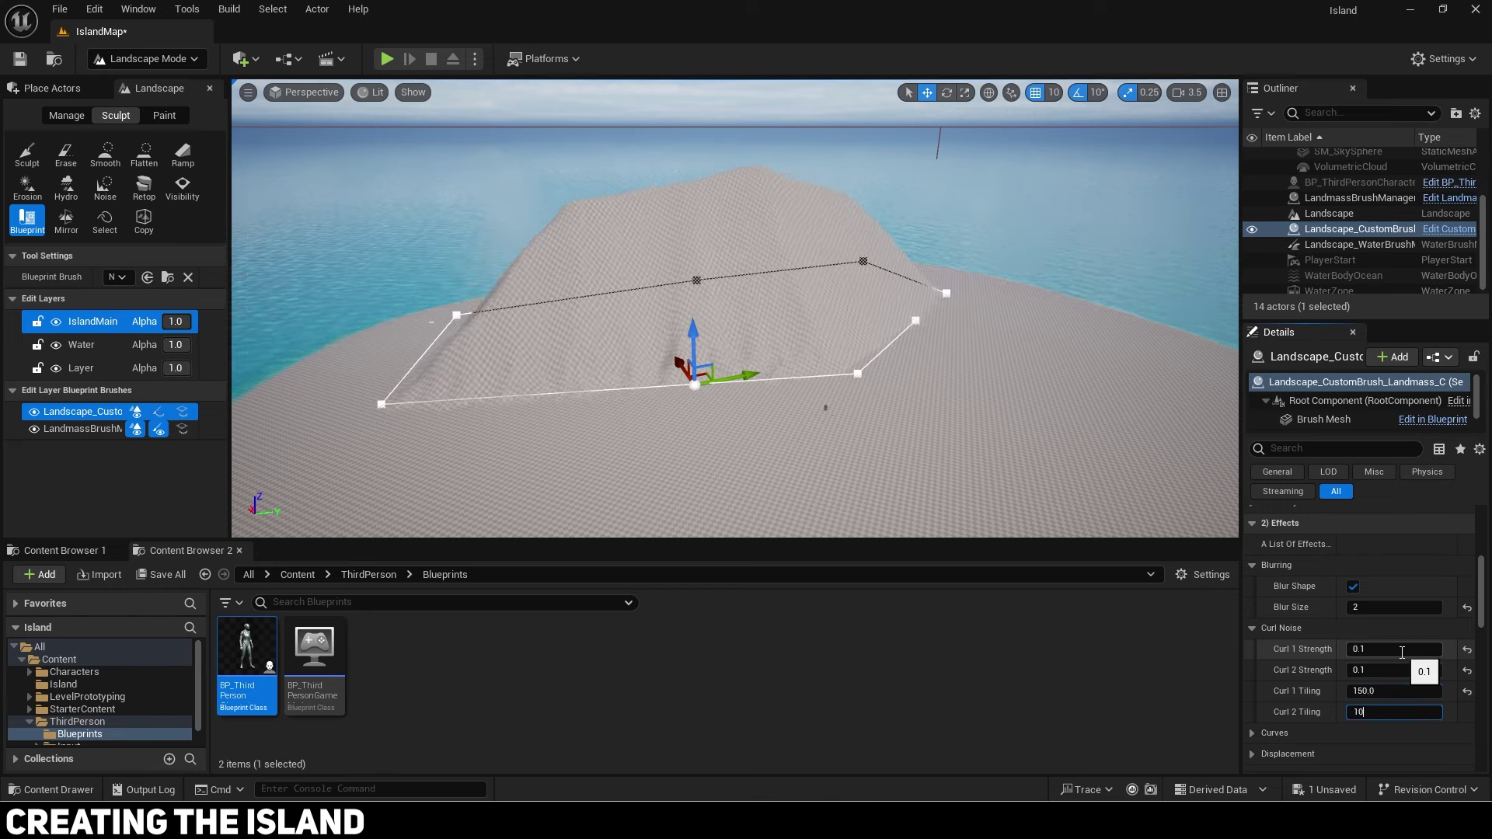
{"action": "type", "text": "150"}
{"action": "key", "text": "Return"}
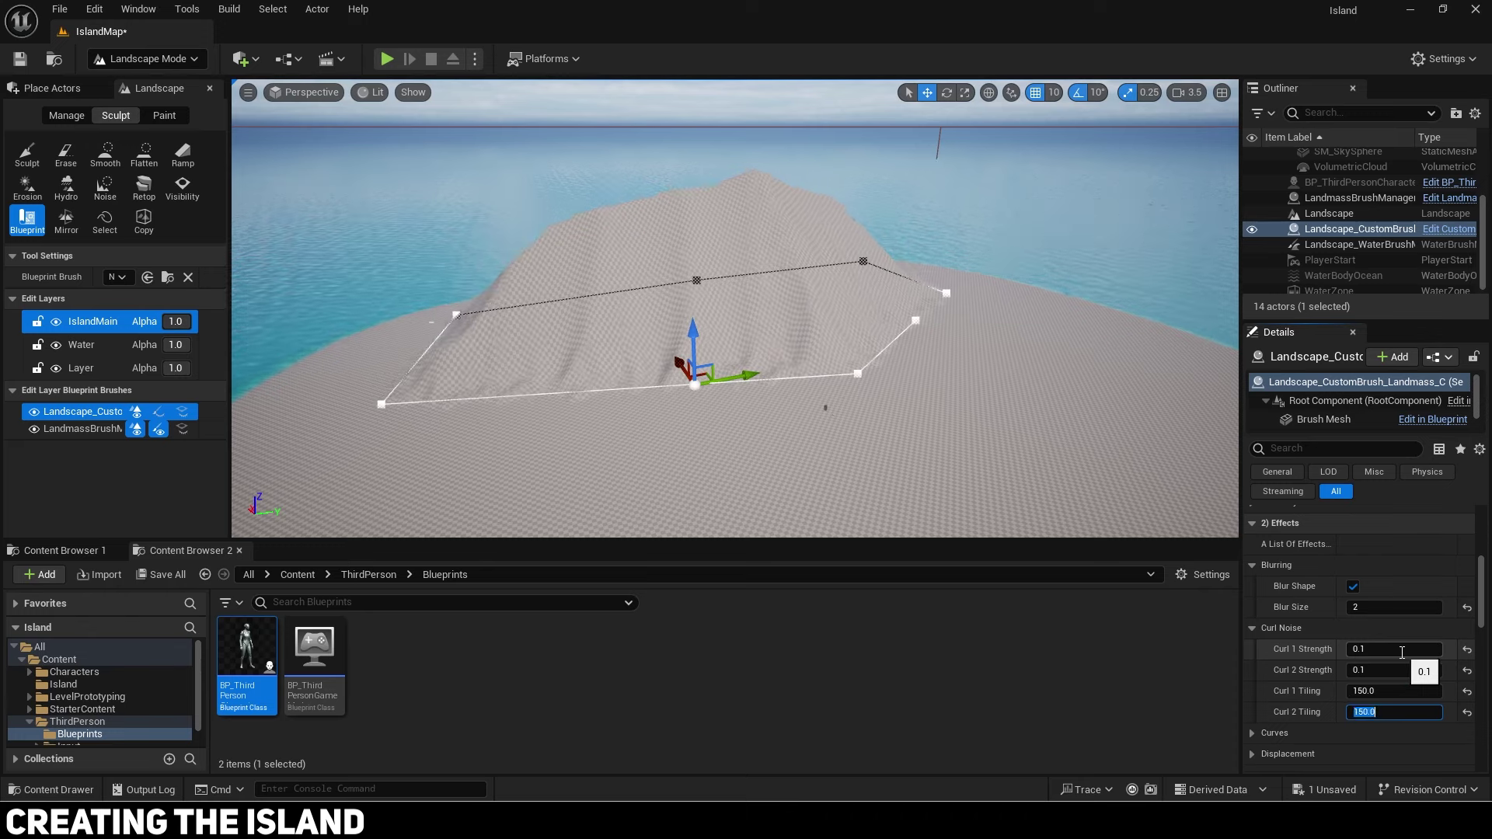
Step: Set the brush's displacement height to 1000 and its displacement tiling to 5
{"action": "scroll", "coordinate": [1253, 630], "scroll_direction": "down", "scroll_amount": 2}
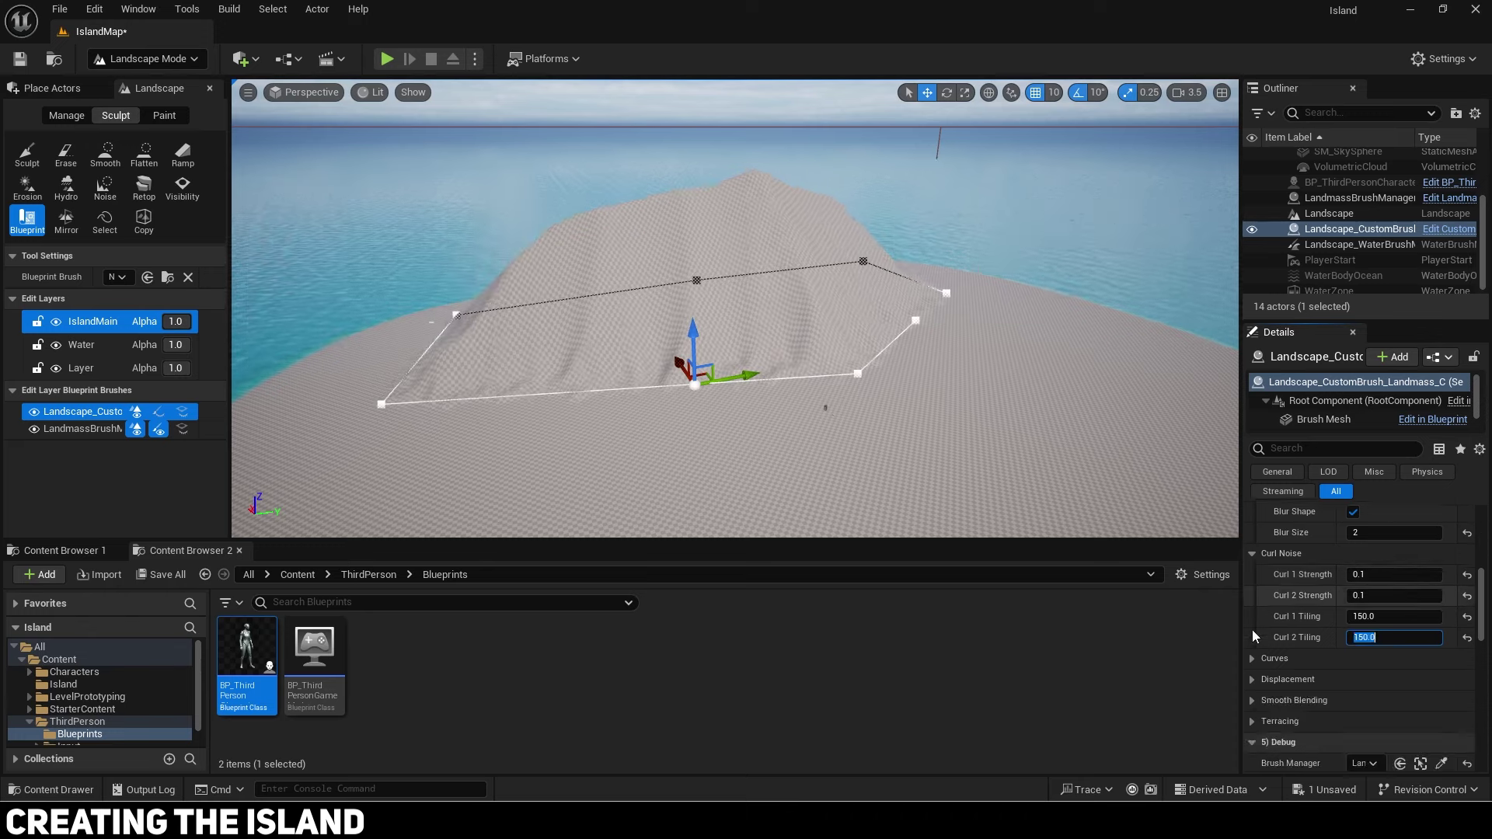
{"action": "left_click", "coordinate": [1251, 678]}
{"action": "scroll", "coordinate": [1301, 650], "scroll_direction": "down", "scroll_amount": 2}
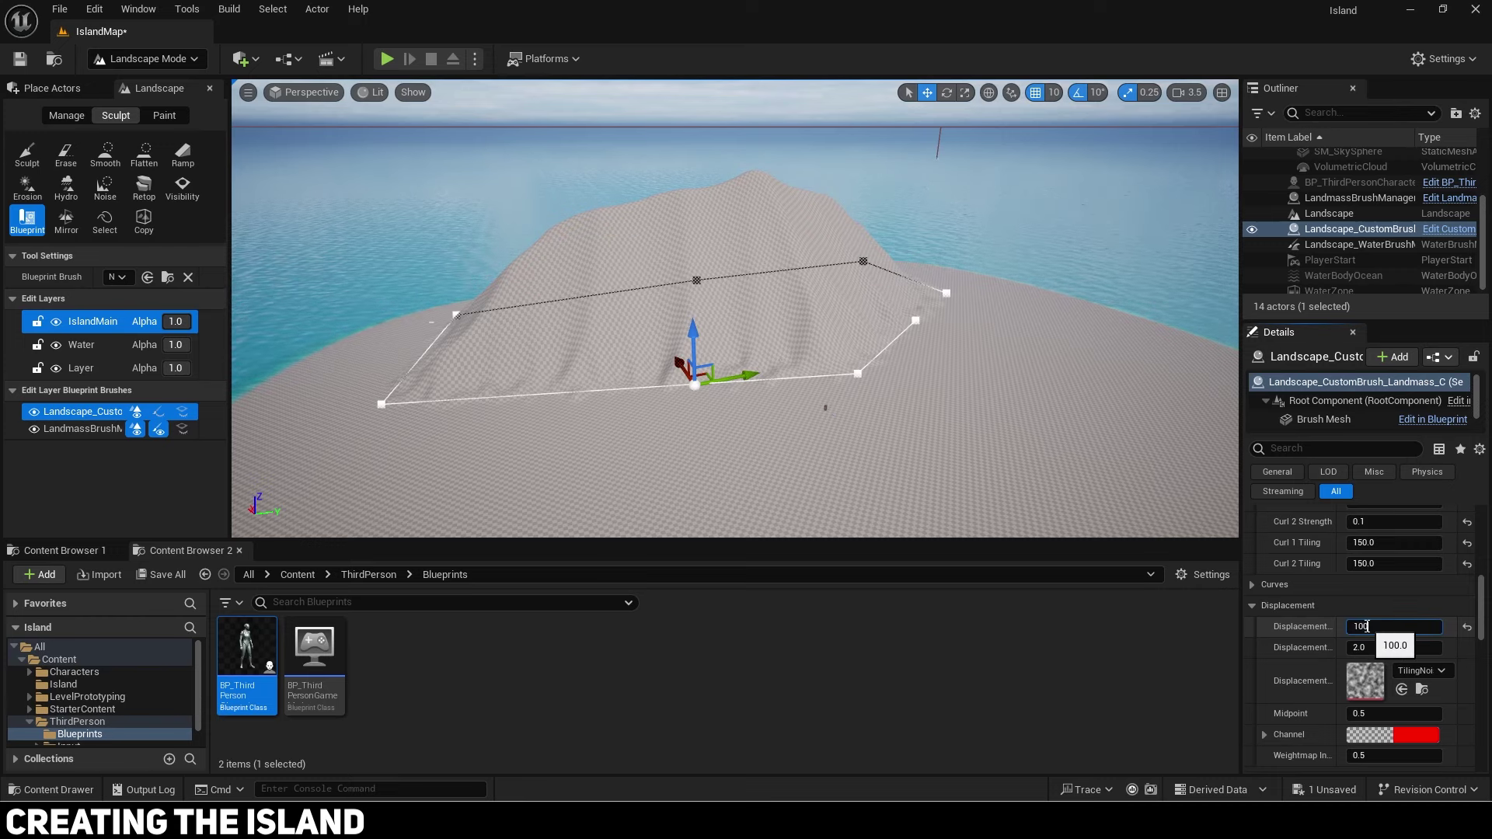
{"action": "key", "text": "w"}
{"action": "right_click_drag", "start_coordinate": [851, 299], "coordinate": [874, 330]}
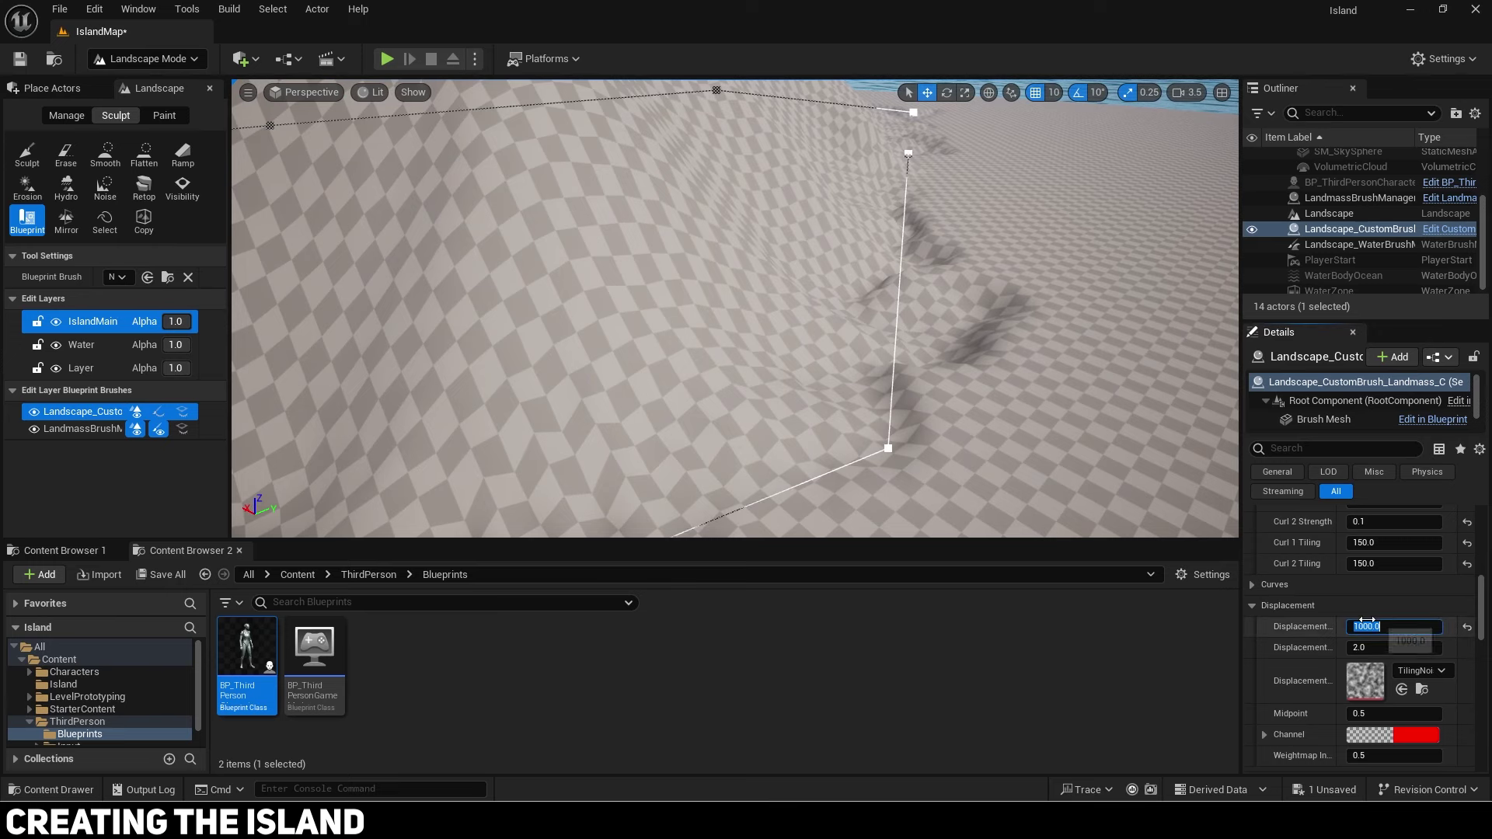
{"action": "left_click", "coordinate": [1367, 627]}
{"action": "type", "text": "10"}
{"action": "key", "text": "Return"}
{"action": "type", "text": "1000"}
{"action": "key", "text": "Return"}
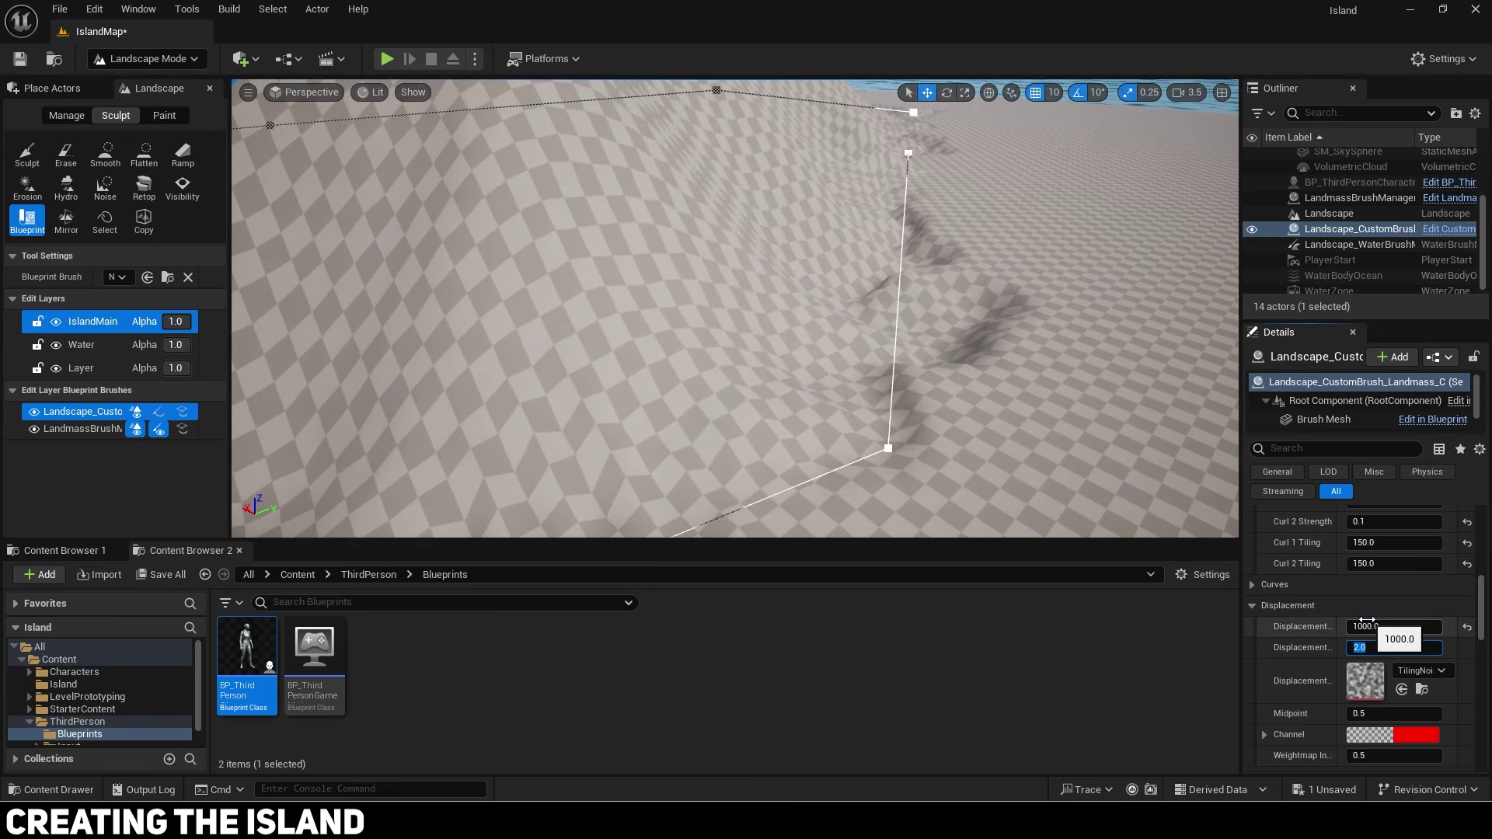
{"action": "type", "text": "5"}
{"action": "key", "text": "Return"}
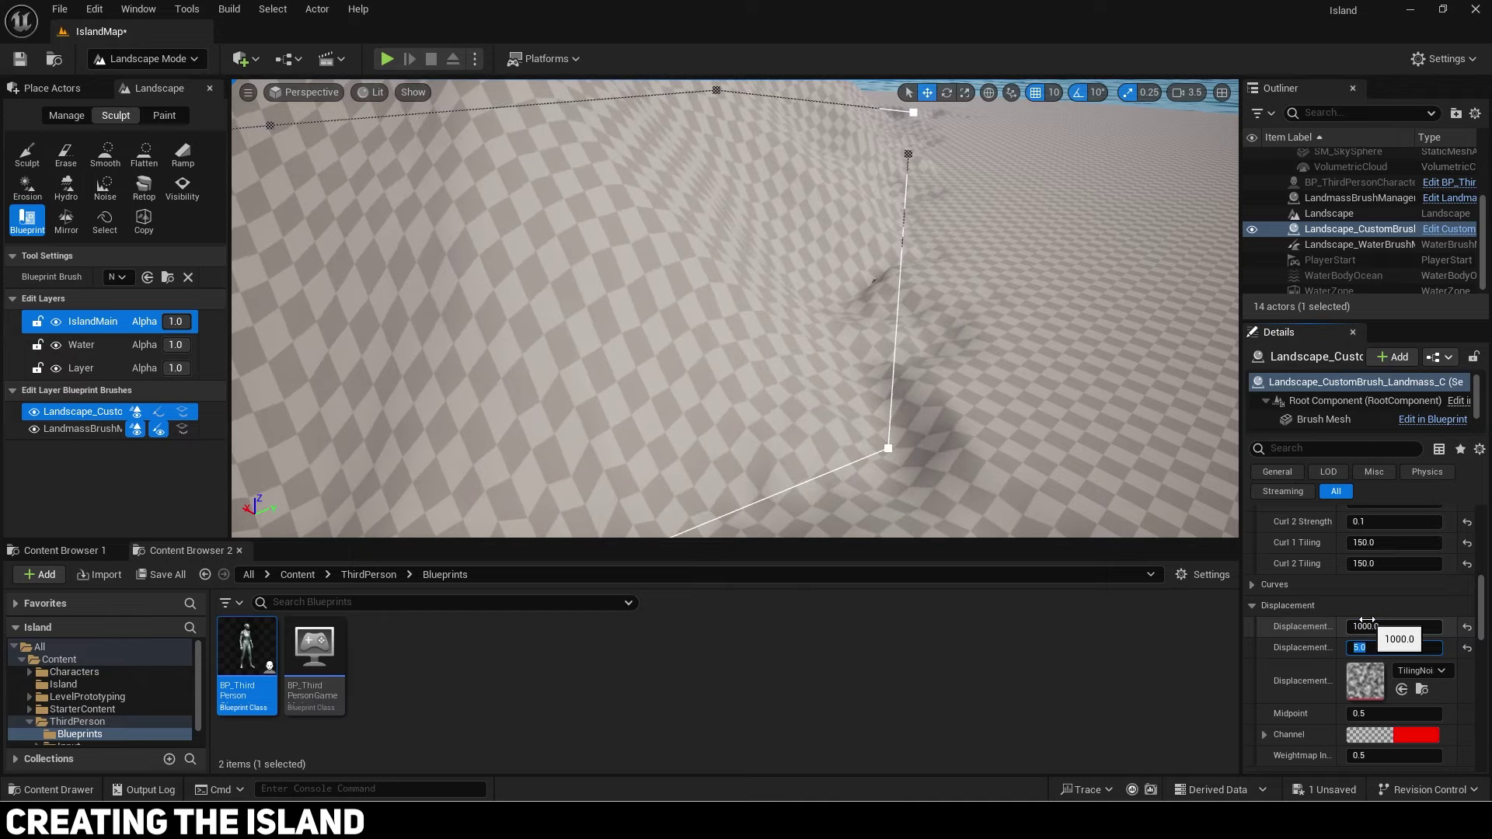
Step: Raise the landmass brush slightly along the Z axis
{"action": "key", "text": "s"}
{"action": "right_click_drag", "start_coordinate": [1042, 388], "coordinate": [921, 354]}
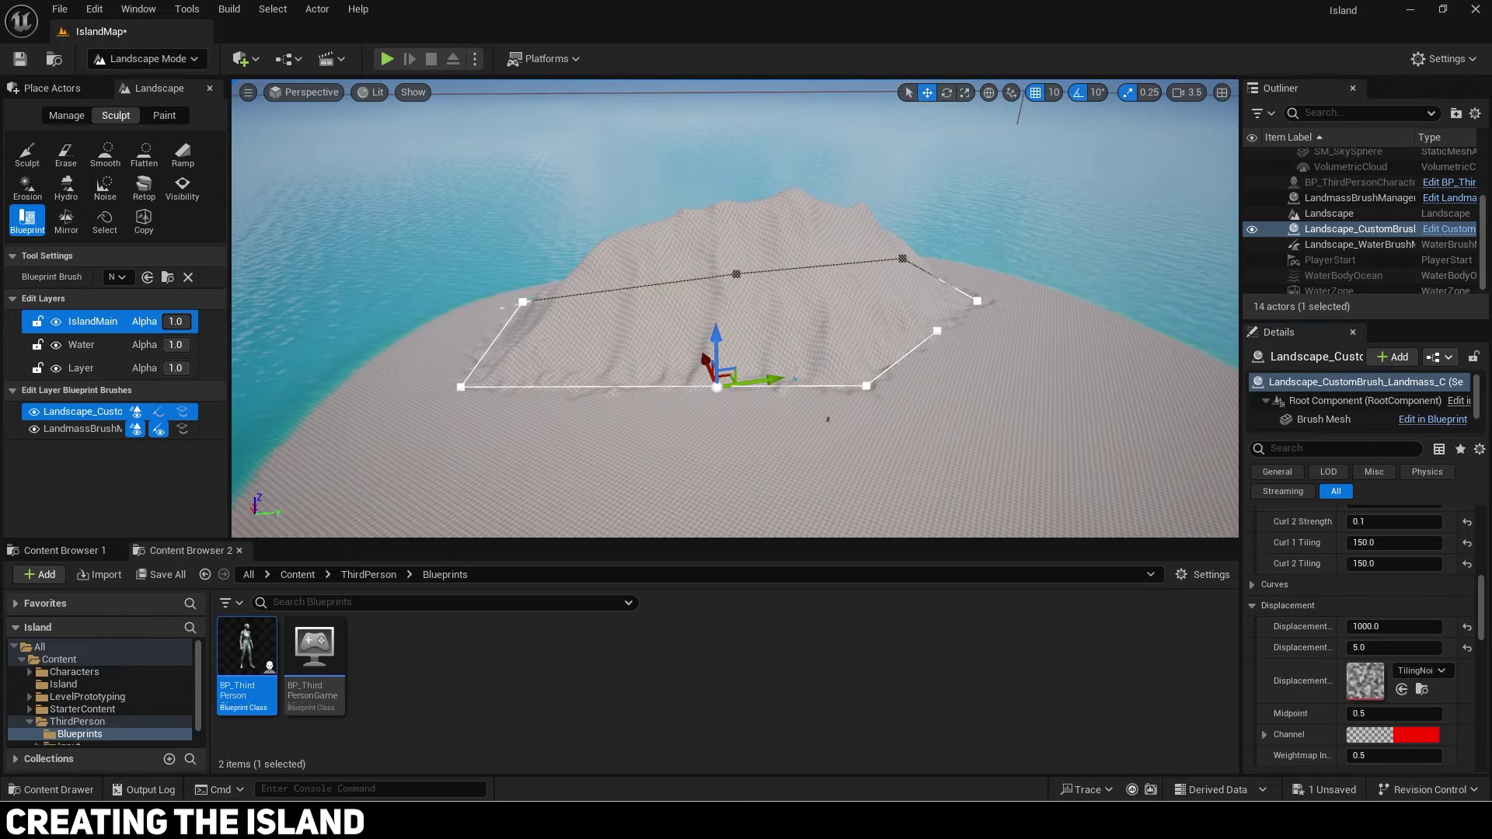
{"action": "scroll", "coordinate": [886, 381], "scroll_direction": "up", "scroll_amount": 10}
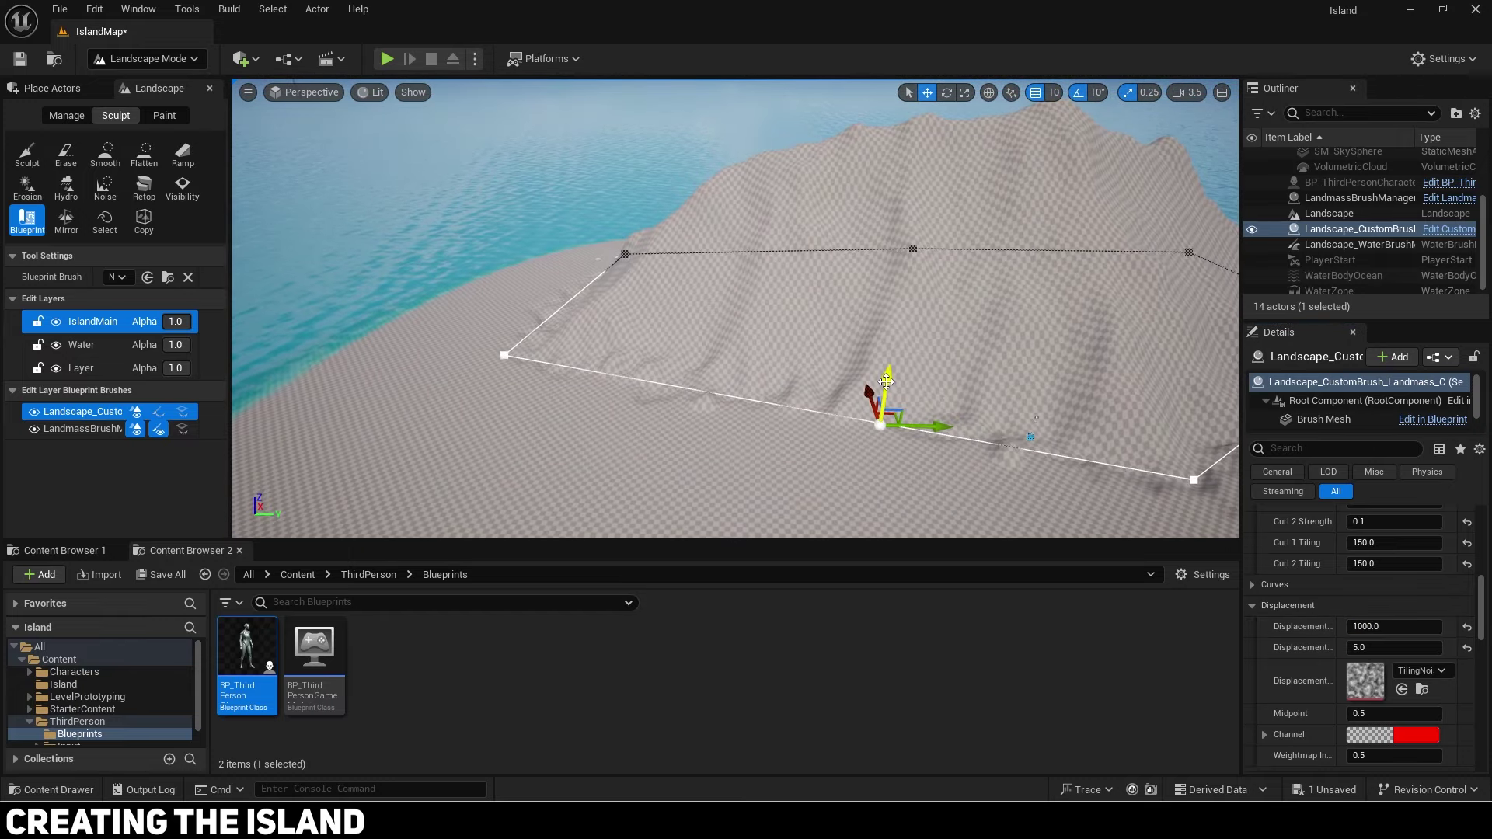
{"action": "left_click_drag", "start_coordinate": [886, 381], "coordinate": [885, 371]}
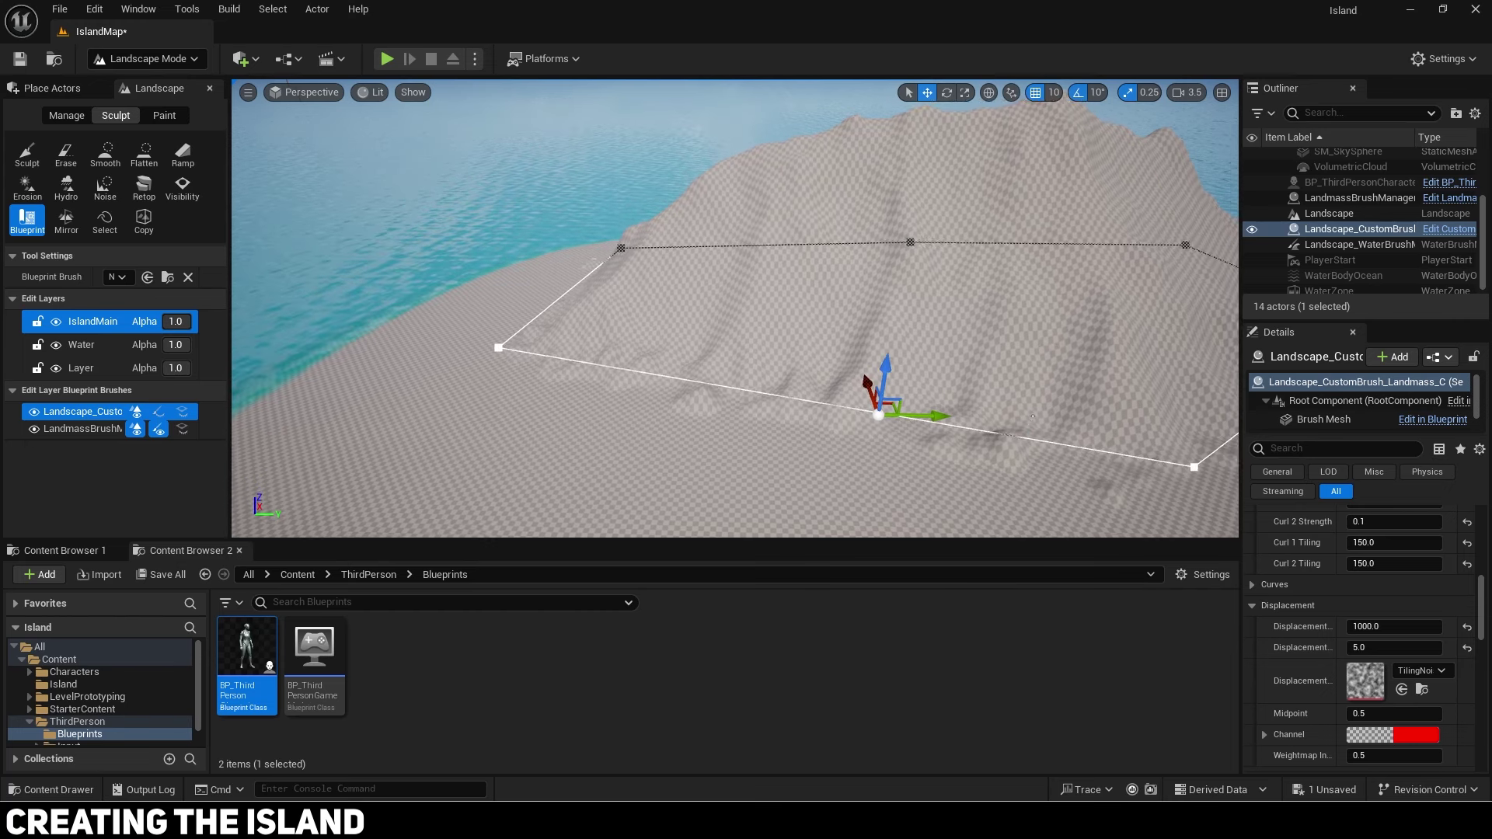
{"action": "right_click_drag", "start_coordinate": [884, 370], "coordinate": [914, 359]}
{"action": "key", "text": "s"}
Step: Set the mountain brush's Terrace Alpha to 0.05 after trying a value of 1
{"action": "scroll", "coordinate": [1295, 649], "scroll_direction": "down", "scroll_amount": 3}
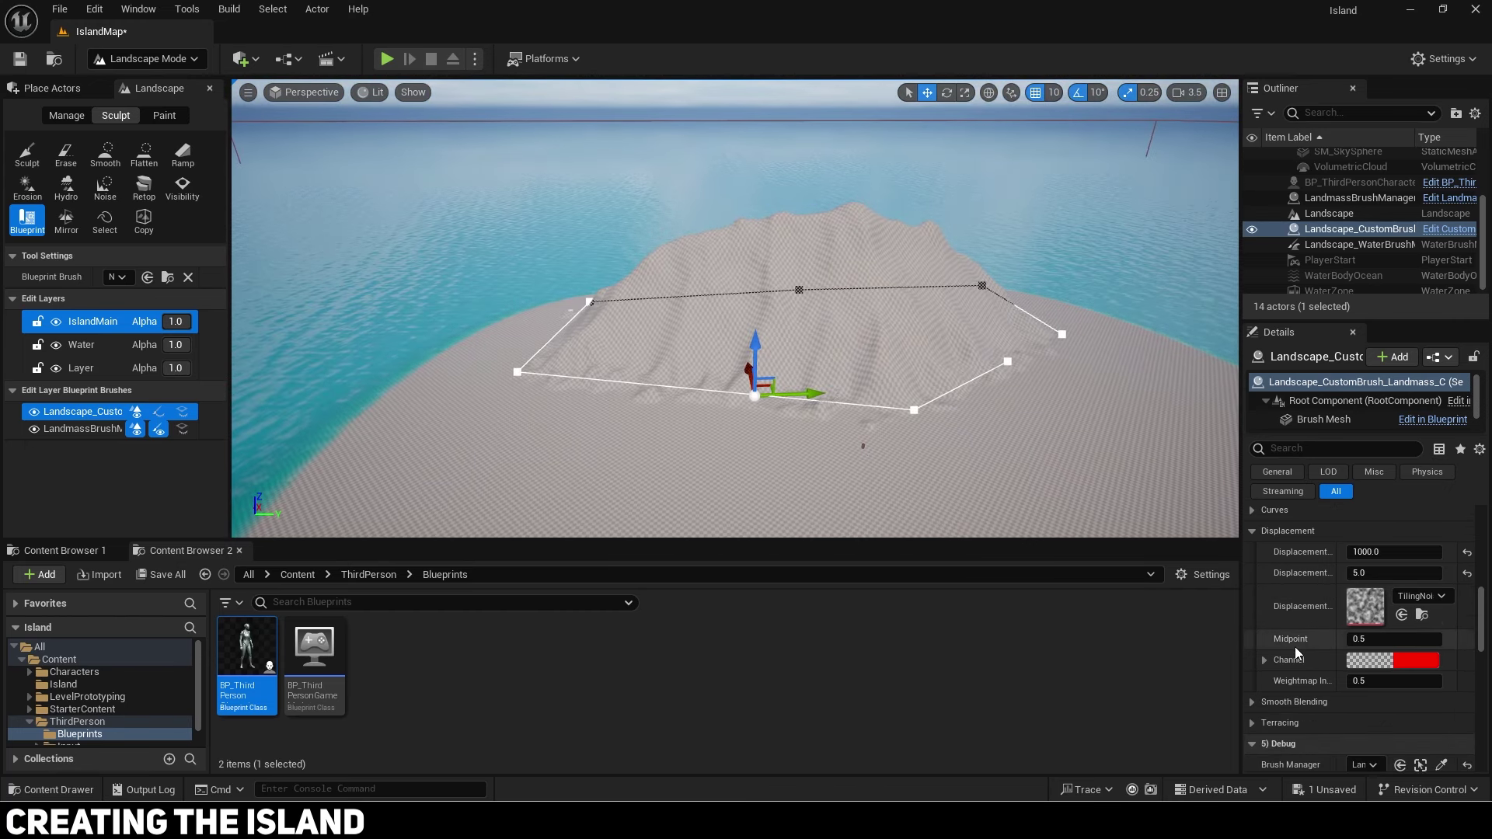
{"action": "scroll", "coordinate": [1294, 651], "scroll_direction": "down", "scroll_amount": 2}
{"action": "left_click", "coordinate": [1254, 656]}
{"action": "scroll", "coordinate": [1275, 661], "scroll_direction": "down", "scroll_amount": 1}
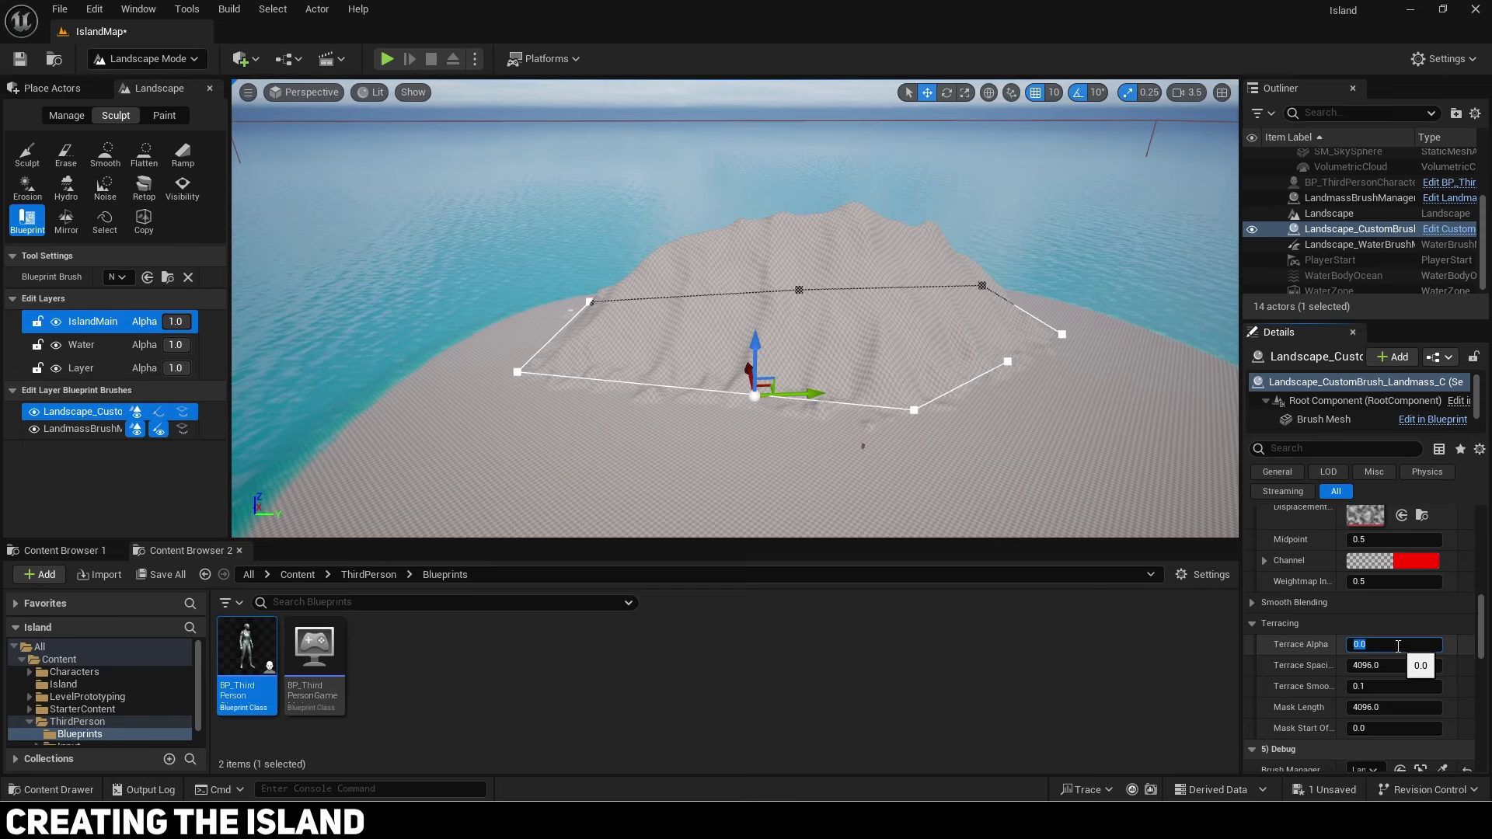
{"action": "type", "text": "1"}
{"action": "key", "text": "Return"}
{"action": "key", "text": "w"}
{"action": "right_click_drag", "start_coordinate": [1088, 474], "coordinate": [1120, 451]}
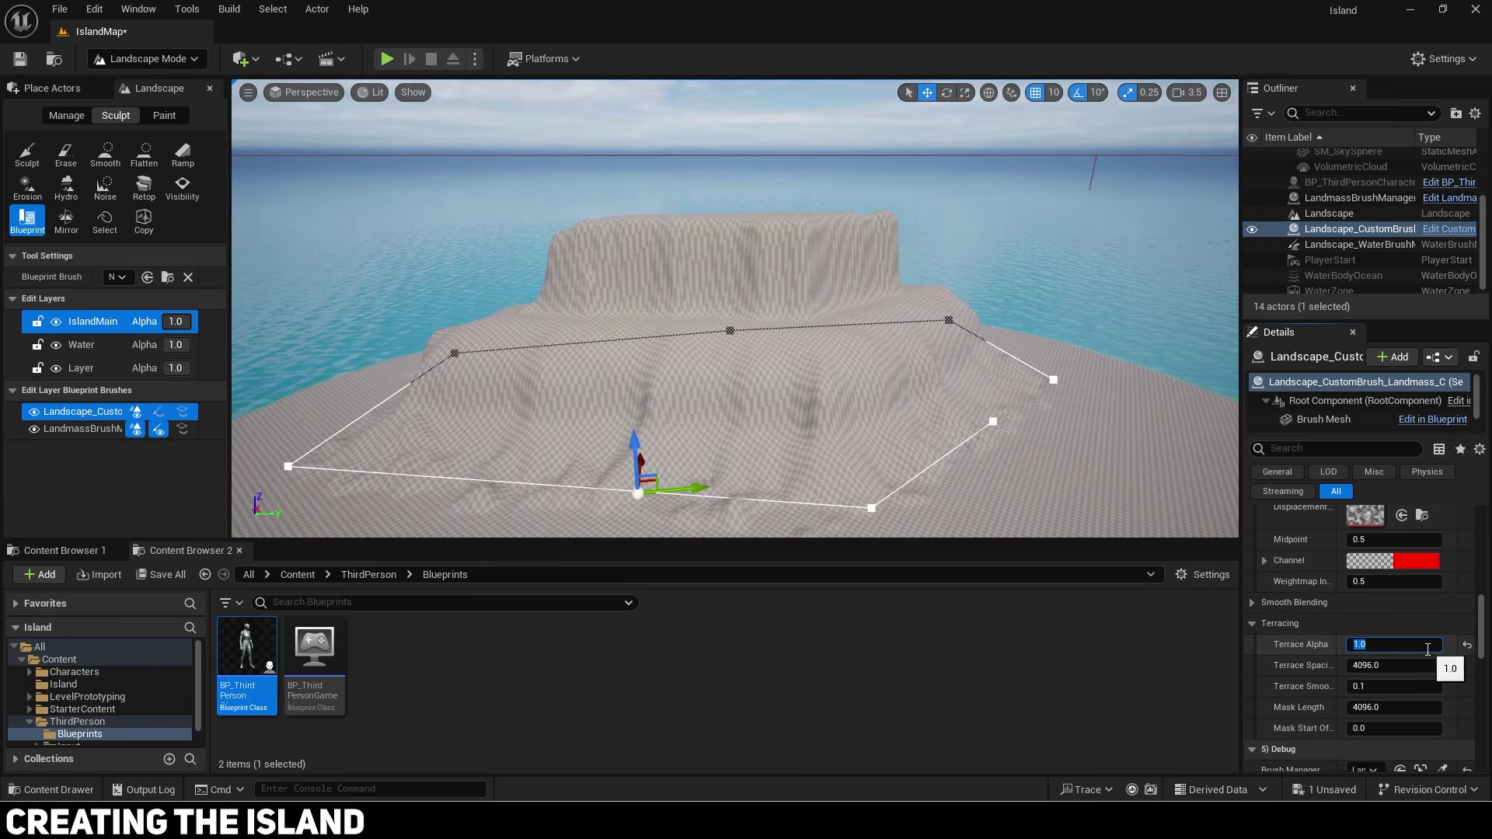
{"action": "left_click", "coordinate": [1428, 649]}
{"action": "type", "text": ".05"}
{"action": "key", "text": "Return"}
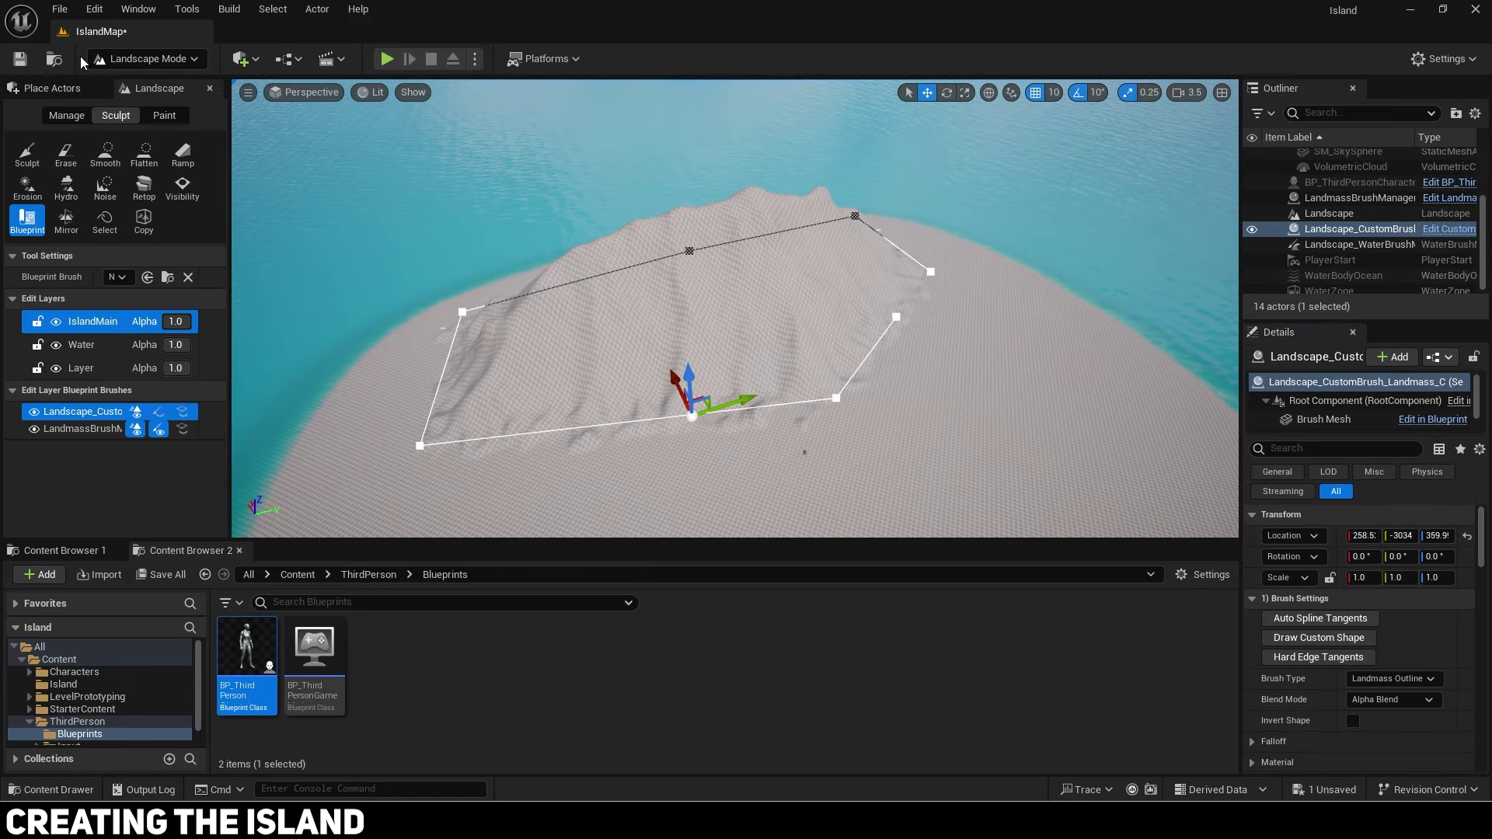
Step: Switch to Selection mode and play-test the level, running the character around in front of the mountain before ending the session
{"action": "left_click", "coordinate": [146, 59]}
{"action": "left_click", "coordinate": [128, 82]}
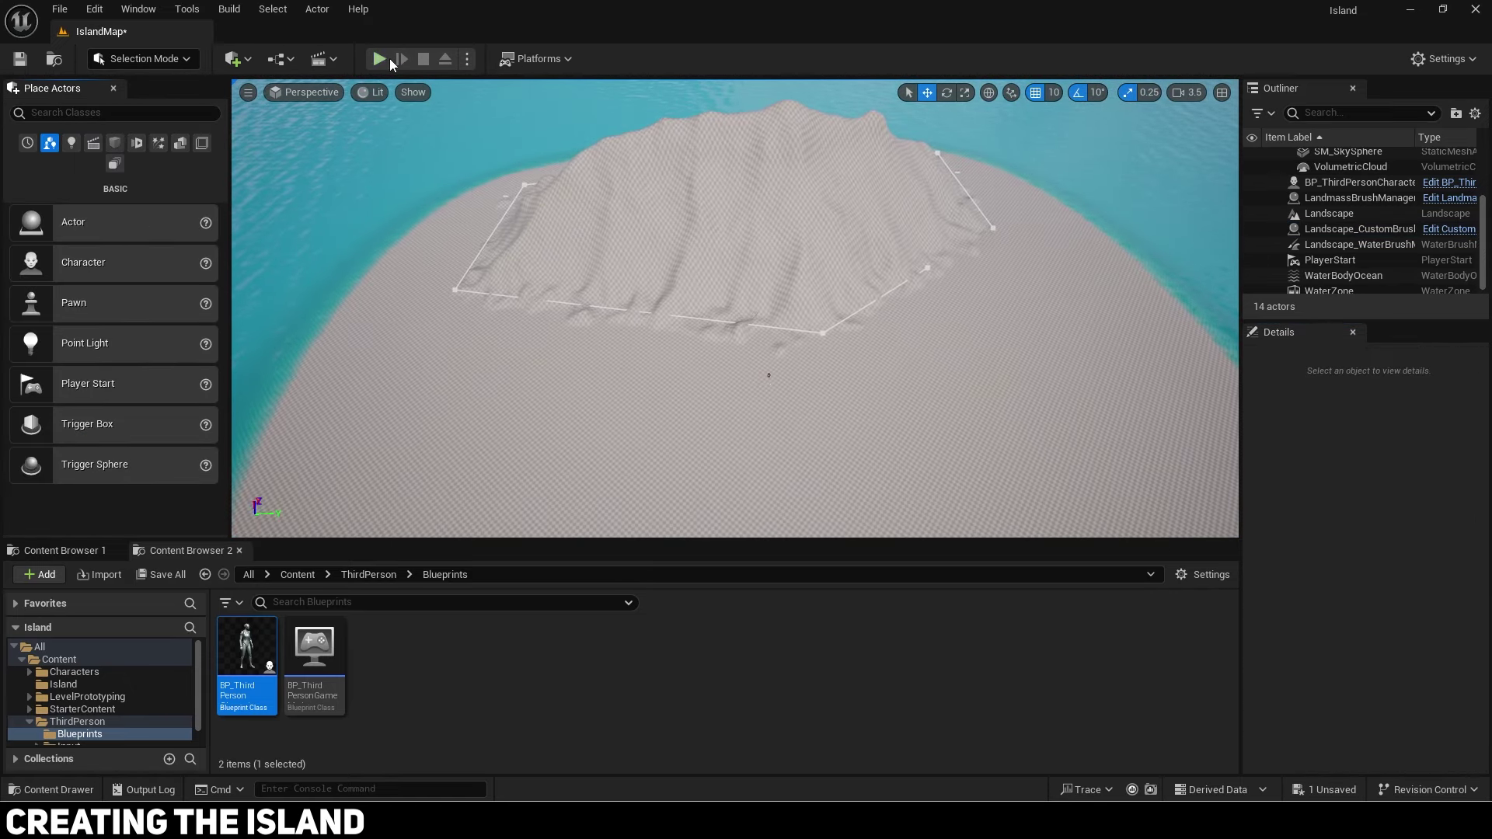
{"action": "left_click", "coordinate": [386, 60]}
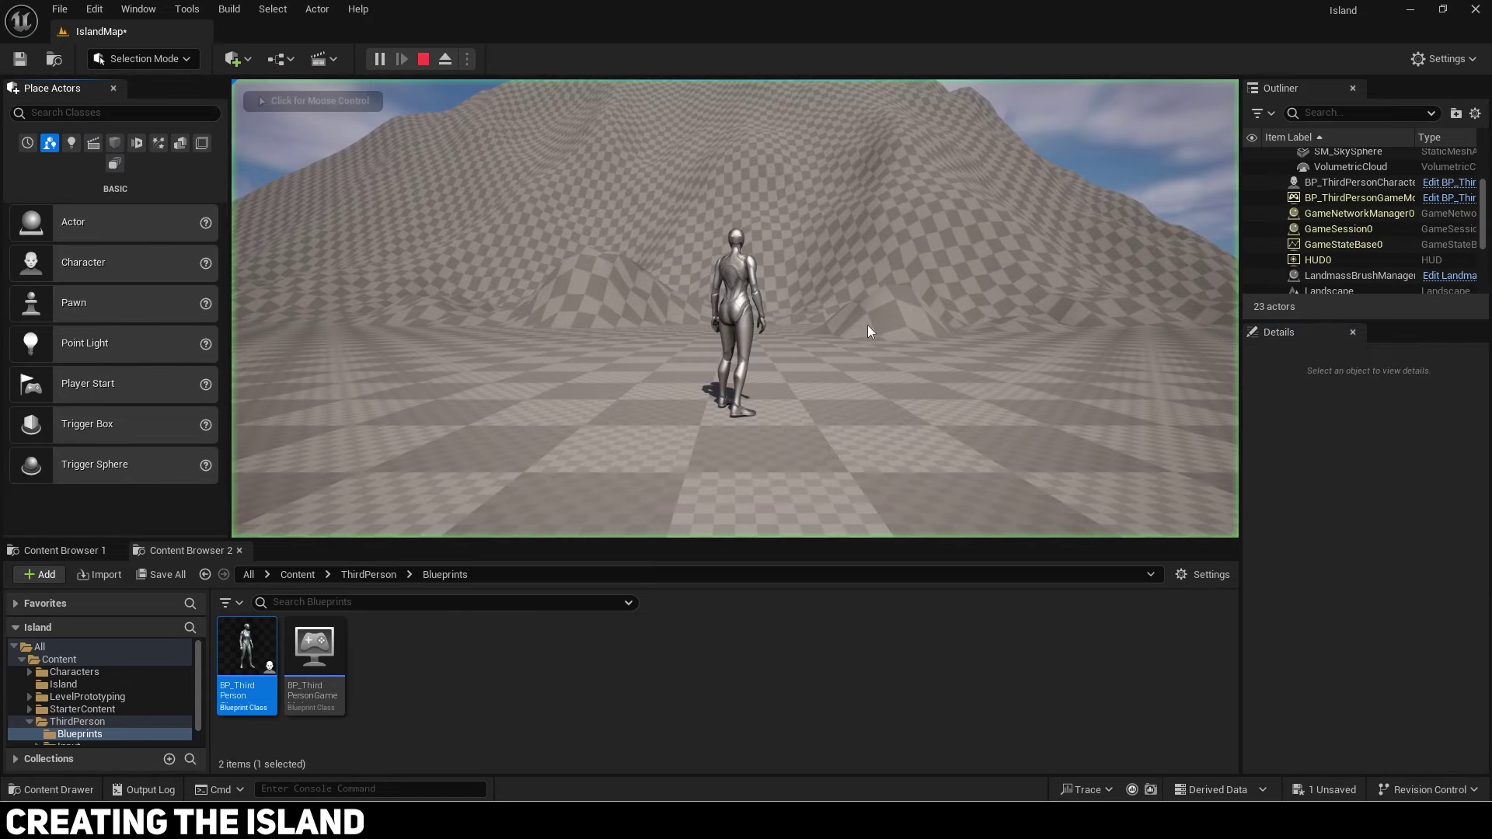
{"action": "left_click", "coordinate": [869, 332]}
{"action": "key", "text": "w"}
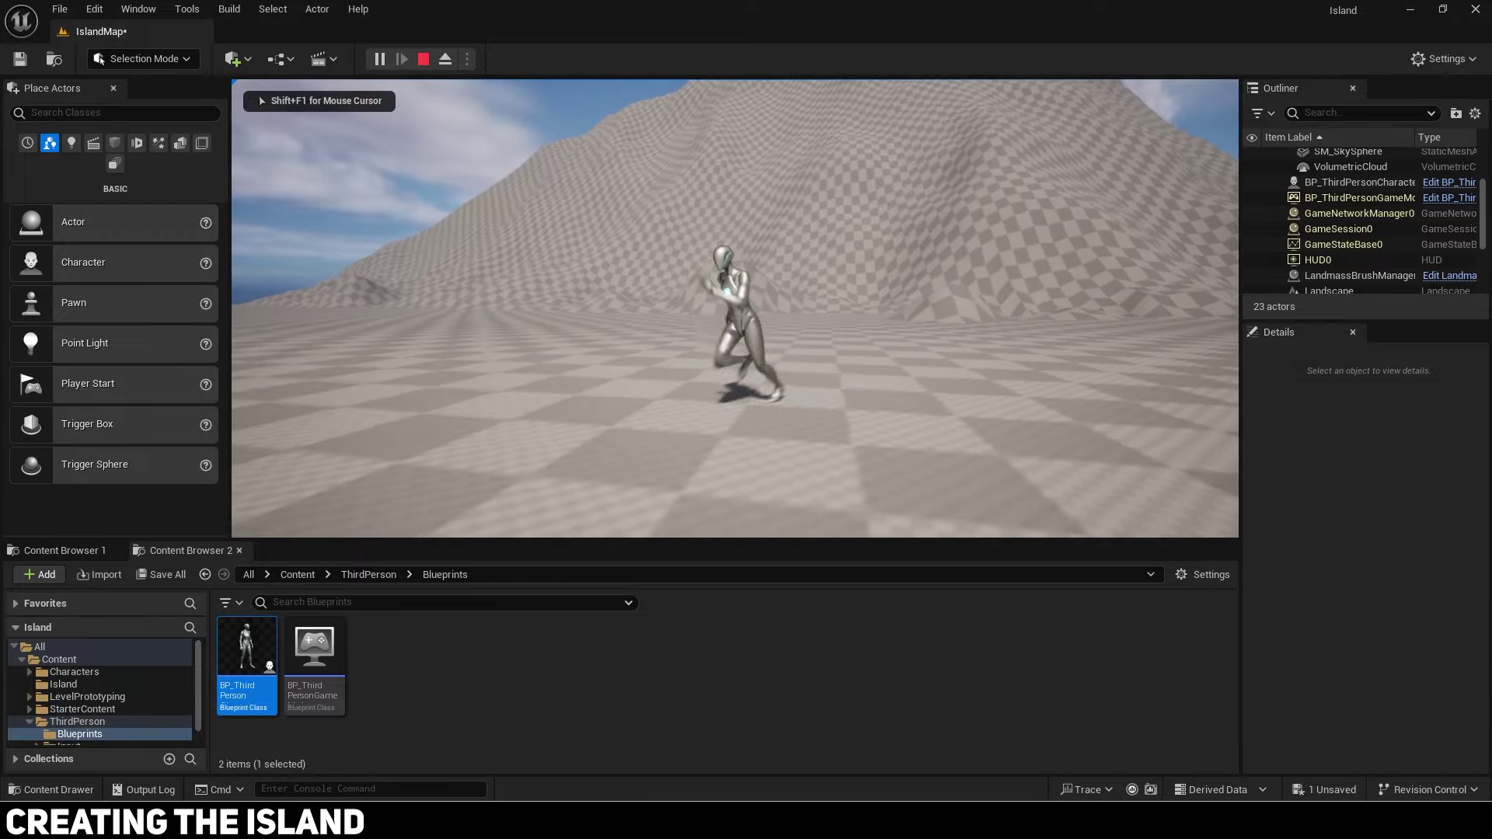
{"action": "key", "text": "s"}
{"action": "key", "text": "d"}
{"action": "key", "text": "s"}
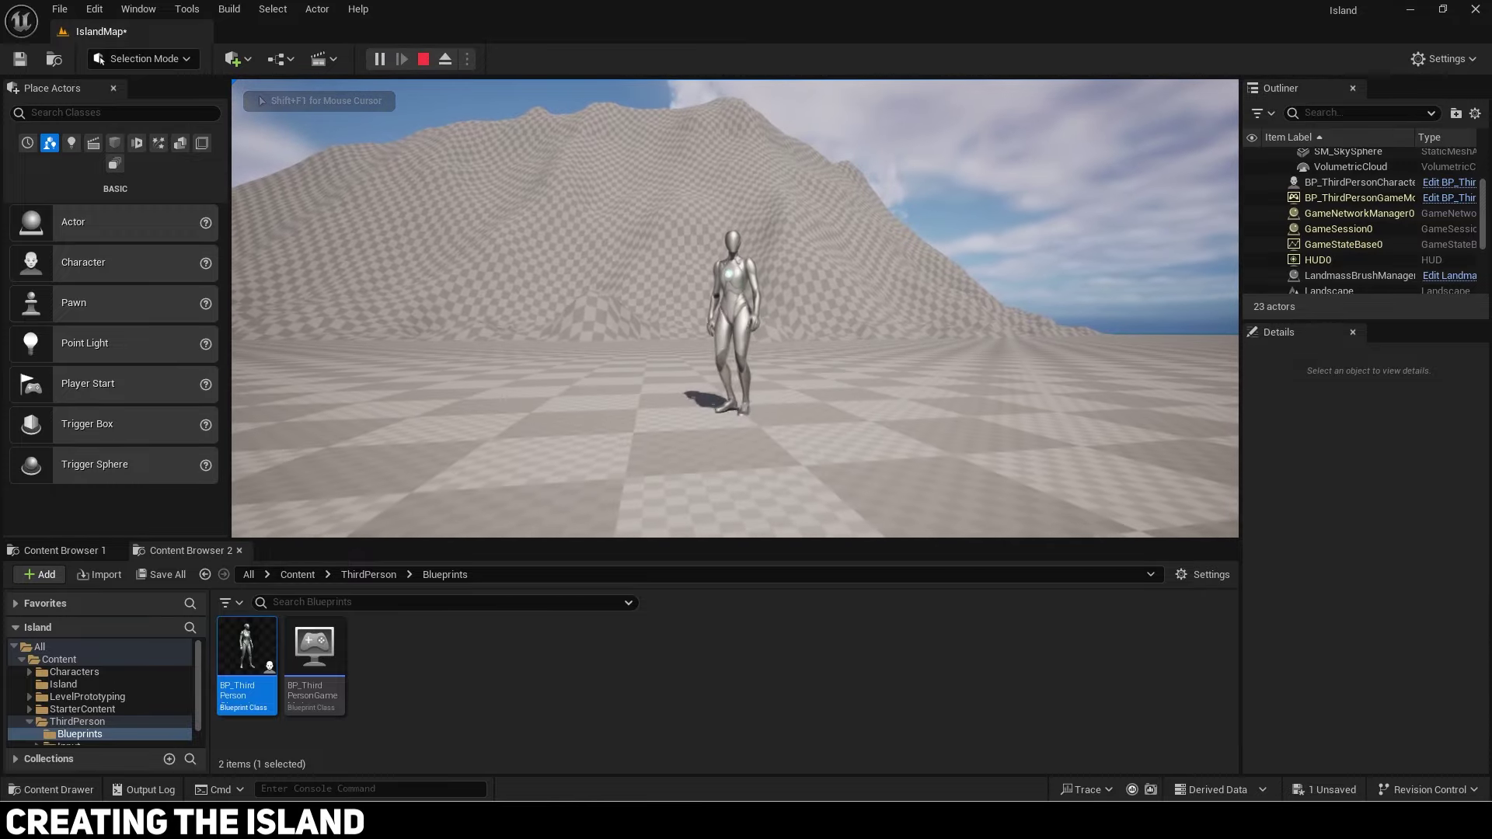
{"action": "key", "text": "Escape"}
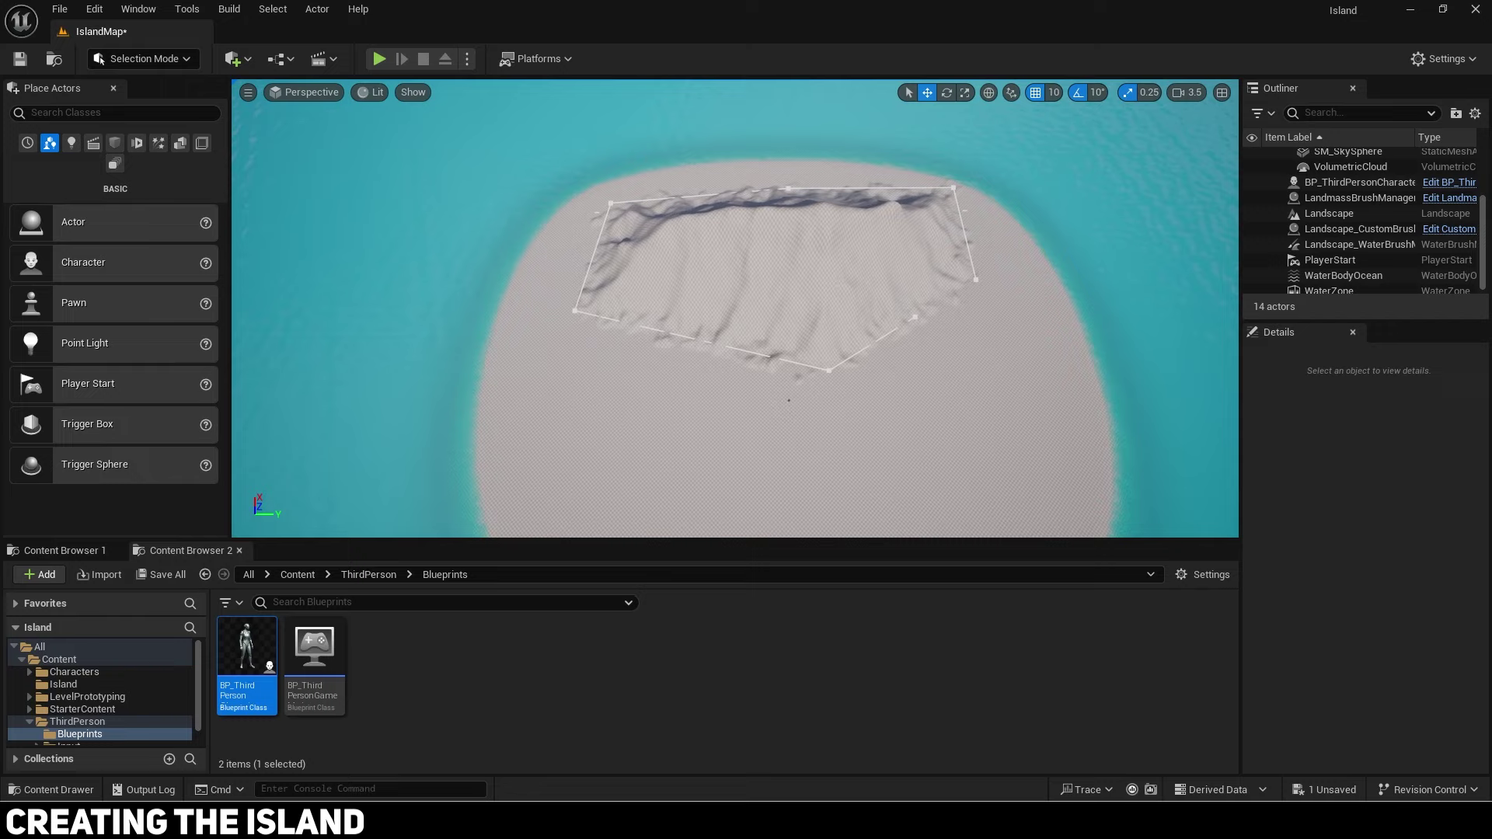
Step: In Landscape mode, shift the mountain's landmass brush to about -1821 along X and move one of its rear outline points
{"action": "key", "text": "shift+2"}
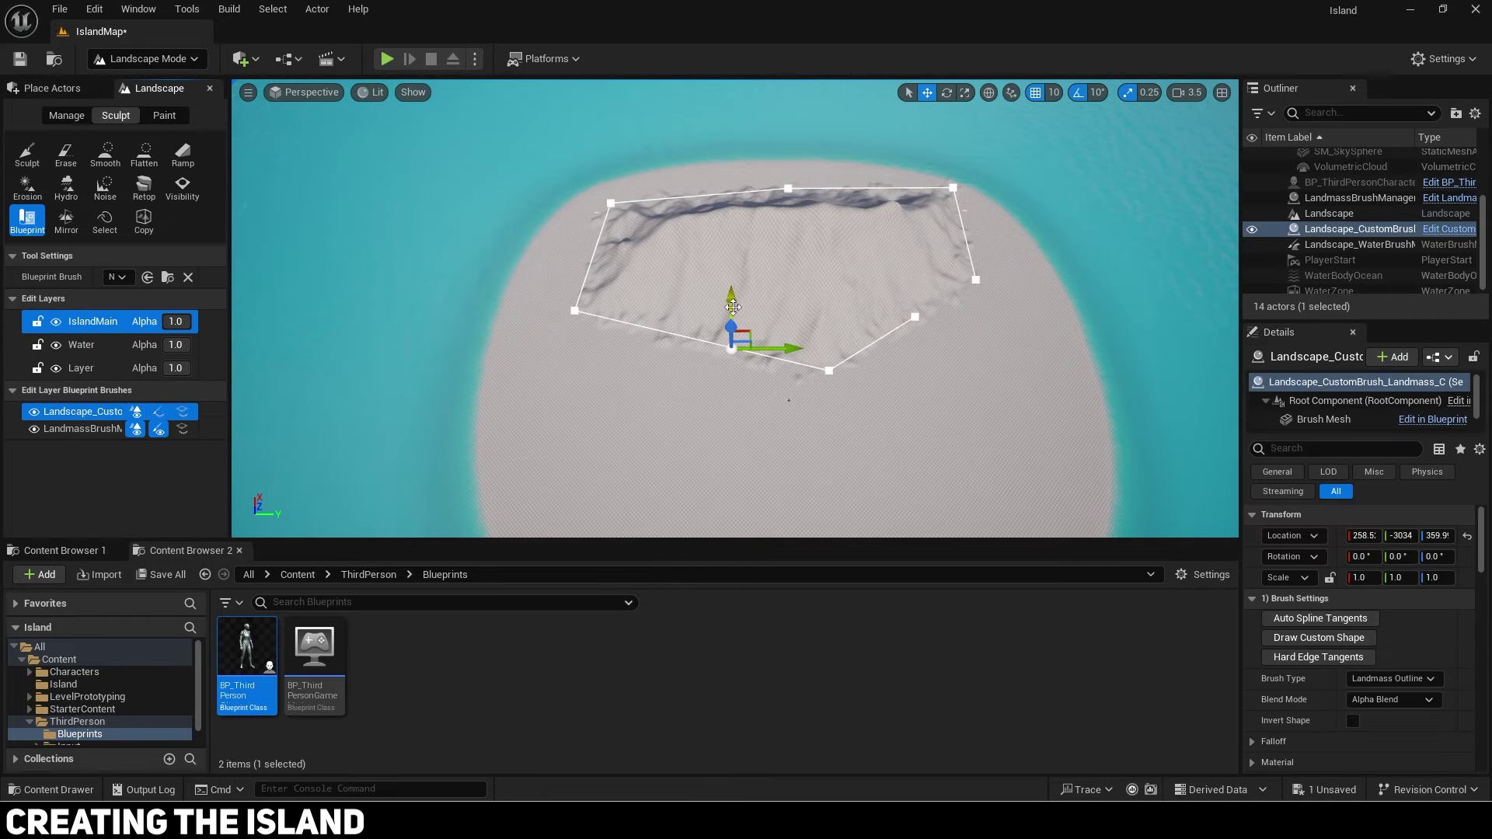
{"action": "left_click_drag", "start_coordinate": [733, 307], "coordinate": [733, 322]}
{"action": "right_click_drag", "start_coordinate": [733, 321], "coordinate": [924, 322]}
{"action": "left_click", "coordinate": [785, 173]}
{"action": "left_click", "coordinate": [619, 258]}
{"action": "left_click_drag", "start_coordinate": [585, 257], "coordinate": [572, 258]}
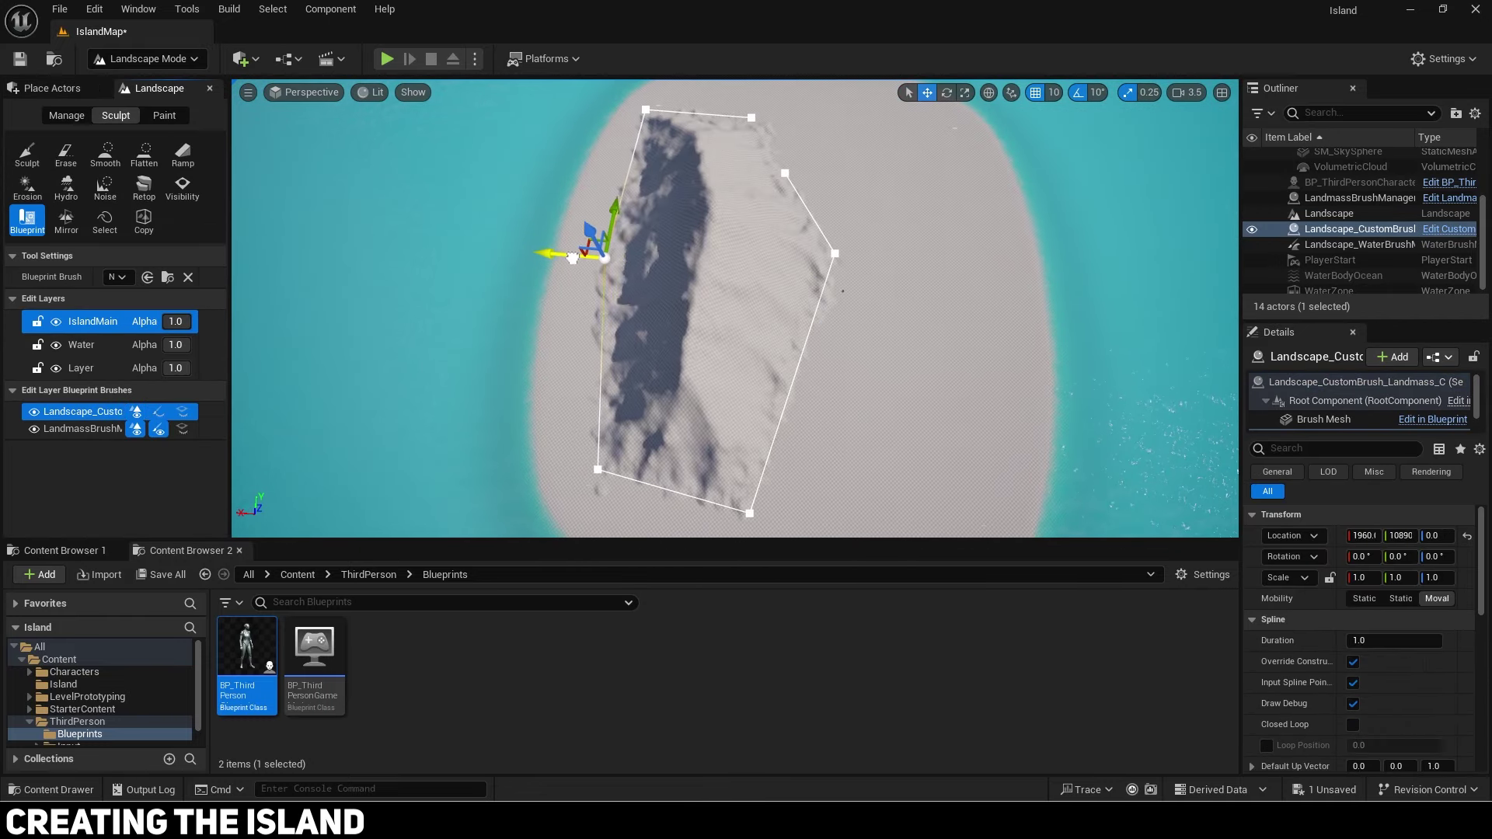
{"action": "left_click", "coordinate": [802, 320]}
{"action": "left_click", "coordinate": [810, 325]}
{"action": "left_click_drag", "start_coordinate": [804, 321], "coordinate": [821, 321]}
{"action": "right_click_drag", "start_coordinate": [821, 321], "coordinate": [660, 321]}
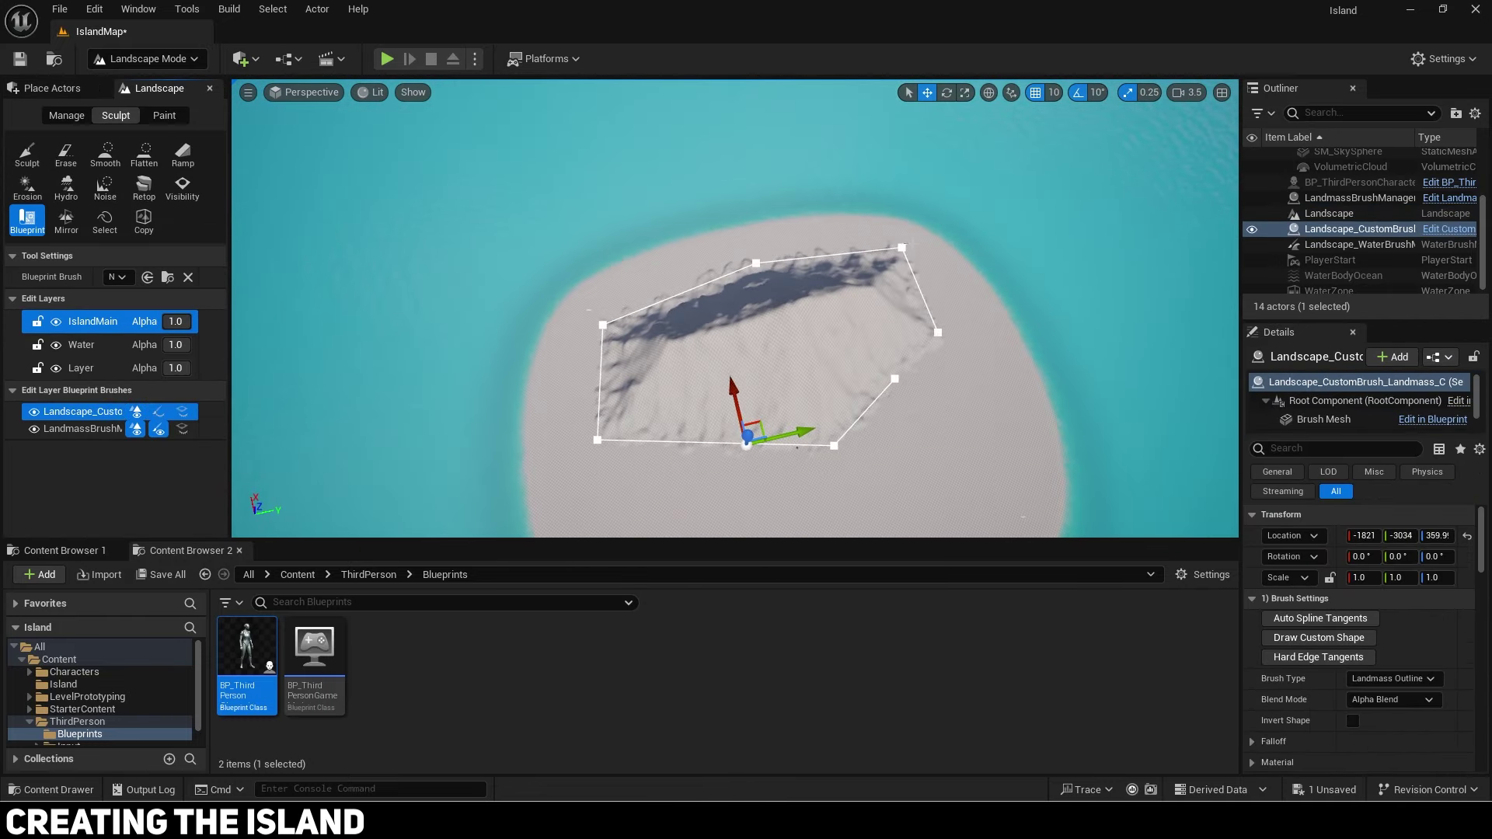
Step: Pull the mountain outline's far rear corner point slightly inward along the X axis
{"action": "left_click", "coordinate": [901, 247]}
{"action": "left_click_drag", "start_coordinate": [912, 232], "coordinate": [909, 243]}
{"action": "right_click_drag", "start_coordinate": [908, 242], "coordinate": [855, 264]}
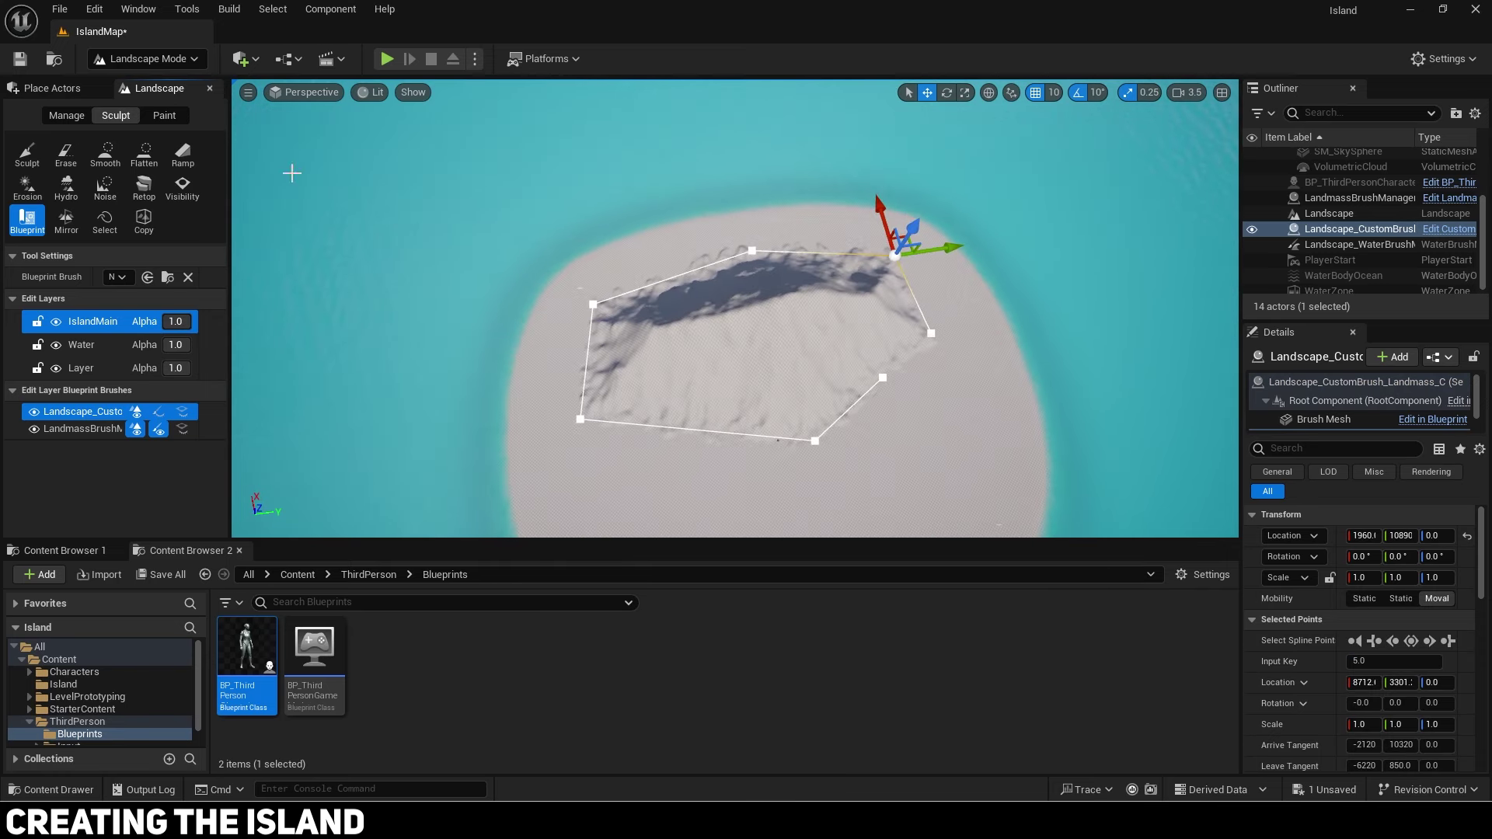
{"action": "mouse_move", "coordinate": [700, 311]}
{"action": "right_mouse_down"}
{"action": "mouse_move", "coordinate": [785, 318]}
{"action": "mouse_move", "coordinate": [622, 304]}
{"action": "right_mouse_up"}
{"action": "left_click", "coordinate": [700, 311]}
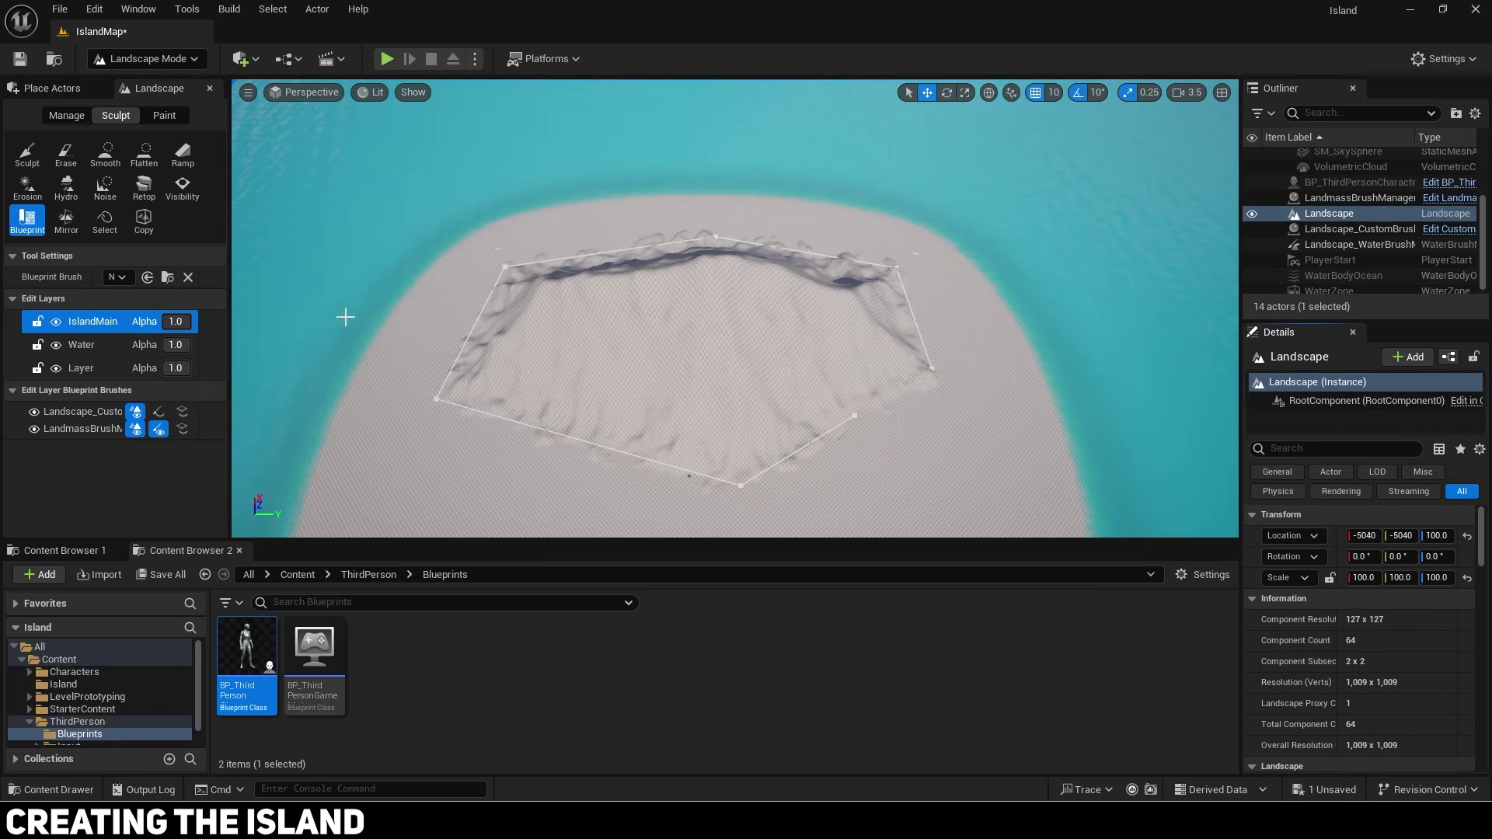
Step: Create a new landscape edit layer and rename it IslandSpline
{"action": "right_click", "coordinate": [64, 317]}
{"action": "left_click", "coordinate": [102, 343]}
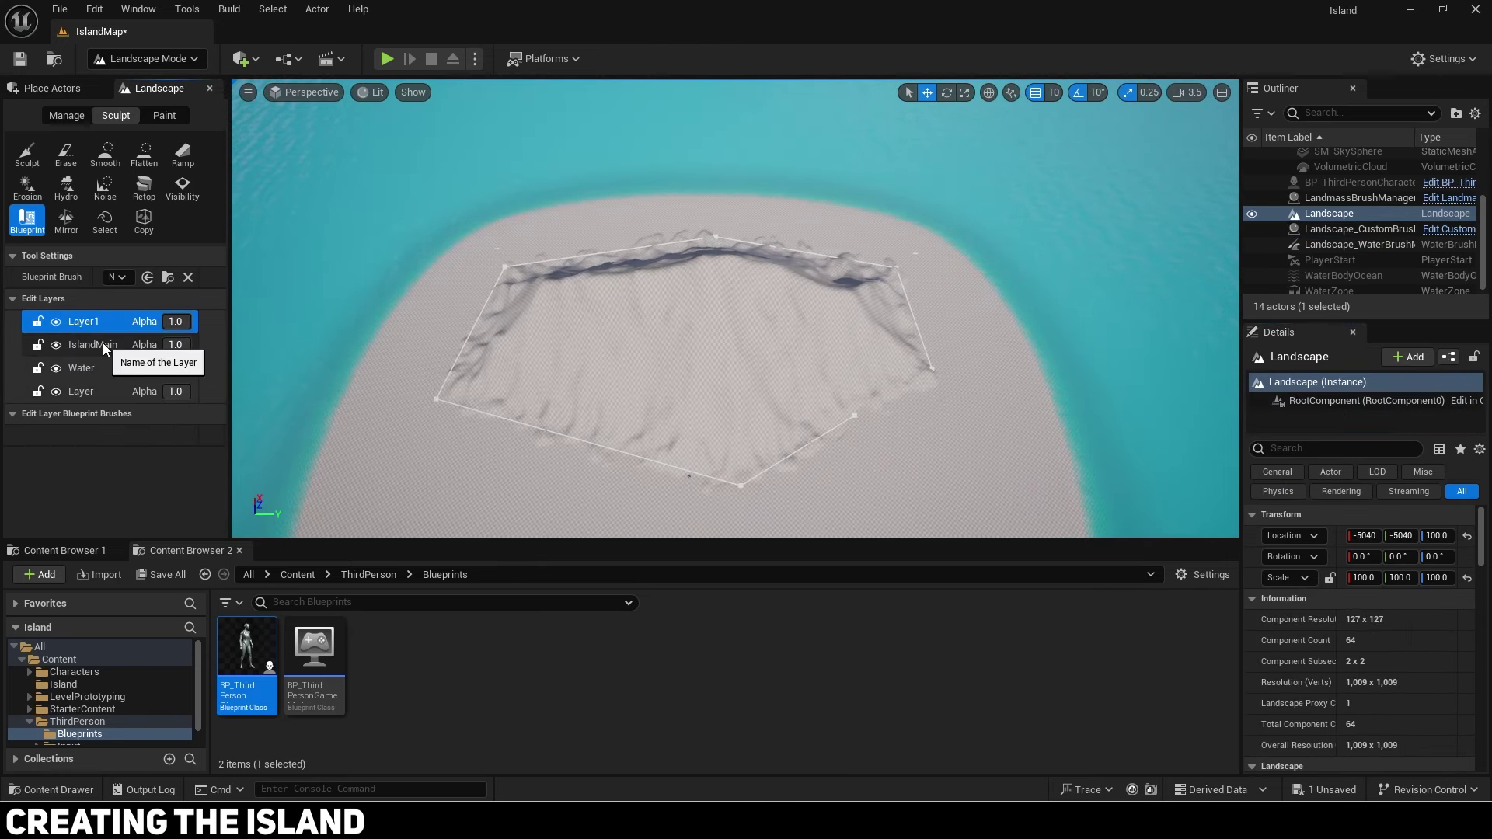
{"action": "right_click", "coordinate": [100, 328]}
{"action": "left_click", "coordinate": [134, 372]}
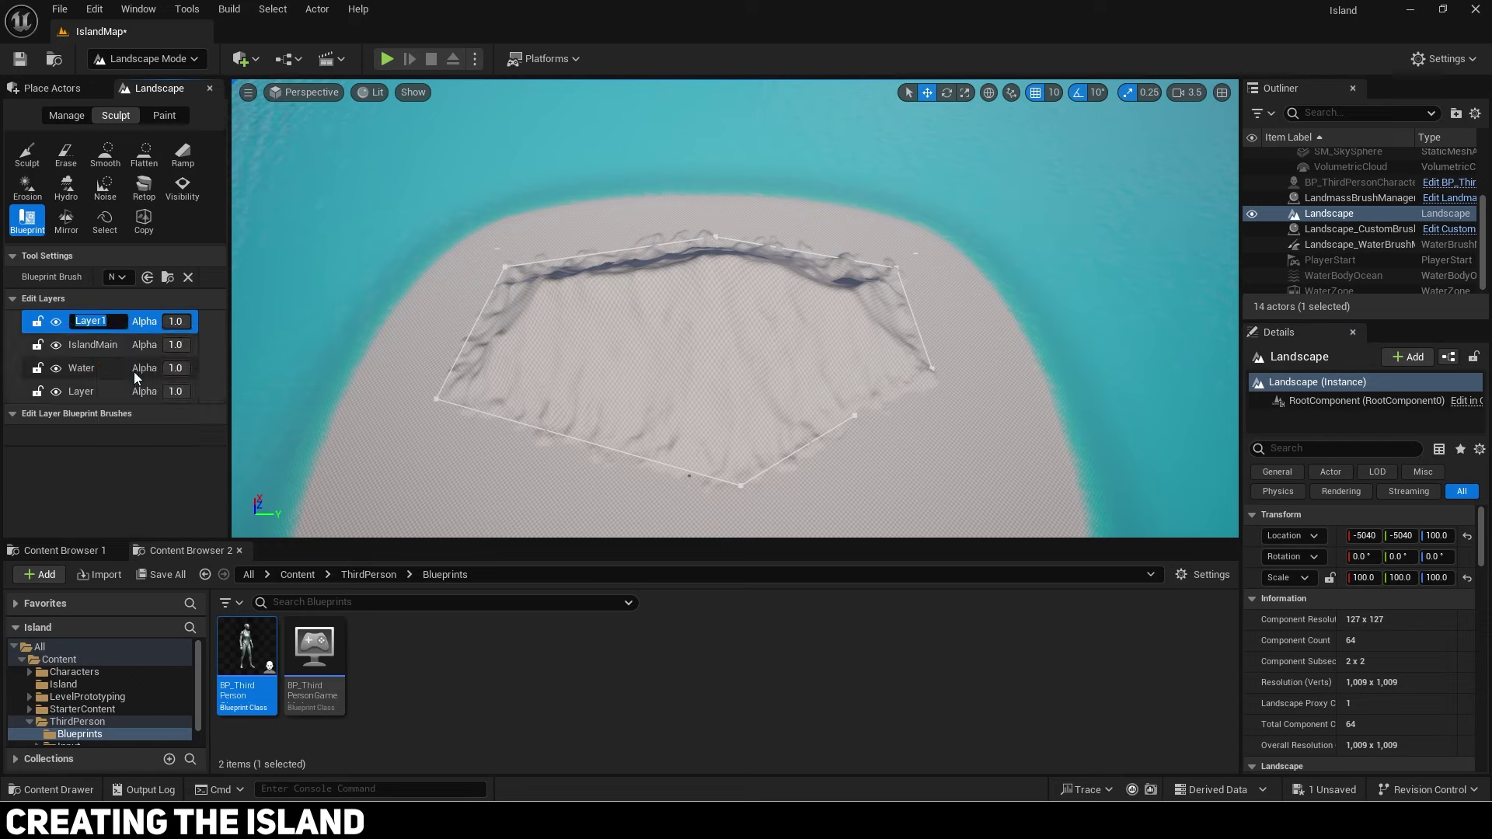
{"action": "type", "text": "IslandSpl"}
{"action": "type", "text": "ine"}
{"action": "key", "text": "Return"}
Step: Add a CustomBrush_Landmass brush on the IslandSpline layer and extend its spline with extra points along the coast behind the mountain
{"action": "left_click", "coordinate": [122, 278]}
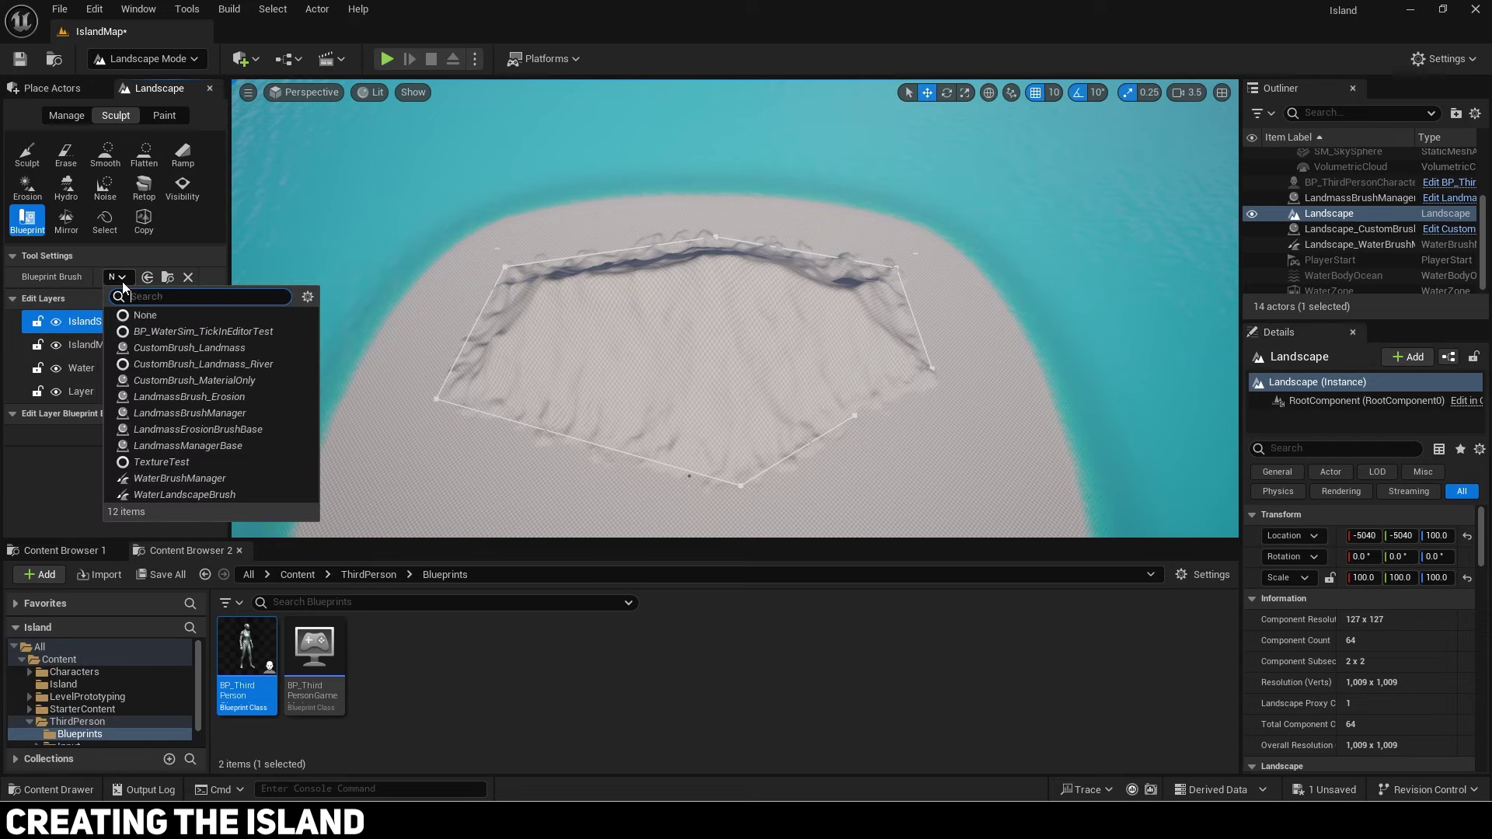
{"action": "left_click", "coordinate": [124, 347]}
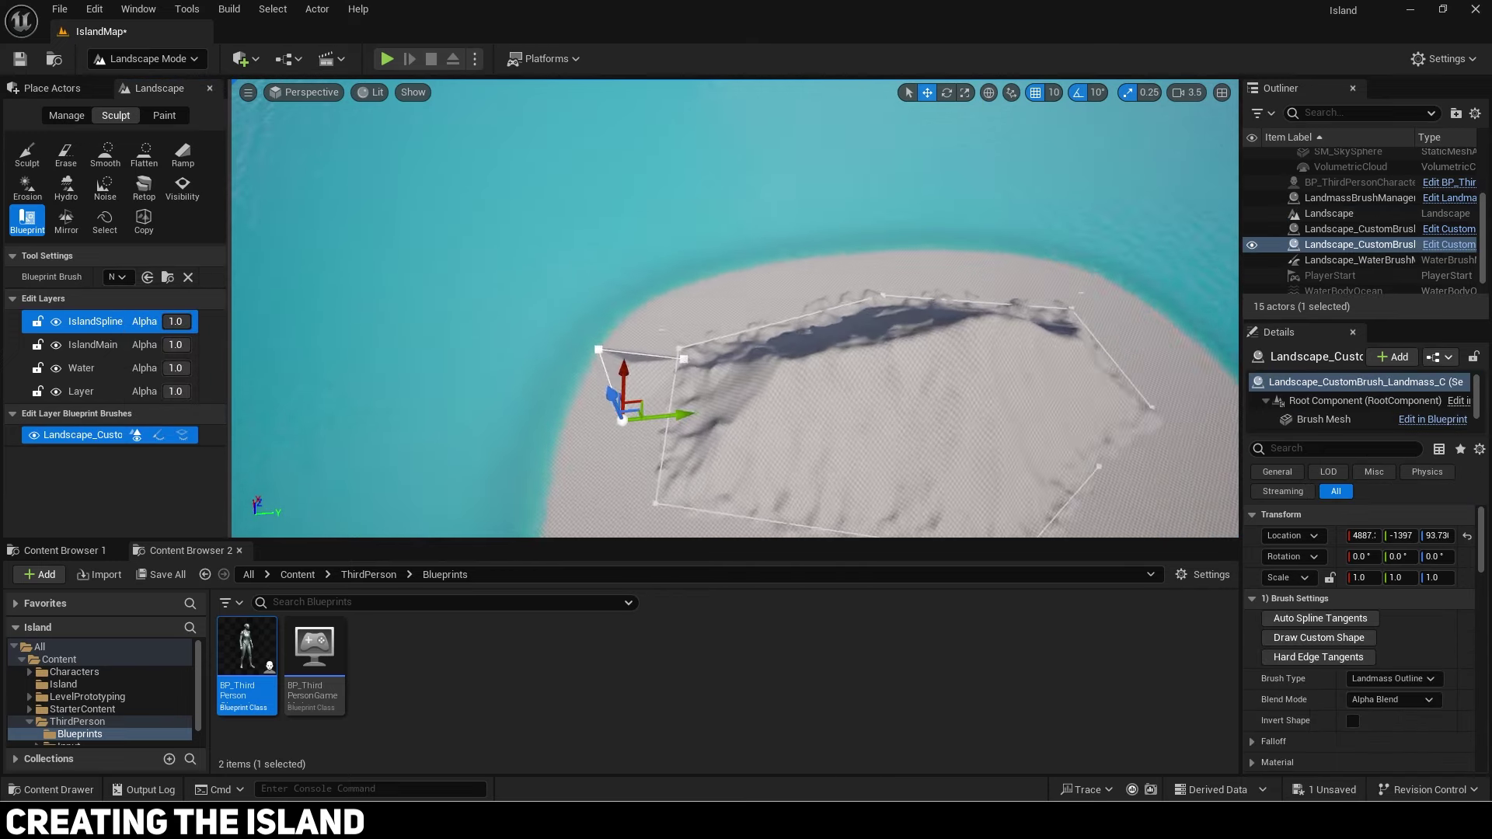
{"action": "left_click_drag", "start_coordinate": [677, 326], "coordinate": [832, 300]}
{"action": "mouse_move", "coordinate": [831, 300]}
{"action": "right_mouse_down"}
{"action": "mouse_move", "coordinate": [793, 342]}
{"action": "mouse_move", "coordinate": [824, 311]}
{"action": "right_mouse_up"}
{"action": "left_click_drag", "start_coordinate": [801, 284], "coordinate": [823, 333], "text": "alt"}
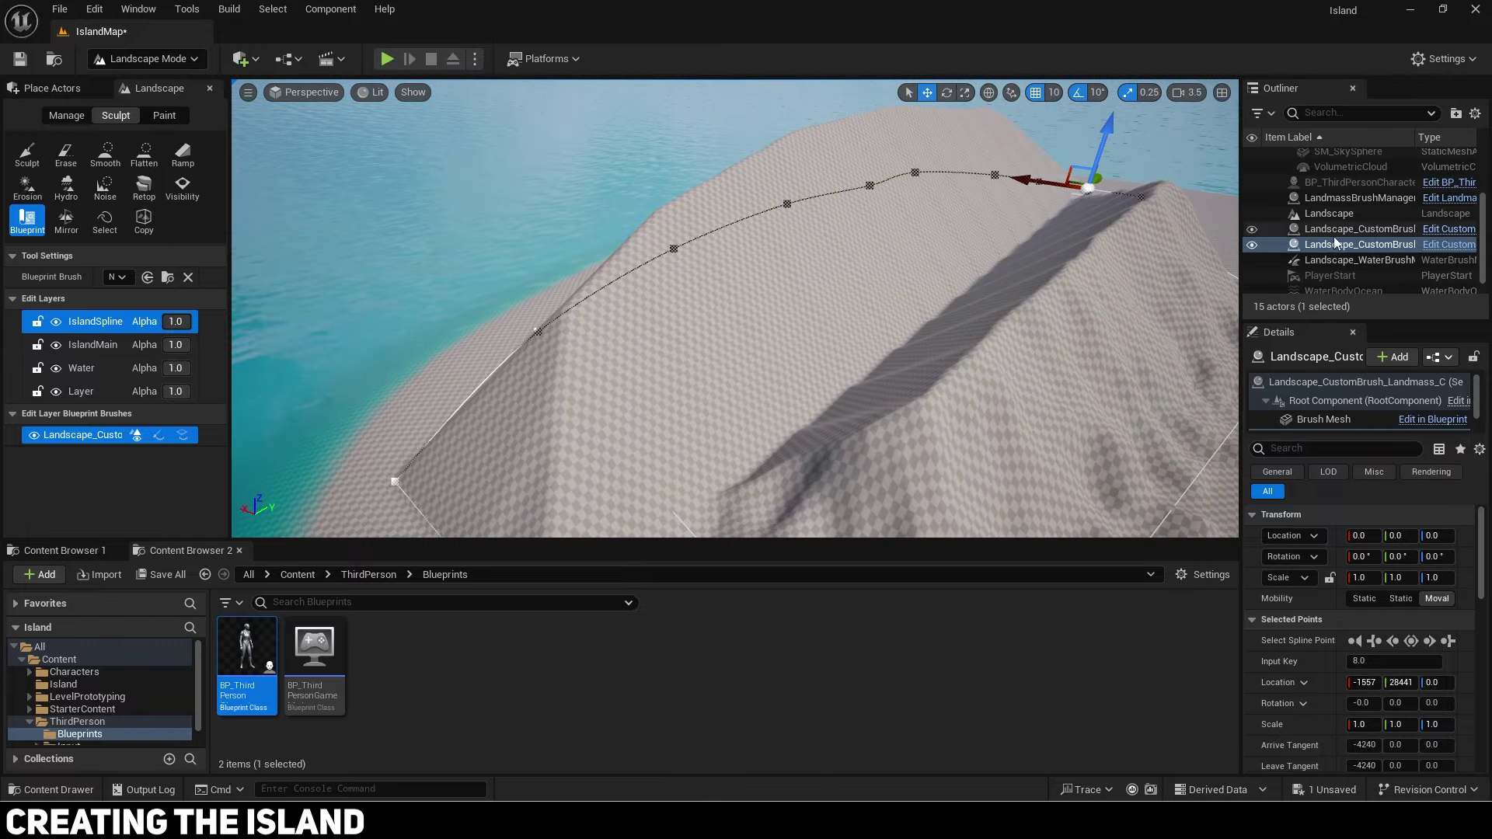
Step: Set the coastal brush's type to Spline Mesh and its blend mode to Additive
{"action": "left_click", "coordinate": [1335, 243]}
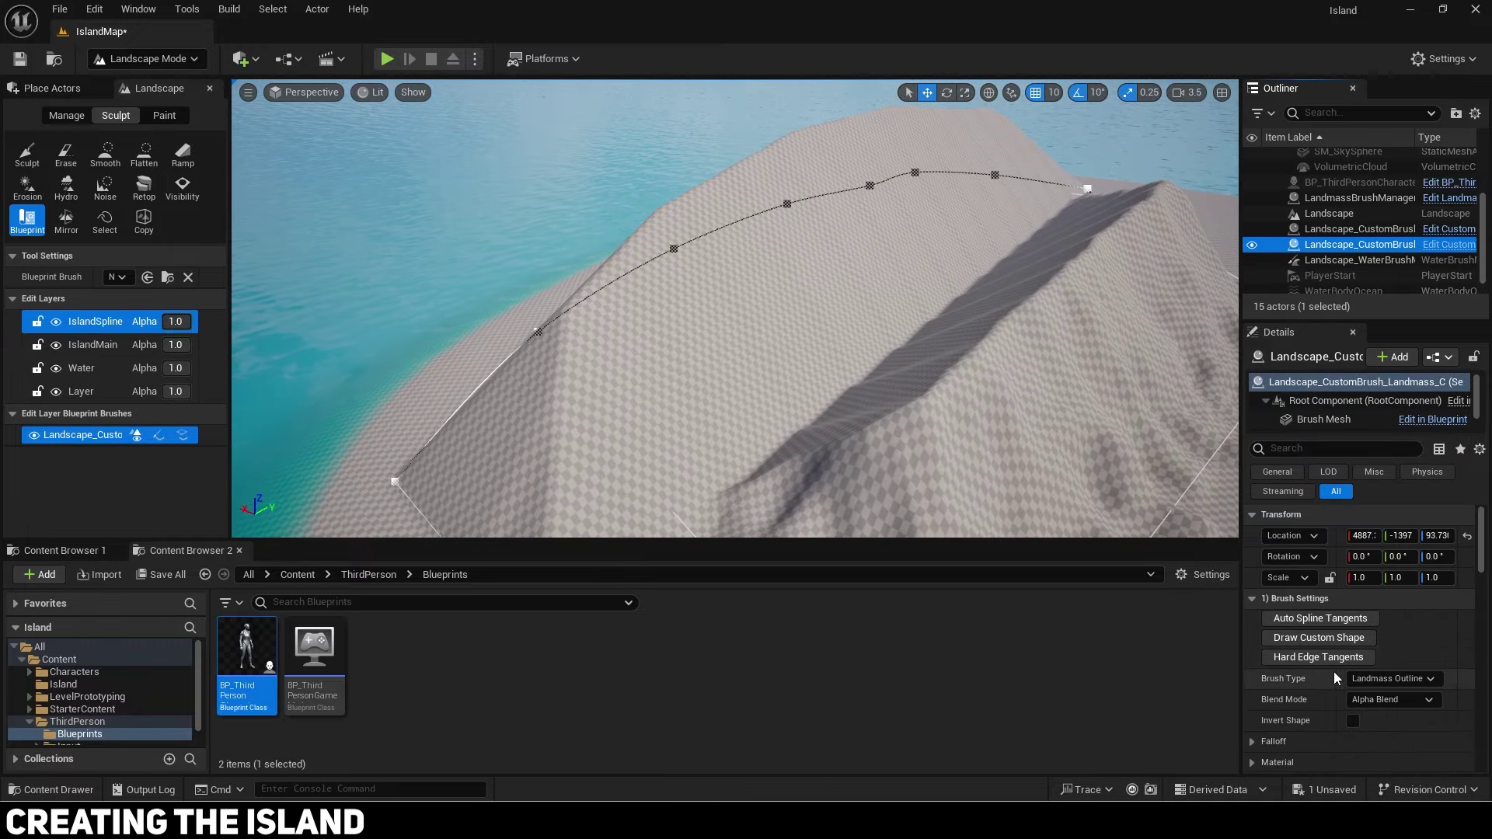
{"action": "scroll", "coordinate": [1368, 637], "scroll_direction": "down", "scroll_amount": 2}
{"action": "left_click", "coordinate": [1393, 629]}
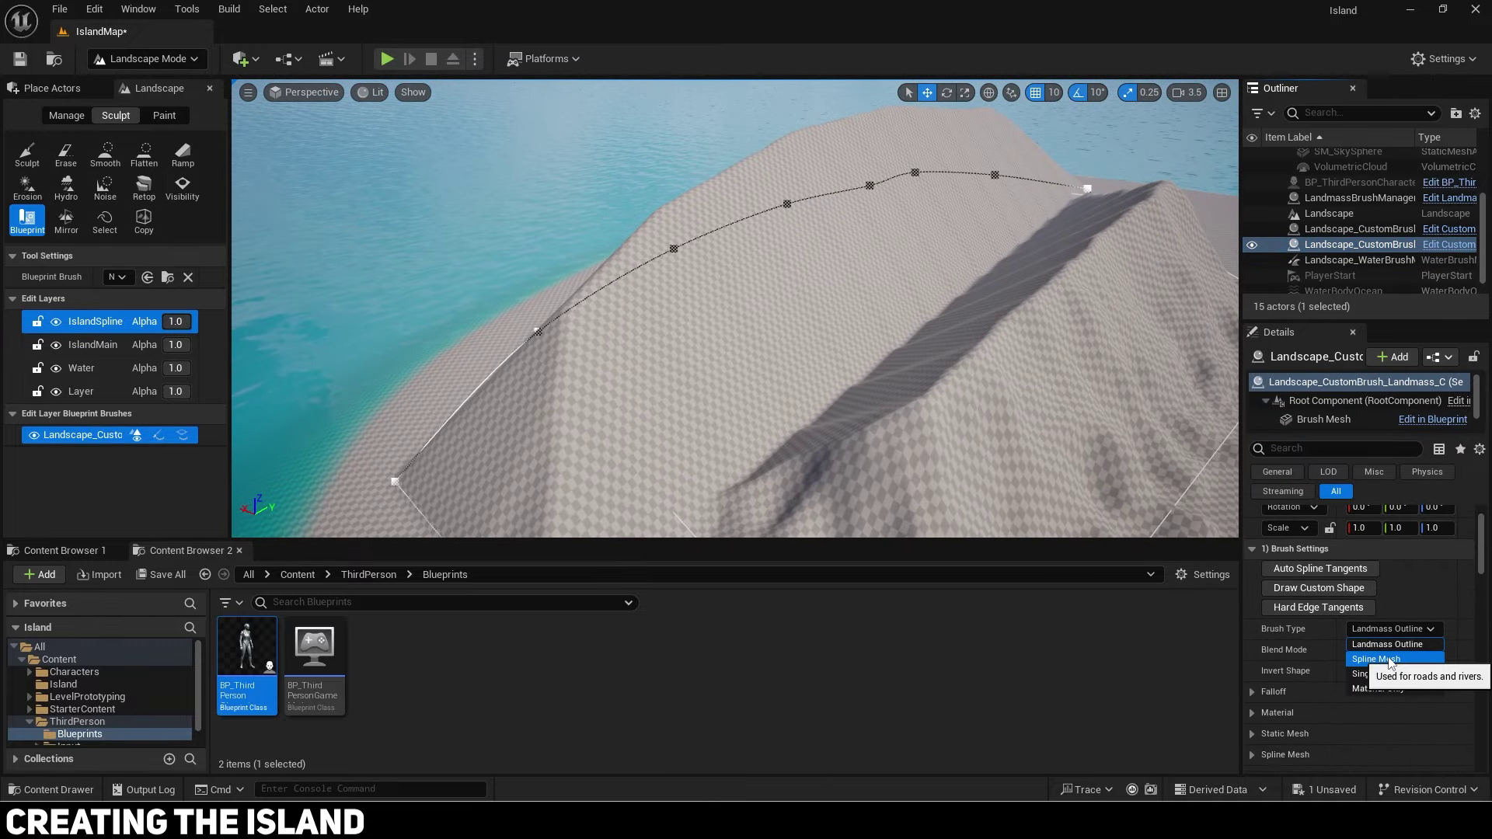
{"action": "left_click", "coordinate": [1376, 659]}
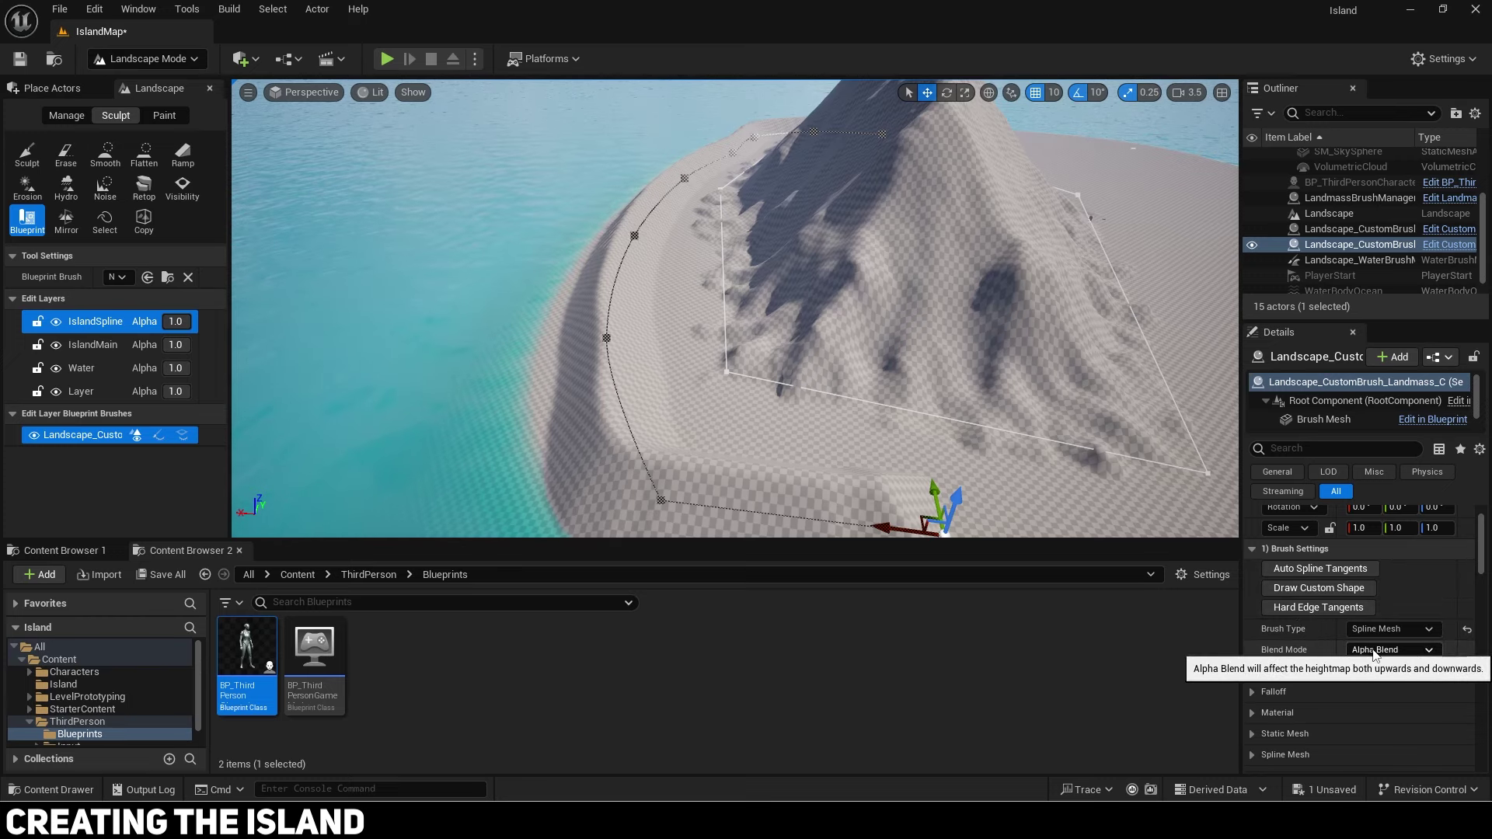
{"action": "left_click", "coordinate": [1373, 651]}
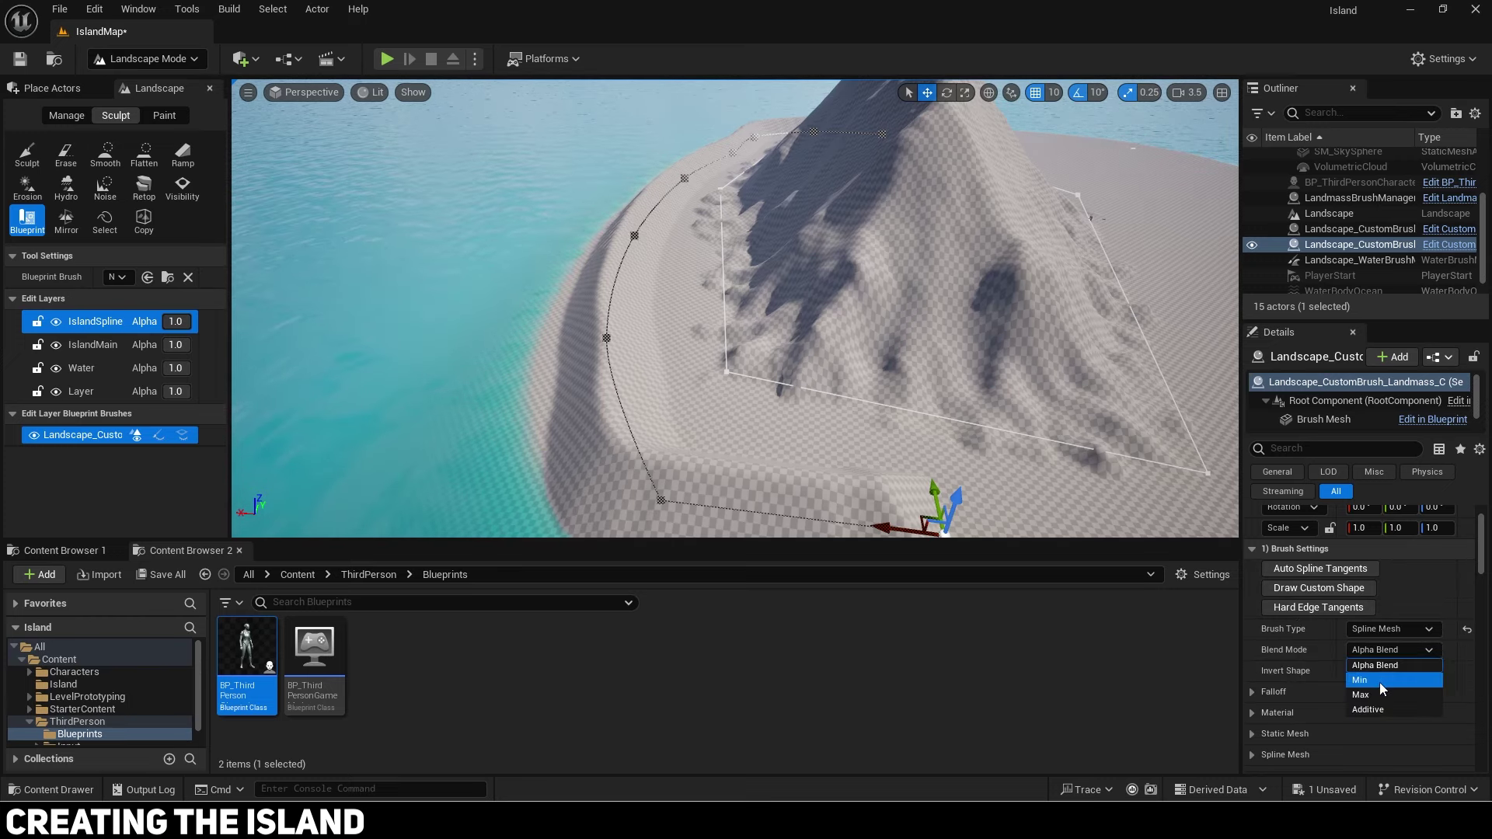
{"action": "left_click", "coordinate": [1372, 710]}
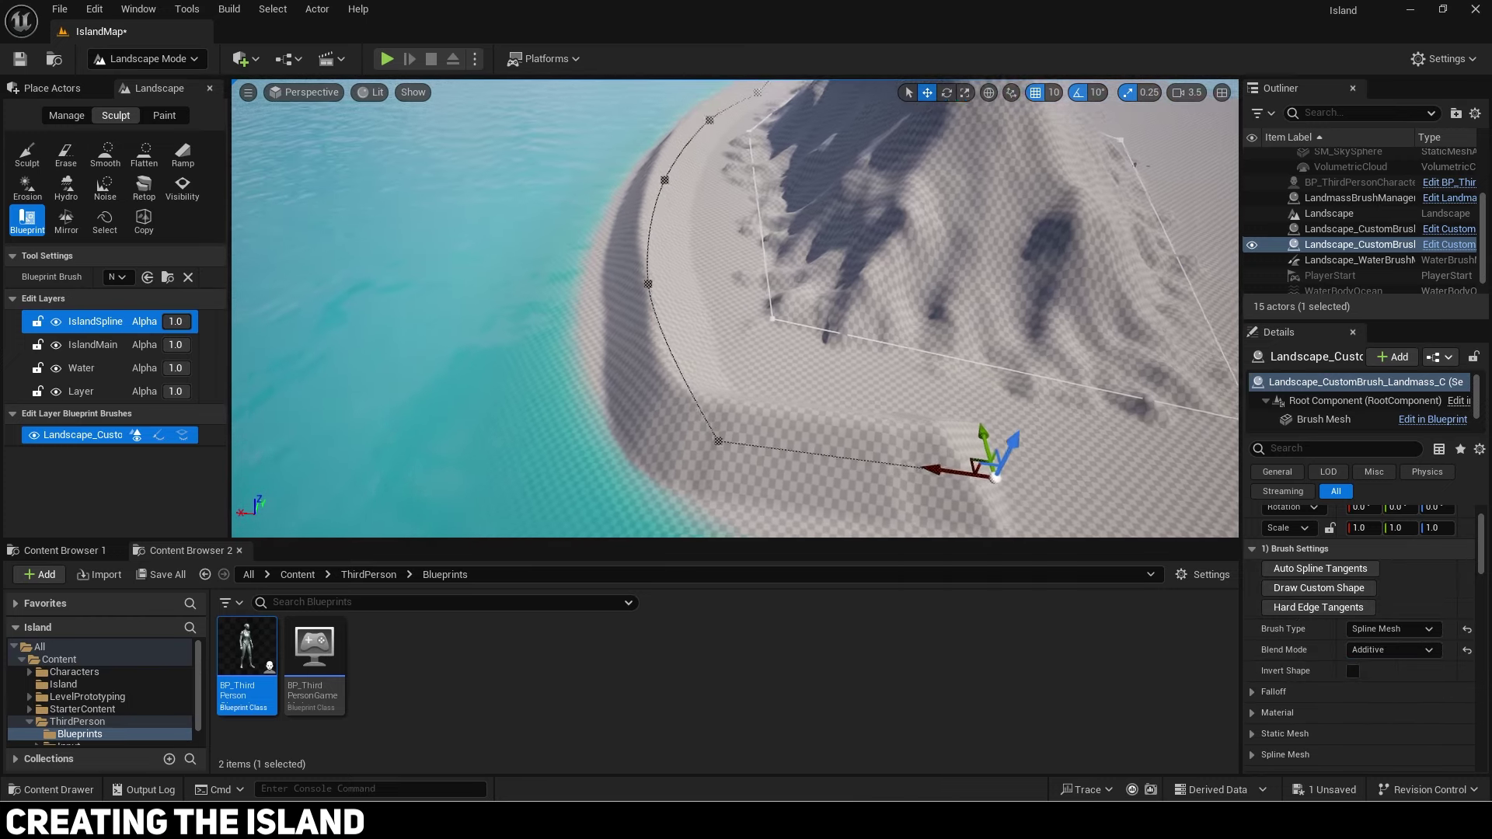
{"action": "right_click_drag", "start_coordinate": [747, 311], "coordinate": [544, 241]}
Step: Set the coastal brush's Blur Size to 2, both curl strengths to 0.1 and both curl tilings to 50
{"action": "scroll", "coordinate": [1350, 691], "scroll_direction": "down", "scroll_amount": 5}
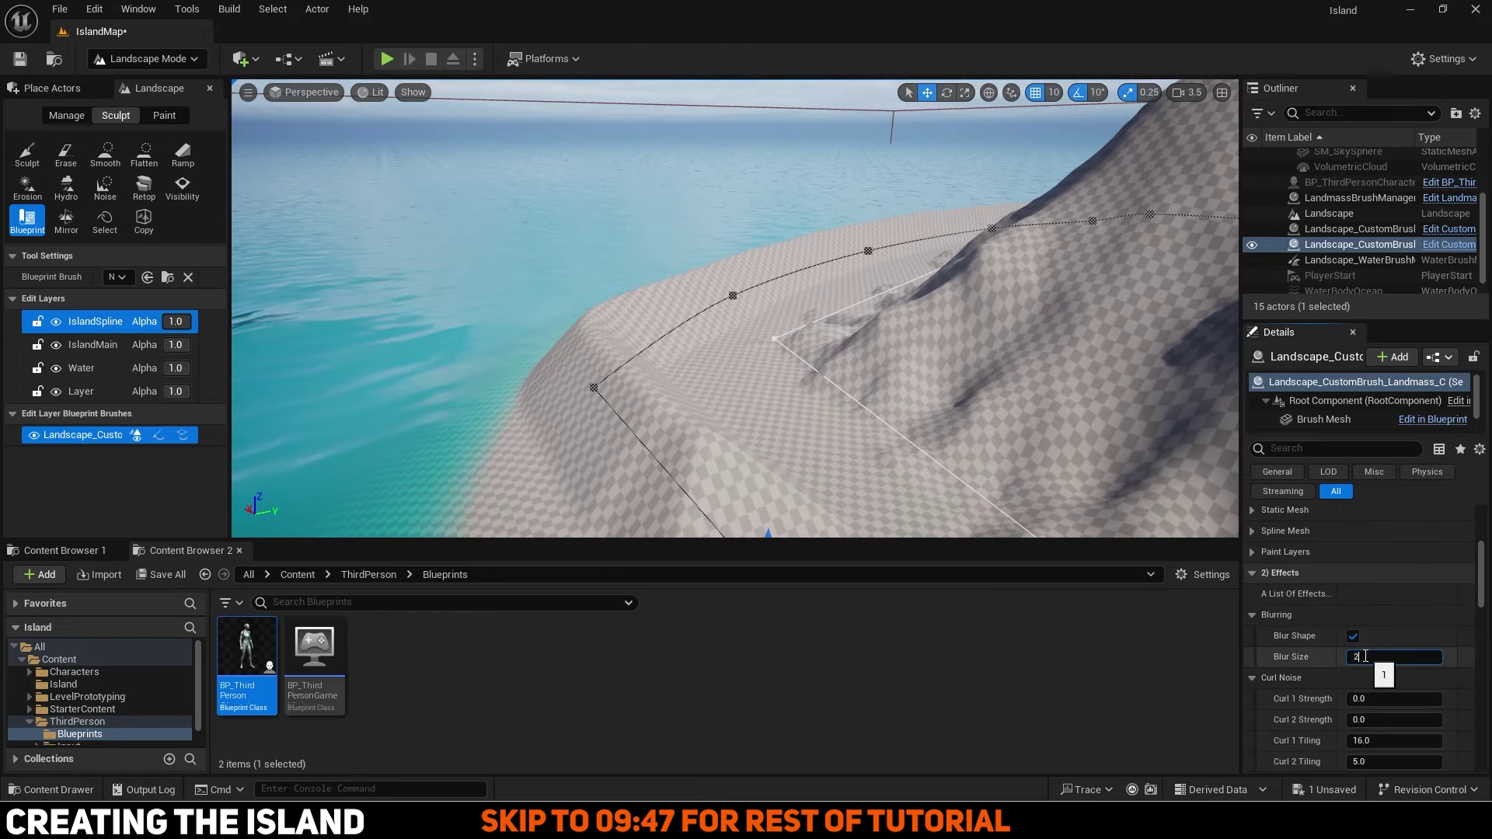
{"action": "left_click", "coordinate": [1361, 699]}
{"action": "type", "text": ".1"}
{"action": "key", "text": "Tab"}
{"action": "type", "text": ".1"}
{"action": "key", "text": "Tab"}
{"action": "type", "text": "50"}
{"action": "key", "text": "Tab"}
{"action": "type", "text": "50"}
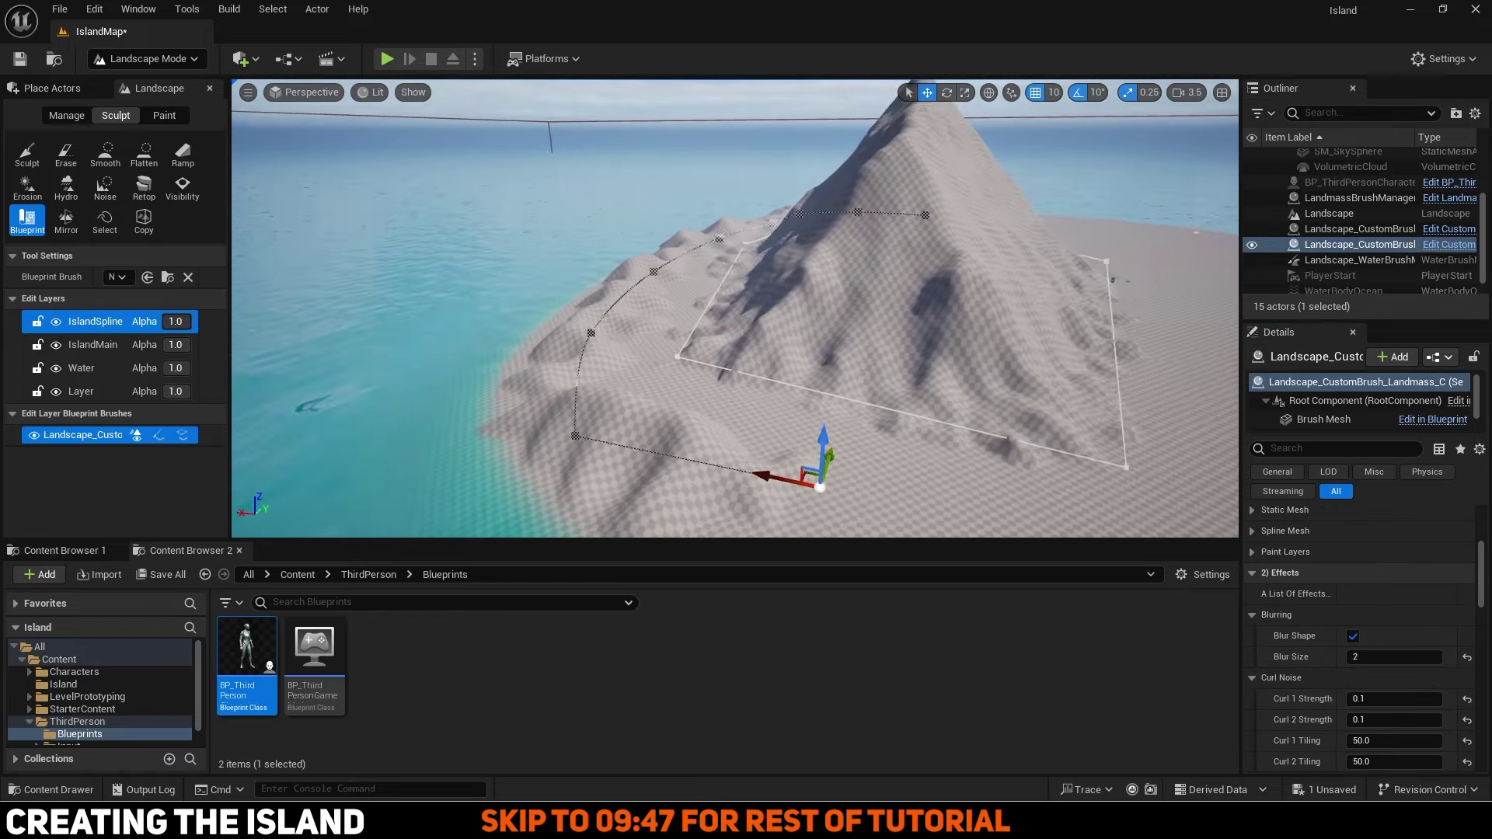
Step: Set the coastal brush's displacement height to 500 and its displacement tiling to 50
{"action": "left_click", "coordinate": [1377, 652]}
{"action": "type", "text": "500"}
{"action": "key", "text": "Return"}
{"action": "right_click_drag", "start_coordinate": [1010, 311], "coordinate": [963, 334]}
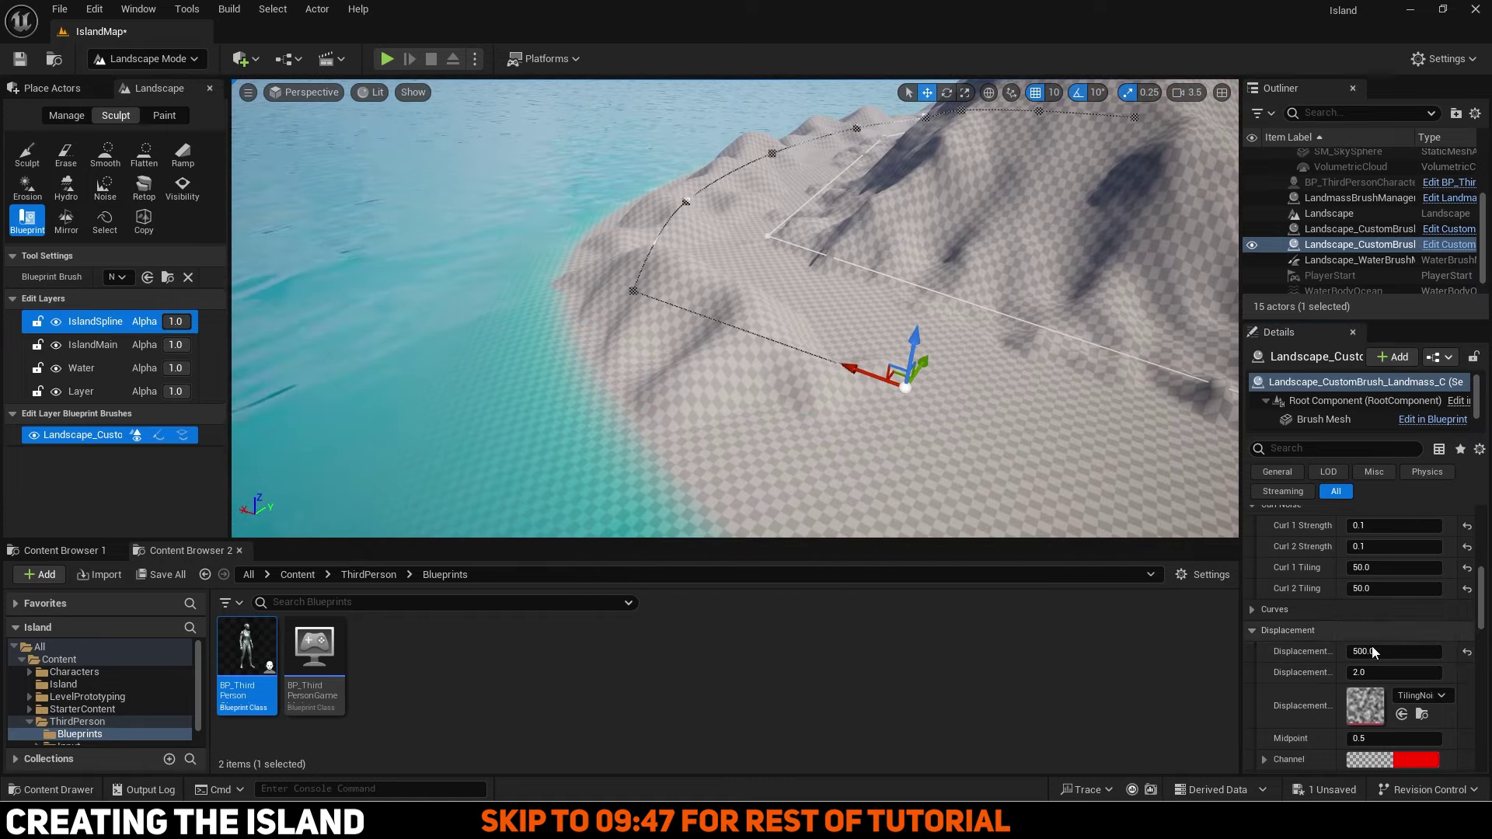
{"action": "left_click", "coordinate": [1382, 673]}
{"action": "type", "text": "50"}
{"action": "key", "text": "Return"}
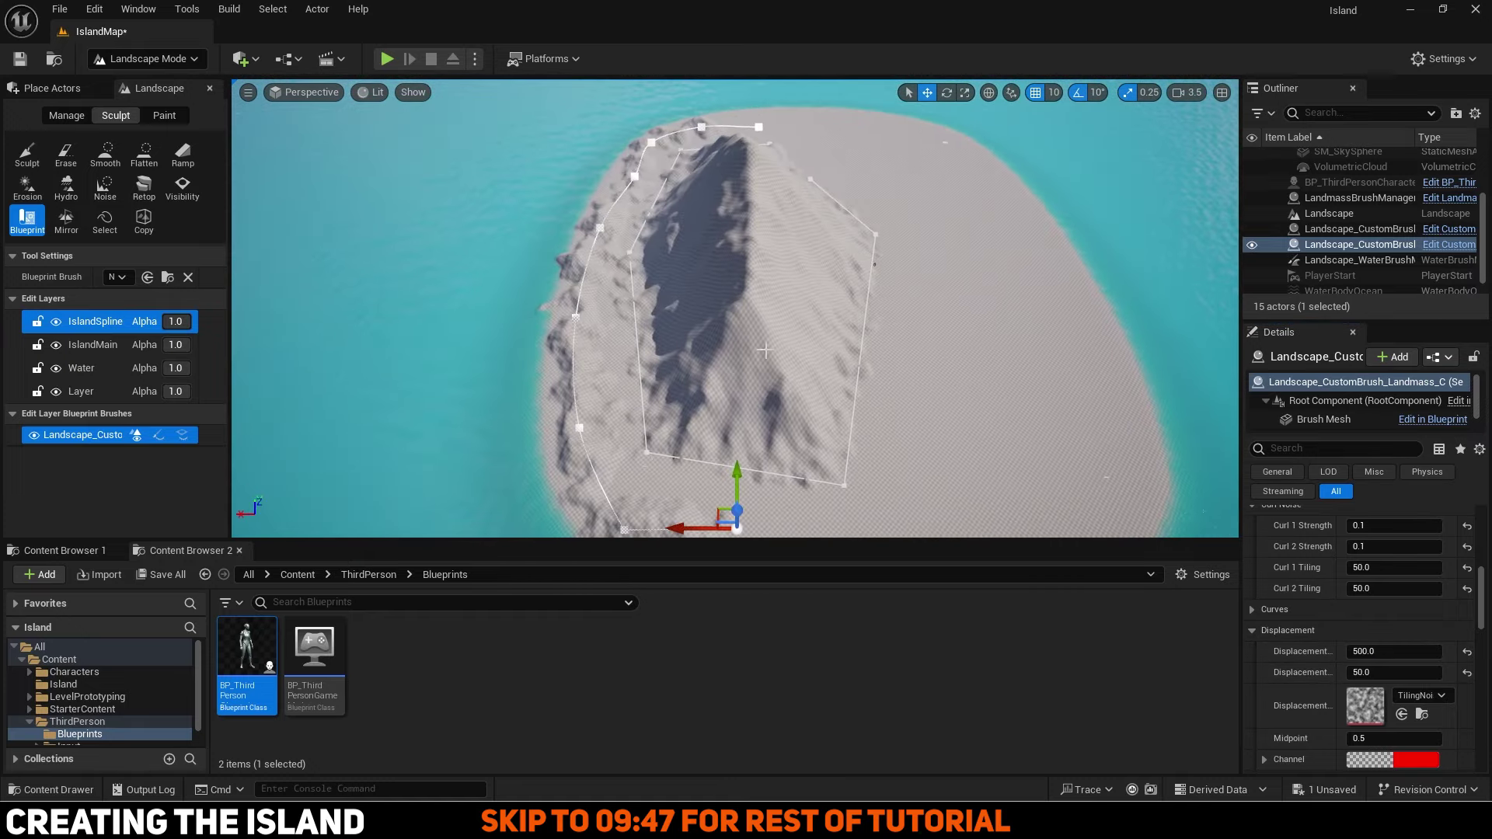
Step: Reposition the mountain's landmass brush along the X axis and adjust its outline points
{"action": "left_click", "coordinate": [1360, 229]}
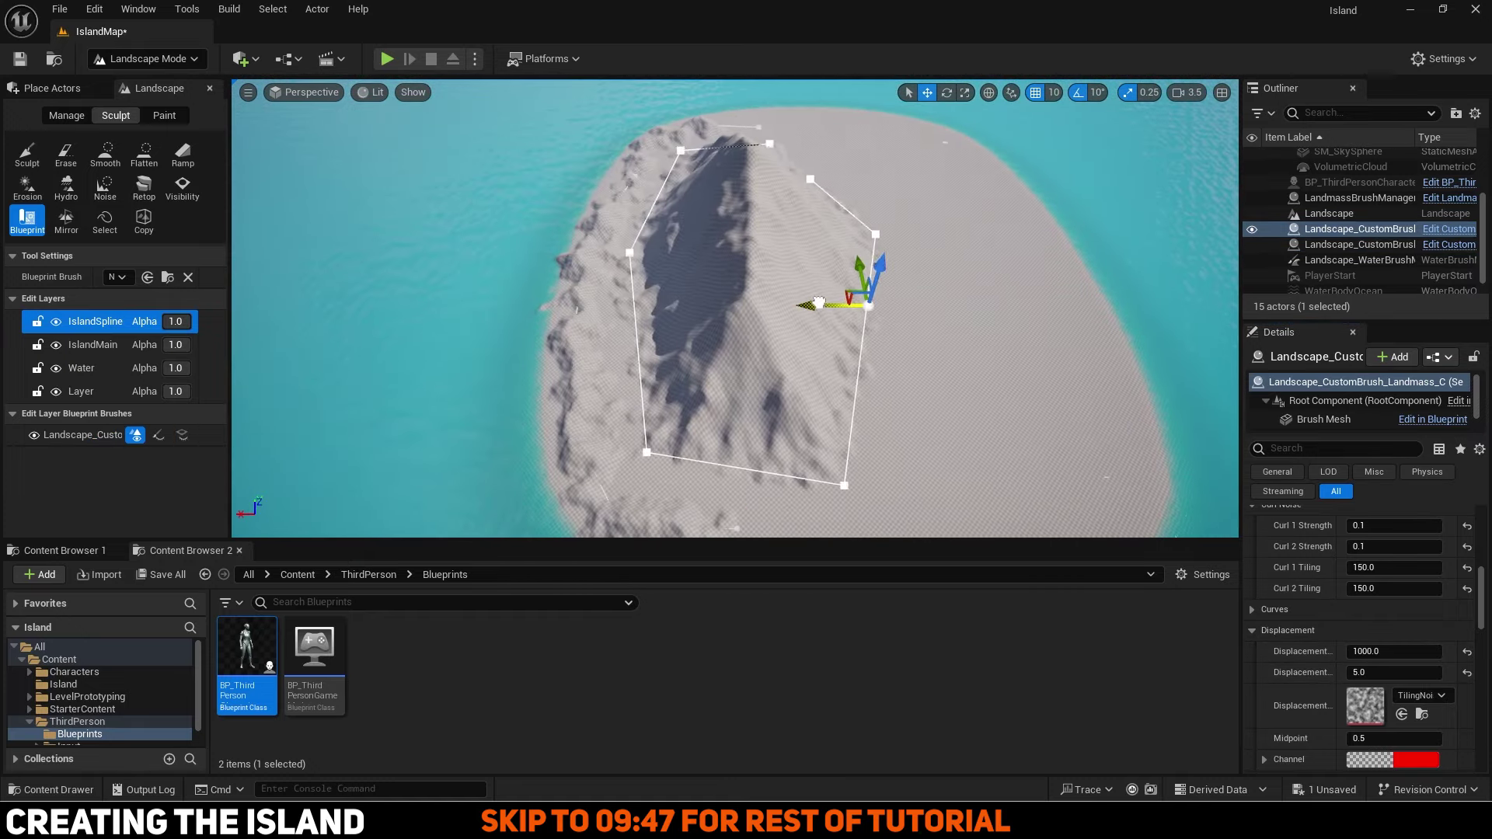
{"action": "left_click", "coordinate": [755, 348]}
{"action": "right_click_drag", "start_coordinate": [778, 334], "coordinate": [922, 365]}
{"action": "left_click", "coordinate": [762, 390]}
{"action": "left_click", "coordinate": [1168, 477]}
Step: Create another landscape edit layer and rename it IslandSmall
{"action": "right_click", "coordinate": [111, 324]}
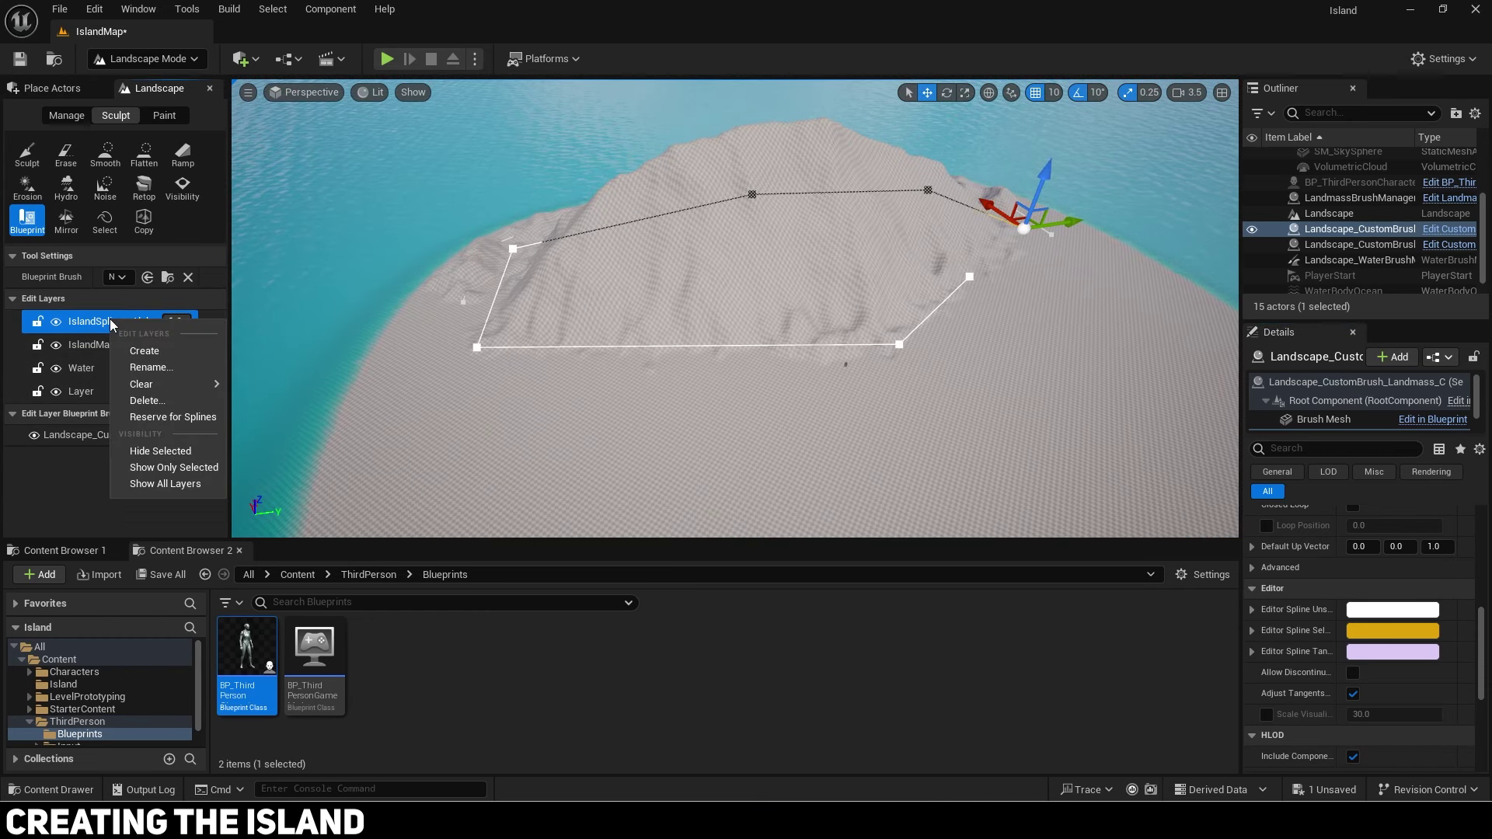
{"action": "left_click", "coordinate": [134, 359]}
{"action": "right_click", "coordinate": [97, 330]}
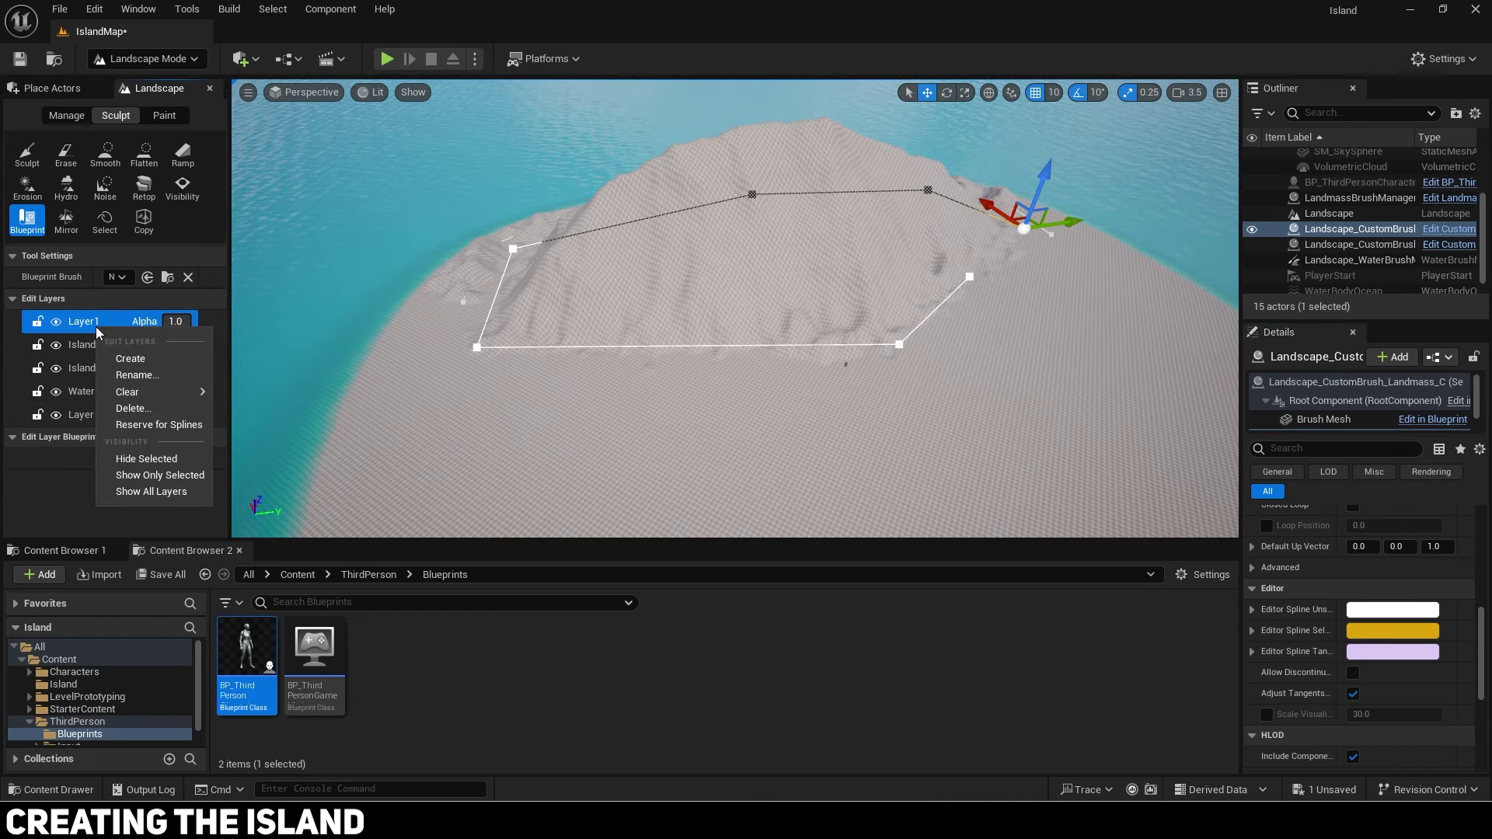
{"action": "left_click", "coordinate": [145, 377]}
{"action": "type", "text": "IslandS"}
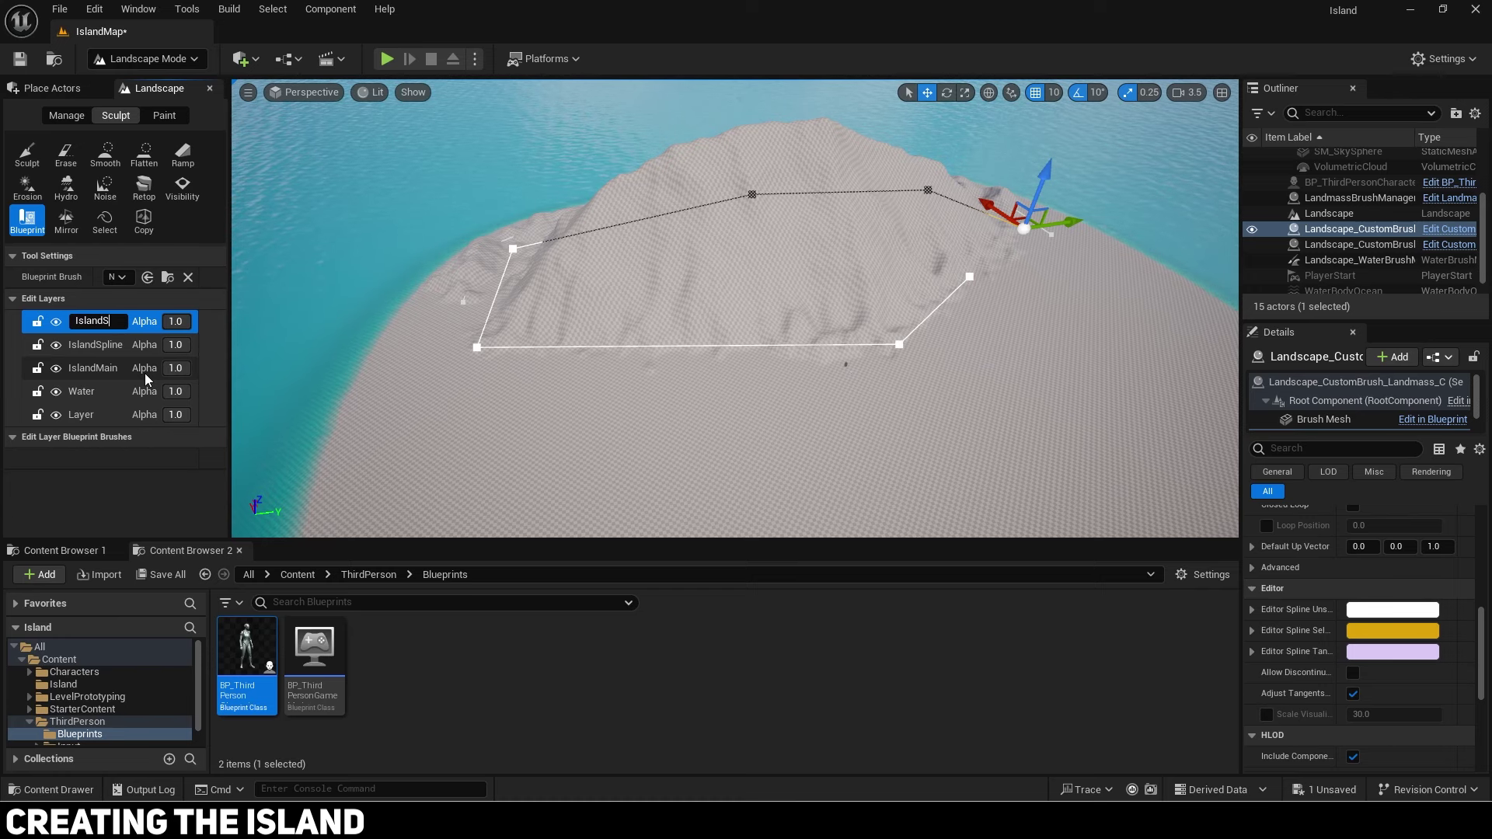
{"action": "type", "text": "mall"}
{"action": "key", "text": "Return"}
Step: Add a landmass brush on the IslandSmall layer and position it near the shore in front of the mountain
{"action": "left_click", "coordinate": [118, 276]}
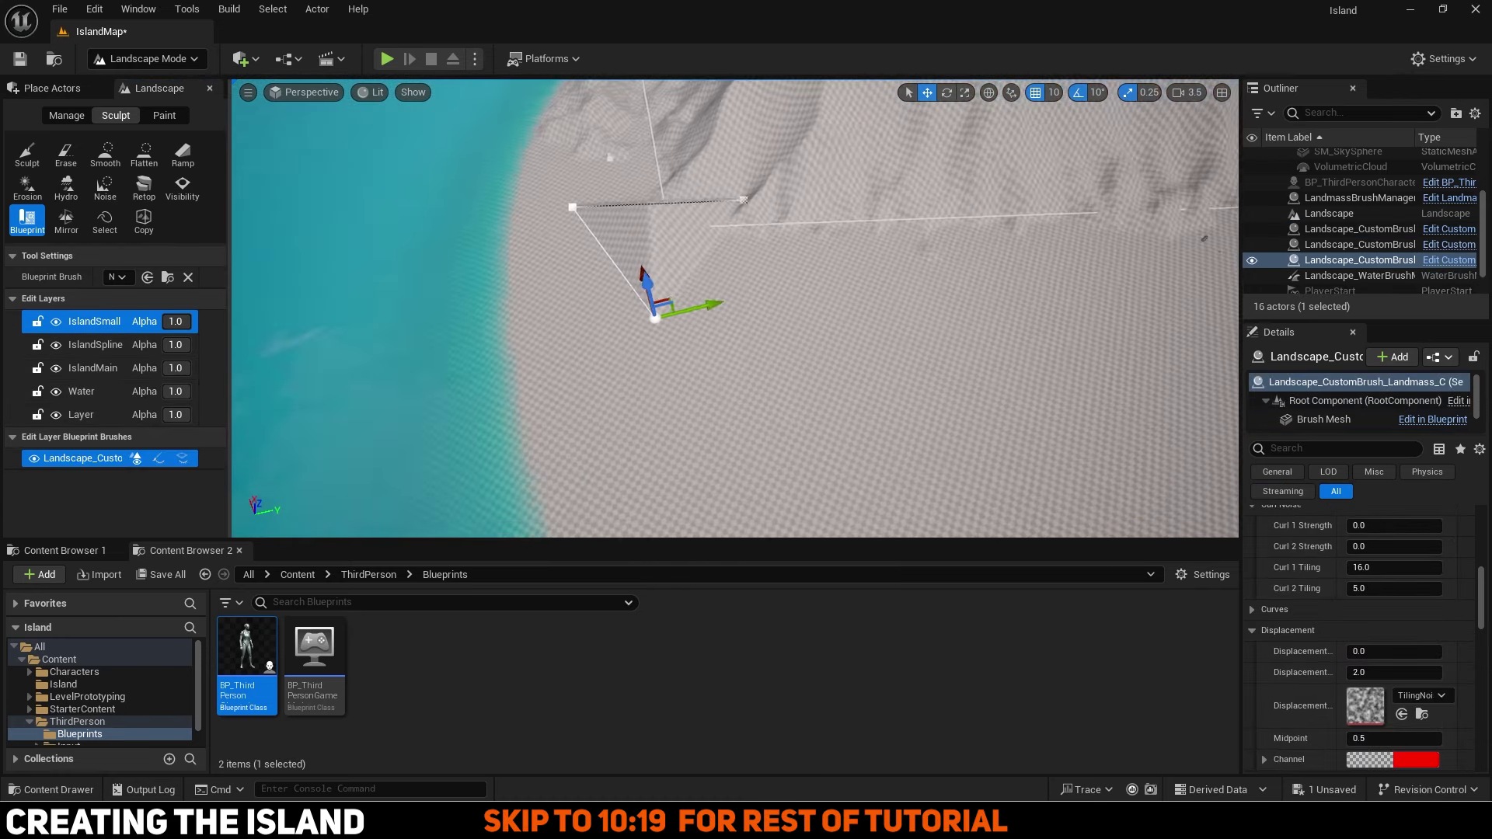
{"action": "mouse_move", "coordinate": [731, 311]}
{"action": "right_mouse_down"}
{"action": "mouse_move", "coordinate": [777, 334]}
{"action": "mouse_move", "coordinate": [723, 350]}
{"action": "right_mouse_up"}
{"action": "mouse_move", "coordinate": [720, 345]}
{"action": "left_mouse_down"}
{"action": "mouse_move", "coordinate": [788, 325]}
{"action": "mouse_move", "coordinate": [770, 345]}
{"action": "left_mouse_up"}
Step: Reshape the IslandSmall landmass brush by moving its outline points and adding more along the shore to form a curved hill
{"action": "left_click", "coordinate": [762, 251]}
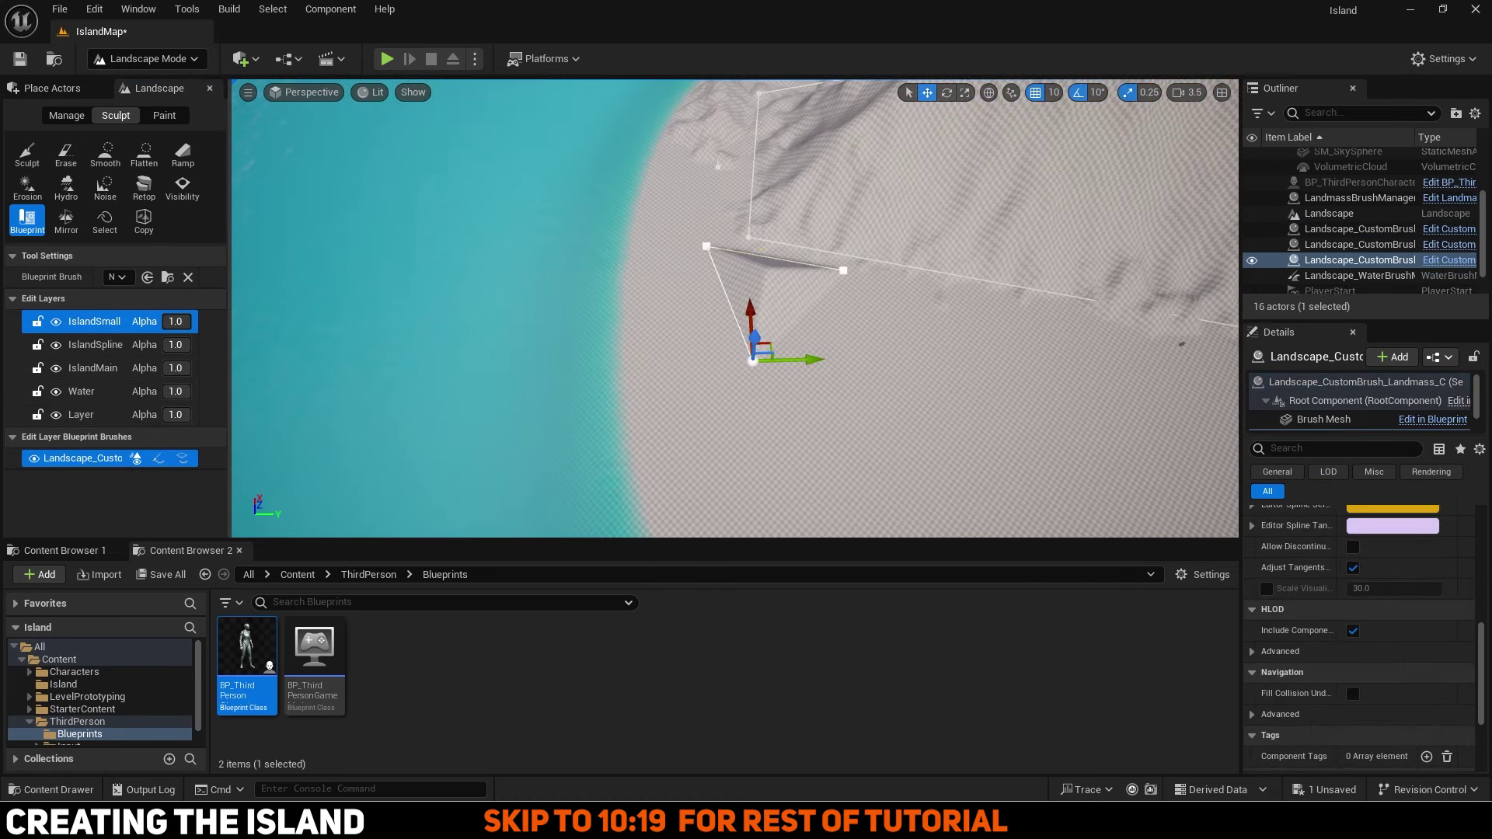
{"action": "left_click", "coordinate": [706, 246]}
{"action": "left_click_drag", "start_coordinate": [724, 230], "coordinate": [676, 359]}
{"action": "left_click", "coordinate": [843, 271]}
{"action": "left_click_drag", "start_coordinate": [862, 255], "coordinate": [798, 256]}
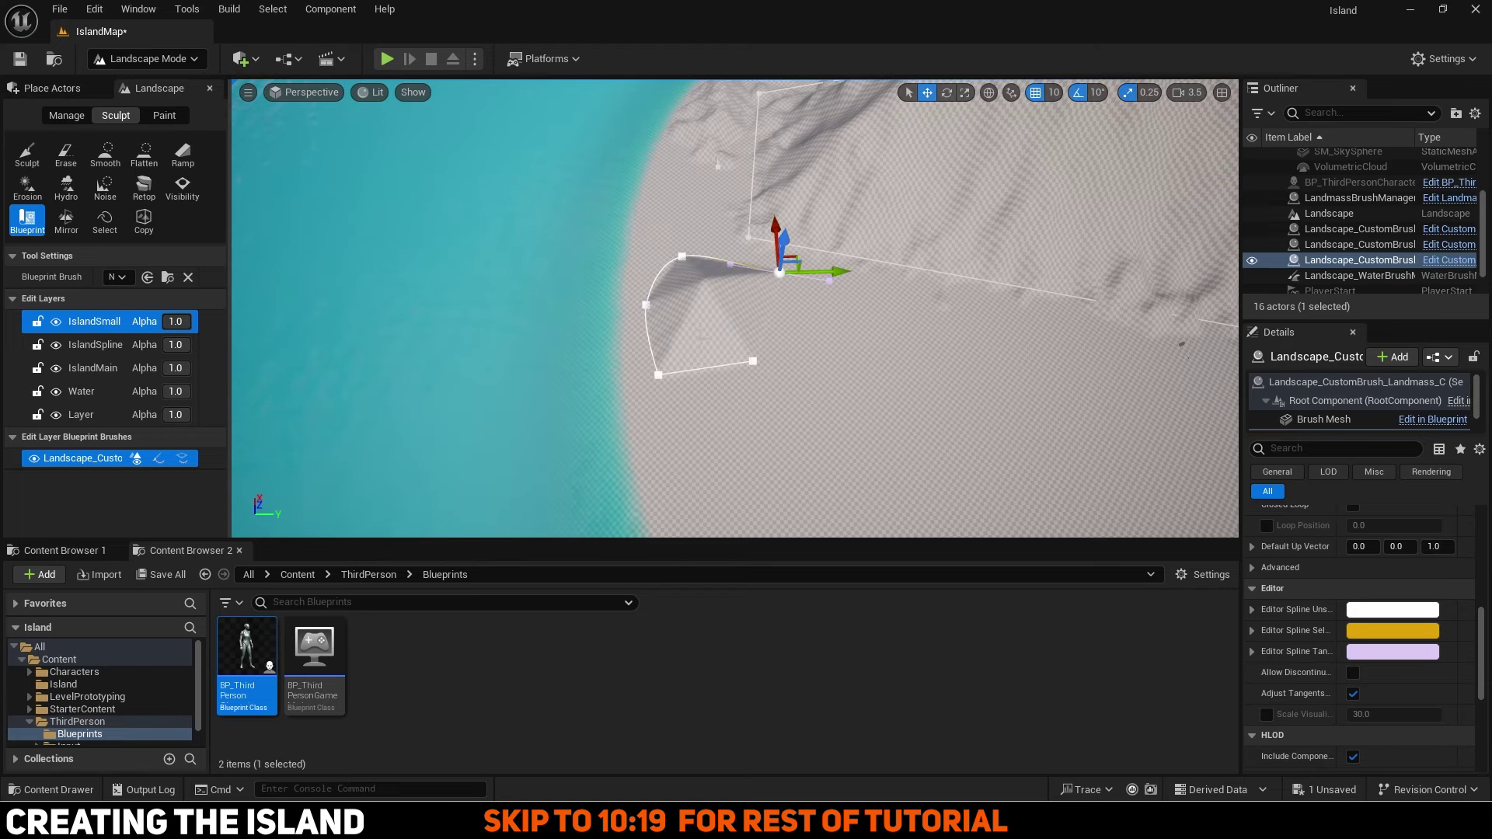
{"action": "right_click", "coordinate": [659, 375]}
{"action": "right_click", "coordinate": [752, 361]}
{"action": "mouse_move", "coordinate": [855, 469]}
Step: Give the small hill brush a blur size of 3, curl strengths of 0.05 and curl tilings of 40
{"action": "left_click", "coordinate": [1365, 382]}
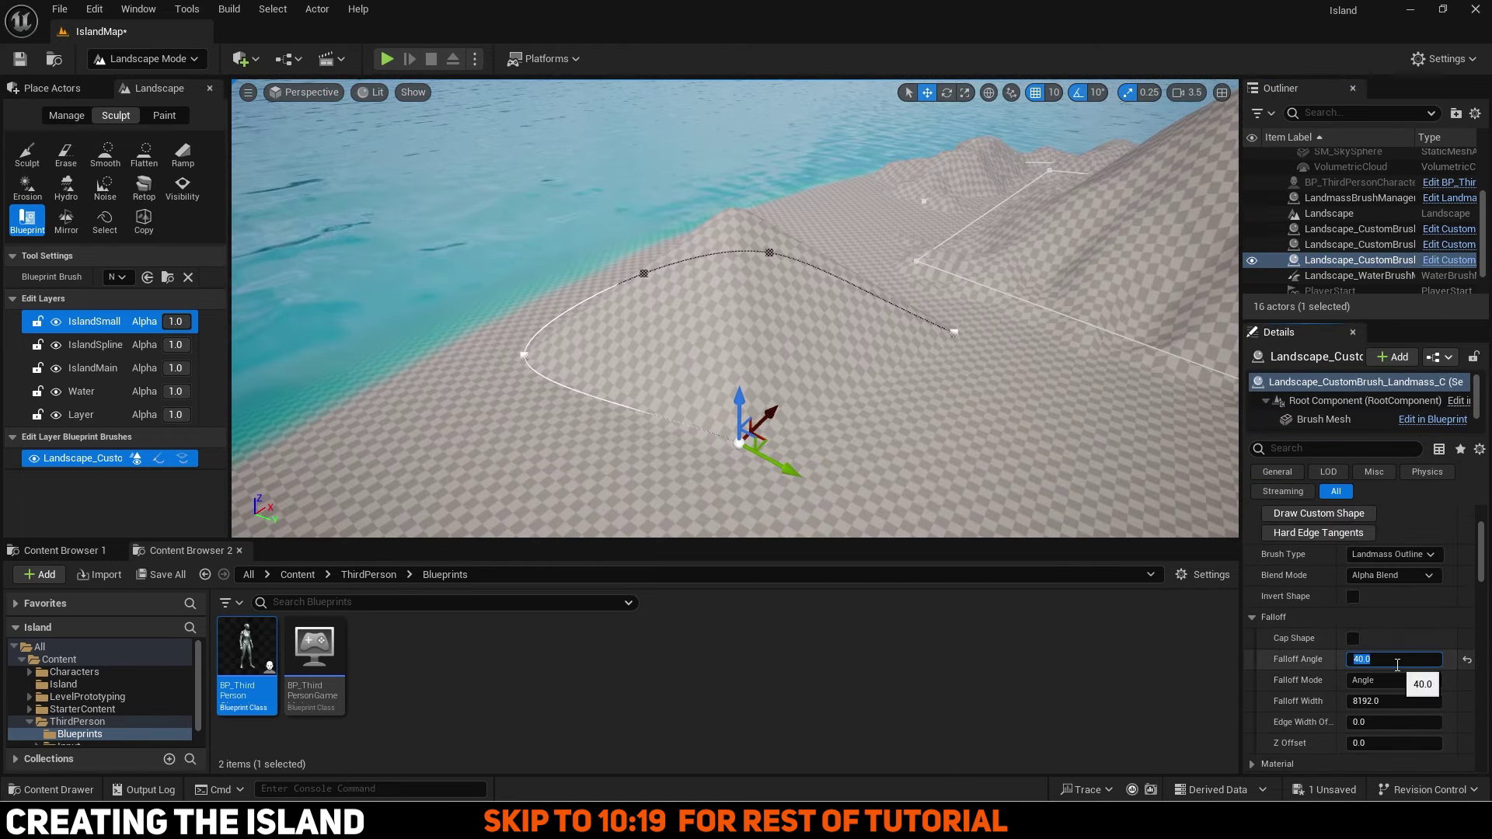
{"action": "scroll", "coordinate": [1384, 653], "scroll_direction": "down", "scroll_amount": 5}
{"action": "left_click", "coordinate": [1370, 634]}
{"action": "type", "text": "3"}
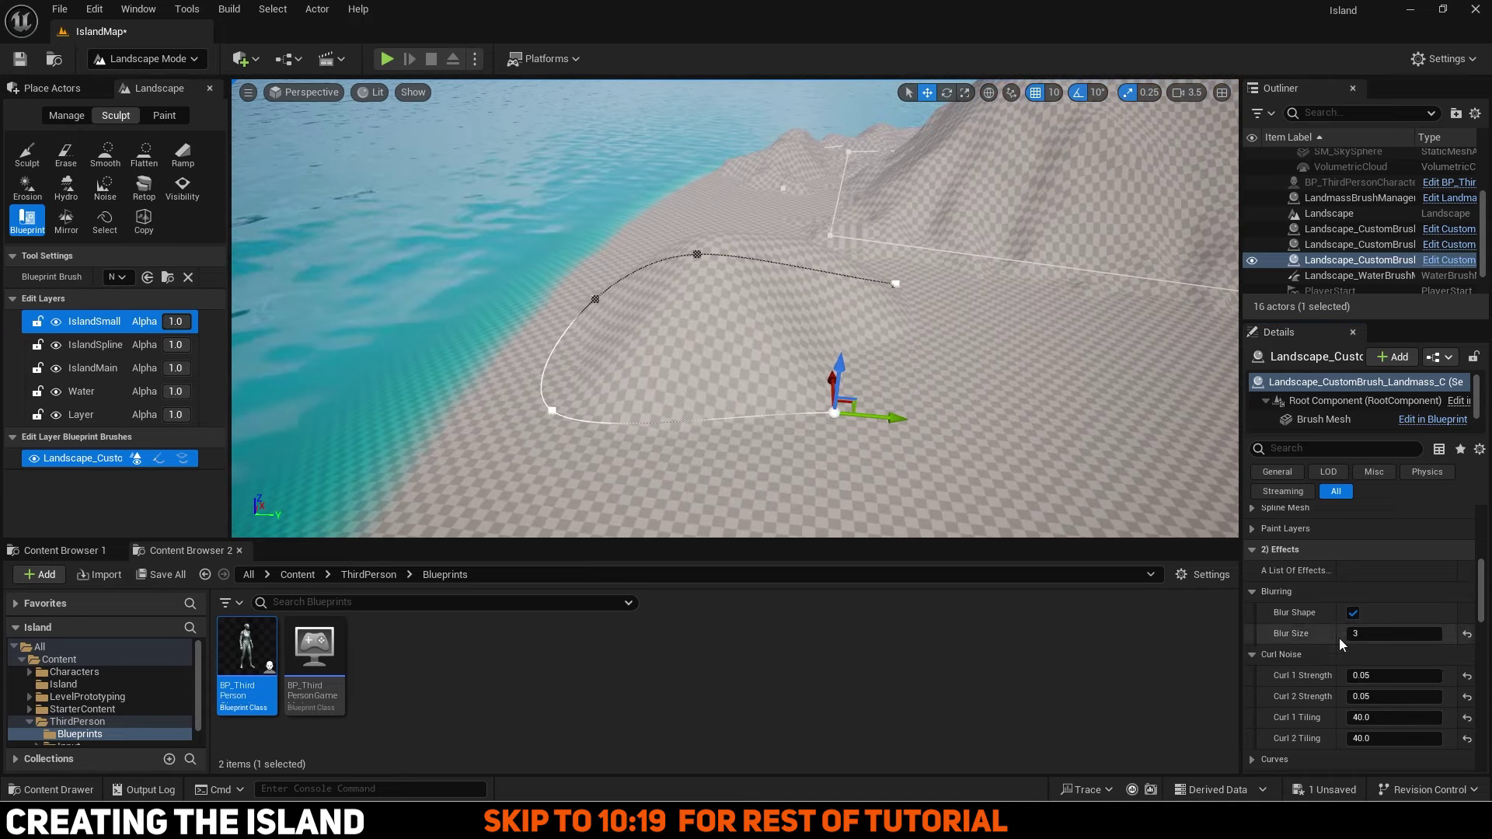
Step: Set the small hill brush's displacement height to 300 and tiling to 30, with both curl strengths at 0.1
{"action": "scroll", "coordinate": [1340, 643], "scroll_direction": "down", "scroll_amount": 3}
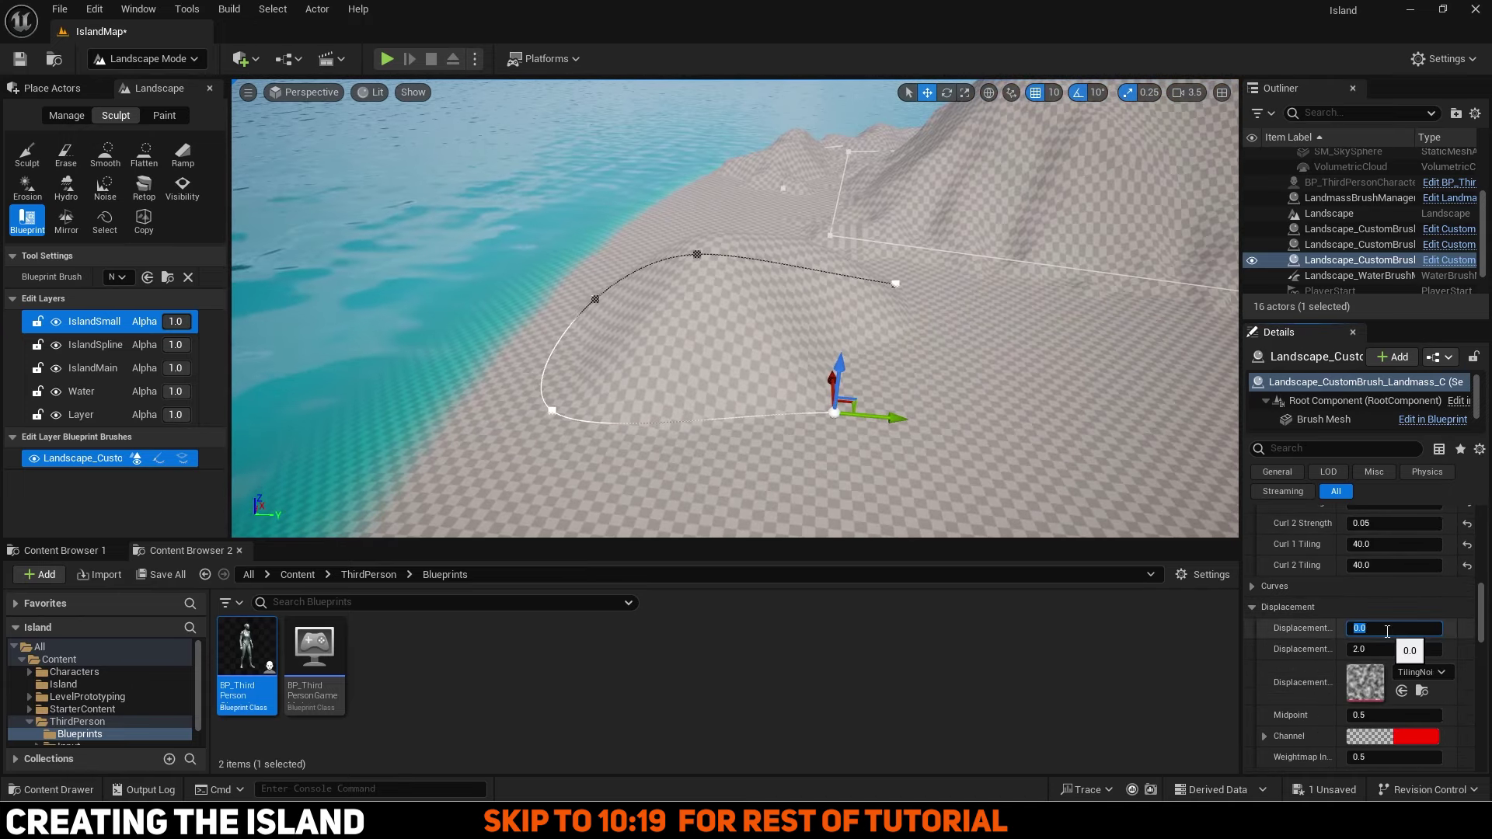
{"action": "left_click", "coordinate": [1339, 246]}
{"action": "left_click", "coordinate": [1338, 259]}
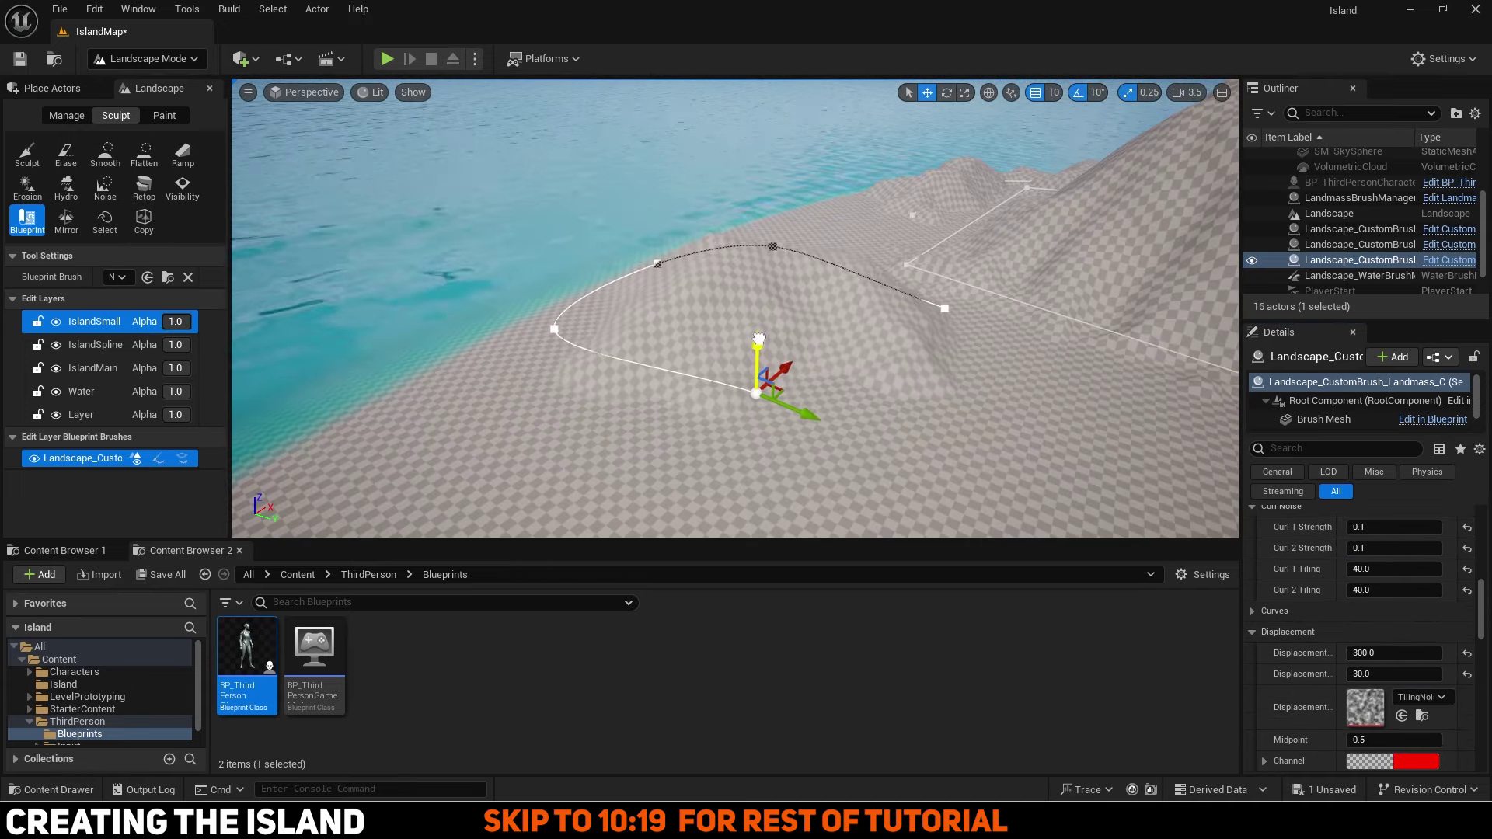
Step: Adjust the small hill brush's outline and extend it with another point near the mountain's base
{"action": "left_click_drag", "start_coordinate": [643, 402], "coordinate": [638, 402]}
{"action": "left_click", "coordinate": [761, 291]}
{"action": "left_click_drag", "start_coordinate": [709, 297], "coordinate": [733, 308]}
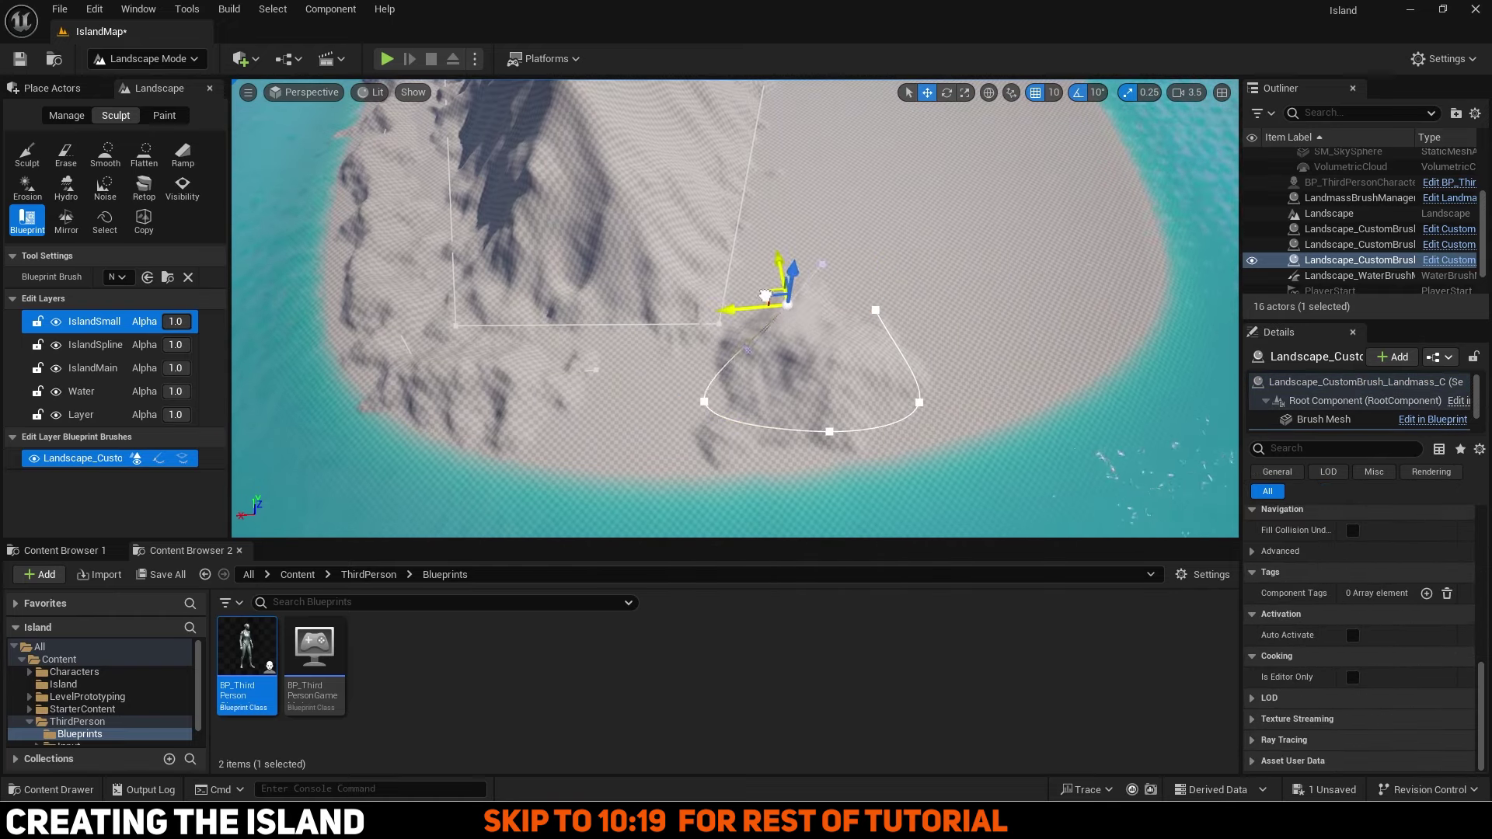
Step: Try to extend the coastal ridge brush while the IslandSmall layer is active and undo it
{"action": "left_click", "coordinate": [697, 400]}
{"action": "left_click", "coordinate": [1358, 244]}
{"action": "left_click_drag", "start_coordinate": [666, 389], "coordinate": [736, 391], "text": "alt"}
{"action": "key", "text": "ctrl+z"}
Step: Extend the coastal ridge brush's end on the IslandSpline layer with another point toward the small hill
{"action": "left_click", "coordinate": [110, 346]}
{"action": "left_click", "coordinate": [707, 379]}
{"action": "right_click_drag", "start_coordinate": [736, 390], "coordinate": [606, 391]}
{"action": "right_click_drag", "start_coordinate": [950, 433], "coordinate": [1088, 404]}
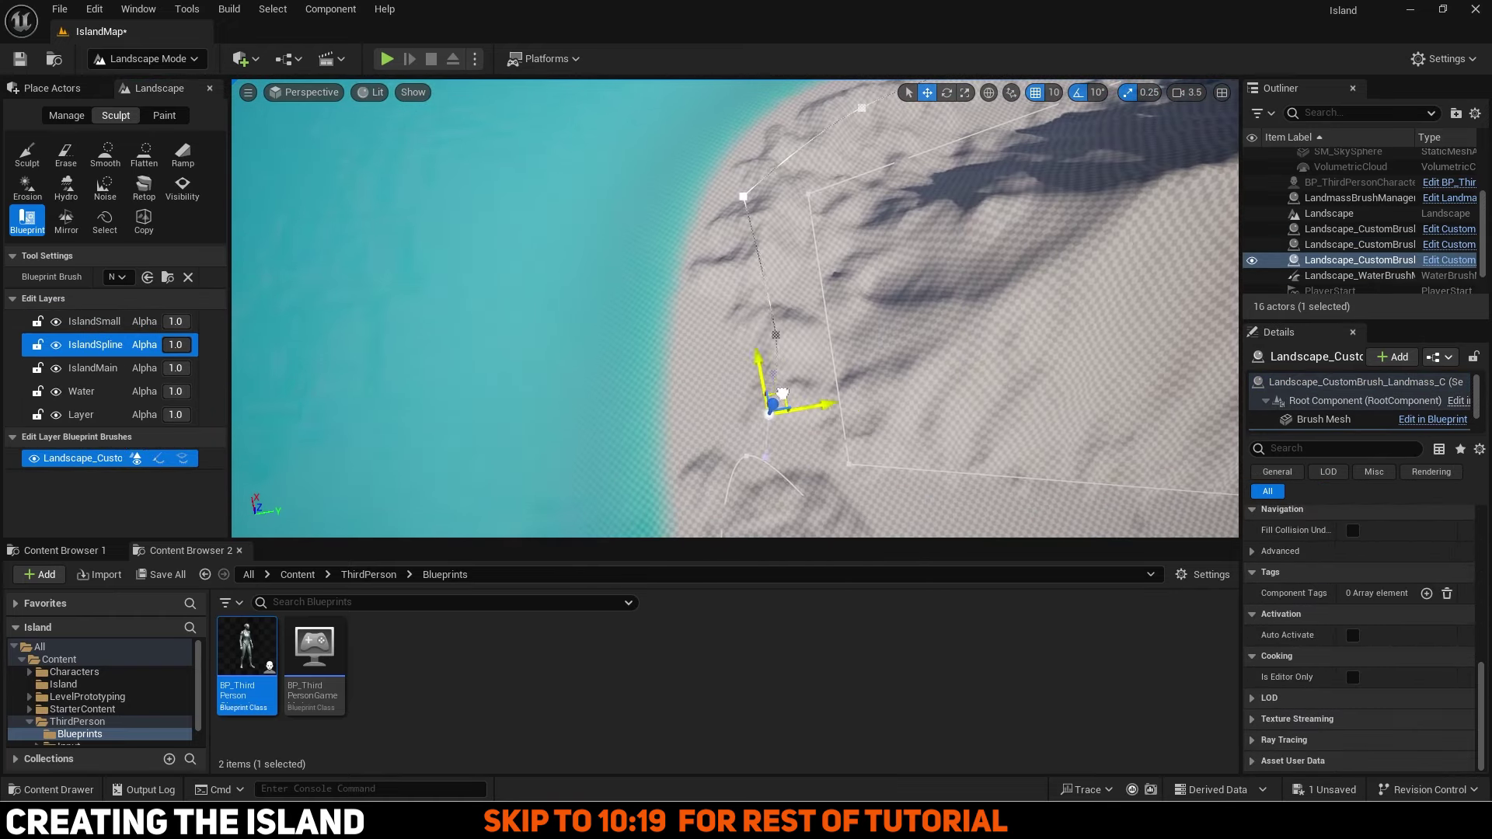
{"action": "left_click_drag", "start_coordinate": [777, 395], "coordinate": [735, 373], "text": "alt"}
{"action": "right_click_drag", "start_coordinate": [734, 373], "coordinate": [668, 342]}
Step: Return to the IslandSmall layer and refine the outline points of the small hill brush
{"action": "left_click", "coordinate": [643, 300]}
{"action": "left_click", "coordinate": [37, 330]}
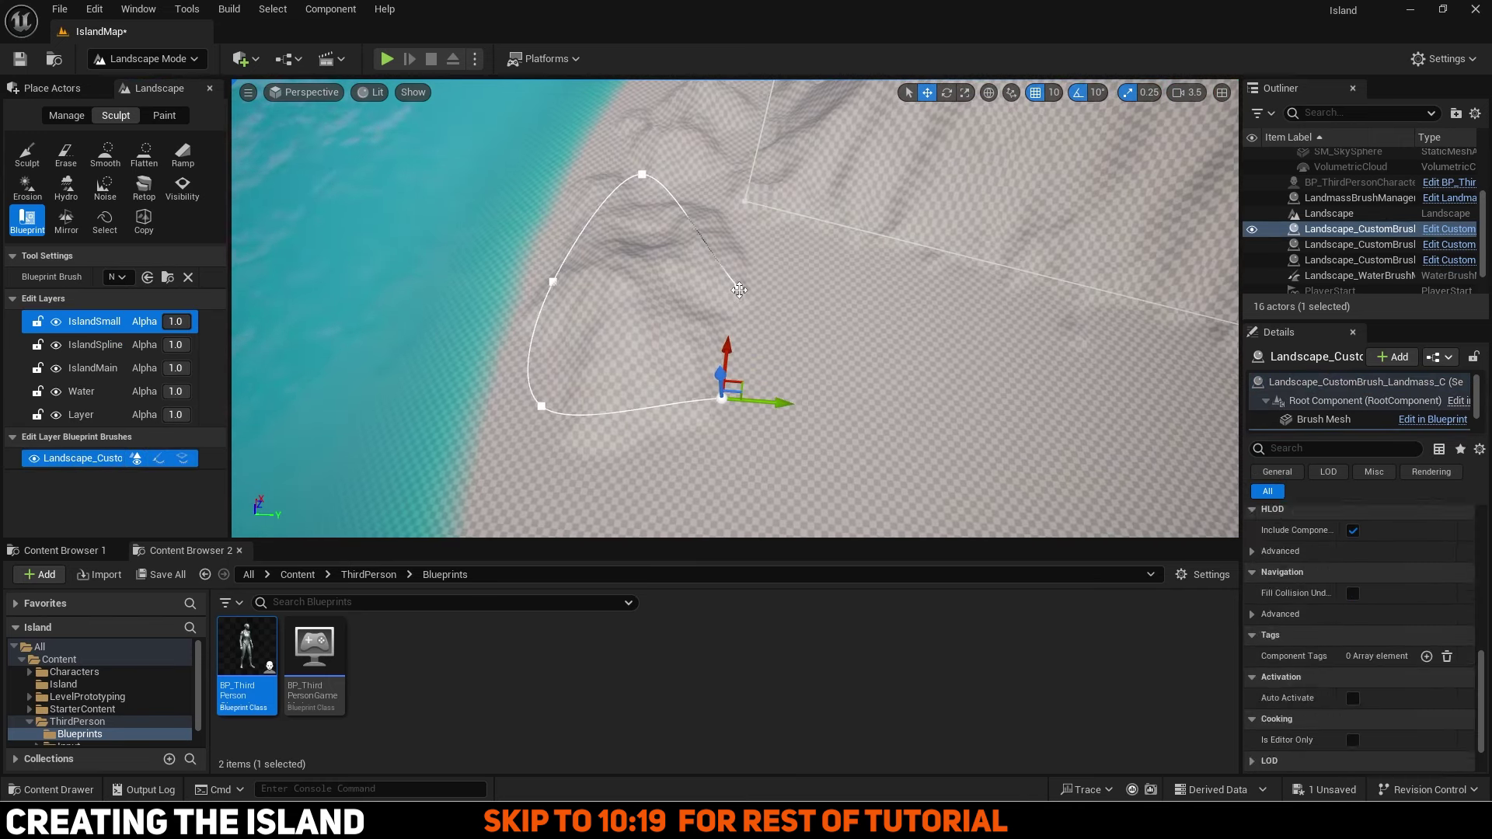
{"action": "right_click_drag", "start_coordinate": [735, 311], "coordinate": [847, 373]}
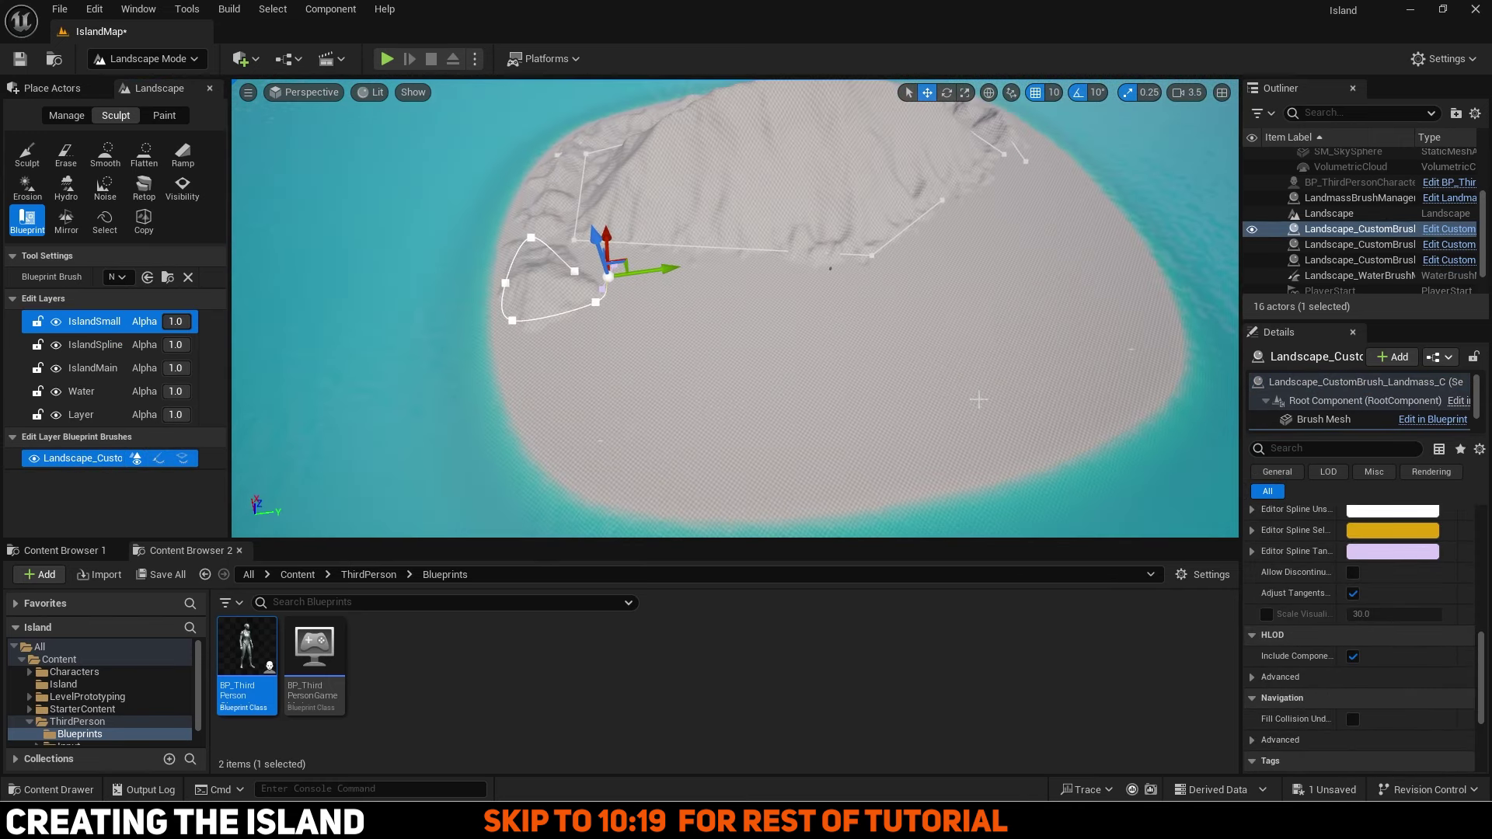
Step: In Selection mode, group WaterBodyOcean and WaterZone in a new Outliner folder named Water
{"action": "left_click", "coordinate": [147, 59]}
{"action": "left_click", "coordinate": [128, 84]}
{"action": "right_click_drag", "start_coordinate": [422, 164], "coordinate": [482, 116]}
{"action": "left_click_drag", "start_coordinate": [1406, 320], "coordinate": [1404, 470]}
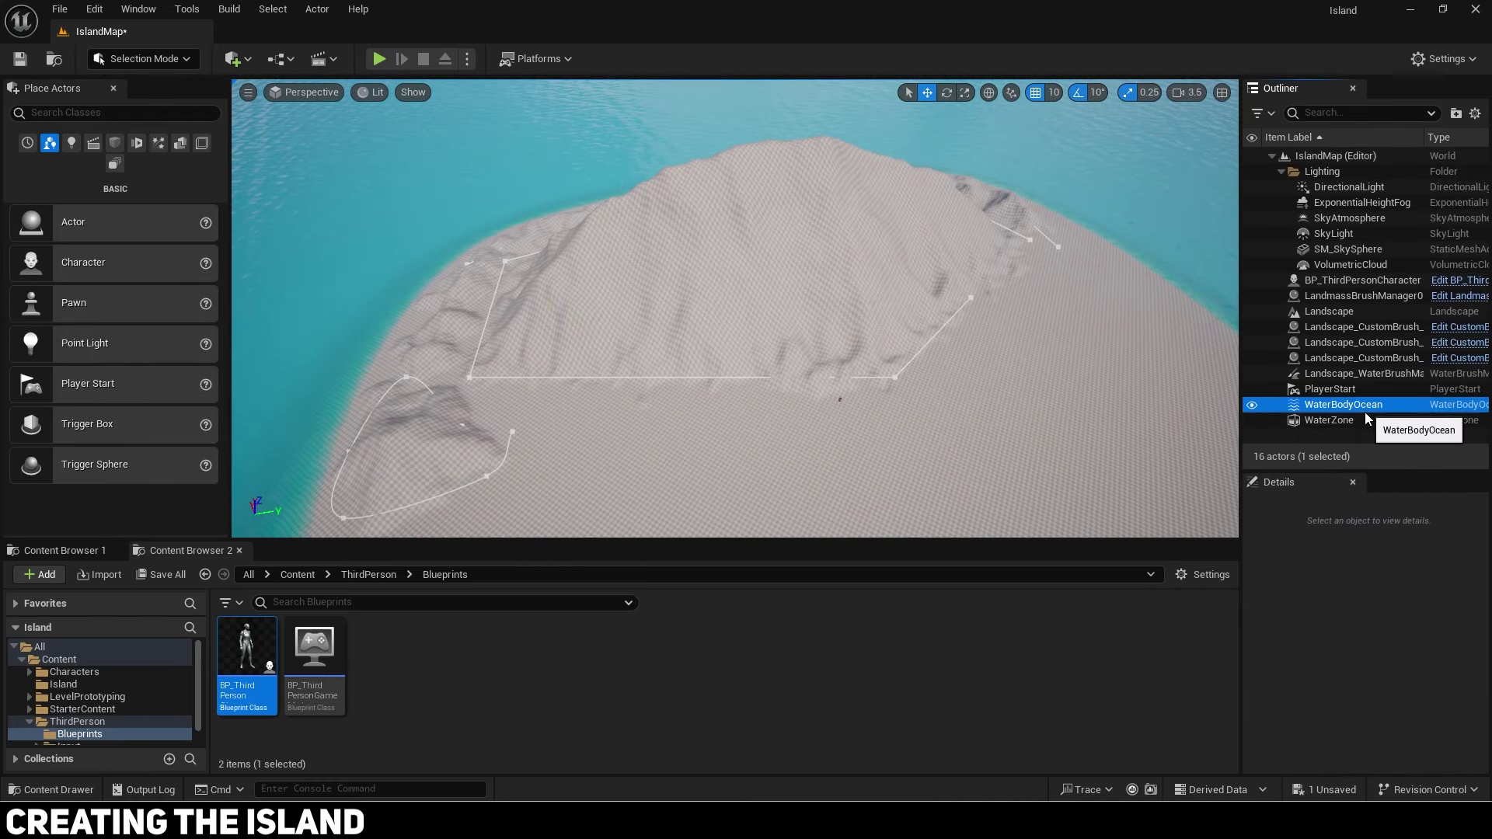
{"action": "left_click", "coordinate": [1329, 420], "text": "shift"}
{"action": "left_click", "coordinate": [1455, 113]}
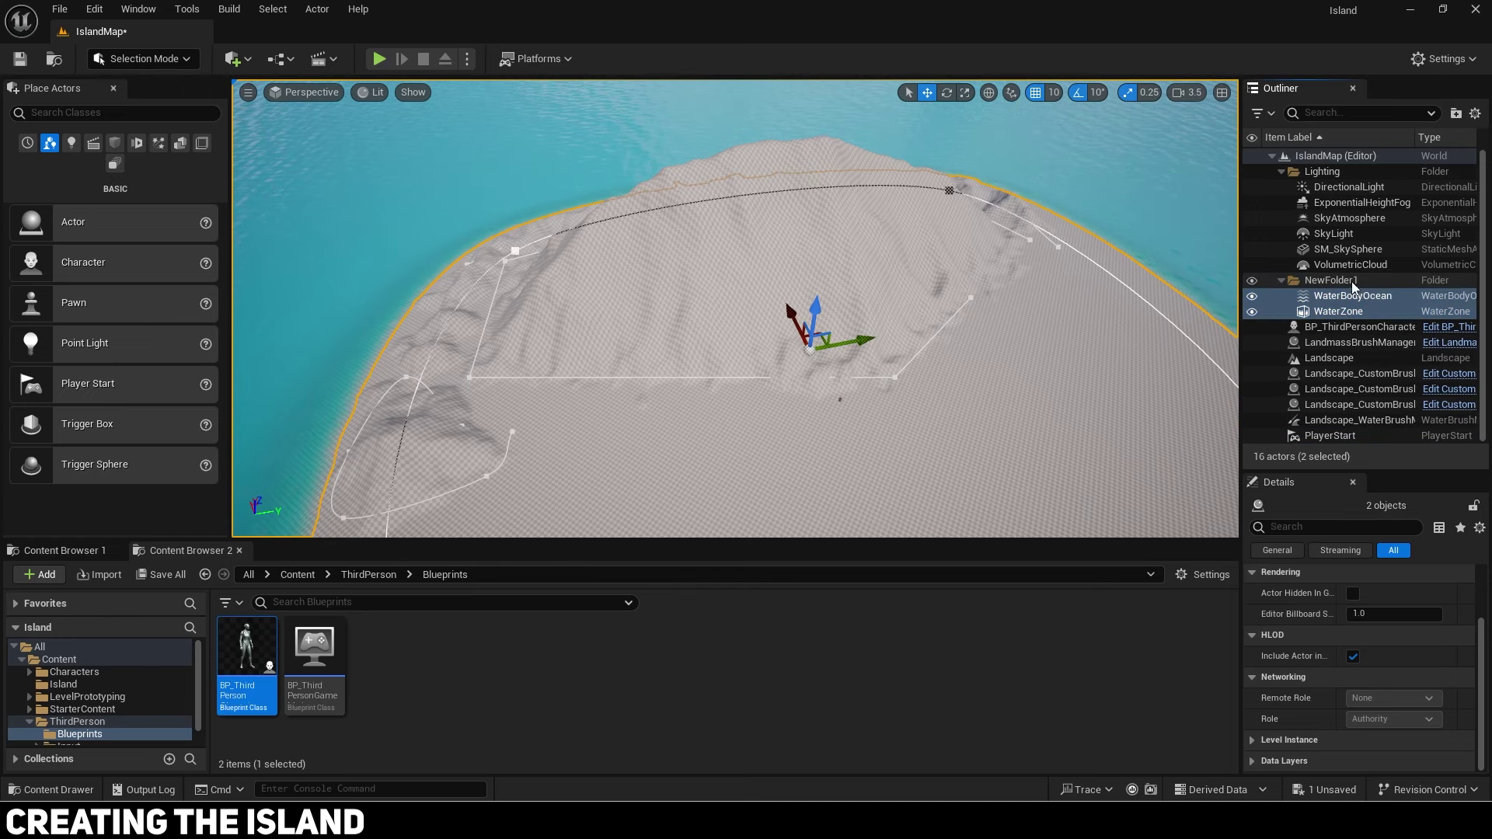
{"action": "left_click", "coordinate": [1354, 283]}
{"action": "key", "text": "F2"}
{"action": "type", "text": "Water"}
{"action": "key", "text": "Return"}
{"action": "left_click", "coordinate": [1281, 281]}
Step: Group the landscape, its custom brushes and the brush managers in a new Outliner folder named Landscape
{"action": "left_click", "coordinate": [1396, 312]}
{"action": "left_click", "coordinate": [1383, 389], "text": "shift"}
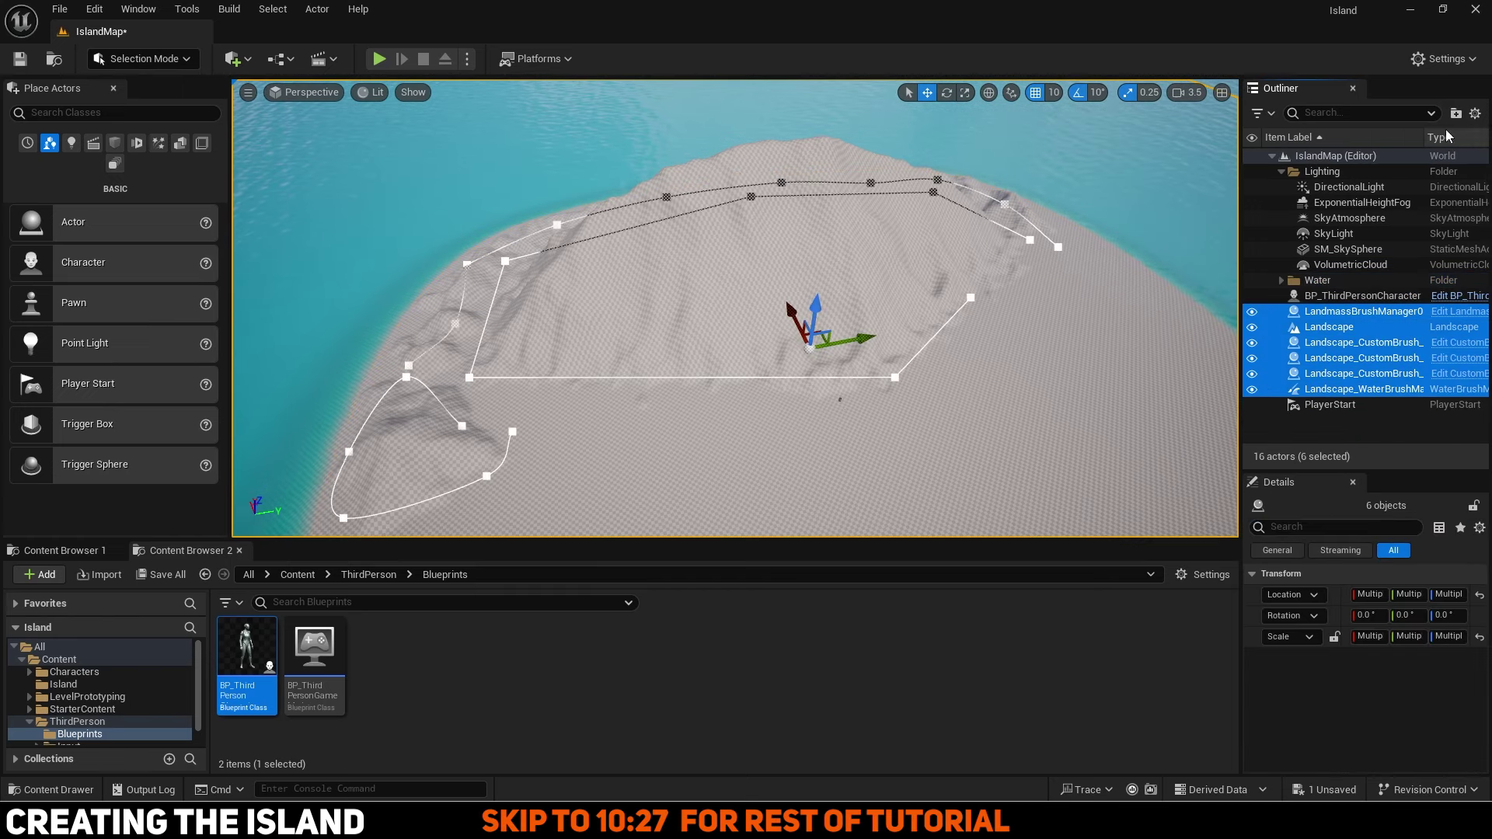
{"action": "left_click", "coordinate": [1456, 113]}
{"action": "left_click", "coordinate": [1345, 283]}
{"action": "key", "text": "F2"}
{"action": "type", "text": "Landscape"}
{"action": "key", "text": "Return"}
{"action": "left_click", "coordinate": [1281, 172]}
{"action": "left_click", "coordinate": [1282, 188]}
{"action": "right_click_drag", "start_coordinate": [1011, 311], "coordinate": [1012, 331]}
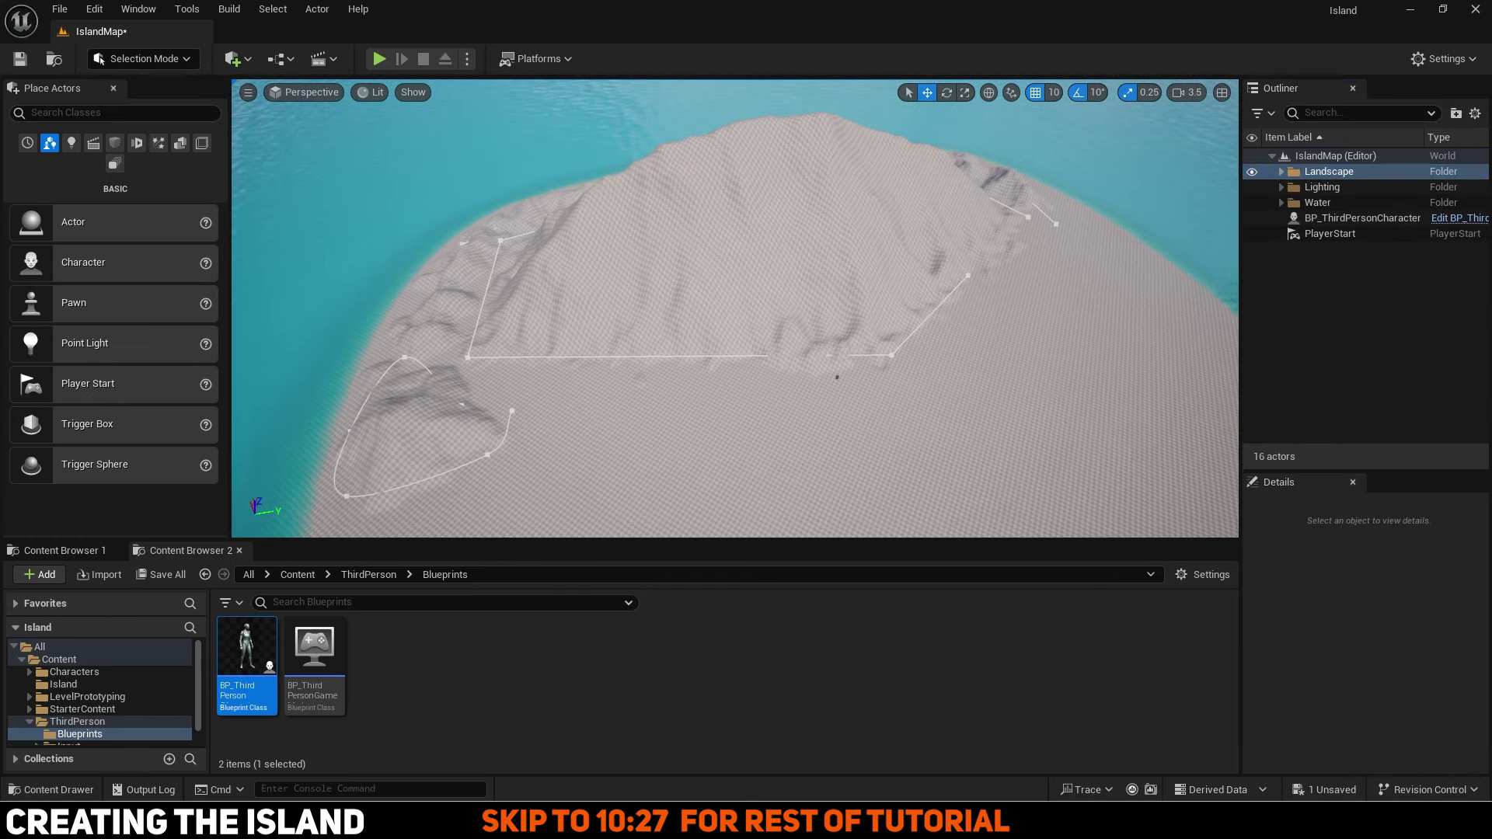
Step: In Landscape sculpting, toggle the visibility of the IslandSpline, IslandMain and Water edit layers to compare what each contributes
{"action": "right_click_drag", "start_coordinate": [924, 225], "coordinate": [925, 233]}
{"action": "key", "text": "shift+2"}
{"action": "left_click", "coordinate": [116, 116]}
{"action": "right_click_drag", "start_coordinate": [358, 328], "coordinate": [358, 350]}
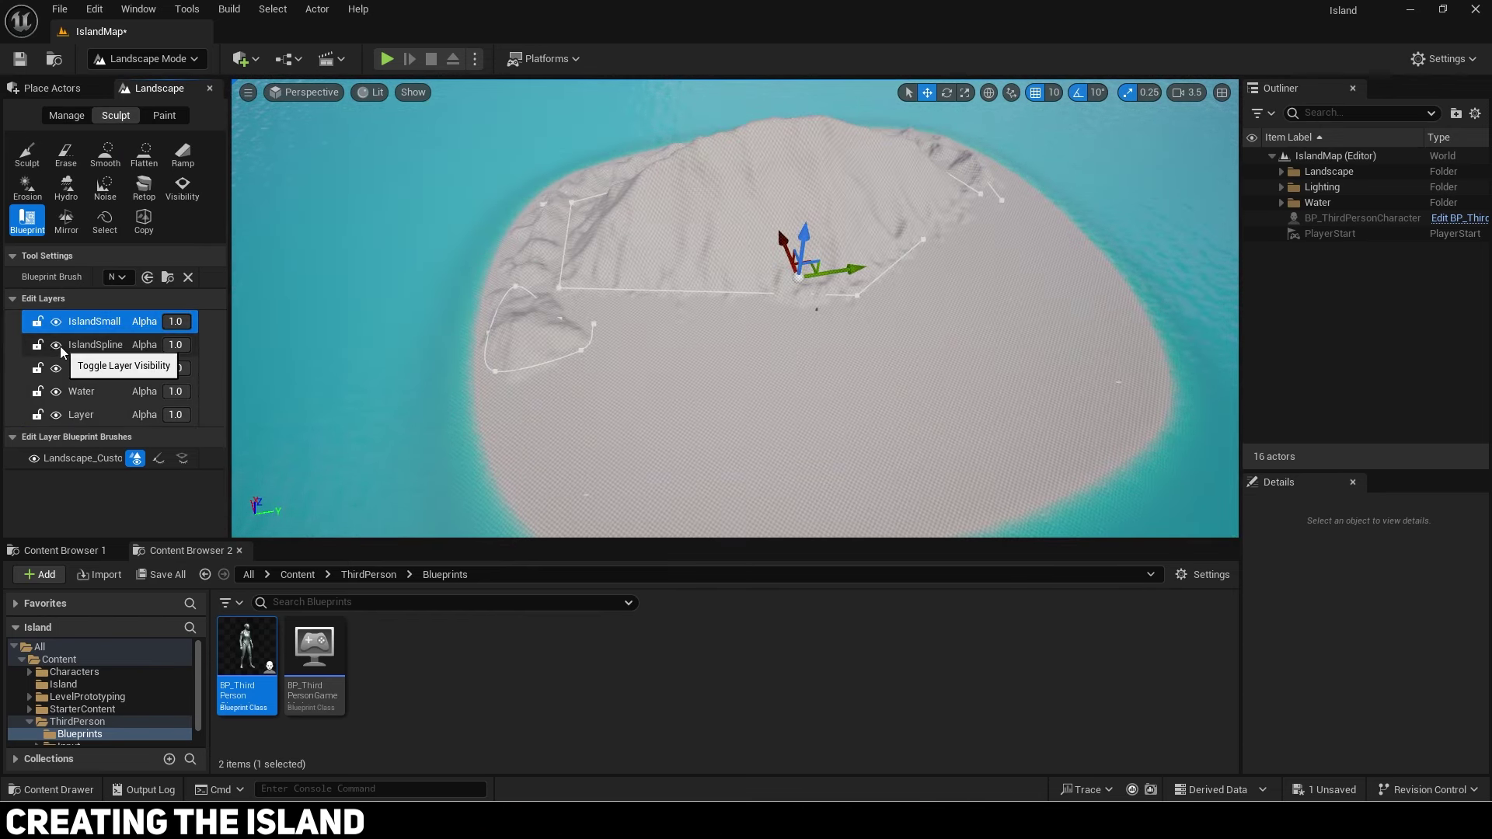
{"action": "left_click", "coordinate": [59, 347]}
{"action": "left_click", "coordinate": [59, 368]}
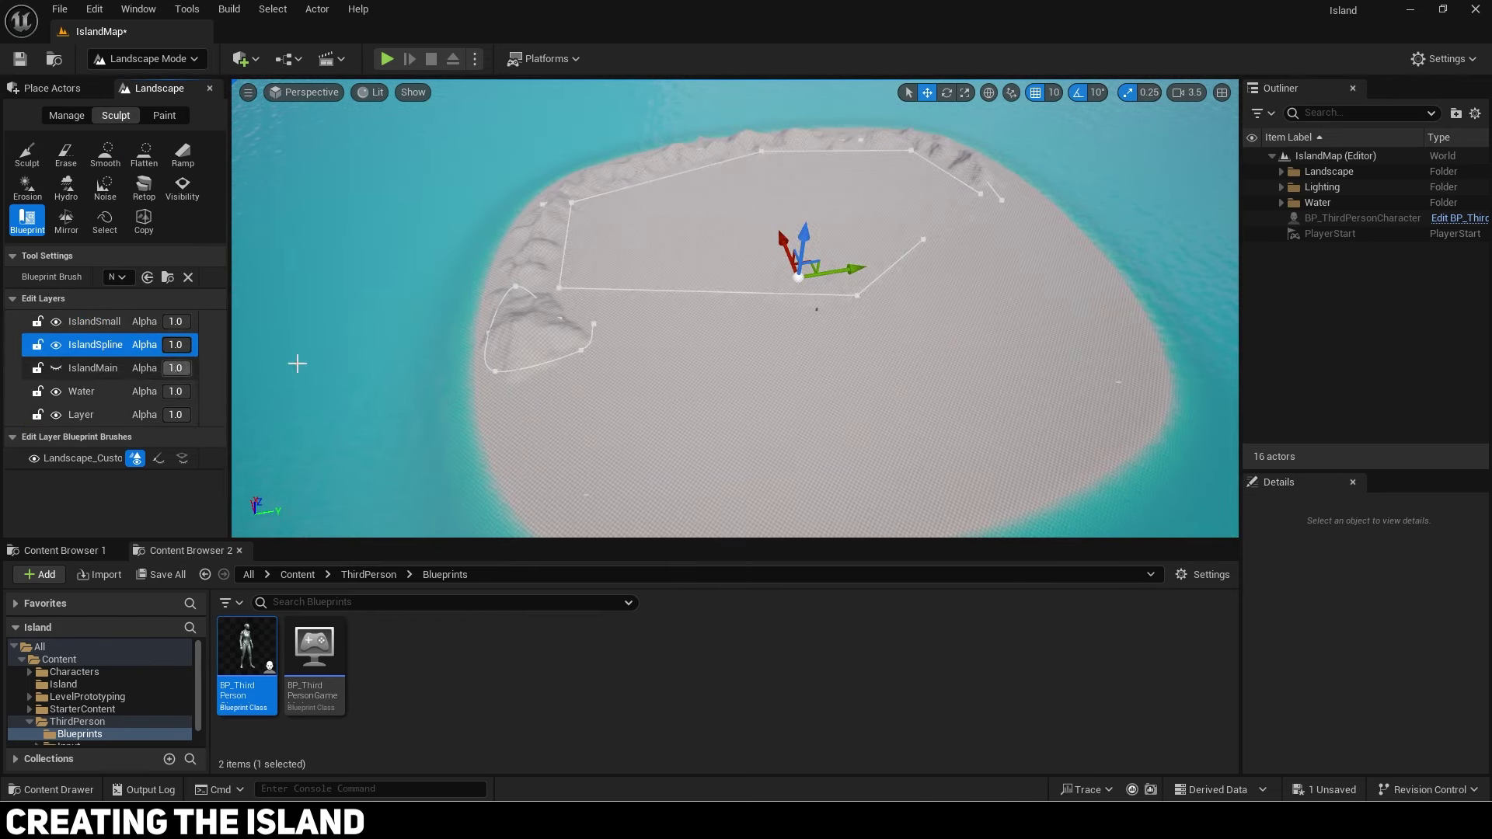
{"action": "right_click_drag", "start_coordinate": [296, 363], "coordinate": [307, 340]}
{"action": "left_click", "coordinate": [56, 367]}
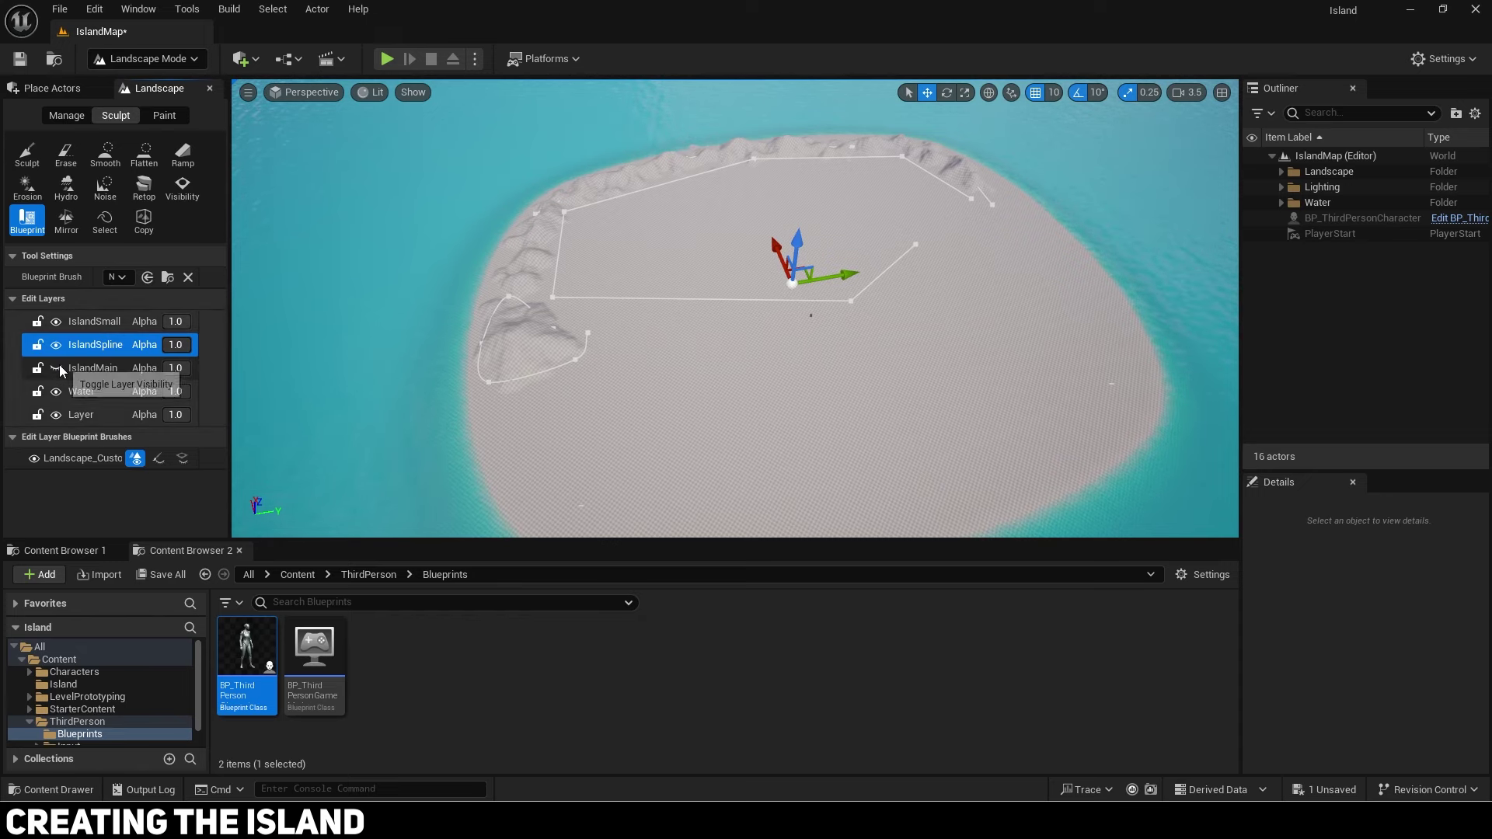
{"action": "left_click", "coordinate": [57, 393]}
{"action": "left_click", "coordinate": [57, 393]}
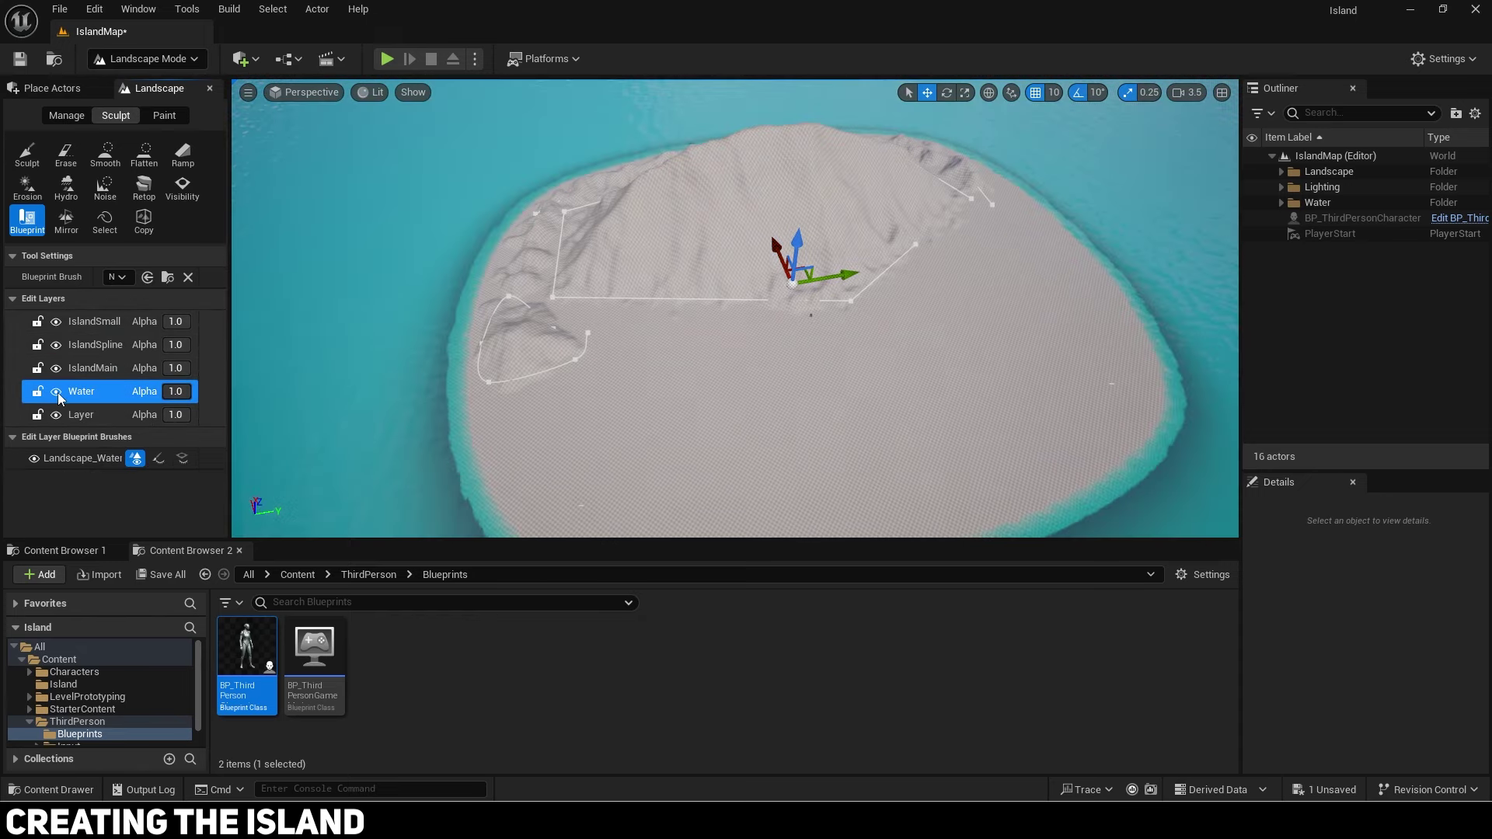
Step: Return to Selection mode, create a folder named RVT inside the Island content folder and open it
{"action": "left_click", "coordinate": [162, 65]}
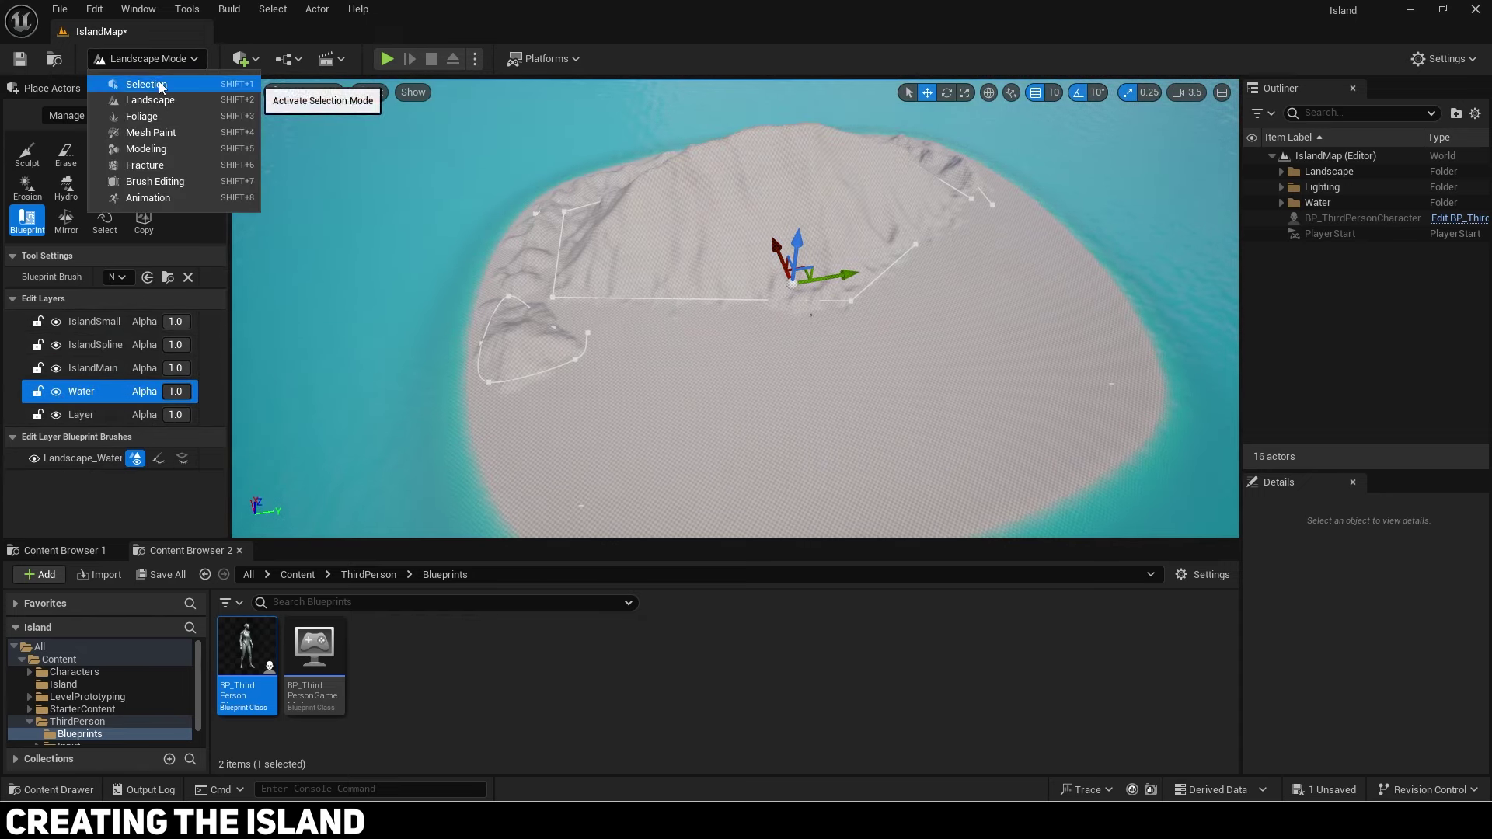
{"action": "left_click", "coordinate": [132, 84]}
{"action": "left_click", "coordinate": [62, 684]}
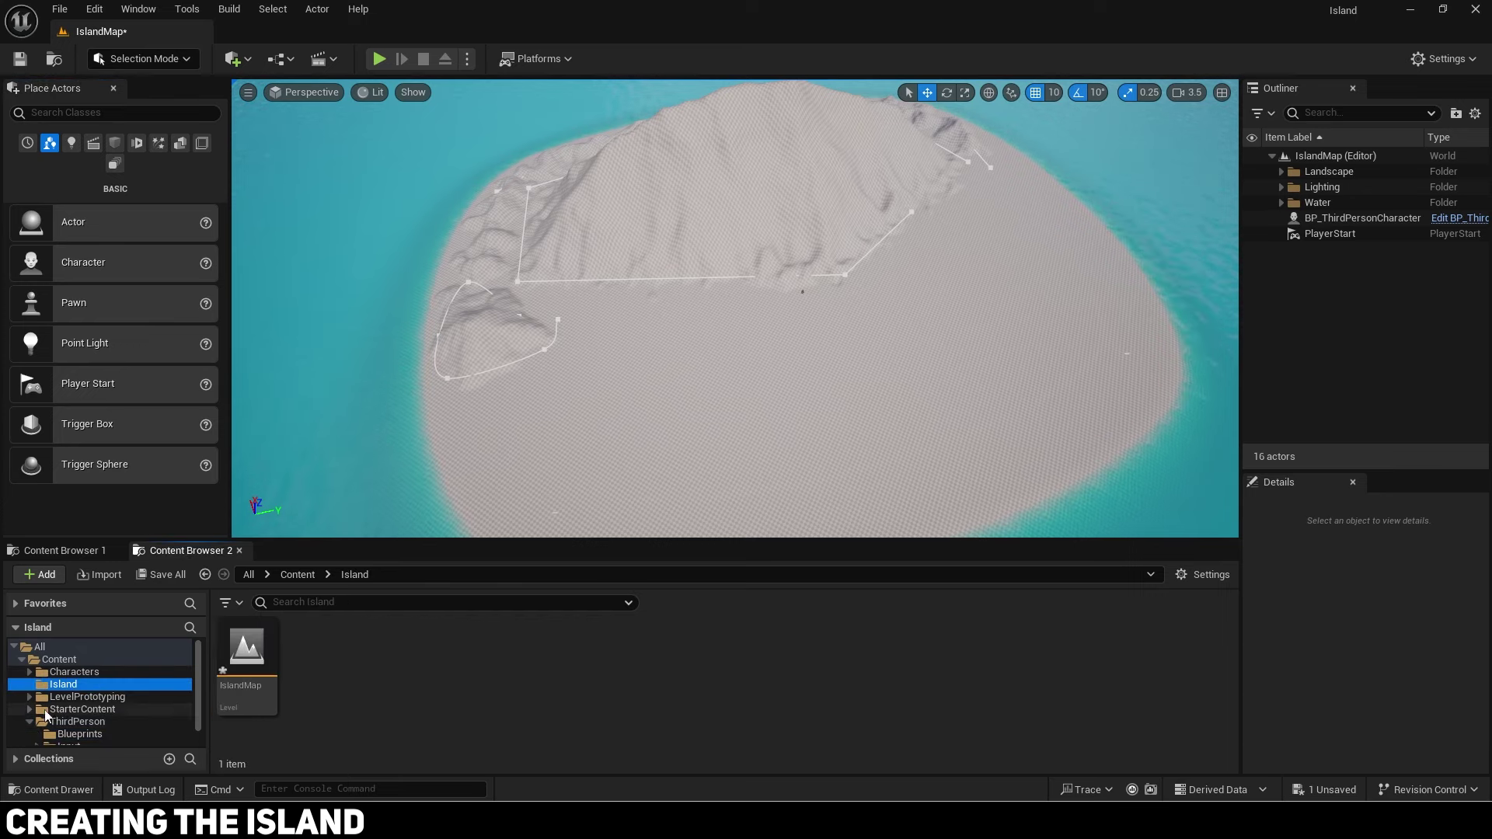
{"action": "right_click", "coordinate": [438, 665]}
{"action": "left_click", "coordinate": [548, 138]}
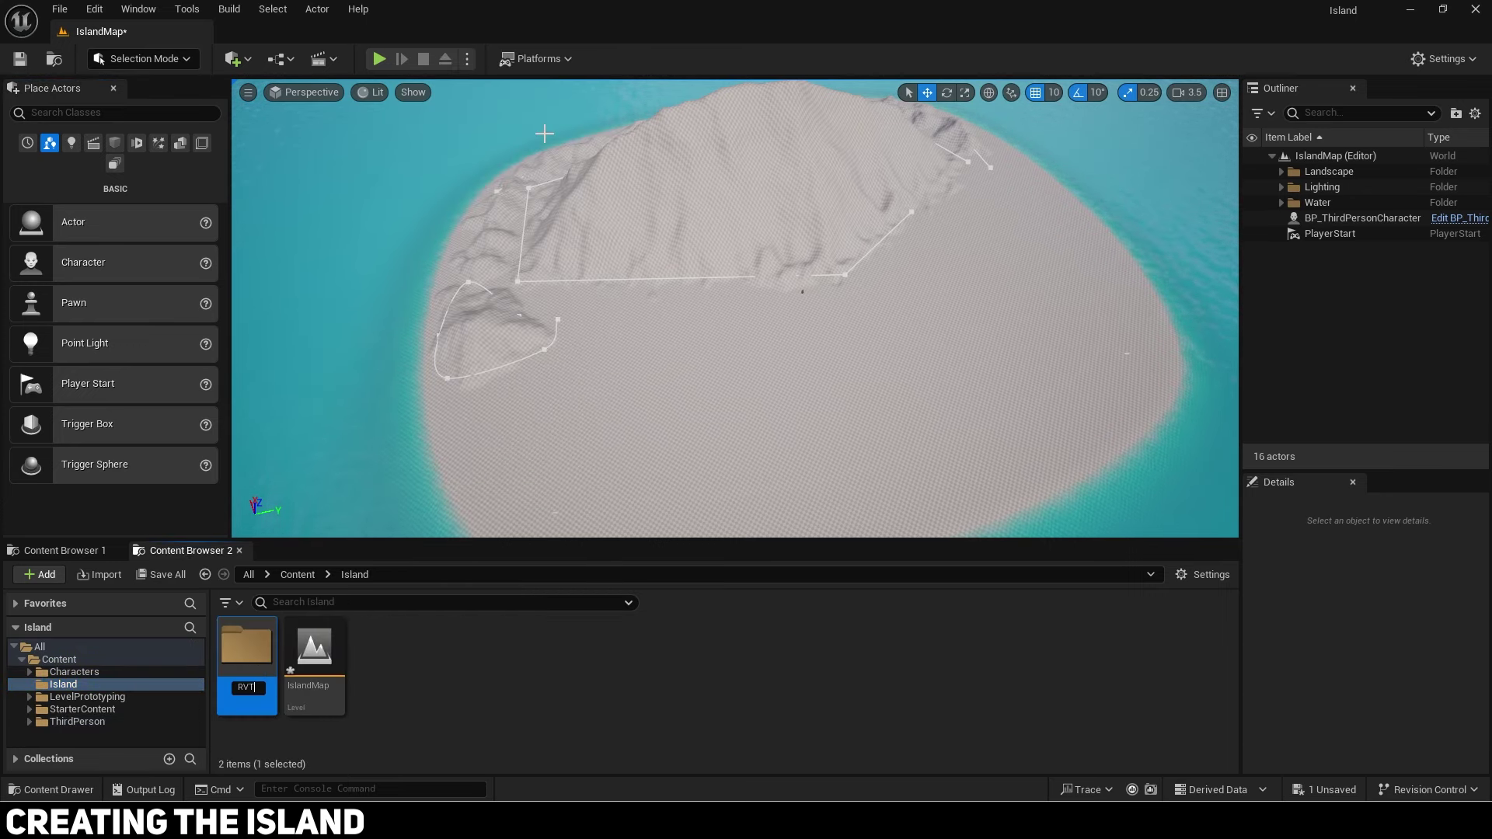
{"action": "double_click", "coordinate": [239, 661]}
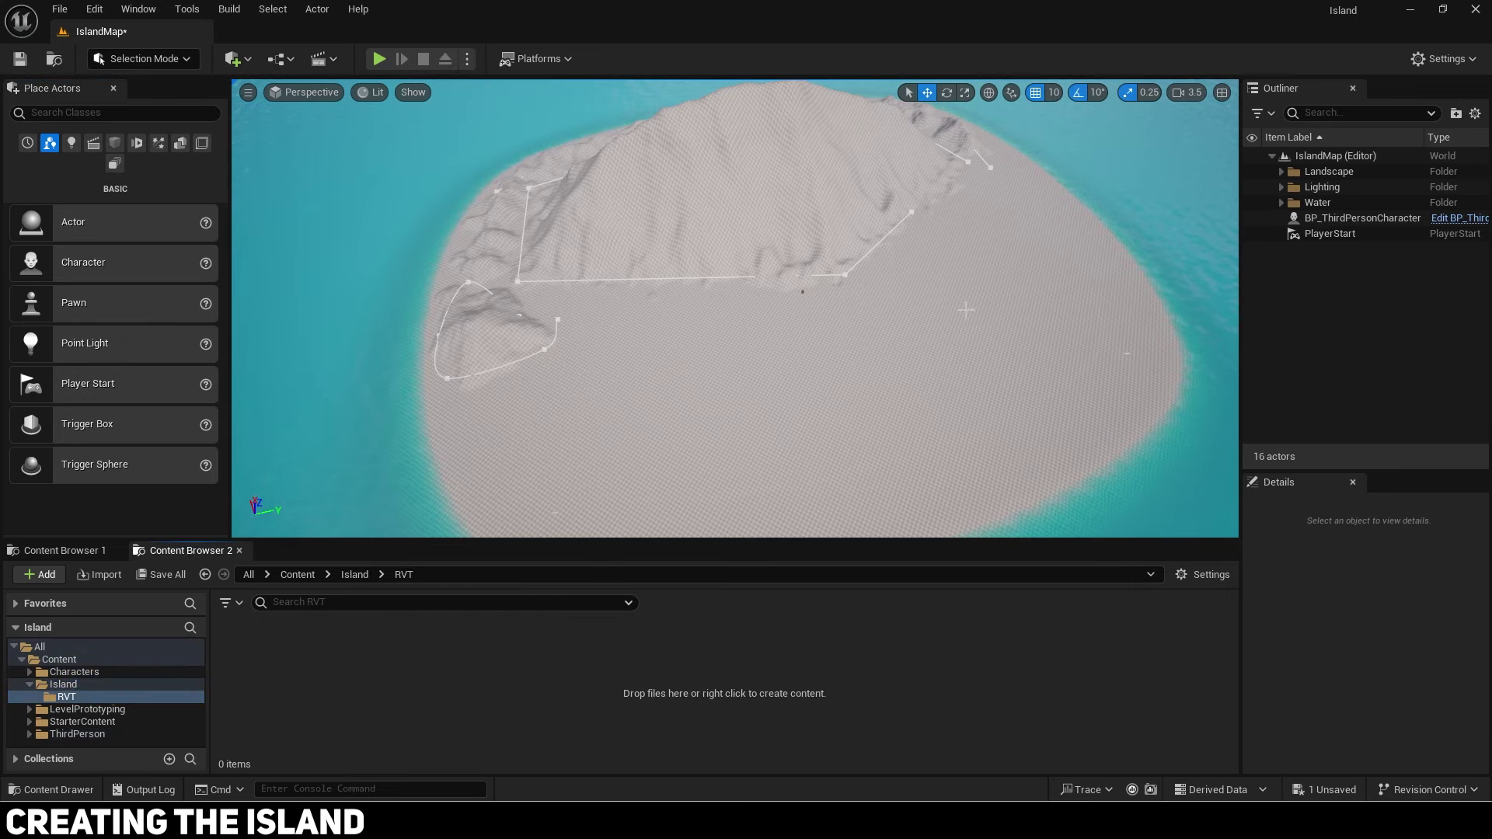
Step: Add a Runtime Virtual Texture Volume to the level and reset its location to the default
{"action": "left_click", "coordinate": [236, 60]}
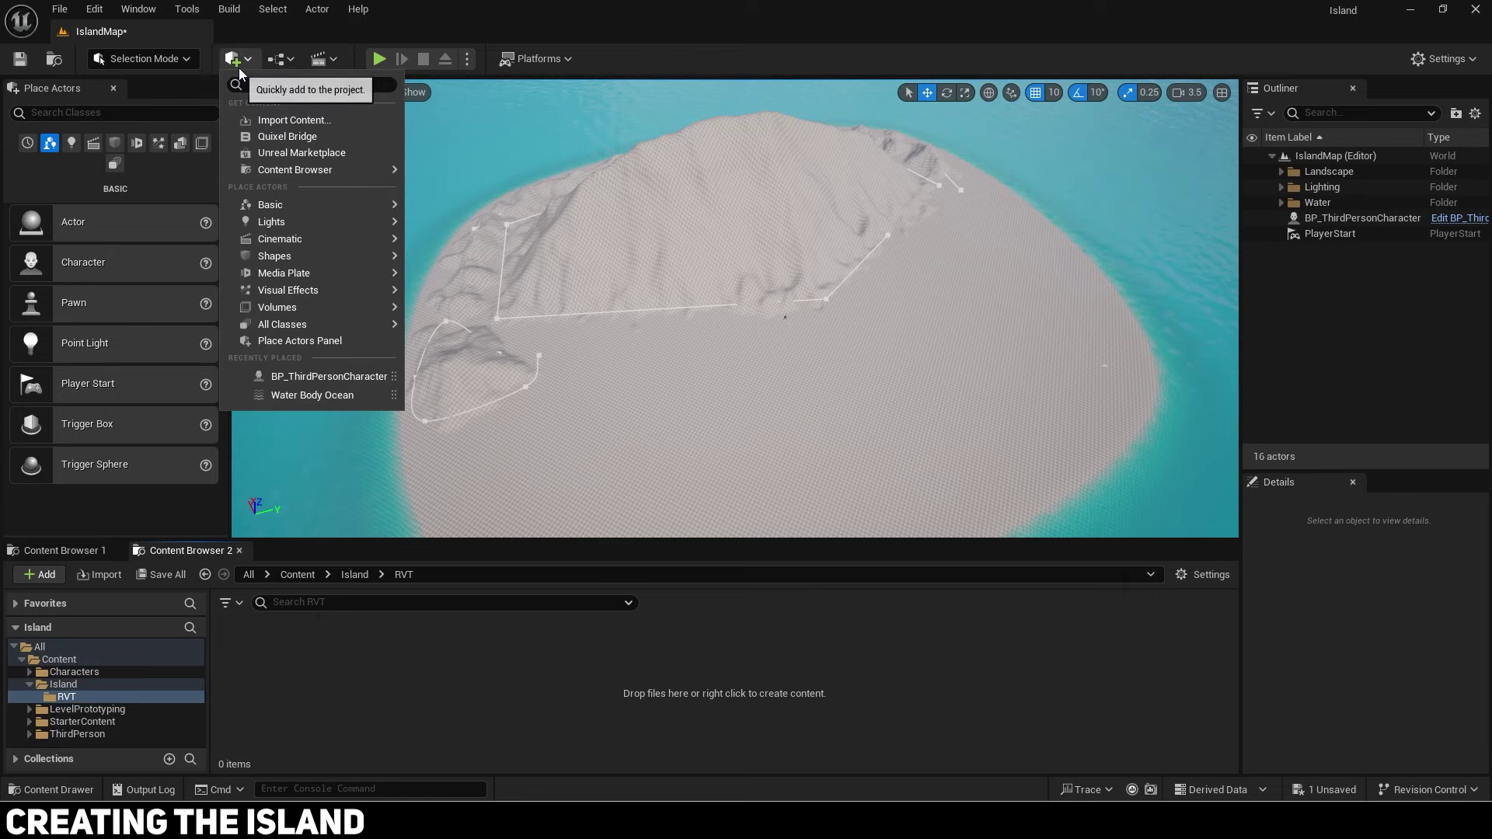
{"action": "type", "text": "Runtim"}
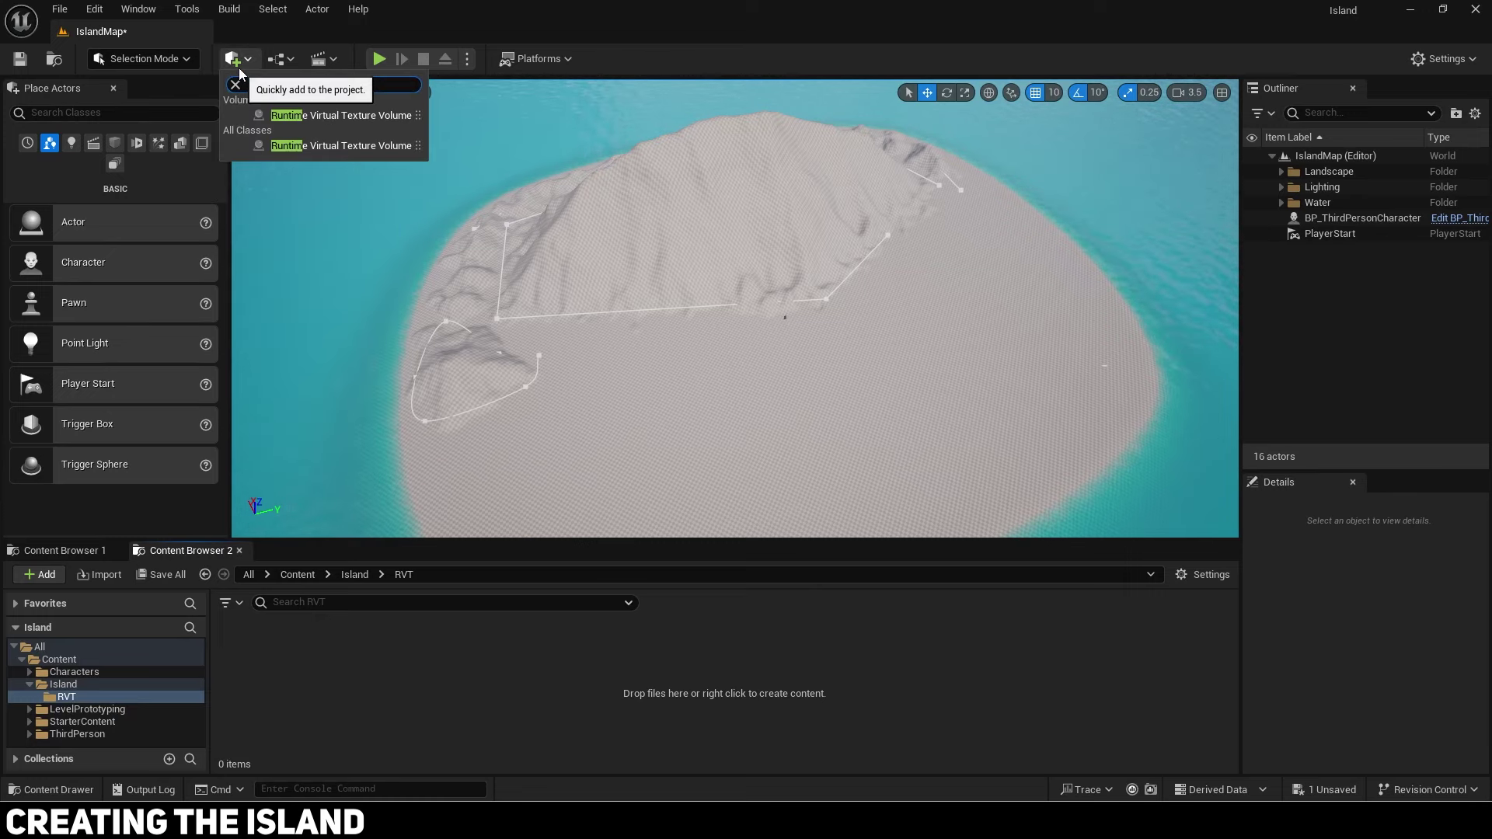
{"action": "left_click", "coordinate": [353, 146]}
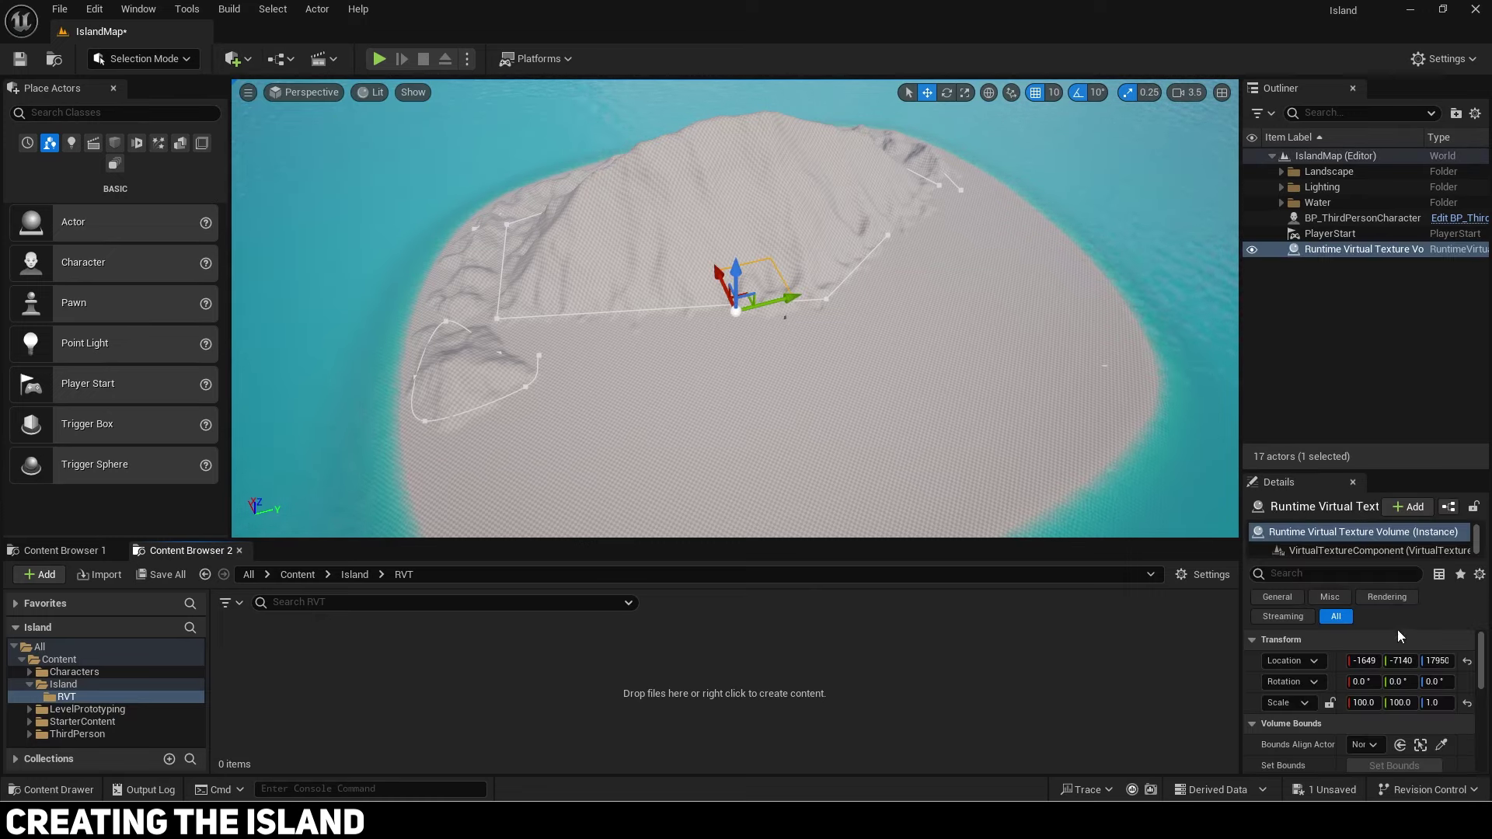
{"action": "left_click", "coordinate": [1468, 664]}
{"action": "key", "text": "w"}
{"action": "right_click_drag", "start_coordinate": [1042, 388], "coordinate": [1010, 353]}
{"action": "scroll", "coordinate": [1391, 722], "scroll_direction": "down", "scroll_amount": 2}
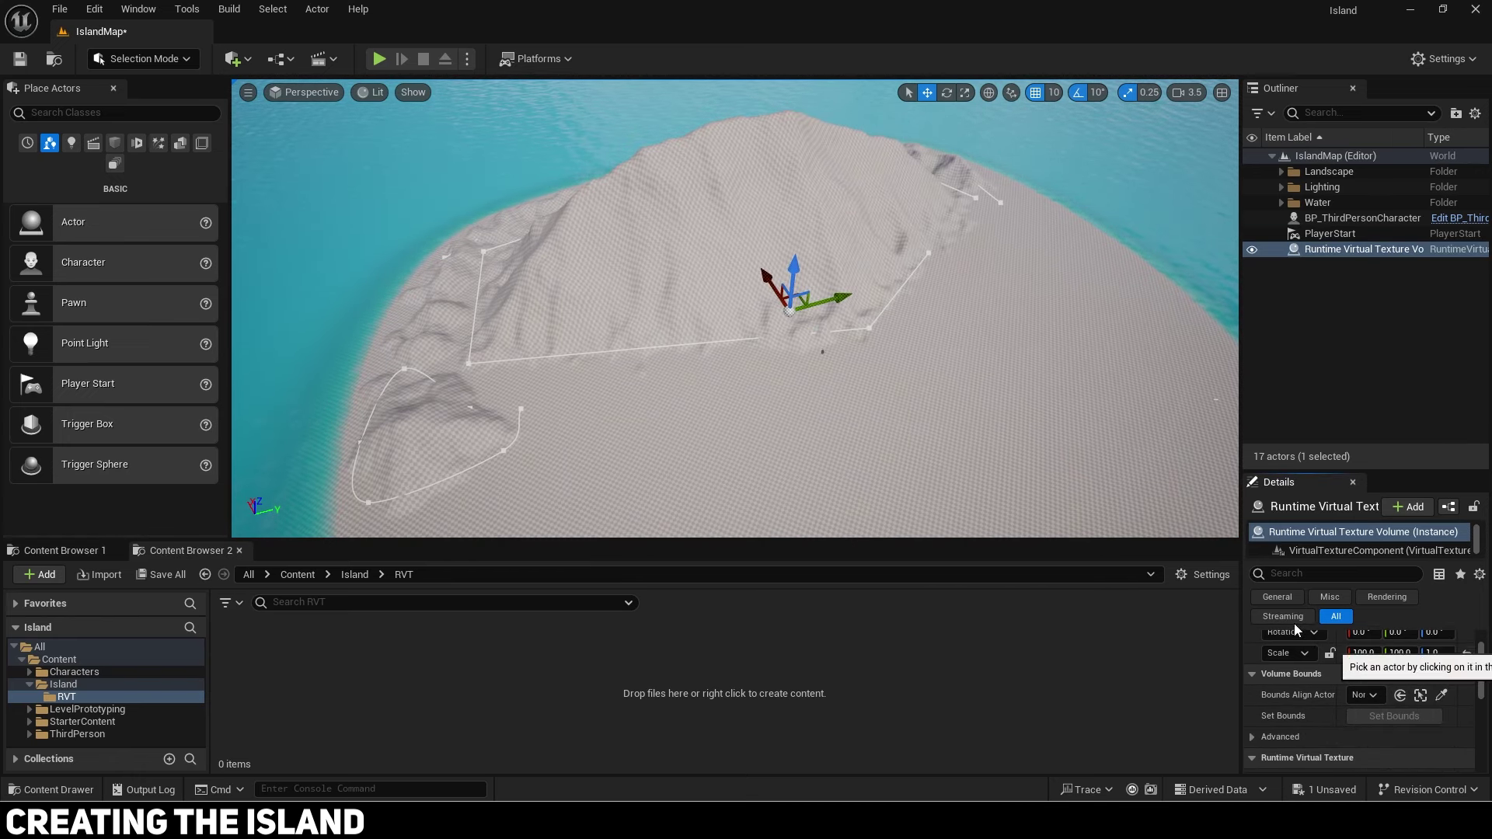
Step: Pick the landscape as the Bounds Align Actor of the Runtime Virtual Texture Volume
{"action": "left_click", "coordinate": [1442, 695]}
{"action": "left_click_drag", "start_coordinate": [1380, 471], "coordinate": [1381, 389]}
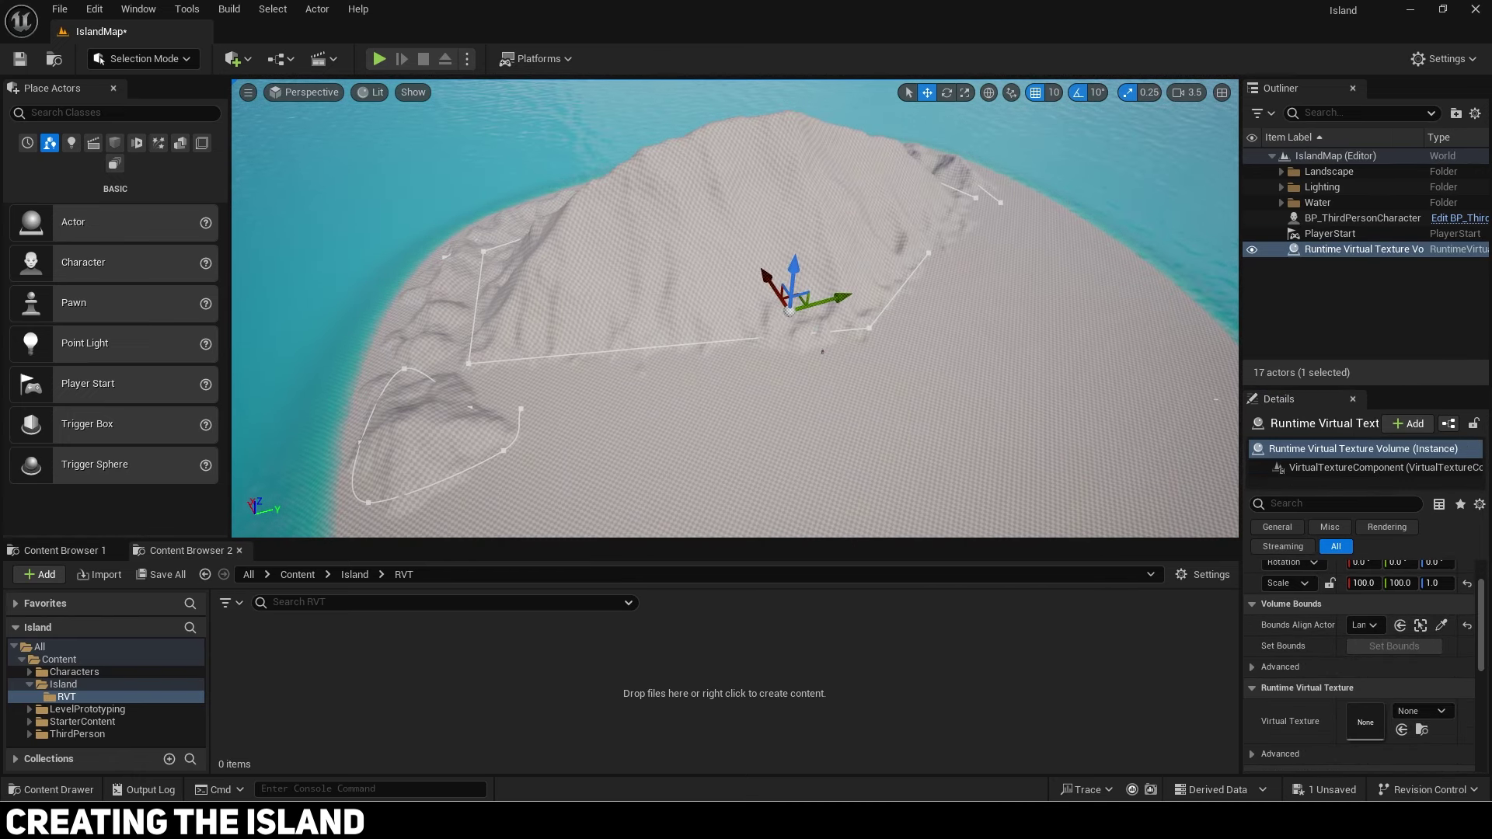
{"action": "key", "text": "F9"}
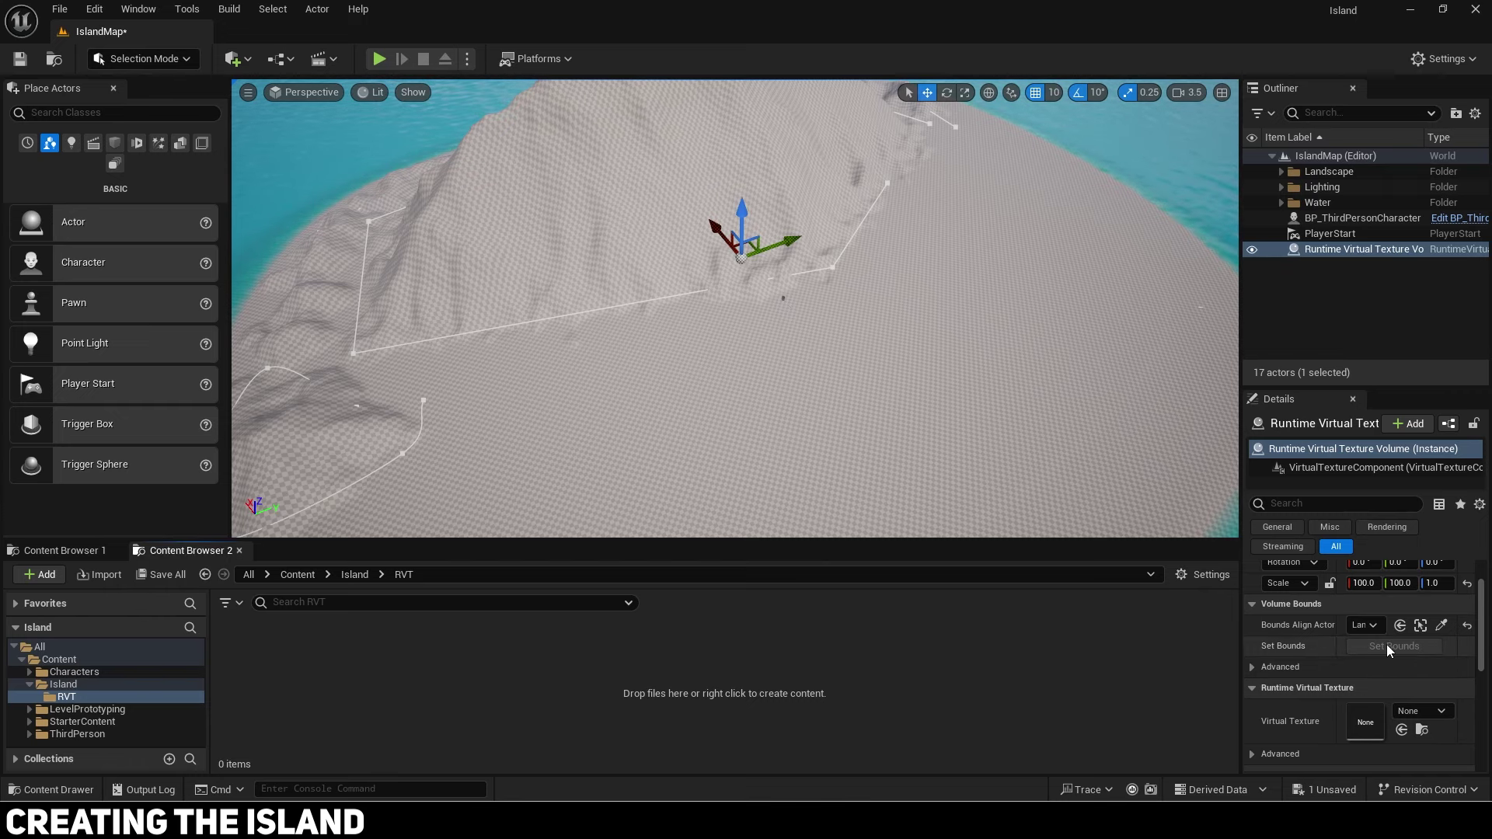
{"action": "scroll", "coordinate": [1388, 653], "scroll_direction": "down", "scroll_amount": 1}
Step: Create a Runtime Virtual Texture asset named Island_RVT in Island/RVT for the volume's virtual texture
{"action": "left_click", "coordinate": [1416, 685]}
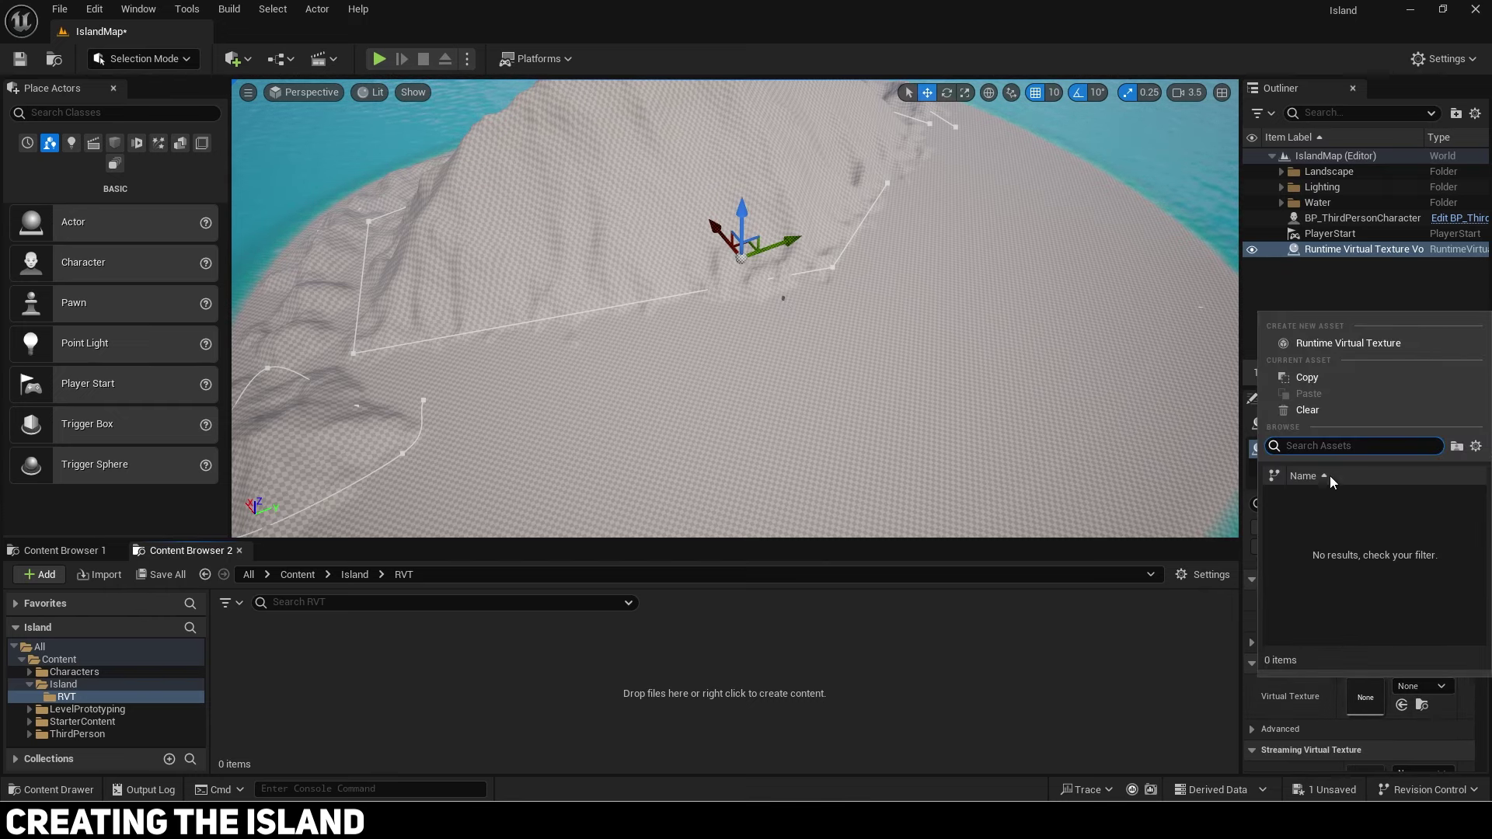
{"action": "left_click", "coordinate": [1335, 343]}
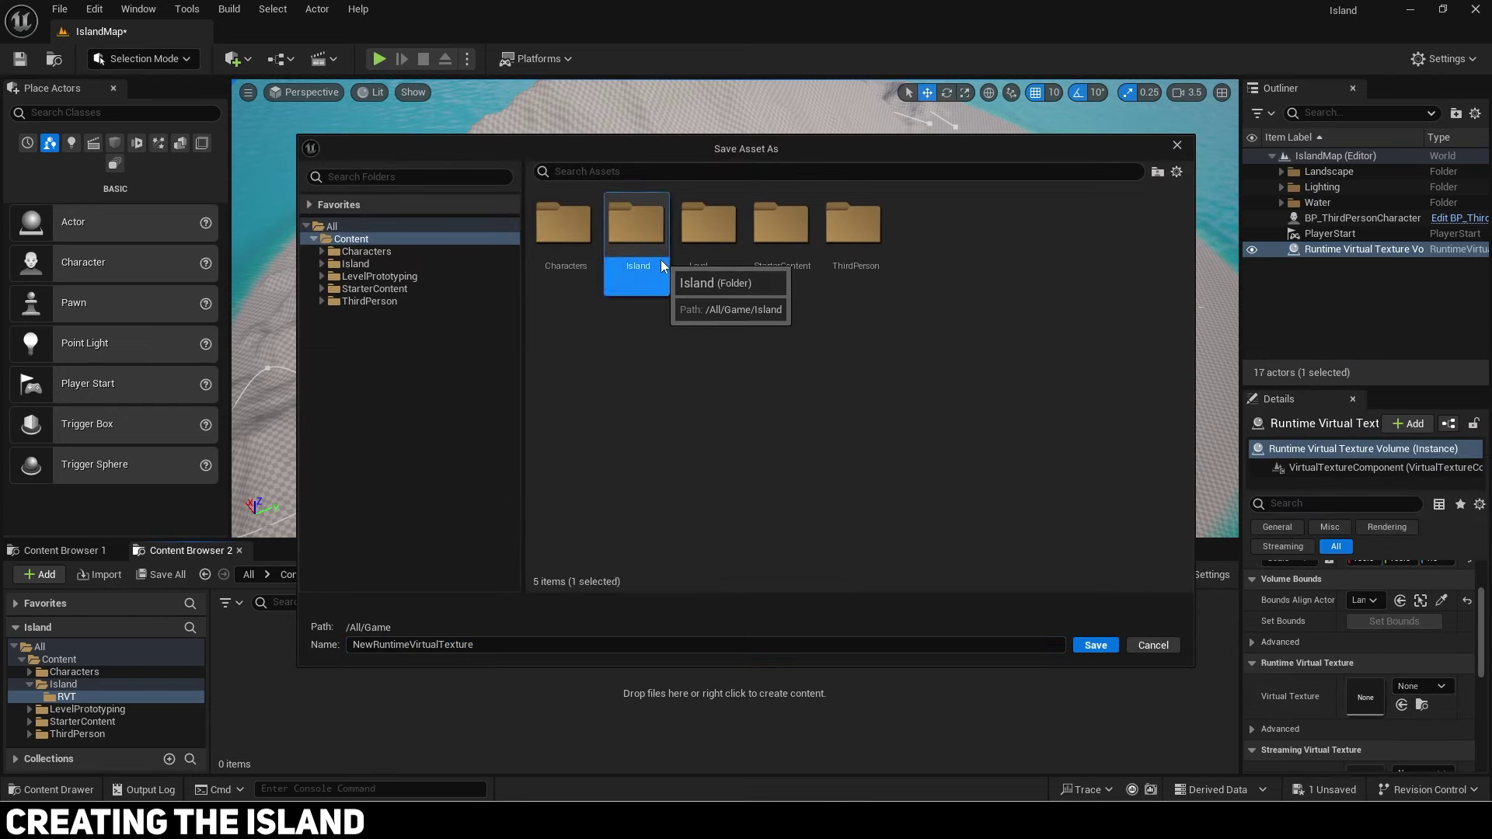
{"action": "double_click", "coordinate": [661, 260]}
{"action": "double_click", "coordinate": [591, 244]}
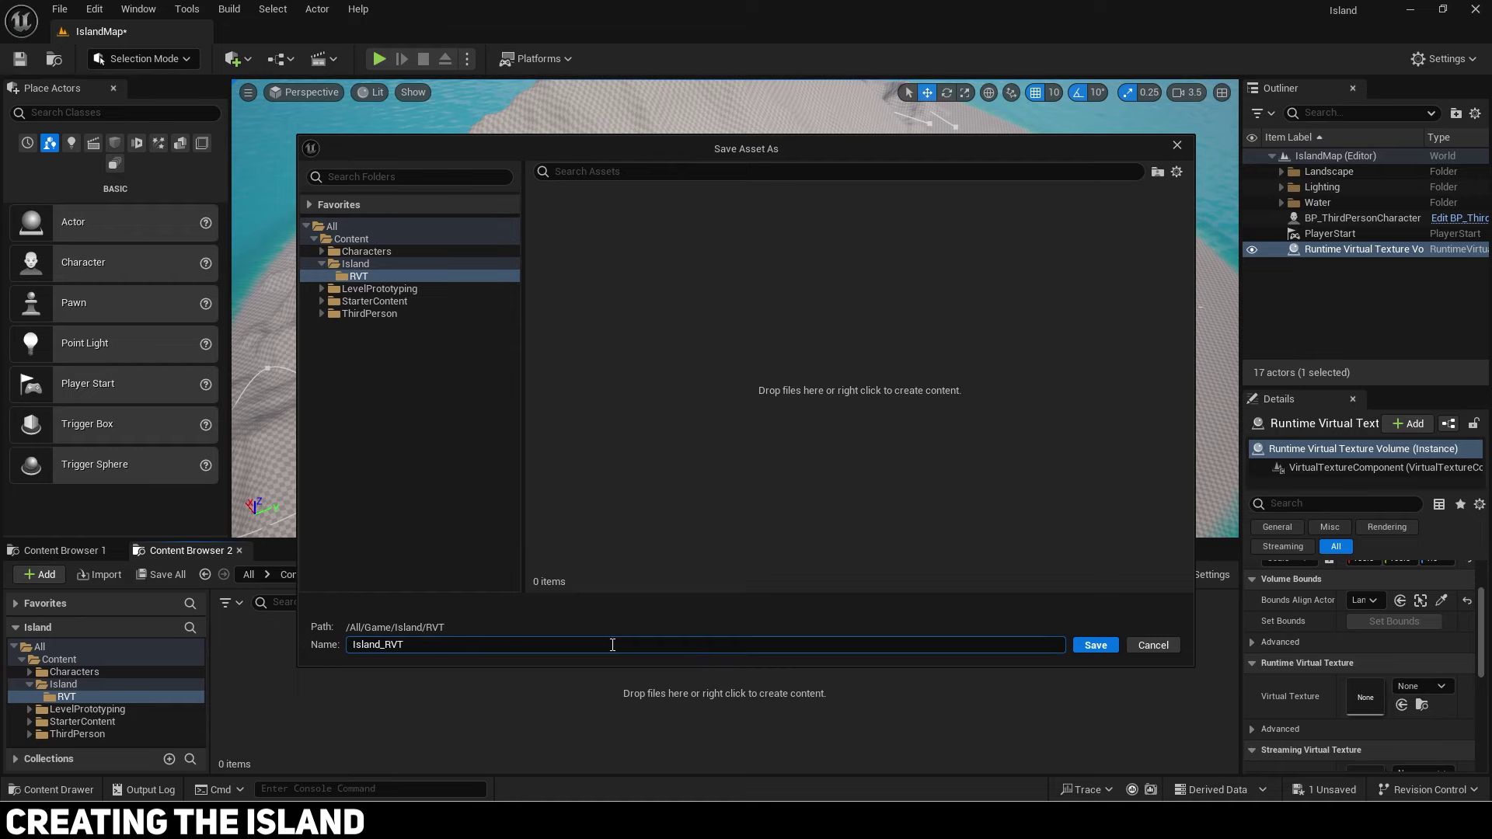
{"action": "left_click", "coordinate": [1095, 646]}
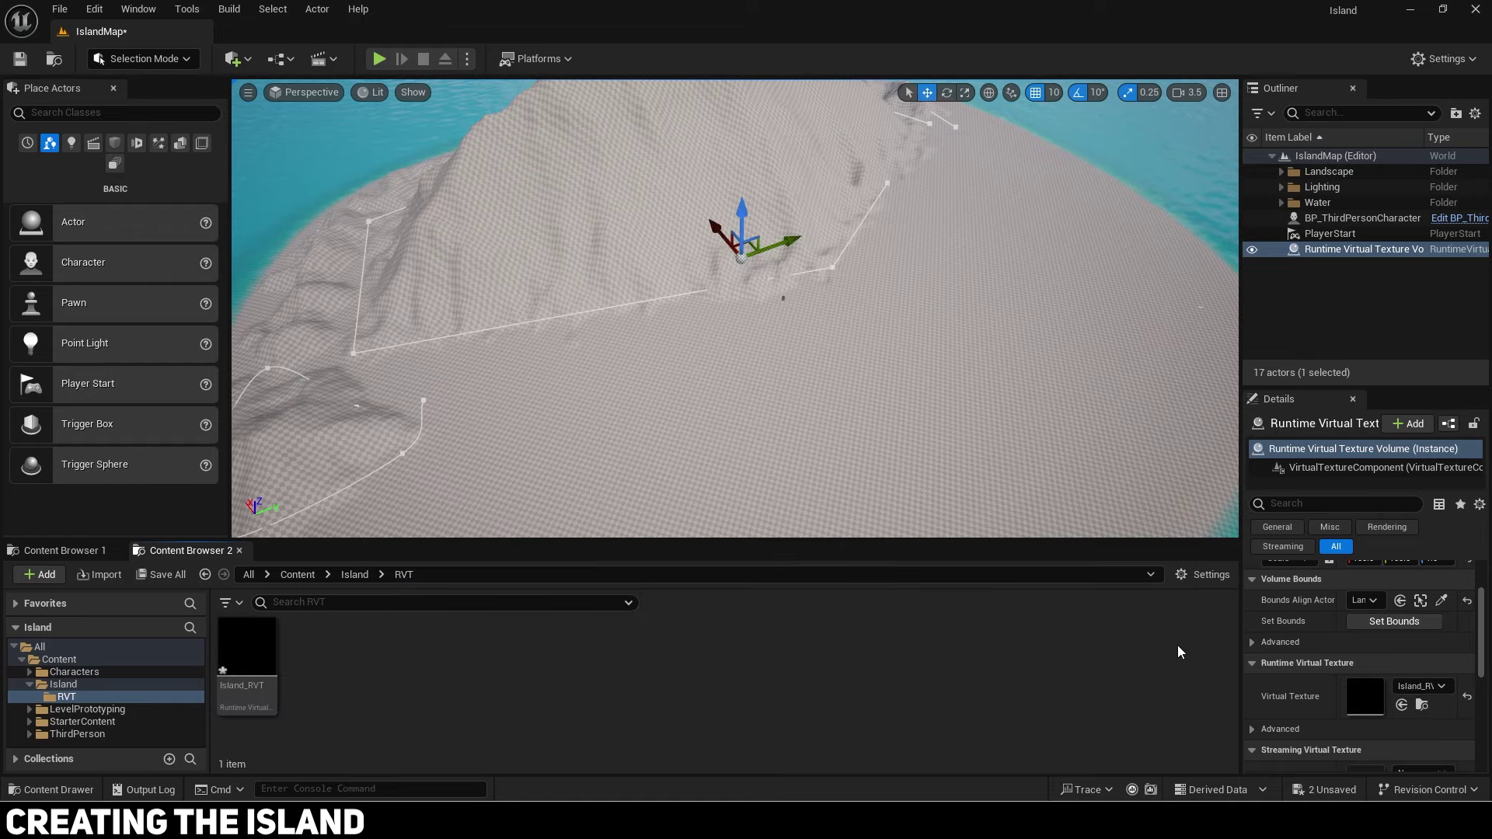
Step: Set the volume's bounds to fit the landscape and check the Island_RVT asset's size and layout settings
{"action": "key", "text": "s"}
{"action": "right_click_drag", "start_coordinate": [1088, 435], "coordinate": [1061, 389]}
{"action": "key", "text": "w"}
{"action": "key", "text": "s"}
{"action": "key", "text": "w"}
{"action": "double_click", "coordinate": [259, 664]}
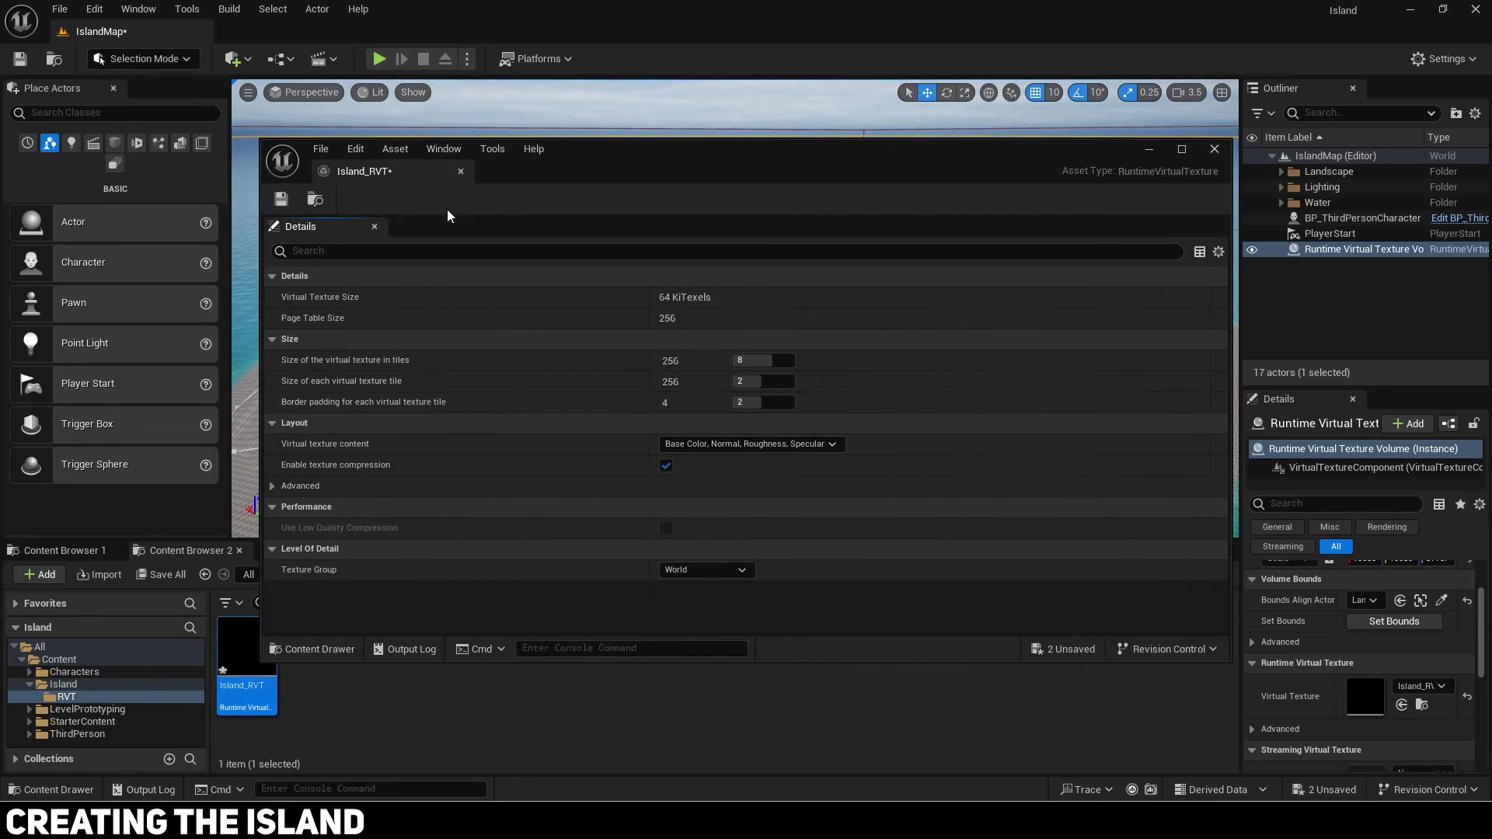
{"action": "left_click", "coordinate": [461, 171]}
Step: Duplicate the Runtime Virtual Texture Volume, then rename the original Runtime Virtual Texture Volume Base and the copy Runtime Virtual Texture Volume Height
{"action": "key", "text": "ctrl+d"}
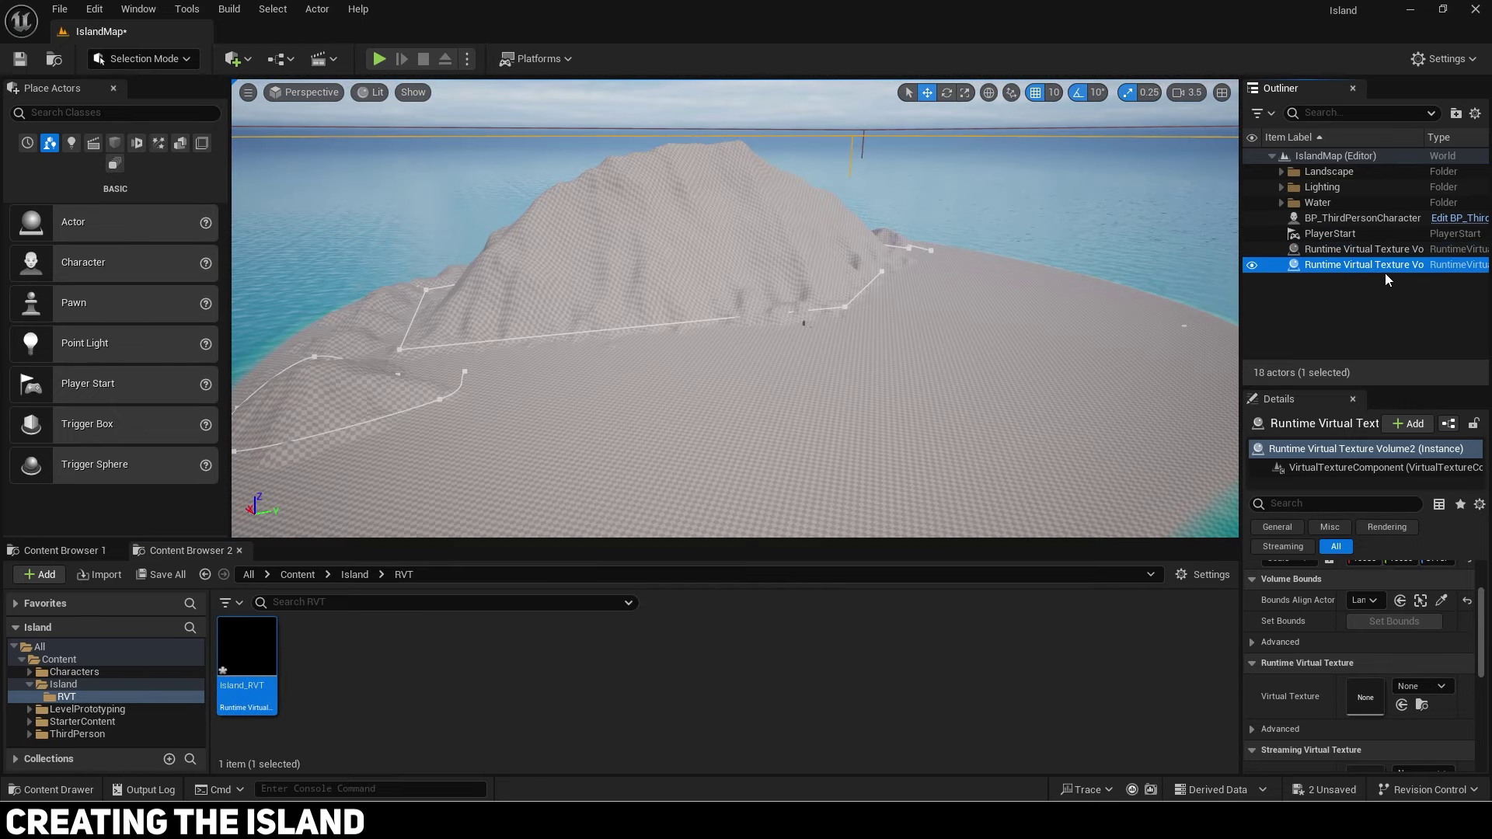
{"action": "left_click", "coordinate": [1391, 251]}
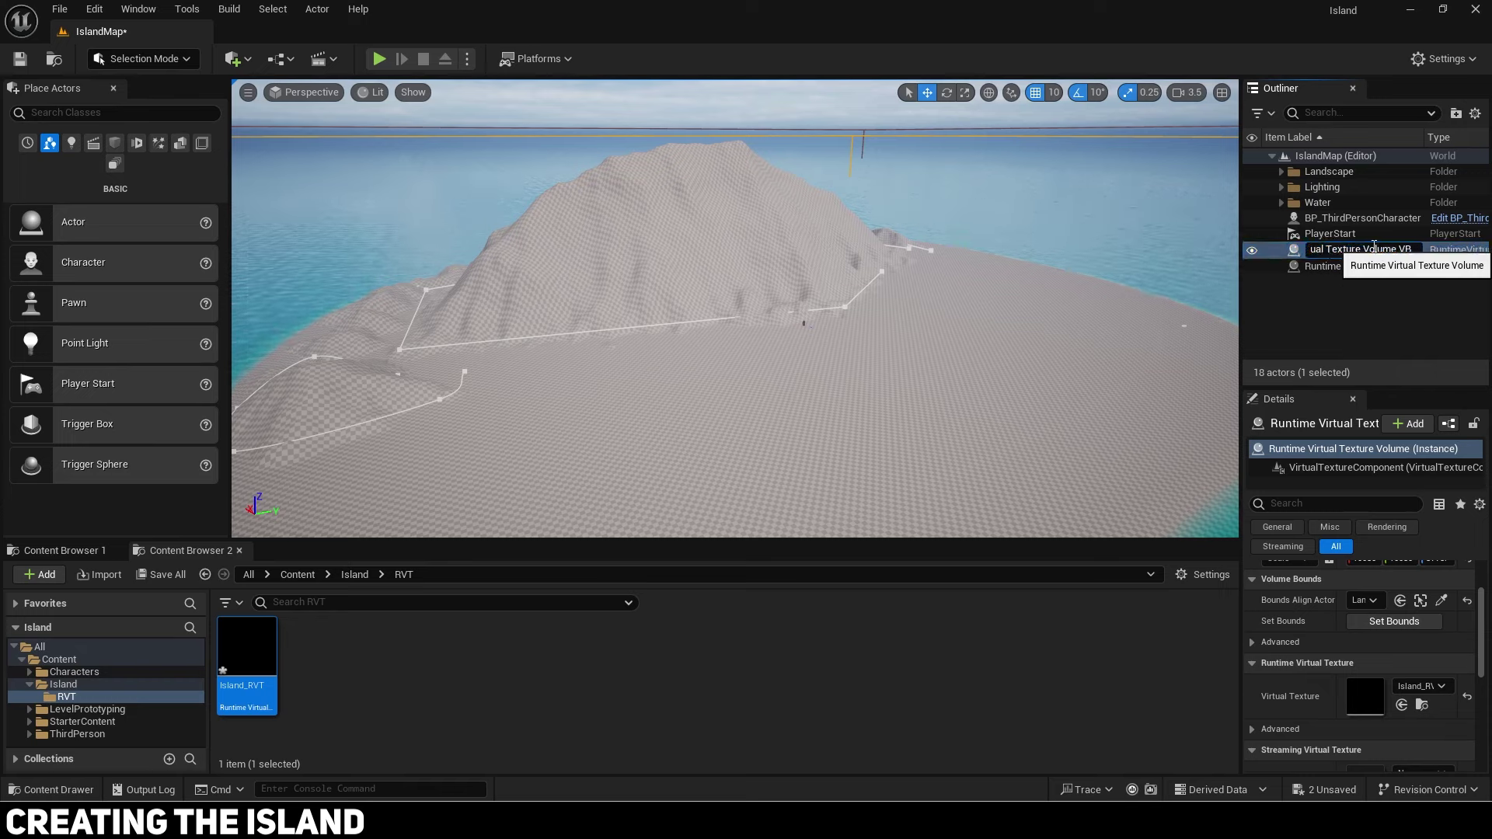
{"action": "type", "text": "se"}
{"action": "key", "text": "Return"}
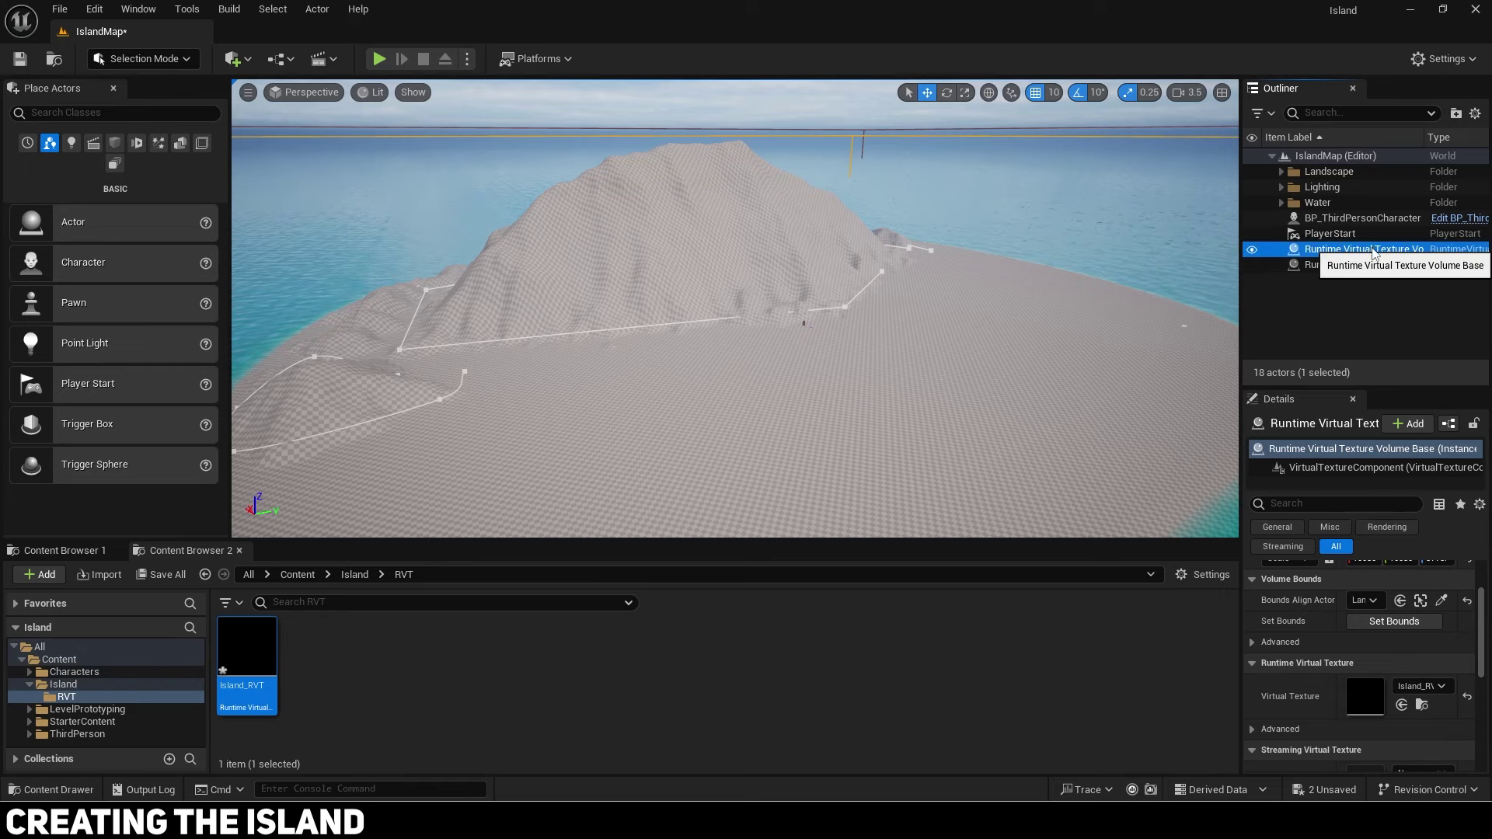
{"action": "left_click", "coordinate": [1367, 264]}
{"action": "left_click", "coordinate": [1367, 264]}
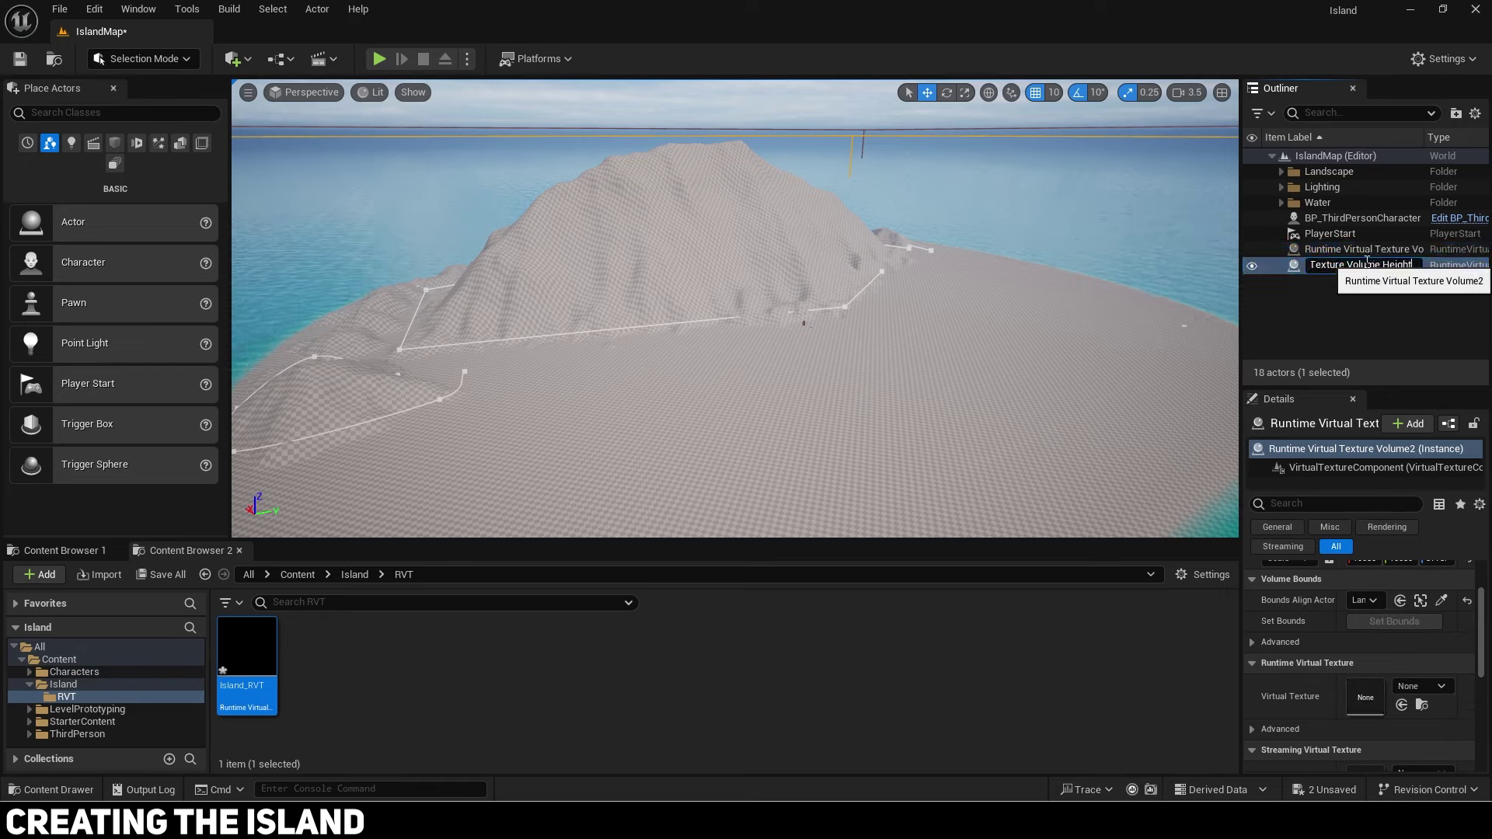
{"action": "key", "text": "Return"}
Step: Create a Runtime Virtual Texture asset named IslandHeight_RVT in Island/RVT as the Height volume's virtual texture
{"action": "scroll", "coordinate": [1336, 727], "scroll_direction": "down", "scroll_amount": 1}
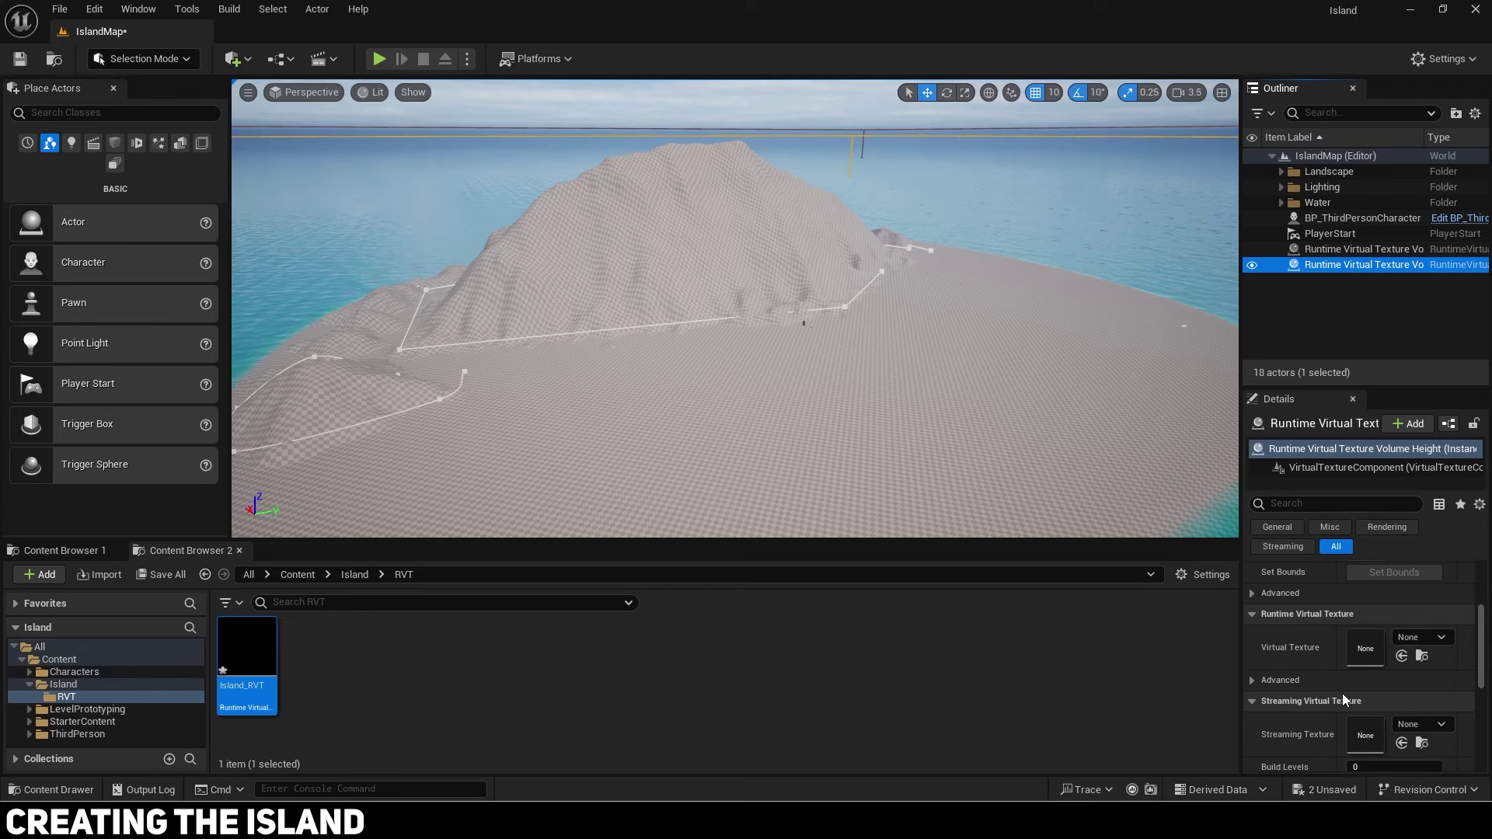
{"action": "scroll", "coordinate": [1343, 707], "scroll_direction": "up", "scroll_amount": 3}
{"action": "scroll", "coordinate": [1347, 696], "scroll_direction": "down", "scroll_amount": 1}
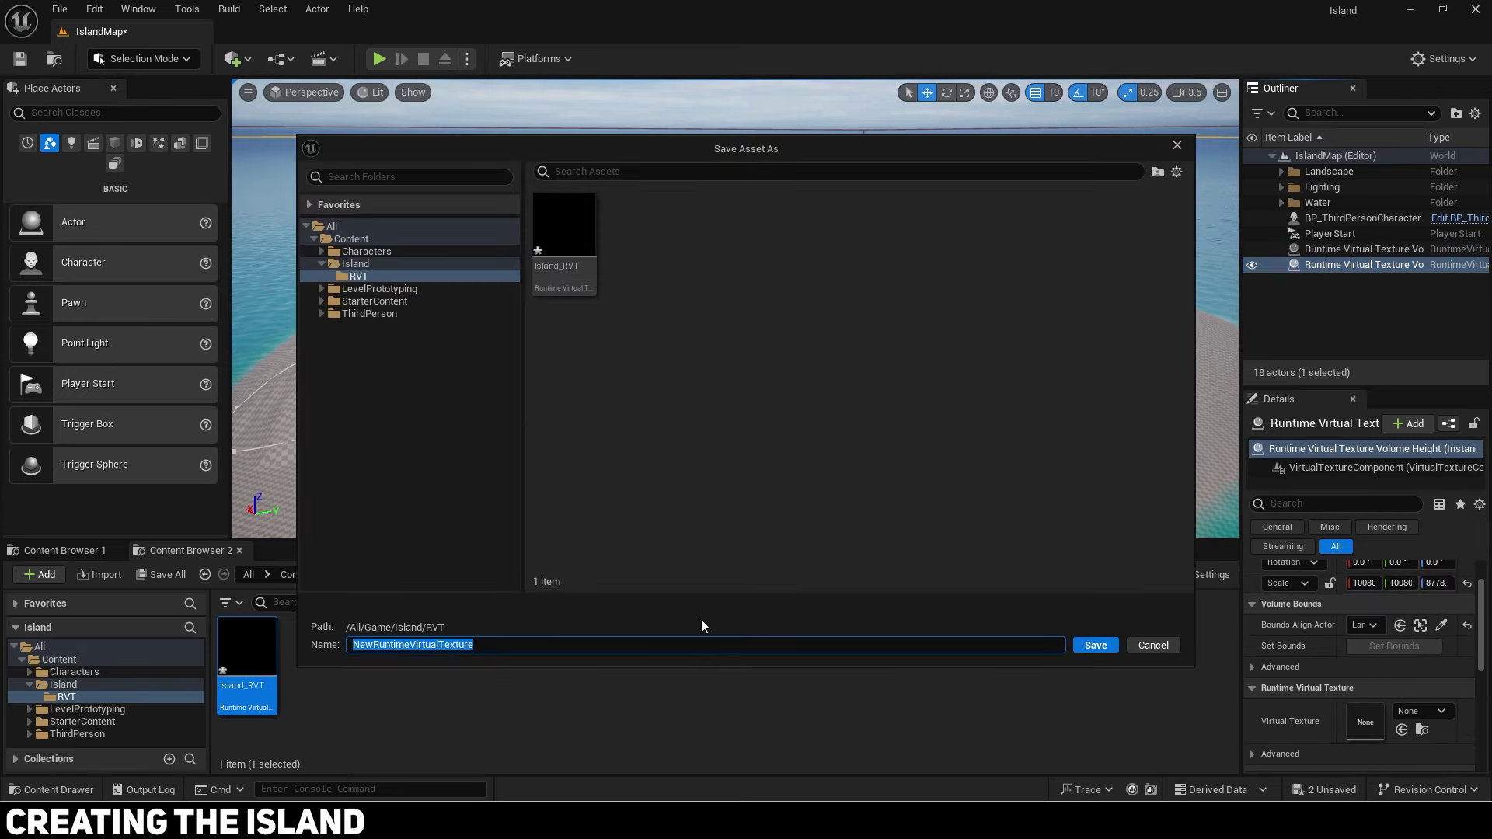
{"action": "type", "text": "IslandHeight_RVT"}
{"action": "key", "text": "Return"}
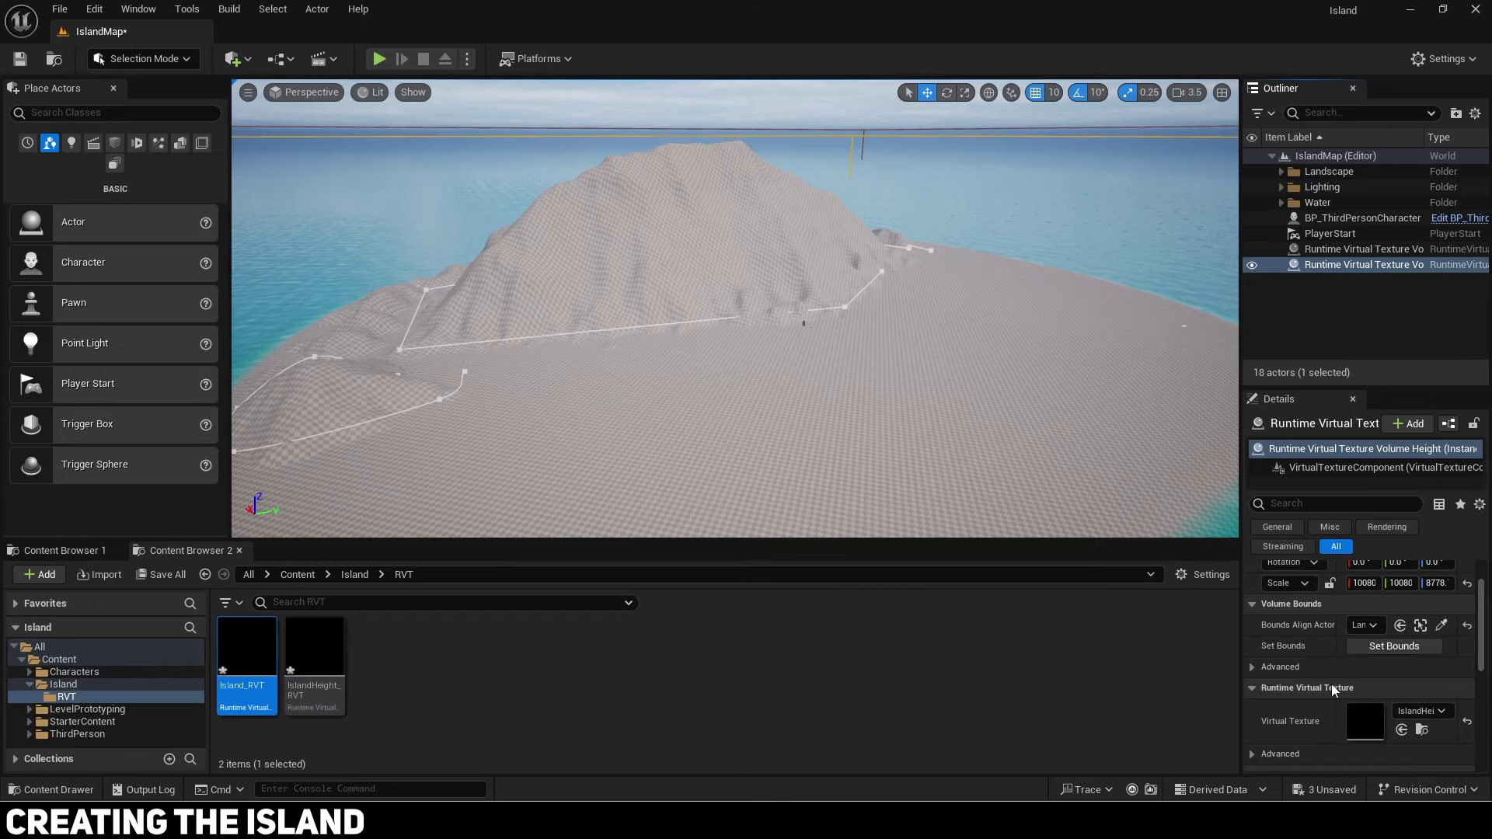
Step: Set the virtual texture content of IslandHeight_RVT to World Height and save all unsaved assets
{"action": "double_click", "coordinate": [314, 652]}
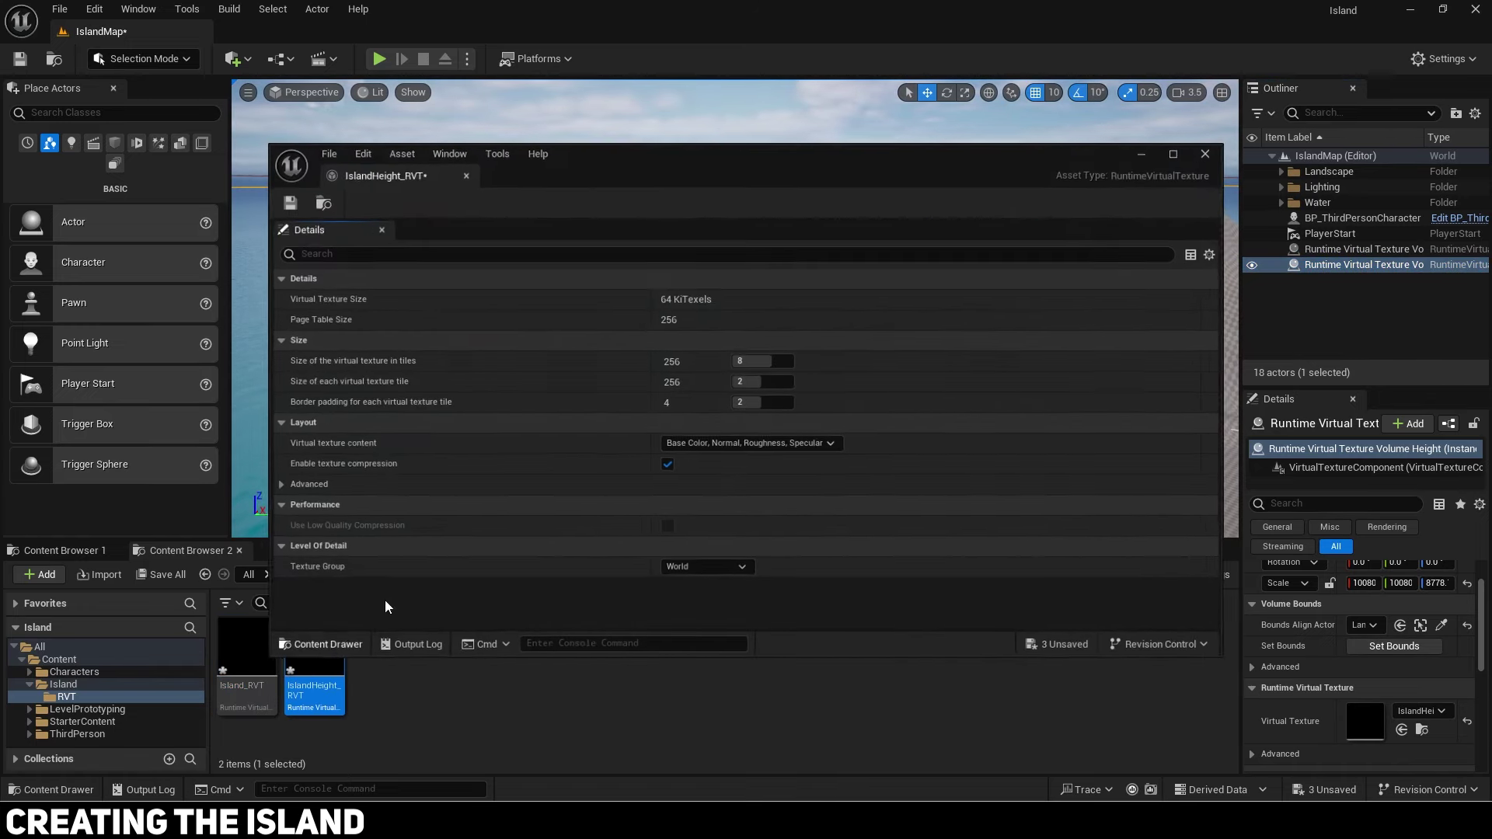
{"action": "left_click", "coordinate": [750, 444]}
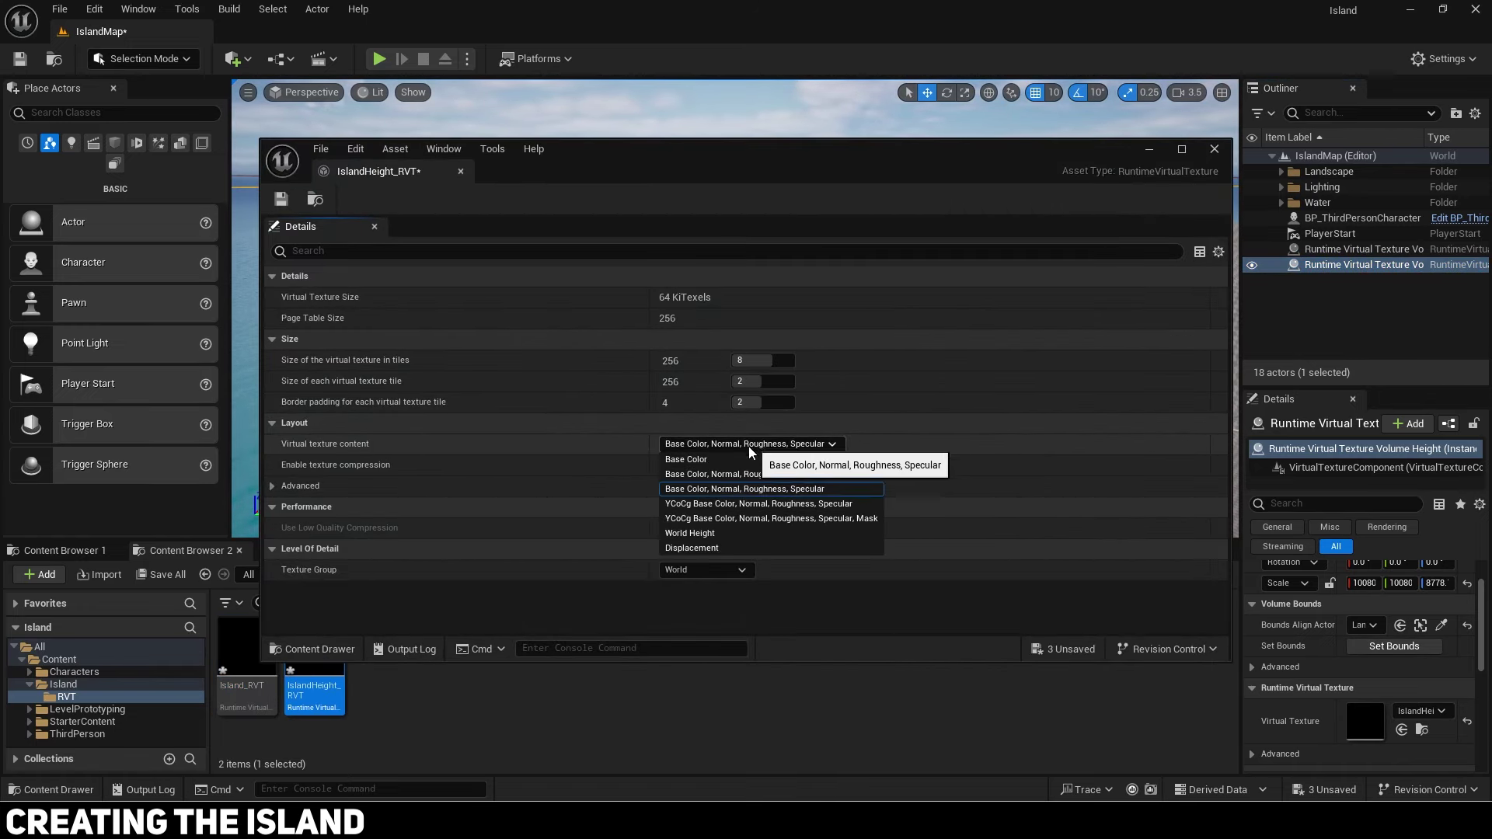
{"action": "left_click", "coordinate": [712, 535]}
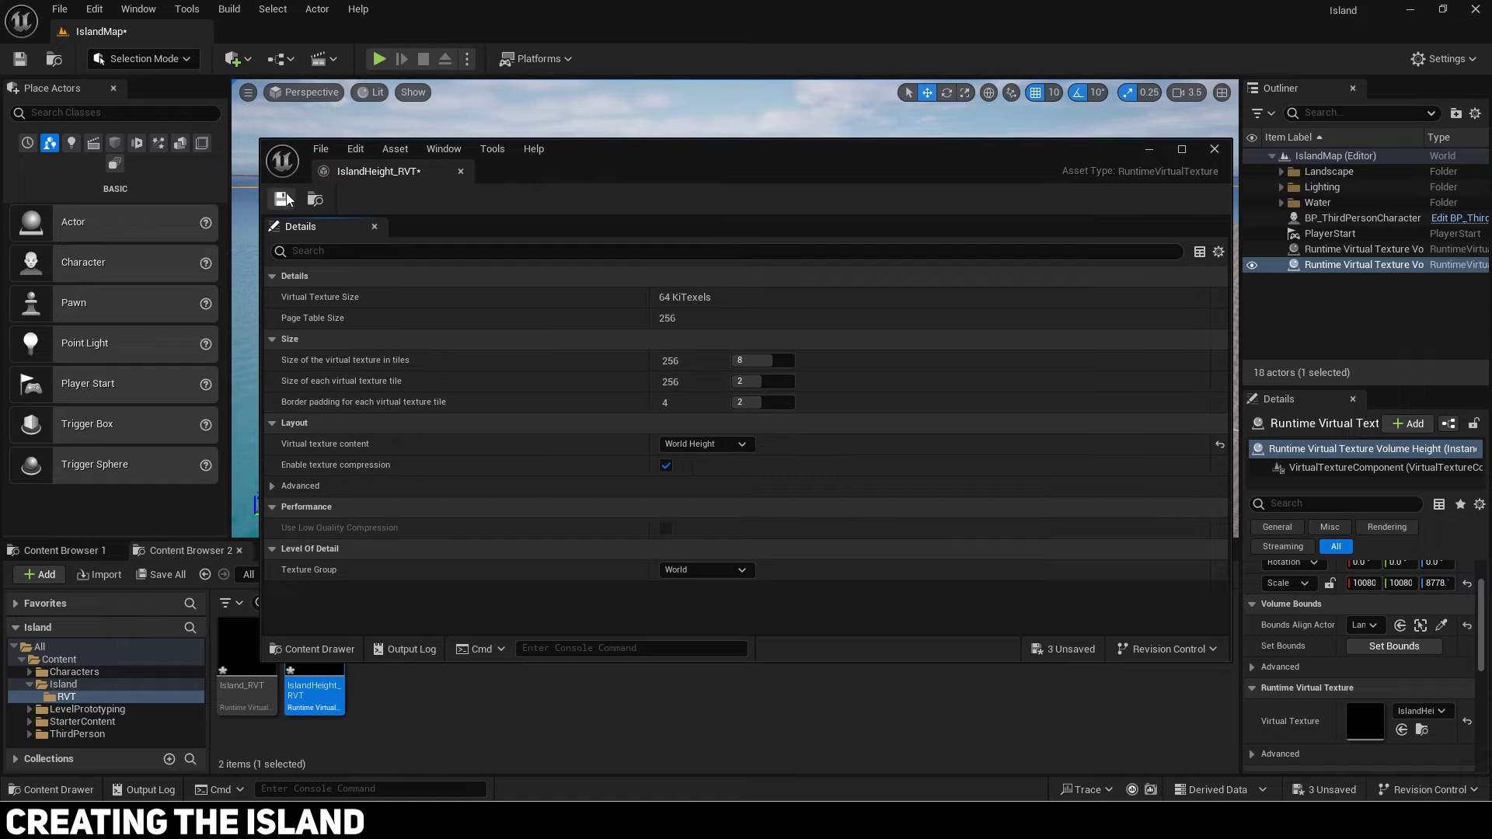
{"action": "left_click", "coordinate": [460, 171]}
{"action": "left_click", "coordinate": [161, 574]}
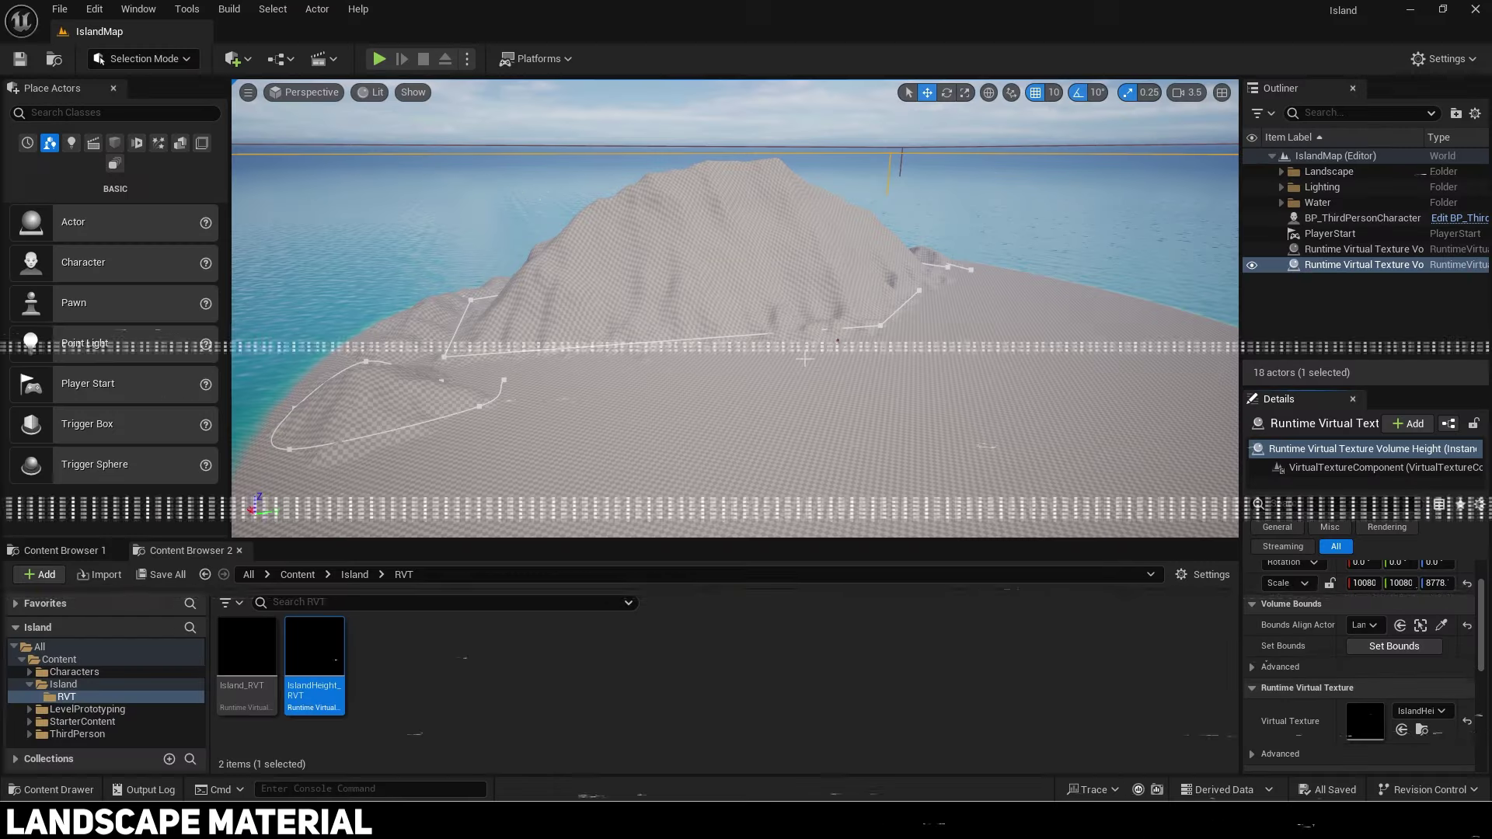
Step: Open Quixel Bridge and dismiss the notice about Megascans moving to Fab
{"action": "left_click", "coordinate": [245, 63]}
{"action": "left_click", "coordinate": [292, 135]}
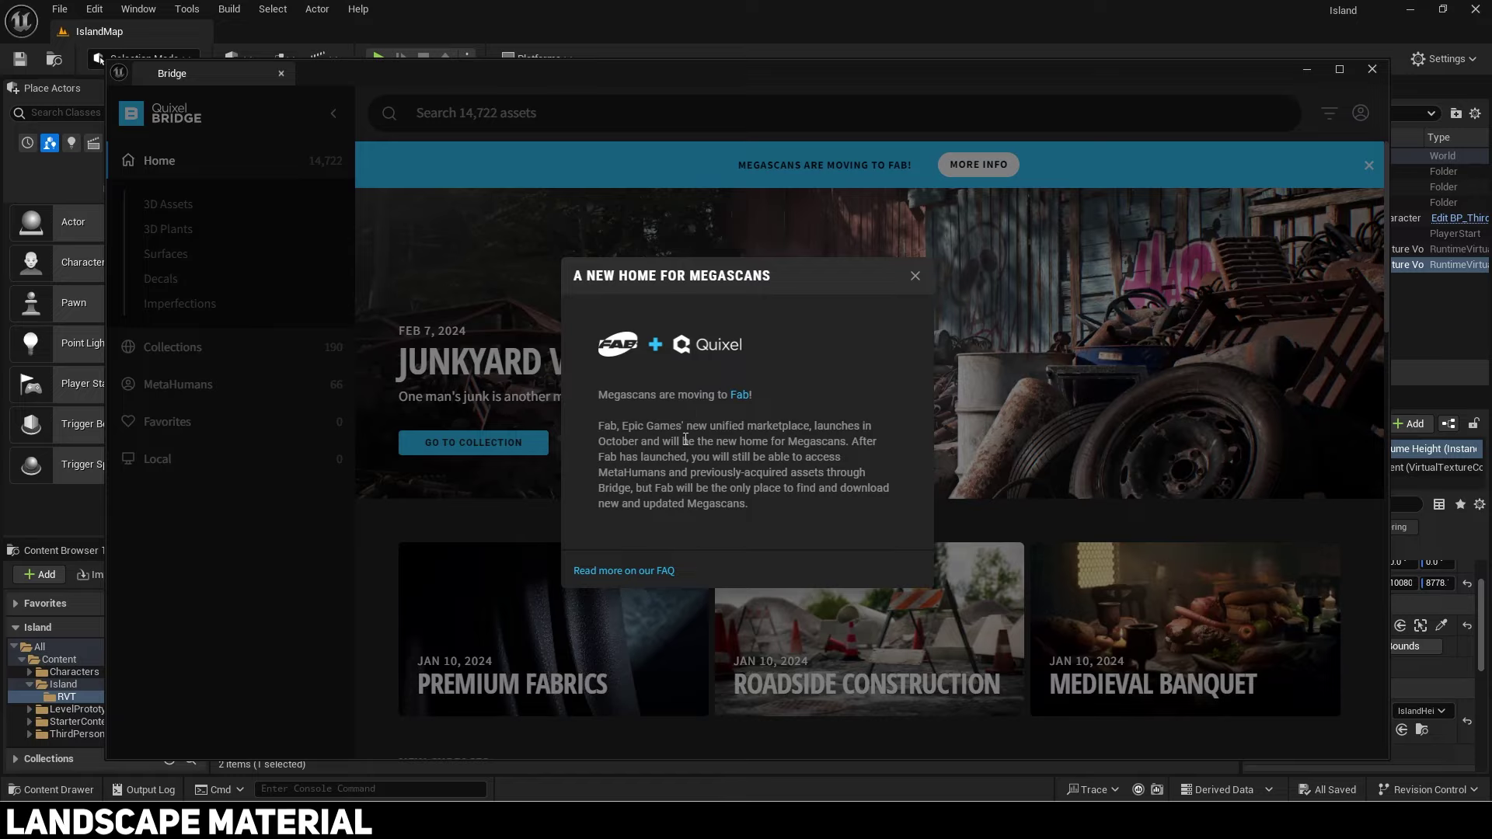
{"action": "left_click", "coordinate": [916, 277]}
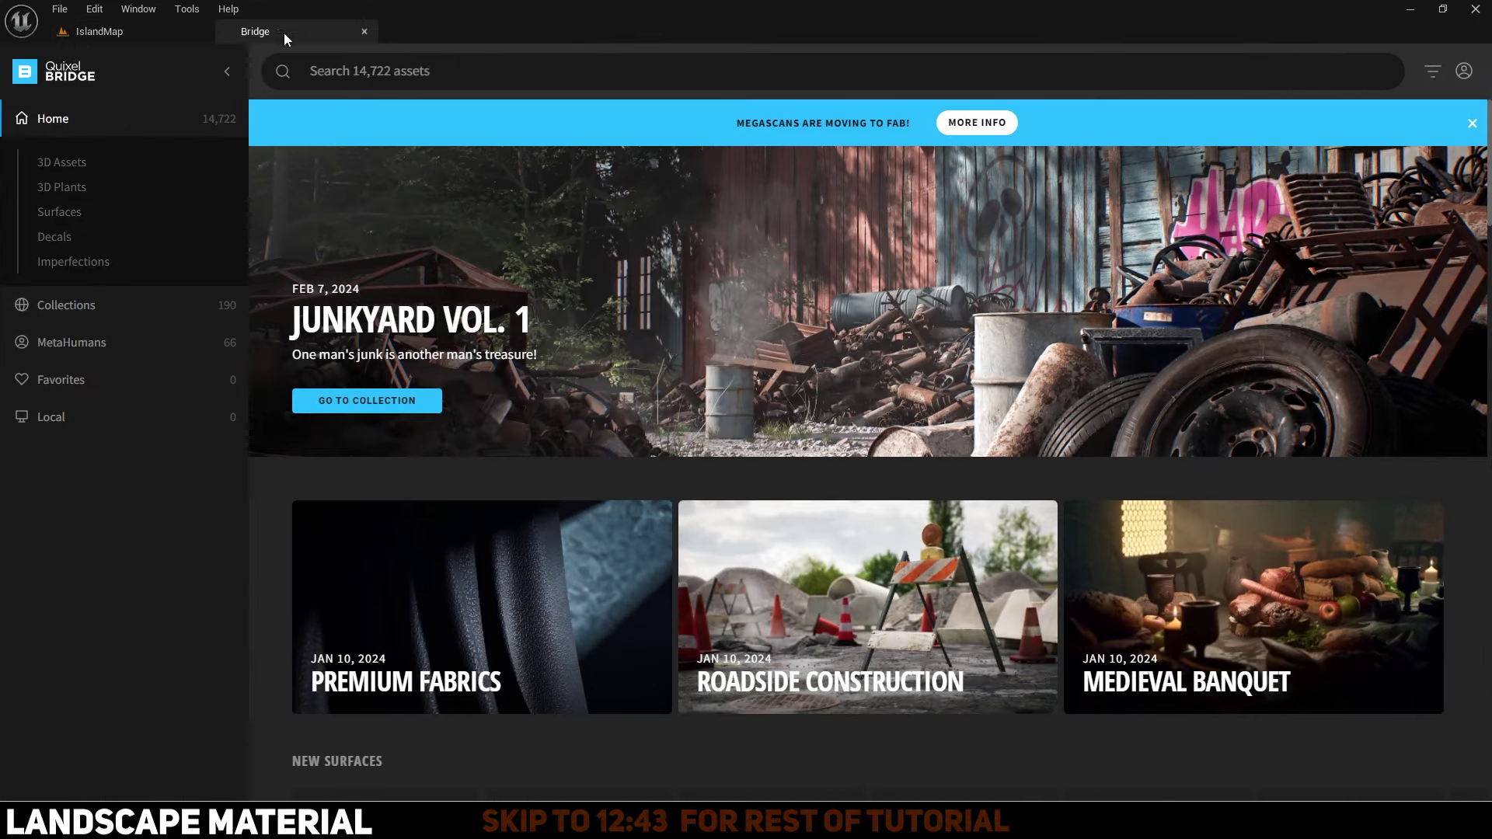
Step: Search Bridge for "mossy", download the Mossy Forest Floor surface at High Quality and add it to the project
{"action": "left_click", "coordinate": [431, 69]}
{"action": "type", "text": "mossy"}
{"action": "key", "text": "Return"}
{"action": "scroll", "coordinate": [638, 389], "scroll_direction": "down", "scroll_amount": 10}
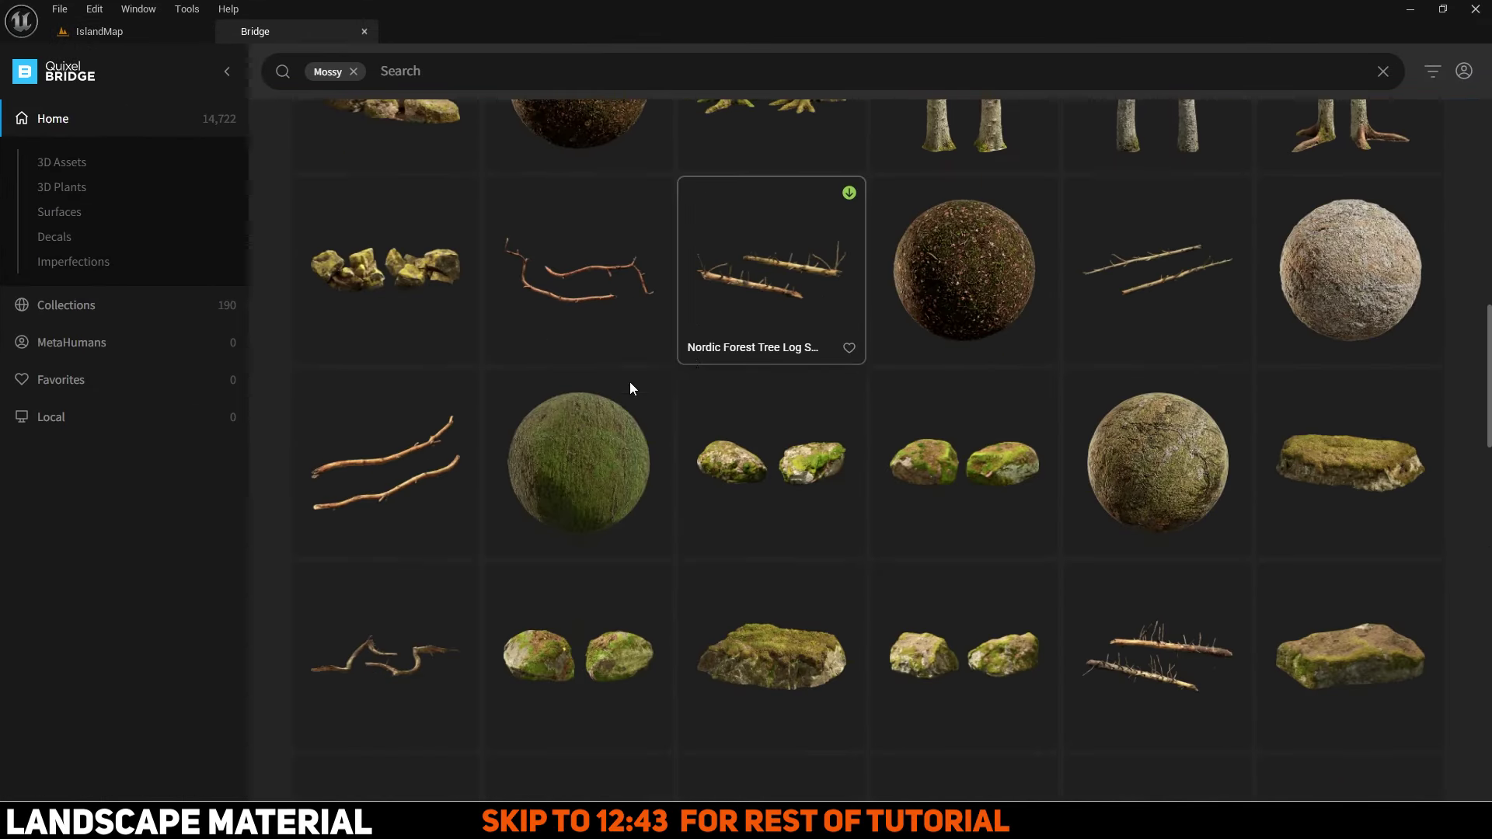
{"action": "scroll", "coordinate": [655, 440], "scroll_direction": "down", "scroll_amount": 20}
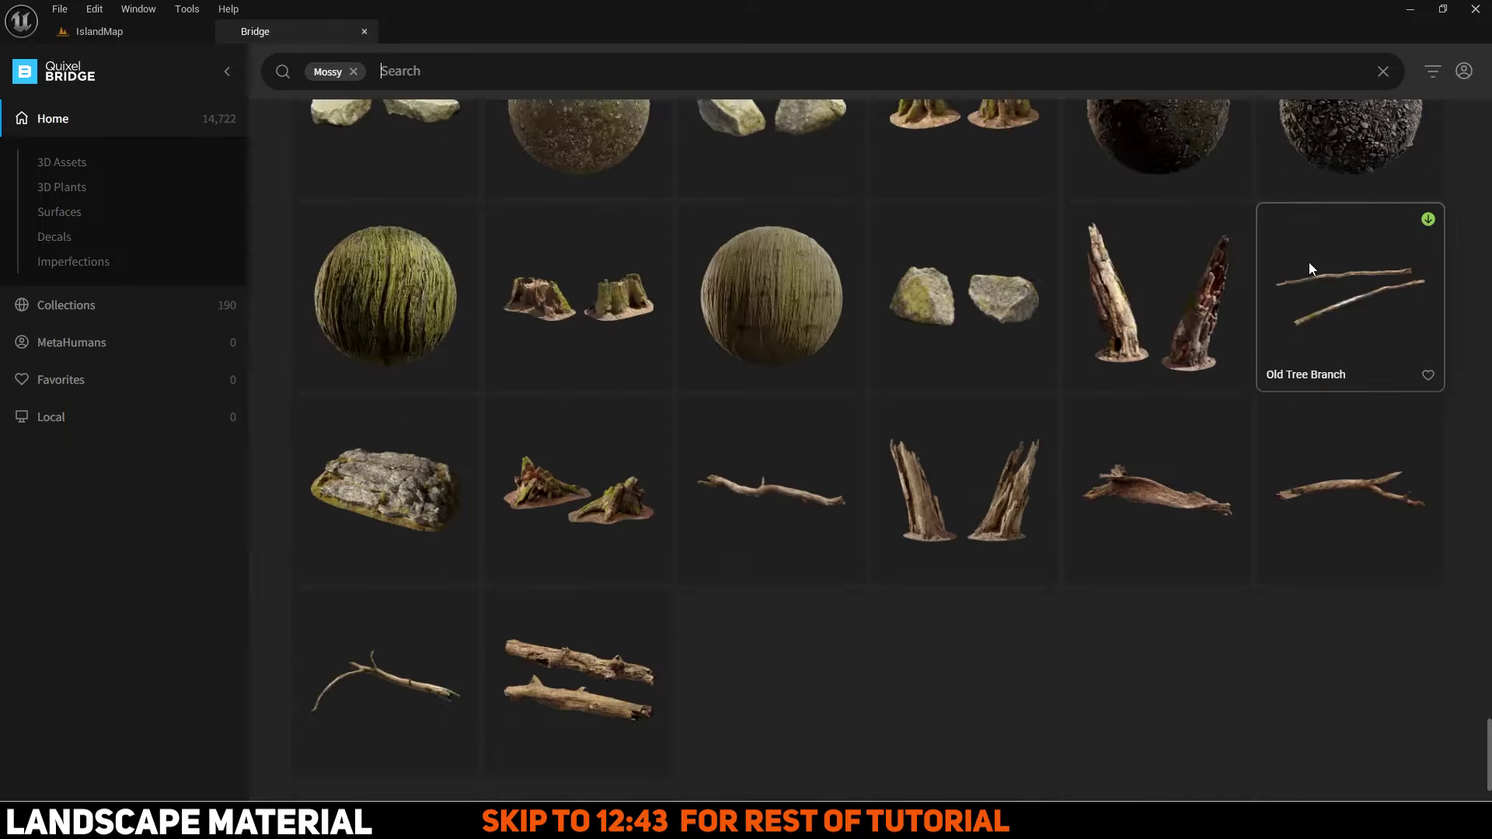
{"action": "left_click", "coordinate": [731, 367]}
{"action": "left_click", "coordinate": [1204, 770]}
{"action": "left_click", "coordinate": [1208, 731]}
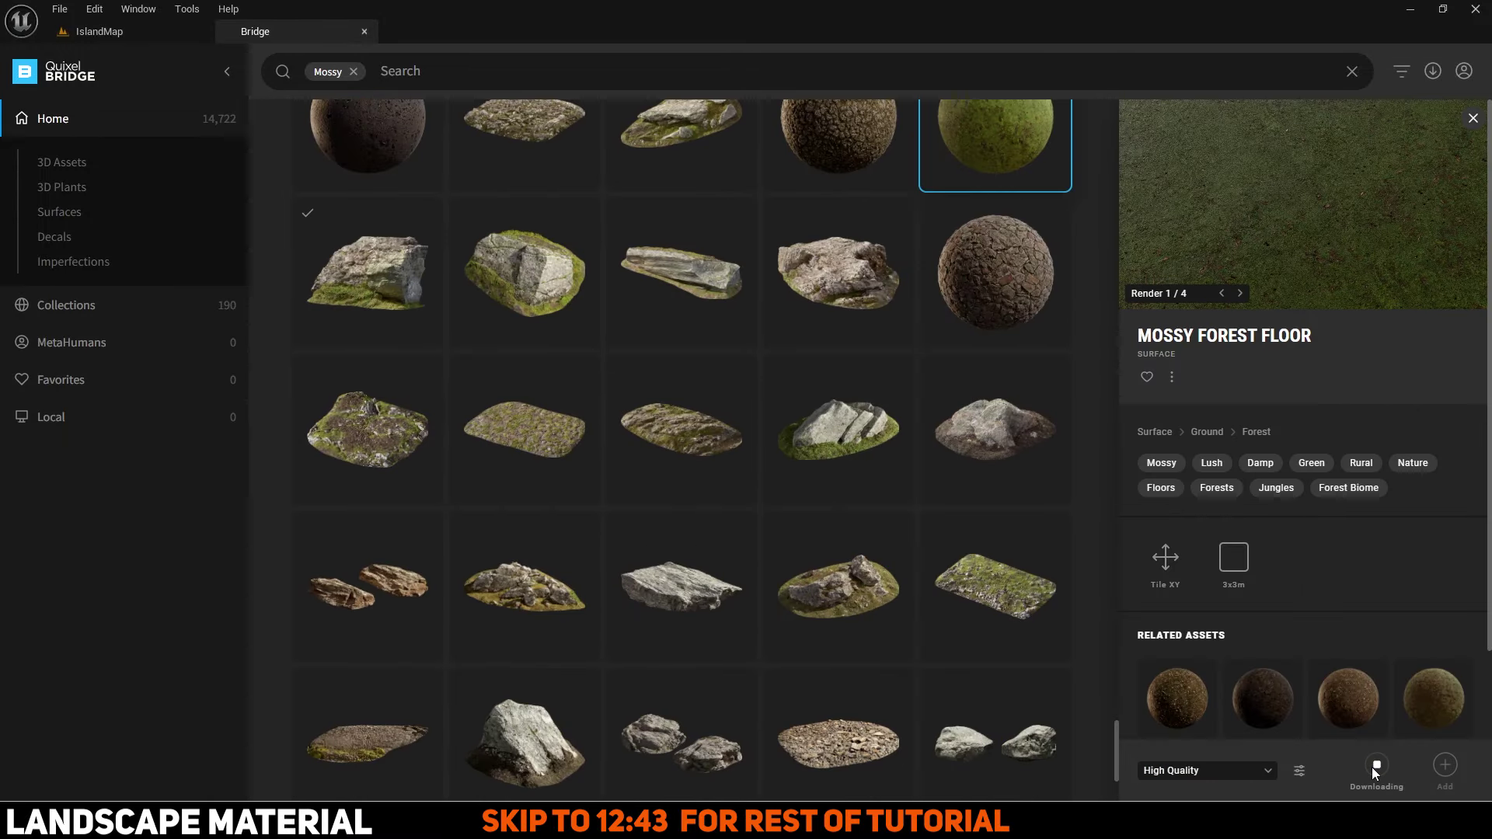
{"action": "left_click", "coordinate": [1445, 767]}
Step: Search Bridge for "thai ripple beach sand" and add the Thai Rippled Beach Sand and Thai Rippled Sand surfaces at High Quality
{"action": "left_click", "coordinate": [260, 31]}
{"action": "left_click", "coordinate": [353, 72]}
{"action": "left_click", "coordinate": [412, 73]}
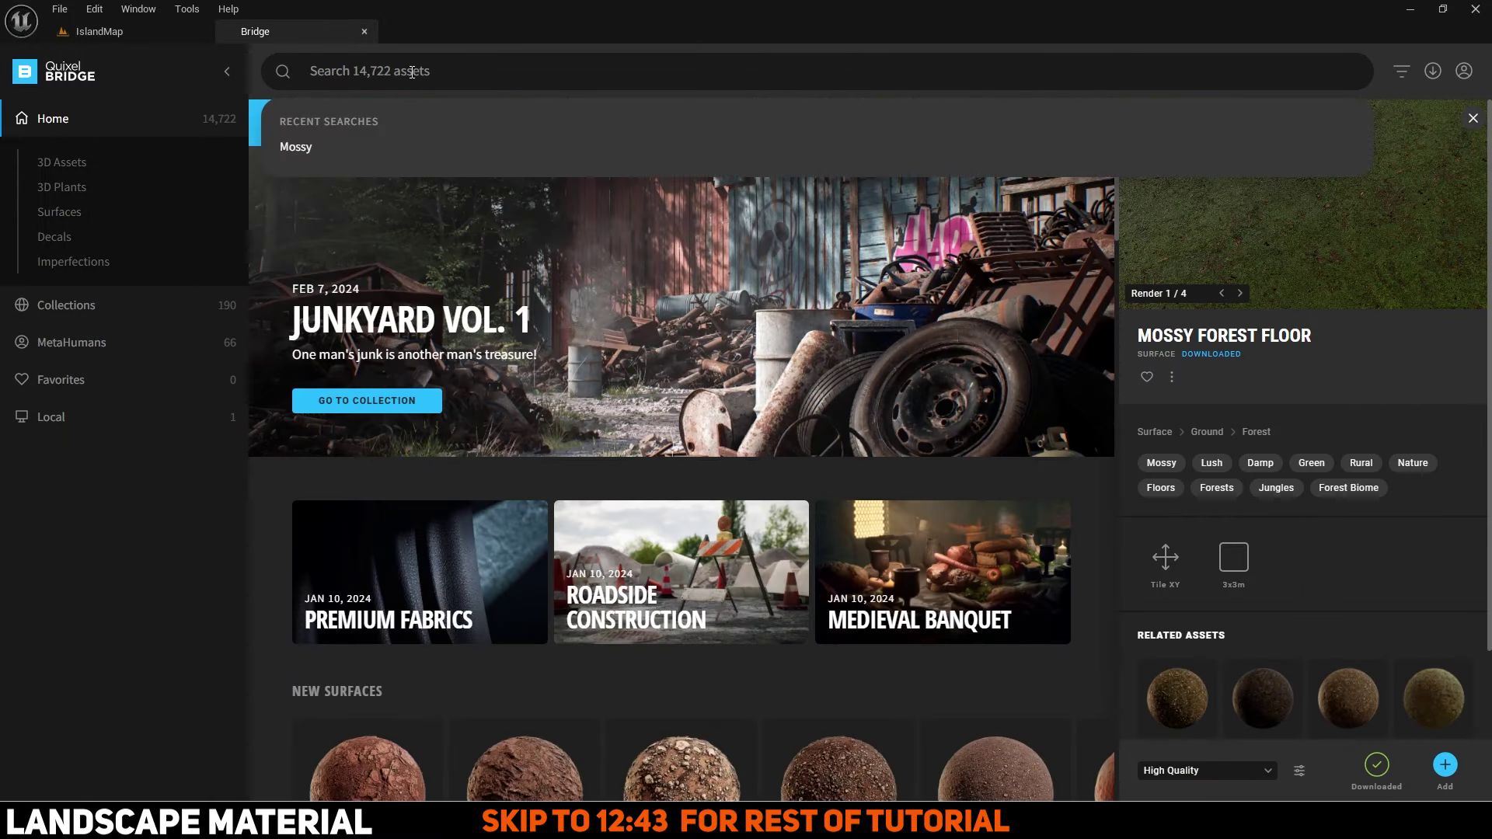
{"action": "type", "text": "thai ripple beach sand"}
{"action": "key", "text": "Return"}
{"action": "left_click", "coordinate": [525, 300]}
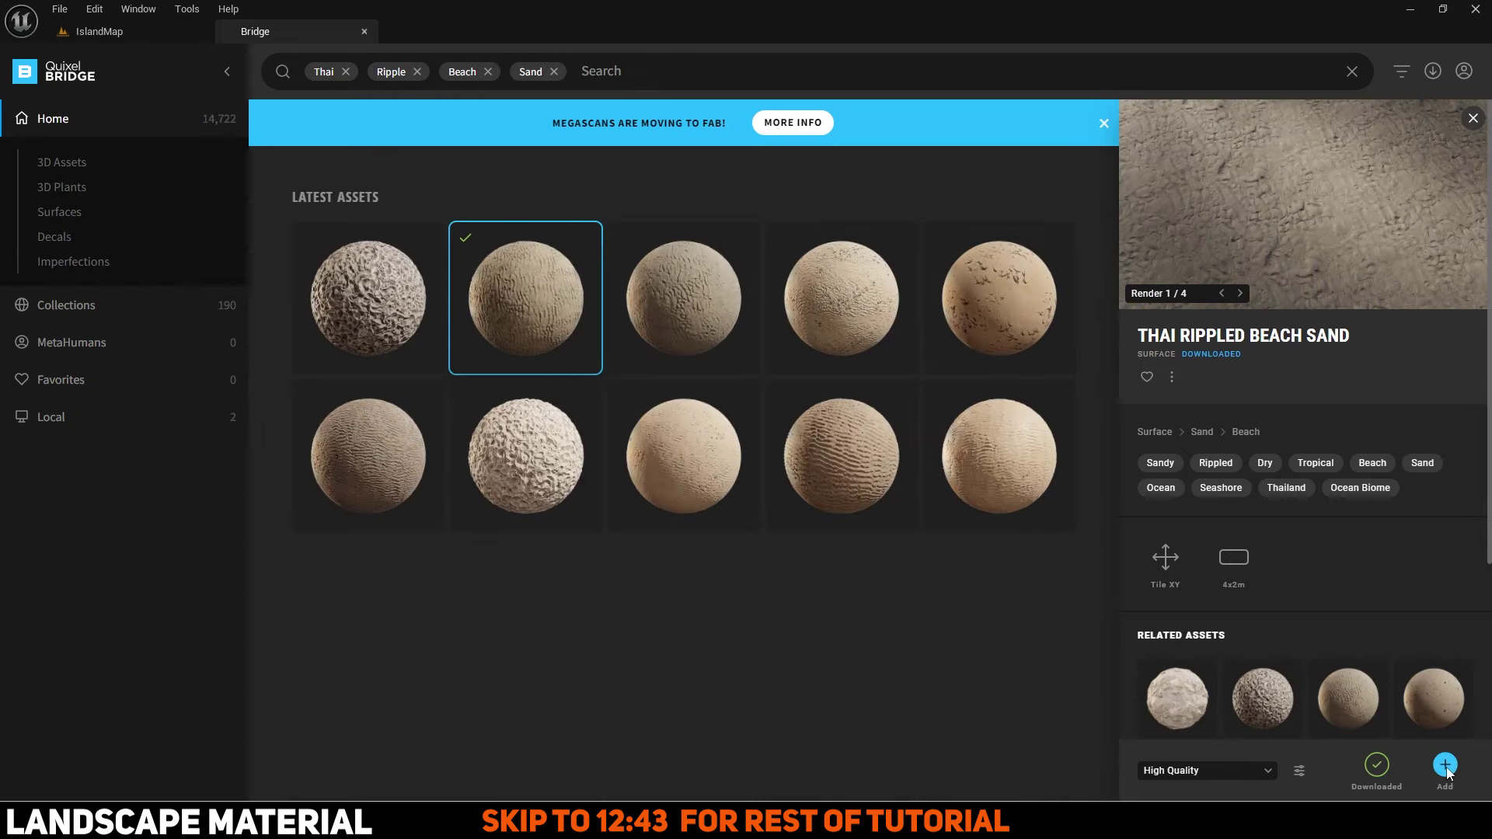
{"action": "left_click", "coordinate": [803, 463]}
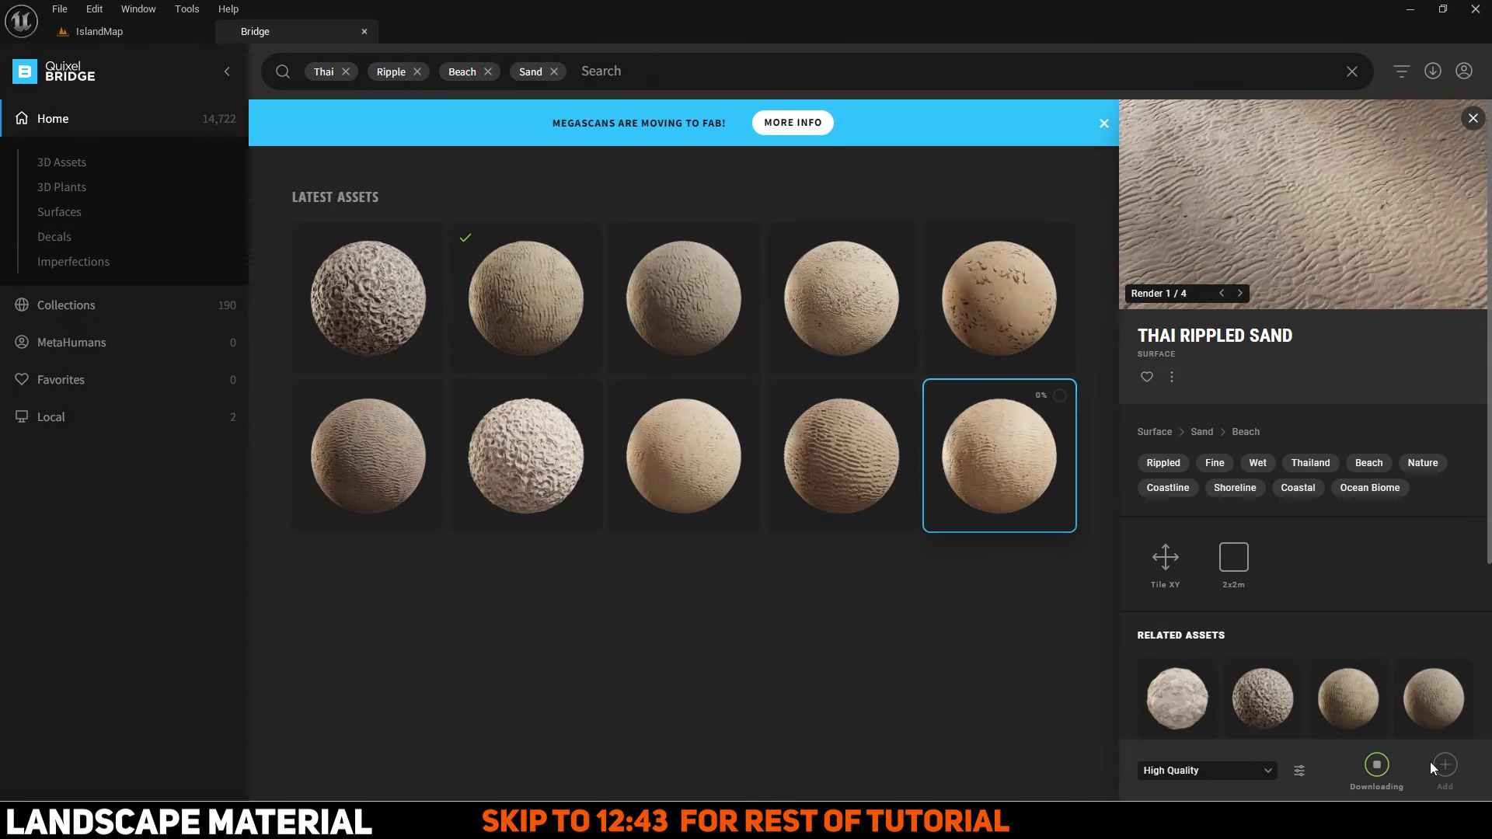
{"action": "left_click", "coordinate": [1440, 764]}
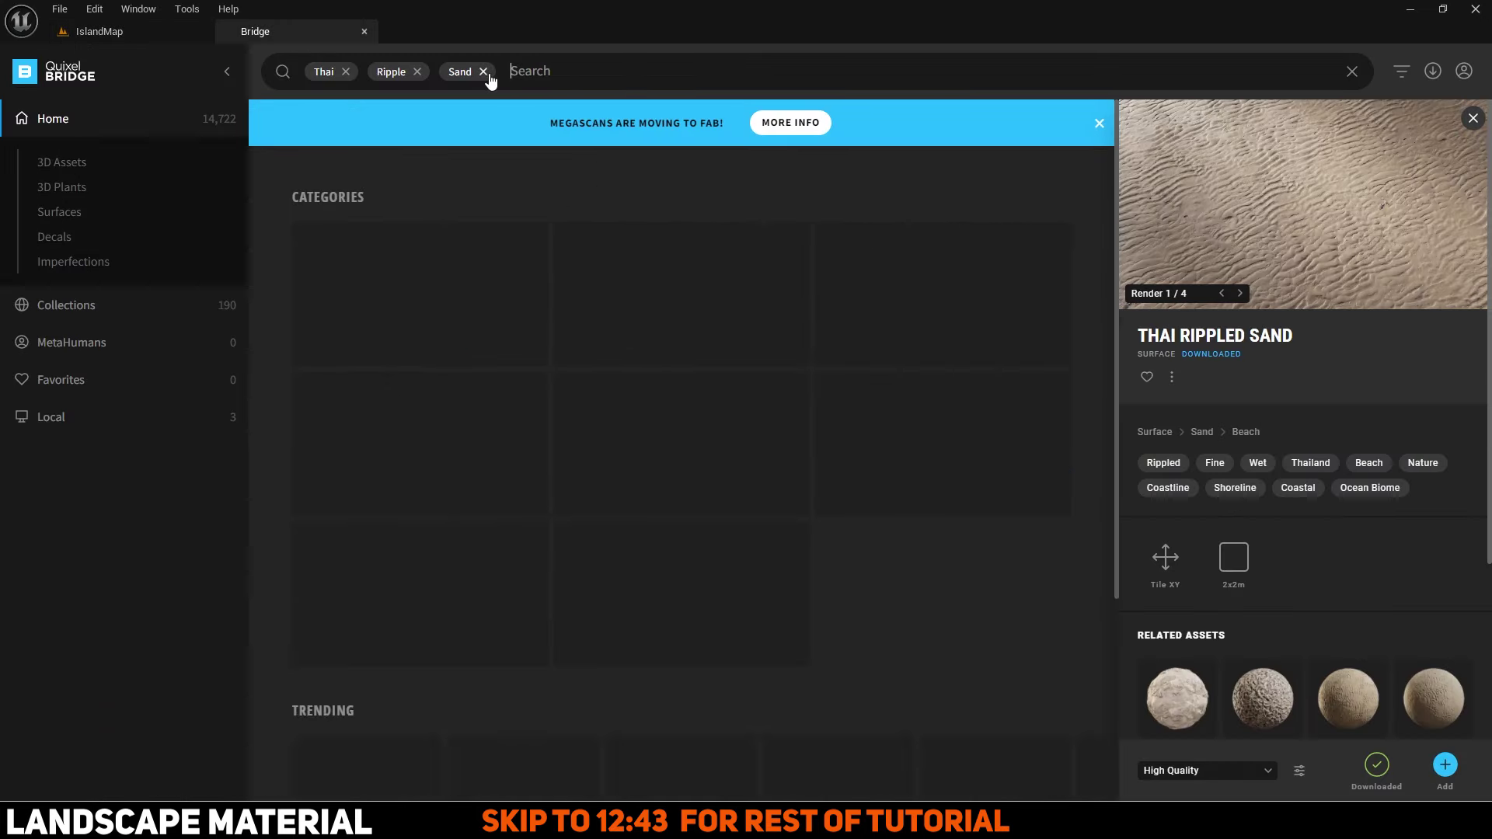
Step: Change the Bridge search to Thai wet beach sand and add the Thai Wet Beach Sand surface to the project
{"action": "key", "text": "BackSpace"}
{"action": "key", "text": "BackSpace"}
{"action": "type", "text": "wet beach sand"}
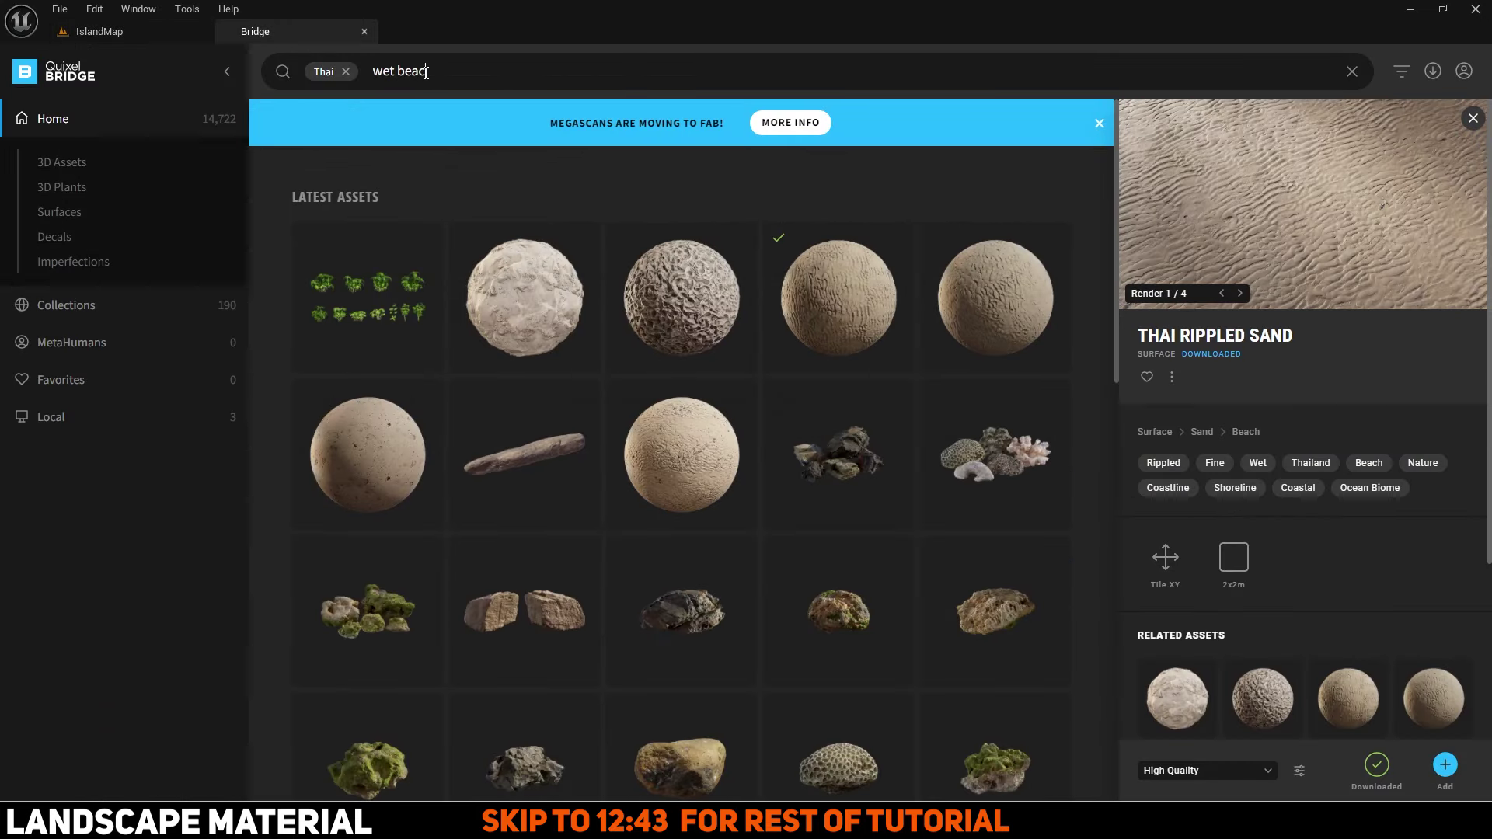
{"action": "key", "text": "Return"}
{"action": "left_click", "coordinate": [1000, 320]}
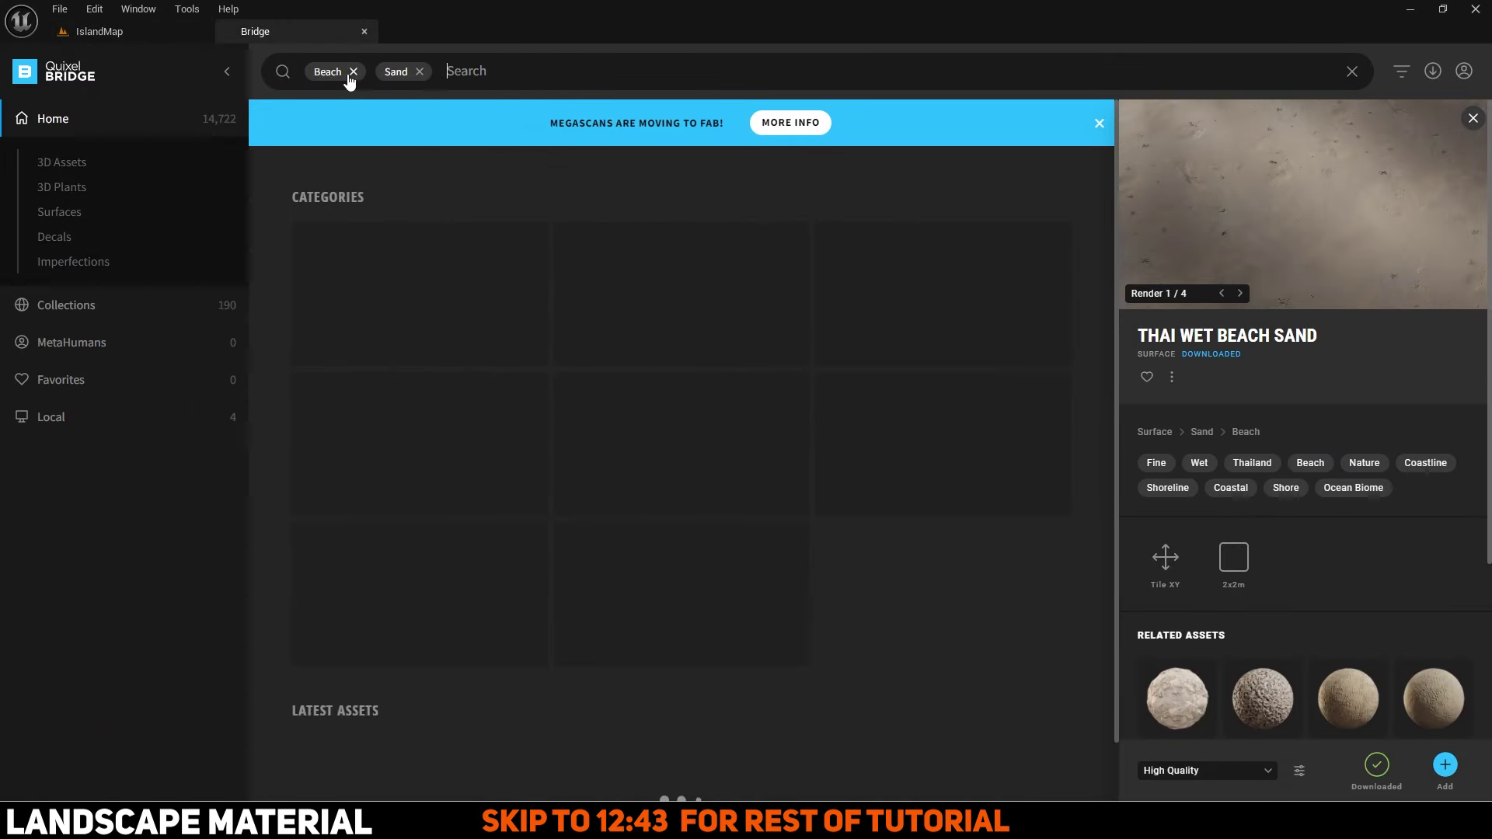
Step: Search Bridge for coral beach sand and add the brown Coral Beach Sand surface with scattered debris to the project
{"action": "type", "text": "cora"}
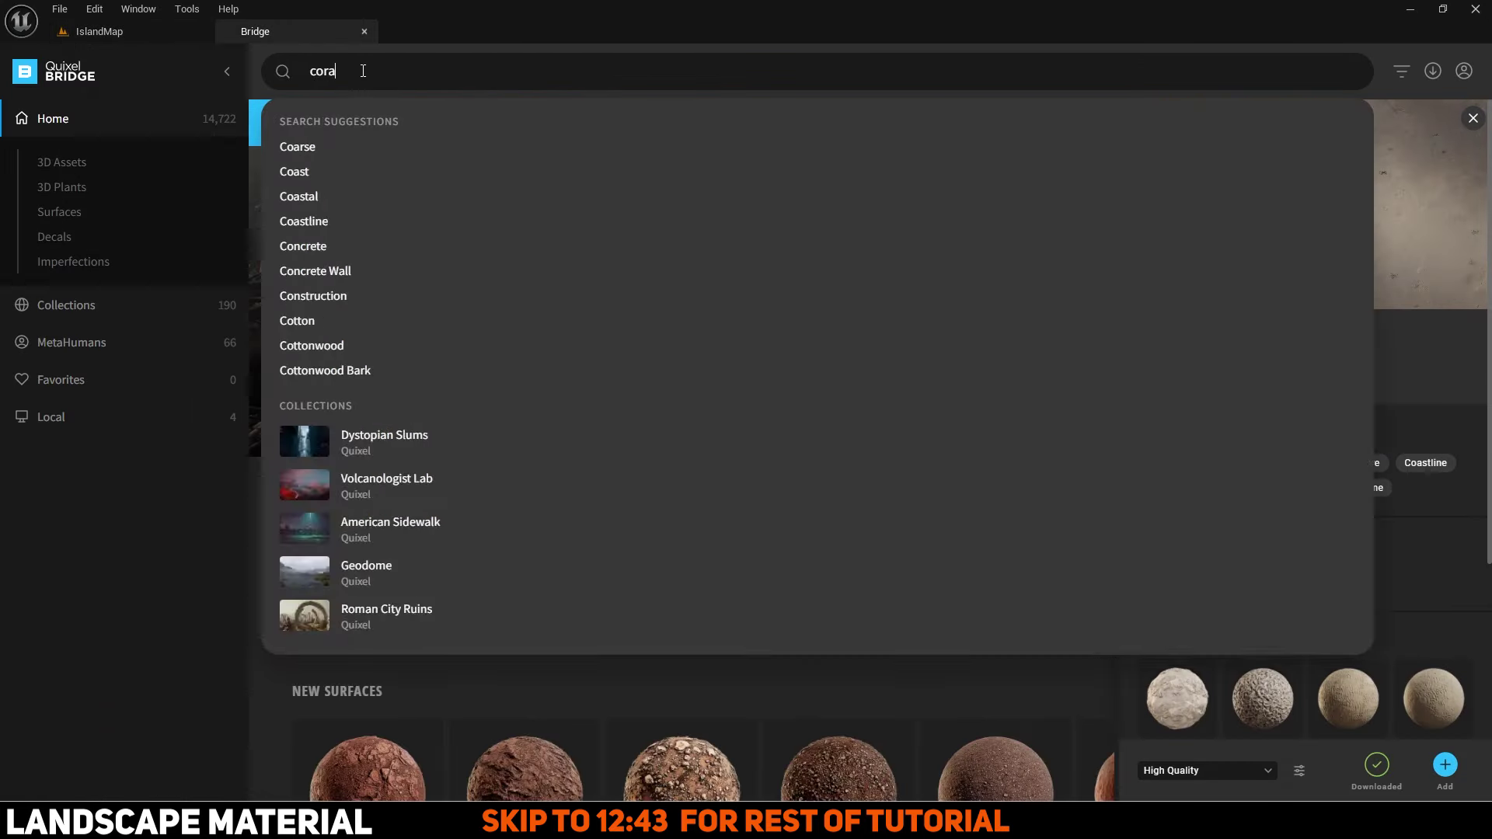
{"action": "type", "text": "l"}
{"action": "key", "text": "Return"}
{"action": "left_click", "coordinate": [968, 312]}
{"action": "left_click", "coordinate": [707, 290]}
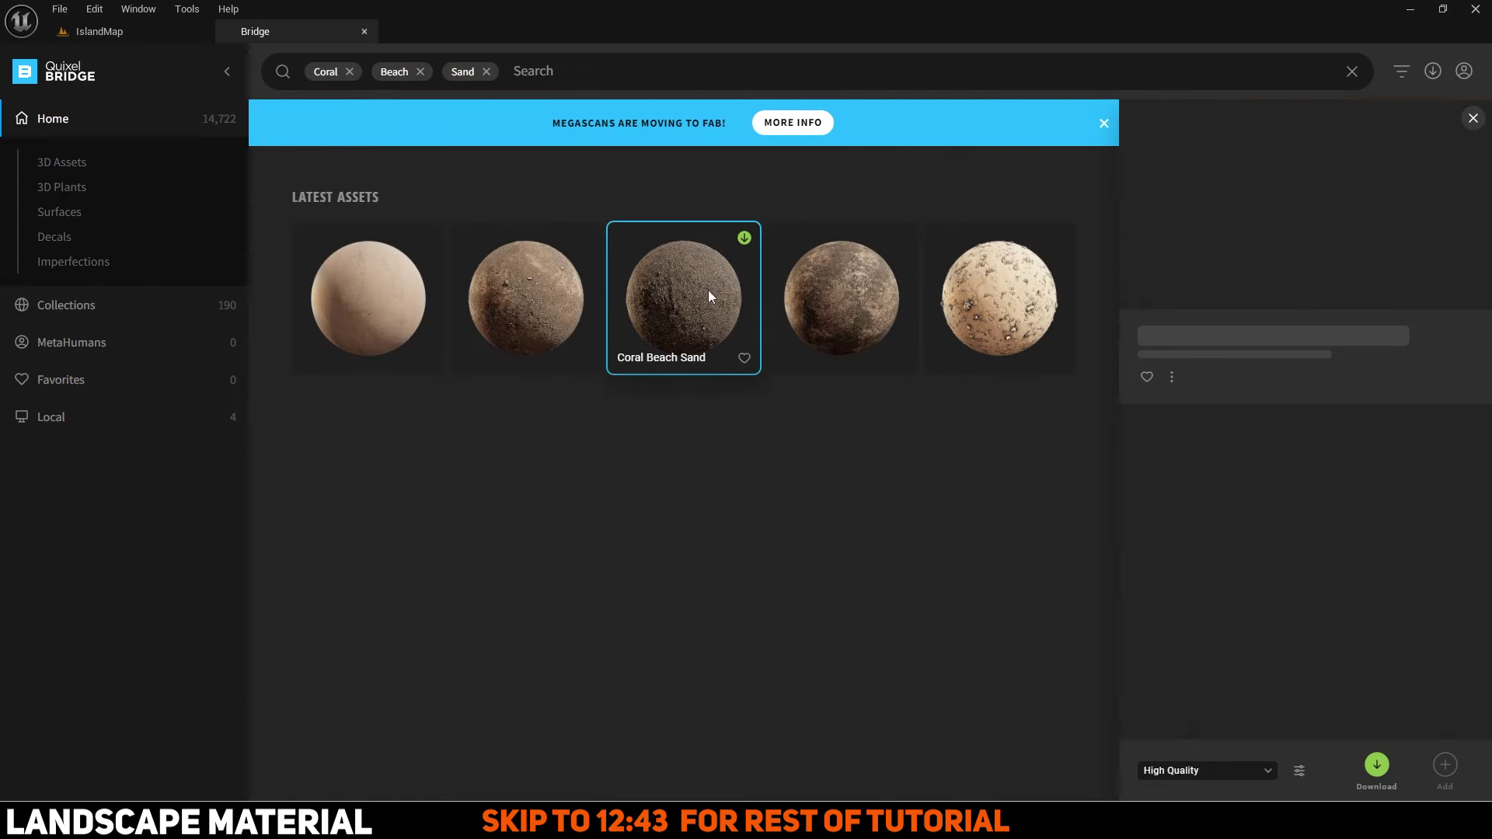
{"action": "left_click", "coordinate": [544, 295]}
Step: Clear the previous search terms and search Bridge for "gravel ground"
{"action": "left_click", "coordinate": [352, 71]}
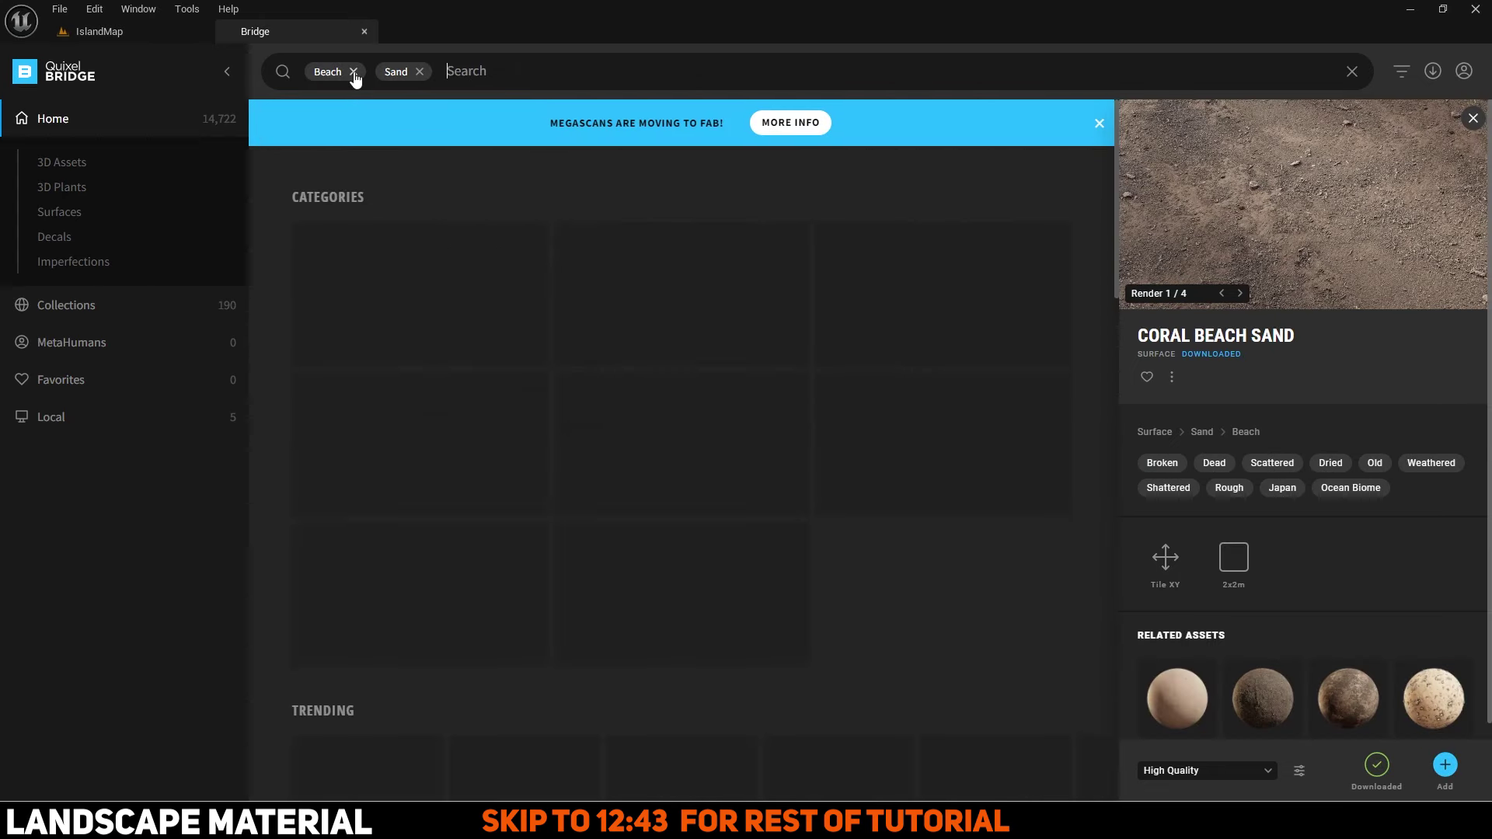
{"action": "left_click", "coordinate": [353, 72]}
{"action": "left_click", "coordinate": [353, 72]}
{"action": "type", "text": "gravel ground"}
{"action": "key", "text": "Return"}
Step: Compare the different Gravel Ground surfaces in the search results
{"action": "scroll", "coordinate": [524, 502], "scroll_direction": "down", "scroll_amount": 3}
{"action": "scroll", "coordinate": [524, 500], "scroll_direction": "down", "scroll_amount": 2}
{"action": "left_click", "coordinate": [534, 395]}
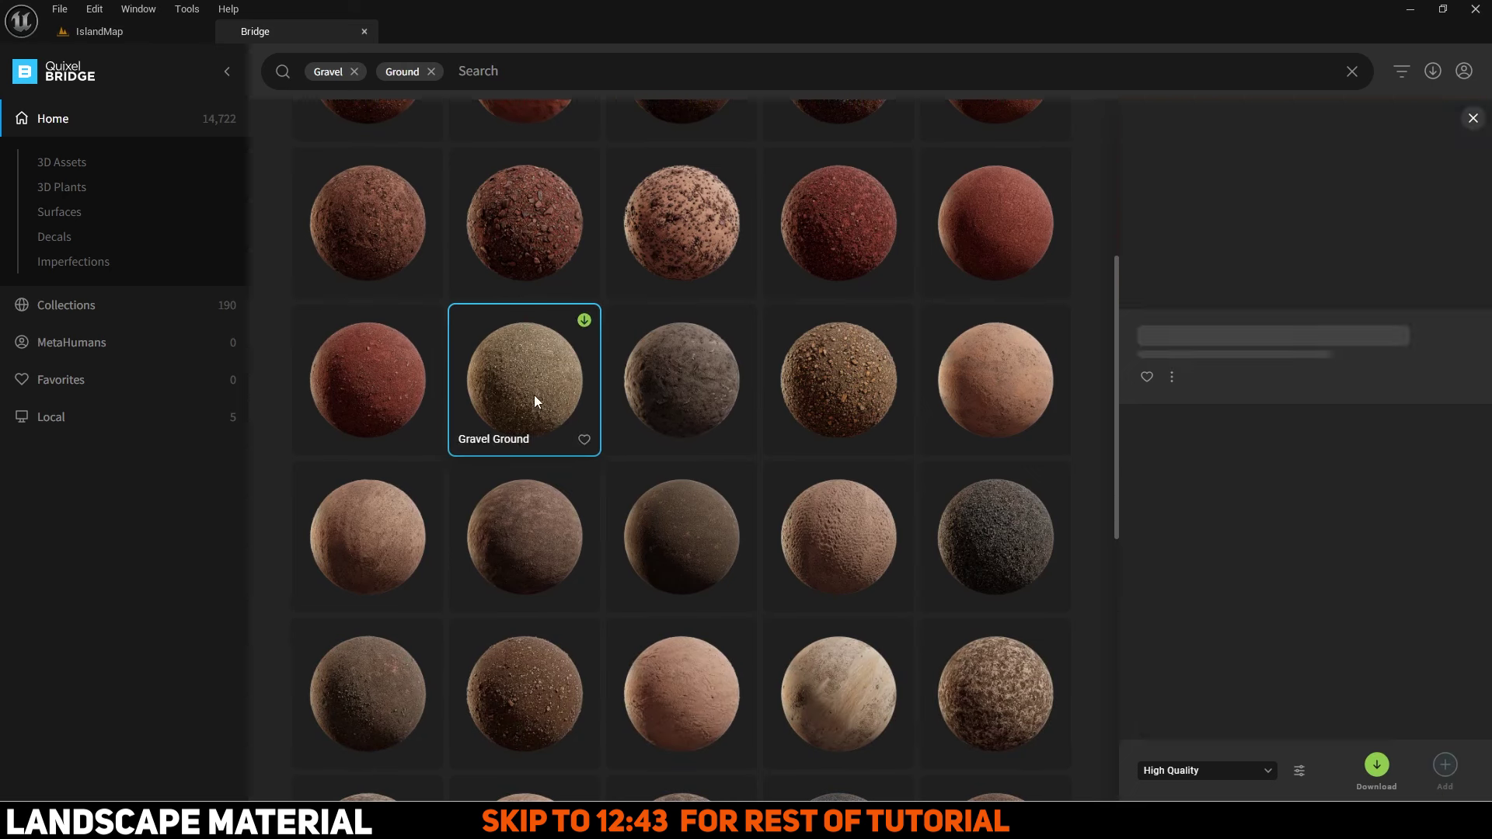
{"action": "left_click", "coordinate": [967, 524]}
{"action": "scroll", "coordinate": [357, 540], "scroll_direction": "down", "scroll_amount": 2}
{"action": "left_click", "coordinate": [344, 544]}
{"action": "scroll", "coordinate": [344, 544], "scroll_direction": "down", "scroll_amount": 3}
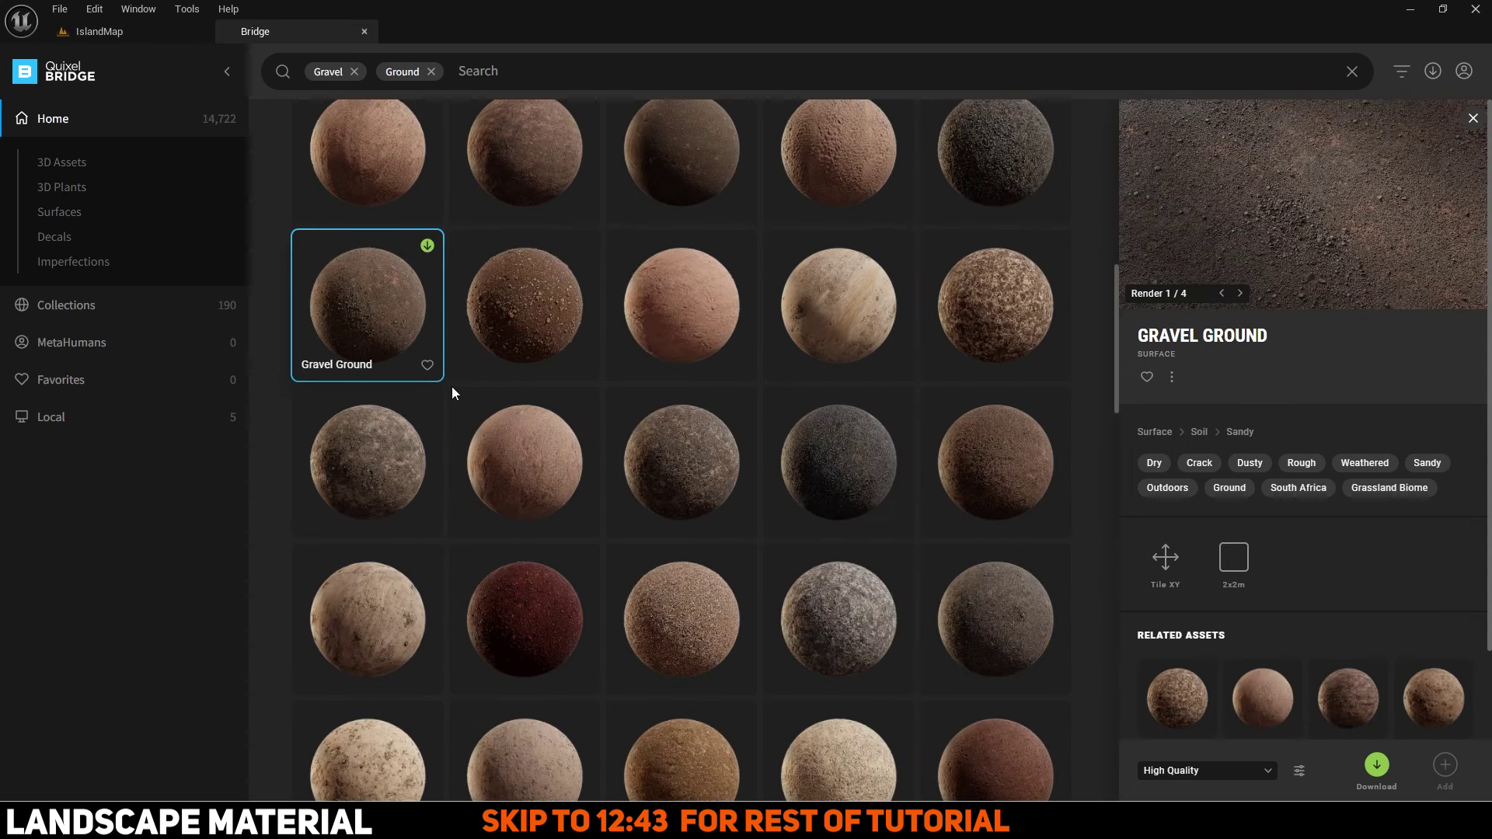
{"action": "scroll", "coordinate": [451, 385], "scroll_direction": "down", "scroll_amount": 8}
{"action": "scroll", "coordinate": [748, 457], "scroll_direction": "down", "scroll_amount": 4}
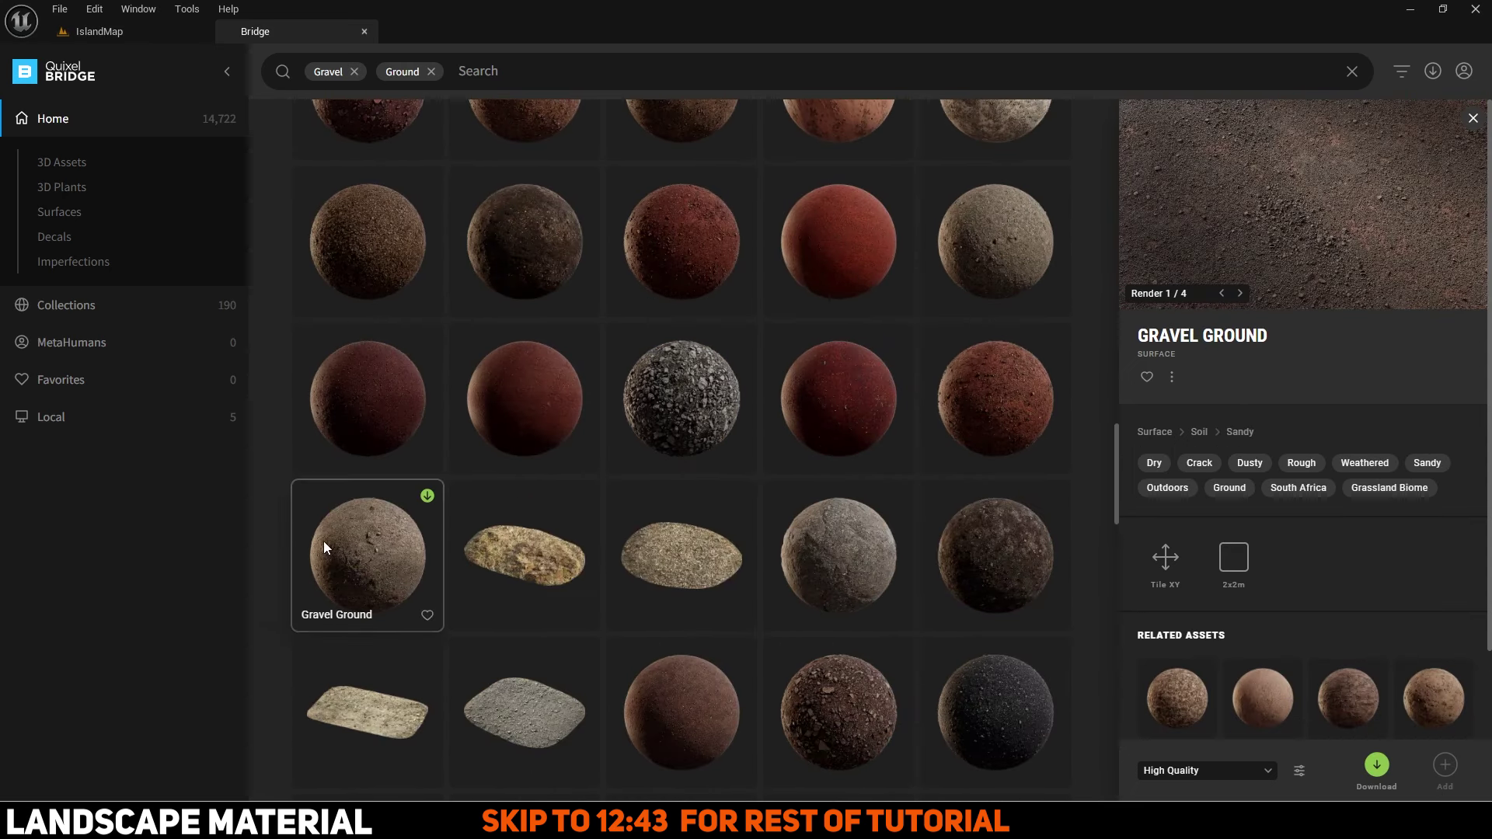
{"action": "left_click", "coordinate": [323, 541]}
{"action": "scroll", "coordinate": [457, 482], "scroll_direction": "down", "scroll_amount": 8}
{"action": "left_click", "coordinate": [385, 529]}
{"action": "scroll", "coordinate": [386, 466], "scroll_direction": "down", "scroll_amount": 5}
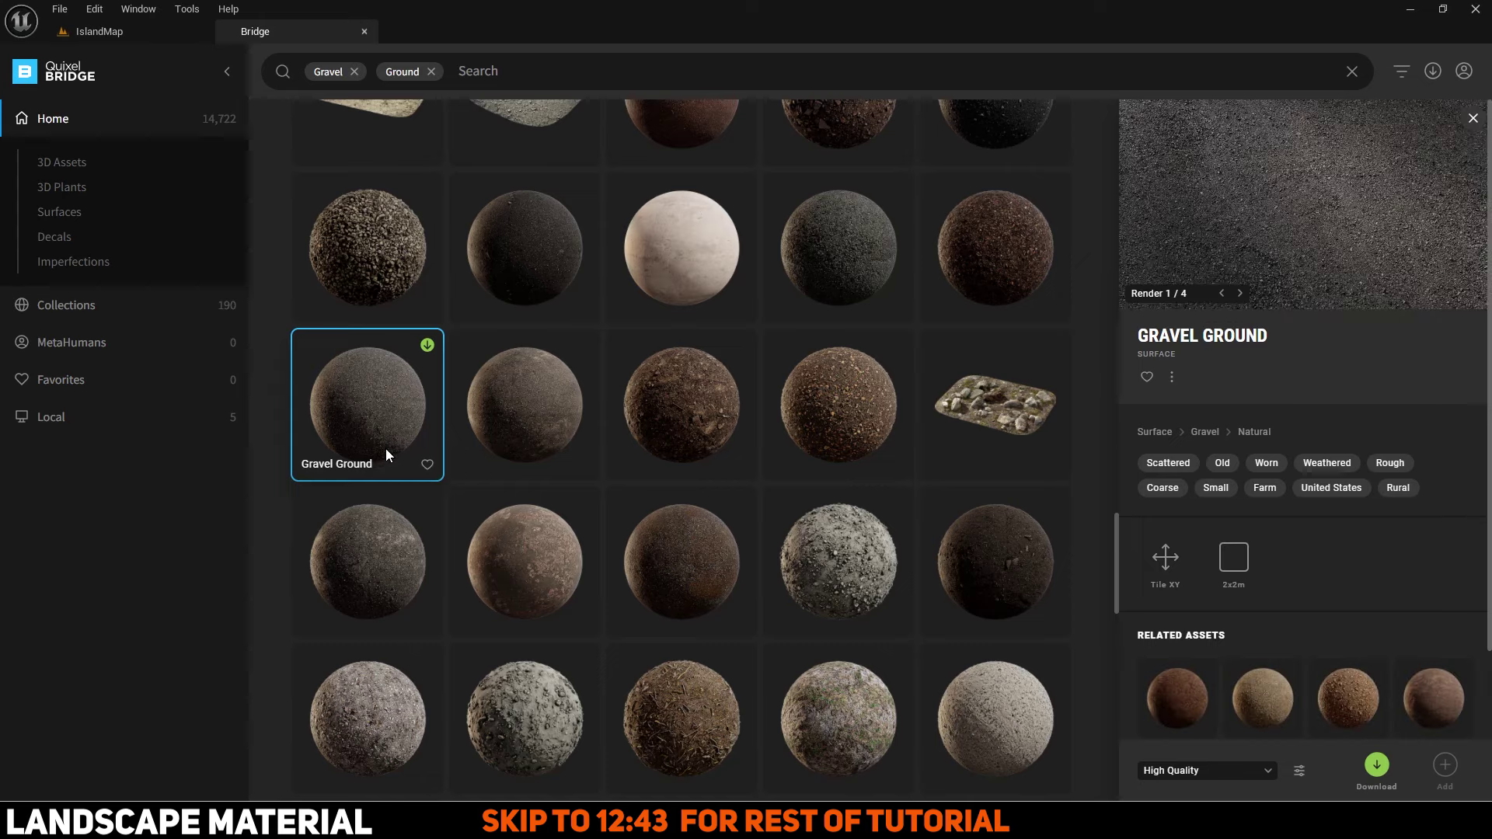
Step: Download the dark grey natural Gravel Ground surface at High Quality and add it to the project
{"action": "scroll", "coordinate": [366, 563], "scroll_direction": "up", "scroll_amount": 4}
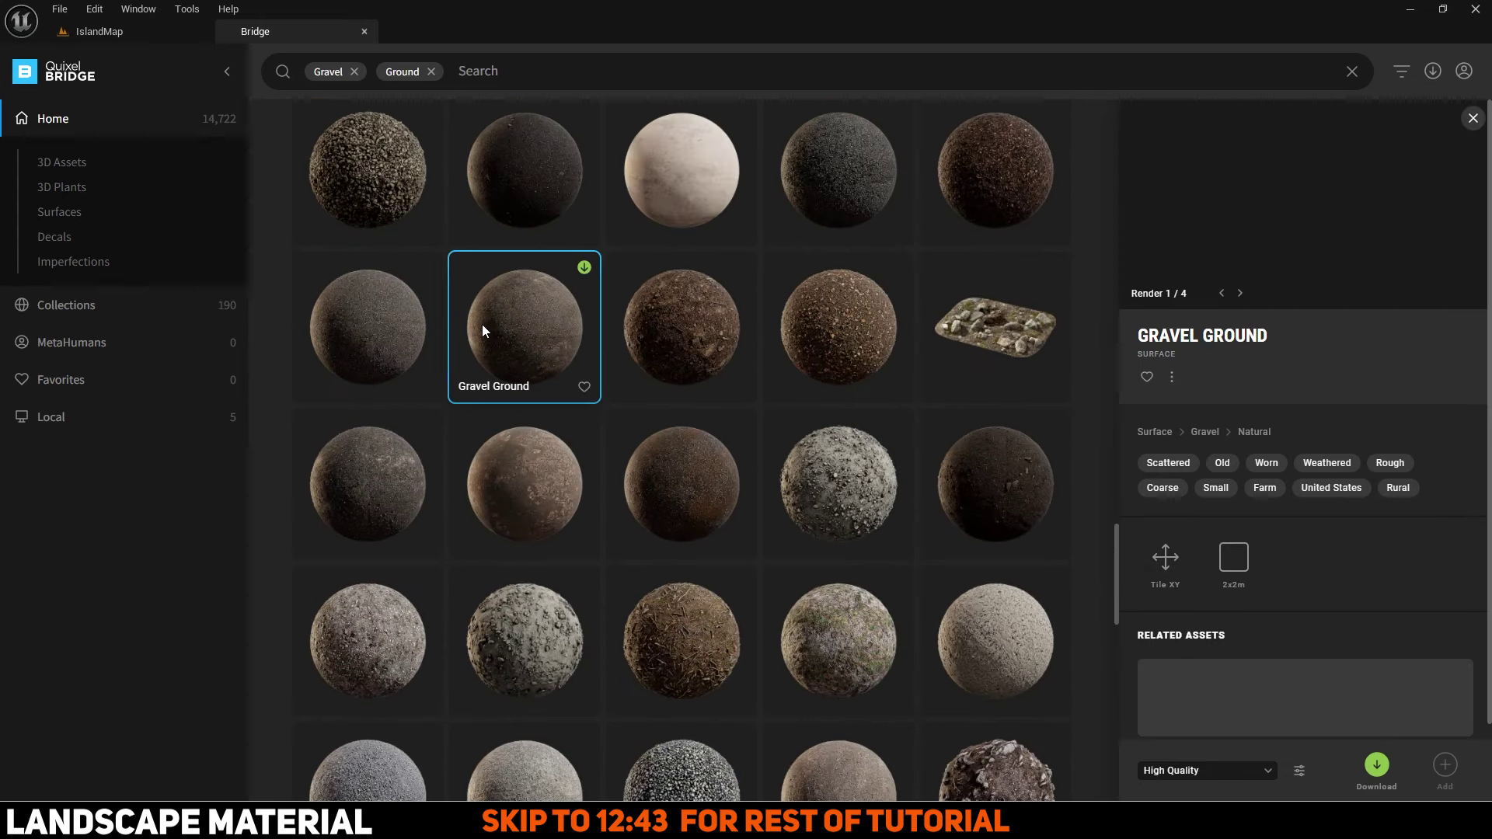
{"action": "left_click", "coordinate": [367, 342]}
{"action": "left_click", "coordinate": [1376, 765]}
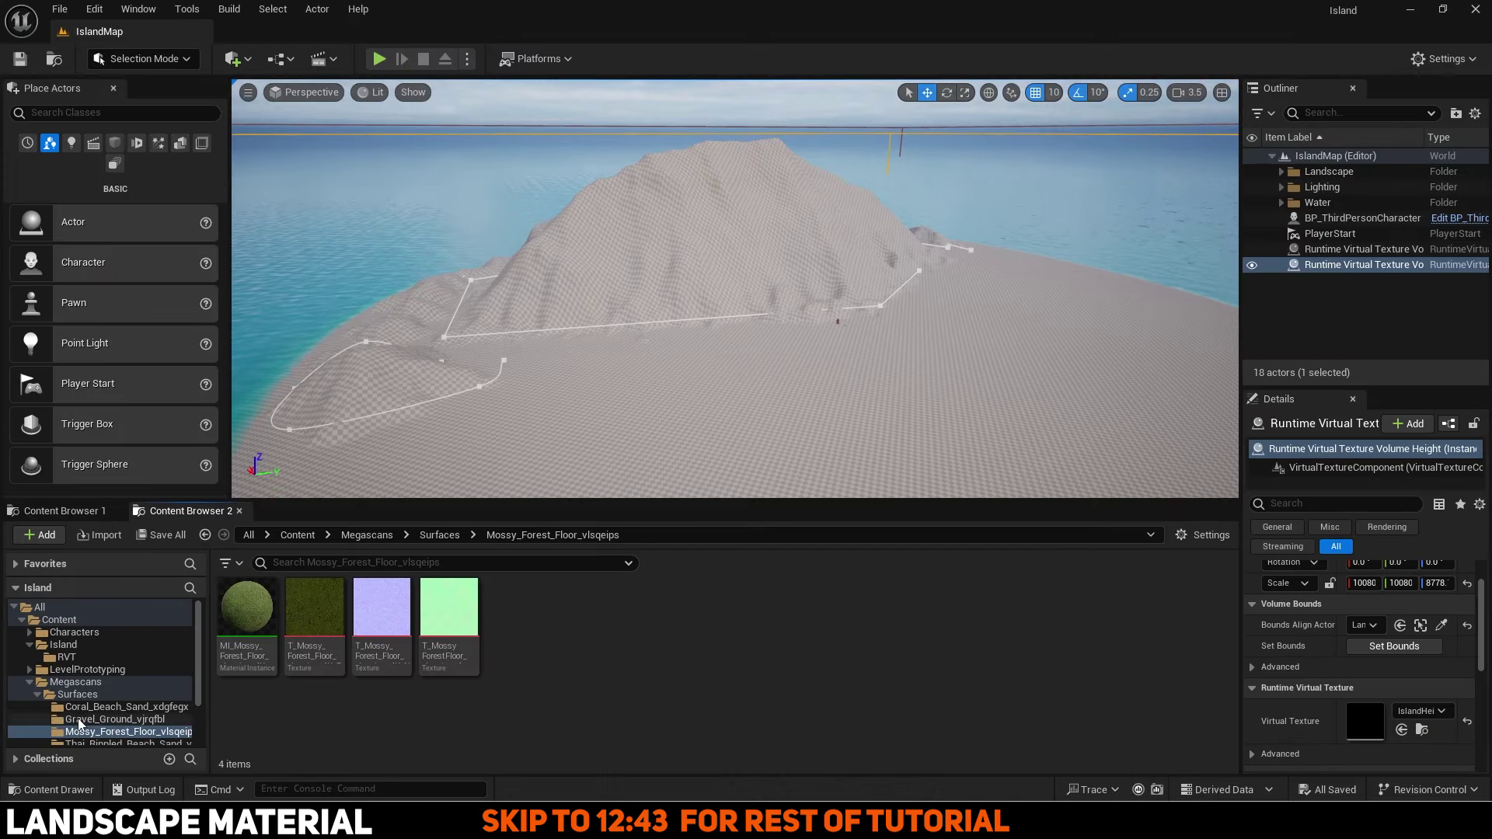
Step: Check the imported surface folders in Megascans/Surfaces and collapse the Megascans folder
{"action": "scroll", "coordinate": [79, 725], "scroll_direction": "down", "scroll_amount": 2}
{"action": "left_click", "coordinate": [80, 645]}
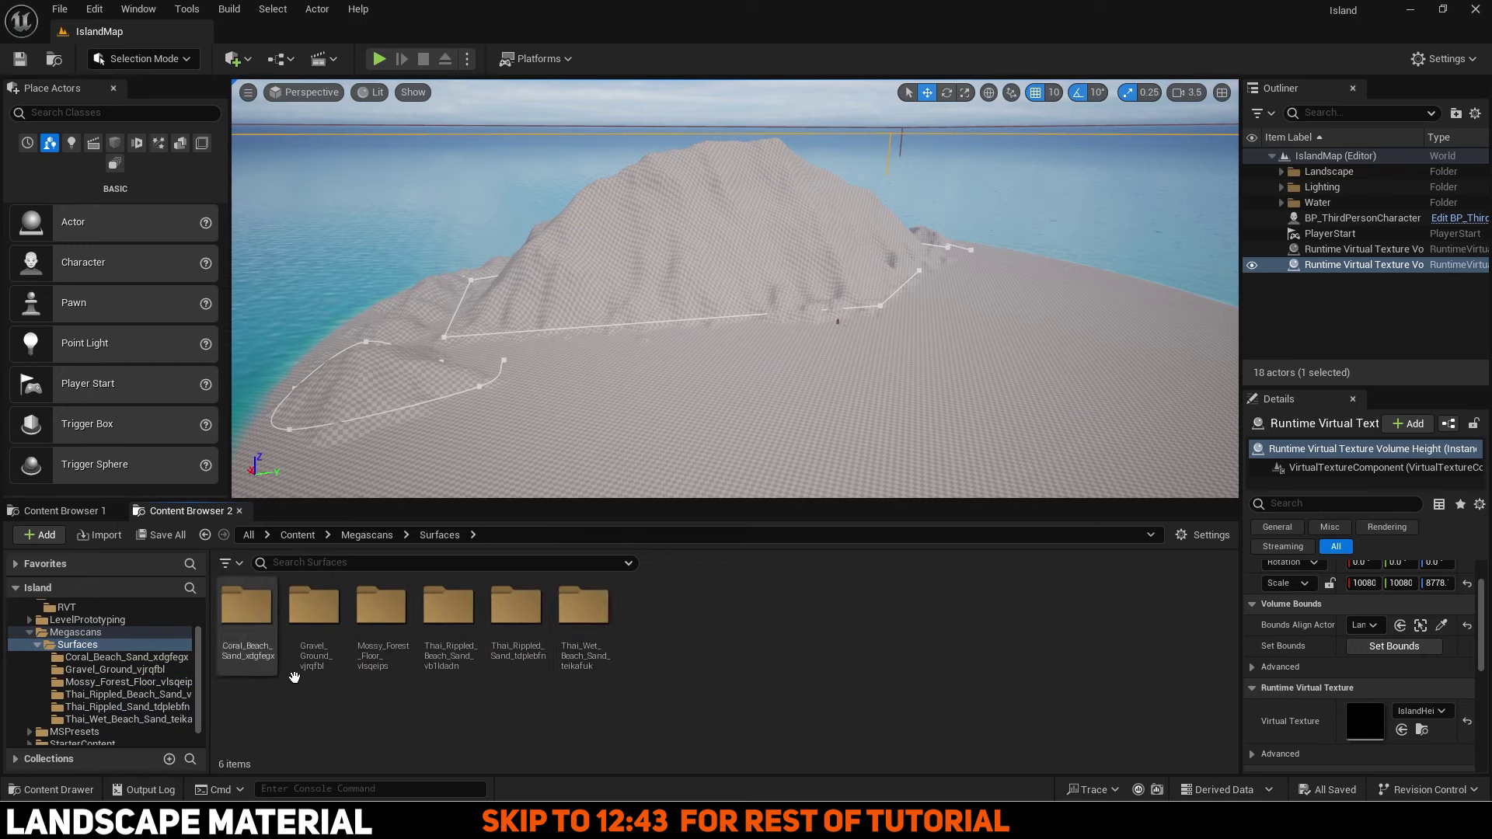
{"action": "scroll", "coordinate": [33, 683], "scroll_direction": "up", "scroll_amount": 2}
{"action": "left_click", "coordinate": [30, 682]}
Step: Create a material named Landscape_Mat in the Island folder and open it in the Material Editor
{"action": "left_click", "coordinate": [64, 645]}
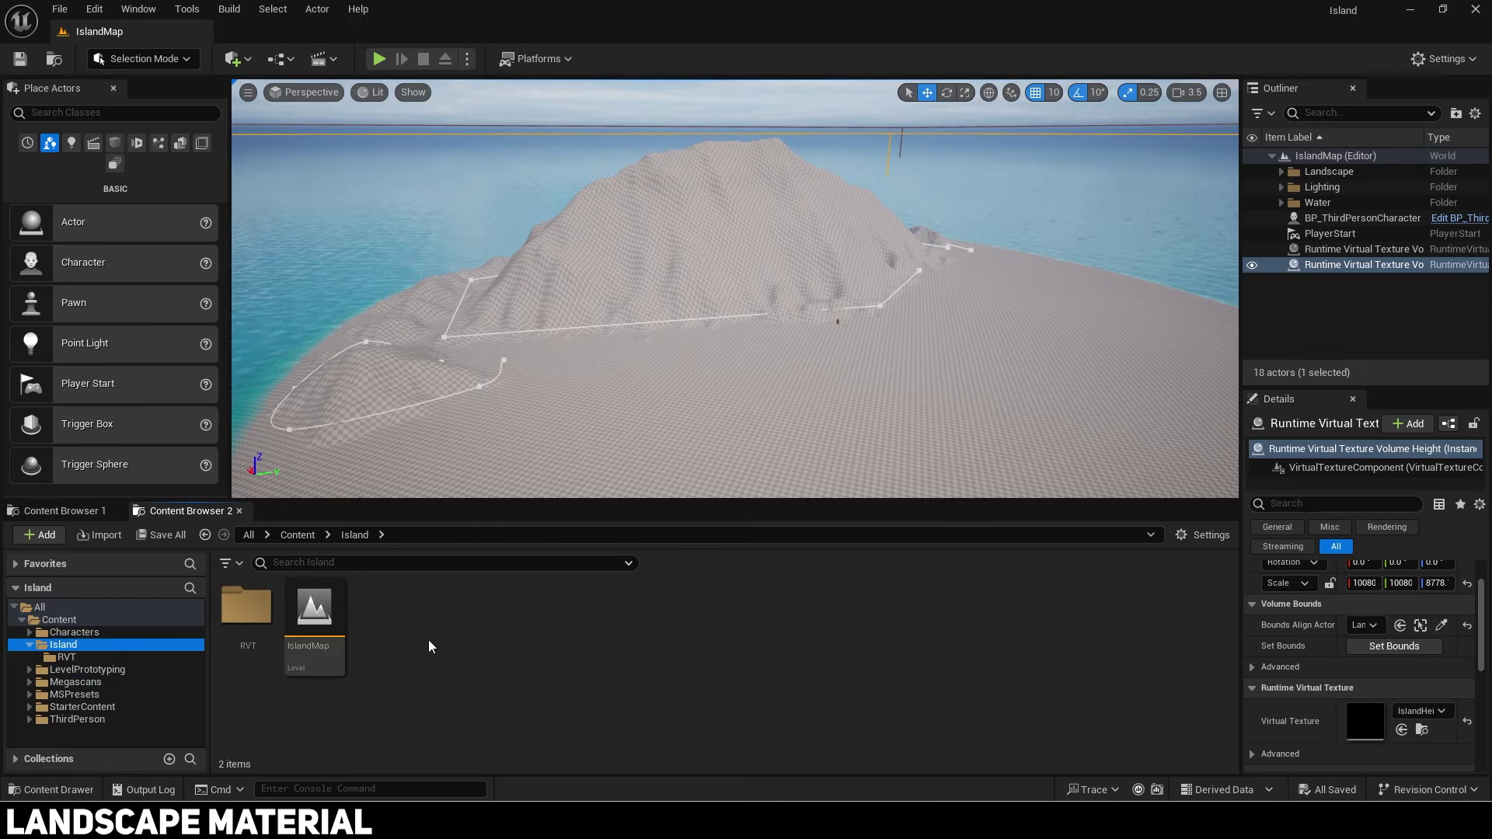
{"action": "right_click", "coordinate": [429, 646]}
{"action": "left_click", "coordinate": [490, 381]}
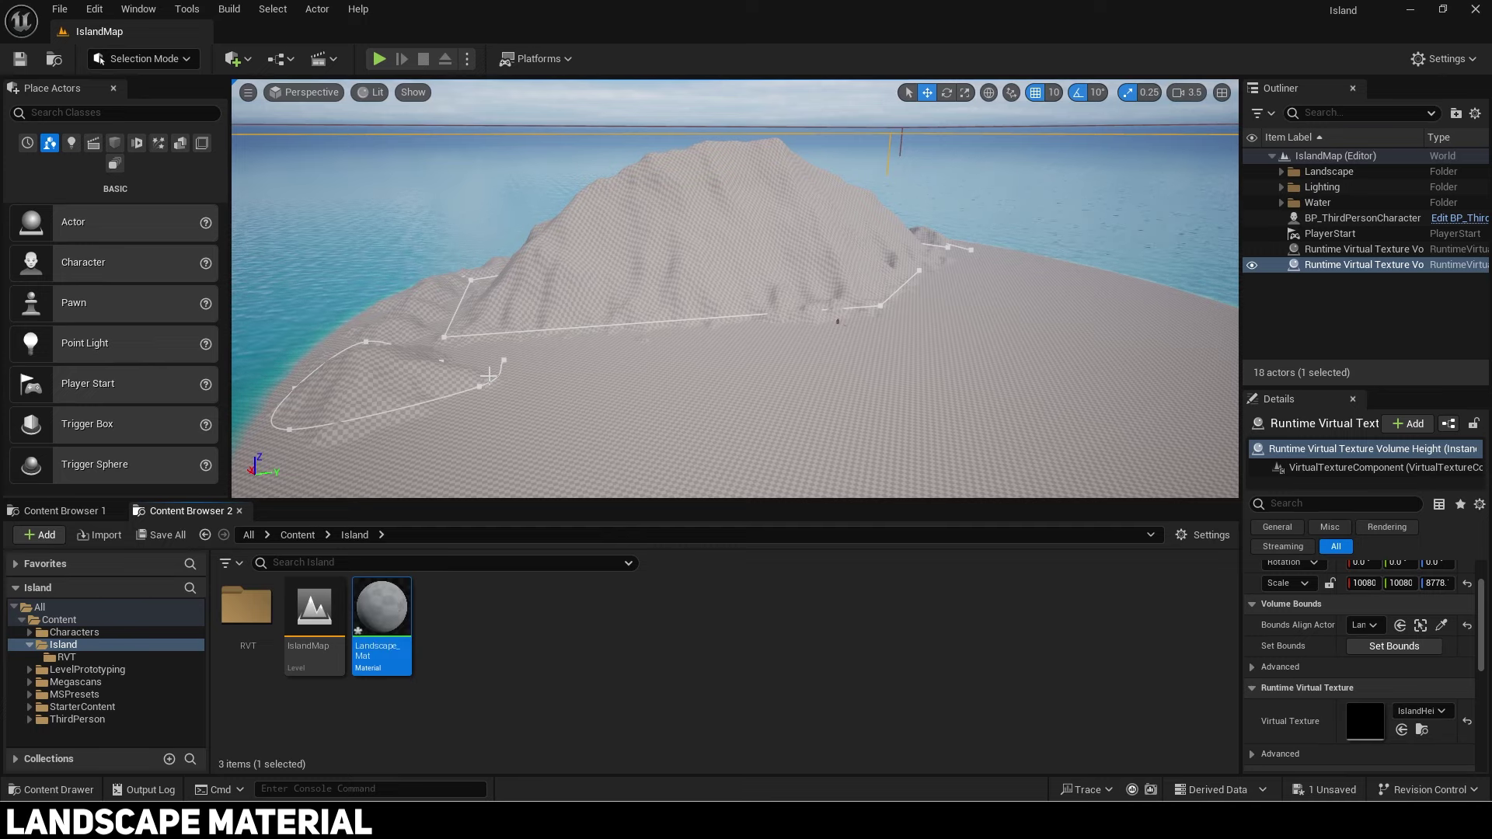
{"action": "double_click", "coordinate": [381, 614]}
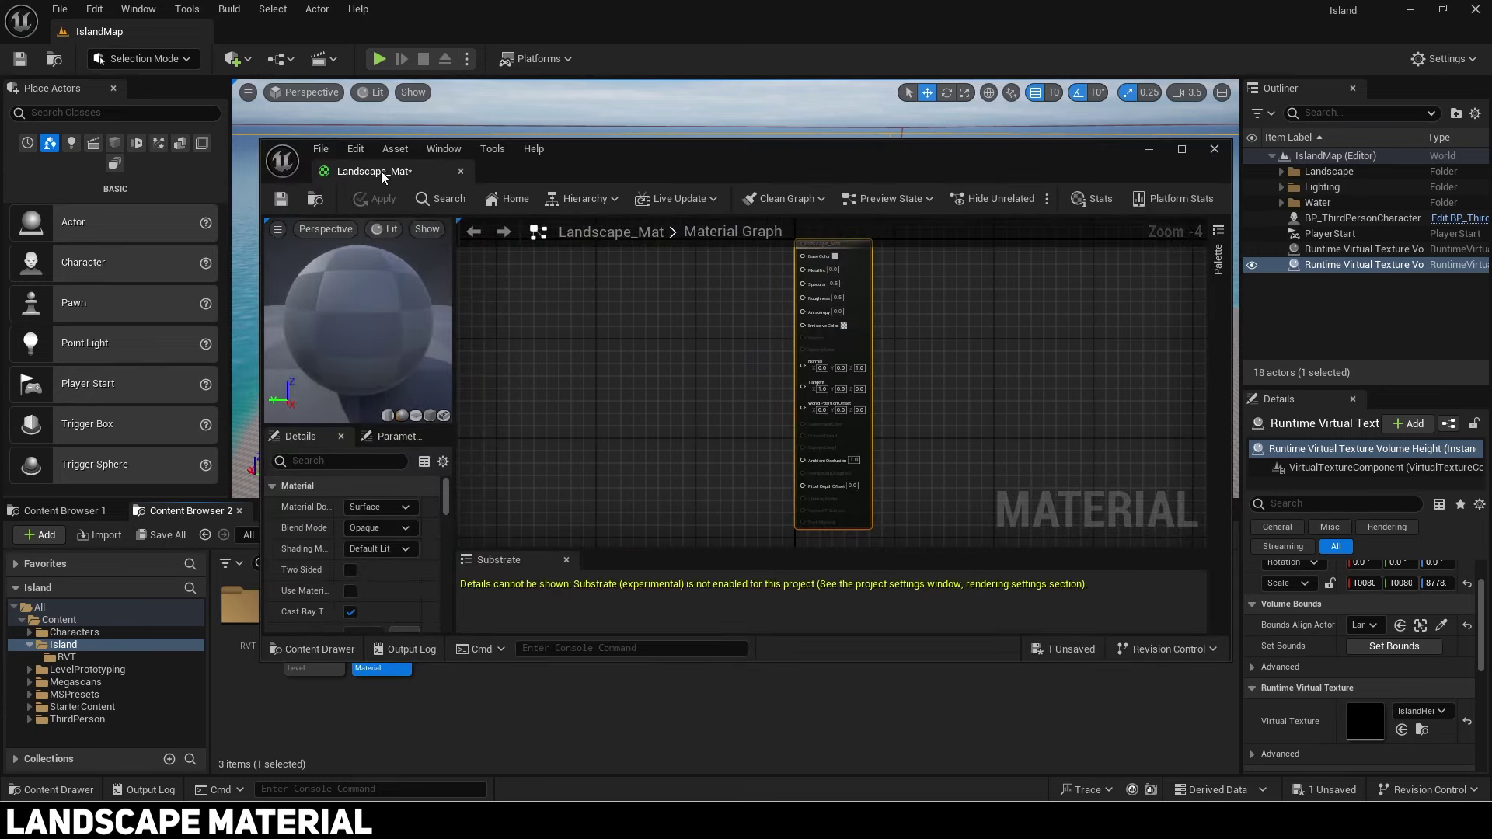
Step: Dock the Landscape_Mat editor in the main window and enable Used with Static Lighting for the material
{"action": "left_click_drag", "start_coordinate": [381, 171], "coordinate": [356, 39]}
{"action": "right_click_drag", "start_coordinate": [530, 263], "coordinate": [800, 423]}
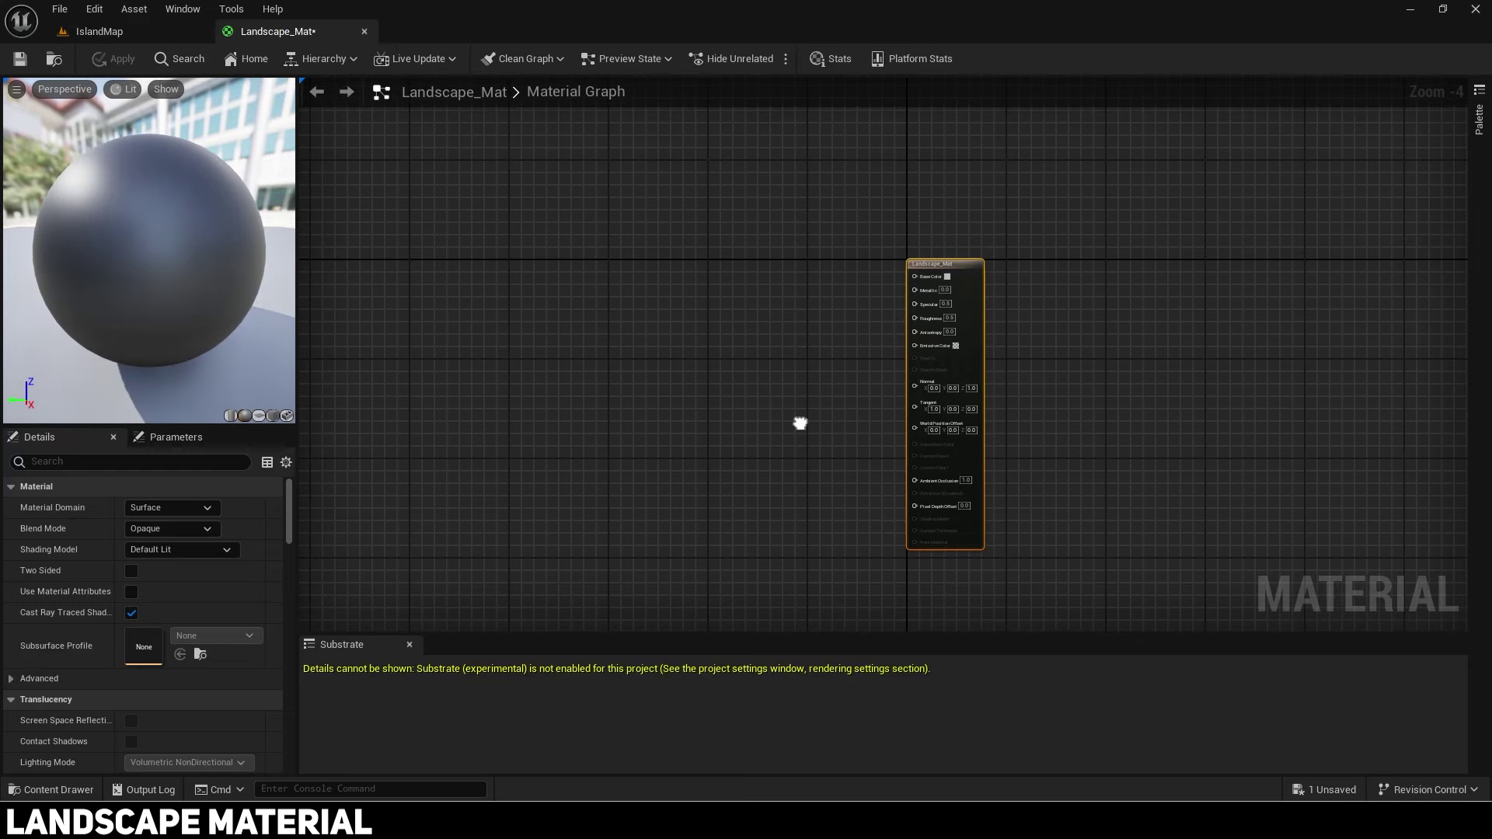
{"action": "left_click", "coordinate": [181, 466]}
{"action": "type", "text": "use with st"}
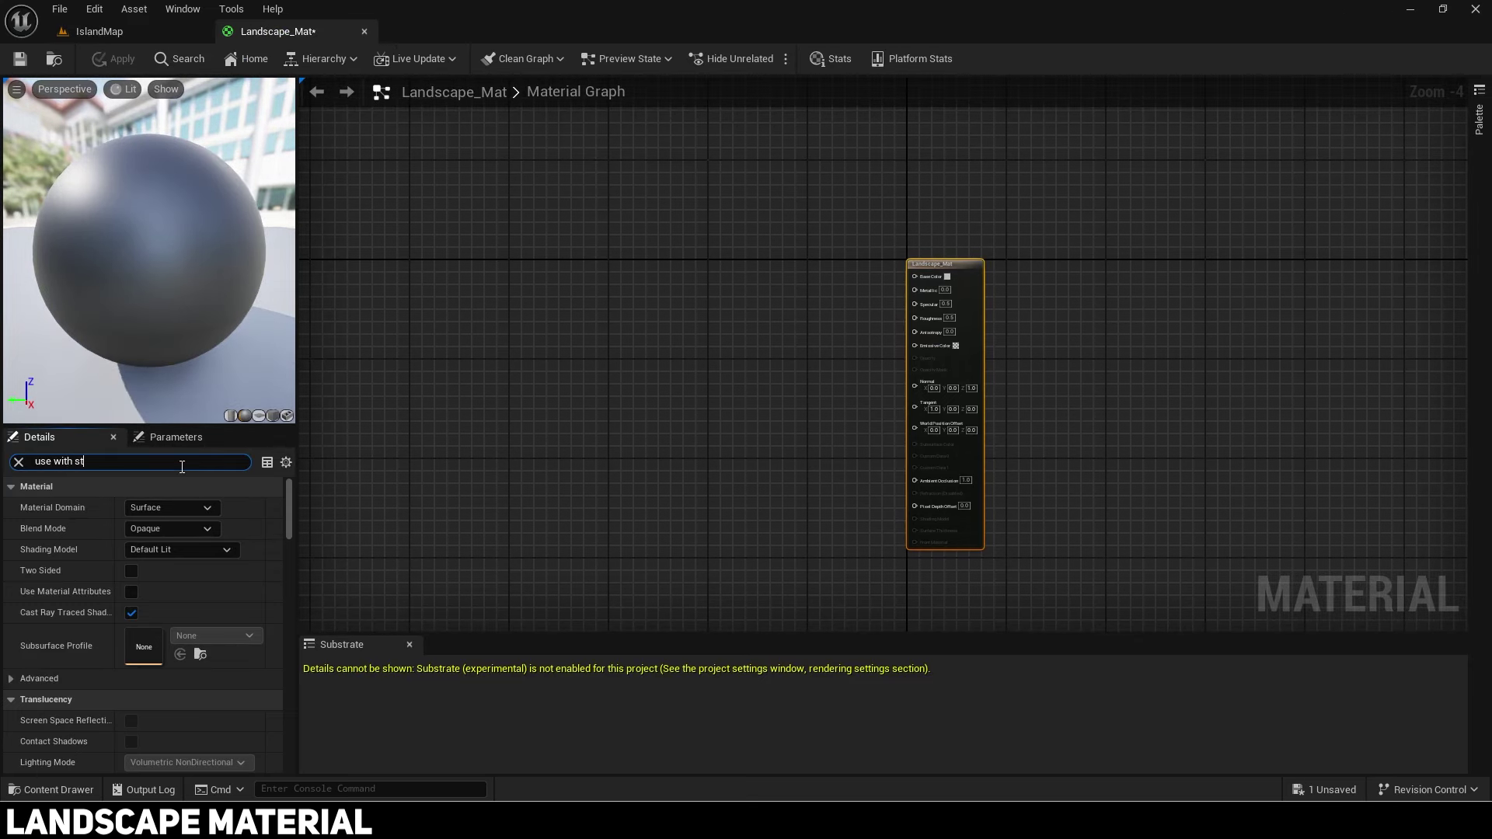
{"action": "type", "text": "a"}
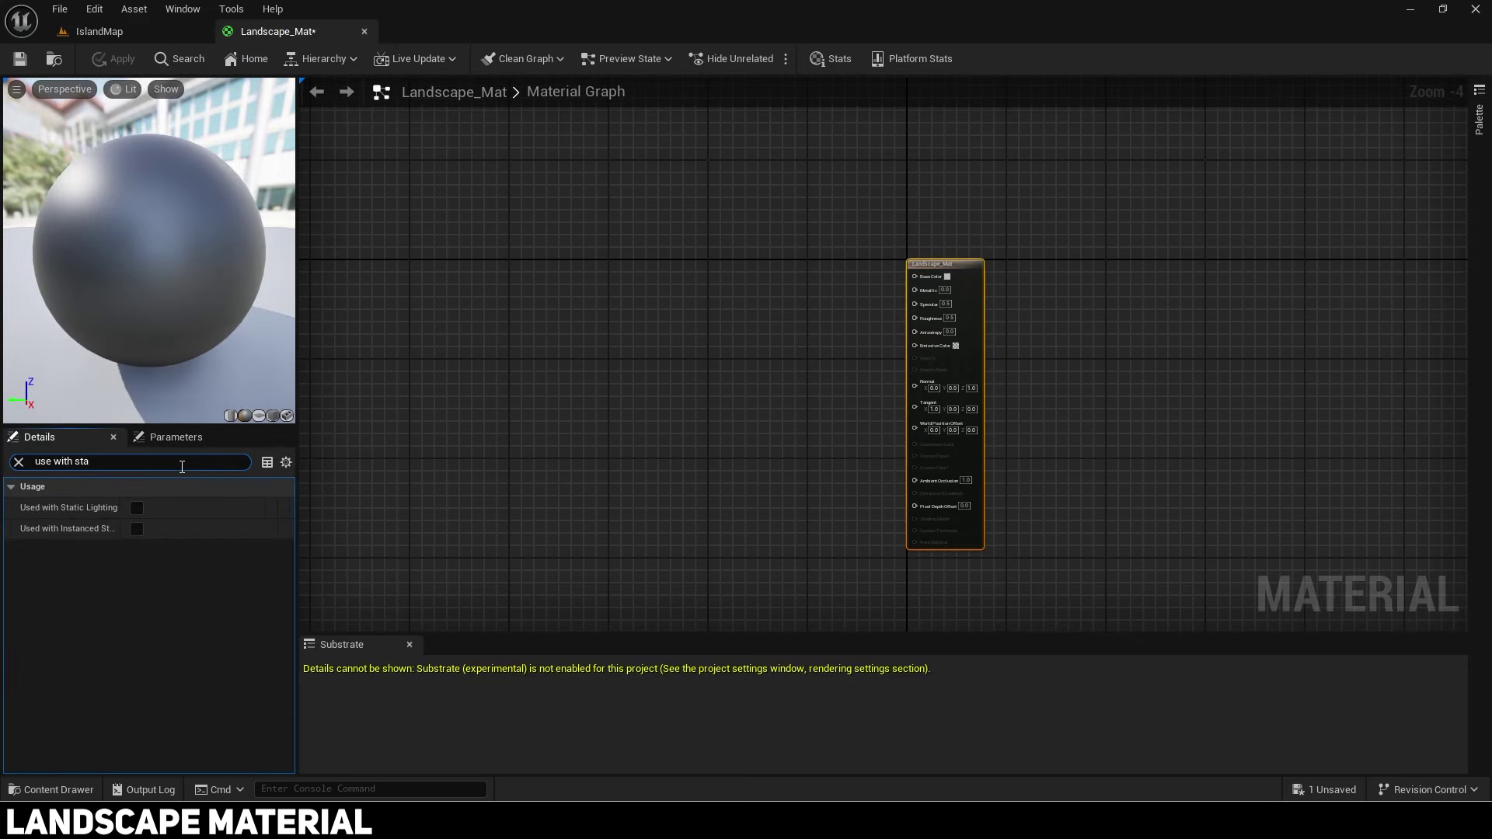
{"action": "left_click", "coordinate": [136, 509]}
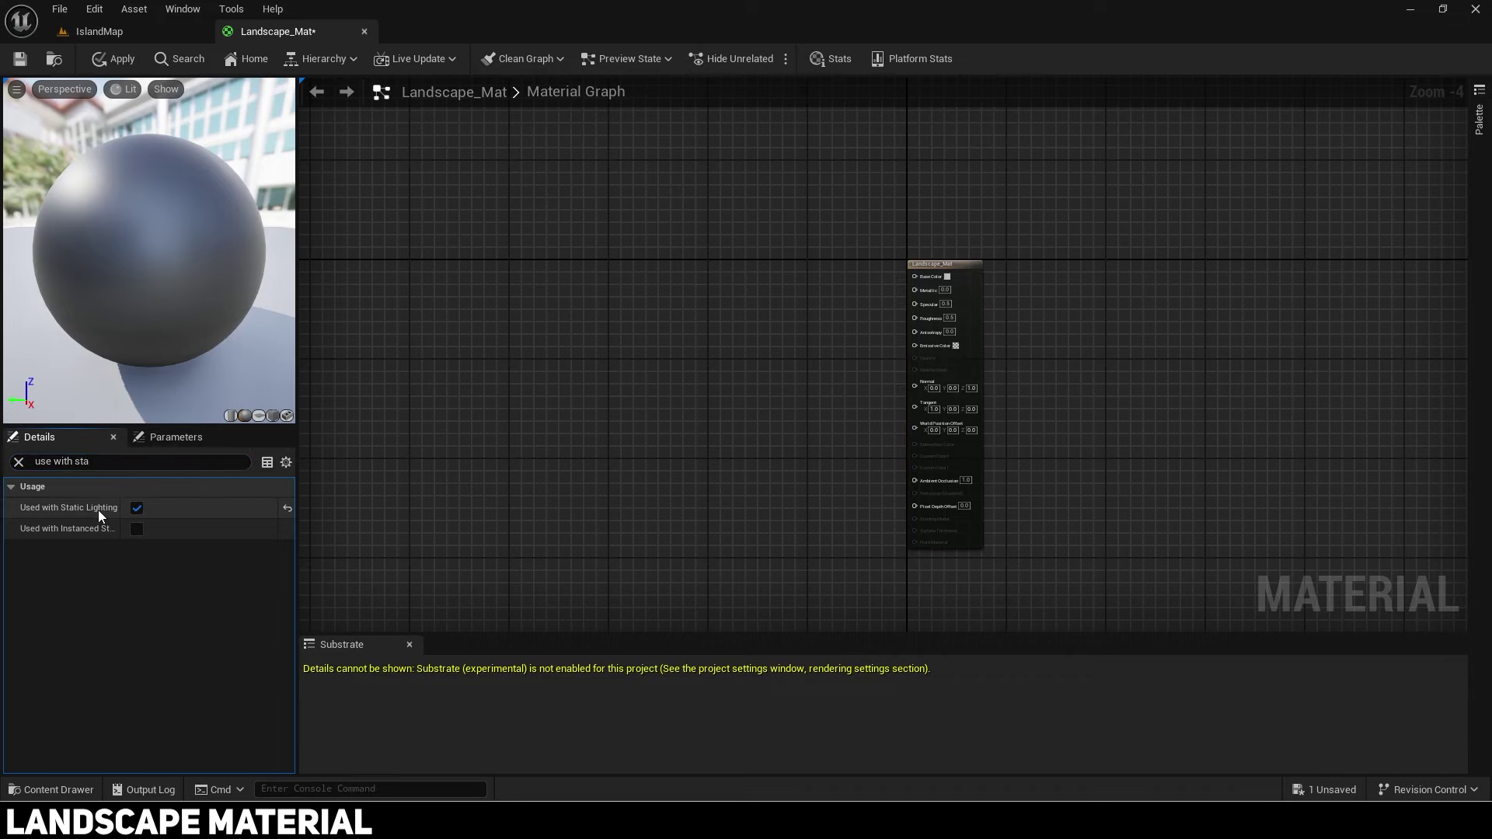
{"action": "left_click", "coordinate": [19, 462]}
Step: Add a Landscape Layer Blend node to the material graph and give it five layers
{"action": "scroll", "coordinate": [772, 381], "scroll_direction": "up", "scroll_amount": 3}
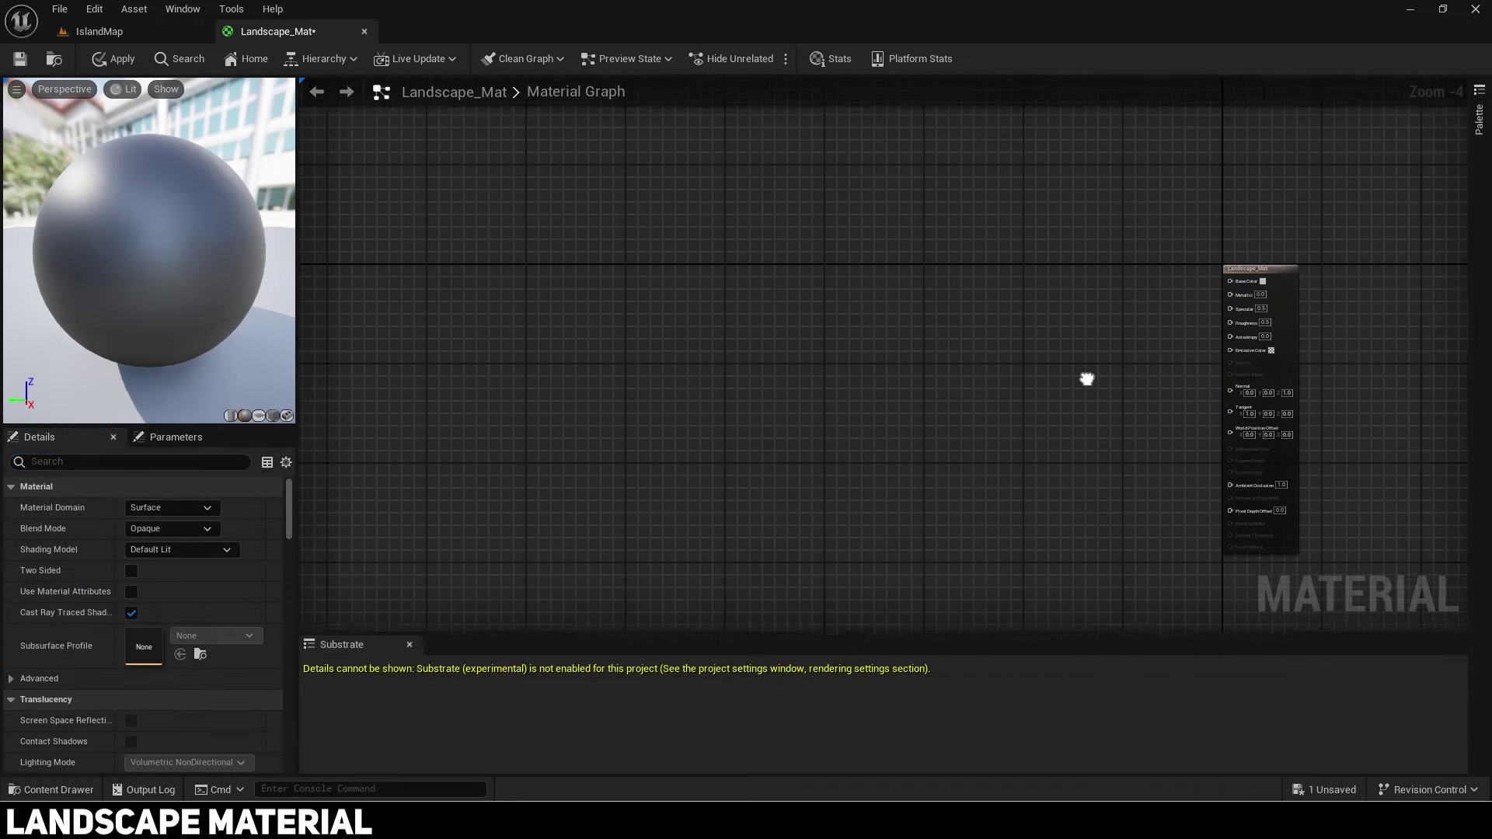
{"action": "right_click", "coordinate": [745, 323]}
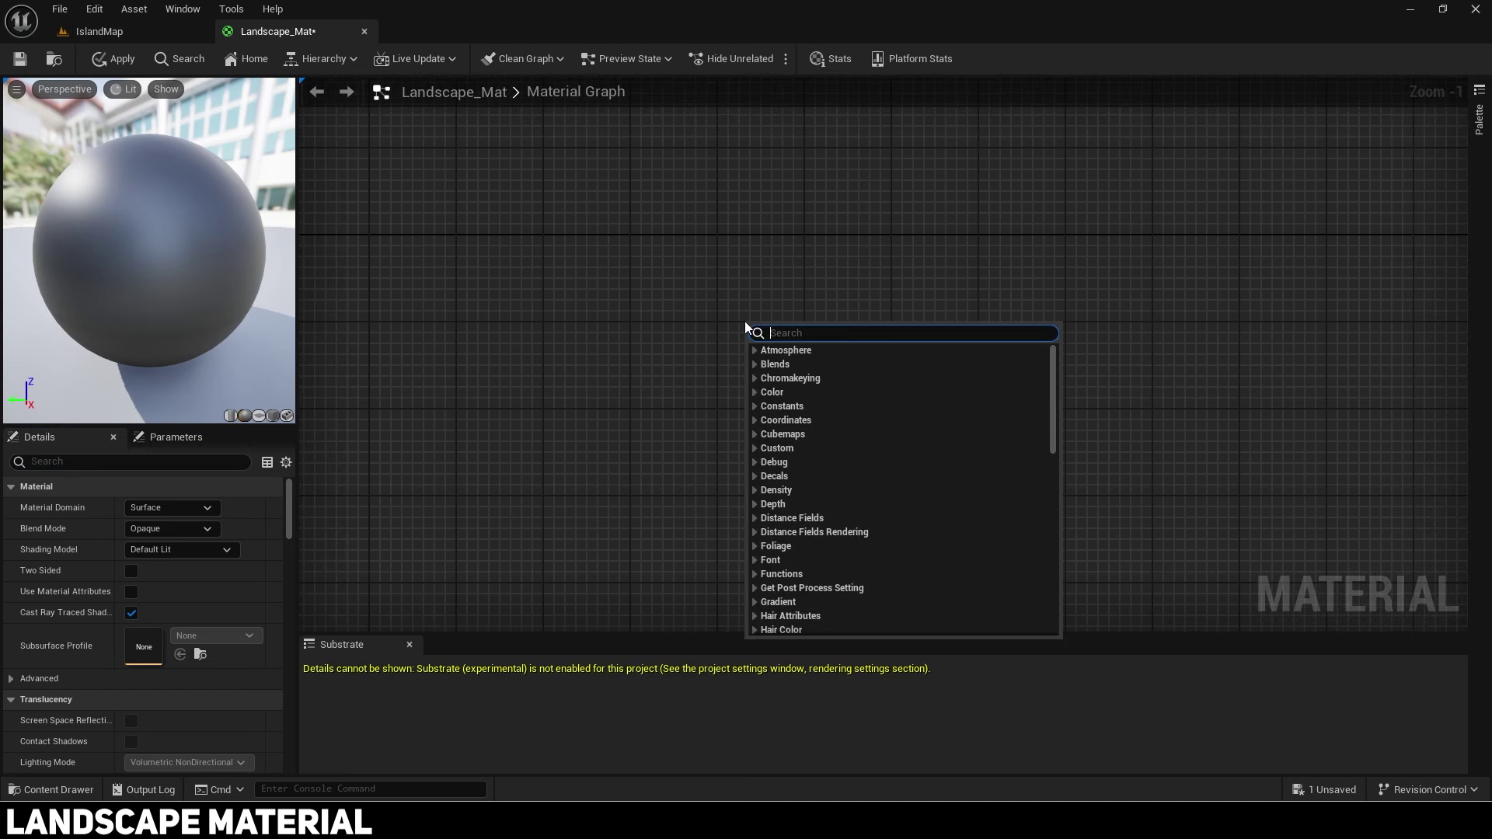
{"action": "type", "text": "landscape"}
{"action": "key", "text": "Return"}
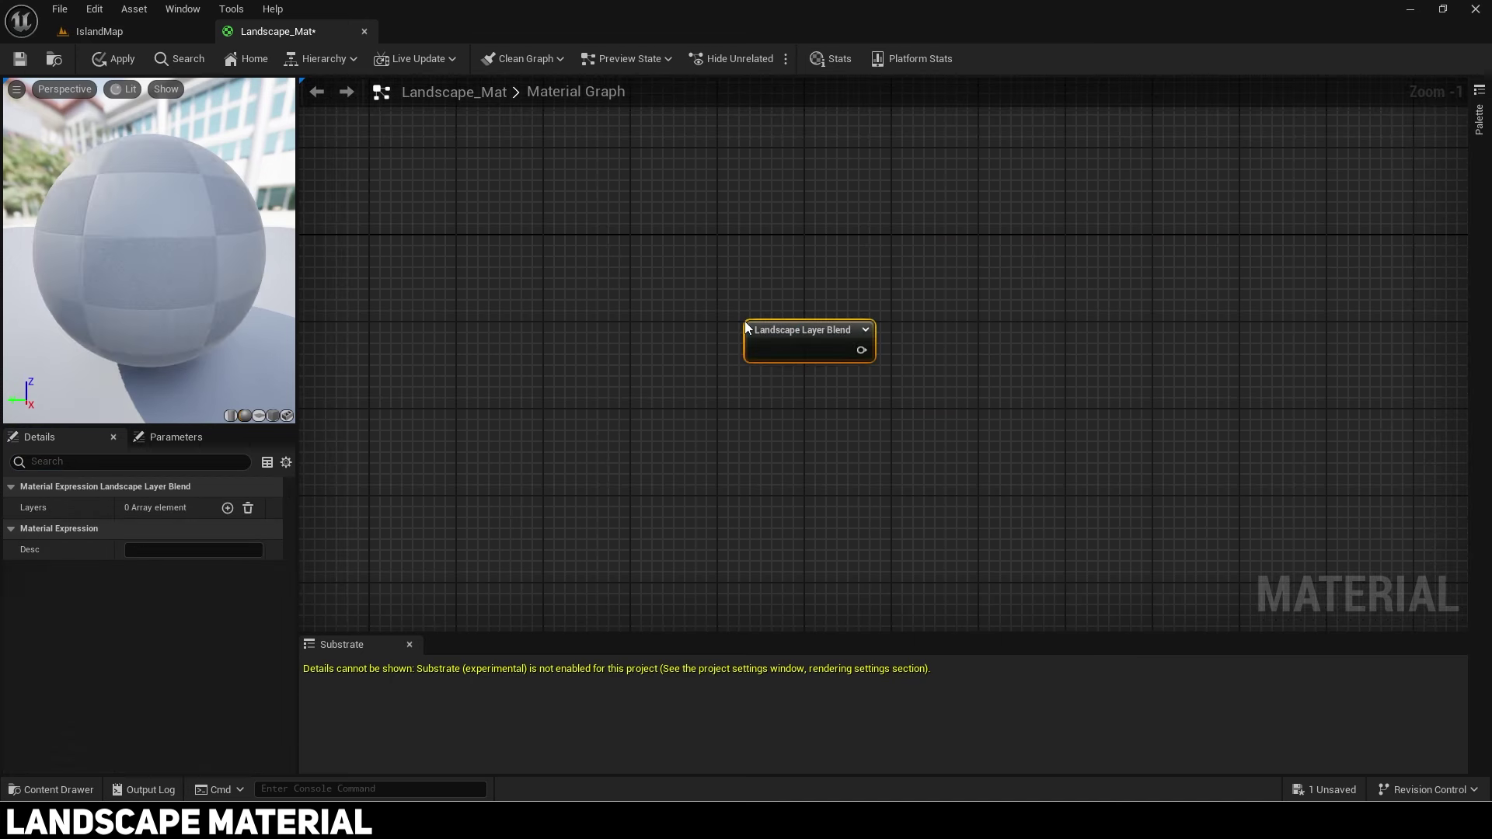
{"action": "left_click", "coordinate": [233, 510]}
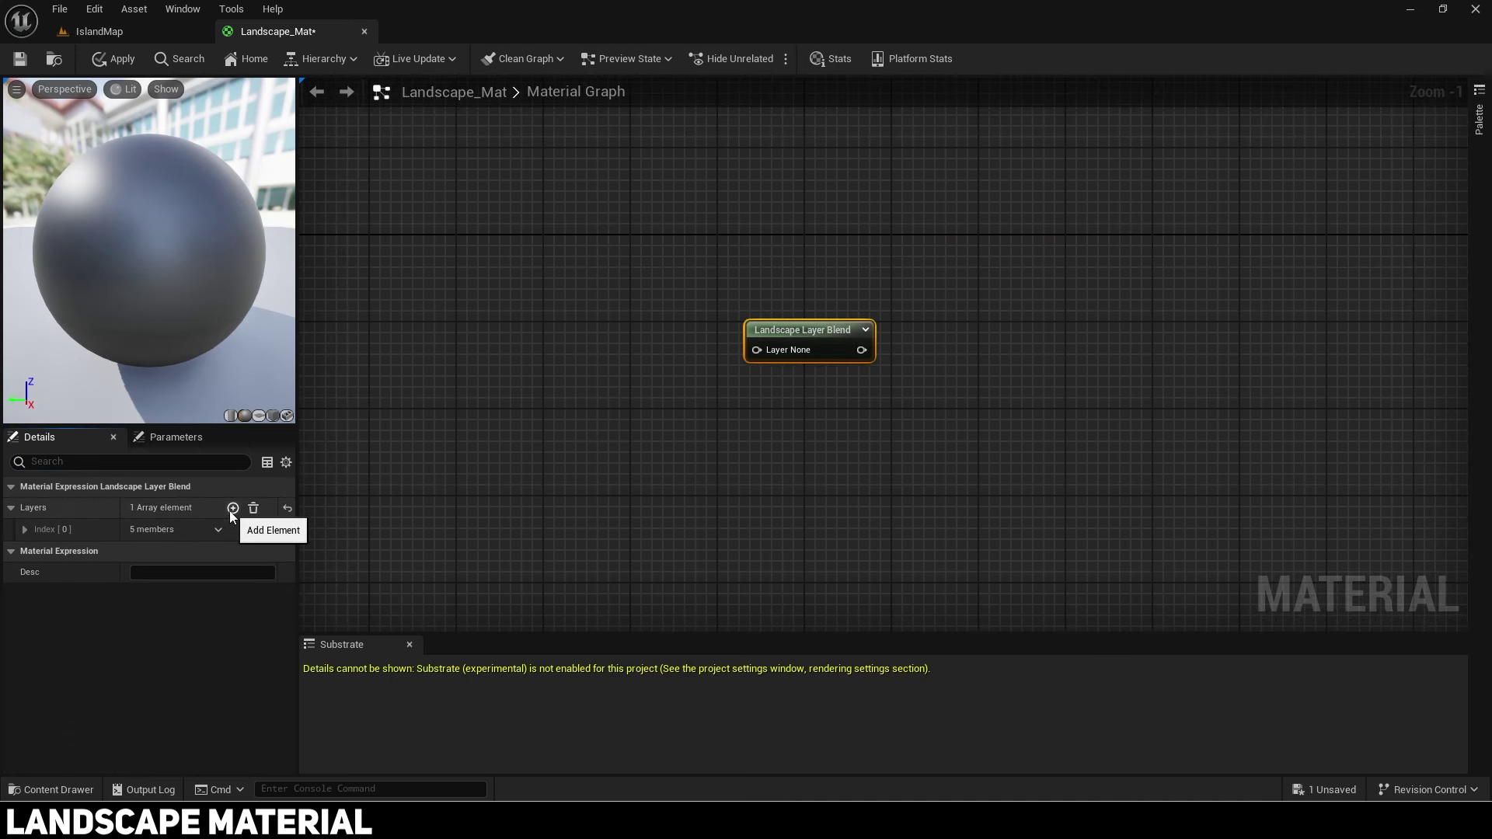
{"action": "left_click", "coordinate": [233, 510]}
{"action": "left_click", "coordinate": [232, 509]}
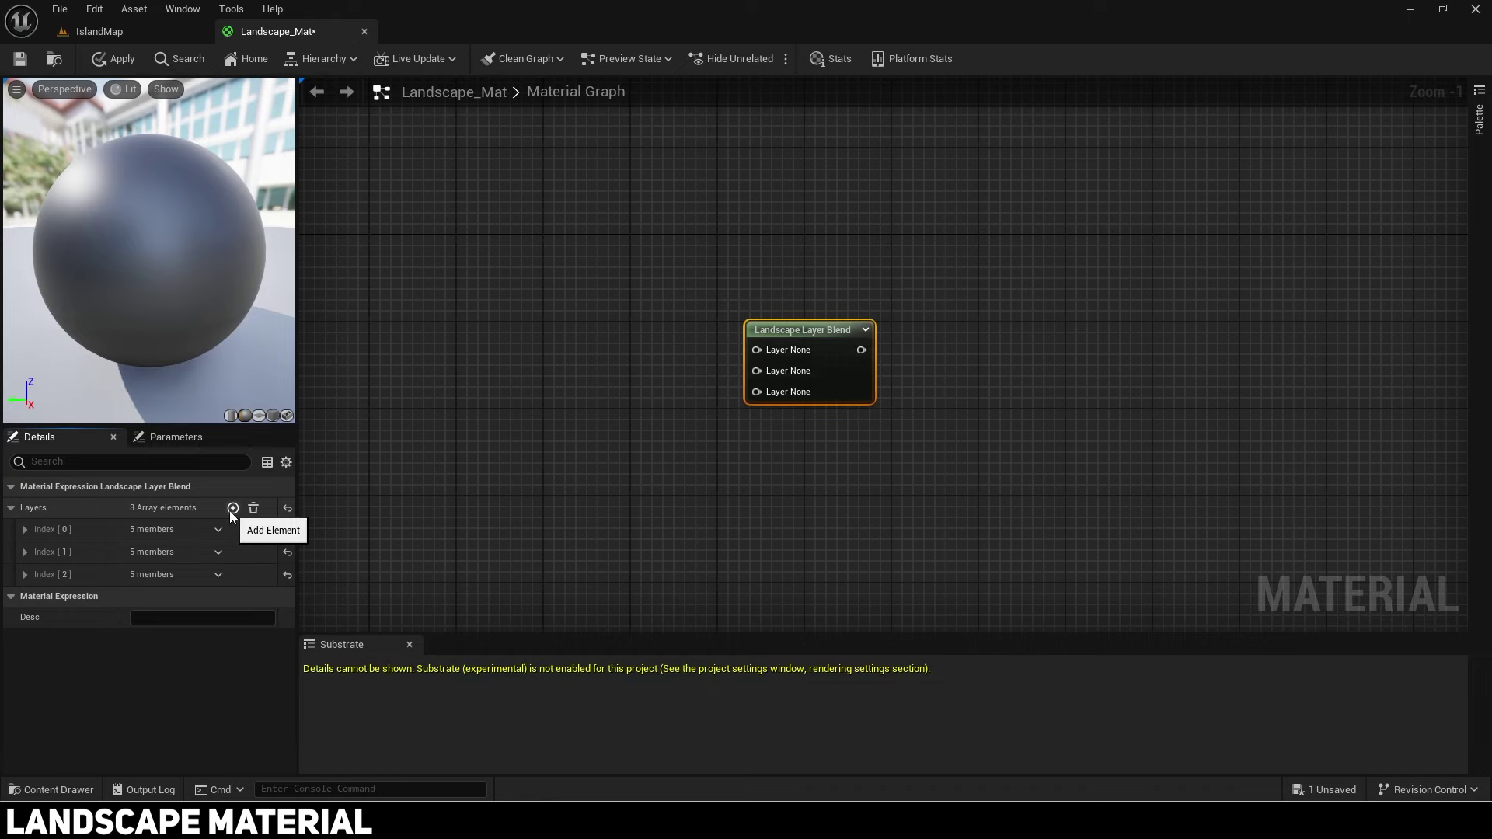
{"action": "left_click", "coordinate": [232, 509]}
{"action": "left_click", "coordinate": [233, 510]}
Step: Name the first two layers of the Landscape Layer Blend node Grass and SandSmooth
{"action": "left_click", "coordinate": [29, 530]}
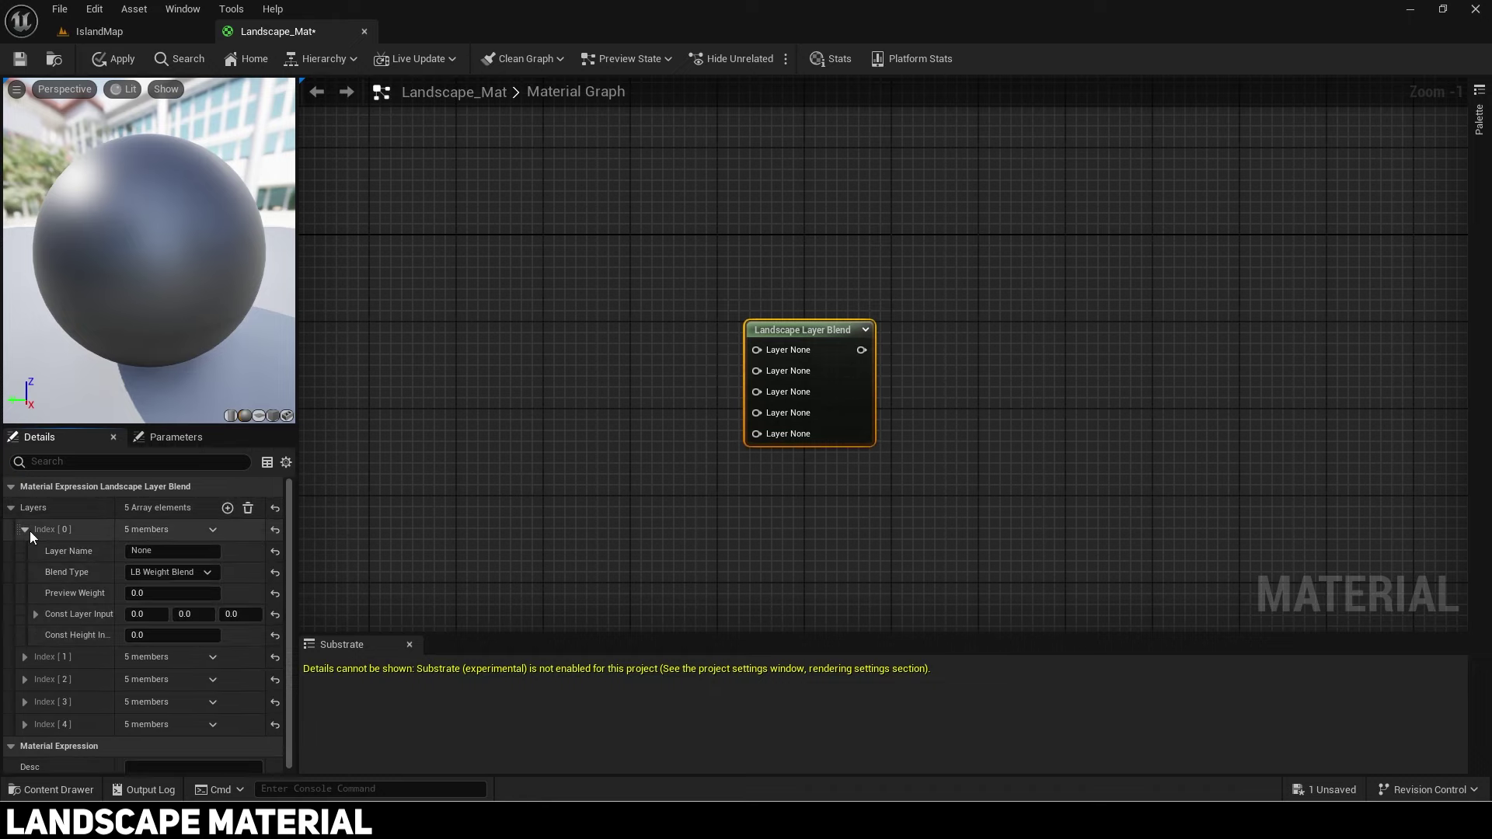
{"action": "left_click", "coordinate": [159, 547]}
{"action": "type", "text": "Grass"}
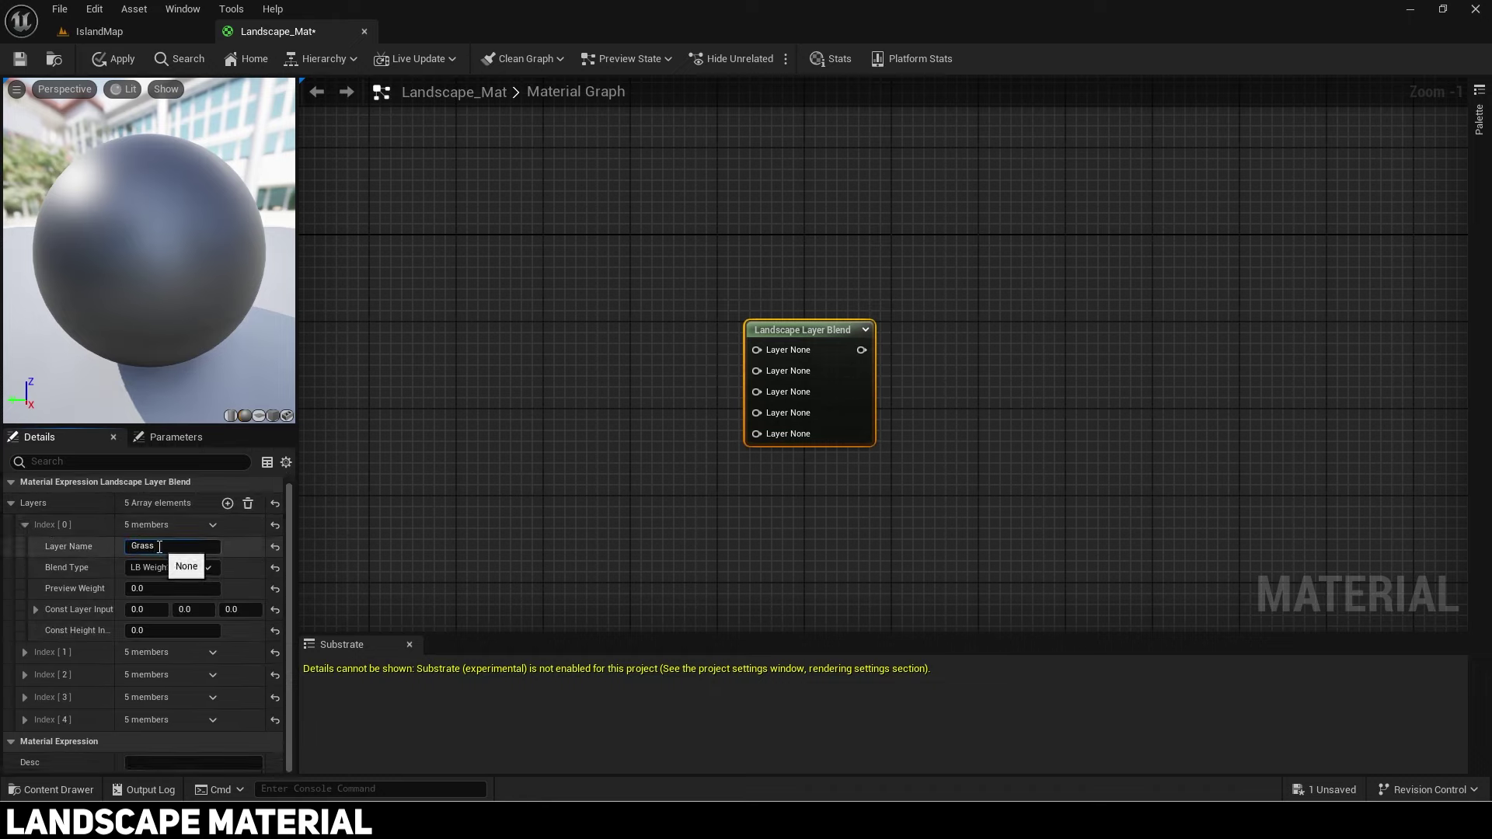
{"action": "left_click", "coordinate": [25, 653]}
{"action": "left_click", "coordinate": [155, 674]}
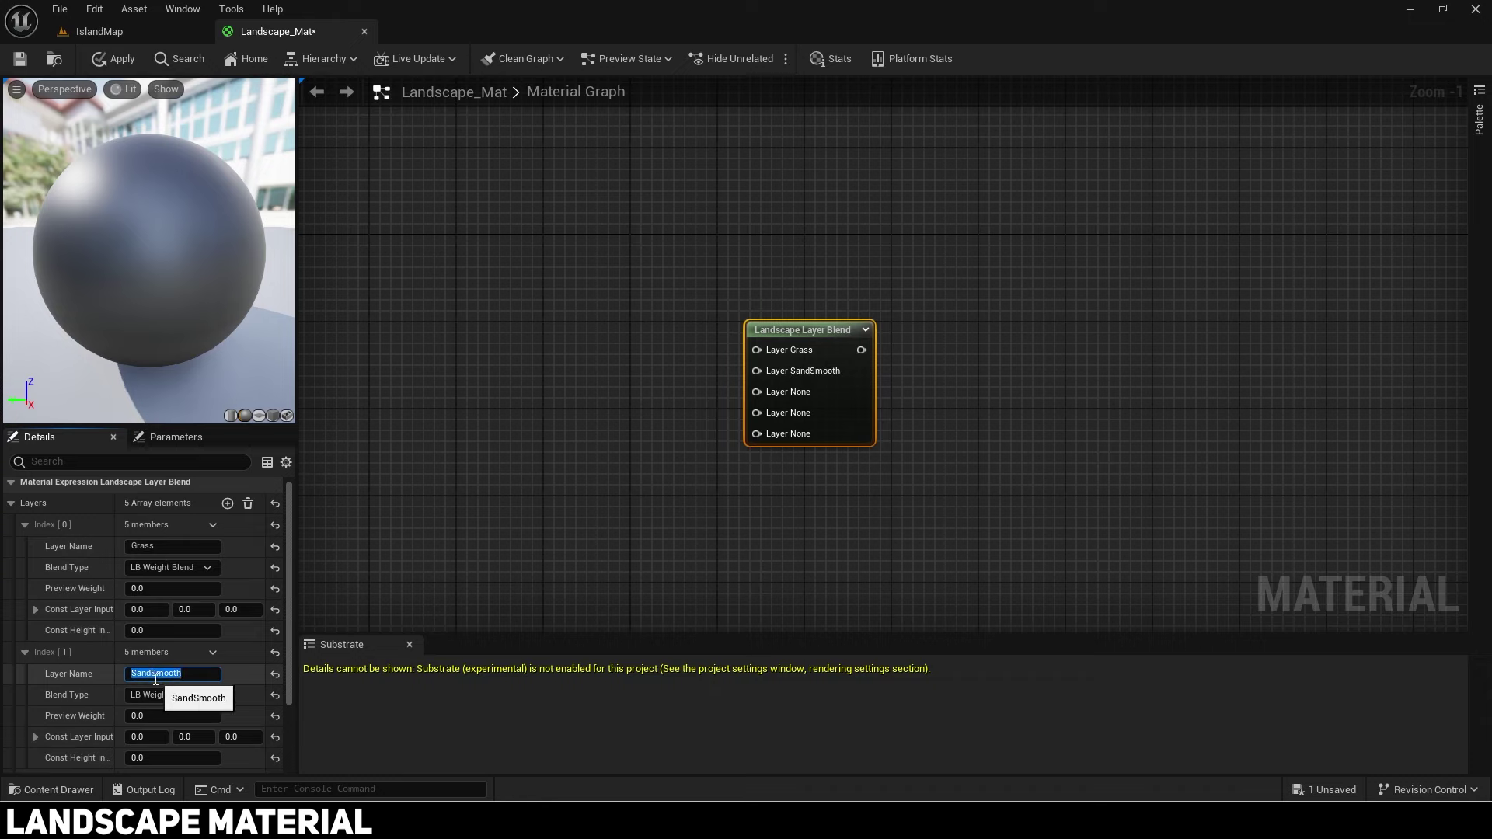
Step: Name the remaining three blend layers SandRough, SandWet and SandCoral
{"action": "scroll", "coordinate": [155, 681], "scroll_direction": "down", "scroll_amount": 3}
{"action": "left_click", "coordinate": [25, 705]}
{"action": "left_click", "coordinate": [171, 728]}
{"action": "type", "text": "S"}
{"action": "scroll", "coordinate": [170, 731], "scroll_direction": "down", "scroll_amount": 5}
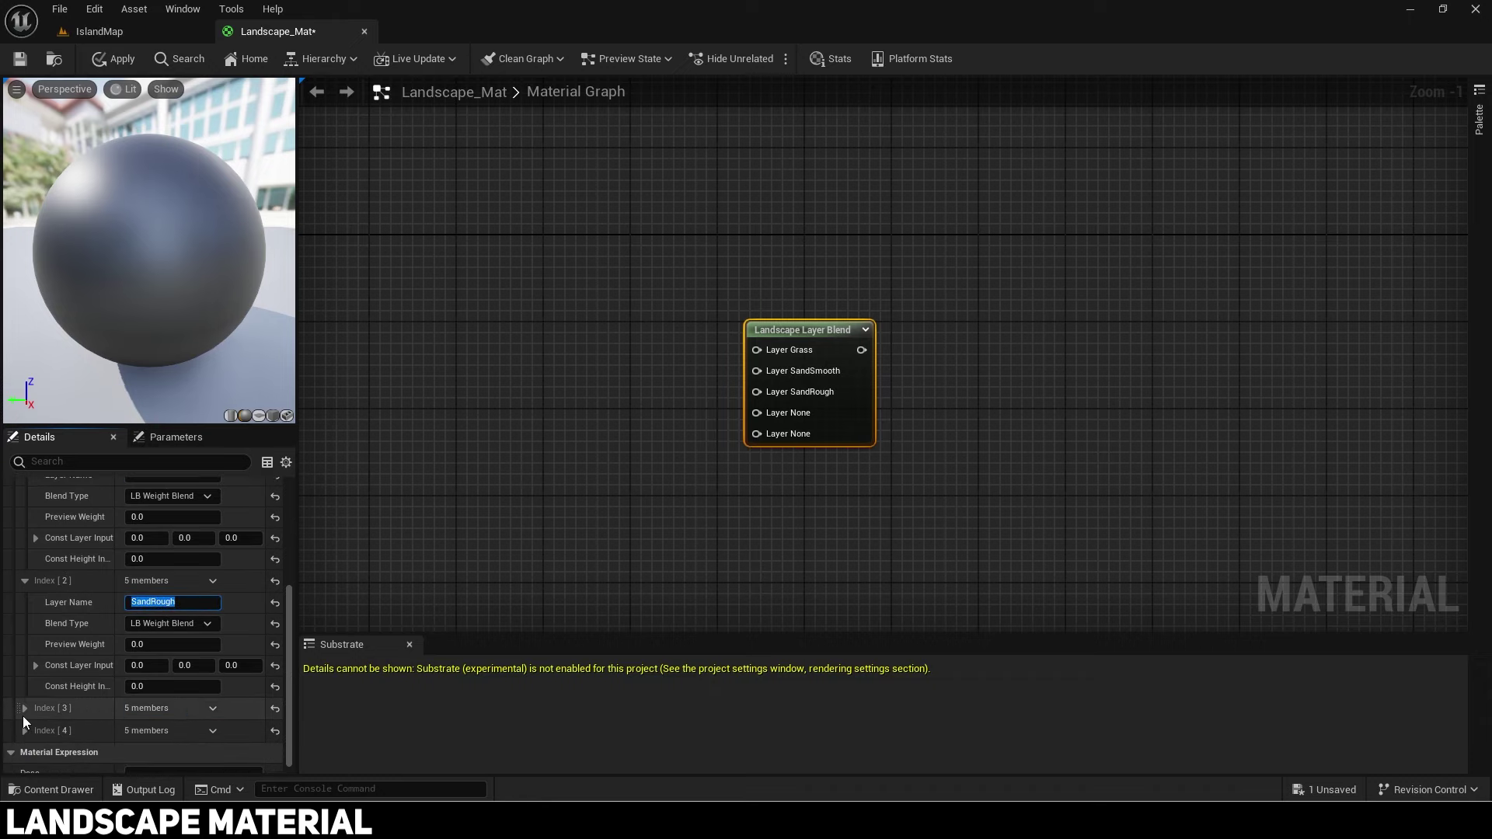
{"action": "scroll", "coordinate": [156, 723], "scroll_direction": "down", "scroll_amount": 5}
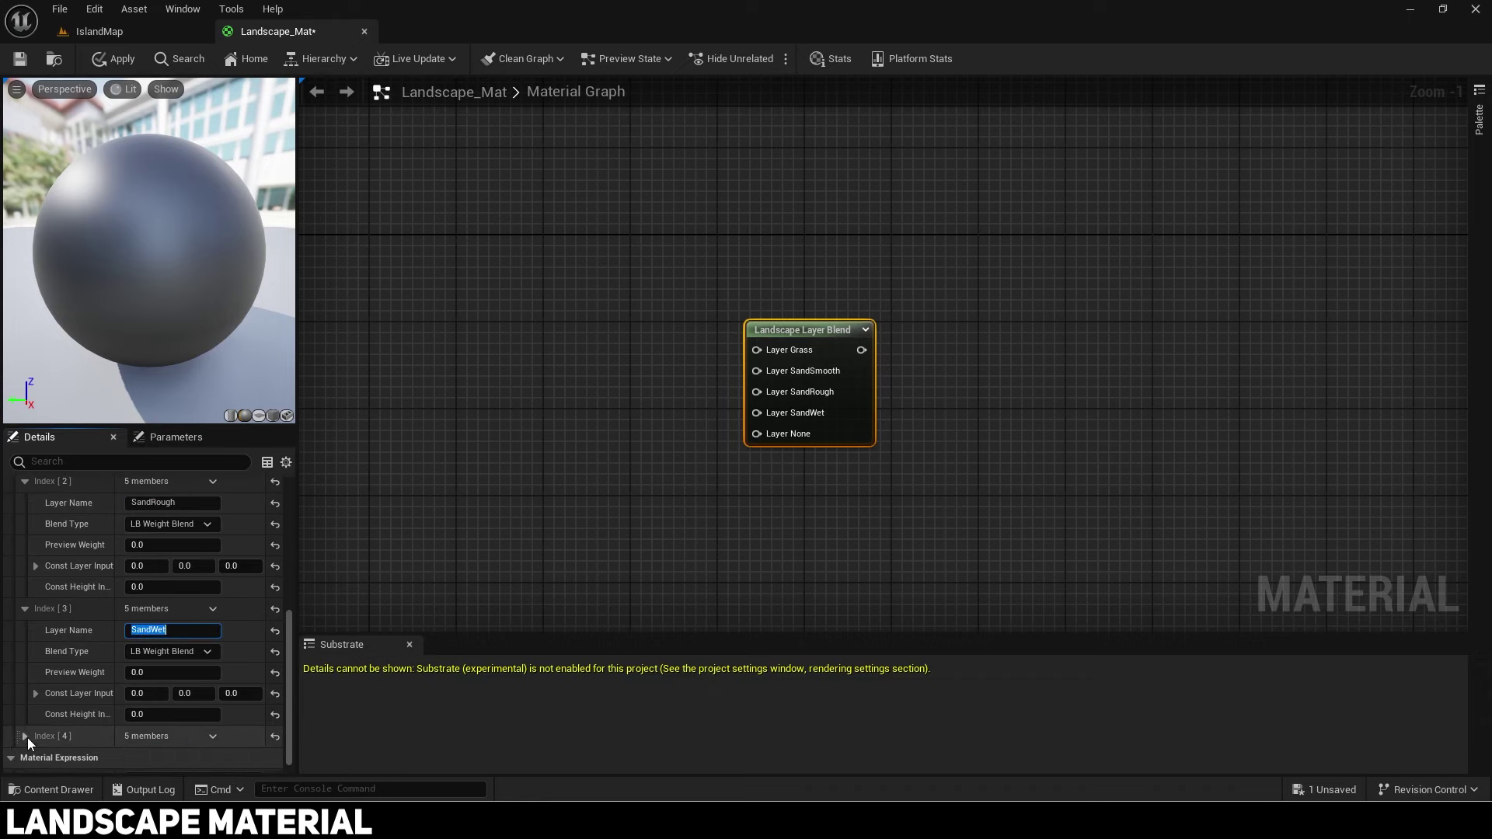
{"action": "left_click", "coordinate": [181, 733]}
{"action": "type", "text": "SandCoral"}
{"action": "key", "text": "Return"}
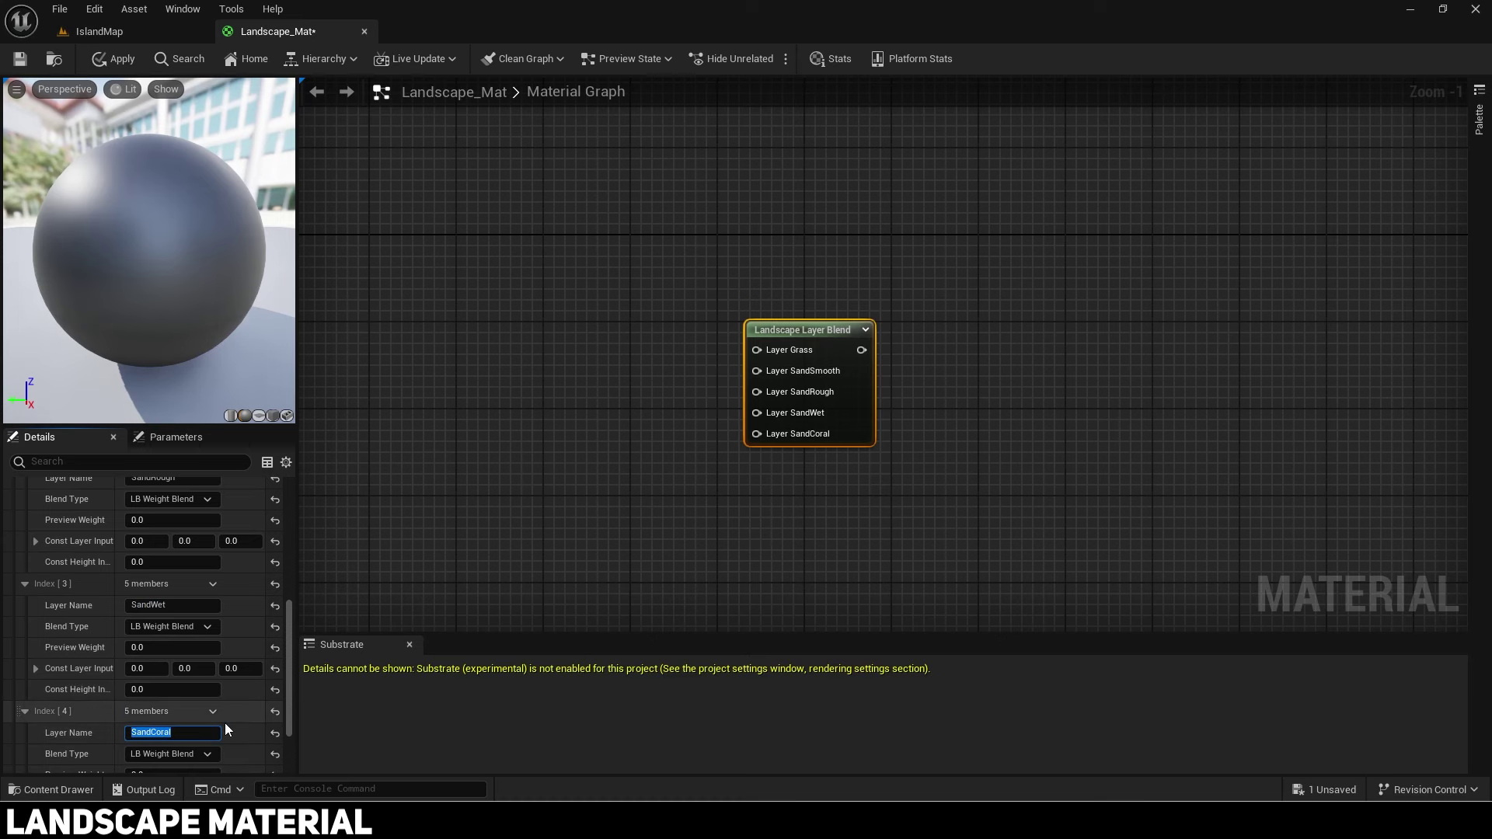
Step: Create a material function named LandscapeLayer_MF in the Island folder
{"action": "left_click", "coordinate": [614, 408]}
{"action": "scroll", "coordinate": [622, 407], "scroll_direction": "down", "scroll_amount": 3}
{"action": "right_click_drag", "start_coordinate": [622, 406], "coordinate": [847, 397]}
{"action": "left_click", "coordinate": [140, 29]}
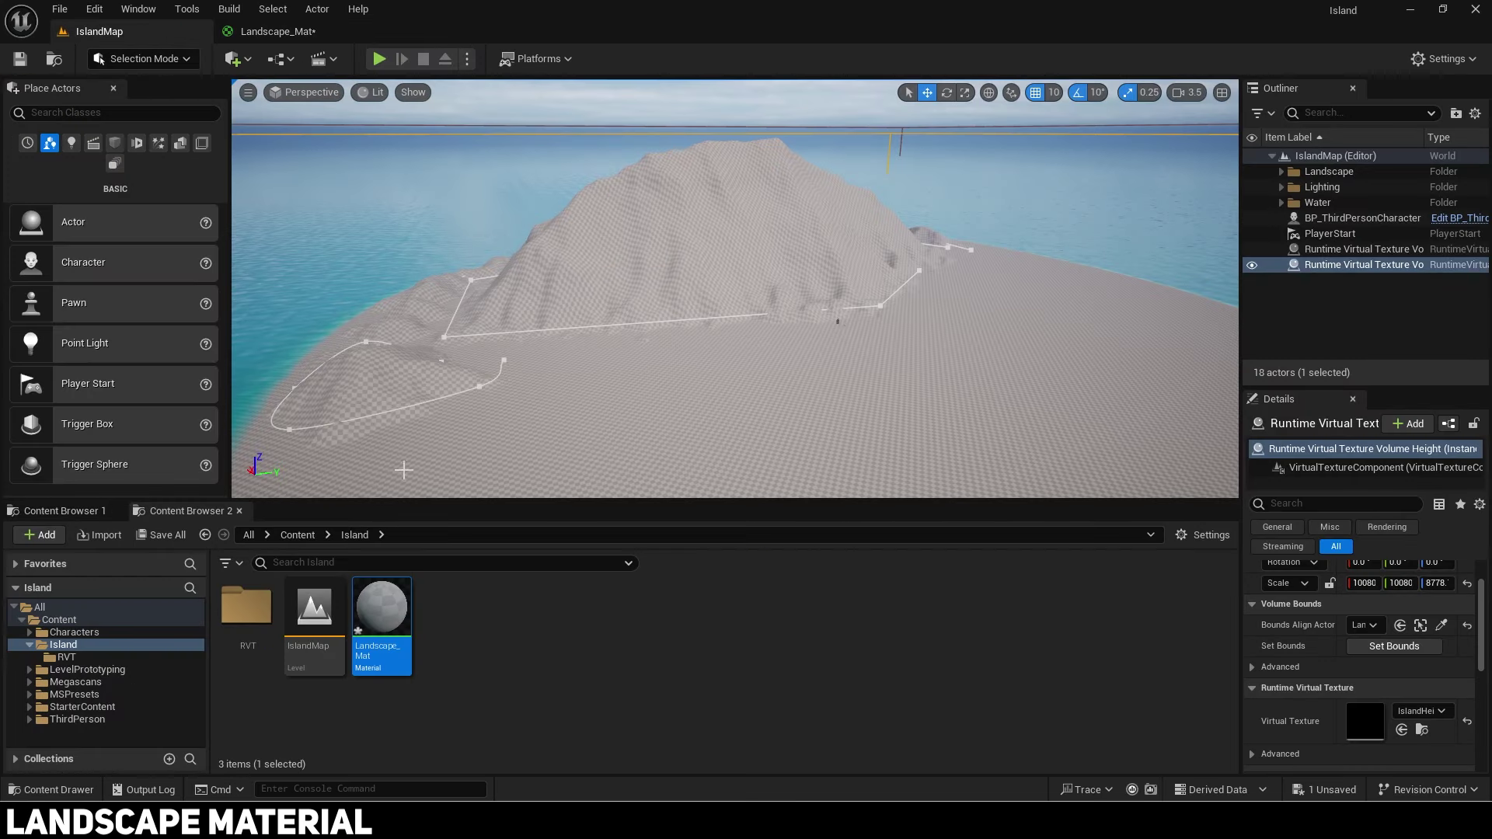
{"action": "right_click", "coordinate": [501, 639]}
{"action": "mouse_move", "coordinate": [501, 639]}
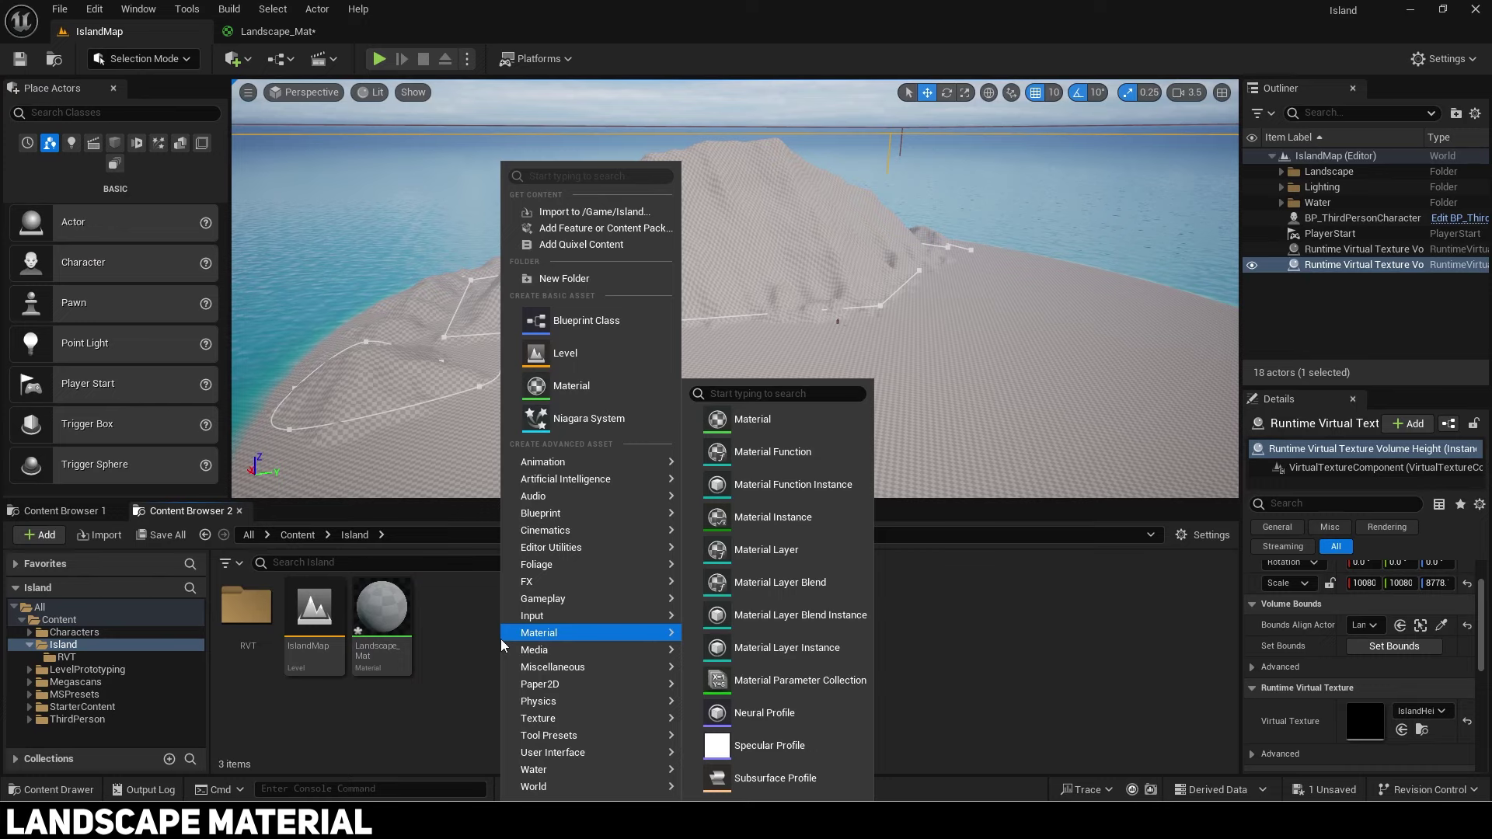
{"action": "left_click", "coordinate": [746, 455]}
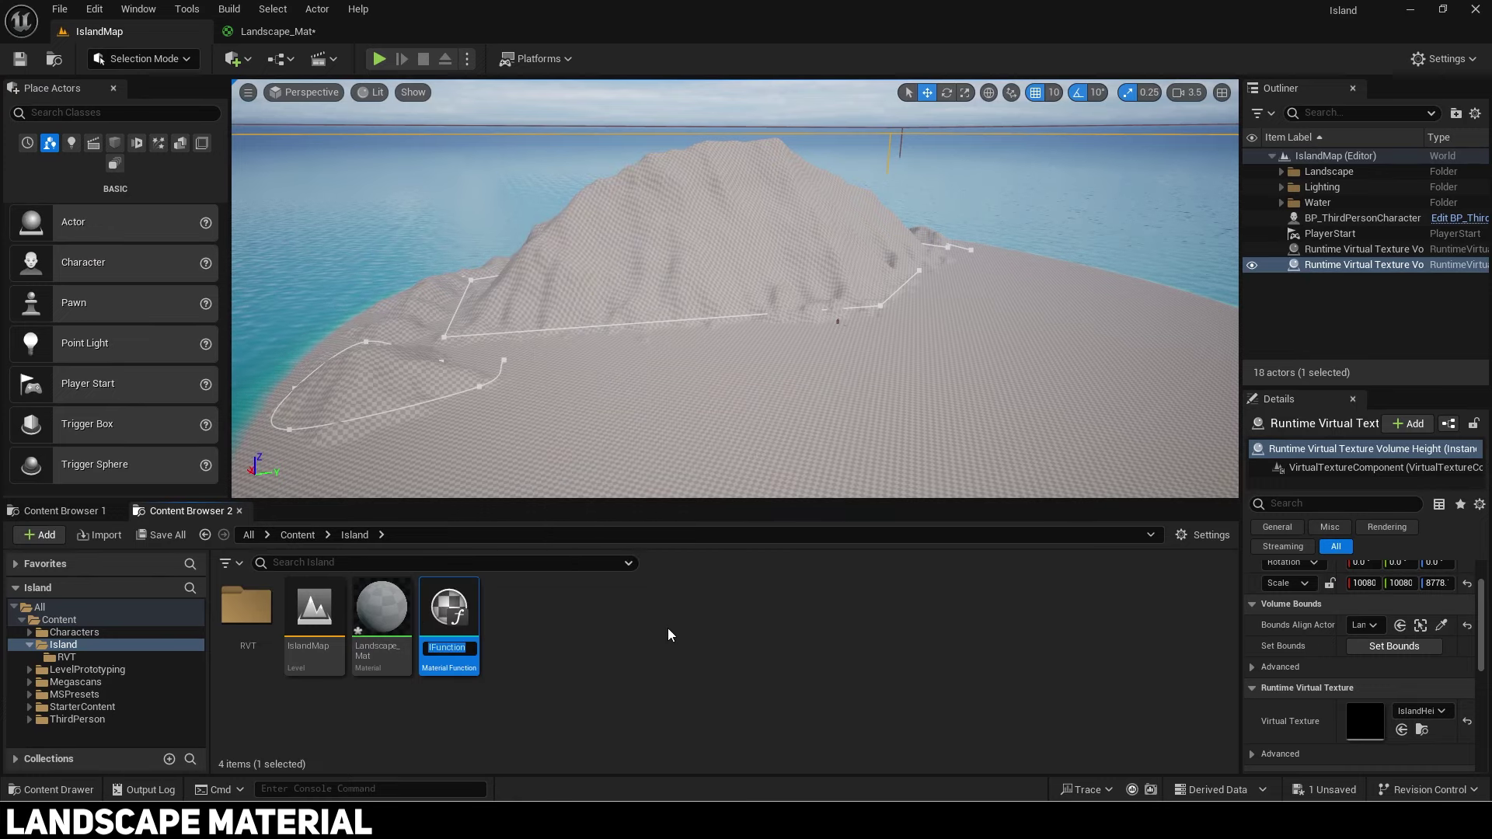
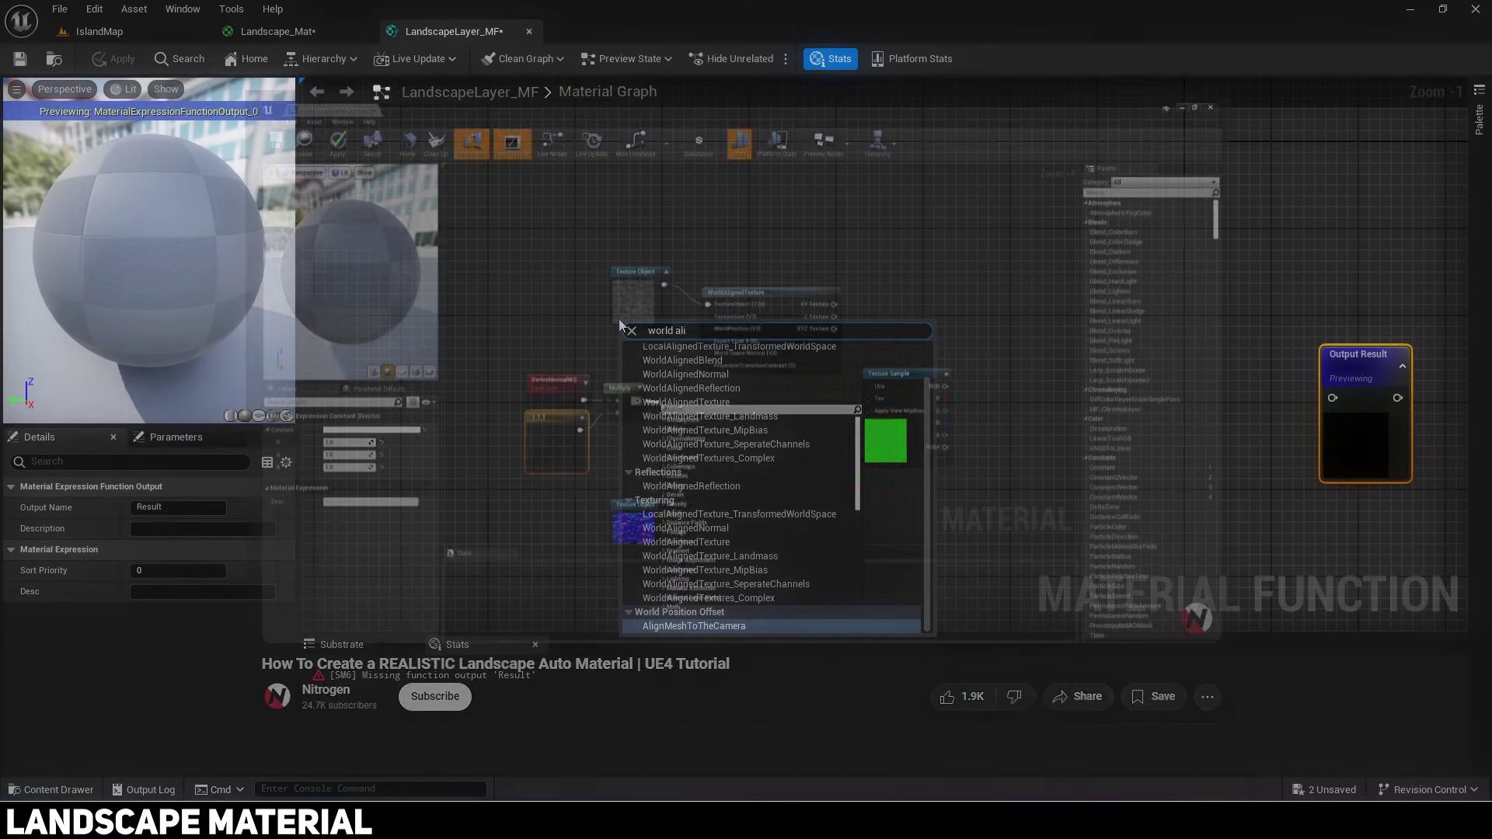
Step: Add a WorldAlignedTexture node to LandscapeLayer_MF and connect a new function input to its TextureObject
{"action": "type", "text": "gned te"}
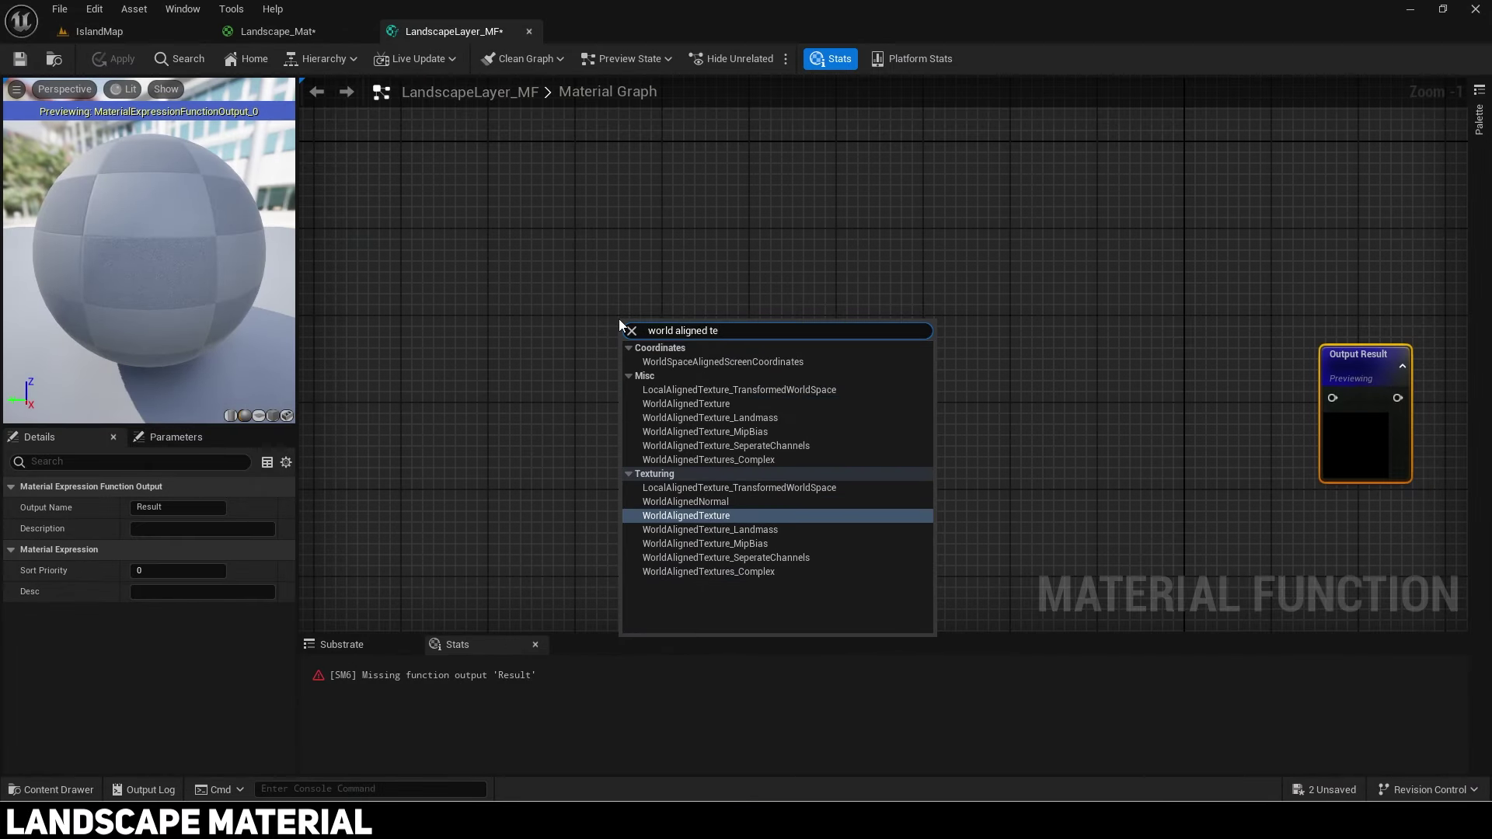
{"action": "key", "text": "Return"}
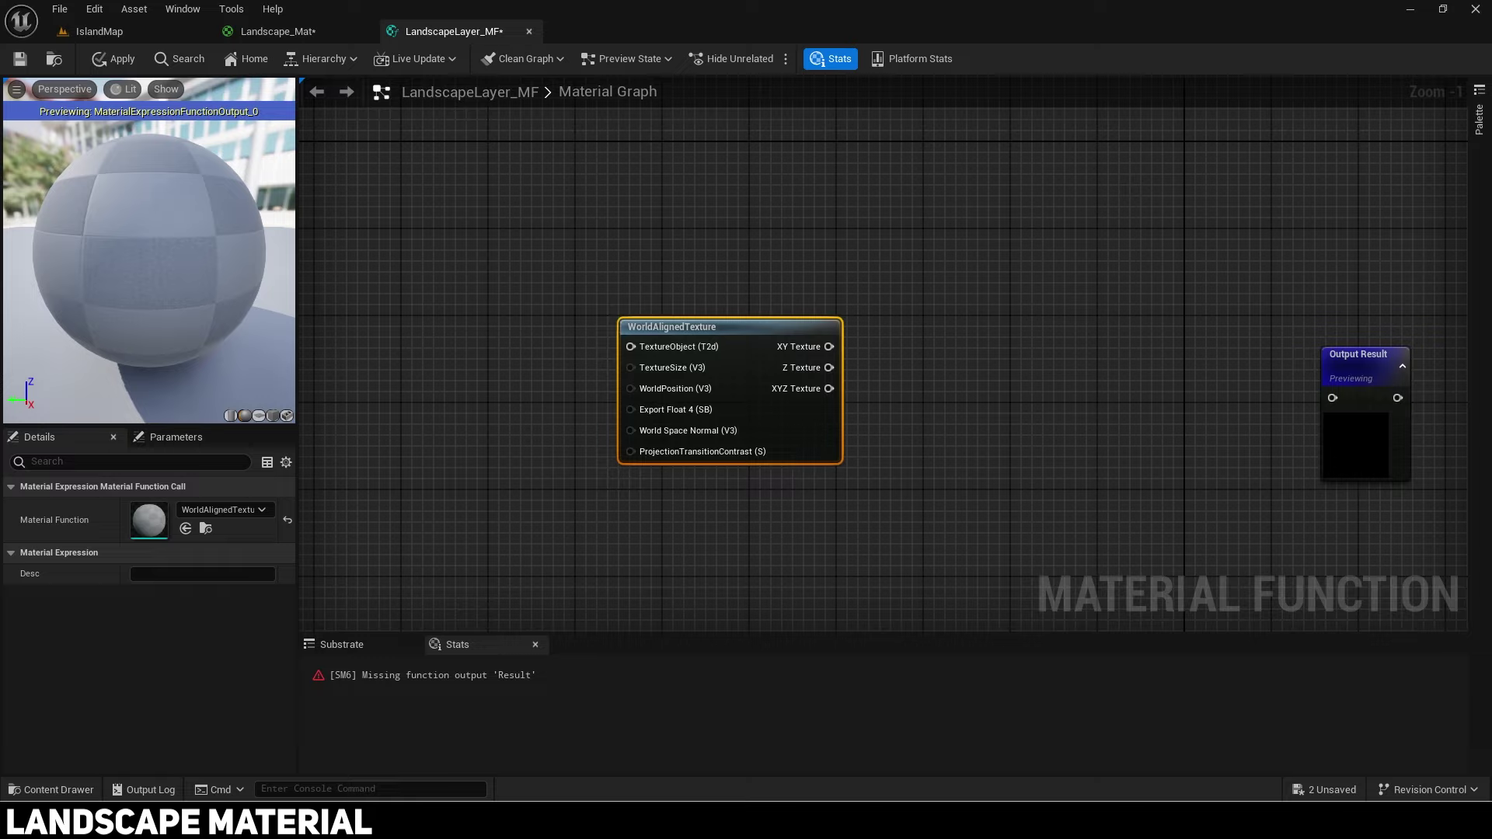
{"action": "right_click_drag", "start_coordinate": [741, 313], "coordinate": [1012, 283]}
{"action": "left_click_drag", "start_coordinate": [927, 324], "coordinate": [786, 302]}
{"action": "type", "text": "input"}
{"action": "key", "text": "Return"}
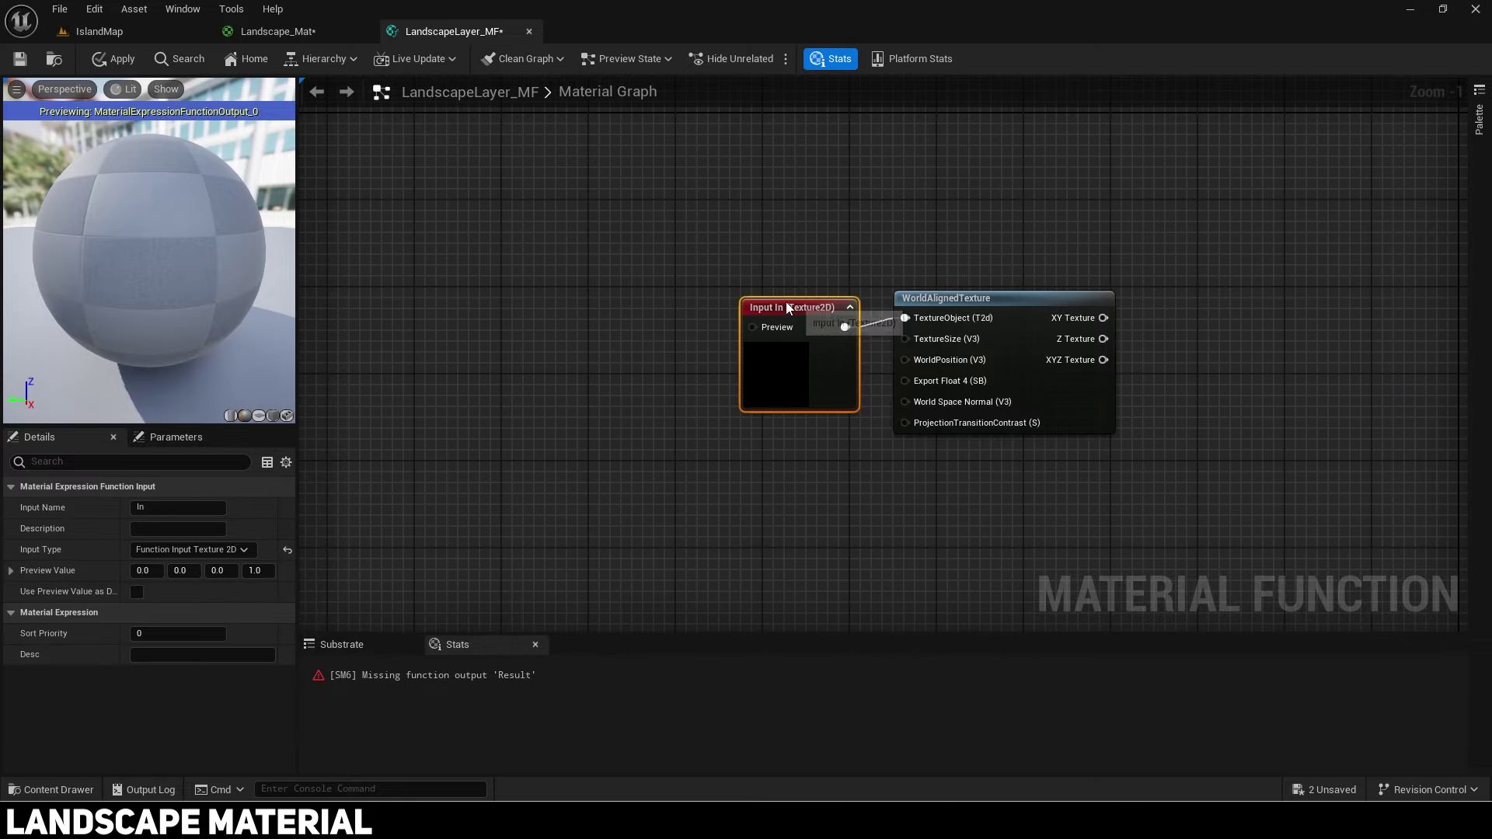
Step: Name the function input Base and keep its input type as Function Input Texture 2D
{"action": "left_click", "coordinate": [189, 509]}
{"action": "type", "text": "Base"}
{"action": "key", "text": "Return"}
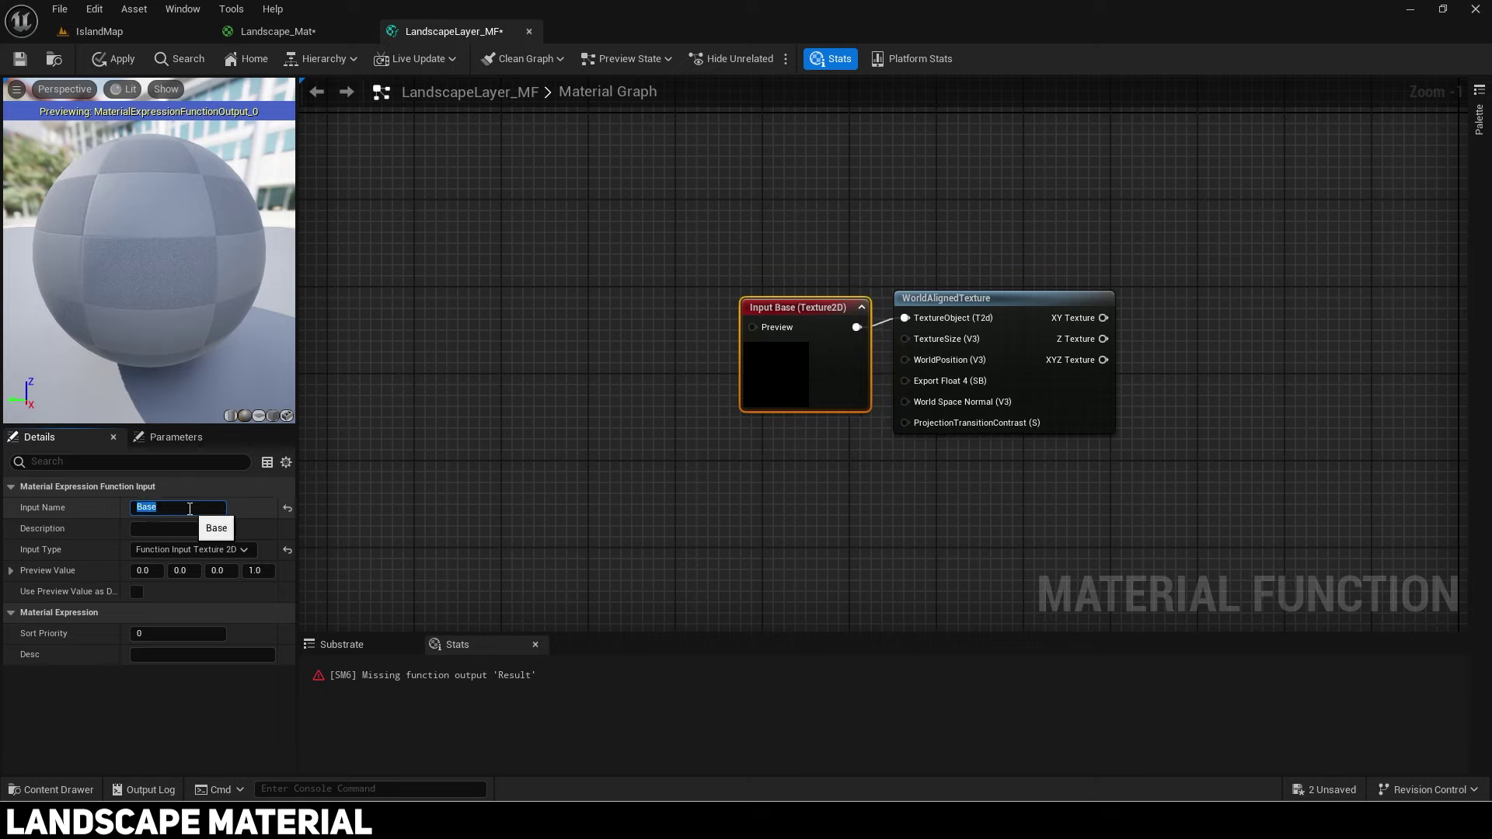
{"action": "left_click", "coordinate": [240, 555]}
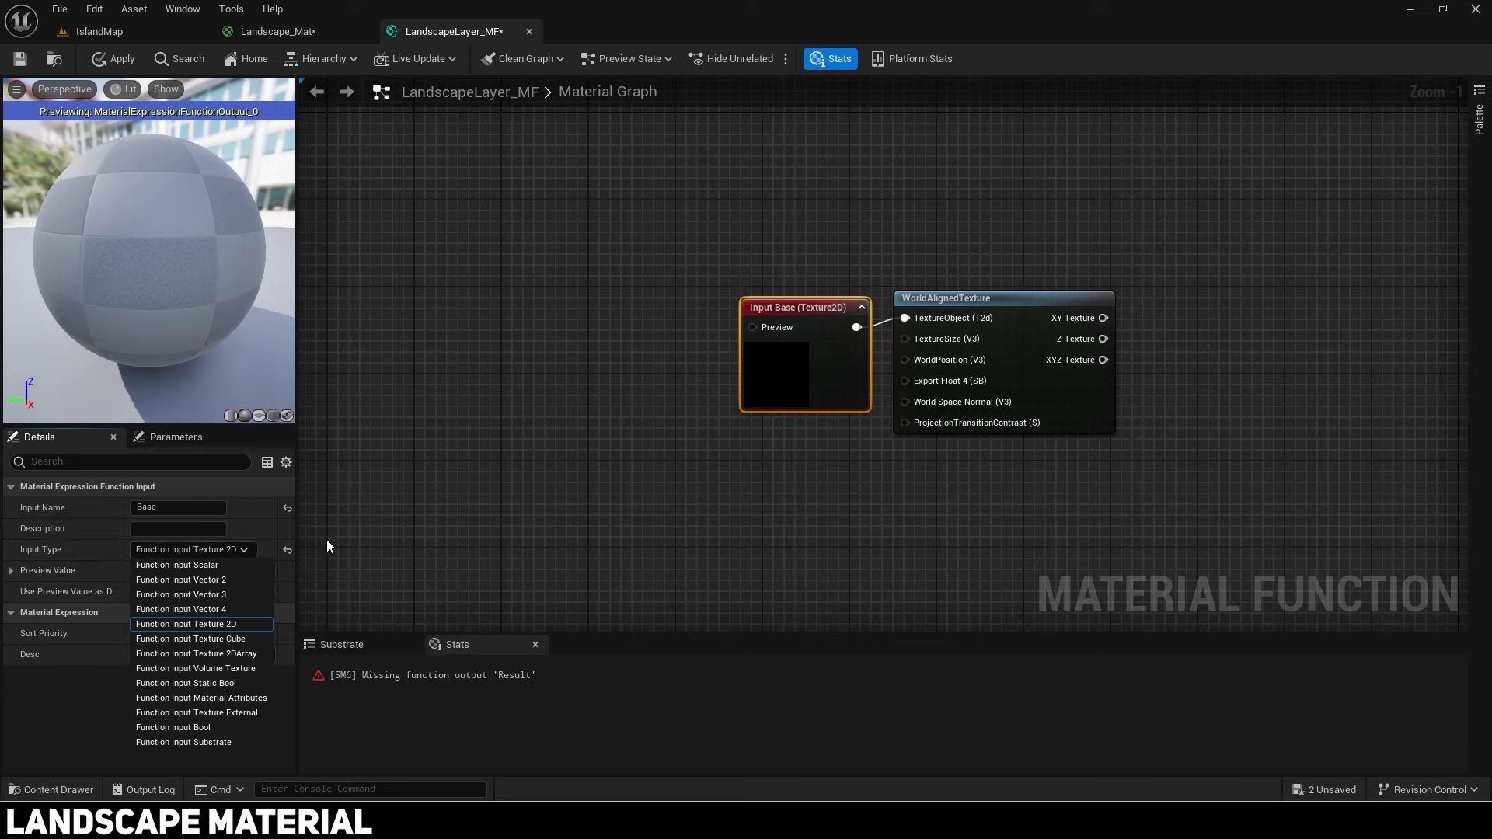
{"action": "right_click_drag", "start_coordinate": [720, 434], "coordinate": [806, 450]}
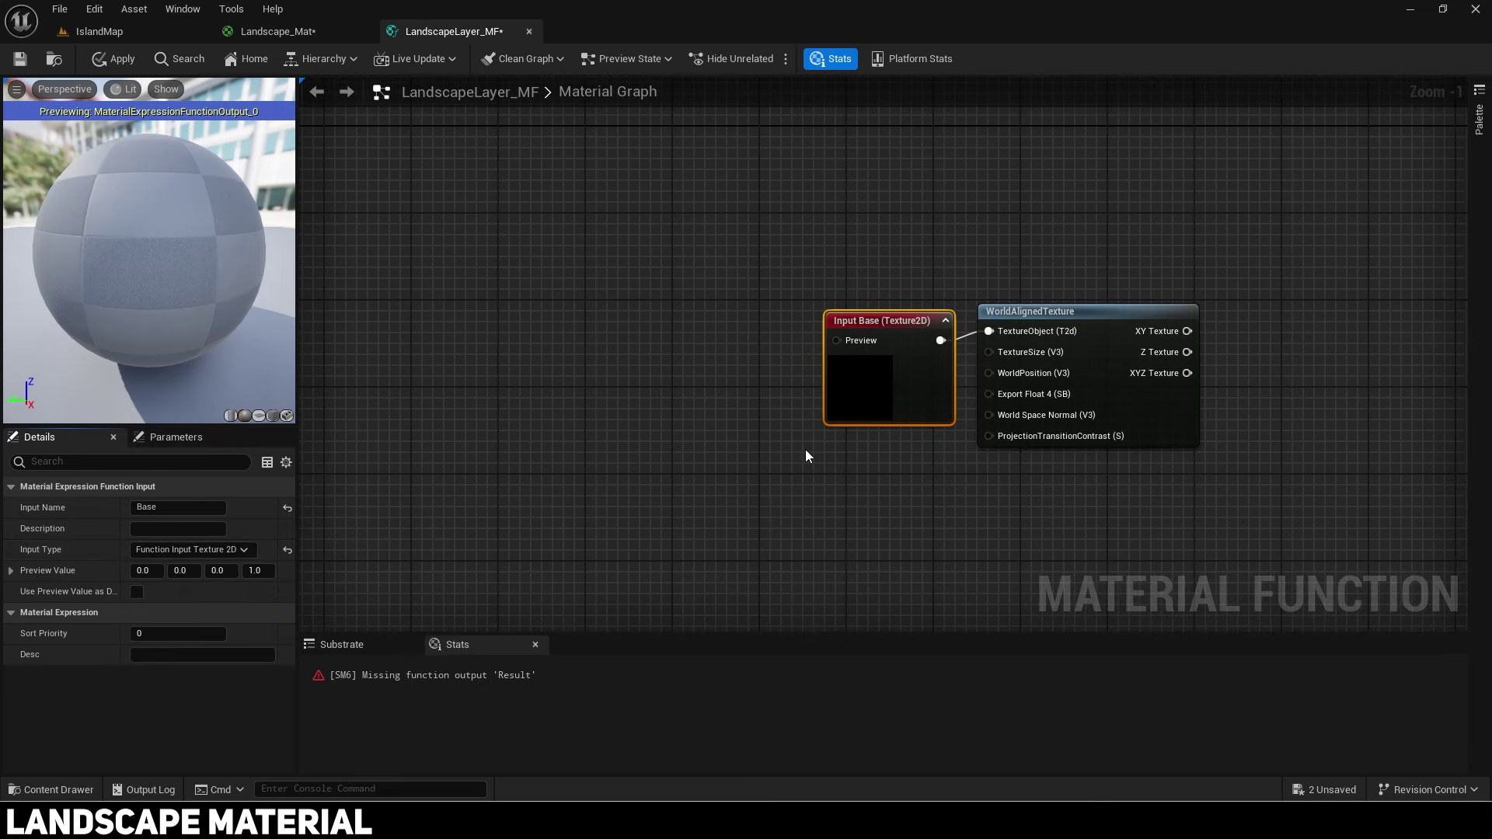
Step: Connect a new Texture Object node to the Base input's Preview and straighten the connections between the nodes
{"action": "left_click_drag", "start_coordinate": [853, 345], "coordinate": [729, 343]}
{"action": "type", "text": "texture"}
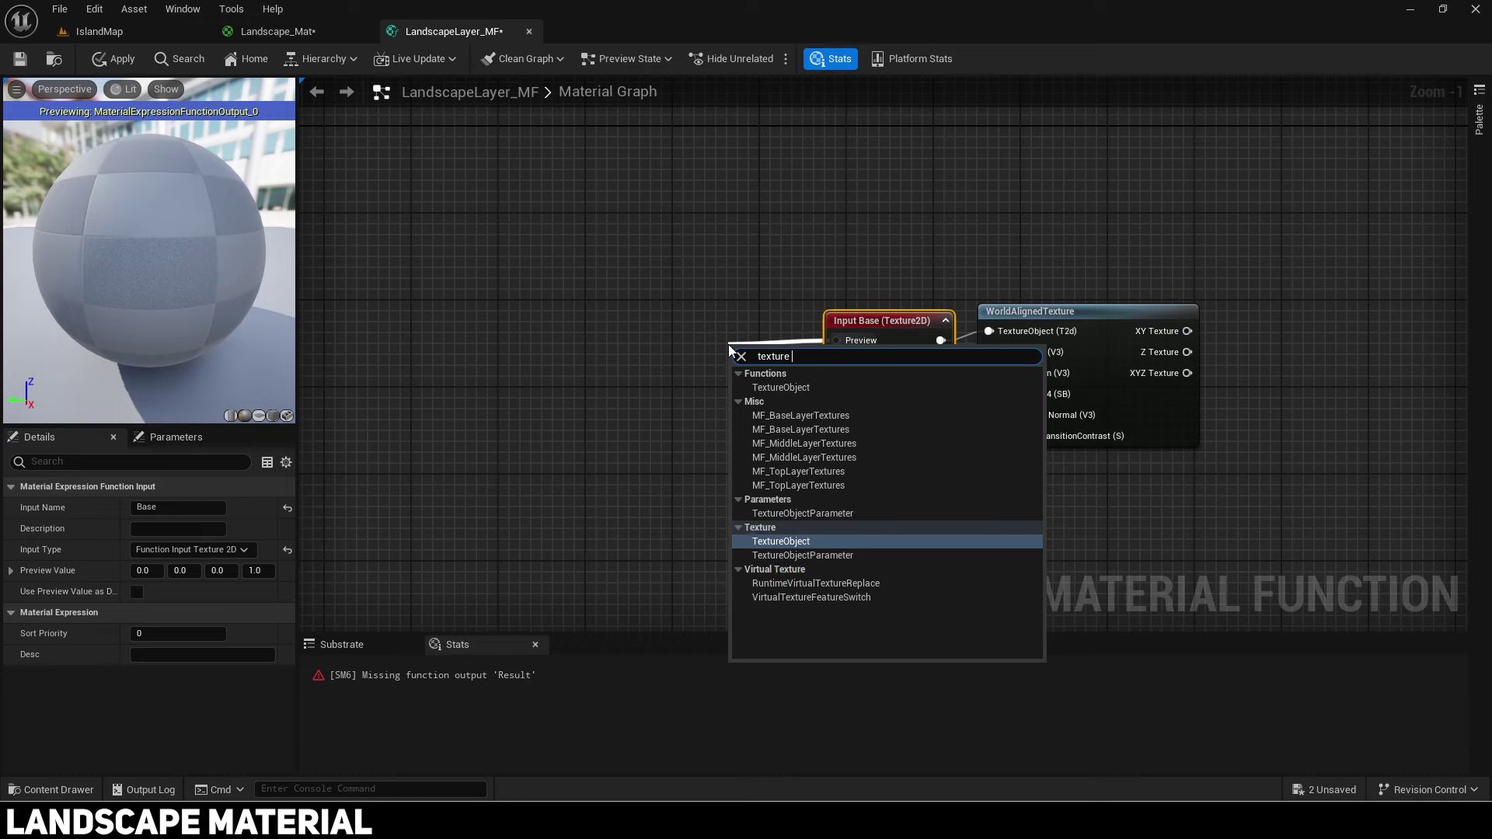
{"action": "key", "text": "Return"}
{"action": "left_click_drag", "start_coordinate": [644, 510], "coordinate": [1262, 334]}
{"action": "key", "text": "q"}
{"action": "right_click_drag", "start_coordinate": [922, 441], "coordinate": [798, 311]}
{"action": "left_click", "coordinate": [818, 354]}
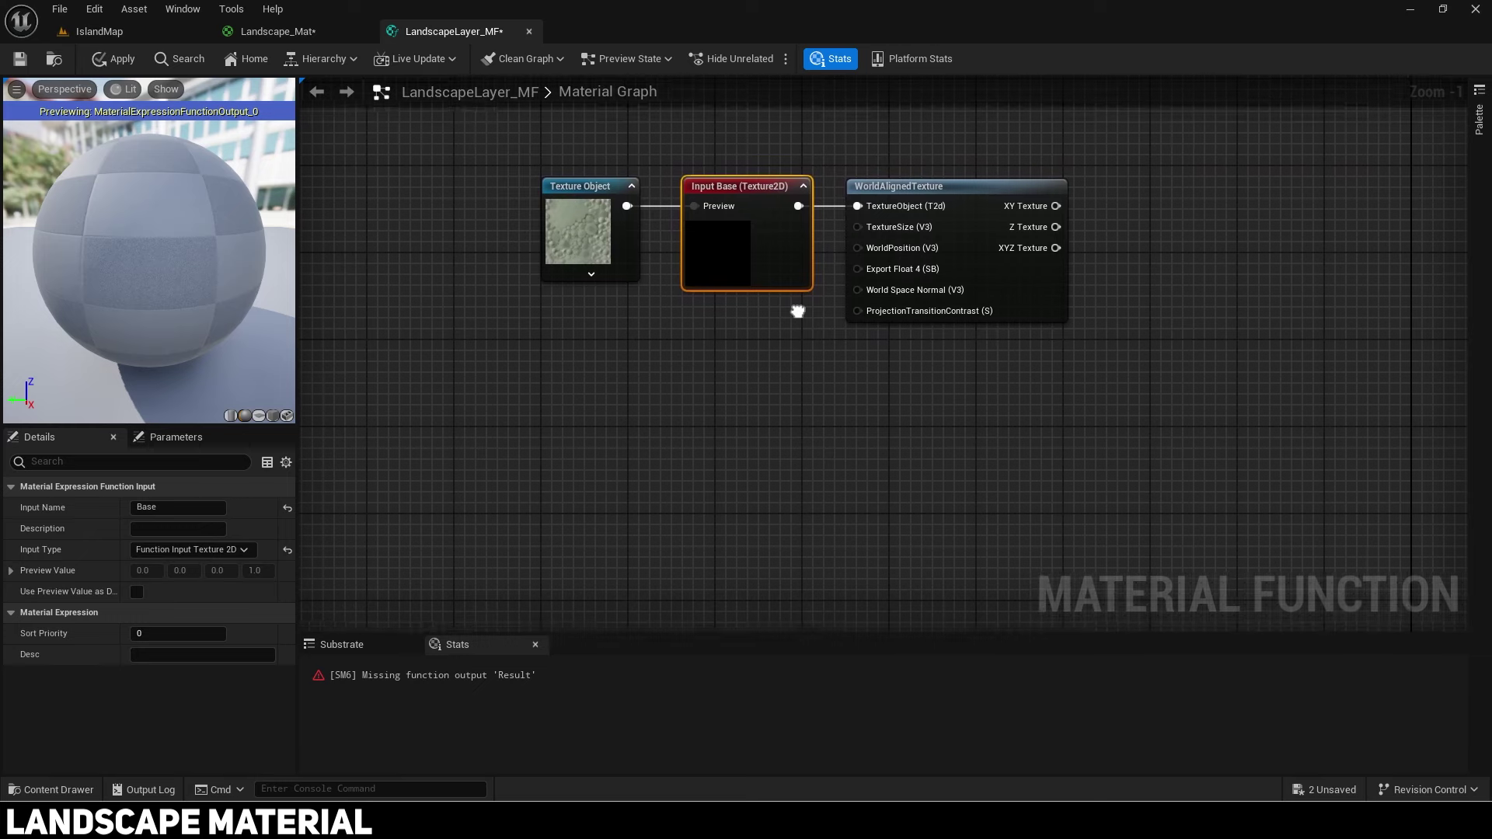
Step: Add a Scalar function input named Tiling connected to TextureSize and place it beneath the Base input
{"action": "left_click_drag", "start_coordinate": [858, 226], "coordinate": [754, 397]}
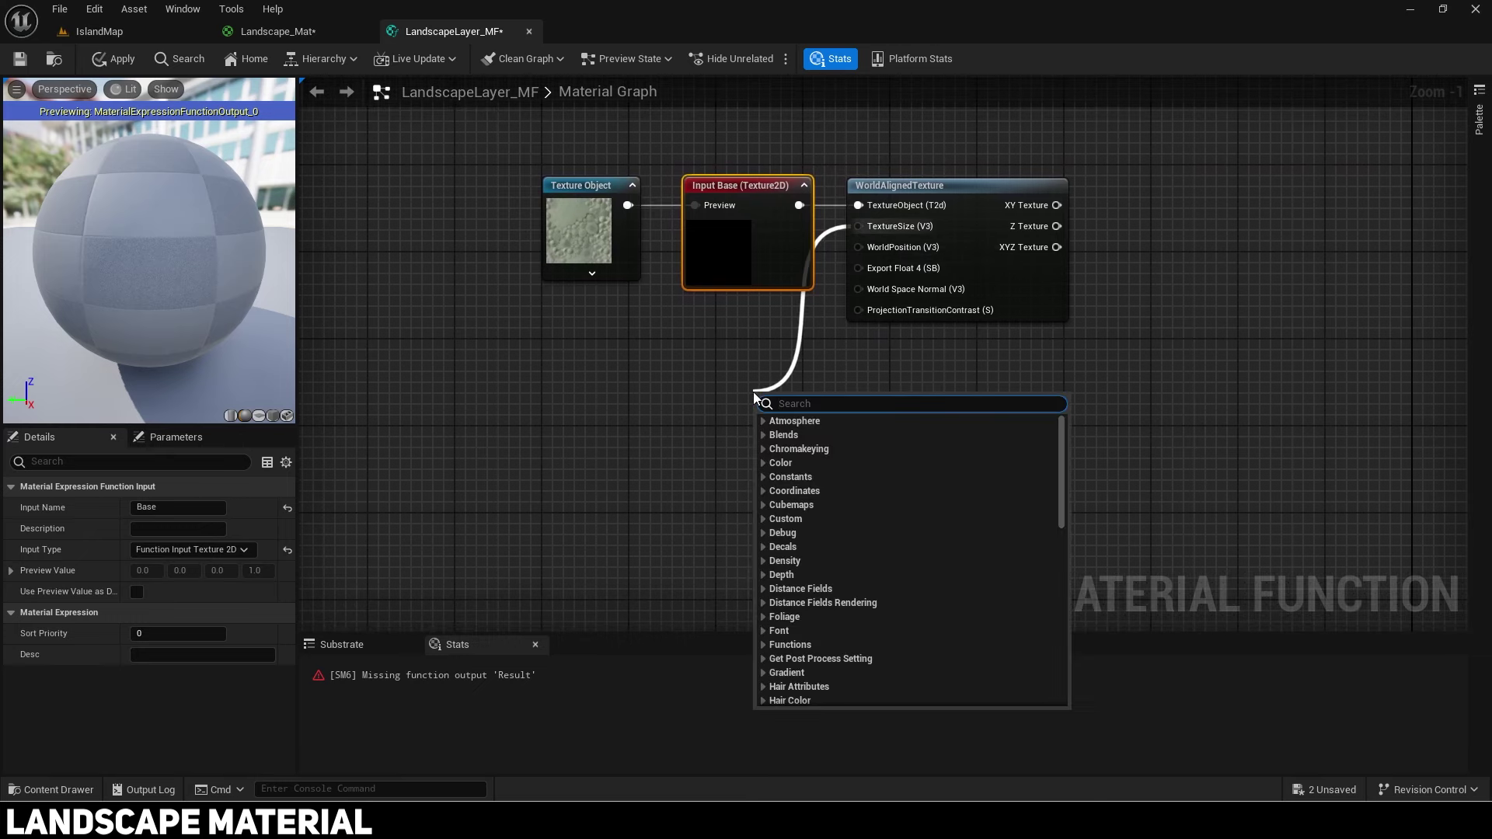
{"action": "type", "text": "input"}
{"action": "key", "text": "Return"}
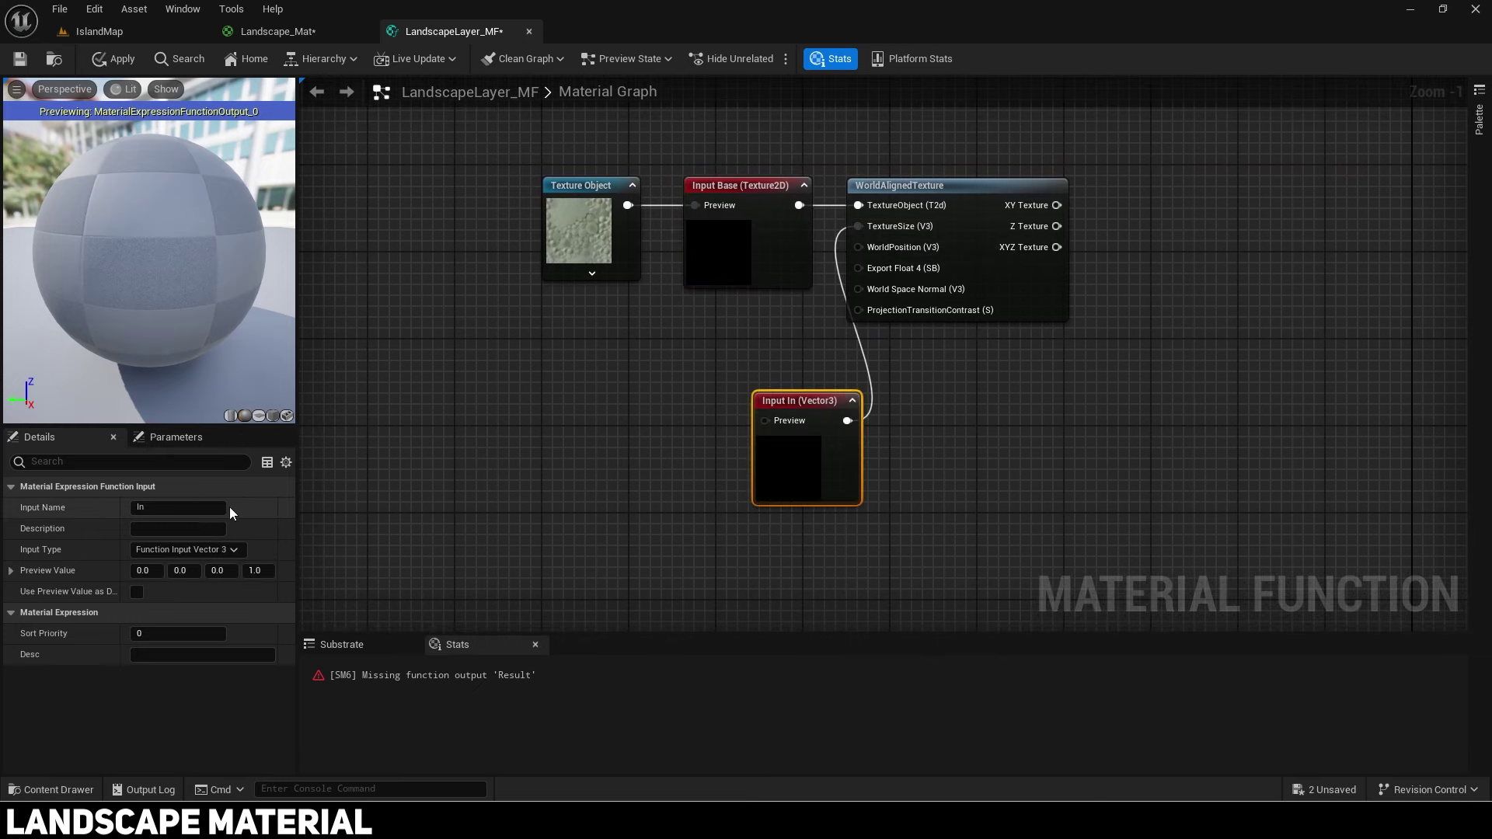
{"action": "left_click", "coordinate": [187, 550]}
{"action": "left_click", "coordinate": [179, 561]}
{"action": "left_click", "coordinate": [197, 505]}
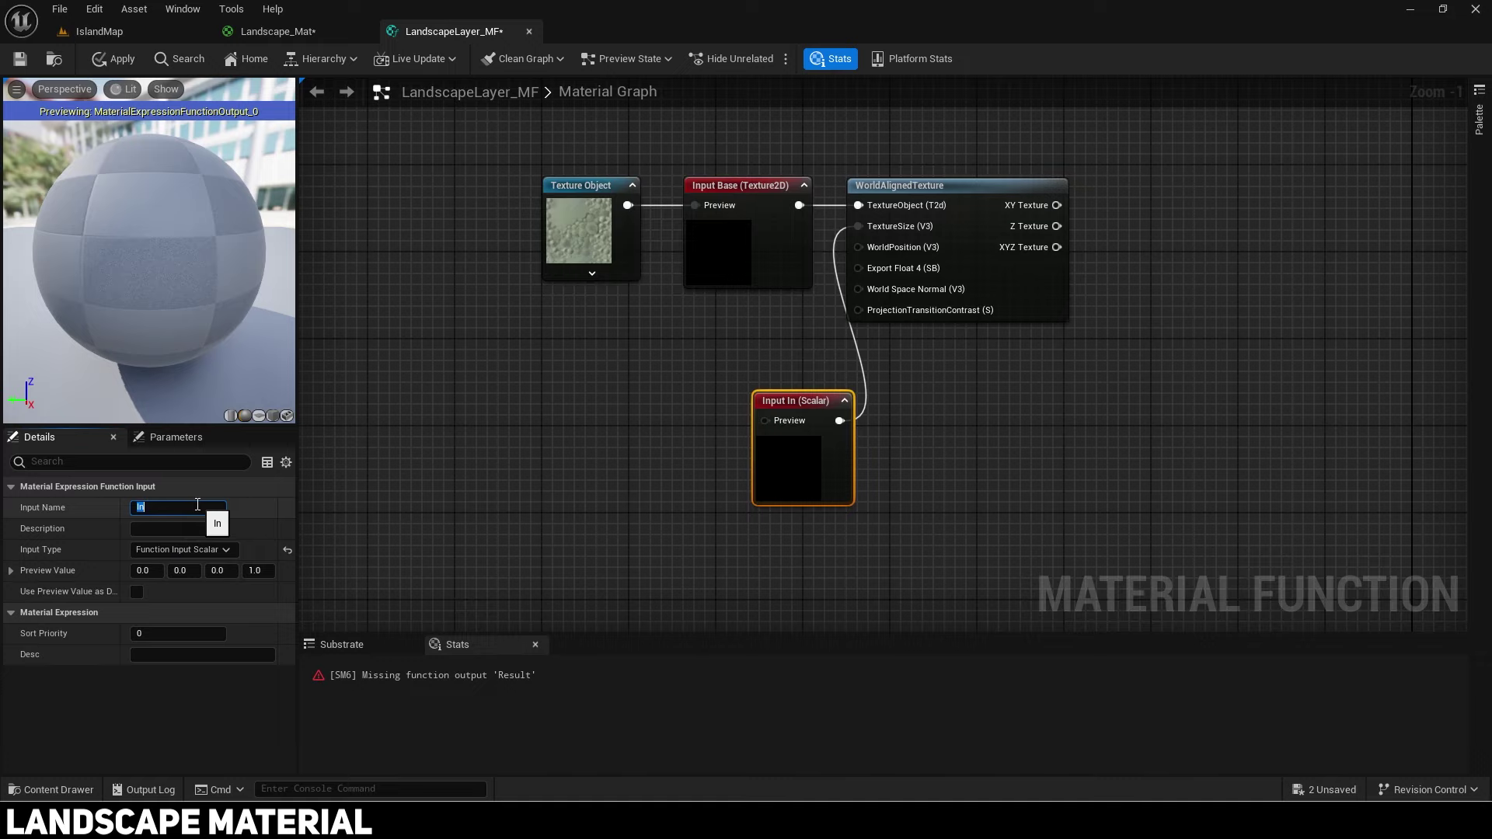
{"action": "type", "text": "Tiling"}
{"action": "key", "text": "Return"}
{"action": "left_click_drag", "start_coordinate": [791, 469], "coordinate": [731, 398]}
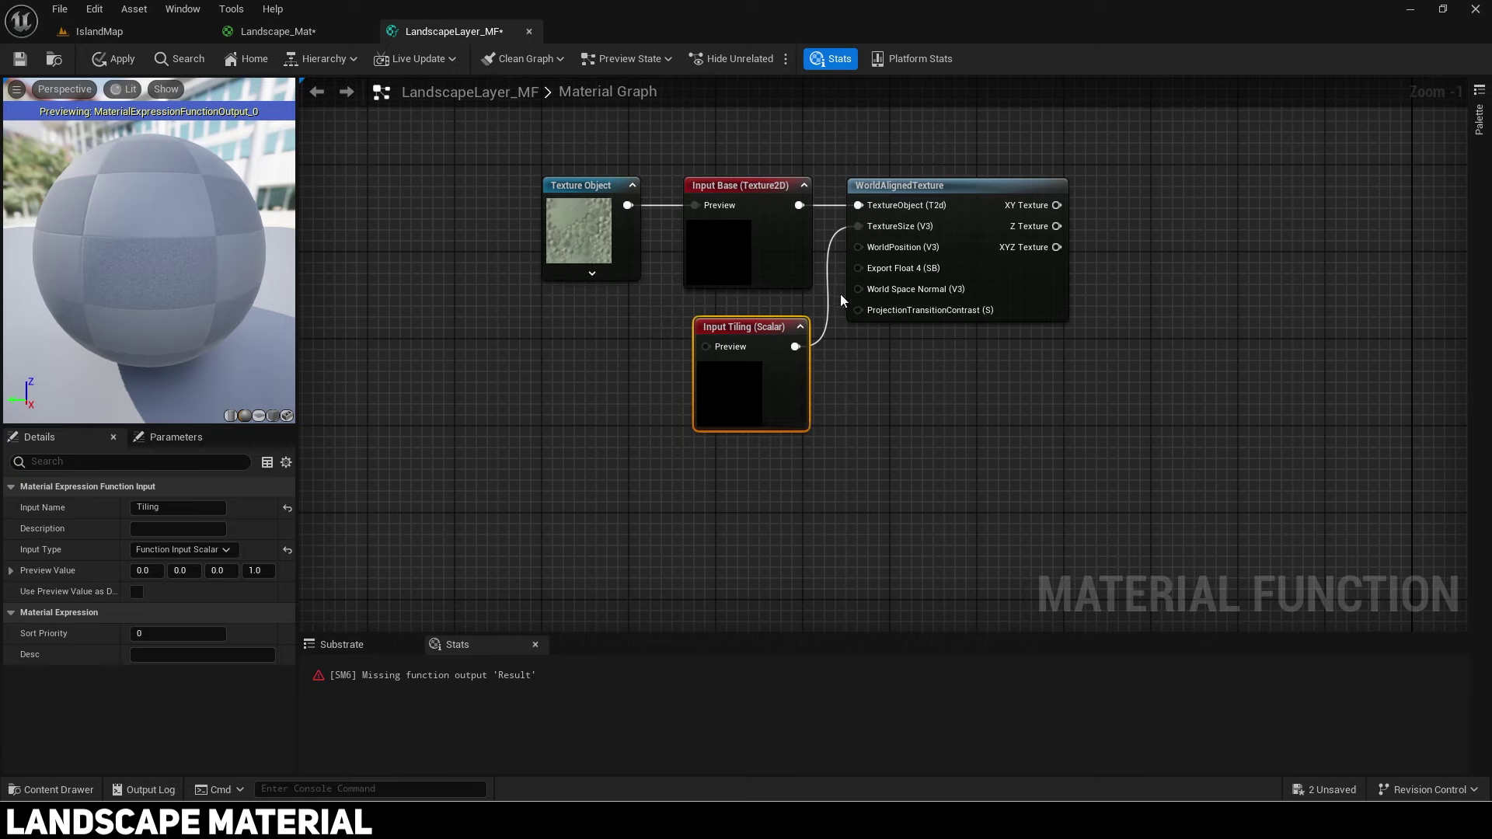
Step: Add a Normalize node connected to World Space Normal of the WorldAlignedTexture node
{"action": "left_click_drag", "start_coordinate": [858, 289], "coordinate": [684, 464]}
{"action": "type", "text": "normali"}
{"action": "key", "text": "Return"}
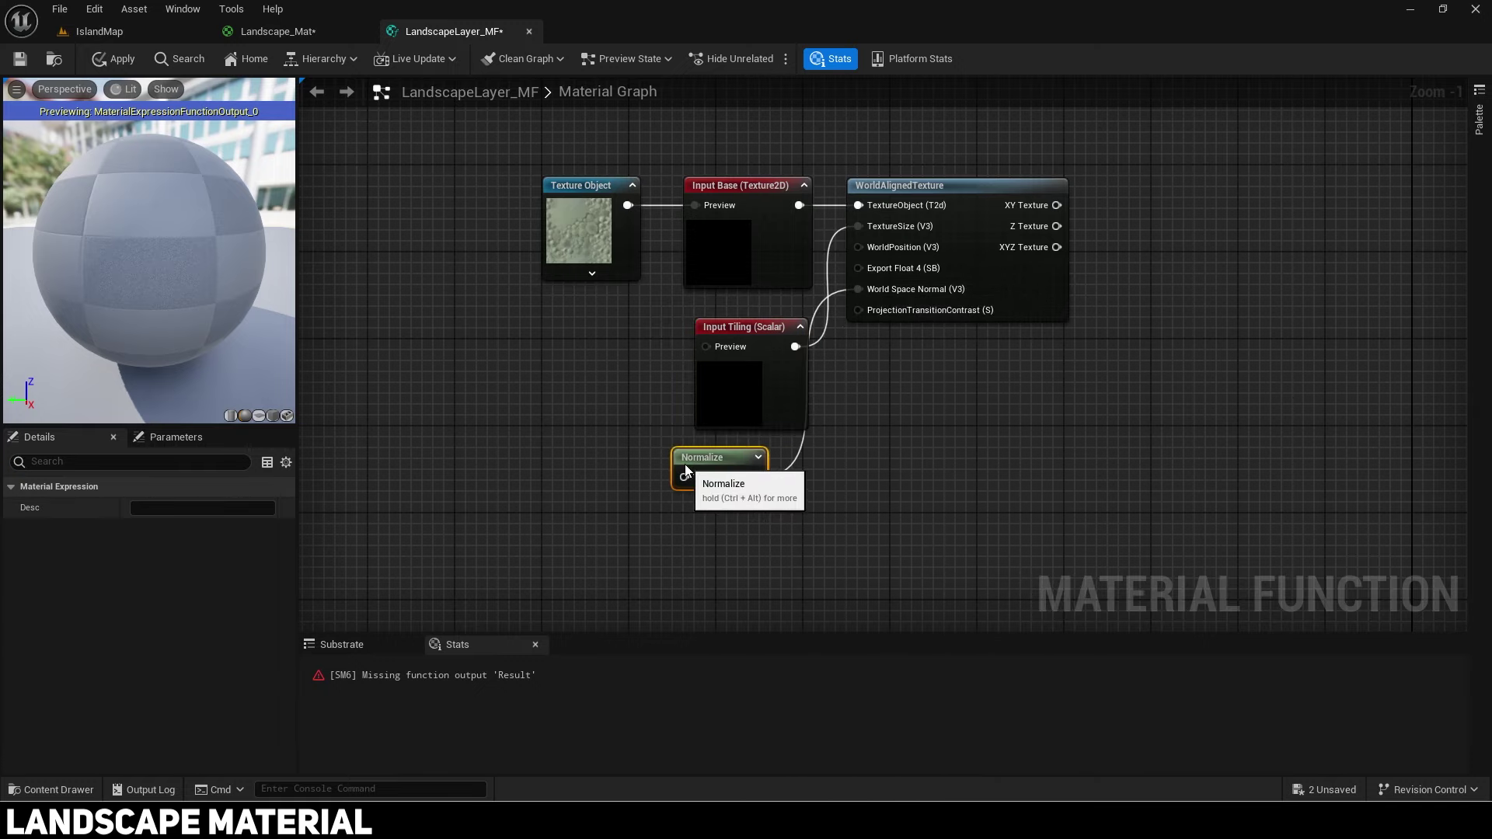
Step: Add a VertexNormalWS node to the graph, a short distance before the Normalize node
{"action": "right_click_drag", "start_coordinate": [684, 464], "coordinate": [799, 420]}
{"action": "right_click", "coordinate": [512, 413]}
{"action": "type", "text": "verte"}
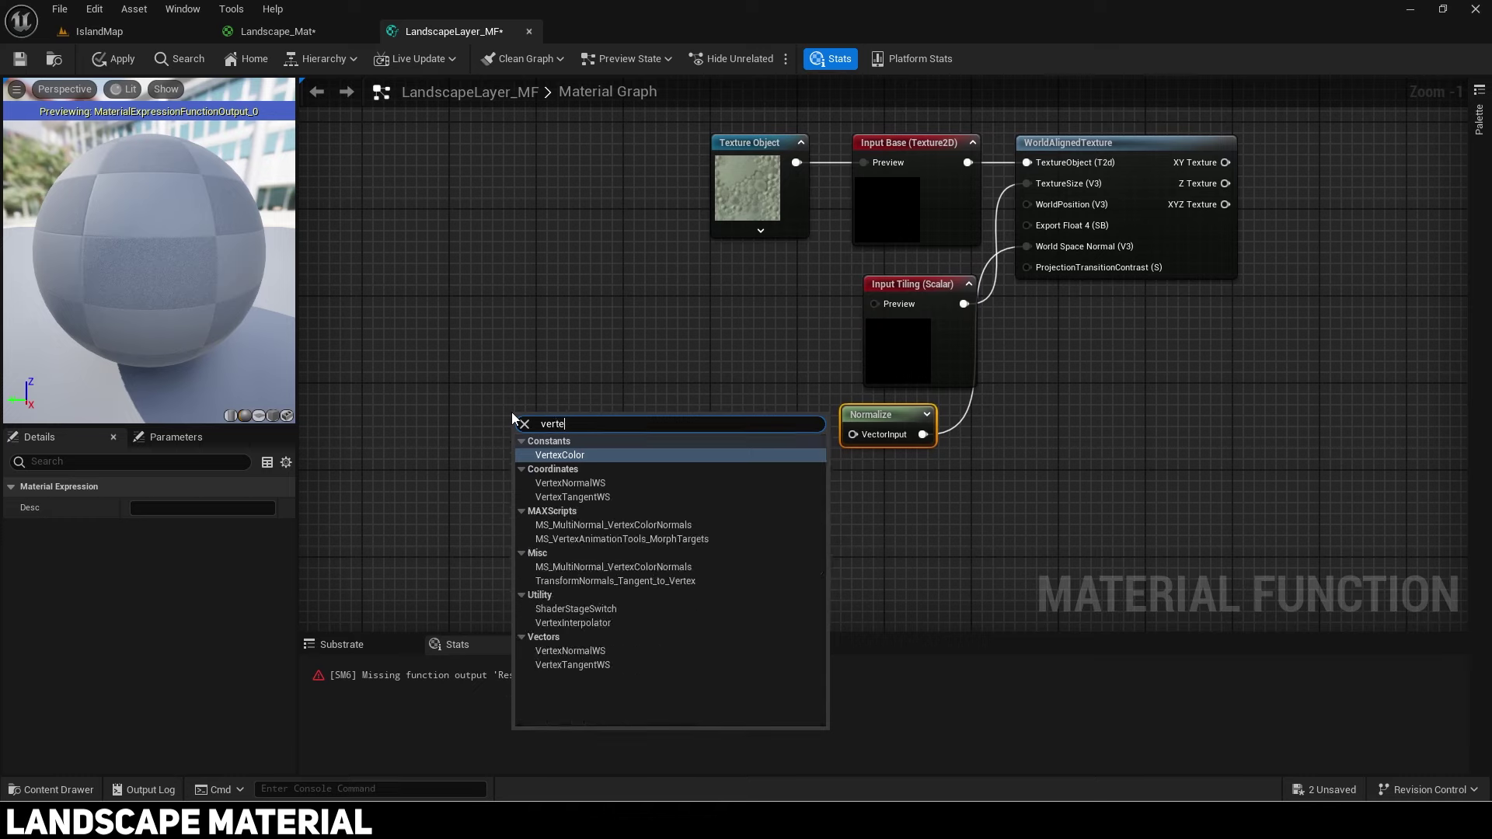
{"action": "type", "text": "x normal"}
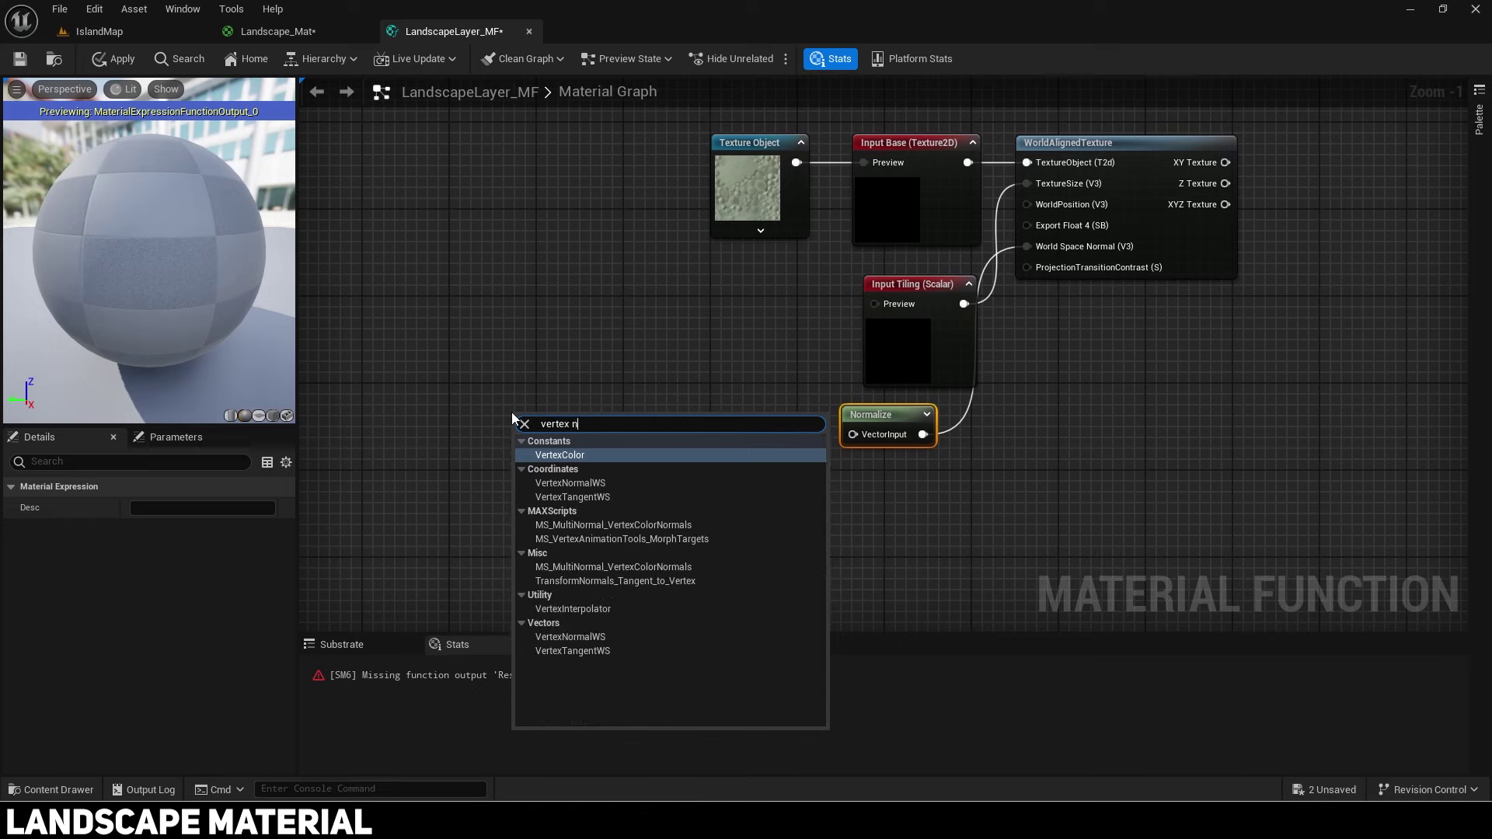
{"action": "key", "text": "Return"}
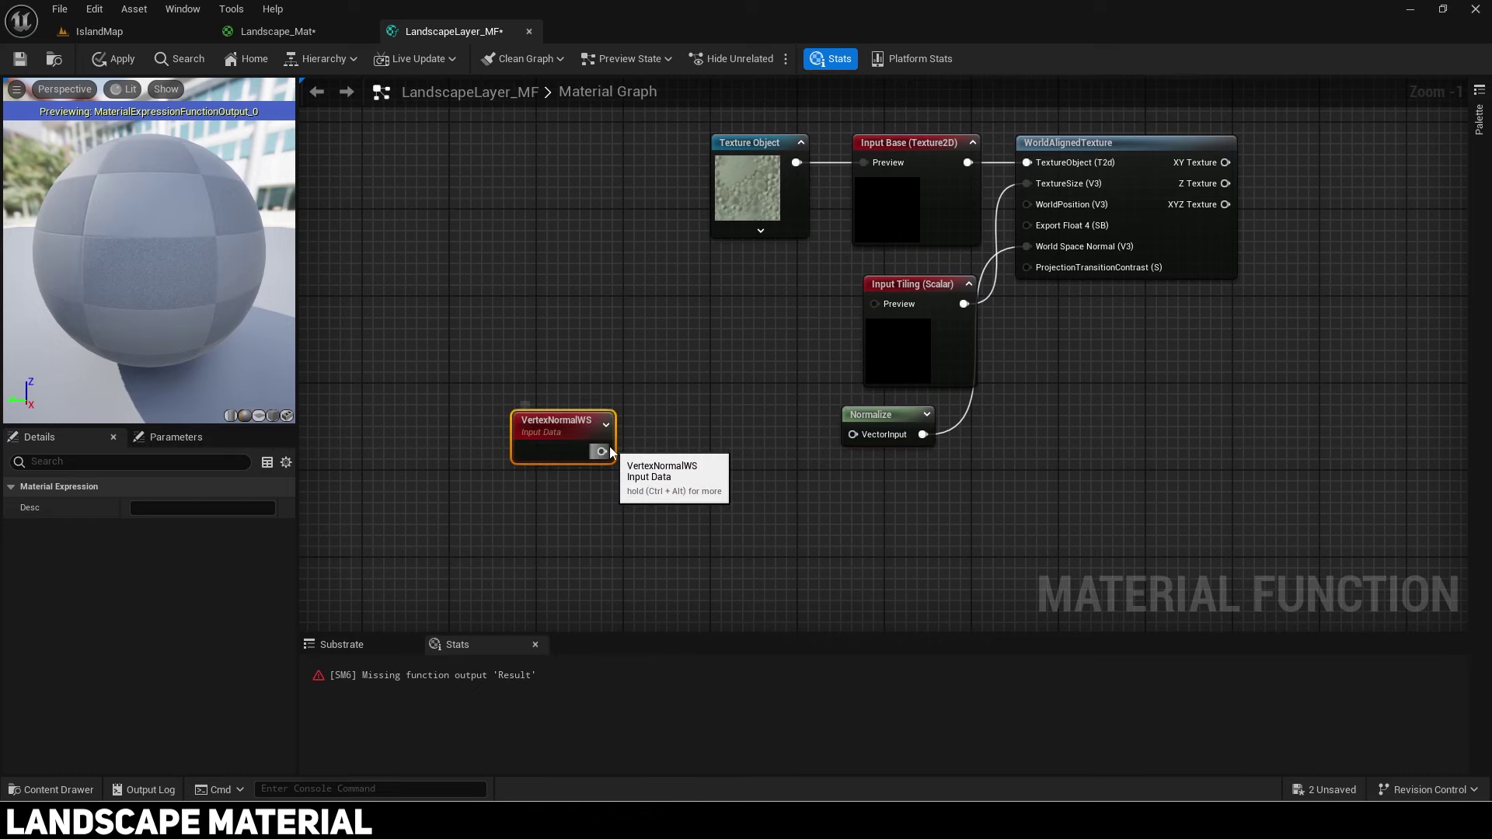
Step: Feed VertexNormalWS into input A of a new Multiply node and a new Constant3Vector into input B
{"action": "left_click_drag", "start_coordinate": [602, 451], "coordinate": [665, 429]}
{"action": "type", "text": "multi"}
{"action": "key", "text": "Return"}
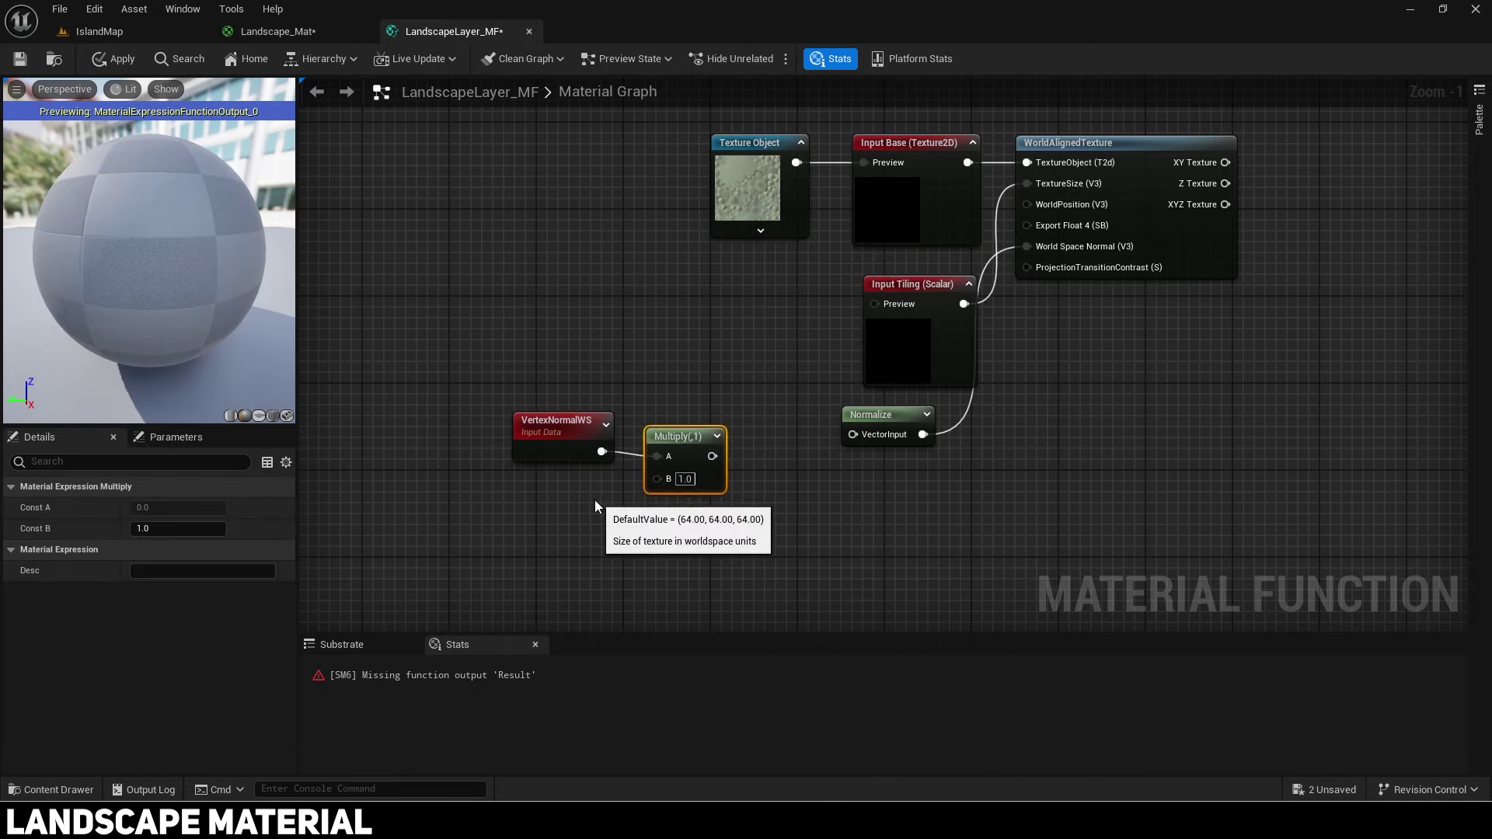
{"action": "left_click", "coordinate": [516, 502]}
{"action": "left_click_drag", "start_coordinate": [655, 531], "coordinate": [659, 478]}
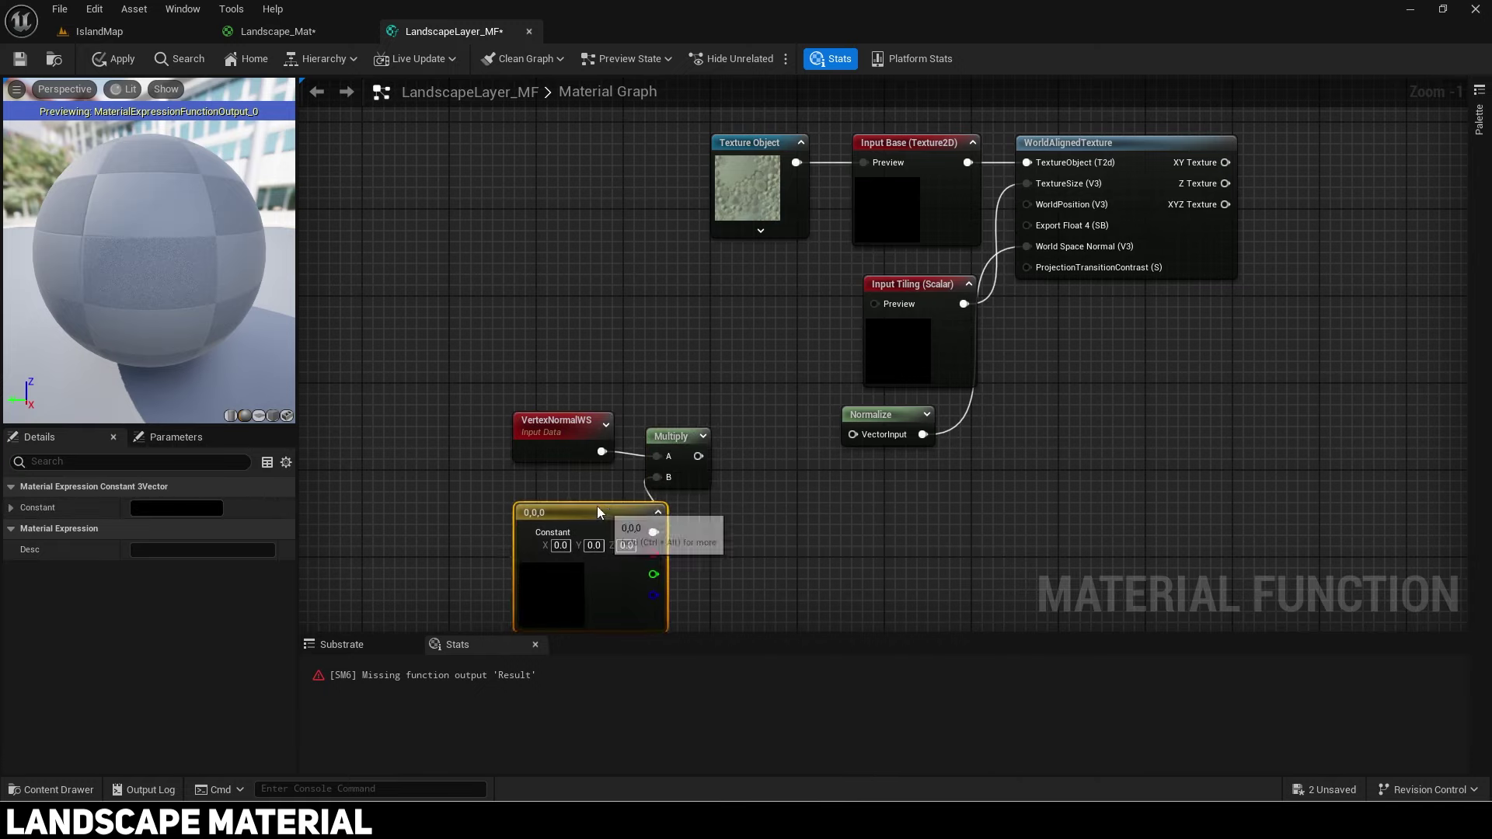
Step: Place the constant vector below VertexNormalWS and set its X, Y and Z values to 1
{"action": "left_click_drag", "start_coordinate": [559, 510], "coordinate": [526, 501]}
{"action": "left_click", "coordinate": [524, 535]}
{"action": "type", "text": "1"}
{"action": "key", "text": "Tab"}
{"action": "type", "text": "1"}
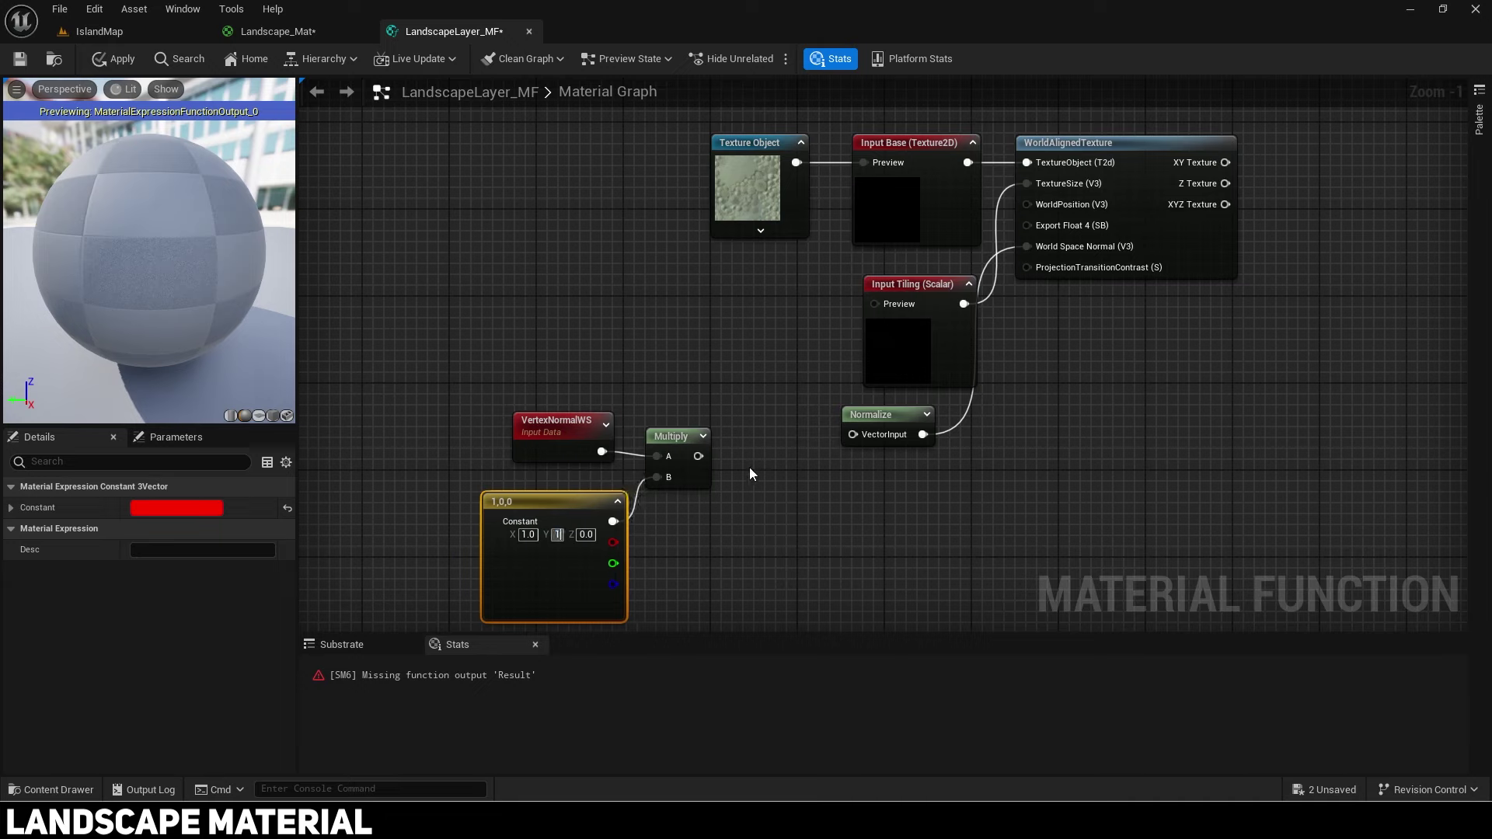
{"action": "key", "text": "Tab"}
{"action": "type", "text": "1"}
Step: Connect the Multiply output to Normalize's VectorInput and line up VertexNormalWS, Multiply and Normalize, with the constant vector beneath them
{"action": "left_click_drag", "start_coordinate": [698, 456], "coordinate": [852, 435]}
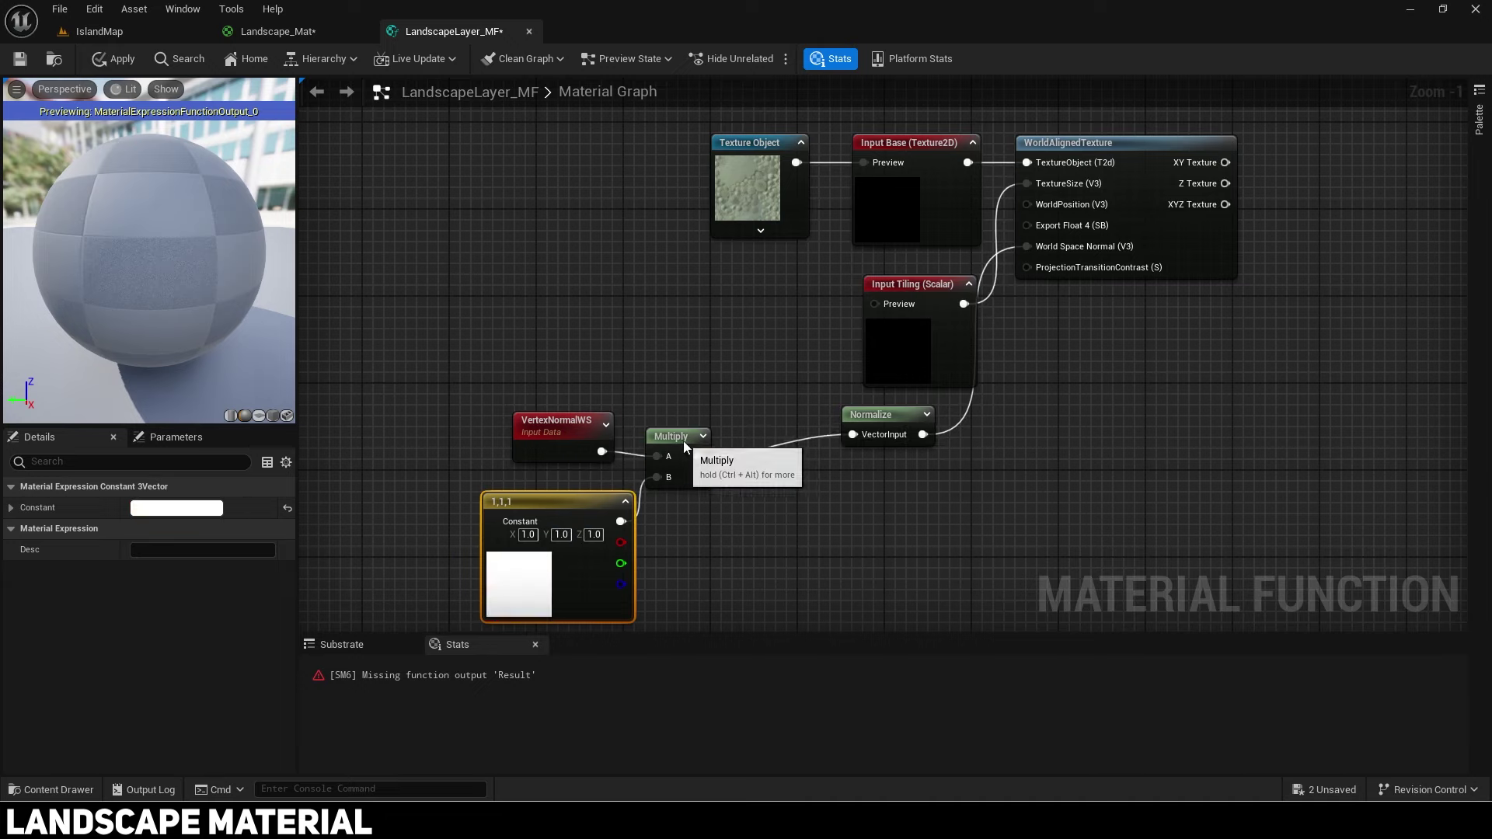
{"action": "left_click_drag", "start_coordinate": [685, 436], "coordinate": [741, 426]}
{"action": "left_click_drag", "start_coordinate": [387, 415], "coordinate": [952, 461]}
{"action": "key", "text": "q"}
{"action": "left_click_drag", "start_coordinate": [909, 431], "coordinate": [943, 421]}
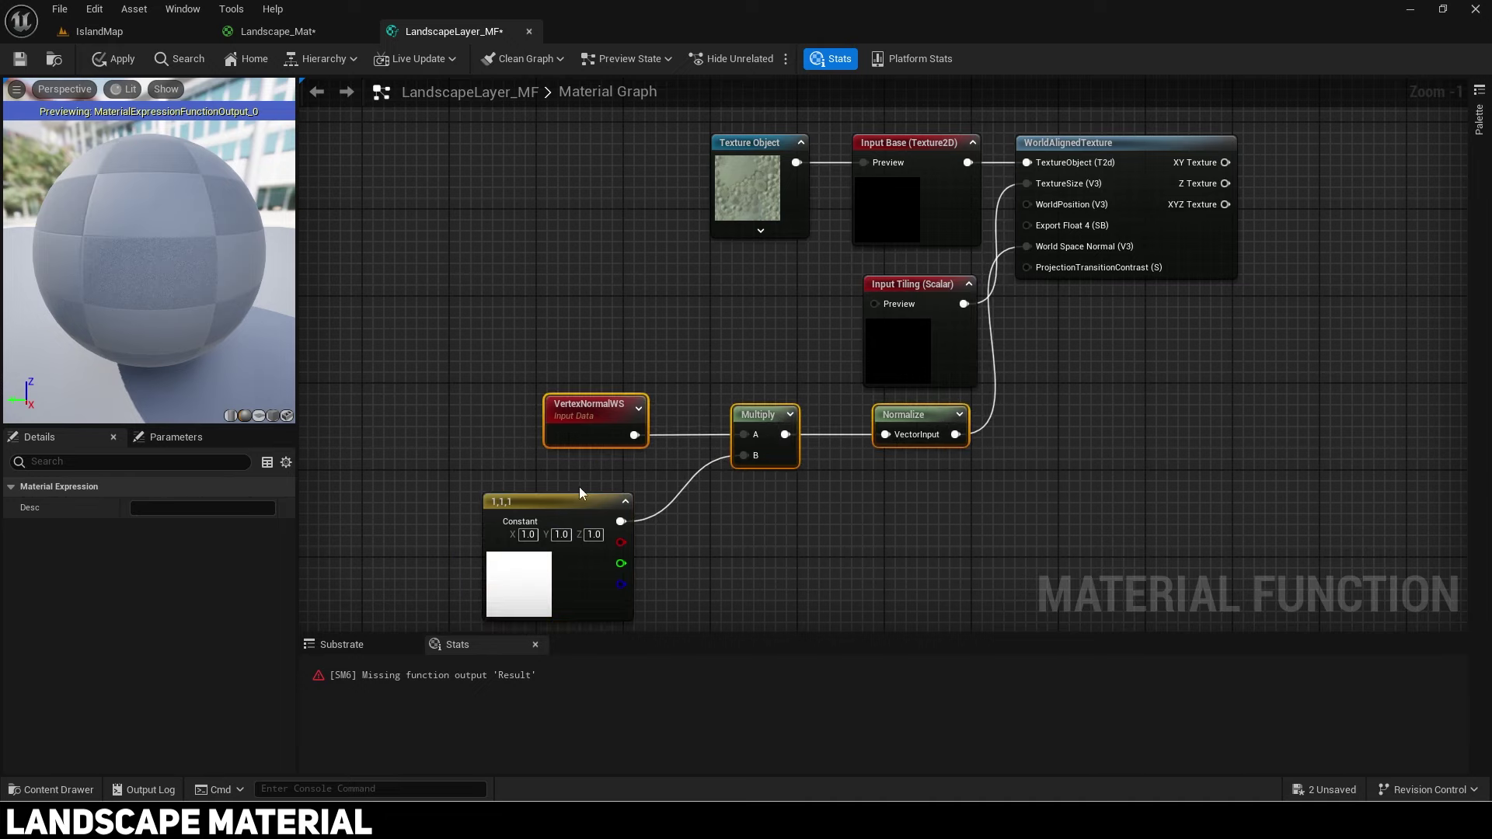
{"action": "left_click_drag", "start_coordinate": [550, 502], "coordinate": [583, 492]}
Step: Move the vertex normal node group up beneath the Base input and place the Tiling input below Normalize
{"action": "left_click_drag", "start_coordinate": [937, 299], "coordinate": [1155, 397]}
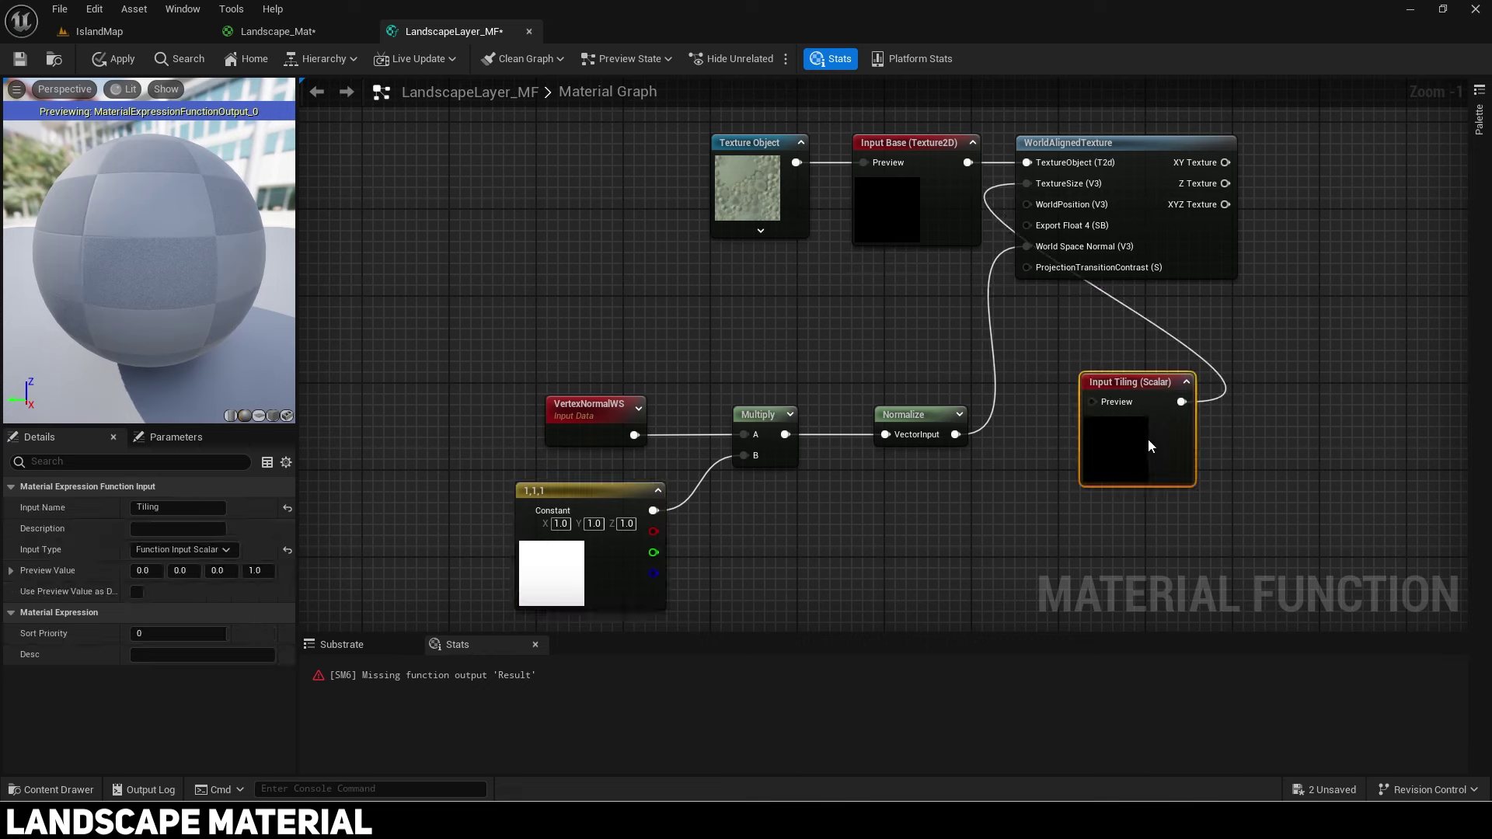
{"action": "left_click_drag", "start_coordinate": [917, 574], "coordinate": [485, 388]}
{"action": "left_click_drag", "start_coordinate": [921, 406], "coordinate": [932, 277]}
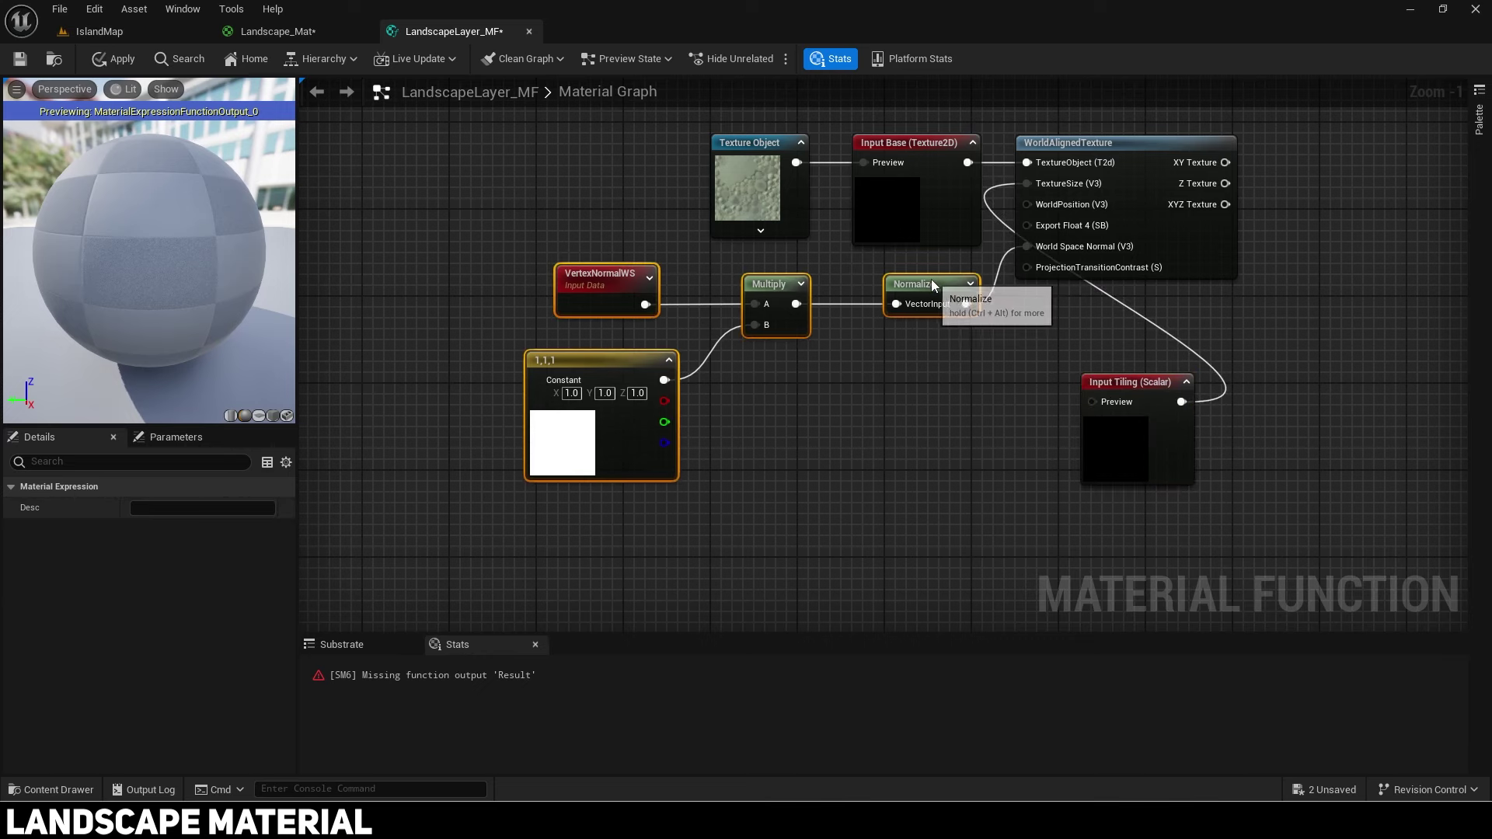
{"action": "right_click_drag", "start_coordinate": [1012, 343], "coordinate": [938, 316]}
{"action": "left_click_drag", "start_coordinate": [1081, 354], "coordinate": [775, 354]}
Step: Duplicate the WorldAlignedTexture node and place the copy below the original
{"action": "left_click_drag", "start_coordinate": [1000, 340], "coordinate": [1080, 181]}
{"action": "key", "text": "ctrl+c"}
{"action": "key", "text": "ctrl+v"}
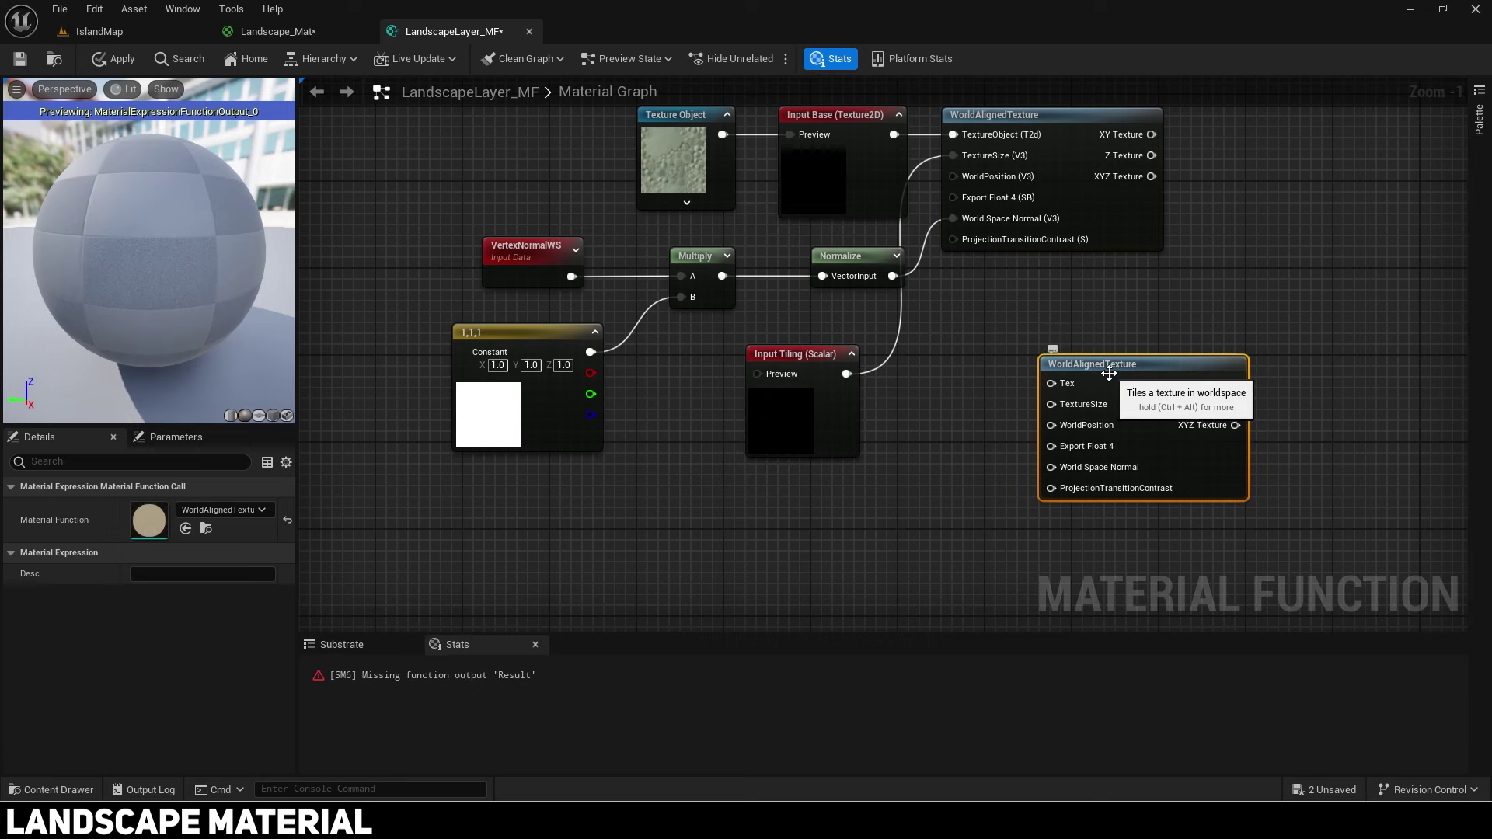
{"action": "right_click_drag", "start_coordinate": [1000, 381], "coordinate": [1082, 402]}
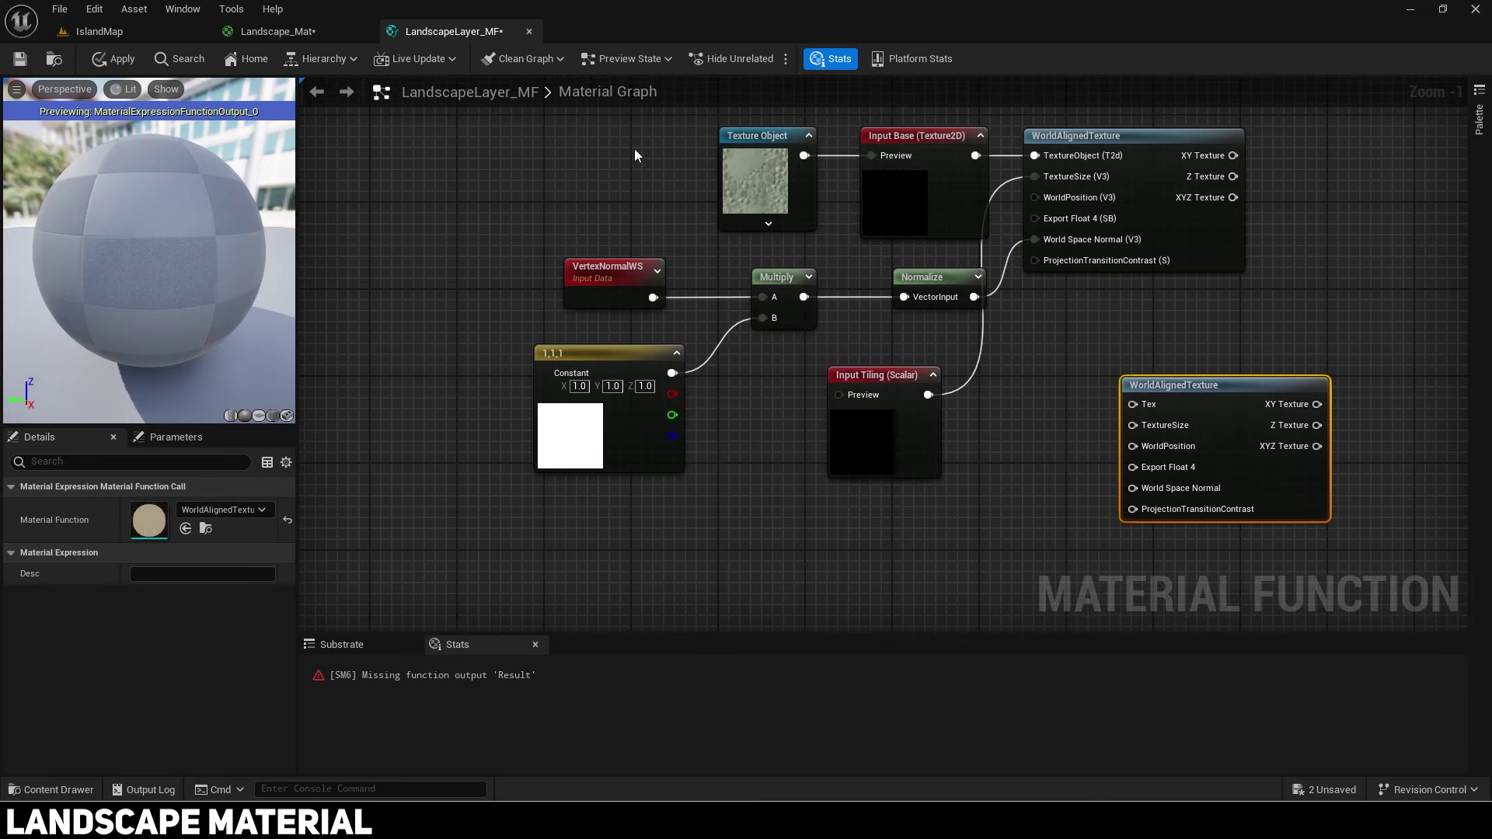
Step: Duplicate the Texture Object and Base input pair below the graph and rename the copied input Normal
{"action": "left_click_drag", "start_coordinate": [636, 150], "coordinate": [953, 214]}
{"action": "key", "text": "ctrl+c"}
{"action": "key", "text": "ctrl+v"}
{"action": "right_click_drag", "start_coordinate": [936, 554], "coordinate": [948, 459]}
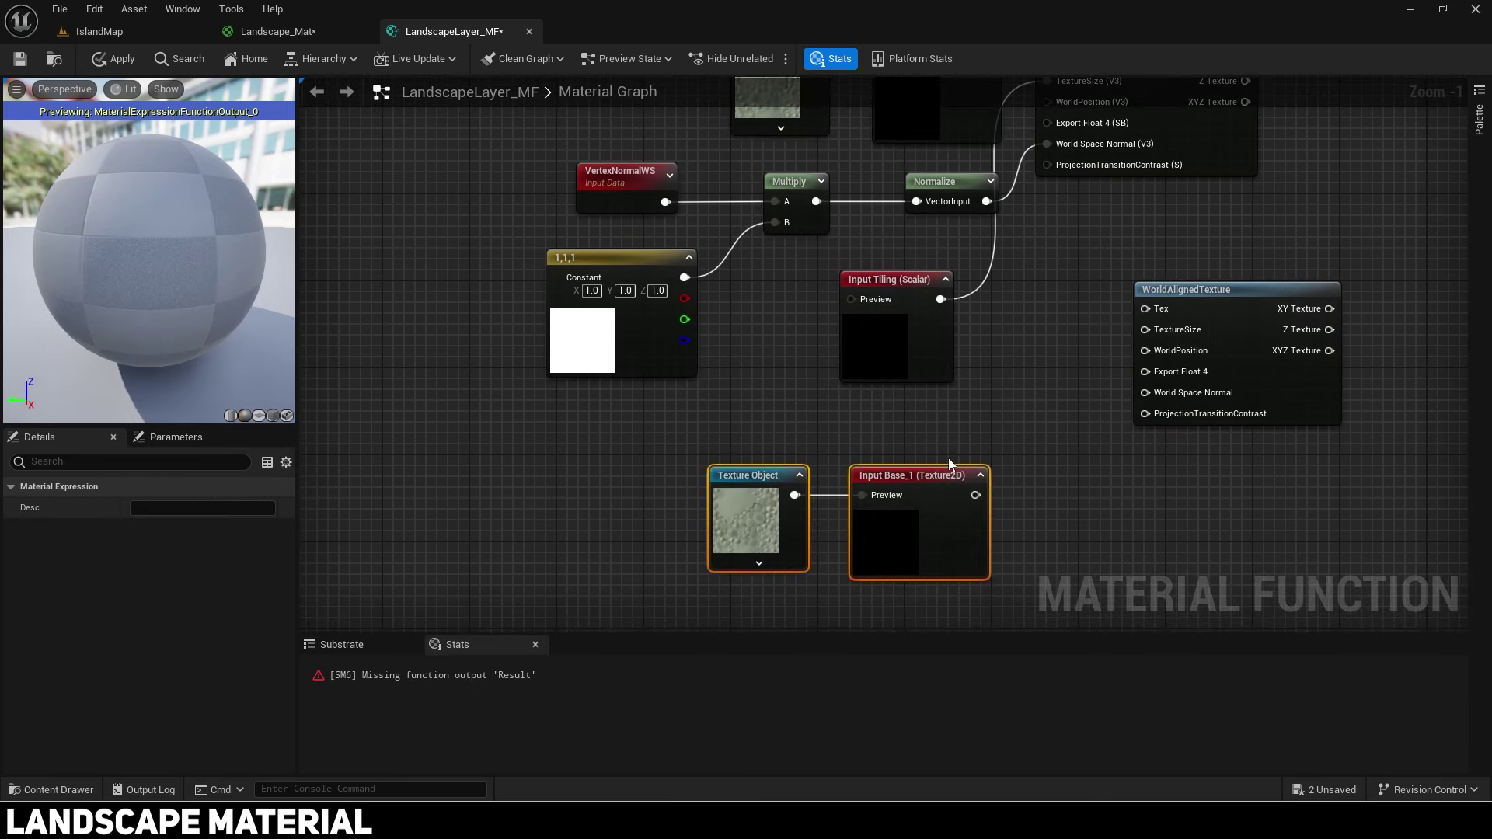
{"action": "left_click", "coordinate": [945, 476]}
{"action": "left_click", "coordinate": [213, 507]}
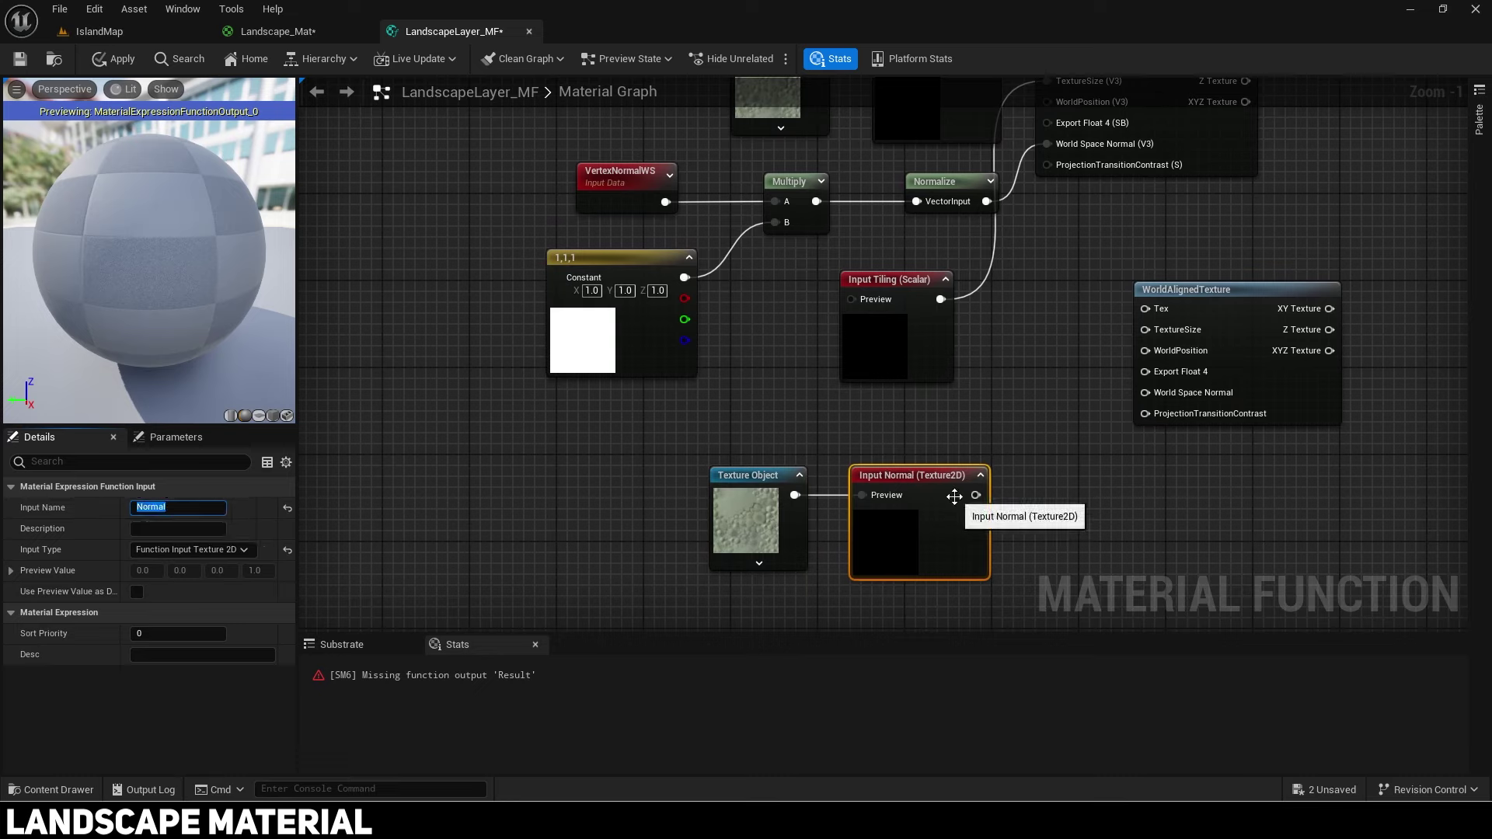
Step: Connect Normal to Tex and Tiling to TextureSize on the second WorldAlignedTexture, then move and align the nodes
{"action": "left_click_drag", "start_coordinate": [975, 495], "coordinate": [894, 341]}
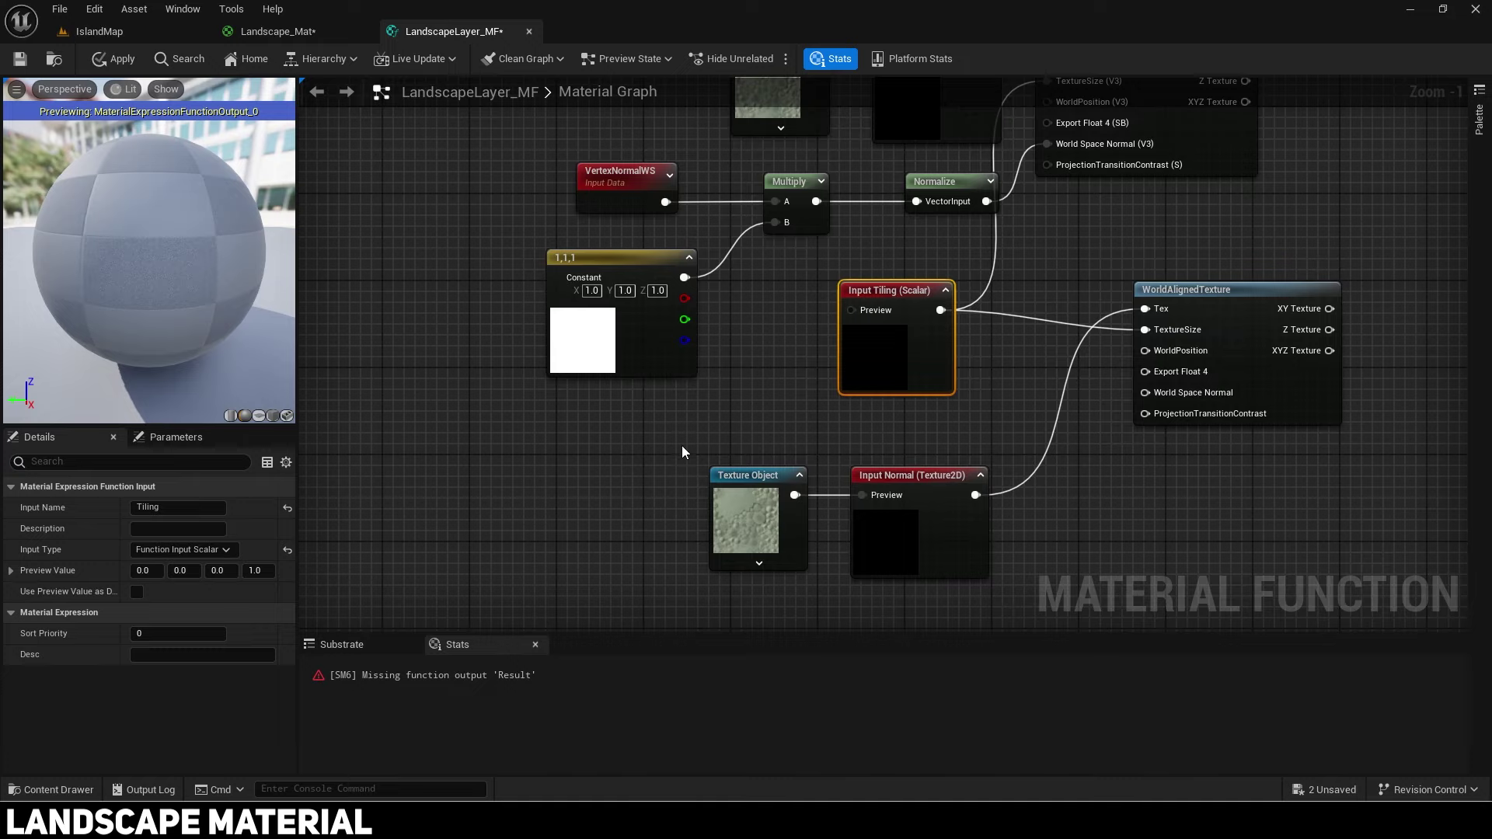
{"action": "left_click_drag", "start_coordinate": [682, 445], "coordinate": [917, 532]}
{"action": "left_click_drag", "start_coordinate": [1250, 302], "coordinate": [1163, 281], "text": "shift"}
{"action": "left_click", "coordinate": [844, 334]}
{"action": "left_click", "coordinate": [1206, 362], "text": "shift"}
{"action": "key", "text": "q"}
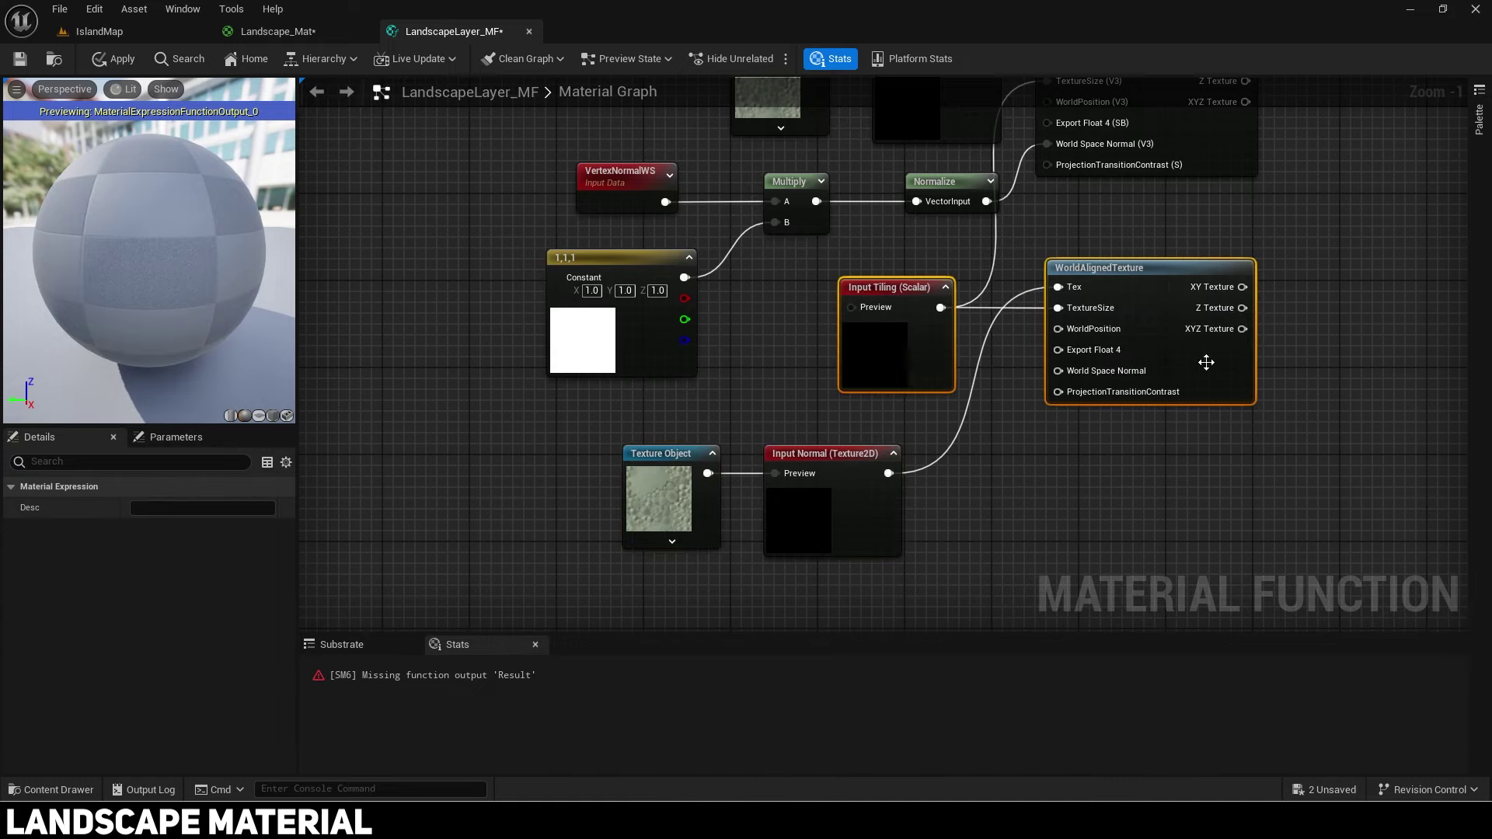
Step: Connect the first WorldAlignedTexture's XYZ Texture to a new Multiply node and move the Output Result node farther from it
{"action": "right_click_drag", "start_coordinate": [1071, 451], "coordinate": [806, 567]}
{"action": "right_click_drag", "start_coordinate": [1007, 224], "coordinate": [966, 243]}
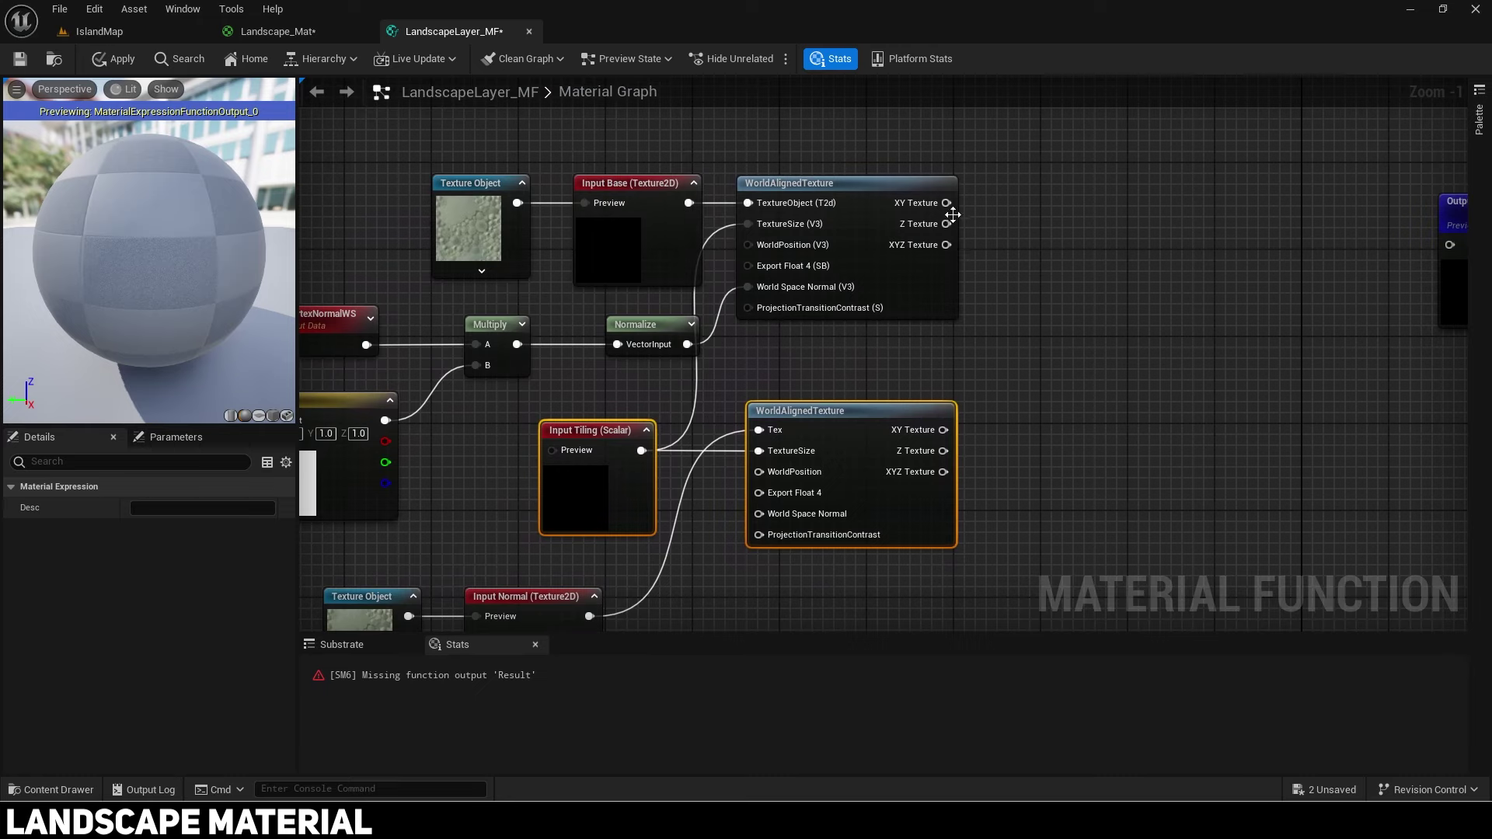
{"action": "left_click_drag", "start_coordinate": [946, 245], "coordinate": [1141, 230]}
{"action": "type", "text": "multiply"}
{"action": "key", "text": "Return"}
{"action": "right_click_drag", "start_coordinate": [1361, 264], "coordinate": [1063, 266]}
{"action": "left_click_drag", "start_coordinate": [1220, 212], "coordinate": [1477, 215]}
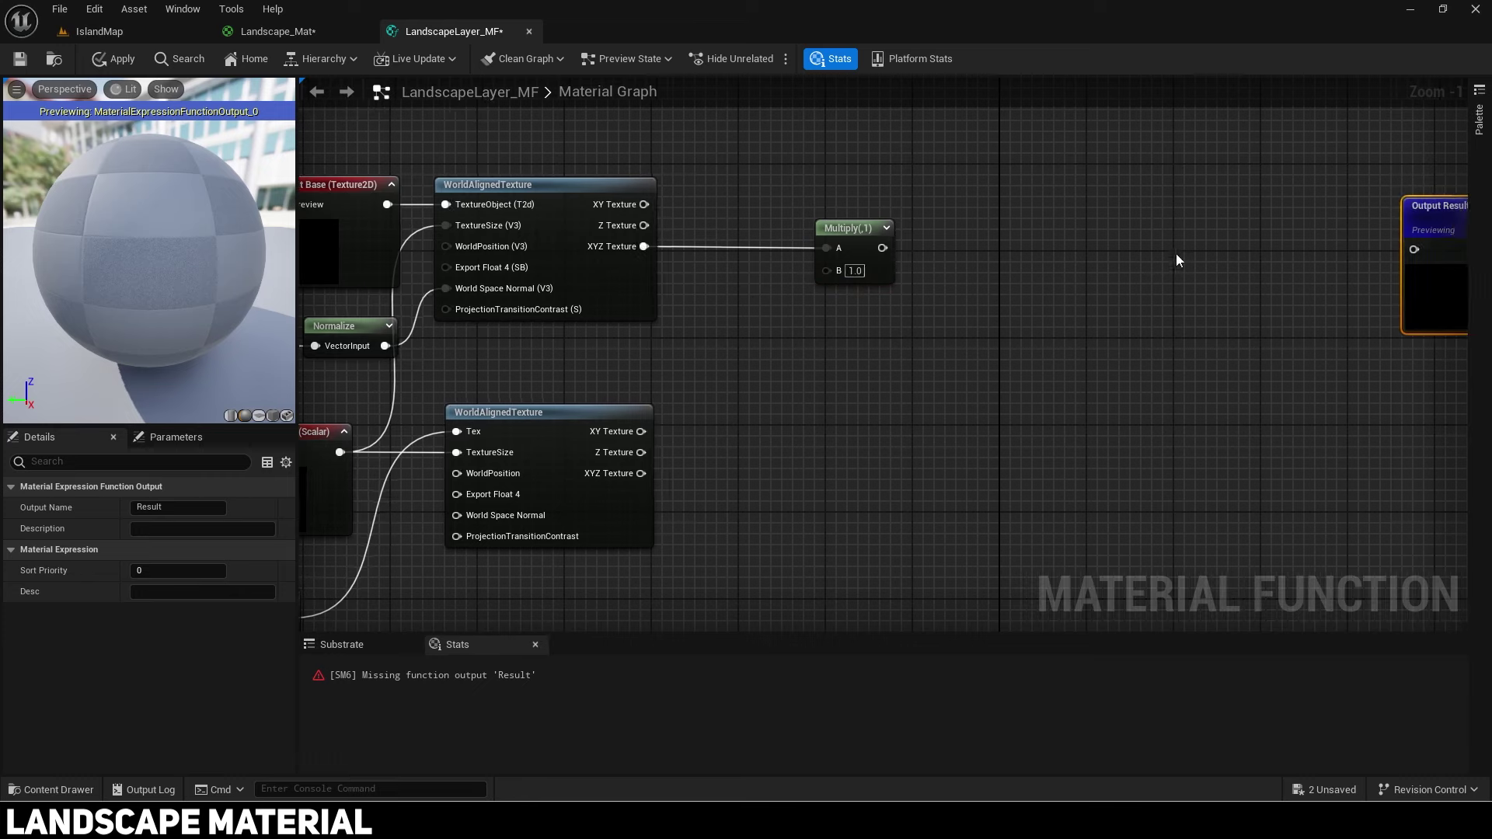
Step: Connect the new Multiply output to BaseColor of a new MakeMaterialAttributes node and align that node with it
{"action": "left_click_drag", "start_coordinate": [884, 248], "coordinate": [1093, 250]}
{"action": "type", "text": "make nmat"}
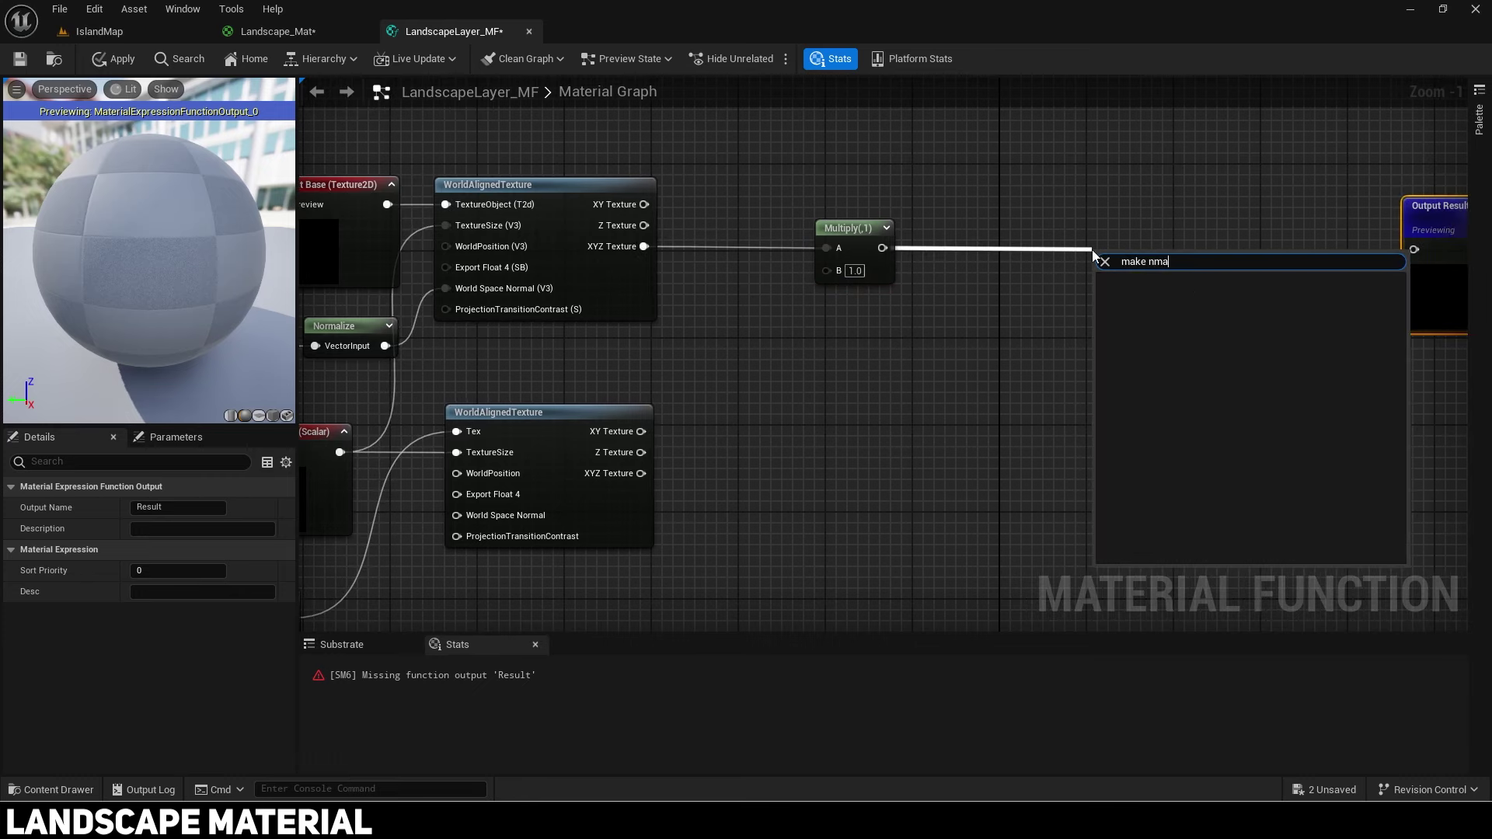
{"action": "key", "text": "BackSpace"}
{"action": "key", "text": "BackSpace"}
{"action": "key", "text": "BackSpace"}
{"action": "key", "text": "BackSpace"}
{"action": "type", "text": "mater"}
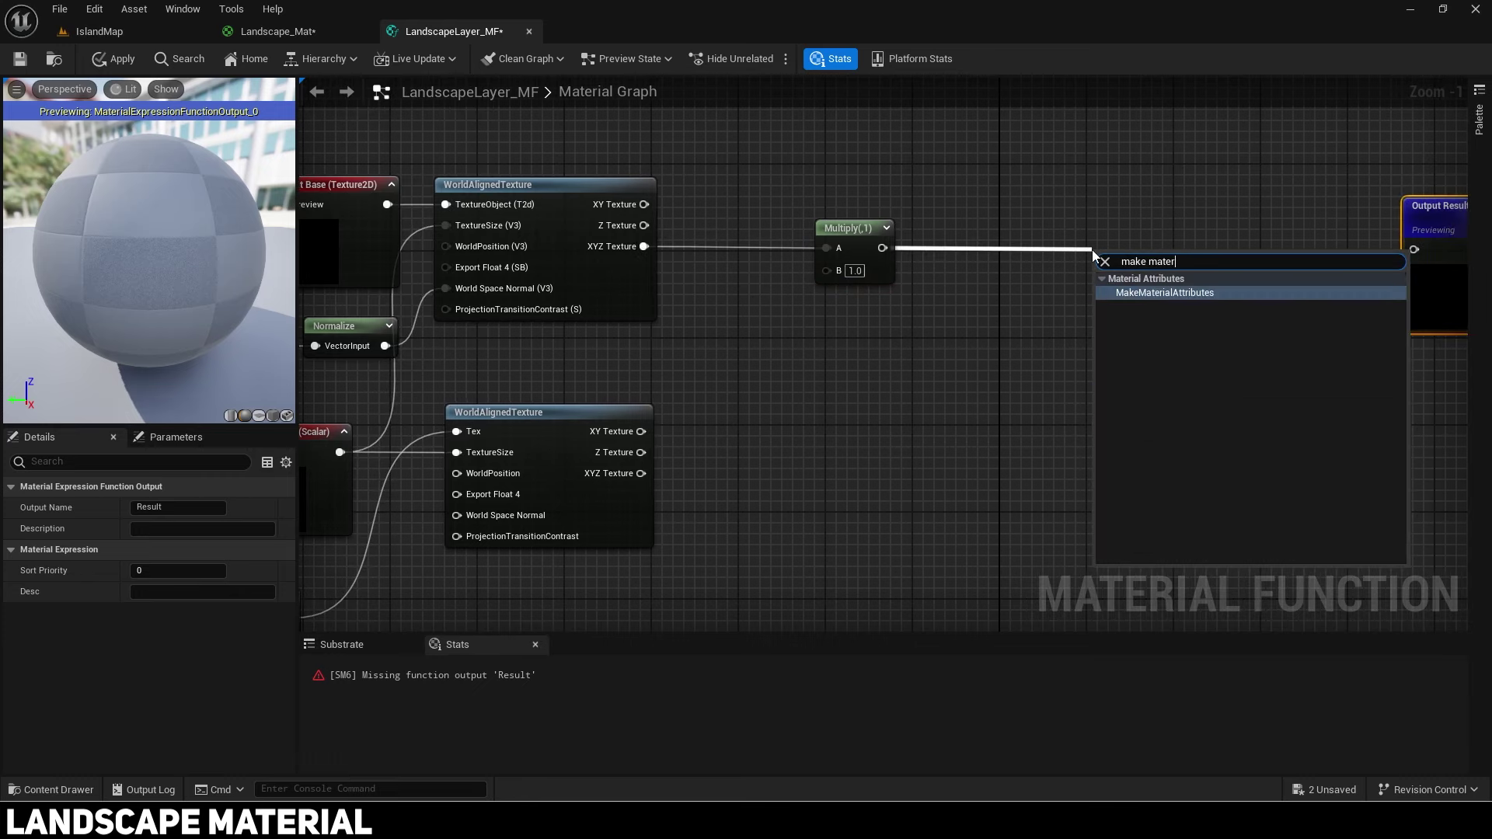
{"action": "key", "text": "Return"}
{"action": "left_click_drag", "start_coordinate": [1105, 262], "coordinate": [1068, 233]}
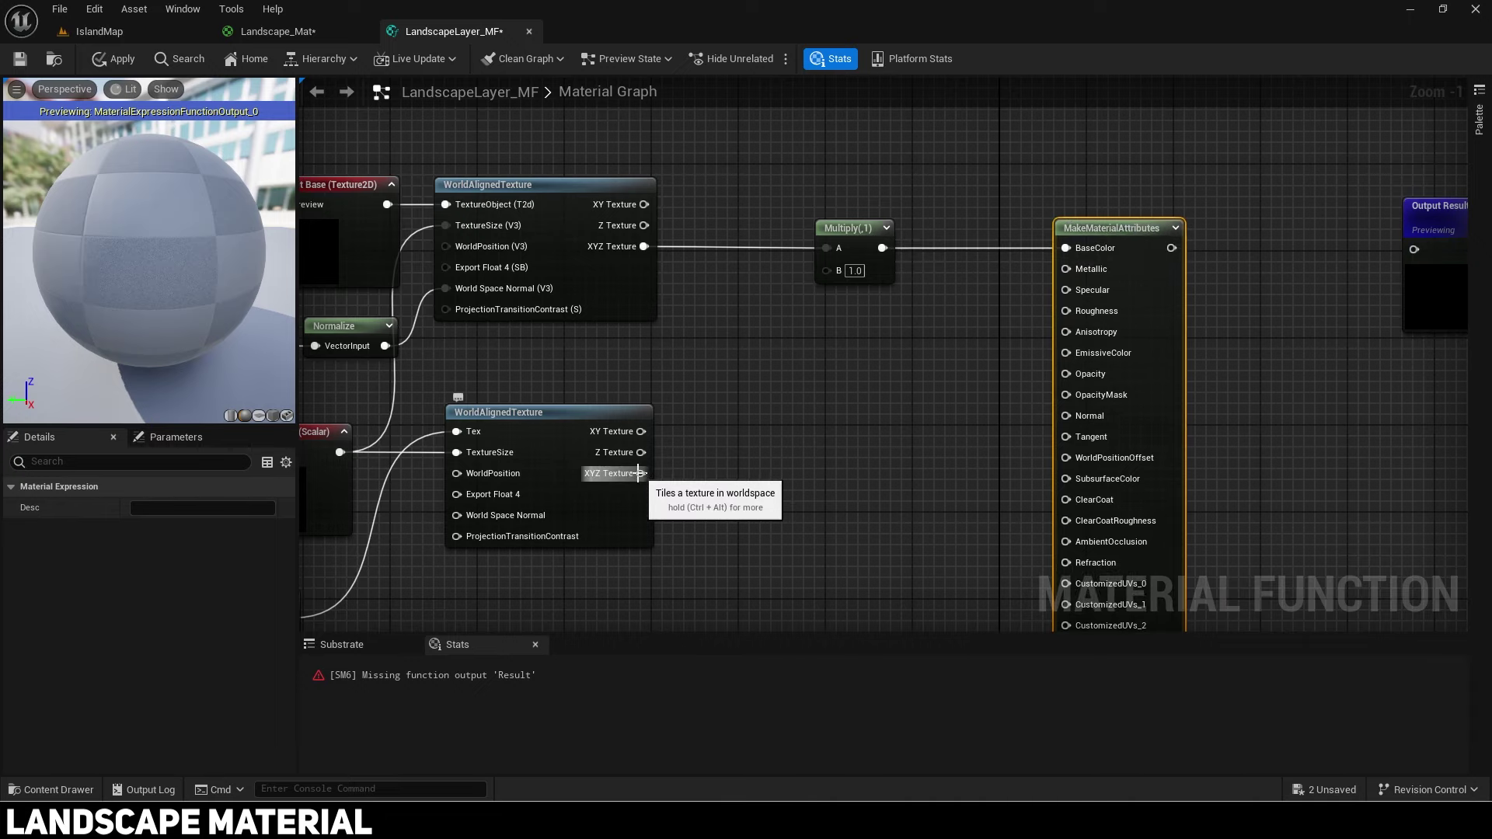
Step: Connect the second WorldAlignedTexture's XYZ Texture to Normal, and the MakeMaterialAttributes output to Output Result
{"action": "left_click_drag", "start_coordinate": [639, 474], "coordinate": [1064, 417]}
{"action": "right_click_drag", "start_coordinate": [1196, 317], "coordinate": [1083, 319]}
{"action": "left_click_drag", "start_coordinate": [1056, 252], "coordinate": [1177, 279]}
Step: Duplicate the Normal input as a Function Input Scalar named Packed_R and connect it to AmbientOcclusion
{"action": "right_click_drag", "start_coordinate": [757, 493], "coordinate": [1037, 307]}
{"action": "scroll", "coordinate": [637, 433], "scroll_direction": "down", "scroll_amount": 1}
{"action": "right_click_drag", "start_coordinate": [638, 434], "coordinate": [765, 398]}
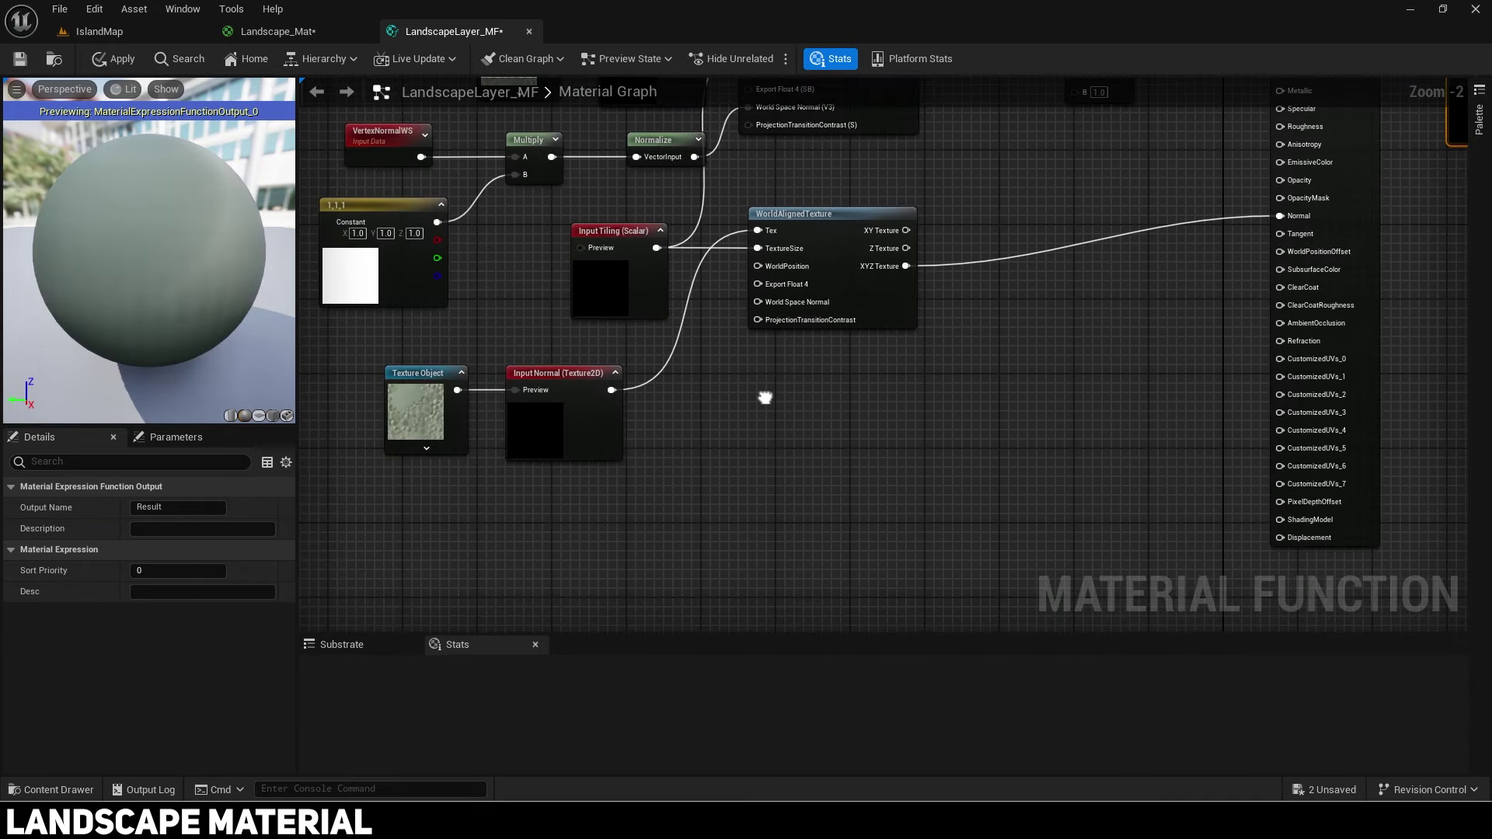
{"action": "left_click", "coordinate": [566, 440]}
{"action": "key", "text": "ctrl+v"}
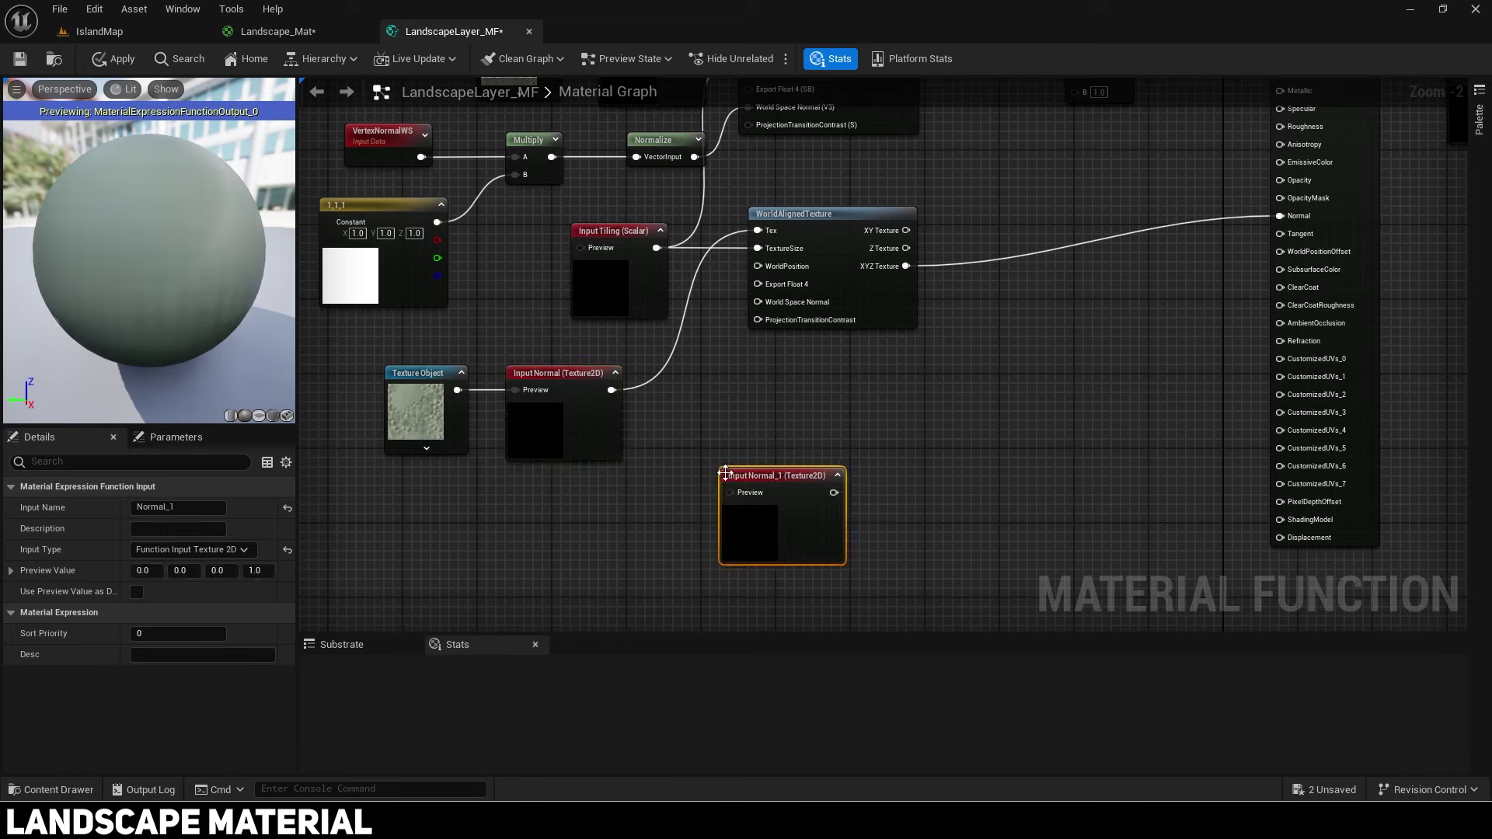
{"action": "left_click", "coordinate": [189, 550]}
{"action": "left_click", "coordinate": [190, 561]}
{"action": "left_click", "coordinate": [187, 508]}
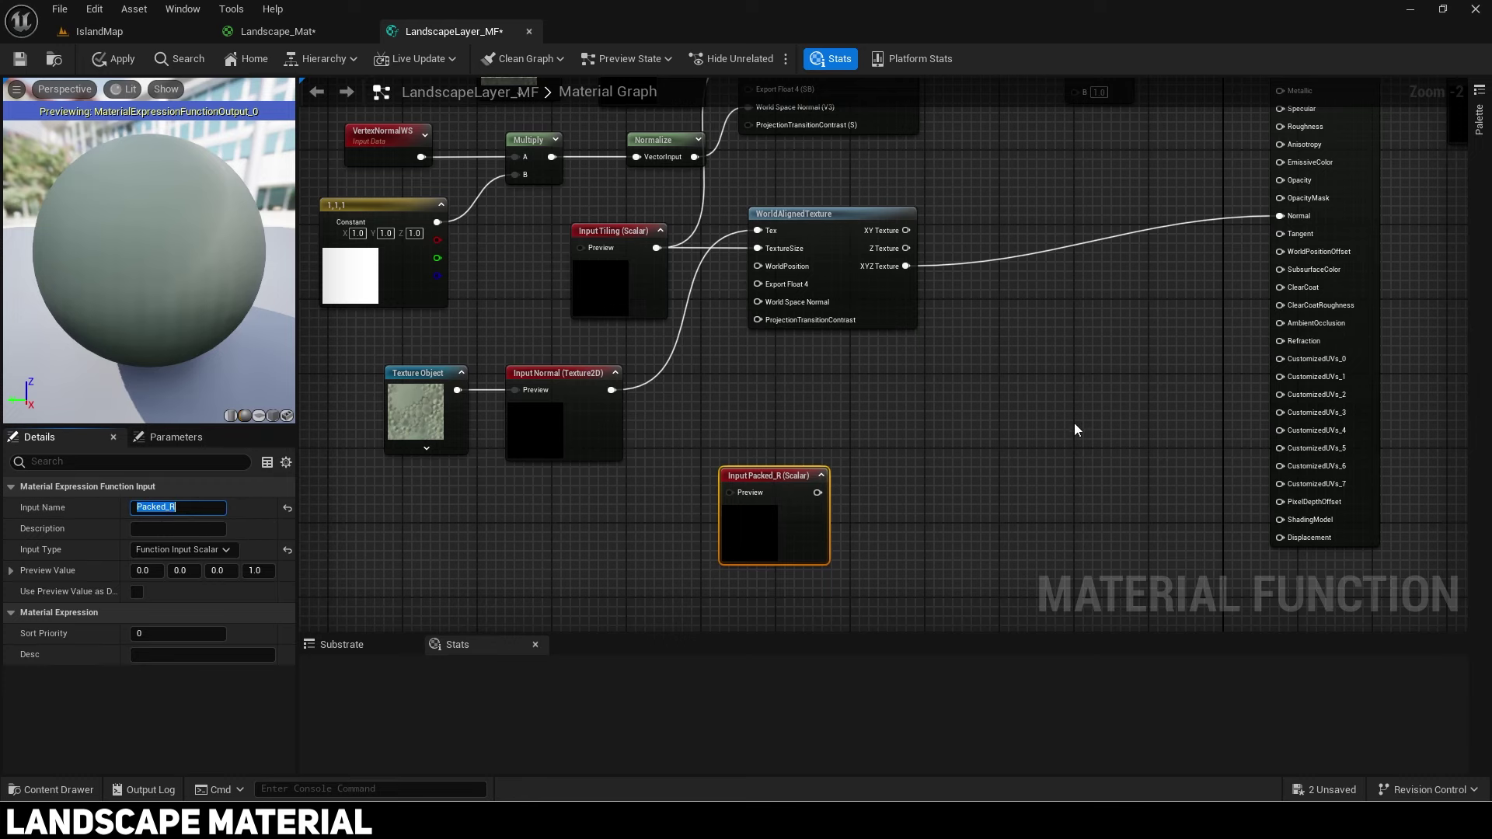
{"action": "mouse_move", "coordinate": [905, 412]}
{"action": "right_mouse_down"}
{"action": "mouse_move", "coordinate": [943, 331]}
{"action": "mouse_move", "coordinate": [900, 419]}
{"action": "right_mouse_up"}
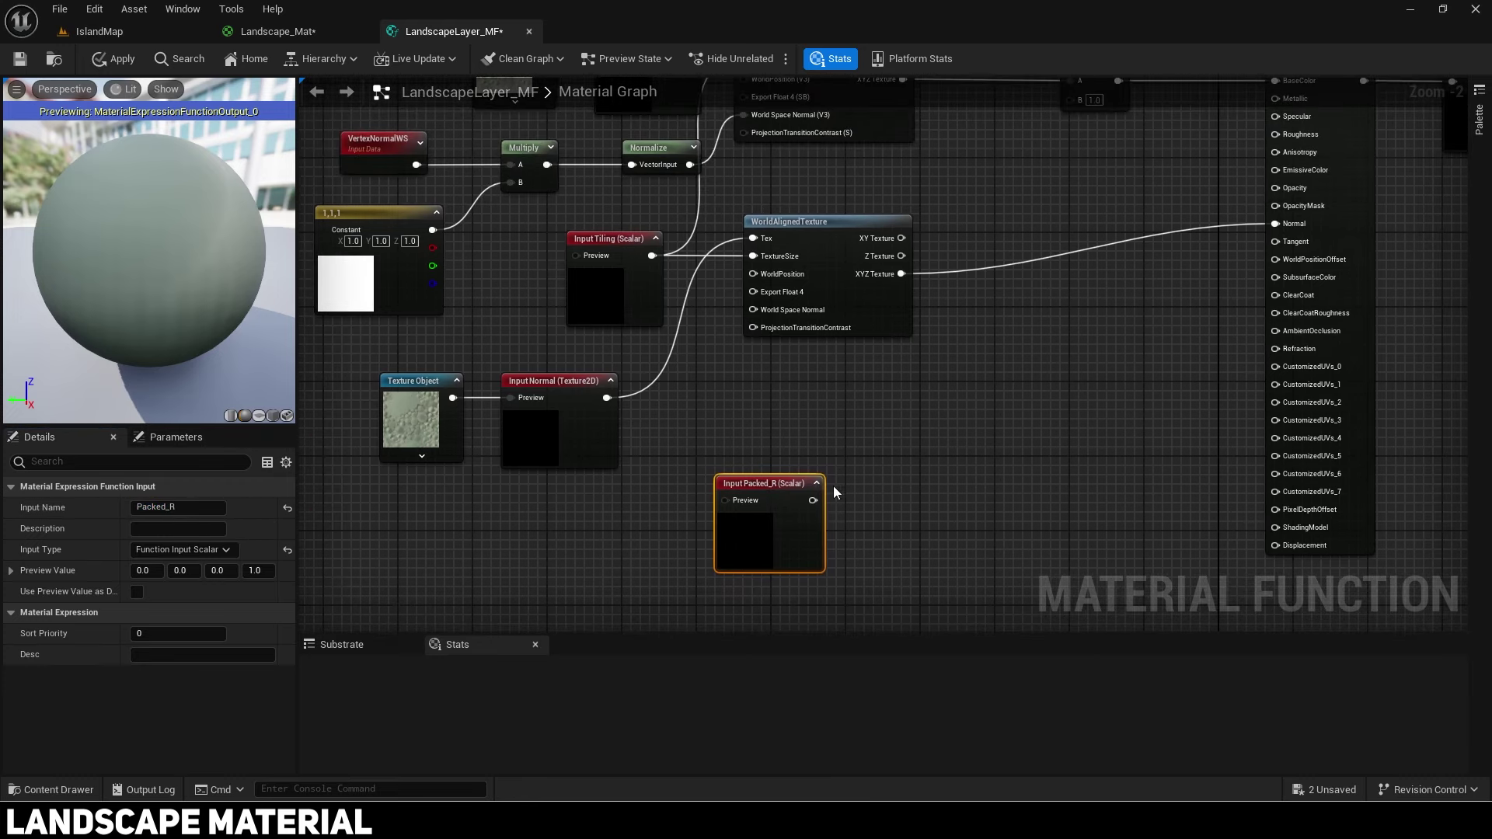
{"action": "left_click_drag", "start_coordinate": [813, 501], "coordinate": [1282, 339]}
Step: Duplicate Packed_R as a scalar input named Packed_G and connect it to the Alpha of a new LinearInterpolate node
{"action": "right_click_drag", "start_coordinate": [901, 476], "coordinate": [921, 362]}
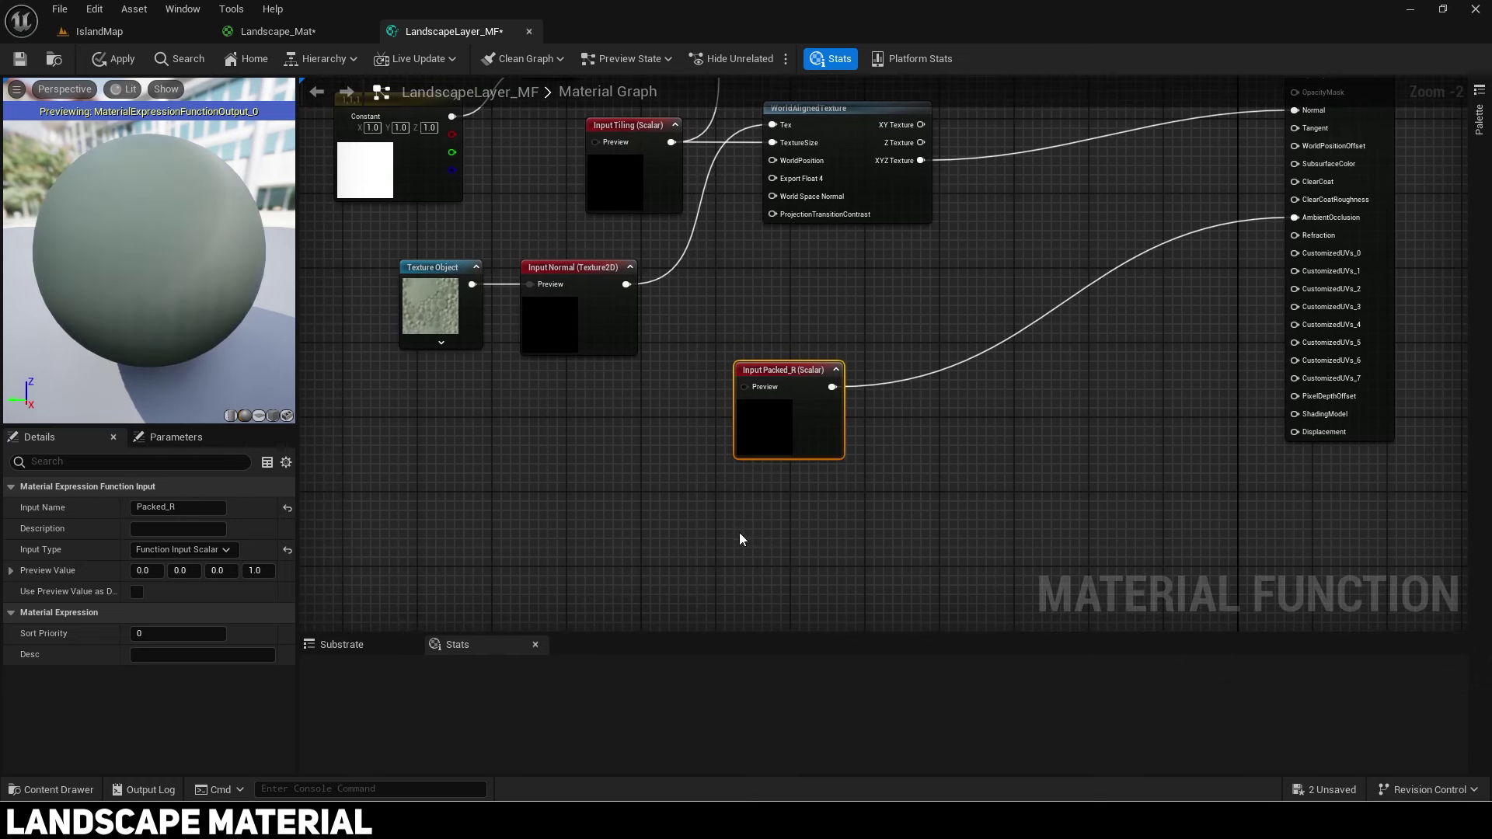
{"action": "key", "text": "ctrl+d"}
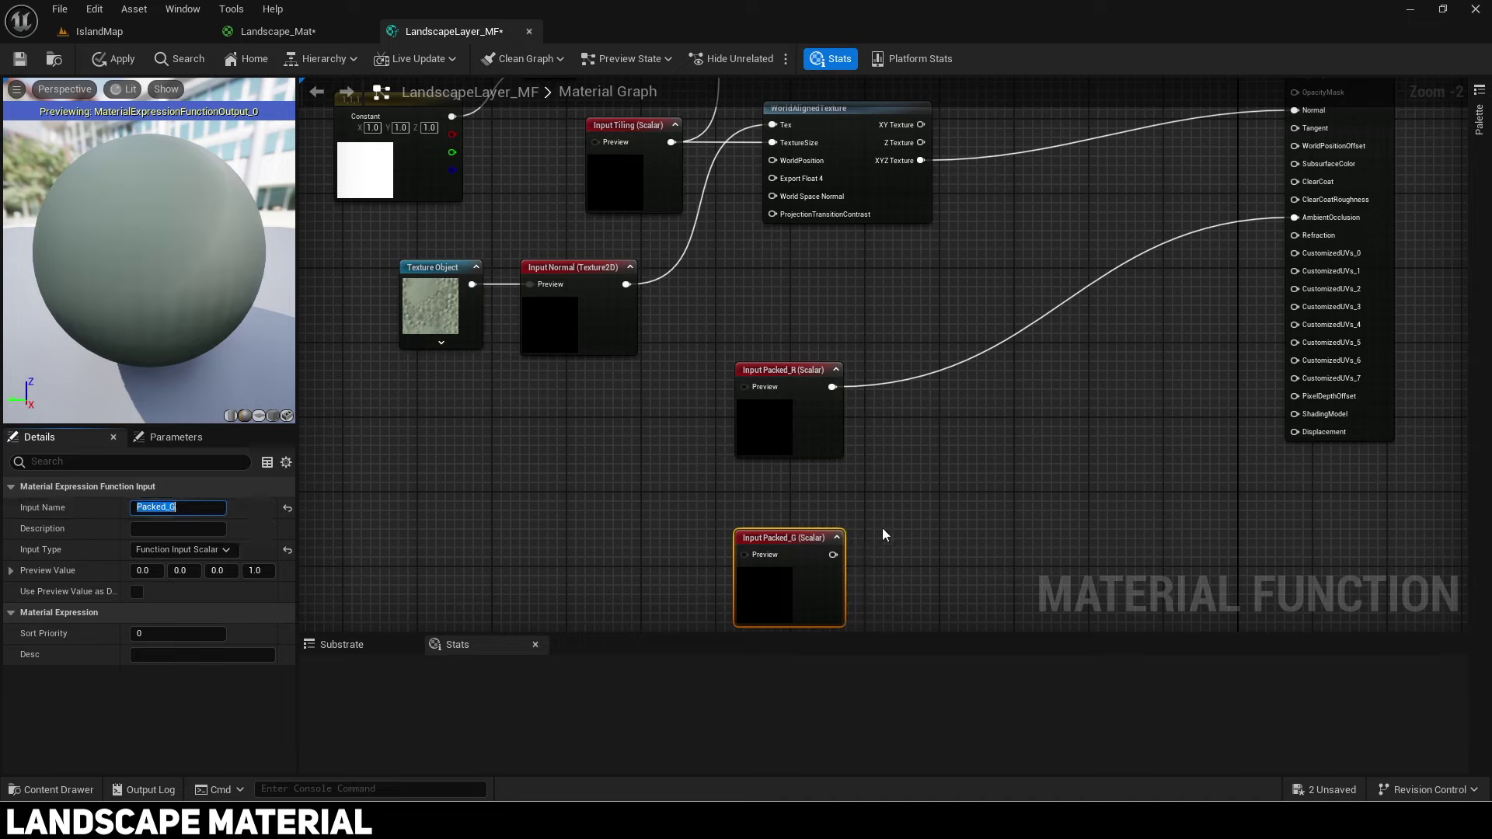
{"action": "left_click_drag", "start_coordinate": [833, 554], "coordinate": [1005, 476]}
{"action": "type", "text": "lerp"}
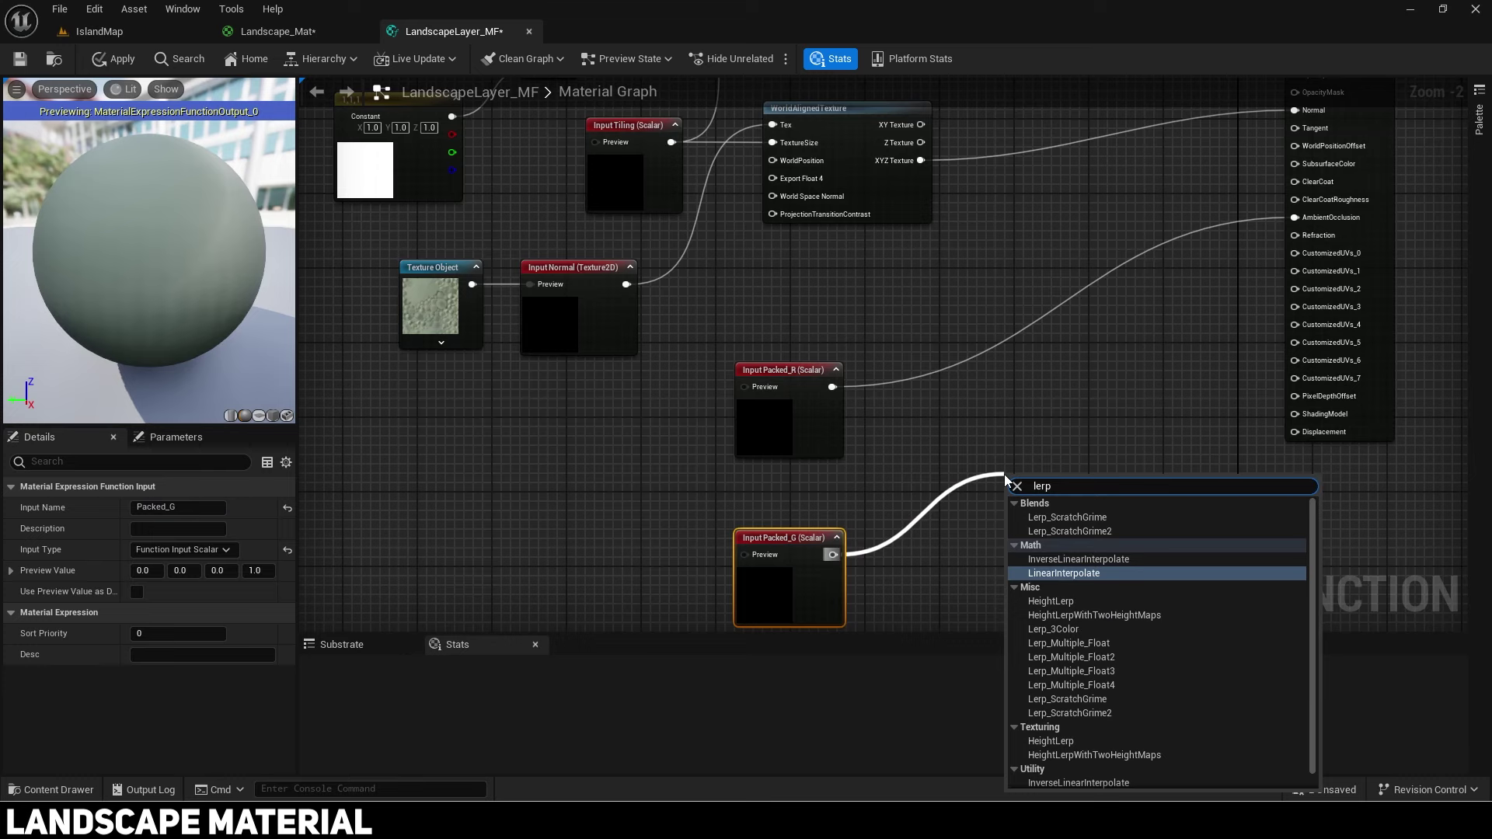
{"action": "key", "text": "Return"}
{"action": "left_click_drag", "start_coordinate": [1015, 500], "coordinate": [1016, 541], "text": "ctrl"}
Step: Connect the Lerp output to Roughness and arrange the nodes so Packed_R sits beneath Packed_G and the Lerp
{"action": "left_click_drag", "start_coordinate": [1069, 498], "coordinate": [1318, 356]}
{"action": "right_click_drag", "start_coordinate": [1209, 425], "coordinate": [1216, 190]}
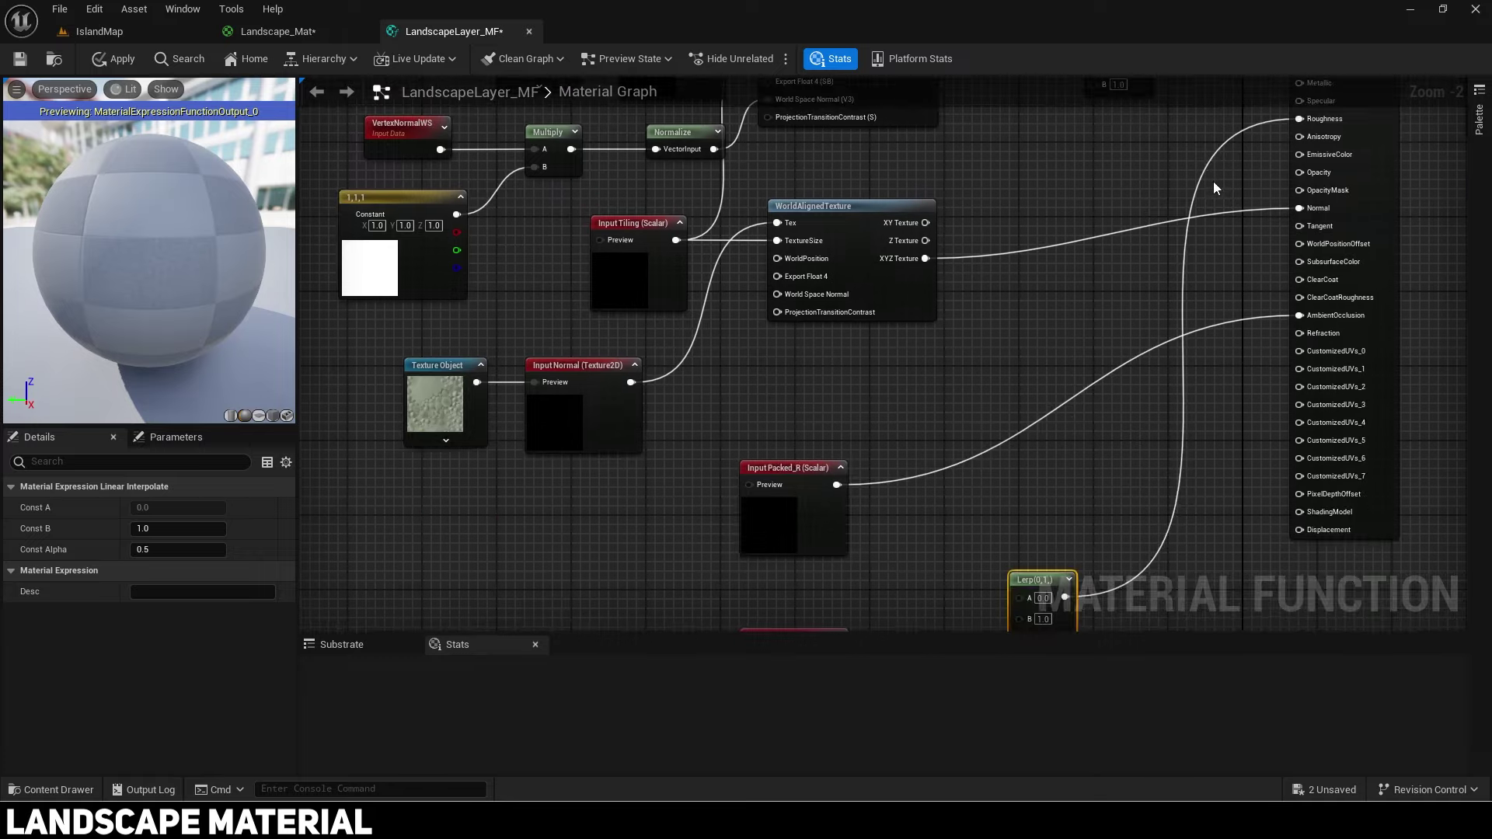
{"action": "right_click_drag", "start_coordinate": [864, 624], "coordinate": [876, 513]}
{"action": "left_click_drag", "start_coordinate": [781, 530], "coordinate": [954, 287]}
{"action": "left_click_drag", "start_coordinate": [819, 420], "coordinate": [941, 467]}
{"action": "left_click_drag", "start_coordinate": [732, 515], "coordinate": [935, 399]}
Step: Add a TextureSampleParameter2D node named Packed in front of the Packed_G and Packed_R inputs
{"action": "right_click_drag", "start_coordinate": [717, 275], "coordinate": [764, 268]}
{"action": "right_click_drag", "start_coordinate": [778, 218], "coordinate": [833, 216]}
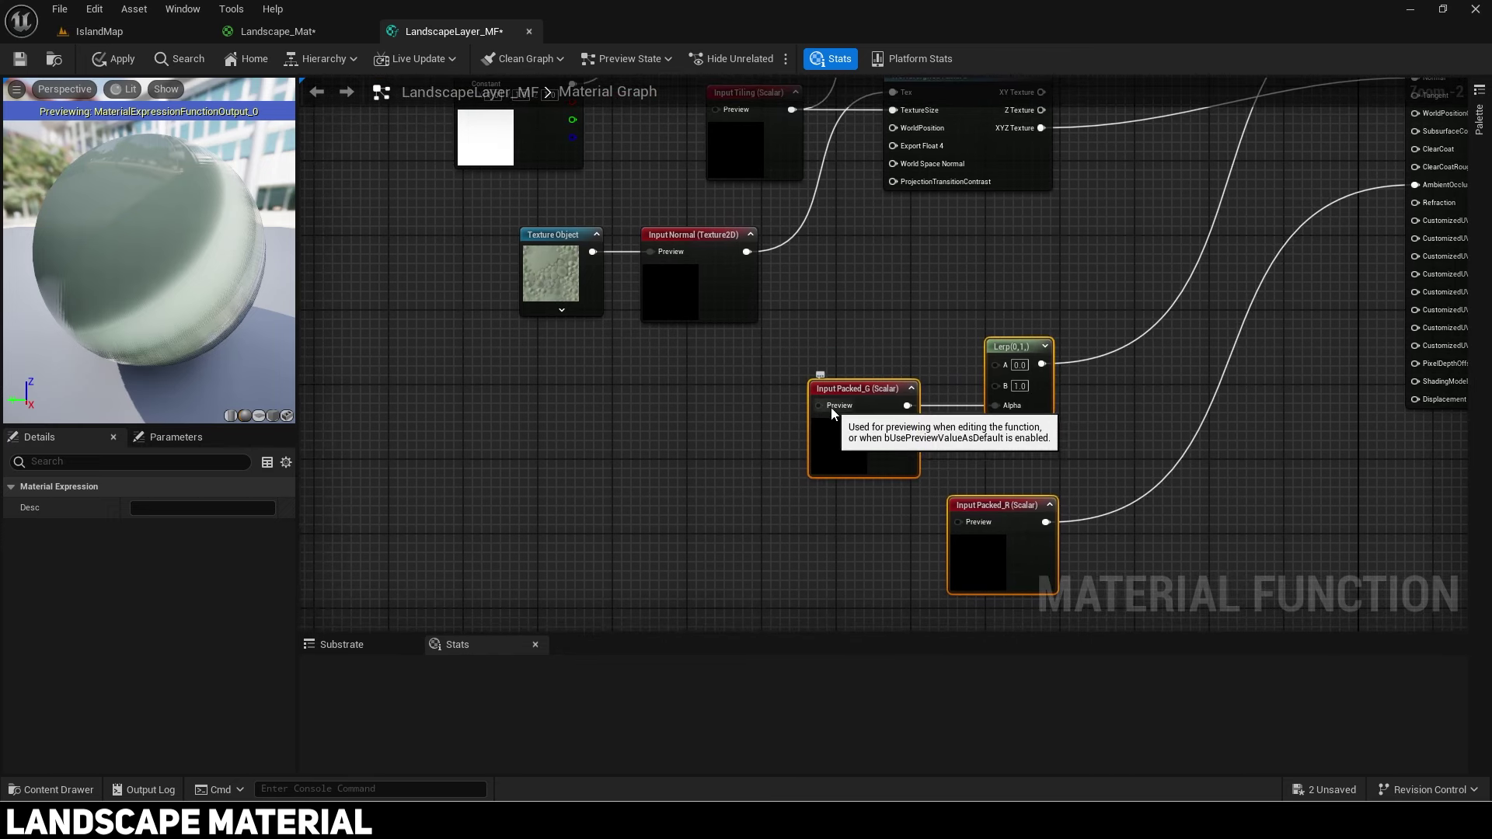
{"action": "right_click", "coordinate": [645, 427]}
{"action": "type", "text": "tes"}
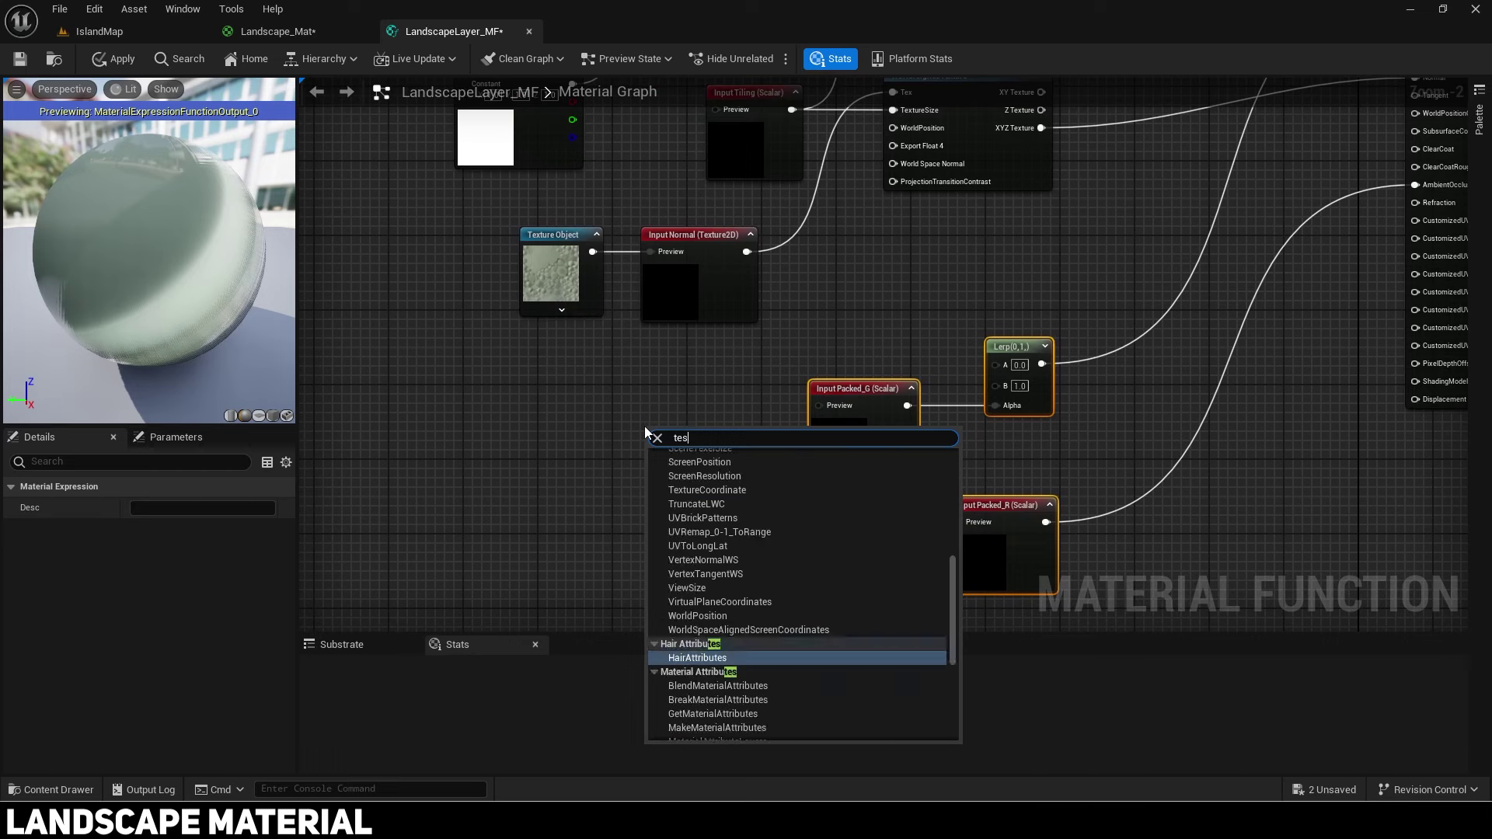
{"action": "key", "text": "BackSpace"}
{"action": "type", "text": "xture pa"}
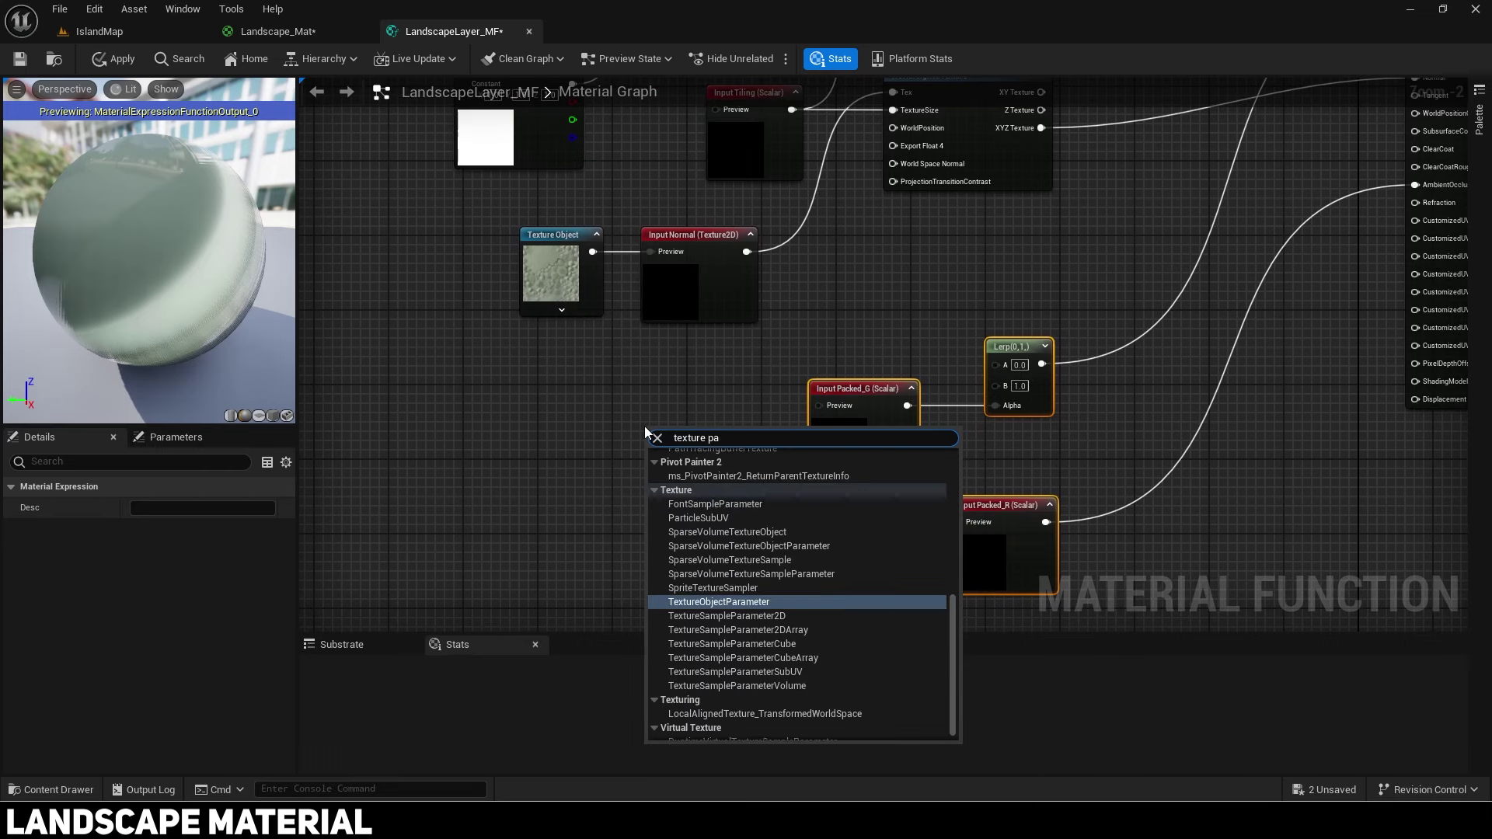
{"action": "type", "text": "rameter"}
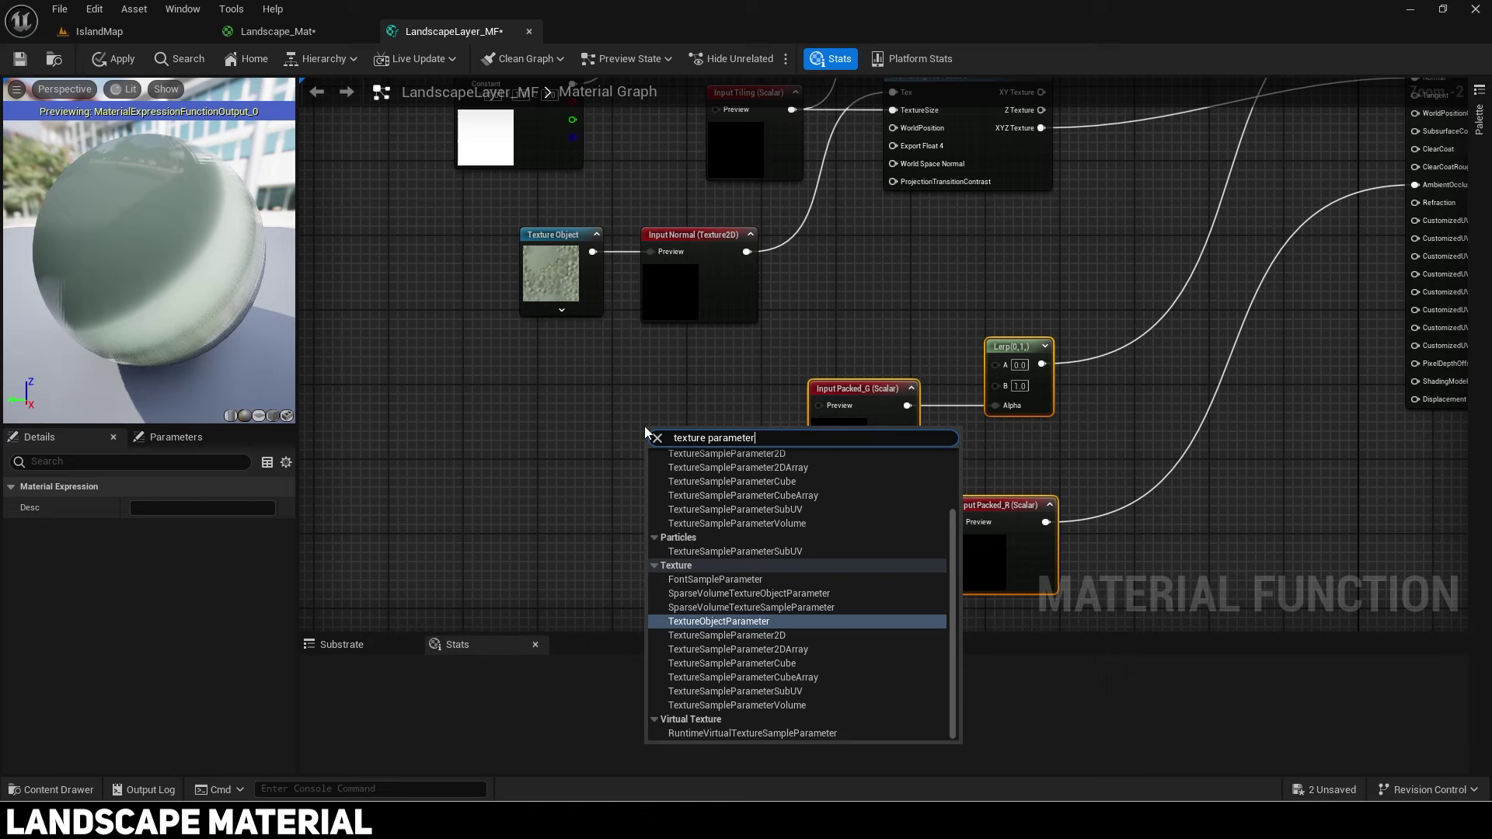
{"action": "type", "text": " 2d"}
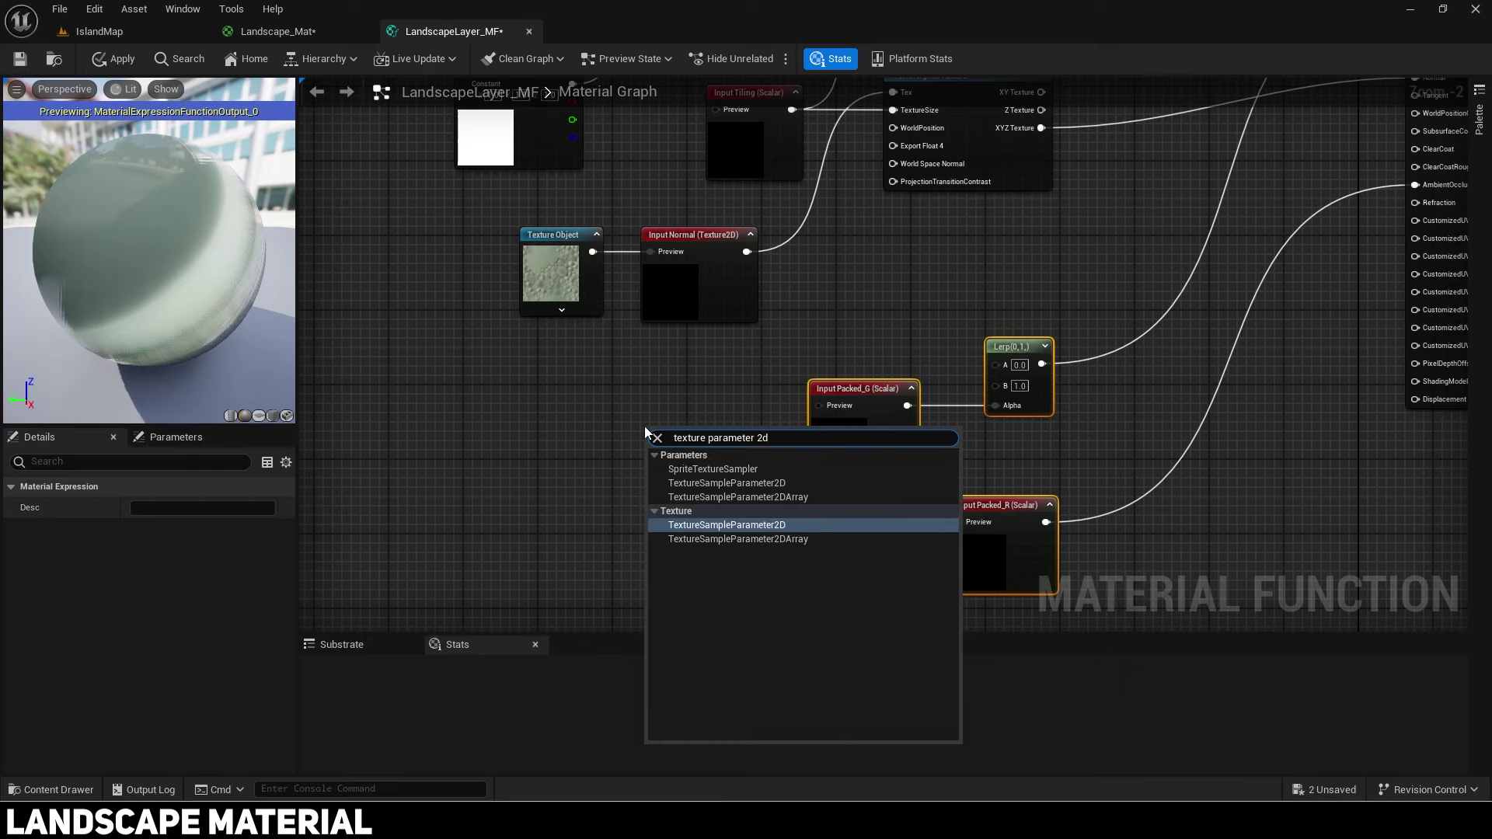
{"action": "key", "text": "Return"}
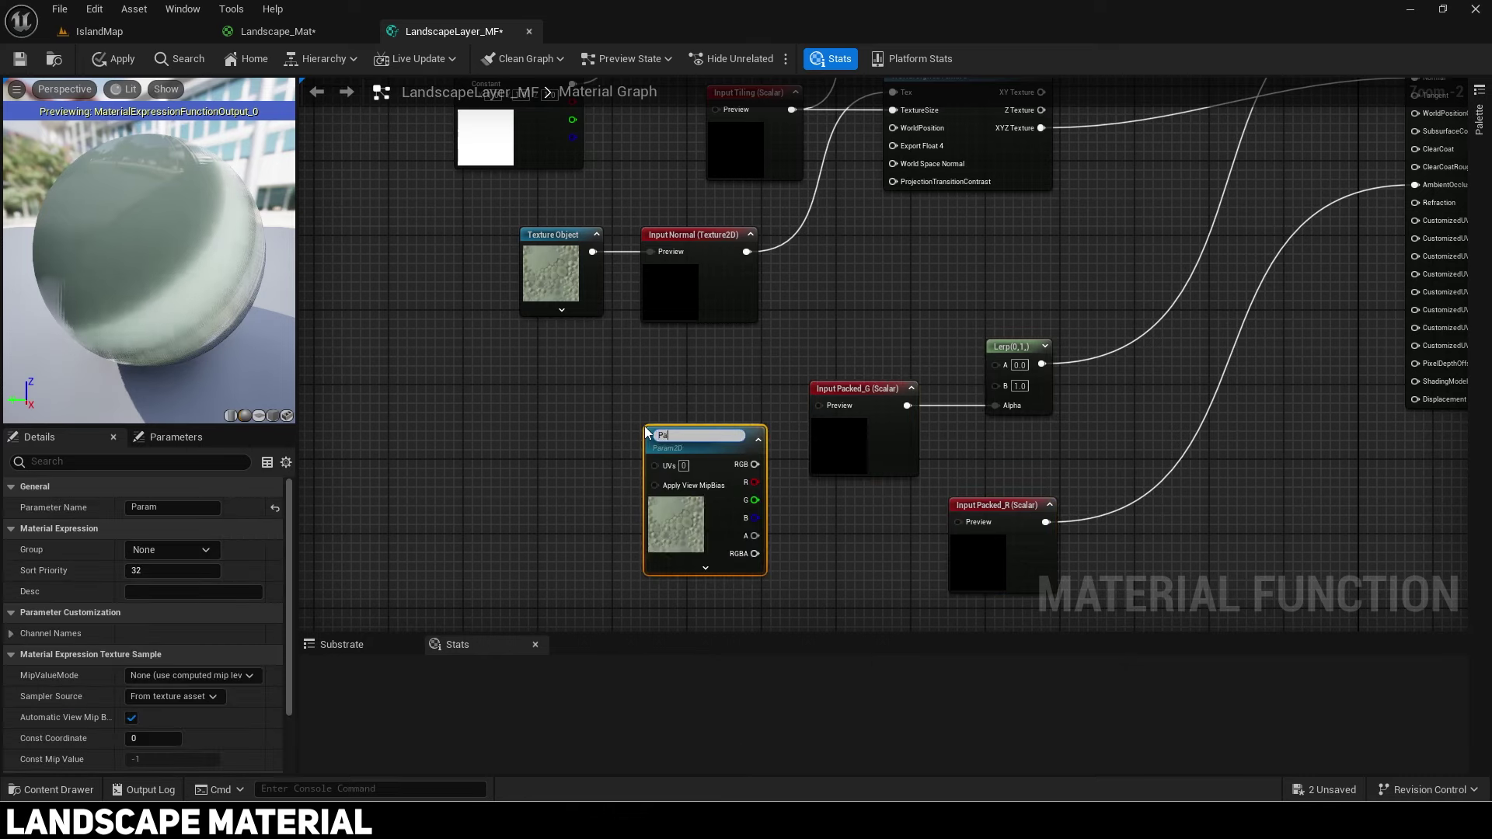
{"action": "key", "text": "Return"}
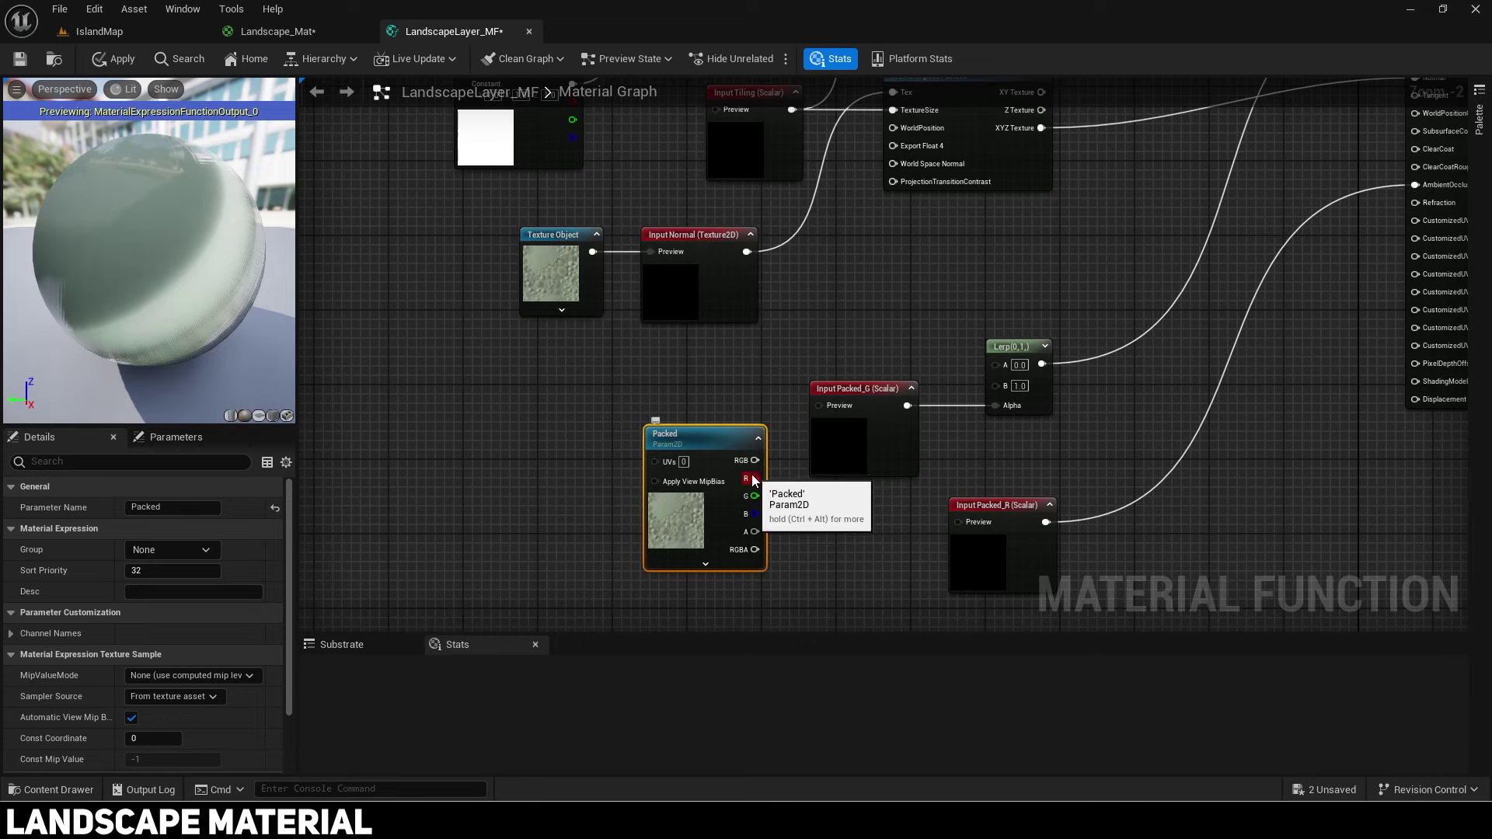
Step: Connect Packed's R and G outputs to the Previews of Packed_R and Packed_G, and line Packed up with Packed_R
{"action": "left_click_drag", "start_coordinate": [754, 478], "coordinate": [846, 405]}
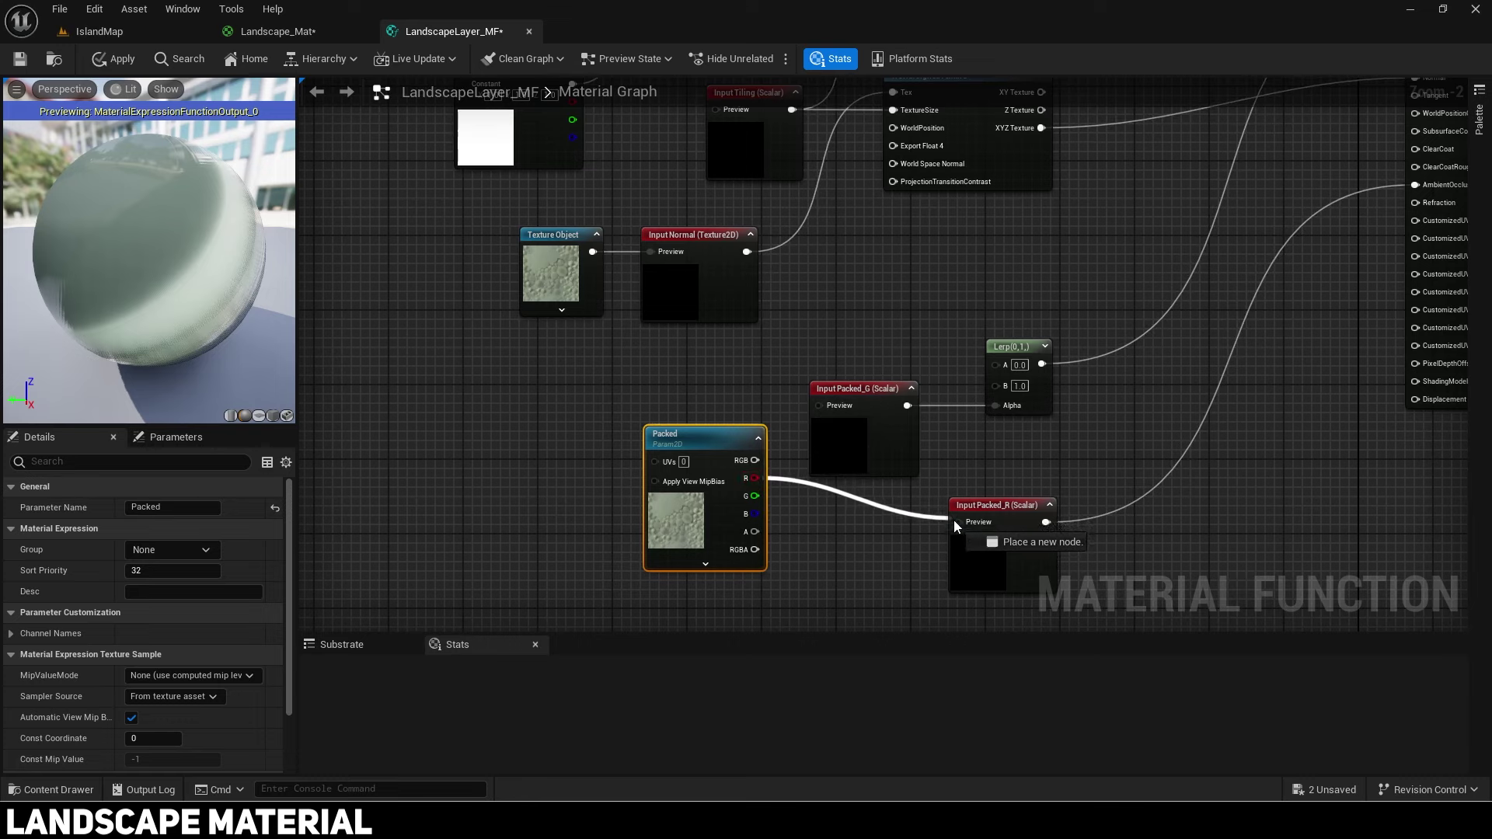
{"action": "left_click_drag", "start_coordinate": [954, 524], "coordinate": [958, 522]}
{"action": "left_click_drag", "start_coordinate": [755, 496], "coordinate": [820, 405]}
{"action": "left_click_drag", "start_coordinate": [697, 518], "coordinate": [684, 561]}
{"action": "left_click_drag", "start_coordinate": [520, 484], "coordinate": [1058, 610]}
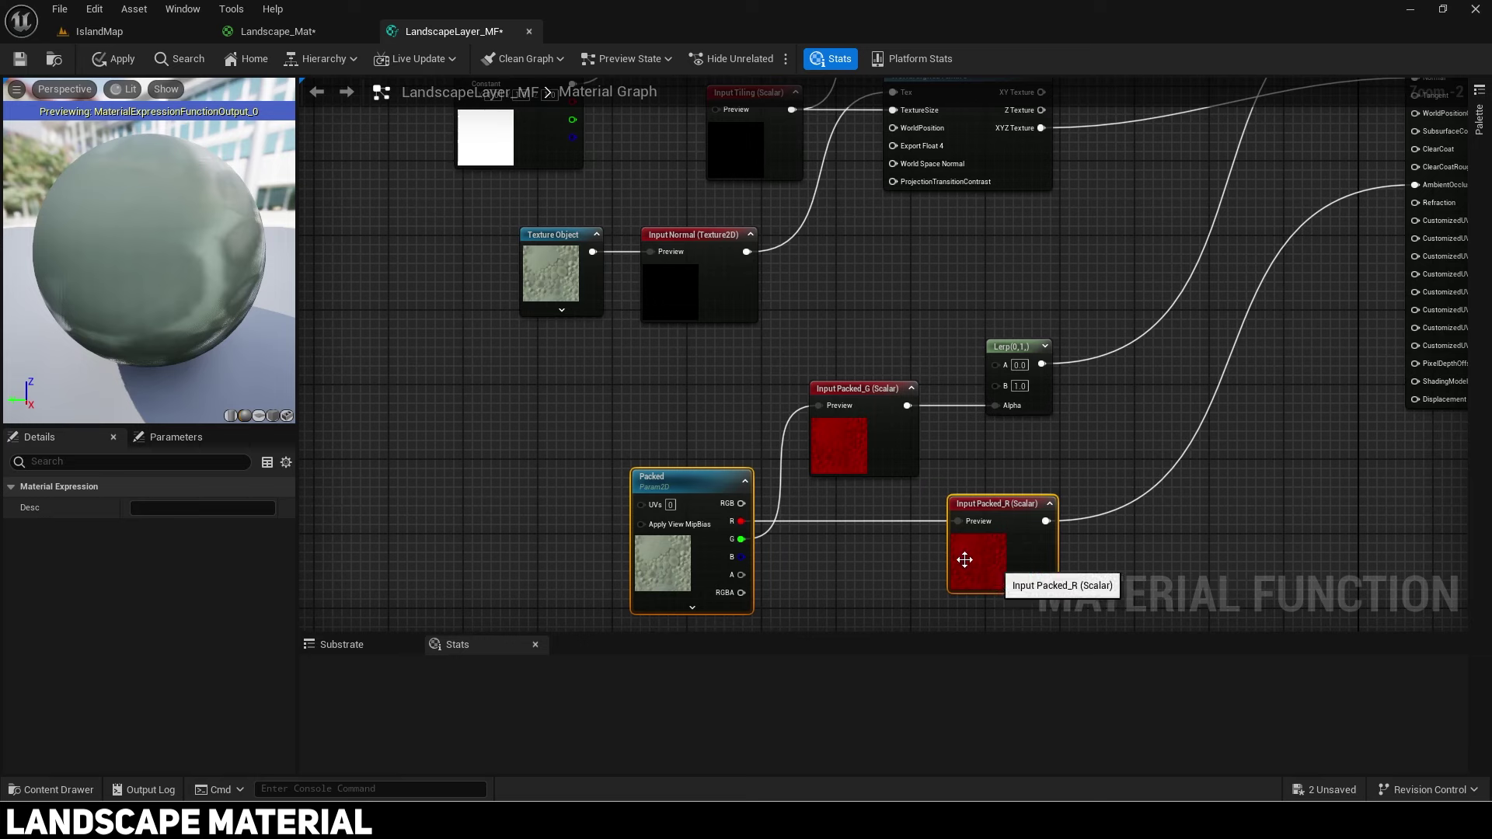
Step: Connect the Tiling input to the UVs of the Packed texture node and move Tiling out in front of the other nodes
{"action": "left_click_drag", "start_coordinate": [642, 505], "coordinate": [707, 387]}
{"action": "scroll", "coordinate": [813, 368], "scroll_direction": "down", "scroll_amount": 2}
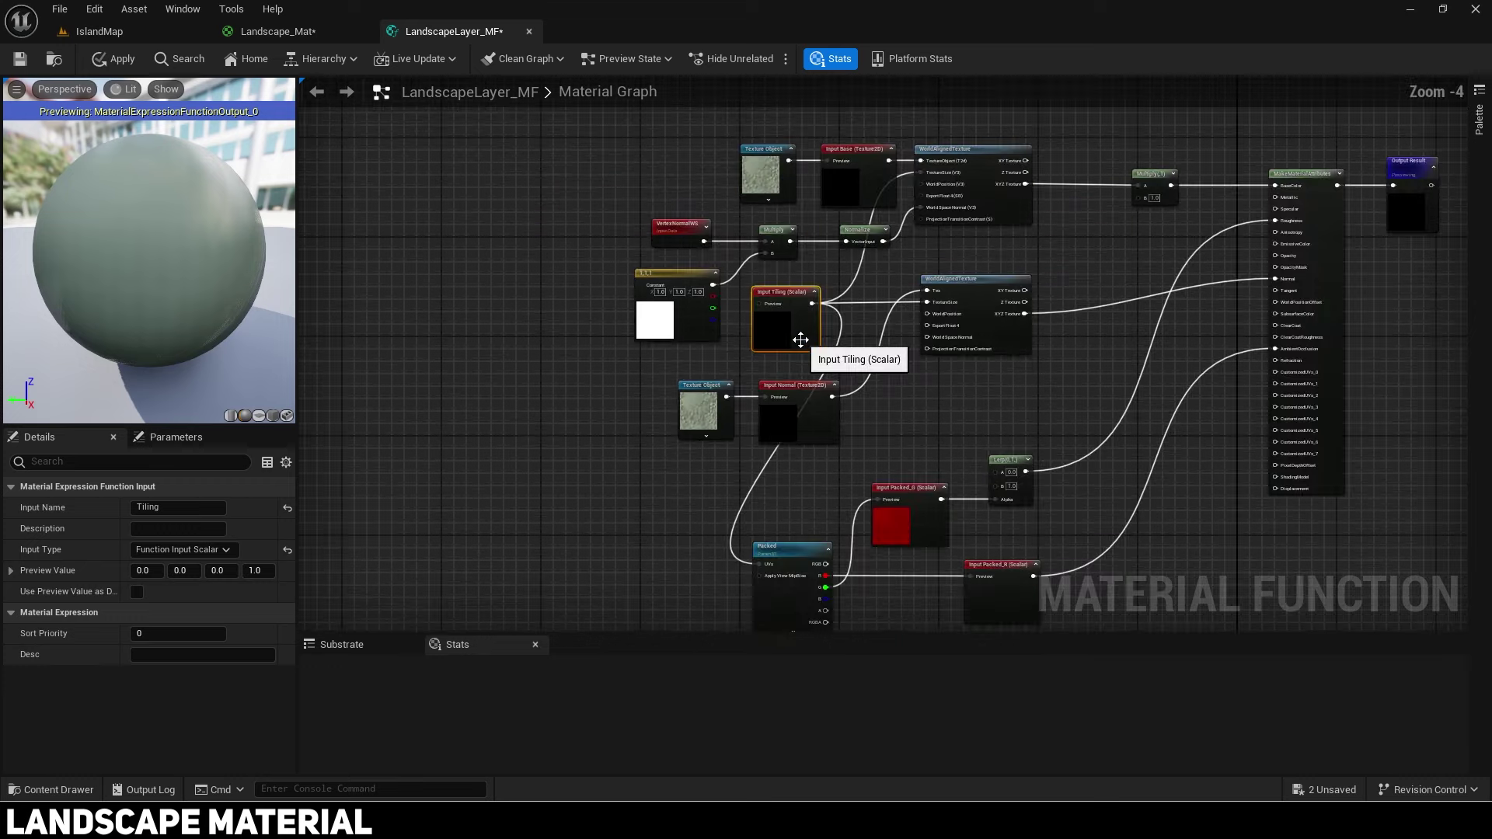
{"action": "left_click_drag", "start_coordinate": [781, 354], "coordinate": [563, 437]}
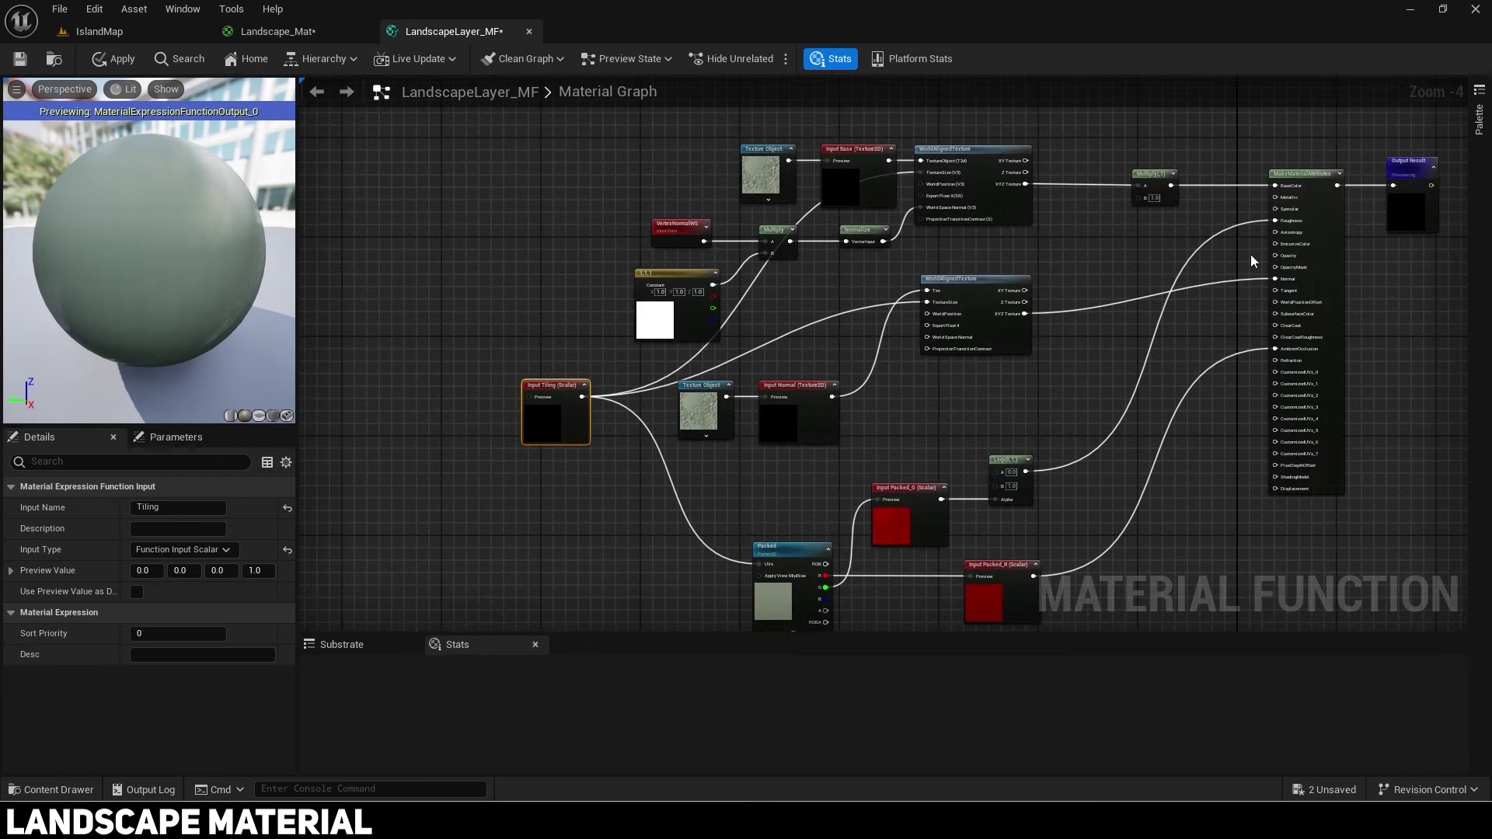
Step: Open the M_Metal_Chrome material from the StarterContent Materials folder
{"action": "right_click_drag", "start_coordinate": [1328, 239], "coordinate": [1166, 321]}
{"action": "scroll", "coordinate": [888, 259], "scroll_direction": "up", "scroll_amount": 2}
{"action": "scroll", "coordinate": [888, 260], "scroll_direction": "up", "scroll_amount": 1}
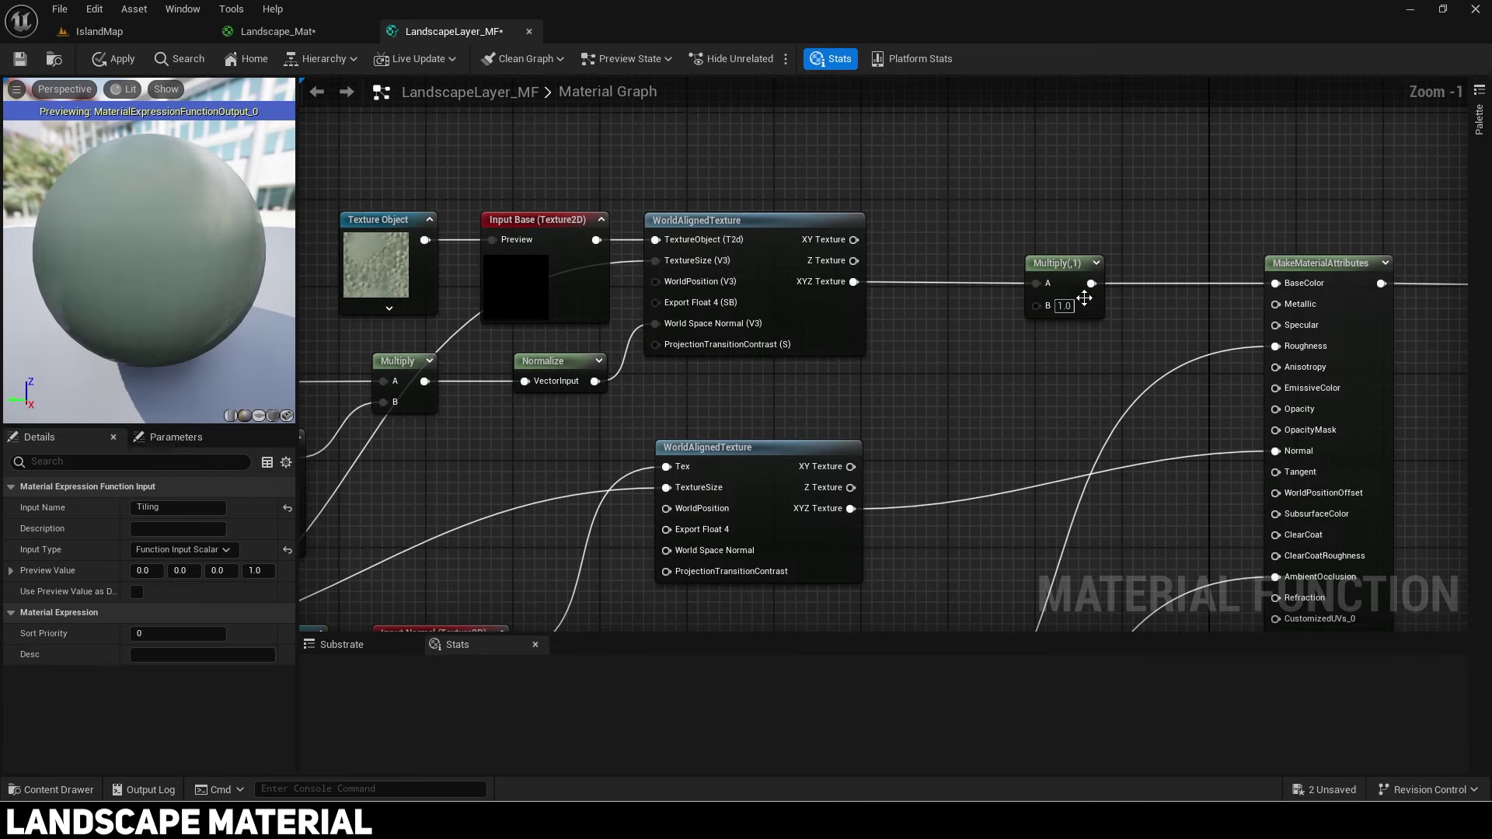
{"action": "right_click_drag", "start_coordinate": [1090, 231], "coordinate": [1025, 292]}
{"action": "left_click", "coordinate": [133, 34]}
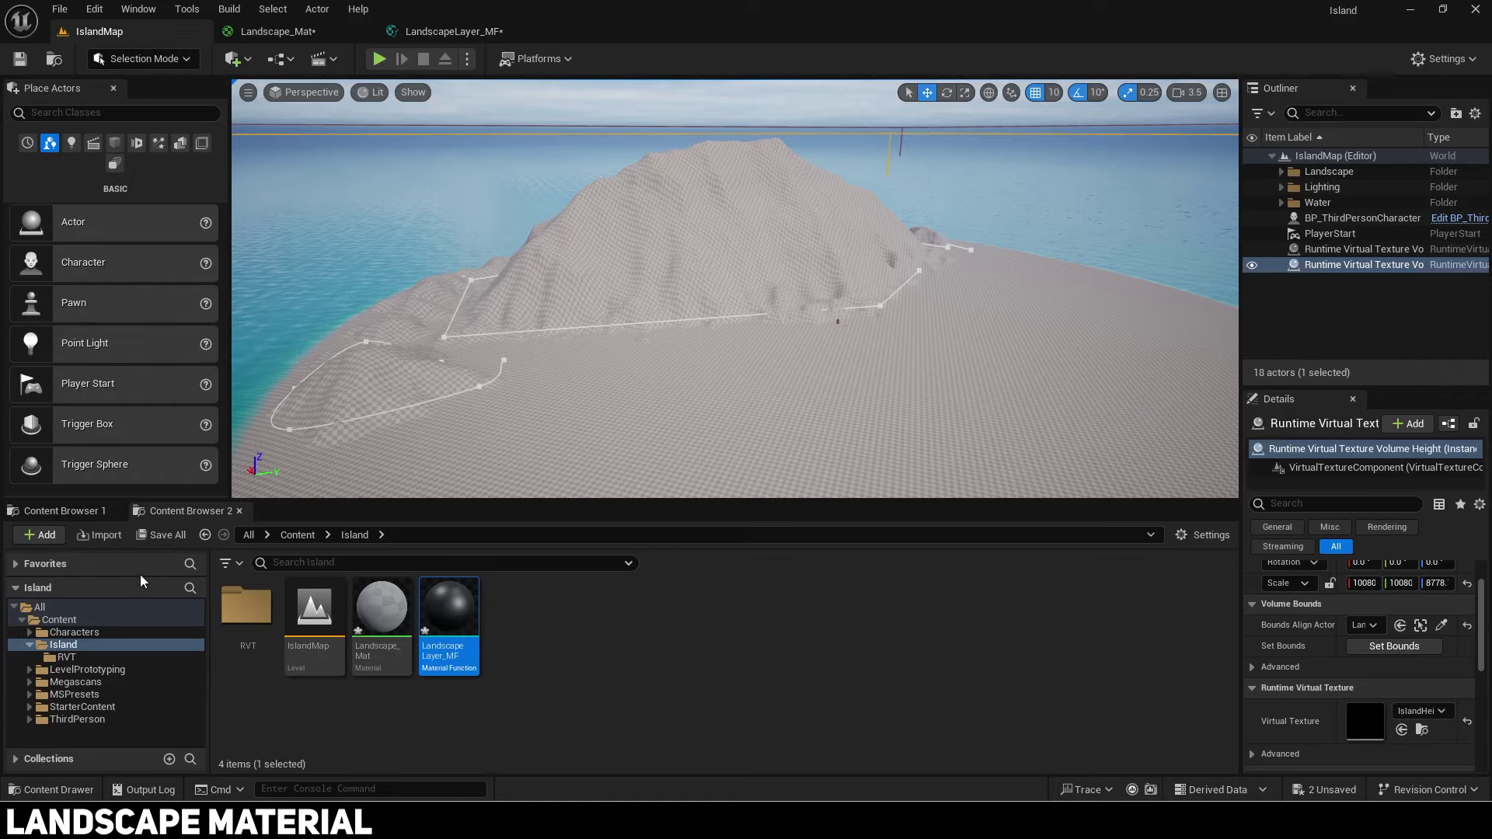
{"action": "left_click", "coordinate": [101, 706]}
{"action": "double_click", "coordinate": [587, 614]}
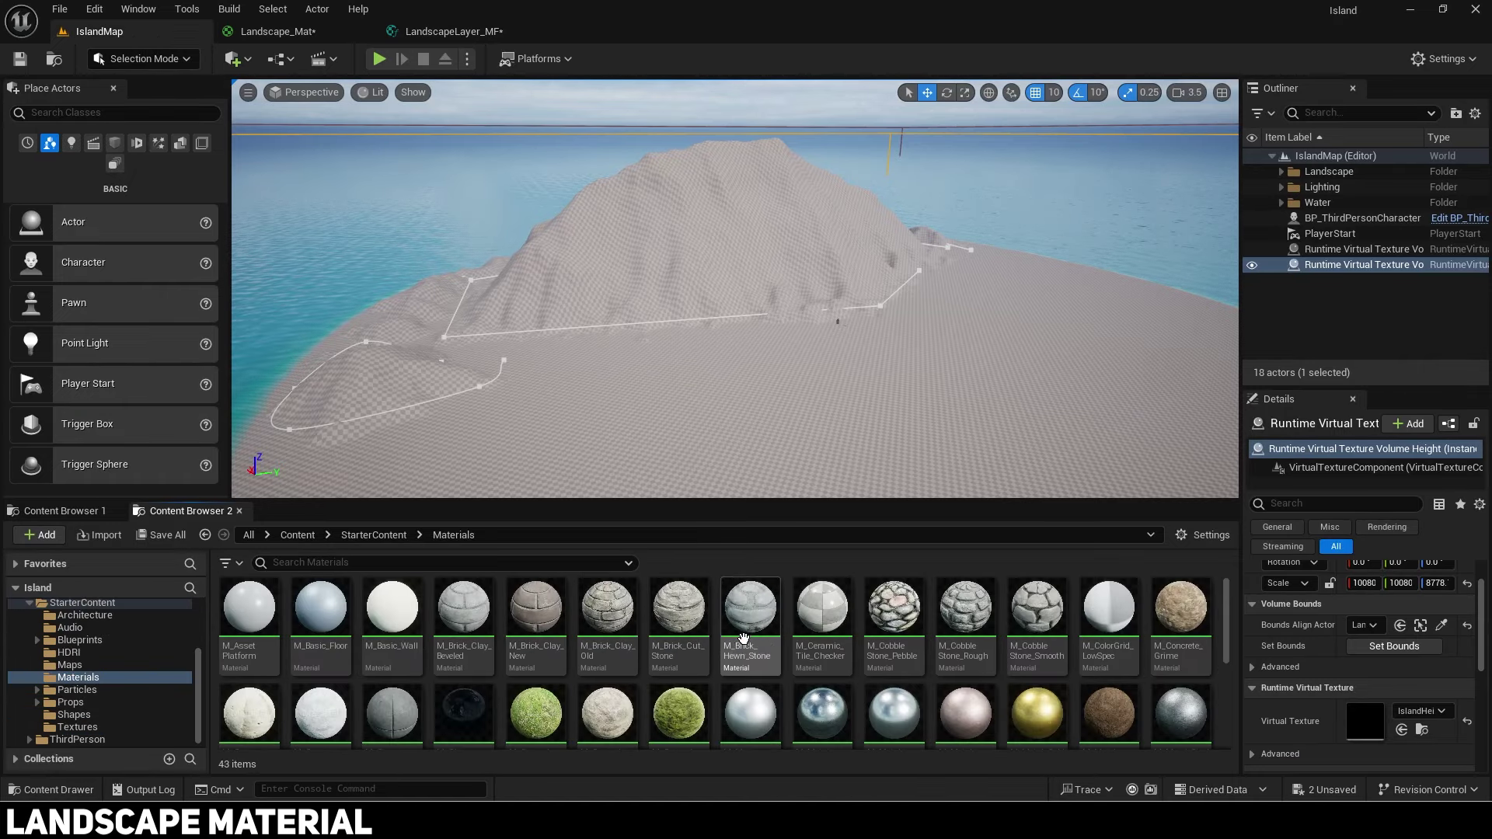
{"action": "scroll", "coordinate": [744, 639], "scroll_direction": "down", "scroll_amount": 1}
{"action": "double_click", "coordinate": [897, 667]}
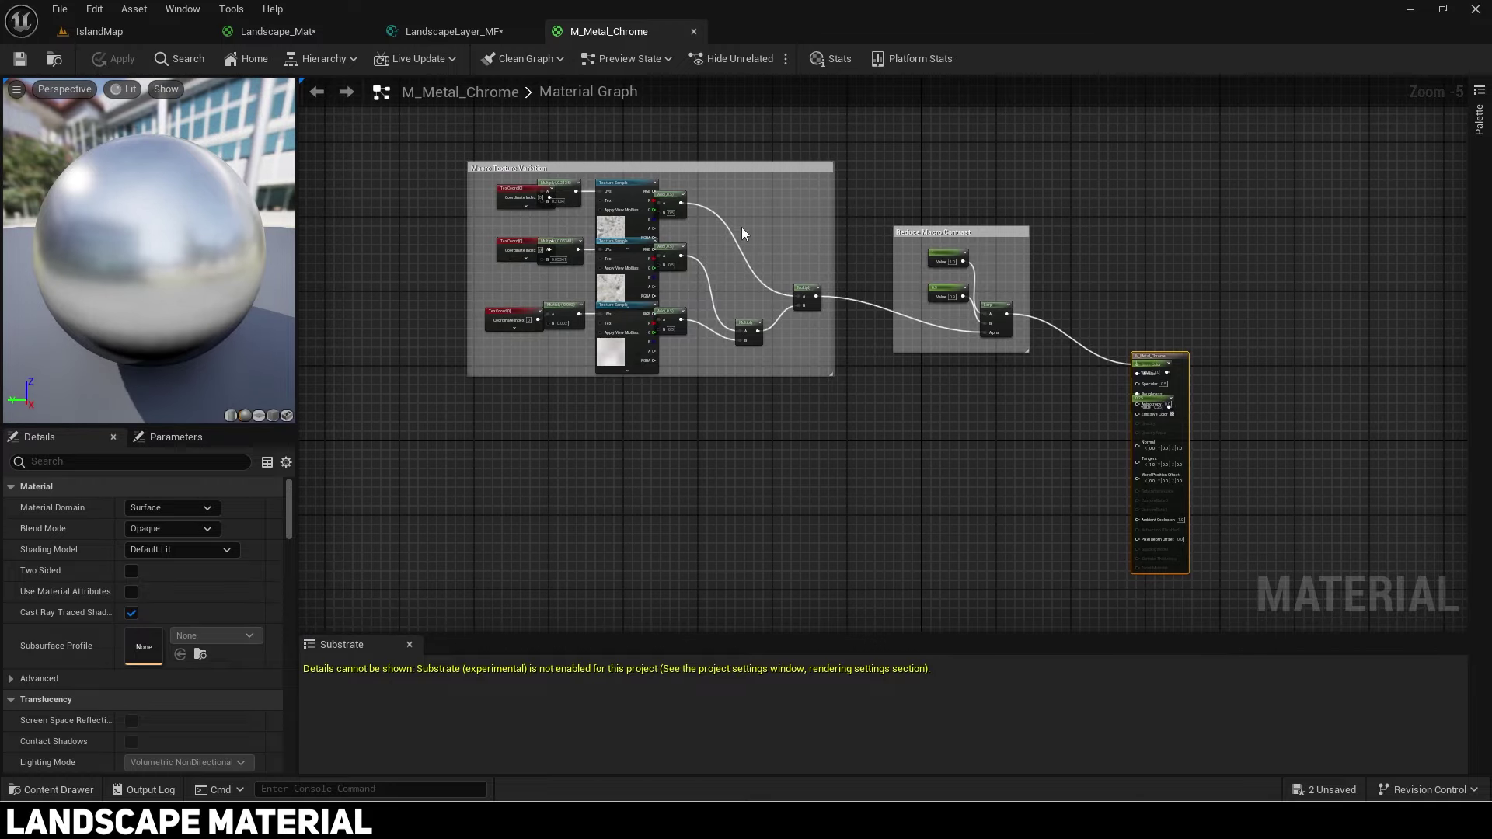
Step: Copy the Macro Texture Variation and Reduce Macro Contrast node groups from M_Metal_Chrome into LandscapeLayer_MF, above the existing nodes
{"action": "left_click_drag", "start_coordinate": [408, 133], "coordinate": [1089, 420]}
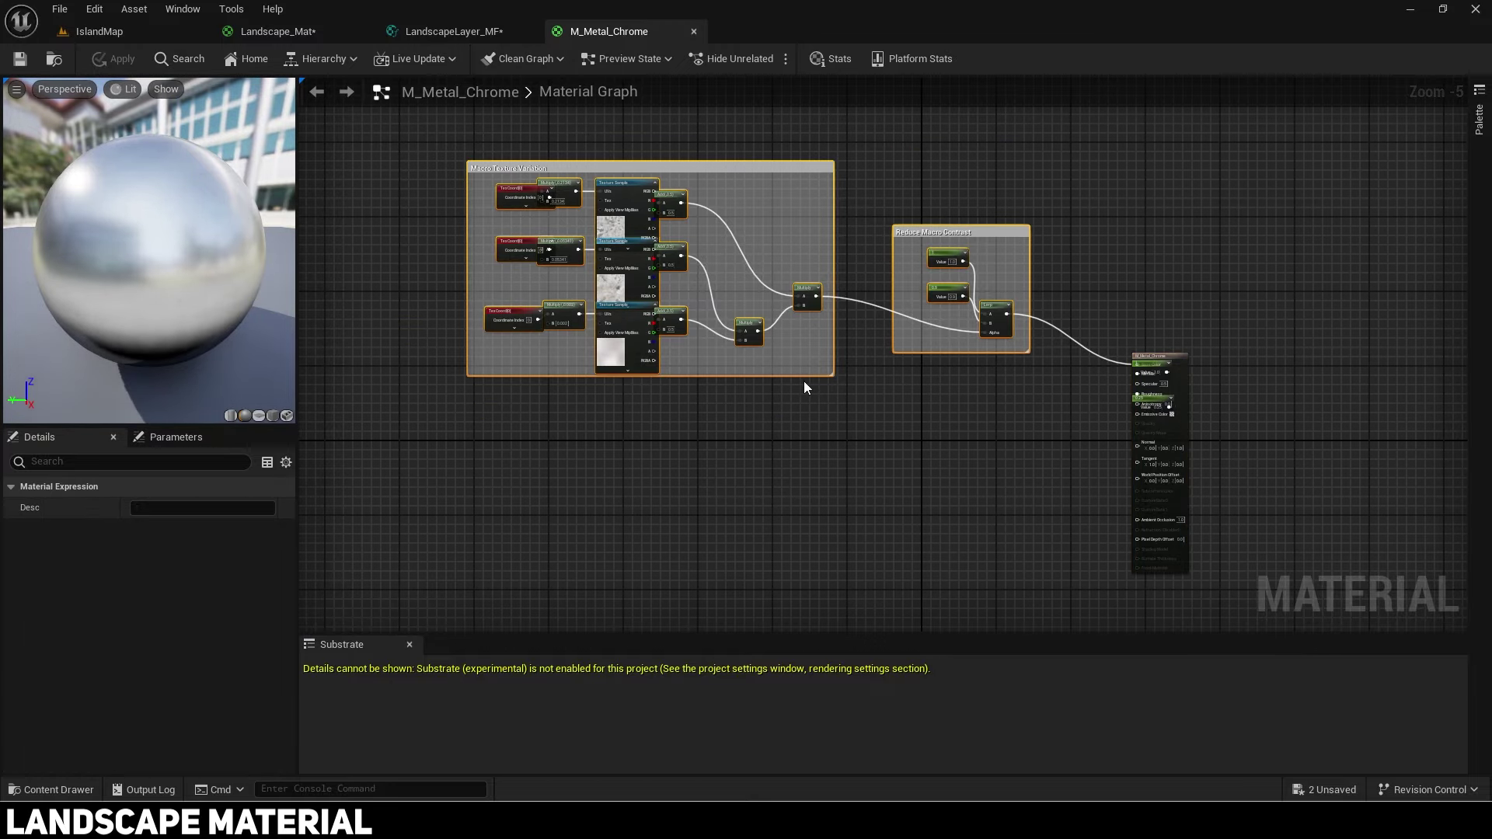
{"action": "left_click", "coordinate": [437, 33]}
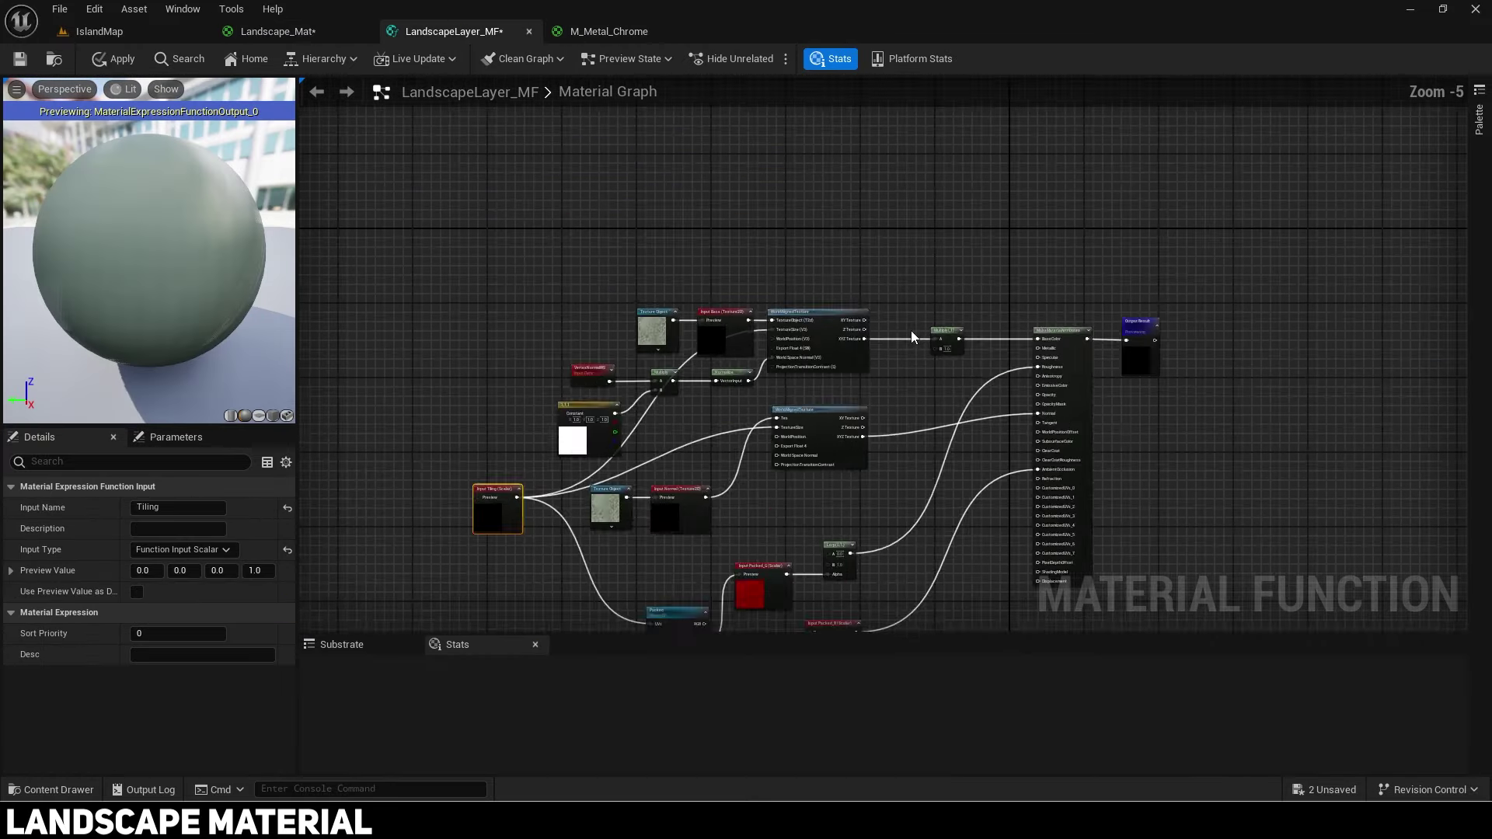
{"action": "scroll", "coordinate": [730, 233], "scroll_direction": "down", "scroll_amount": 2}
{"action": "key", "text": "ctrl+v"}
{"action": "scroll", "coordinate": [920, 273], "scroll_direction": "up", "scroll_amount": 3}
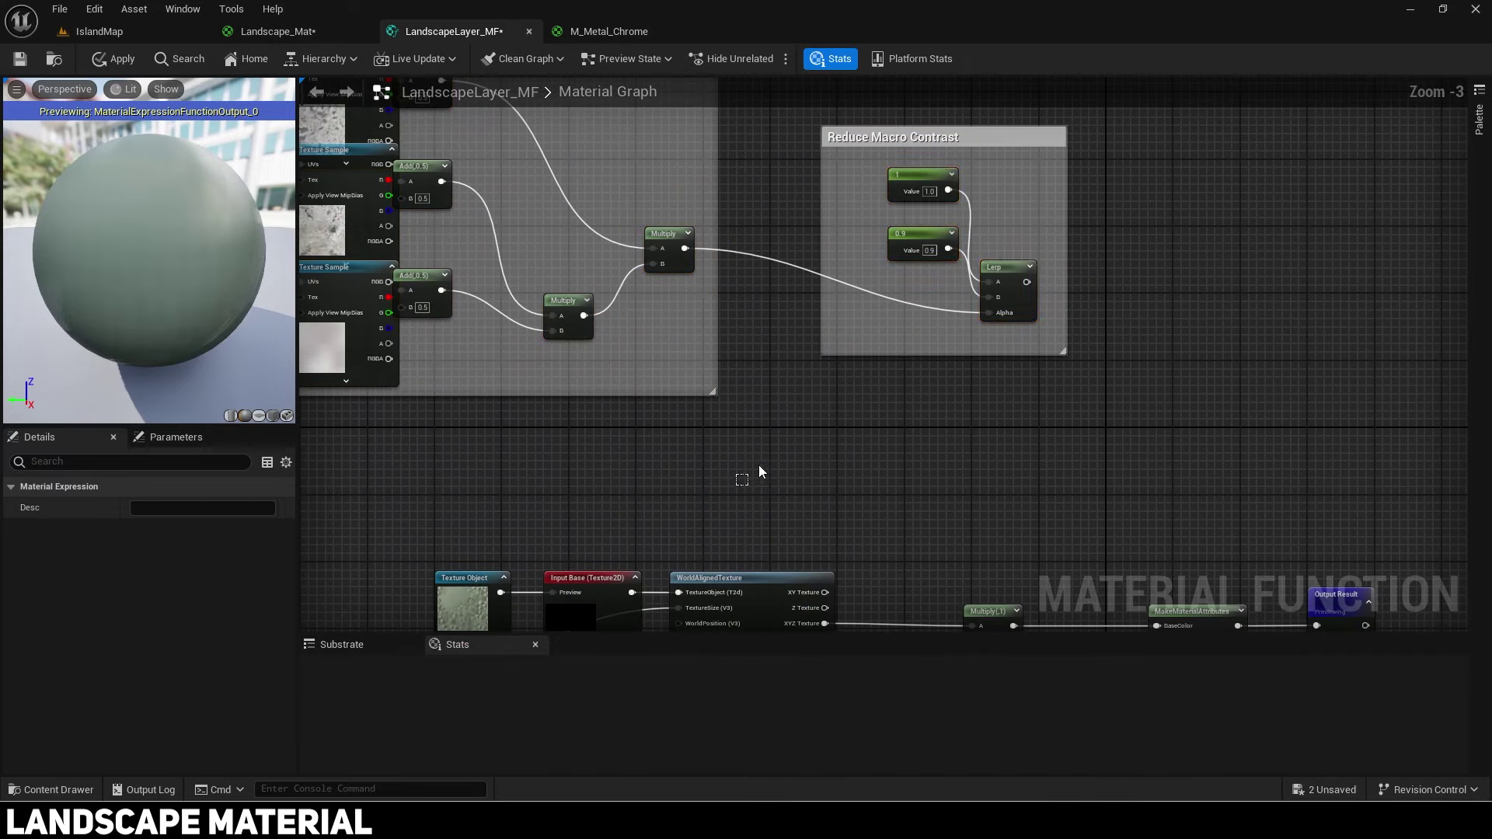
Step: Move the Reduce Macro Contrast group closer to the variation nodes and connect its Lerp output to B of the base color Multiply
{"action": "left_click_drag", "start_coordinate": [1009, 266], "coordinate": [953, 209]}
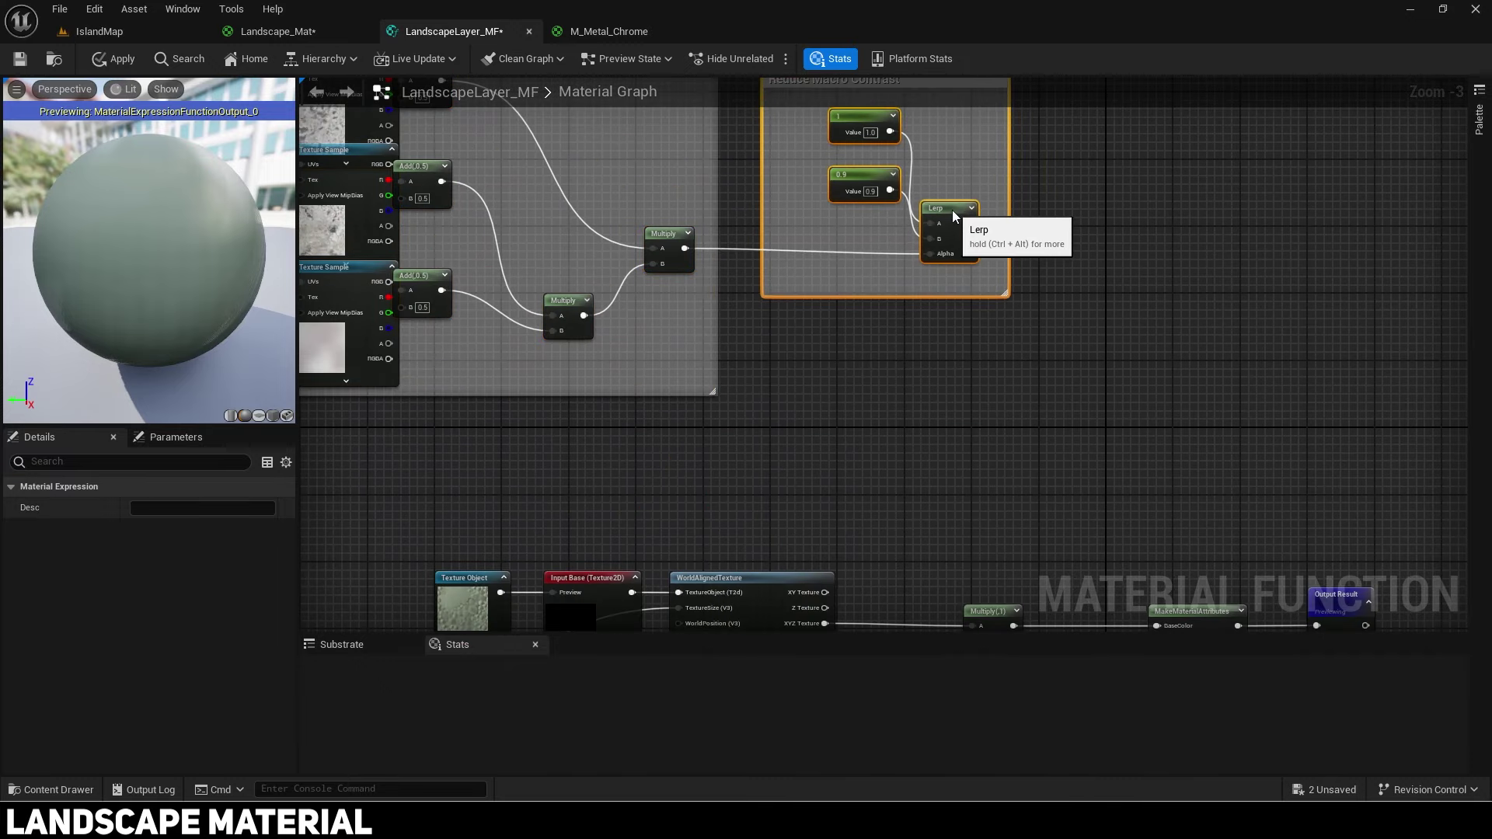
{"action": "right_click_drag", "start_coordinate": [959, 305], "coordinate": [893, 321]}
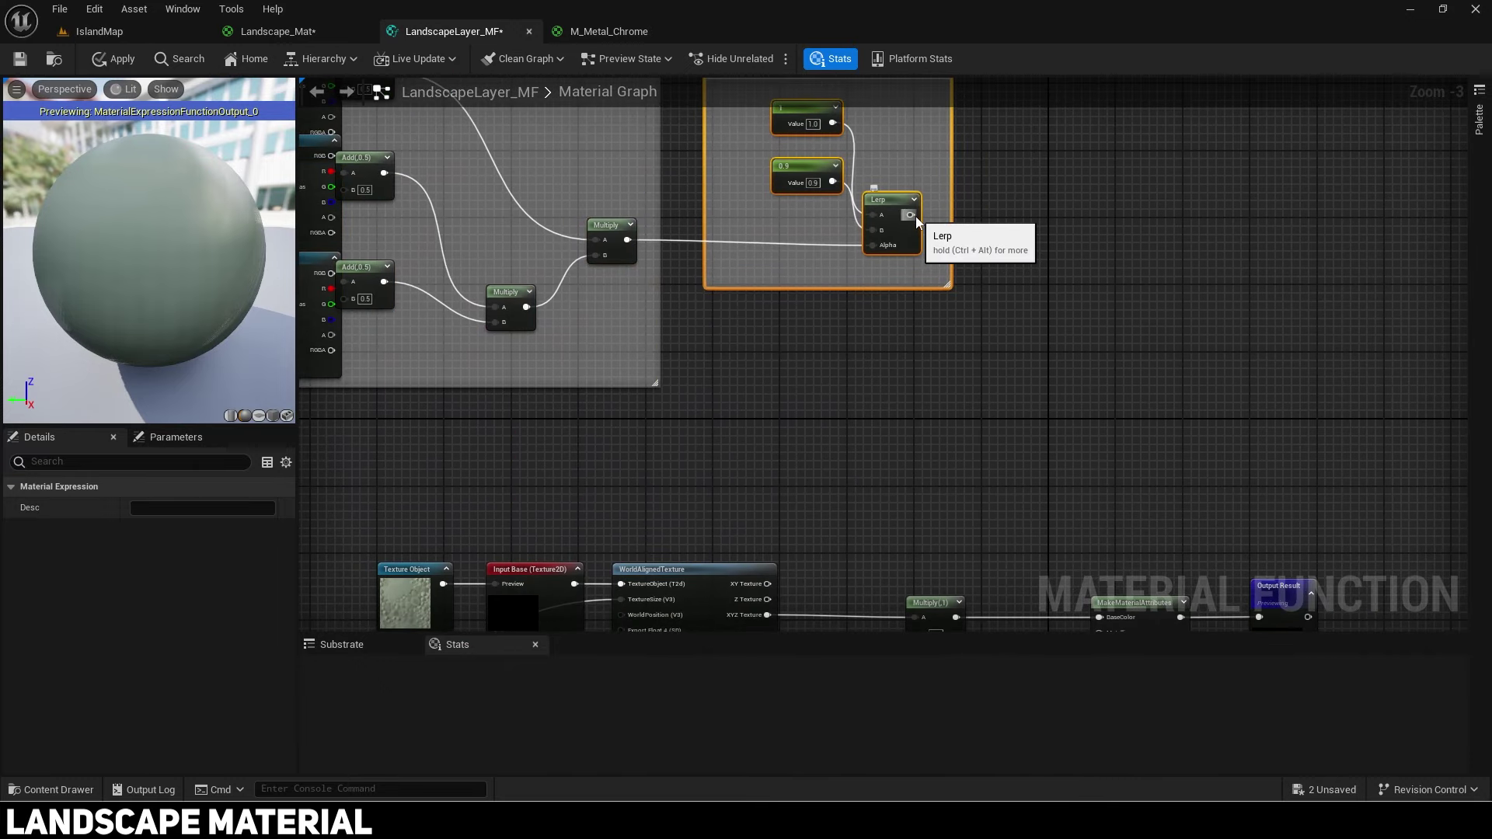
{"action": "left_click_drag", "start_coordinate": [911, 215], "coordinate": [915, 418]}
{"action": "scroll", "coordinate": [1014, 447], "scroll_direction": "down", "scroll_amount": 2}
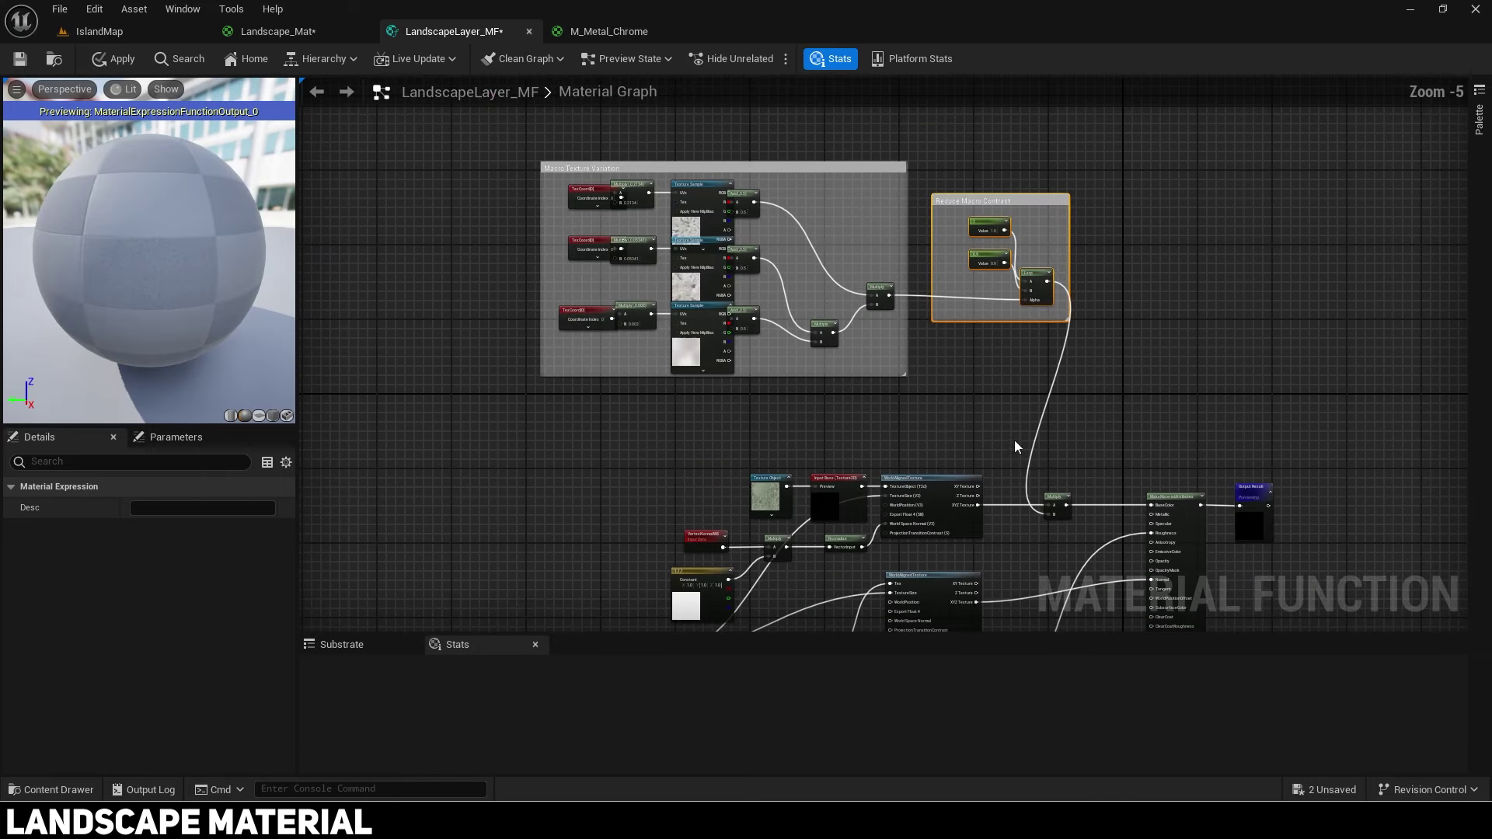
Step: Shift the pasted variation groups aside and wrap them in a comment titled "Texture variation" that shows its bubble when zoomed
{"action": "left_click_drag", "start_coordinate": [1145, 401], "coordinate": [455, 126]}
{"action": "left_click_drag", "start_coordinate": [1042, 286], "coordinate": [911, 305]}
{"action": "type", "text": "cTexture variation"}
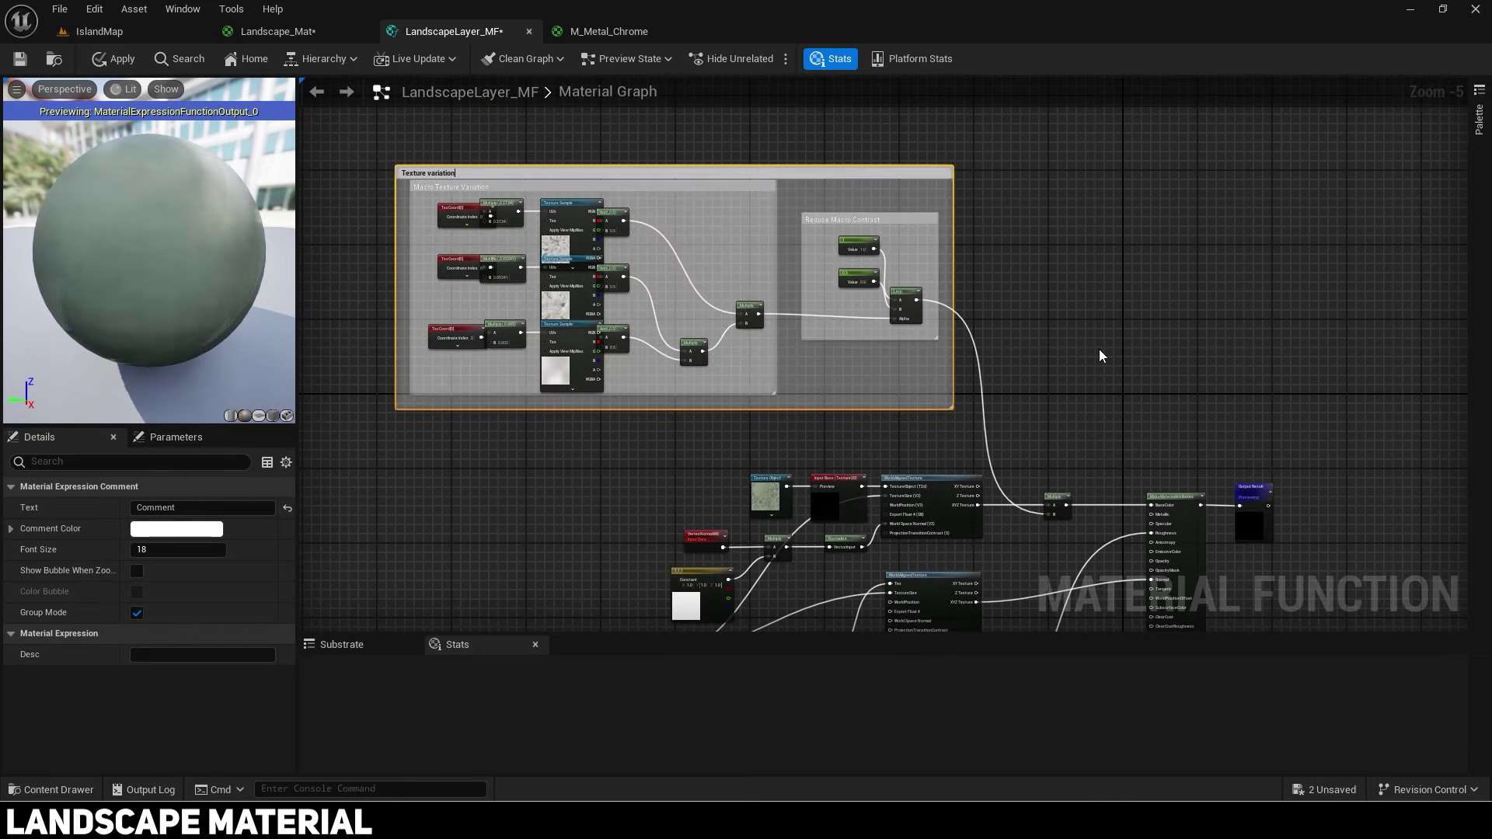
{"action": "key", "text": "Return"}
{"action": "left_click", "coordinate": [137, 571]}
Step: Wrap the remaining texture, input and material attribute nodes in a comment titled "Main" that shows its bubble when zoomed
{"action": "right_click_drag", "start_coordinate": [612, 477], "coordinate": [541, 231]}
{"action": "left_click_drag", "start_coordinate": [516, 209], "coordinate": [1315, 610]}
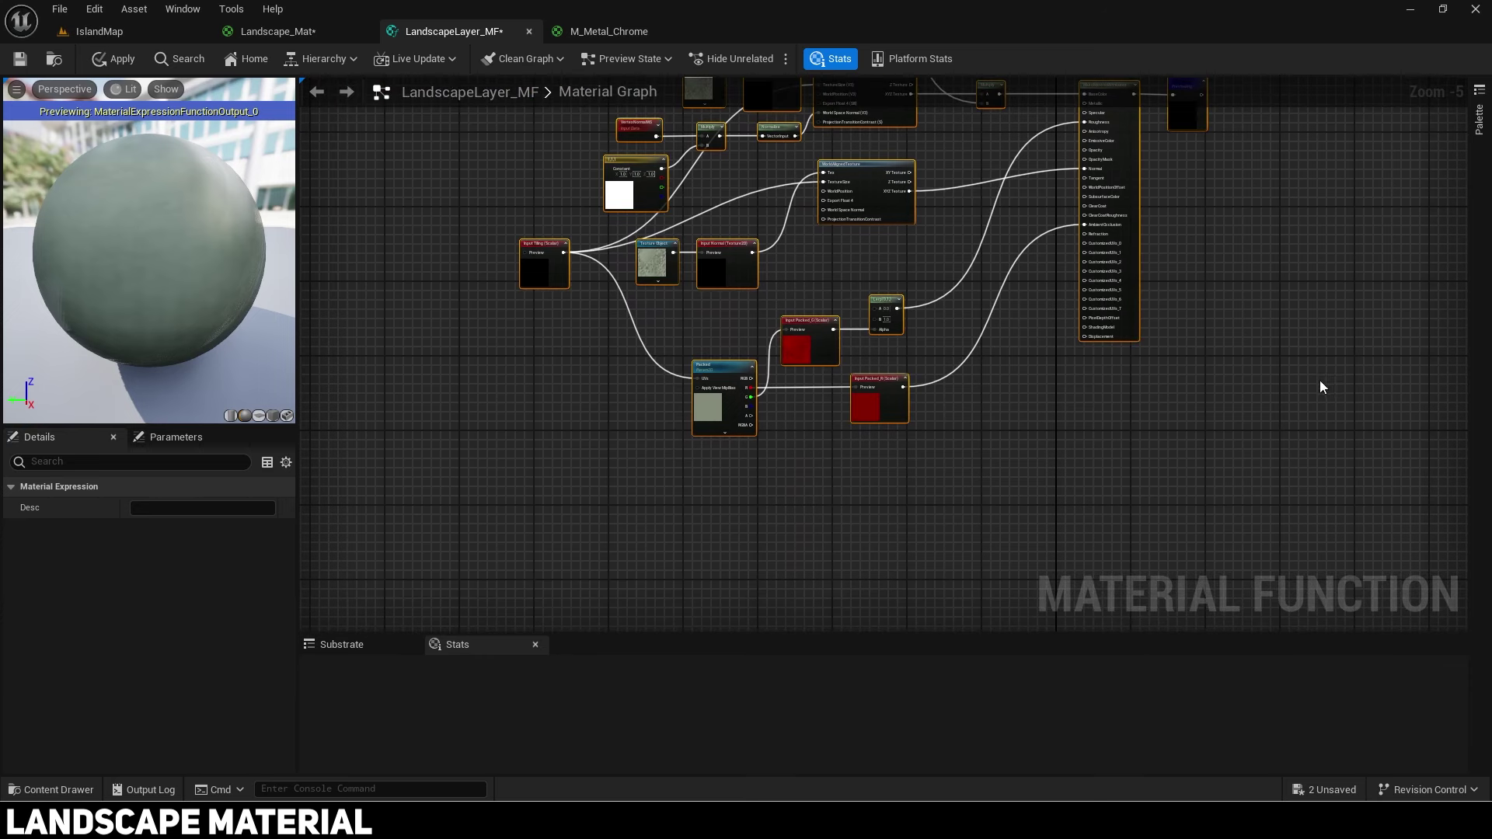
{"action": "right_click_drag", "start_coordinate": [1320, 380], "coordinate": [1323, 508]}
{"action": "type", "text": "cMain"}
{"action": "key", "text": "Return"}
{"action": "left_click", "coordinate": [138, 570]}
{"action": "right_click_drag", "start_coordinate": [844, 411], "coordinate": [872, 389]}
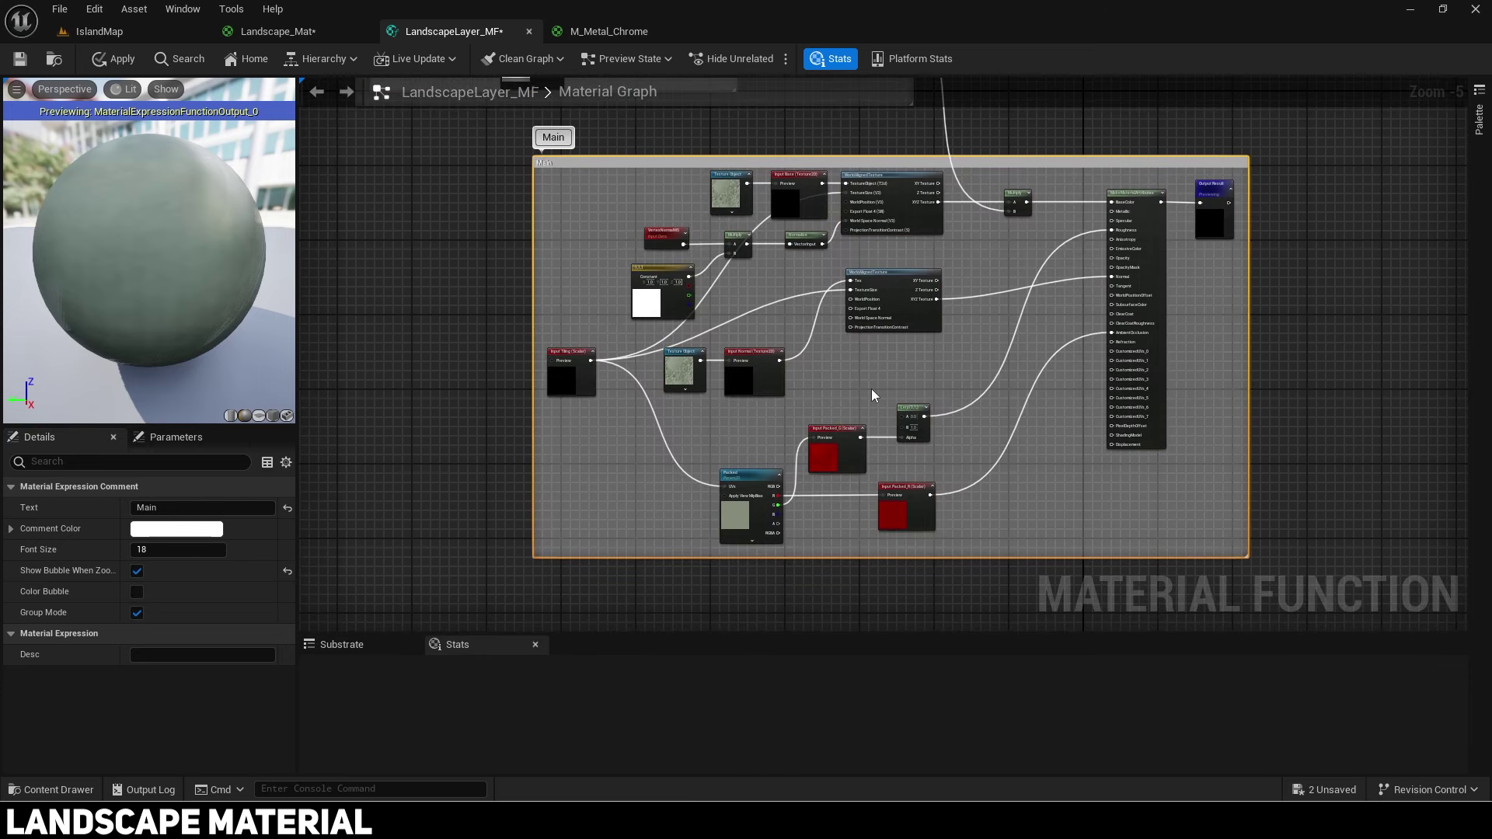
Step: Save the LandscapeLayer_MF material function and close it together with the M_Metal_Chrome material
{"action": "left_click", "coordinate": [527, 33]}
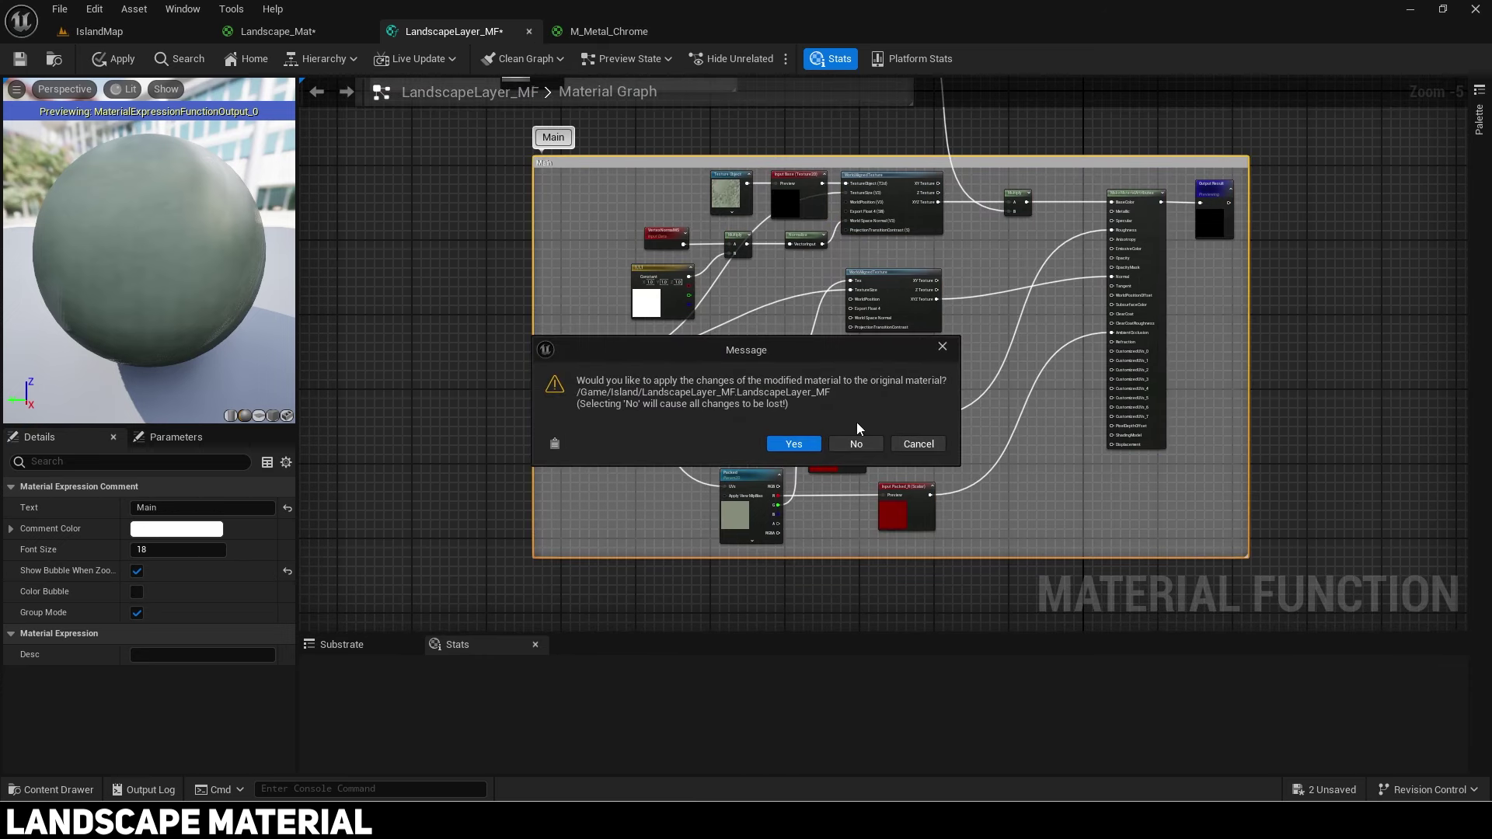
{"action": "left_click", "coordinate": [911, 442]}
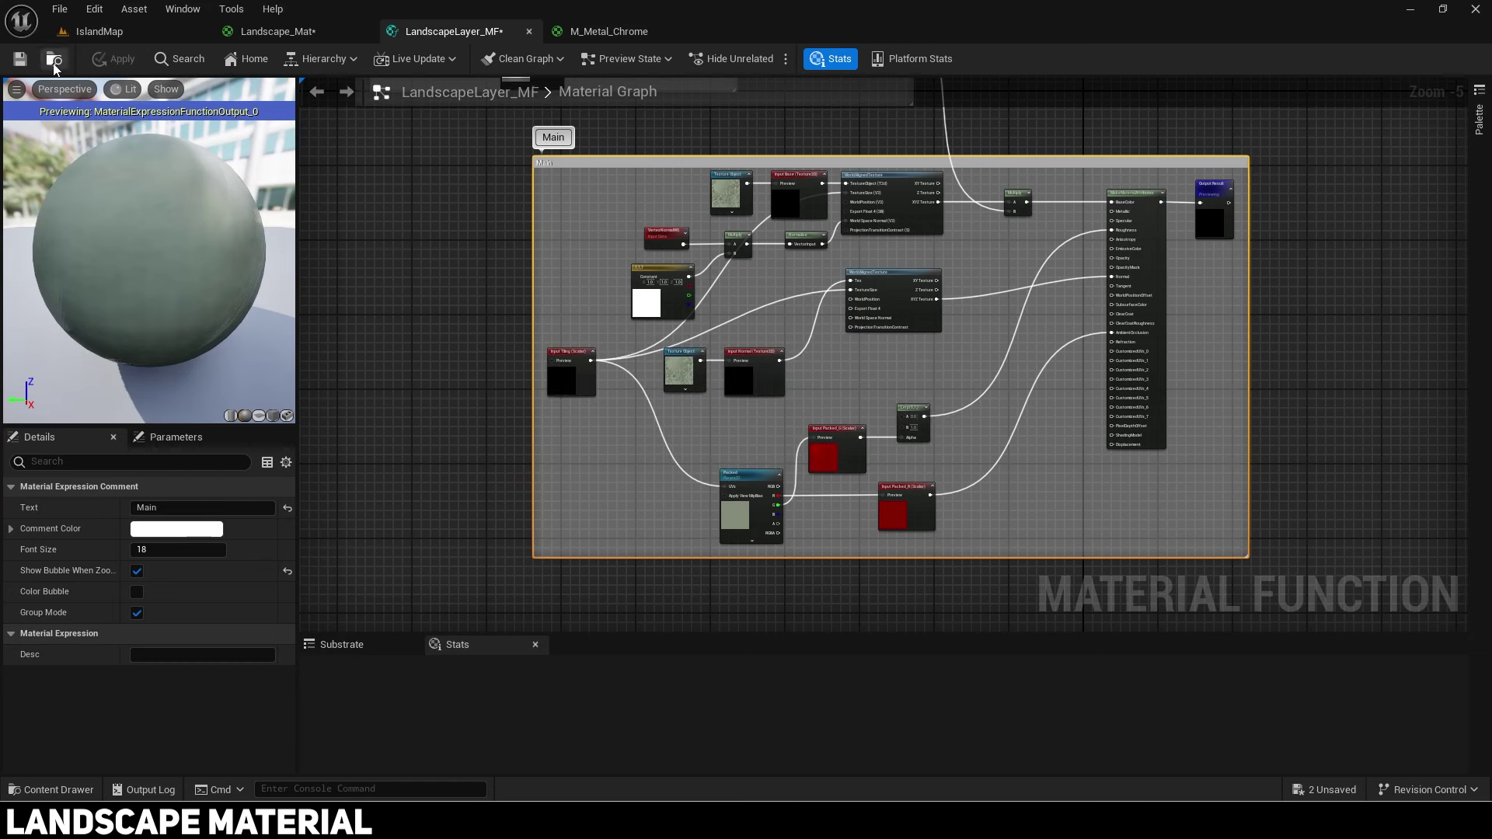
{"action": "left_click", "coordinate": [20, 59]}
{"action": "left_click", "coordinate": [529, 31]}
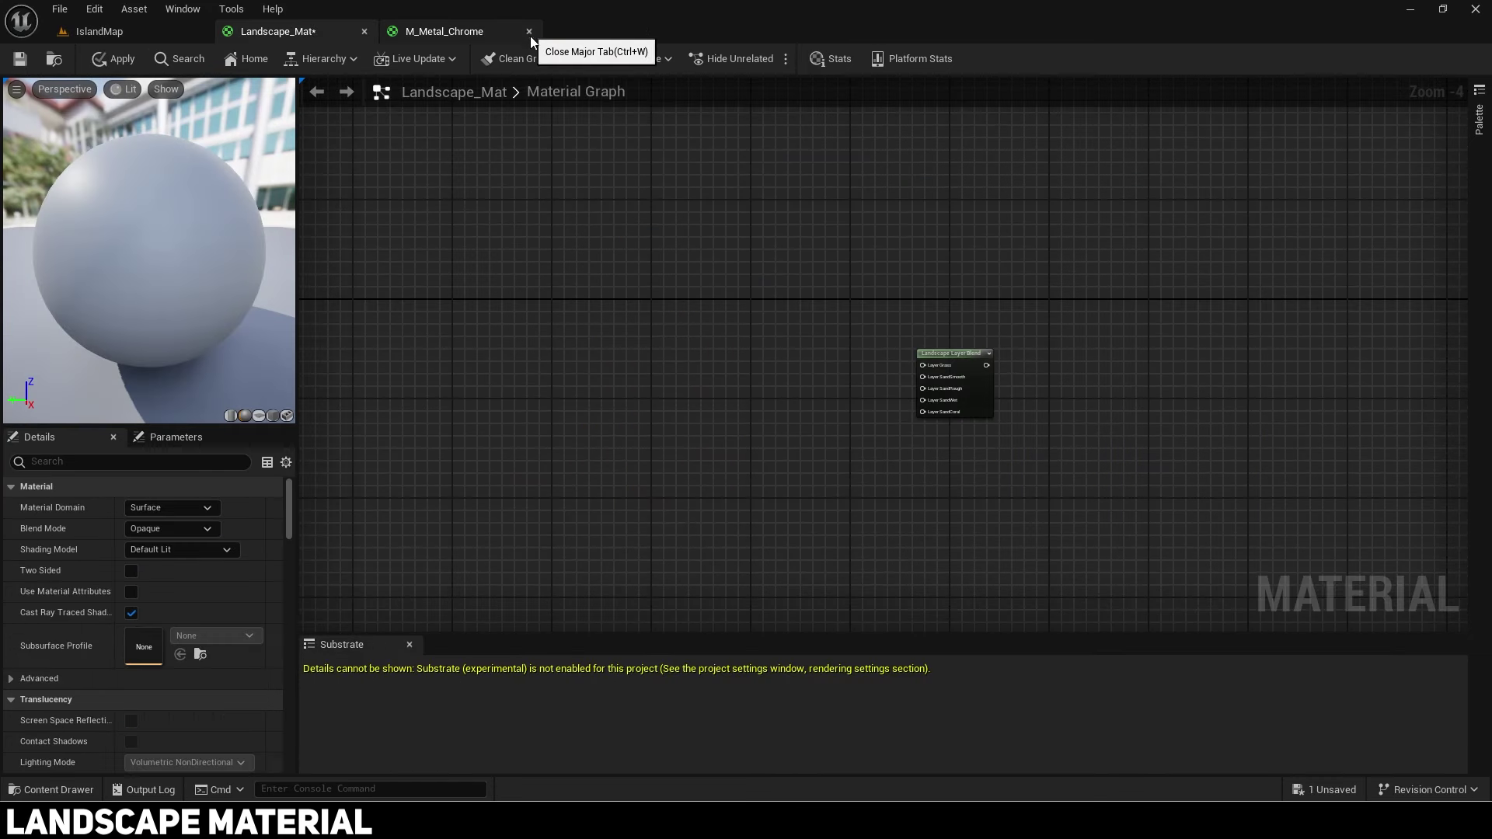
{"action": "left_click", "coordinate": [530, 33]}
{"action": "right_click", "coordinate": [580, 321]}
{"action": "type", "text": "la"}
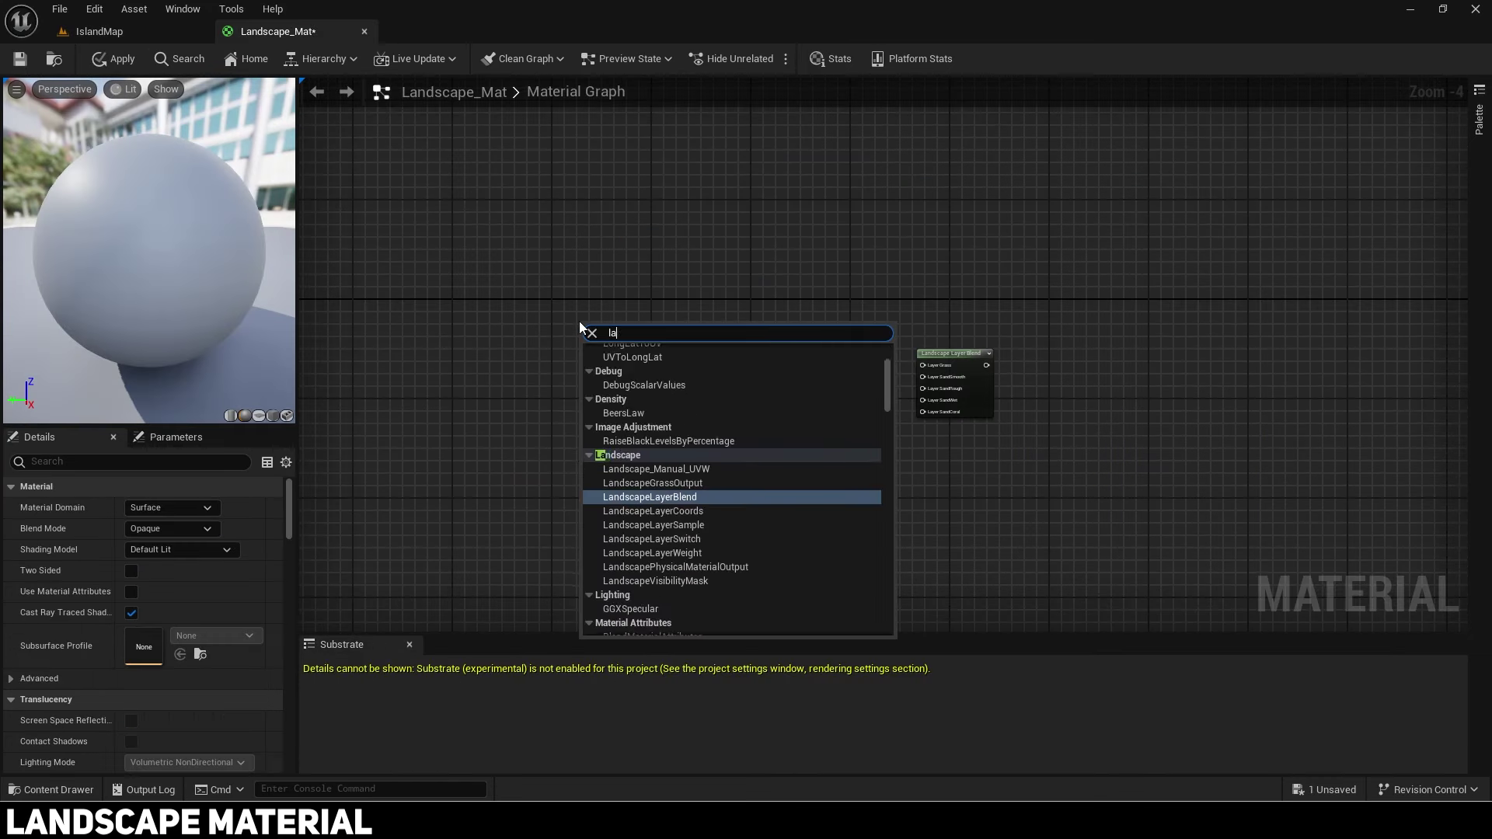
{"action": "type", "text": "ndscape layer"}
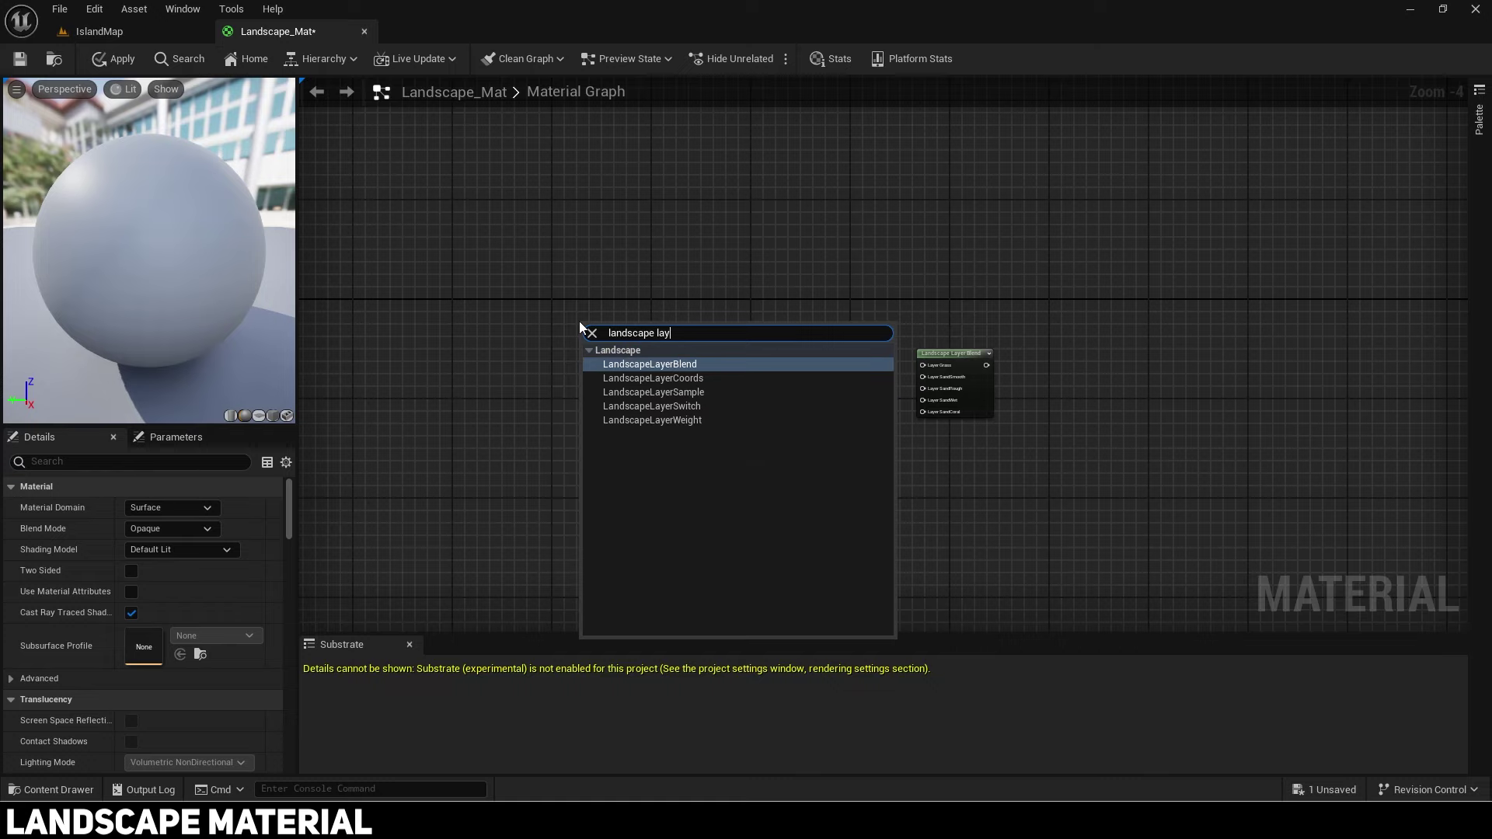
Step: Add the LandscapeLayer_MF function from the project content to the Landscape_Mat graph, left of the Landscape Layer Blend node
{"action": "left_click", "coordinate": [154, 29]}
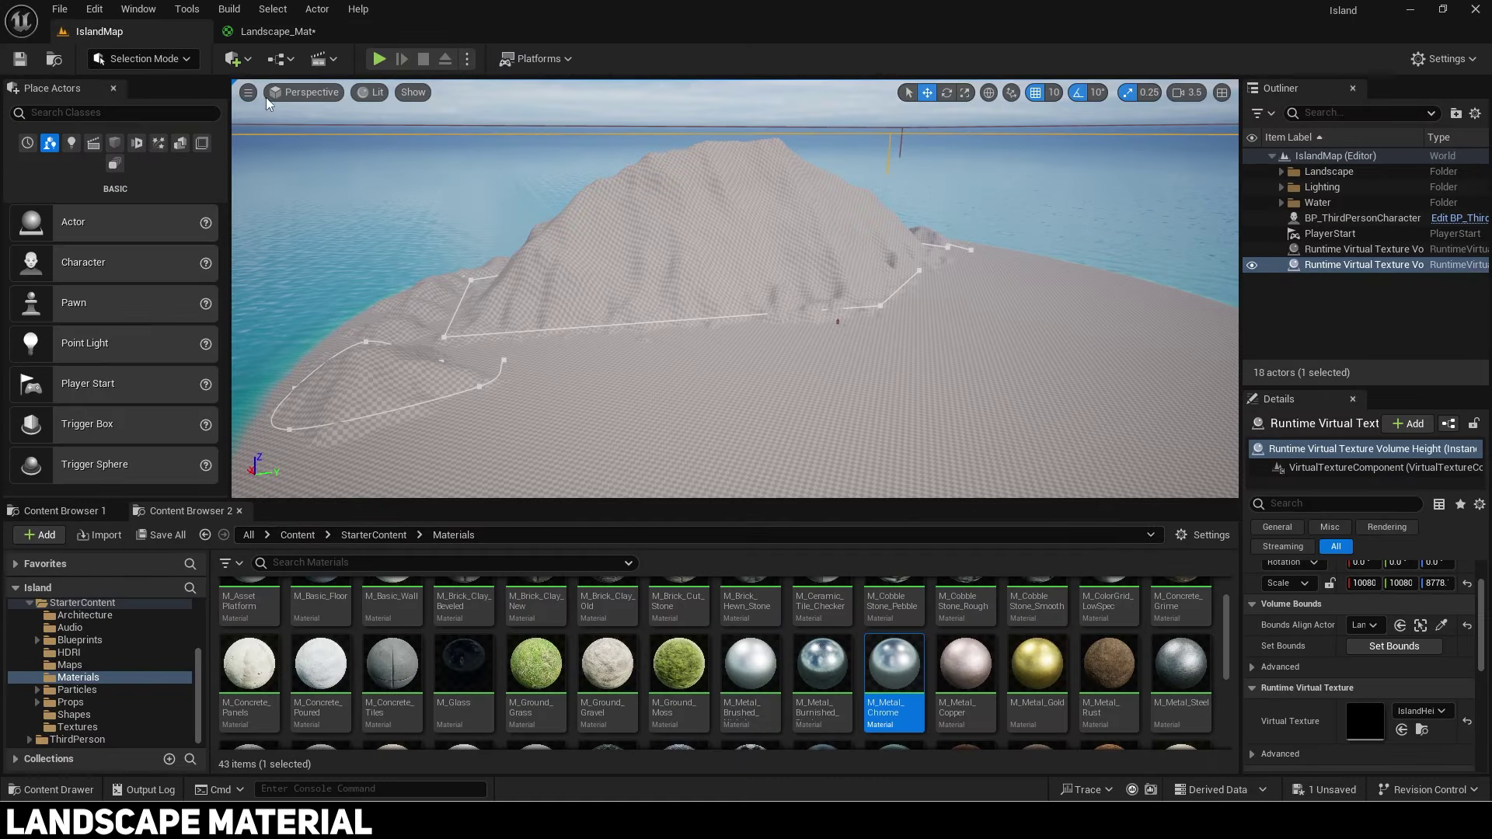
{"action": "left_click", "coordinate": [273, 37]}
{"action": "left_click", "coordinate": [55, 60]}
{"action": "left_click_drag", "start_coordinate": [449, 610], "coordinate": [529, 242]}
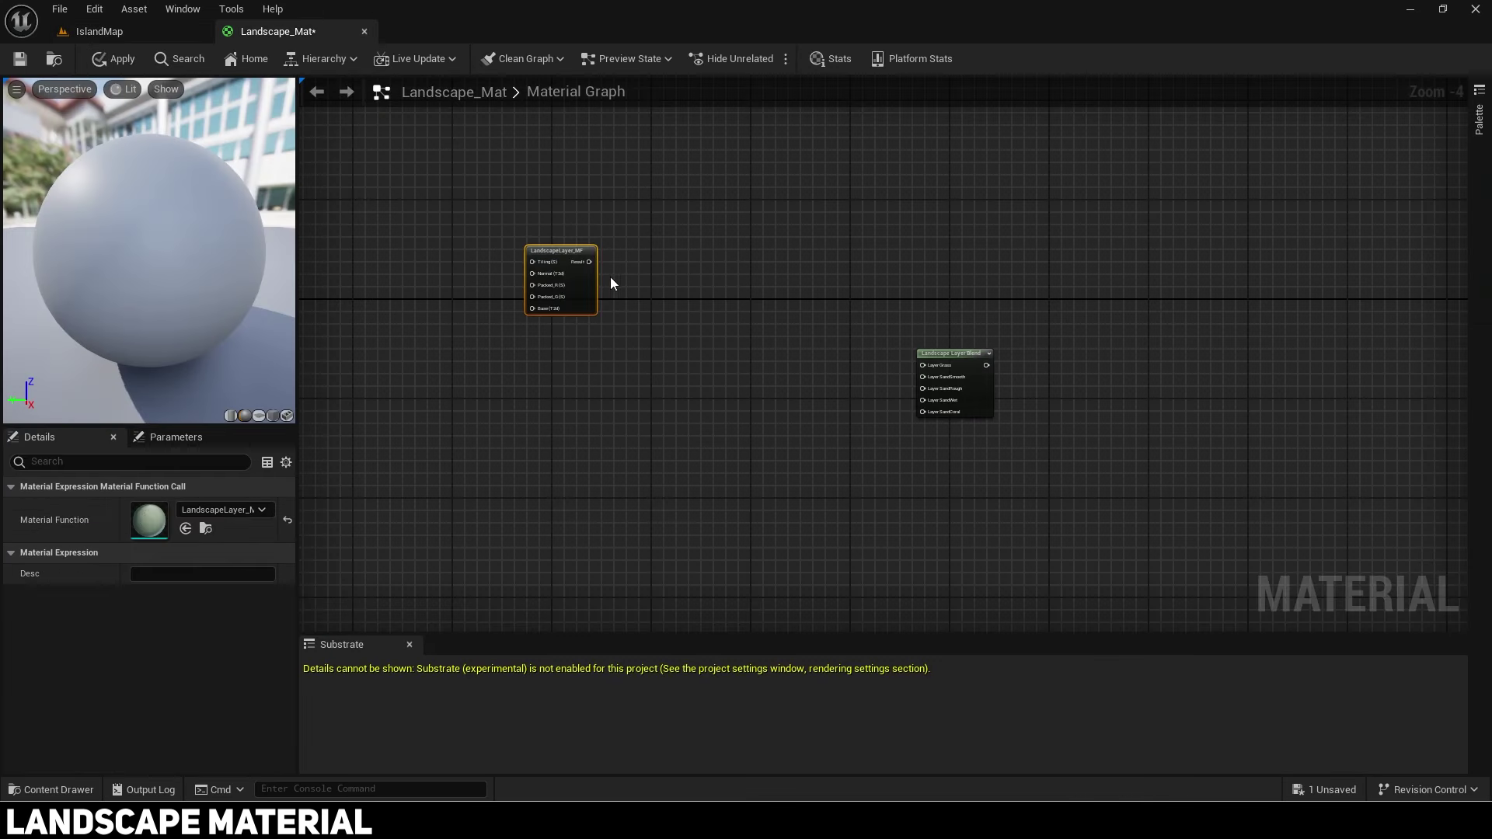
{"action": "right_click_drag", "start_coordinate": [567, 276], "coordinate": [710, 293]}
{"action": "scroll", "coordinate": [707, 287], "scroll_direction": "up", "scroll_amount": 2}
{"action": "right_click_drag", "start_coordinate": [544, 300], "coordinate": [813, 302]}
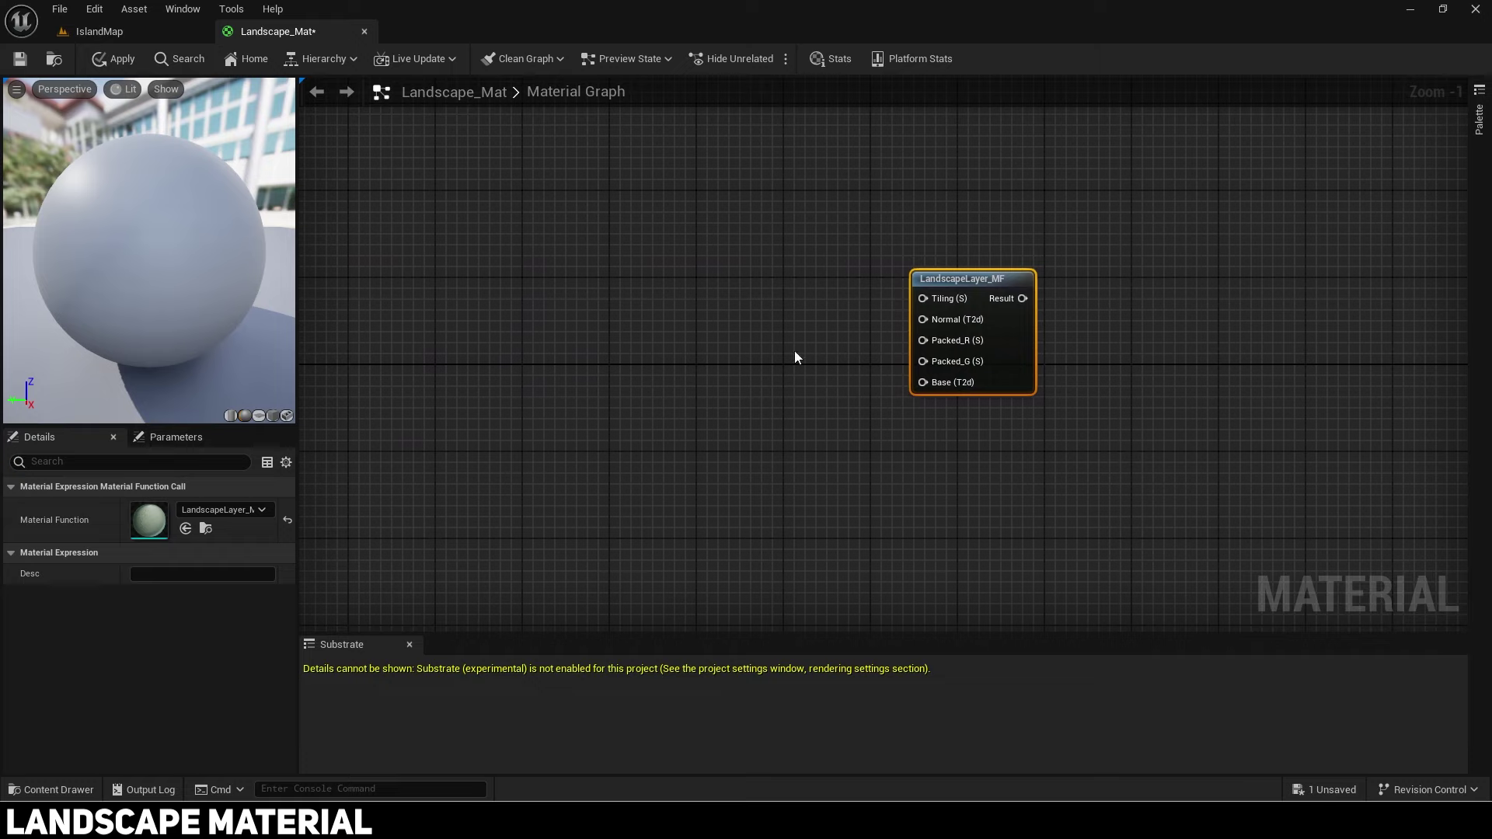
Step: Create a Texture Object node feeding the Base input of LandscapeLayer_MF and place it below and left of the function
{"action": "left_click_drag", "start_coordinate": [923, 382], "coordinate": [833, 421]}
{"action": "type", "text": "te"}
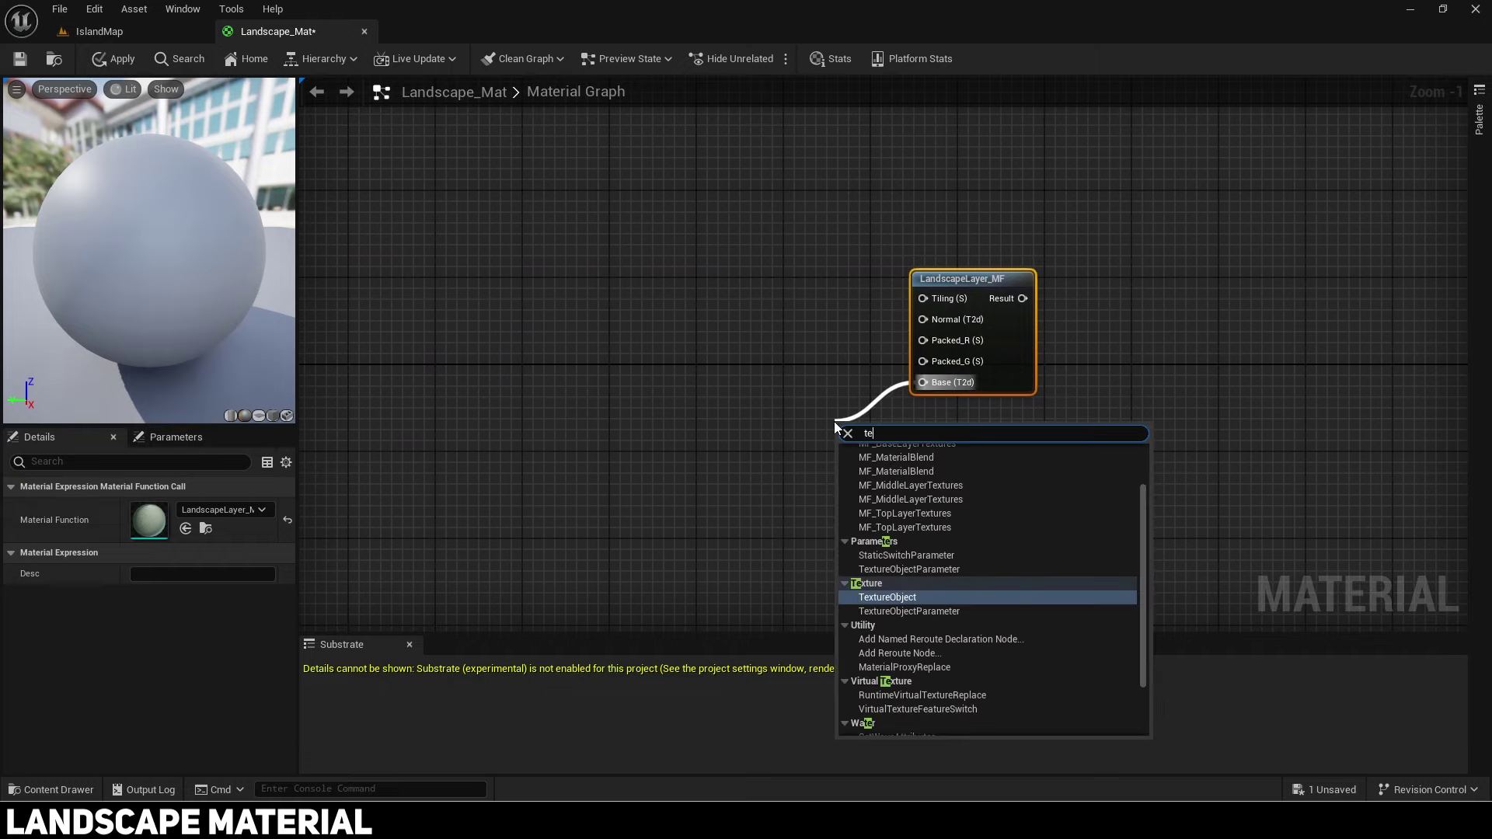
{"action": "type", "text": "xture obje"}
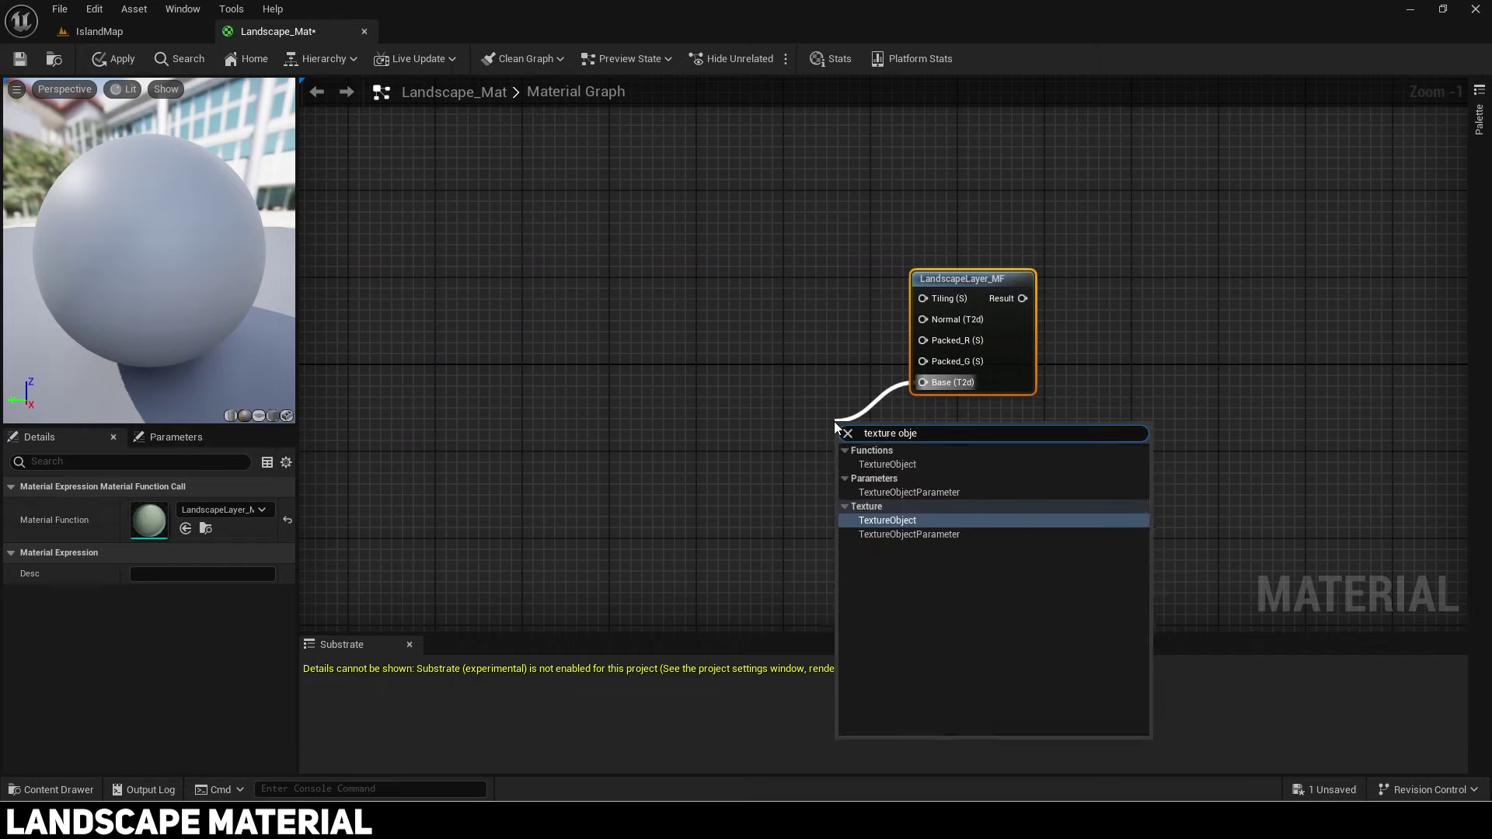
{"action": "key", "text": "Return"}
{"action": "left_click_drag", "start_coordinate": [852, 440], "coordinate": [800, 414]}
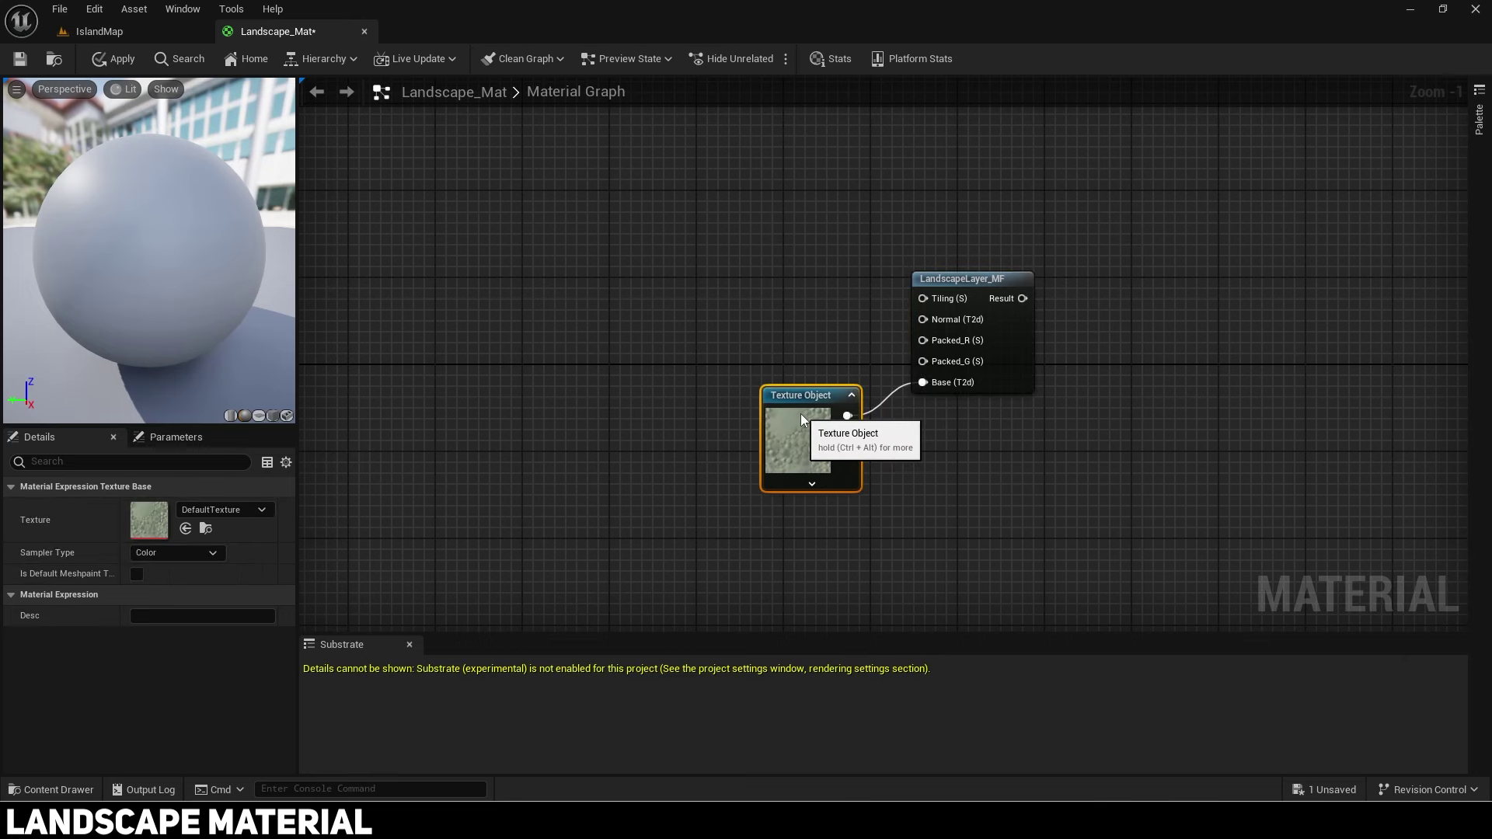
Step: Assign the base color texture from the Megascans Mossy_Forest_Floor surface folder to the Base Texture Object
{"action": "left_click", "coordinate": [87, 32]}
{"action": "left_click", "coordinate": [86, 683]}
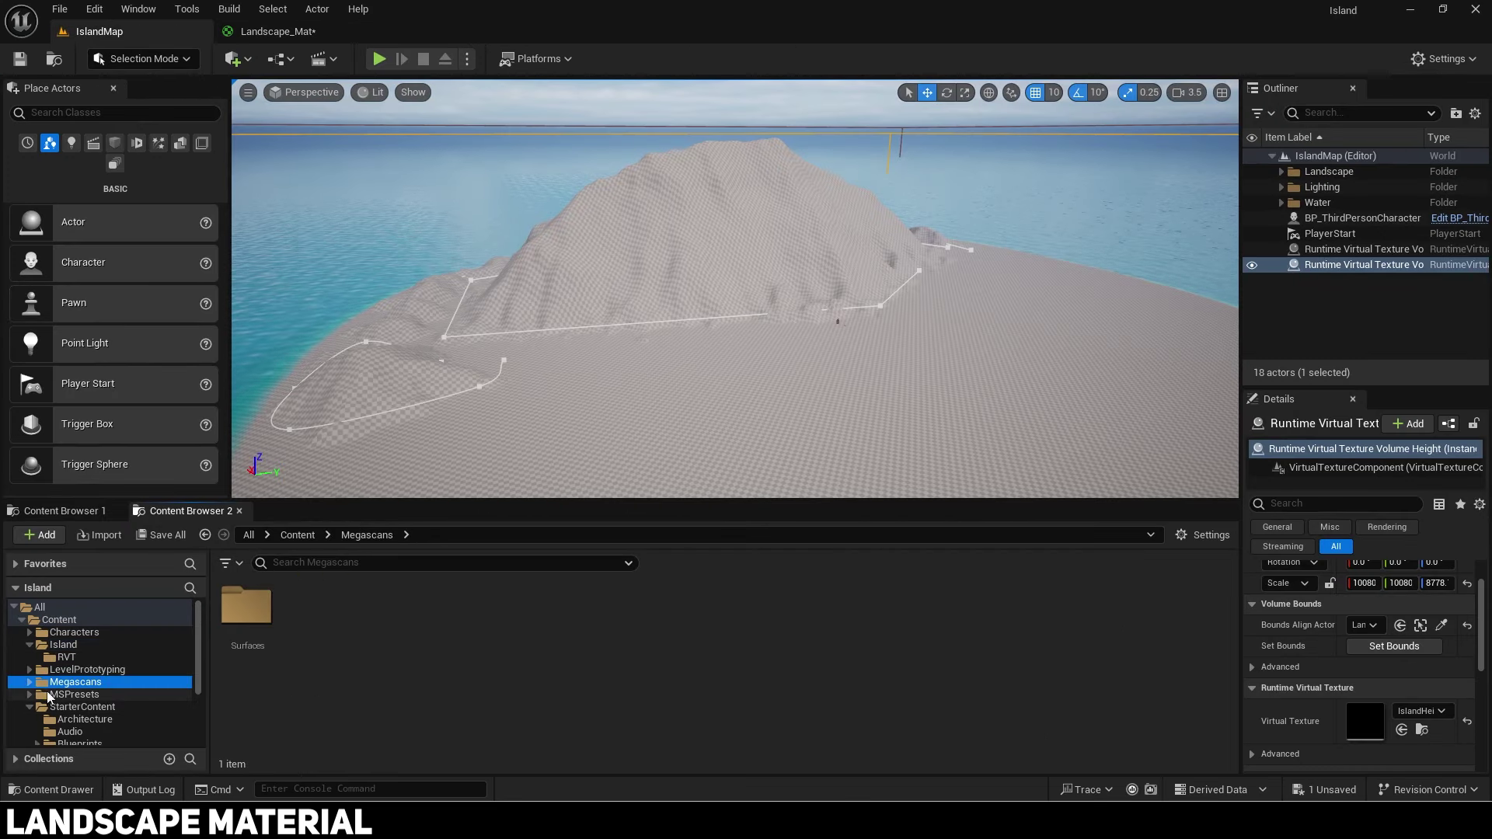
{"action": "double_click", "coordinate": [240, 616]}
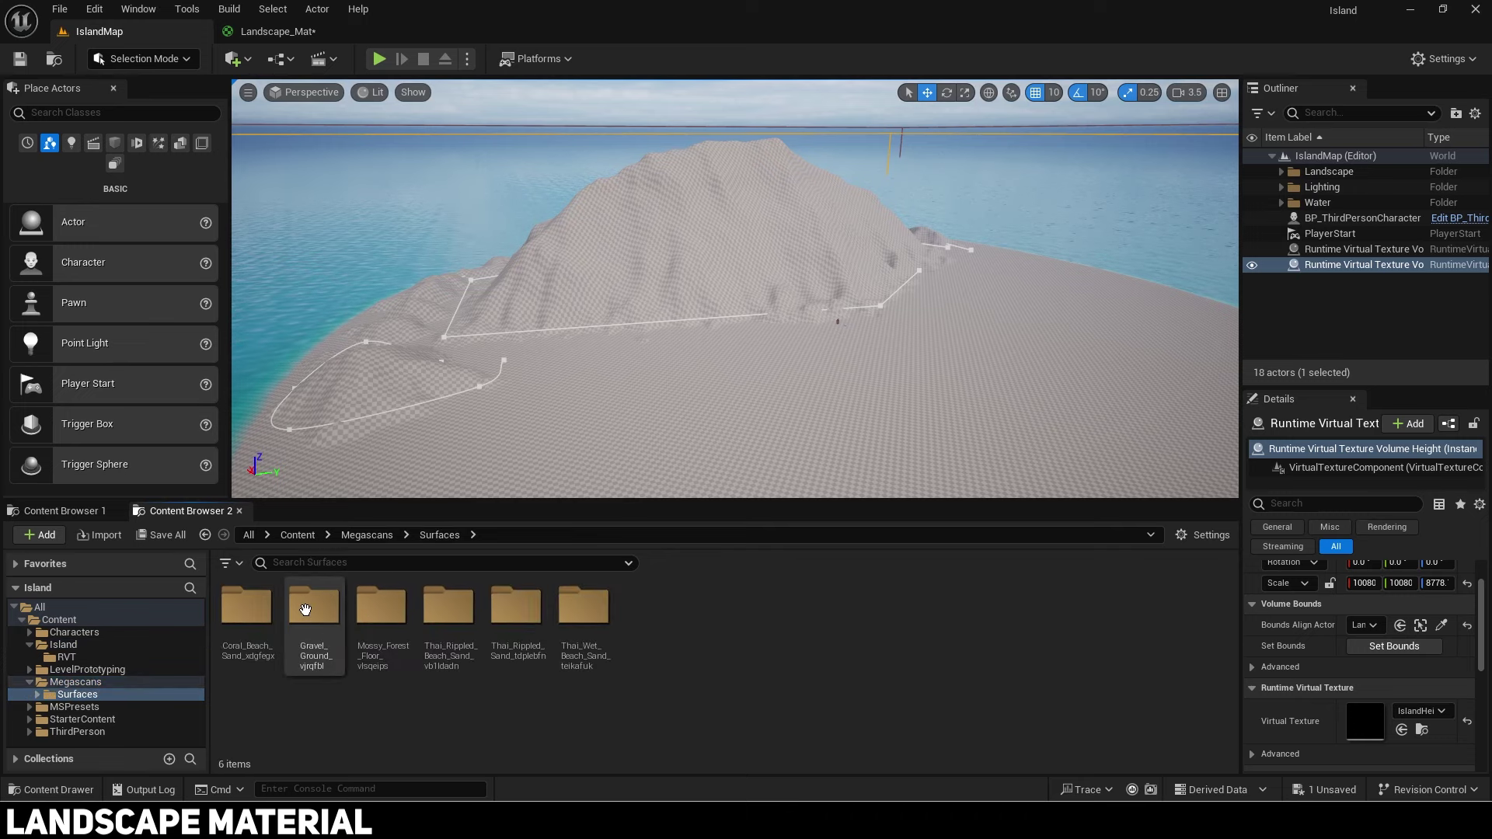
{"action": "double_click", "coordinate": [381, 606]}
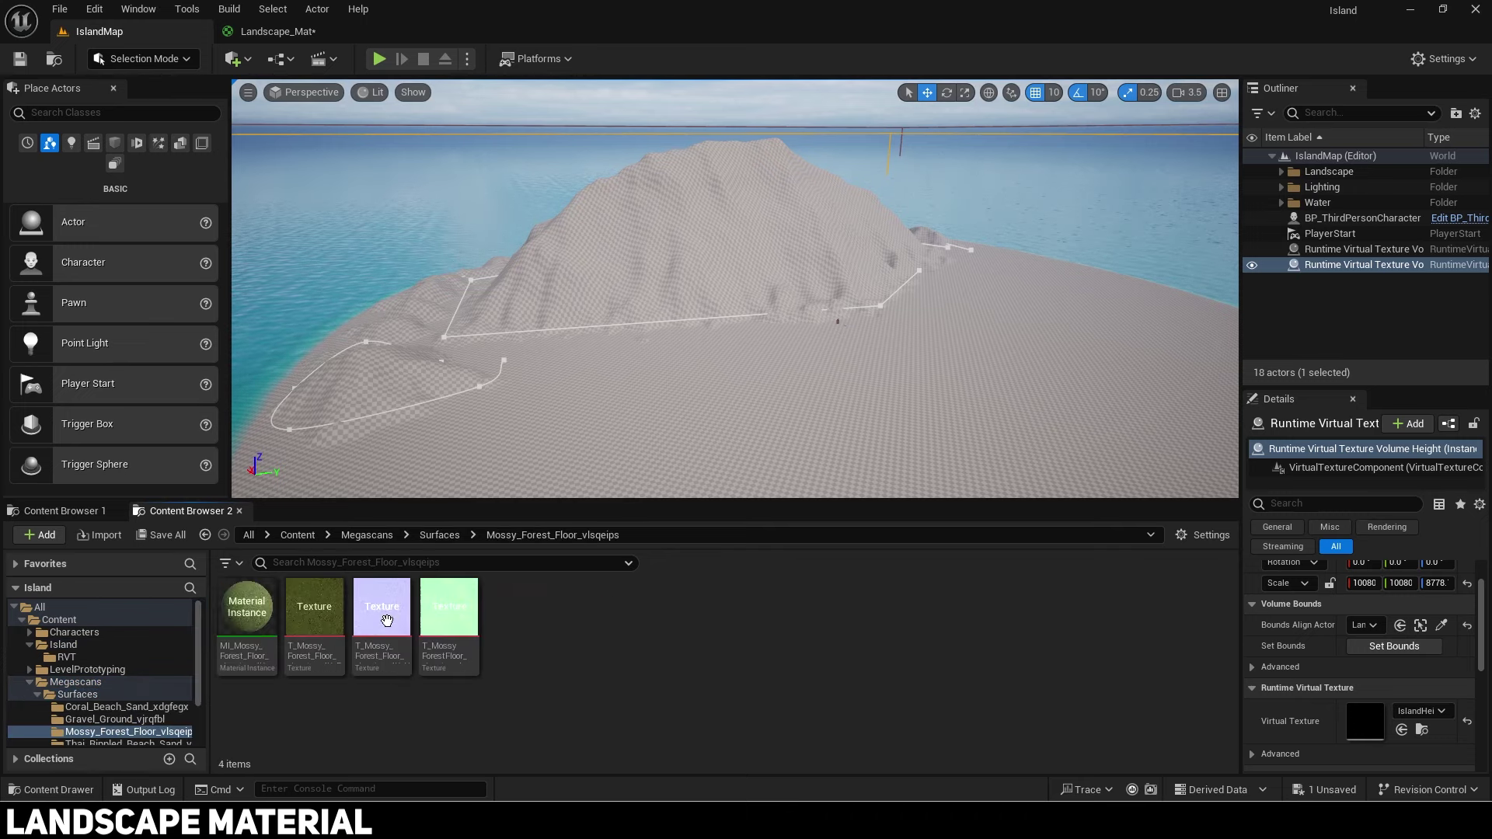
{"action": "left_click", "coordinate": [315, 610]}
{"action": "left_click", "coordinate": [278, 31]}
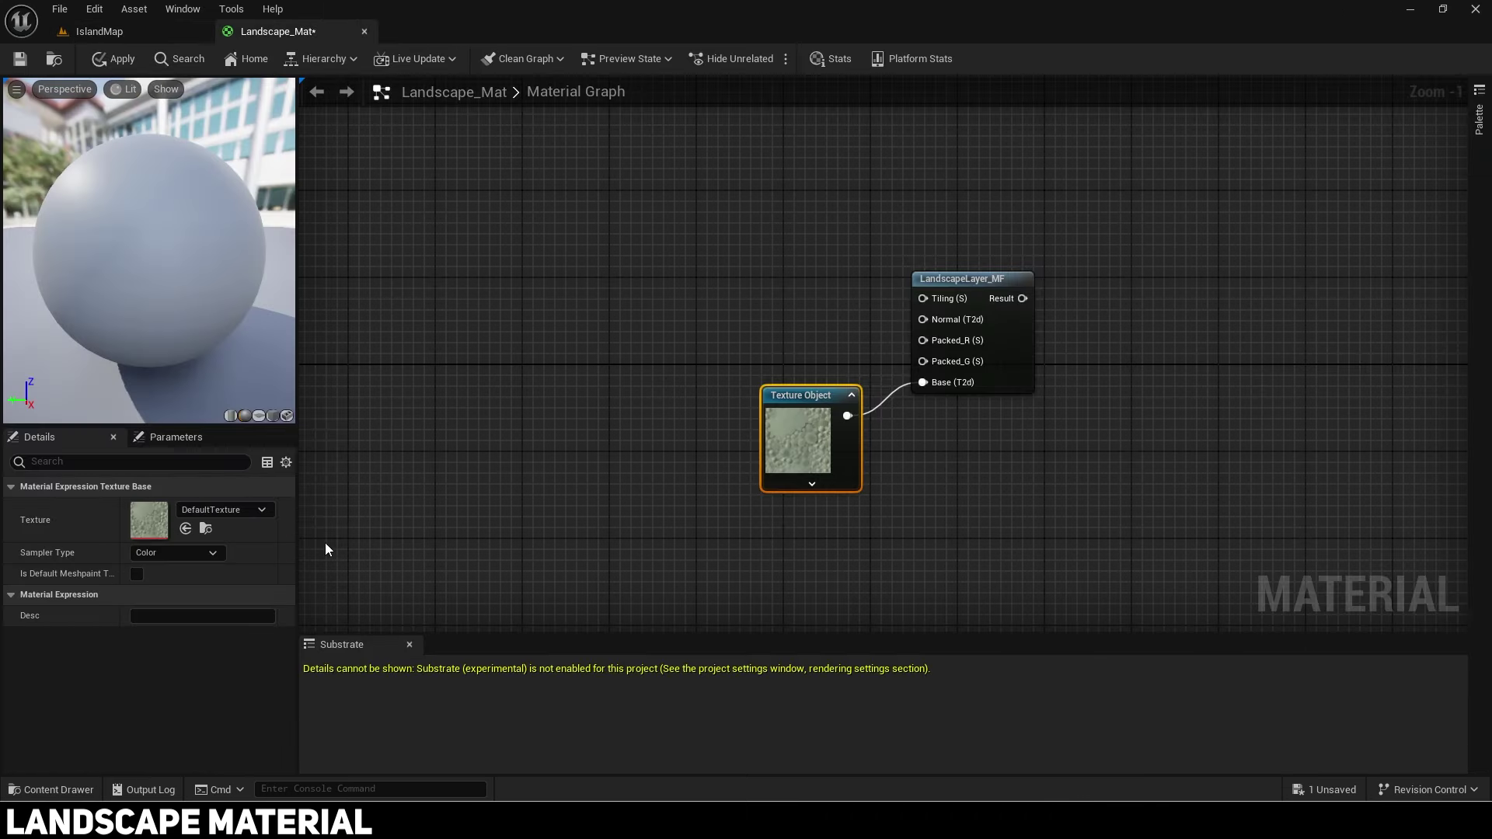
{"action": "left_click", "coordinate": [186, 530]}
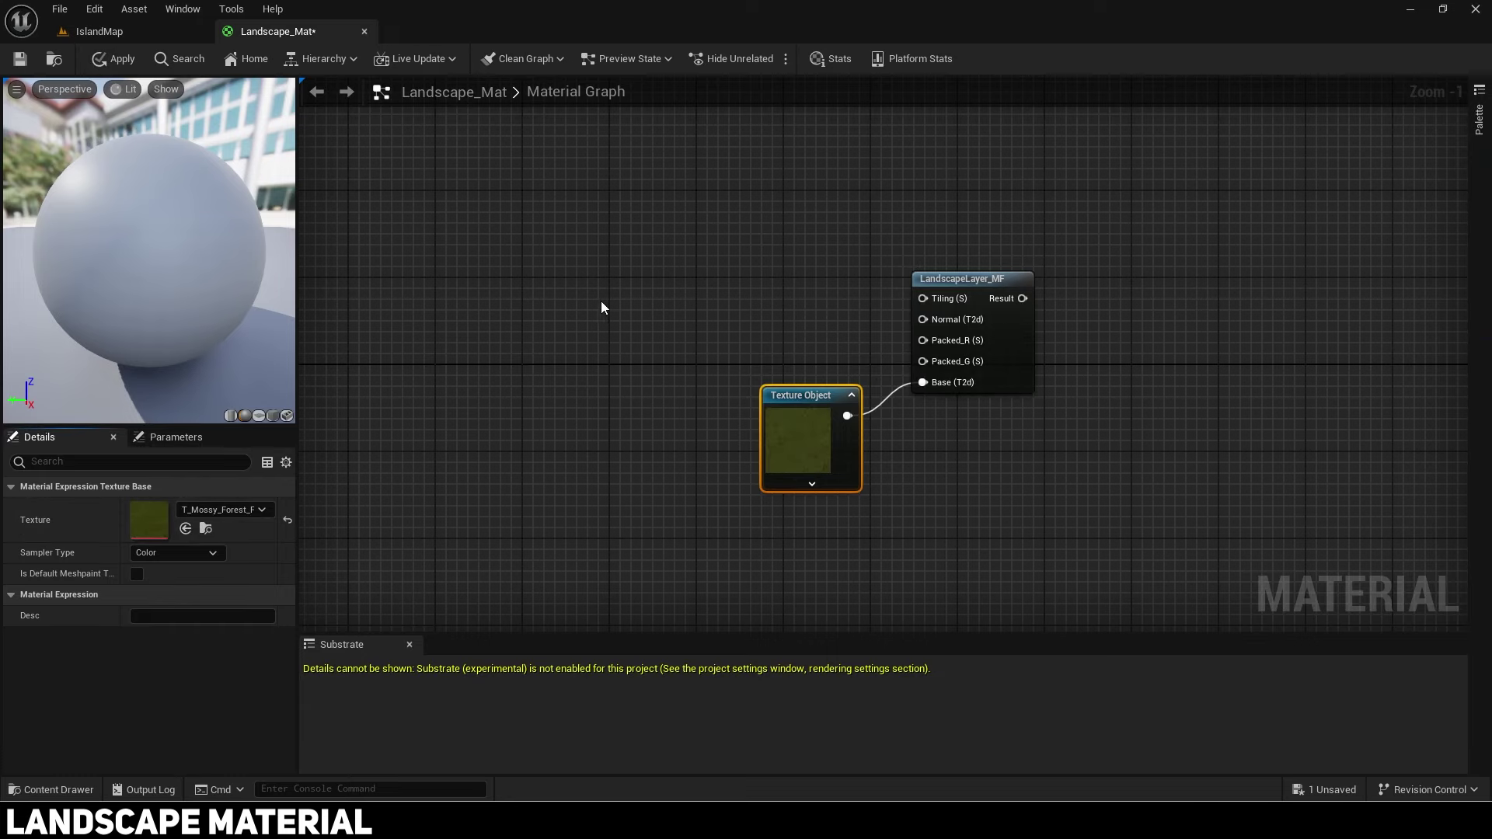
Step: Add the green packed mossy forest floor texture as a Texture Sample and wire its R and G outputs to Packed_R and Packed_G
{"action": "left_click", "coordinate": [95, 33]}
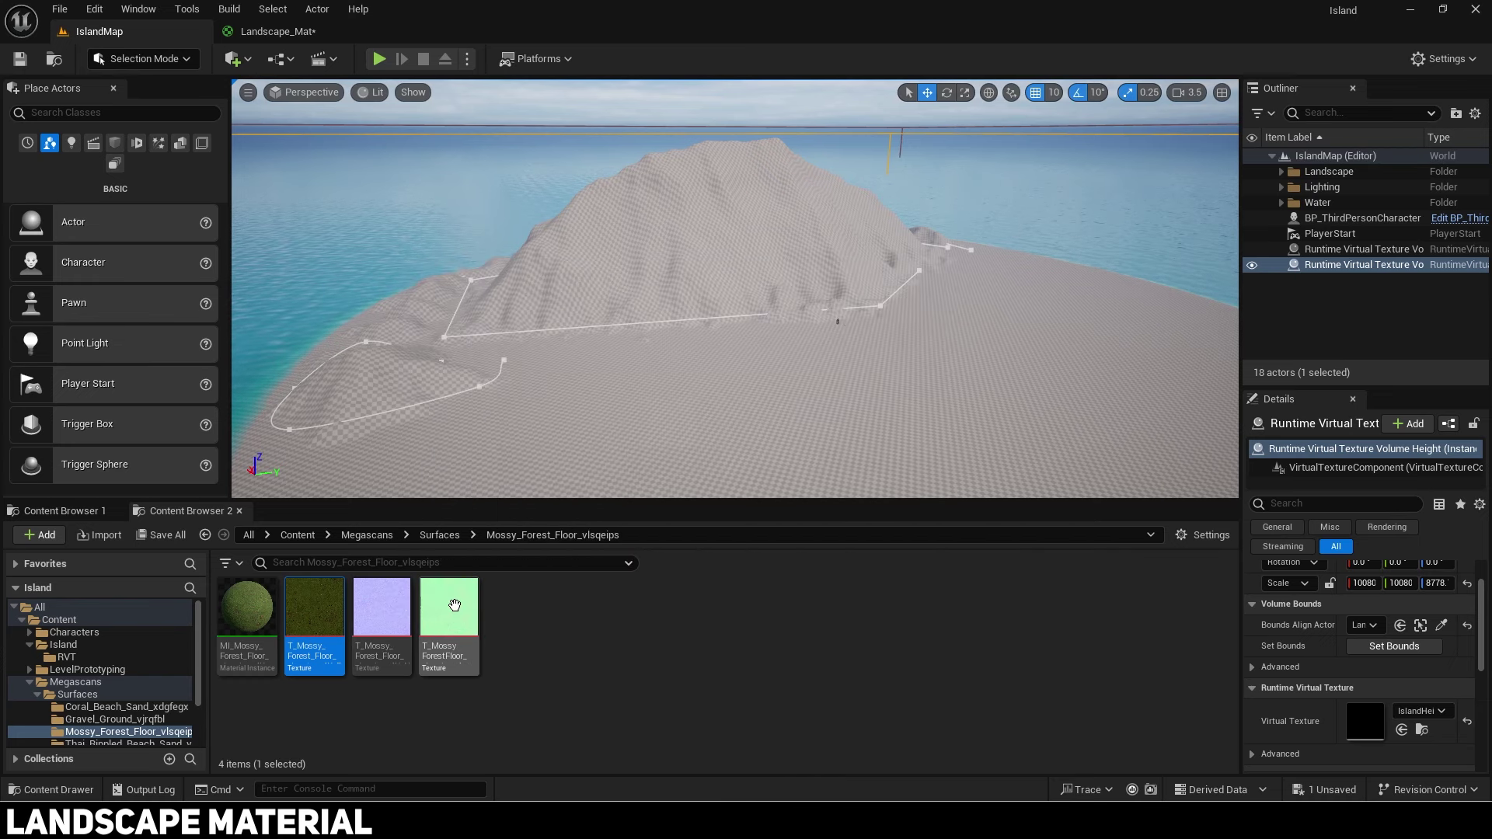
{"action": "left_click_drag", "start_coordinate": [450, 614], "coordinate": [558, 251]}
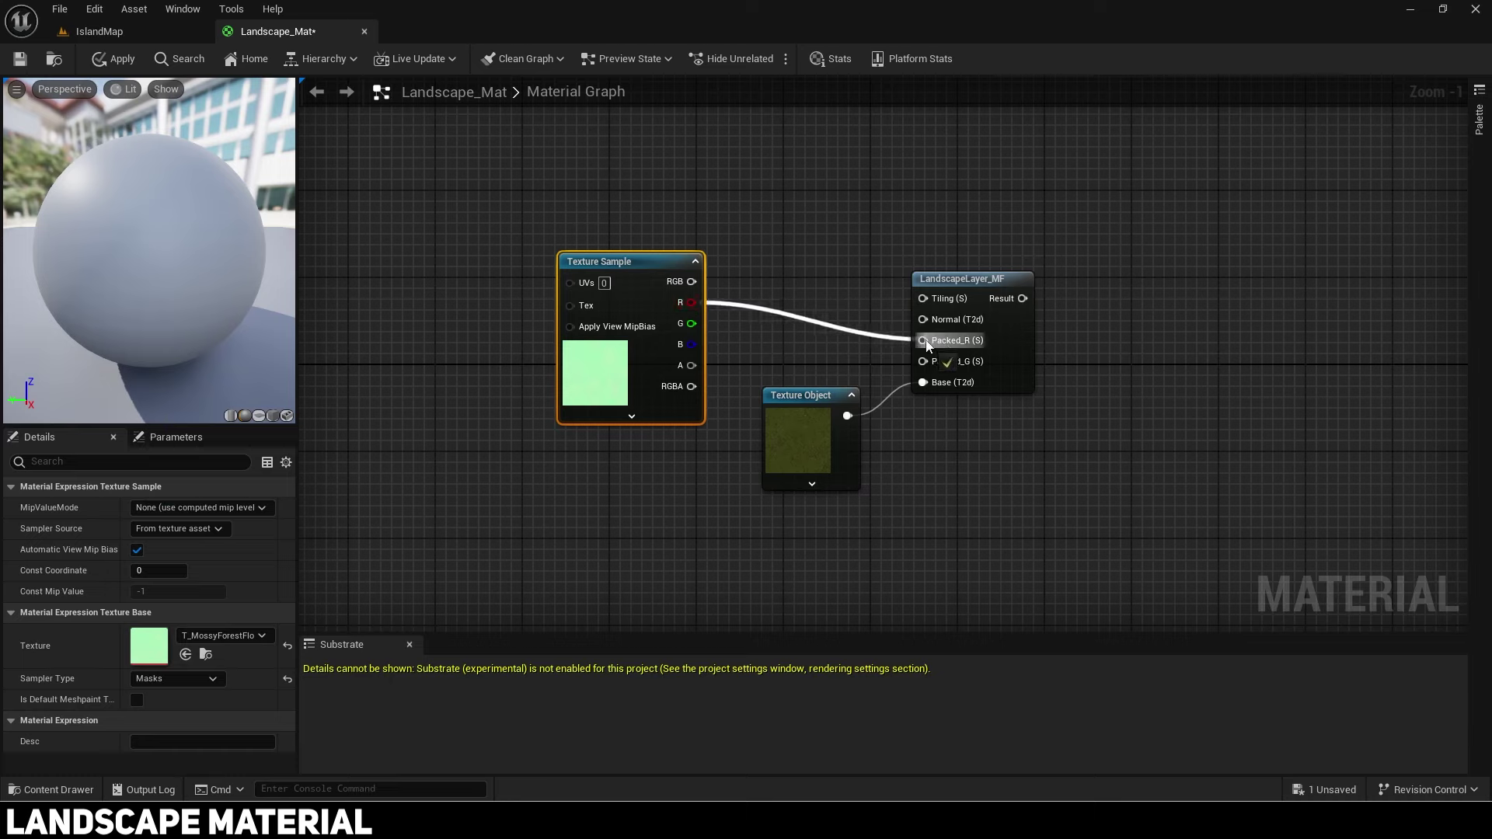
{"action": "left_click_drag", "start_coordinate": [927, 344], "coordinate": [927, 344]}
{"action": "left_click_drag", "start_coordinate": [923, 361], "coordinate": [865, 343]}
{"action": "left_click_drag", "start_coordinate": [685, 329], "coordinate": [686, 330]}
{"action": "left_click_drag", "start_coordinate": [629, 355], "coordinate": [637, 390]}
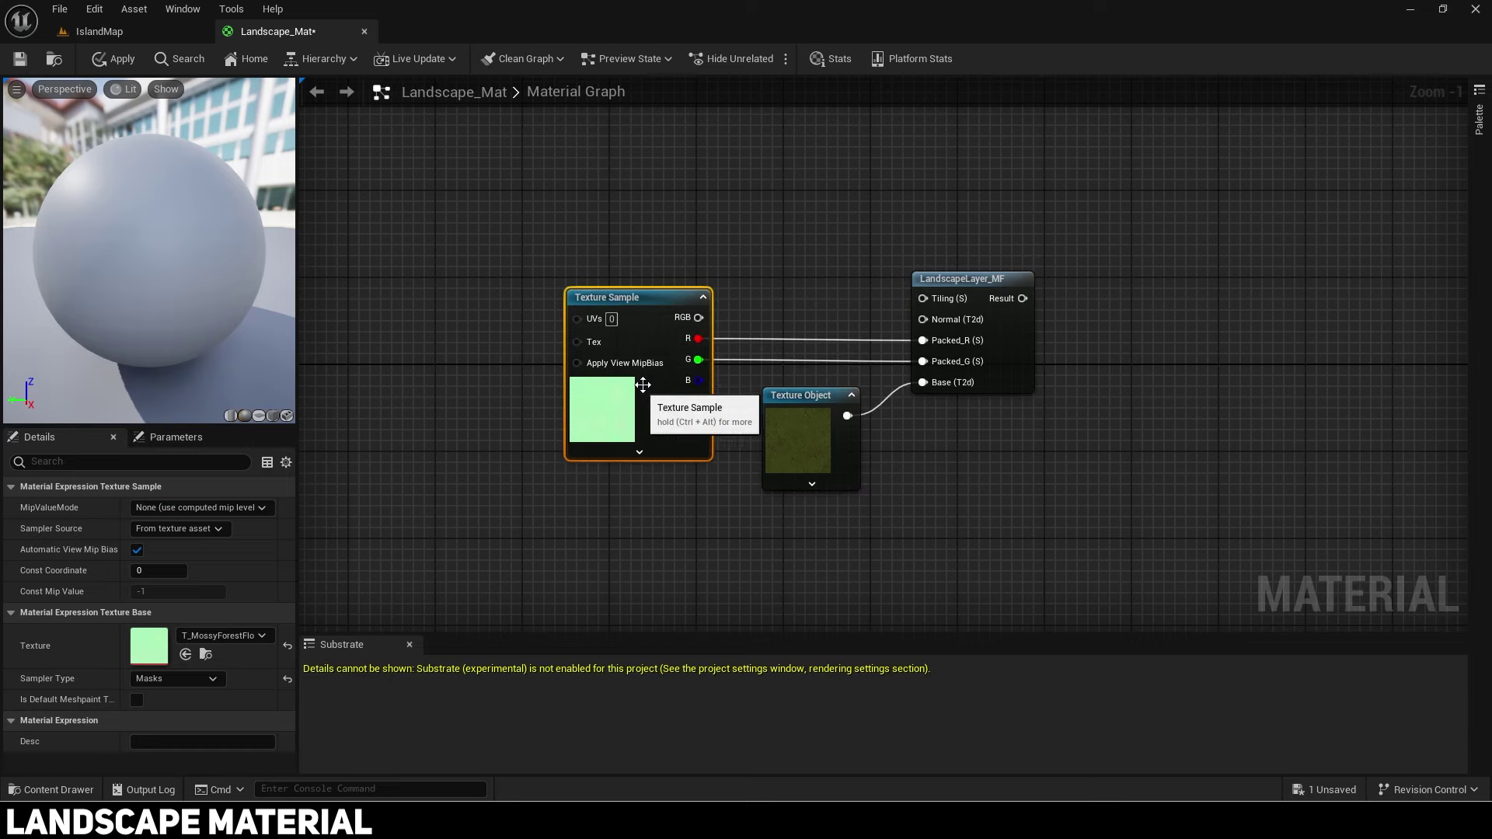
Step: Duplicate the mossy Texture Object and connect the copy to the Normal input of LandscapeLayer_MF
{"action": "left_click", "coordinate": [793, 395]}
{"action": "key", "text": "ctrl+c"}
{"action": "key", "text": "ctrl+v"}
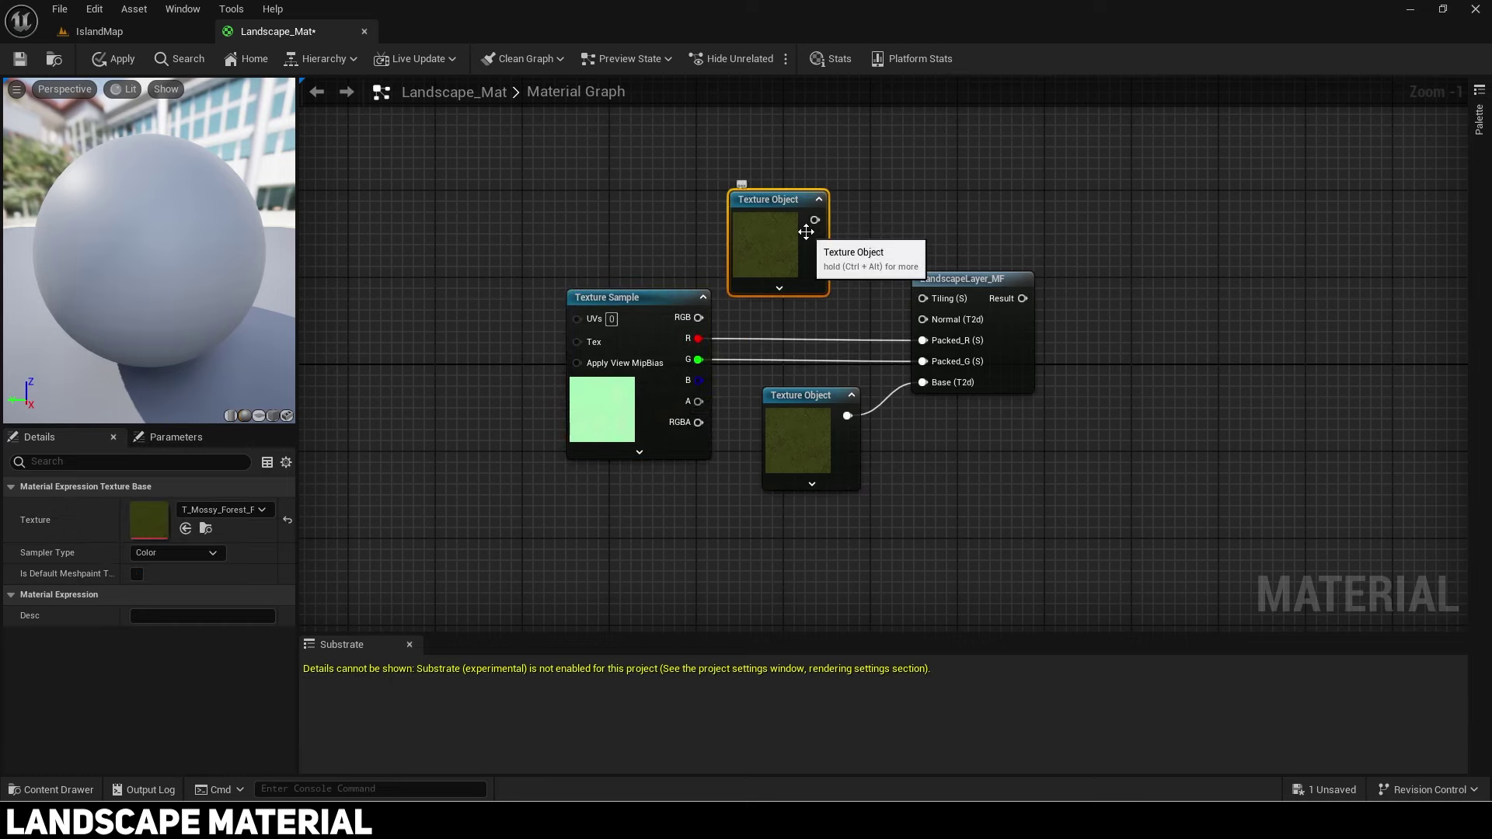
{"action": "left_click_drag", "start_coordinate": [806, 233], "coordinate": [940, 336]}
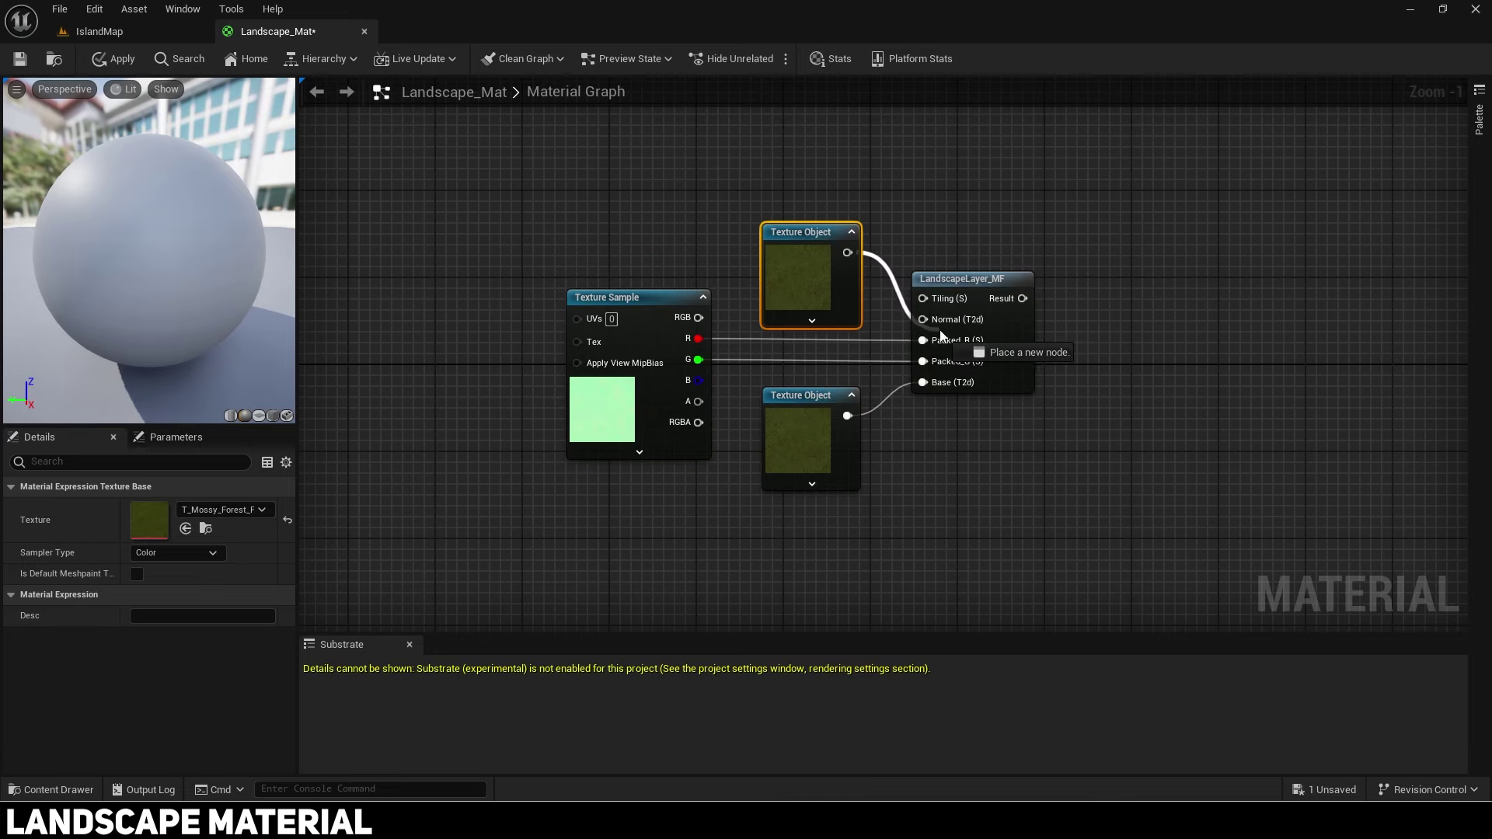
Step: Assign the mossy forest floor normal map to the duplicated Texture Object with the Normal sampler type
{"action": "left_click", "coordinate": [151, 32]}
{"action": "left_click", "coordinate": [278, 31]}
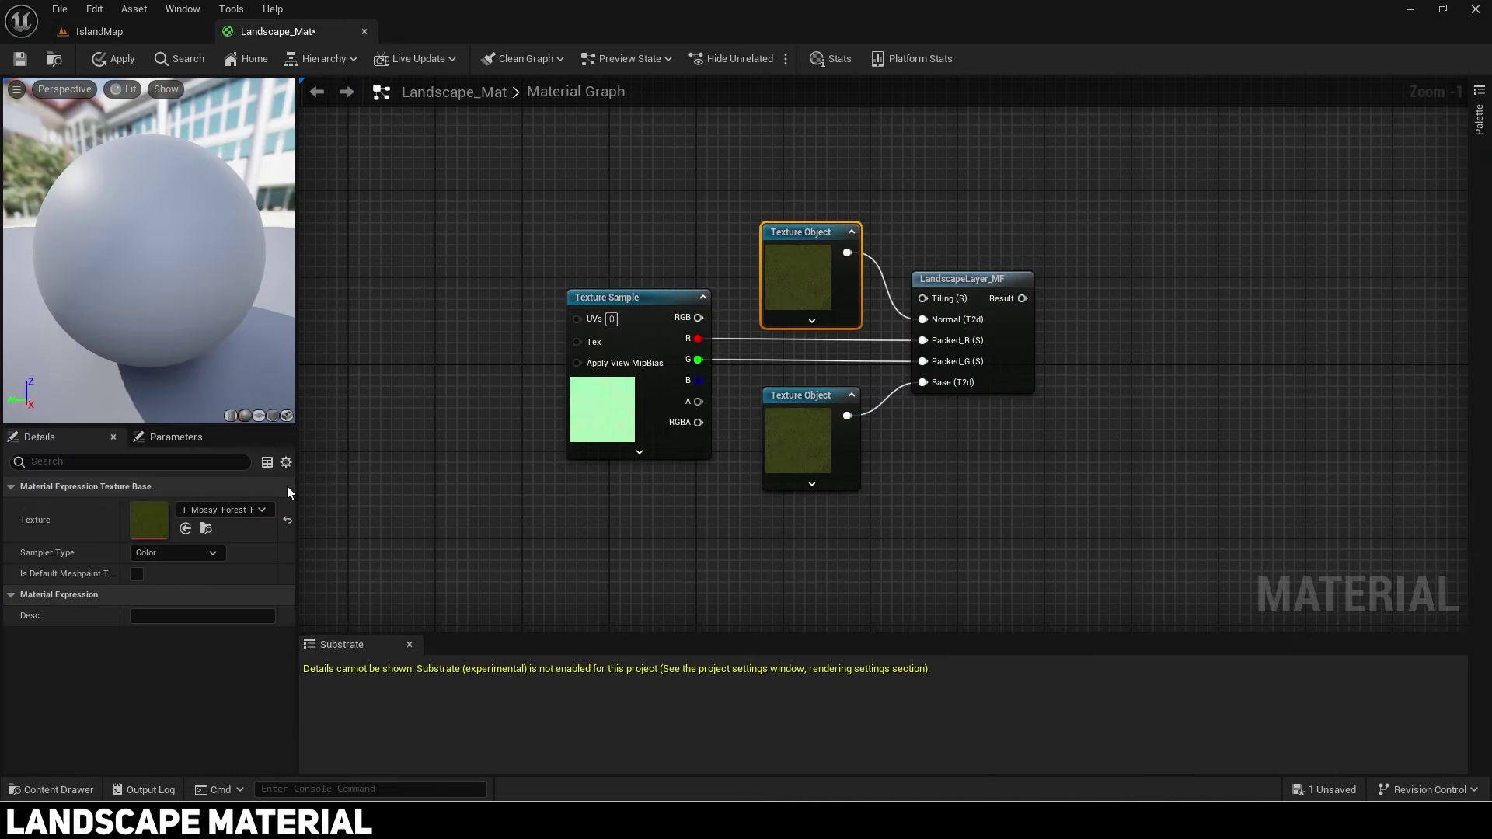
{"action": "left_click", "coordinate": [187, 529]}
{"action": "left_click", "coordinate": [202, 550]}
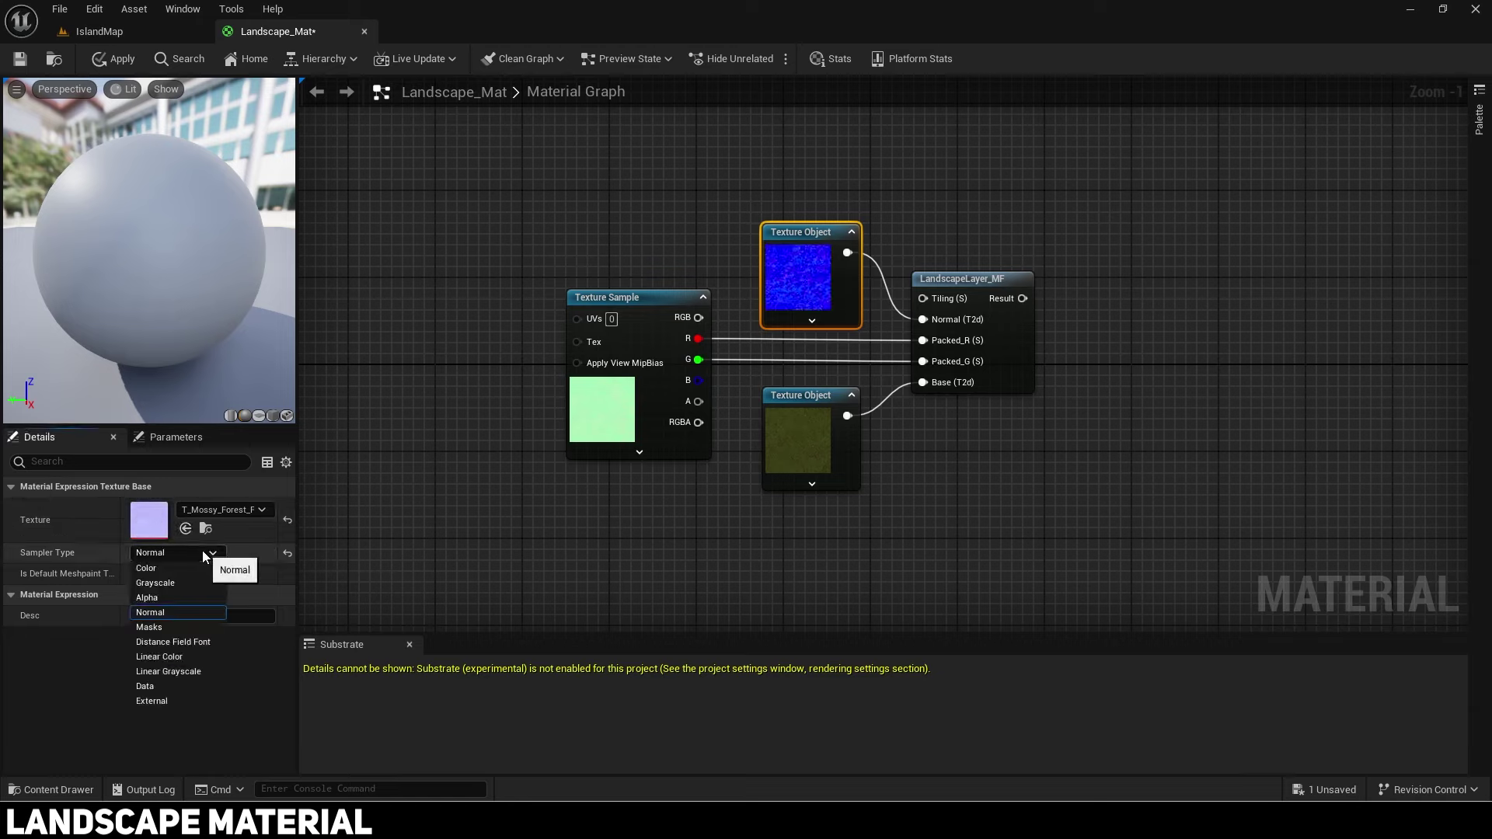
{"action": "left_click", "coordinate": [181, 588]}
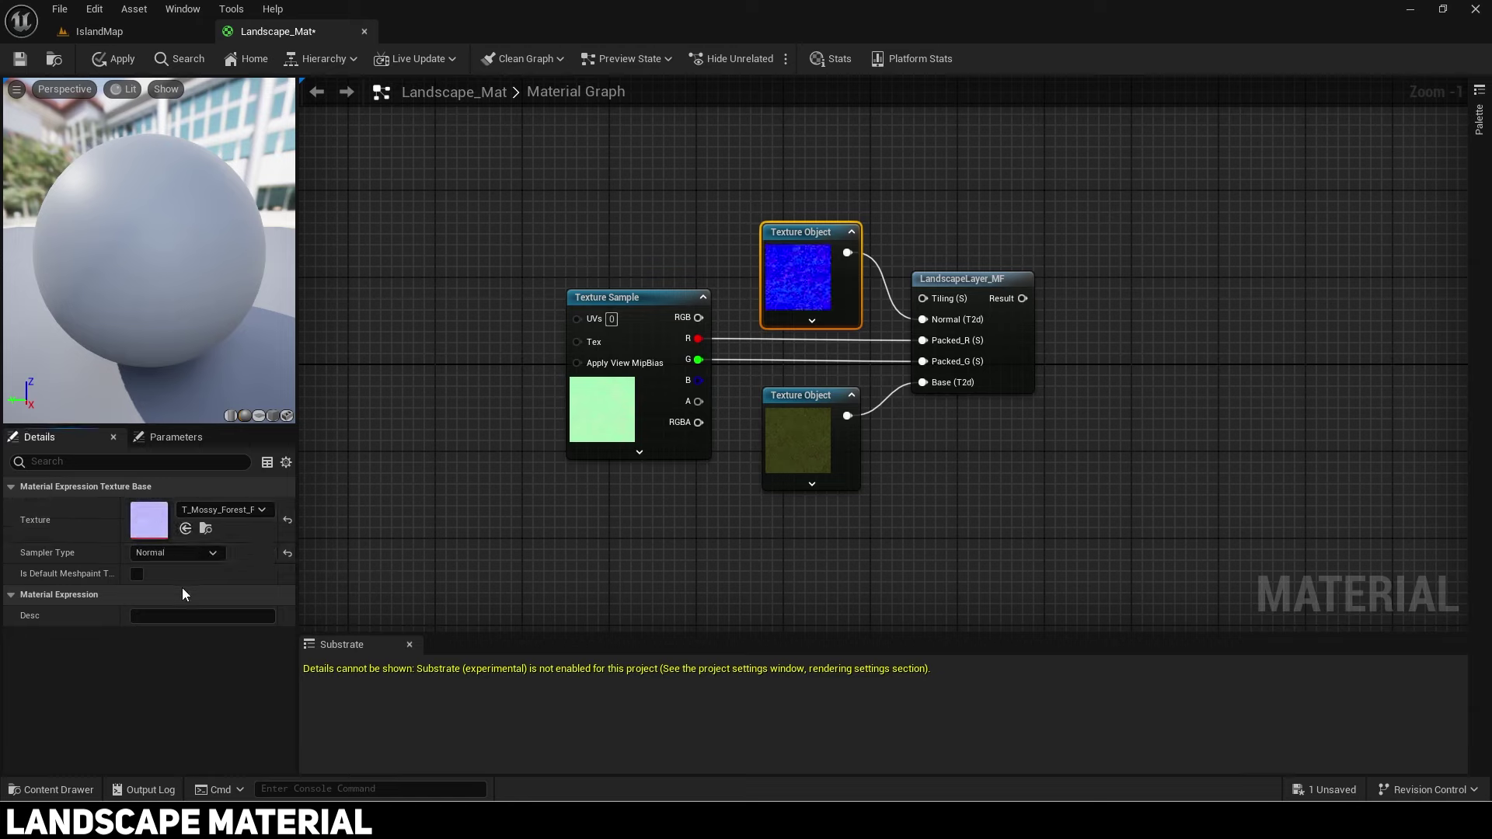
Step: Add a scalar parameter named GrassTiling with default value 1500 and connect it to the Tiling input
{"action": "right_click", "coordinate": [832, 157]}
{"action": "type", "text": "scalar"}
{"action": "key", "text": "Return"}
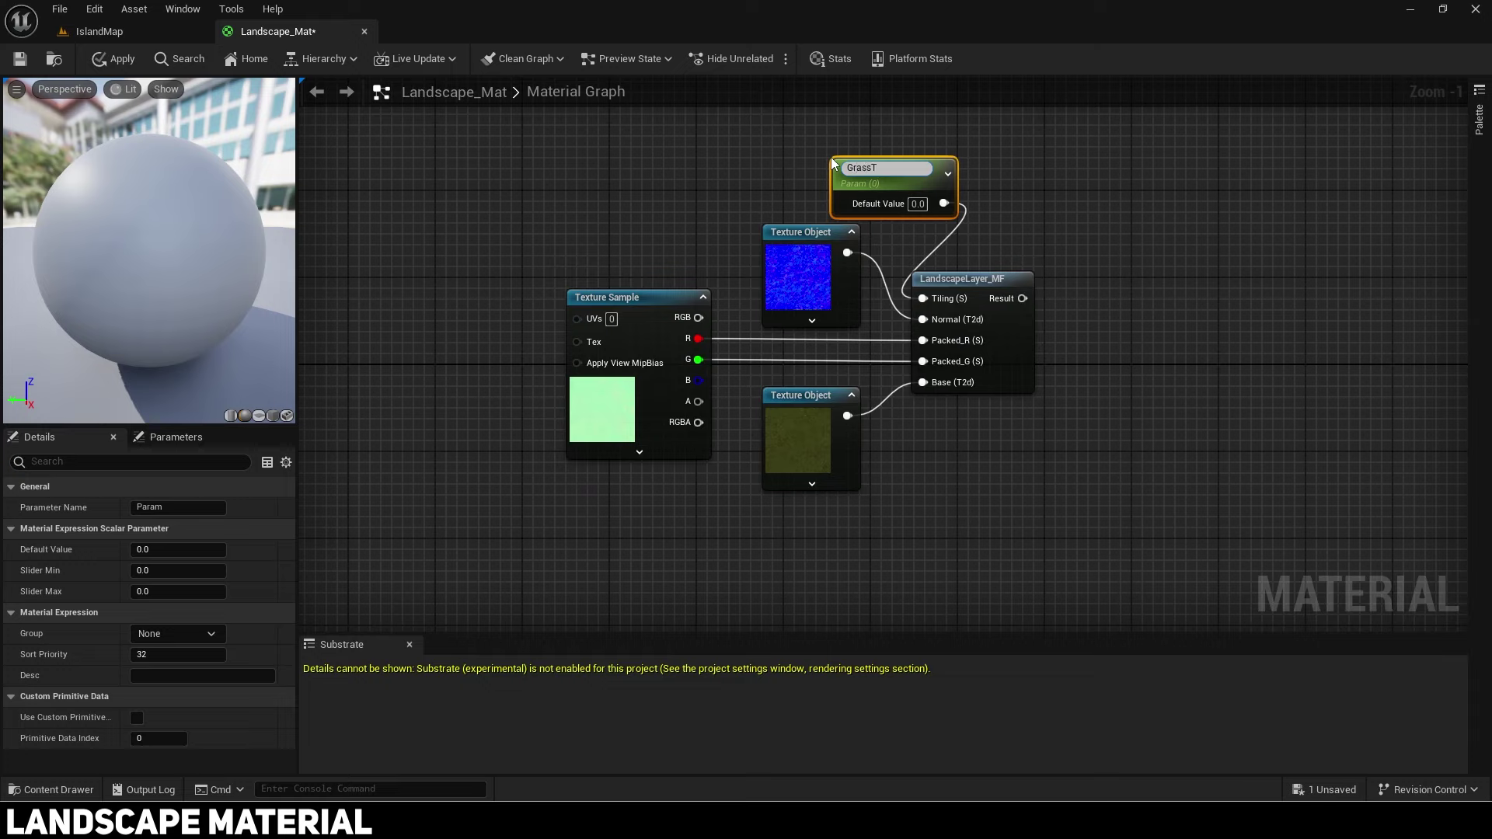
{"action": "left_click", "coordinate": [916, 199]}
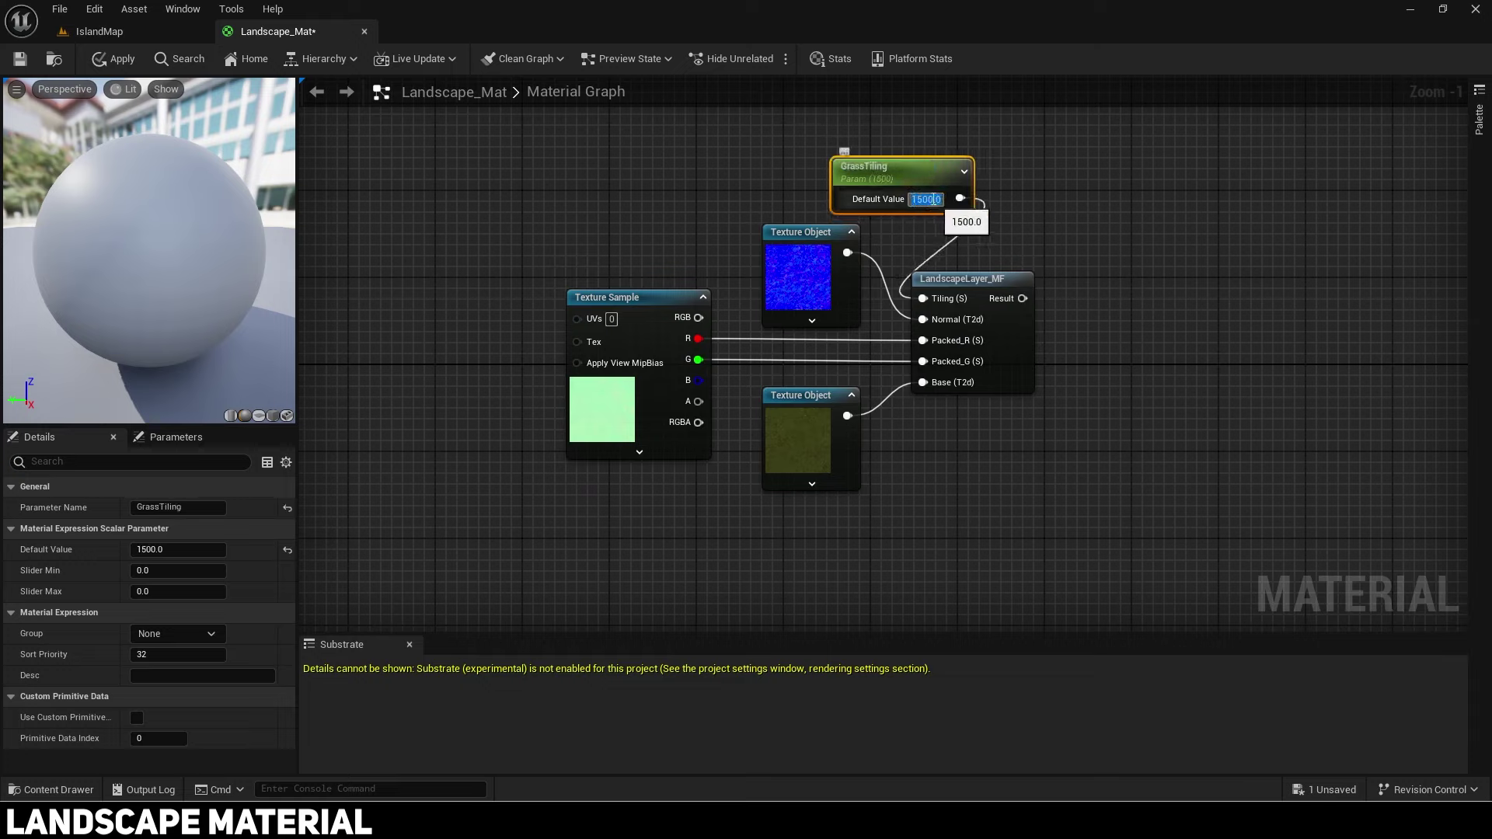
Step: Arrange the GrassTiling parameter and the texture nodes neatly beside the LandscapeLayer_MF function node
{"action": "left_click_drag", "start_coordinate": [918, 174], "coordinate": [806, 177]}
{"action": "left_click", "coordinate": [836, 285], "text": "shift"}
{"action": "left_click_drag", "start_coordinate": [836, 286], "coordinate": [815, 285]}
{"action": "left_click_drag", "start_coordinate": [785, 172], "coordinate": [796, 162]}
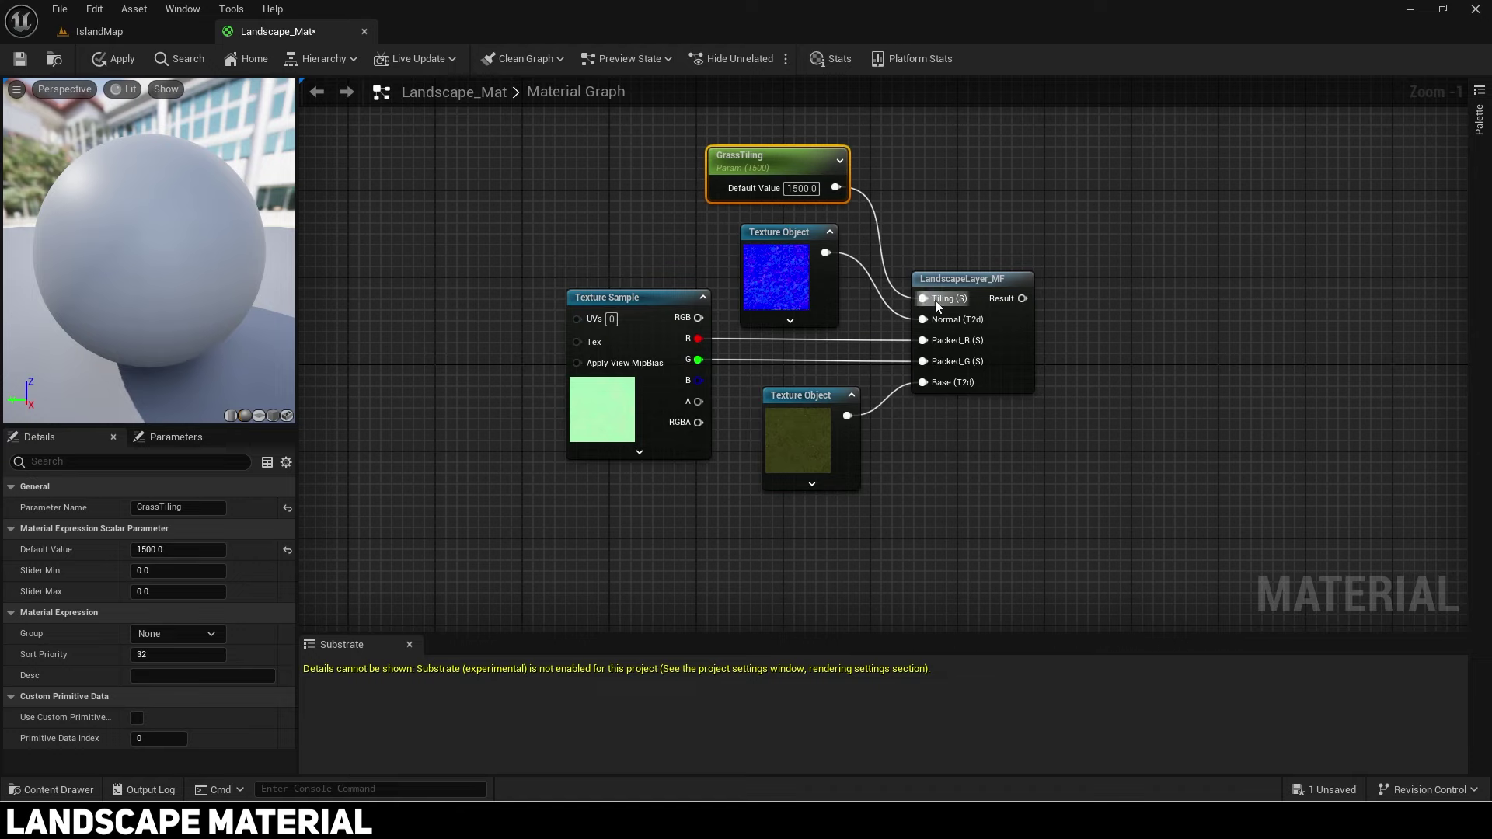
{"action": "left_click_drag", "start_coordinate": [537, 132], "coordinate": [882, 505]}
{"action": "scroll", "coordinate": [1021, 402], "scroll_direction": "down", "scroll_amount": 1}
{"action": "left_click", "coordinate": [785, 192]}
{"action": "left_click", "coordinate": [814, 258], "text": "shift"}
{"action": "left_click_drag", "start_coordinate": [813, 258], "coordinate": [823, 268]}
{"action": "left_click_drag", "start_coordinate": [795, 202], "coordinate": [795, 212]}
{"action": "left_click_drag", "start_coordinate": [832, 398], "coordinate": [832, 388]}
Step: Build the smooth sand layer from a copy of the grass nodes, using Thai rippled beach sand textures and a SandSmoothTiling parameter
{"action": "left_click_drag", "start_coordinate": [610, 356], "coordinate": [1035, 375]}
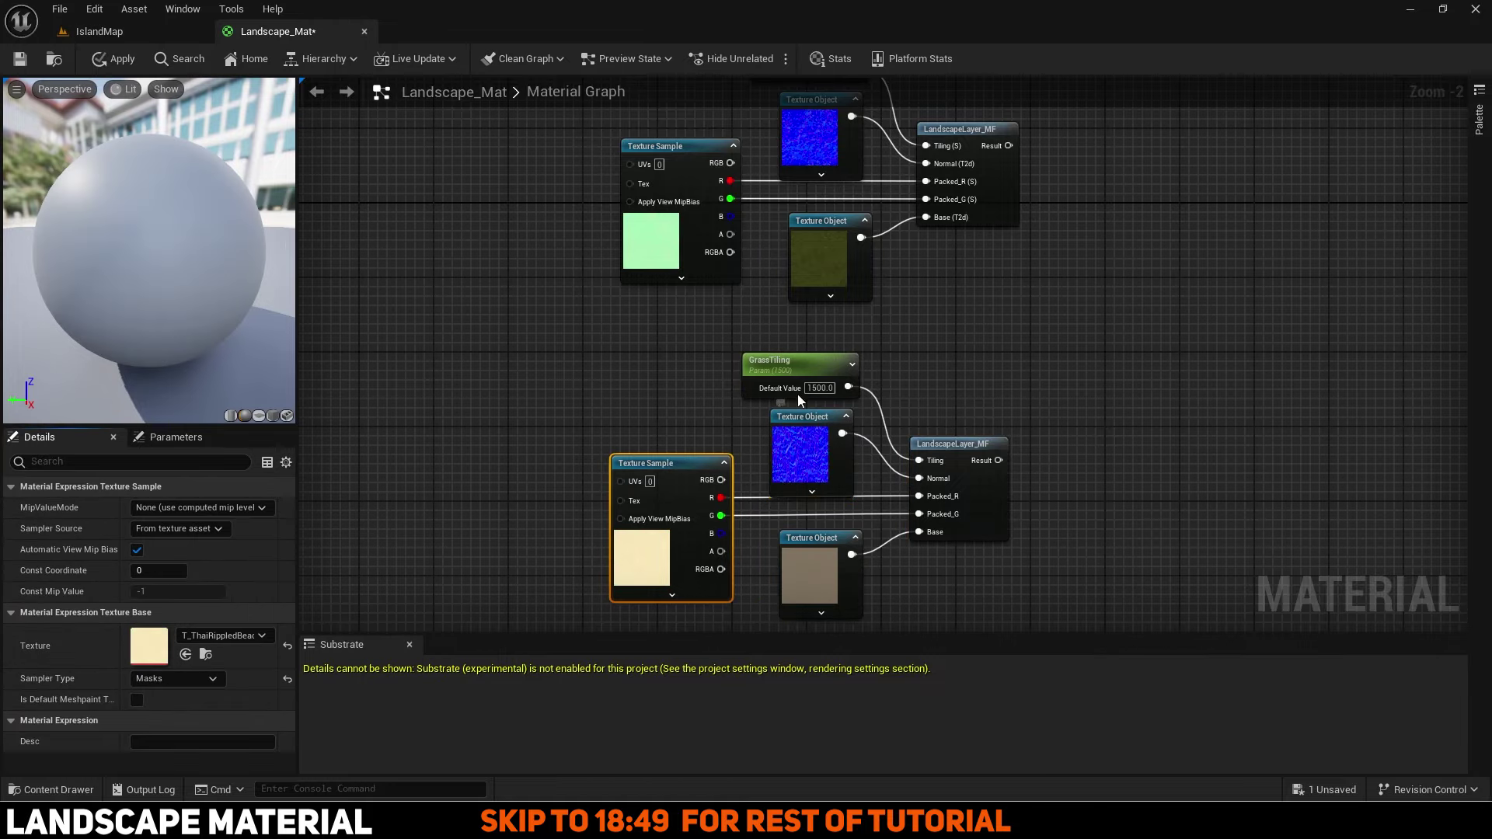
{"action": "left_click", "coordinate": [798, 394]}
{"action": "left_click", "coordinate": [163, 506]}
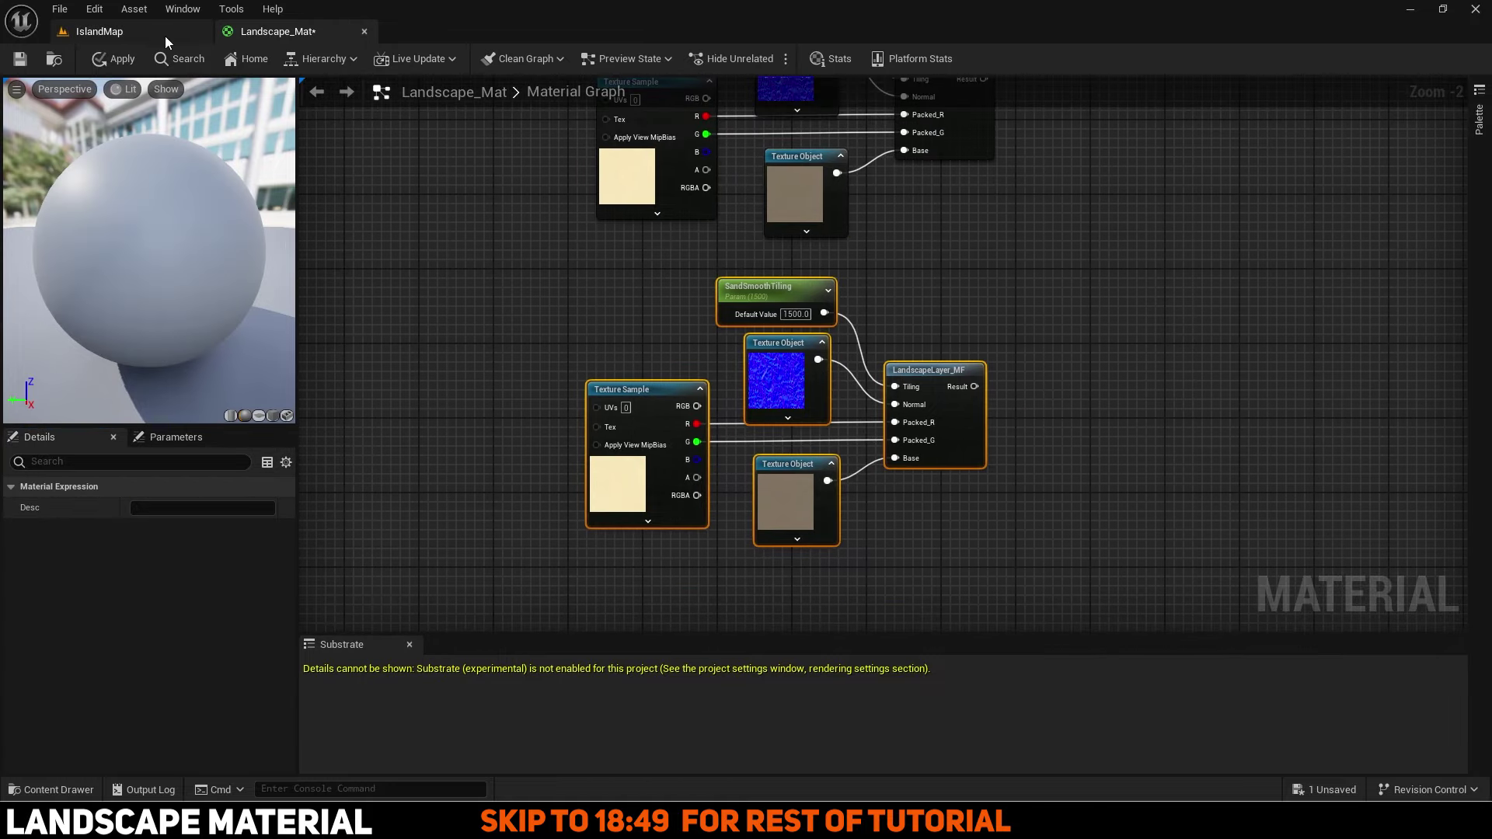
Step: Build the rough sand layer from another copy of the nodes, using the T_Thai_Rippled_Sand textures and a SandRoughTiling parameter
{"action": "left_click", "coordinate": [140, 31]}
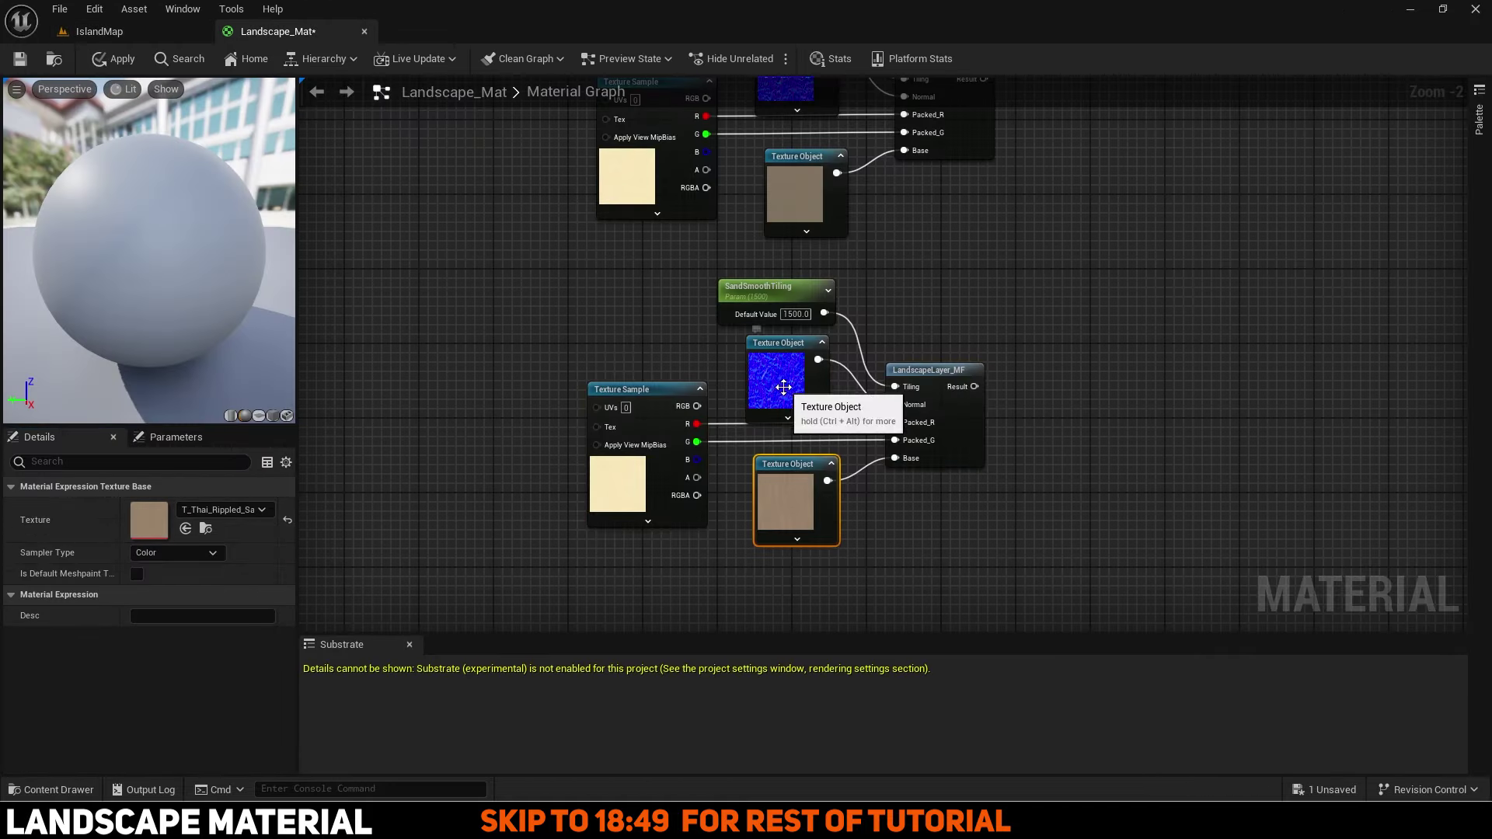
{"action": "key", "text": "ctrl+Tab"}
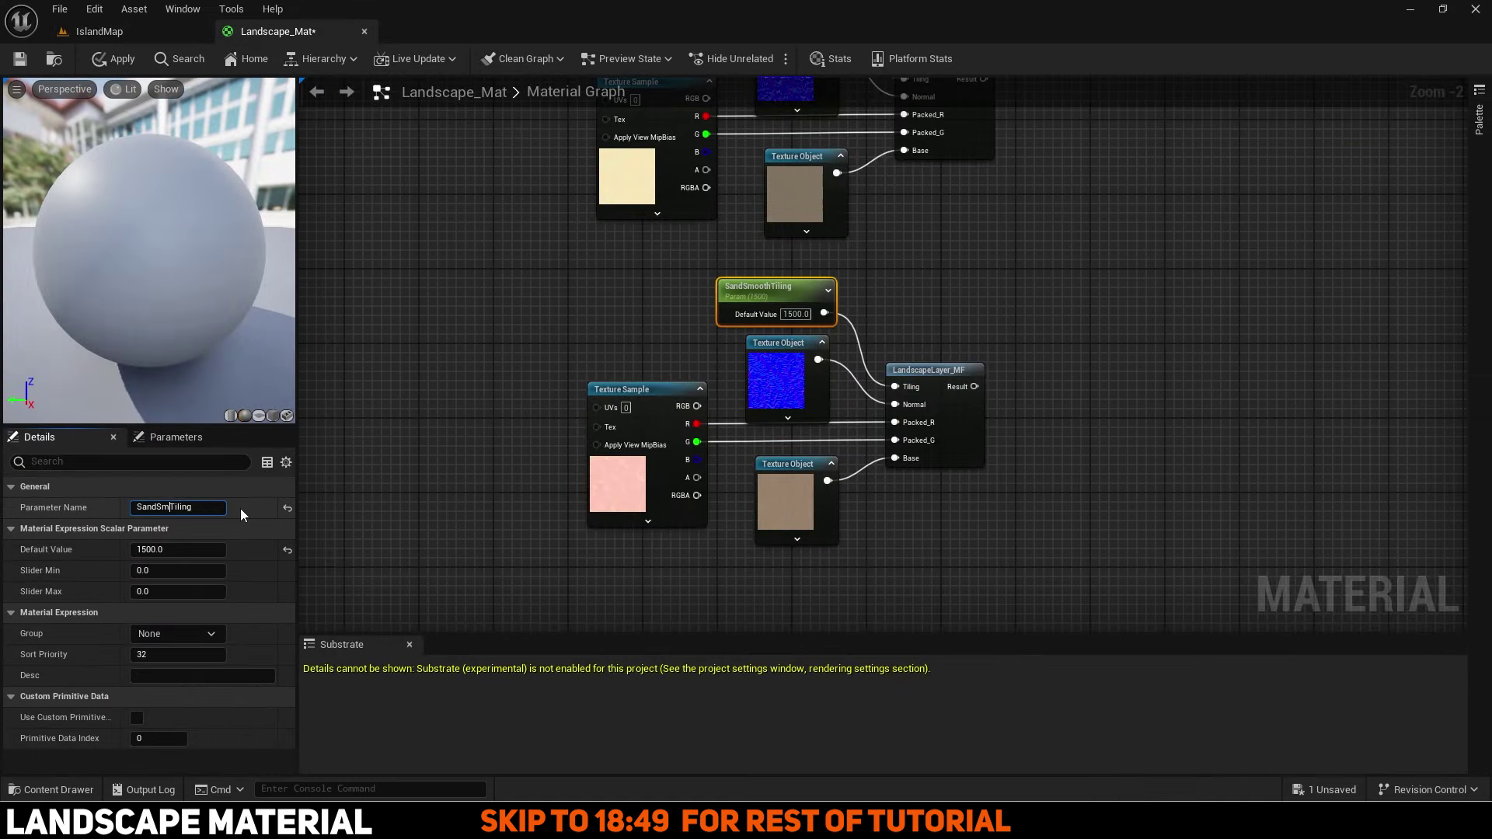
{"action": "left_click", "coordinate": [240, 508]}
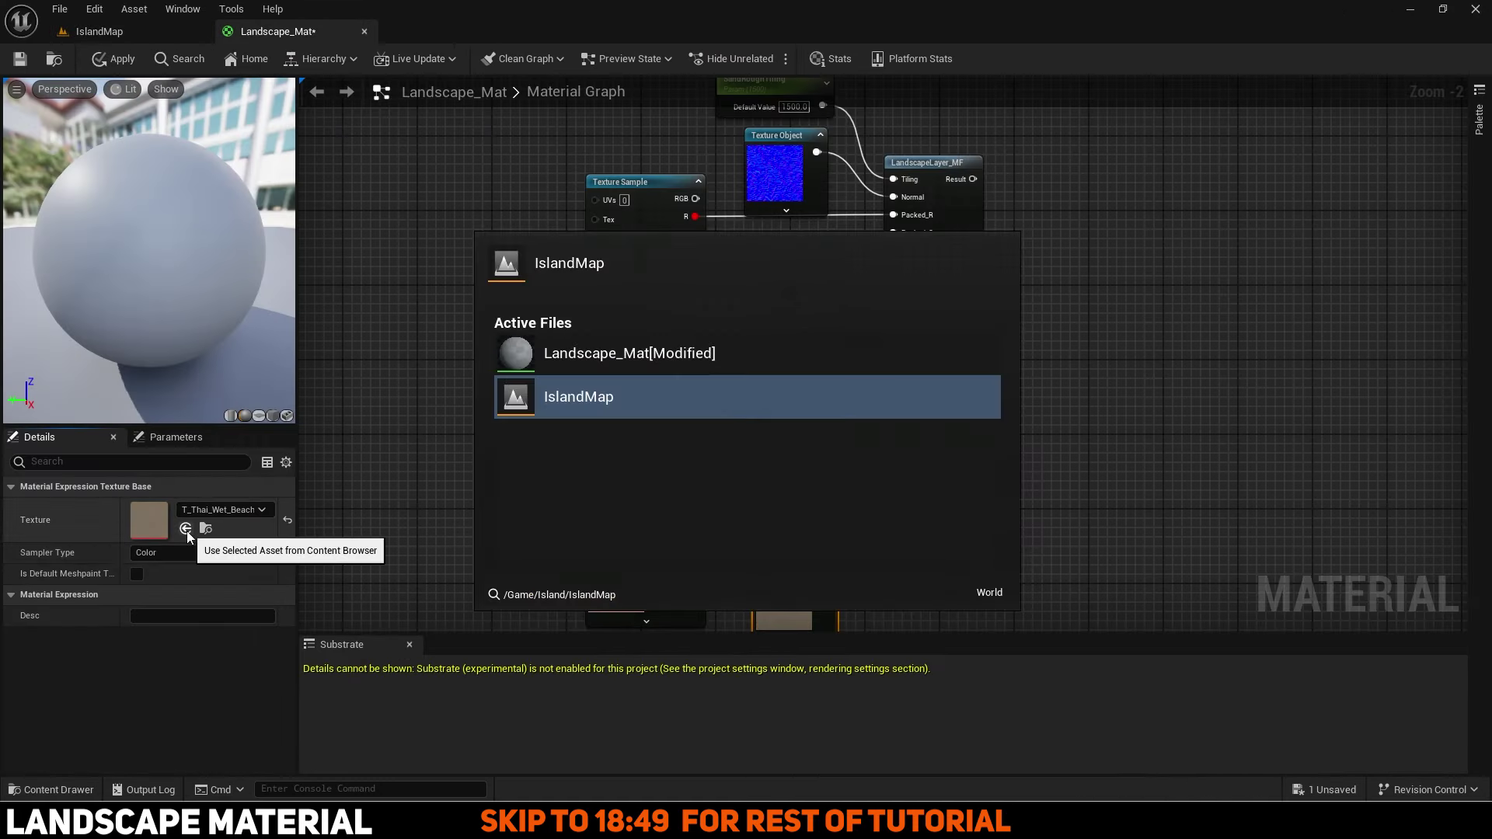
Step: Build the wet sand layer from another copy, using the T_Thai_Wet_Beach textures and a tiling parameter named SandWetTiling
{"action": "left_click", "coordinate": [185, 529]}
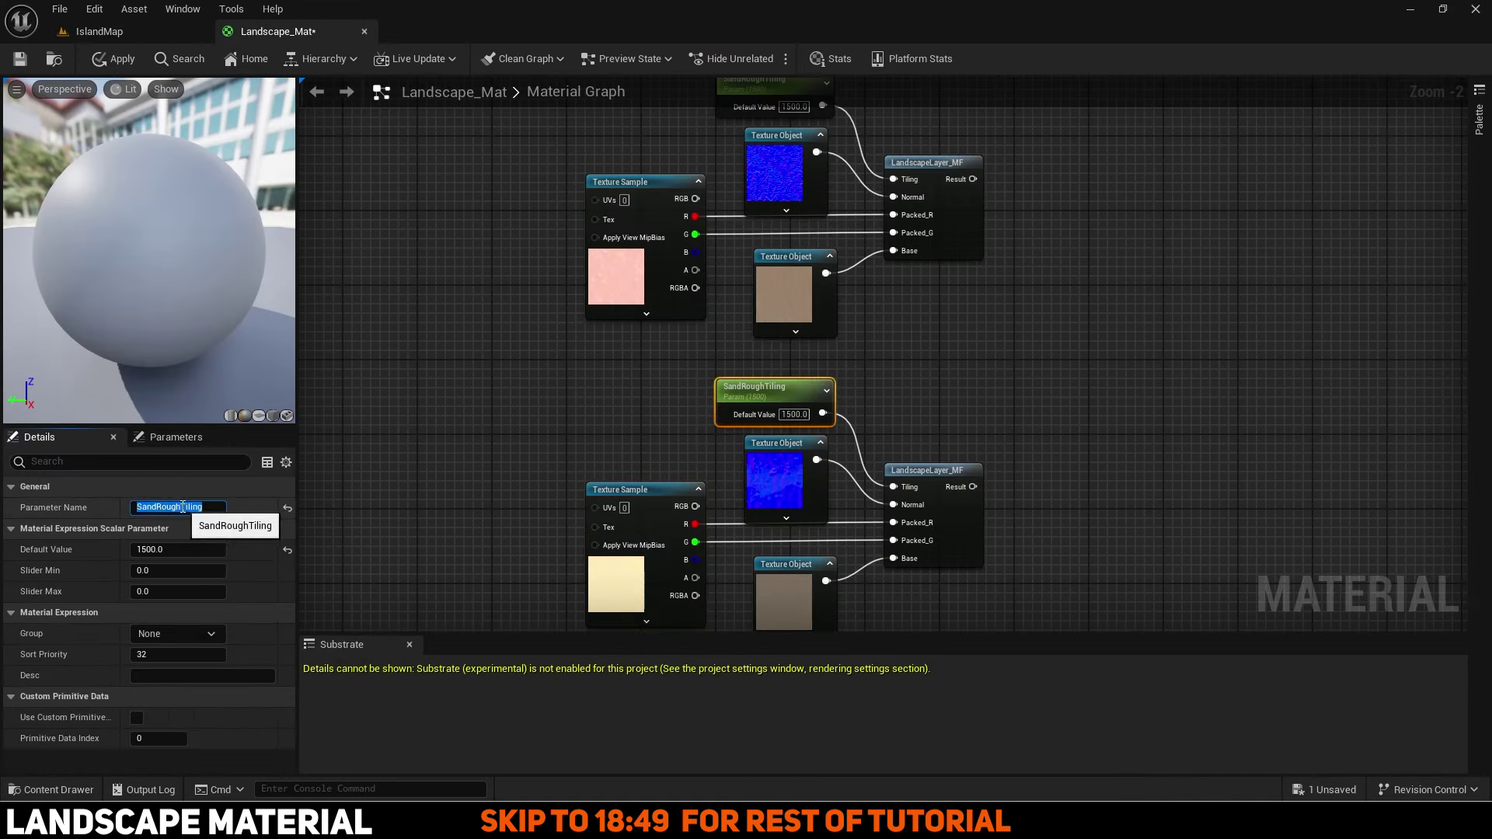
{"action": "type", "text": "SandWetTiling"}
{"action": "key", "text": "Return"}
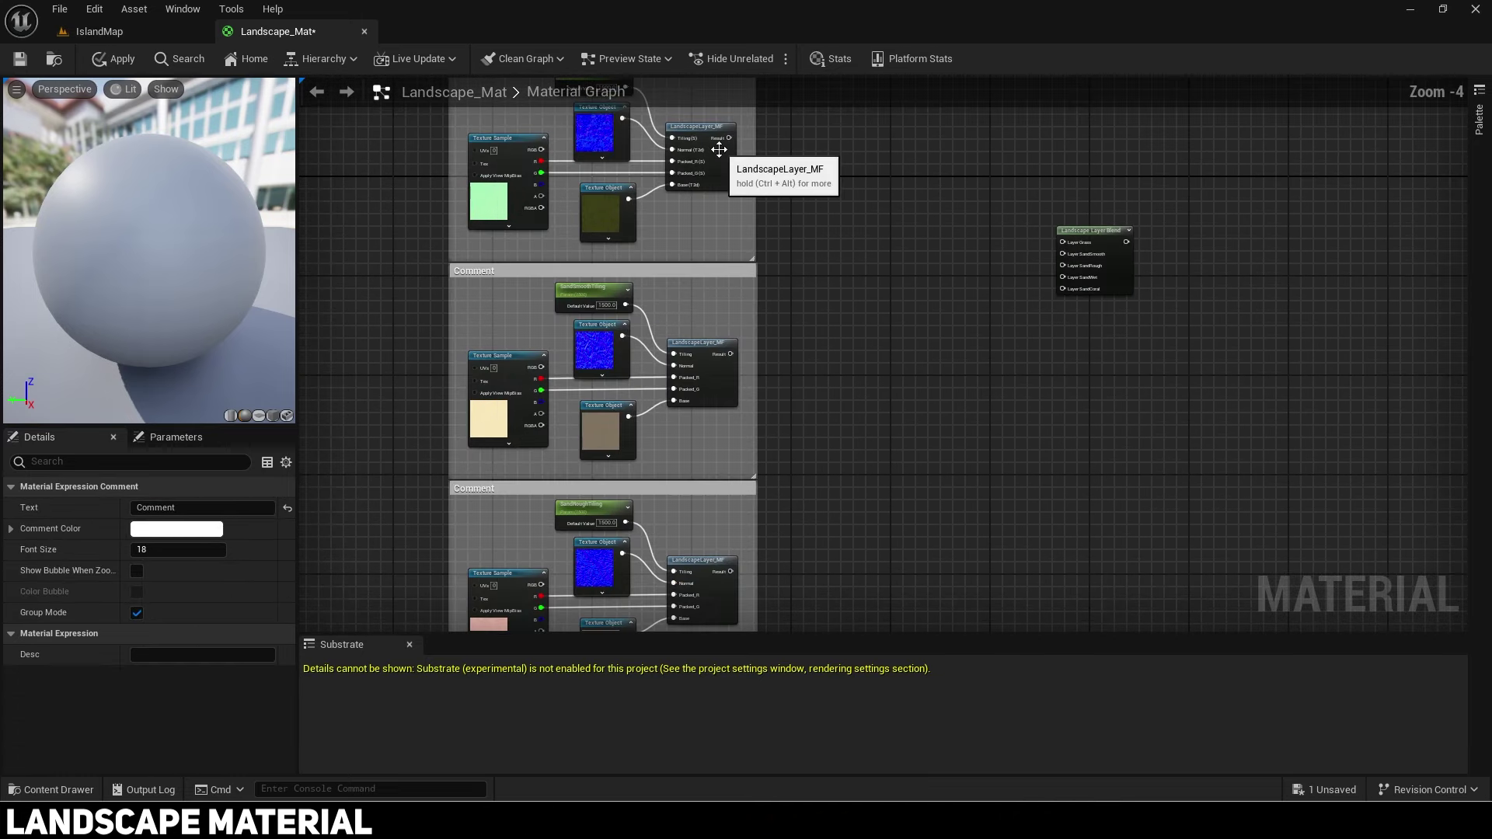
Step: Connect the LandscapeLayer_MF results to their matching Landscape Layer Blend inputs, including Layer Grass and Layer SandSmooth
{"action": "left_click_drag", "start_coordinate": [728, 138], "coordinate": [729, 355]}
{"action": "left_click_drag", "start_coordinate": [731, 572], "coordinate": [730, 464]}
{"action": "right_click_drag", "start_coordinate": [780, 505], "coordinate": [801, 365]}
{"action": "left_click_drag", "start_coordinate": [757, 548], "coordinate": [1107, 364]}
{"action": "scroll", "coordinate": [1038, 268], "scroll_direction": "down", "scroll_amount": 2}
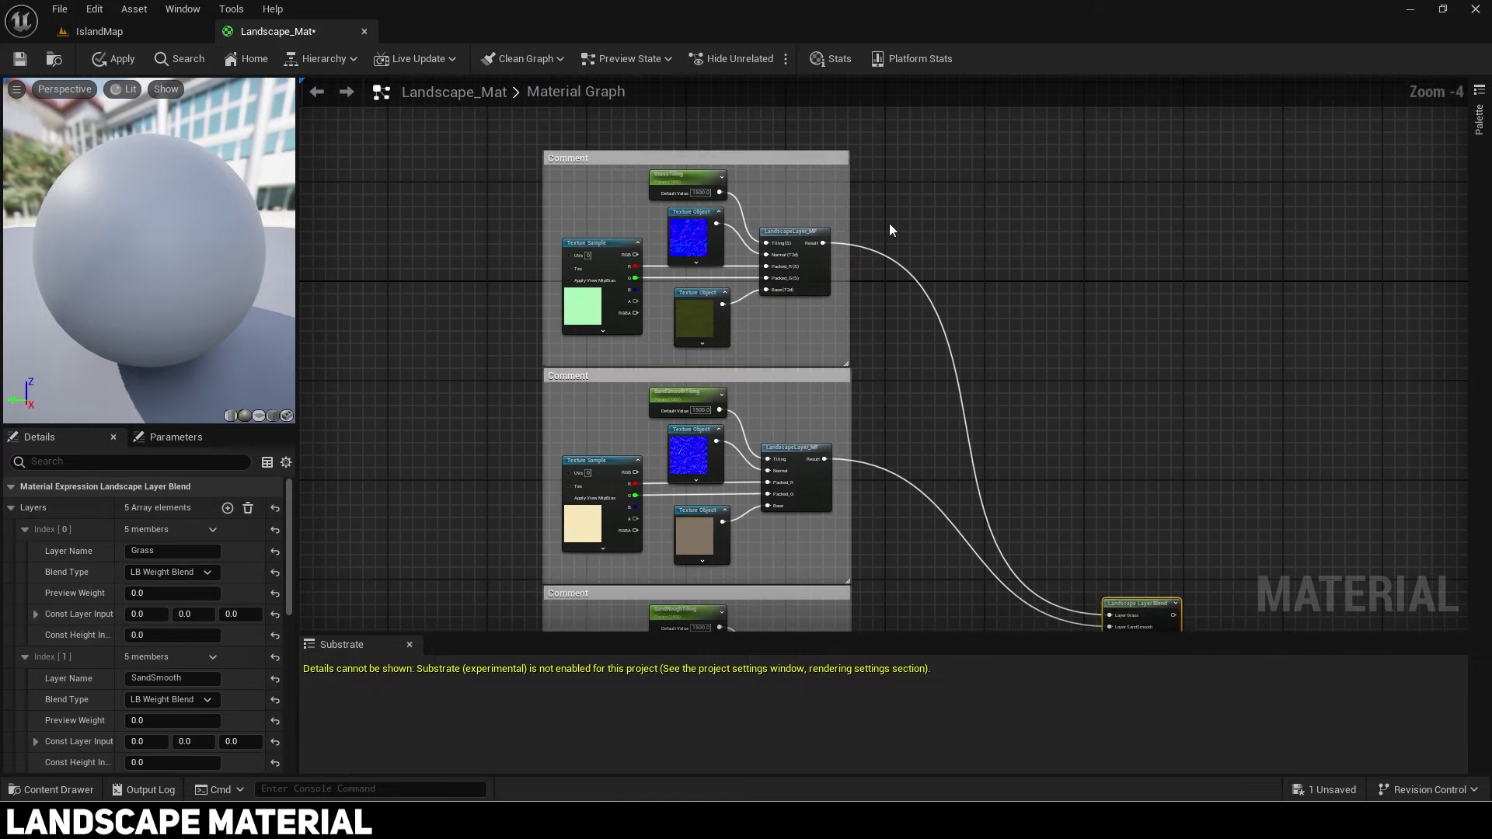
Step: Color the grass layer's comment box bright green and the smooth sand layer's comment box a sandy yellow
{"action": "left_click", "coordinate": [177, 529]}
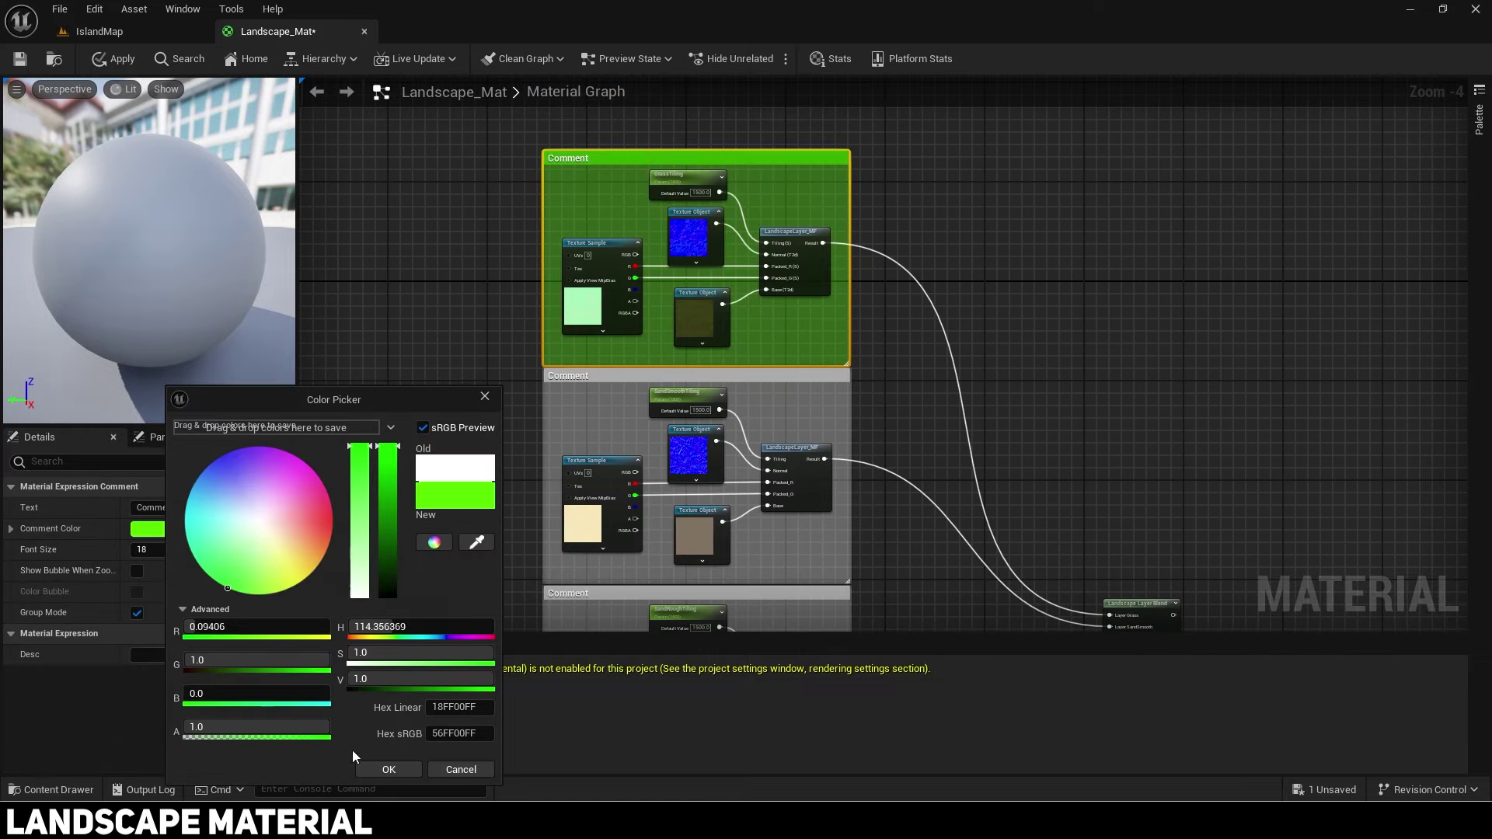
{"action": "left_click", "coordinate": [700, 376]}
{"action": "left_click", "coordinate": [178, 530]}
{"action": "left_click", "coordinate": [313, 566]}
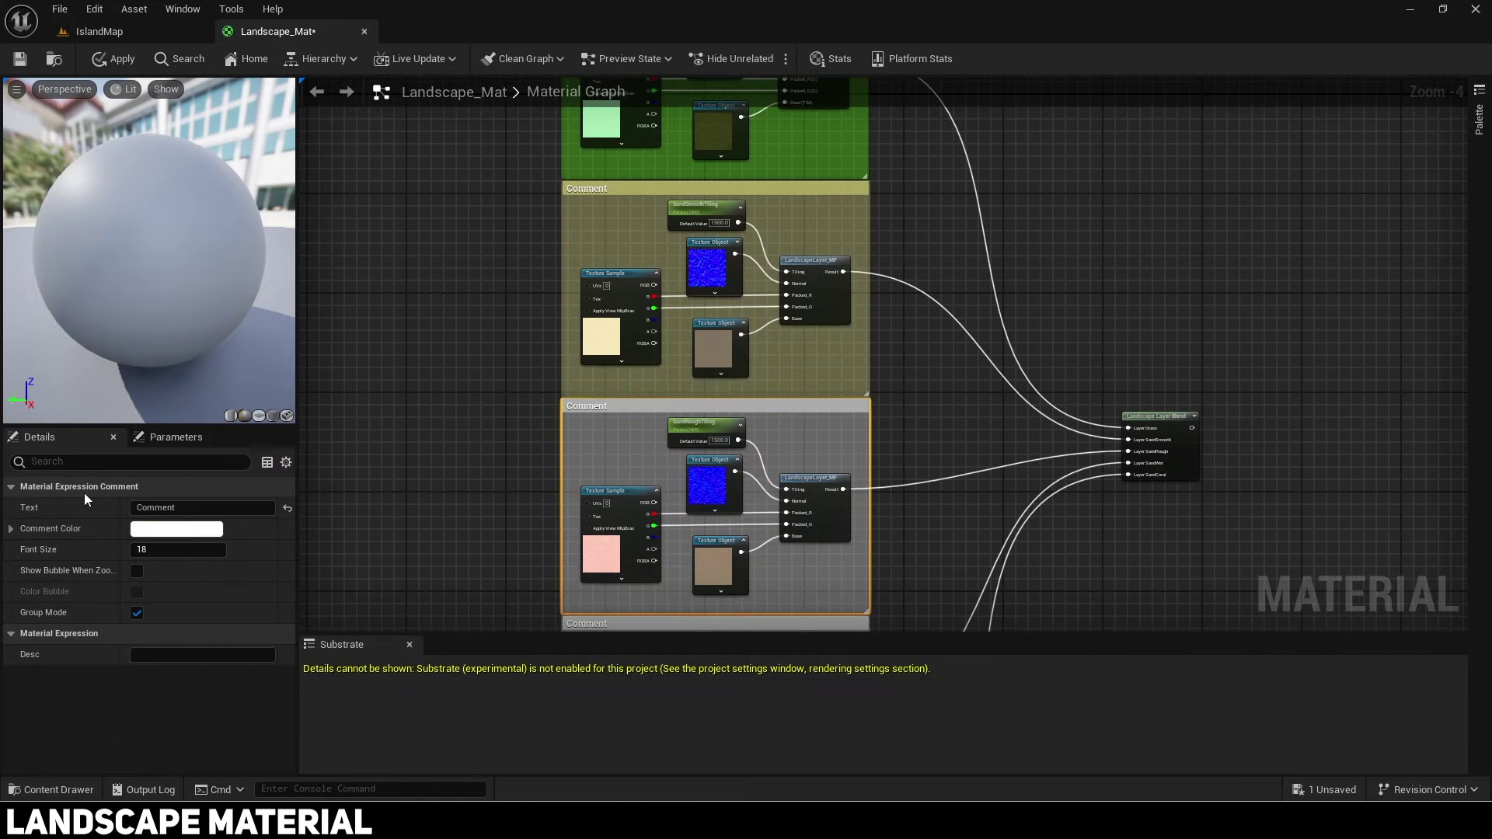
Step: Give the three remaining sand layer comment boxes their own sandy yellow and brown colors
{"action": "left_click", "coordinate": [176, 528]}
{"action": "left_click", "coordinate": [290, 555]}
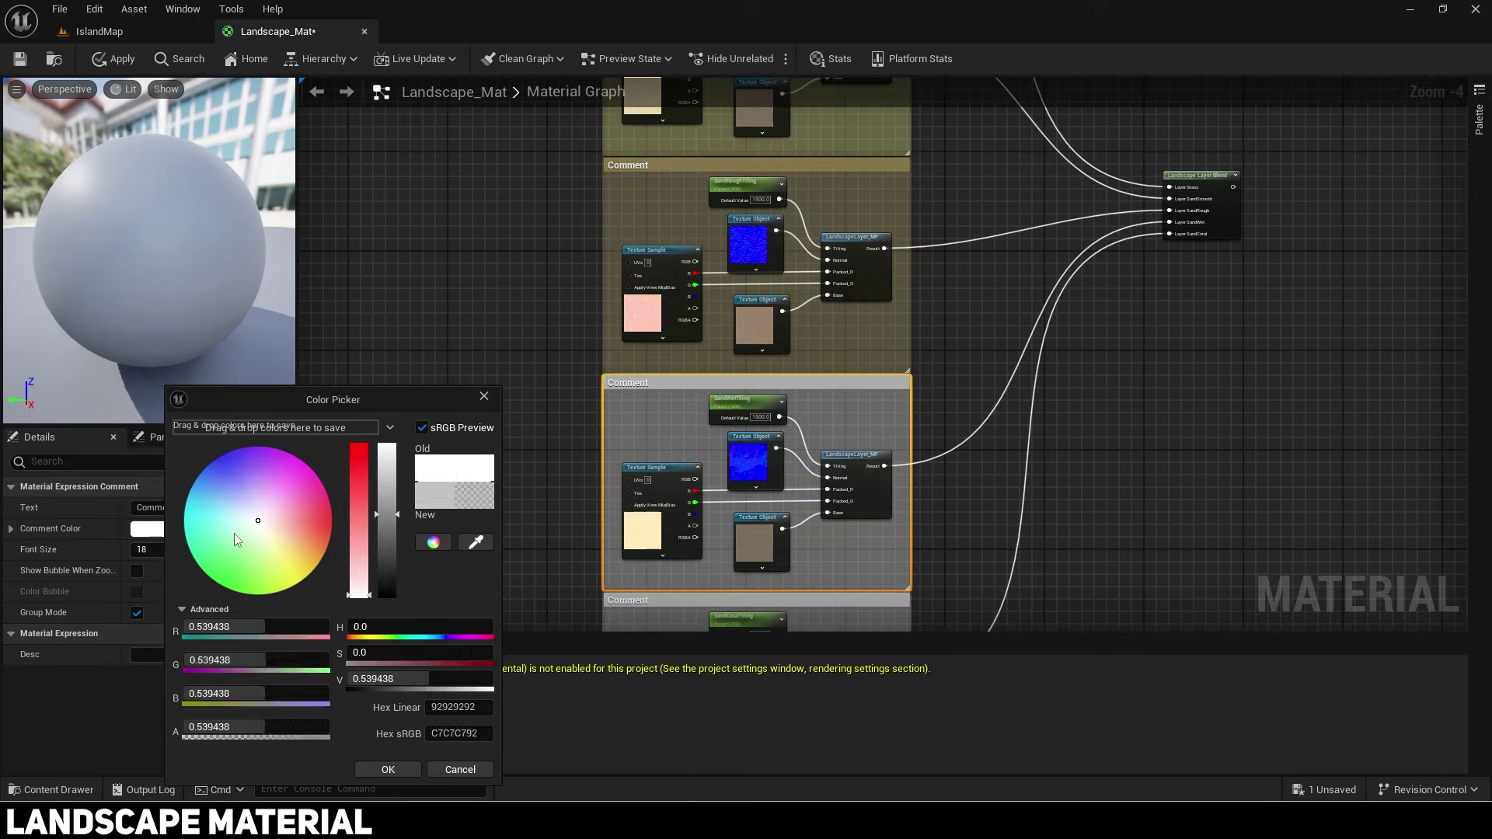
{"action": "left_click", "coordinate": [280, 553]}
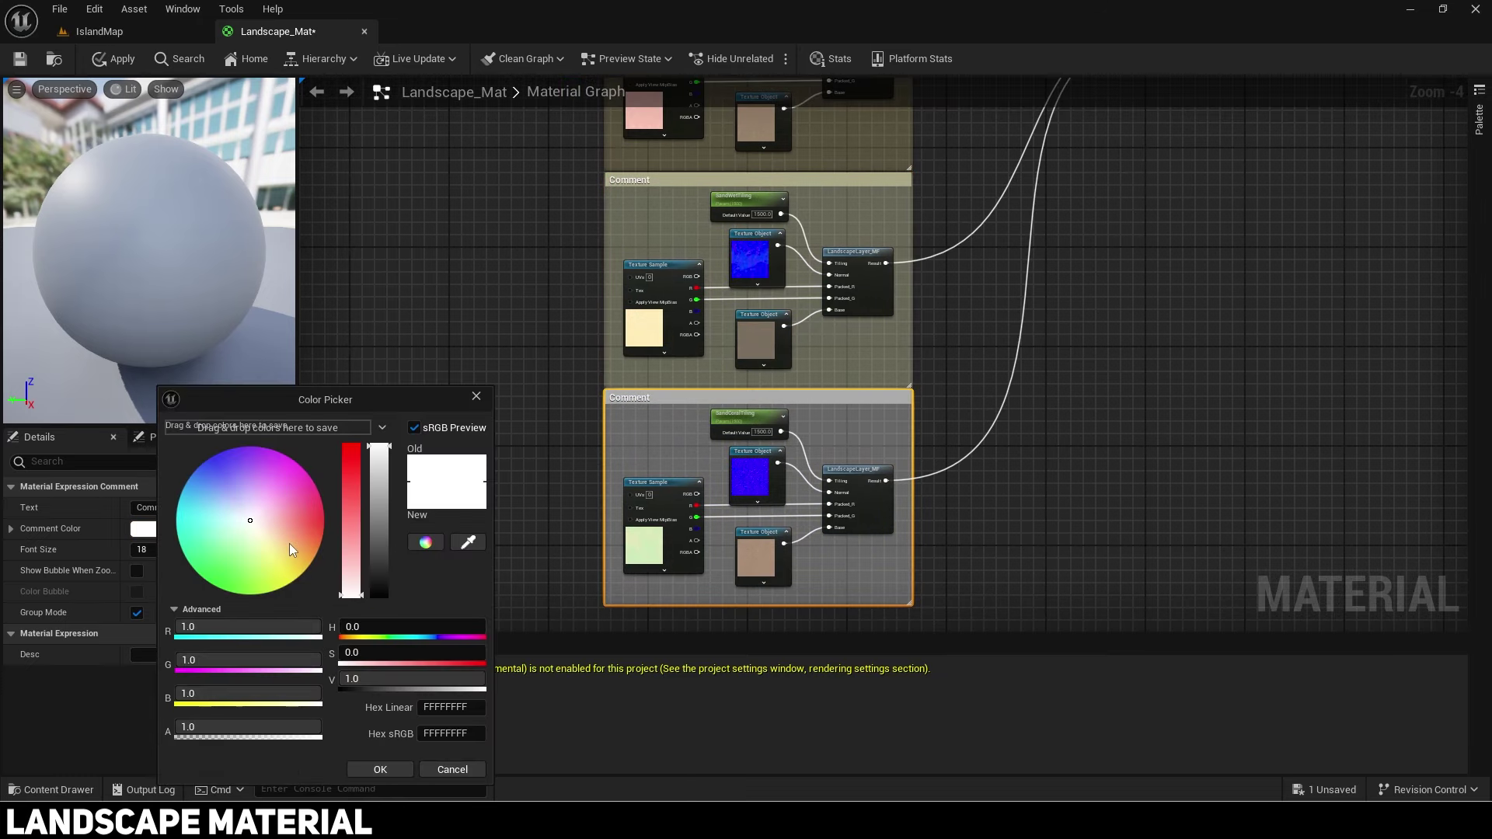
{"action": "left_click", "coordinate": [301, 568]}
{"action": "left_click", "coordinate": [379, 540]}
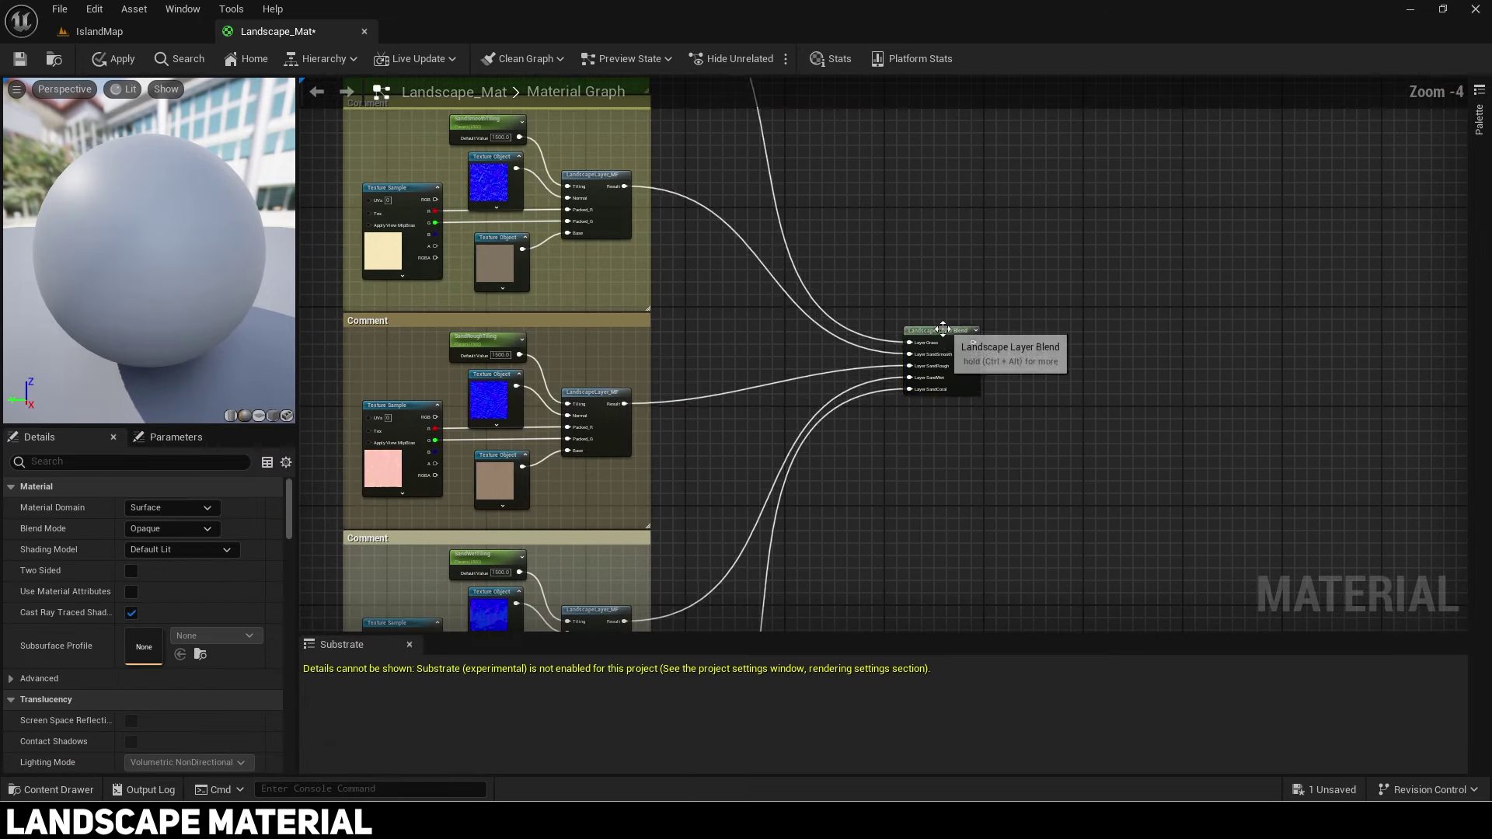
Step: Add a MatLayerBlend_Standard node fed by the Landscape Layer Blend output and place it near the main material node
{"action": "left_click", "coordinate": [942, 342]}
{"action": "right_click_drag", "start_coordinate": [992, 373], "coordinate": [815, 329]}
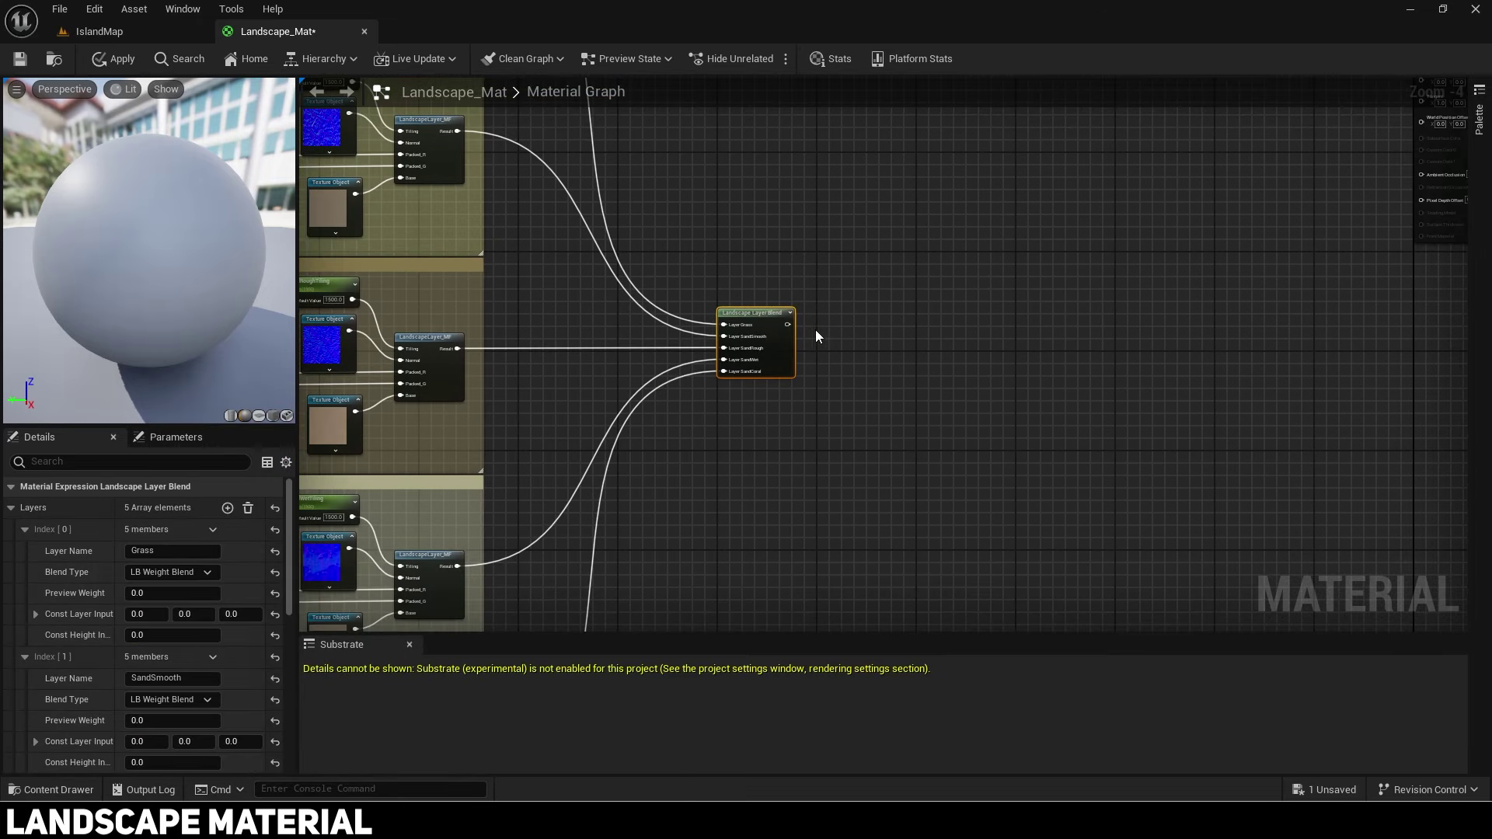
{"action": "left_click_drag", "start_coordinate": [787, 324], "coordinate": [1249, 327]}
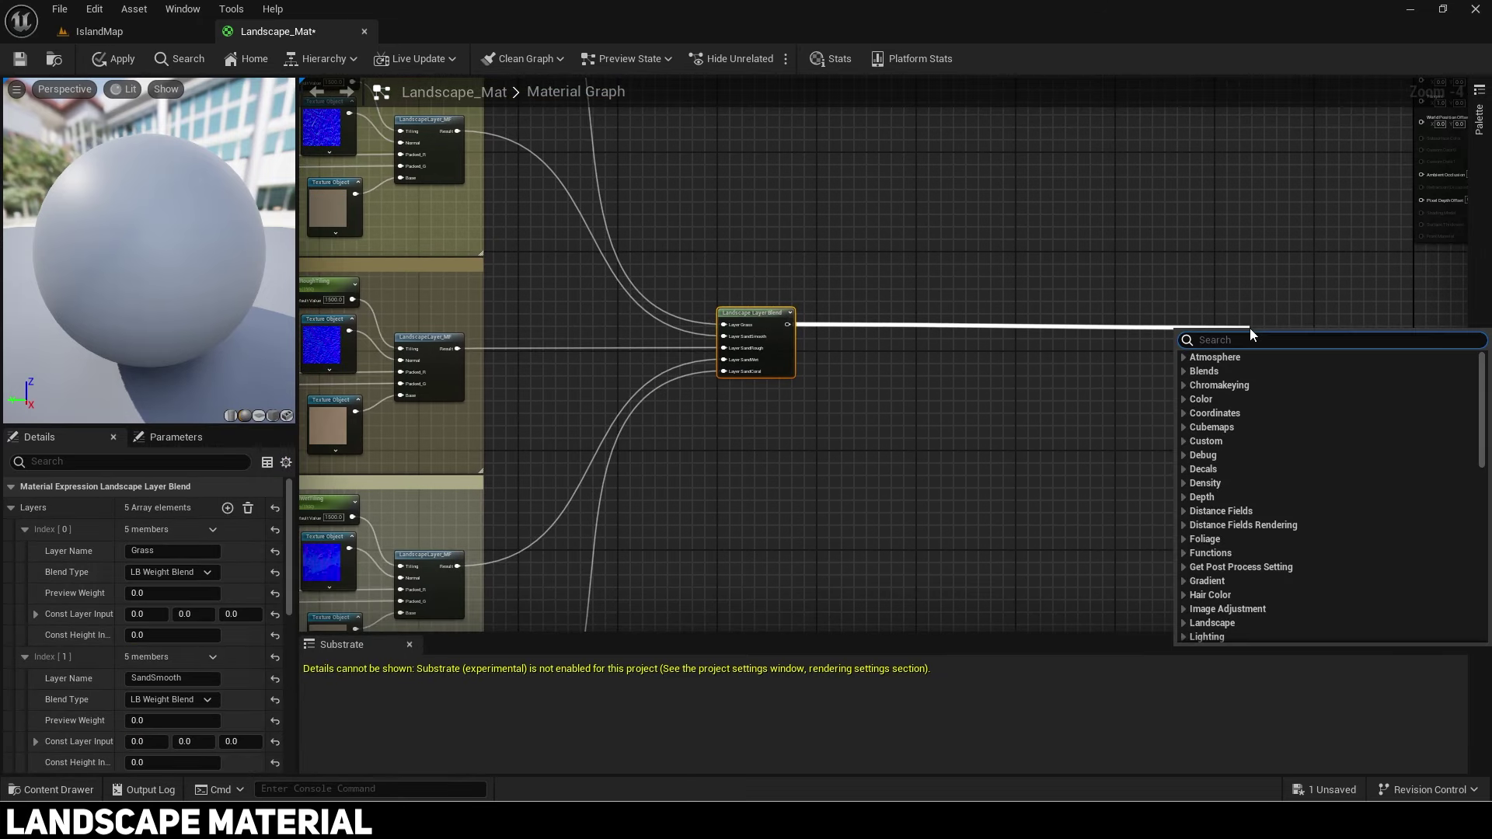
{"action": "type", "text": "mat layer b"}
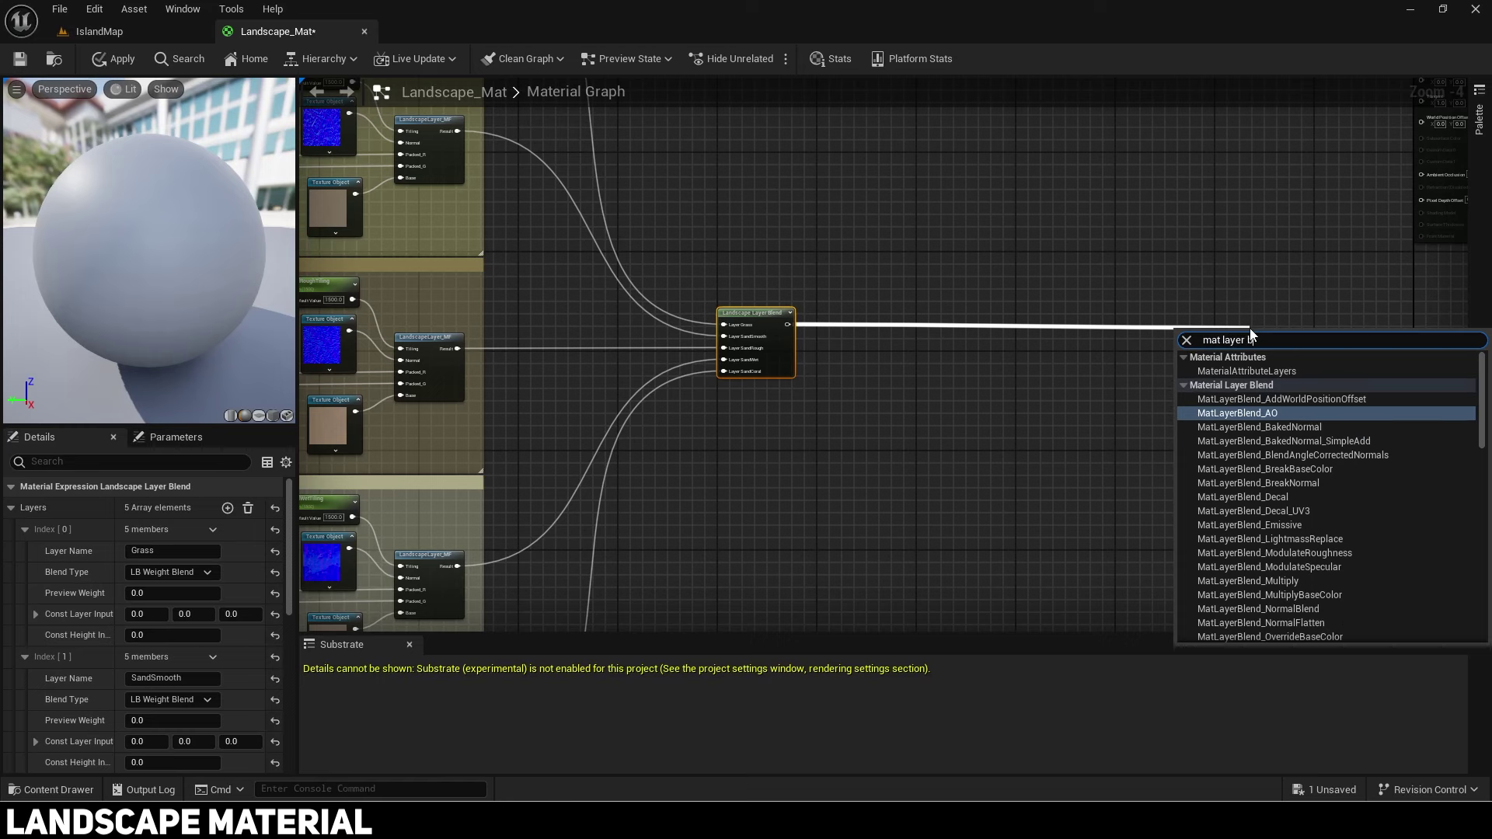
{"action": "type", "text": "lend stand"}
{"action": "key", "text": "Return"}
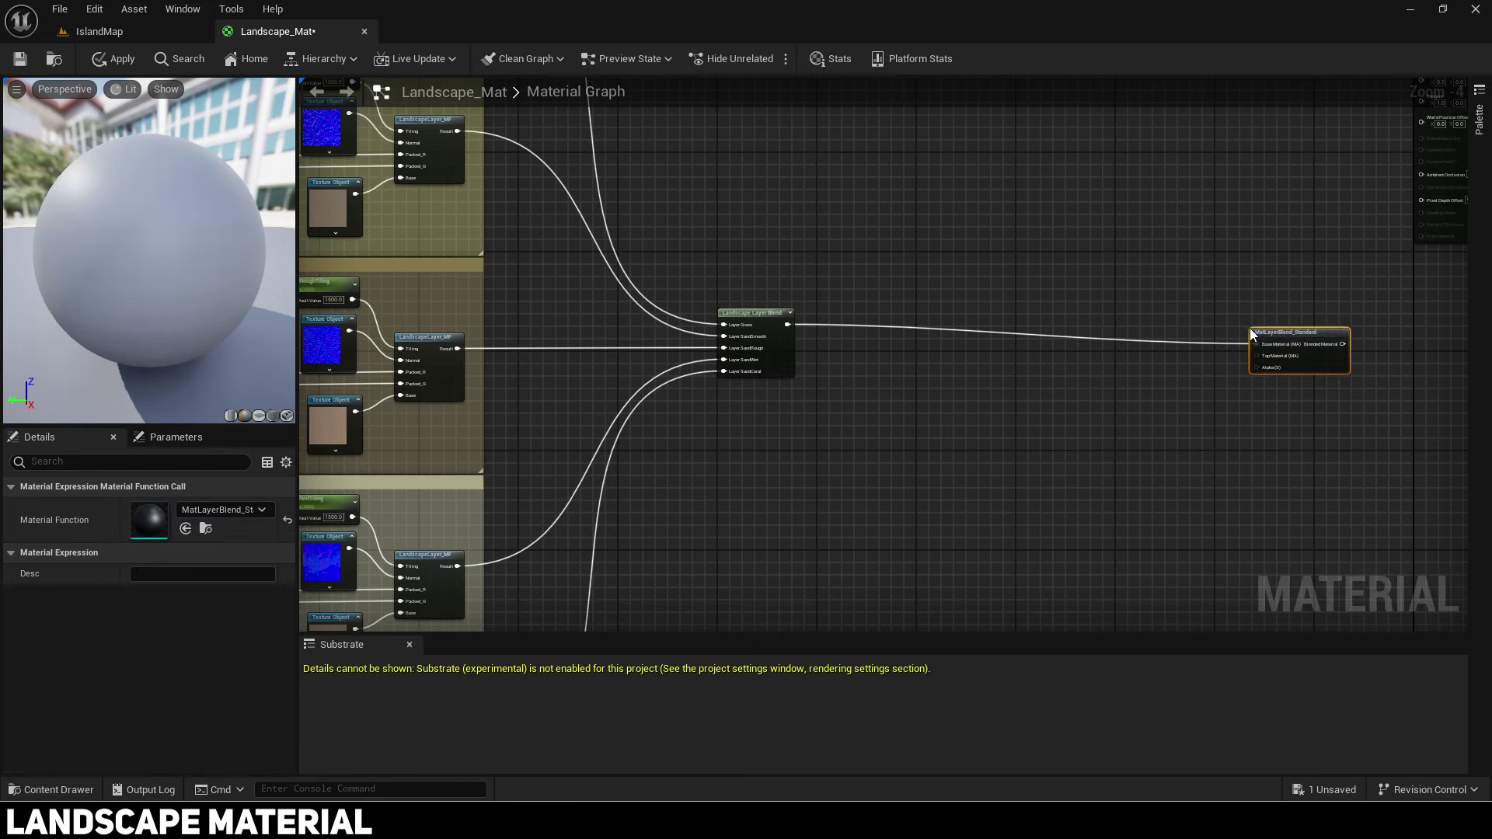
{"action": "right_click_drag", "start_coordinate": [1275, 314], "coordinate": [1134, 300]}
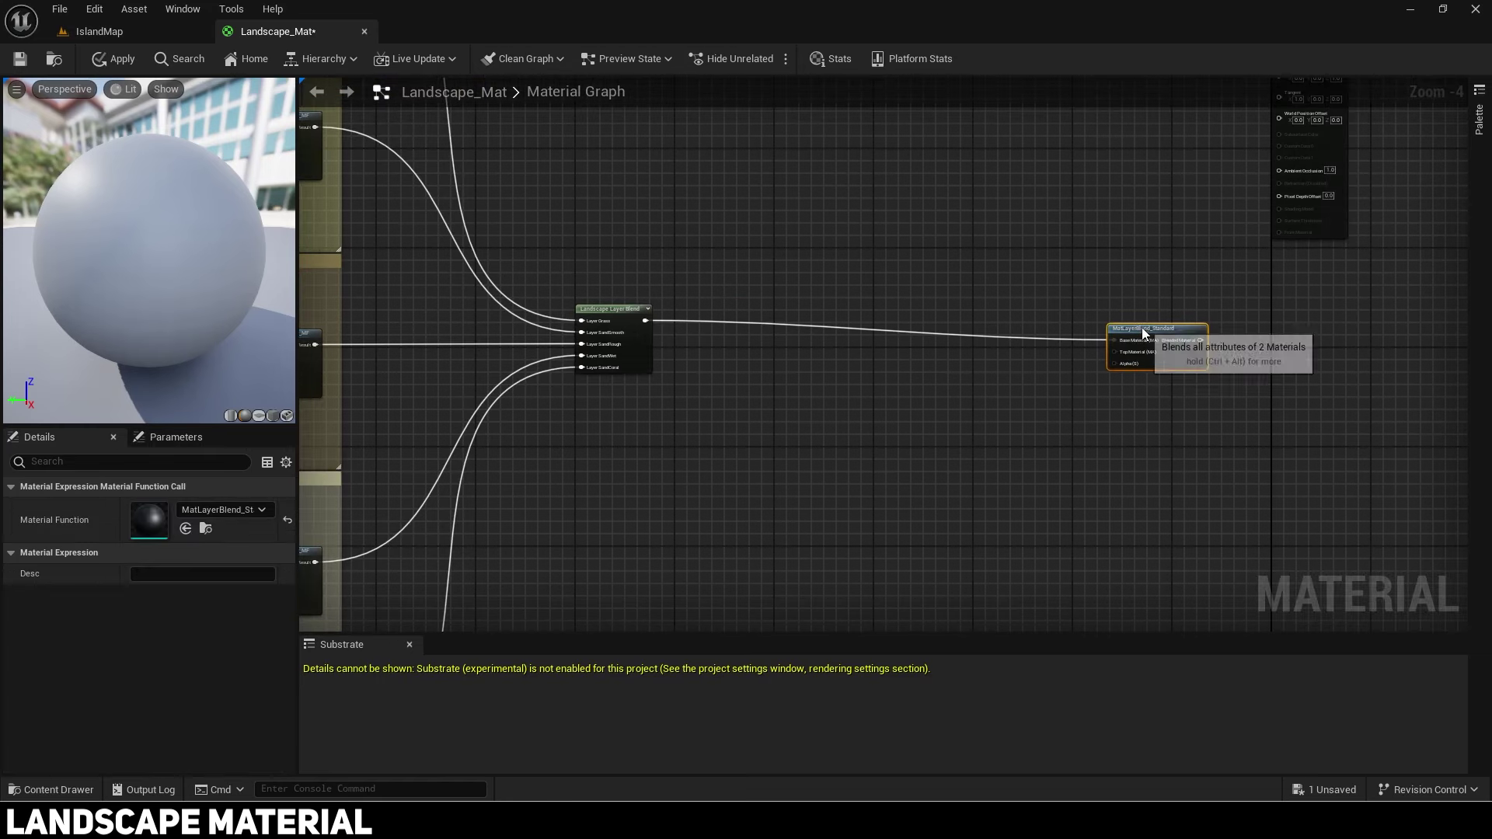
{"action": "left_click_drag", "start_coordinate": [1141, 328], "coordinate": [1174, 300]}
Step: Duplicate the whole grass comment group and place the copy above the wire leading to MatLayerBlend_Standard
{"action": "right_click_drag", "start_coordinate": [559, 156], "coordinate": [781, 319]}
{"action": "right_click_drag", "start_coordinate": [479, 176], "coordinate": [596, 338]}
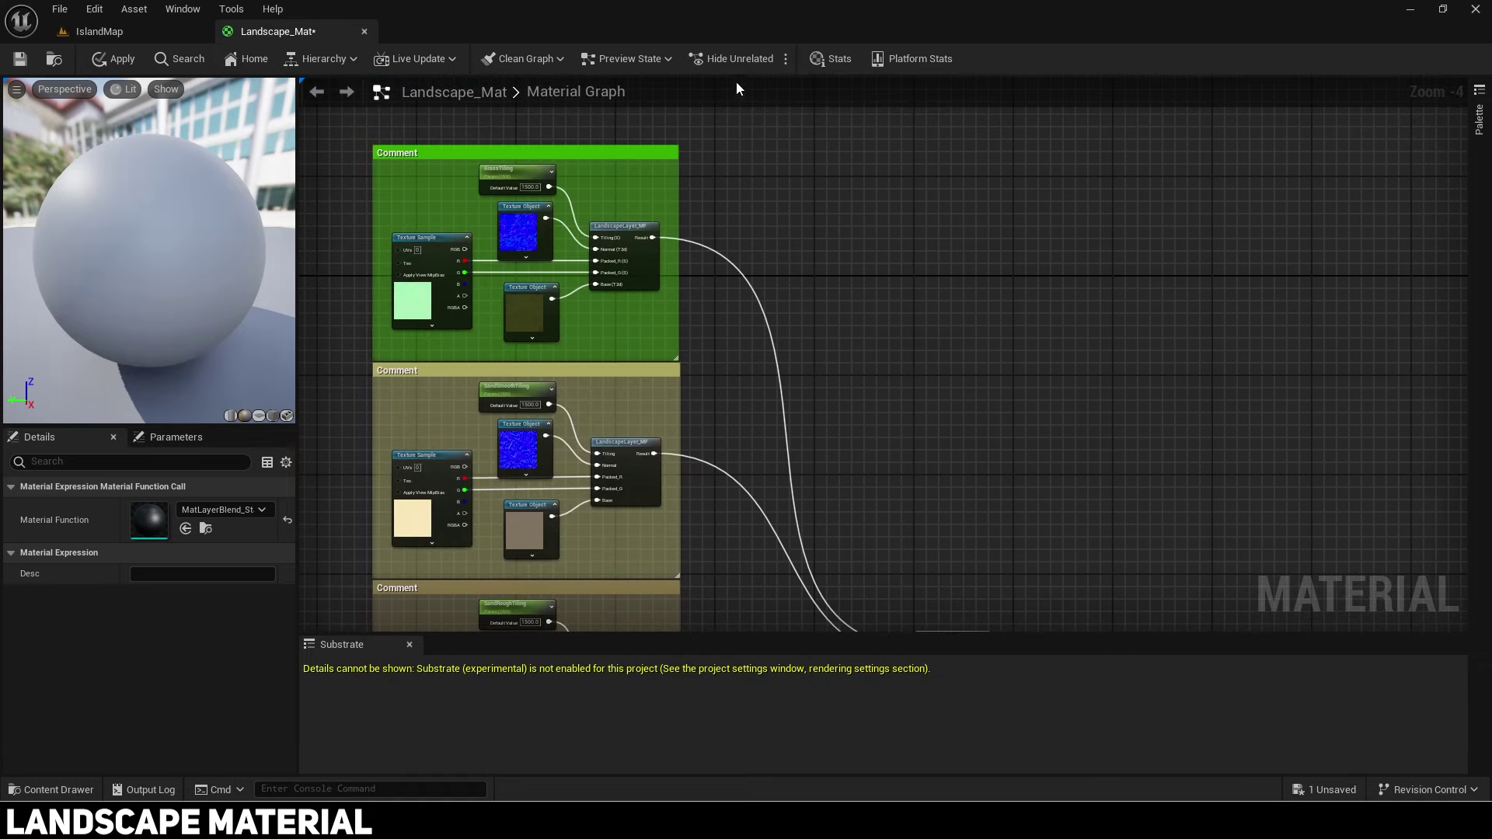
{"action": "left_click_drag", "start_coordinate": [775, 122], "coordinate": [433, 259]}
{"action": "left_click_drag", "start_coordinate": [346, 339], "coordinate": [347, 340]}
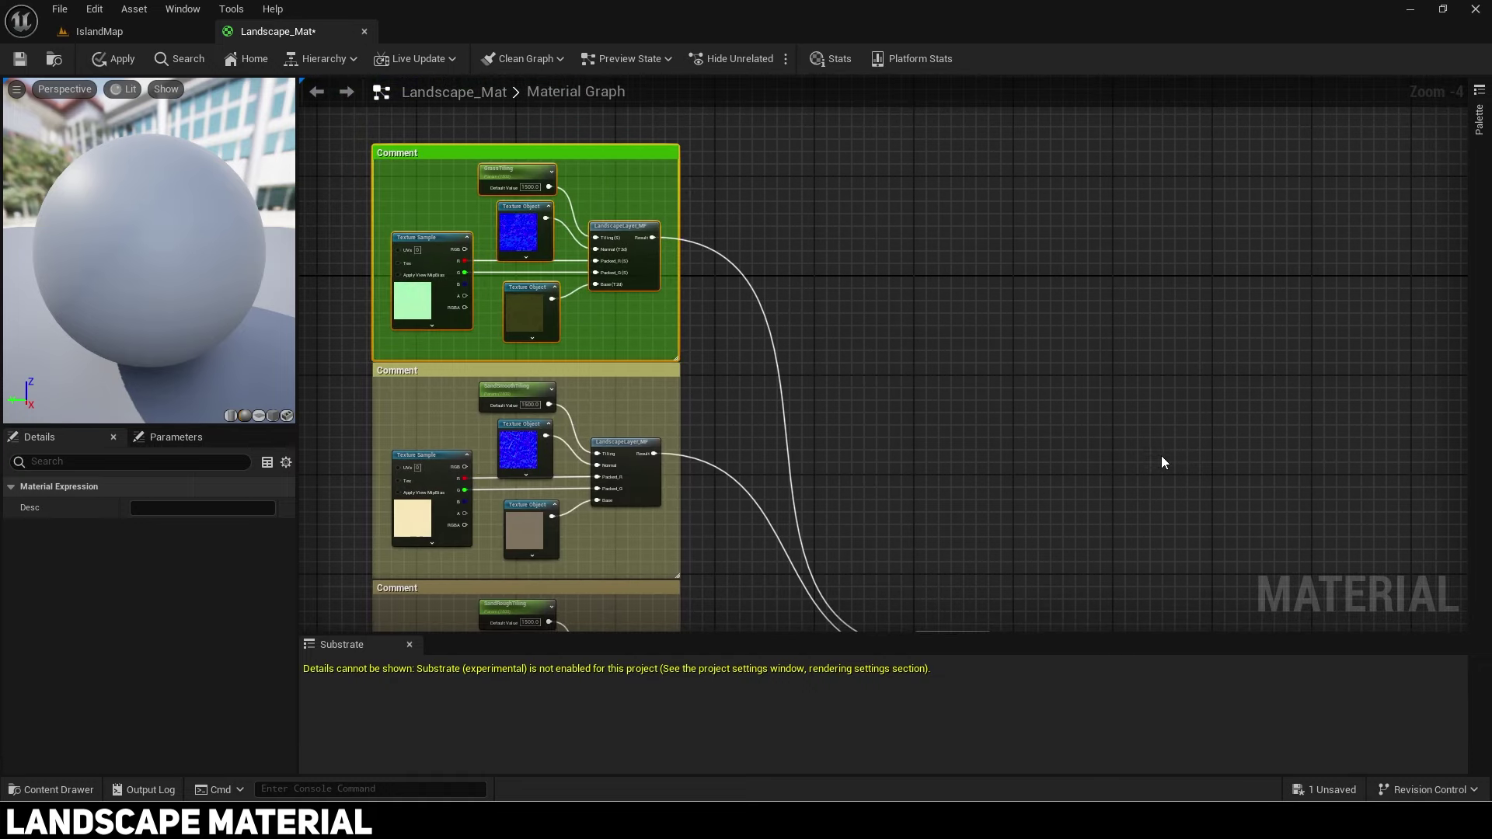
{"action": "key", "text": "ctrl+c"}
{"action": "key", "text": "ctrl+v"}
{"action": "left_click_drag", "start_coordinate": [1211, 422], "coordinate": [1217, 367]}
Step: Recolor the copied group's comment box to a neutral gray with zero saturation and a value of 0.265625
{"action": "right_click_drag", "start_coordinate": [1097, 401], "coordinate": [832, 244]}
{"action": "scroll", "coordinate": [928, 327], "scroll_direction": "up", "scroll_amount": 2}
{"action": "left_click", "coordinate": [843, 169]}
{"action": "left_click", "coordinate": [205, 529]}
{"action": "left_click_drag", "start_coordinate": [394, 548], "coordinate": [400, 599]}
{"action": "left_click", "coordinate": [427, 572]}
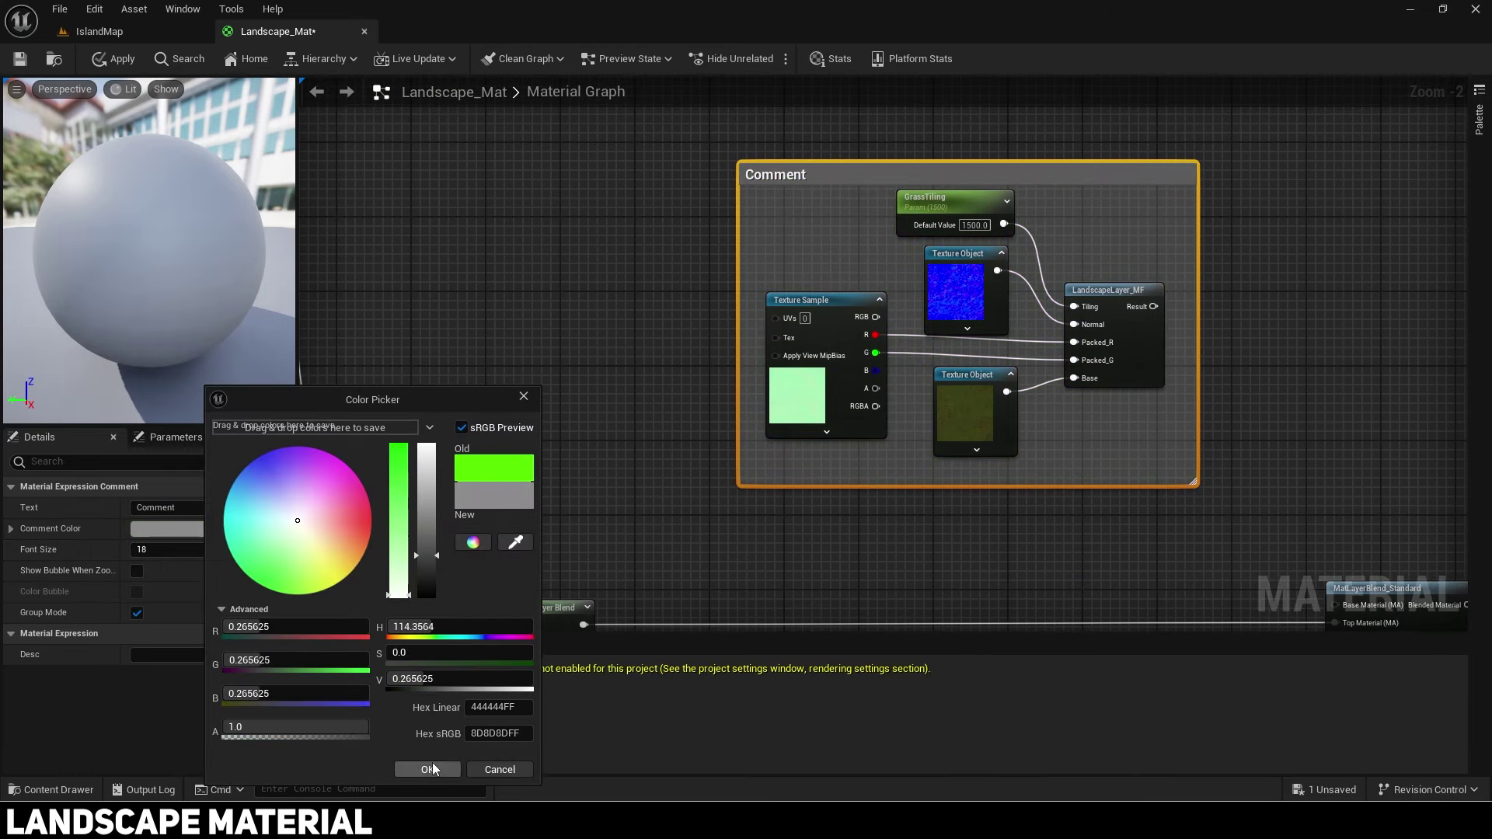
{"action": "left_click", "coordinate": [433, 769]}
Step: Rename the copied group's tiling parameter as BaseTiling
{"action": "left_click", "coordinate": [943, 225]}
{"action": "key", "text": "super"}
{"action": "key", "text": "Escape"}
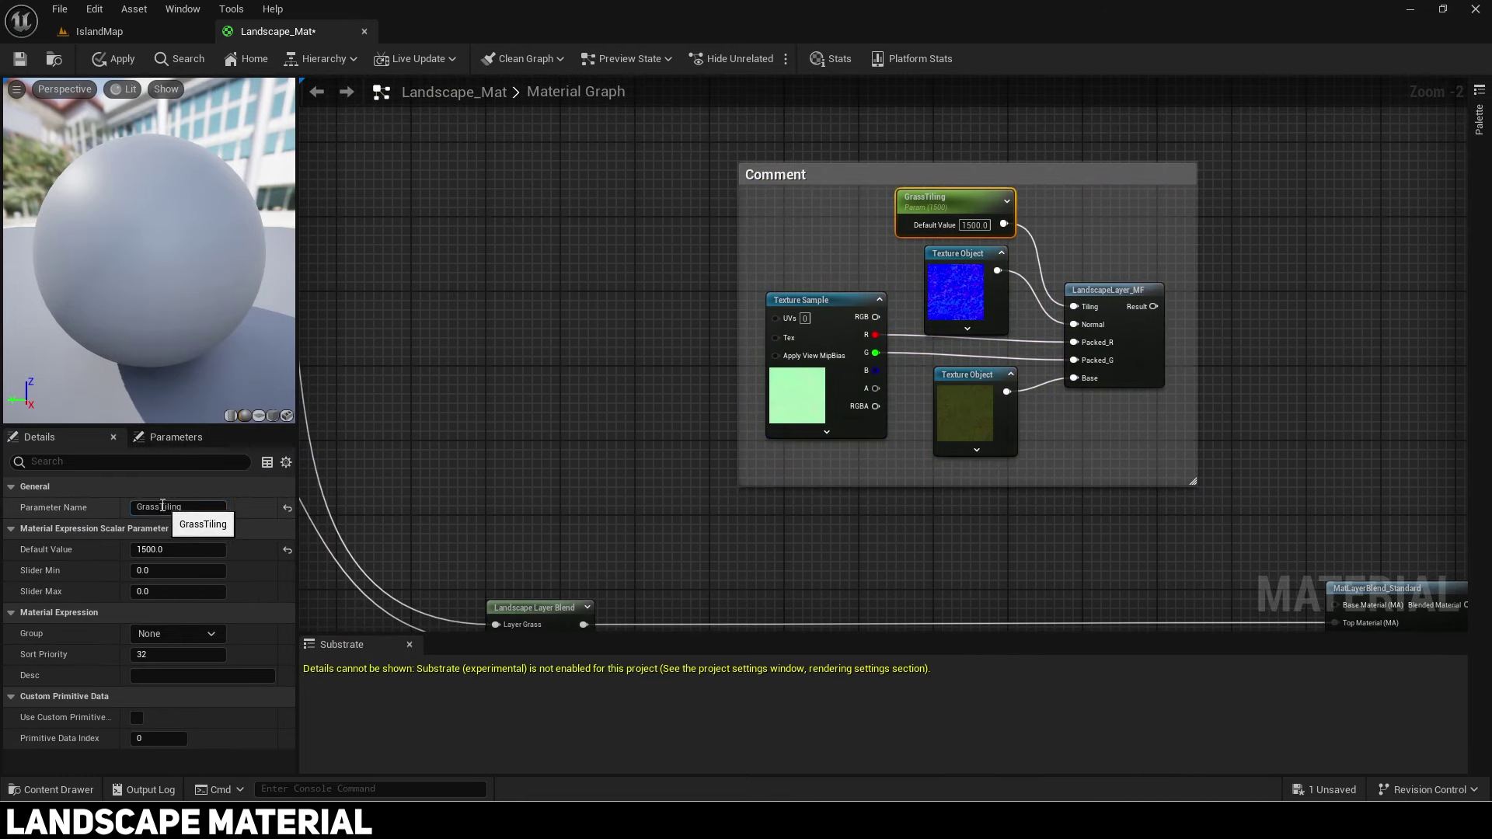
{"action": "type", "text": "e"}
{"action": "key", "text": "Return"}
Step: Replace the mossy forest texture on the copied group's base color Texture Object with the brownish-gray ground texture
{"action": "left_click", "coordinate": [158, 36]}
{"action": "left_click", "coordinate": [116, 669]}
{"action": "left_click", "coordinate": [314, 657]}
{"action": "left_click", "coordinate": [278, 32]}
{"action": "left_click", "coordinate": [972, 381]}
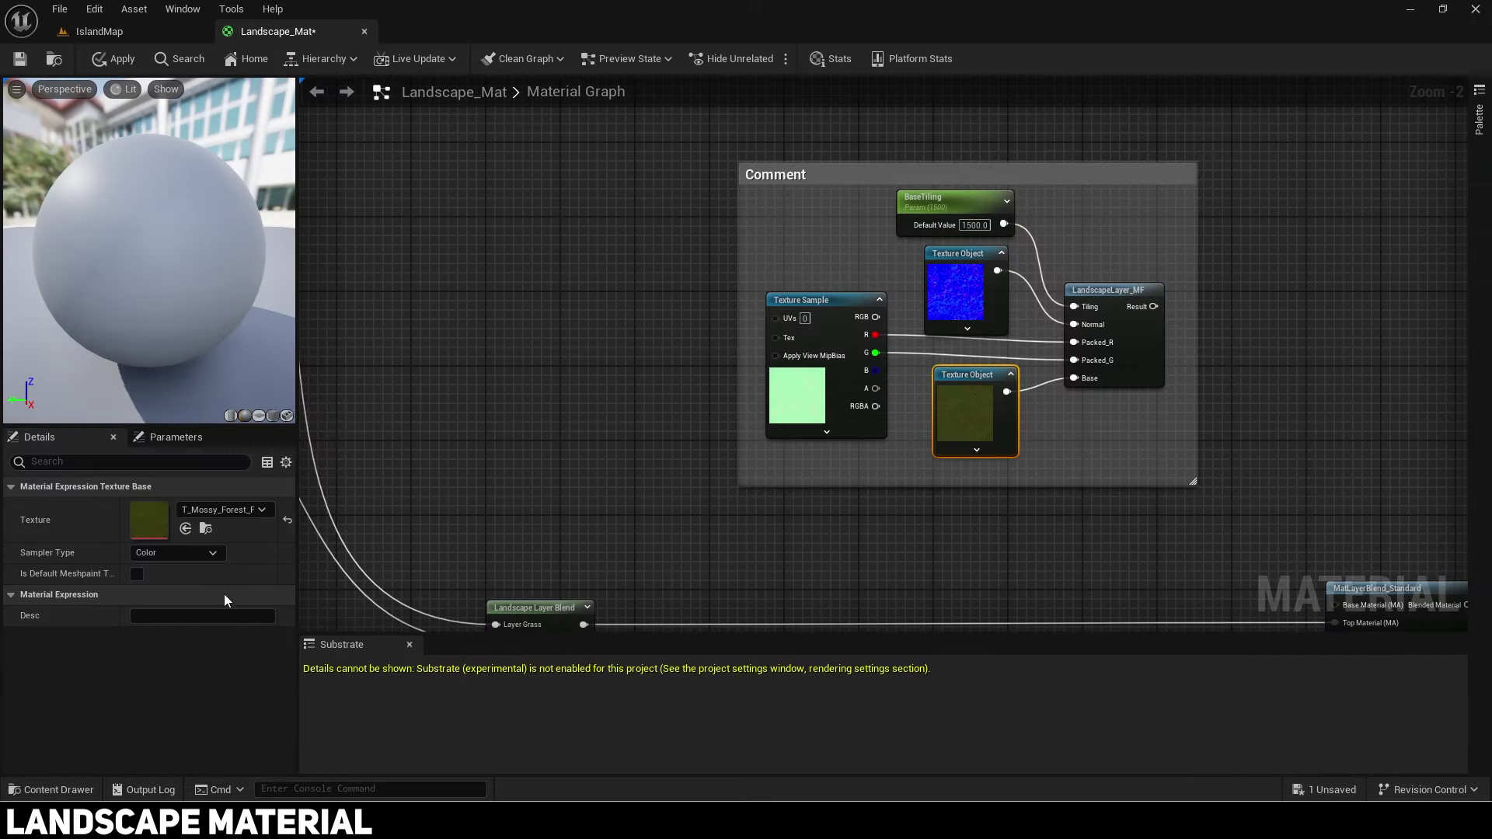
{"action": "left_click", "coordinate": [186, 527]}
{"action": "left_click", "coordinate": [381, 622]}
{"action": "left_click", "coordinate": [277, 32]}
Step: Assign the matching ground normal map to the copied group's normal Texture Object and the matching packed texture to its Texture Sample
{"action": "left_click", "coordinate": [958, 255]}
{"action": "left_click", "coordinate": [186, 528]}
{"action": "left_click", "coordinate": [117, 32]}
{"action": "left_click", "coordinate": [450, 622]}
{"action": "left_click", "coordinate": [278, 31]}
{"action": "left_click", "coordinate": [808, 302]}
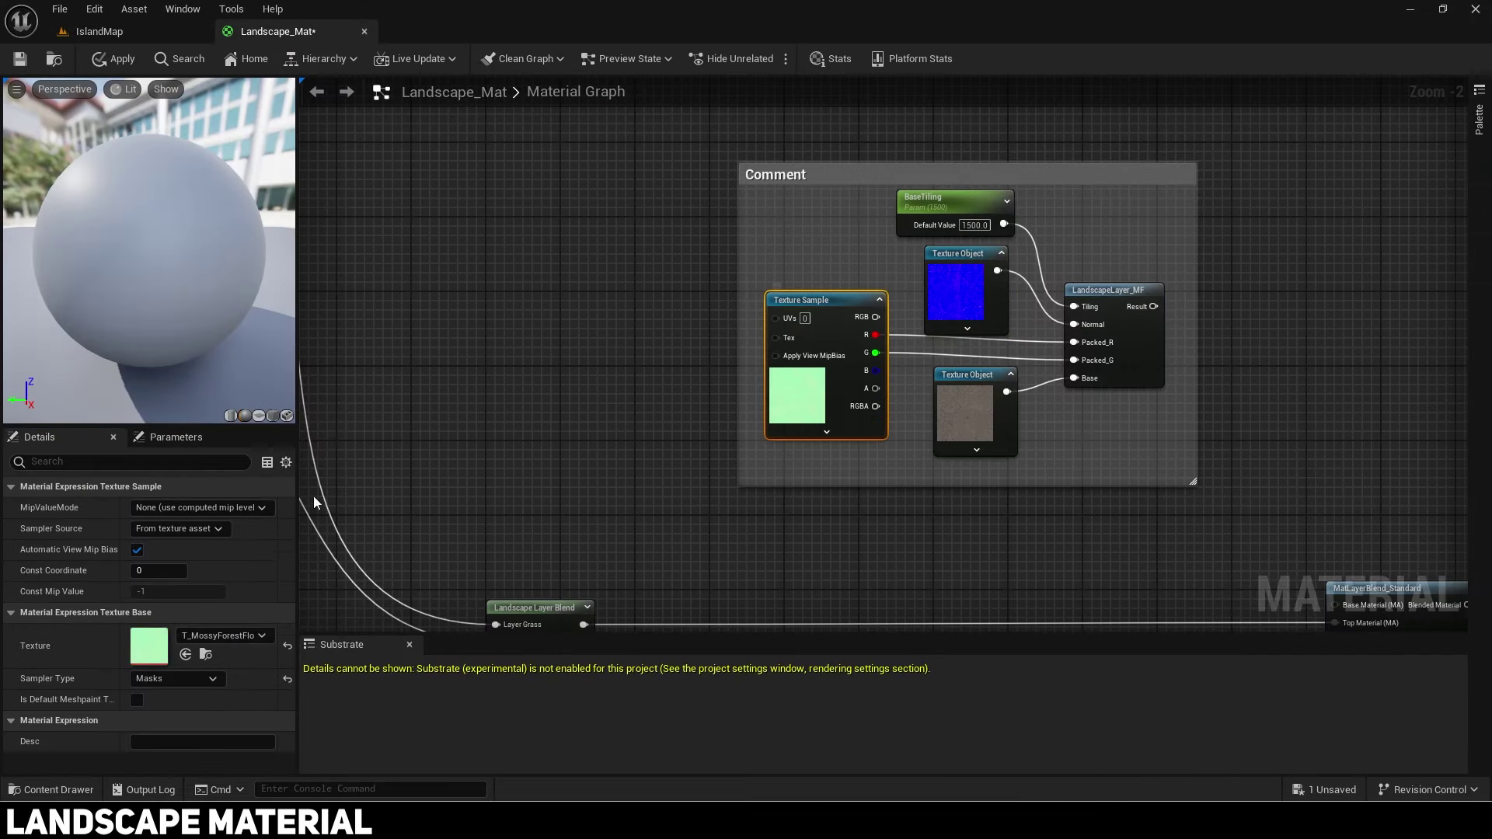
{"action": "left_click_drag", "start_coordinate": [756, 462], "coordinate": [1119, 360]}
Step: Clear the placeholder text from the comment boxes of the grass, sand and base layer groups
{"action": "scroll", "coordinate": [979, 347], "scroll_direction": "down", "scroll_amount": 4}
{"action": "left_click", "coordinate": [579, 195]}
{"action": "left_click", "coordinate": [190, 510]}
{"action": "key", "text": "BackSpace"}
{"action": "left_click", "coordinate": [576, 305]}
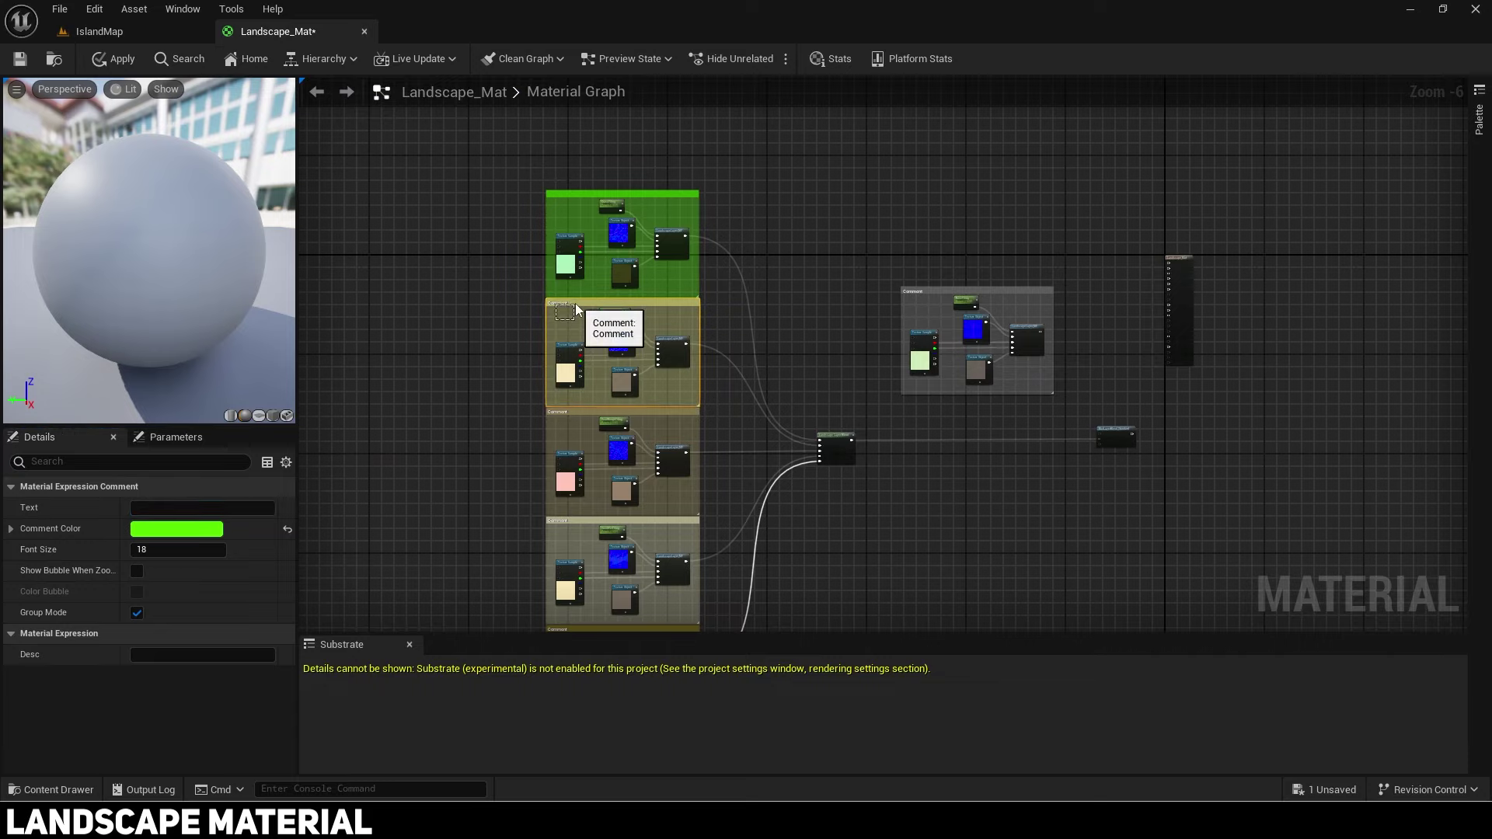
{"action": "left_click", "coordinate": [579, 413], "text": "shift"}
{"action": "left_click", "coordinate": [581, 522], "text": "shift"}
{"action": "scroll", "coordinate": [1040, 239], "scroll_direction": "up", "scroll_amount": 3}
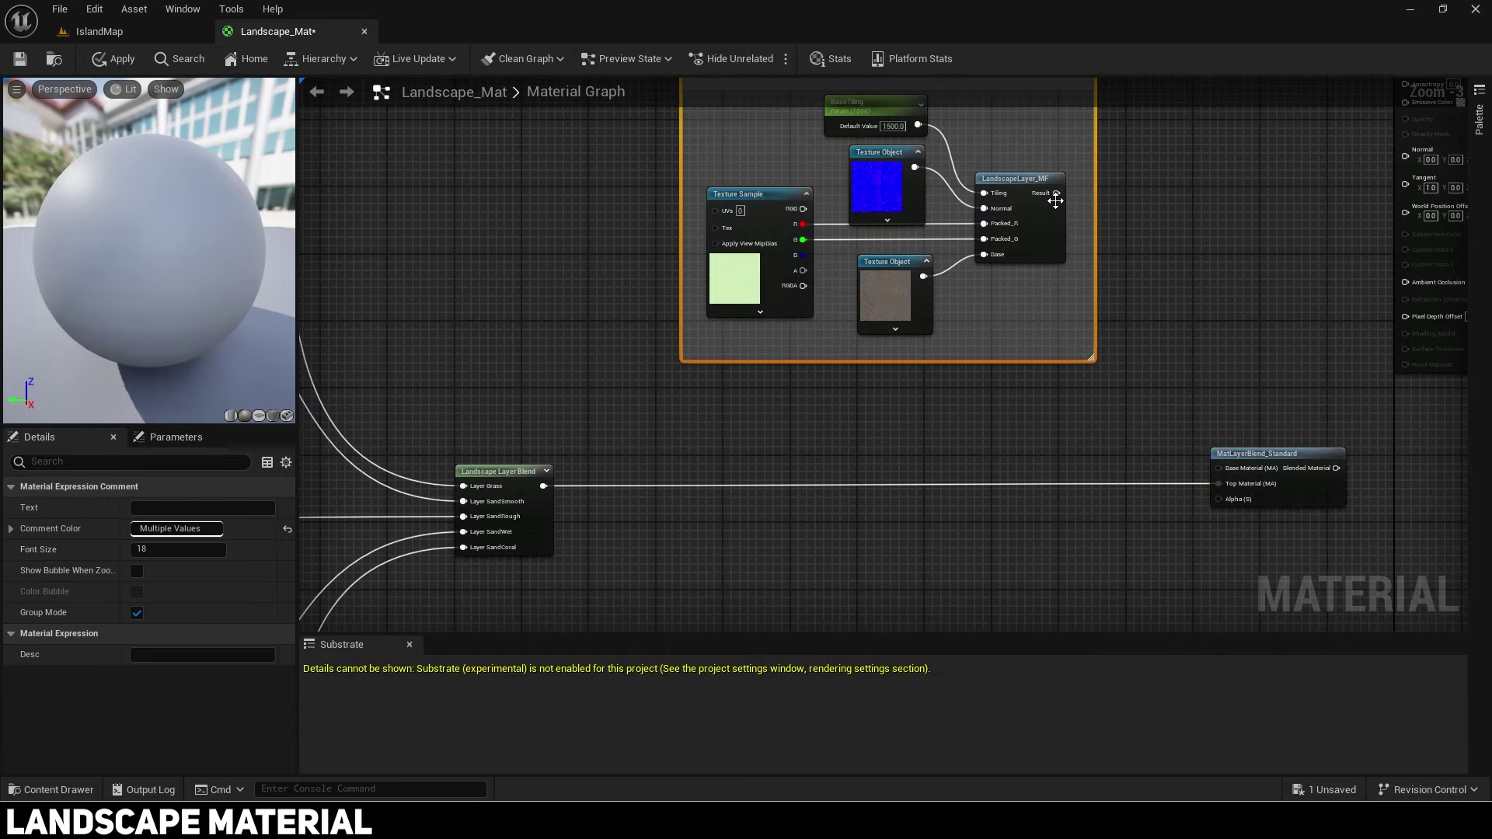
Step: Connect the base layer's LandscapeLayer_MF result to Base Material on MatLayerBlend_Standard, and move the group and blend node into a tidier layout
{"action": "left_click_drag", "start_coordinate": [1056, 194], "coordinate": [1219, 466]}
{"action": "right_click_drag", "start_coordinate": [1144, 373], "coordinate": [1110, 426]}
{"action": "left_click_drag", "start_coordinate": [1116, 418], "coordinate": [639, 117]}
{"action": "right_click_drag", "start_coordinate": [1029, 344], "coordinate": [982, 362]}
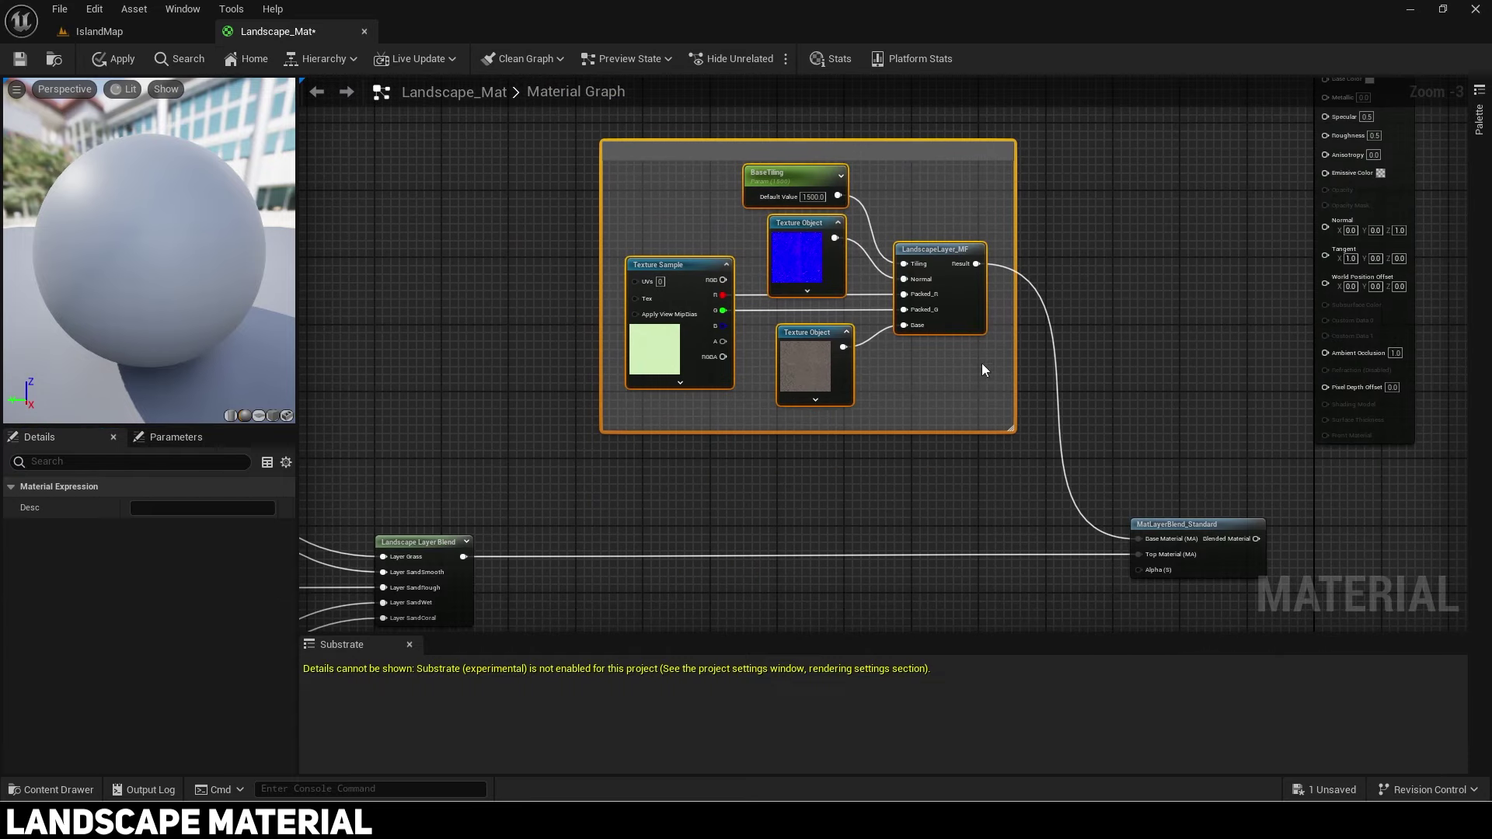
{"action": "left_click_drag", "start_coordinate": [938, 250], "coordinate": [863, 347]}
{"action": "left_click_drag", "start_coordinate": [1244, 526], "coordinate": [1210, 526]}
Step: Add a Constant 3Vector node with the value 0, 0, 1 in the empty area below the base layer group
{"action": "right_click_drag", "start_coordinate": [854, 599], "coordinate": [939, 342]}
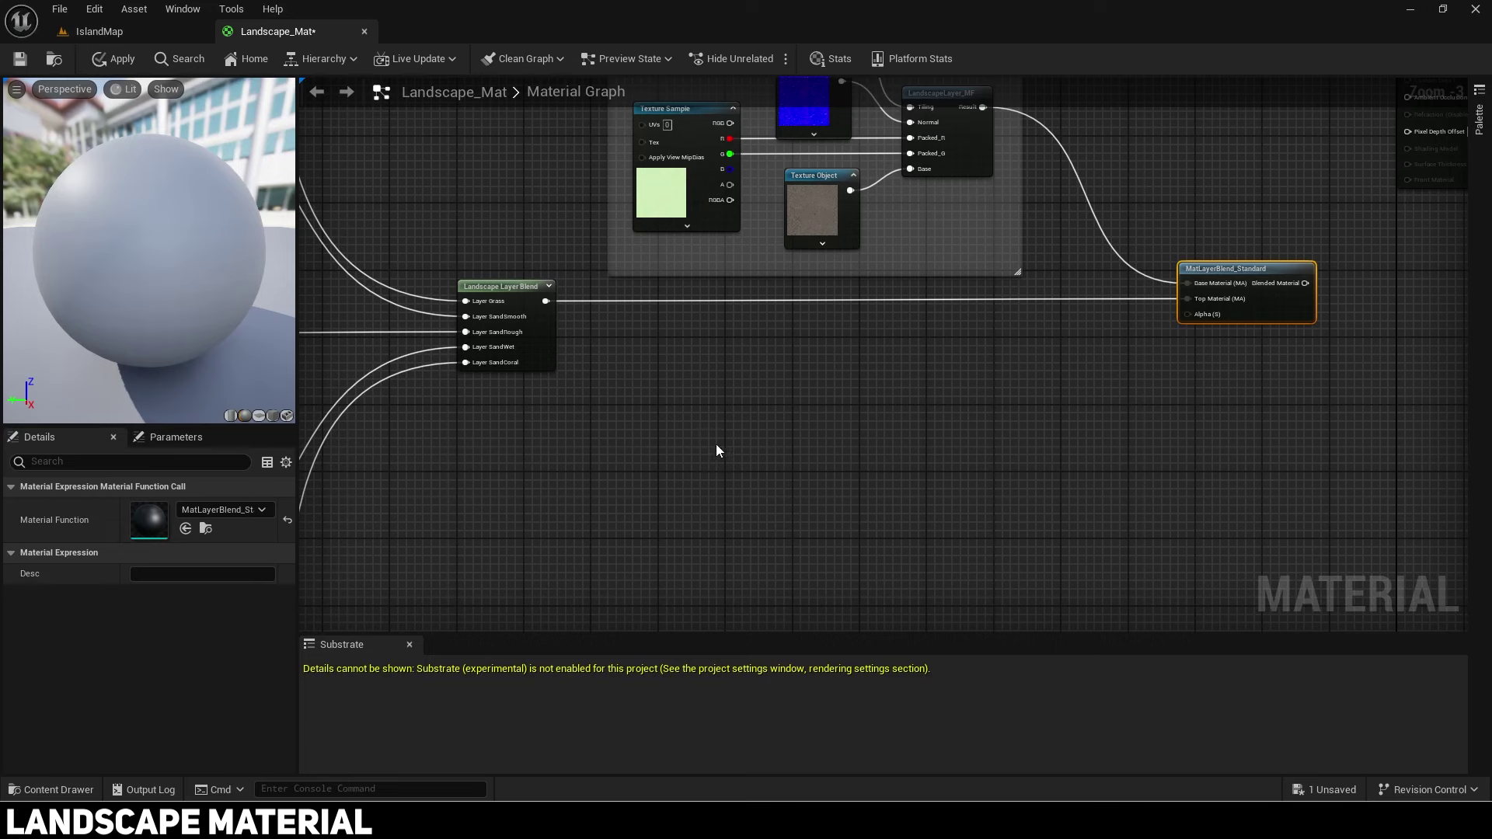
{"action": "key", "text": "3"}
{"action": "left_click", "coordinate": [661, 476]}
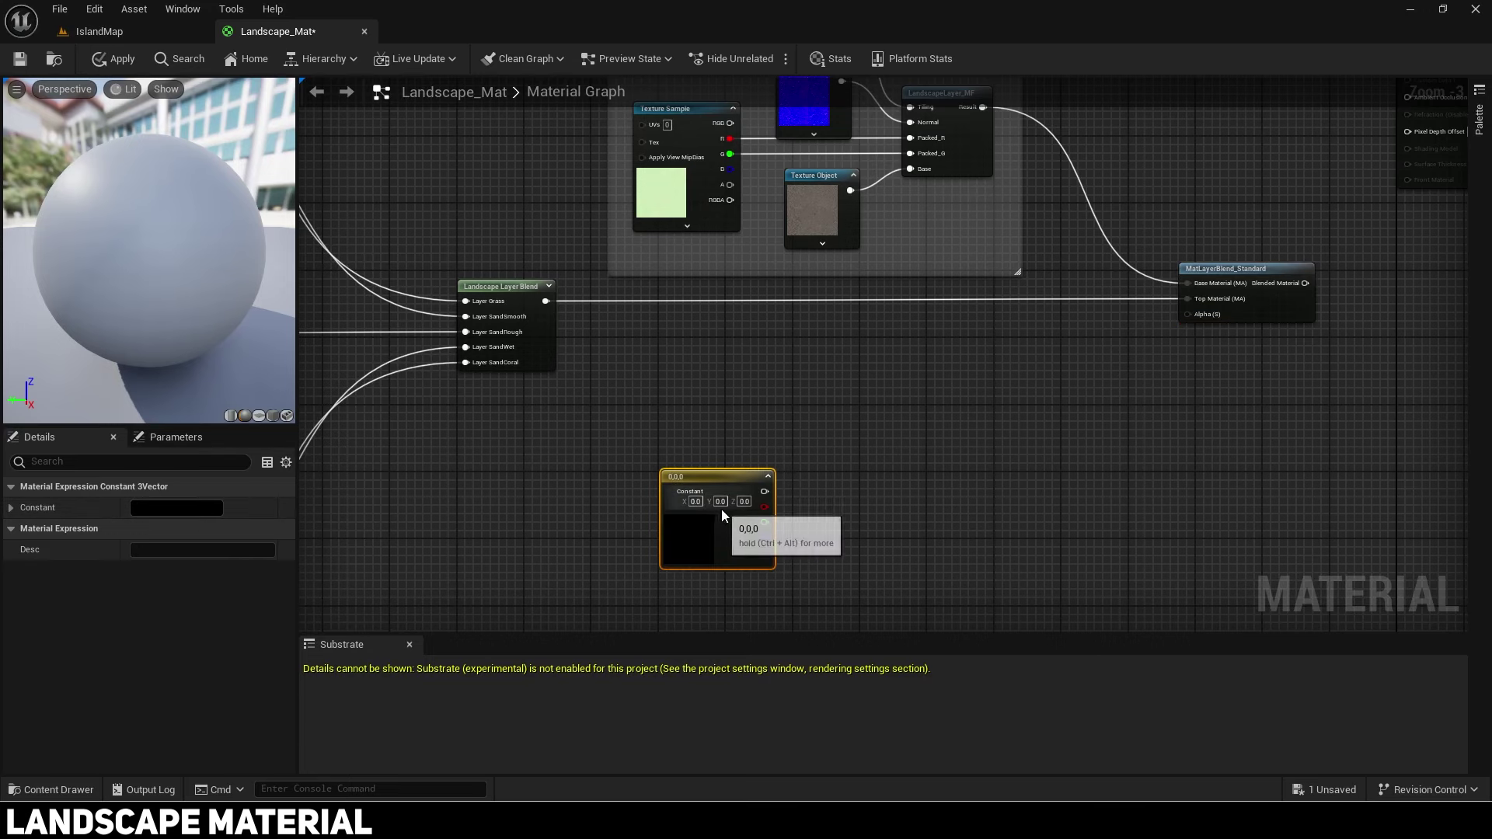
{"action": "scroll", "coordinate": [722, 525], "scroll_direction": "up", "scroll_amount": 1}
{"action": "scroll", "coordinate": [721, 525], "scroll_direction": "up", "scroll_amount": 1}
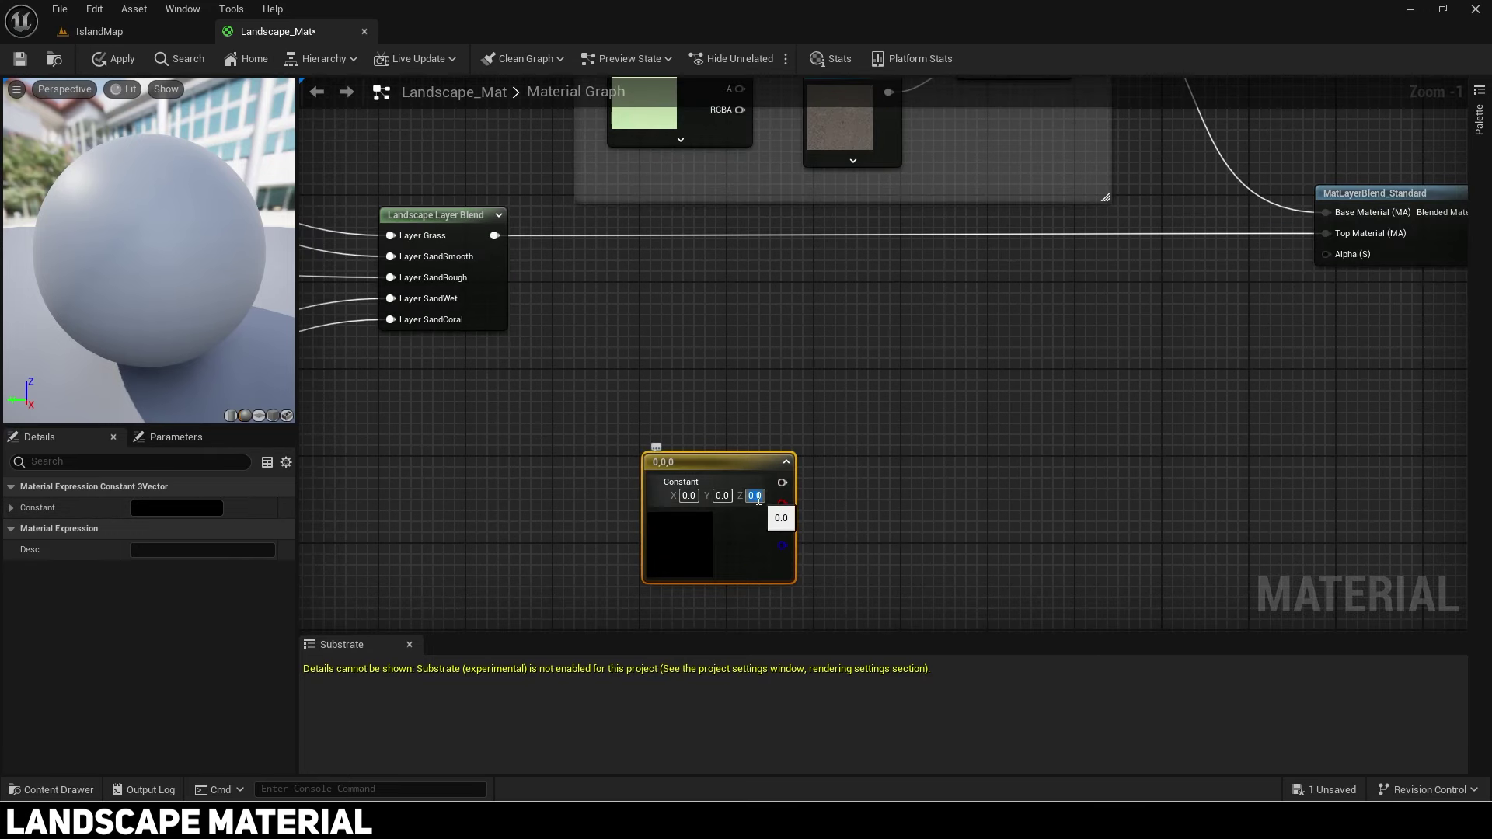
Step: Feed the 0,0,1 constant into a new TransformVector node, Tangent Space to World Space, and place it beside the constant
{"action": "left_click_drag", "start_coordinate": [781, 482], "coordinate": [922, 483]}
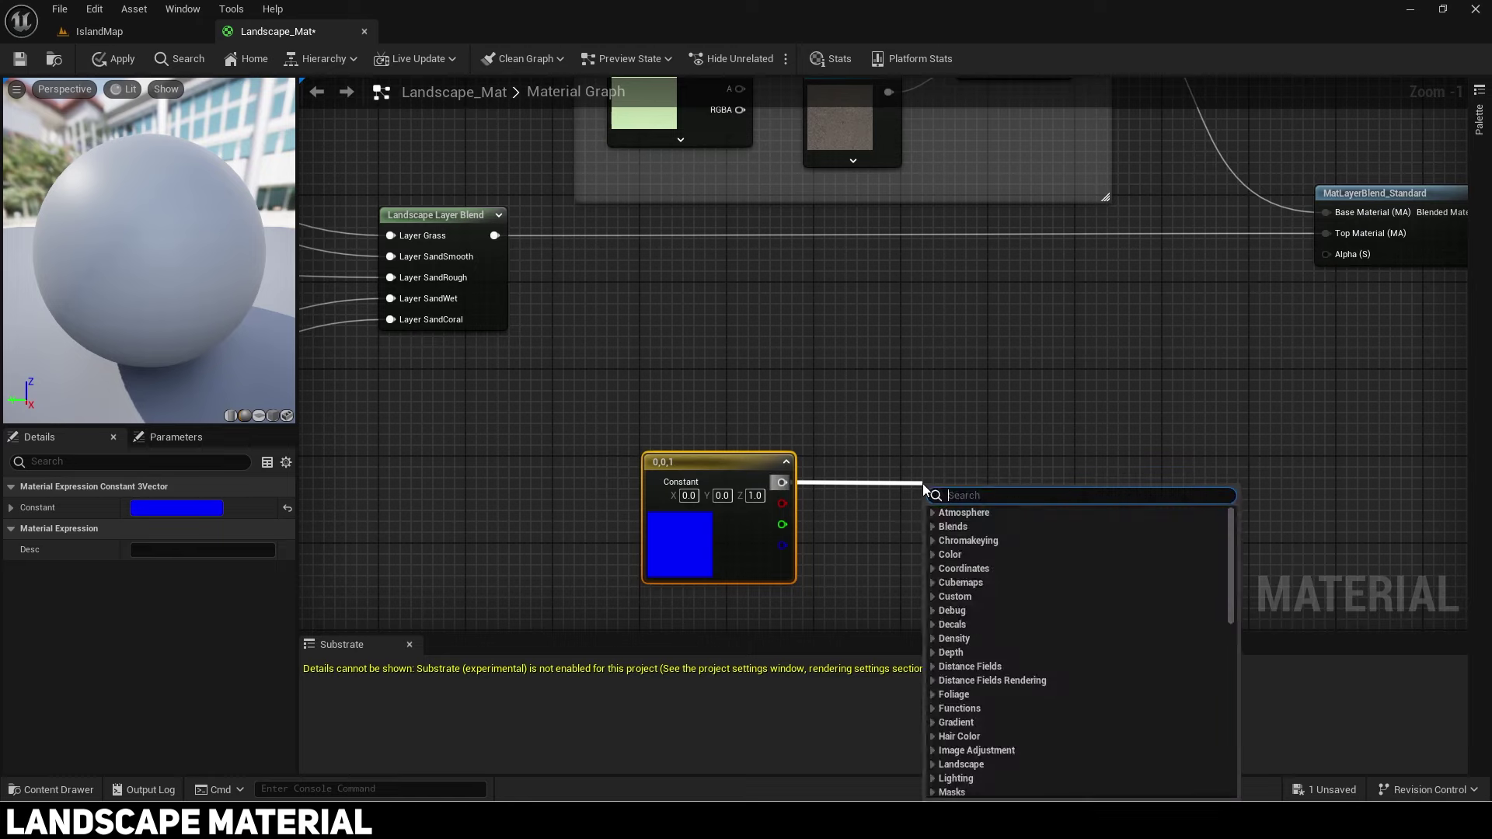
{"action": "type", "text": "transform v"}
{"action": "key", "text": "Return"}
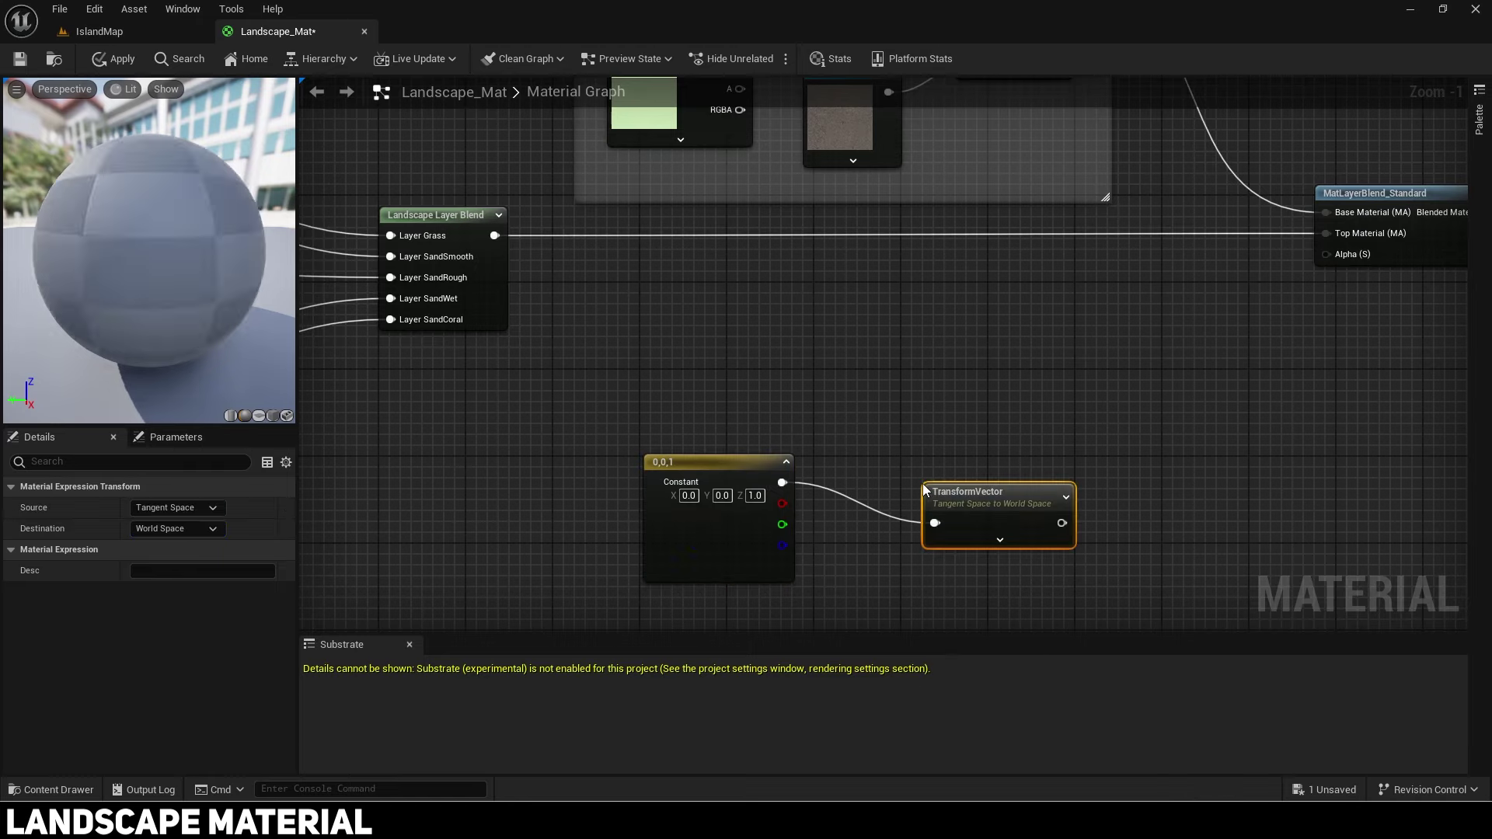
{"action": "left_click_drag", "start_coordinate": [1021, 492], "coordinate": [967, 460]}
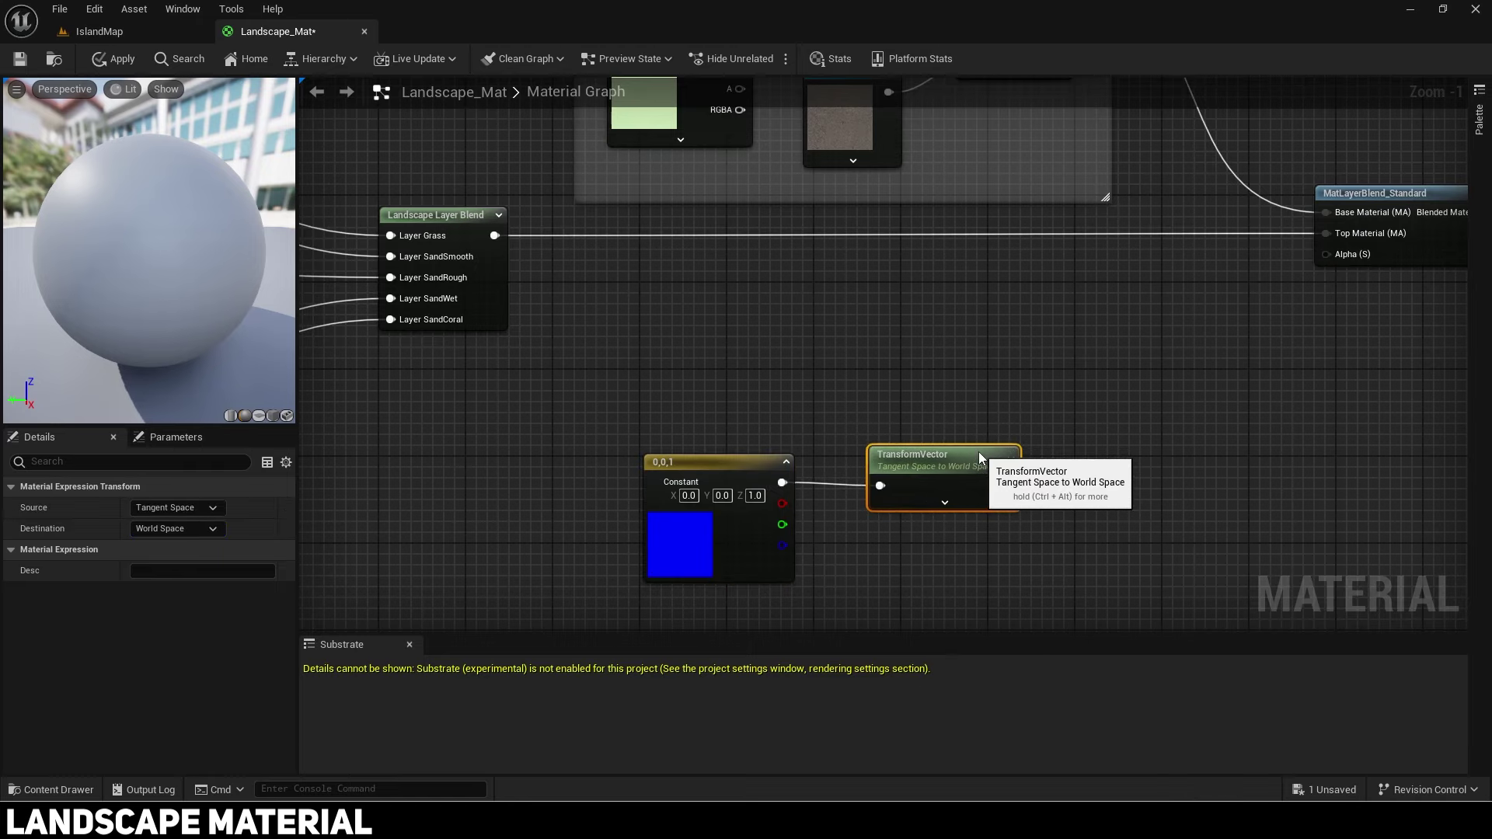
Step: Add a Normalize node fed by the TransformVector output
{"action": "right_click_drag", "start_coordinate": [959, 542], "coordinate": [907, 445]}
{"action": "left_click_drag", "start_coordinate": [931, 417], "coordinate": [979, 418]}
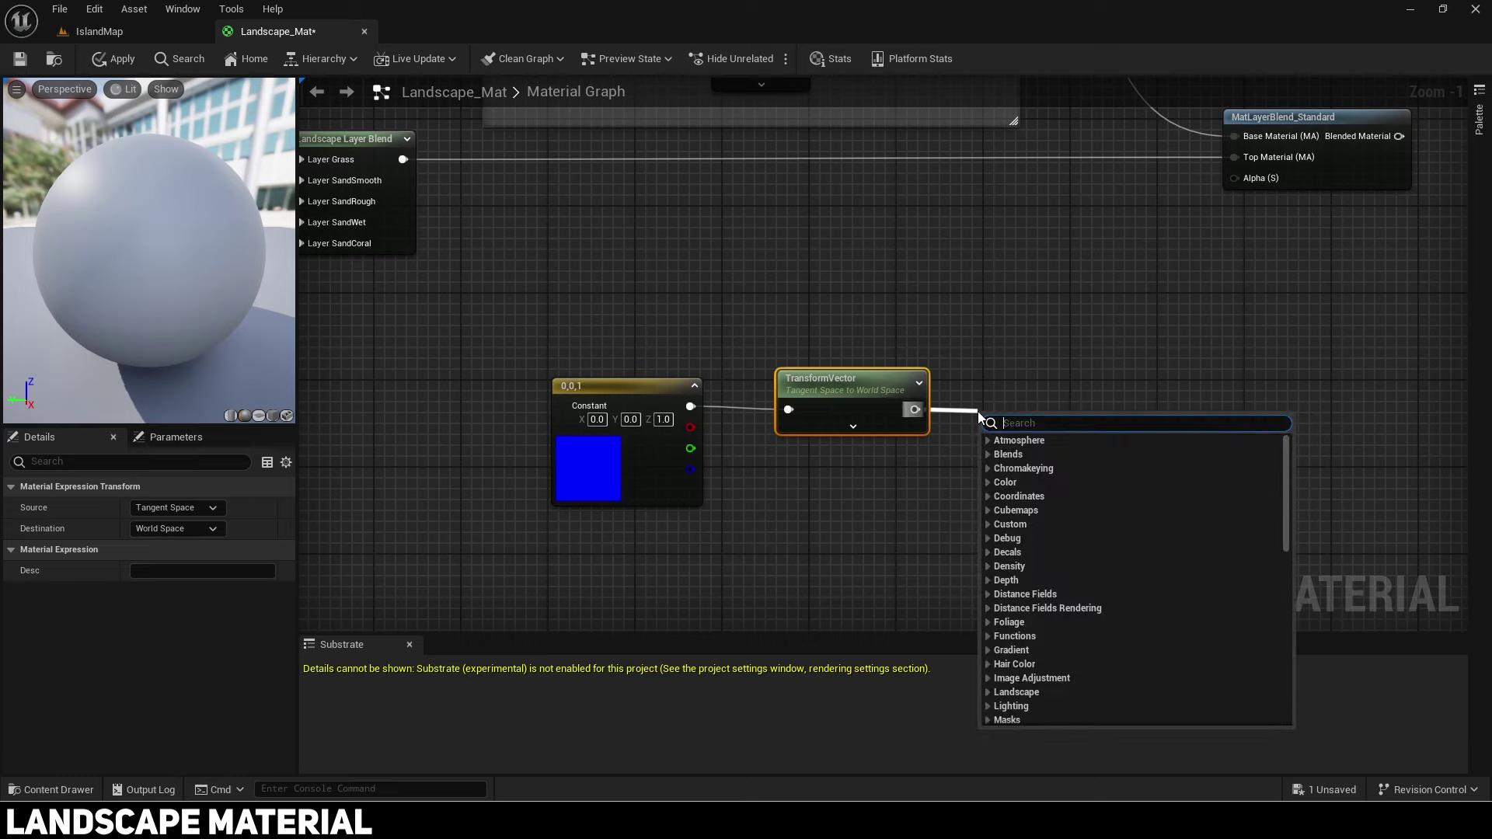
{"action": "type", "text": "nomra"}
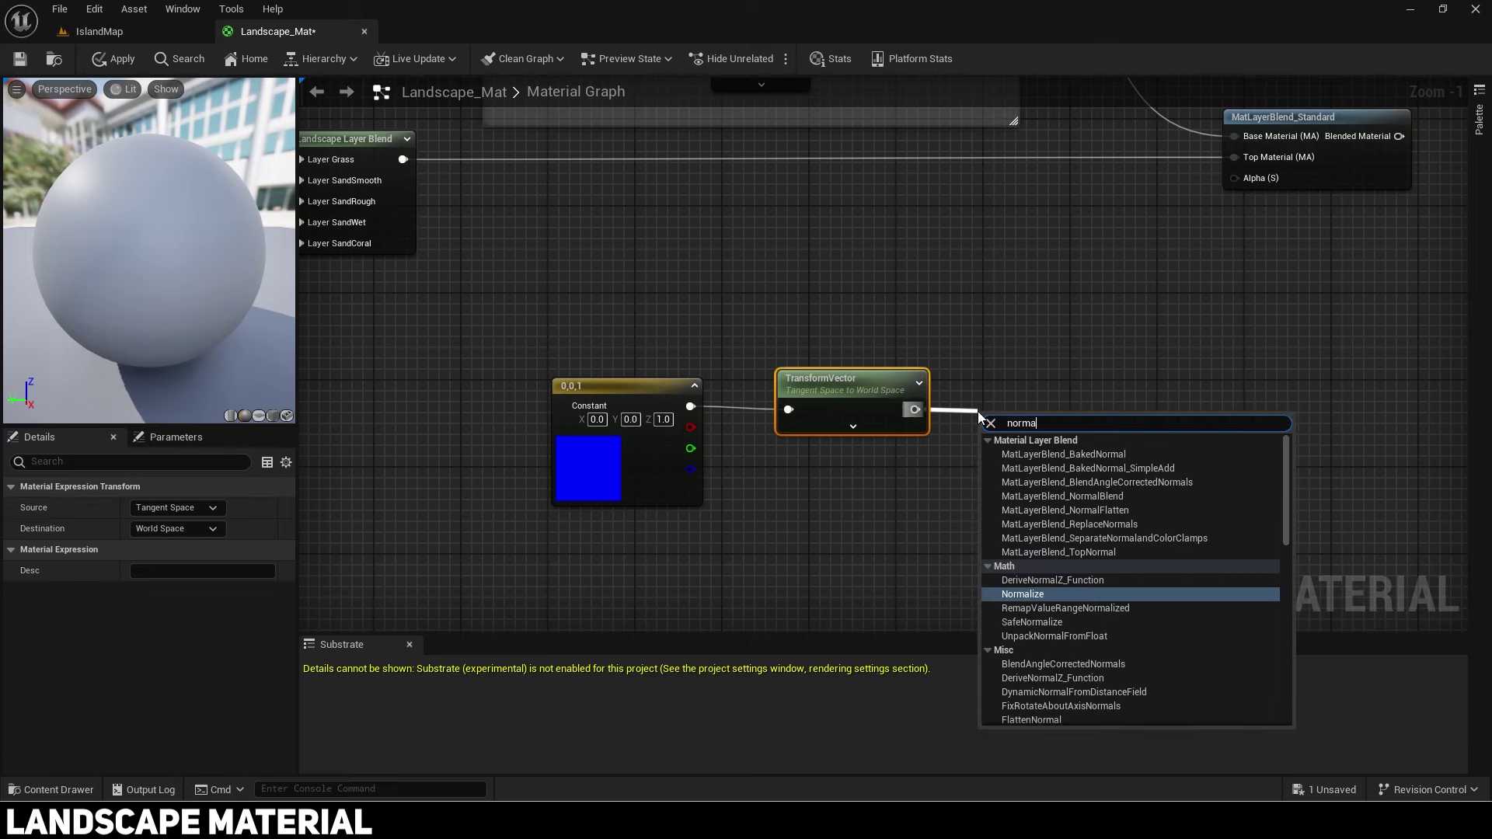
{"action": "key", "text": "Return"}
Step: Add a DotProduct node with the Normalize output on input A and the 0,0,1 constant on input B
{"action": "left_click_drag", "start_coordinate": [1010, 419], "coordinate": [1126, 476]}
{"action": "type", "text": "dot p"}
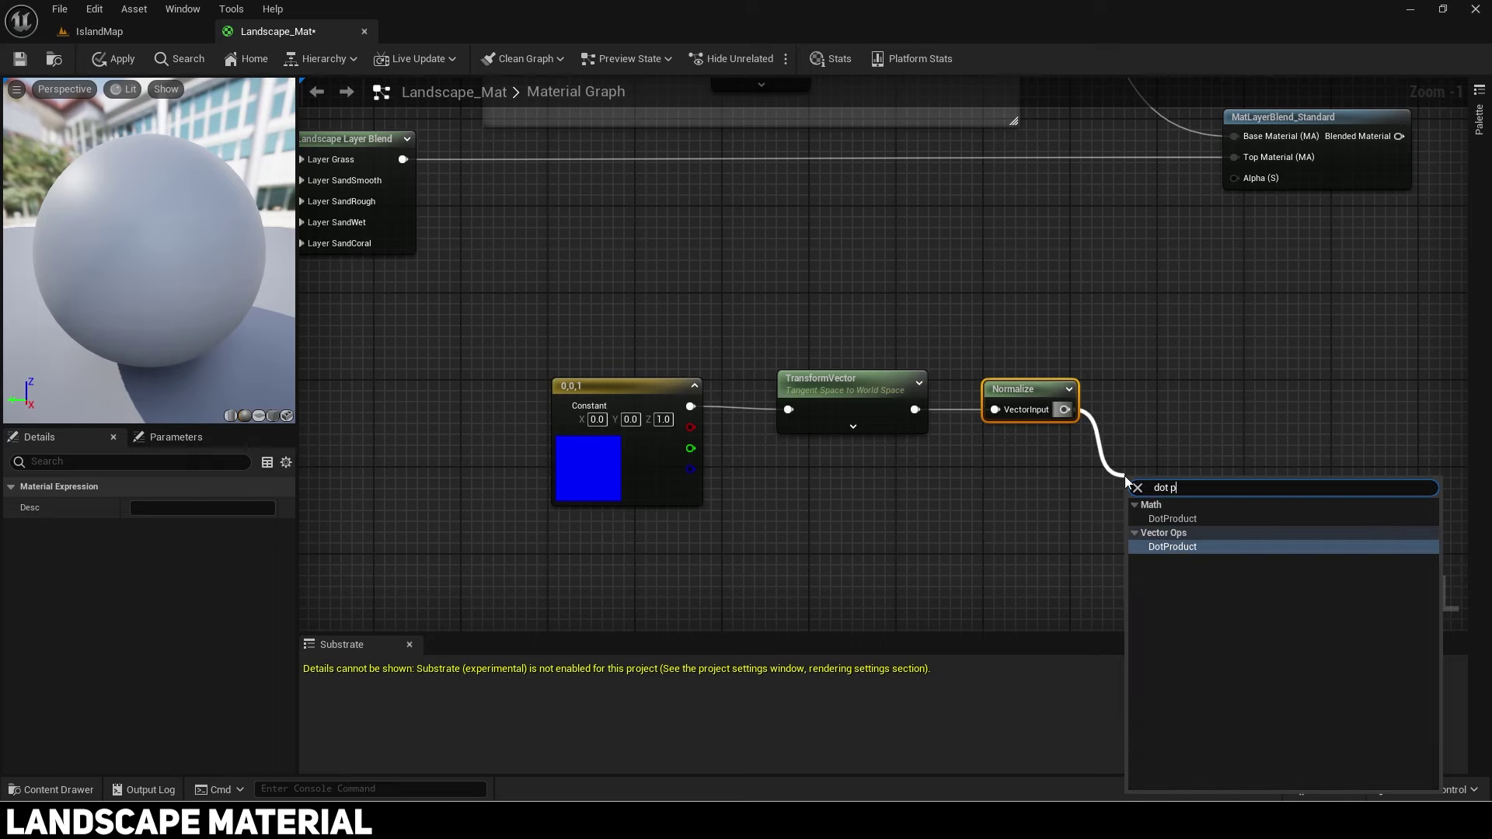
{"action": "key", "text": "Return"}
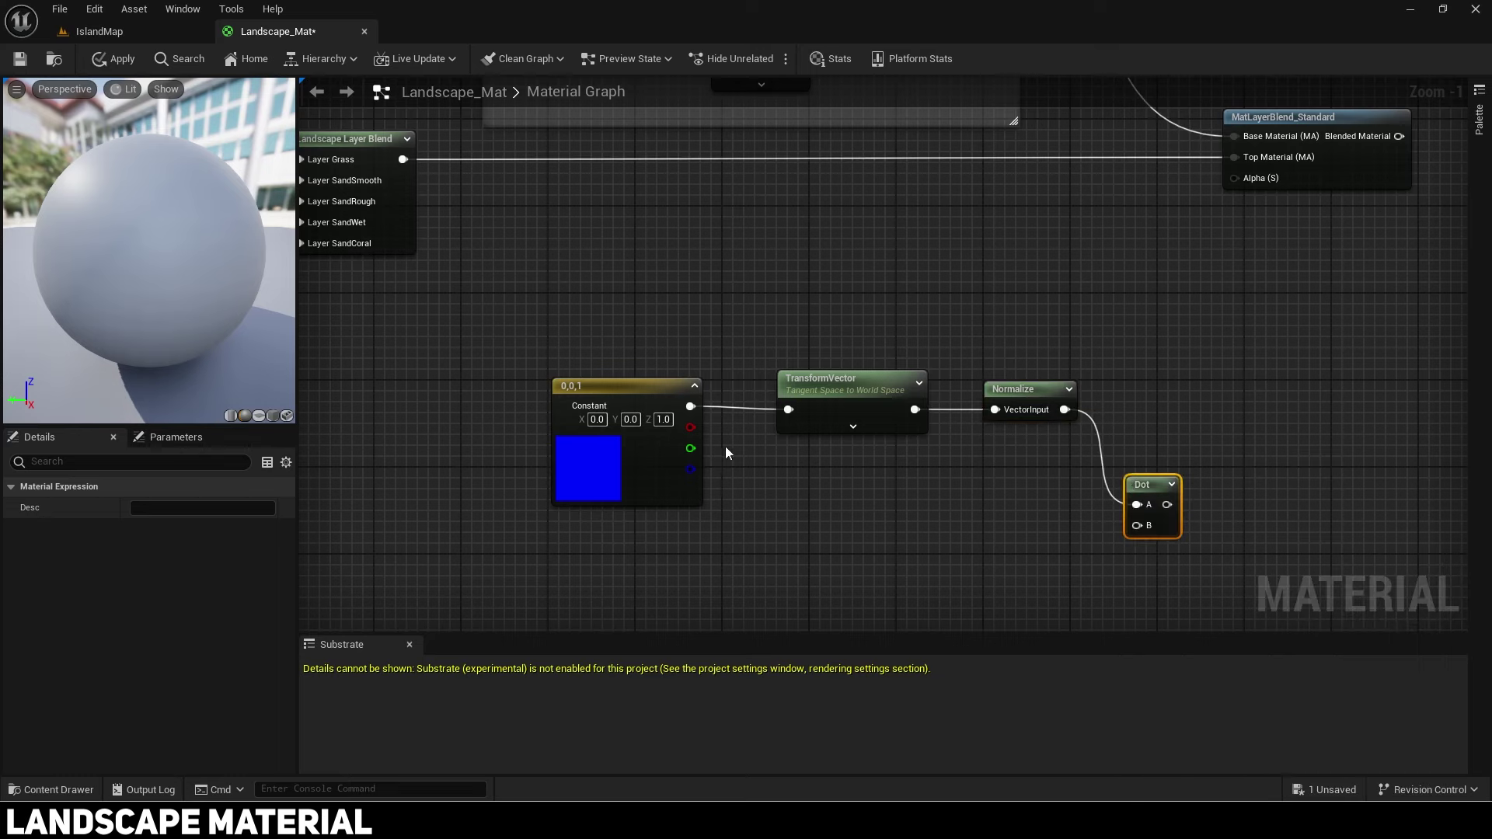
{"action": "left_click_drag", "start_coordinate": [689, 407], "coordinate": [1188, 543]}
{"action": "left_click_drag", "start_coordinate": [1127, 527], "coordinate": [1135, 526]}
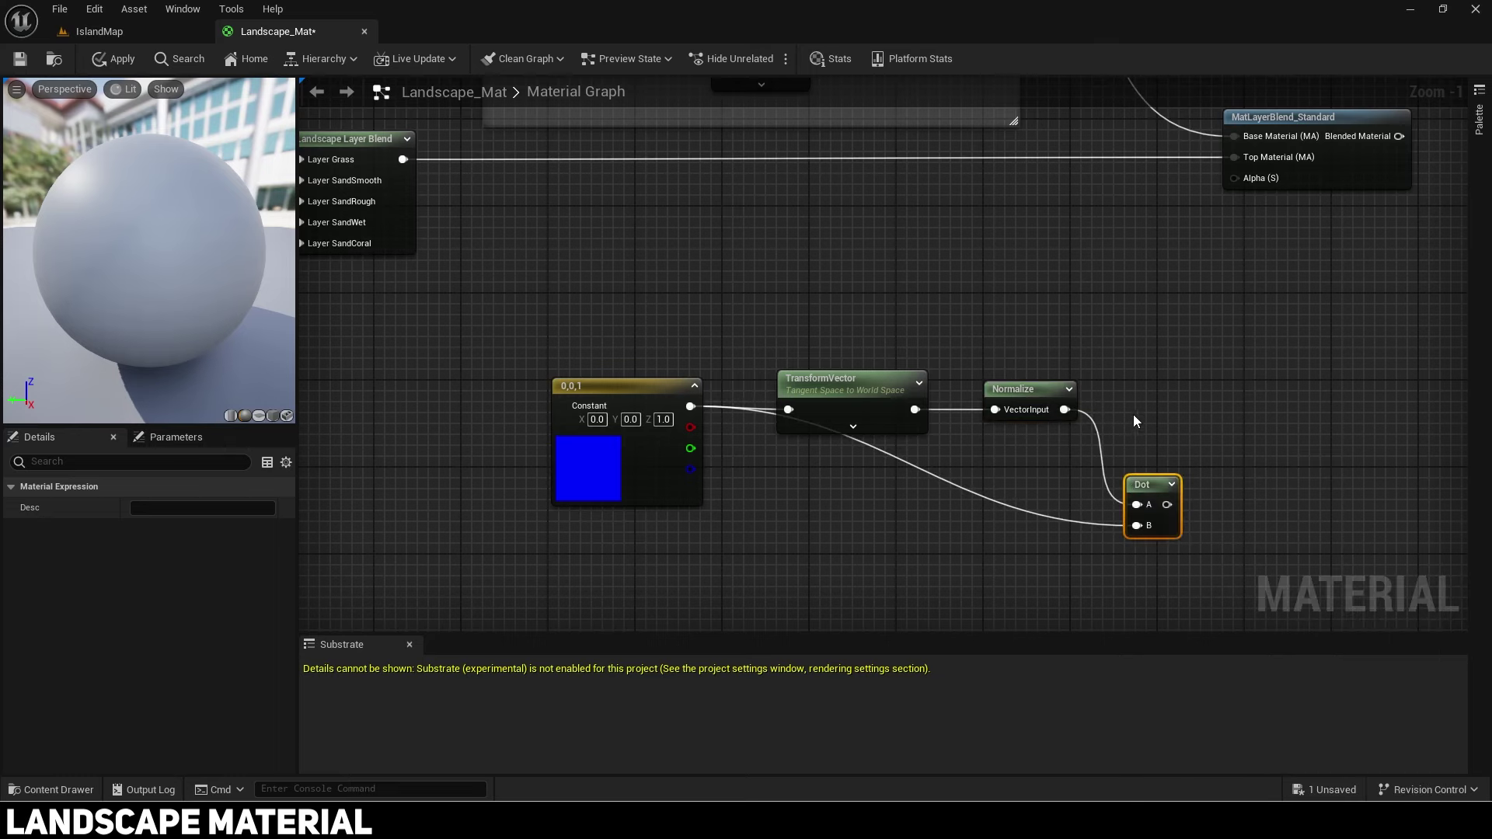
Step: Straighten the constant, TransformVector and Normalize chain, and route the Dot B wire through a reroute node aligned below it
{"action": "left_click_drag", "start_coordinate": [1134, 408], "coordinate": [693, 424]}
{"action": "key", "text": "q"}
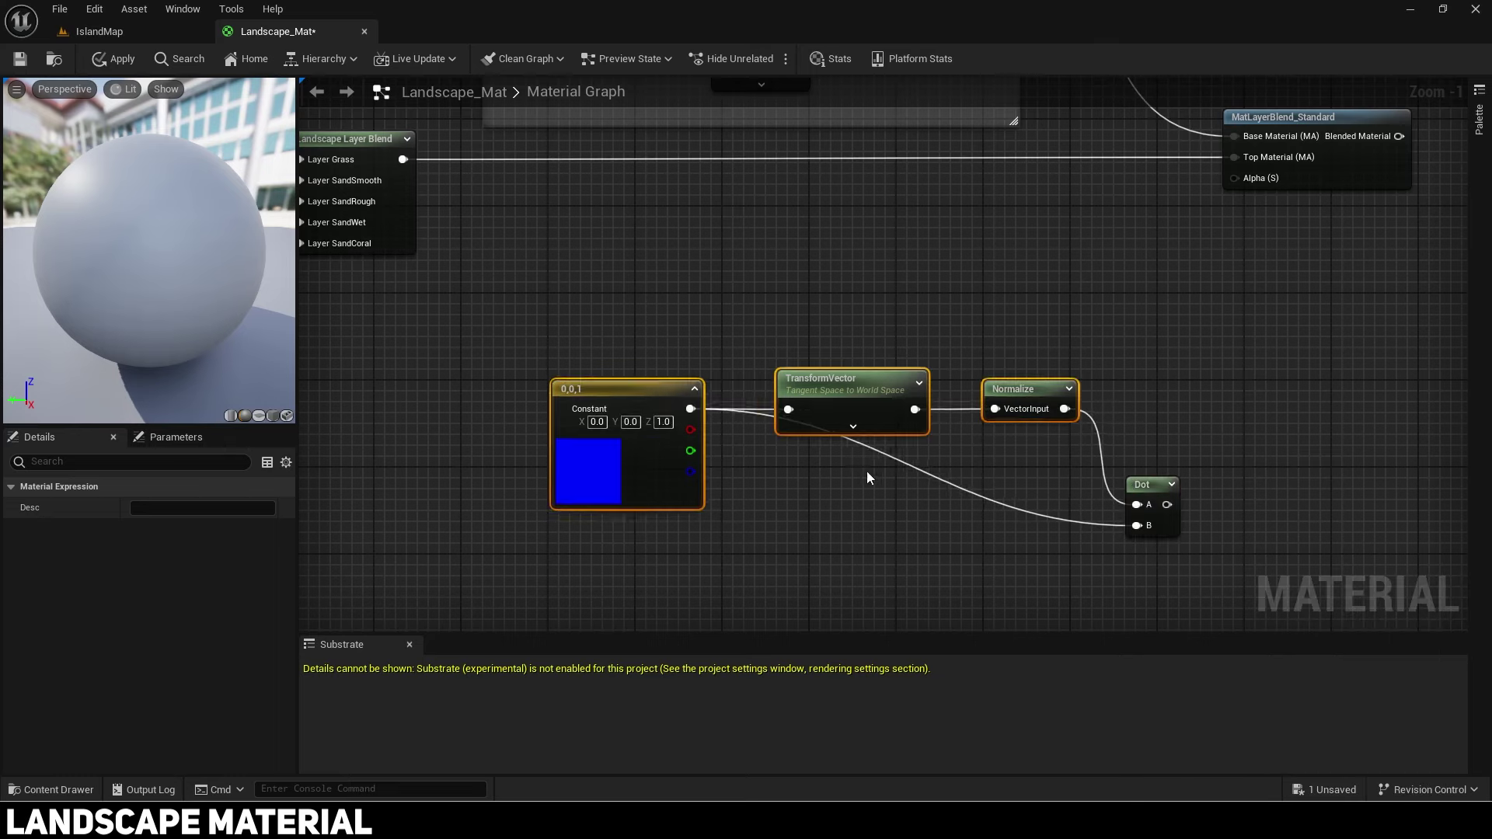
{"action": "double_click", "coordinate": [972, 492]}
{"action": "left_click_drag", "start_coordinate": [977, 495], "coordinate": [804, 518]}
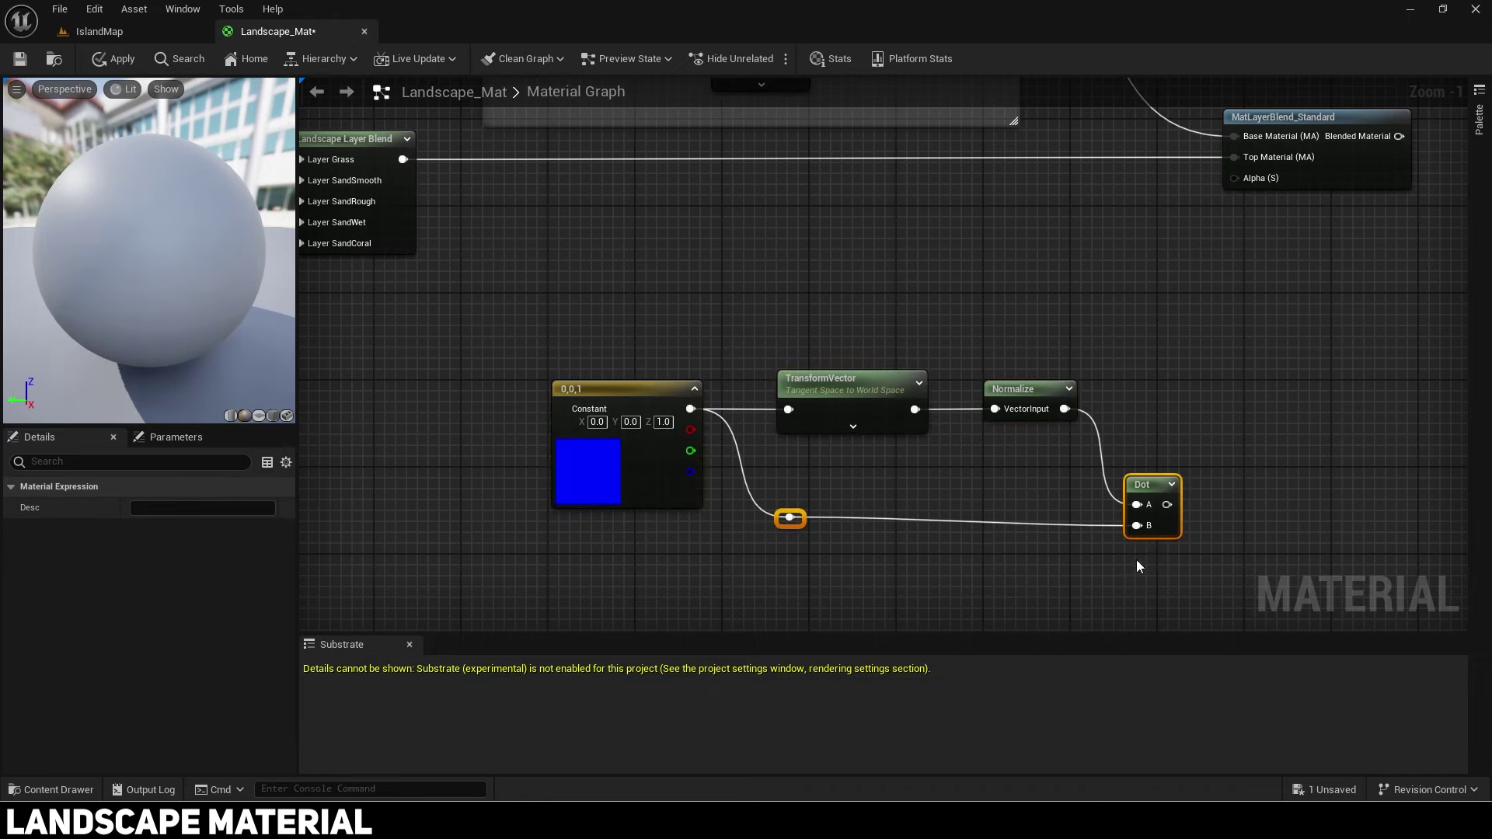
{"action": "left_click_drag", "start_coordinate": [1147, 487], "coordinate": [1158, 446]}
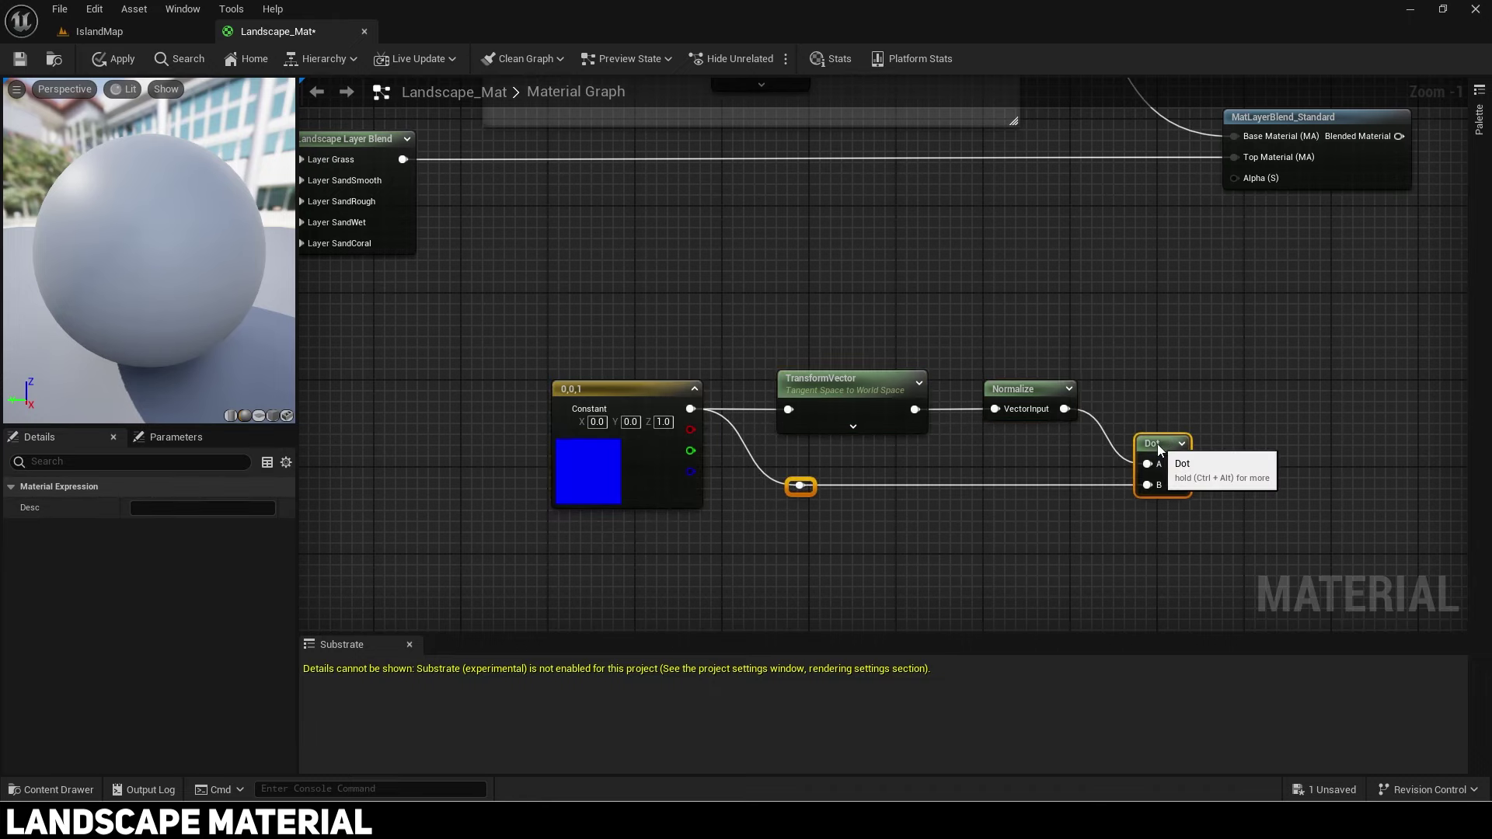
Step: Add a Lerp node with the Dot output connected to its Alpha input
{"action": "right_click_drag", "start_coordinate": [1124, 384], "coordinate": [911, 420]}
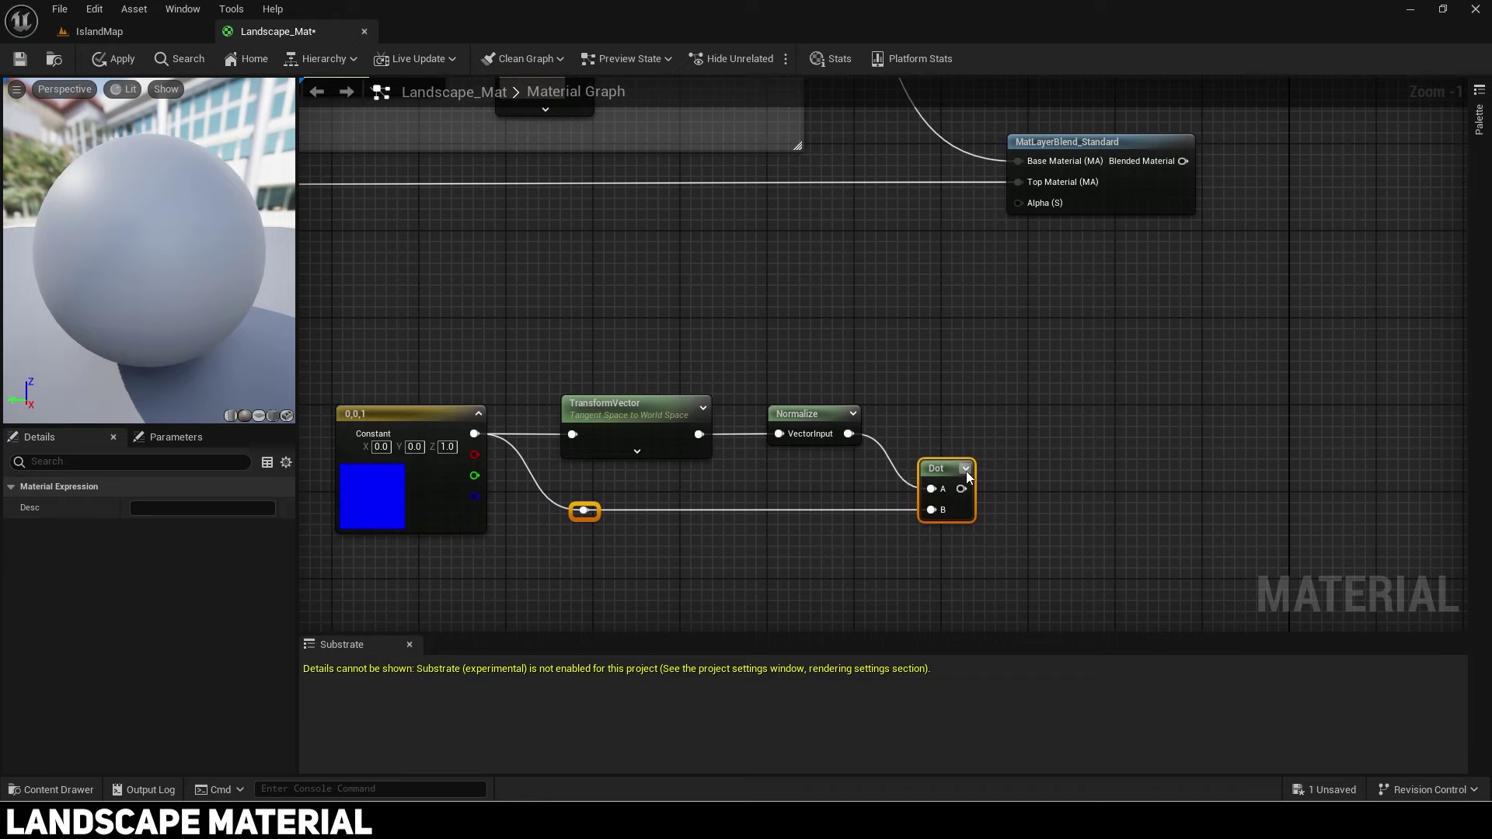
{"action": "left_click_drag", "start_coordinate": [962, 489], "coordinate": [1109, 464]}
{"action": "type", "text": "lerp"}
{"action": "key", "text": "Return"}
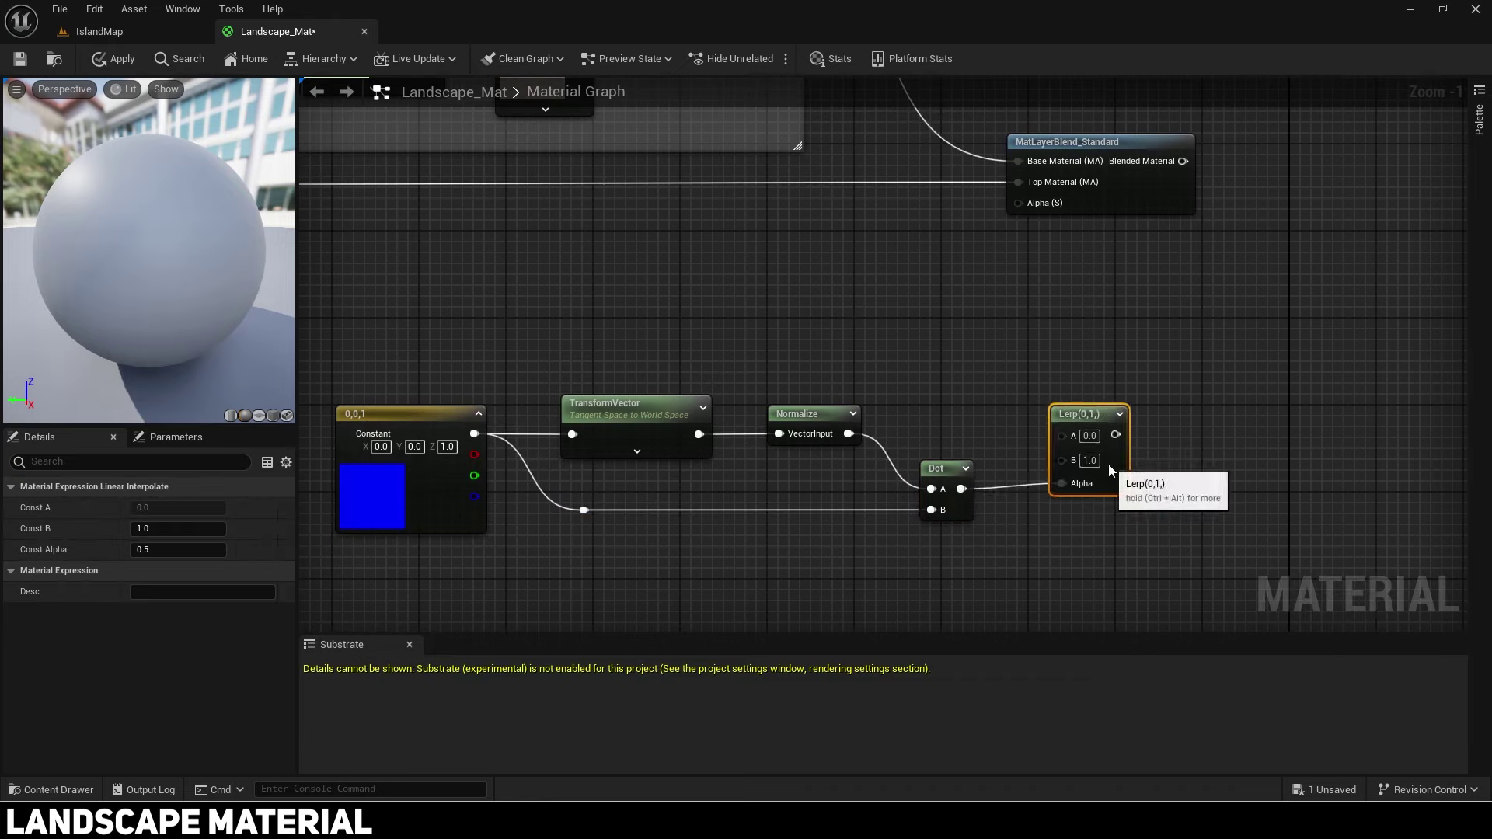
Step: Add a scalar parameter named HeightMin with default value -5 and connect it to the Lerp's A input
{"action": "left_click", "coordinate": [881, 300]}
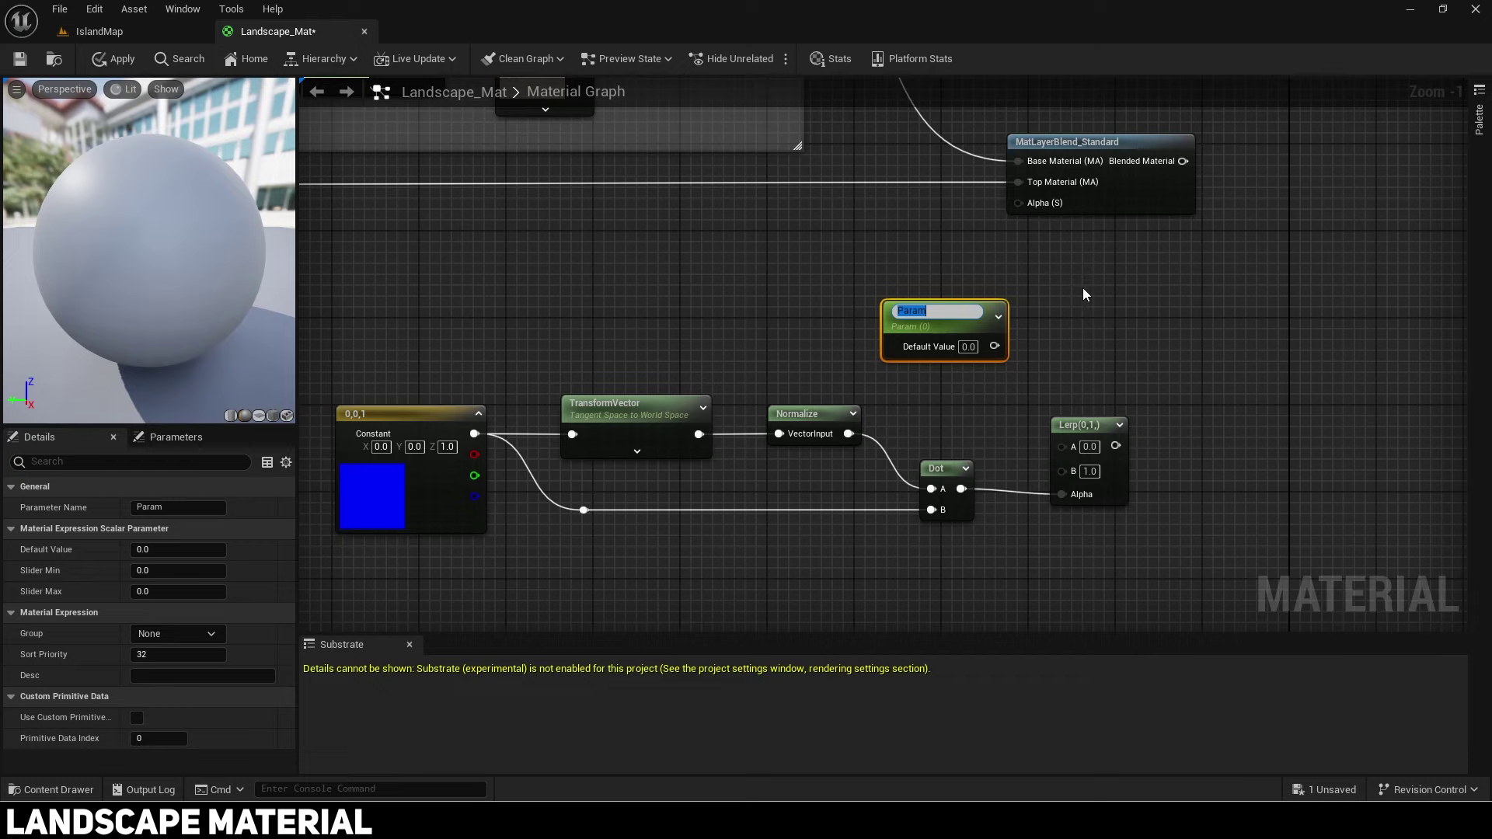
{"action": "type", "text": "HeightMind"}
{"action": "key", "text": "BackSpace"}
{"action": "key", "text": "Return"}
{"action": "left_click", "coordinate": [968, 342]}
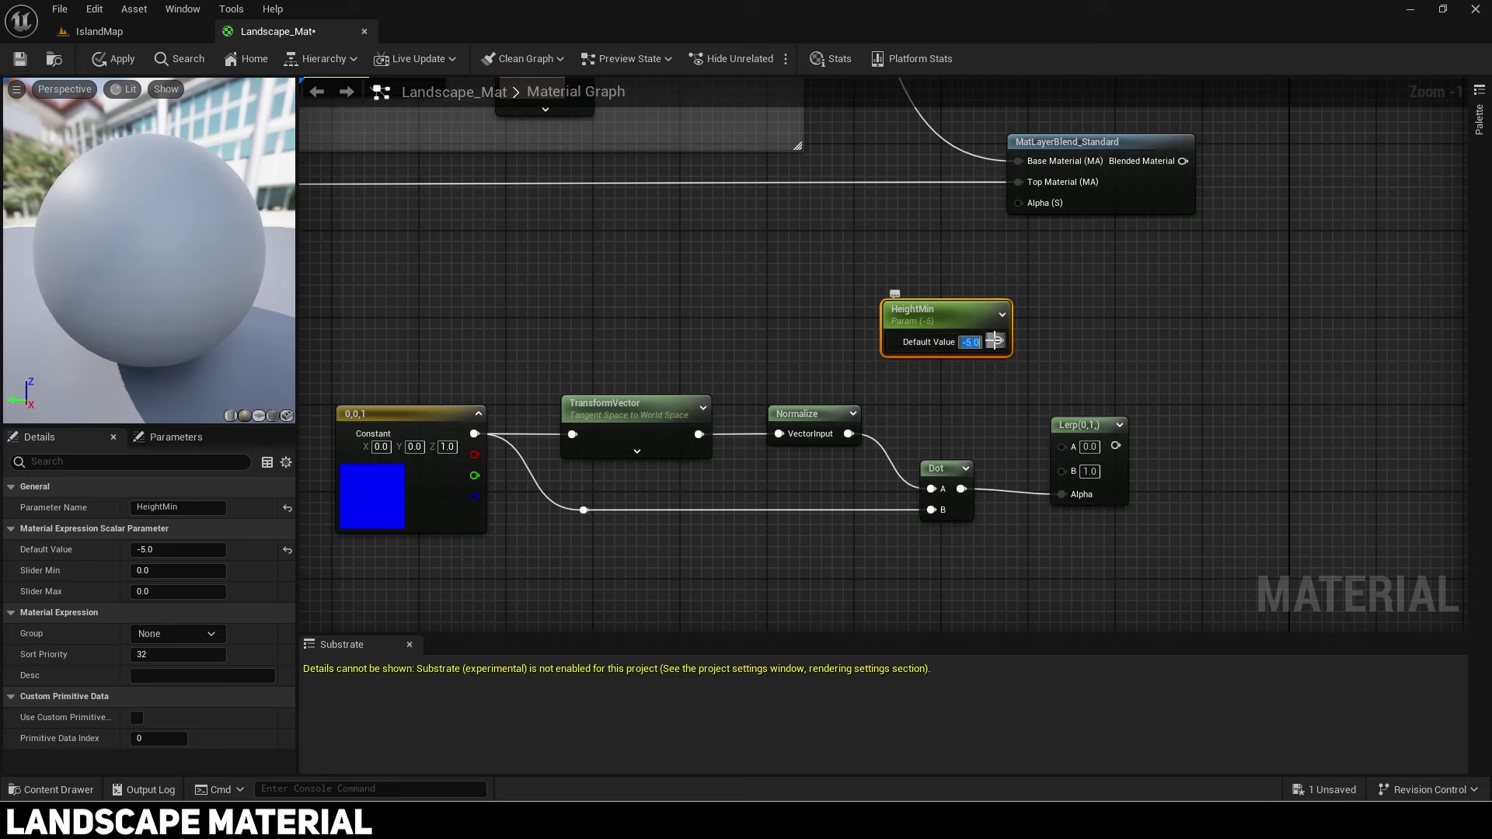
{"action": "left_click_drag", "start_coordinate": [996, 341], "coordinate": [1064, 449]}
{"action": "left_click_drag", "start_coordinate": [1078, 427], "coordinate": [1086, 412]}
Step: Duplicate HeightMin as a parameter named HeightMax, connect it to the Lerp's B input and set its default value to 3
{"action": "left_click", "coordinate": [945, 320]}
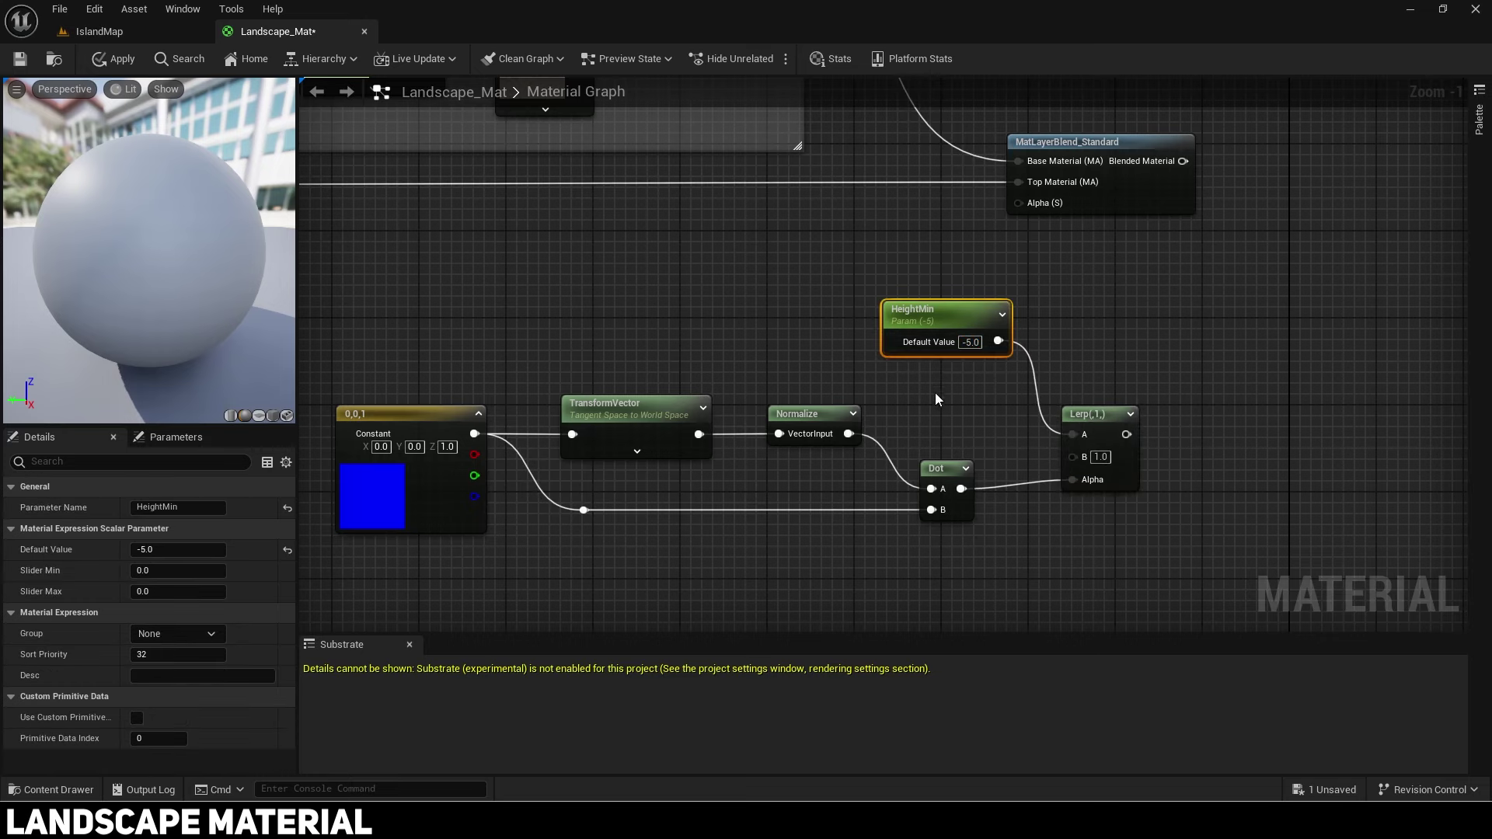
{"action": "key", "text": "ctrl+d"}
{"action": "left_click_drag", "start_coordinate": [956, 396], "coordinate": [936, 396]}
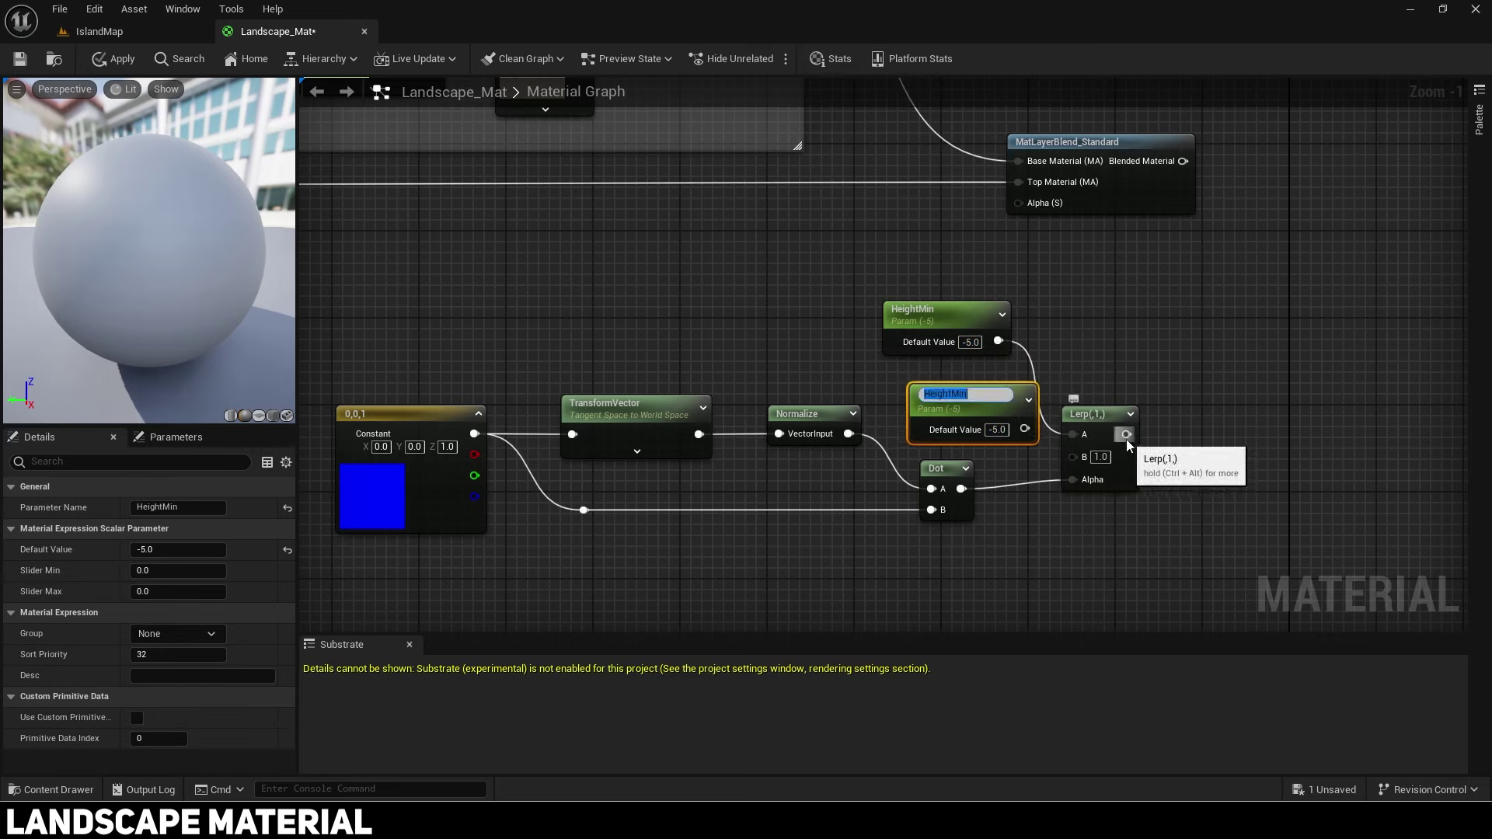
{"action": "key", "text": "End"}
{"action": "key", "text": "BackSpace"}
{"action": "key", "text": "BackSpace"}
{"action": "type", "text": "ax"}
{"action": "key", "text": "Return"}
{"action": "left_click_drag", "start_coordinate": [1025, 424], "coordinate": [1109, 430]}
{"action": "left_click", "coordinate": [995, 426]}
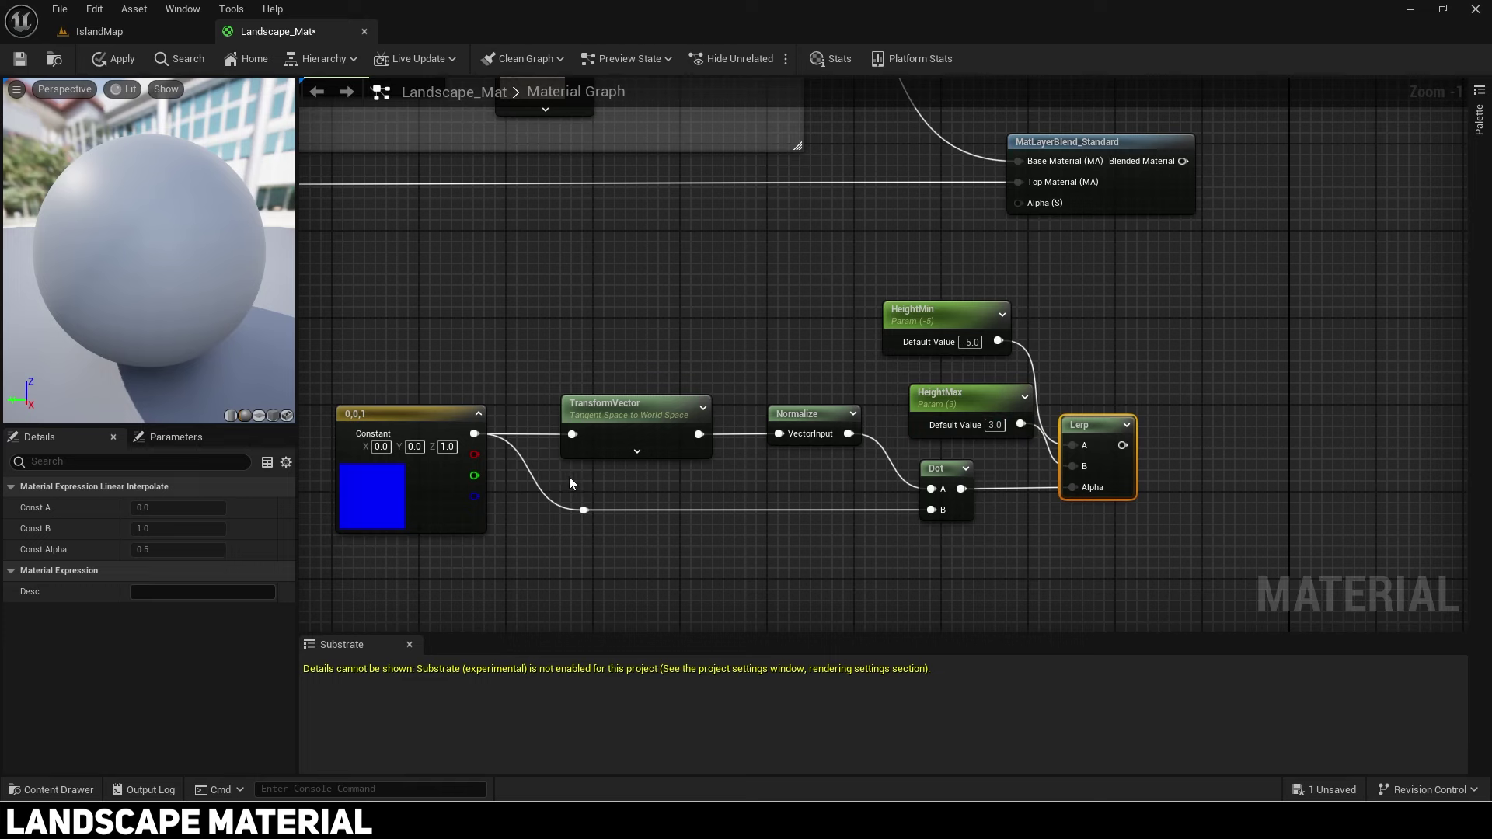
Step: Align the Lerp node with the Dot output and stack HeightMin and HeightMax neatly above the Dot node
{"action": "left_click_drag", "start_coordinate": [569, 477], "coordinate": [1236, 571]}
{"action": "left_click_drag", "start_coordinate": [966, 396], "coordinate": [953, 398]}
{"action": "left_click_drag", "start_coordinate": [953, 312], "coordinate": [966, 329]}
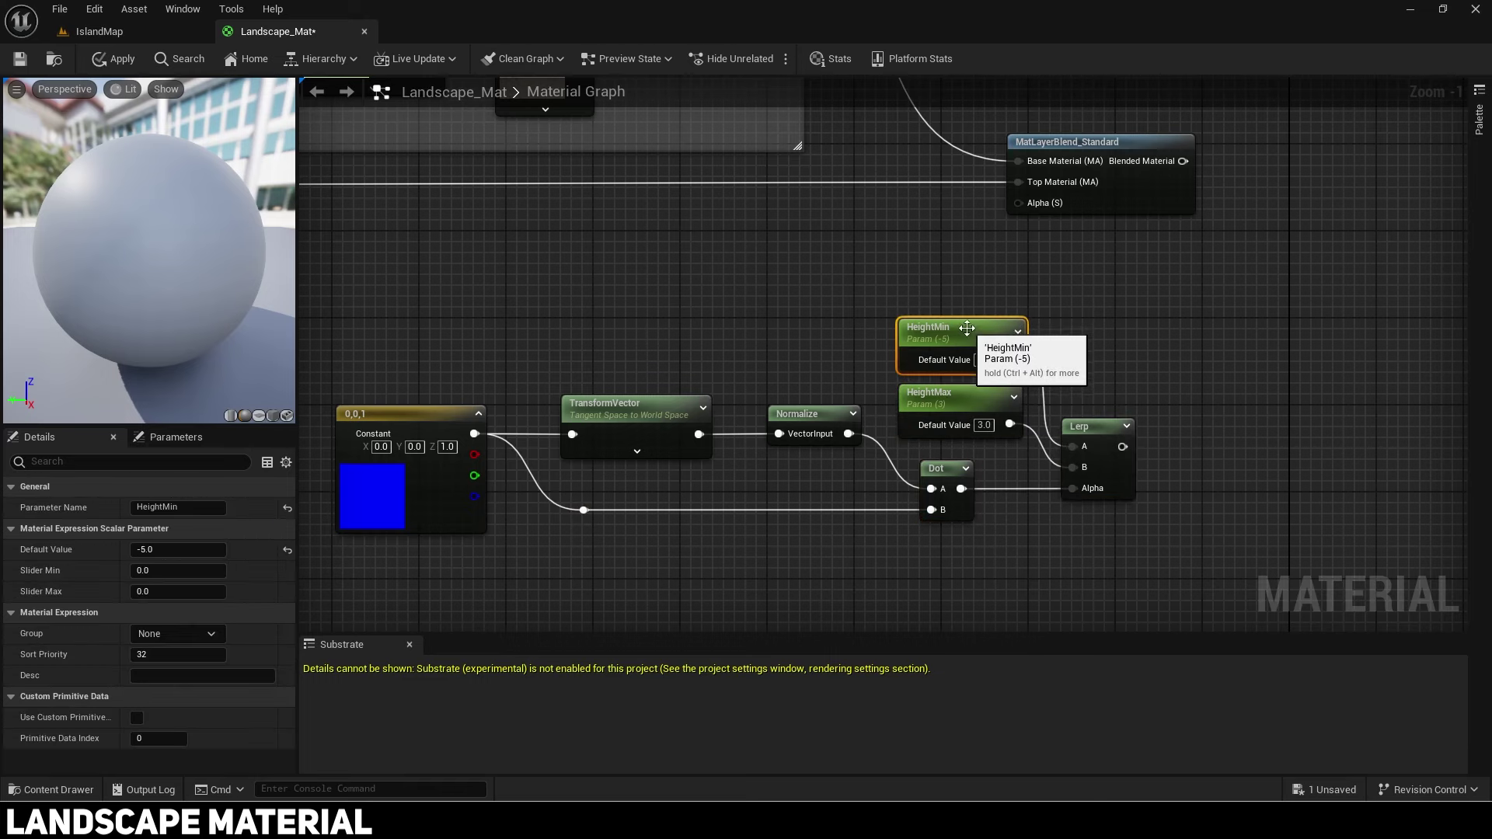
Step: Add a CheapContrast node with the Lerp output connected to its In input
{"action": "right_click_drag", "start_coordinate": [1110, 416], "coordinate": [1011, 391]}
{"action": "left_click_drag", "start_coordinate": [1022, 420], "coordinate": [1129, 431]}
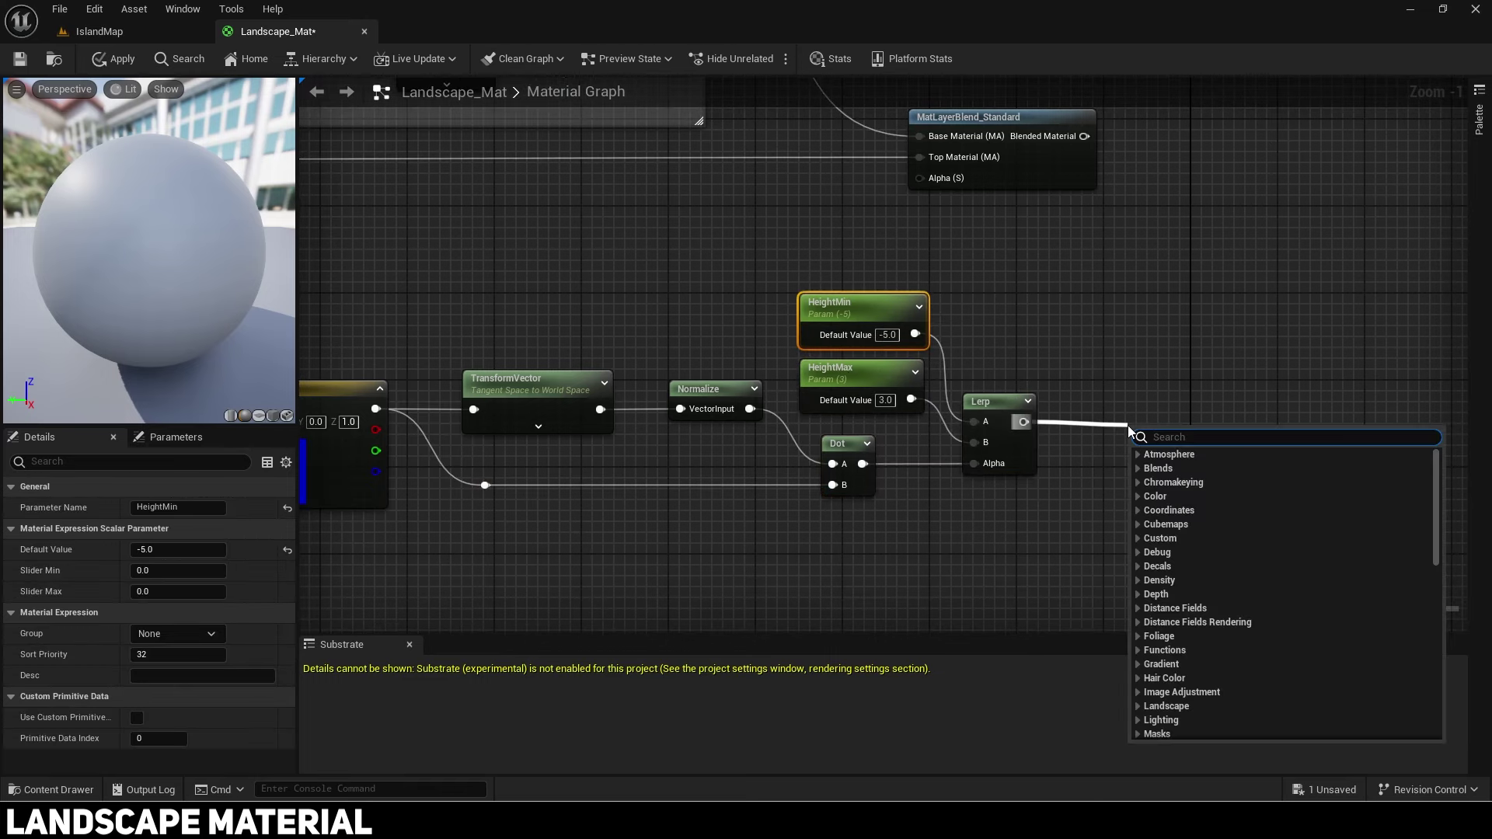
{"action": "type", "text": "cheap con"}
{"action": "key", "text": "Return"}
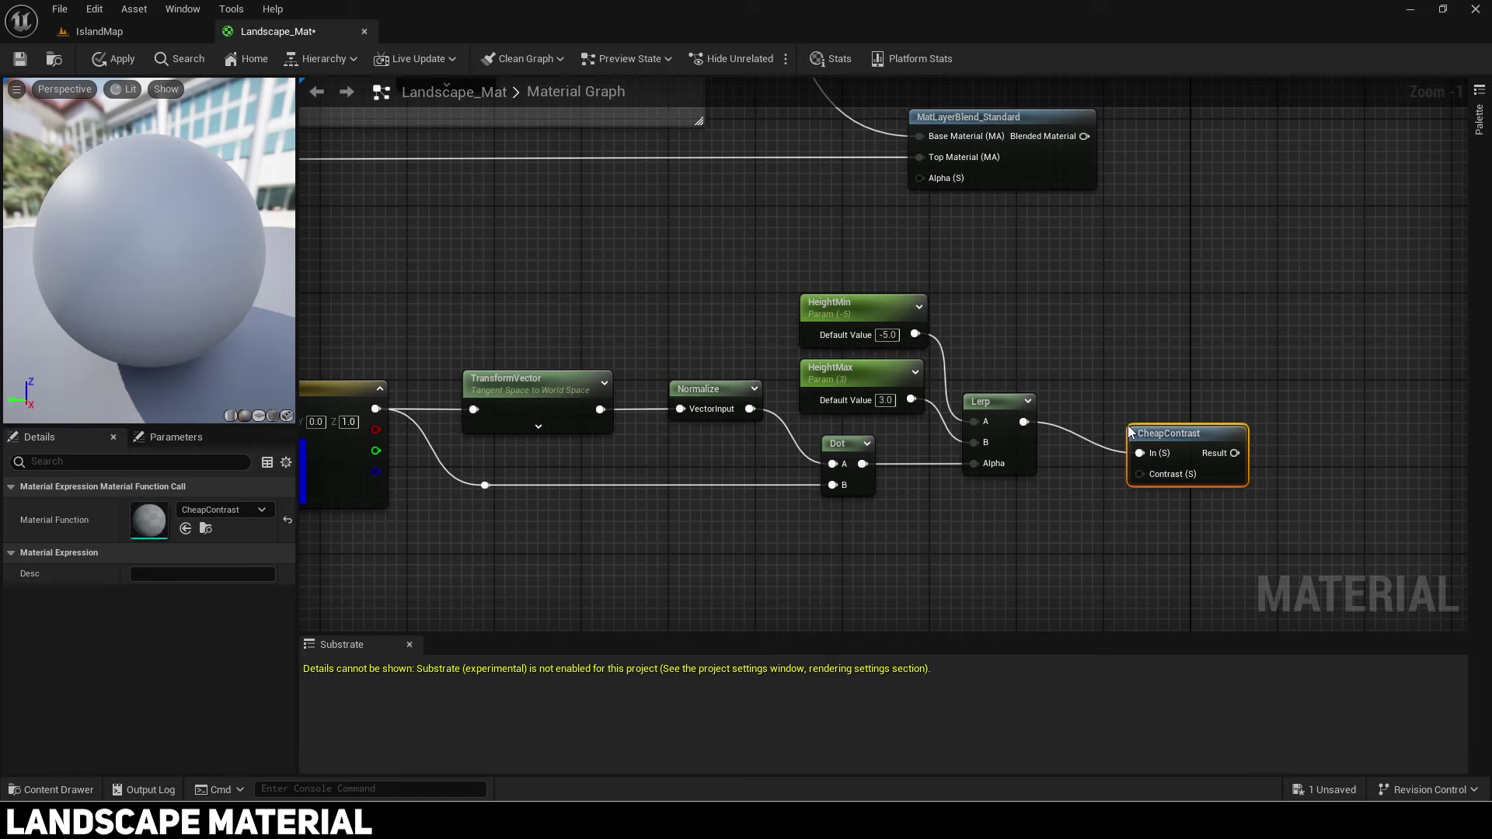
Step: Add a scalar parameter named Contrast with default value 3 on CheapContrast's Contrast input, placed below the Lerp node
{"action": "left_click_drag", "start_coordinate": [1117, 440], "coordinate": [1082, 512]}
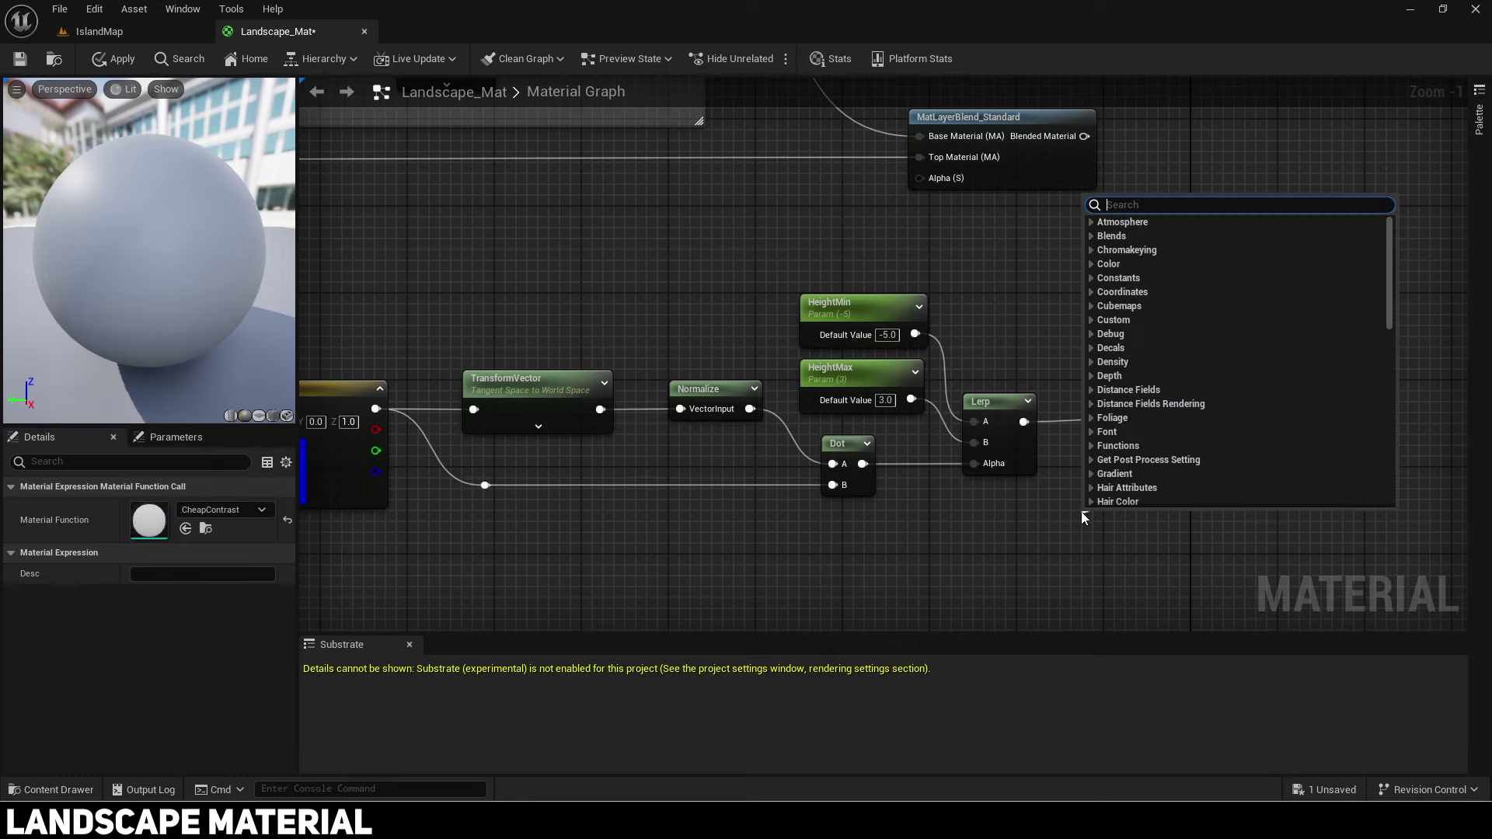
{"action": "type", "text": "scalar"}
{"action": "key", "text": "Return"}
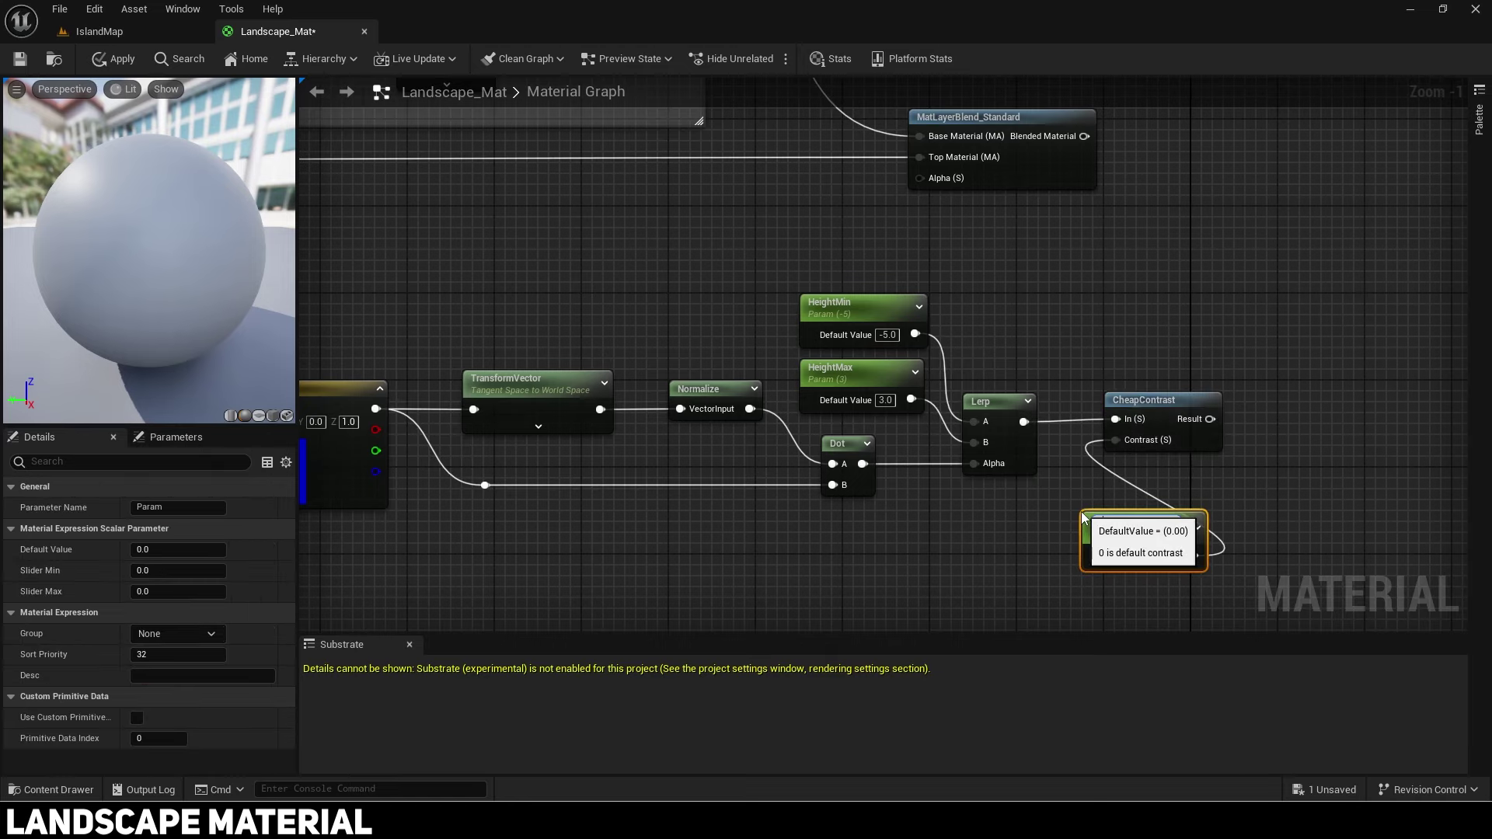
{"action": "left_click_drag", "start_coordinate": [1086, 519], "coordinate": [935, 509]}
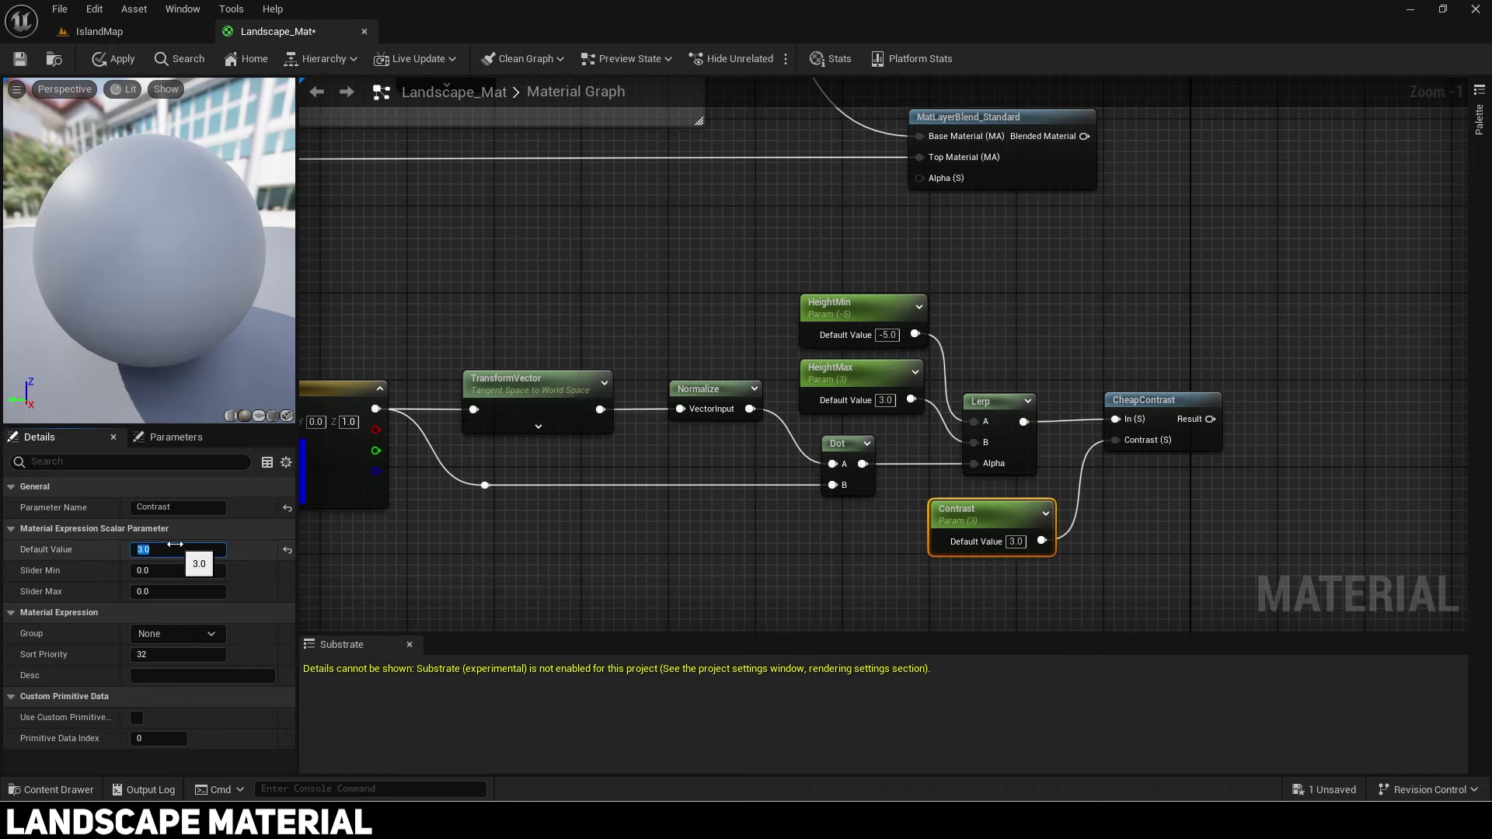
Step: Straighten the reroute, Dot, Lerp and CheapContrast chain and connect CheapContrast's Result to the MatLayerBlend_Standard Alpha input
{"action": "left_click_drag", "start_coordinate": [839, 423], "coordinate": [1145, 470]}
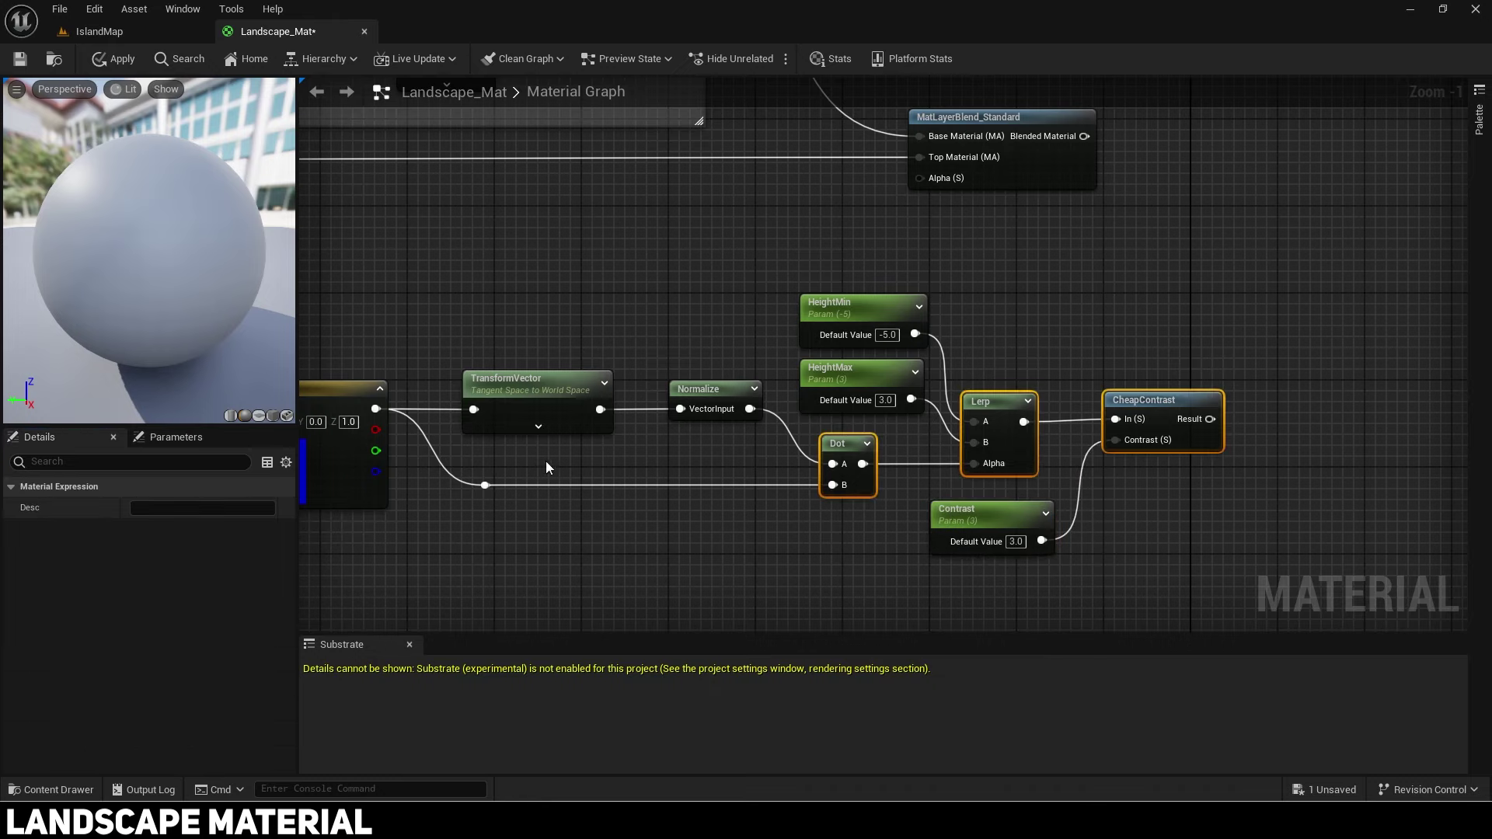
{"action": "right_click_drag", "start_coordinate": [1230, 344], "coordinate": [1112, 469]}
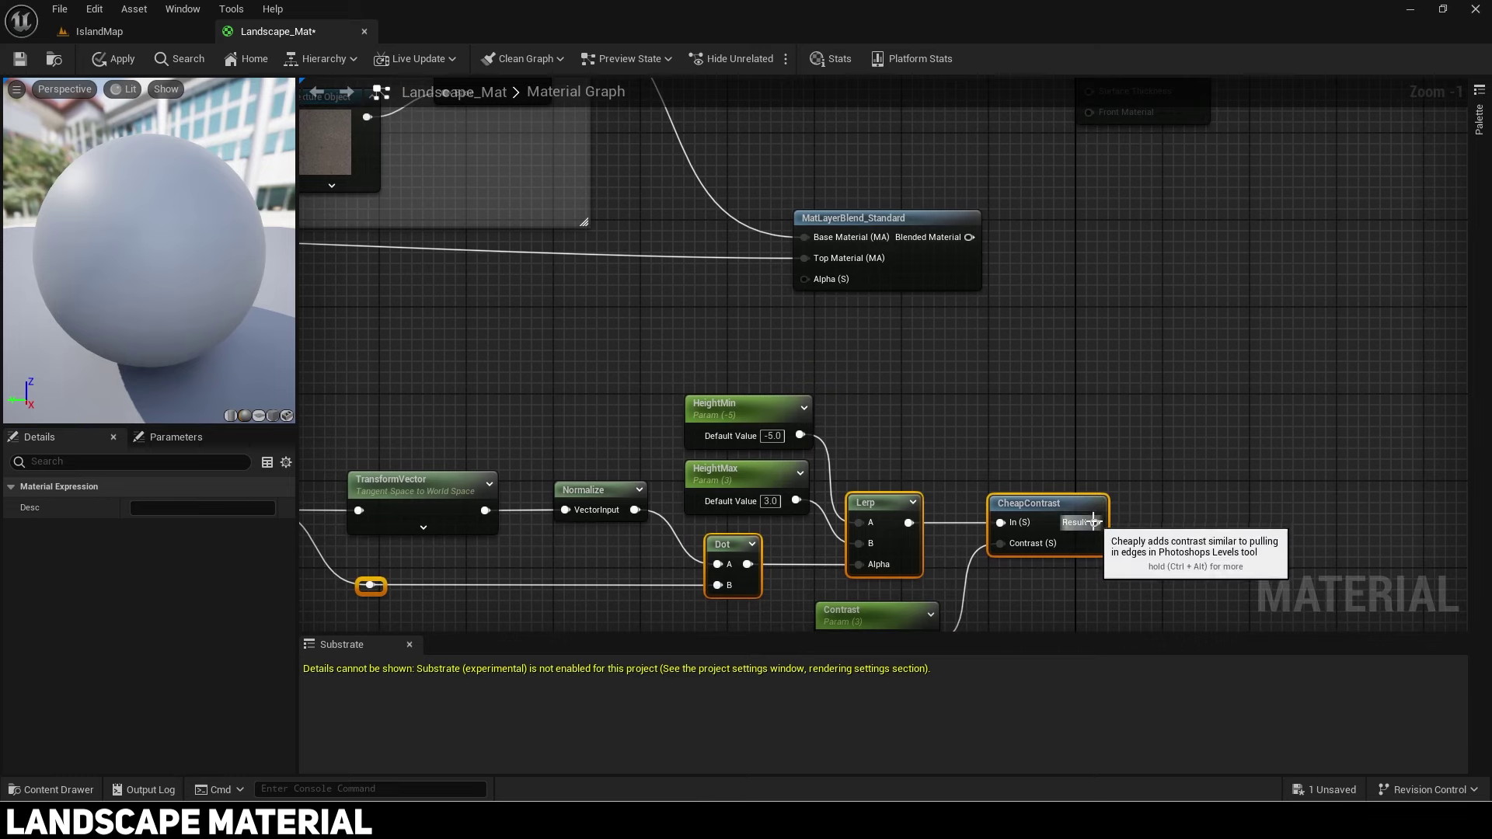
{"action": "left_click_drag", "start_coordinate": [1095, 523], "coordinate": [817, 282]}
Step: Group the slope mask nodes in a comment titled "Blend mountain by checking angle"
{"action": "right_click_drag", "start_coordinate": [802, 352], "coordinate": [1238, 319]}
{"action": "scroll", "coordinate": [725, 368], "scroll_direction": "down", "scroll_amount": 4}
{"action": "left_click_drag", "start_coordinate": [642, 372], "coordinate": [1088, 491]}
{"action": "left_click_drag", "start_coordinate": [1049, 416], "coordinate": [970, 421]}
{"action": "type", "text": "cBl"}
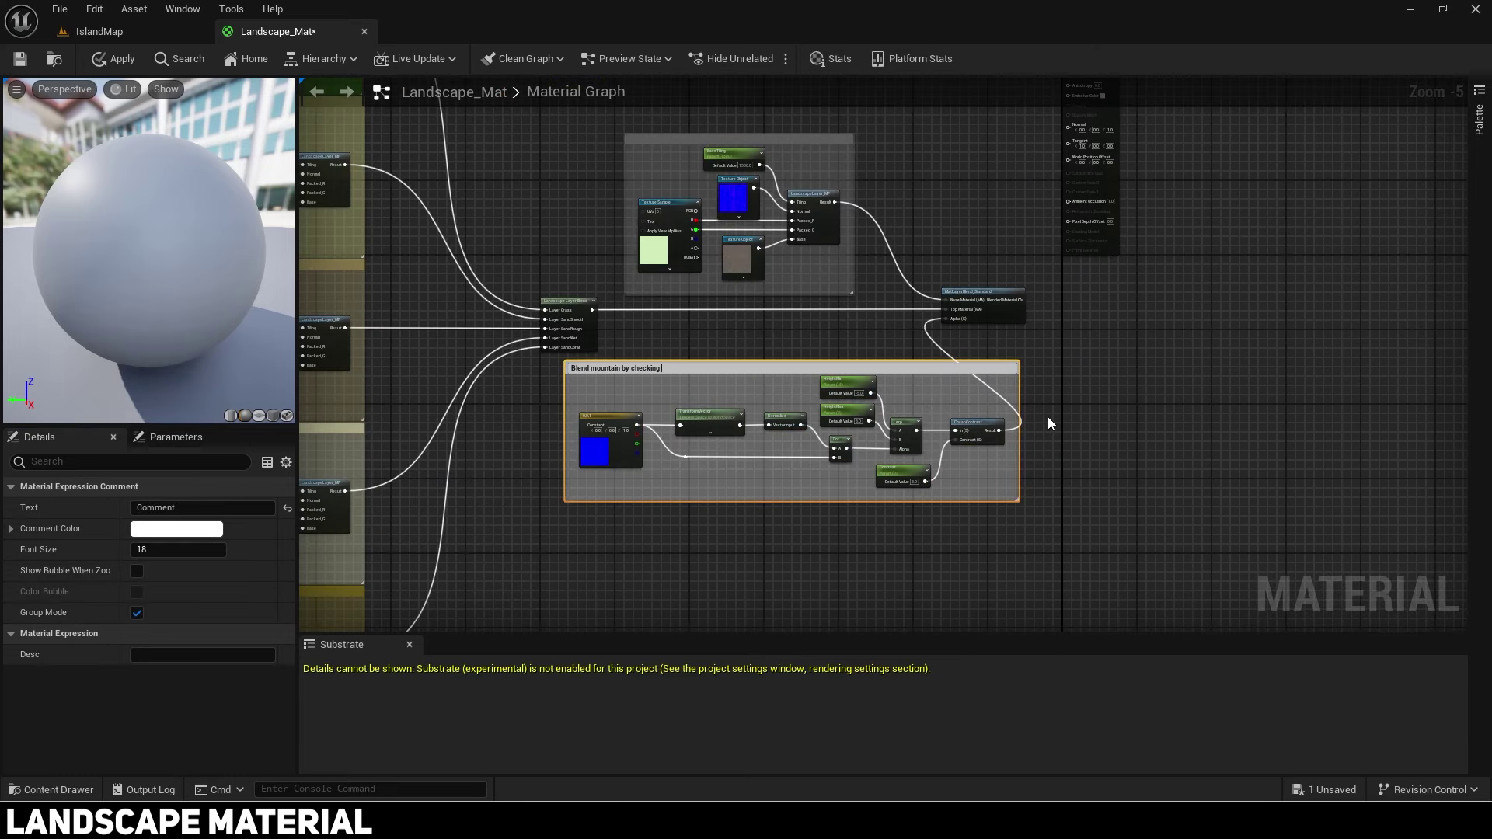
{"action": "key", "text": "Return"}
Step: Rearrange the slope mask group, MatLayerBlend_Standard node, base layer group and material output node to leave space between them
{"action": "left_click_drag", "start_coordinate": [998, 368], "coordinate": [947, 379]}
{"action": "left_click_drag", "start_coordinate": [970, 292], "coordinate": [1045, 292]}
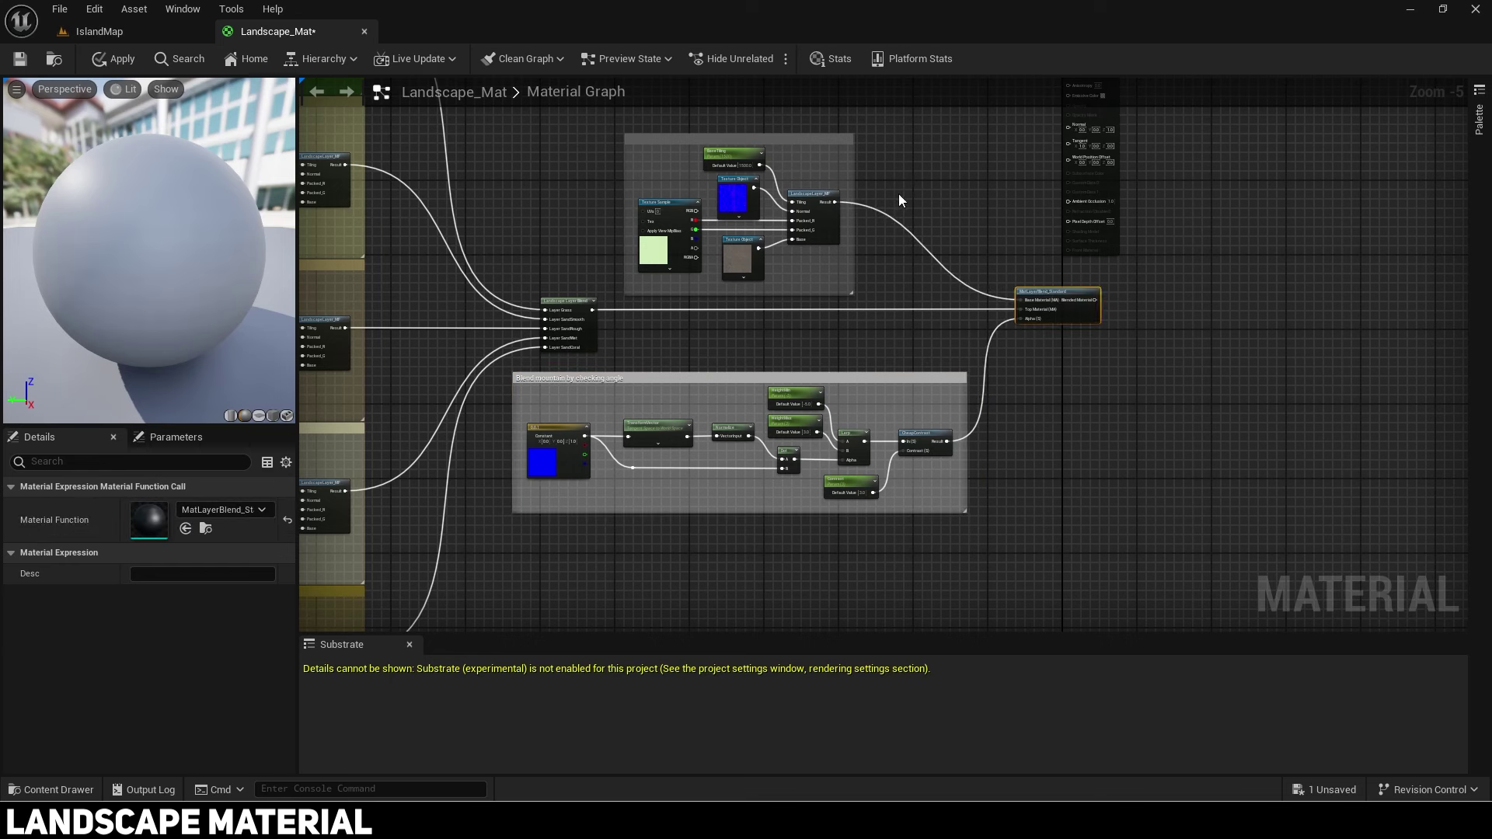
{"action": "left_click_drag", "start_coordinate": [866, 129], "coordinate": [674, 299]}
{"action": "left_click_drag", "start_coordinate": [812, 194], "coordinate": [859, 195]}
{"action": "right_click_drag", "start_coordinate": [931, 334], "coordinate": [767, 422]}
{"action": "left_click_drag", "start_coordinate": [940, 149], "coordinate": [1278, 244]}
{"action": "scroll", "coordinate": [931, 415], "scroll_direction": "up", "scroll_amount": 3}
{"action": "right_click_drag", "start_coordinate": [931, 415], "coordinate": [813, 393]}
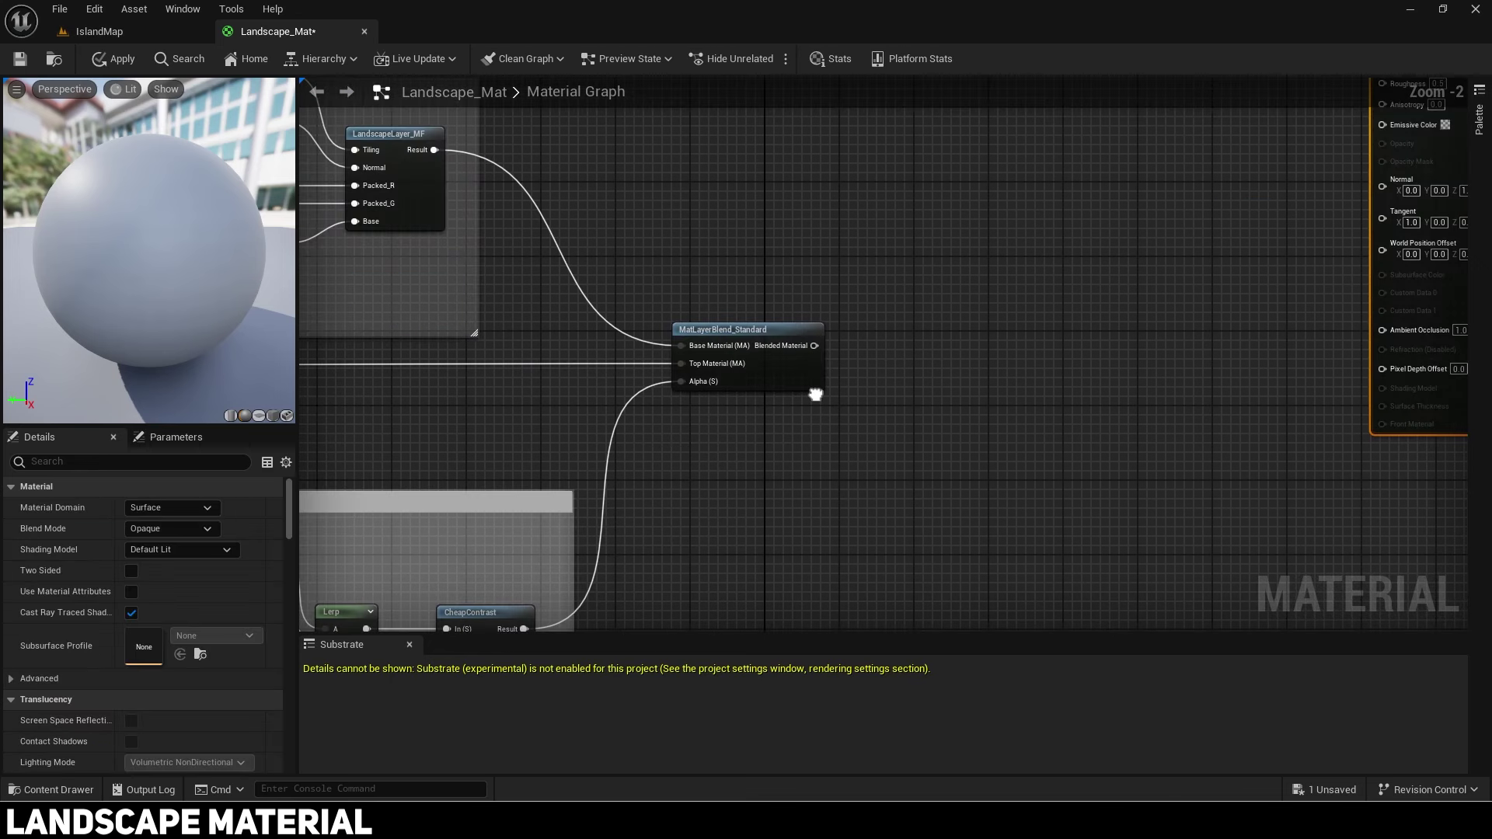
Step: Add a GetMaterialAttributes node fed by MatLayerBlend_Standard's Blended Material output and place it up and to the right of the blend node
{"action": "left_click_drag", "start_coordinate": [814, 345], "coordinate": [897, 247]}
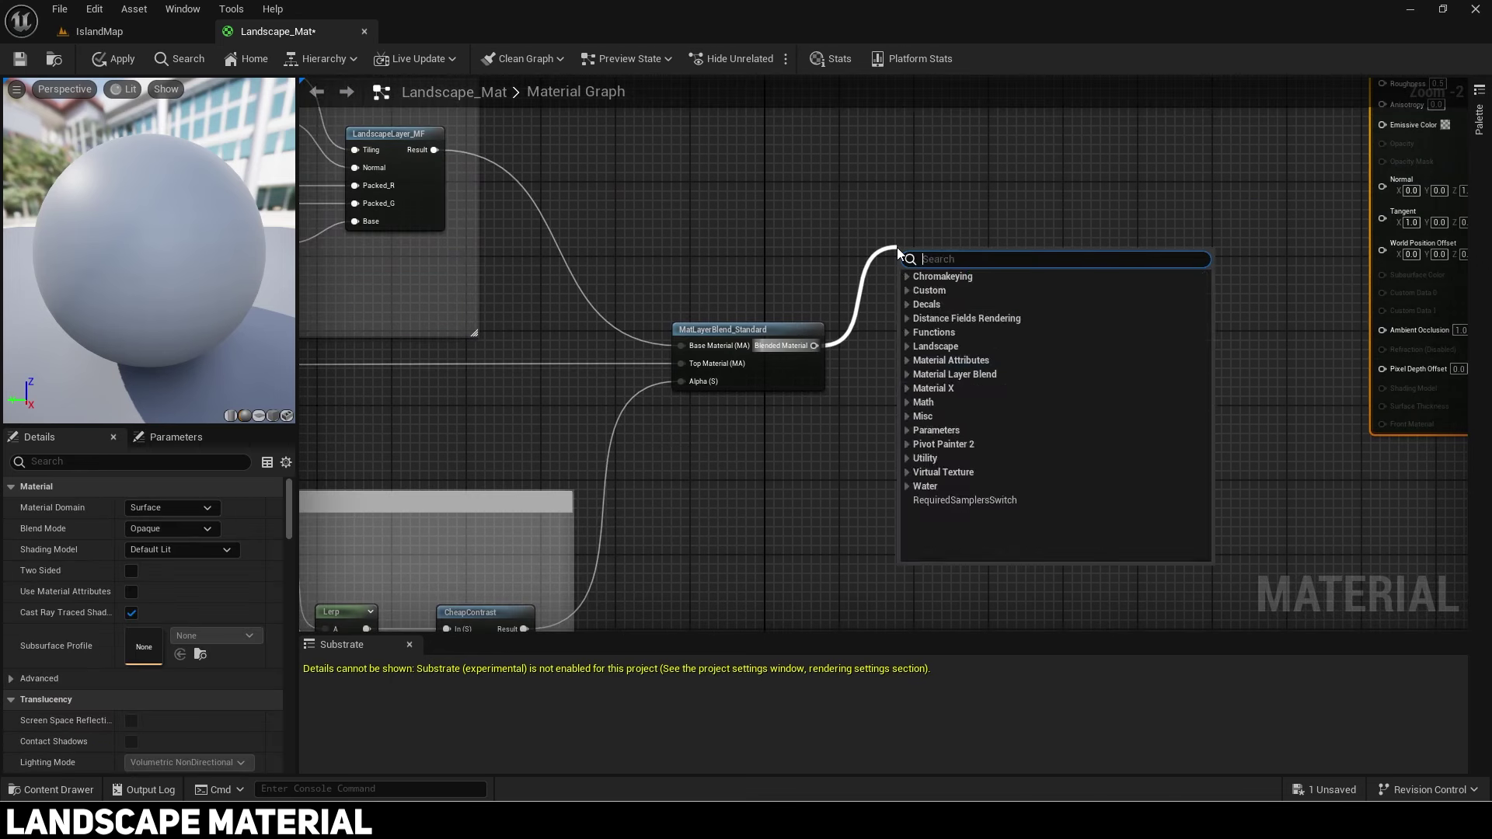
{"action": "type", "text": "getmaterial"}
{"action": "key", "text": "Return"}
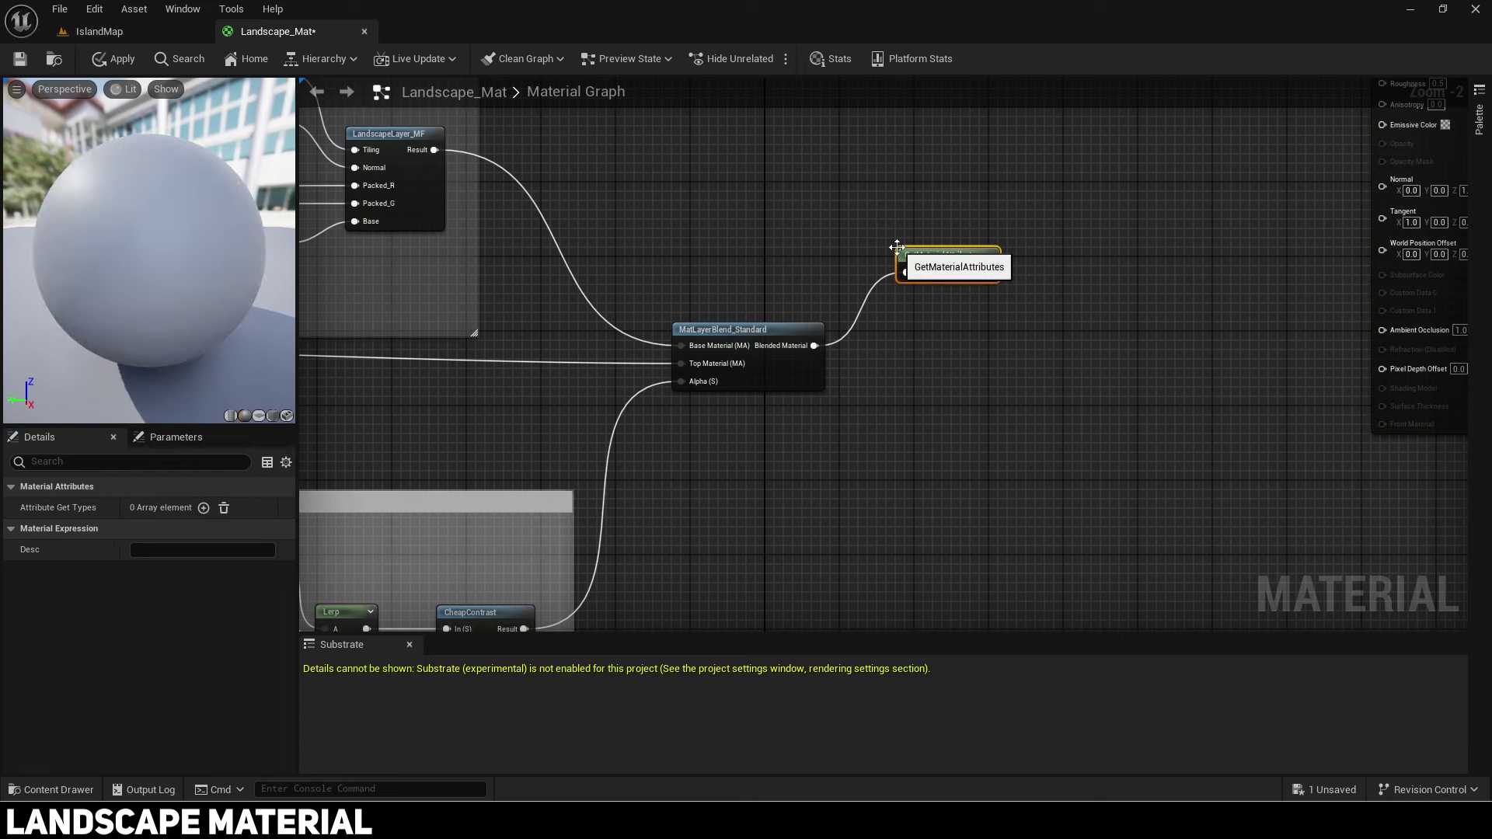
{"action": "right_click_drag", "start_coordinate": [925, 305], "coordinate": [811, 335]}
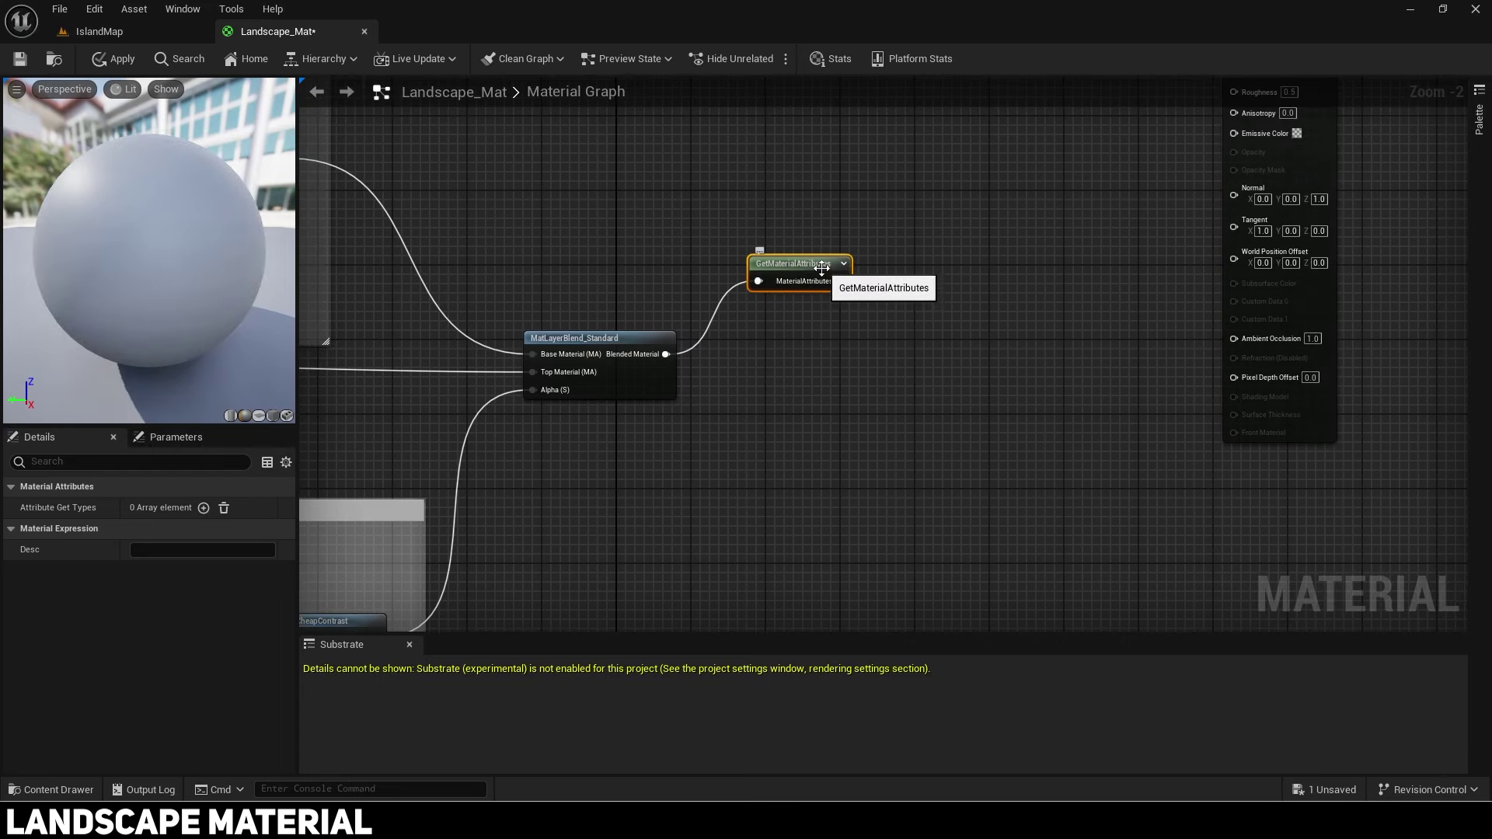
{"action": "left_click_drag", "start_coordinate": [849, 275], "coordinate": [857, 256]}
Step: Give the GetMaterialAttributes node four attribute outputs: BaseColor, Specular, Roughness and Normal
{"action": "left_click", "coordinate": [204, 508]}
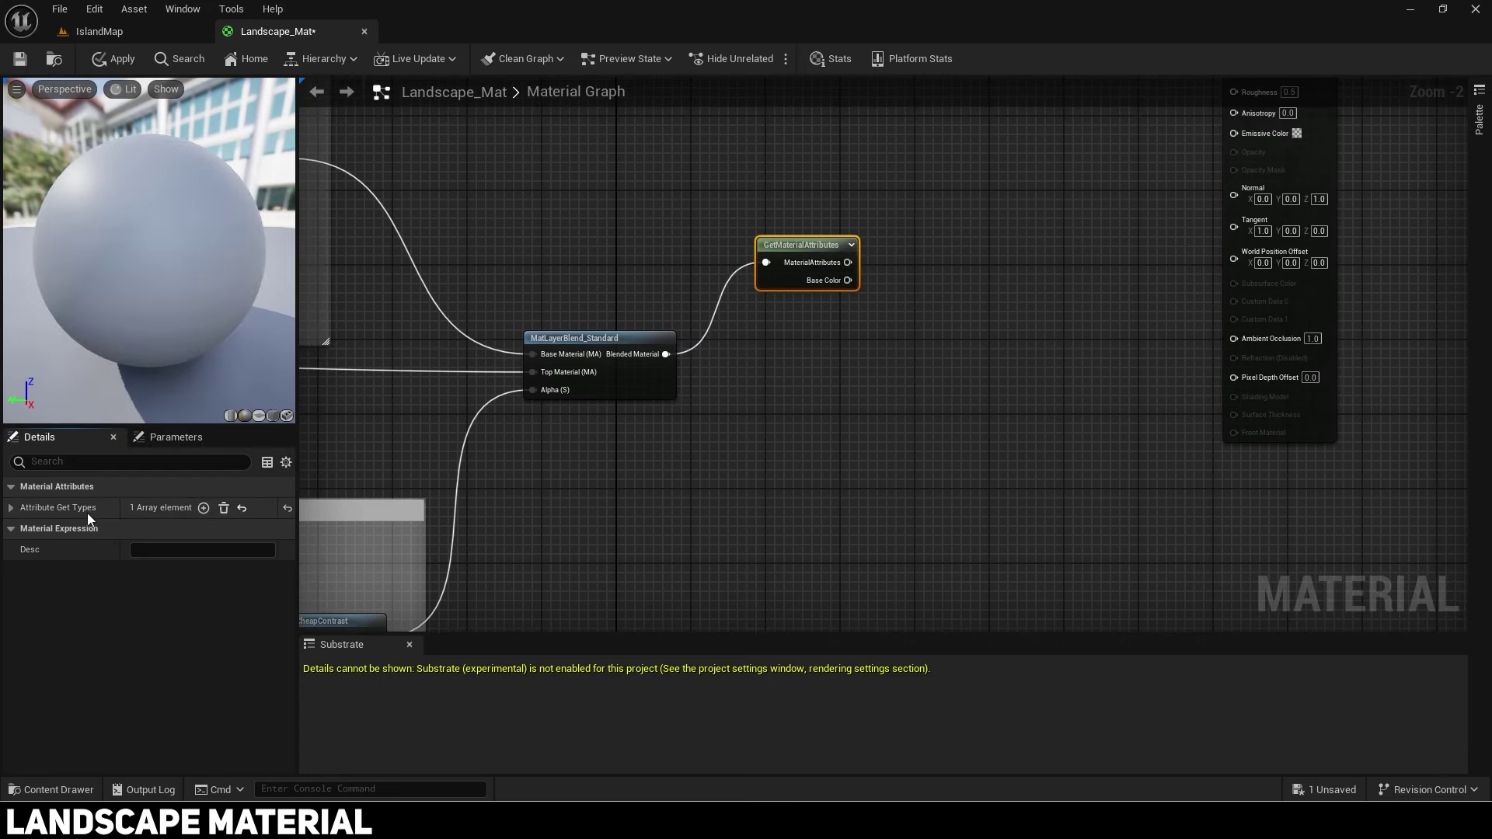
{"action": "left_click", "coordinate": [11, 508]}
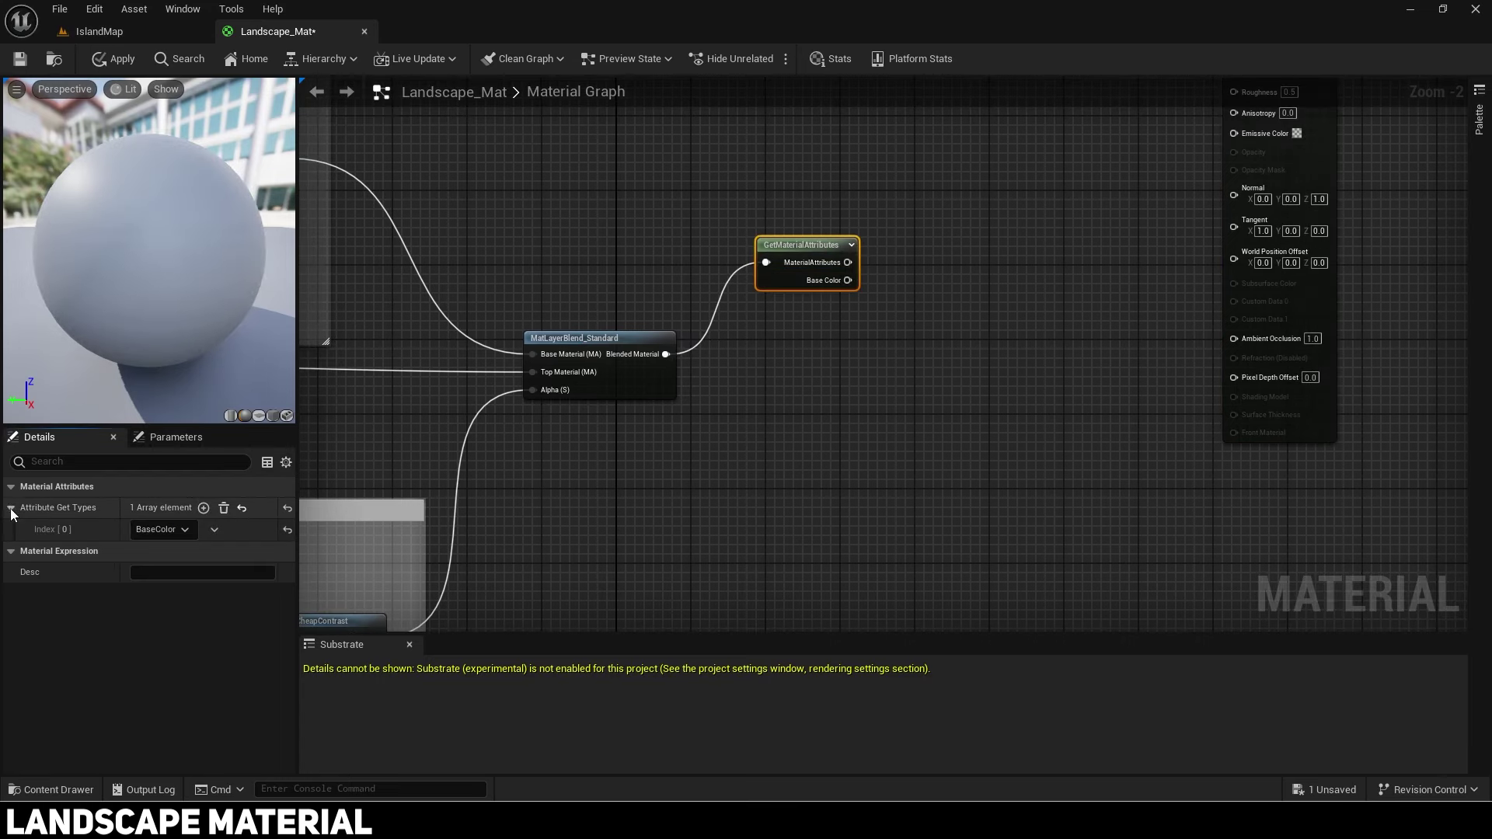
{"action": "left_click", "coordinate": [206, 509]}
{"action": "left_click", "coordinate": [208, 508]}
{"action": "left_click", "coordinate": [207, 508]}
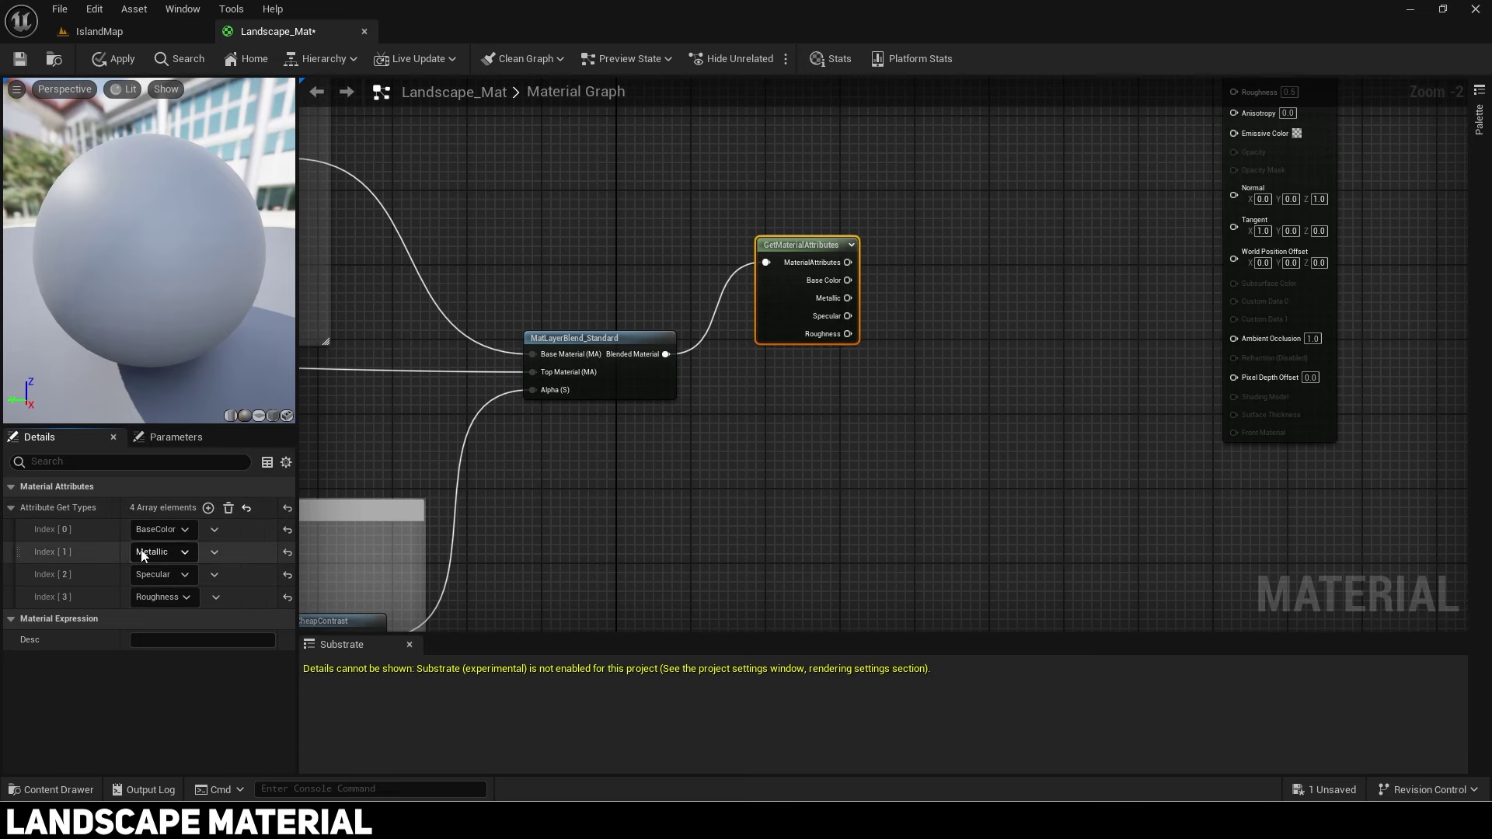
{"action": "left_click", "coordinate": [169, 554]}
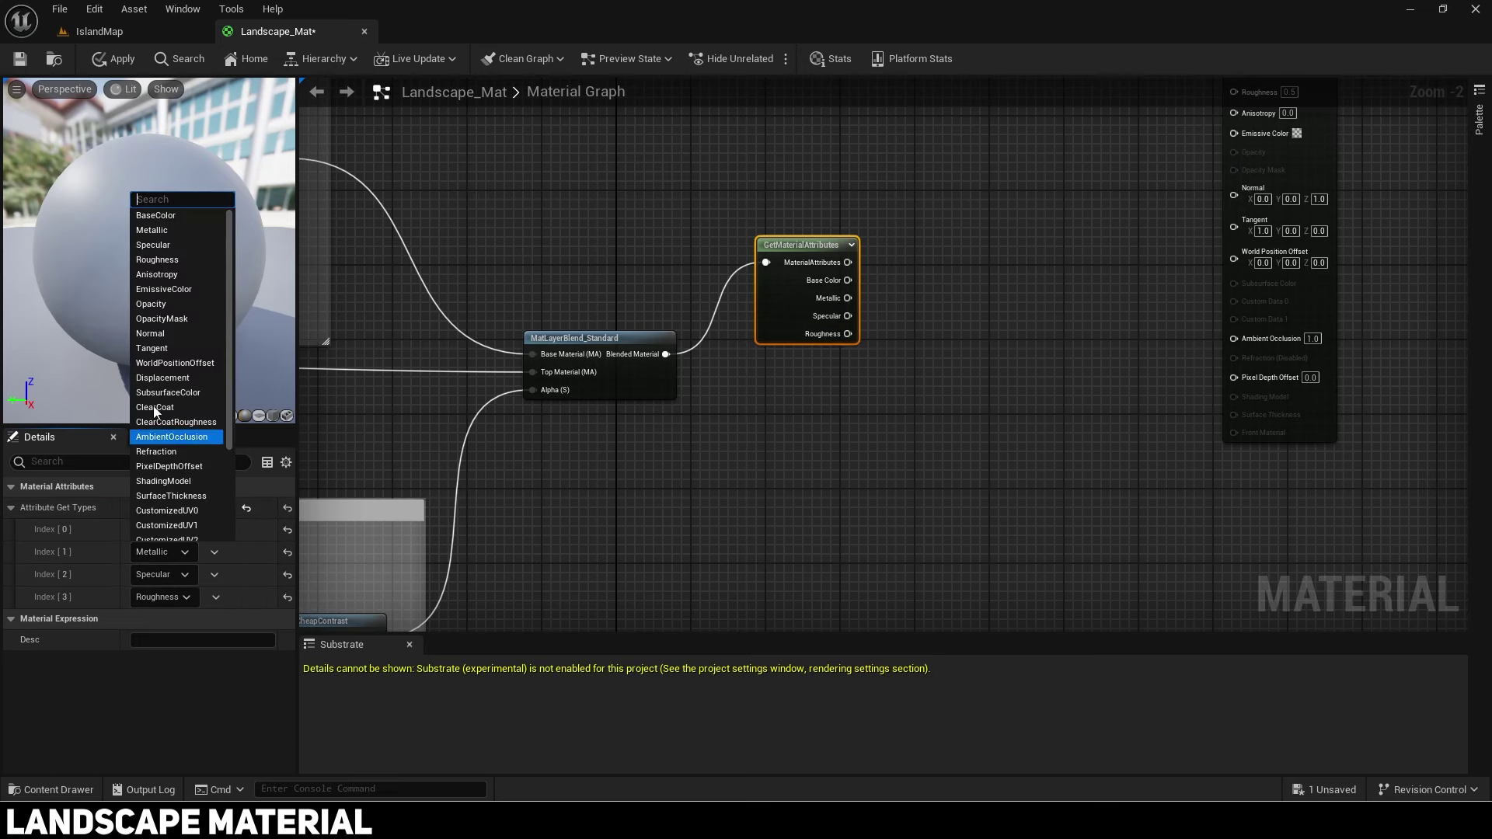
{"action": "left_click", "coordinate": [167, 260]}
{"action": "left_click", "coordinate": [175, 576]}
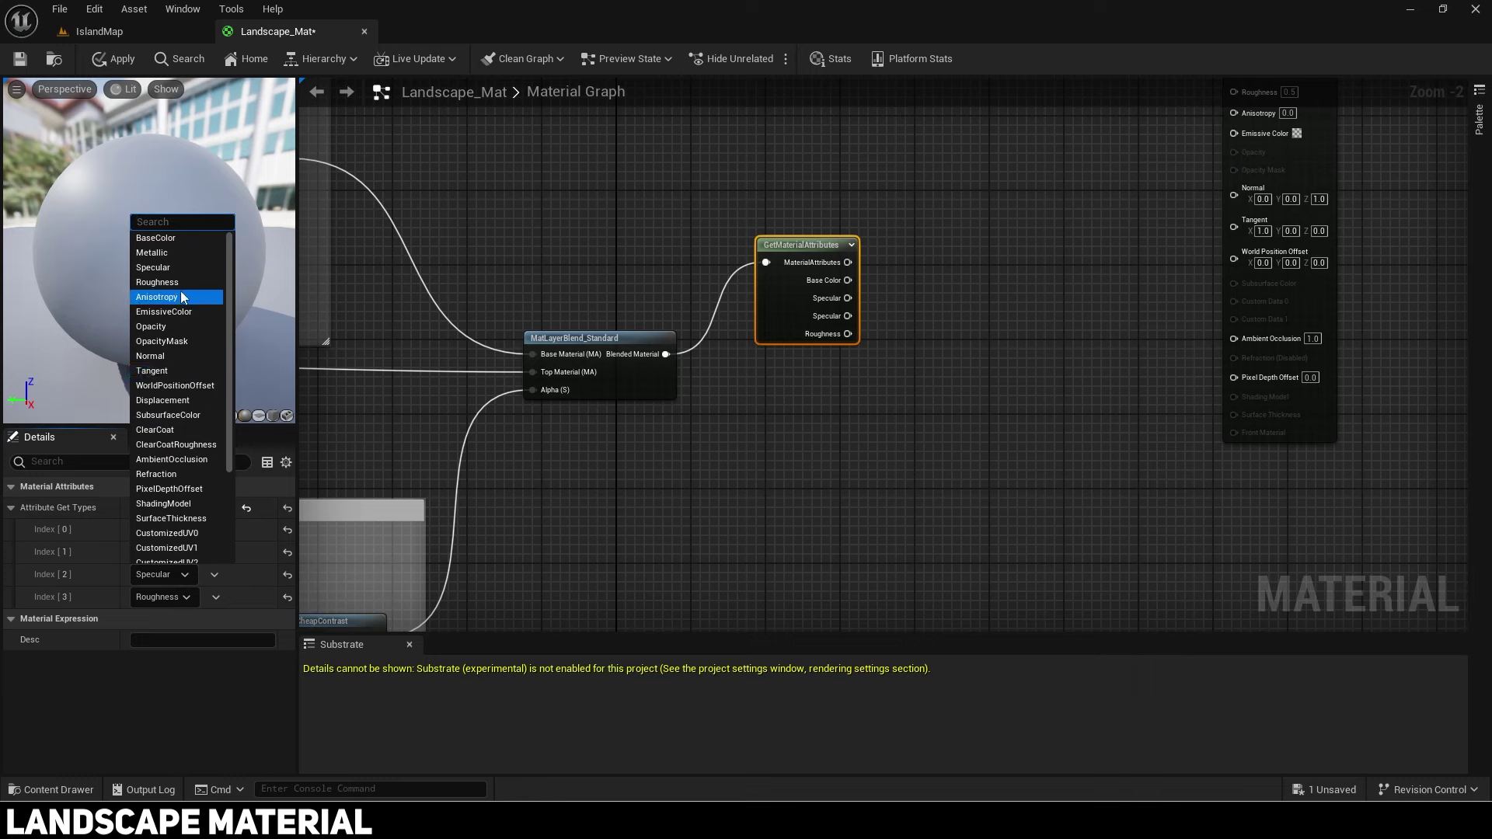
{"action": "left_click", "coordinate": [160, 296]}
{"action": "left_click", "coordinate": [170, 601]}
{"action": "left_click", "coordinate": [188, 379]}
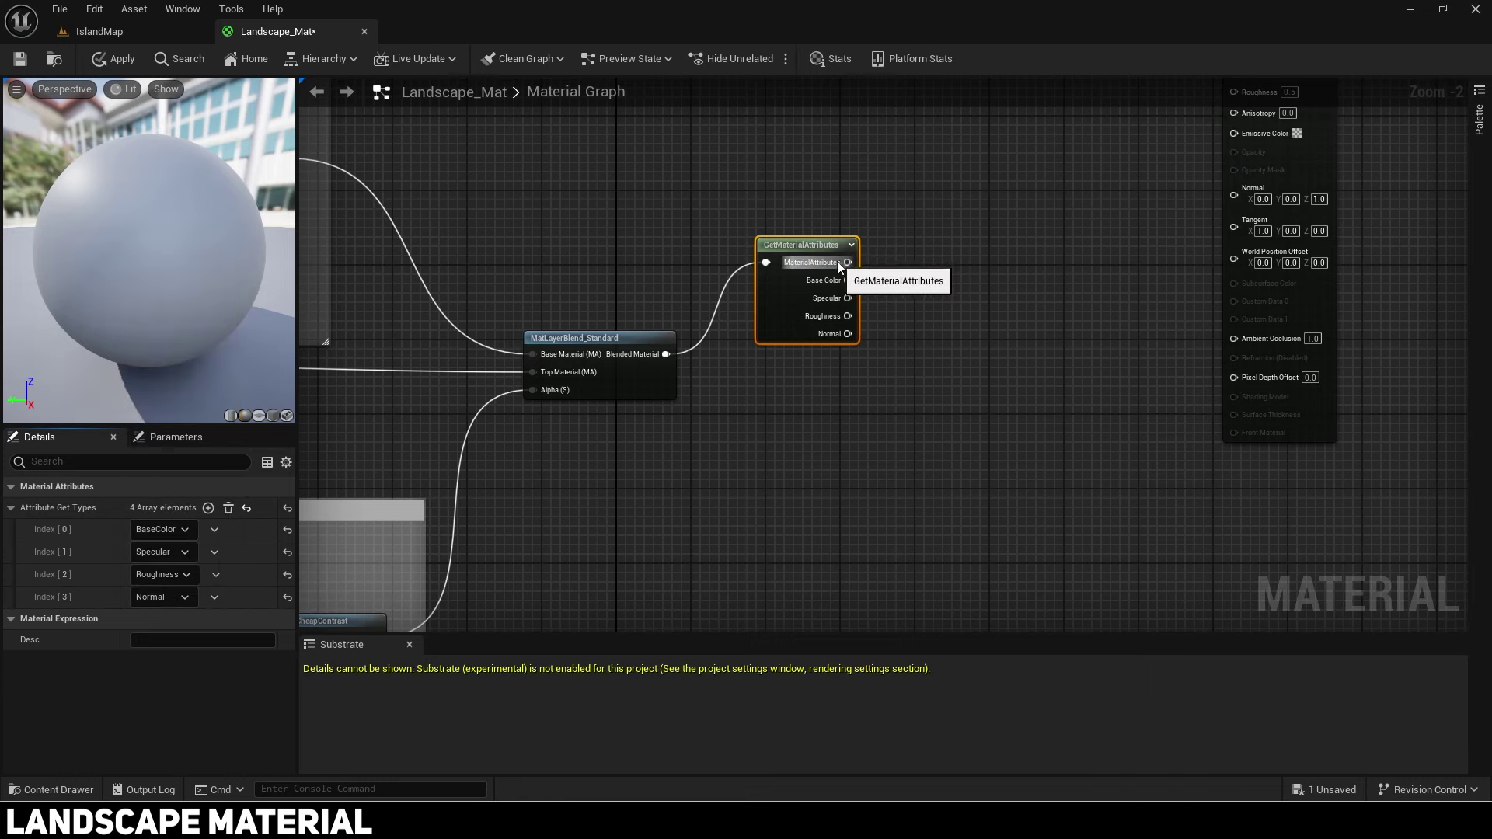
Step: Add a Runtime Virtual Texture Output node fed by the Base Color attribute and align it with GetMaterialAttributes
{"action": "right_click_drag", "start_coordinate": [851, 275], "coordinate": [762, 296]}
{"action": "left_click_drag", "start_coordinate": [763, 298], "coordinate": [921, 302]}
{"action": "type", "text": "r"}
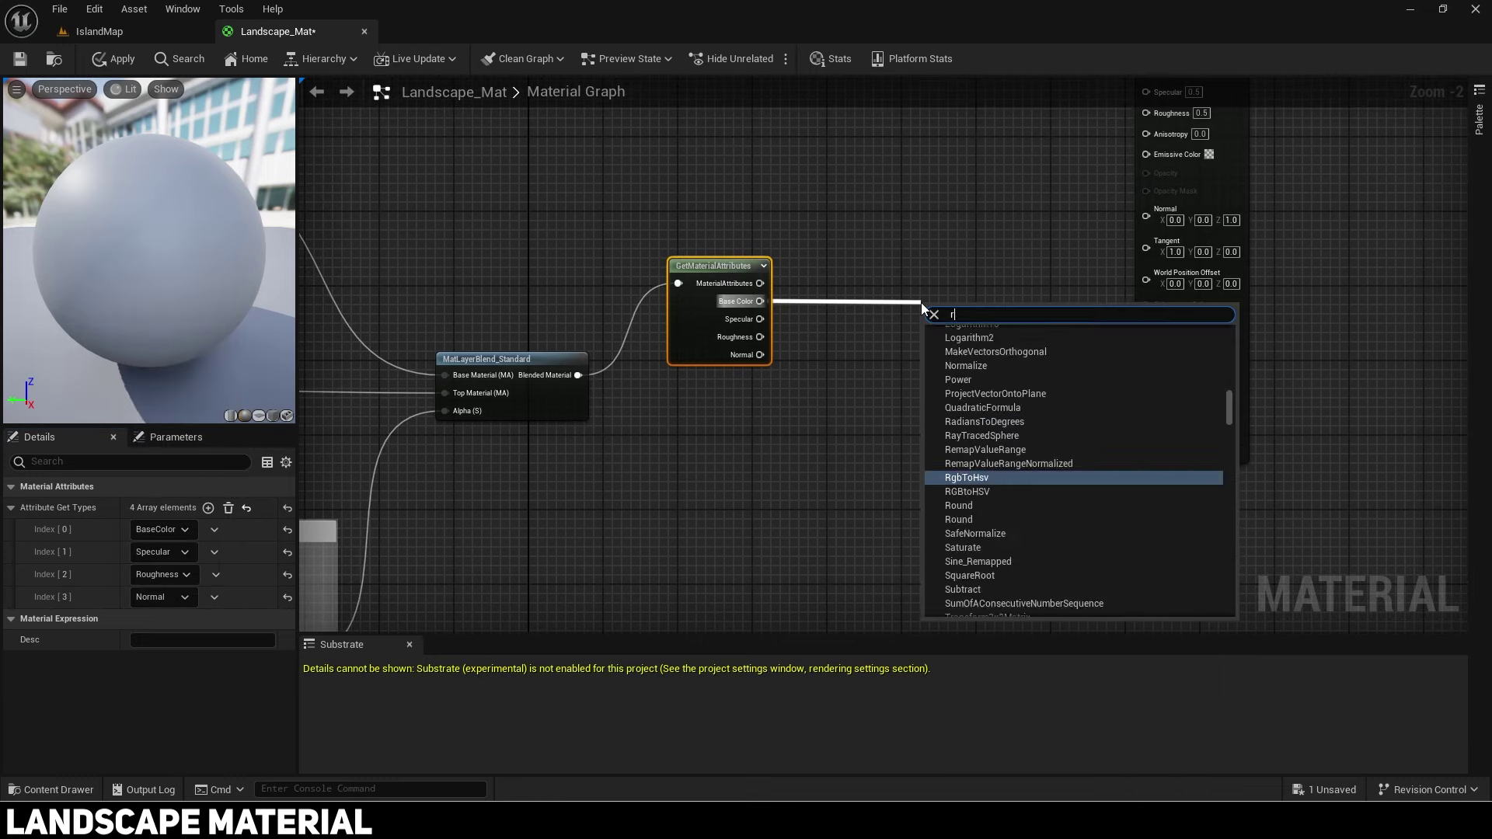
{"action": "type", "text": "untime vir"}
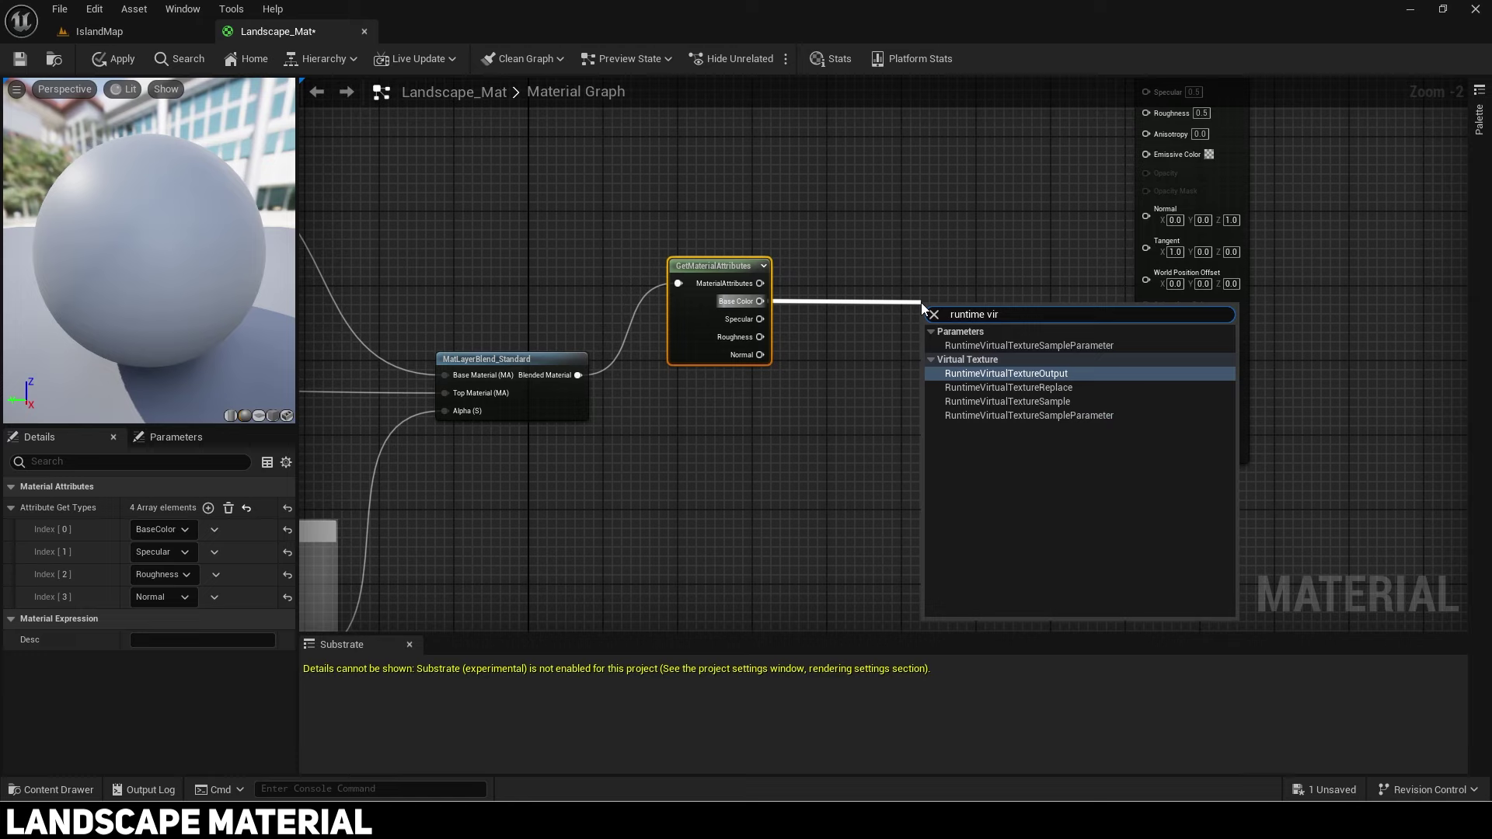
{"action": "key", "text": "Return"}
{"action": "left_click", "coordinate": [972, 293]}
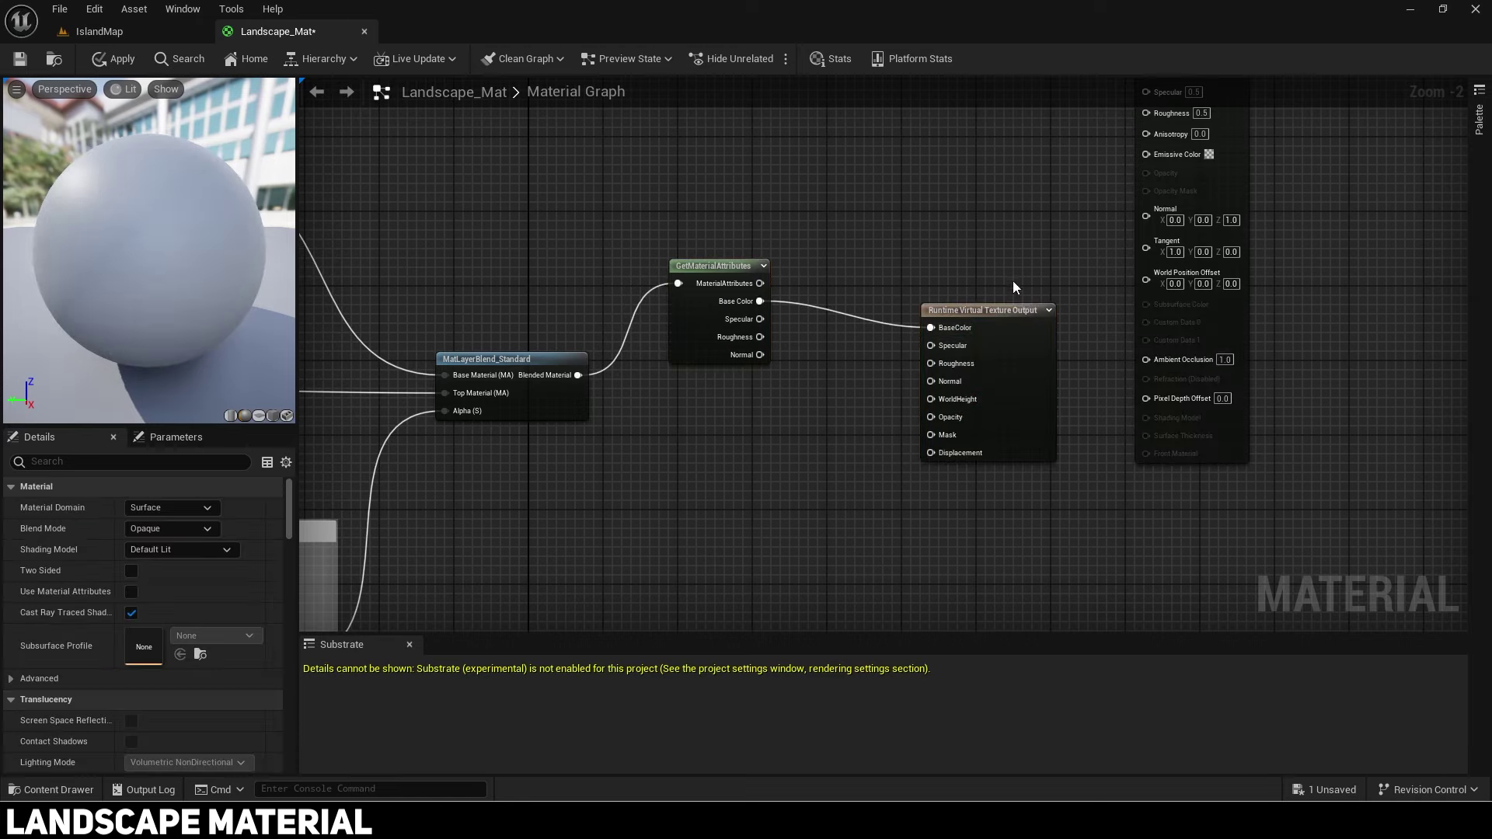
{"action": "left_click_drag", "start_coordinate": [991, 316], "coordinate": [1018, 291]}
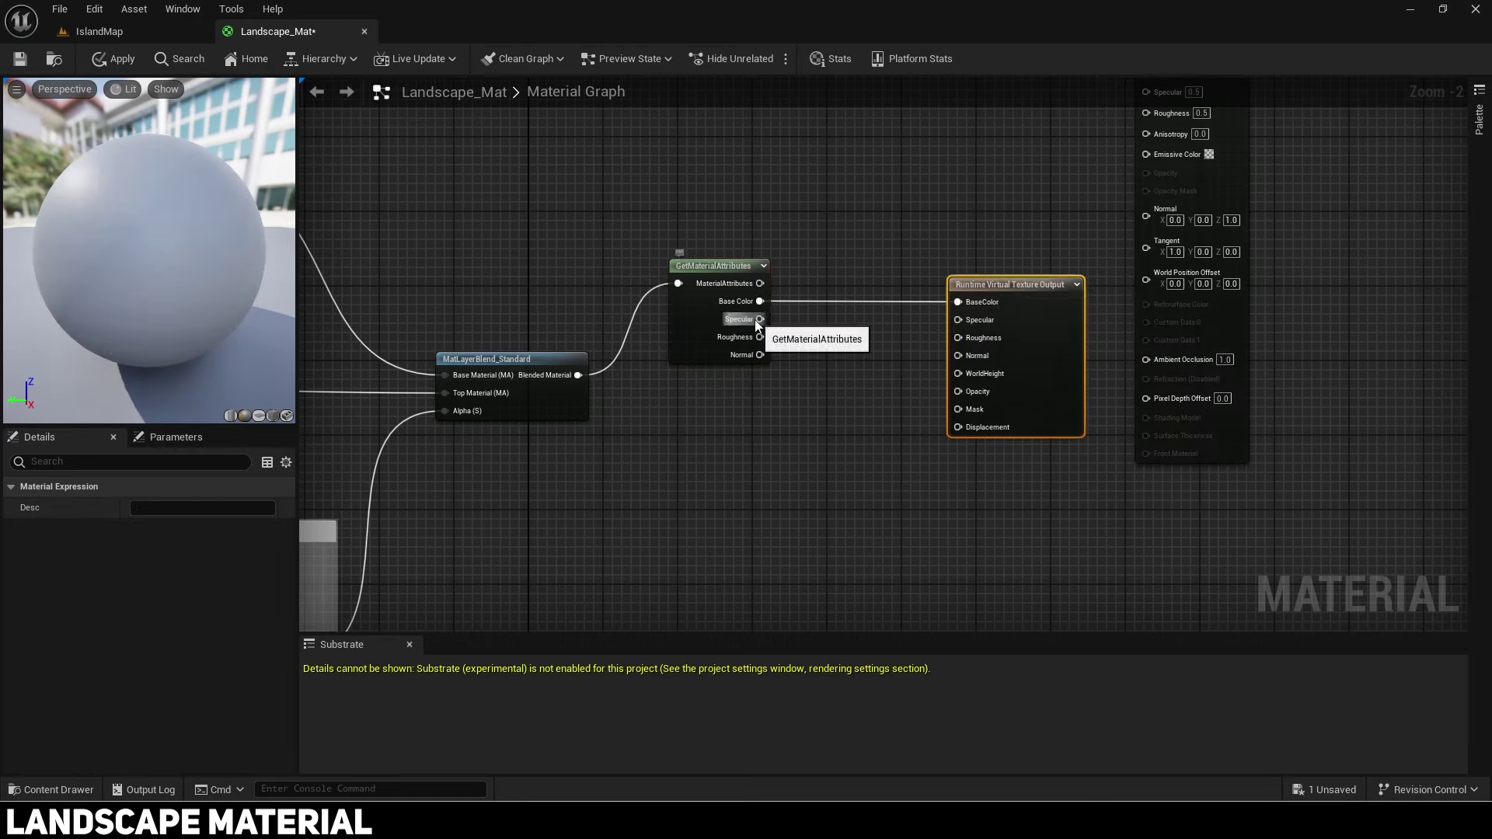
Step: Connect the Specular and Roughness attributes to the matching inputs of the Runtime Virtual Texture Output node
{"action": "left_click_drag", "start_coordinate": [758, 325], "coordinate": [775, 327]}
{"action": "left_click_drag", "start_coordinate": [962, 328], "coordinate": [961, 323]}
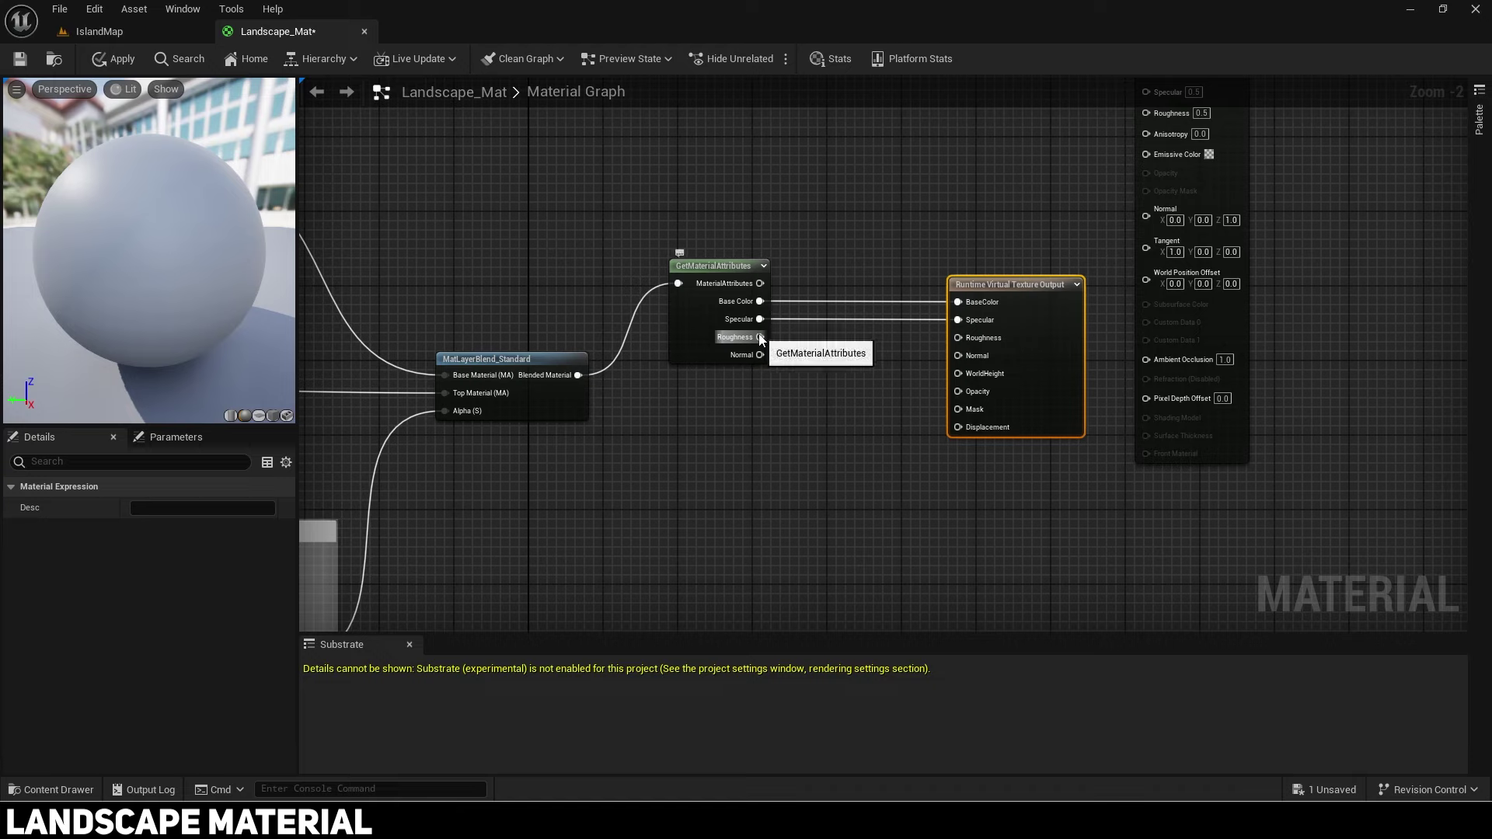
{"action": "left_click_drag", "start_coordinate": [760, 339], "coordinate": [776, 342]}
{"action": "left_click_drag", "start_coordinate": [964, 346], "coordinate": [961, 339]}
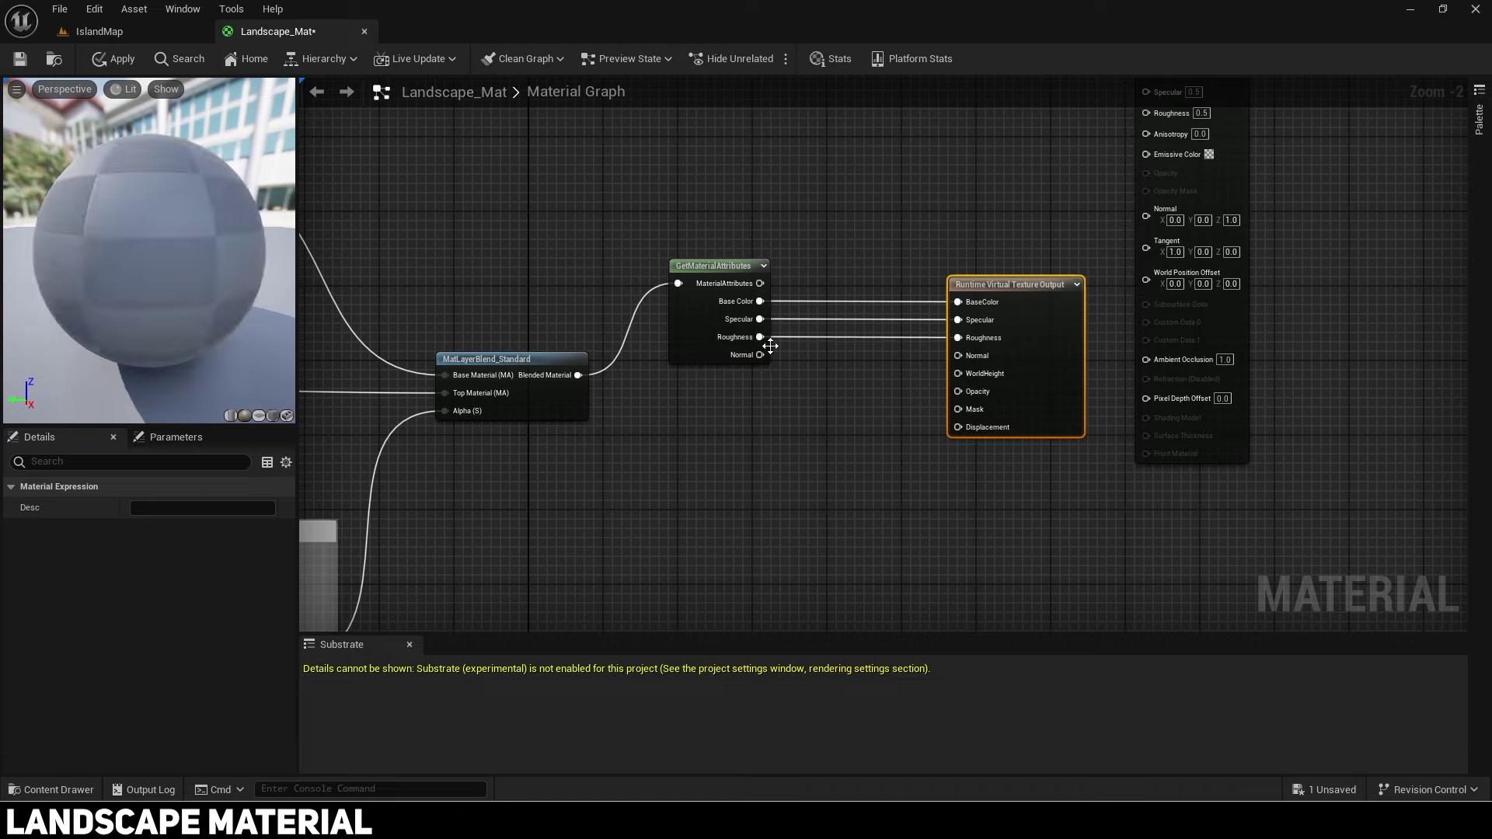
Step: Route the Normal attribute through a Tangent Space to World Space TransformVector node into the Runtime Virtual Texture Output's Normal input
{"action": "left_click_drag", "start_coordinate": [760, 354], "coordinate": [814, 367]}
{"action": "type", "text": "transform"}
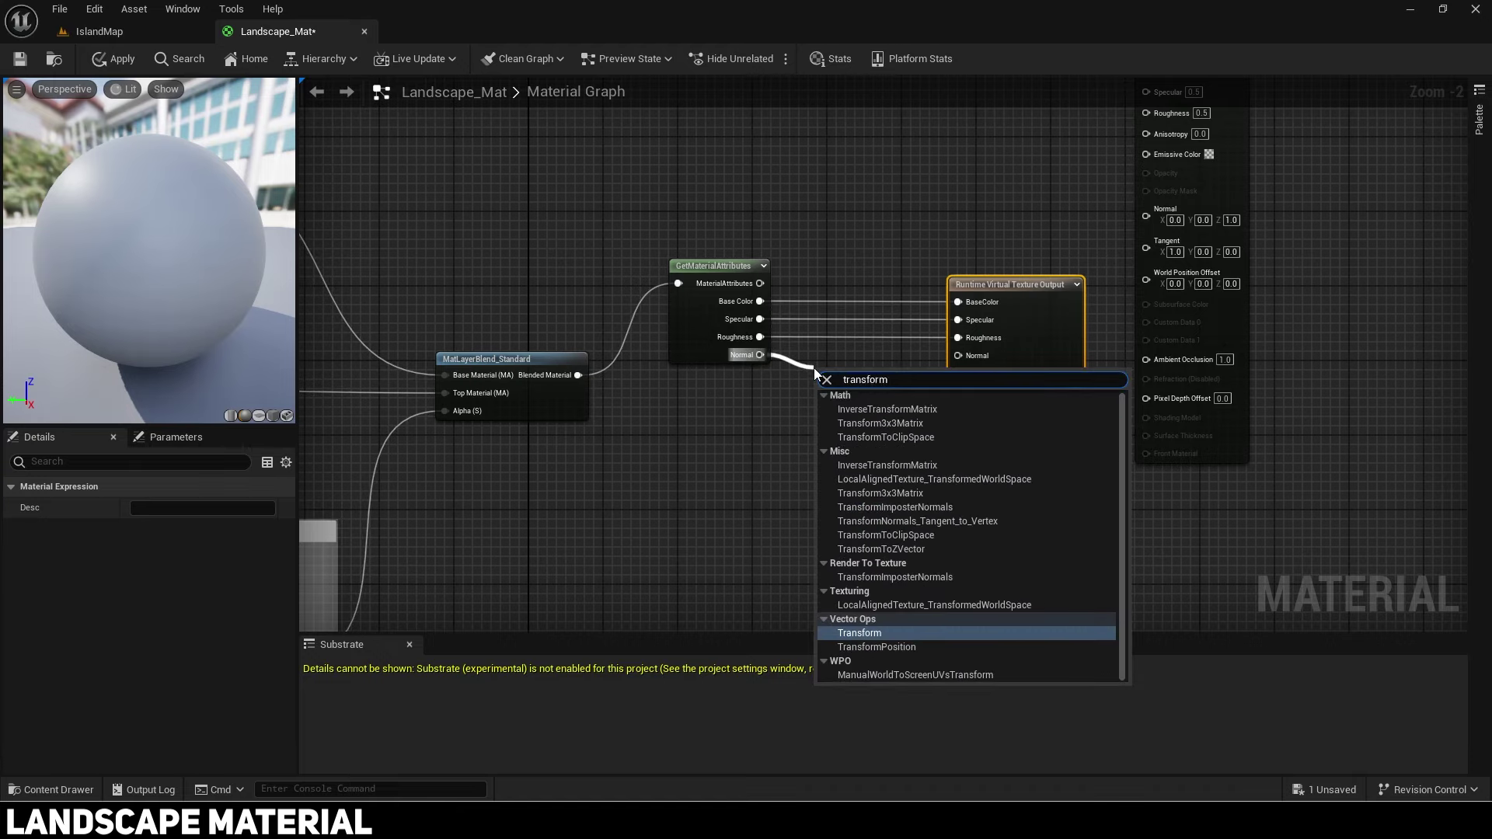
{"action": "key", "text": "Return"}
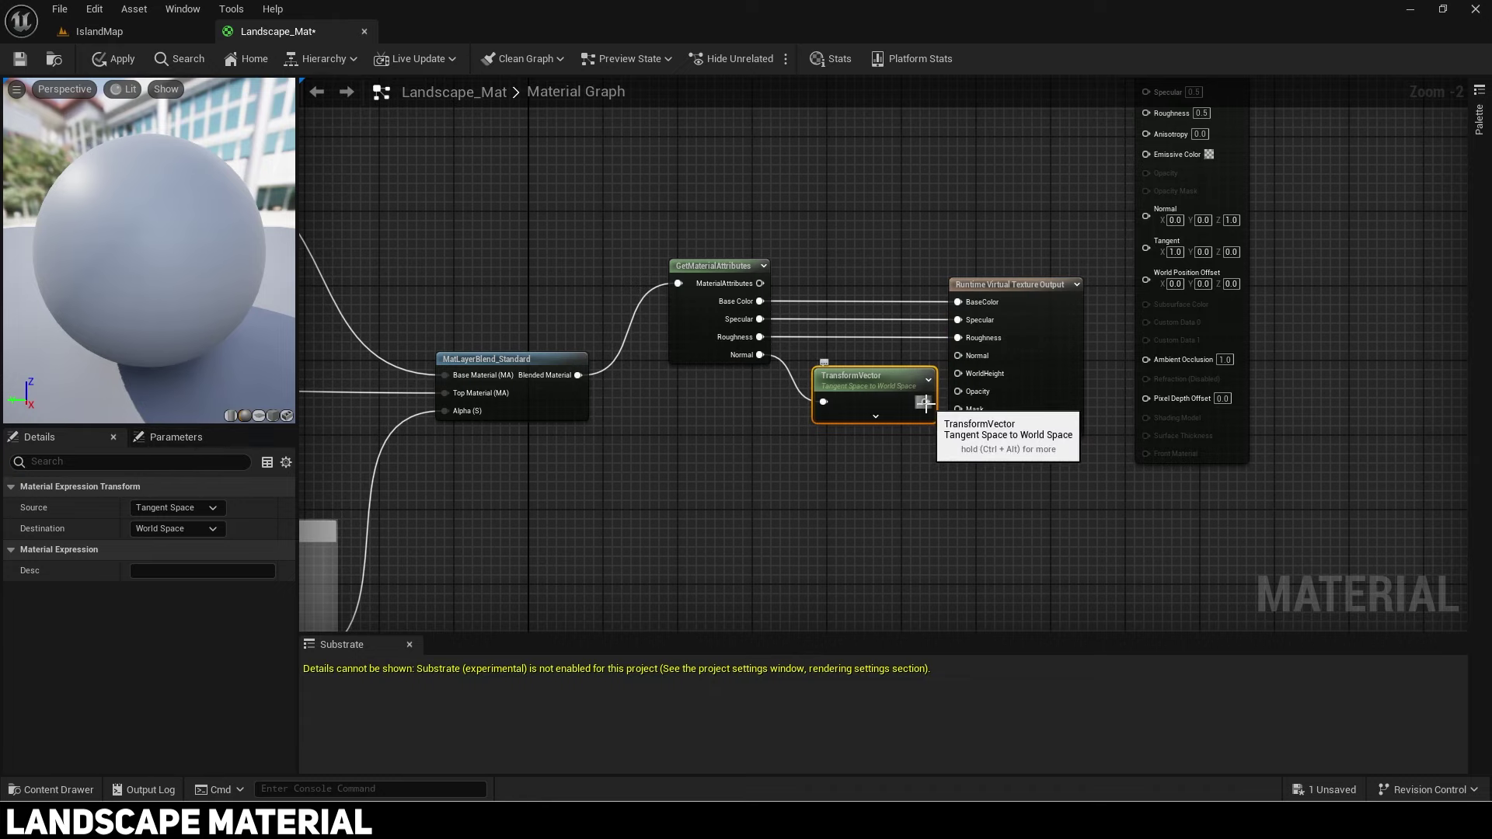
{"action": "left_click_drag", "start_coordinate": [925, 402], "coordinate": [864, 370]}
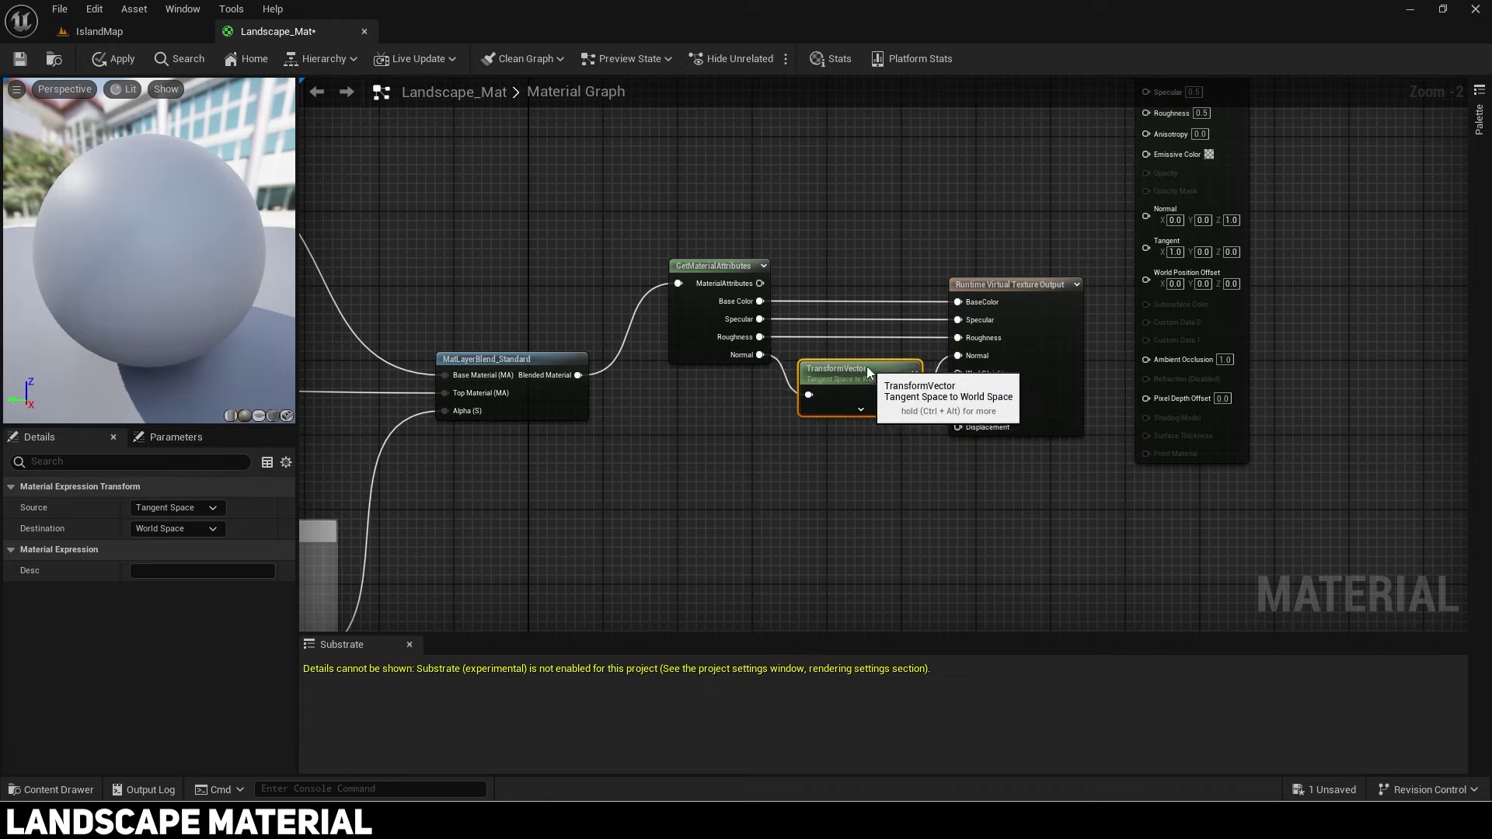
{"action": "left_click", "coordinate": [1022, 344]}
{"action": "left_click", "coordinate": [709, 333]}
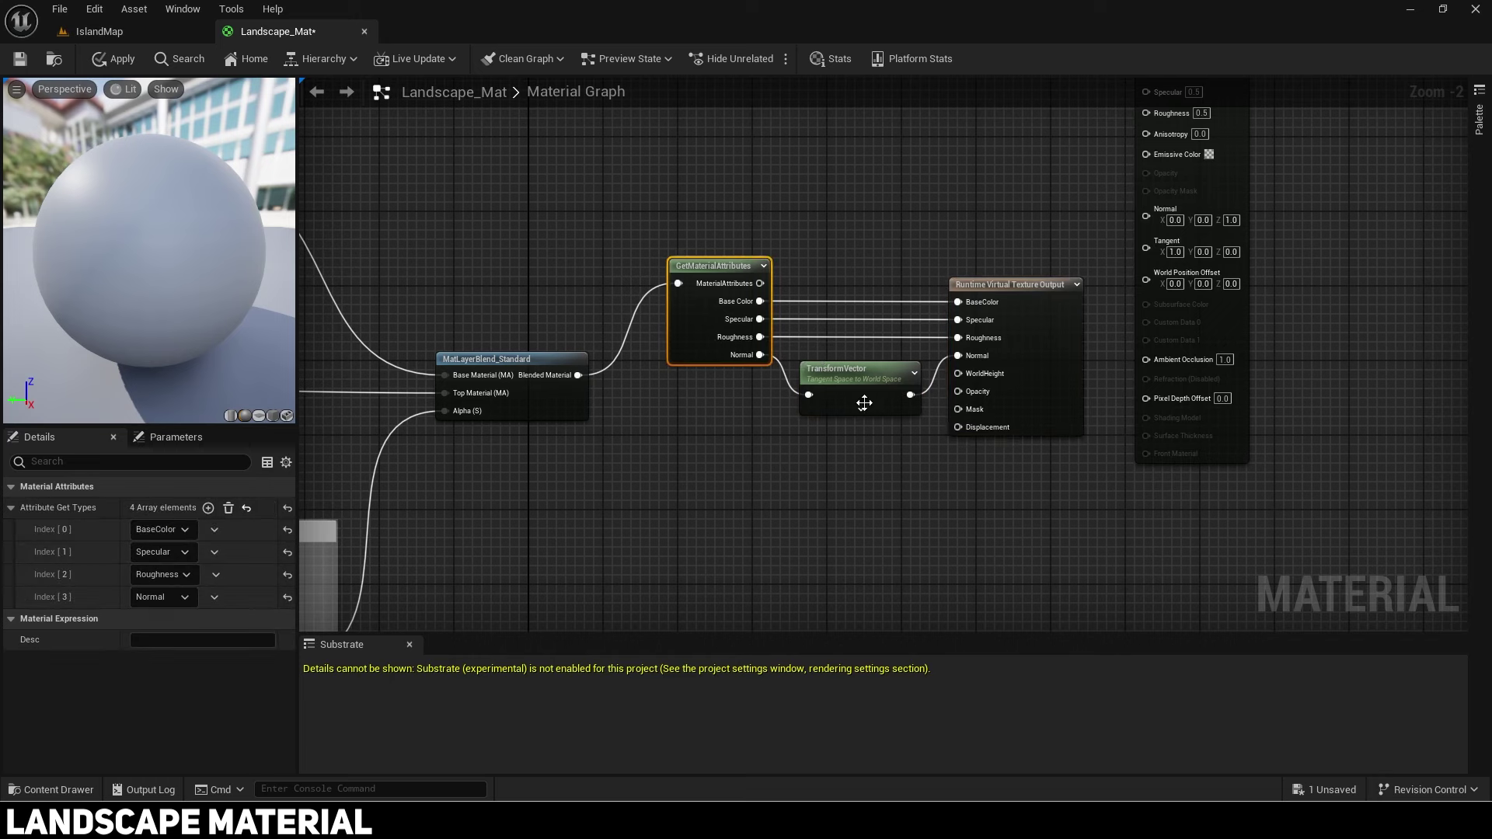
Step: Add an Absolute World Position node to the graph below the GetMaterialAttributes node
{"action": "right_click_drag", "start_coordinate": [909, 398], "coordinate": [841, 365]}
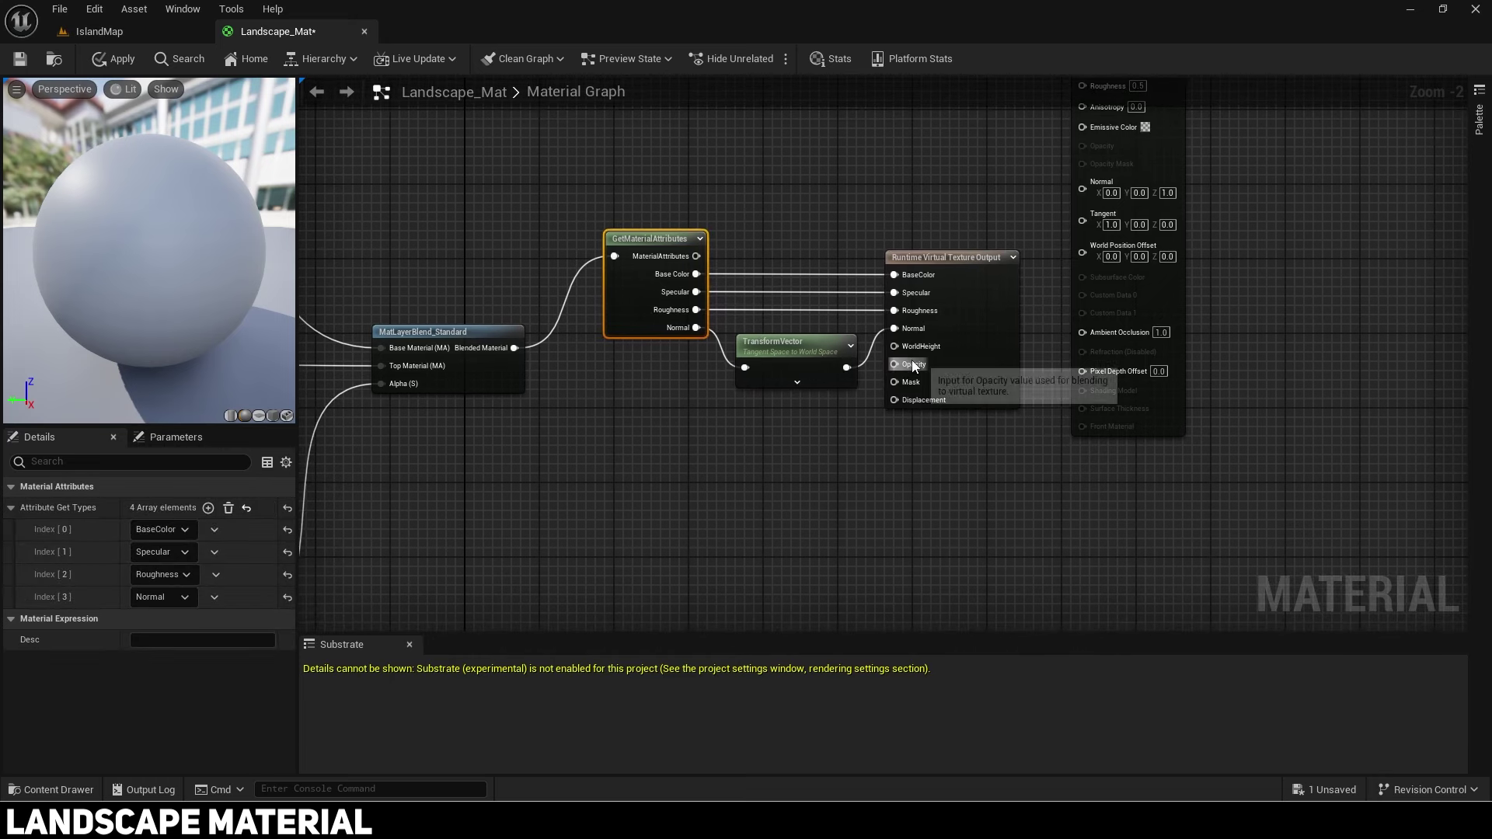
{"action": "right_click", "coordinate": [659, 426]}
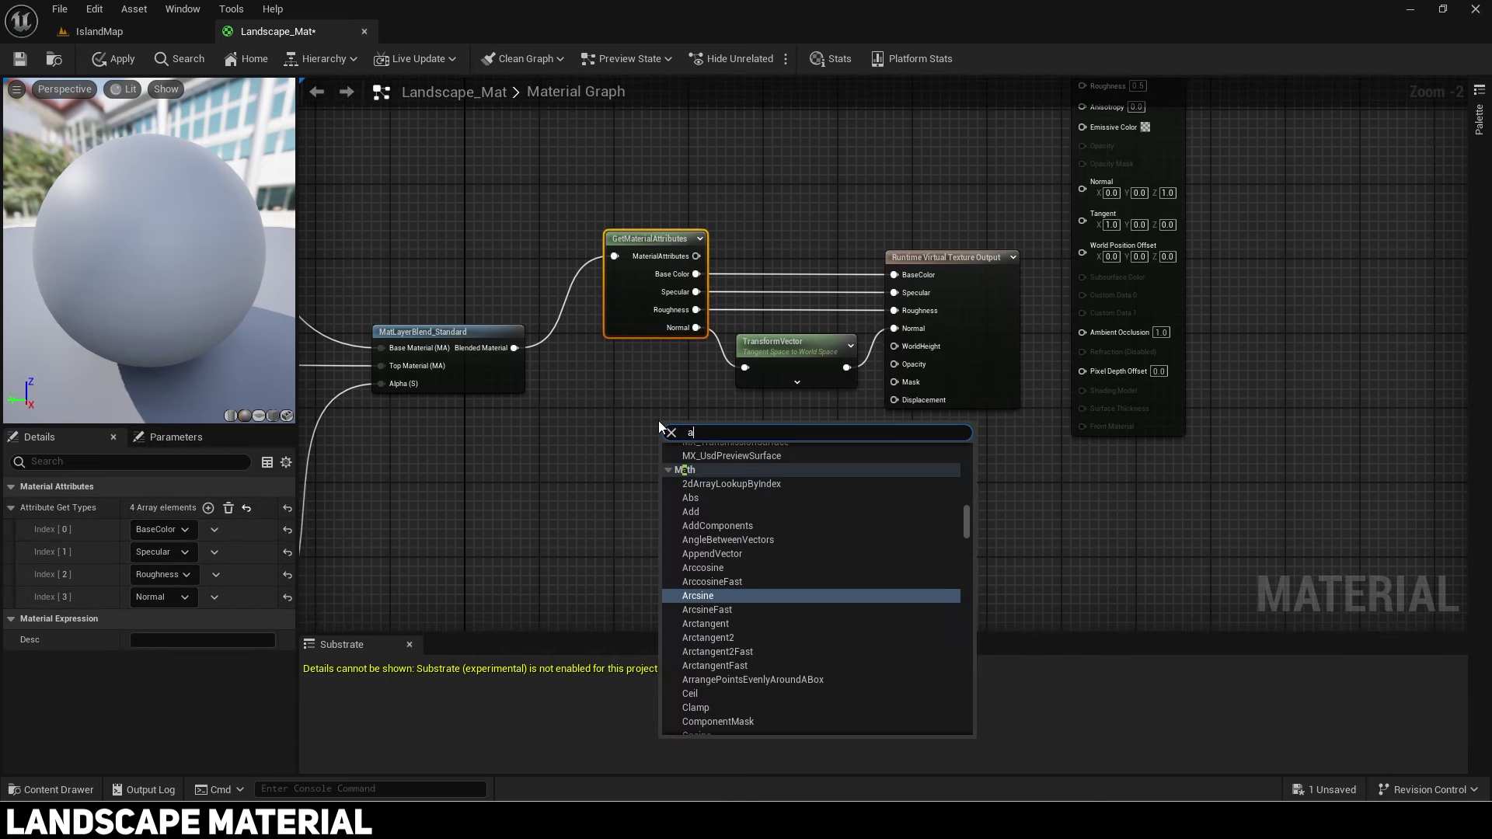
{"action": "type", "text": "absolute wo"}
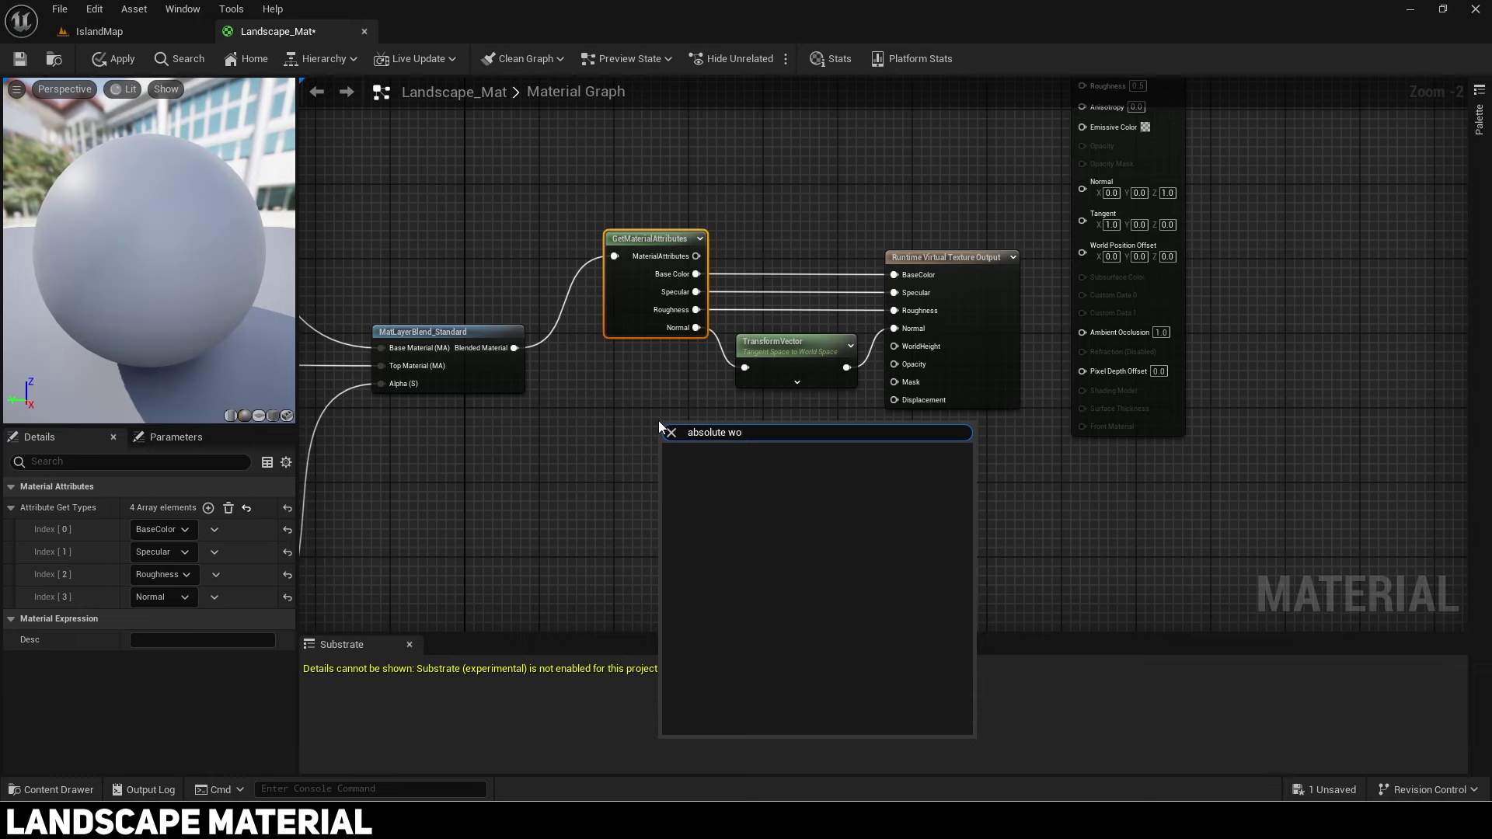
{"action": "type", "text": "rld posi"}
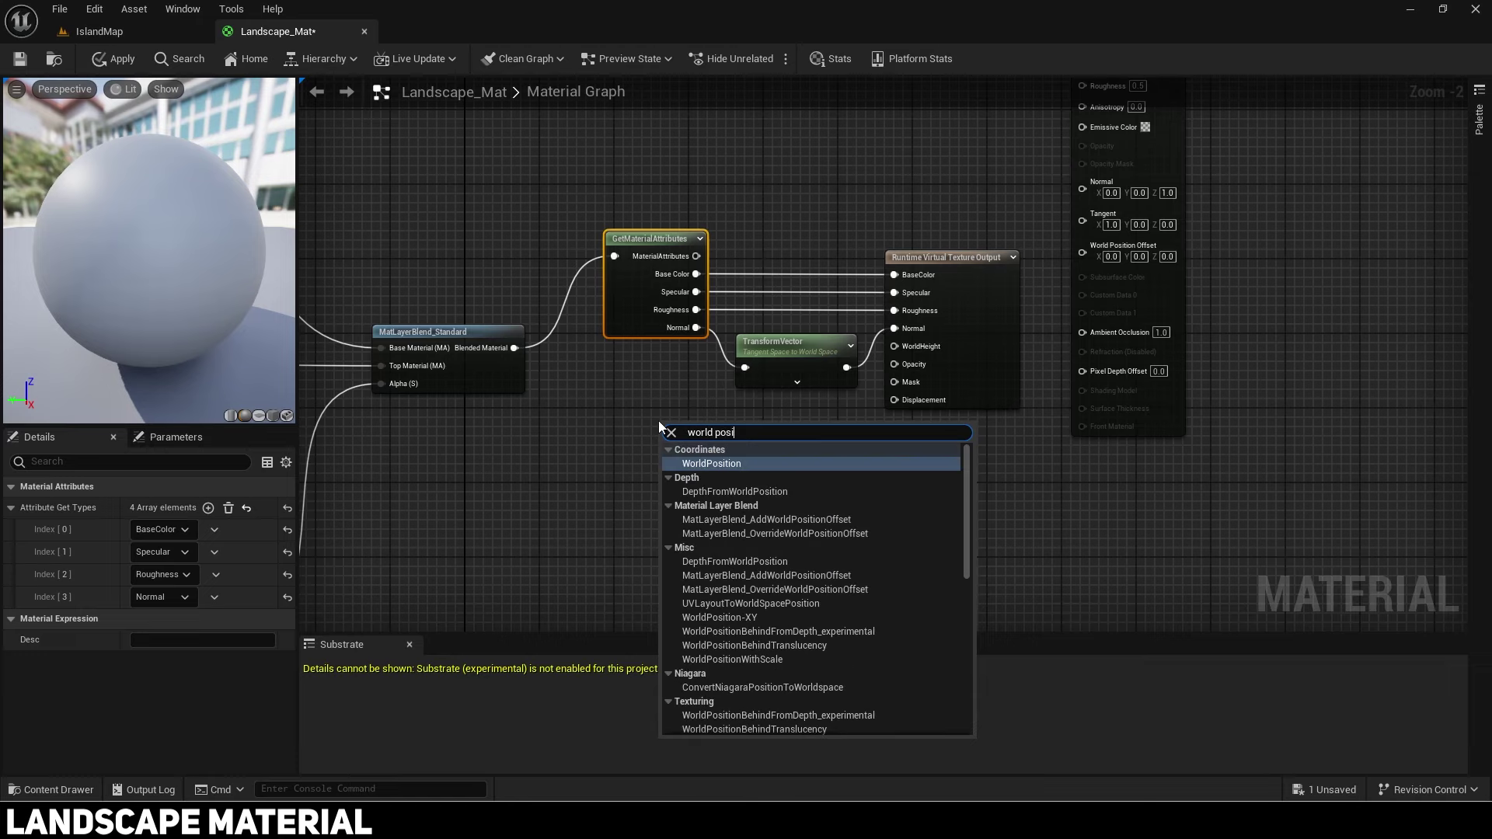
{"action": "key", "text": "Return"}
{"action": "left_click_drag", "start_coordinate": [669, 427], "coordinate": [550, 424]}
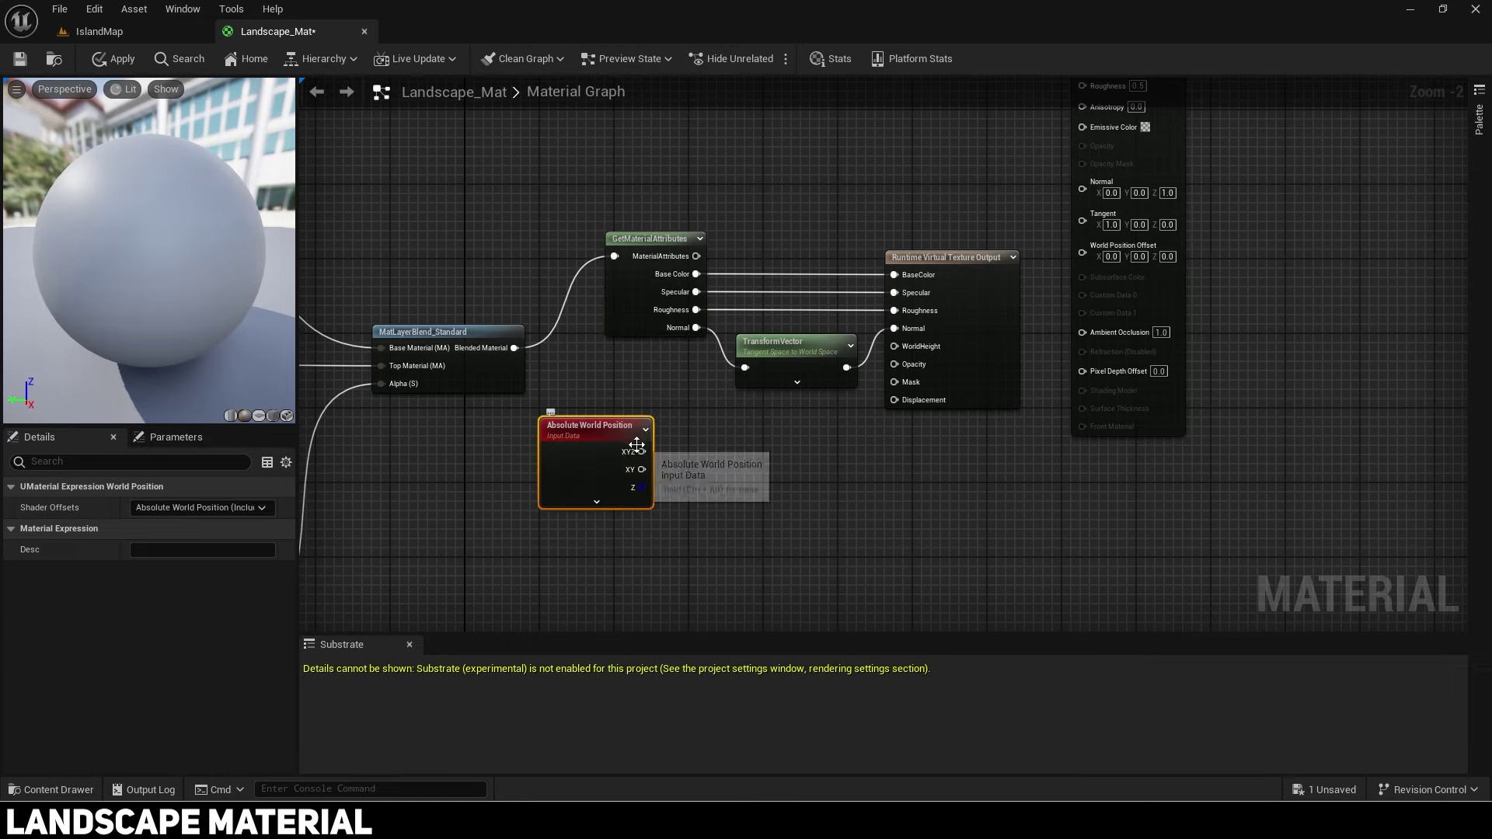
Step: Add a ComponentMask node fed by the XYZ output of the Absolute World Position node
{"action": "left_click_drag", "start_coordinate": [642, 452], "coordinate": [793, 461]}
{"action": "type", "text": "comopn"}
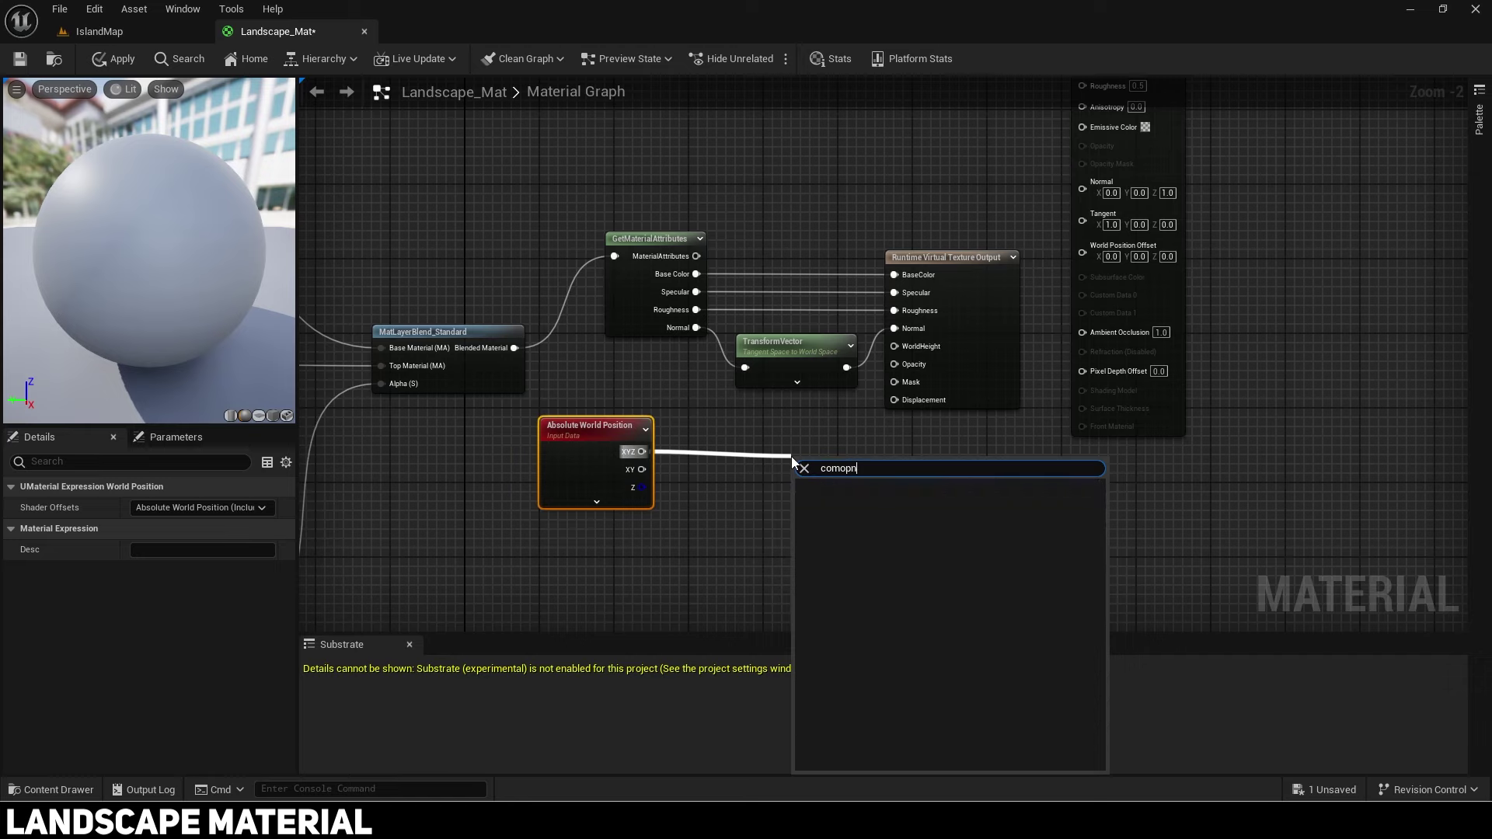
{"action": "type", "text": "e"}
{"action": "key", "text": "BackSpace"}
{"action": "key", "text": "BackSpace"}
{"action": "key", "text": "BackSpace"}
{"action": "key", "text": "BackSpace"}
{"action": "key", "text": "BackSpace"}
{"action": "key", "text": "BackSpace"}
{"action": "key", "text": "BackSpace"}
{"action": "type", "text": "compone"}
{"action": "key", "text": "Return"}
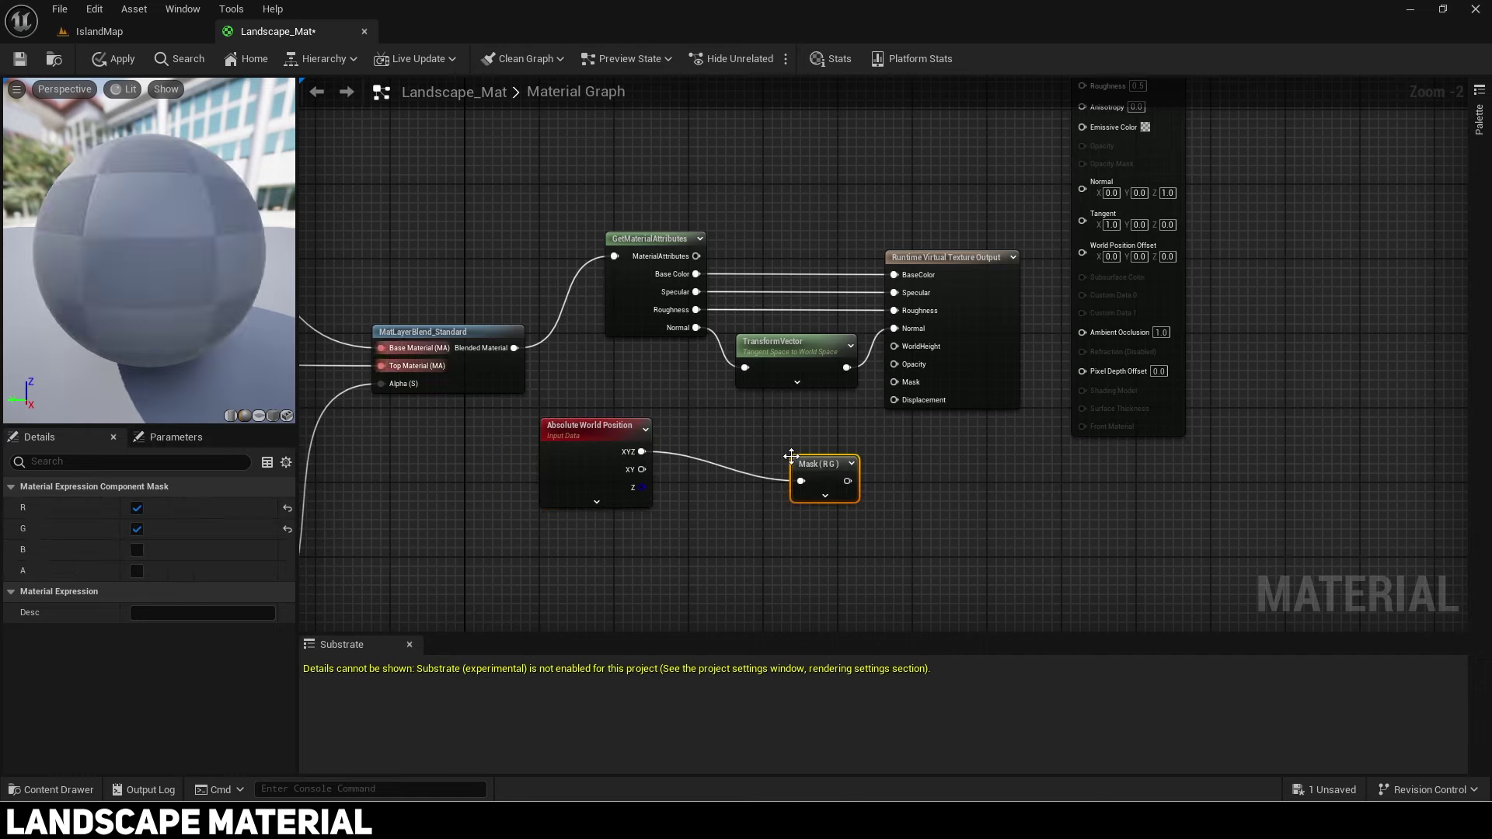
Step: Restrict the component mask to the B channel, connect it to WorldHeight, and place both nodes beside the Runtime Virtual Texture Output
{"action": "left_click_drag", "start_coordinate": [791, 457], "coordinate": [904, 348]}
{"action": "left_click", "coordinate": [137, 508]}
{"action": "left_click", "coordinate": [137, 528]}
{"action": "left_click", "coordinate": [137, 549]}
{"action": "left_click_drag", "start_coordinate": [740, 538], "coordinate": [627, 460]}
{"action": "left_click_drag", "start_coordinate": [712, 434], "coordinate": [820, 415]}
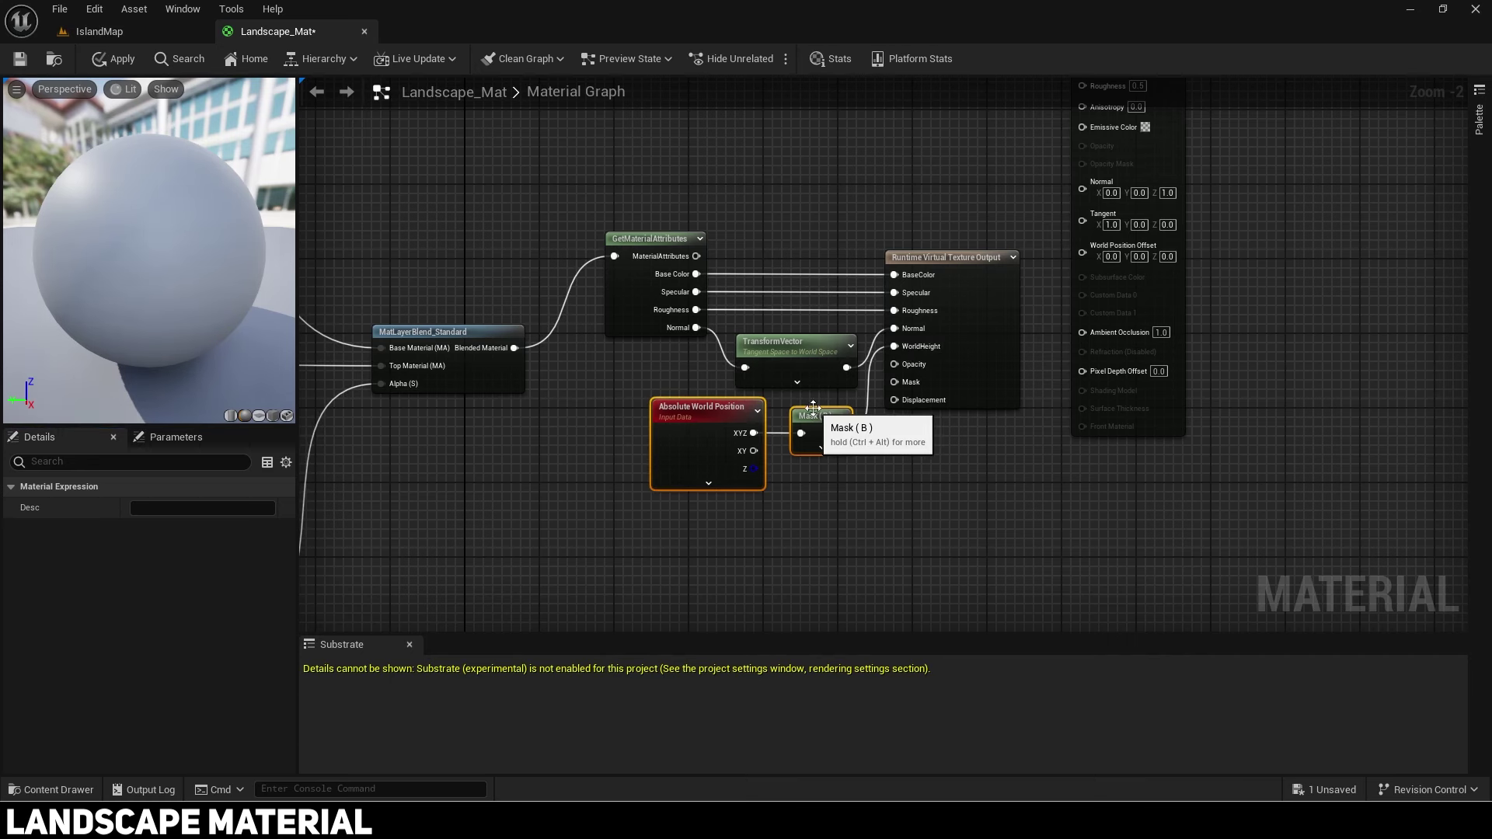
Step: Move the Landscape_Mat result node lower and add a BreakMaterialAttributes node fed by the blend's Blended Material output
{"action": "scroll", "coordinate": [1058, 370], "scroll_direction": "down", "scroll_amount": 2}
{"action": "left_click_drag", "start_coordinate": [1140, 301], "coordinate": [1156, 574]}
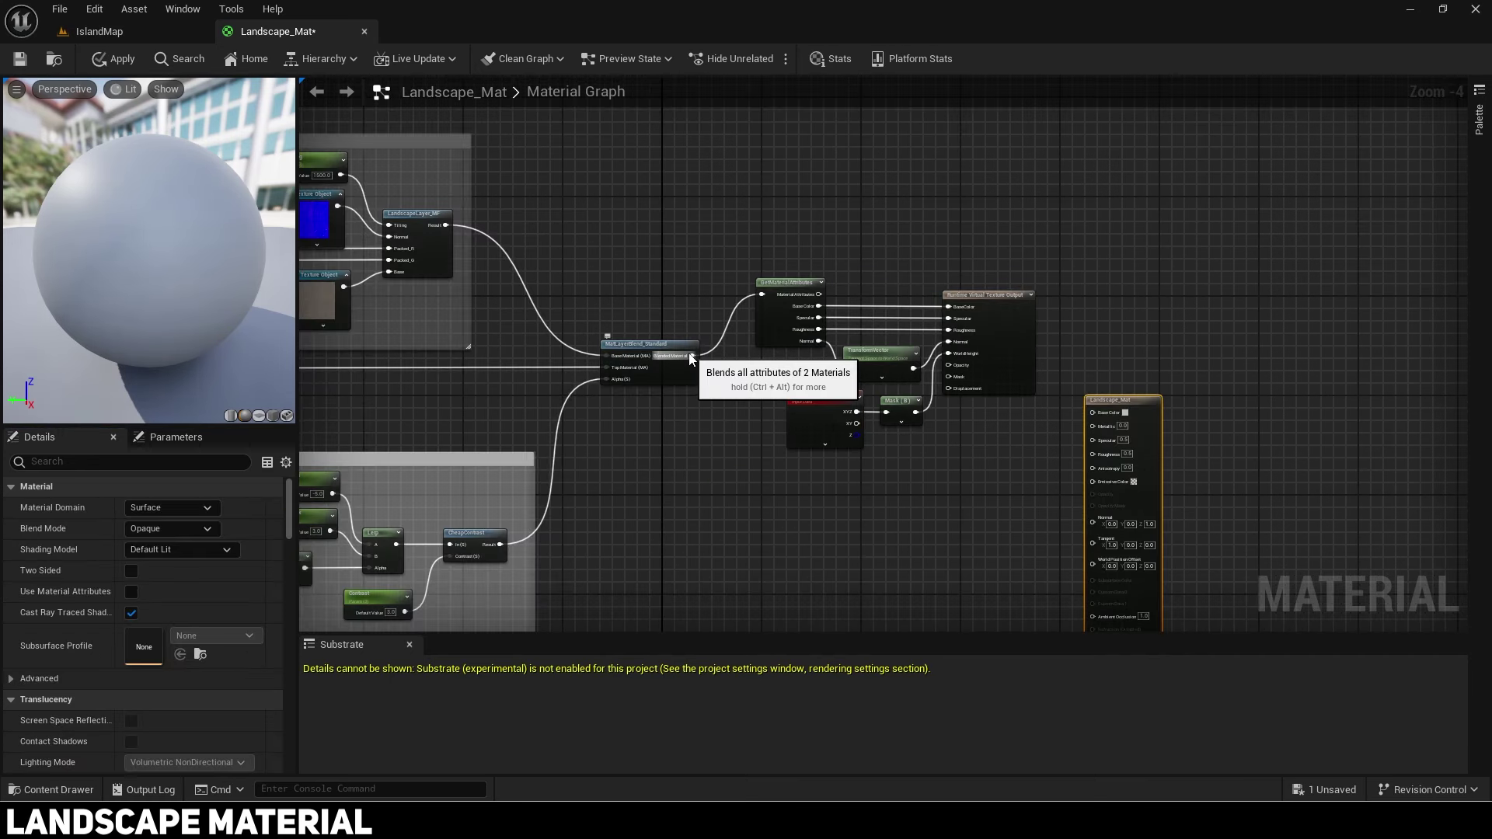
{"action": "left_click_drag", "start_coordinate": [693, 355], "coordinate": [781, 500]}
{"action": "type", "text": "break mat"}
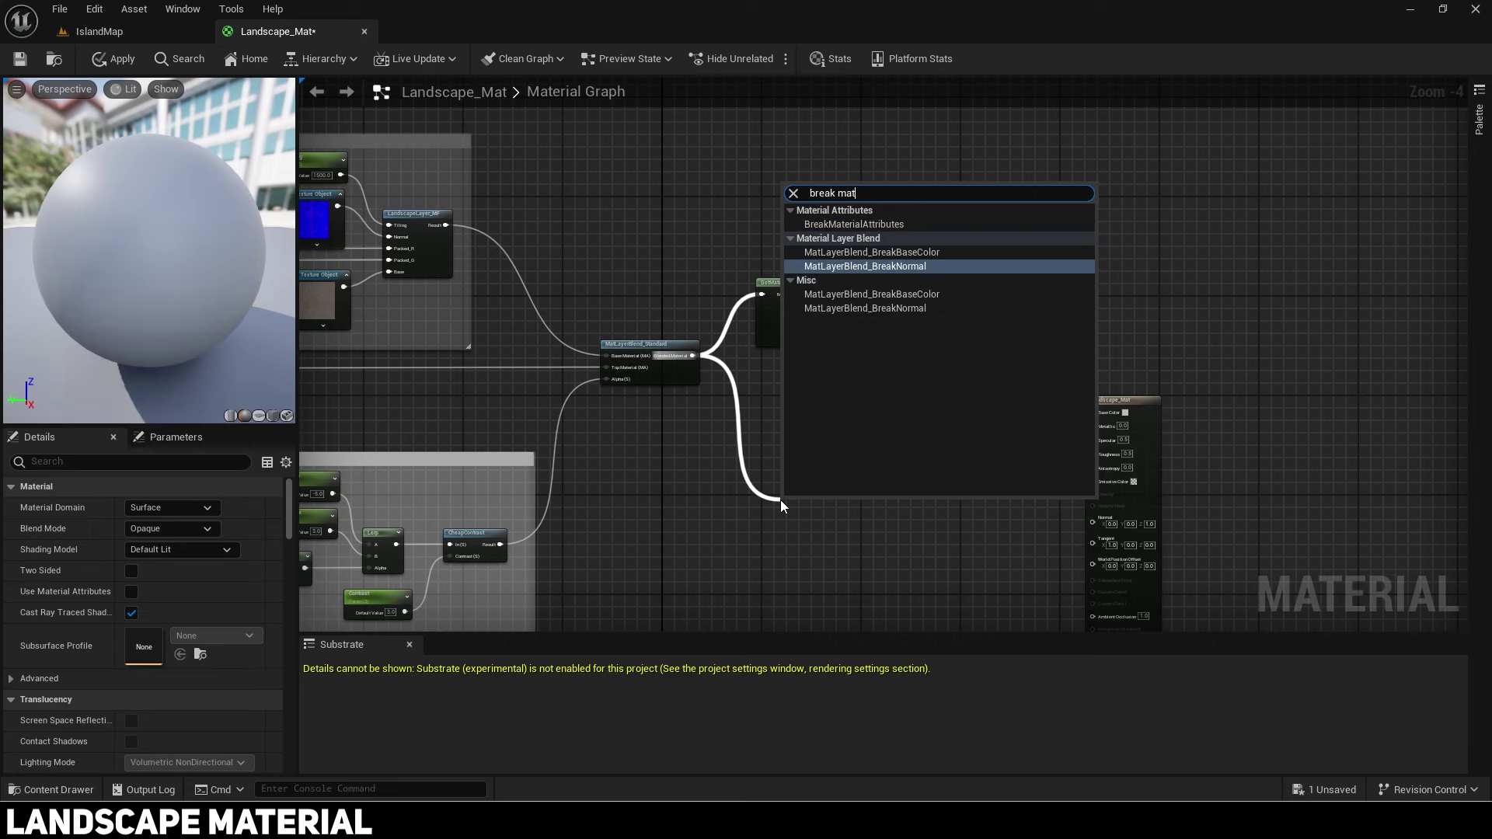
{"action": "key", "text": "Up"}
{"action": "key", "text": "Up"}
{"action": "key", "text": "Return"}
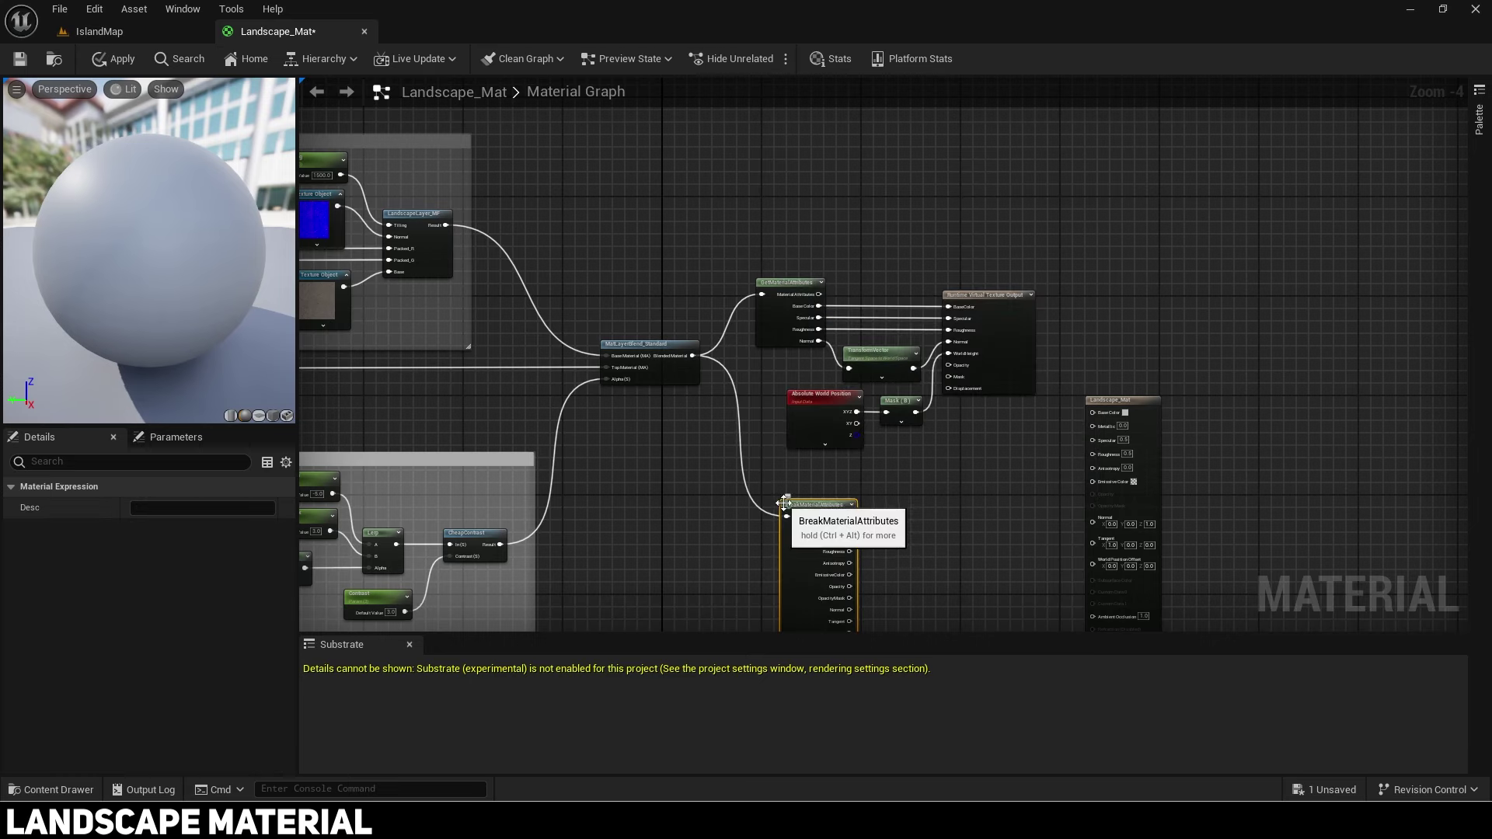
Step: Connect BreakMaterialAttributes' BaseColor, Specular, Roughness, Normal and AmbientOcclusion outputs to the matching inputs of the Landscape_Mat result node
{"action": "right_click_drag", "start_coordinate": [780, 513], "coordinate": [690, 406]}
{"action": "scroll", "coordinate": [767, 410], "scroll_direction": "up", "scroll_amount": 1}
{"action": "left_click_drag", "start_coordinate": [758, 393], "coordinate": [1007, 399]}
{"action": "key", "text": "Escape"}
{"action": "right_click_drag", "start_coordinate": [1004, 400], "coordinate": [817, 301]}
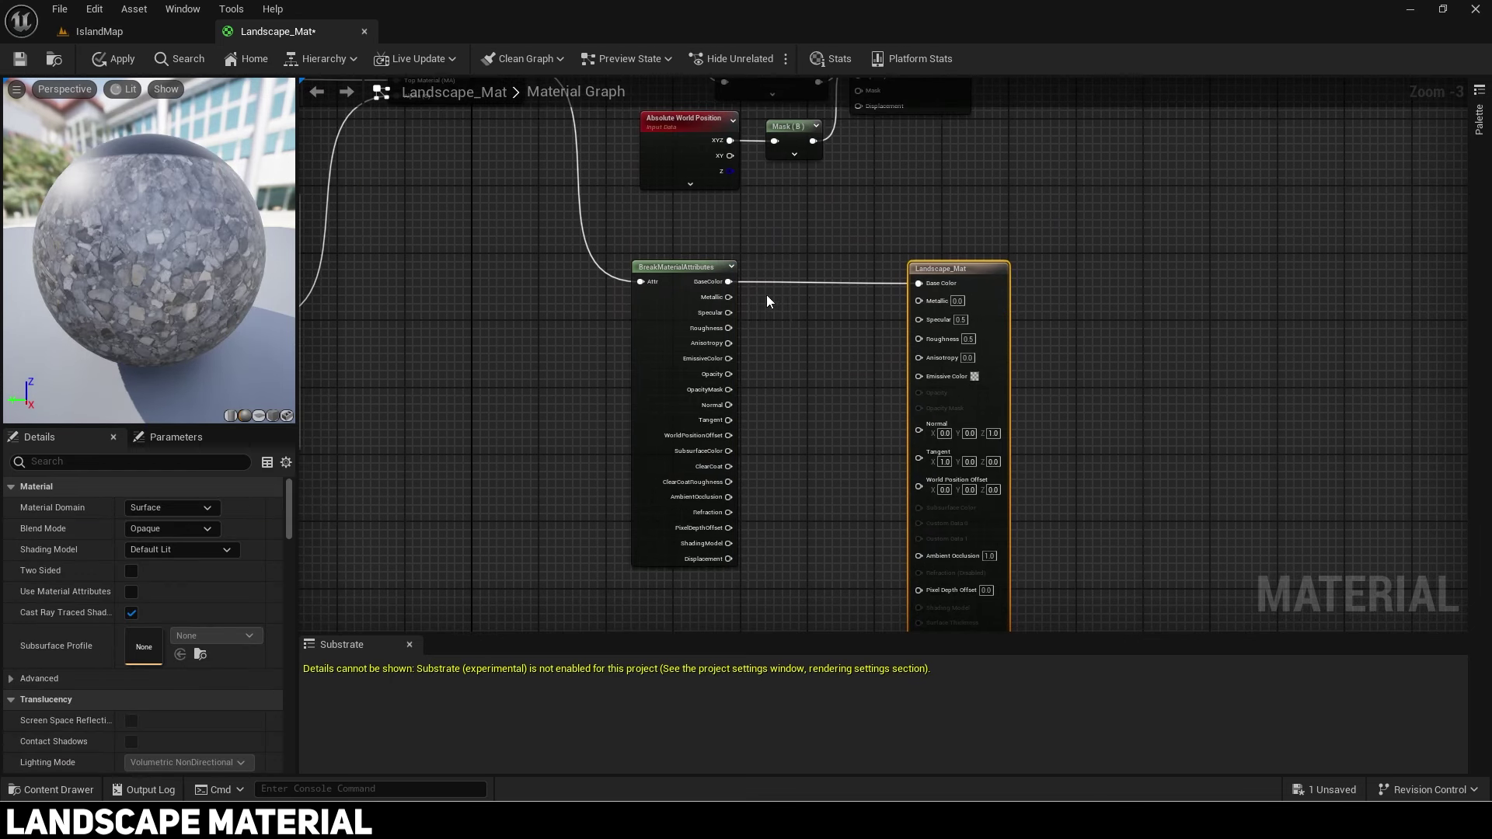
{"action": "left_click_drag", "start_coordinate": [728, 312], "coordinate": [959, 319]}
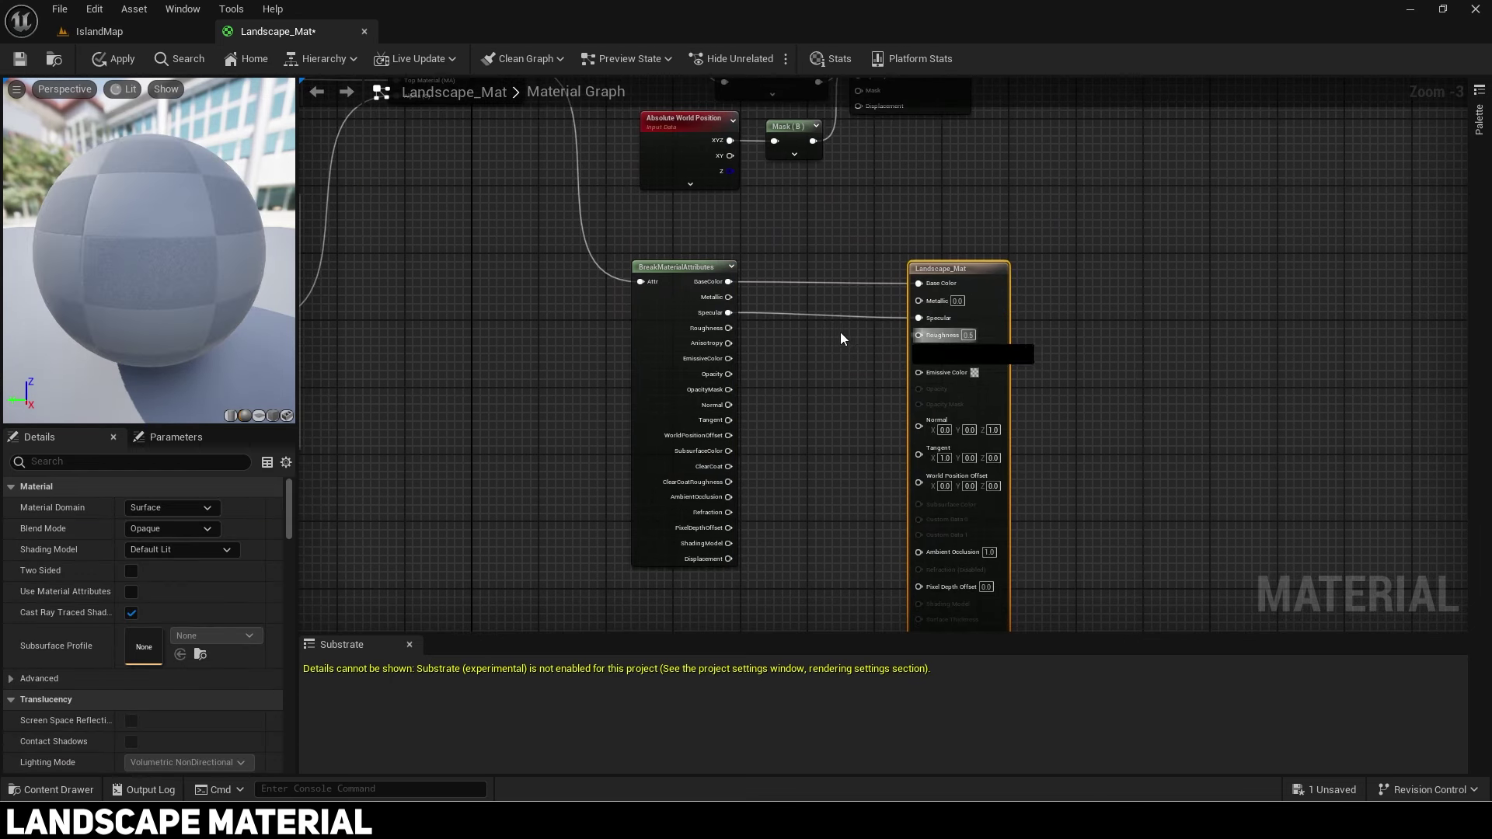
{"action": "left_click_drag", "start_coordinate": [728, 328], "coordinate": [920, 333]}
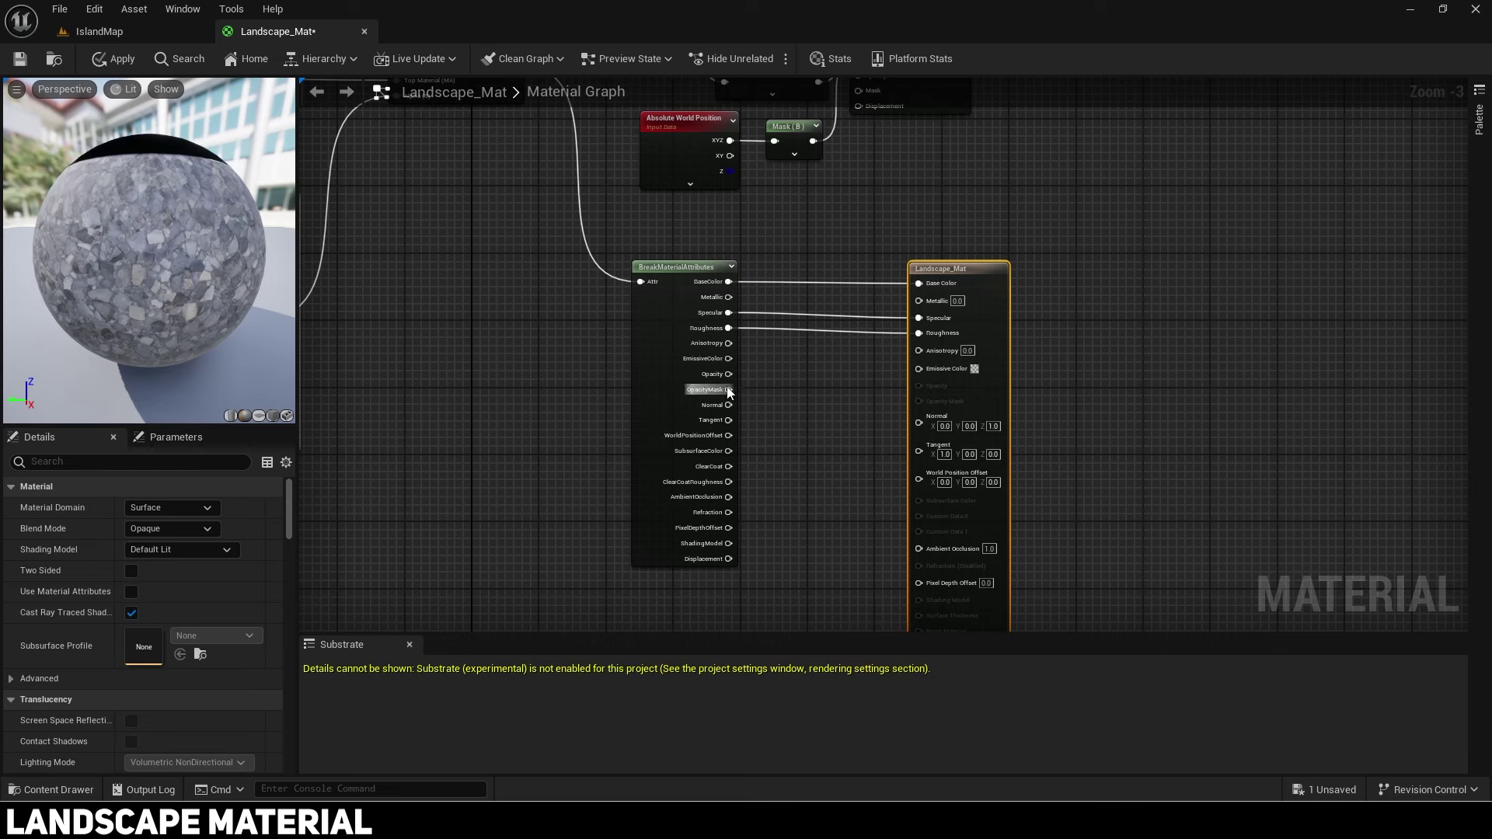
{"action": "left_click_drag", "start_coordinate": [729, 405], "coordinate": [920, 418]}
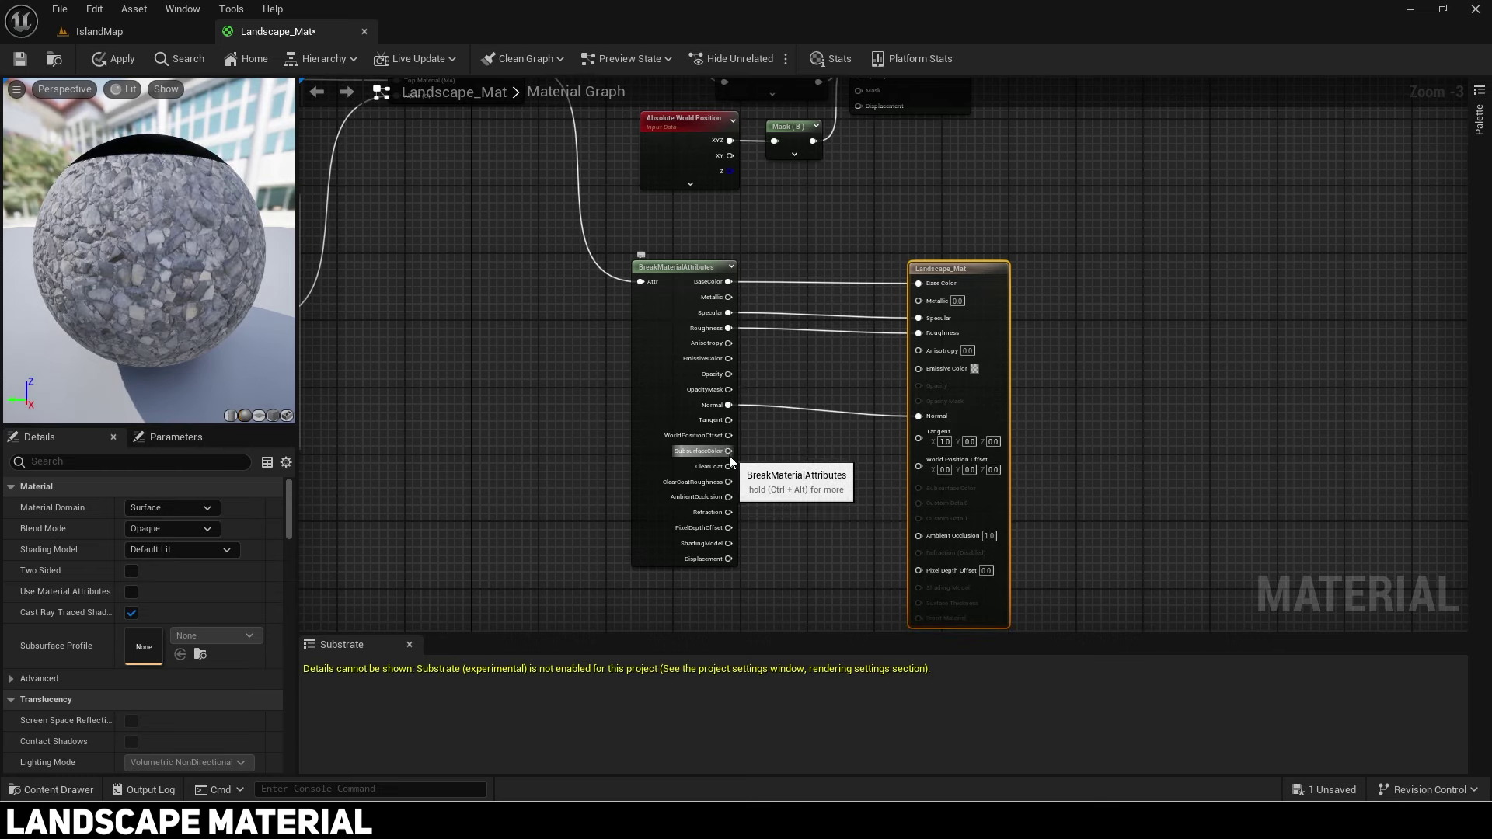
{"action": "left_click_drag", "start_coordinate": [728, 497], "coordinate": [926, 539]}
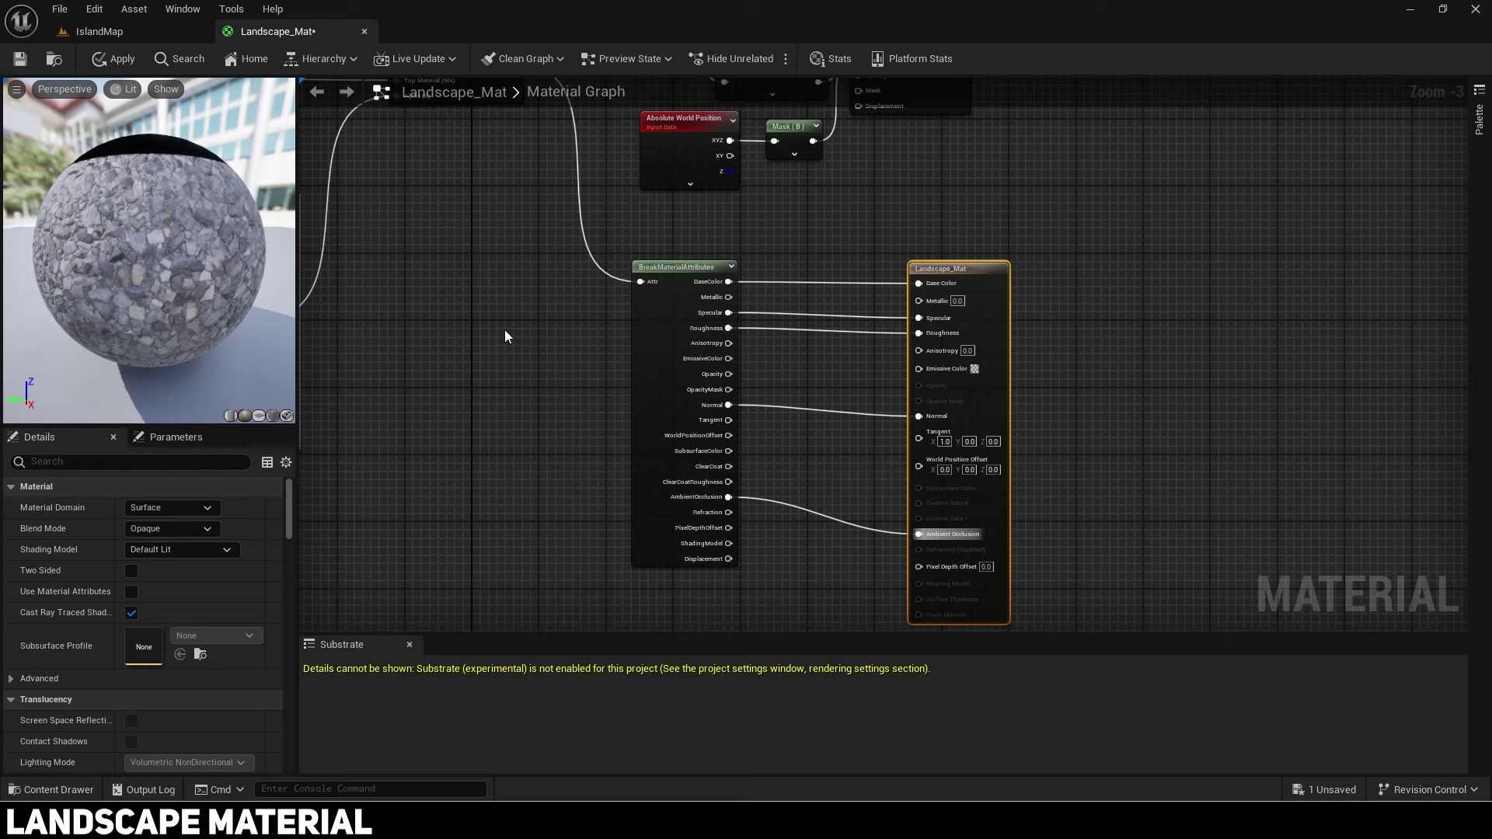
Step: Straighten the connections between BreakMaterialAttributes and the Landscape_Mat result node, and apply the material changes
{"action": "left_click_drag", "start_coordinate": [506, 334], "coordinate": [1050, 503]}
{"action": "key", "text": "q"}
{"action": "left_click", "coordinate": [1049, 501]}
{"action": "left_click_drag", "start_coordinate": [194, 287], "coordinate": [171, 311]}
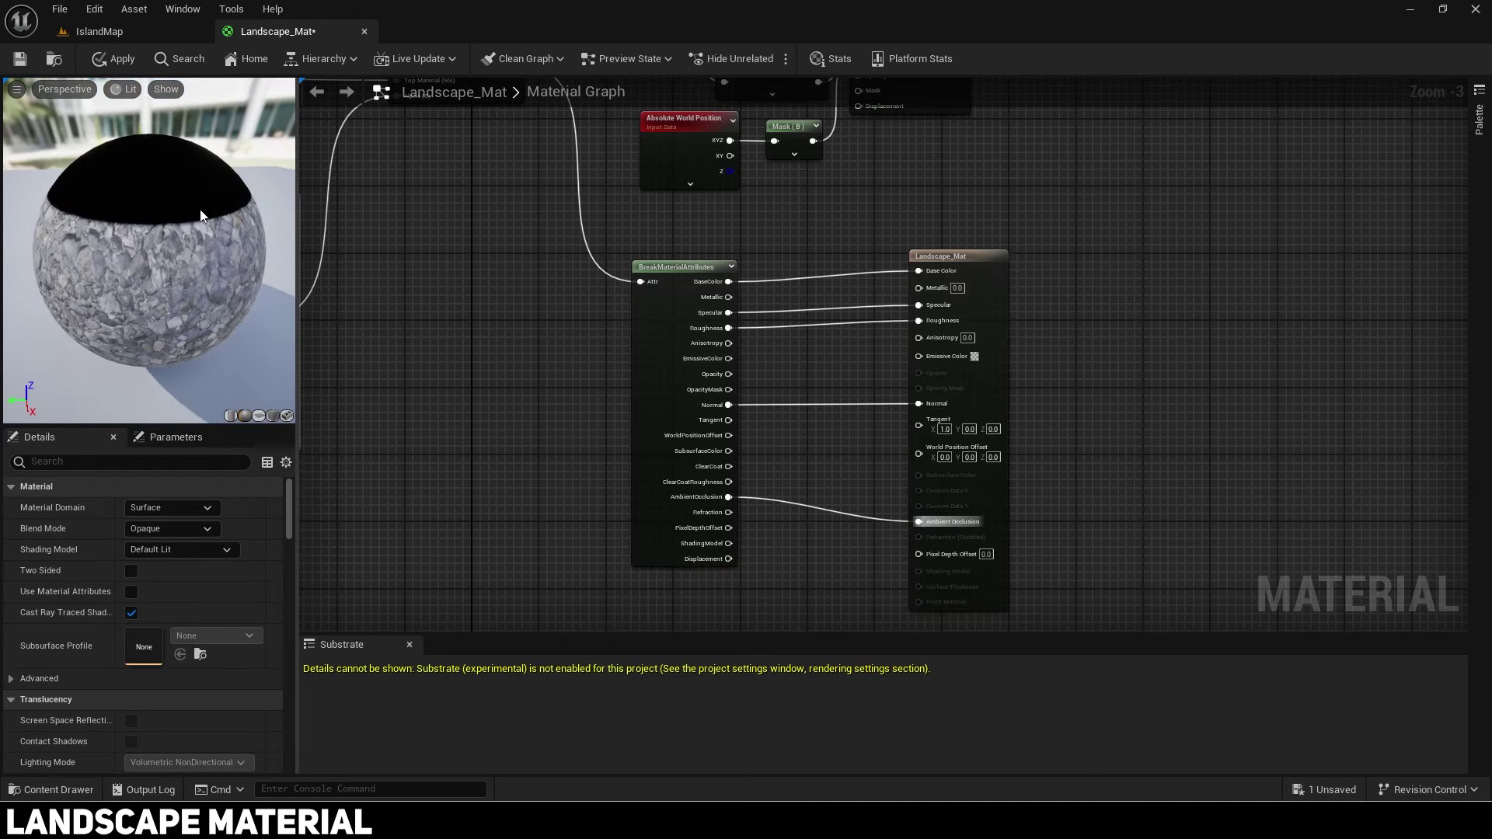
{"action": "left_click", "coordinate": [113, 59]}
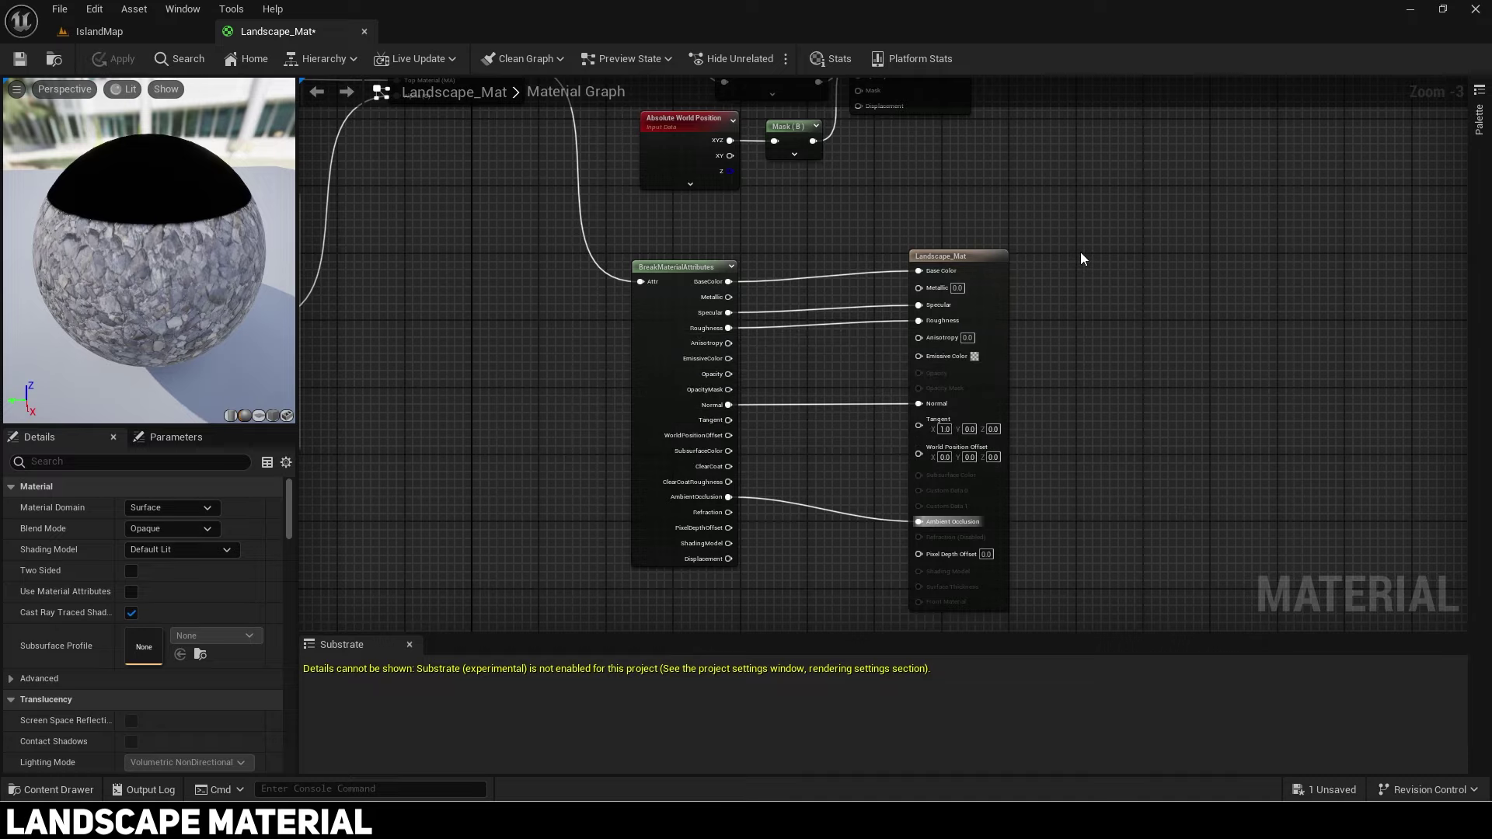
{"action": "left_click_drag", "start_coordinate": [968, 256], "coordinate": [968, 265]}
Step: Enclose the runtime virtual texture output nodes in a comment box titled "Set RVT"
{"action": "right_click_drag", "start_coordinate": [971, 220], "coordinate": [991, 439]}
{"action": "scroll", "coordinate": [983, 443], "scroll_direction": "down", "scroll_amount": 1}
{"action": "left_click_drag", "start_coordinate": [716, 212], "coordinate": [917, 403]}
{"action": "type", "text": "c"}
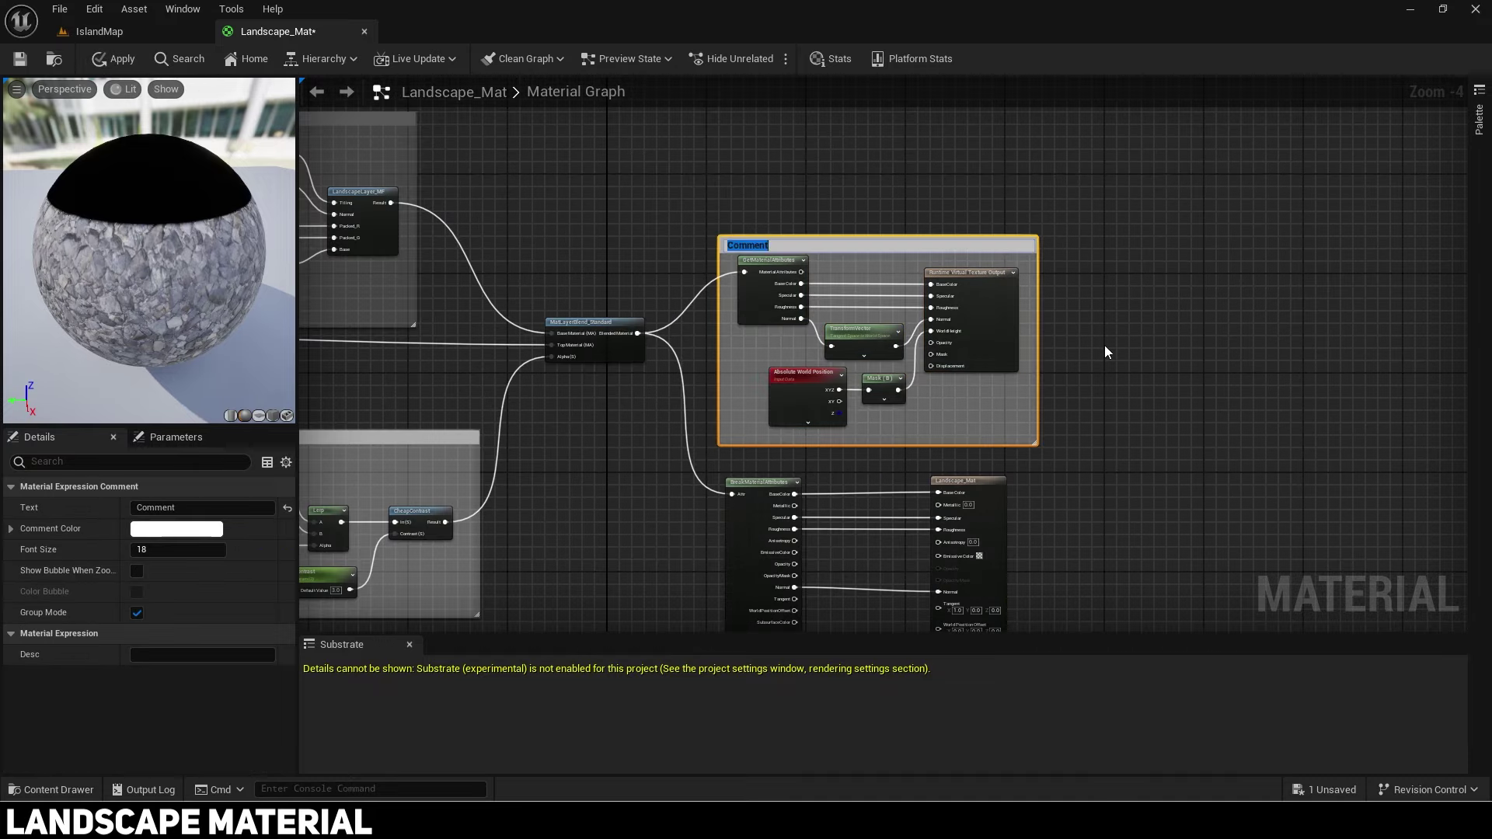
{"action": "type", "text": "Set RVT"}
{"action": "key", "text": "Return"}
{"action": "right_click_drag", "start_coordinate": [1063, 399], "coordinate": [1053, 328]}
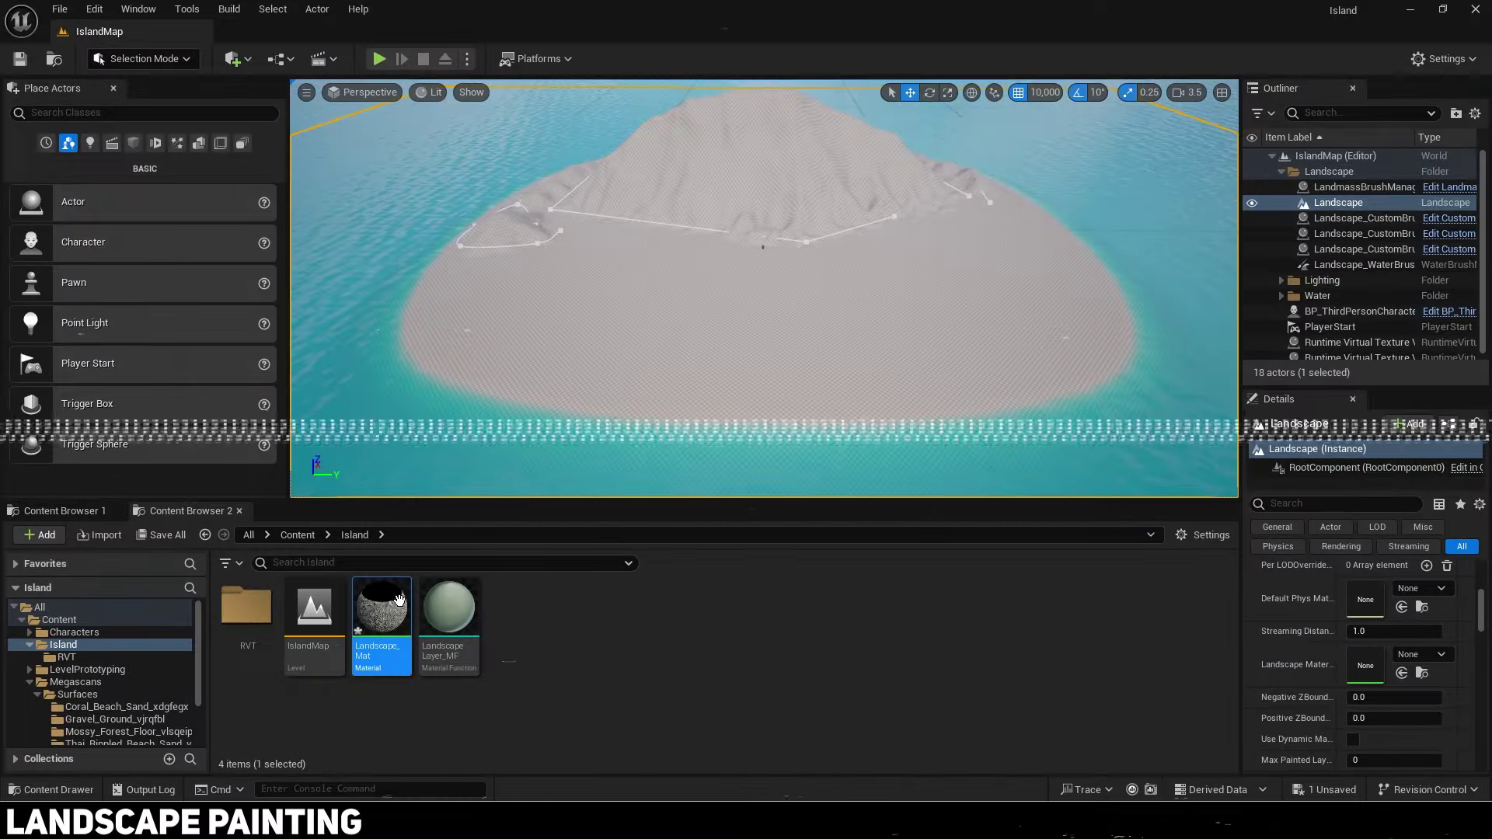
Step: Create a material instance of Landscape_Mat and assign it as the Landscape actor's landscape material
{"action": "right_click", "coordinate": [388, 618]}
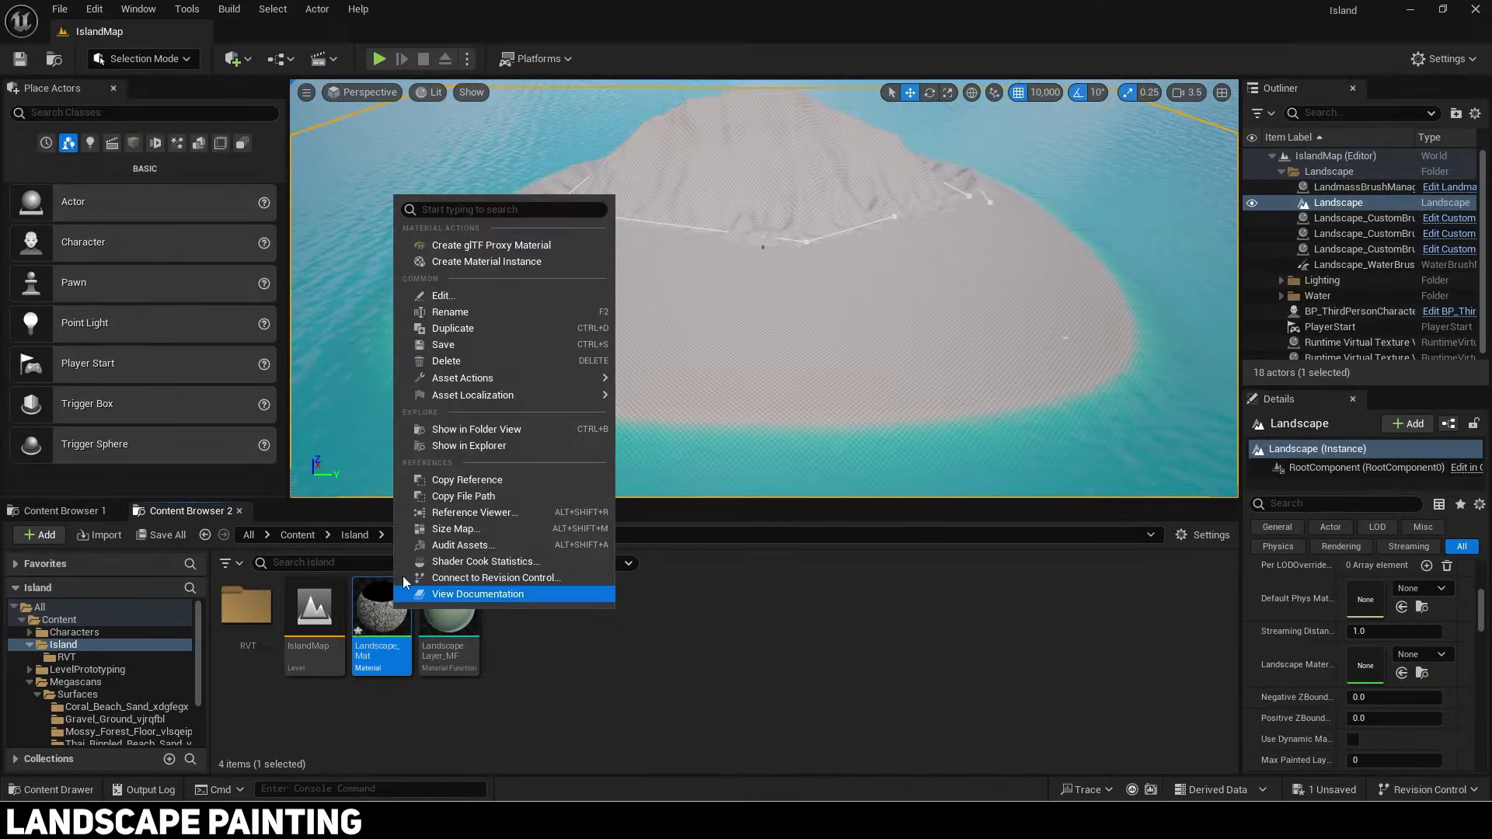
{"action": "left_click", "coordinate": [497, 262]}
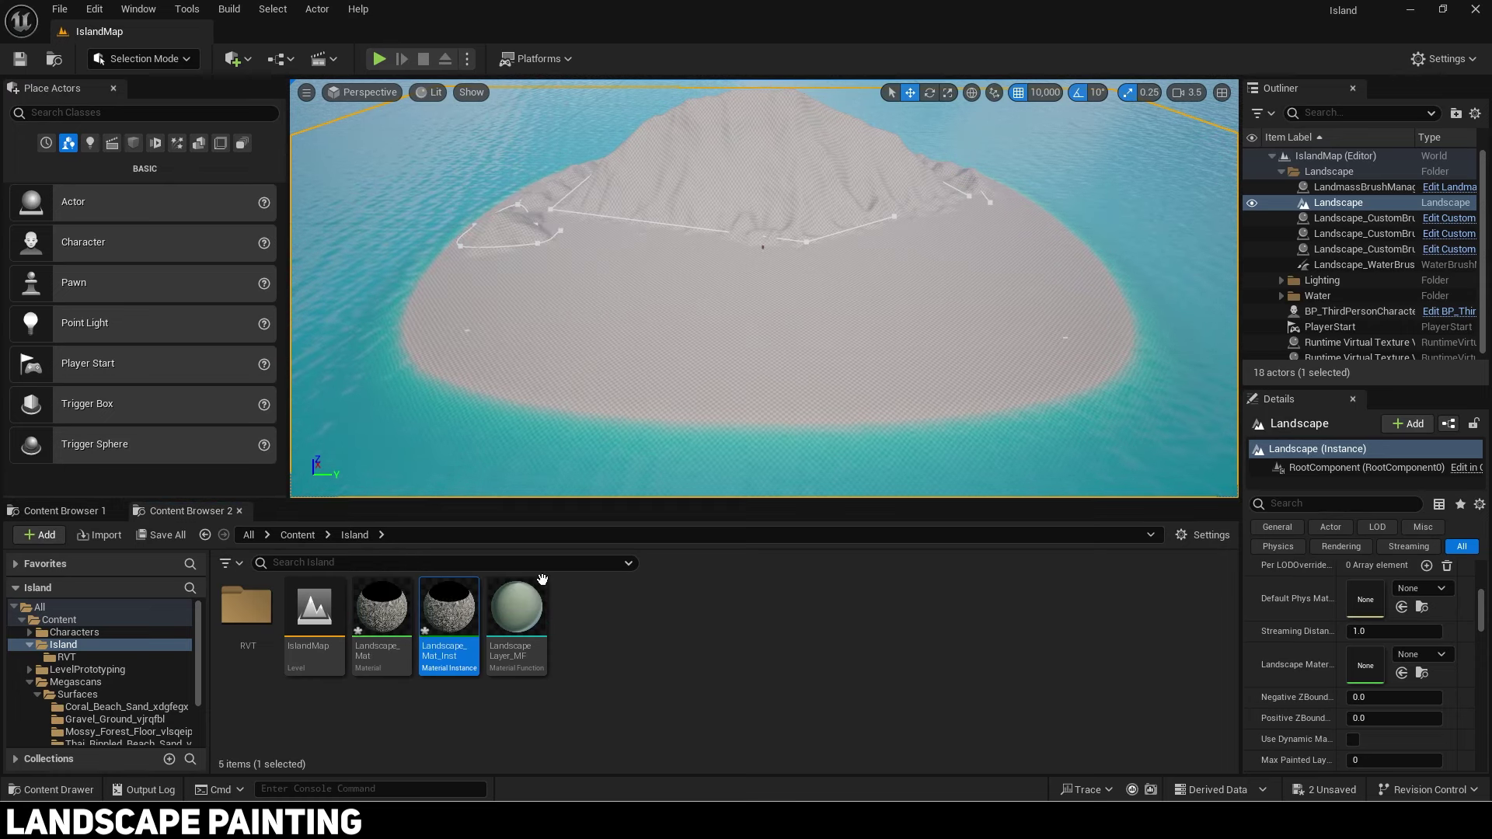
{"action": "left_click_drag", "start_coordinate": [449, 614], "coordinate": [1368, 660]}
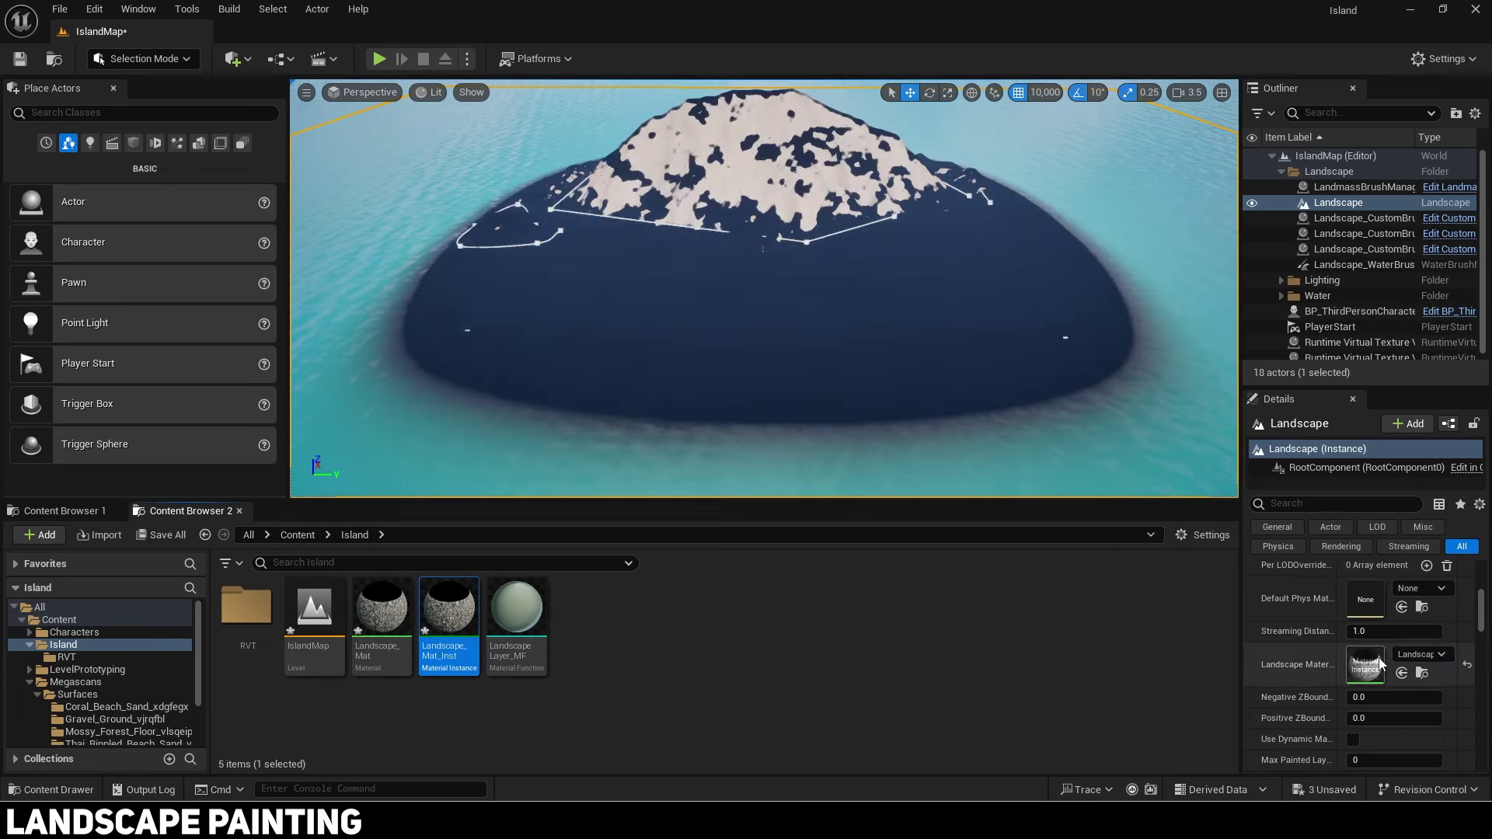
Step: Deselect the landscape and switch the level editor to the Paint tools of Landscape Mode
{"action": "key", "text": "w"}
{"action": "mouse_move", "coordinate": [765, 311]}
{"action": "right_mouse_down"}
{"action": "mouse_move", "coordinate": [750, 315]}
{"action": "mouse_move", "coordinate": [765, 336]}
{"action": "mouse_move", "coordinate": [750, 311]}
{"action": "mouse_move", "coordinate": [750, 331]}
{"action": "right_mouse_up"}
{"action": "key", "text": "s"}
{"action": "key", "text": "w"}
{"action": "scroll", "coordinate": [764, 288], "scroll_direction": "down", "scroll_amount": 4}
{"action": "key", "text": "Escape"}
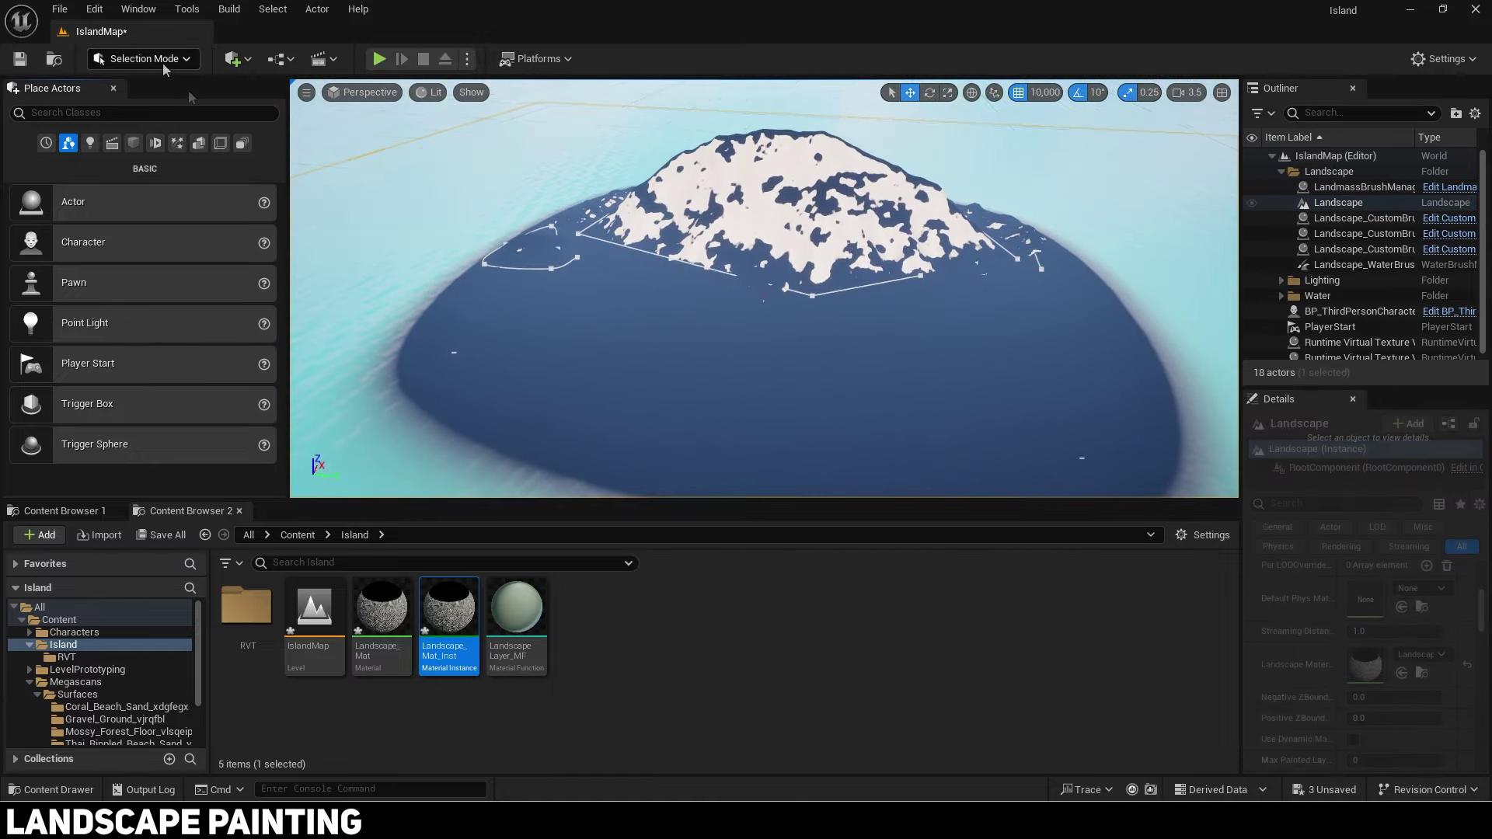
{"action": "left_click", "coordinate": [144, 58]}
{"action": "left_click", "coordinate": [161, 98]}
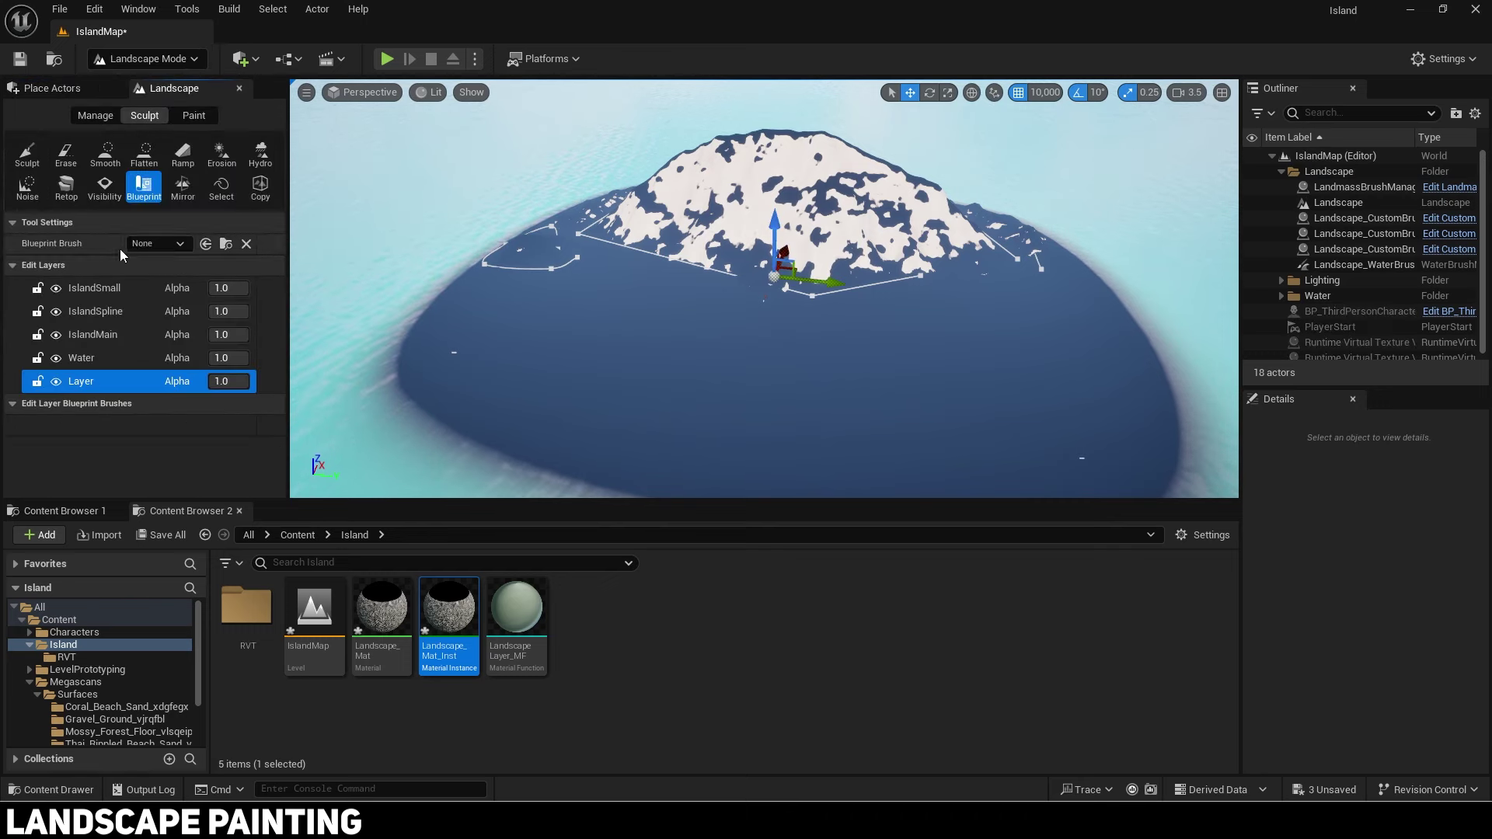
{"action": "left_click", "coordinate": [193, 116]}
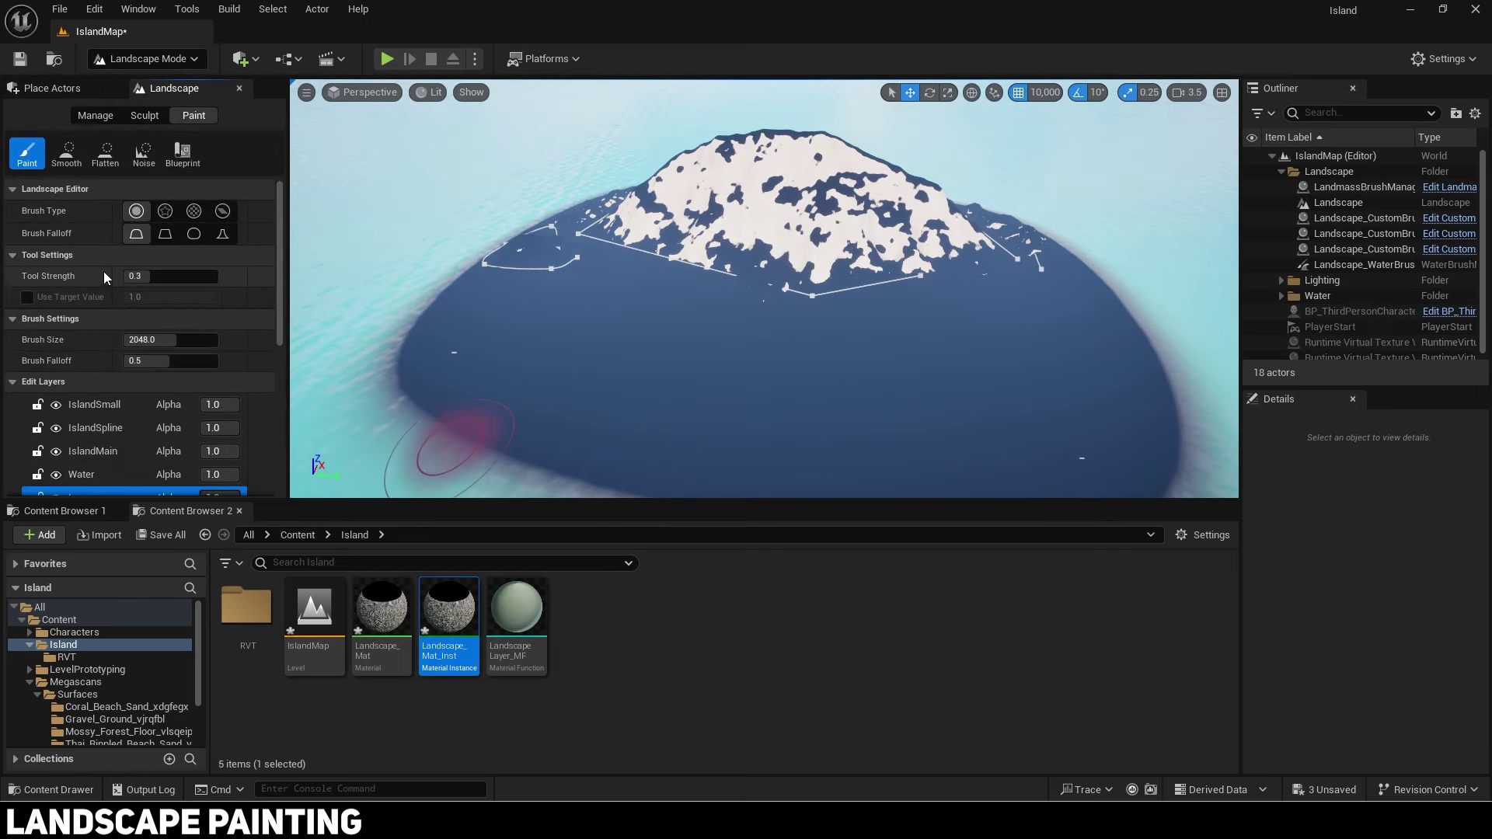
Step: Create a weight-blended layer info object for the Grass target layer and save it as Grass_LayerInfo
{"action": "scroll", "coordinate": [104, 274], "scroll_direction": "down", "scroll_amount": 4}
{"action": "left_click", "coordinate": [96, 377]}
{"action": "left_click", "coordinate": [97, 400]}
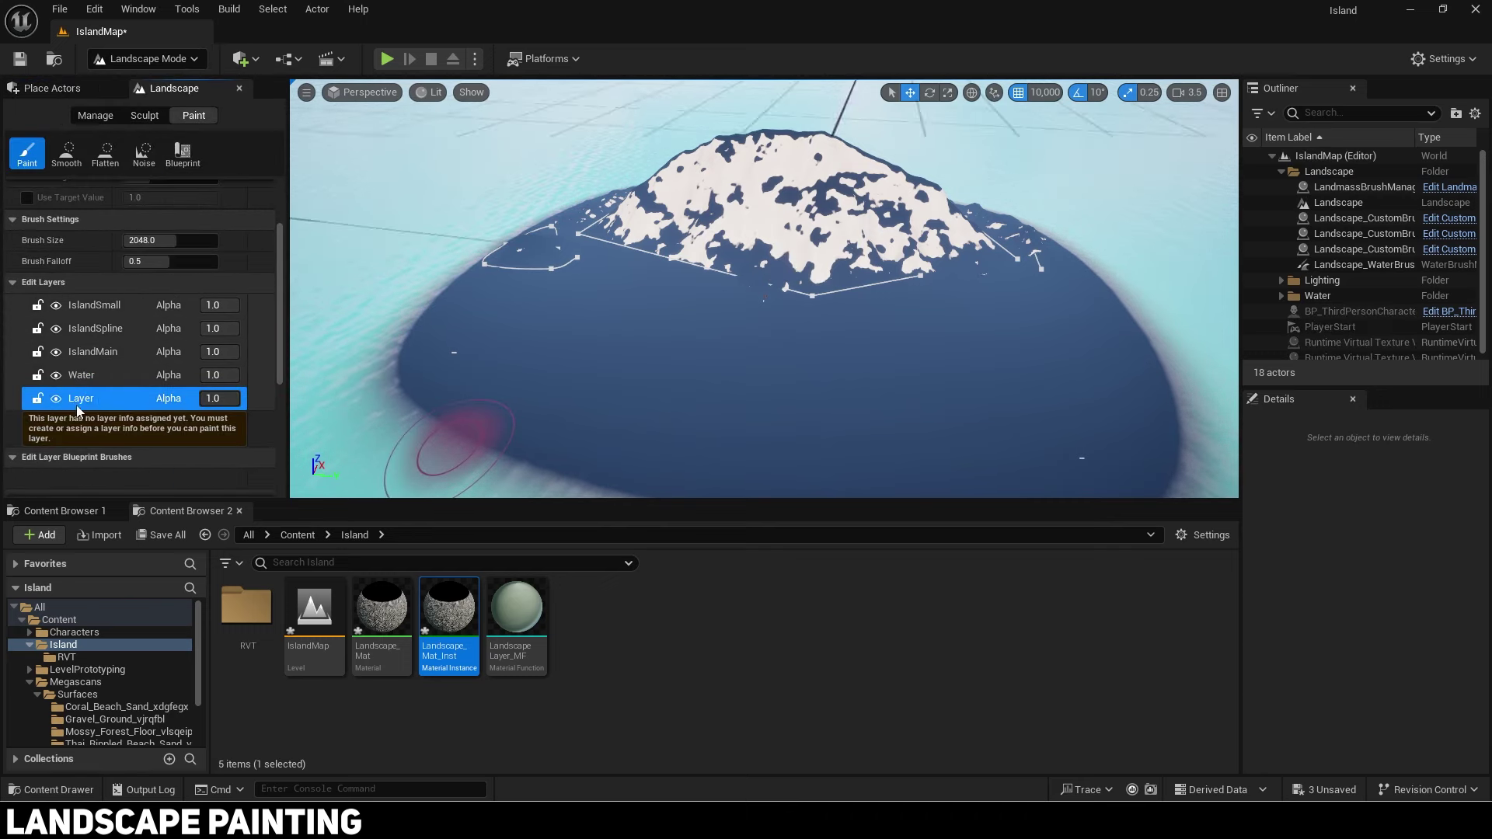
{"action": "scroll", "coordinate": [139, 373], "scroll_direction": "down", "scroll_amount": 5}
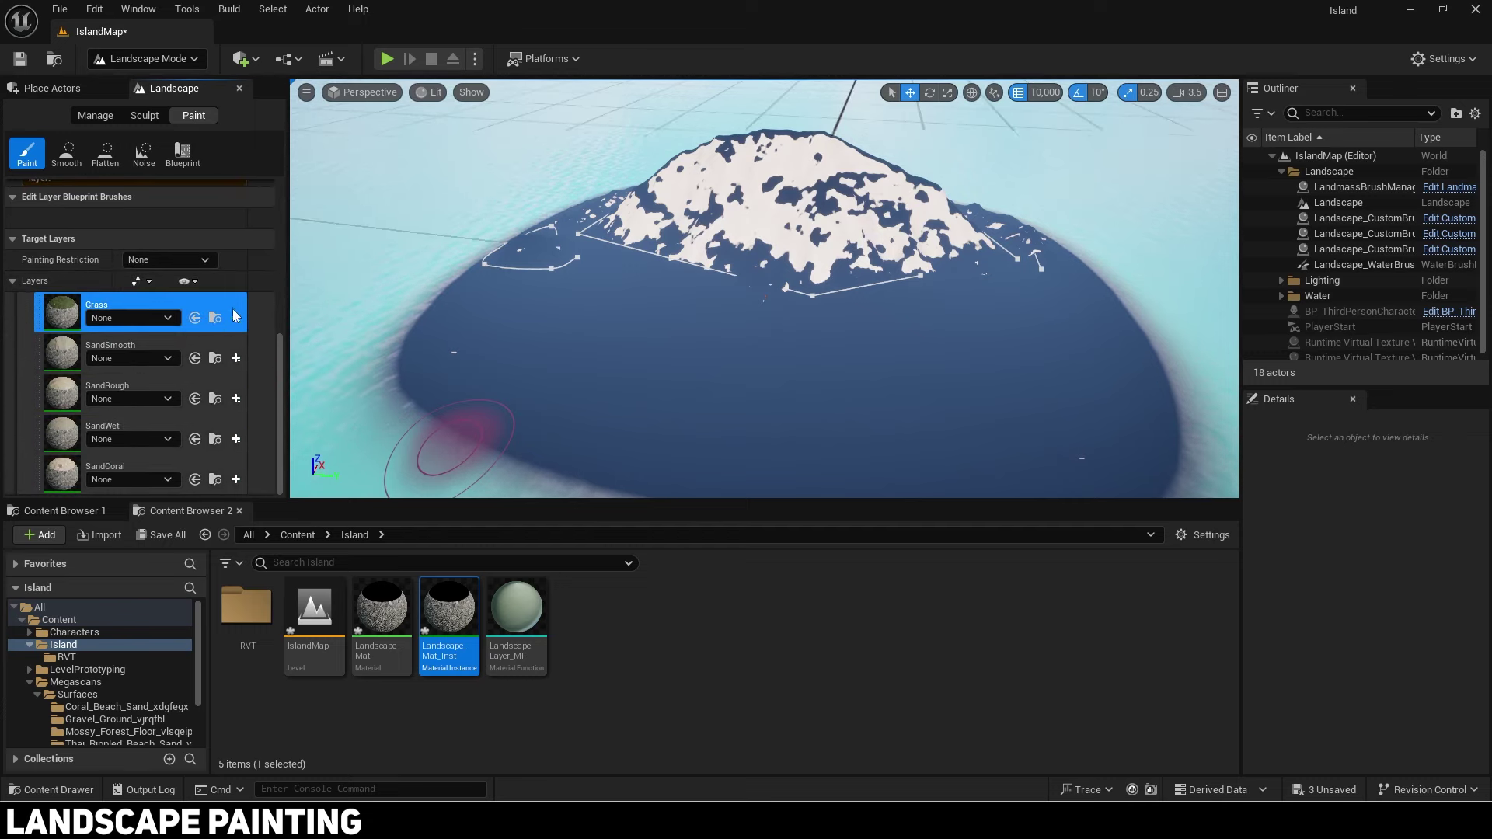
{"action": "left_click", "coordinate": [234, 324]}
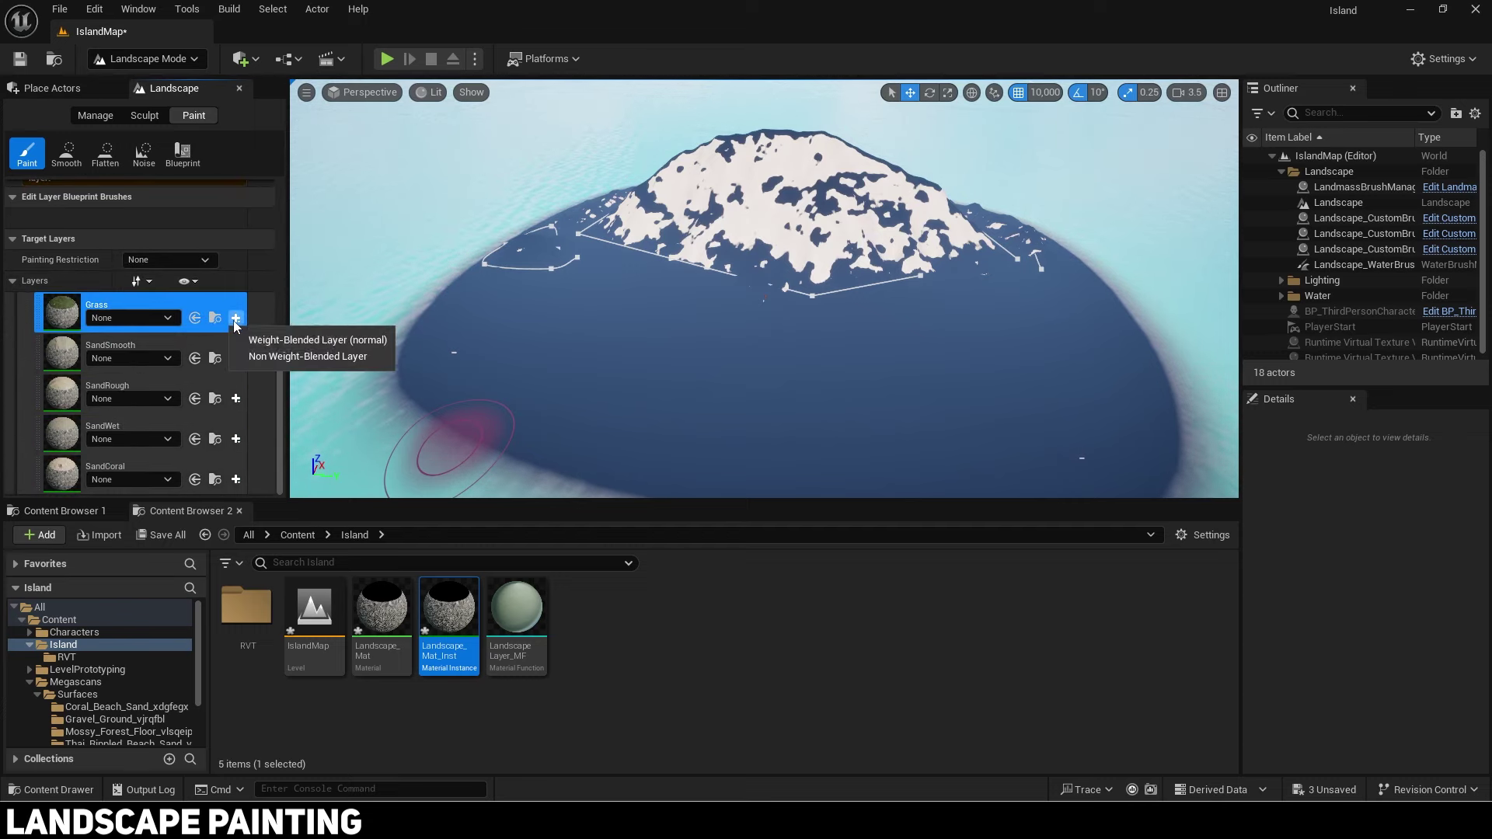
{"action": "left_click", "coordinate": [293, 338]}
{"action": "left_click", "coordinate": [806, 568]}
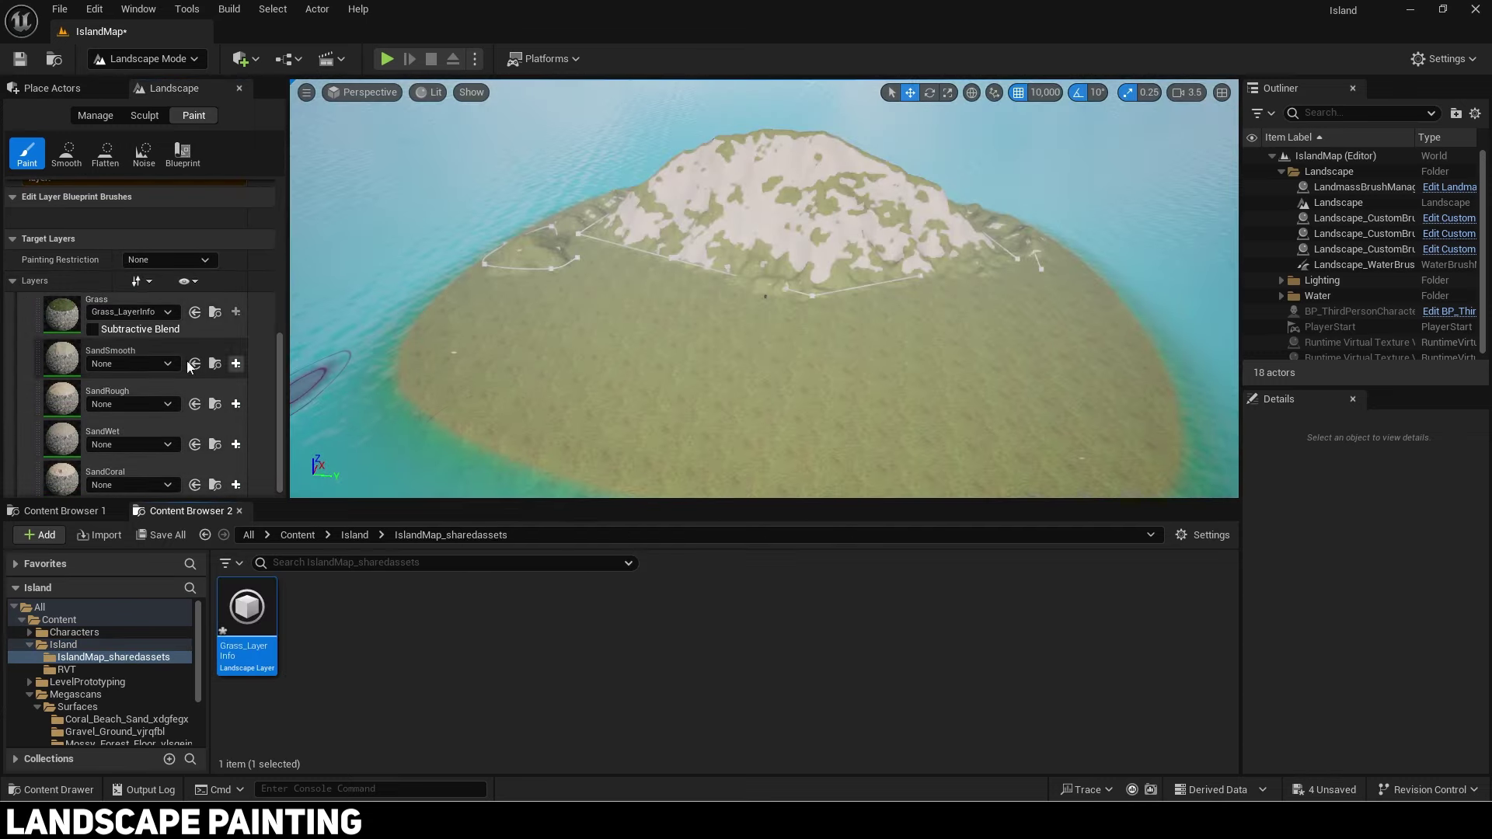
Step: Create weight-blended layer info objects for the SandSmooth and SandRough layers in the IslandMap_sharedassets folder
{"action": "left_click", "coordinate": [235, 364]}
{"action": "left_click", "coordinate": [264, 385]}
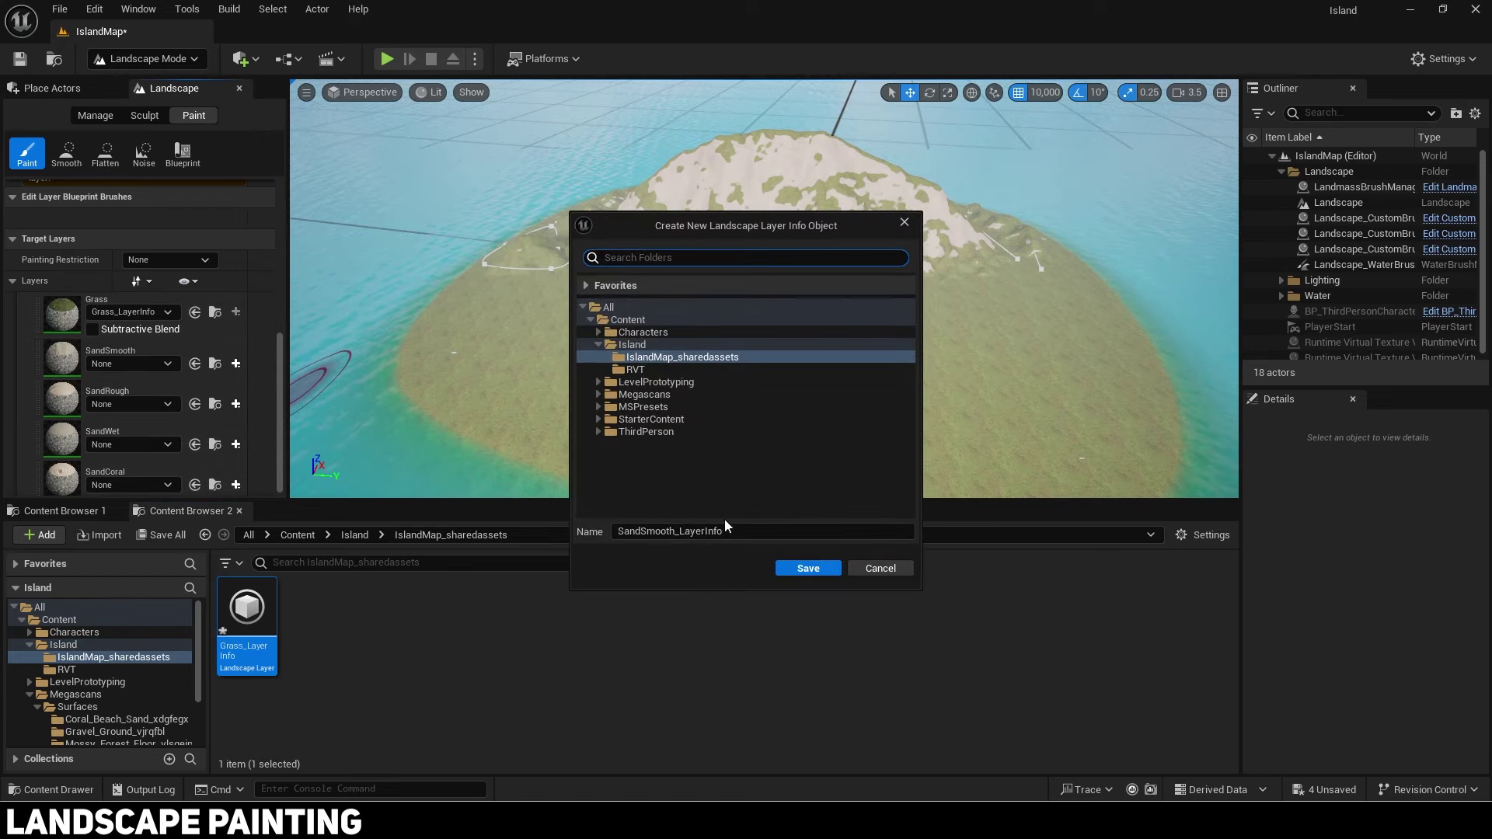
{"action": "left_click", "coordinate": [809, 568]}
{"action": "left_click", "coordinate": [235, 410]}
{"action": "left_click", "coordinate": [264, 431]}
{"action": "left_click", "coordinate": [812, 568]}
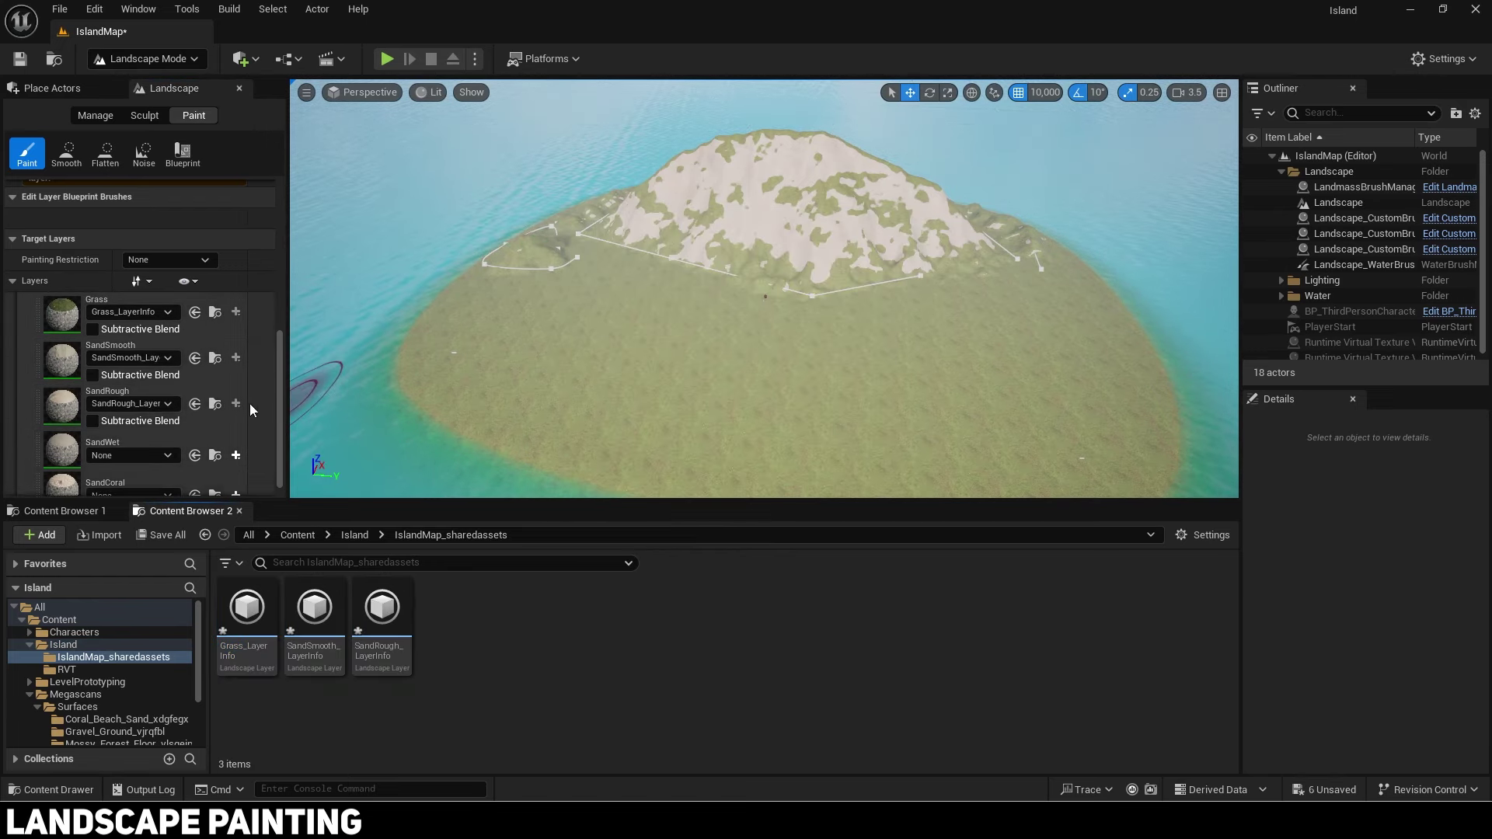
Step: Create weight-blended layer info objects for the SandWet and SandCoral layers in the IslandMap_sharedassets folder
{"action": "left_click", "coordinate": [236, 433]}
{"action": "left_click", "coordinate": [264, 454]}
{"action": "left_click", "coordinate": [809, 568]}
{"action": "left_click", "coordinate": [235, 485]}
{"action": "left_click", "coordinate": [265, 507]}
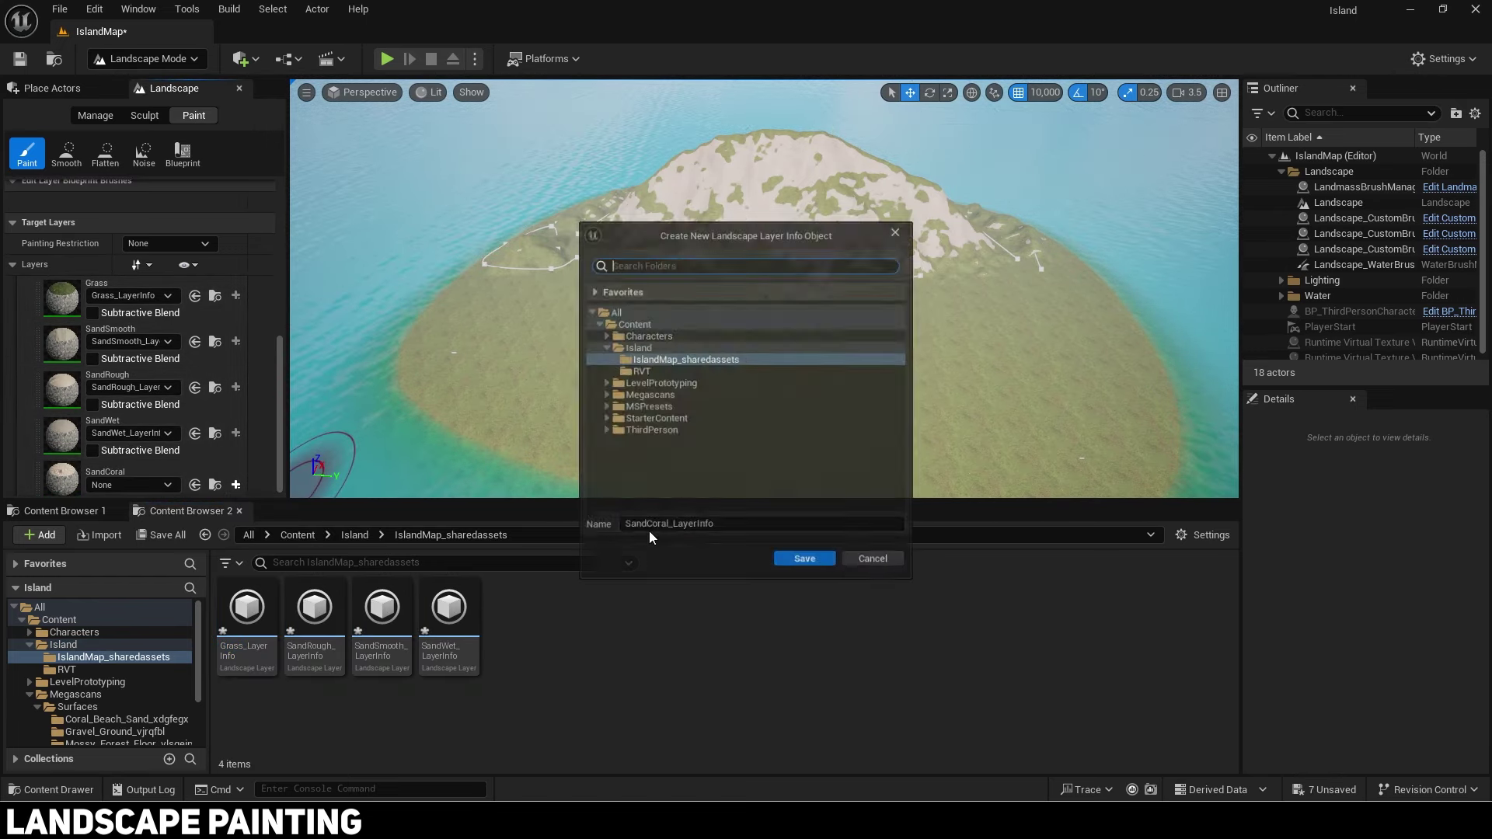
{"action": "left_click", "coordinate": [809, 569]}
Step: Try painting a test patch of the SandRough layer on the grass in front of the mountain
{"action": "left_click", "coordinate": [80, 389]}
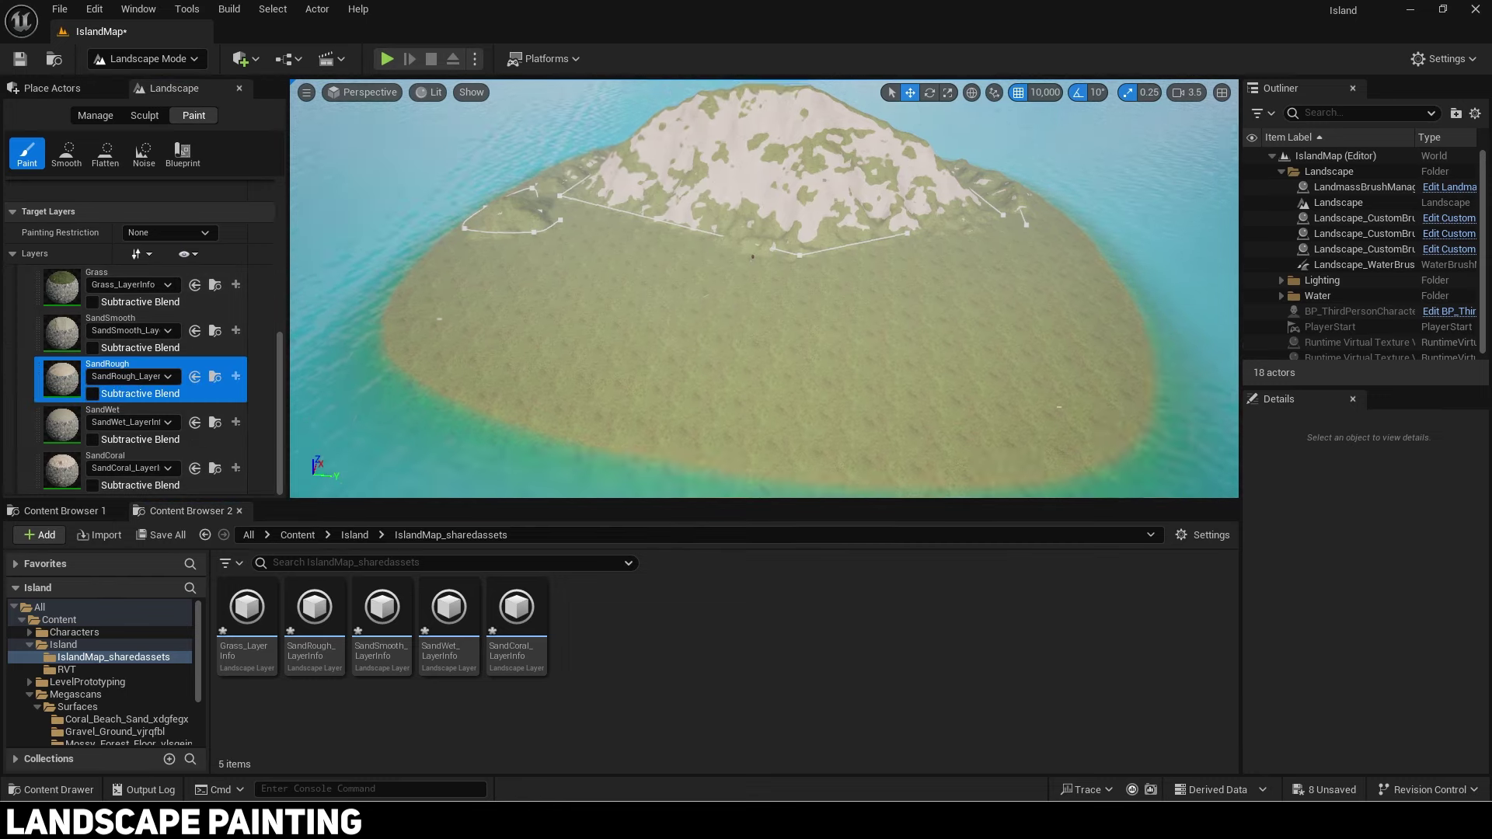
{"action": "key", "text": "w"}
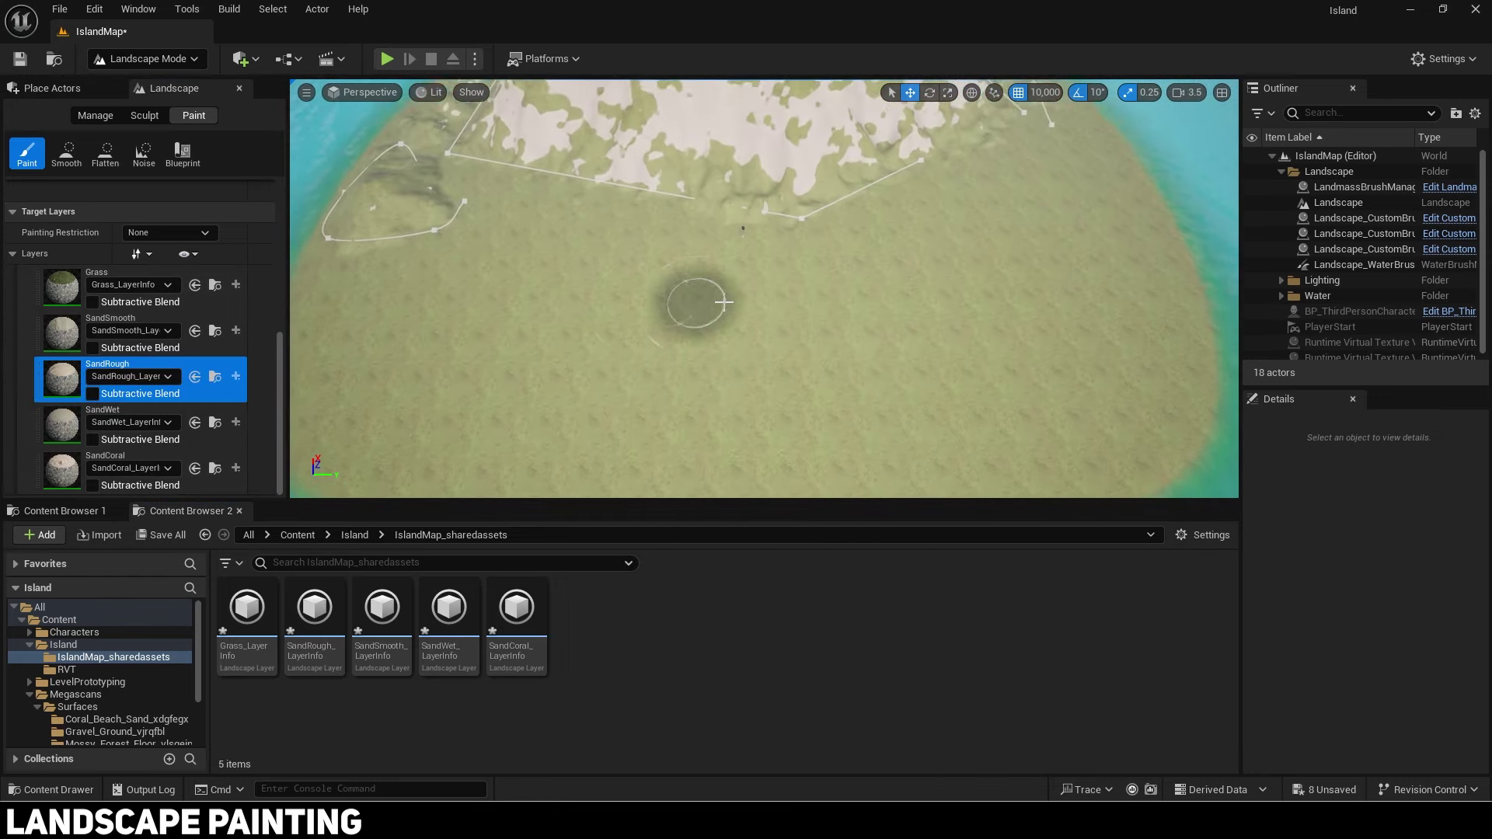
{"action": "left_click_drag", "start_coordinate": [725, 308], "coordinate": [709, 307]}
{"action": "key", "text": "w"}
{"action": "mouse_move", "coordinate": [711, 318]}
{"action": "right_mouse_down"}
{"action": "mouse_move", "coordinate": [700, 334]}
{"action": "mouse_move", "coordinate": [711, 307]}
{"action": "right_mouse_up"}
{"action": "scroll", "coordinate": [858, 333], "scroll_direction": "down", "scroll_amount": 8}
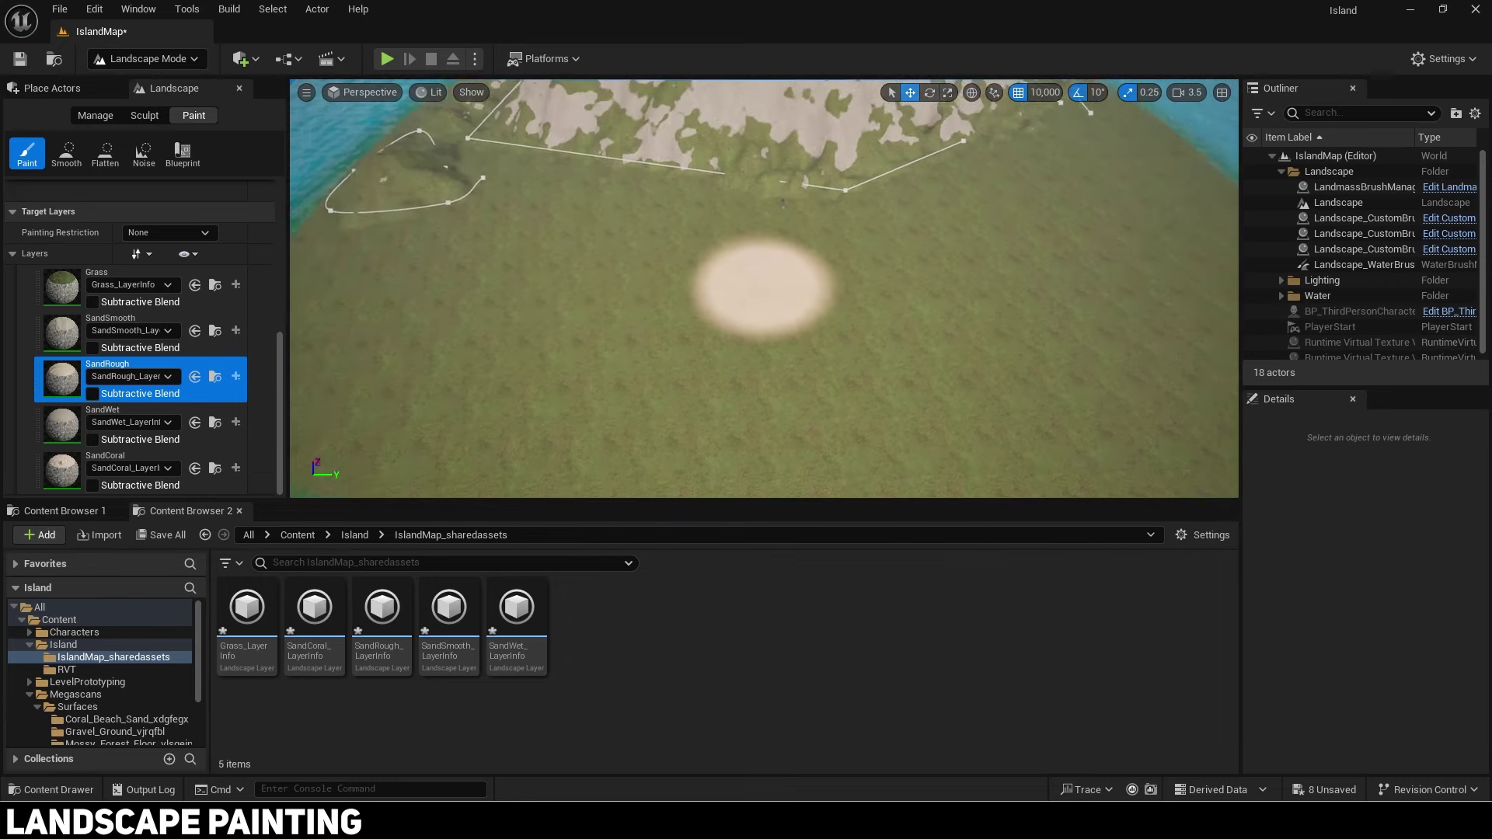
{"action": "key", "text": "ctrl+z"}
{"action": "scroll", "coordinate": [777, 295], "scroll_direction": "up", "scroll_amount": 4}
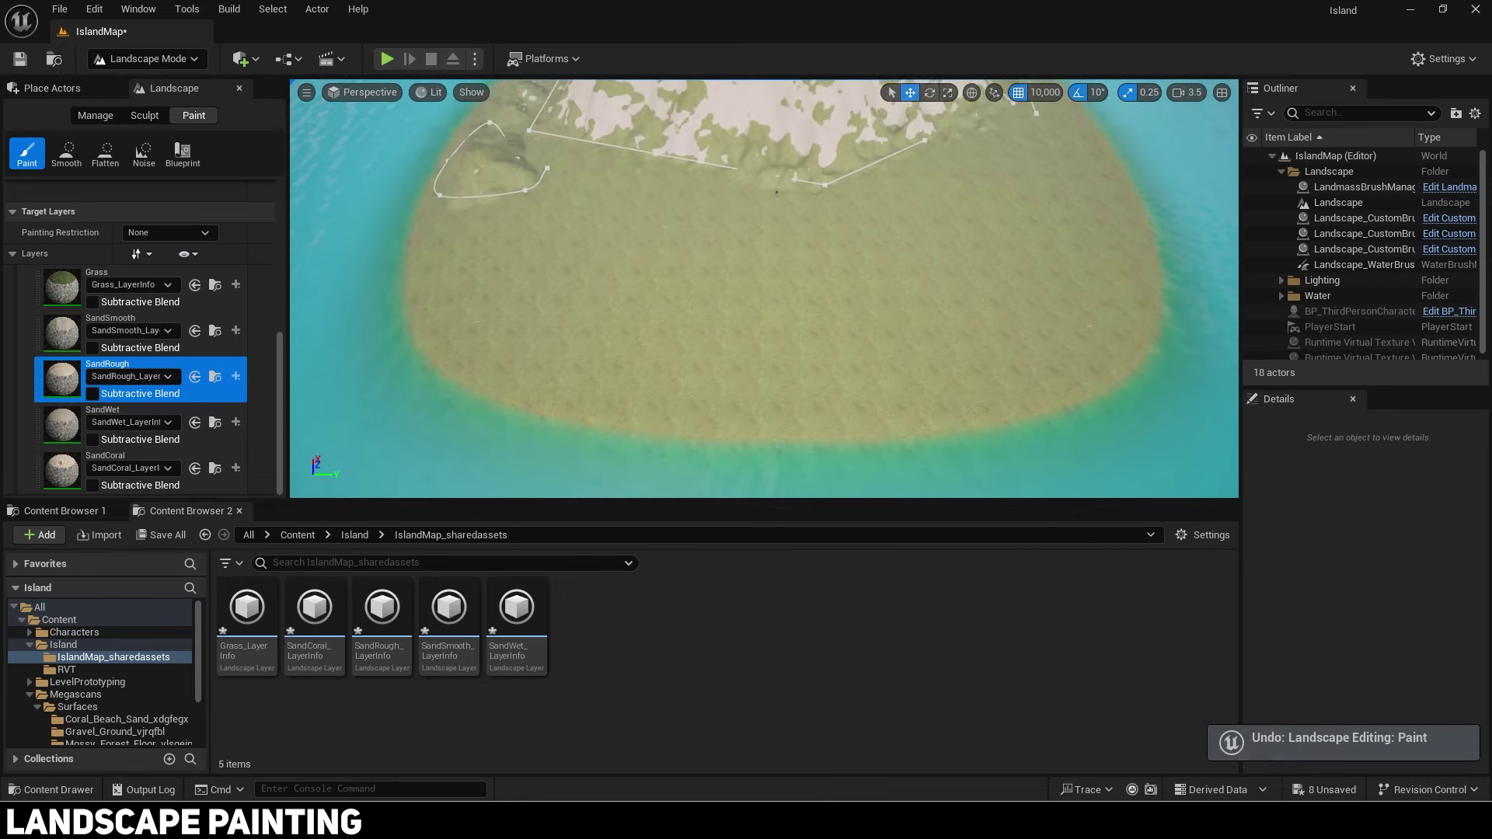
Step: Paint a broad band of the SandRough layer across the grassy plain in front of the mountain
{"action": "scroll", "coordinate": [747, 275], "scroll_direction": "down", "scroll_amount": 4}
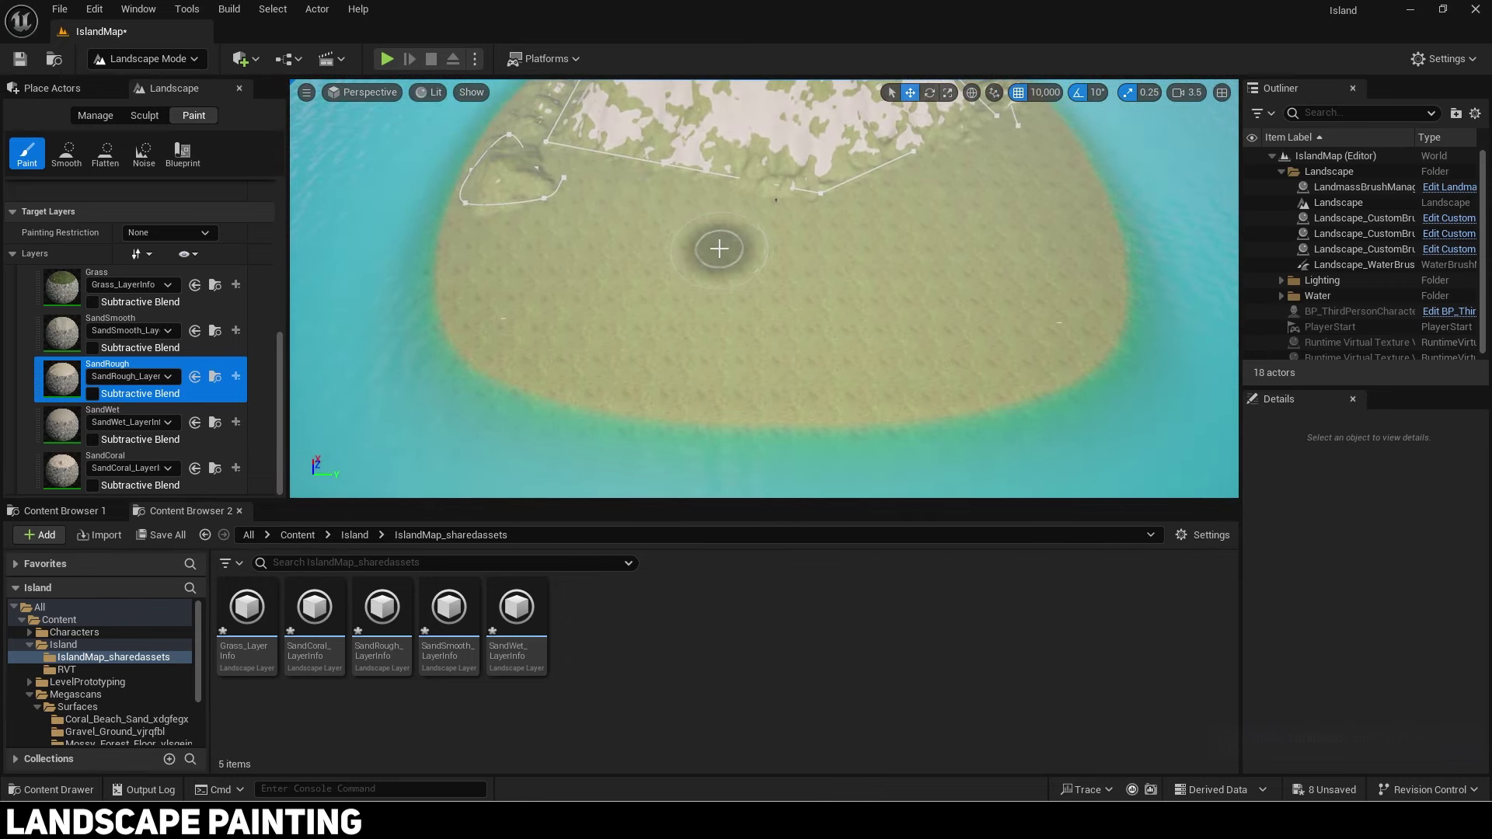
{"action": "scroll", "coordinate": [106, 278], "scroll_direction": "up", "scroll_amount": 5}
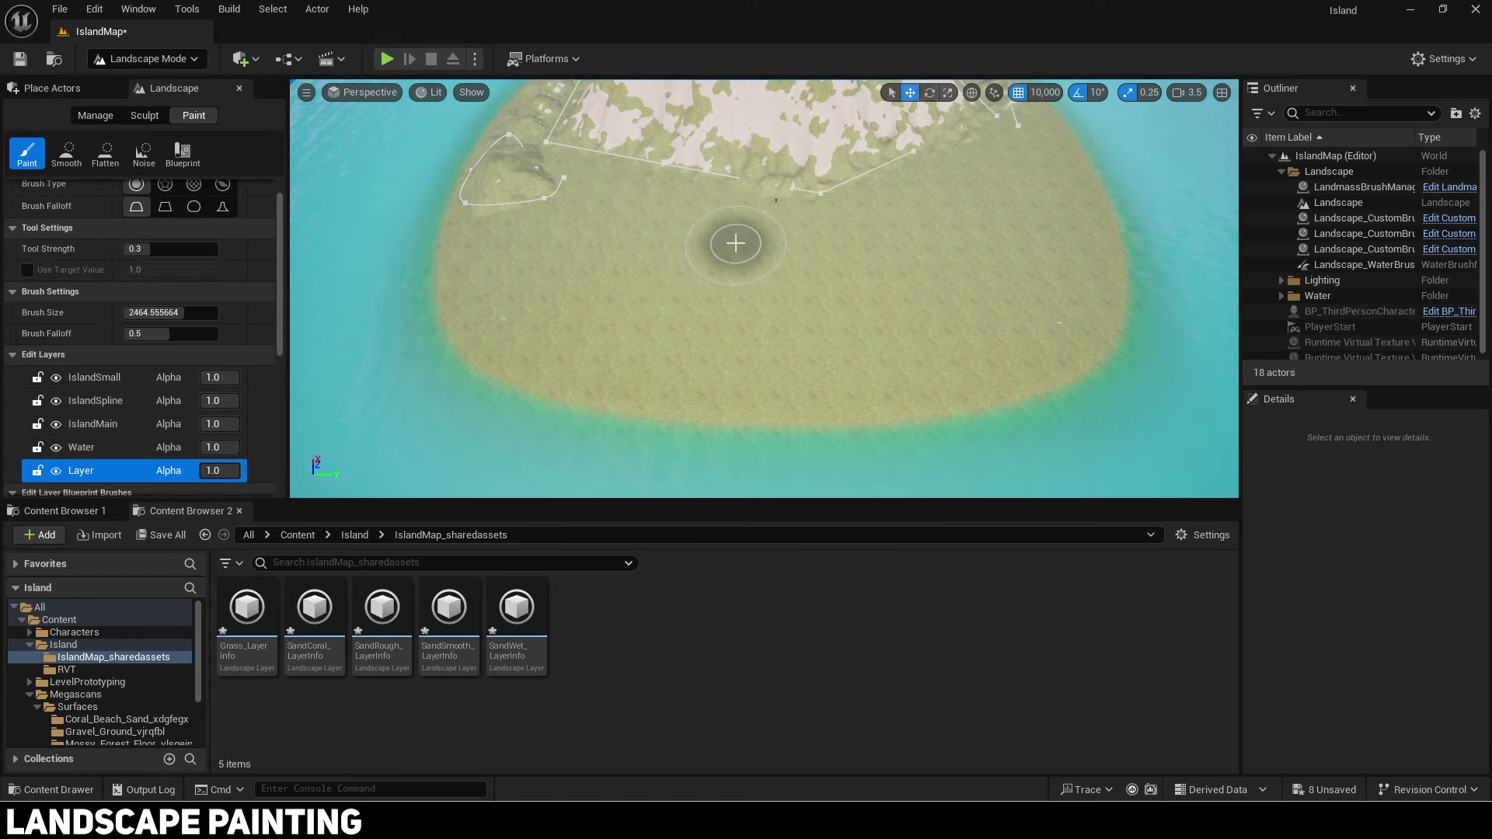
{"action": "key", "text": "w"}
{"action": "mouse_move", "coordinate": [525, 265]}
{"action": "right_mouse_down"}
{"action": "mouse_move", "coordinate": [530, 252]}
{"action": "mouse_move", "coordinate": [498, 306]}
{"action": "right_mouse_up"}
{"action": "scroll", "coordinate": [54, 386], "scroll_direction": "down", "scroll_amount": 10}
{"action": "scroll", "coordinate": [62, 387], "scroll_direction": "down", "scroll_amount": 1}
{"action": "key", "text": "s"}
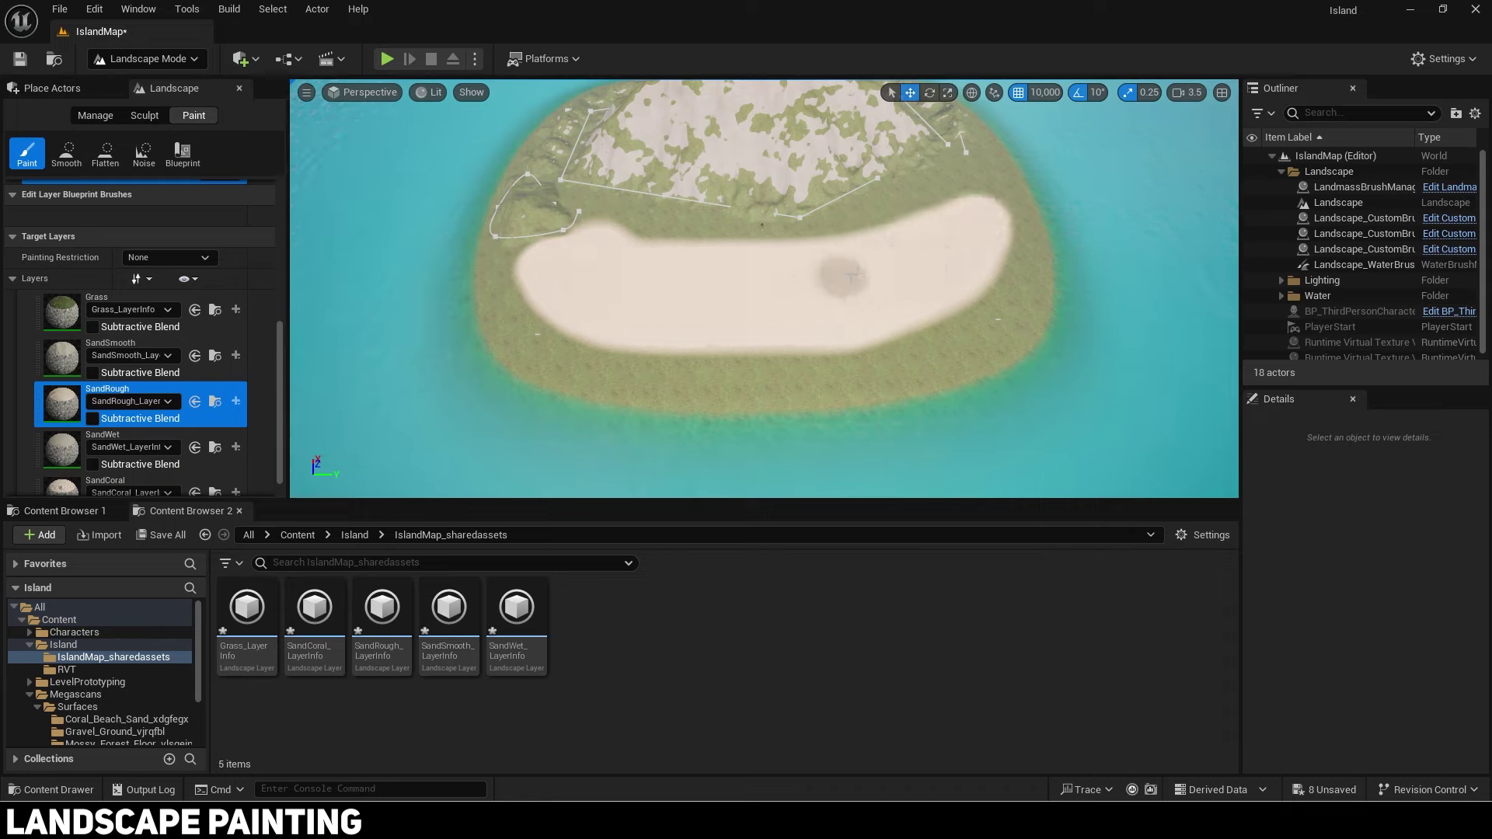
Step: With the tool strength at 1.0, paint the SandSmooth layer along the seaward edge of the SandRough band
{"action": "scroll", "coordinate": [155, 311], "scroll_direction": "up", "scroll_amount": 10}
{"action": "left_click", "coordinate": [175, 277]}
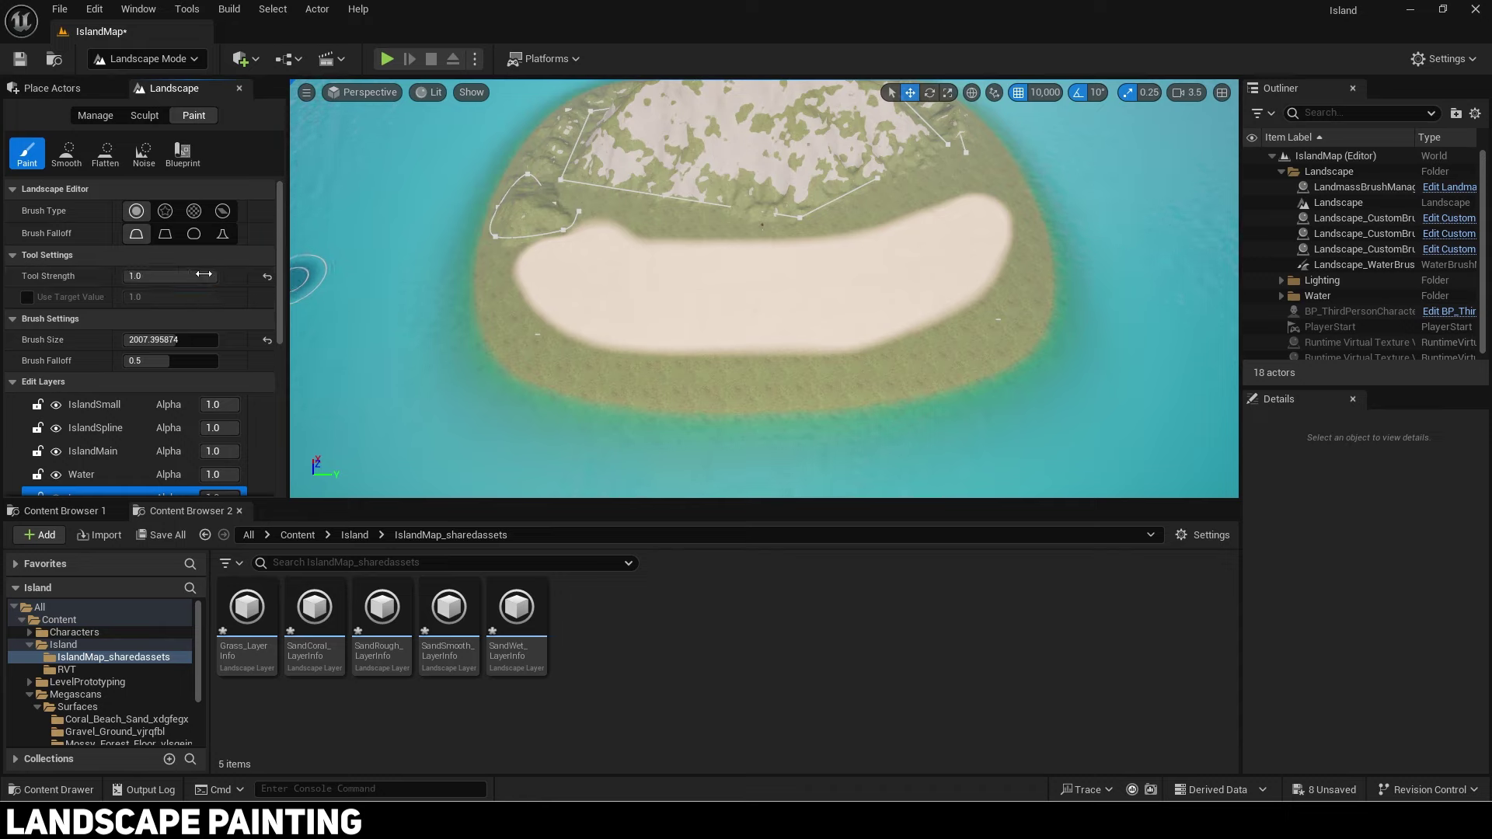
{"action": "scroll", "coordinate": [185, 403], "scroll_direction": "down", "scroll_amount": 8}
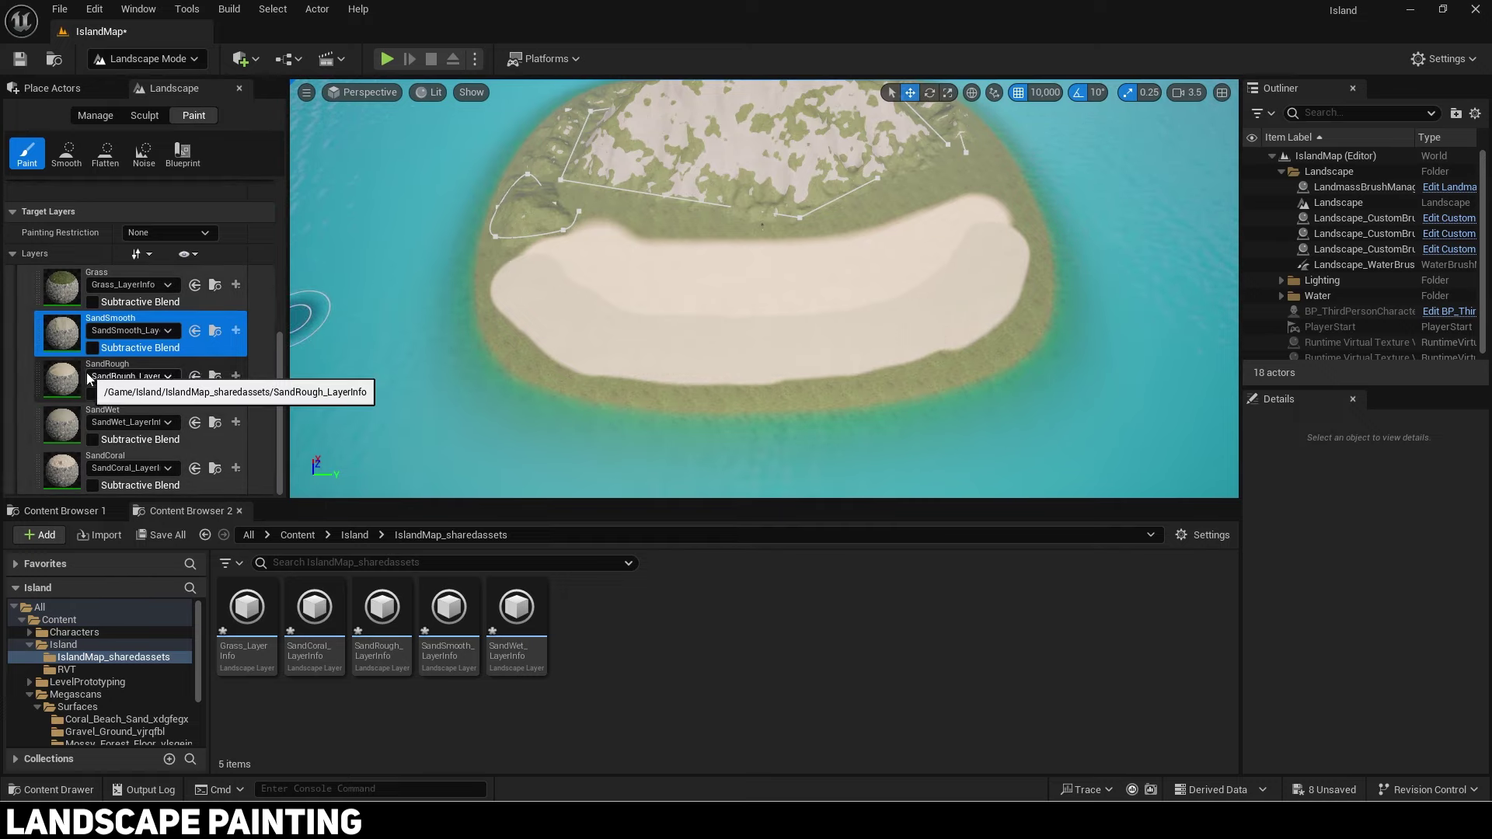
Step: Paint the SandWet layer along the island's front shoreline, from one end of the beach to the other
{"action": "left_click", "coordinate": [66, 426]}
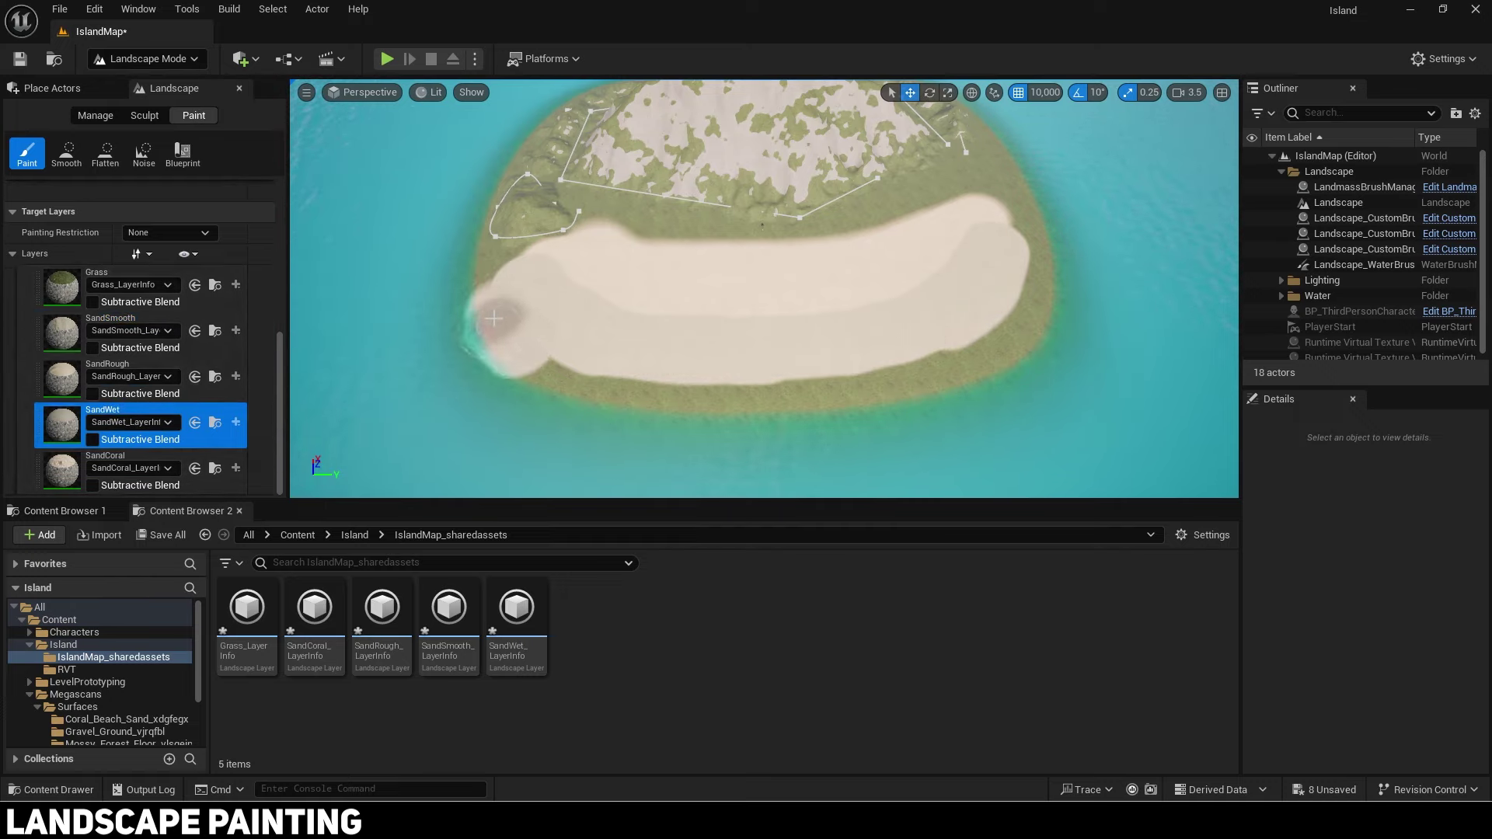
{"action": "left_click_drag", "start_coordinate": [493, 318], "coordinate": [568, 384]}
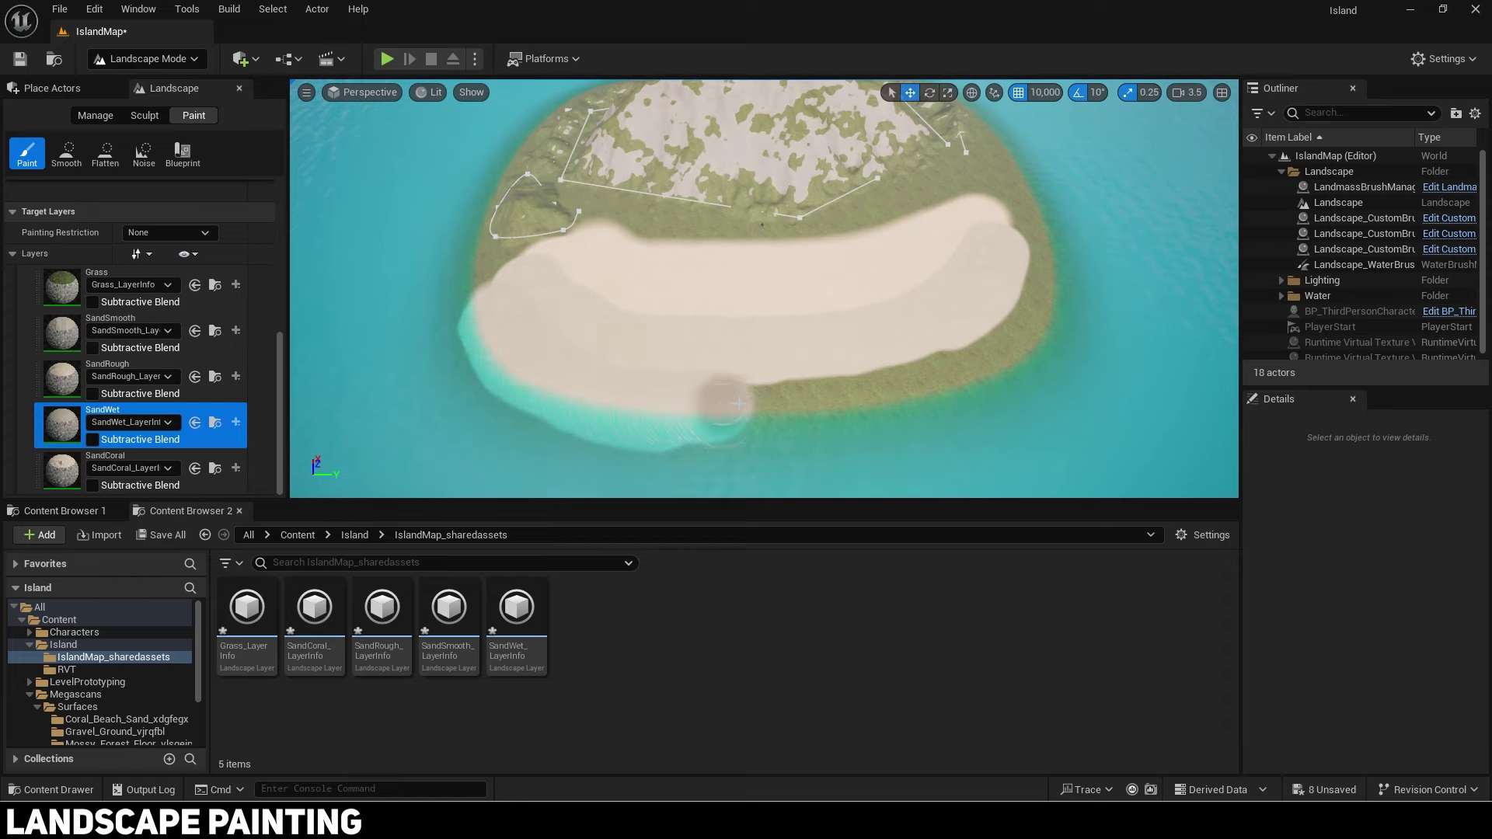
{"action": "left_click_drag", "start_coordinate": [1034, 323], "coordinate": [1054, 265]}
{"action": "right_click_drag", "start_coordinate": [1054, 266], "coordinate": [724, 398]}
{"action": "left_click_drag", "start_coordinate": [866, 405], "coordinate": [960, 394]}
Step: Continue the SandWet shoreline around the back of the island until it meets the beach
{"action": "right_click_drag", "start_coordinate": [960, 393], "coordinate": [778, 432]}
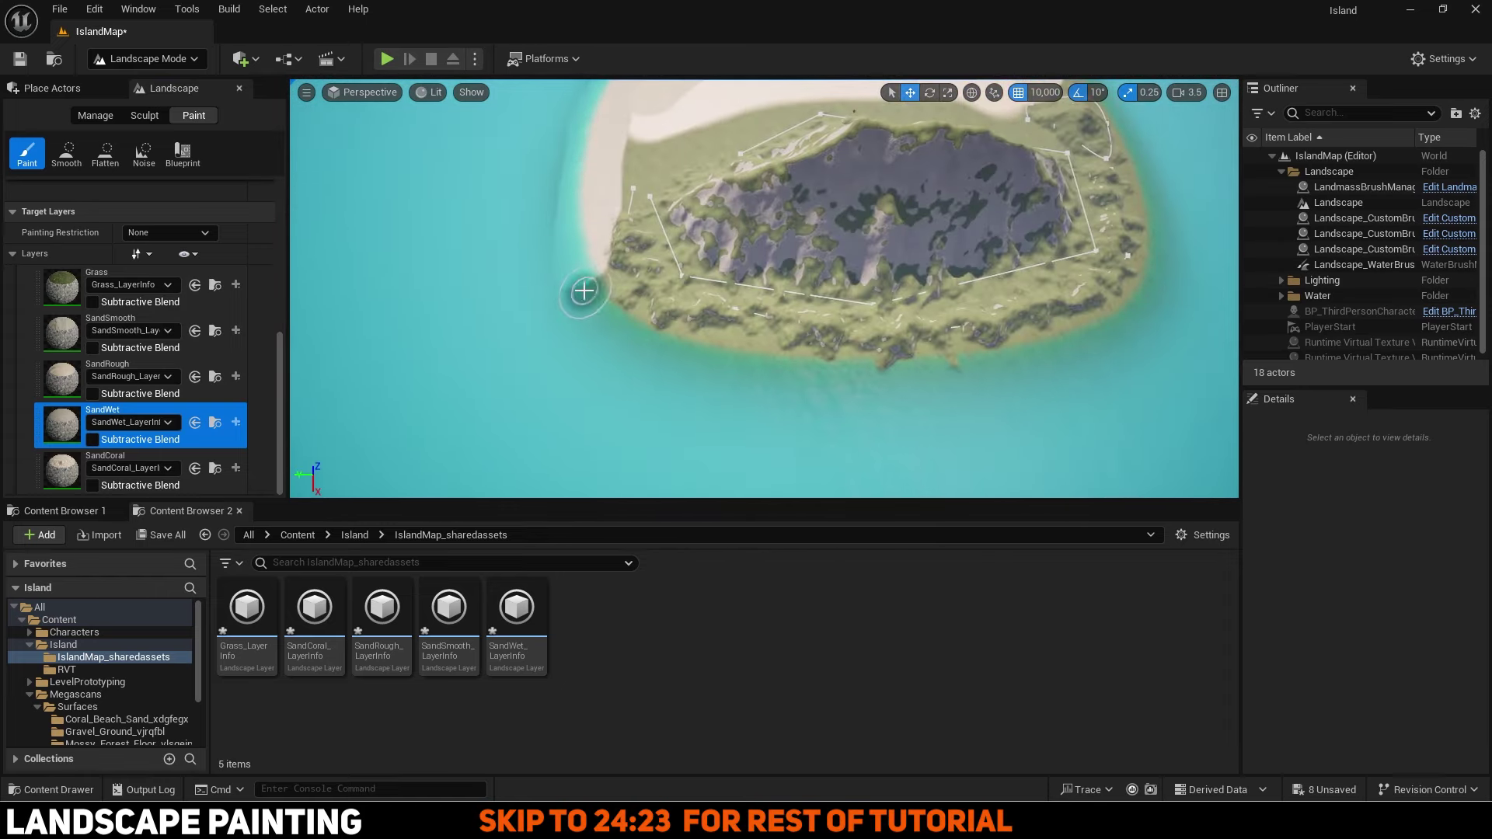
{"action": "right_click_drag", "start_coordinate": [1145, 357], "coordinate": [670, 369]}
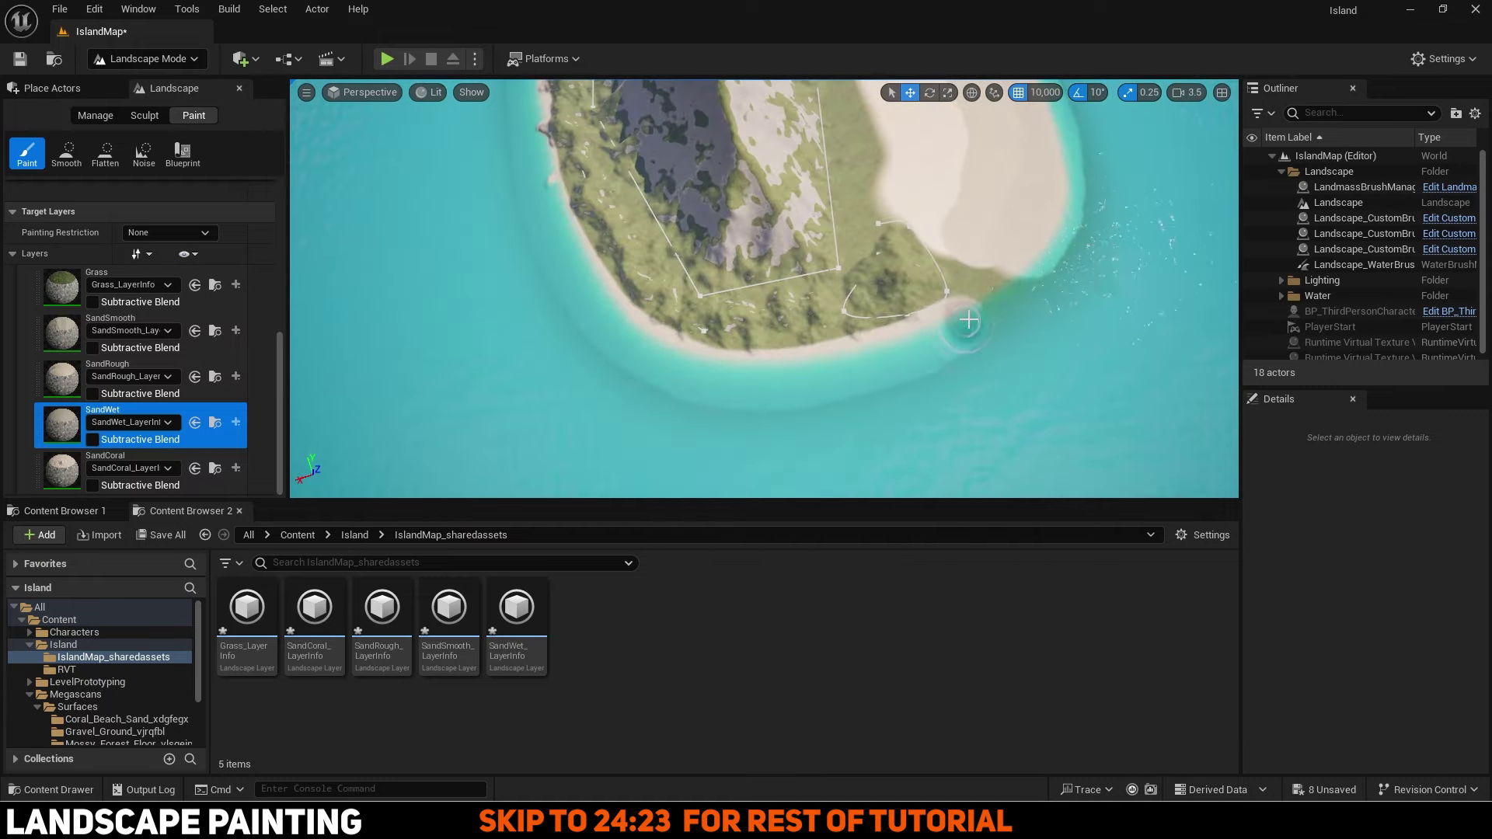
{"action": "left_click_drag", "start_coordinate": [969, 320], "coordinate": [1027, 298]}
{"action": "right_click_drag", "start_coordinate": [1028, 299], "coordinate": [930, 371]}
Step: Touch up the remaining grass at the ends of the beach with the SandRough and SandSmooth layers
{"action": "left_click", "coordinate": [62, 379]}
{"action": "left_click", "coordinate": [62, 333]}
{"action": "left_click", "coordinate": [63, 379]}
{"action": "mouse_move", "coordinate": [779, 310]}
{"action": "right_mouse_down"}
{"action": "mouse_move", "coordinate": [723, 314]}
{"action": "mouse_move", "coordinate": [969, 270]}
{"action": "right_mouse_up"}
{"action": "mouse_move", "coordinate": [922, 316]}
{"action": "right_mouse_down"}
{"action": "mouse_move", "coordinate": [746, 265]}
{"action": "mouse_move", "coordinate": [785, 288]}
{"action": "right_mouse_up"}
Step: Paint the SandCoral layer over the seabed surrounding the island
{"action": "left_click", "coordinate": [64, 470]}
{"action": "right_click_drag", "start_coordinate": [544, 373], "coordinate": [560, 296]}
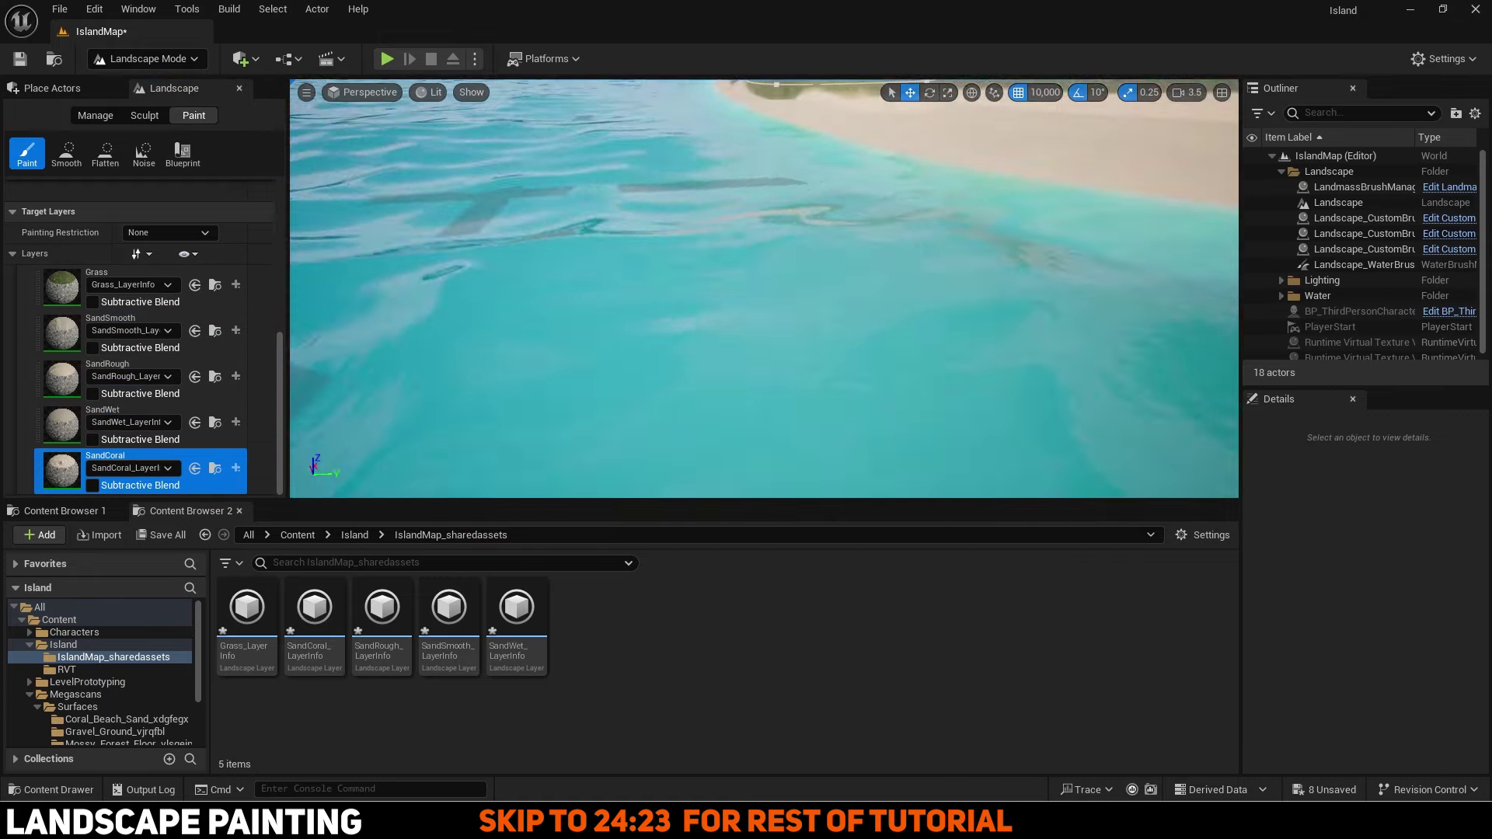
{"action": "right_click_drag", "start_coordinate": [698, 272], "coordinate": [698, 343]}
{"action": "right_click_drag", "start_coordinate": [590, 387], "coordinate": [640, 350]}
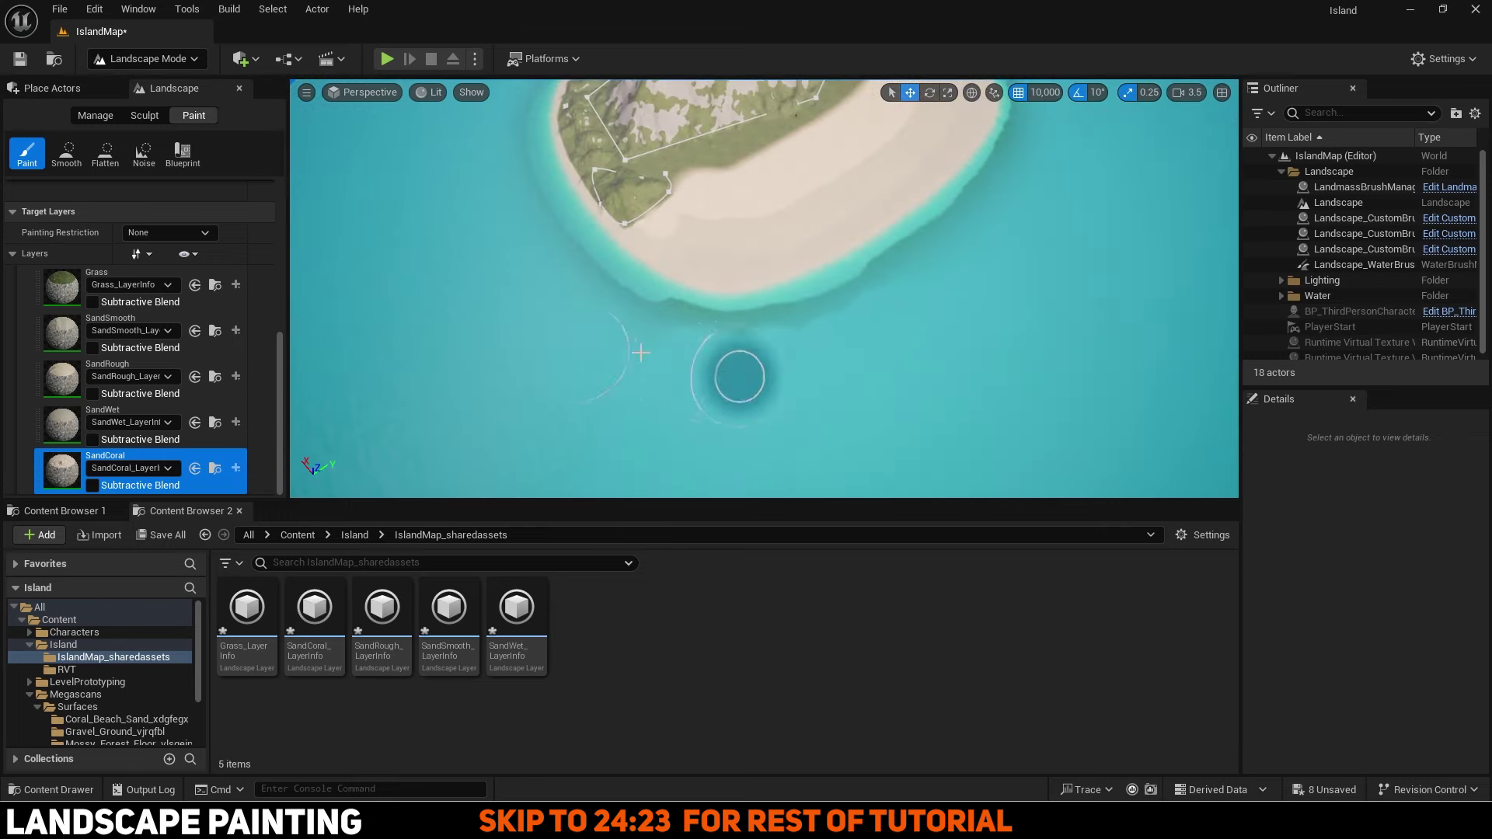
{"action": "left_click_drag", "start_coordinate": [640, 350], "coordinate": [789, 357]}
{"action": "scroll", "coordinate": [1272, 293], "scroll_direction": "down", "scroll_amount": 1}
{"action": "left_click", "coordinate": [1252, 290]}
{"action": "right_click_drag", "start_coordinate": [548, 282], "coordinate": [548, 256]}
{"action": "scroll", "coordinate": [548, 282], "scroll_direction": "up", "scroll_amount": 2}
{"action": "scroll", "coordinate": [717, 368], "scroll_direction": "down", "scroll_amount": 3}
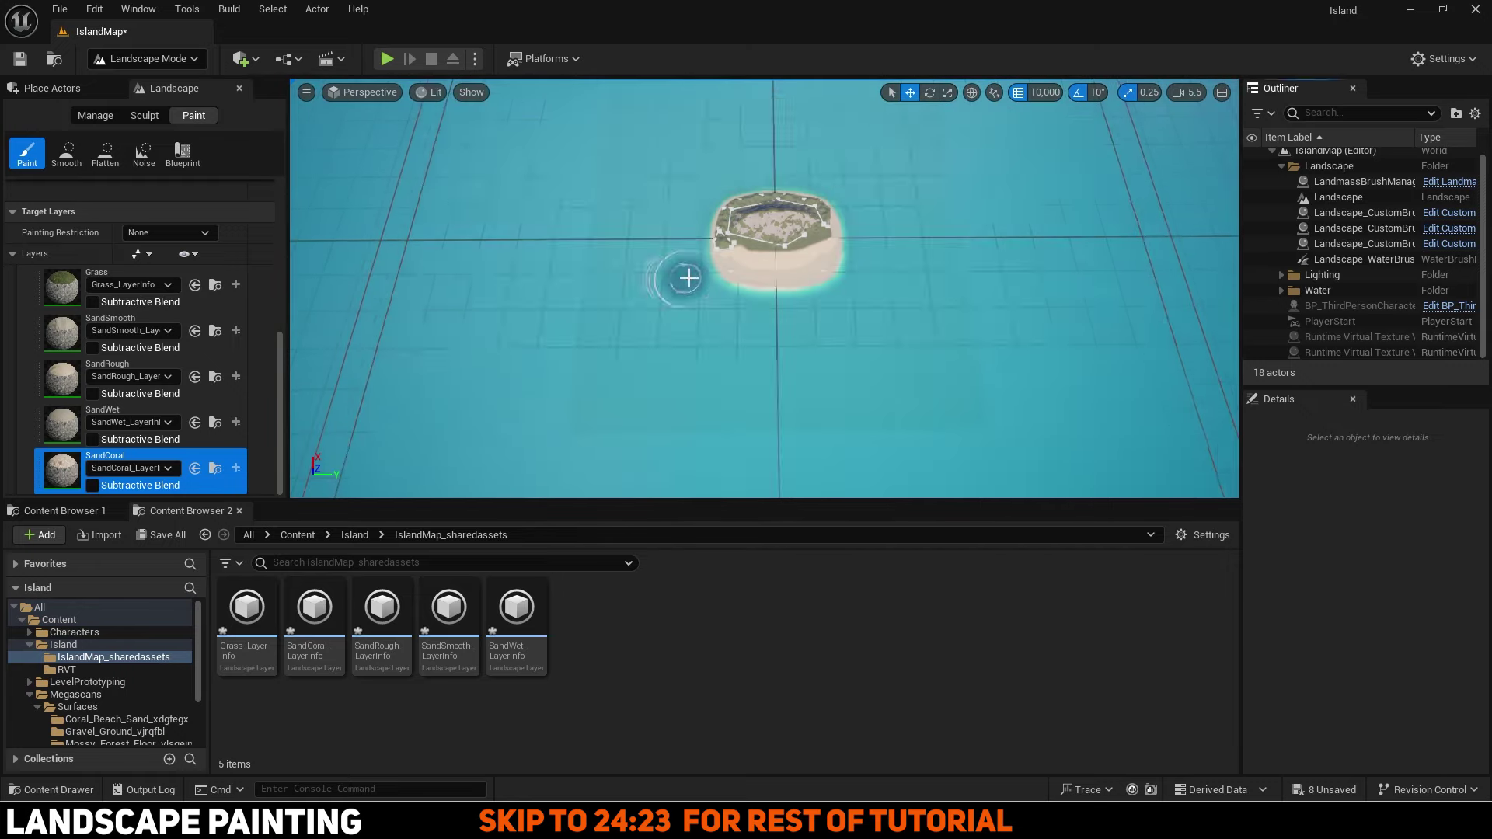
{"action": "scroll", "coordinate": [684, 274], "scroll_direction": "up", "scroll_amount": 5}
Step: Touch up the SandWet shoreline and the Grass edge beside the small spline-outlined headland
{"action": "left_click", "coordinate": [109, 410]}
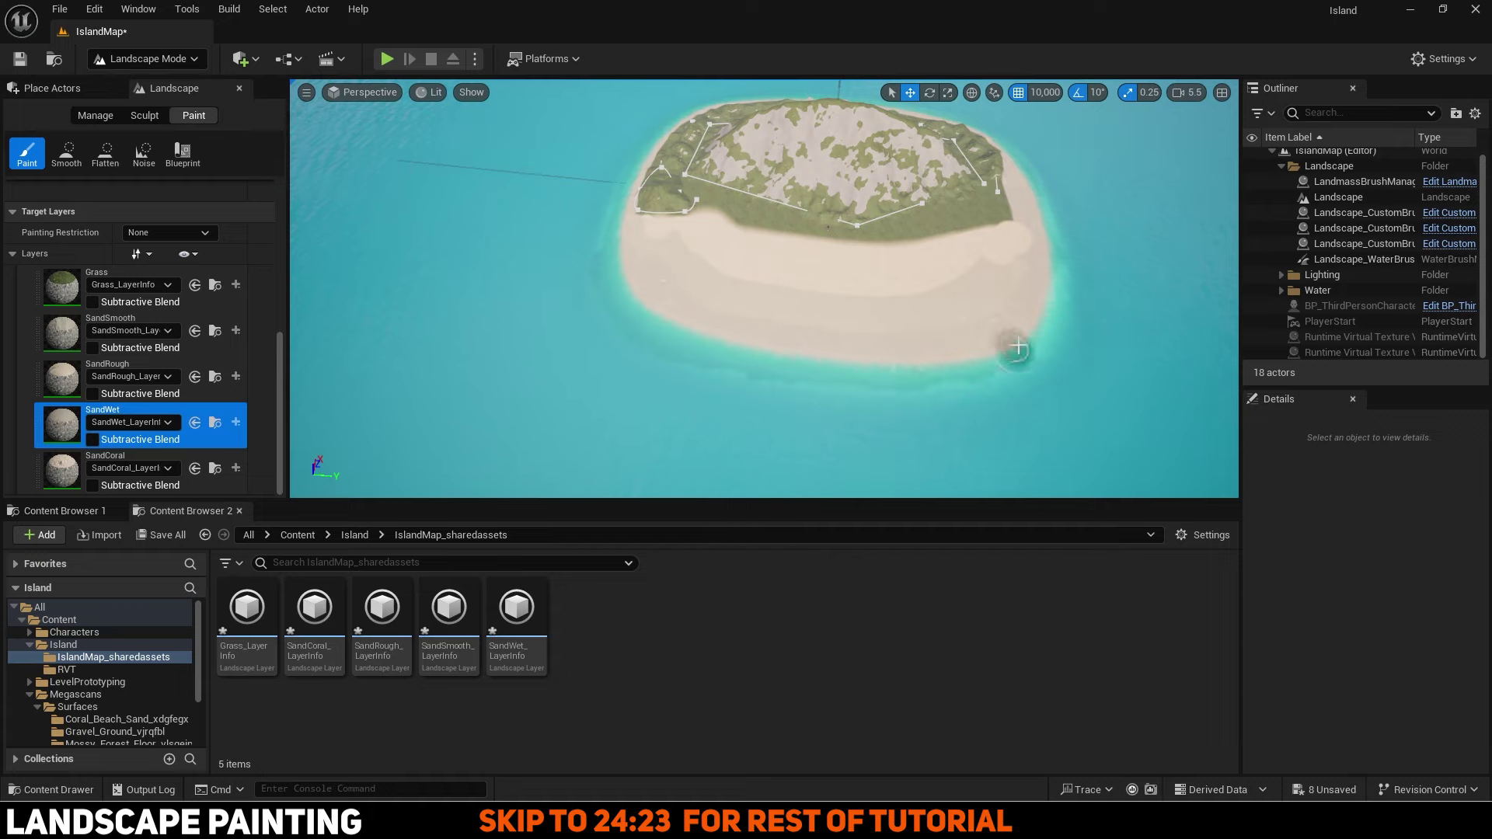
{"action": "right_click_drag", "start_coordinate": [1018, 346], "coordinate": [646, 329]}
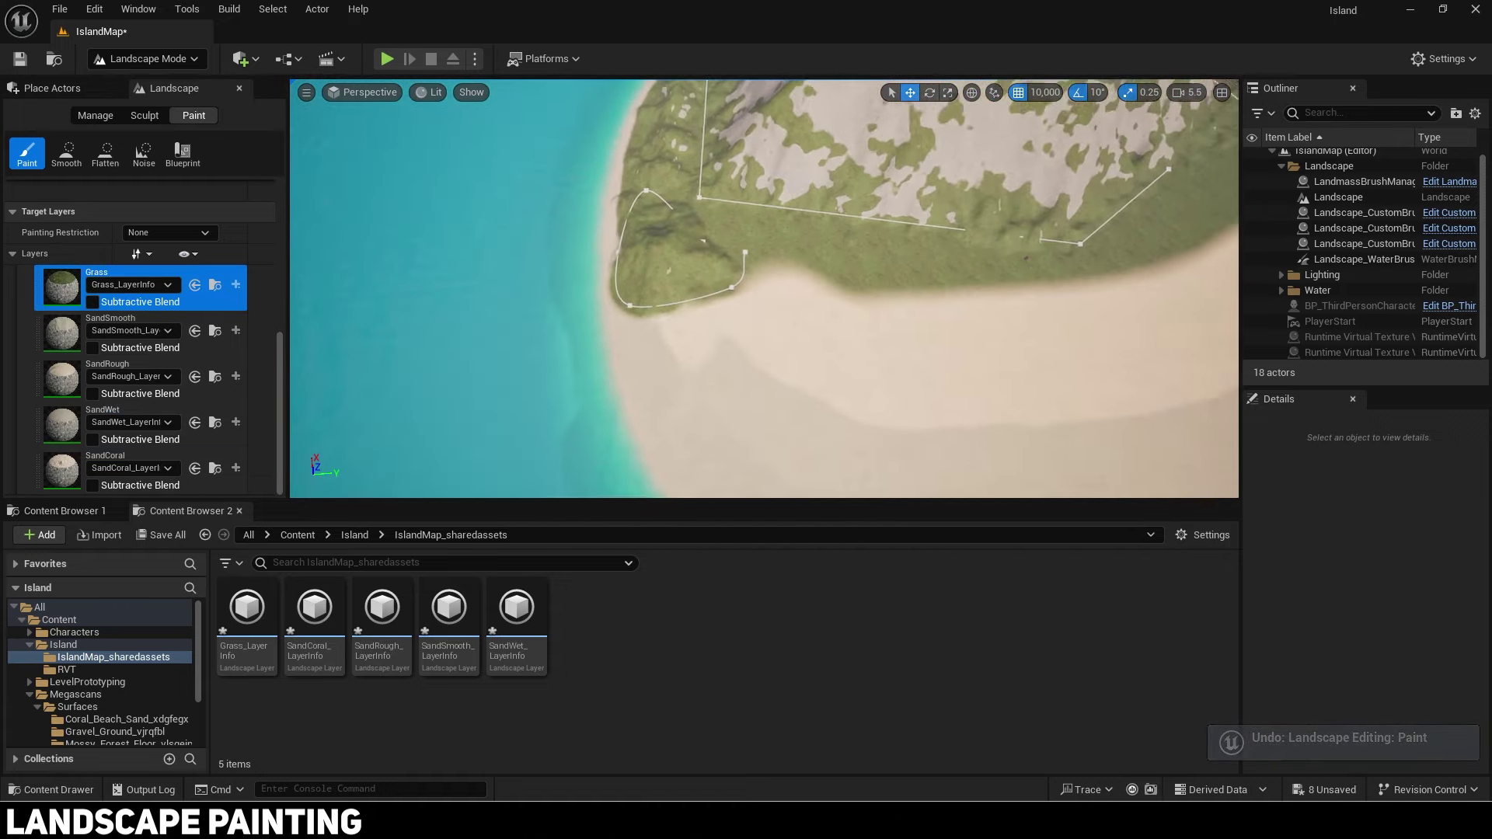
{"action": "right_click_drag", "start_coordinate": [746, 299], "coordinate": [792, 291]}
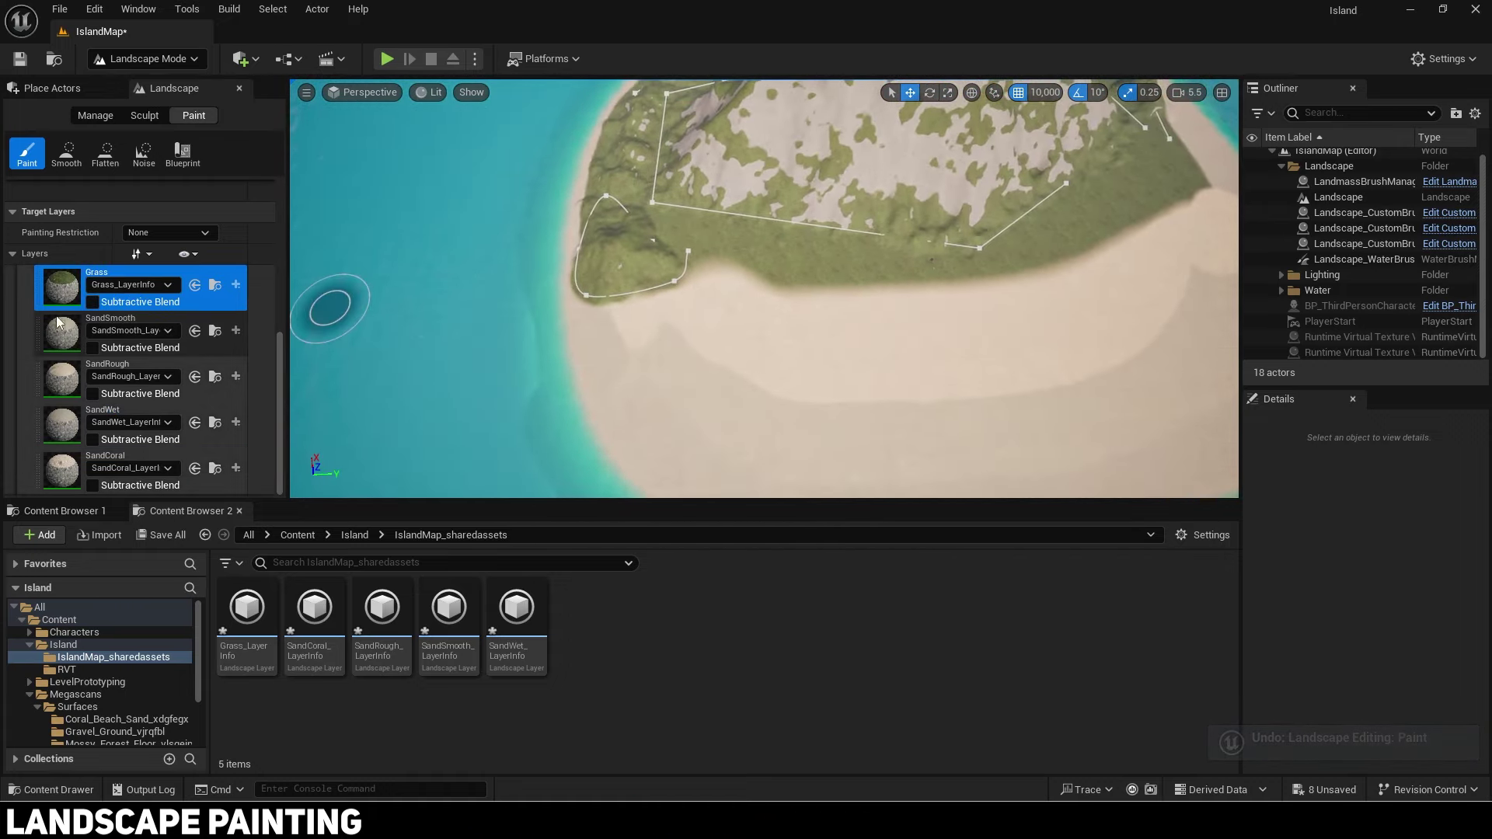
Step: Switch to the Smooth tool with a strength of 0.75 and blend the grass-to-sand border beside the small headland
{"action": "left_click", "coordinate": [59, 371]}
{"action": "scroll", "coordinate": [140, 242], "scroll_direction": "up", "scroll_amount": 5}
{"action": "left_click", "coordinate": [67, 156]}
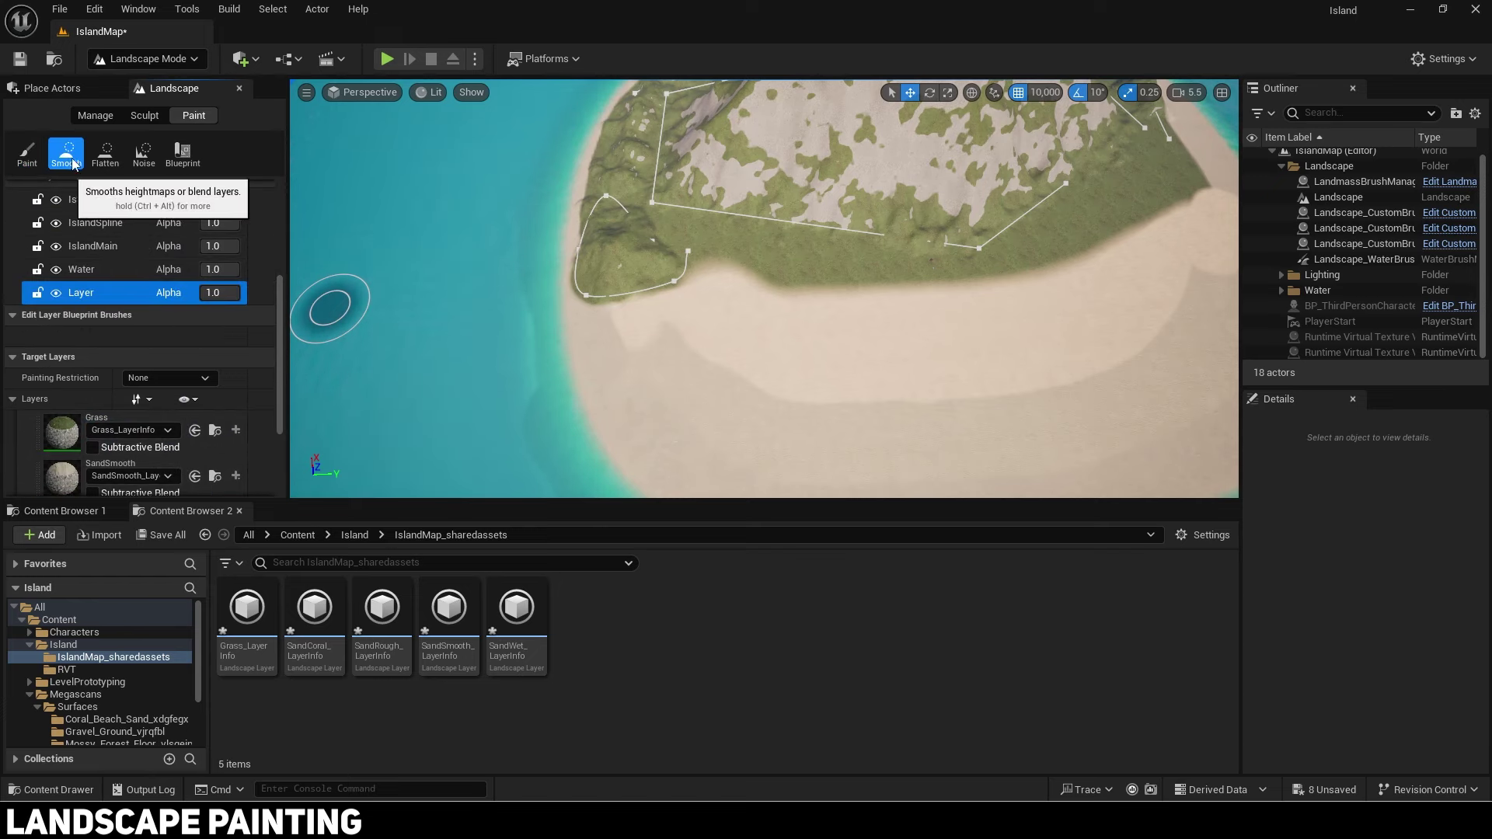
{"action": "scroll", "coordinate": [179, 341], "scroll_direction": "up", "scroll_amount": 5}
{"action": "scroll", "coordinate": [178, 342], "scroll_direction": "up", "scroll_amount": 3}
{"action": "right_click_drag", "start_coordinate": [820, 333], "coordinate": [758, 327]}
{"action": "key", "text": "a"}
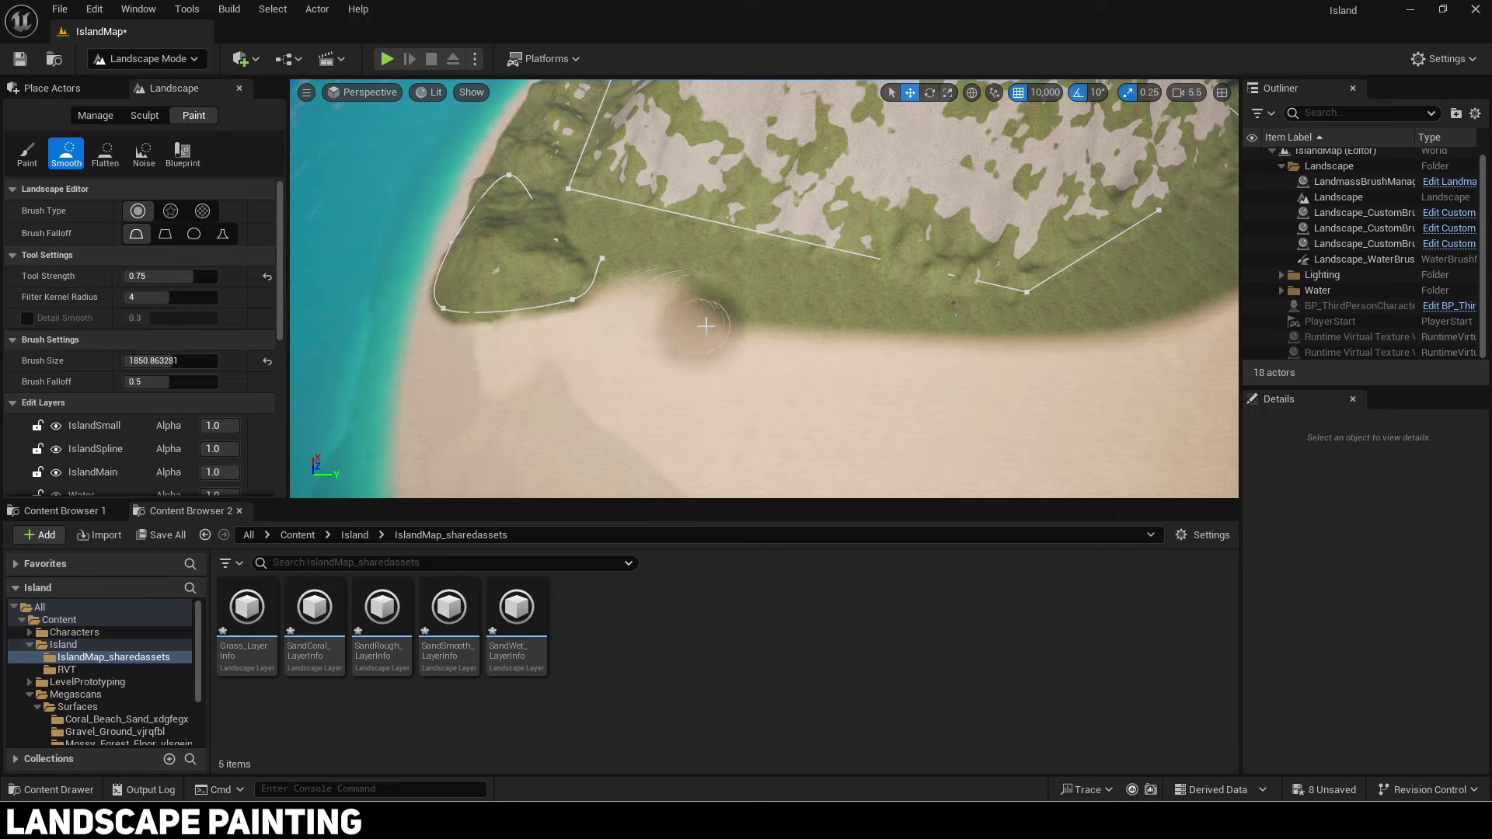
Step: Smooth the border between grass and sand along the full length of the front beach
{"action": "right_click_drag", "start_coordinate": [1110, 361], "coordinate": [1088, 360]}
{"action": "key", "text": "d"}
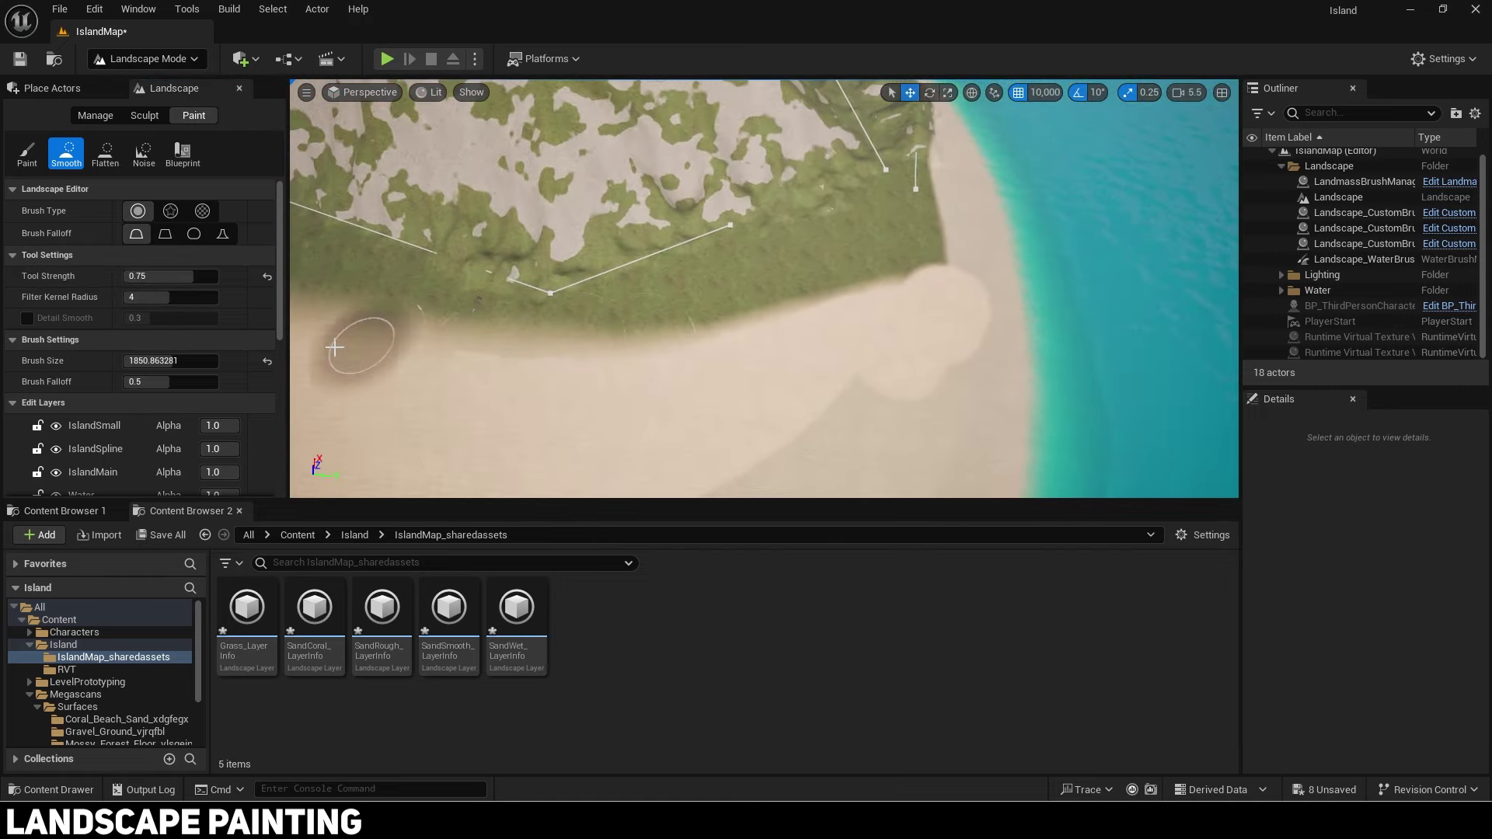
{"action": "left_click_drag", "start_coordinate": [606, 356], "coordinate": [730, 334]}
{"action": "mouse_move", "coordinate": [731, 334]}
{"action": "right_mouse_down"}
{"action": "mouse_move", "coordinate": [707, 331]}
{"action": "mouse_move", "coordinate": [723, 329]}
{"action": "right_mouse_up"}
{"action": "key", "text": "a"}
{"action": "key", "text": "d"}
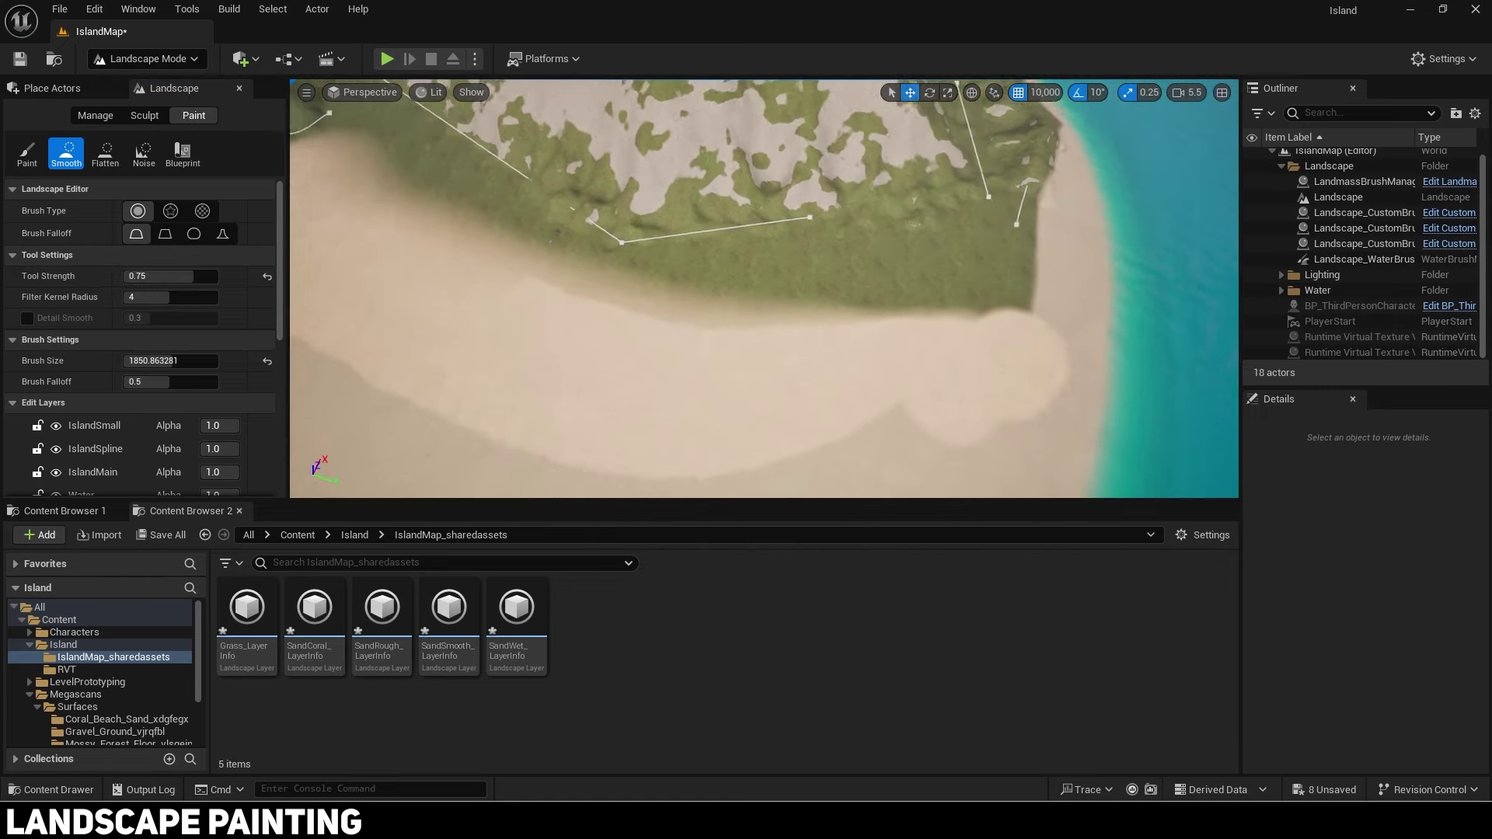
{"action": "left_click_drag", "start_coordinate": [746, 322], "coordinate": [874, 316]}
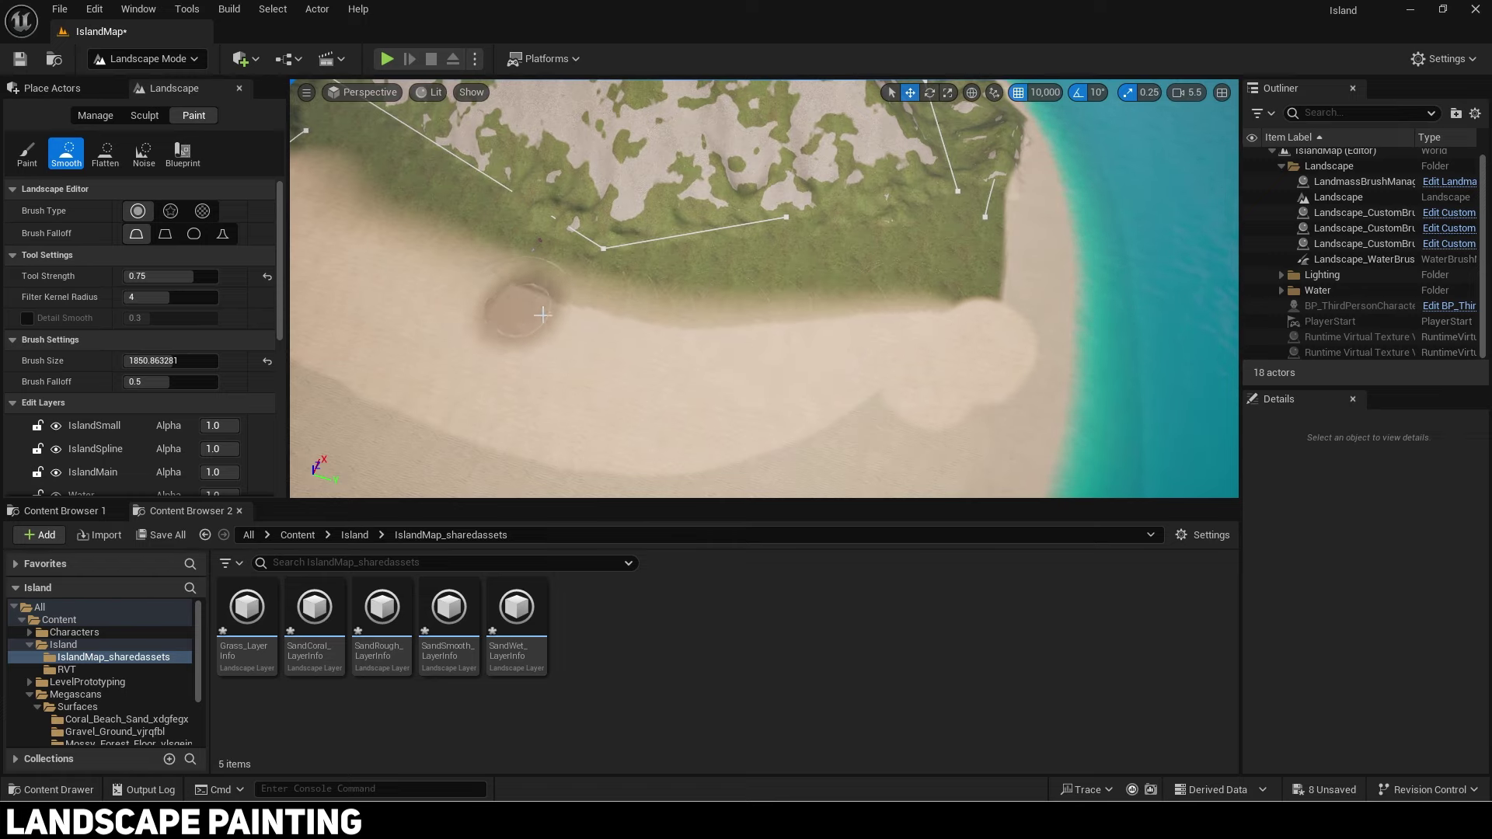
{"action": "key", "text": "a"}
{"action": "right_click_drag", "start_coordinate": [750, 313], "coordinate": [768, 313]}
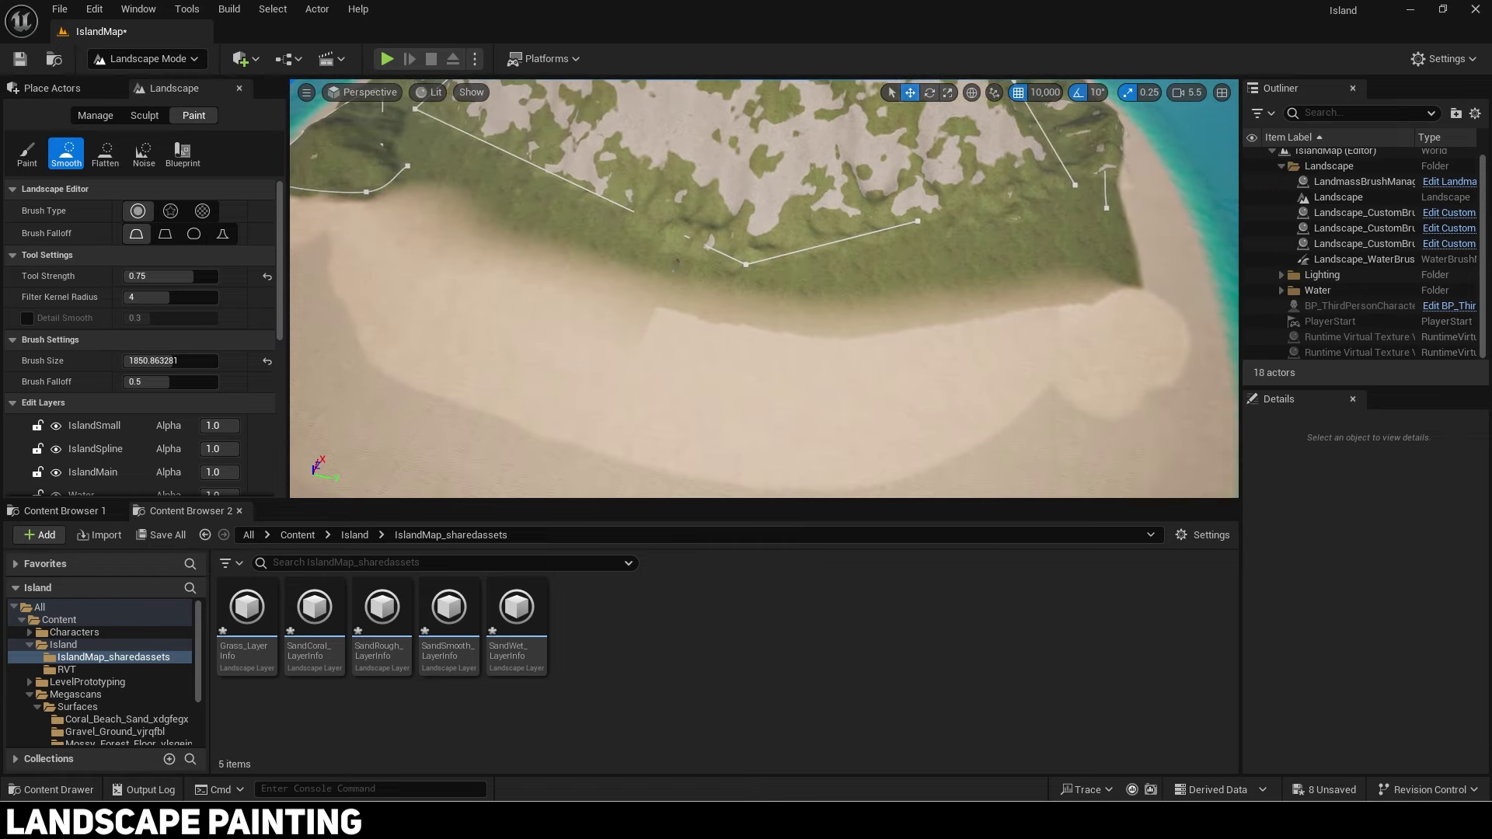
{"action": "left_click_drag", "start_coordinate": [768, 313], "coordinate": [1119, 300]}
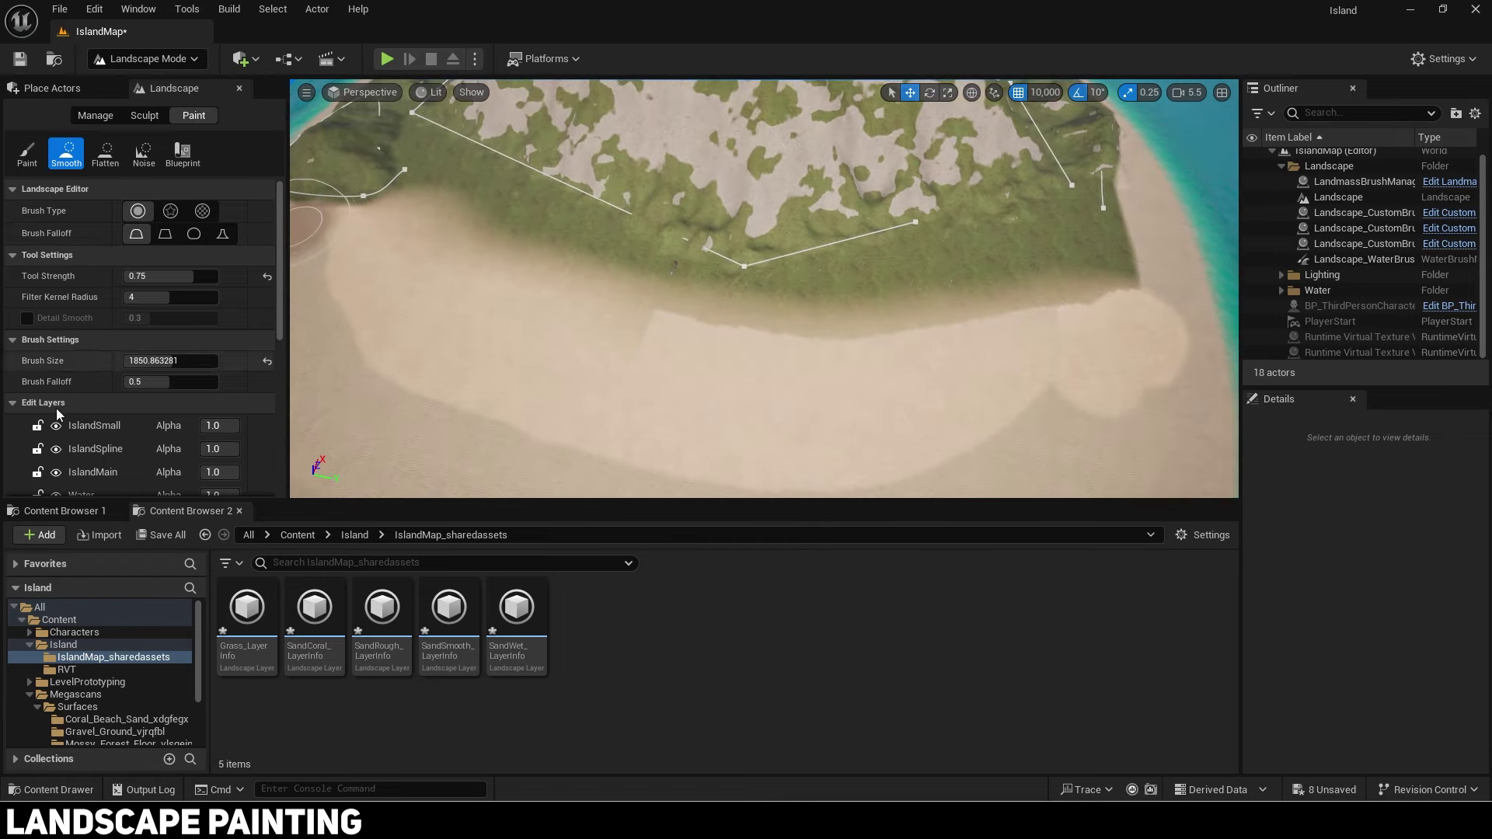
Step: Select the Grass layer and smooth its edge along the beach and around the far corner of the island
{"action": "scroll", "coordinate": [65, 411], "scroll_direction": "down", "scroll_amount": 6}
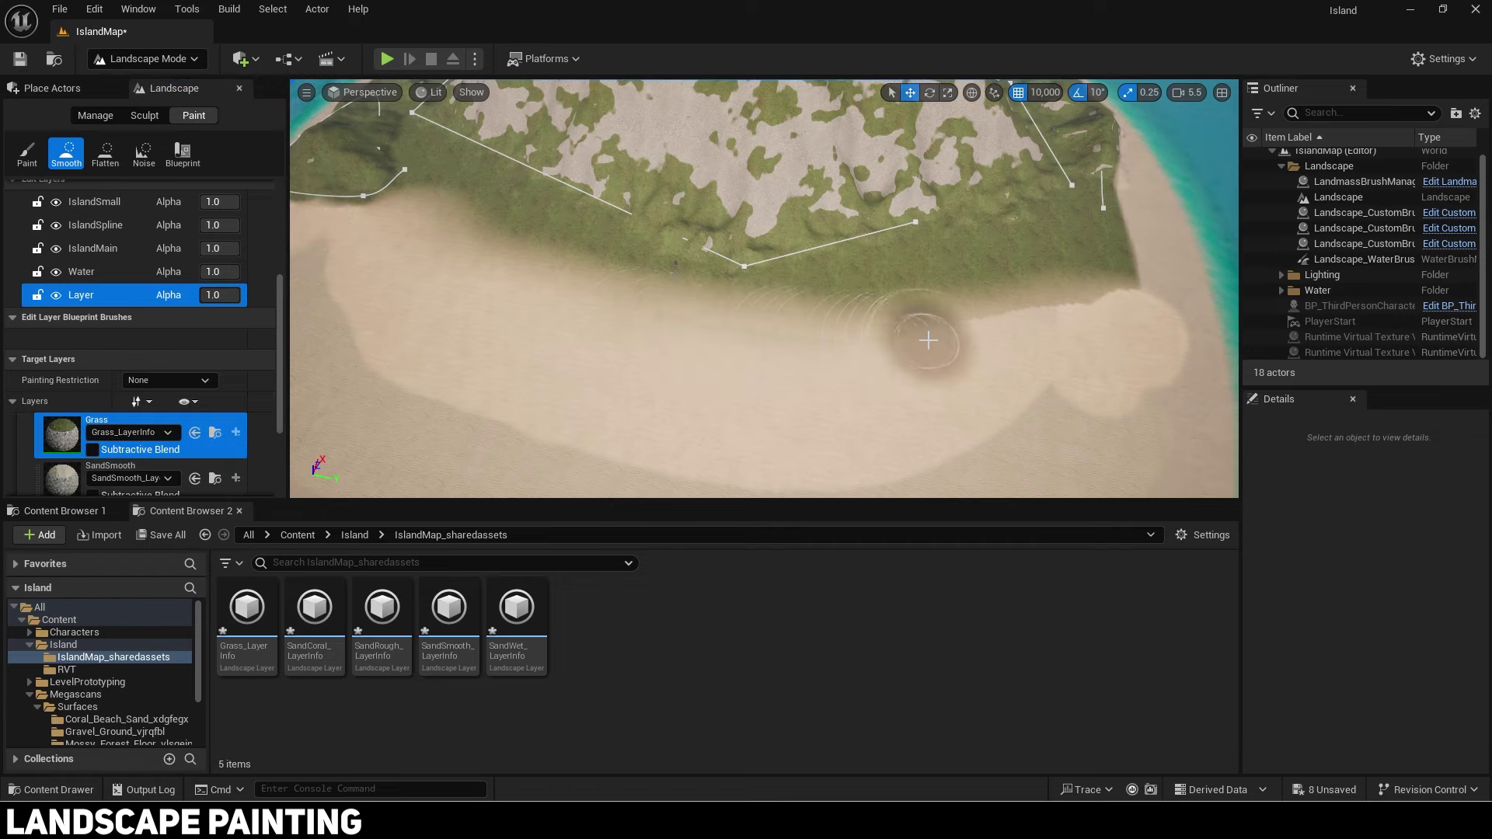
{"action": "left_click_drag", "start_coordinate": [976, 306], "coordinate": [1009, 303]}
{"action": "right_click_drag", "start_coordinate": [1009, 303], "coordinate": [1030, 303]}
{"action": "key", "text": "d"}
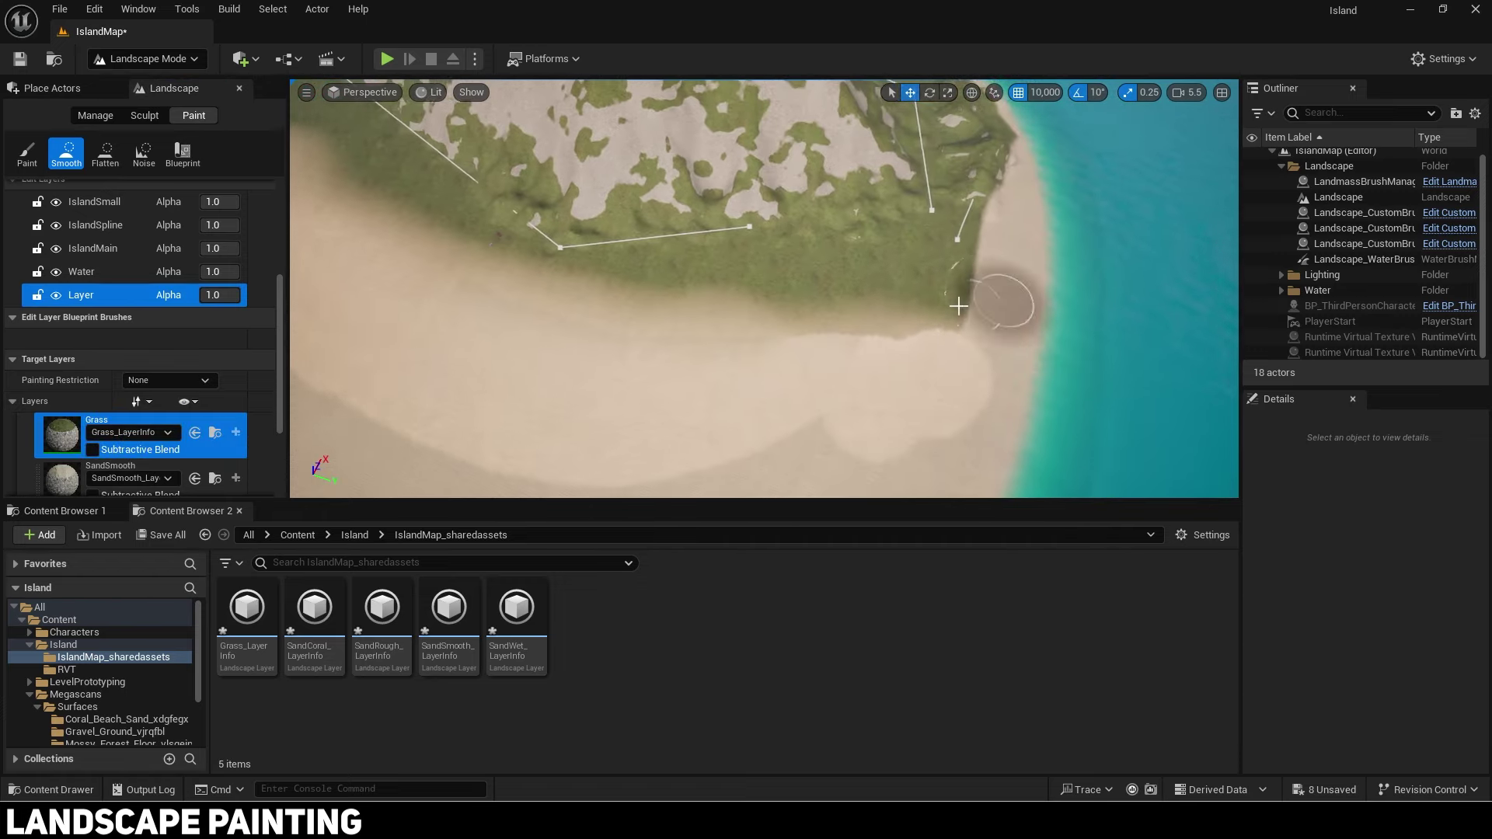
{"action": "left_click_drag", "start_coordinate": [730, 317], "coordinate": [904, 339]}
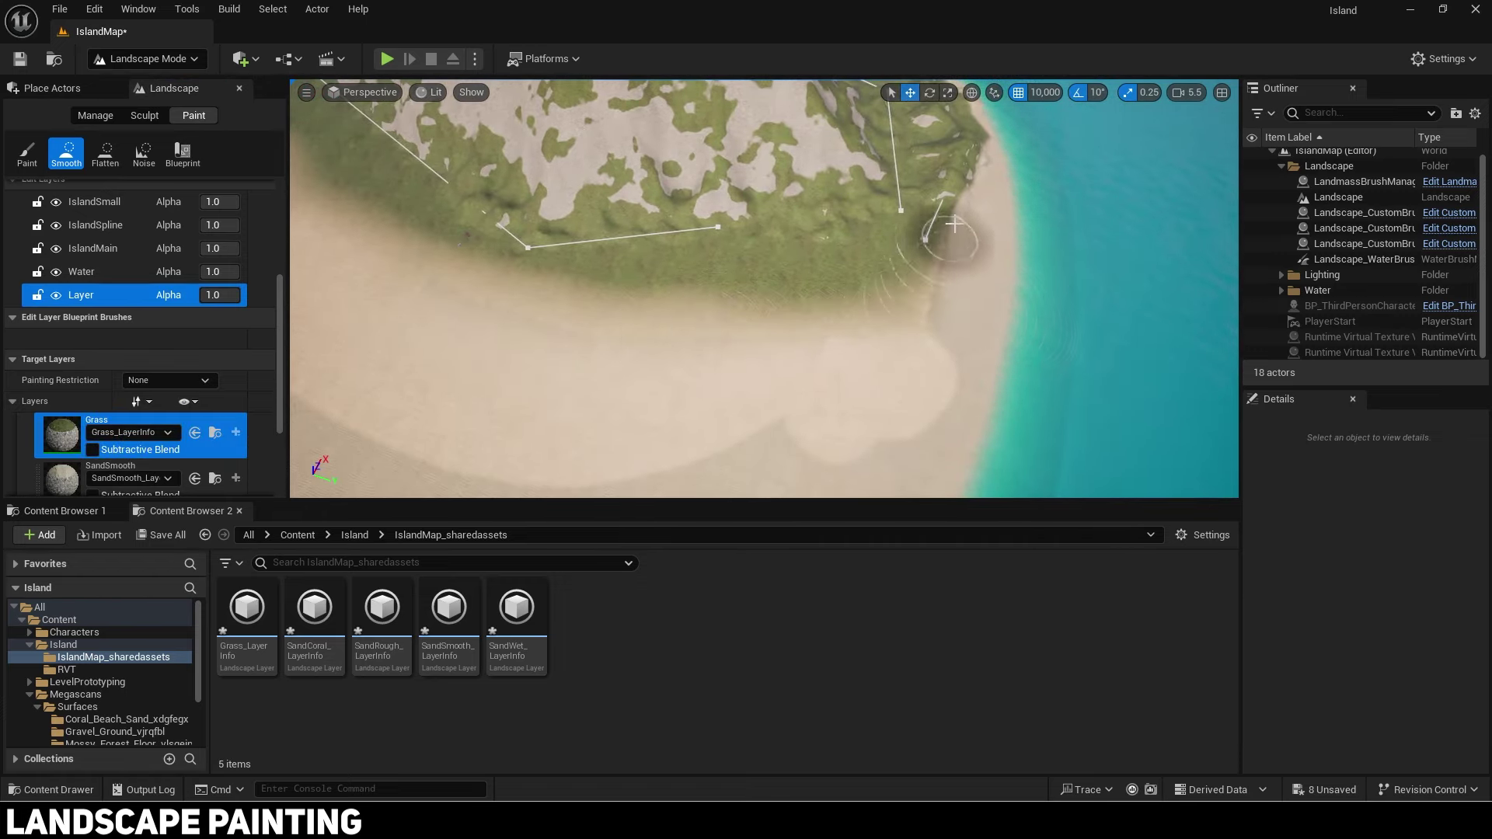
{"action": "key", "text": "d"}
{"action": "right_click_drag", "start_coordinate": [1084, 303], "coordinate": [1059, 330]}
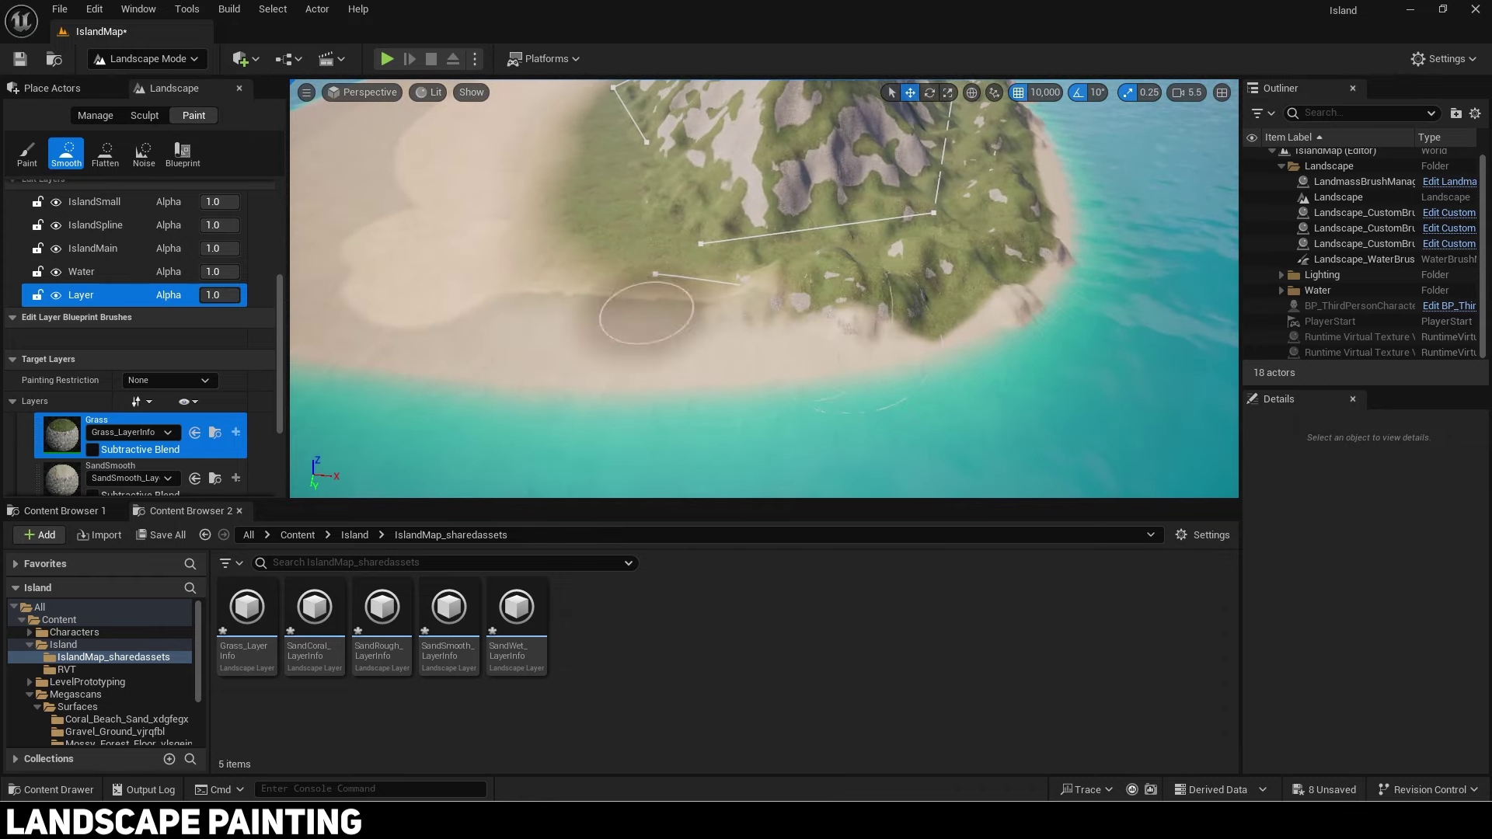
Step: Try smoothing the SandRough layer's edges on the beach
{"action": "scroll", "coordinate": [69, 482], "scroll_direction": "down", "scroll_amount": 3}
{"action": "left_click", "coordinate": [64, 429]}
{"action": "right_click_drag", "start_coordinate": [659, 326], "coordinate": [722, 330]}
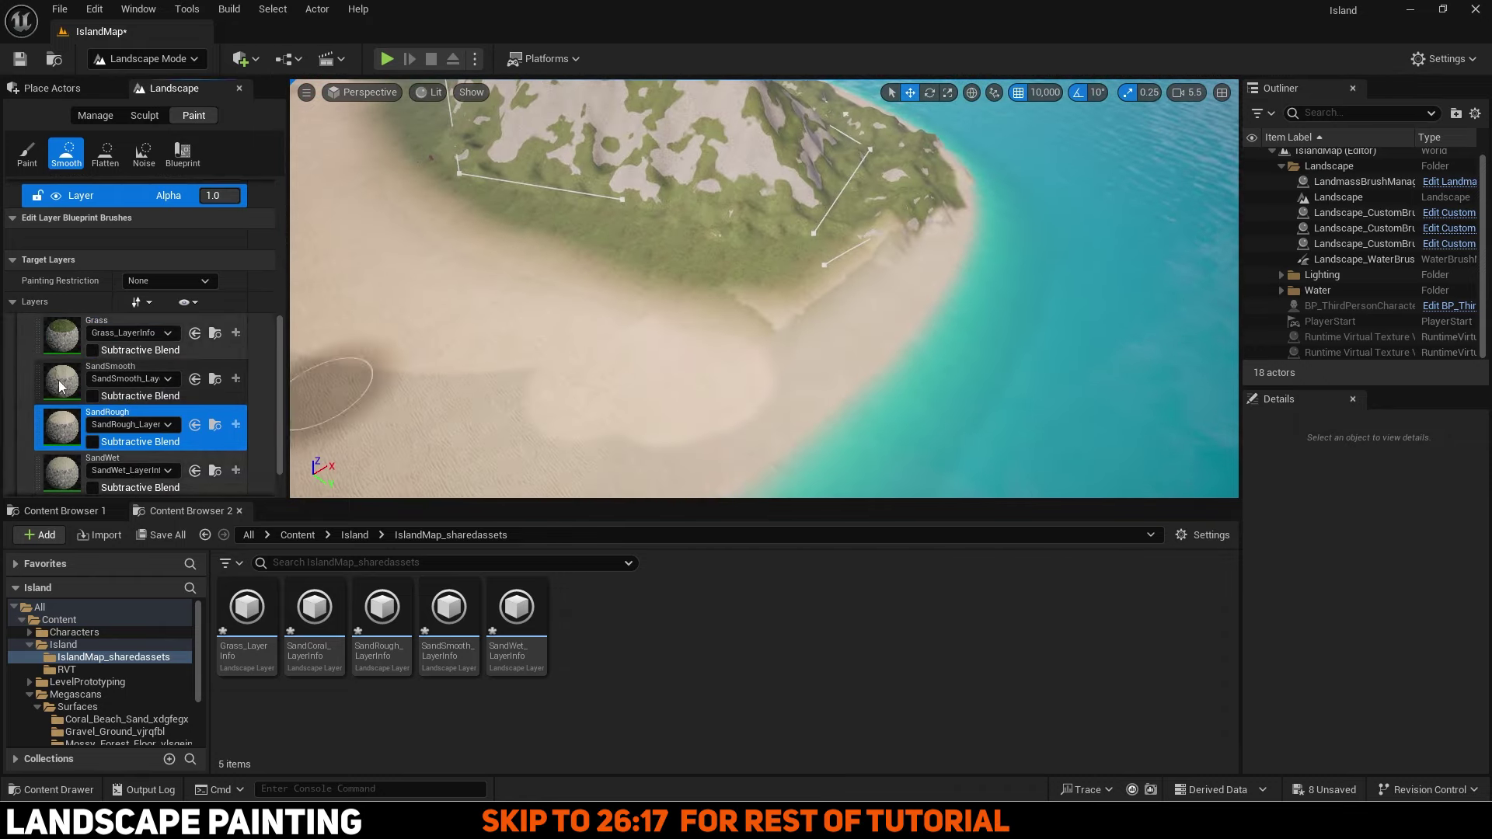
{"action": "mouse_move", "coordinate": [622, 342]}
{"action": "right_mouse_down"}
{"action": "mouse_move", "coordinate": [684, 346]}
{"action": "mouse_move", "coordinate": [643, 357]}
{"action": "right_mouse_up"}
{"action": "key", "text": "ctrl+z"}
Step: Try painting and smoothing a strip of SandRough across the middle of the beach
{"action": "scroll", "coordinate": [189, 223], "scroll_direction": "up", "scroll_amount": 10}
{"action": "left_click", "coordinate": [27, 154]}
{"action": "scroll", "coordinate": [133, 327], "scroll_direction": "down", "scroll_amount": 11}
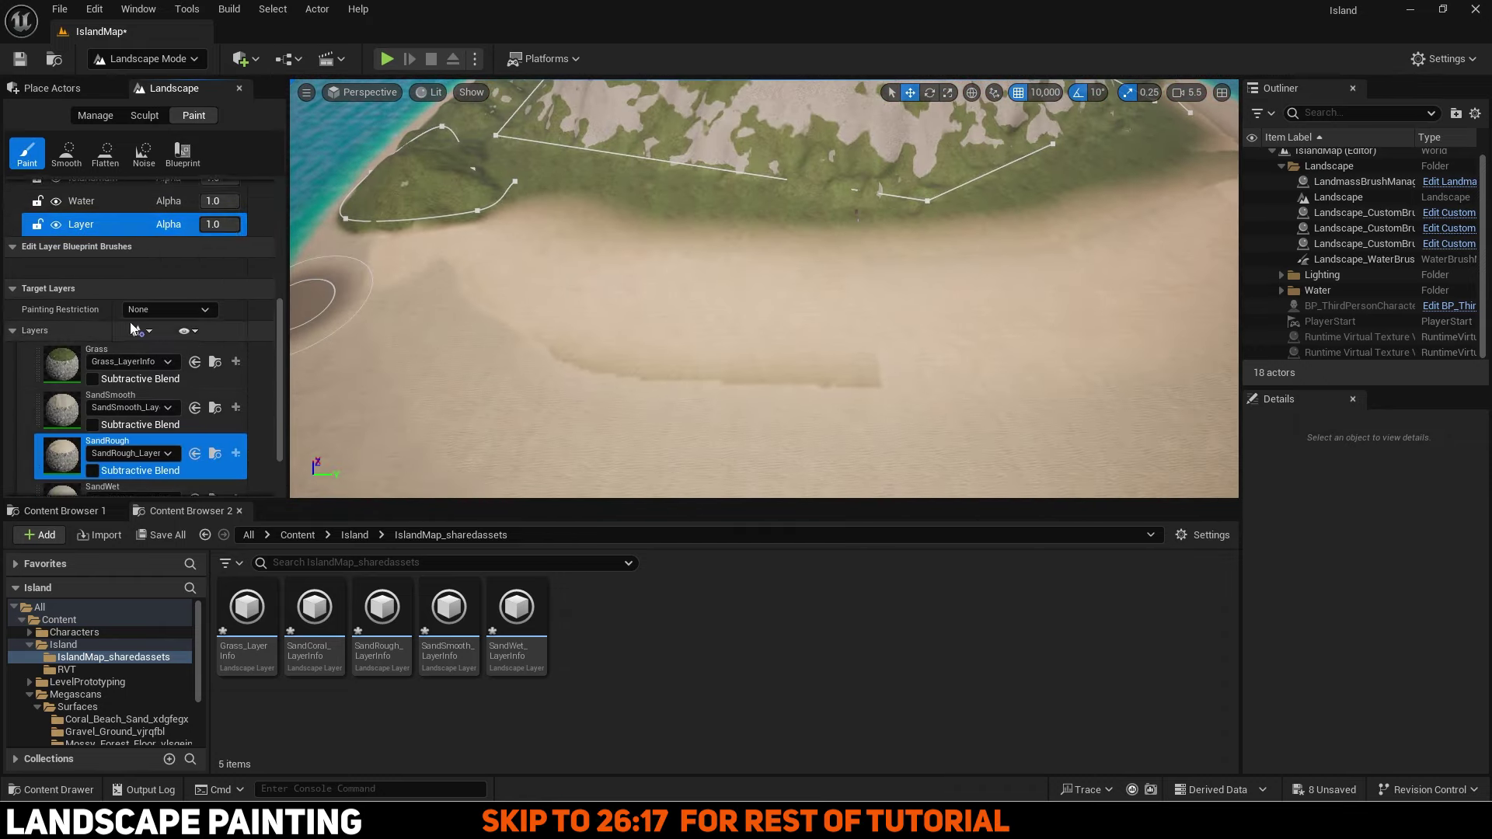
{"action": "left_click", "coordinate": [66, 154]}
{"action": "key", "text": "ctrl+z"}
Step: Undo the last paint stroke and blend the SandRough and SandSmooth layers near the beach's corner
{"action": "left_click", "coordinate": [63, 354]}
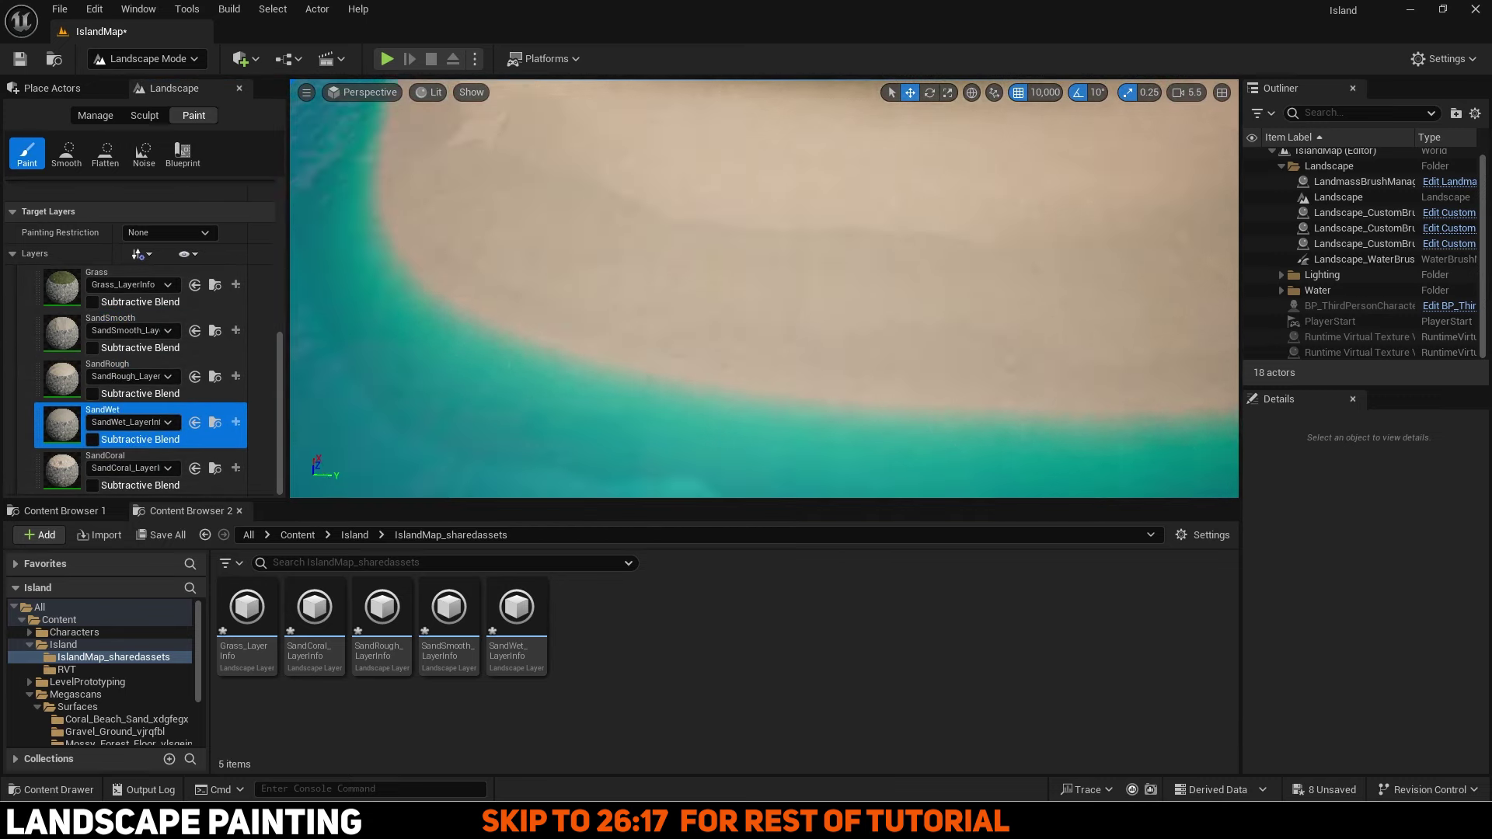
{"action": "key", "text": "ctrl+z"}
{"action": "left_click", "coordinate": [56, 379]}
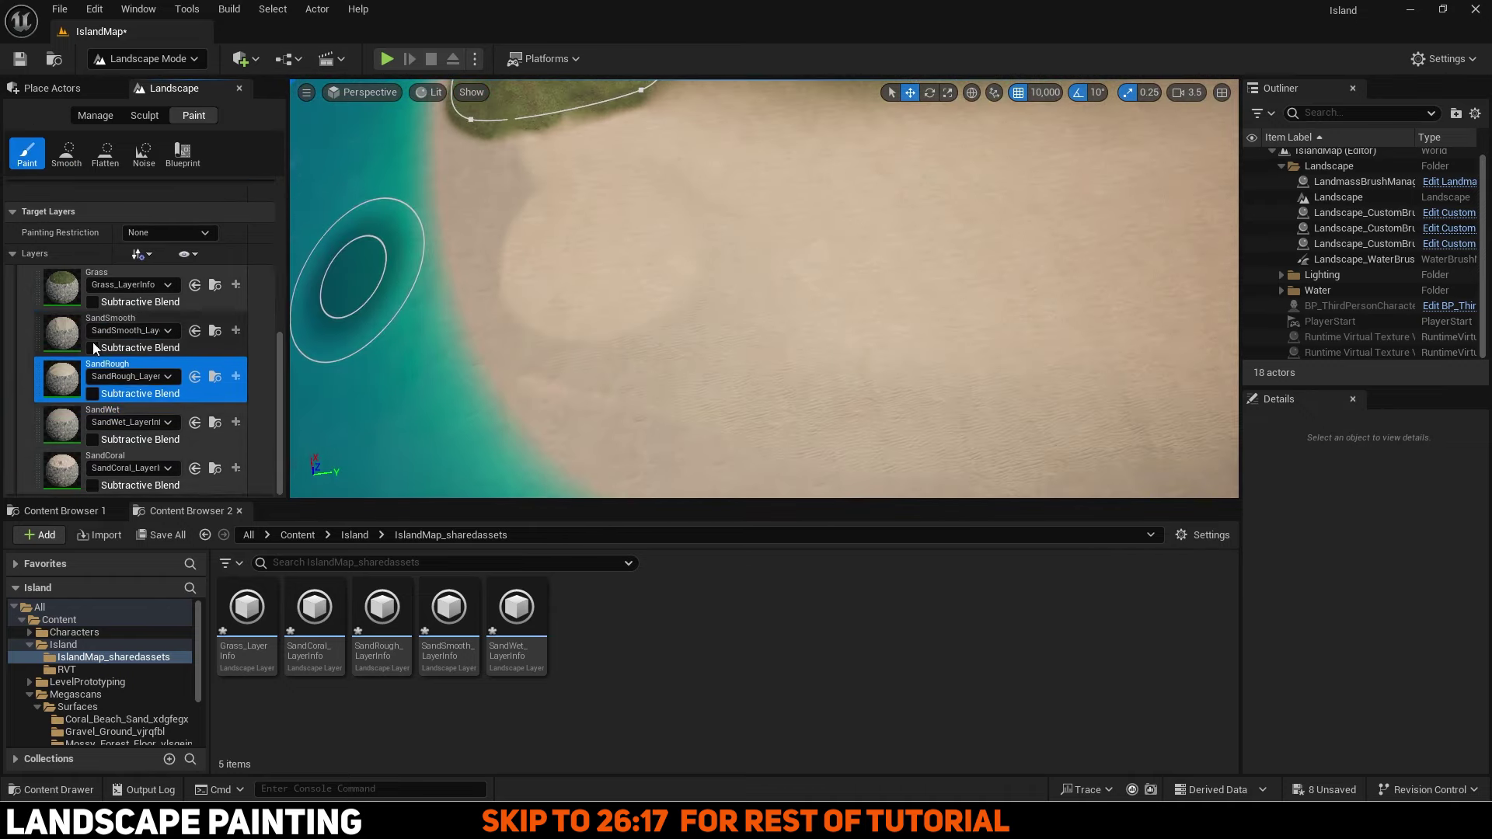
{"action": "left_click", "coordinate": [95, 347]}
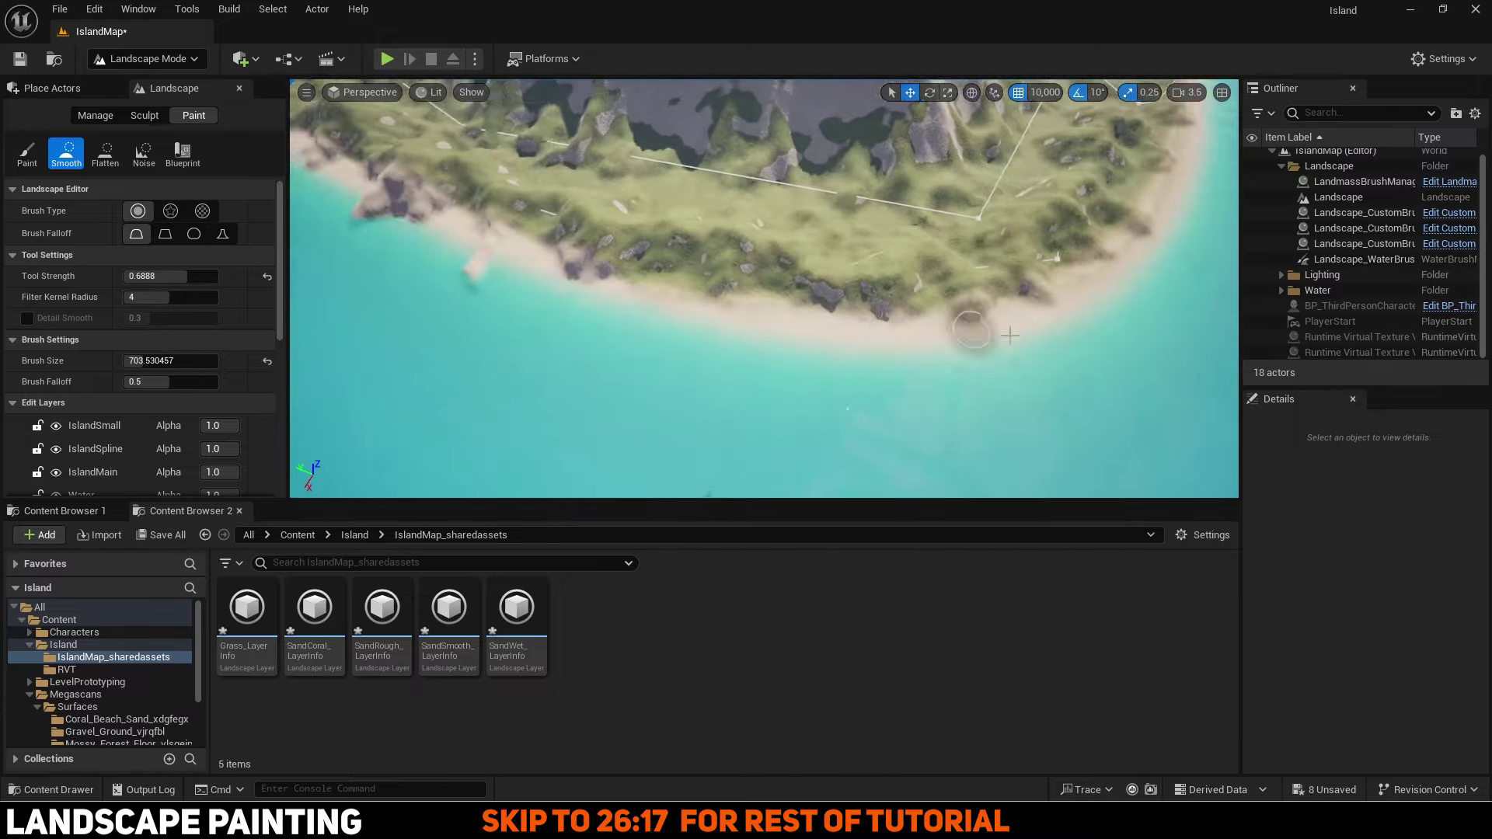
Step: Paint the SandWet layer along the island's shoreline and smooth its edges
{"action": "mouse_move", "coordinate": [835, 293]}
{"action": "right_mouse_down"}
{"action": "mouse_move", "coordinate": [550, 310]}
{"action": "mouse_move", "coordinate": [777, 324]}
{"action": "right_mouse_up"}
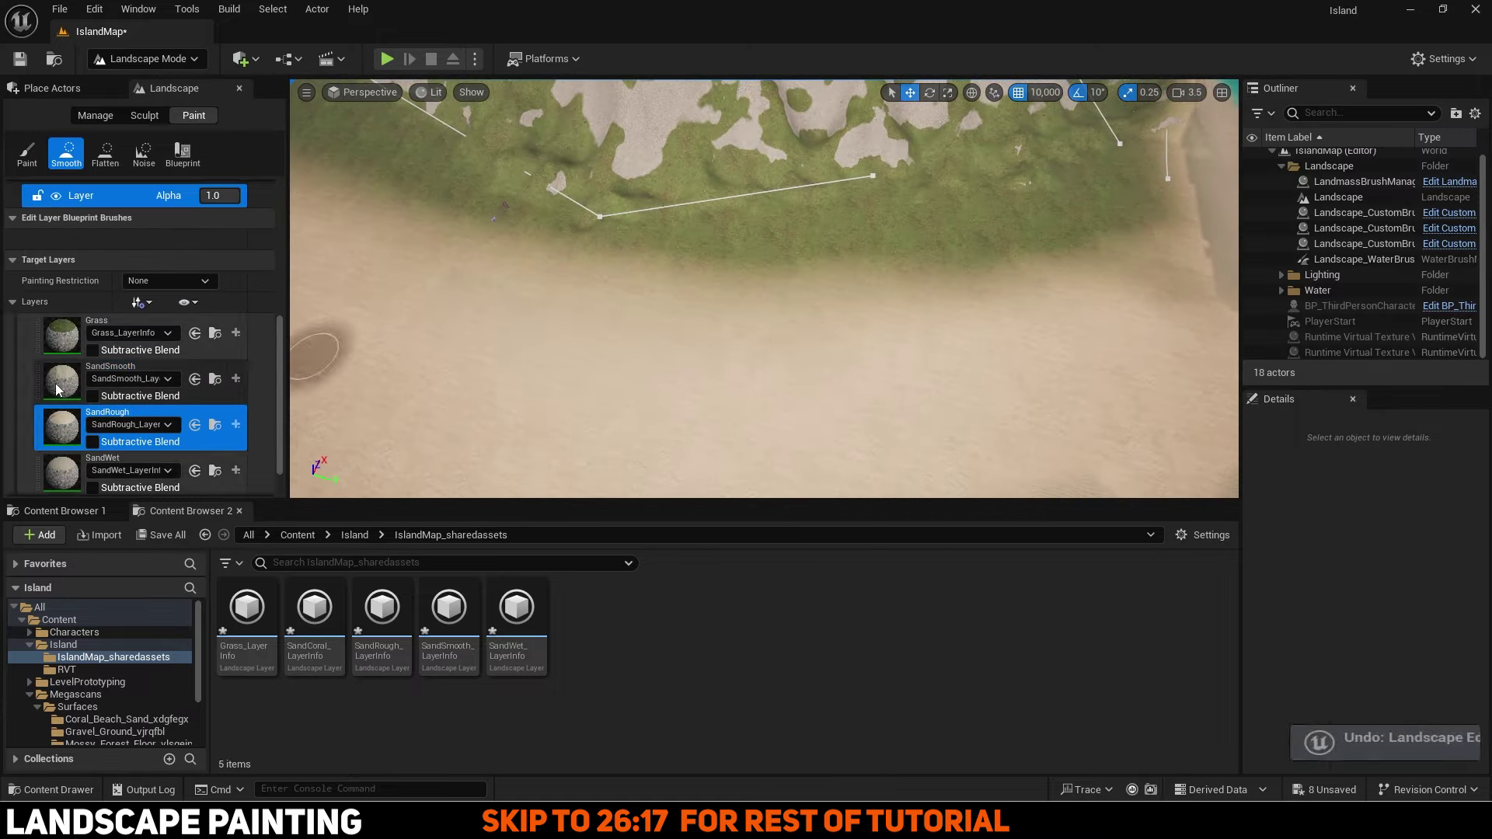
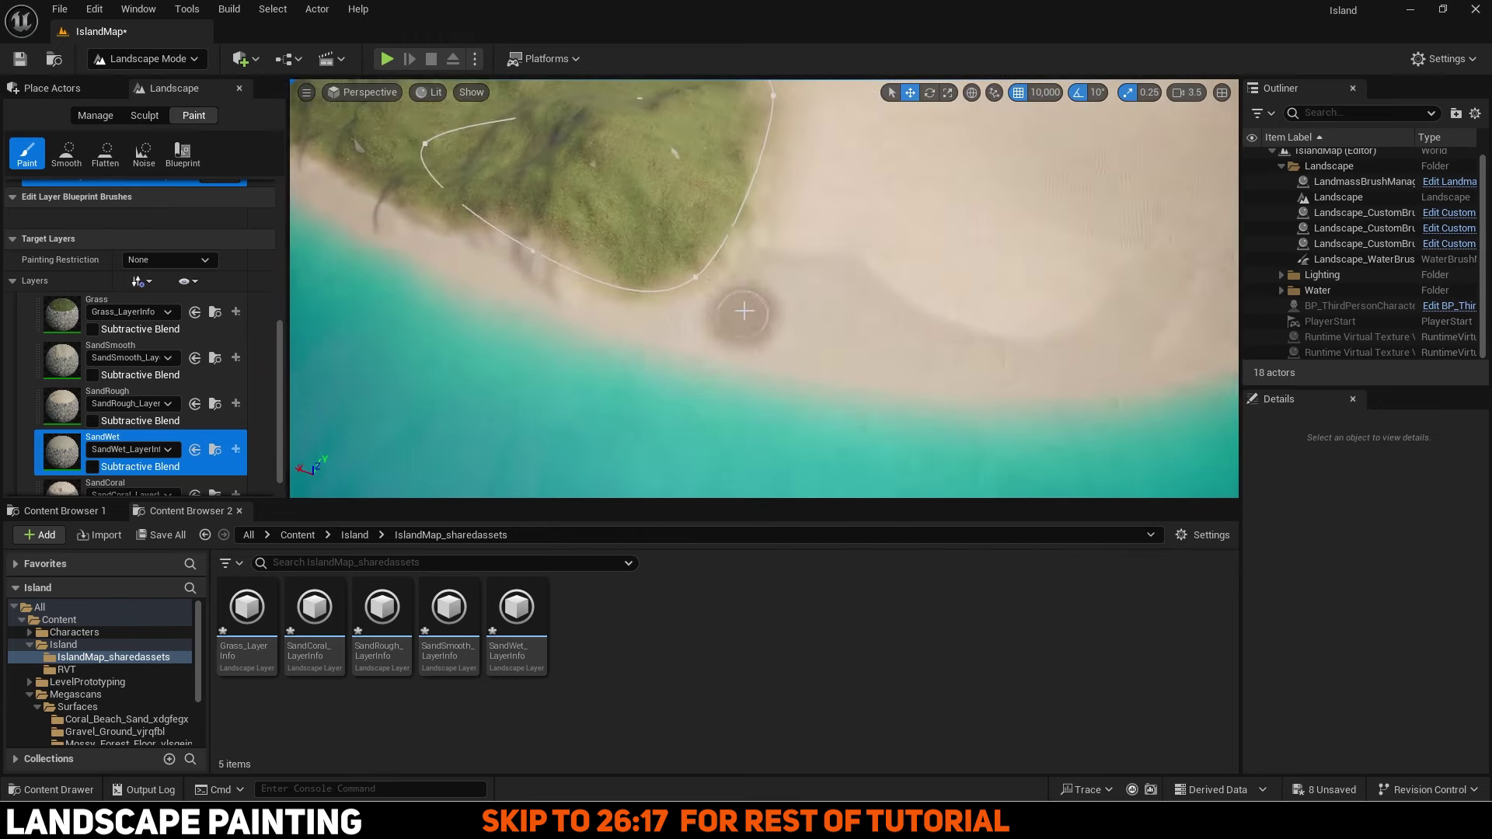
{"action": "left_click", "coordinate": [78, 156]}
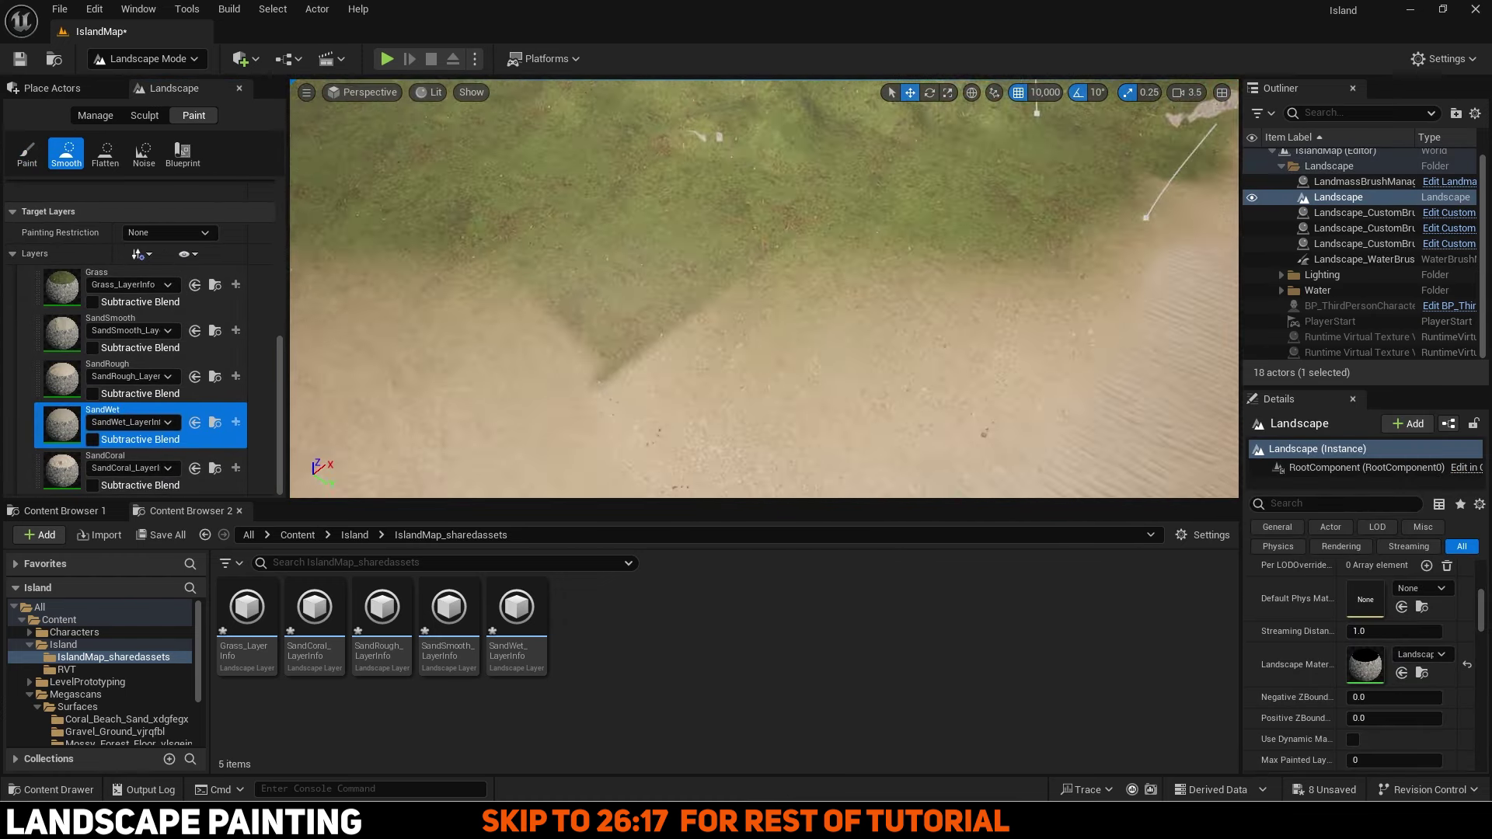
{"action": "left_click", "coordinate": [66, 156]}
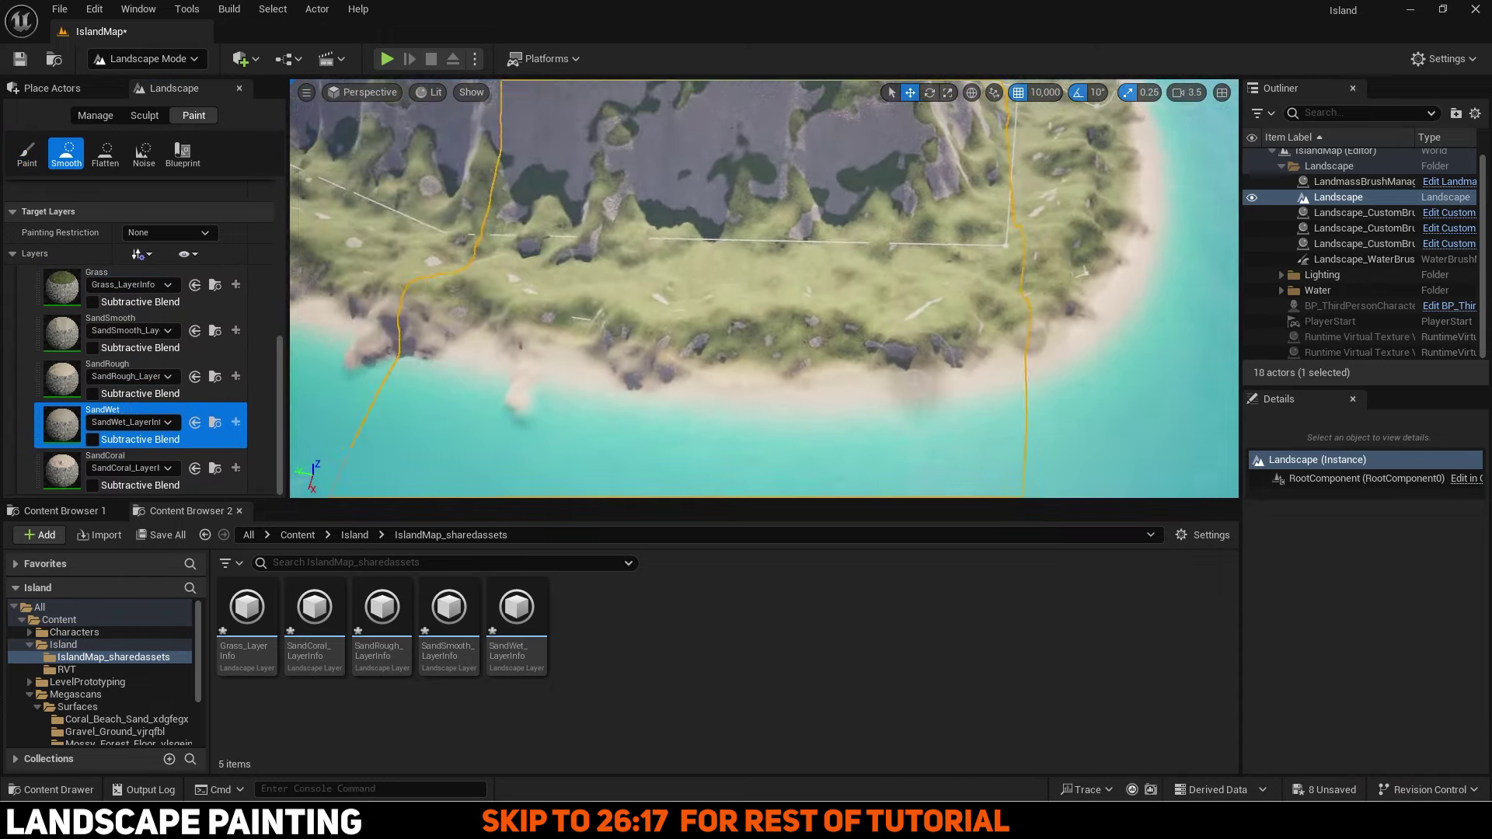
{"action": "left_click", "coordinate": [27, 154]}
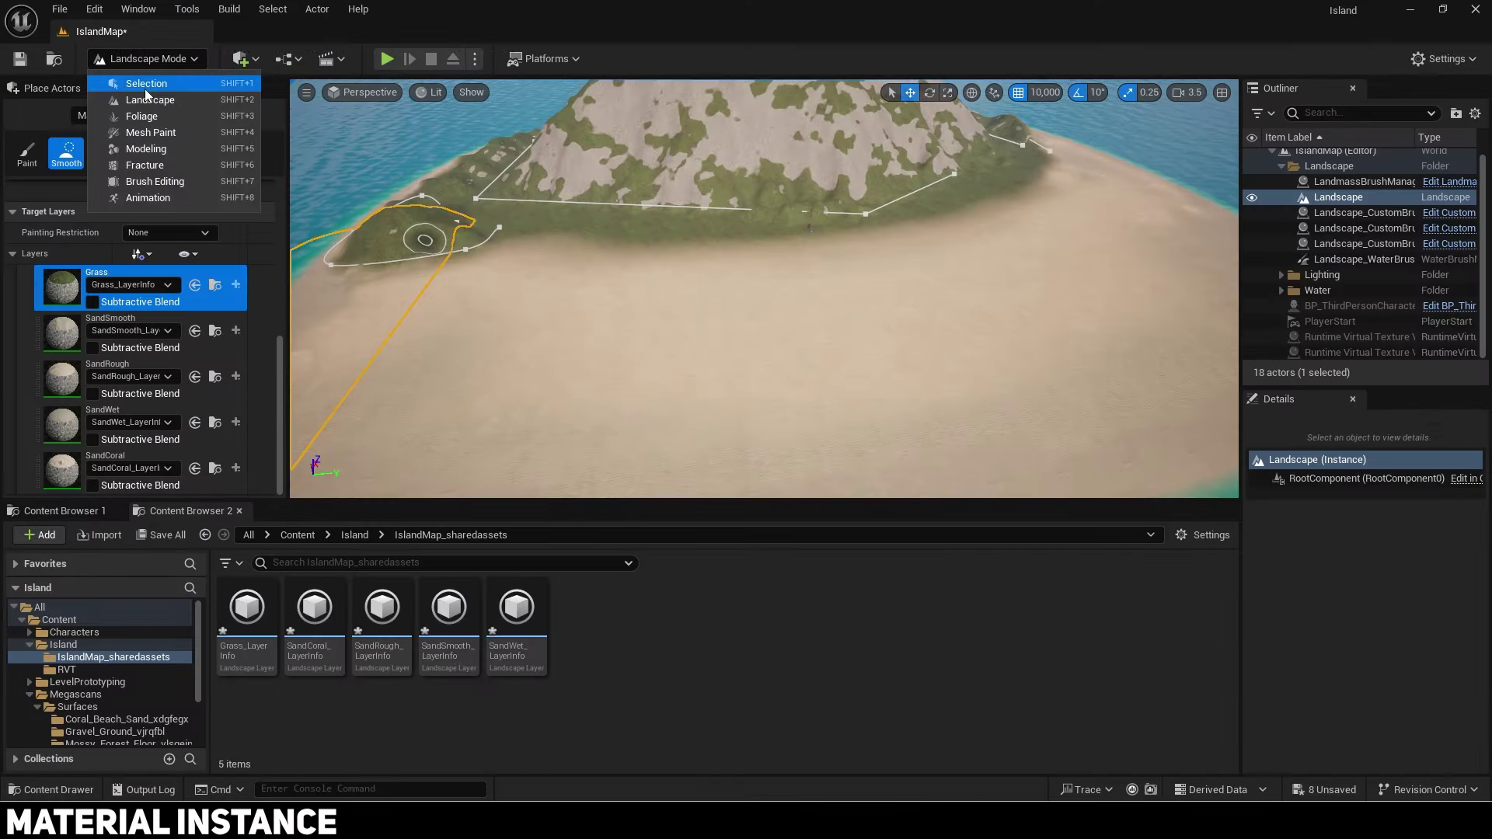
Step: Switch to Selection mode, open Landscape_Mat_Inst from the Island folder, and place its parameters beside a view of the beach
{"action": "left_click", "coordinate": [132, 75]}
{"action": "left_click", "coordinate": [84, 642]}
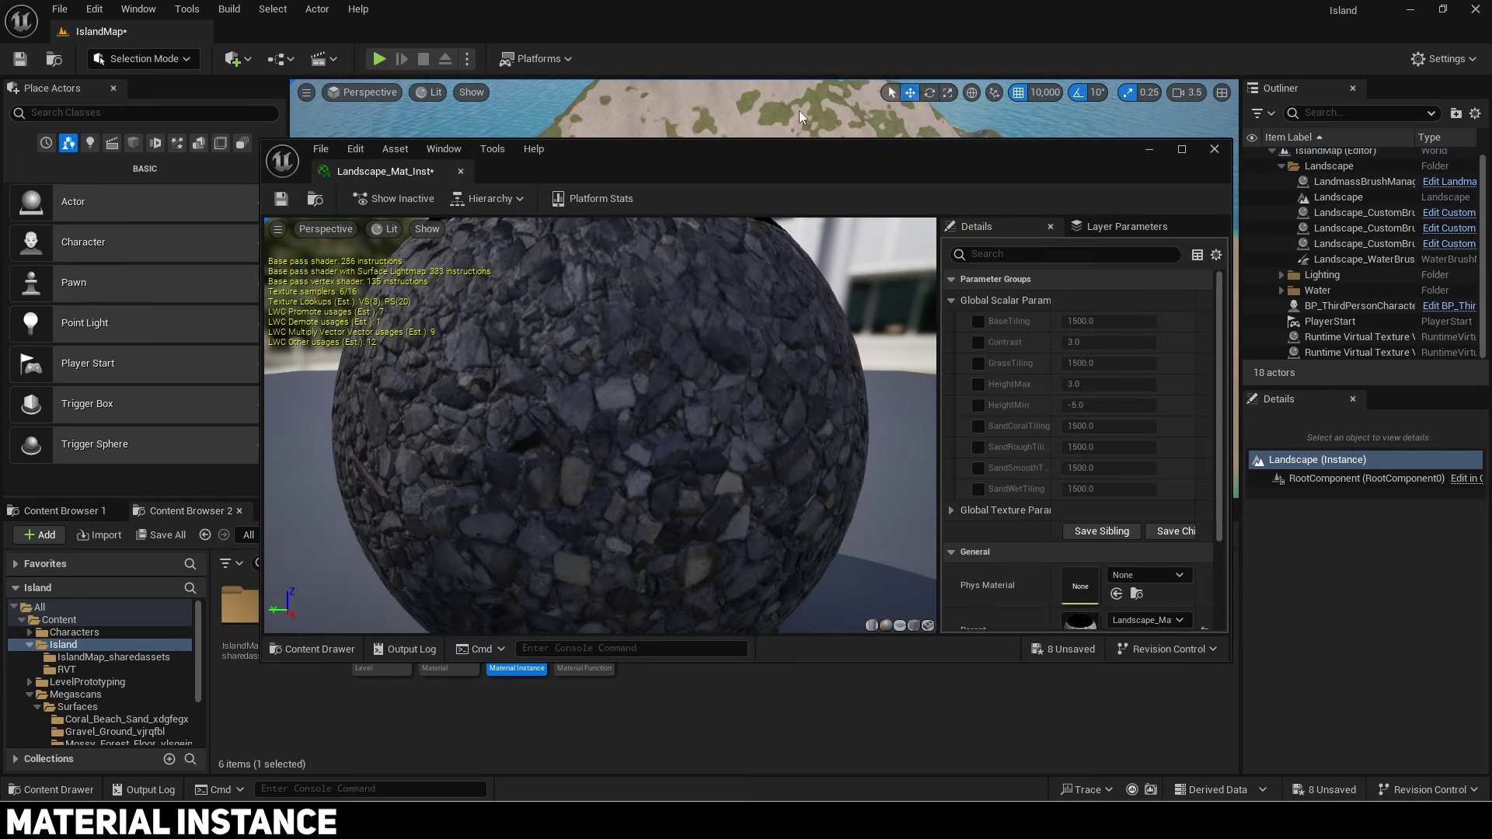
{"action": "left_click_drag", "start_coordinate": [713, 161], "coordinate": [324, 171]}
{"action": "right_click_drag", "start_coordinate": [839, 288], "coordinate": [987, 303]}
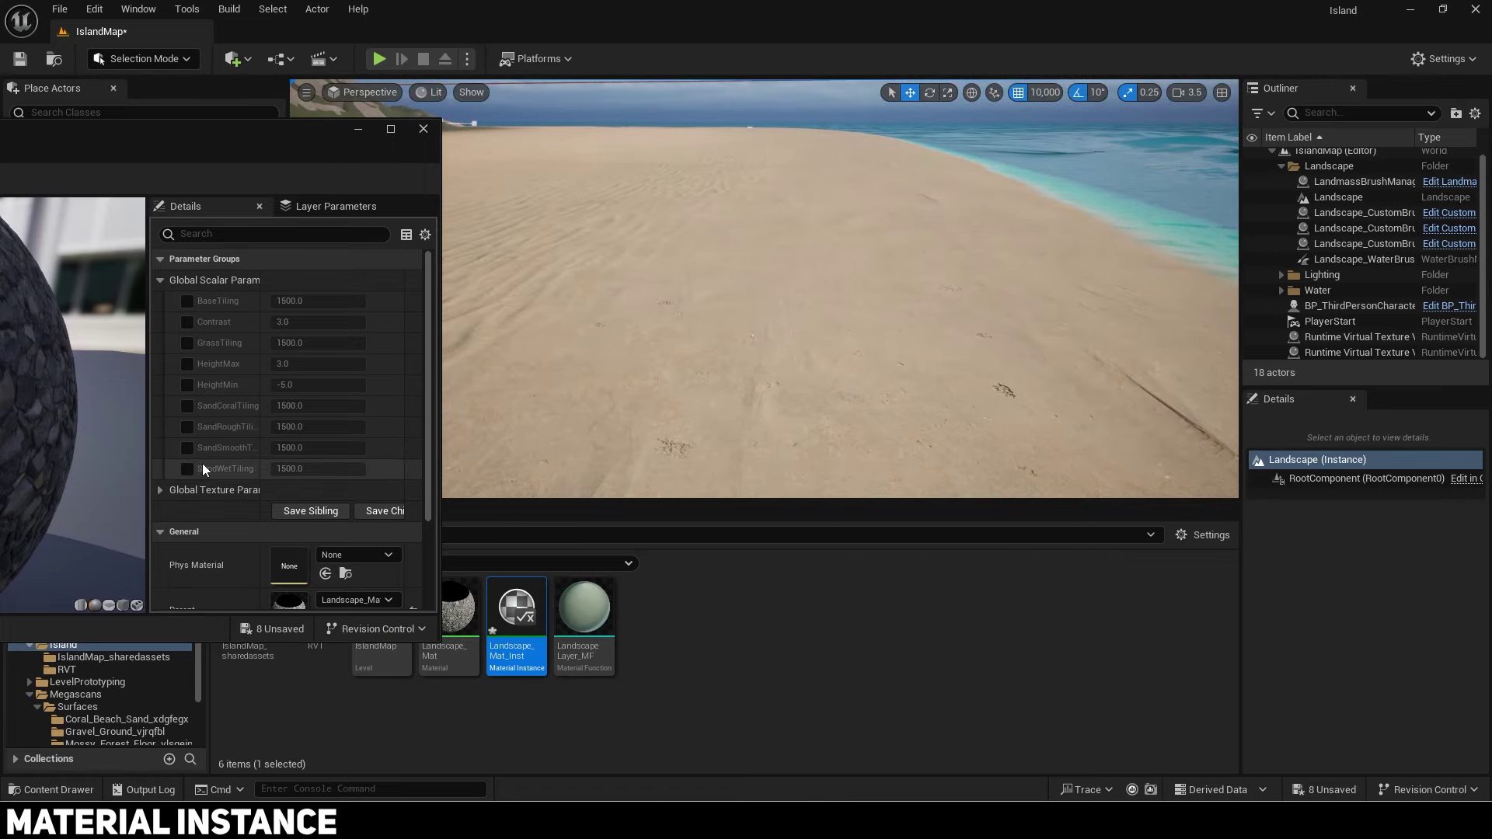
Step: Enable the SandWetTiling override, try values such as 5000 and 2500, and restore it to 1500
{"action": "left_click", "coordinate": [187, 468]}
{"action": "left_click", "coordinate": [311, 469]}
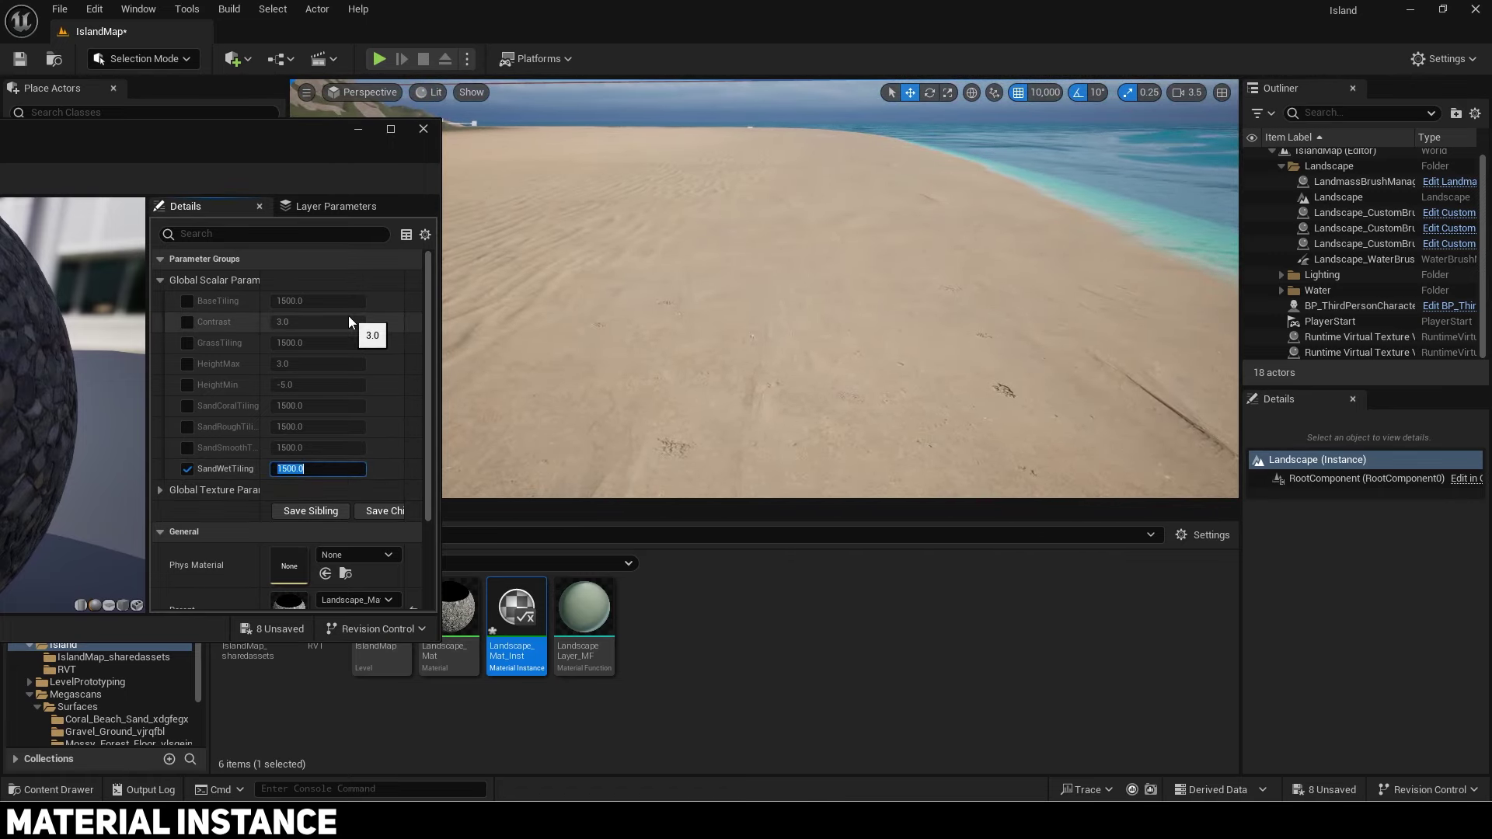
{"action": "type", "text": "5"}
{"action": "key", "text": "Return"}
{"action": "type", "text": "5000"}
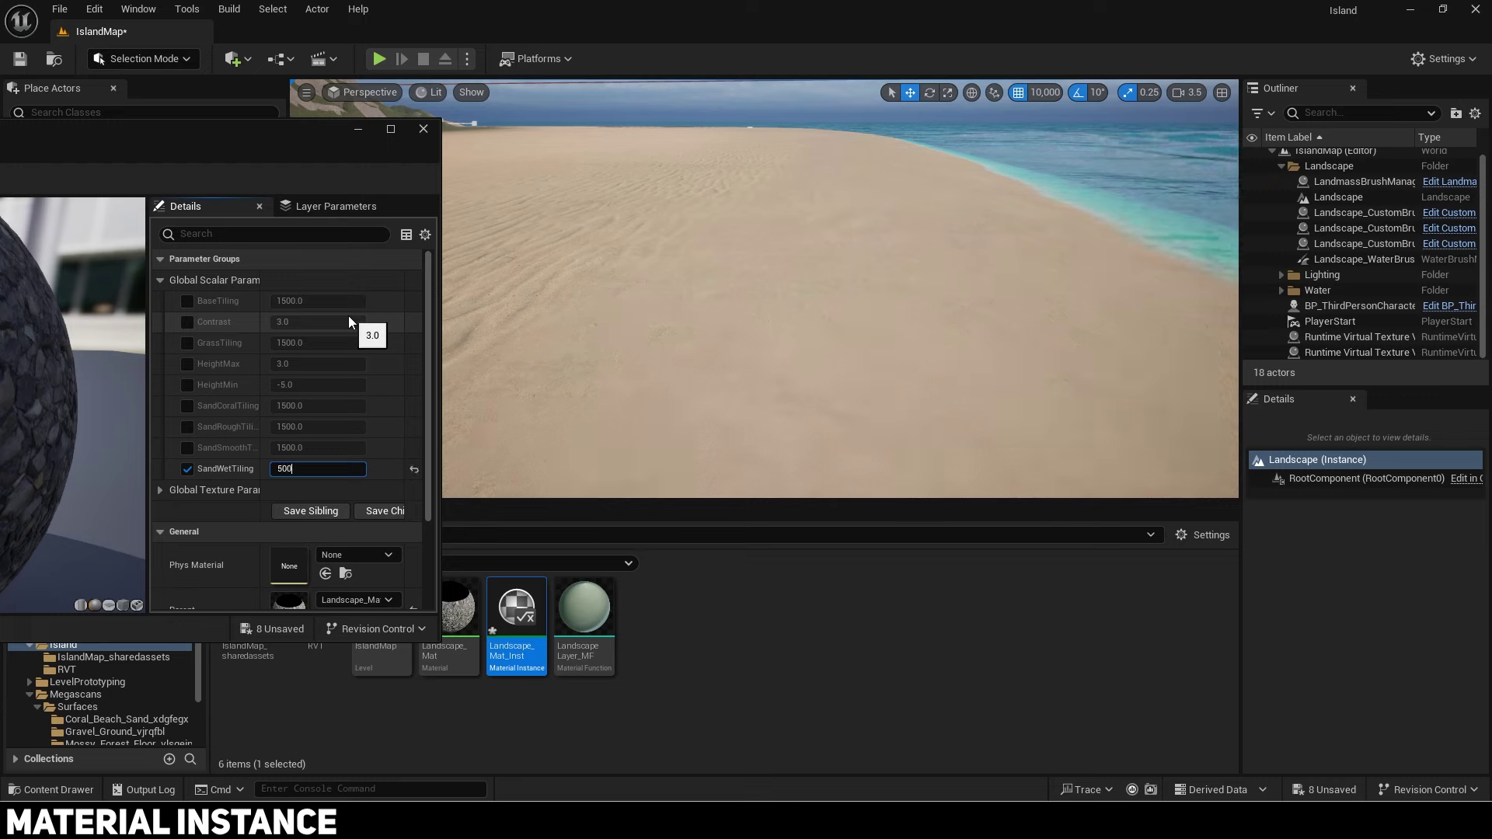
{"action": "key", "text": "Return"}
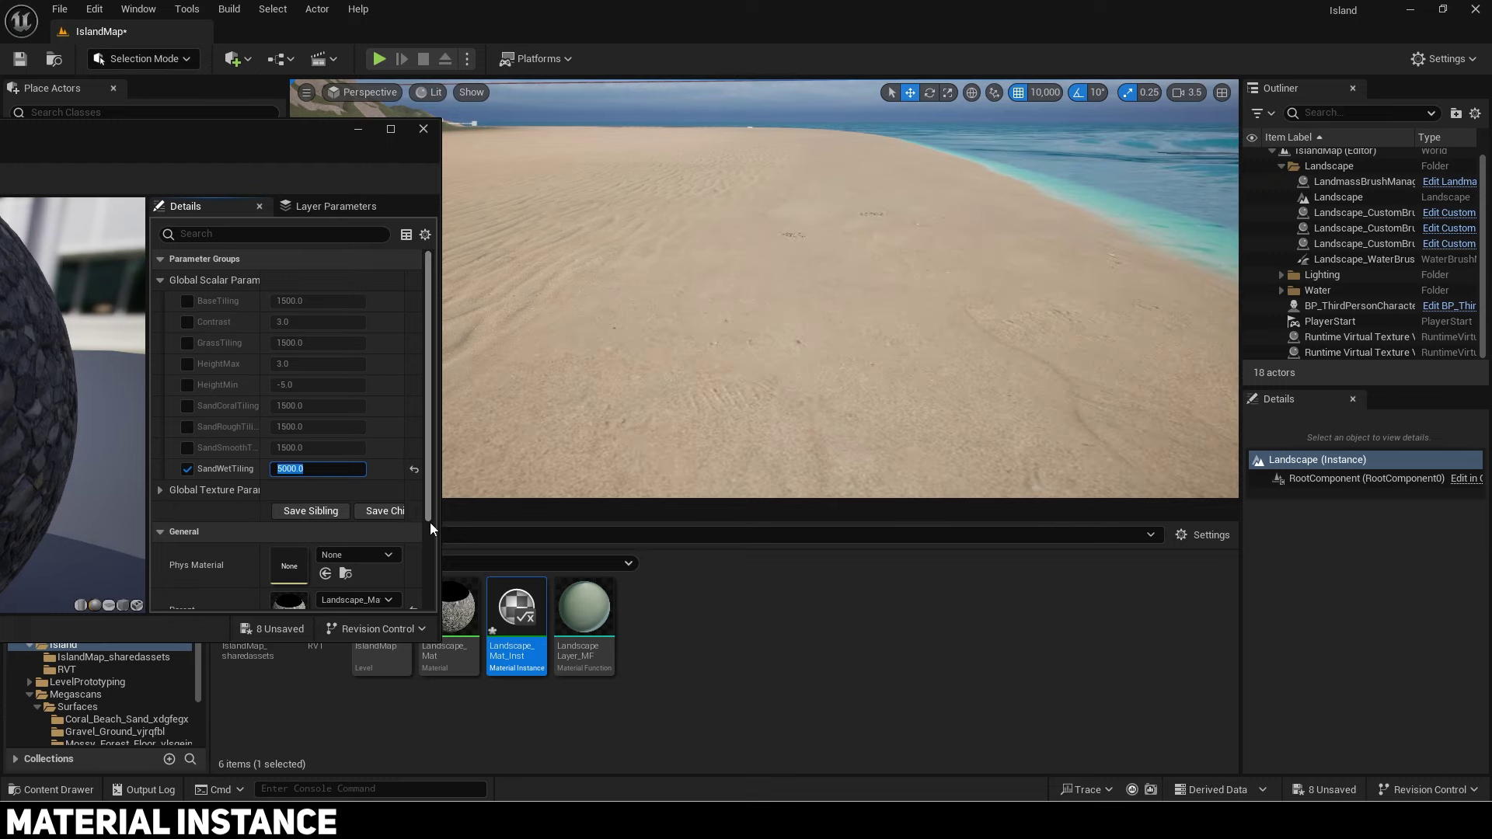
{"action": "left_click", "coordinate": [414, 470]}
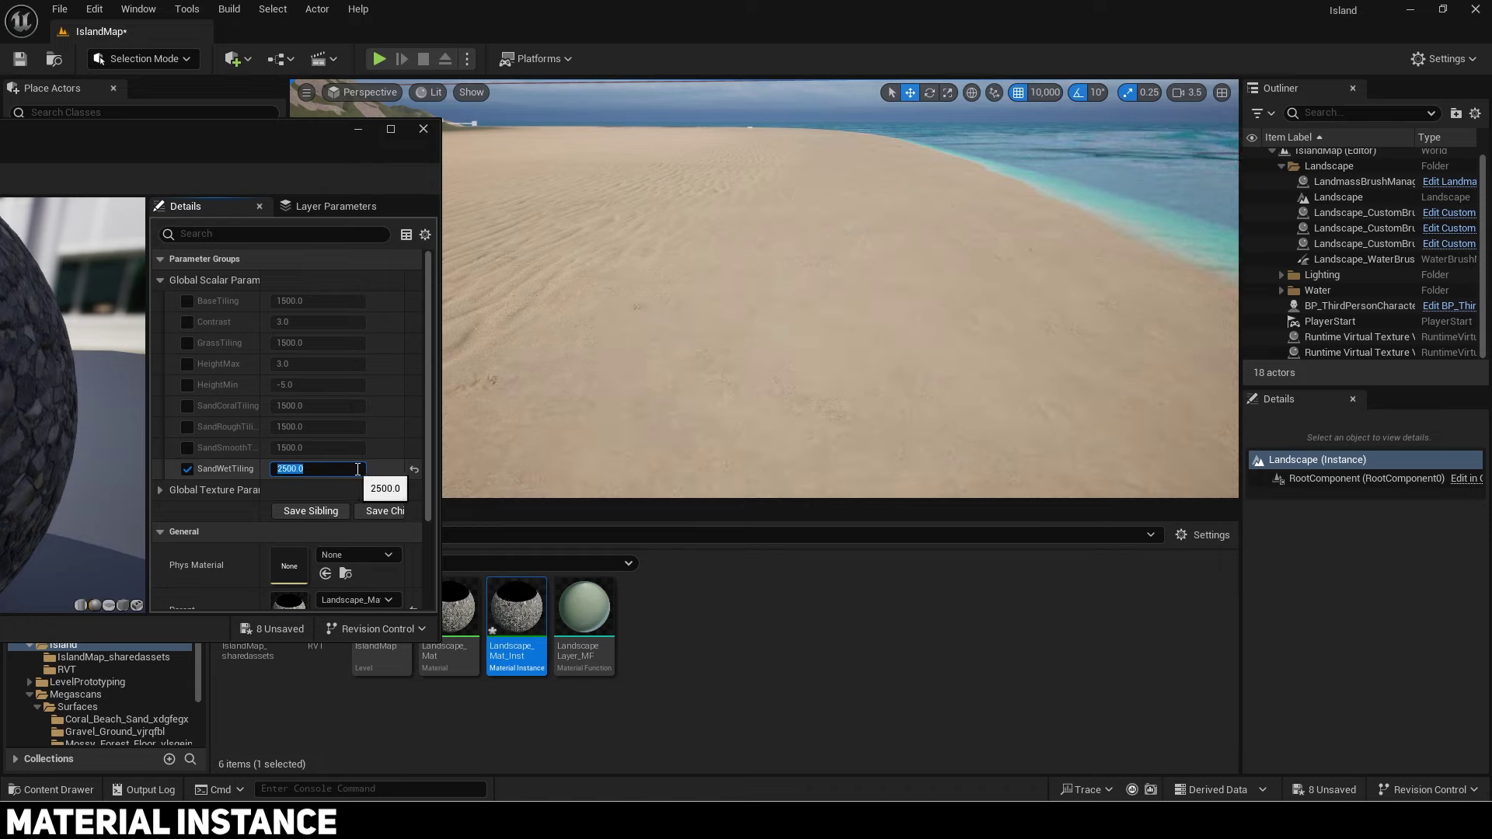
Step: Enable the SandSmoothTiling, SandRoughTiling, SandCoralTiling, GrassTiling and BaseTiling overrides
{"action": "left_click", "coordinate": [188, 448]}
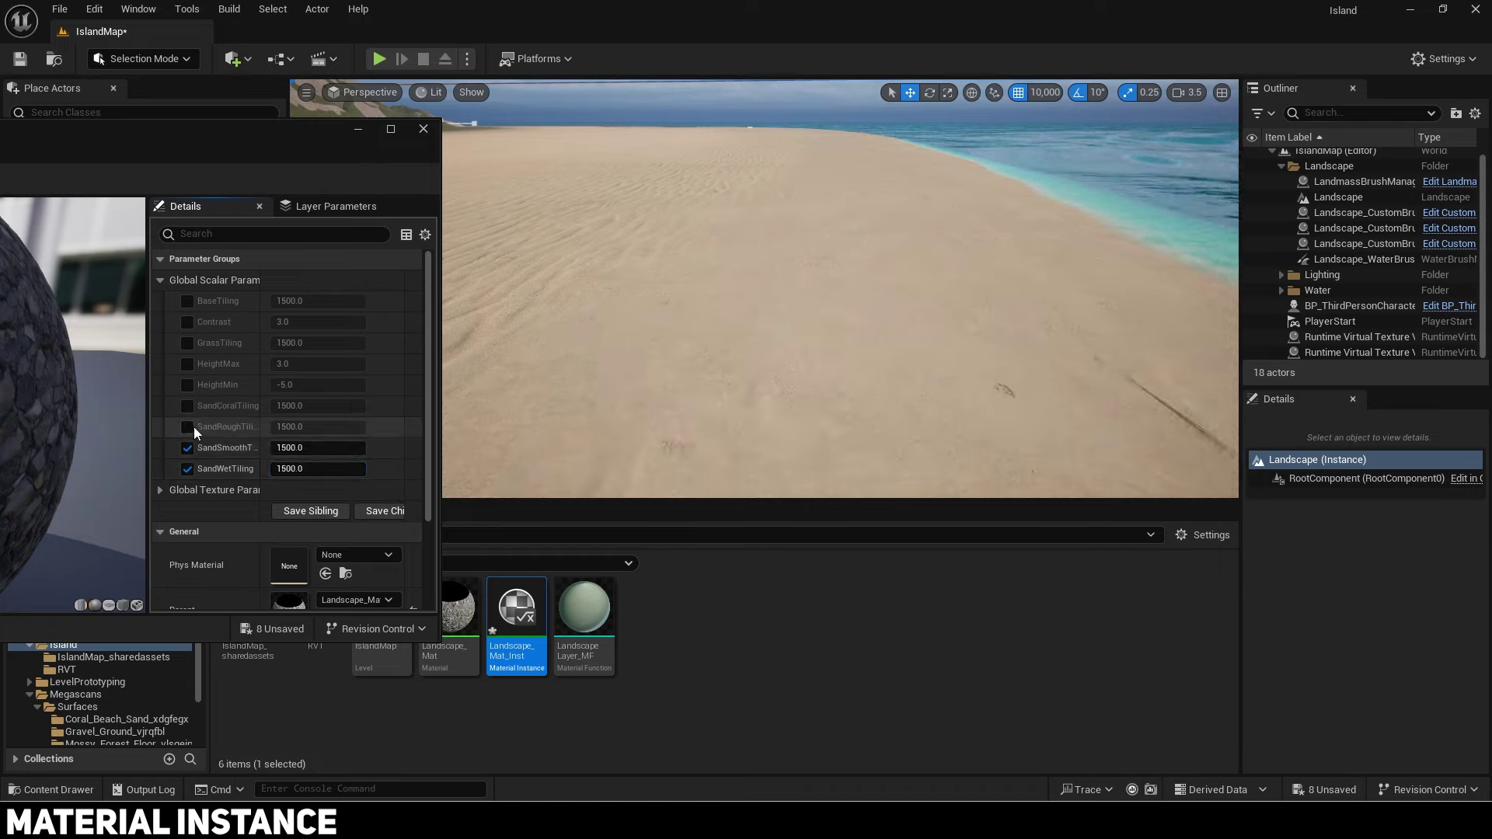
{"action": "left_click", "coordinate": [188, 426]}
{"action": "left_click", "coordinate": [188, 405]}
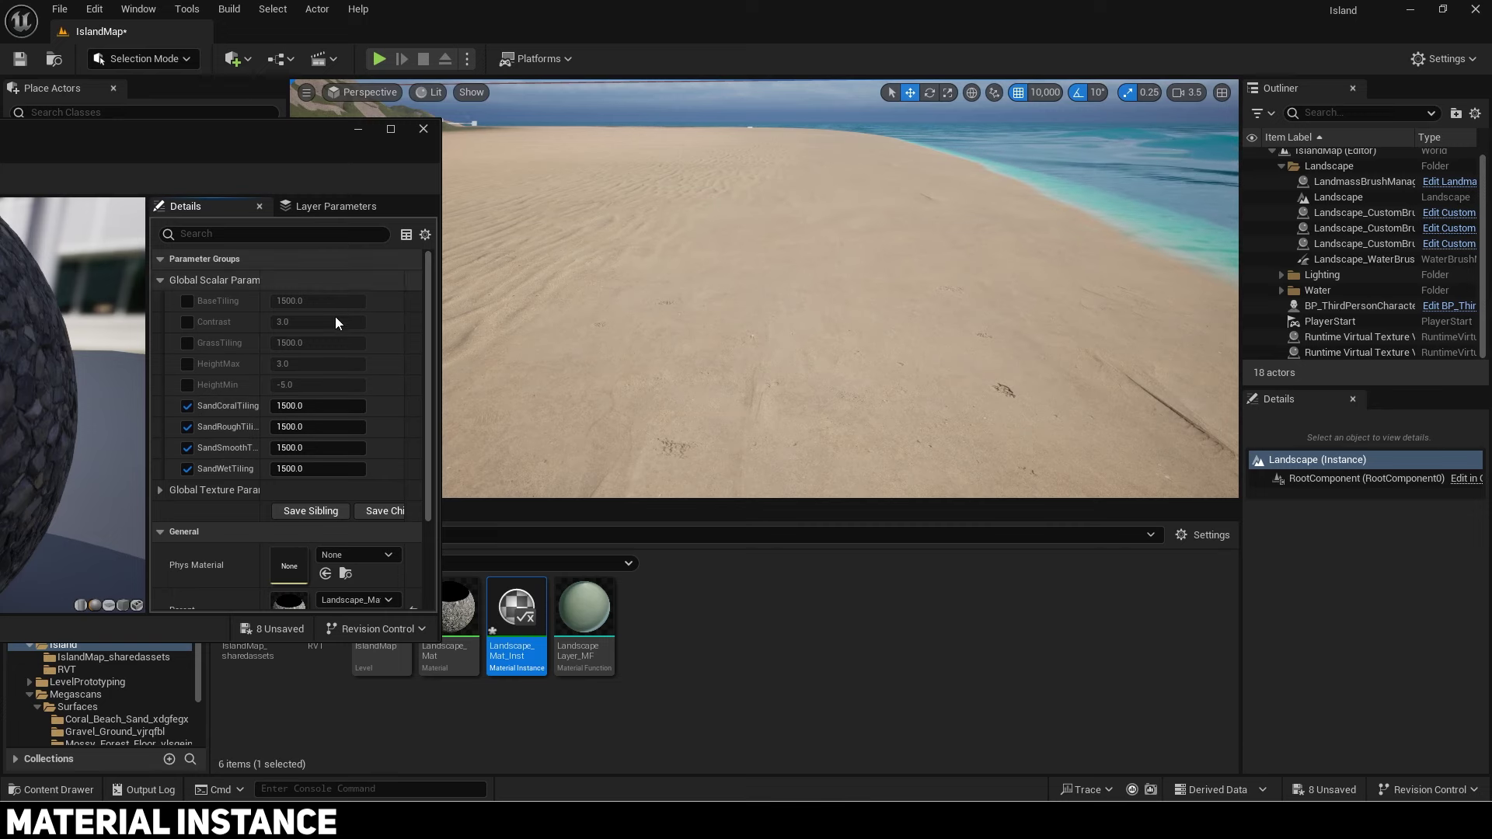
{"action": "left_click", "coordinate": [187, 343]}
{"action": "left_click", "coordinate": [187, 301]}
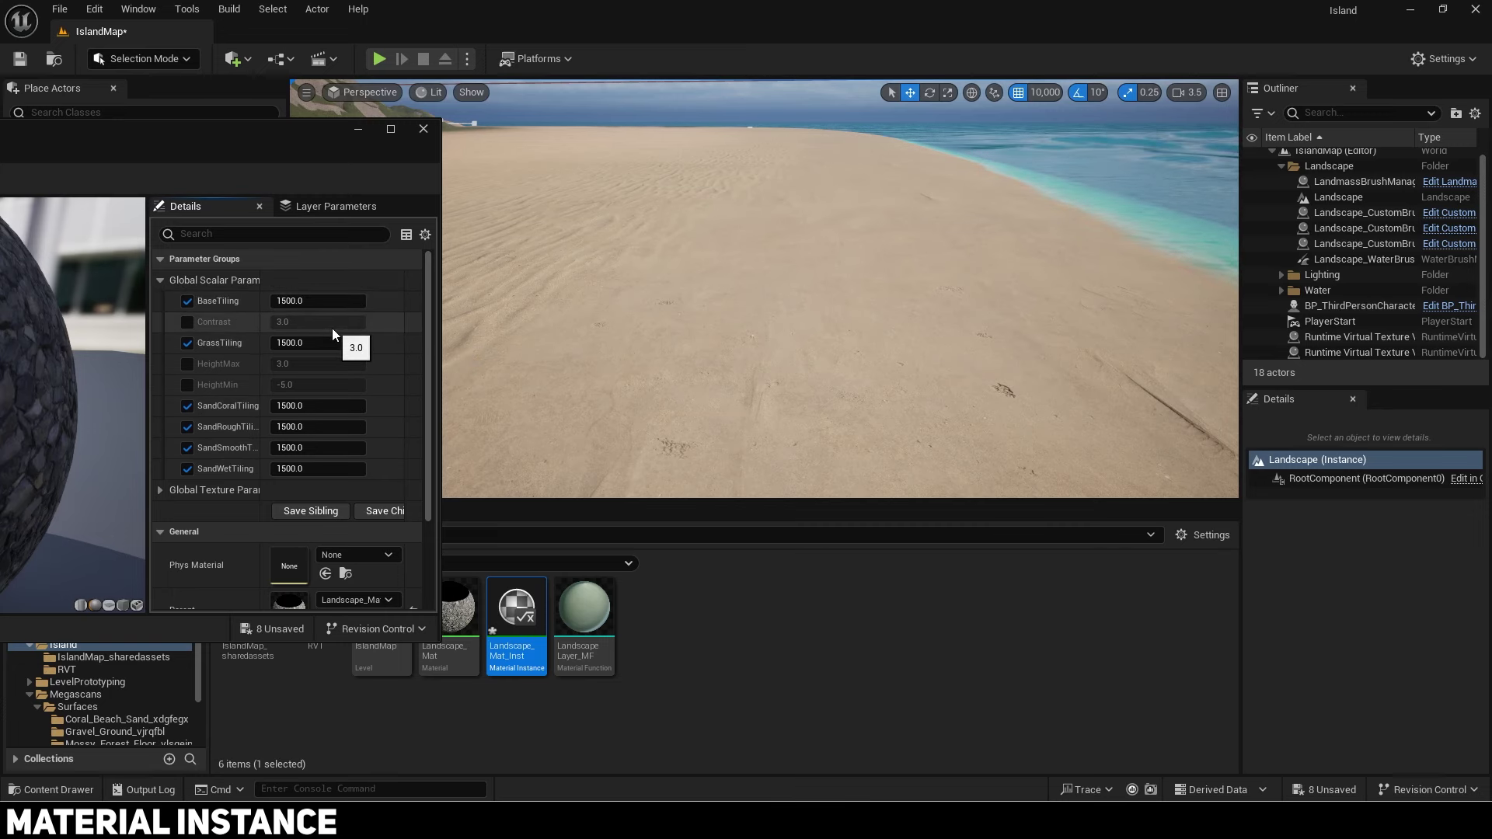
Step: Try a GrassTiling value of 1 on the grass area
{"action": "key", "text": "w"}
{"action": "right_click_drag", "start_coordinate": [623, 339], "coordinate": [544, 388]}
{"action": "left_click", "coordinate": [326, 302]}
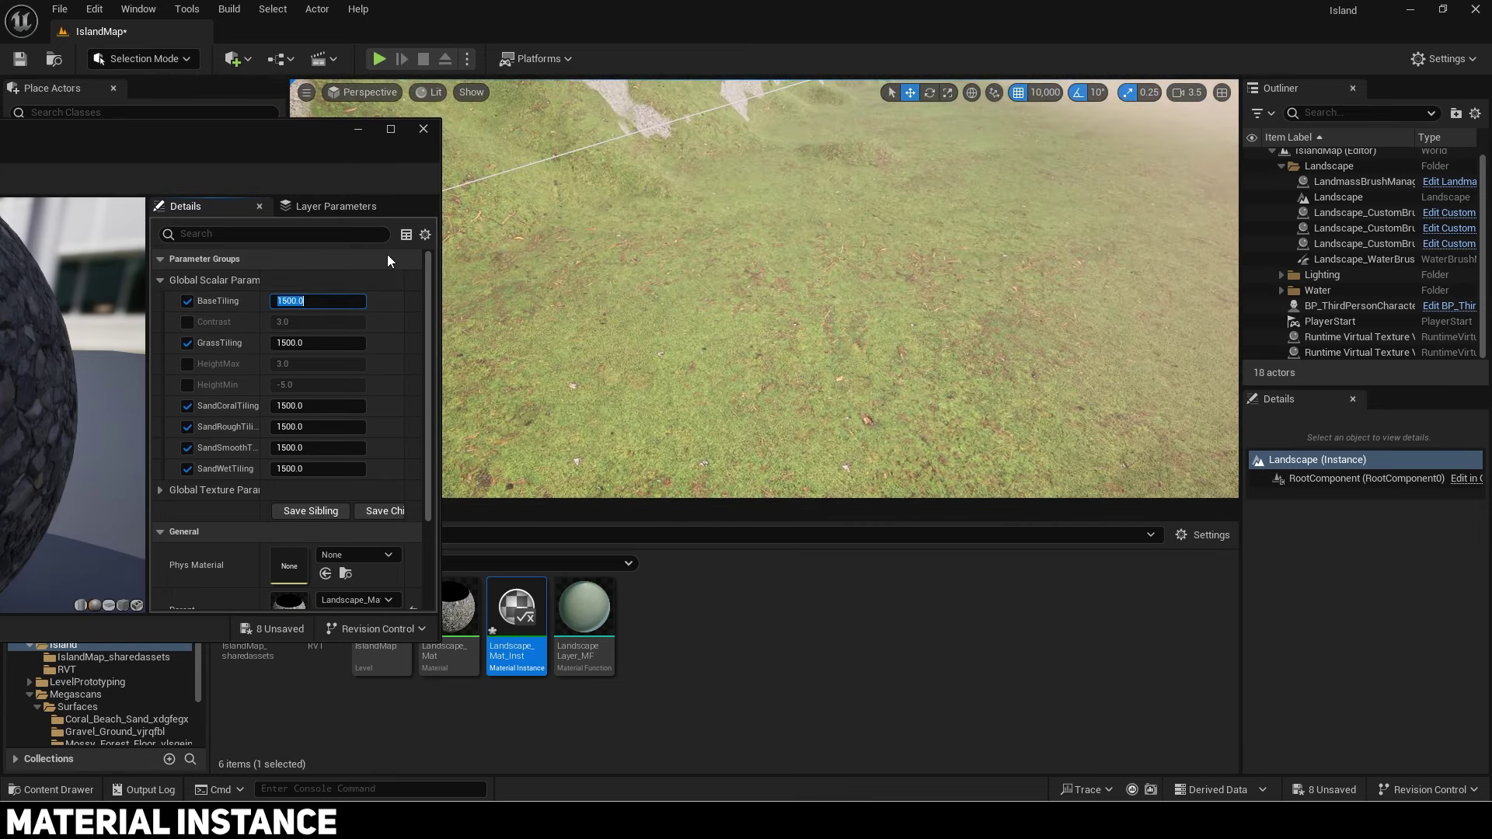
{"action": "left_click", "coordinate": [416, 304]}
{"action": "left_click", "coordinate": [343, 337]}
{"action": "type", "text": "1"}
{"action": "key", "text": "Return"}
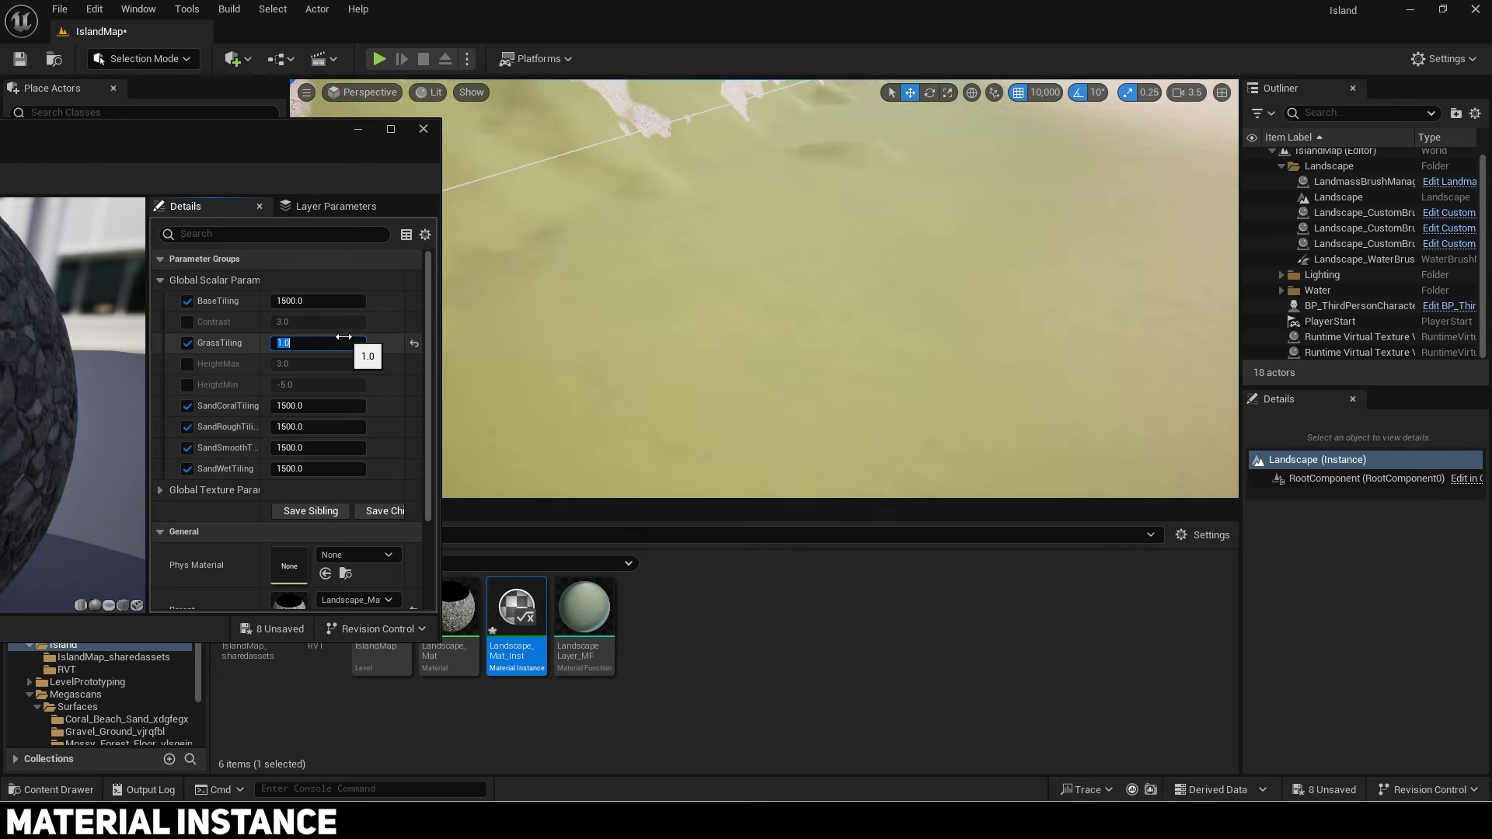
Step: Try a GrassTiling value of 2000 and playtest the level to judge the grass at character scale
{"action": "type", "text": "2000"}
{"action": "key", "text": "Return"}
{"action": "key", "text": "alt+p"}
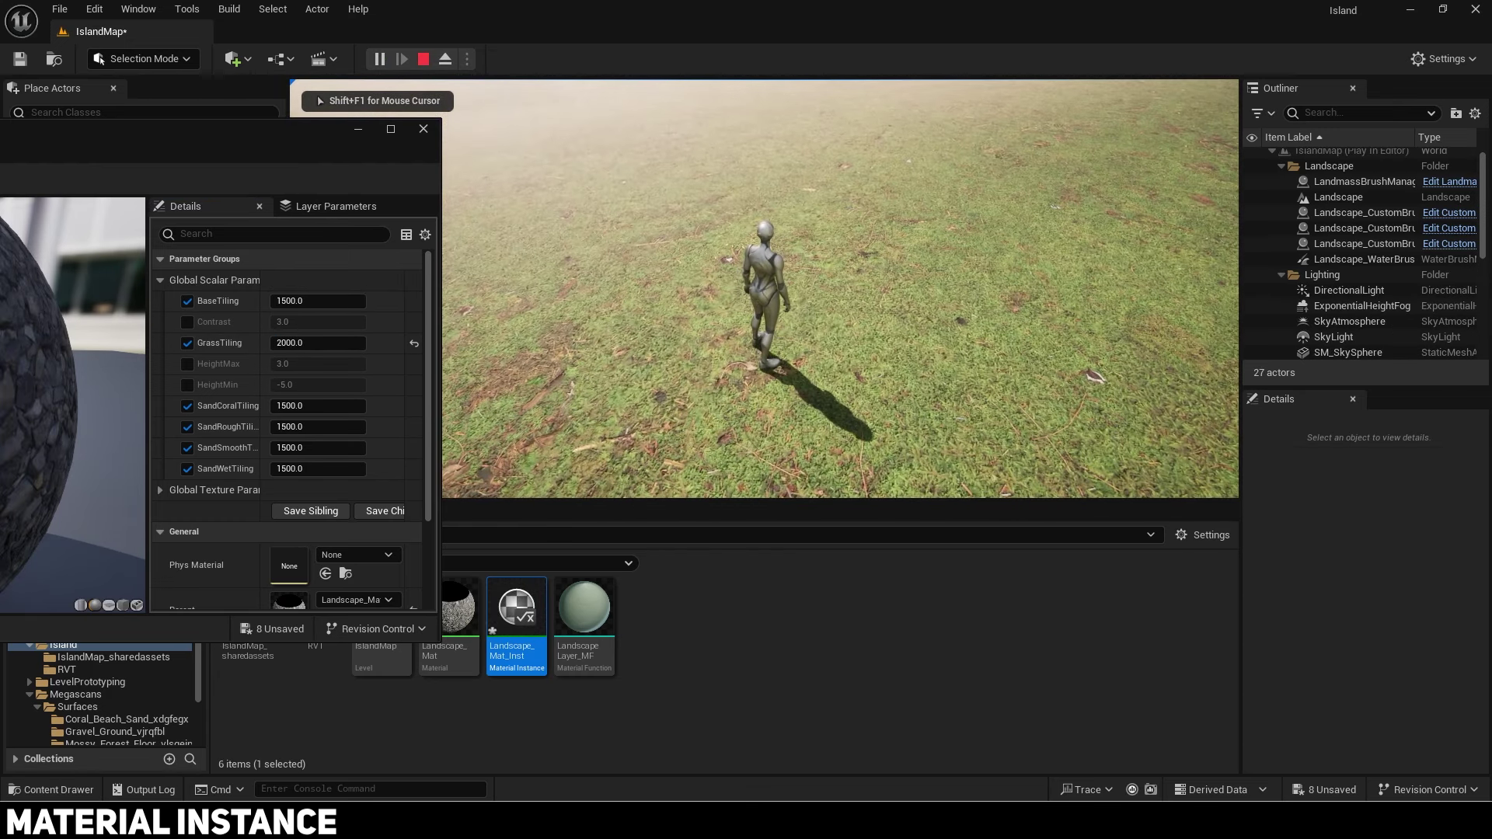
{"action": "key", "text": "Escape"}
Step: Set GrassTiling to 1500 and playtest the level on the grass
{"action": "type", "text": "1"}
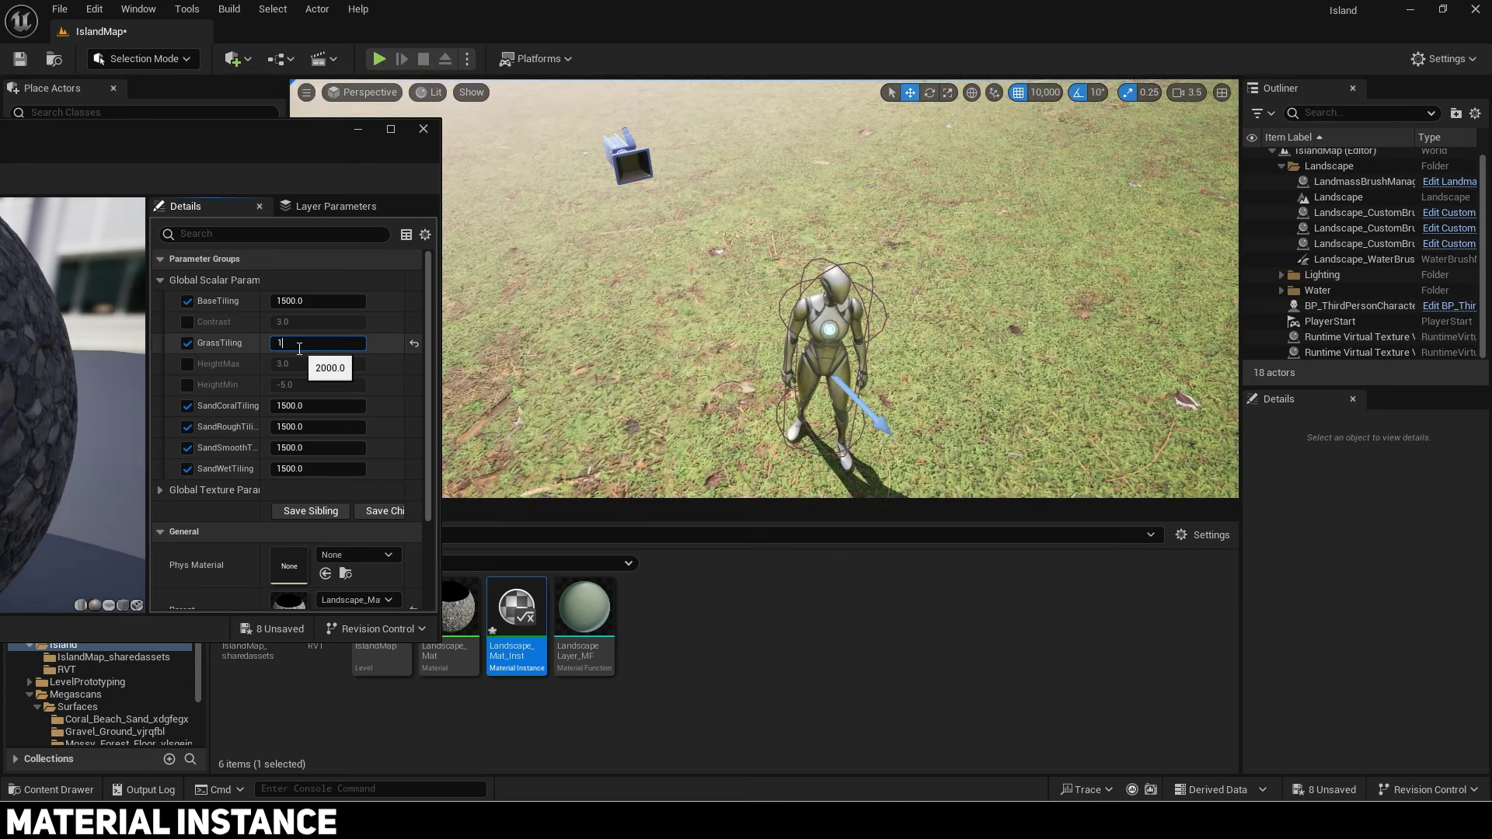
{"action": "type", "text": "500"}
{"action": "key", "text": "Return"}
{"action": "left_click", "coordinate": [378, 64]}
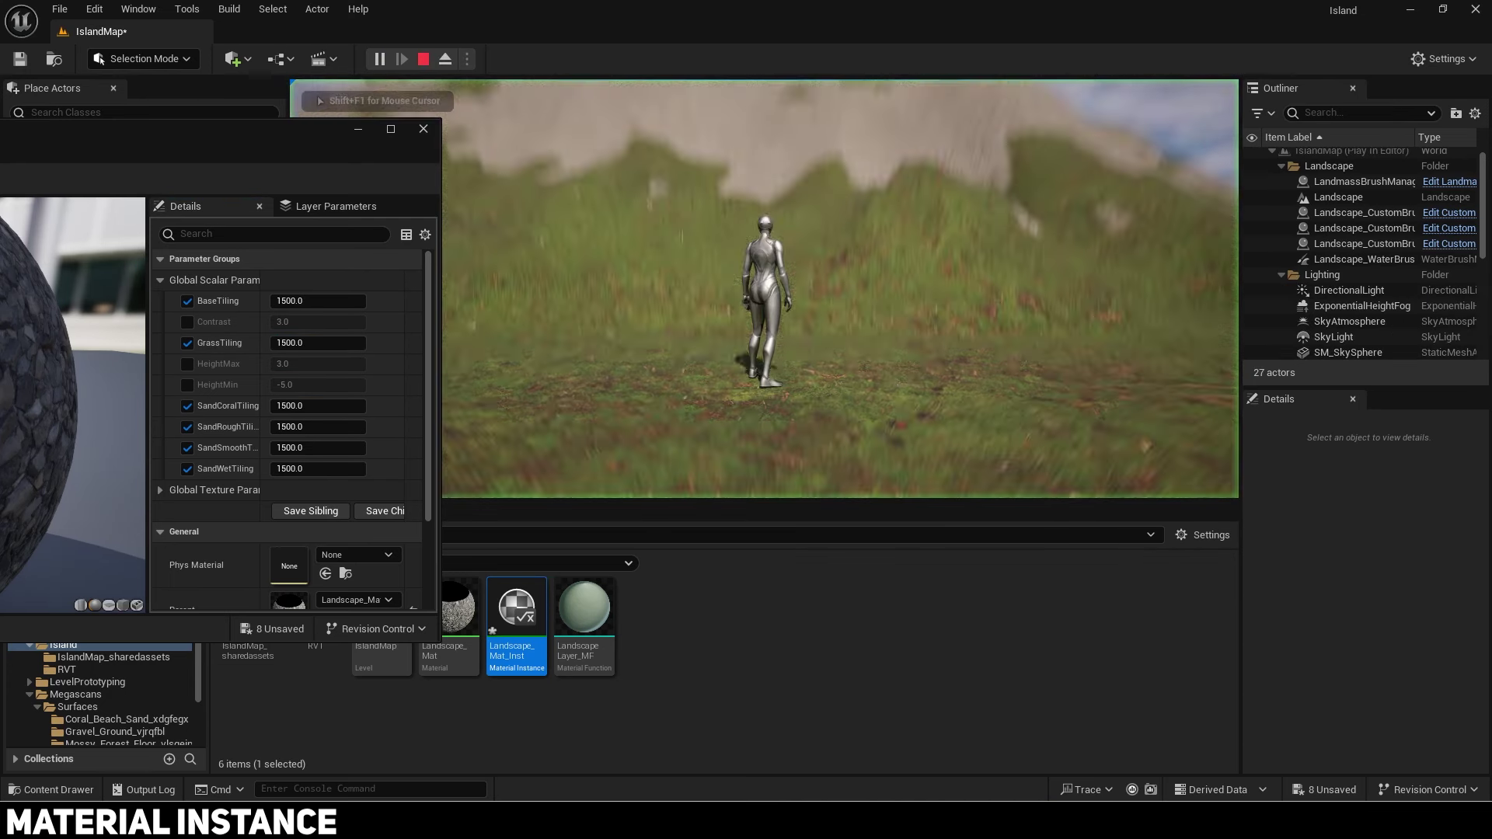
{"action": "key", "text": "Escape"}
Step: Set SandRoughTiling to 1500 while viewing the rough sand on the beach
{"action": "right_click_drag", "start_coordinate": [528, 389], "coordinate": [567, 358]}
{"action": "scroll", "coordinate": [544, 342], "scroll_direction": "down", "scroll_amount": 2}
{"action": "scroll", "coordinate": [567, 354], "scroll_direction": "down", "scroll_amount": 3}
{"action": "type", "text": "1500"}
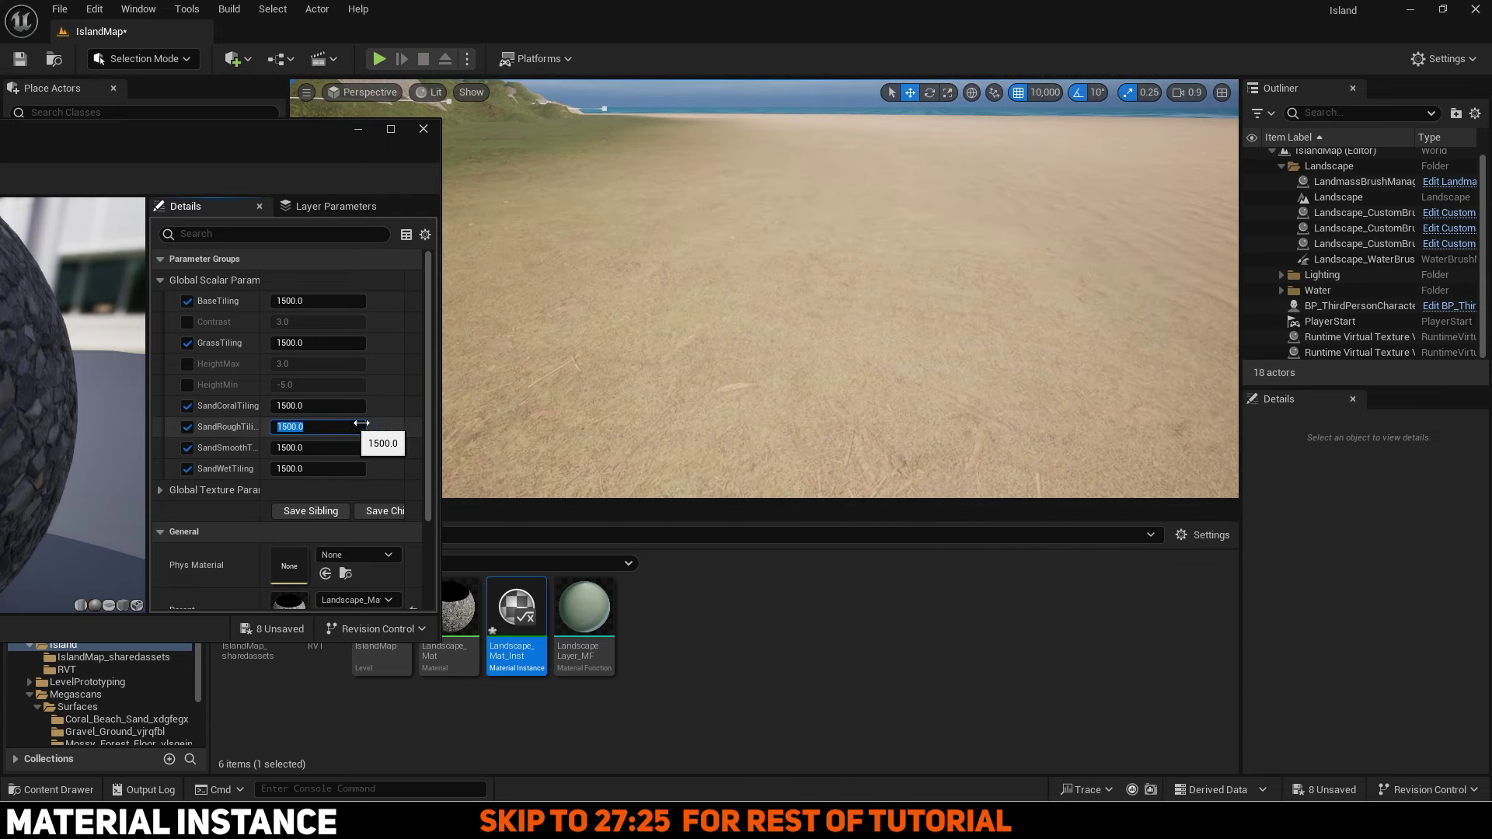
{"action": "key", "text": "Return"}
Step: Set SandSmoothTiling to 500
{"action": "left_click", "coordinate": [319, 448]}
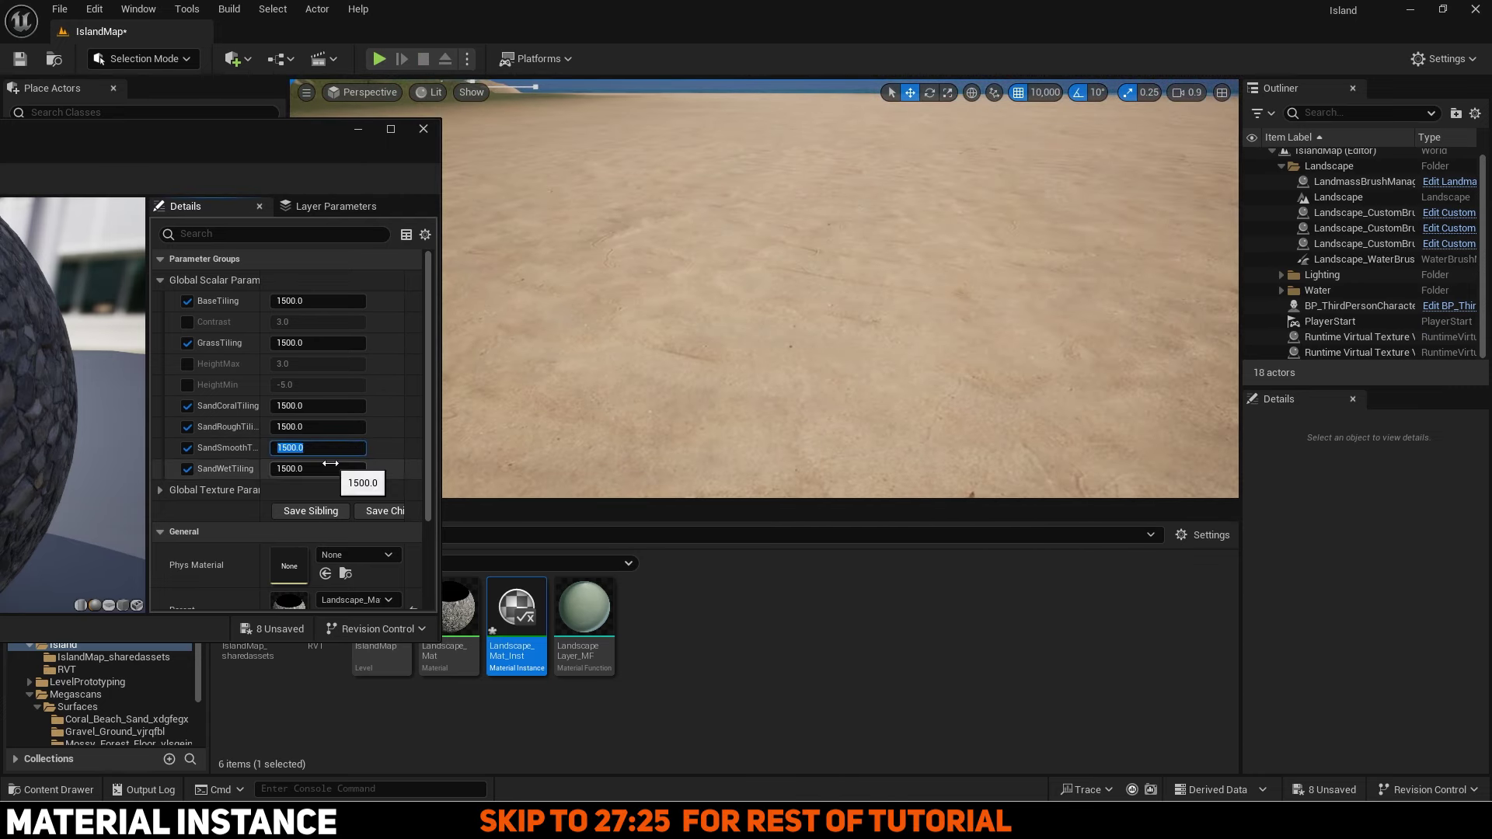
{"action": "type", "text": "50"}
{"action": "key", "text": "Return"}
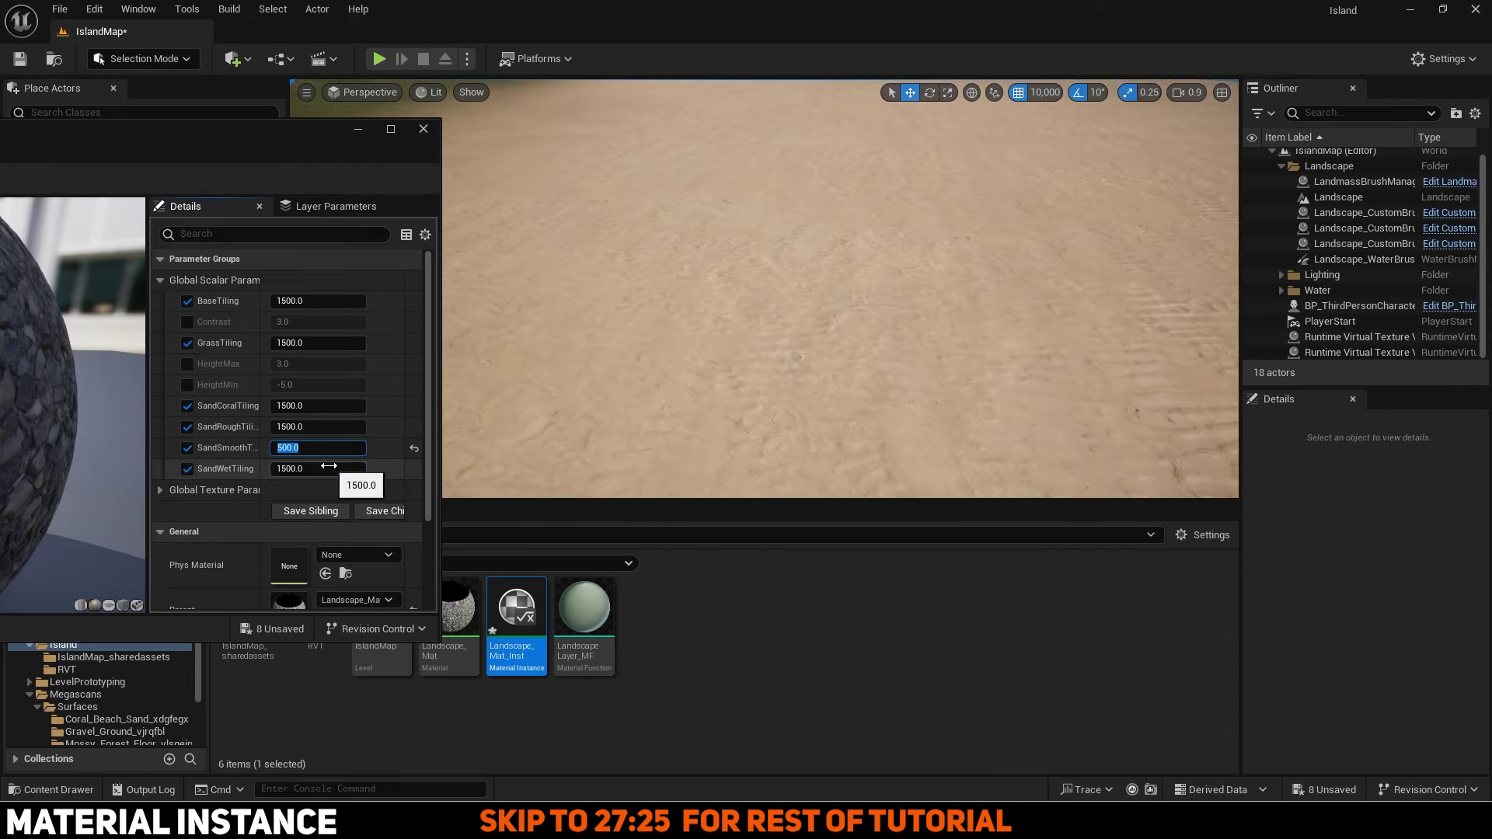
Step: Set SandWetTiling to 500 while viewing the wet sand by the shore
{"action": "mouse_move", "coordinate": [927, 418]}
{"action": "right_mouse_down"}
{"action": "mouse_move", "coordinate": [940, 388]}
{"action": "mouse_move", "coordinate": [928, 418]}
{"action": "right_mouse_up"}
{"action": "scroll", "coordinate": [927, 418], "scroll_direction": "up", "scroll_amount": 4}
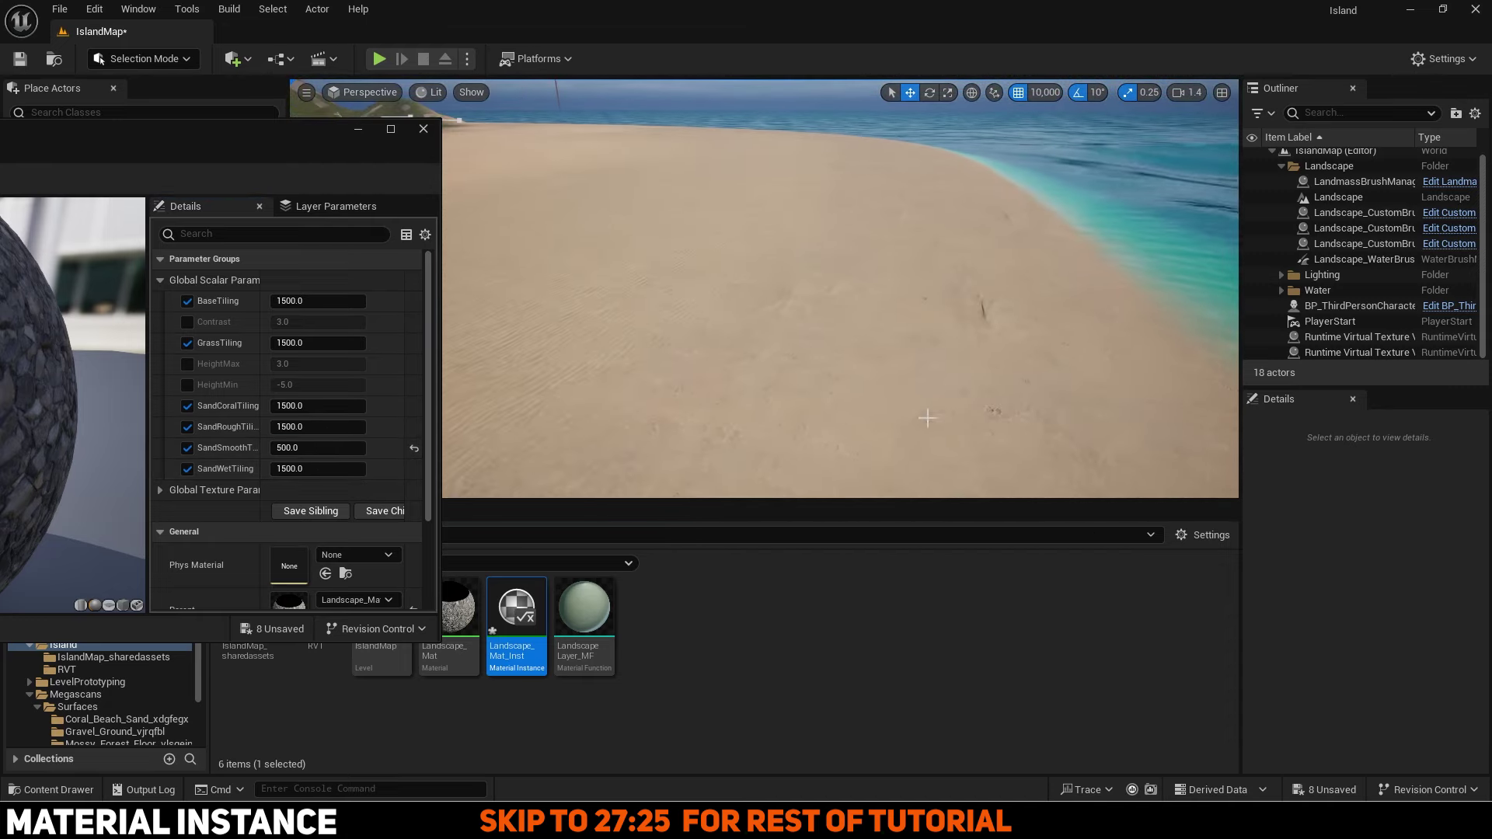
{"action": "left_click", "coordinate": [342, 469]}
{"action": "type", "text": "500"}
{"action": "key", "text": "Return"}
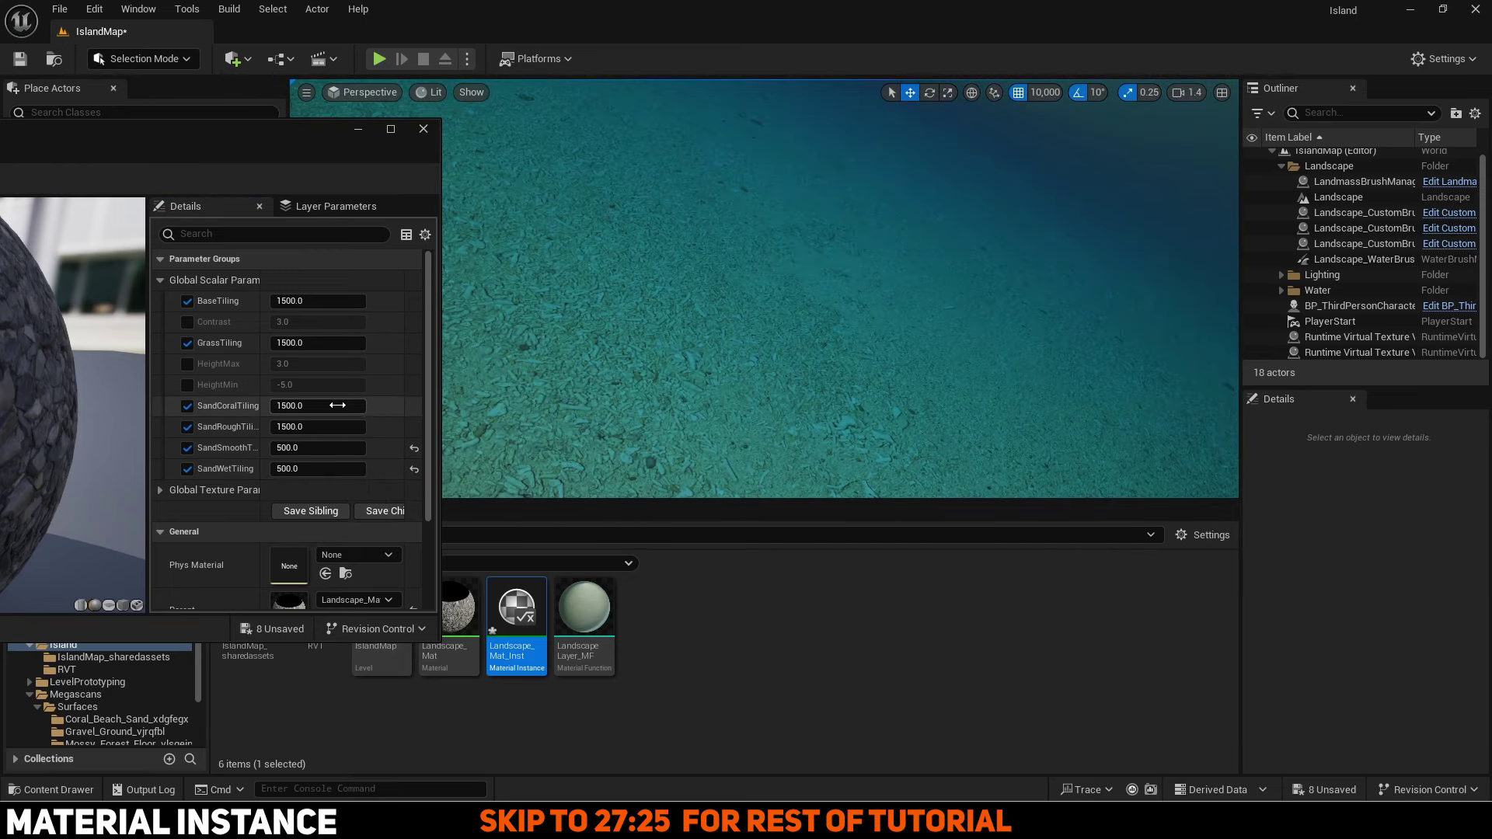
Step: Try lower SandCoralTiling values such as 100 on the underwater sand and set it back to 1500
{"action": "type", "text": "50"}
{"action": "key", "text": "Return"}
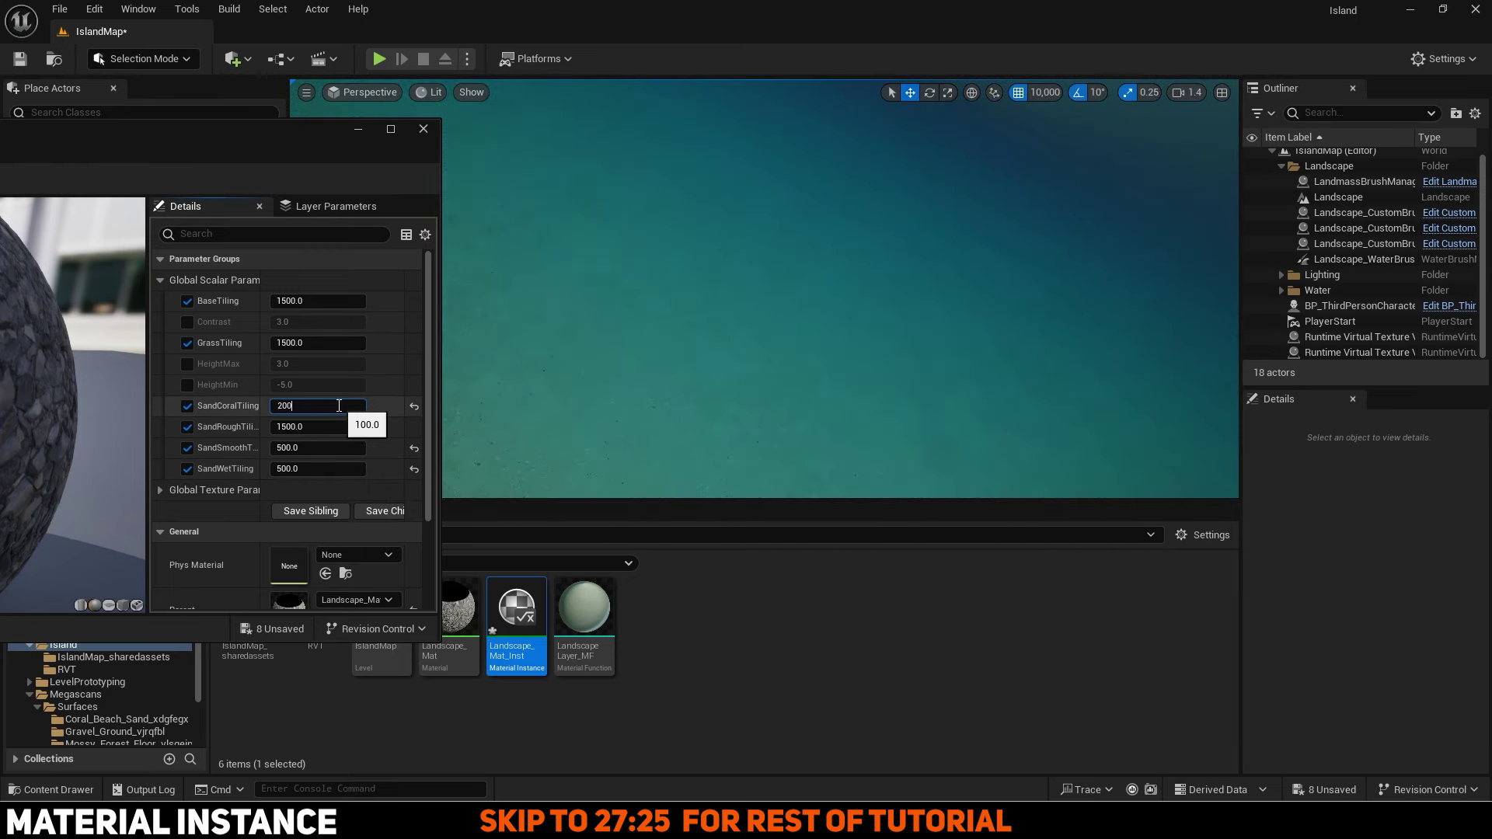
{"action": "type", "text": "0"}
{"action": "key", "text": "Return"}
{"action": "type", "text": "1500"}
{"action": "key", "text": "Return"}
Step: Enable the Contrast override and lower it to 0.2 to soften the patches on the mountain
{"action": "right_click_drag", "start_coordinate": [886, 320], "coordinate": [861, 252]}
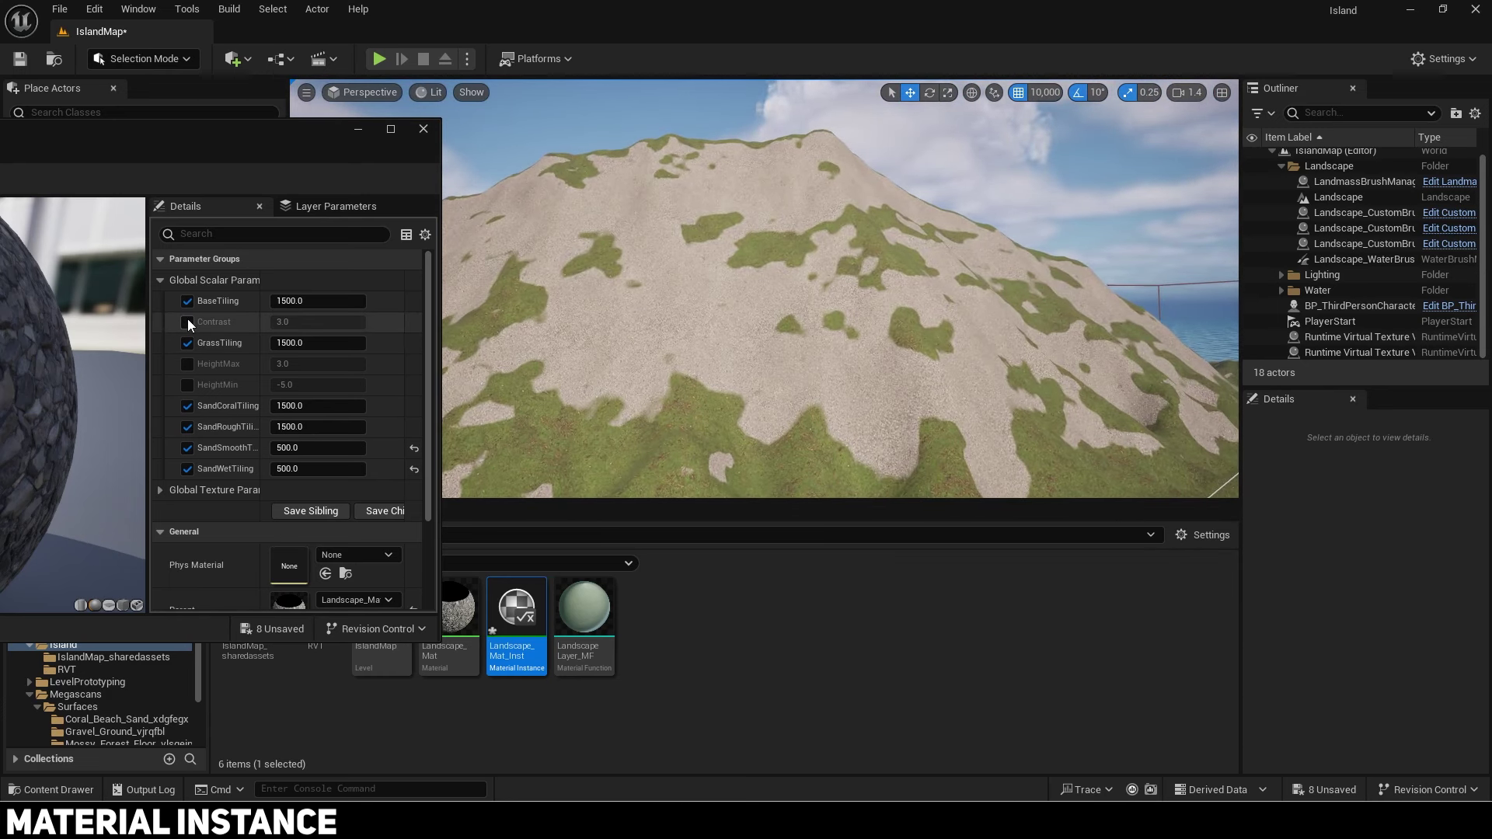
{"action": "left_click", "coordinate": [188, 323]}
{"action": "left_click", "coordinate": [359, 321]}
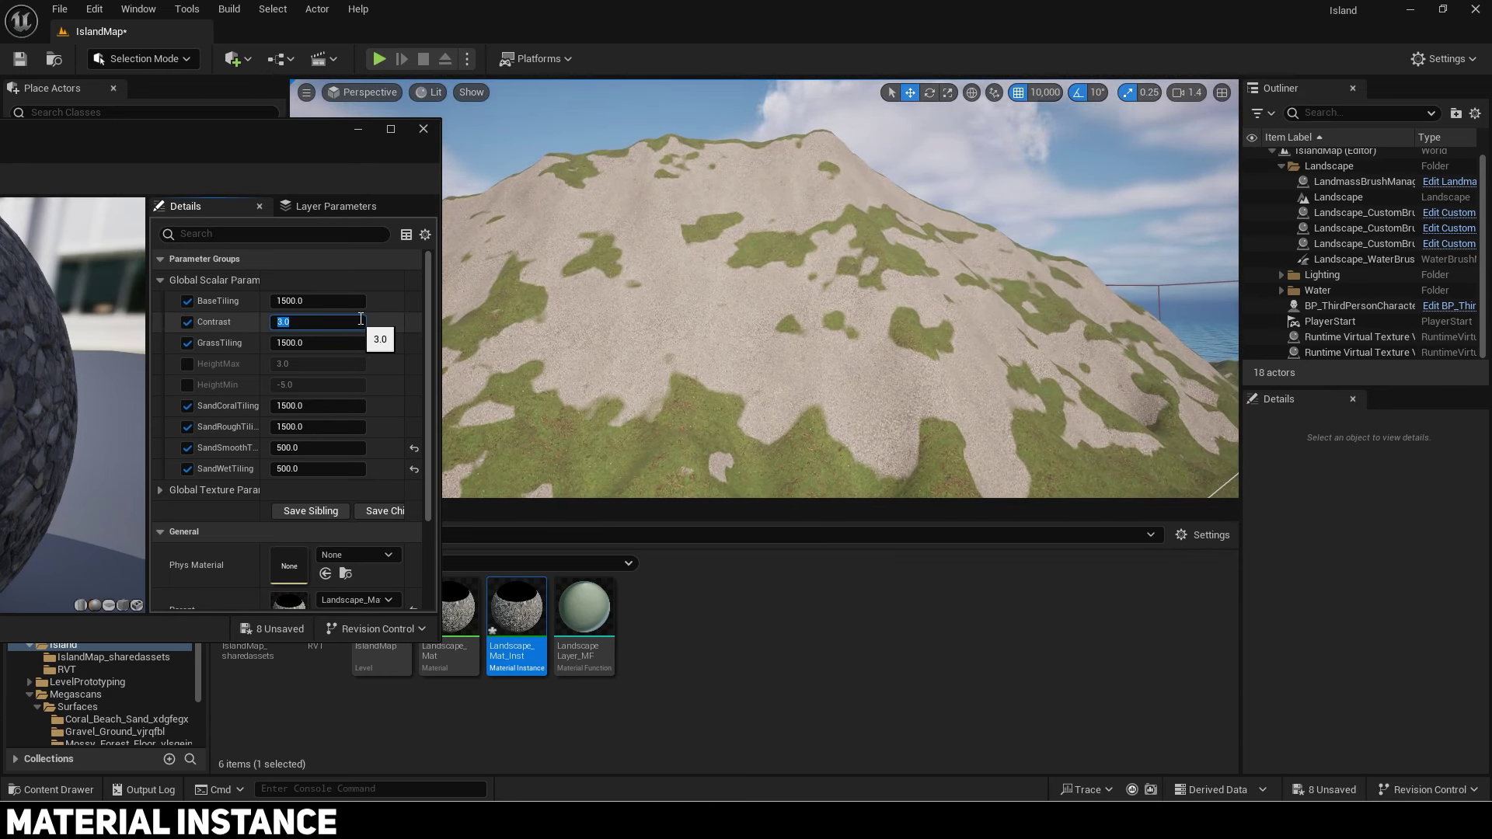
{"action": "left_click", "coordinate": [383, 303]}
{"action": "left_click_drag", "start_coordinate": [326, 323], "coordinate": [253, 319]}
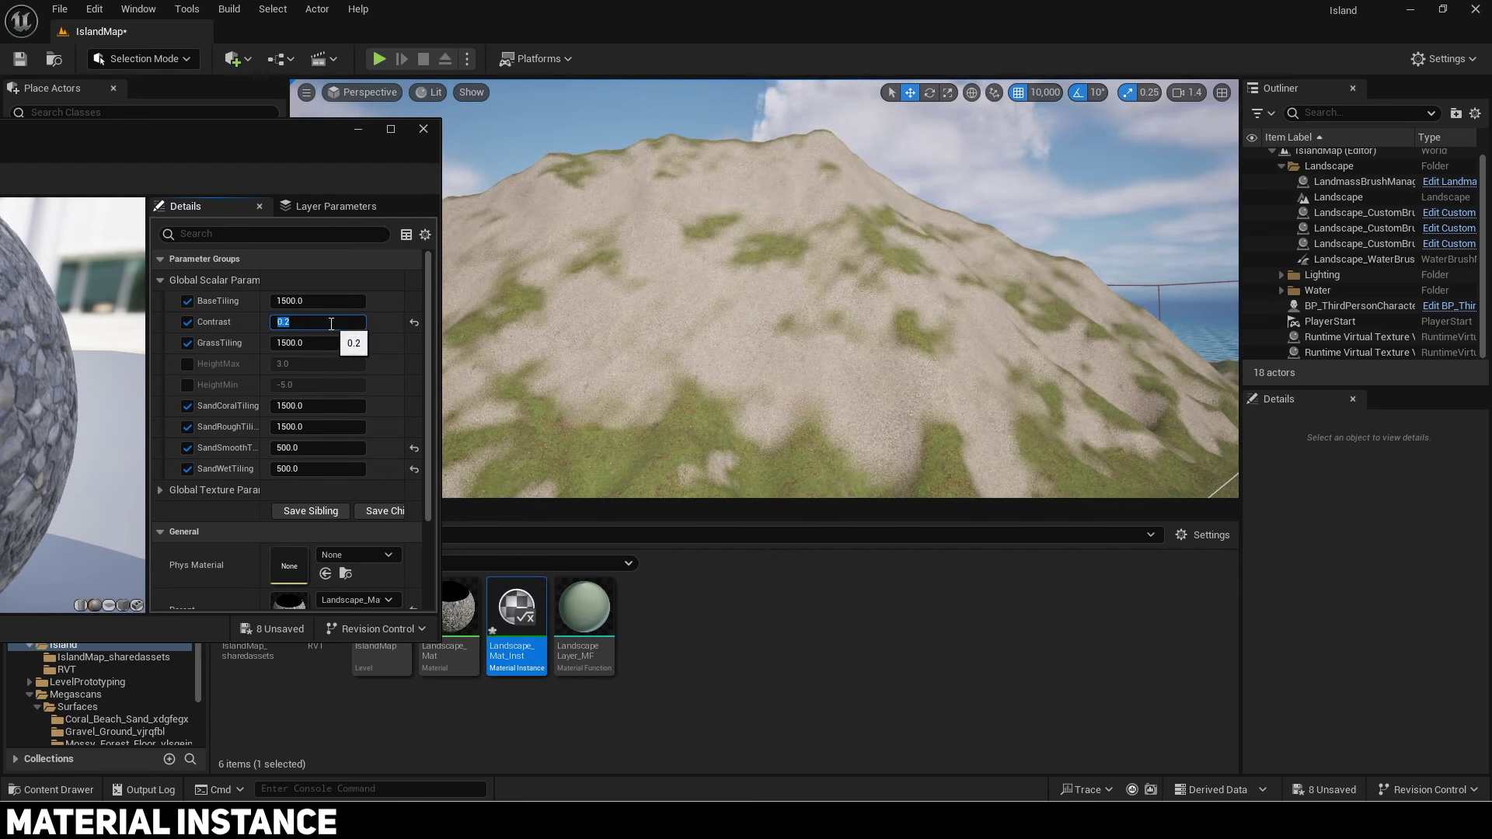
Step: Enable the HeightMax and HeightMin overrides, setting HeightMin to -3 and HeightMax to about 2.2
{"action": "left_click", "coordinate": [186, 365]}
{"action": "left_click", "coordinate": [187, 386]}
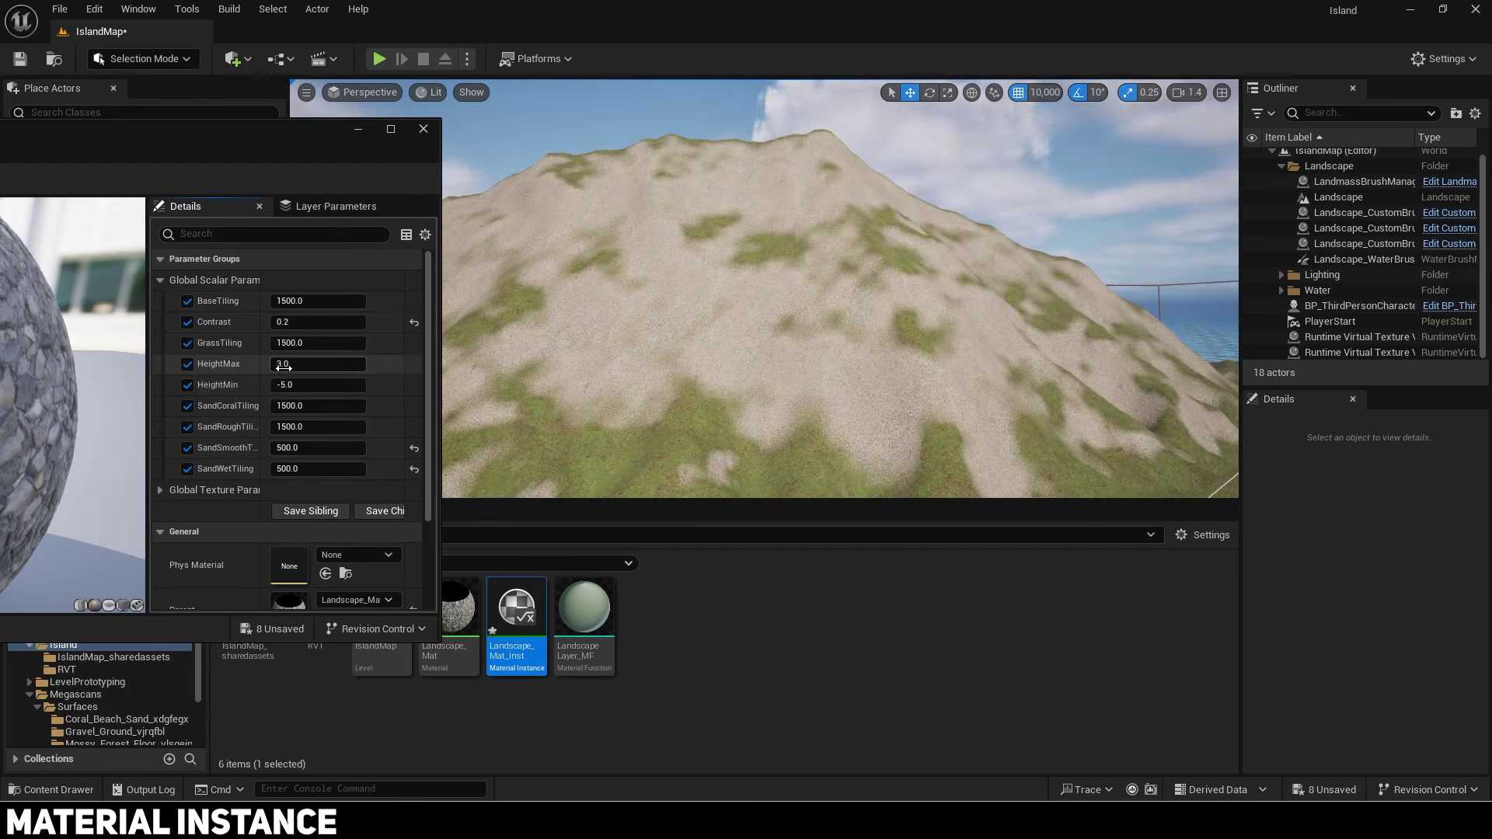
{"action": "left_click_drag", "start_coordinate": [317, 379], "coordinate": [329, 379]}
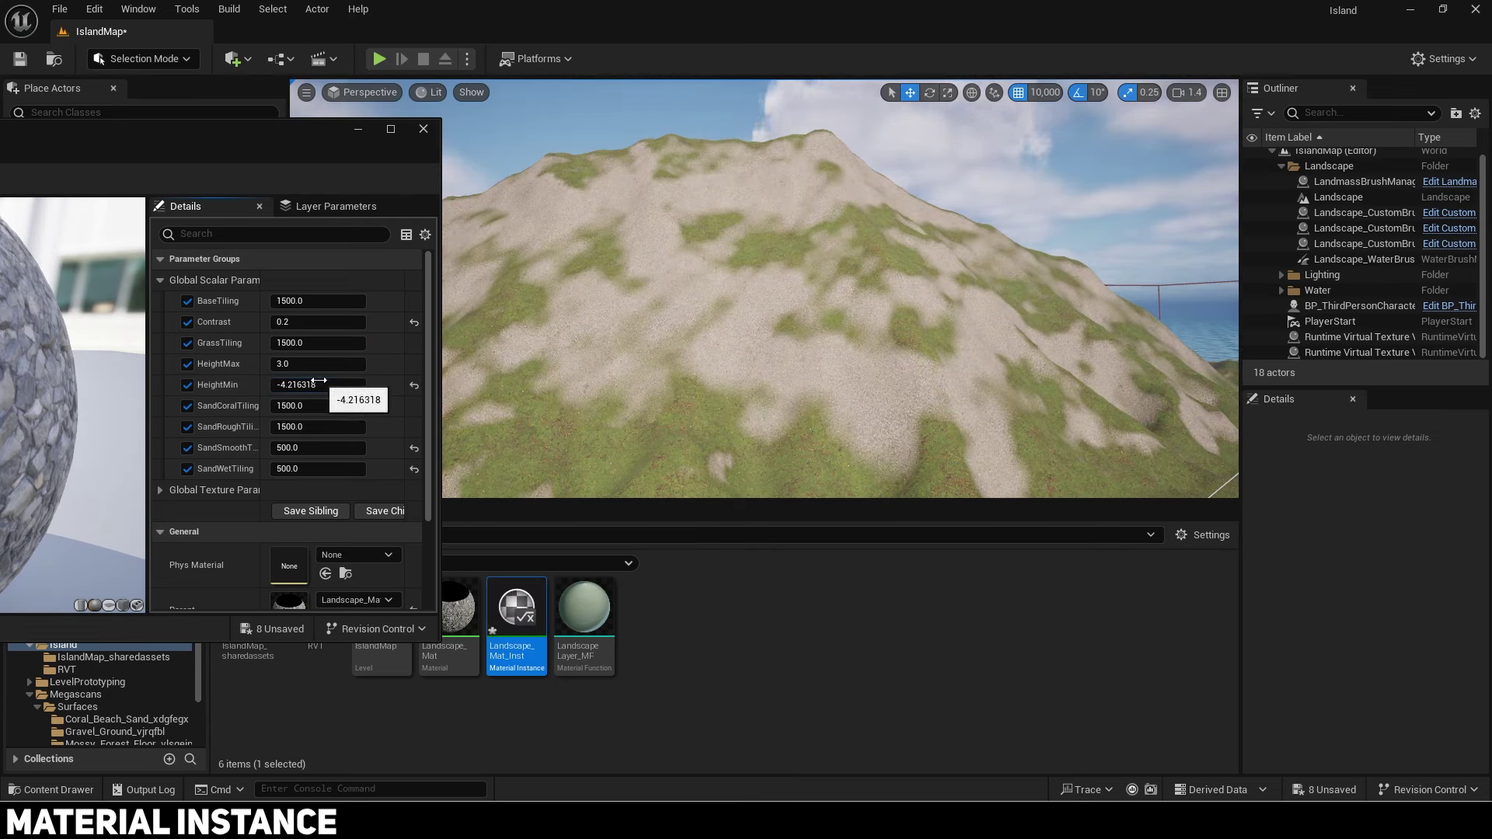
{"action": "type", "text": "-3"}
{"action": "key", "text": "Return"}
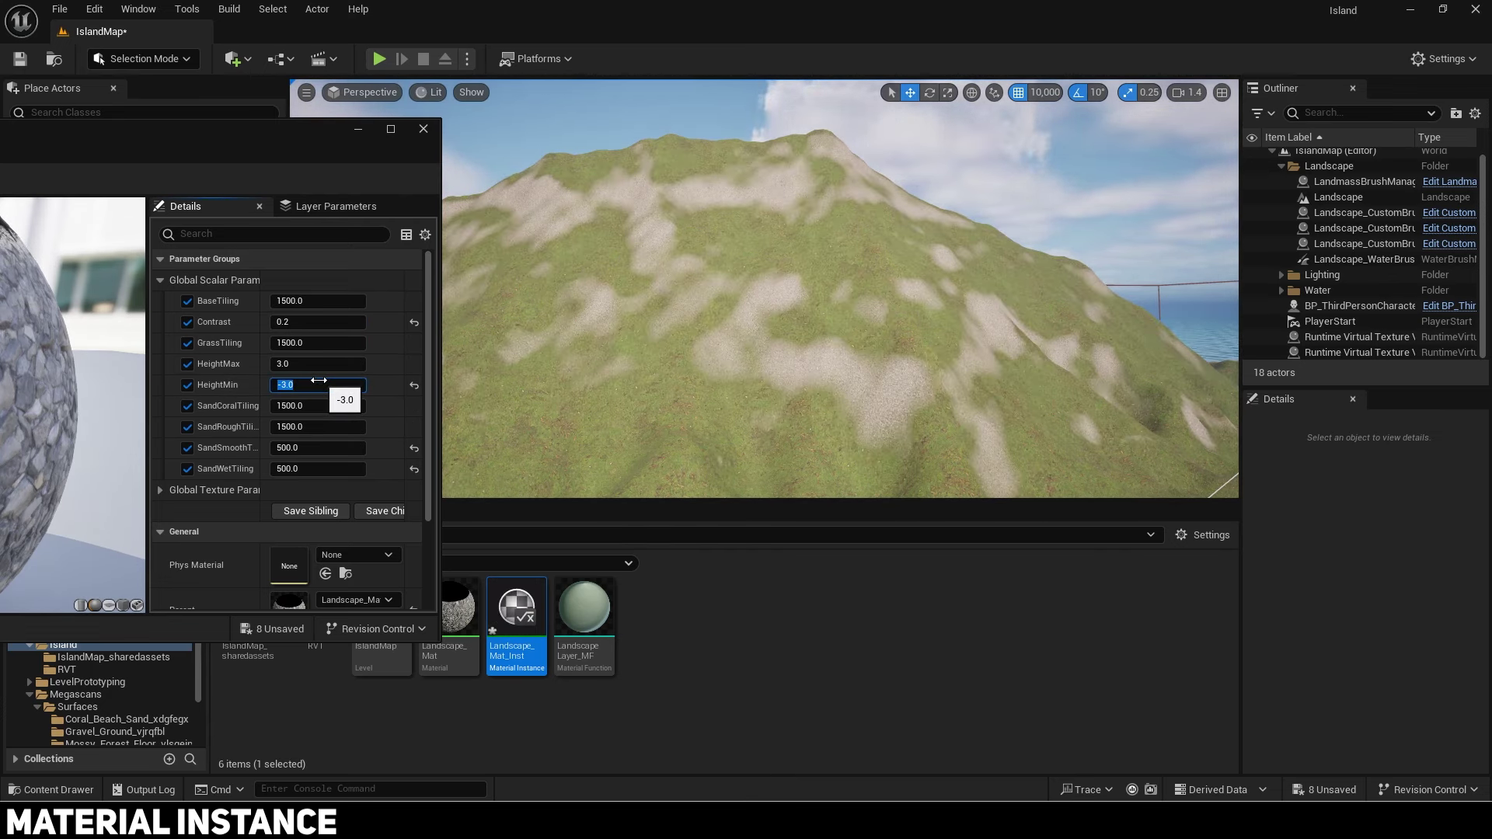
{"action": "left_click_drag", "start_coordinate": [314, 366], "coordinate": [298, 366]}
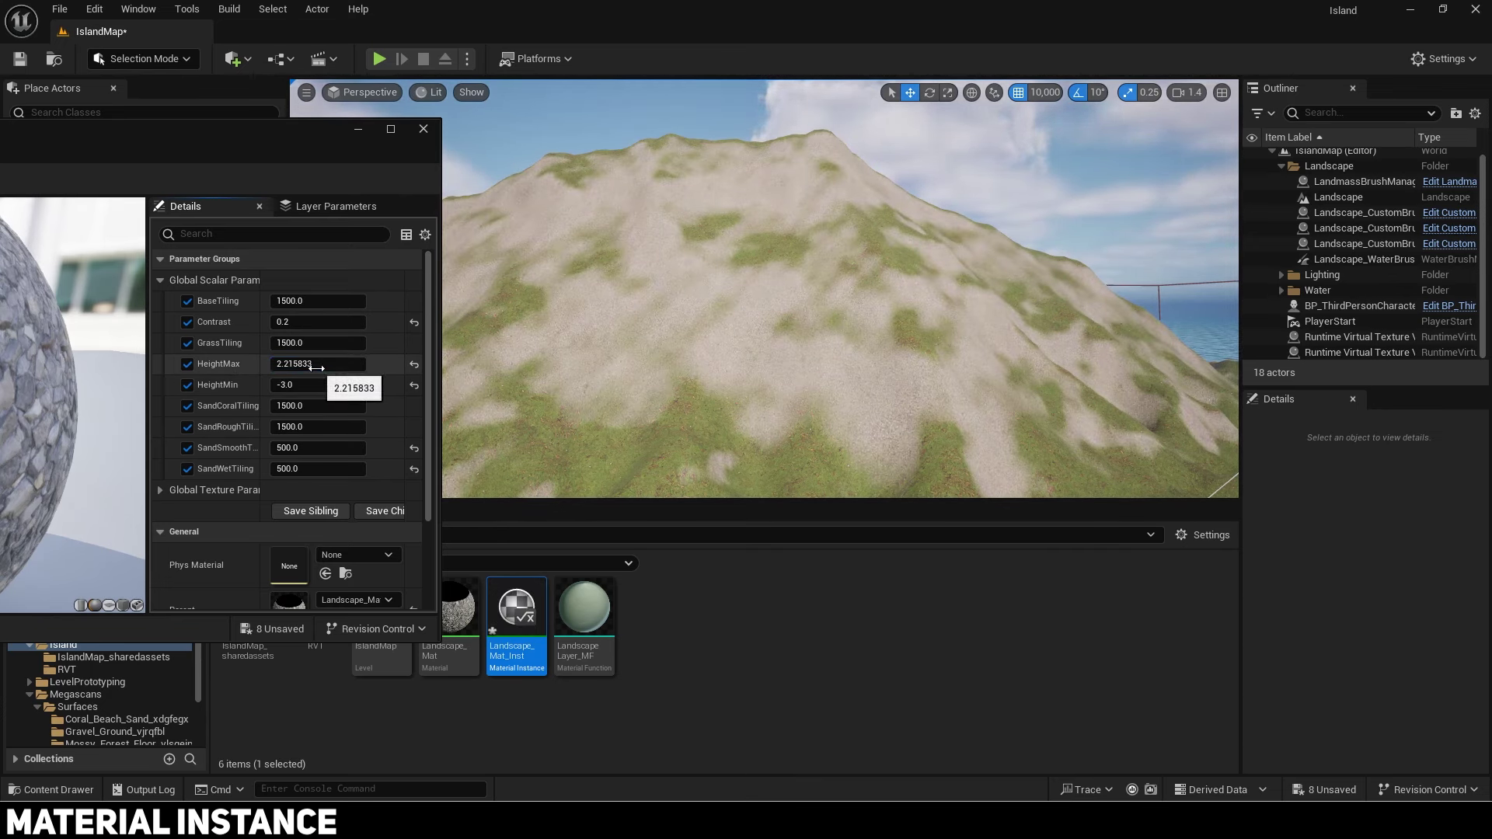
Step: Try HeightMax values of 1 and 2 in the landscape material instance, checking the mountain's grass and sand patches
{"action": "type", "text": "1"}
{"action": "key", "text": "Return"}
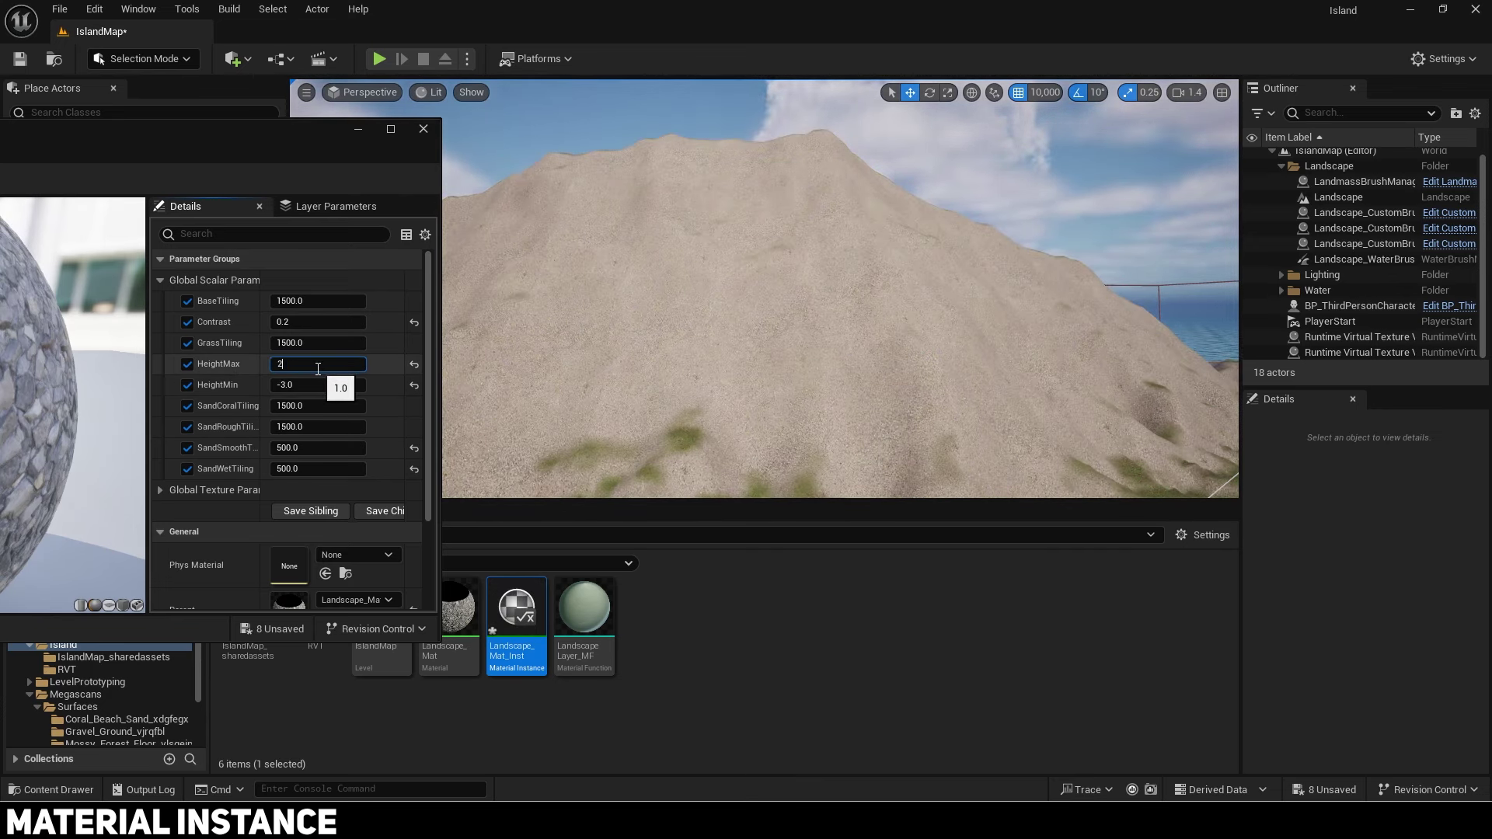
{"action": "type", "text": "2"}
{"action": "key", "text": "Return"}
{"action": "scroll", "coordinate": [764, 289], "scroll_direction": "up", "scroll_amount": 5}
{"action": "key", "text": "s"}
{"action": "right_click_drag", "start_coordinate": [765, 288], "coordinate": [754, 358]}
Step: Try HeightMax at 3, settle on 2.5, and save the modified map and materials
{"action": "left_click", "coordinate": [308, 367]}
{"action": "type", "text": "3"}
{"action": "key", "text": "Return"}
{"action": "type", "text": "2.5"}
{"action": "key", "text": "Return"}
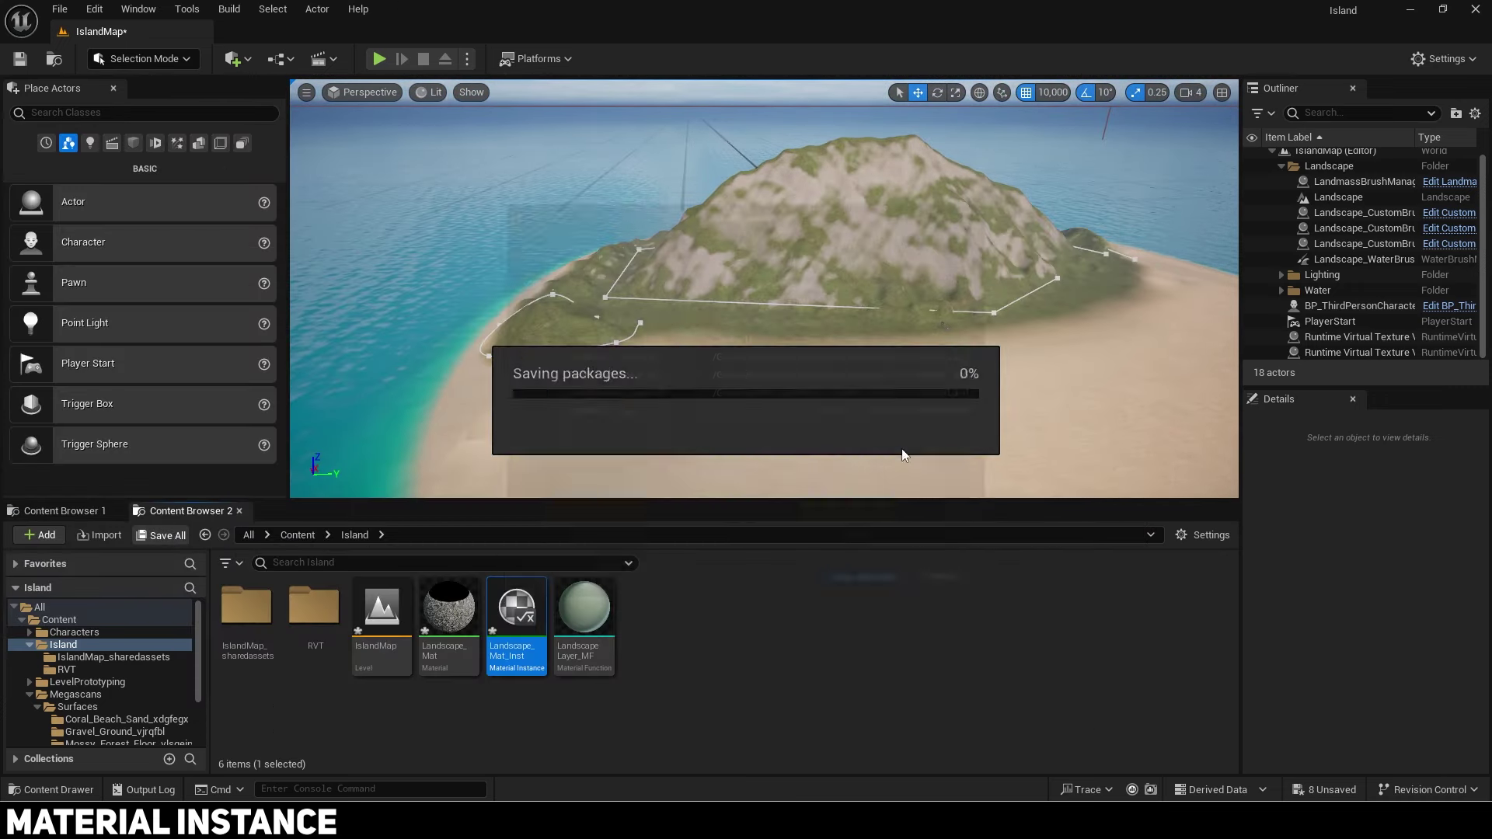
{"action": "key", "text": "s"}
{"action": "right_click_drag", "start_coordinate": [764, 289], "coordinate": [768, 334]}
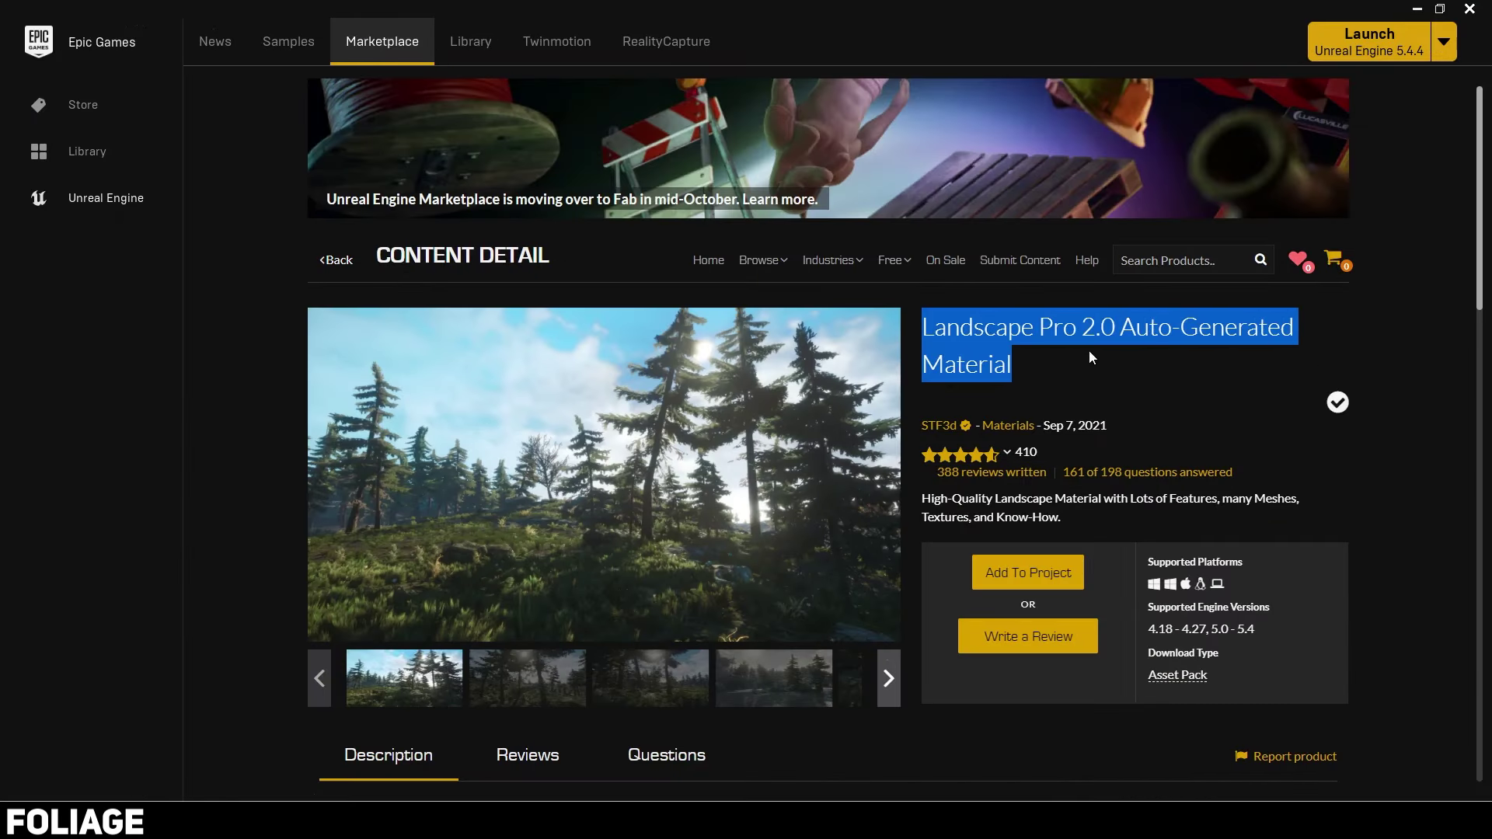
Step: In the Epic Games Launcher, add the Landscape Pro 2.0 Auto-Generated Material pack to the project
{"action": "left_click", "coordinate": [1170, 406]}
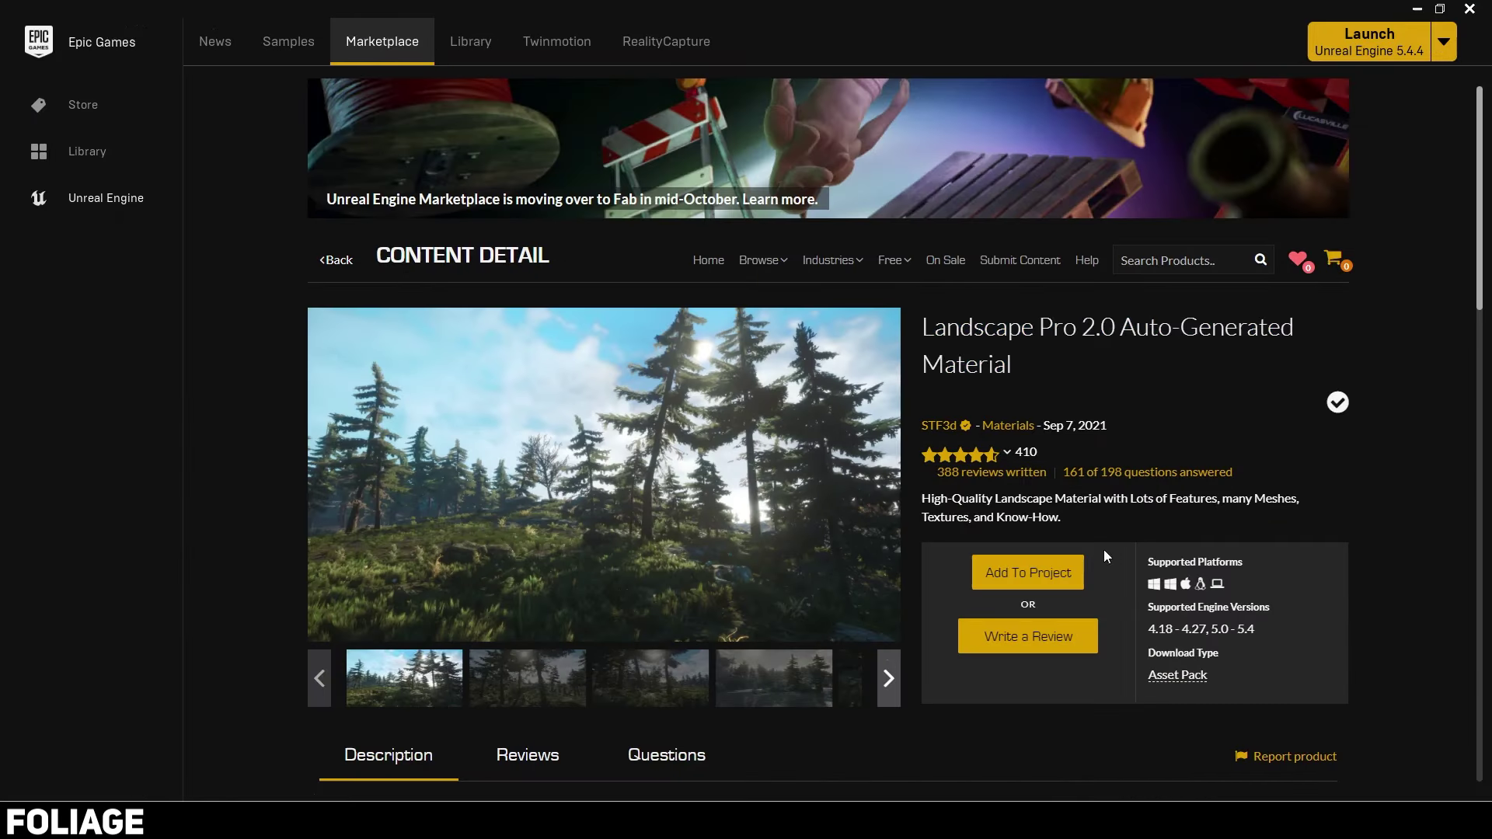
{"action": "left_click", "coordinate": [1045, 579]}
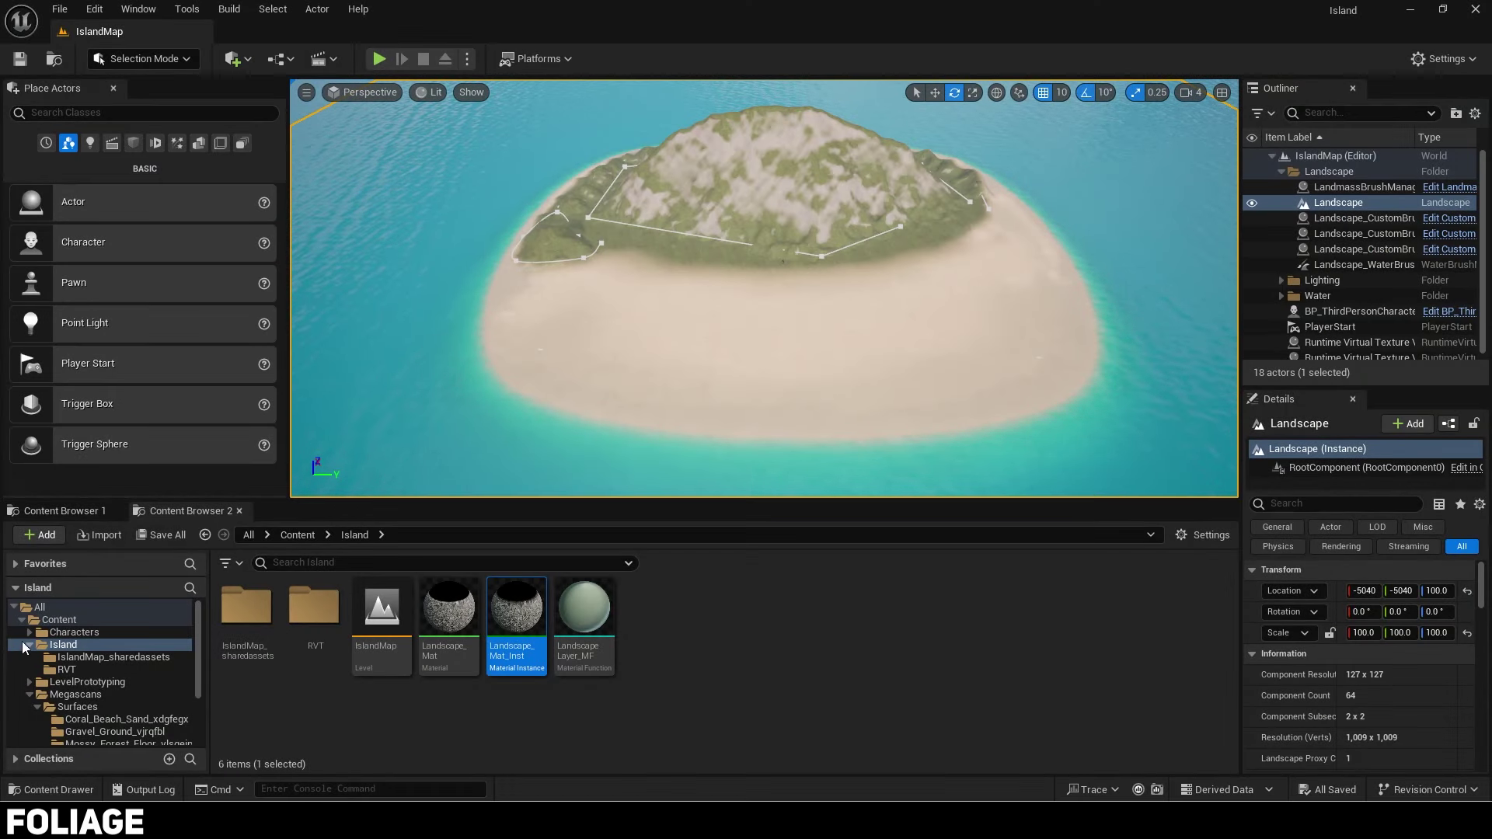
Step: Back in Unreal Engine, open the Bough folder under STF/Pack03-LandscapePro/Environment/Foliage
{"action": "left_click", "coordinate": [23, 625]}
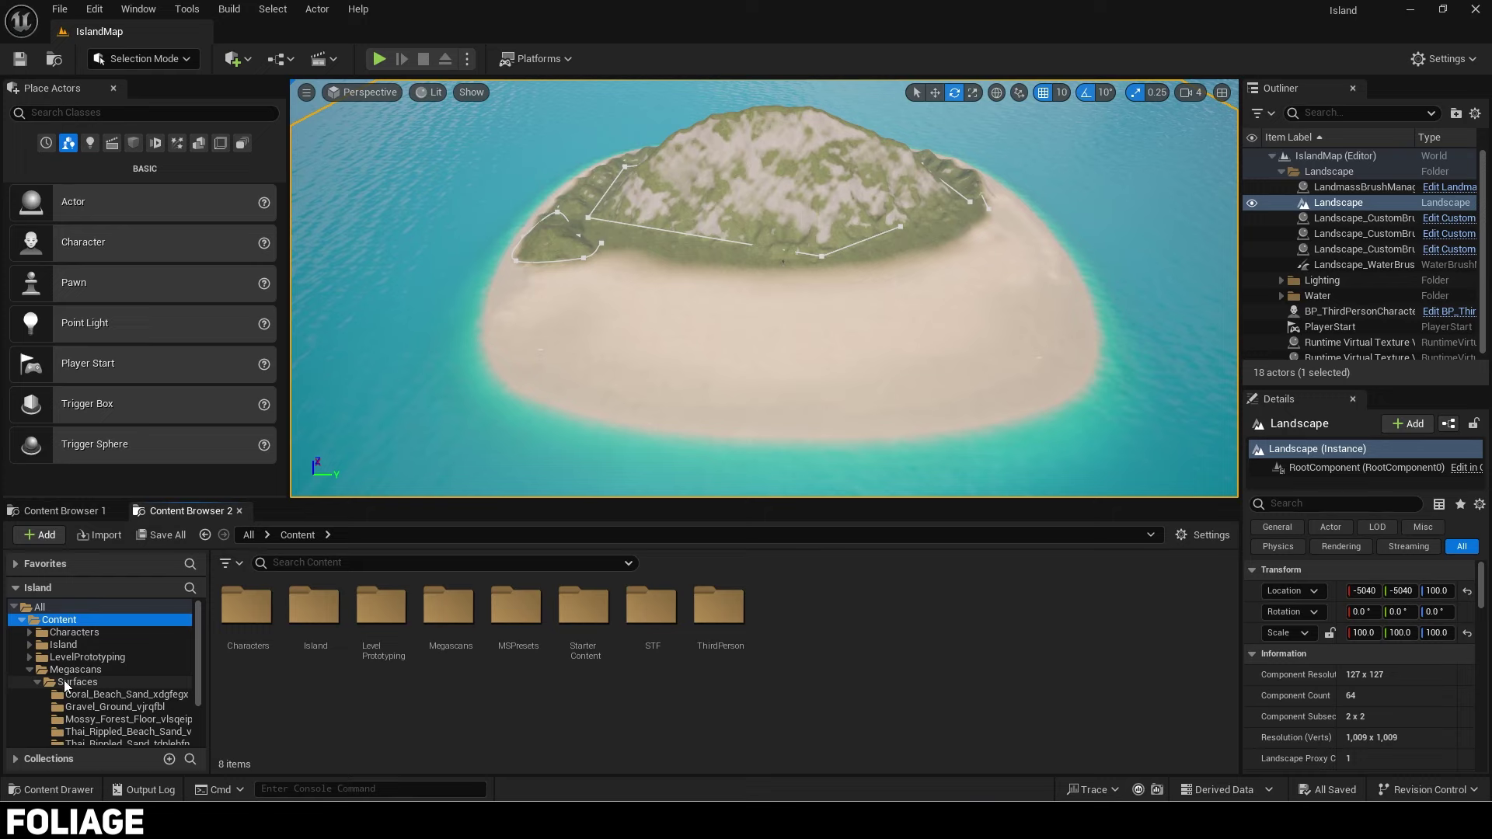
{"action": "left_click", "coordinate": [30, 670]}
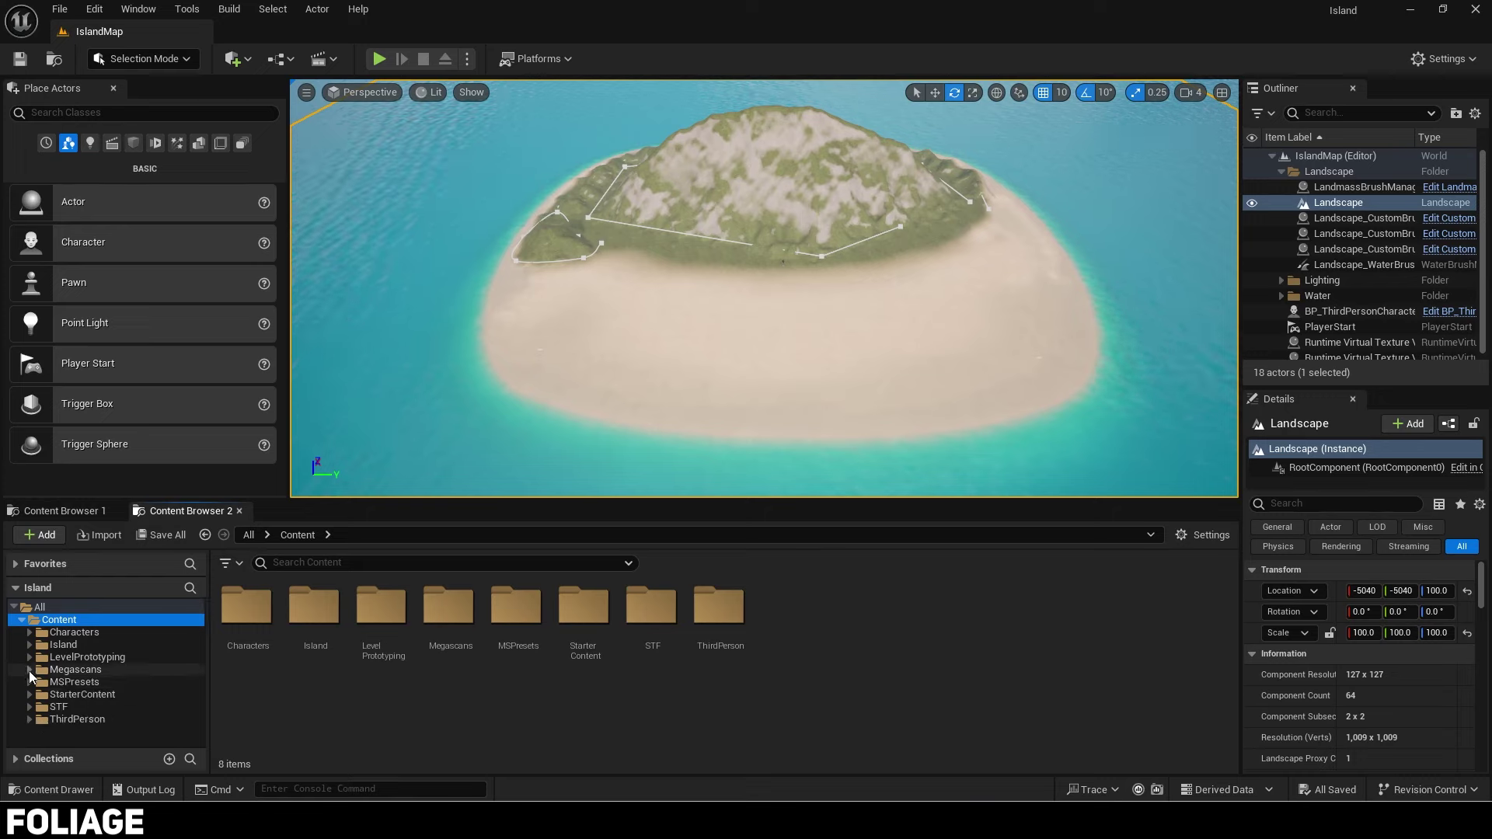
{"action": "left_click", "coordinate": [65, 707]}
{"action": "double_click", "coordinate": [225, 638]}
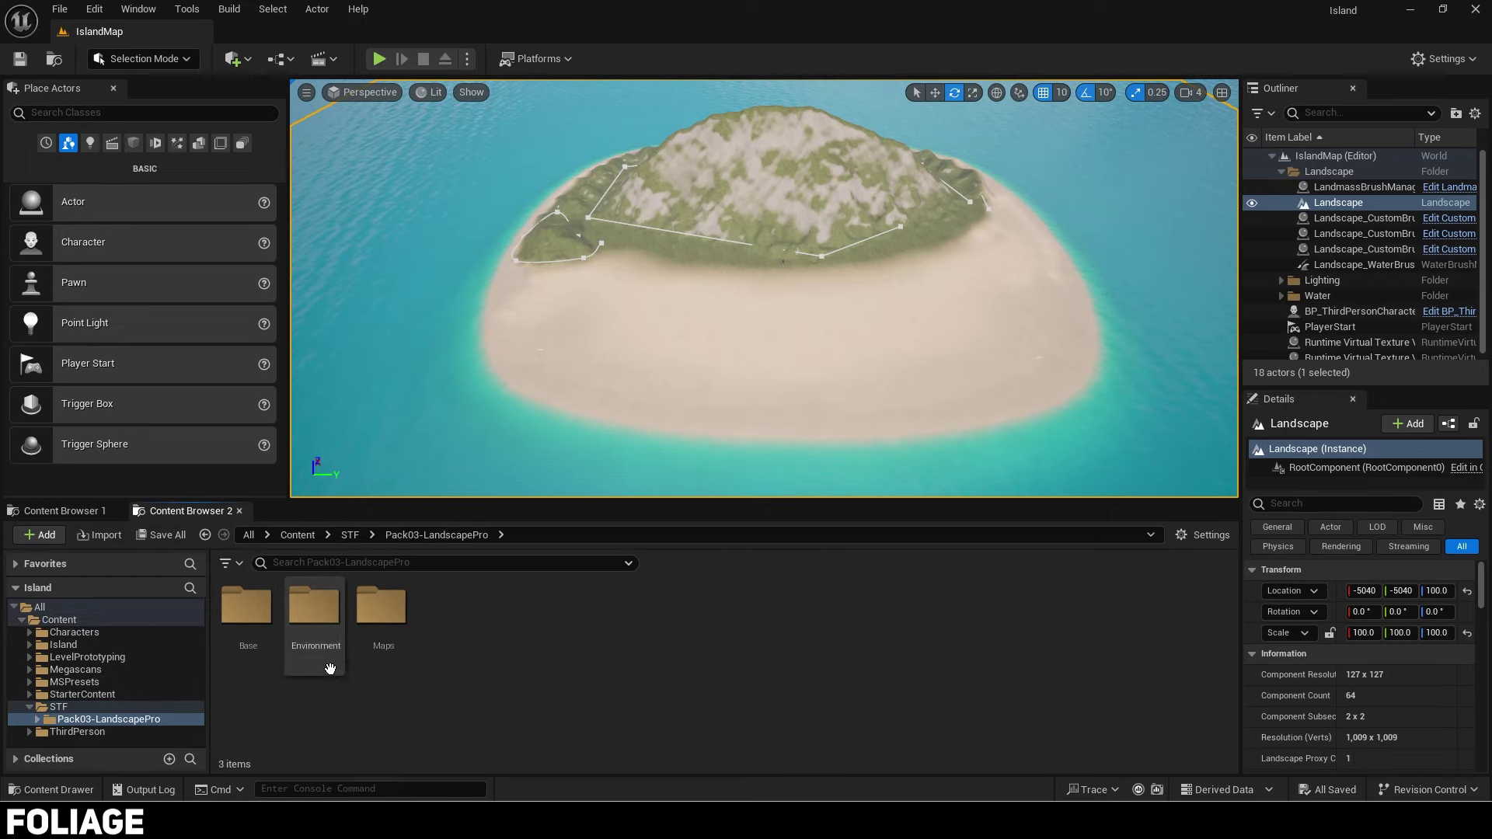
{"action": "double_click", "coordinate": [314, 621]}
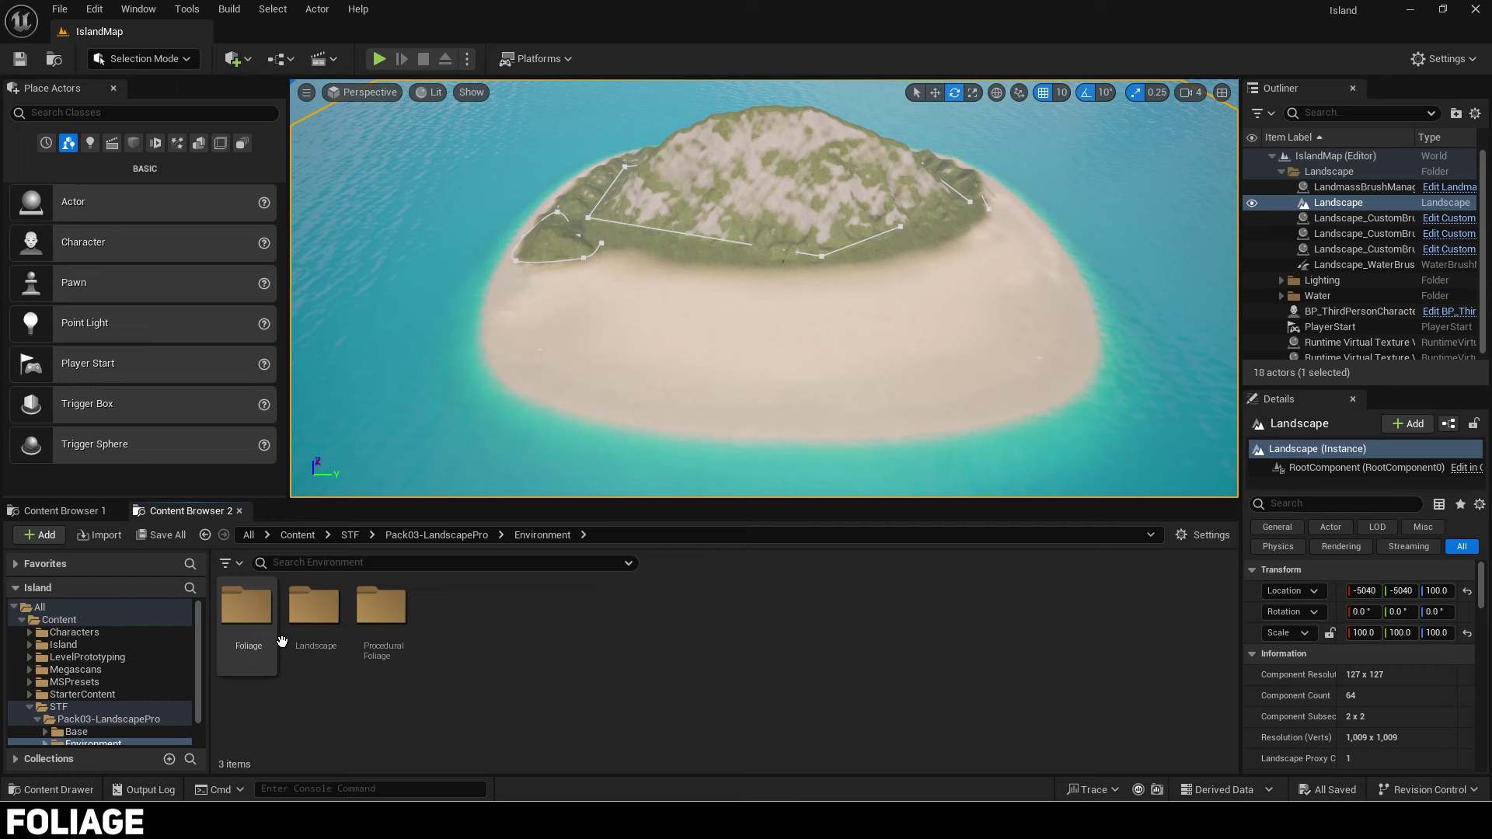
{"action": "double_click", "coordinate": [249, 622]}
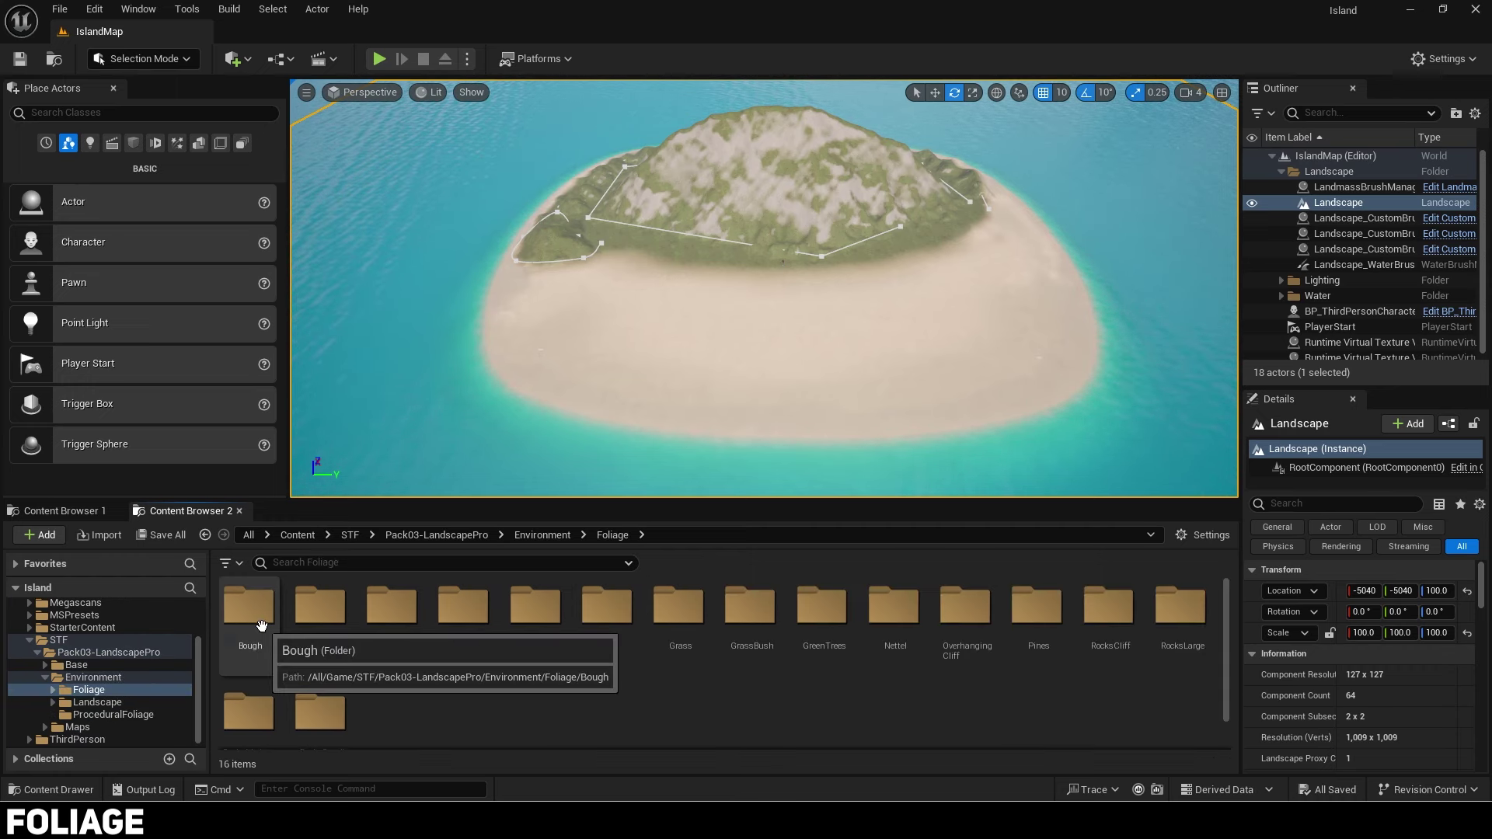
{"action": "double_click", "coordinate": [251, 614]}
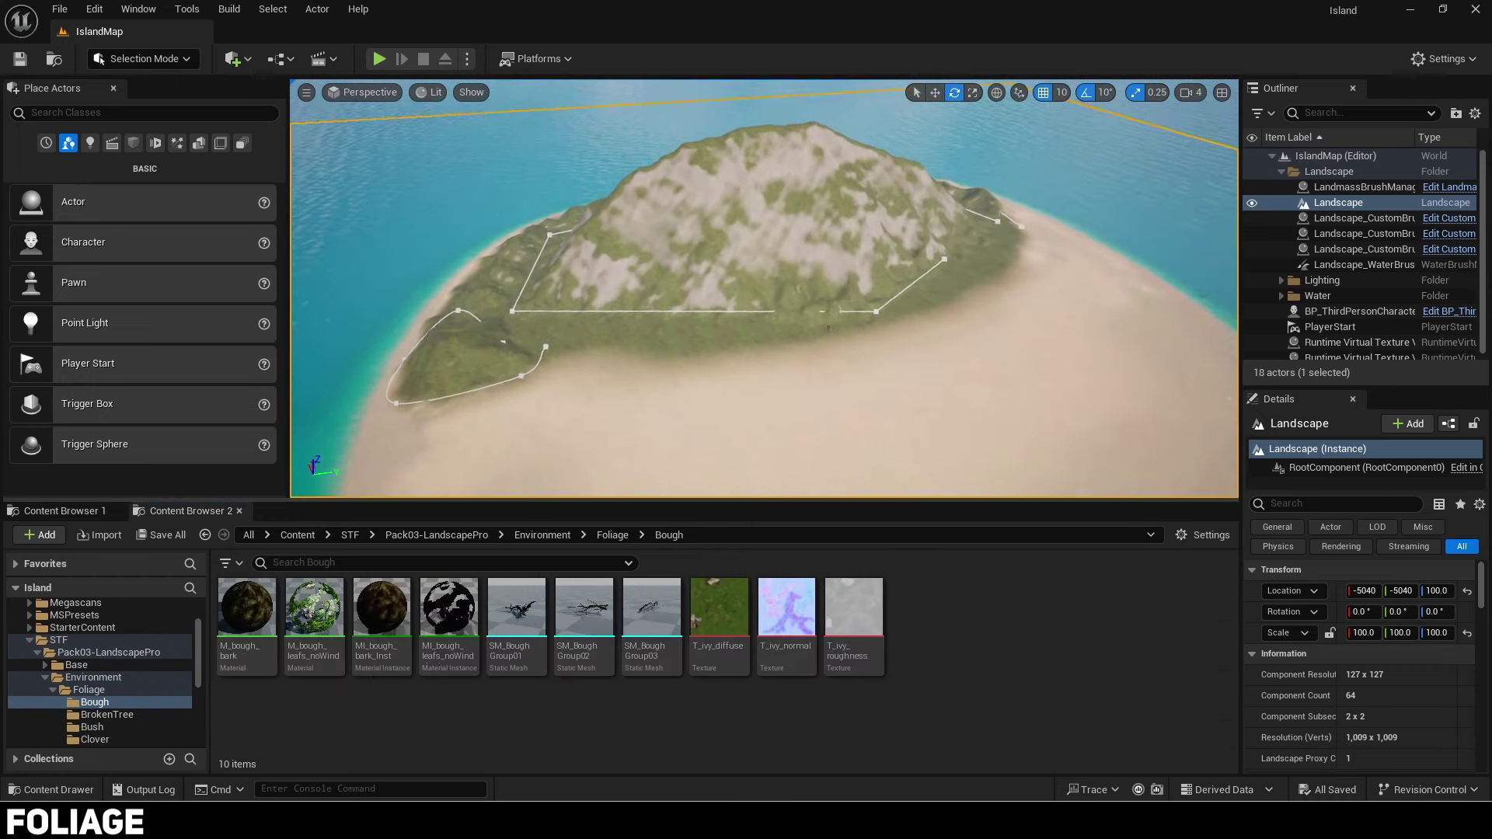
Step: Switch the editor from Selection mode to Foliage mode for painting on the island's grassy area
{"action": "left_click", "coordinate": [136, 59]}
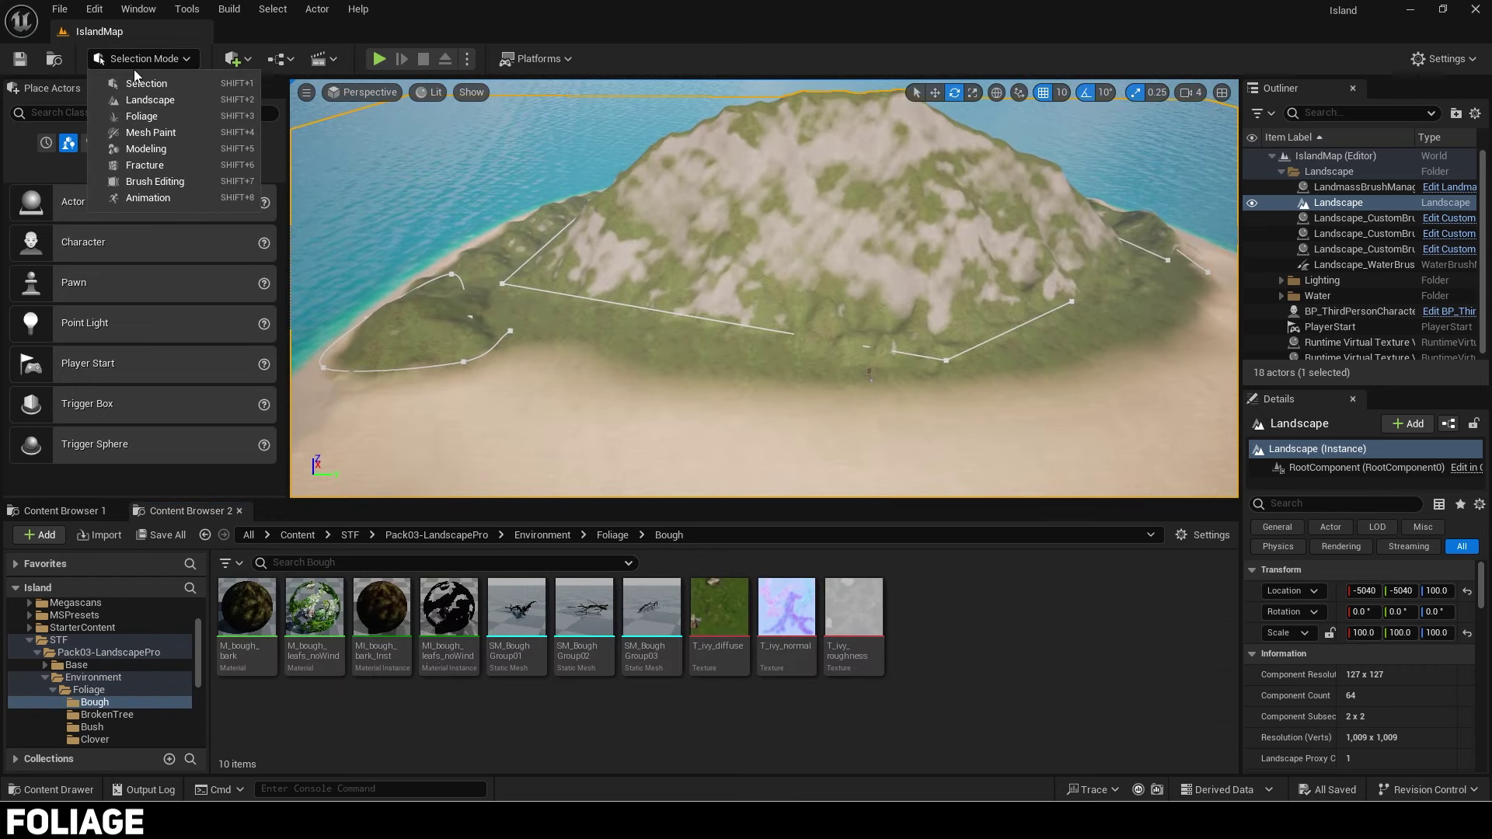
{"action": "left_click", "coordinate": [150, 119]}
{"action": "scroll", "coordinate": [155, 409], "scroll_direction": "down", "scroll_amount": 1}
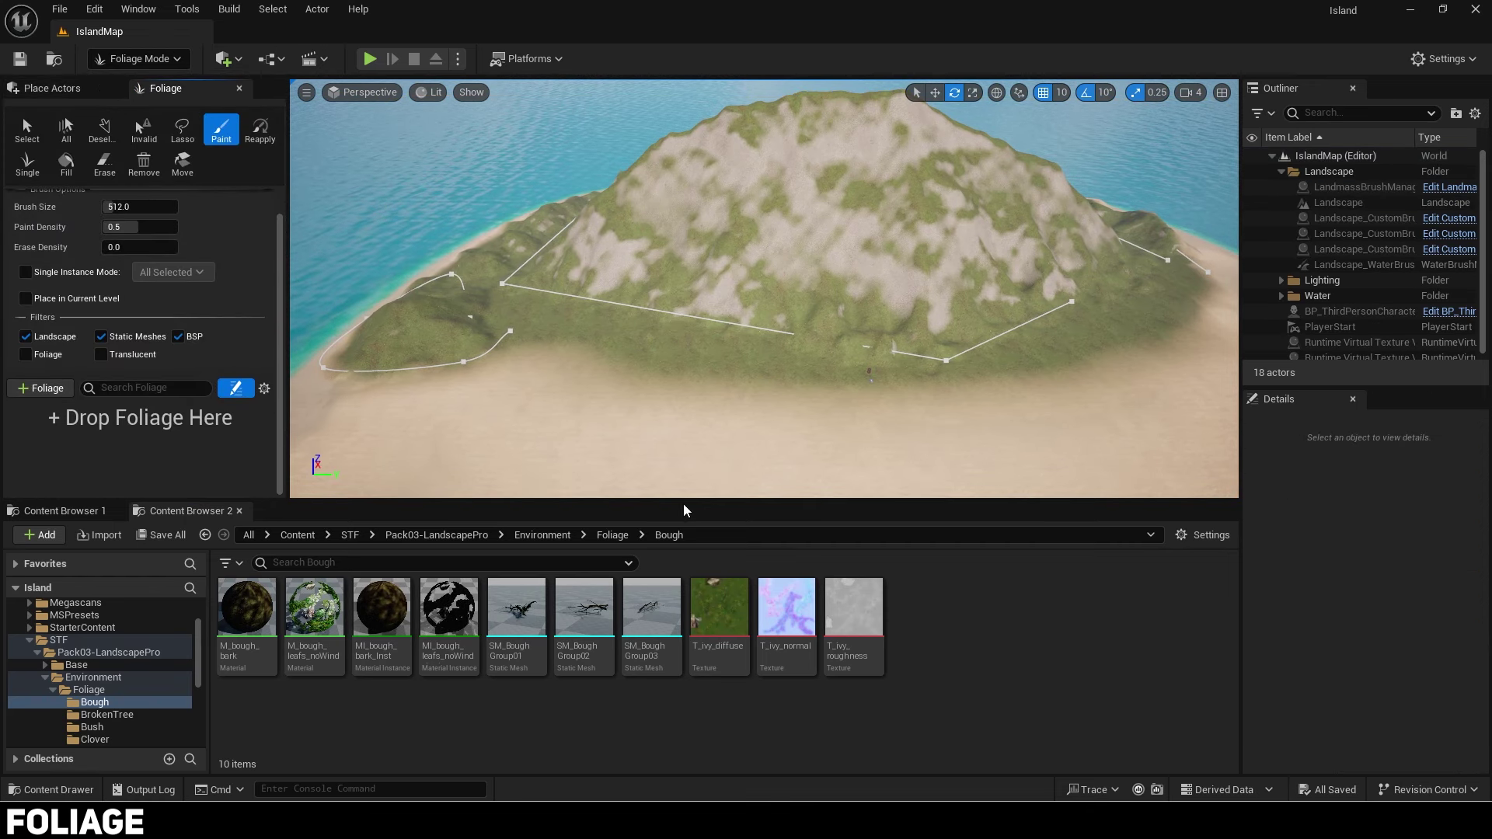
{"action": "key", "text": "w"}
{"action": "mouse_move", "coordinate": [839, 470]}
{"action": "right_mouse_down"}
{"action": "mouse_move", "coordinate": [842, 491]}
{"action": "mouse_move", "coordinate": [838, 470]}
{"action": "right_mouse_up"}
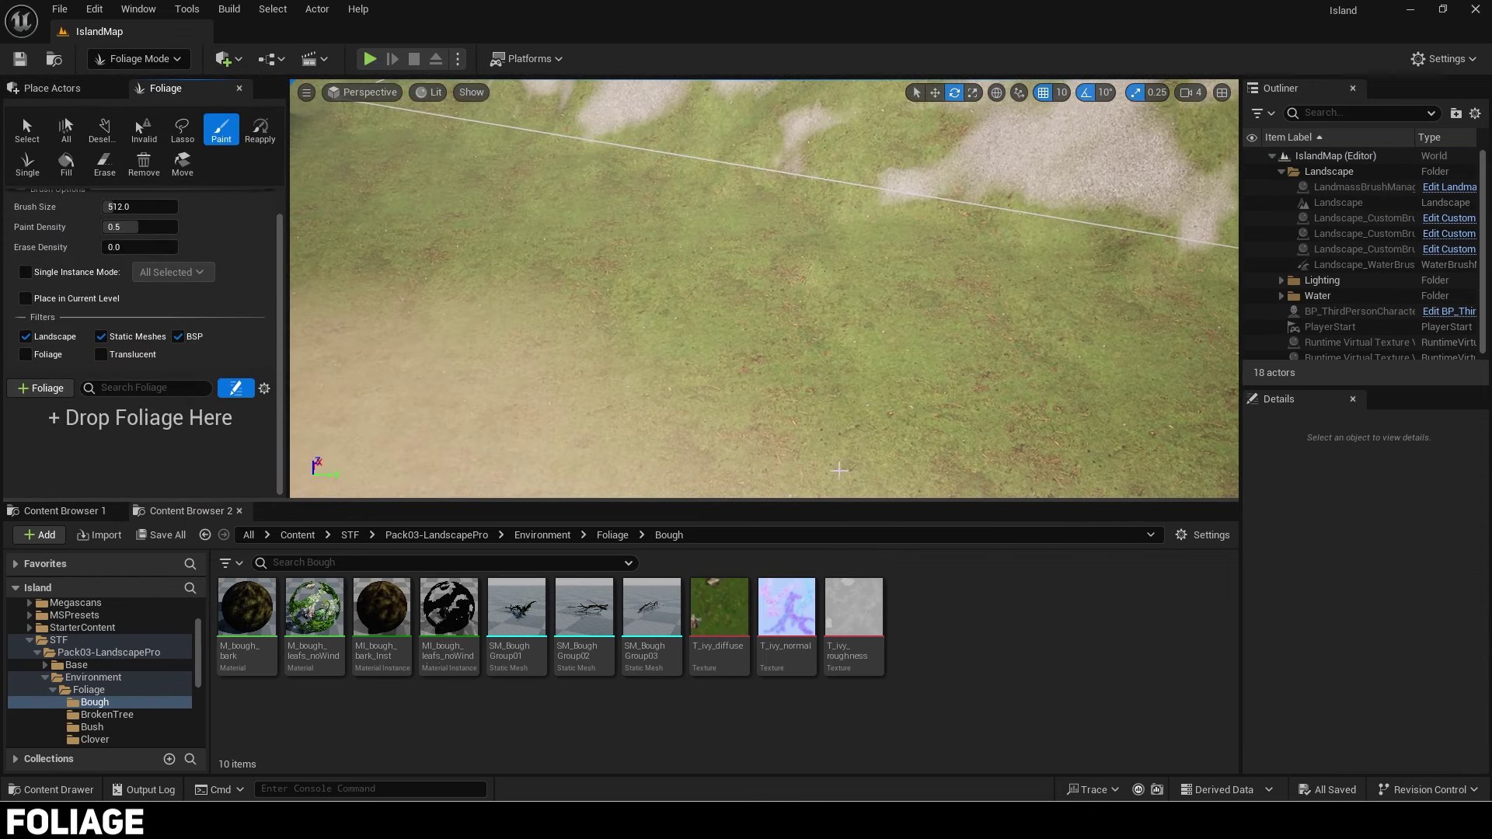
Step: Preview the SM_BoughGroup03 mesh, and add SM_BoughGroup01, SM_BoughGroup02 and SM_BoughGroup03 as foliage types
{"action": "left_click", "coordinate": [645, 585]}
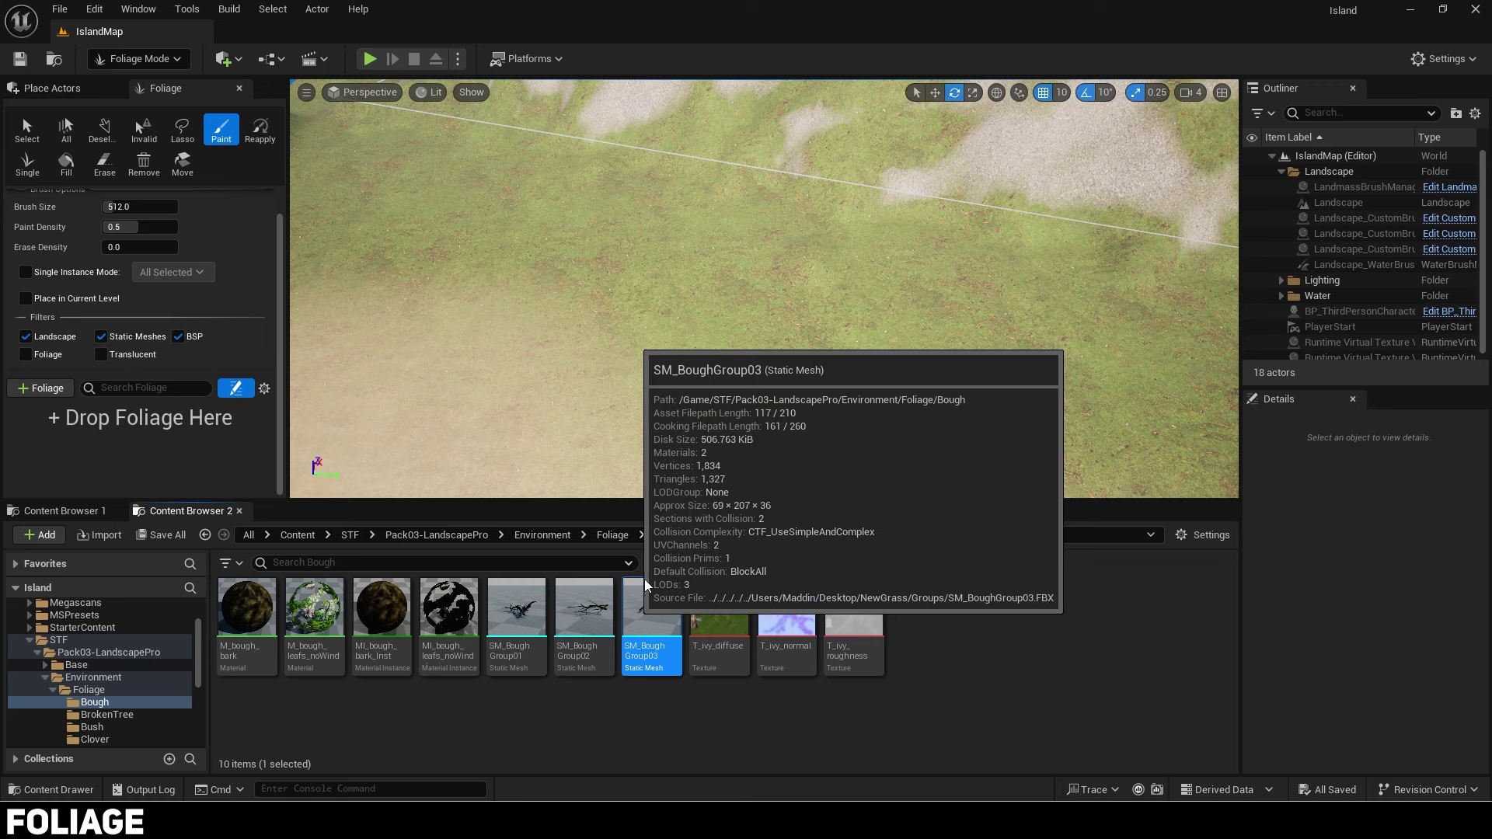
{"action": "double_click", "coordinate": [645, 585]}
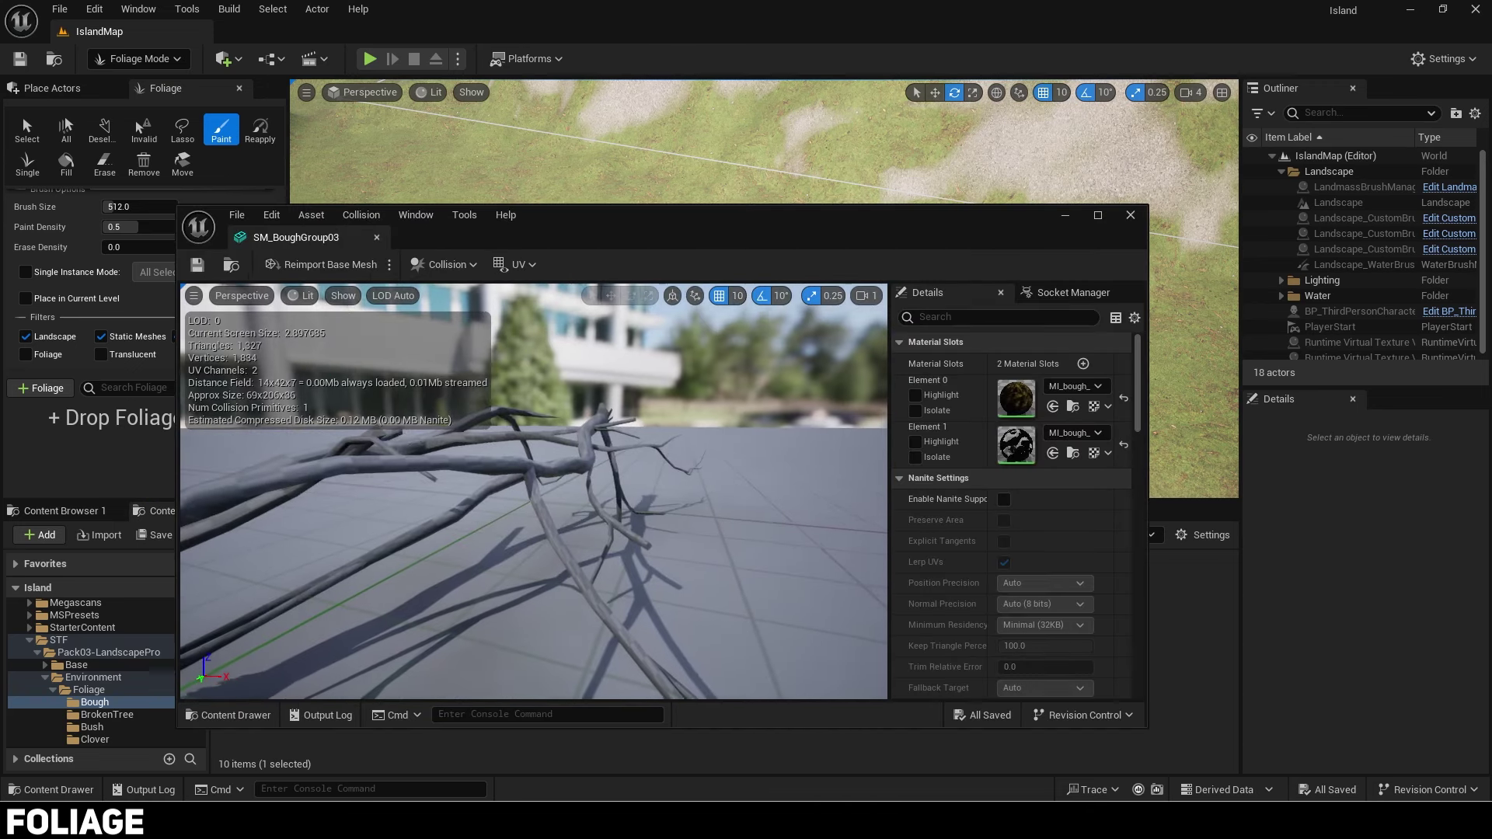
{"action": "left_click", "coordinate": [376, 237]}
{"action": "left_click", "coordinate": [517, 606], "text": "ctrl"}
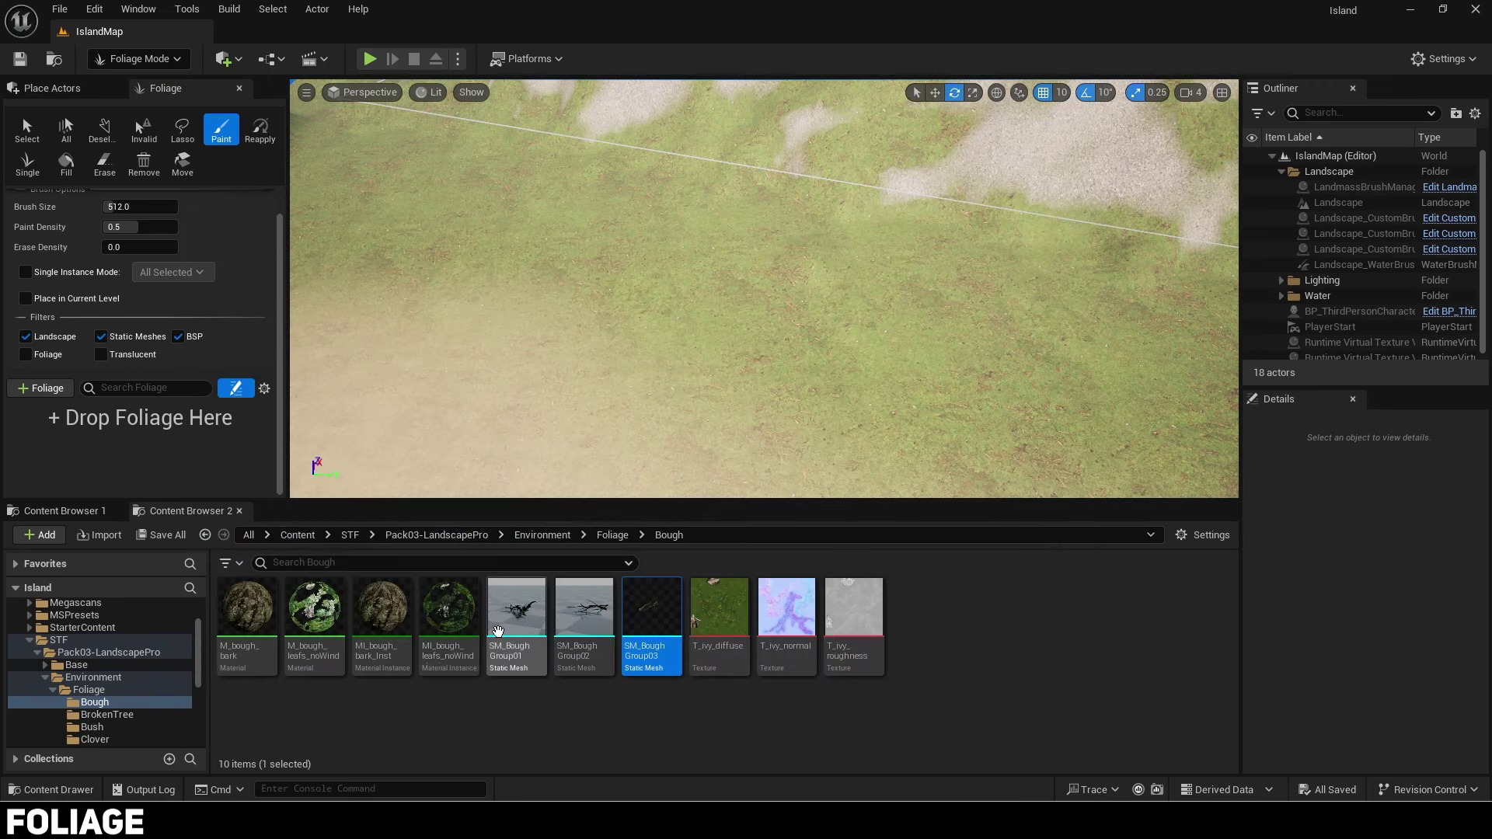
{"action": "left_click", "coordinate": [563, 594], "text": "ctrl"}
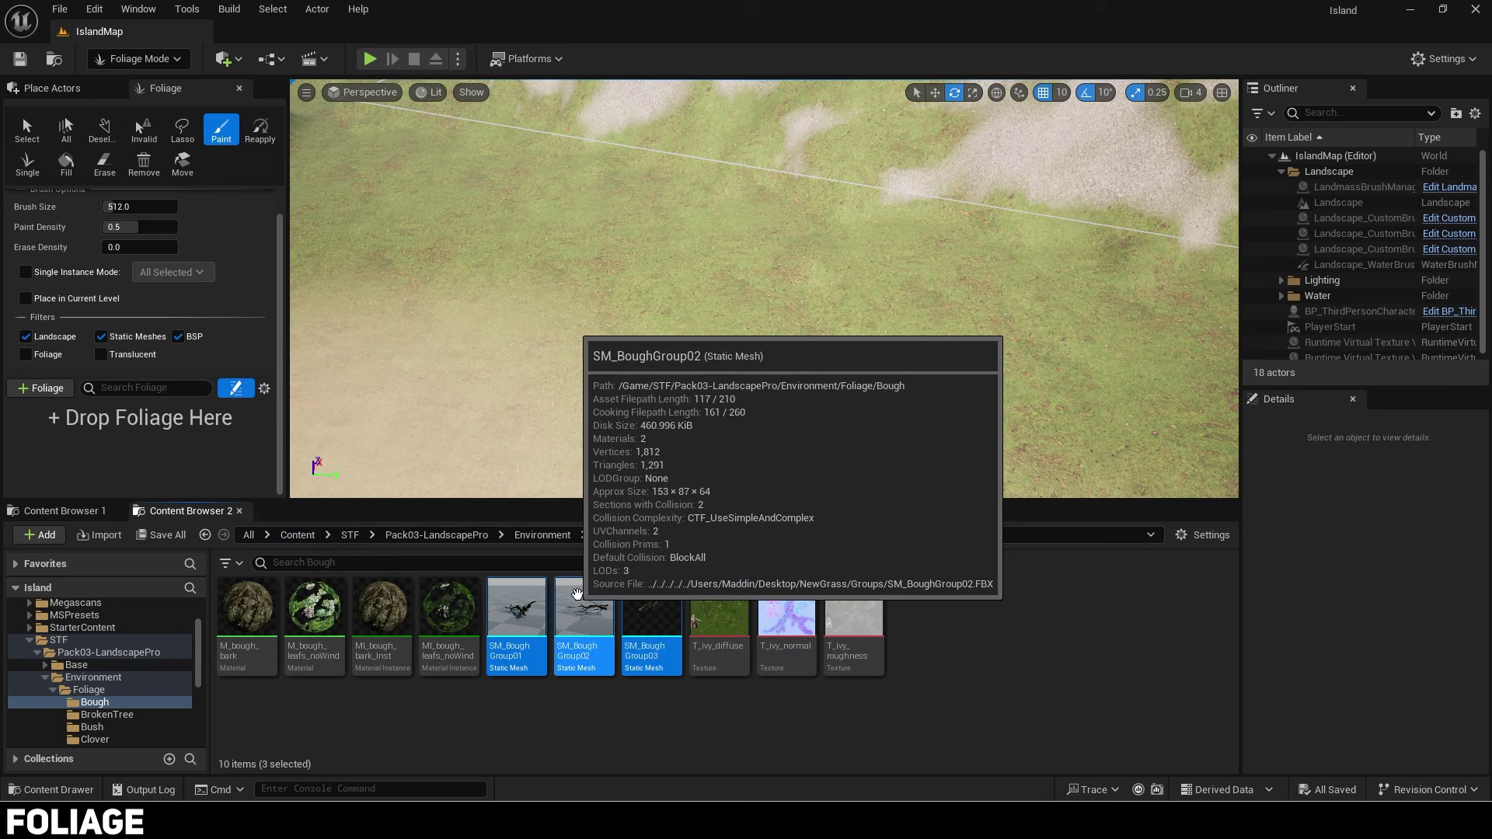
{"action": "left_click_drag", "start_coordinate": [534, 596], "coordinate": [152, 438]}
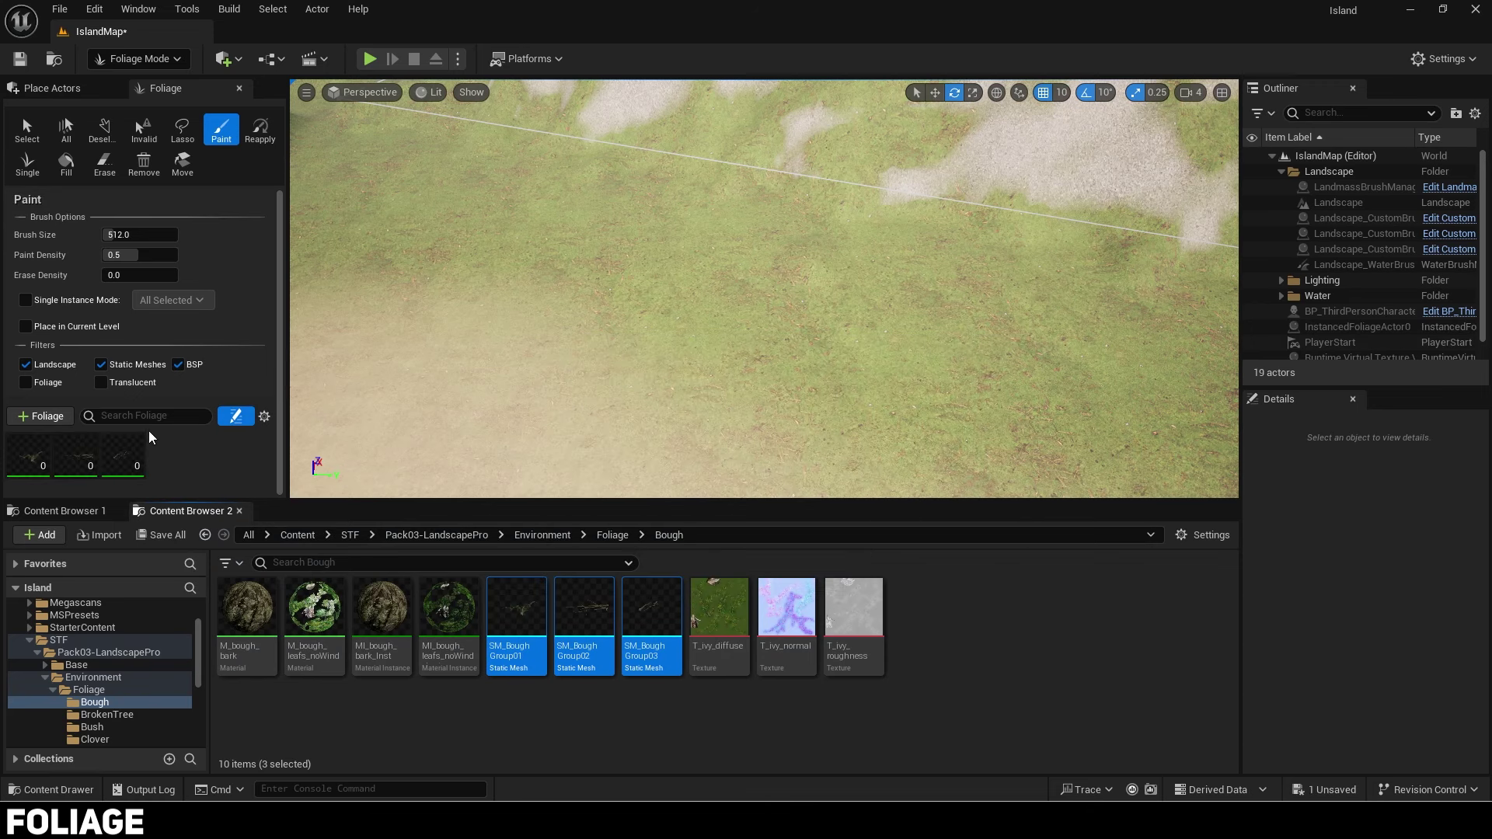
Step: Select all three bough foliage types and enlarge the area that shows their settings
{"action": "scroll", "coordinate": [712, 305], "scroll_direction": "down", "scroll_amount": 10}
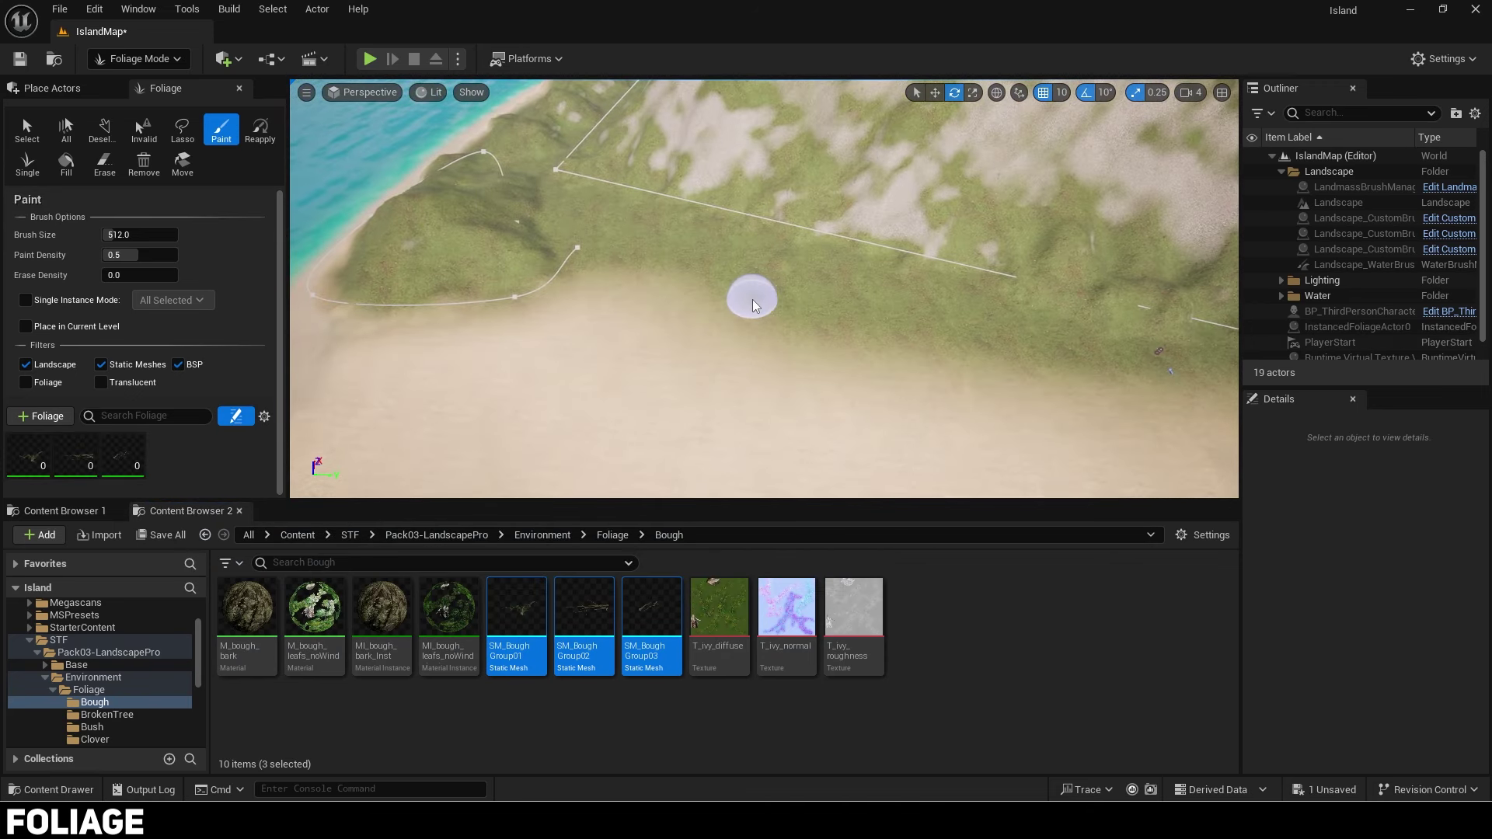
{"action": "scroll", "coordinate": [731, 295], "scroll_direction": "up", "scroll_amount": 7}
{"action": "left_click", "coordinate": [29, 457]}
{"action": "left_click", "coordinate": [123, 457], "text": "shift"}
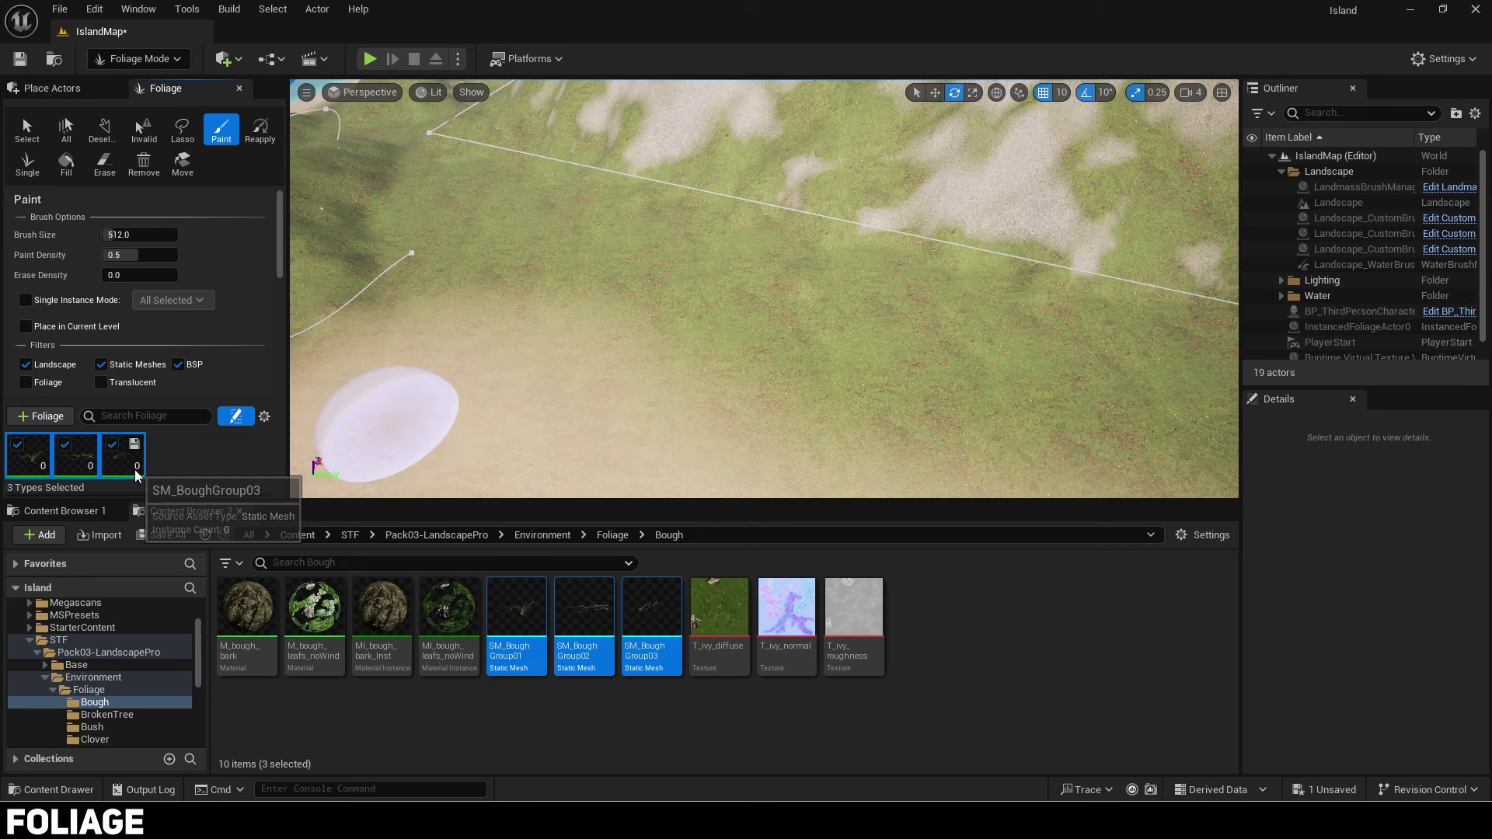
{"action": "left_click_drag", "start_coordinate": [363, 509], "coordinate": [361, 568]}
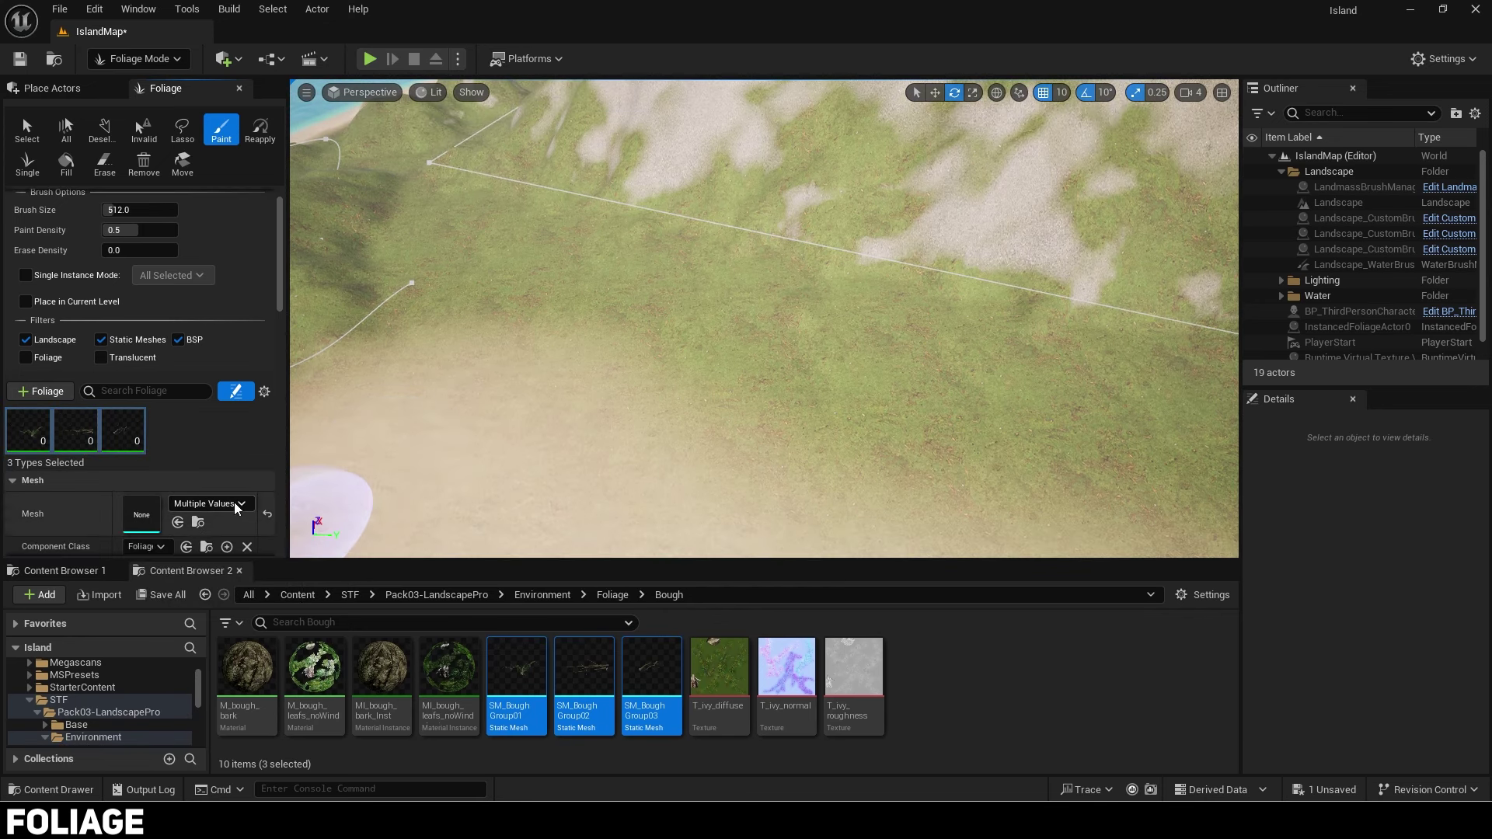
Step: Try painting boughs on the grass with a density of 1, and undo the stroke
{"action": "scroll", "coordinate": [88, 437], "scroll_direction": "down", "scroll_amount": 5}
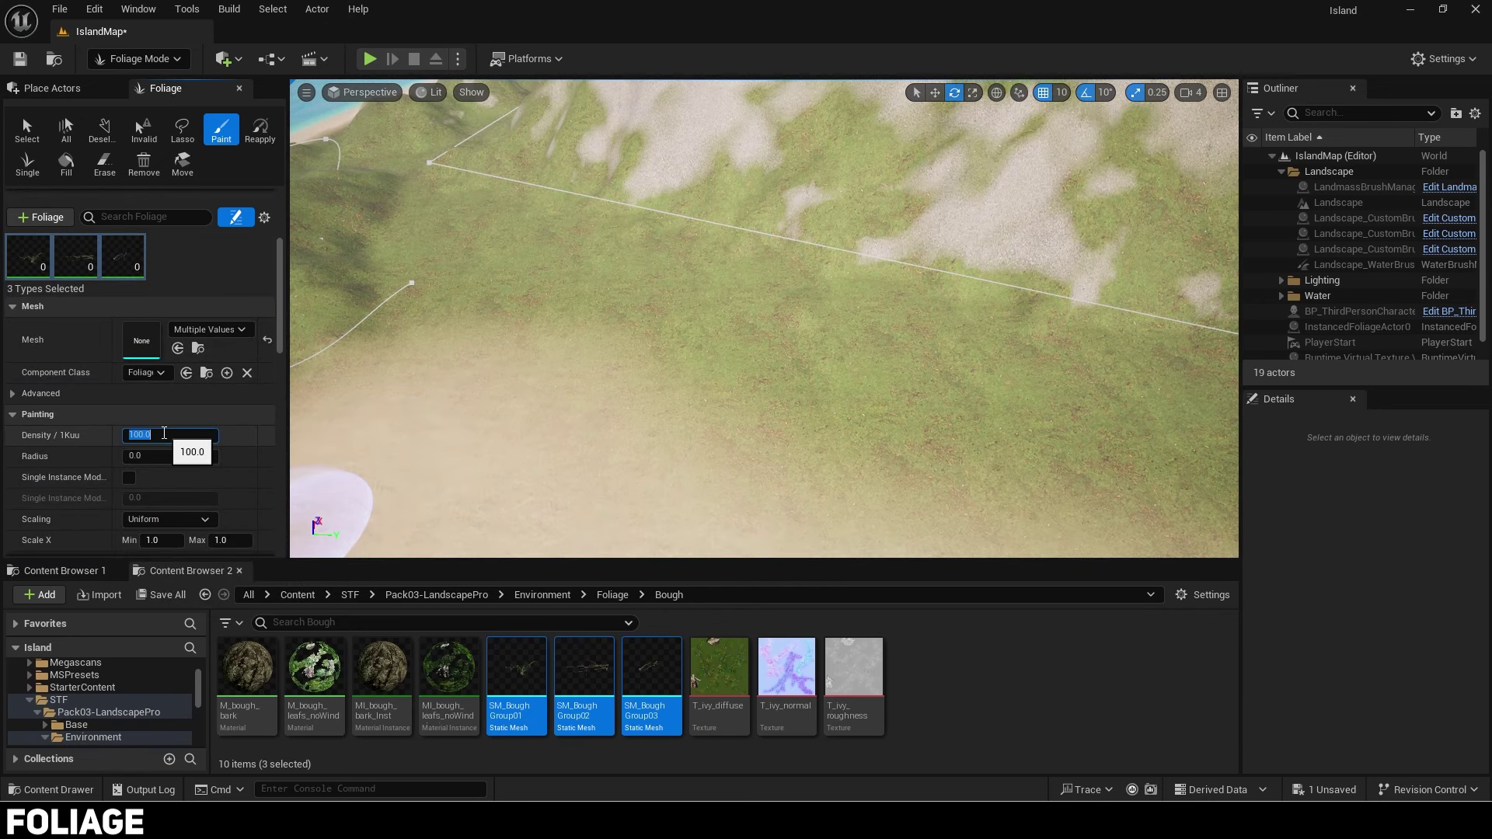
{"action": "mouse_move", "coordinate": [485, 378]}
{"action": "left_mouse_down"}
{"action": "mouse_move", "coordinate": [593, 343]}
{"action": "mouse_move", "coordinate": [899, 376]}
{"action": "mouse_move", "coordinate": [699, 440]}
{"action": "mouse_move", "coordinate": [680, 422]}
{"action": "mouse_move", "coordinate": [808, 449]}
{"action": "mouse_move", "coordinate": [931, 431]}
{"action": "mouse_move", "coordinate": [861, 405]}
{"action": "left_mouse_up"}
{"action": "key", "text": "w"}
{"action": "right_click_drag", "start_coordinate": [862, 404], "coordinate": [1041, 373]}
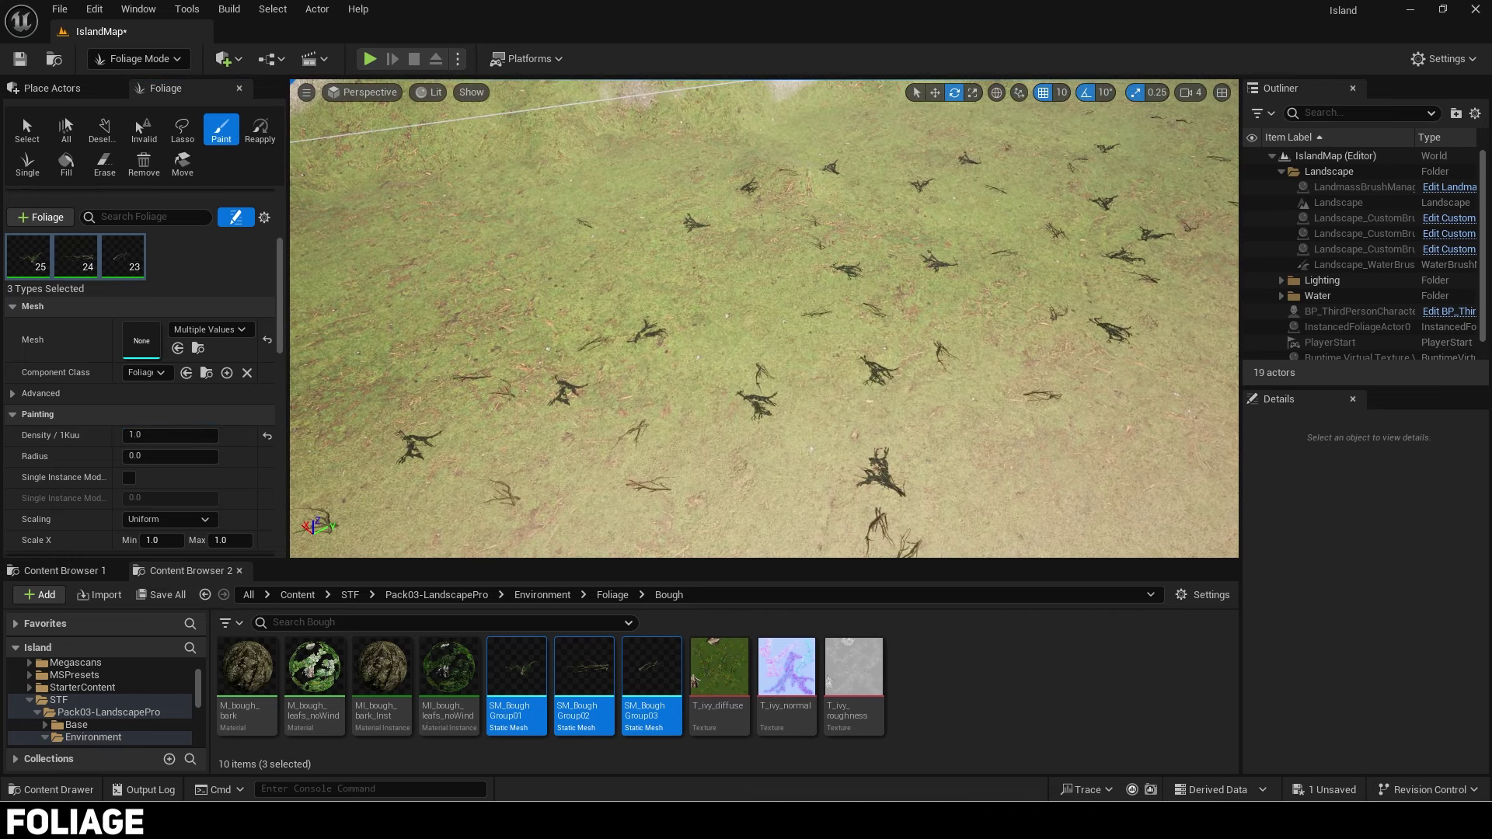
{"action": "key", "text": "ctrl+z"}
Step: Try painting boughs with the density lowered to 0.2, and undo the stroke
{"action": "left_click", "coordinate": [149, 437]}
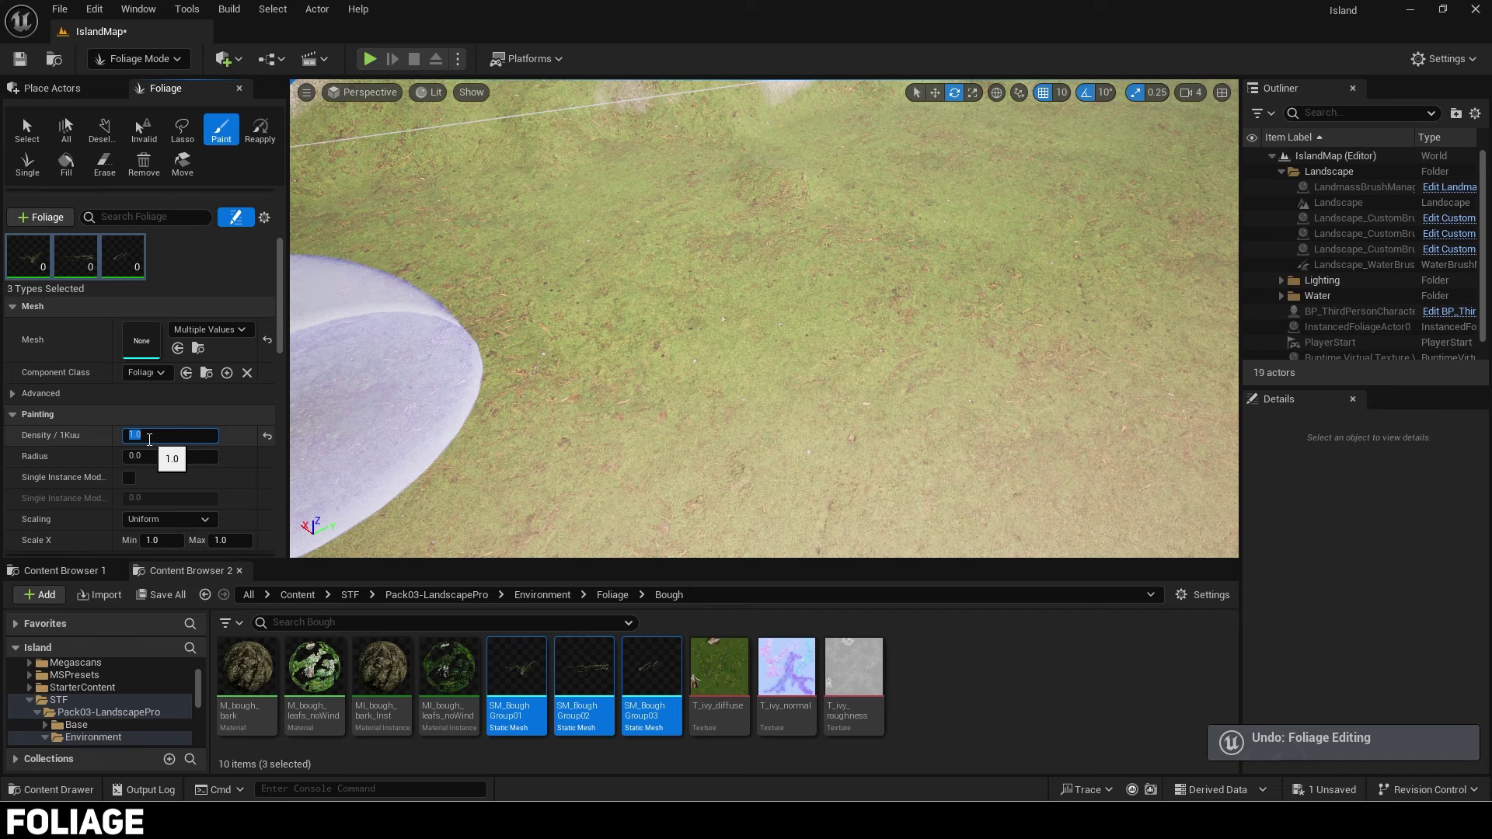
{"action": "left_click_drag", "start_coordinate": [583, 365], "coordinate": [946, 172]}
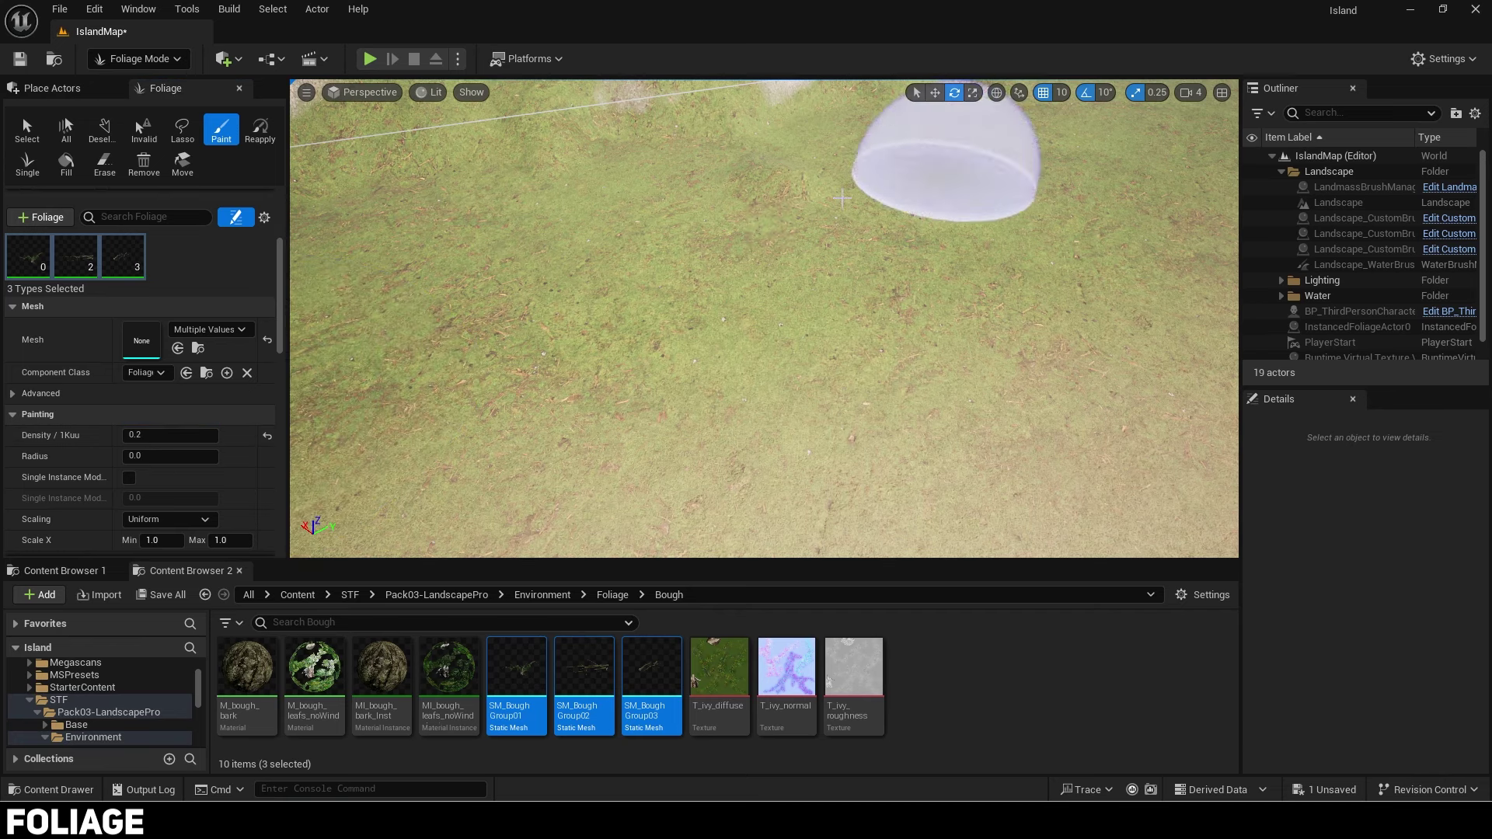
{"action": "mouse_move", "coordinate": [928, 402]}
{"action": "right_mouse_down"}
{"action": "mouse_move", "coordinate": [1080, 342]}
{"action": "mouse_move", "coordinate": [1002, 358]}
{"action": "mouse_move", "coordinate": [943, 411]}
{"action": "right_mouse_up"}
{"action": "key", "text": "w"}
{"action": "key", "text": "s"}
{"action": "key", "text": "ctrl+z"}
Step: Set the bough types' density to 0.1 and their Scale X range to 0.5–1.2
{"action": "left_click", "coordinate": [177, 434]}
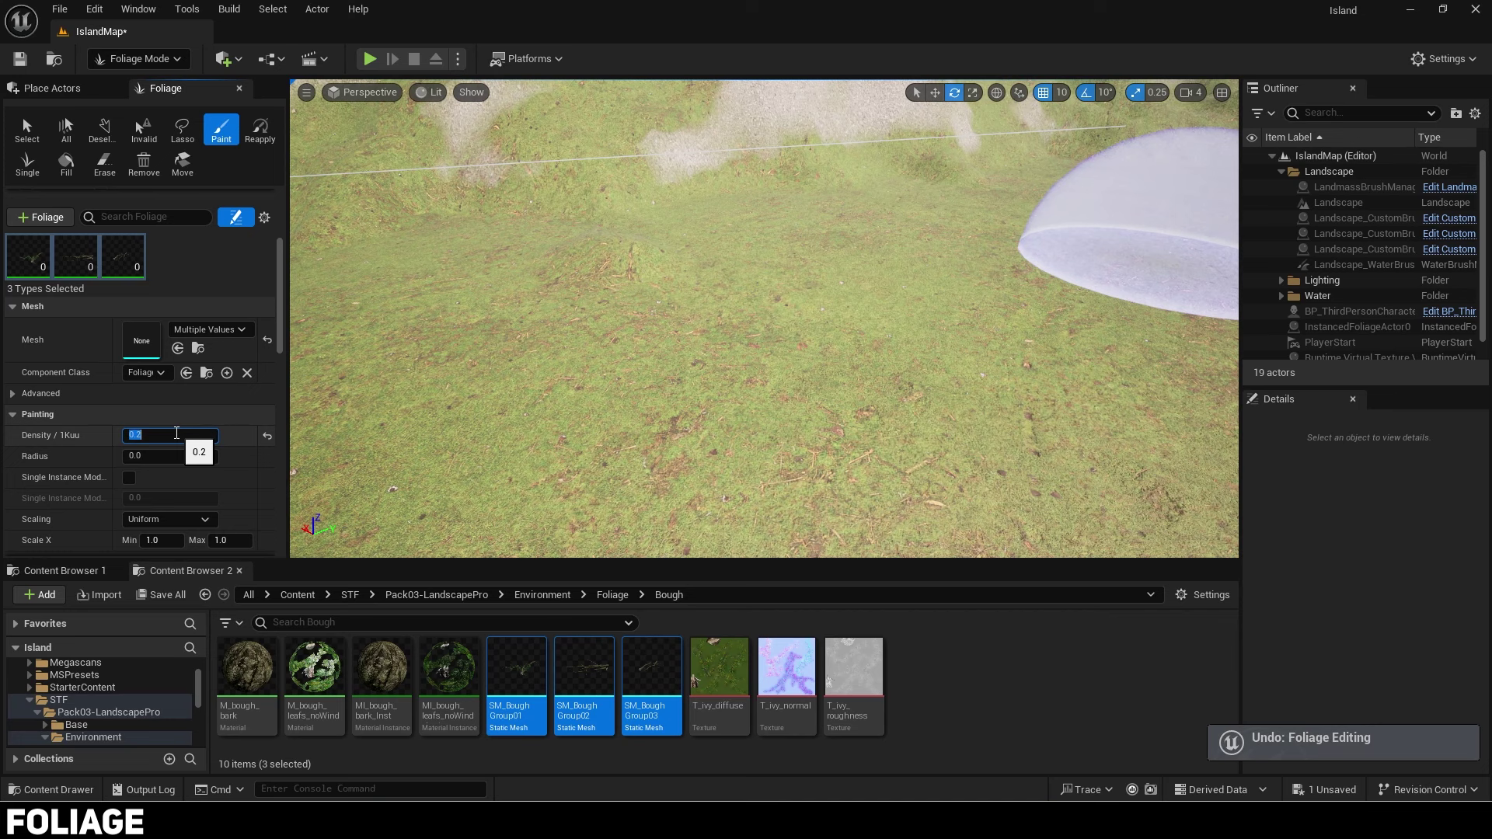
{"action": "type", "text": ".1"}
{"action": "key", "text": "Return"}
{"action": "scroll", "coordinate": [176, 433], "scroll_direction": "down", "scroll_amount": 3}
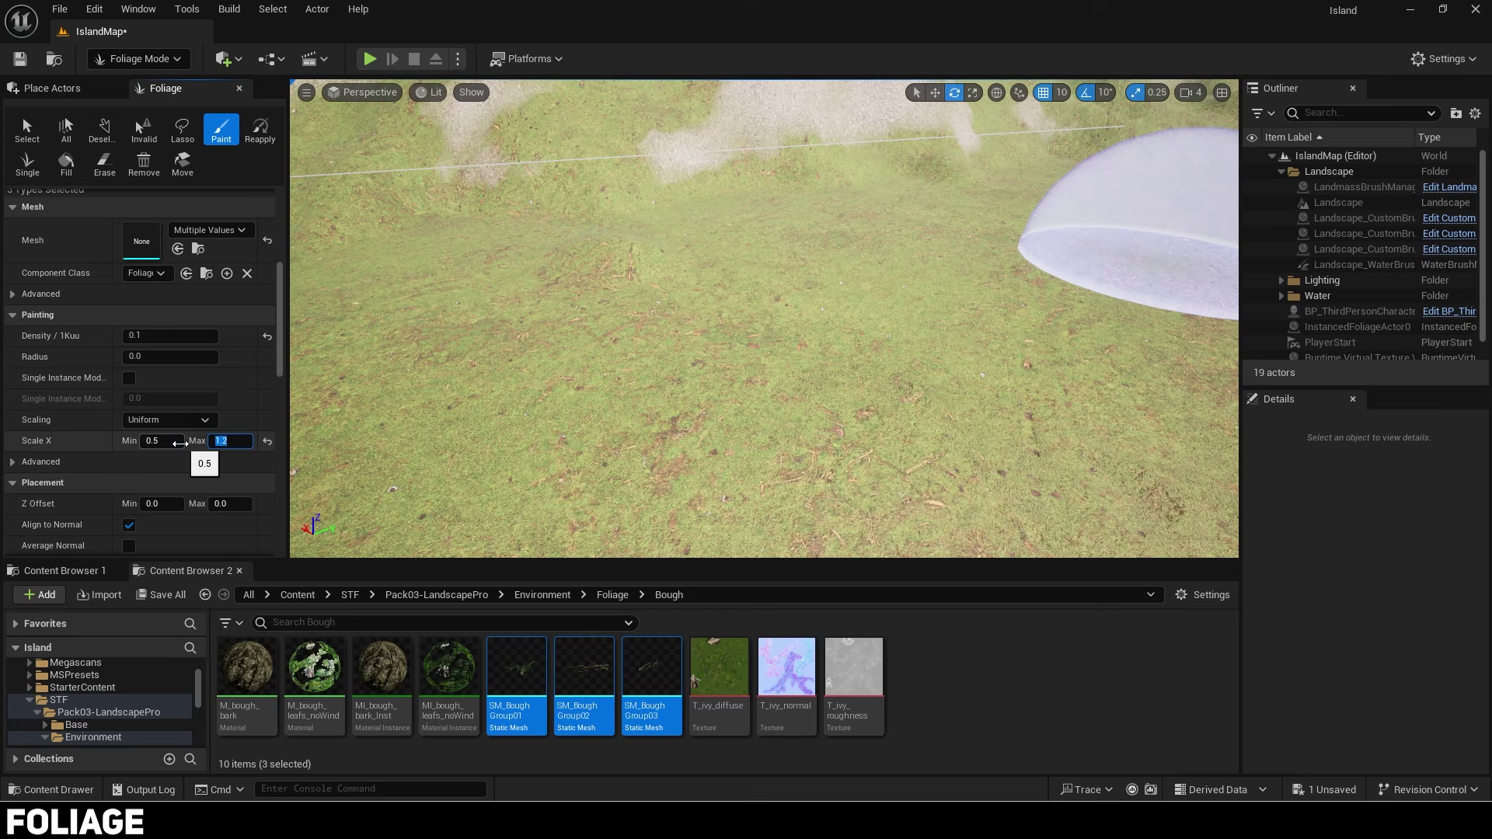
{"action": "scroll", "coordinate": [163, 455], "scroll_direction": "down", "scroll_amount": 3}
{"action": "scroll", "coordinate": [122, 720], "scroll_direction": "down", "scroll_amount": 2}
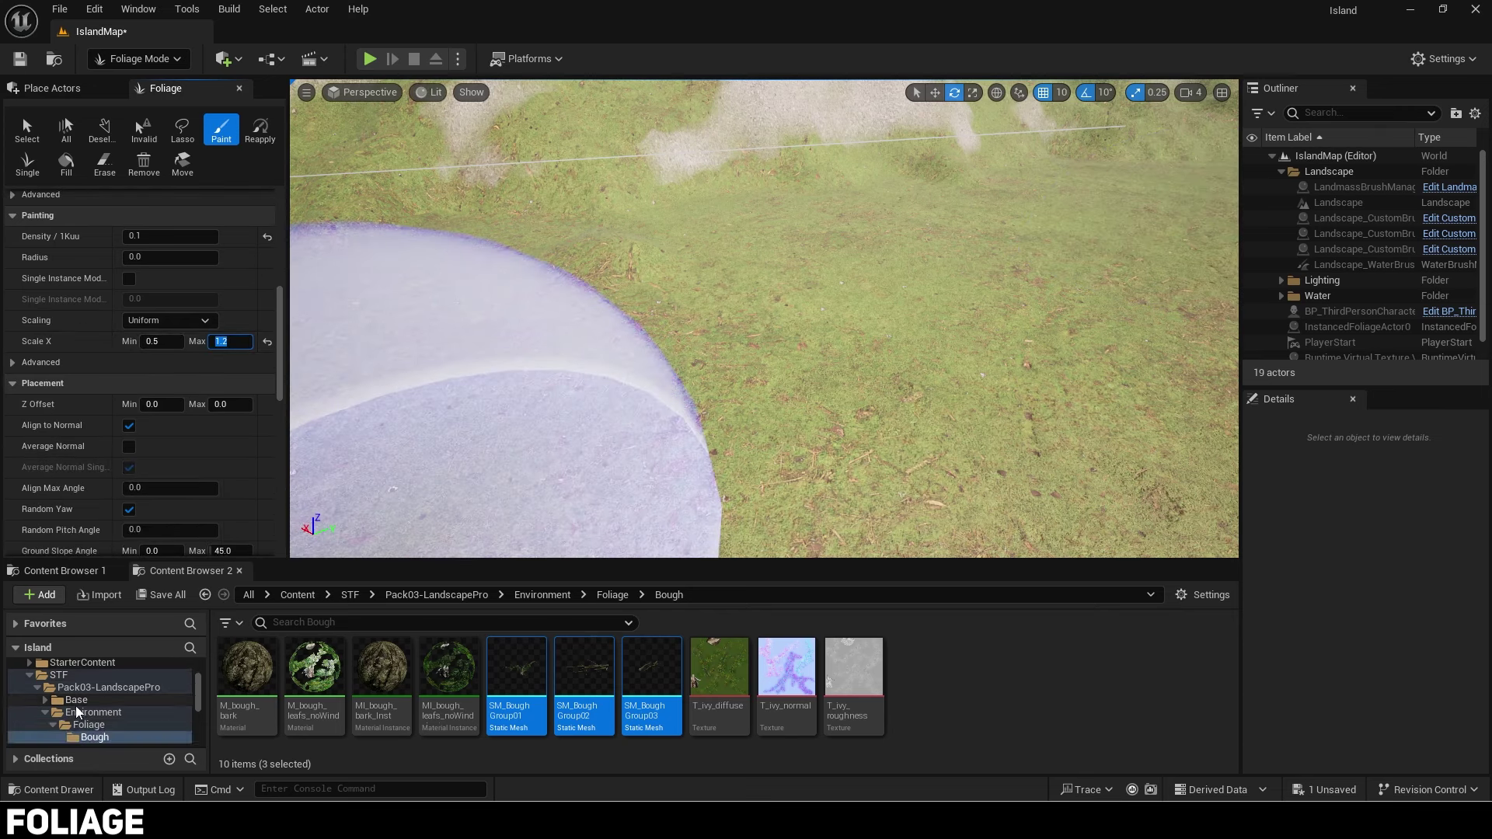
Step: Look through the BrokenTree folder, and add SM_bush01 from the Bush folder as a foliage type
{"action": "left_click", "coordinate": [122, 720]}
{"action": "scroll", "coordinate": [122, 720], "scroll_direction": "down", "scroll_amount": 1}
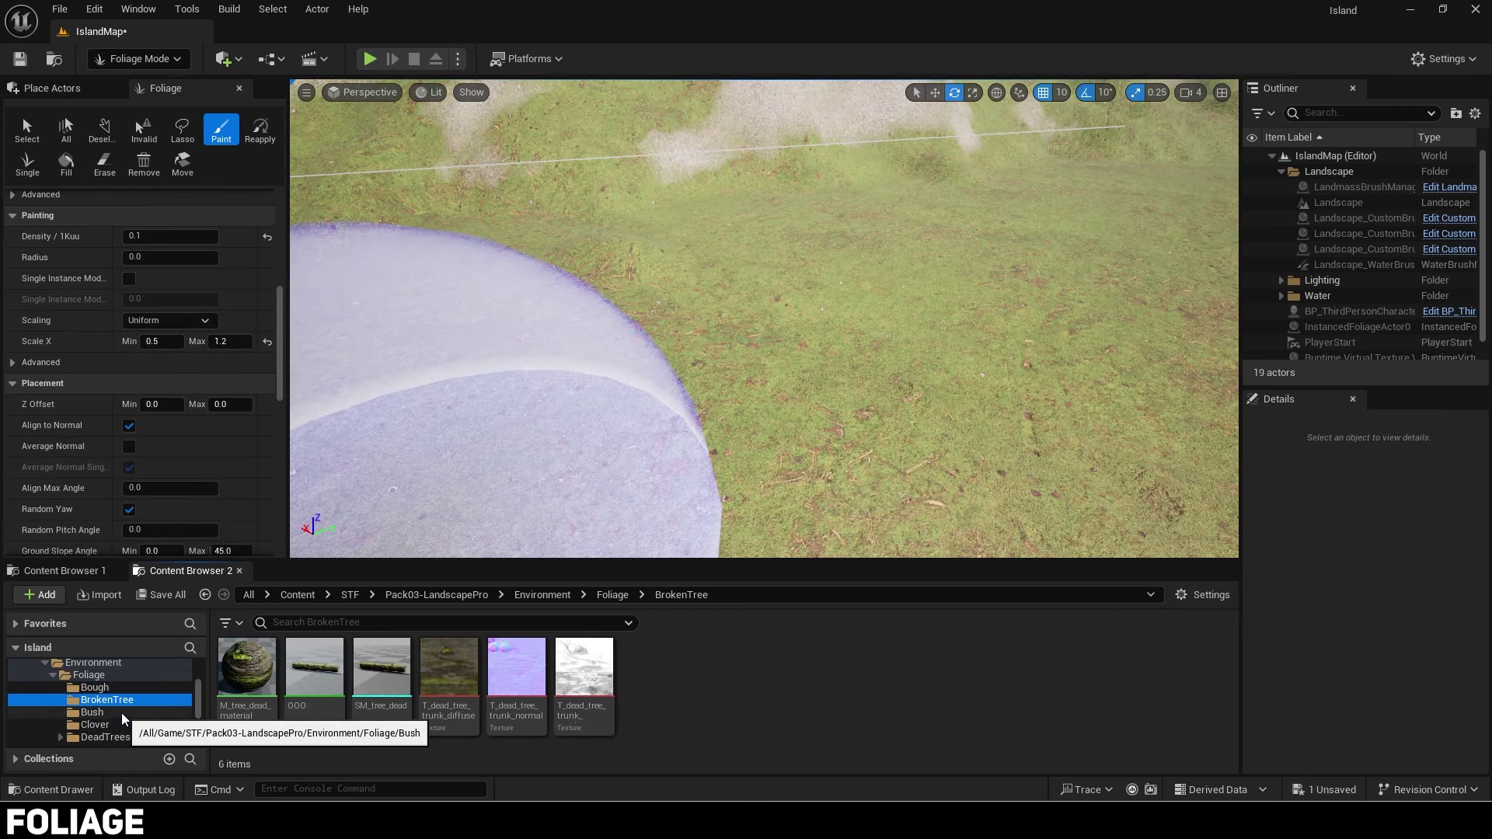
{"action": "left_click", "coordinate": [124, 714]}
{"action": "scroll", "coordinate": [991, 684], "scroll_direction": "down", "scroll_amount": 1}
{"action": "scroll", "coordinate": [199, 395], "scroll_direction": "up", "scroll_amount": 8}
{"action": "left_click_drag", "start_coordinate": [990, 684], "coordinate": [194, 319]}
Step: Test-paint SM_bush01 on the grass at trial densities such as 5 and 2, undoing the strokes
{"action": "left_click", "coordinate": [637, 373]}
{"action": "key", "text": "ctrl+z"}
{"action": "left_click", "coordinate": [170, 485]}
{"action": "type", "text": "5"}
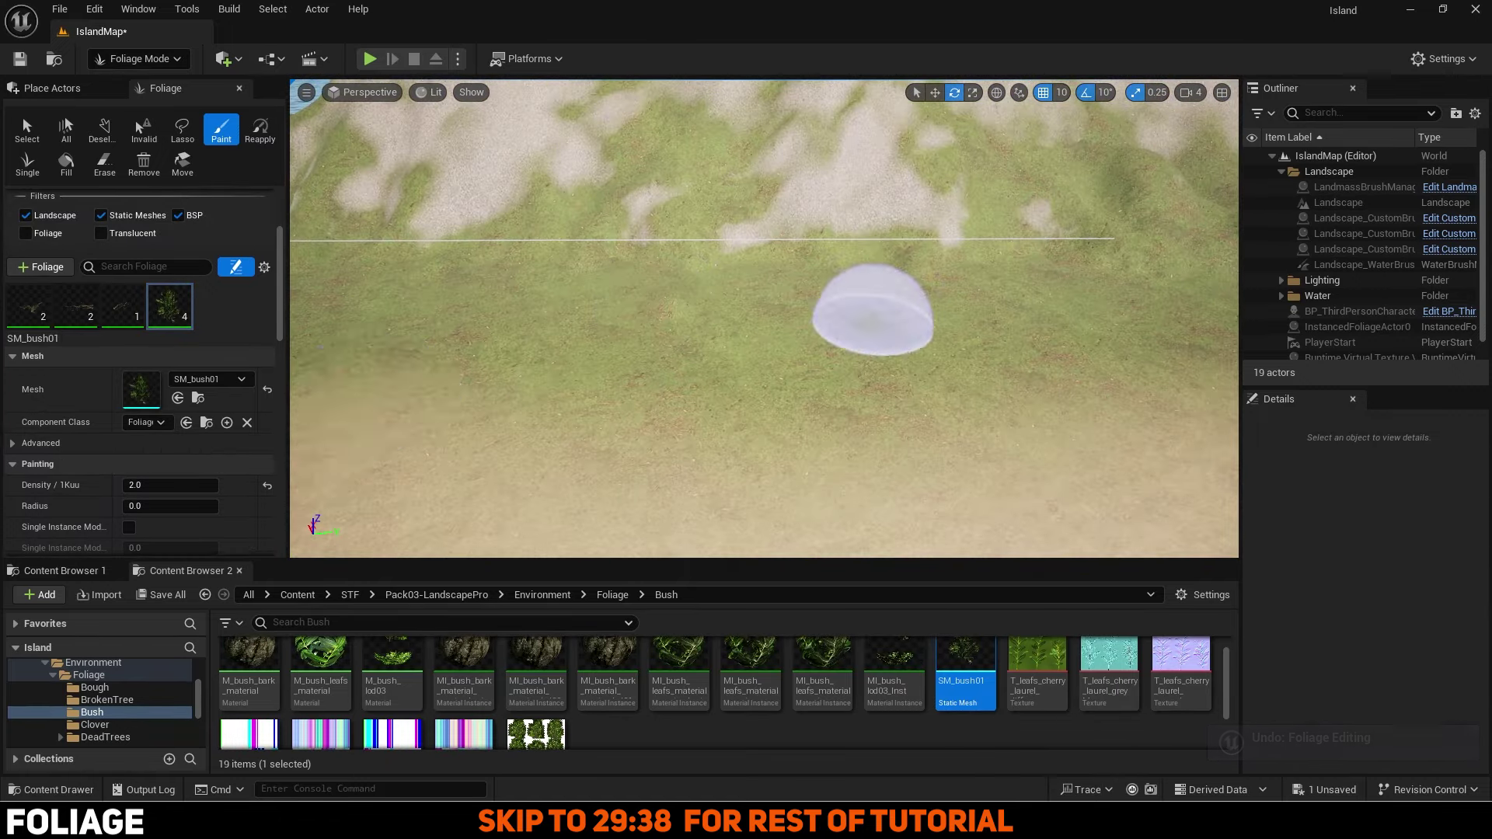
{"action": "key", "text": "ctrl+z"}
Step: Set SM_bush01's density to 0.5 and its Scale X range to 0.8–1.2, undoing the test strokes
{"action": "left_click", "coordinate": [170, 485]}
{"action": "type", "text": "0.5"}
{"action": "key", "text": "Return"}
{"action": "scroll", "coordinate": [189, 464], "scroll_direction": "down", "scroll_amount": 2}
{"action": "left_click", "coordinate": [162, 540]}
{"action": "type", "text": "0.8"}
{"action": "key", "text": "Tab"}
{"action": "type", "text": "1.2"}
{"action": "key", "text": "ctrl+z"}
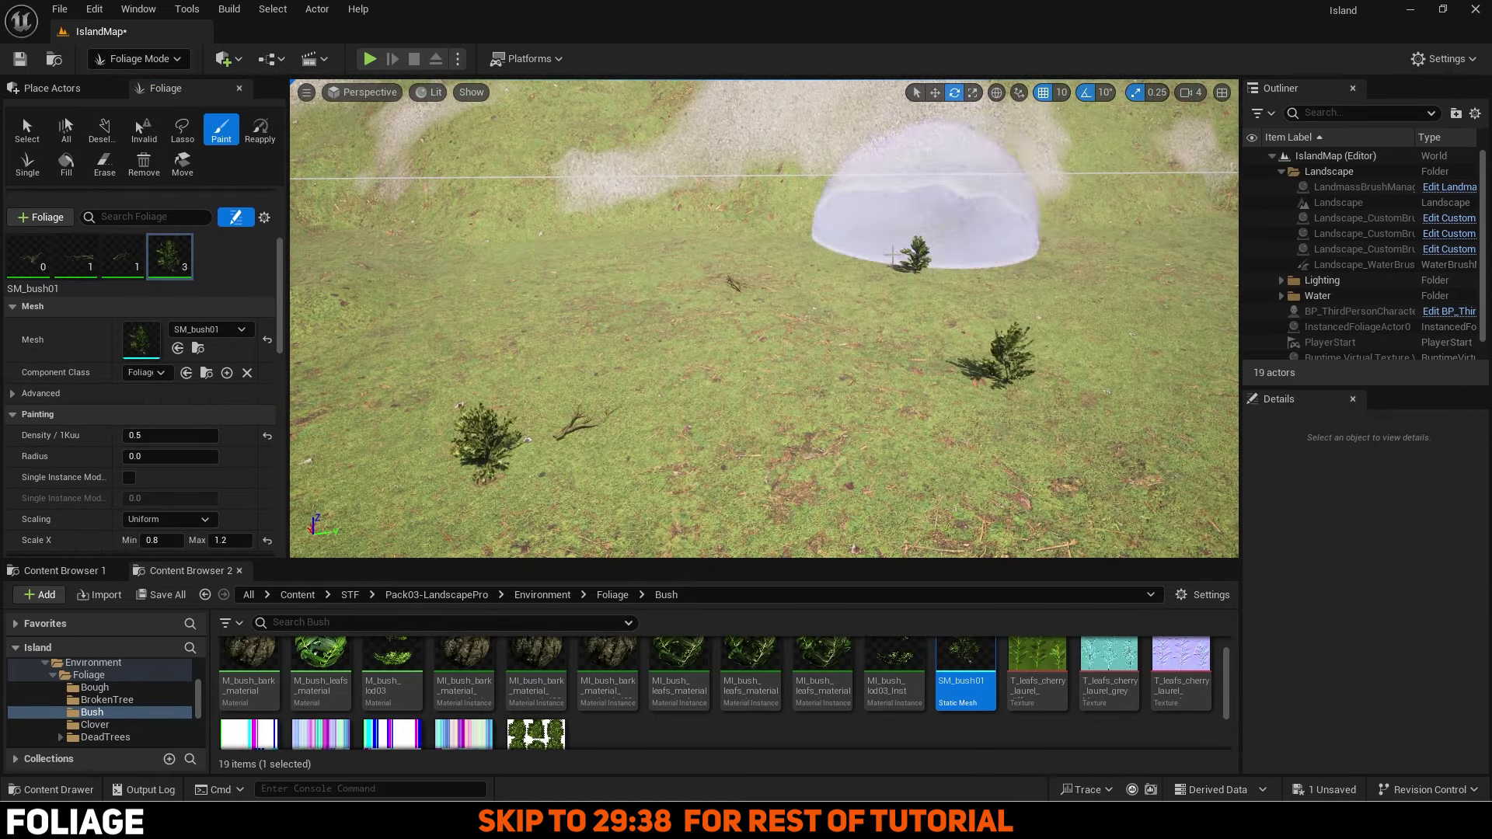
{"action": "key", "text": "ctrl+z"}
Step: Add SM_clover01, SM_clover02 and SM_clover03 from the Clover folder as foliage types and set their density to 0.02
{"action": "left_click", "coordinate": [95, 726]}
{"action": "left_click", "coordinate": [516, 668], "text": "shift"}
{"action": "left_click_drag", "start_coordinate": [516, 668], "coordinate": [217, 265]}
{"action": "left_click", "coordinate": [76, 301], "text": "shift"}
{"action": "left_click", "coordinate": [177, 480]}
{"action": "type", "text": "0.02"}
{"action": "scroll", "coordinate": [194, 456], "scroll_direction": "down", "scroll_amount": 3}
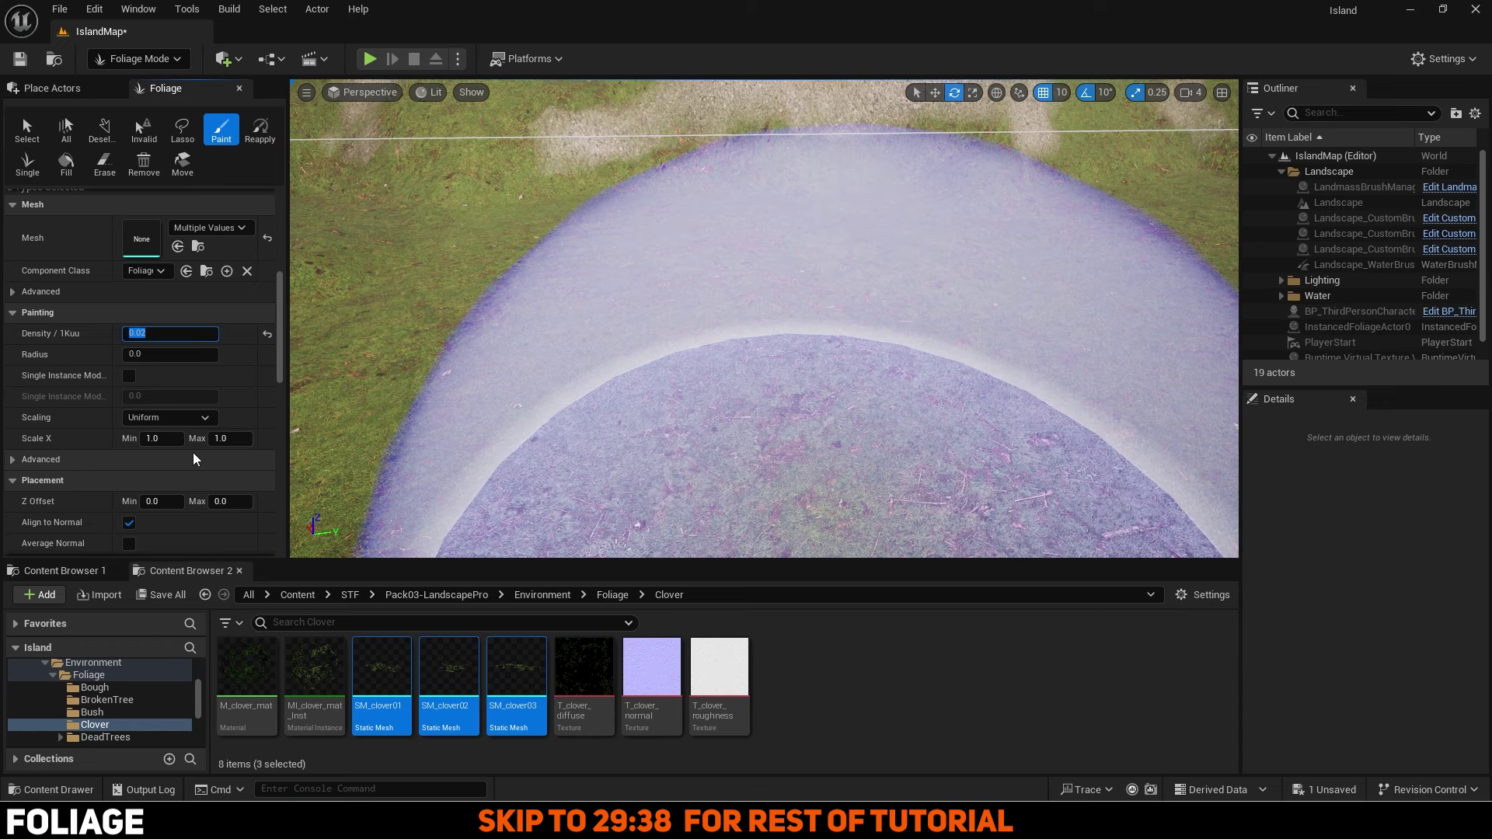
Step: Set the clover types' Scale X range to 0.8–1.2 and lower their density to 0.01
{"action": "left_click", "coordinate": [172, 439]}
{"action": "type", "text": "0.121.2"}
{"action": "left_click", "coordinate": [176, 439]}
{"action": "type", "text": "0.8"}
{"action": "key", "text": "ctrl+z"}
{"action": "left_click", "coordinate": [186, 333]}
{"action": "type", "text": "0.01"}
Step: Add the three SM_FarnGroup meshes from the Farn folder as foliage types, with density 0.3 and Scale X from 0.8 to 1.2
{"action": "left_click", "coordinate": [116, 701]}
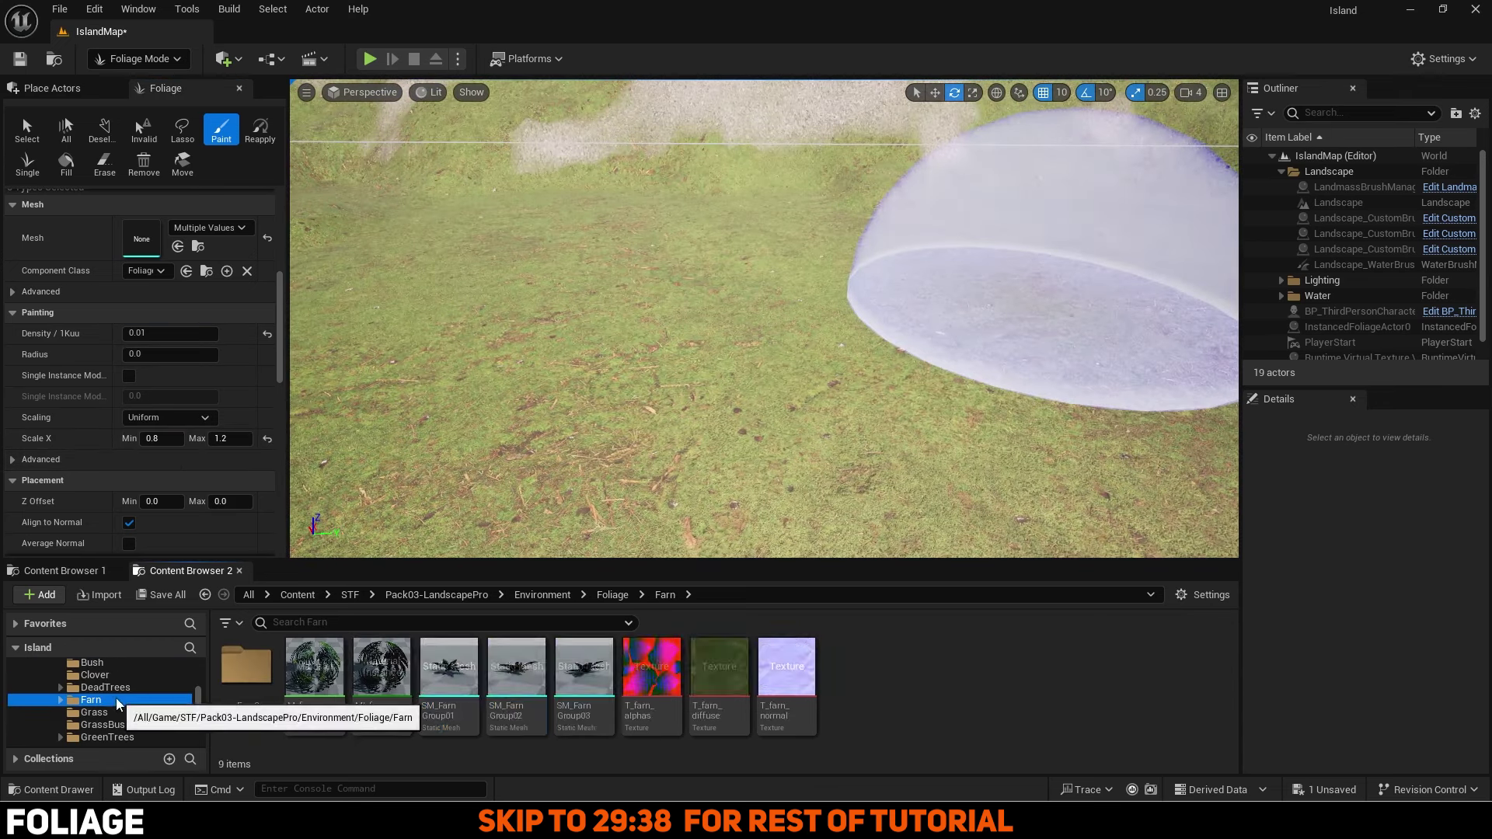
{"action": "left_click_drag", "start_coordinate": [584, 677], "coordinate": [210, 218]}
{"action": "left_click", "coordinate": [169, 432]}
{"action": "type", "text": "0.3"}
{"action": "left_click", "coordinate": [155, 538]}
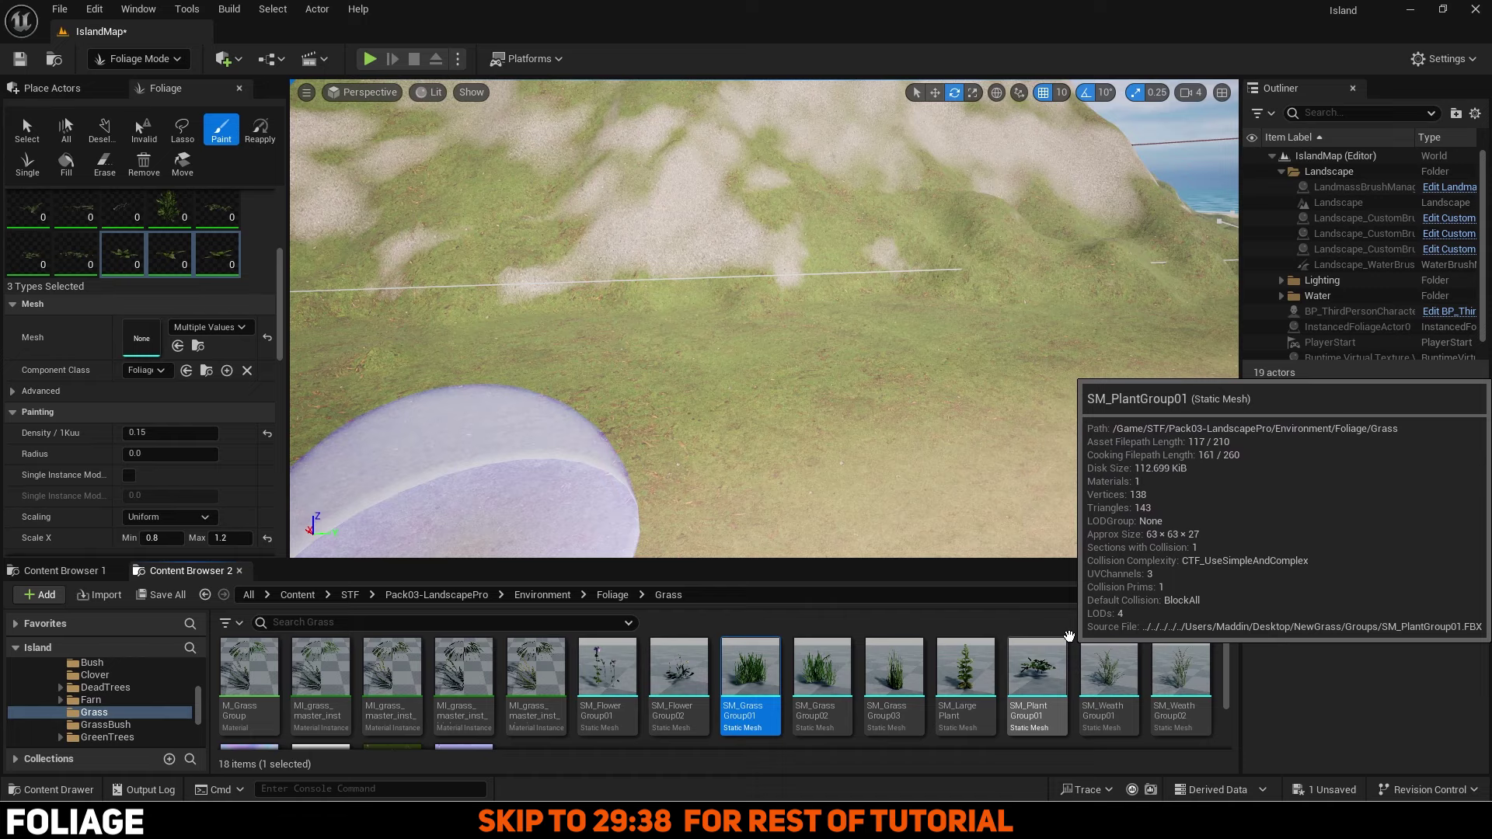
Step: Add the SM_GrassGroup01 to 03 meshes as foliage types, with density 75 and Scale X from 0.8 to 1.2
{"action": "left_click", "coordinate": [894, 676], "text": "shift"}
{"action": "left_click_drag", "start_coordinate": [894, 676], "coordinate": [218, 253]}
{"action": "left_click", "coordinate": [170, 479]}
{"action": "type", "text": "10"}
{"action": "left_click", "coordinate": [161, 511]}
{"action": "type", "text": "0.81.2"}
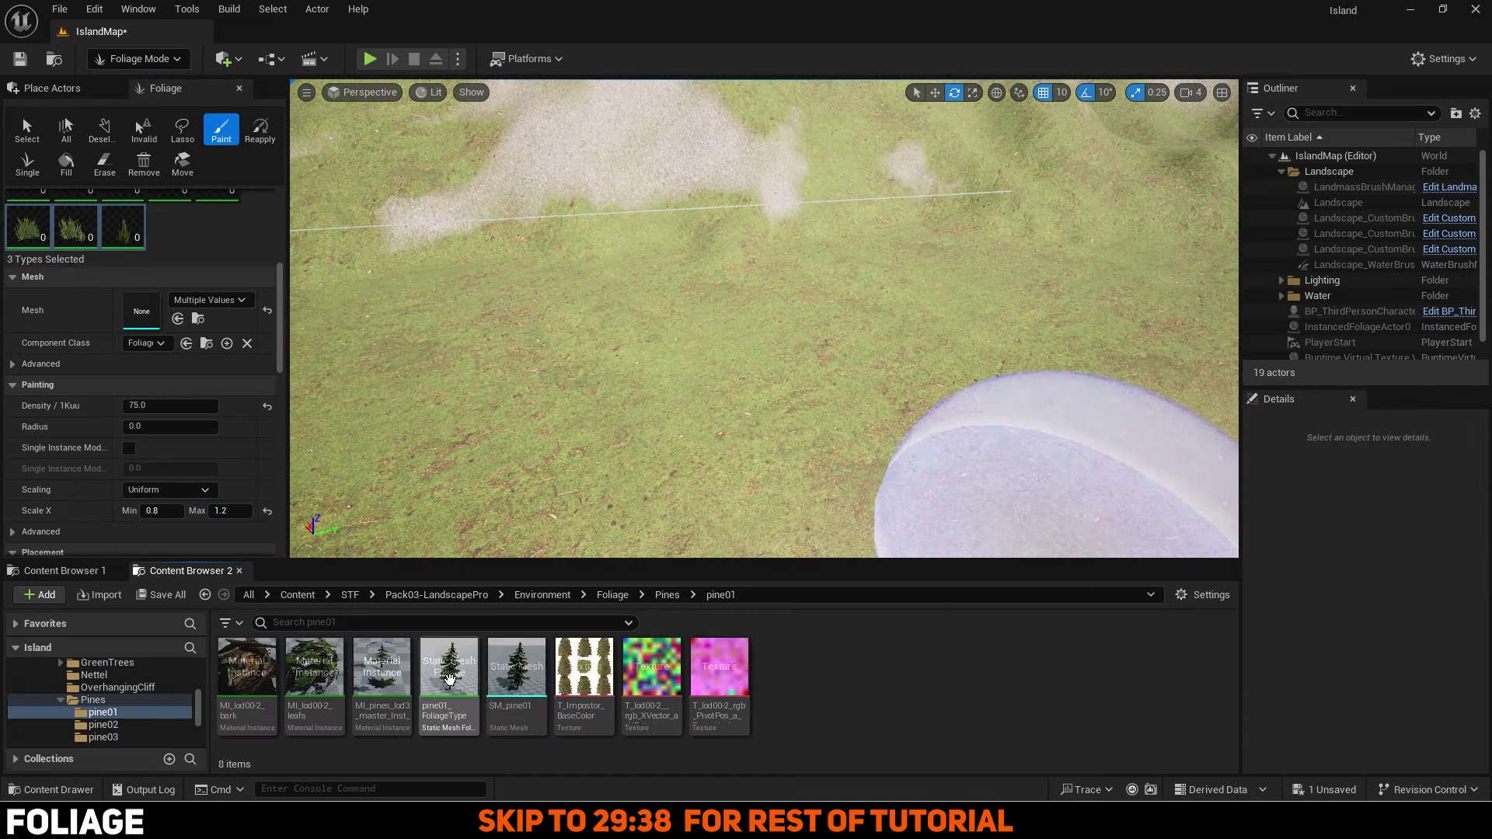
Step: Add SM_pine01 to SM_pine05 from the pine01 to pine05 folders under Pines as foliage types
{"action": "left_click_drag", "start_coordinate": [517, 667], "coordinate": [169, 227]}
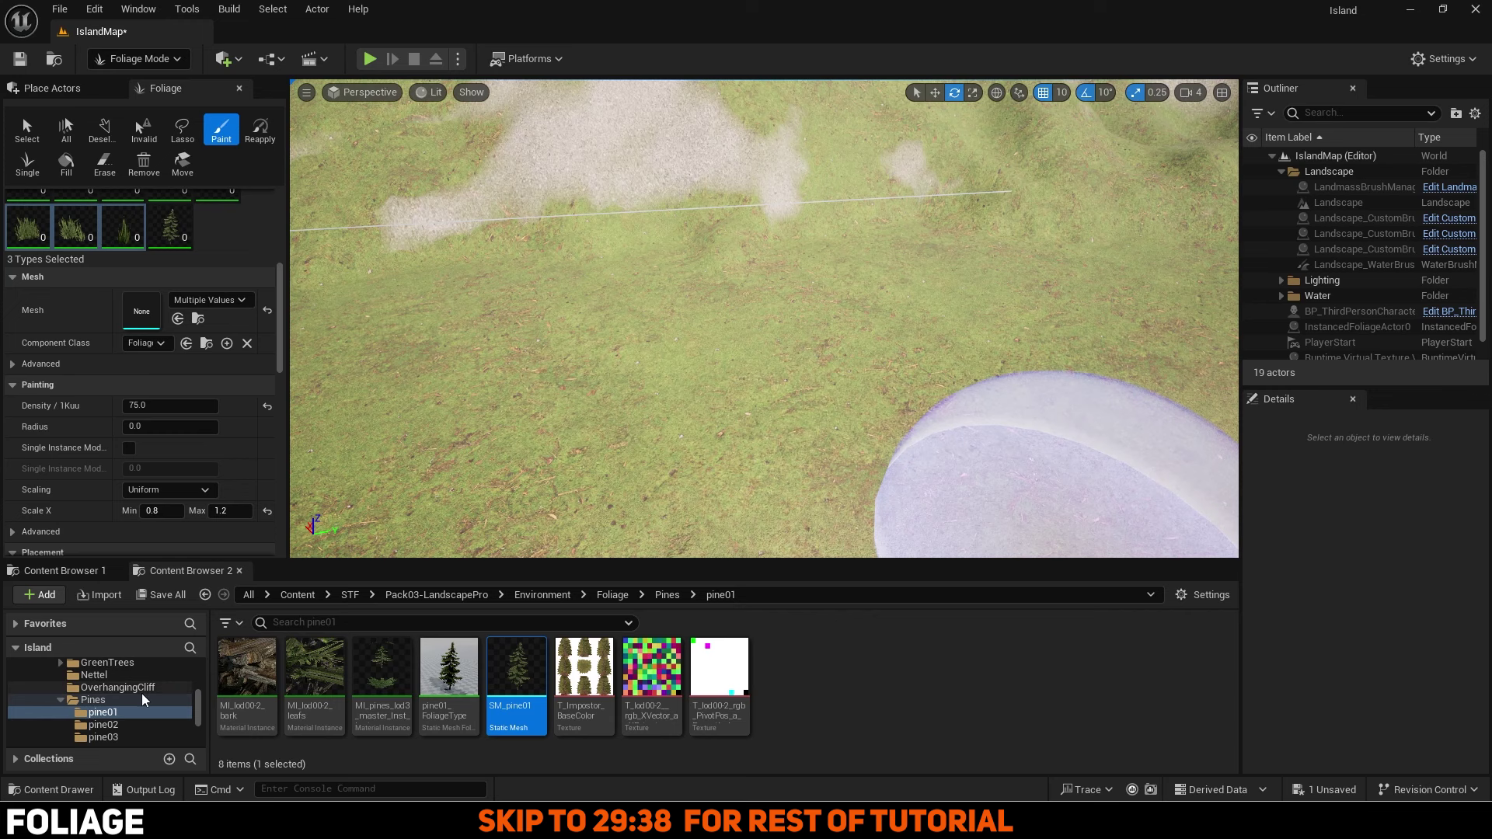
{"action": "scroll", "coordinate": [142, 699], "scroll_direction": "down", "scroll_amount": 2}
{"action": "left_click", "coordinate": [142, 699]}
{"action": "left_click_drag", "start_coordinate": [517, 667], "coordinate": [106, 408]}
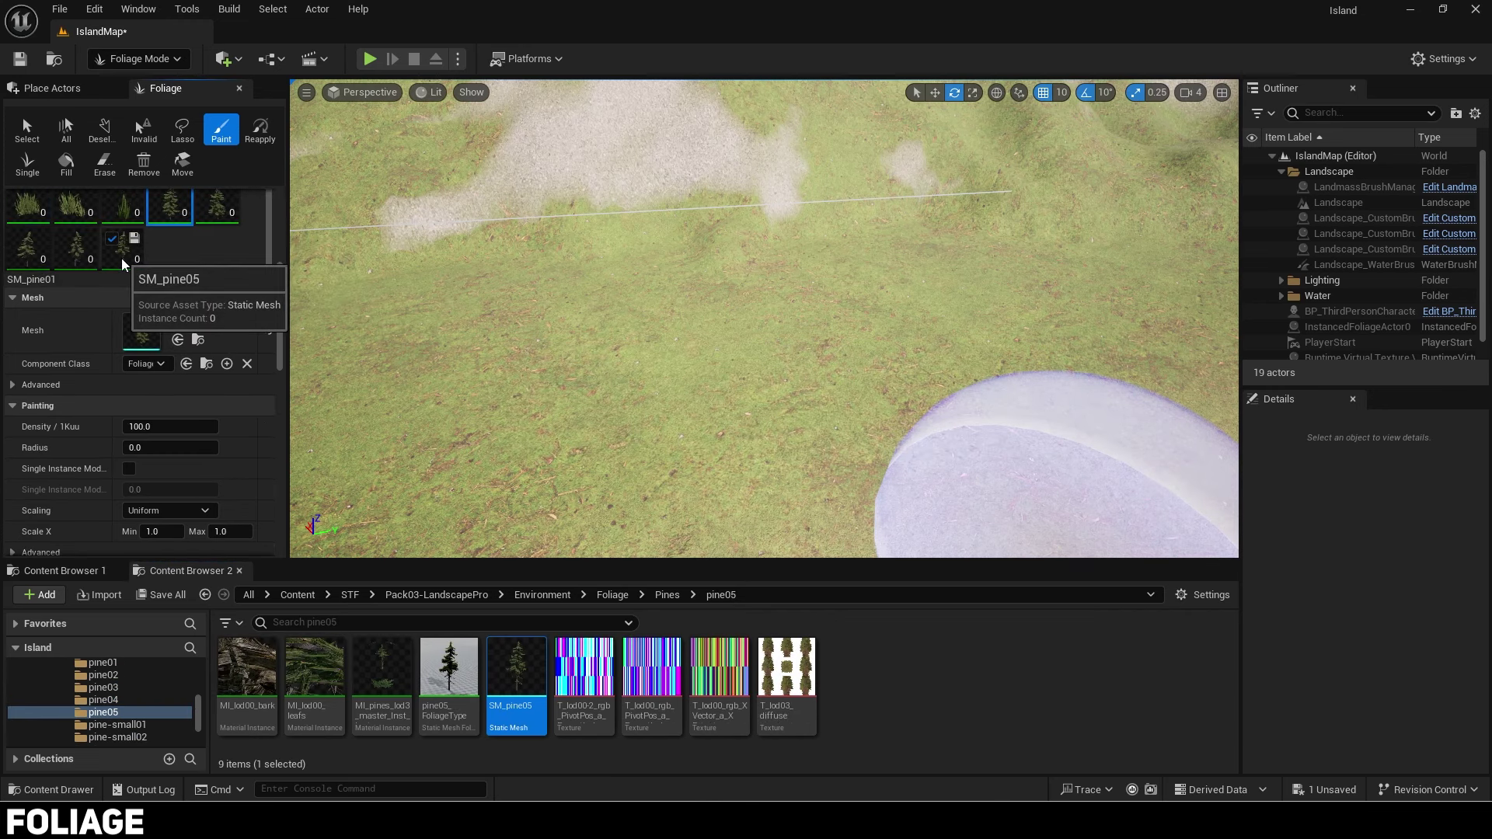
Step: Set the collision preset of the five pine foliage types to BlockAll
{"action": "scroll", "coordinate": [185, 440], "scroll_direction": "down", "scroll_amount": 10}
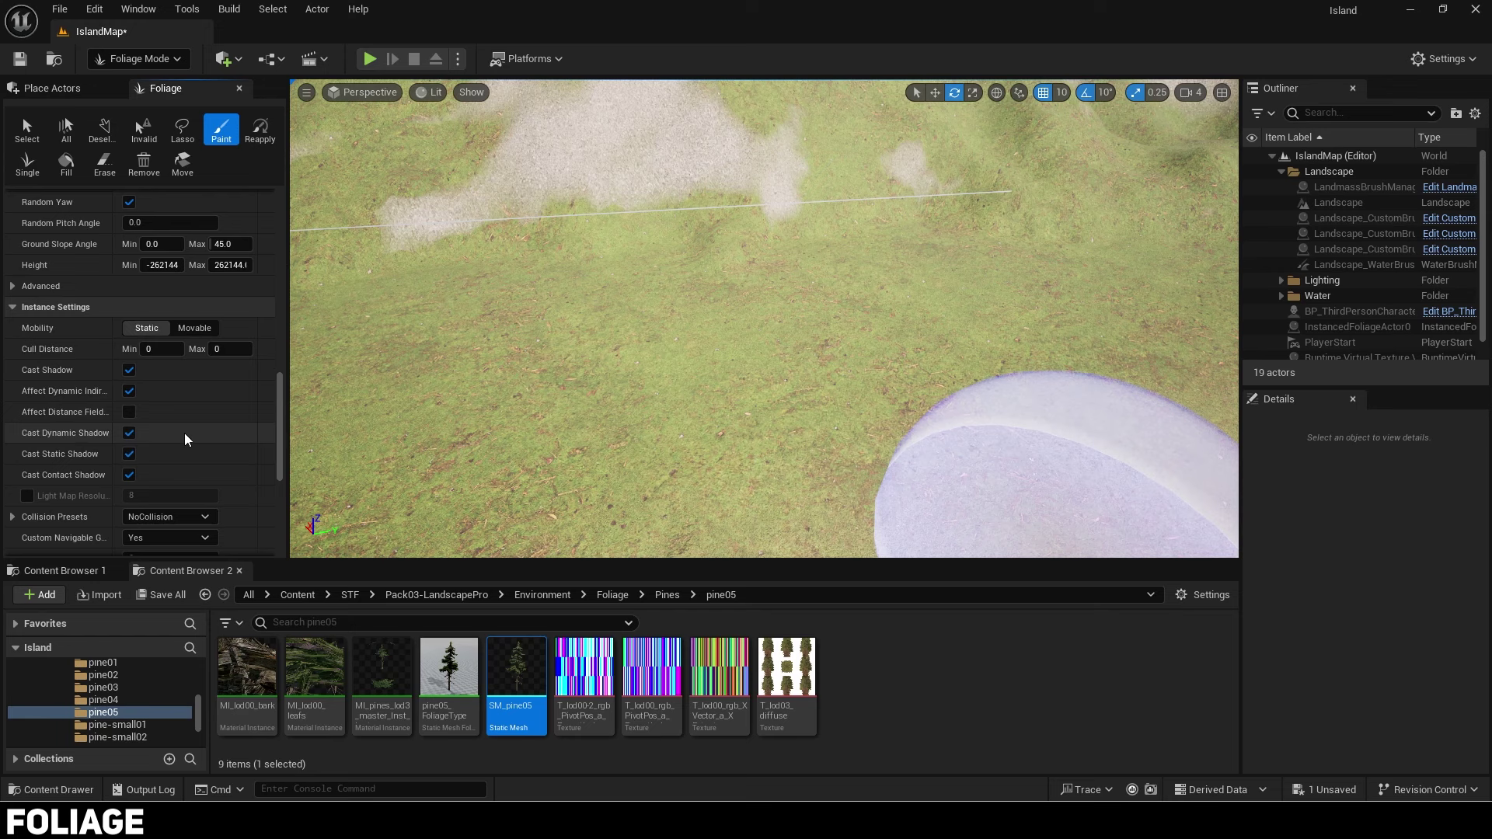
{"action": "scroll", "coordinate": [185, 440], "scroll_direction": "down", "scroll_amount": 3}
{"action": "left_click", "coordinate": [157, 398]}
{"action": "left_click", "coordinate": [182, 437]}
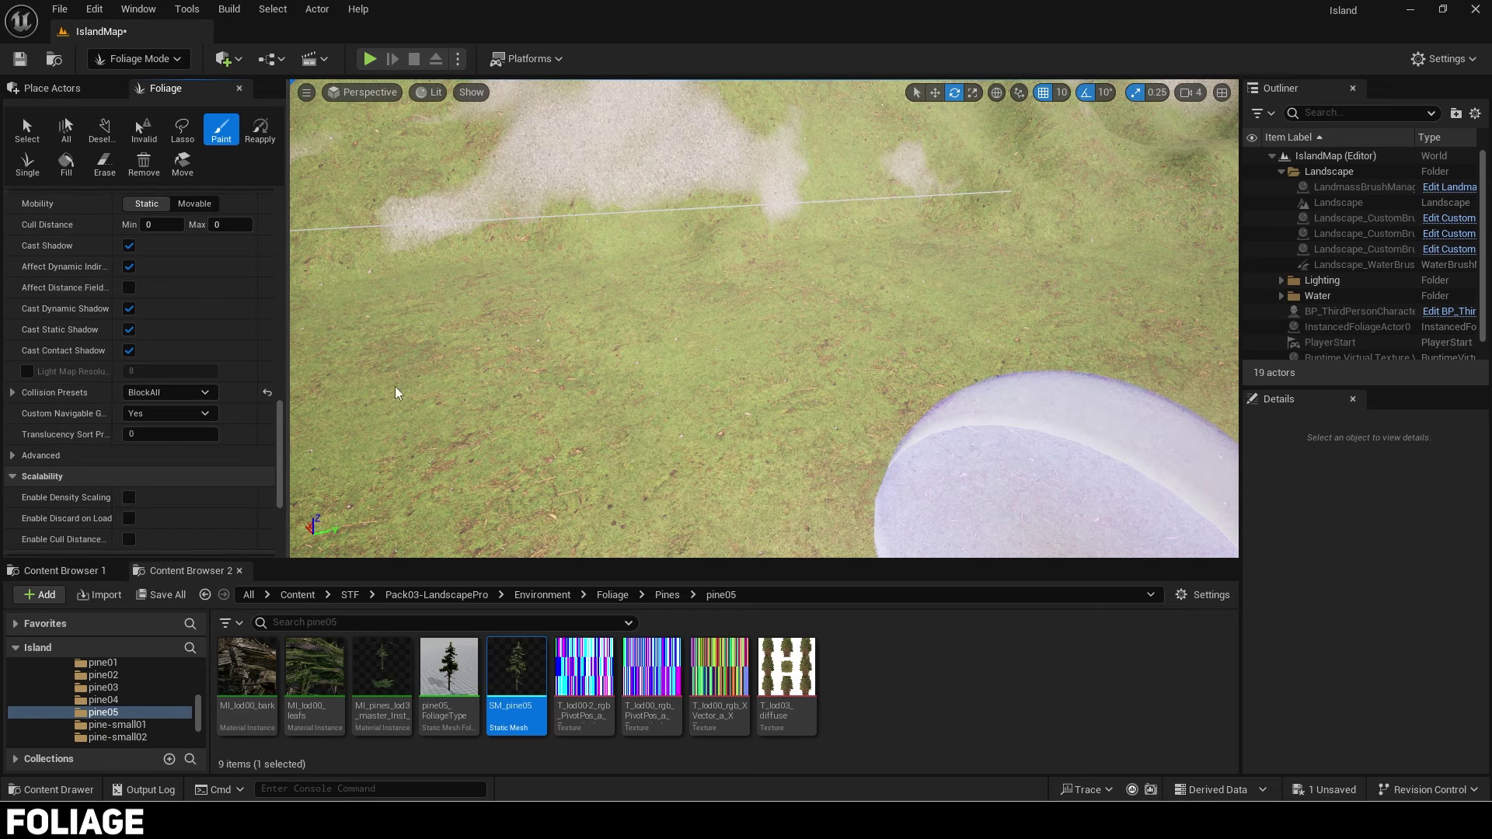
Step: Test-paint the five pine types on the grass below the mountain and undo the stroke
{"action": "right_click_drag", "start_coordinate": [731, 373], "coordinate": [637, 369]}
{"action": "left_click_drag", "start_coordinate": [746, 420], "coordinate": [1038, 414]}
{"action": "key", "text": "s"}
{"action": "right_click_drag", "start_coordinate": [1037, 418], "coordinate": [1092, 397]}
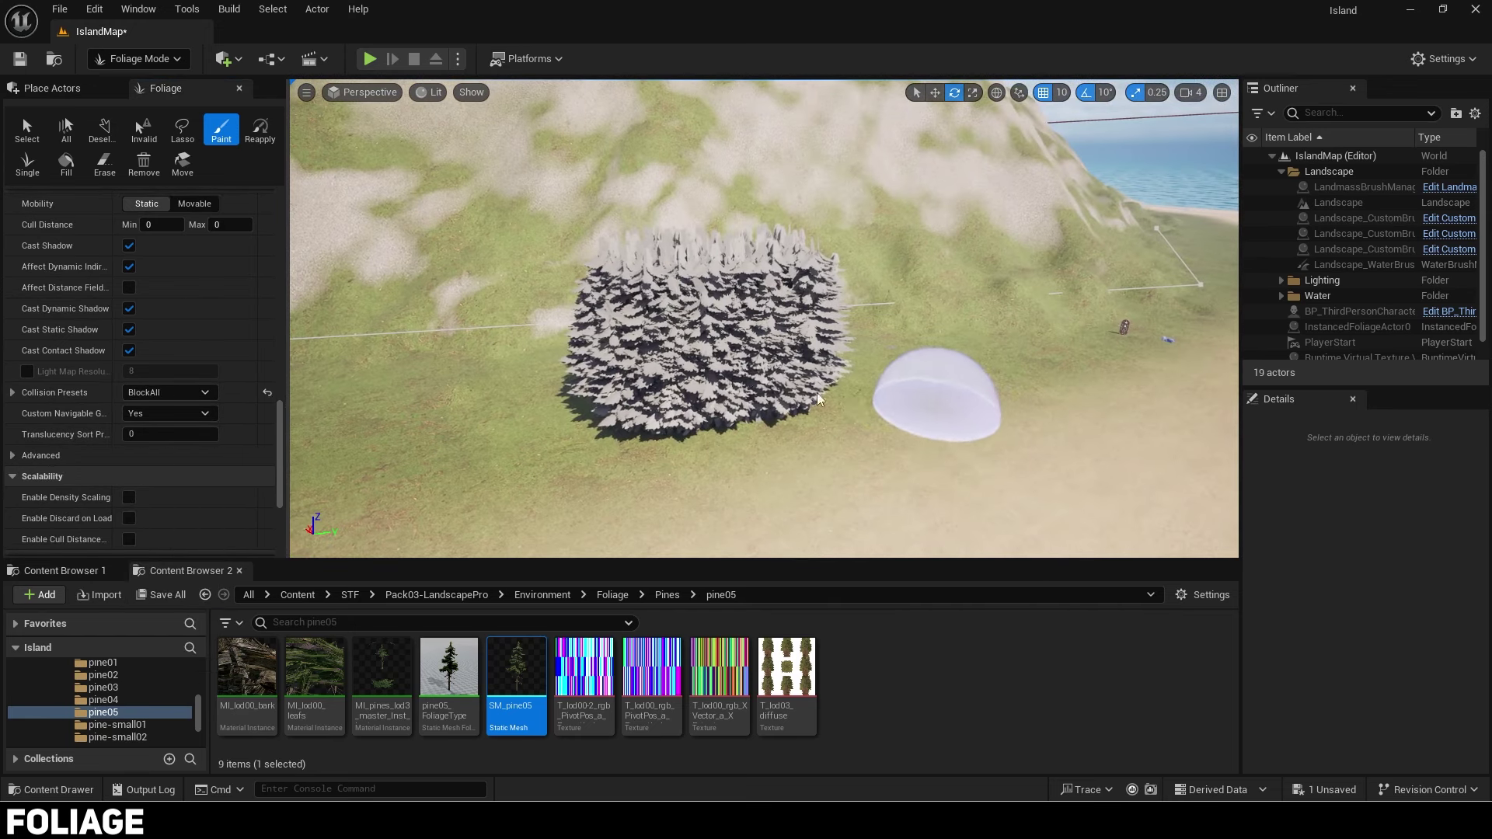
{"action": "key", "text": "ctrl+z"}
Step: Set the pine types' density to 5 and Scale X range to 0.8–1.2, undoing the test stroke
{"action": "scroll", "coordinate": [148, 279], "scroll_direction": "up", "scroll_amount": 3}
{"action": "scroll", "coordinate": [148, 278], "scroll_direction": "up", "scroll_amount": 8}
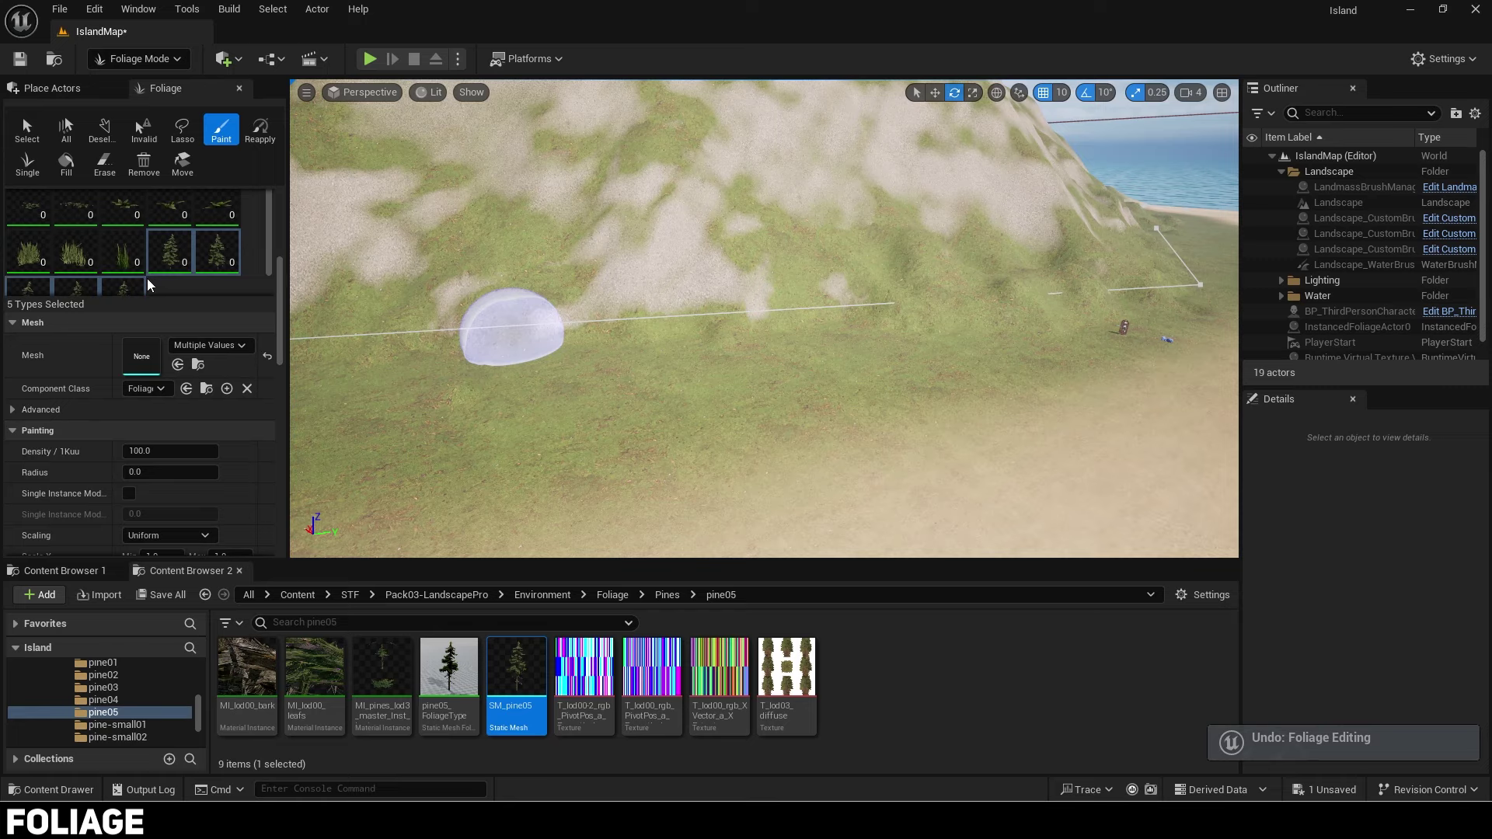
{"action": "left_click", "coordinate": [187, 353]}
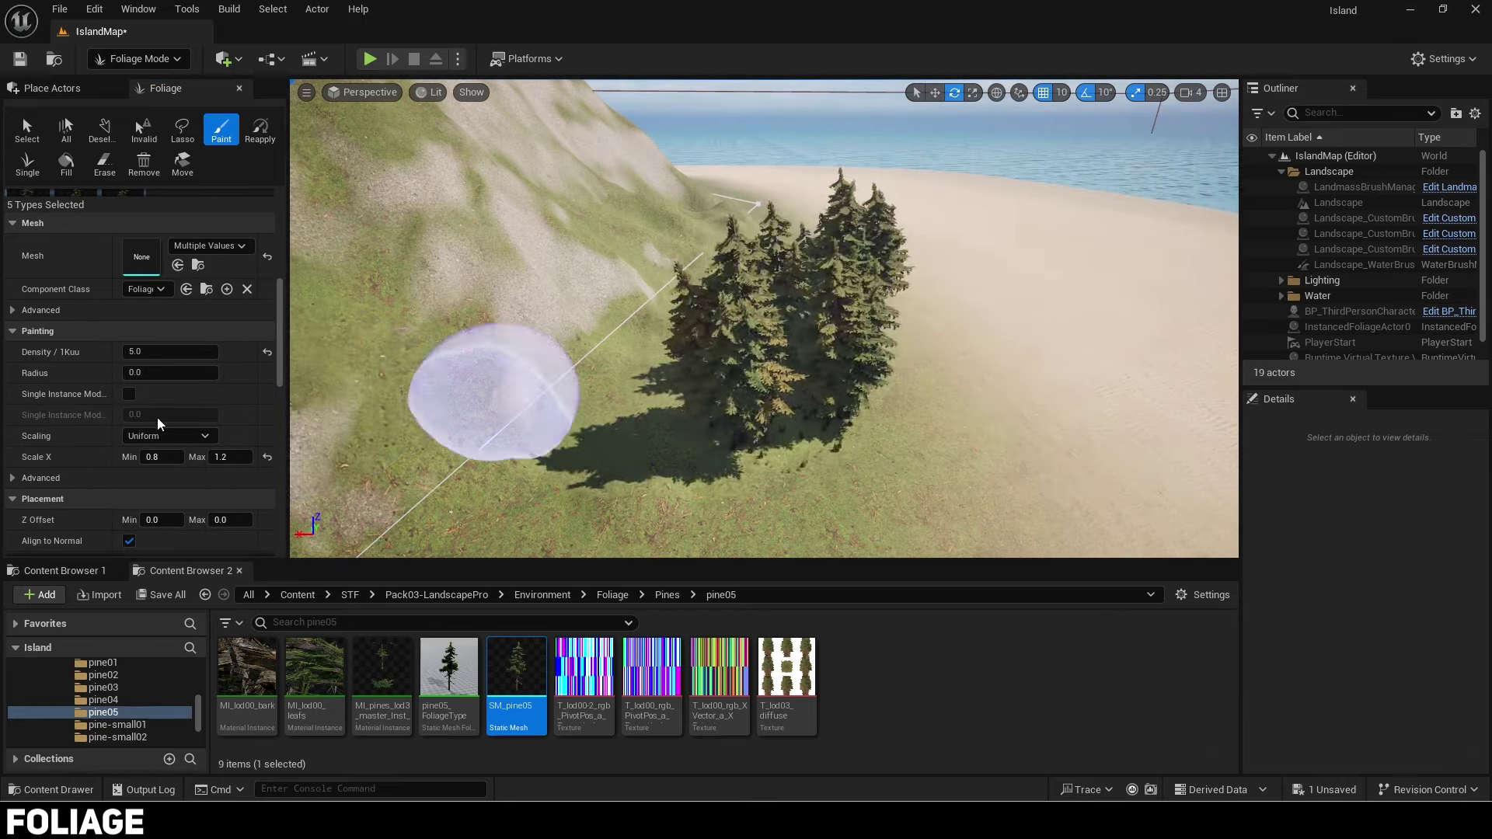
{"action": "key", "text": "ctrl+z"}
Step: Turn off Align to Normal for the pine types, then test-paint a patch of trees and undo it
{"action": "scroll", "coordinate": [130, 405], "scroll_direction": "down", "scroll_amount": 3}
{"action": "left_click", "coordinate": [129, 392]}
{"action": "left_click", "coordinate": [731, 381]}
{"action": "mouse_move", "coordinate": [777, 365]}
{"action": "right_mouse_down"}
{"action": "mouse_move", "coordinate": [731, 381]}
{"action": "mouse_move", "coordinate": [780, 358]}
{"action": "right_mouse_up"}
{"action": "key", "text": "ctrl+z"}
Step: Paint pines and undergrowth in a band along the mountain's beach-side foot, with brush size about 965 and paint density 0.5
{"action": "scroll", "coordinate": [249, 311], "scroll_direction": "up", "scroll_amount": 5}
{"action": "left_click_drag", "start_coordinate": [281, 305], "coordinate": [281, 238]}
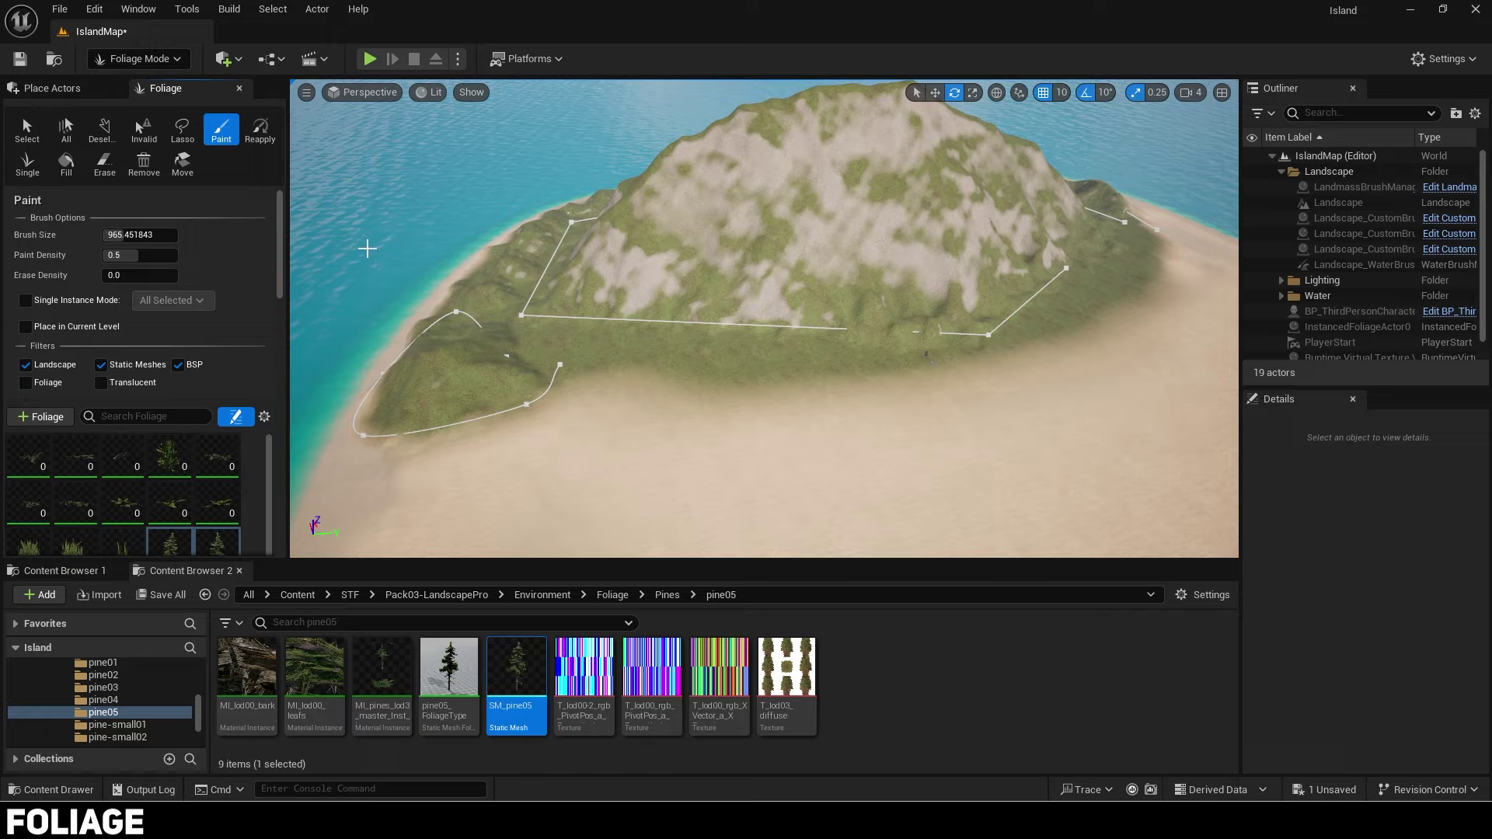
{"action": "key", "text": "w"}
{"action": "right_click_drag", "start_coordinate": [367, 248], "coordinate": [330, 253]}
{"action": "right_click_drag", "start_coordinate": [653, 302], "coordinate": [638, 323]}
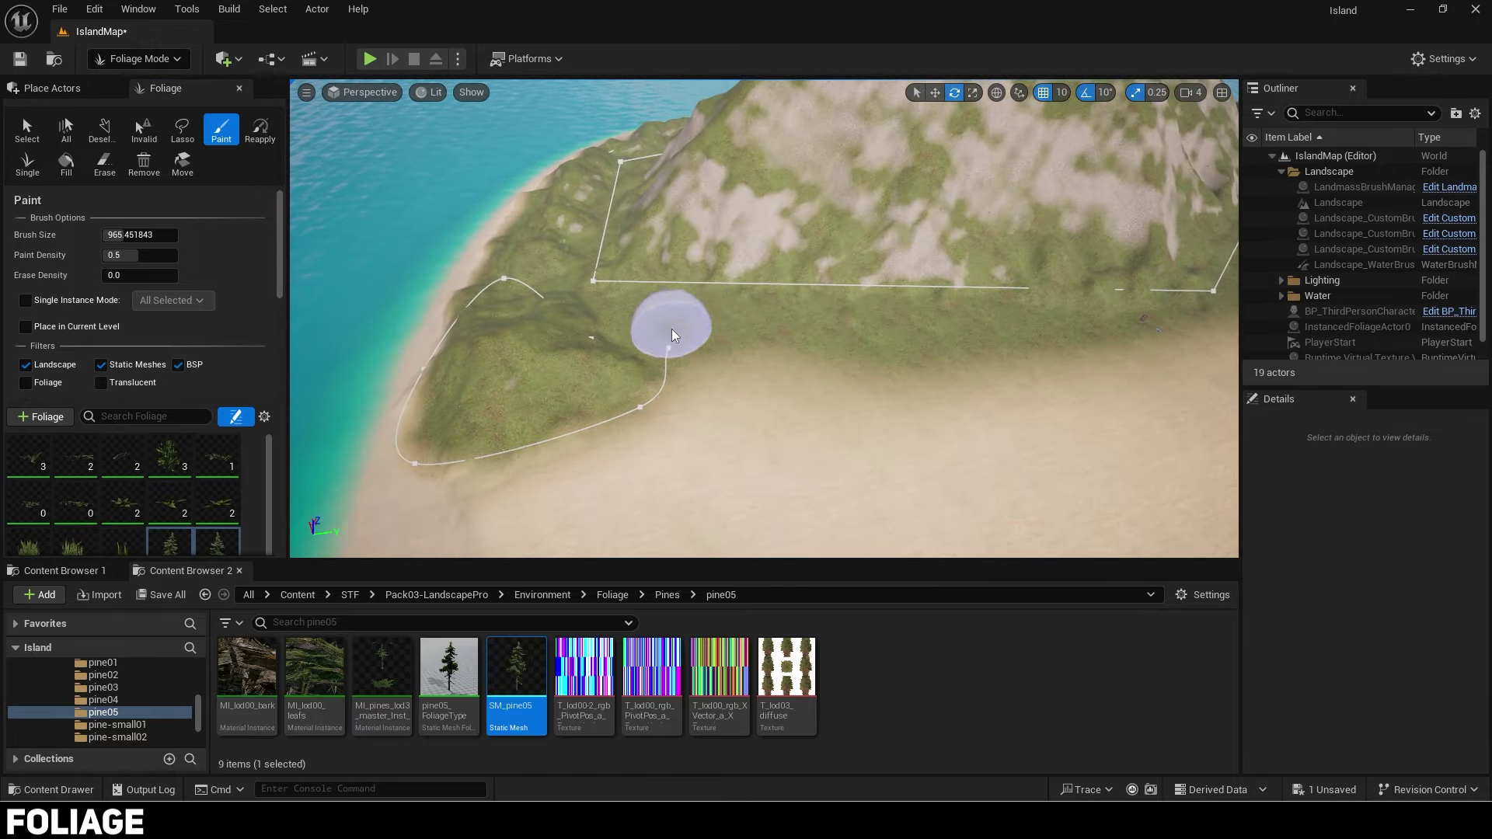
{"action": "key", "text": "w"}
{"action": "right_click_drag", "start_coordinate": [845, 334], "coordinate": [825, 340]}
{"action": "right_click_drag", "start_coordinate": [621, 303], "coordinate": [651, 304]}
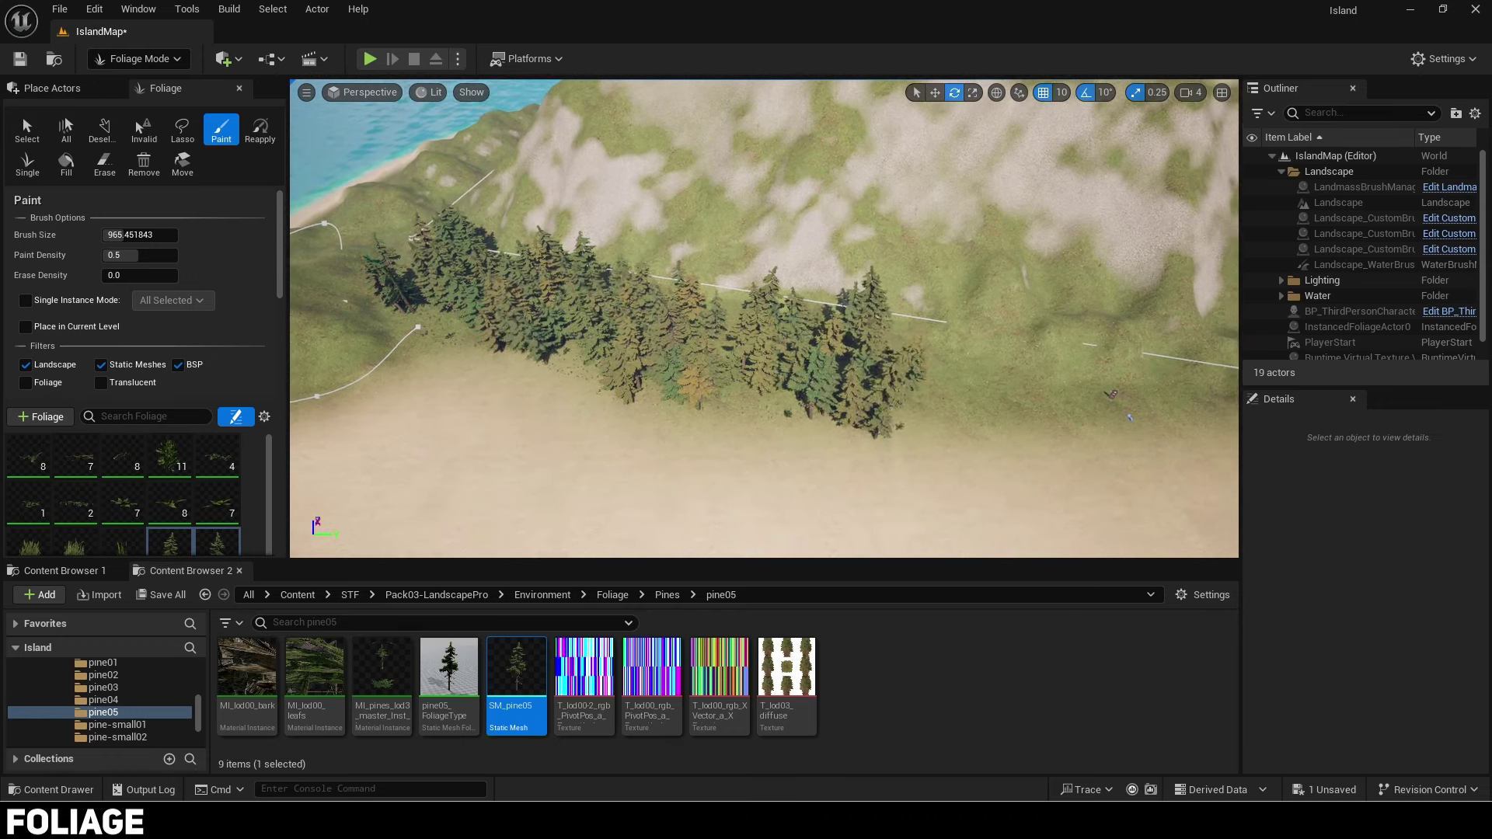
{"action": "right_click_drag", "start_coordinate": [591, 385], "coordinate": [591, 385]}
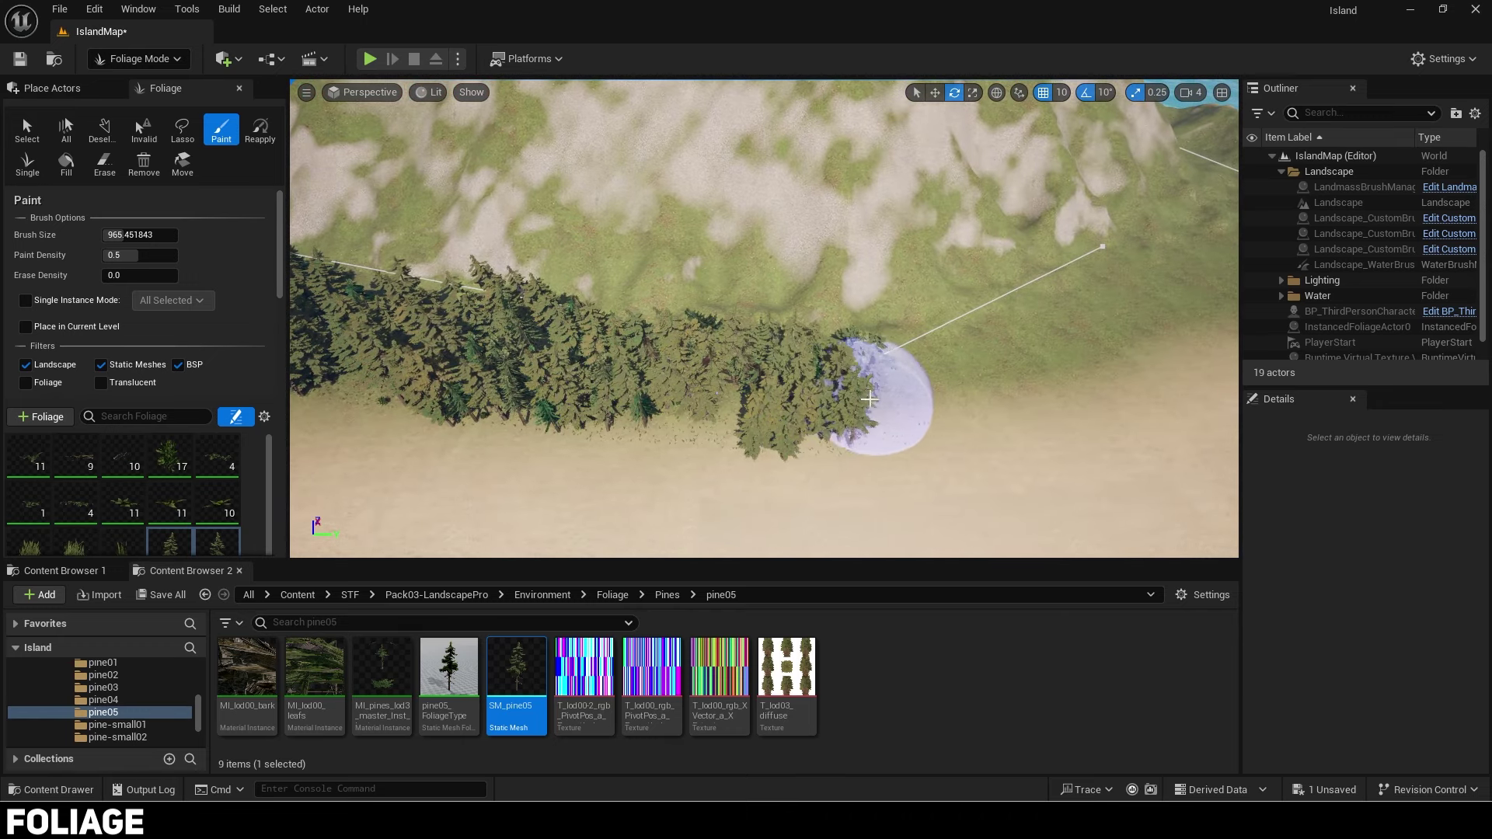
{"action": "left_click_drag", "start_coordinate": [870, 400], "coordinate": [840, 395]}
{"action": "right_click_drag", "start_coordinate": [607, 352], "coordinate": [607, 352]}
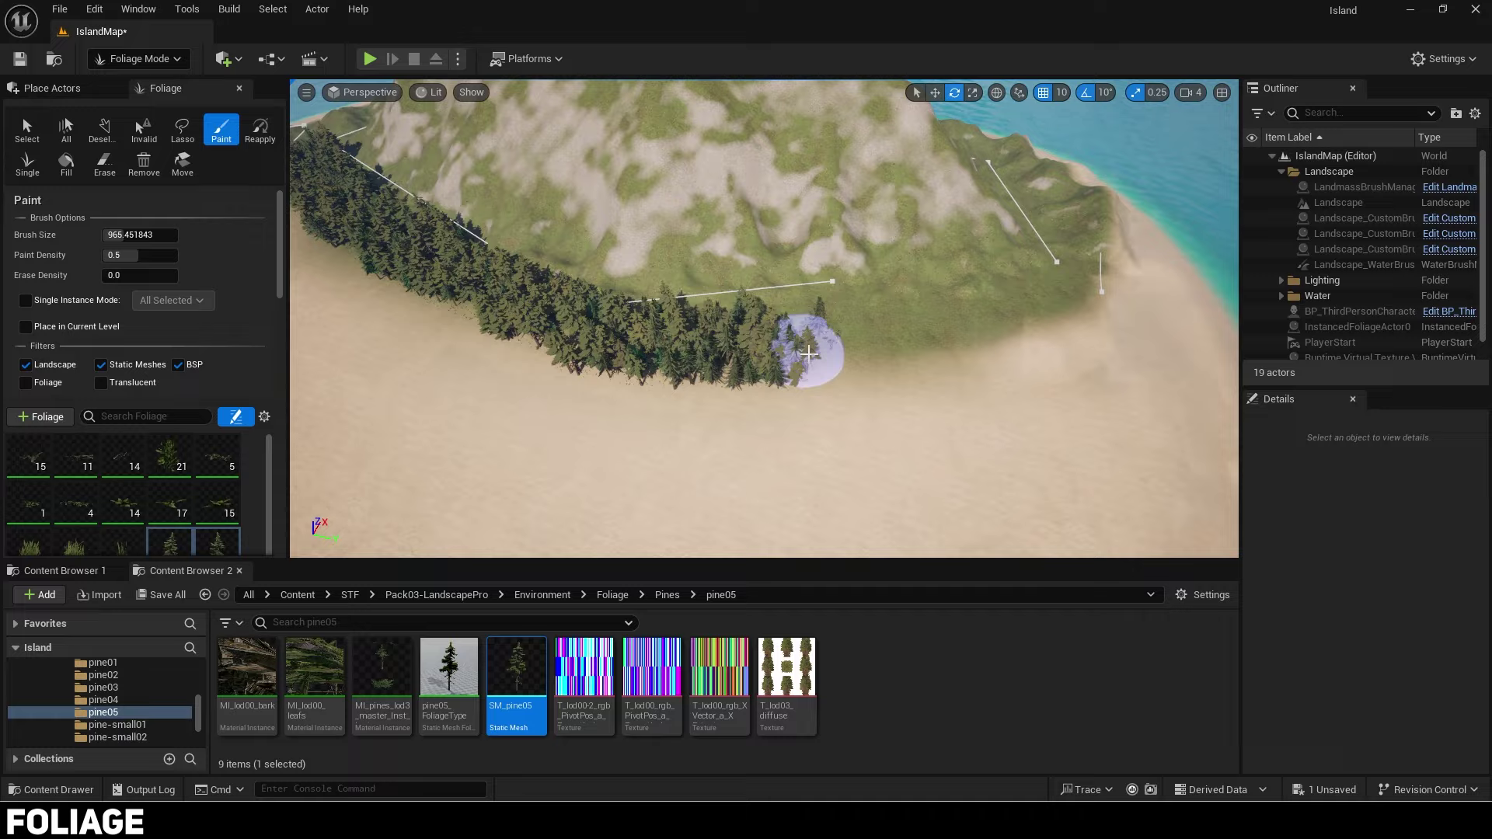
{"action": "right_click_drag", "start_coordinate": [950, 340], "coordinate": [674, 352]}
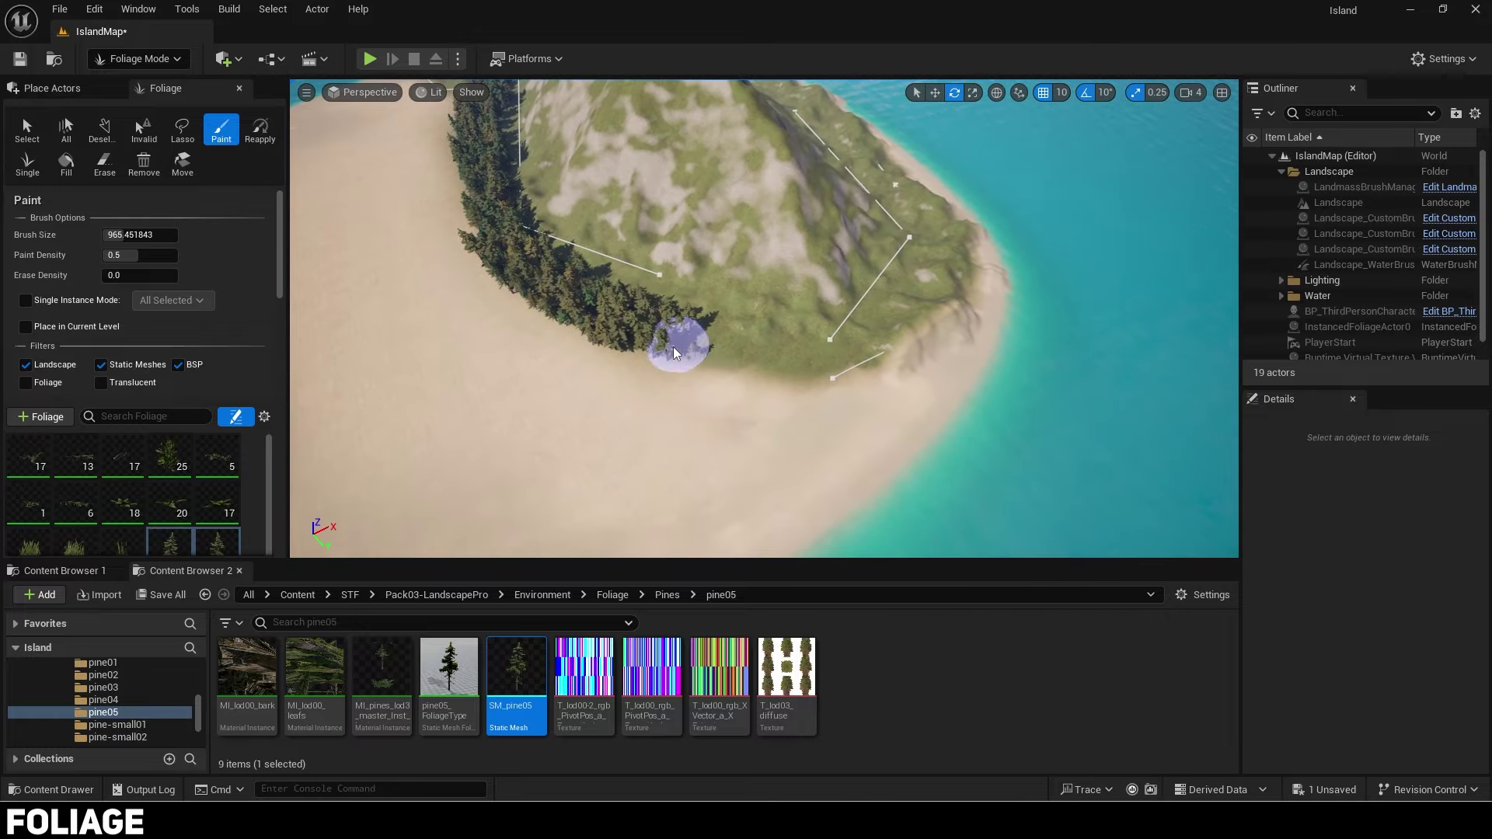
Step: Play the level in the viewport to check the painted forest at character height, and end the session
{"action": "left_click", "coordinate": [370, 60]}
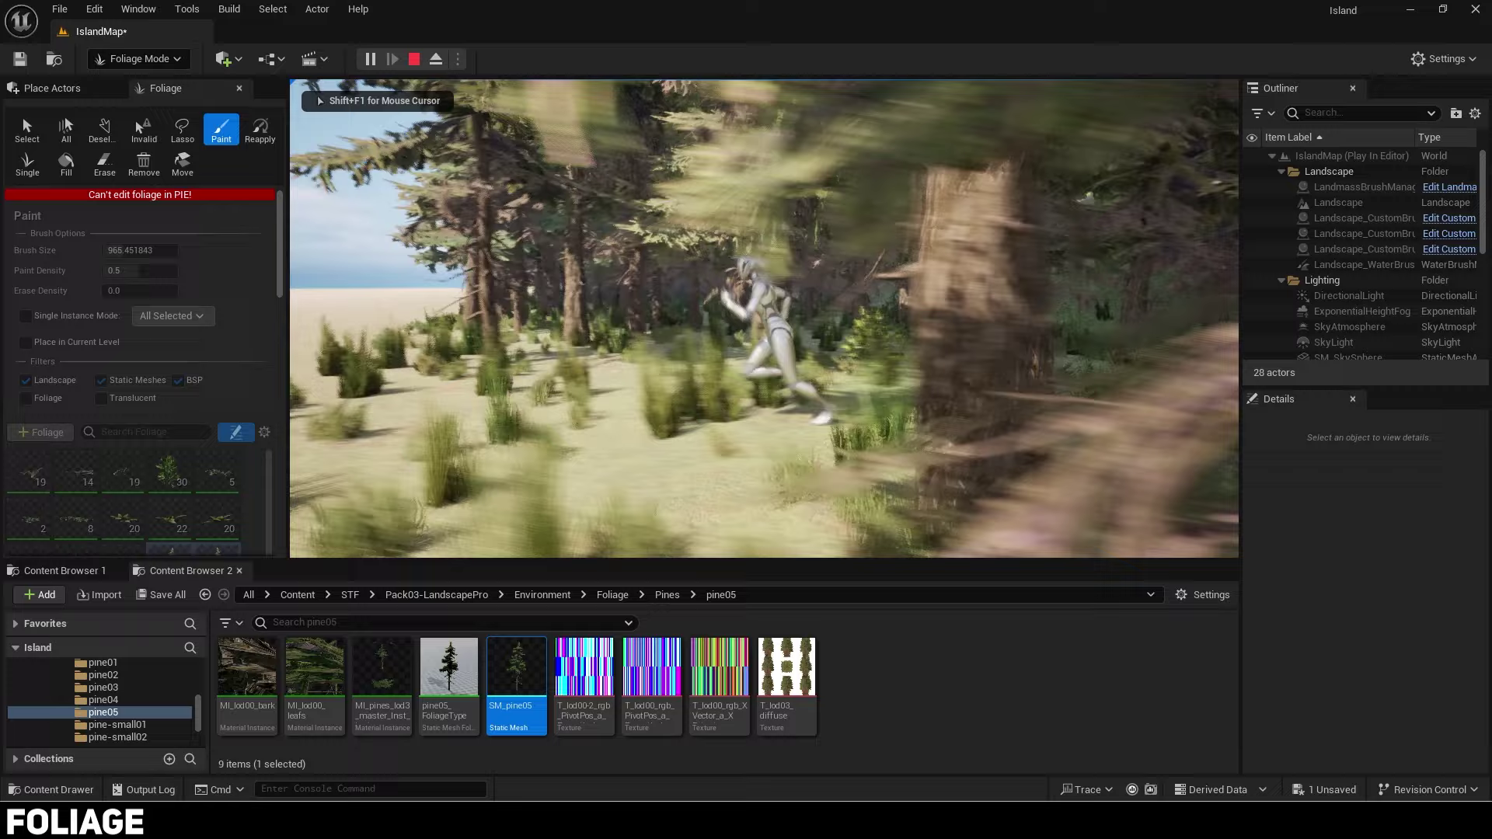
{"action": "key", "text": "Escape"}
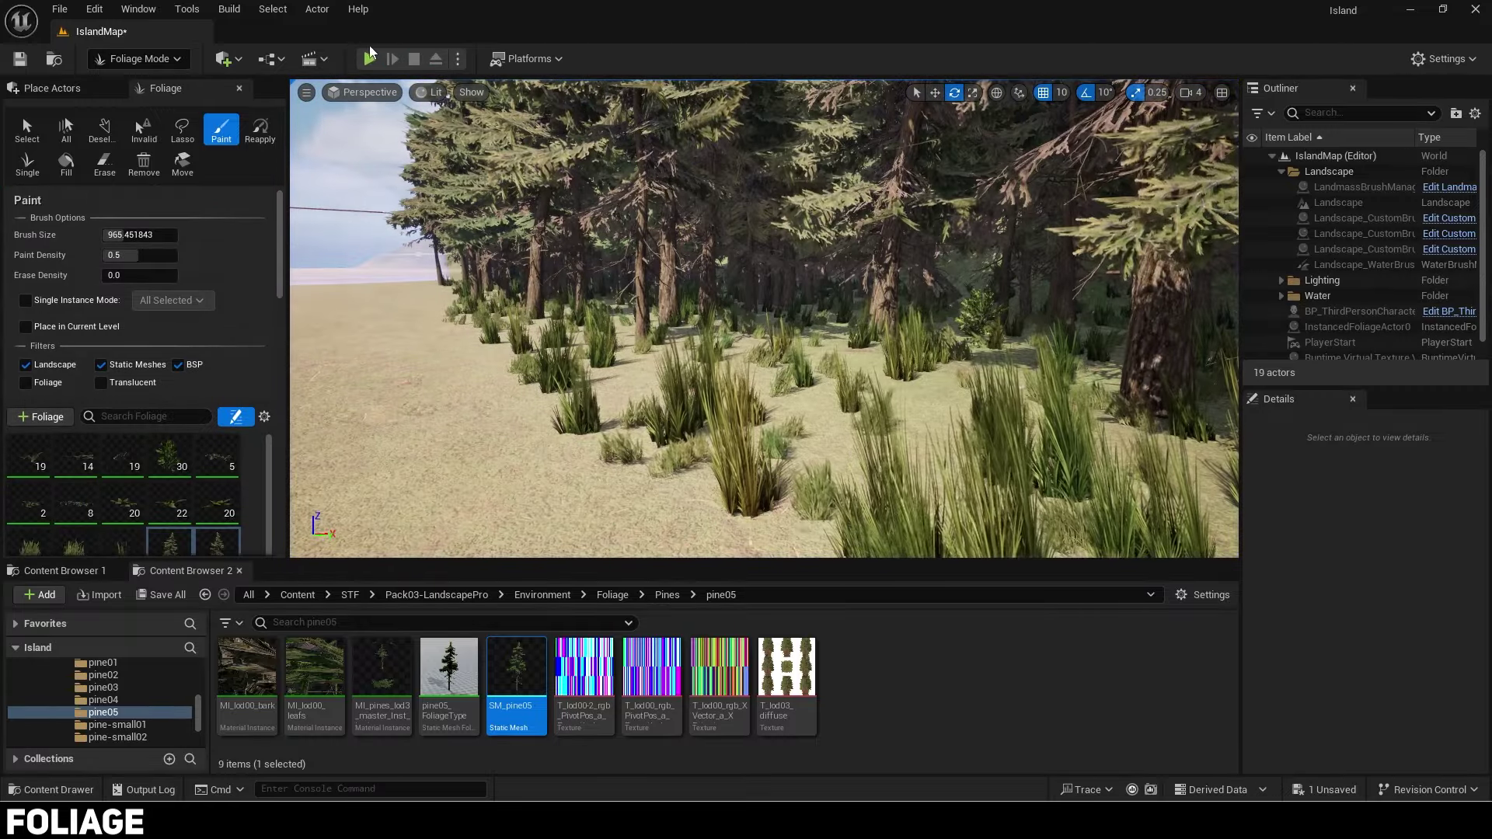
{"action": "key", "text": "Escape"}
Step: Continue painting the forest belt around the far side of the mountain, undoing an unwanted stroke
{"action": "right_click_drag", "start_coordinate": [917, 373], "coordinate": [947, 430]}
{"action": "left_click_drag", "start_coordinate": [878, 373], "coordinate": [853, 406]}
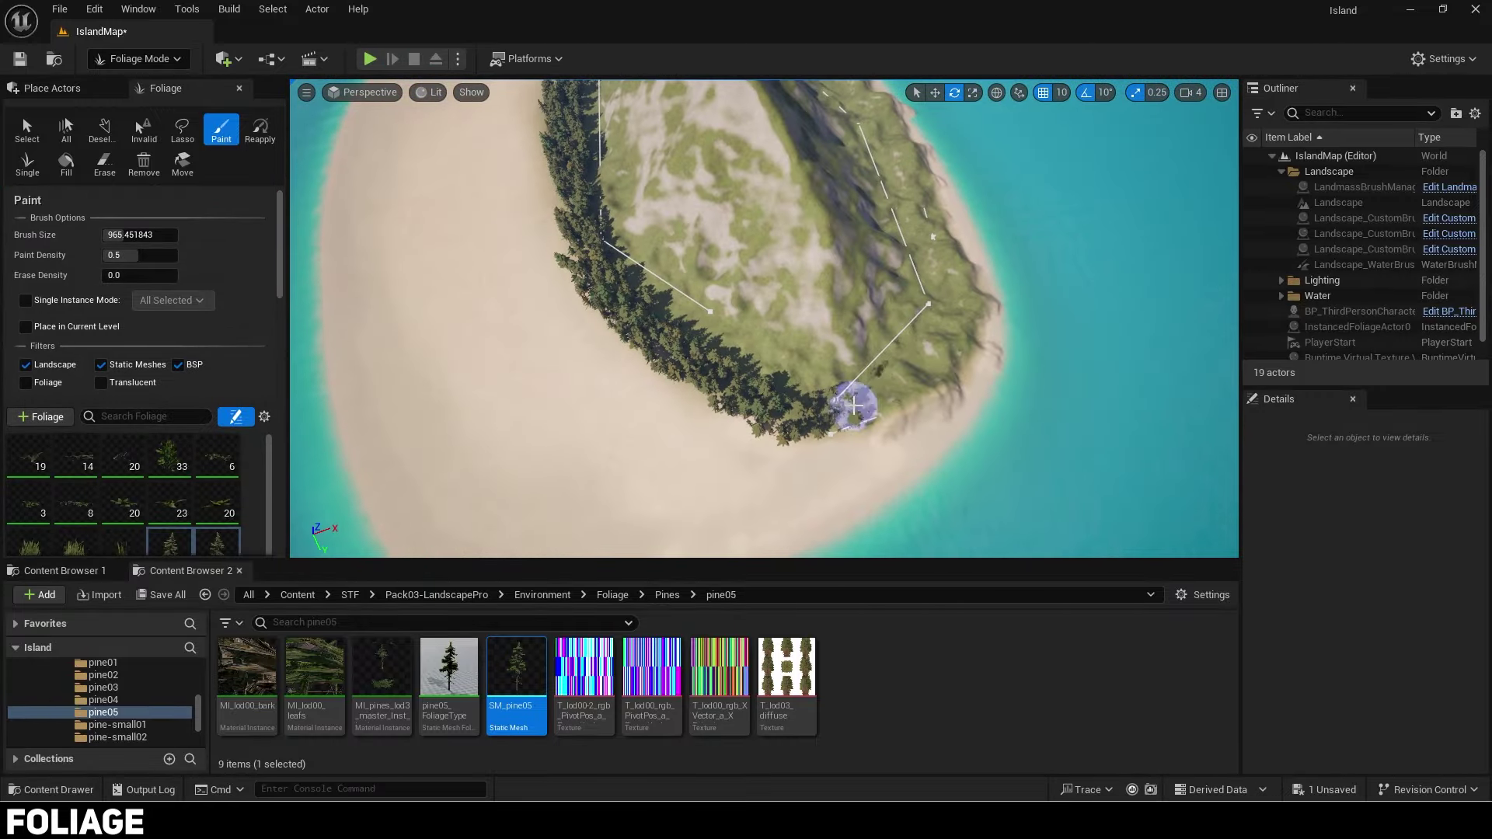
{"action": "right_click_drag", "start_coordinate": [929, 292], "coordinate": [799, 343]}
{"action": "left_click_drag", "start_coordinate": [799, 342], "coordinate": [903, 352]}
{"action": "key", "text": "ctrl+z"}
{"action": "right_click_drag", "start_coordinate": [902, 353], "coordinate": [721, 312]}
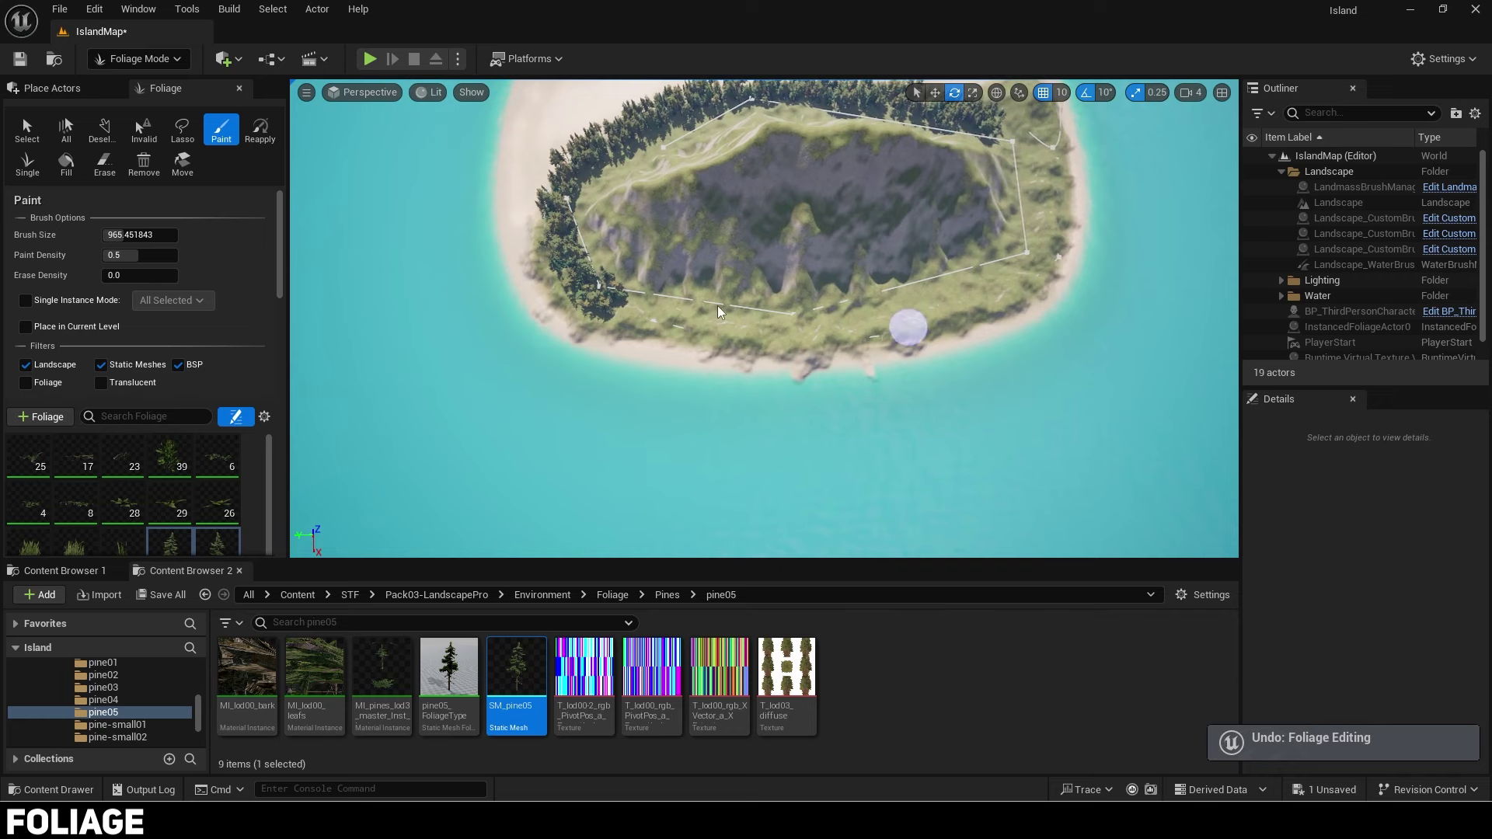
{"action": "left_click_drag", "start_coordinate": [1023, 185], "coordinate": [1018, 165]}
{"action": "right_click_drag", "start_coordinate": [1018, 165], "coordinate": [746, 299]}
{"action": "mouse_move", "coordinate": [746, 299]}
{"action": "left_mouse_down"}
{"action": "mouse_move", "coordinate": [863, 311]}
{"action": "mouse_move", "coordinate": [836, 331]}
{"action": "left_mouse_up"}
Step: Set the paint density to 0.2 and scatter sparser foliage along the forest's sandy edge
{"action": "left_click", "coordinate": [128, 255]}
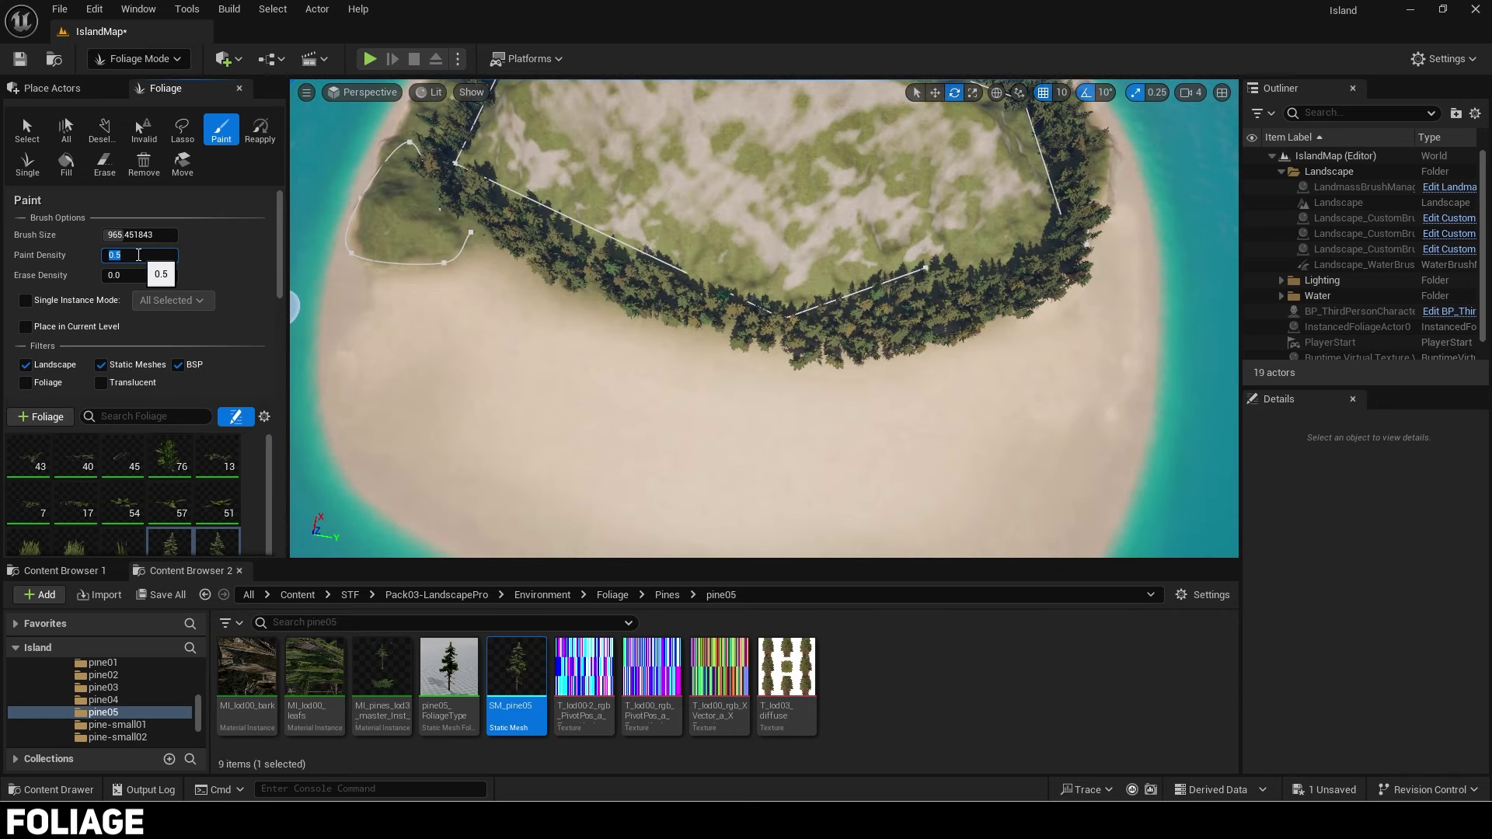
{"action": "type", "text": "0.2"}
{"action": "key", "text": "Return"}
{"action": "left_click_drag", "start_coordinate": [459, 311], "coordinate": [597, 337]}
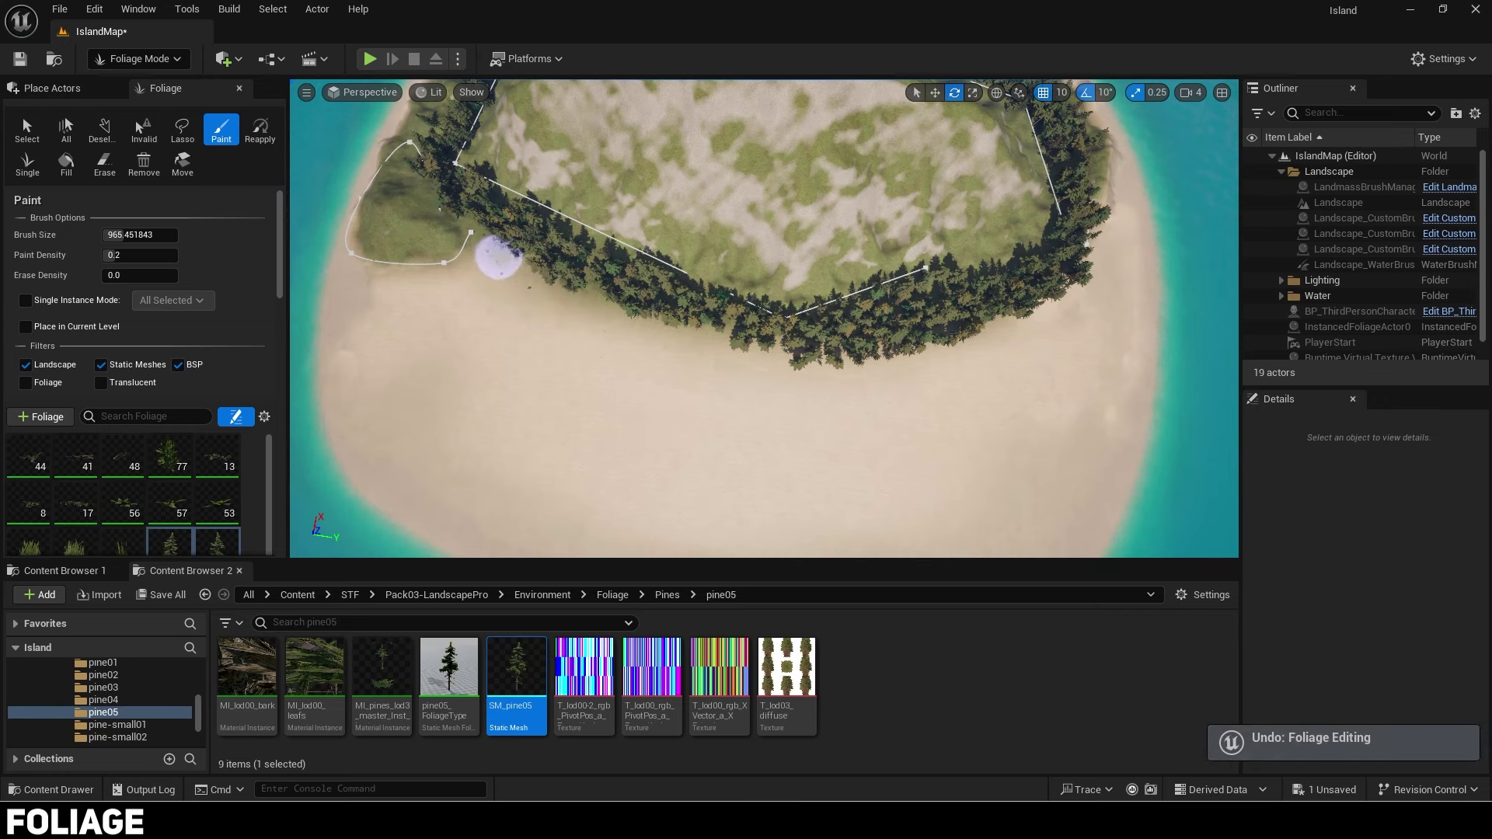
{"action": "right_click_drag", "start_coordinate": [585, 279], "coordinate": [678, 286]}
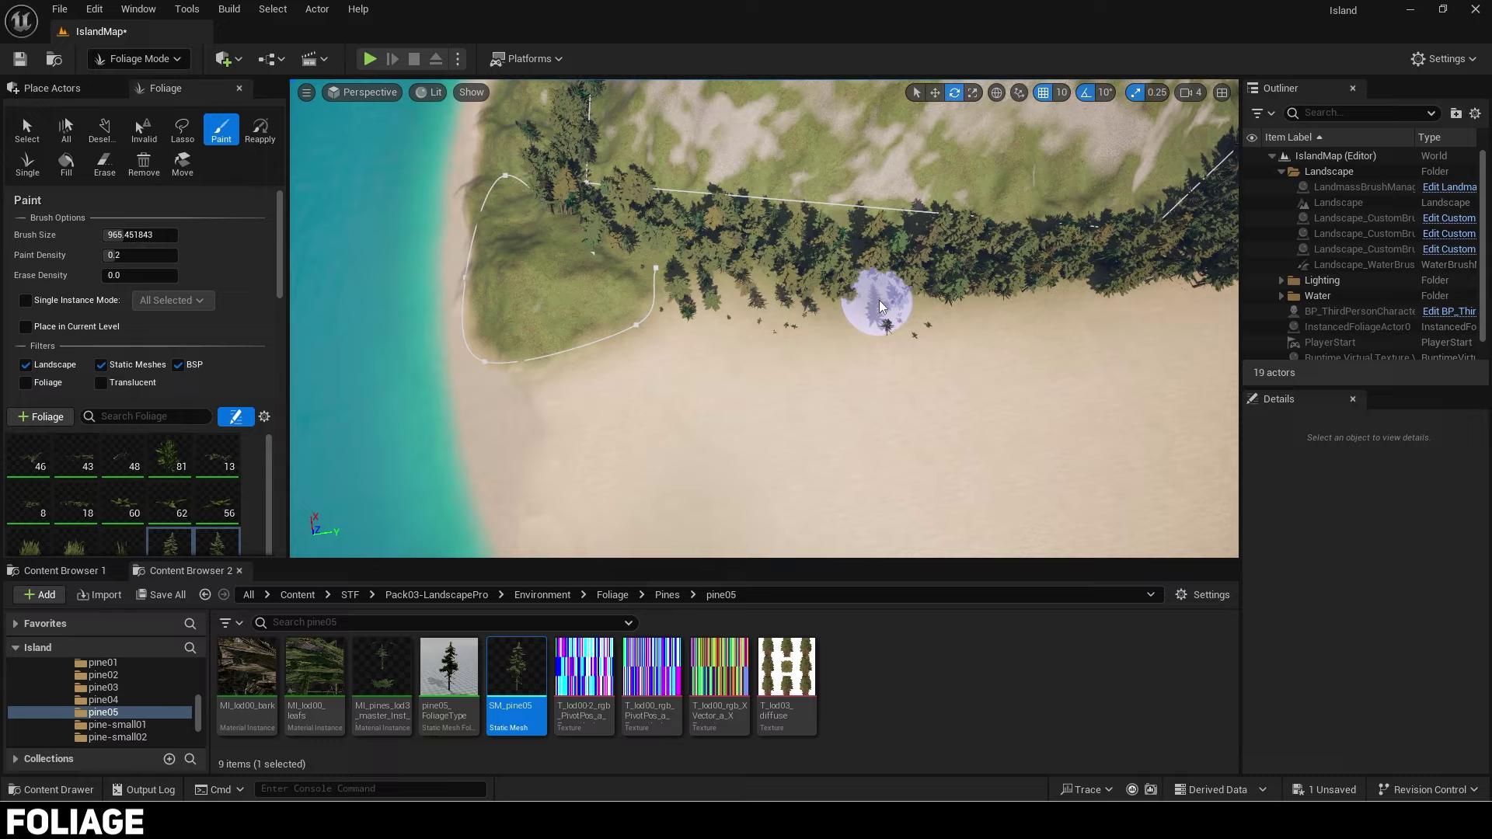
{"action": "right_click_drag", "start_coordinate": [880, 307], "coordinate": [925, 310]}
{"action": "left_click_drag", "start_coordinate": [586, 319], "coordinate": [606, 330]}
{"action": "right_click_drag", "start_coordinate": [621, 338], "coordinate": [645, 342]}
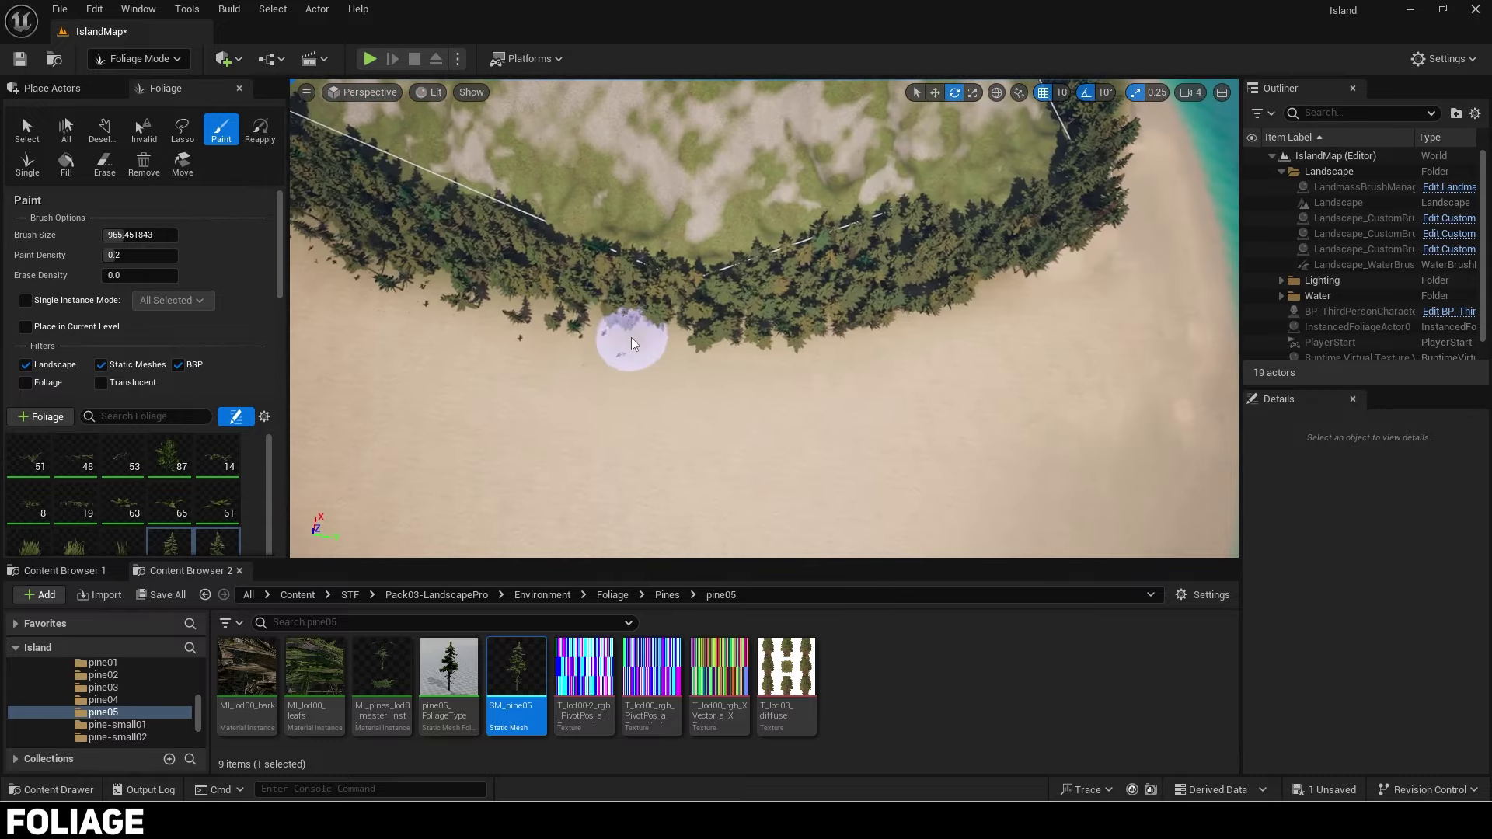
{"action": "left_click_drag", "start_coordinate": [631, 344], "coordinate": [649, 346]}
{"action": "right_click_drag", "start_coordinate": [649, 346], "coordinate": [681, 348]}
{"action": "left_click_drag", "start_coordinate": [598, 343], "coordinate": [649, 350]}
{"action": "right_click_drag", "start_coordinate": [887, 335], "coordinate": [855, 334]}
Step: Thin the foliage along the beach-side forest edge with a brush size of about 1573 and erase density of 0.9
{"action": "left_click_drag", "start_coordinate": [544, 257], "coordinate": [750, 344], "text": "shift"}
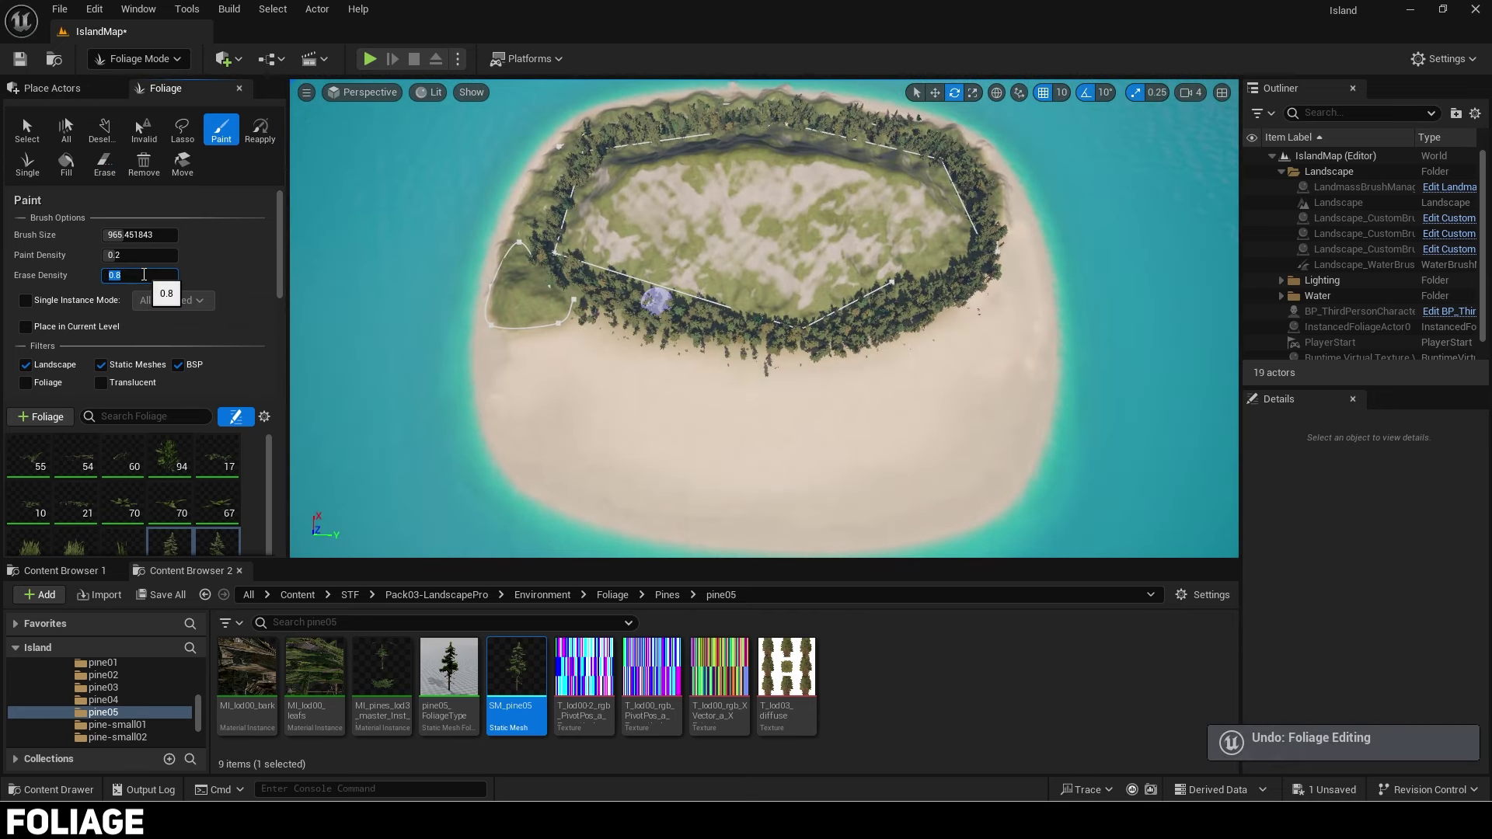
{"action": "right_click_drag", "start_coordinate": [544, 311], "coordinate": [544, 339]}
{"action": "key", "text": "bracketright"}
{"action": "key", "text": "bracketright"}
{"action": "key", "text": "bracketright"}
{"action": "key", "text": "bracketright"}
{"action": "key", "text": "bracketright"}
{"action": "key", "text": "bracketright"}
{"action": "key", "text": "bracketright"}
{"action": "key", "text": "bracketright"}
{"action": "key", "text": "bracketright"}
{"action": "key", "text": "bracketright"}
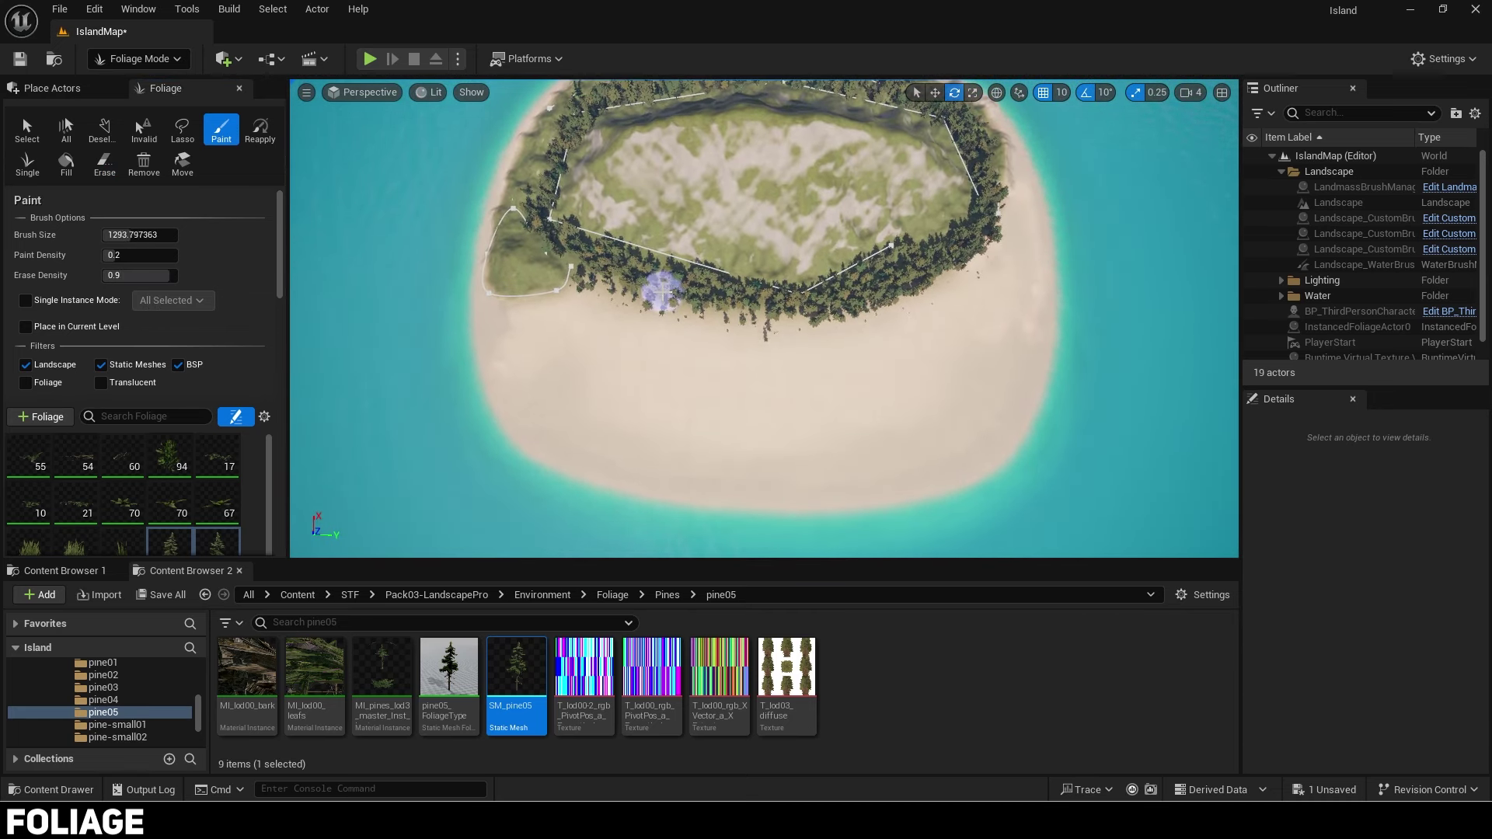
{"action": "key", "text": "shift"}
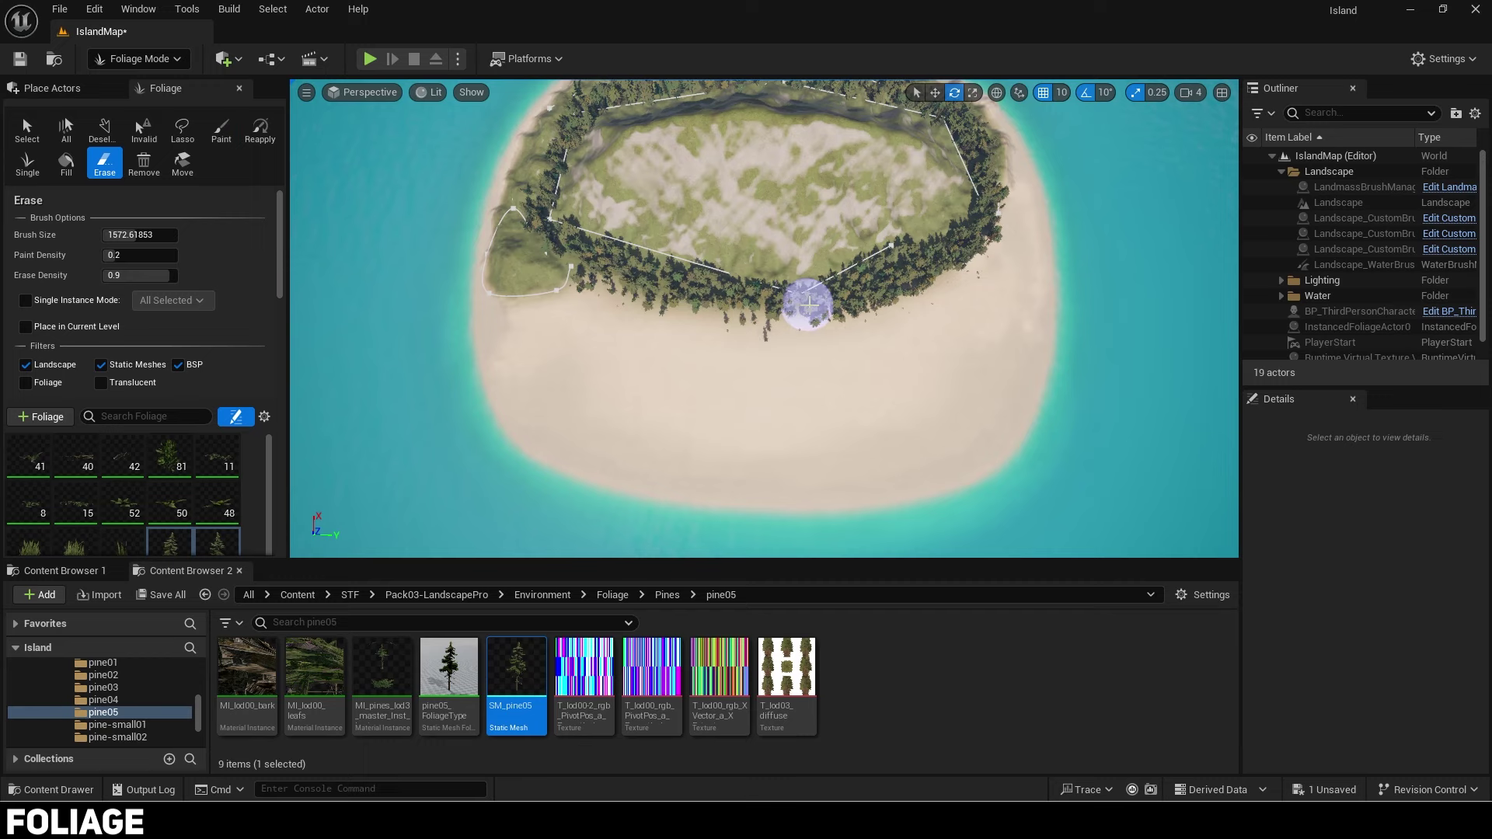
{"action": "key", "text": "w"}
{"action": "right_click_drag", "start_coordinate": [820, 315], "coordinate": [809, 316]}
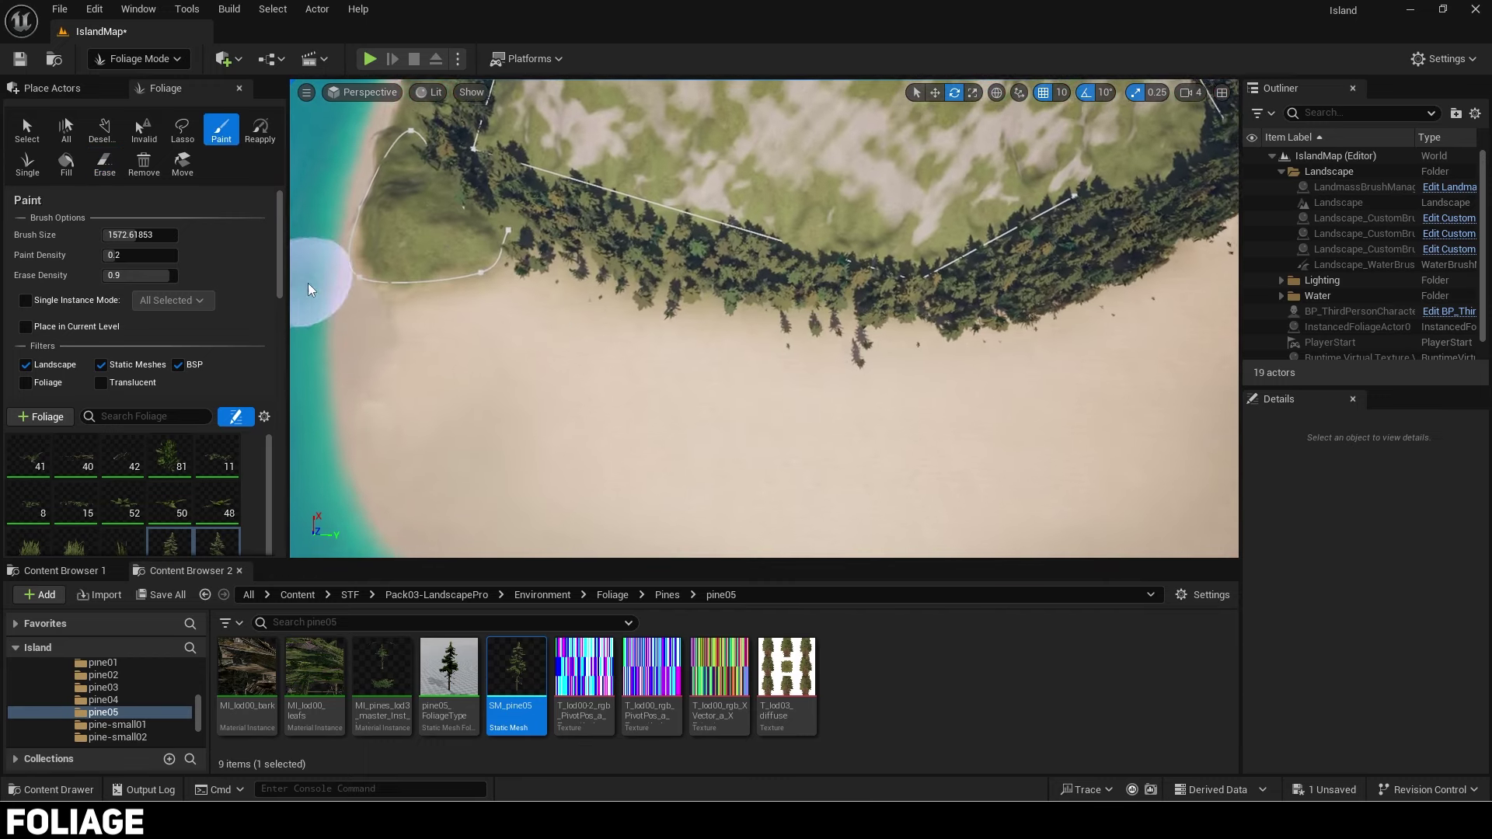
Step: Try thinning the forest edge with an erase density of 0.75 and undo the stroke
{"action": "left_click", "coordinate": [140, 275]}
{"action": "type", "text": "0.75"}
{"action": "key", "text": "Return"}
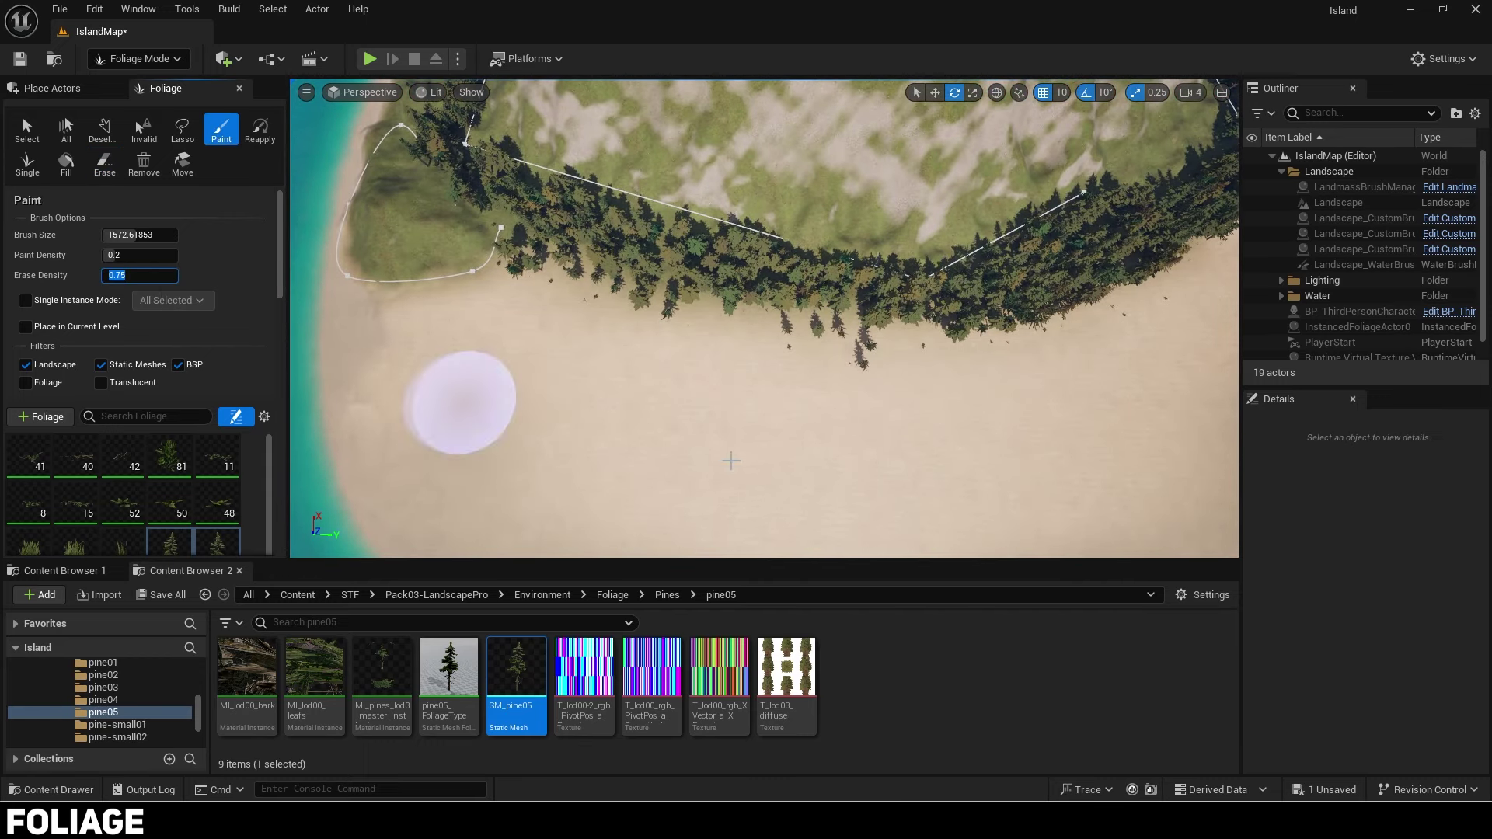
{"action": "right_click_drag", "start_coordinate": [731, 461], "coordinate": [808, 389]}
{"action": "left_click_drag", "start_coordinate": [808, 389], "coordinate": [986, 290], "text": "shift"}
{"action": "key", "text": "ctrl+z"}
Step: Set the erase density to 0.5 and try thinning the forest edge, undoing the last stroke
{"action": "left_click", "coordinate": [140, 275]}
{"action": "type", "text": "0.5"}
{"action": "key", "text": "Return"}
{"action": "left_click_drag", "start_coordinate": [790, 324], "coordinate": [733, 319], "text": "shift"}
{"action": "right_click_drag", "start_coordinate": [733, 319], "coordinate": [989, 376]}
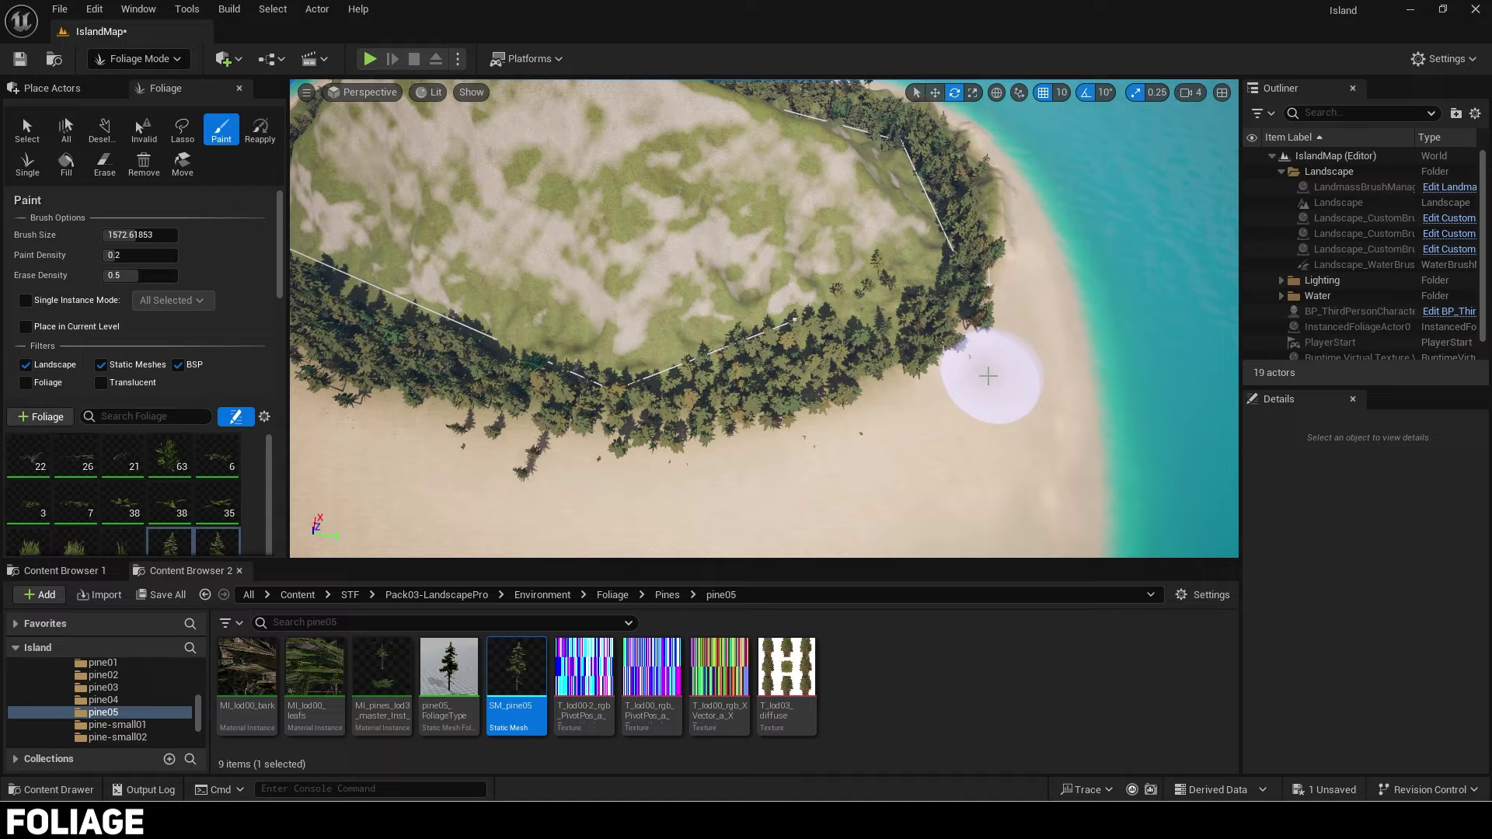
{"action": "key", "text": "ctrl+z"}
Step: Switch to Landscape mode and paint the Grass layer on the sand beneath the beach-side forest edge
{"action": "left_click", "coordinate": [138, 59]}
{"action": "mouse_move", "coordinate": [893, 319]}
{"action": "right_mouse_down"}
{"action": "mouse_move", "coordinate": [642, 315]}
{"action": "mouse_move", "coordinate": [792, 310]}
{"action": "right_mouse_up"}
{"action": "left_click", "coordinate": [153, 101]}
{"action": "left_click_drag", "start_coordinate": [793, 311], "coordinate": [886, 299]}
{"action": "right_click_drag", "start_coordinate": [886, 299], "coordinate": [777, 350]}
{"action": "left_click_drag", "start_coordinate": [537, 389], "coordinate": [912, 353]}
Step: Smooth the Grass layer's transition into the sand along the forest edge
{"action": "left_click", "coordinate": [66, 154]}
{"action": "left_click_drag", "start_coordinate": [668, 408], "coordinate": [534, 404]}
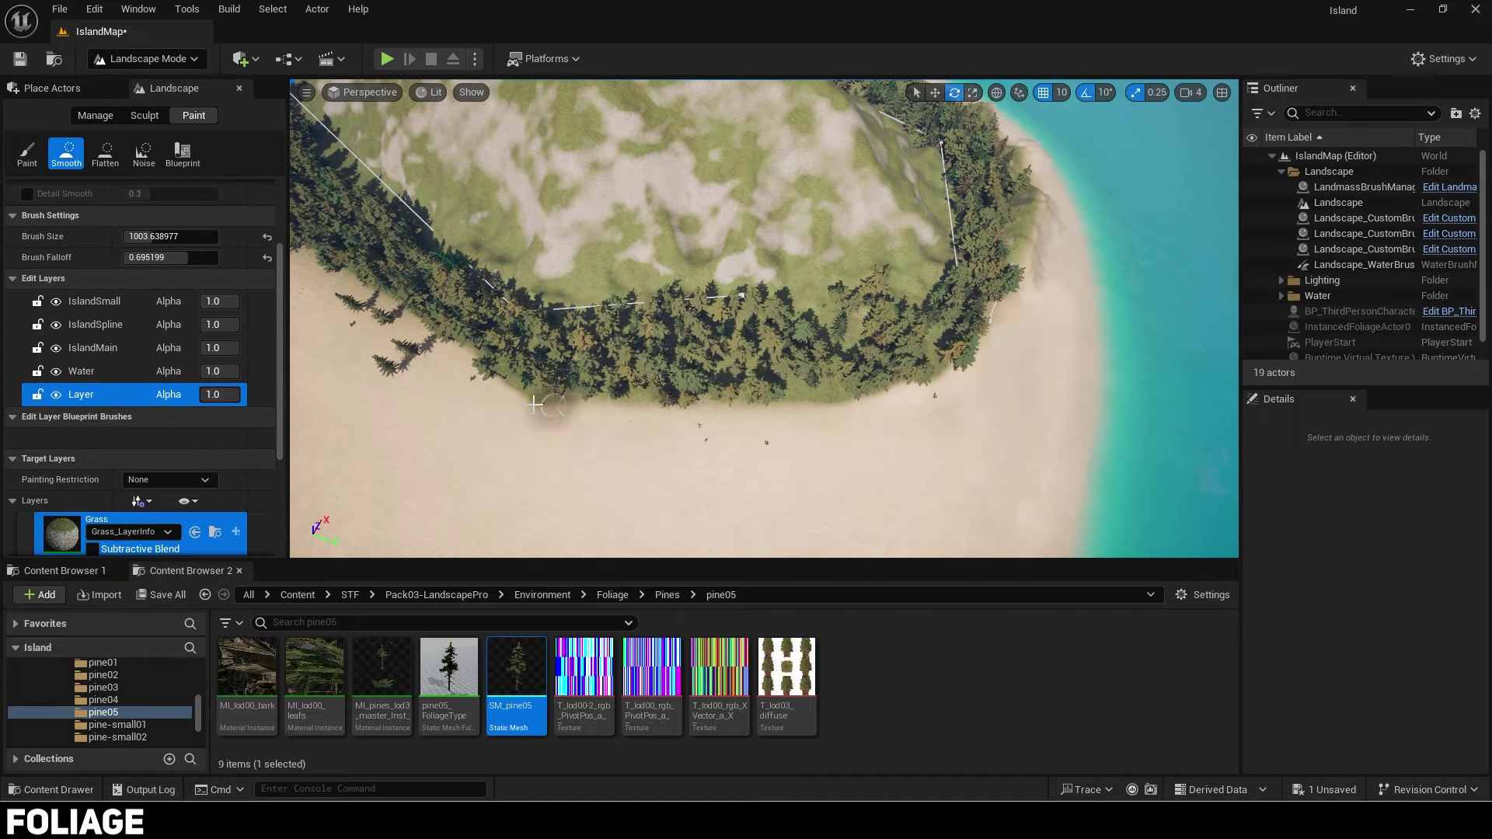
{"action": "right_click_drag", "start_coordinate": [534, 404], "coordinate": [762, 373]}
Step: Return to Selection mode and select BP_ThirdPersonCharacter, framing it in the viewport
{"action": "left_click", "coordinate": [147, 59]}
{"action": "left_click", "coordinate": [148, 84]}
{"action": "left_click", "coordinate": [1359, 312]}
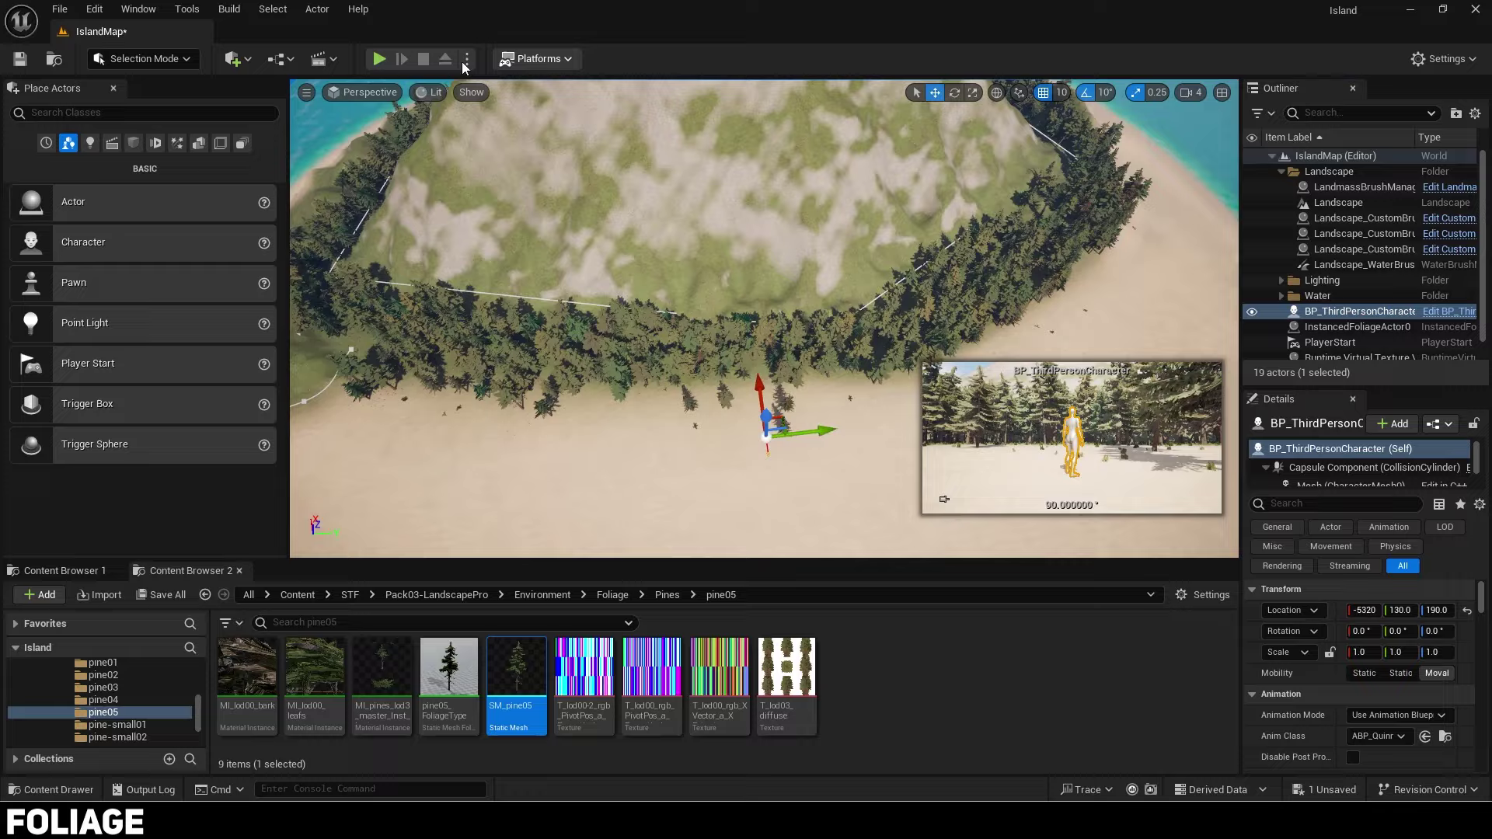
{"action": "key", "text": "f"}
Step: Play the level in a new editor window, run the character along the forest edge to check the foliage, and end the session
{"action": "left_click", "coordinate": [466, 59]}
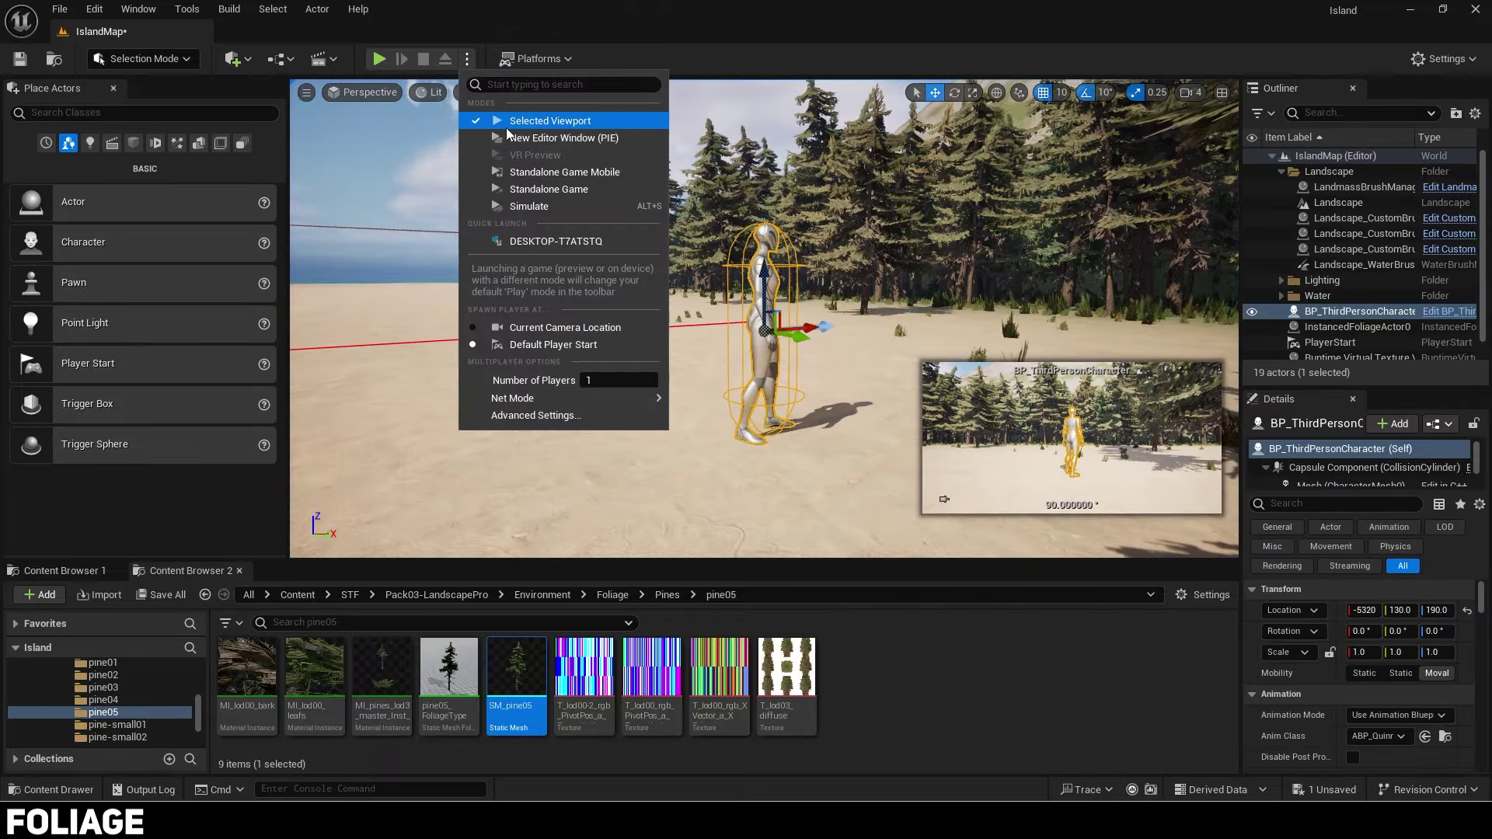
{"action": "left_click", "coordinate": [590, 140]}
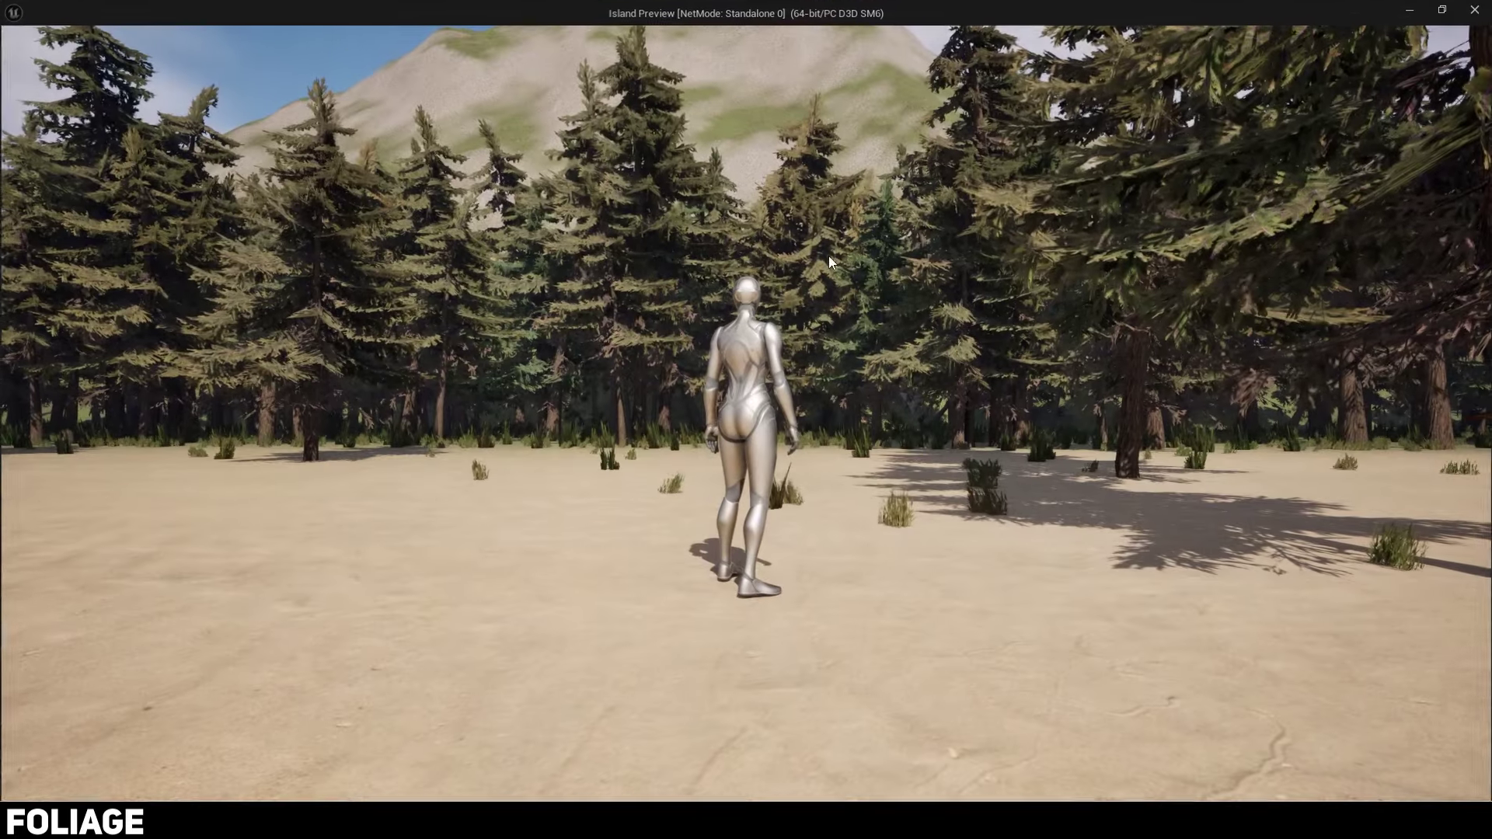
{"action": "left_click", "coordinate": [829, 256]}
{"action": "key", "text": "a"}
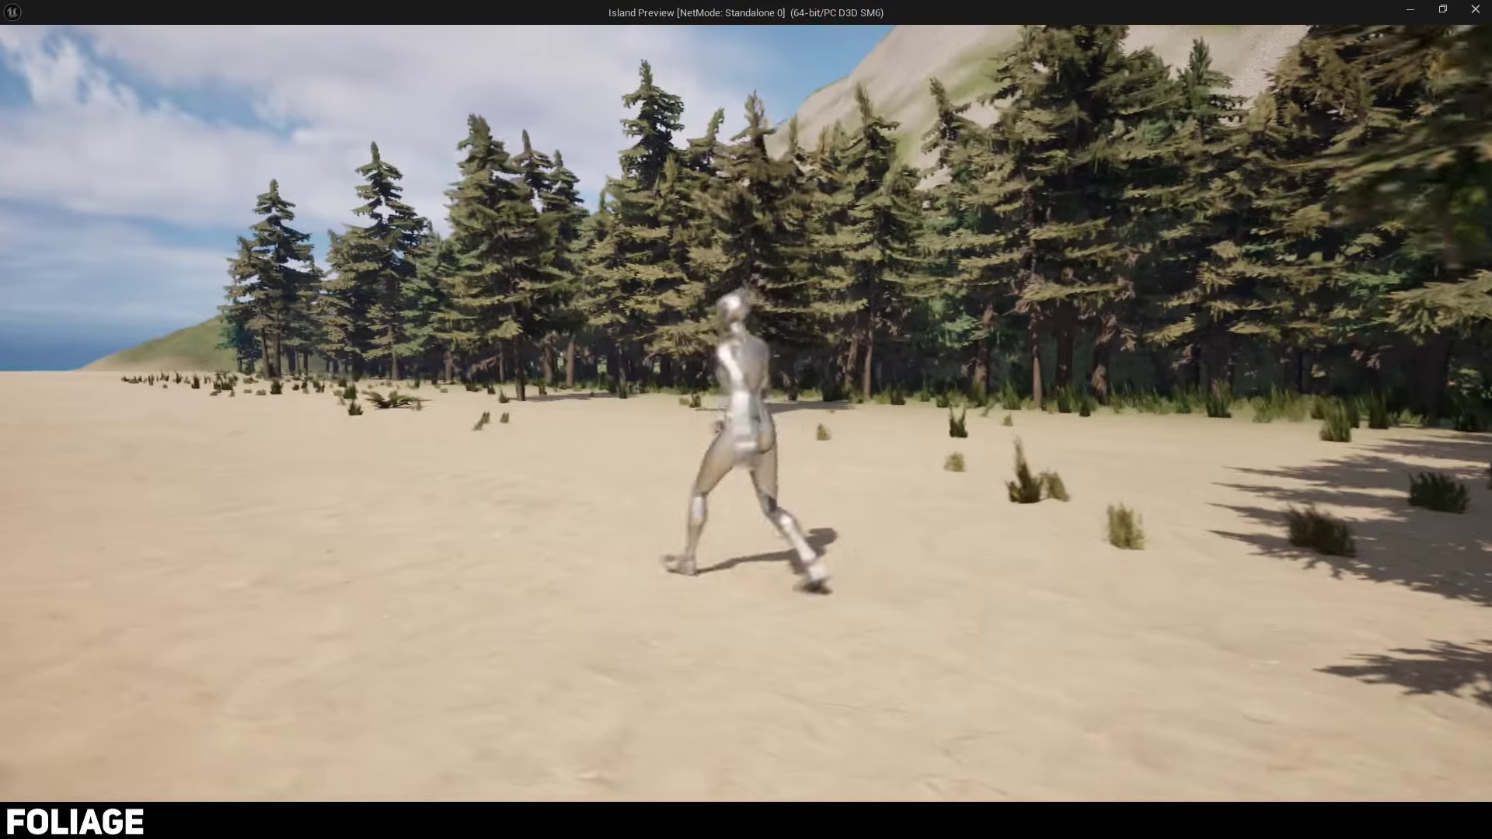
{"action": "key", "text": "d"}
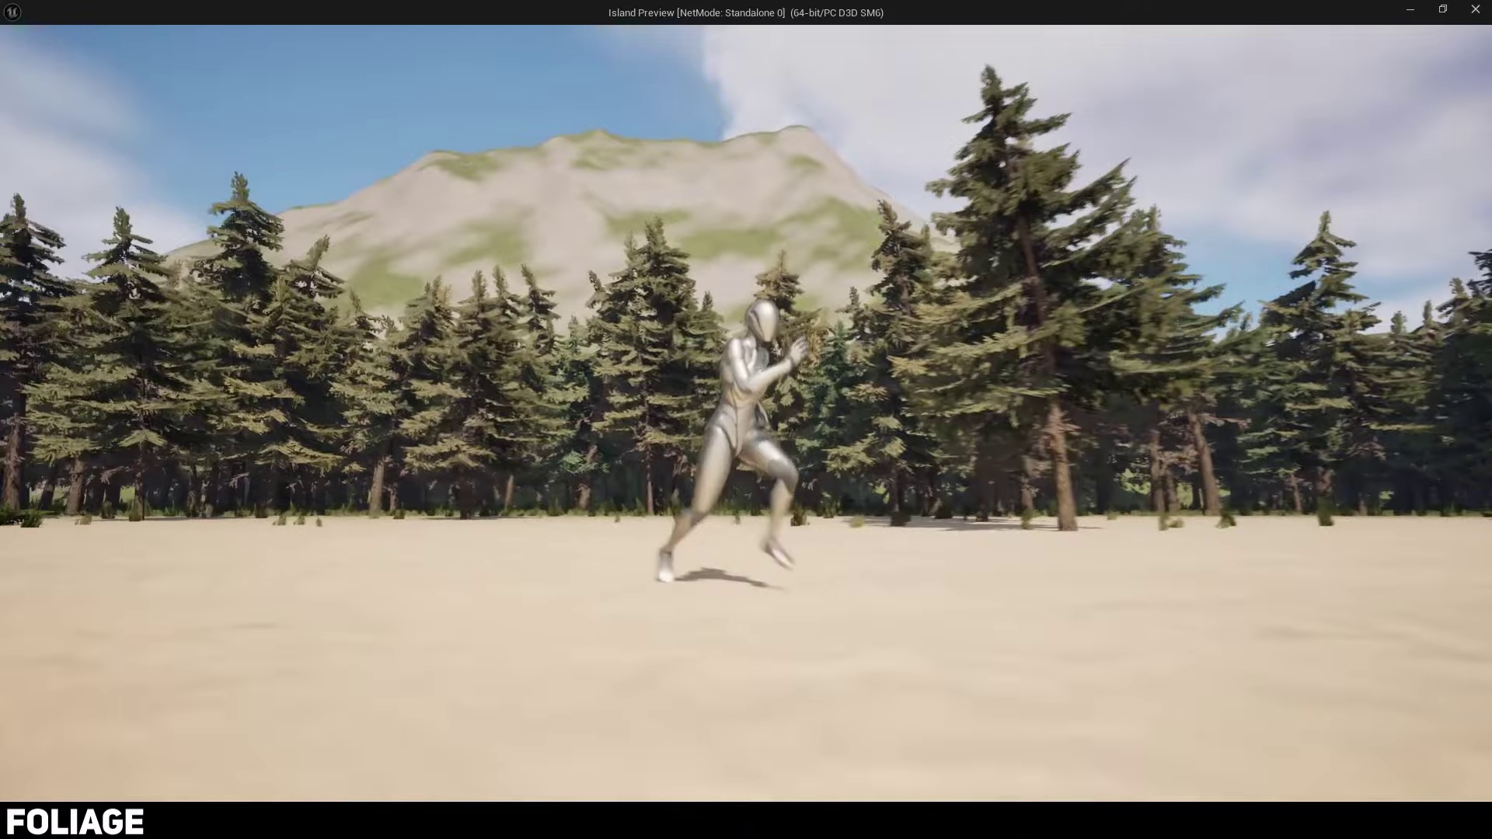
{"action": "key", "text": "w"}
{"action": "key", "text": "Escape"}
{"action": "key", "text": "Escape"}
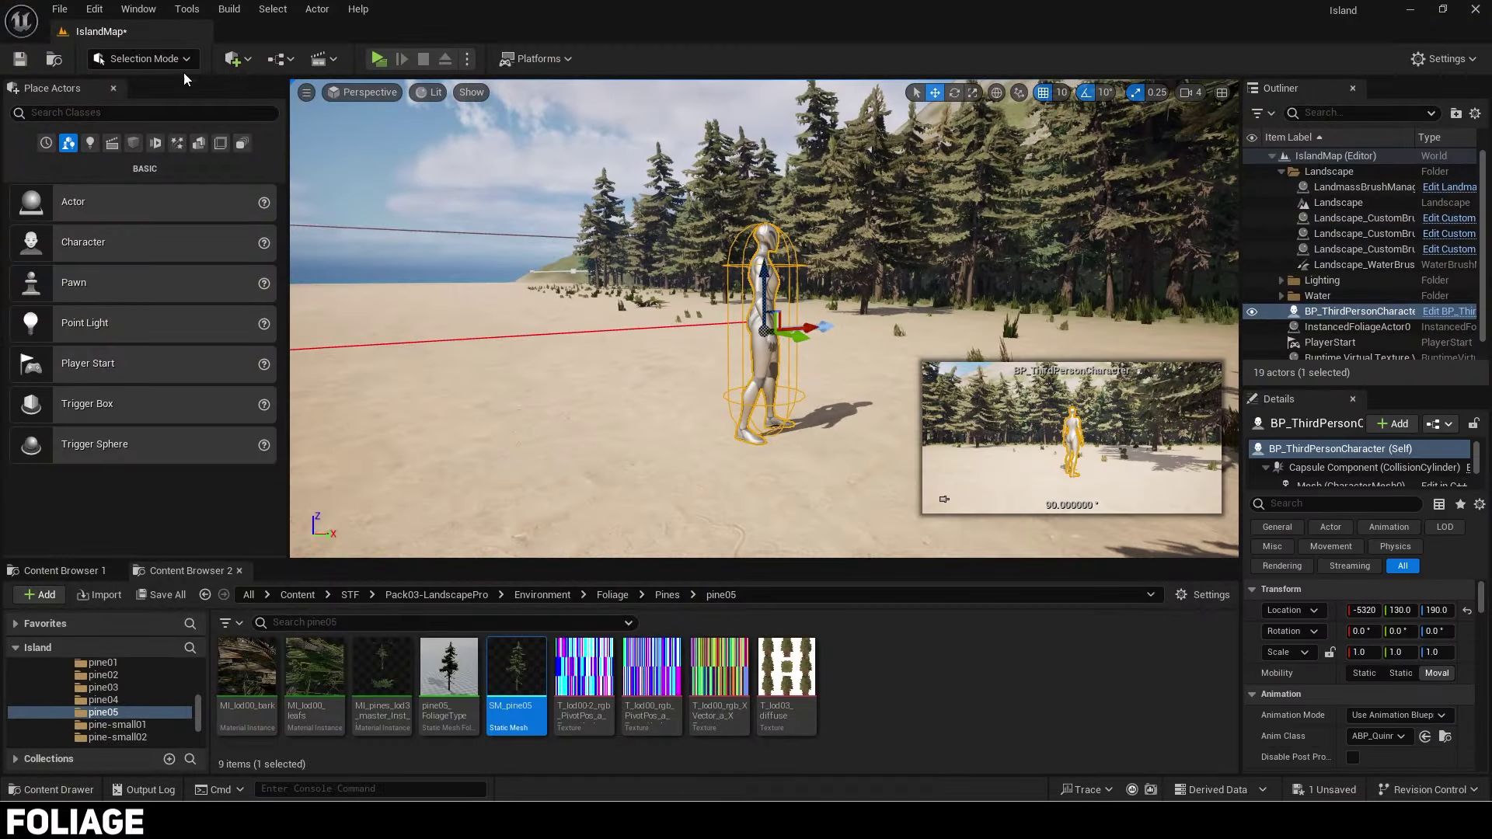
Step: Switch to Foliage mode, choose single-instance placement and undo the last foliage edit
{"action": "left_click", "coordinate": [144, 58]}
{"action": "left_click", "coordinate": [142, 116]}
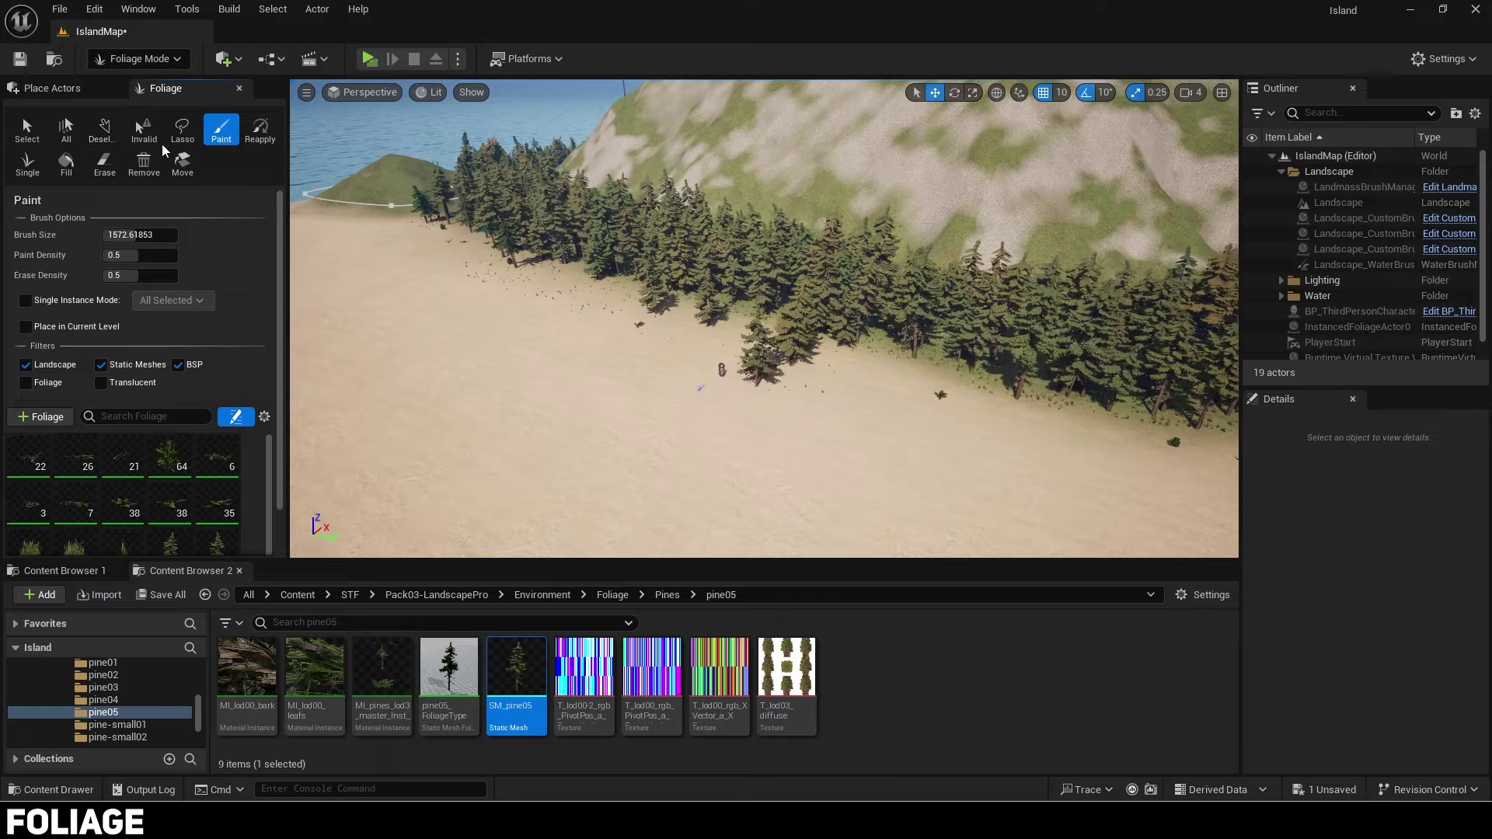
{"action": "left_click", "coordinate": [27, 163]}
{"action": "scroll", "coordinate": [778, 351], "scroll_direction": "up", "scroll_amount": 5}
{"action": "key", "text": "ctrl+z"}
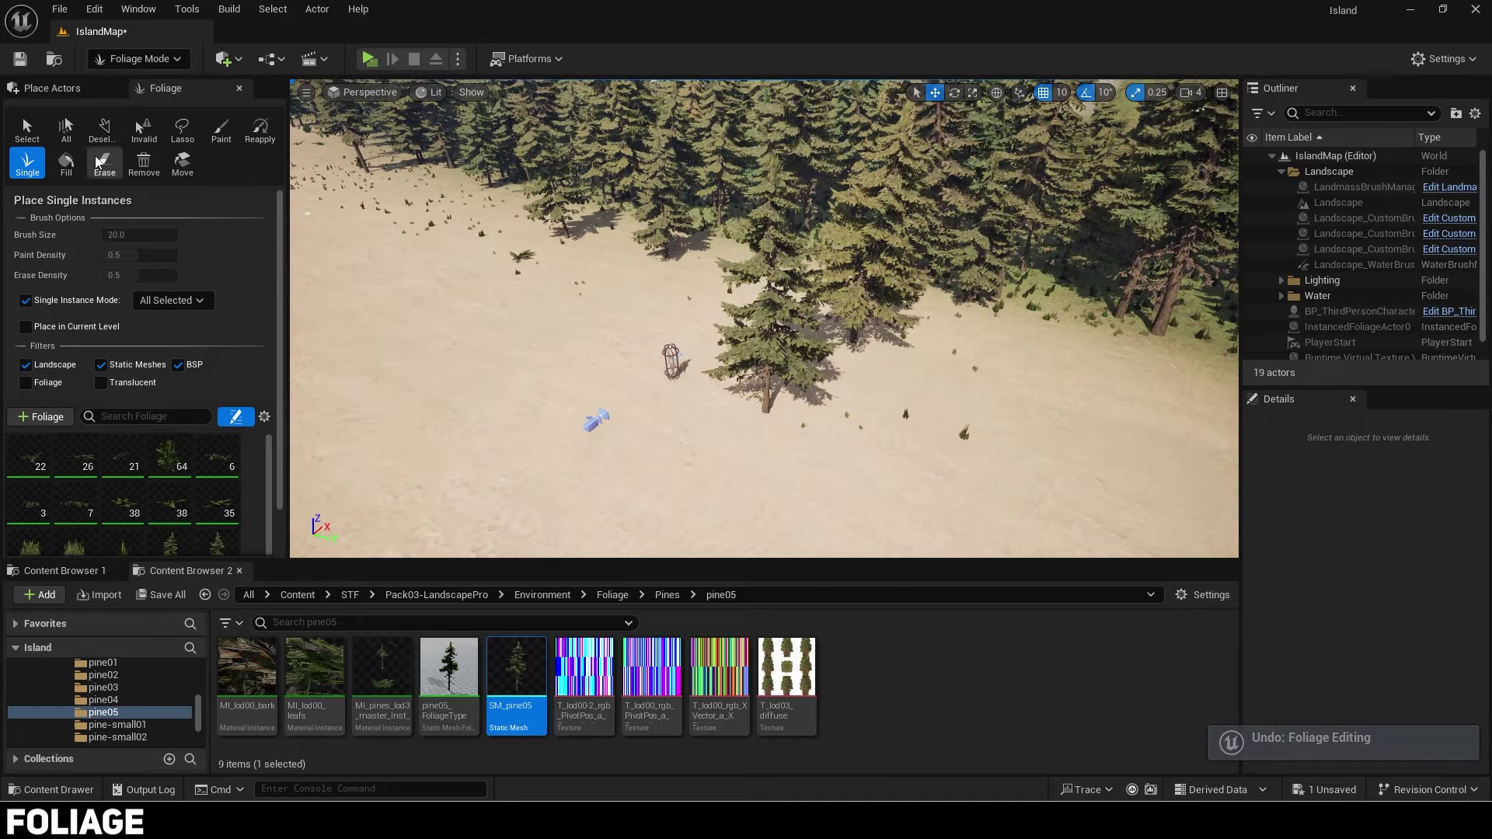
Step: Select the stray pine standing alone on the sand beside the character and delete it
{"action": "left_click", "coordinate": [27, 128]}
{"action": "key", "text": "w"}
{"action": "right_click_drag", "start_coordinate": [768, 356], "coordinate": [766, 388]}
{"action": "scroll", "coordinate": [767, 356], "scroll_direction": "down", "scroll_amount": 1}
{"action": "key", "text": "s"}
{"action": "key", "text": "w"}
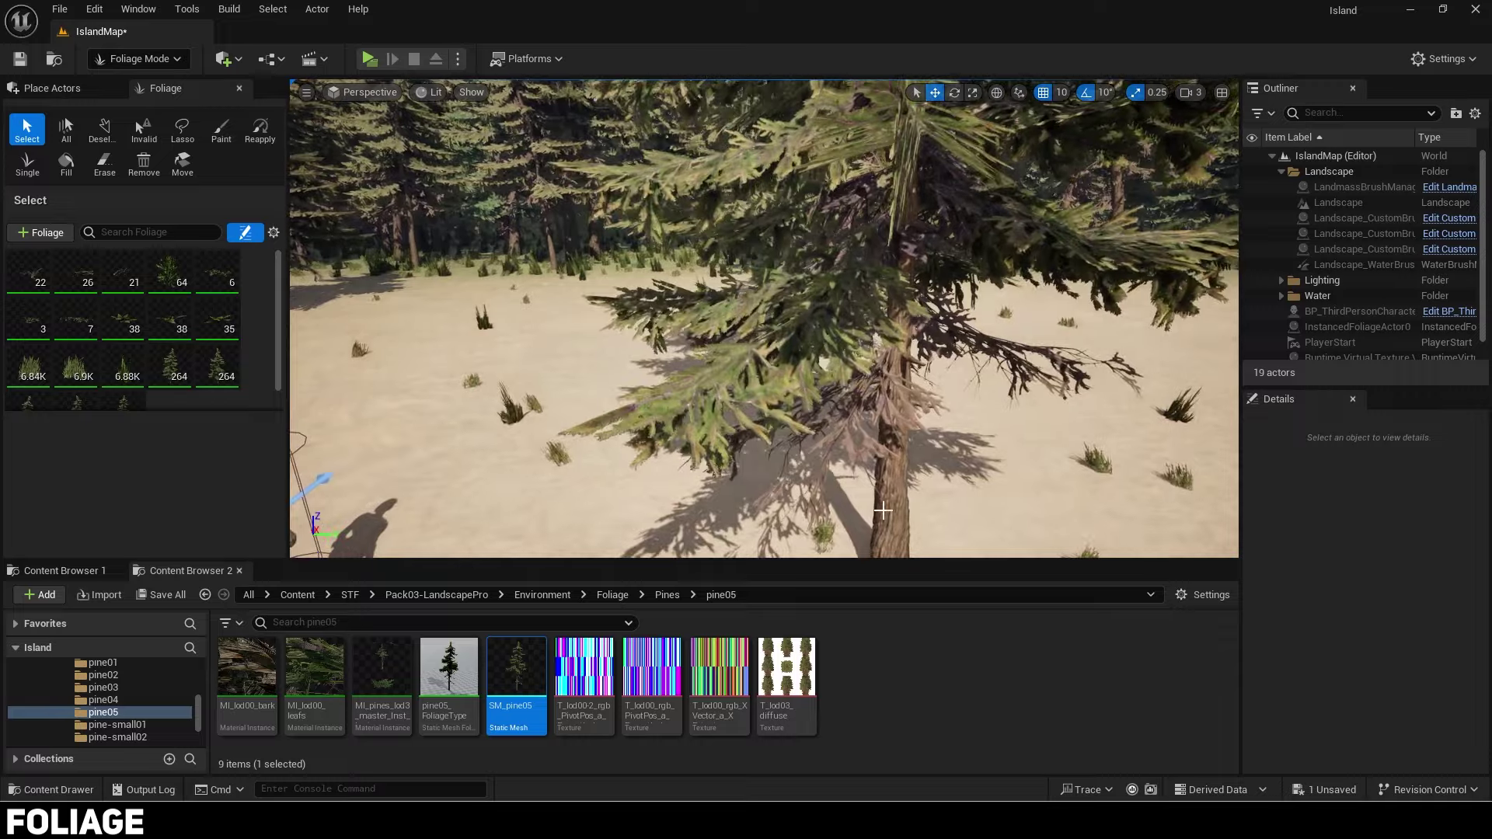
{"action": "left_click", "coordinate": [883, 373]}
{"action": "key", "text": "s"}
{"action": "mouse_move", "coordinate": [883, 373]}
{"action": "right_mouse_down"}
{"action": "mouse_move", "coordinate": [847, 367]}
{"action": "mouse_move", "coordinate": [925, 346]}
{"action": "mouse_move", "coordinate": [878, 383]}
{"action": "right_mouse_up"}
{"action": "key", "text": "s"}
{"action": "key", "text": "w"}
{"action": "key", "text": "Delete"}
Step: Place single foliage instances at several spots along the forest's sandy edge, selecting SM_pine05 for the final placement
{"action": "left_click", "coordinate": [28, 164]}
{"action": "scroll", "coordinate": [216, 470], "scroll_direction": "down", "scroll_amount": 3}
{"action": "left_click", "coordinate": [575, 334]}
{"action": "left_click", "coordinate": [704, 330]}
{"action": "right_click_drag", "start_coordinate": [703, 331], "coordinate": [703, 330]}
{"action": "left_click", "coordinate": [465, 312]}
{"action": "right_click_drag", "start_coordinate": [464, 311], "coordinate": [465, 312]}
{"action": "left_click", "coordinate": [770, 305]}
{"action": "left_click", "coordinate": [824, 272]}
{"action": "left_click", "coordinate": [123, 516]}
{"action": "left_click", "coordinate": [879, 354]}
{"action": "right_click_drag", "start_coordinate": [757, 474], "coordinate": [757, 474]}
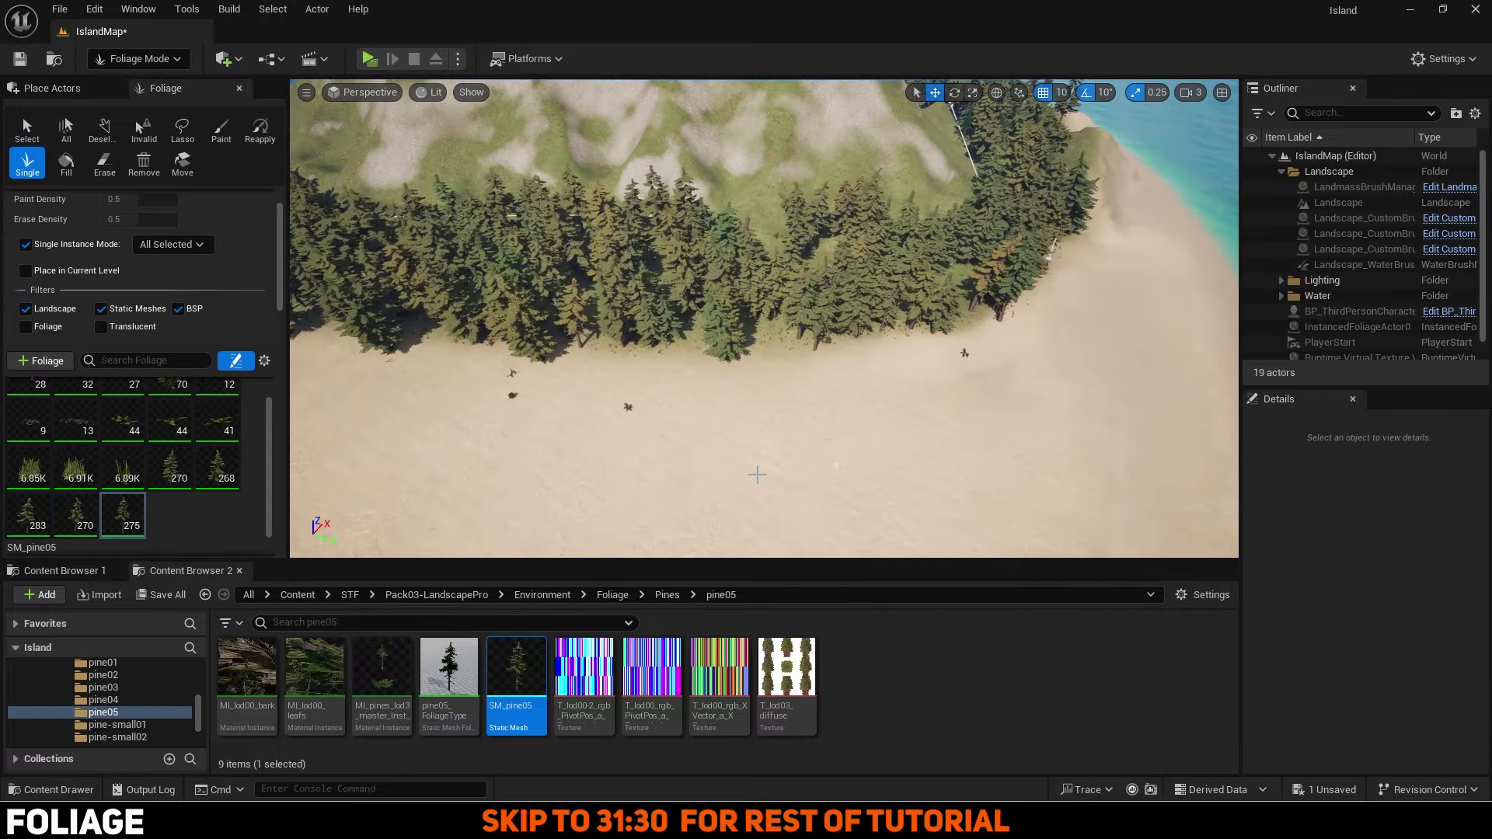
{"action": "right_click_drag", "start_coordinate": [908, 345], "coordinate": [909, 345]}
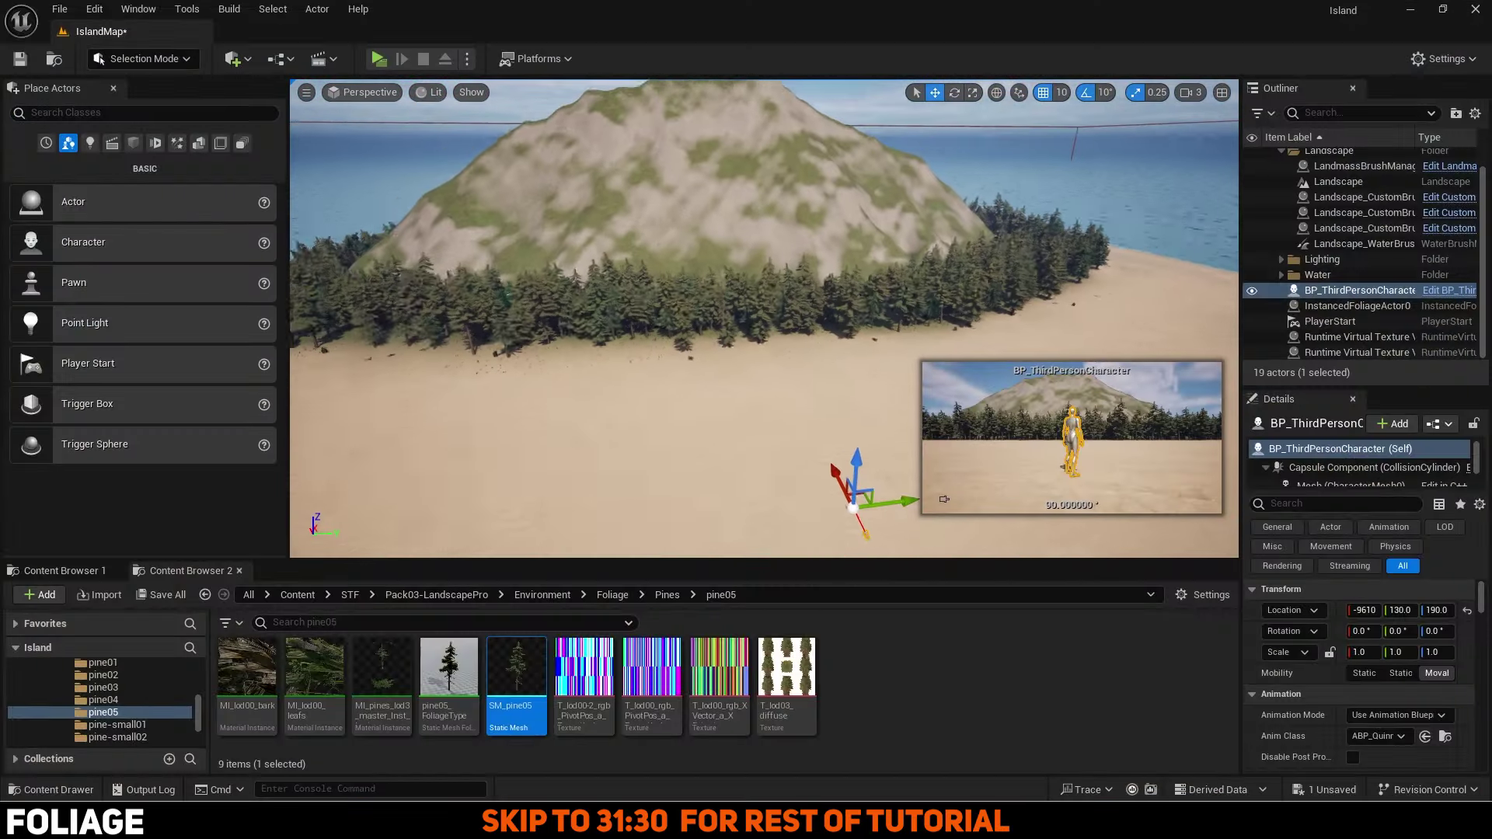
Step: Enlarge the content browser area, then open Quixel Bridge and search for "cobble pack"
{"action": "left_click_drag", "start_coordinate": [875, 558], "coordinate": [874, 510]}
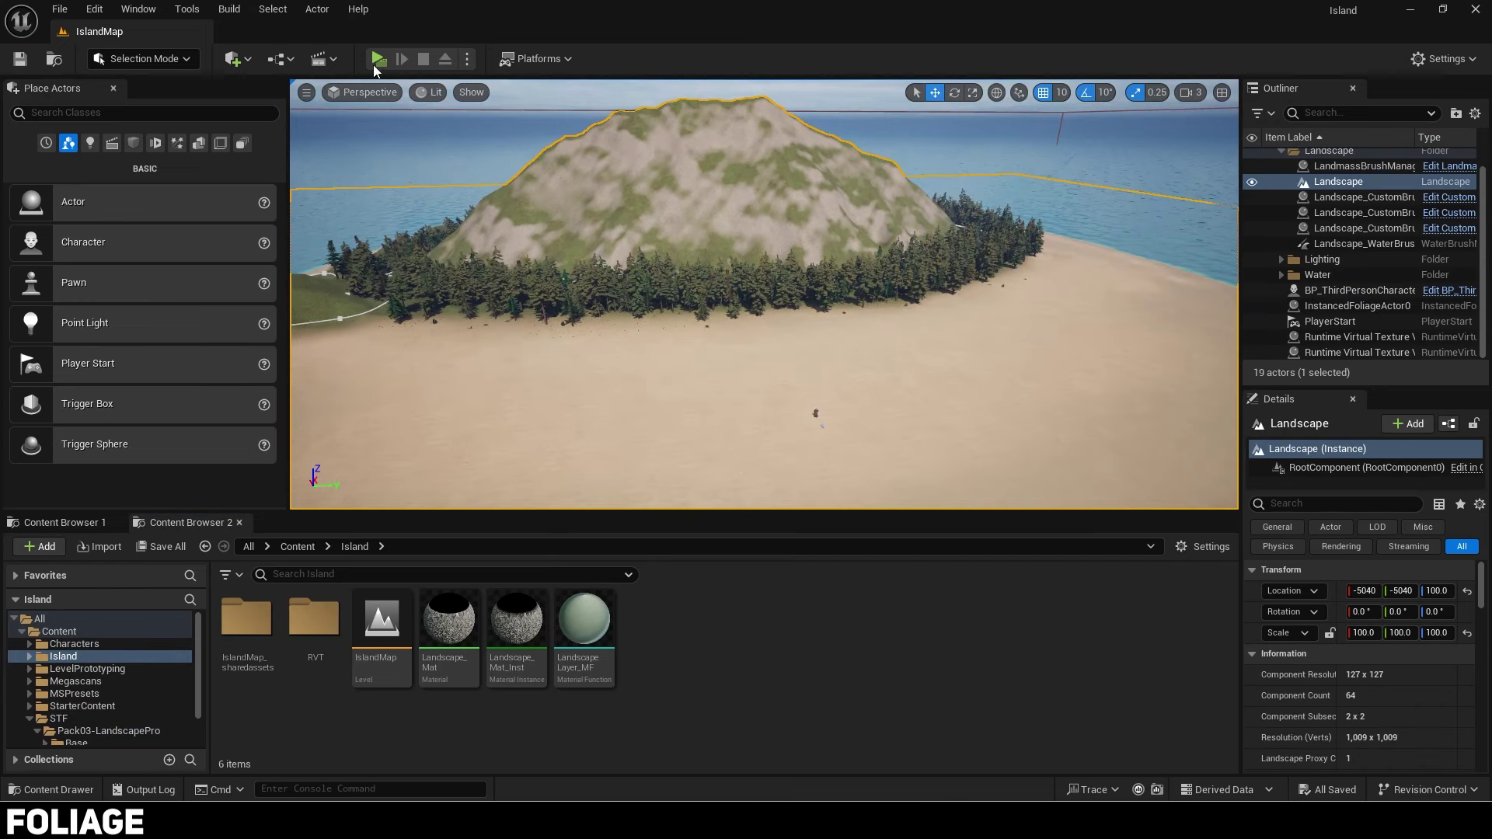
{"action": "left_click", "coordinate": [247, 59]}
{"action": "left_click", "coordinate": [286, 137]}
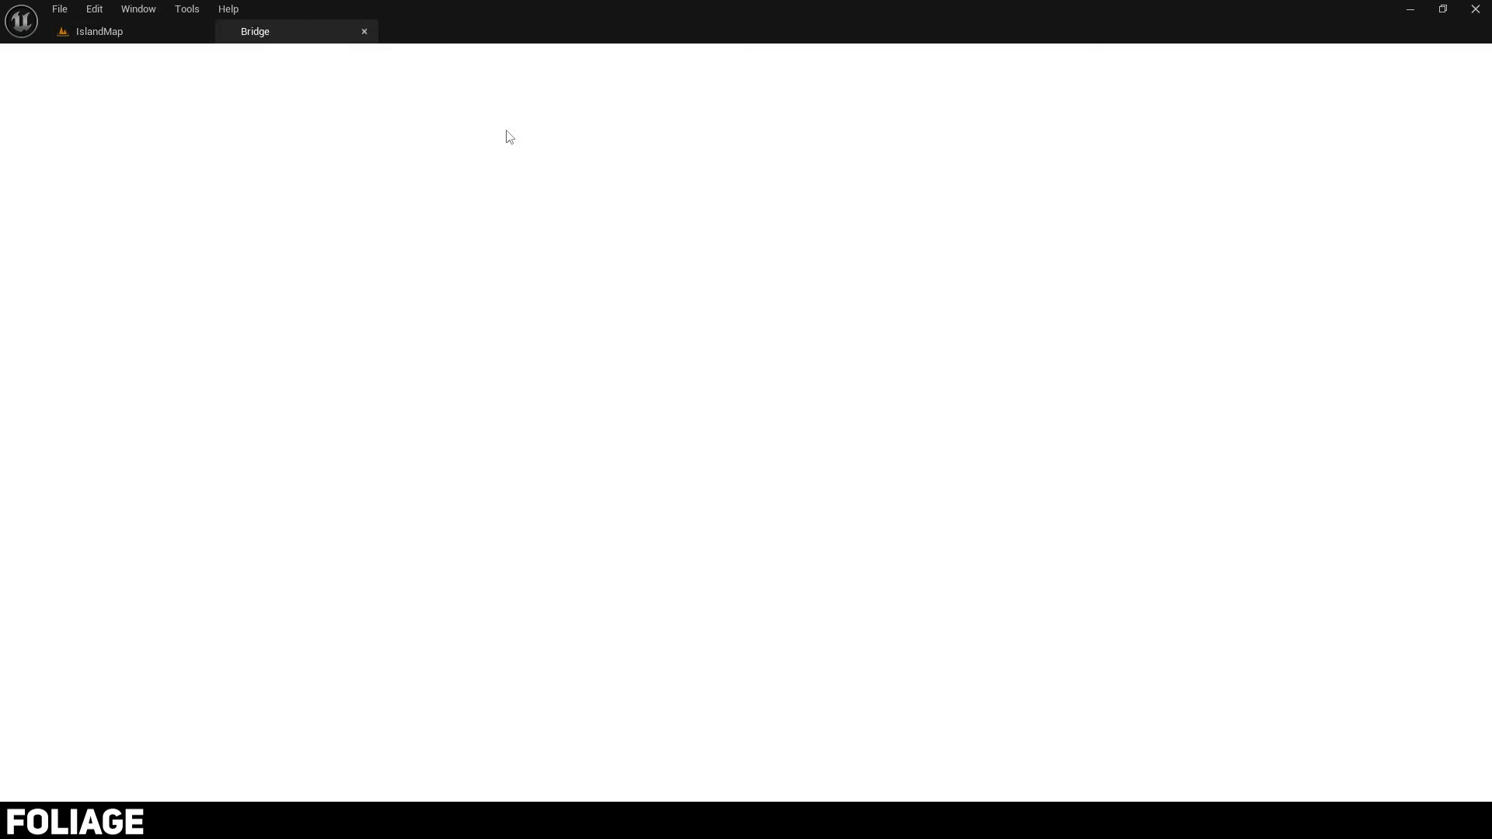
{"action": "left_click", "coordinate": [914, 276]}
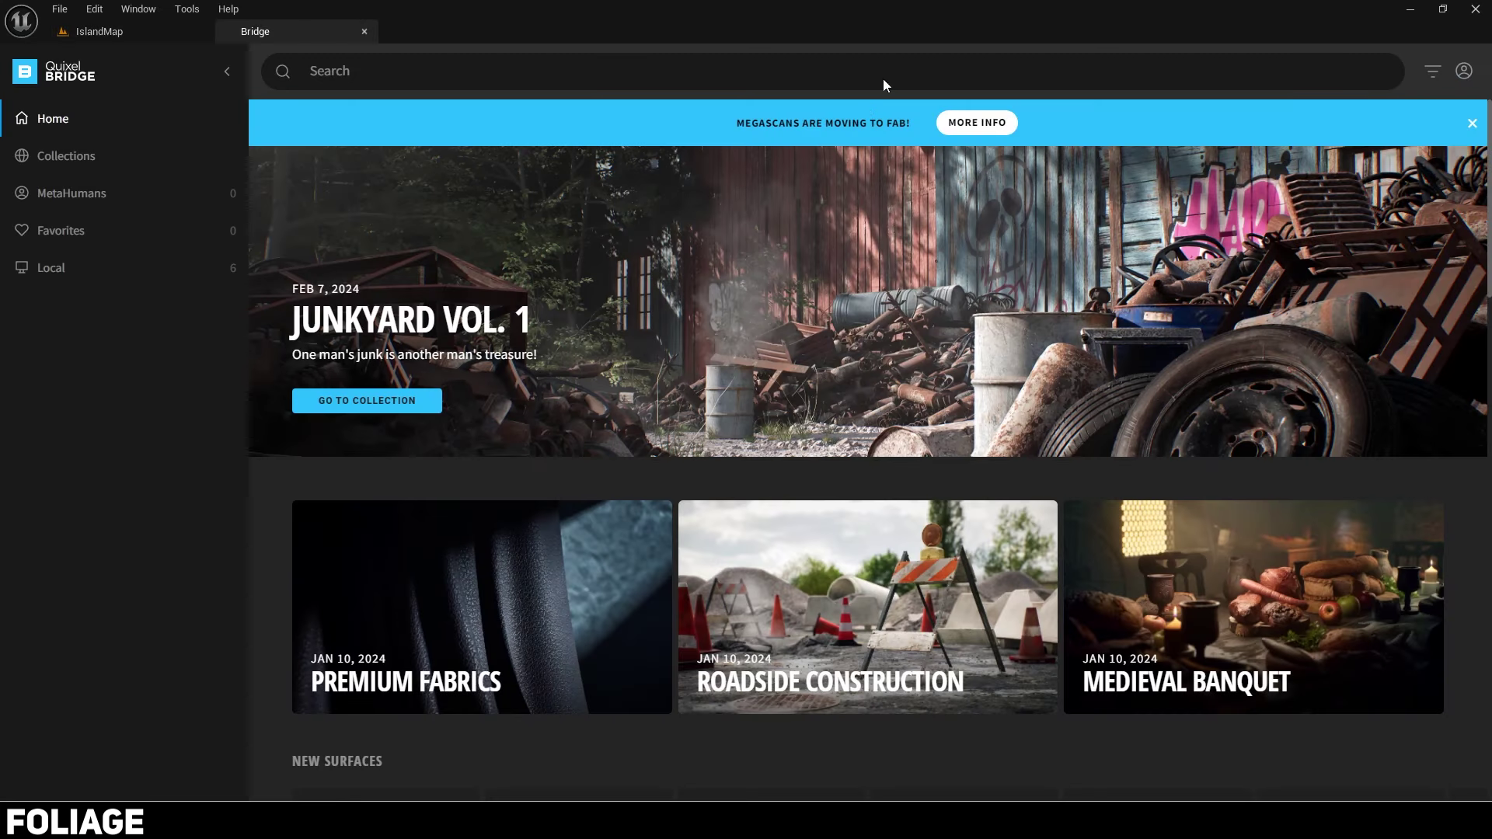
{"action": "left_click", "coordinate": [884, 74]}
{"action": "type", "text": "cobble pack"}
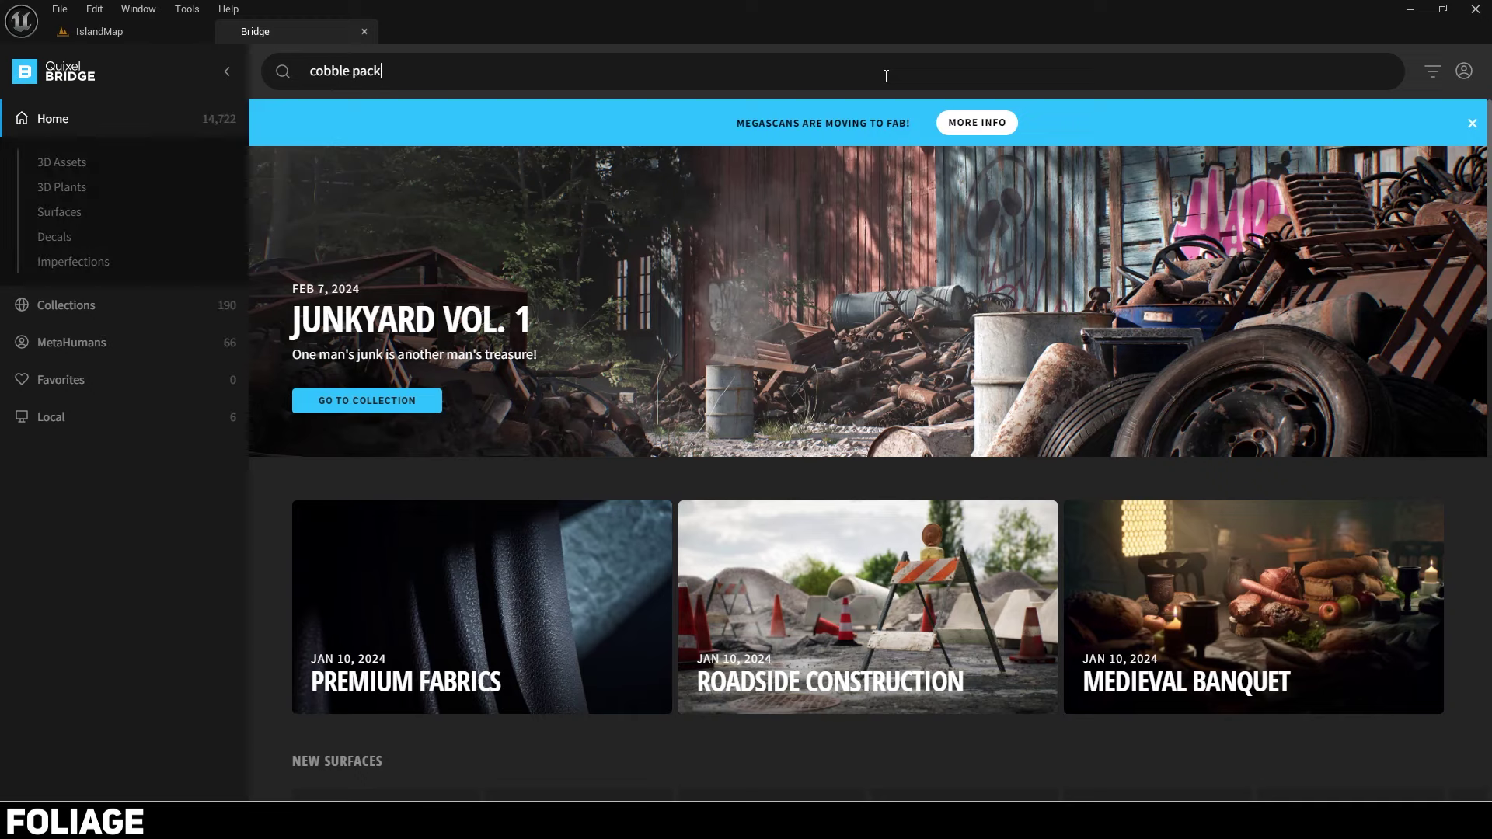
{"action": "key", "text": "Return"}
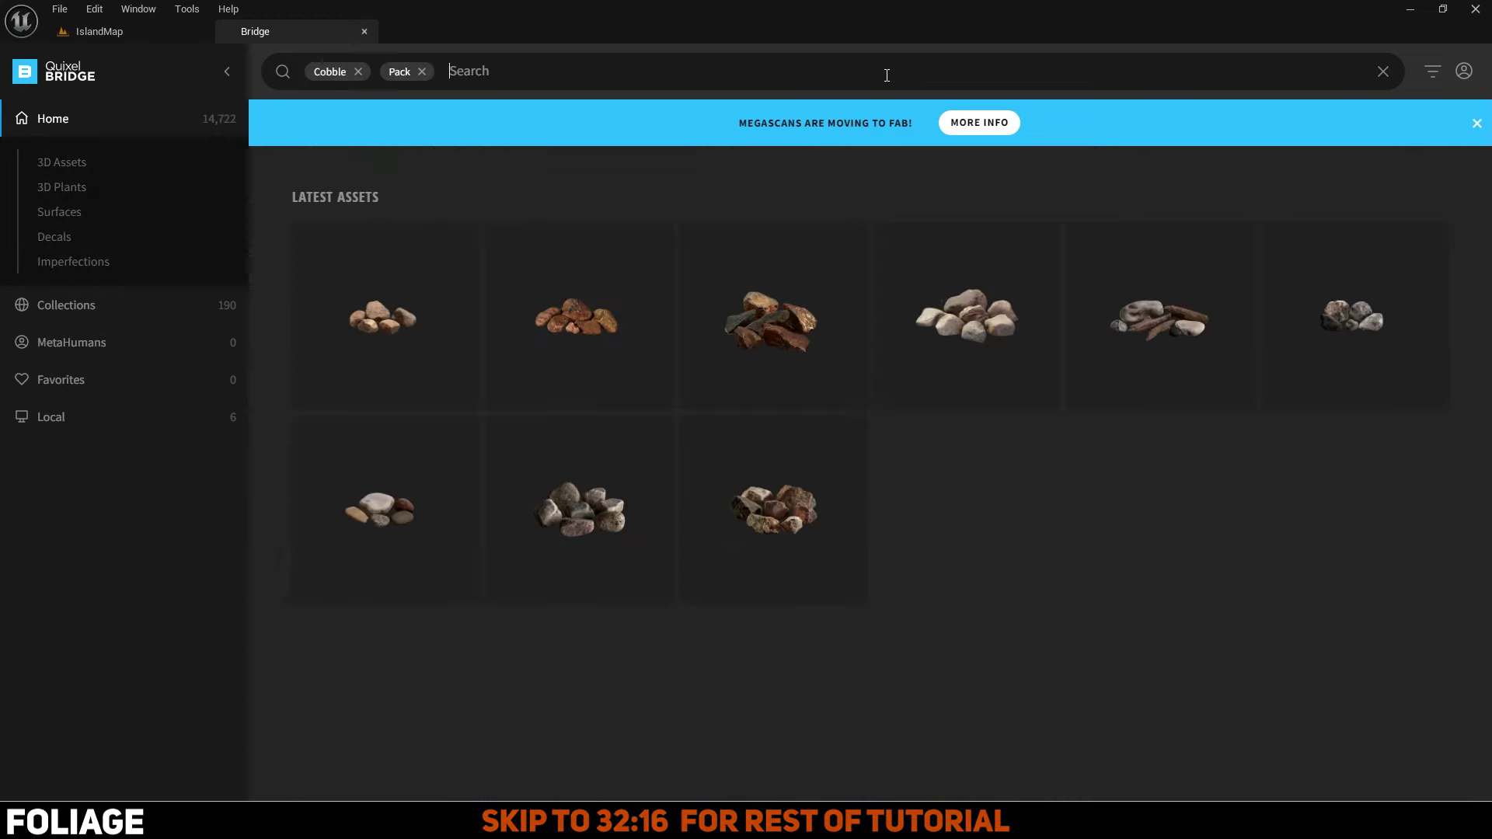
Step: Add the Small Stones Pack from Bridge to the project and test its first stone mesh on the sand near the character
{"action": "left_click", "coordinate": [963, 334]}
{"action": "left_click", "coordinate": [367, 455]}
{"action": "left_click", "coordinate": [832, 301]}
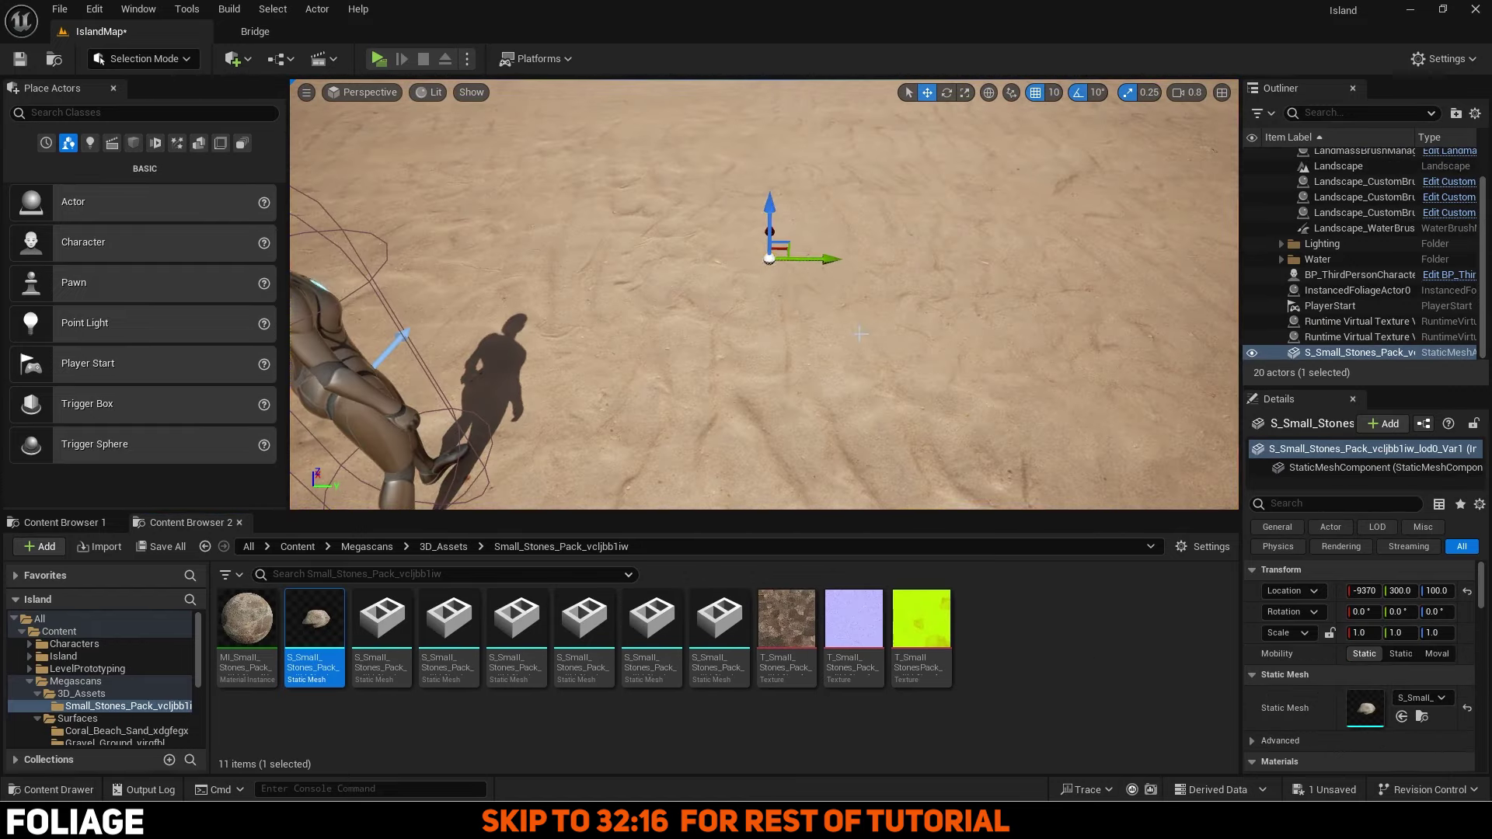
{"action": "left_click", "coordinate": [1360, 632]}
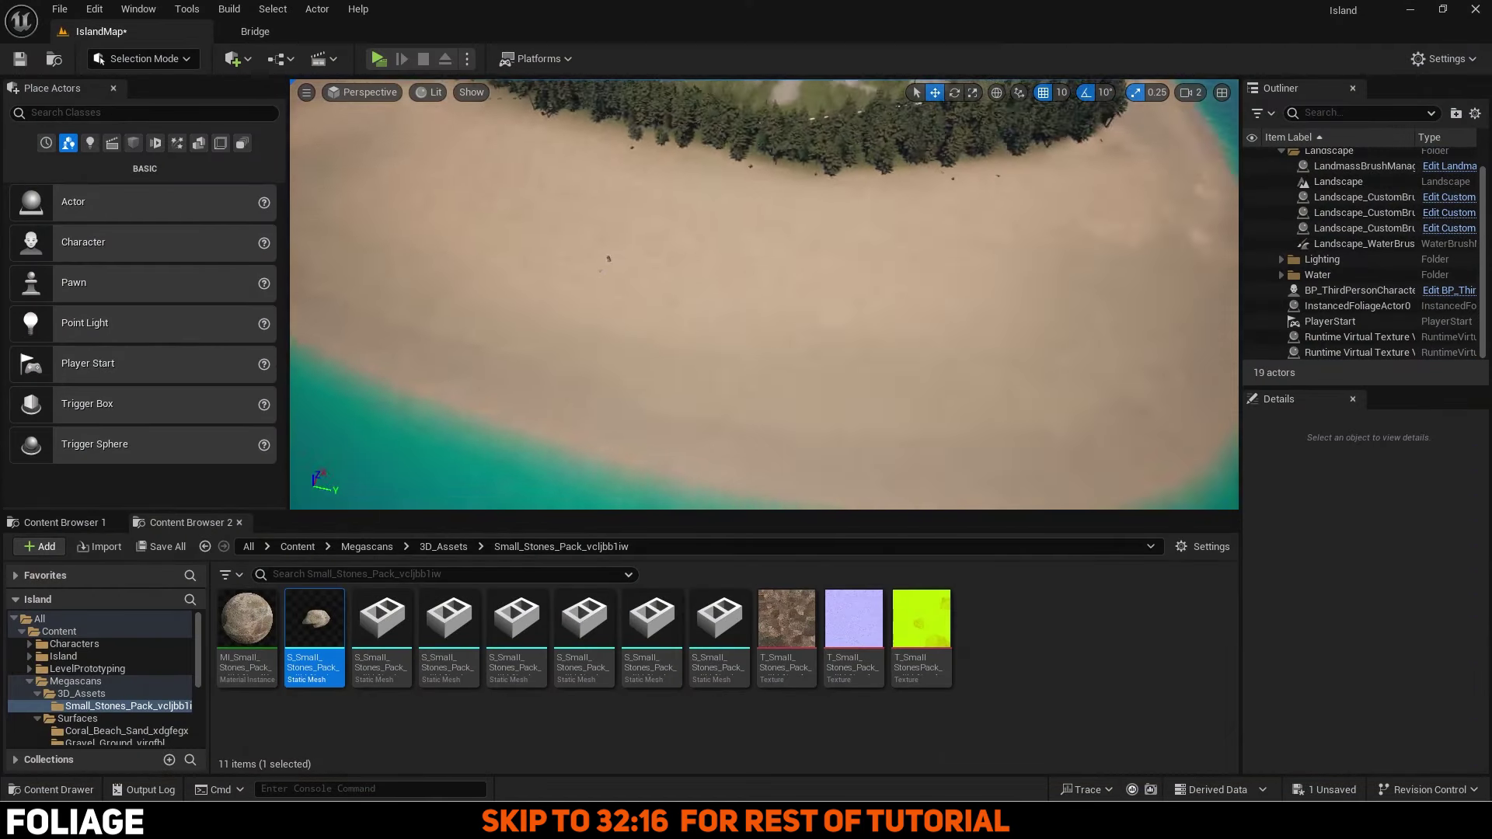
Step: Switch to Foliage mode and add all seven Small Stones Pack static meshes as foliage types
{"action": "left_click", "coordinate": [144, 58]}
{"action": "left_click", "coordinate": [155, 123]}
{"action": "left_click", "coordinate": [719, 629], "text": "shift"}
{"action": "left_click_drag", "start_coordinate": [720, 629], "coordinate": [140, 435]}
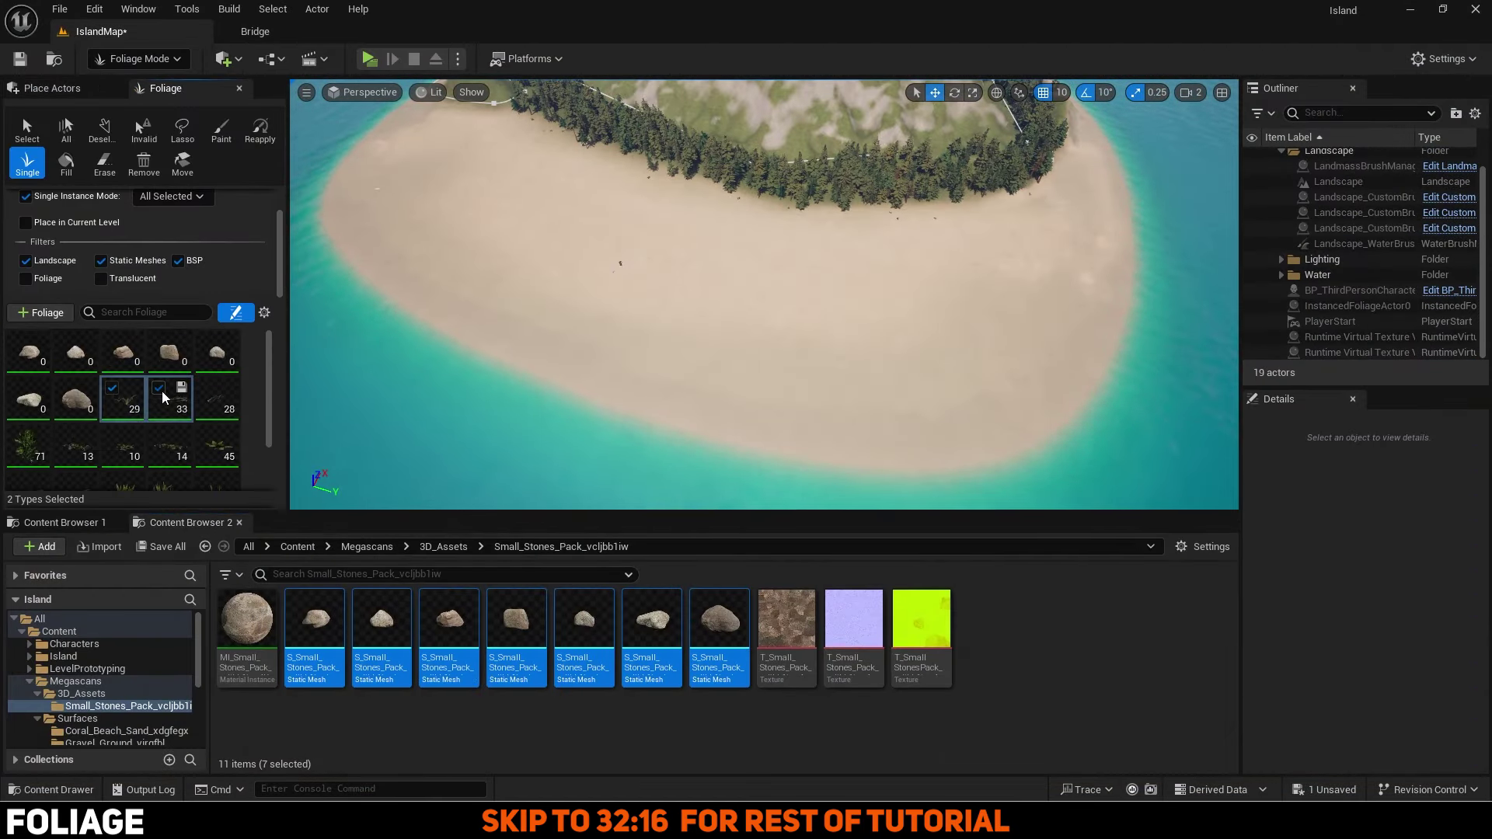
Step: Set the stone foliage types' density to 50 and Scale X to 1.0–2.5, and paint them across the beach
{"action": "scroll", "coordinate": [140, 350], "scroll_direction": "down", "scroll_amount": 4}
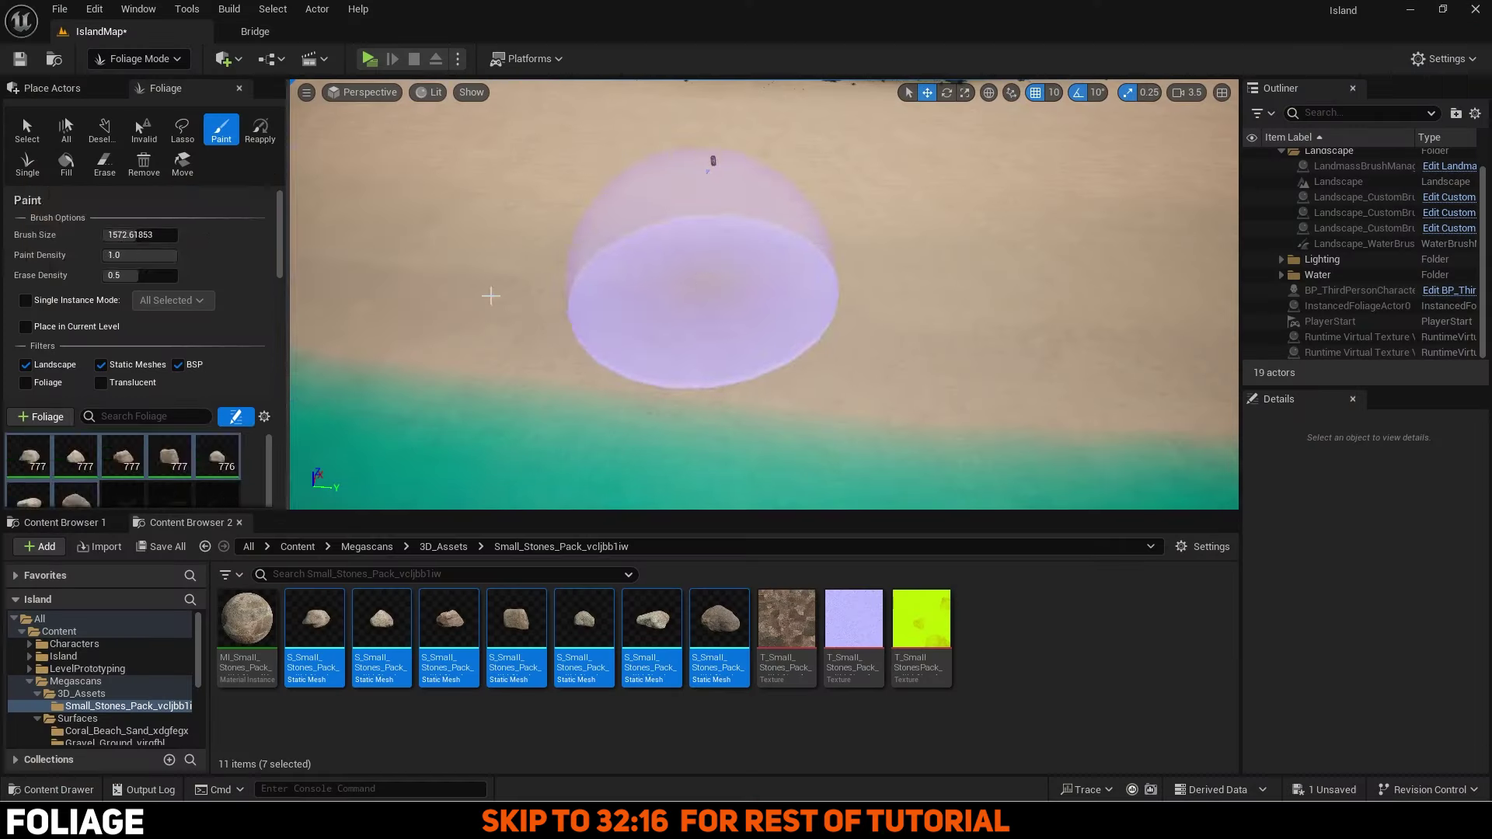
{"action": "scroll", "coordinate": [140, 349], "scroll_direction": "down", "scroll_amount": 5}
{"action": "left_click", "coordinate": [178, 457]}
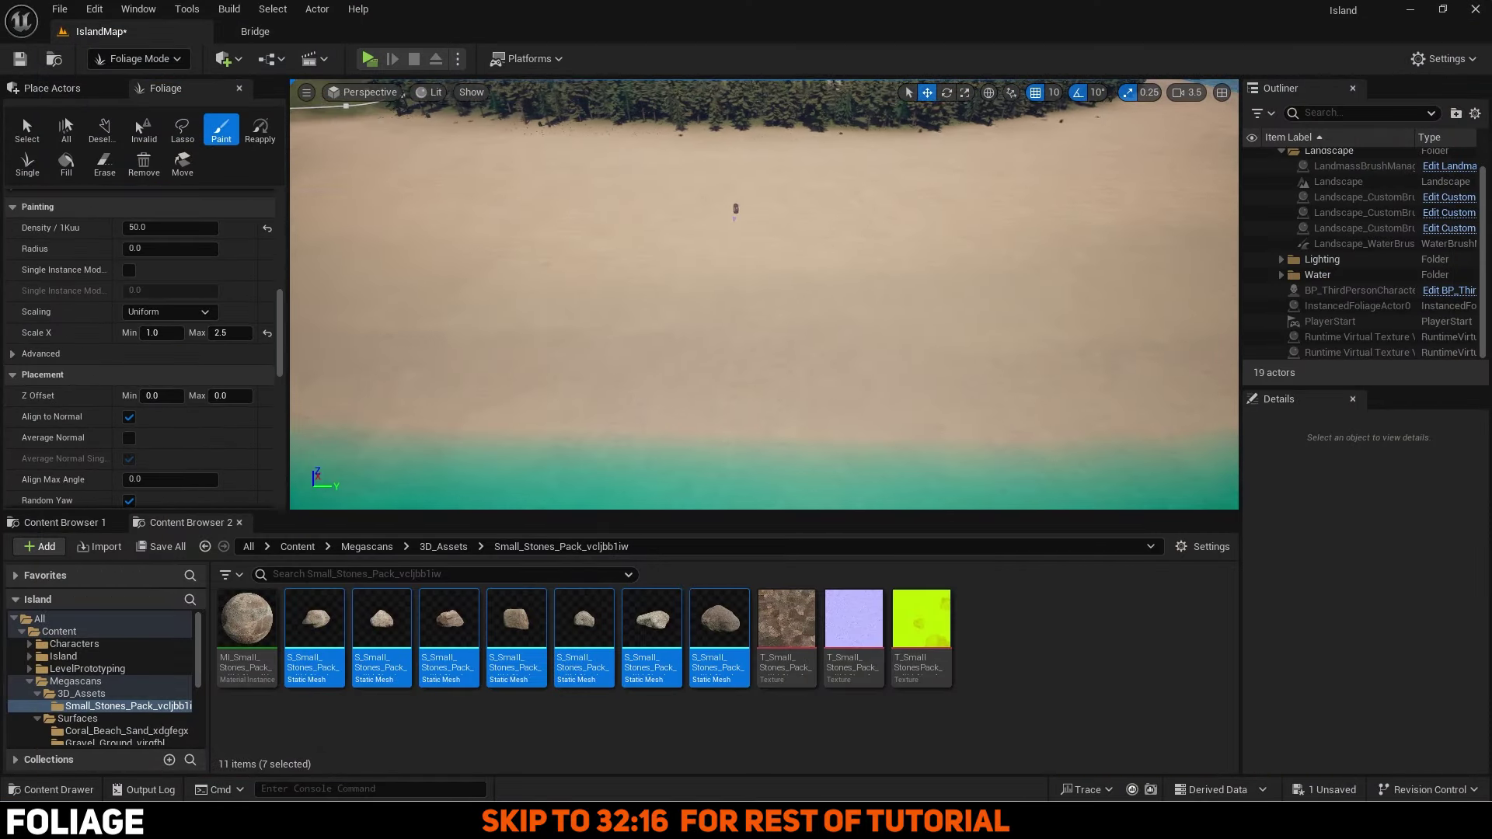
{"action": "scroll", "coordinate": [142, 405], "scroll_direction": "up", "scroll_amount": 5}
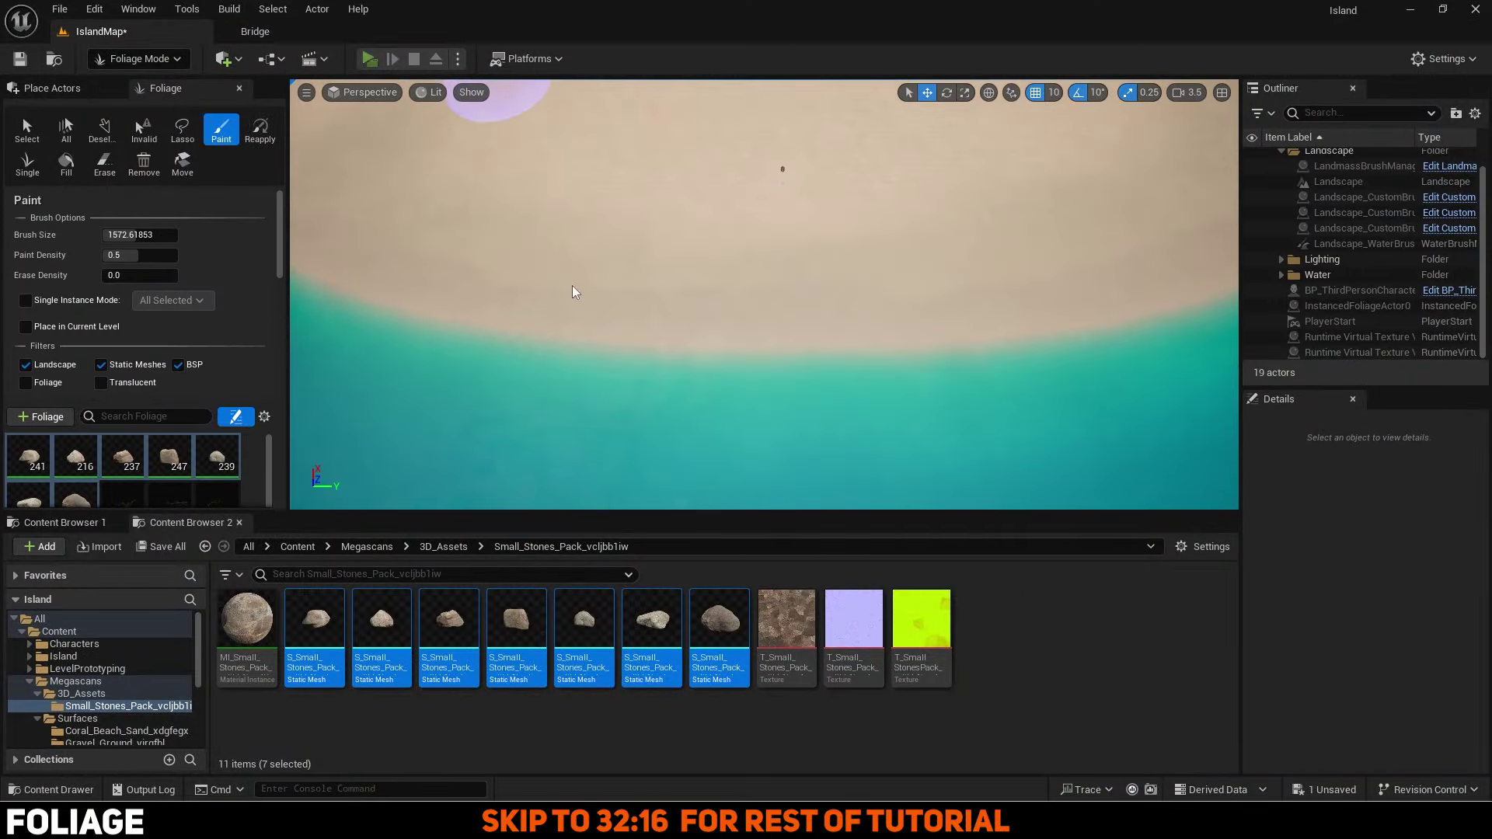
{"action": "left_click", "coordinate": [189, 385]}
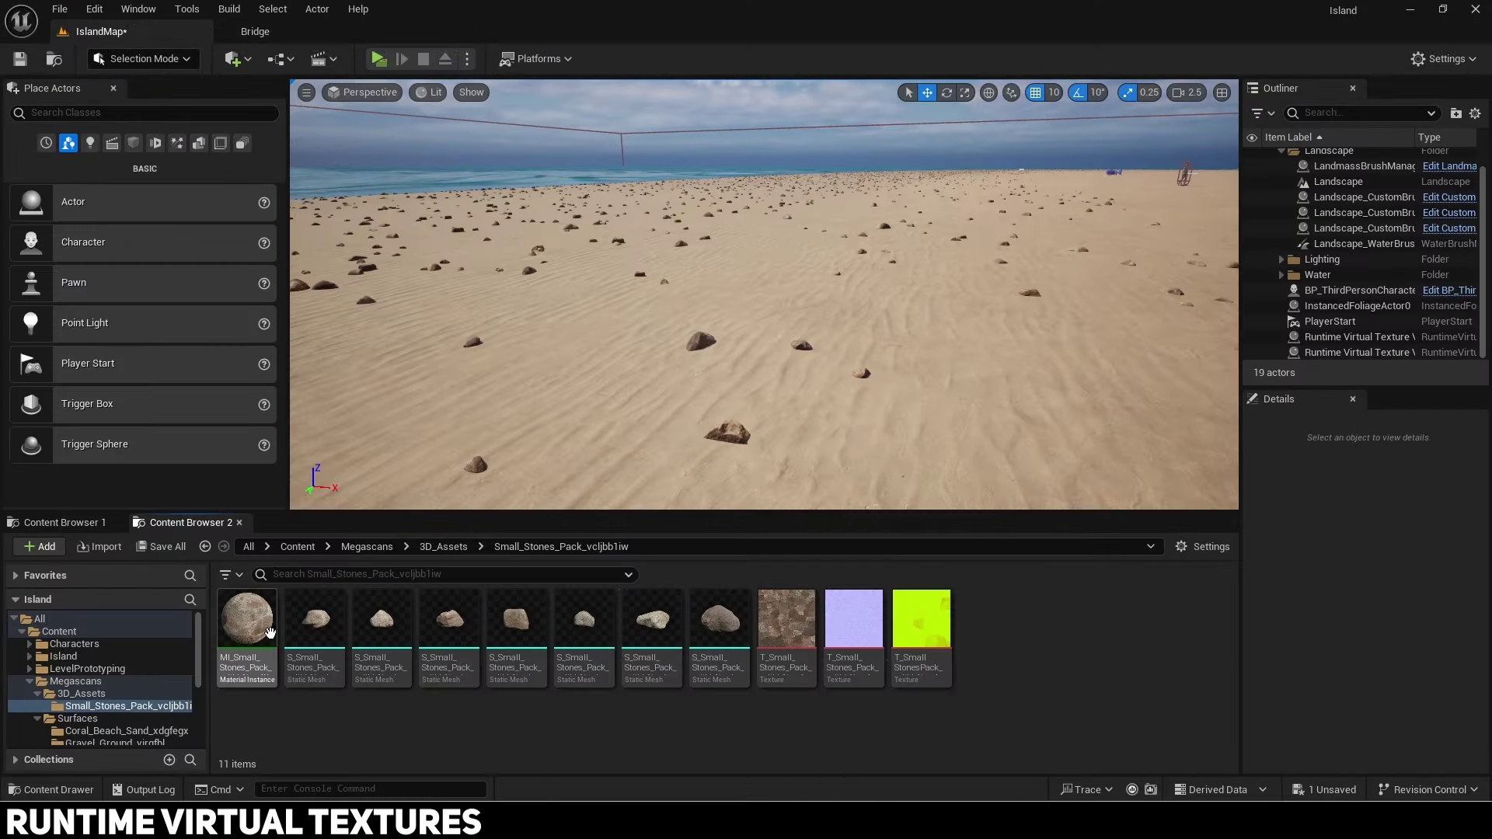
Step: Open the small stones' material instance as a docked tab, locate its parent M_MS_Default_Material and open that material's graph
{"action": "double_click", "coordinate": [247, 628]}
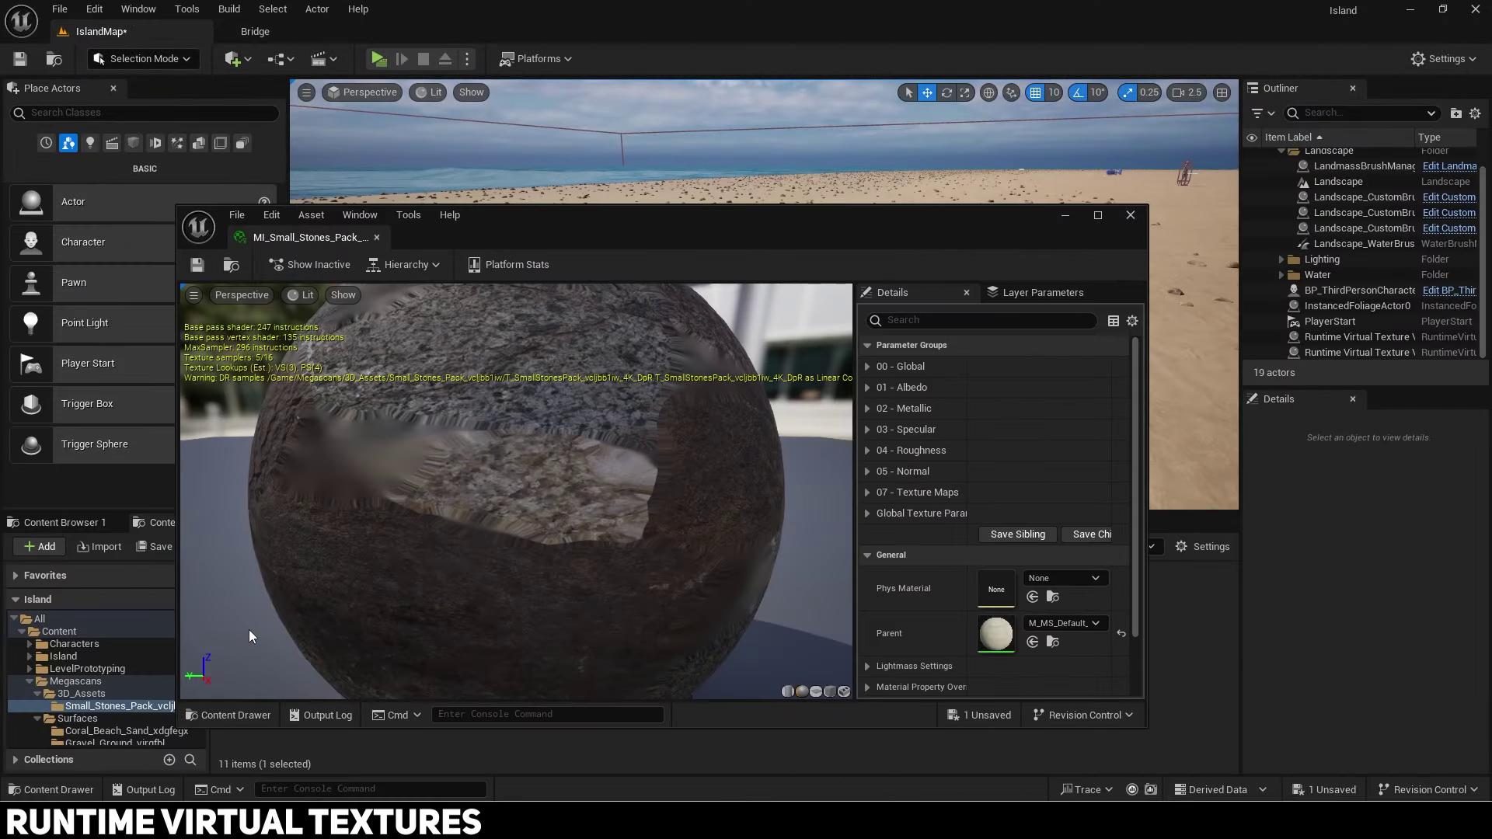
{"action": "left_click_drag", "start_coordinate": [324, 237], "coordinate": [351, 32]}
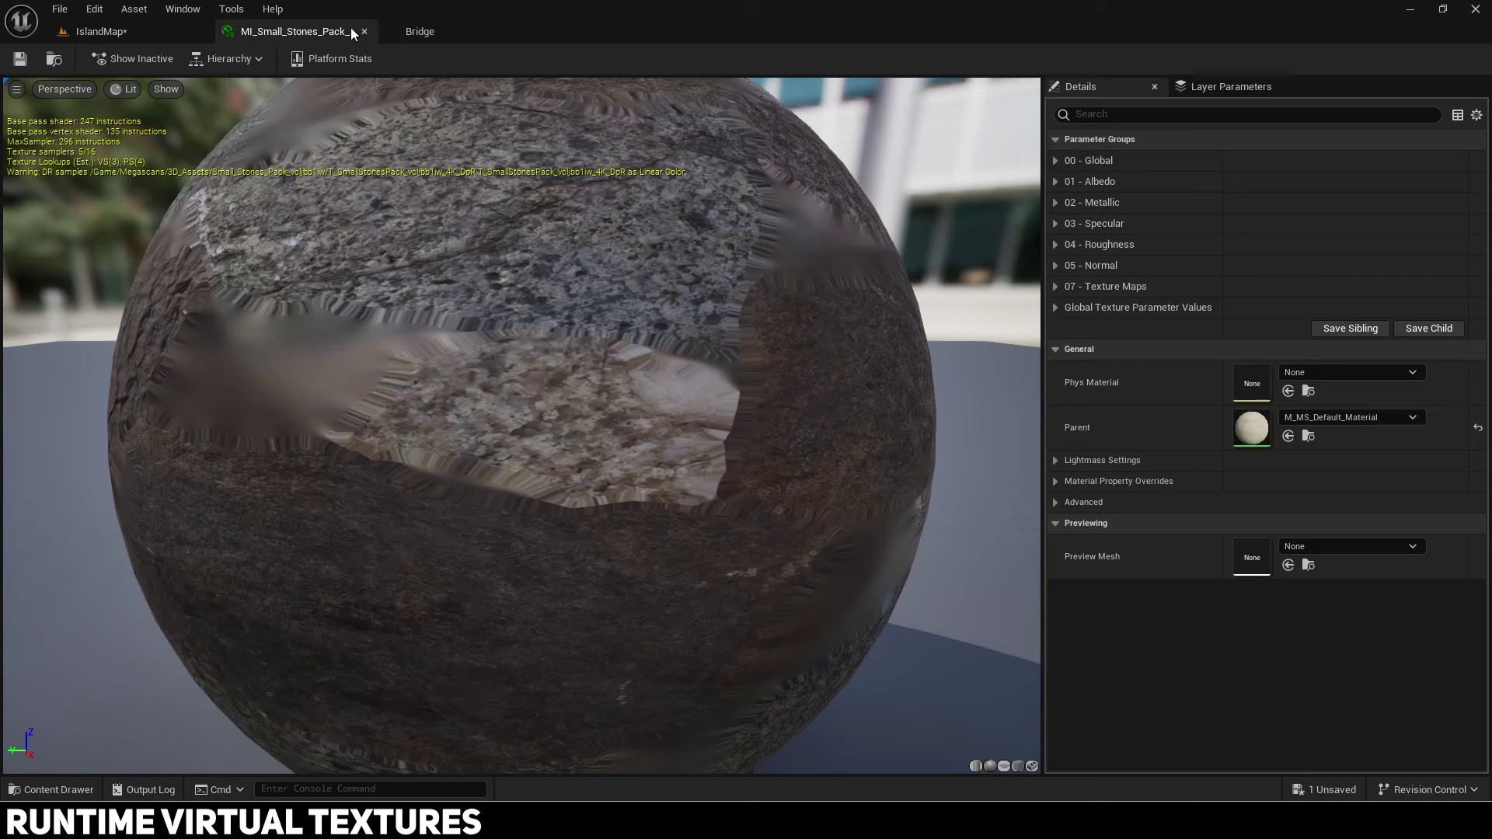
{"action": "left_click", "coordinate": [1308, 437]}
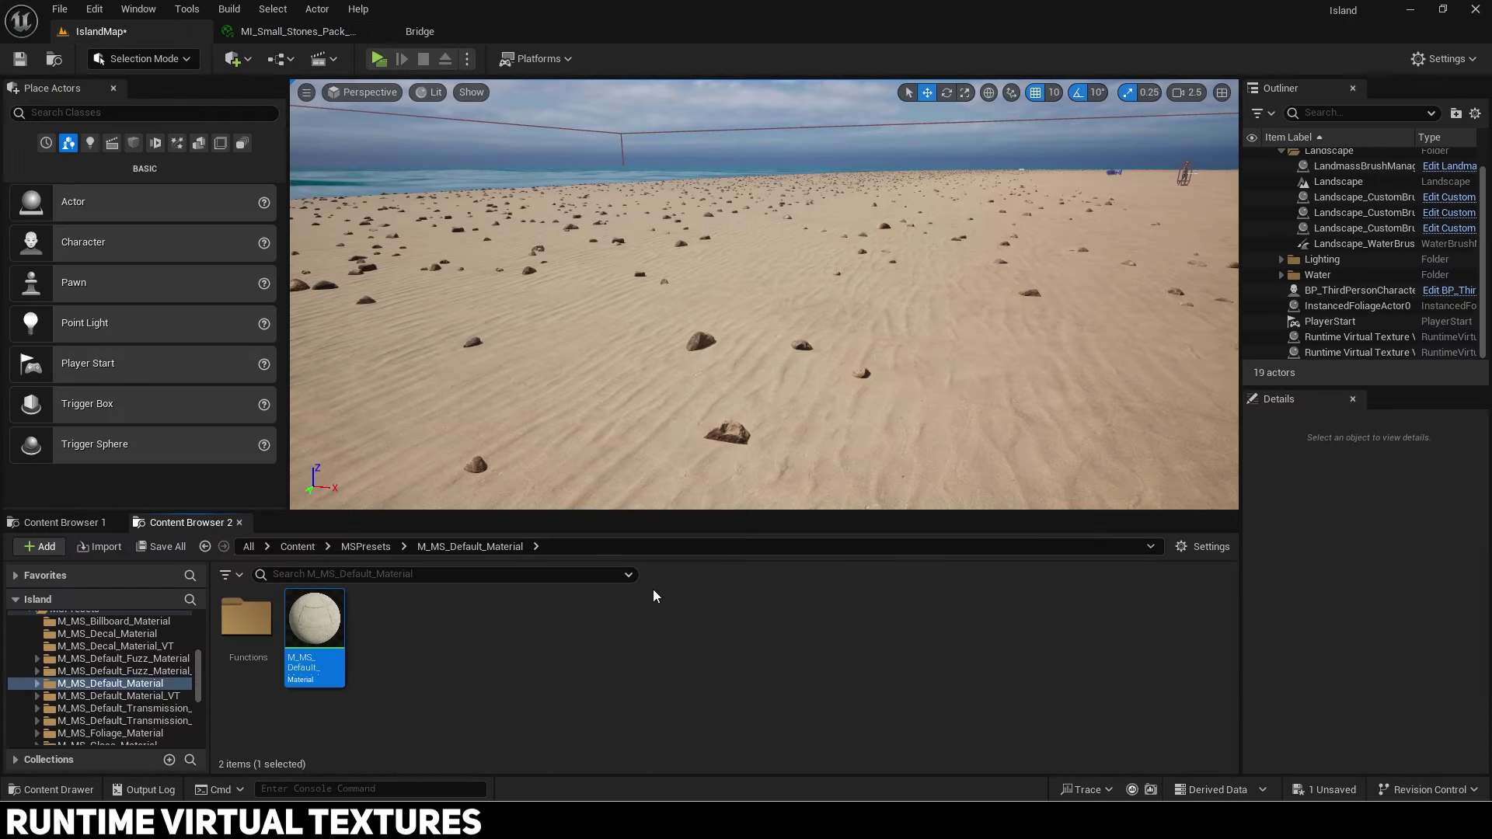
{"action": "double_click", "coordinate": [326, 646]}
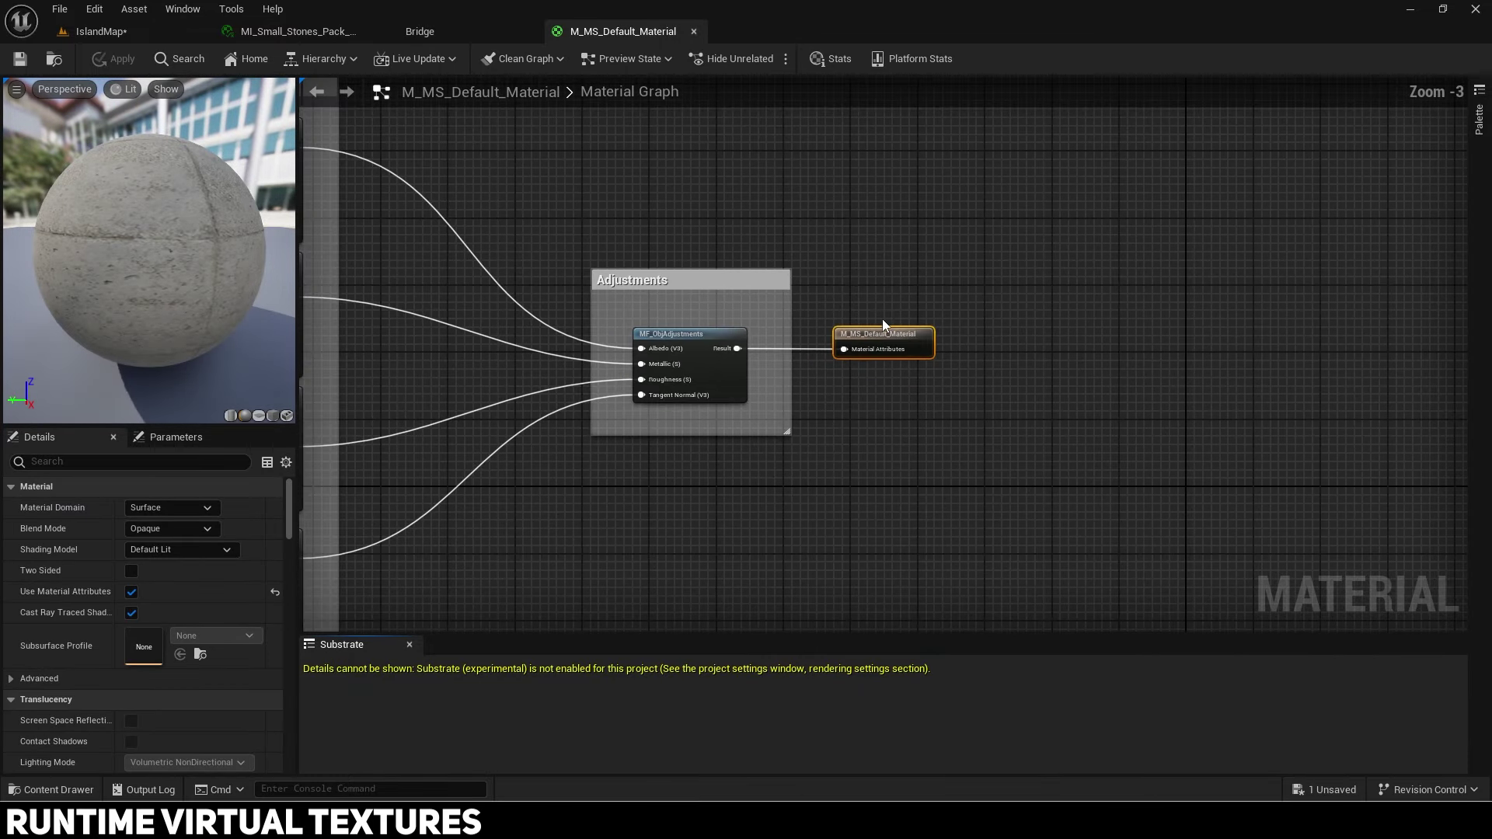
Step: Move the material result node far away from the Adjustments group to make room for new nodes
{"action": "right_click_drag", "start_coordinate": [884, 323], "coordinate": [848, 328]}
{"action": "scroll", "coordinate": [847, 331], "scroll_direction": "down", "scroll_amount": 1}
{"action": "left_click_drag", "start_coordinate": [849, 334], "coordinate": [1028, 337]}
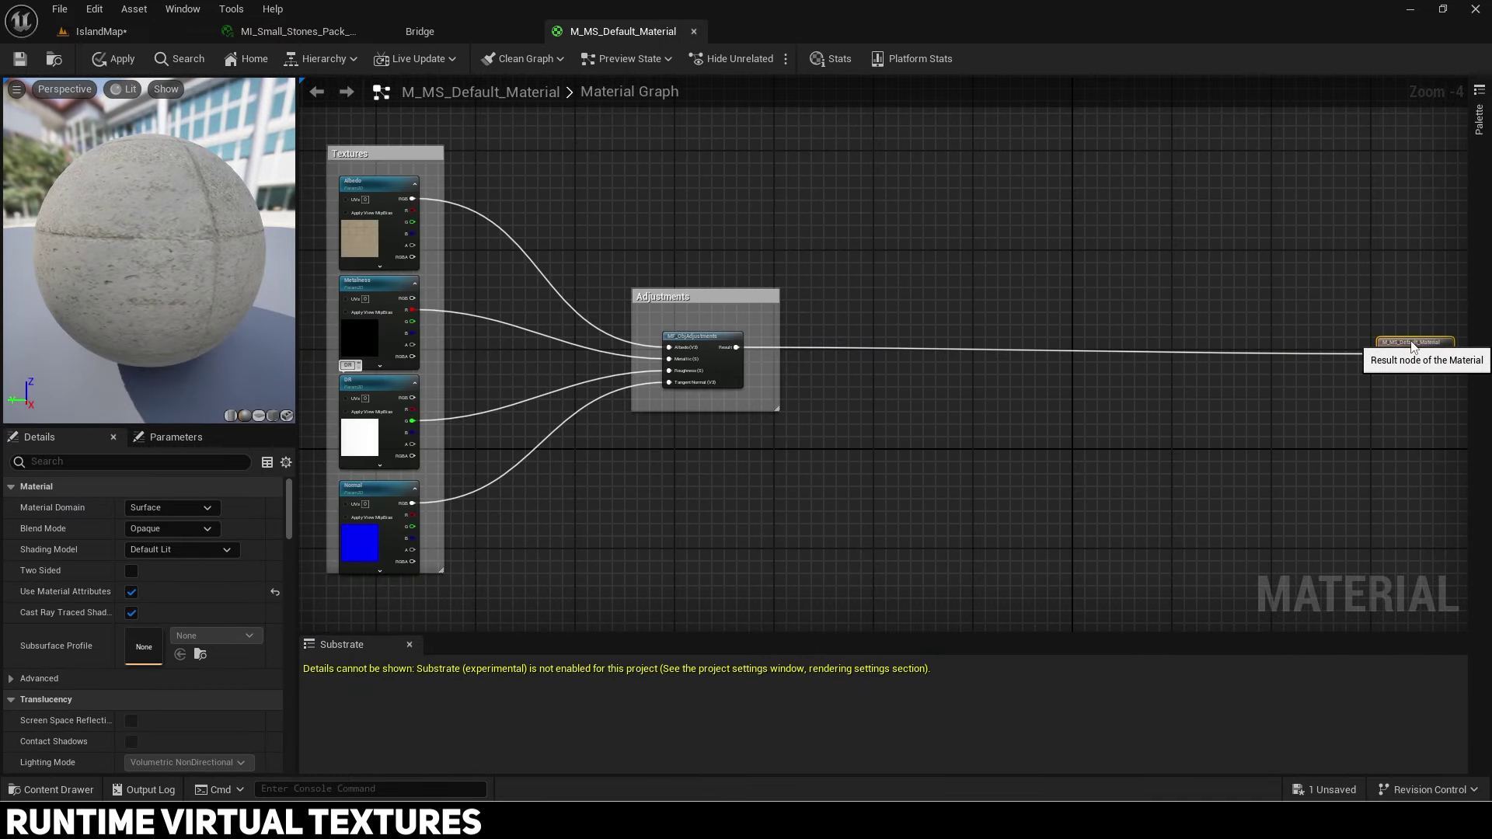
{"action": "scroll", "coordinate": [710, 390], "scroll_direction": "up", "scroll_amount": 2}
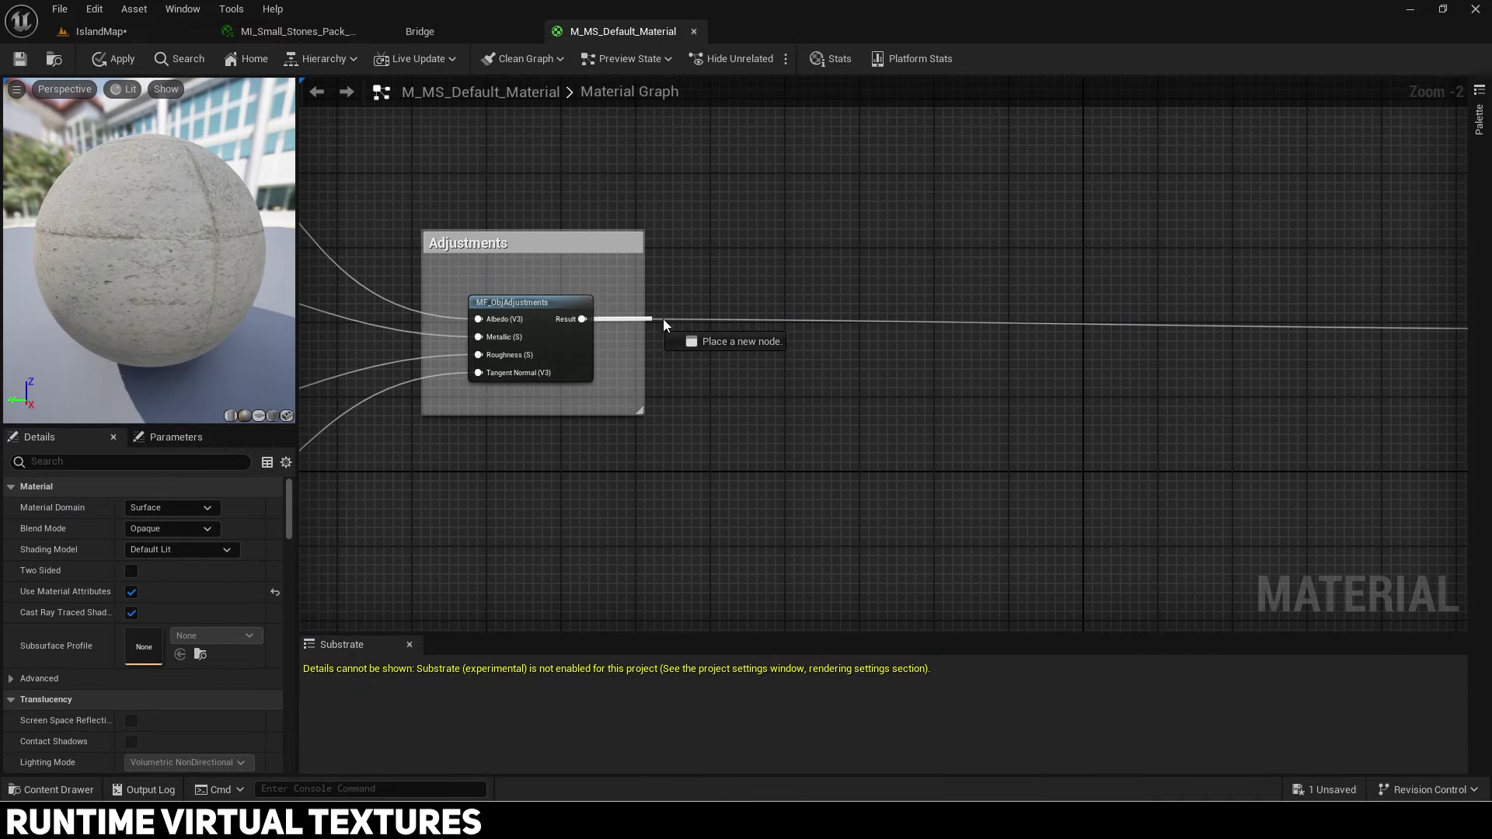
{"action": "left_click_drag", "start_coordinate": [889, 319], "coordinate": [888, 319]}
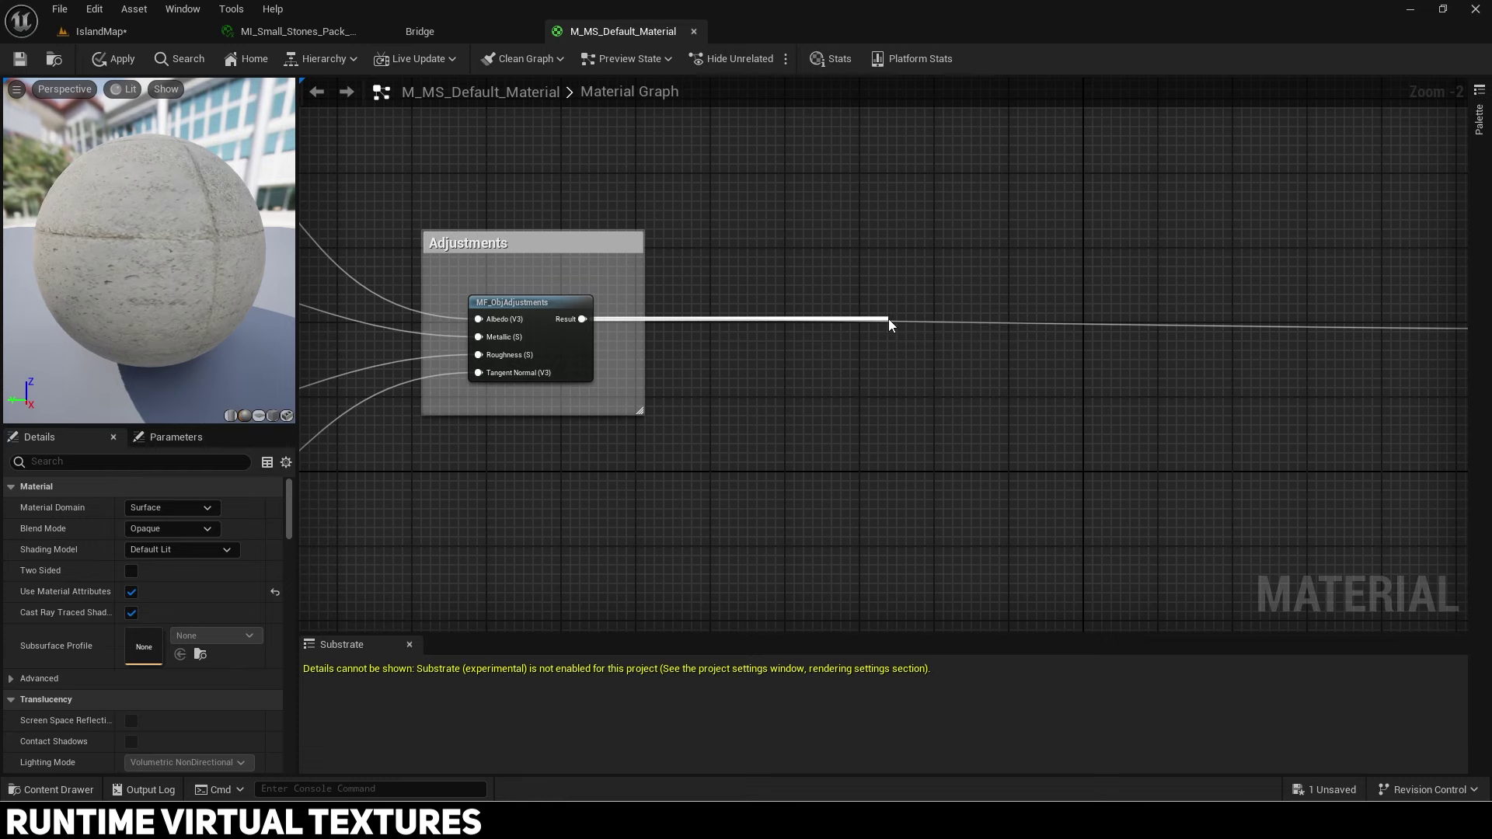
{"action": "right_click_drag", "start_coordinate": [1017, 242], "coordinate": [832, 236]}
{"action": "right_click_drag", "start_coordinate": [1149, 292], "coordinate": [982, 297]}
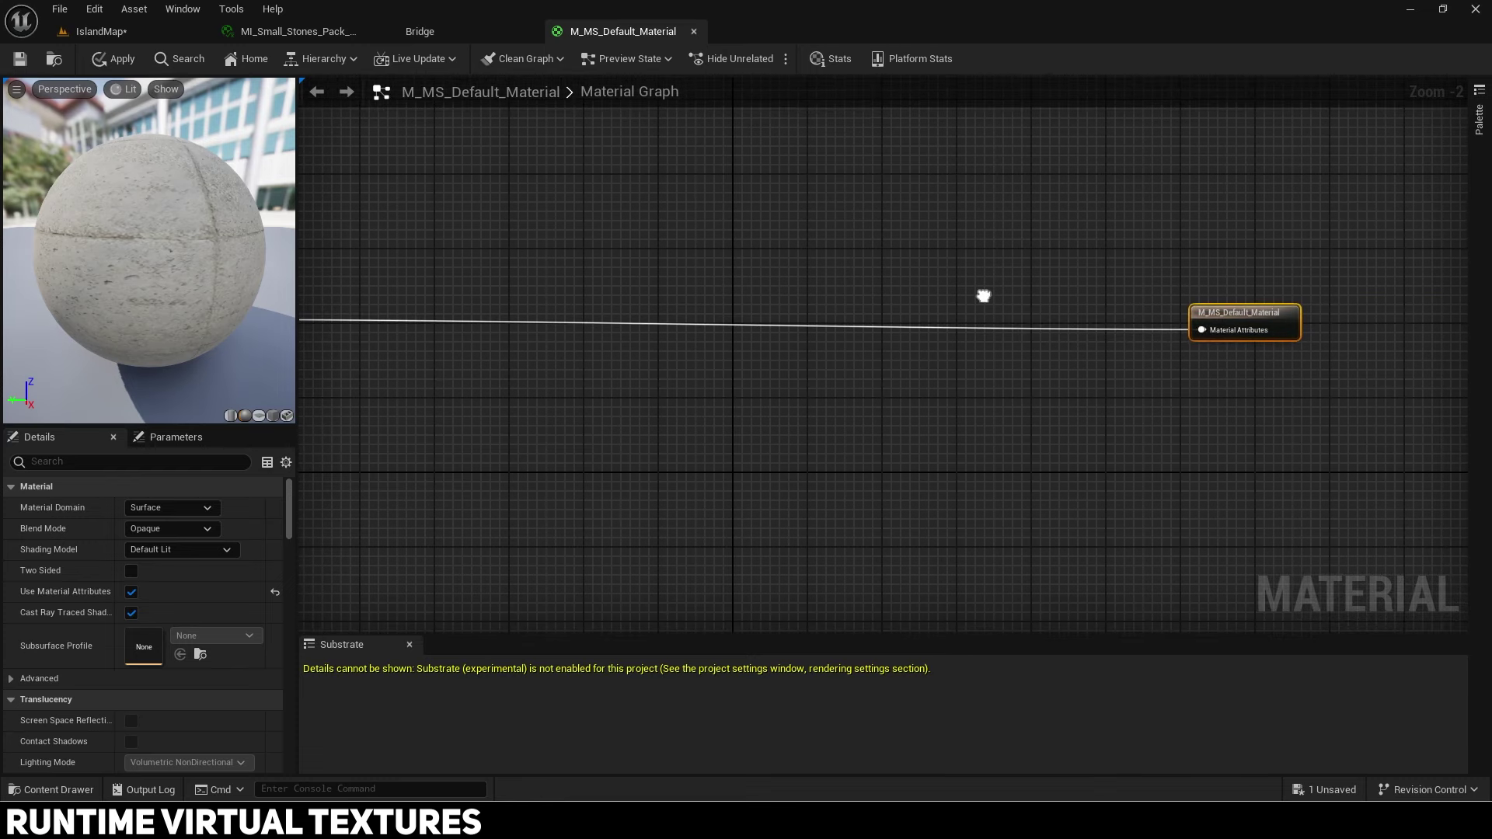
Step: Add a StaticSwitchParameter named "BlendWithLandscape?" and connect its output to the result node's Material Attributes
{"action": "right_click", "coordinate": [976, 327]}
{"action": "type", "text": "switch par"}
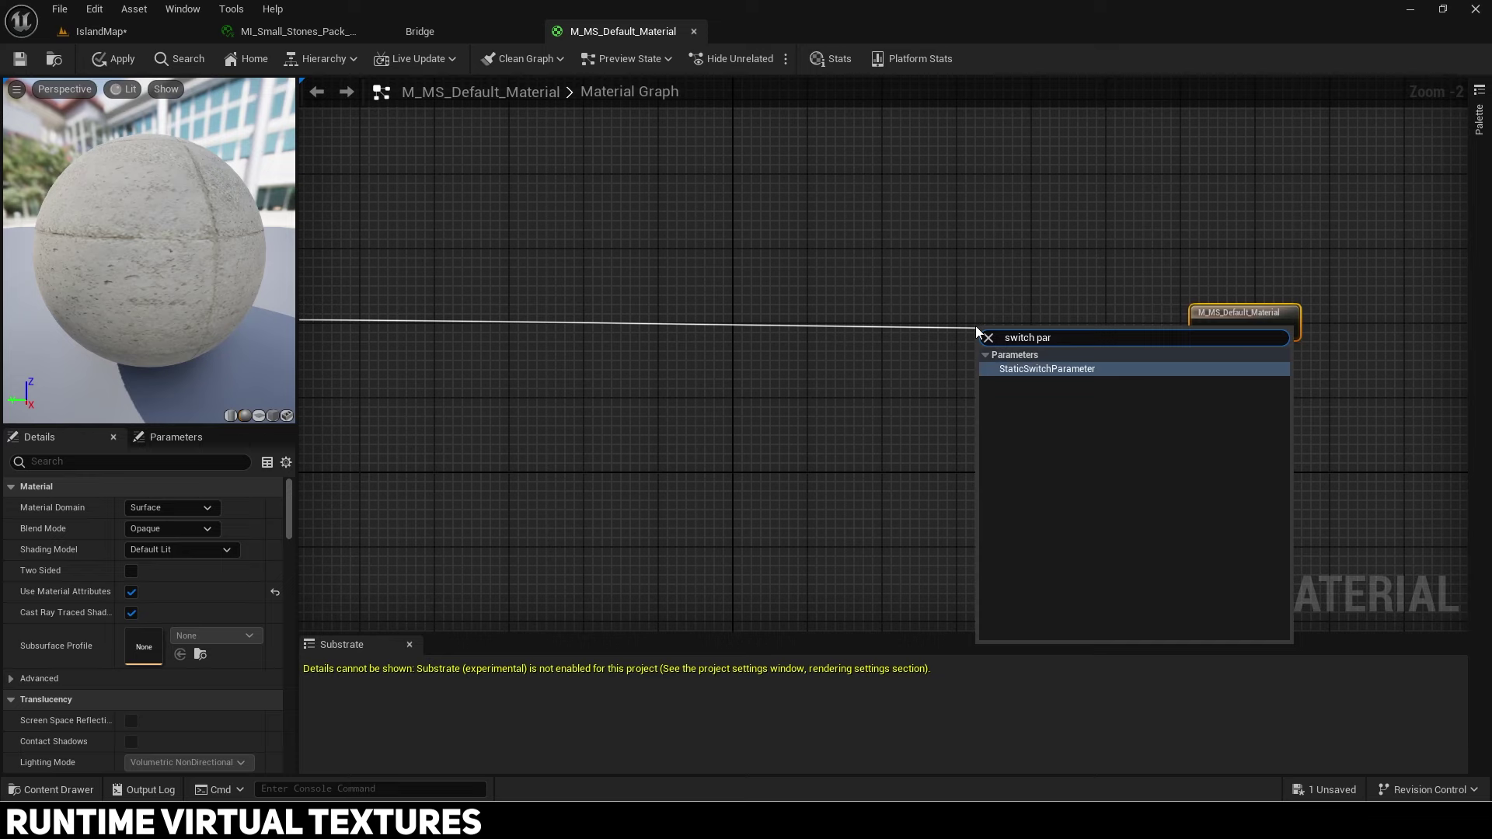
{"action": "key", "text": "Return"}
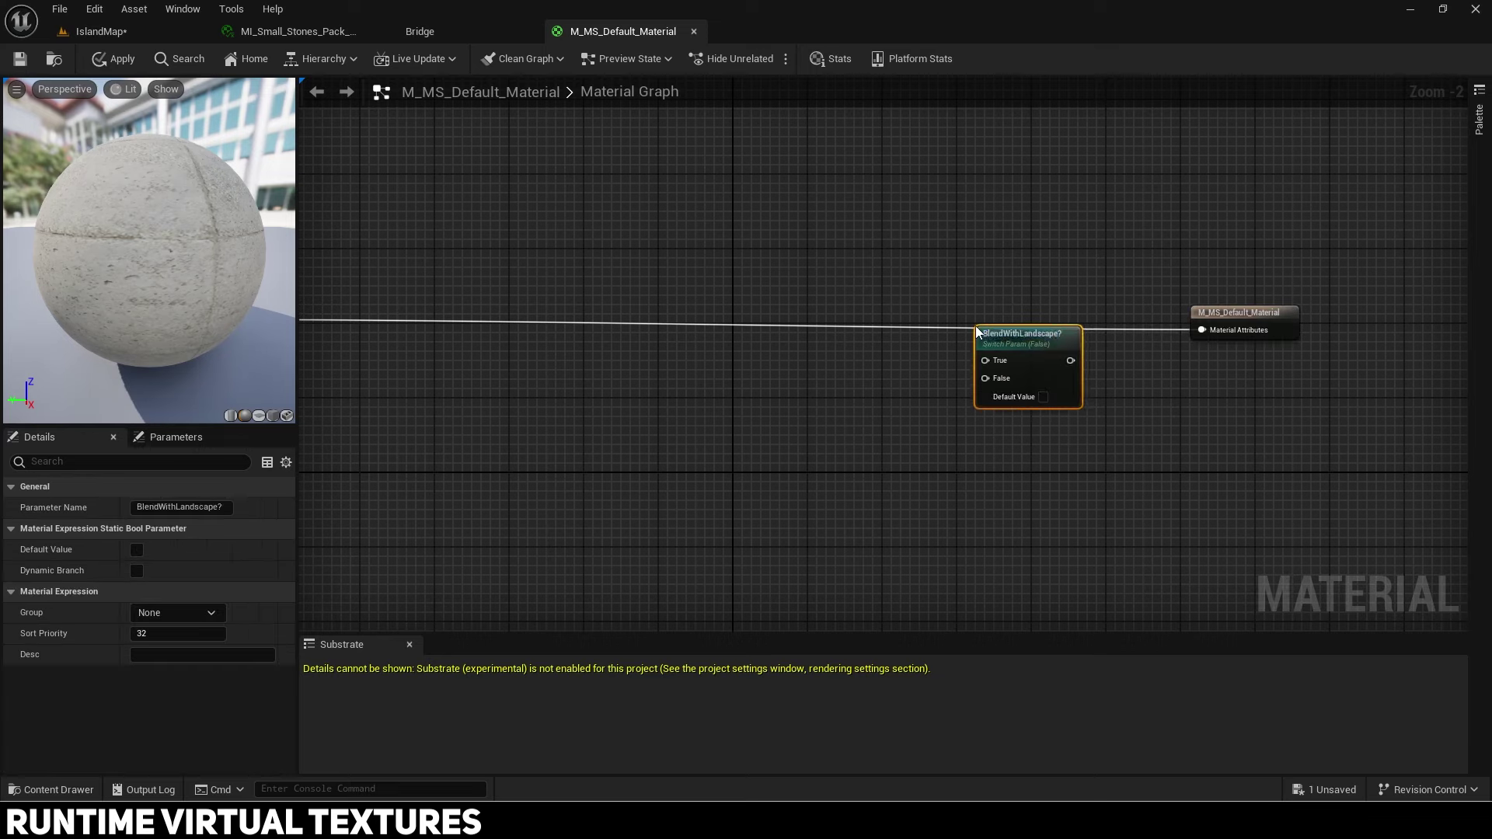
{"action": "left_click_drag", "start_coordinate": [1070, 361], "coordinate": [1112, 325]}
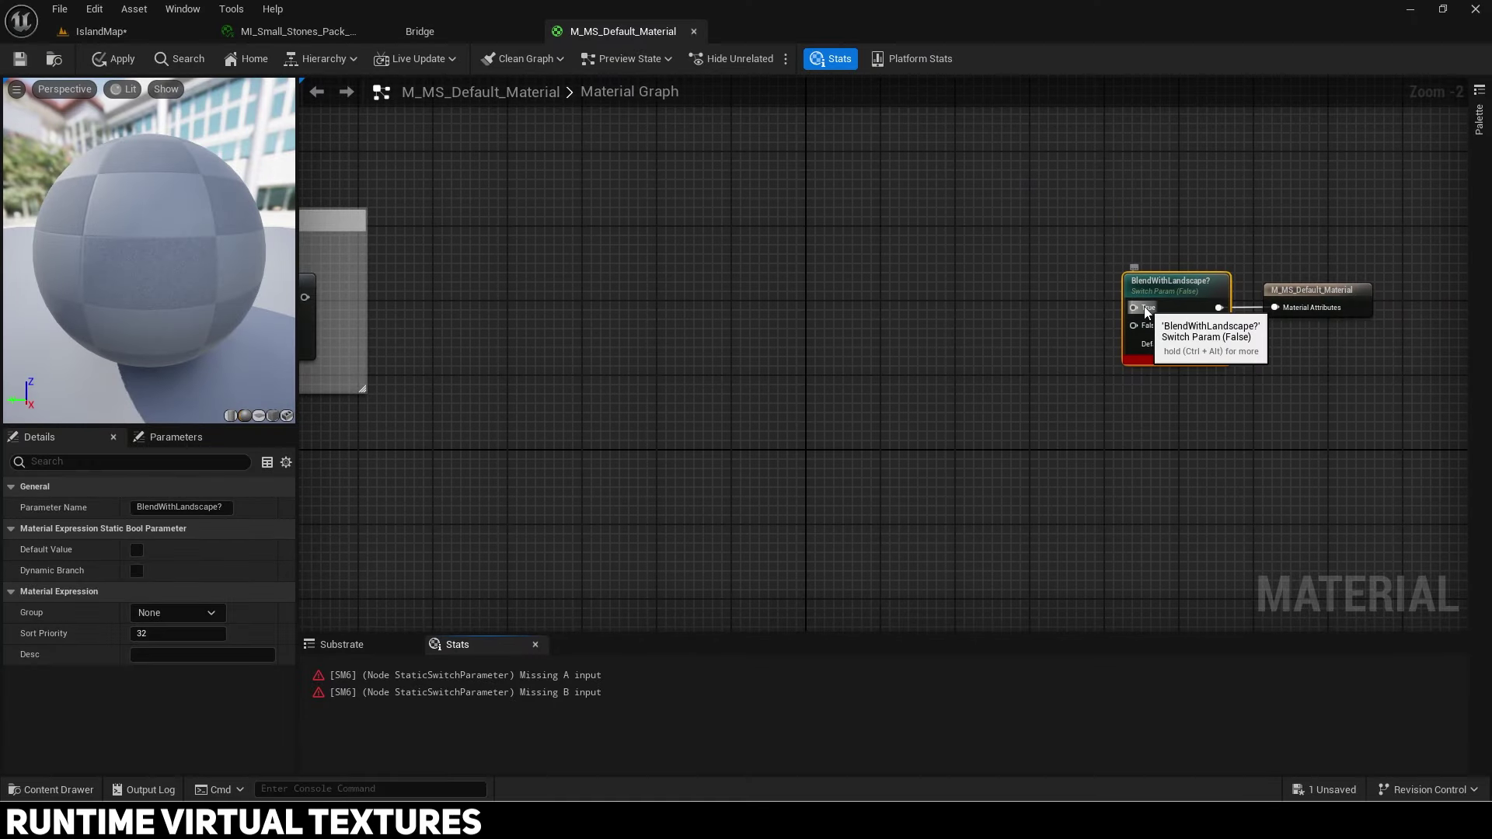
Step: Chain SetMaterialAttributes, GetMaterialAttributes and BlendMaterialAttributes nodes into the switch's True input and reposition them beside the switch
{"action": "mouse_move", "coordinate": [1144, 307]}
{"action": "left_mouse_down"}
{"action": "mouse_move", "coordinate": [1007, 264]}
{"action": "mouse_move", "coordinate": [923, 261]}
{"action": "mouse_move", "coordinate": [853, 298]}
{"action": "mouse_move", "coordinate": [720, 285]}
{"action": "mouse_move", "coordinate": [824, 272]}
{"action": "mouse_move", "coordinate": [645, 281]}
{"action": "mouse_move", "coordinate": [715, 306]}
{"action": "mouse_move", "coordinate": [712, 288]}
{"action": "left_mouse_up"}
{"action": "type", "text": "set materi"}
{"action": "key", "text": "Return"}
{"action": "type", "text": "get material"}
{"action": "key", "text": "Return"}
{"action": "type", "text": "blend mat"}
{"action": "key", "text": "Return"}
{"action": "left_click_drag", "start_coordinate": [575, 225], "coordinate": [1264, 336]}
{"action": "right_click_drag", "start_coordinate": [686, 243], "coordinate": [955, 396]}
{"action": "left_click_drag", "start_coordinate": [920, 436], "coordinate": [673, 100]}
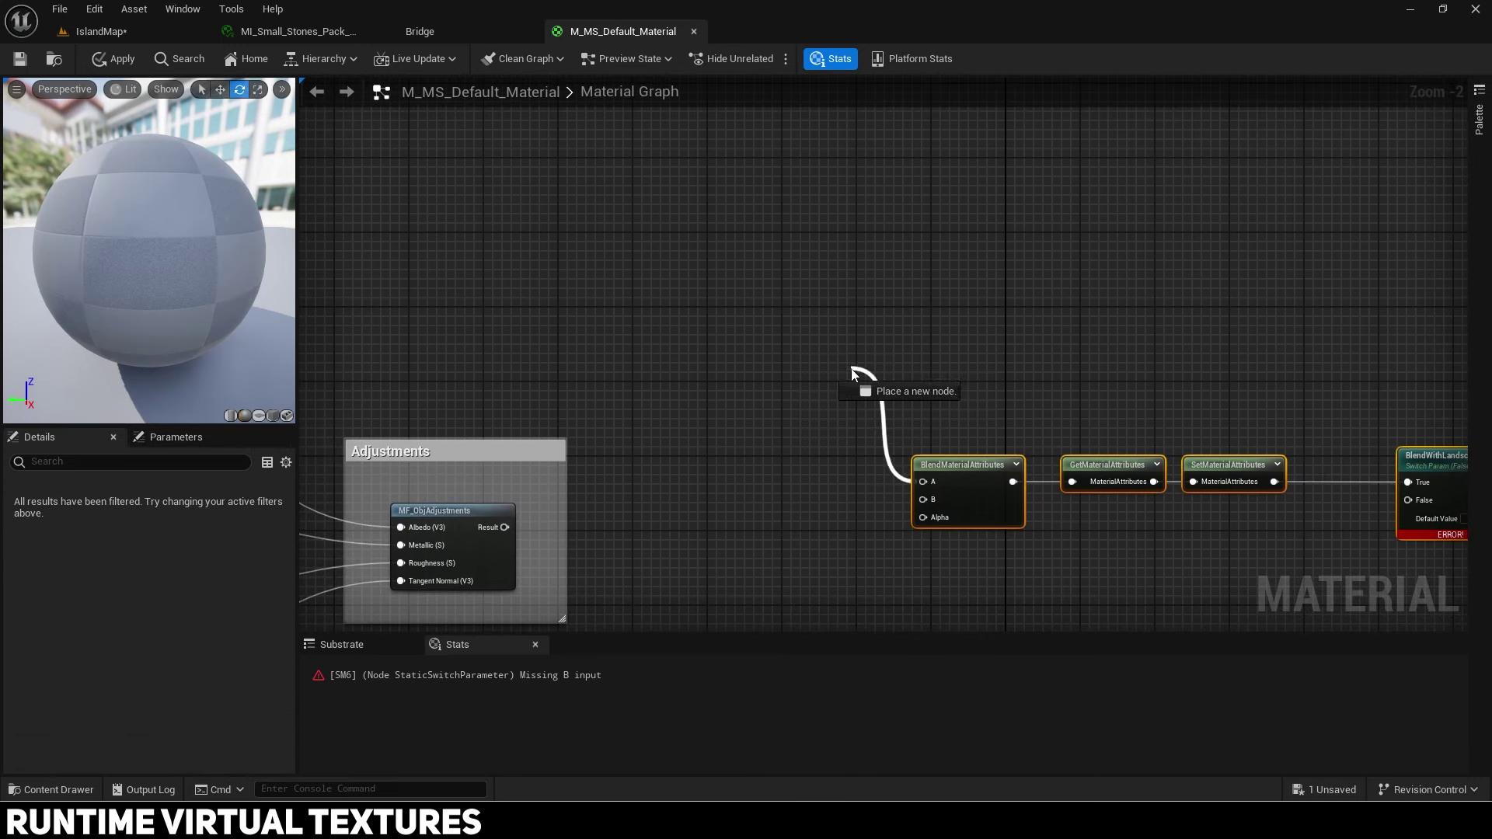
Step: Add a MakeMaterialAttributes node feeding input A of BlendMaterialAttributes and position it above the Adjustments group
{"action": "left_click_drag", "start_coordinate": [853, 374], "coordinate": [795, 261]}
{"action": "type", "text": "make mar"}
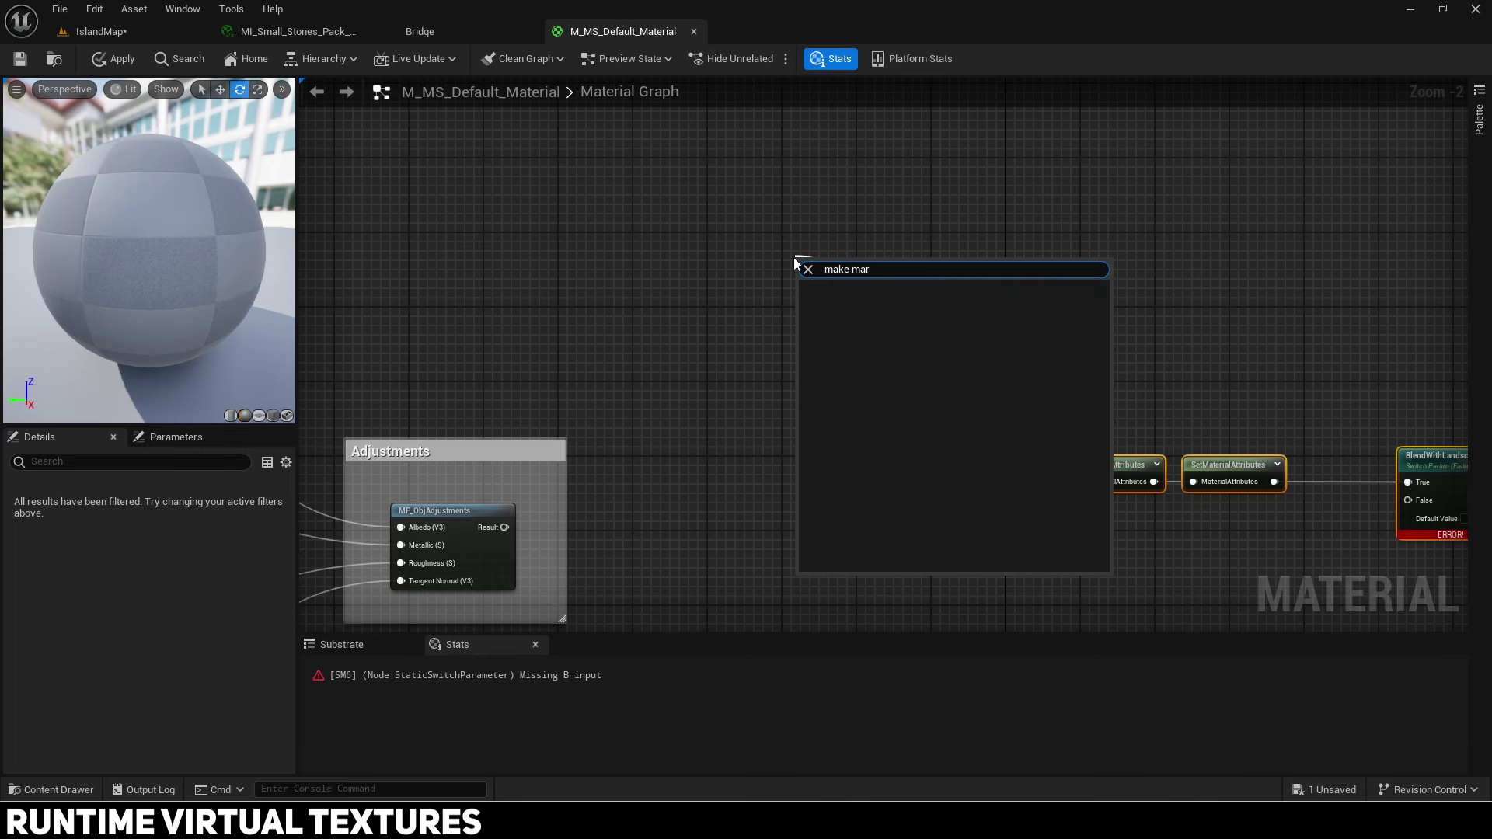
{"action": "key", "text": "BackSpace"}
{"action": "key", "text": "Return"}
{"action": "right_click_drag", "start_coordinate": [822, 282], "coordinate": [899, 389]}
{"action": "left_click_drag", "start_coordinate": [953, 408], "coordinate": [799, 263]}
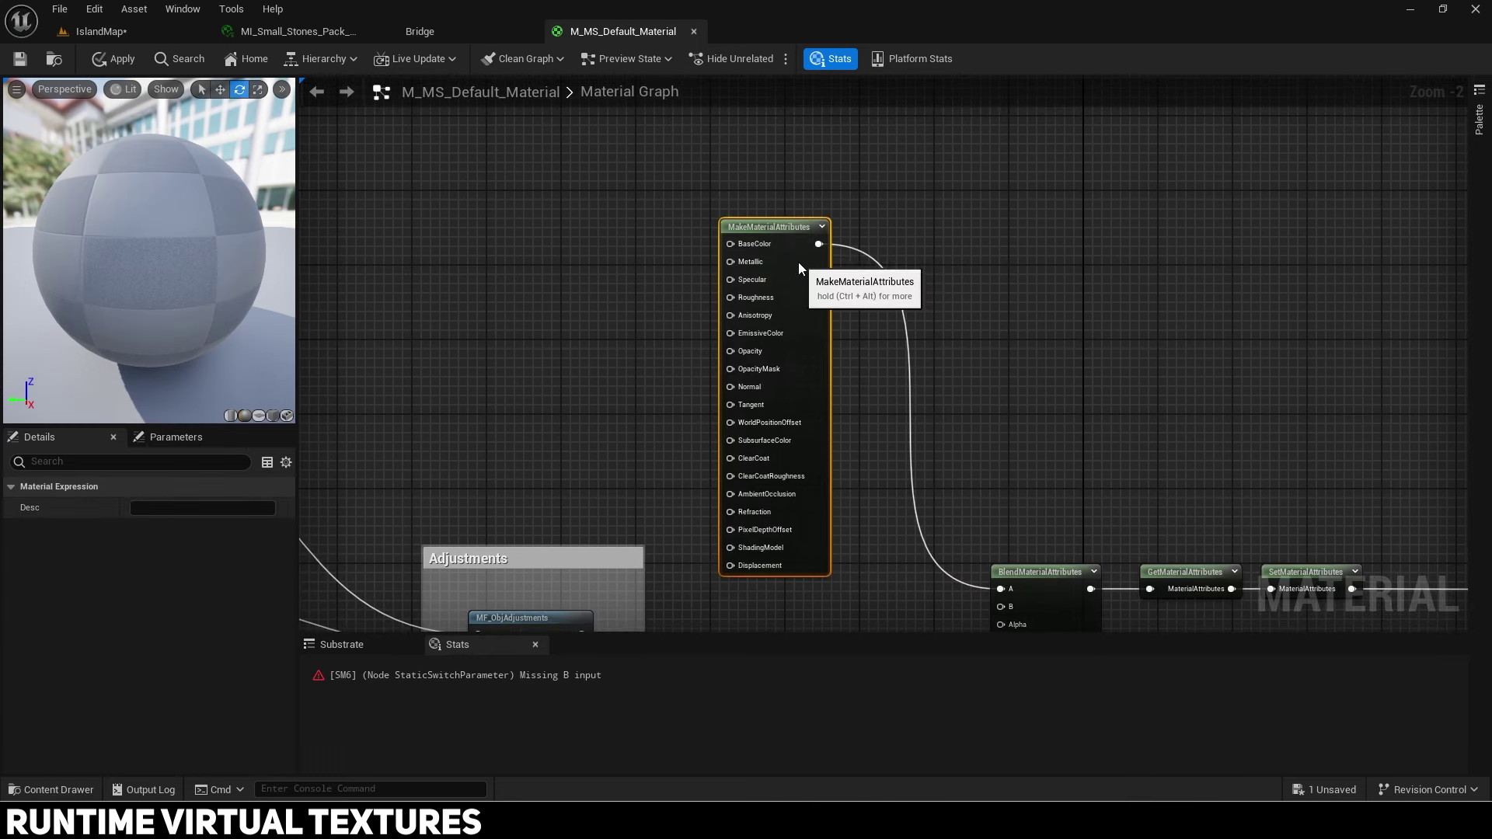
Step: Add a Runtime Virtual Texture Sample node and position it beside the MakeMaterialAttributes inputs
{"action": "right_click_drag", "start_coordinate": [625, 240], "coordinate": [876, 279]}
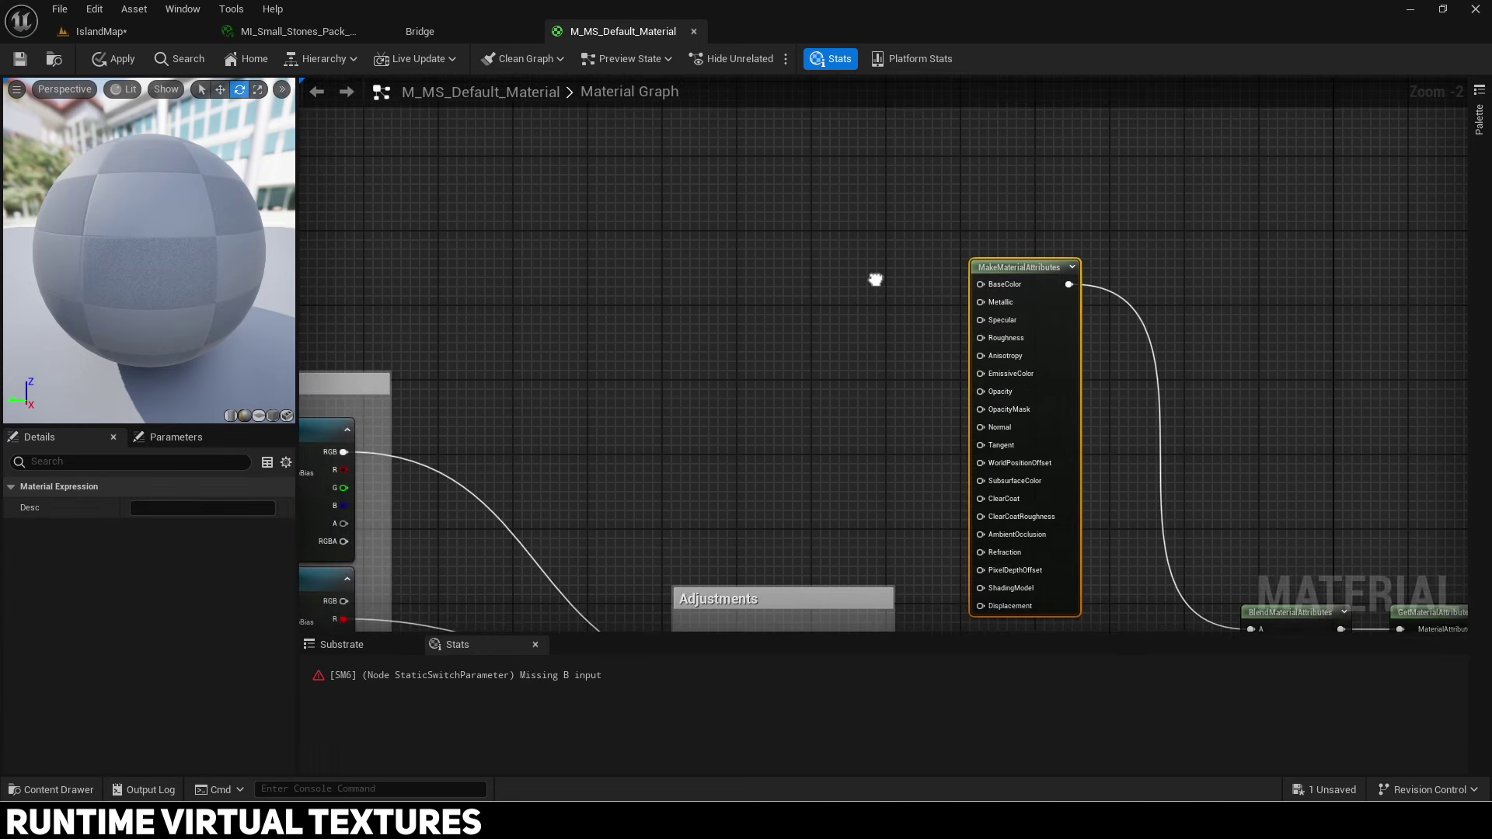
{"action": "right_click", "coordinate": [785, 280]}
{"action": "type", "text": "runtime vi"}
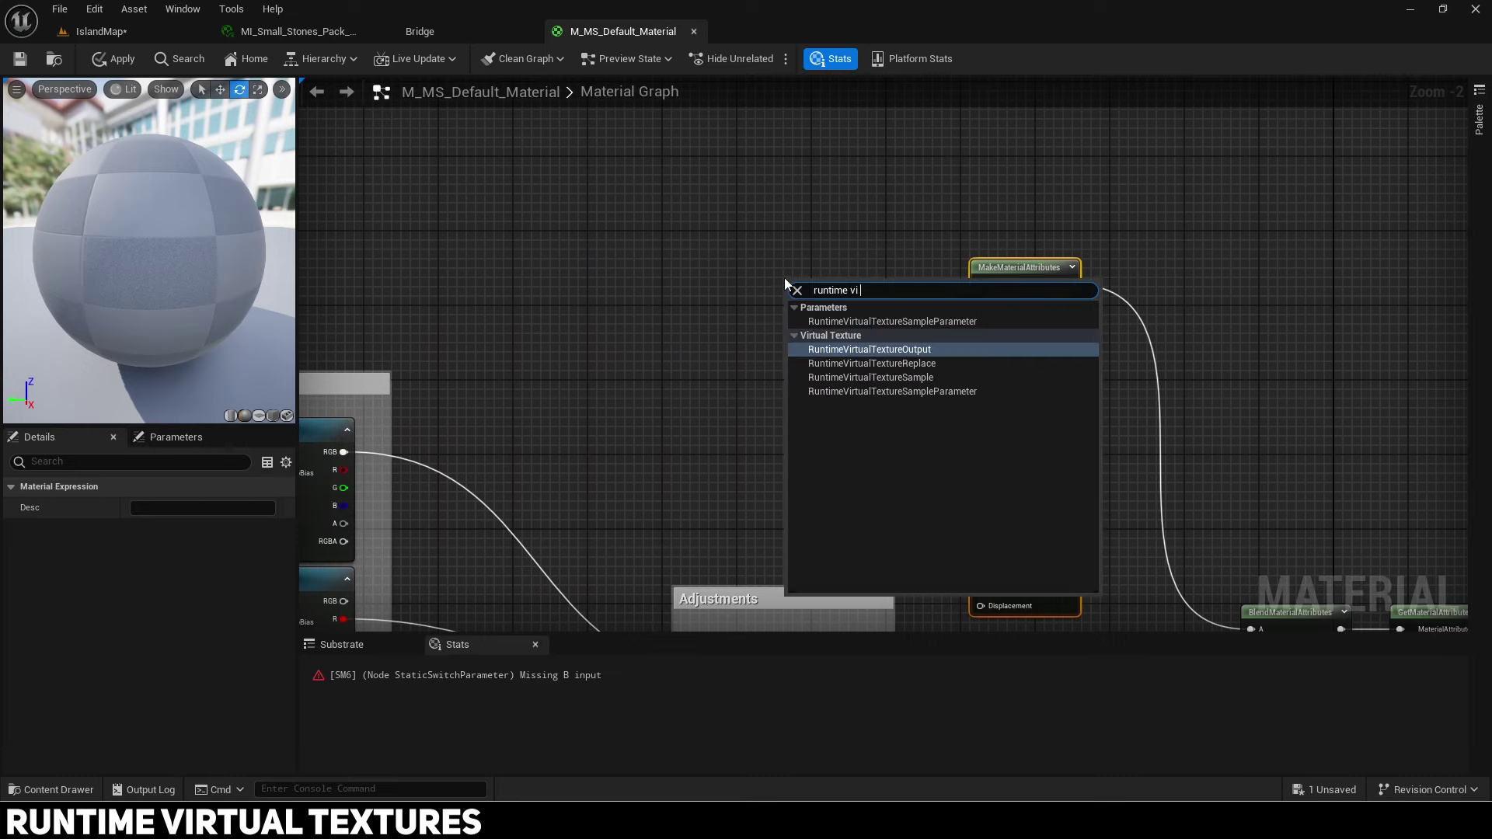
{"action": "key", "text": "Down"}
{"action": "key", "text": "Down"}
{"action": "key", "text": "Return"}
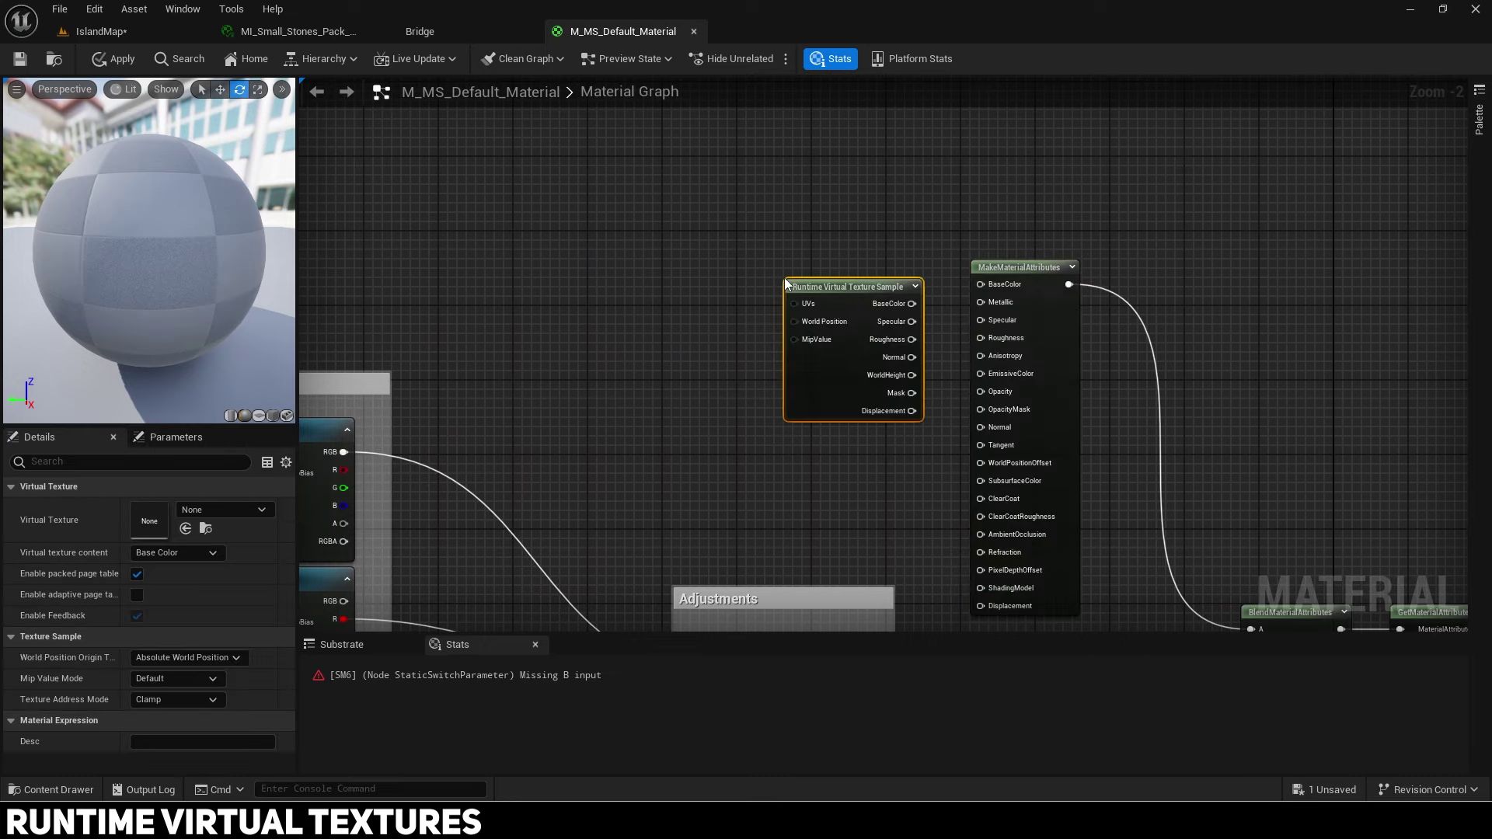
{"action": "left_click_drag", "start_coordinate": [864, 303], "coordinate": [818, 292]}
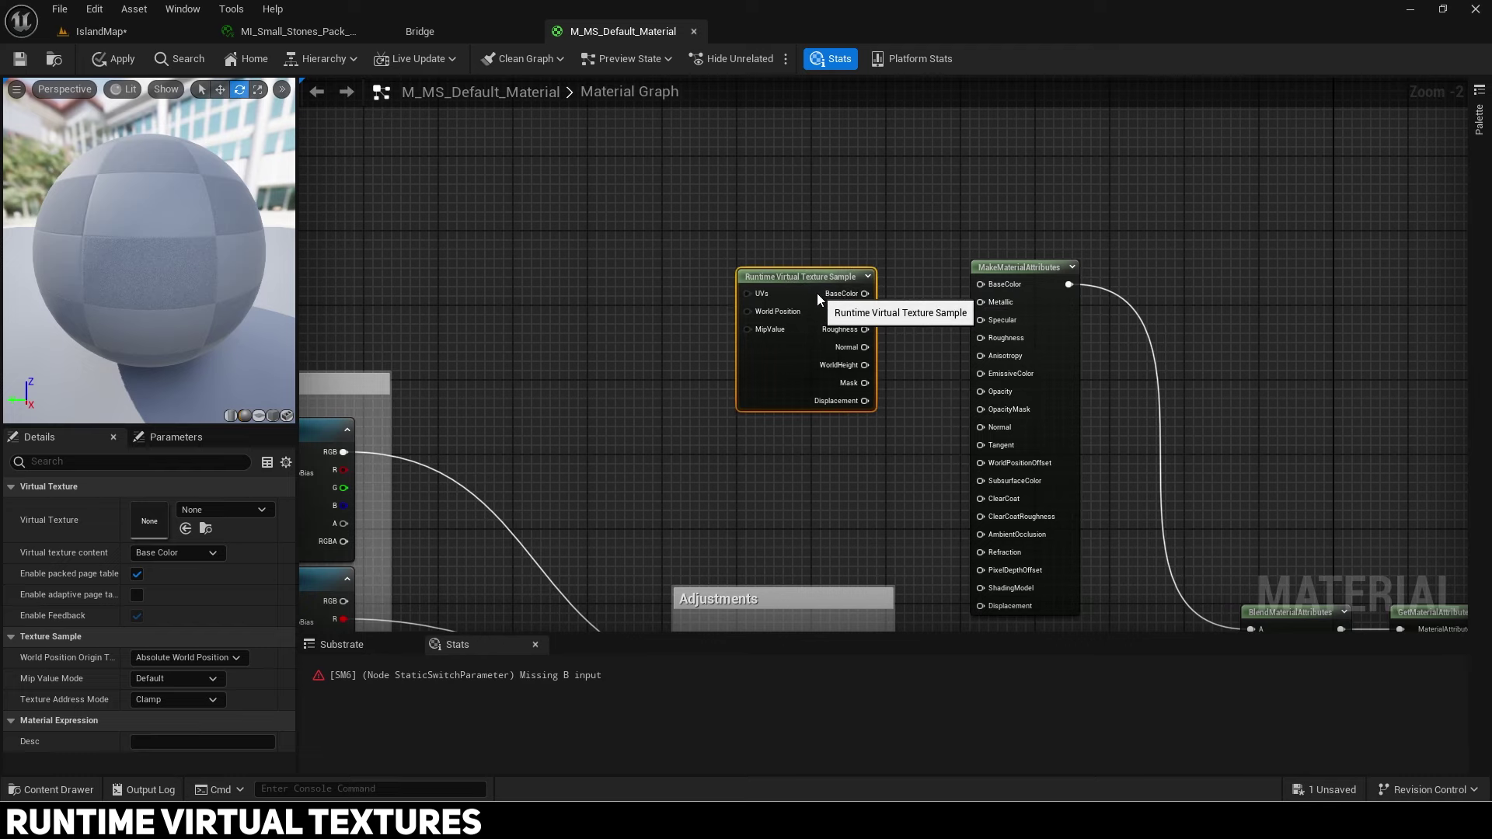
Step: Assign the Island_RVT asset as the virtual texture of the Runtime Virtual Texture Sample node
{"action": "left_click", "coordinate": [244, 510]}
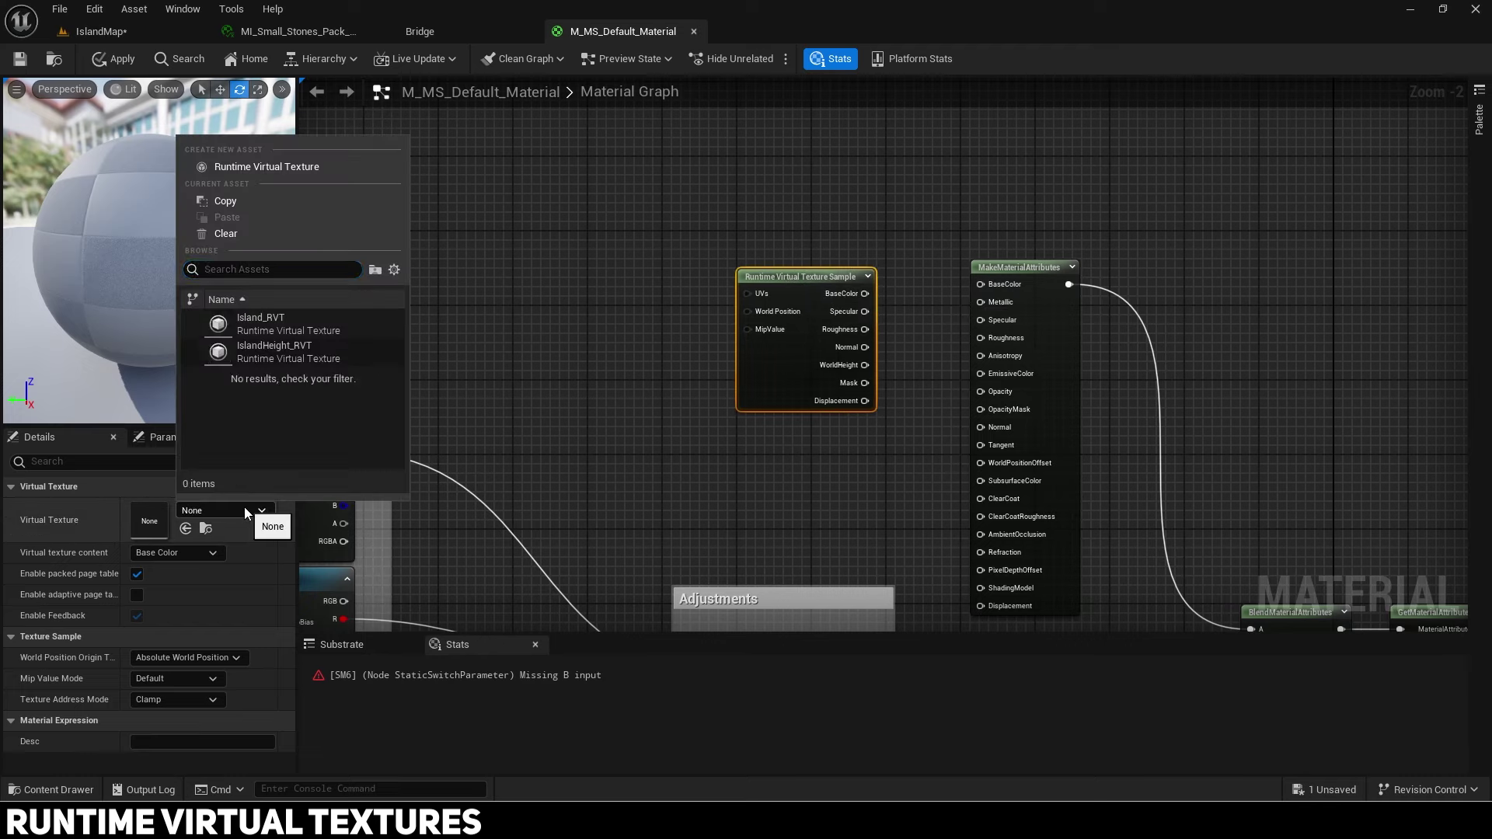
{"action": "type", "text": "island"}
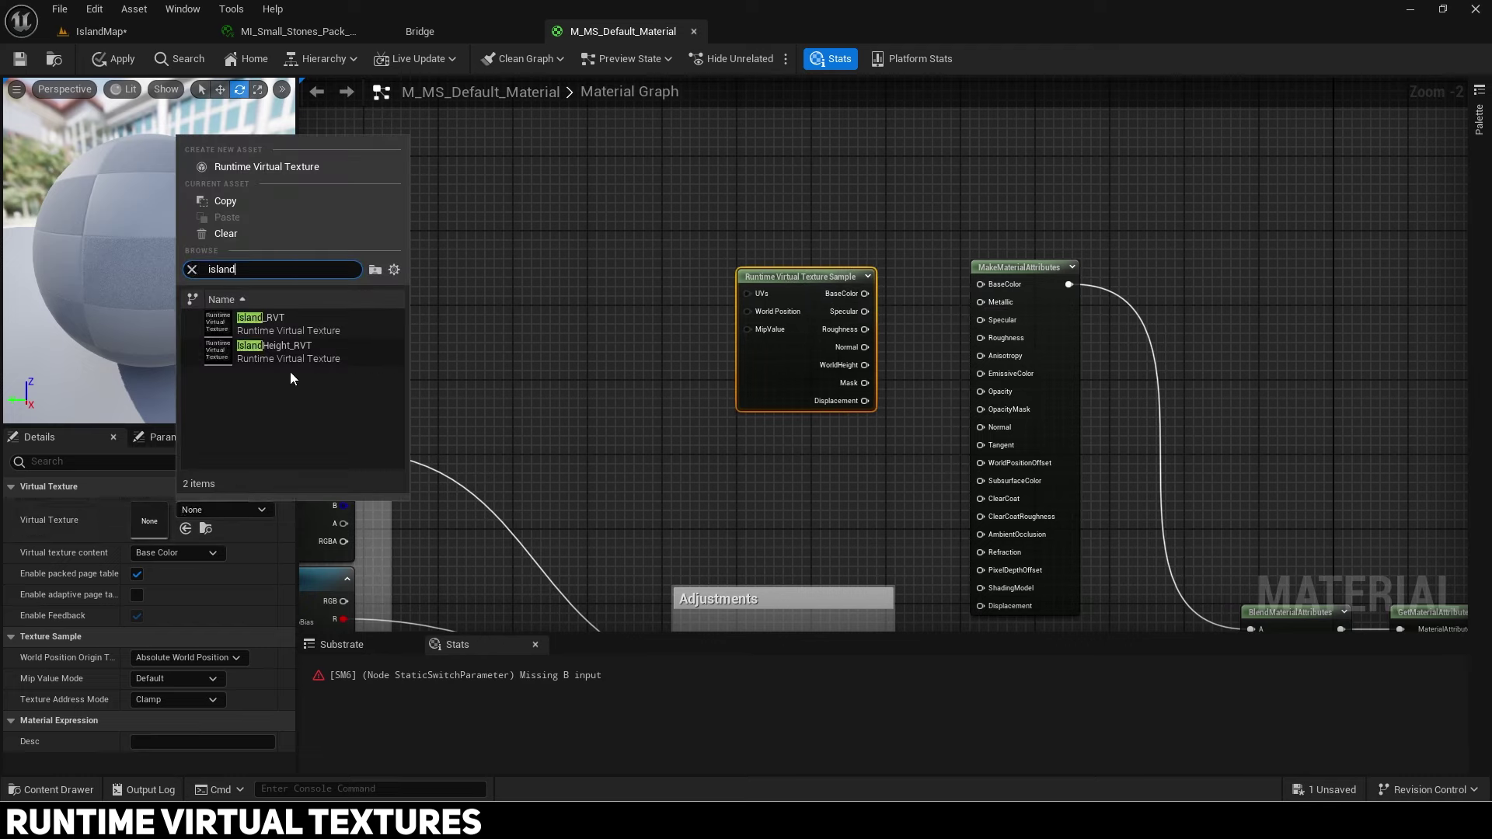
{"action": "left_click", "coordinate": [289, 324]}
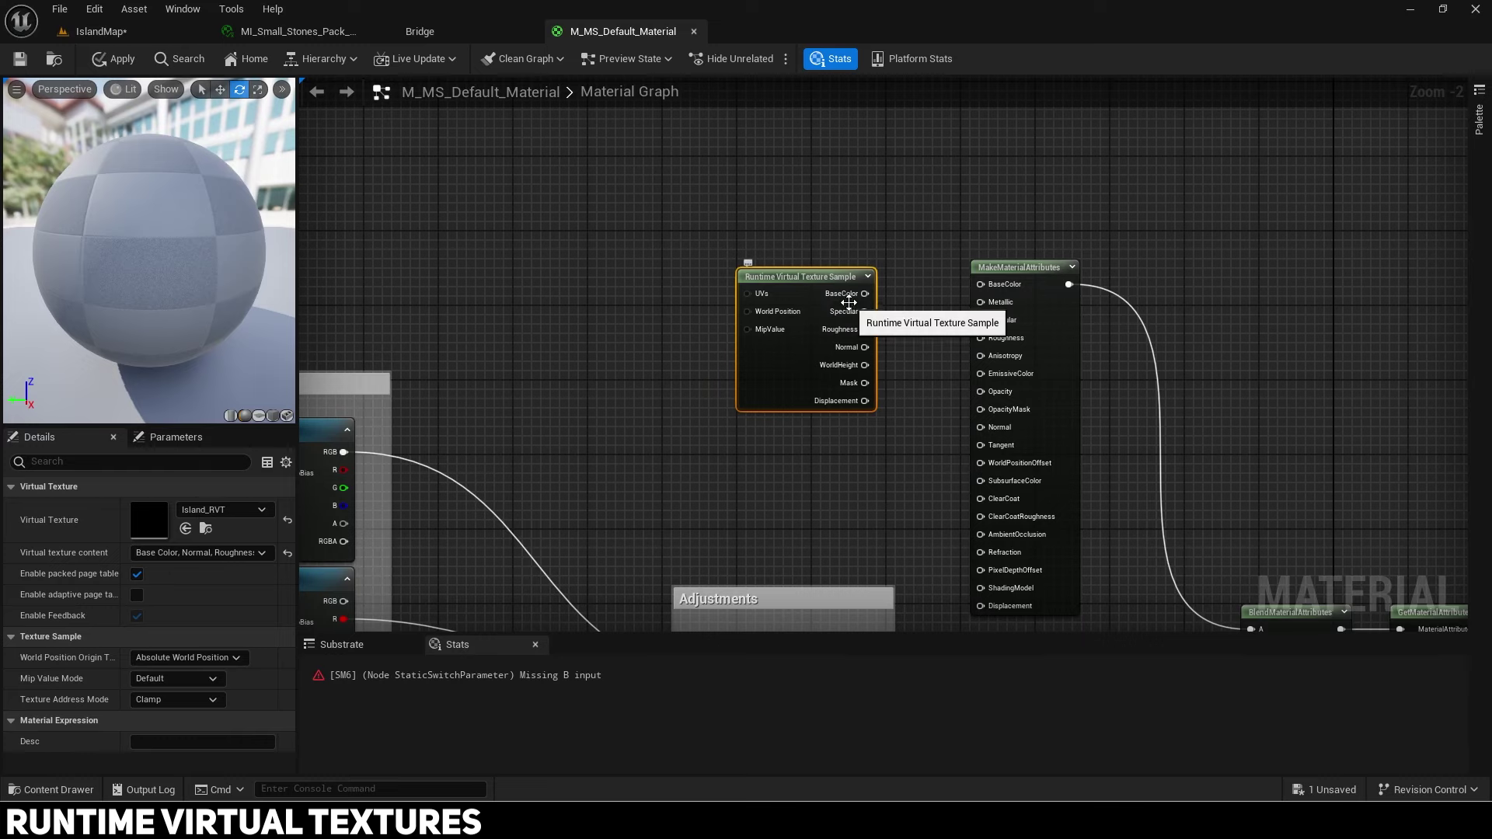
Step: Connect the Runtime Virtual Texture Sample's BaseColor, Specular, Roughness and Normal outputs to the matching MakeMaterialAttributes inputs
{"action": "left_click_drag", "start_coordinate": [858, 302], "coordinate": [982, 339]}
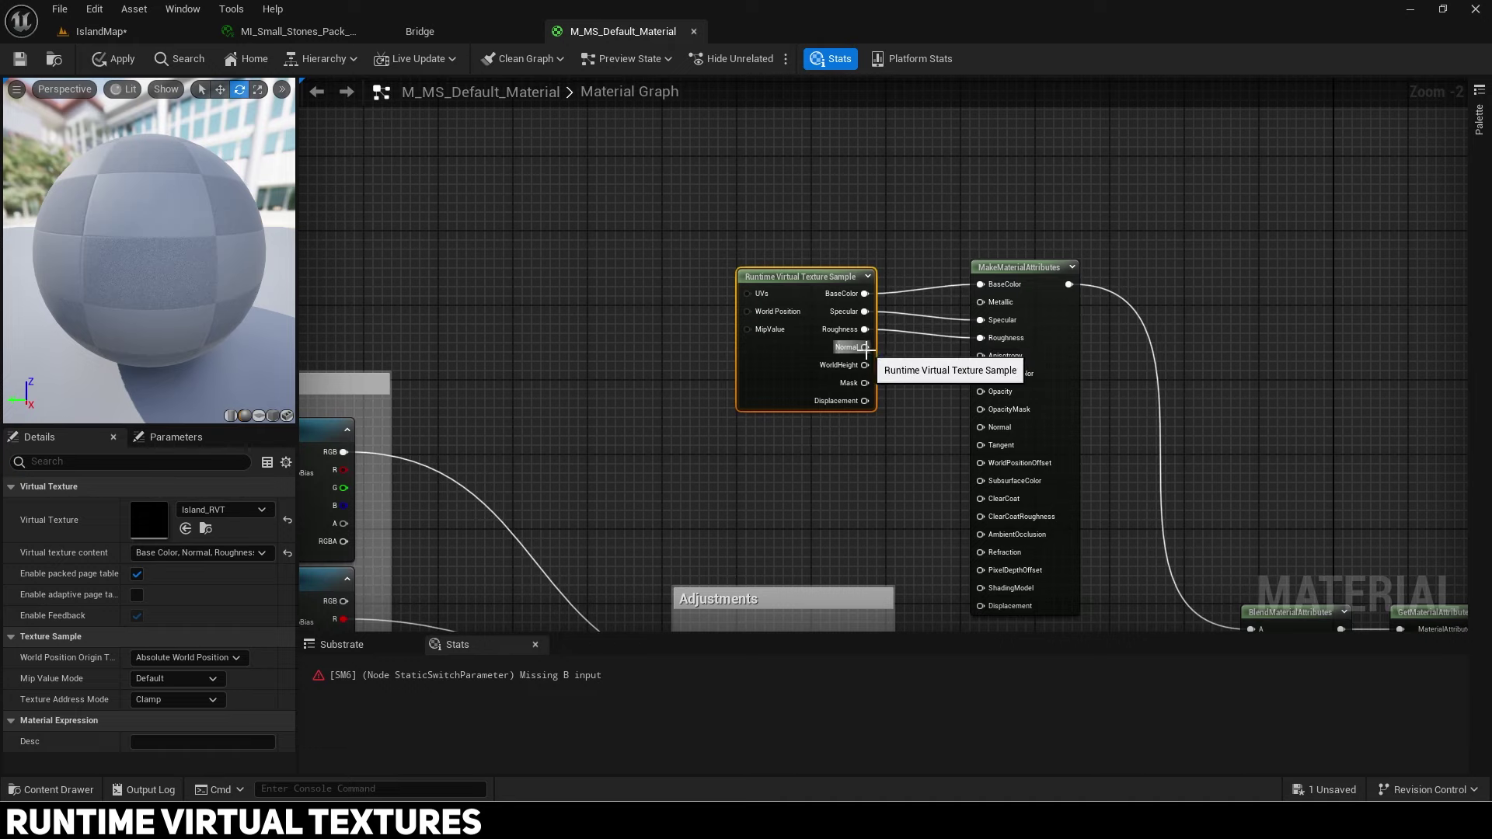
{"action": "left_click_drag", "start_coordinate": [865, 348], "coordinate": [983, 427]}
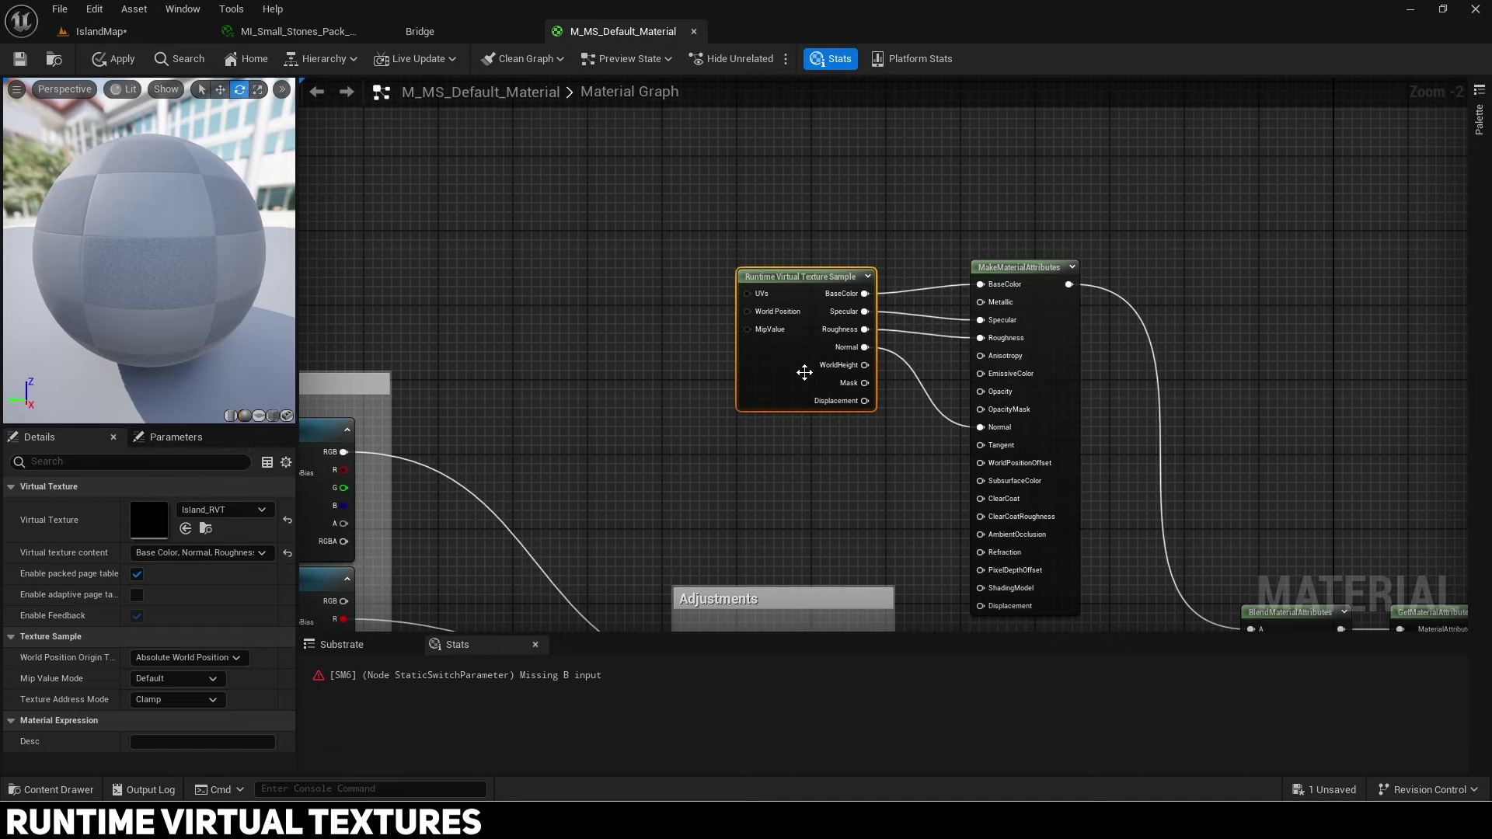
{"action": "left_click_drag", "start_coordinate": [800, 373], "coordinate": [800, 364]}
Step: Add a GetMaterialAttributes node fed by the Result output of MF_ObjAdjustments, placing it just outside the Adjustments group
{"action": "right_click_drag", "start_coordinate": [857, 464], "coordinate": [700, 223]}
{"action": "left_click_drag", "start_coordinate": [672, 430], "coordinate": [777, 462]}
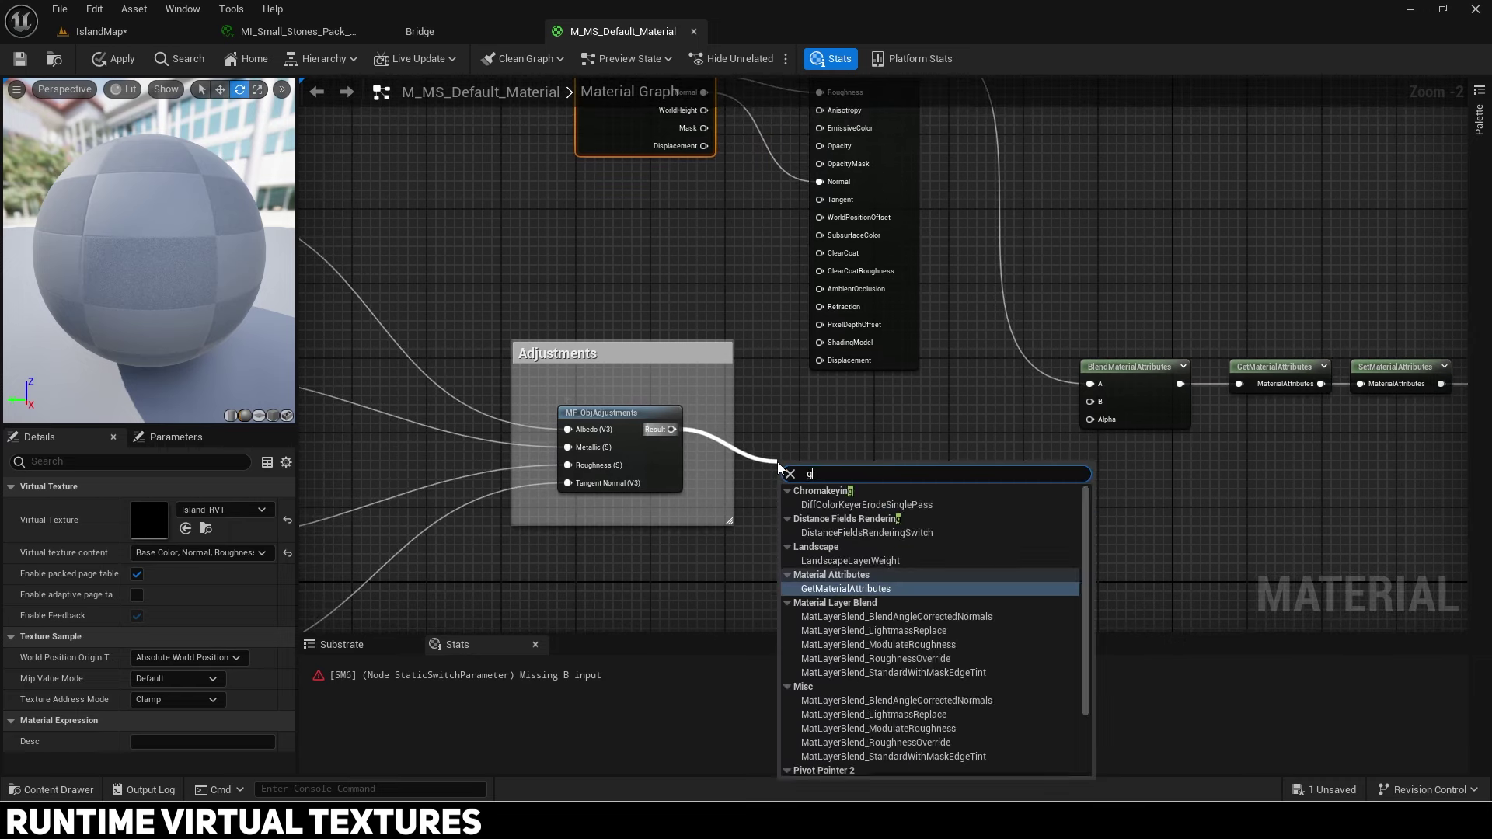
{"action": "type", "text": "getmat"}
{"action": "key", "text": "Return"}
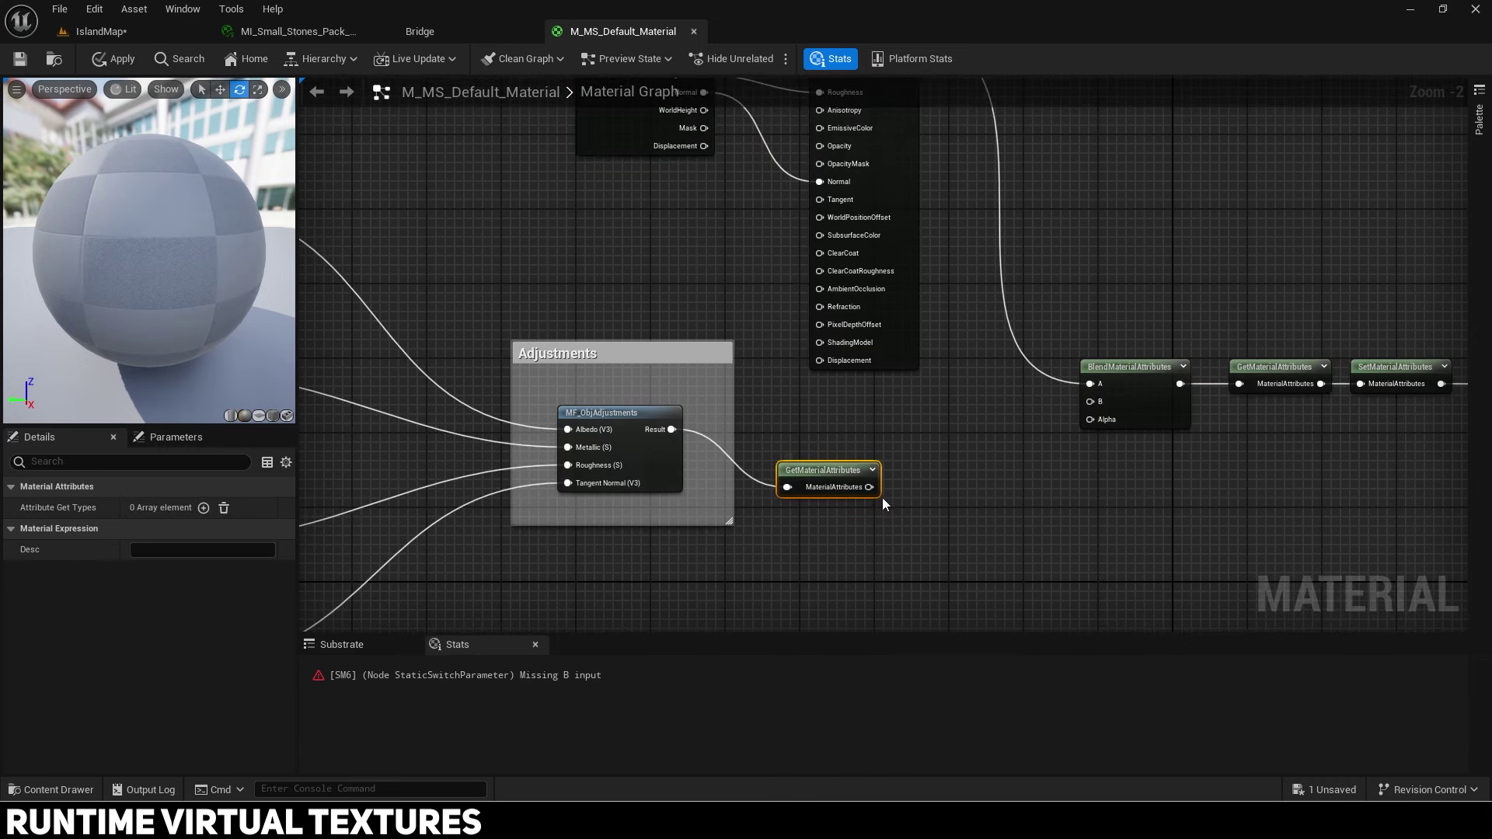
{"action": "right_click_drag", "start_coordinate": [888, 497], "coordinate": [732, 464]}
{"action": "scroll", "coordinate": [743, 465], "scroll_direction": "up", "scroll_amount": 2}
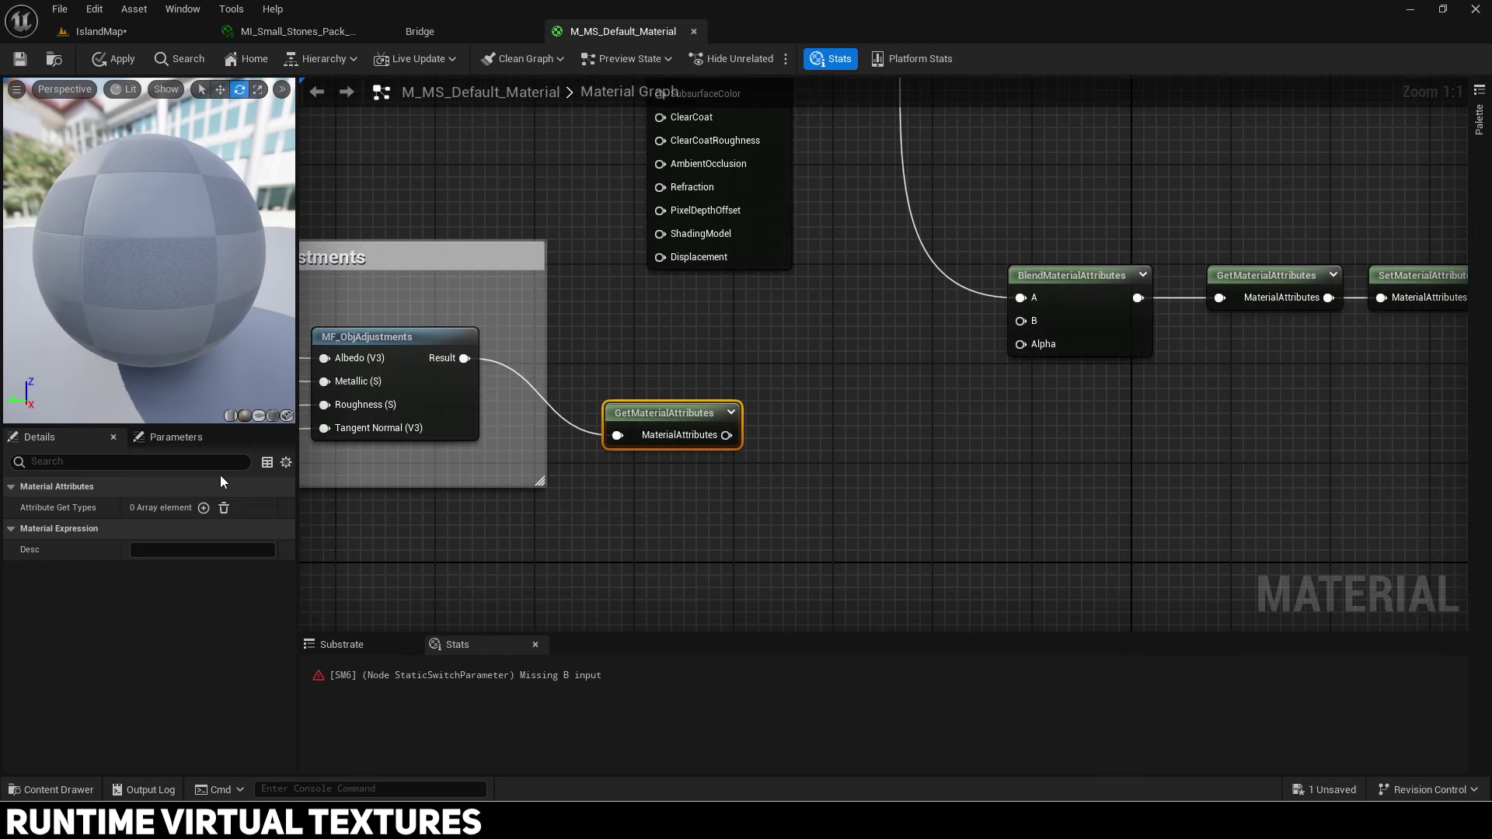
Step: Expose the Normal attribute on the GetMaterialAttributes node and connect its MaterialAttributes output to a new SetMaterialAttributes node
{"action": "left_click", "coordinate": [203, 509]}
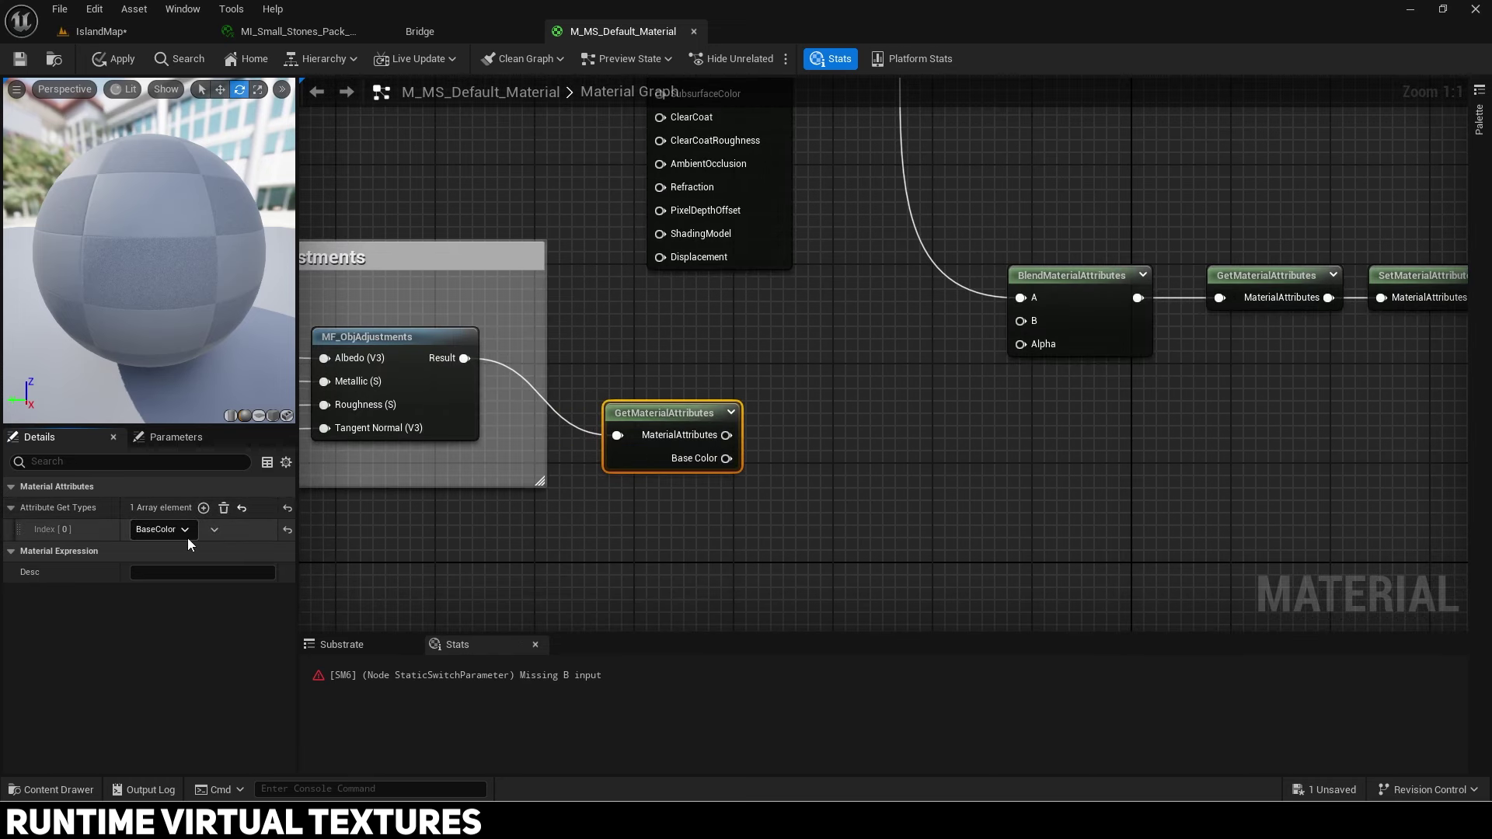
{"action": "left_click", "coordinate": [185, 532]}
{"action": "left_click", "coordinate": [162, 309]}
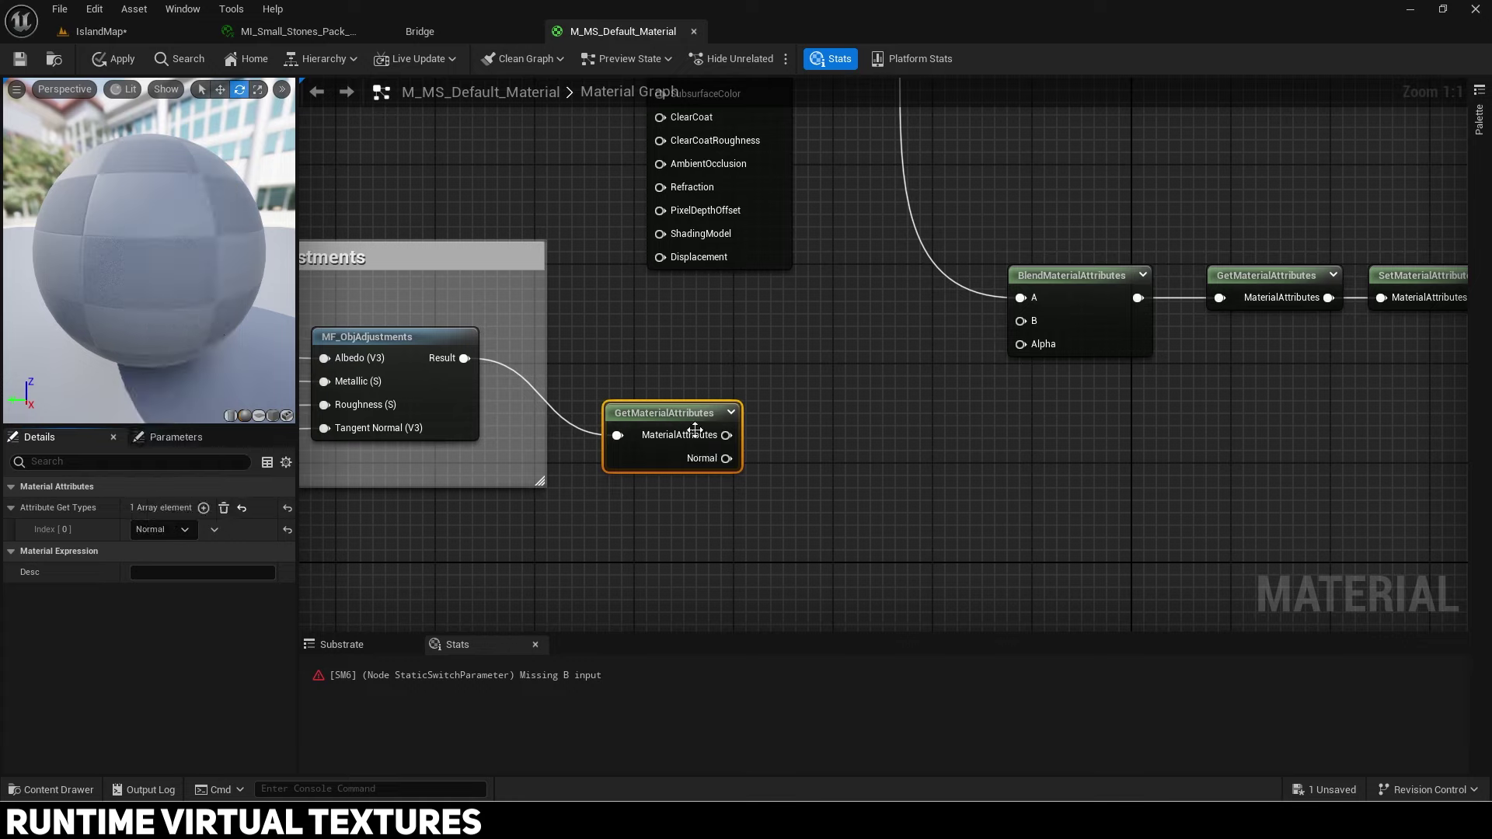
{"action": "left_click_drag", "start_coordinate": [729, 436], "coordinate": [907, 422]}
{"action": "type", "text": "set mater"}
{"action": "key", "text": "Return"}
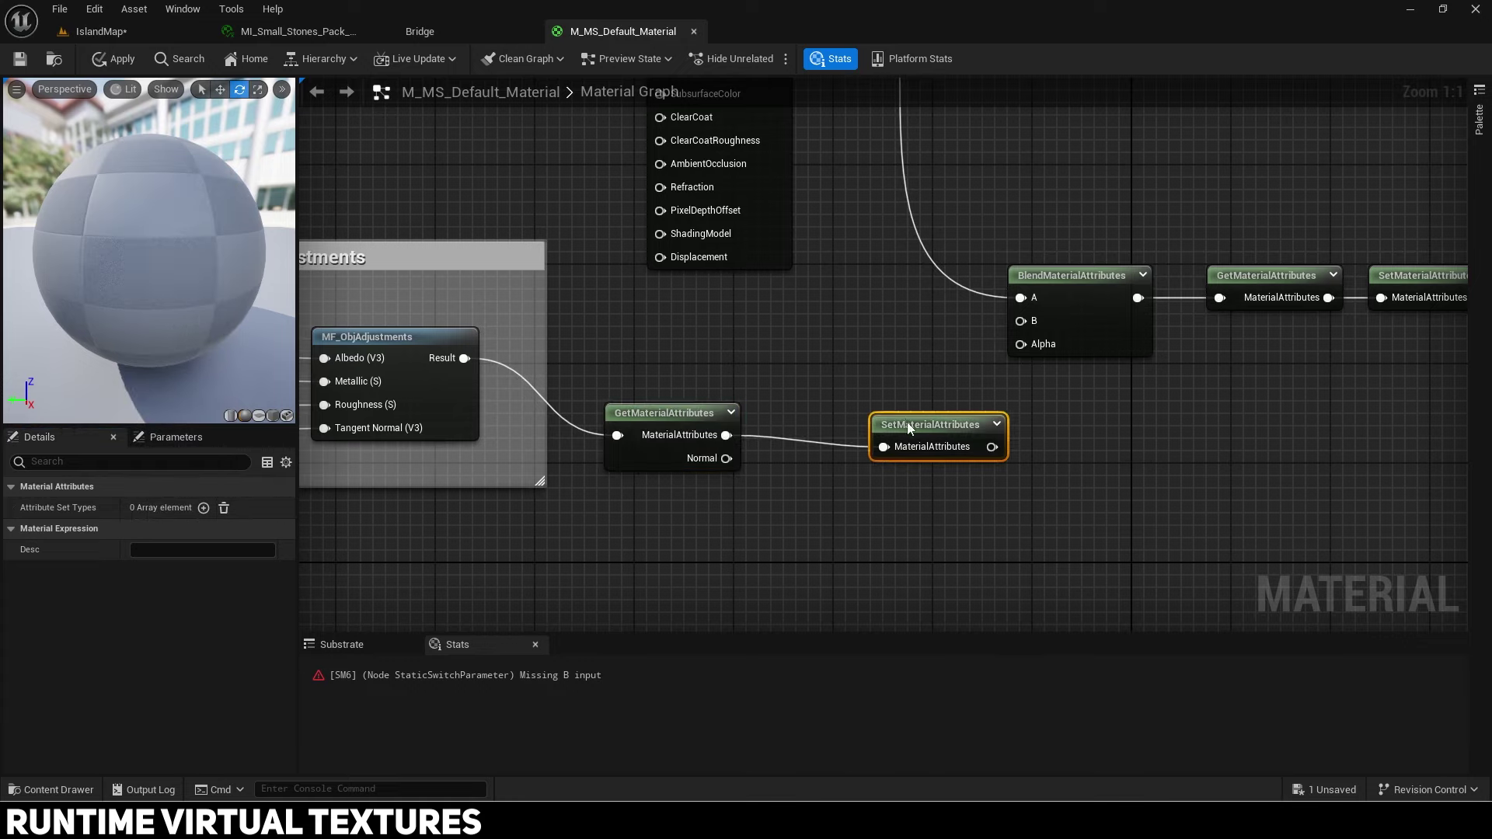
Step: Add a Transform node fed by the Normal output of the GetMaterialAttributes node
{"action": "left_click_drag", "start_coordinate": [726, 458], "coordinate": [785, 527]}
{"action": "type", "text": "tra"}
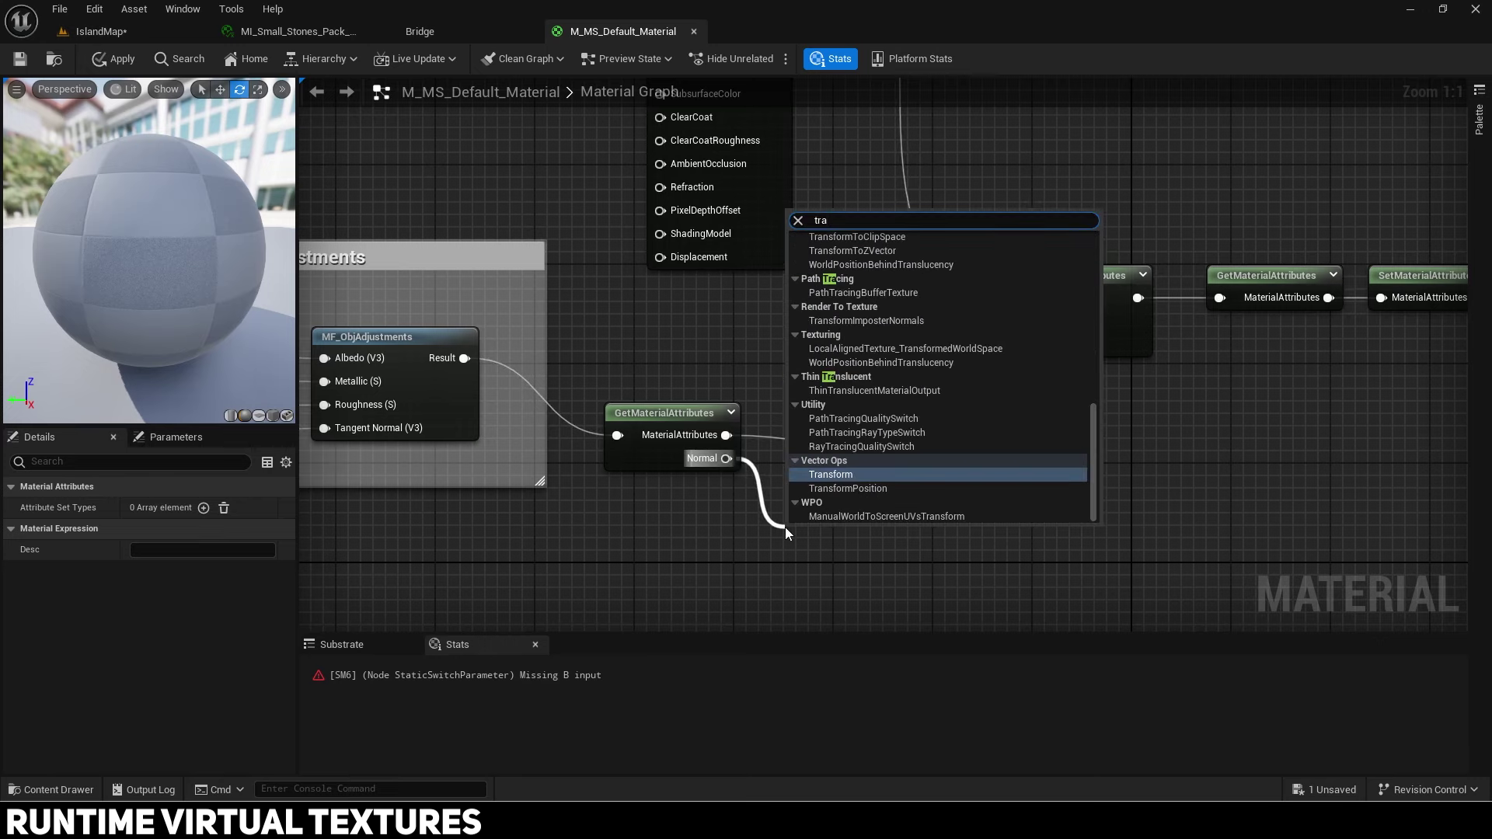
{"action": "type", "text": "nsform"}
{"action": "key", "text": "Return"}
Step: Add a Normal attribute to the SetMaterialAttributes node, connect the TransformVector output to it and tidy the nodes
{"action": "left_click", "coordinate": [931, 425]}
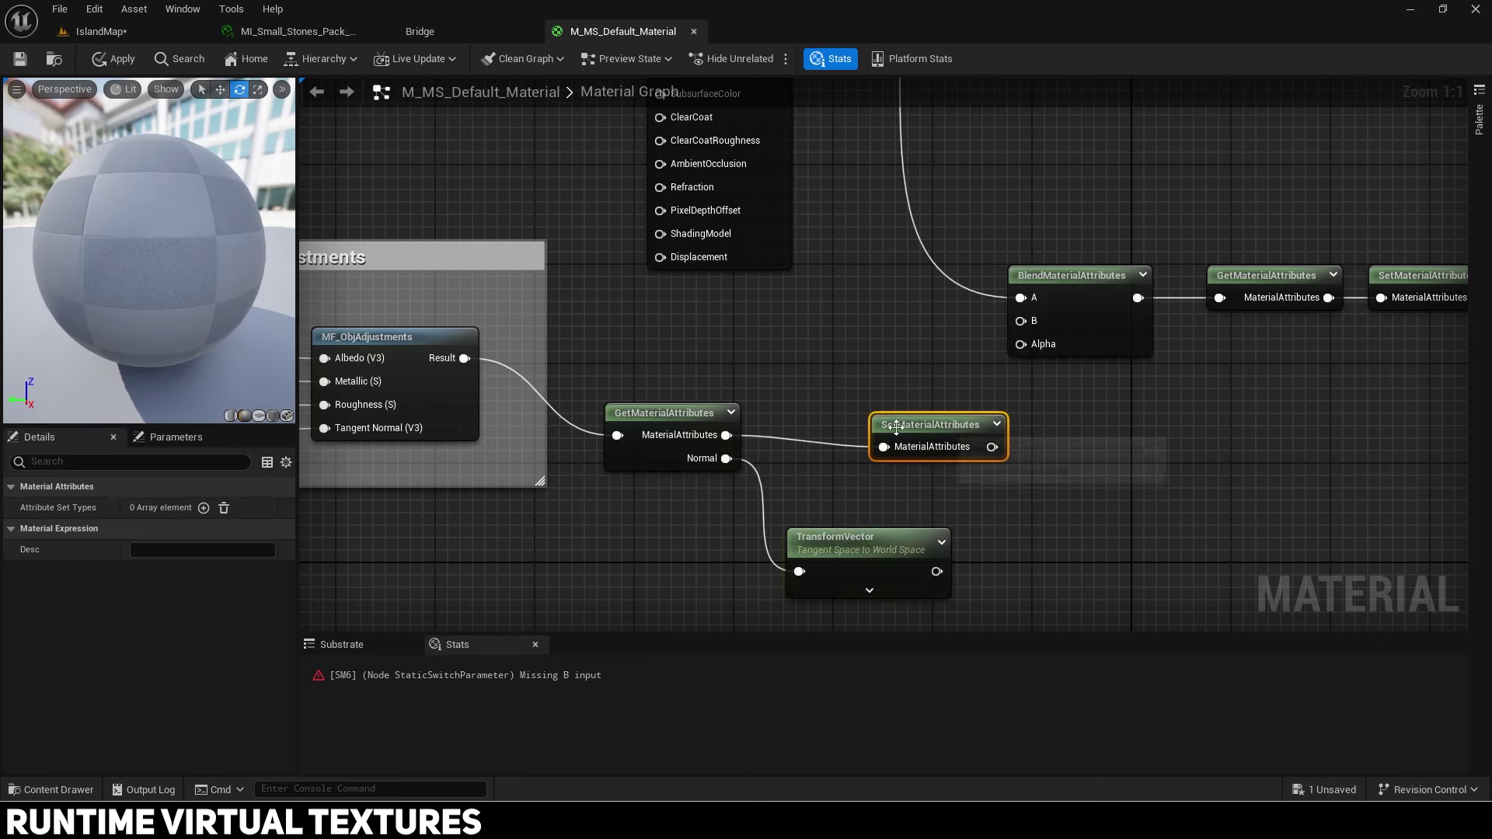
{"action": "left_click", "coordinate": [204, 508]}
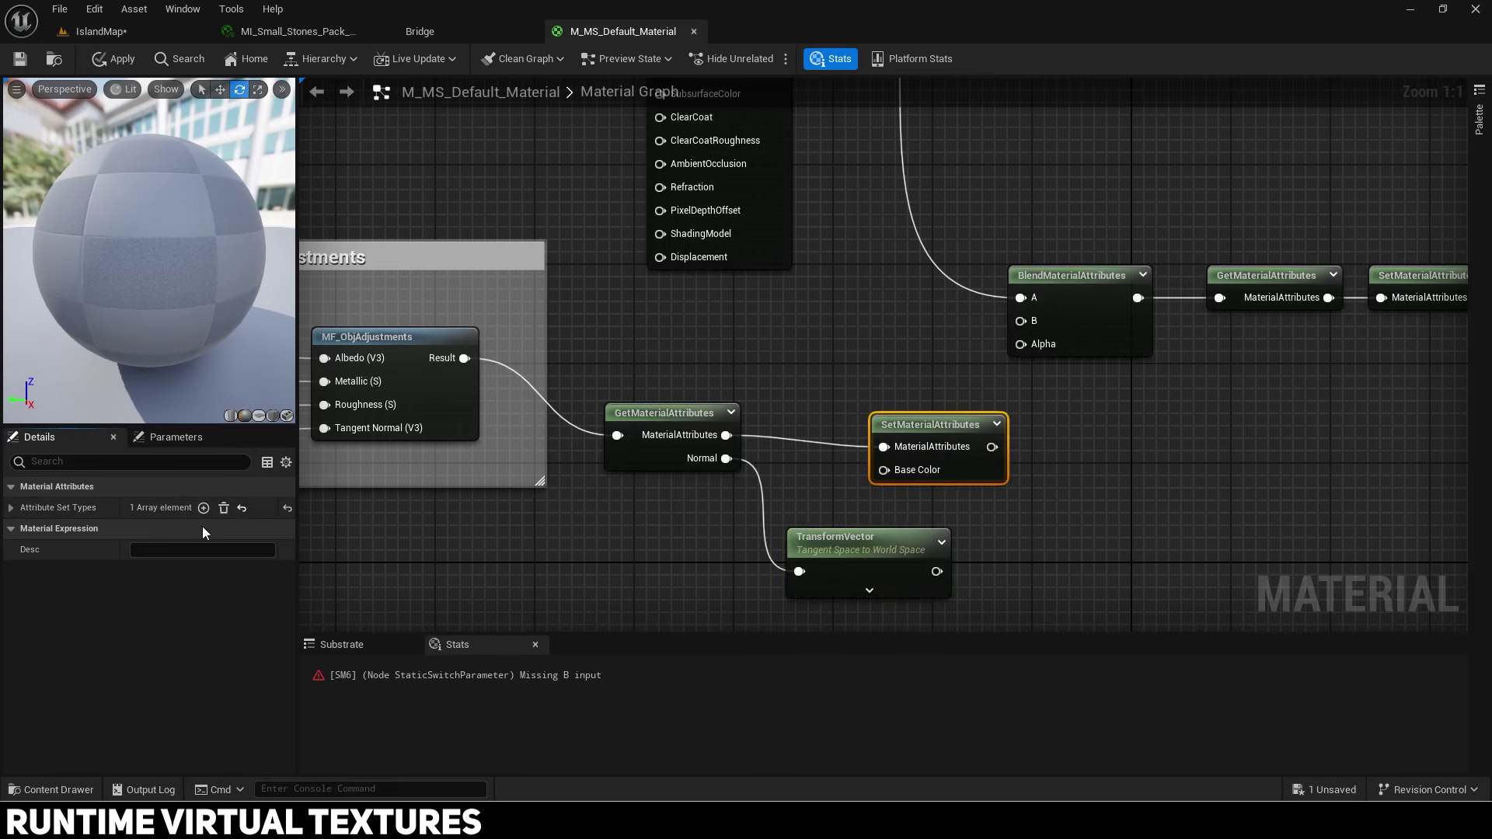
{"action": "left_click", "coordinate": [11, 508]}
{"action": "left_click", "coordinate": [164, 529]}
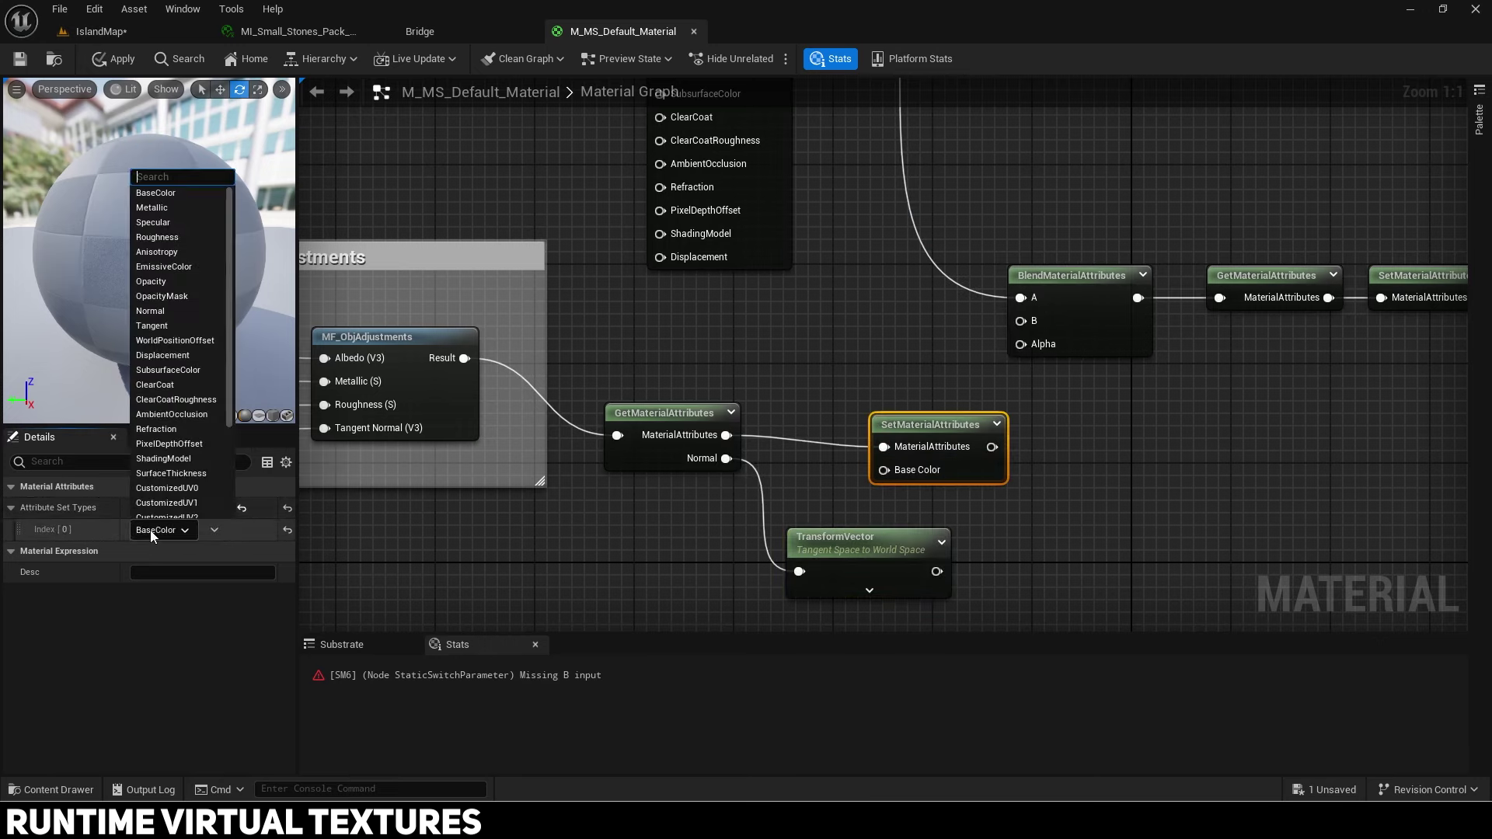
{"action": "left_click", "coordinate": [182, 314]}
{"action": "left_click_drag", "start_coordinate": [936, 571], "coordinate": [921, 542]}
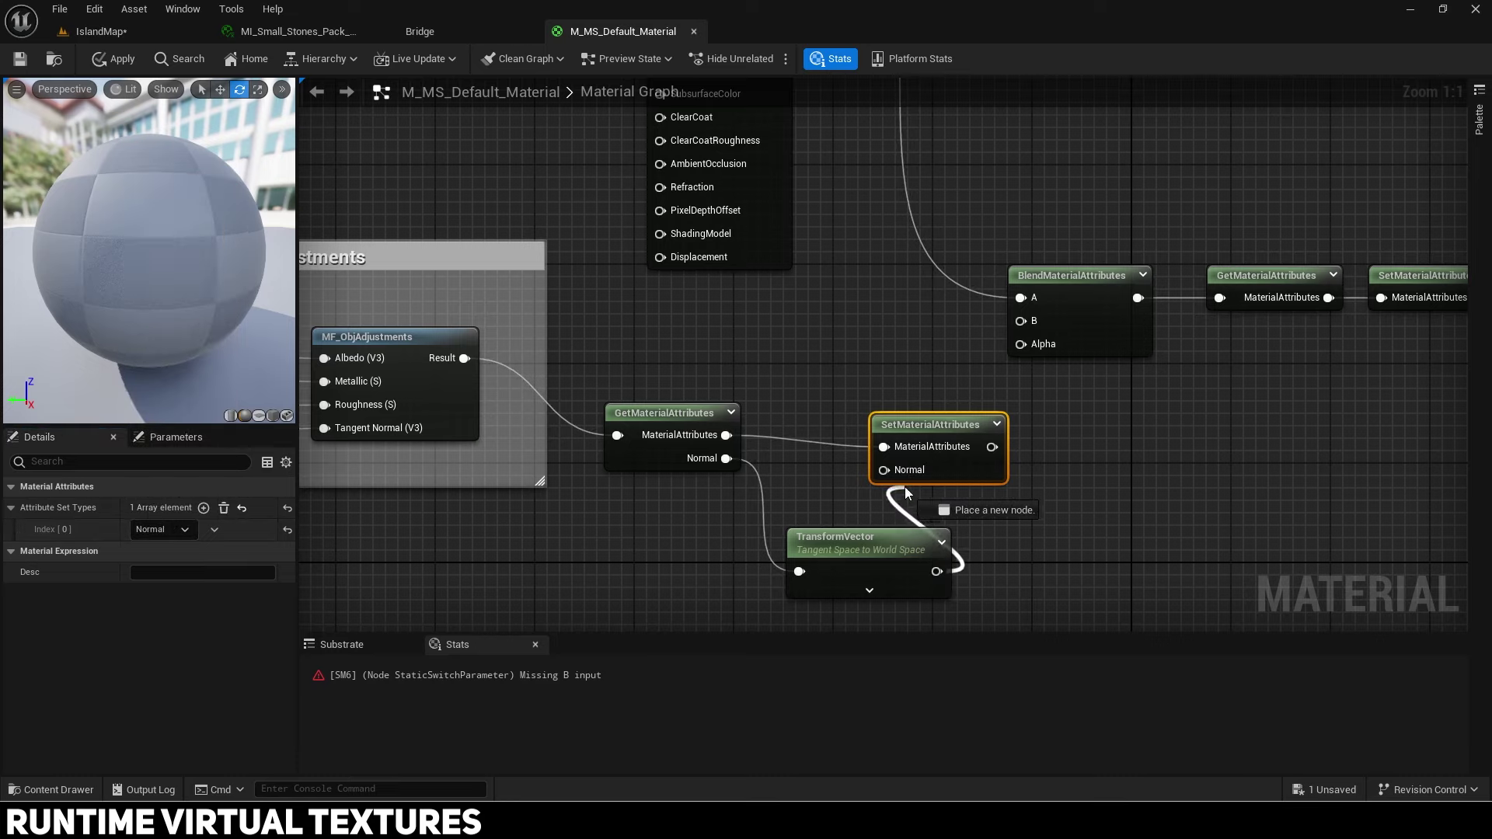
{"action": "left_click_drag", "start_coordinate": [905, 487], "coordinate": [884, 470]}
{"action": "left_click_drag", "start_coordinate": [930, 424], "coordinate": [1003, 424]}
{"action": "left_click_drag", "start_coordinate": [817, 555], "coordinate": [802, 479]}
Step: Connect the SetMaterialAttributes output to input B of BlendMaterialAttributes and shift the blend and its downstream nodes further along
{"action": "left_click_drag", "start_coordinate": [1014, 424], "coordinate": [1324, 381]}
{"action": "scroll", "coordinate": [847, 280], "scroll_direction": "down", "scroll_amount": 5}
{"action": "left_click_drag", "start_coordinate": [1227, 343], "coordinate": [1320, 342]}
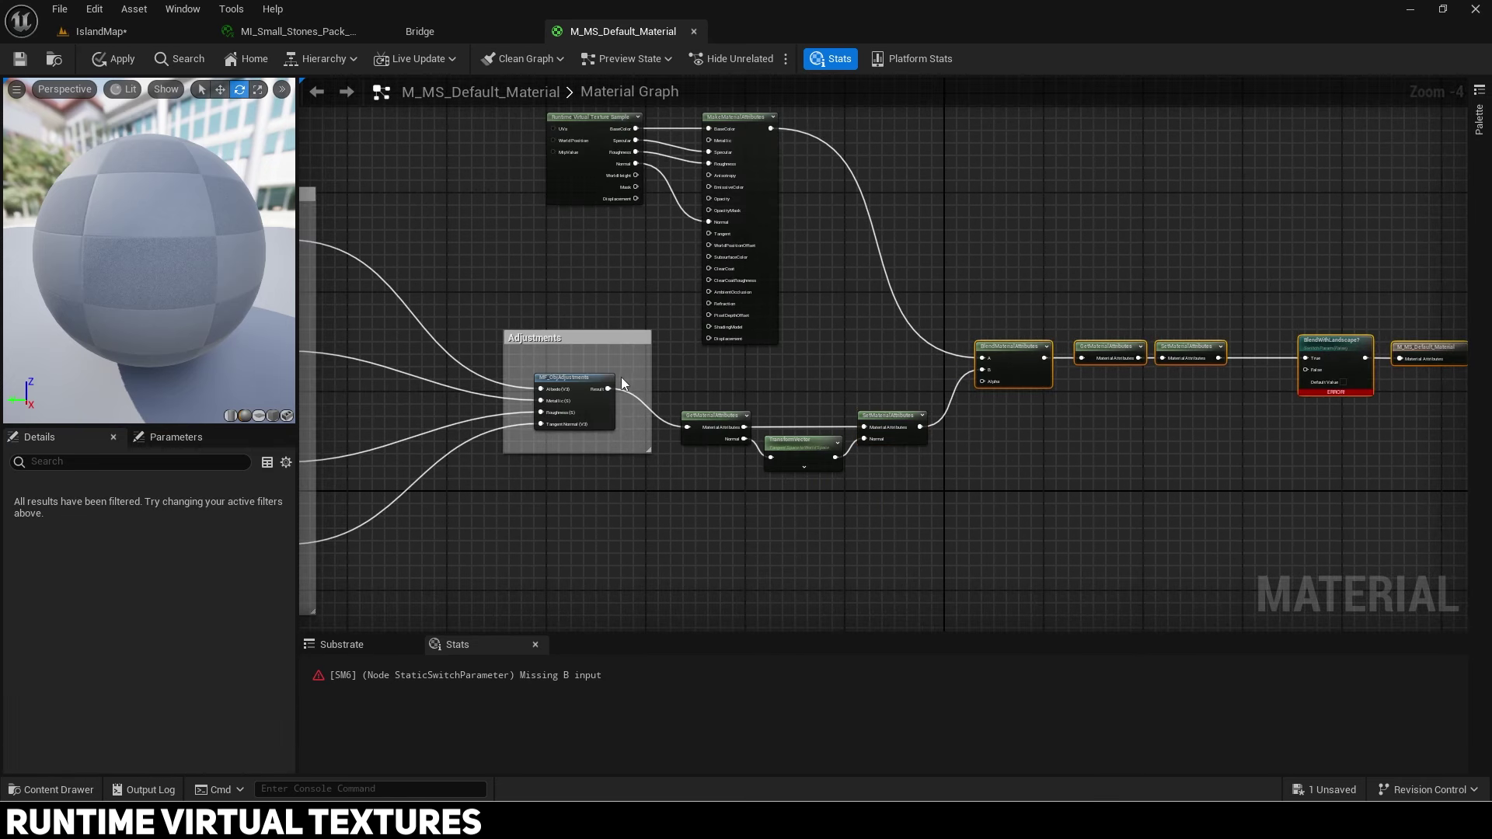
Step: Connect the MF_ObjAdjustments Result to the False input of the BlendWithLandscape? switch
{"action": "left_click_drag", "start_coordinate": [603, 390], "coordinate": [1173, 370]}
{"action": "left_click_drag", "start_coordinate": [1332, 385], "coordinate": [1359, 397]}
{"action": "key", "text": "Down"}
{"action": "key", "text": "Down"}
{"action": "key", "text": "Down"}
Step: Move the Runtime Virtual Texture Sample and MakeMaterialAttributes nodes together closer to the BlendMaterialAttributes node
{"action": "right_click_drag", "start_coordinate": [454, 183], "coordinate": [460, 220]}
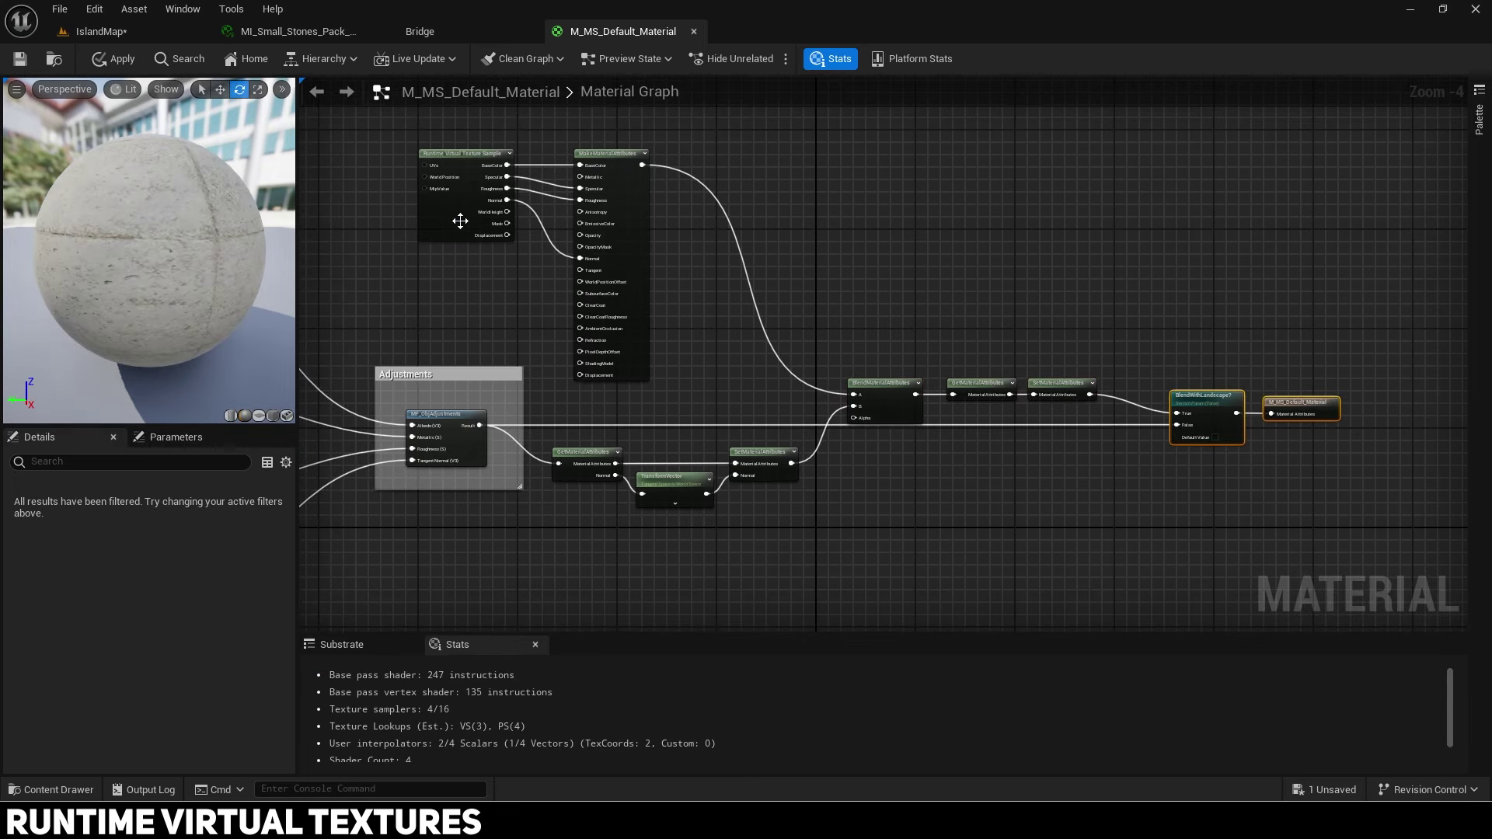
{"action": "left_click_drag", "start_coordinate": [398, 136], "coordinate": [638, 257]}
{"action": "left_click_drag", "start_coordinate": [645, 259], "coordinate": [745, 284]}
Step: Add an Absolute World Position node in the empty area below the Adjustments group
{"action": "right_click_drag", "start_coordinate": [872, 460], "coordinate": [1140, 243]}
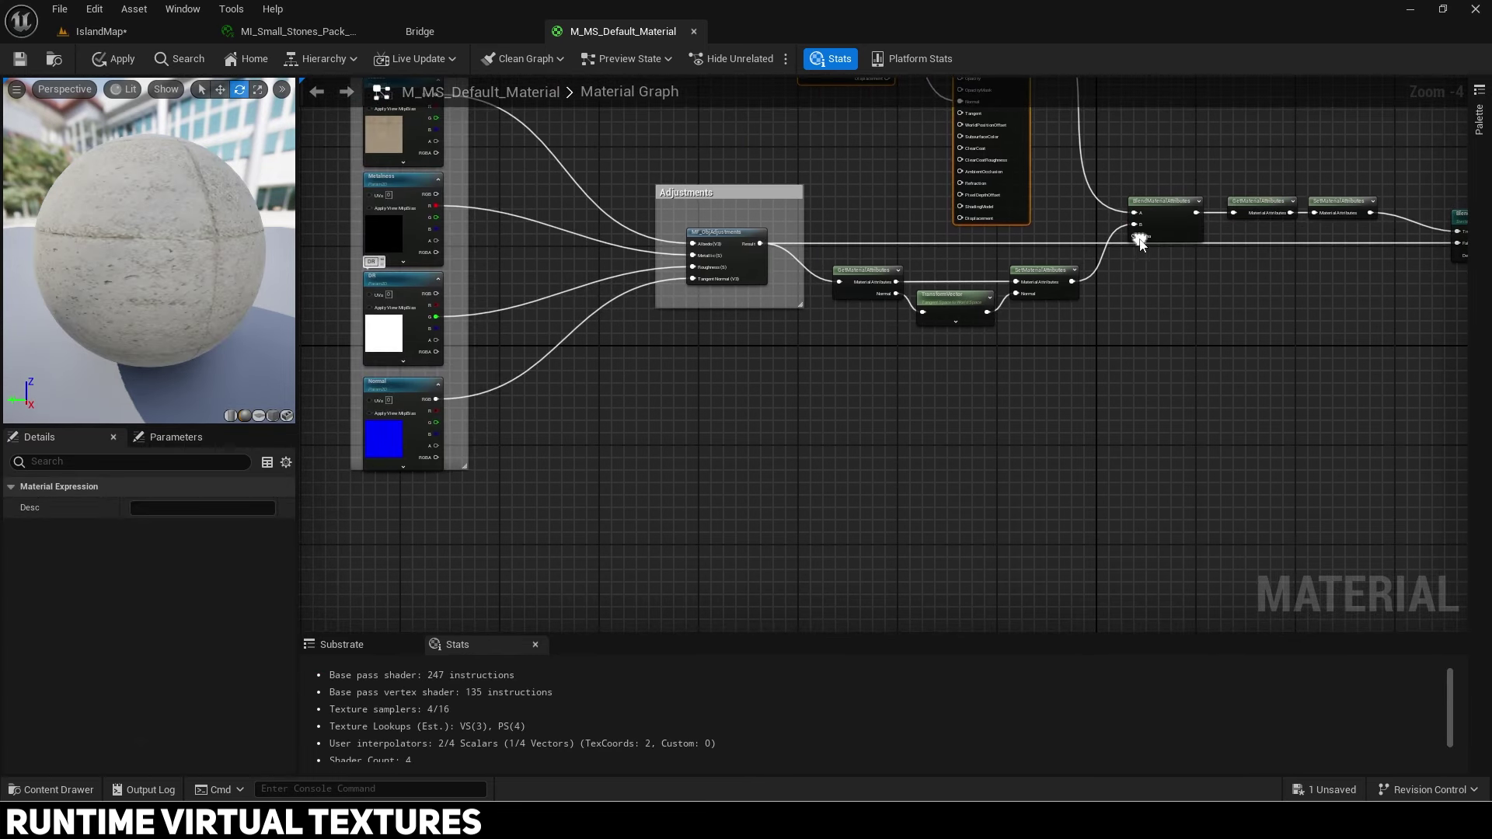
{"action": "scroll", "coordinate": [679, 420], "scroll_direction": "up", "scroll_amount": 2}
{"action": "right_click", "coordinate": [683, 419]}
{"action": "type", "text": "world pos"}
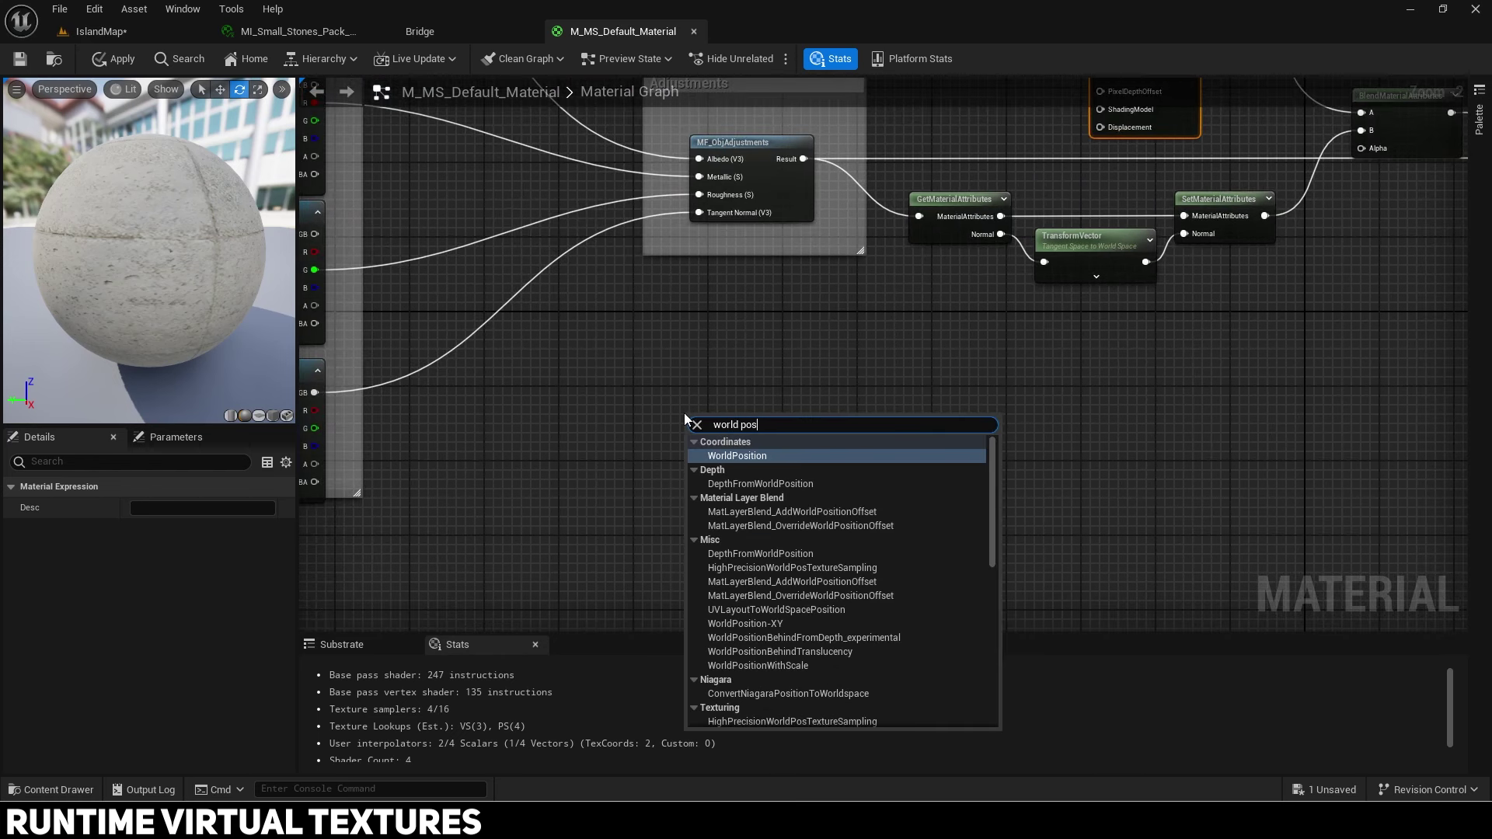
{"action": "key", "text": "Return"}
{"action": "scroll", "coordinate": [683, 413], "scroll_direction": "up", "scroll_amount": 1}
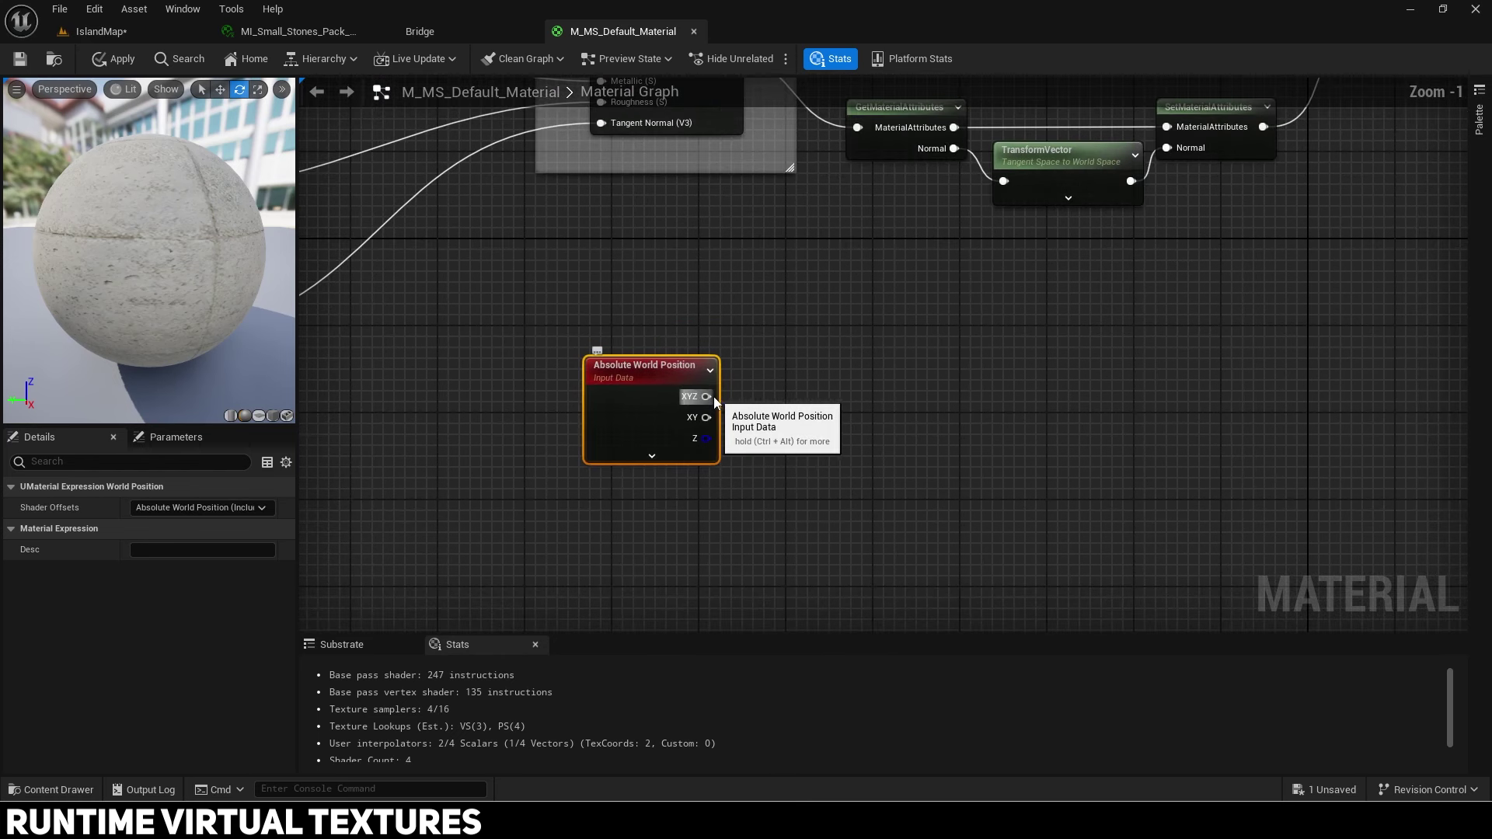
Step: Connect the world position's XYZ output to a new component mask passing only B, and align the two nodes
{"action": "left_click_drag", "start_coordinate": [706, 396], "coordinate": [781, 377]}
{"action": "type", "text": "component"}
{"action": "key", "text": "Return"}
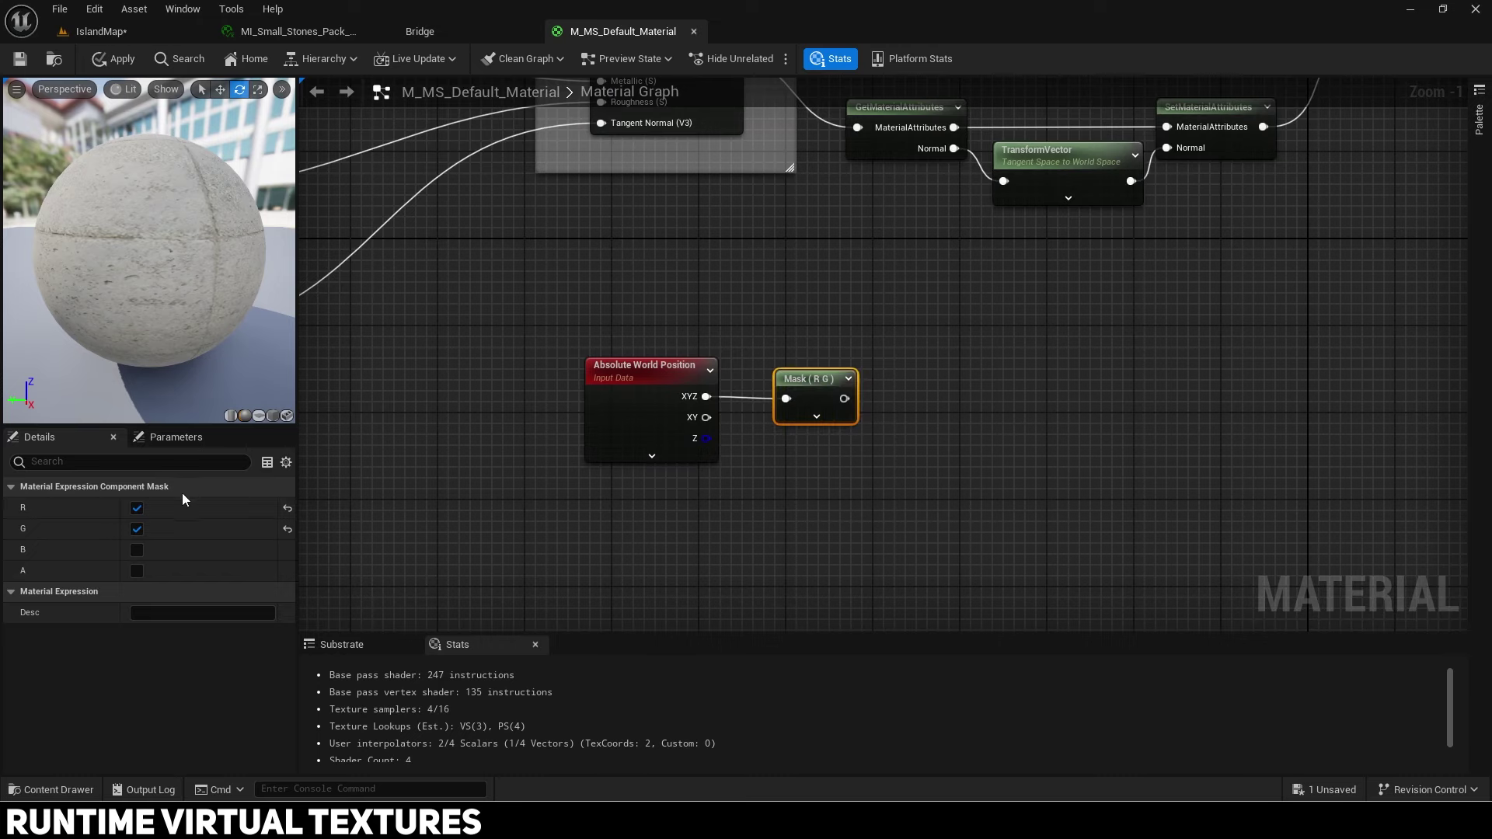
{"action": "left_click", "coordinate": [137, 528]}
{"action": "left_click", "coordinate": [137, 549]}
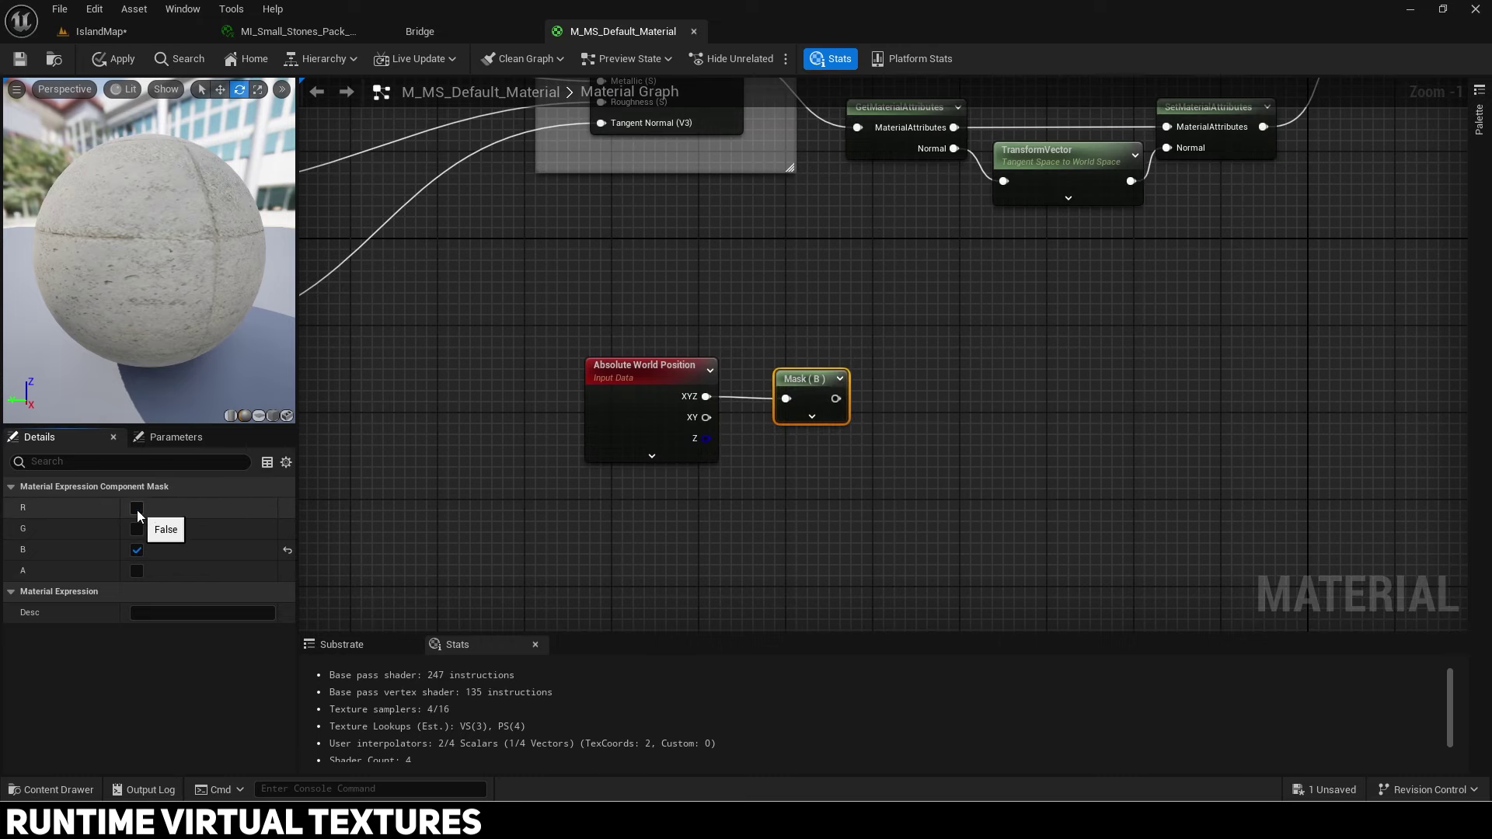
{"action": "right_click_drag", "start_coordinate": [656, 486], "coordinate": [722, 388]}
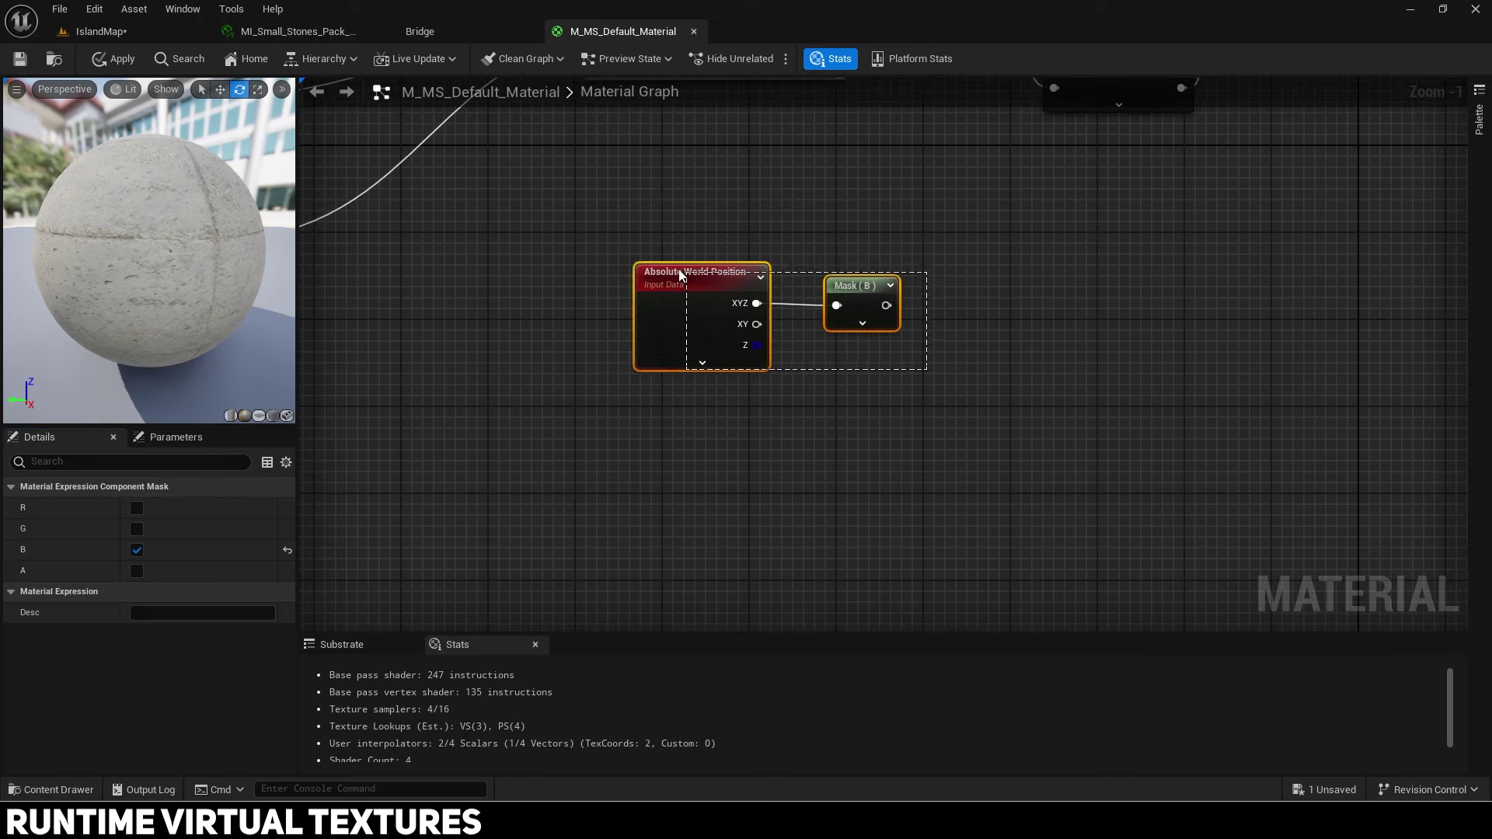
{"action": "left_click_drag", "start_coordinate": [680, 274], "coordinate": [680, 274]}
Step: Add a Subtract node with the world position's B mask connected to input A
{"action": "left_click_drag", "start_coordinate": [886, 306], "coordinate": [986, 379]}
{"action": "type", "text": "sub"}
{"action": "key", "text": "Return"}
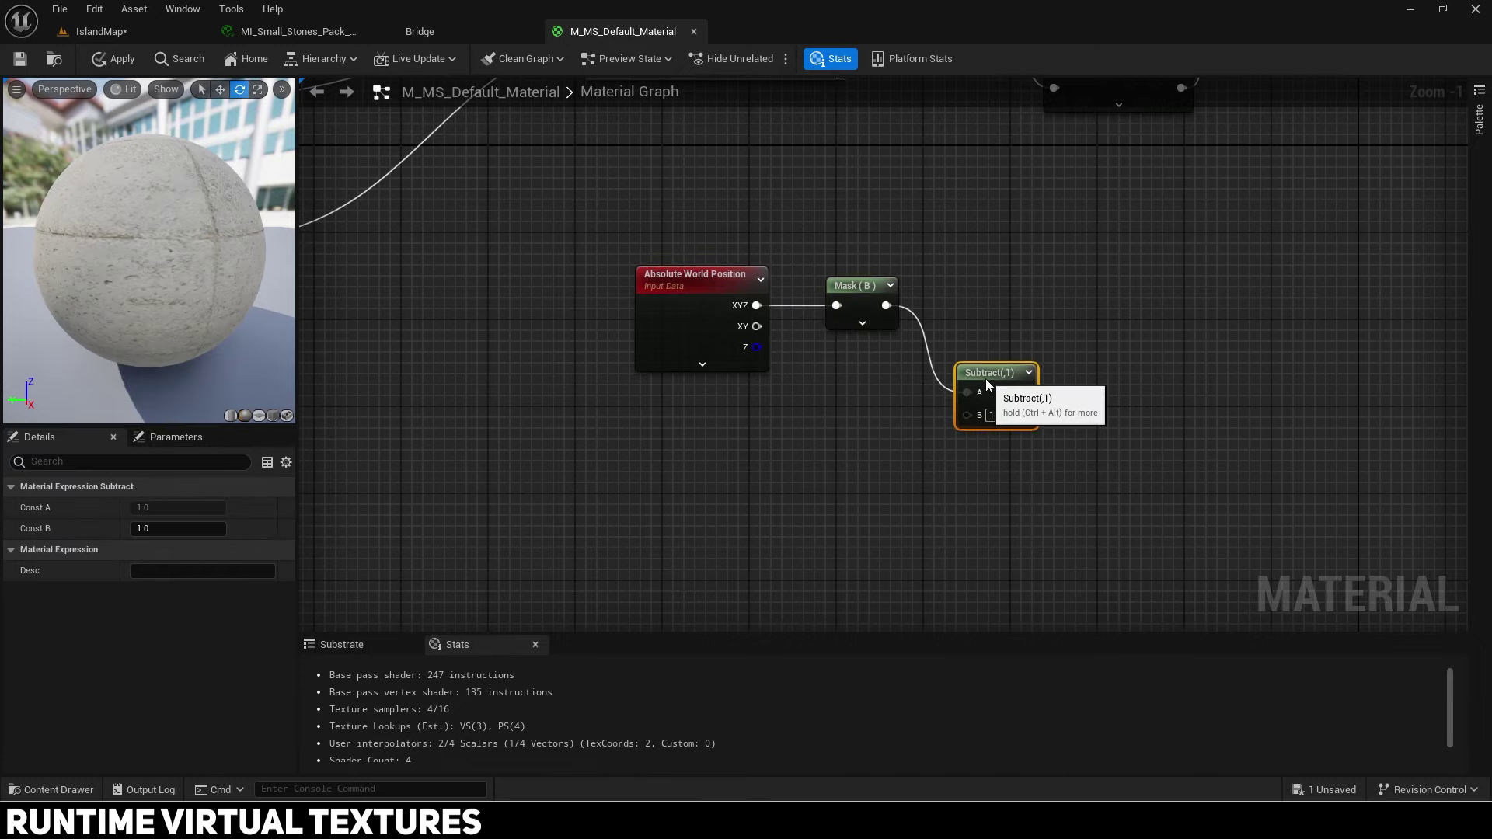
Step: Duplicate the Runtime Virtual Texture Sample node and place the copy just below the Absolute World Position node
{"action": "right_click_drag", "start_coordinate": [866, 117], "coordinate": [893, 357]}
{"action": "scroll", "coordinate": [893, 356], "scroll_direction": "down", "scroll_amount": 3}
{"action": "right_click_drag", "start_coordinate": [925, 223], "coordinate": [942, 318]}
{"action": "left_click_drag", "start_coordinate": [948, 246], "coordinate": [959, 146]}
{"action": "right_click_drag", "start_coordinate": [940, 467], "coordinate": [930, 265]}
{"action": "scroll", "coordinate": [800, 498], "scroll_direction": "up", "scroll_amount": 3}
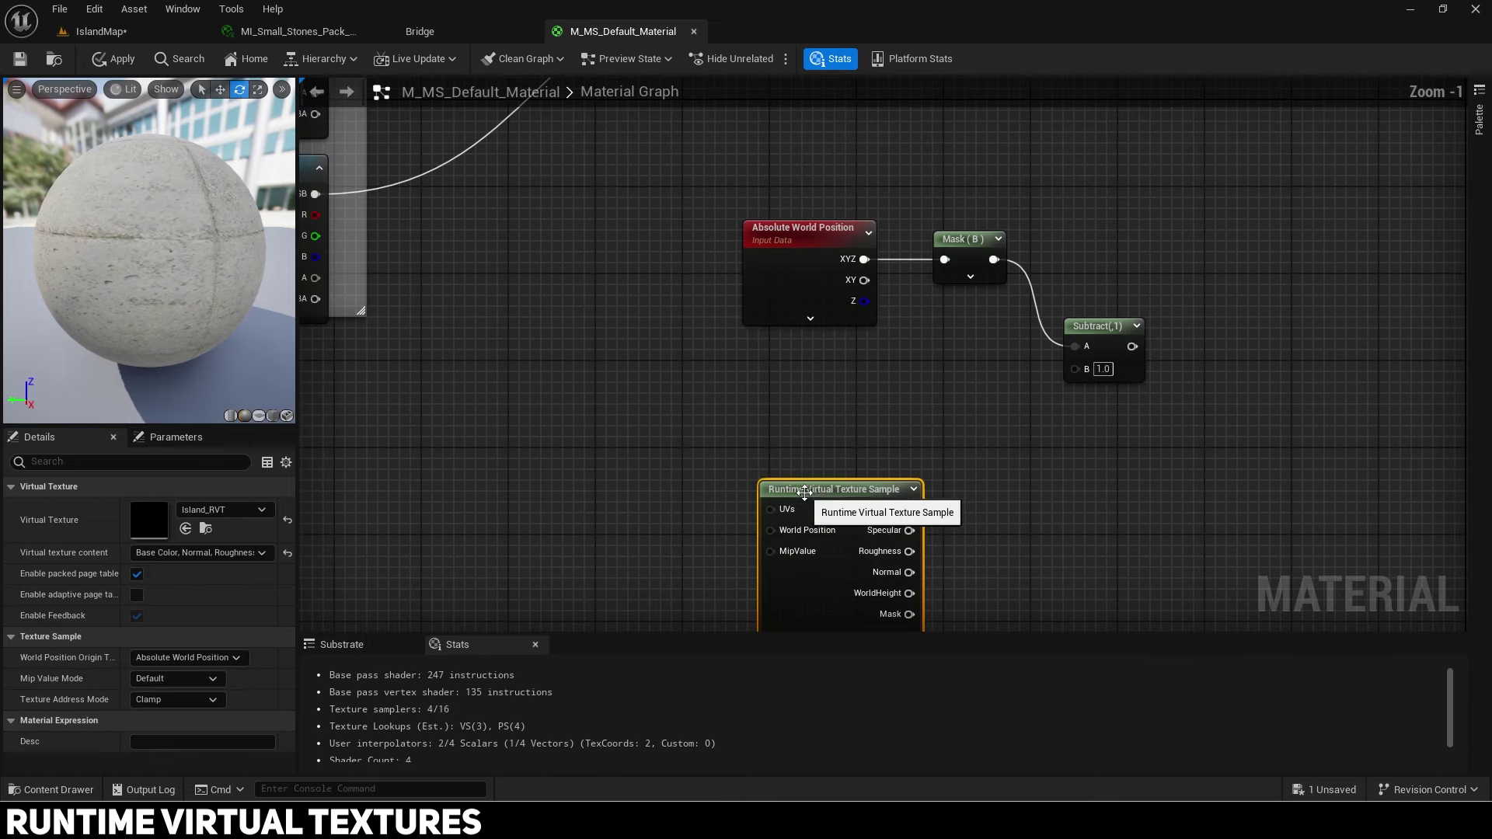
{"action": "left_click_drag", "start_coordinate": [820, 498], "coordinate": [847, 379]}
Step: Assign IslandHeight_RVT to the copied texture sample and connect its WorldHeight output to input B of Subtract
{"action": "left_click", "coordinate": [257, 512]}
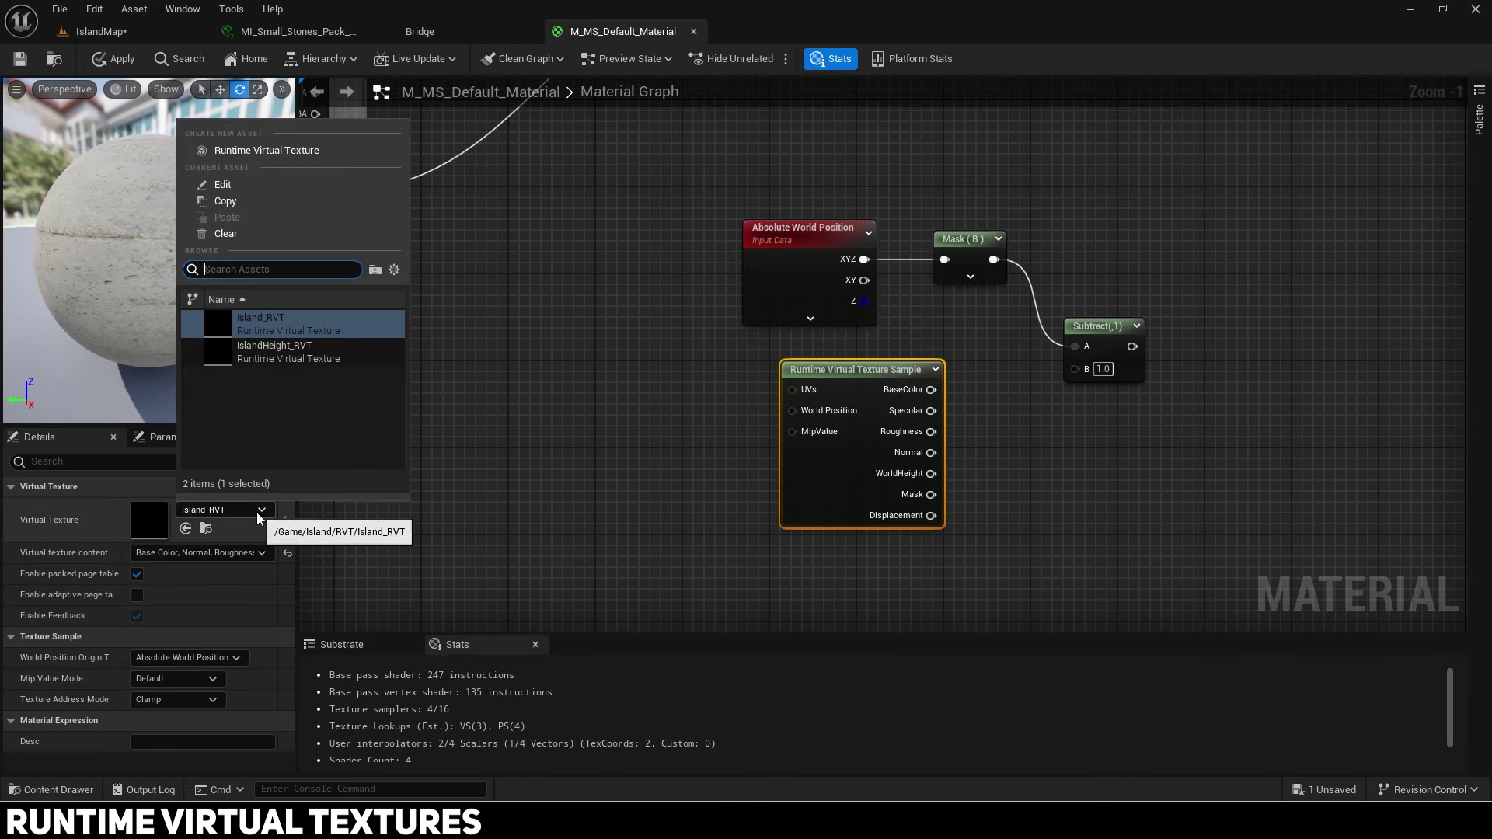
{"action": "type", "text": "hei"}
{"action": "left_click", "coordinate": [245, 336]}
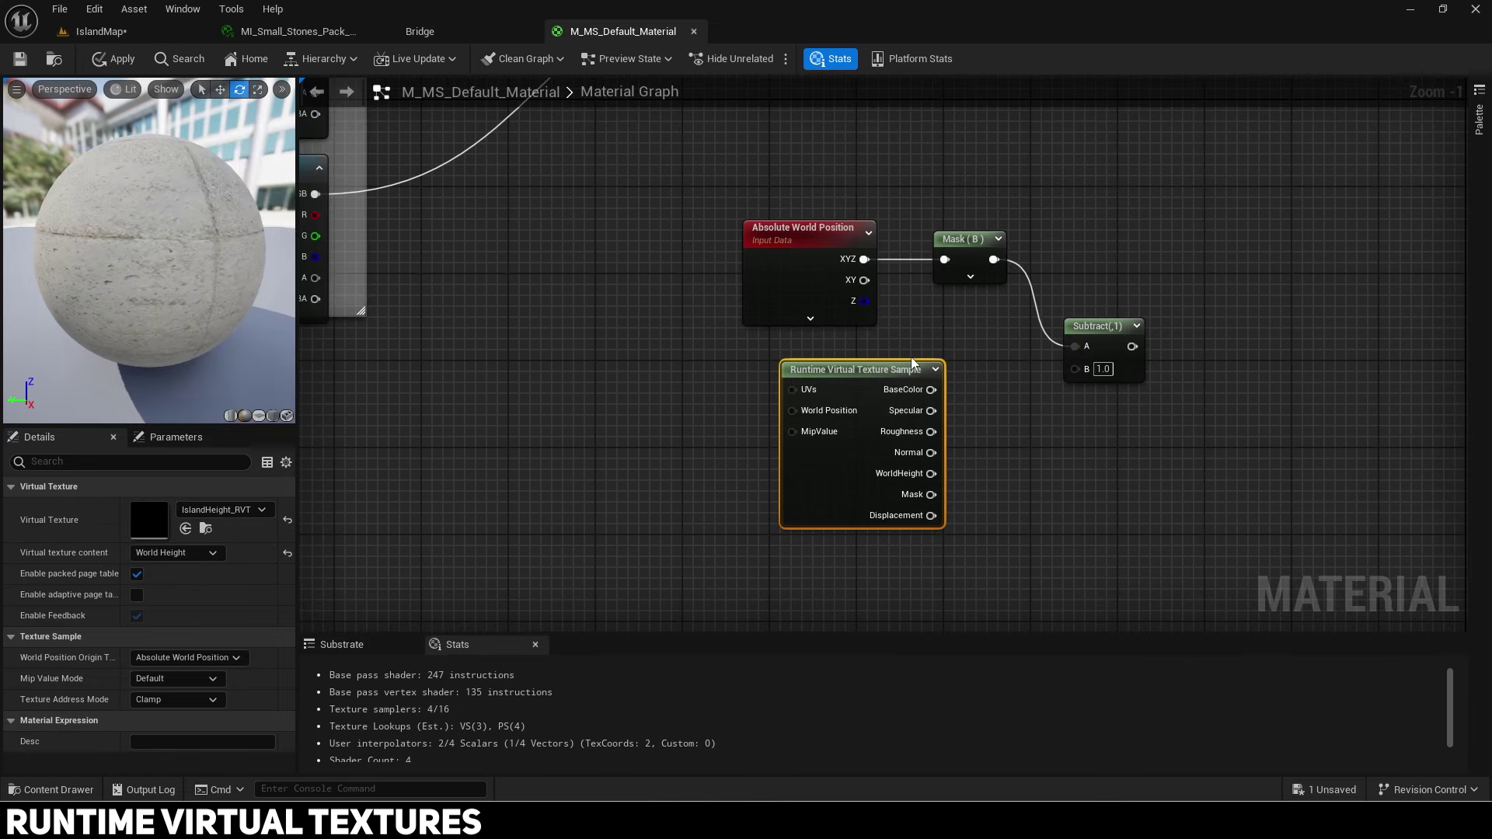
{"action": "left_click_drag", "start_coordinate": [931, 474], "coordinate": [1058, 376]}
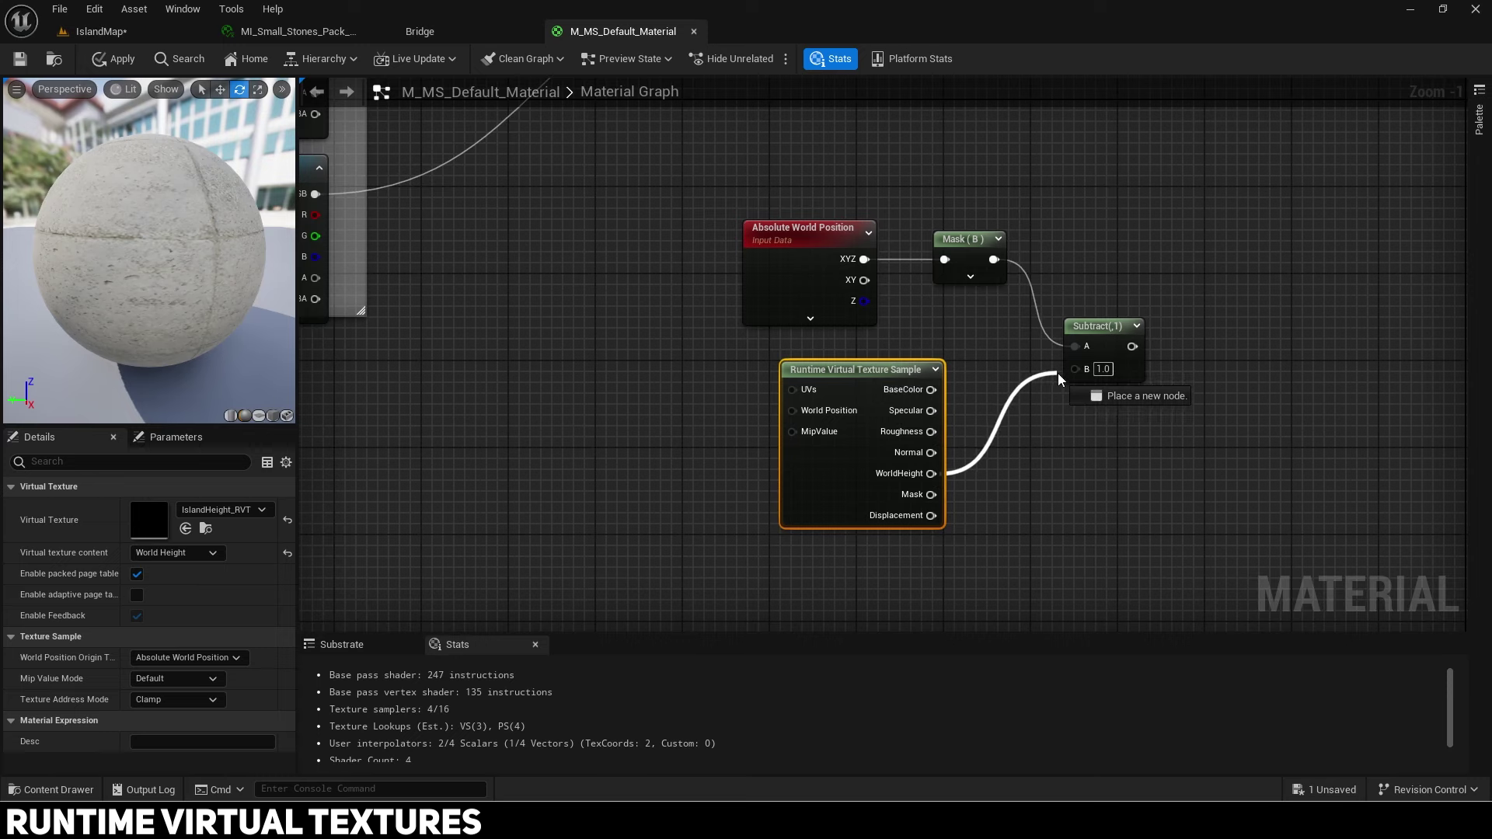
Step: Convert the original Runtime Virtual Texture Sample that feeds MakeMaterialAttributes into a parameter named Base_RVT
{"action": "right_click_drag", "start_coordinate": [1013, 339], "coordinate": [892, 561]}
{"action": "scroll", "coordinate": [944, 309], "scroll_direction": "down", "scroll_amount": 3}
{"action": "right_click_drag", "start_coordinate": [944, 310], "coordinate": [934, 446]}
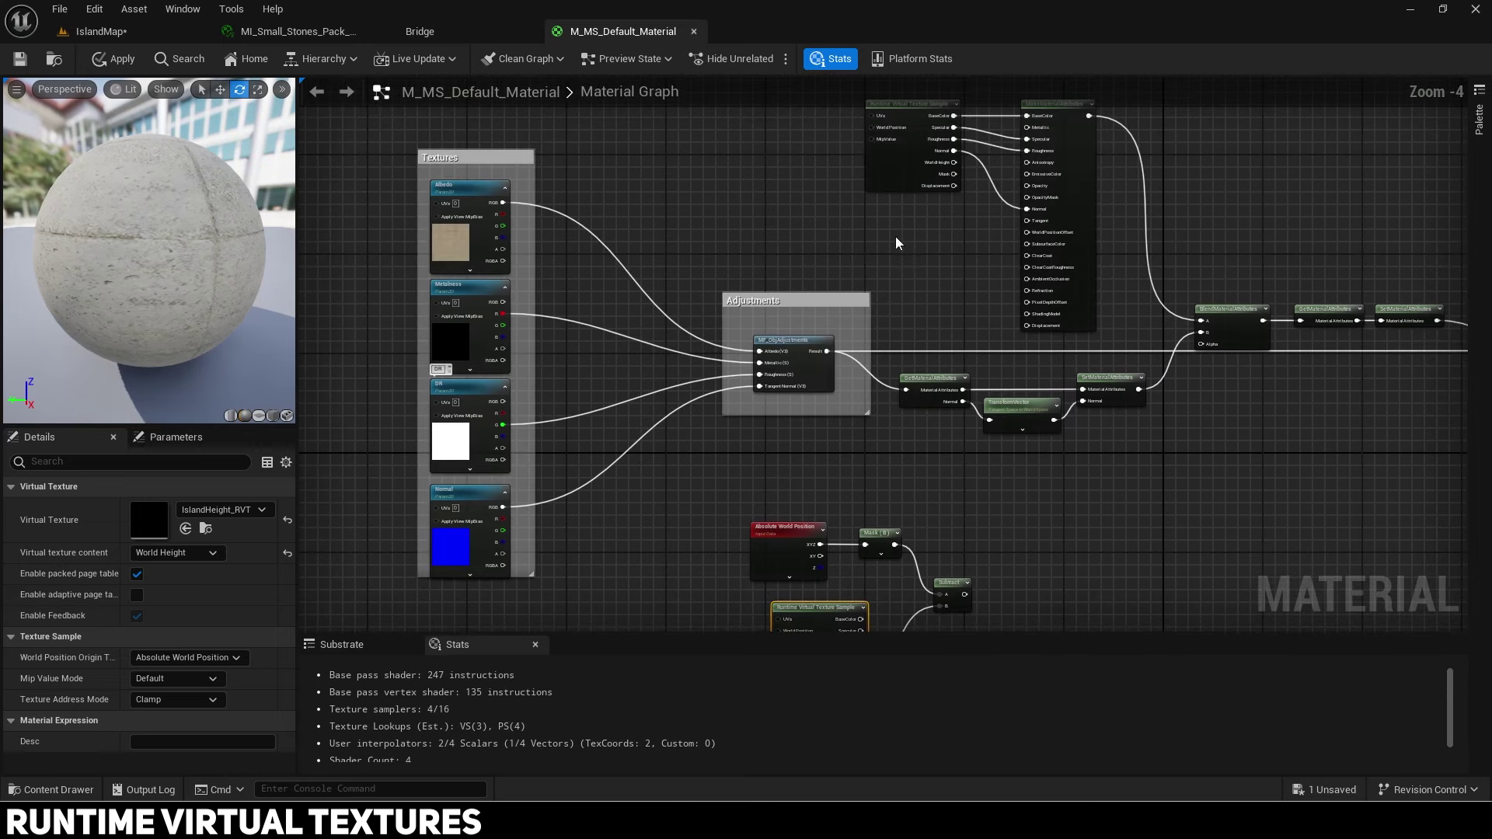
{"action": "right_click", "coordinate": [879, 149]}
{"action": "left_click", "coordinate": [937, 200]}
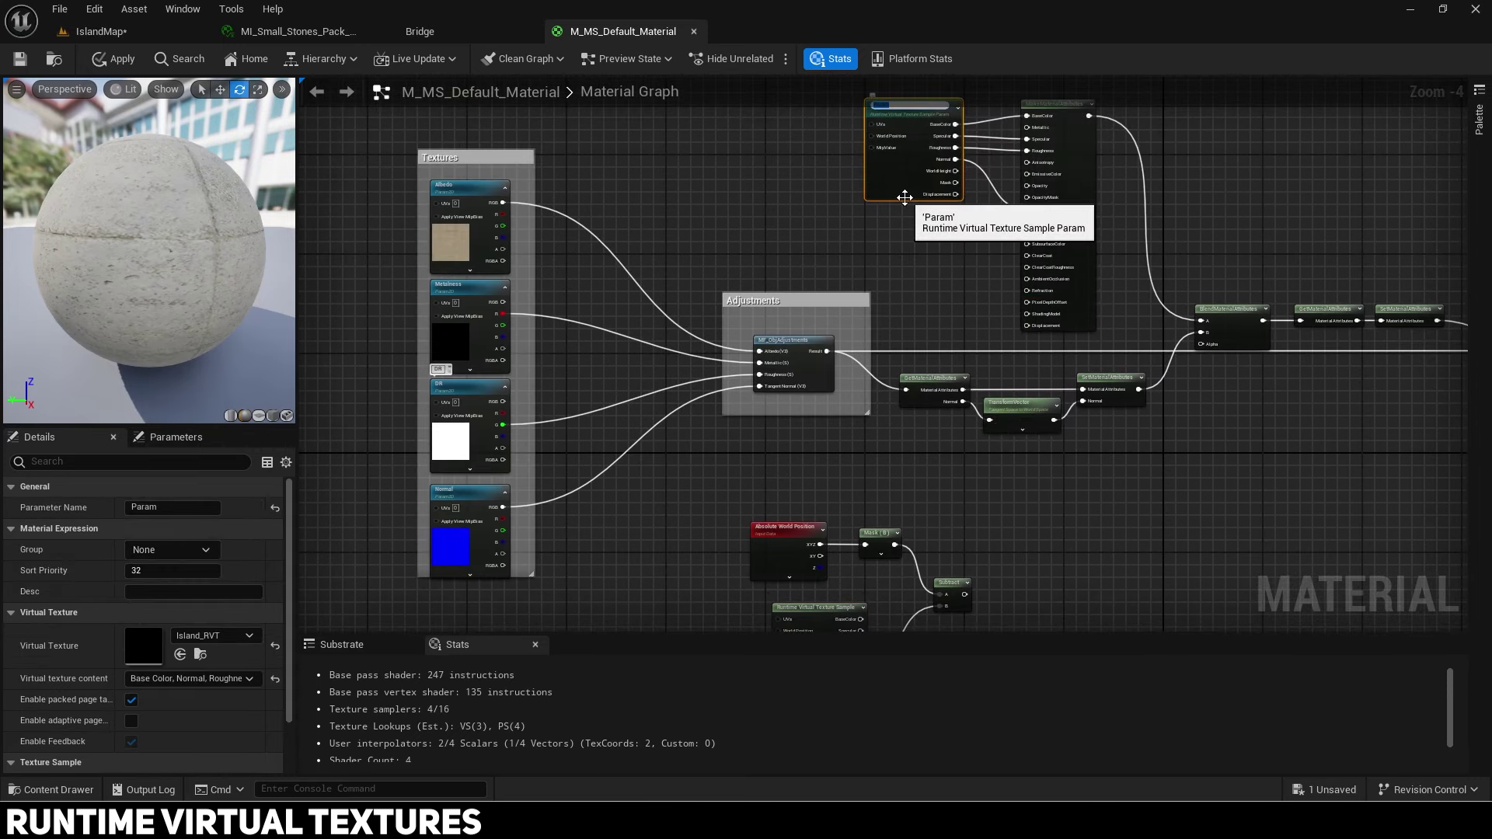
{"action": "type", "text": "Ru"}
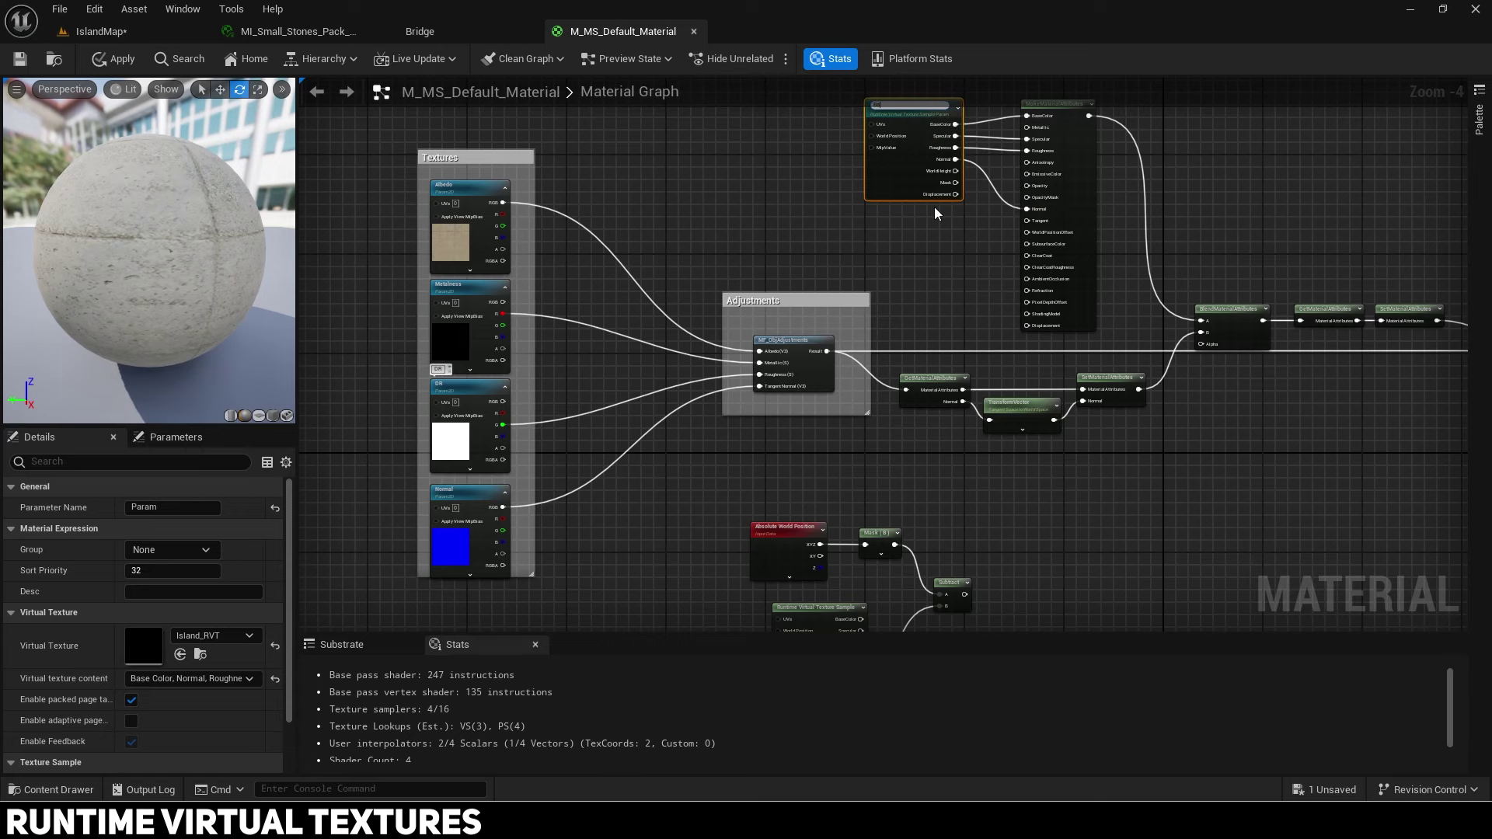
{"action": "type", "text": "se_RVT"}
{"action": "key", "text": "Return"}
Step: Convert the world-height Runtime Virtual Texture Sample into a parameter named Height_RVT
{"action": "right_click_drag", "start_coordinate": [877, 548], "coordinate": [860, 383]}
{"action": "scroll", "coordinate": [806, 498], "scroll_direction": "up", "scroll_amount": 1}
{"action": "right_click", "coordinate": [807, 496]}
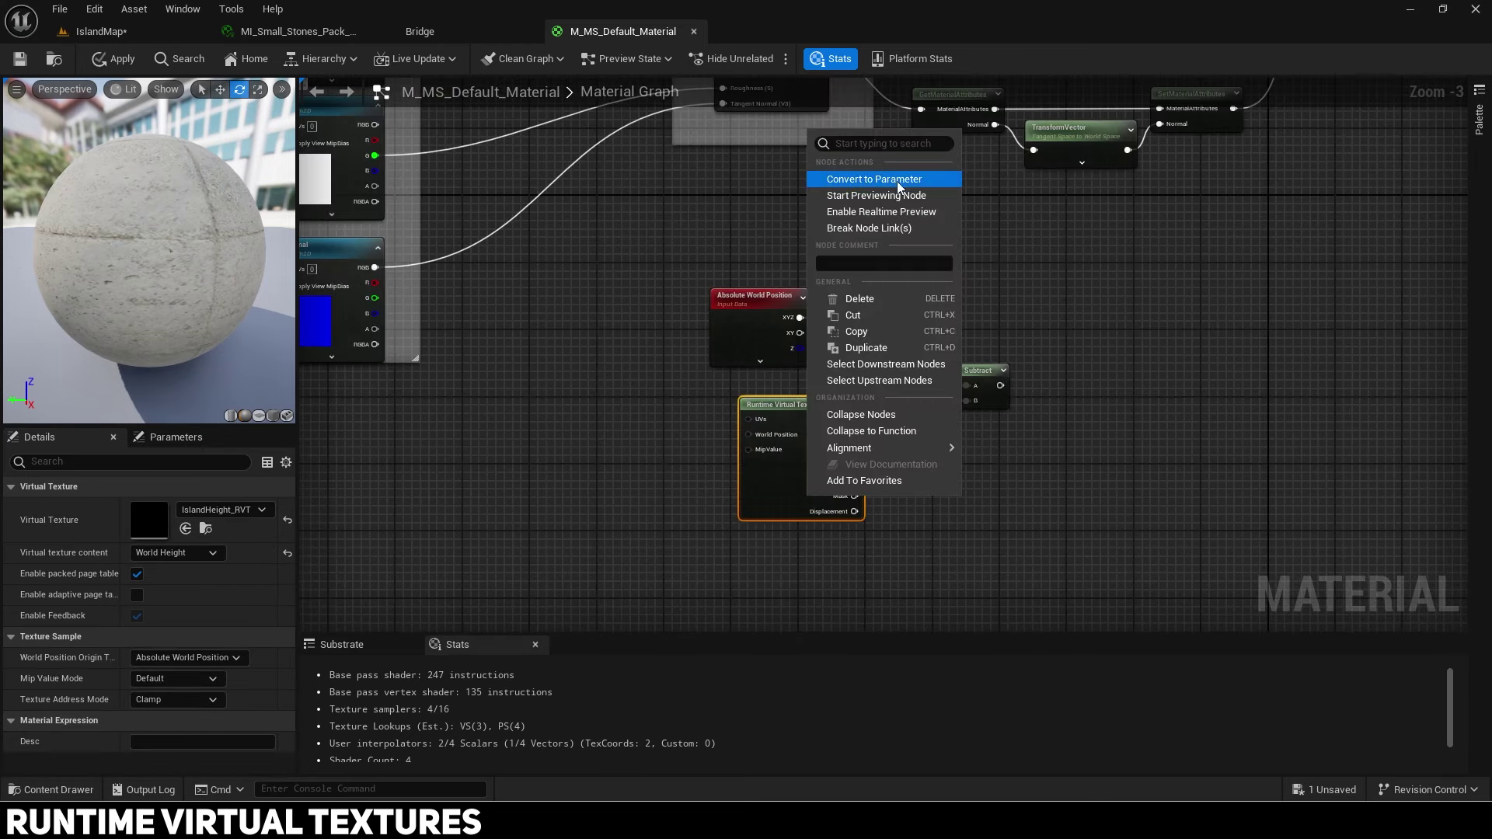
{"action": "left_click", "coordinate": [898, 178]}
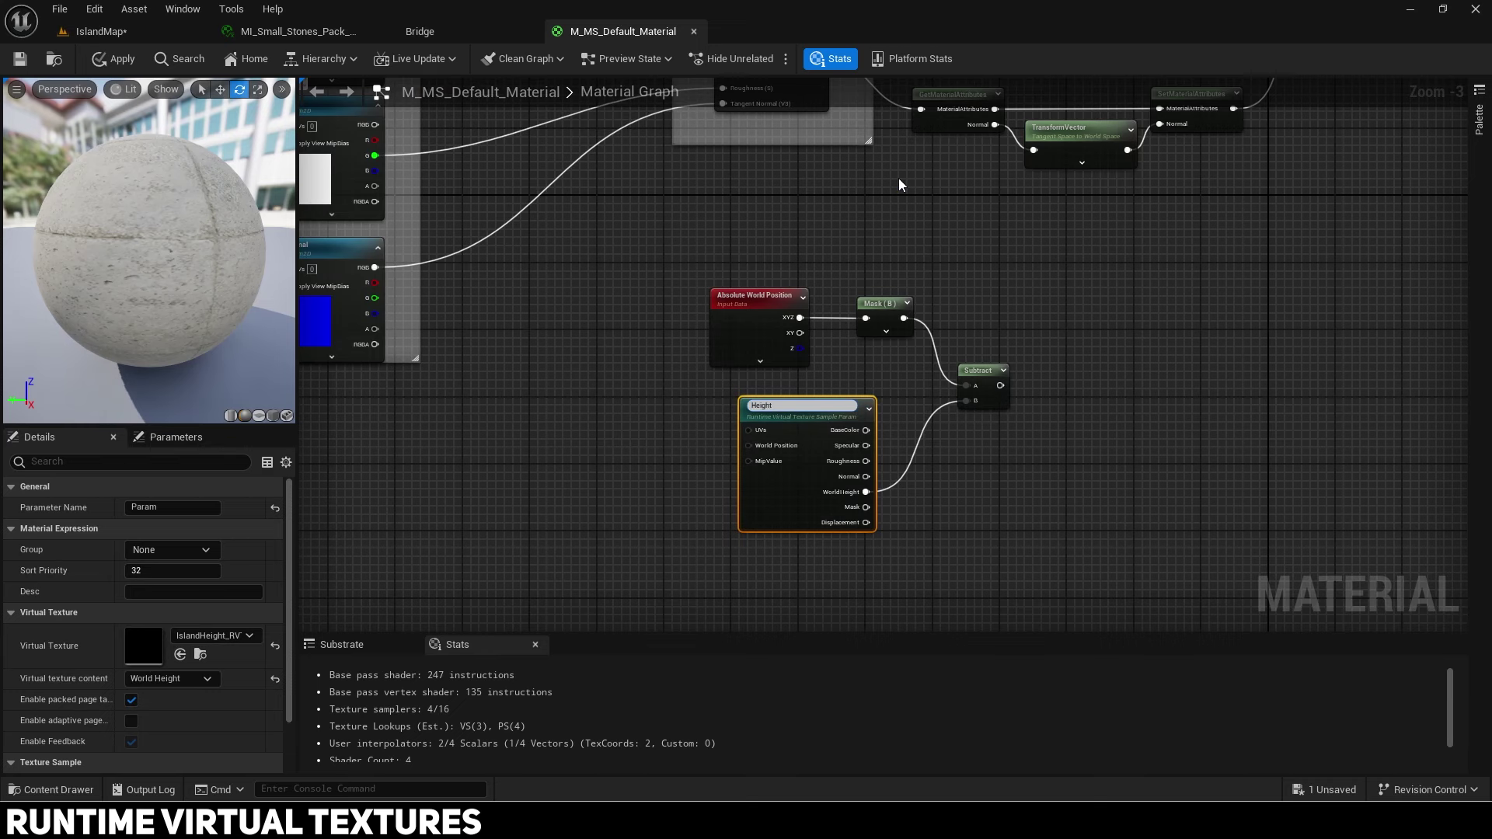
{"action": "type", "text": "Height_RVT"}
{"action": "key", "text": "Return"}
{"action": "right_click_drag", "start_coordinate": [918, 205], "coordinate": [796, 567]}
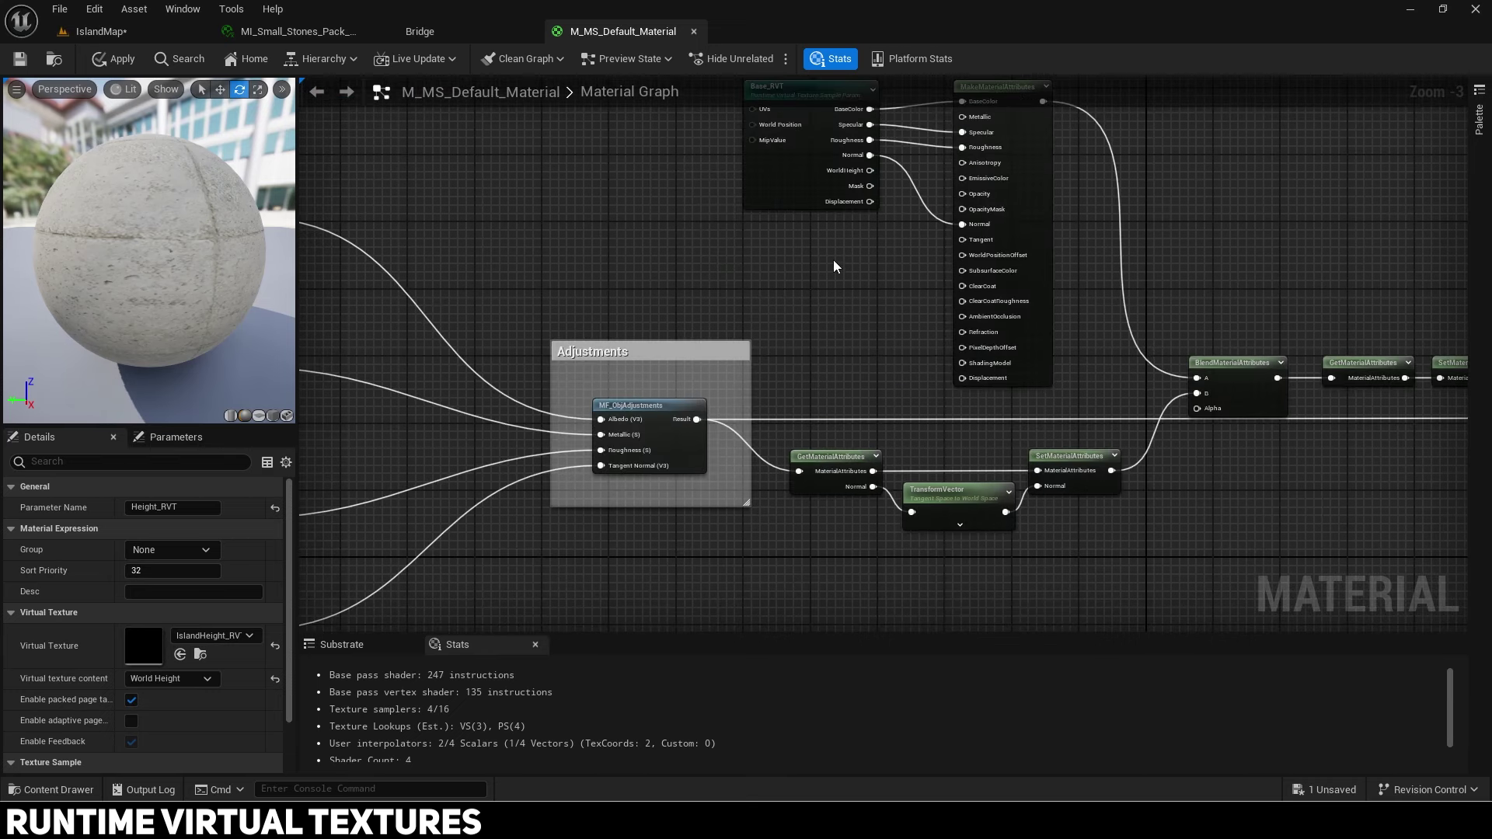
{"action": "right_click_drag", "start_coordinate": [833, 256], "coordinate": [799, 343]}
{"action": "left_click_drag", "start_coordinate": [798, 342], "coordinate": [833, 236]}
{"action": "right_click_drag", "start_coordinate": [859, 380], "coordinate": [823, 18]}
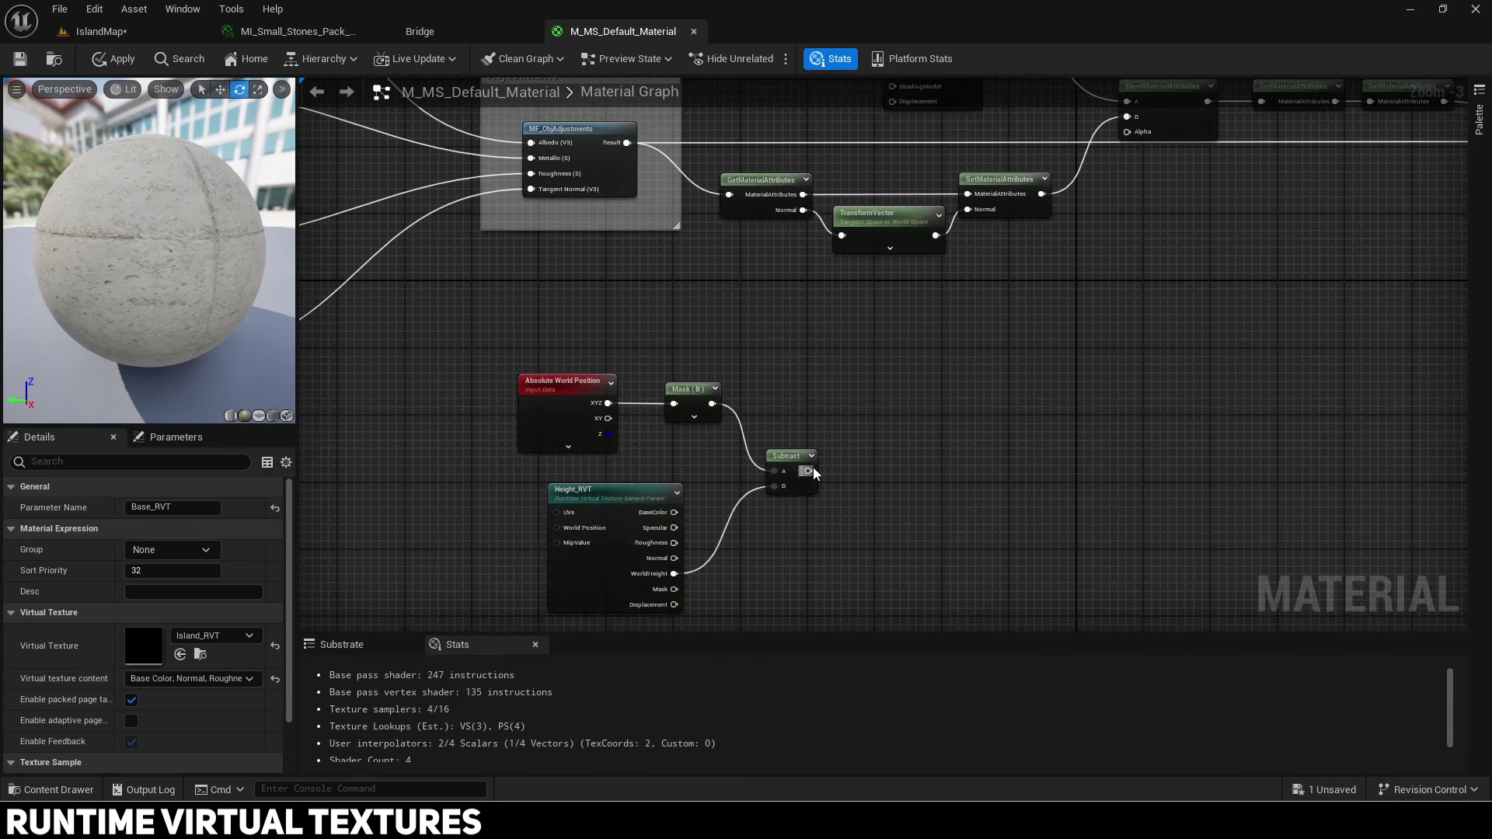
Step: Add an Add node with the Subtract result connected to its input A, and line the nodes up
{"action": "left_click_drag", "start_coordinate": [808, 464], "coordinate": [904, 412]}
{"action": "type", "text": "add"}
{"action": "key", "text": "Return"}
{"action": "scroll", "coordinate": [894, 396], "scroll_direction": "up", "scroll_amount": 2}
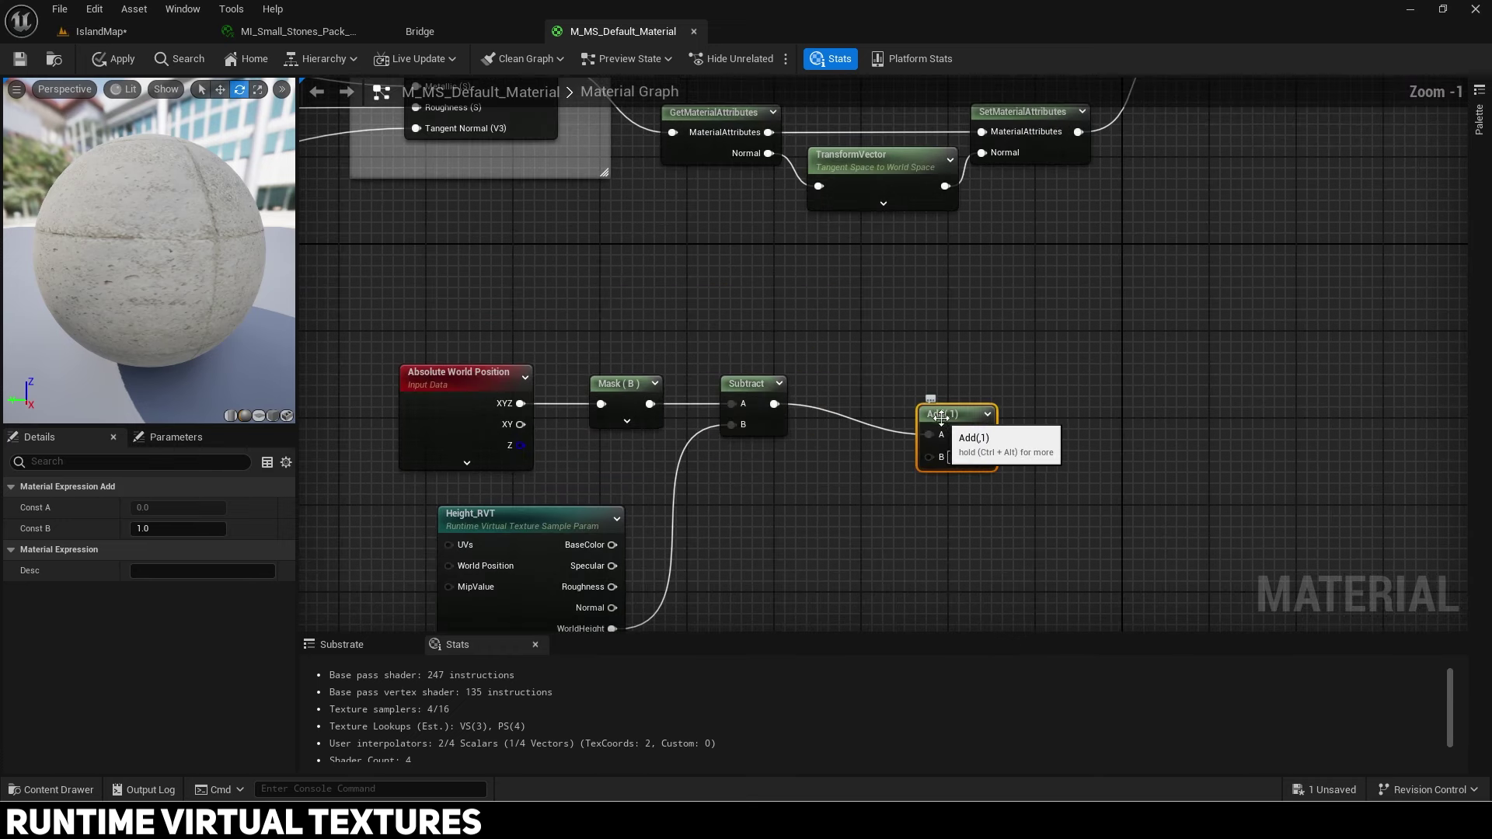
Step: Add an Object Bounds node below the Height_RVT node
{"action": "right_click_drag", "start_coordinate": [656, 526], "coordinate": [701, 315]}
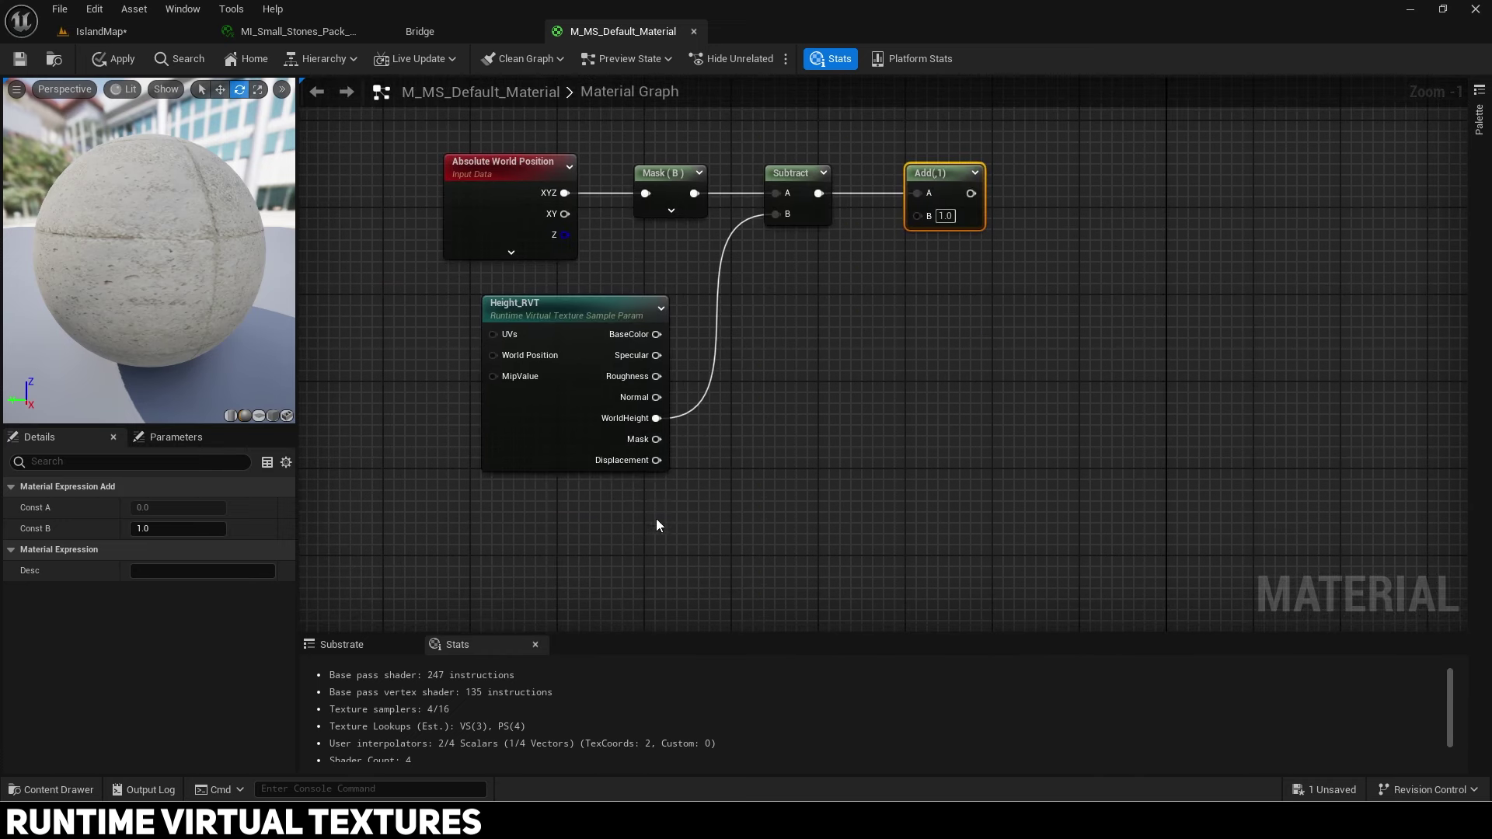
{"action": "right_click", "coordinate": [564, 516]}
{"action": "type", "text": "object bou"}
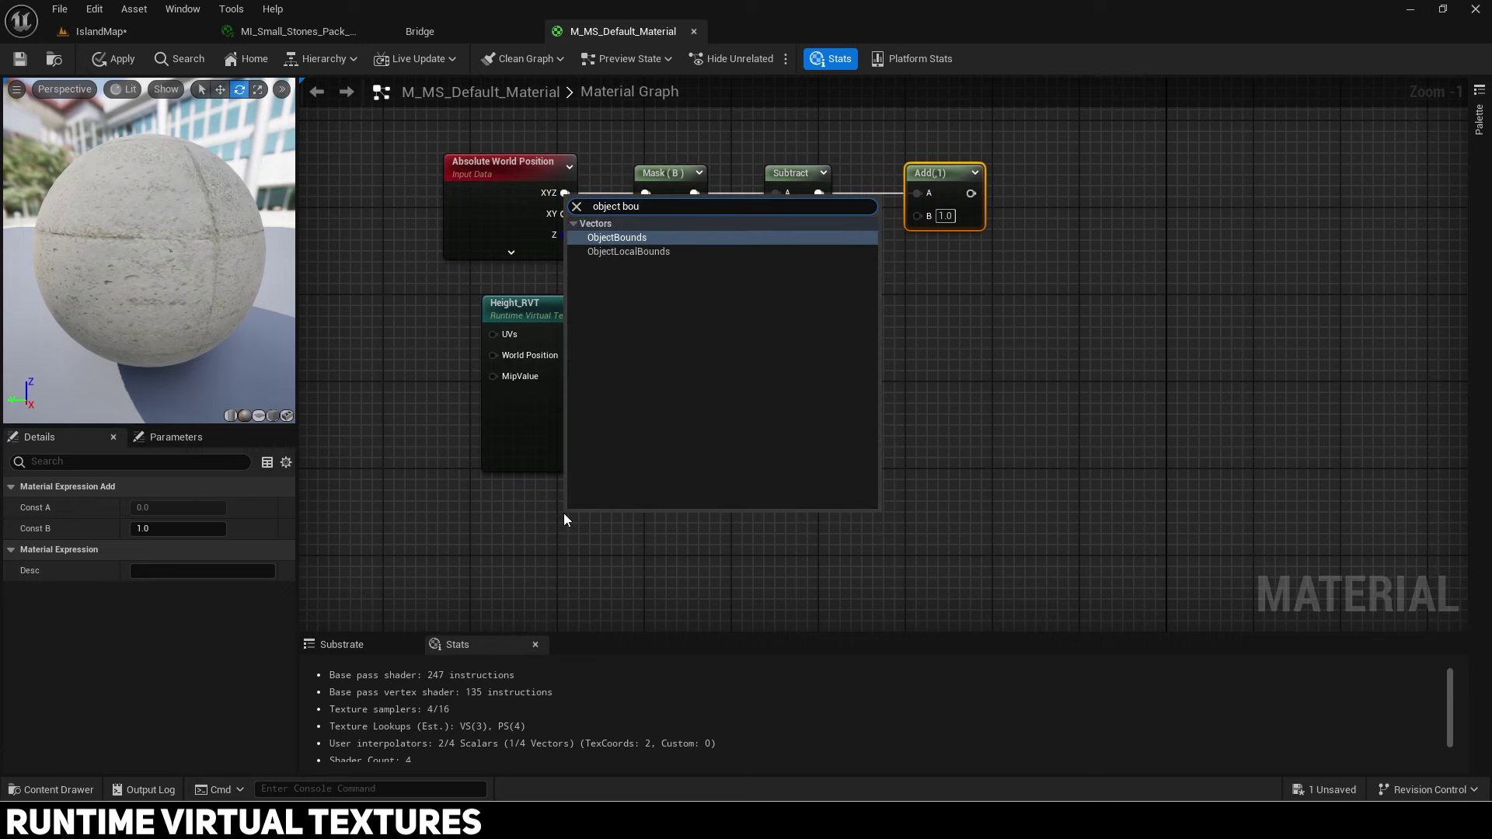
{"action": "key", "text": "Return"}
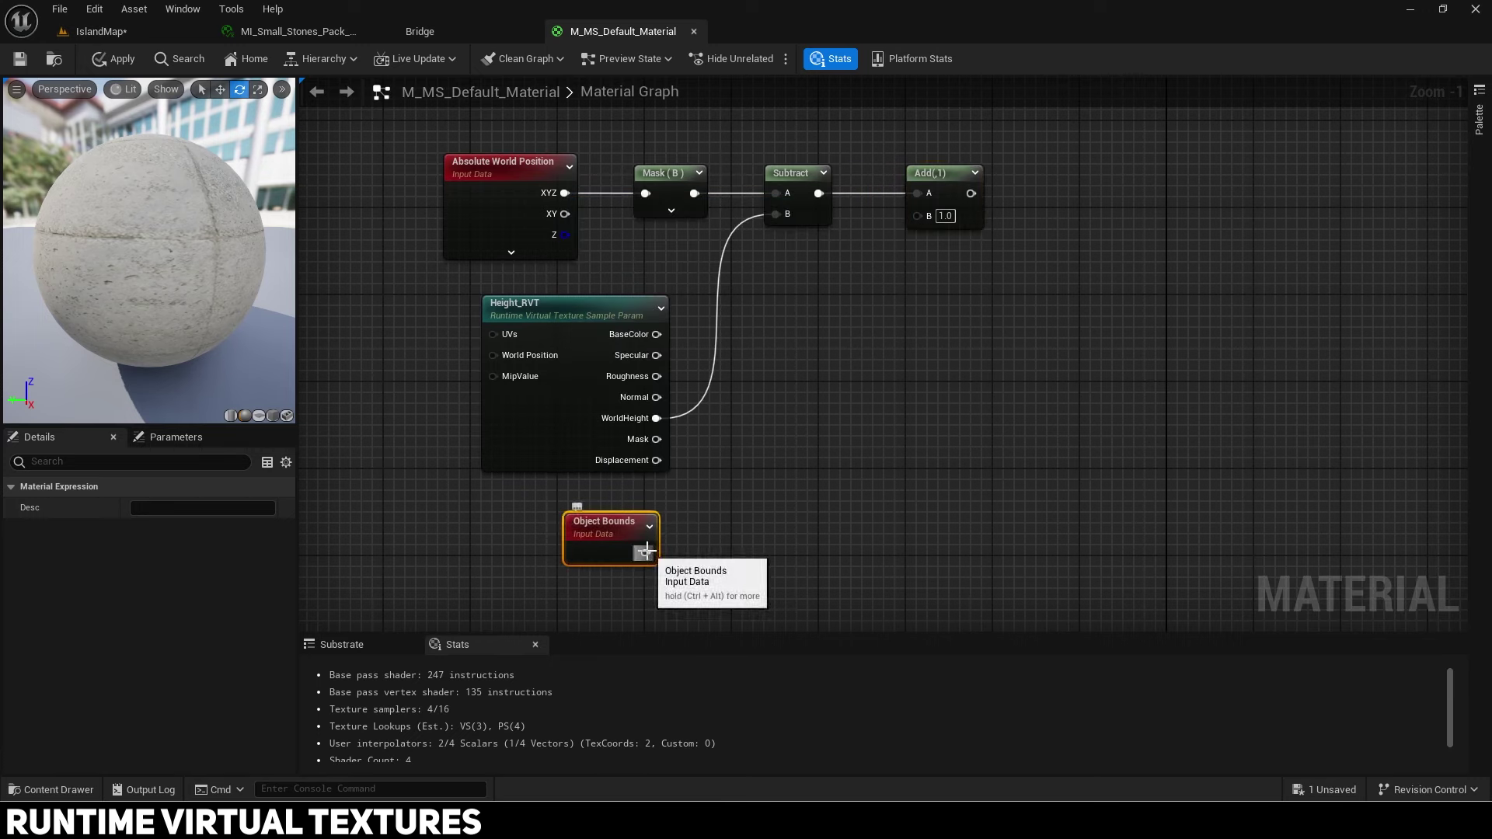
Step: Route Object Bounds through a new component mask passing only B into input B of the Add node
{"action": "left_click_drag", "start_coordinate": [646, 553], "coordinate": [744, 543]}
{"action": "type", "text": "comp"}
{"action": "key", "text": "Return"}
{"action": "left_click", "coordinate": [734, 564]}
{"action": "left_click", "coordinate": [137, 528]}
{"action": "left_click", "coordinate": [136, 550]}
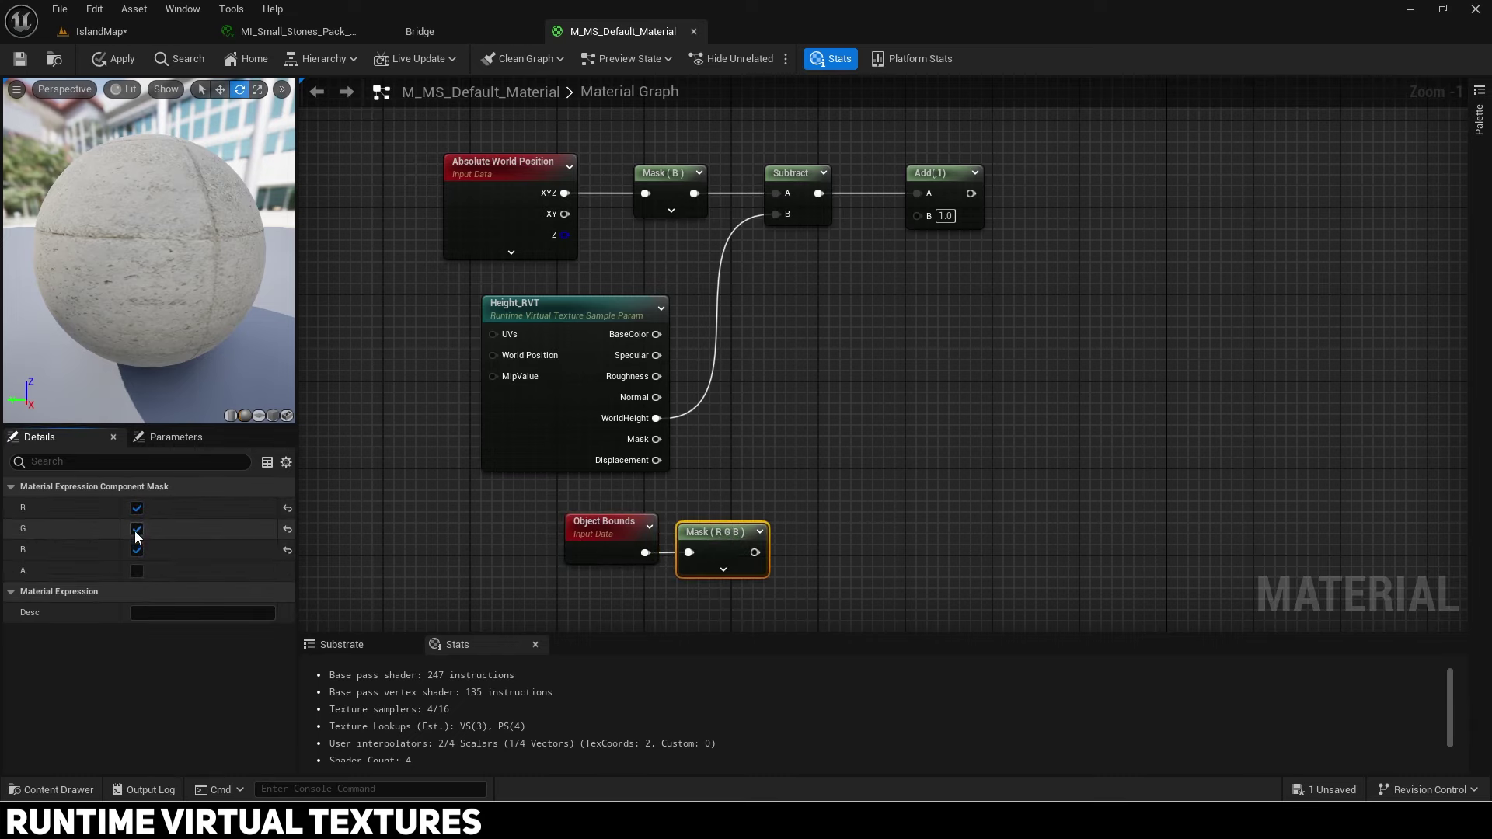
{"action": "left_click", "coordinate": [137, 508]}
{"action": "left_click", "coordinate": [643, 521]}
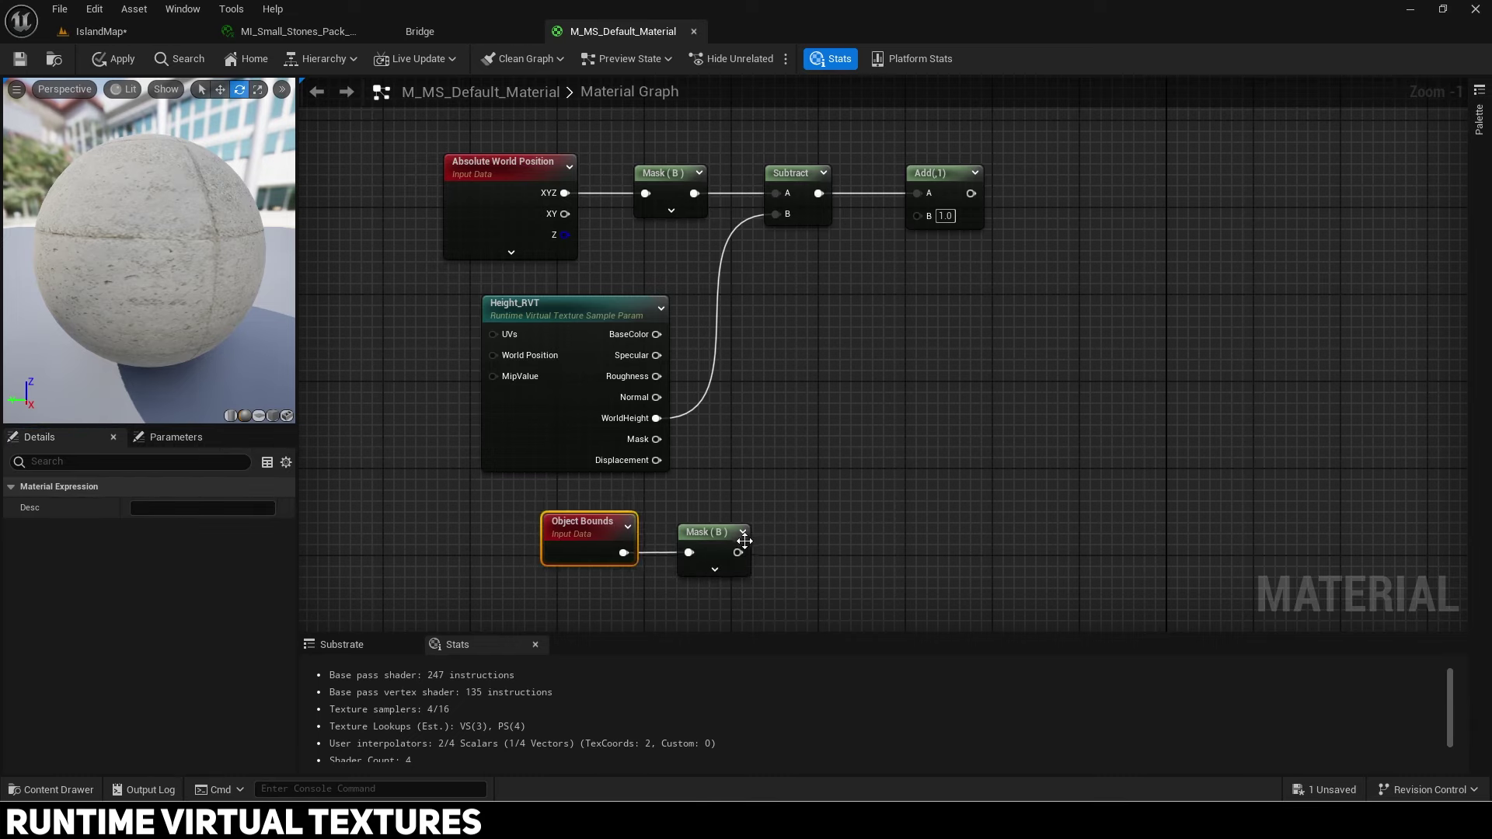
{"action": "left_click_drag", "start_coordinate": [738, 553], "coordinate": [918, 215]}
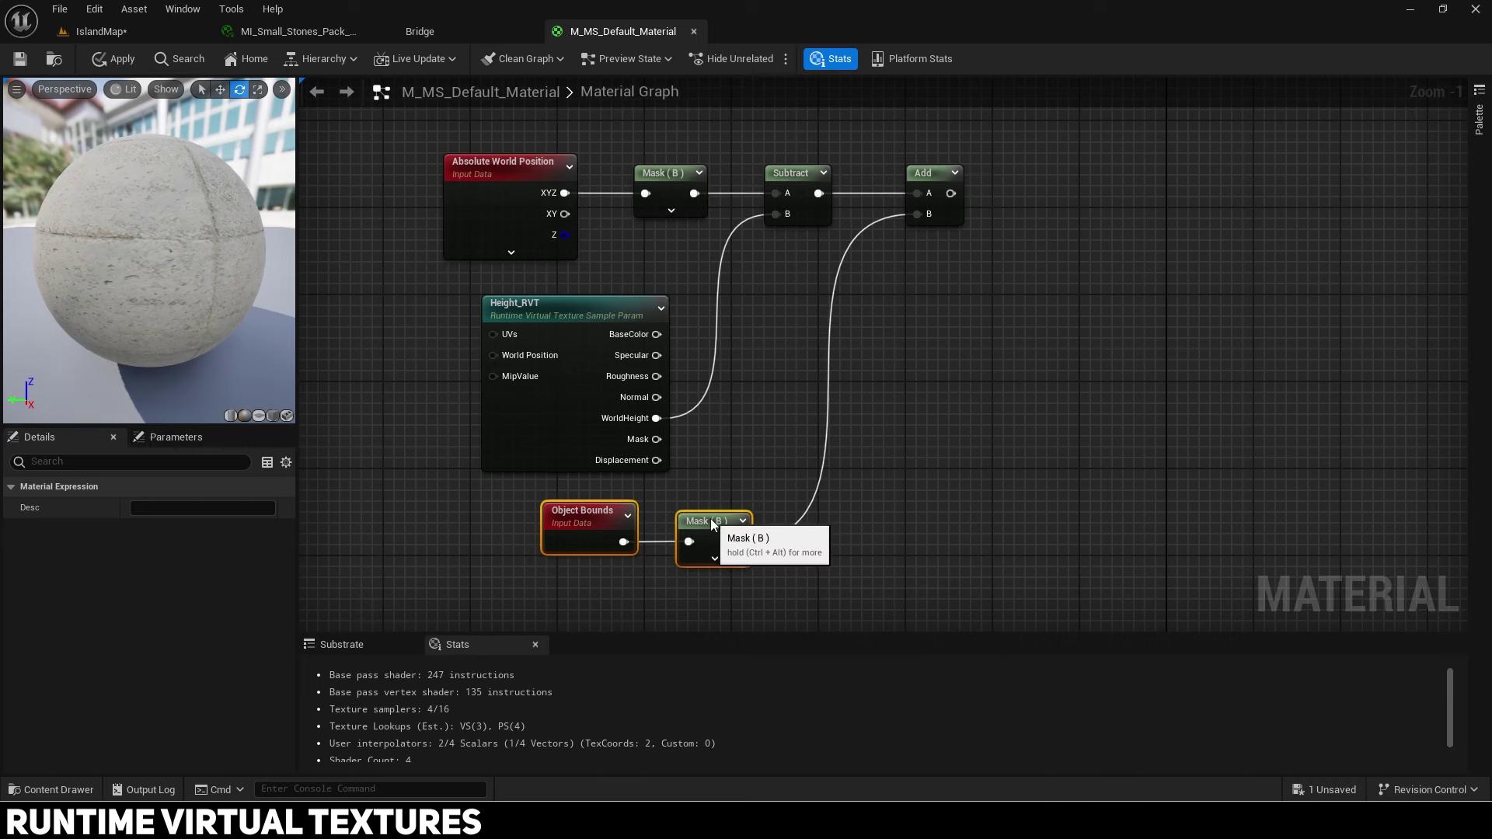
Step: Add a second Subtract node with the Add result connected to its input A
{"action": "right_click_drag", "start_coordinate": [997, 359], "coordinate": [855, 386]}
{"action": "left_click_drag", "start_coordinate": [816, 225], "coordinate": [938, 217]}
{"action": "type", "text": "subtract"}
{"action": "key", "text": "Return"}
Step: Multiply the Object Bounds mask by a new scalar parameter named RVT_BlendHeight with default value 1.0
{"action": "right_click_drag", "start_coordinate": [855, 342], "coordinate": [896, 240]}
{"action": "left_click_drag", "start_coordinate": [642, 466], "coordinate": [772, 453]}
{"action": "type", "text": "multiply"}
{"action": "key", "text": "Return"}
{"action": "left_click", "coordinate": [626, 545]}
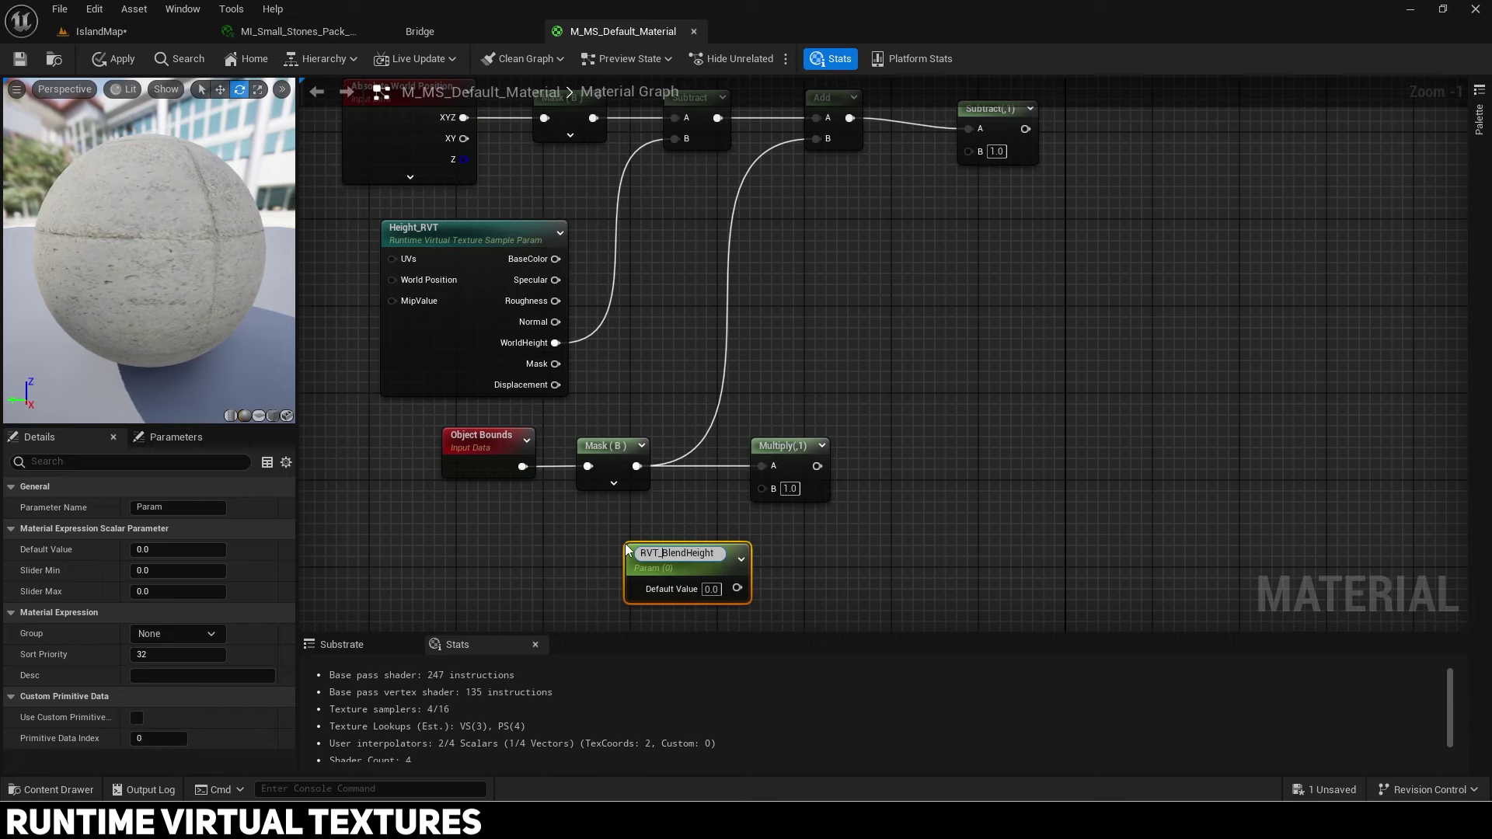
{"action": "key", "text": "Return"}
{"action": "left_click_drag", "start_coordinate": [668, 561], "coordinate": [761, 488]}
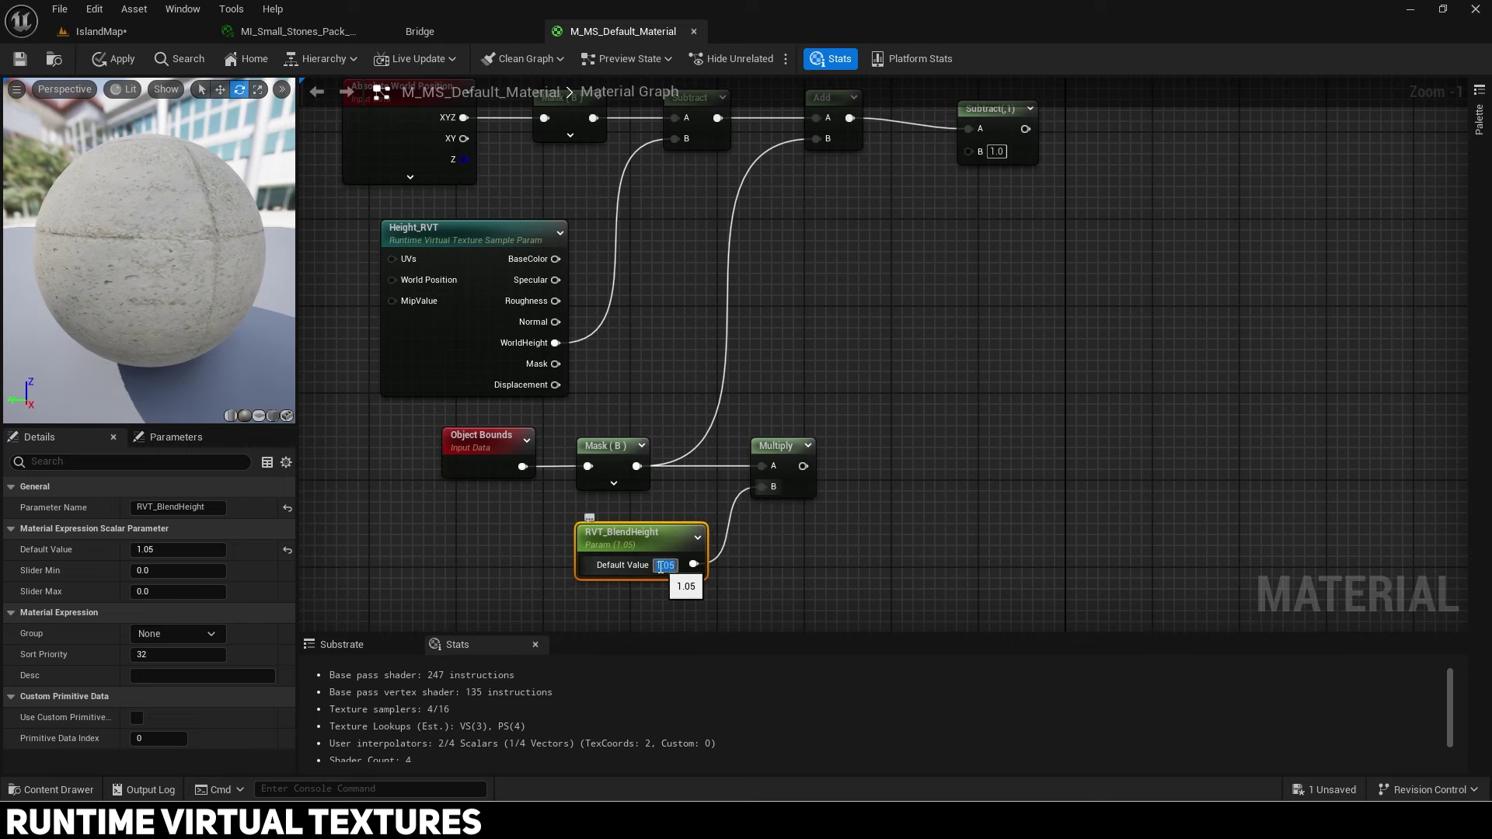
Step: Connect the Multiply result to input B of the second Subtract node and line that node up
{"action": "right_click_drag", "start_coordinate": [825, 410], "coordinate": [758, 522]}
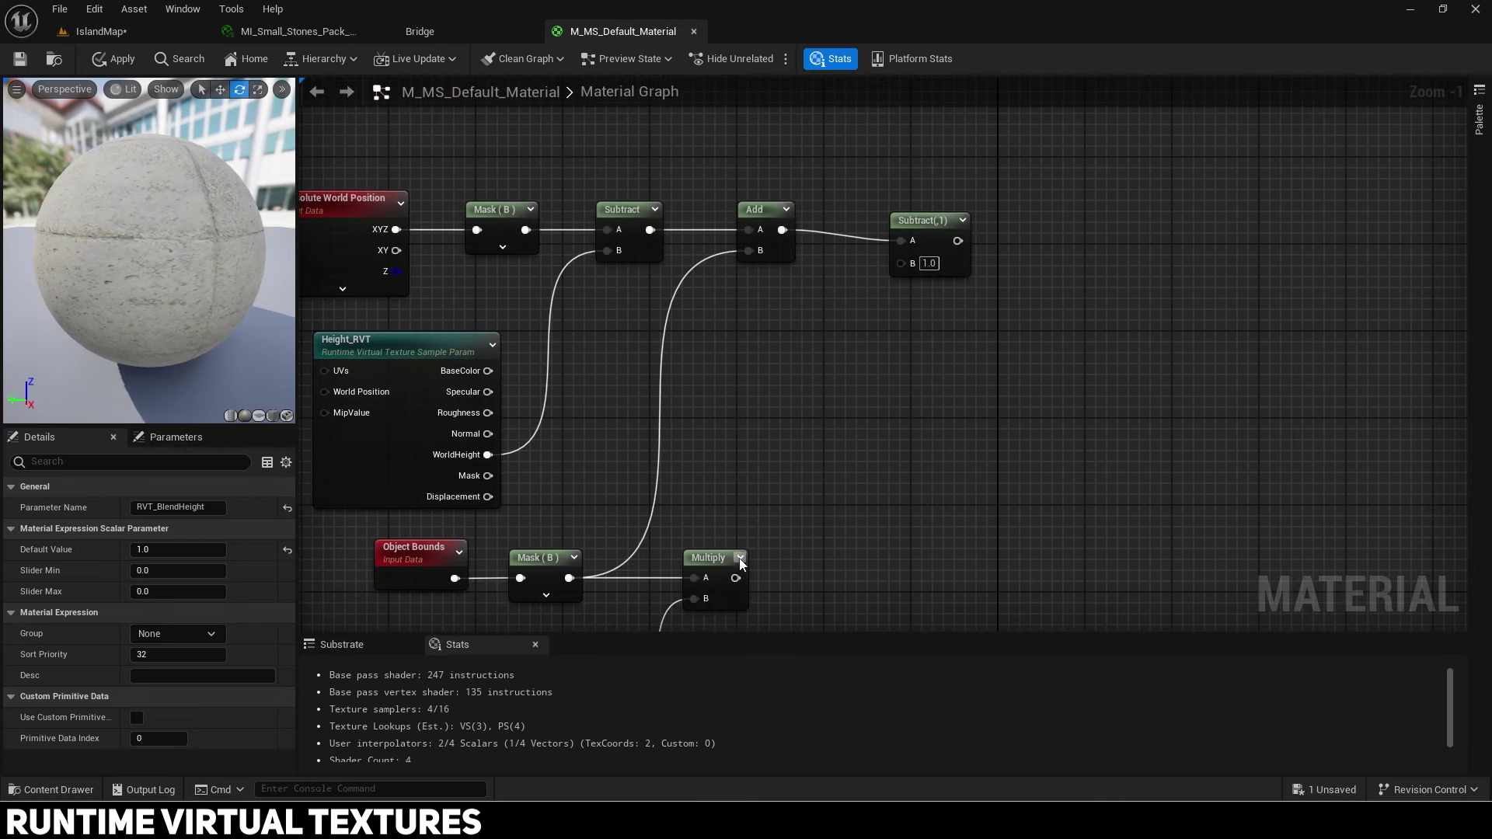
{"action": "left_click_drag", "start_coordinate": [735, 578], "coordinate": [911, 268]}
{"action": "left_click", "coordinate": [919, 217]}
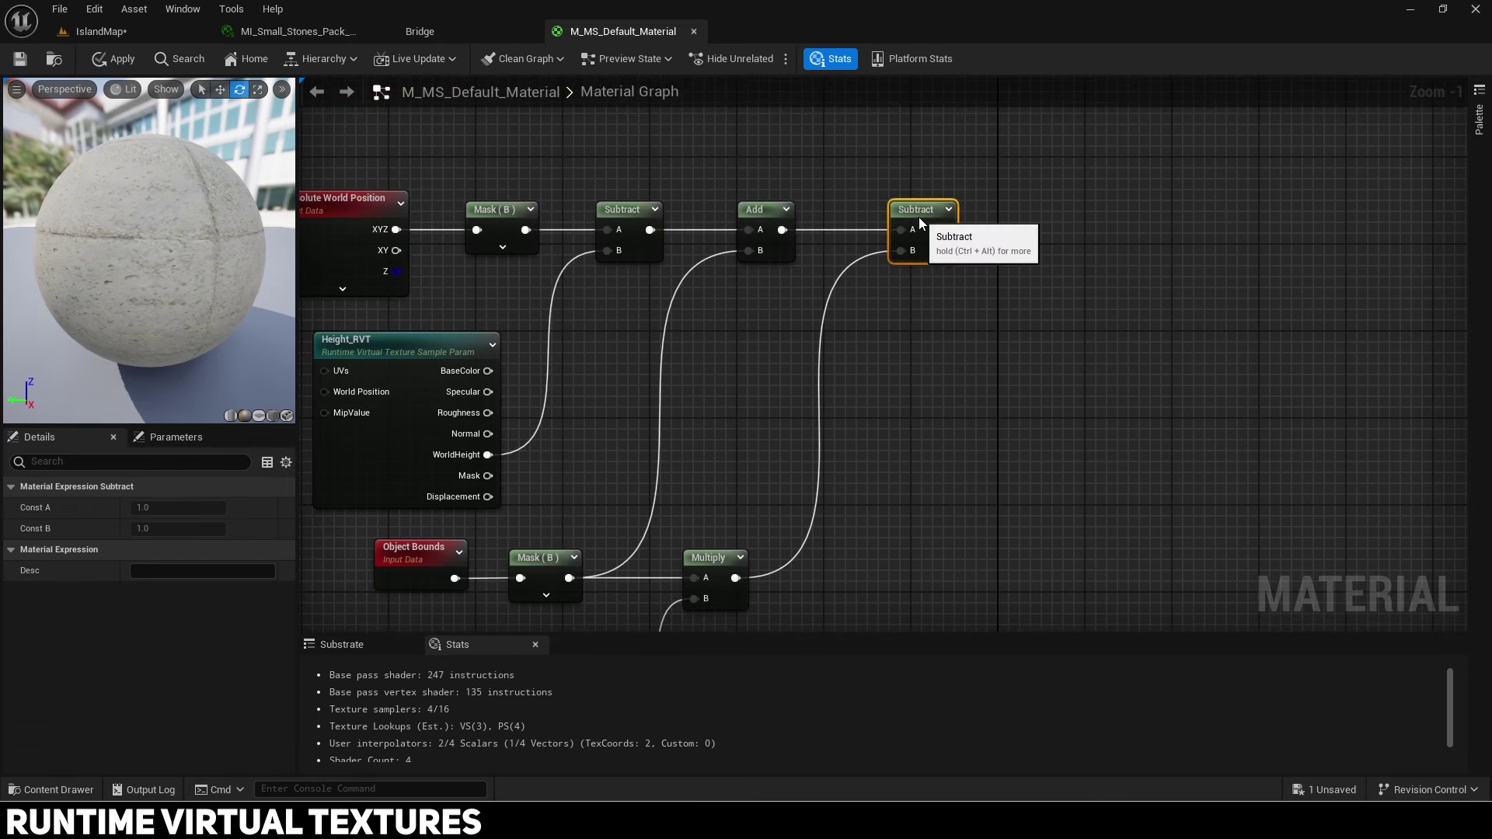
Step: Add a Divide node with the second Subtract result connected to its input A
{"action": "right_click_drag", "start_coordinate": [919, 216], "coordinate": [853, 230]}
{"action": "left_click_drag", "start_coordinate": [839, 223], "coordinate": [954, 202]}
{"action": "type", "text": "divide"}
{"action": "key", "text": "Return"}
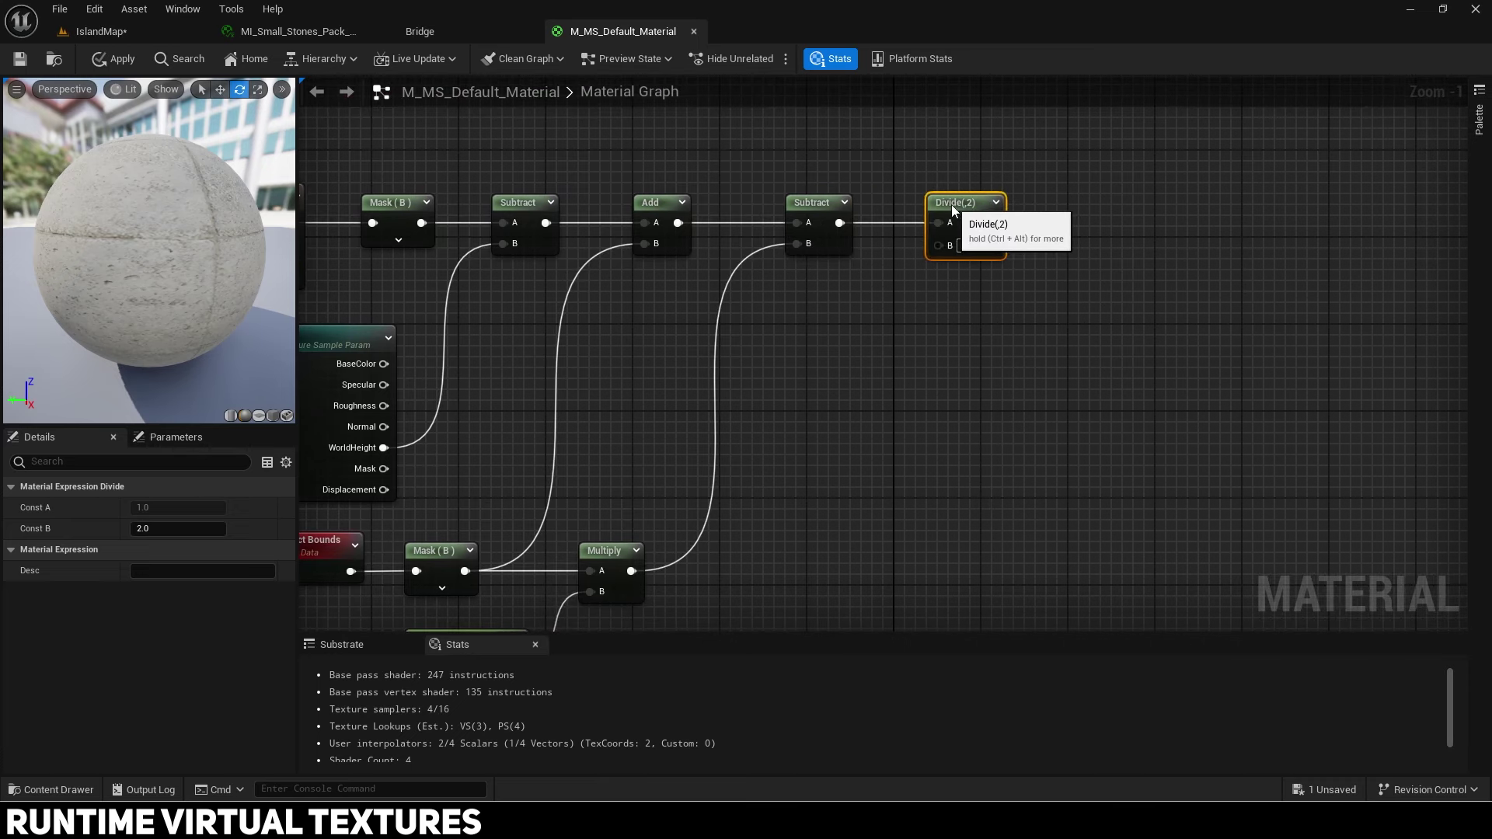
Step: Duplicate the RVT_BlendHeight parameter and rename the copy RVT_Falloff
{"action": "right_click_drag", "start_coordinate": [726, 563], "coordinate": [778, 464]}
{"action": "left_click", "coordinate": [521, 538]}
{"action": "key", "text": "ctrl+c"}
{"action": "key", "text": "ctrl+v"}
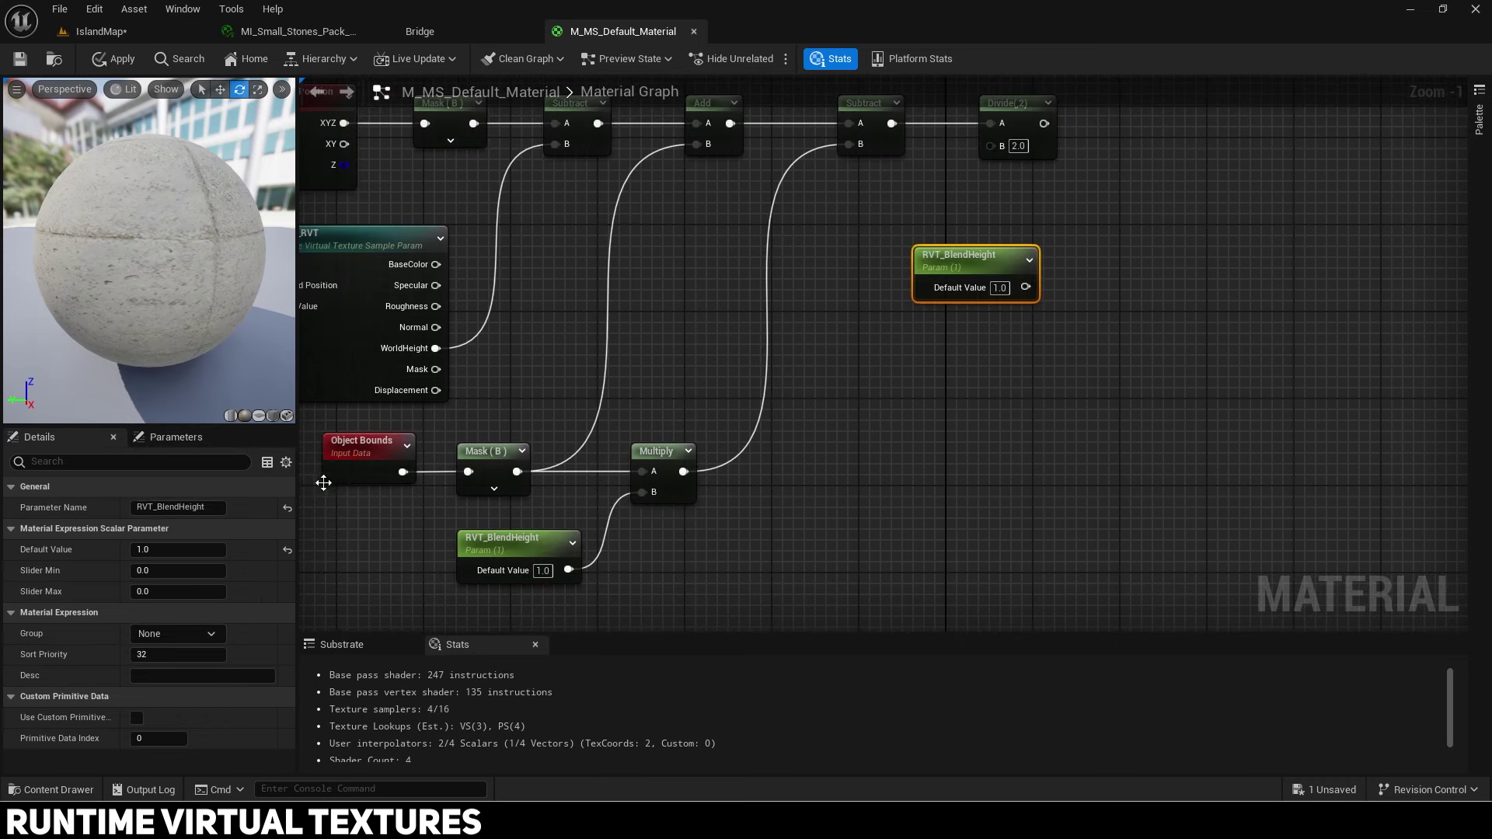
{"action": "left_click_drag", "start_coordinate": [158, 505], "coordinate": [300, 514]}
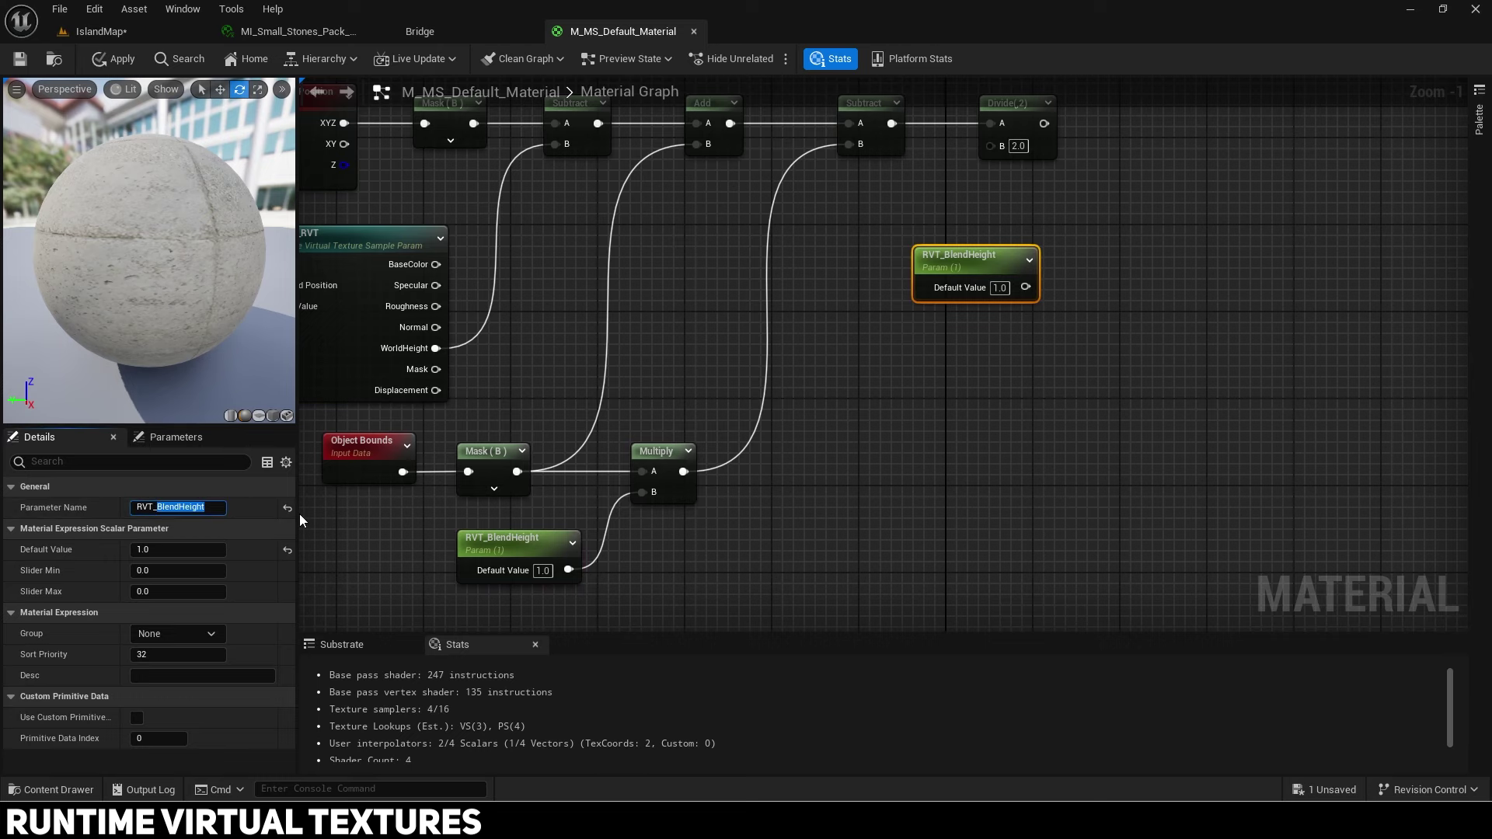
{"action": "type", "text": "Falloff"}
{"action": "key", "text": "Return"}
Step: Connect RVT_Falloff to input B of the Divide node and set its default value to 75
{"action": "right_click_drag", "start_coordinate": [300, 515], "coordinate": [238, 606]}
{"action": "left_click_drag", "start_coordinate": [956, 358], "coordinate": [930, 236]}
{"action": "left_click_drag", "start_coordinate": [860, 307], "coordinate": [838, 286]}
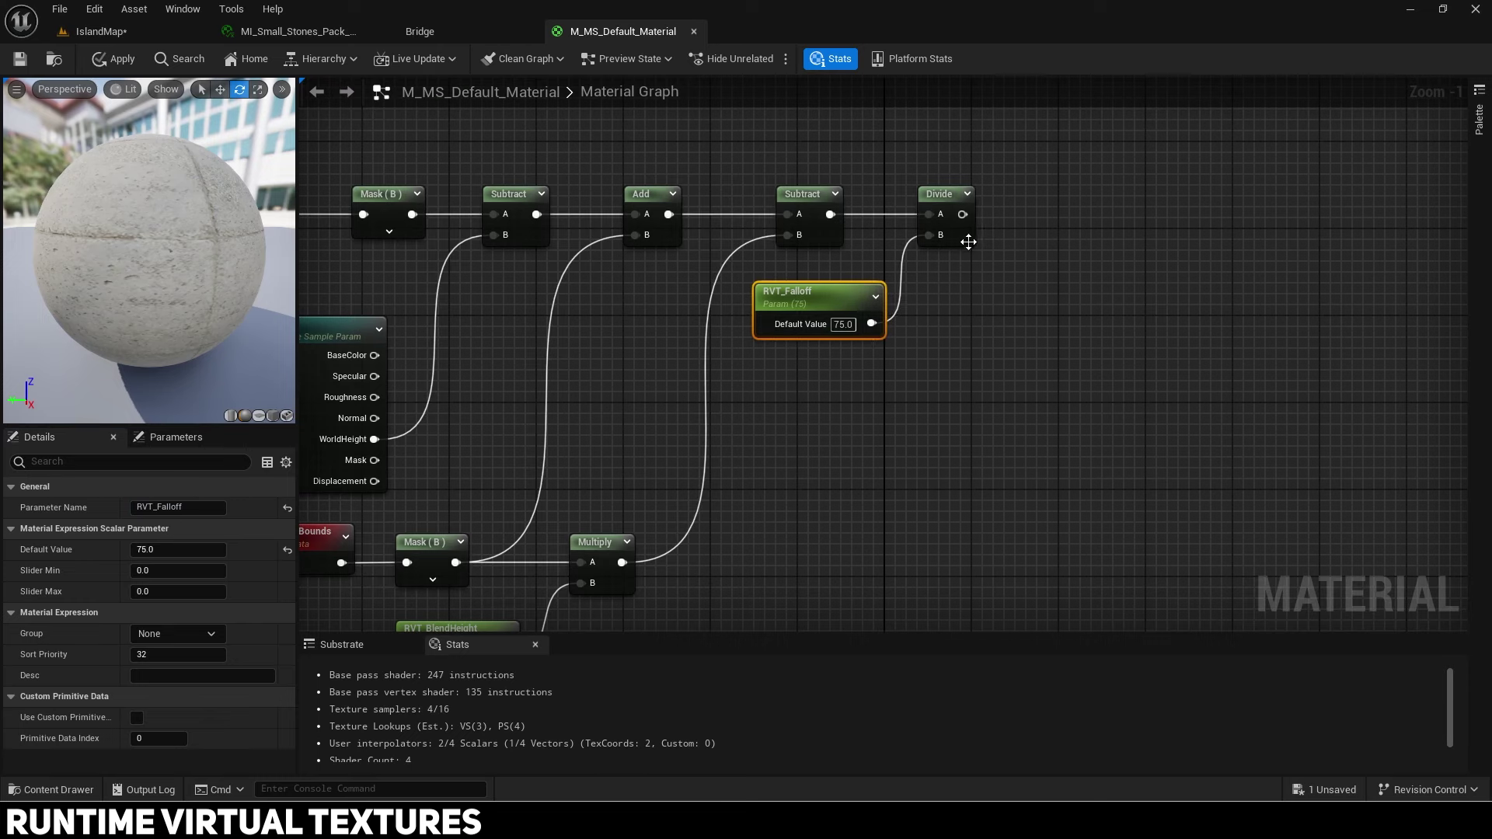
Step: Add a Saturate node fed by the Divide result
{"action": "right_click_drag", "start_coordinate": [969, 241], "coordinate": [850, 366]}
{"action": "left_click_drag", "start_coordinate": [836, 355], "coordinate": [899, 350]}
{"action": "type", "text": "s"}
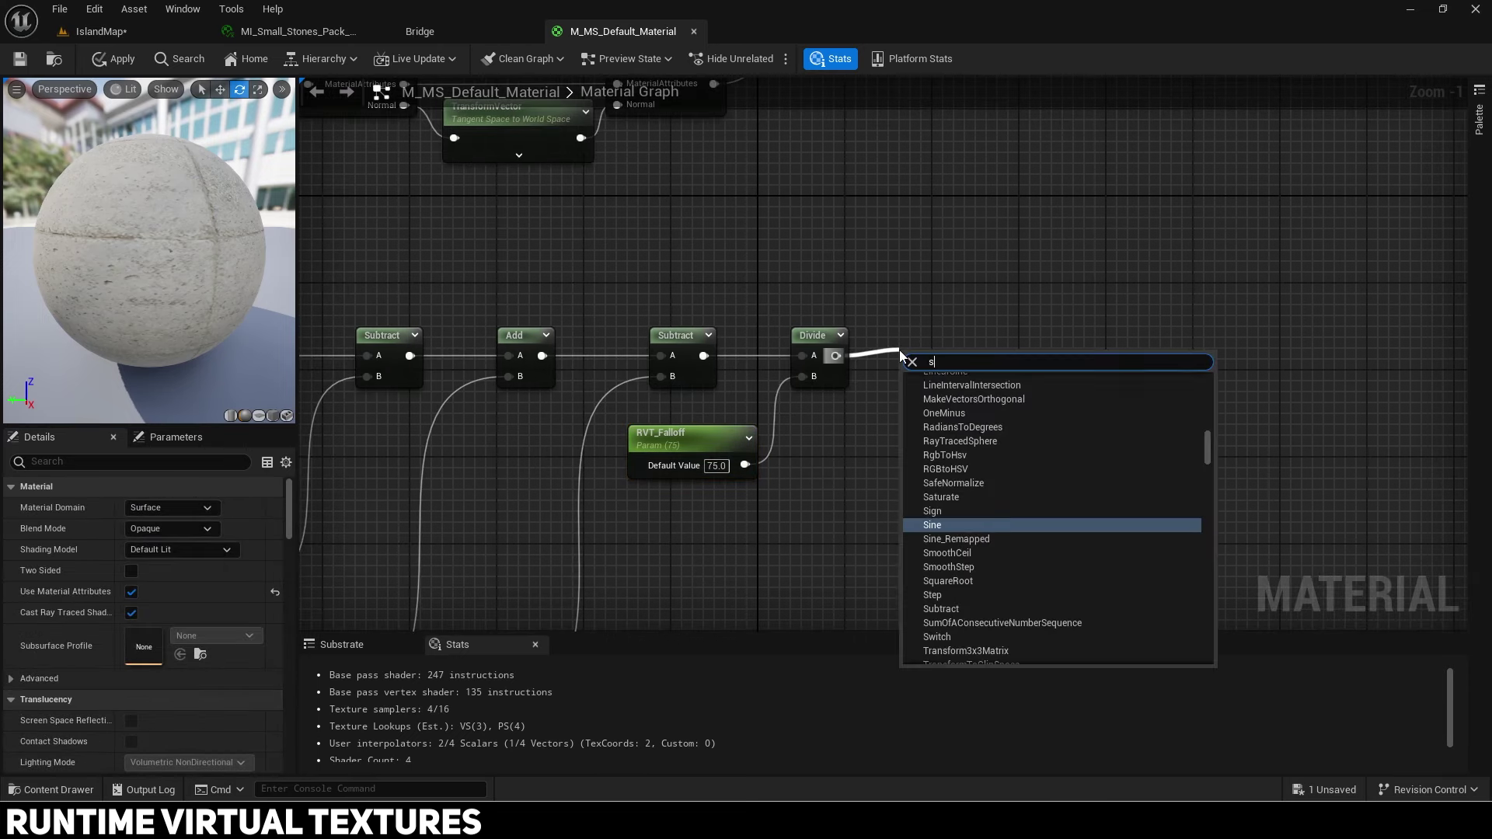
{"action": "type", "text": "atur"}
{"action": "key", "text": "Return"}
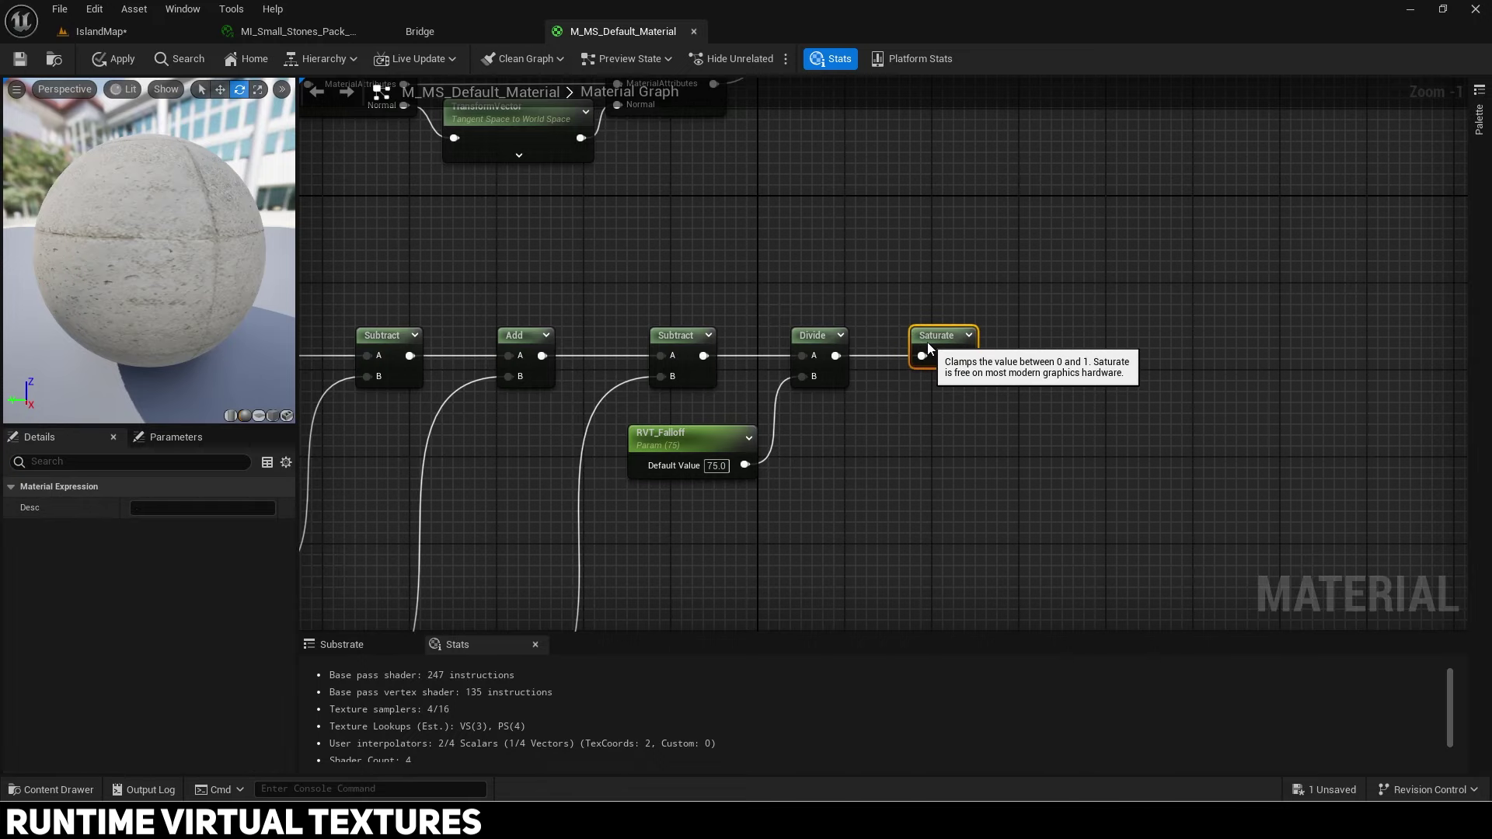
Step: Connect Saturate to the Alpha of BlendMaterialAttributes and wrap the height mask nodes in a comment titled "Set RVT values"
{"action": "right_click_drag", "start_coordinate": [967, 329], "coordinate": [907, 448]}
{"action": "scroll", "coordinate": [907, 448], "scroll_direction": "down", "scroll_amount": 1}
{"action": "left_click_drag", "start_coordinate": [905, 471], "coordinate": [789, 173]}
{"action": "scroll", "coordinate": [789, 173], "scroll_direction": "down", "scroll_amount": 3}
{"action": "left_click_drag", "start_coordinate": [417, 310], "coordinate": [931, 541]}
{"action": "key", "text": "c"}
{"action": "type", "text": "Set RVT values"}
{"action": "scroll", "coordinate": [932, 541], "scroll_direction": "up", "scroll_amount": 3}
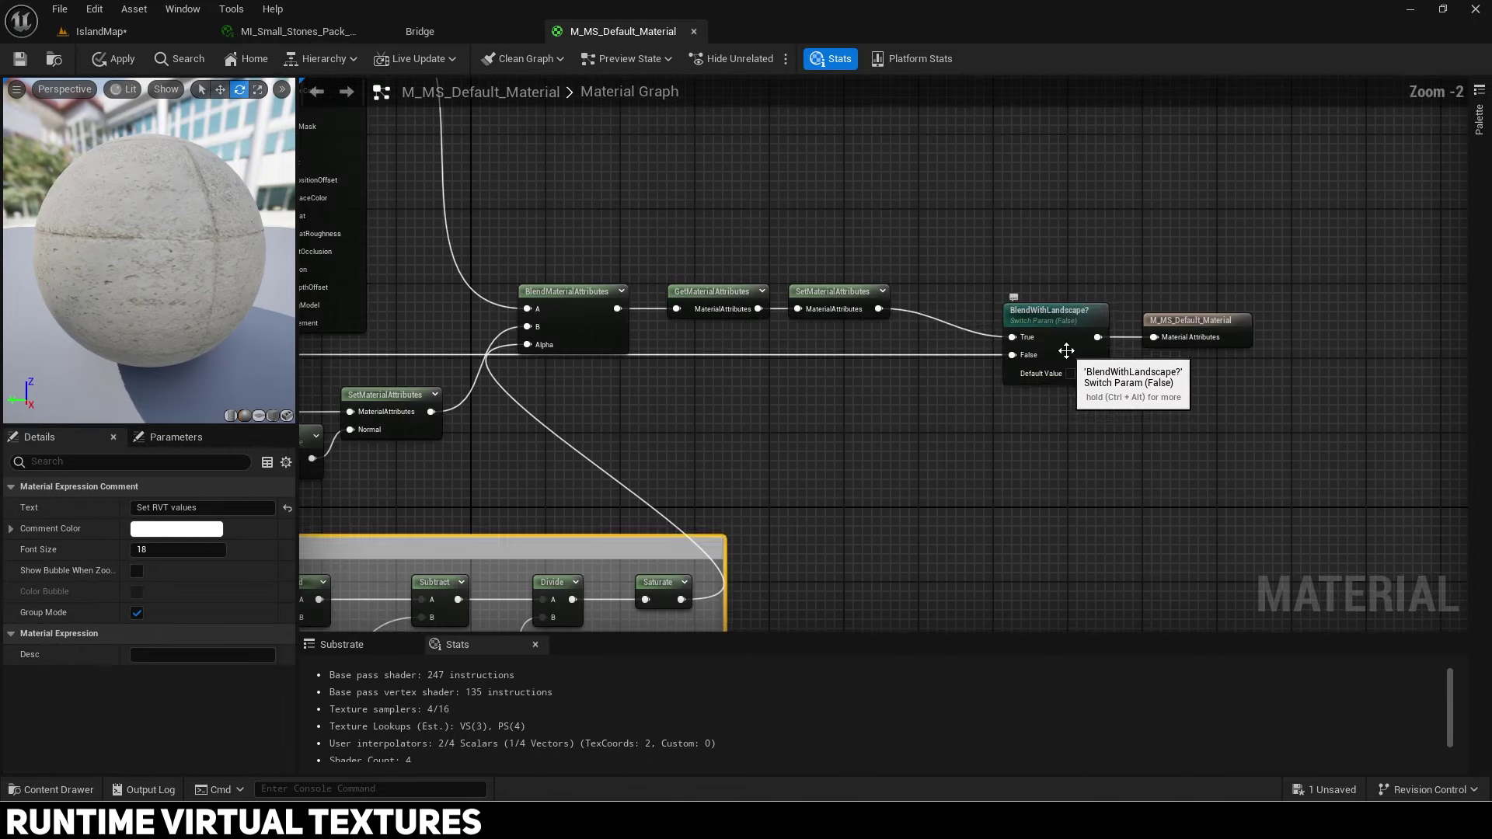
Step: Move the material's tab beside the small stones instance and assign the RVT texture, blend height and falloff parameters to group RVT
{"action": "left_click", "coordinate": [1189, 326]}
{"action": "left_click_drag", "start_coordinate": [554, 33], "coordinate": [390, 45]}
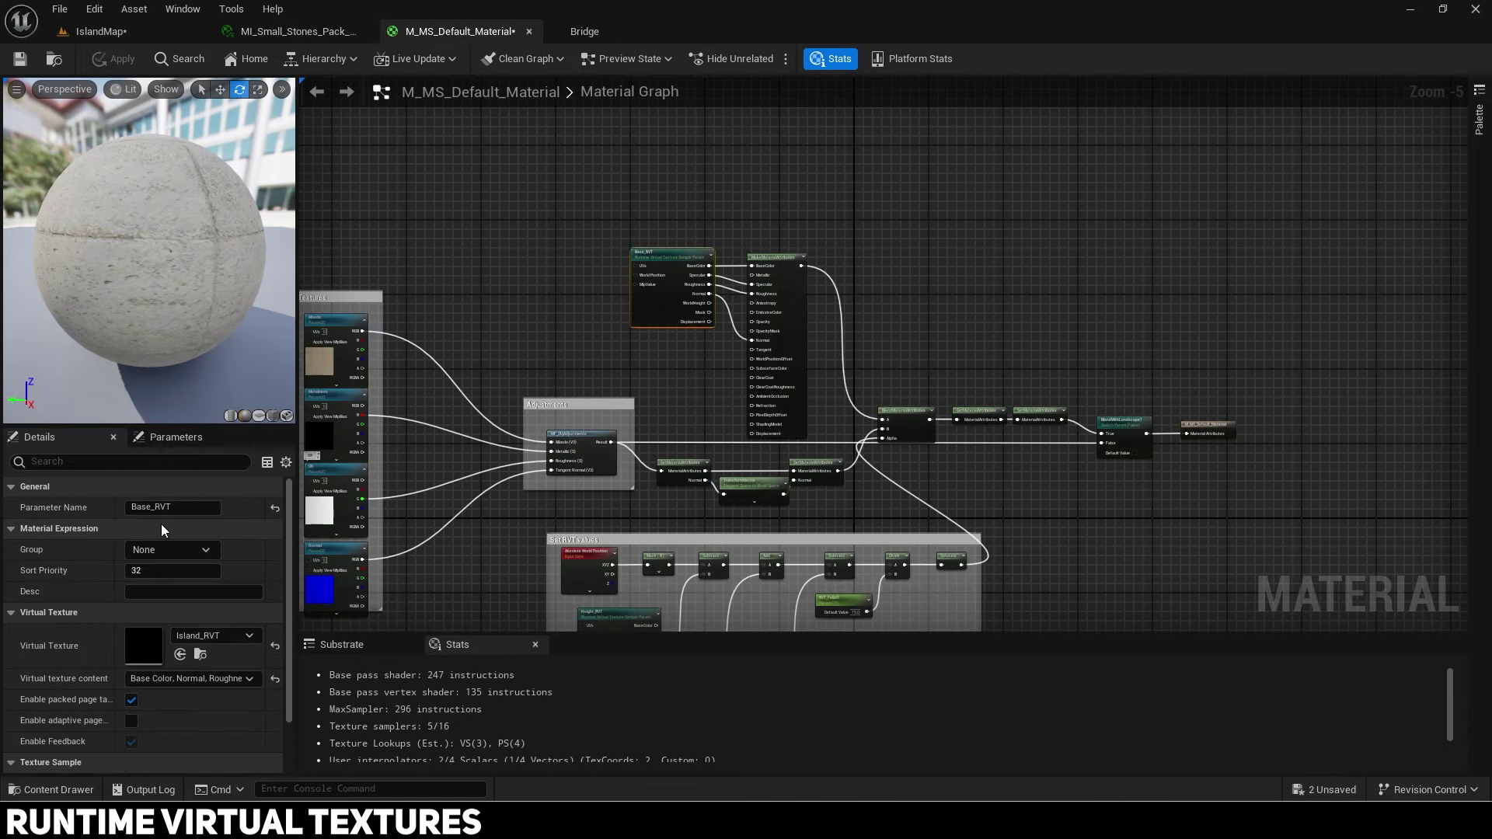
{"action": "right_click_drag", "start_coordinate": [778, 513], "coordinate": [832, 365]}
{"action": "scroll", "coordinate": [829, 516], "scroll_direction": "up", "scroll_amount": 2}
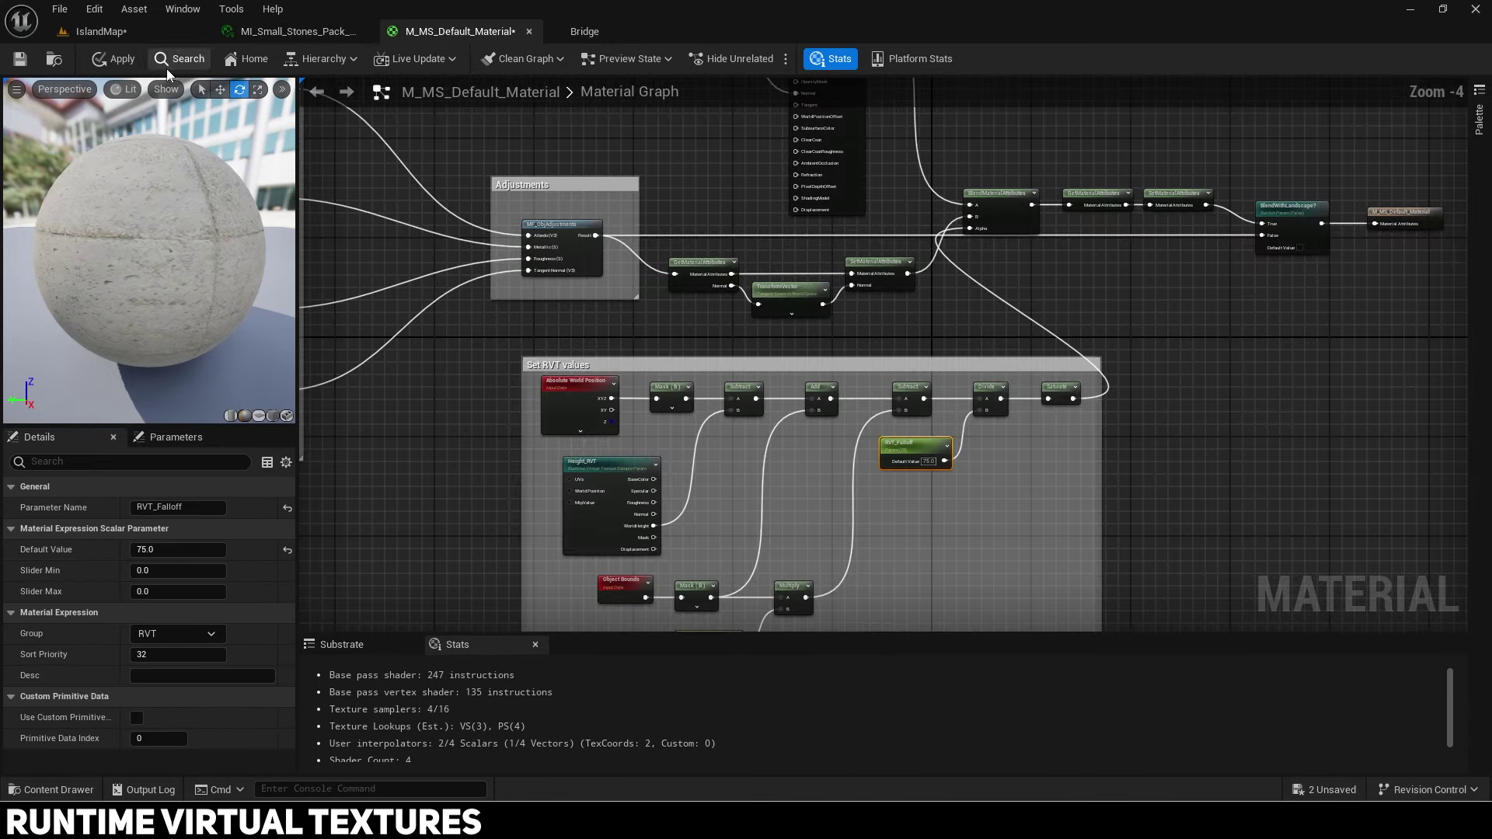
Step: In the small stones material instance, enable the override for the BlendWithLandscape? static switch
{"action": "left_click", "coordinate": [295, 31]}
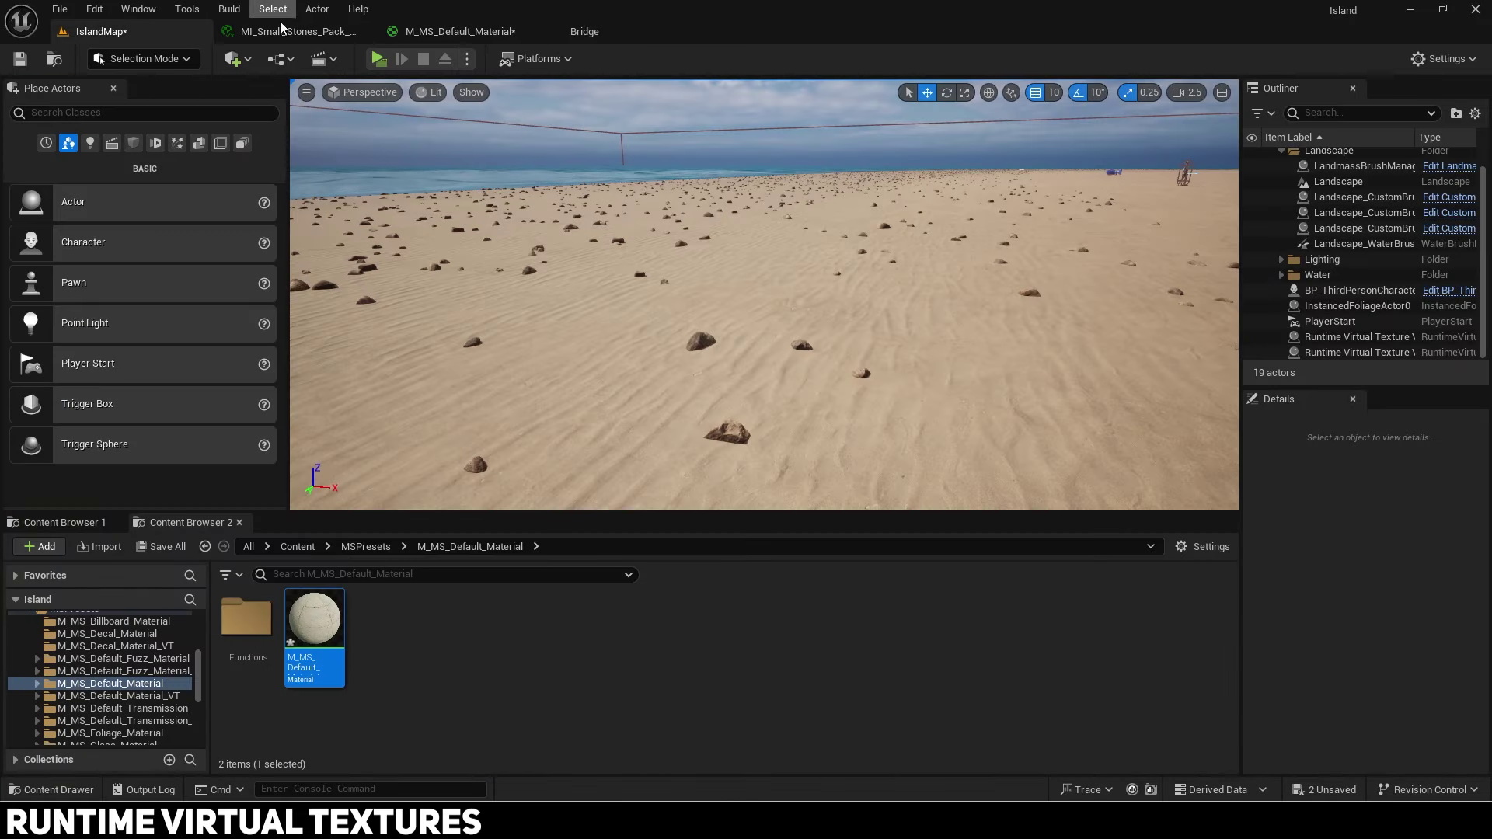
{"action": "left_click", "coordinate": [281, 29]}
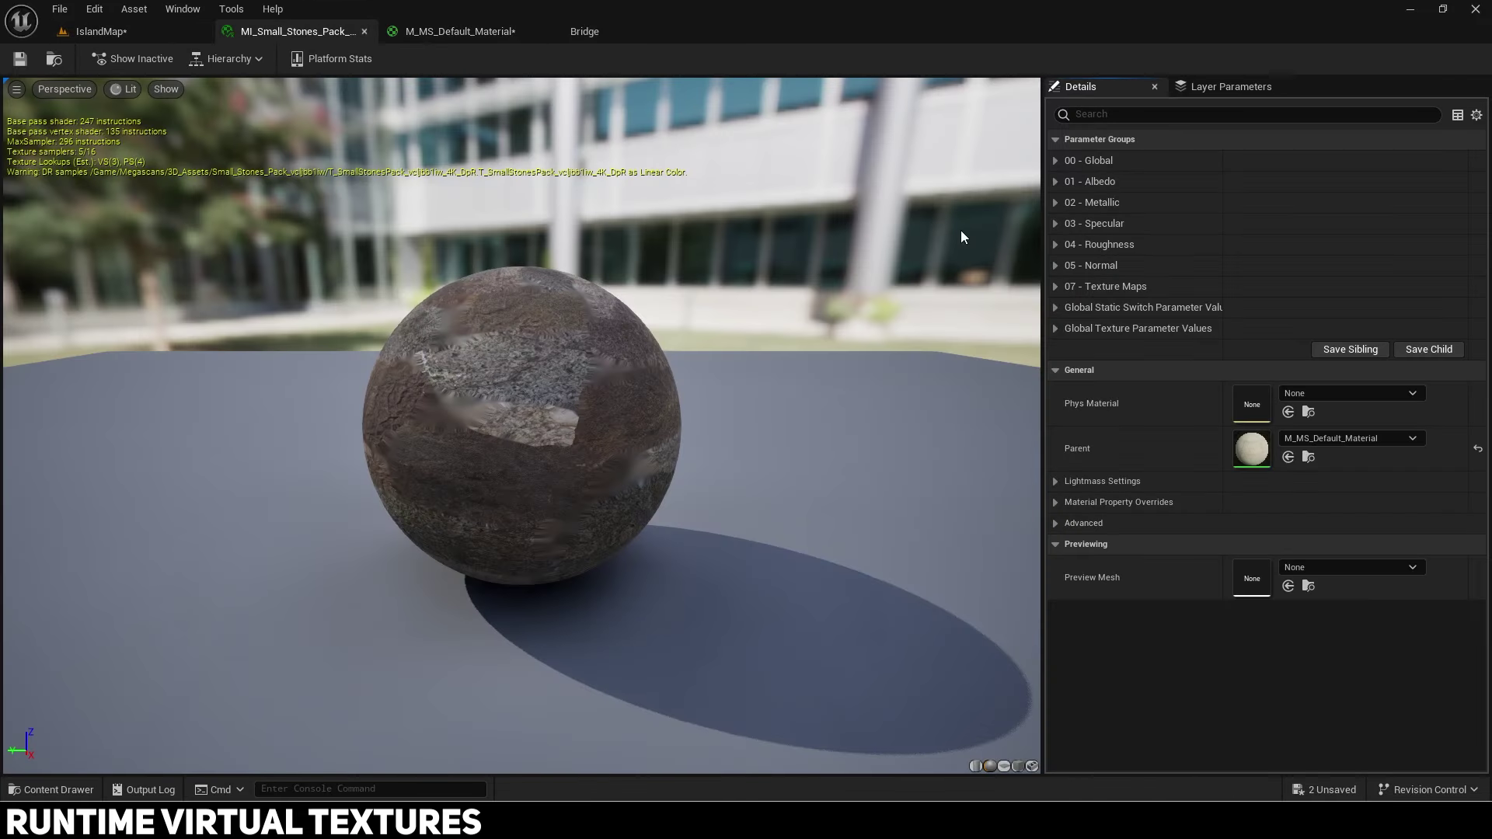
{"action": "left_click", "coordinate": [1055, 308]}
{"action": "left_click", "coordinate": [1083, 329]}
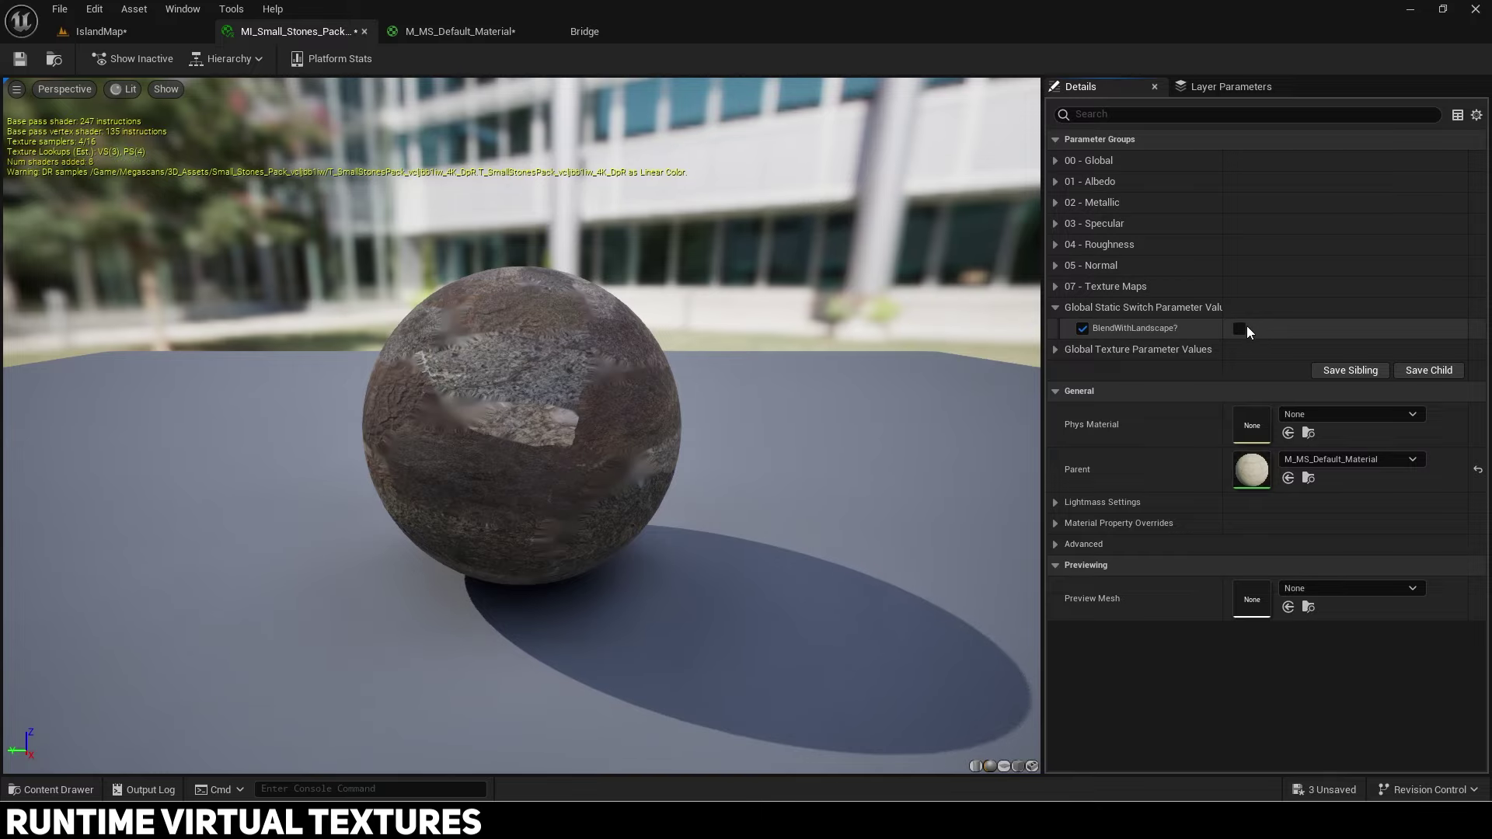
Step: Float the stones material instance editor over IslandMap and switch BlendWithLandscape? on
{"action": "left_click_drag", "start_coordinate": [273, 34], "coordinate": [243, 109]}
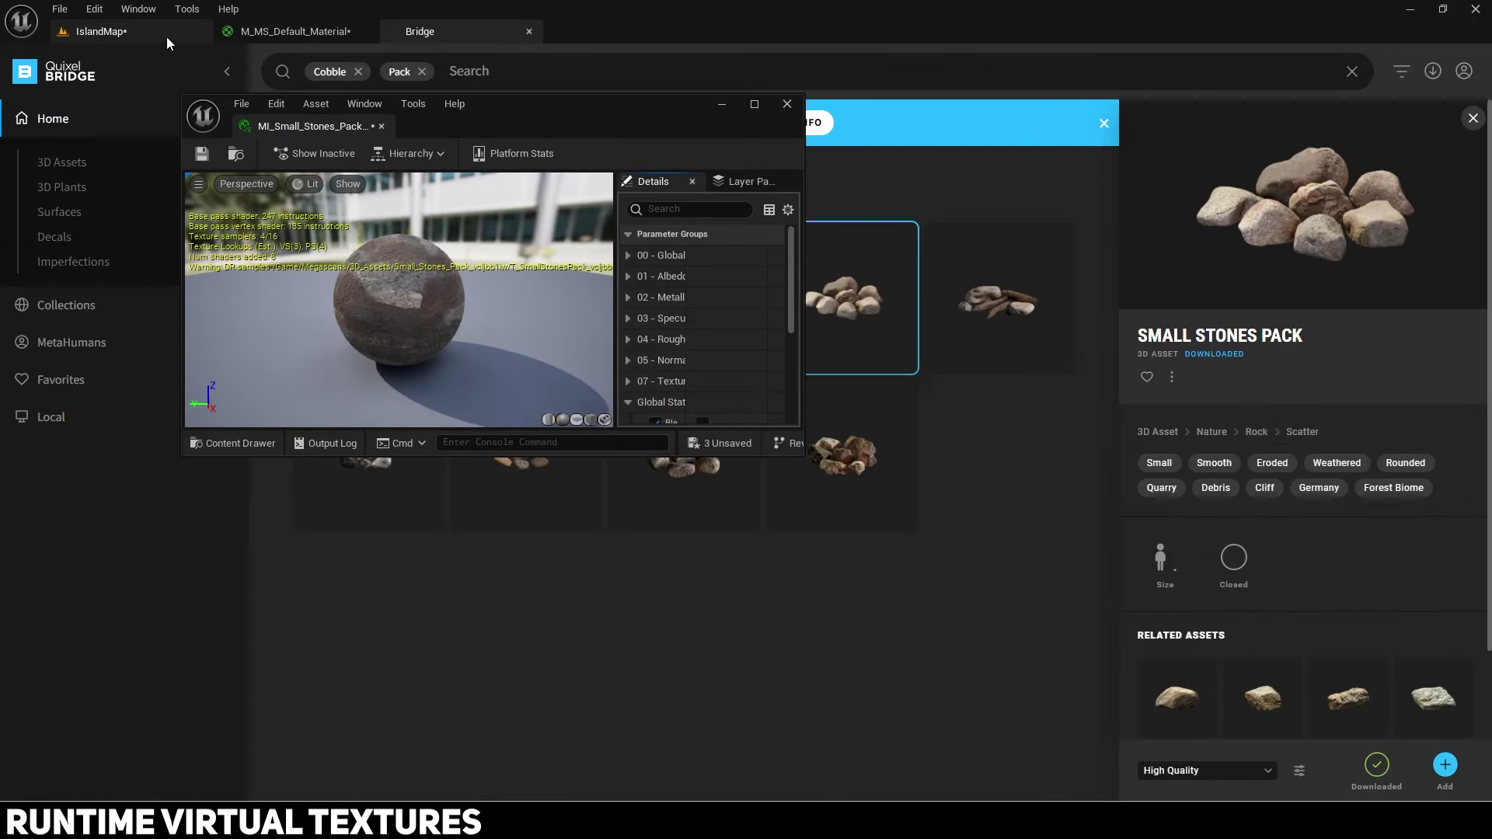
{"action": "left_click", "coordinate": [166, 36]}
{"action": "scroll", "coordinate": [1010, 311], "scroll_direction": "down", "scroll_amount": 4}
{"action": "mouse_move", "coordinate": [1010, 311]}
{"action": "right_mouse_down"}
{"action": "mouse_move", "coordinate": [1049, 295]}
{"action": "mouse_move", "coordinate": [1011, 294]}
{"action": "right_mouse_up"}
{"action": "scroll", "coordinate": [710, 382], "scroll_direction": "down", "scroll_amount": 1}
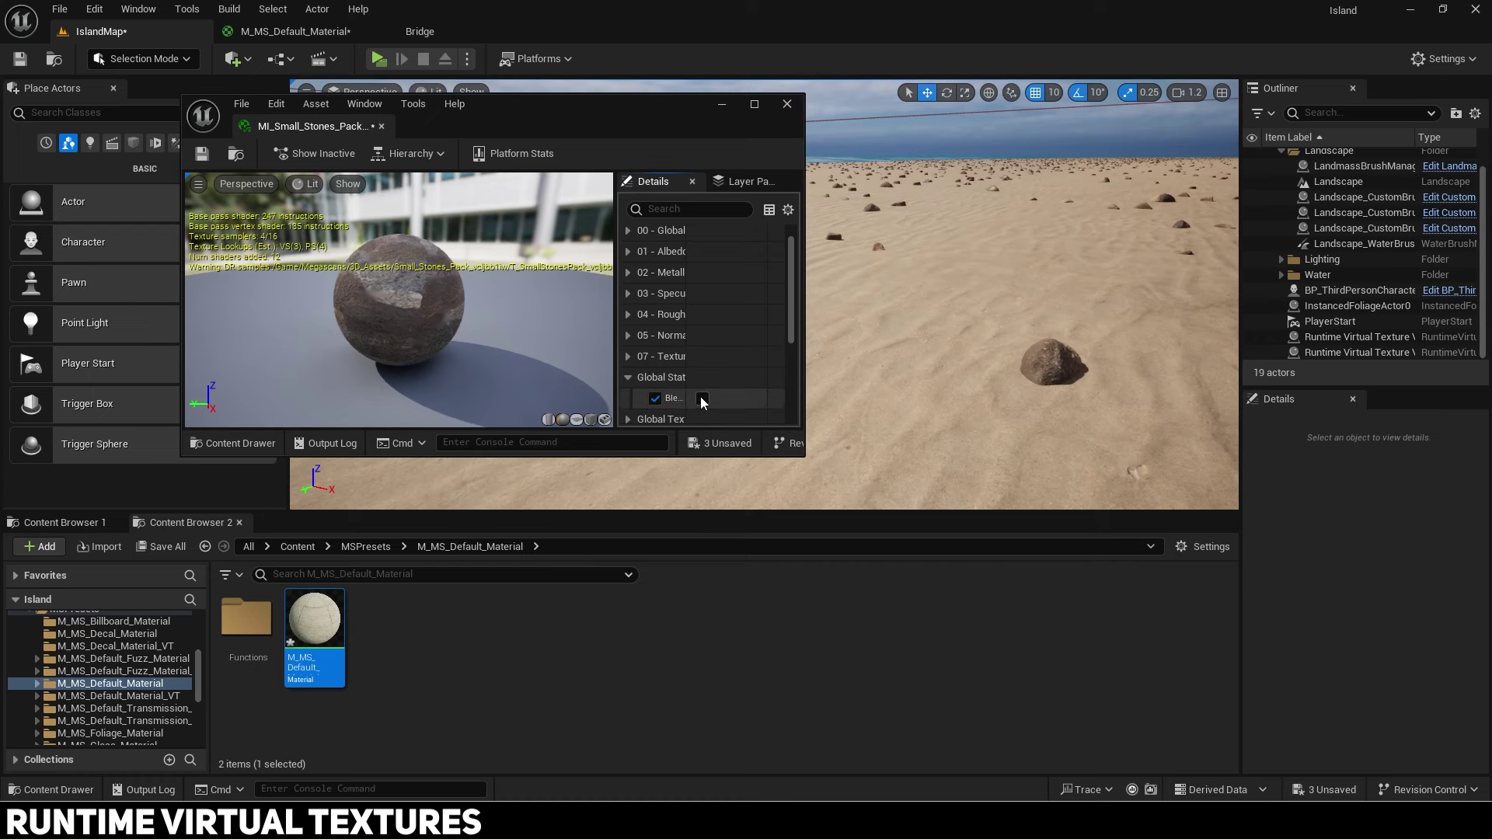
{"action": "left_click", "coordinate": [702, 398]}
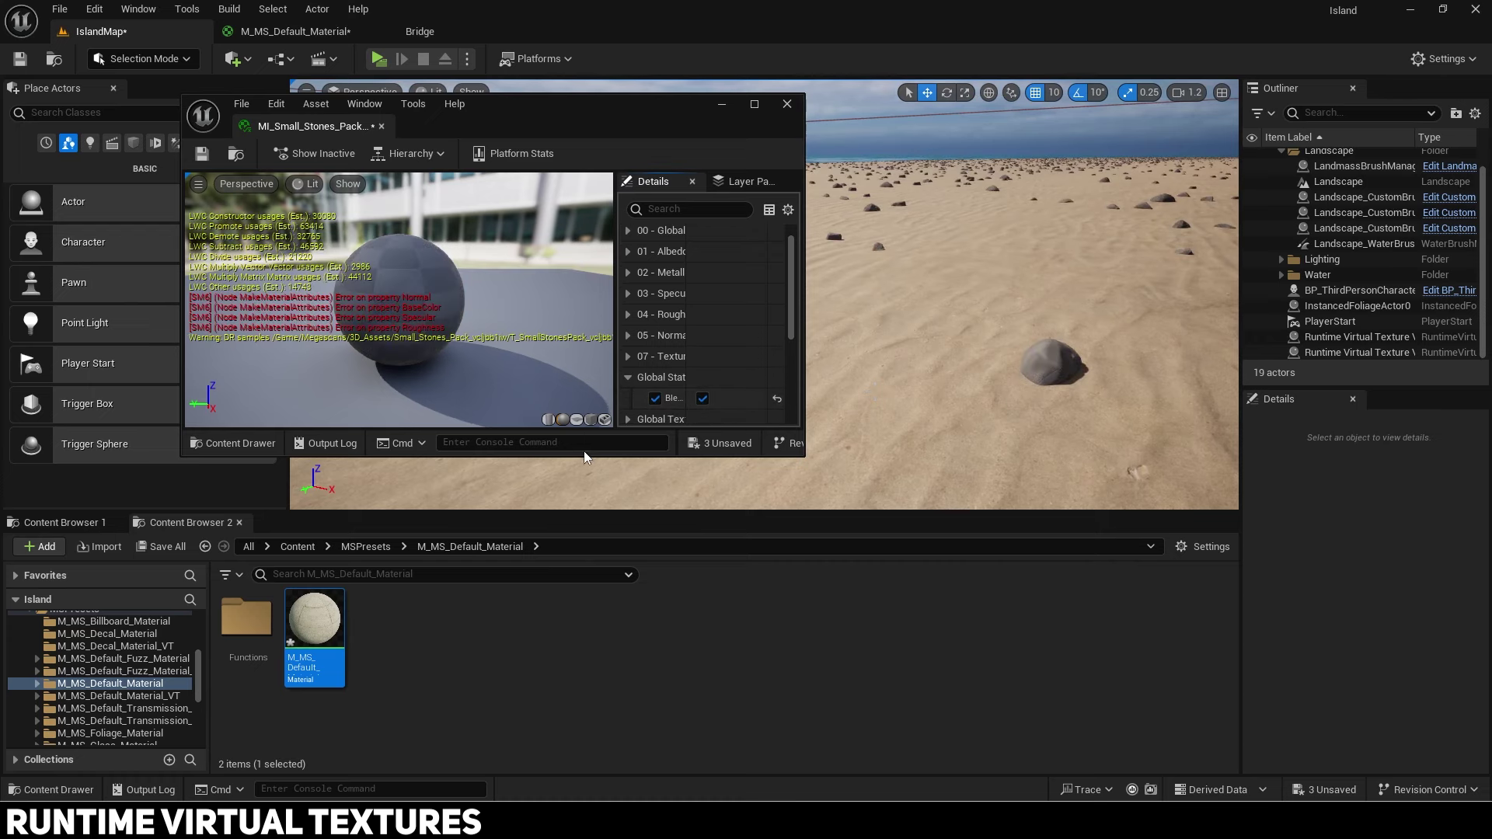
Step: Enlarge the floating material instance window and dock its editor back among the main window's tabs
{"action": "left_click_drag", "start_coordinate": [584, 457], "coordinate": [581, 668]}
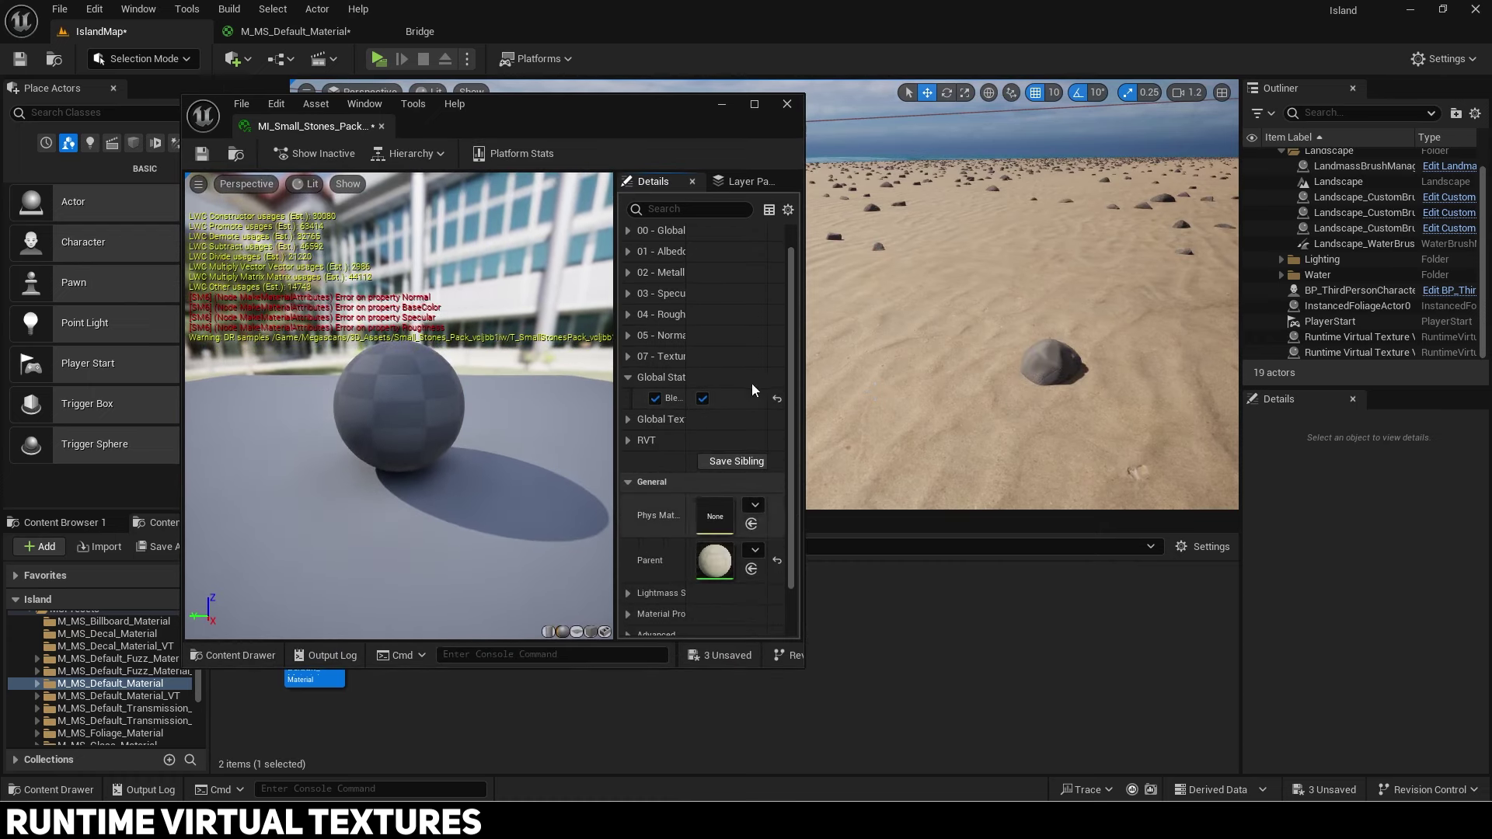
{"action": "left_click_drag", "start_coordinate": [802, 252], "coordinate": [1018, 255]}
{"action": "left_click_drag", "start_coordinate": [334, 126], "coordinate": [311, 30]}
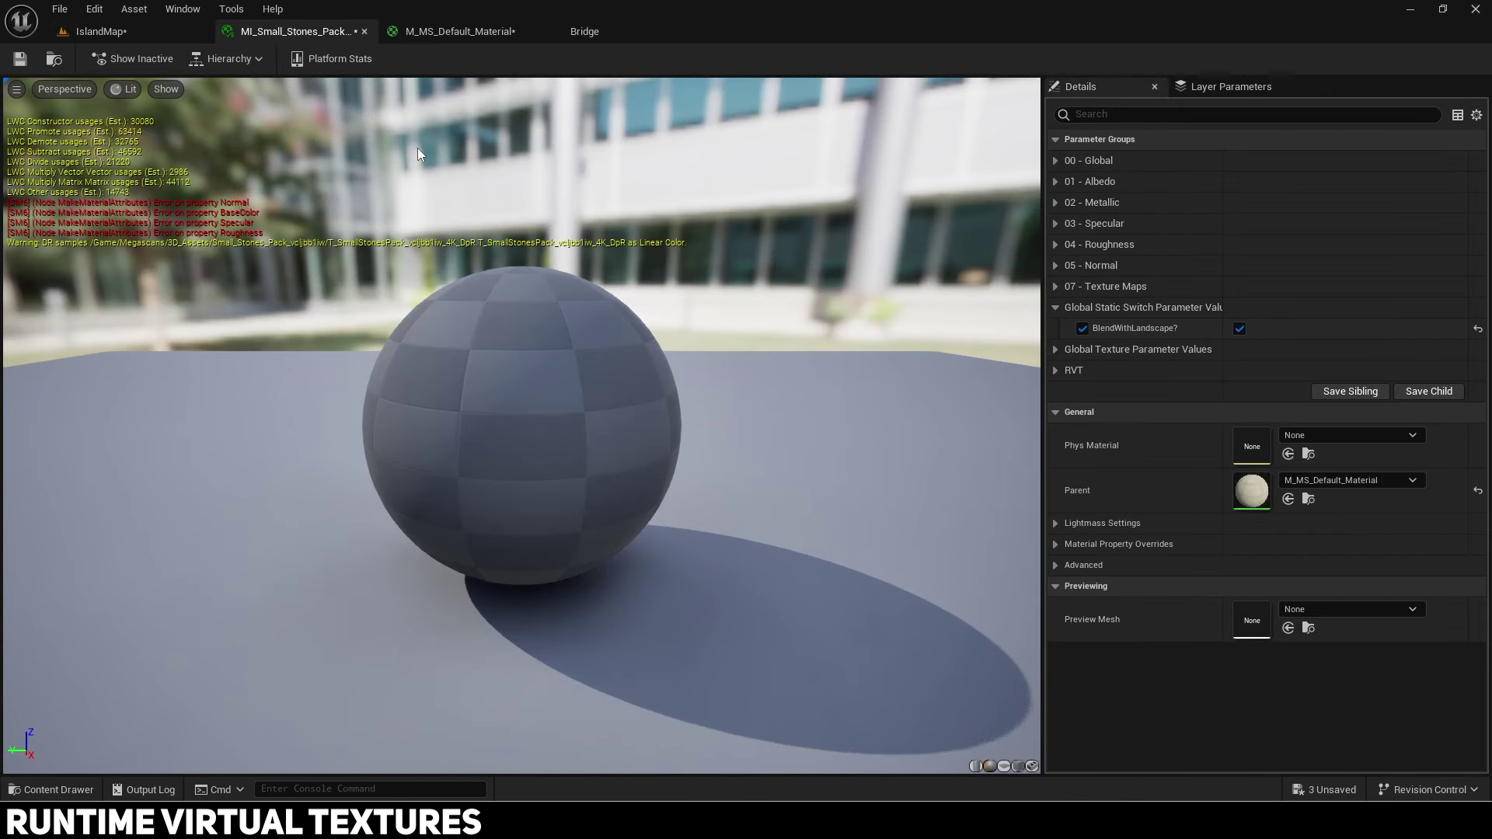
Step: Search the project settings for "virtual te", enable virtual texture support and restart the editor to apply it
{"action": "left_click", "coordinate": [92, 8]}
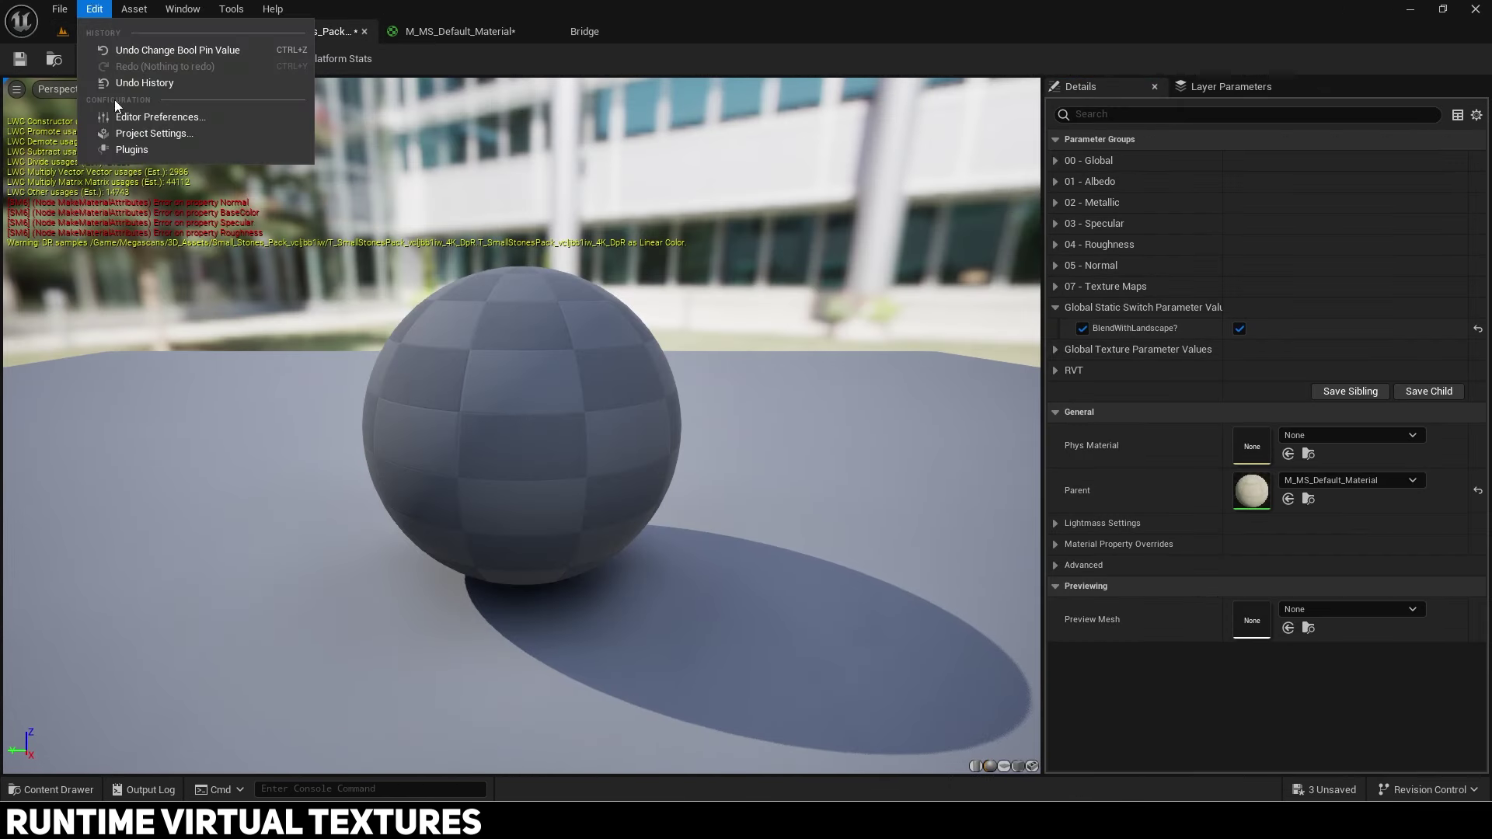
{"action": "left_click", "coordinate": [129, 137]}
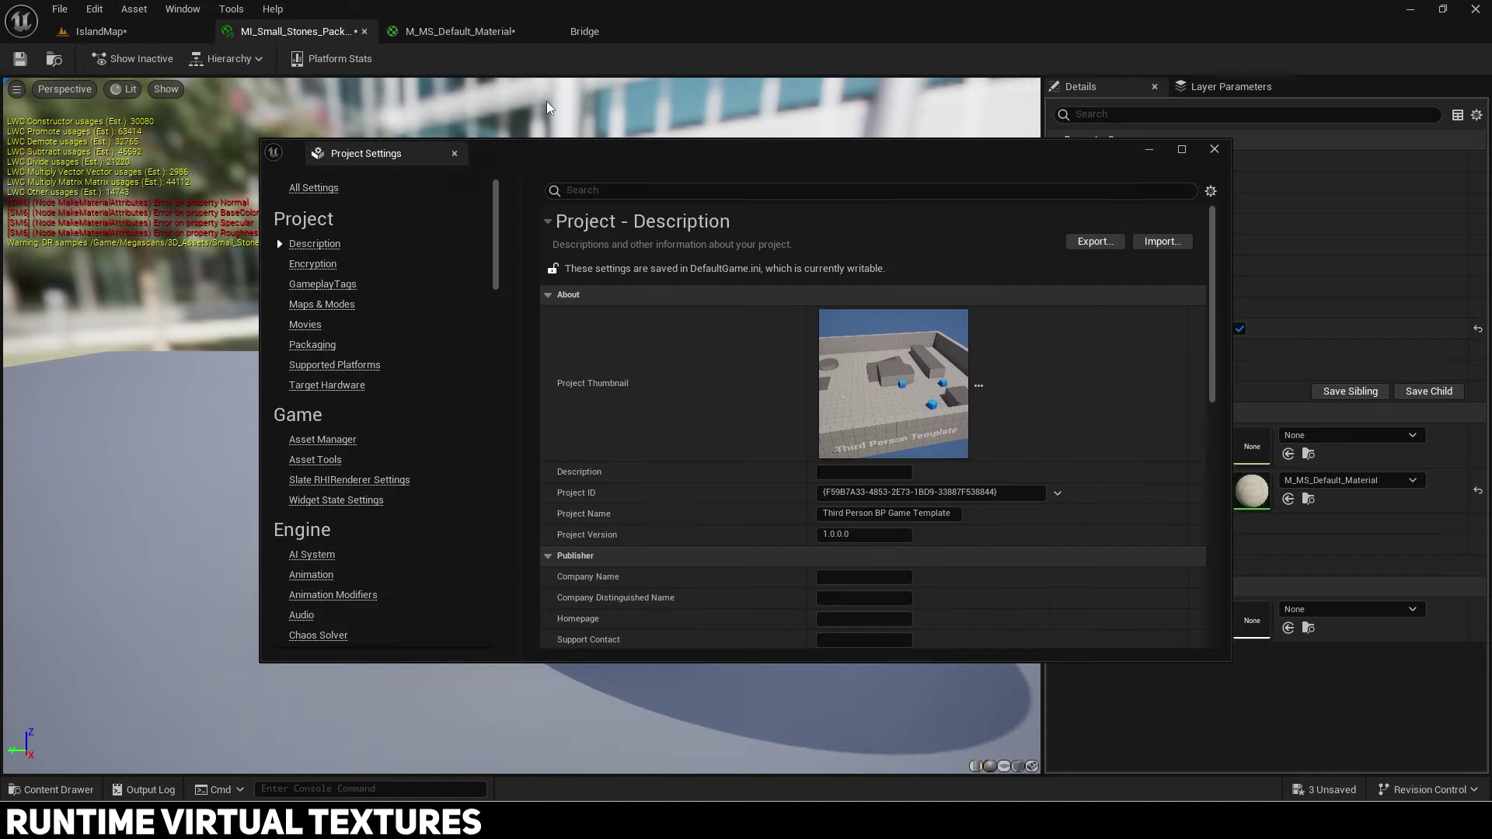
{"action": "left_click_drag", "start_coordinate": [373, 155], "coordinate": [701, 36]}
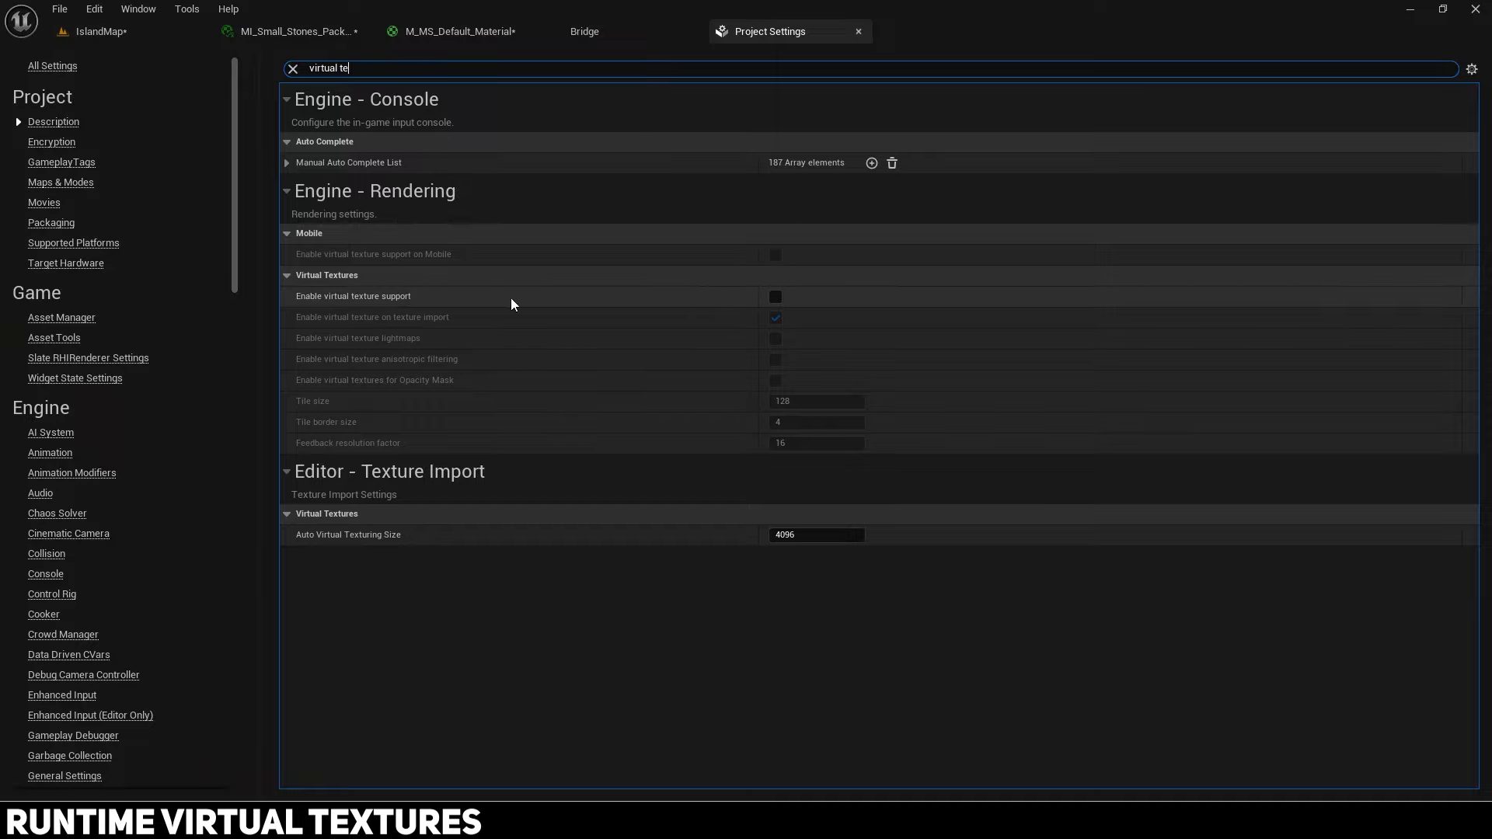
{"action": "left_click", "coordinate": [775, 297]}
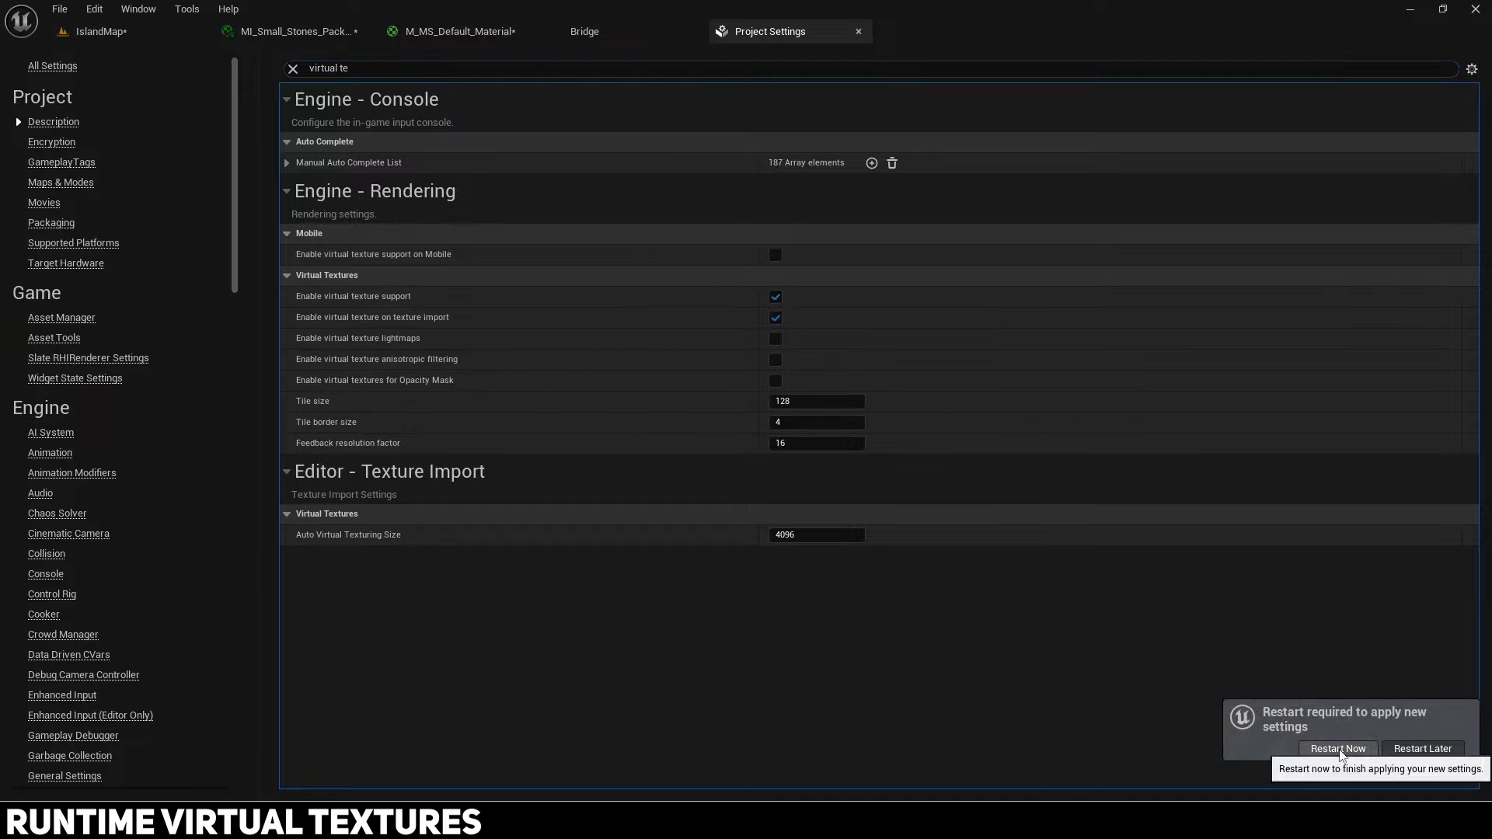
{"action": "left_click", "coordinate": [1246, 748]}
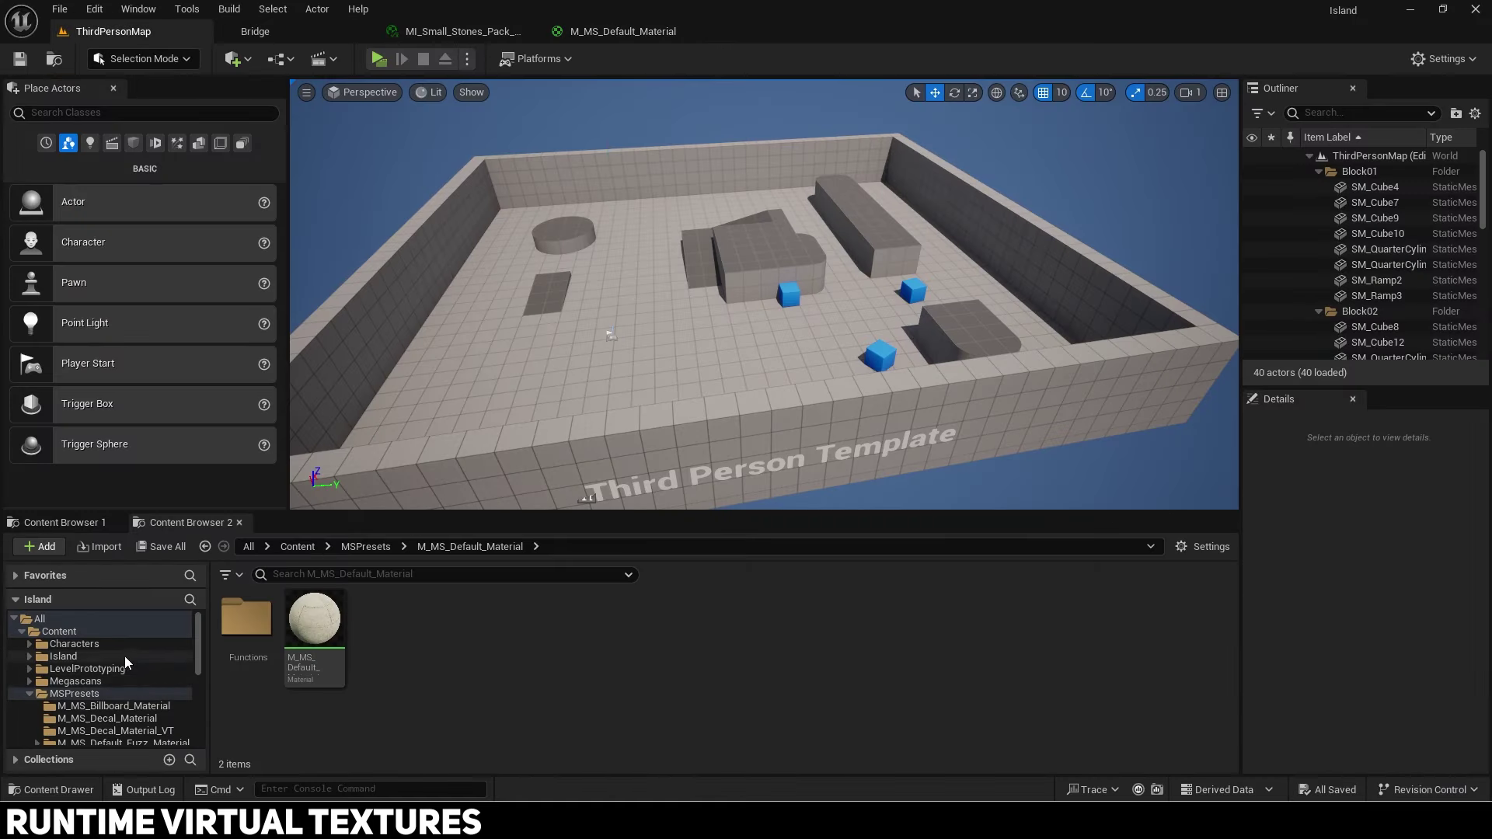
Step: Open the IslandMap level and float the small stones material instance editor over it
{"action": "double_click", "coordinate": [382, 621]}
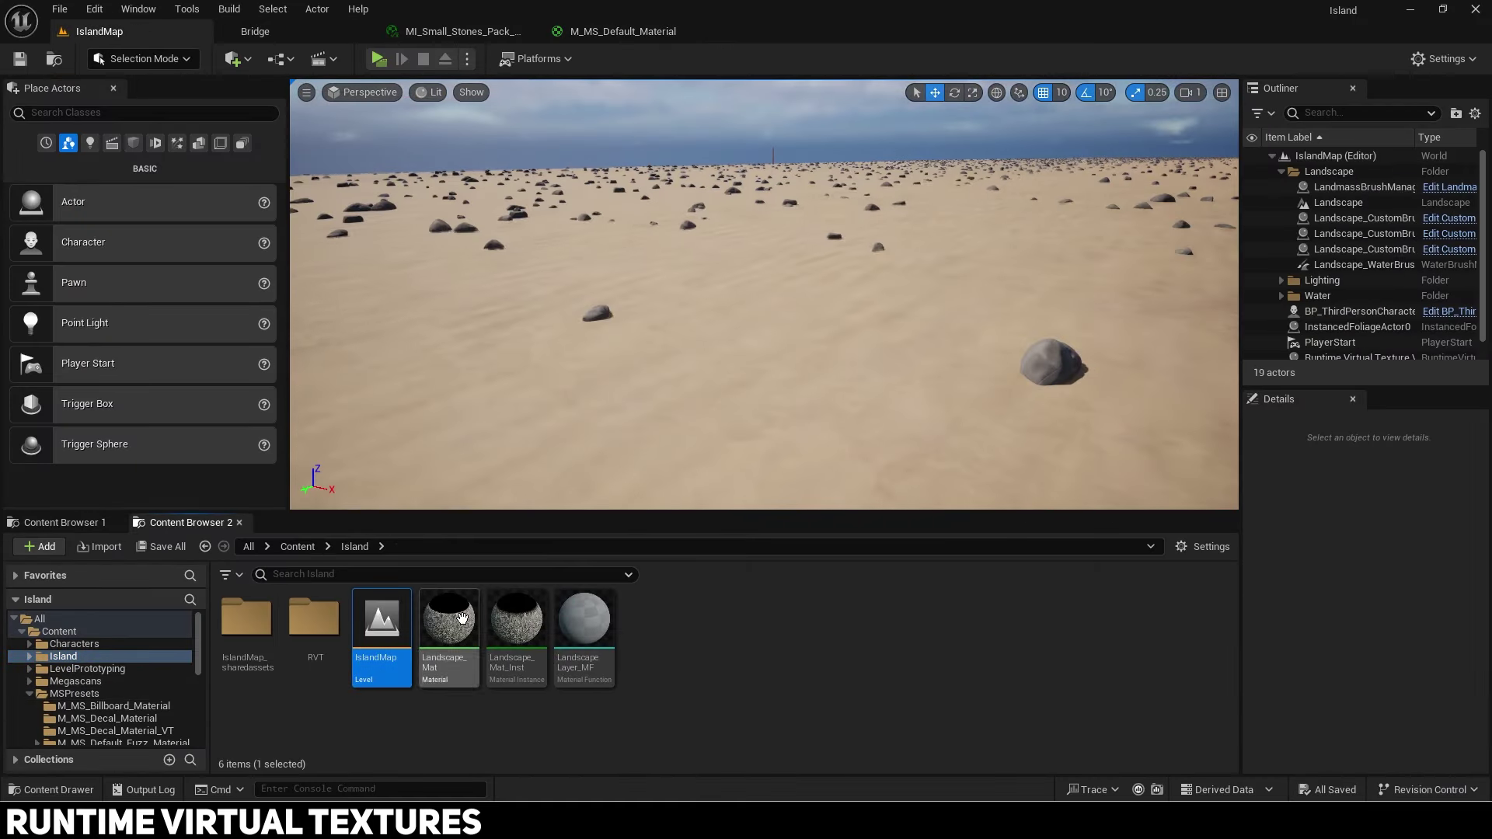
{"action": "left_click", "coordinate": [482, 33]}
{"action": "left_click", "coordinate": [101, 30]}
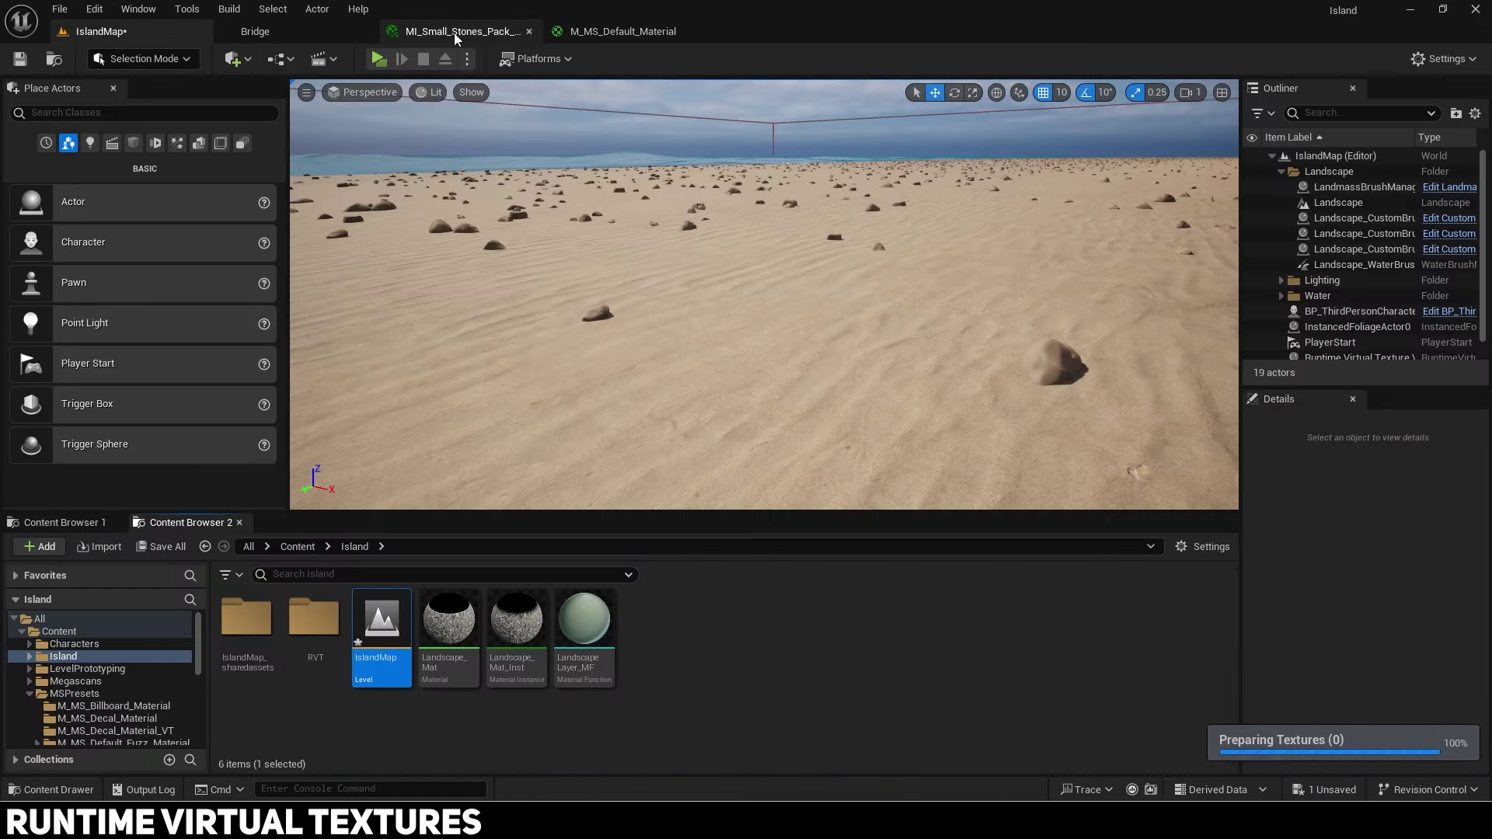
{"action": "left_click_drag", "start_coordinate": [454, 32], "coordinate": [212, 119]}
{"action": "left_click", "coordinate": [166, 40]}
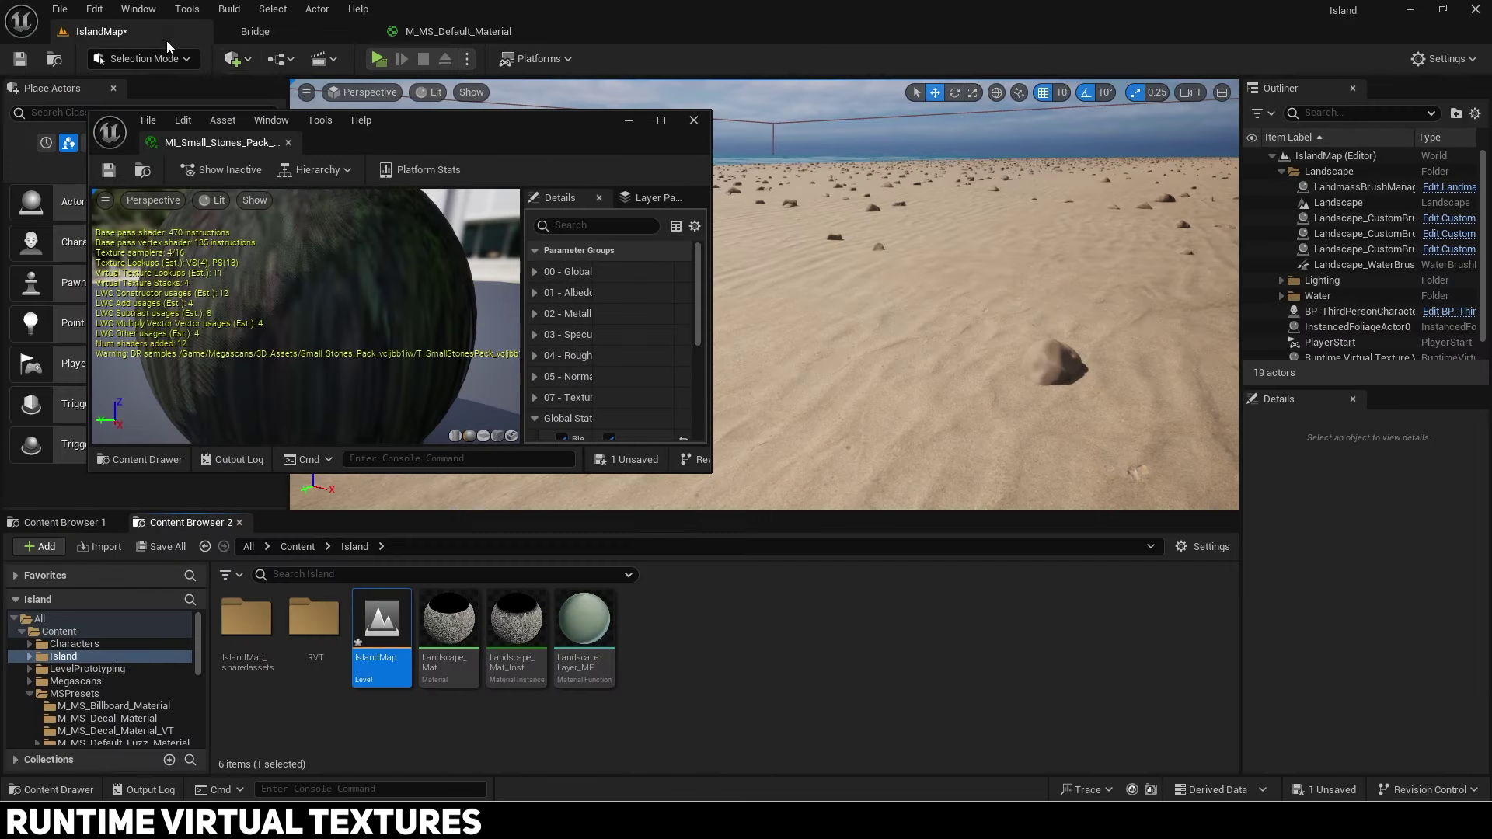
Step: Toggle BlendWithLandscape? off and on again to compare the stones in the level with and without blending
{"action": "scroll", "coordinate": [598, 319], "scroll_direction": "down", "scroll_amount": 3}
{"action": "left_click", "coordinate": [609, 366]}
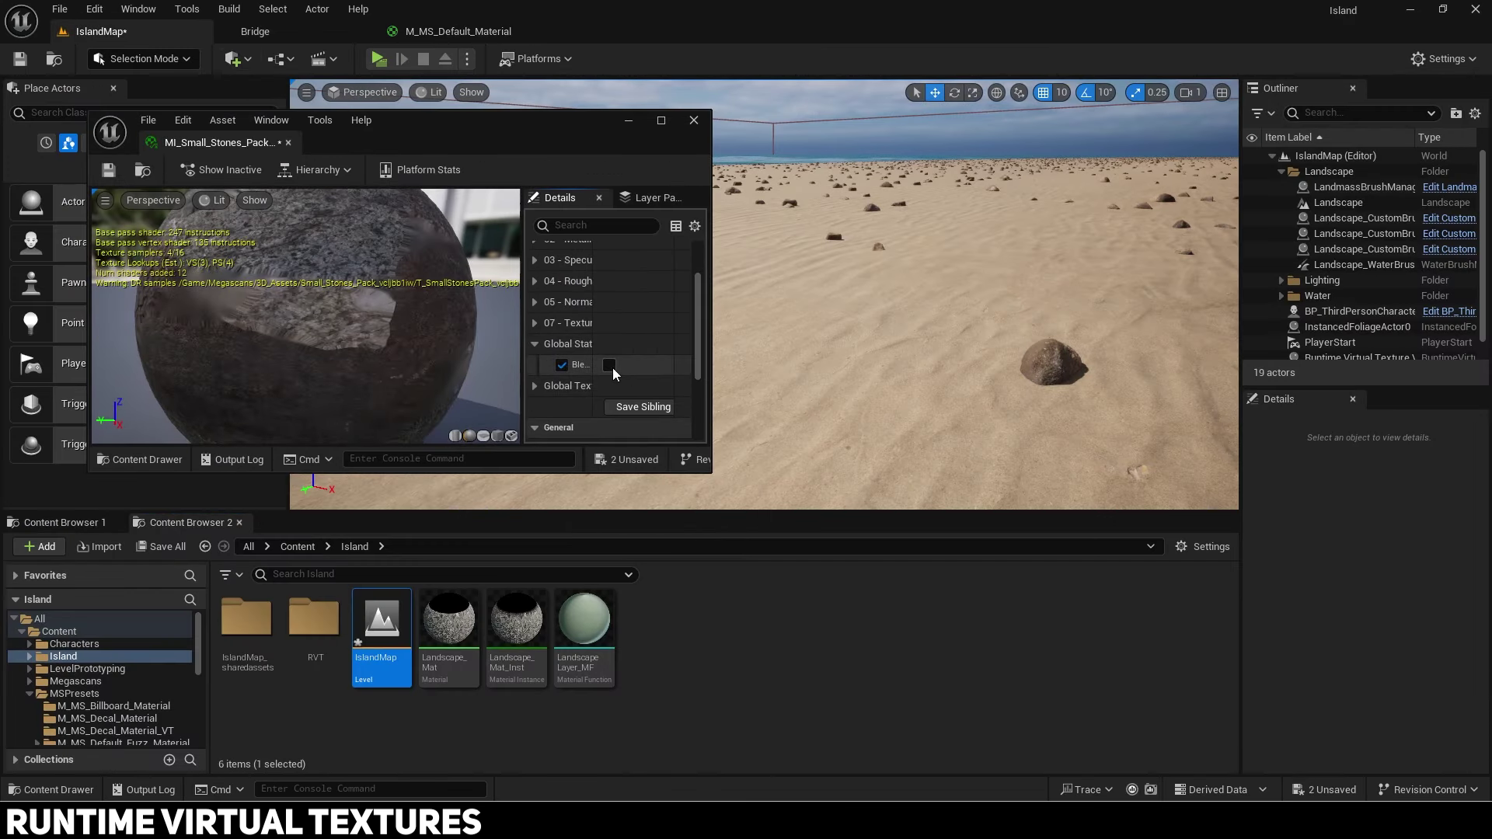
{"action": "left_click", "coordinate": [611, 365]}
{"action": "right_click_drag", "start_coordinate": [964, 311], "coordinate": [983, 342]}
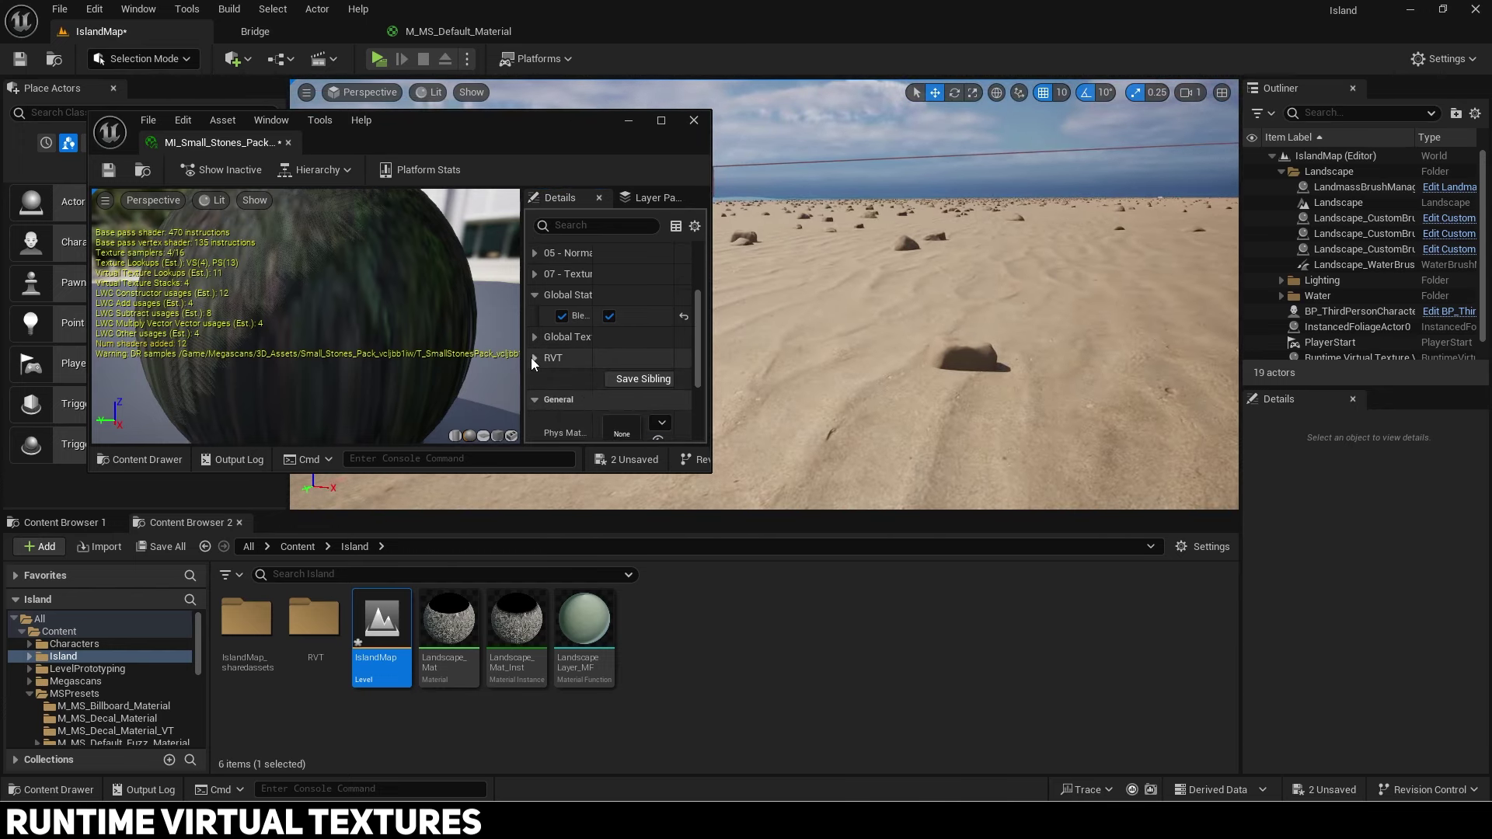
Step: Enable the overrides for RVT_BlendHeight and RVT_Falloff in the stones instance, and undo a trial change of the blend height
{"action": "left_click", "coordinate": [533, 359]}
{"action": "scroll", "coordinate": [536, 358], "scroll_direction": "down", "scroll_amount": 3}
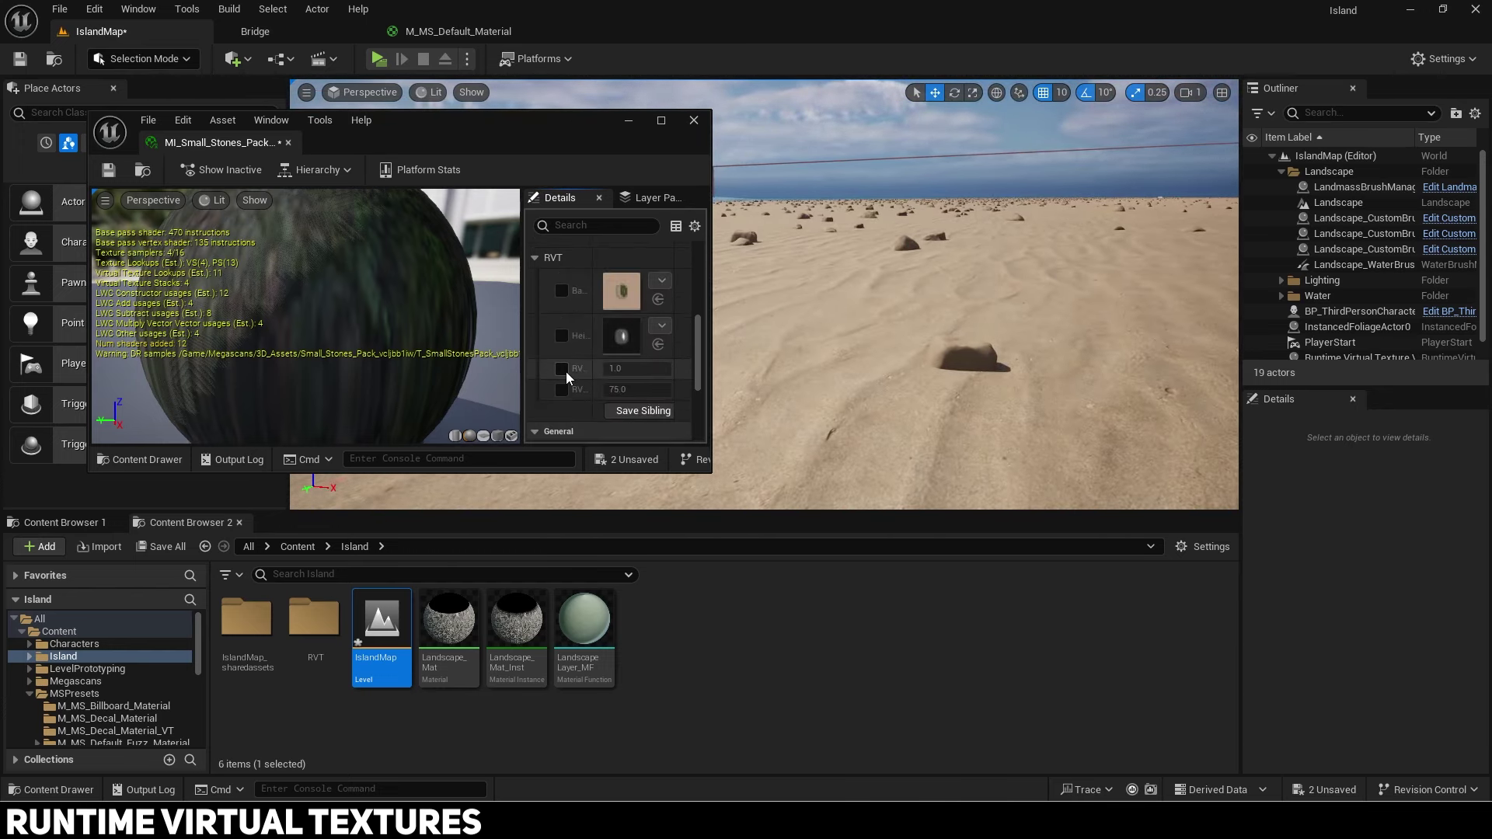
{"action": "left_click", "coordinate": [561, 369]}
{"action": "left_click", "coordinate": [561, 390]}
{"action": "left_click_drag", "start_coordinate": [595, 368], "coordinate": [708, 384]}
{"action": "key", "text": "ctrl+z"}
Step: Close in on a single stone and set the instance's RVT_Falloff to 5.0 and RVT_BlendHeight to about 1.016
{"action": "mouse_move", "coordinate": [847, 342]}
{"action": "right_mouse_down"}
{"action": "mouse_move", "coordinate": [874, 334]}
{"action": "mouse_move", "coordinate": [937, 361]}
{"action": "mouse_move", "coordinate": [847, 345]}
{"action": "right_mouse_up"}
{"action": "key", "text": "w"}
{"action": "scroll", "coordinate": [874, 334], "scroll_direction": "down", "scroll_amount": 3}
{"action": "key", "text": "w"}
{"action": "key", "text": "s"}
{"action": "key", "text": "w"}
{"action": "scroll", "coordinate": [937, 361], "scroll_direction": "down", "scroll_amount": 5}
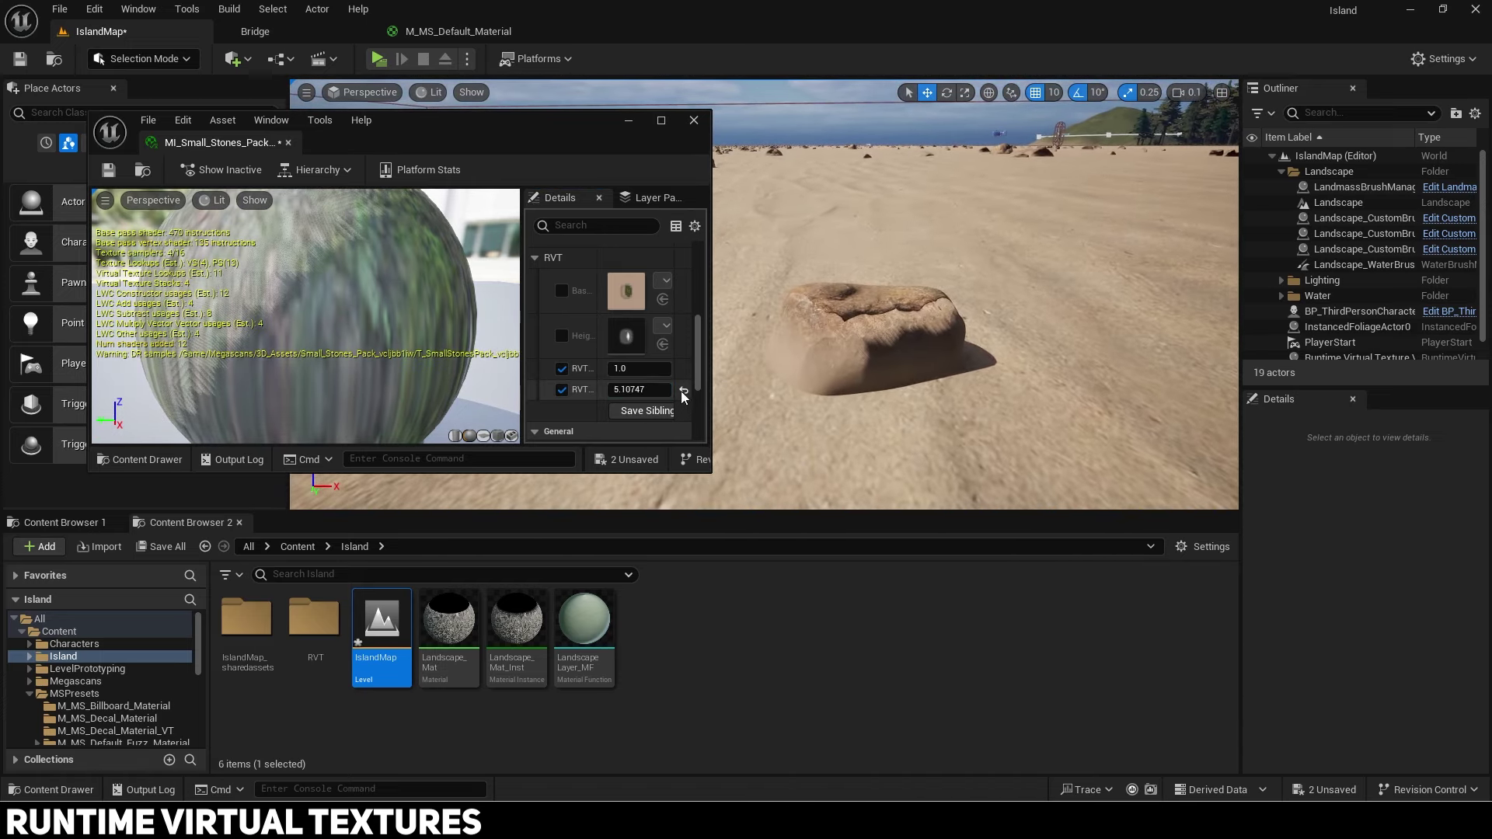
{"action": "left_click_drag", "start_coordinate": [641, 390], "coordinate": [624, 390]}
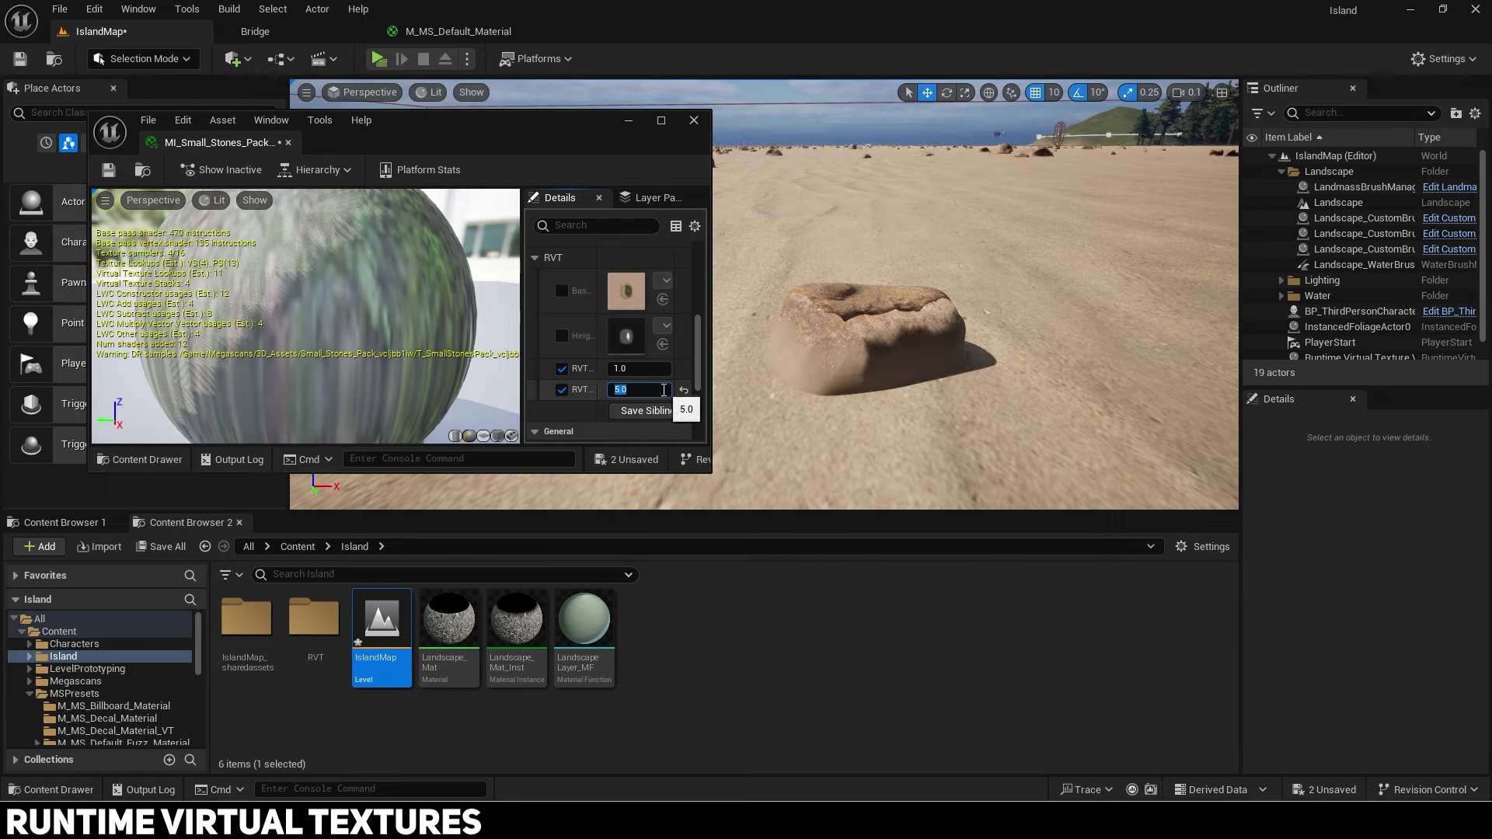
{"action": "left_click_drag", "start_coordinate": [645, 364], "coordinate": [638, 364]}
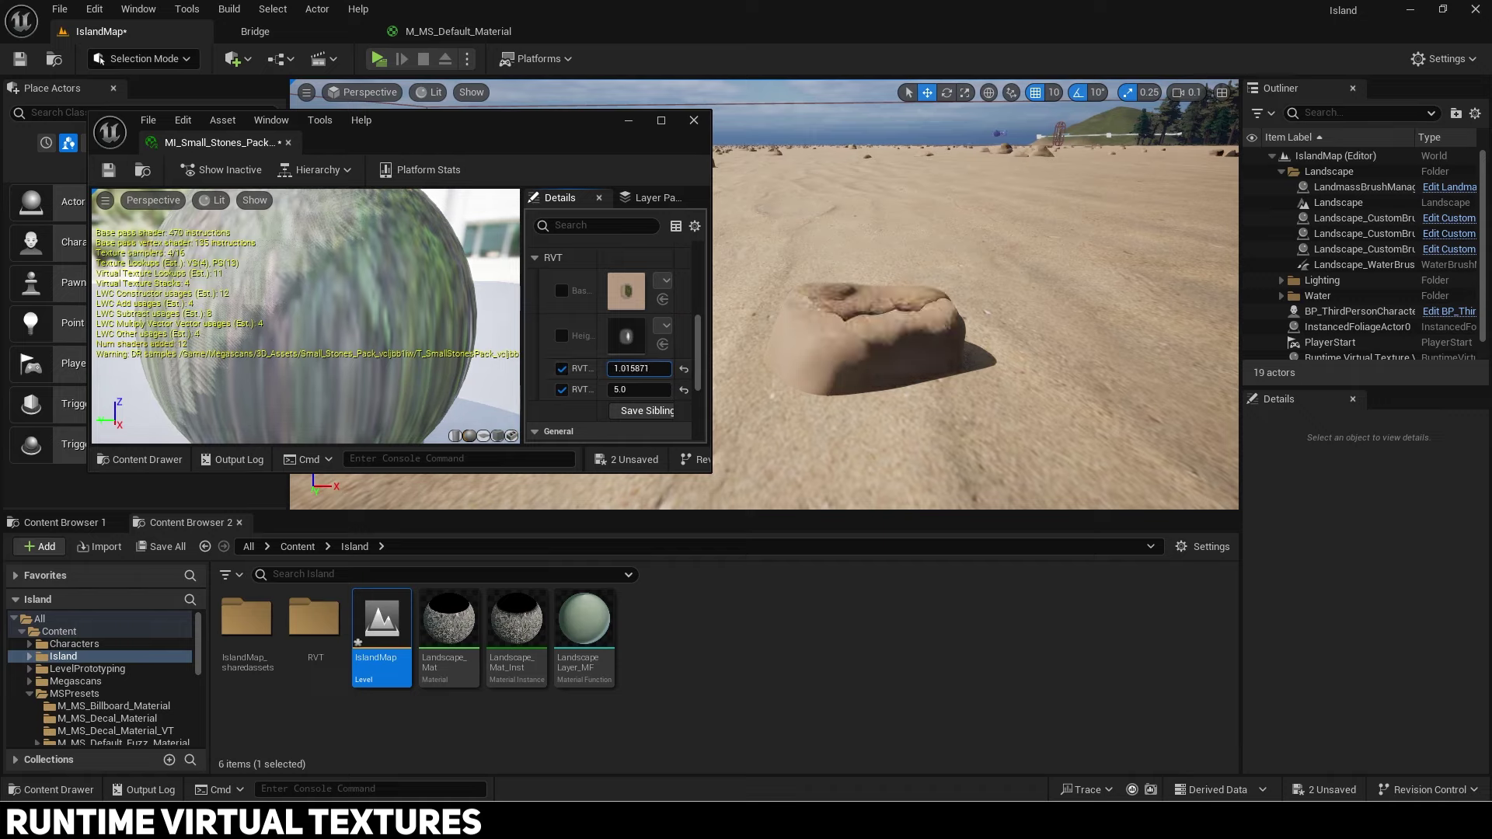
Step: Undo the last RVT_BlendHeight change in the stones instance, set RVT_Falloff to 10.0 and save the instance
{"action": "key", "text": "ctrl+z"}
{"action": "left_click_drag", "start_coordinate": [250, 146], "coordinate": [279, 31]}
{"action": "left_click", "coordinate": [112, 30]}
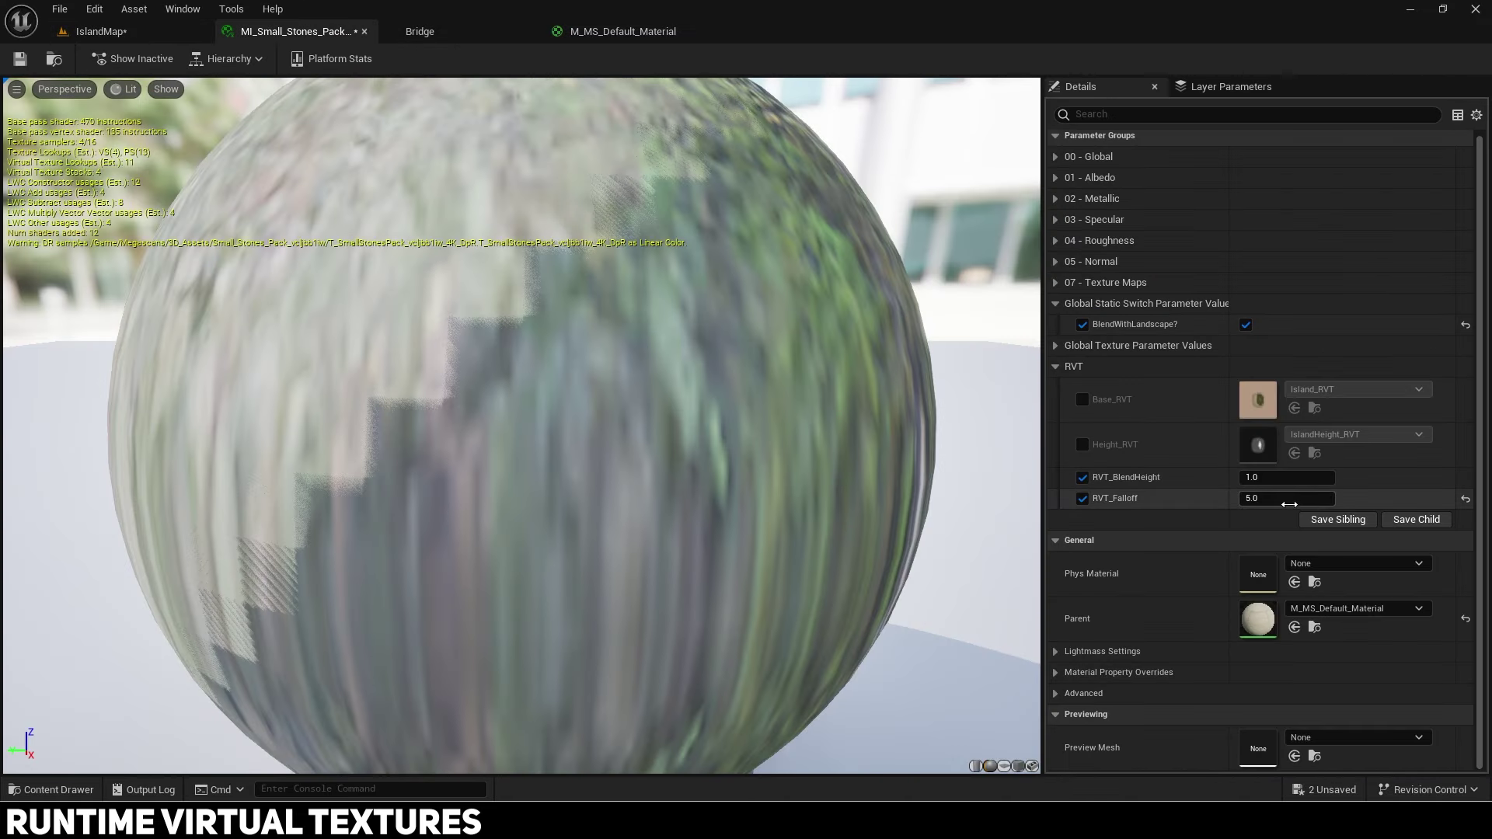
{"action": "left_click", "coordinate": [1290, 504]}
{"action": "type", "text": "10"}
{"action": "key", "text": "ctrl+s"}
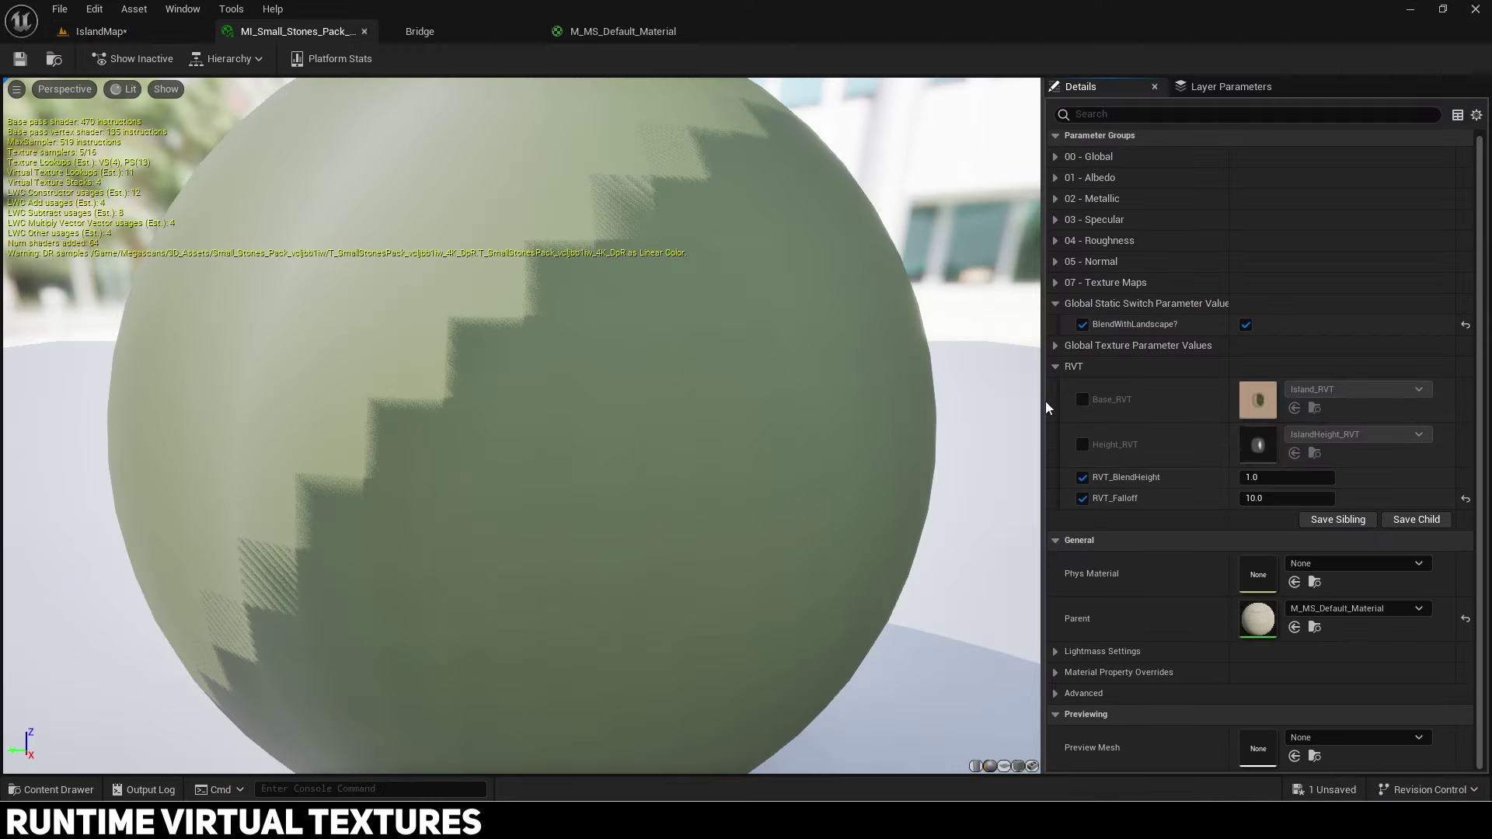
Step: Try an RVT_BlendHeight of 1.01 on the stones instance in view of the level, set it to 1.005 and save
{"action": "left_click", "coordinate": [1274, 477]}
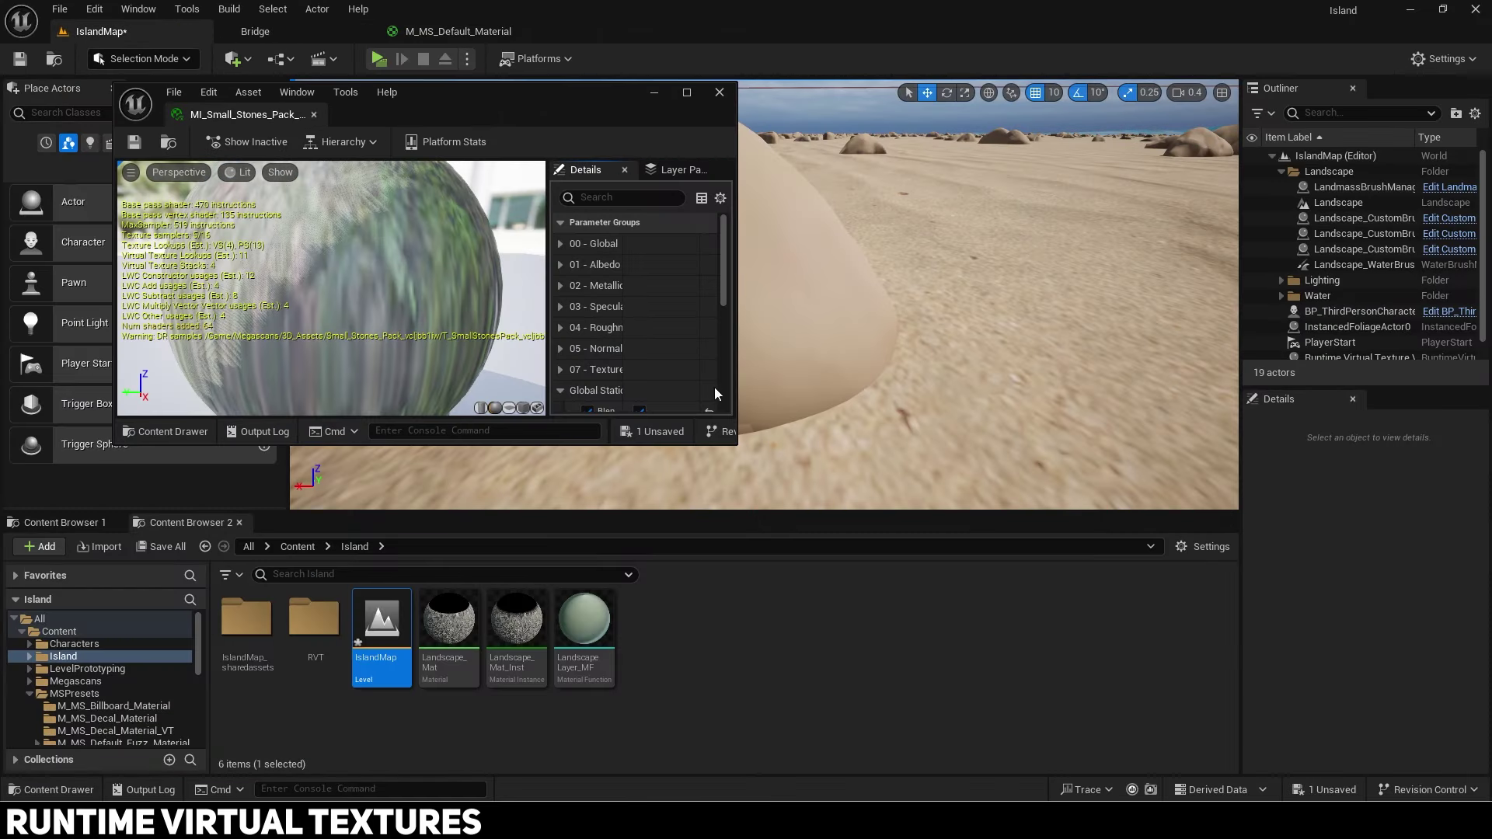
{"action": "left_click_drag", "start_coordinate": [673, 368], "coordinate": [661, 368]}
{"action": "left_click", "coordinate": [673, 369]}
{"action": "type", "text": "1.01"}
{"action": "key", "text": "Return"}
{"action": "type", "text": "1.005"}
{"action": "key", "text": "Return"}
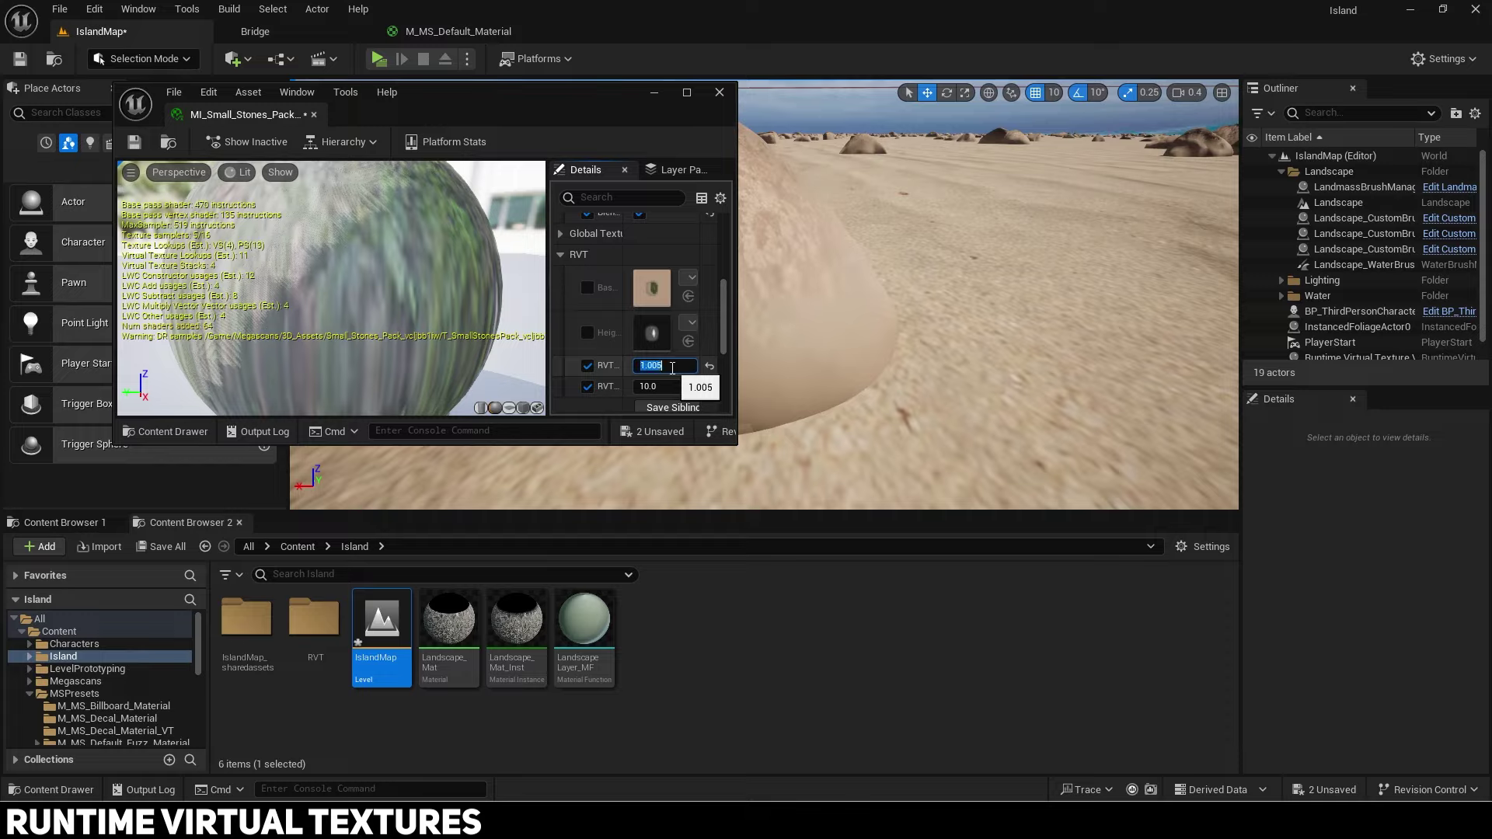
{"action": "left_click", "coordinate": [672, 368]}
{"action": "key", "text": "ctrl+s"}
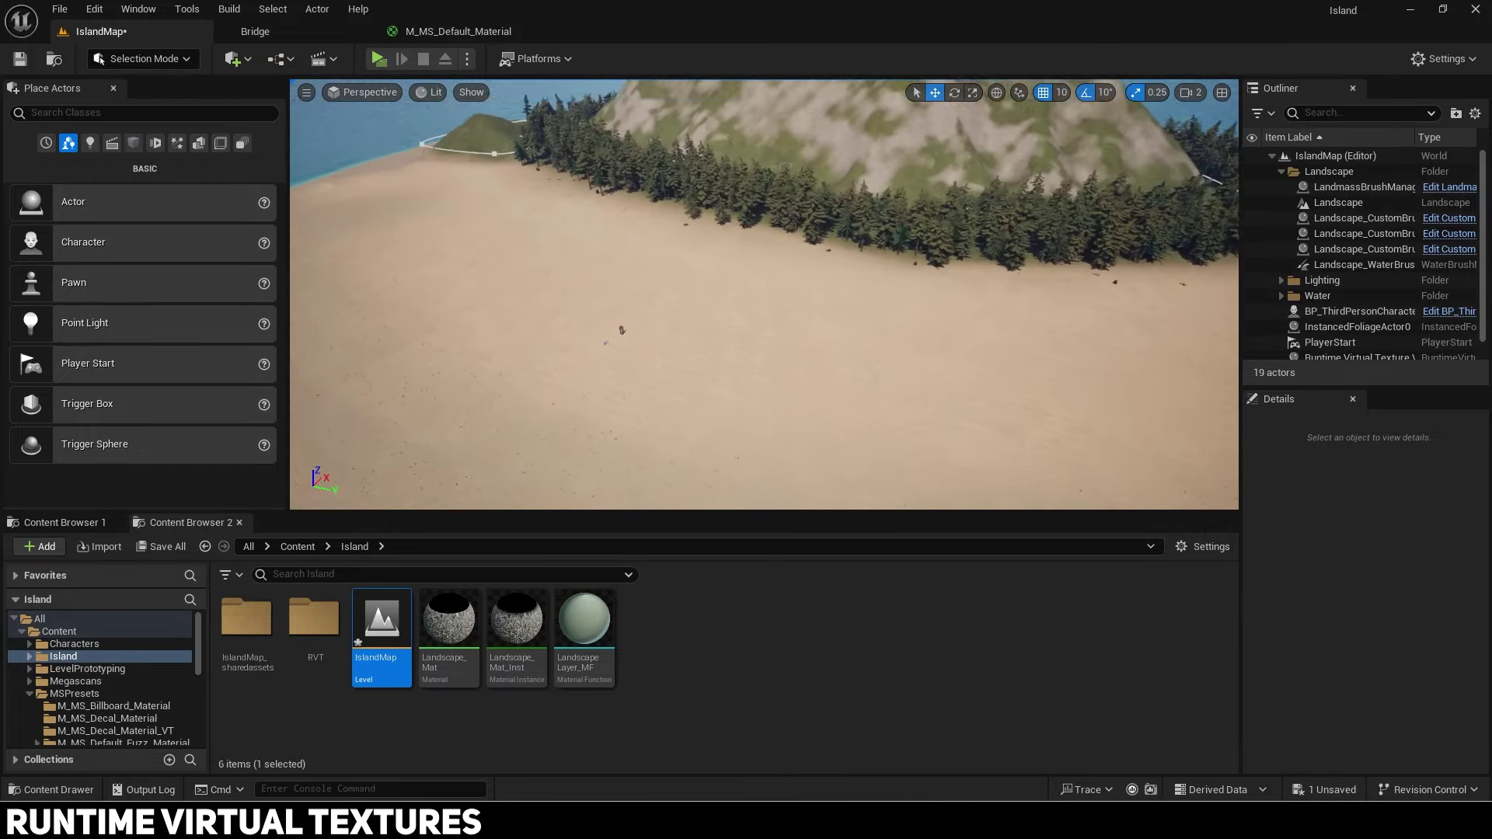
Step: Save all modified content, including the IslandMap level, and collapse the MSPresets folder
{"action": "key", "text": "ctrl+shift+s"}
{"action": "left_click", "coordinate": [869, 586]}
{"action": "left_click", "coordinate": [30, 693]}
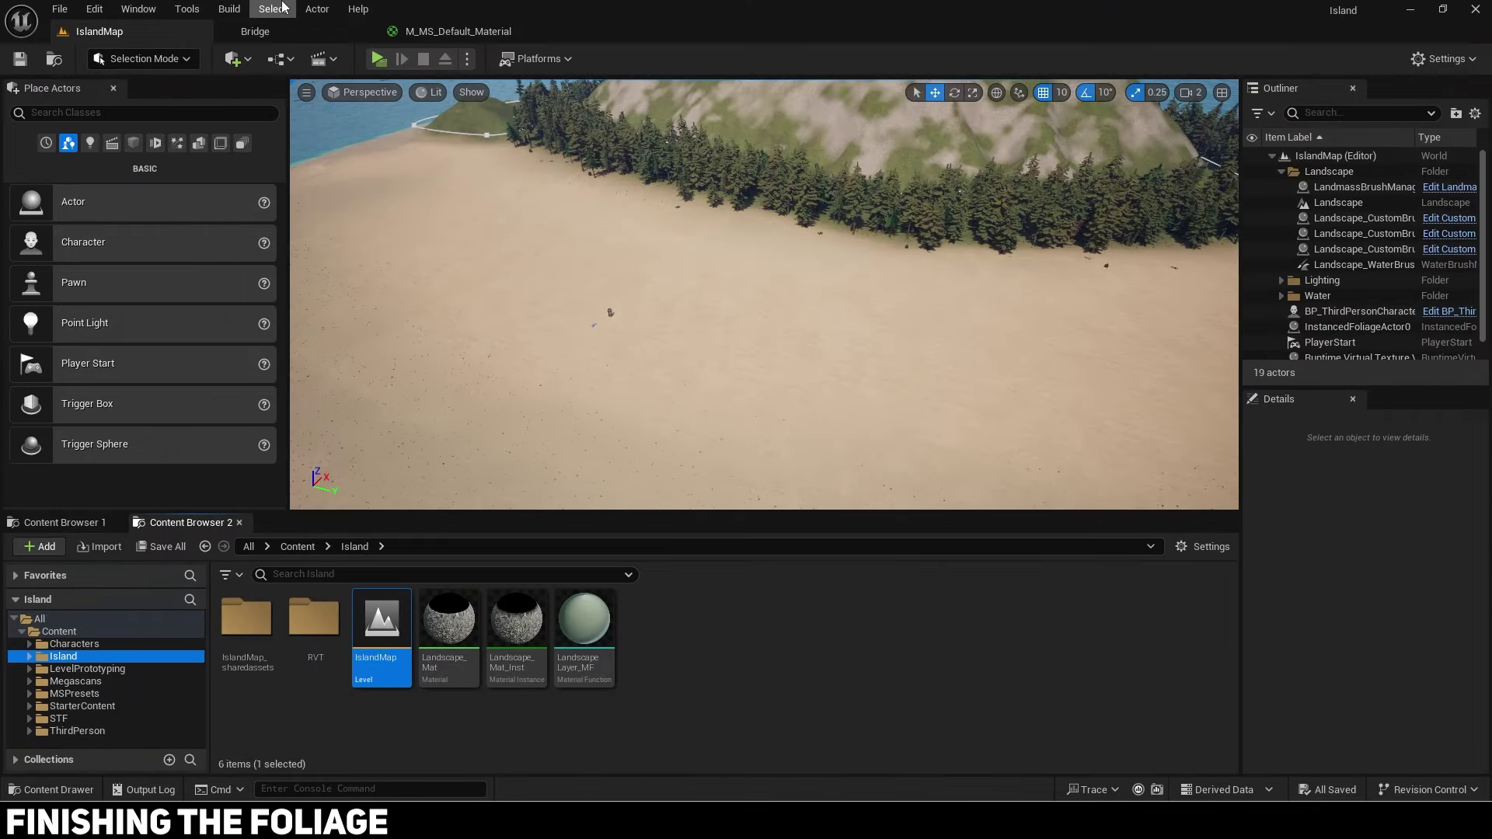
Step: Search Quixel Bridge for "beach pack" and open the beach corals asset pack
{"action": "left_click", "coordinate": [283, 33]}
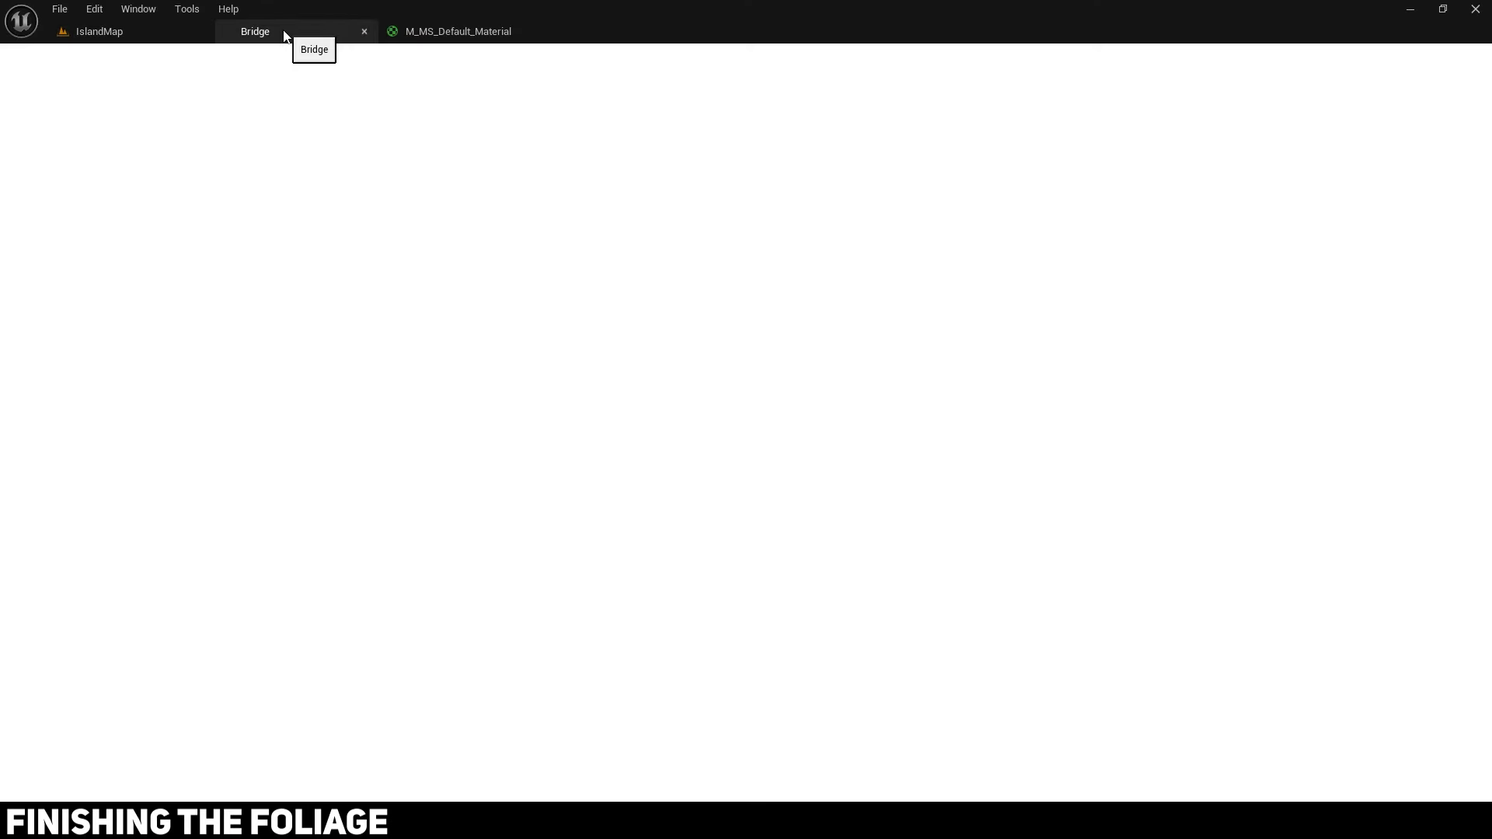
{"action": "left_click", "coordinate": [914, 276]}
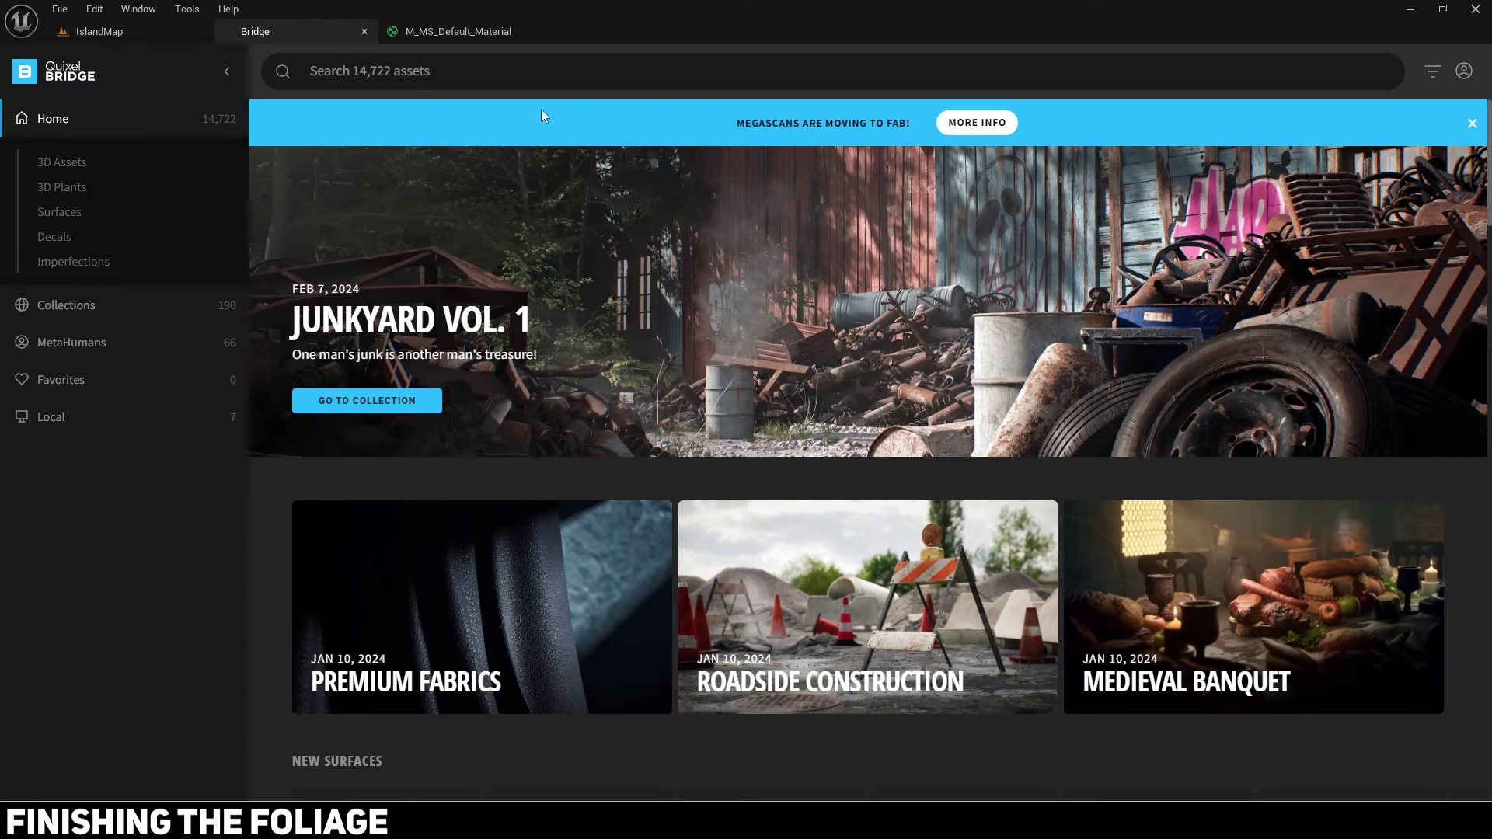
{"action": "left_click", "coordinate": [559, 77]}
{"action": "type", "text": "beach pack"}
{"action": "key", "text": "Return"}
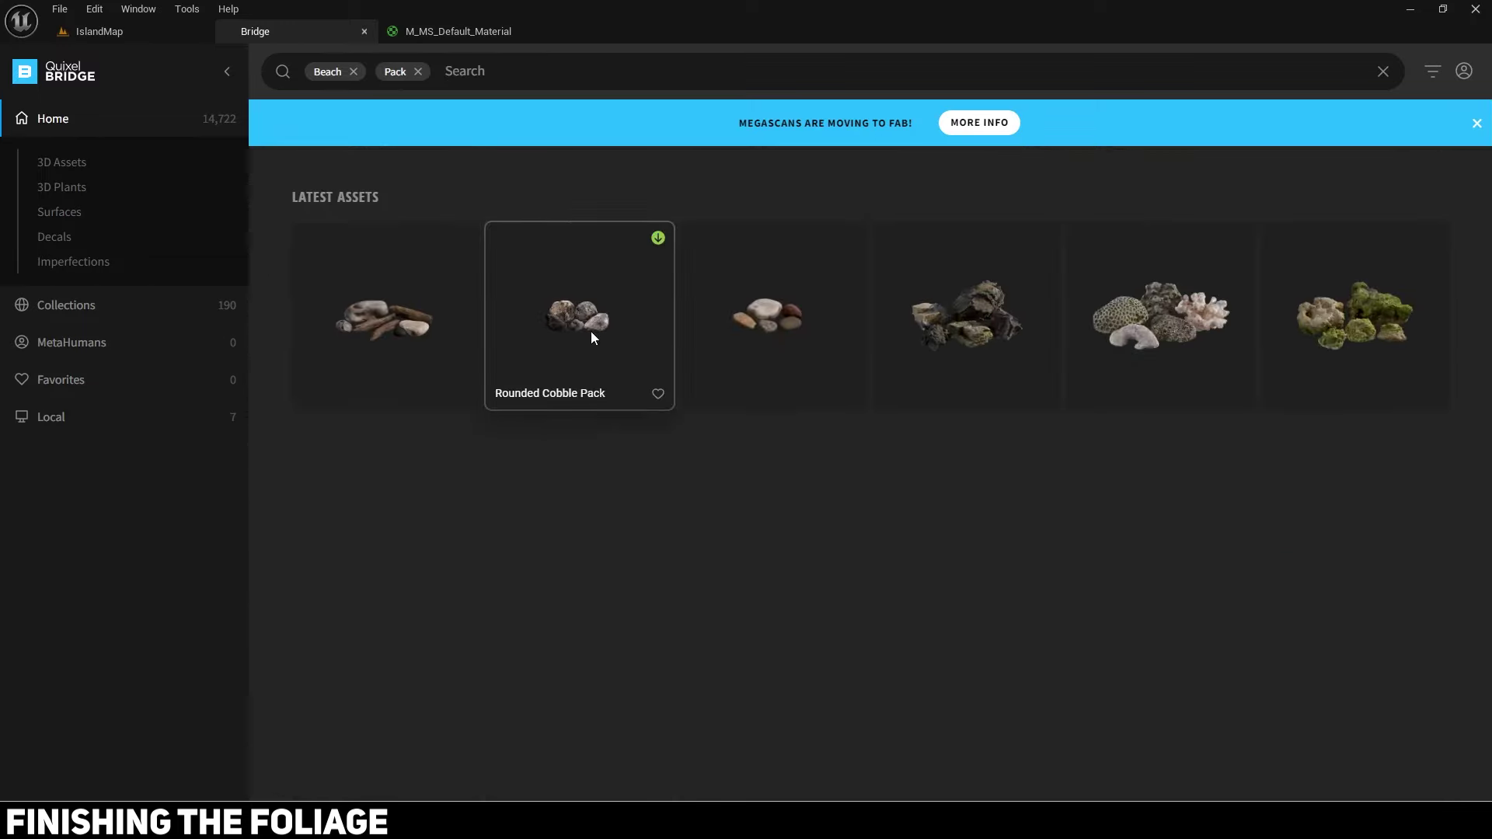
{"action": "left_click", "coordinate": [1145, 347]}
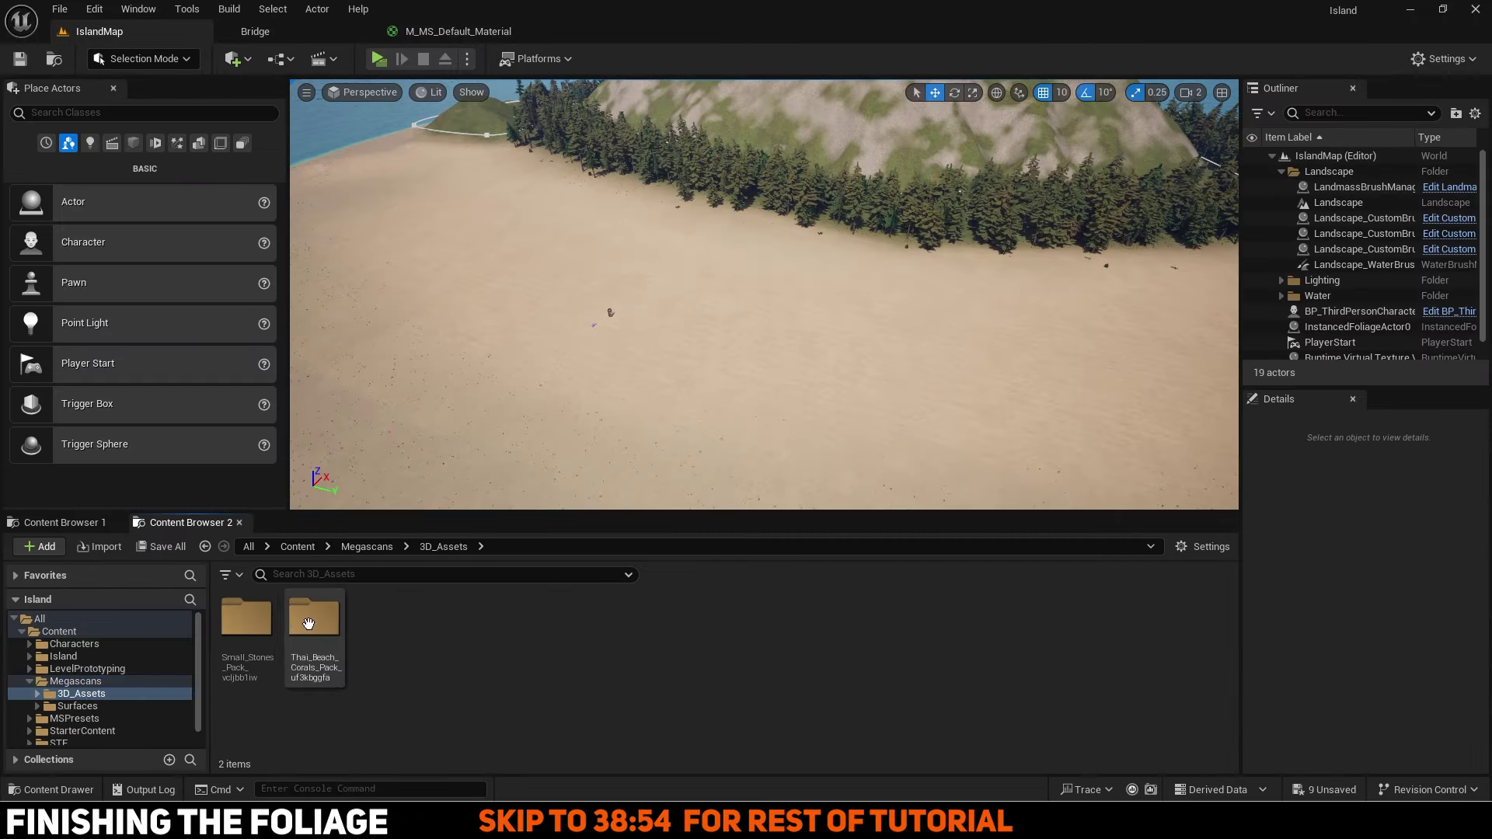
Step: Open the Thai_Beach_Corals_Pack folder and add its five coral static meshes to the foliage palette for painting on the beach
{"action": "double_click", "coordinate": [309, 624]}
{"action": "right_click_drag", "start_coordinate": [684, 334], "coordinate": [684, 366]}
{"action": "left_click_drag", "start_coordinate": [314, 623], "coordinate": [764, 298]}
{"action": "right_click_drag", "start_coordinate": [700, 436], "coordinate": [689, 420]}
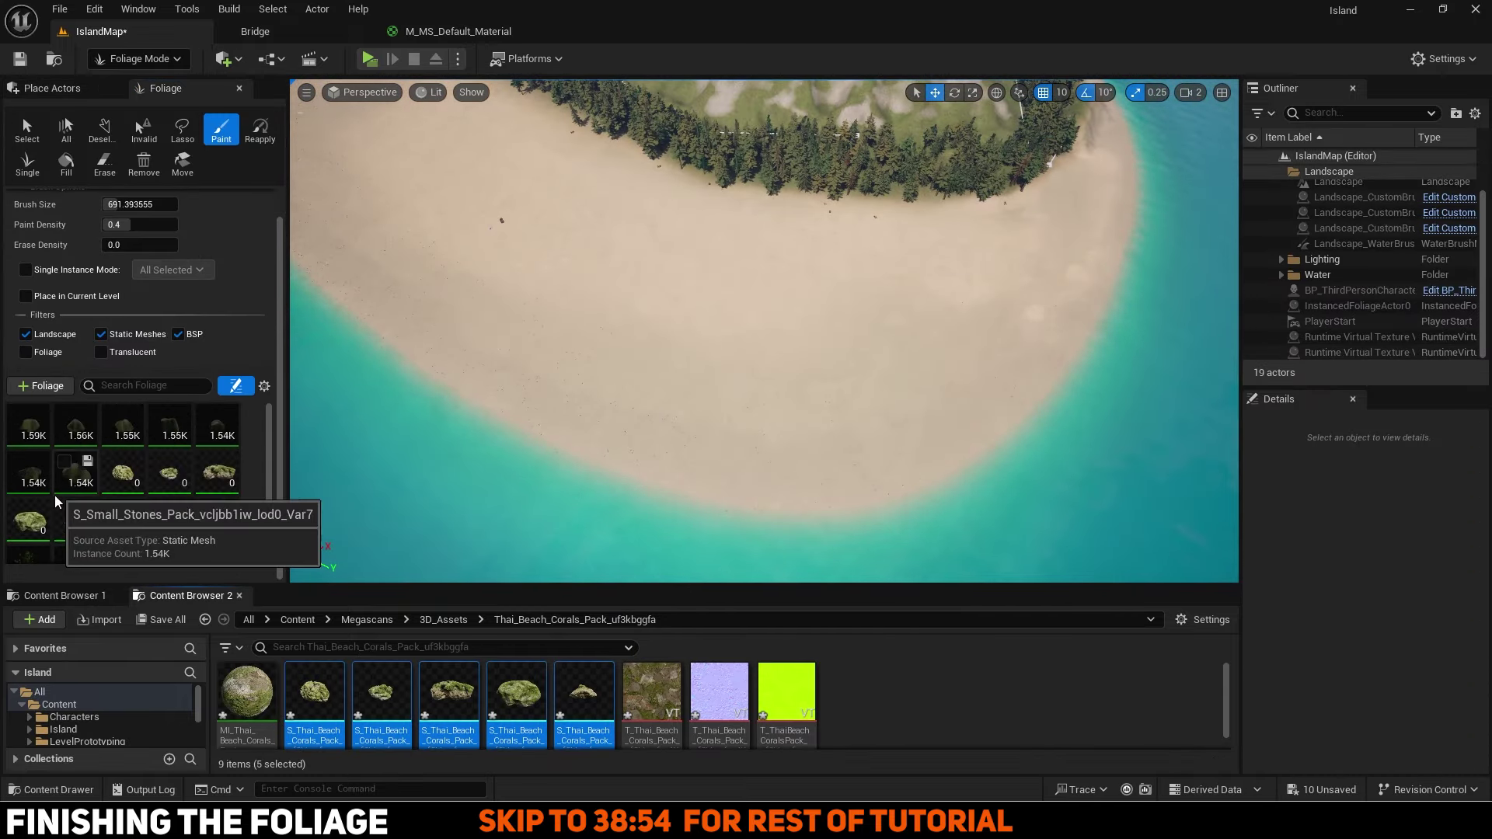
{"action": "scroll", "coordinate": [55, 501], "scroll_direction": "down", "scroll_amount": 15}
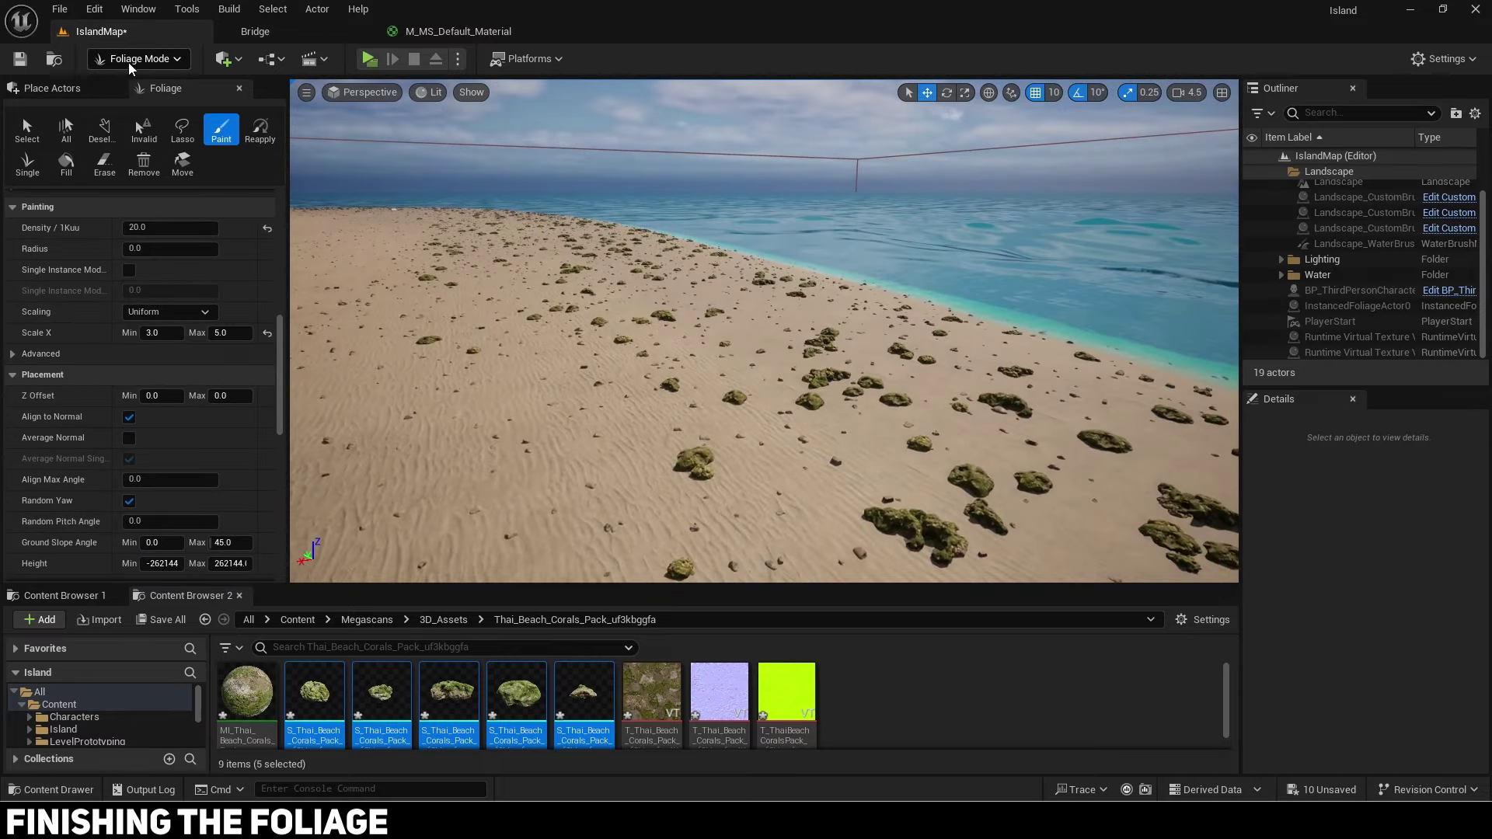
Step: Return to Selection Mode and open the coral pack's material instance over the level to check its parameters and parent material
{"action": "left_click", "coordinate": [132, 59]}
{"action": "left_click", "coordinate": [129, 78]}
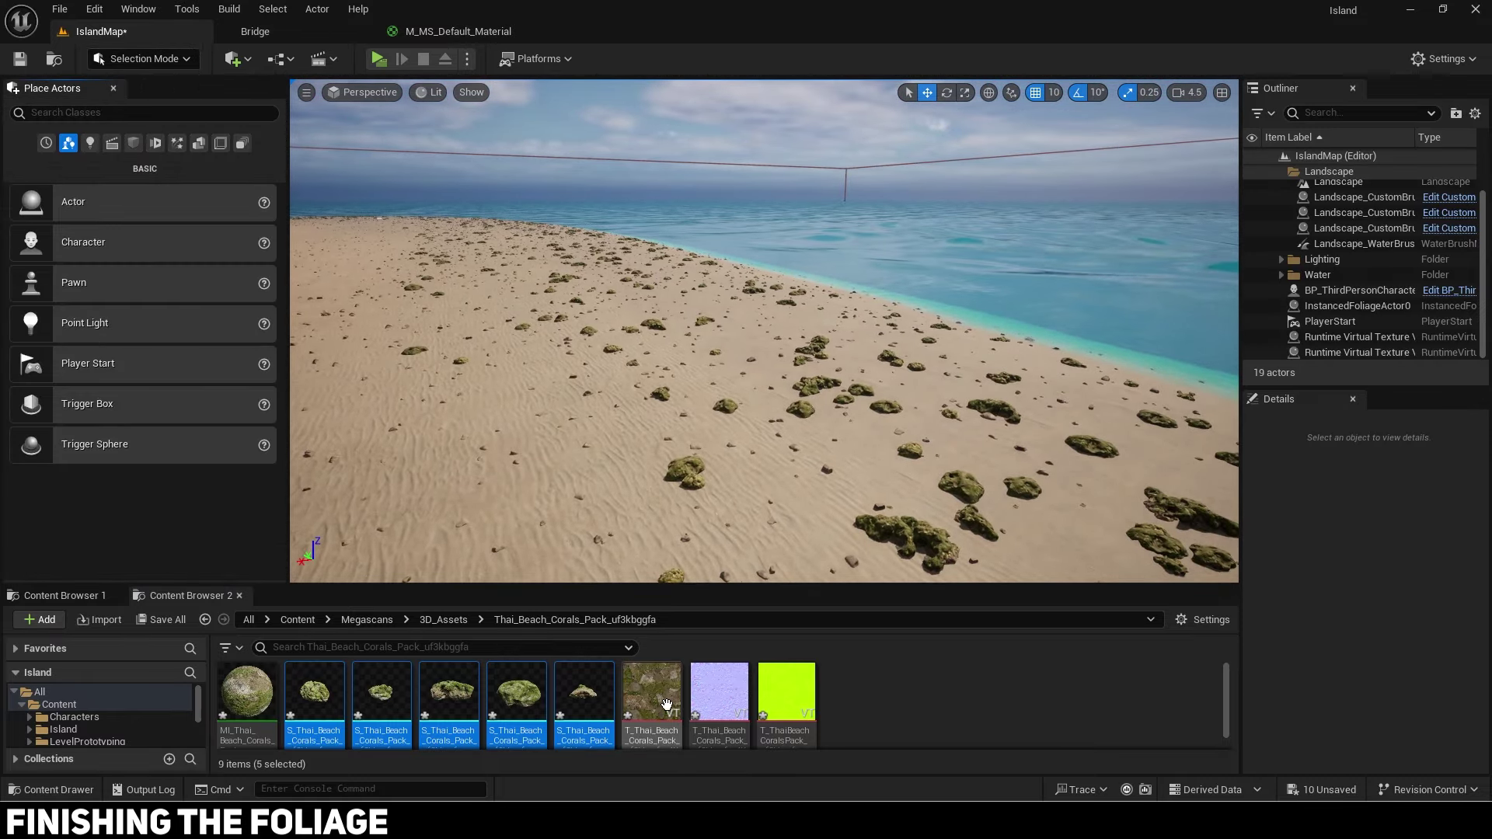
{"action": "double_click", "coordinate": [247, 693]}
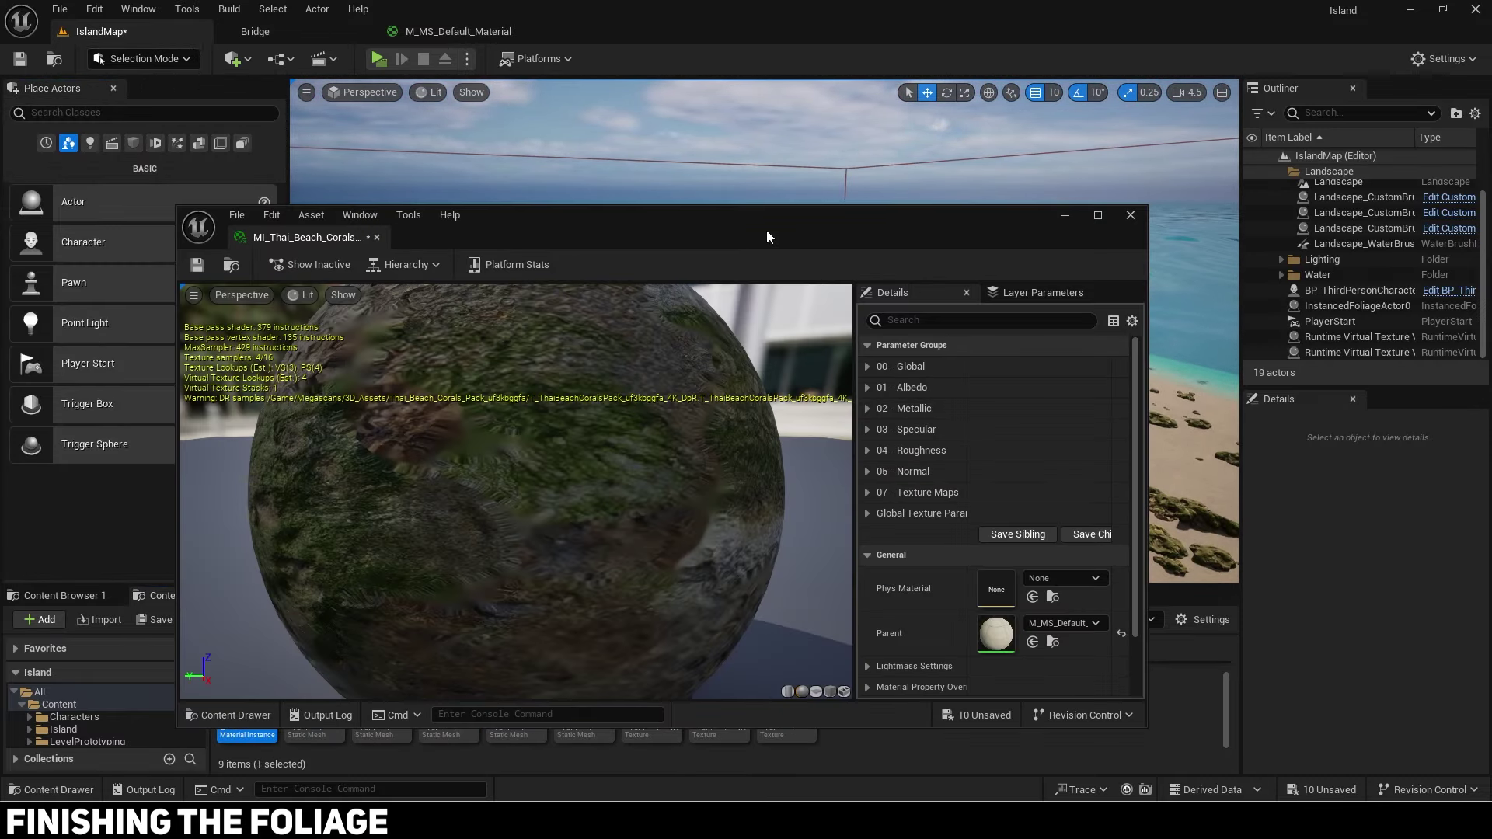
{"action": "left_click_drag", "start_coordinate": [766, 230], "coordinate": [295, 179]}
{"action": "left_click", "coordinate": [395, 462]}
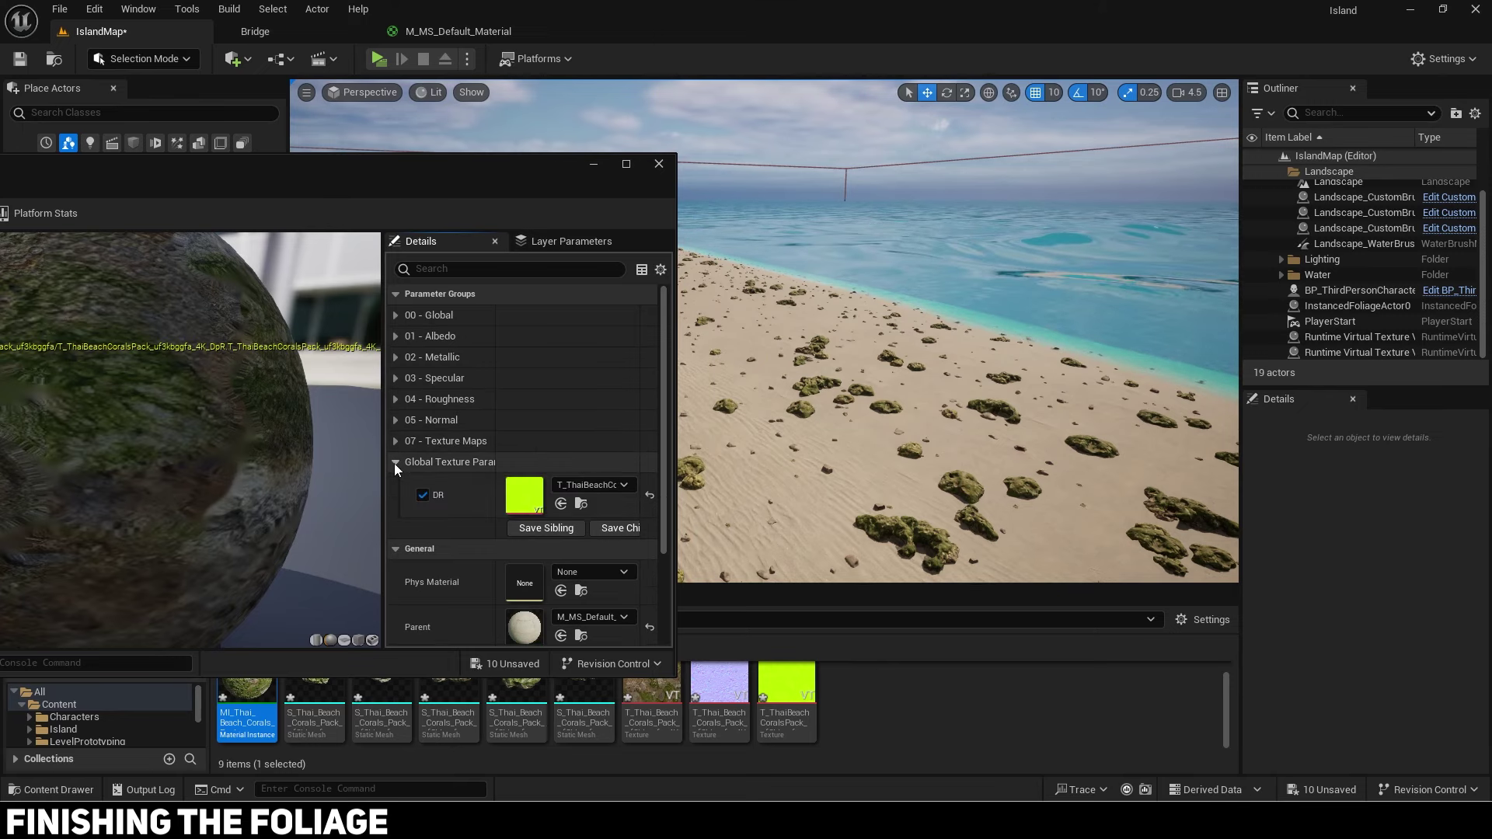
{"action": "left_click", "coordinate": [395, 462]}
{"action": "scroll", "coordinate": [517, 509], "scroll_direction": "down", "scroll_amount": 1}
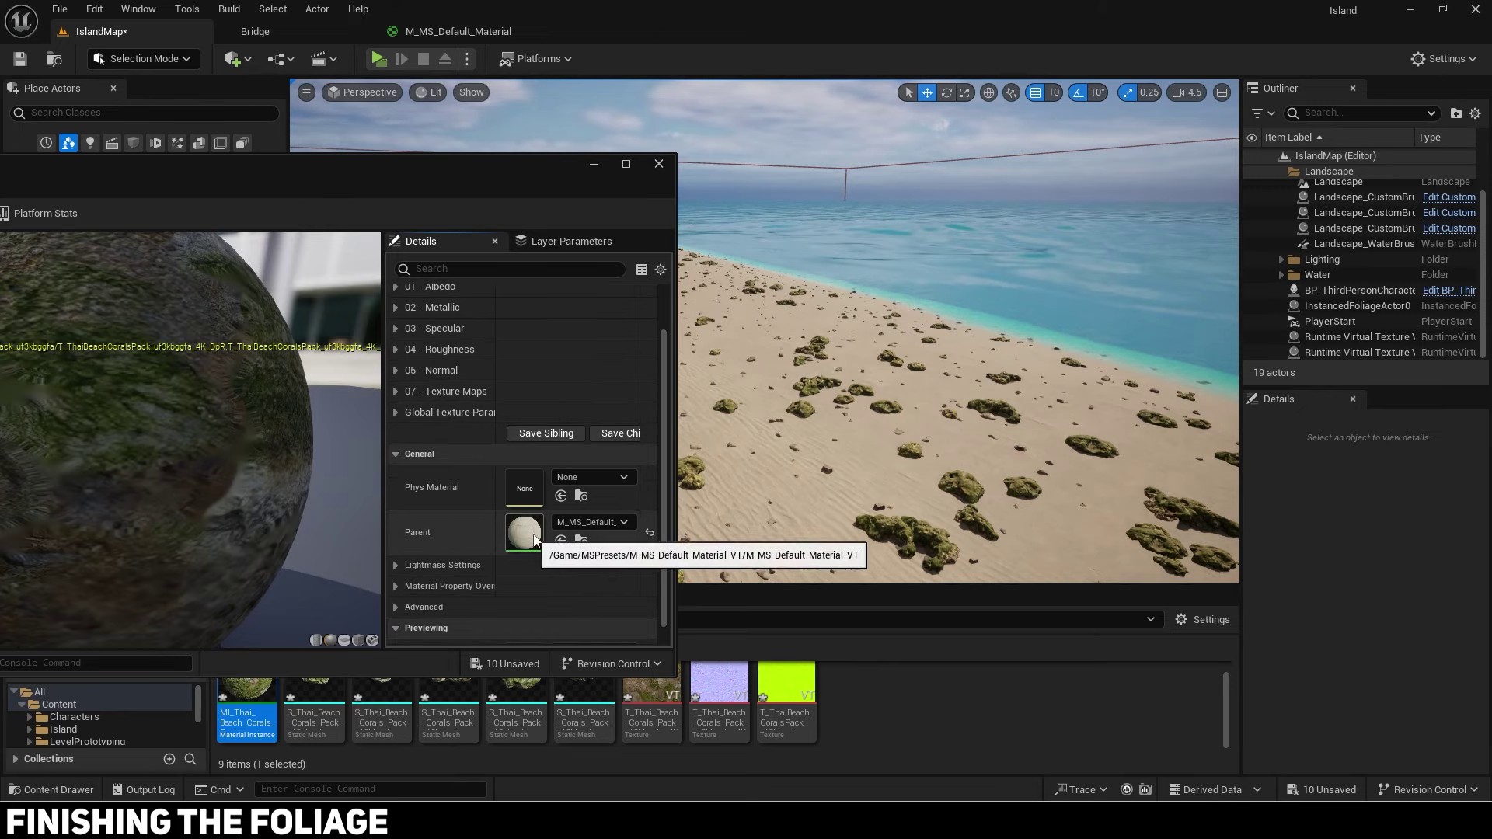
Step: Open the coral instance's parent M_MS_Default_Material_VT and dock both the material and the instance editor in the main window
{"action": "double_click", "coordinate": [534, 538]}
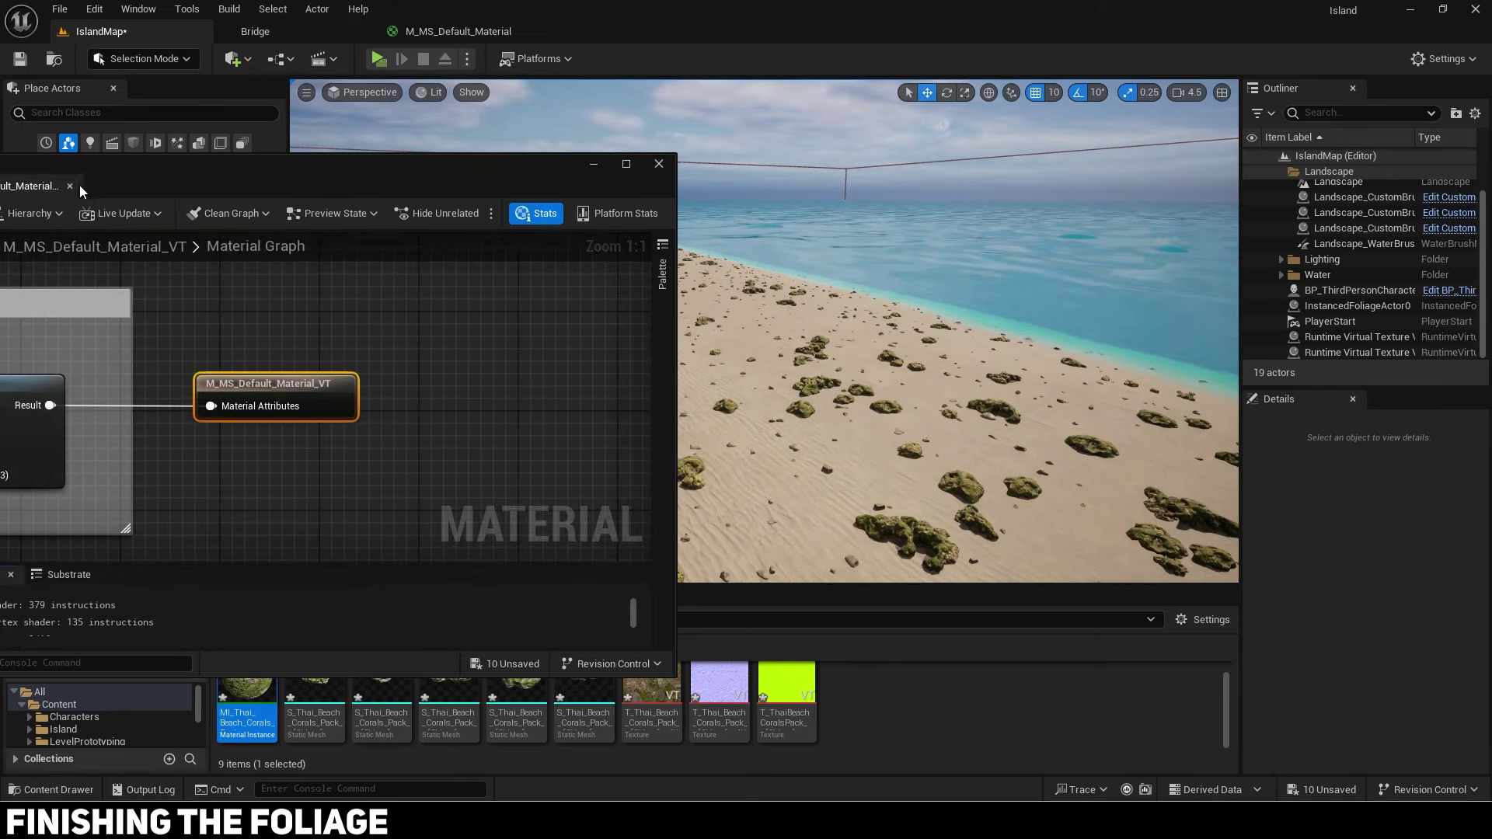
{"action": "left_click_drag", "start_coordinate": [79, 185], "coordinate": [679, 16]}
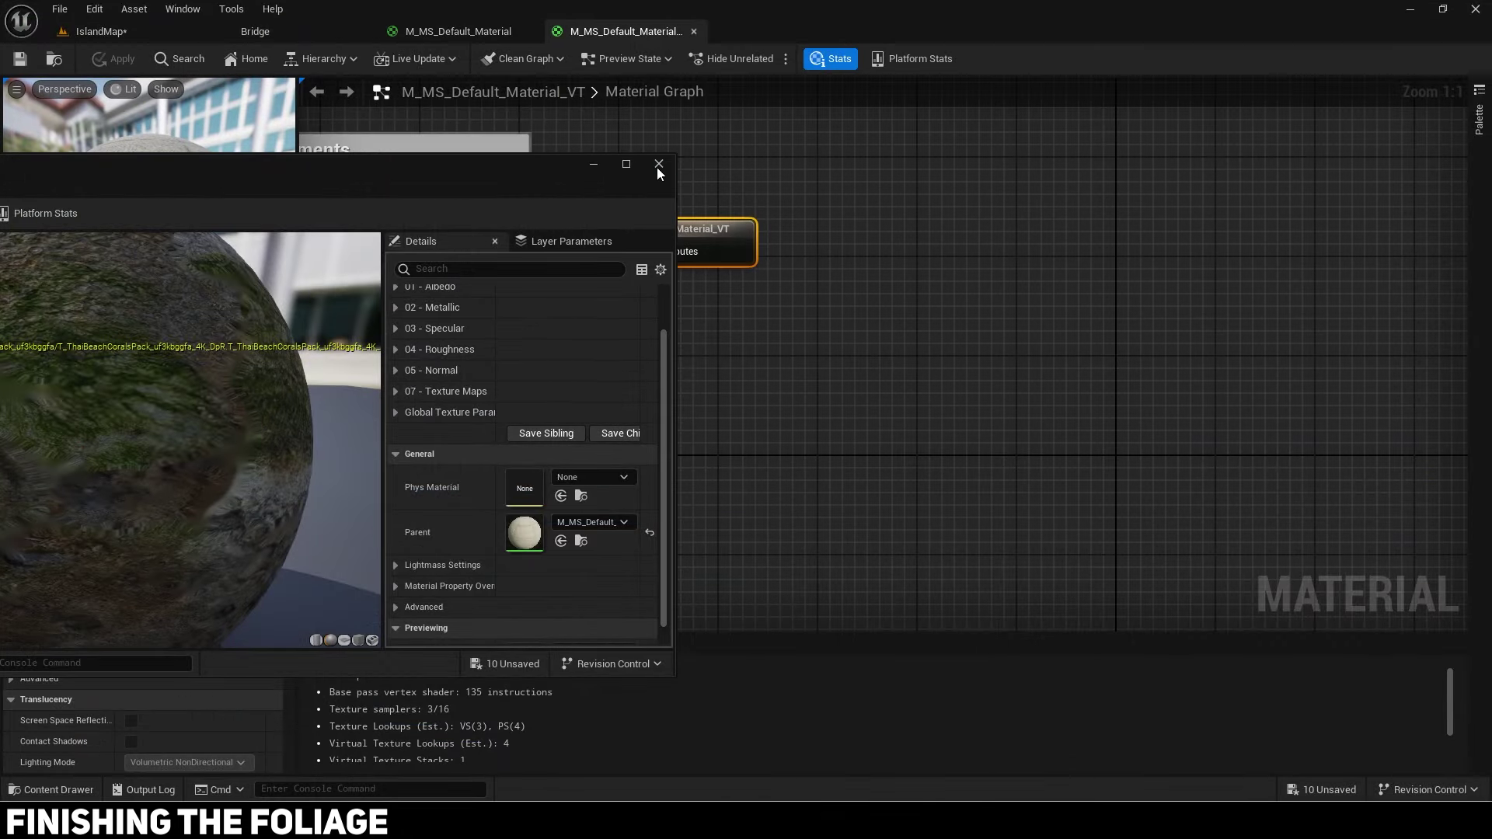
{"action": "left_click_drag", "start_coordinate": [79, 182], "coordinate": [567, 193]}
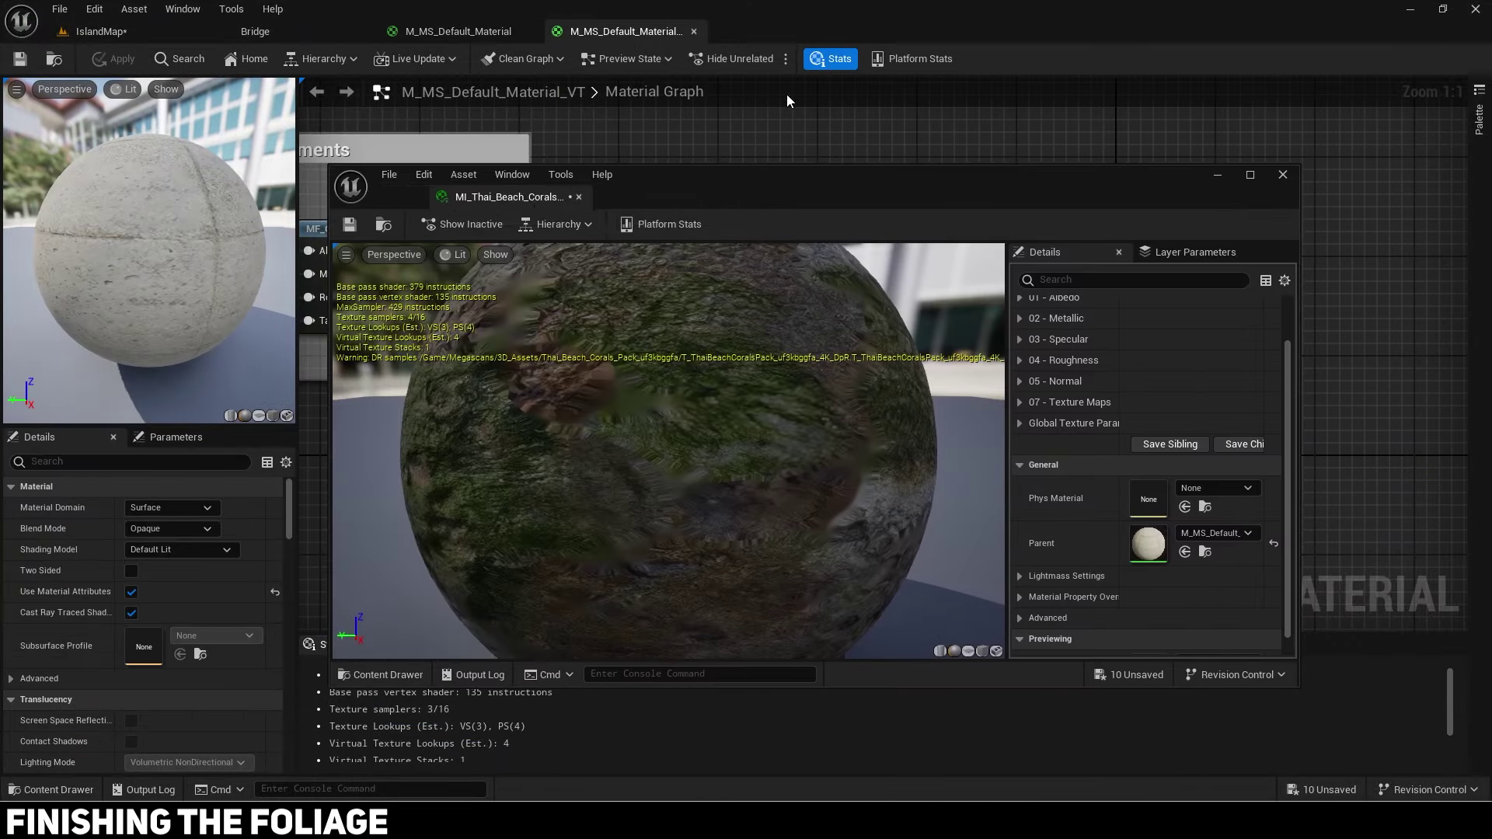
{"action": "left_click_drag", "start_coordinate": [786, 95], "coordinate": [843, 34]}
Step: In M_MS_Default_Material, select and copy the landscape-blending nodes, including the Set RVT values group and the BlendWithLandscape? switch
{"action": "left_click", "coordinate": [481, 33]}
{"action": "scroll", "coordinate": [505, 327], "scroll_direction": "down", "scroll_amount": 6}
{"action": "right_click_drag", "start_coordinate": [435, 319], "coordinate": [774, 353]}
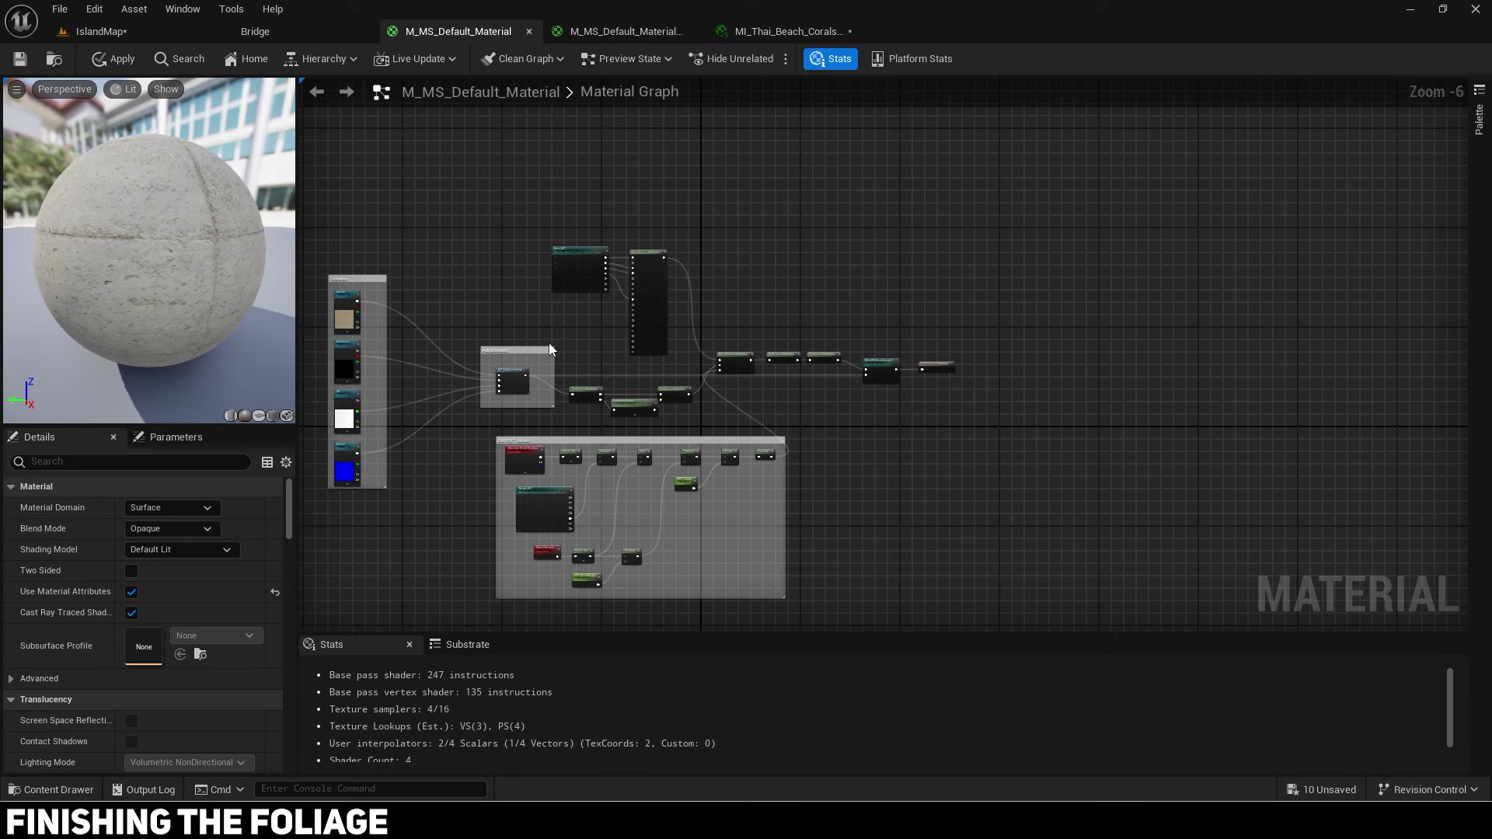
{"action": "right_click_drag", "start_coordinate": [544, 216], "coordinate": [631, 181]}
{"action": "left_click_drag", "start_coordinate": [633, 191], "coordinate": [793, 313]}
{"action": "left_click_drag", "start_coordinate": [1159, 533], "coordinate": [1159, 534]}
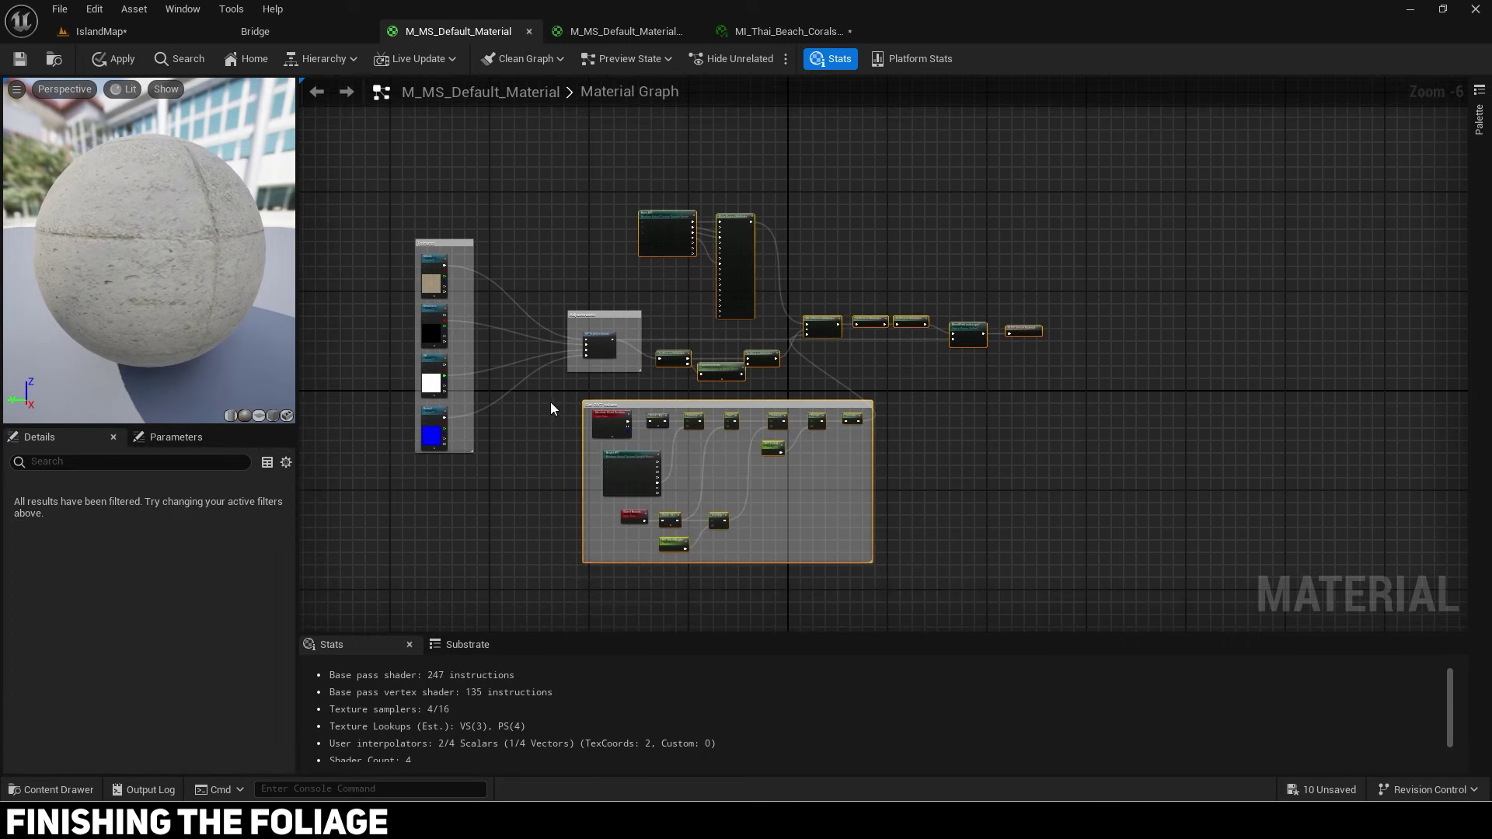
Step: Paste the copied landscape-blending nodes beside the Adjustments group in M_MS_Default_Material_VT
{"action": "left_click", "coordinate": [610, 31]}
{"action": "scroll", "coordinate": [673, 221], "scroll_direction": "down", "scroll_amount": 6}
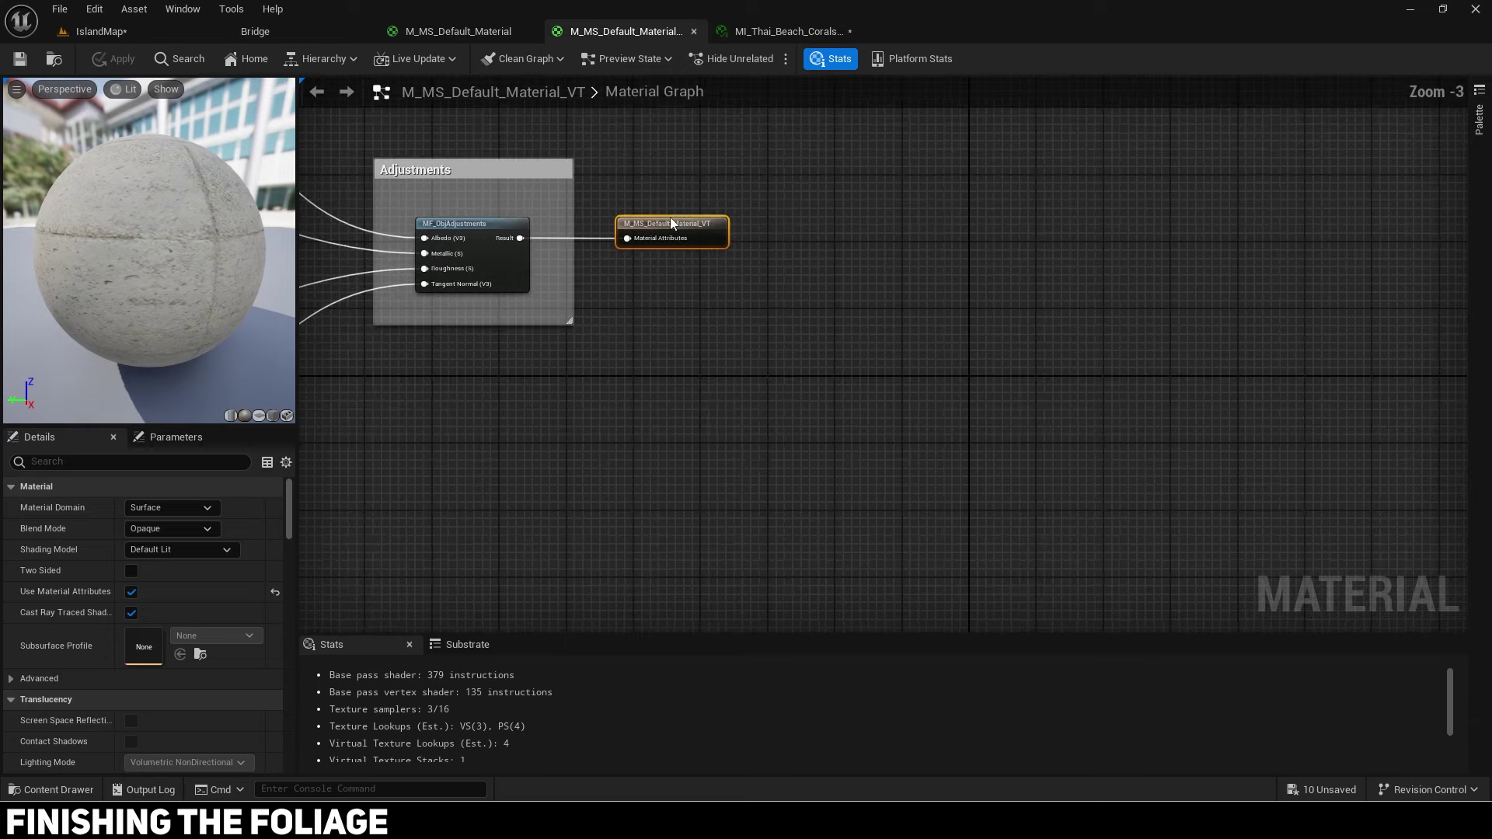
{"action": "key", "text": "ctrl+v"}
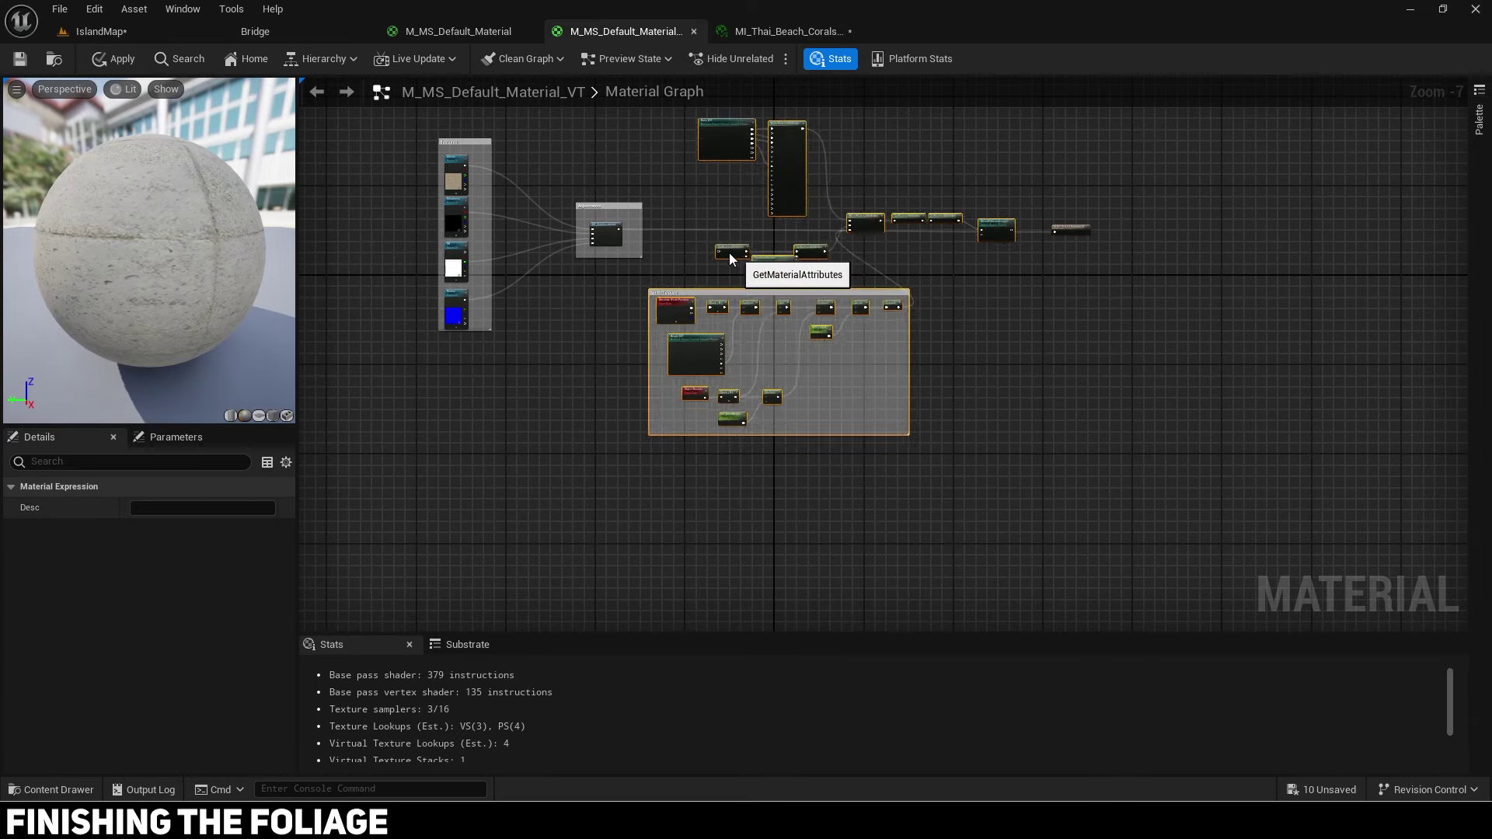
{"action": "scroll", "coordinate": [645, 227], "scroll_direction": "up", "scroll_amount": 4}
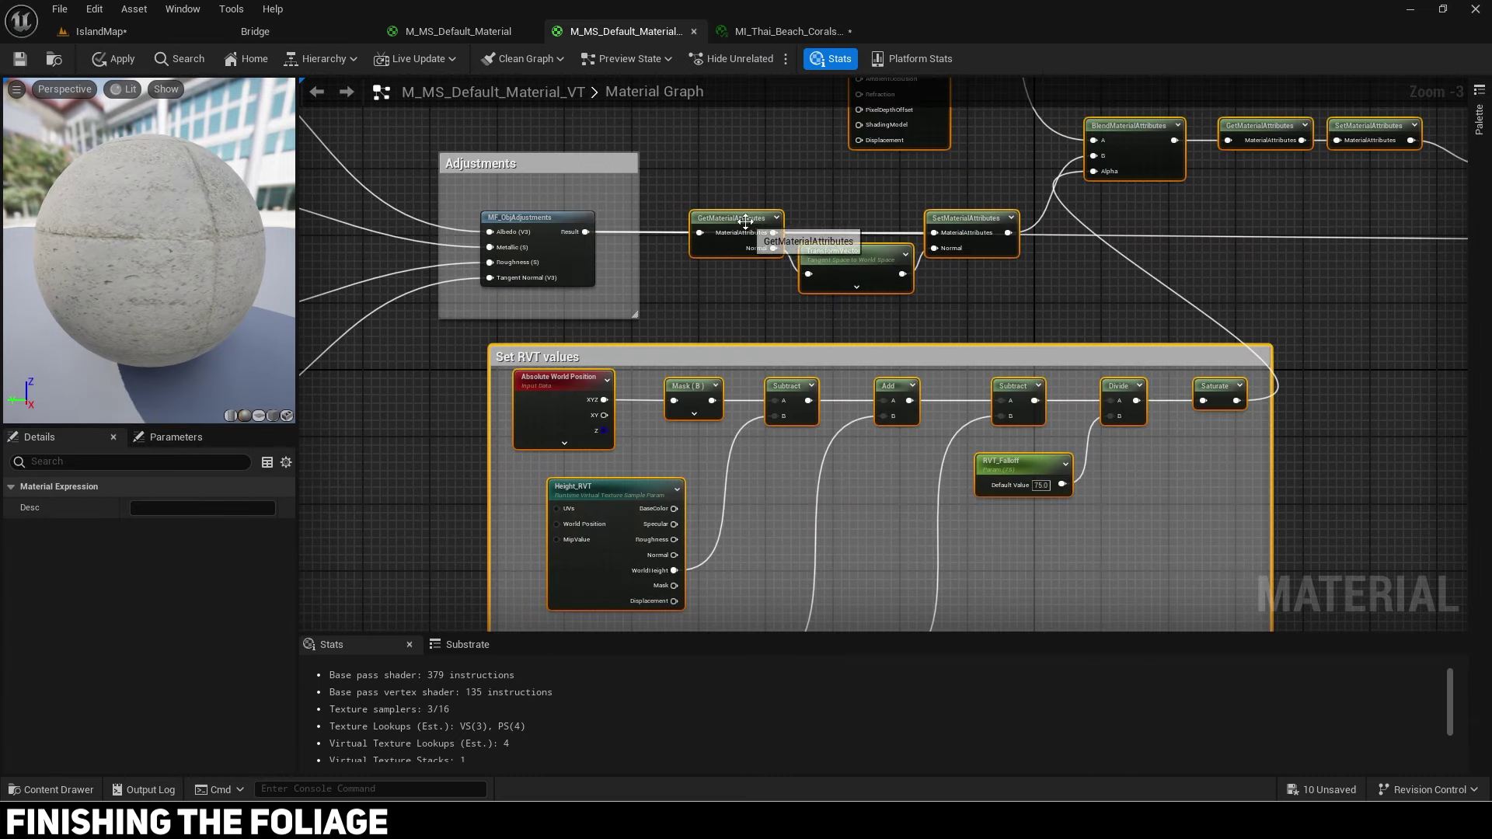
Step: Wire the Adjustments result to the False input of BlendWithLandscape?, connect the switch to the Material Attributes output, and close the material
{"action": "left_click_drag", "start_coordinate": [585, 233], "coordinate": [1028, 181]}
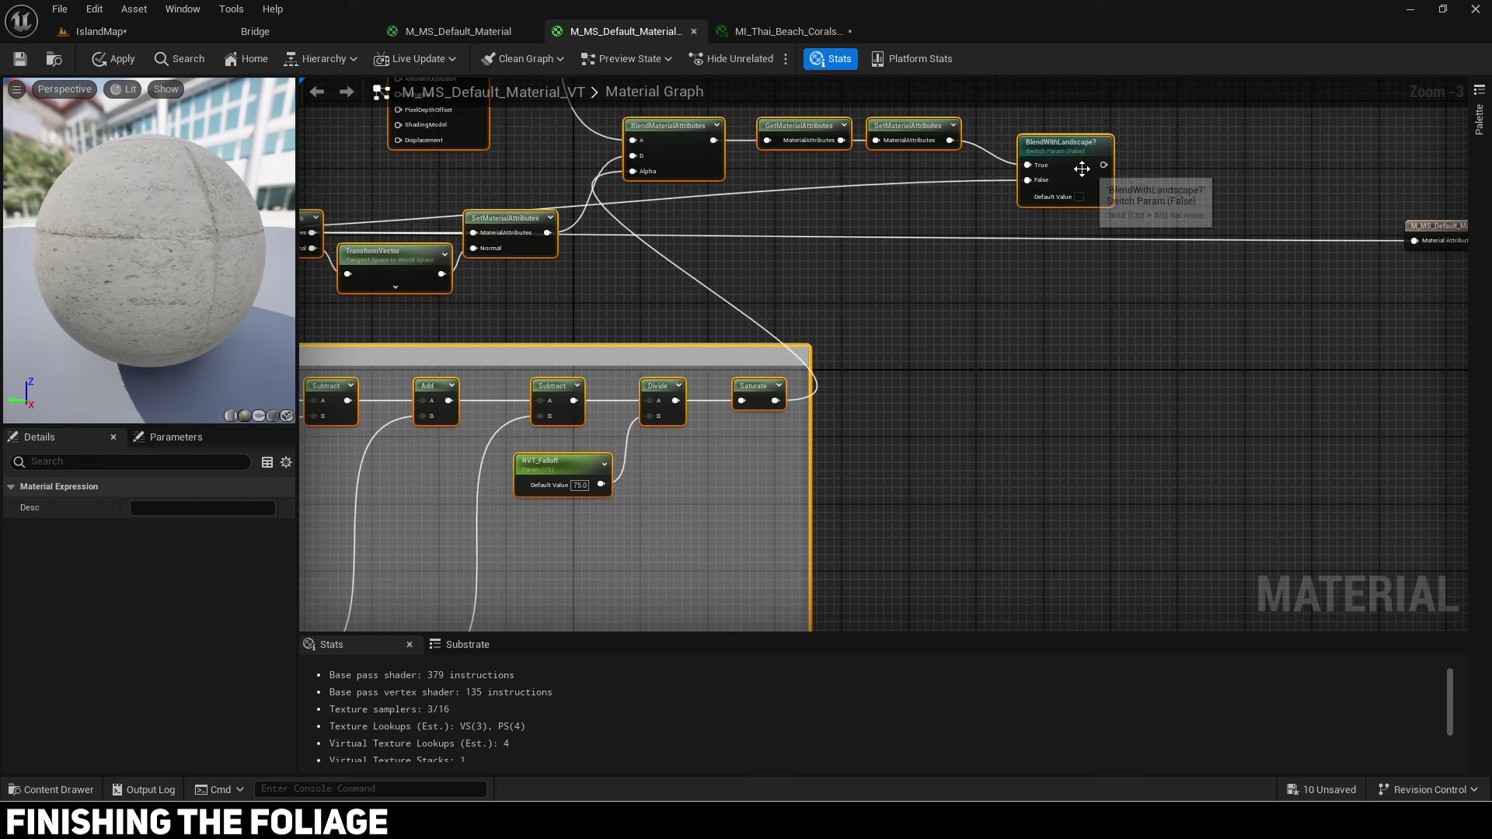
{"action": "right_click_drag", "start_coordinate": [1085, 166], "coordinate": [1094, 225]}
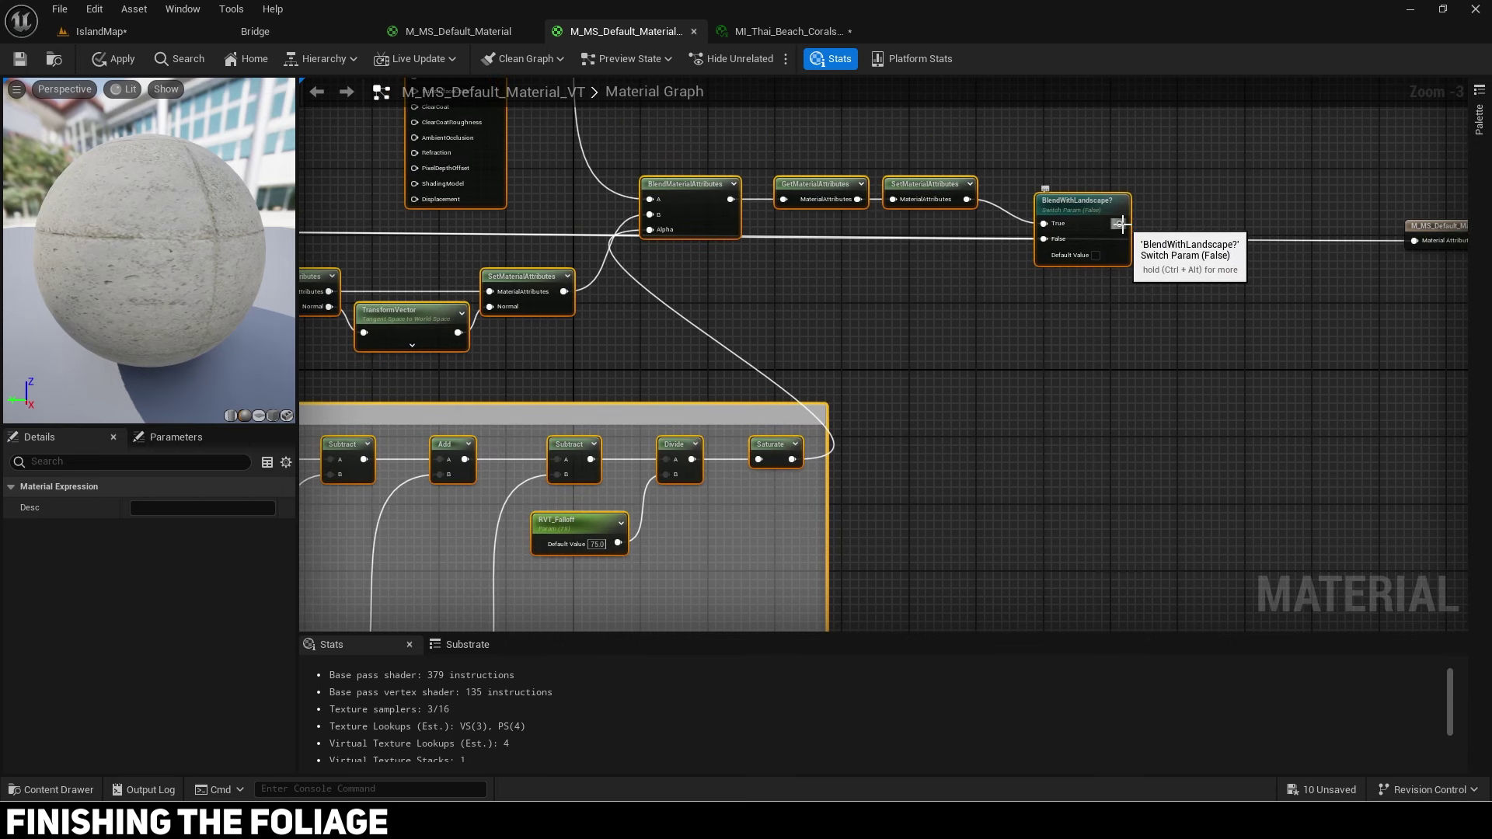
{"action": "left_click_drag", "start_coordinate": [1111, 224], "coordinate": [1169, 233]}
{"action": "scroll", "coordinate": [1178, 248], "scroll_direction": "down", "scroll_amount": 1}
{"action": "scroll", "coordinate": [837, 356], "scroll_direction": "down", "scroll_amount": 1}
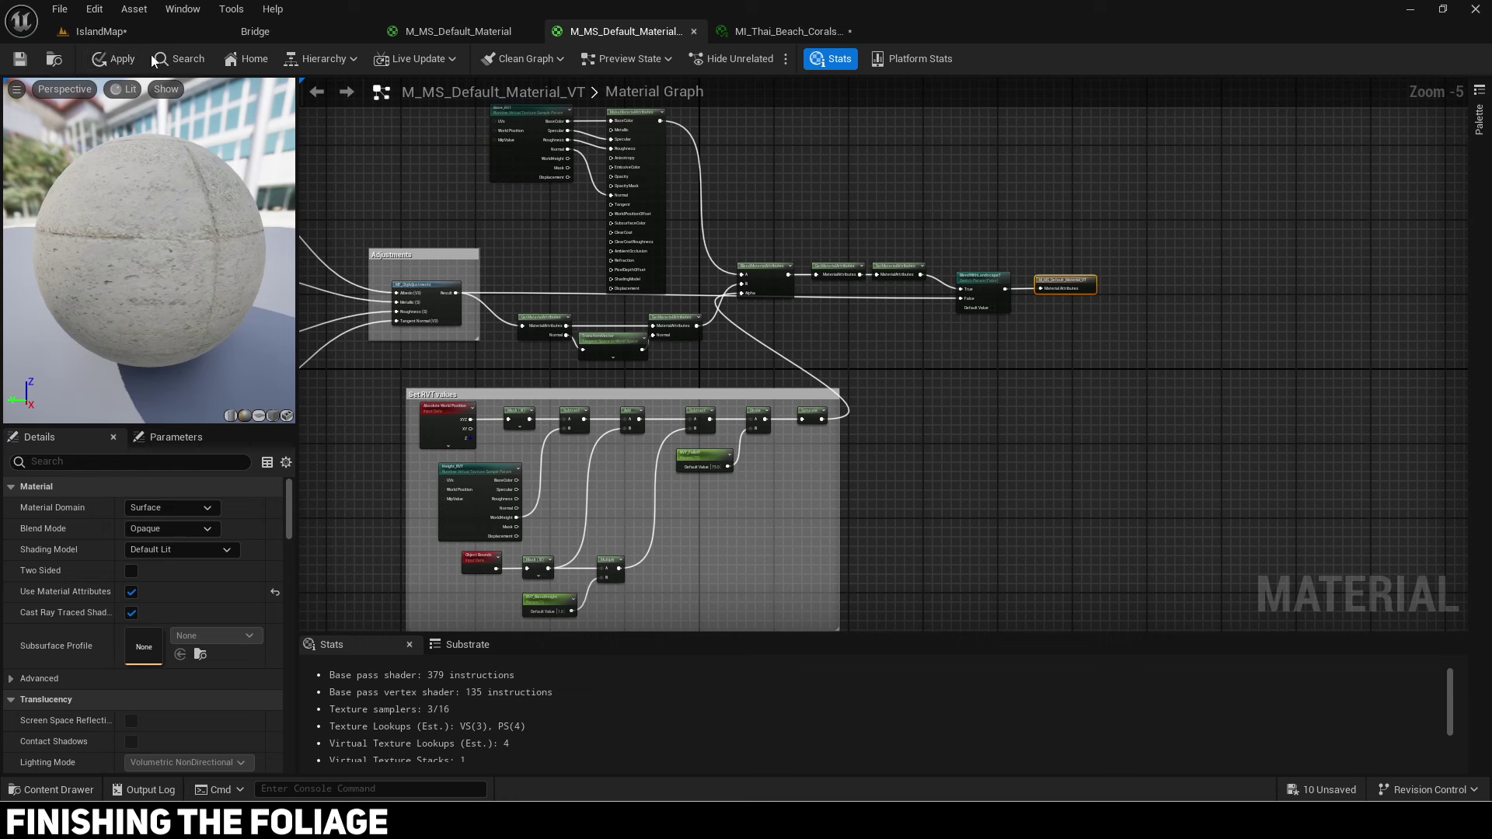
{"action": "left_click", "coordinate": [694, 31]}
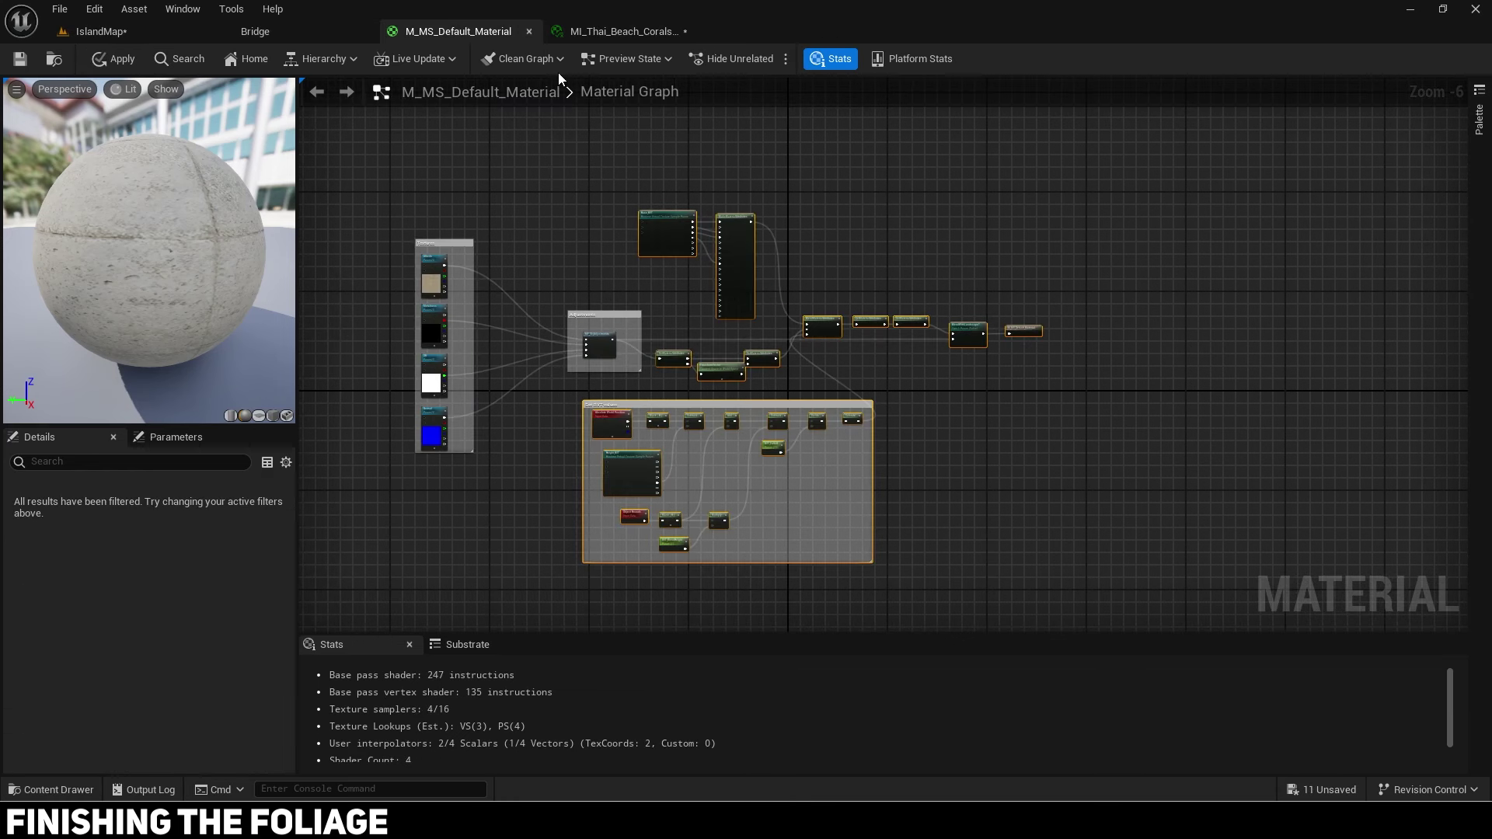
Step: Turn on BlendWithLandscape? in the coral material instance and view the corals in the level
{"action": "left_click", "coordinate": [589, 31]}
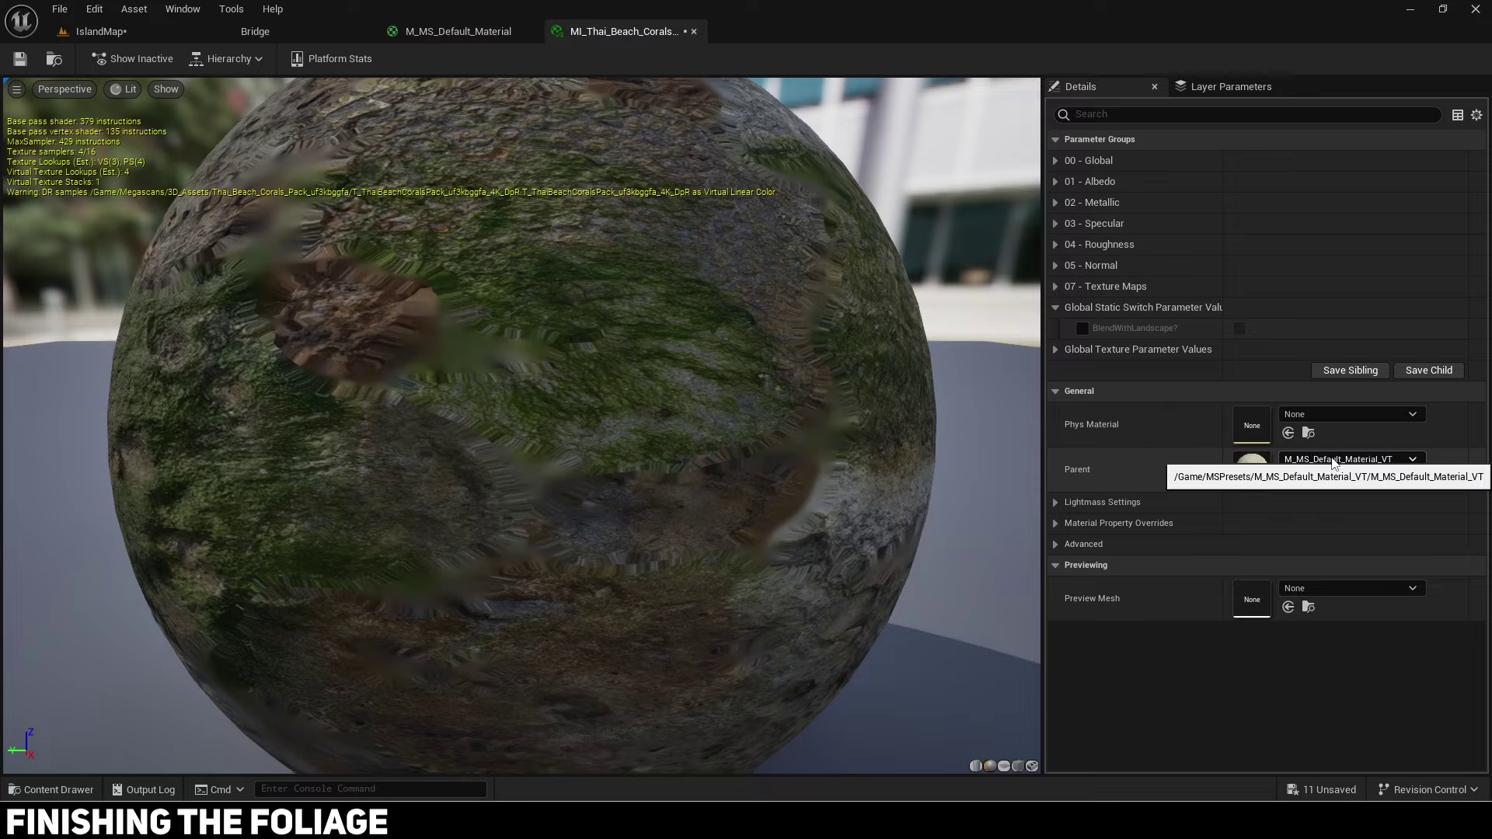
{"action": "left_click", "coordinate": [1083, 328]}
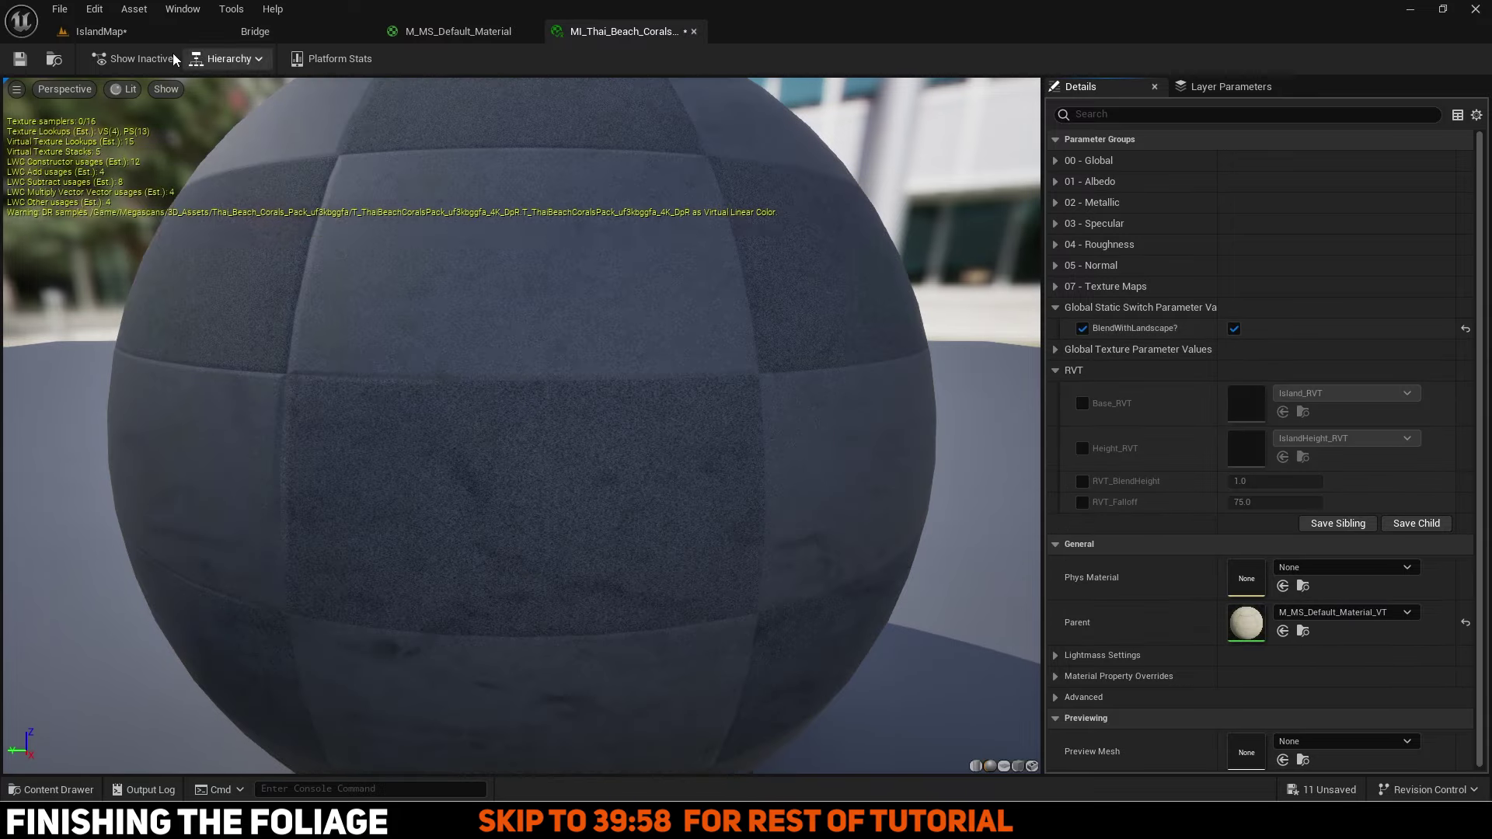
{"action": "left_click", "coordinate": [101, 31]}
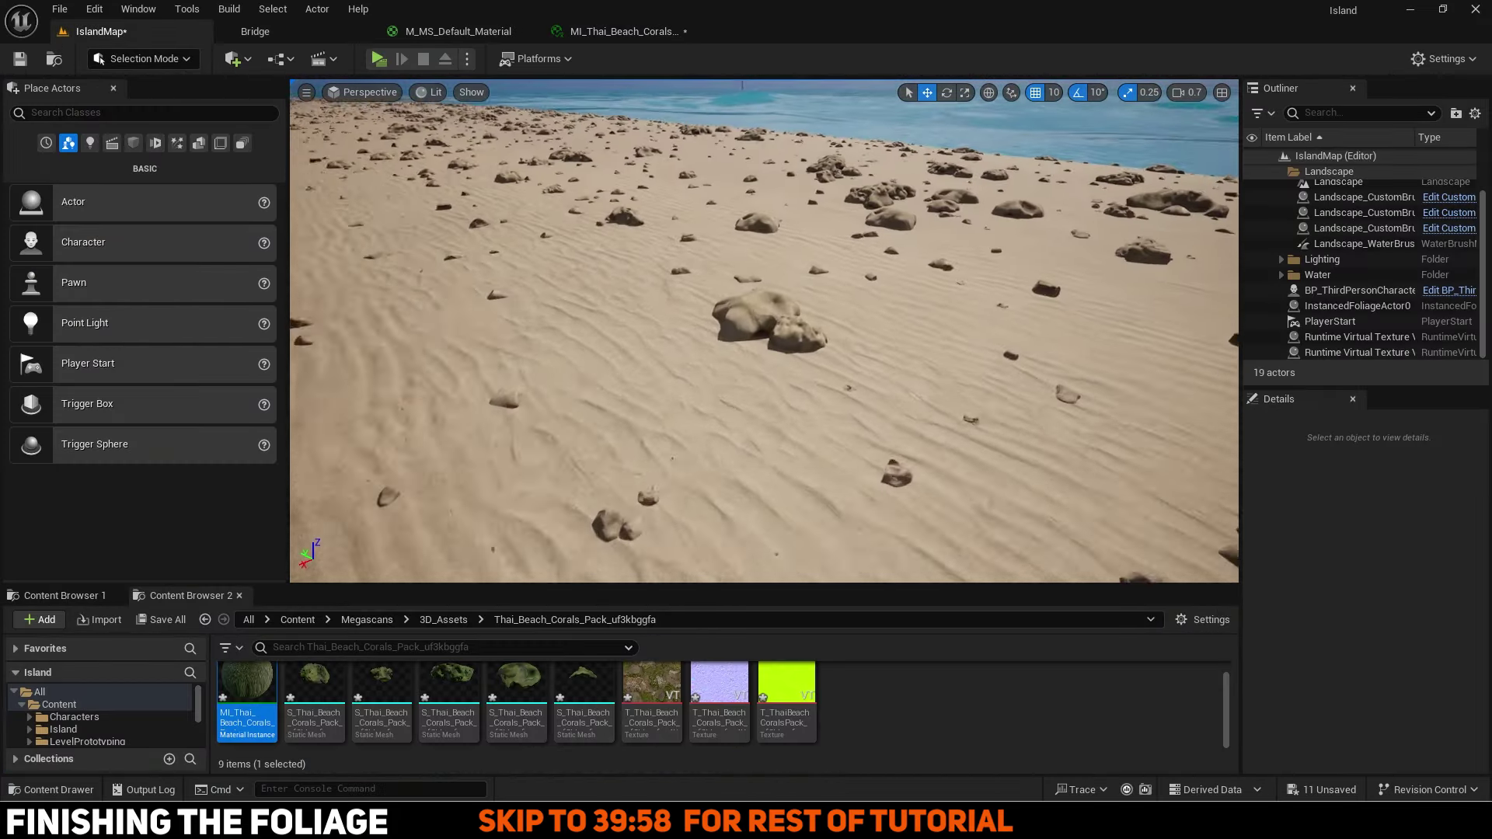
{"action": "right_click_drag", "start_coordinate": [765, 330], "coordinate": [765, 292]}
Step: Float the coral material instance editor over the IslandMap level and resize it to reach the RVT parameters
{"action": "left_click", "coordinate": [621, 32]}
{"action": "left_click_drag", "start_coordinate": [622, 32], "coordinate": [156, 179]}
{"action": "left_click", "coordinate": [129, 38]}
{"action": "scroll", "coordinate": [544, 373], "scroll_direction": "down", "scroll_amount": 3}
{"action": "left_click_drag", "start_coordinate": [649, 510], "coordinate": [685, 677]}
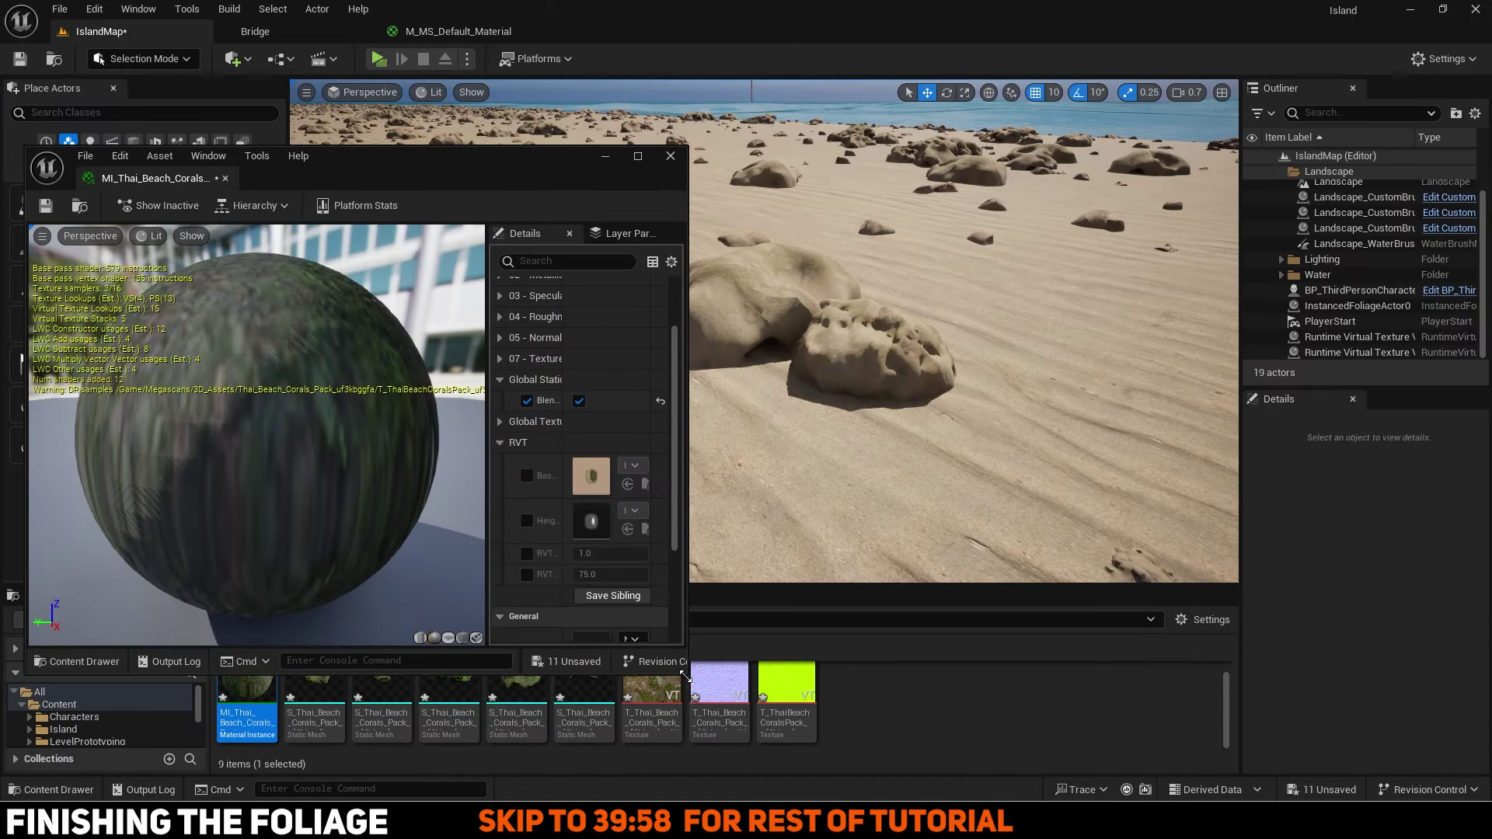
Step: Override the coral instance's RVT parameters, setting RVT_BlendHeight to 1.05 and RVT_Falloff to 25.0 after trying 30.0 and 20
{"action": "left_click", "coordinate": [527, 553]}
{"action": "left_click", "coordinate": [527, 575]}
{"action": "left_click_drag", "start_coordinate": [626, 574], "coordinate": [595, 574]}
{"action": "left_click", "coordinate": [626, 575]}
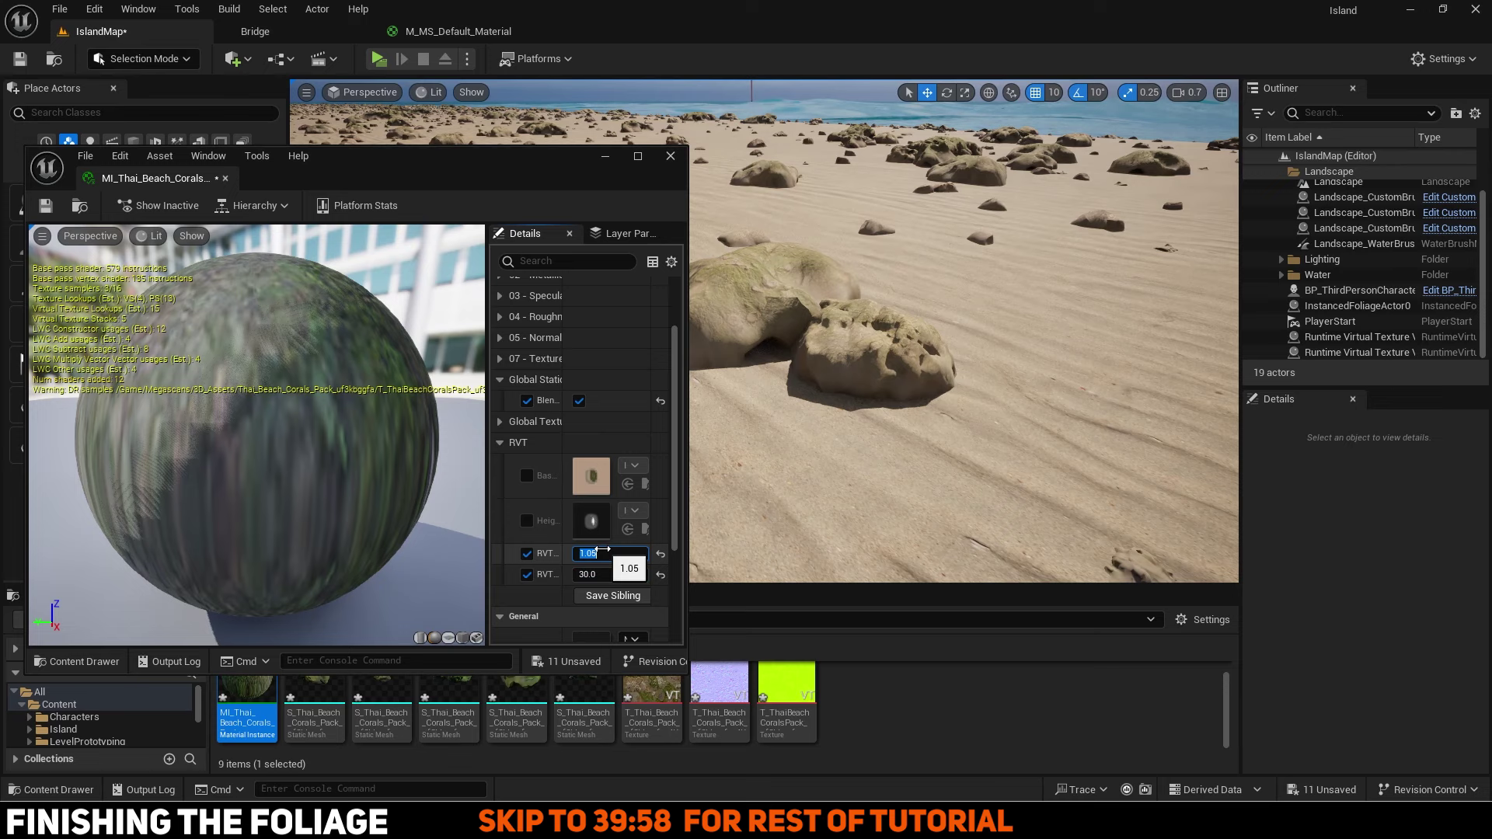
{"action": "left_click", "coordinate": [614, 570]}
{"action": "type", "text": "20"}
{"action": "key", "text": "Return"}
{"action": "type", "text": "25"}
{"action": "key", "text": "Return"}
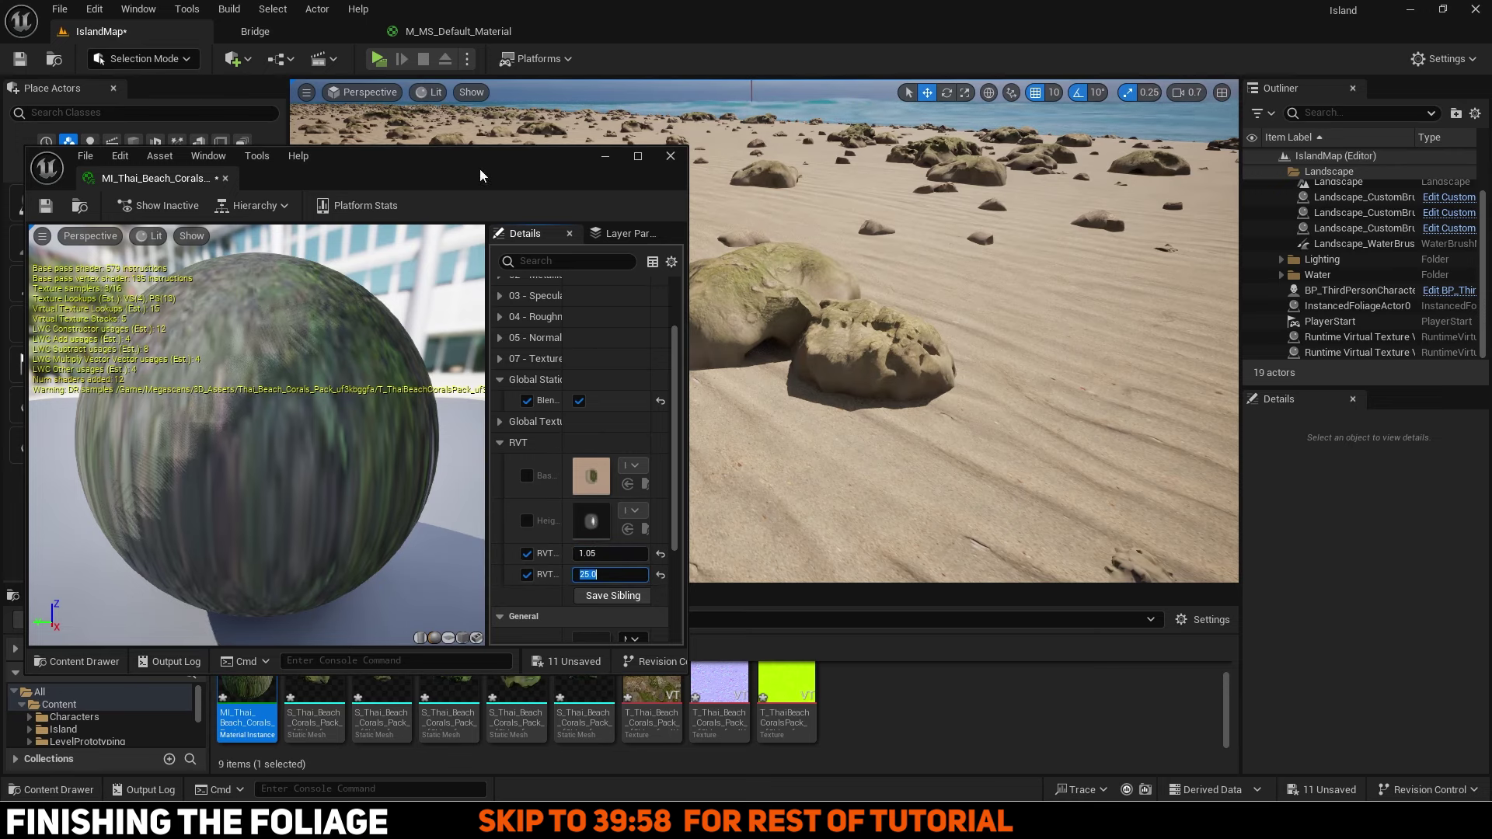
Step: Close the coral instance editor and save all modified content
{"action": "left_click", "coordinate": [671, 156]}
{"action": "left_click", "coordinate": [163, 623]}
{"action": "left_click", "coordinate": [170, 619]}
{"action": "left_click", "coordinate": [866, 576]}
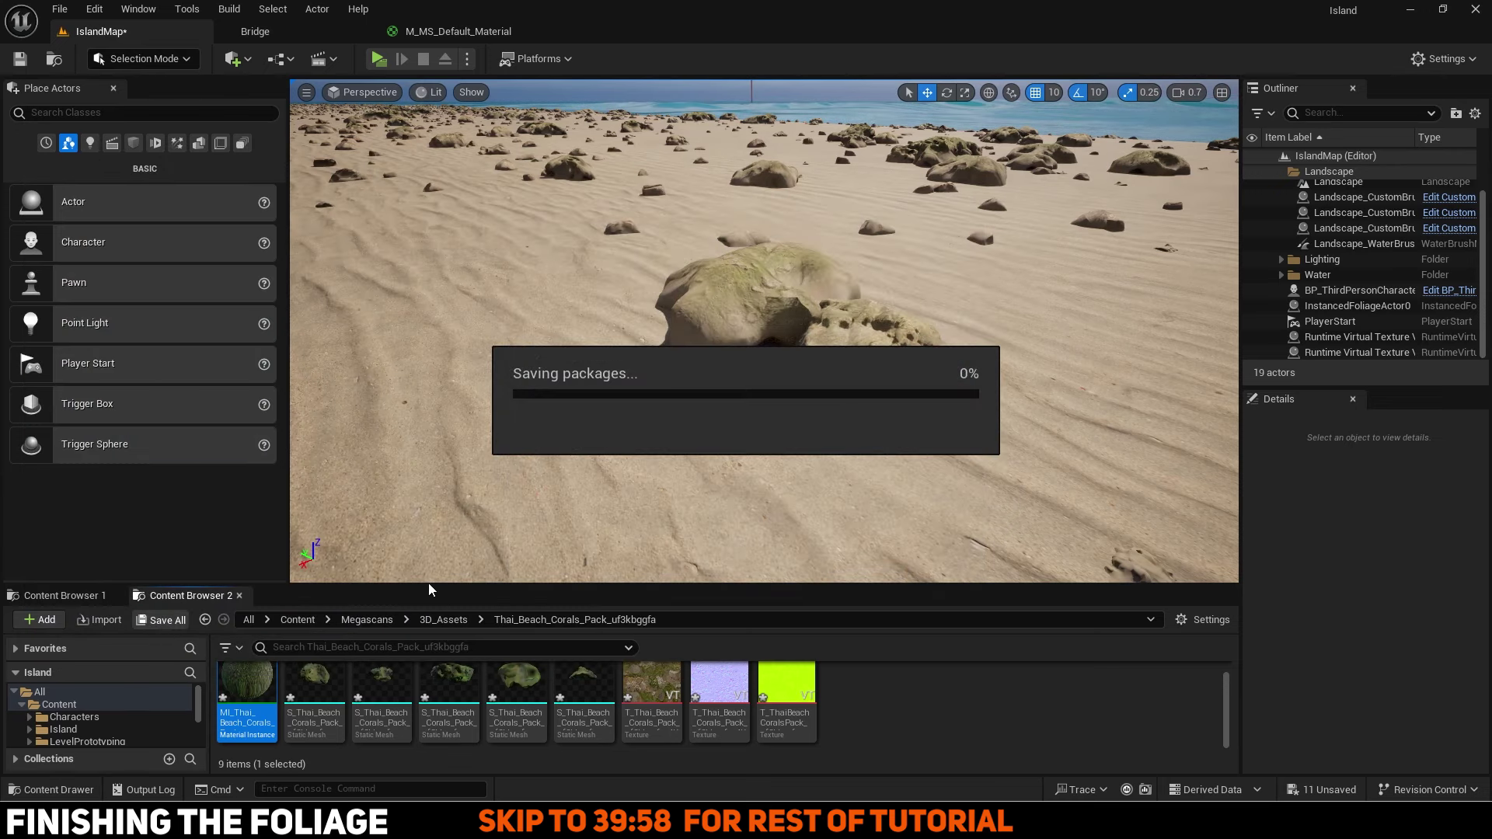
Step: Enlarge the content browser and show the contents of the Island folder
{"action": "left_click_drag", "start_coordinate": [427, 585], "coordinate": [428, 479]}
{"action": "left_click", "coordinate": [31, 648]}
{"action": "left_click", "coordinate": [62, 623]}
Step: Apply the pending changes to M_MS_Default_Material and close its editor
{"action": "left_click", "coordinate": [533, 32]}
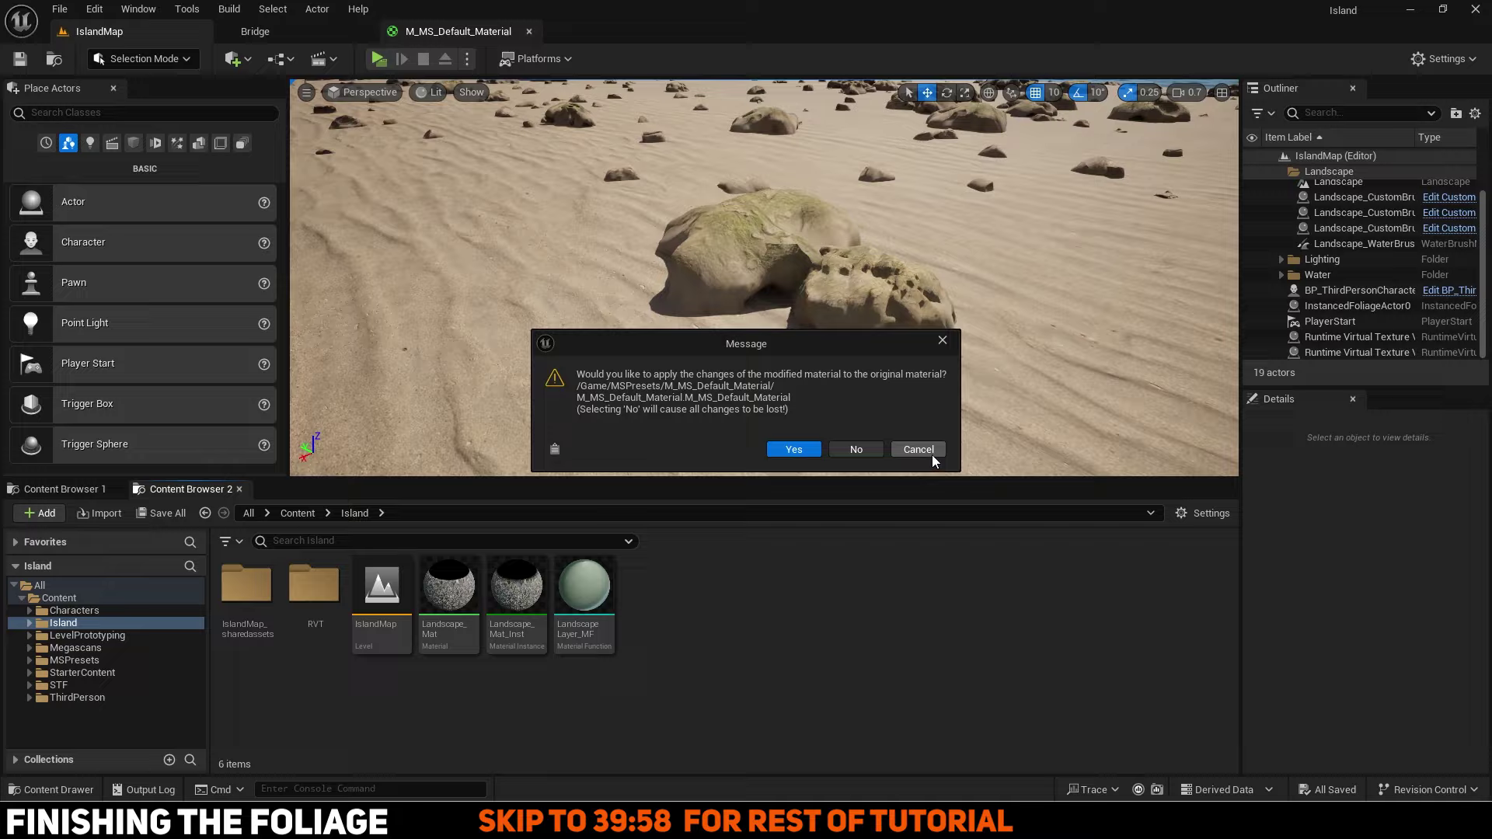
{"action": "left_click", "coordinate": [928, 452]}
{"action": "left_click", "coordinate": [474, 32]}
{"action": "left_click", "coordinate": [115, 59]}
{"action": "left_click", "coordinate": [533, 31]}
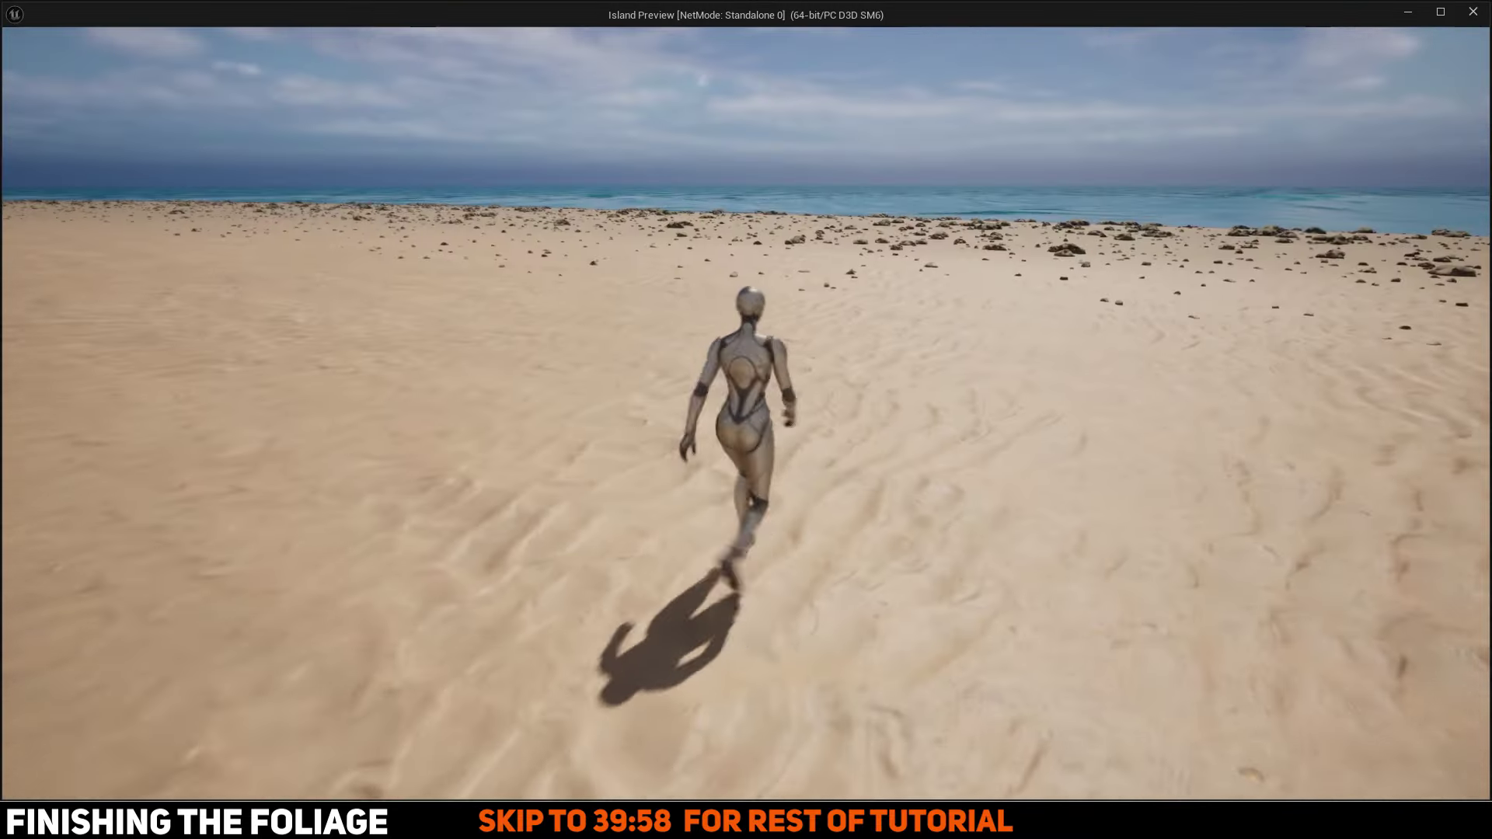
Step: Play-test the beach with the character, view the whole island from above, and shrink the content browser slightly
{"action": "key", "text": "space"}
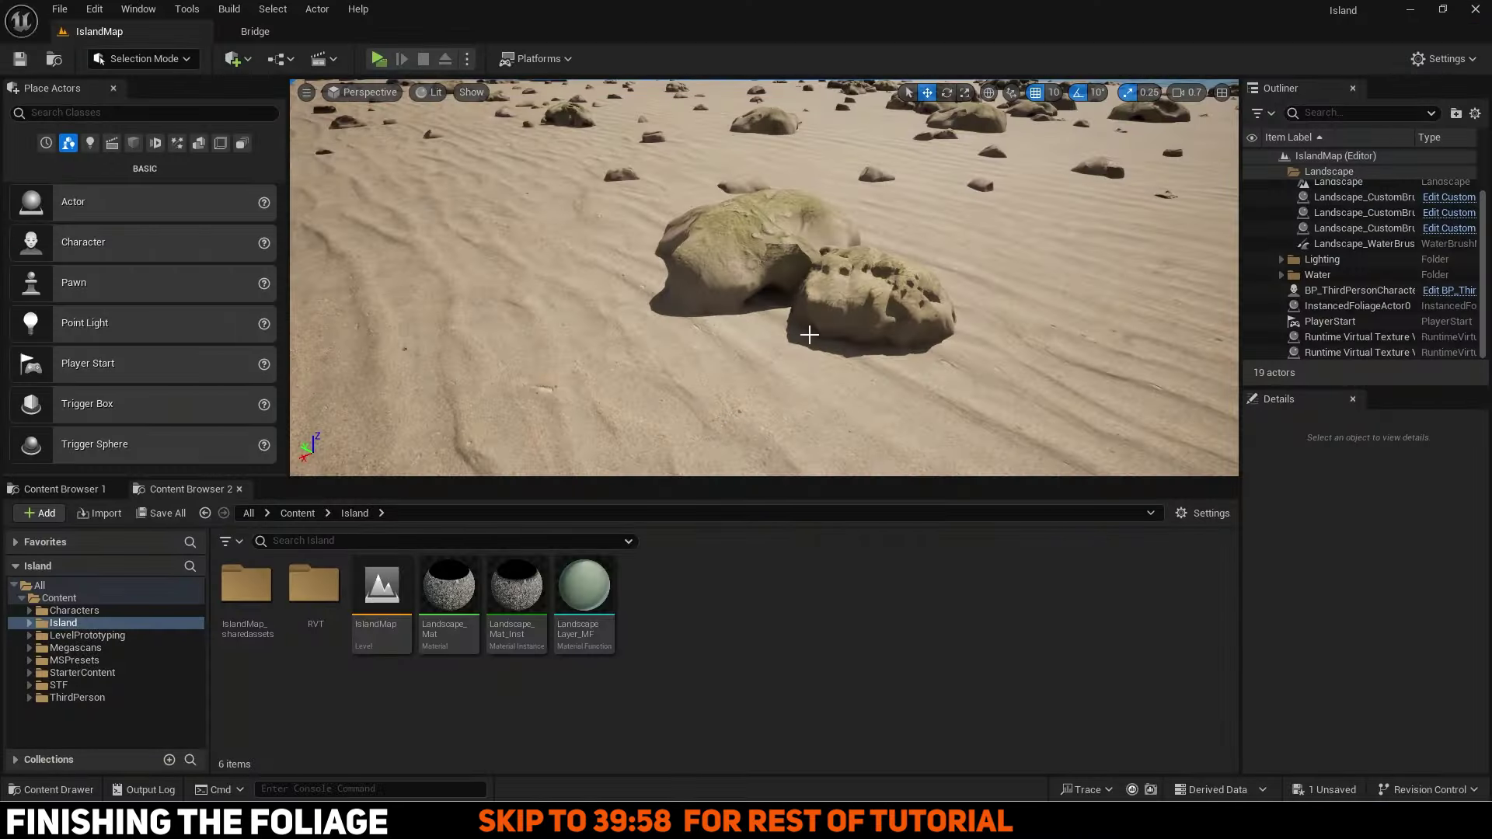
{"action": "key", "text": "s"}
{"action": "scroll", "coordinate": [809, 335], "scroll_direction": "up", "scroll_amount": 5}
{"action": "right_click_drag", "start_coordinate": [810, 335], "coordinate": [653, 338]}
{"action": "left_click_drag", "start_coordinate": [810, 480], "coordinate": [810, 533]}
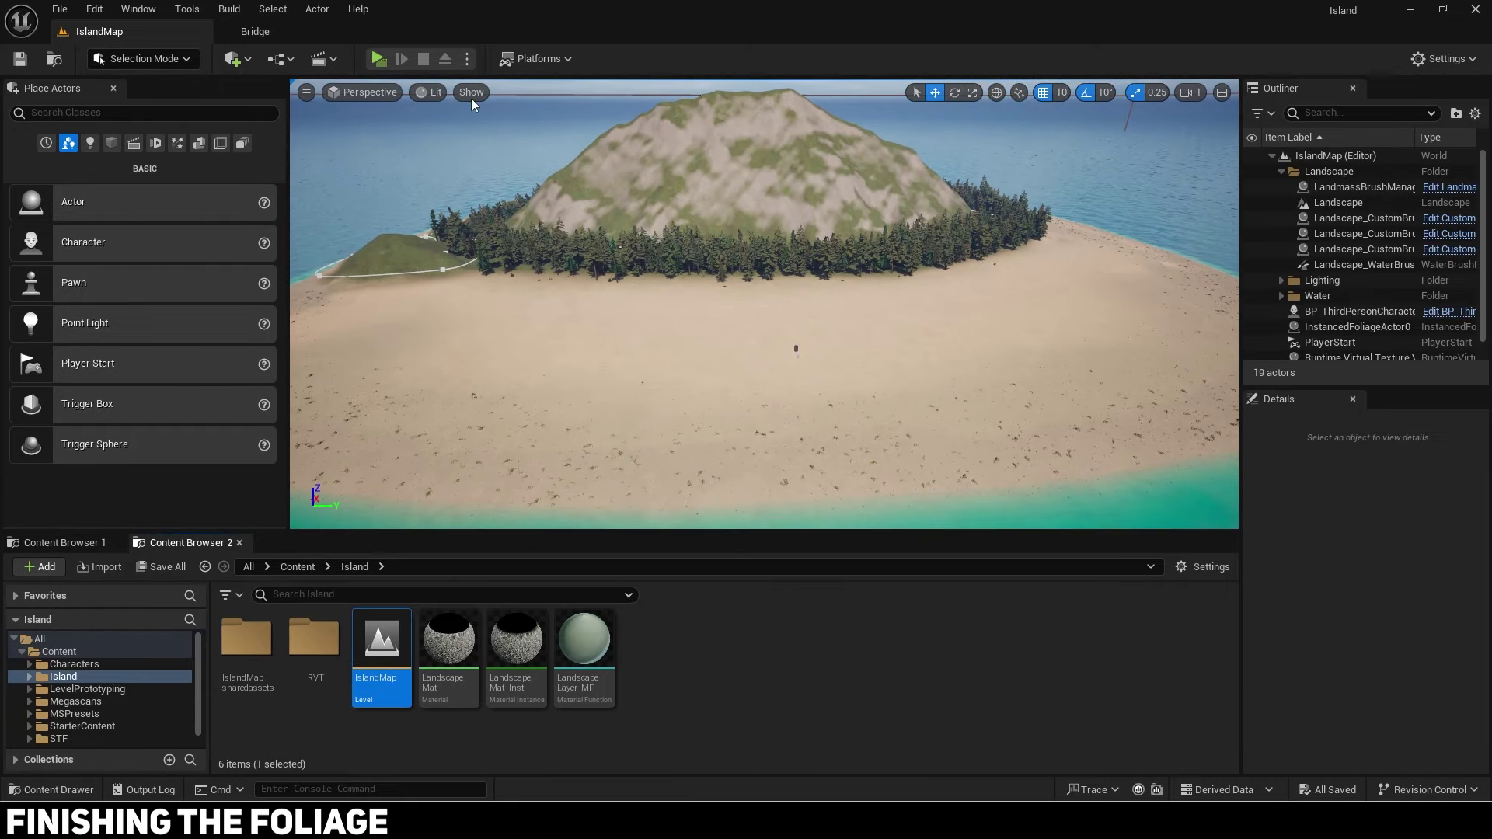
Step: Switch to Bridge, search for coral and download the grey and white Thai Beach Corals Pack at High Quality
{"action": "left_click", "coordinate": [293, 31]}
{"action": "left_click", "coordinate": [385, 64]}
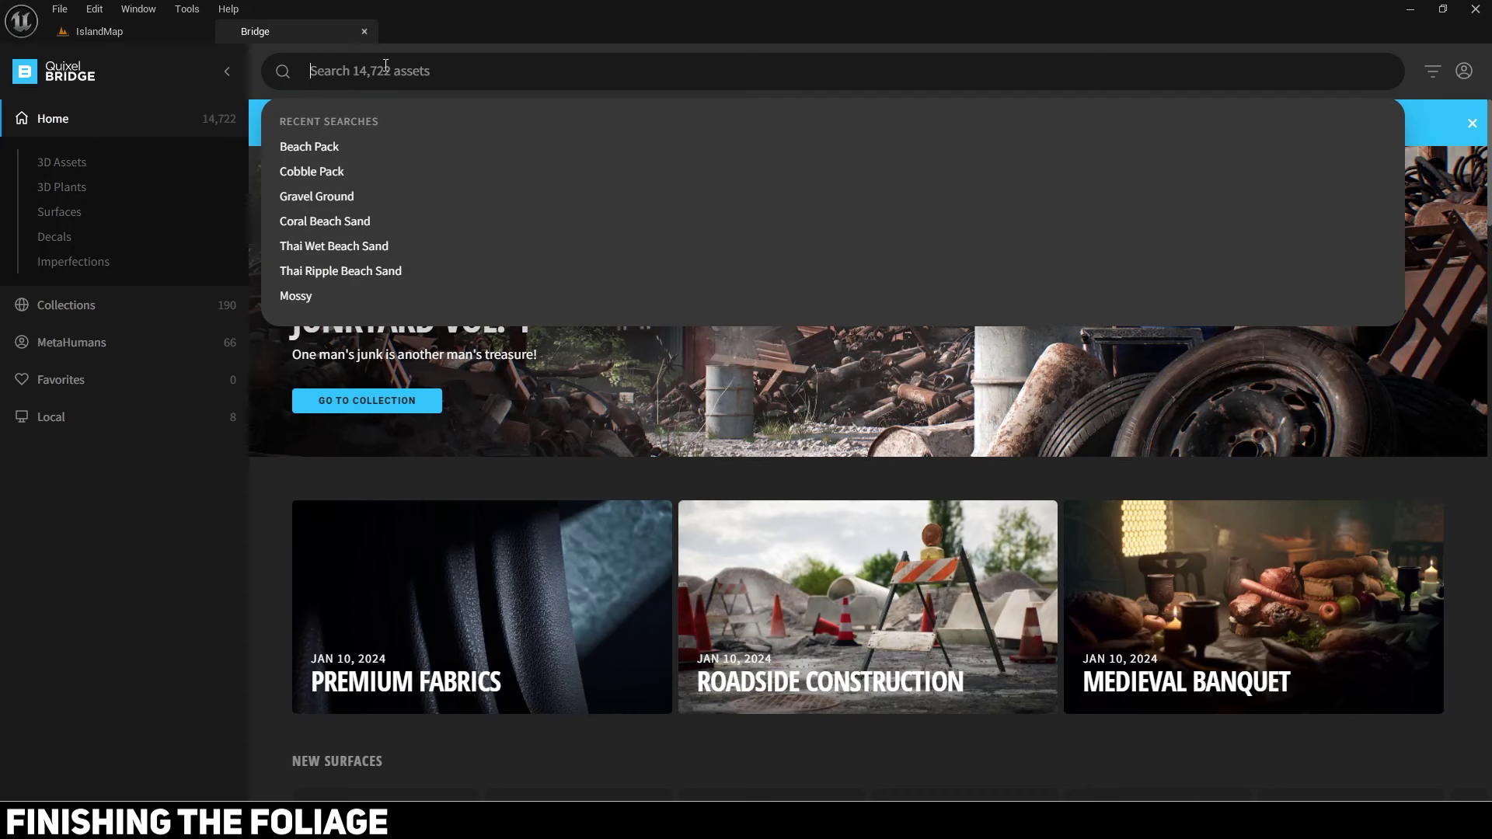
{"action": "type", "text": "coral"}
{"action": "key", "text": "Return"}
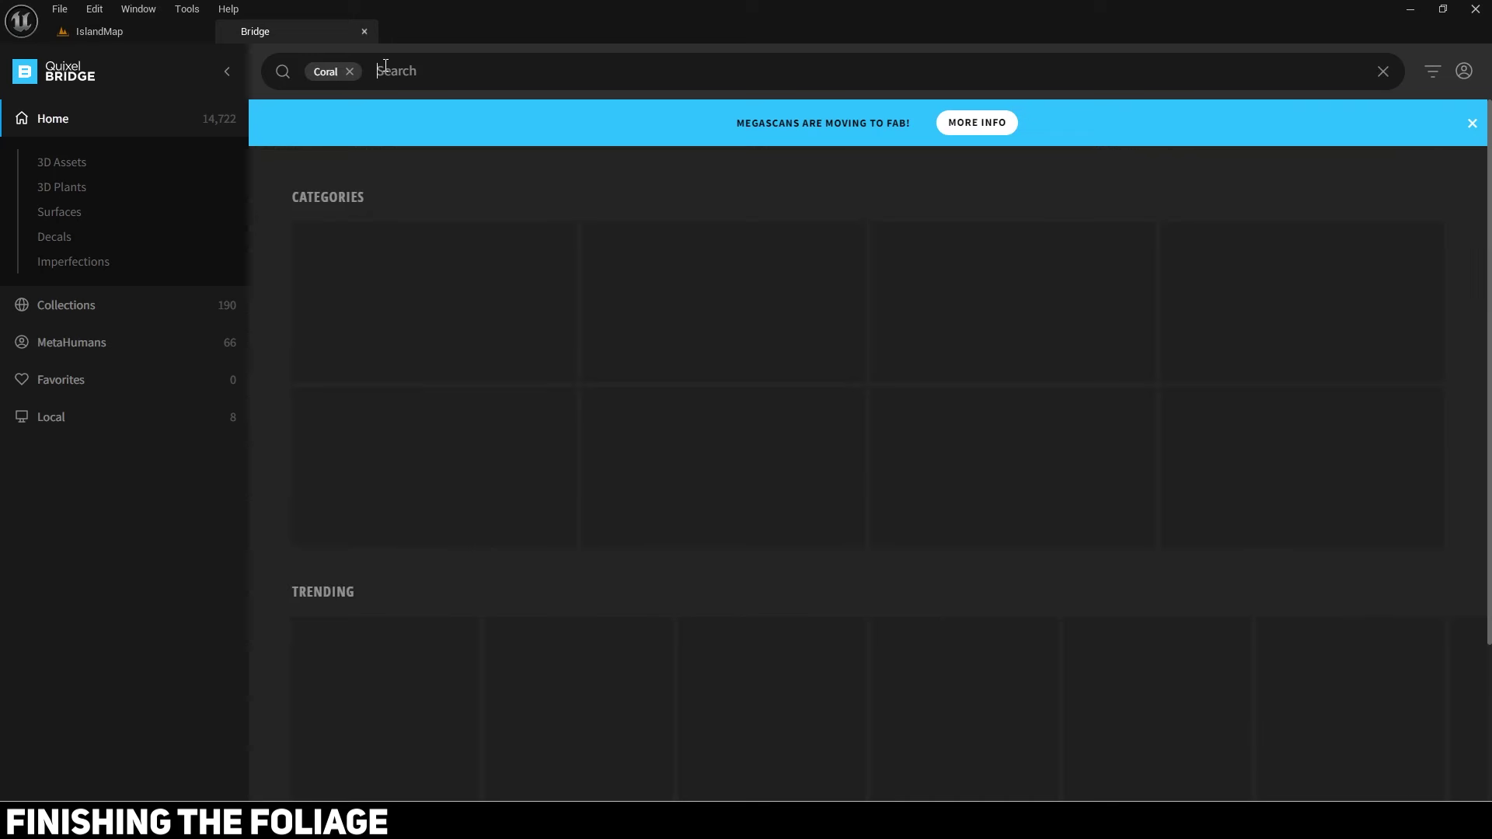
{"action": "scroll", "coordinate": [663, 327], "scroll_direction": "down", "scroll_amount": 8}
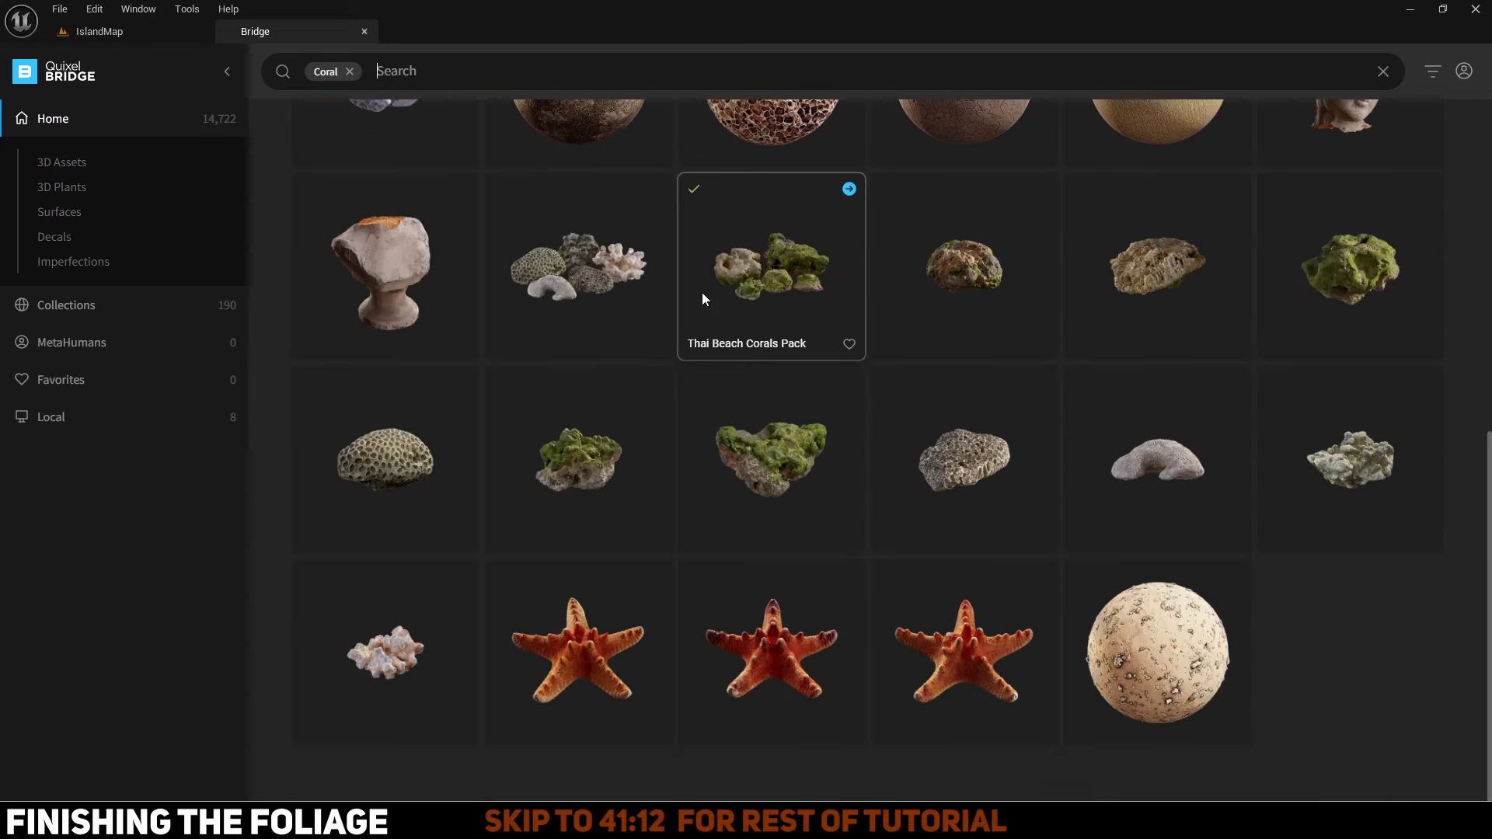
{"action": "left_click", "coordinate": [702, 292]}
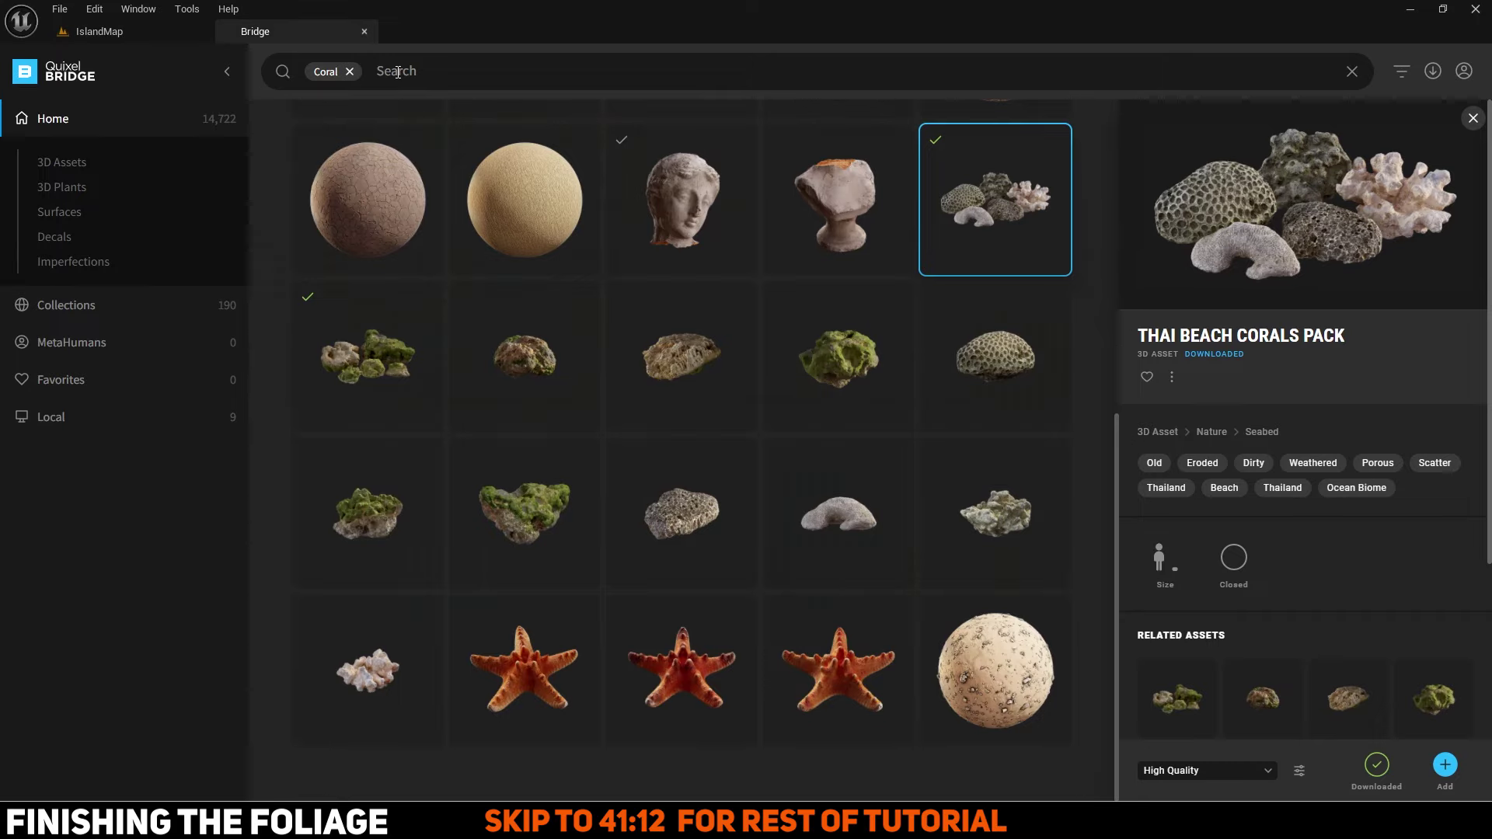
Step: Search Bridge for starfish and download the first Starfish asset at High Quality
{"action": "type", "text": "sh"}
{"action": "key", "text": "Return"}
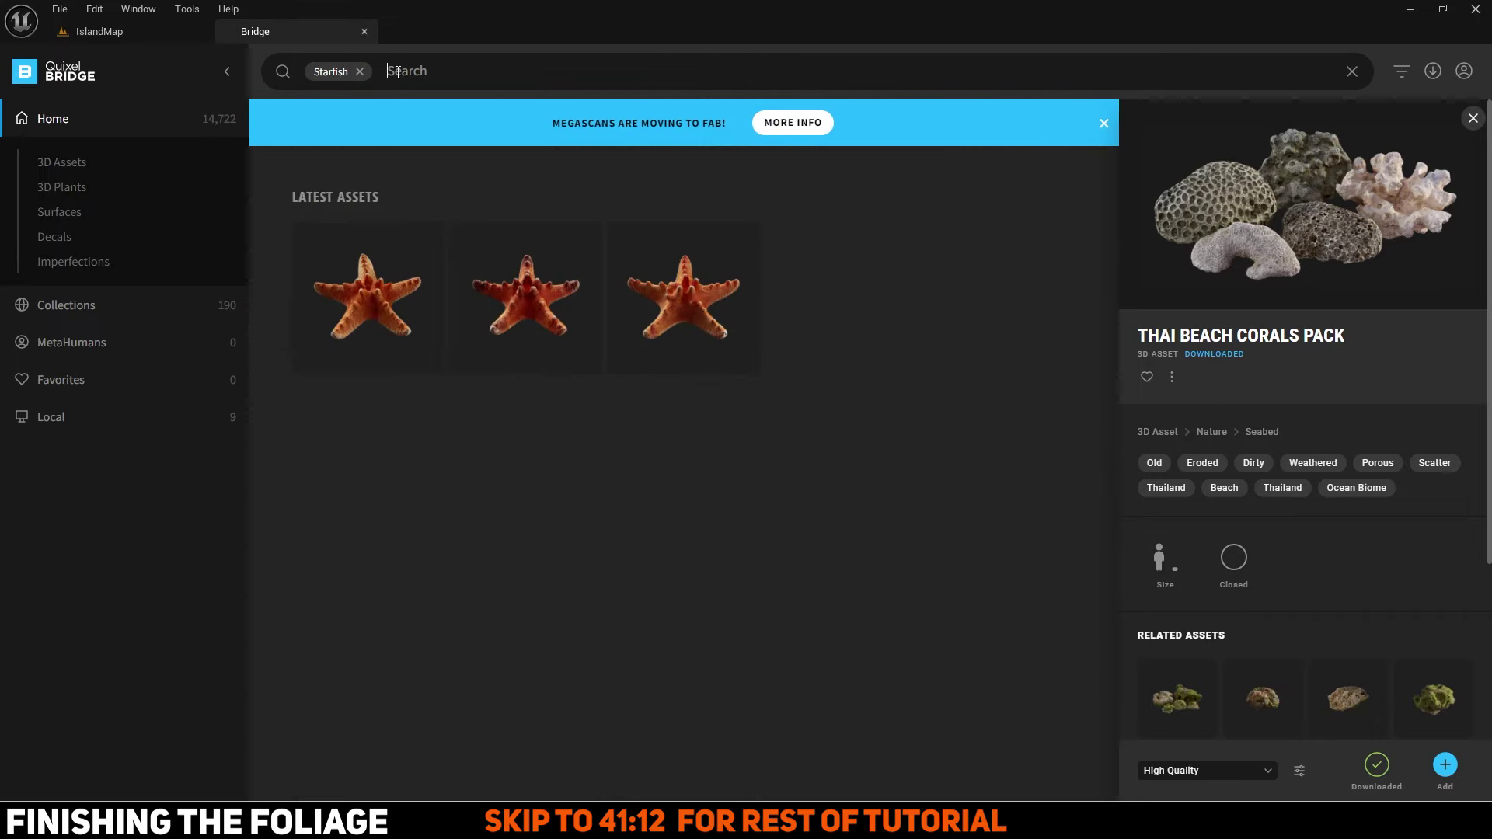
{"action": "left_click", "coordinate": [368, 298]}
{"action": "left_click", "coordinate": [1377, 765]}
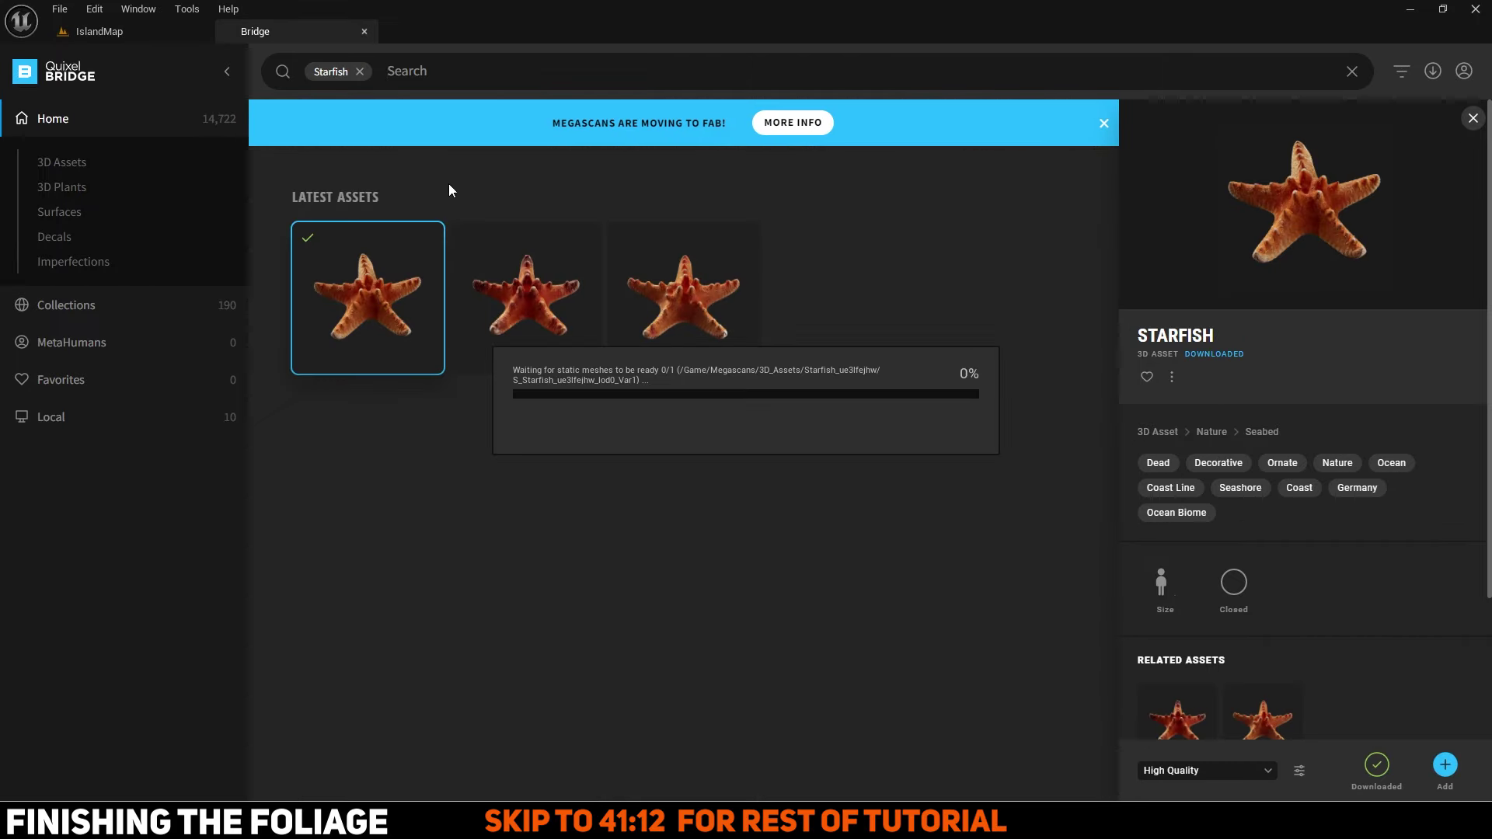
Step: Search Bridge for ocean seaweed and download the yellow-brown Ocean Seaweed plant
{"action": "left_click", "coordinate": [359, 72]}
{"action": "type", "text": "ocean seaweed"}
{"action": "key", "text": "Return"}
{"action": "scroll", "coordinate": [682, 427], "scroll_direction": "down", "scroll_amount": 5}
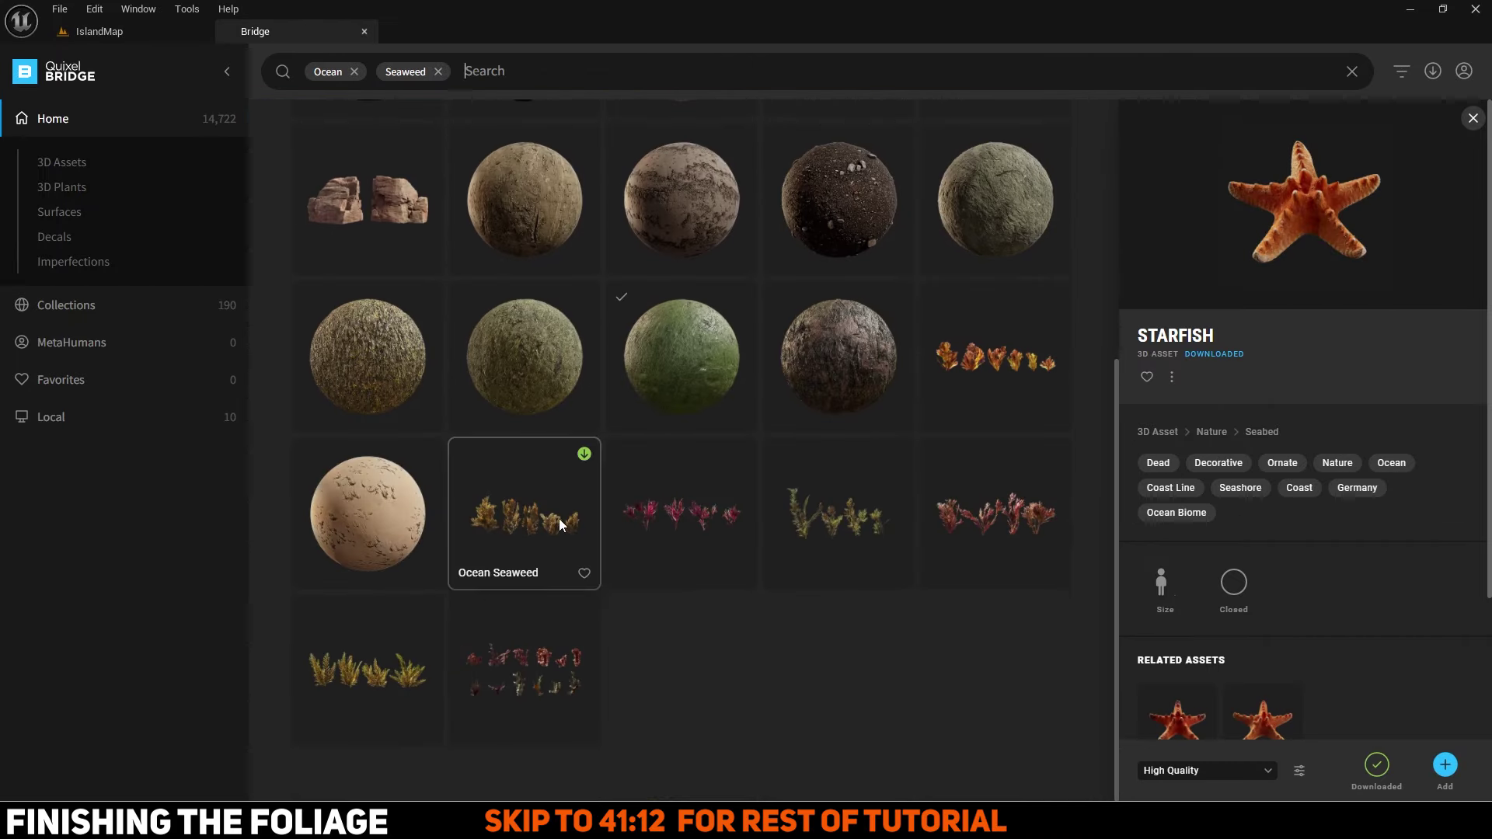
{"action": "left_click", "coordinate": [525, 513]}
{"action": "left_click", "coordinate": [1376, 765]}
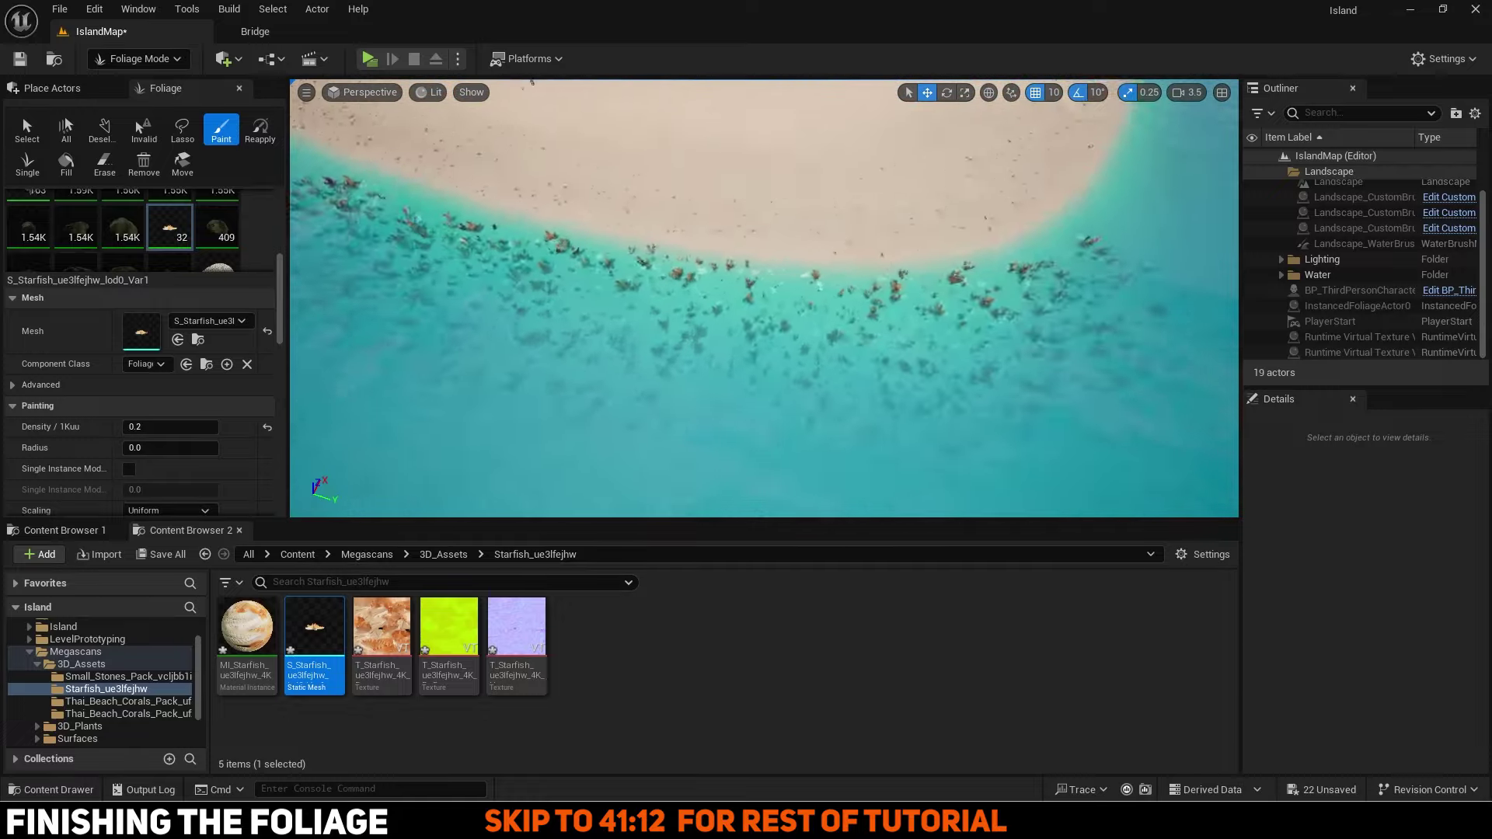
Step: Undo the last starfish foliage painting around the shoreline
{"action": "key", "text": "ctrl+z"}
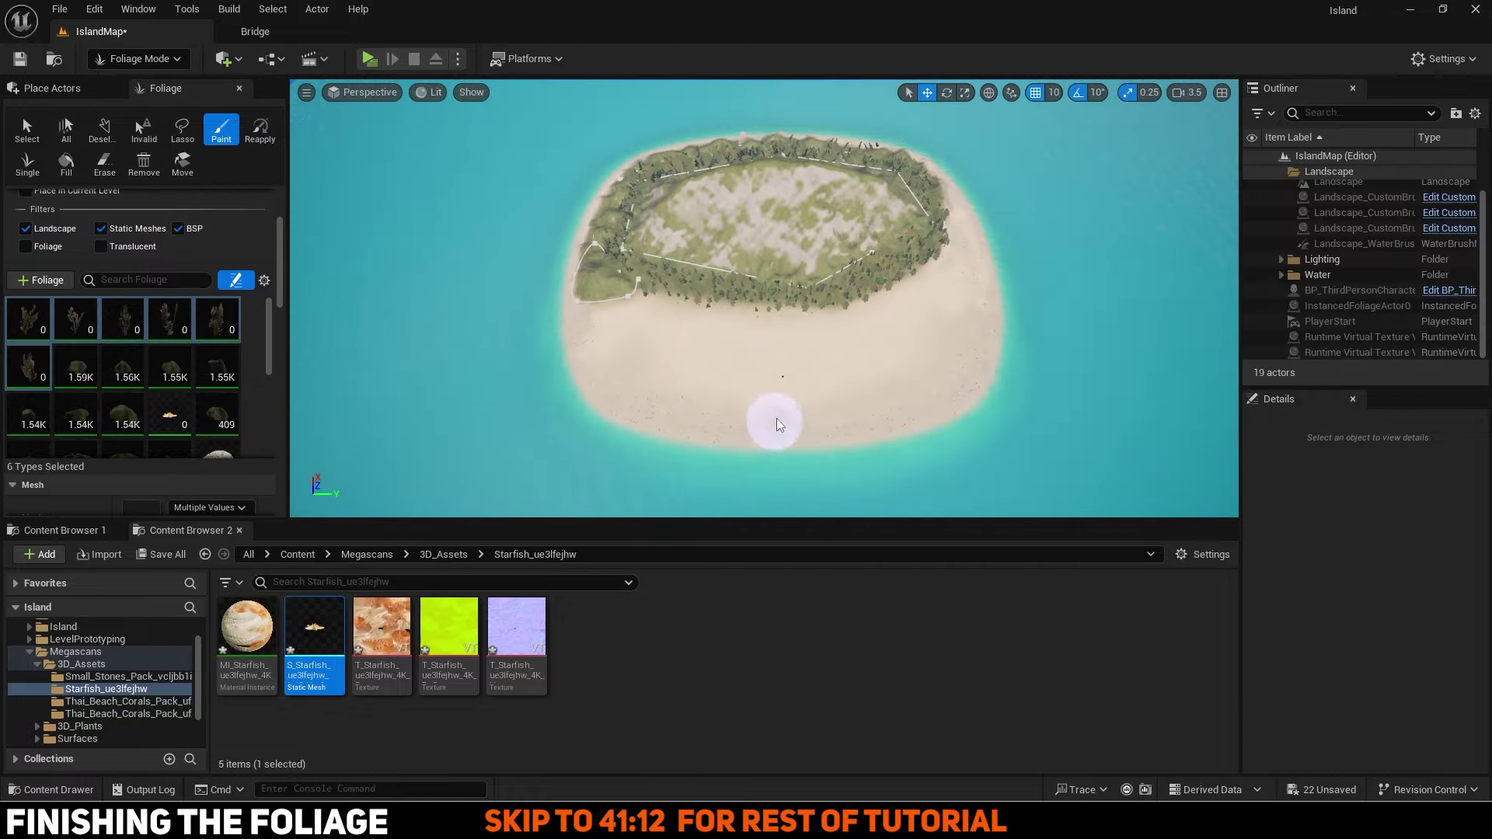
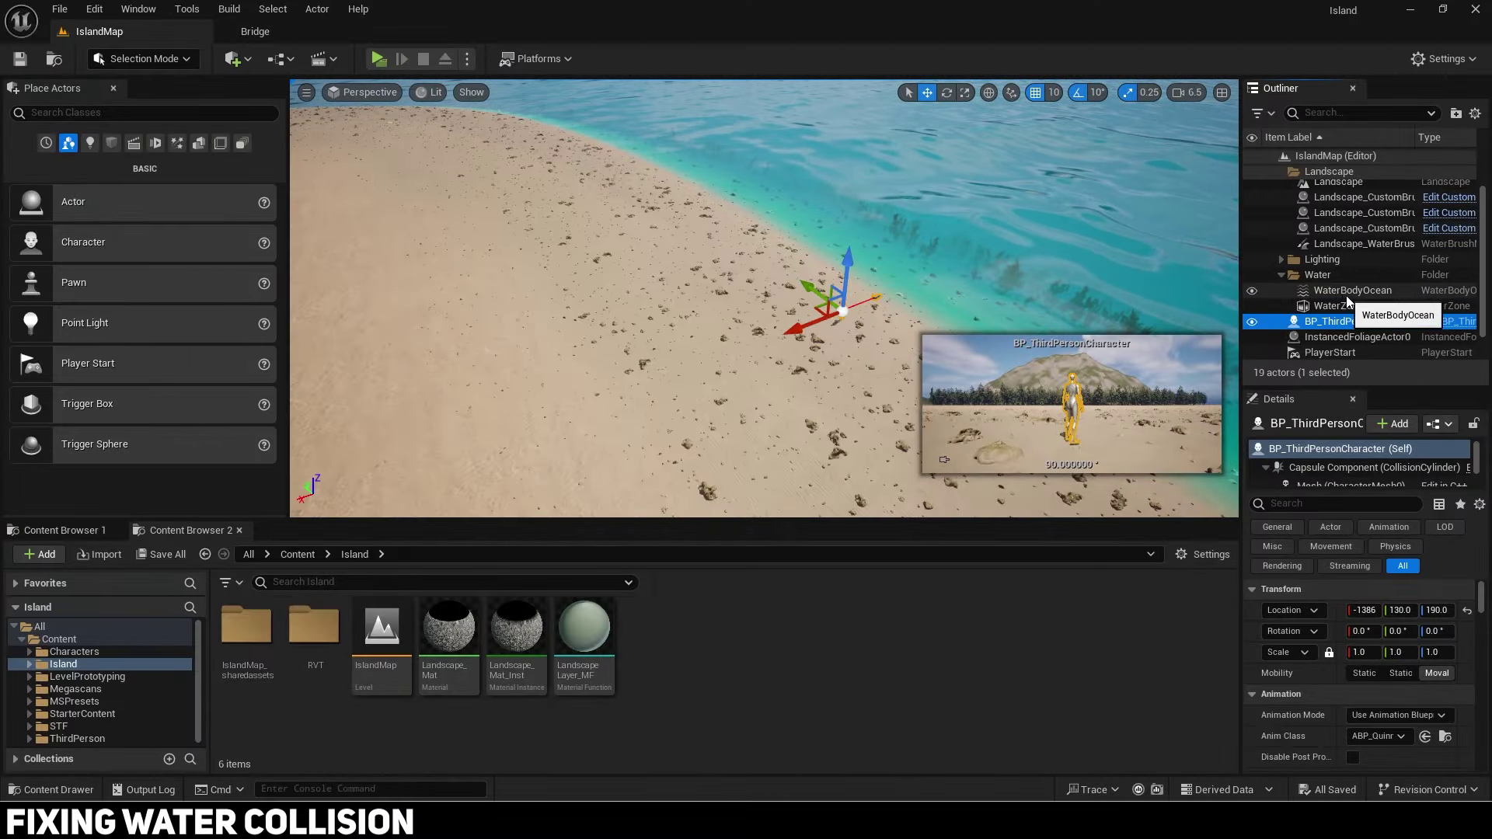
Step: Filter the WaterBodyOcean actor's details for coll and check which collision presets are offered
{"action": "left_click", "coordinate": [1350, 291]}
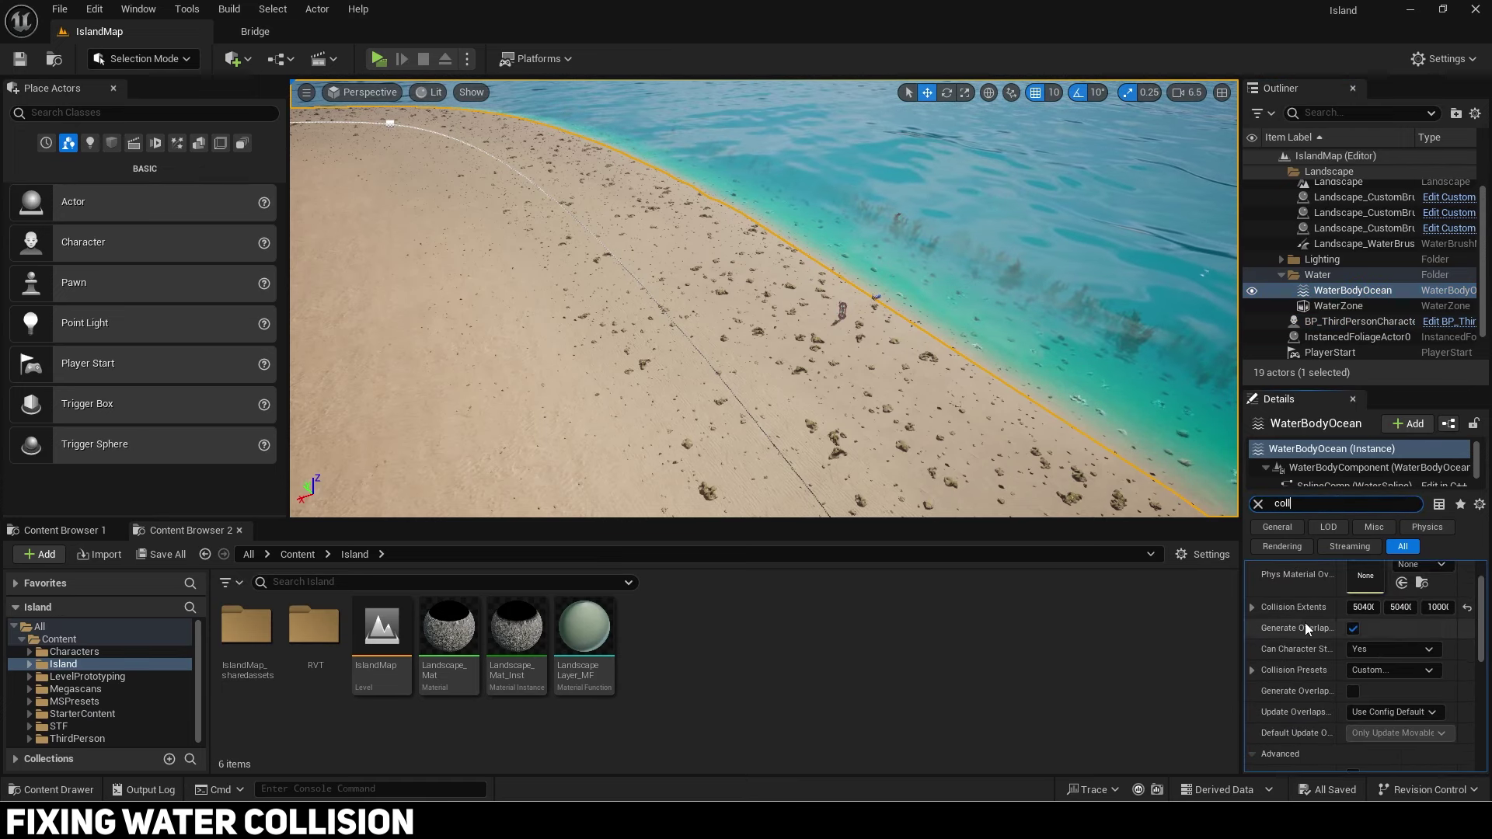
{"action": "left_click", "coordinate": [1377, 647]}
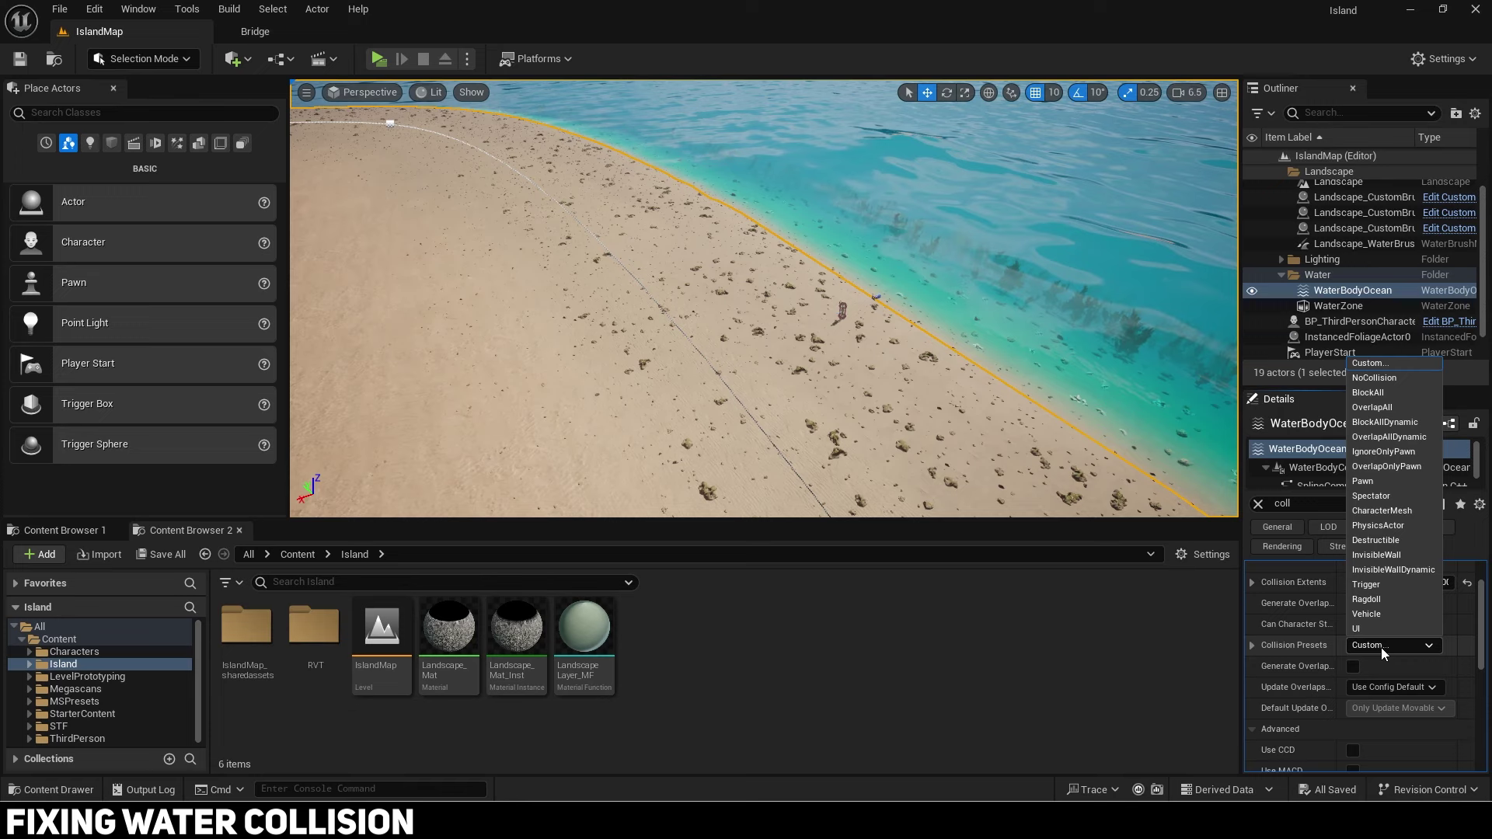
{"action": "left_click", "coordinate": [1387, 644]}
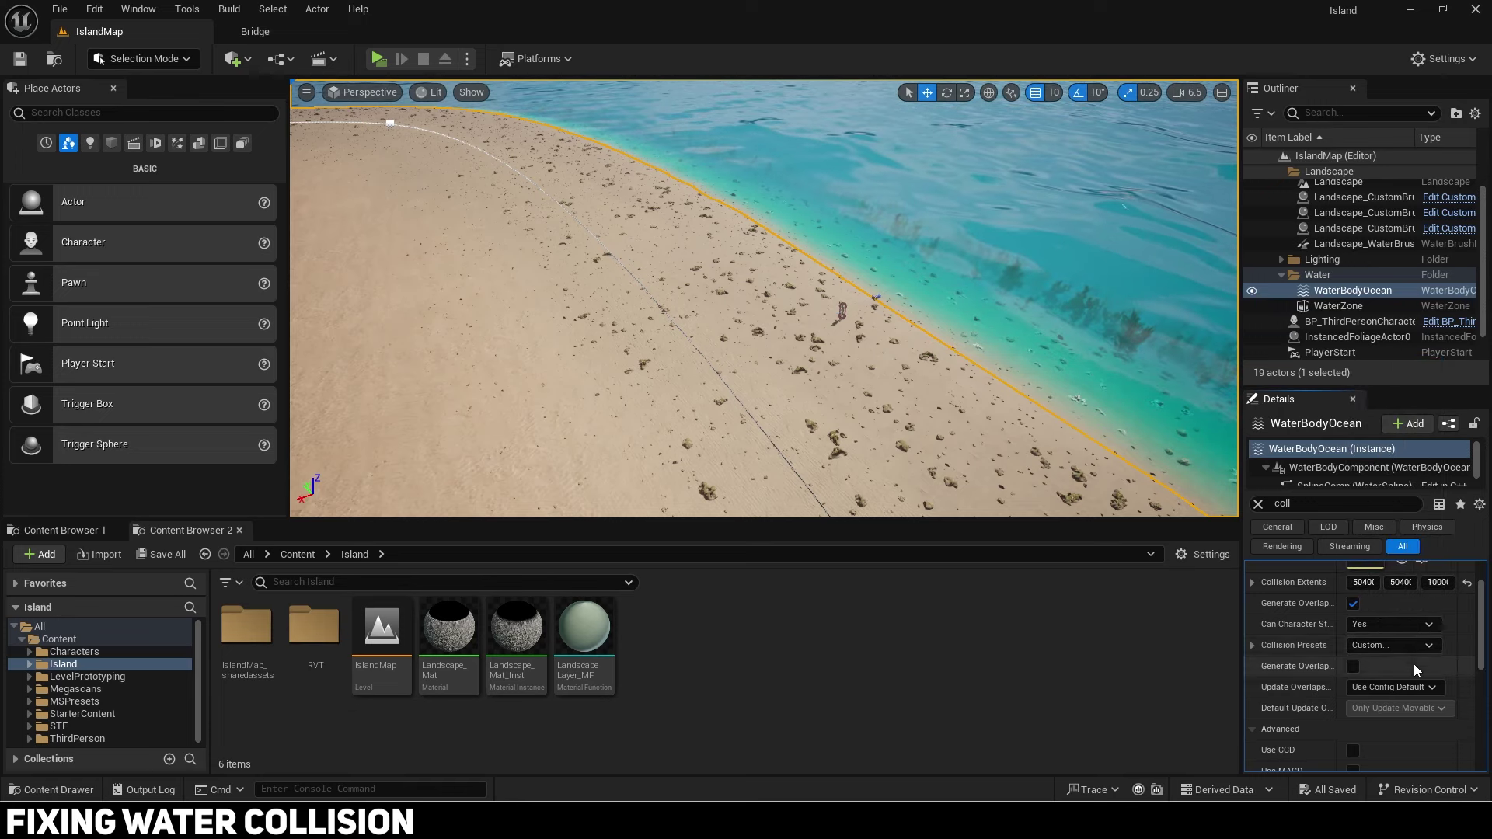
{"action": "scroll", "coordinate": [1414, 665], "scroll_direction": "up", "scroll_amount": 2}
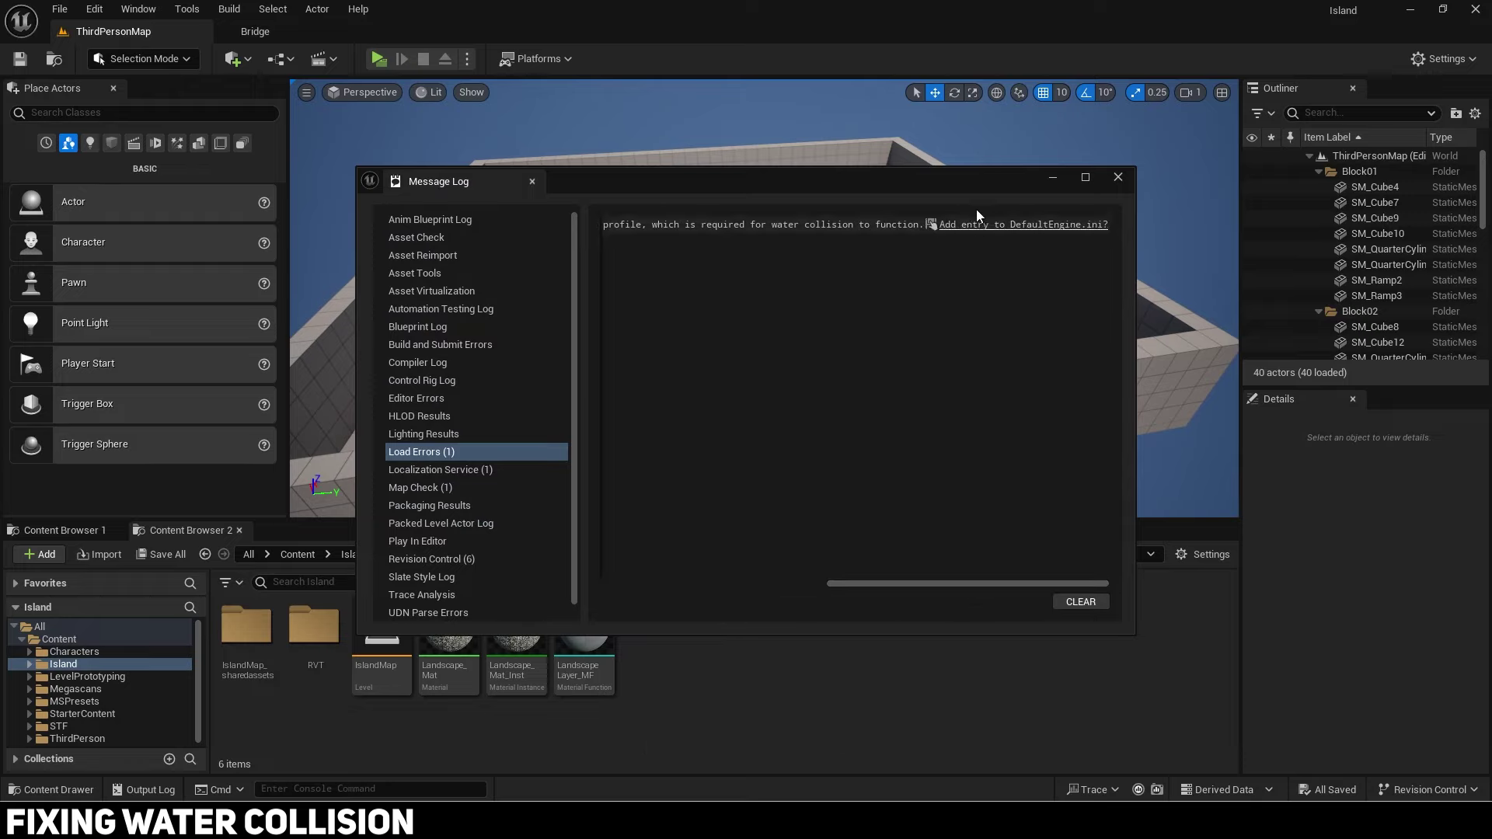
Step: Add the missing water collision profile entry to DefaultEngine.ini from the load error, dock the Message Log, and reopen IslandMap
{"action": "left_click", "coordinate": [984, 225]}
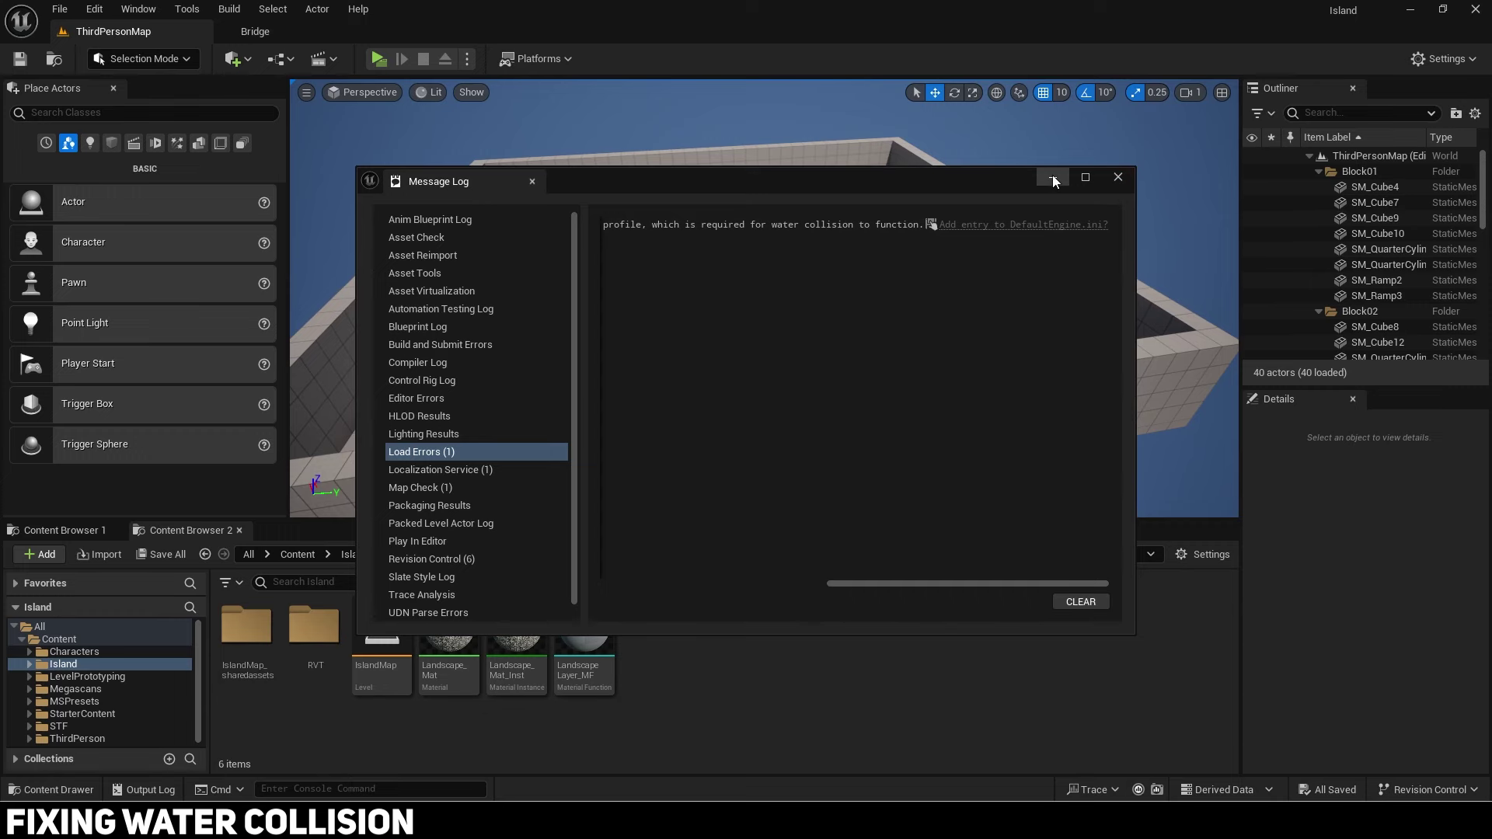
{"action": "left_click_drag", "start_coordinate": [397, 184], "coordinate": [286, 35]}
{"action": "left_click", "coordinate": [125, 32]}
{"action": "double_click", "coordinate": [383, 632]}
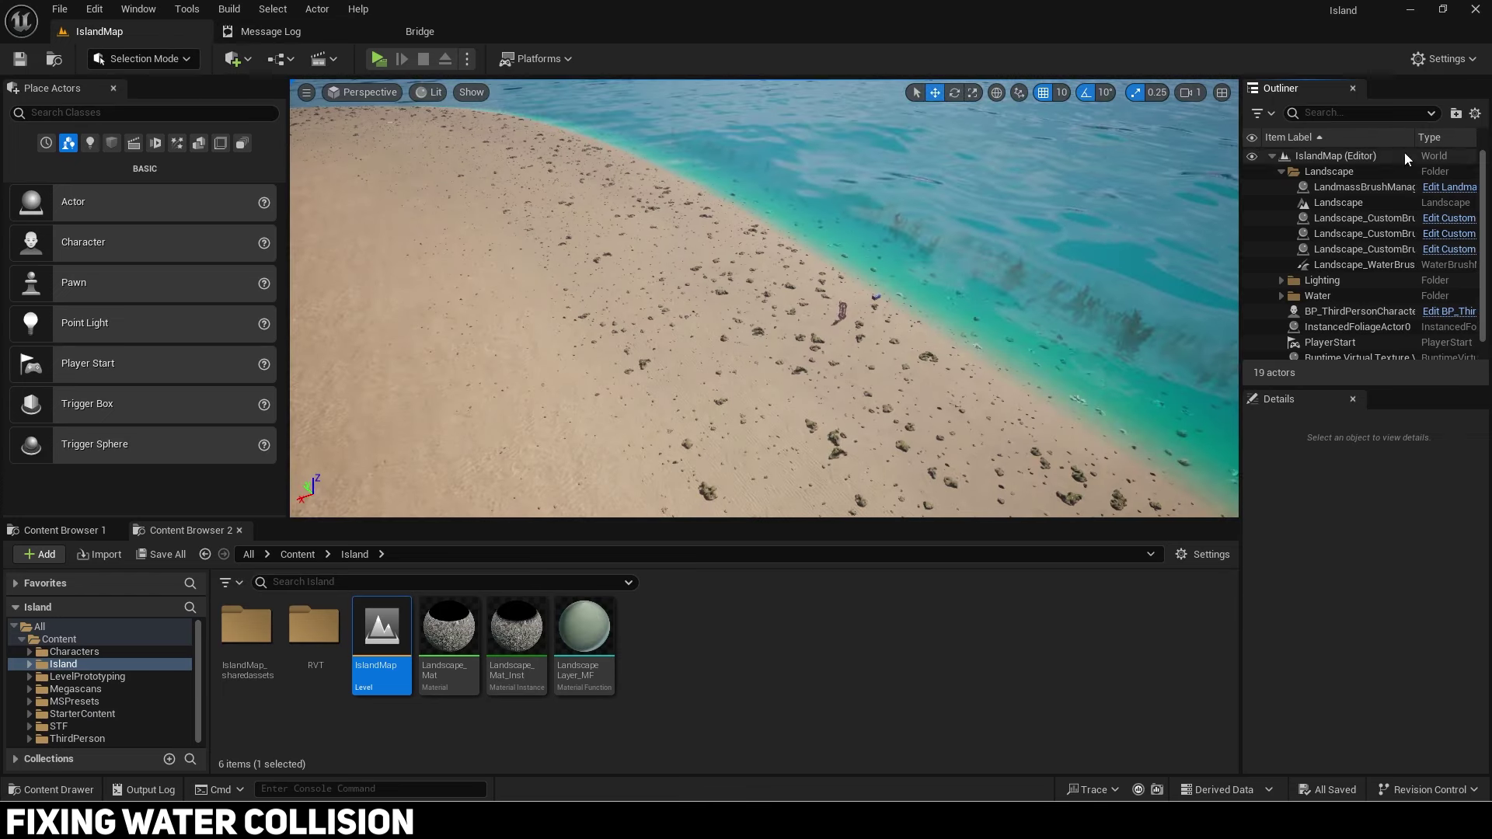
Step: Set the WaterBodyOcean actor's collision preset to WaterBodyCollision and play-test running into the ocean
{"action": "left_click", "coordinate": [1281, 296]}
{"action": "left_click", "coordinate": [1352, 311]}
{"action": "left_click", "coordinate": [1350, 502]}
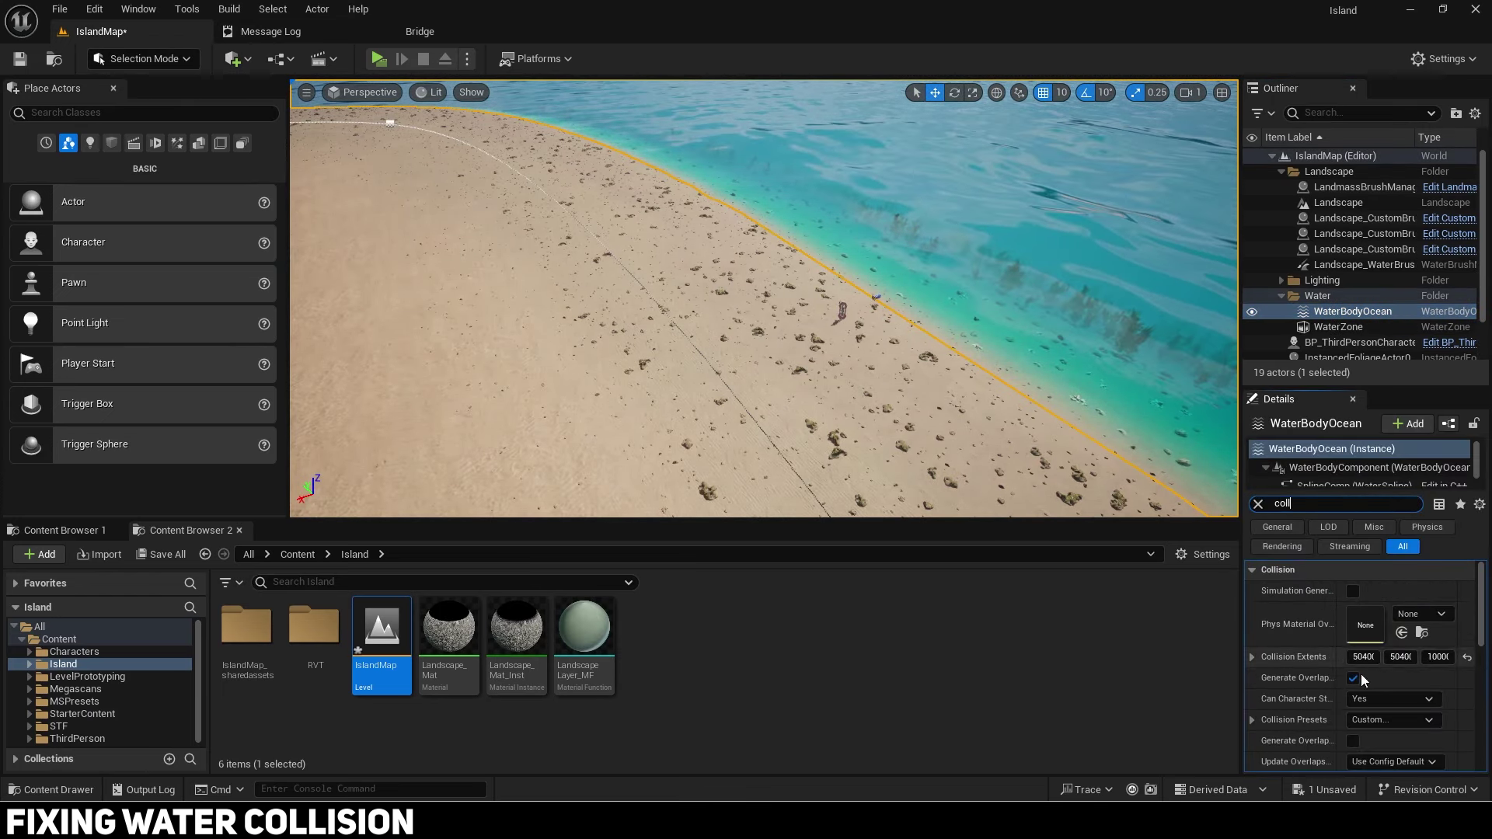
{"action": "left_click", "coordinate": [1390, 720]}
{"action": "left_click", "coordinate": [1397, 704]}
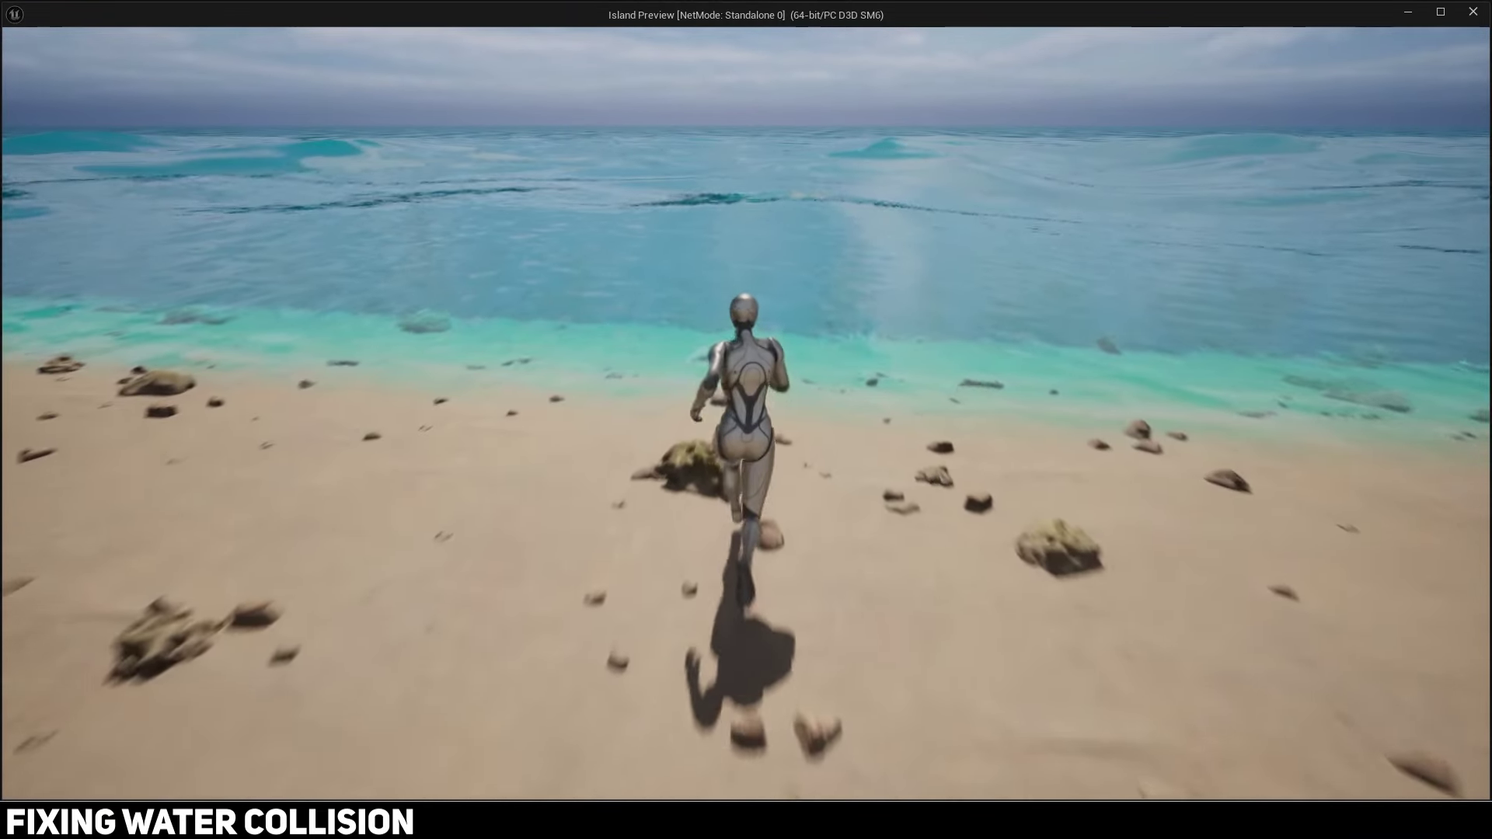
{"action": "key", "text": "w"}
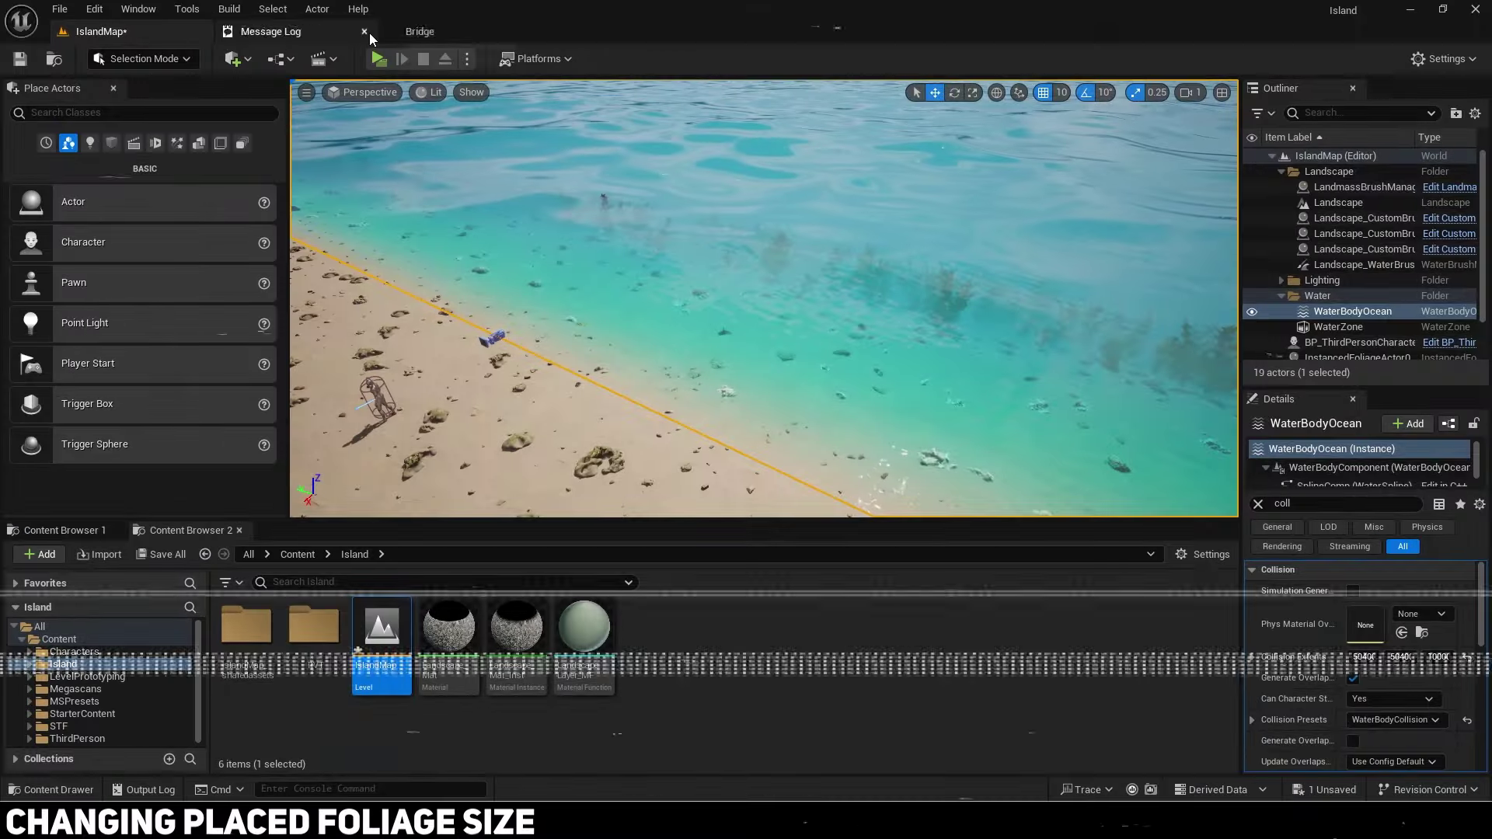
Step: Close the Message Log and activate the foliage Reapply tool for the Ocean Seaweed types
{"action": "left_click", "coordinate": [365, 32]}
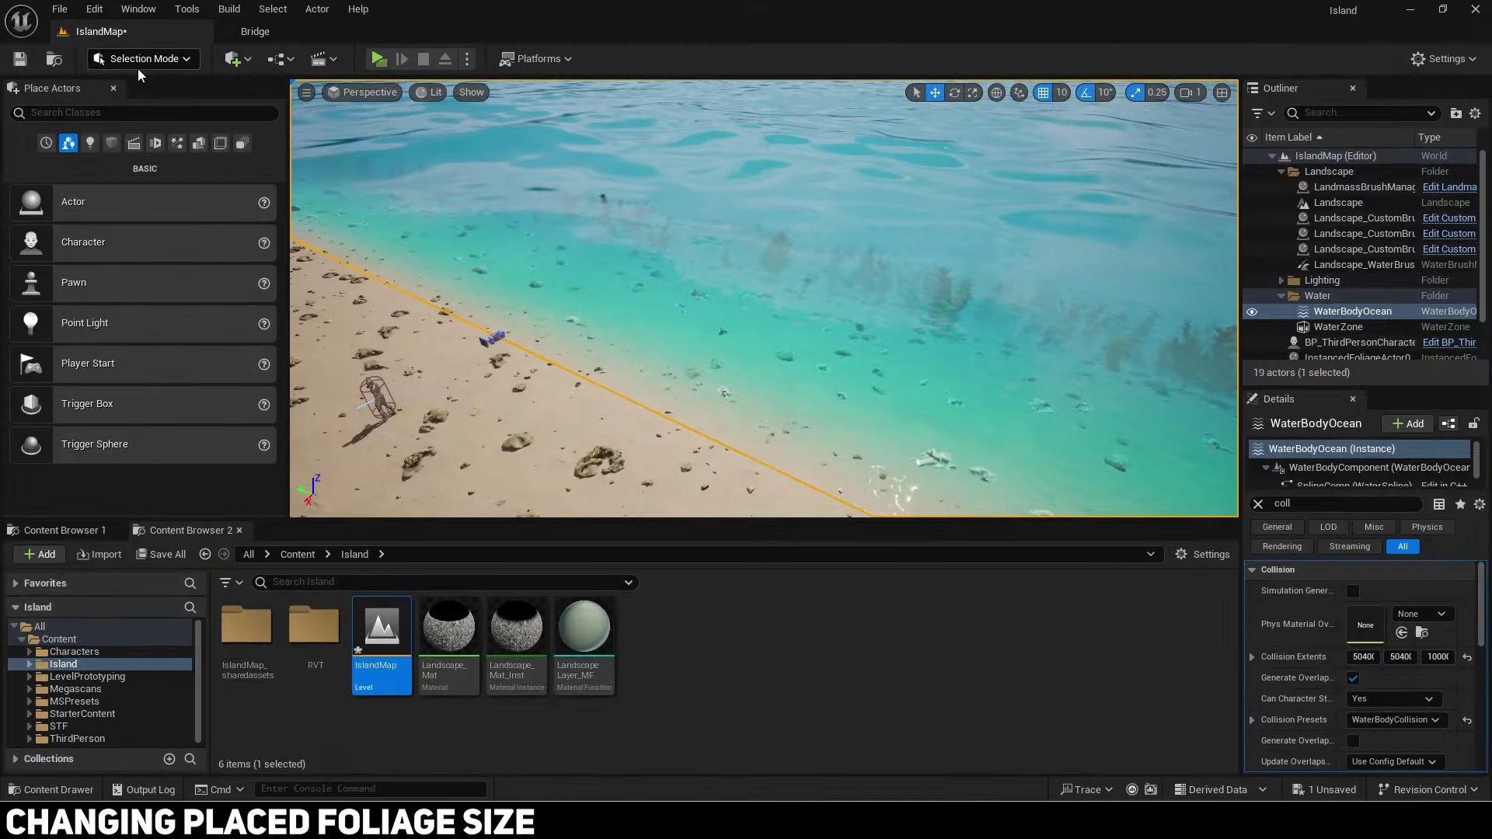
{"action": "left_click", "coordinate": [161, 114]}
{"action": "scroll", "coordinate": [225, 268], "scroll_direction": "down", "scroll_amount": 2}
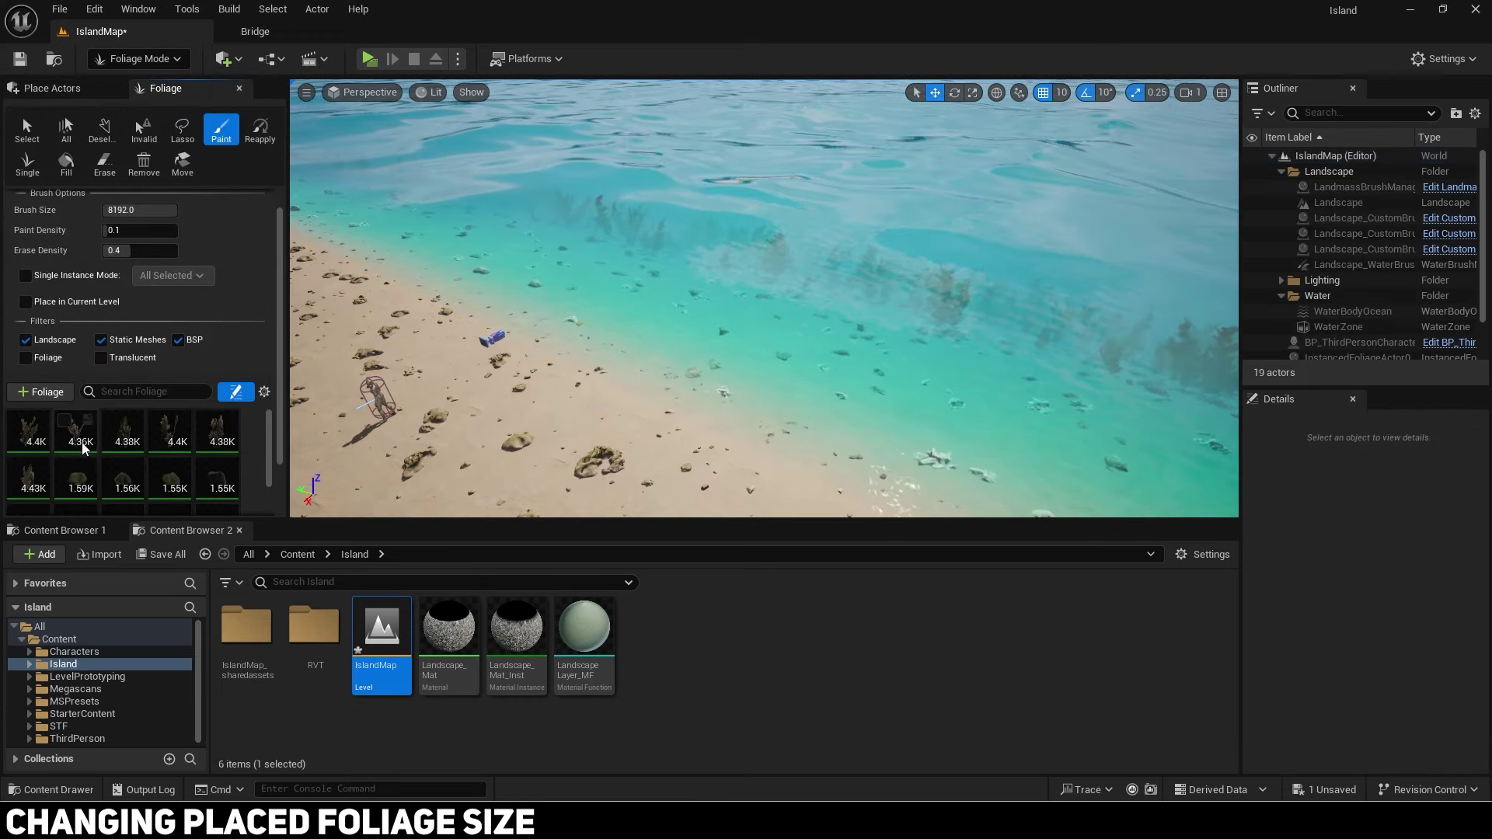
{"action": "scroll", "coordinate": [84, 447], "scroll_direction": "down", "scroll_amount": 2}
{"action": "left_click", "coordinate": [39, 441]}
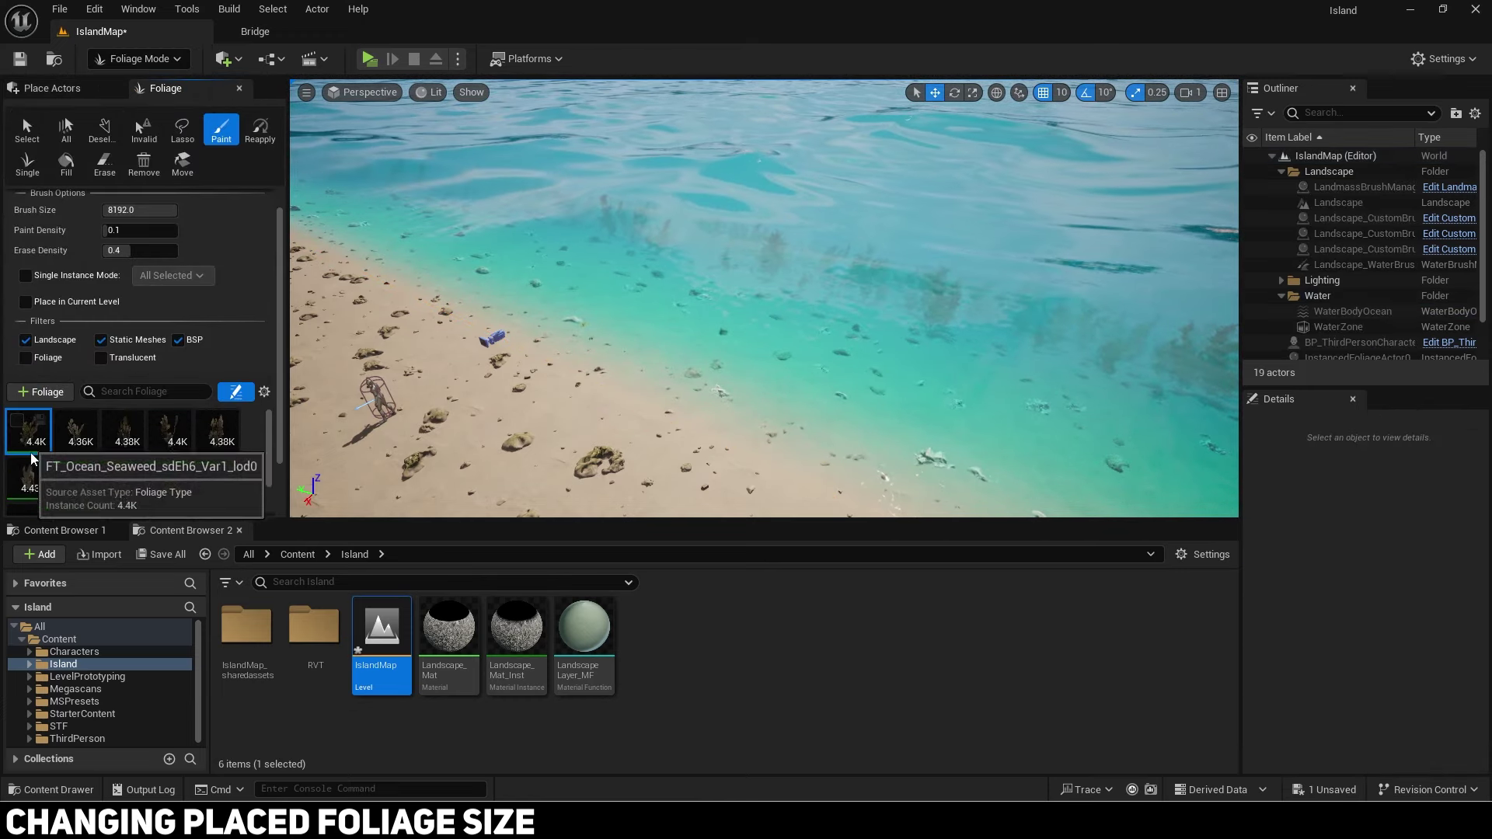
{"action": "left_click", "coordinate": [261, 130]}
Step: Enable uniform scaling for reapplying the six seaweed types, with Scale X from 2.0 to 4.0
{"action": "scroll", "coordinate": [170, 450], "scroll_direction": "down", "scroll_amount": 5}
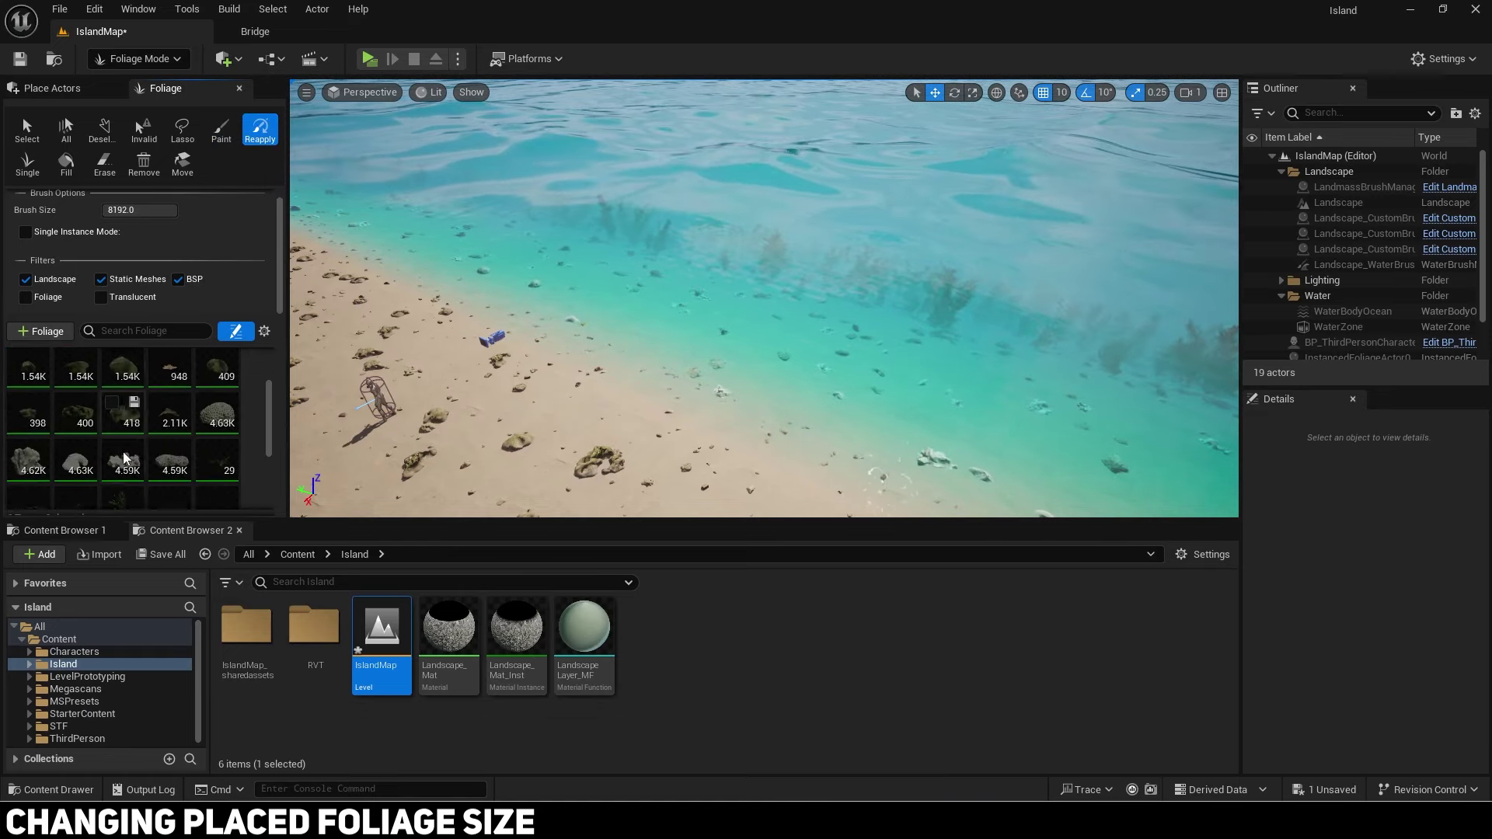
{"action": "scroll", "coordinate": [170, 450], "scroll_direction": "down", "scroll_amount": 6}
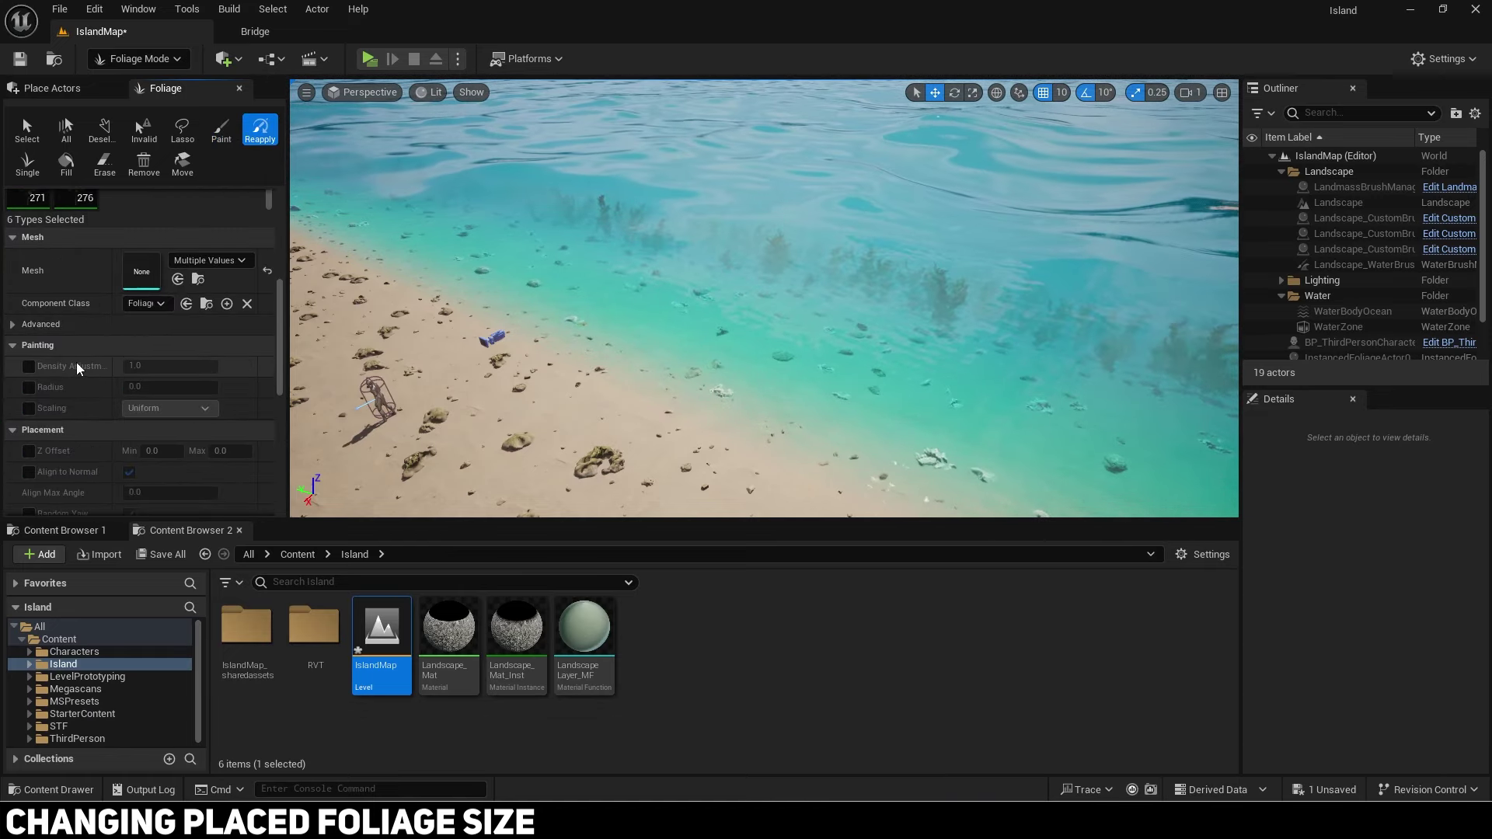
{"action": "left_click", "coordinate": [29, 408]}
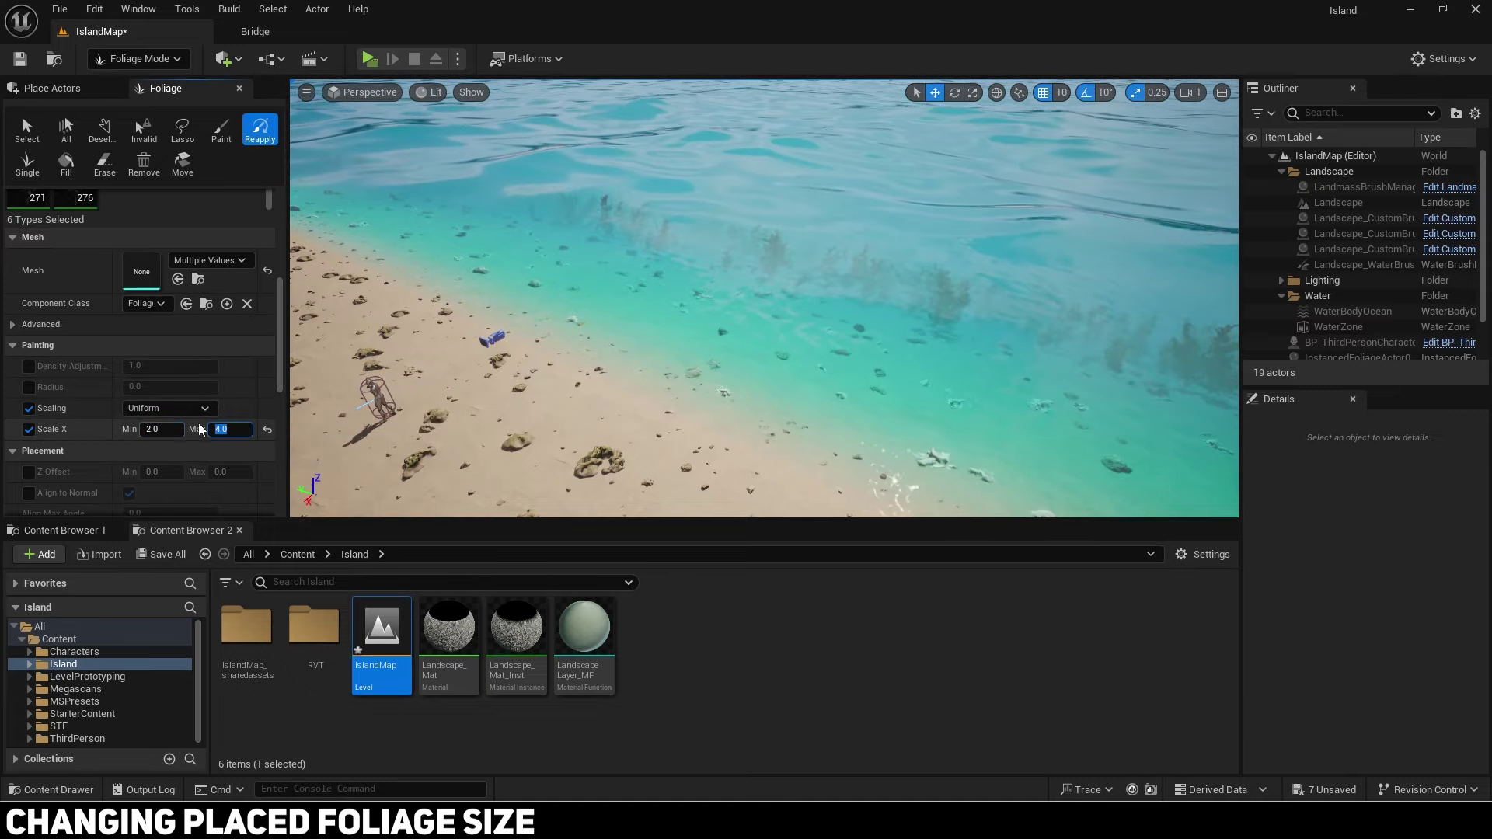
Step: Examine the seaweed size underwater and view the whole island from above
{"action": "key", "text": "w"}
{"action": "right_click_drag", "start_coordinate": [621, 350], "coordinate": [628, 339]}
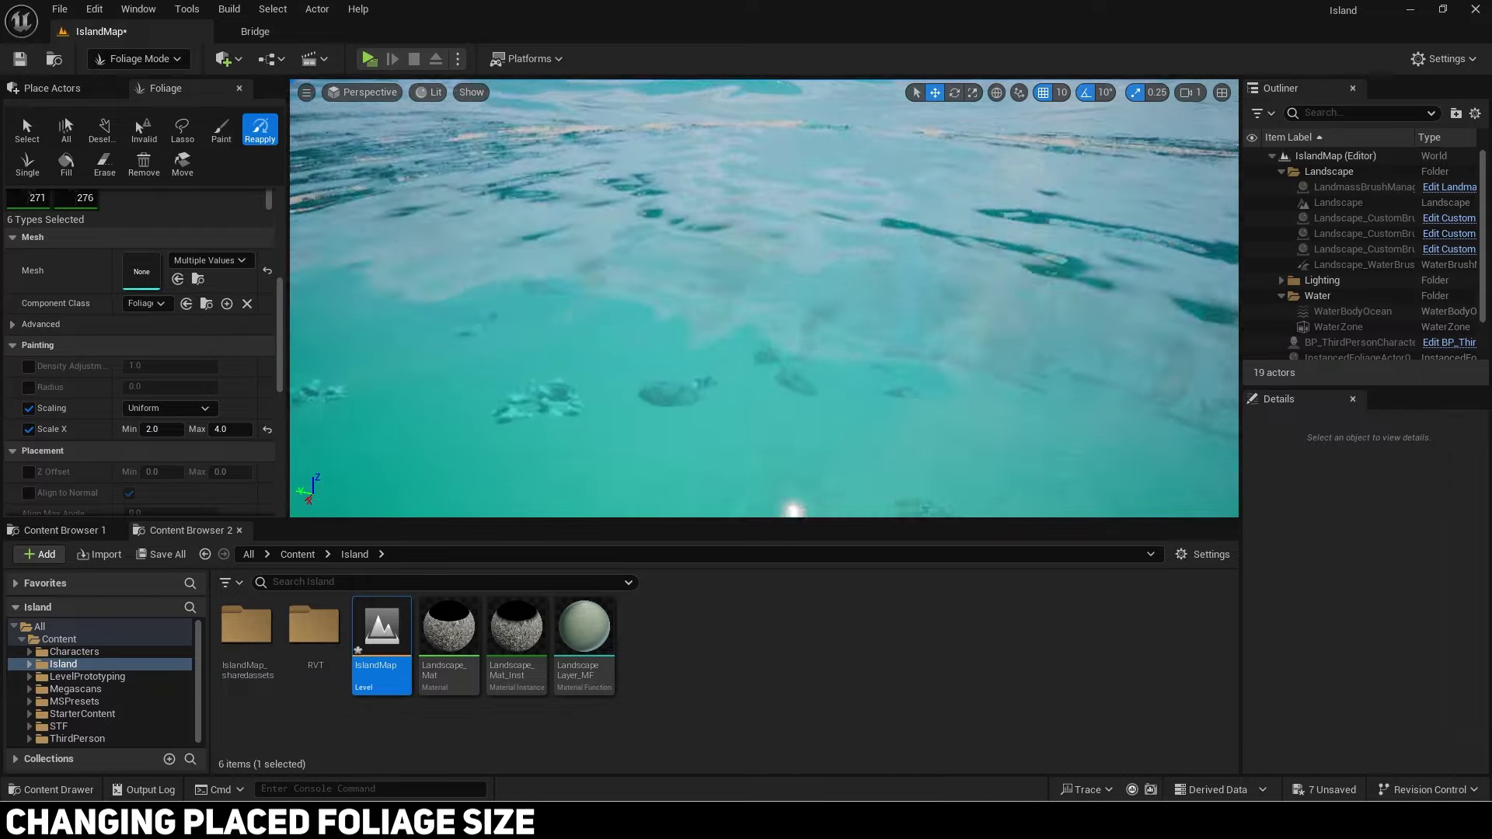
{"action": "right_click_drag", "start_coordinate": [707, 303], "coordinate": [706, 303]}
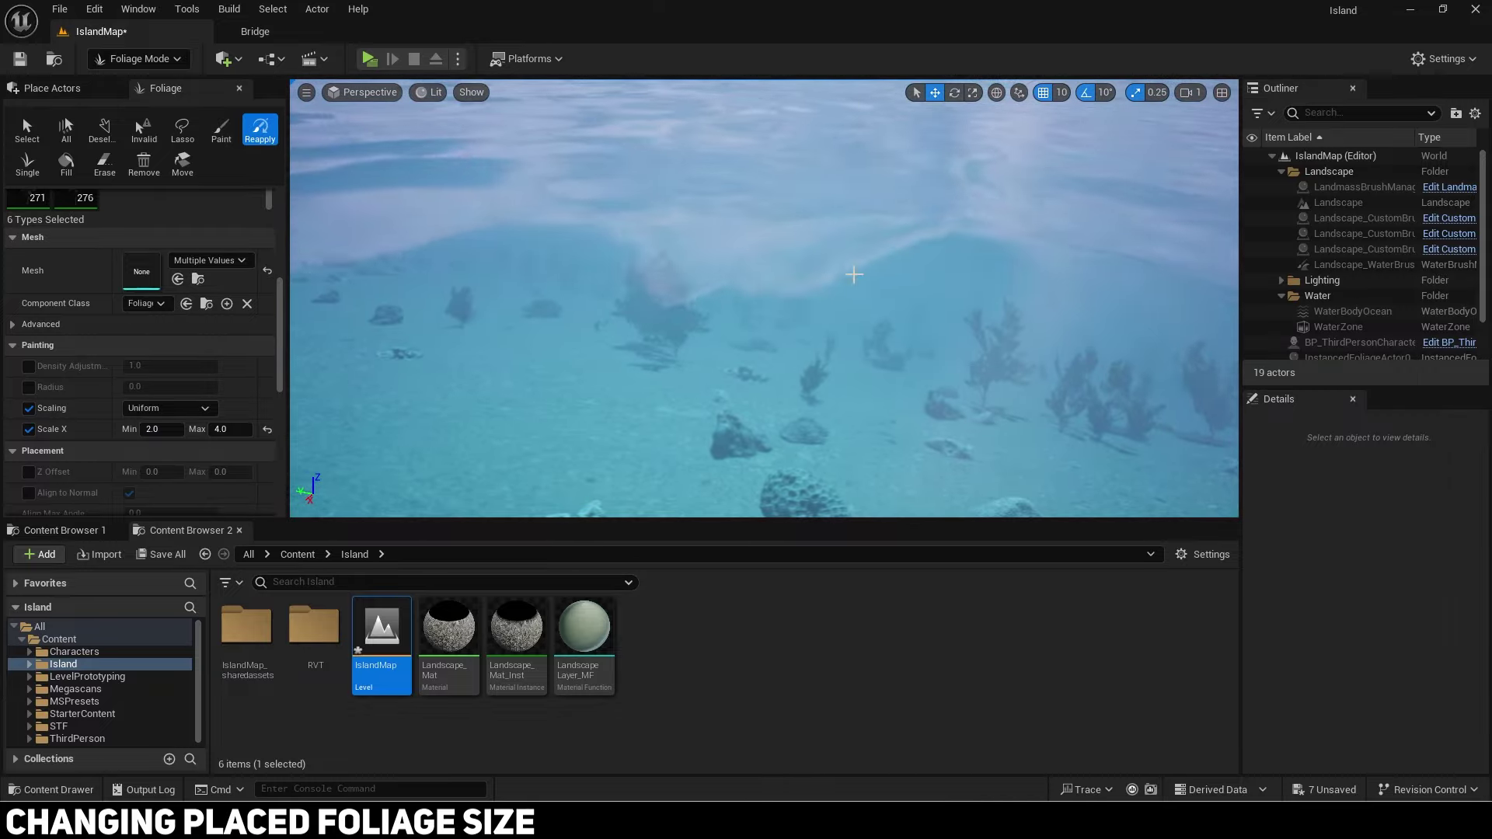
{"action": "key", "text": "s"}
{"action": "right_click_drag", "start_coordinate": [854, 275], "coordinate": [712, 256]}
{"action": "scroll", "coordinate": [854, 274], "scroll_direction": "up", "scroll_amount": 5}
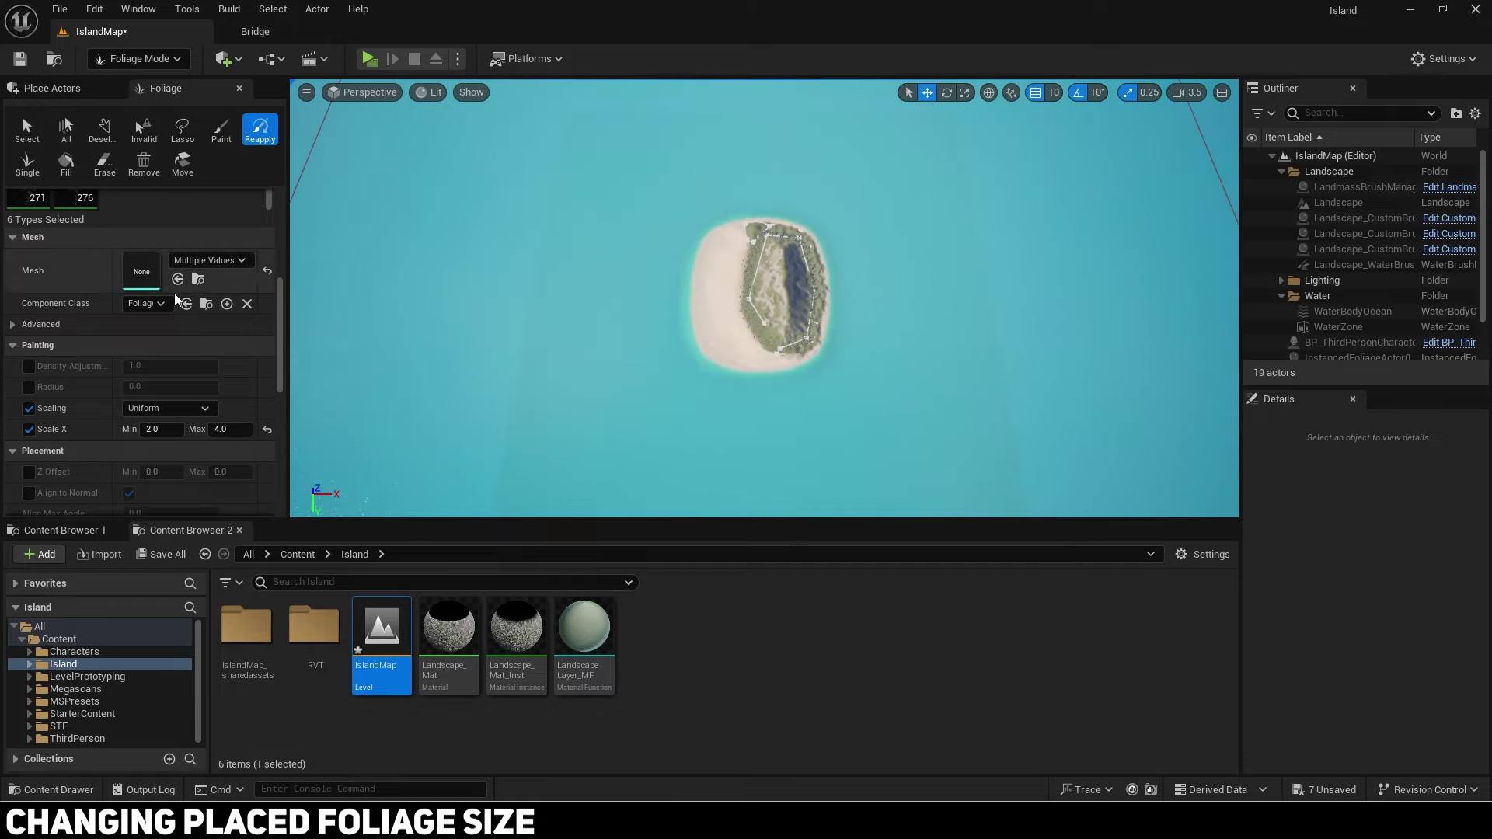
{"action": "scroll", "coordinate": [168, 288], "scroll_direction": "up", "scroll_amount": 7}
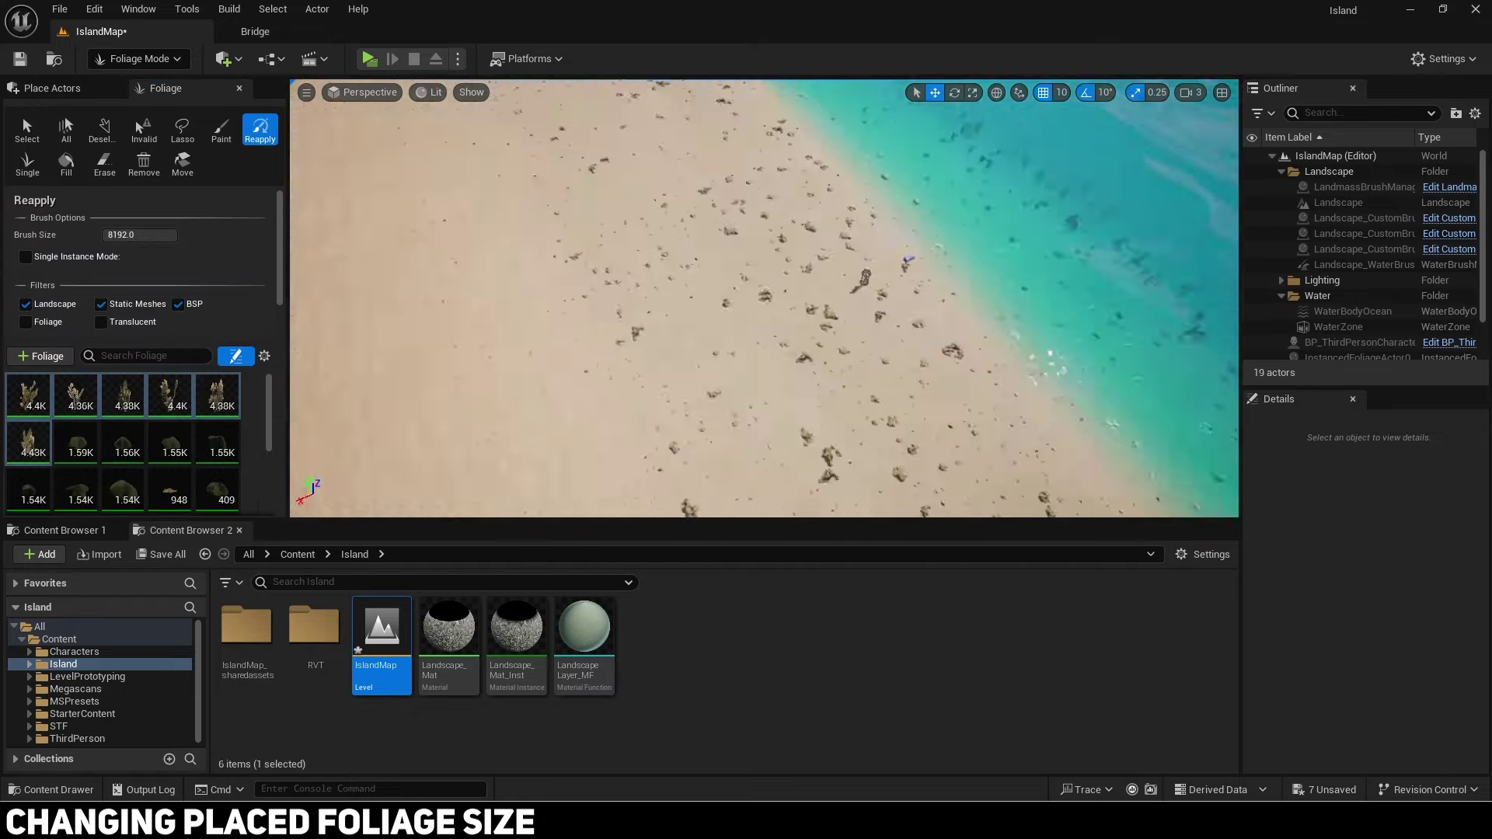
Step: Return to Selection mode and play-test the level by running the character across the beach
{"action": "left_click", "coordinate": [136, 58]}
{"action": "left_click", "coordinate": [124, 94]}
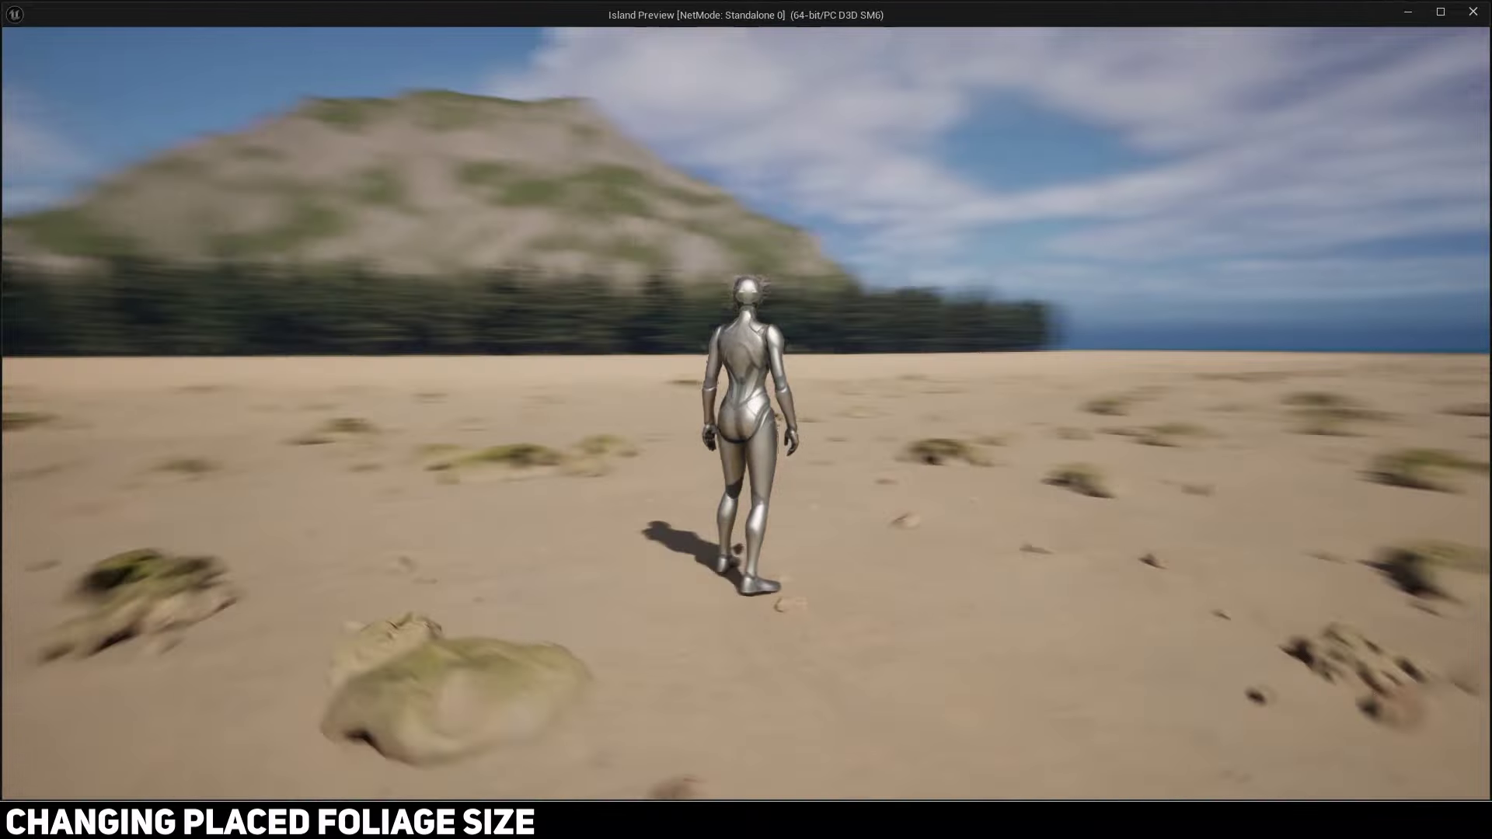
{"action": "key", "text": "w"}
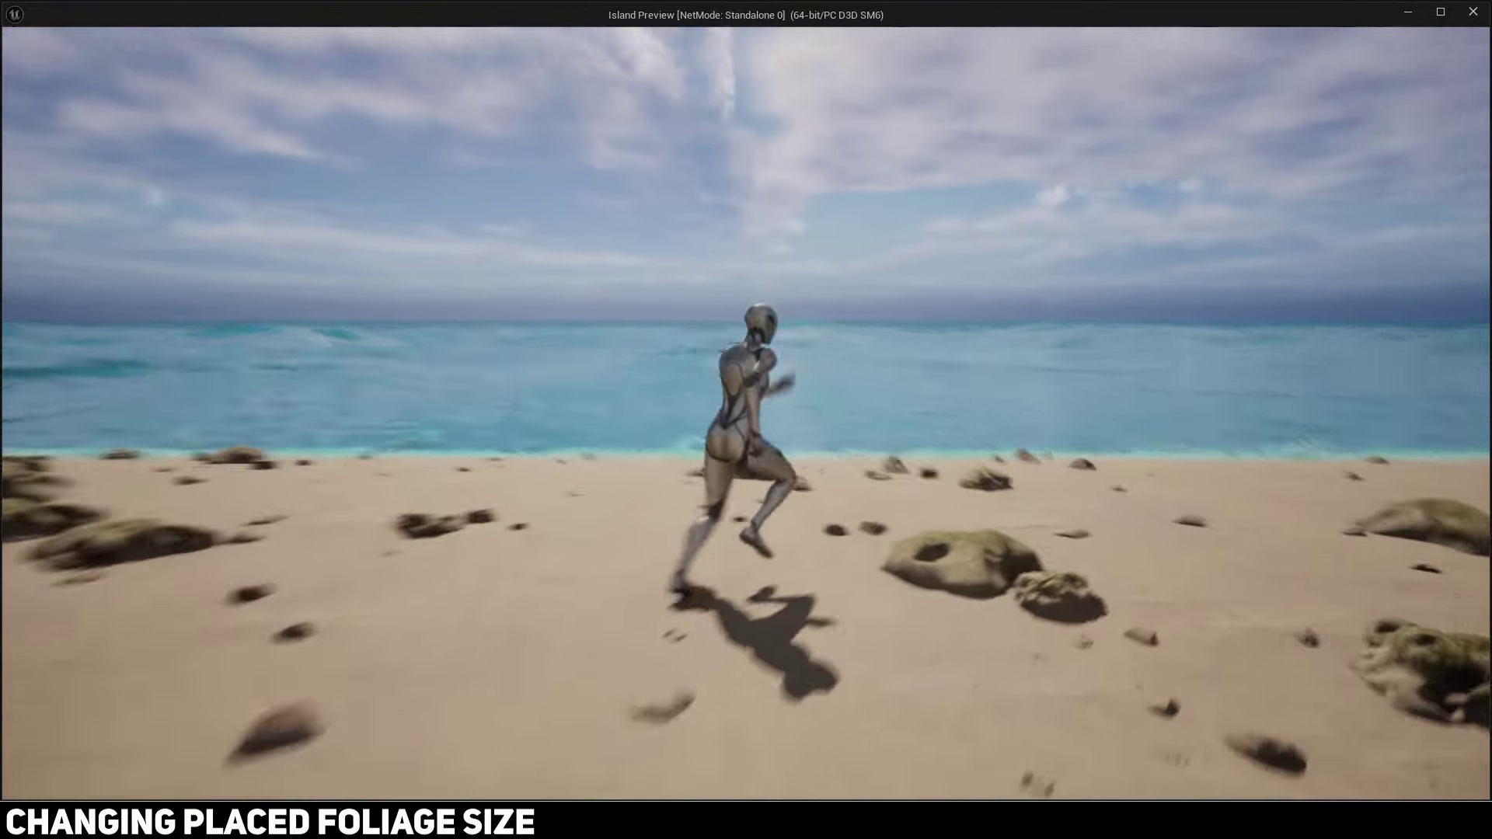
Step: Run the character from the beach into the ocean and examine the enlarged seaweed and corals underwater
{"action": "key", "text": "w"}
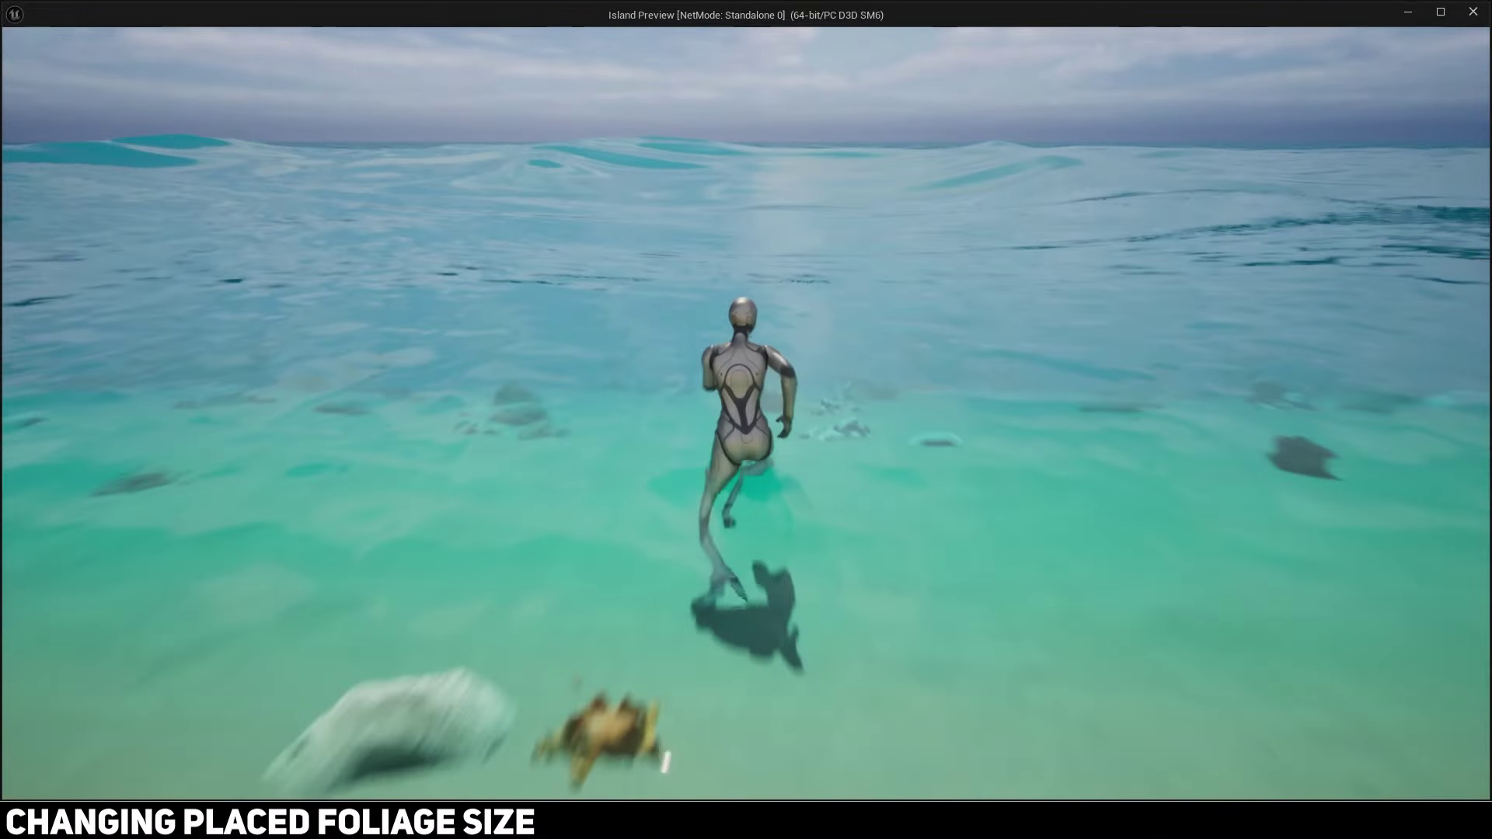
{"action": "key", "text": "w"}
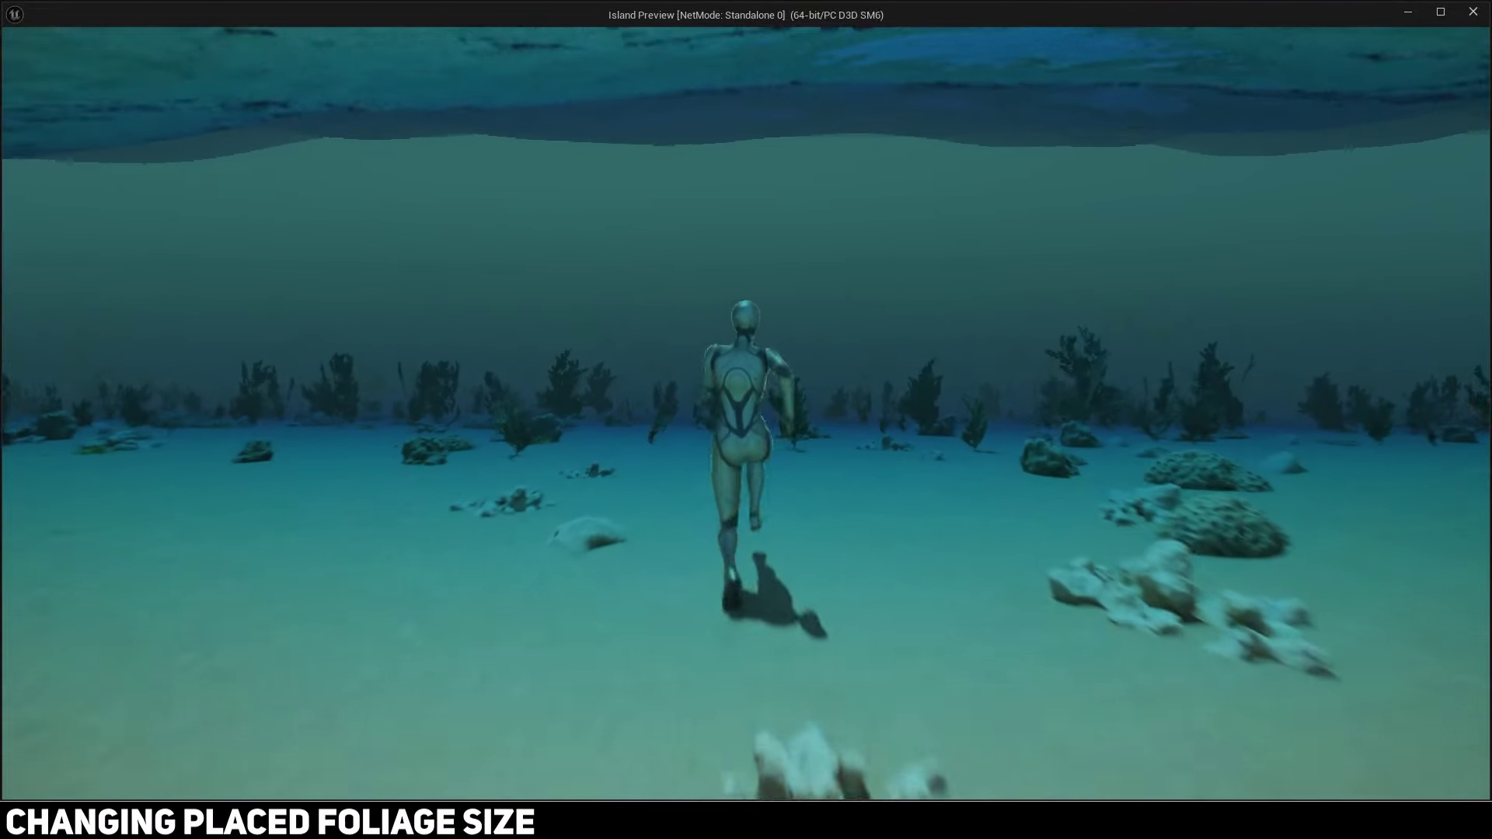
{"action": "key", "text": "w"}
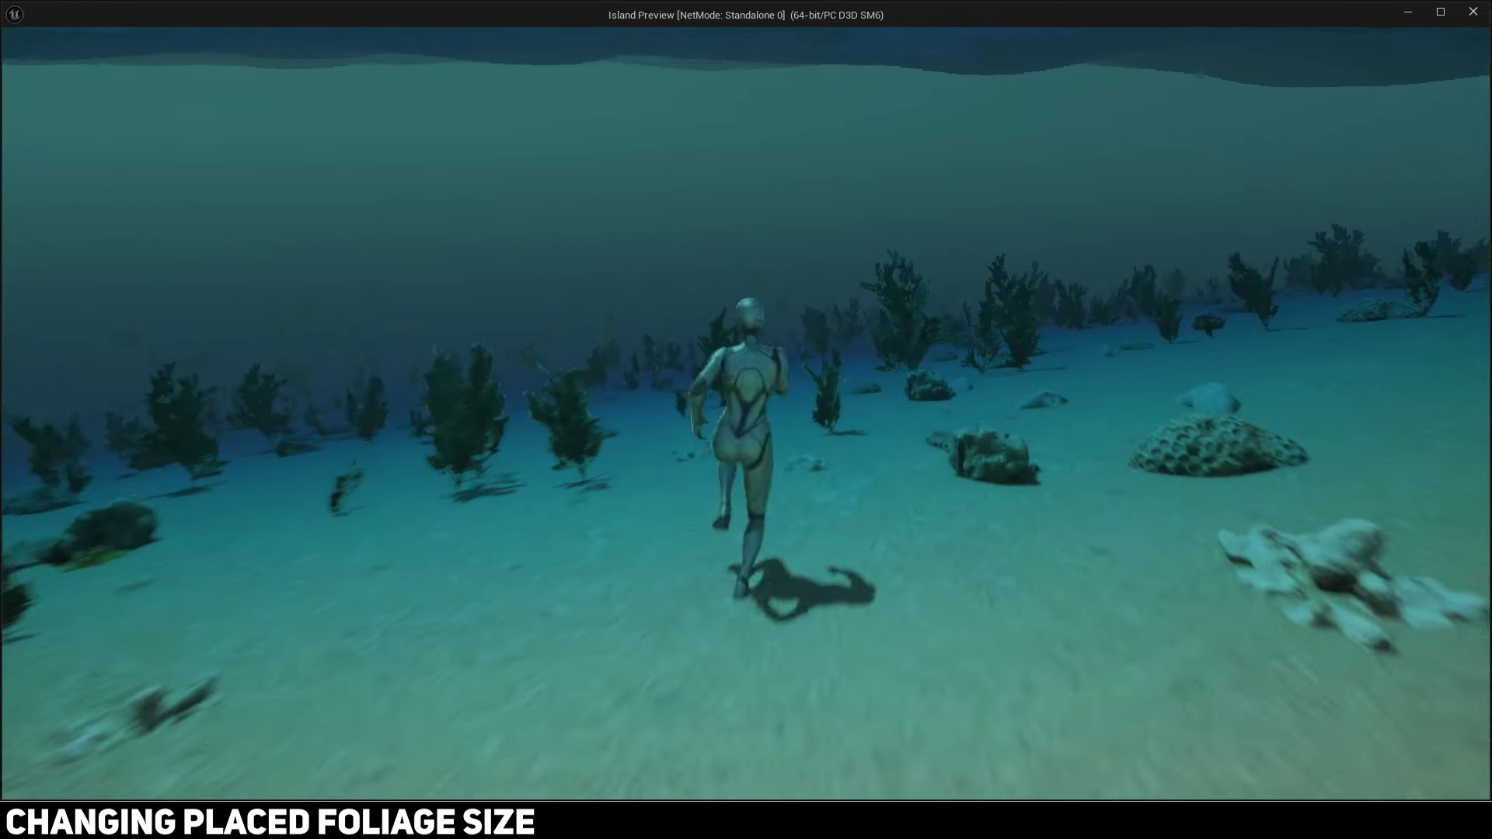
{"action": "key", "text": "w"}
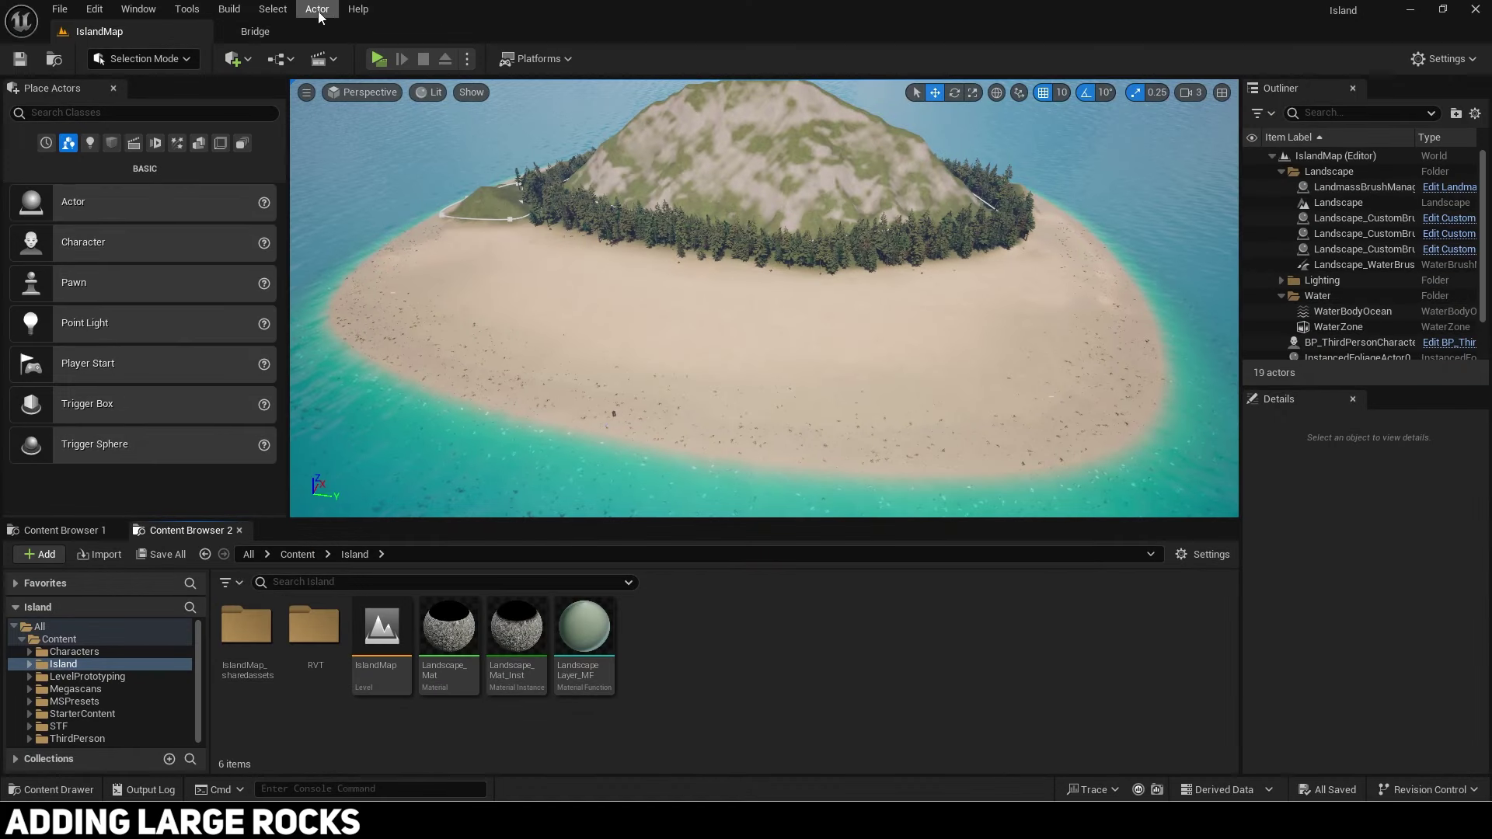
Step: Switch to Quixel Bridge, dismiss the Megascans notice and search the assets for "beach boulder"
{"action": "left_click", "coordinate": [307, 27]}
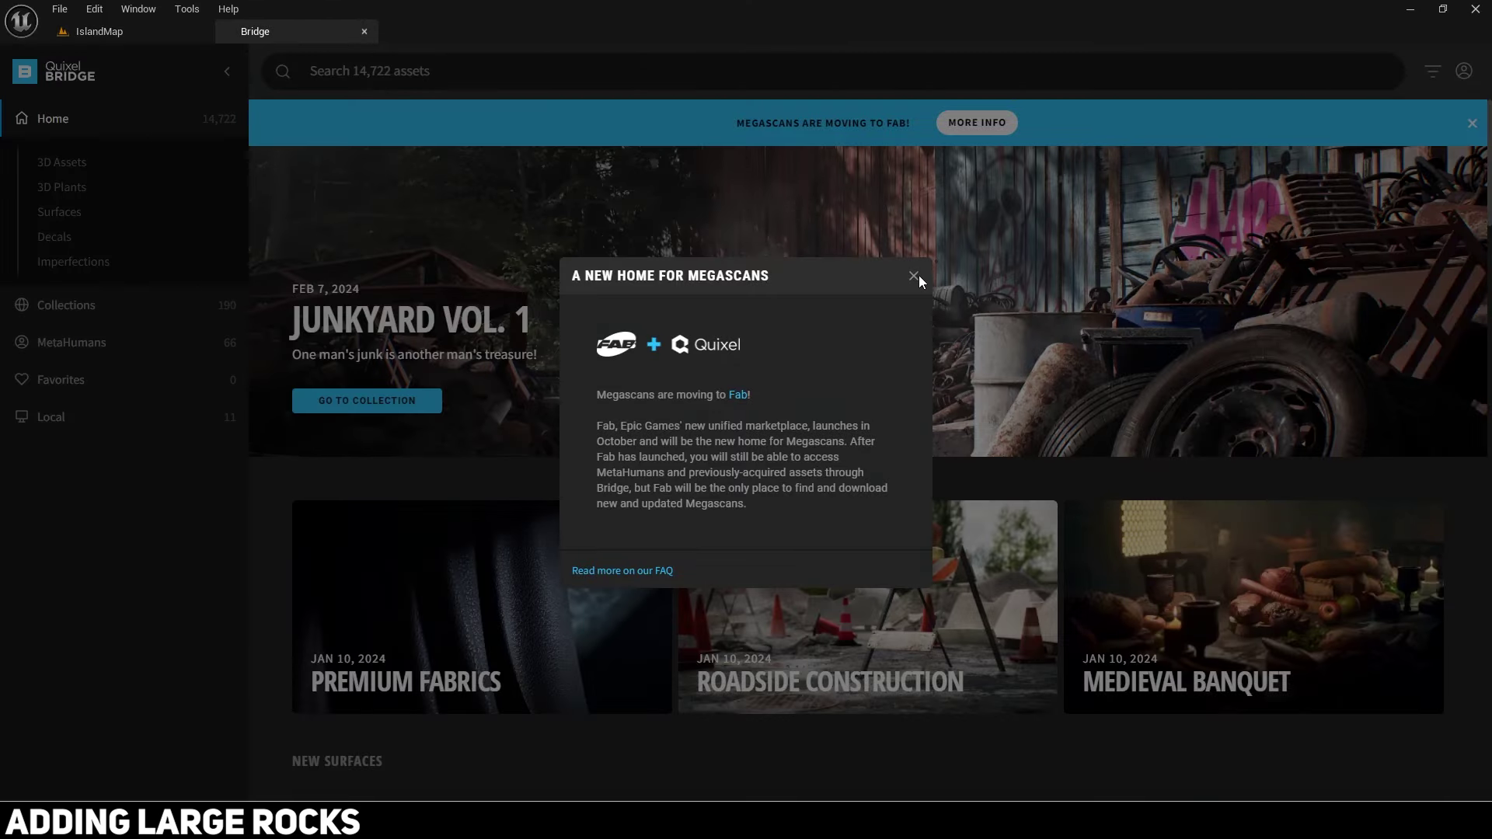
{"action": "left_click", "coordinate": [915, 276]}
{"action": "left_click", "coordinate": [738, 75]}
{"action": "type", "text": "beach"}
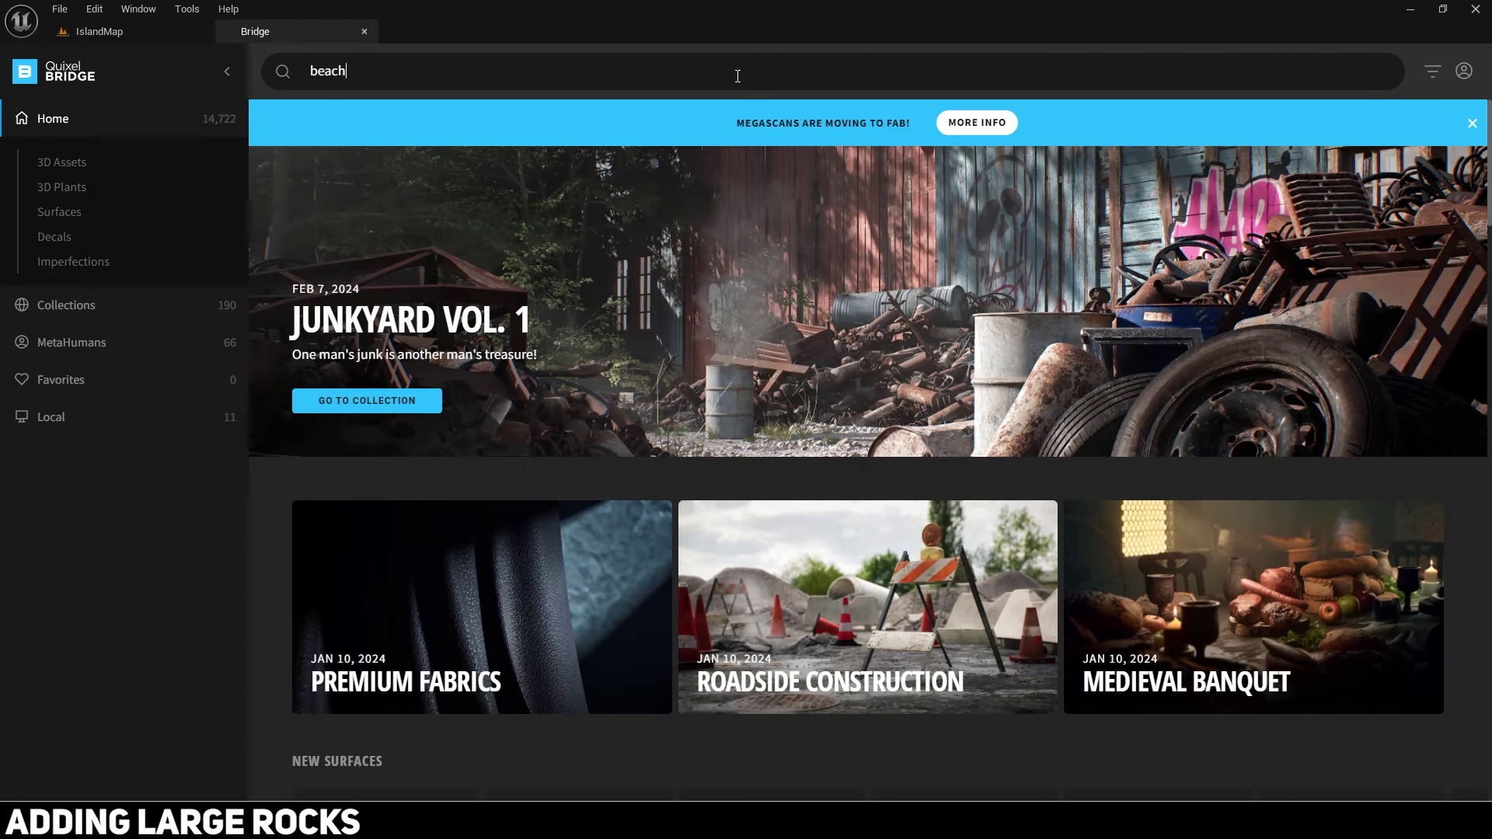
{"action": "type", "text": " boulder"}
{"action": "key", "text": "Return"}
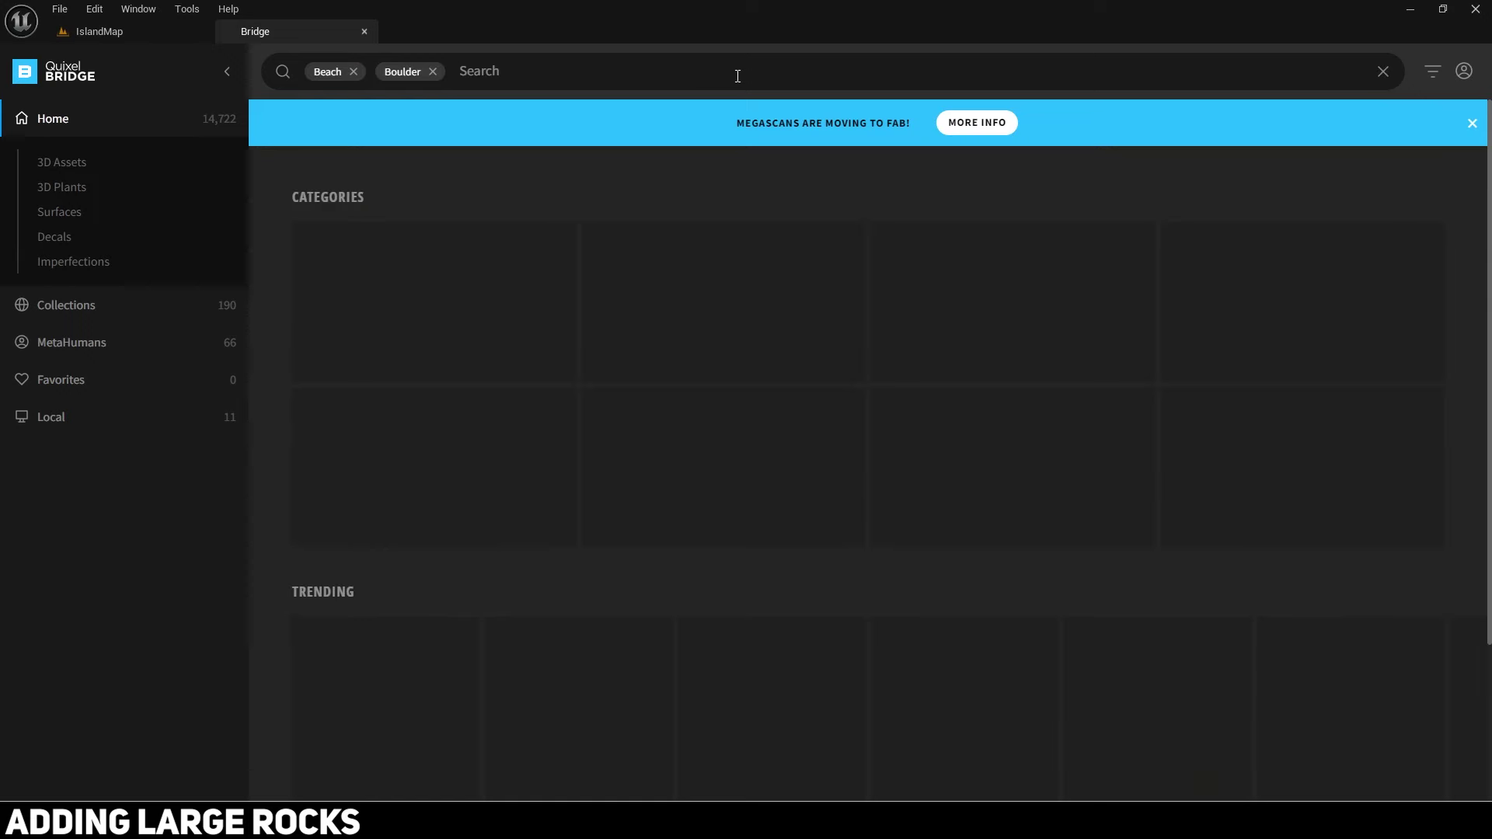
{"action": "scroll", "coordinate": [645, 272], "scroll_direction": "down", "scroll_amount": 1}
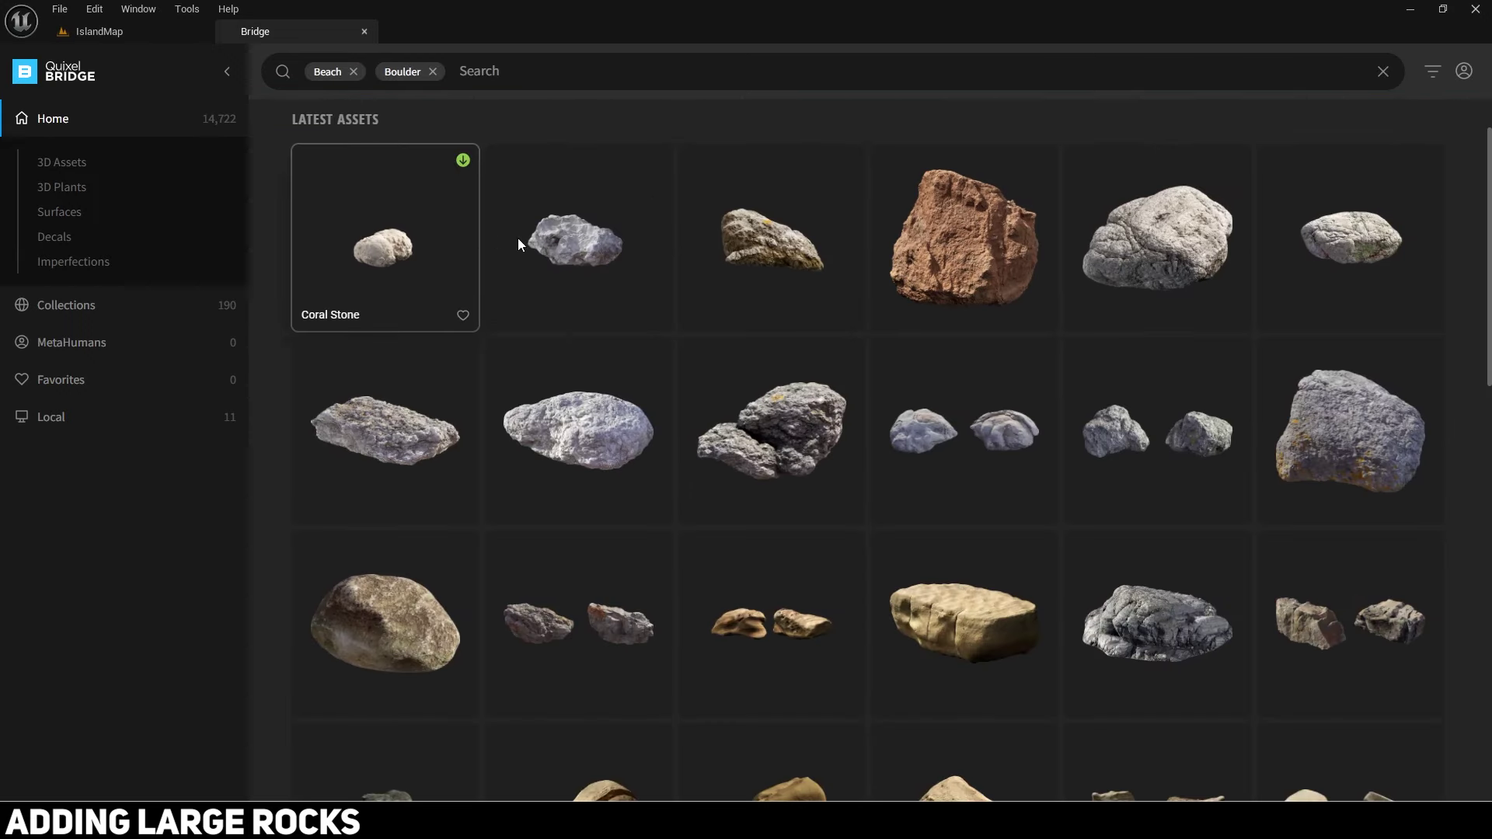
Step: Examine the Small Beach Rock and several single Beach Boulder assets to compare their size and shape
{"action": "left_click", "coordinate": [1132, 244]}
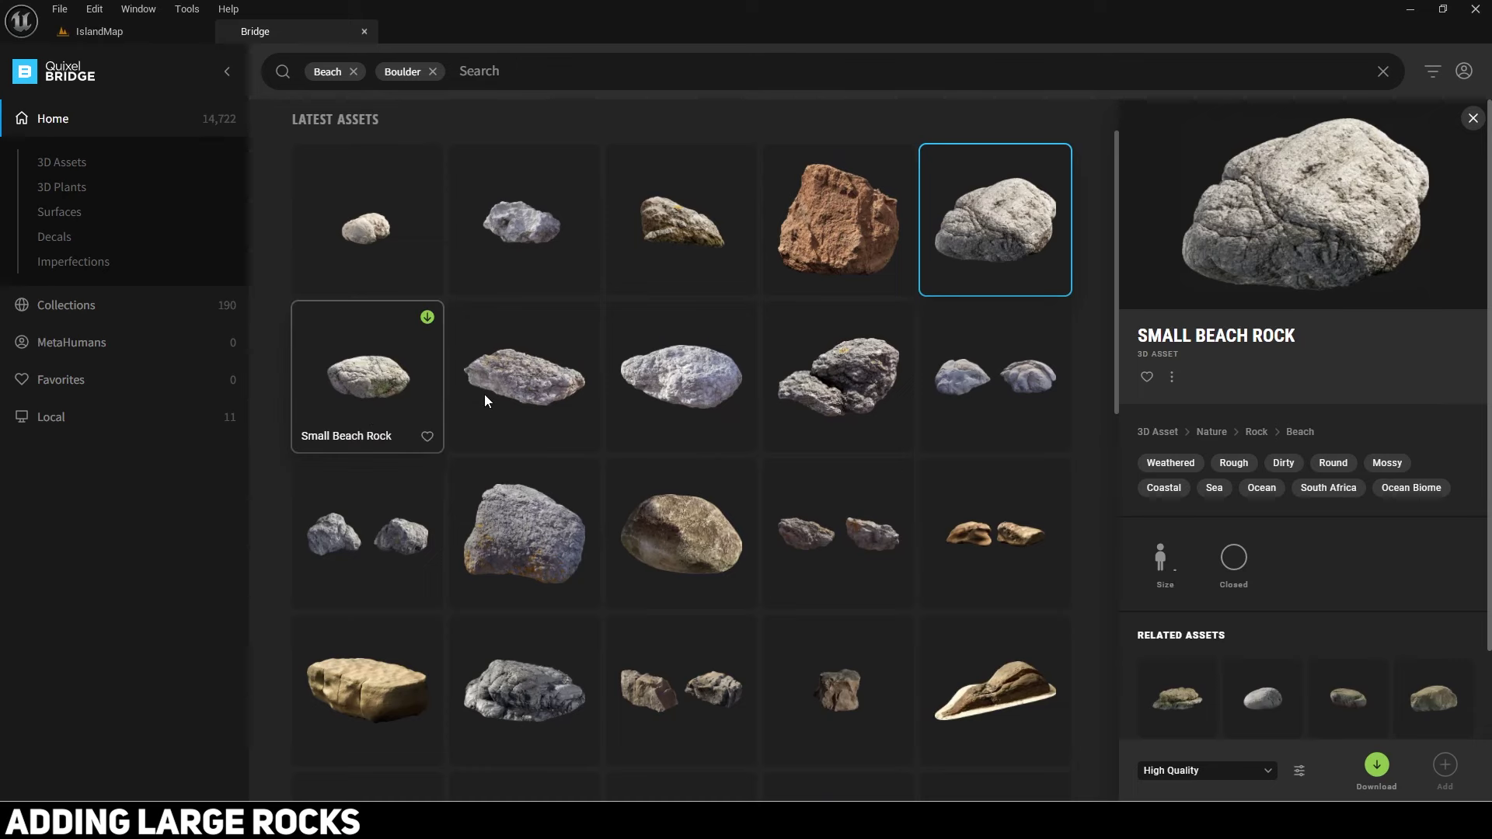
{"action": "left_click", "coordinate": [637, 386]}
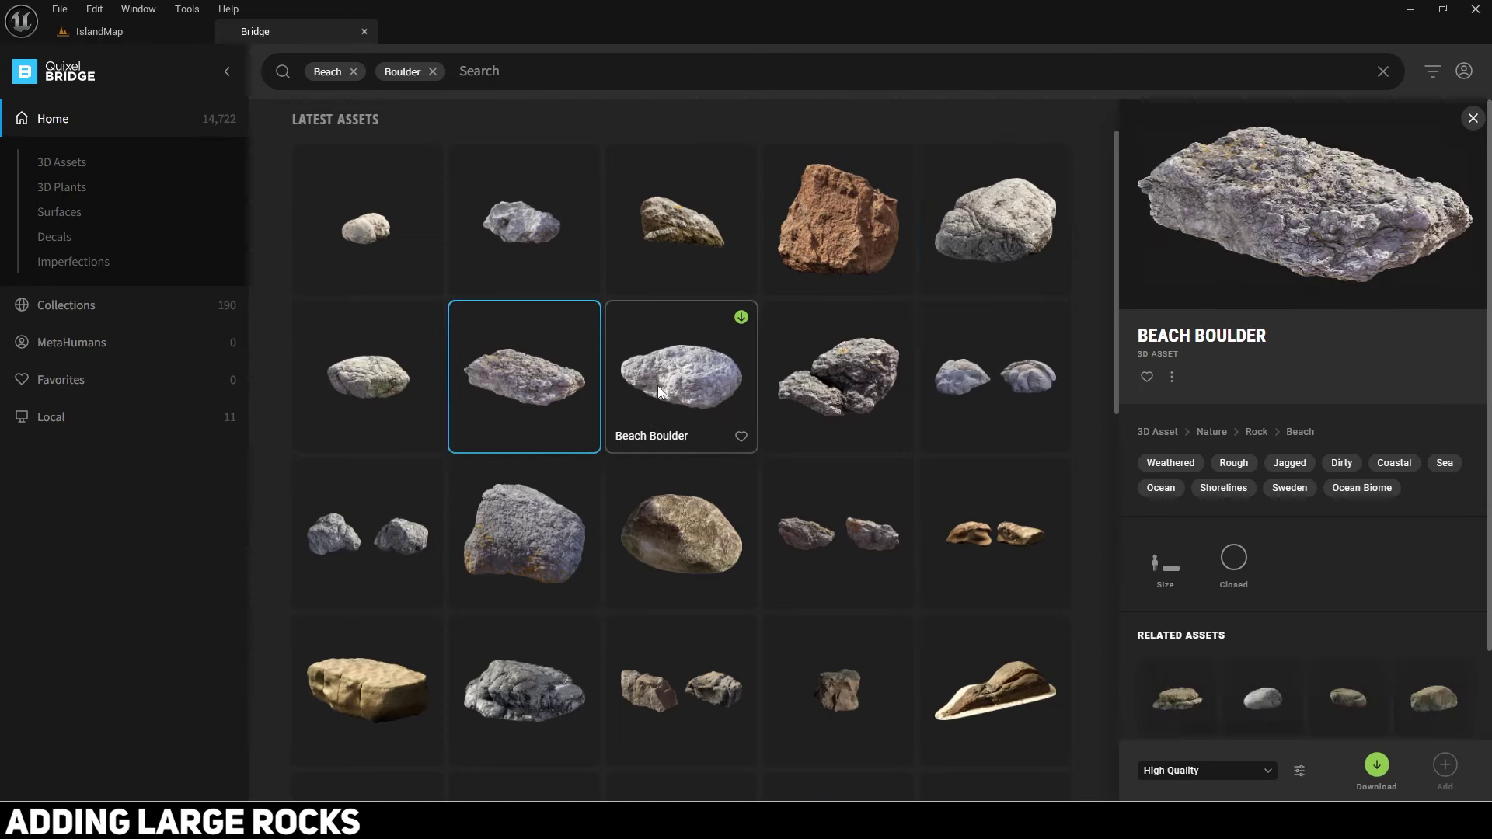
{"action": "left_click", "coordinate": [831, 393]}
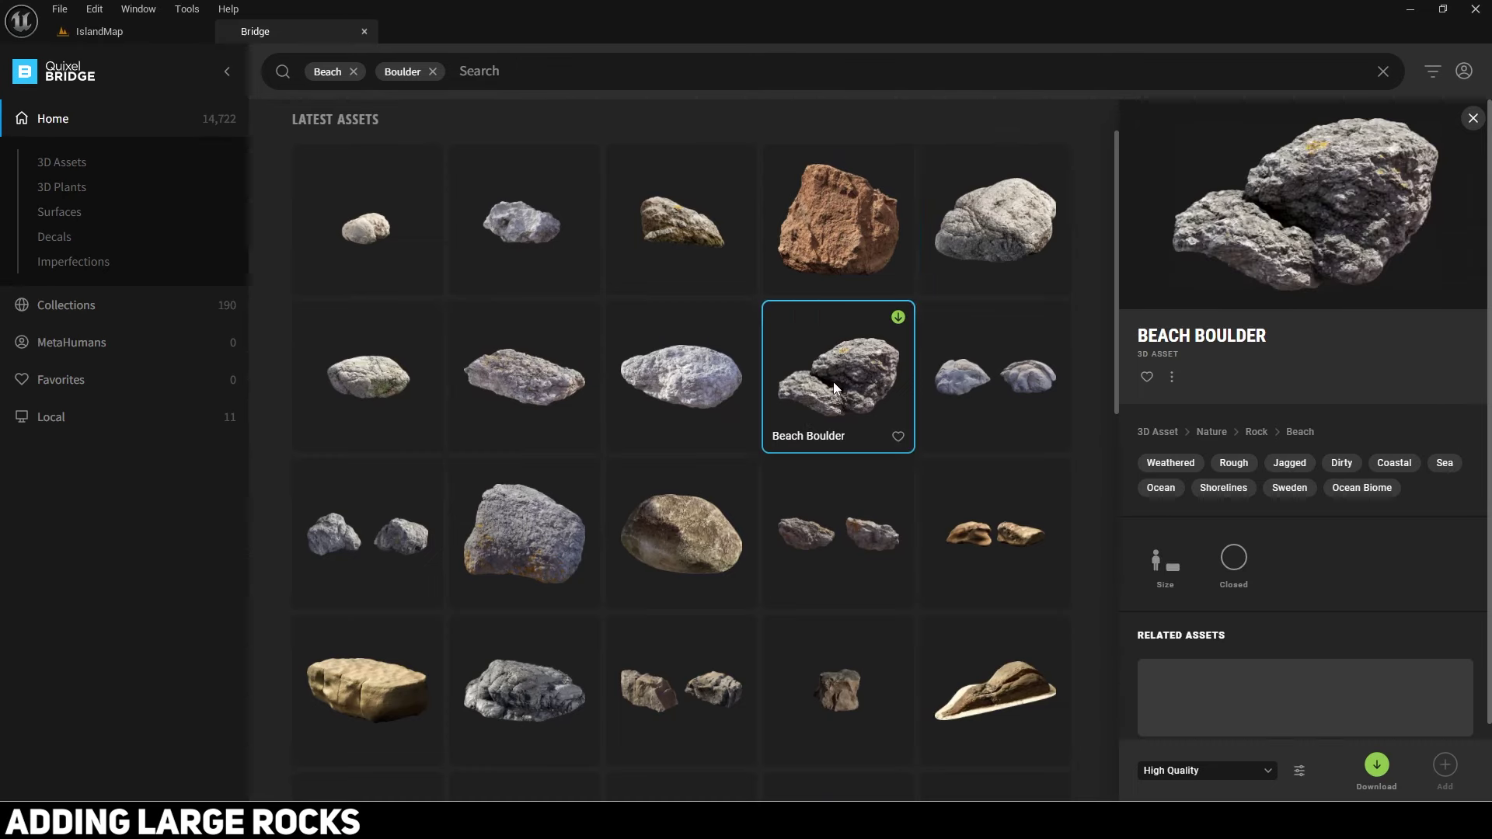
{"action": "scroll", "coordinate": [929, 397], "scroll_direction": "down", "scroll_amount": 1}
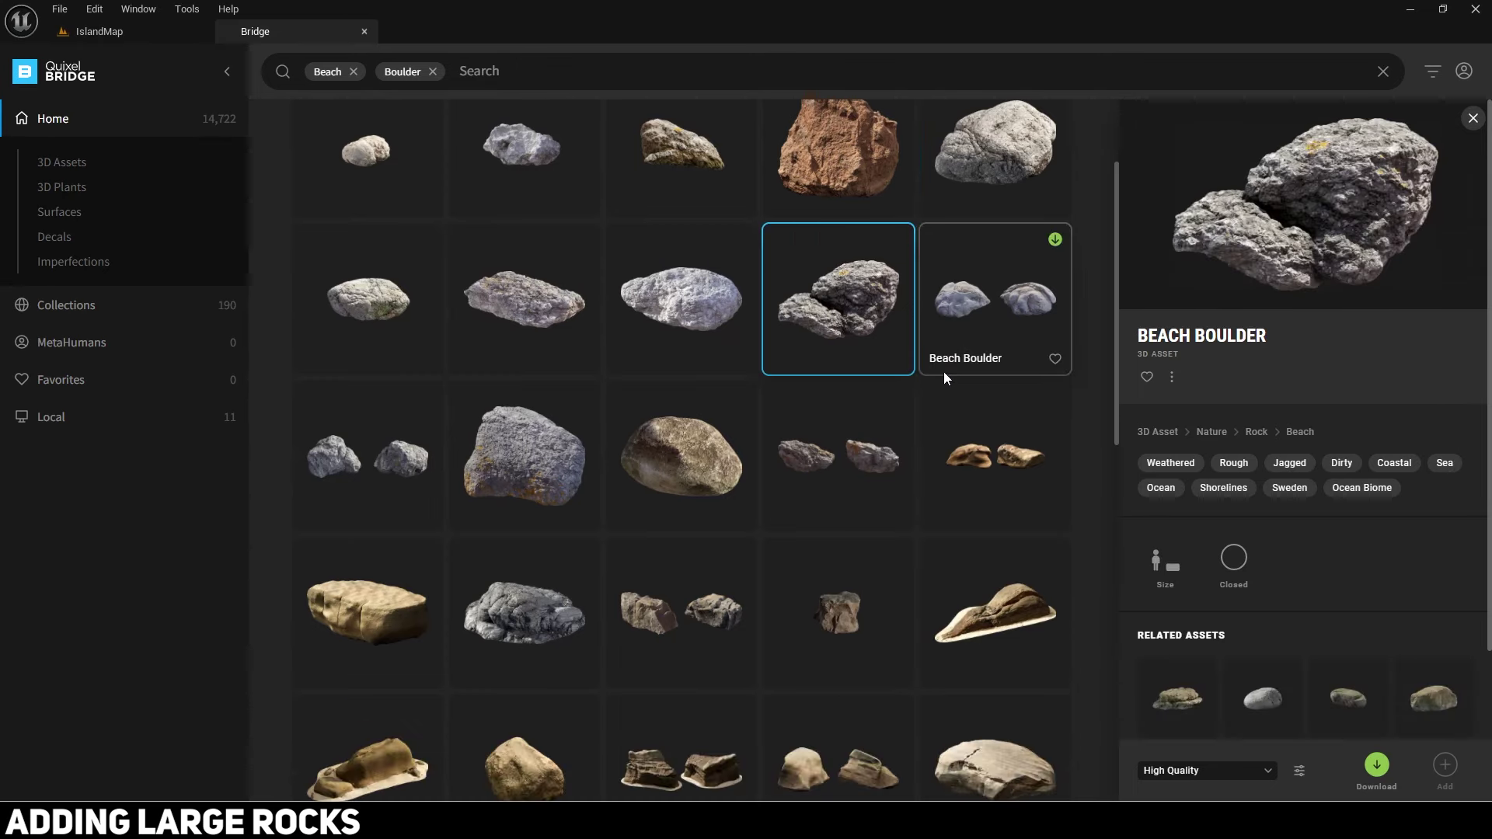
{"action": "left_click", "coordinate": [540, 459]}
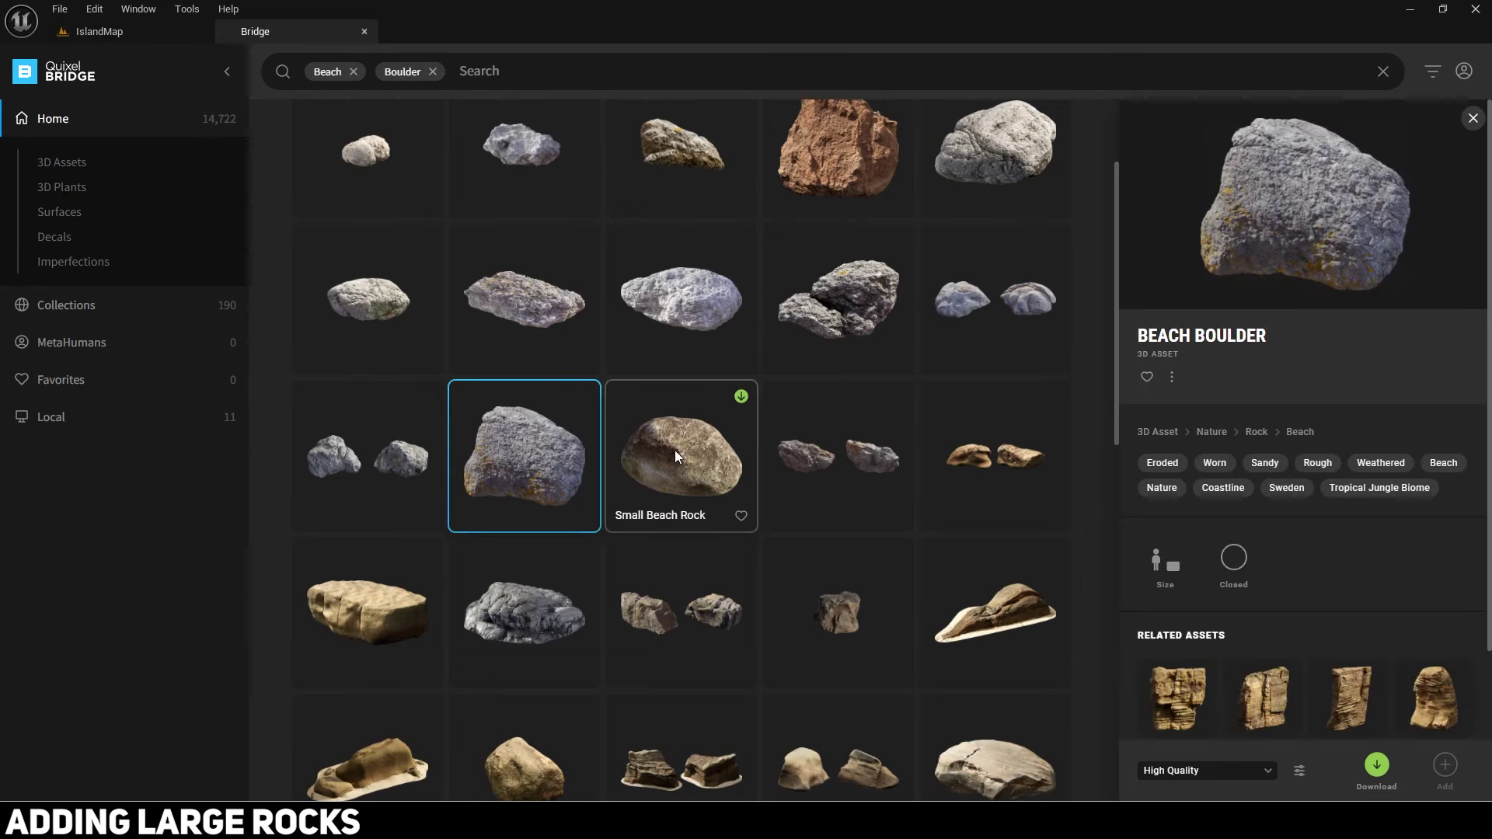
{"action": "scroll", "coordinate": [675, 450], "scroll_direction": "down", "scroll_amount": 1}
{"action": "left_click", "coordinate": [516, 524]}
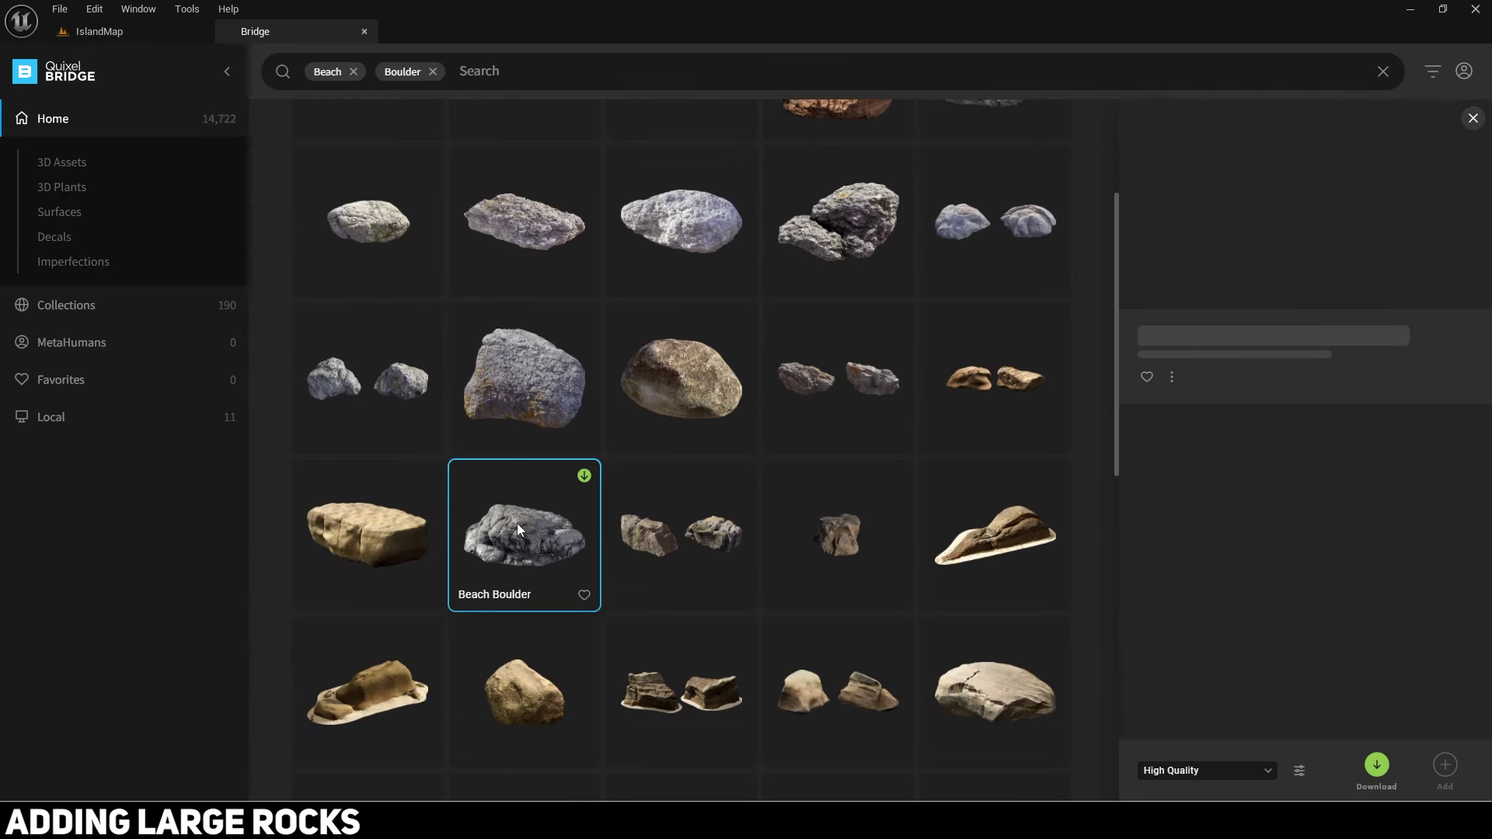
{"action": "scroll", "coordinate": [982, 538], "scroll_direction": "down", "scroll_amount": 1}
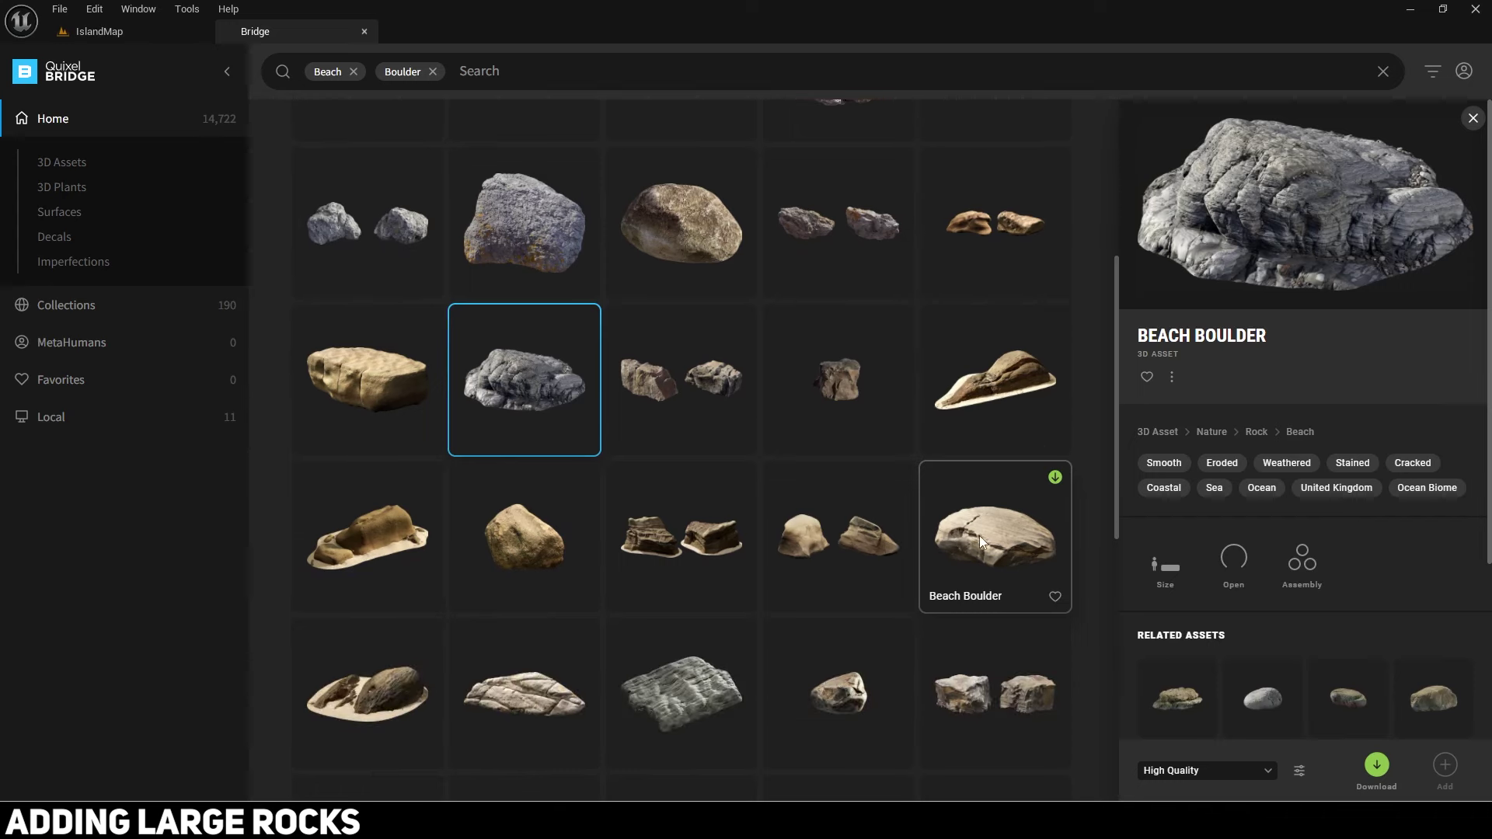
{"action": "scroll", "coordinate": [864, 501], "scroll_direction": "up", "scroll_amount": 3}
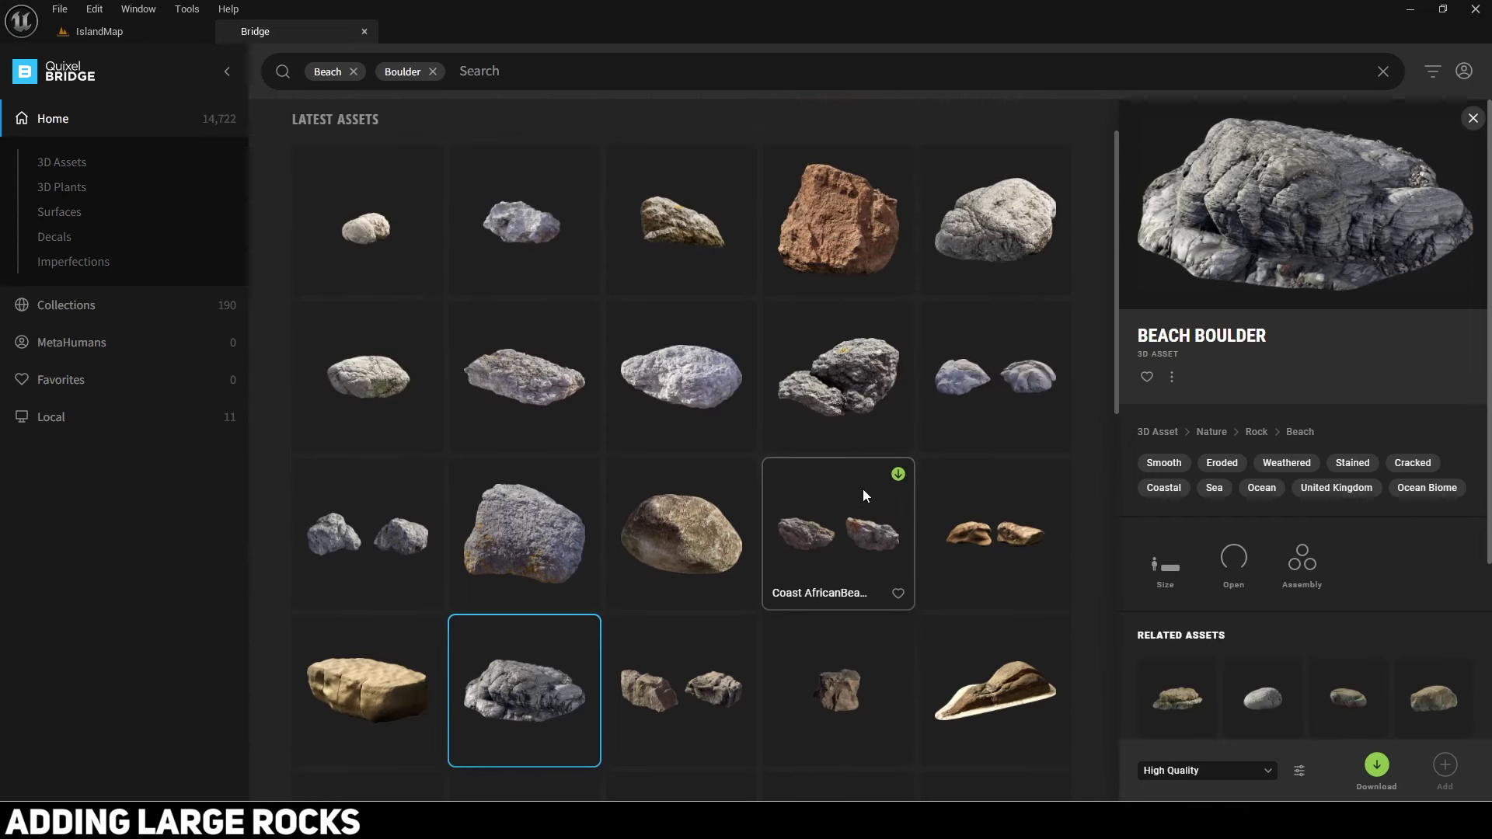
Step: Download four single Beach Boulder assets at High Quality and add them to the project
{"action": "left_click", "coordinate": [524, 377]}
{"action": "left_click", "coordinate": [681, 377], "text": "ctrl"}
{"action": "left_click", "coordinate": [525, 534], "text": "ctrl"}
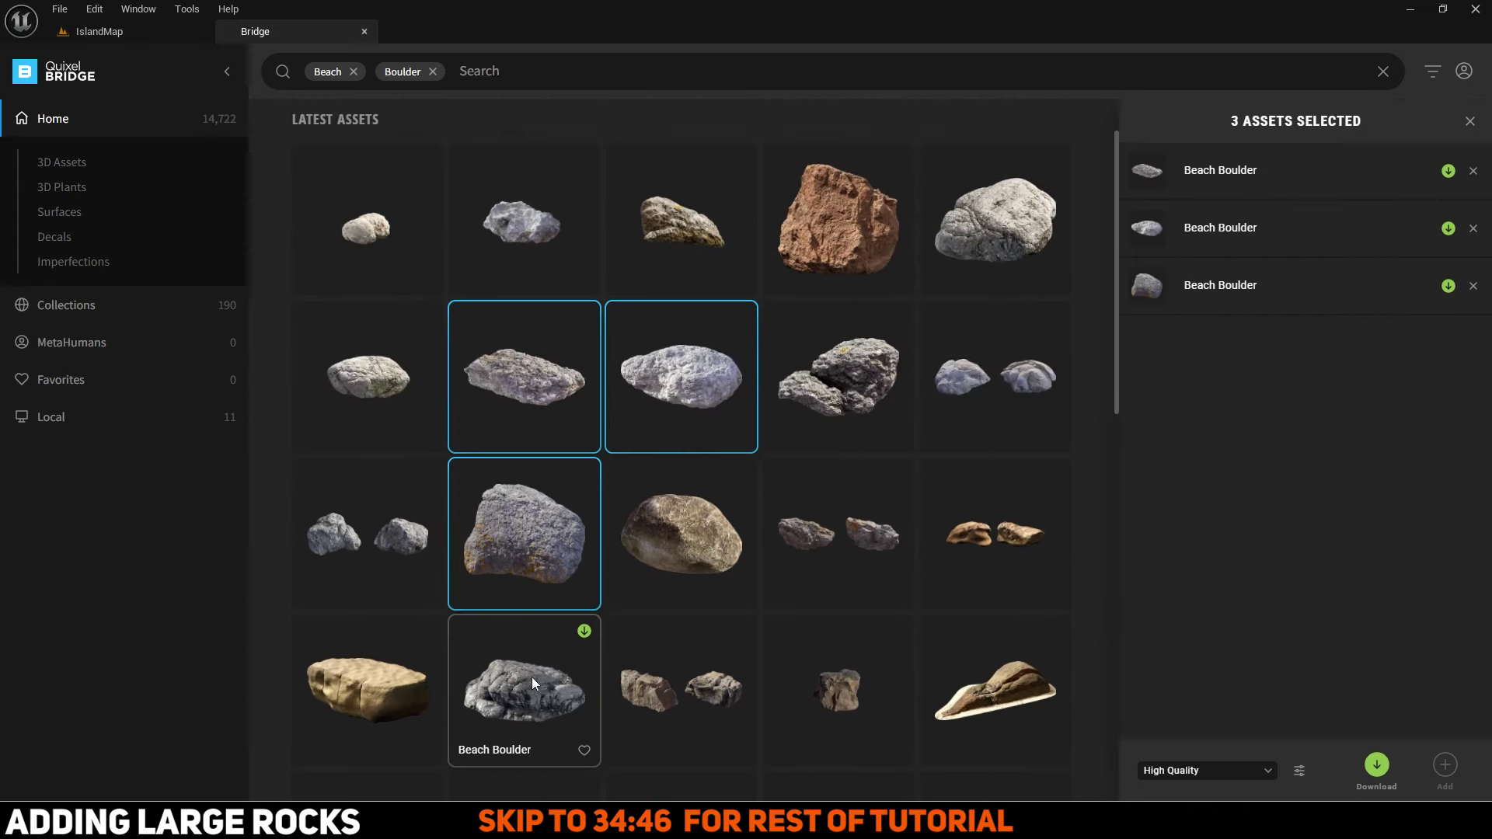
{"action": "left_click", "coordinate": [1444, 765]}
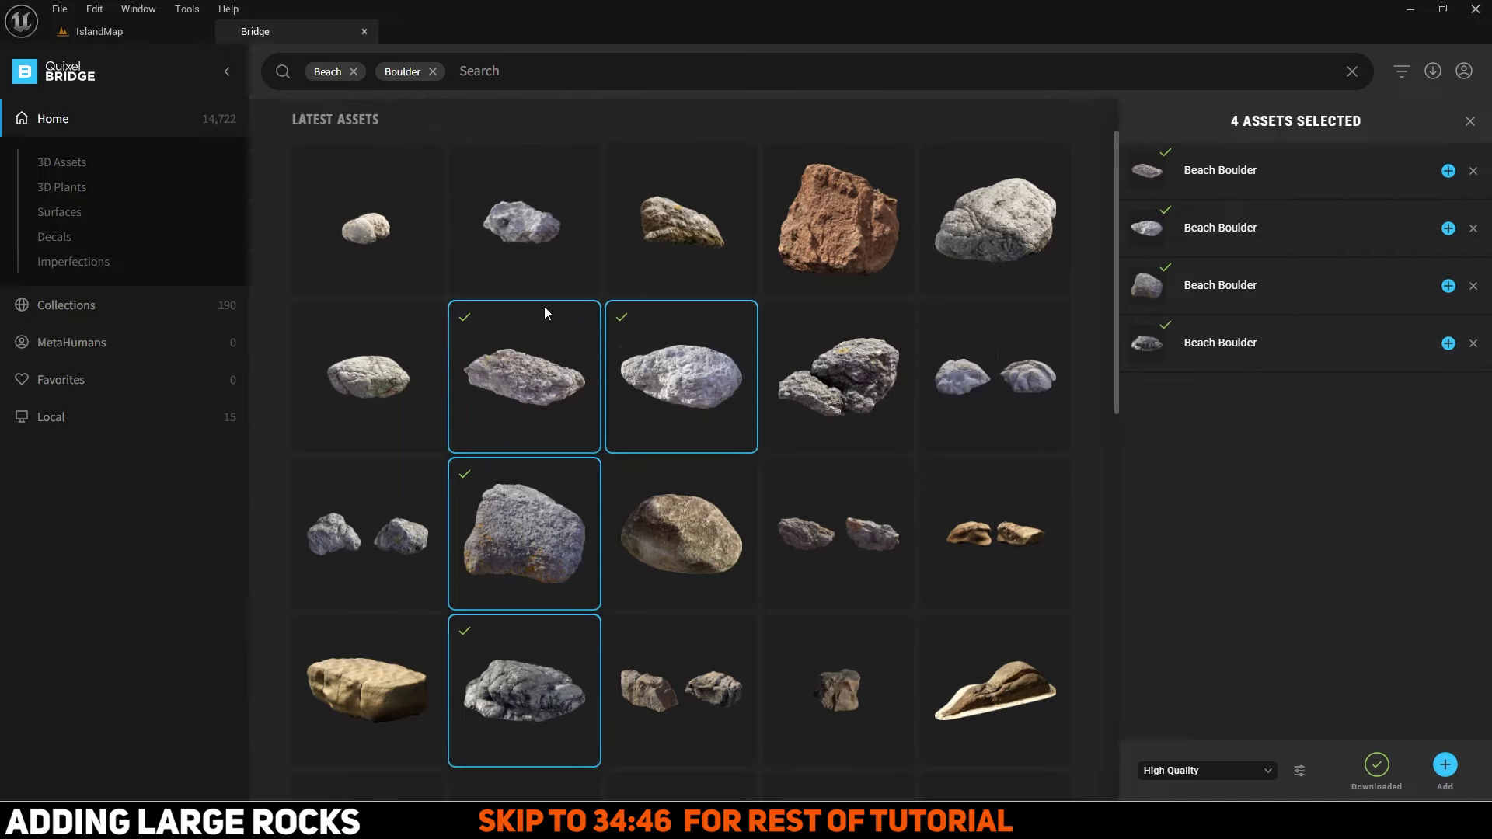
Step: Browse further down the boulder results and examine the shape and size of the sandy and layered rocks
{"action": "scroll", "coordinate": [569, 389], "scroll_direction": "down", "scroll_amount": 4}
{"action": "left_click", "coordinate": [367, 534]}
{"action": "scroll", "coordinate": [854, 497], "scroll_direction": "down", "scroll_amount": 3}
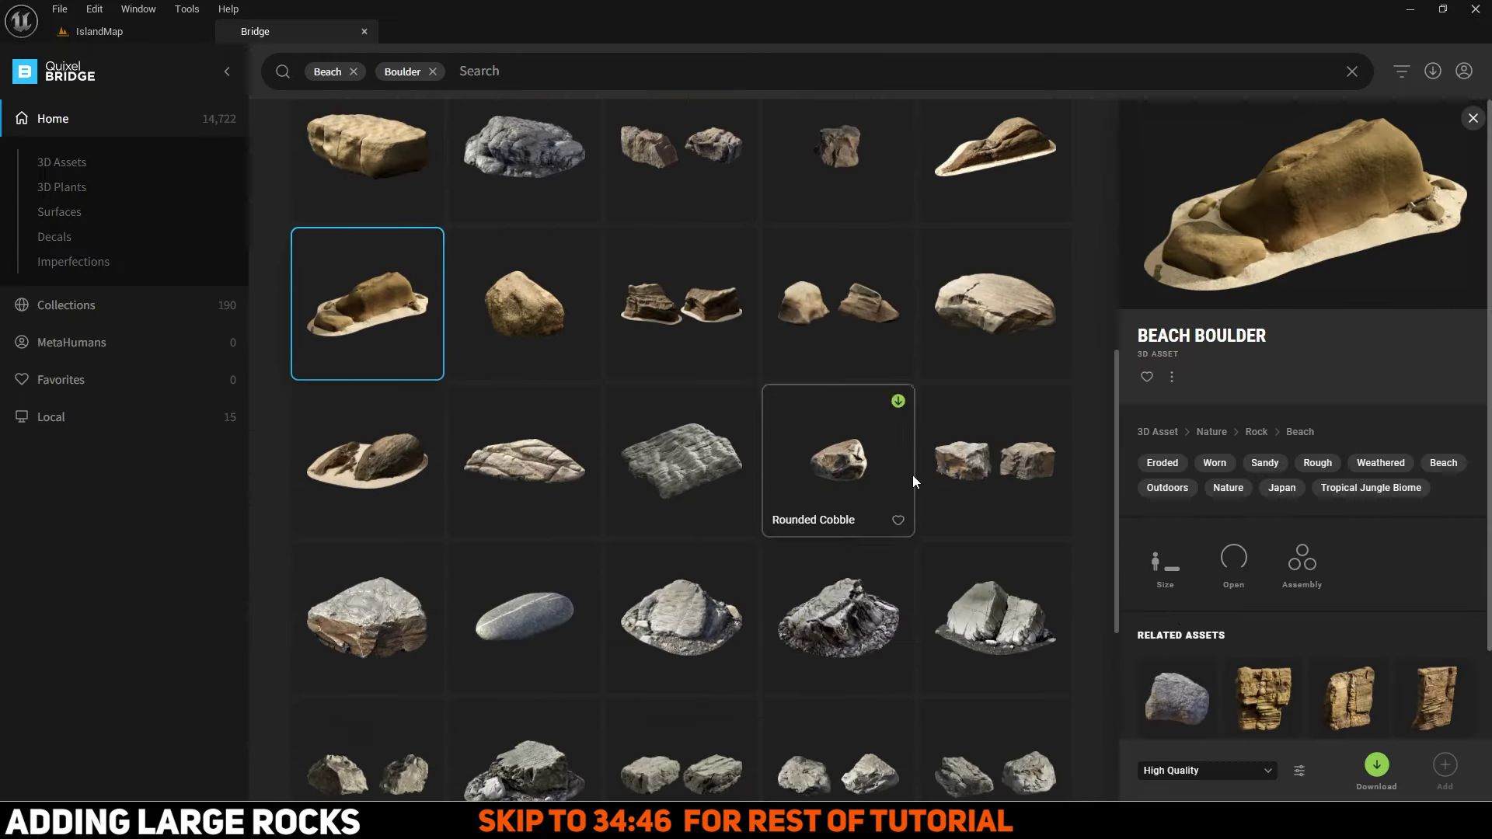
{"action": "left_click", "coordinate": [688, 446]}
{"action": "scroll", "coordinate": [692, 466], "scroll_direction": "down", "scroll_amount": 1}
{"action": "left_click", "coordinate": [952, 544]}
{"action": "scroll", "coordinate": [746, 513], "scroll_direction": "down", "scroll_amount": 1}
Step: Download four more Beach Boulders and two Tundra Mossy Boulders at High Quality and add all six to the project
{"action": "left_click", "coordinate": [700, 497]}
{"action": "left_click", "coordinate": [839, 472], "text": "ctrl"}
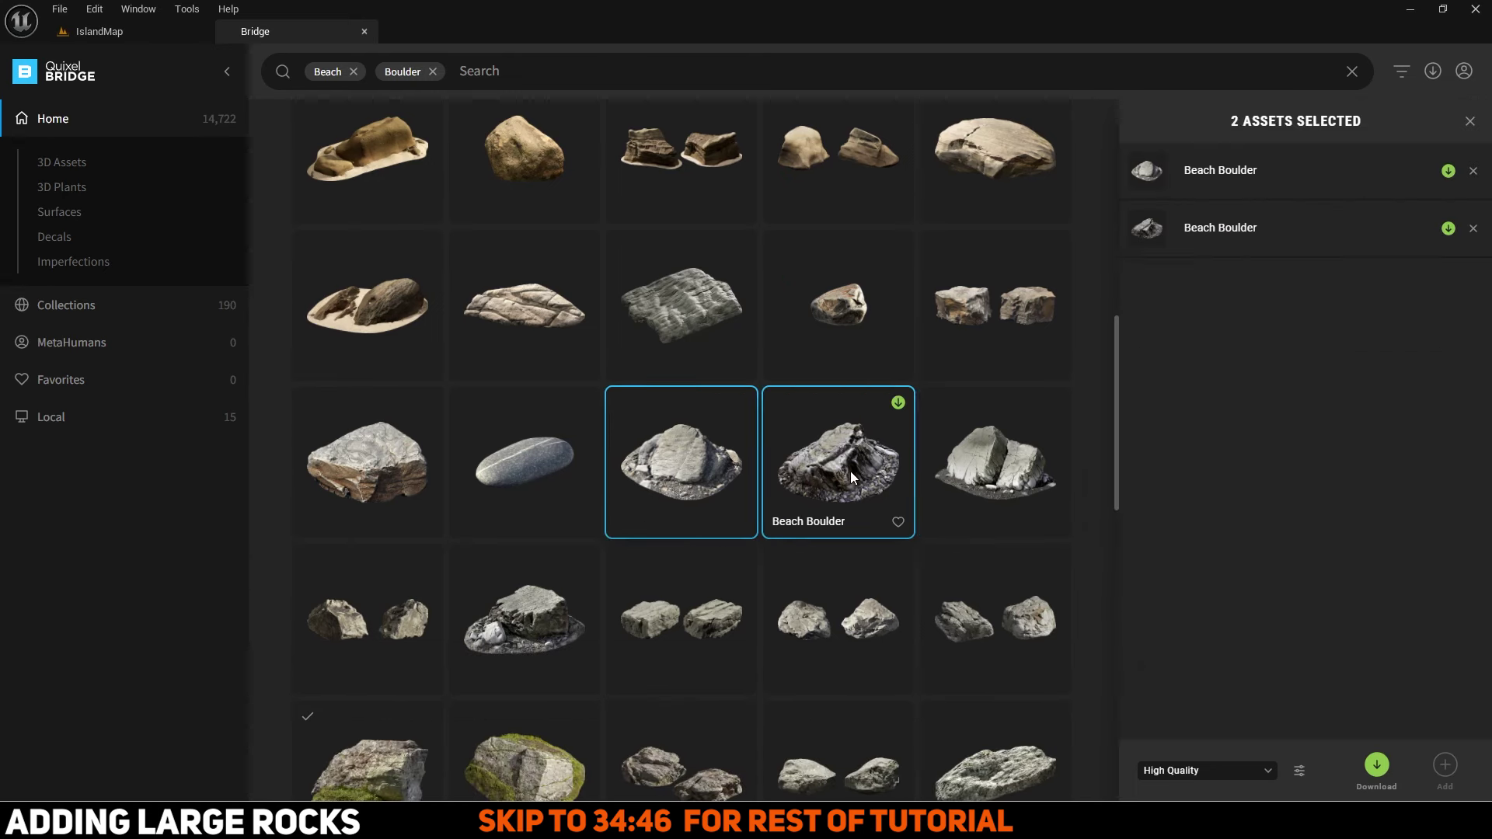
{"action": "left_click", "coordinate": [968, 467], "text": "ctrl"}
{"action": "scroll", "coordinate": [621, 466], "scroll_direction": "down", "scroll_amount": 4}
{"action": "left_click", "coordinate": [529, 451], "text": "ctrl"}
{"action": "left_click", "coordinate": [391, 480], "text": "ctrl"}
{"action": "left_click", "coordinate": [525, 466], "text": "ctrl"}
{"action": "scroll", "coordinate": [525, 466], "scroll_direction": "down", "scroll_amount": 1}
{"action": "left_click", "coordinate": [1376, 766]}
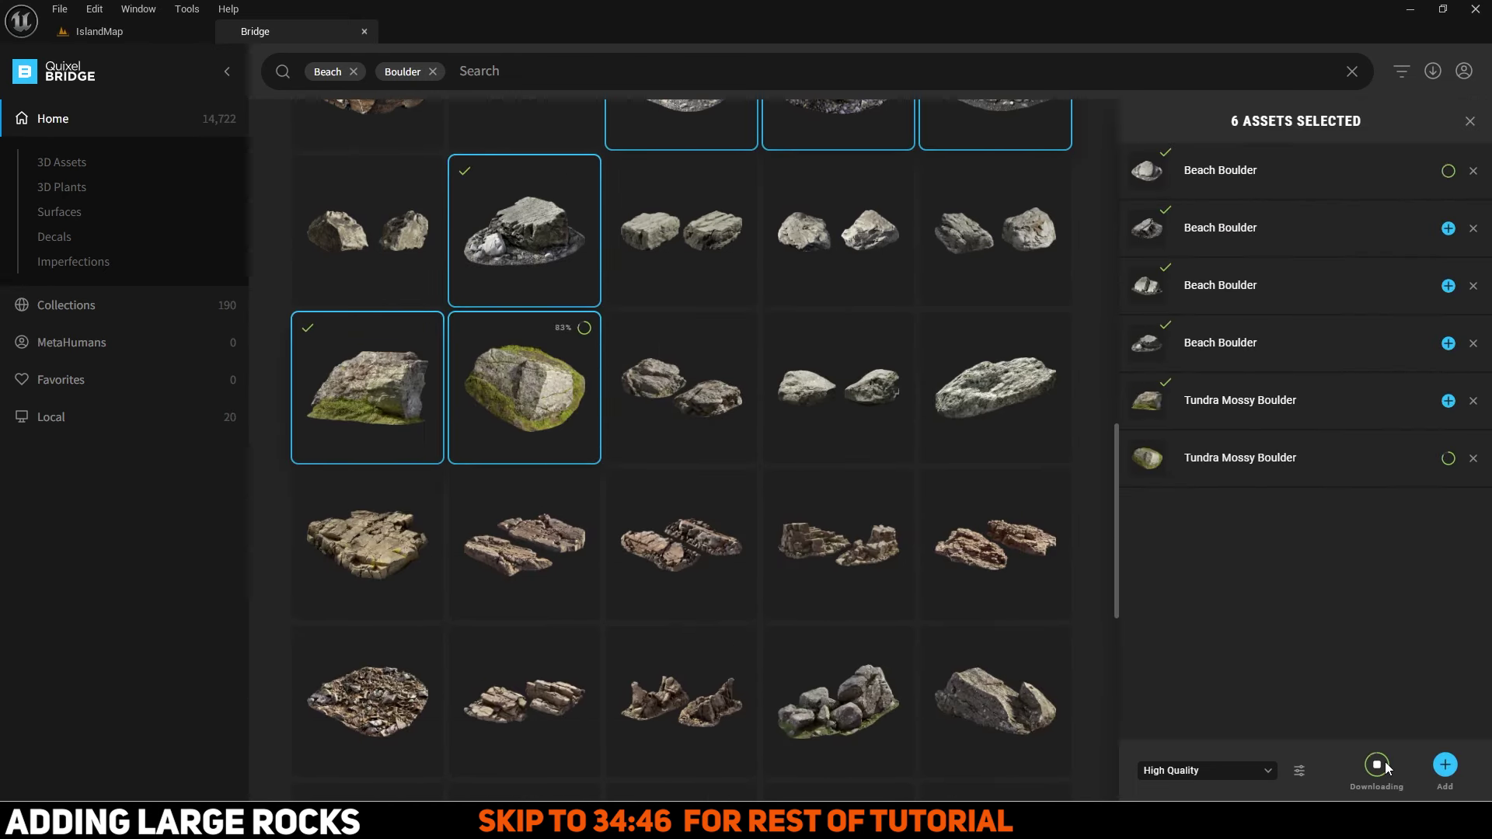
{"action": "left_click", "coordinate": [1443, 766]}
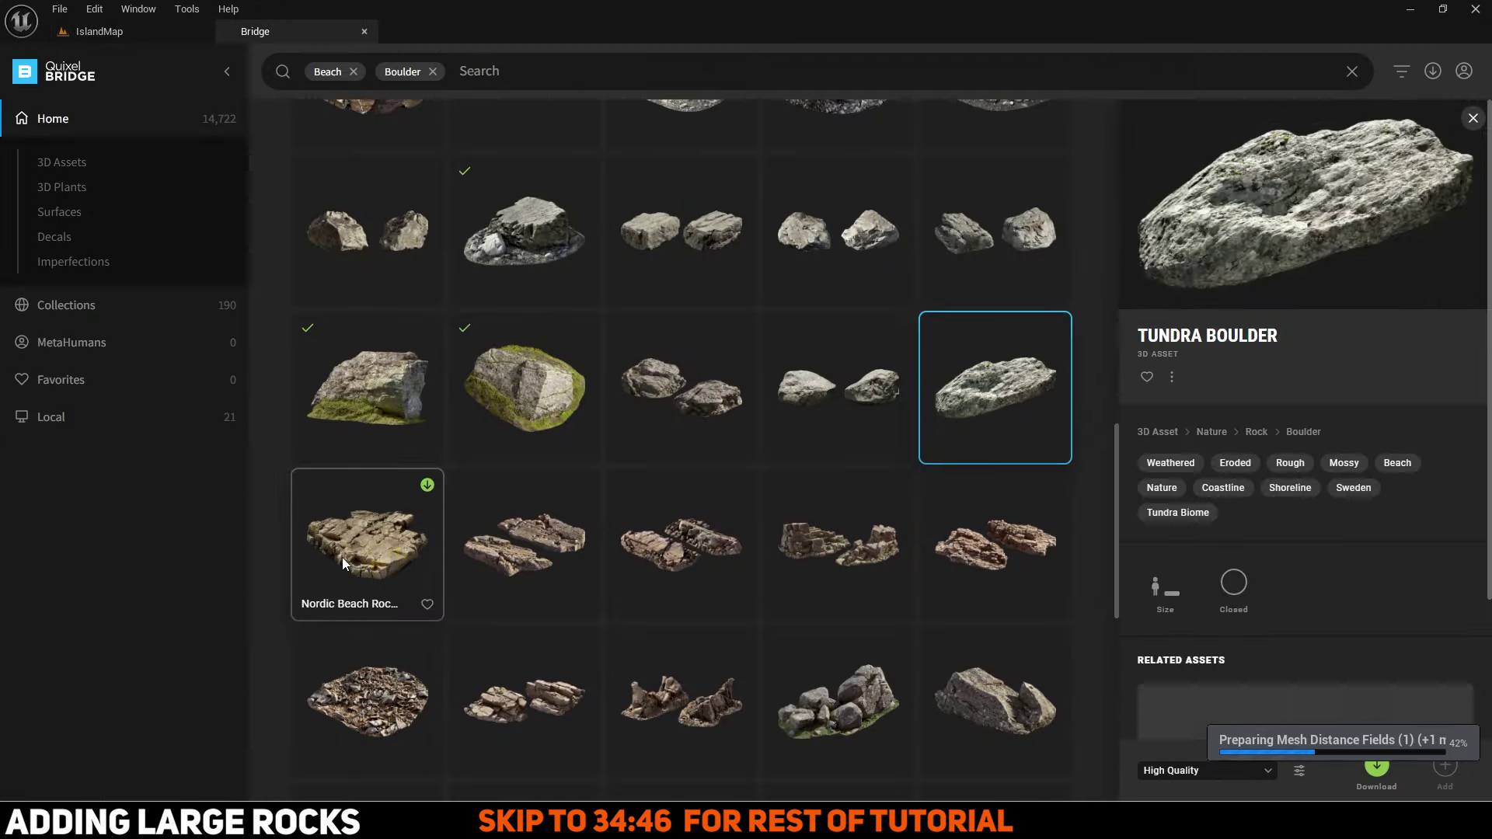
Step: Find the Nordic Beach Rocks asset with the grassy pile of rounded boulders and download it at High Quality
{"action": "left_click", "coordinate": [342, 557]}
{"action": "scroll", "coordinate": [841, 552], "scroll_direction": "down", "scroll_amount": 2}
{"action": "left_click", "coordinate": [841, 552]}
{"action": "scroll", "coordinate": [809, 404], "scroll_direction": "down", "scroll_amount": 3}
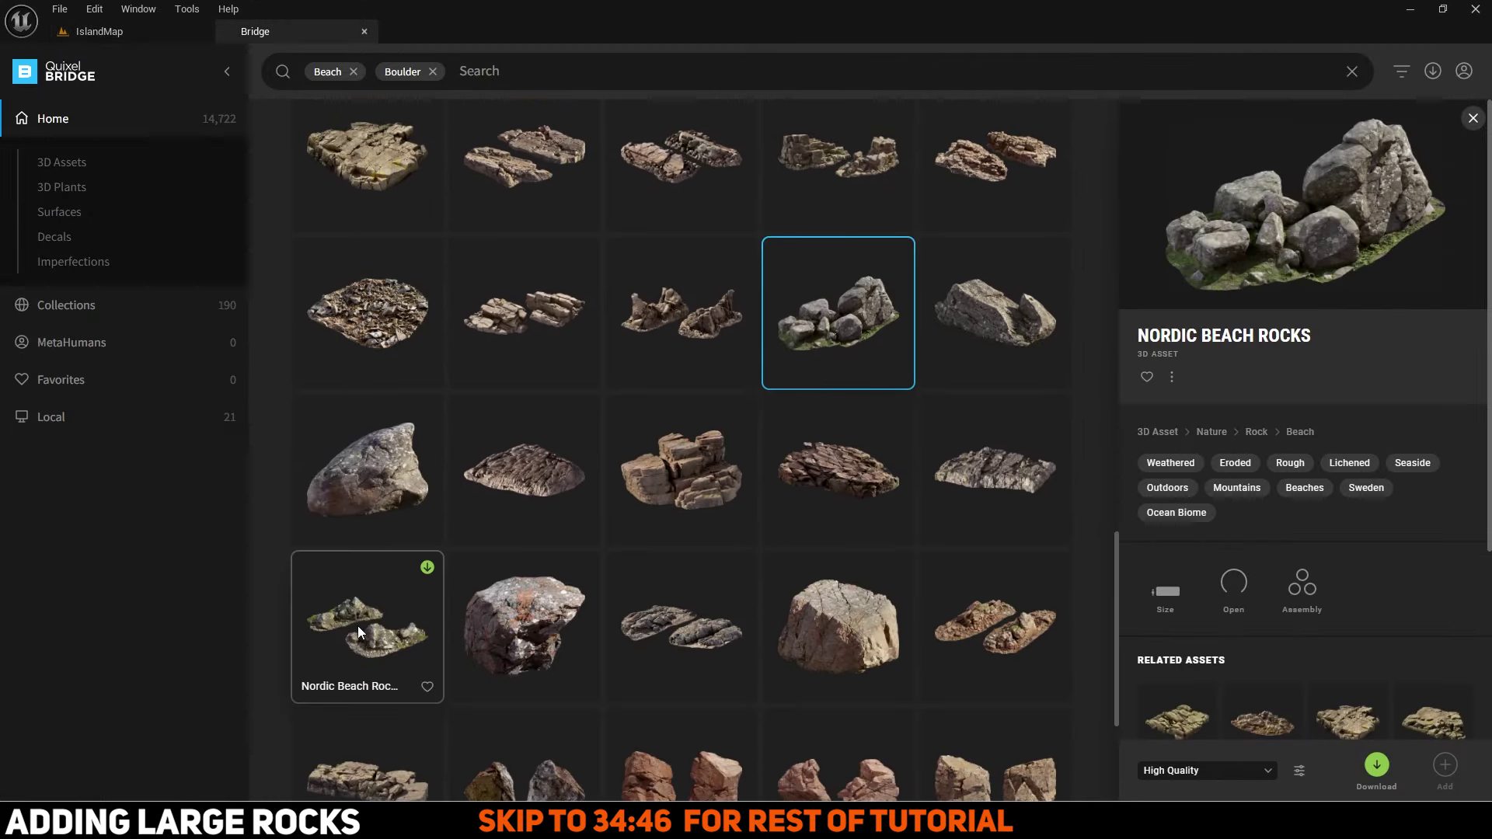
{"action": "left_click", "coordinate": [357, 627]}
{"action": "left_click", "coordinate": [1377, 765]}
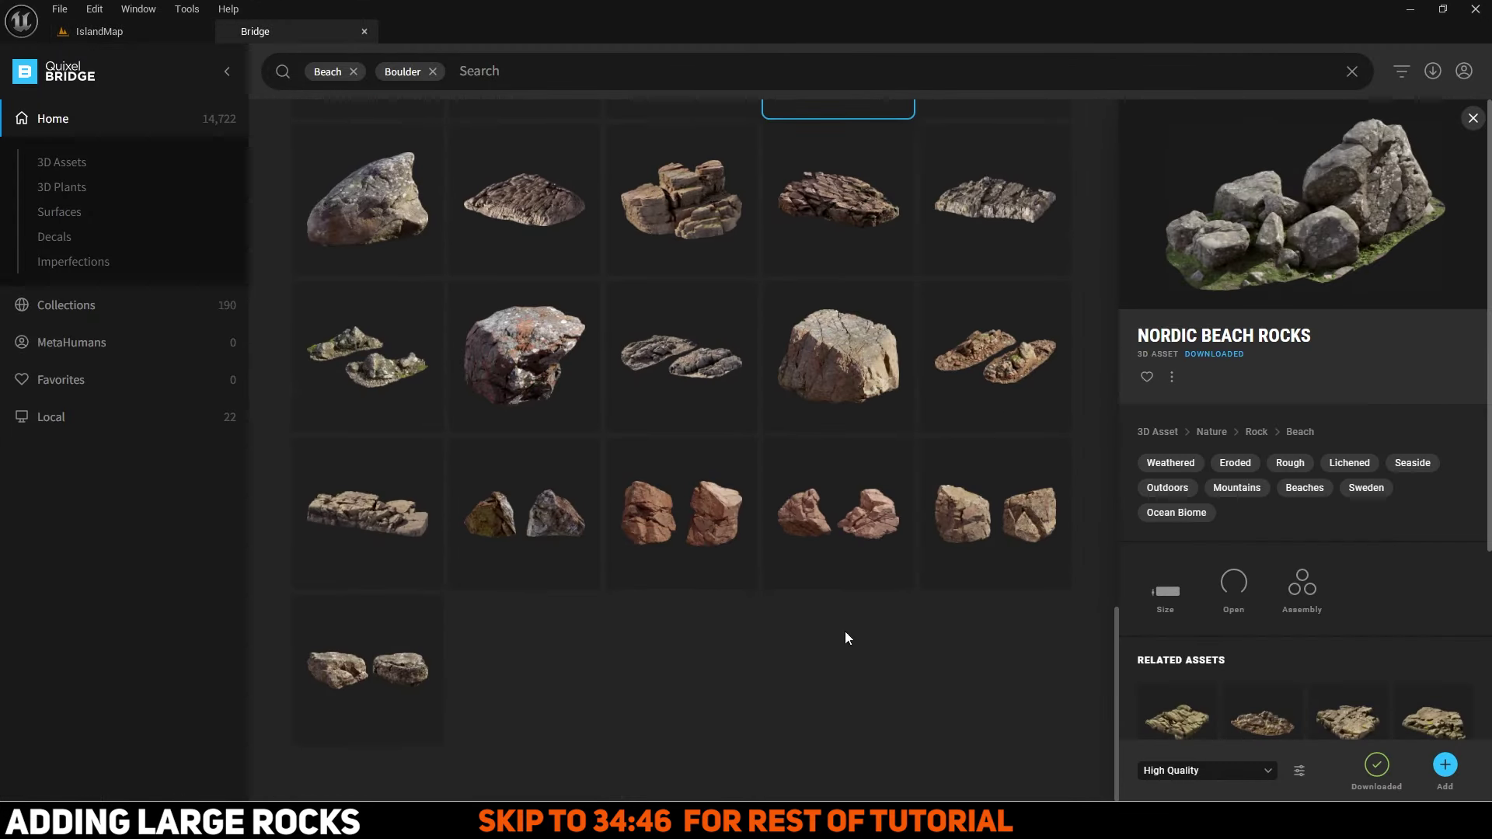
Step: Return to IslandMap and place the Beach_Boulder_ukopdins static mesh on the beach in front of the trees
{"action": "left_click", "coordinate": [151, 25]}
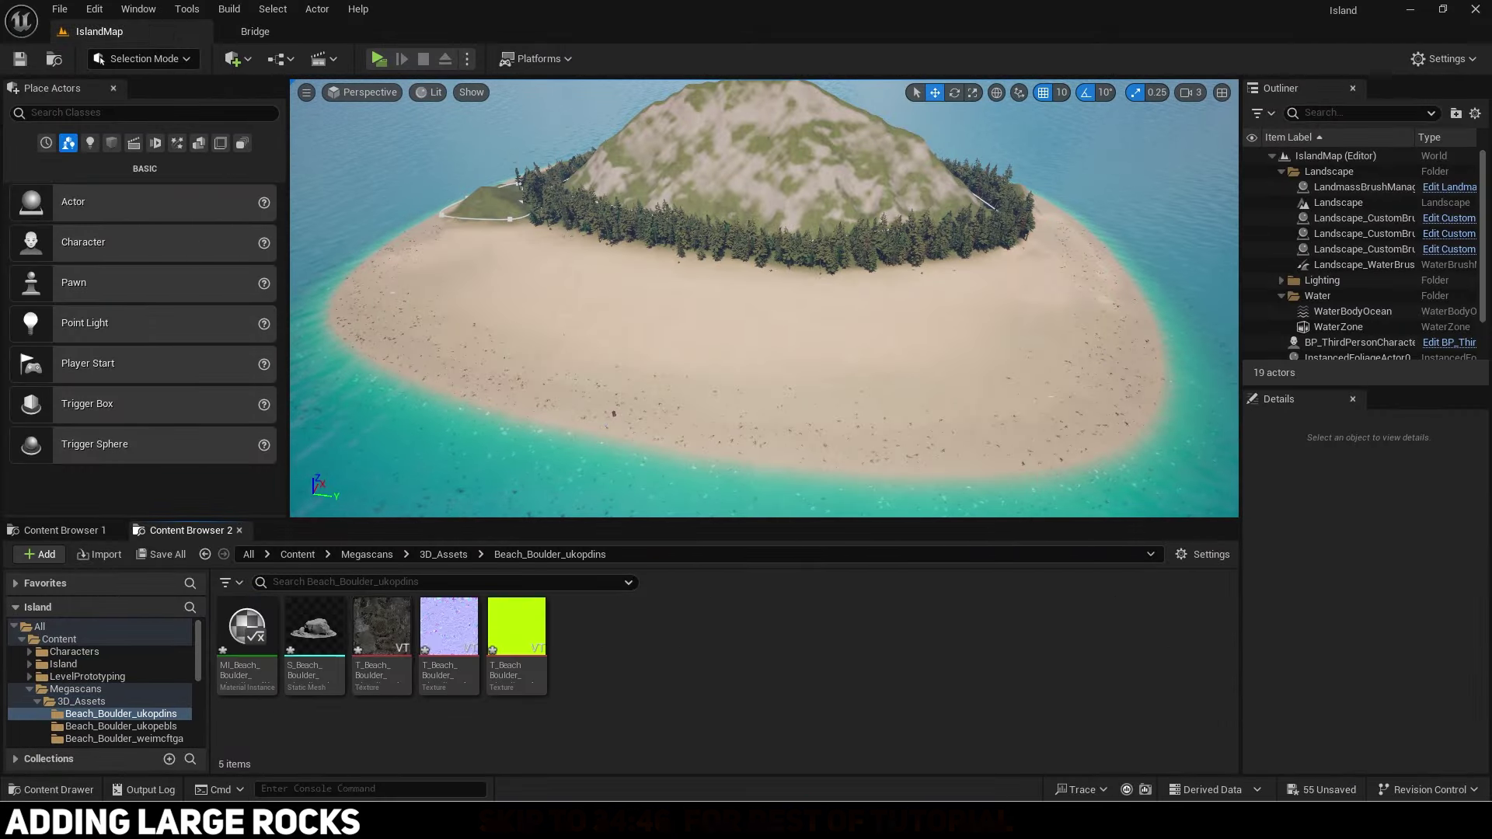
{"action": "left_click", "coordinate": [314, 630]}
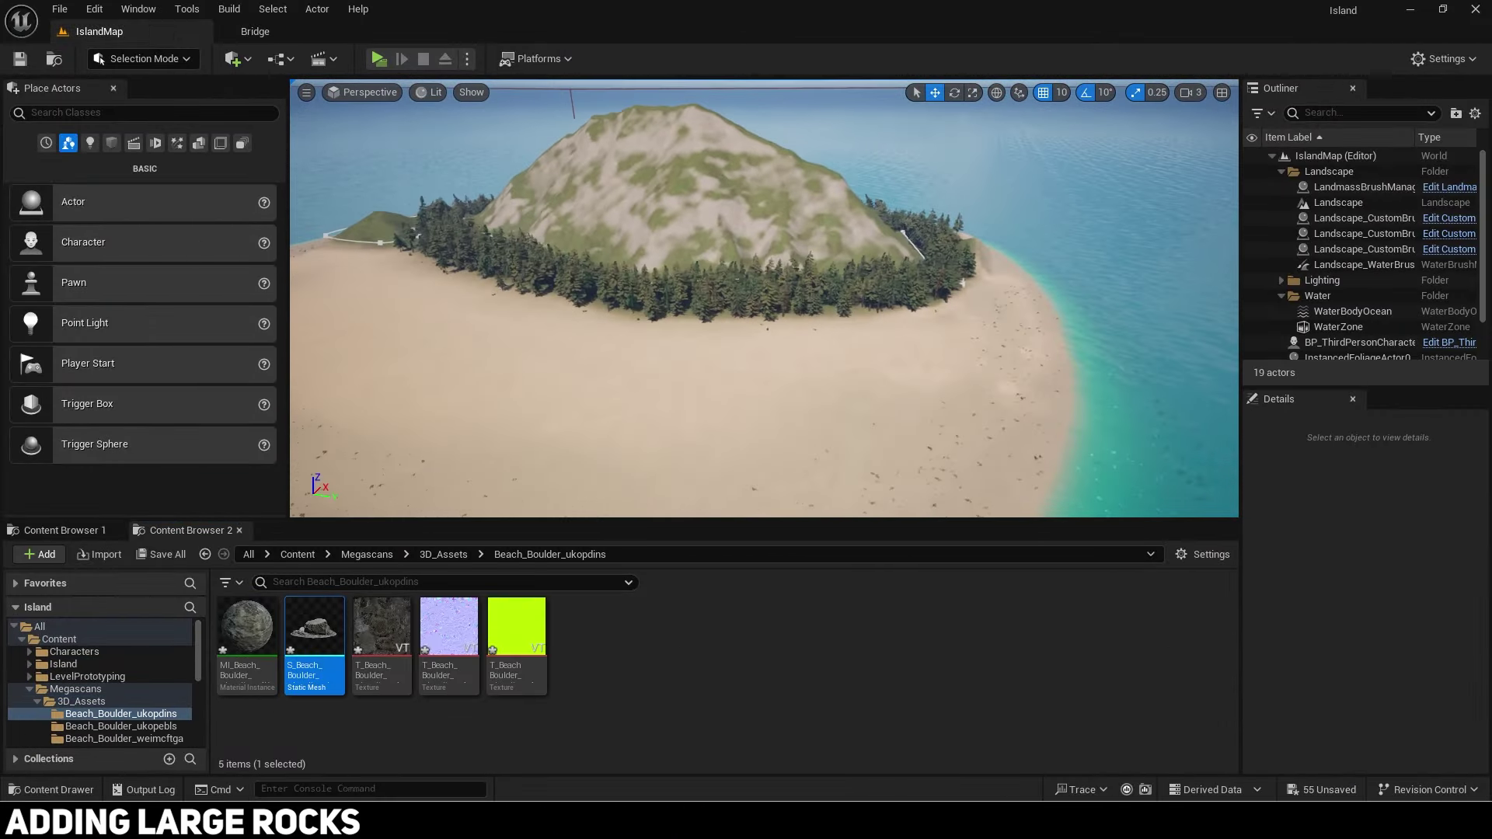
{"action": "key", "text": "w"}
{"action": "right_click_drag", "start_coordinate": [764, 299], "coordinate": [626, 325]}
{"action": "key", "text": "s"}
{"action": "left_click_drag", "start_coordinate": [283, 636], "coordinate": [851, 371]}
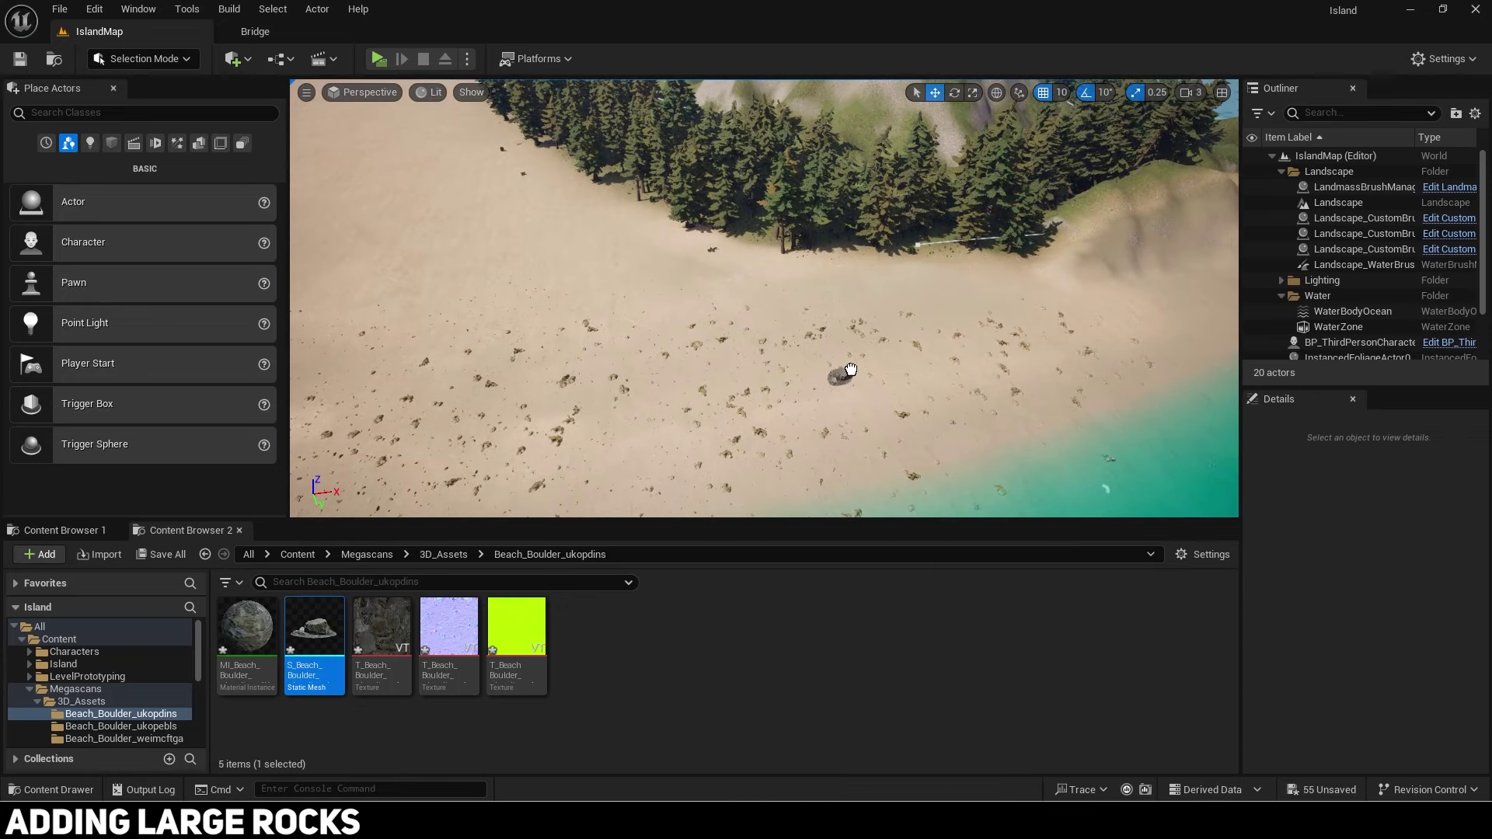
{"action": "left_click_drag", "start_coordinate": [917, 309], "coordinate": [929, 315]}
{"action": "key", "text": "f"}
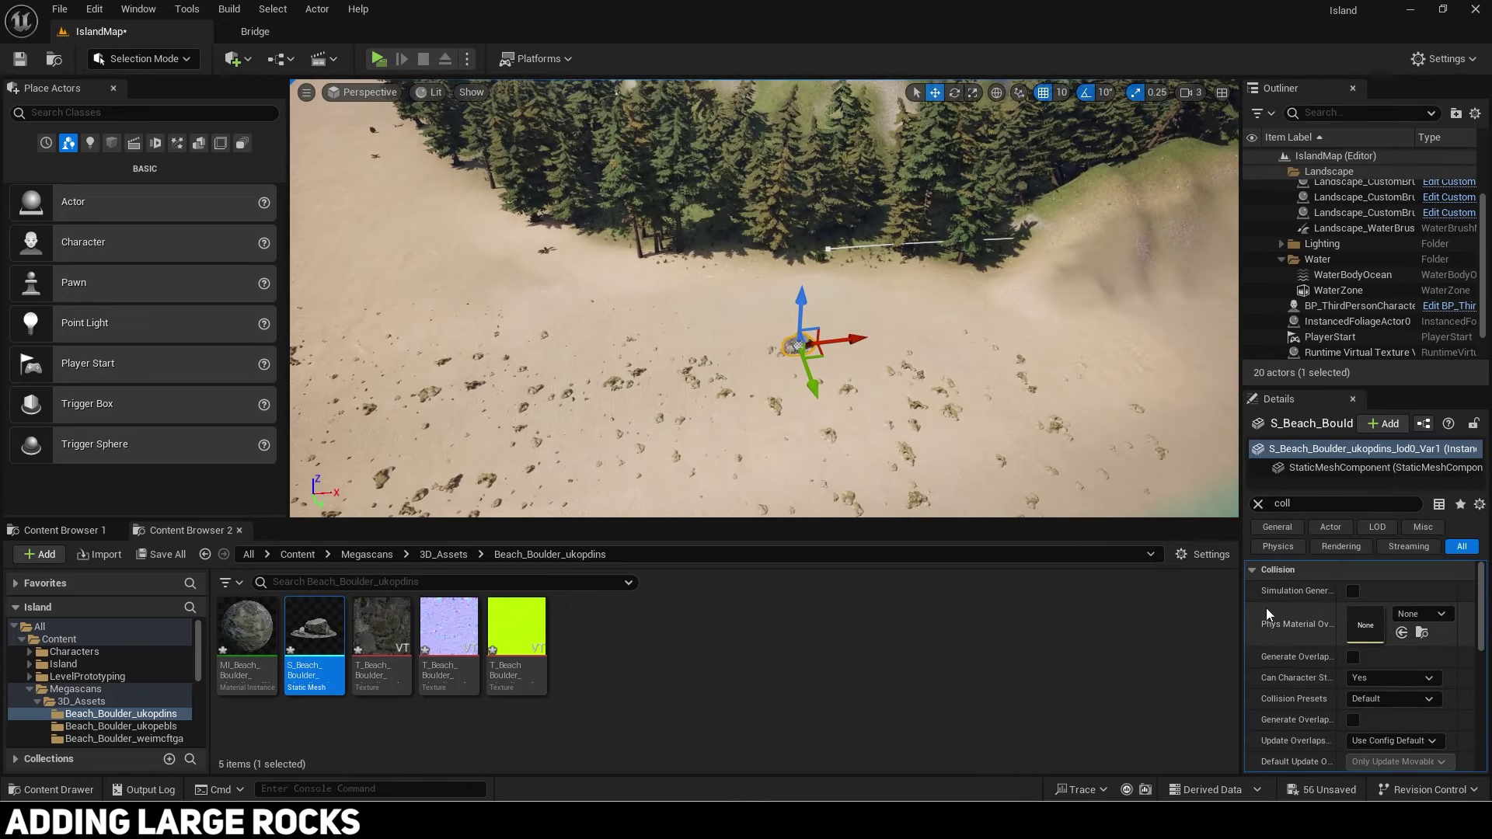
Step: Scale the boulder uniformly to 5.0 and move it across the sand toward the shore, at a height of 90
{"action": "left_click", "coordinate": [1258, 504]}
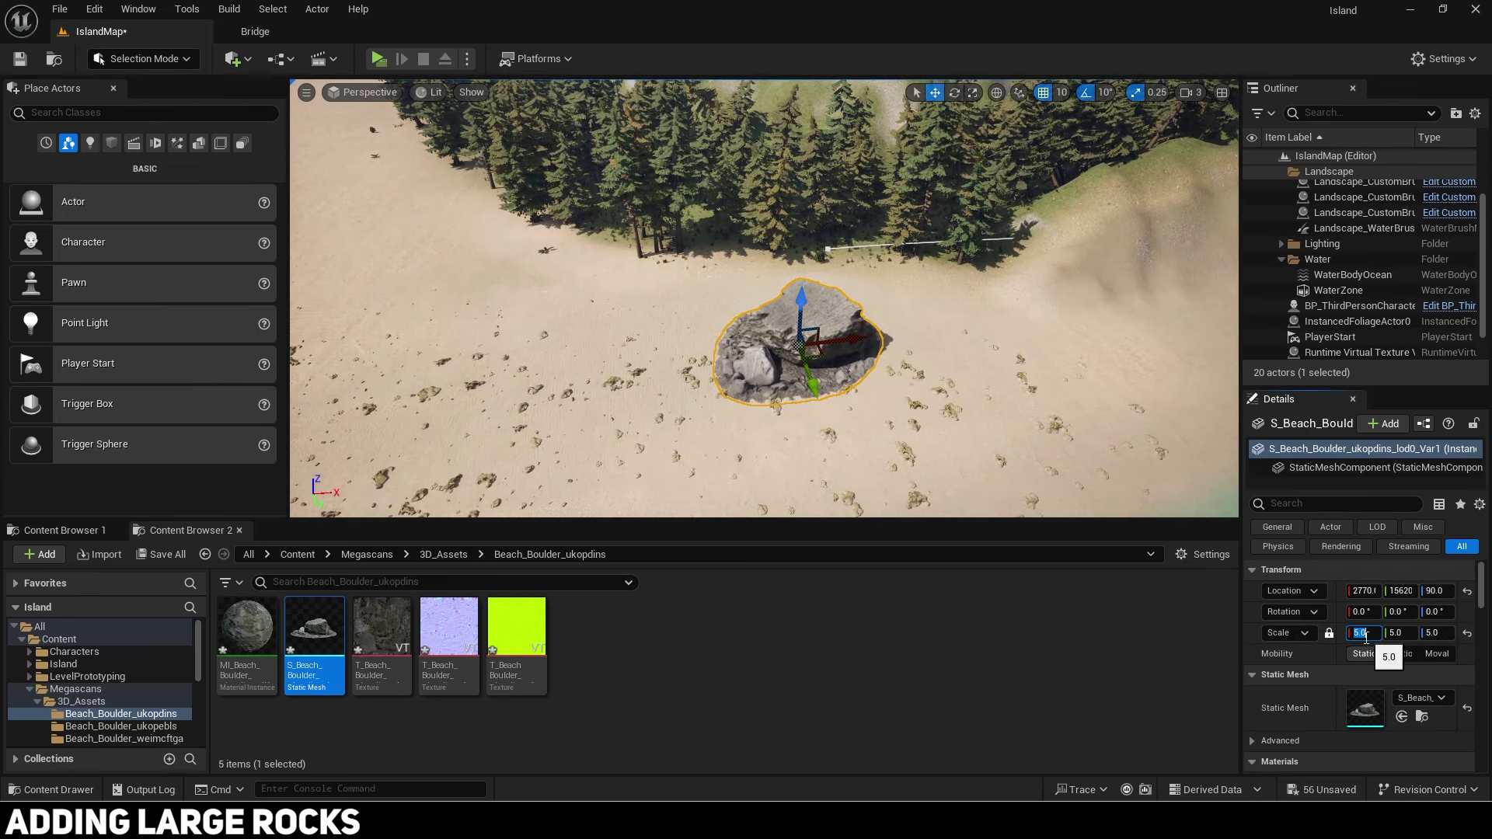
{"action": "left_click_drag", "start_coordinate": [812, 363], "coordinate": [1197, 330]}
{"action": "right_click_drag", "start_coordinate": [1015, 330], "coordinate": [1166, 285]}
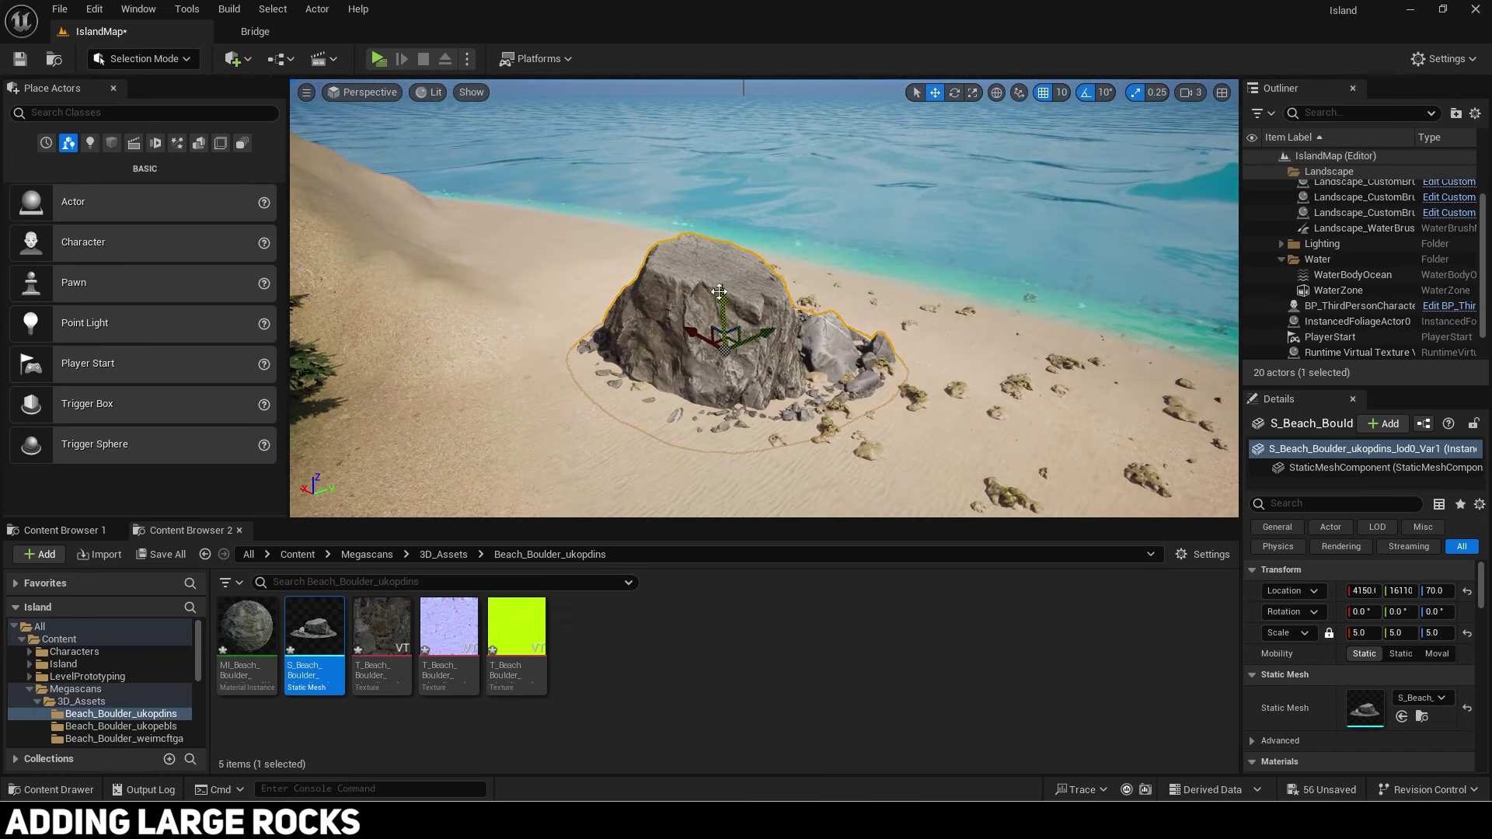
{"action": "left_click_drag", "start_coordinate": [724, 293], "coordinate": [723, 282]}
Step: Open the beach boulder's material instance and its parent material, M_MS_Default_Fuzz_Material_VT
{"action": "key", "text": "w"}
{"action": "right_click_drag", "start_coordinate": [724, 282], "coordinate": [697, 365]}
{"action": "double_click", "coordinate": [247, 628]}
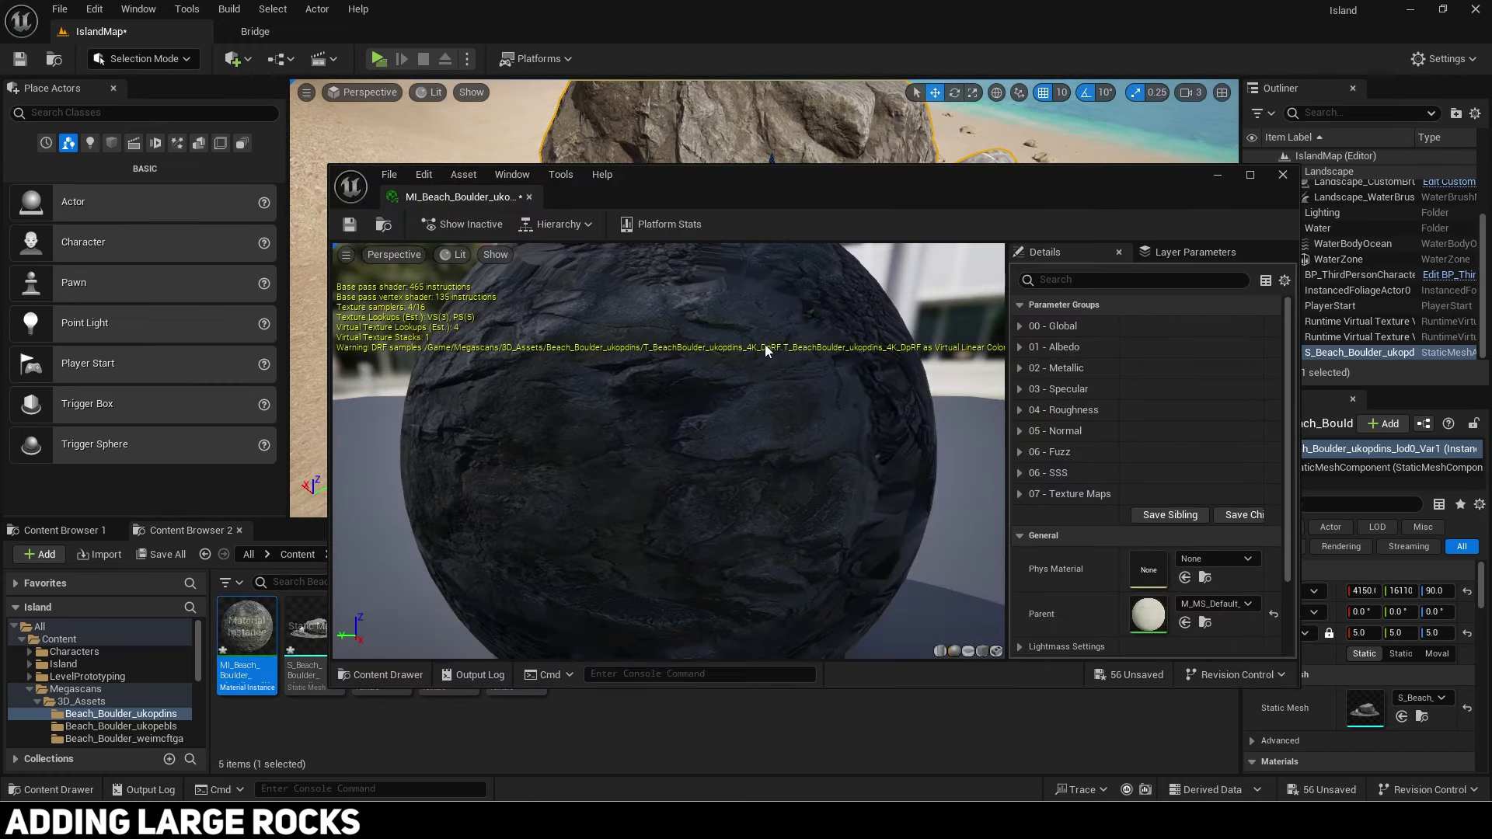
{"action": "left_click_drag", "start_coordinate": [830, 205], "coordinate": [159, 172]}
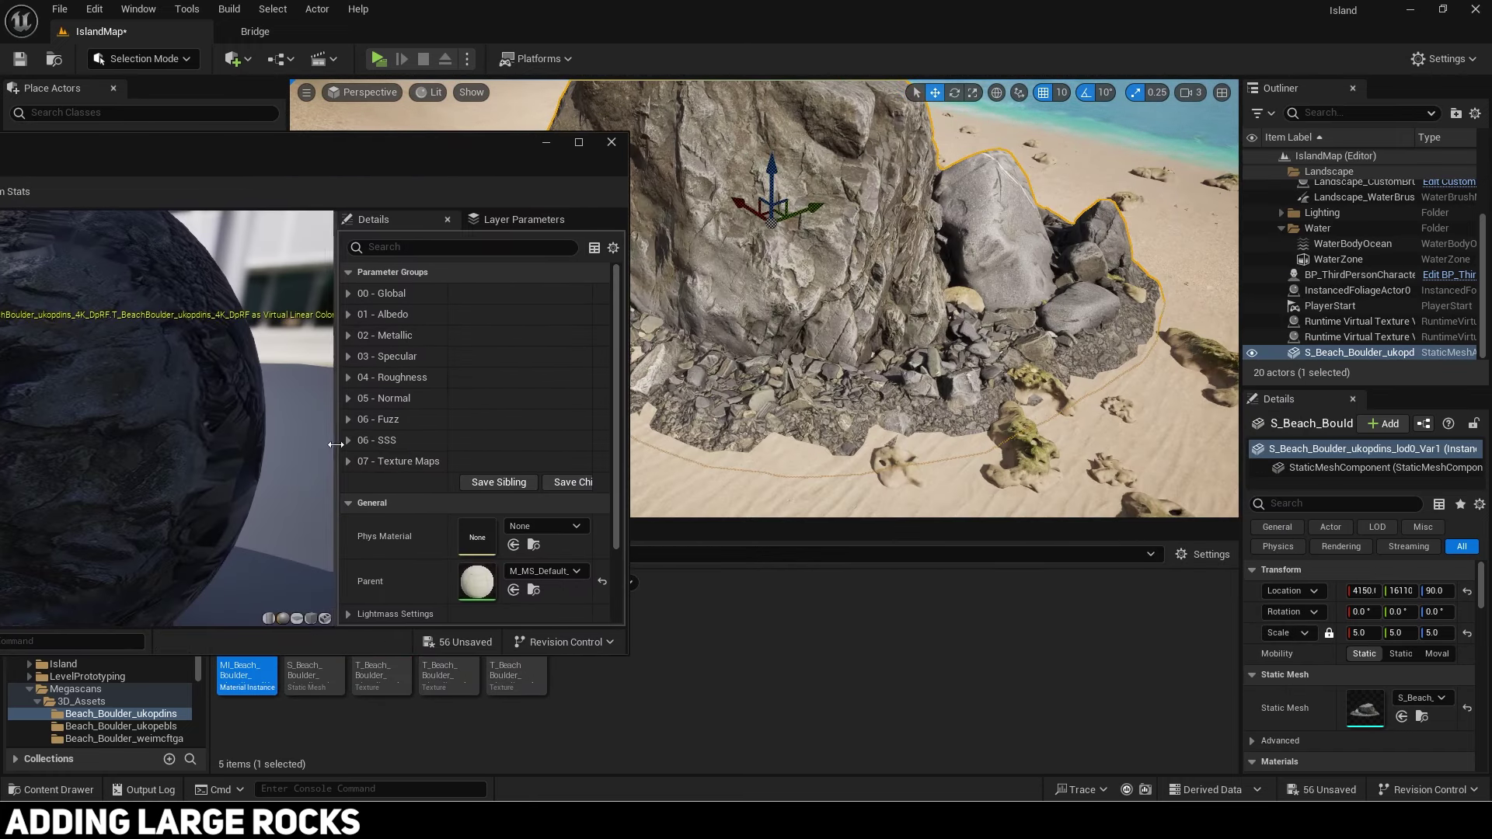
{"action": "double_click", "coordinate": [475, 581]}
Step: Dock the parent material and material instance editors in the main window and inspect the M_MS_Default_Material graph
{"action": "left_click_drag", "start_coordinate": [486, 157], "coordinate": [1199, 192]}
{"action": "left_click_drag", "start_coordinate": [661, 197], "coordinate": [435, 33]}
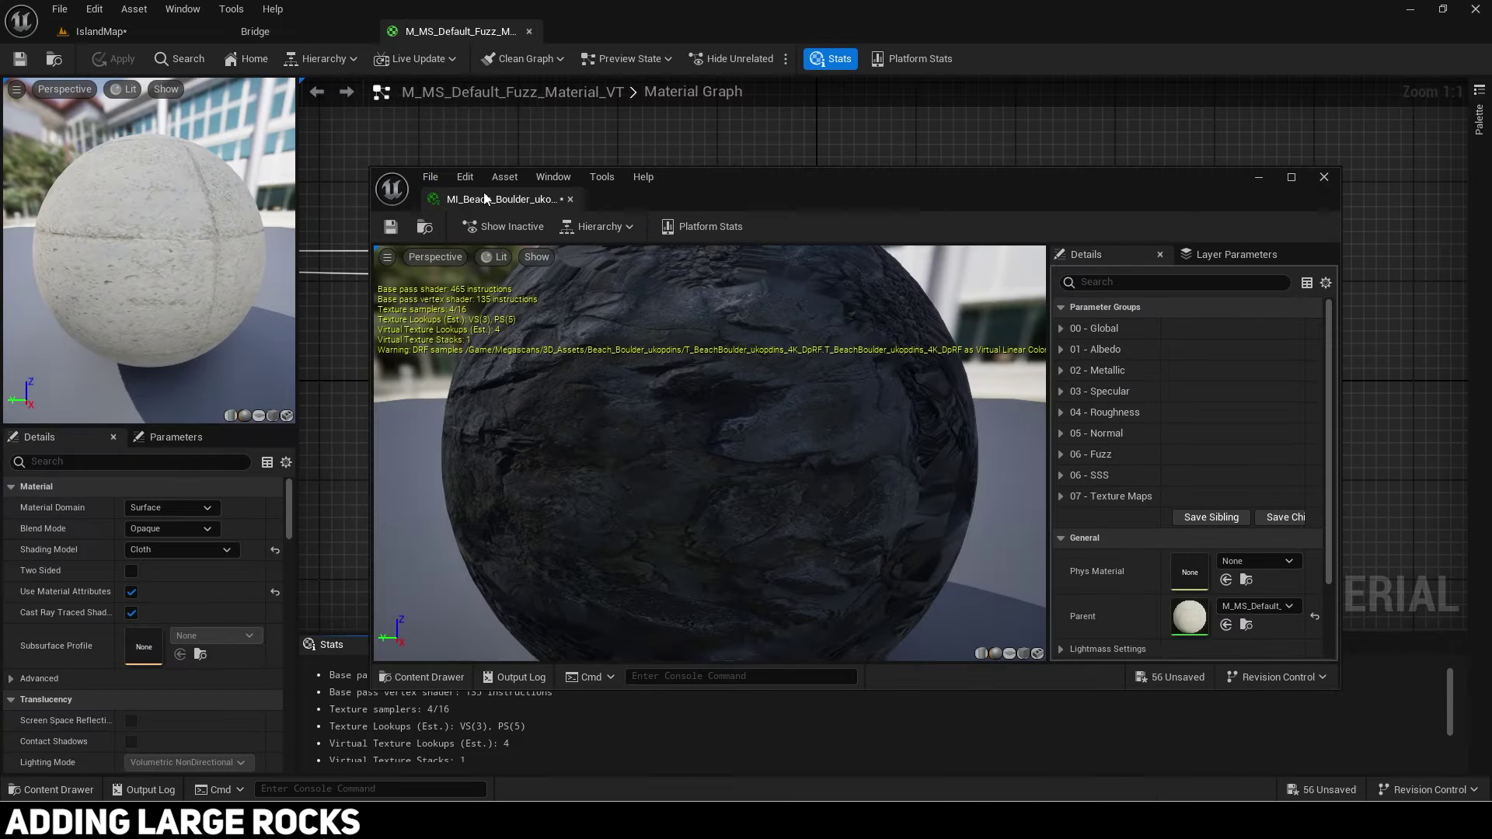
{"action": "left_click_drag", "start_coordinate": [487, 200], "coordinate": [597, 39]}
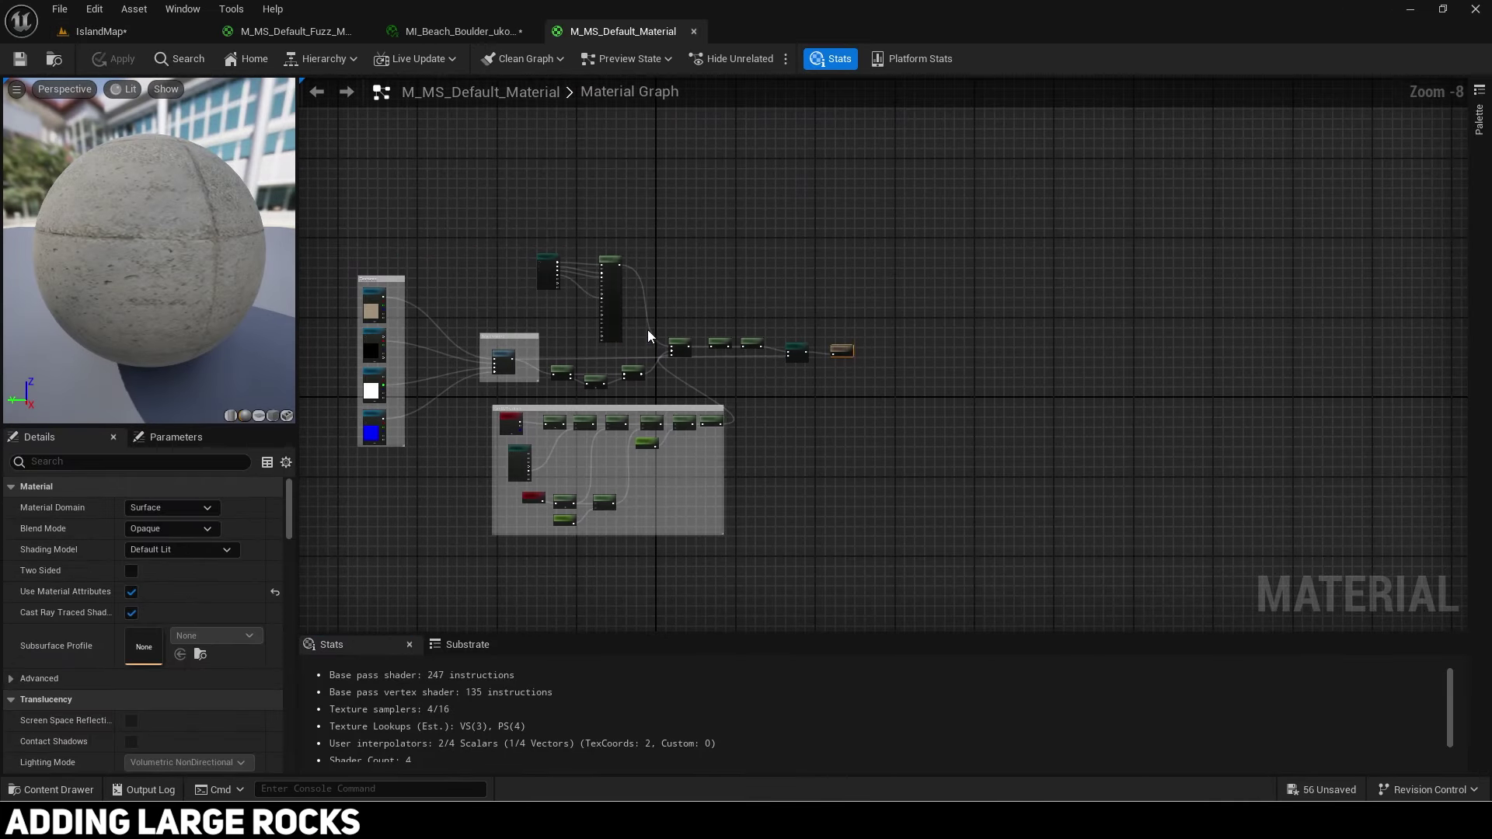
{"action": "left_click_drag", "start_coordinate": [647, 330], "coordinate": [795, 568]}
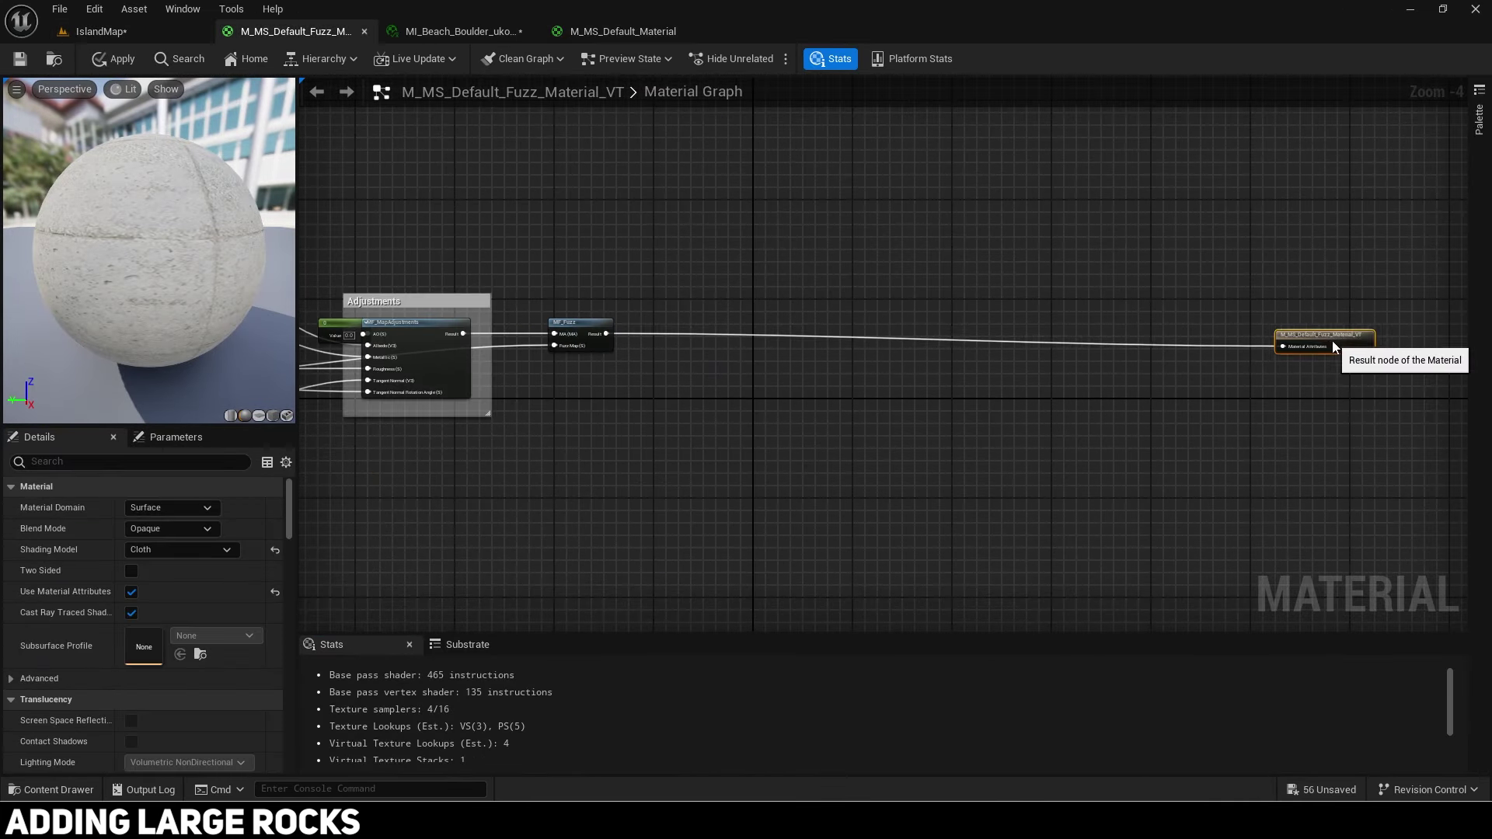
Step: Paste the landscape-blending nodes into M_MS_Default_Fuzz_Material_VT and wire them through the BlendWithLandscape? switch to the material output
{"action": "scroll", "coordinate": [792, 334], "scroll_direction": "down", "scroll_amount": 2}
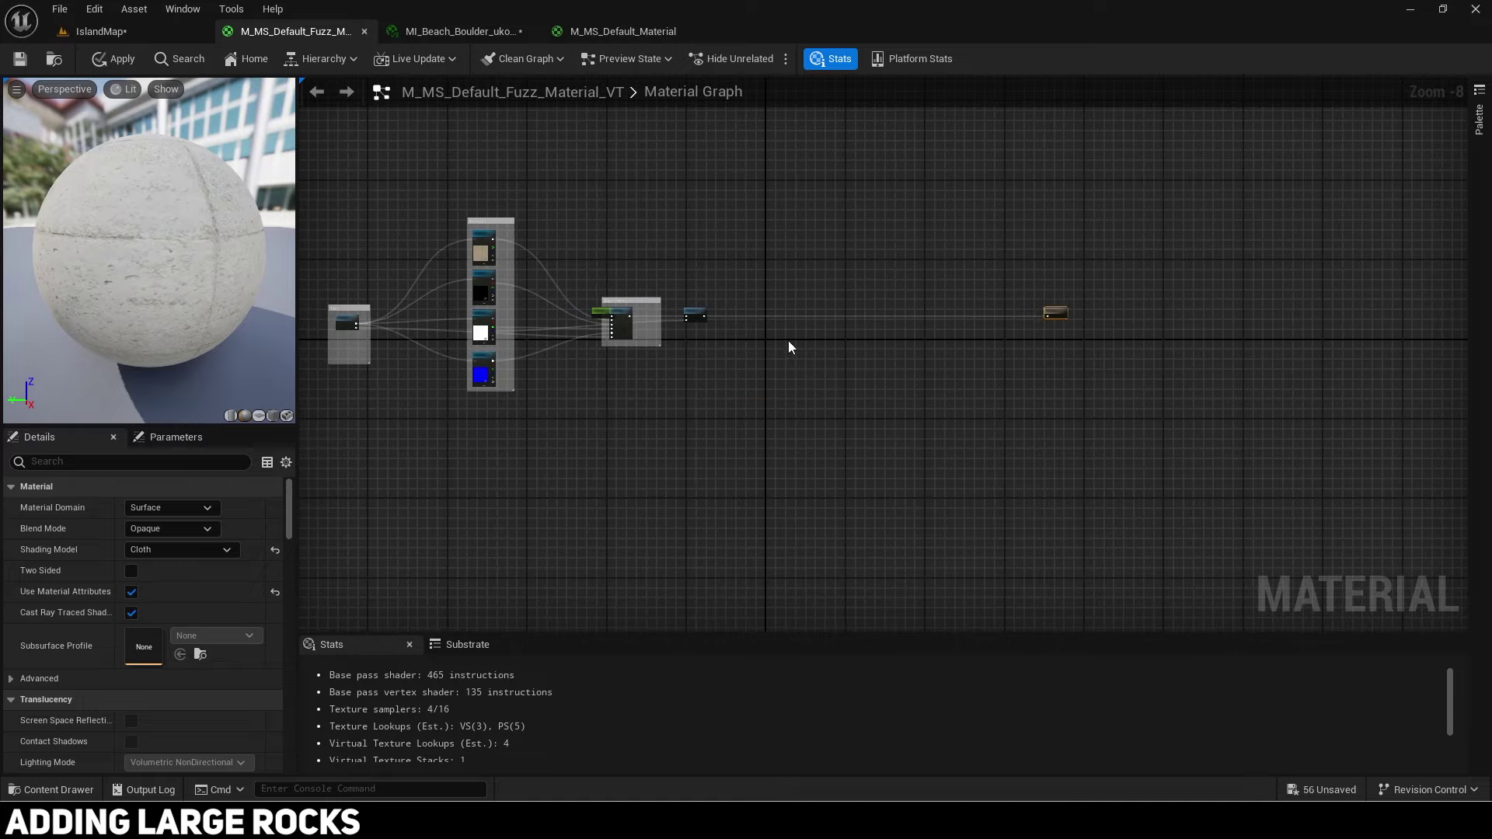
{"action": "key", "text": "ctrl+v"}
{"action": "scroll", "coordinate": [643, 323], "scroll_direction": "up", "scroll_amount": 4}
{"action": "left_click_drag", "start_coordinate": [938, 301], "coordinate": [830, 301]}
{"action": "right_click_drag", "start_coordinate": [829, 303], "coordinate": [480, 302]}
{"action": "left_click_drag", "start_coordinate": [480, 300], "coordinate": [1278, 243]}
{"action": "left_click_drag", "start_coordinate": [1338, 252], "coordinate": [1338, 309]}
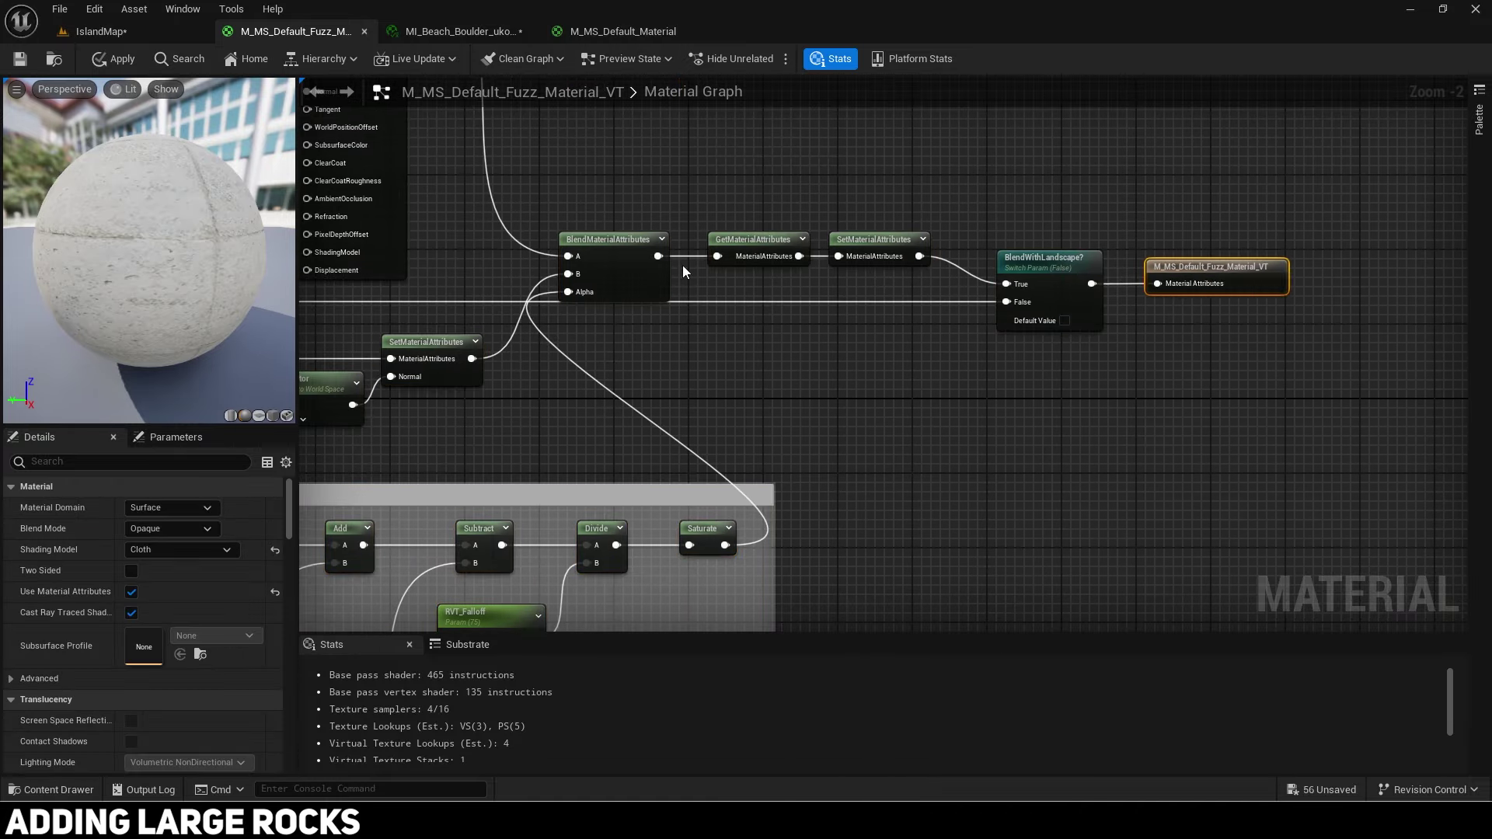
Step: Enable landscape blending in the beach boulder's material instance and override its two RVT values with about 0.84 and 76.2
{"action": "left_click", "coordinate": [365, 31]}
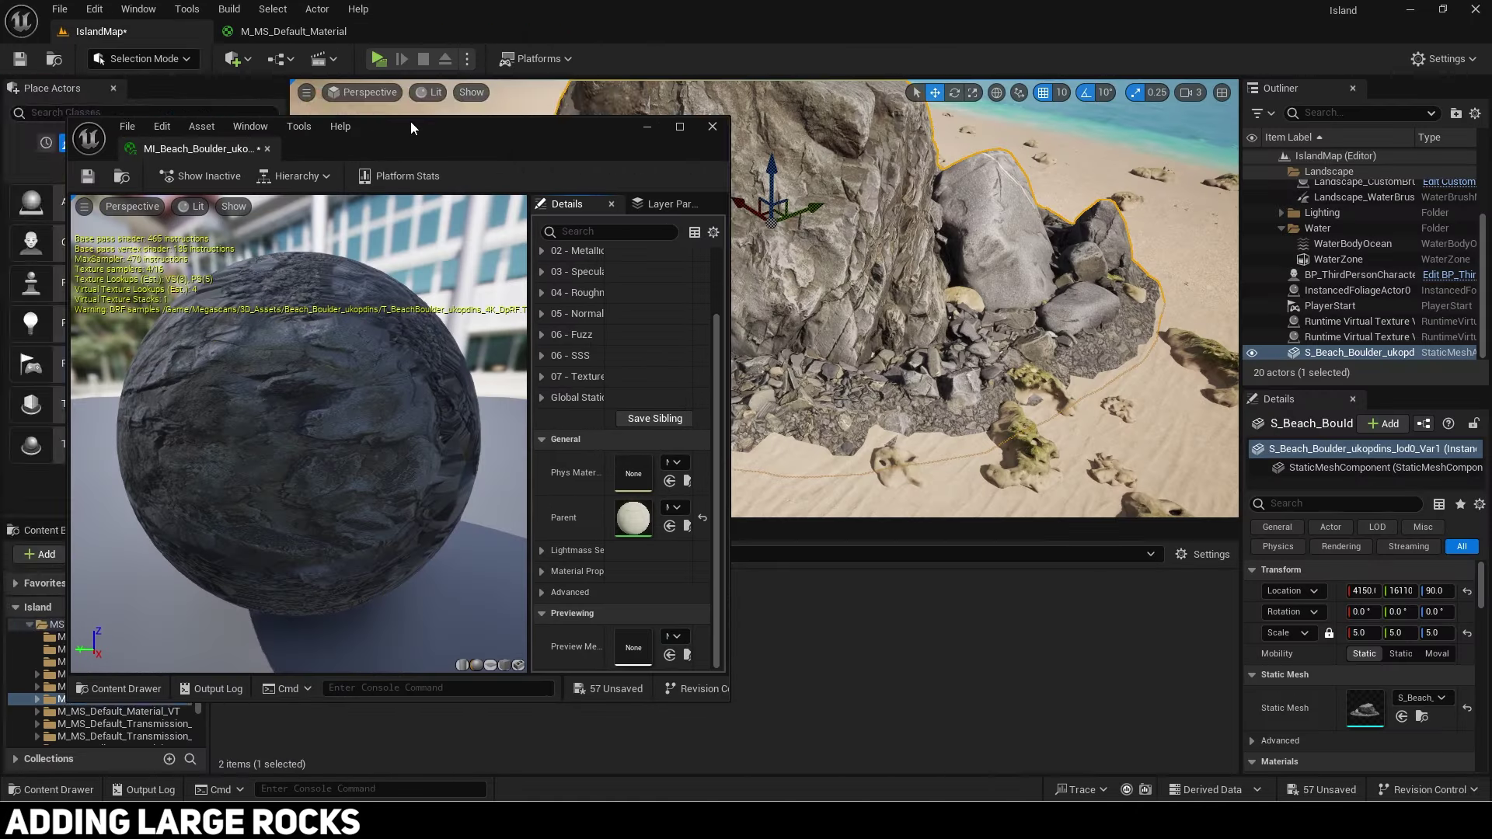
{"action": "left_click", "coordinate": [536, 390]}
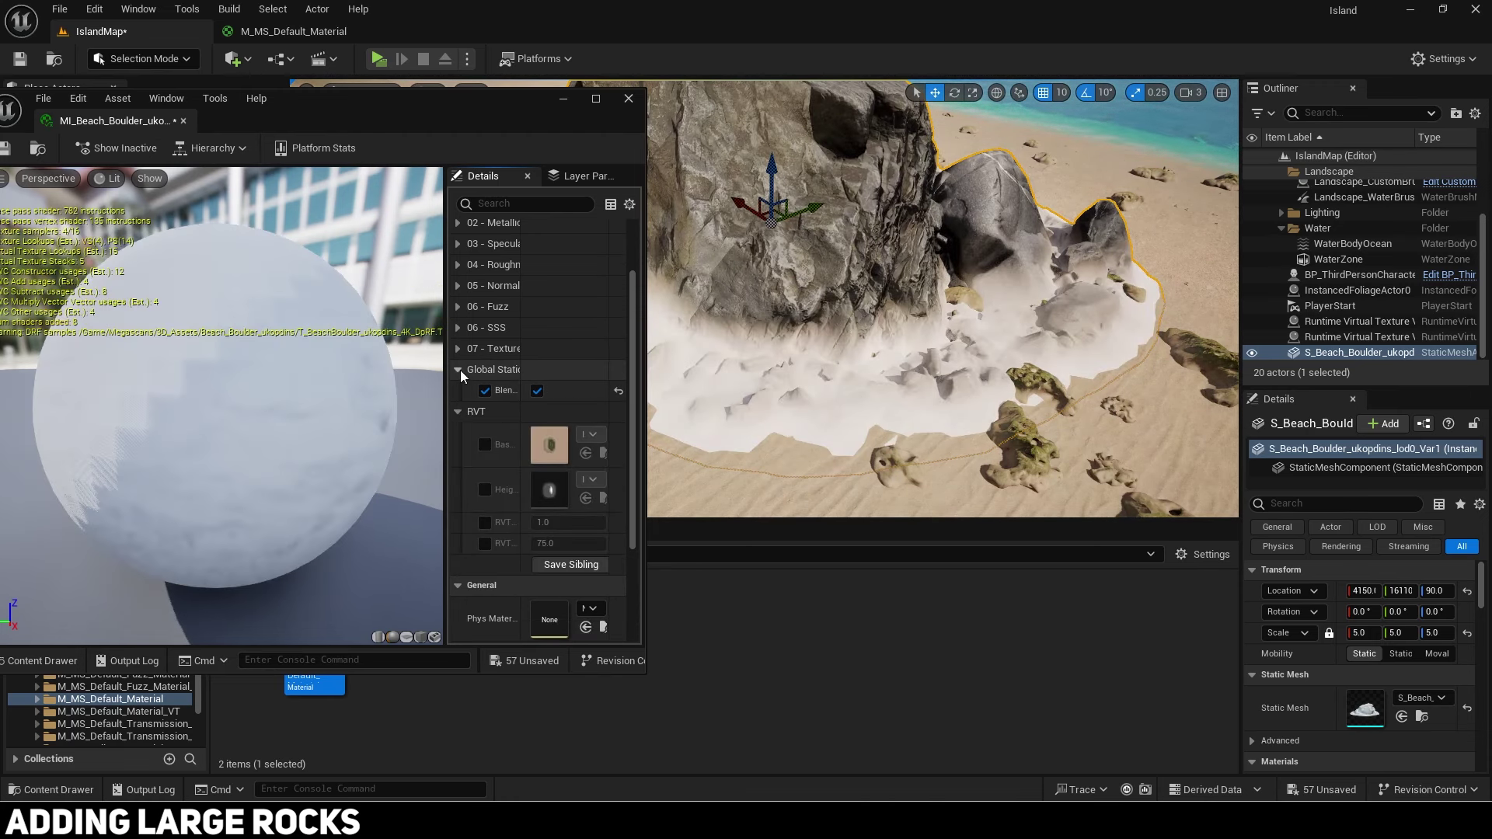
{"action": "left_click", "coordinate": [460, 370]}
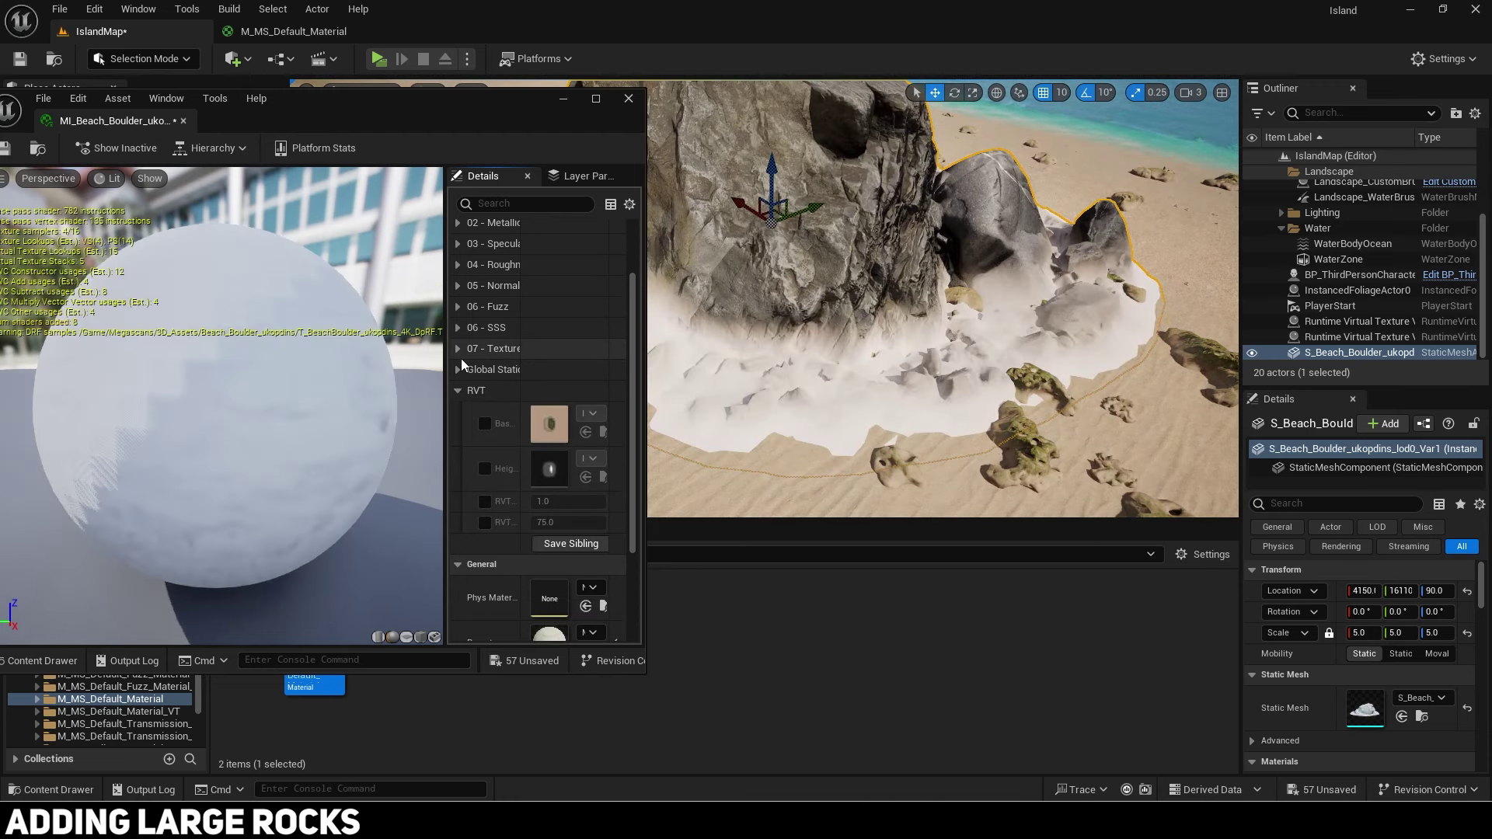
{"action": "left_click", "coordinate": [485, 502]}
{"action": "left_click", "coordinate": [485, 523]}
{"action": "mouse_move", "coordinate": [563, 502]}
{"action": "left_mouse_down"}
{"action": "mouse_move", "coordinate": [583, 502]}
{"action": "mouse_move", "coordinate": [549, 502]}
{"action": "mouse_move", "coordinate": [580, 519]}
{"action": "left_mouse_up"}
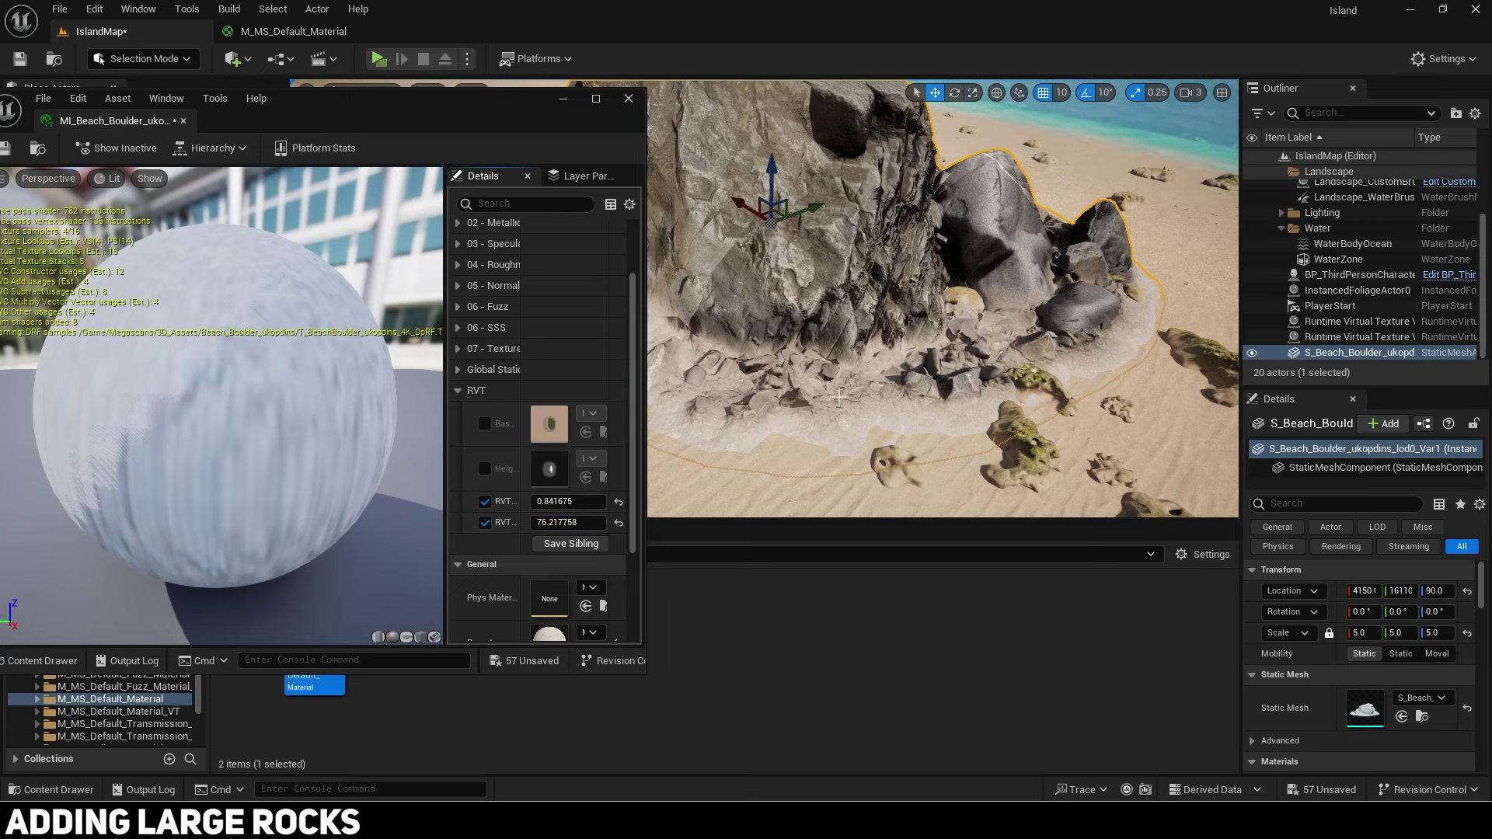
{"action": "scroll", "coordinate": [597, 574], "scroll_direction": "down", "scroll_amount": 3}
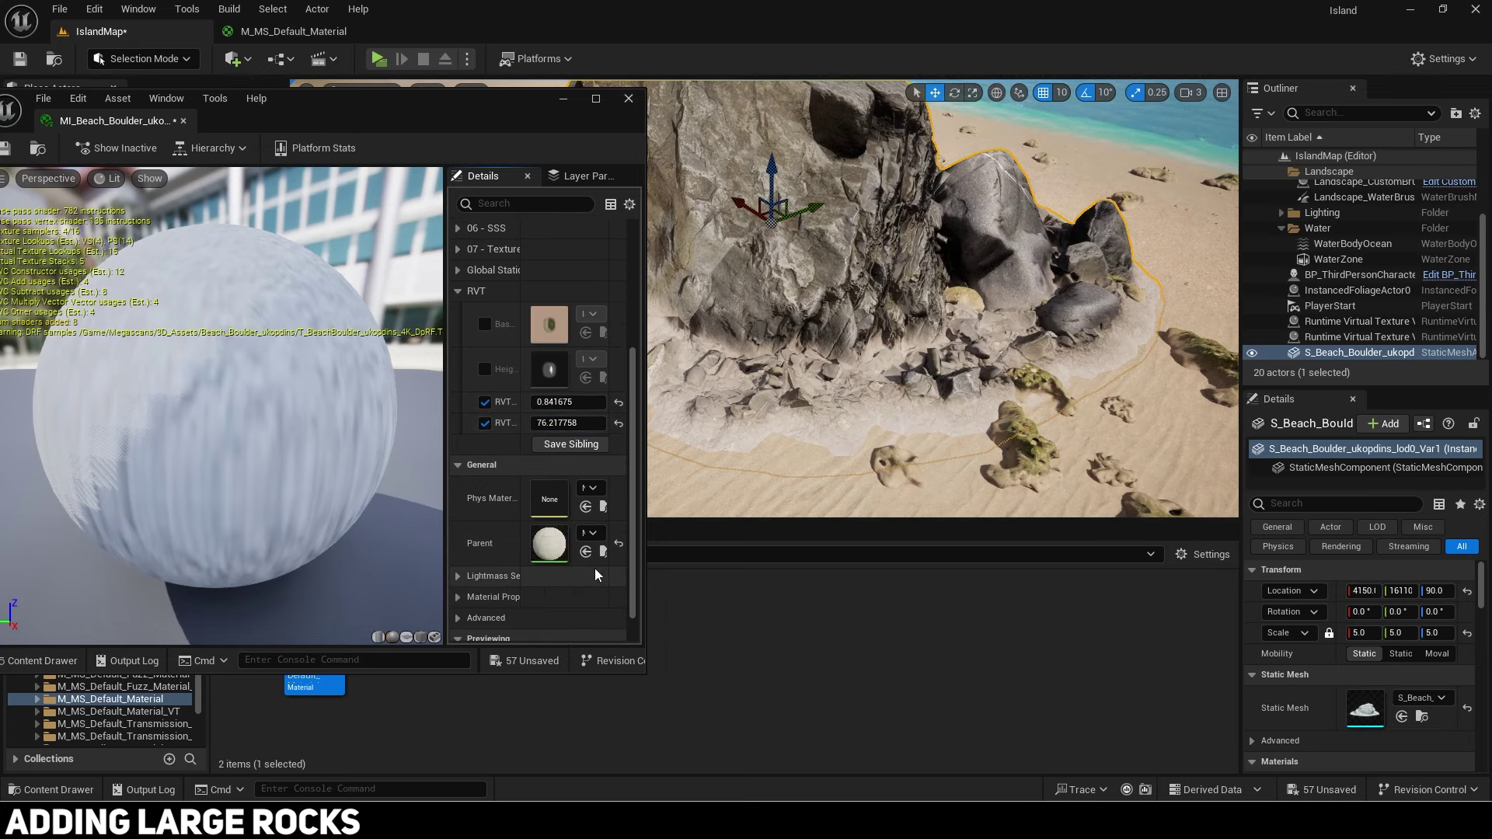
Step: Reparent the boulder's material instance to M_MS_Default_Material_VT and reset its overridden RVT values to 1.0 and 75.0
{"action": "left_click", "coordinate": [309, 36]}
{"action": "left_click", "coordinate": [92, 36]}
{"action": "scroll", "coordinate": [585, 595], "scroll_direction": "down", "scroll_amount": 1}
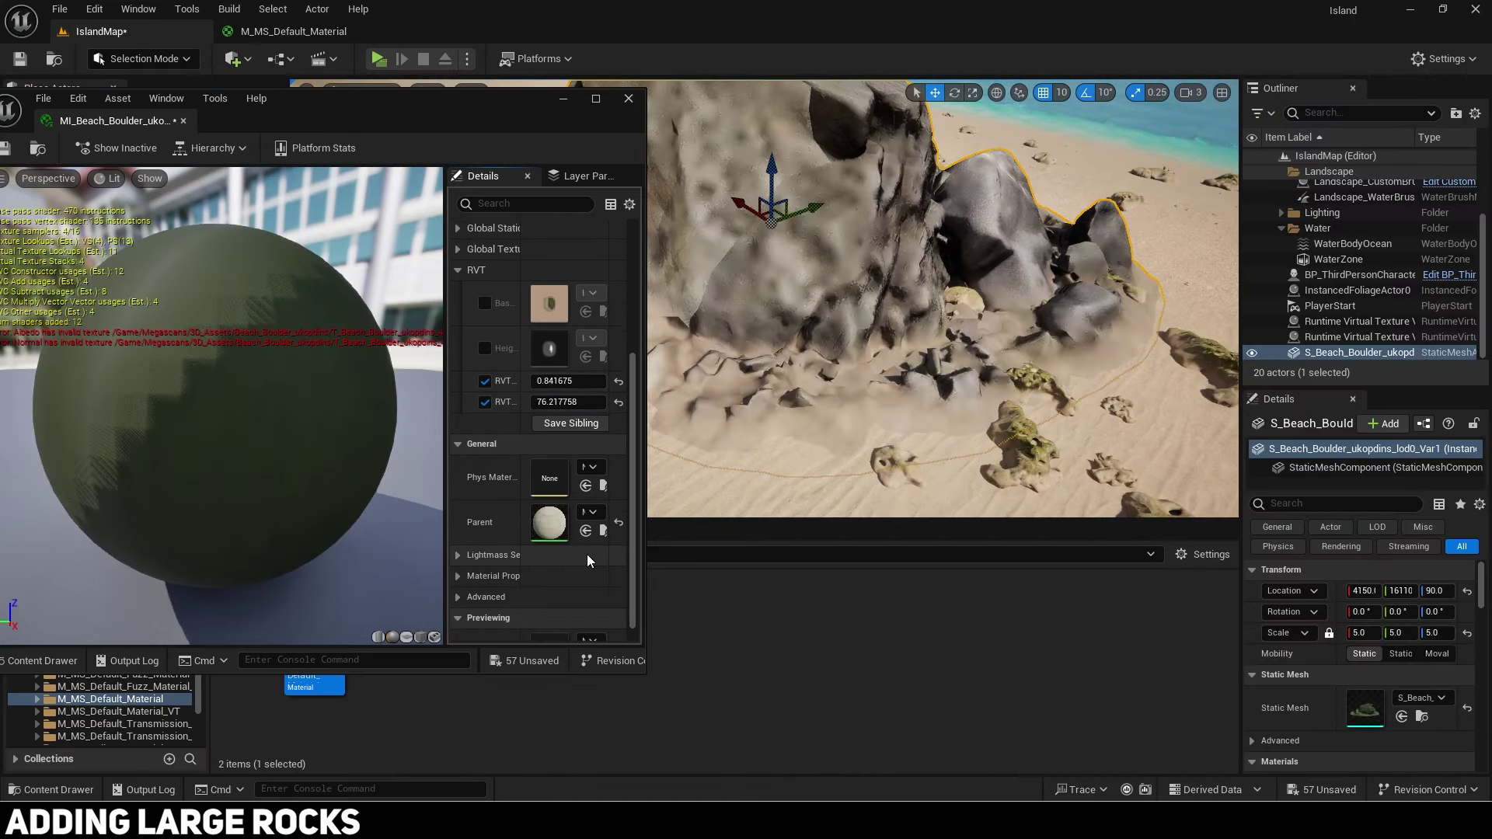
{"action": "left_click_drag", "start_coordinate": [306, 104], "coordinate": [349, 85]}
{"action": "scroll", "coordinate": [516, 339], "scroll_direction": "up", "scroll_amount": 4}
{"action": "scroll", "coordinate": [516, 339], "scroll_direction": "up", "scroll_amount": 2}
{"action": "left_click", "coordinate": [461, 276]}
{"action": "scroll", "coordinate": [600, 552], "scroll_direction": "down", "scroll_amount": 6}
{"action": "left_click", "coordinate": [548, 411]}
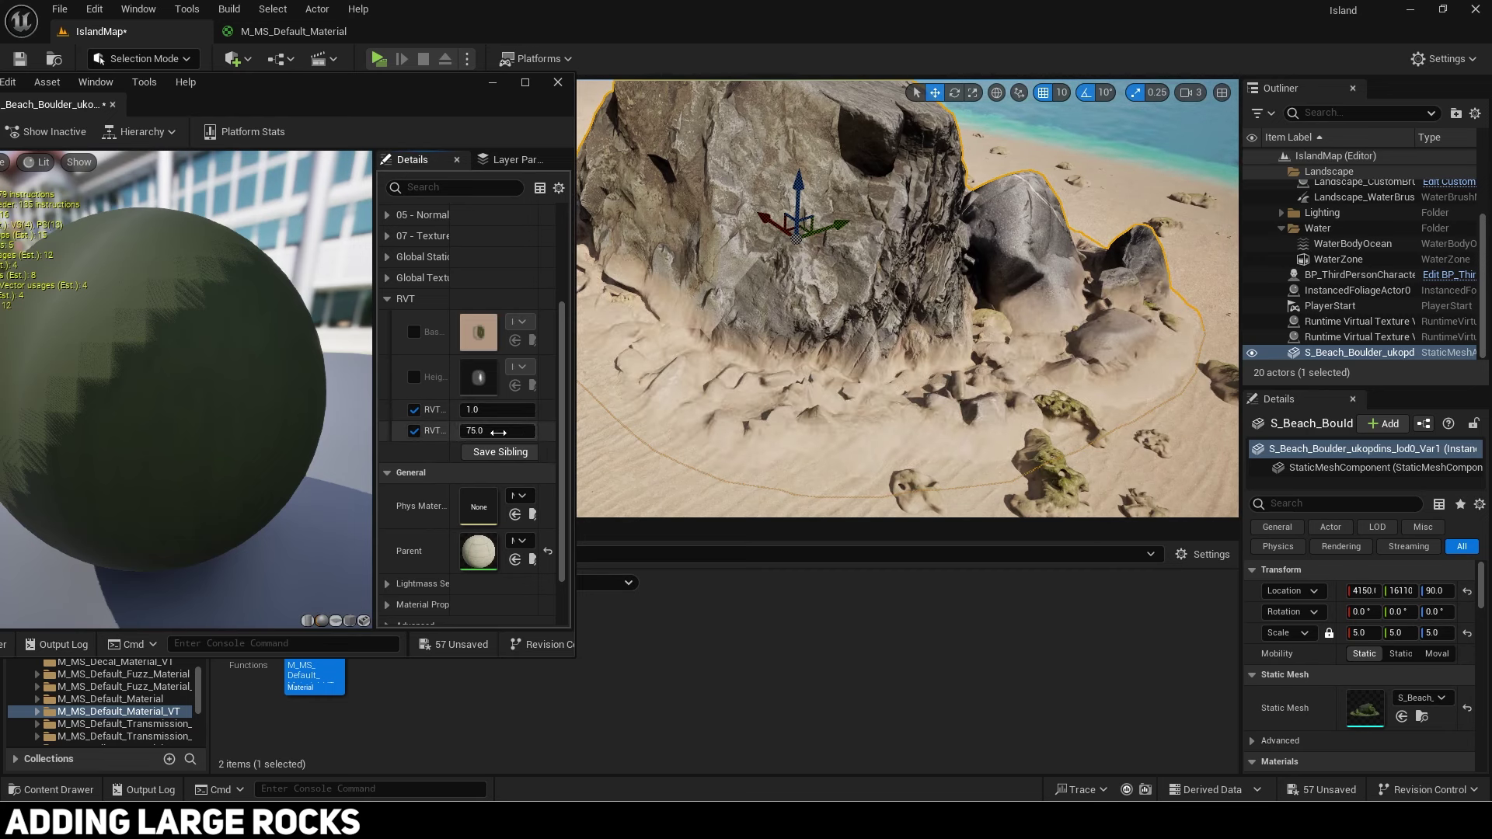
Step: Set the boulder material's first RVT value to 1.05 and the second to 40
{"action": "mouse_move", "coordinate": [498, 433]}
{"action": "left_mouse_down"}
{"action": "mouse_move", "coordinate": [451, 432]}
{"action": "mouse_move", "coordinate": [529, 410]}
{"action": "mouse_move", "coordinate": [497, 409]}
{"action": "left_mouse_up"}
{"action": "type", "text": "1.05"}
{"action": "key", "text": "Return"}
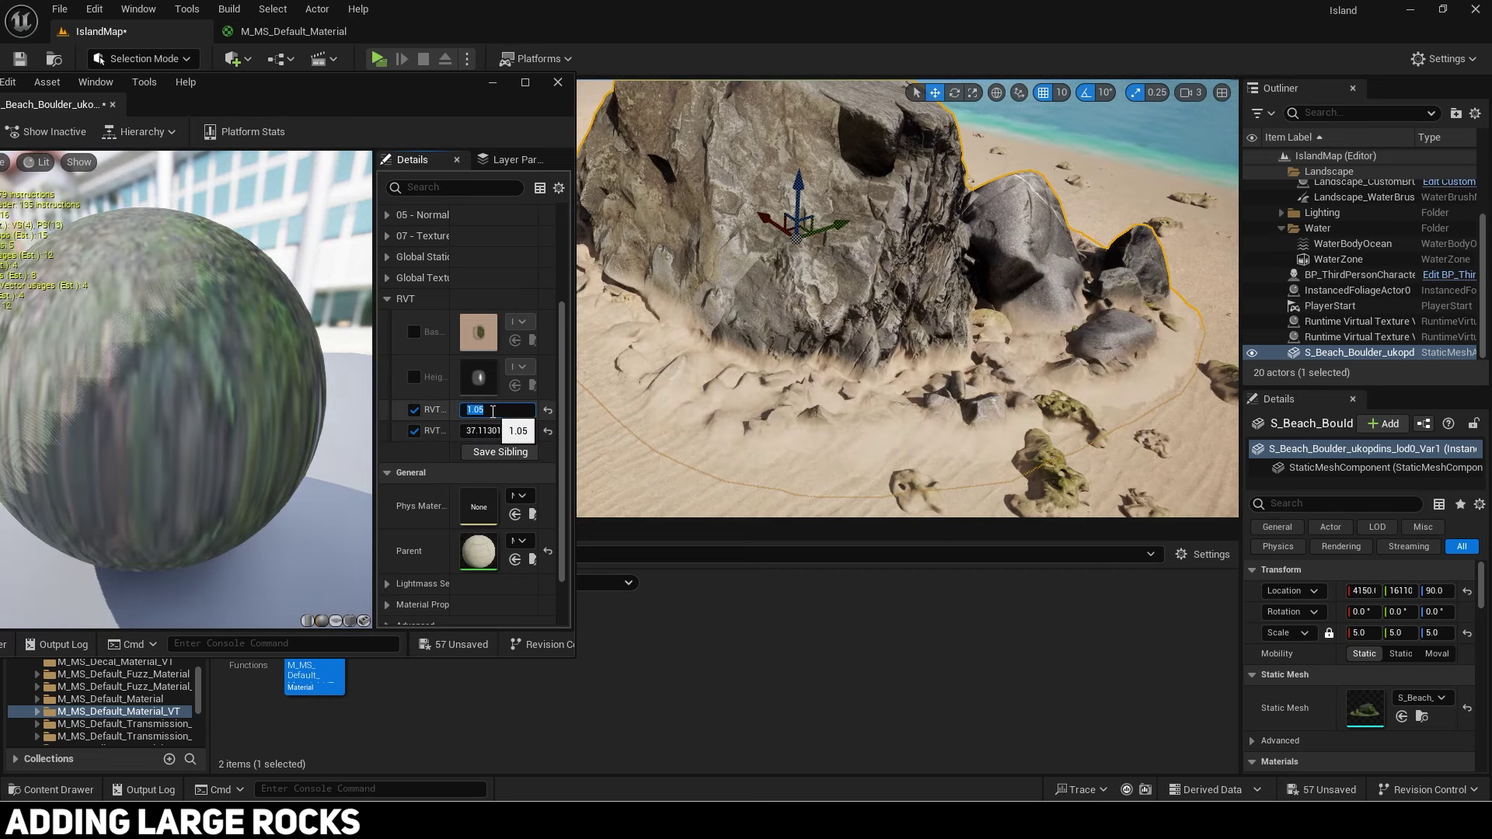
{"action": "scroll", "coordinate": [855, 310], "scroll_direction": "down", "scroll_amount": 10}
{"action": "scroll", "coordinate": [855, 311], "scroll_direction": "up", "scroll_amount": 8}
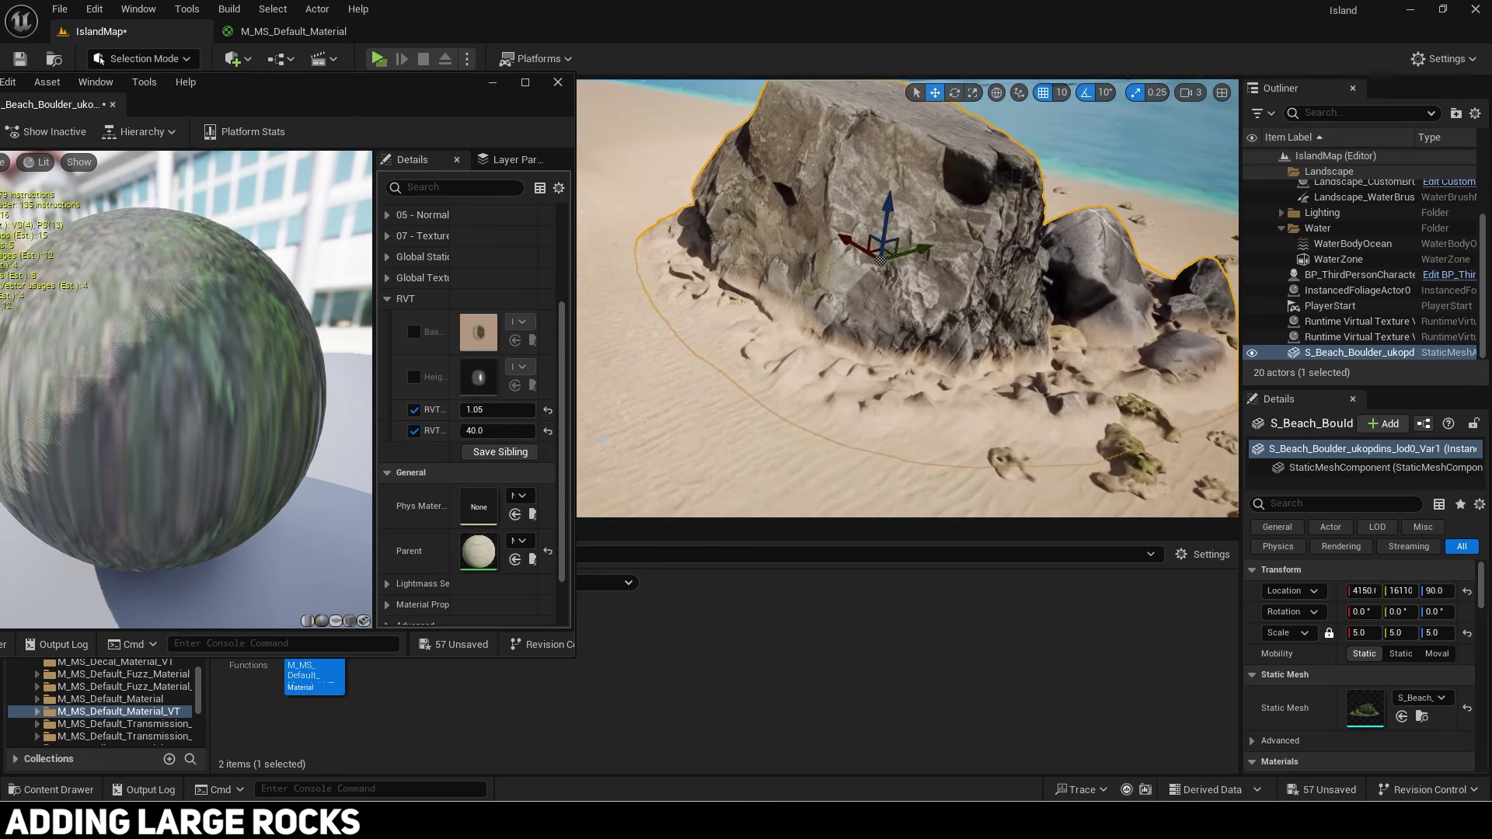
Step: Set the boulder material's first RVT value to 0.5 and the second to 150
{"action": "left_click_drag", "start_coordinate": [523, 411], "coordinate": [486, 412]}
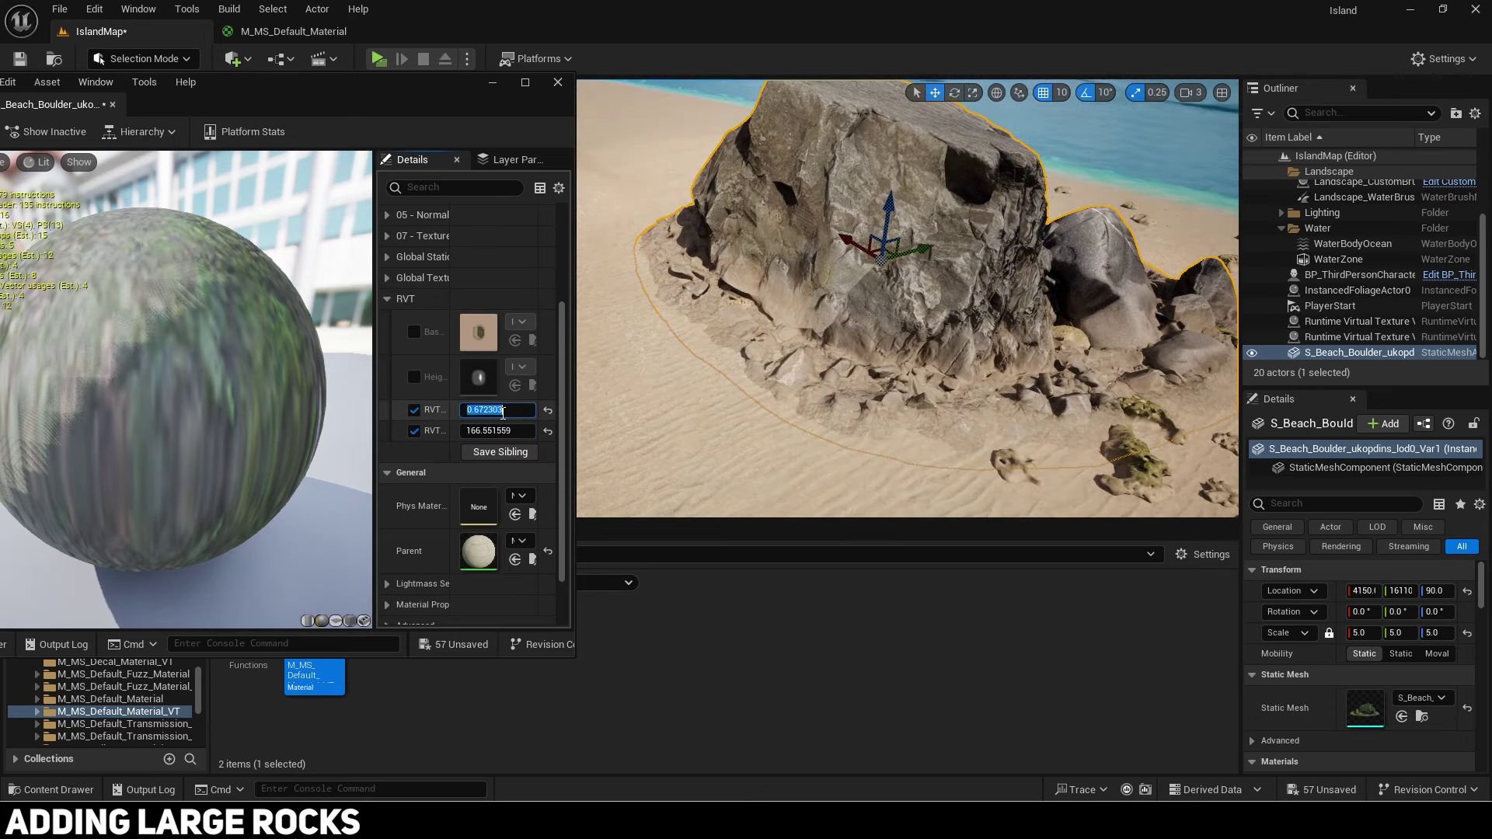
{"action": "type", "text": "0.5"}
{"action": "key", "text": "Tab"}
{"action": "type", "text": "150"}
{"action": "key", "text": "Return"}
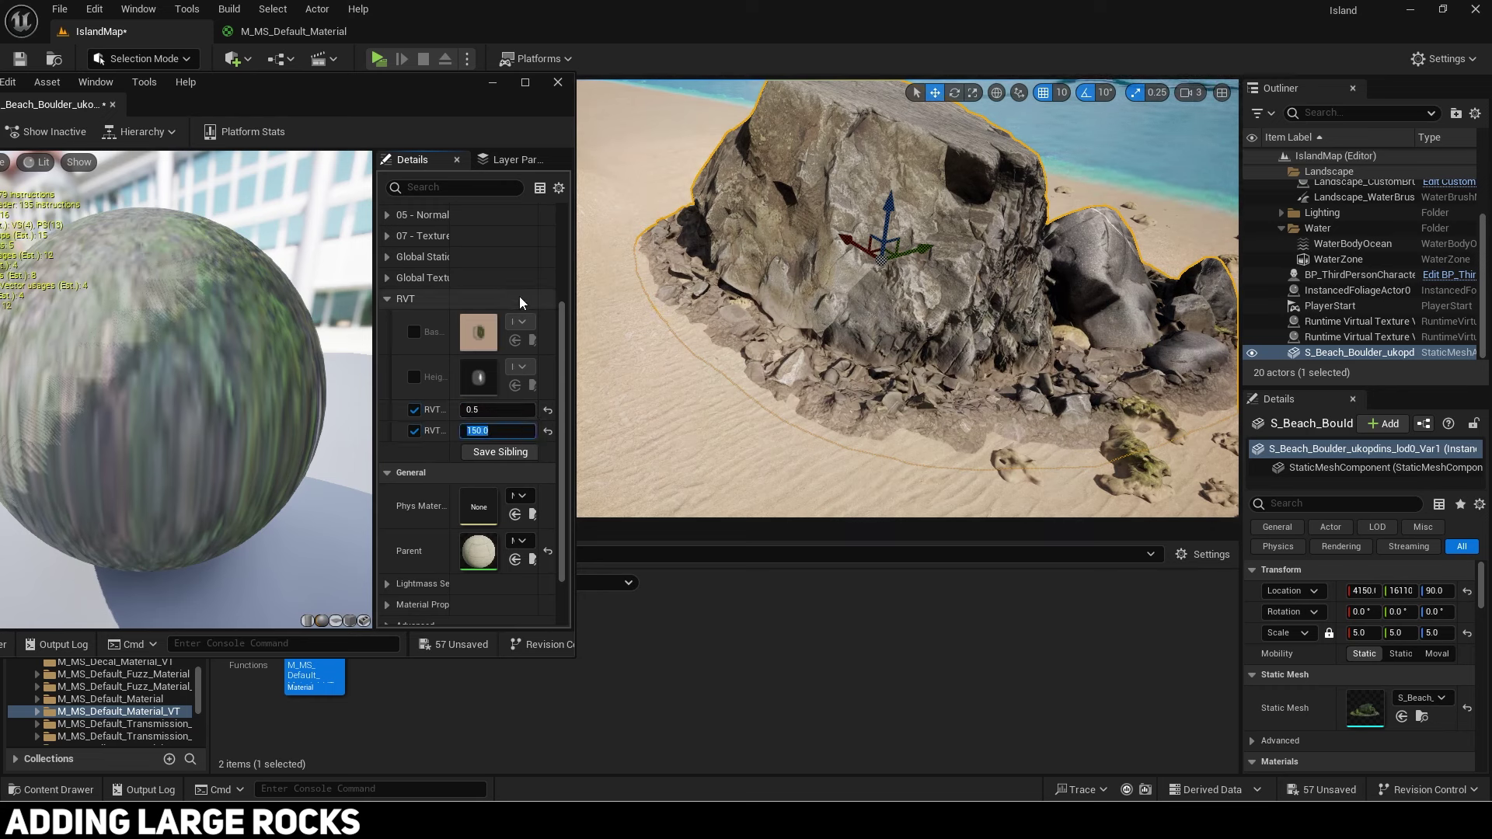
Step: Undo the last RVT edit, set the two RVT values to 0.8 and about 204, and close the material instance
{"action": "key", "text": "ctrl+z"}
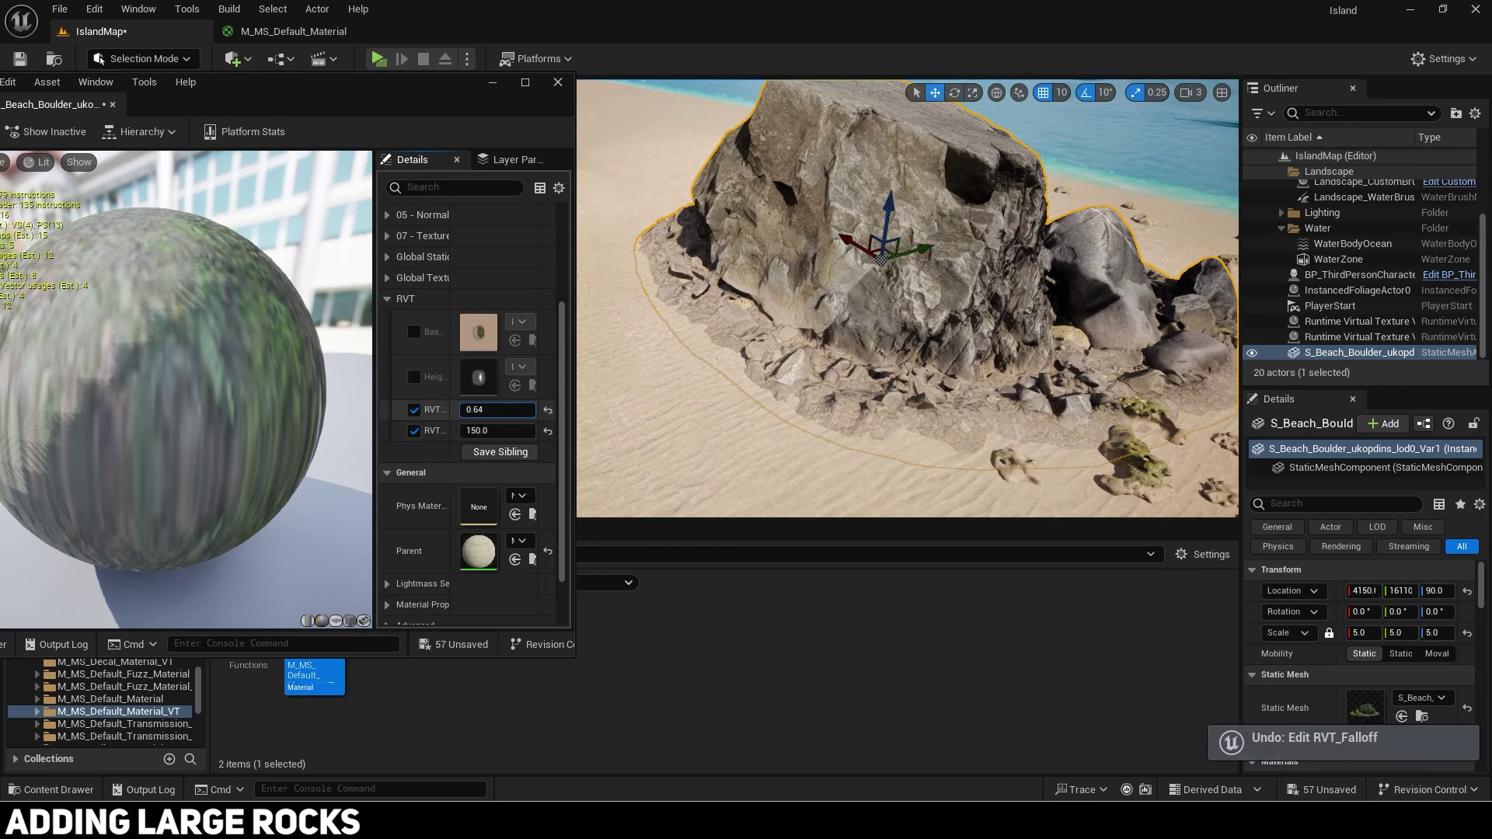
{"action": "left_click_drag", "start_coordinate": [509, 431], "coordinate": [529, 431]}
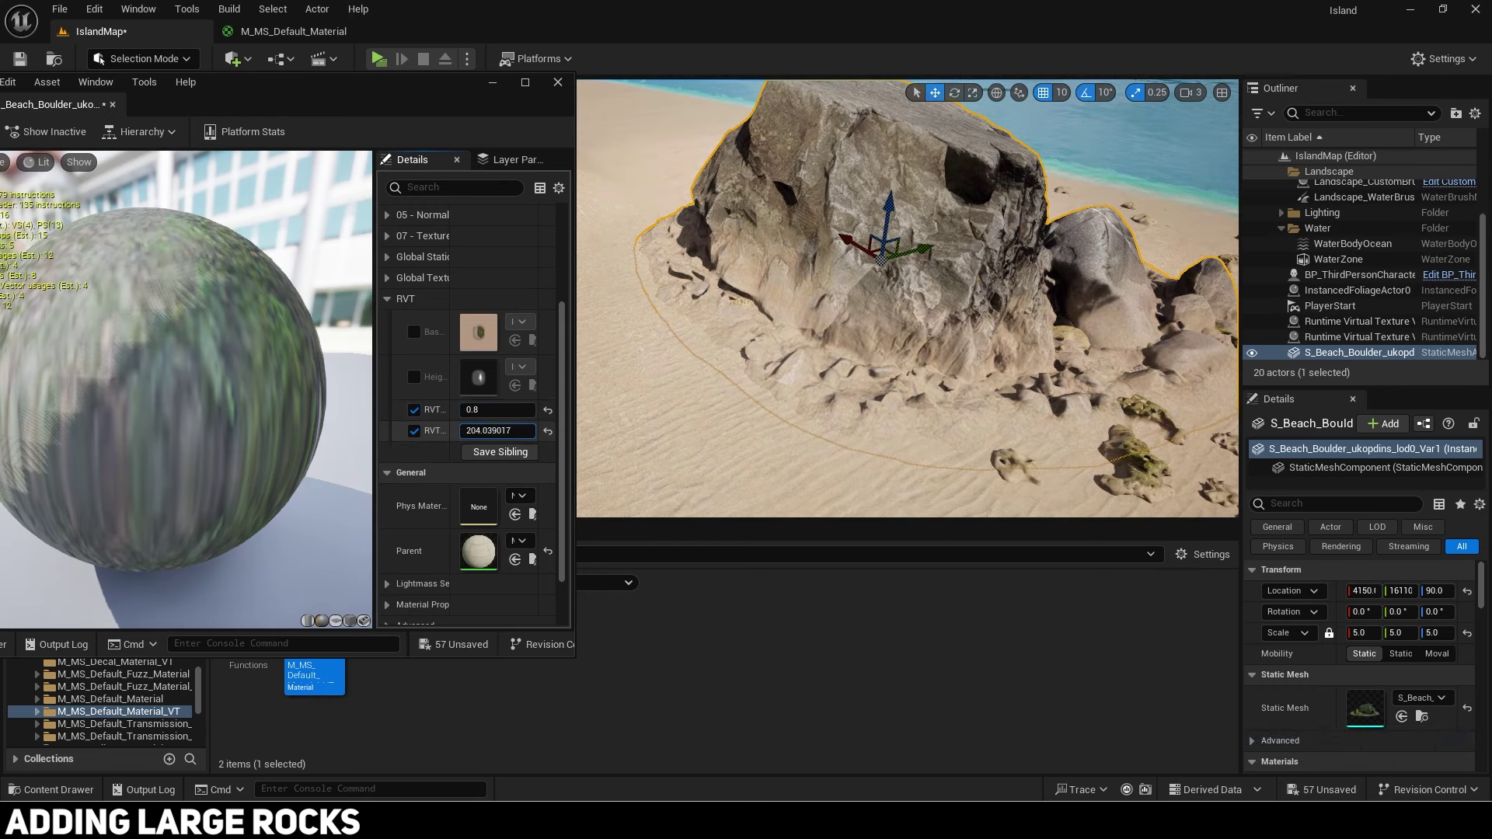
{"action": "left_click", "coordinate": [558, 83]}
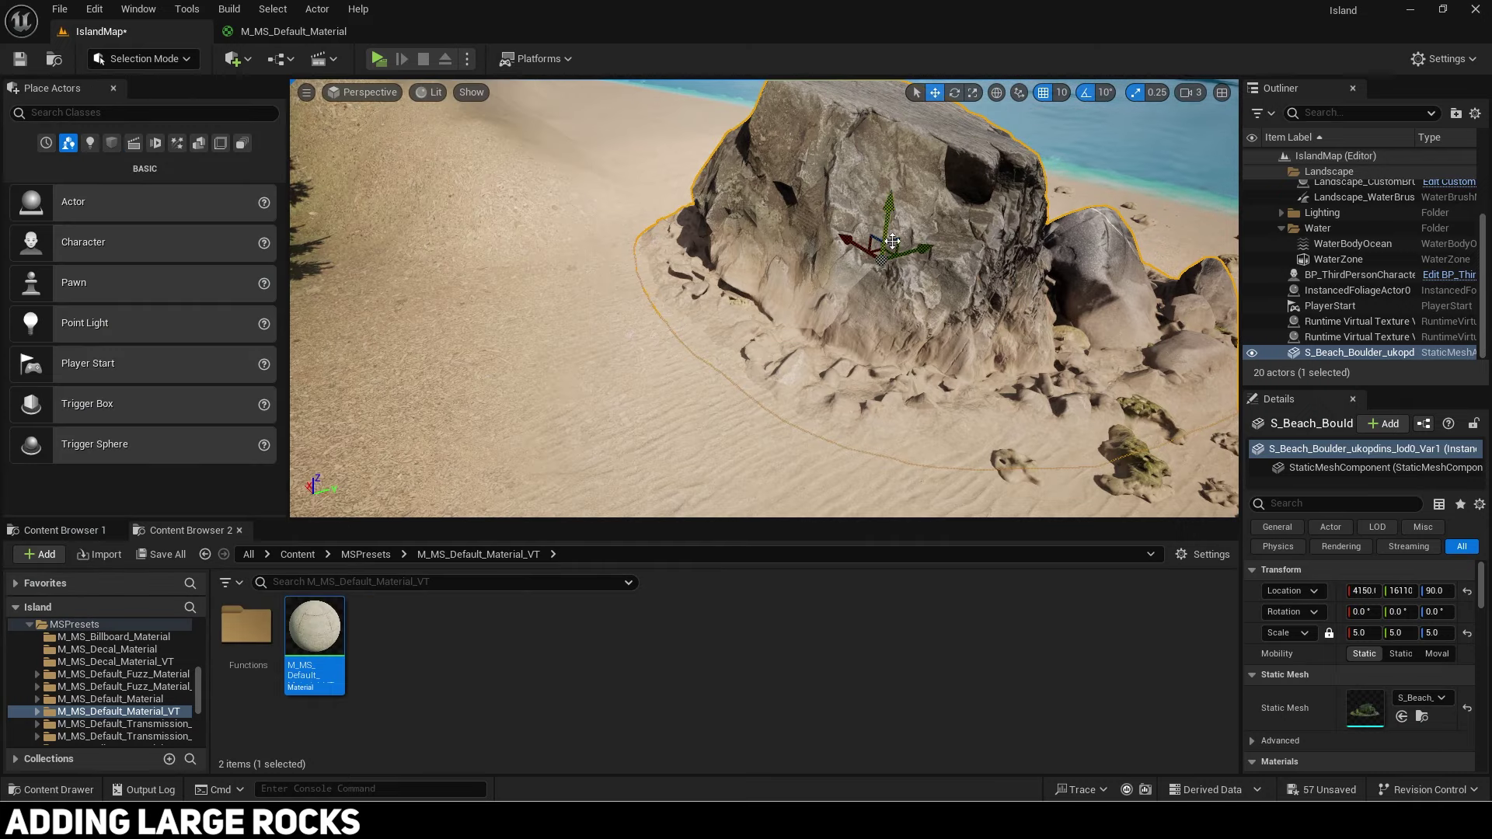
Step: Locate the placed boulder's static mesh in its Beach_Boulder_ukopdins asset folder
{"action": "right_click_drag", "start_coordinate": [892, 241], "coordinate": [902, 249]}
{"action": "right_click", "coordinate": [983, 272]}
{"action": "left_click", "coordinate": [1022, 319]}
{"action": "right_click_drag", "start_coordinate": [1022, 315], "coordinate": [1023, 342]}
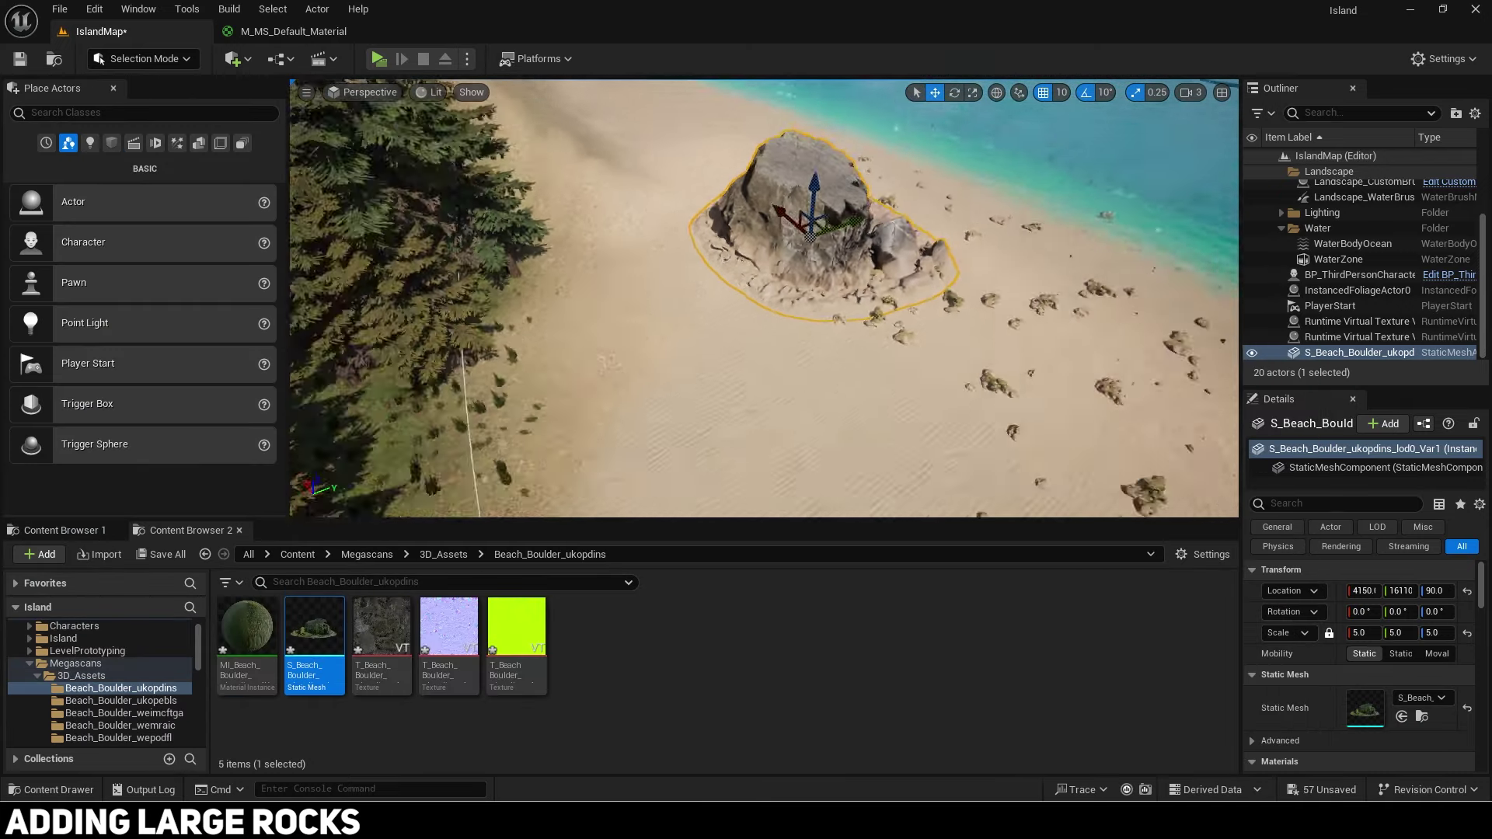
Step: Move BP_ThirdPersonCharacter across the beach to a spot right beside the large boulder
{"action": "double_click", "coordinate": [1353, 275]}
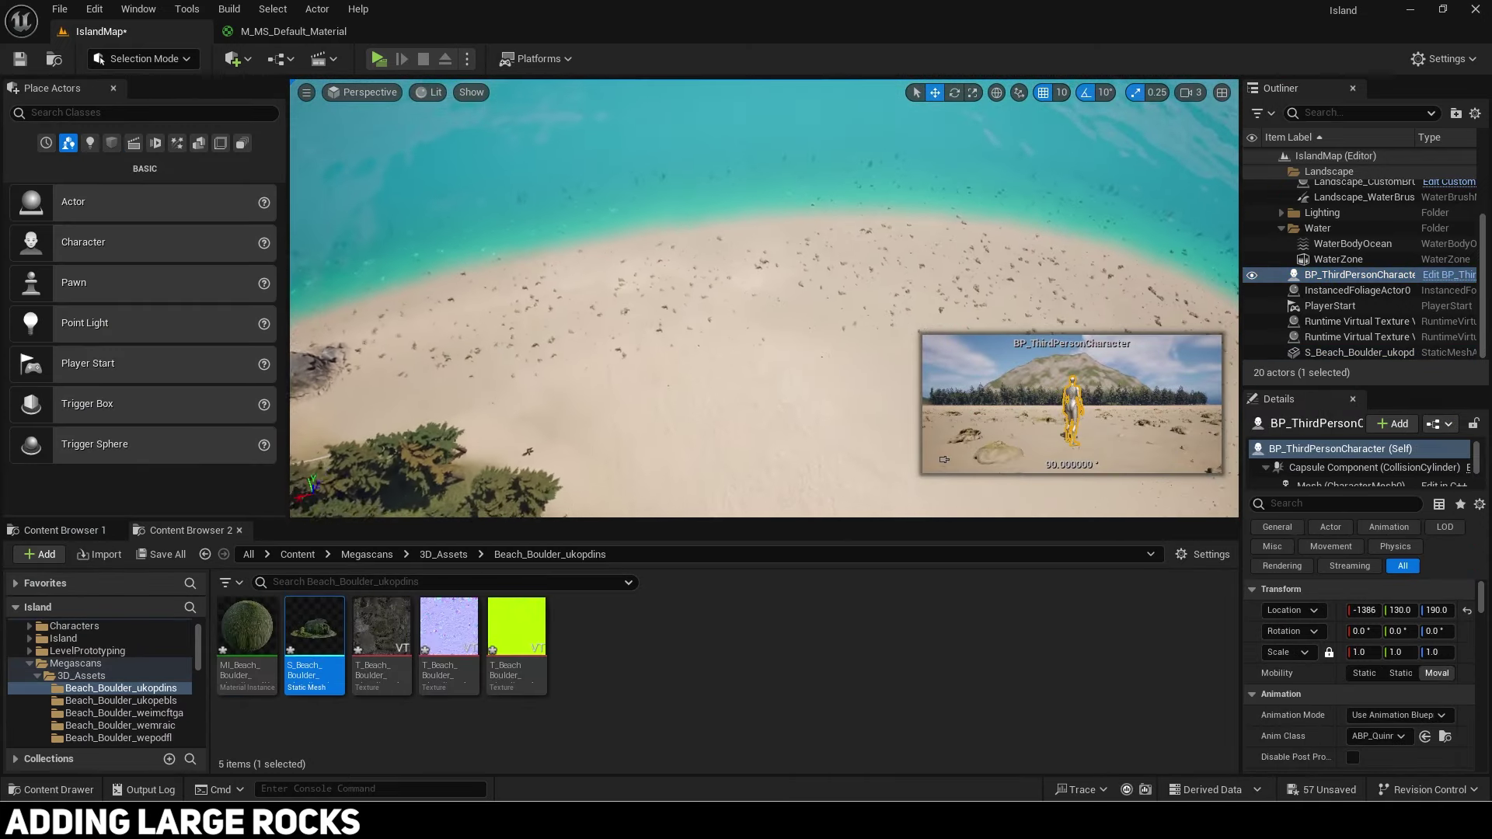
{"action": "right_click_drag", "start_coordinate": [764, 299], "coordinate": [766, 353]}
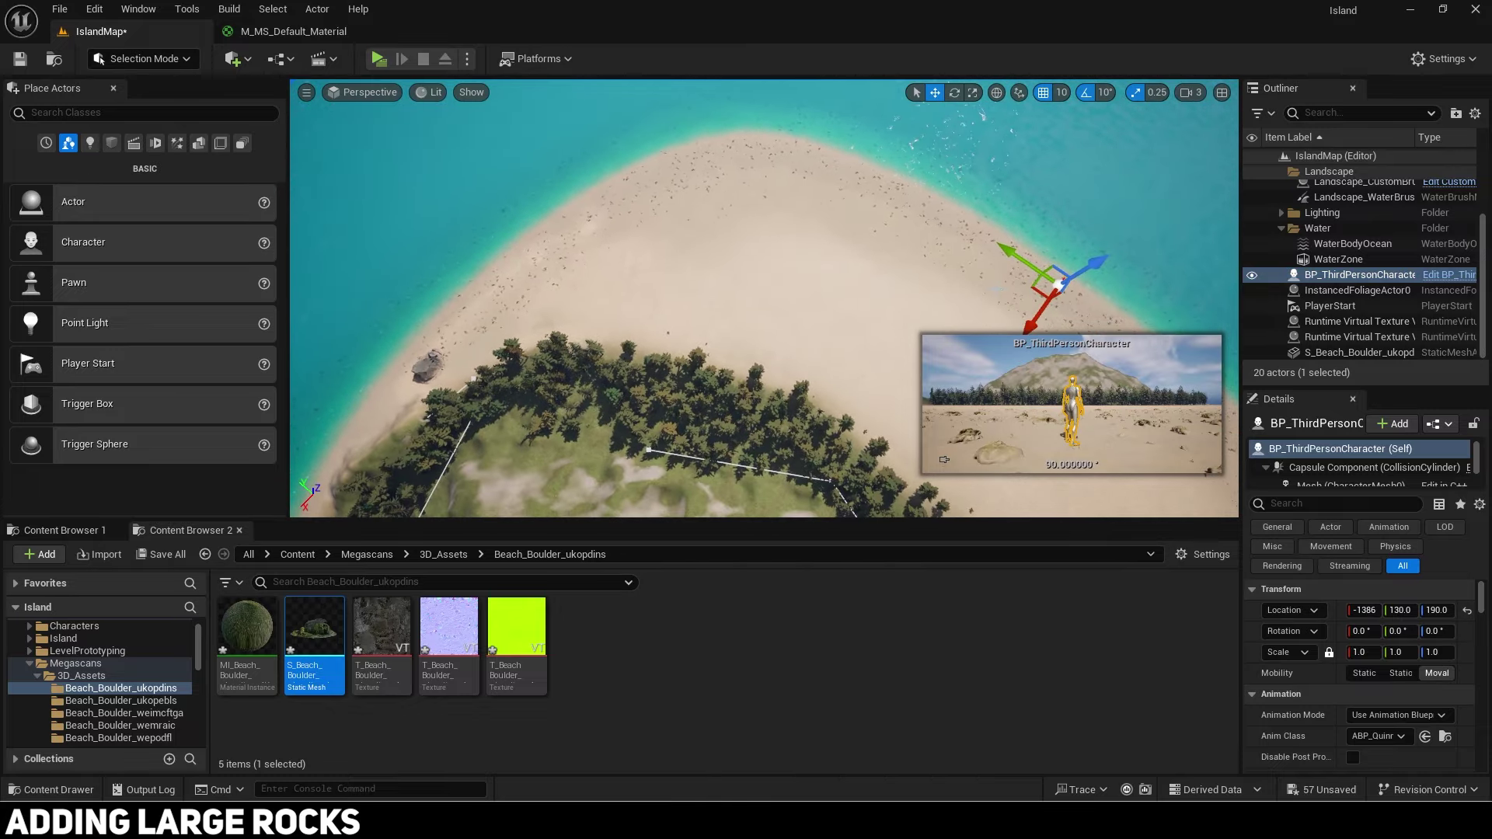
{"action": "left_click_drag", "start_coordinate": [1020, 285], "coordinate": [460, 335]}
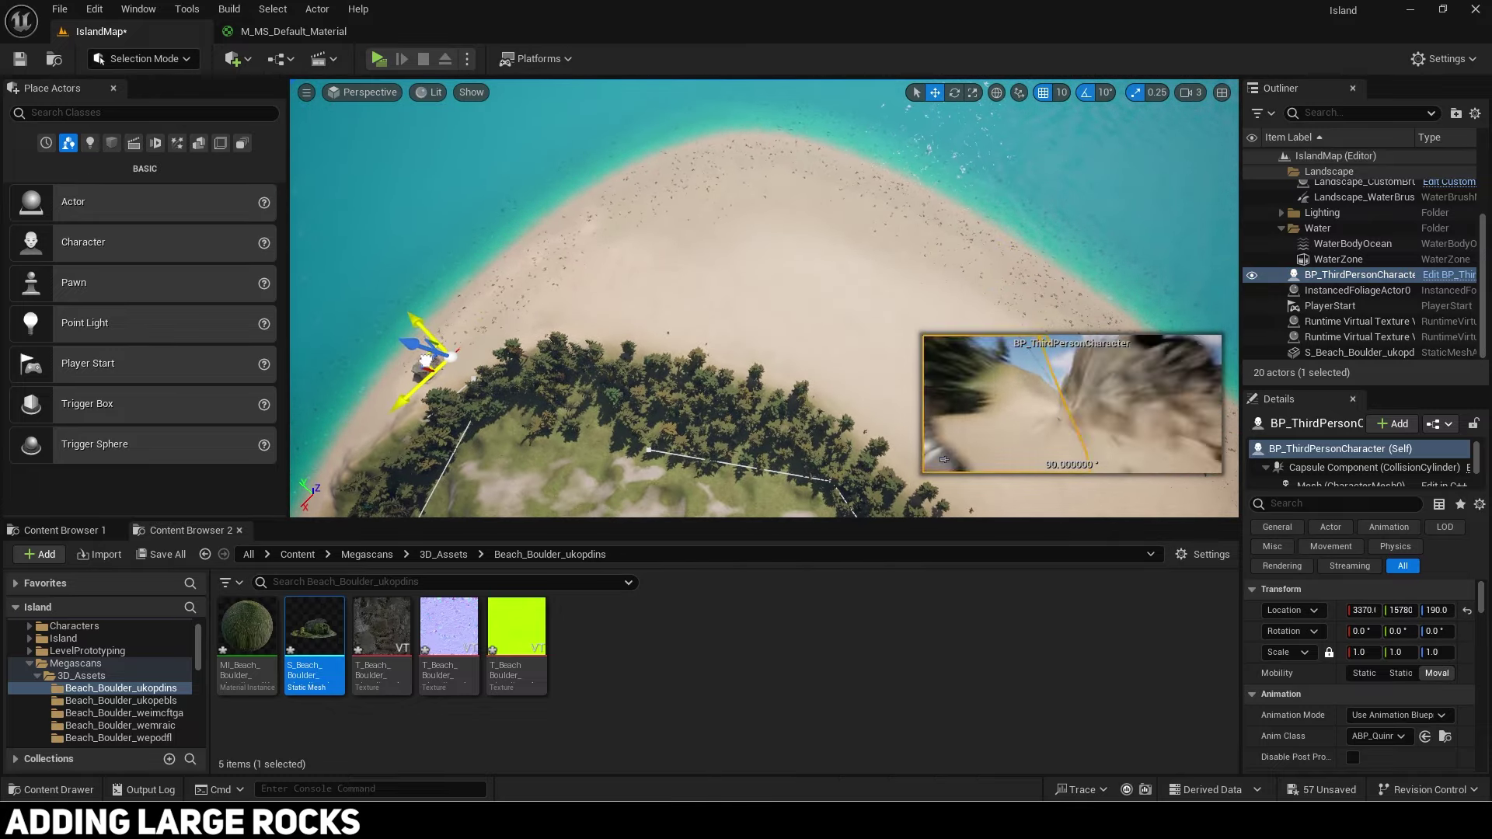
Step: Play the level and run the character up to the boulder to test its collision
{"action": "left_click", "coordinate": [374, 60]}
{"action": "key", "text": "w"}
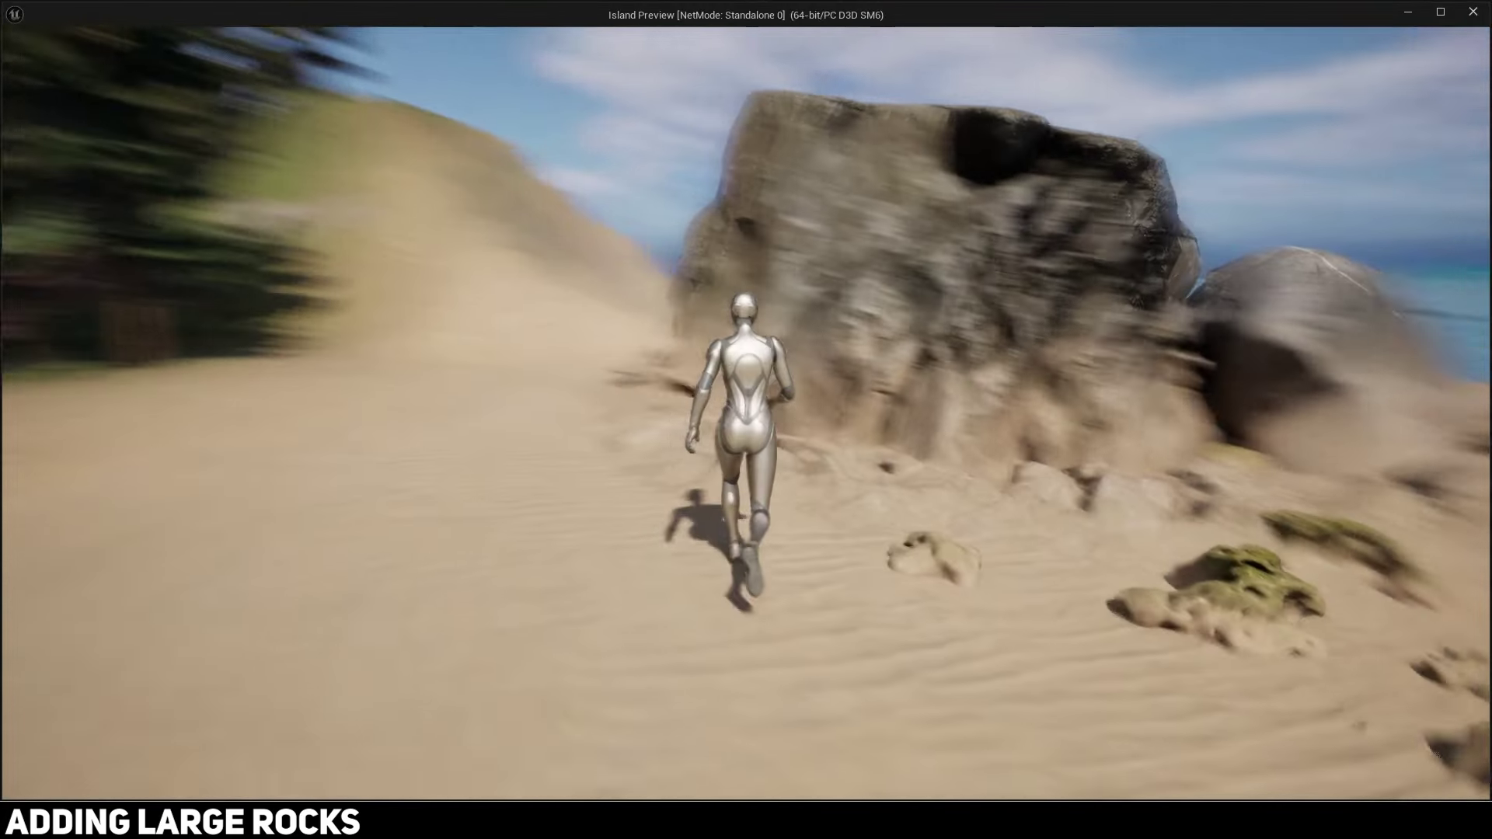
{"action": "key", "text": "d"}
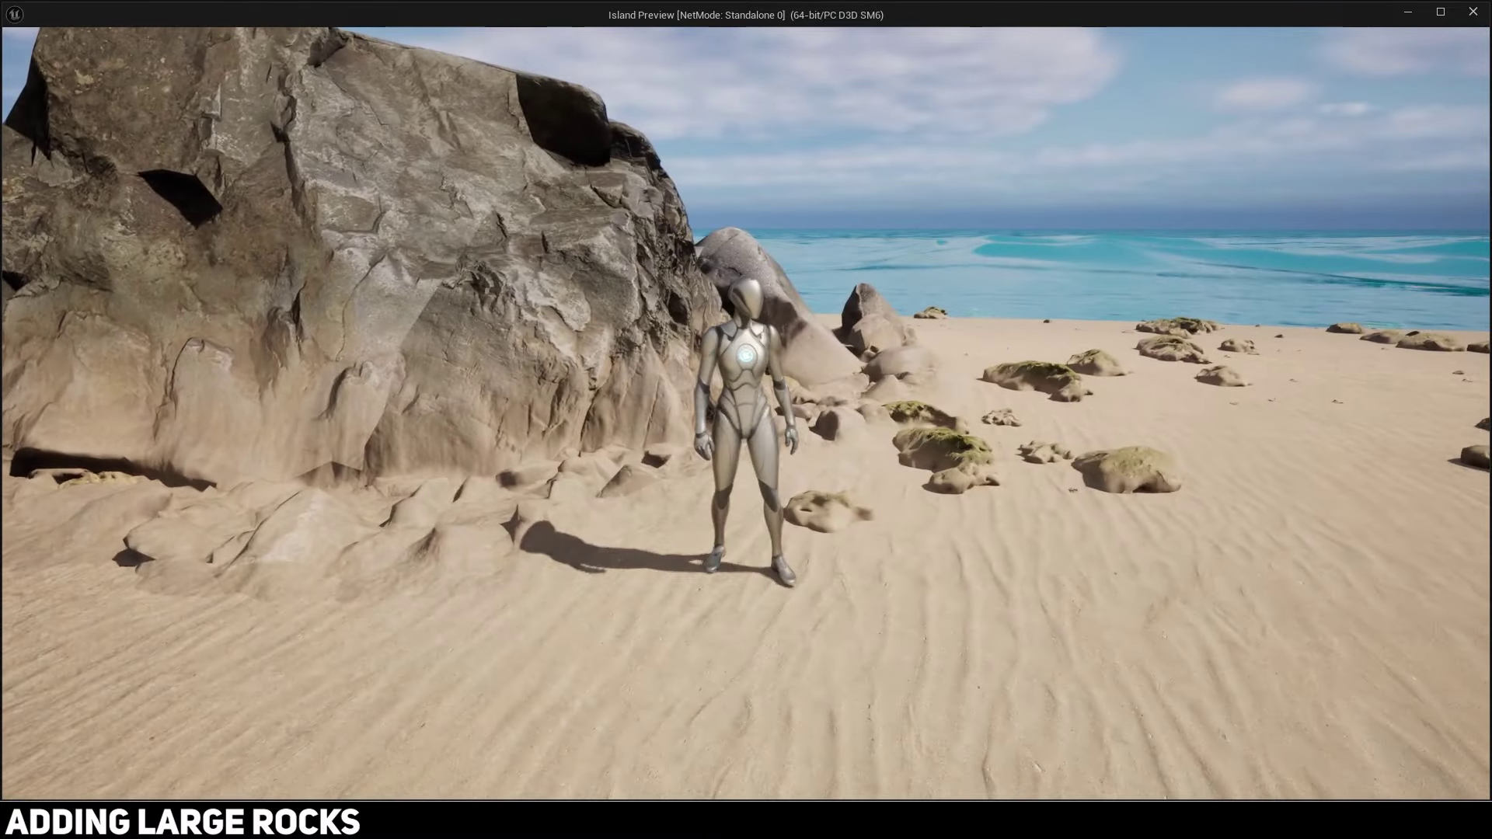
{"action": "key", "text": "Escape"}
Step: Open the Beach_Boulder_ukopdins static mesh and add a simplified collision hull around the rock
{"action": "double_click", "coordinate": [309, 660]}
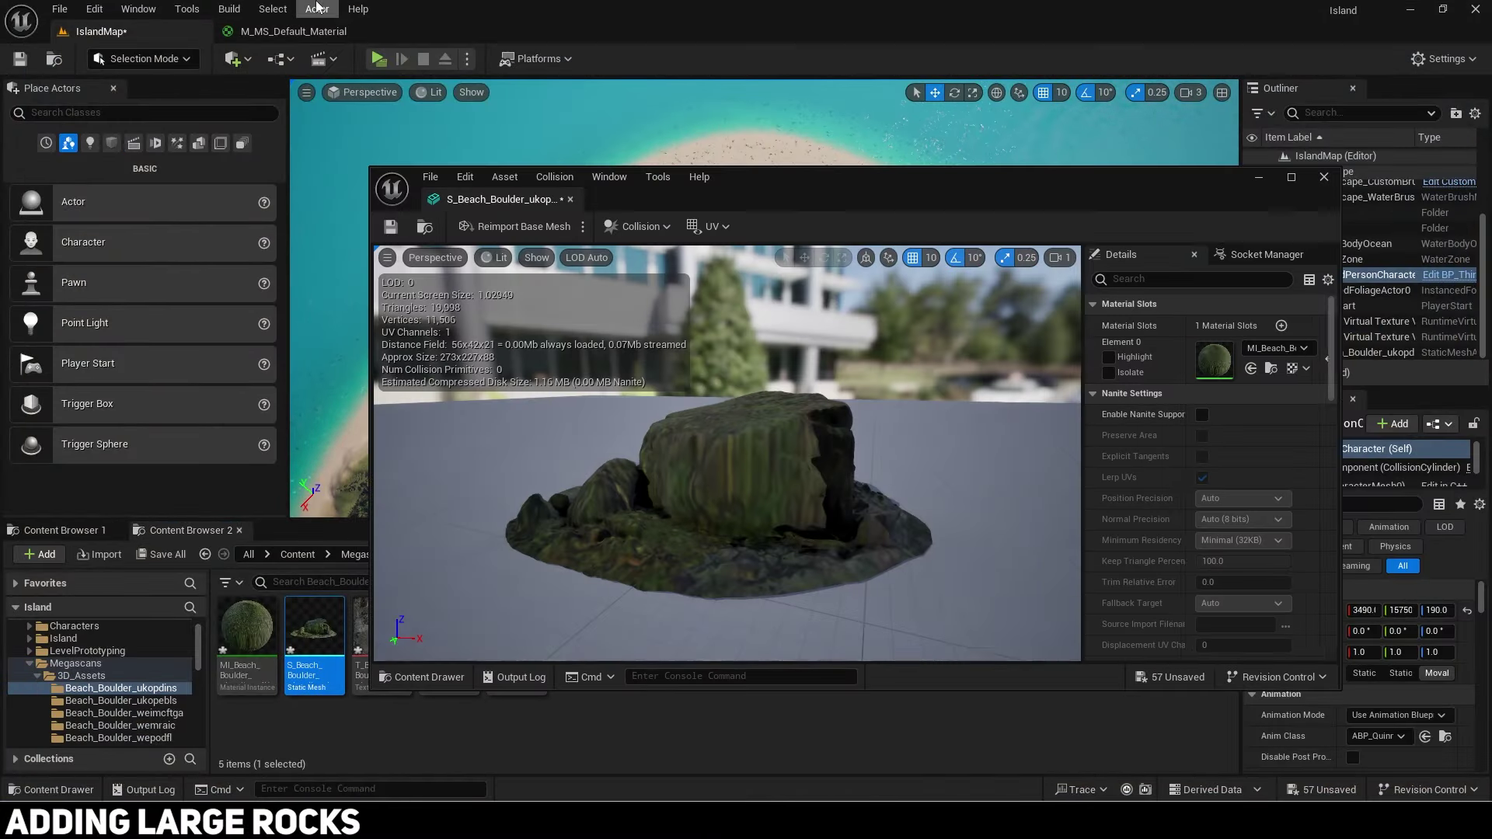
{"action": "left_click", "coordinate": [555, 177]}
{"action": "left_click", "coordinate": [610, 351]}
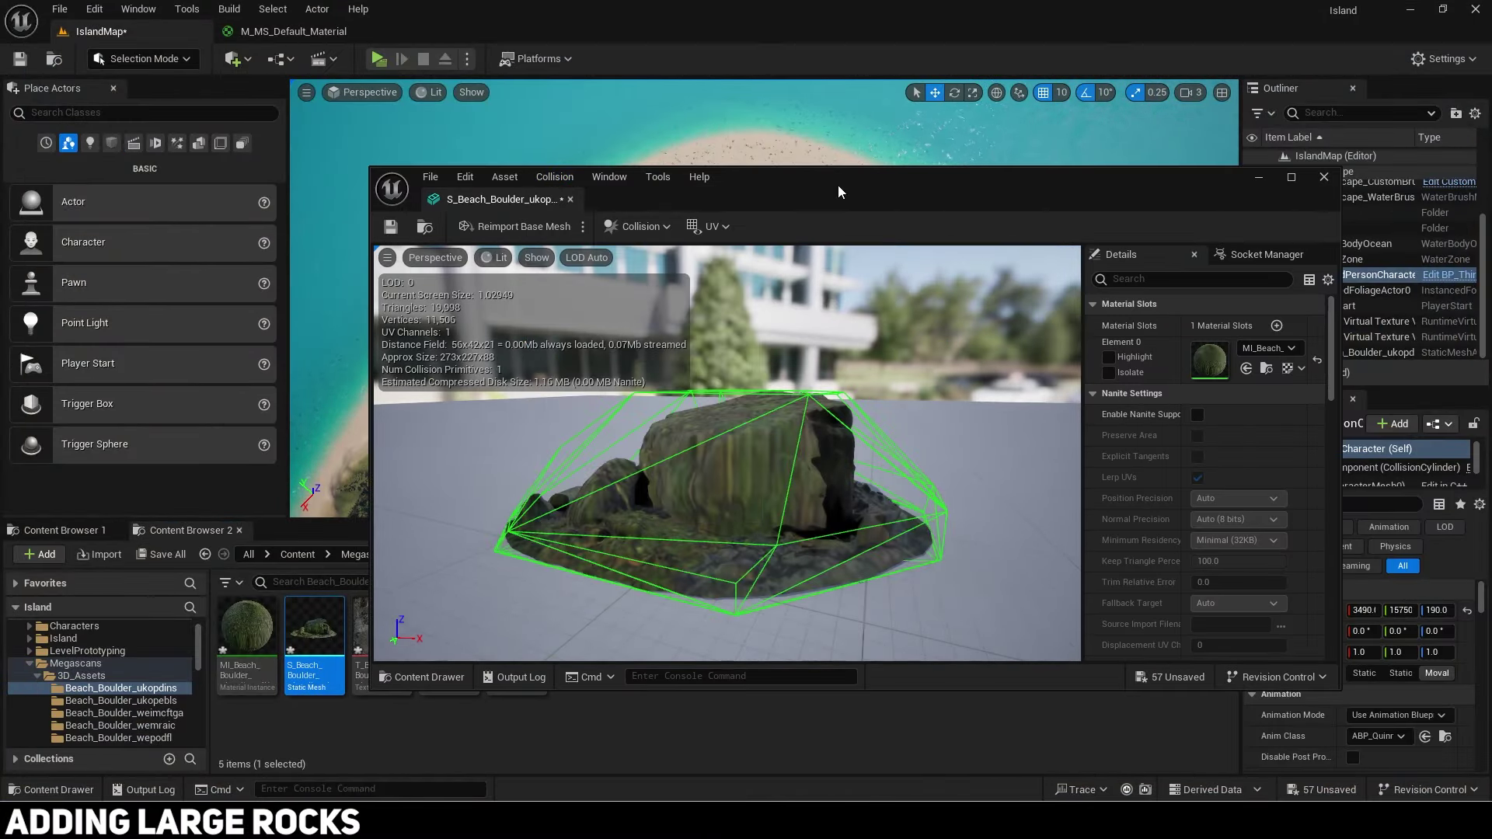
{"action": "left_click_drag", "start_coordinate": [838, 189], "coordinate": [747, 121]}
{"action": "right_click_drag", "start_coordinate": [582, 446], "coordinate": [579, 467]}
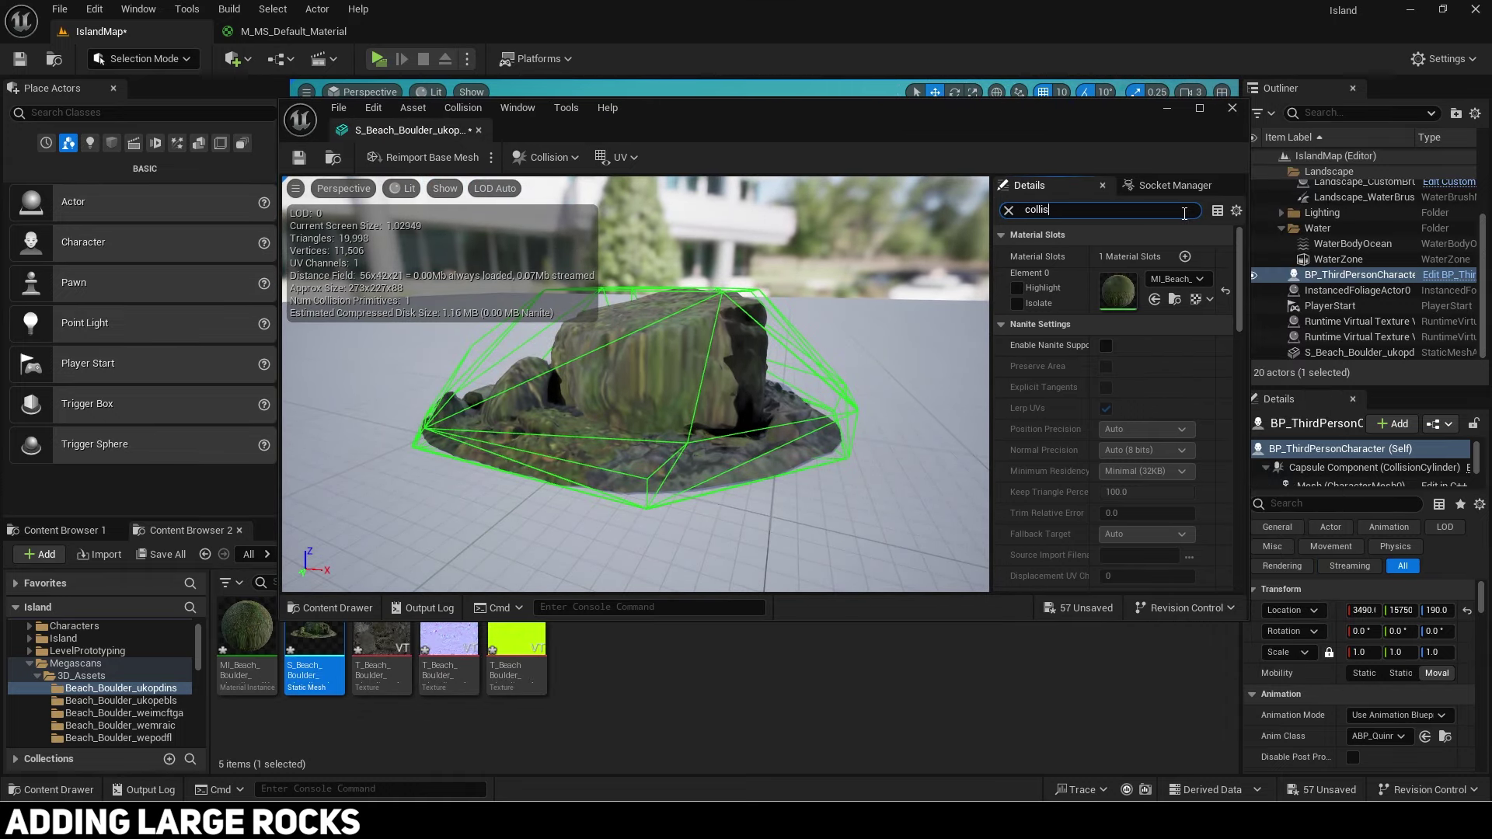
Step: Set the boulder mesh's Collision Complexity to Use Complex Collision As Simple and close the mesh editor
{"action": "left_click", "coordinate": [1184, 213]}
{"action": "type", "text": "collisoin co"}
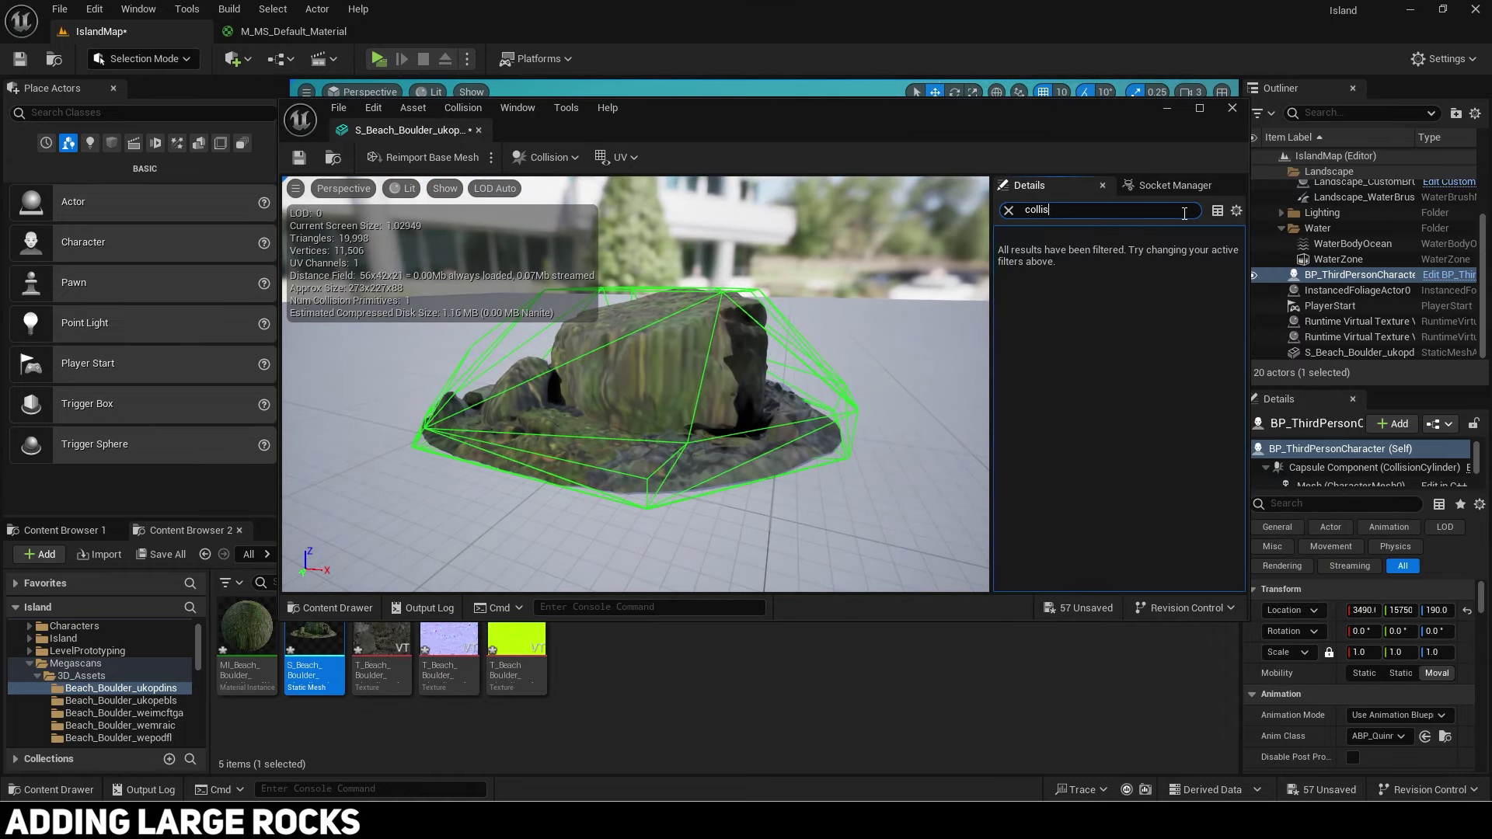
{"action": "type", "text": "ion com"}
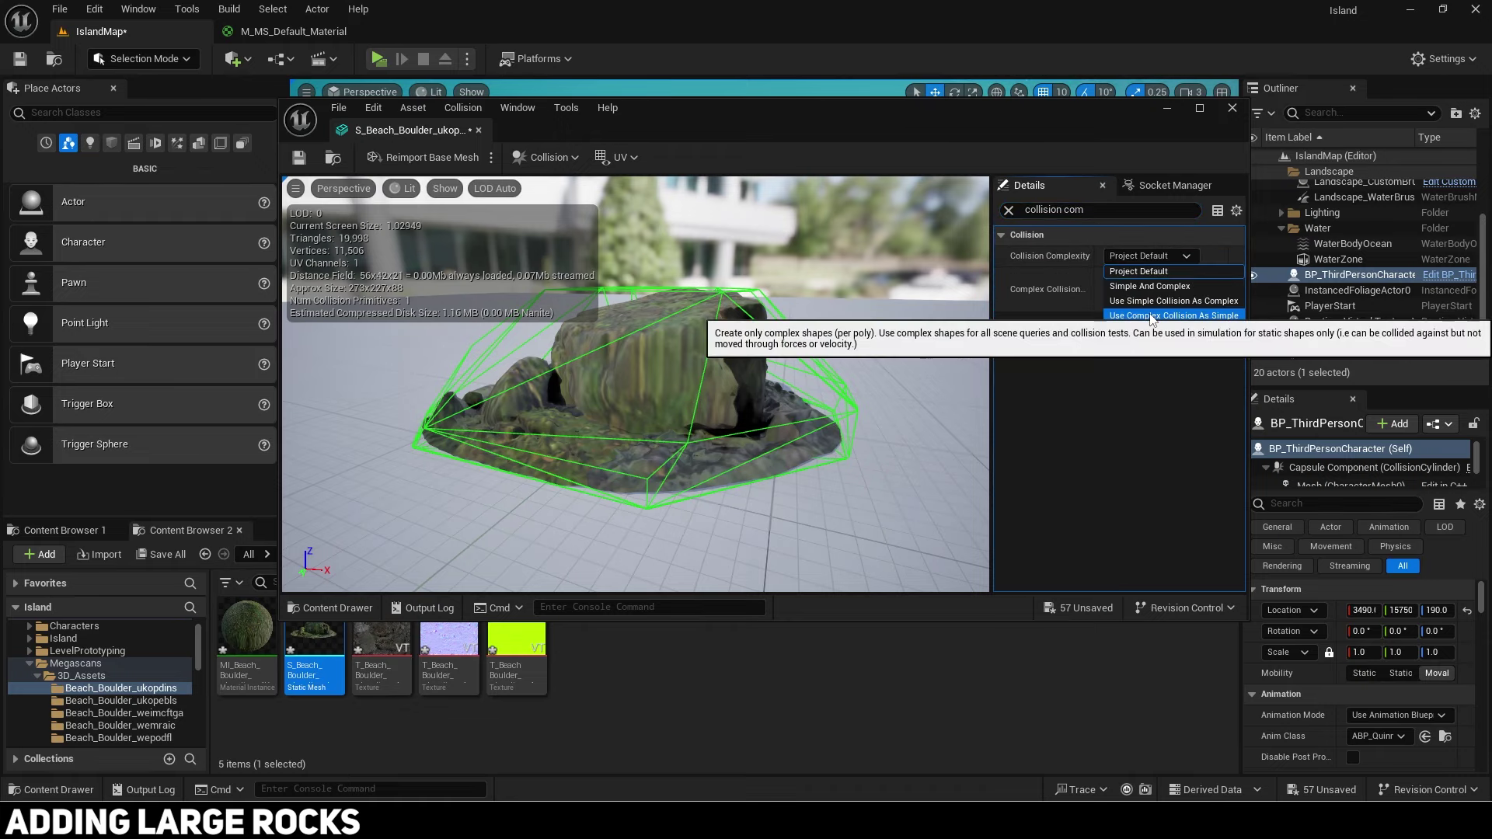
{"action": "left_click", "coordinate": [1170, 315]}
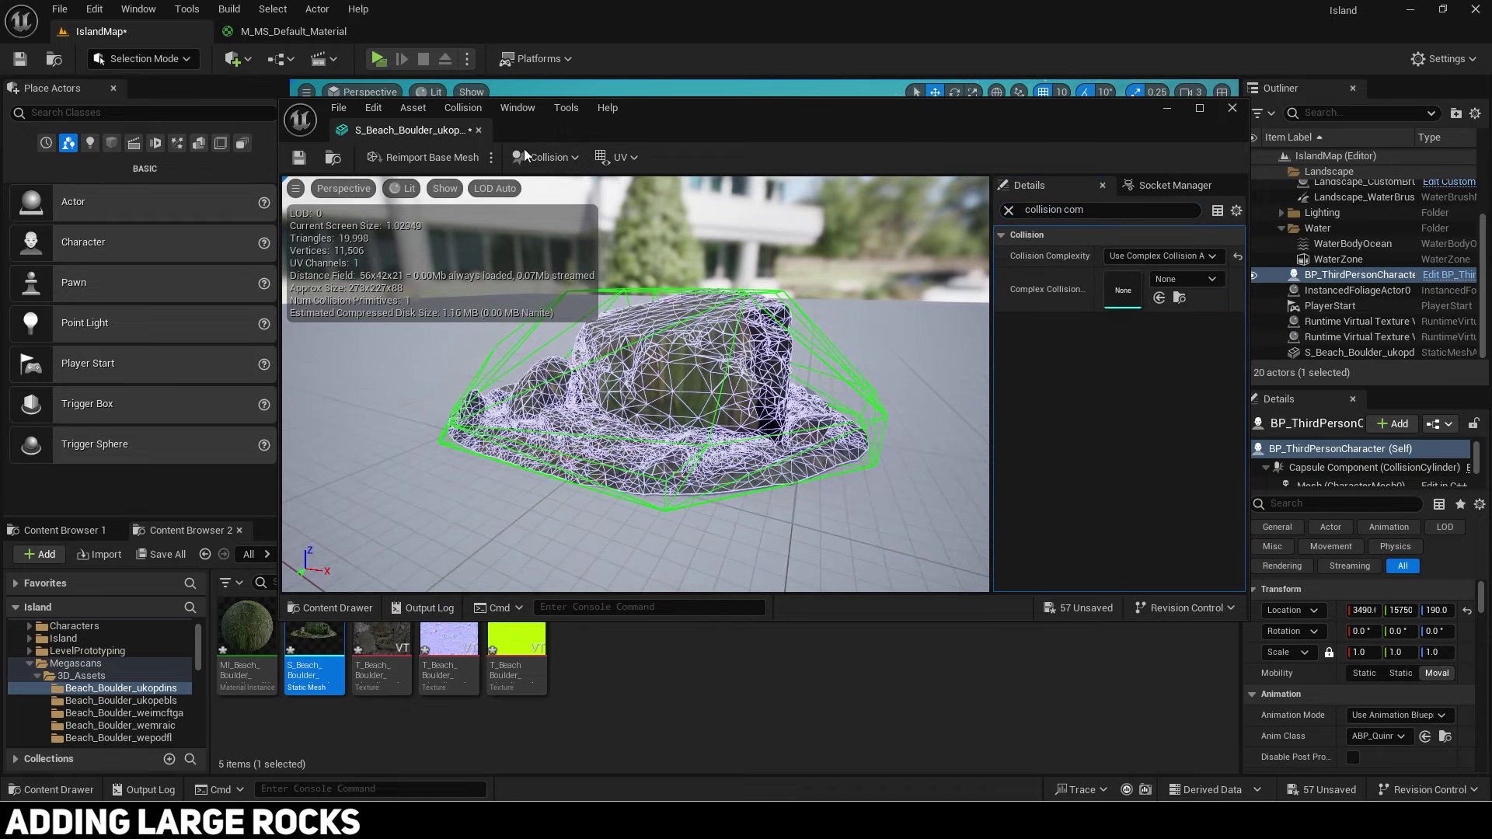
{"action": "left_click", "coordinate": [479, 131]}
Step: Play the level again and run and jump the character onto the boulder to test its collision
{"action": "left_click", "coordinate": [395, 62]}
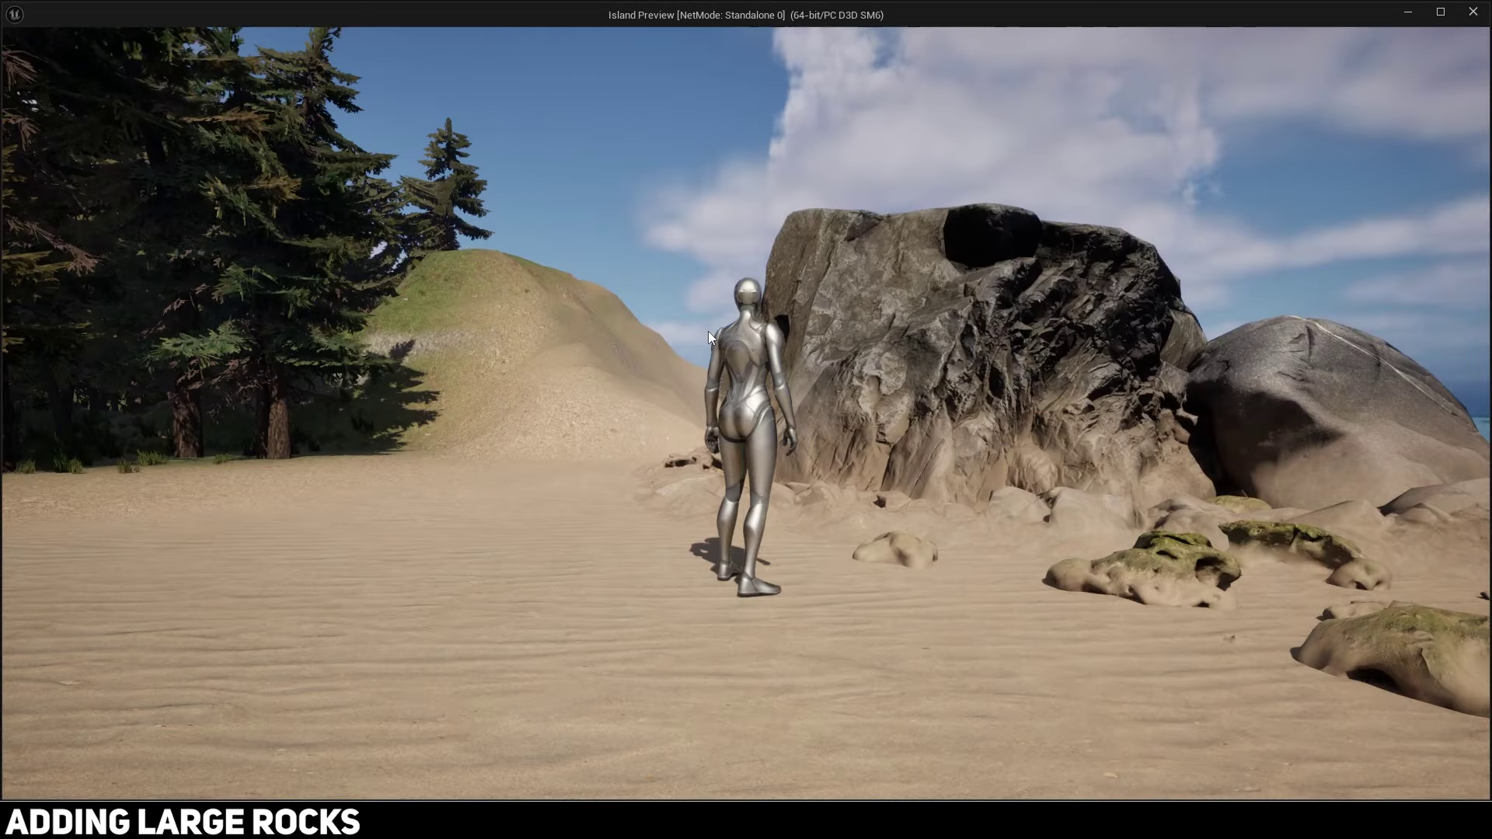
{"action": "key", "text": "d"}
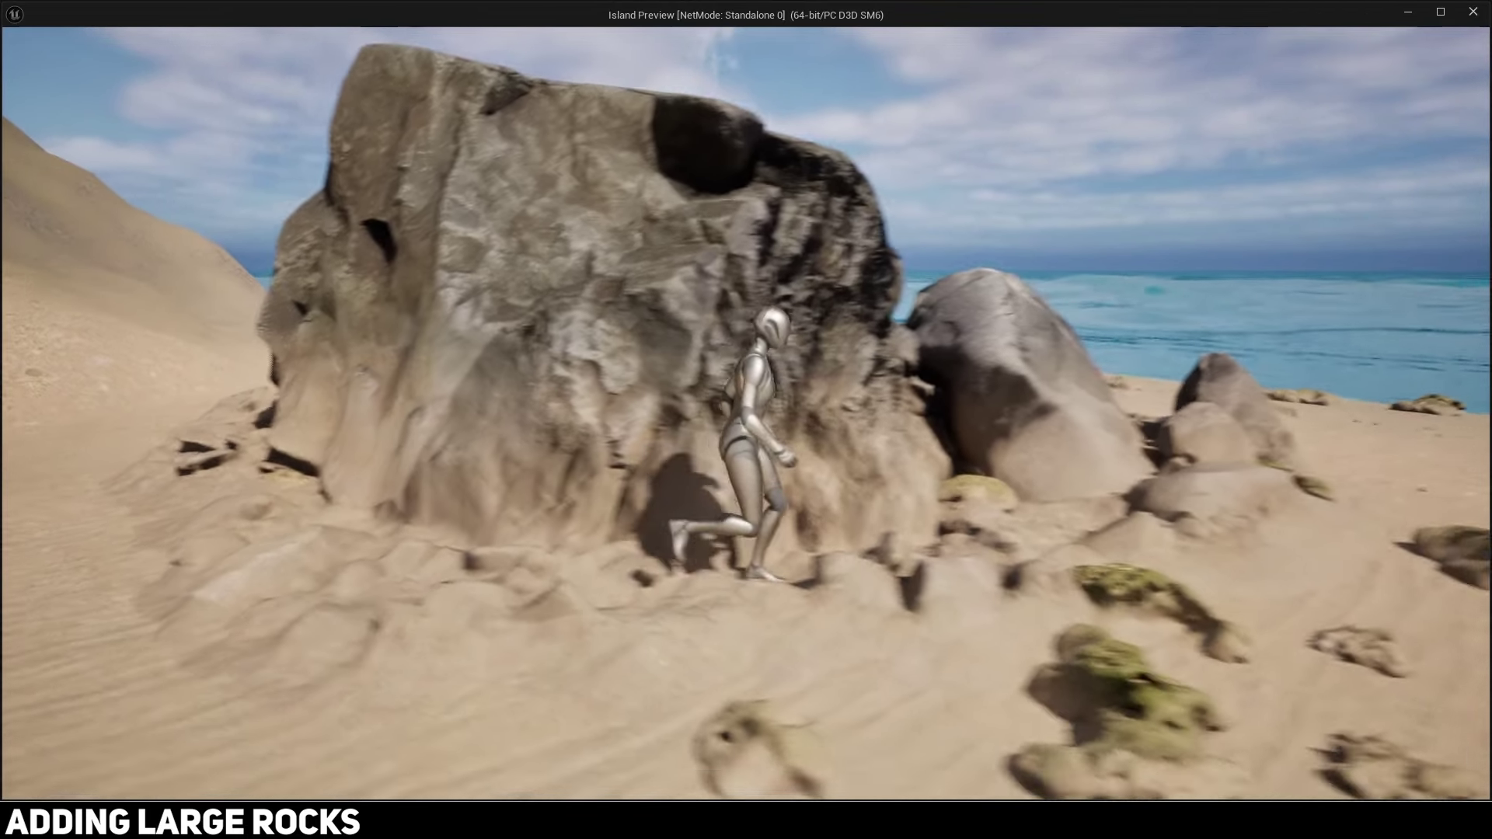
{"action": "key", "text": "w"}
{"action": "key", "text": "w"}
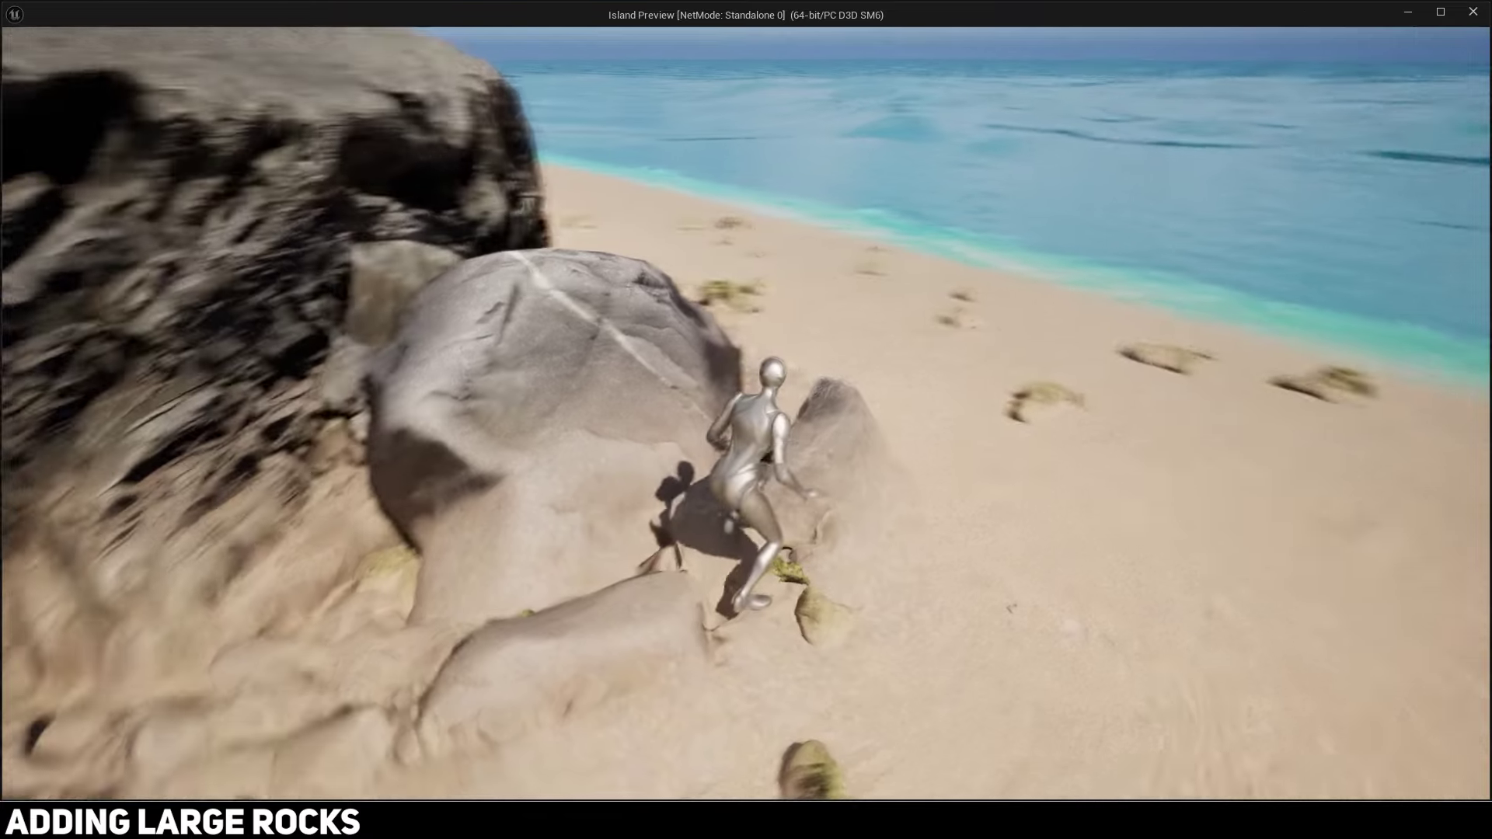
{"action": "key", "text": "space"}
{"action": "key", "text": "w"}
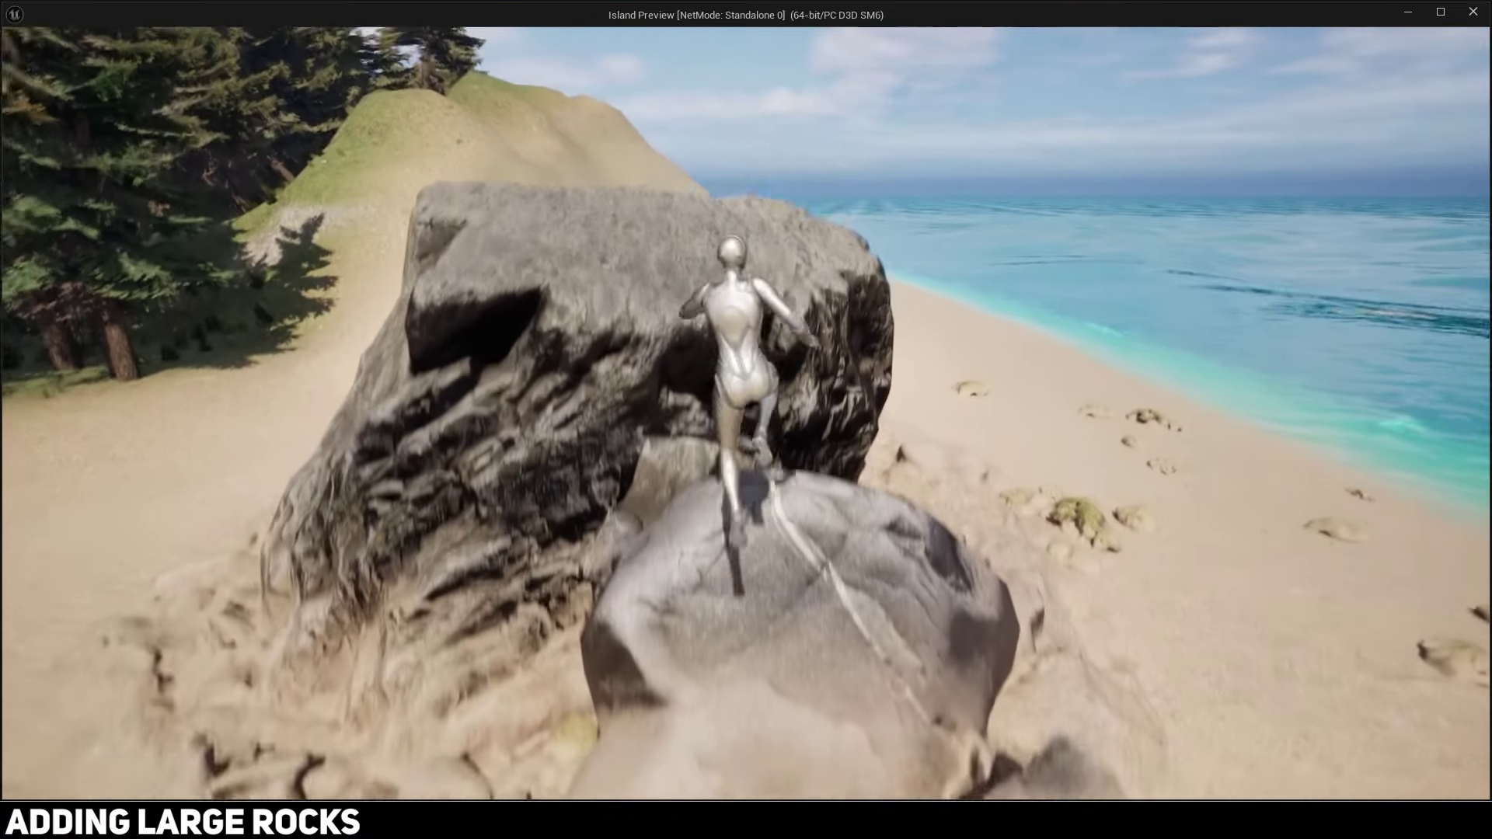
{"action": "key", "text": "space"}
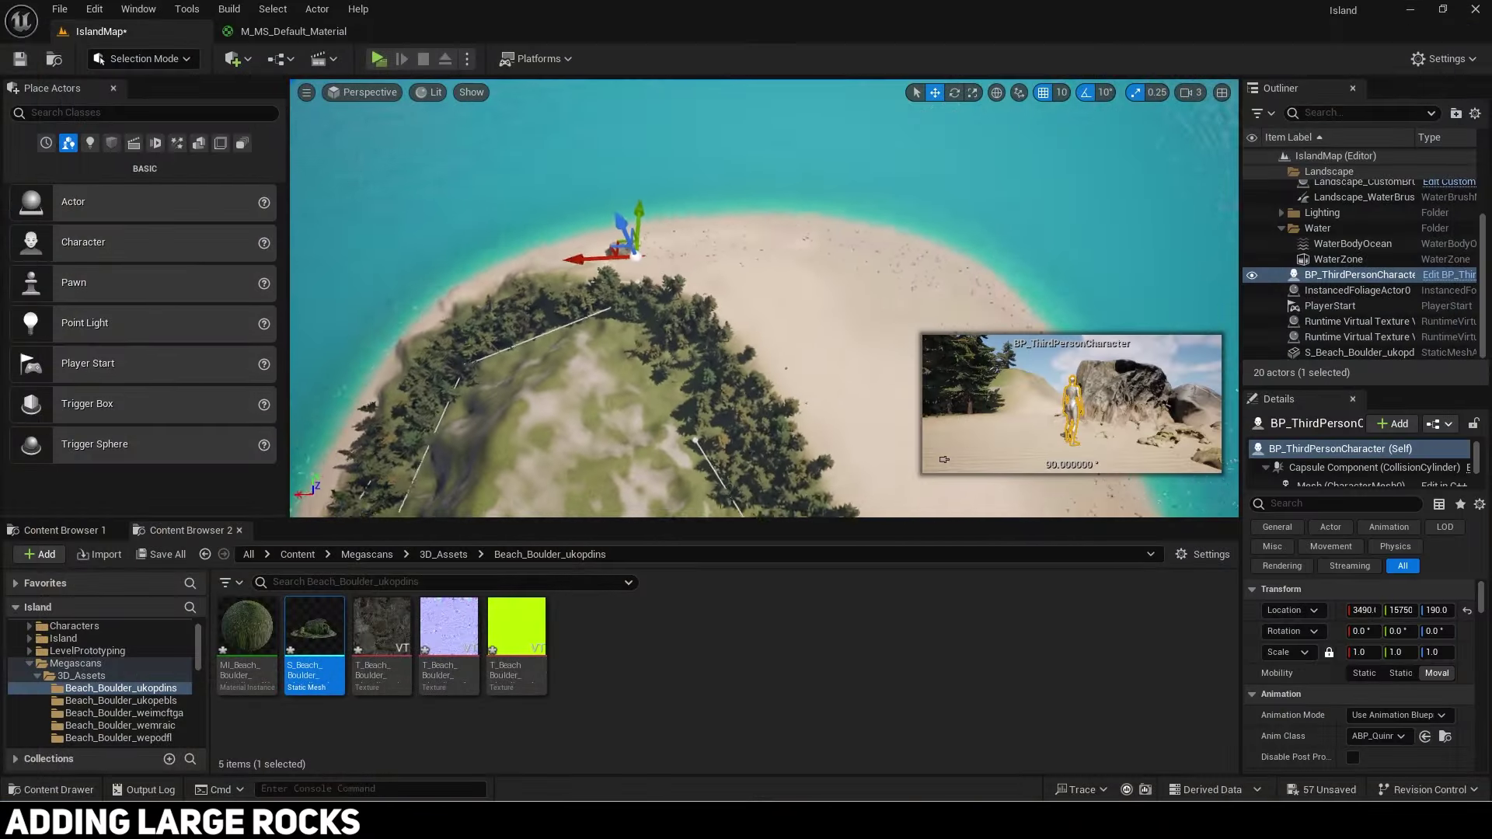
Step: Place the Beach_Boulder_ukopebls mesh near the first boulder at scale 4 and open its Collision Complexity options
{"action": "key", "text": "f"}
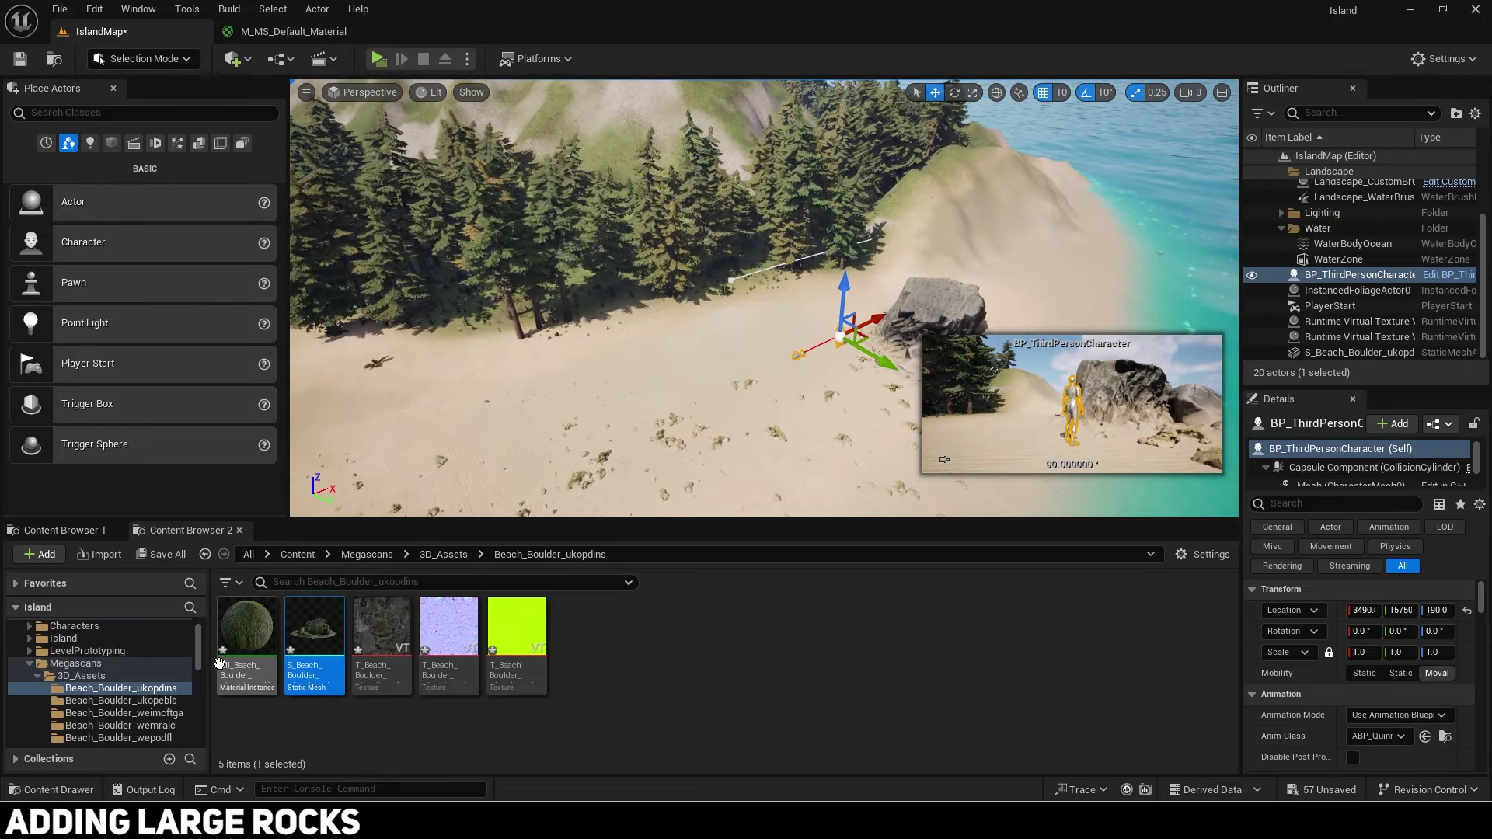
{"action": "left_click", "coordinate": [165, 701]}
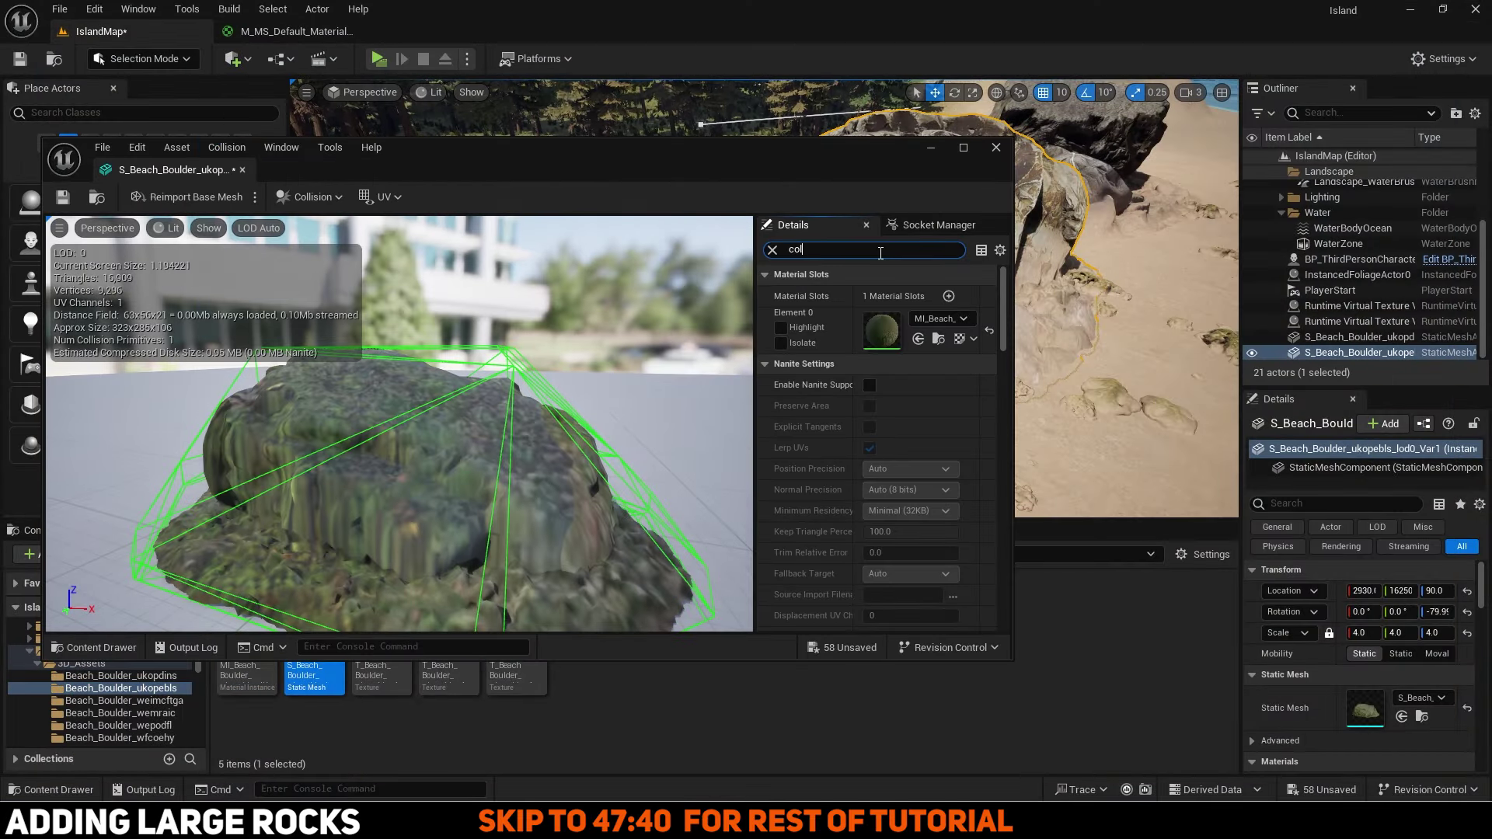
{"action": "left_click", "coordinate": [907, 296]}
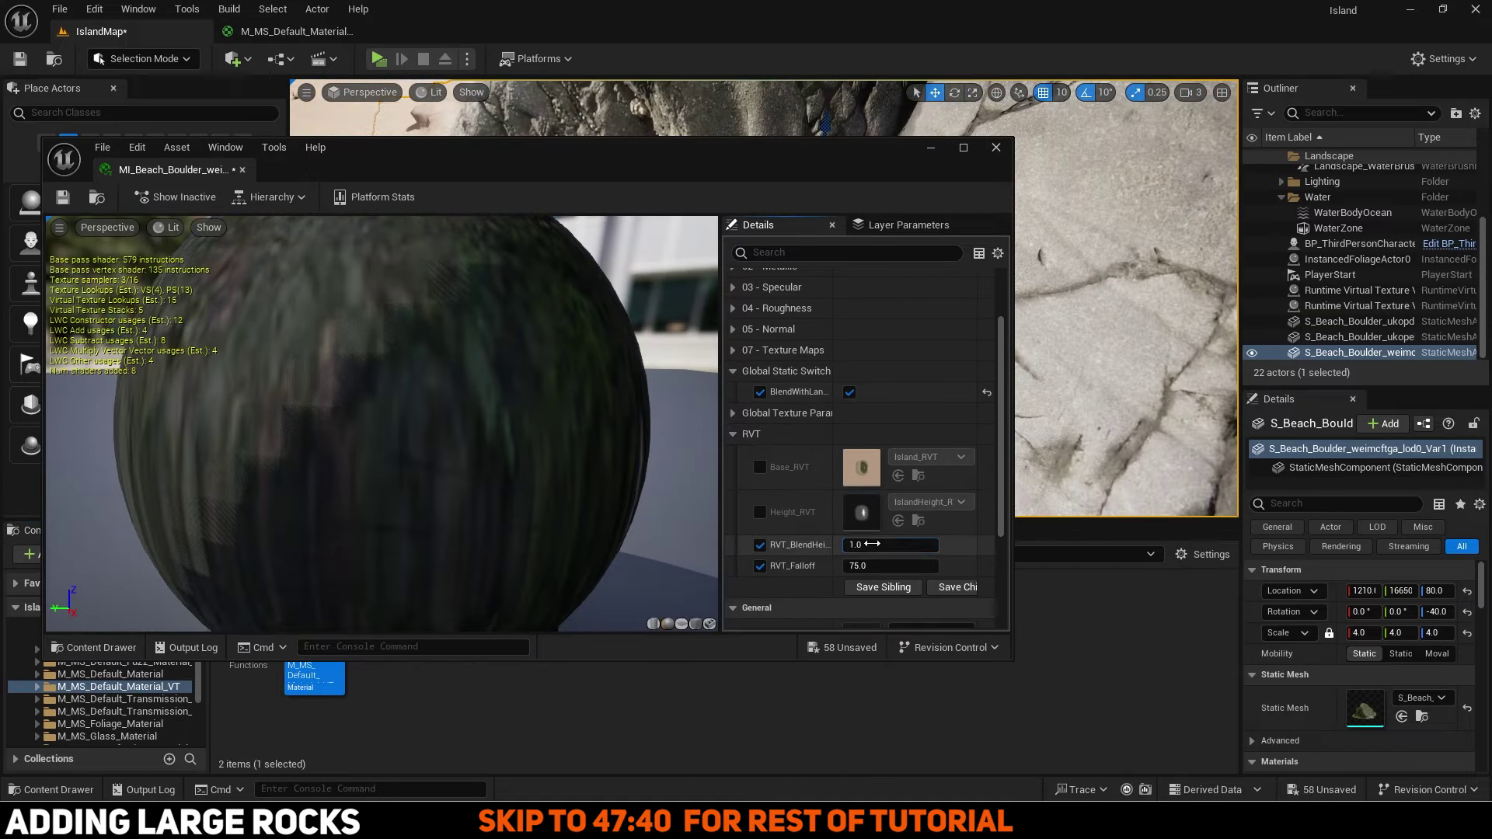
Step: Set RVT_BlendHeight to 0.8 in the Beach_Boulder_weimcftga material instance
{"action": "type", "text": "0.8"}
{"action": "key", "text": "Tab"}
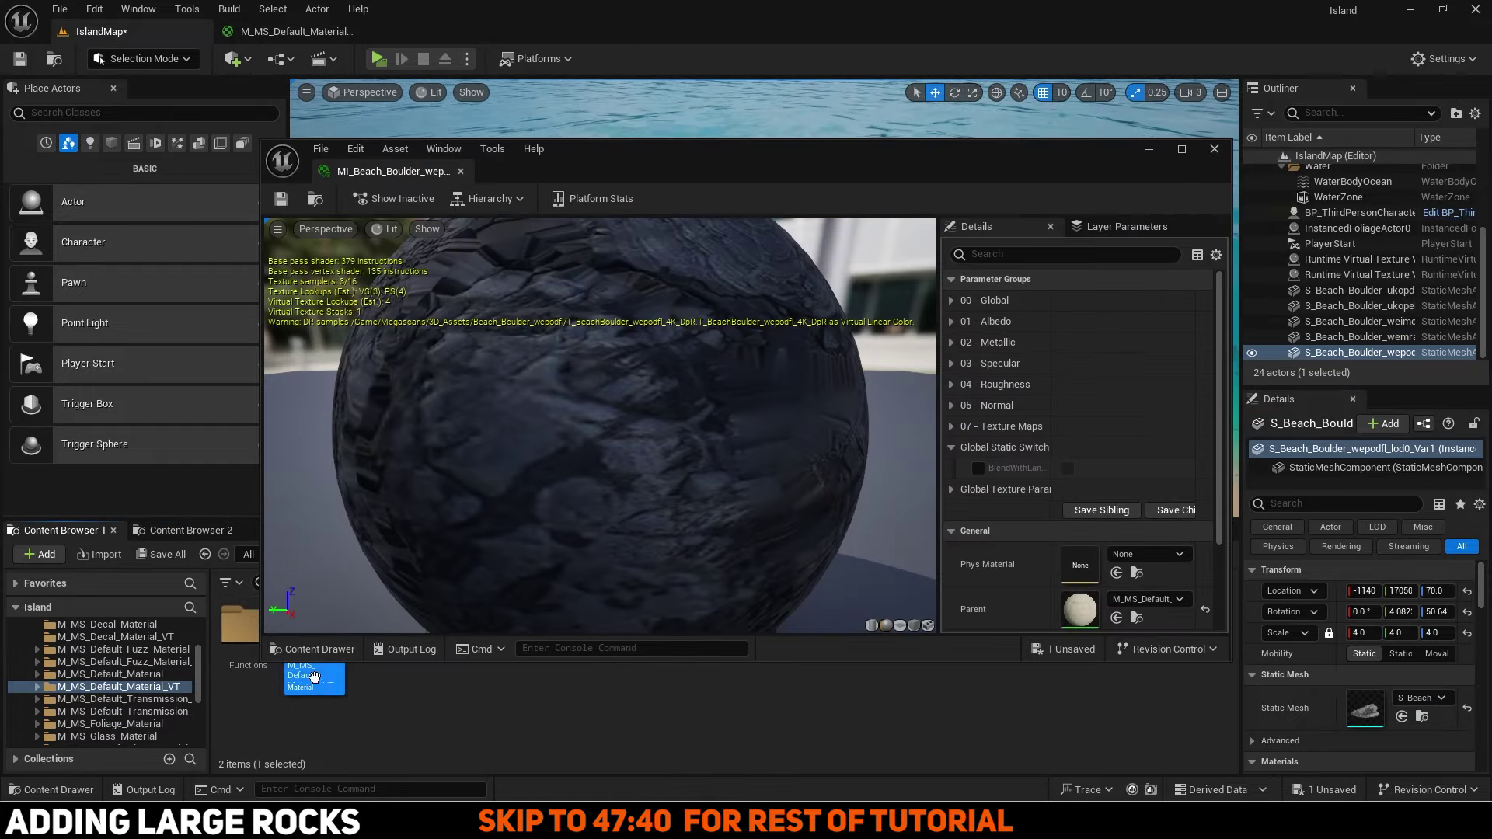
Step: Enable the RVT_BlendHeight and RVT_Falloff overrides in the Beach_Boulder_wfcpbhbbw material instance and set the blend height to 0.8
{"action": "left_click", "coordinate": [979, 568]}
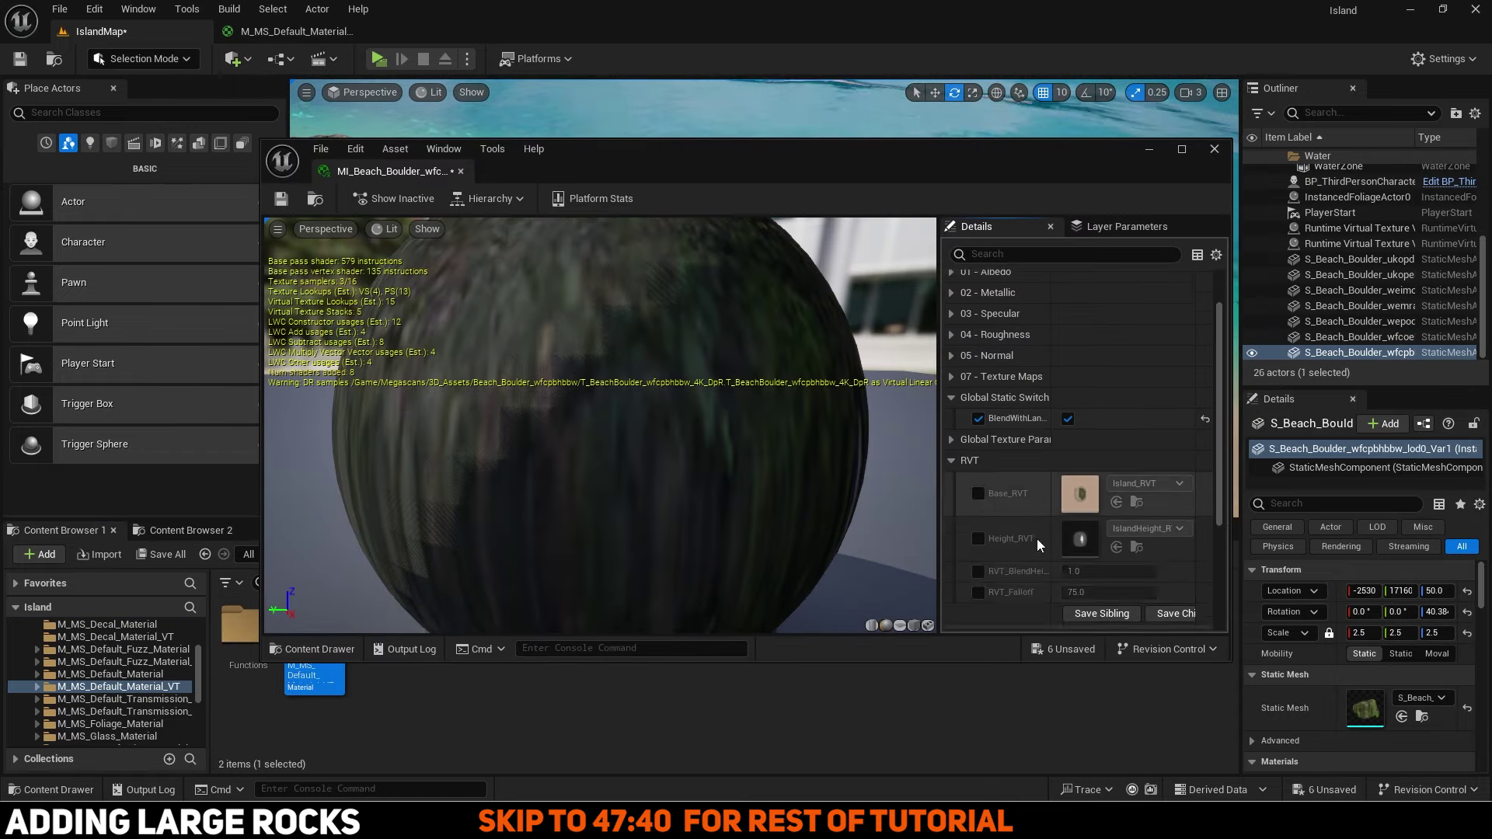
{"action": "left_click", "coordinate": [1089, 498]}
{"action": "type", "text": ".8"}
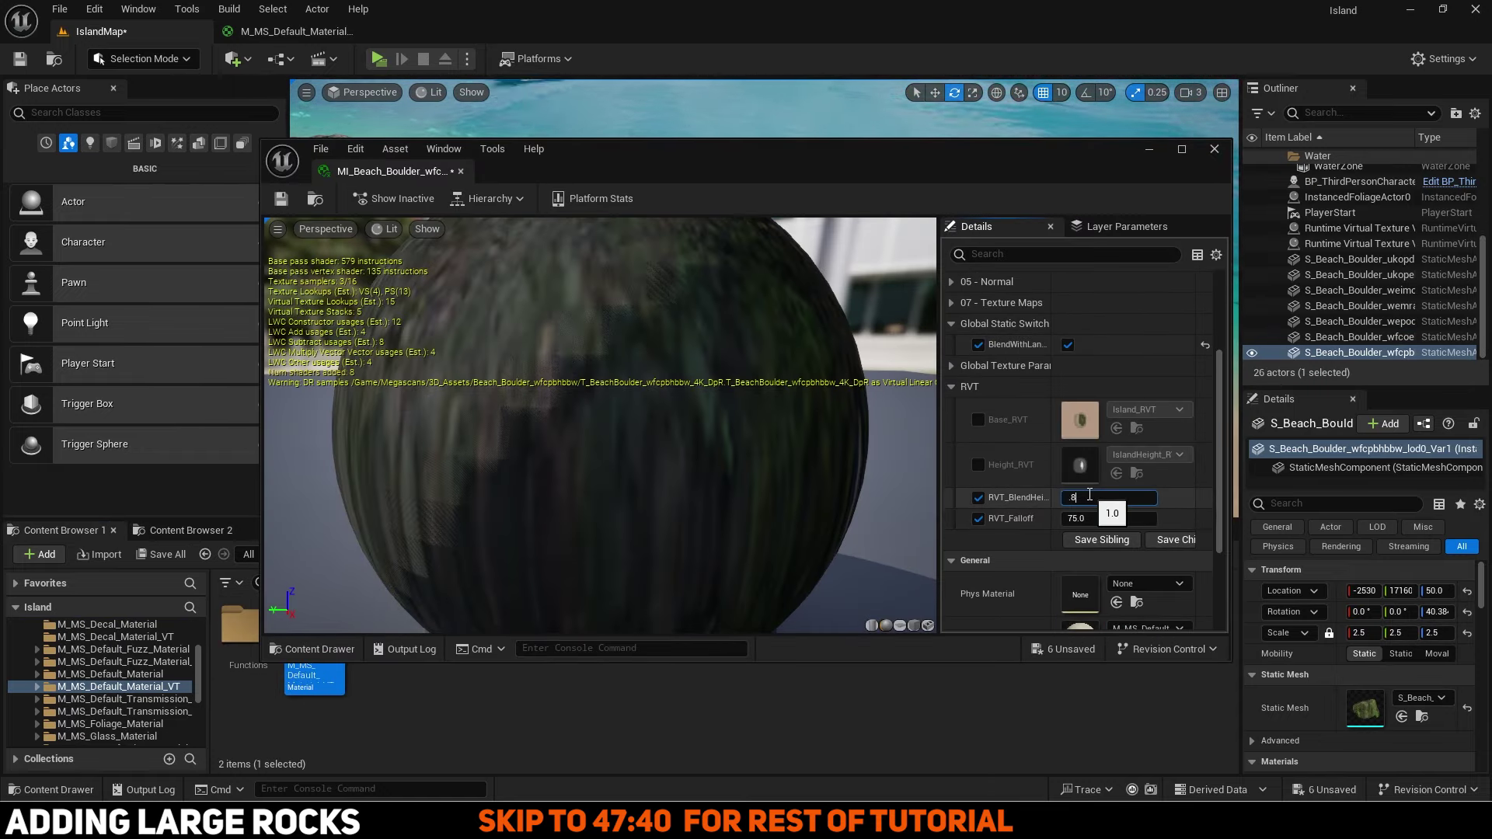
{"action": "key", "text": "Return"}
{"action": "left_click_drag", "start_coordinate": [985, 154], "coordinate": [457, 121]}
Step: Set the Beach_Boulder_wfcpbhbbw static mesh's Collision Complexity to Use Complex Collision As Simple and close the mesh editor
{"action": "left_click", "coordinate": [191, 530]}
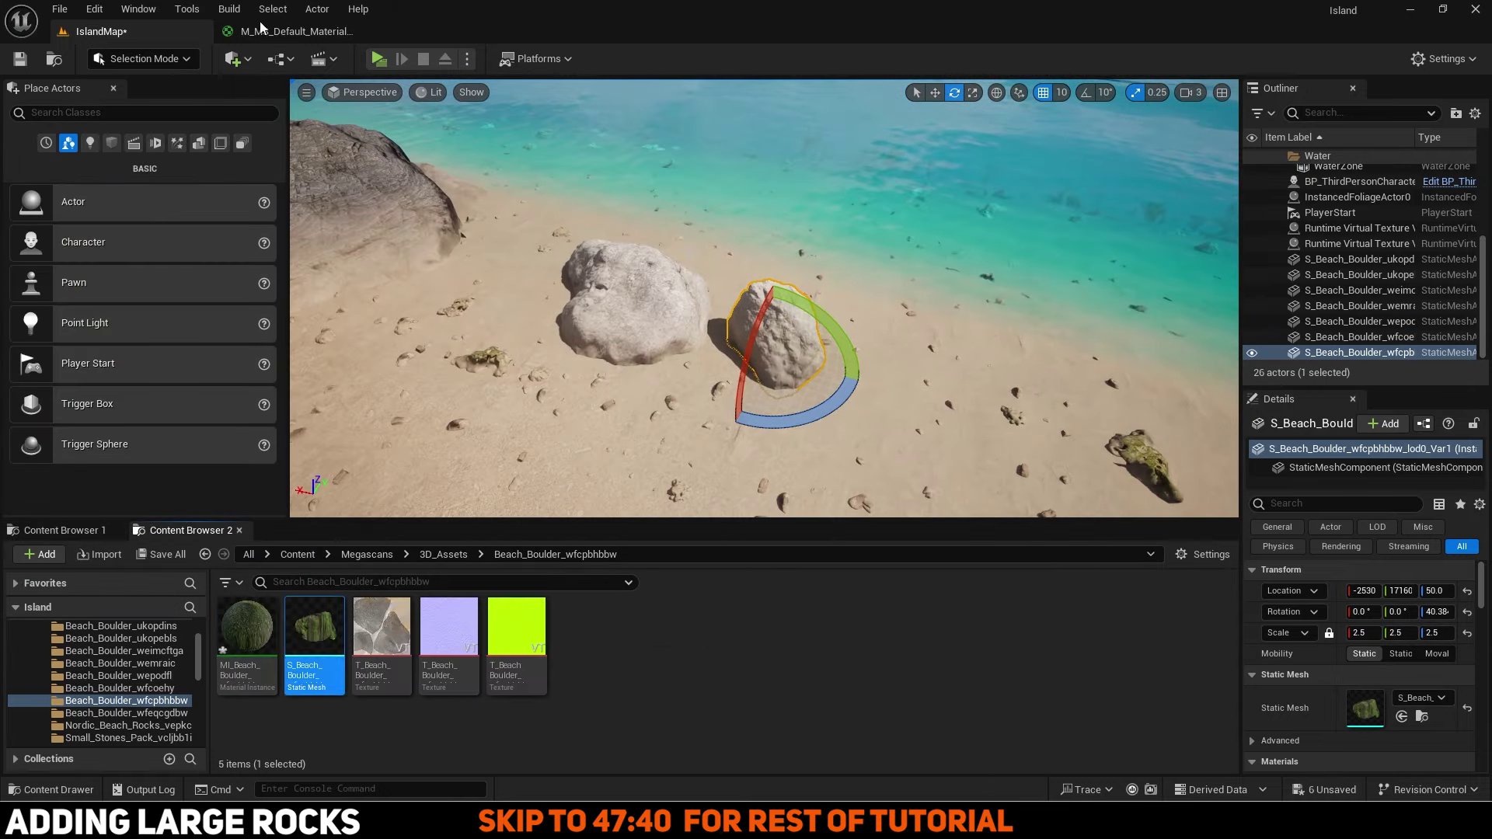
{"action": "double_click", "coordinate": [315, 639]}
{"action": "left_click", "coordinate": [1072, 253]}
{"action": "type", "text": "collision com"}
{"action": "left_click", "coordinate": [1132, 298]}
{"action": "left_click", "coordinate": [1135, 351]}
{"action": "left_click", "coordinate": [1215, 150]}
Step: Place the Beach_Boulder_wfeqcgdbw mesh farther along the shore, set its scale to 5 and rotate it
{"action": "left_click", "coordinate": [126, 713]}
{"action": "right_click_drag", "start_coordinate": [766, 311], "coordinate": [917, 326]}
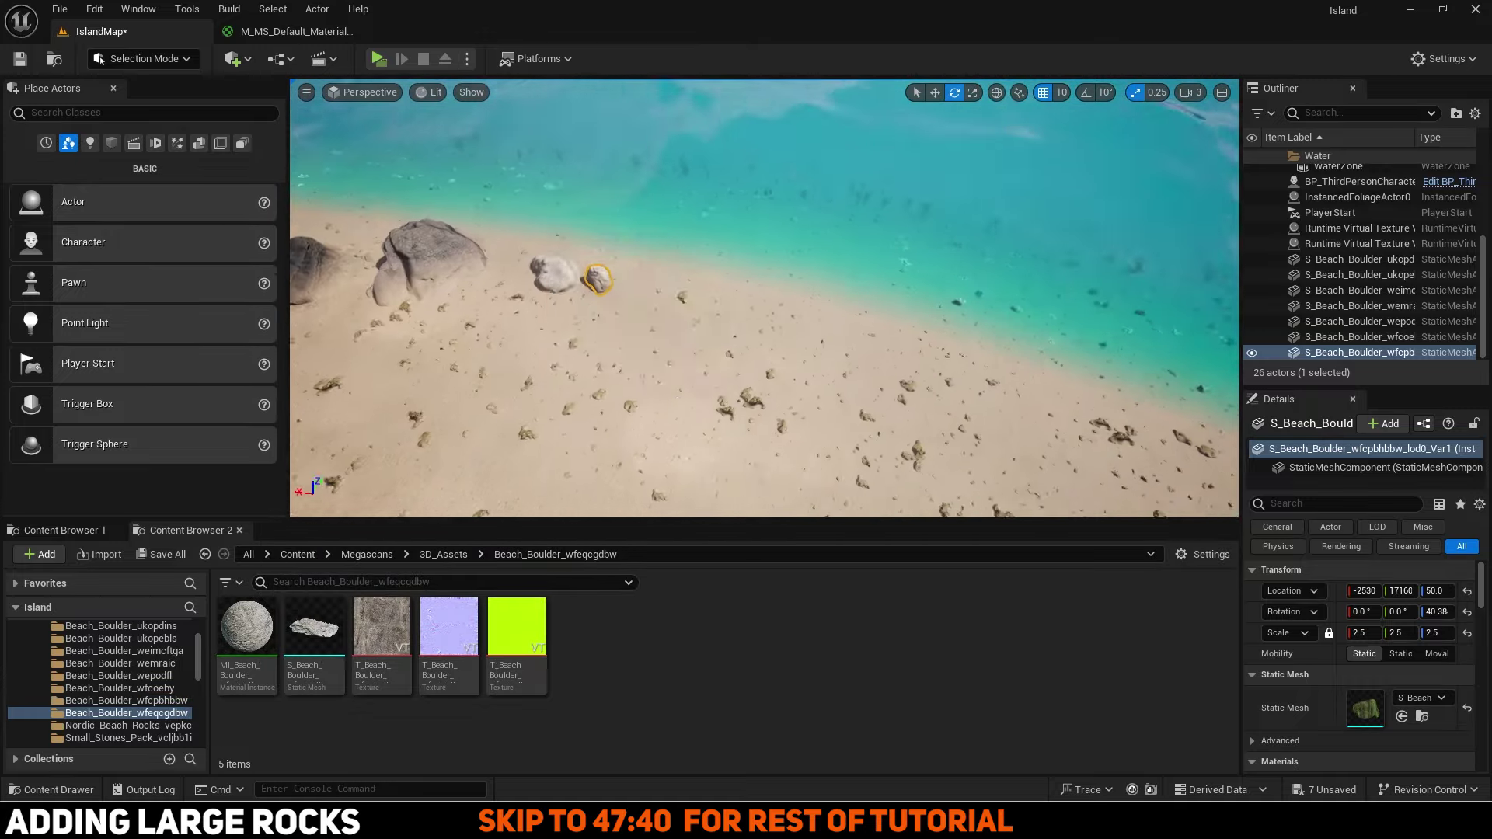
{"action": "left_click_drag", "start_coordinate": [315, 639], "coordinate": [840, 334]}
{"action": "left_click", "coordinate": [1362, 633]}
{"action": "type", "text": "5"}
{"action": "key", "text": "Return"}
{"action": "right_click_drag", "start_coordinate": [840, 335], "coordinate": [809, 257]}
{"action": "left_click_drag", "start_coordinate": [777, 398], "coordinate": [747, 364]}
Step: Reparent the Beach_Boulder_wfeqcgdbw material instance to M_MS_Default_Material_VT and enable BlendWithLandscape
{"action": "double_click", "coordinate": [247, 639]}
{"action": "left_click", "coordinate": [64, 530]}
{"action": "left_click", "coordinate": [1119, 617]}
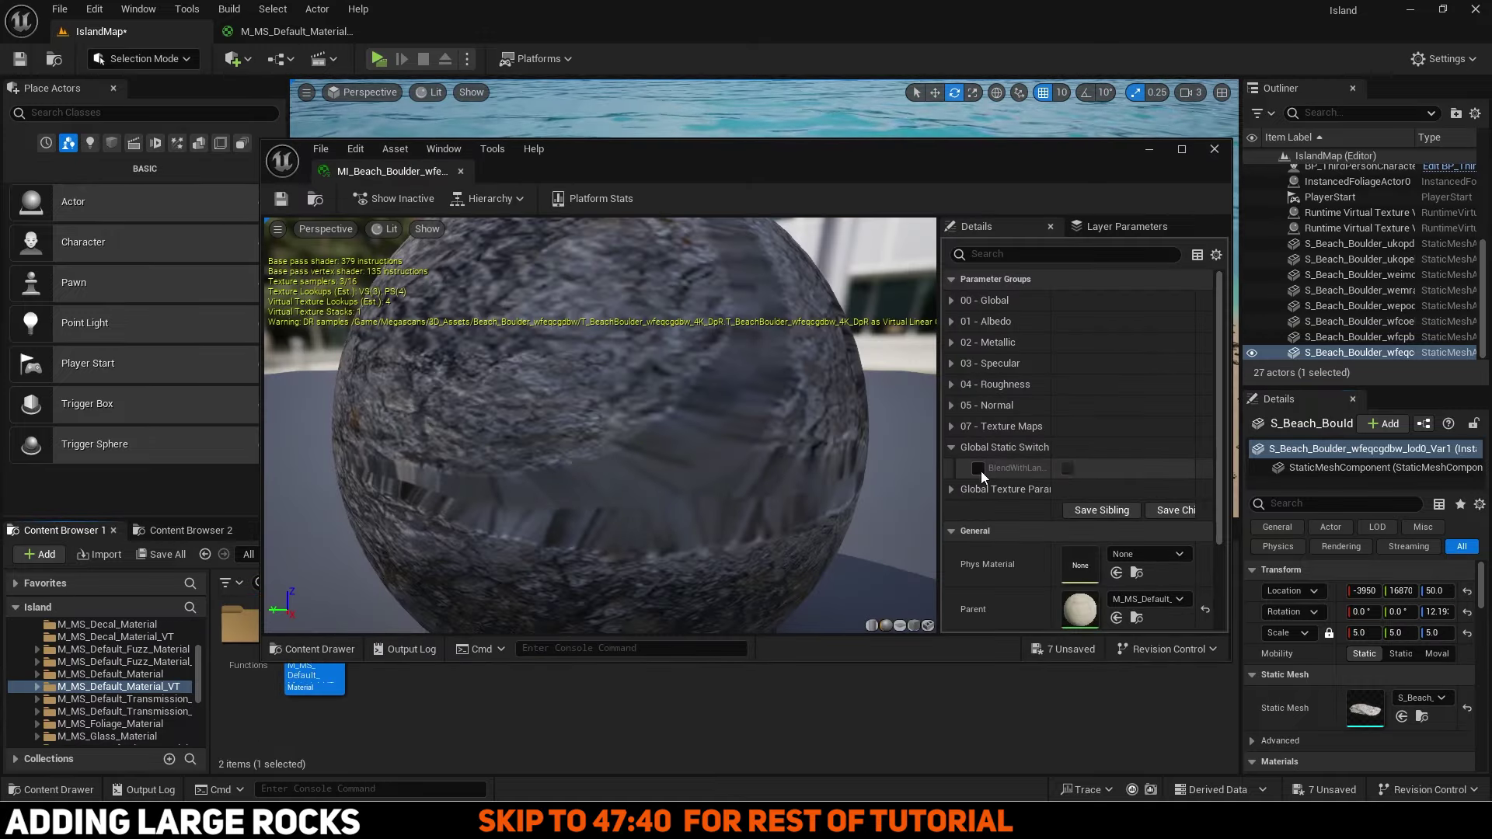
{"action": "left_click", "coordinate": [981, 470]}
{"action": "scroll", "coordinate": [1042, 471], "scroll_direction": "down", "scroll_amount": 2}
{"action": "left_click", "coordinate": [1084, 519]}
{"action": "left_click", "coordinate": [1215, 150]}
Step: Set the Beach_Boulder_wfeqcgdbw static mesh's Collision Complexity to Use Complex Collision As Simple and close the mesh editor
{"action": "left_click", "coordinate": [190, 530]}
{"action": "left_click", "coordinate": [1072, 253]}
{"action": "type", "text": "collision comp"}
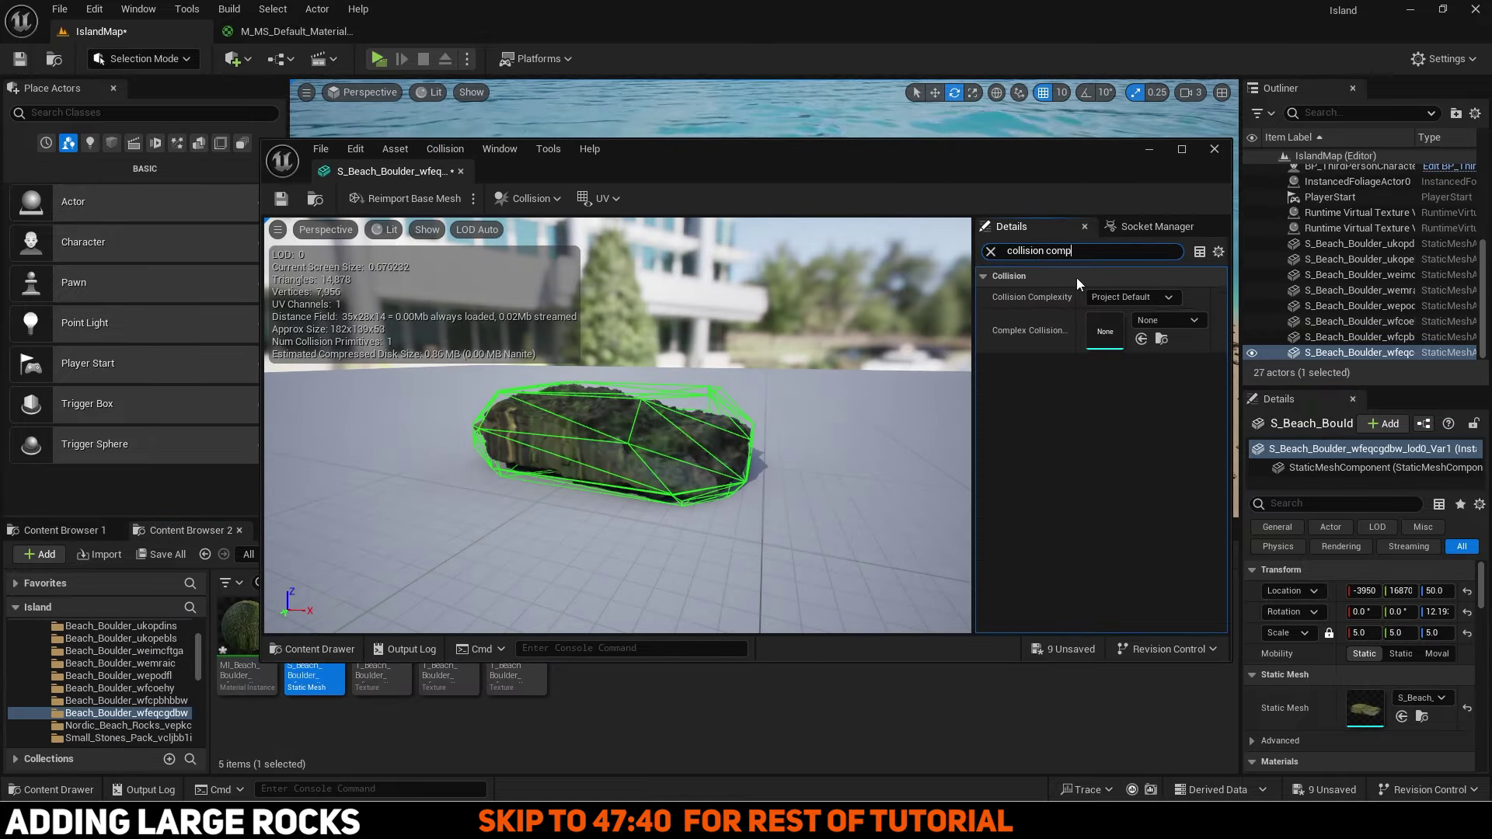
{"action": "left_click", "coordinate": [1132, 299]}
{"action": "left_click", "coordinate": [1134, 351]}
{"action": "left_click", "coordinate": [1216, 150]}
Step: Place the Nordic_Beach_Rocks_vepkcelqx mesh on the shore and set its scale to 10
{"action": "left_click", "coordinate": [129, 677]}
{"action": "right_click_drag", "start_coordinate": [765, 311], "coordinate": [855, 342]}
{"action": "left_click_drag", "start_coordinate": [314, 639], "coordinate": [828, 350]}
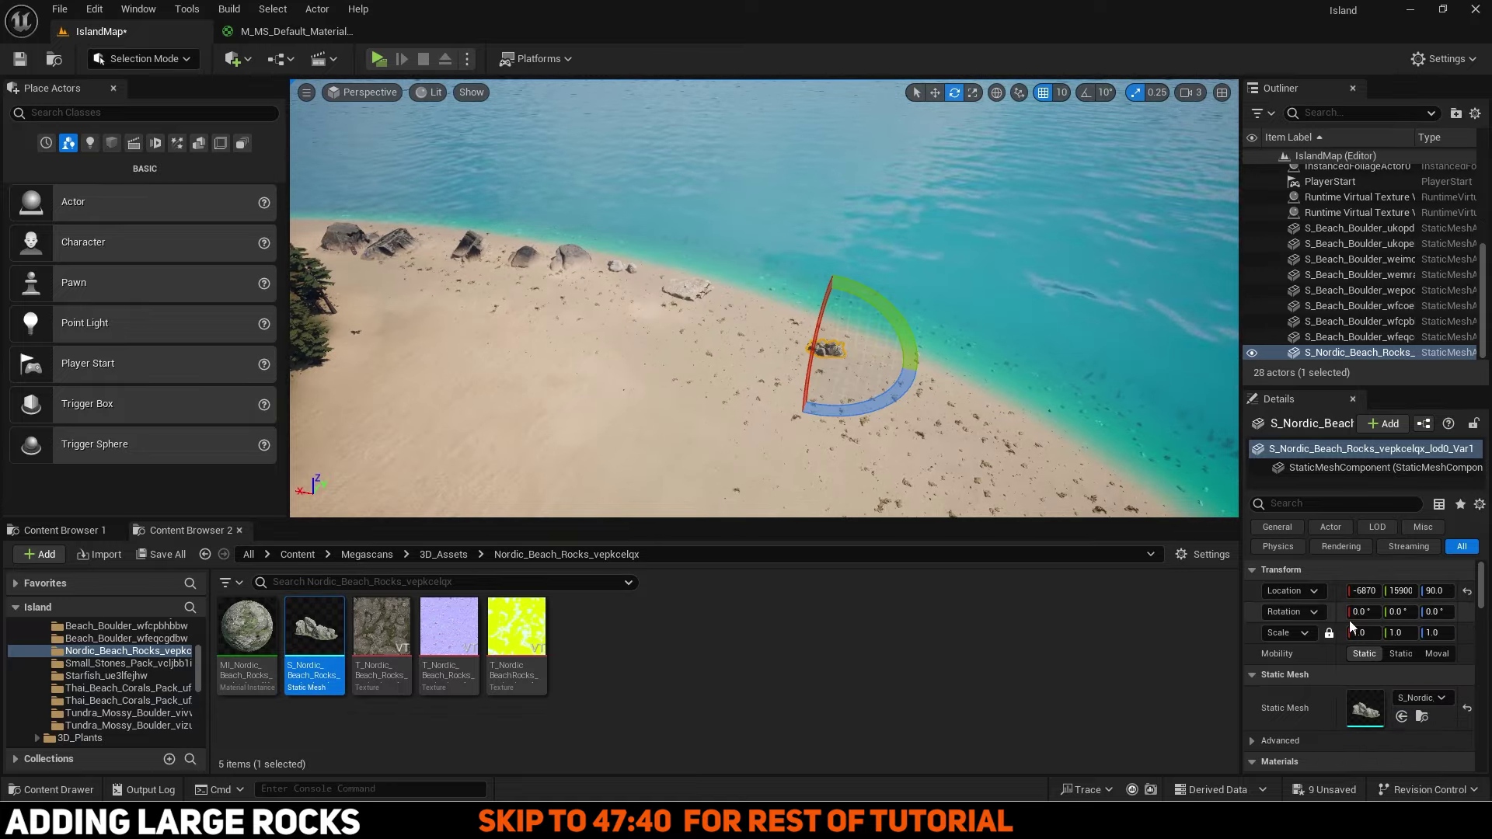
{"action": "left_click", "coordinate": [1362, 633]}
{"action": "type", "text": "5"}
{"action": "right_click_drag", "start_coordinate": [766, 311], "coordinate": [824, 377]}
{"action": "left_click", "coordinate": [1361, 633]}
{"action": "type", "text": "10w"}
Step: Move the large Nordic beach rocks into the water and rotate them to sit naturally on the seabed
{"action": "left_click_drag", "start_coordinate": [824, 350], "coordinate": [933, 342]}
{"action": "key", "text": "e"}
{"action": "mouse_move", "coordinate": [765, 311]}
{"action": "right_mouse_down"}
{"action": "mouse_move", "coordinate": [766, 374]}
{"action": "mouse_move", "coordinate": [766, 295]}
{"action": "right_mouse_up"}
{"action": "left_click_drag", "start_coordinate": [806, 251], "coordinate": [824, 252]}
{"action": "left_click_drag", "start_coordinate": [759, 323], "coordinate": [738, 315]}
{"action": "right_click_drag", "start_coordinate": [766, 311], "coordinate": [801, 350]}
Step: Enable BlendWithLandscape and the RVT_BlendHeight and RVT_Falloff overrides in the Nordic beach rocks' material instance
{"action": "double_click", "coordinate": [247, 629]}
{"action": "left_click", "coordinate": [65, 531]}
{"action": "left_click", "coordinate": [951, 447]}
{"action": "left_click", "coordinate": [978, 469]}
{"action": "left_click", "coordinate": [1067, 472]}
{"action": "left_click", "coordinate": [1068, 470]}
{"action": "scroll", "coordinate": [1067, 498], "scroll_direction": "down", "scroll_amount": 3}
{"action": "left_click", "coordinate": [978, 547]}
{"action": "left_click", "coordinate": [979, 568]}
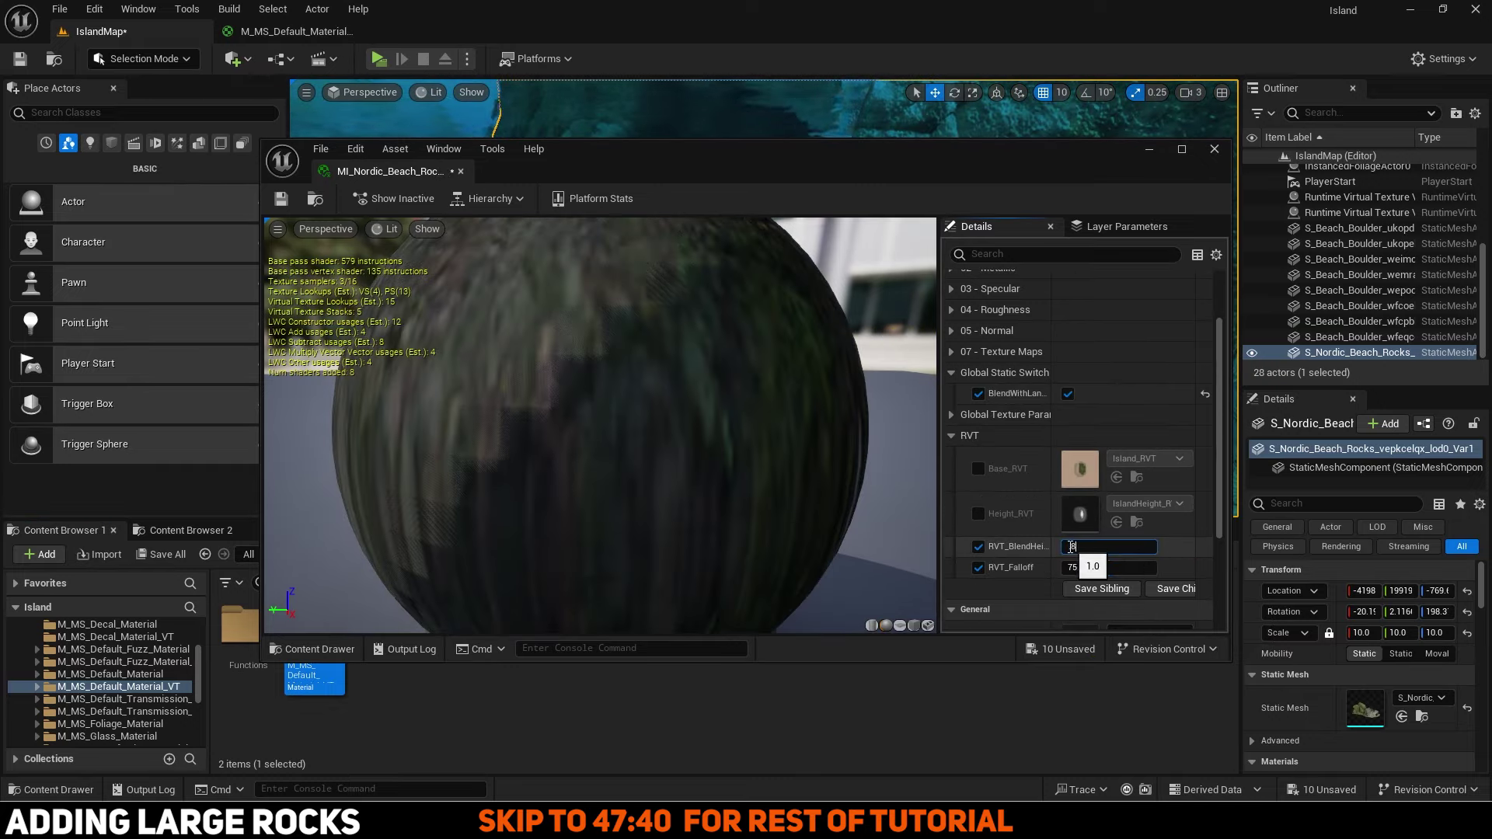
Step: Set the Nordic beach rocks' RVT_BlendHeight to 0.9 and RVT_Falloff to 870, and close the material instance
{"action": "left_click_drag", "start_coordinate": [1007, 152], "coordinate": [407, 160]}
{"action": "left_click_drag", "start_coordinate": [488, 576], "coordinate": [510, 574]}
{"action": "left_click", "coordinate": [509, 556]}
{"action": "type", "text": ".9"}
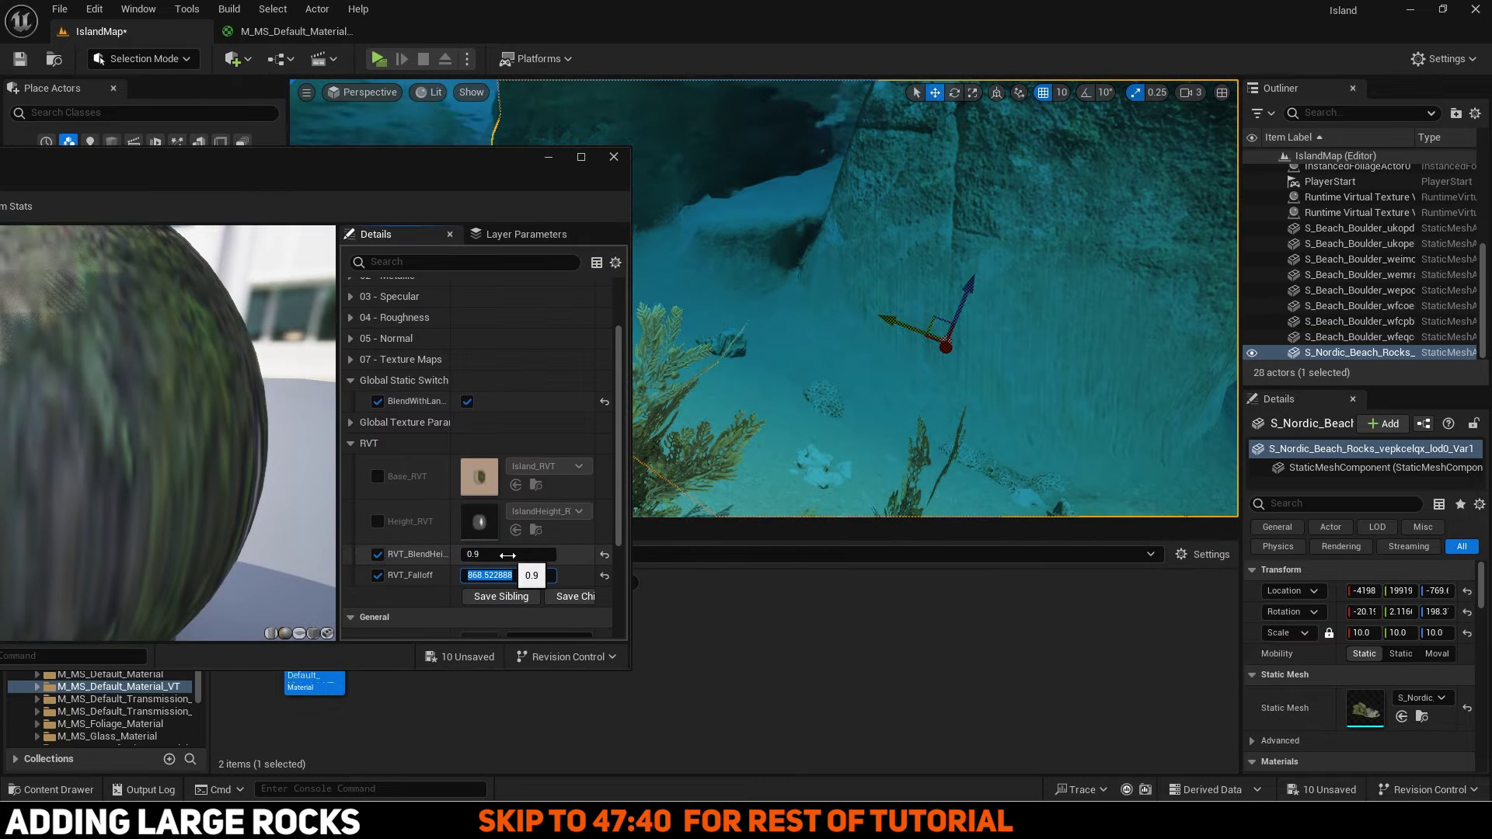
{"action": "type", "text": "300"}
{"action": "left_click", "coordinate": [614, 157]}
Step: Add a simplified collision hull to the Nordic beach rocks mesh and set its Collision Complexity to Use Complex Collision As Simple
{"action": "left_click", "coordinate": [190, 531]}
{"action": "double_click", "coordinate": [314, 634]}
{"action": "left_click", "coordinate": [443, 149]}
{"action": "left_click", "coordinate": [490, 321]}
{"action": "left_click", "coordinate": [1091, 251]}
{"action": "type", "text": "collis"}
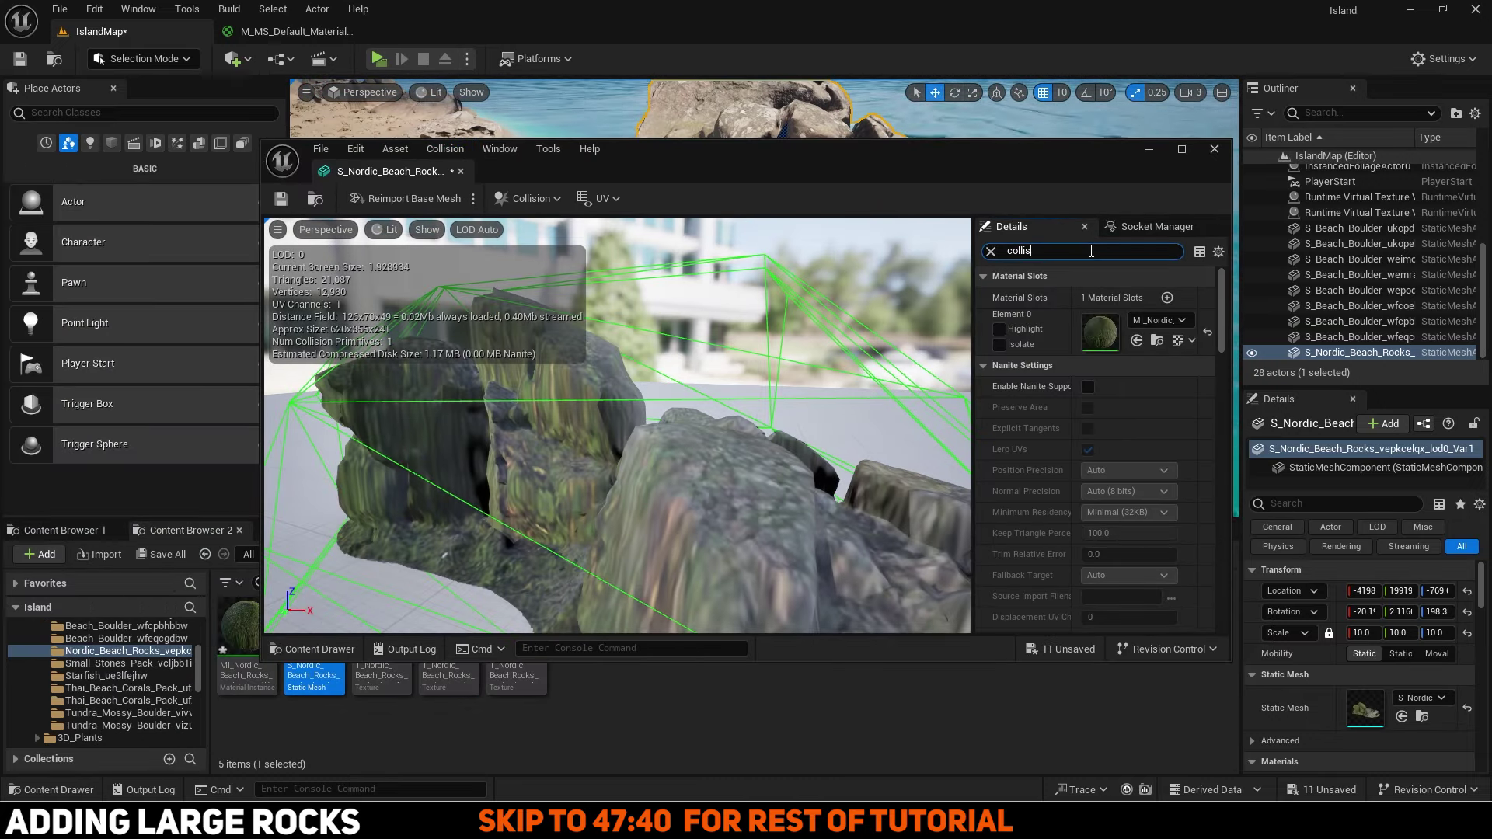
{"action": "type", "text": "ion com"}
{"action": "left_click", "coordinate": [1143, 297]}
{"action": "left_click", "coordinate": [1142, 357]}
{"action": "left_click", "coordinate": [1215, 149]}
Step: Try the Tundra_Mossy_Boulder_vivveardw mesh on the beach, rotate it, and remove it
{"action": "left_click", "coordinate": [129, 713]}
{"action": "left_click_drag", "start_coordinate": [314, 631], "coordinate": [832, 350]}
{"action": "key", "text": "e"}
{"action": "left_click_drag", "start_coordinate": [732, 286], "coordinate": [861, 356]}
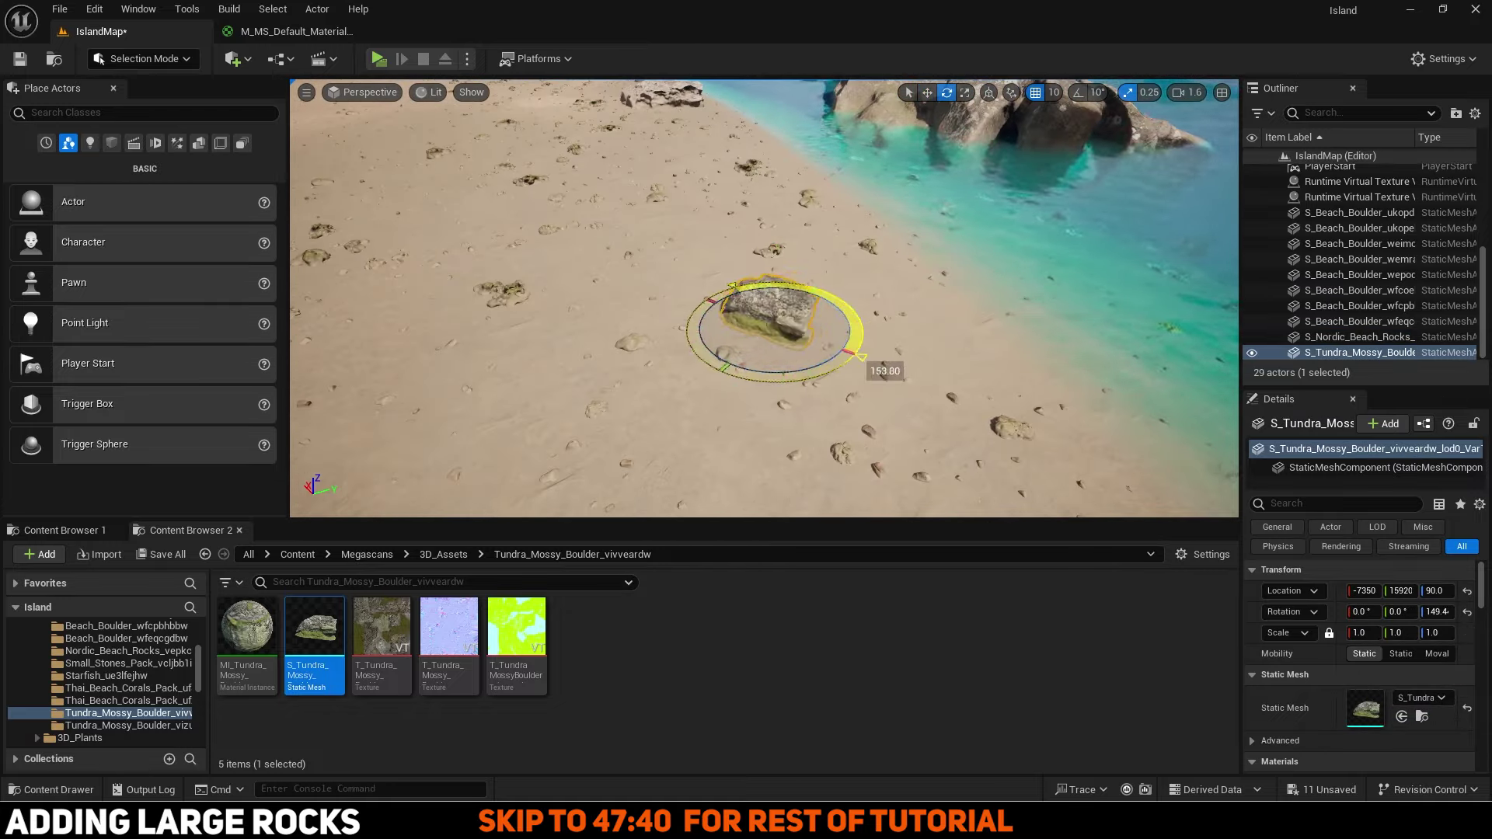
{"action": "key", "text": "Delete"}
Step: Place the Tundra_Mossy_Boulder_vizucasdw mesh near the waterline and delete all Tundra_Mossy_Boulder_vivveardw assets from the project
{"action": "left_click", "coordinate": [128, 726]}
{"action": "left_click_drag", "start_coordinate": [314, 632], "coordinate": [808, 350]}
{"action": "key", "text": "Delete"}
{"action": "left_click", "coordinate": [128, 714]}
{"action": "key", "text": "ctrl+a"}
{"action": "key", "text": "Delete"}
{"action": "left_click", "coordinate": [702, 674]}
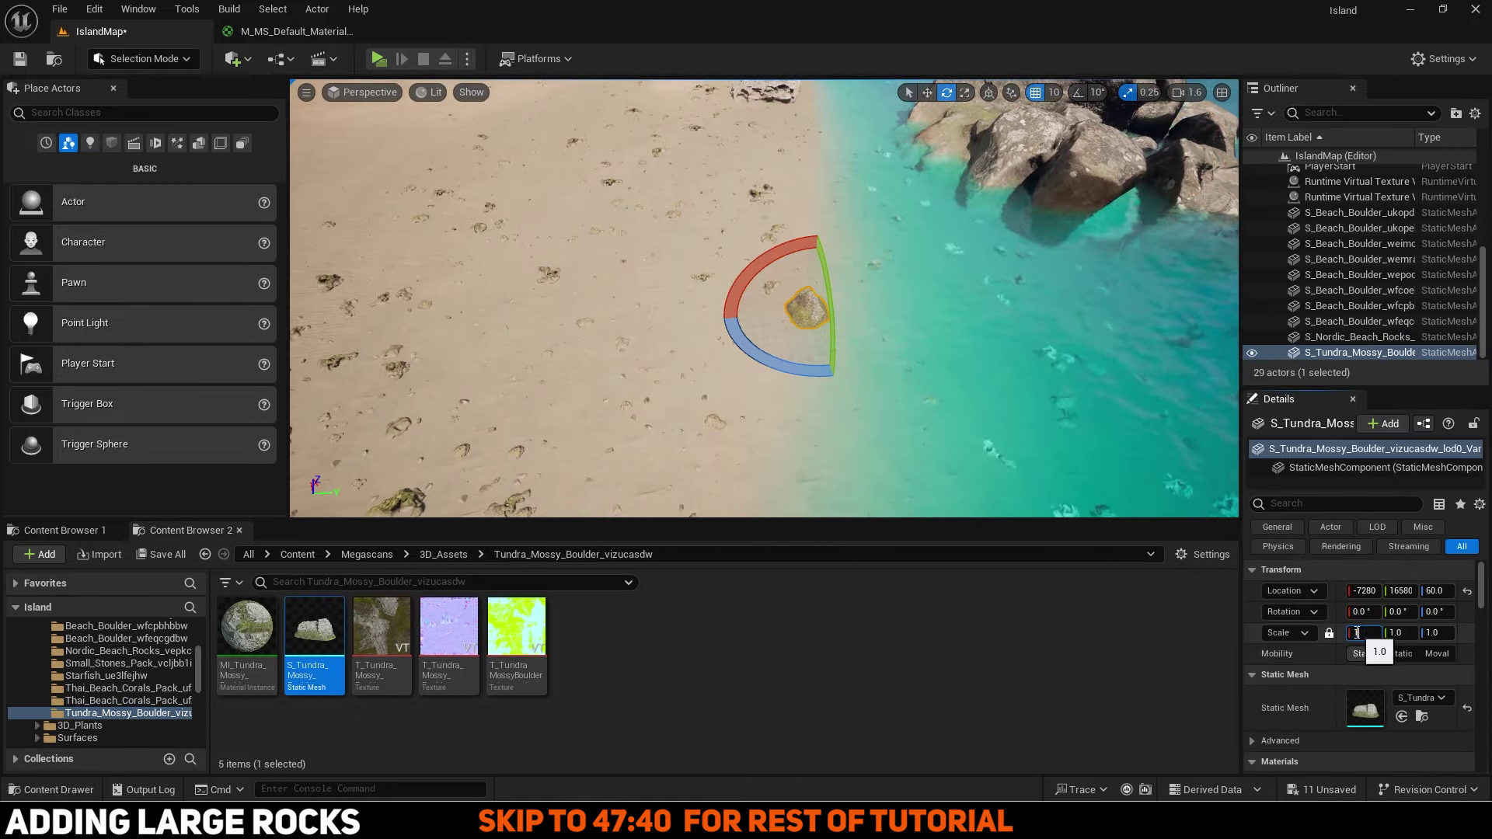
Step: Scale the Tundra_Mossy_Boulder_vizucasdw rock to 7.5 and enable the RVT_BlendHeight and RVT_Falloff overrides in its blended material instance
{"action": "scroll", "coordinate": [761, 295], "scroll_direction": "down", "scroll_amount": 5}
{"action": "double_click", "coordinate": [247, 629]}
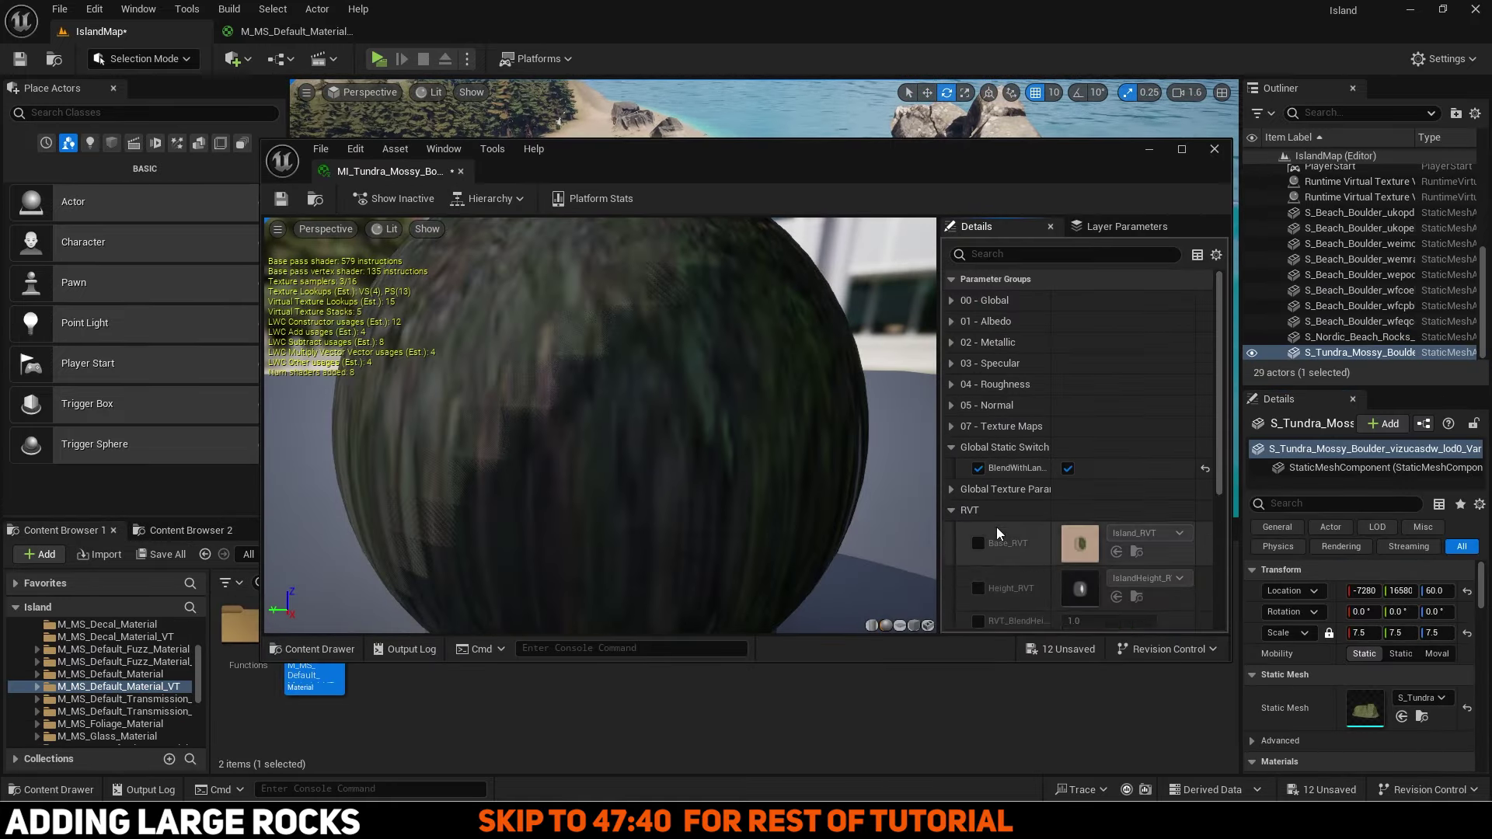
{"action": "scroll", "coordinate": [996, 534], "scroll_direction": "down", "scroll_amount": 3}
{"action": "left_click", "coordinate": [978, 546]}
{"action": "left_click", "coordinate": [978, 567]}
Step: Raise the tundra boulder material's RVT_Falloff to about 262 and set its RVT_BlendHeight to 1
{"action": "left_click_drag", "start_coordinate": [855, 154], "coordinate": [306, 147]}
{"action": "left_click_drag", "start_coordinate": [540, 560], "coordinate": [559, 560]}
{"action": "left_click_drag", "start_coordinate": [544, 539], "coordinate": [565, 539]}
{"action": "left_click", "coordinate": [565, 538]}
{"action": "type", "text": "1"}
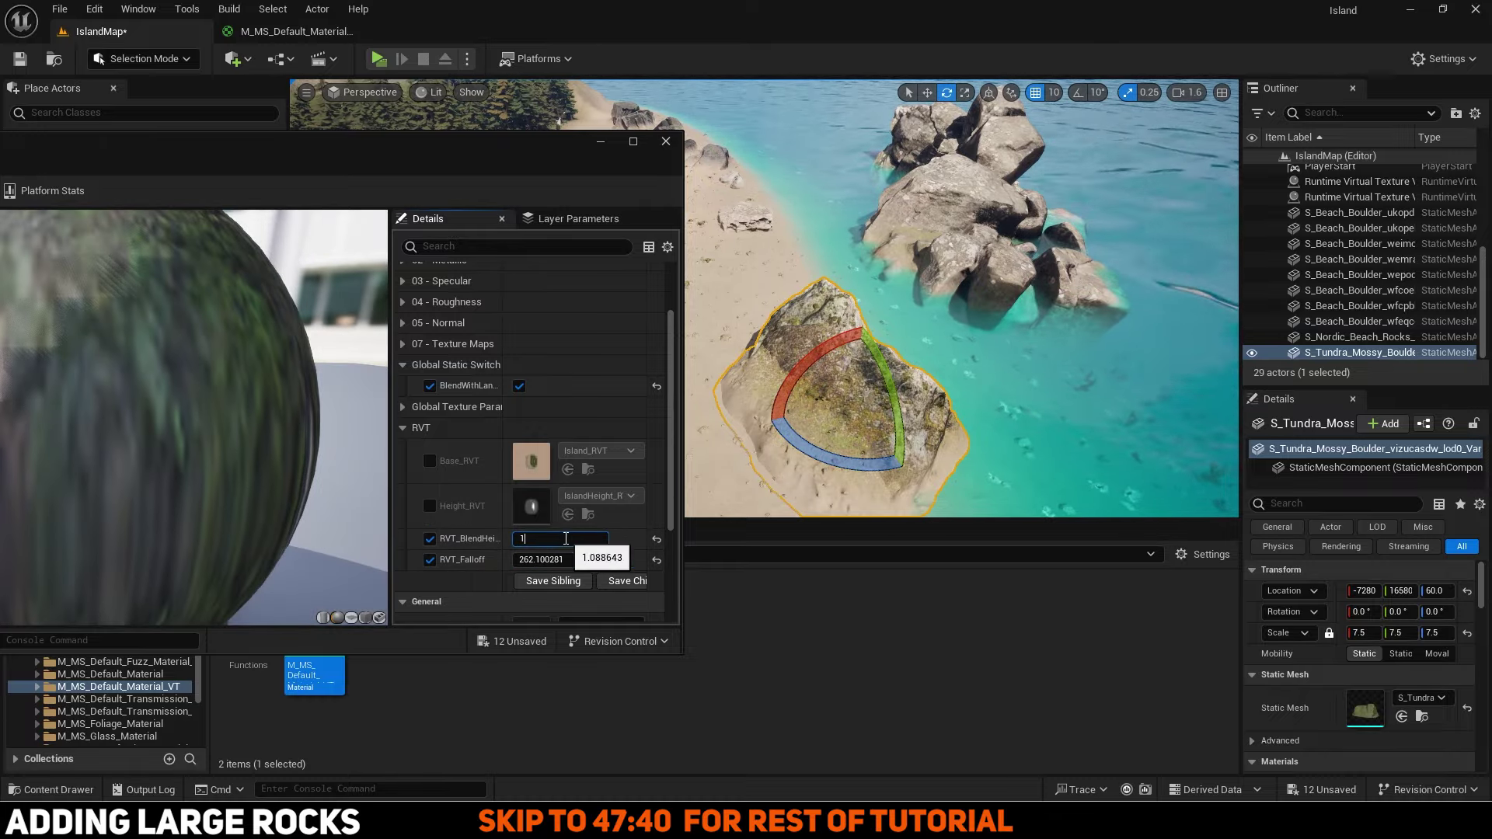
{"action": "key", "text": "Return"}
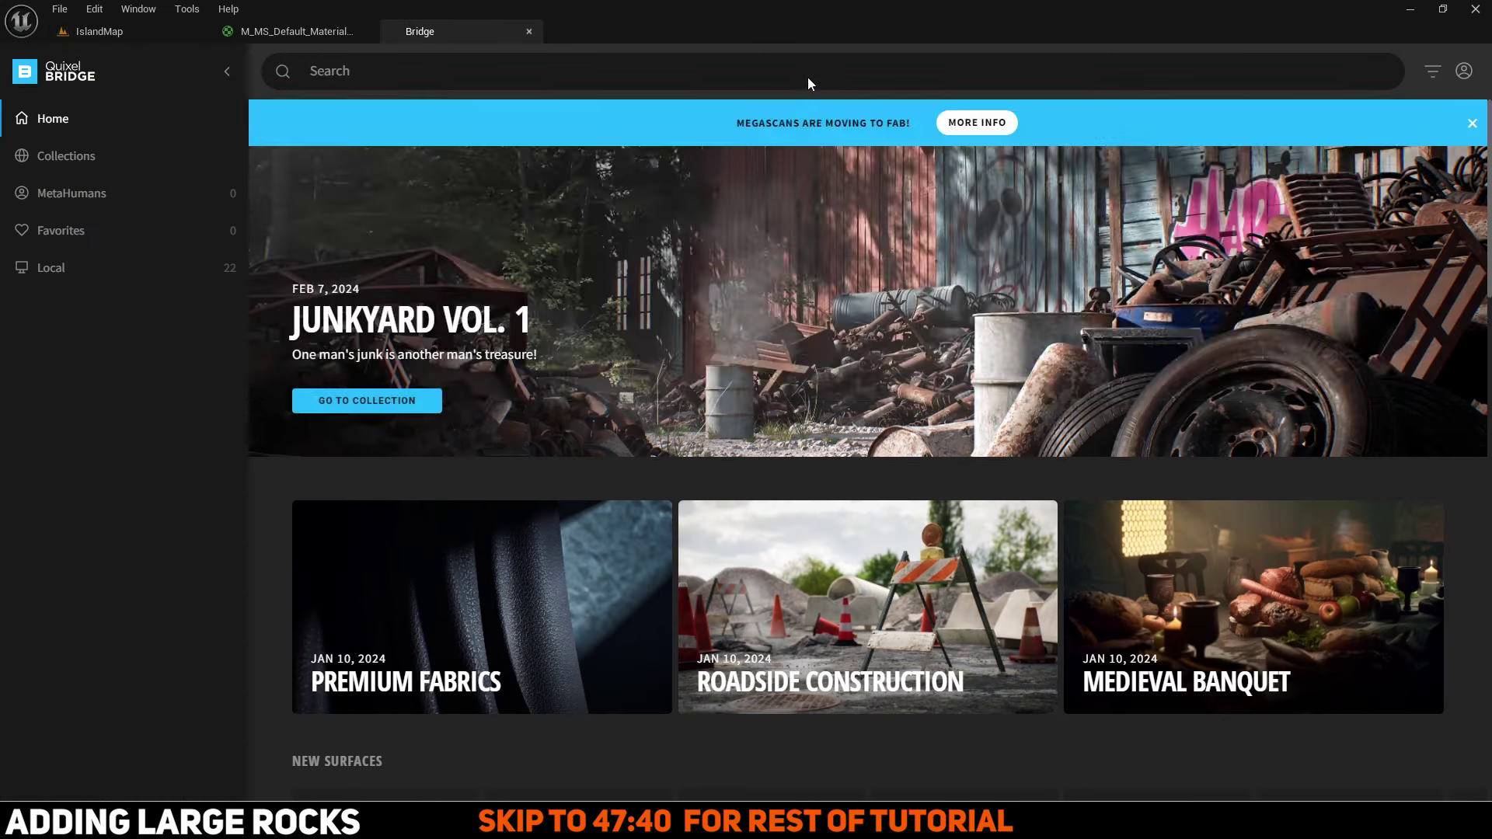
Step: Search Quixel Bridge for "nordic rock formation", add the Nordic Beach Rock Formation asset to the project, and return to the level
{"action": "left_click", "coordinate": [808, 77]}
{"action": "type", "text": "nordic rock formation"}
{"action": "key", "text": "Return"}
{"action": "left_click", "coordinate": [773, 509]}
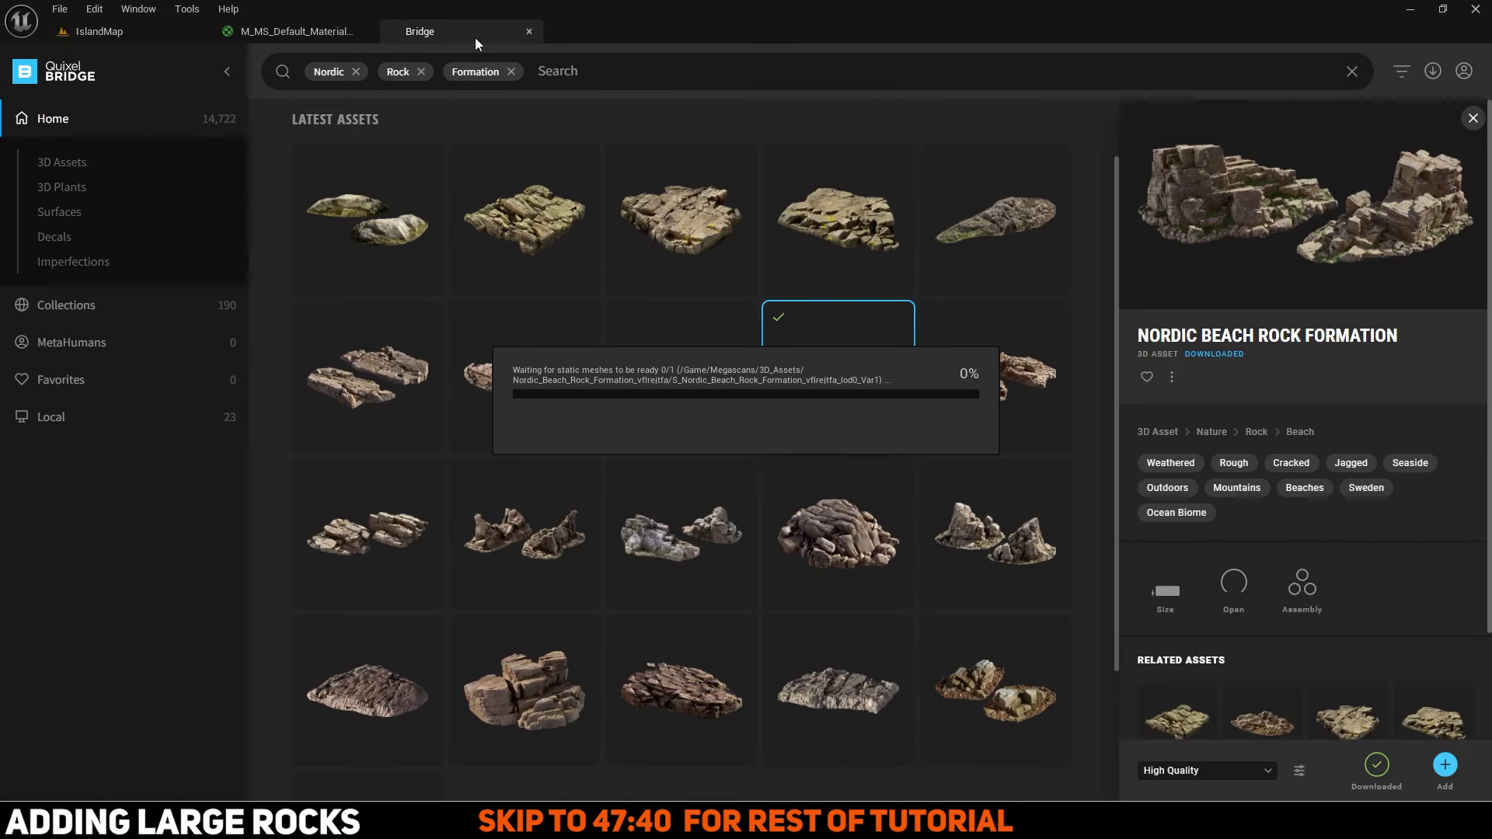
{"action": "left_click", "coordinate": [160, 30]}
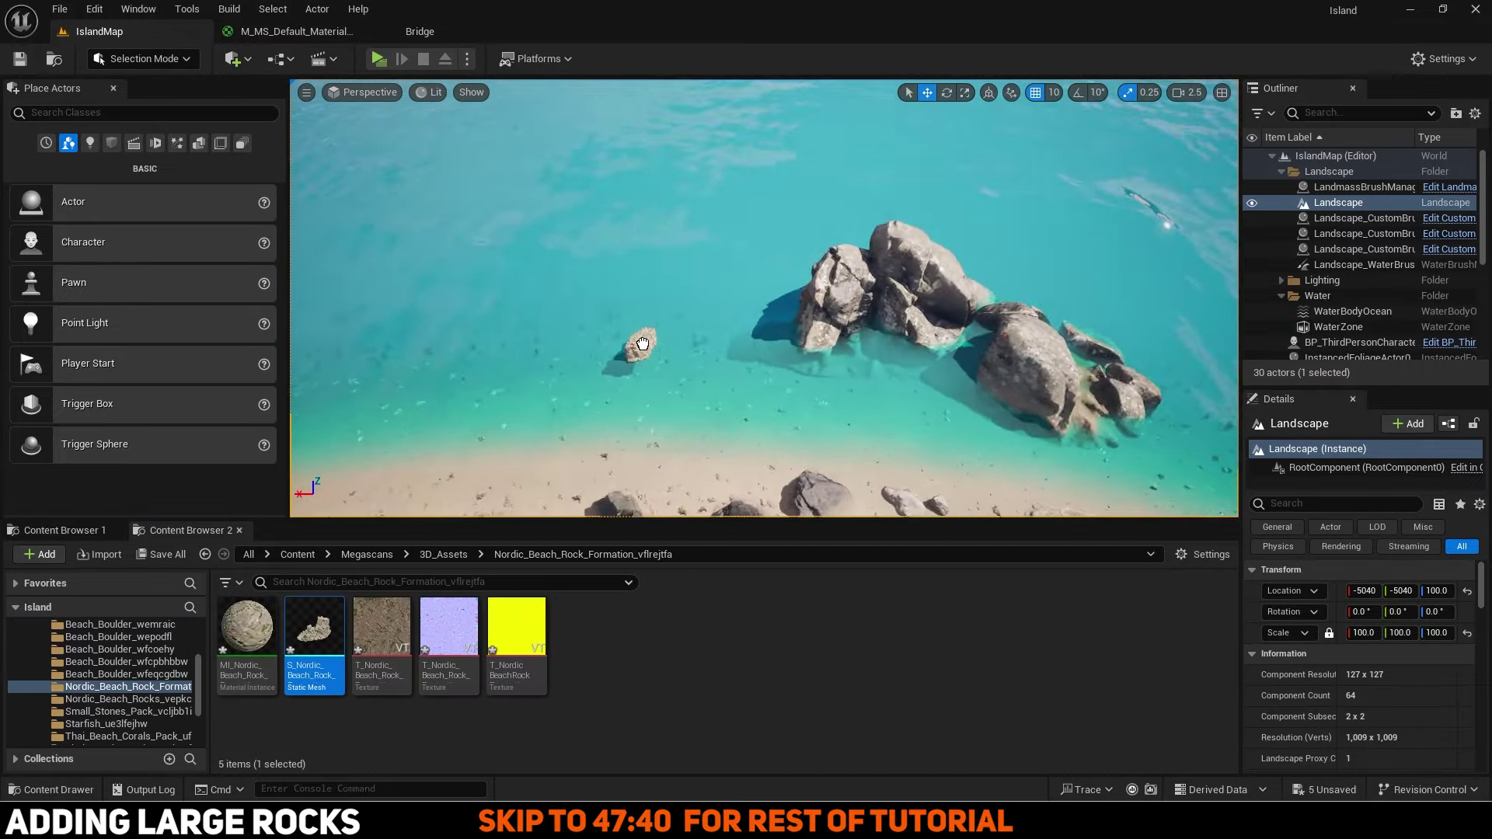
Step: Place the Nordic_Beach_Rock_Formation mesh offshore at scale 12 and open the Nordic beach rocks material's RVT_BlendHeight value
{"action": "left_click_drag", "start_coordinate": [314, 629], "coordinate": [716, 350]}
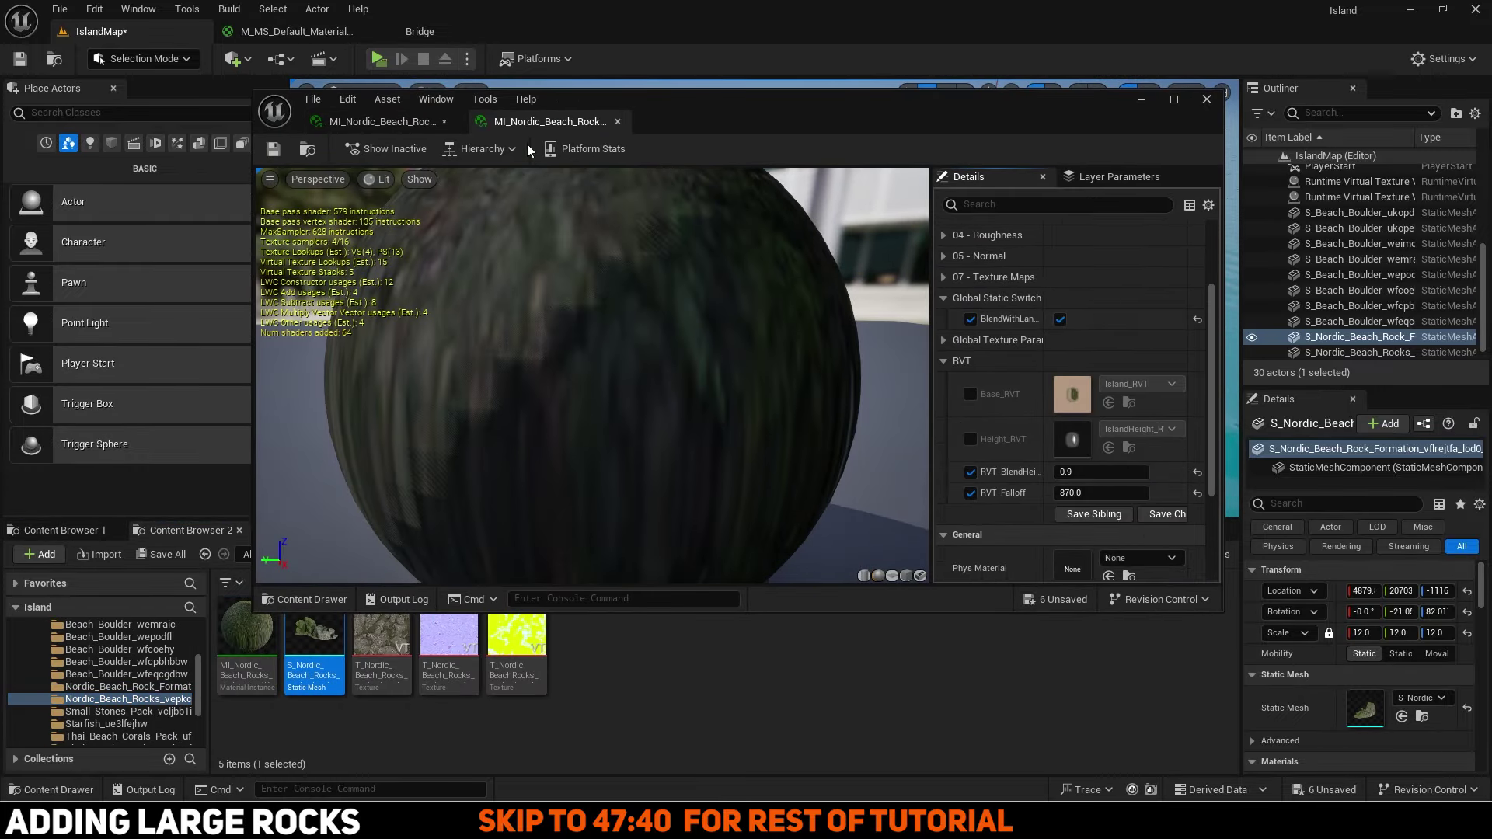
{"action": "left_click", "coordinate": [1083, 472]}
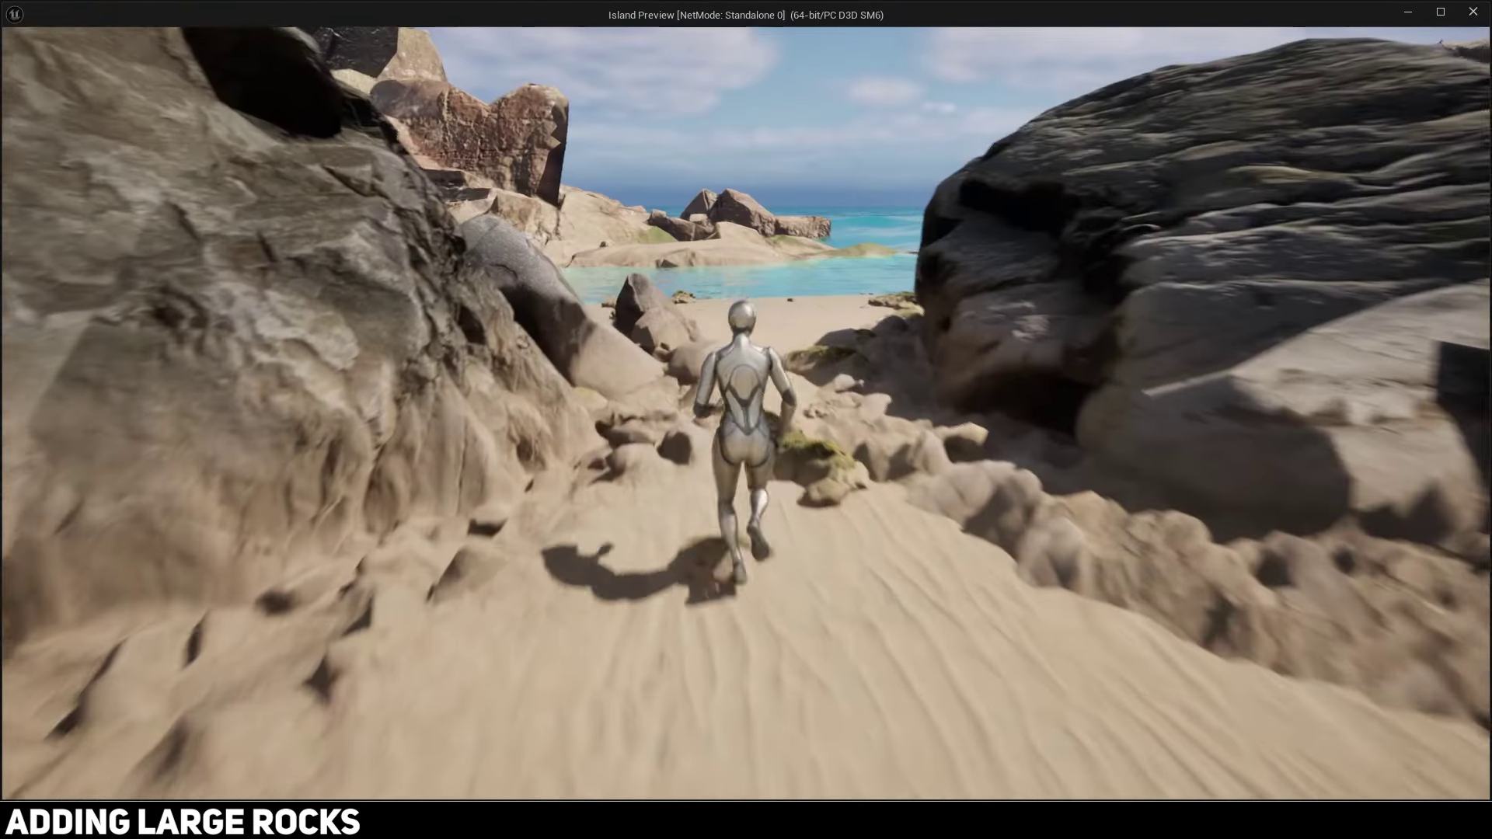
Step: Play the level and run and jump the character between the boulders and out to the offshore rock formation
{"action": "key", "text": "w"}
{"action": "key", "text": "space"}
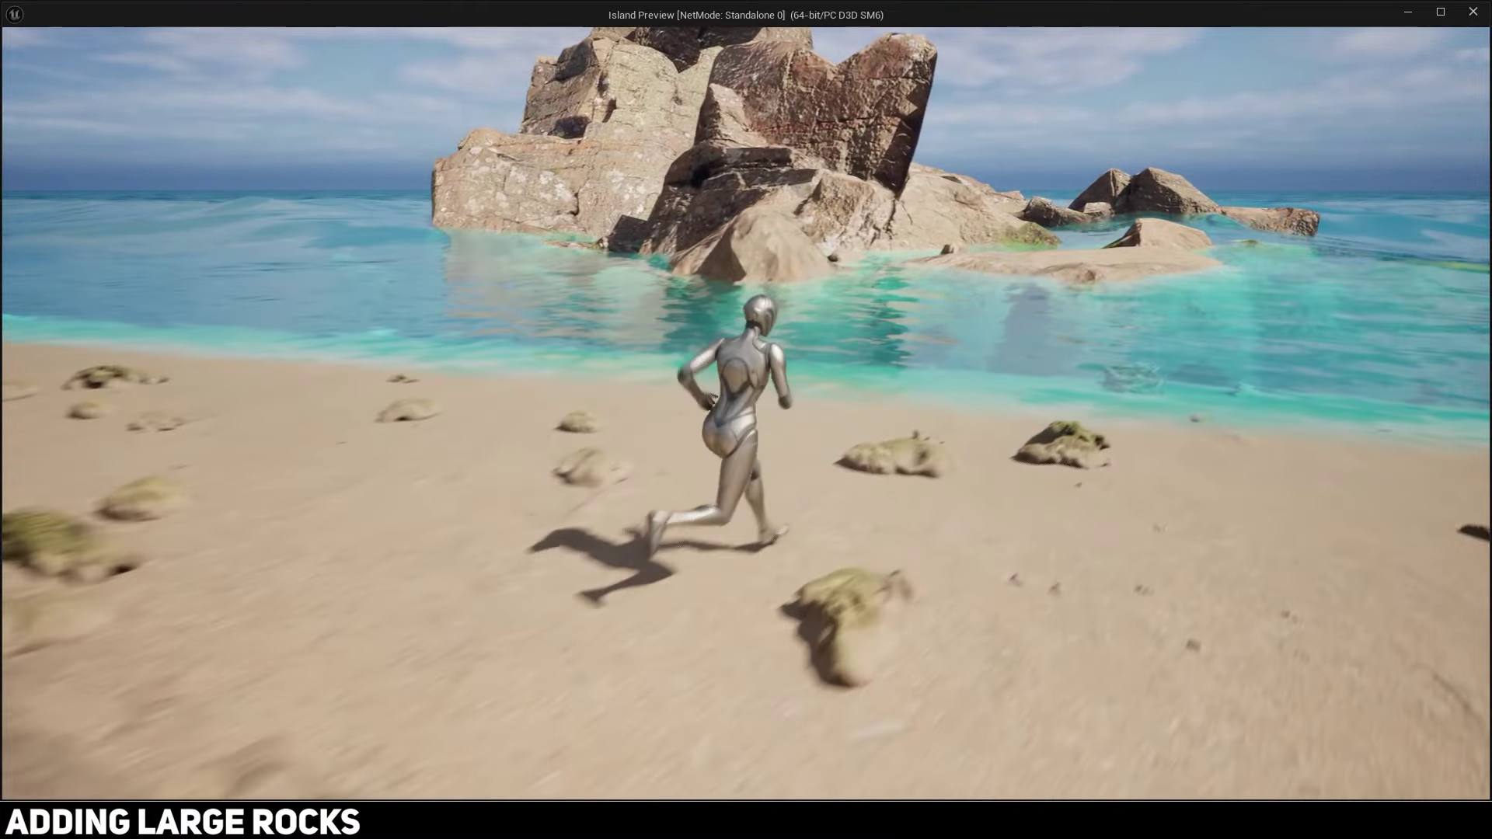
{"action": "key", "text": "space"}
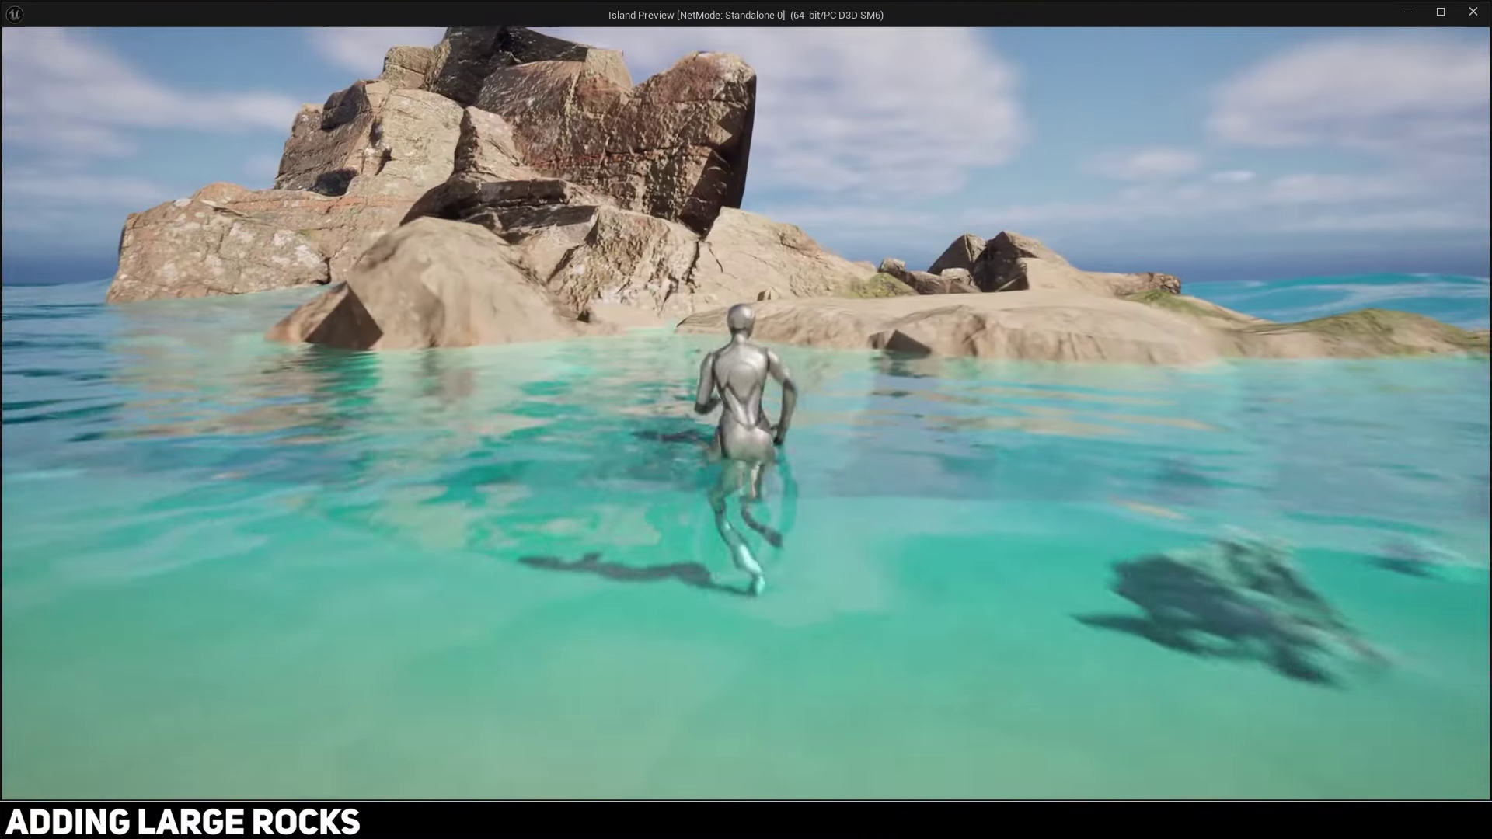
{"action": "key", "text": "space"}
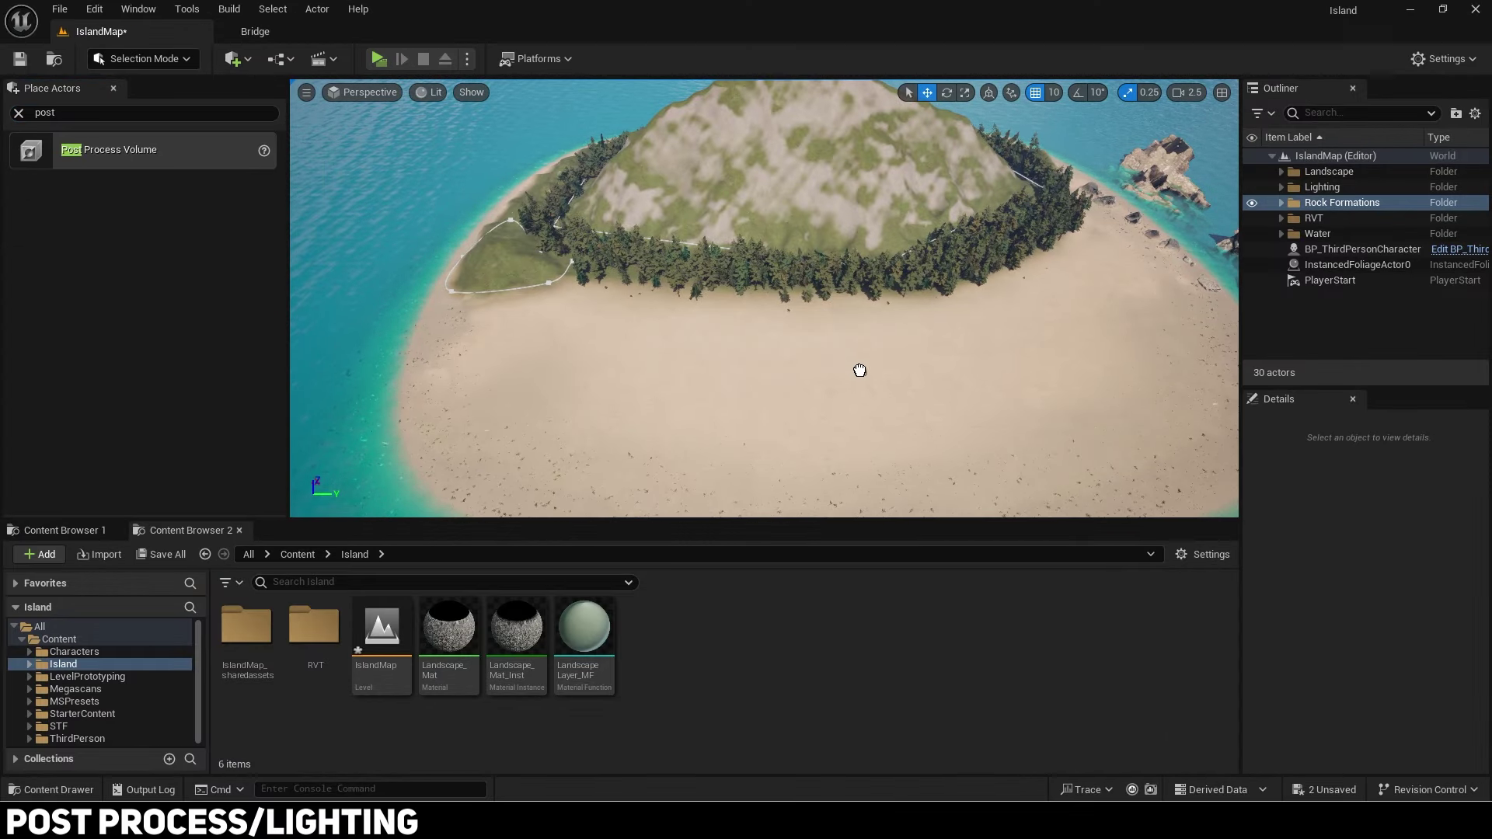
Step: Add a Post Process Volume at location 0, 0, 0 and enable Infinite Extent (Unbound)
{"action": "left_click_drag", "start_coordinate": [860, 370], "coordinate": [858, 367]}
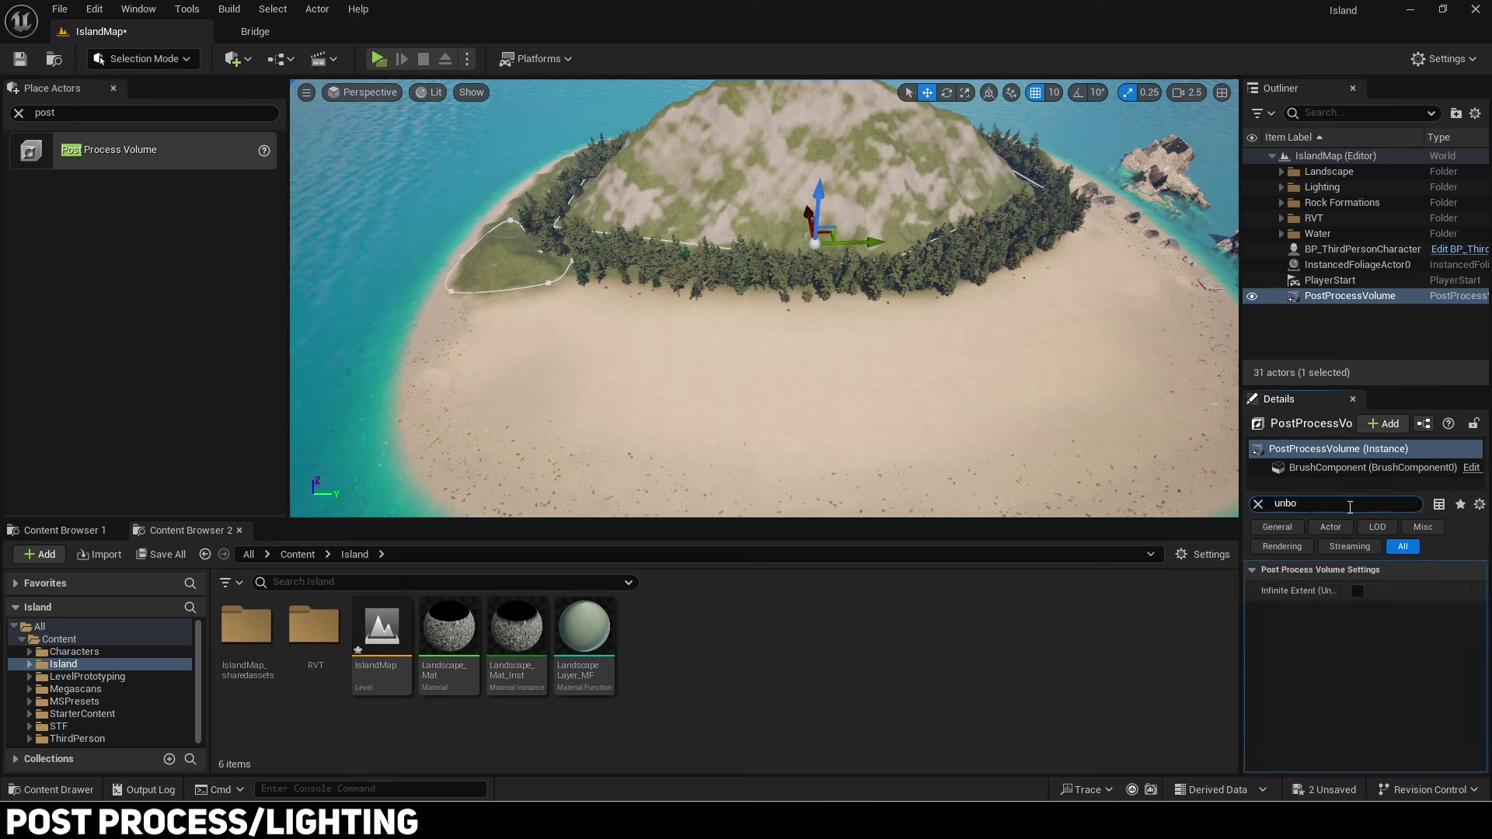
{"action": "left_click", "coordinate": [1358, 593]}
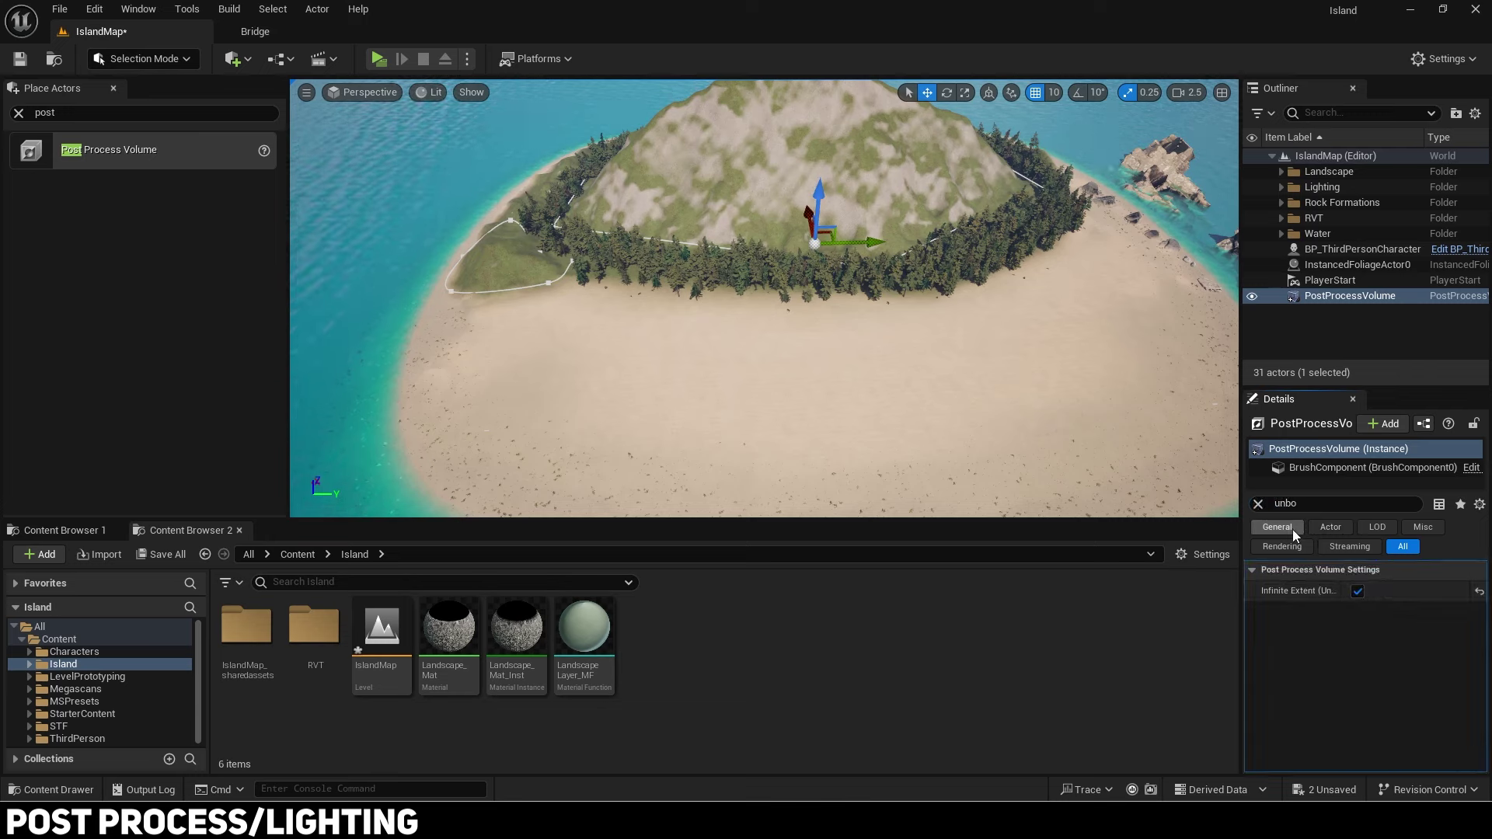
{"action": "left_click", "coordinate": [1258, 503]}
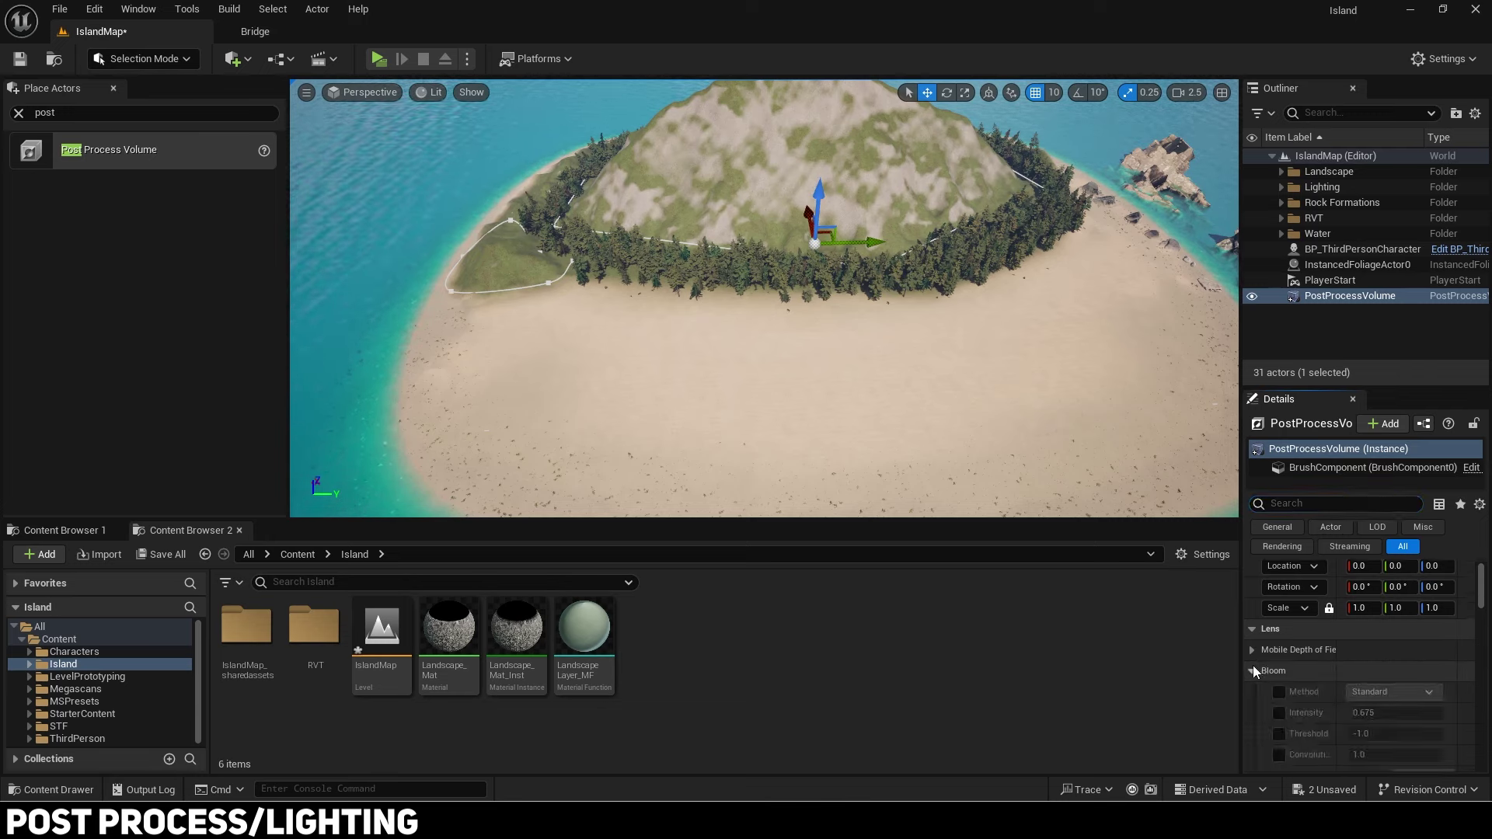
Step: Enable the post process volume's Bloom Intensity override and set it to 1
{"action": "key", "text": "w"}
{"action": "right_click_drag", "start_coordinate": [764, 298], "coordinate": [790, 194]}
{"action": "key", "text": "w"}
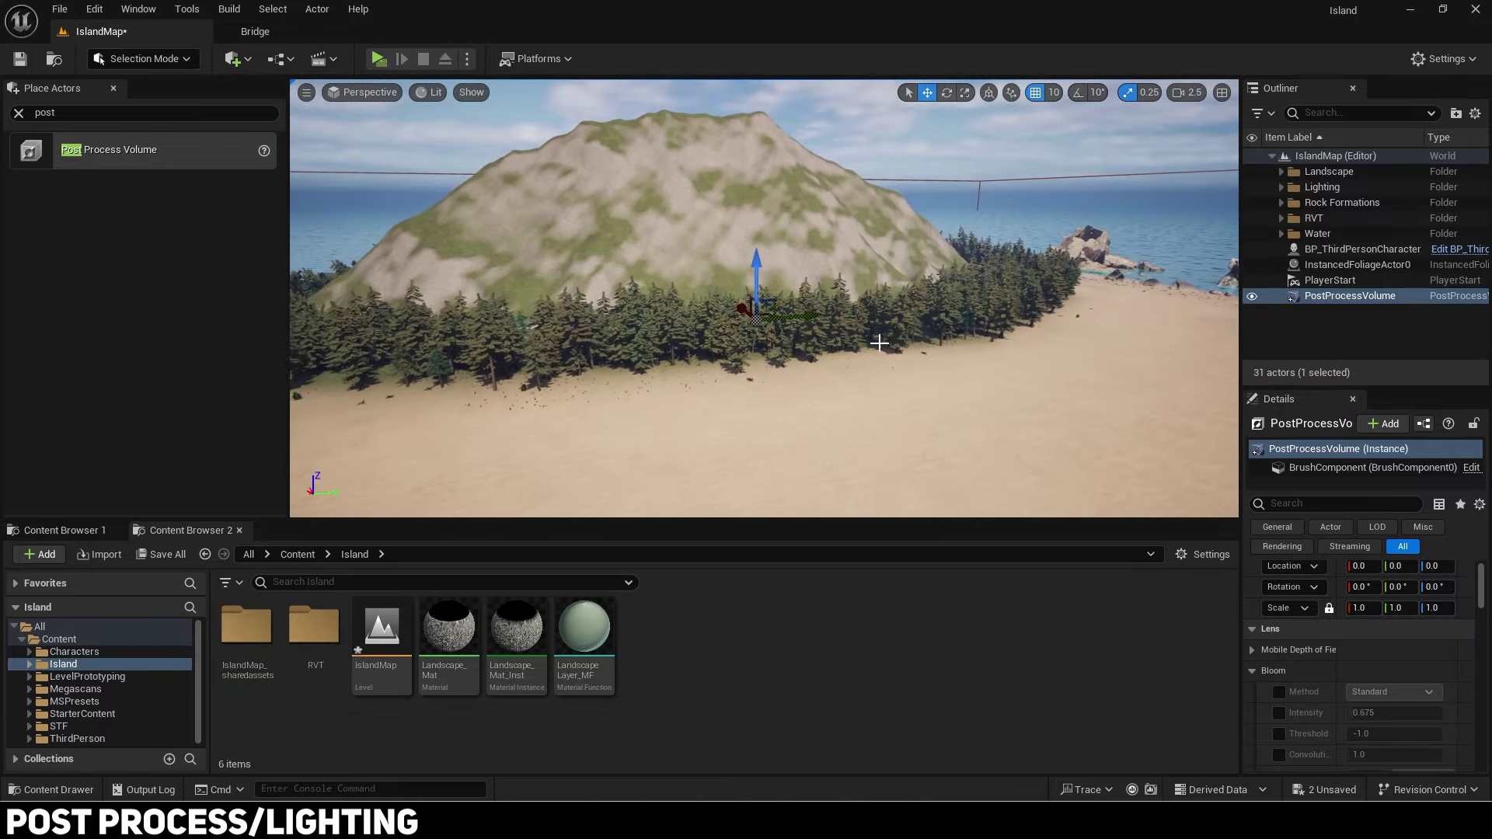
{"action": "left_click", "coordinate": [1279, 710]}
{"action": "scroll", "coordinate": [1318, 706], "scroll_direction": "down", "scroll_amount": 2}
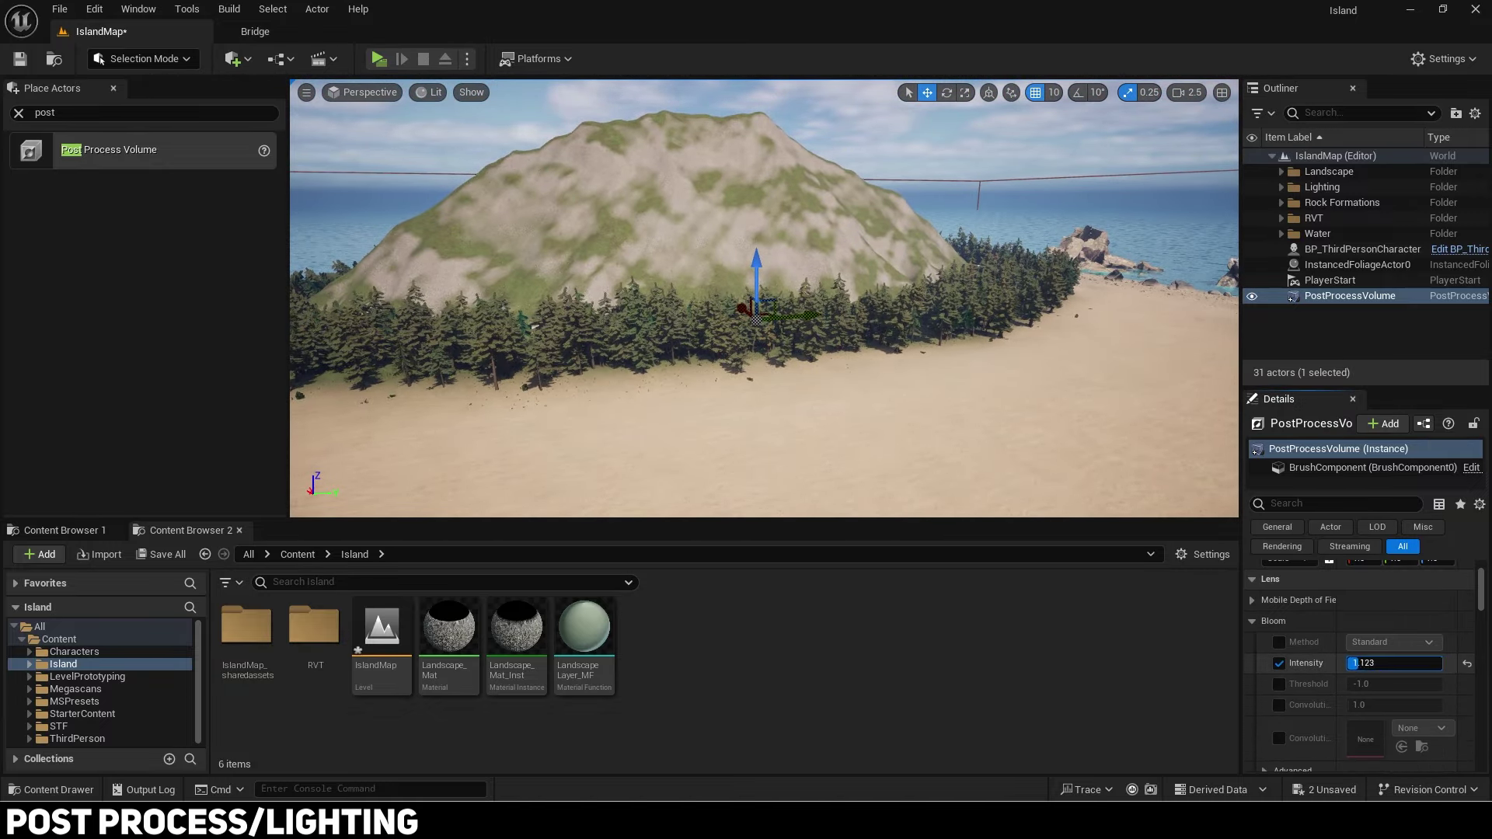
{"action": "type", "text": "1"}
{"action": "key", "text": "Return"}
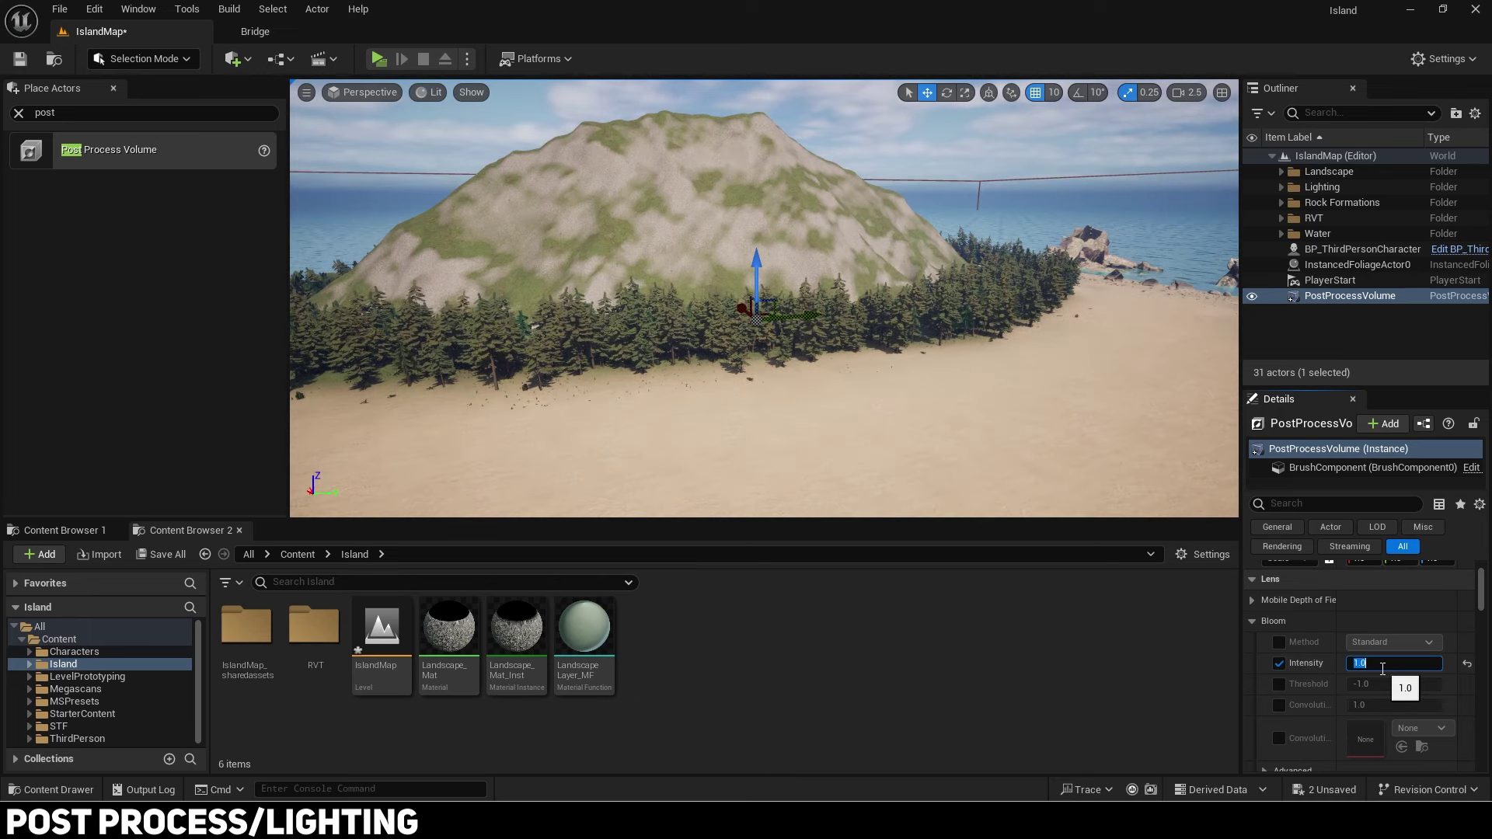
Step: Enable the post process volume's Chromatic Aberration Intensity override and set it to 1
{"action": "left_click", "coordinate": [1251, 621]}
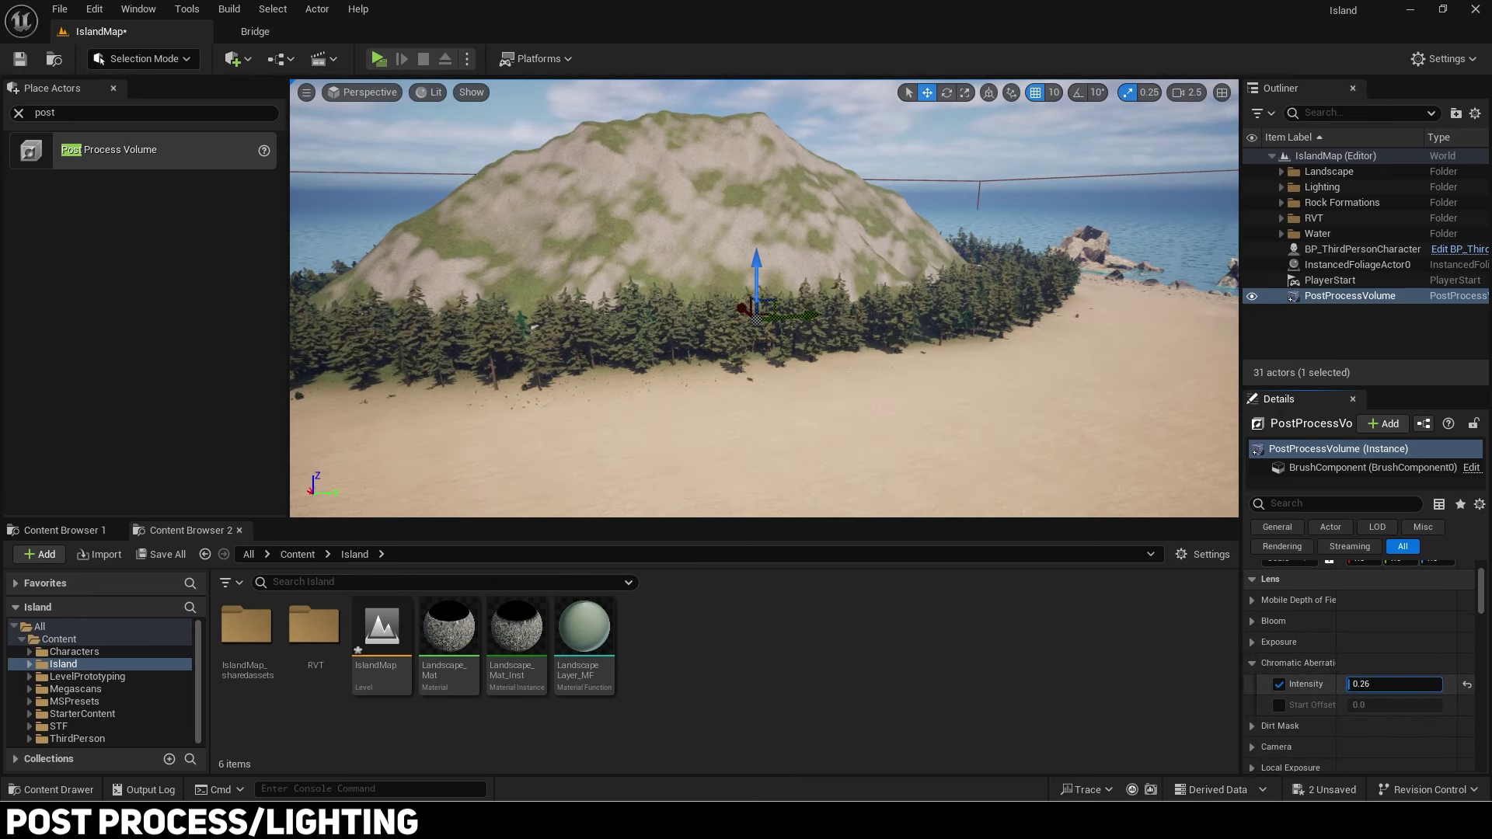
{"action": "key", "text": "Return"}
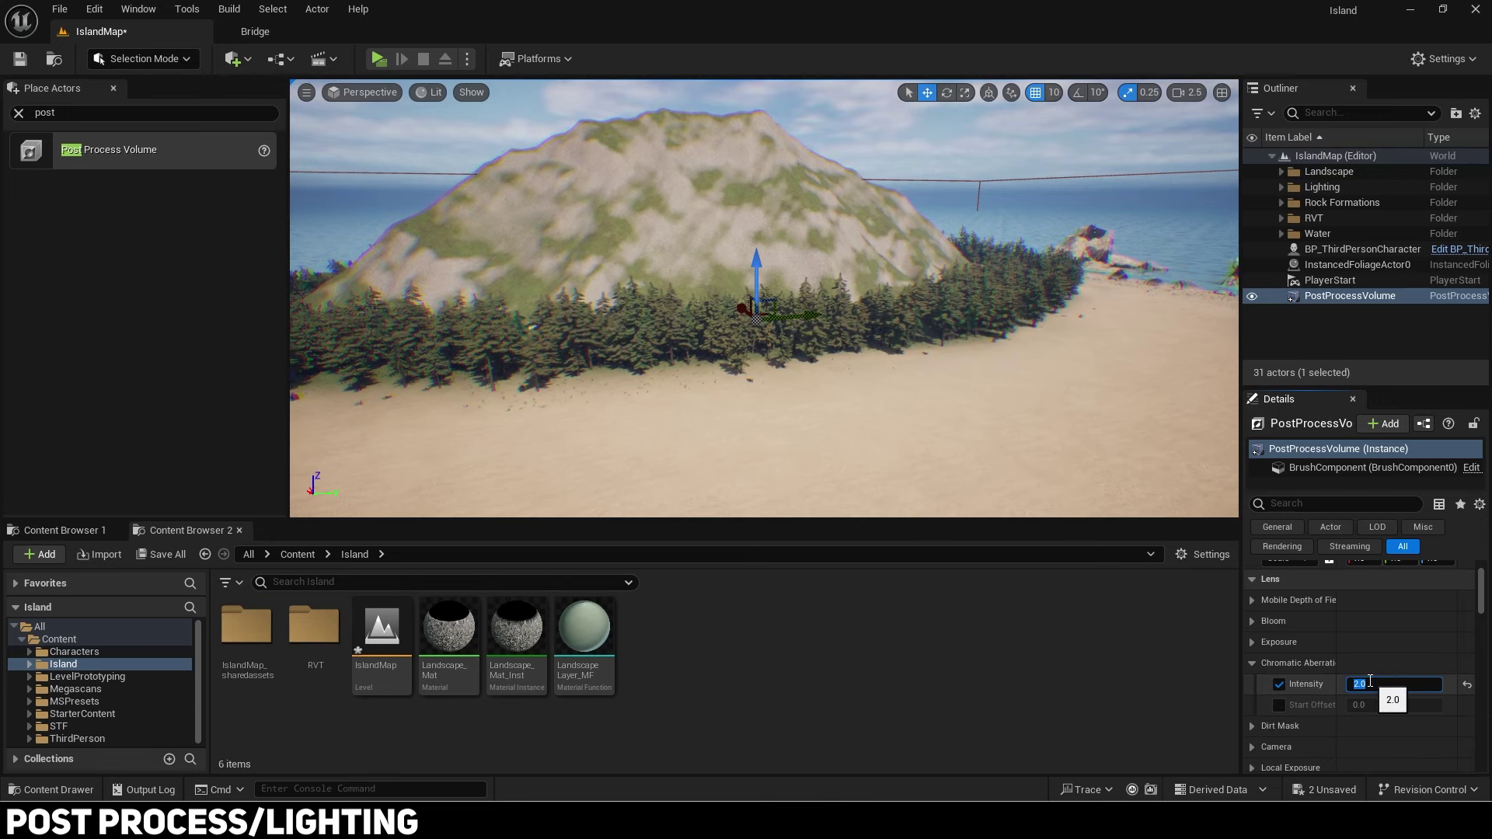
{"action": "type", "text": "1"}
{"action": "key", "text": "Return"}
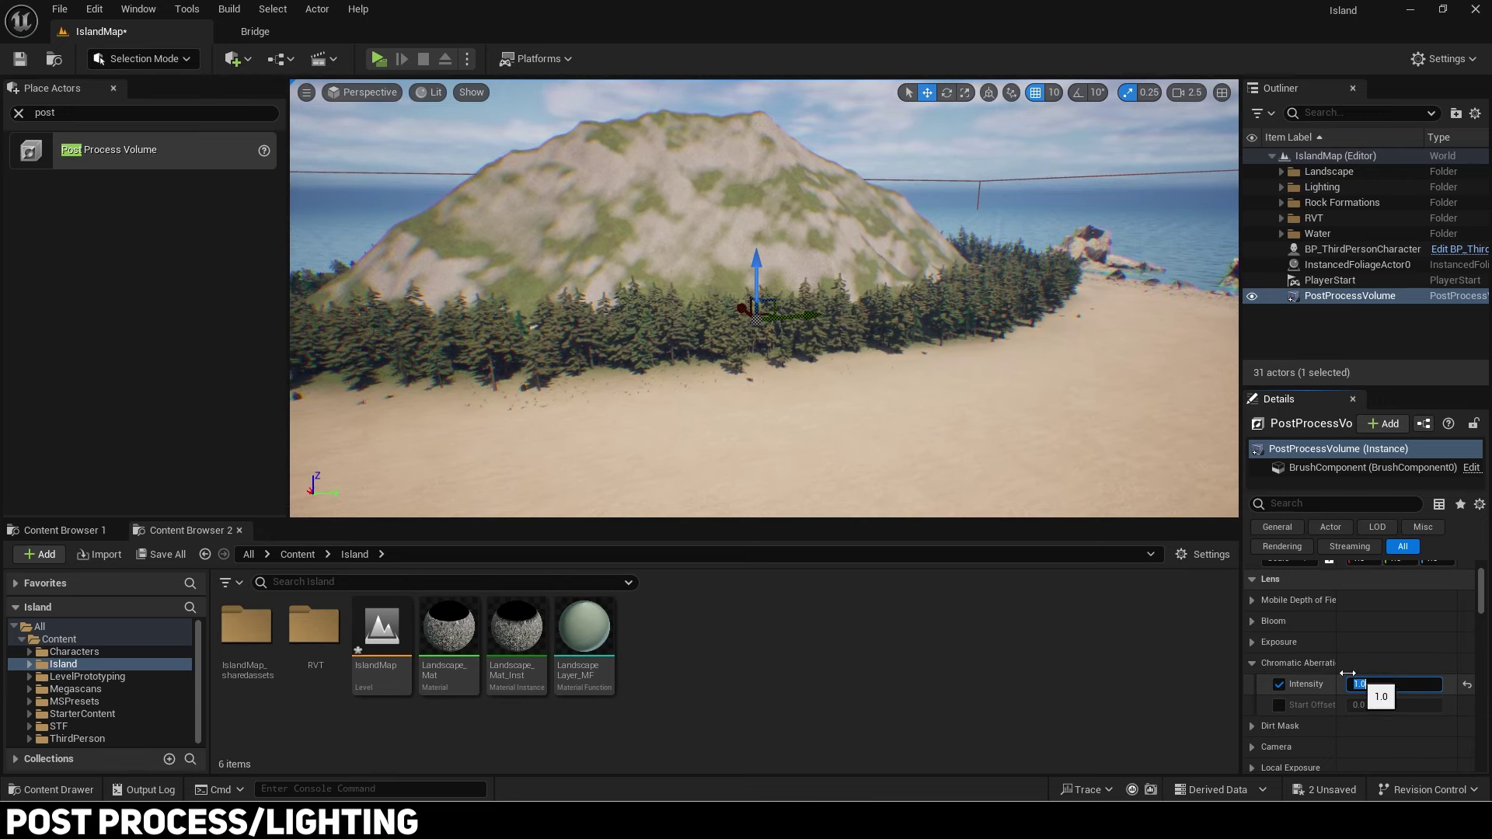
Step: Enable the post process volume's color grading Temp override and keep the white balance at 6500
{"action": "scroll", "coordinate": [1308, 658], "scroll_direction": "down", "scroll_amount": 3}
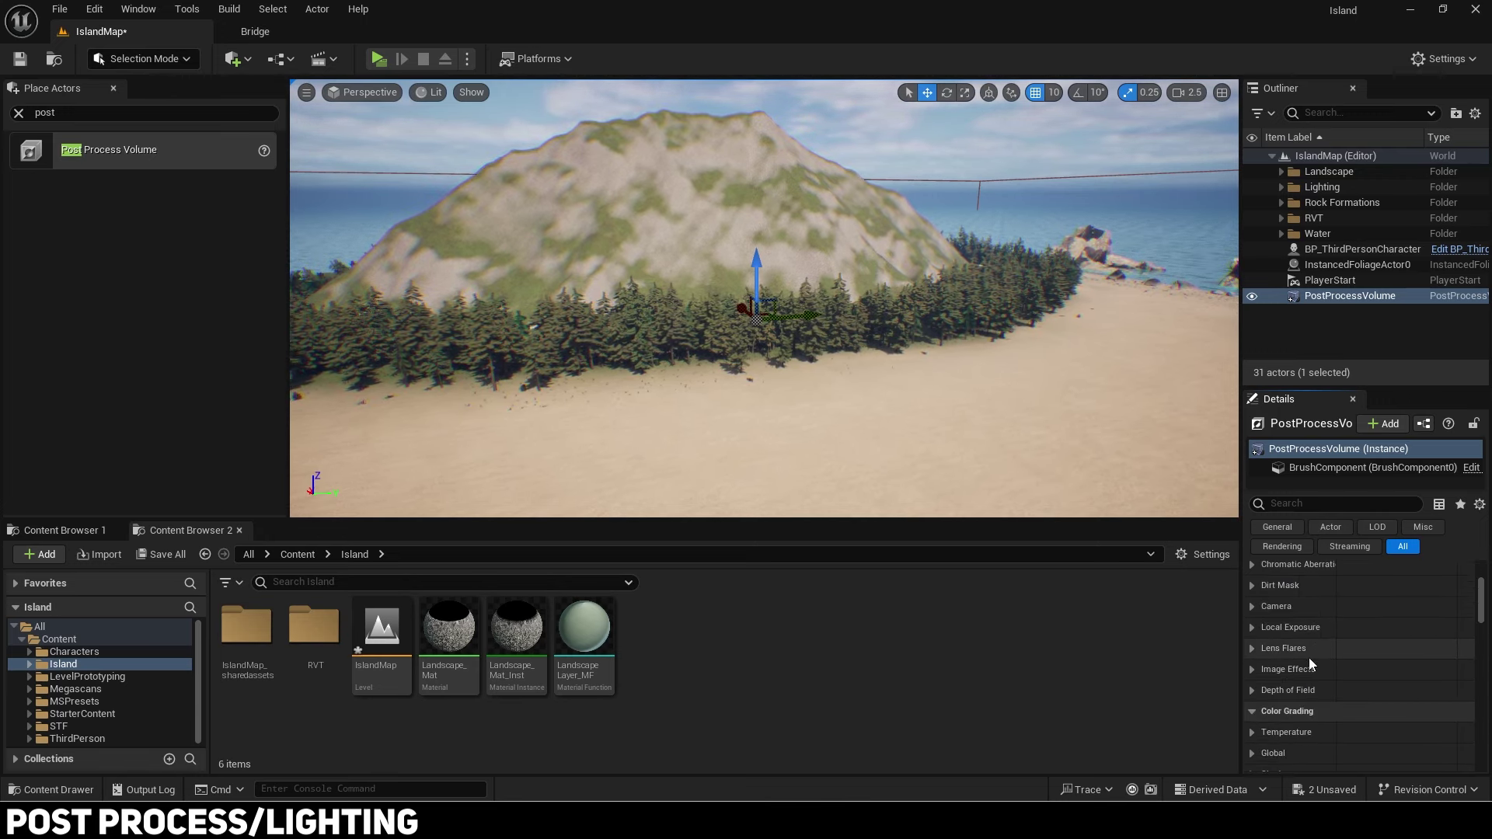
{"action": "left_click", "coordinate": [1253, 669]}
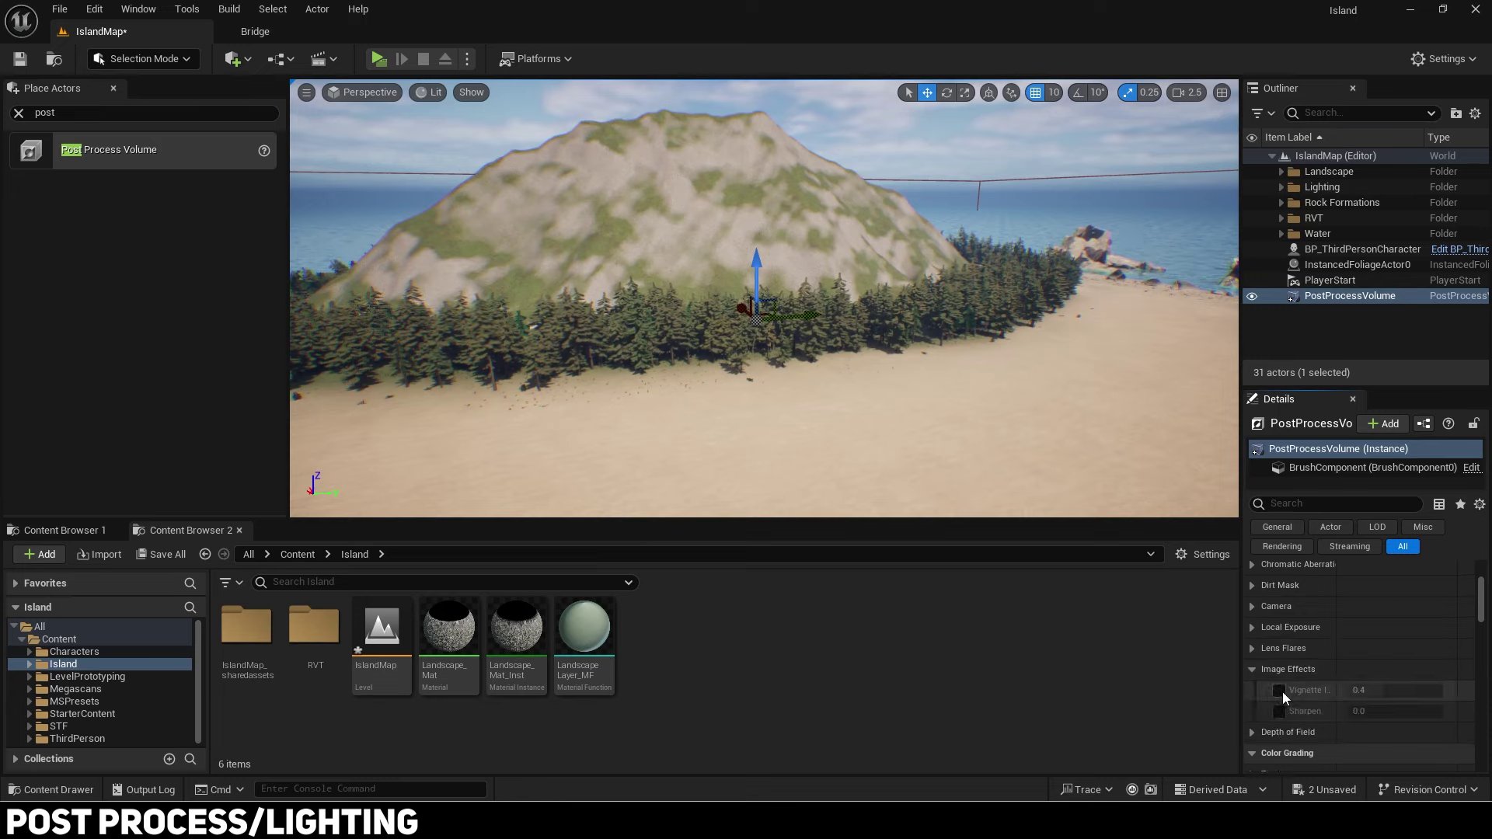
{"action": "left_click", "coordinate": [1253, 670]}
{"action": "scroll", "coordinate": [1278, 672], "scroll_direction": "down", "scroll_amount": 2}
{"action": "left_click", "coordinate": [1256, 664]}
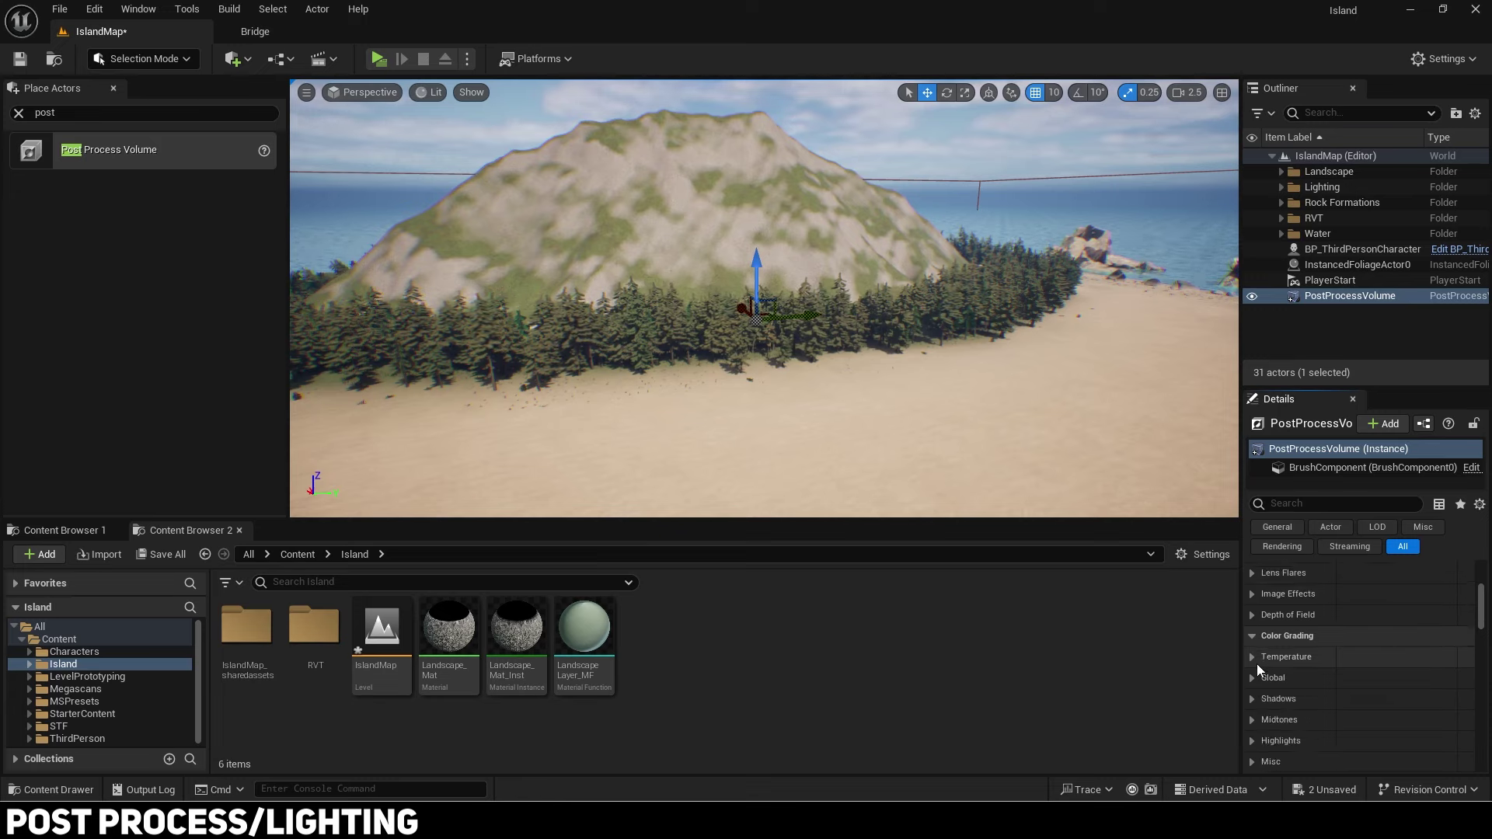
{"action": "left_click", "coordinate": [1278, 698]}
{"action": "left_click_drag", "start_coordinate": [1384, 698], "coordinate": [1352, 699]}
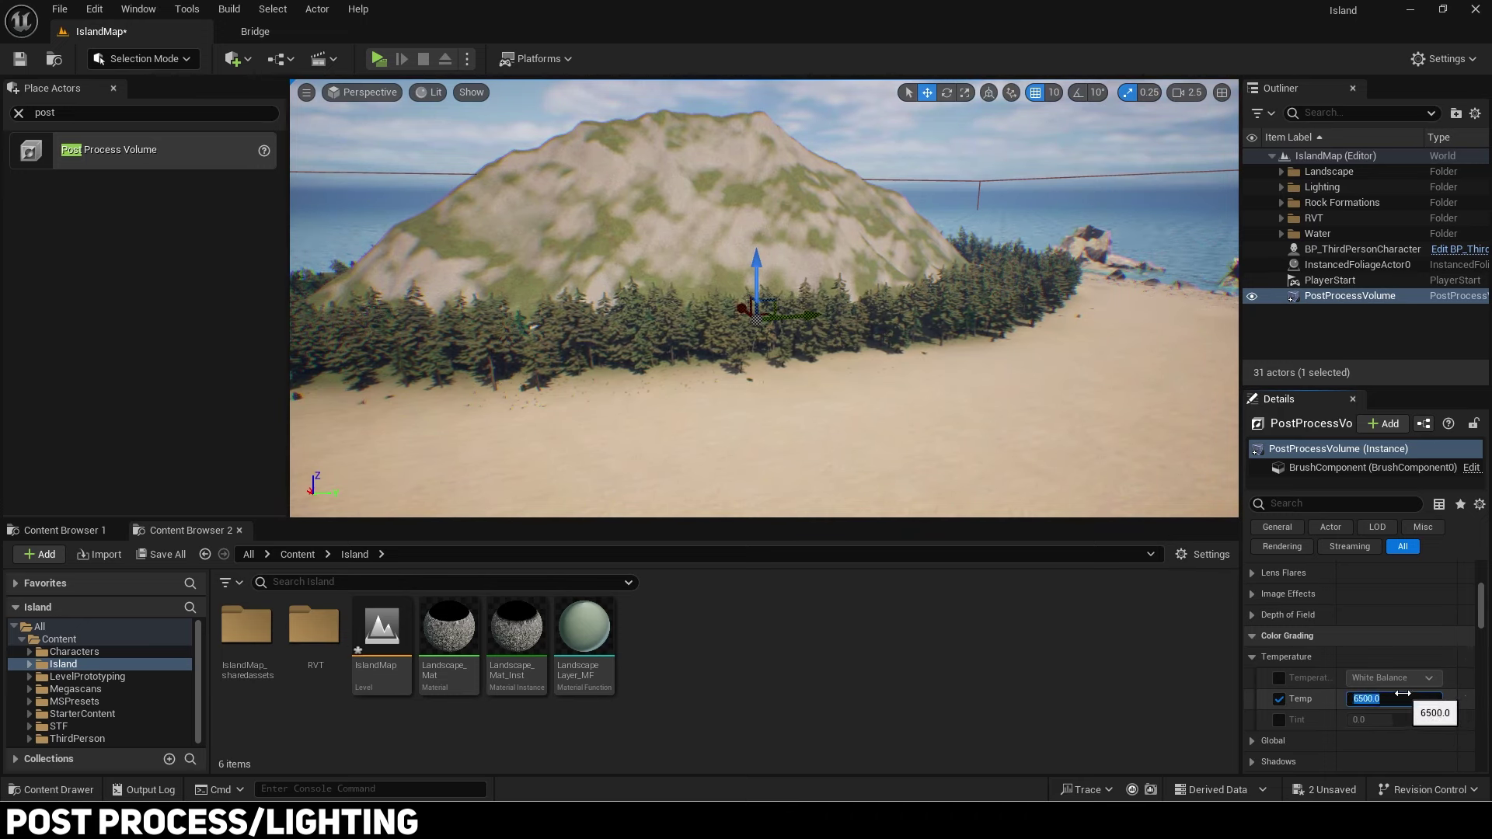
{"action": "left_click", "coordinate": [1250, 657]}
Step: Enable the global Saturation override in the color grading settings and set it to 1.2
{"action": "left_click", "coordinate": [1253, 659]}
{"action": "left_click", "coordinate": [1264, 649]}
{"action": "left_click", "coordinate": [1279, 649]}
{"action": "scroll", "coordinate": [1300, 668], "scroll_direction": "down", "scroll_amount": 2}
{"action": "left_click", "coordinate": [1314, 718]}
{"action": "type", "text": "1.2"}
{"action": "key", "text": "Return"}
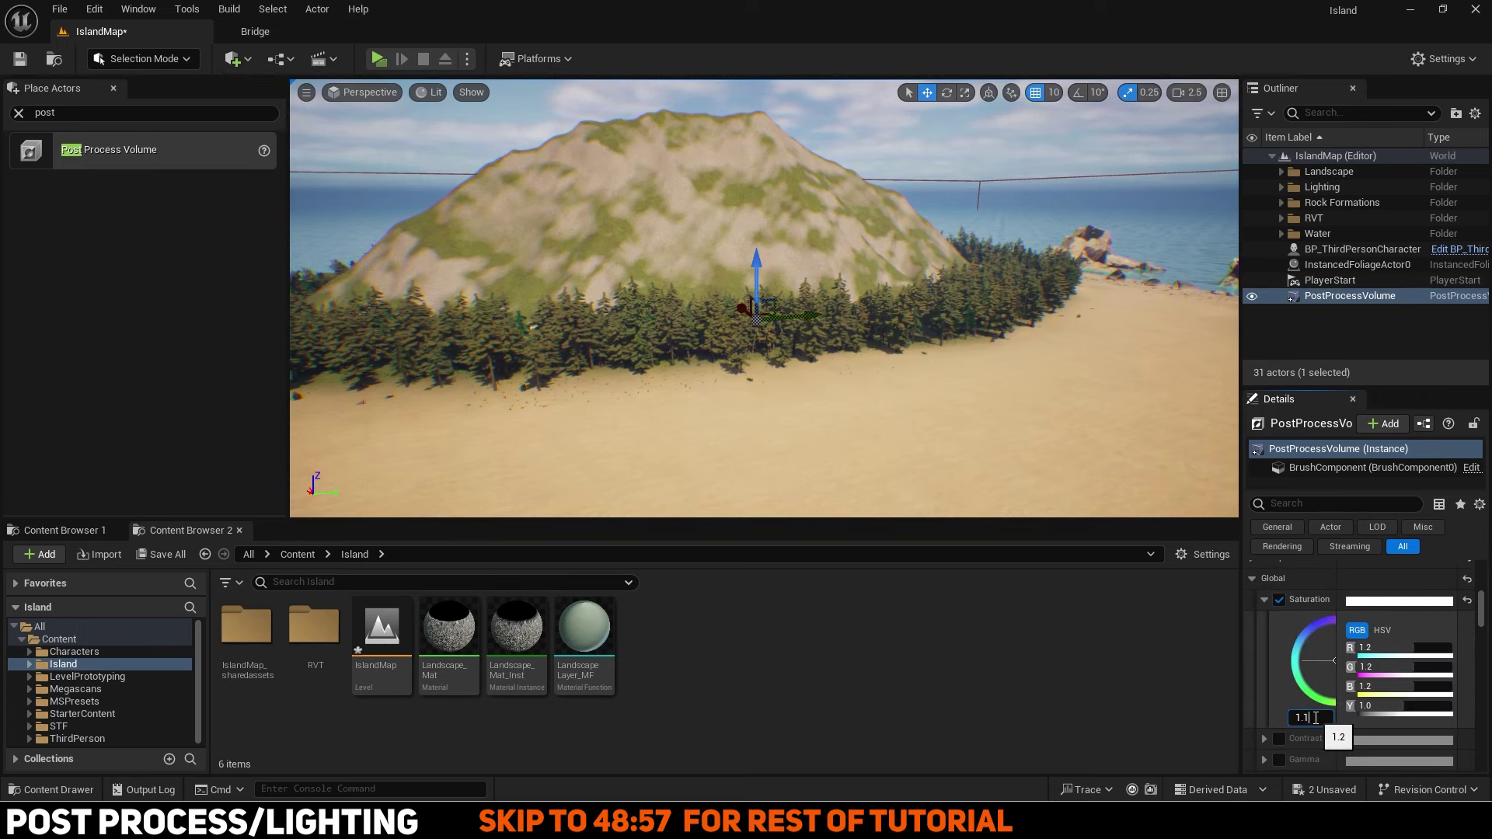
Step: Enable the global Contrast and Gamma overrides in the color grading settings and adjust both slightly
{"action": "left_click", "coordinate": [1265, 600]}
{"action": "left_click", "coordinate": [1265, 621]}
{"action": "left_click", "coordinate": [1279, 621]}
{"action": "left_click_drag", "start_coordinate": [1309, 739], "coordinate": [1314, 739]}
{"action": "left_click", "coordinate": [1264, 621]}
{"action": "left_click", "coordinate": [1264, 642]}
{"action": "left_click", "coordinate": [1280, 642]}
{"action": "left_click_drag", "start_coordinate": [1310, 687], "coordinate": [1314, 707]}
{"action": "left_click", "coordinate": [1264, 568]}
Step: Enable the global Gain override, set it to 1.09, and enlarge the Details panel
{"action": "left_click", "coordinate": [1265, 589]}
{"action": "left_click", "coordinate": [1279, 590]}
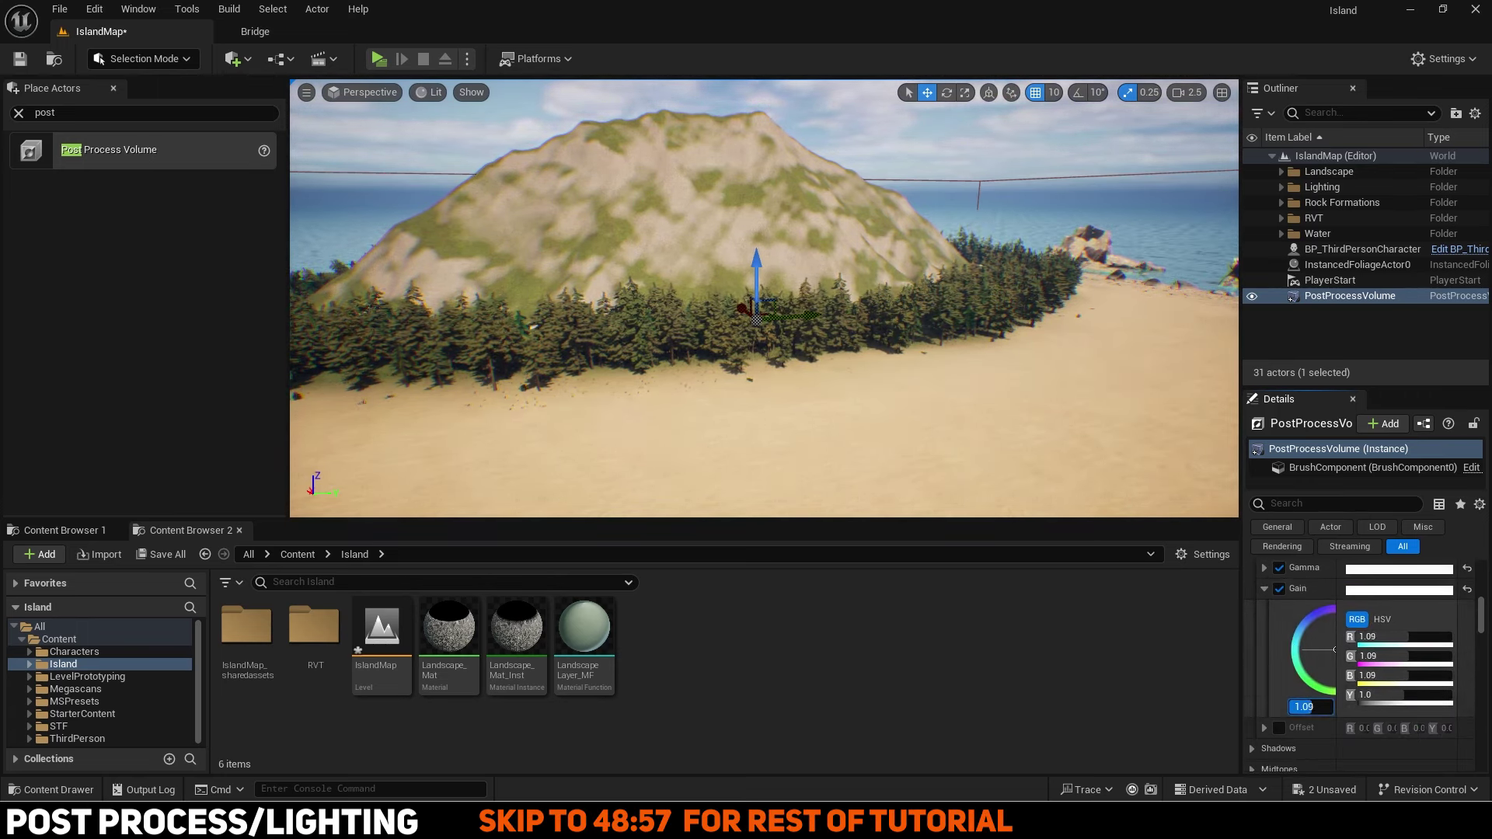
{"action": "left_click", "coordinate": [1264, 589]}
{"action": "scroll", "coordinate": [1306, 661], "scroll_direction": "up", "scroll_amount": 4}
{"action": "left_click_drag", "start_coordinate": [1339, 387], "coordinate": [1339, 306]}
{"action": "left_click", "coordinate": [1252, 536]}
Step: Try a Shadows Saturation override of 1.1, and reset and disable it
{"action": "left_click", "coordinate": [1252, 557]}
{"action": "left_click", "coordinate": [1279, 578]}
{"action": "left_click", "coordinate": [1264, 578]}
{"action": "left_click_drag", "start_coordinate": [1310, 698], "coordinate": [1315, 697]}
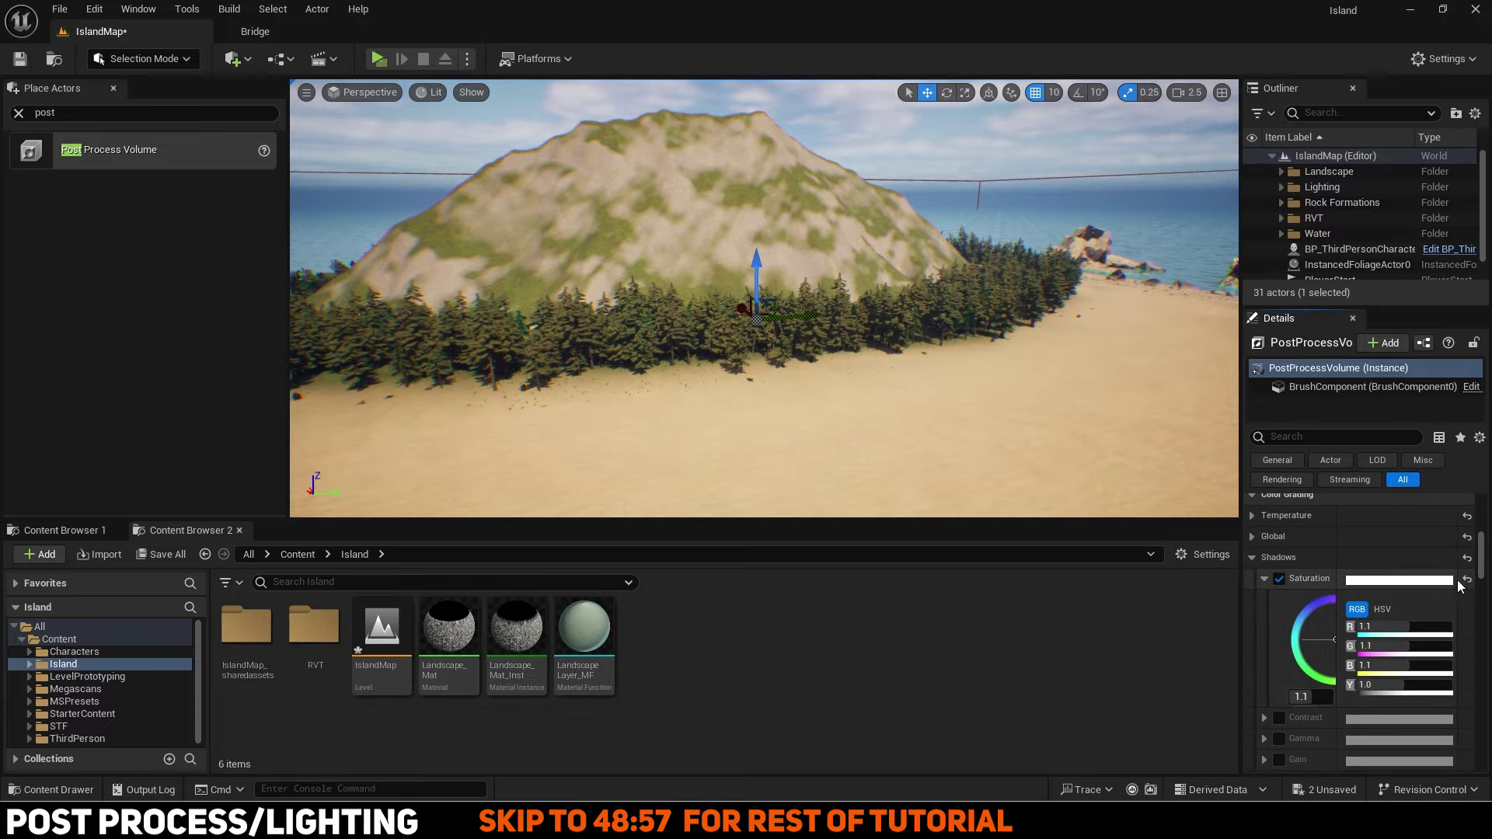
{"action": "left_click", "coordinate": [1467, 579]}
{"action": "left_click", "coordinate": [1280, 579]}
{"action": "left_click", "coordinate": [1265, 578]}
Step: Enable the Shadows Contrast override and adjust it while viewing the trees up close
{"action": "left_click", "coordinate": [1265, 599]}
{"action": "left_click", "coordinate": [1279, 599]}
{"action": "right_click_drag", "start_coordinate": [894, 334], "coordinate": [905, 350]}
{"action": "mouse_move", "coordinate": [1308, 718]}
{"action": "left_mouse_down"}
{"action": "mouse_move", "coordinate": [1322, 718]}
{"action": "mouse_move", "coordinate": [1311, 739]}
{"action": "left_mouse_up"}
{"action": "left_click", "coordinate": [1264, 599]}
Step: Enable the Shadows Gamma override and set it to 0.95
{"action": "left_click", "coordinate": [1265, 620]}
{"action": "left_click", "coordinate": [1279, 620]}
{"action": "left_click", "coordinate": [1310, 739]}
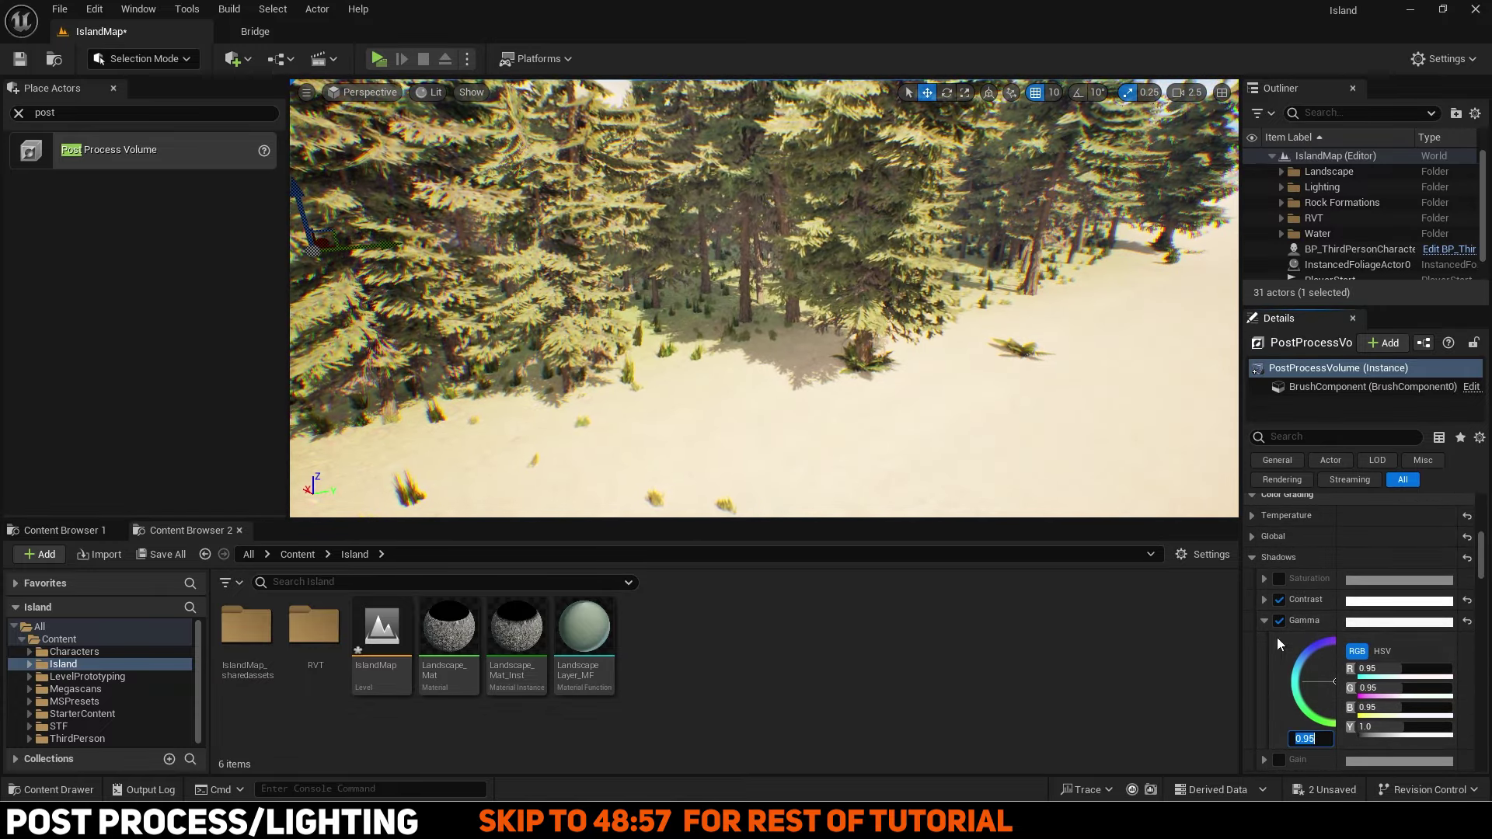
{"action": "left_click", "coordinate": [1265, 620]}
{"action": "right_click_drag", "start_coordinate": [894, 334], "coordinate": [897, 342]}
Step: Enable the Midtones Saturation override and set it to 1.1
{"action": "left_click", "coordinate": [1252, 558]}
{"action": "left_click", "coordinate": [1252, 578]}
{"action": "left_click", "coordinate": [1279, 599]}
{"action": "left_click", "coordinate": [1264, 599]}
{"action": "left_click_drag", "start_coordinate": [1305, 718], "coordinate": [1314, 718]}
{"action": "right_click_drag", "start_coordinate": [894, 334], "coordinate": [901, 350]}
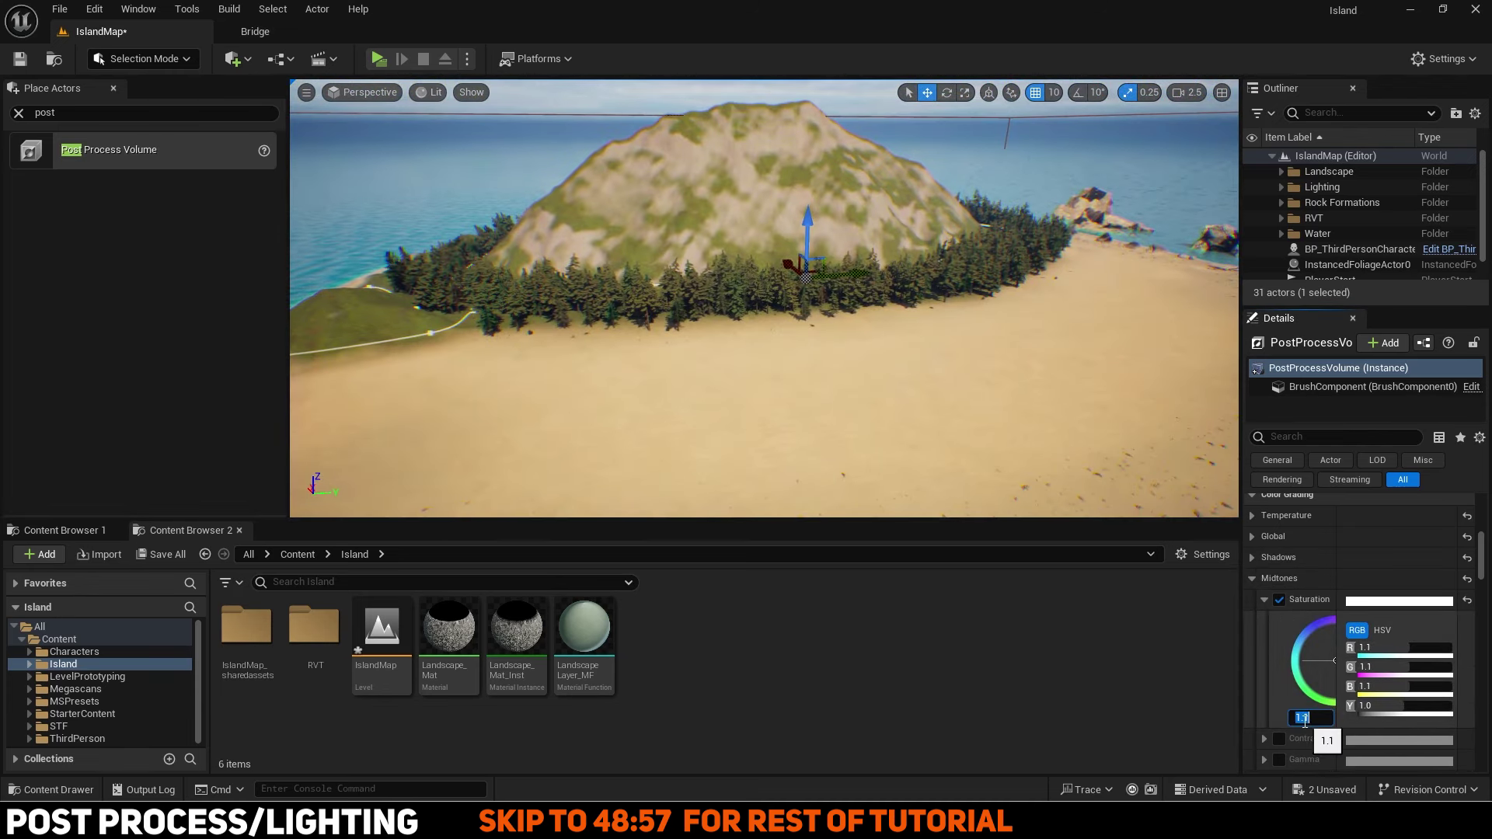
{"action": "left_click", "coordinate": [1265, 600]}
Step: Enable the Midtones Contrast and Gamma overrides and adjust the contrast
{"action": "left_click", "coordinate": [1265, 620]}
{"action": "left_click", "coordinate": [1280, 620]}
{"action": "scroll", "coordinate": [1283, 660], "scroll_direction": "down", "scroll_amount": 1}
{"action": "left_click_drag", "start_coordinate": [1302, 714], "coordinate": [1313, 756]}
{"action": "left_click", "coordinate": [1264, 596]}
{"action": "left_click", "coordinate": [1265, 617]}
{"action": "left_click", "coordinate": [1279, 617]}
{"action": "left_click", "coordinate": [1265, 617]}
{"action": "left_click", "coordinate": [1252, 554]}
Step: Try the Highlights Saturation, Contrast and Gamma overrides and disable them again
{"action": "left_click", "coordinate": [1252, 575]}
{"action": "left_click", "coordinate": [1279, 596]}
{"action": "left_click", "coordinate": [1265, 596]}
{"action": "left_click", "coordinate": [1279, 596]}
{"action": "left_click", "coordinate": [1265, 596]}
{"action": "left_click", "coordinate": [1279, 617]}
{"action": "left_click", "coordinate": [1265, 617]}
{"action": "left_click", "coordinate": [1264, 638]}
{"action": "left_click", "coordinate": [1279, 638]}
{"action": "left_click", "coordinate": [1279, 638]}
{"action": "left_click", "coordinate": [1252, 575]}
Step: Try a Film Grain Intensity override of 1 and disable it again
{"action": "scroll", "coordinate": [1269, 627], "scroll_direction": "down", "scroll_amount": 2}
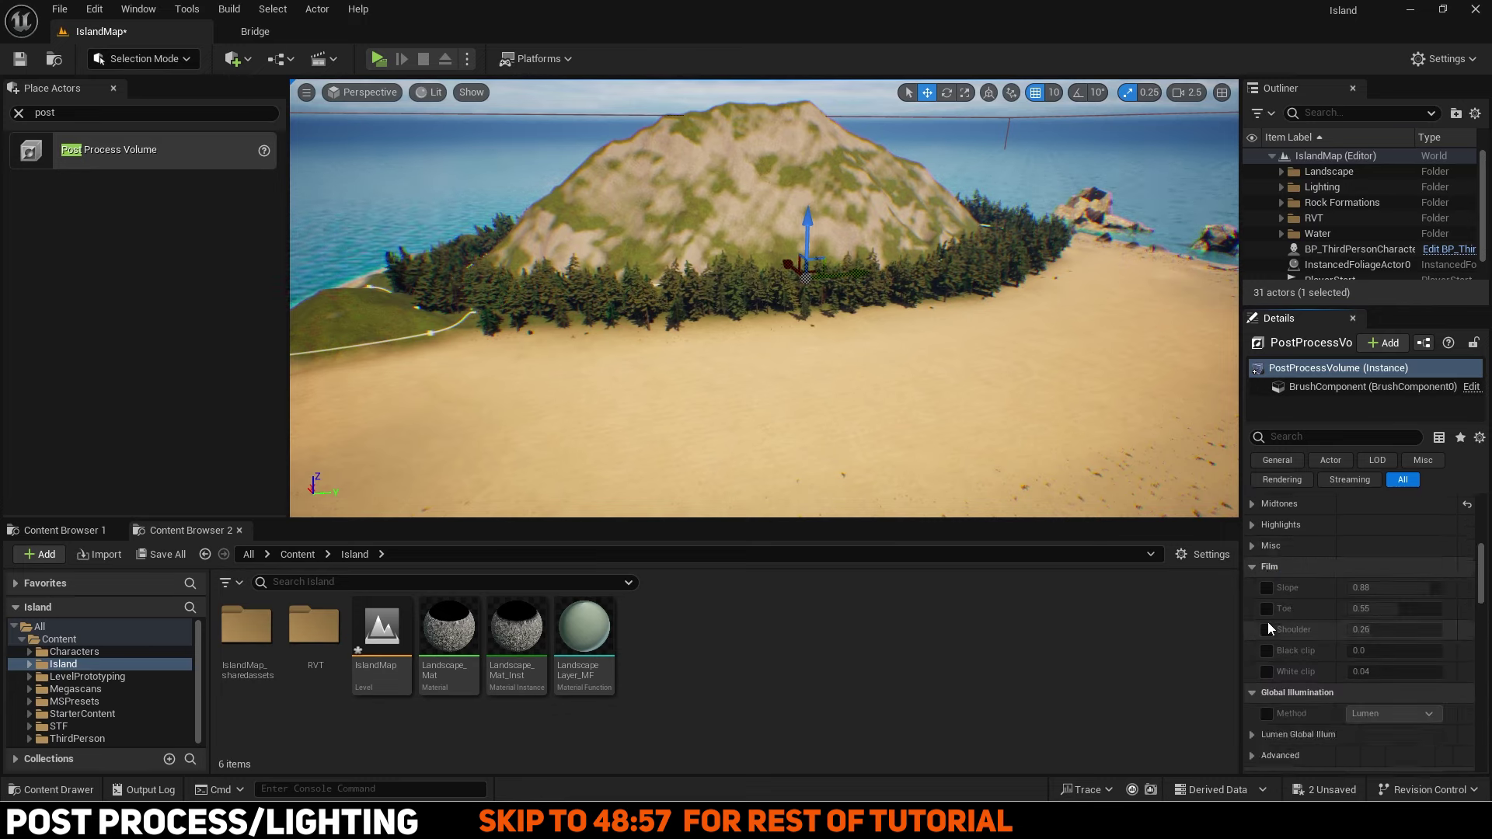
{"action": "scroll", "coordinate": [1269, 628], "scroll_direction": "down", "scroll_amount": 4}
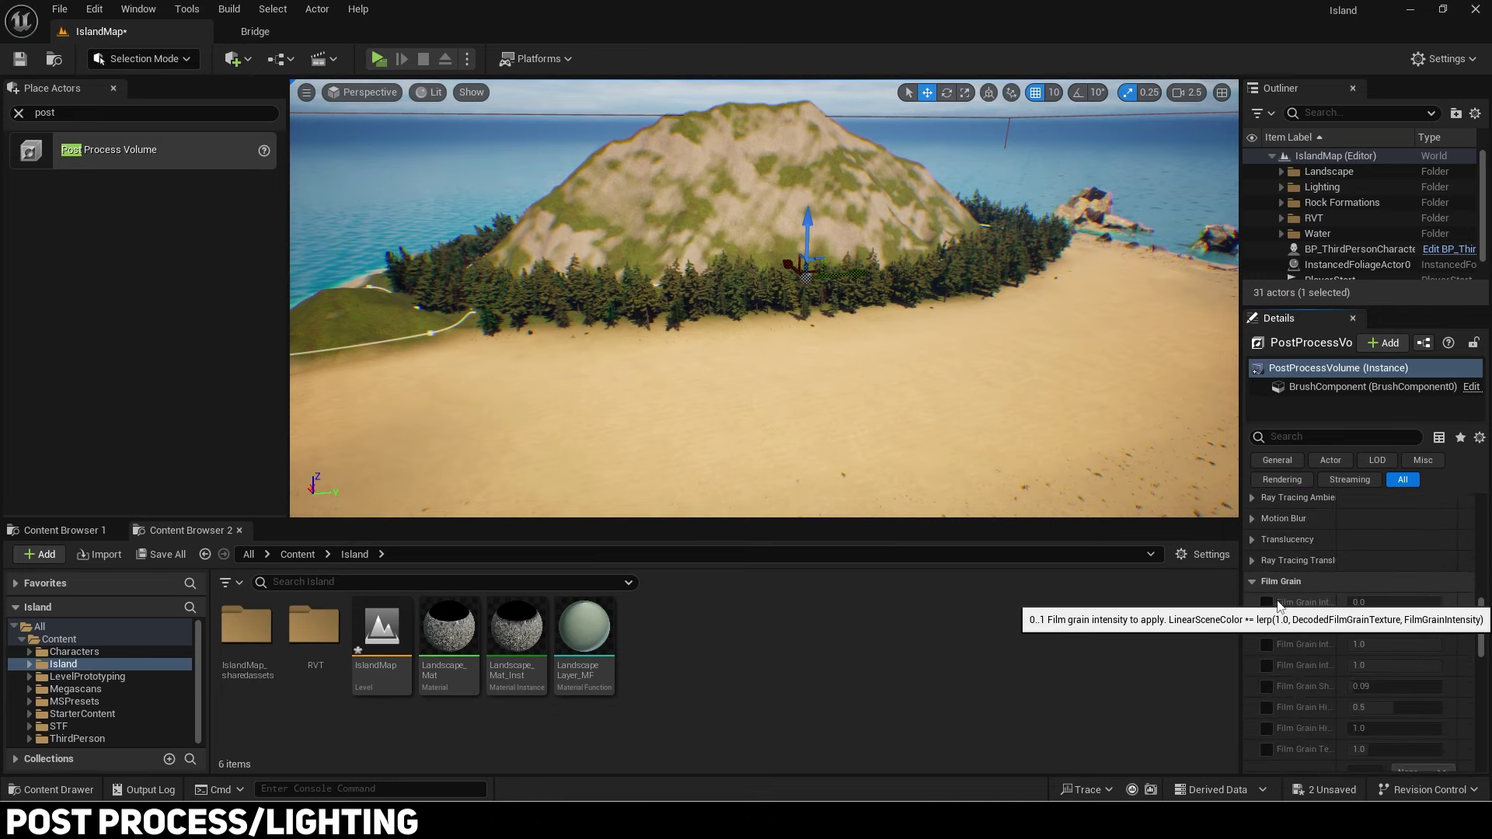
{"action": "left_click", "coordinate": [1268, 603]}
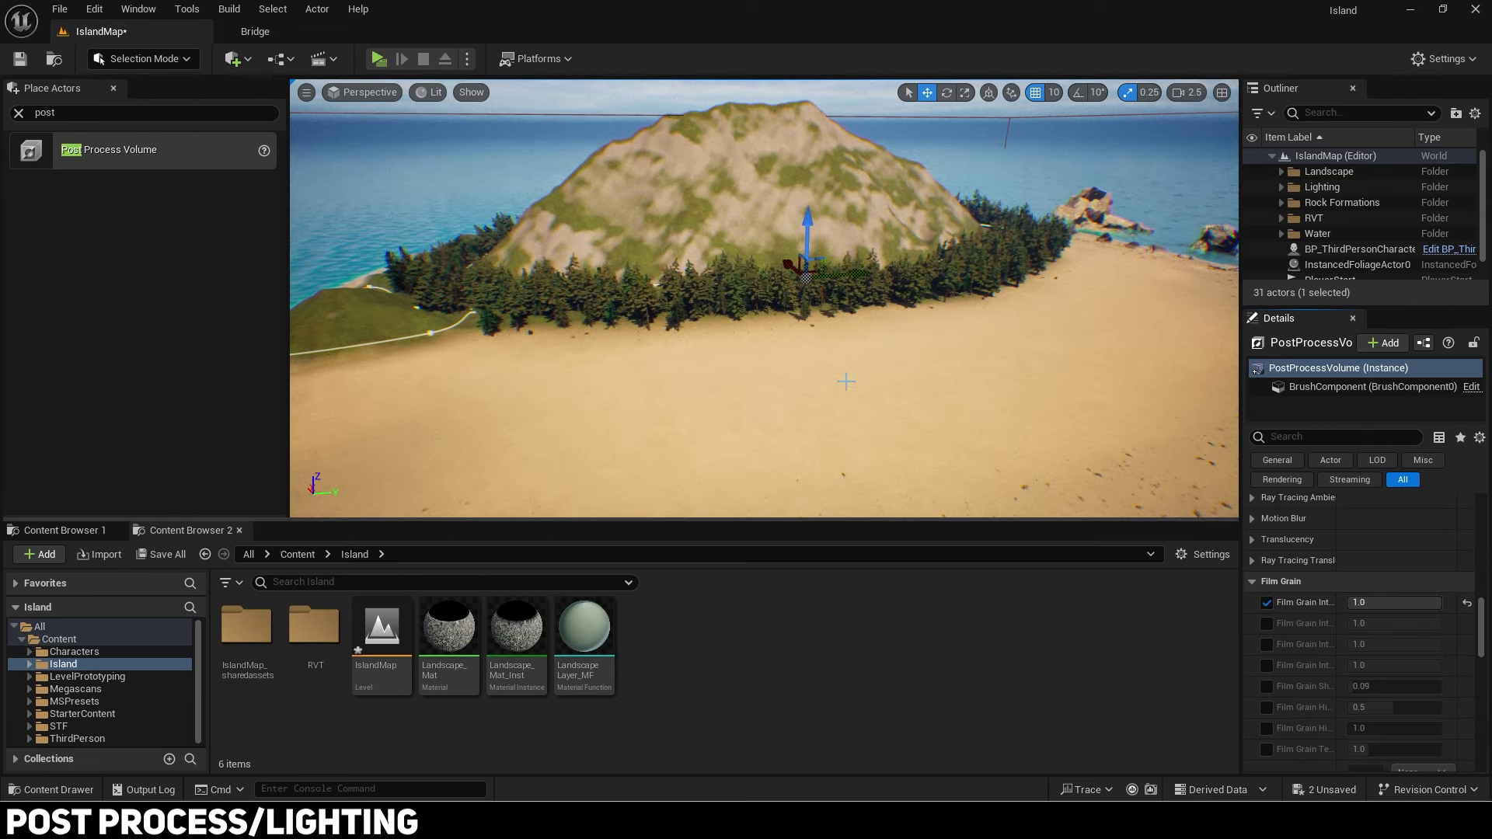
{"action": "mouse_move", "coordinate": [846, 381]}
{"action": "right_mouse_down"}
{"action": "mouse_move", "coordinate": [831, 351]}
{"action": "mouse_move", "coordinate": [851, 356]}
{"action": "right_mouse_up"}
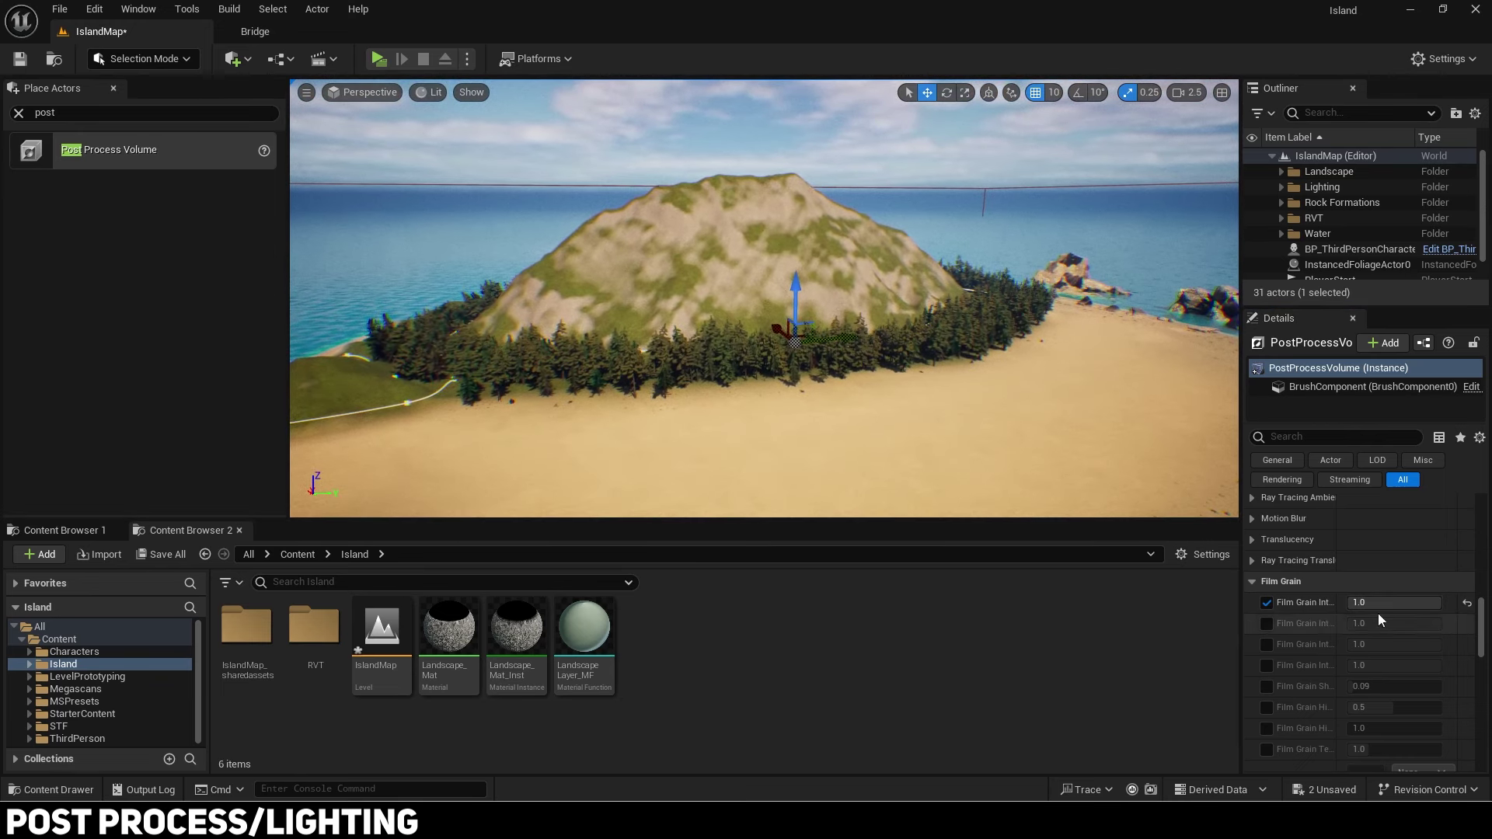
{"action": "left_click", "coordinate": [1268, 603]}
Step: Try adjusting the post process volume's Blend Weight to compare the effect's strength
{"action": "scroll", "coordinate": [1253, 585], "scroll_direction": "down", "scroll_amount": 3}
{"action": "scroll", "coordinate": [1253, 581], "scroll_direction": "down", "scroll_amount": 3}
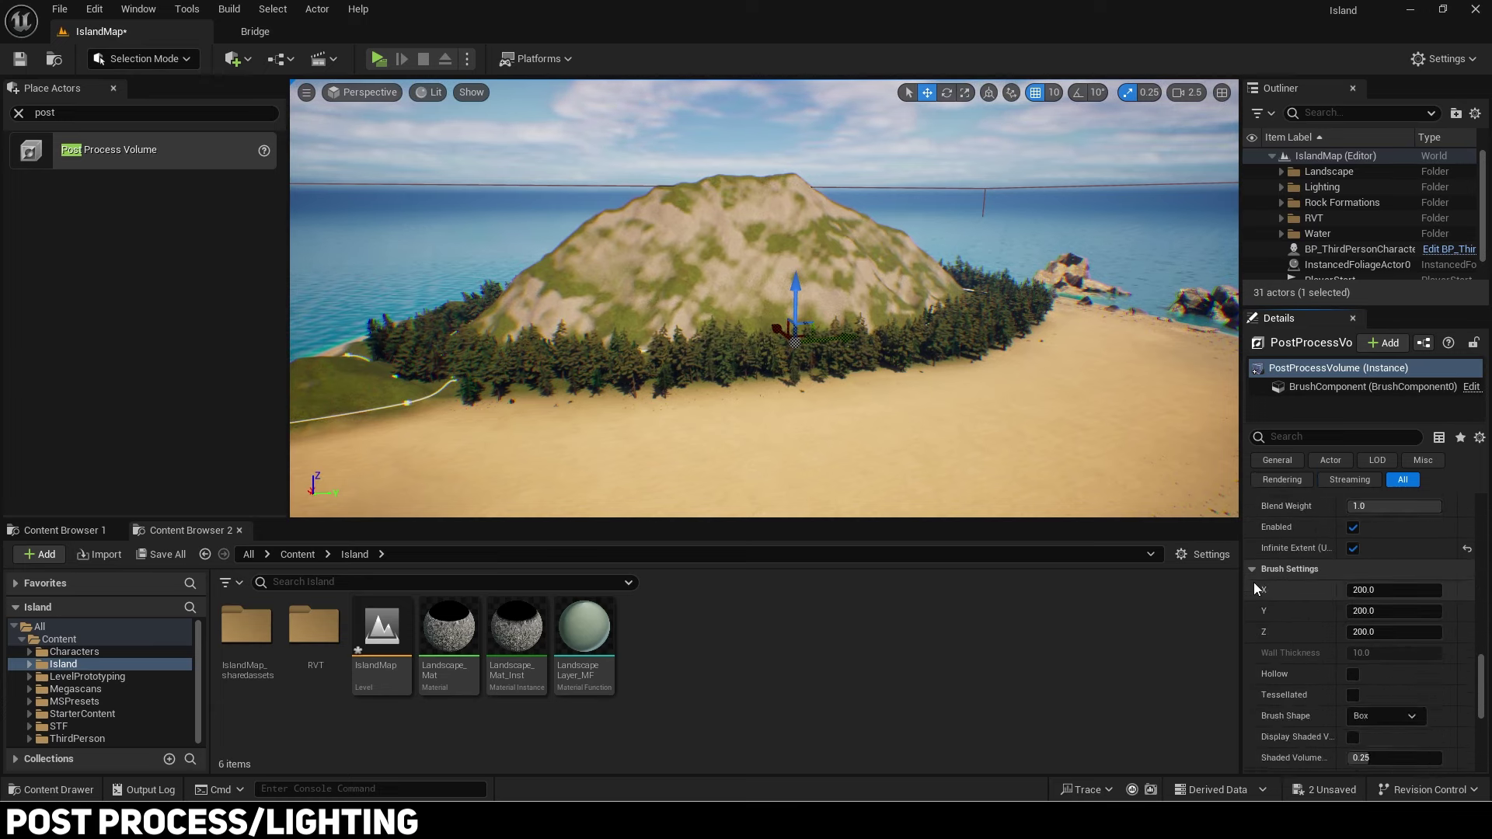
{"action": "left_click_drag", "start_coordinate": [1396, 605], "coordinate": [1442, 607]}
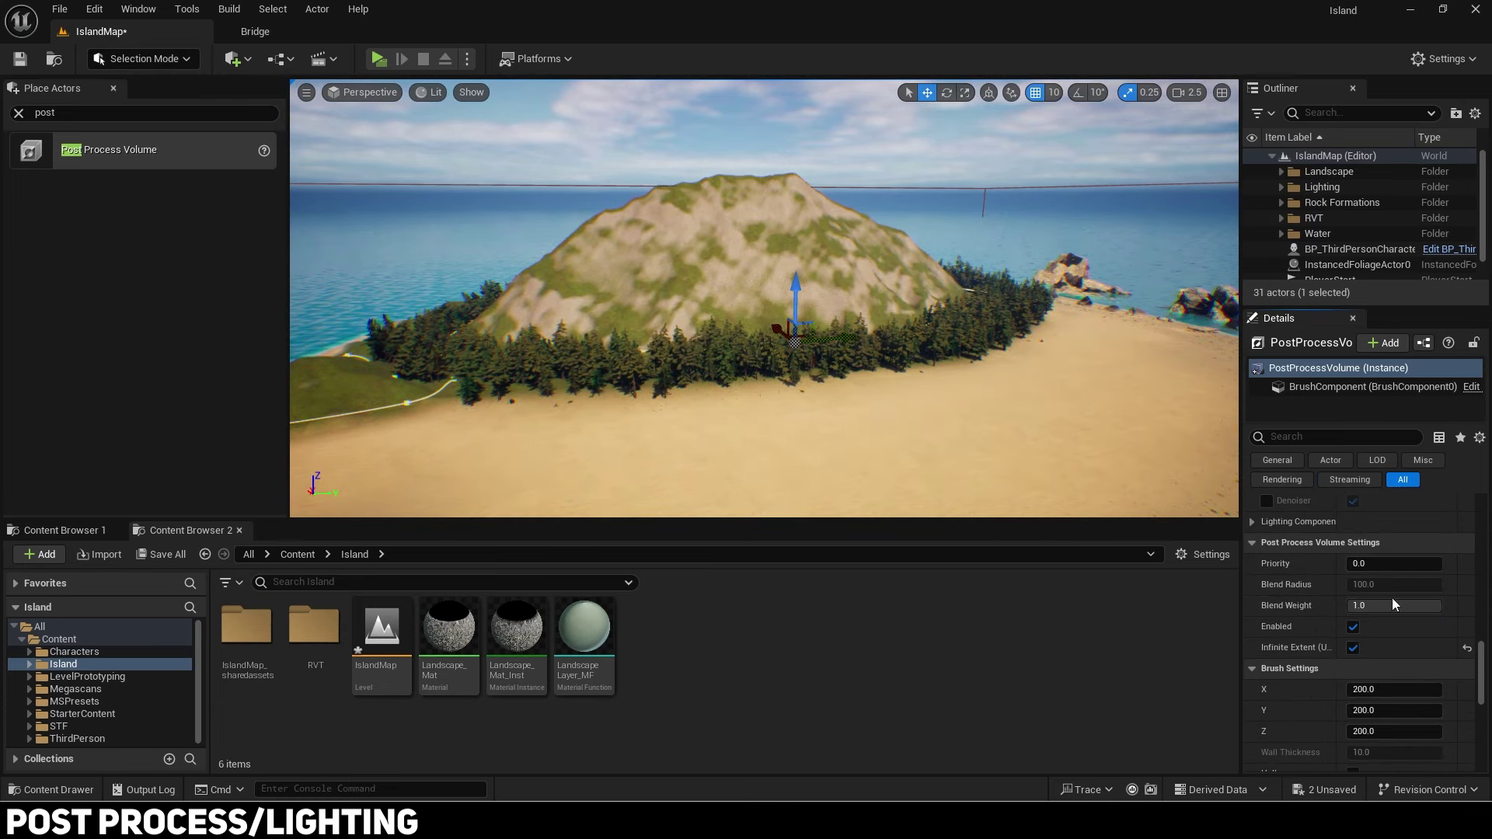
{"action": "scroll", "coordinate": [1374, 653], "scroll_direction": "down", "scroll_amount": 5}
{"action": "left_click_drag", "start_coordinate": [1483, 711], "coordinate": [1464, 490]}
Step: Save IslandMap and M_MS_Default_Material_VT, and play the level, running and jumping the character beside the beach rocks
{"action": "left_click", "coordinate": [167, 554]}
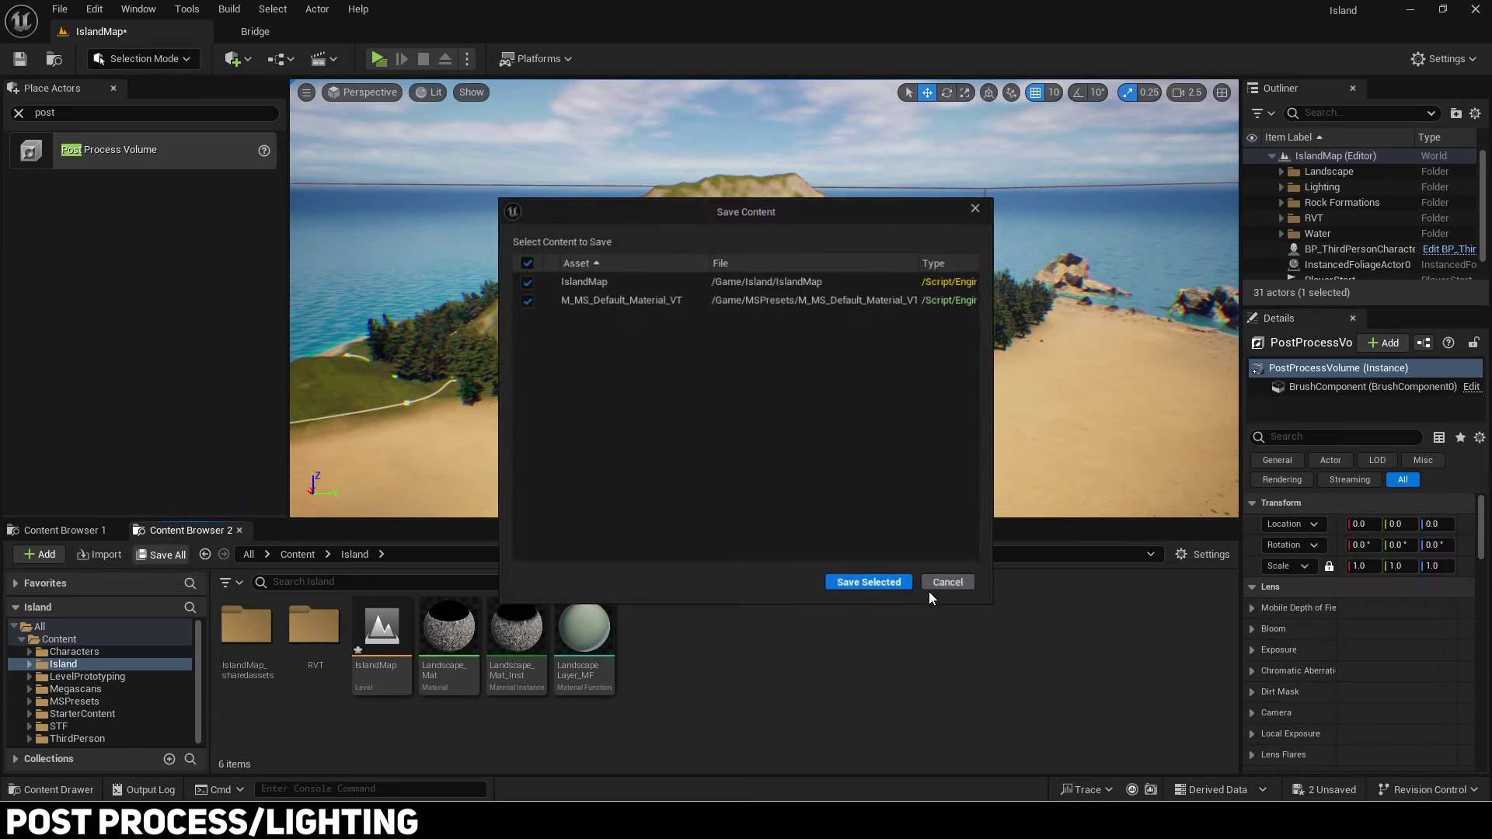
{"action": "left_click", "coordinate": [872, 584]}
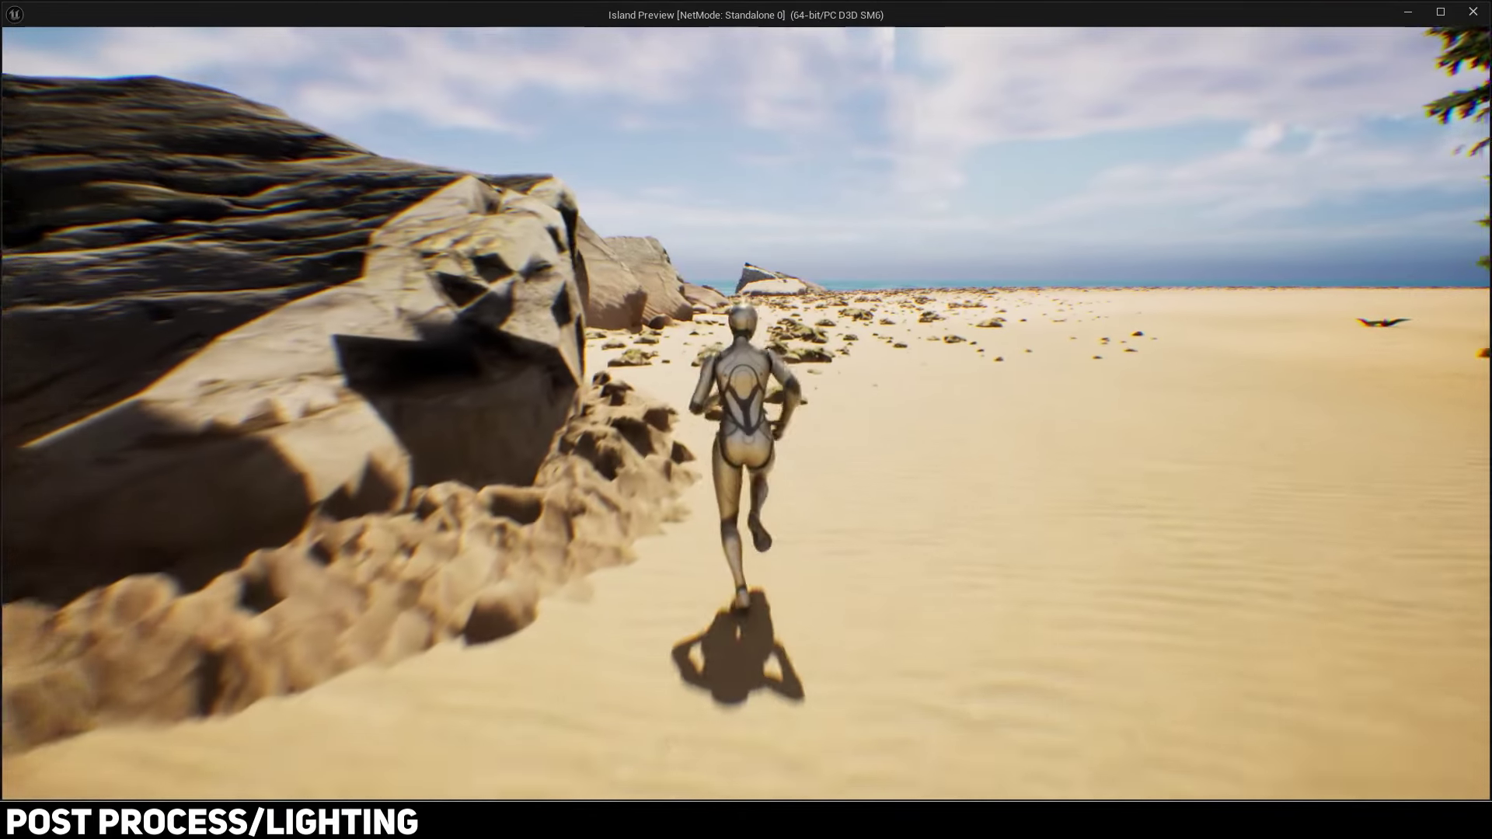
{"action": "key", "text": "space"}
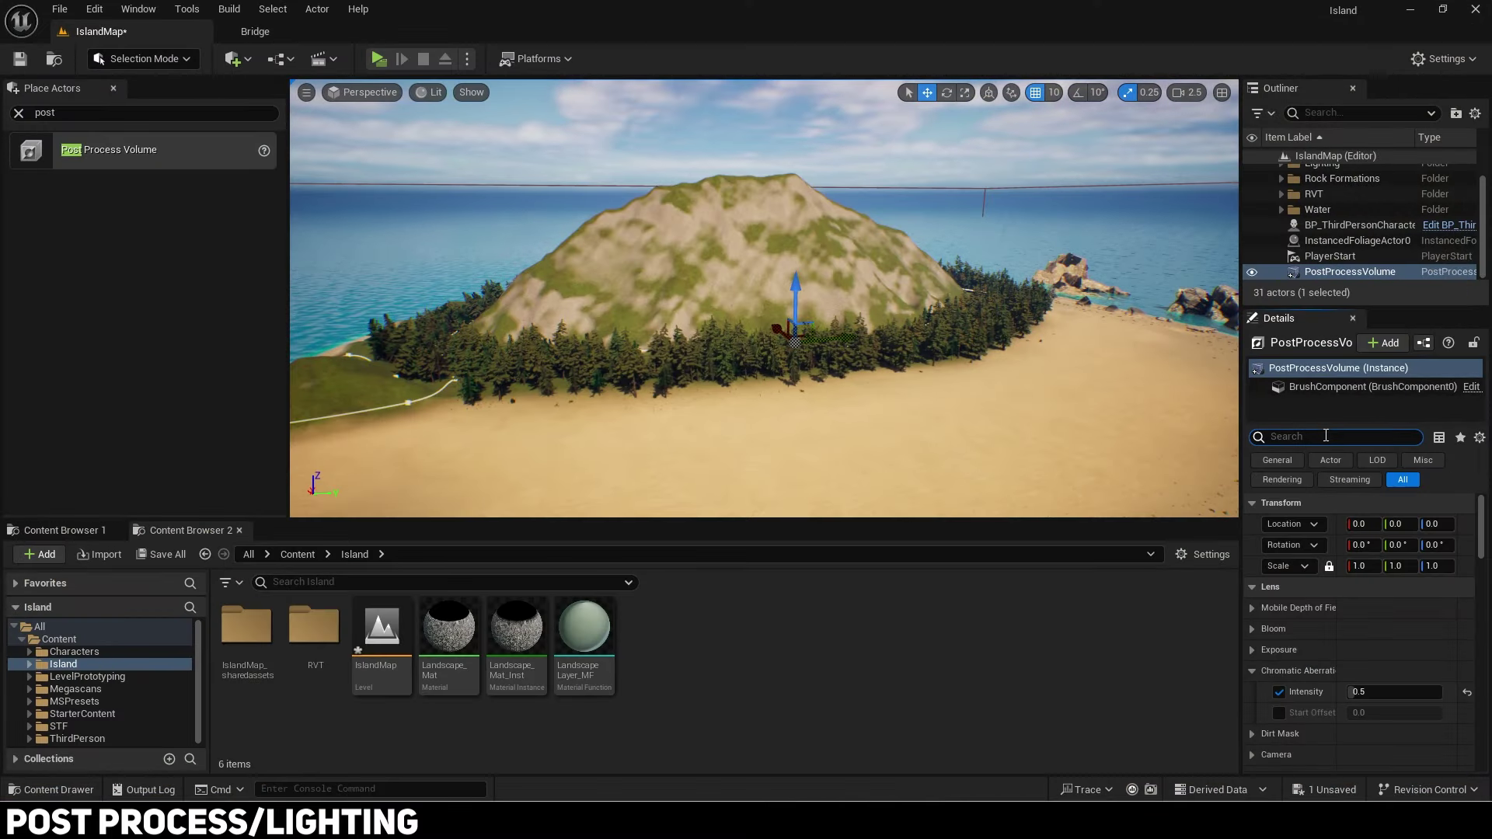
Step: Filter the volume's properties for exposure, enable the Min EV100 and Max EV100 overrides, and set Min EV100 to -2
{"action": "type", "text": "expos"}
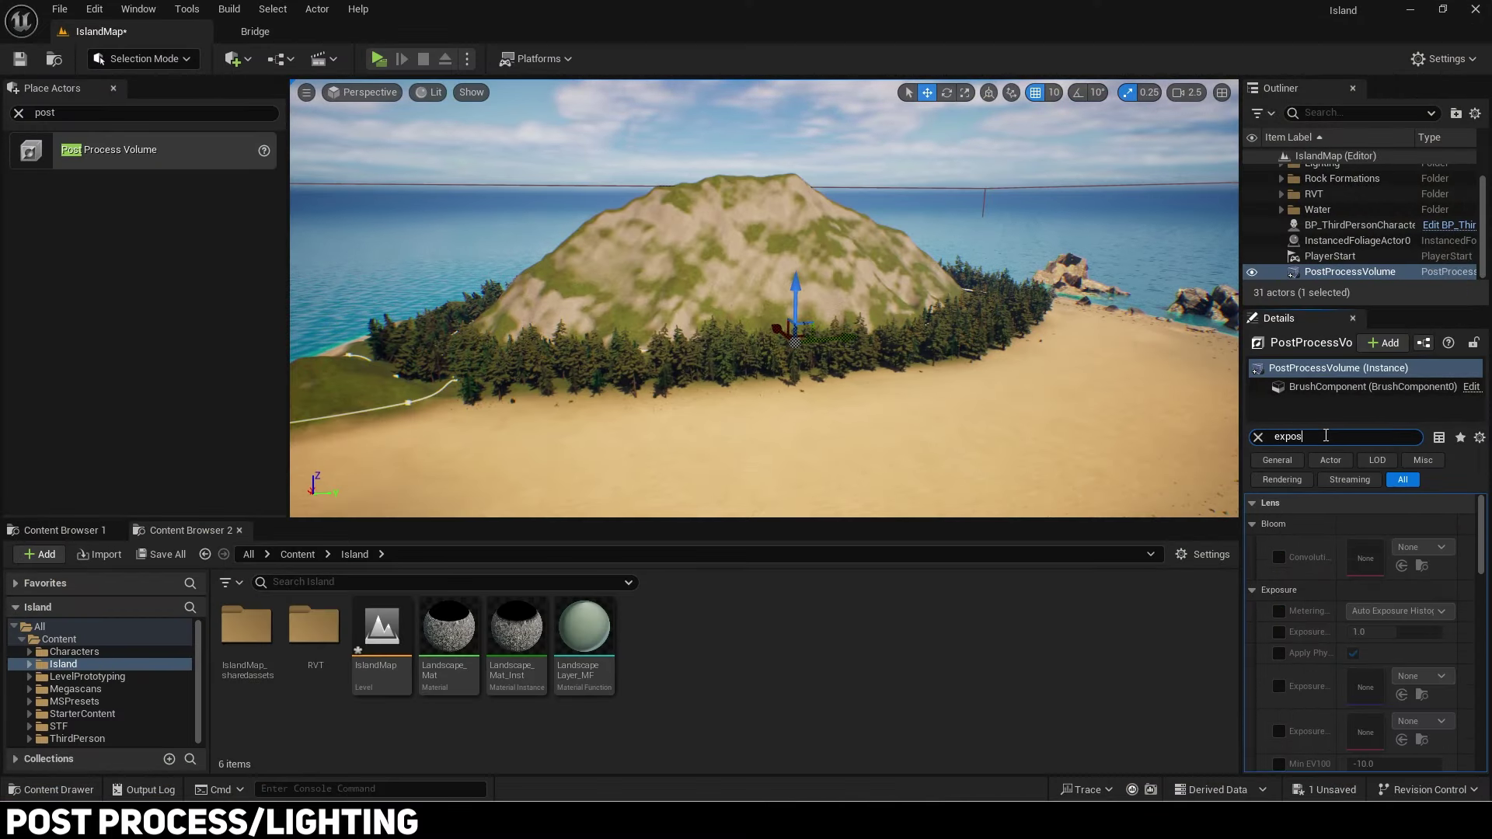
{"action": "scroll", "coordinate": [1317, 604], "scroll_direction": "down", "scroll_amount": 3}
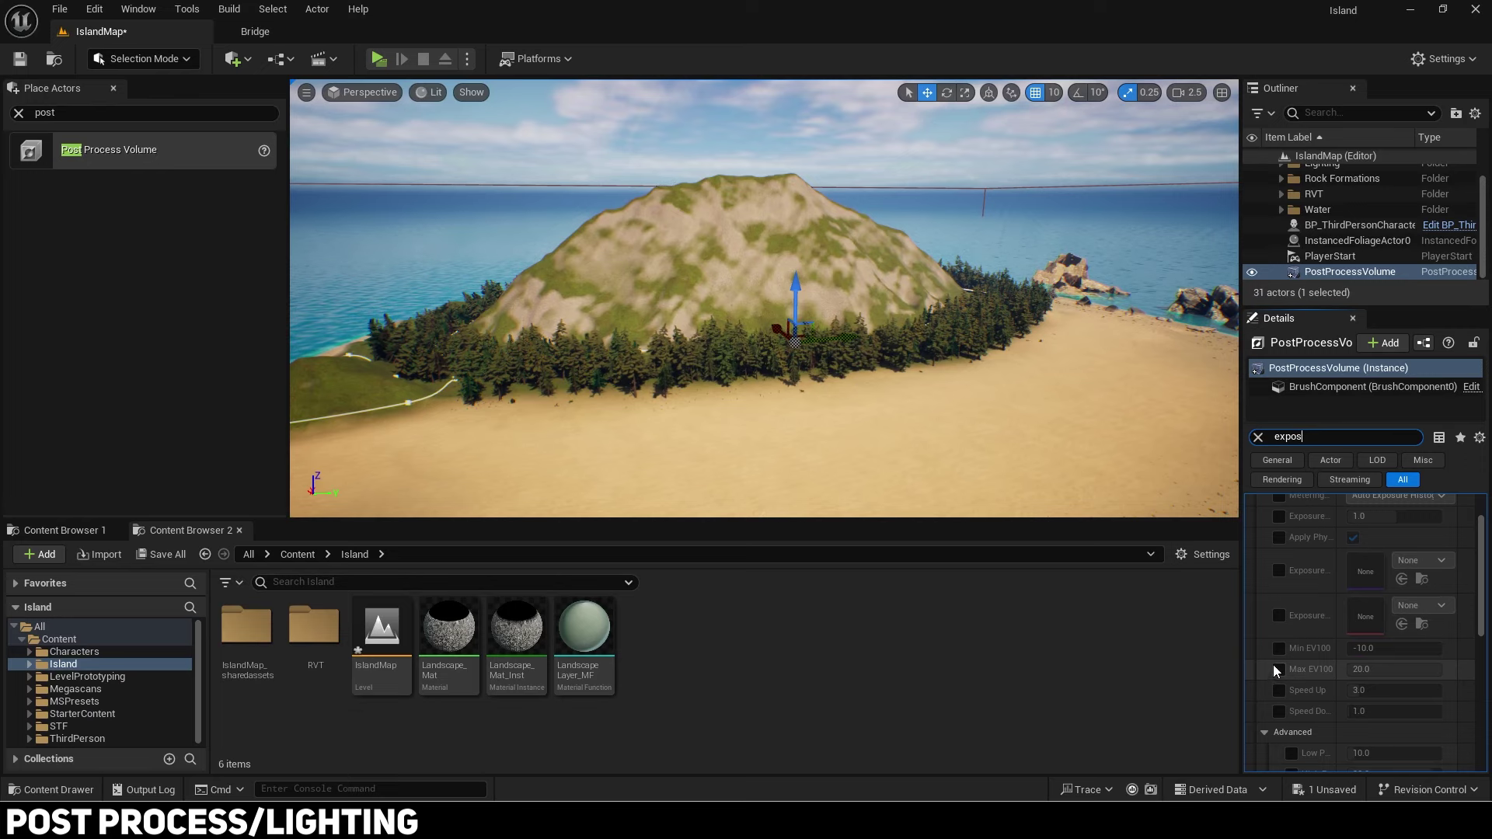
{"action": "left_click", "coordinate": [1279, 648]}
{"action": "left_click", "coordinate": [1278, 669]}
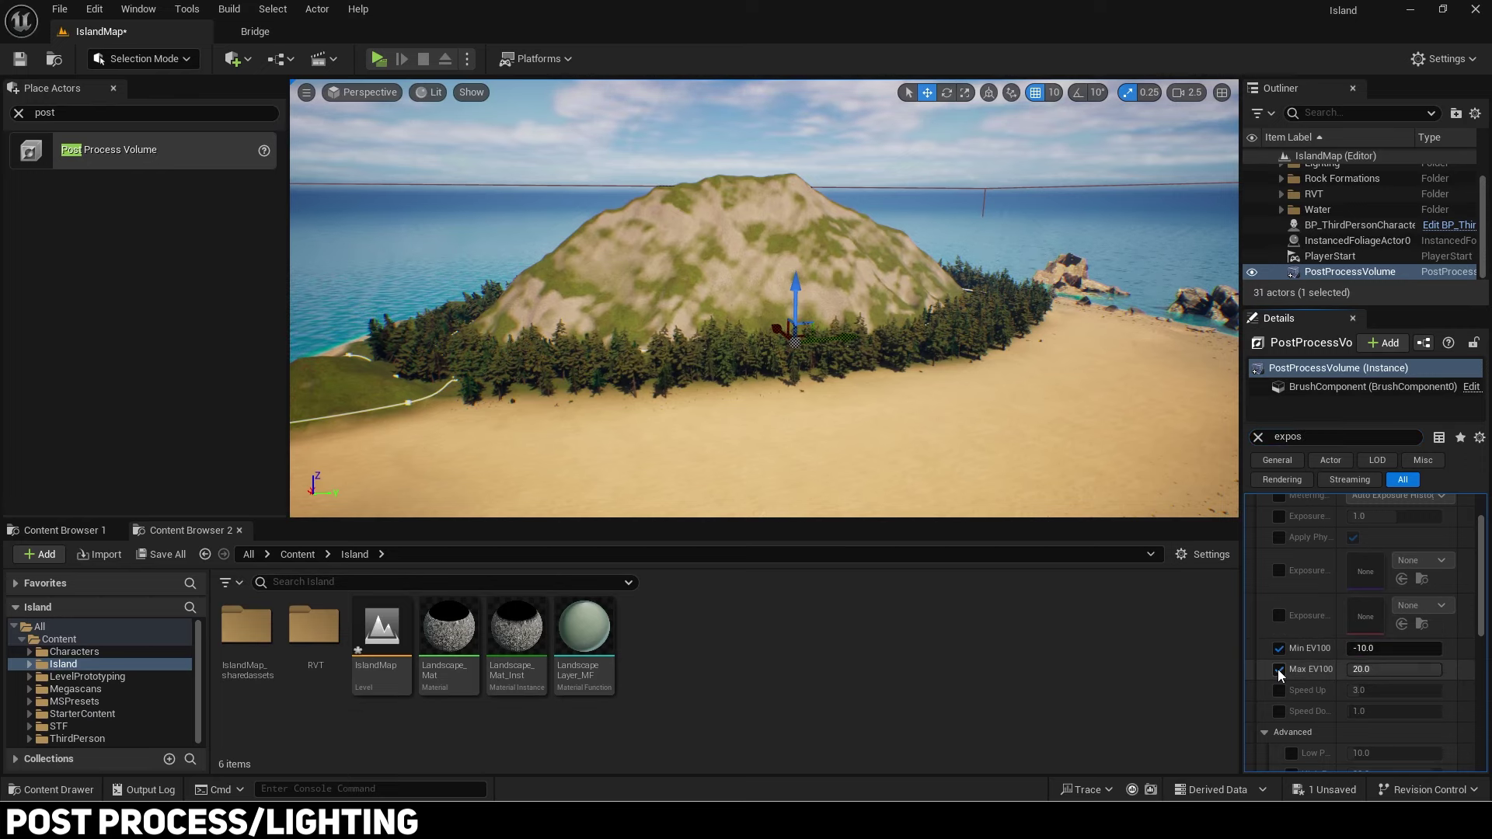
{"action": "right_click_drag", "start_coordinate": [765, 299], "coordinate": [765, 373]}
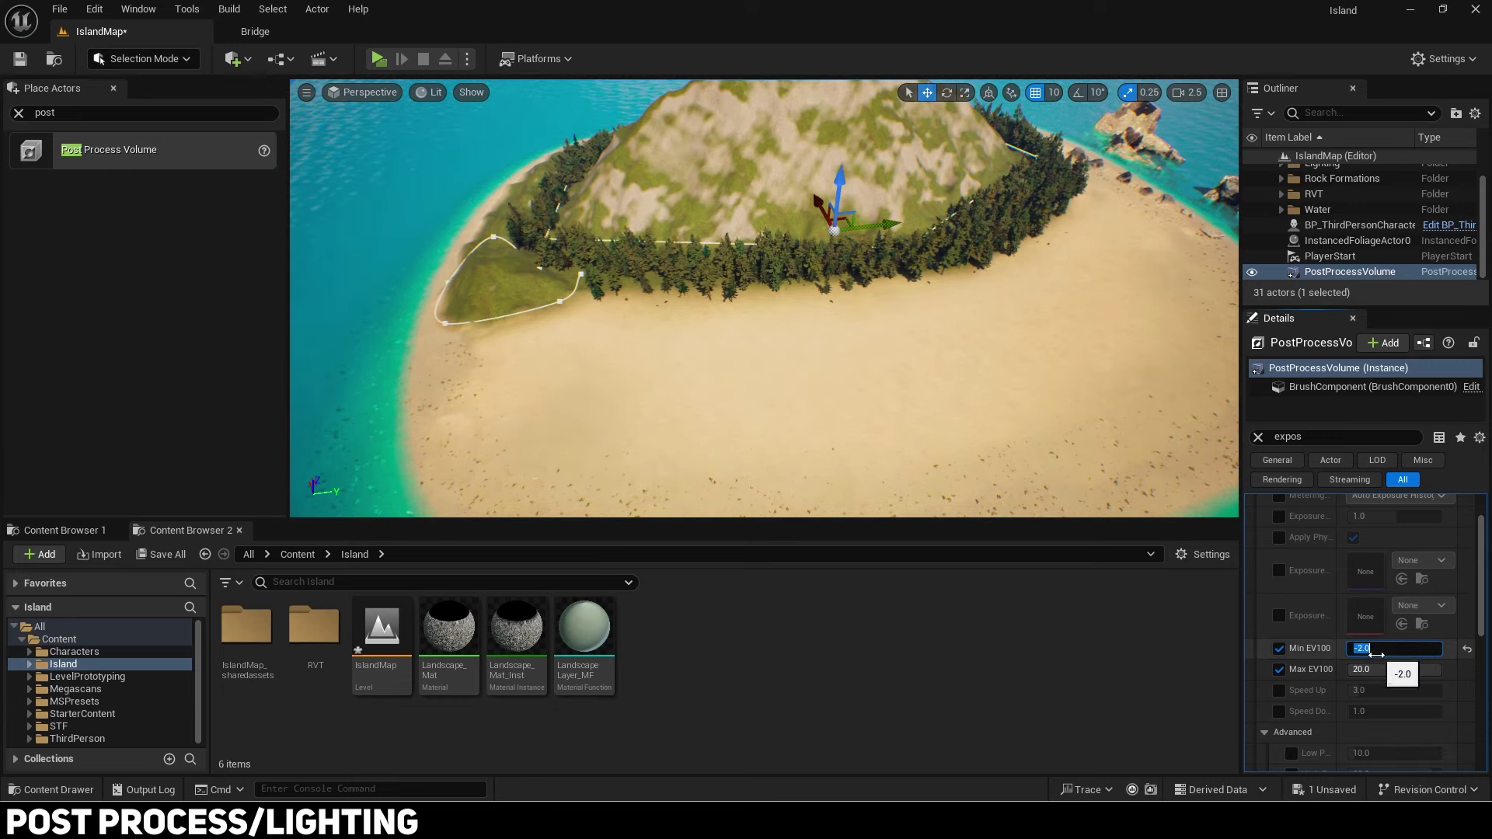
Step: Set the exposure's Max EV100 to -2 and check the island's brightness from several viewpoints
{"action": "mouse_move", "coordinate": [1395, 665]}
{"action": "left_mouse_down"}
{"action": "mouse_move", "coordinate": [1350, 664]}
{"action": "mouse_move", "coordinate": [1392, 664]}
{"action": "left_mouse_up"}
{"action": "left_click", "coordinate": [1392, 664]}
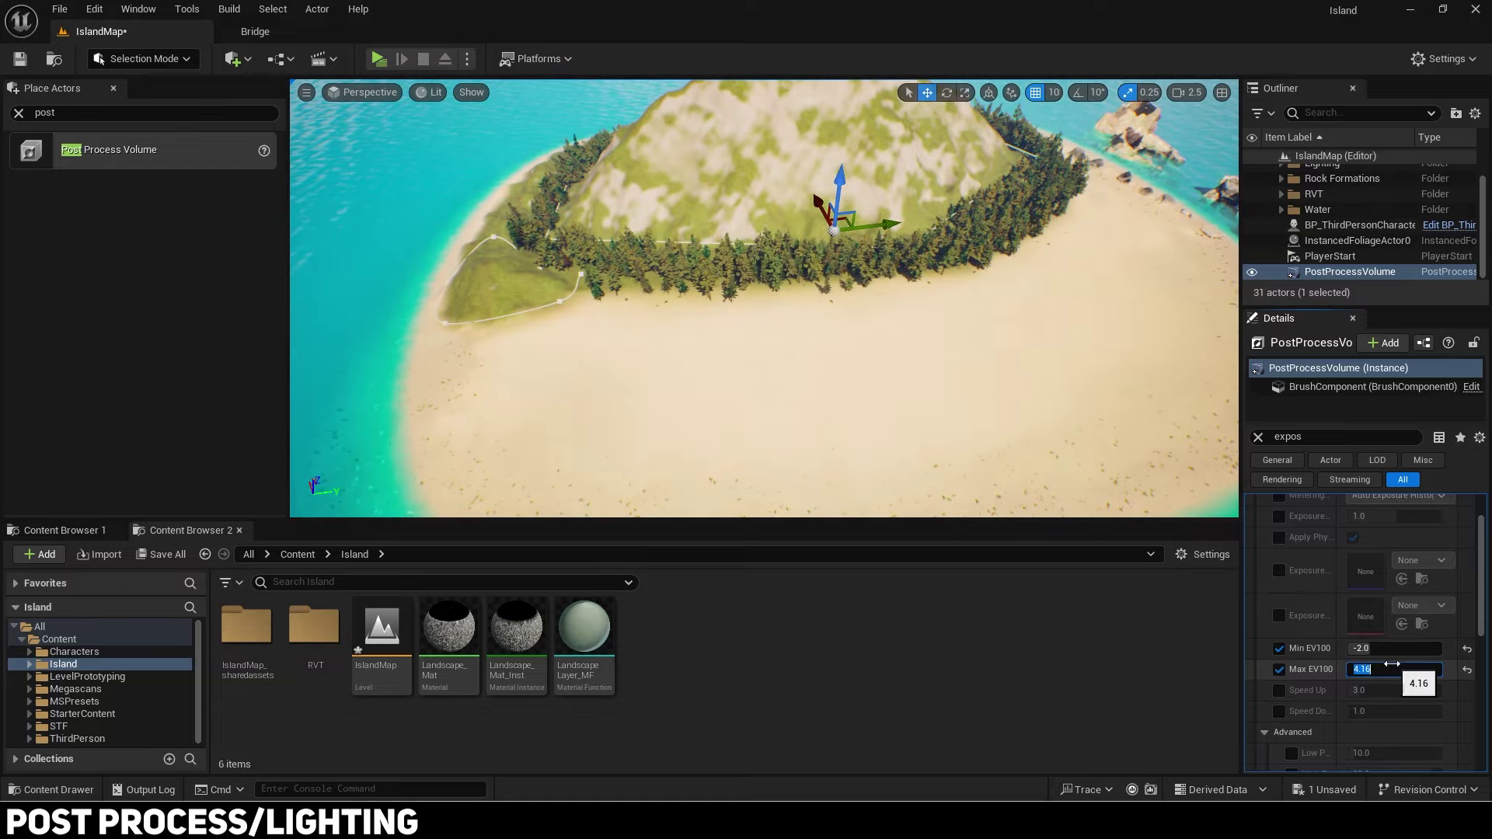
{"action": "type", "text": "-2"}
{"action": "key", "text": "Return"}
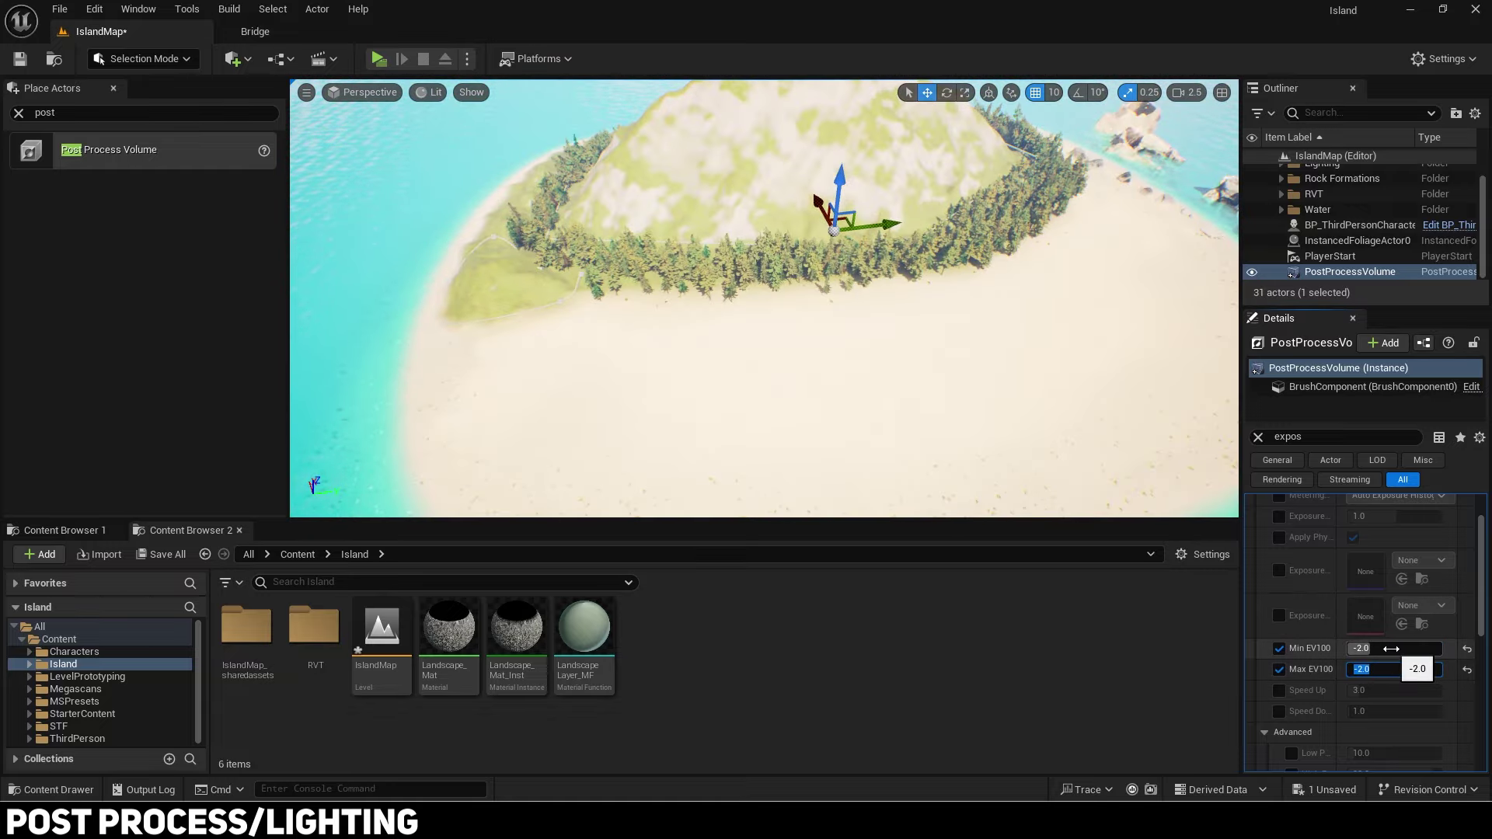
{"action": "key", "text": "w"}
{"action": "right_click_drag", "start_coordinate": [933, 335], "coordinate": [964, 257]}
{"action": "key", "text": "s"}
{"action": "right_click_drag", "start_coordinate": [1154, 494], "coordinate": [1154, 506]}
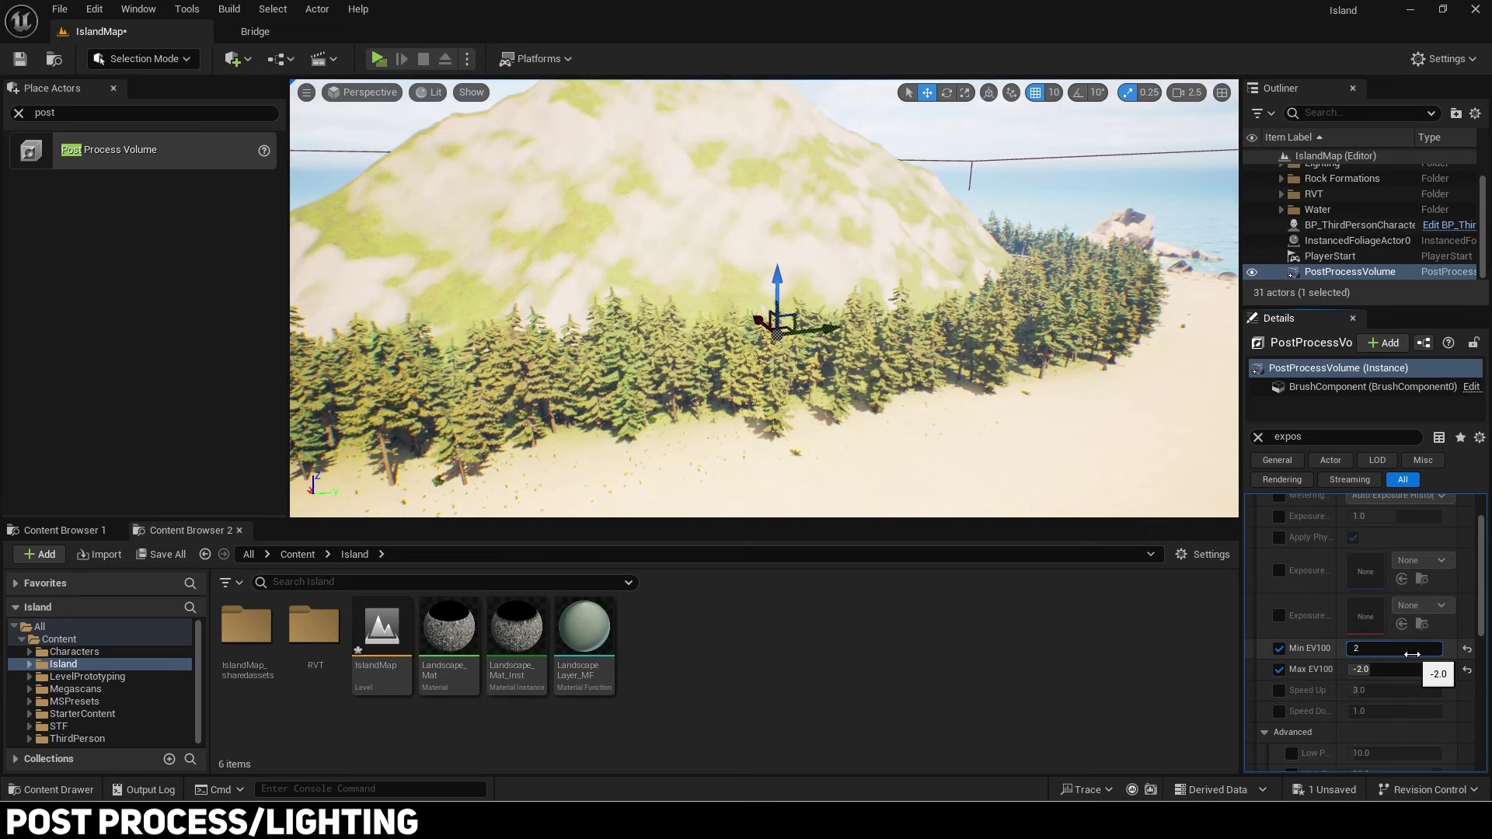
Step: Set the exposure's Min EV100 and Max EV100 both to 2
{"action": "left_click", "coordinate": [1399, 667]}
{"action": "type", "text": "2"}
{"action": "key", "text": "Return"}
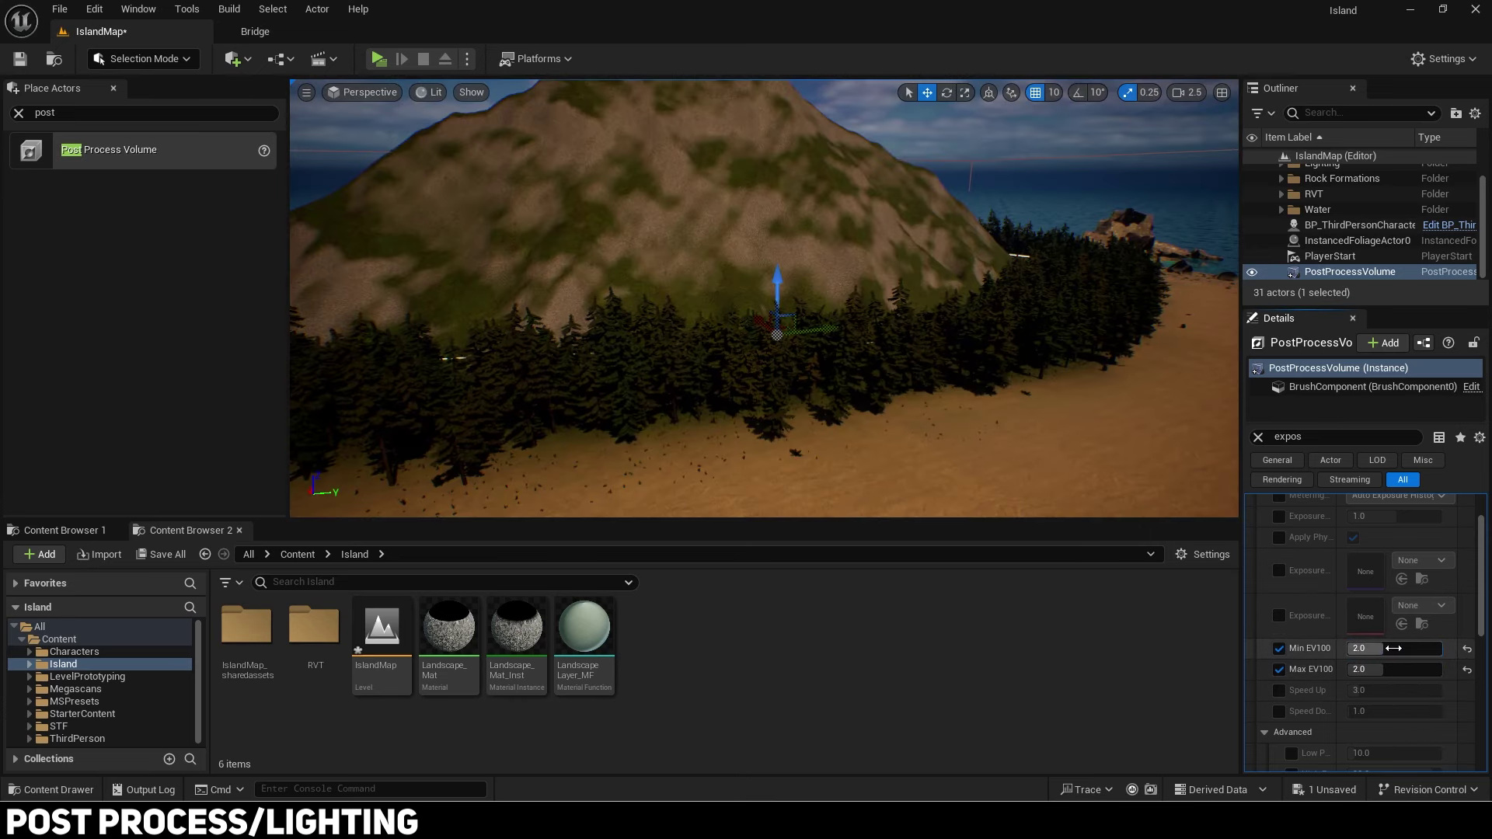
Step: Set the exposure's Min EV100 and Max EV100 both to 1 and inspect the island's lighting
{"action": "key", "text": "Return"}
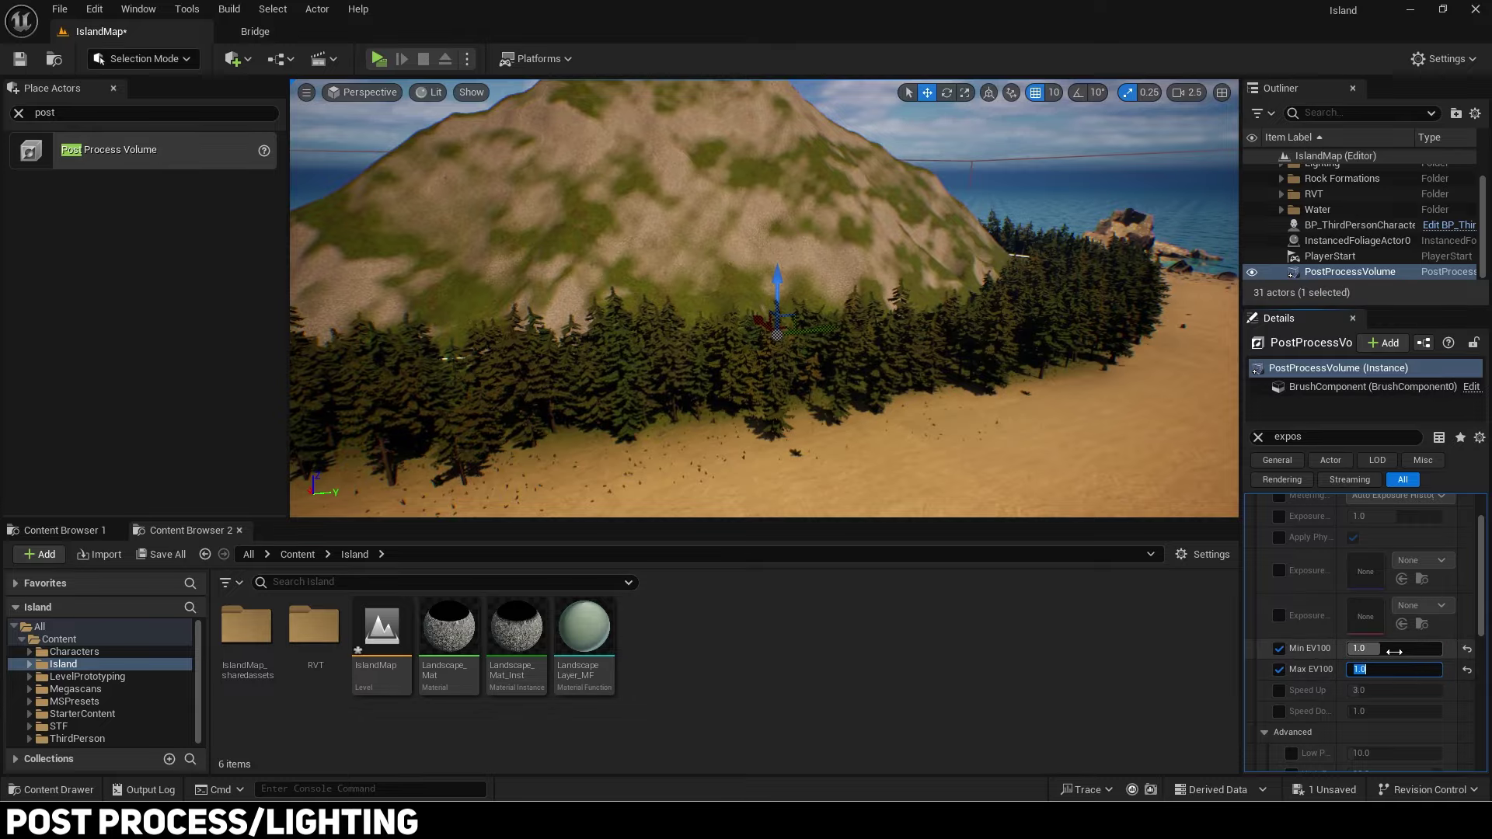
{"action": "right_click_drag", "start_coordinate": [1010, 388], "coordinate": [917, 436]}
{"action": "key", "text": "w"}
{"action": "key", "text": "s"}
{"action": "right_click_drag", "start_coordinate": [1088, 482], "coordinate": [1010, 435]}
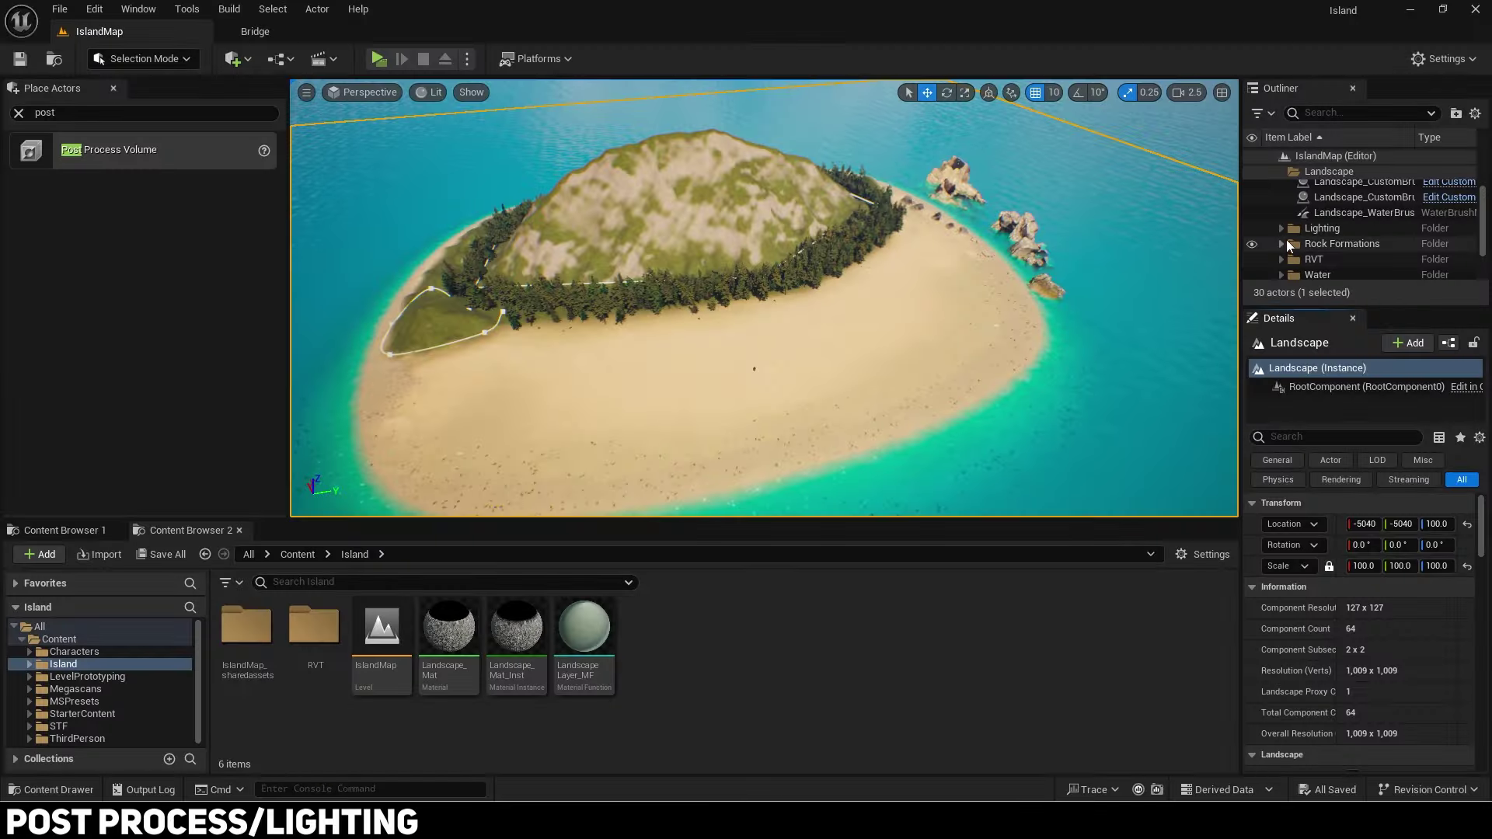
Step: Select the DirectionalLight in the Lighting folder, try intensities of about 13 and 3 lux, and set the intensity to 5 lux
{"action": "left_click", "coordinate": [1282, 227]}
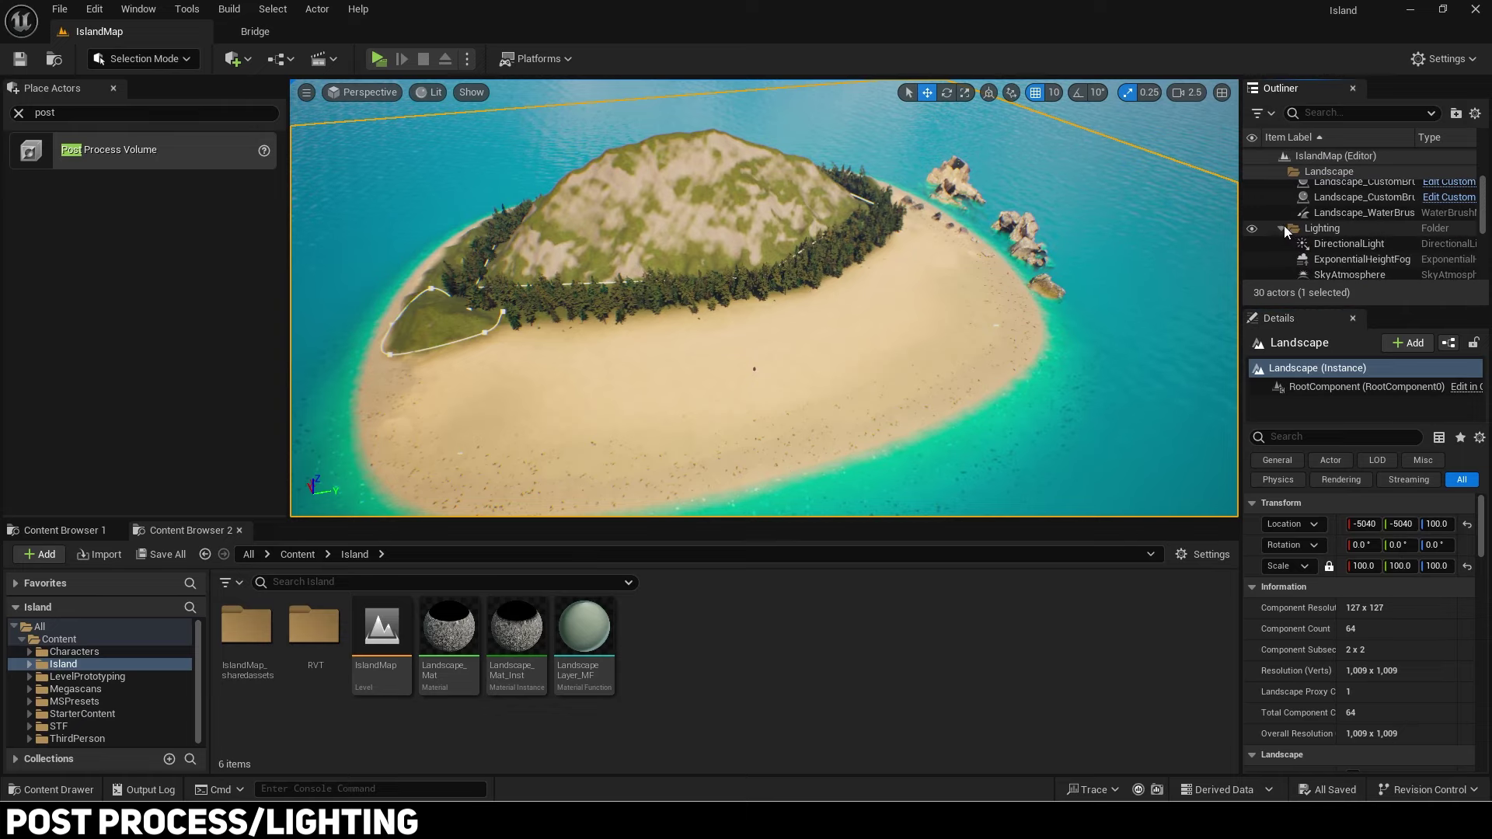
{"action": "left_click", "coordinate": [1335, 245]}
{"action": "right_click_drag", "start_coordinate": [996, 337], "coordinate": [968, 302]}
{"action": "key", "text": "w"}
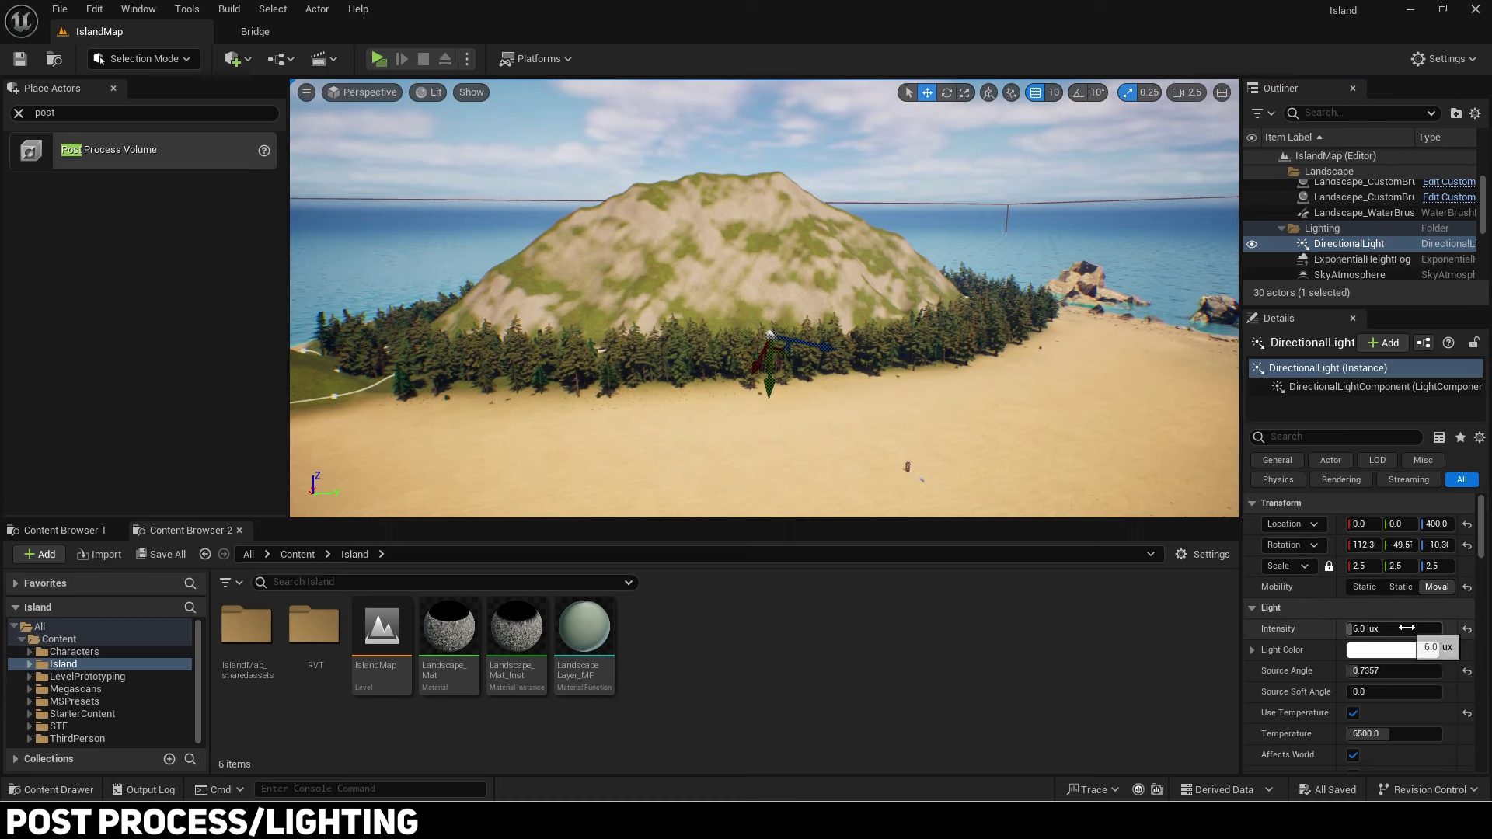
{"action": "left_click_drag", "start_coordinate": [1407, 628], "coordinate": [1406, 628]}
{"action": "left_click", "coordinate": [1407, 630]}
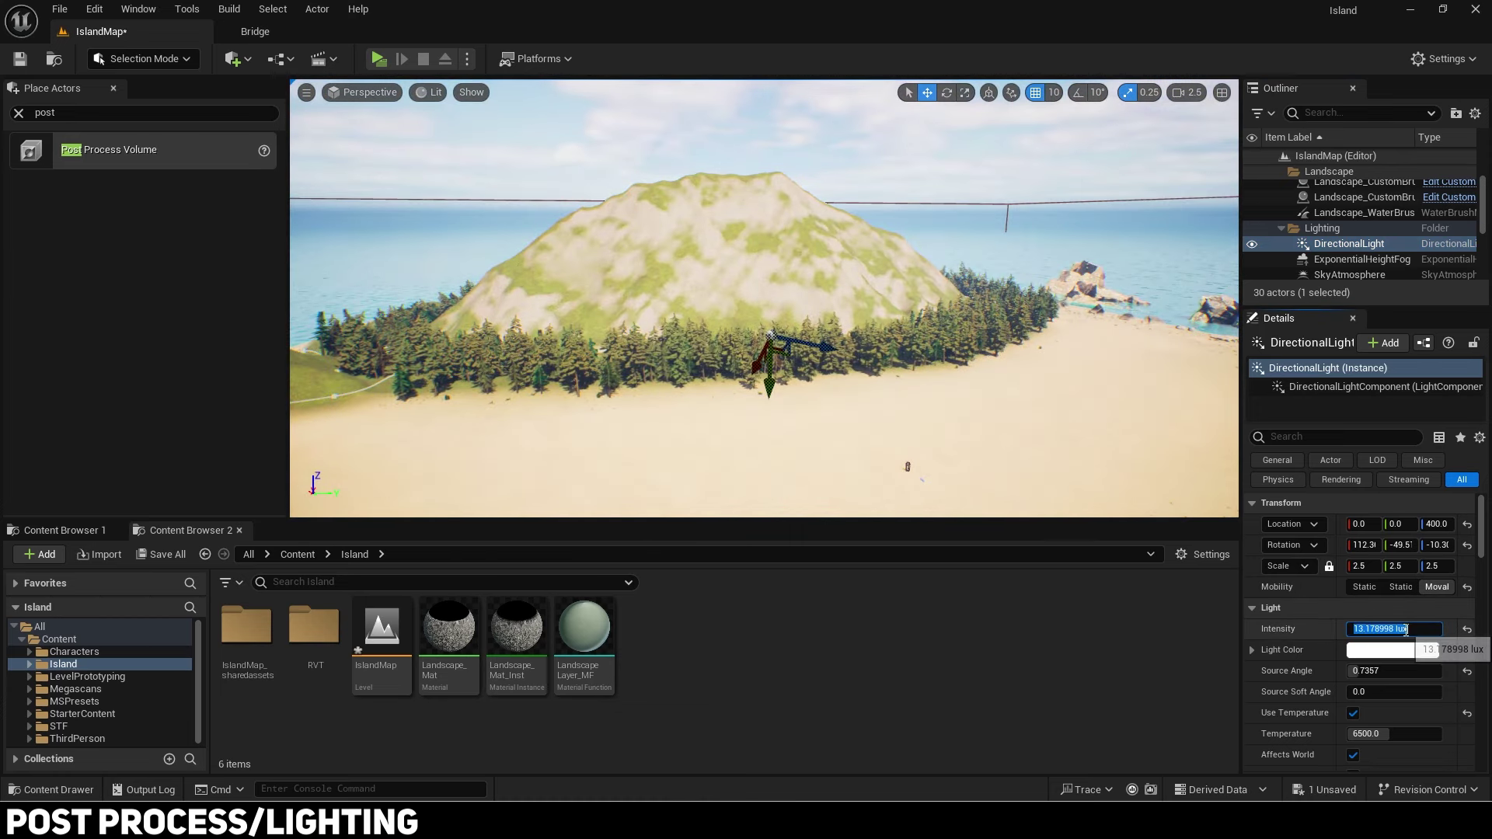
{"action": "key", "text": "Return"}
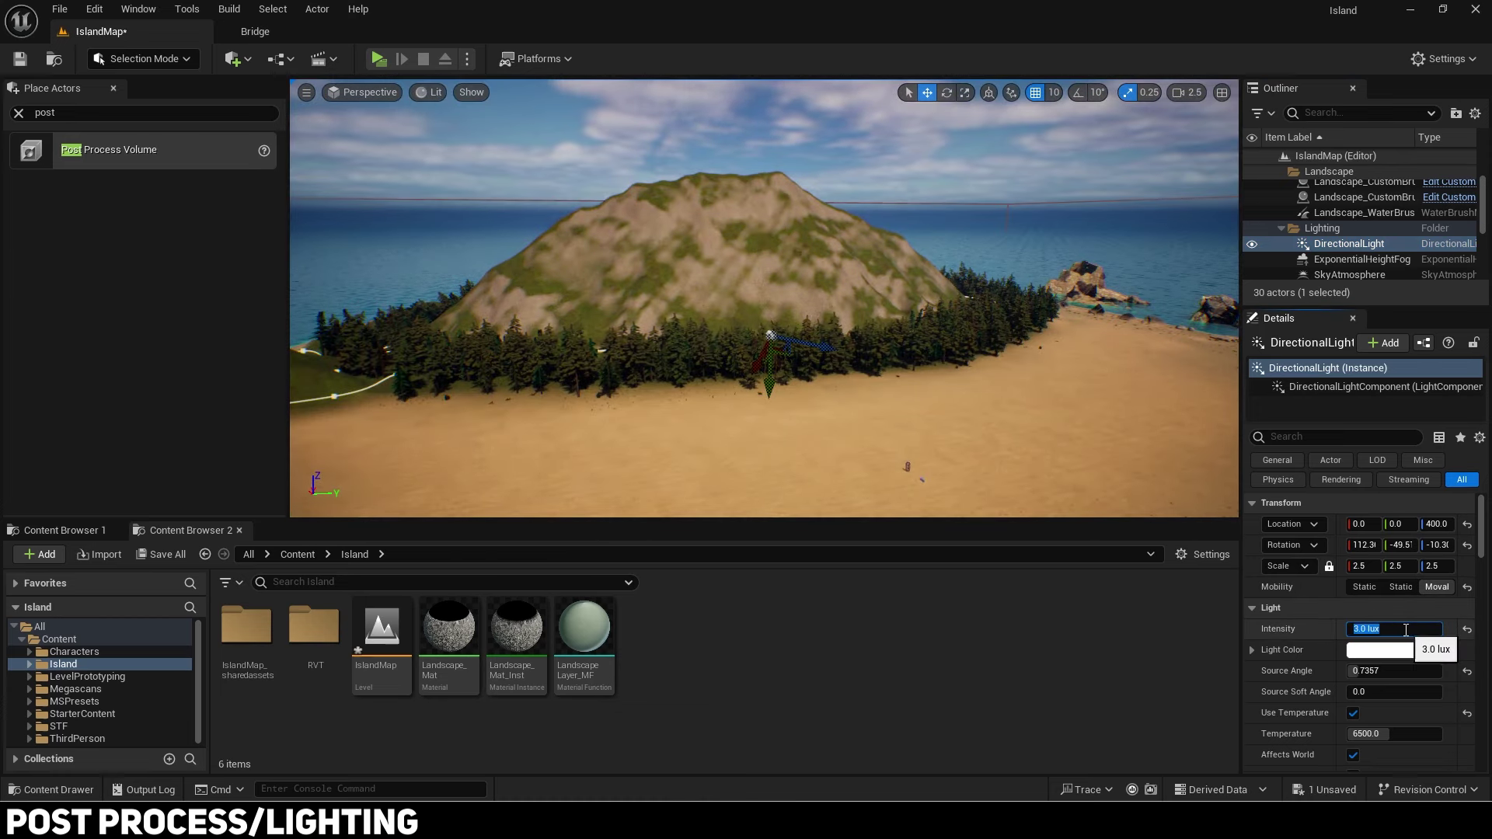
{"action": "type", "text": "5"}
{"action": "key", "text": "Return"}
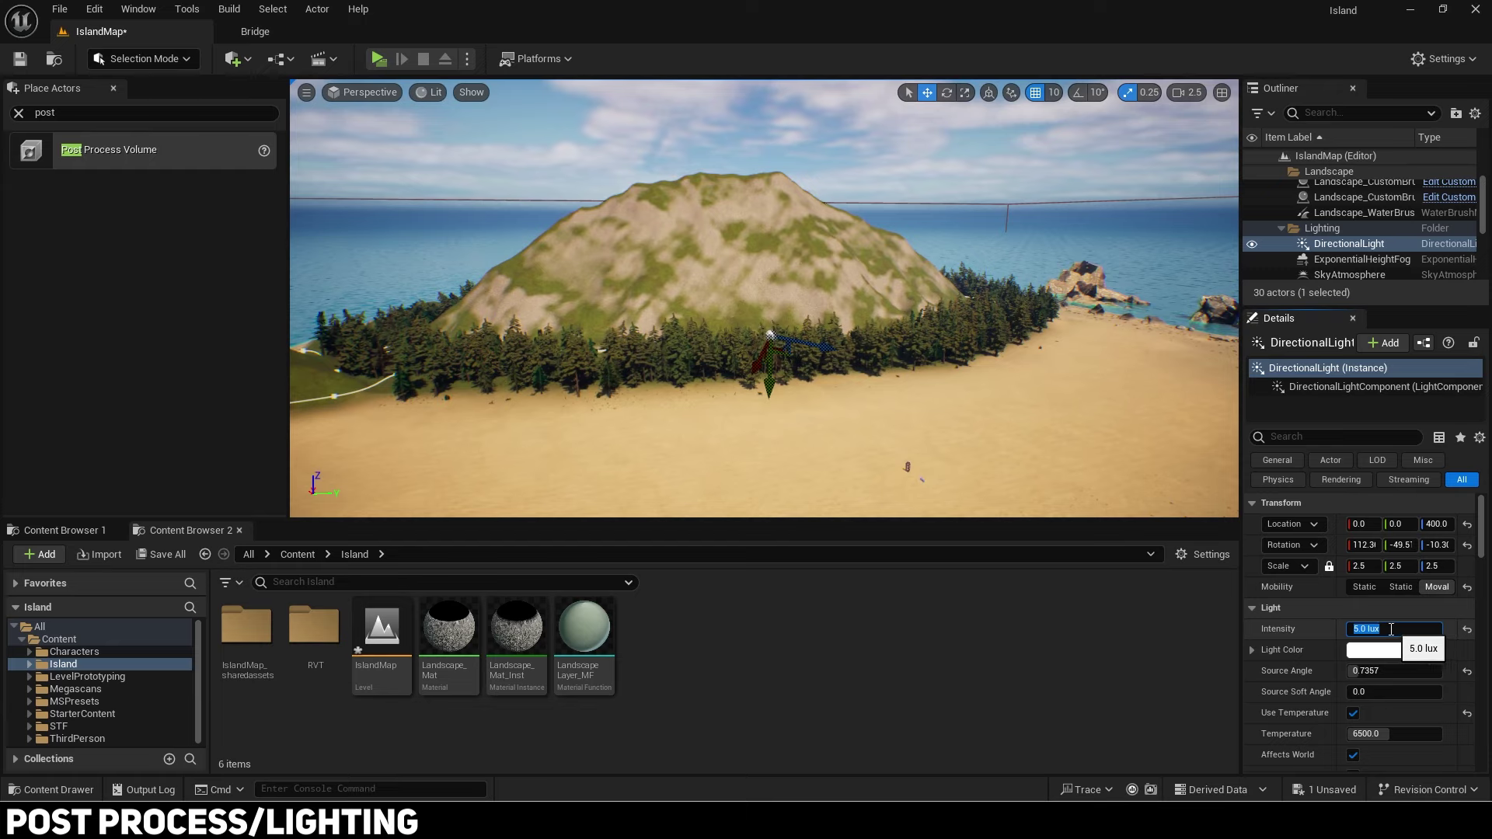
Step: Try a cyan light color on the directional light and cancel the color change
{"action": "left_click", "coordinate": [1362, 650]}
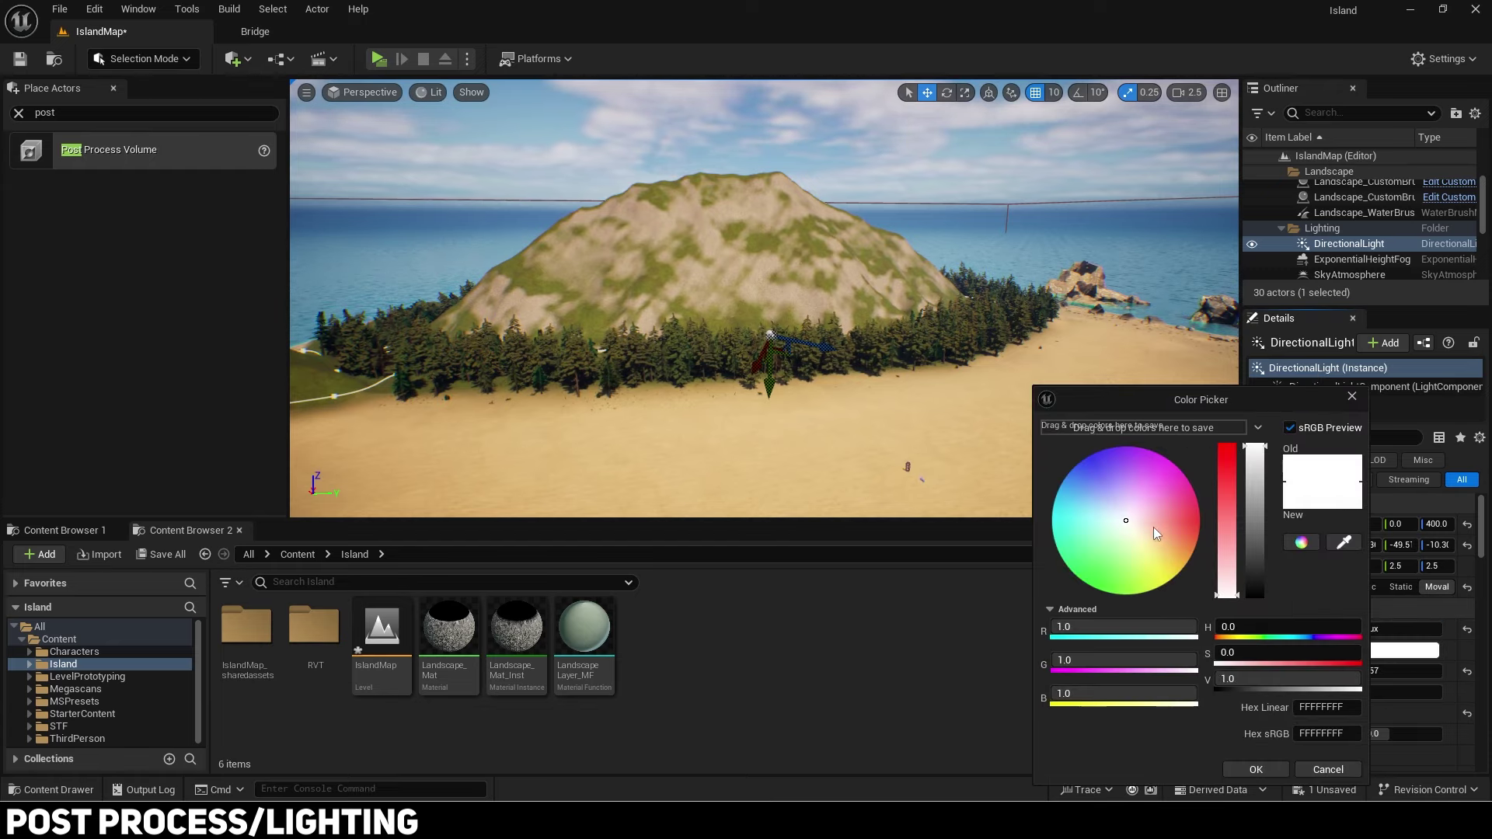
{"action": "left_click_drag", "start_coordinate": [1154, 527], "coordinate": [1055, 500]}
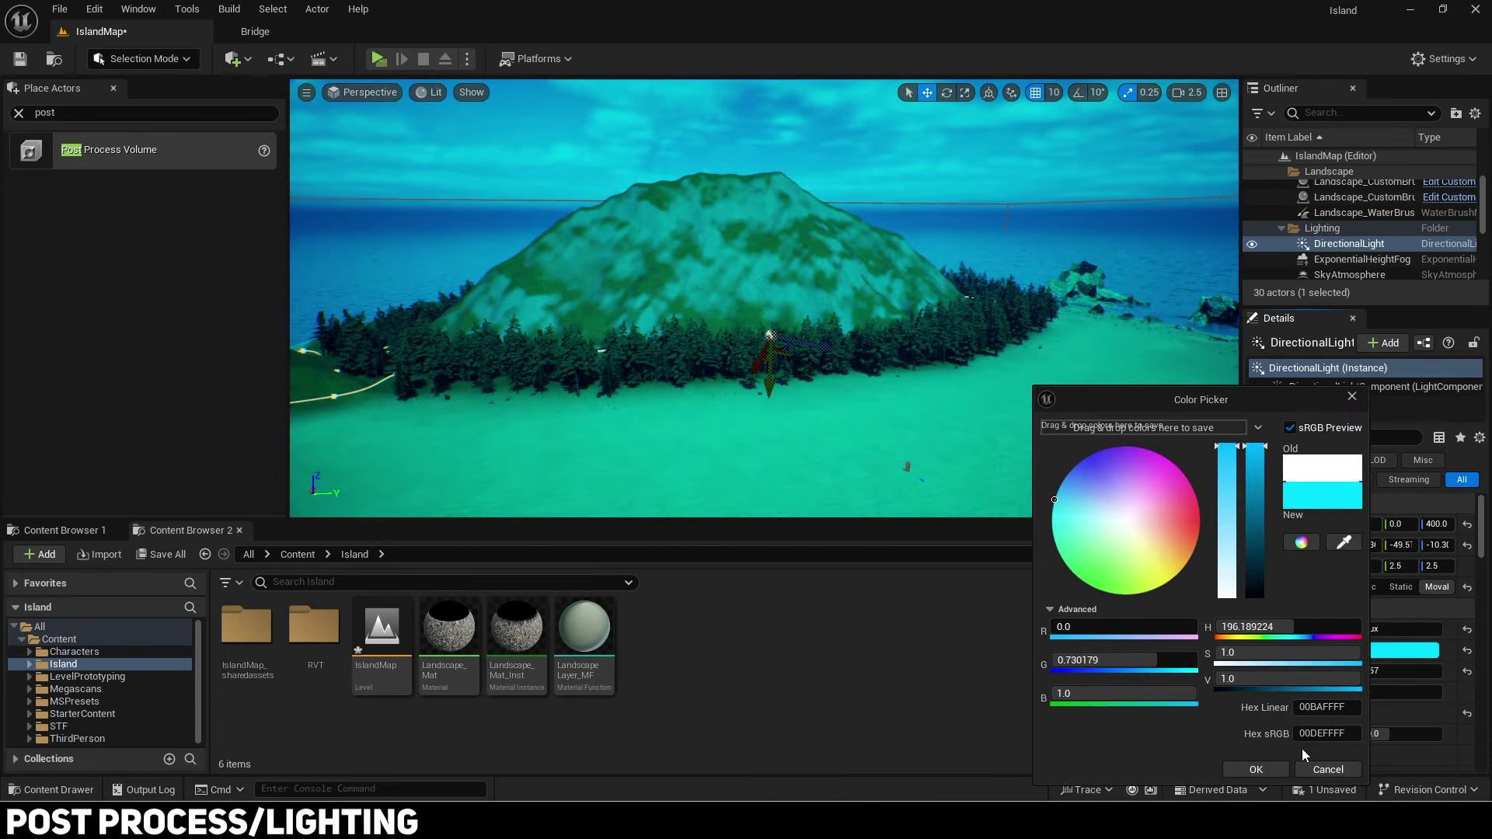
{"action": "left_click", "coordinate": [1321, 768]}
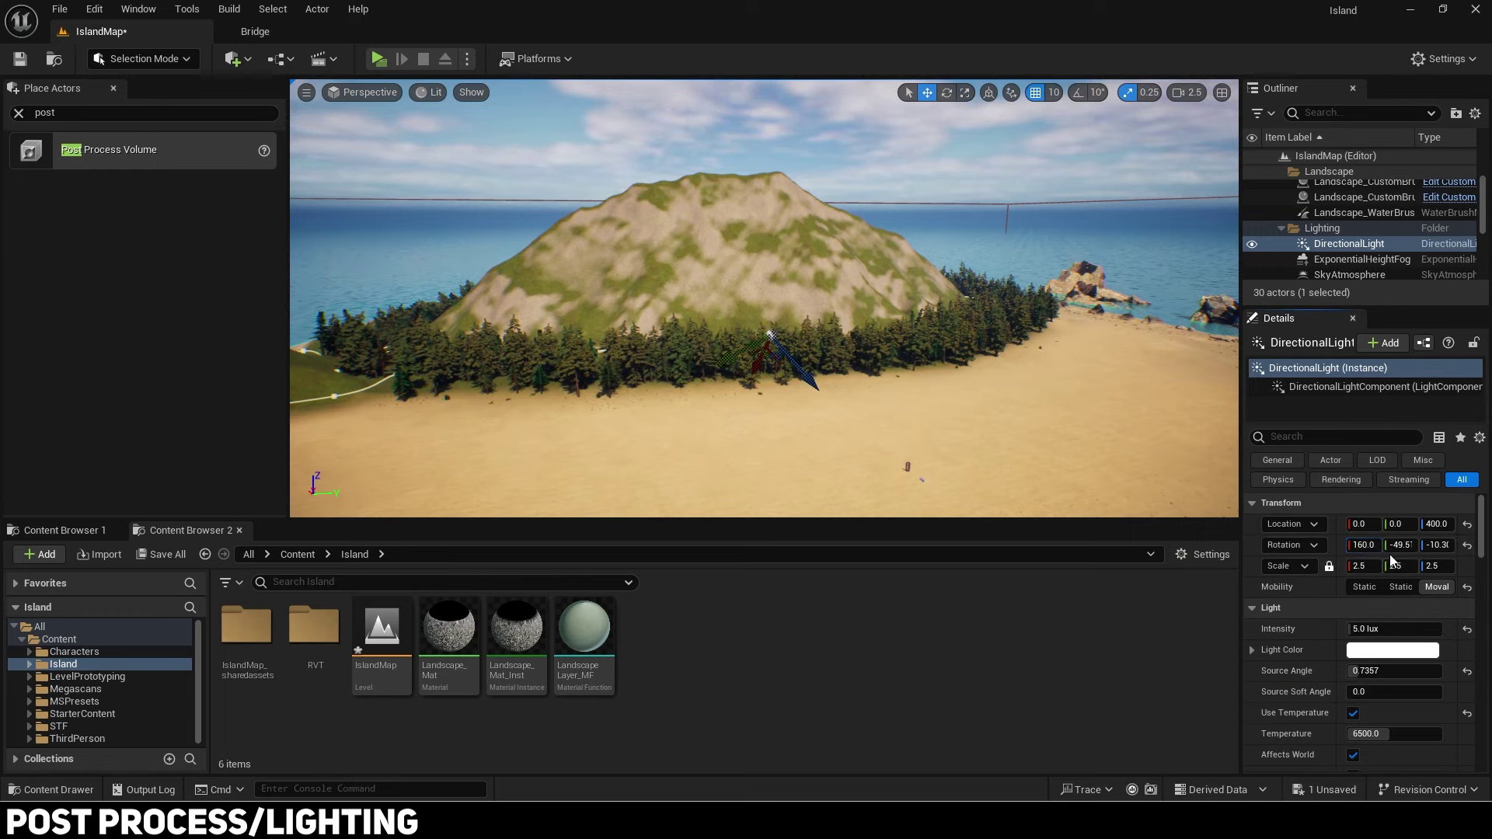
Step: Try changing the directional light's X rotation to 160 degrees, undo it, and look at the island's mountain from another side
{"action": "left_click_drag", "start_coordinate": [1409, 546], "coordinate": [1352, 546]}
{"action": "key", "text": "ctrl+z"}
{"action": "key", "text": "a"}
{"action": "right_click_drag", "start_coordinate": [1073, 389], "coordinate": [1182, 400]}
{"action": "scroll", "coordinate": [1119, 392], "scroll_direction": "up", "scroll_amount": 2}
{"action": "key", "text": "a"}
{"action": "right_click_drag", "start_coordinate": [1089, 350], "coordinate": [1177, 377]}
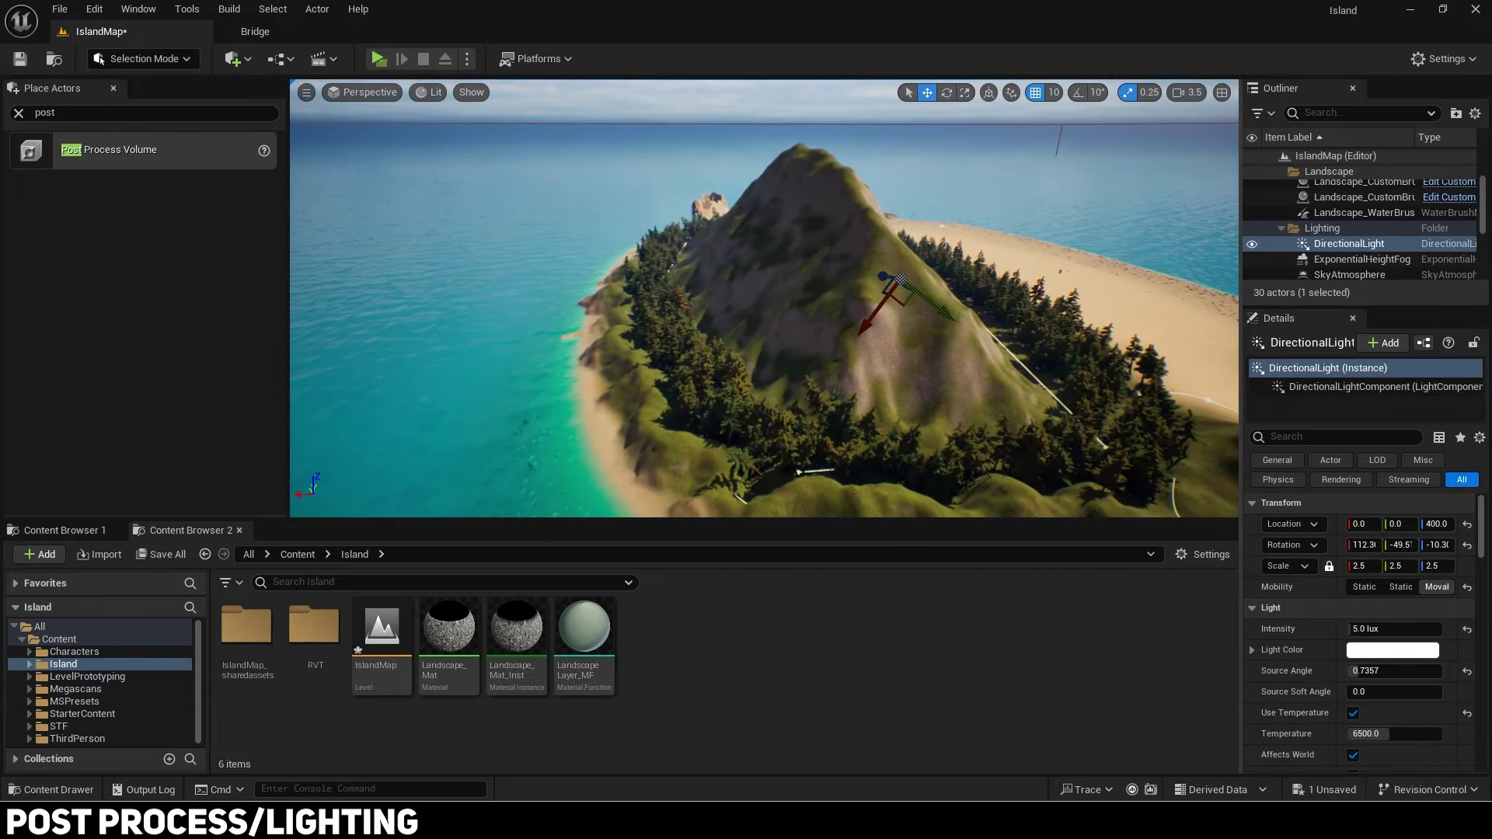
Step: Try a directional light Y rotation of about -73 degrees and a different Z rotation, undoing each change
{"action": "left_click_drag", "start_coordinate": [1395, 544], "coordinate": [1384, 545]}
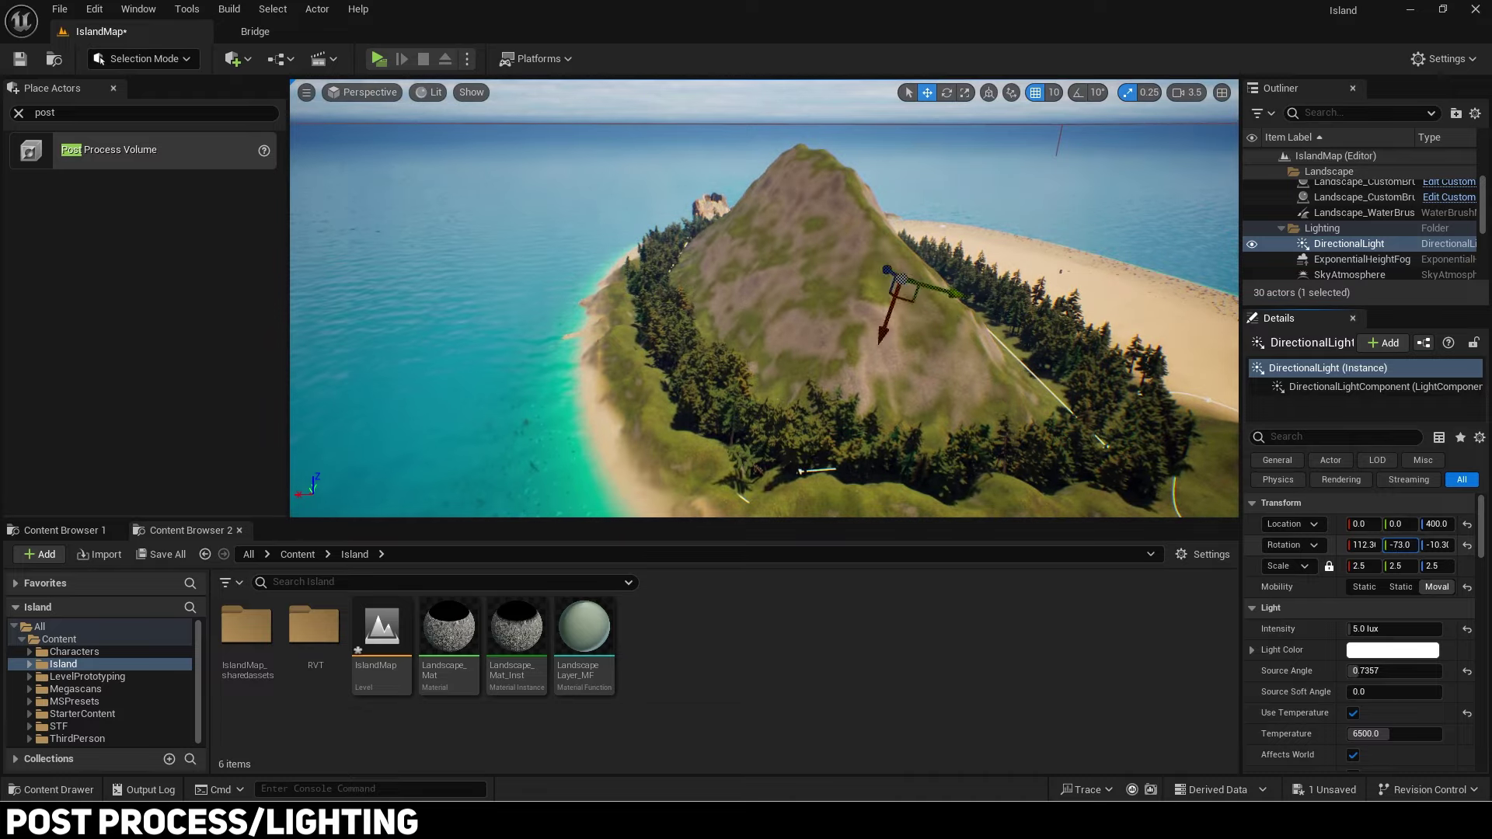
{"action": "key", "text": "d"}
{"action": "right_click_drag", "start_coordinate": [944, 353], "coordinate": [973, 359]}
{"action": "key", "text": "ctrl+z"}
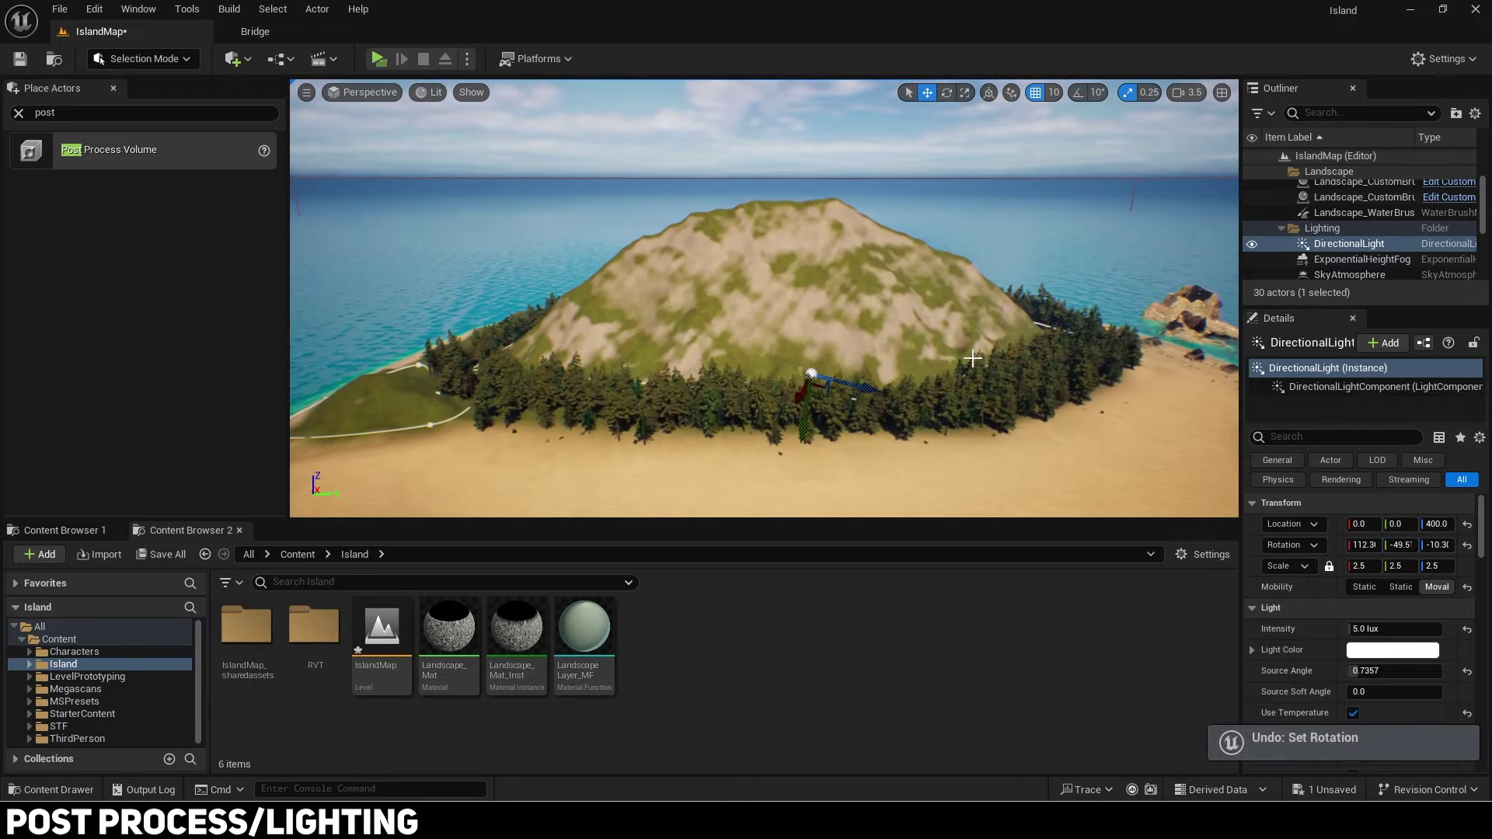
{"action": "mouse_move", "coordinate": [1437, 545]}
{"action": "left_mouse_down"}
{"action": "mouse_move", "coordinate": [1402, 545]}
{"action": "mouse_move", "coordinate": [1430, 545]}
{"action": "left_mouse_up"}
{"action": "key", "text": "ctrl+z"}
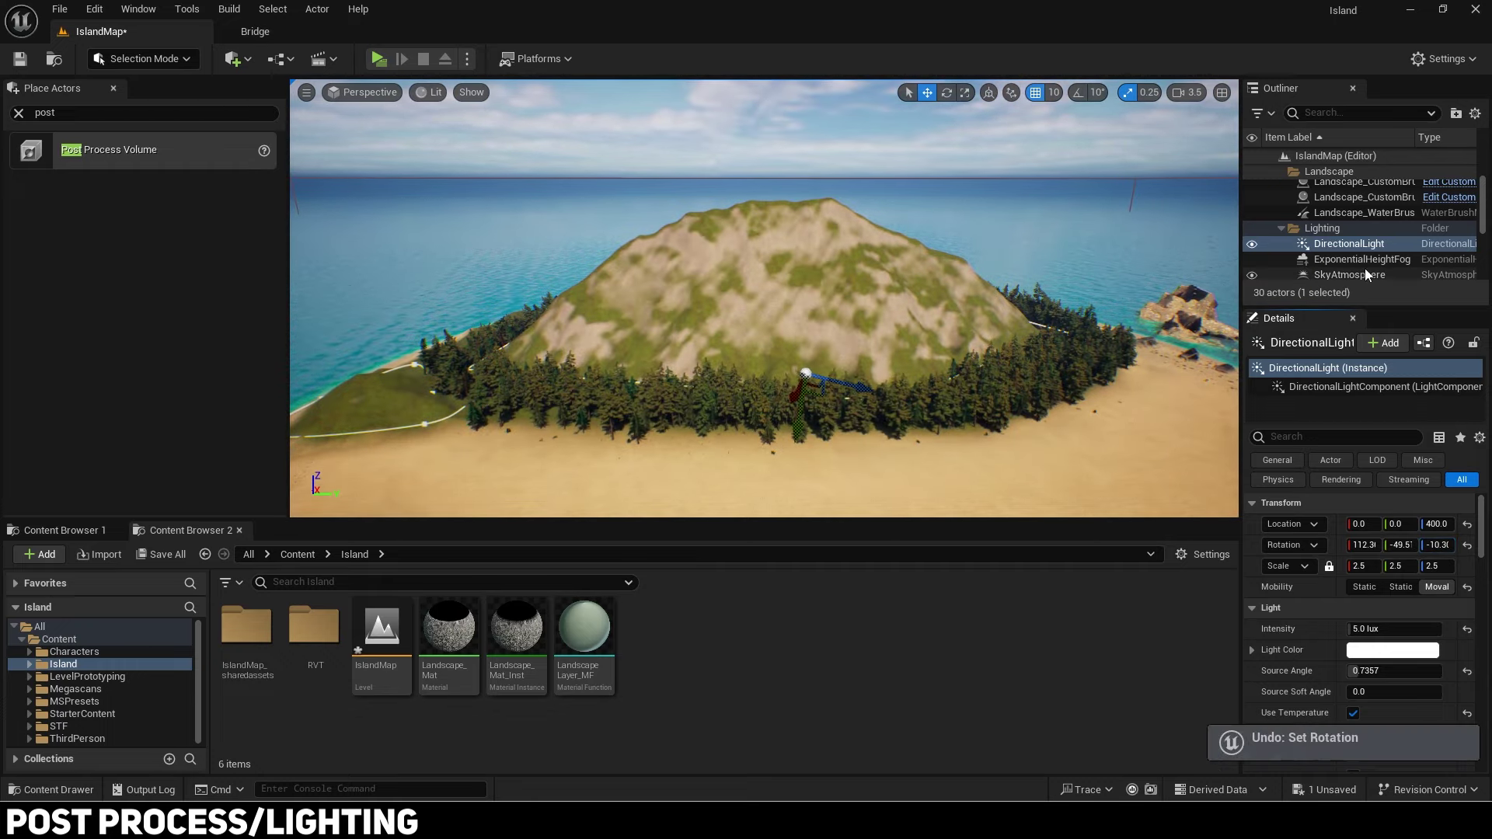
Step: Select the ExponentialHeightFog in the Lighting folder, try a Fog Density of 0, and undo that change
{"action": "double_click", "coordinate": [1362, 259]}
{"action": "key", "text": "w"}
{"action": "right_click_drag", "start_coordinate": [1149, 459], "coordinate": [1135, 441]}
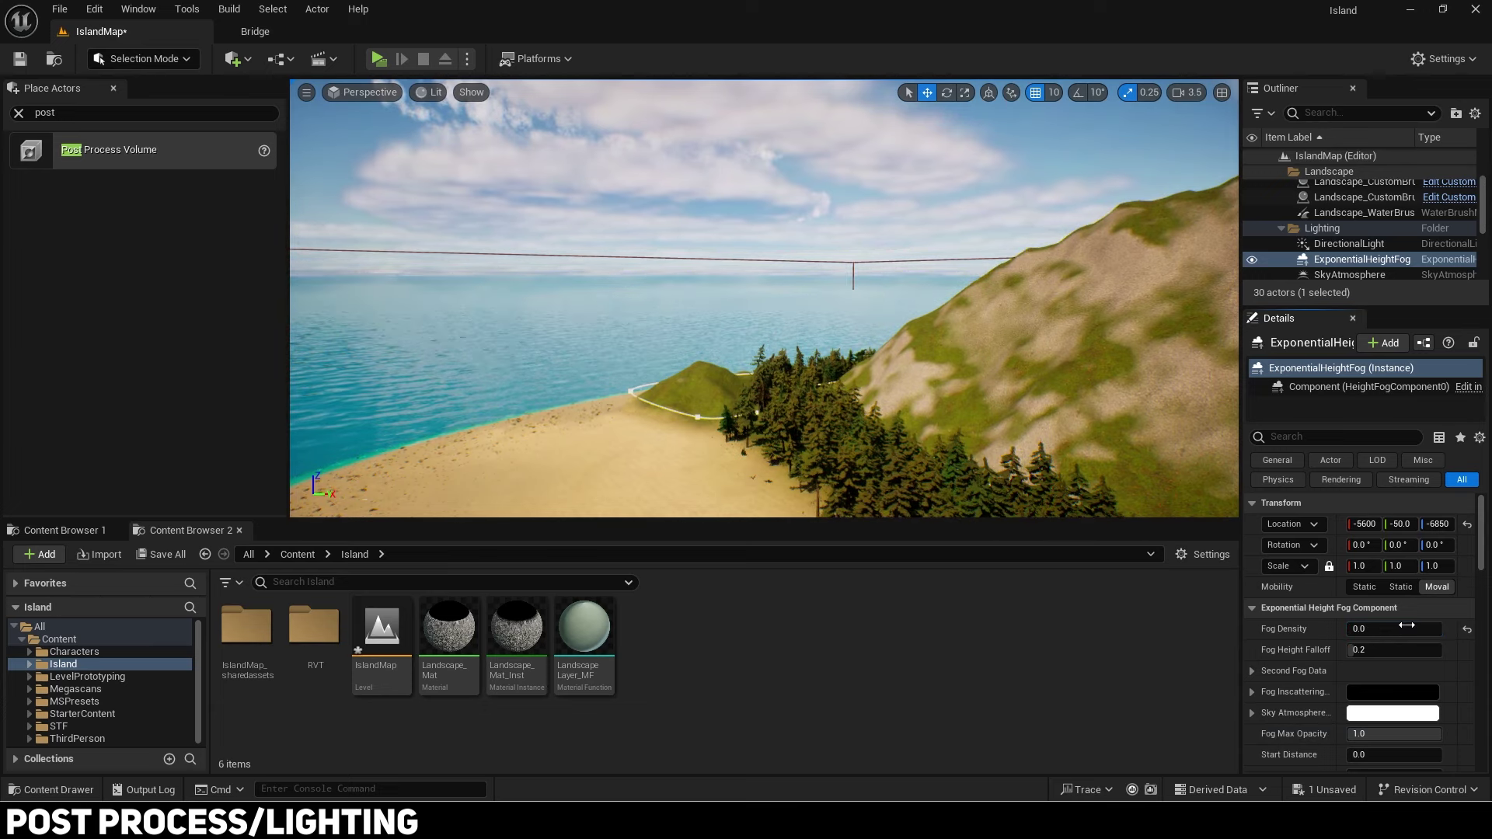
{"action": "key", "text": "ctrl+z"}
Step: Try lowering the fog's Fog Height Falloff to about 0.11 and undo the change
{"action": "left_click_drag", "start_coordinate": [1405, 650], "coordinate": [1413, 650]}
{"action": "type", "text": "0.090555"}
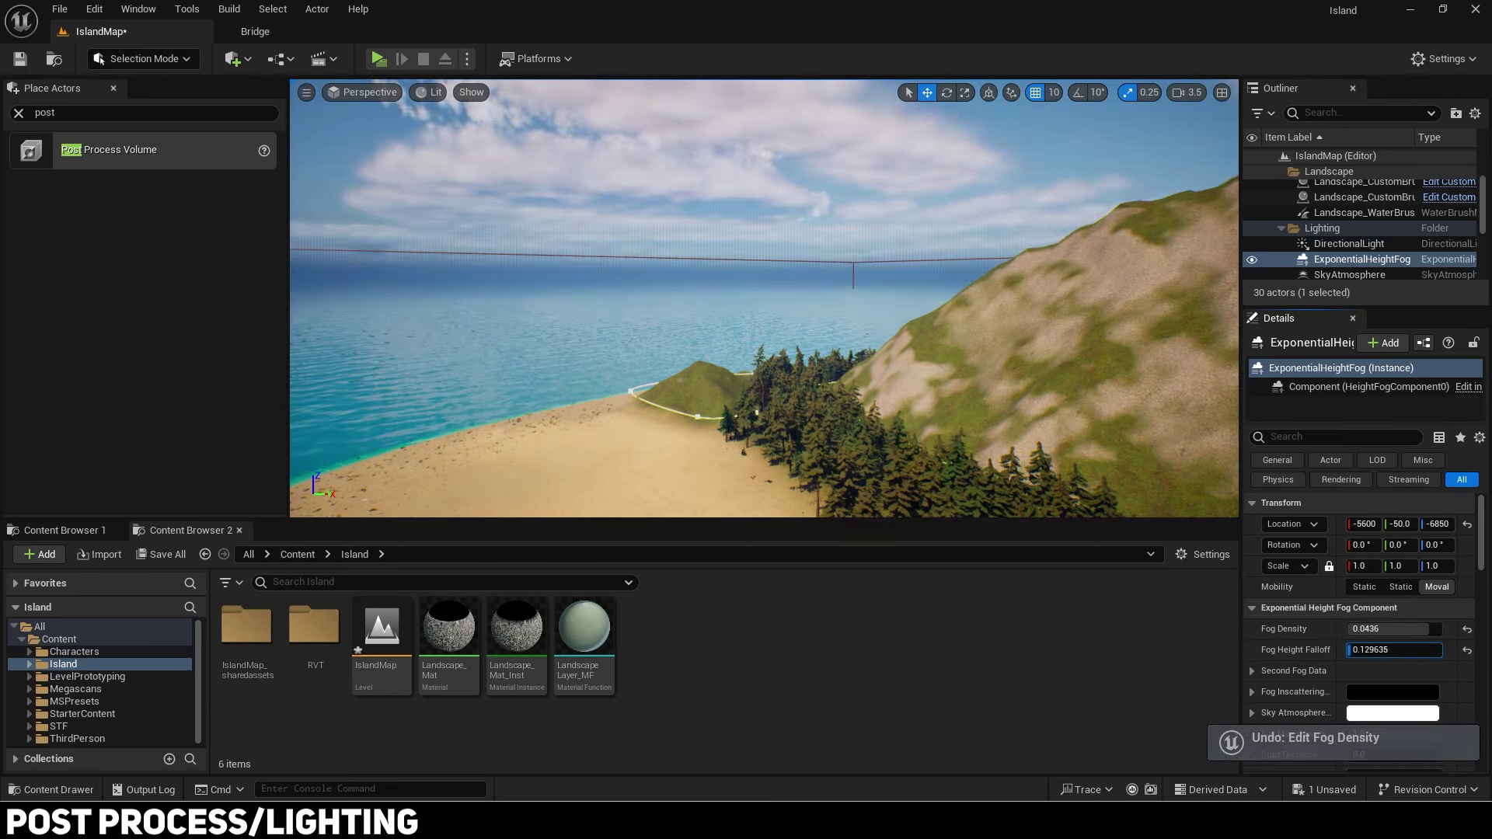
{"action": "left_click_drag", "start_coordinate": [1405, 650], "coordinate": [1399, 650]}
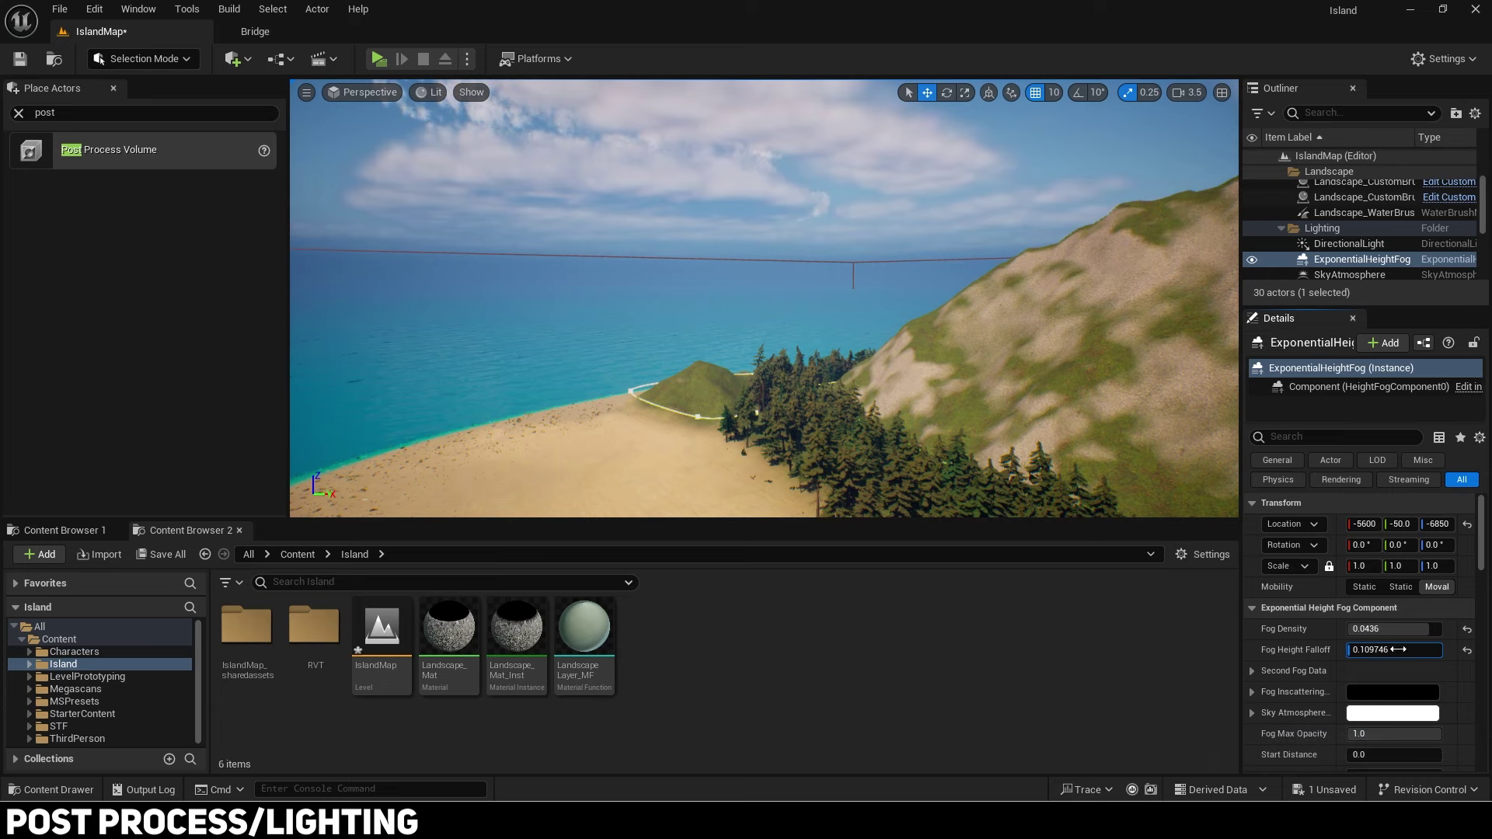
{"action": "key", "text": "ctrl+z"}
Step: Try Fog Height Falloff values of 0.1, 0.15 and 0.2, and set the falloff to 0.12
{"action": "left_click", "coordinate": [1422, 650]}
{"action": "type", "text": "0.1"}
{"action": "key", "text": "Return"}
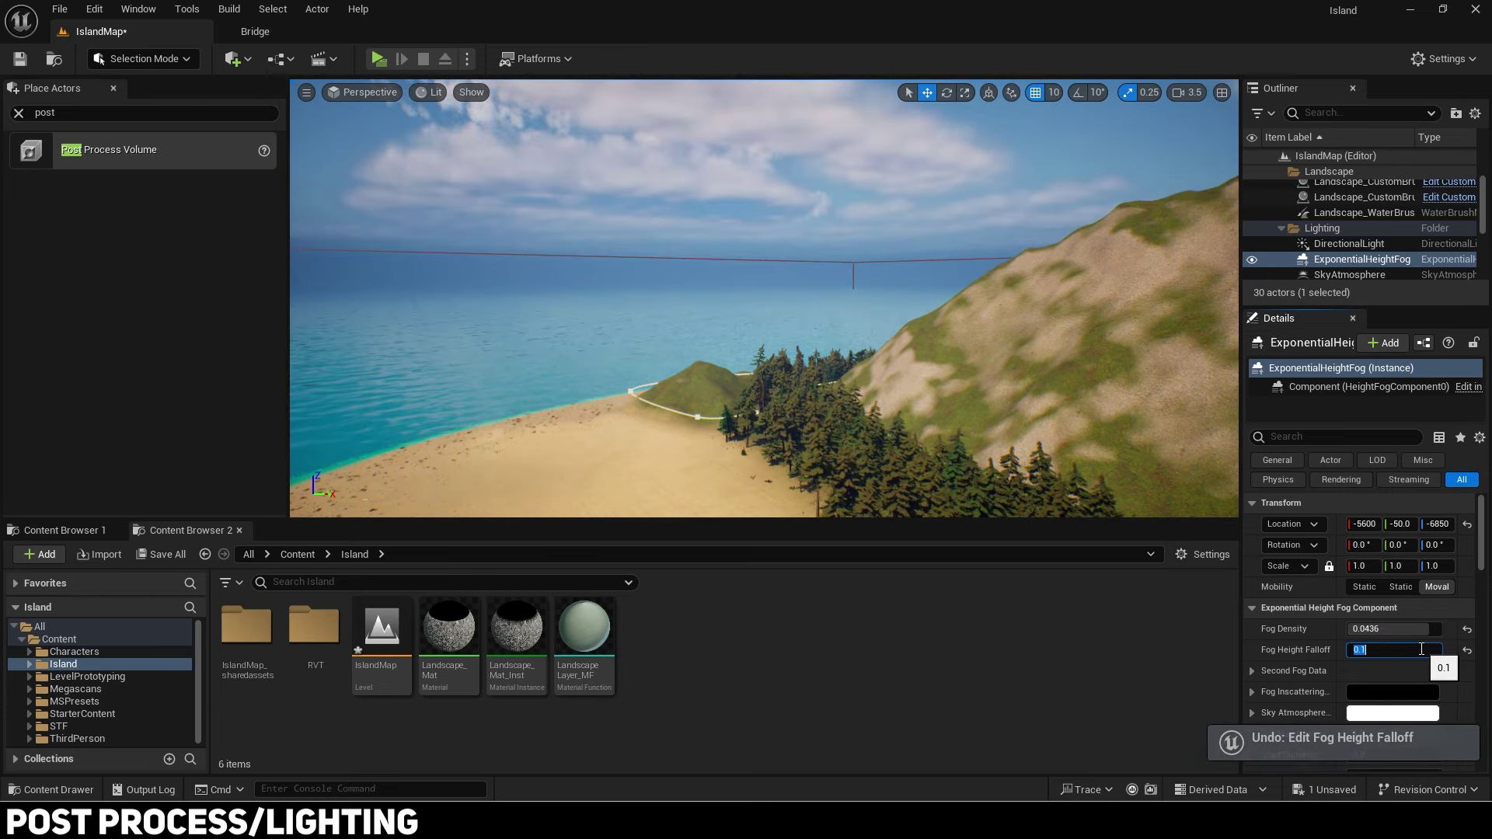
{"action": "type", "text": "0.15"}
{"action": "key", "text": "Return"}
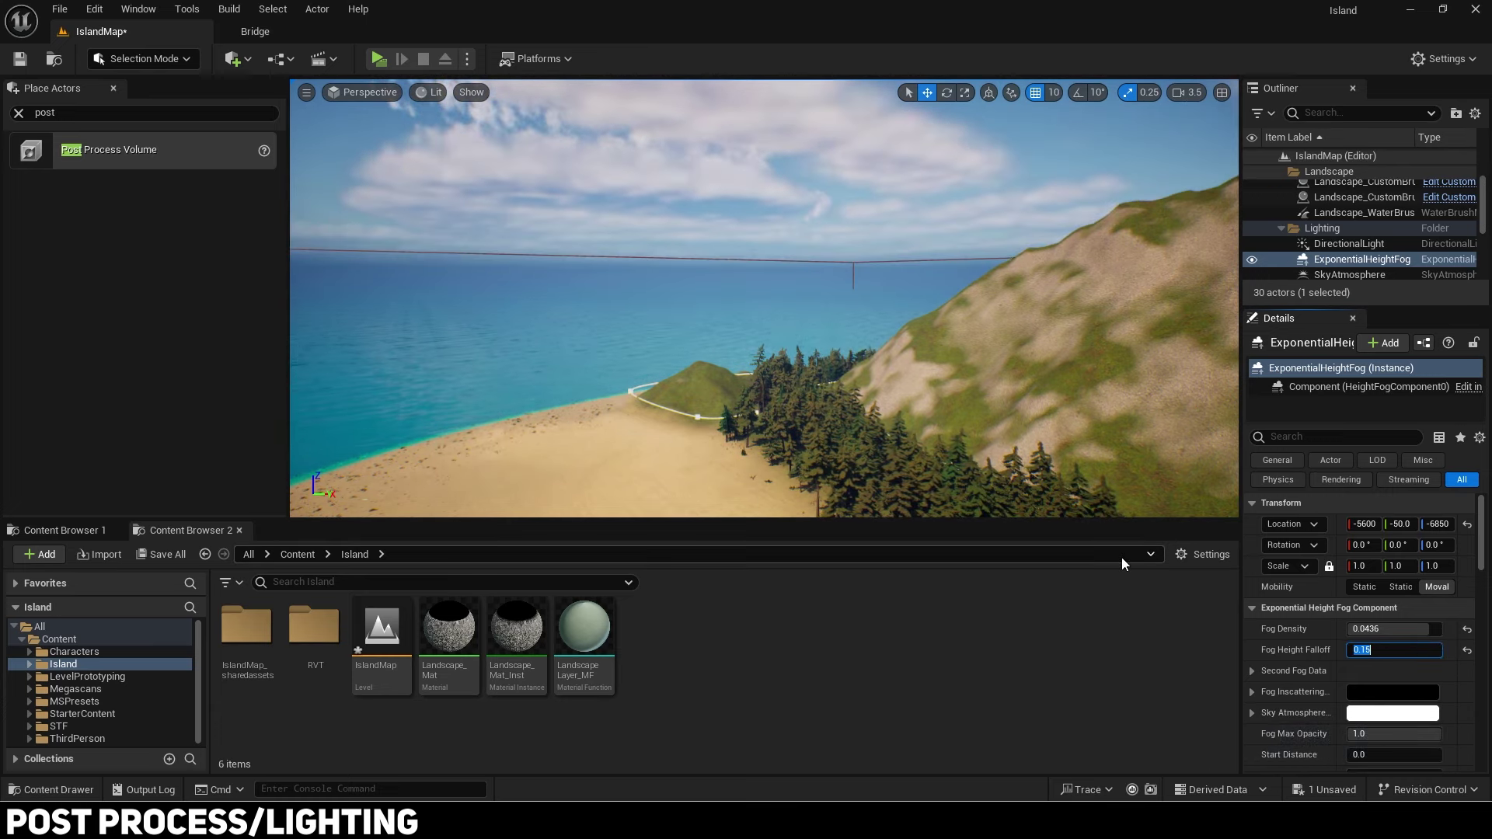
{"action": "type", "text": "0.2"}
{"action": "key", "text": "Return"}
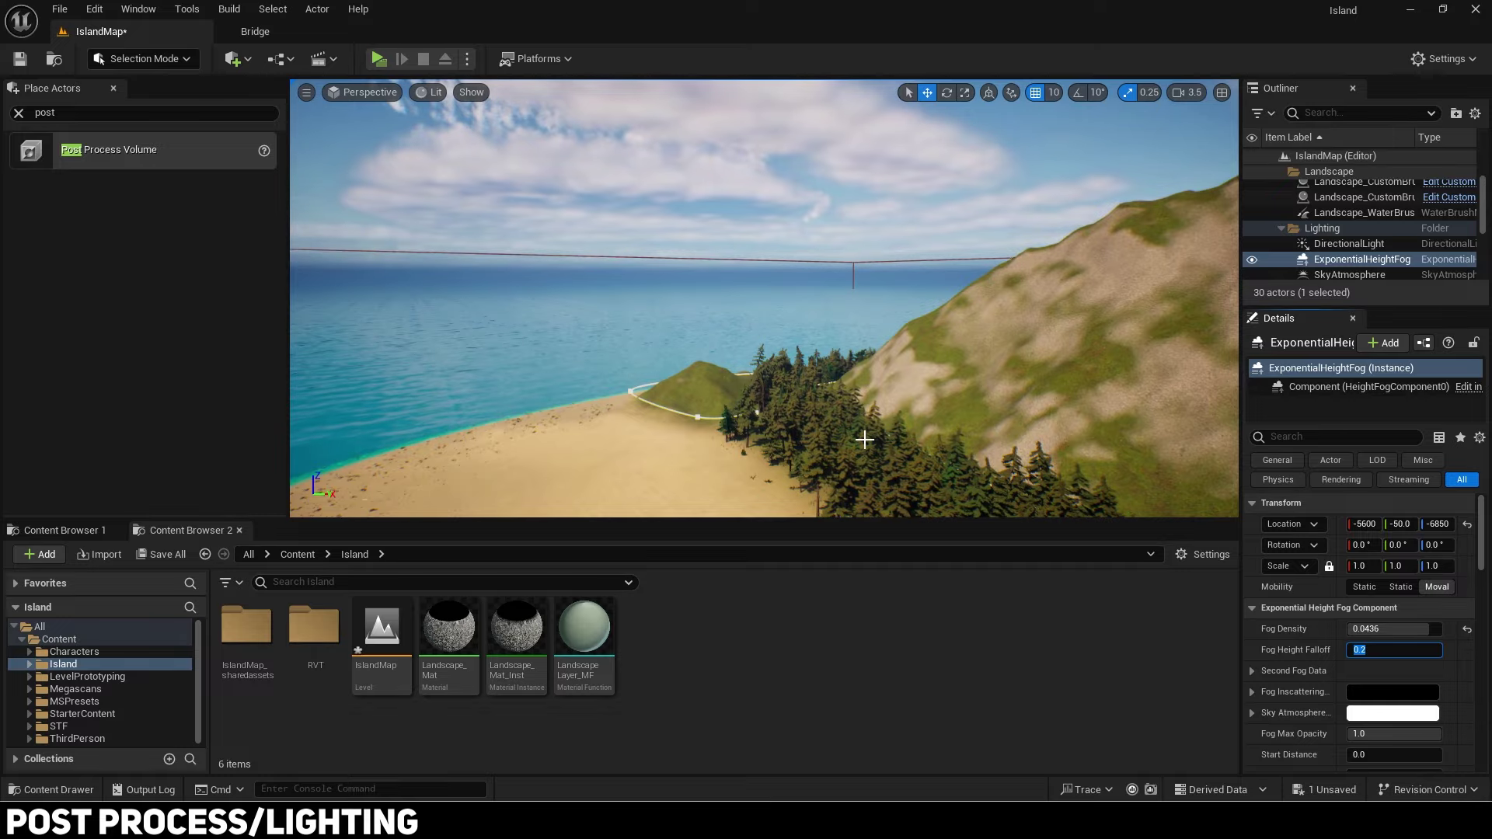
{"action": "type", "text": "0.12"}
{"action": "key", "text": "Return"}
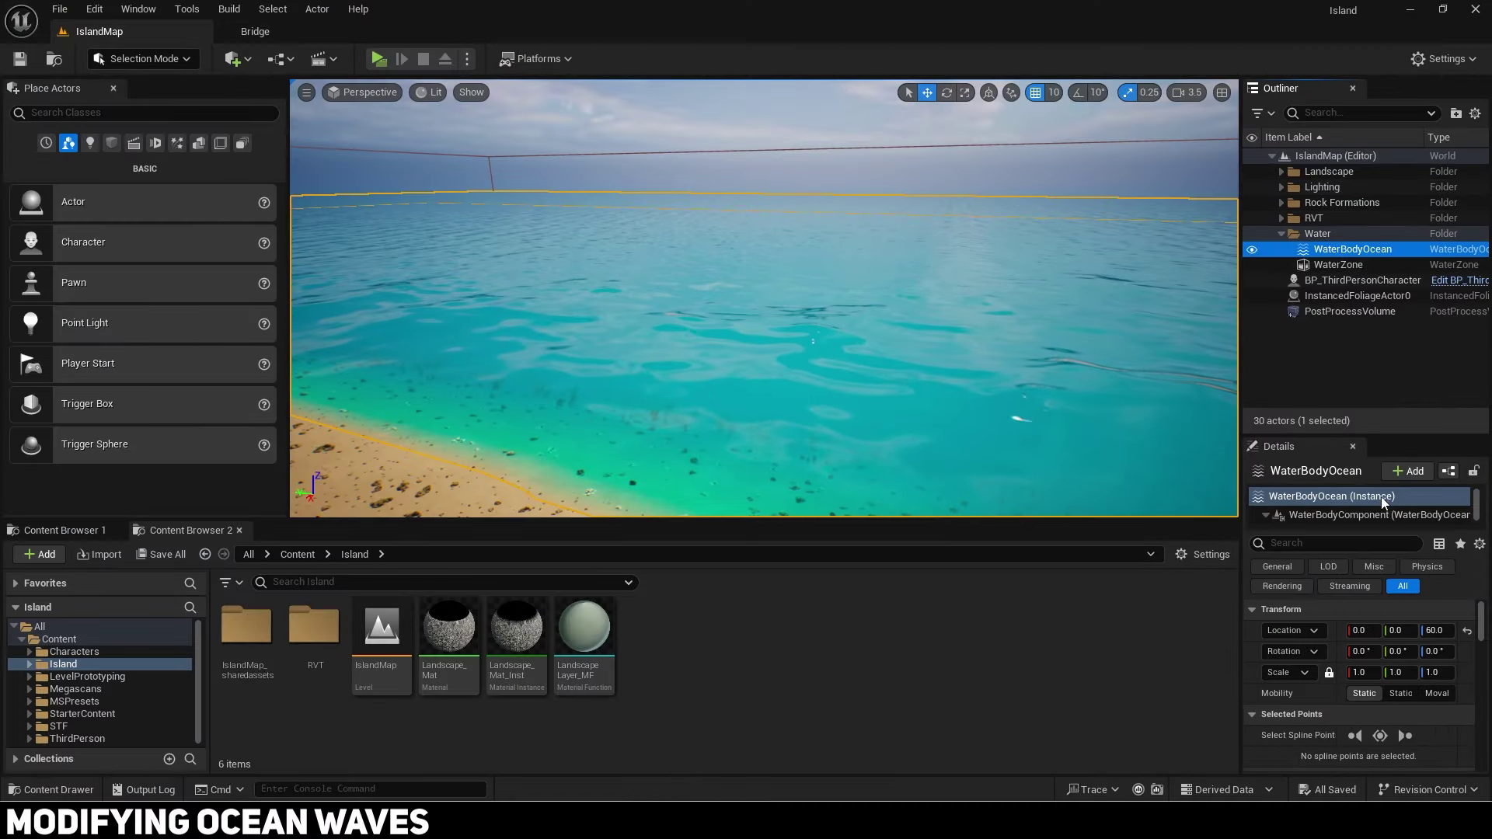
Step: Filter WaterBodyOcean's properties by "wave" and locate its assigned Water Waves asset in the project content
{"action": "left_click", "coordinate": [1382, 539]}
{"action": "type", "text": "wave"}
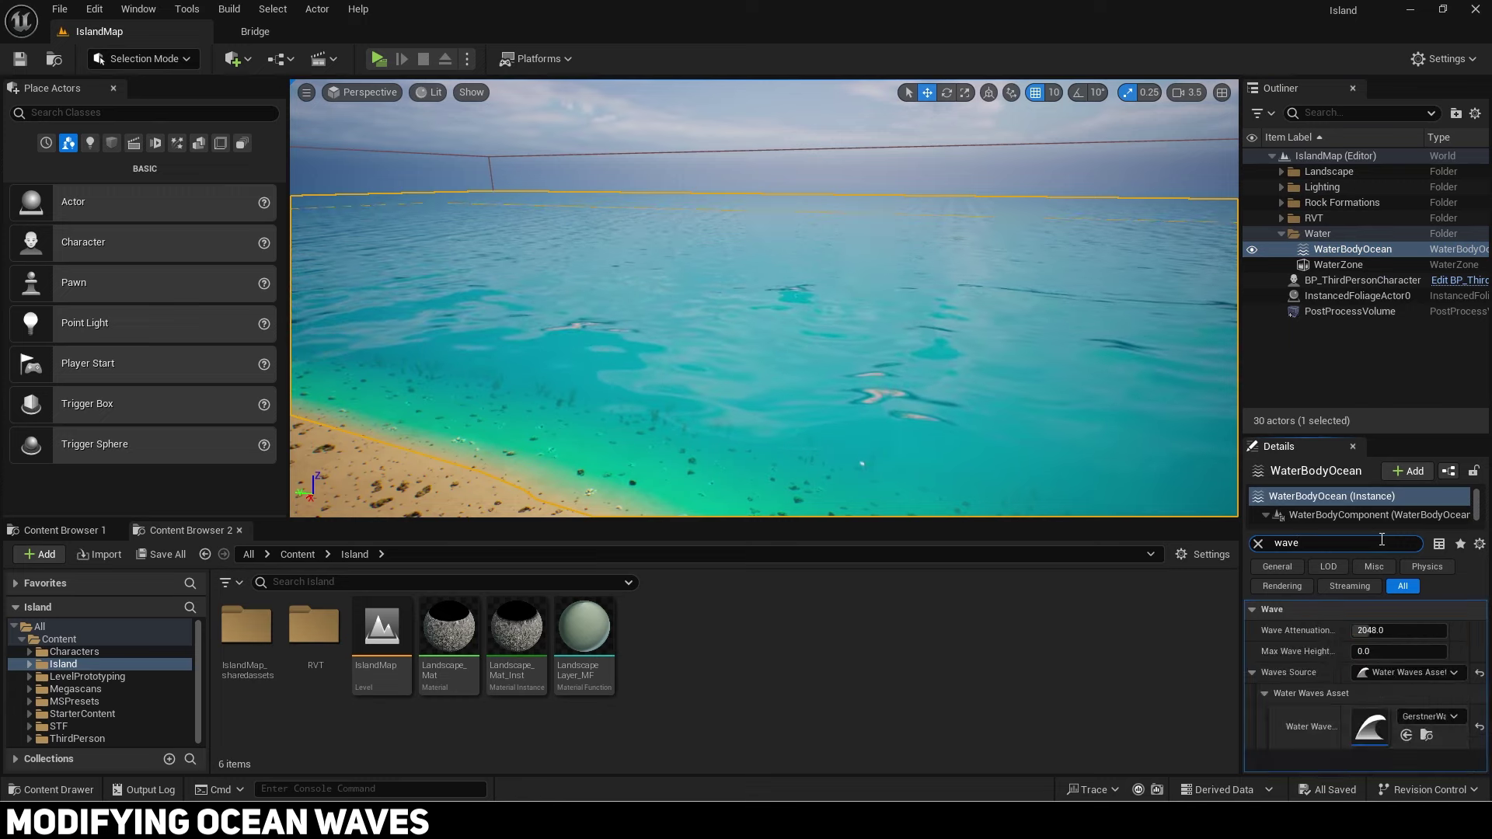
{"action": "left_click", "coordinate": [1427, 735]}
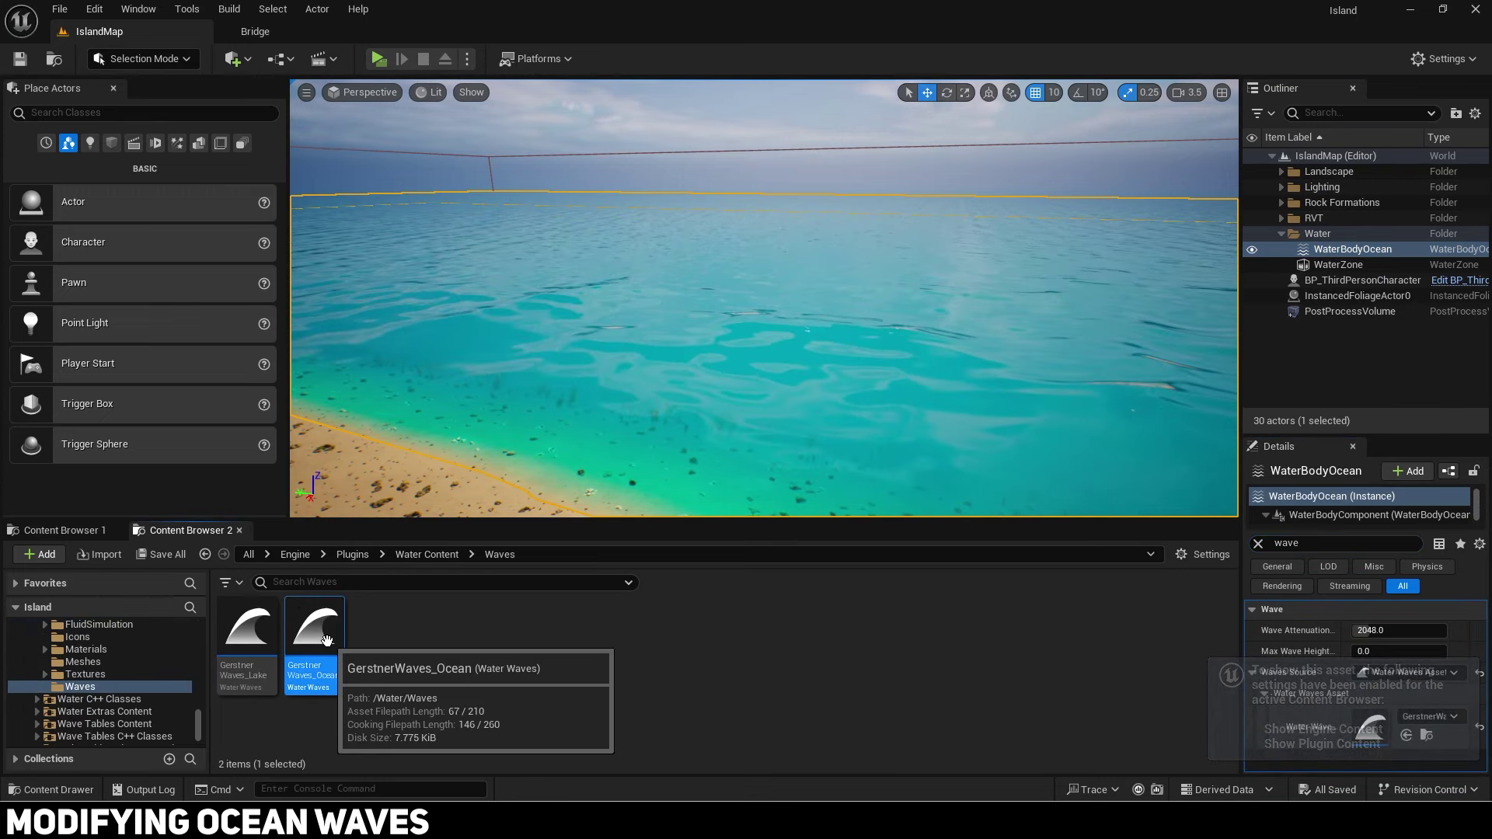
Step: Copy the GerstnerWaves_Ocean asset into the project's Island content folder
{"action": "scroll", "coordinate": [105, 657], "scroll_direction": "up", "scroll_amount": 3}
{"action": "scroll", "coordinate": [105, 653], "scroll_direction": "up", "scroll_amount": 10}
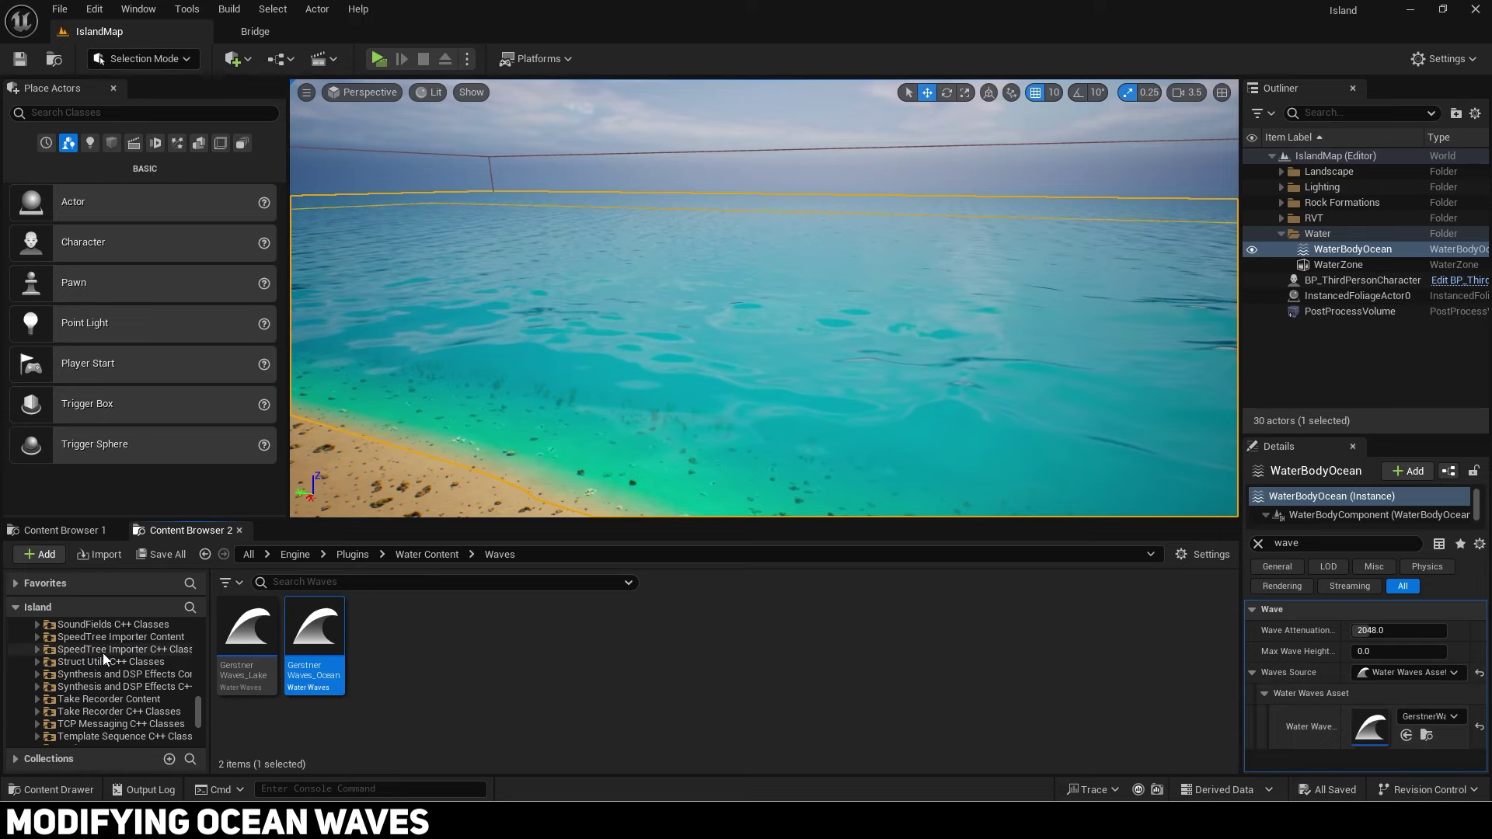
{"action": "left_click", "coordinate": [142, 665]}
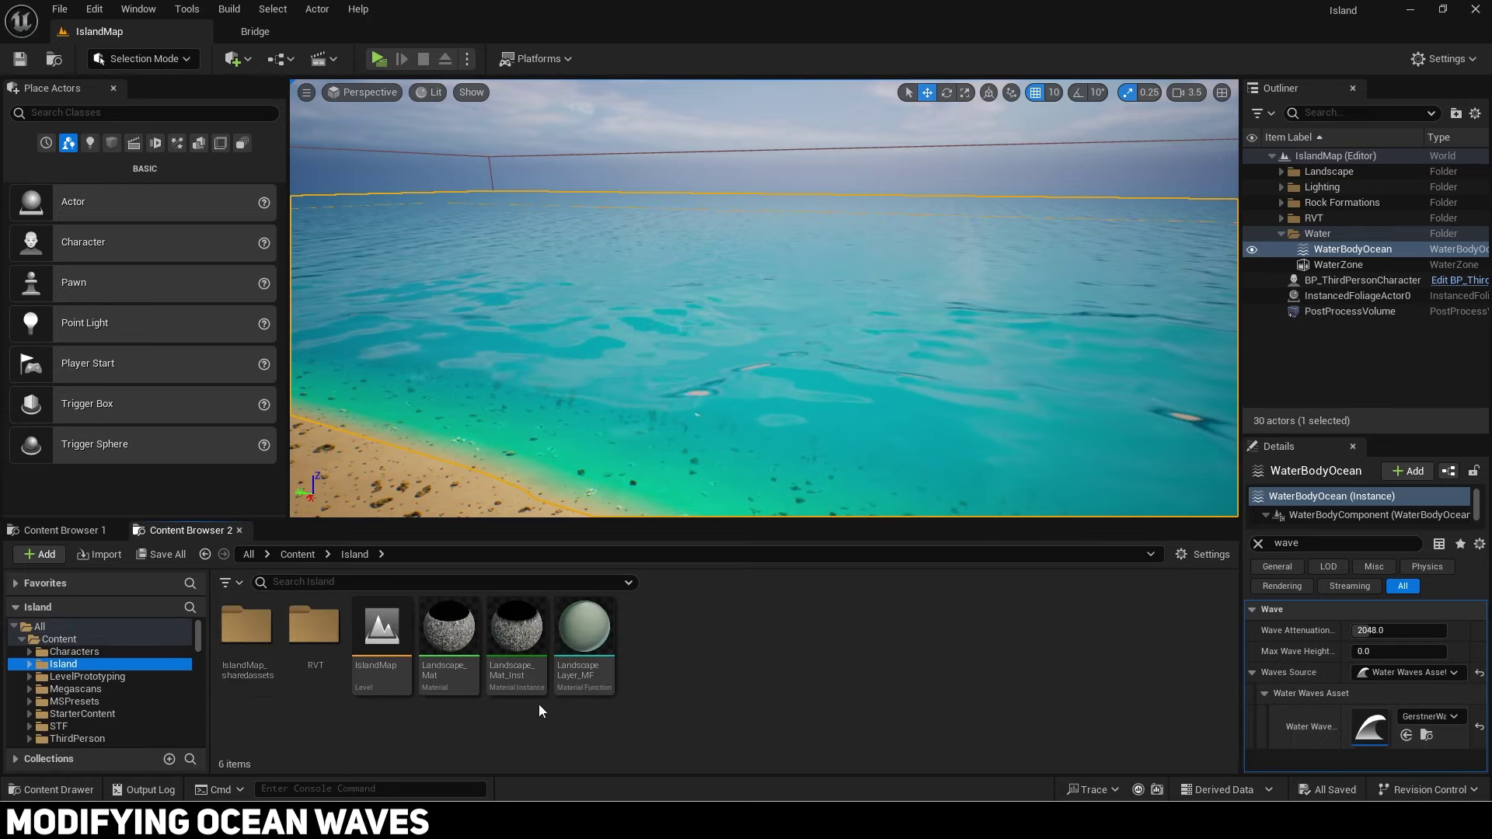
{"action": "key", "text": "ctrl+v"}
{"action": "left_click", "coordinate": [673, 654]}
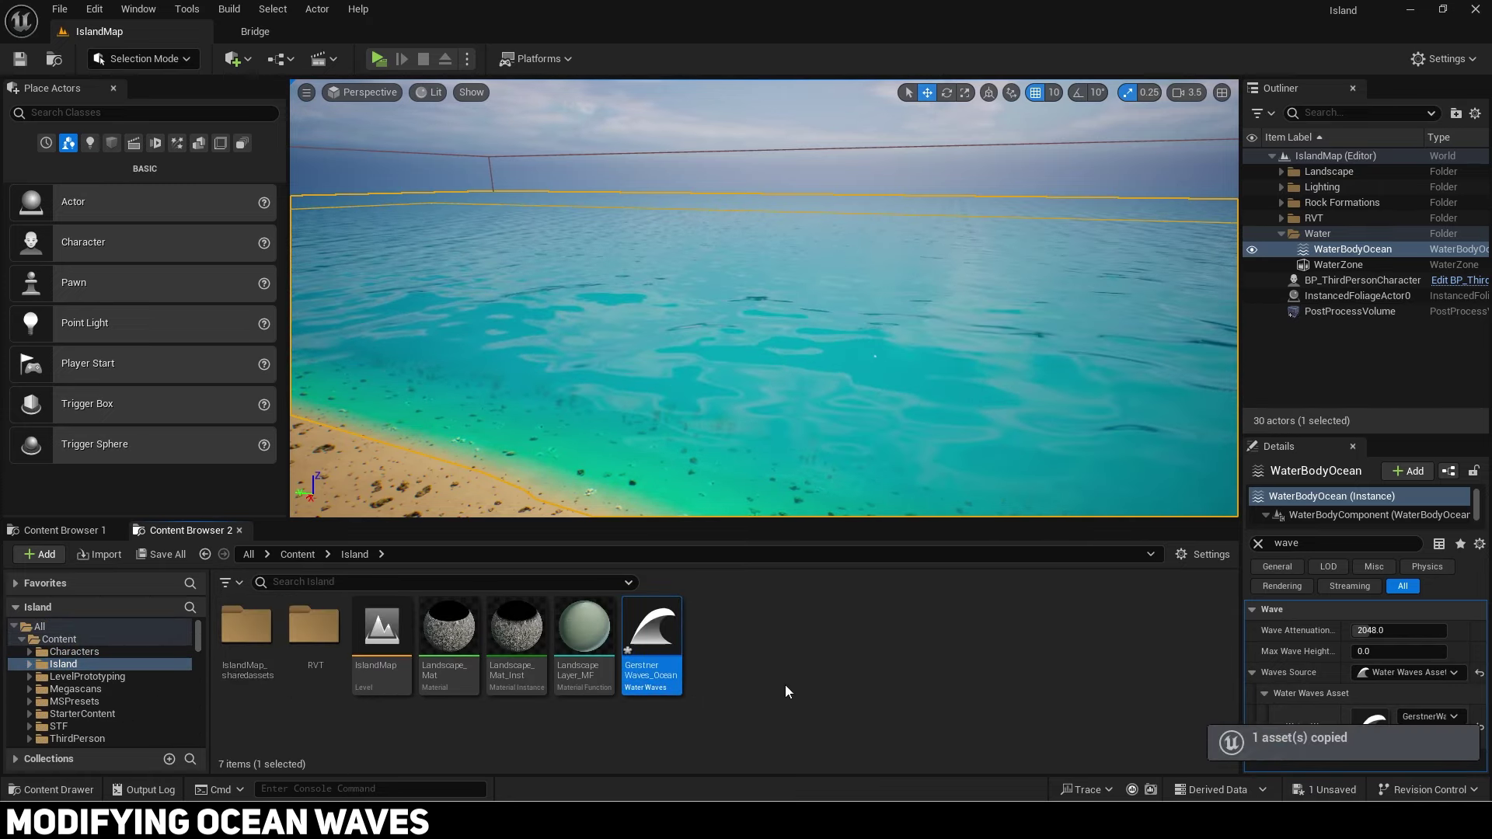
Step: Rename the copied water waves asset in the Island folder to GerstnerWaves_IslandOcean
{"action": "right_click", "coordinate": [647, 632]}
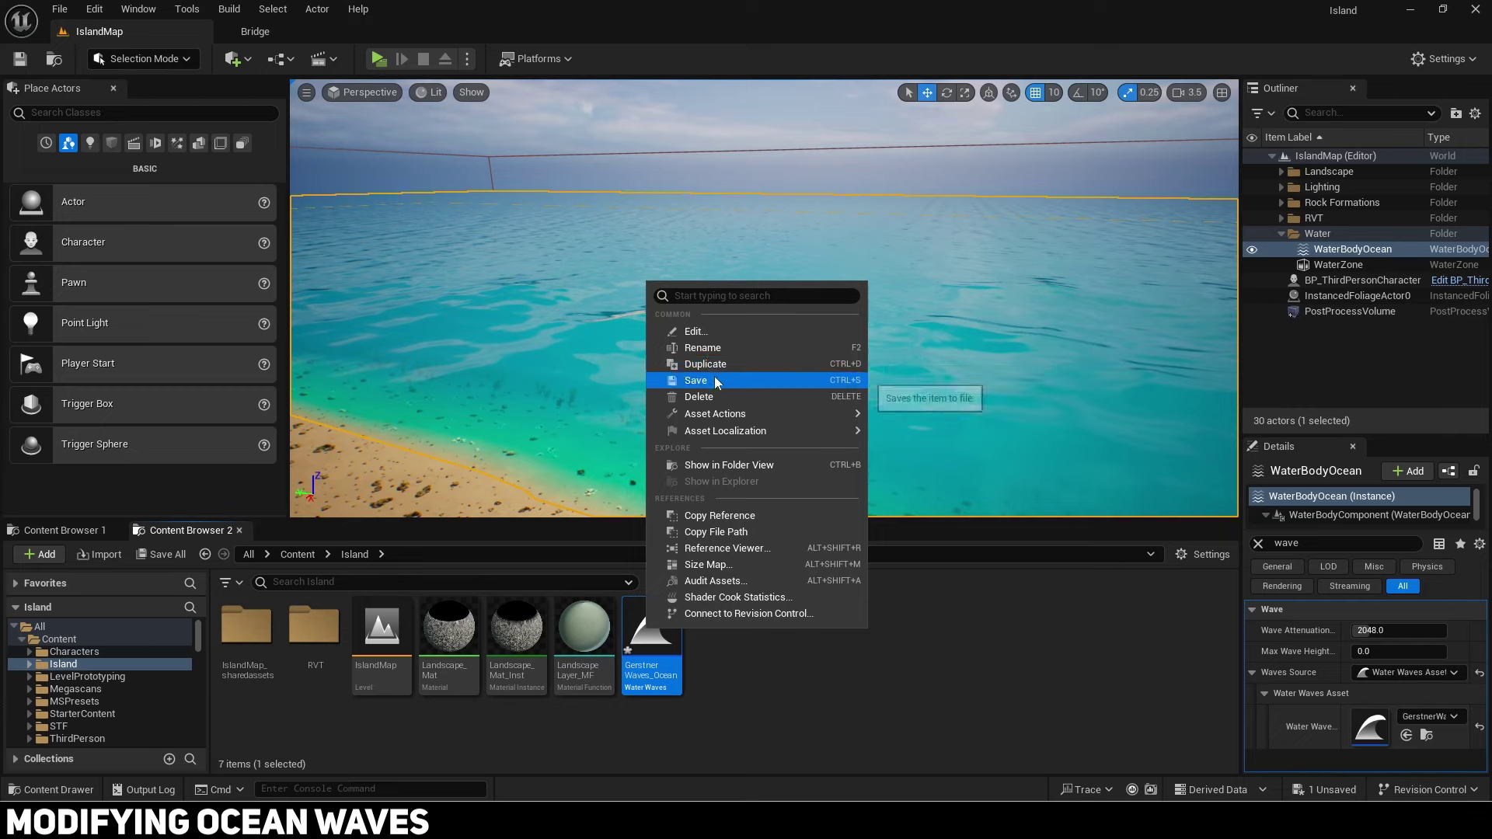
{"action": "left_click", "coordinate": [703, 347]}
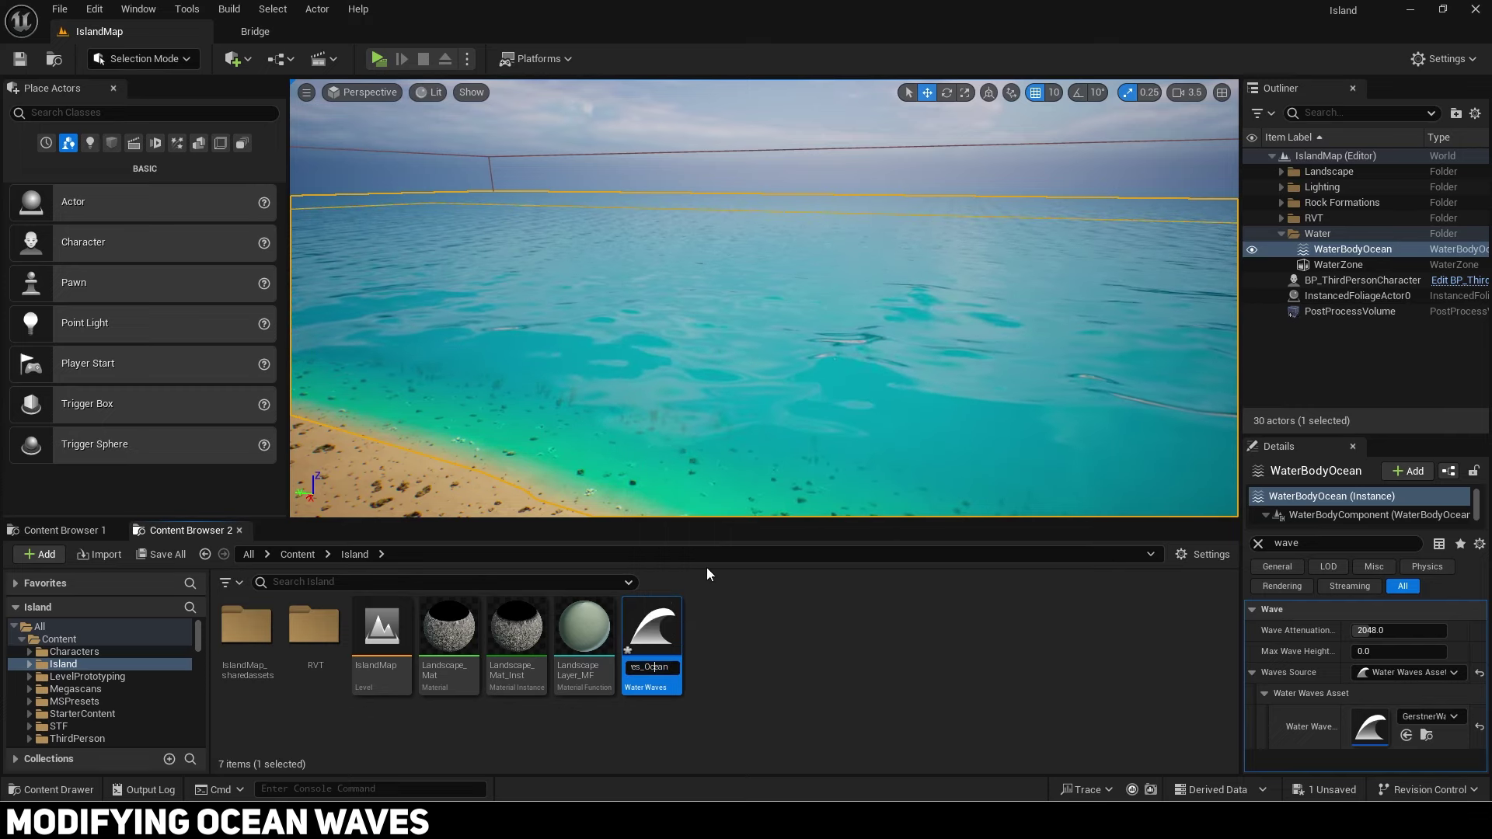
{"action": "key", "text": "BackSpace"}
{"action": "key", "text": "BackSpace"}
{"action": "key", "text": "BackSpace"}
{"action": "key", "text": "BackSpace"}
{"action": "key", "text": "BackSpace"}
{"action": "type", "text": "Island"}
{"action": "key", "text": "Return"}
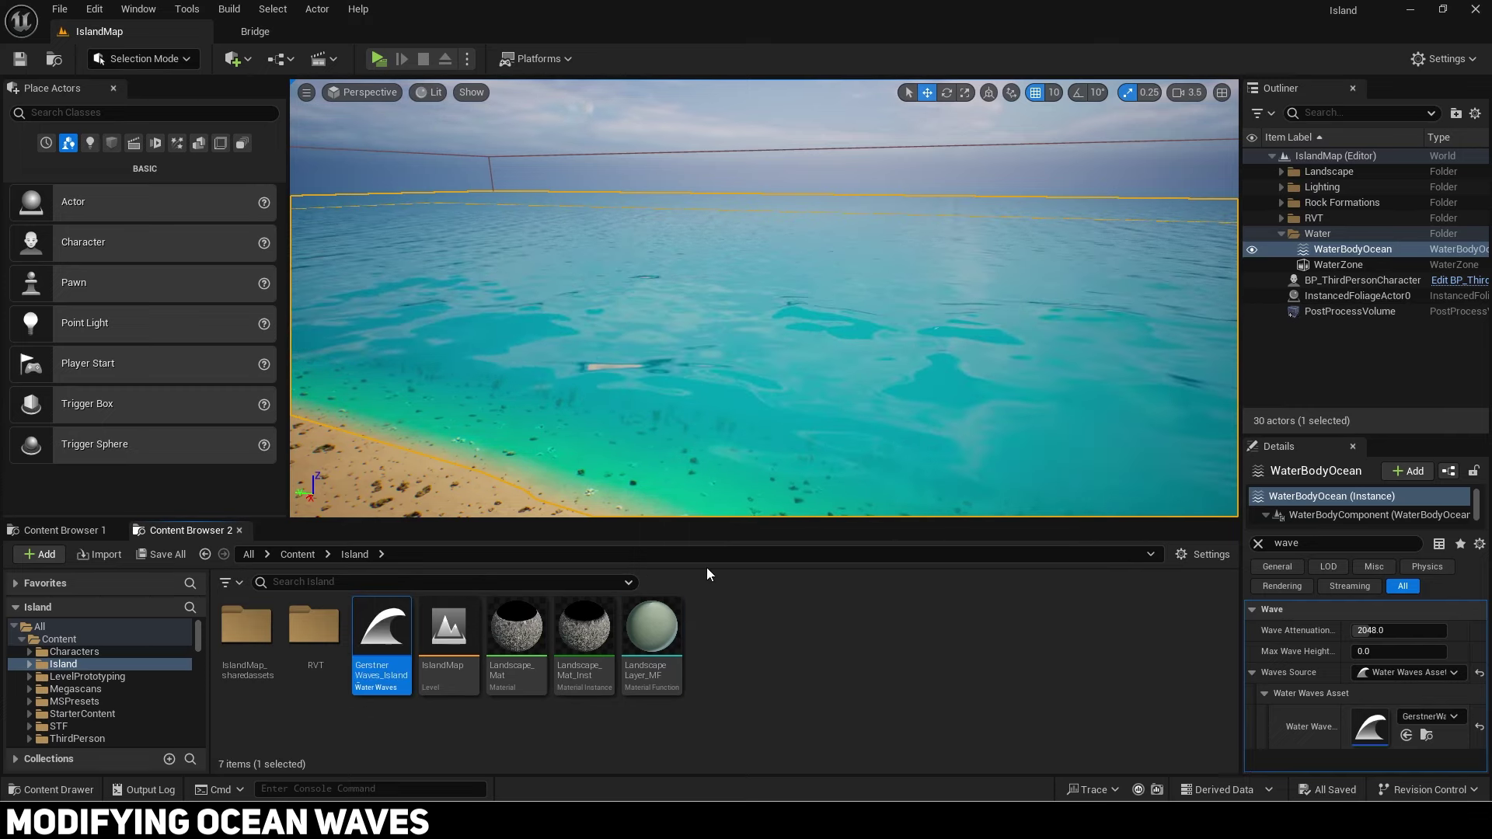
Step: Assign the renamed waves asset to WaterBodyOcean's Water Waves setting and open it in an editor docked beside the IslandMap
{"action": "left_click_drag", "start_coordinate": [382, 639], "coordinate": [1382, 734]}
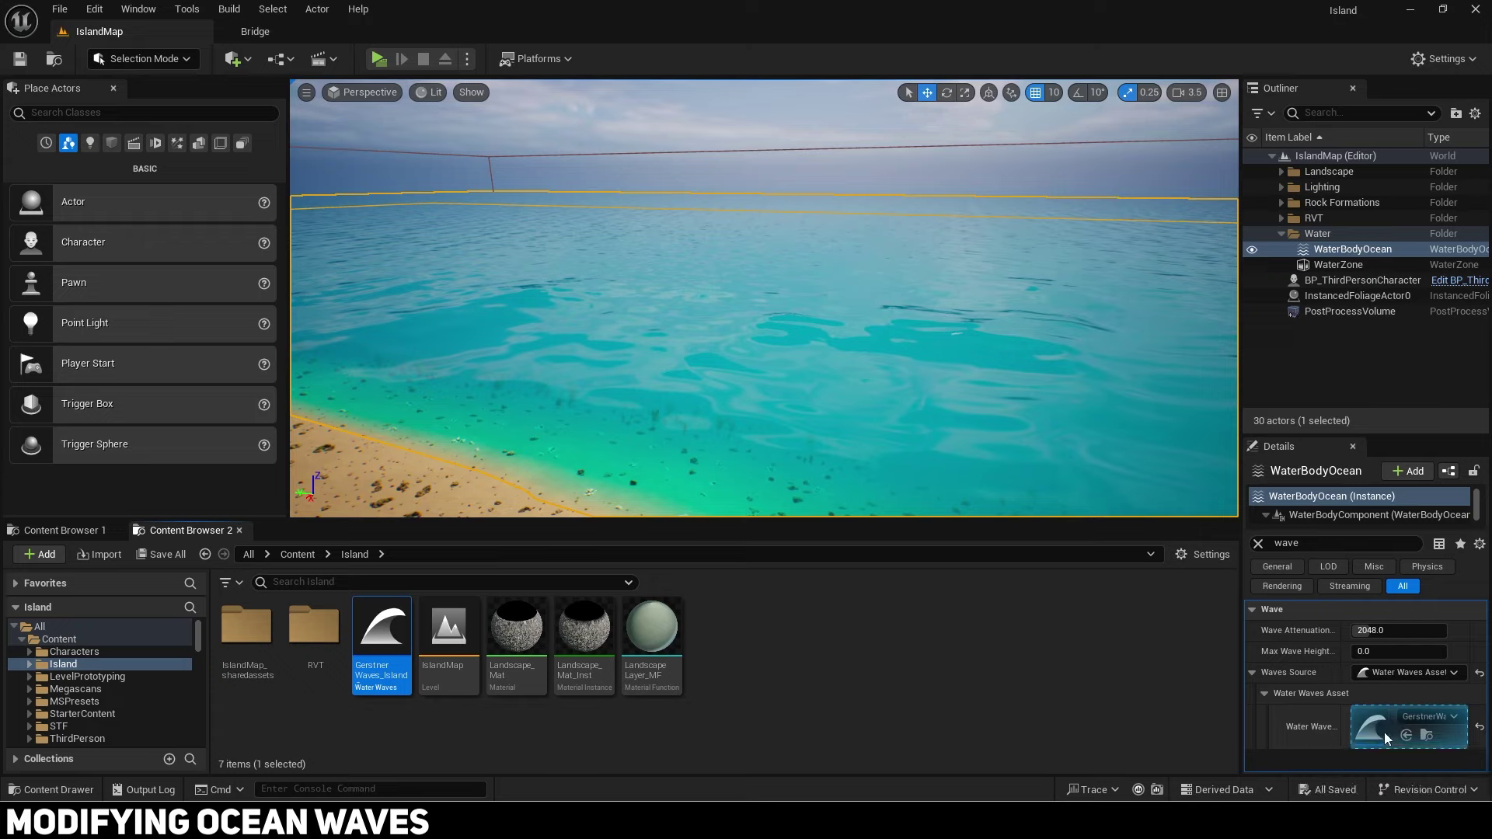
{"action": "double_click", "coordinate": [1385, 734]}
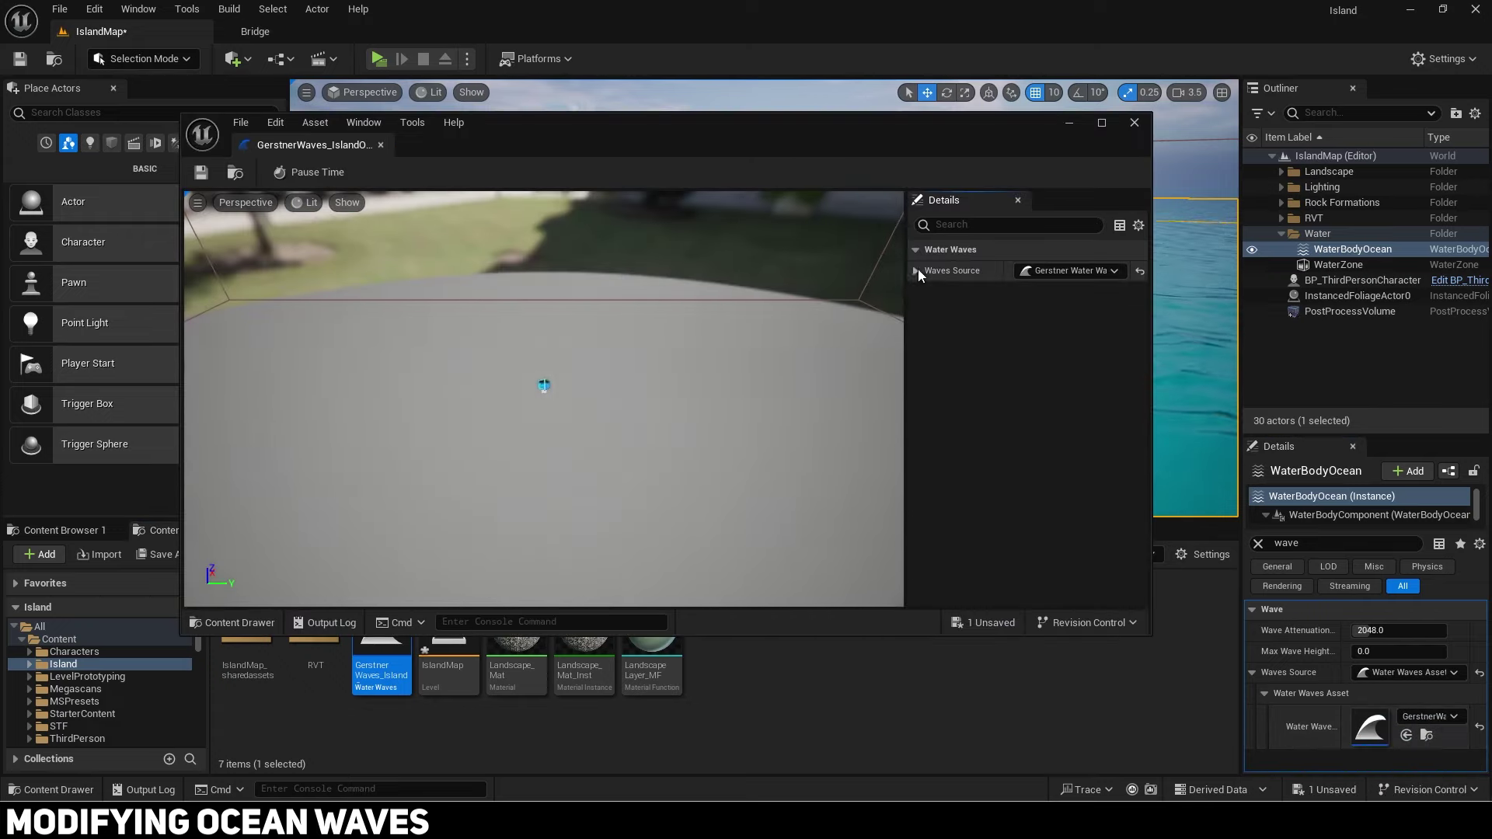
{"action": "left_click", "coordinate": [918, 271]}
{"action": "left_click_drag", "start_coordinate": [300, 140], "coordinate": [300, 33]}
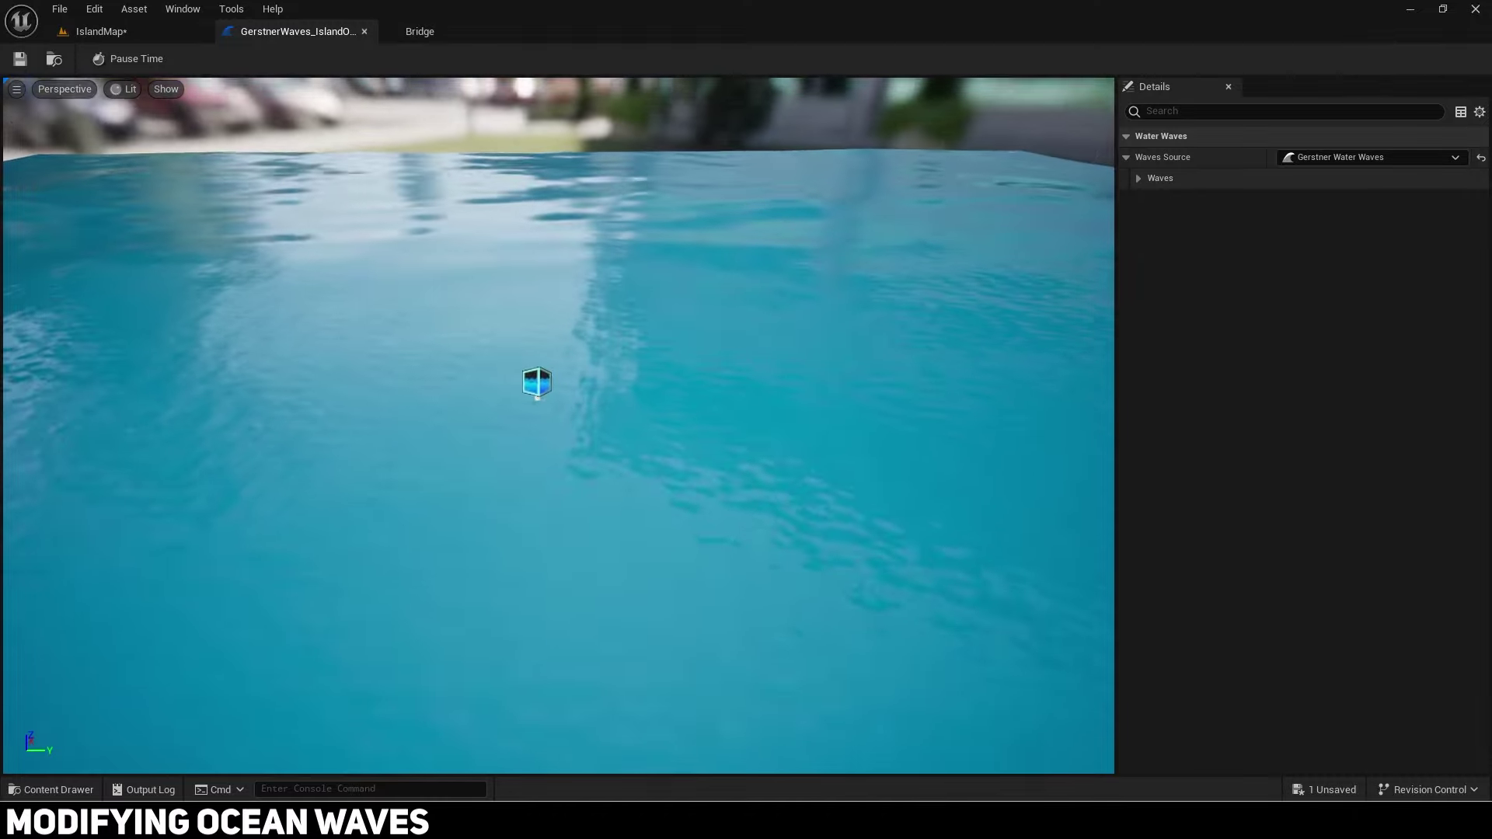
Step: View the wave preview near water level, try 5 waves in the Gerstner wave generator, and set Num Waves to 10
{"action": "key", "text": "w"}
{"action": "right_click_drag", "start_coordinate": [559, 426], "coordinate": [559, 327]}
{"action": "left_click", "coordinate": [1138, 179]}
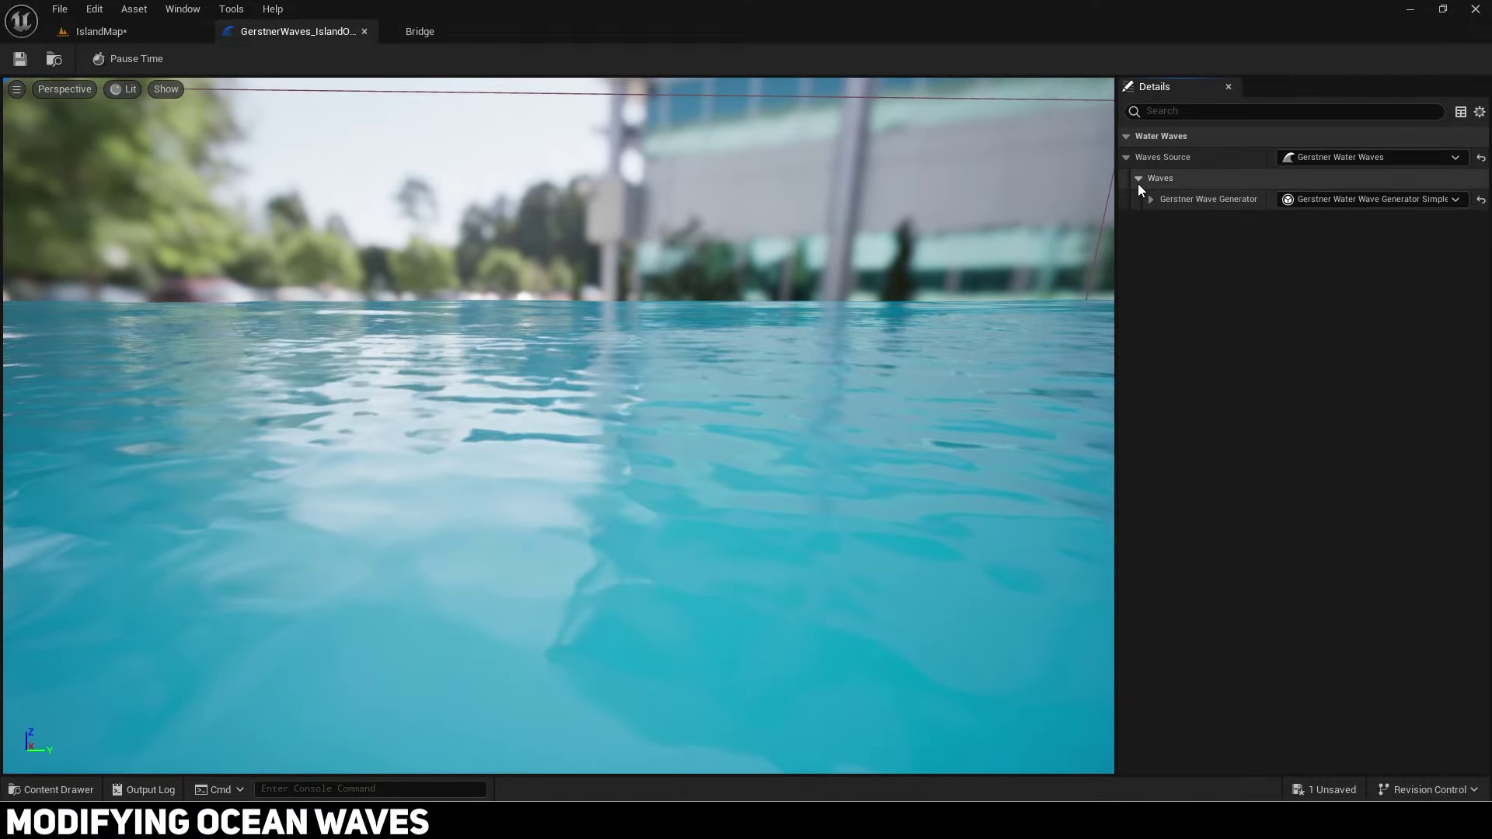
{"action": "left_click", "coordinate": [1151, 199]}
{"action": "left_click", "coordinate": [1162, 220]}
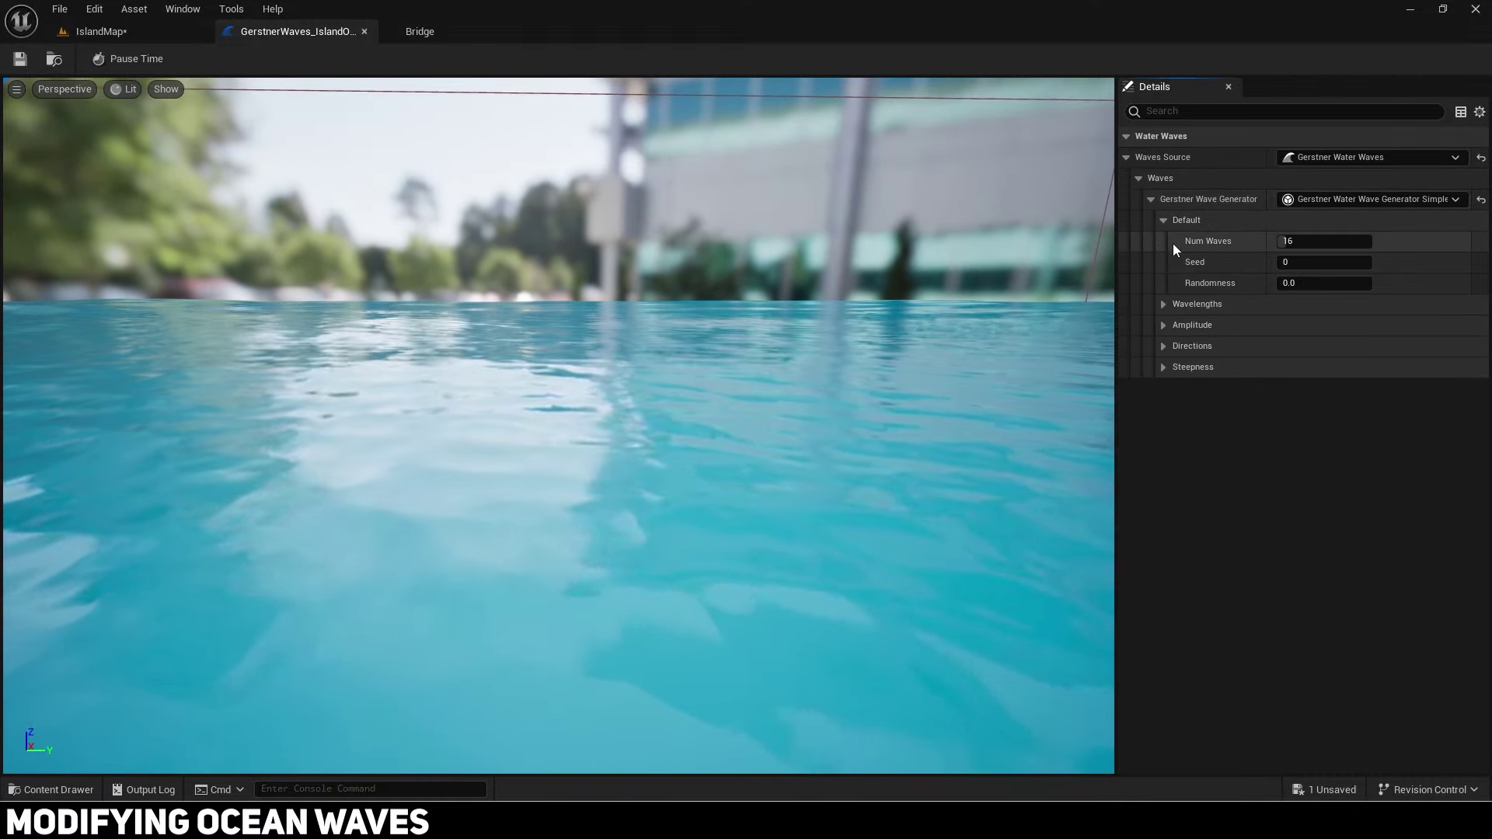
{"action": "left_click", "coordinate": [1298, 246]}
{"action": "type", "text": "5"}
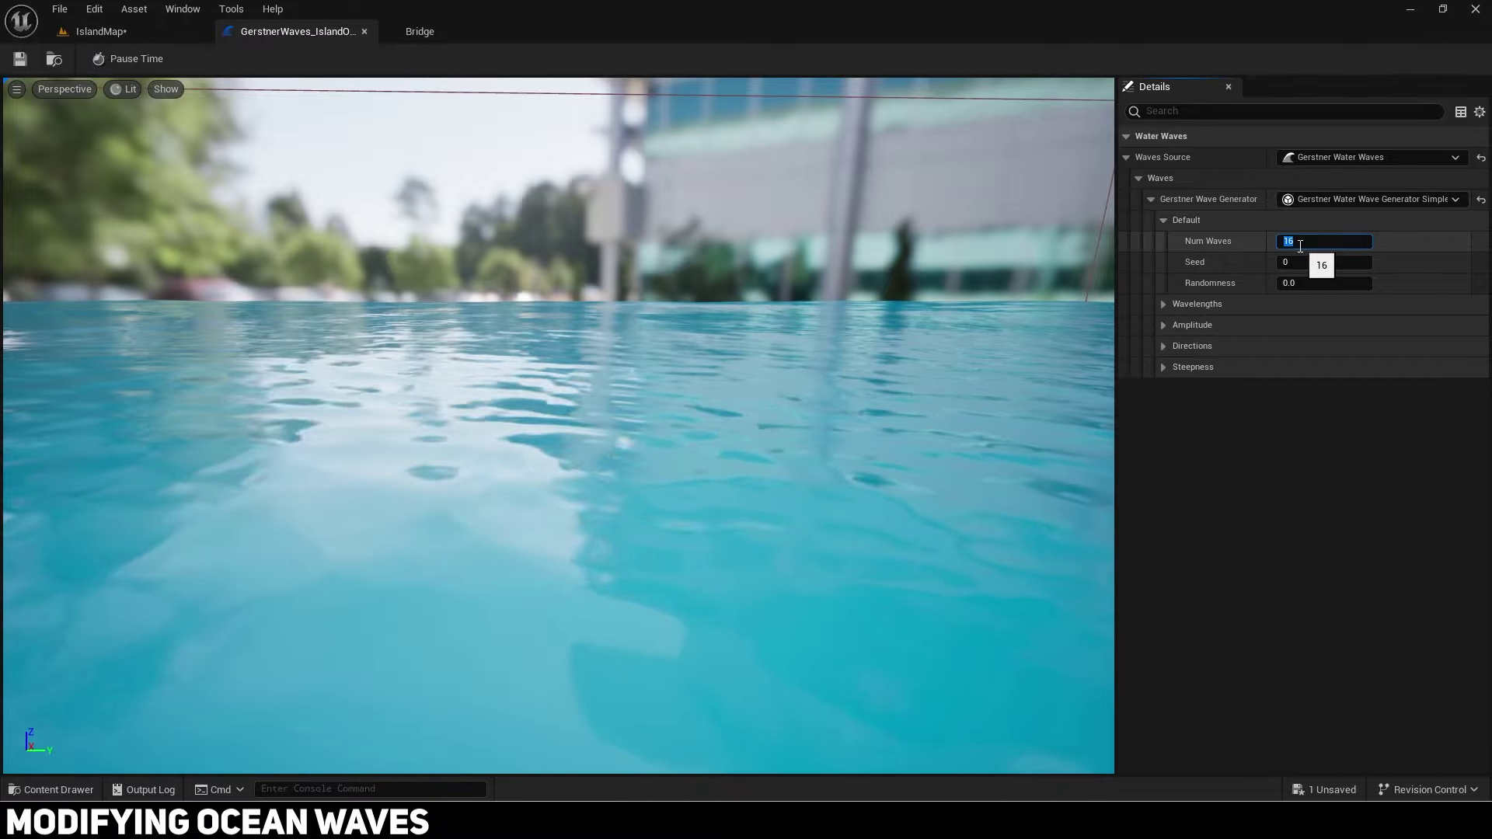
{"action": "key", "text": "Return"}
{"action": "type", "text": "10"}
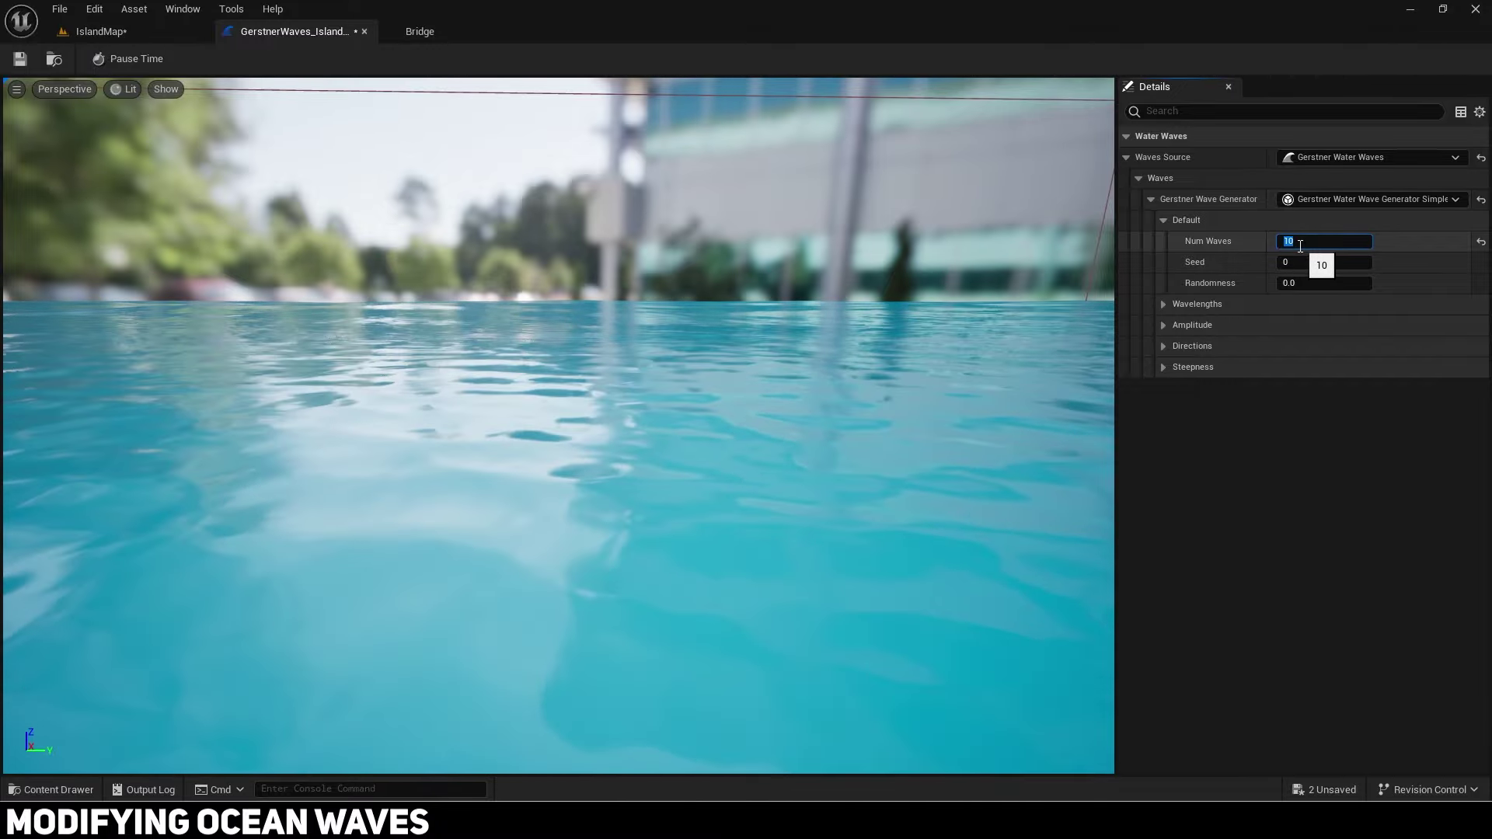
Step: Set the wave generator's Max Amplitude to 40 and expand its Steepness and Directions settings
{"action": "left_click", "coordinate": [1163, 304]}
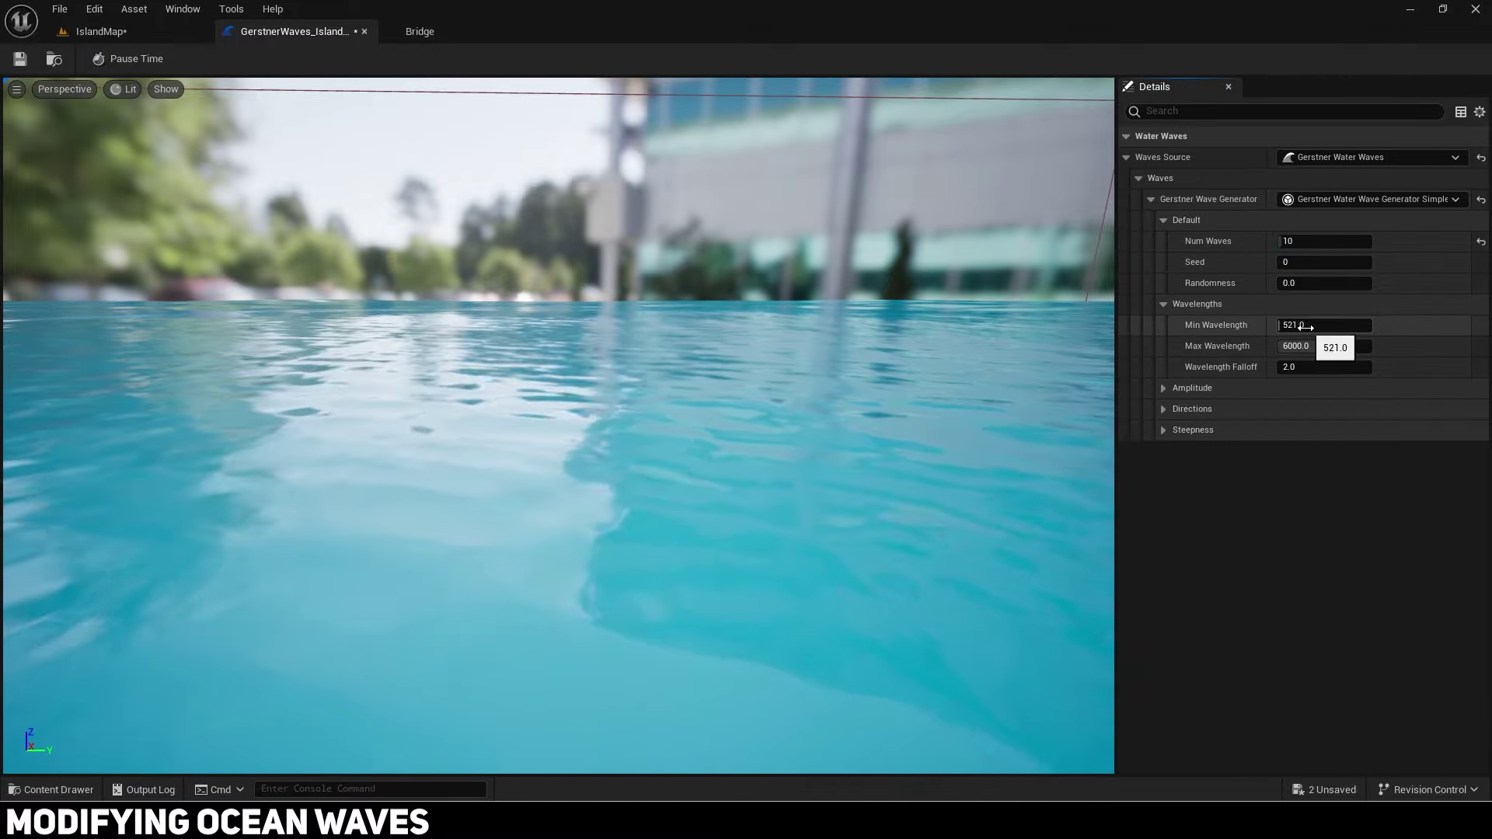
{"action": "left_click", "coordinate": [1164, 387]}
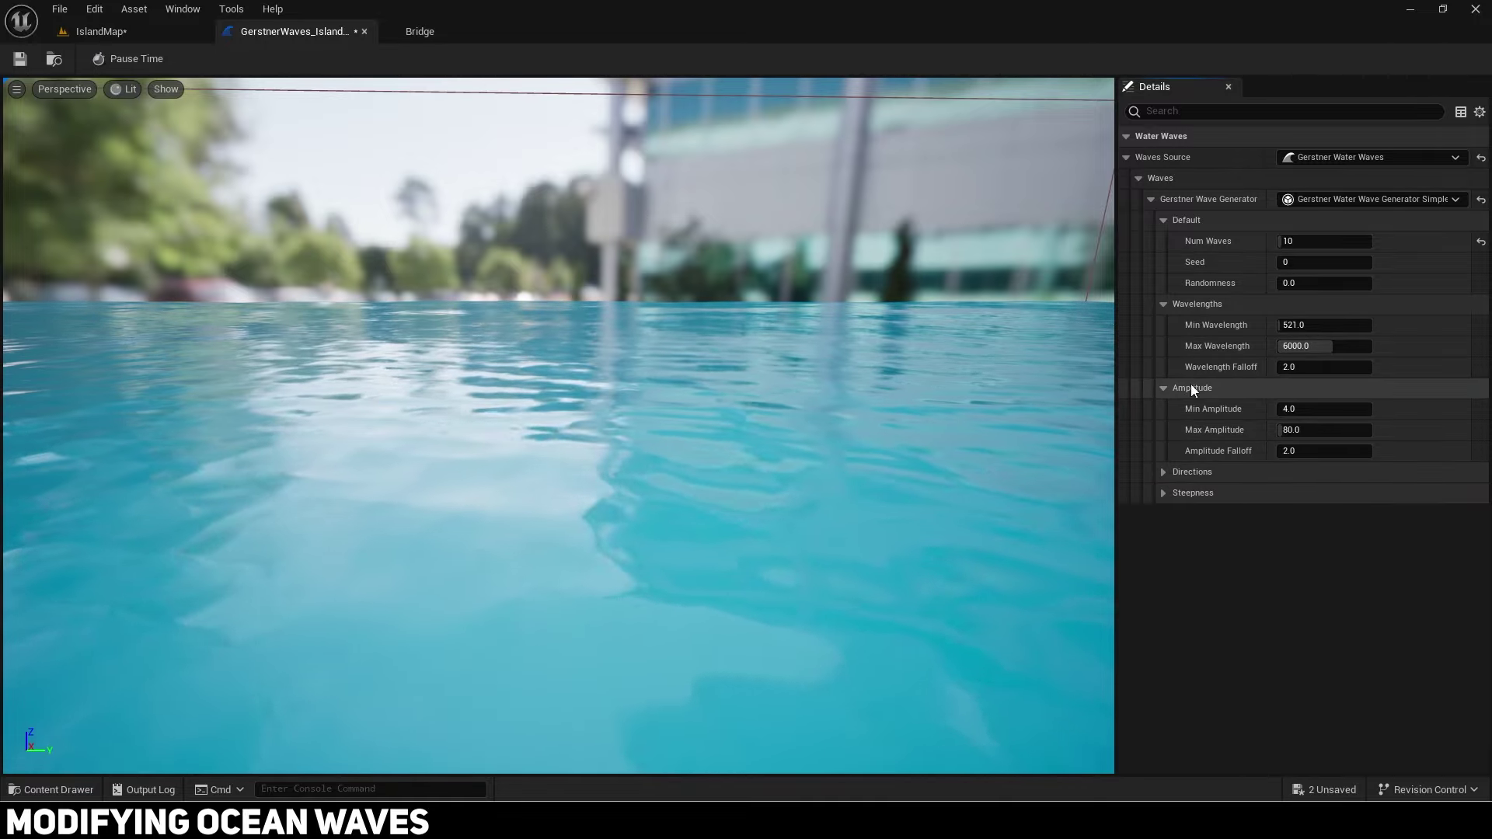
{"action": "left_click", "coordinate": [1334, 430]}
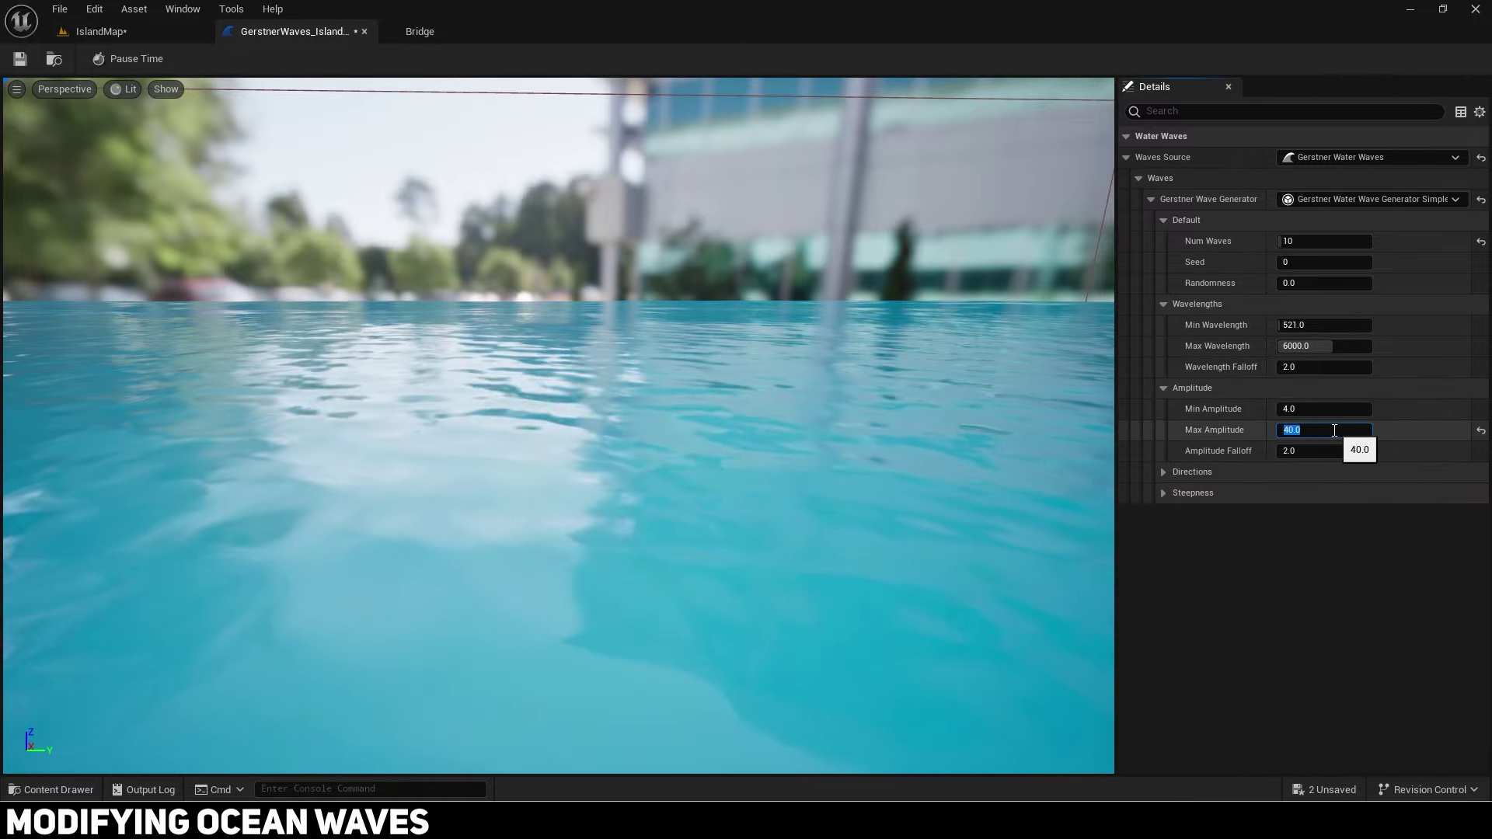
{"action": "type", "text": "40"}
{"action": "key", "text": "Return"}
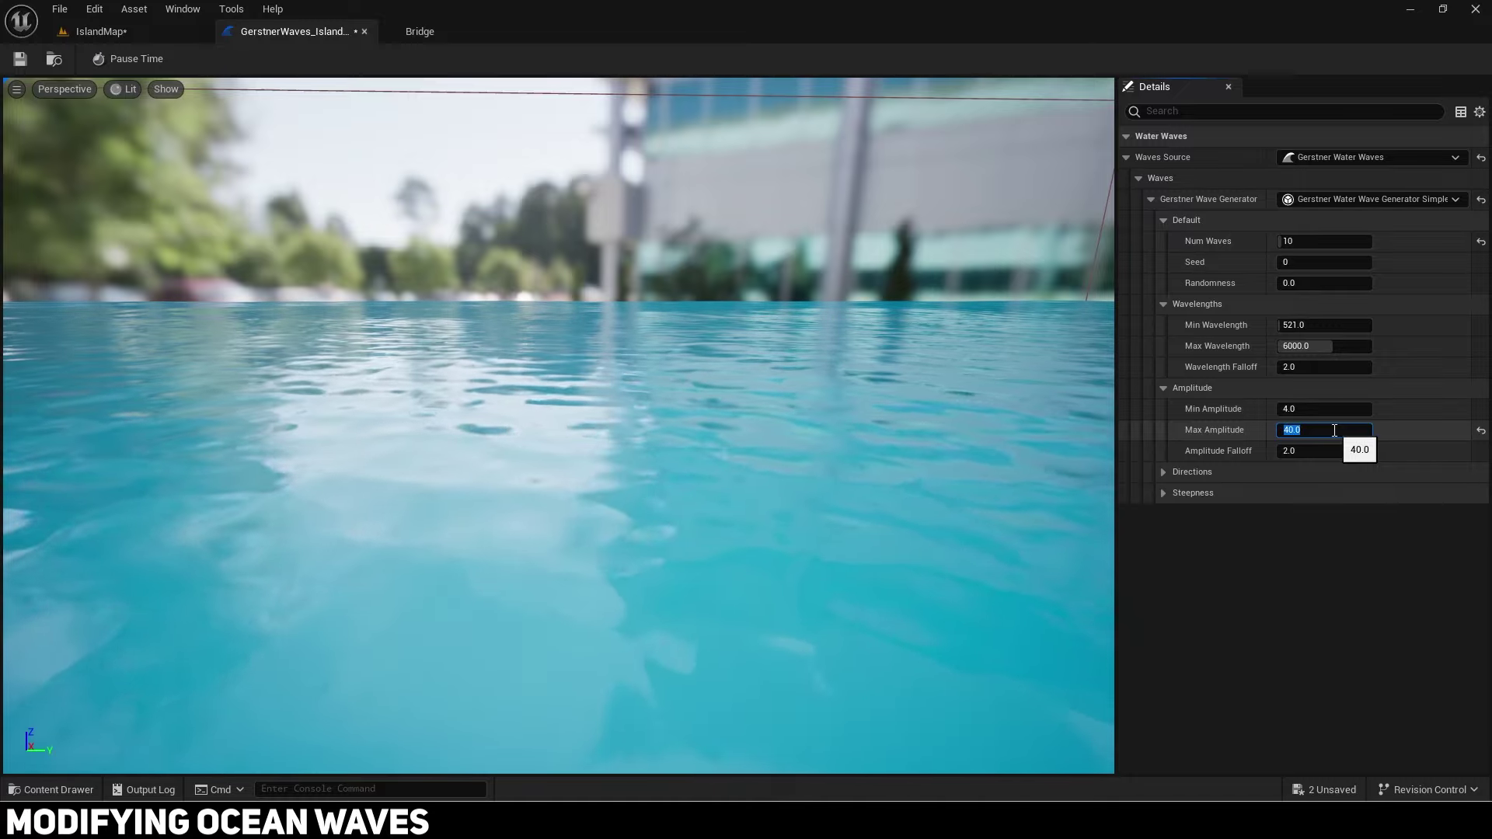
{"action": "left_click", "coordinate": [1163, 492]}
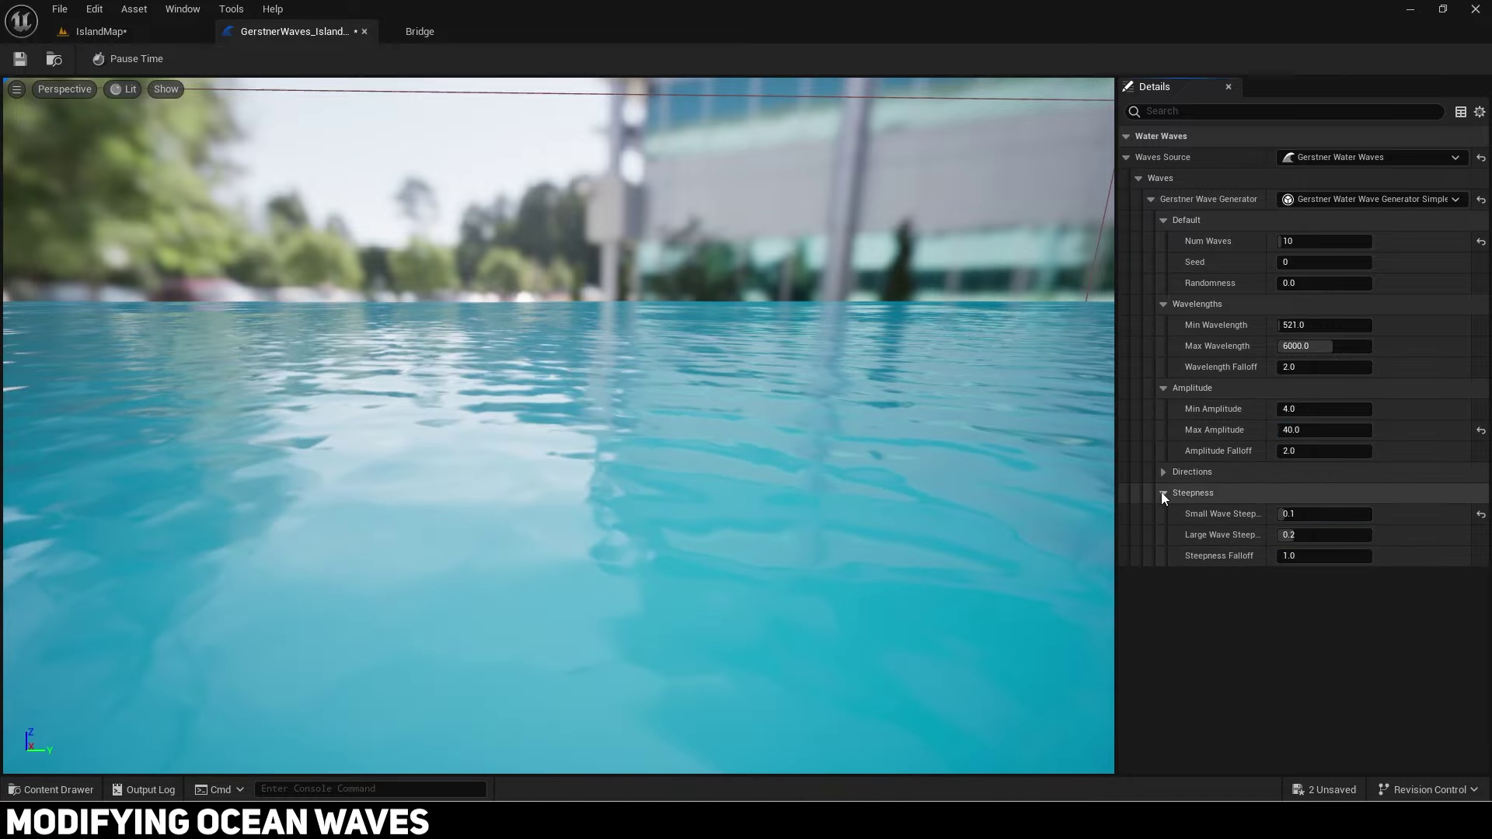
{"action": "left_click", "coordinate": [1163, 471]}
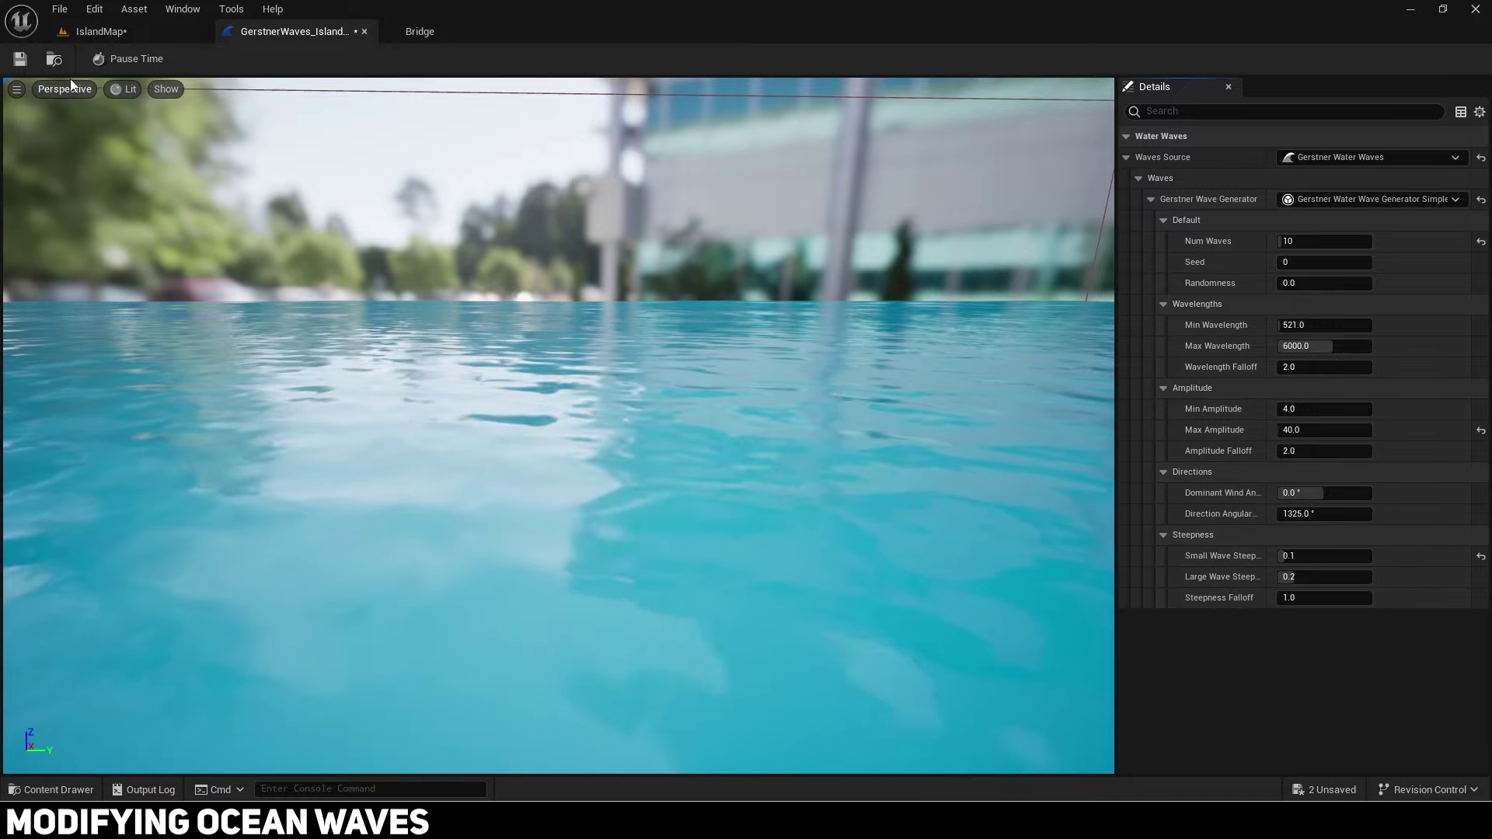
Step: Save the GerstnerWaves_IslandOcean asset and return to the IslandMap level
{"action": "left_click", "coordinate": [20, 59]}
{"action": "left_click", "coordinate": [77, 36]}
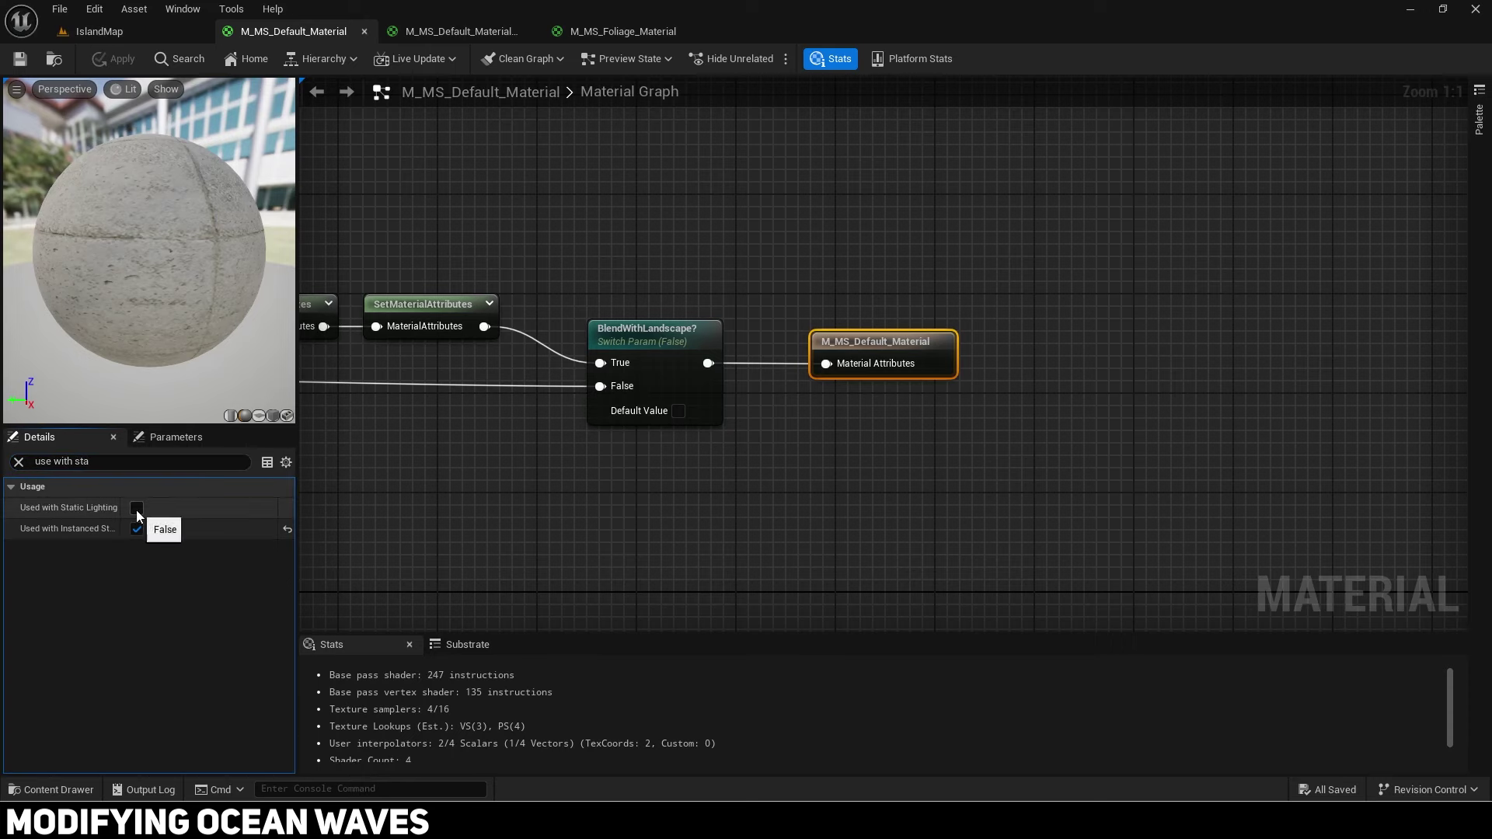
Step: Enable Used with Static Lighting in both M_MS_Default_Material and M_MS_Default_Material_VT
{"action": "left_click", "coordinate": [137, 509]}
{"action": "left_click", "coordinate": [411, 33]}
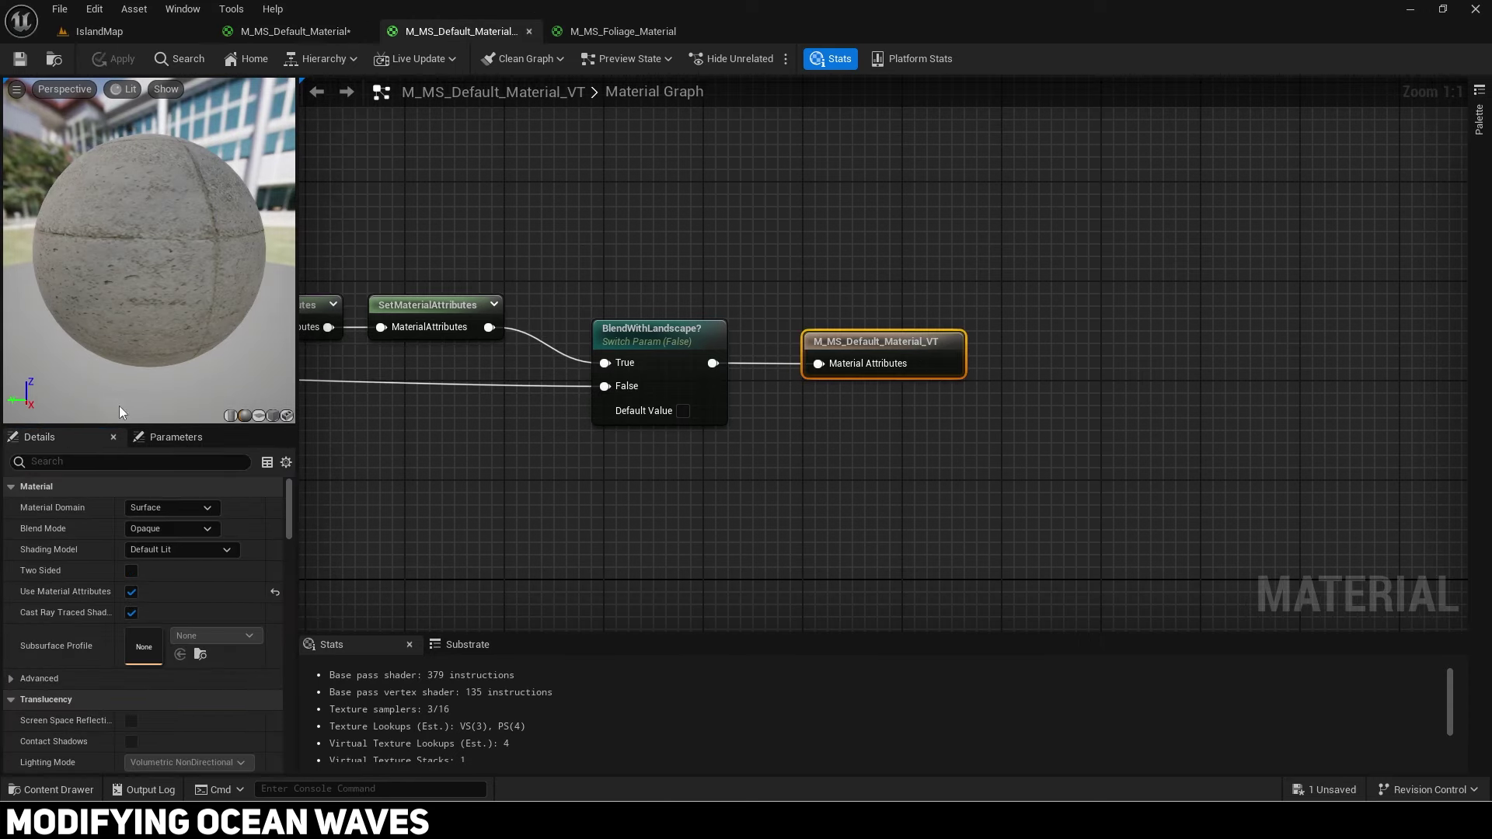
{"action": "left_click", "coordinate": [119, 461]}
{"action": "type", "text": "use with st"}
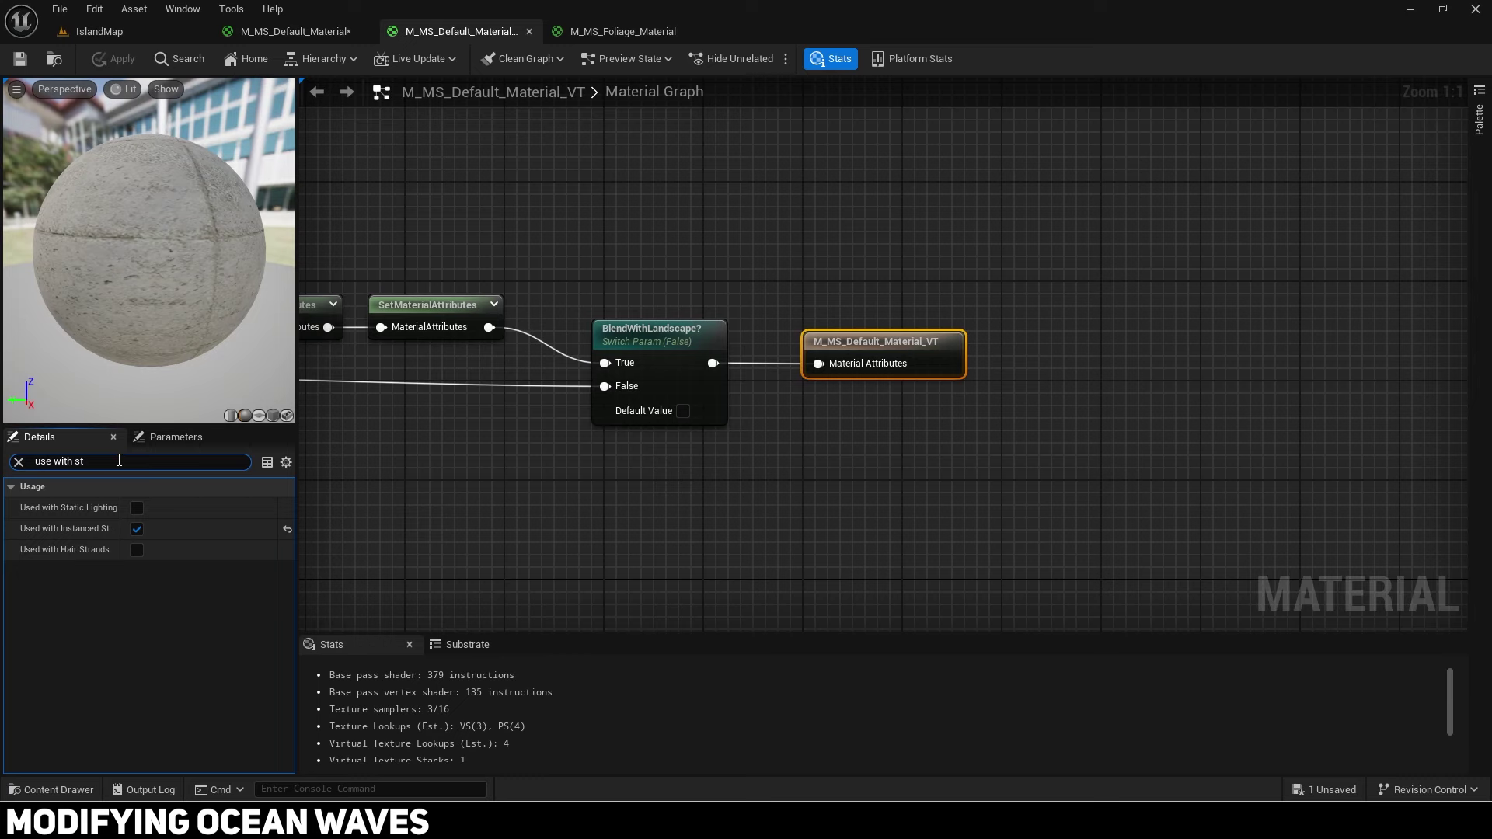
{"action": "left_click", "coordinate": [137, 508]}
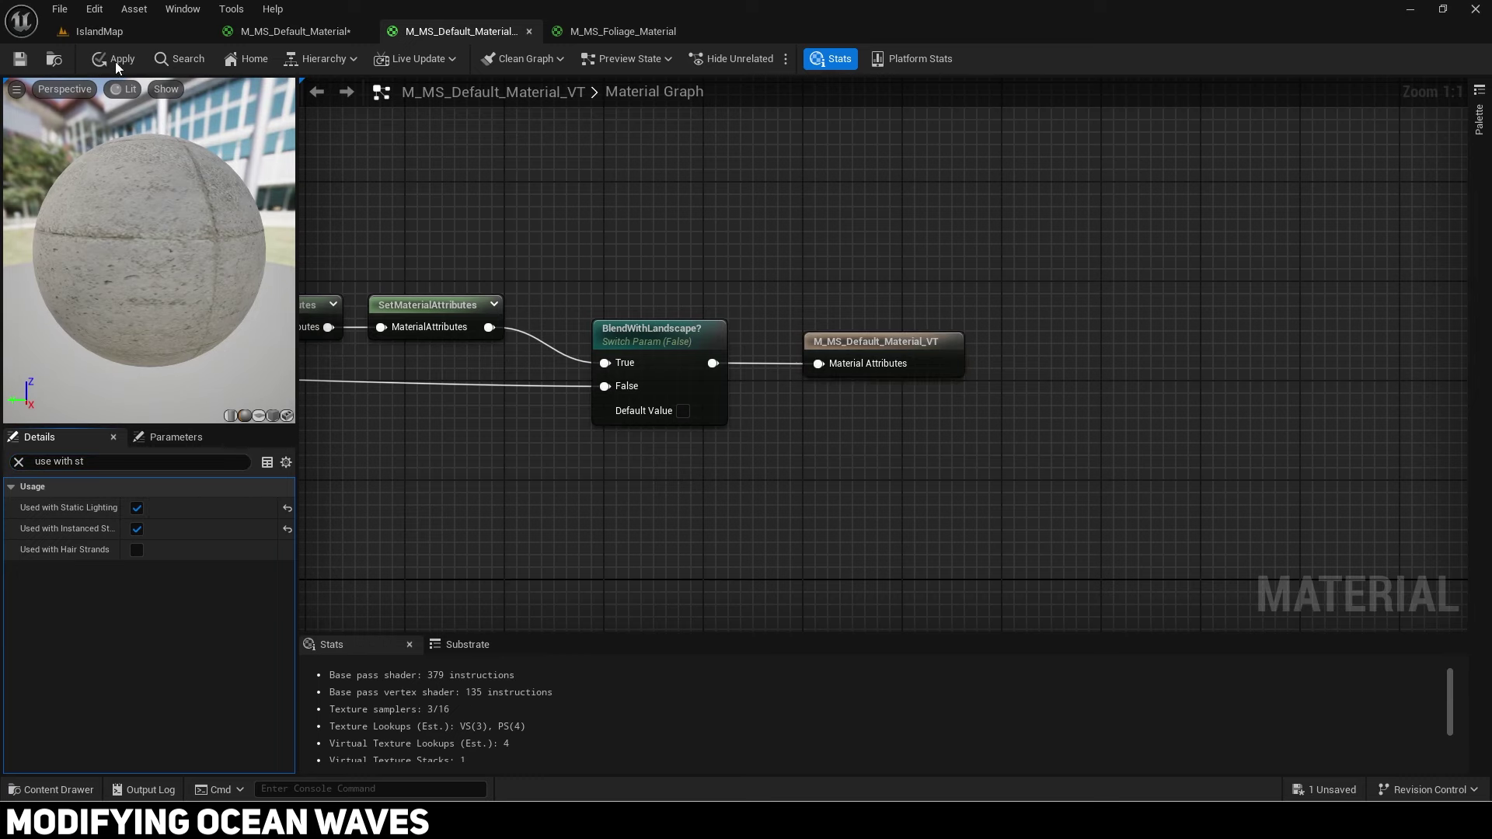
Step: Enable Used with Static Lighting in M_MS_Foliage_Material and apply the change
{"action": "left_click", "coordinate": [622, 32]}
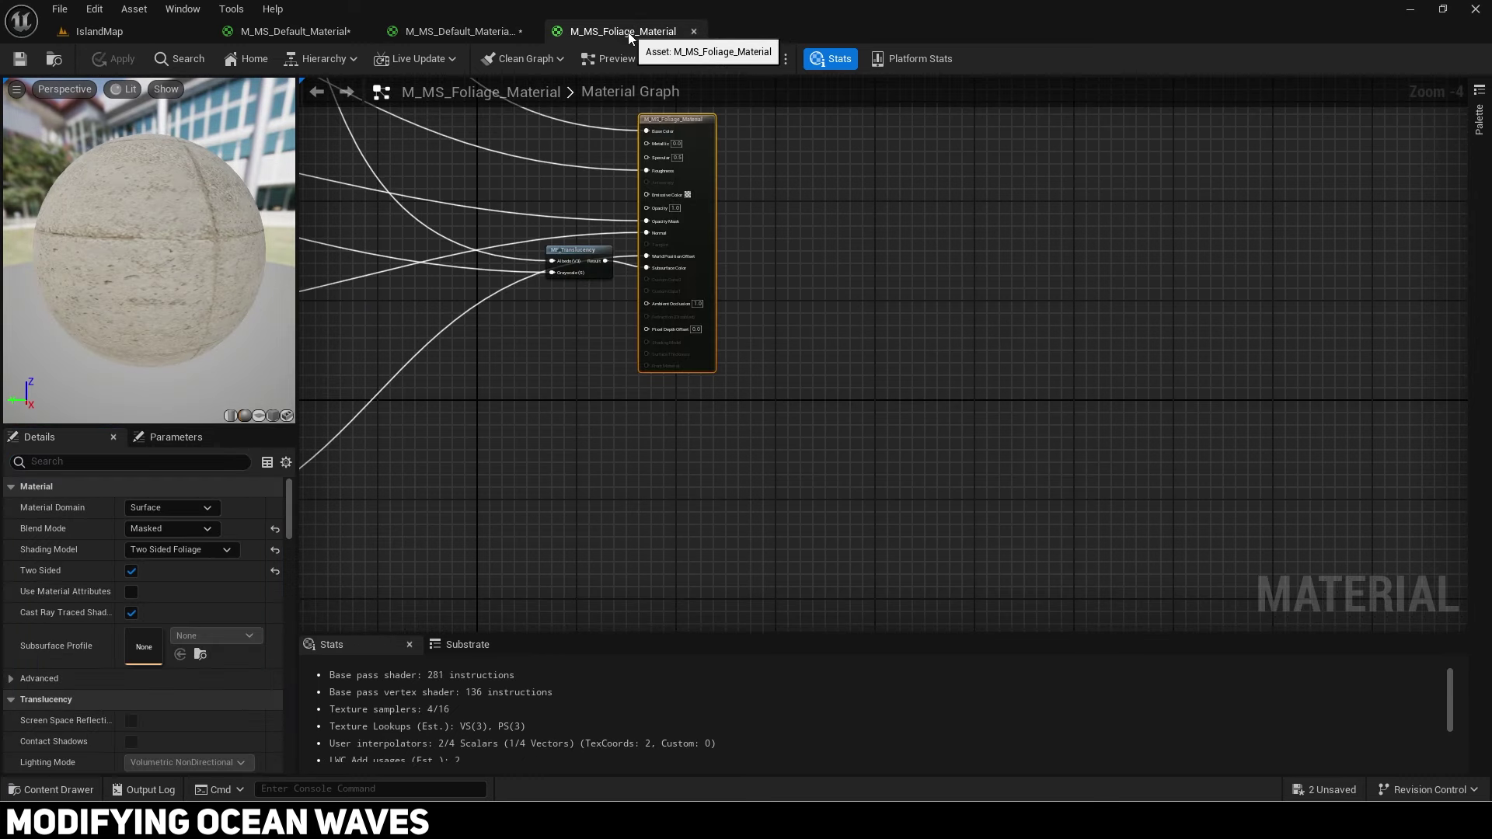
{"action": "left_click", "coordinate": [184, 466]}
{"action": "type", "text": "use with st"}
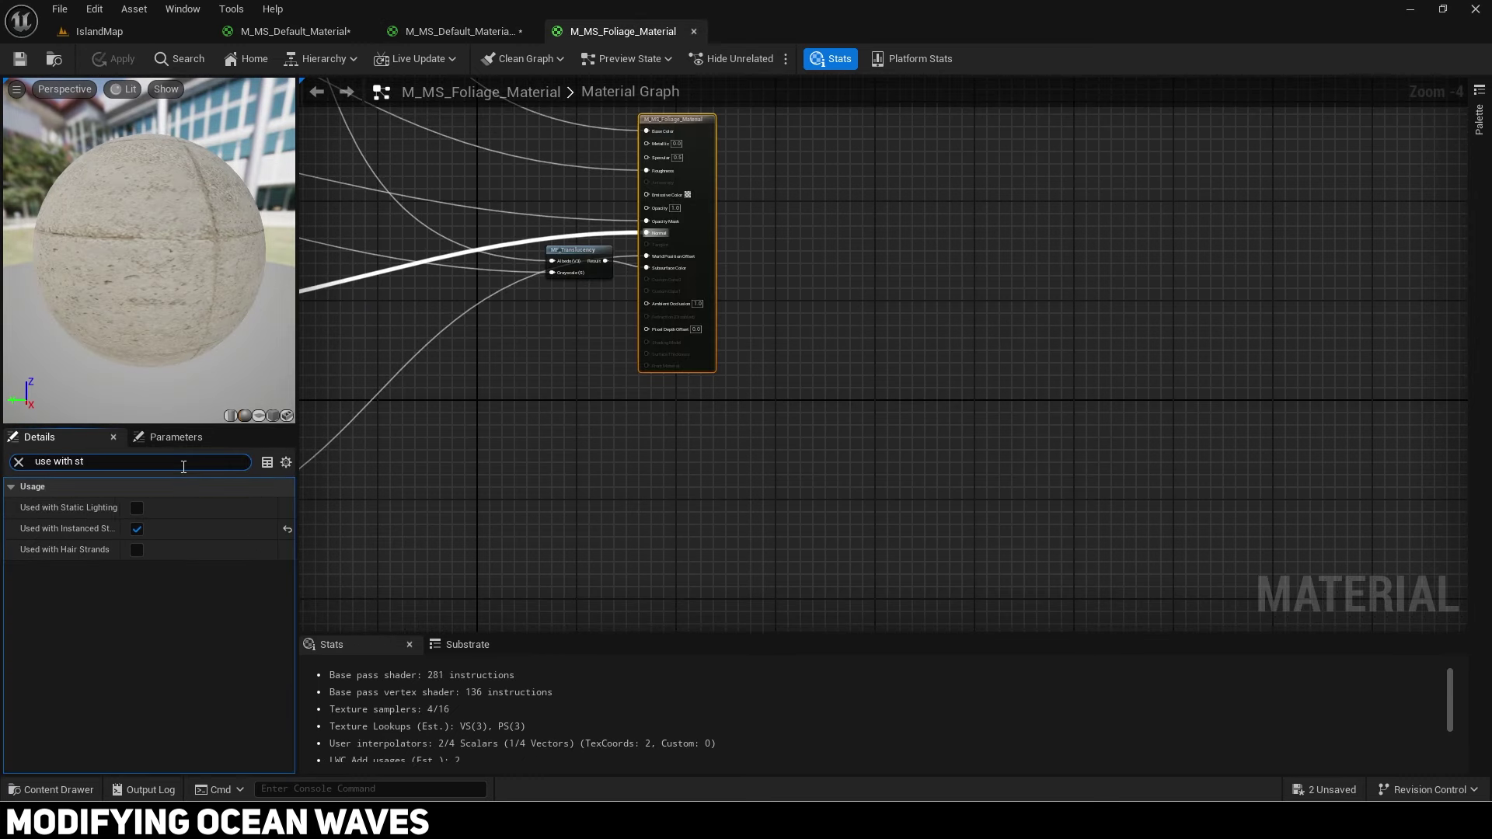
{"action": "left_click", "coordinate": [138, 504]}
{"action": "left_click", "coordinate": [114, 59]}
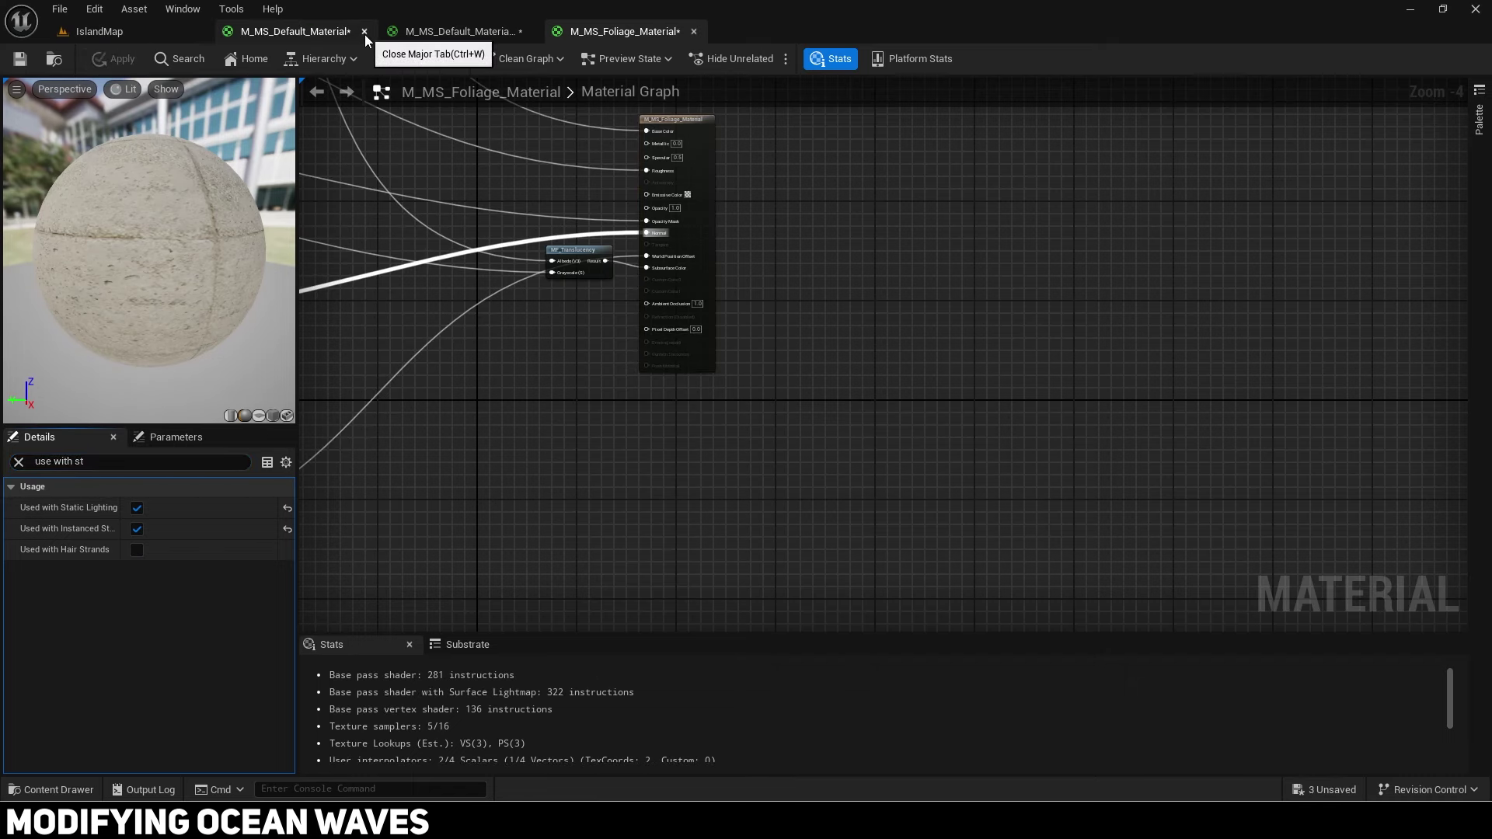
Step: Close the editors of the two default materials and the foliage material
{"action": "left_click", "coordinate": [365, 32]}
{"action": "left_click", "coordinate": [365, 32]}
{"action": "left_click", "coordinate": [364, 32]}
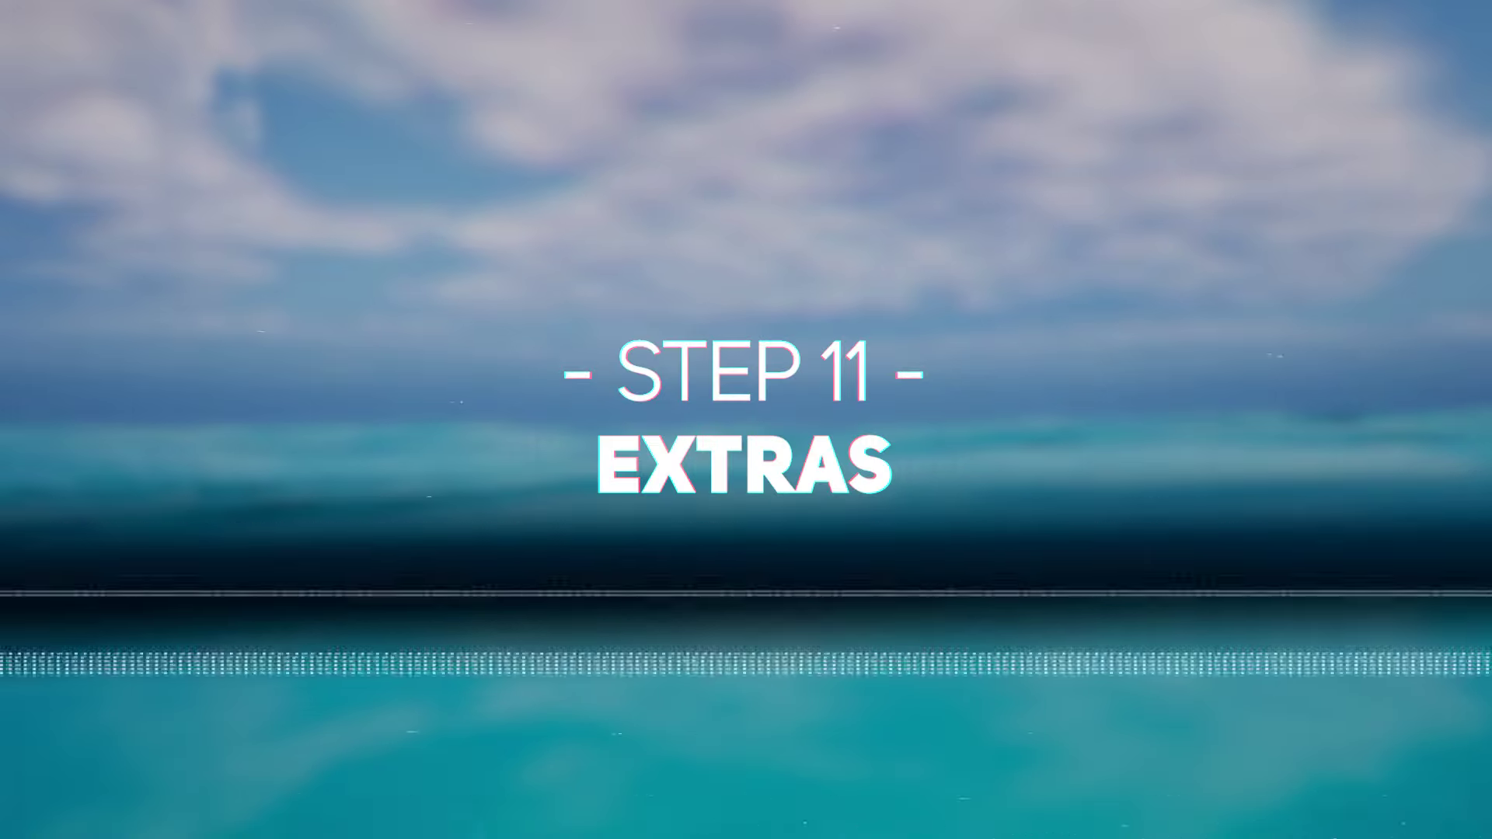